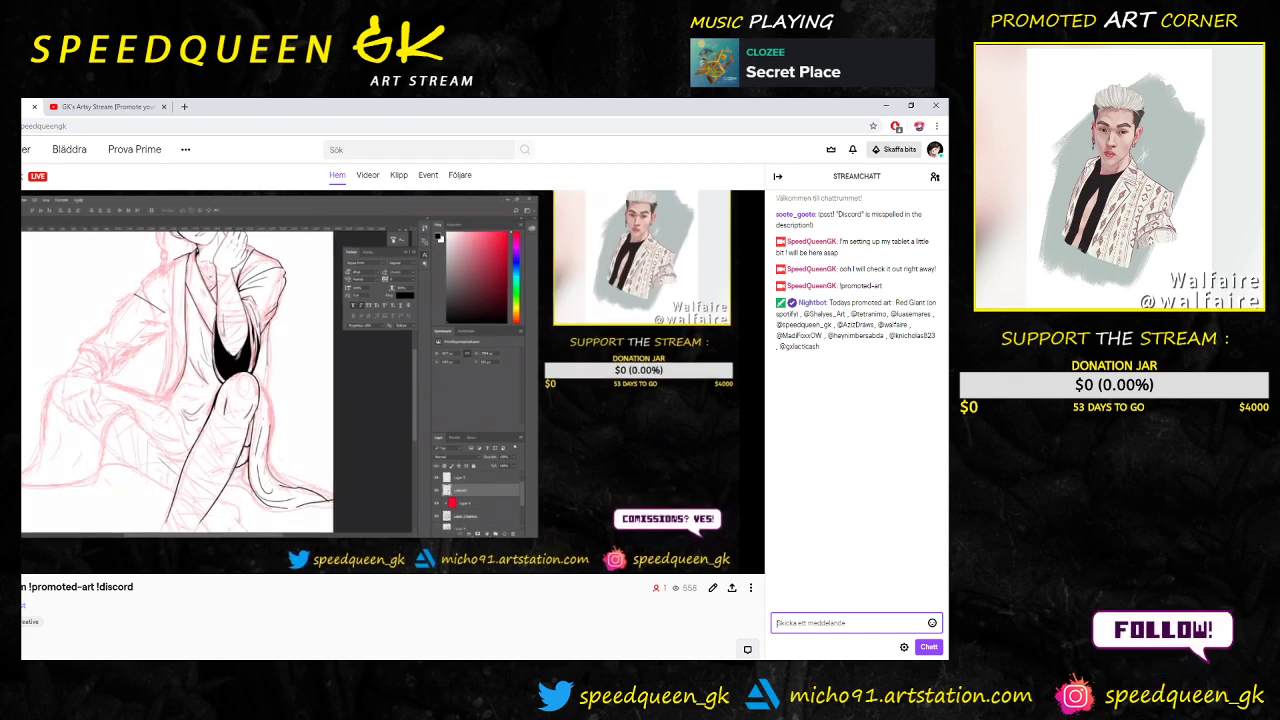
Step: Switch to the line-art drawing in Photoshop and take up the Brush tool around the bent leg and robe
key("alt+Tab")
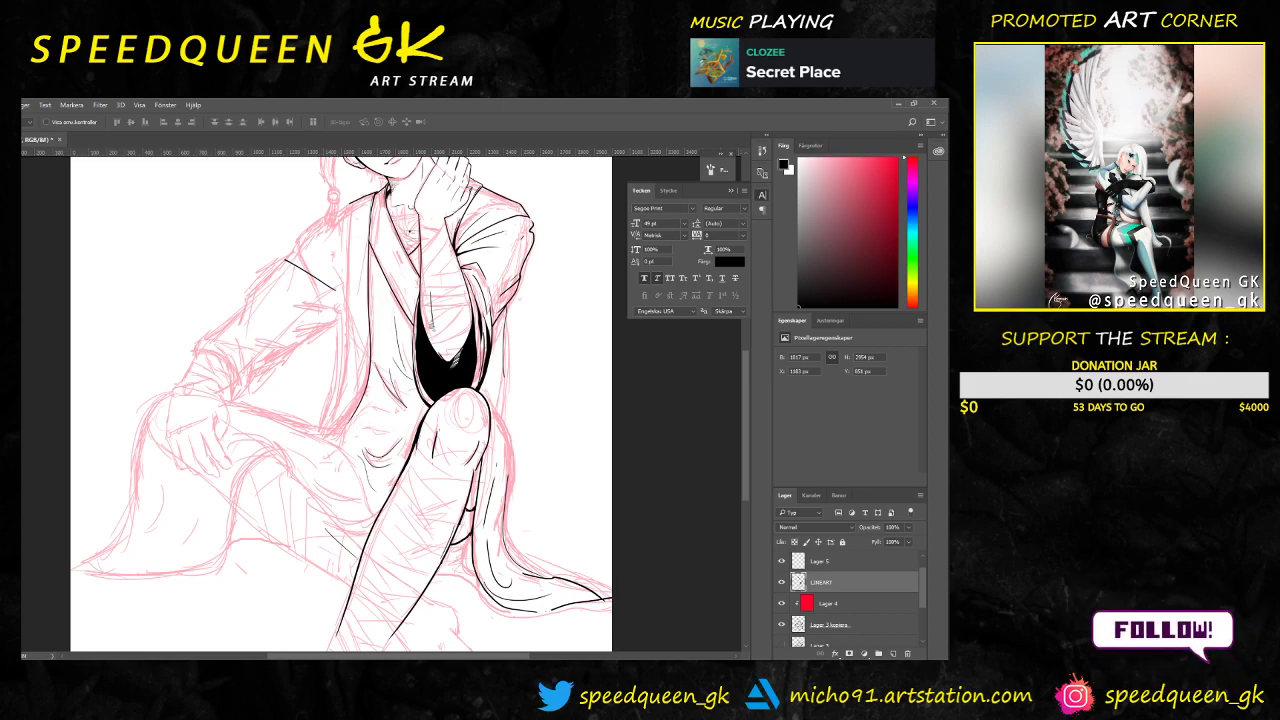
key("b")
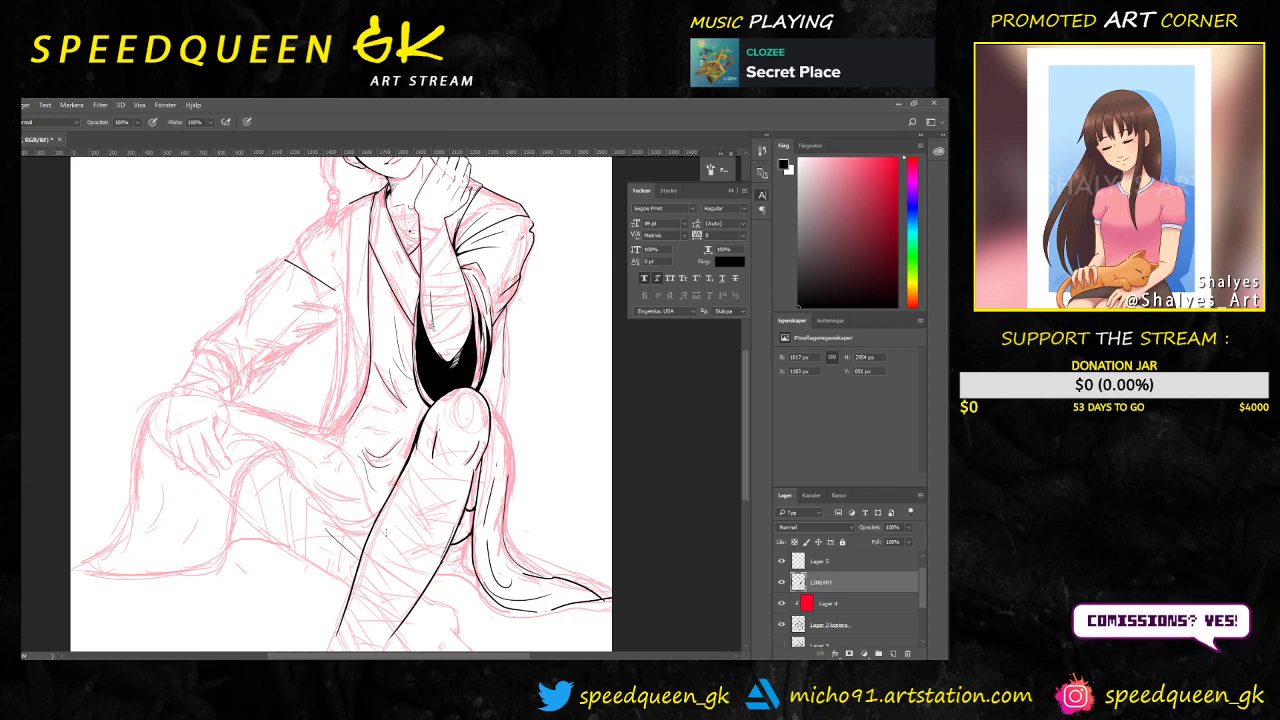
left_click_drag(365, 237, 393, 397)
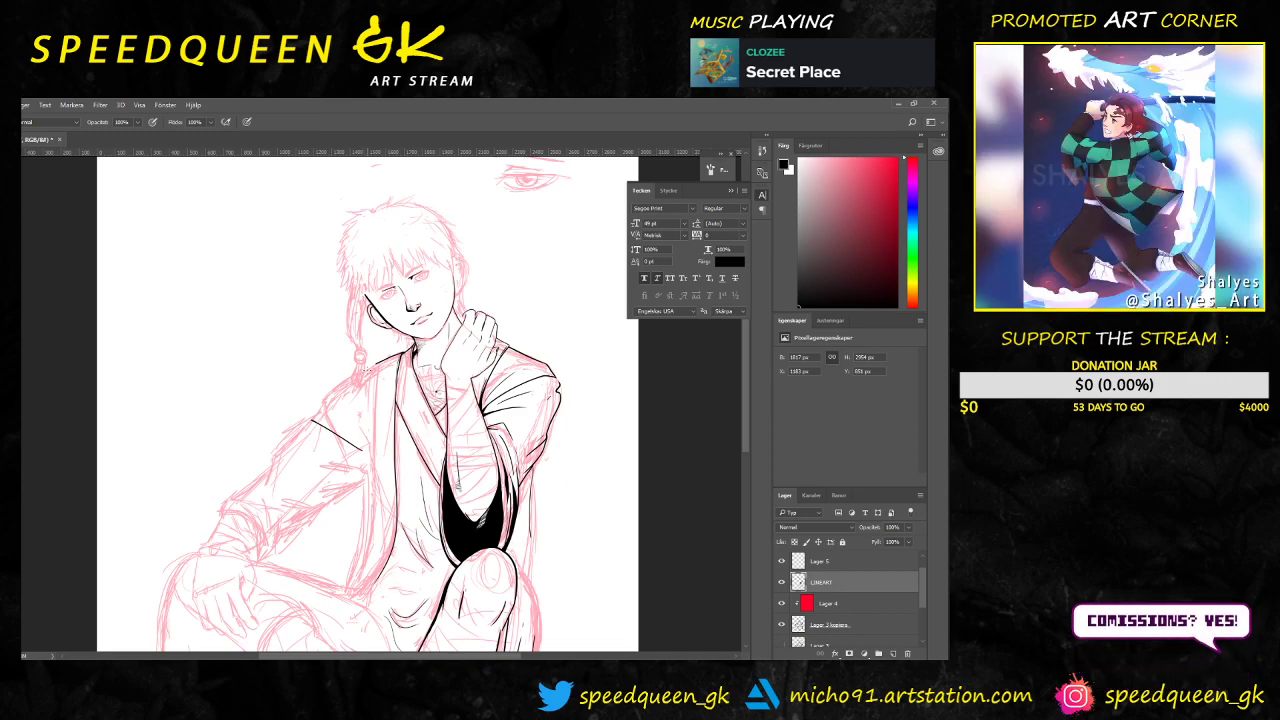
left_click_drag(540, 432, 459, 303)
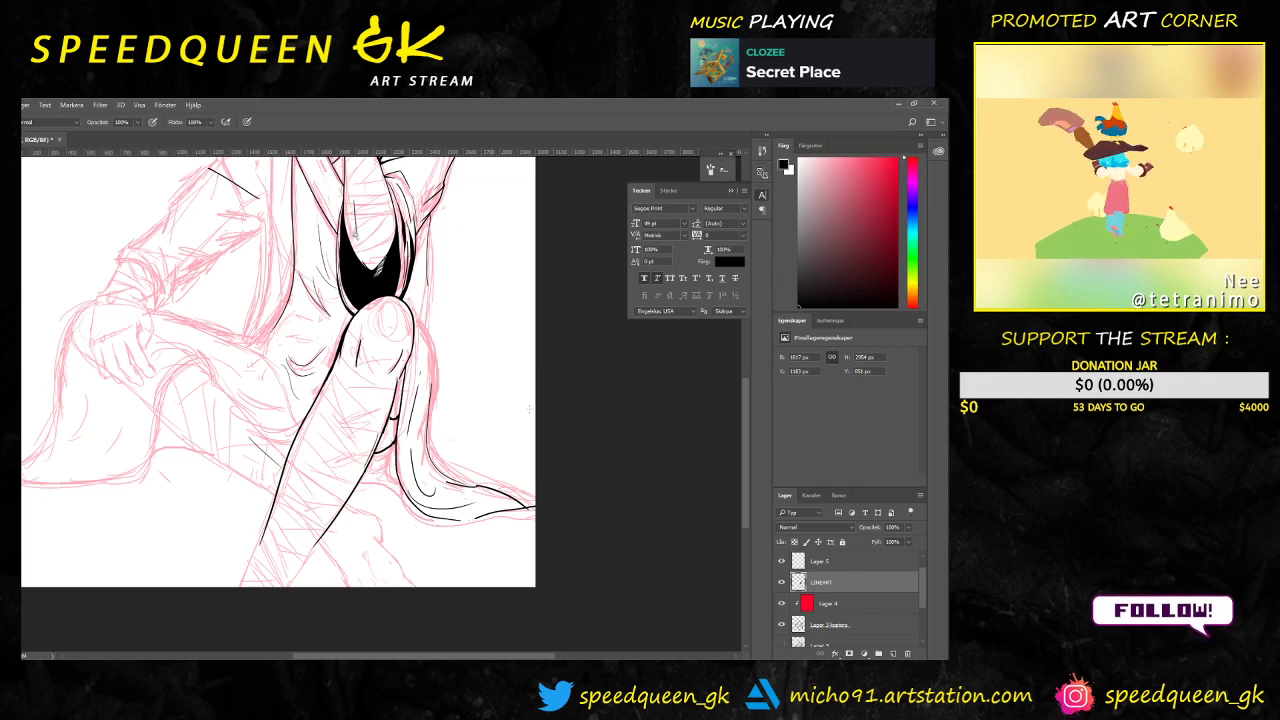
key("ctrl+plus")
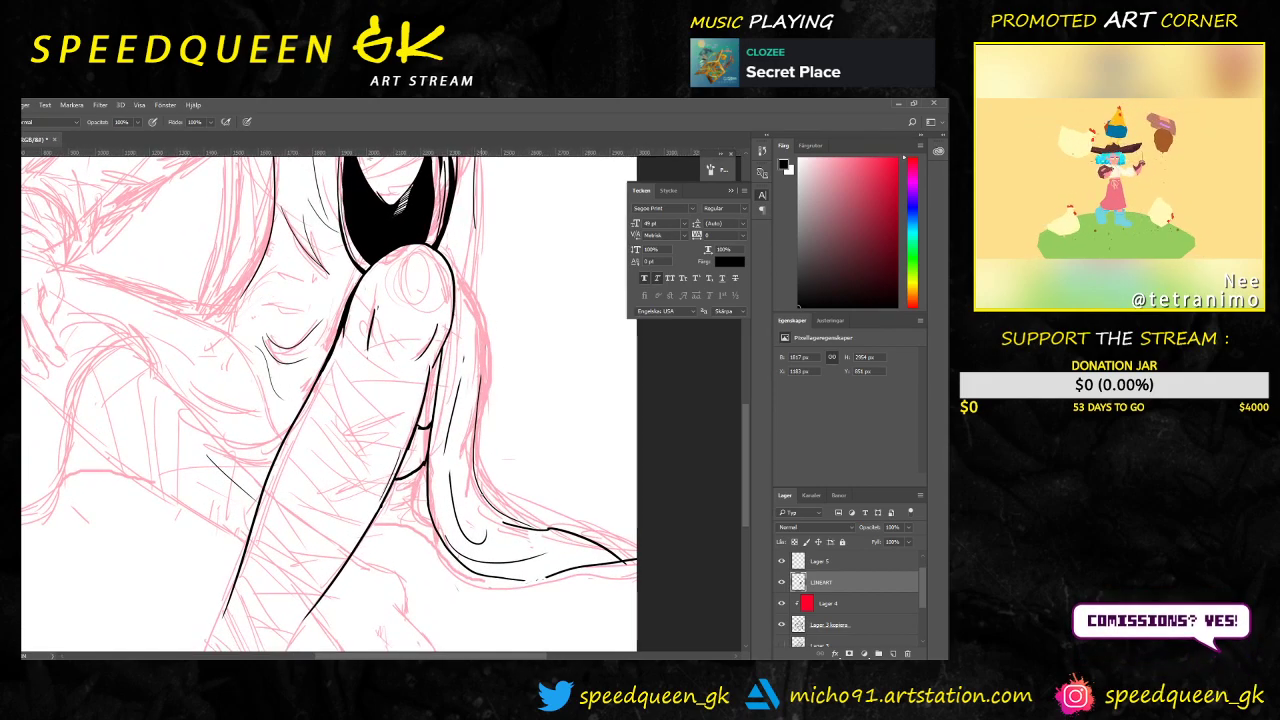
key("ctrl+minus")
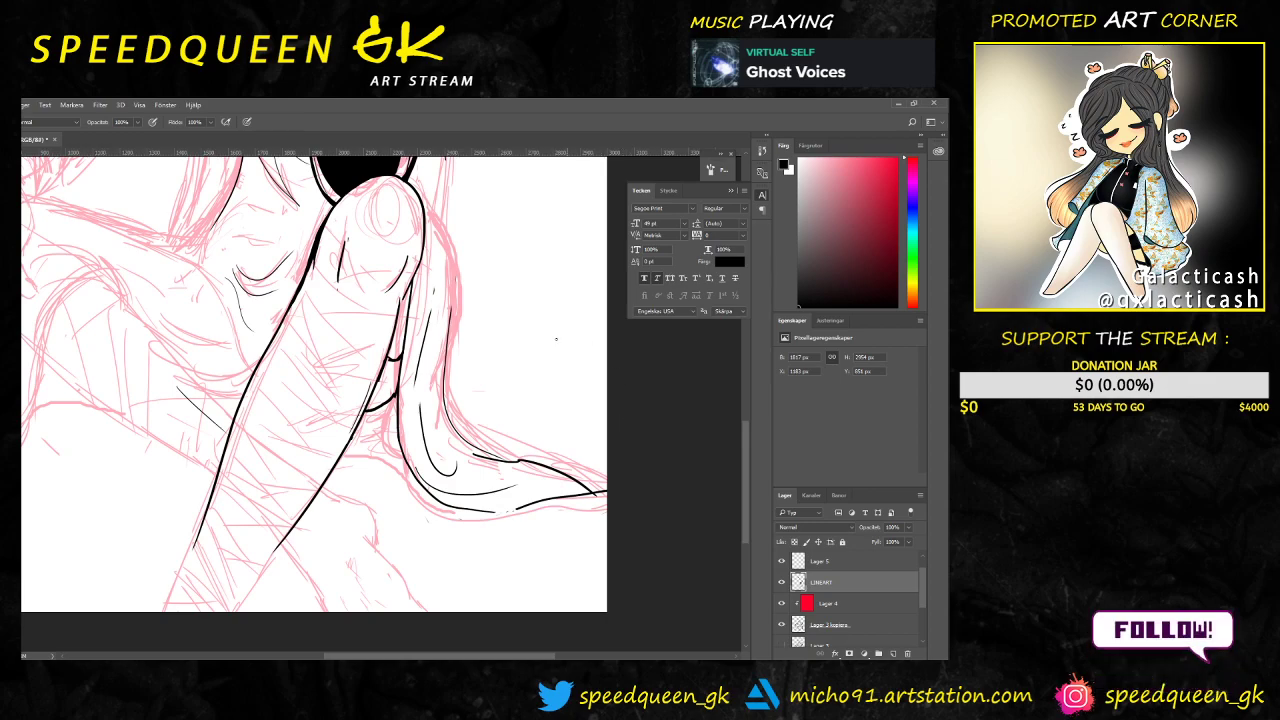
Step: Thicken the short upper curve linking the bent leg's outline to the robe edge below the knee
left_click_drag(462, 311, 454, 356)
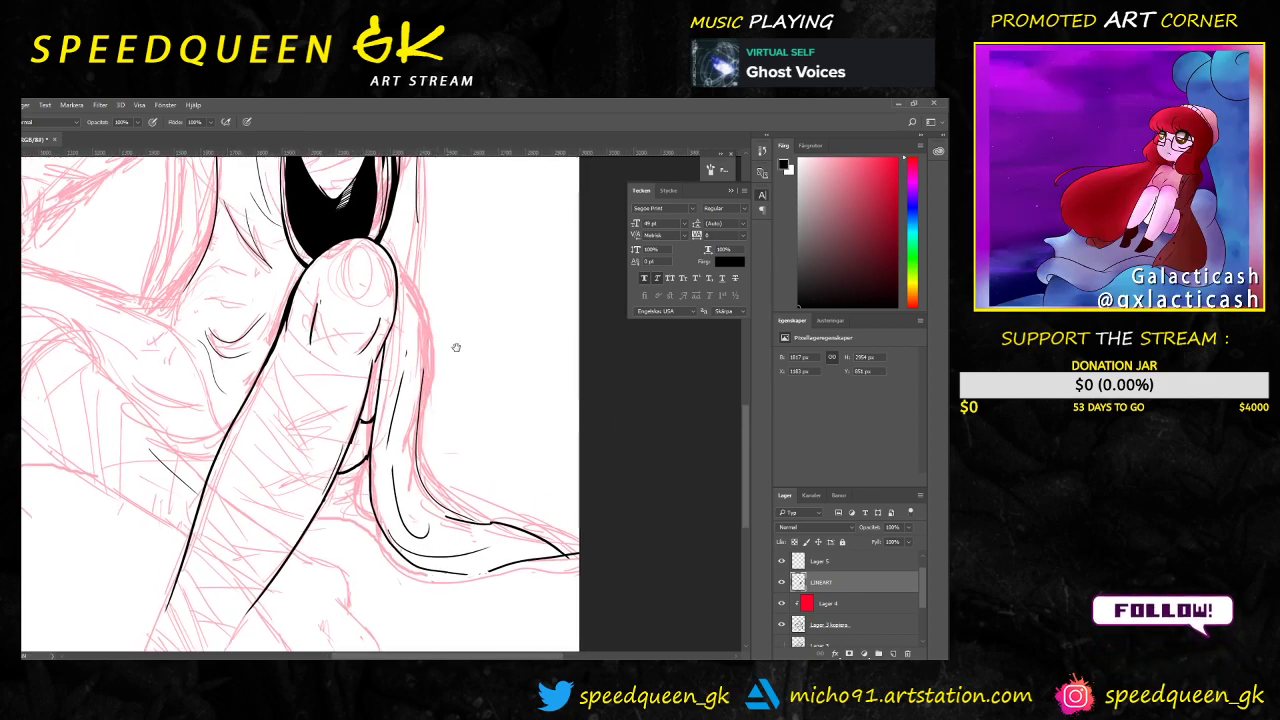
key("ctrl+plus")
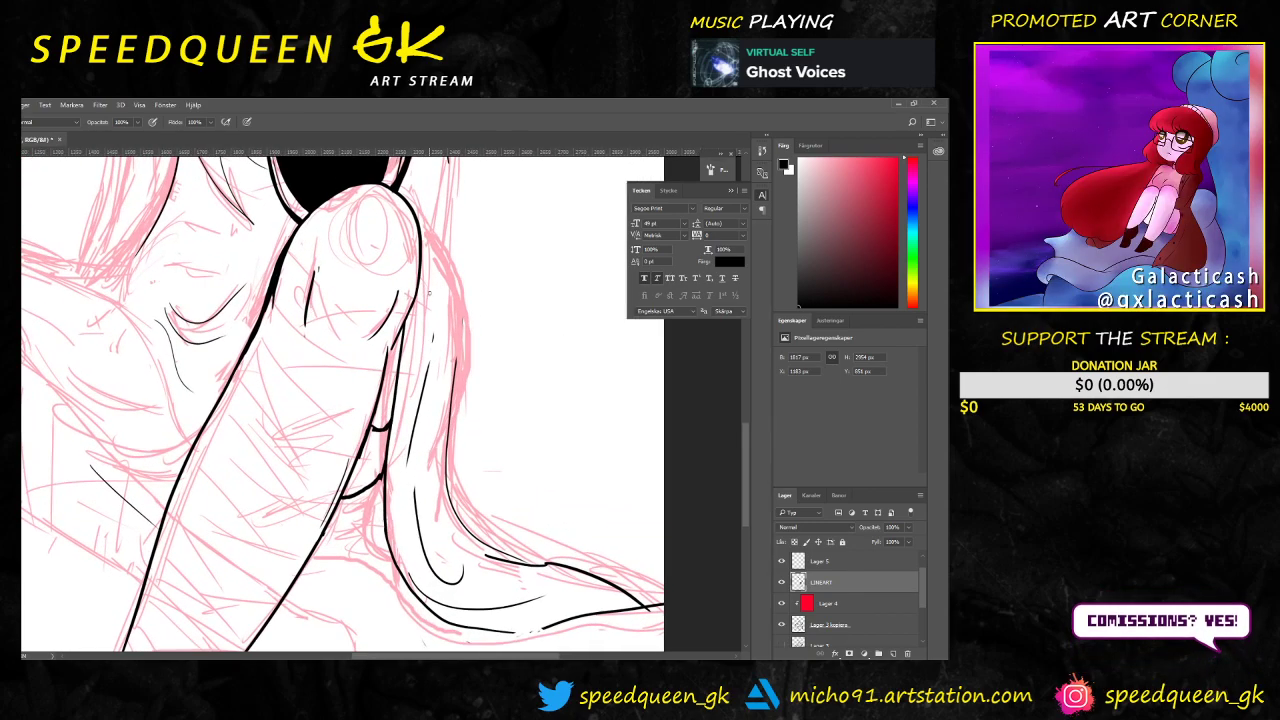
scroll(431, 327, "up", 2)
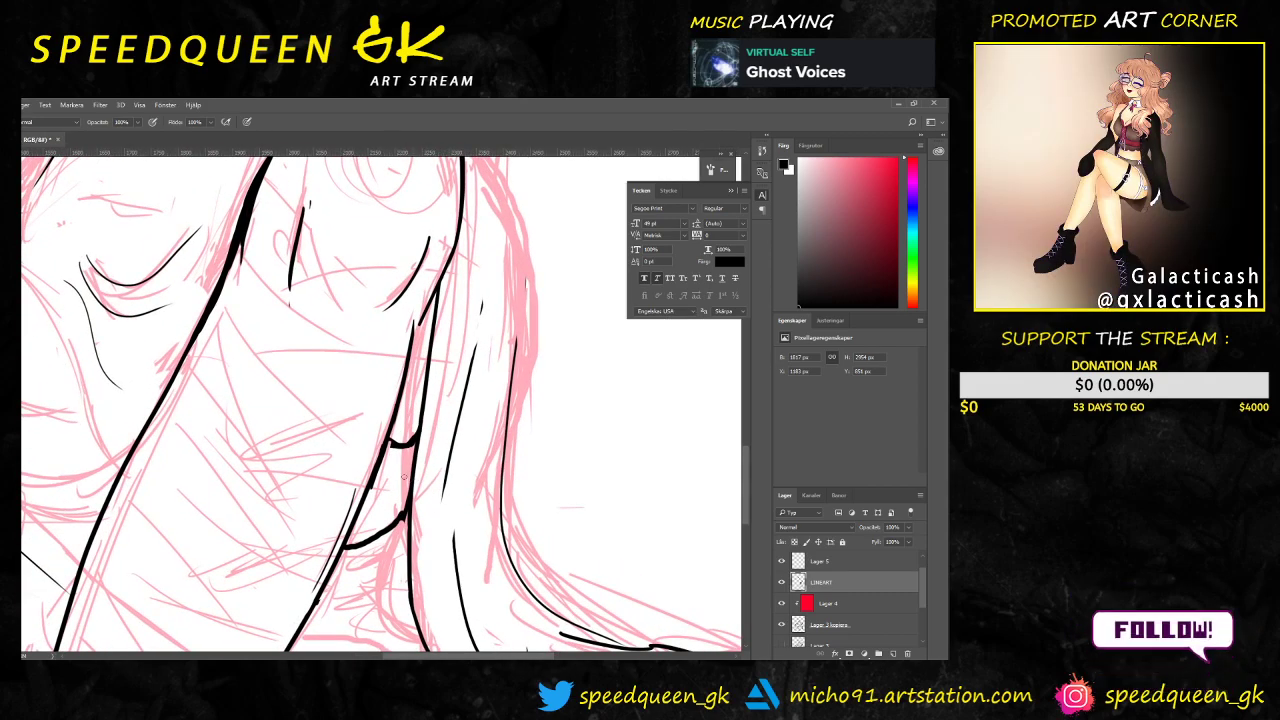
scroll(398, 480, "down", 3)
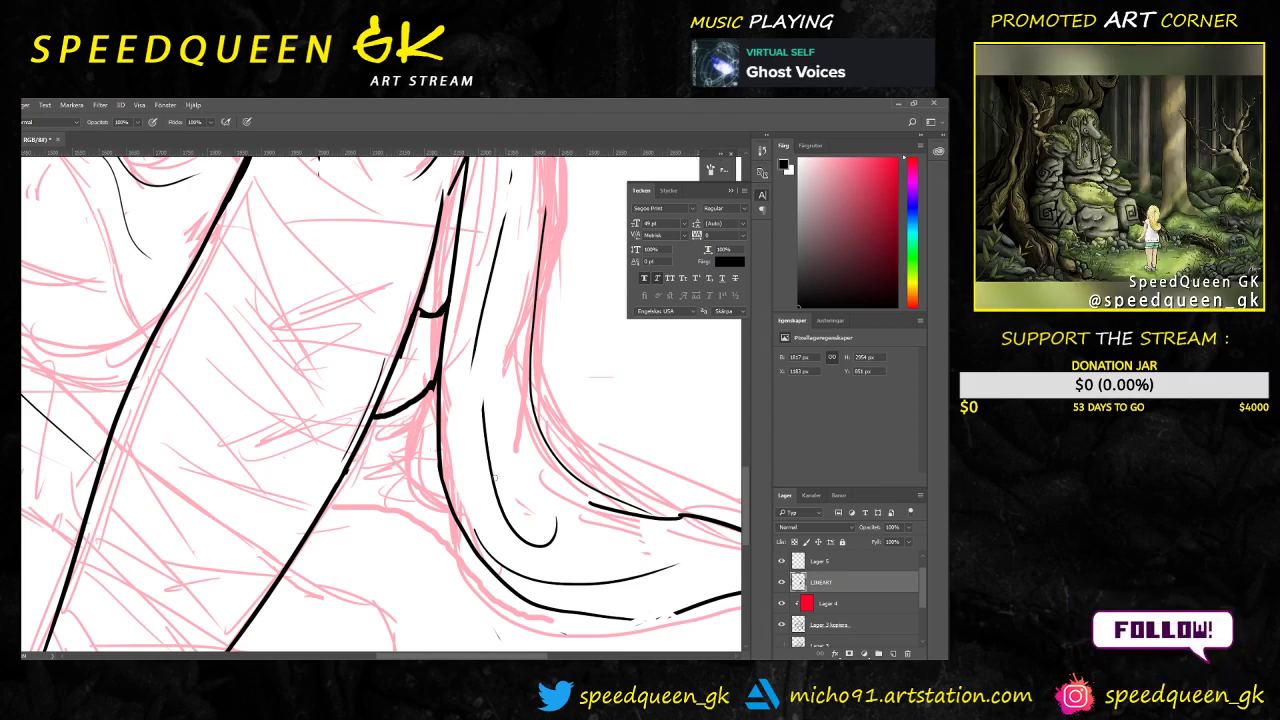
key("ctrl+plus")
mouse_move(556, 213)
left_mouse_down()
mouse_move(500, 295)
mouse_move(408, 378)
mouse_move(362, 393)
mouse_move(371, 387)
left_mouse_up()
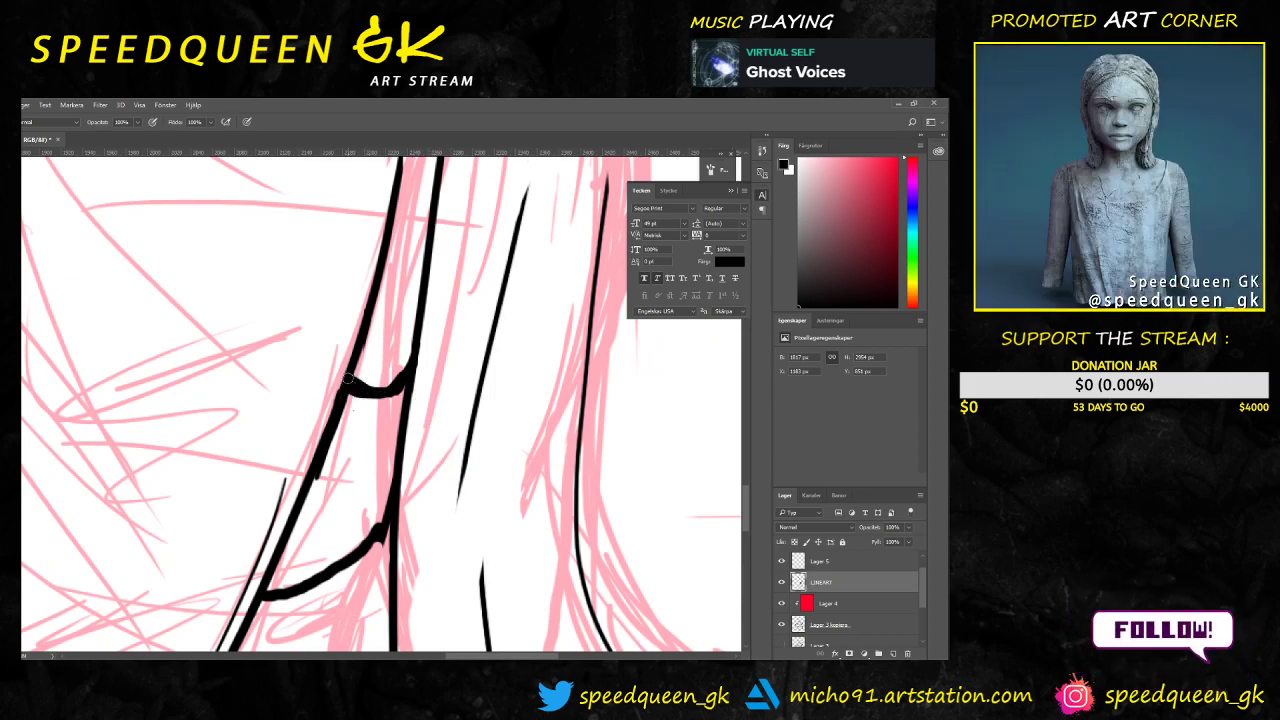
mouse_move(408, 364)
left_mouse_down()
mouse_move(355, 383)
mouse_move(396, 393)
mouse_move(359, 385)
left_mouse_up()
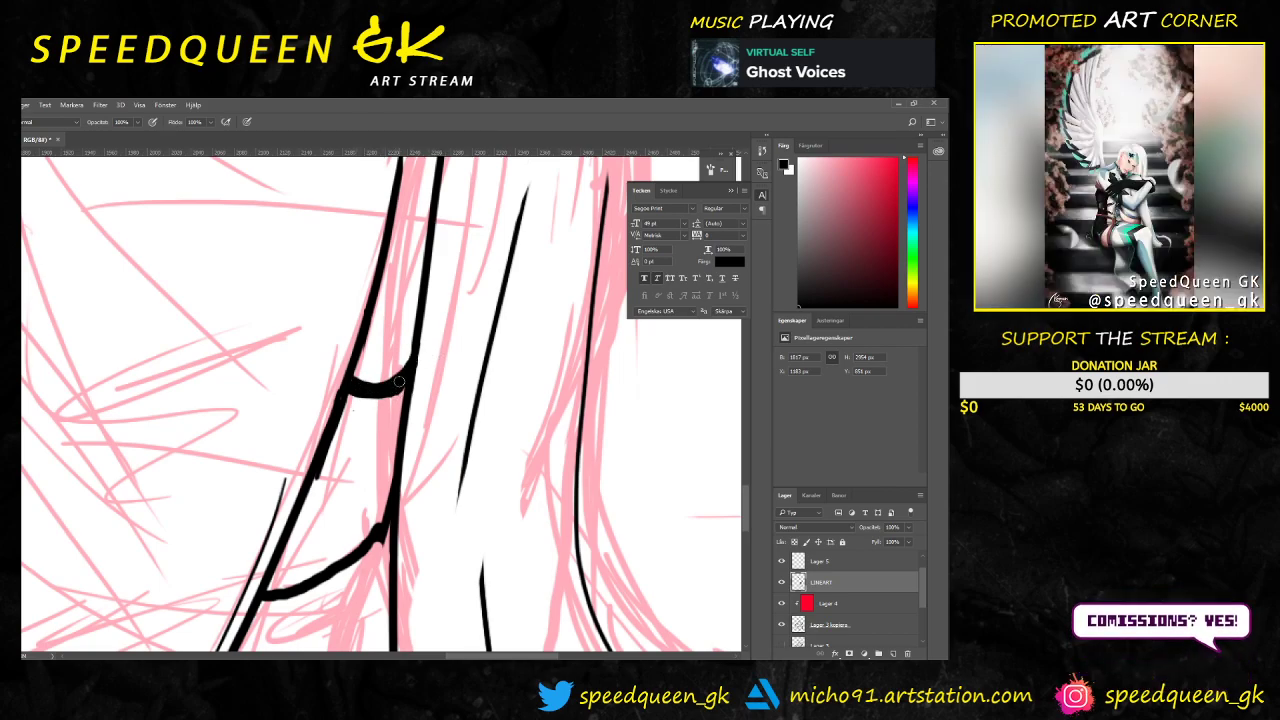
left_click_drag(371, 295, 326, 423)
Step: Thicken the lower curve linking the bent leg's outline to the robe edge with the brush
key("ctrl+minus")
key("ctrl+minus")
key("ctrl+minus")
key("ctrl+minus")
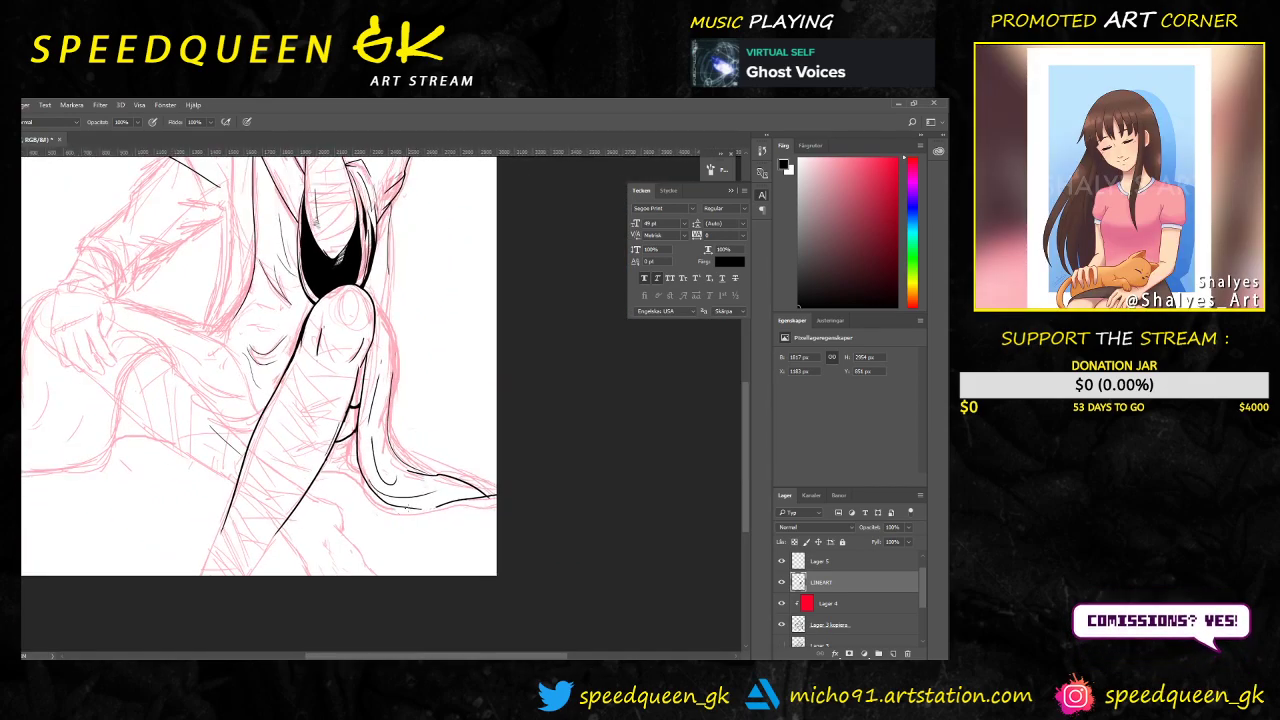
scroll(408, 508, "down", 2)
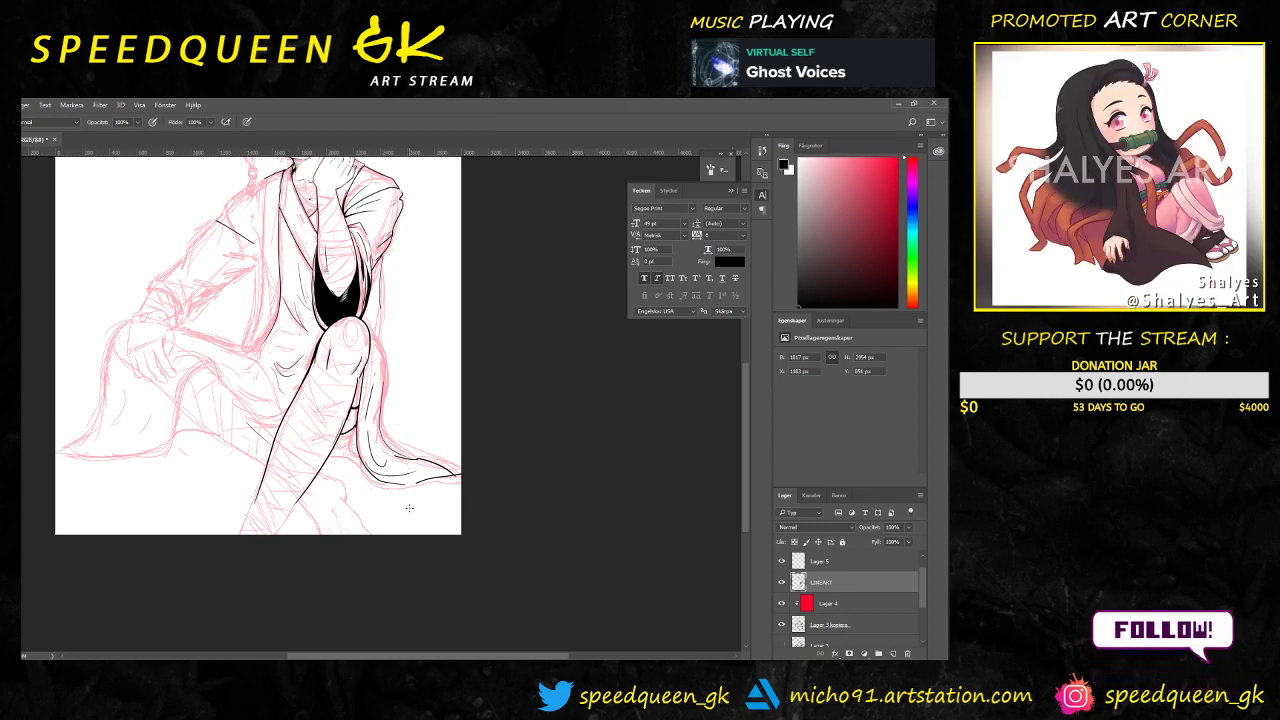
scroll(409, 508, "up", 8)
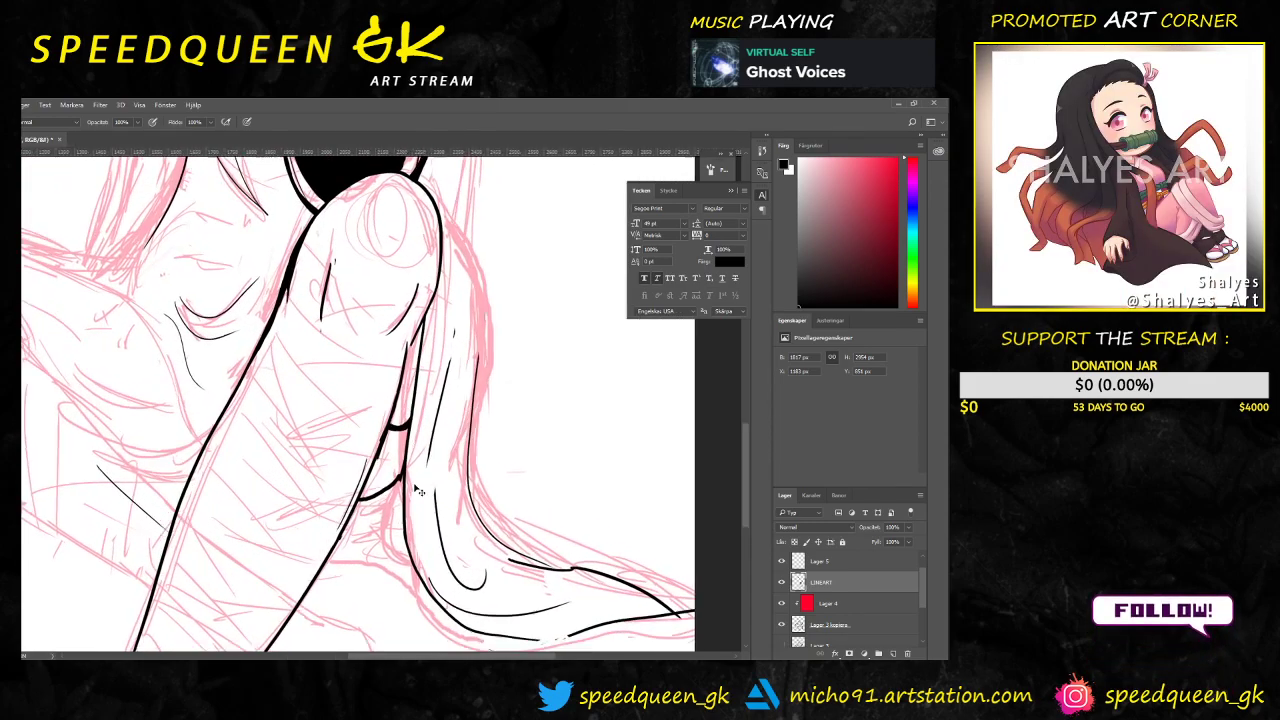
left_click_drag(480, 483, 430, 323)
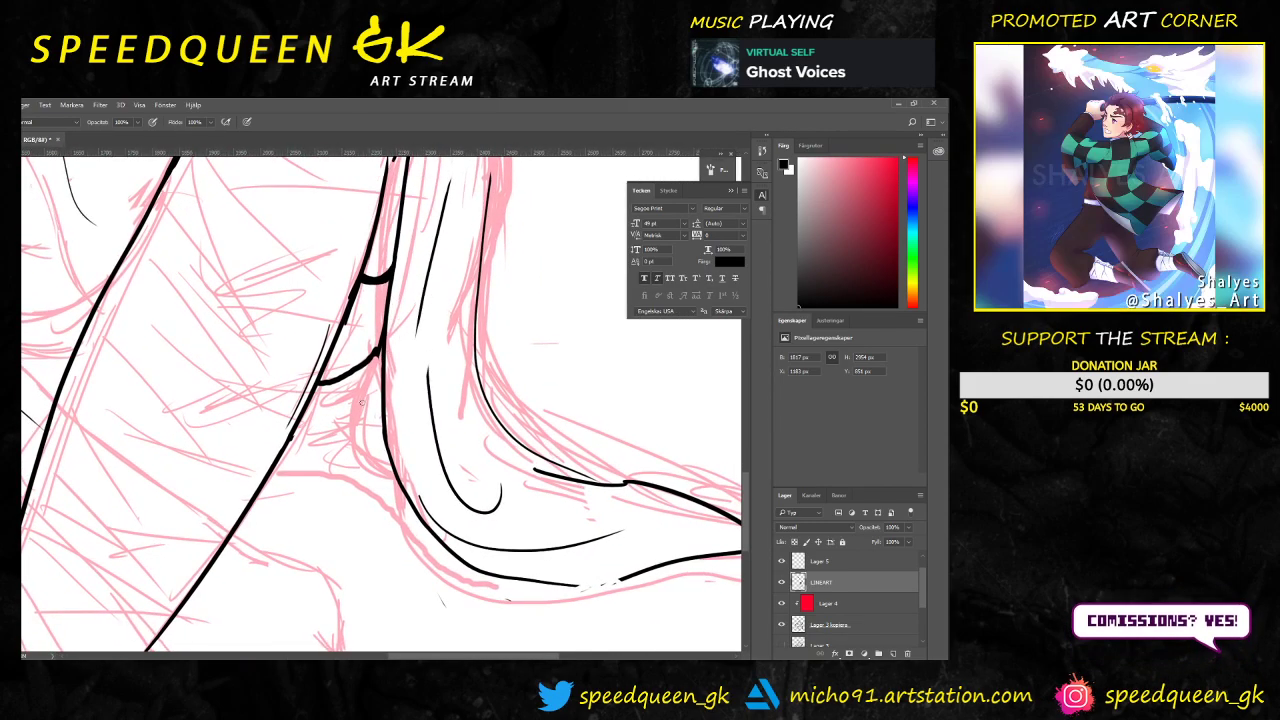
scroll(374, 444, "up", 3)
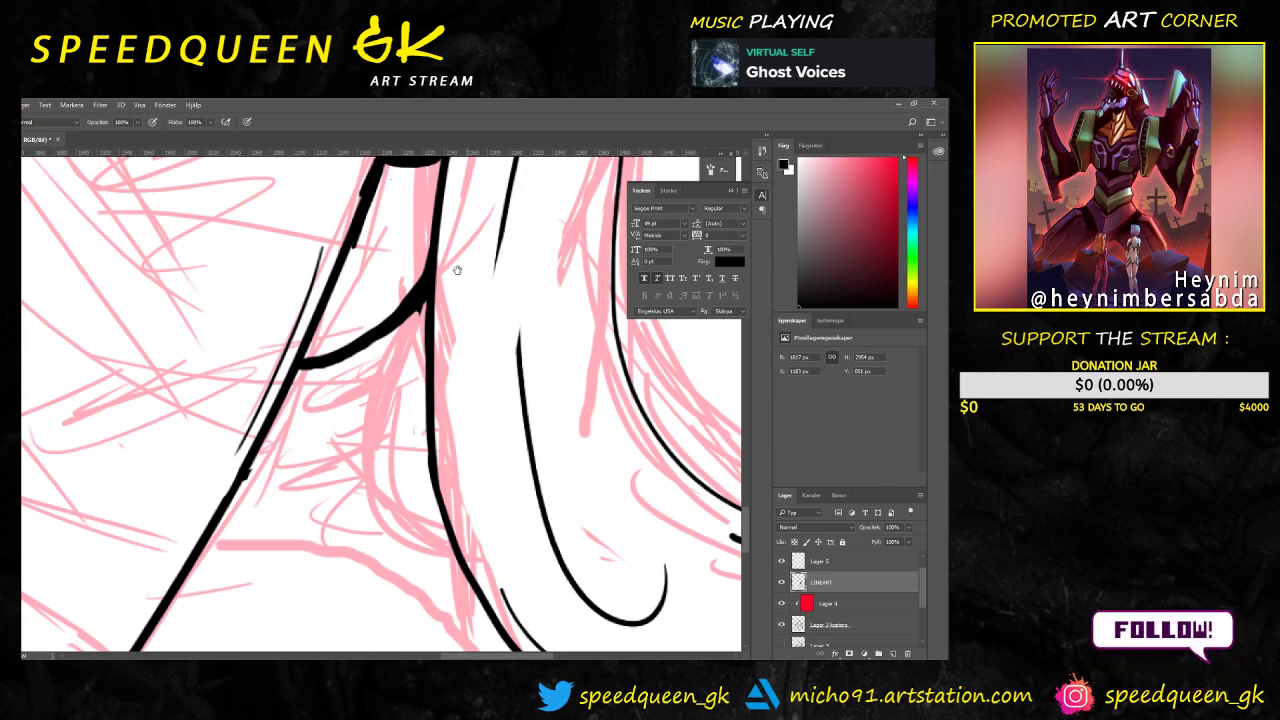
left_click_drag(459, 272, 434, 249)
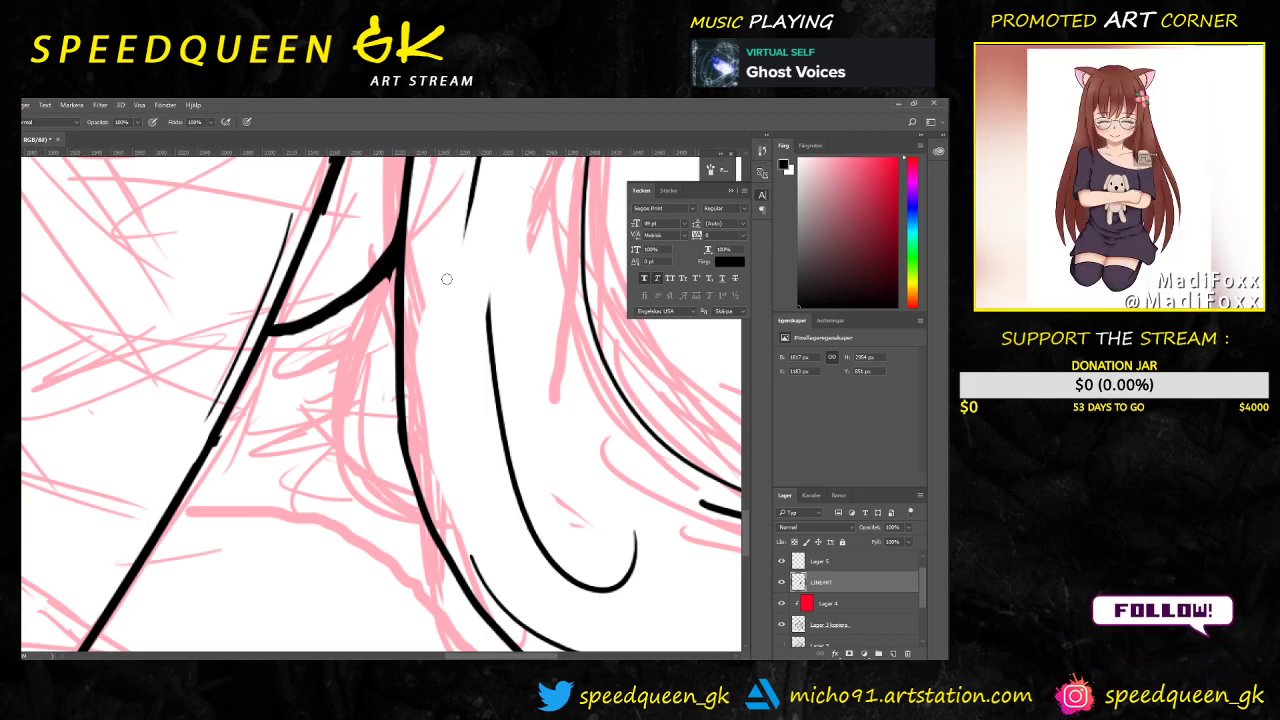
left_click_drag(443, 274, 459, 311)
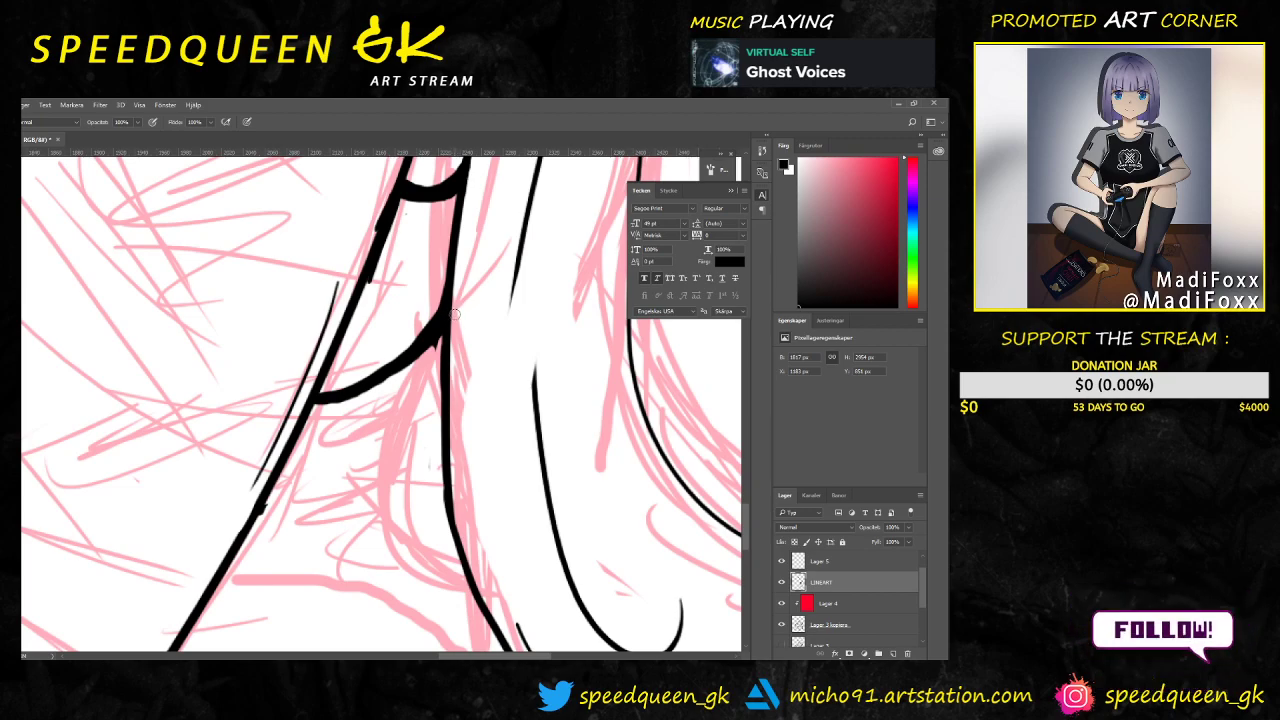
left_click_drag(478, 287, 465, 260)
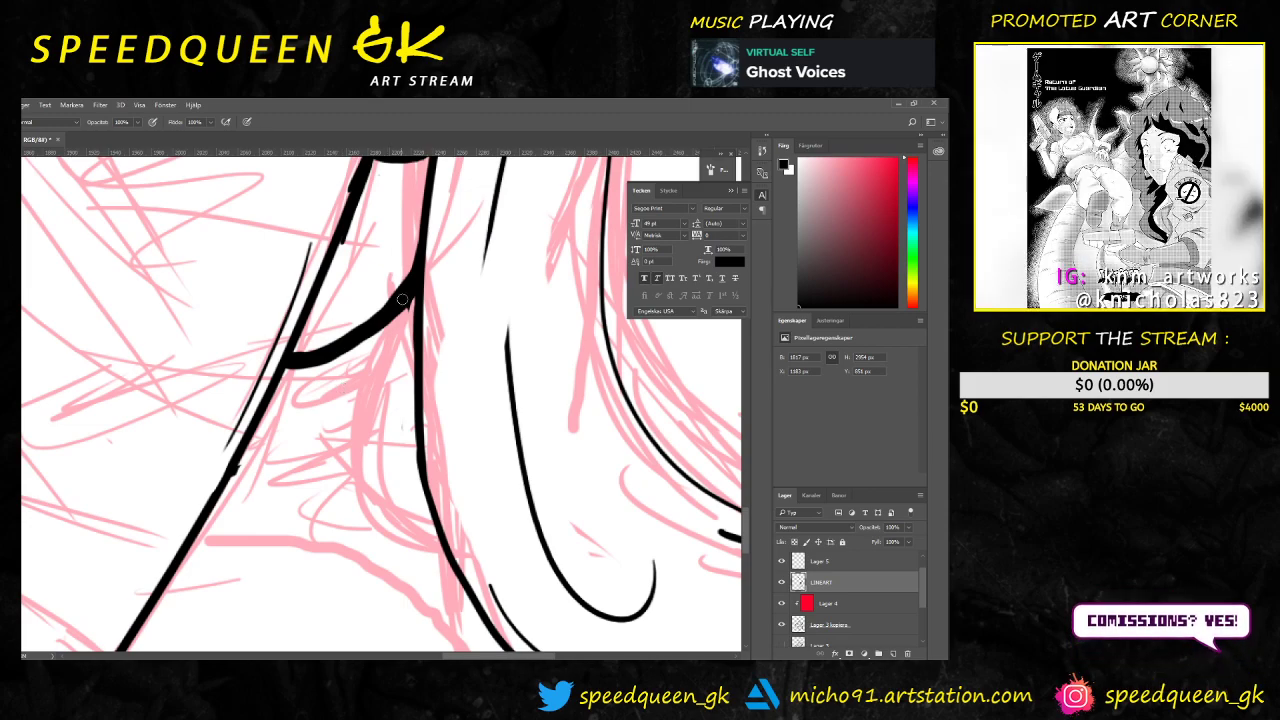
Step: Reduce the brush size and touch up the junction where the lower curve meets the robe edge
right_click(418, 340)
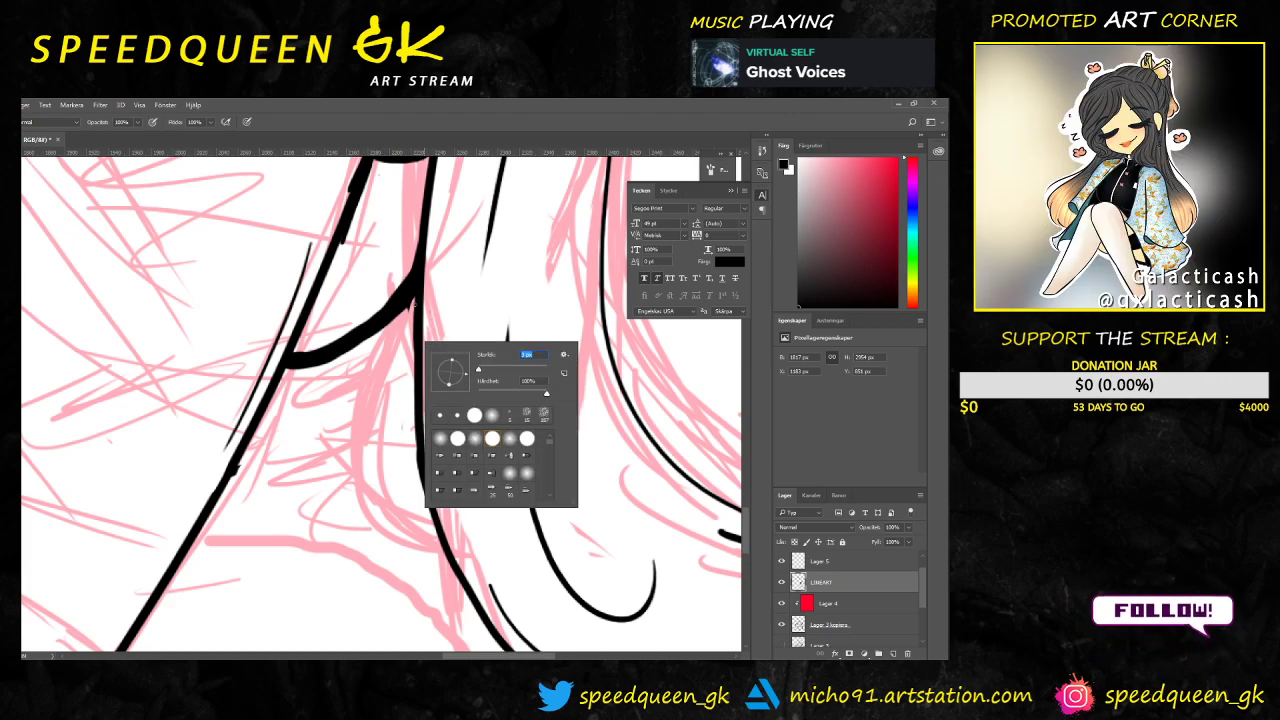
left_click(413, 305)
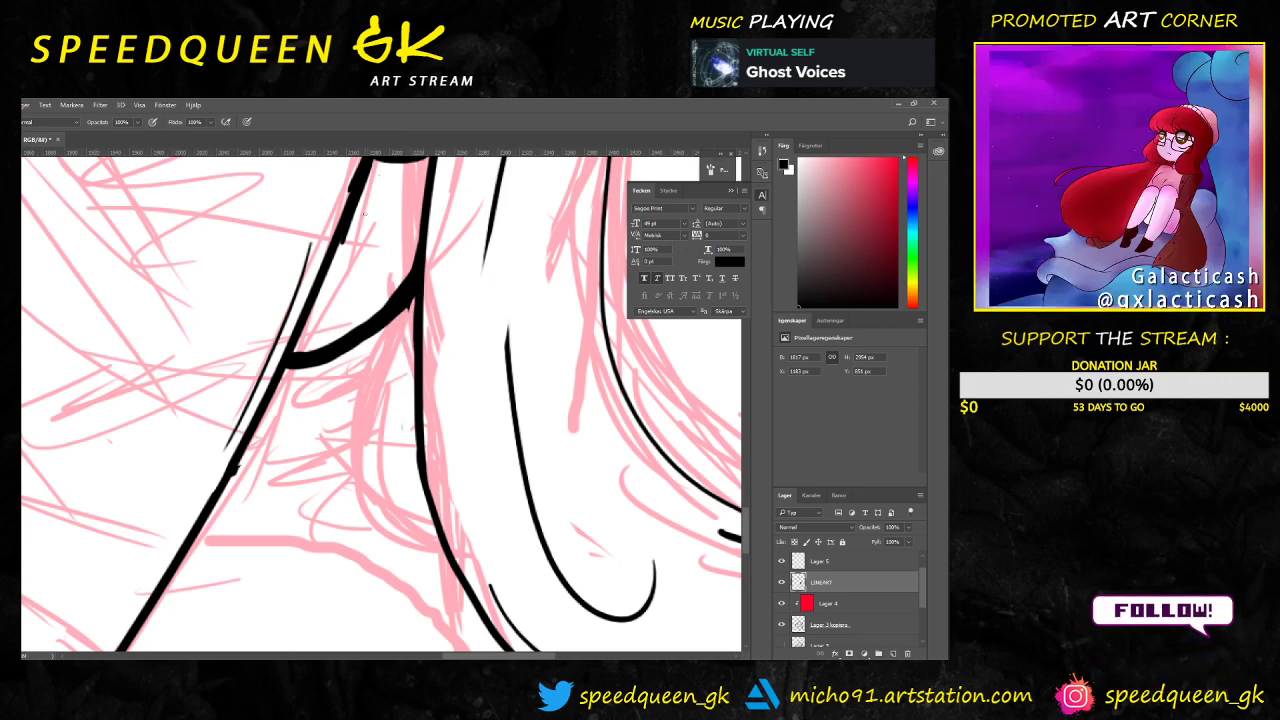
left_click_drag(436, 356, 428, 302)
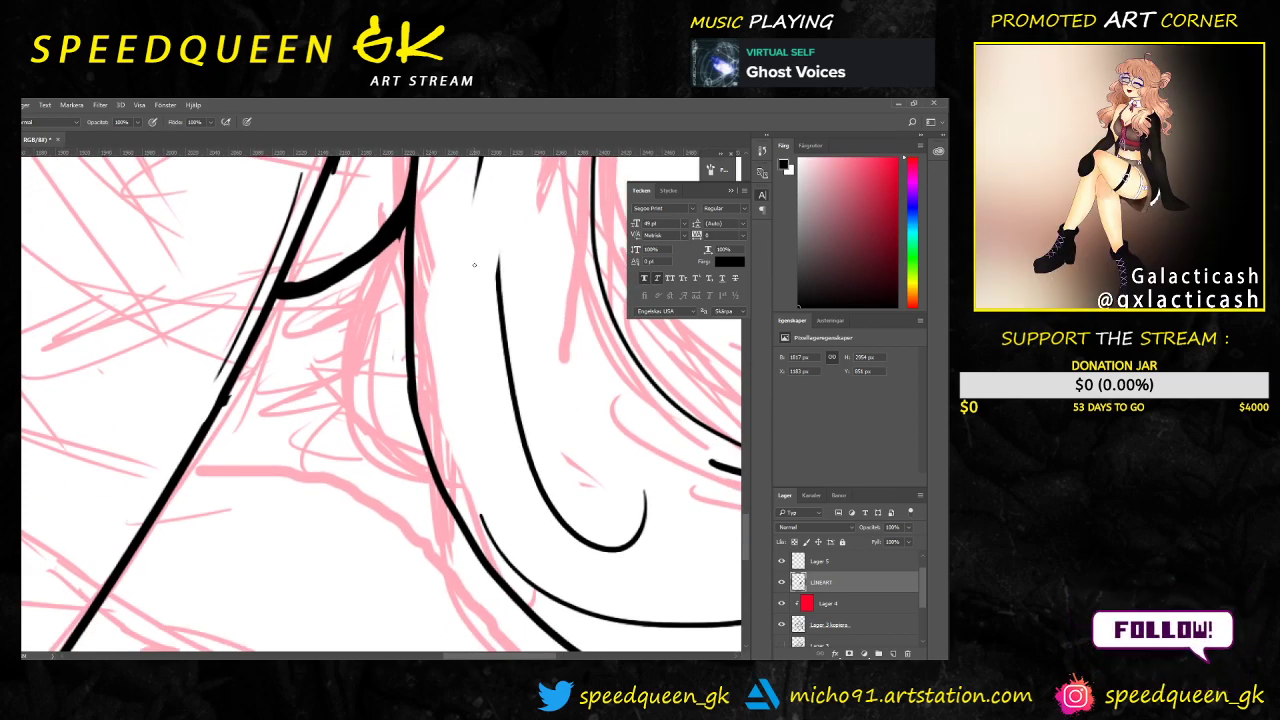
left_click_drag(376, 269, 437, 266)
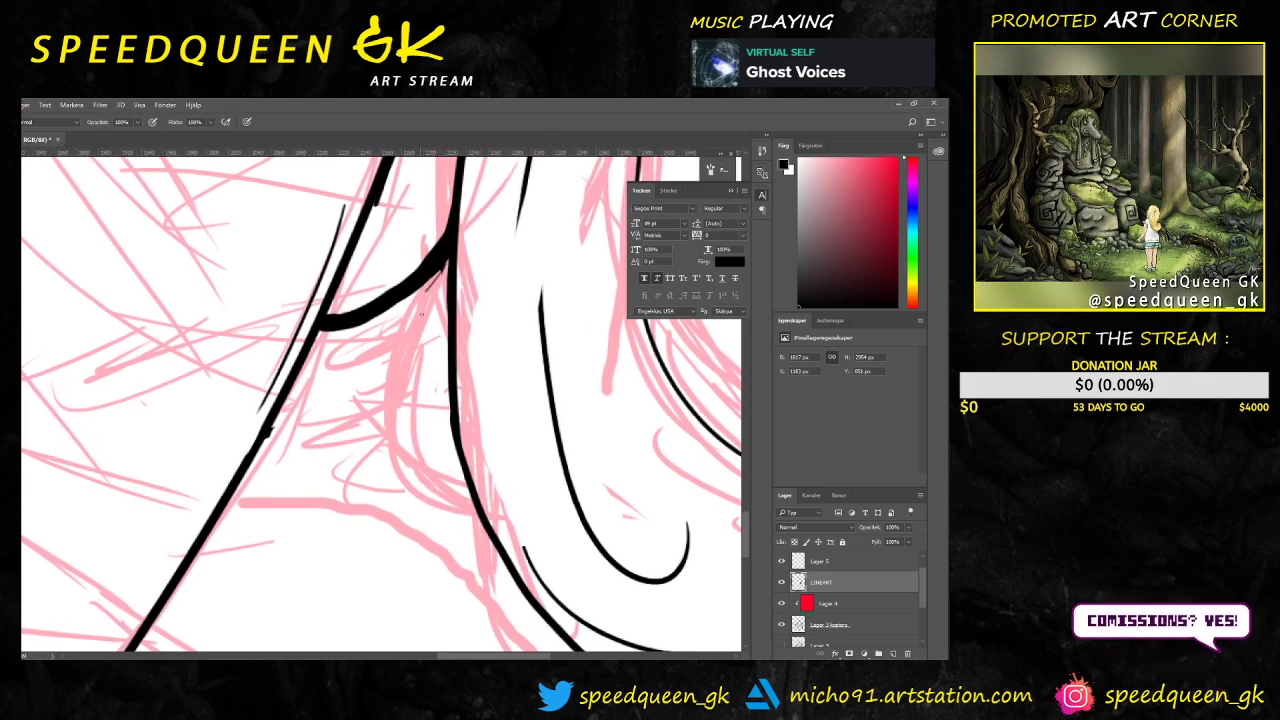
Step: Resize the Eraser and clean the rough spot beneath the lower curve's junction with the robe edge
key("e")
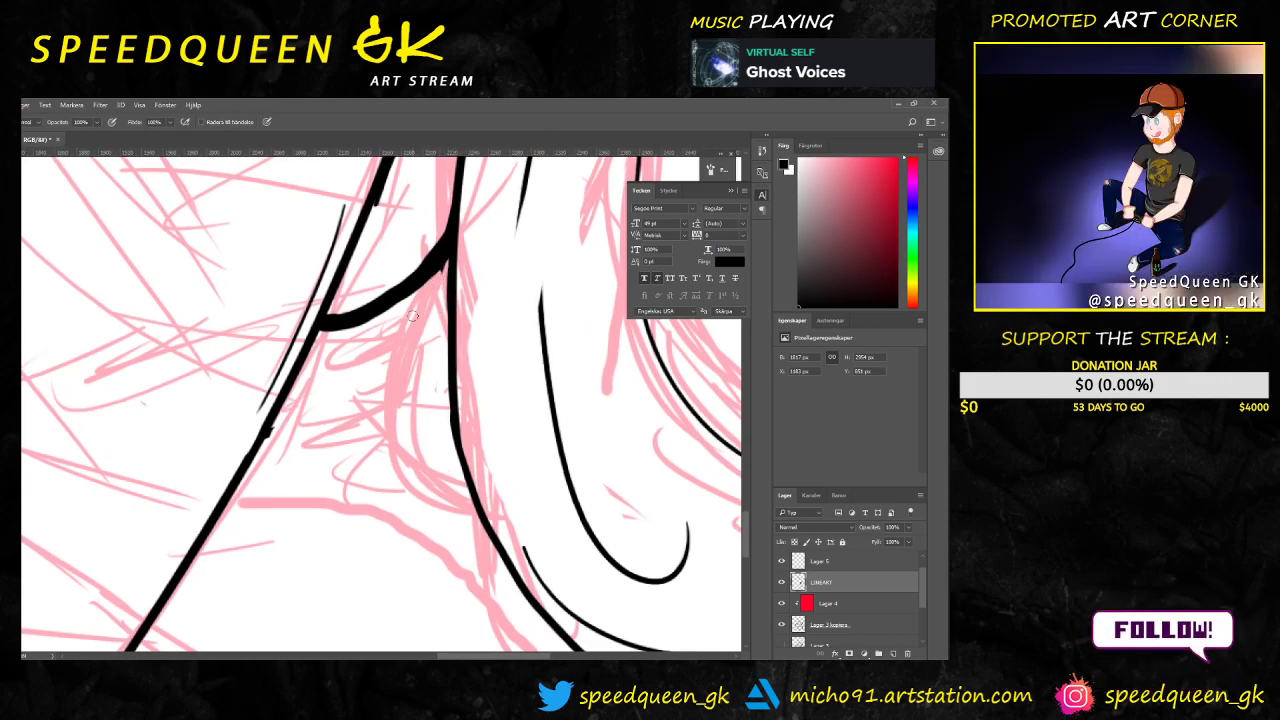
right_click(413, 332)
left_click(476, 373)
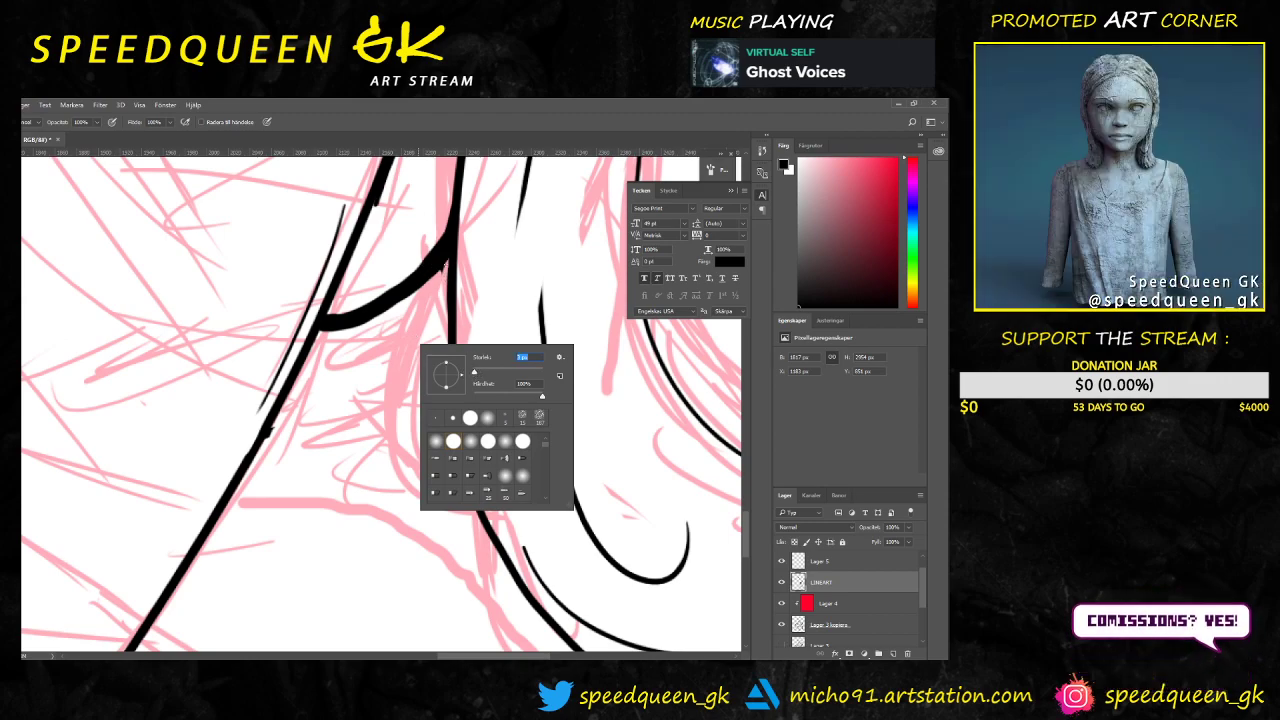
key("Return")
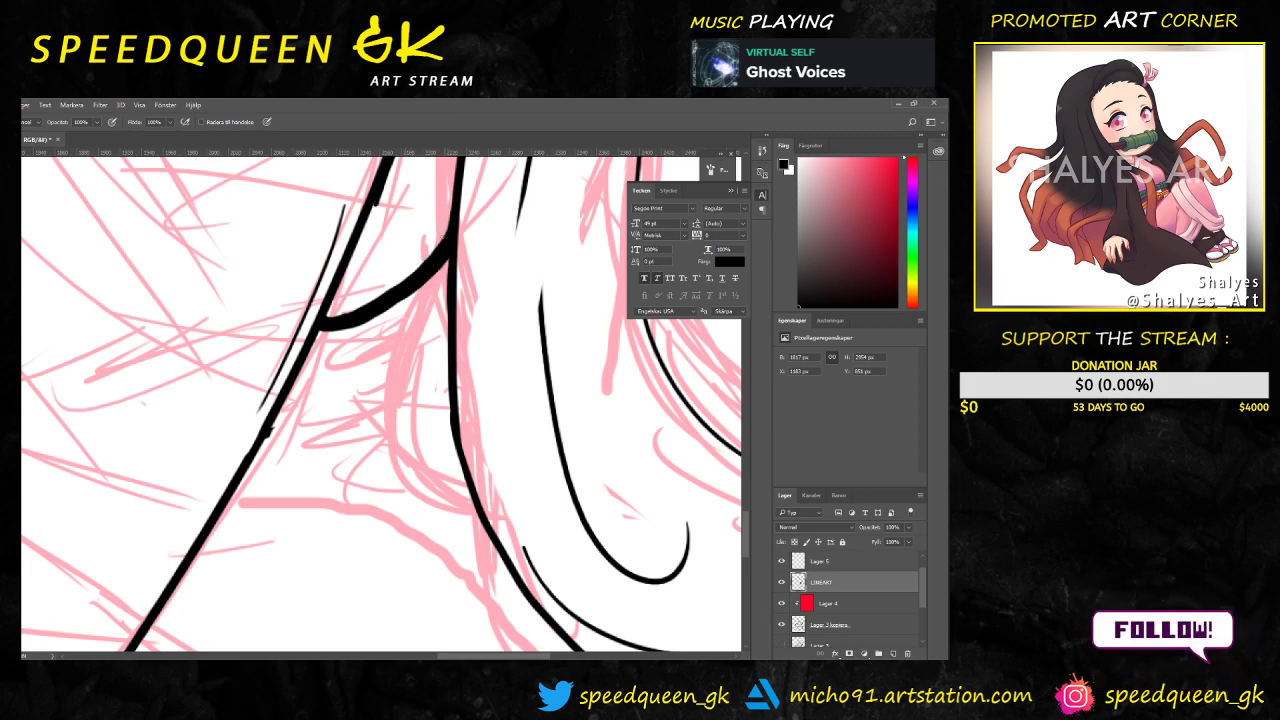
Step: Set the Eraser size to 10 px and check its detailed brush settings
right_click(402, 259)
left_click_drag(466, 288, 468, 288)
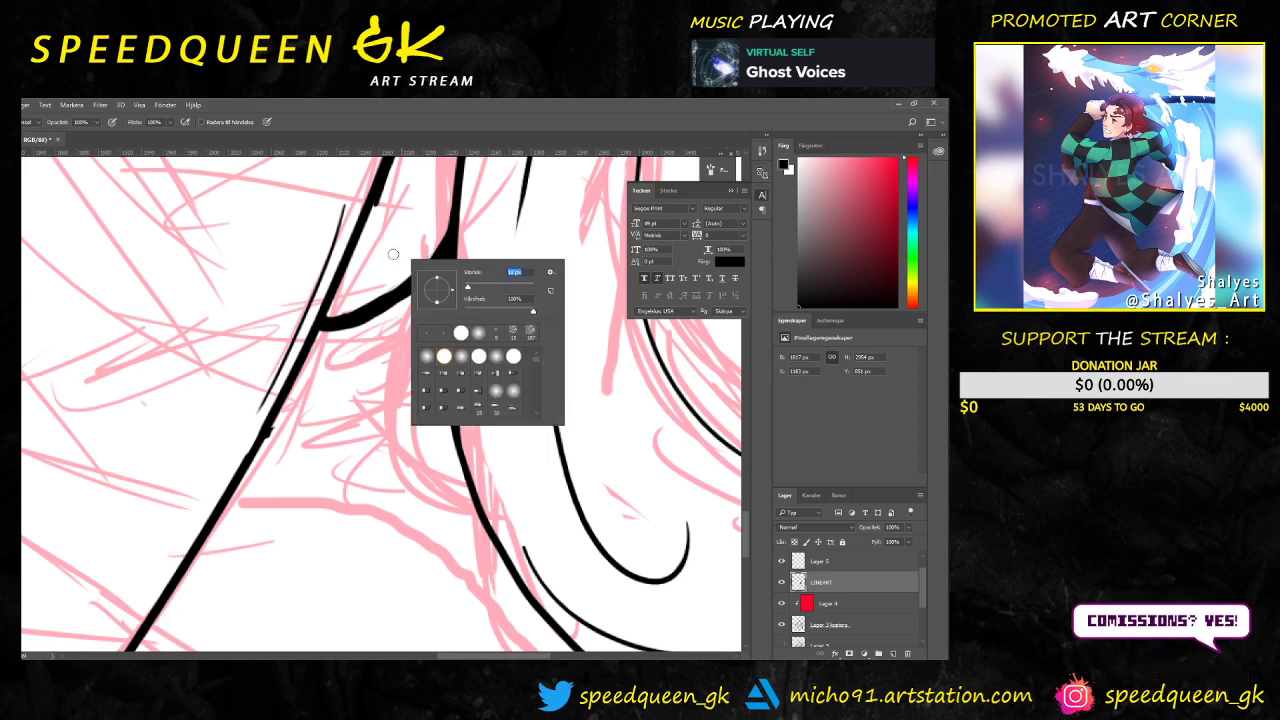
key("Return")
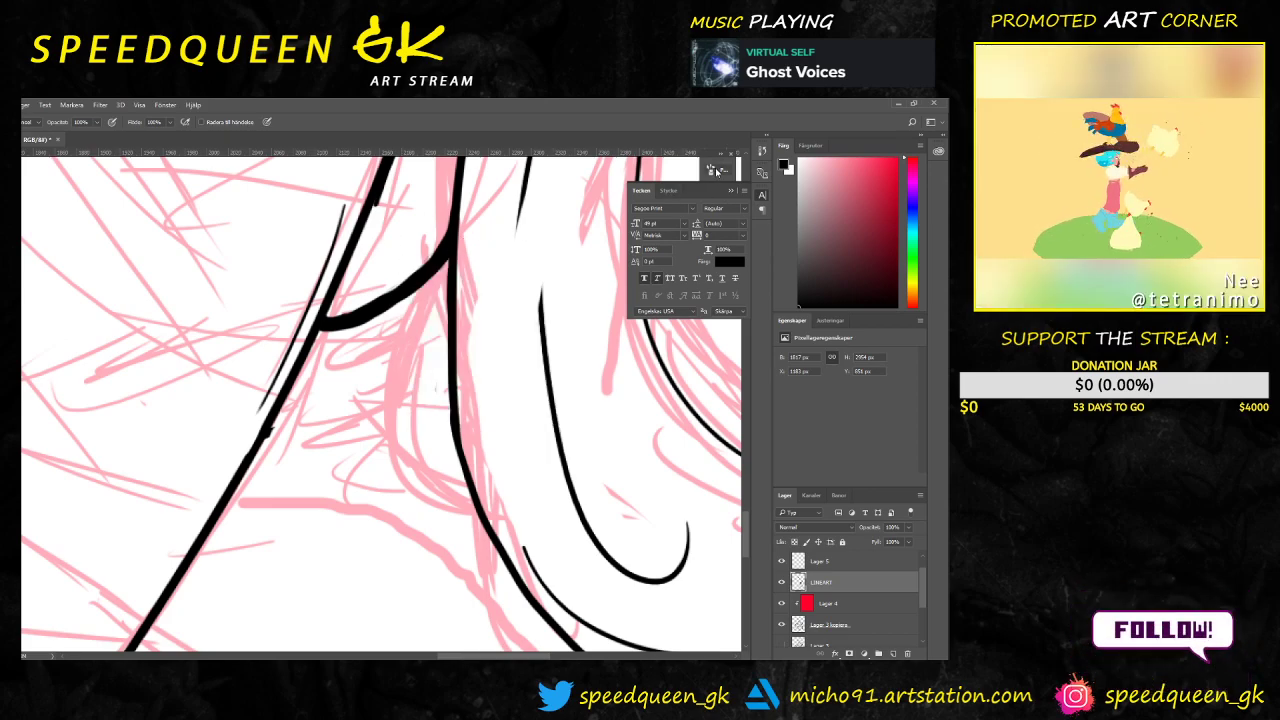
left_click(714, 171)
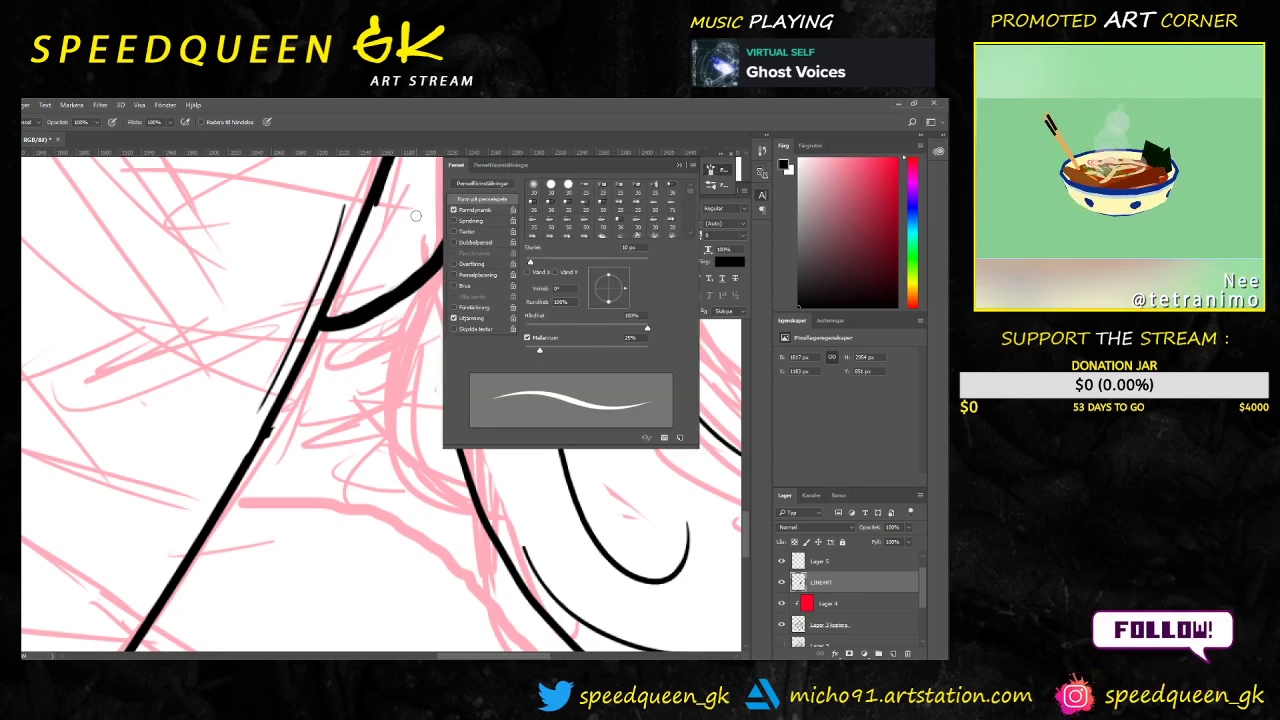
left_click(678, 165)
Step: Try to erase along the robe's inner outline below the lower curve, and undo that stroke
left_click_drag(461, 303, 487, 222)
key("ctrl+minus")
scroll(505, 335, "down", 2)
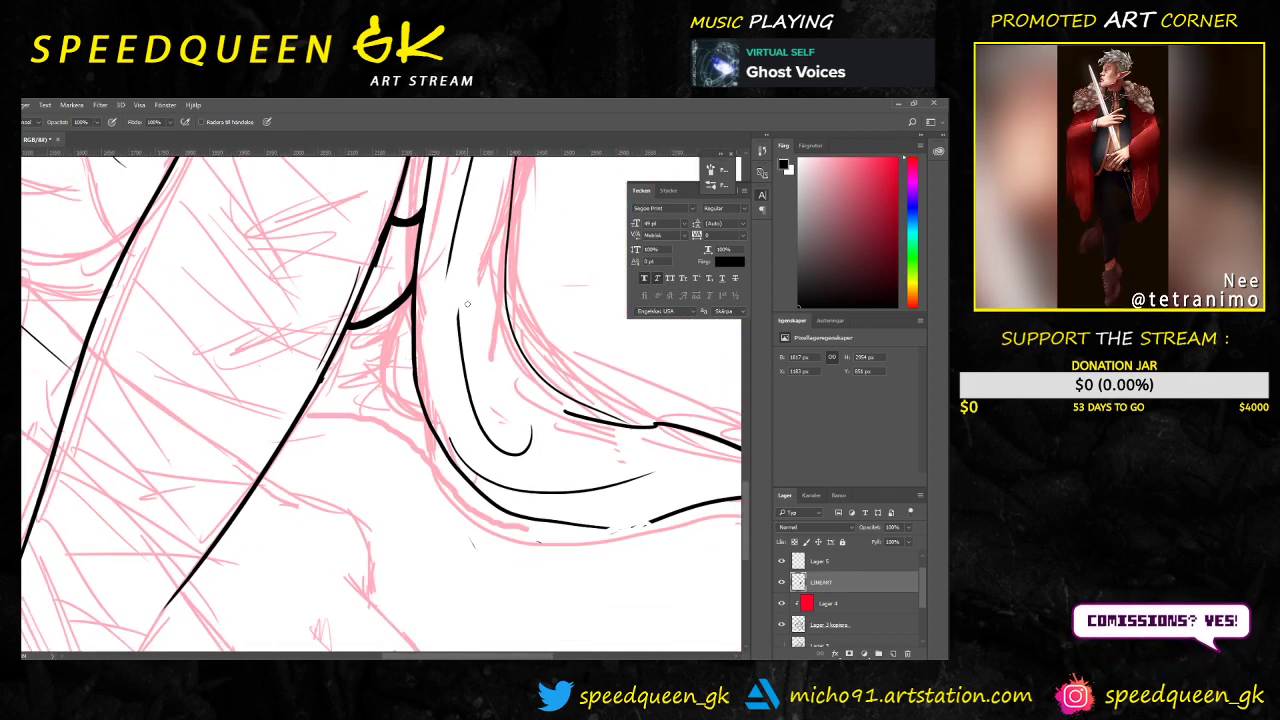
mouse_move(509, 311)
left_mouse_down()
mouse_move(443, 279)
mouse_move(440, 246)
left_mouse_up()
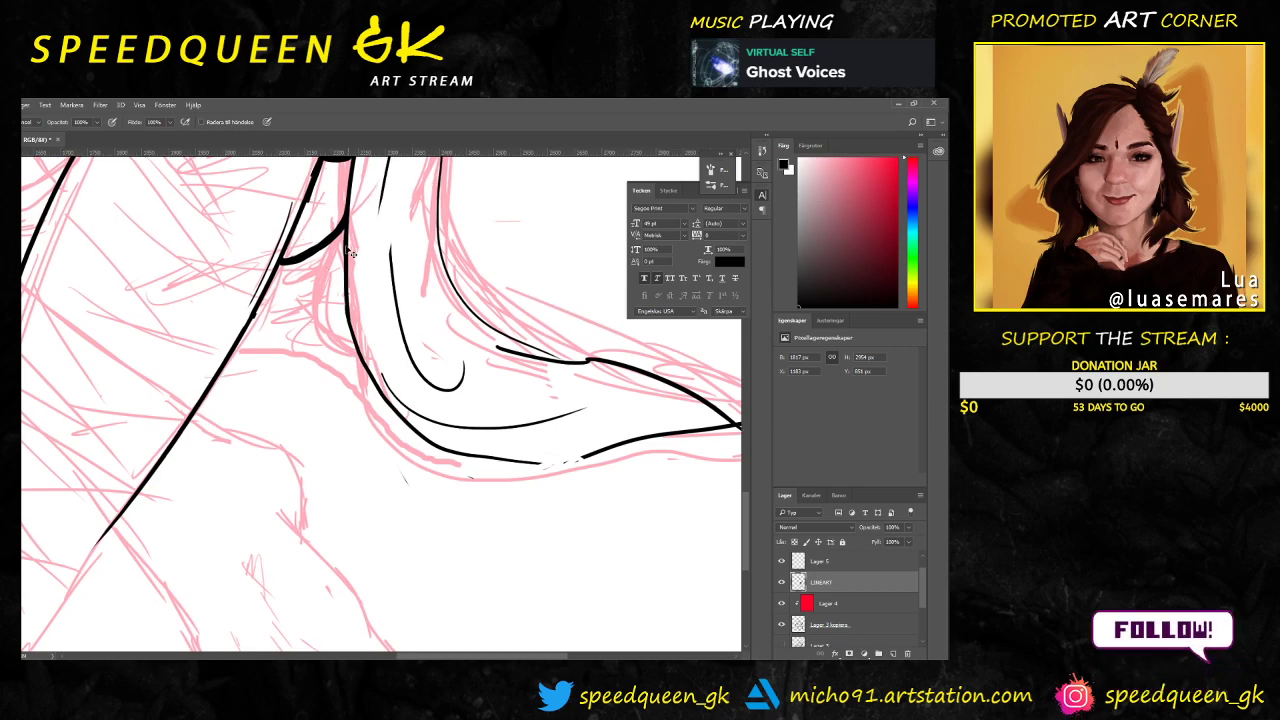
scroll(354, 250, "up", 2)
scroll(376, 215, "down", 1)
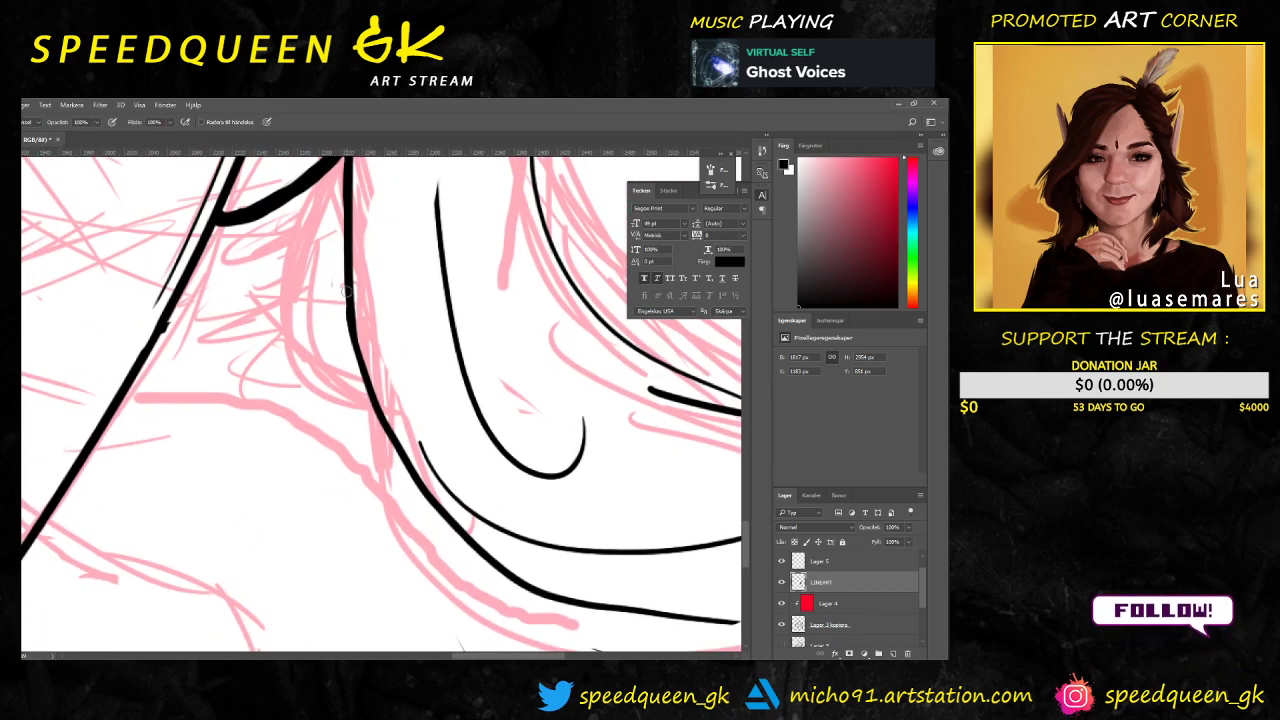
left_click_drag(346, 286, 360, 376)
key("ctrl+z")
Step: Switch back to the Brush tool and increase its size for inking the robe outline
key("b")
right_click(371, 374)
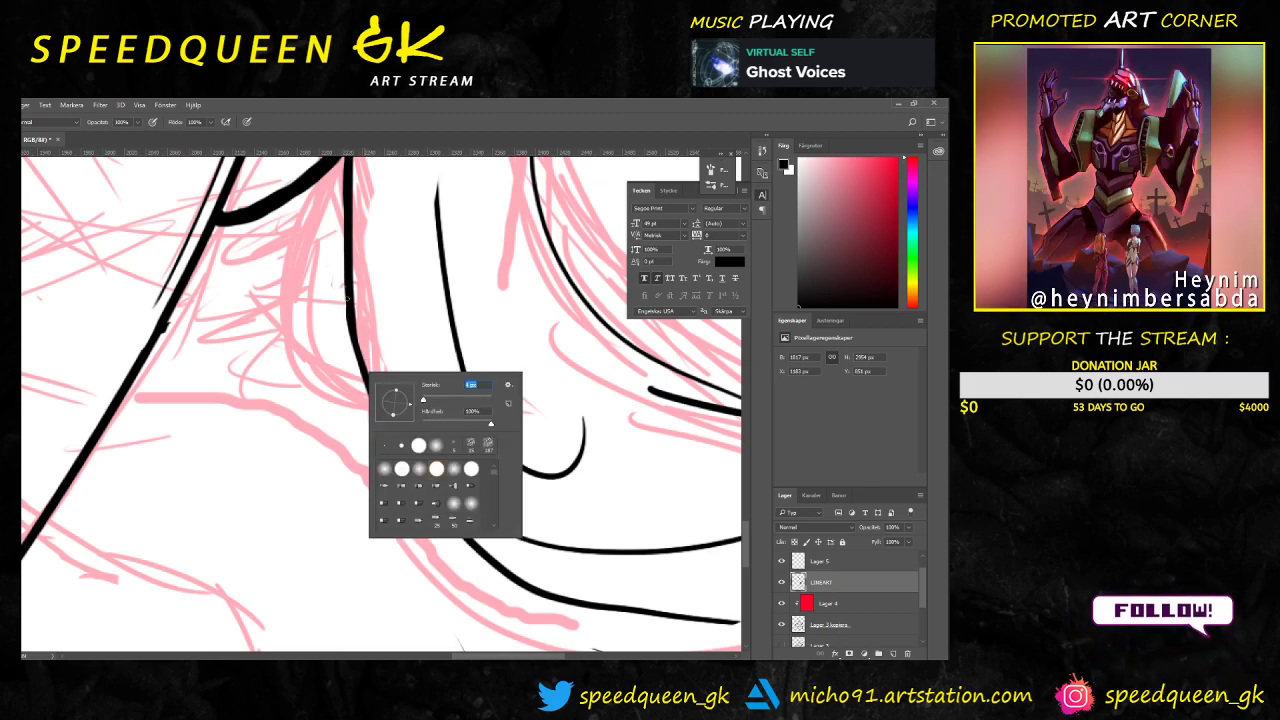
key("Return")
right_click(372, 375)
left_click(433, 401)
left_click(405, 309)
key("ctrl+minus")
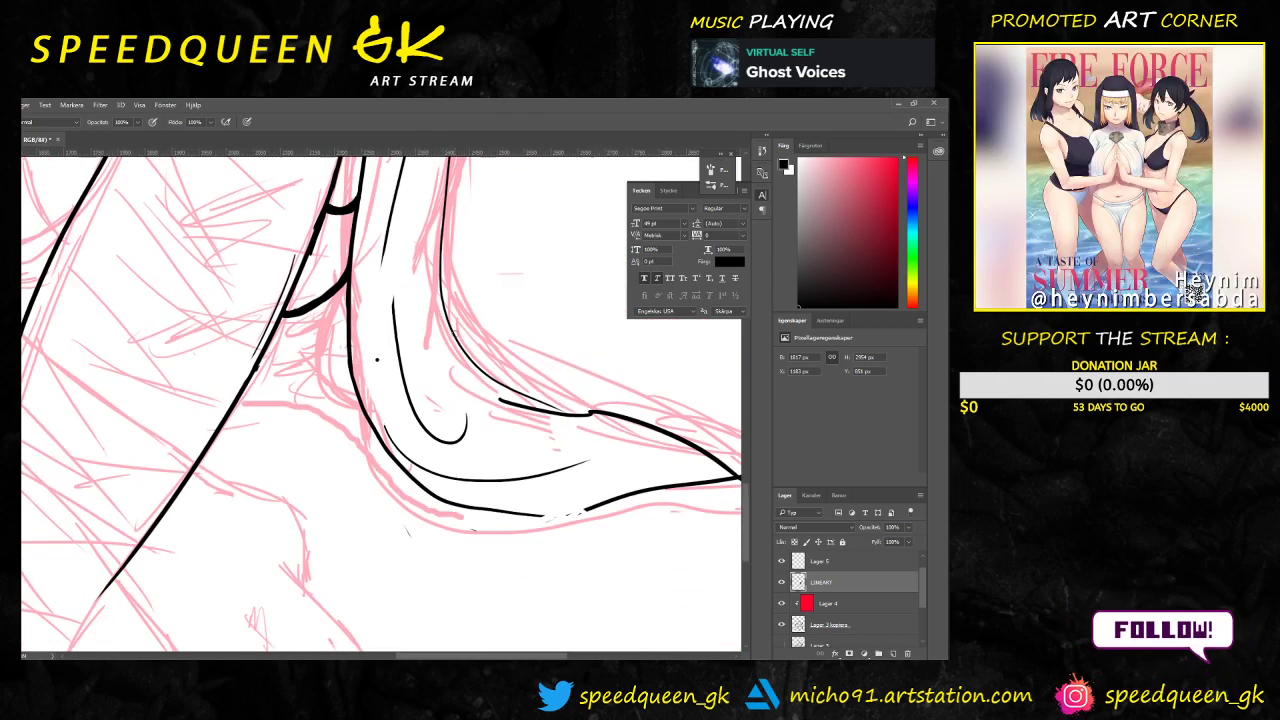
Step: Examine the inked line art across the whole figure, from the robe's trailing hem up to the hand and face
left_click_drag(488, 246, 454, 466)
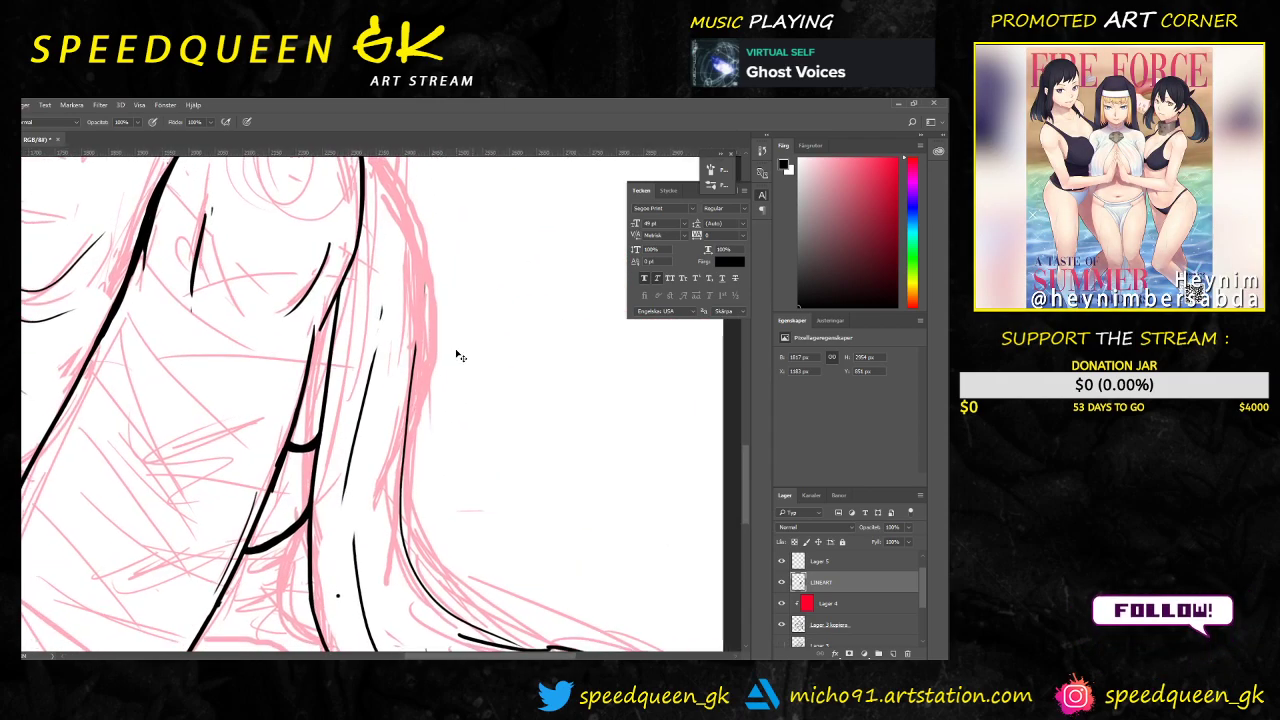
key("ctrl+minus")
key("ctrl+minus")
mouse_move(455, 362)
left_mouse_down()
mouse_move(430, 310)
mouse_move(434, 274)
left_mouse_up()
key("ctrl+minus")
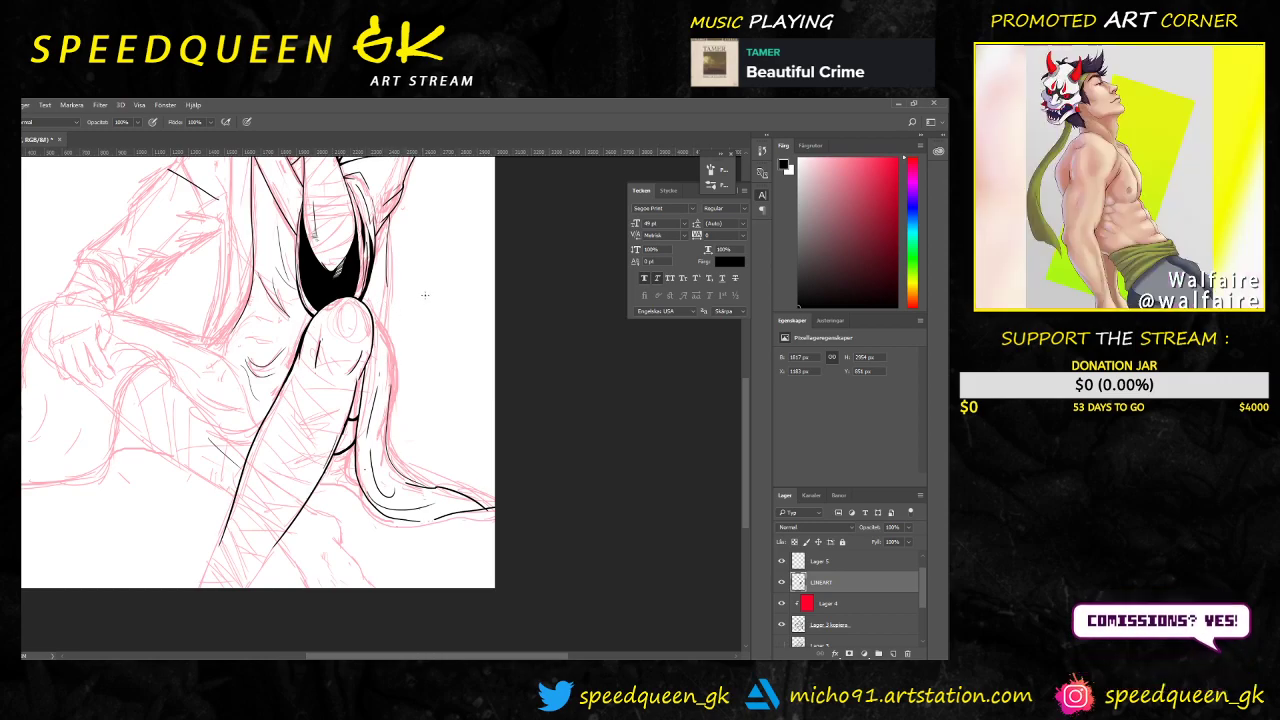
left_click_drag(432, 277, 428, 381)
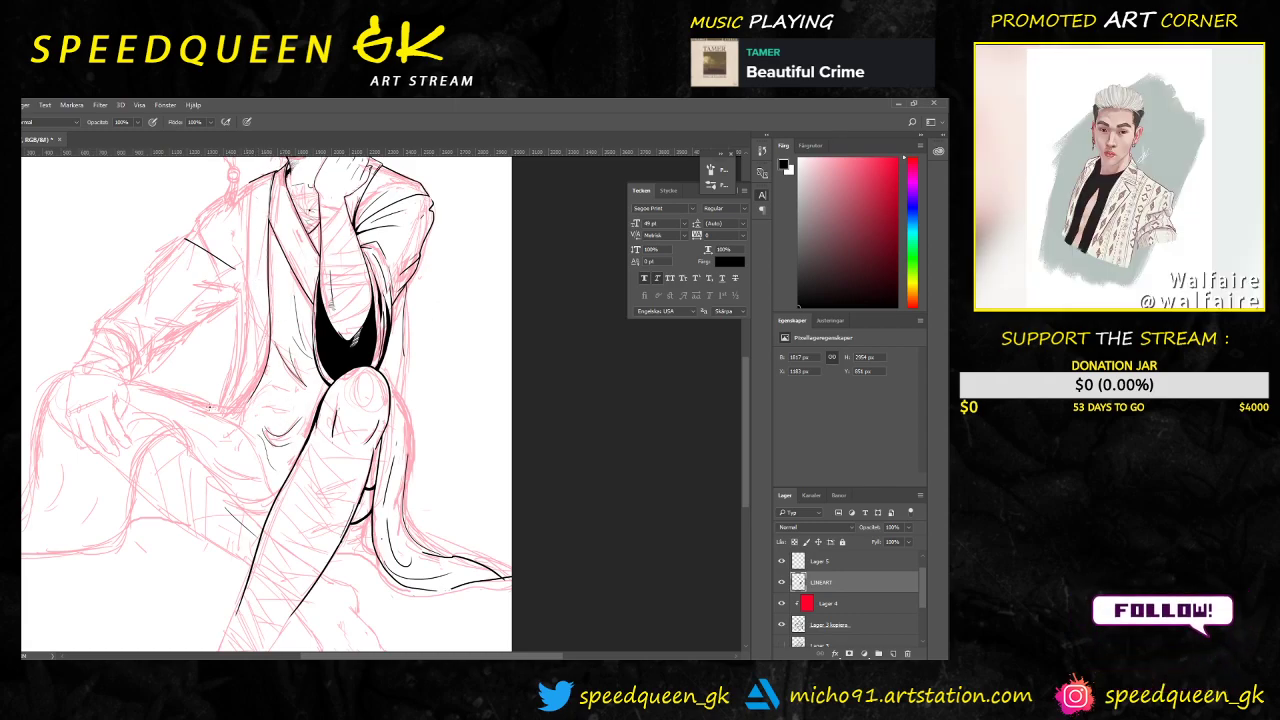
left_click_drag(294, 323, 298, 357)
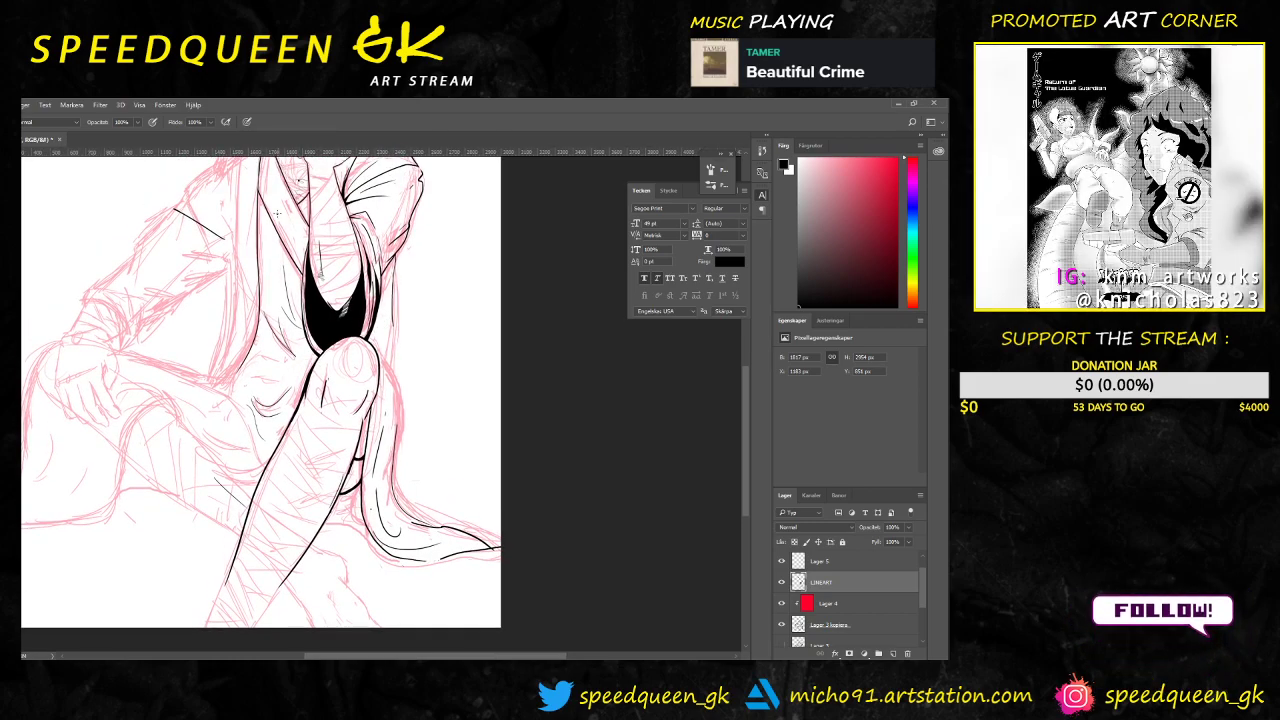
left_click_drag(300, 232, 307, 290)
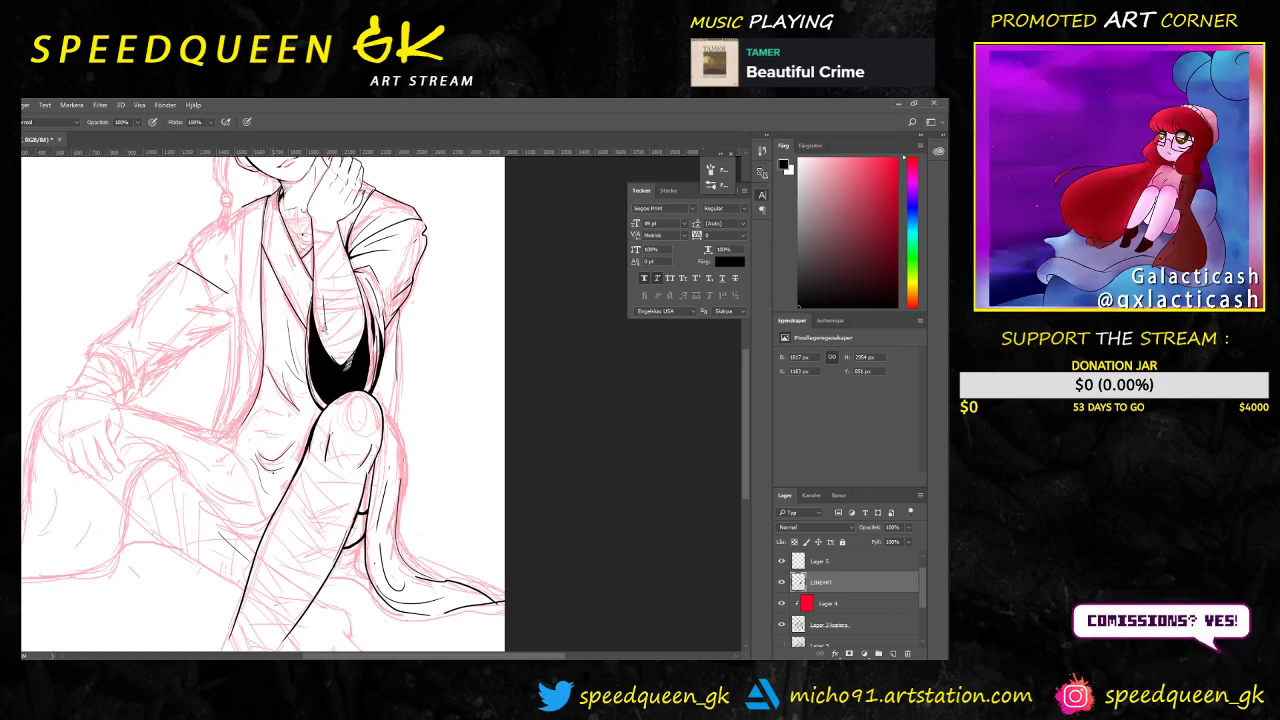
Step: Ink a thick curved line for the robe's outer edge, running from behind the knee down beside the shin
left_click_drag(431, 416, 369, 336)
key("ctrl+plus")
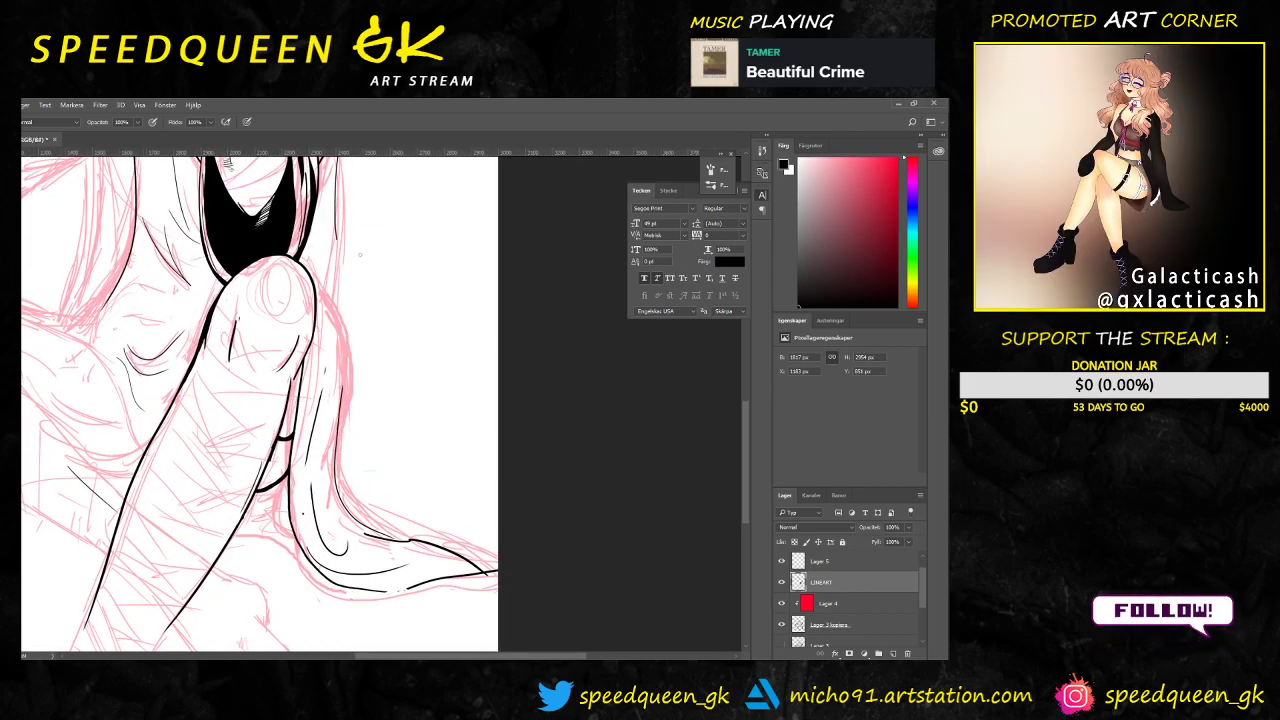
mouse_move(374, 265)
left_mouse_down()
mouse_move(340, 418)
mouse_move(346, 470)
left_mouse_up()
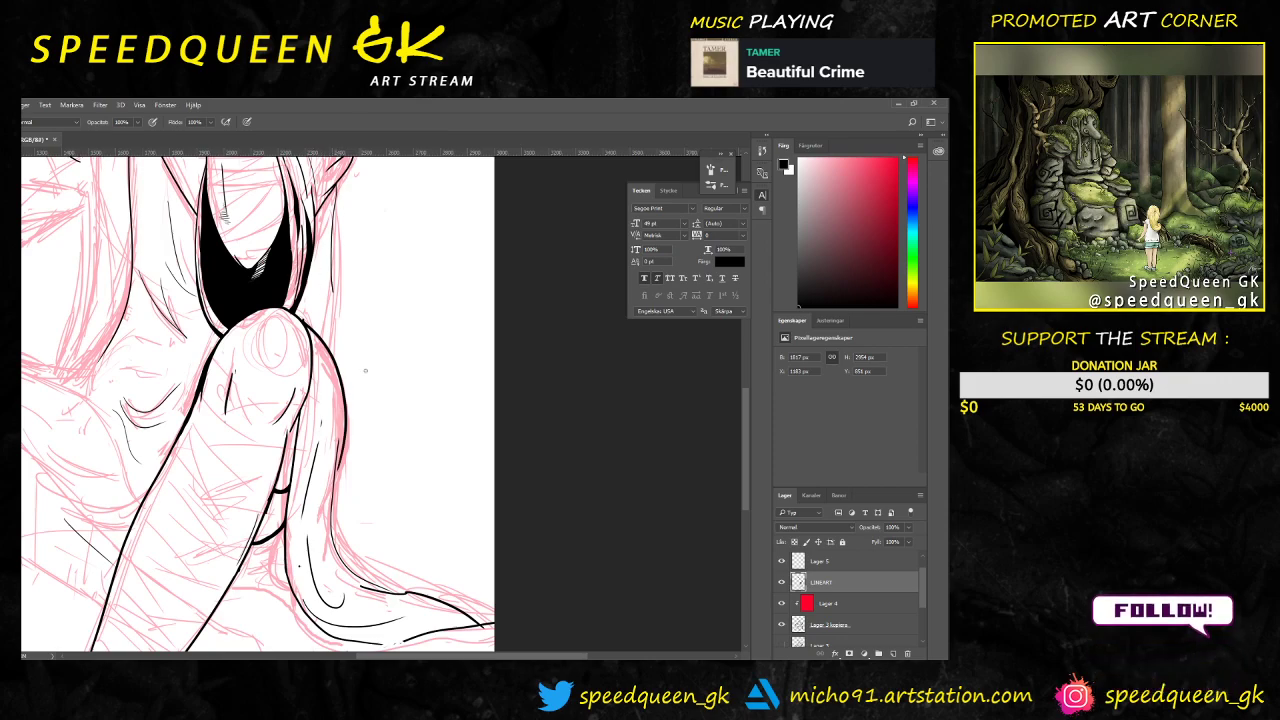
key("ctrl+minus")
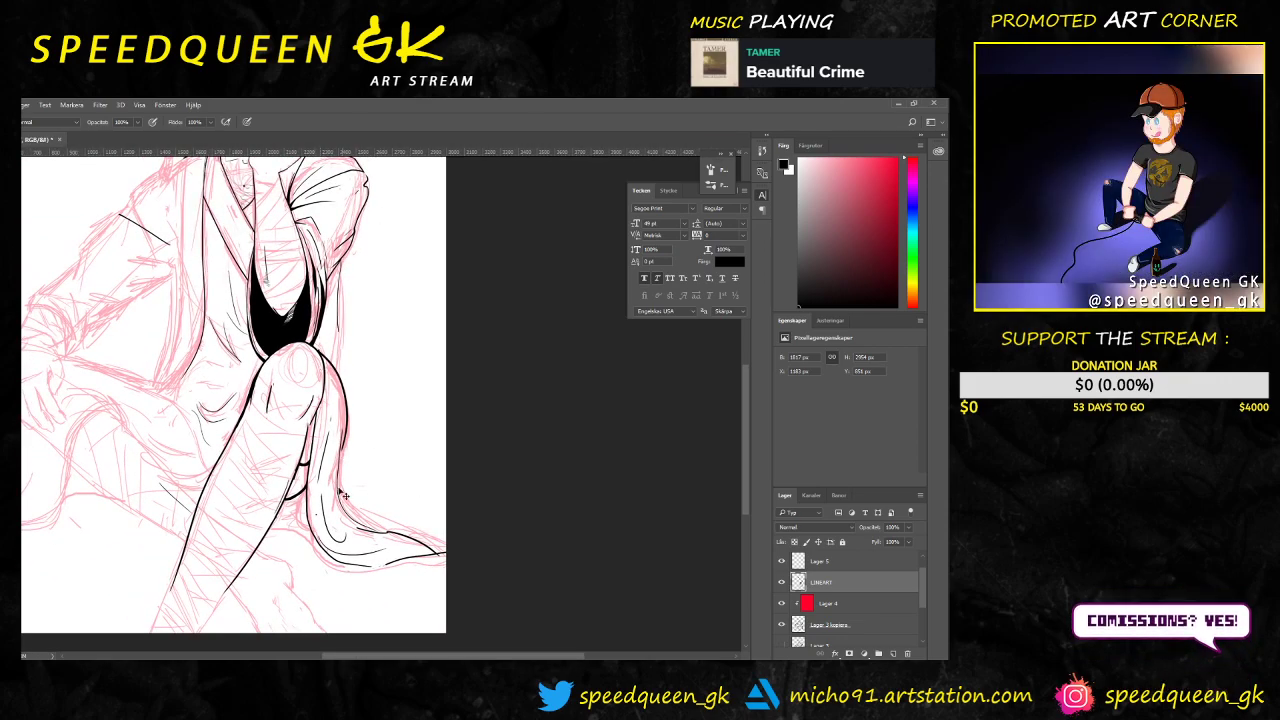
Step: Erase the rough overlap where the robe's thick outer edge starts at the knee
key("ctrl+plus")
key("ctrl+plus")
scroll(355, 395, "up", 2)
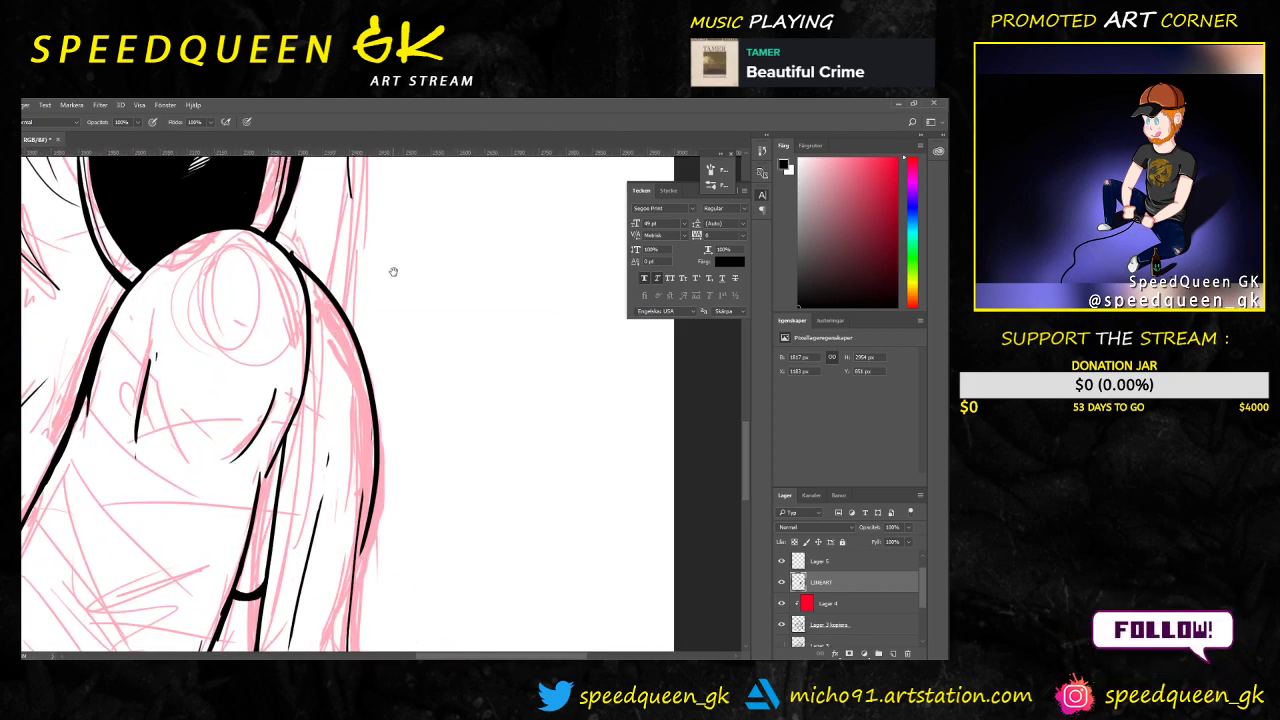
scroll(409, 407, "up", 1)
key("e")
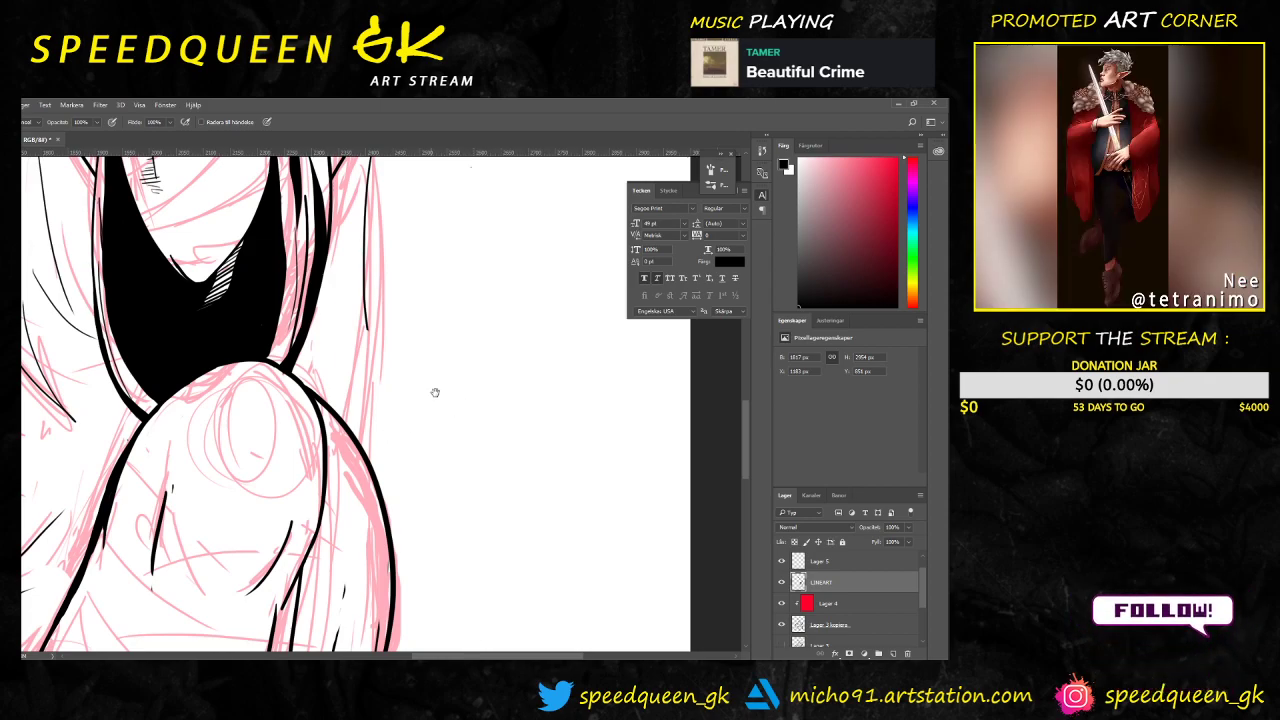
Step: Erase the thin robe line below the thick outer edge and the loose fold line between that edge and the leg
left_click_drag(428, 423, 494, 220)
left_click_drag(523, 434, 508, 300)
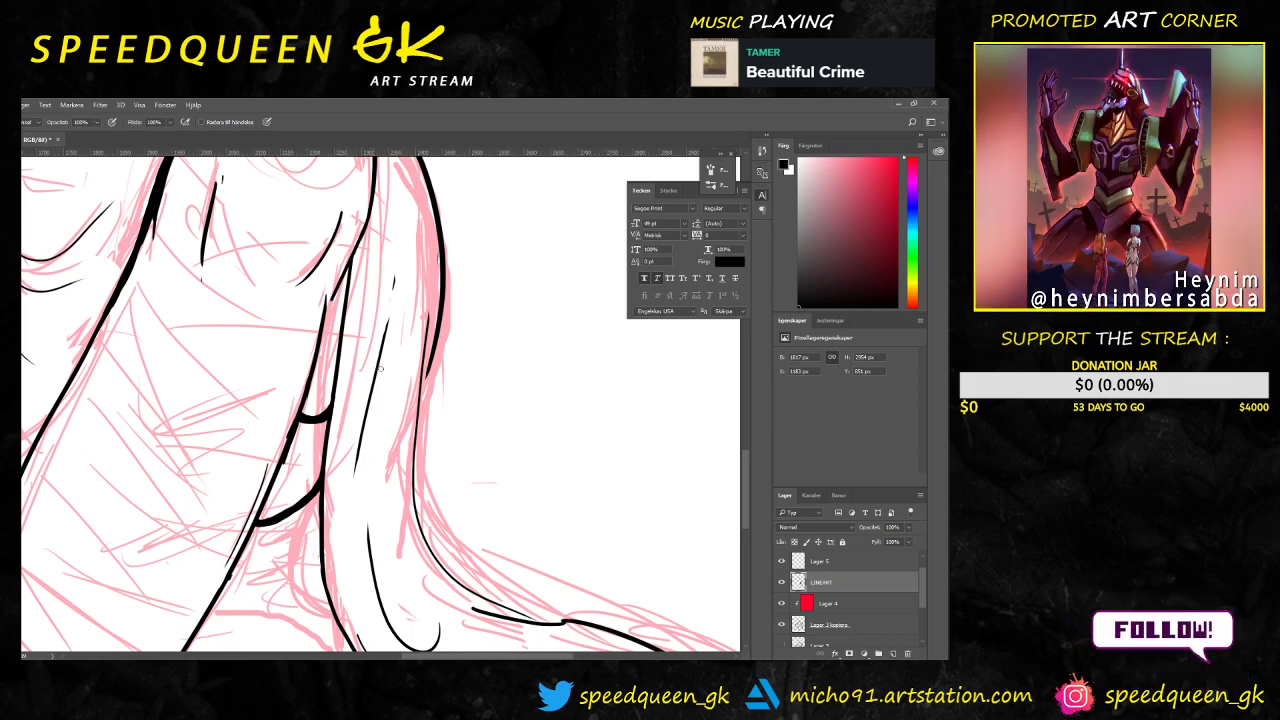
scroll(373, 366, "down", 2)
scroll(351, 348, "up", 2)
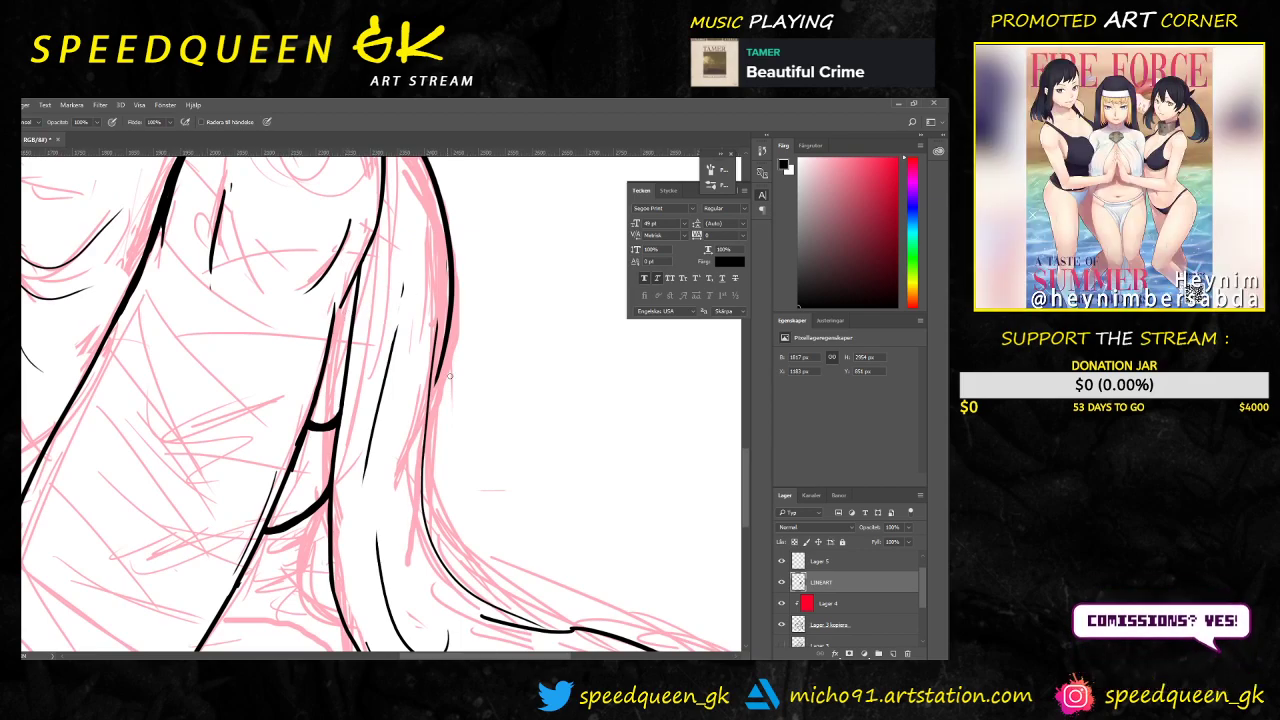
scroll(477, 417, "down", 2)
scroll(425, 388, "down", 1)
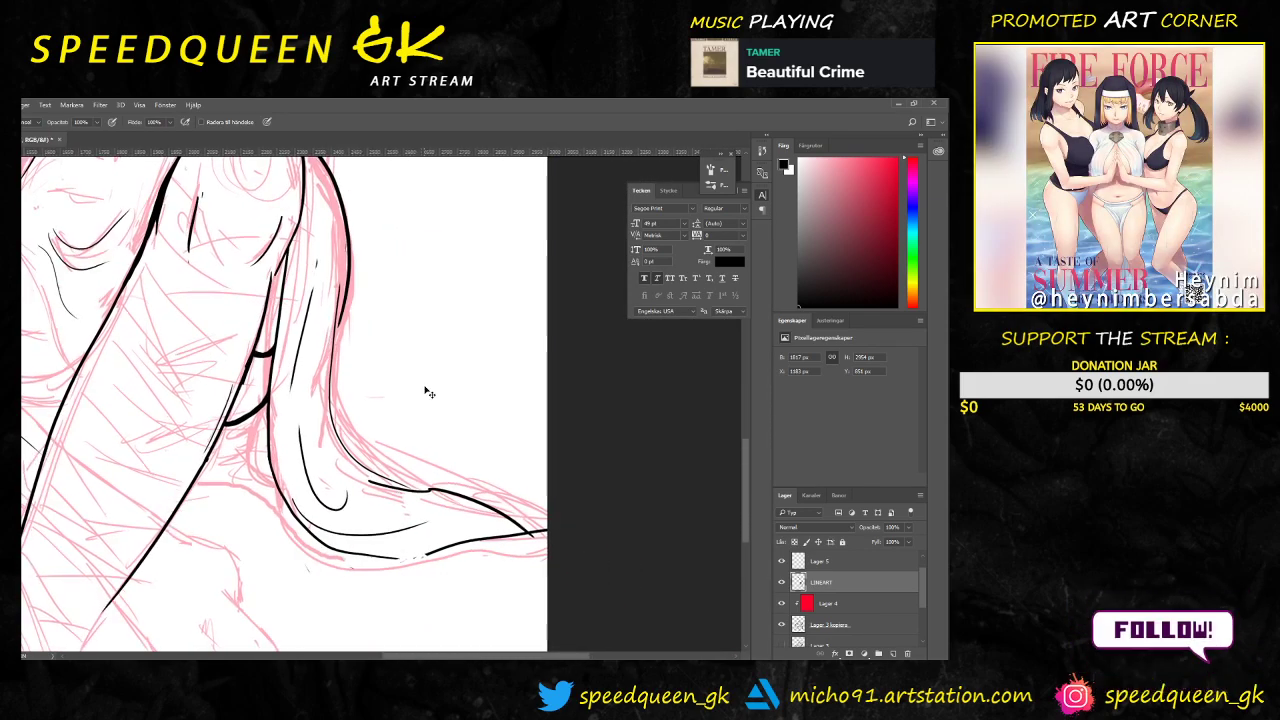
key("ctrl+minus")
key("ctrl+plus")
key("ctrl+minus")
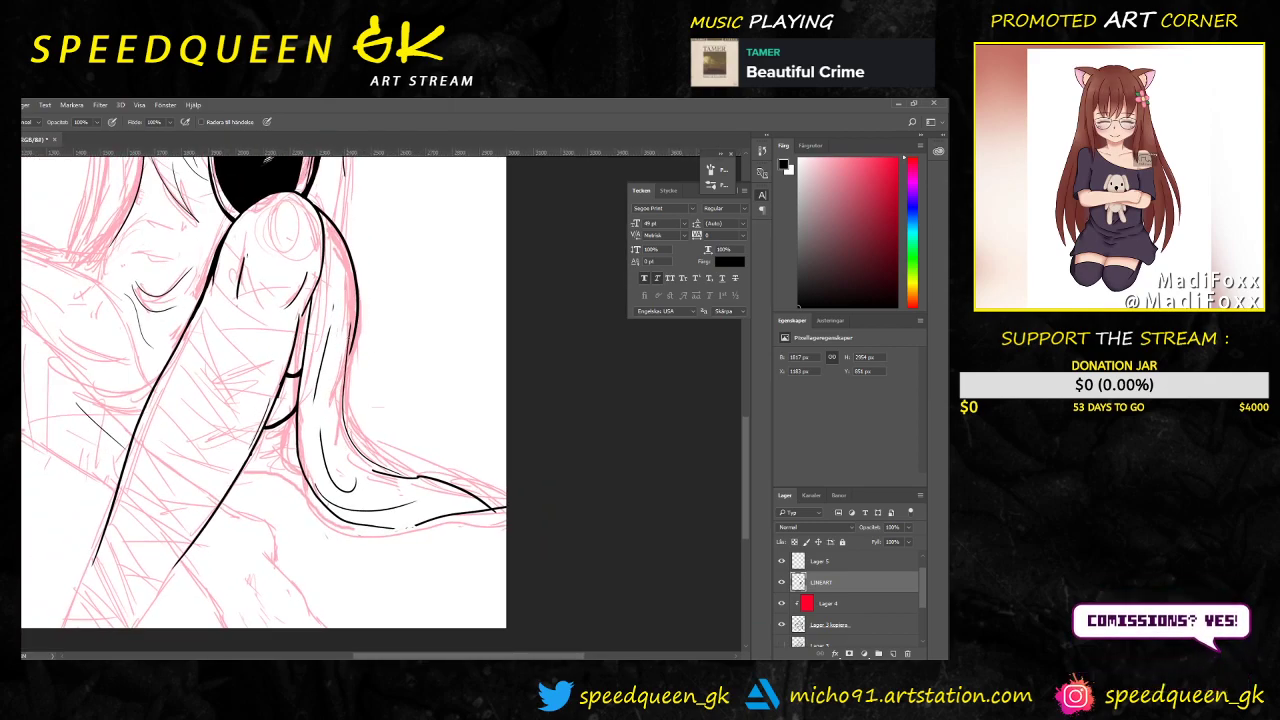
left_click_drag(349, 366, 344, 434)
left_click_drag(325, 350, 313, 398)
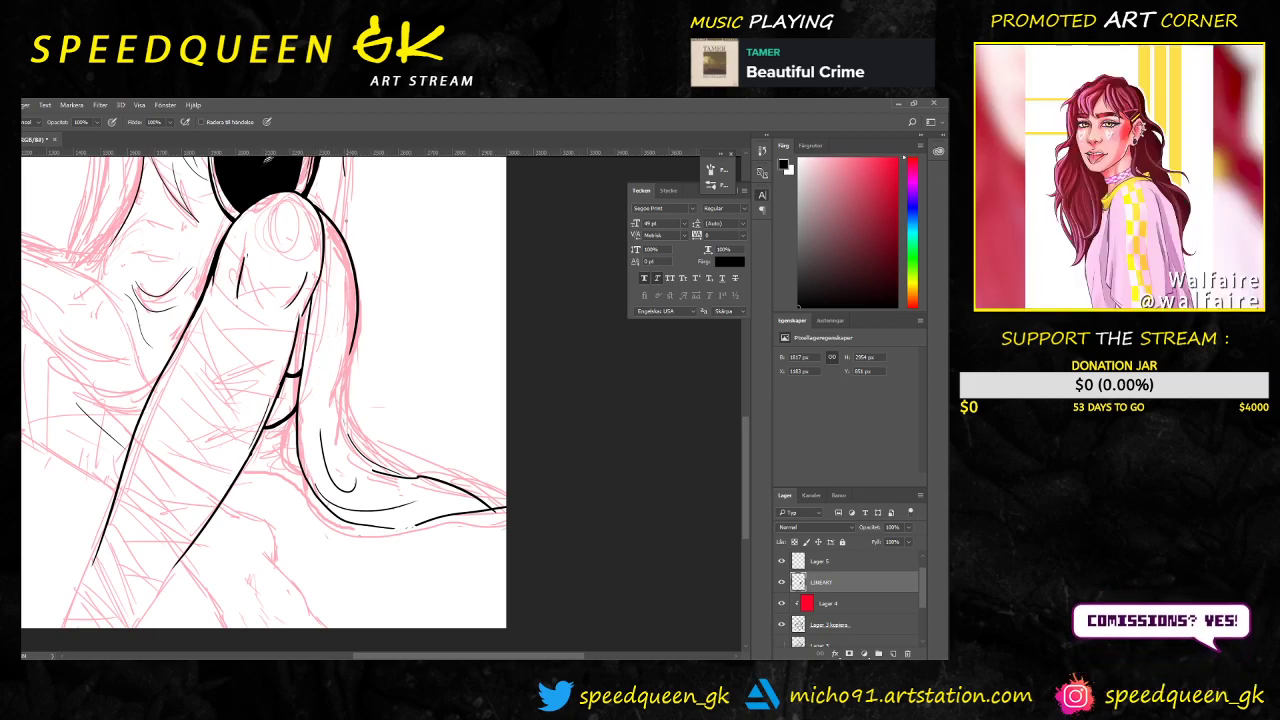
Step: Thicken the left outline of the shin below the knee with the Brush, undoing and redoing the stroke
scroll(350, 313, "up", 4)
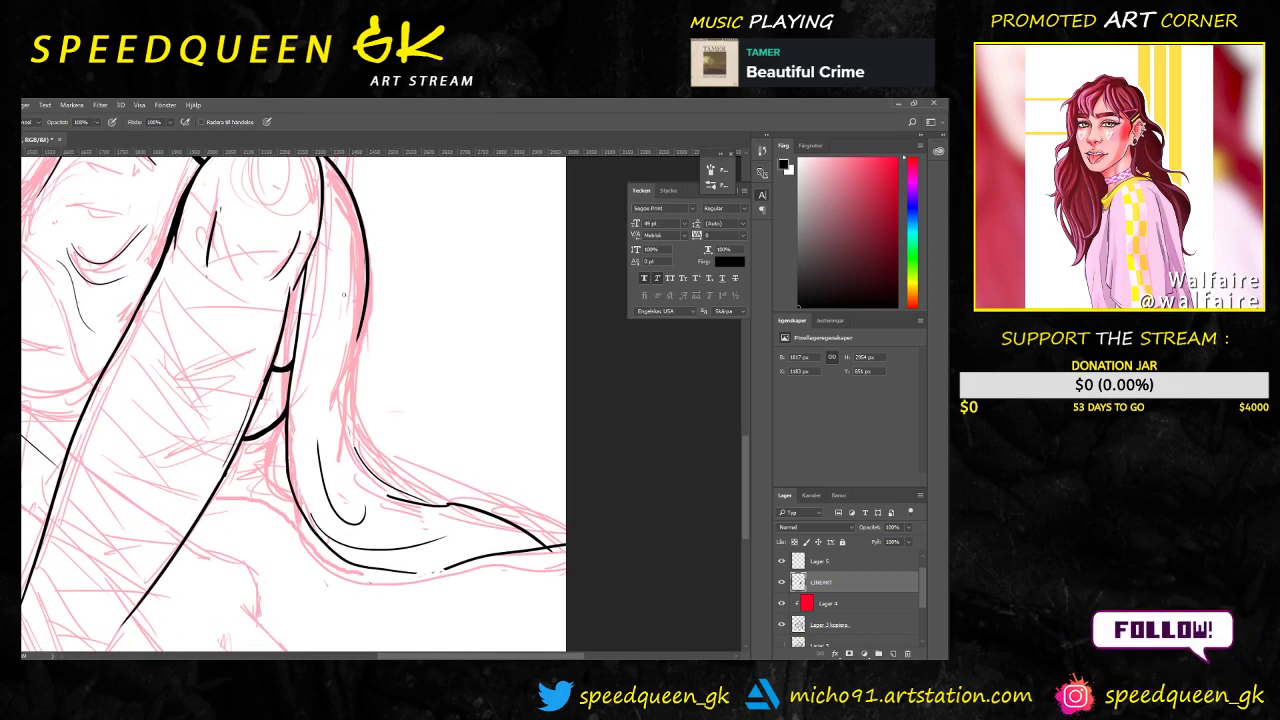
mouse_move(332, 273)
left_mouse_down()
mouse_move(337, 337)
mouse_move(455, 530)
mouse_move(457, 563)
mouse_move(443, 534)
mouse_move(496, 488)
mouse_move(509, 457)
mouse_move(606, 397)
mouse_move(586, 346)
left_mouse_up()
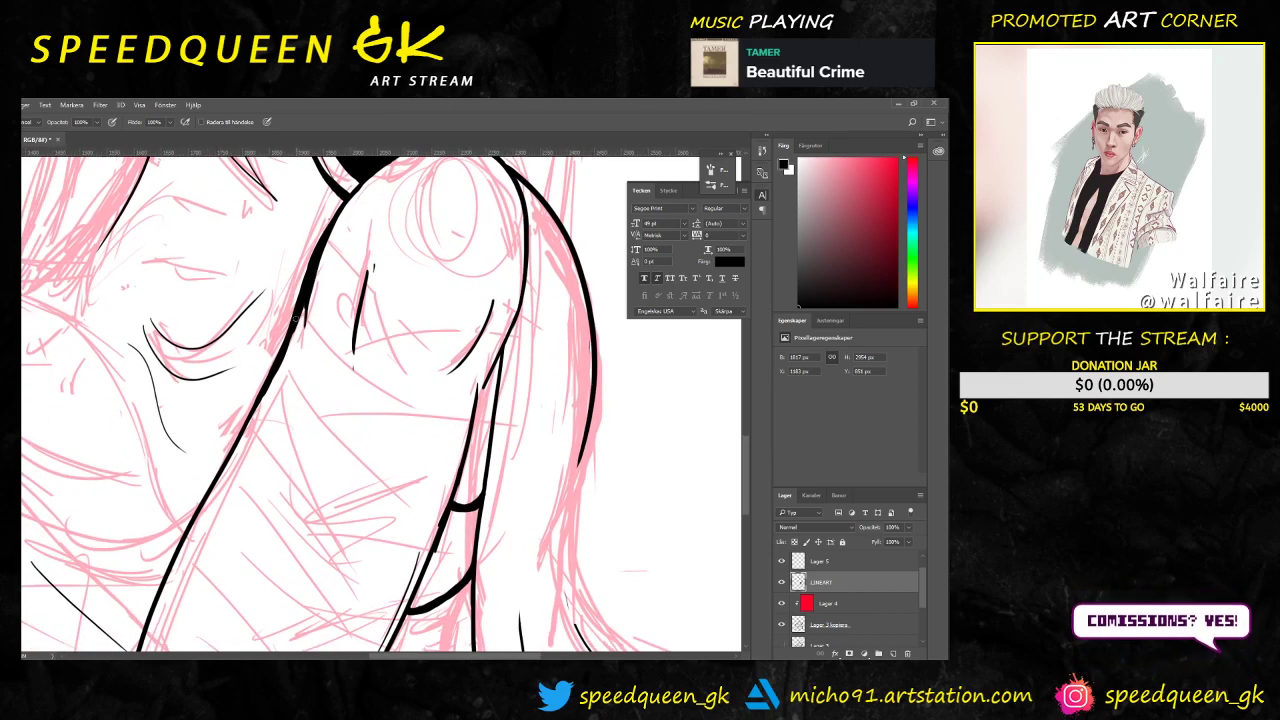
key("b")
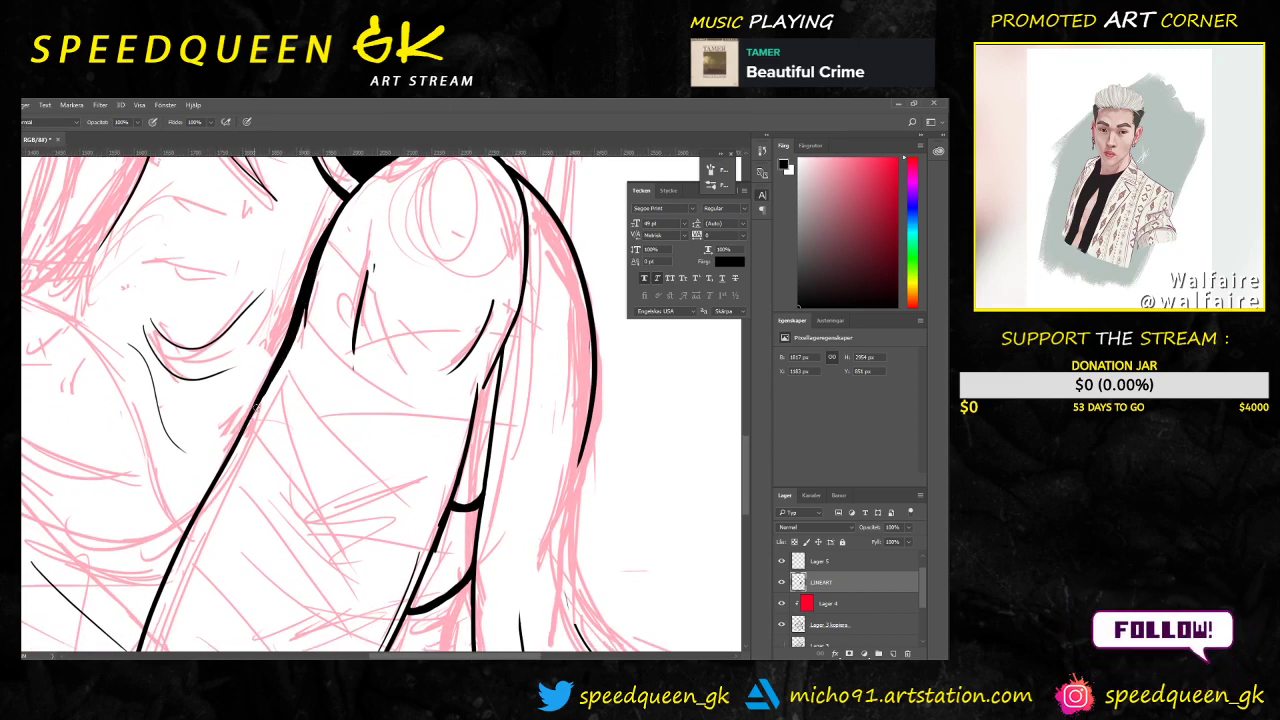
left_click_drag(276, 370, 226, 488)
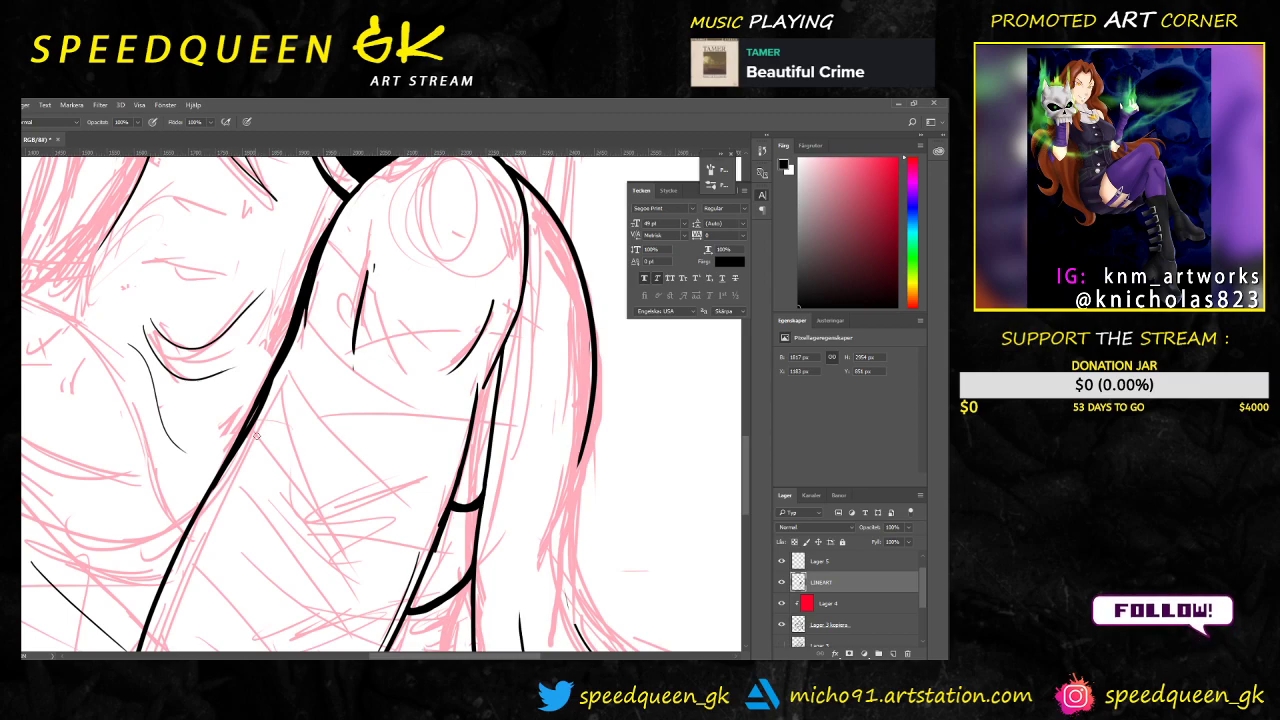
key("ctrl+z")
left_click_drag(270, 385, 192, 522)
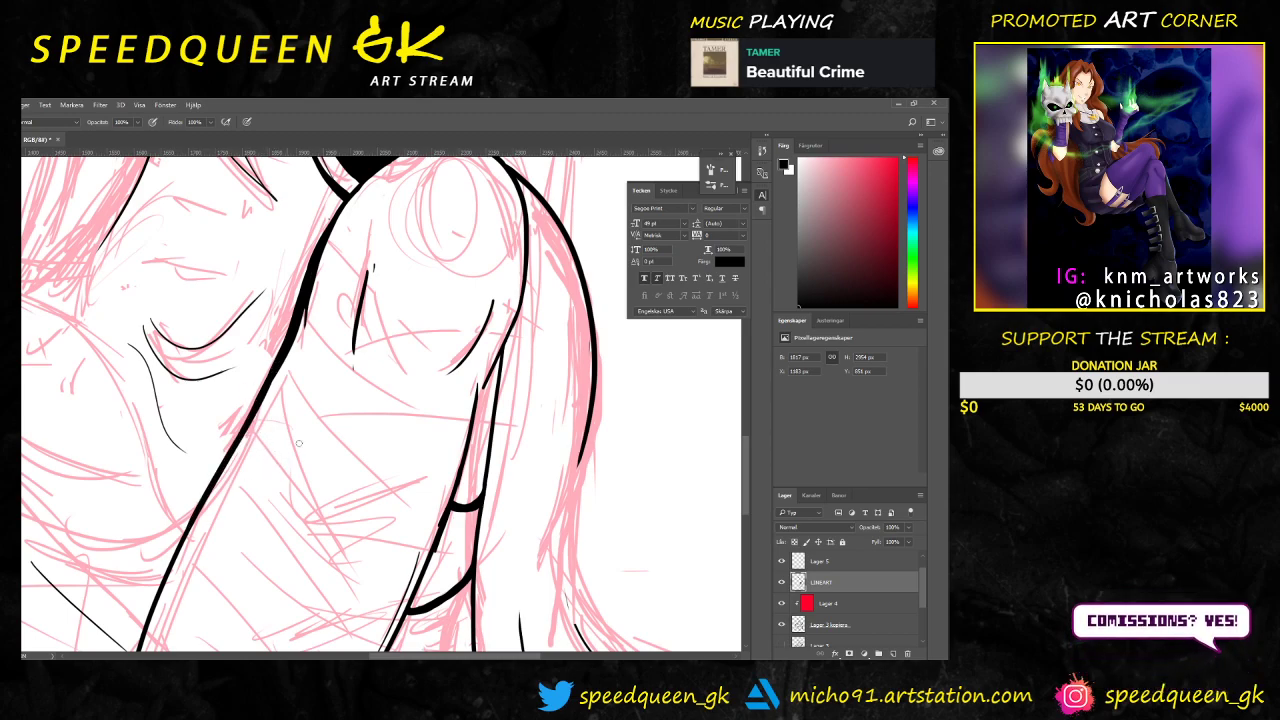
Step: Step back one edit and trim the thick left outline just below the knee with the Eraser
key("e")
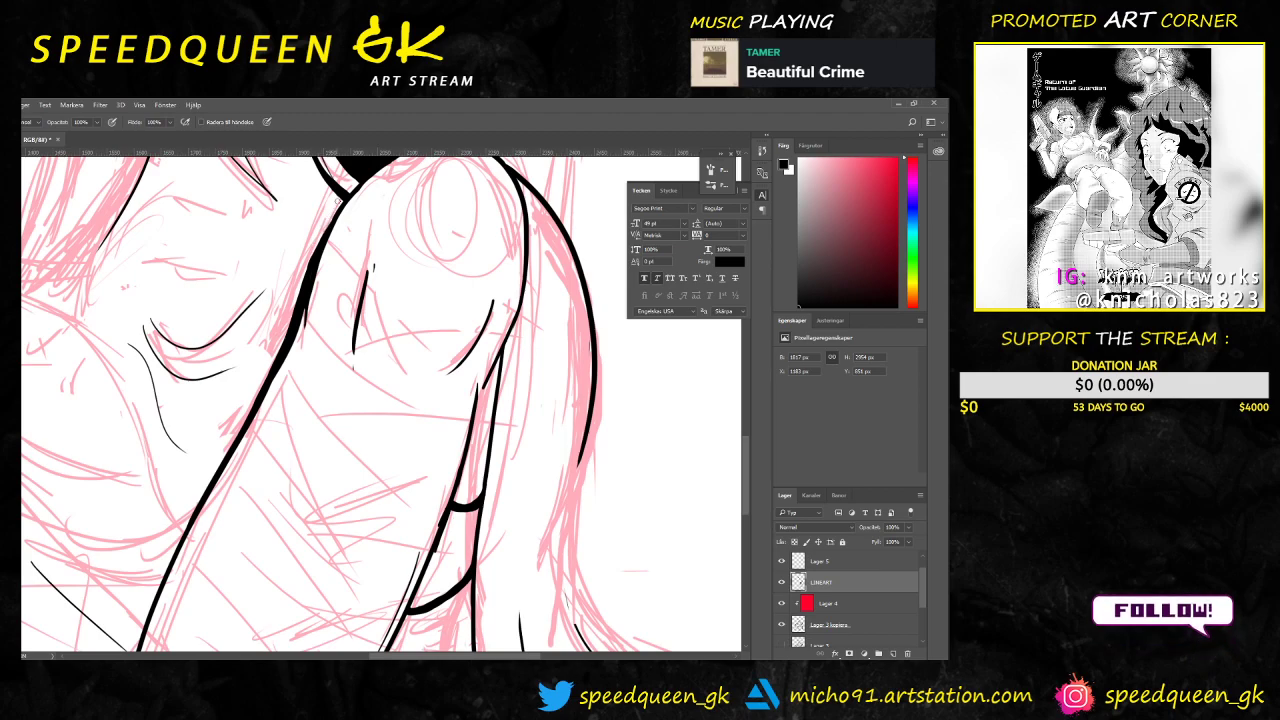
key("ctrl+alt+z")
left_click_drag(319, 240, 276, 358)
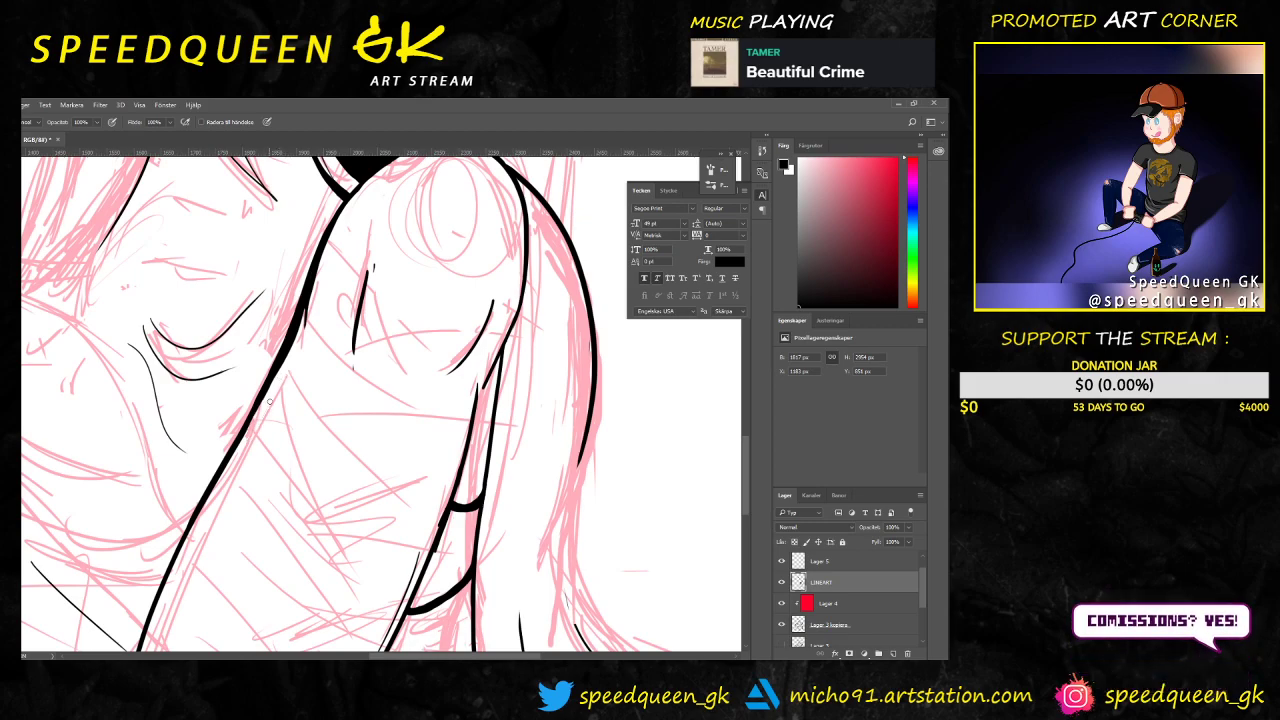
Step: Rework the short crease line on the knee with the Brush and return to the Eraser
left_click_drag(477, 467, 394, 302)
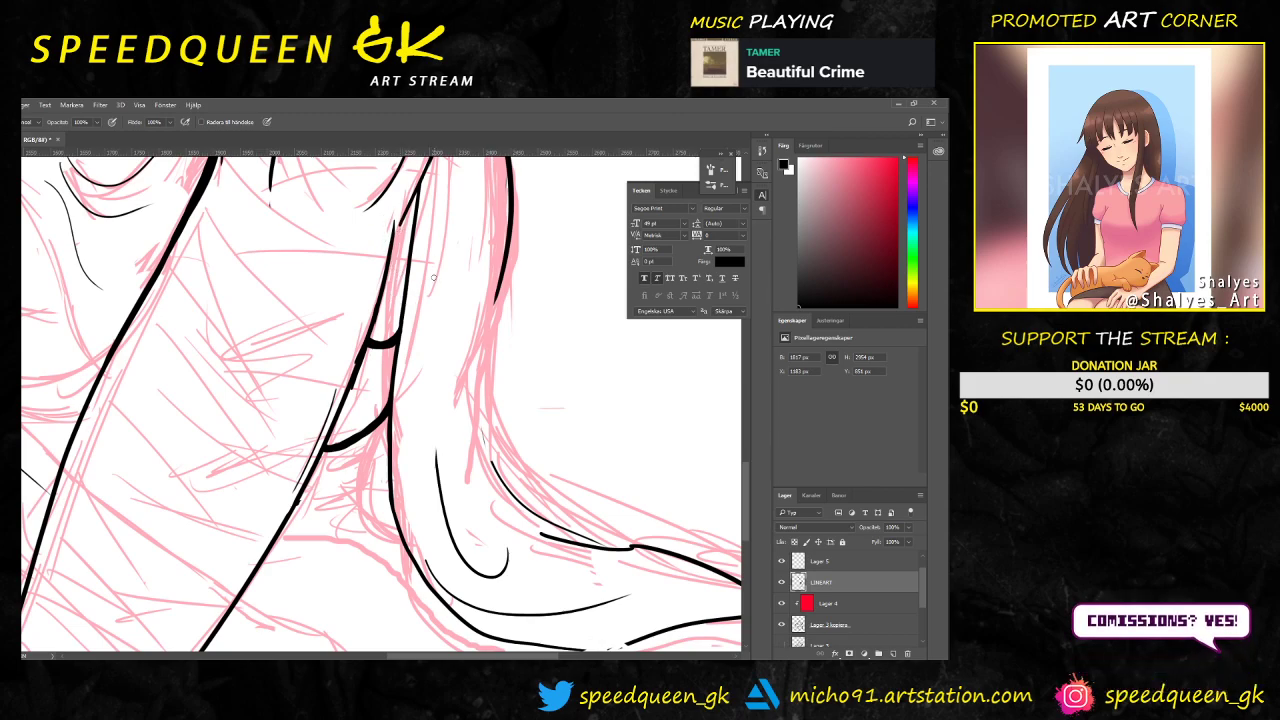
key("b")
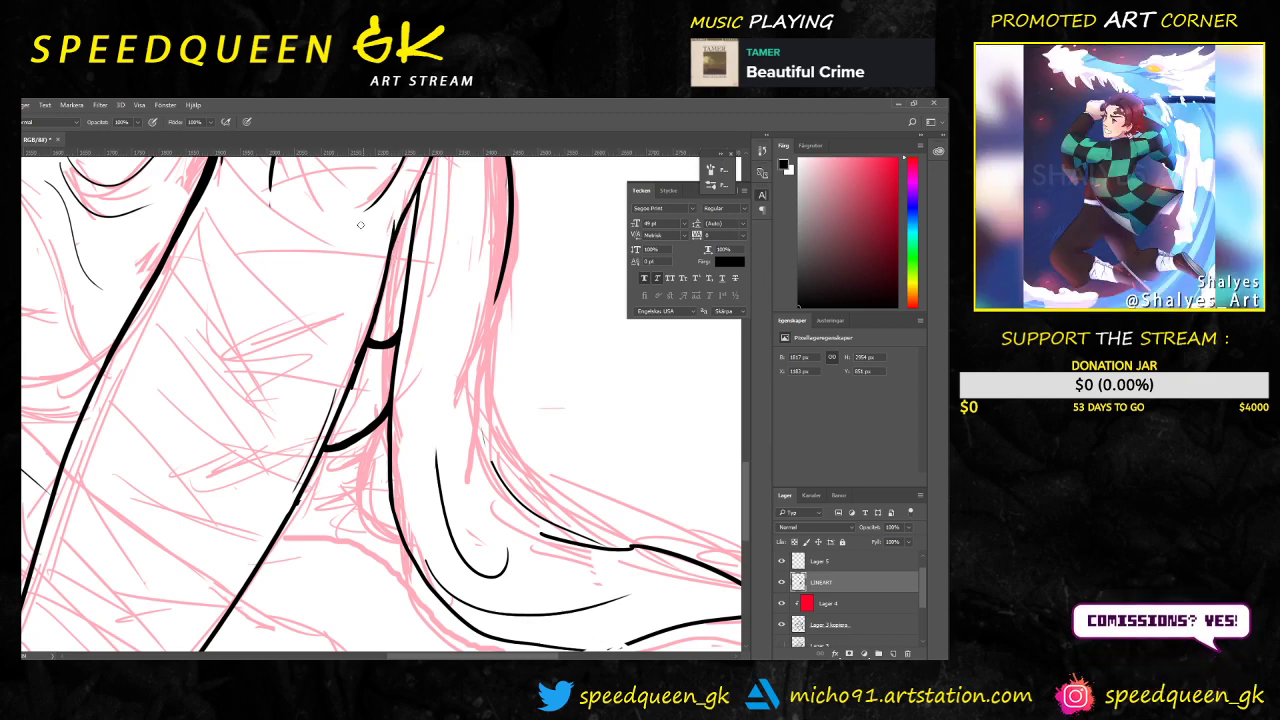
left_click_drag(271, 205, 274, 158)
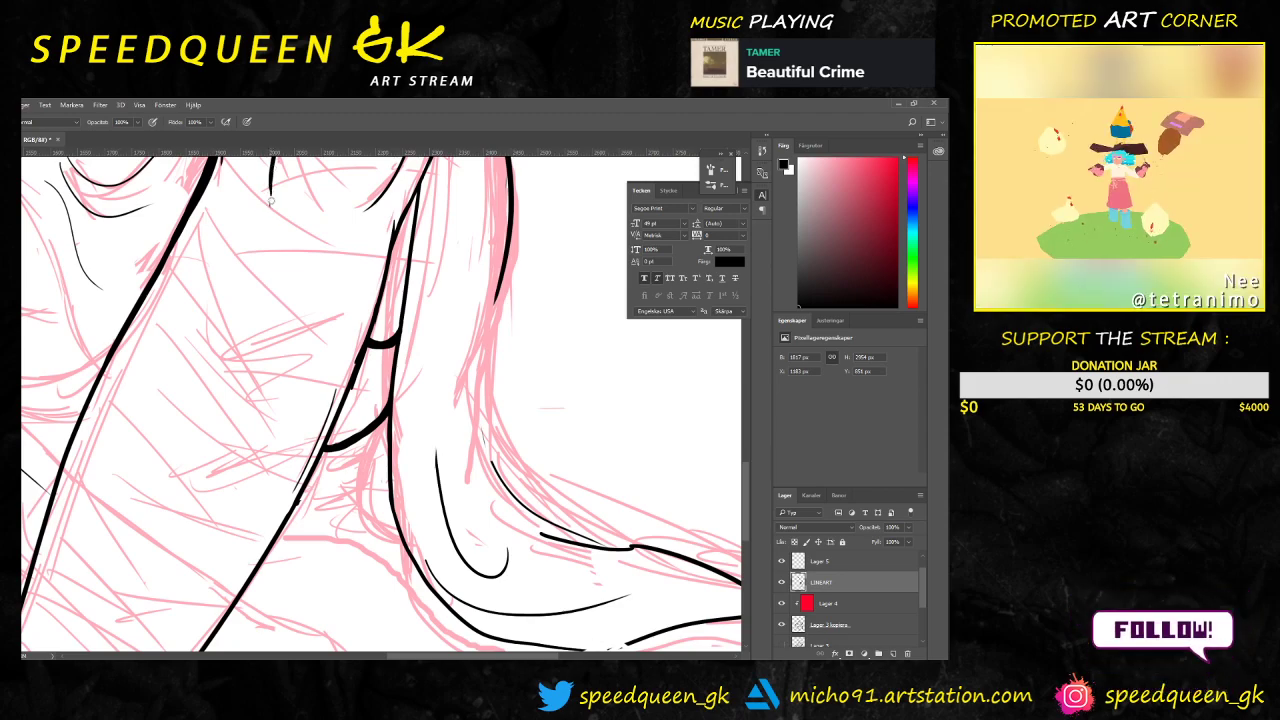
key("e")
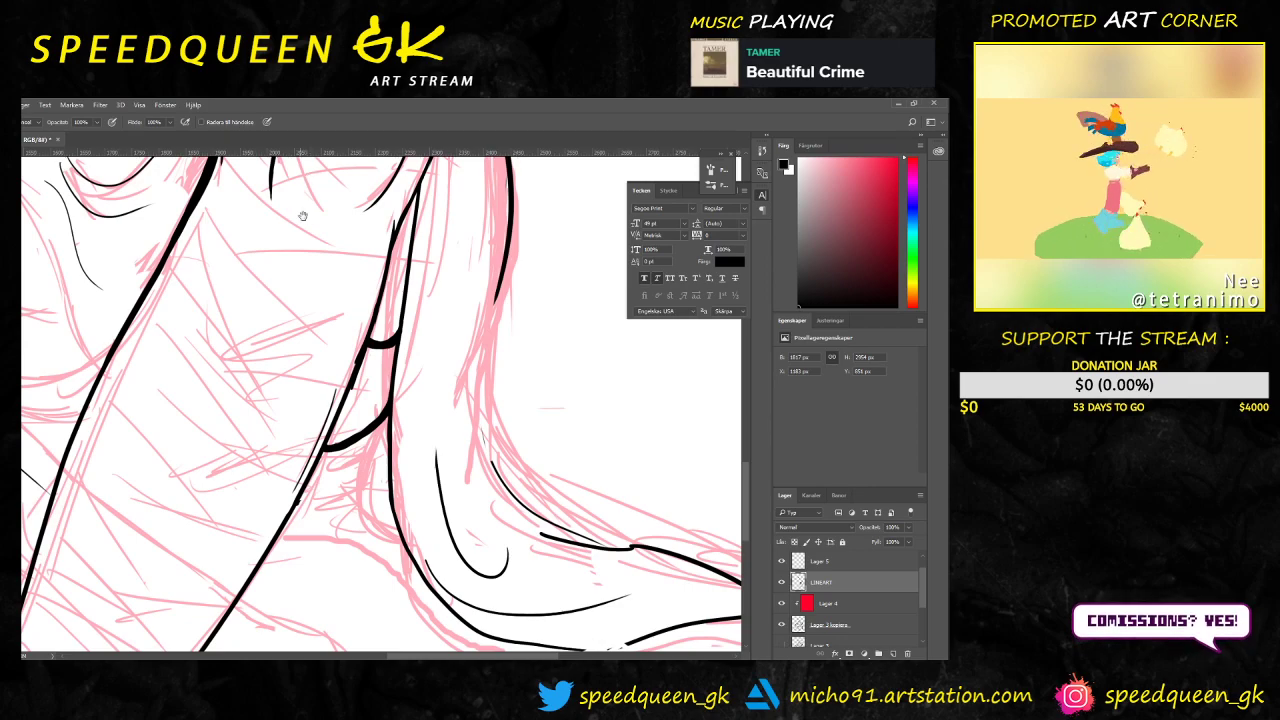
Step: Add a new layer directly above the LINEART layer
left_click_drag(302, 175, 302, 275)
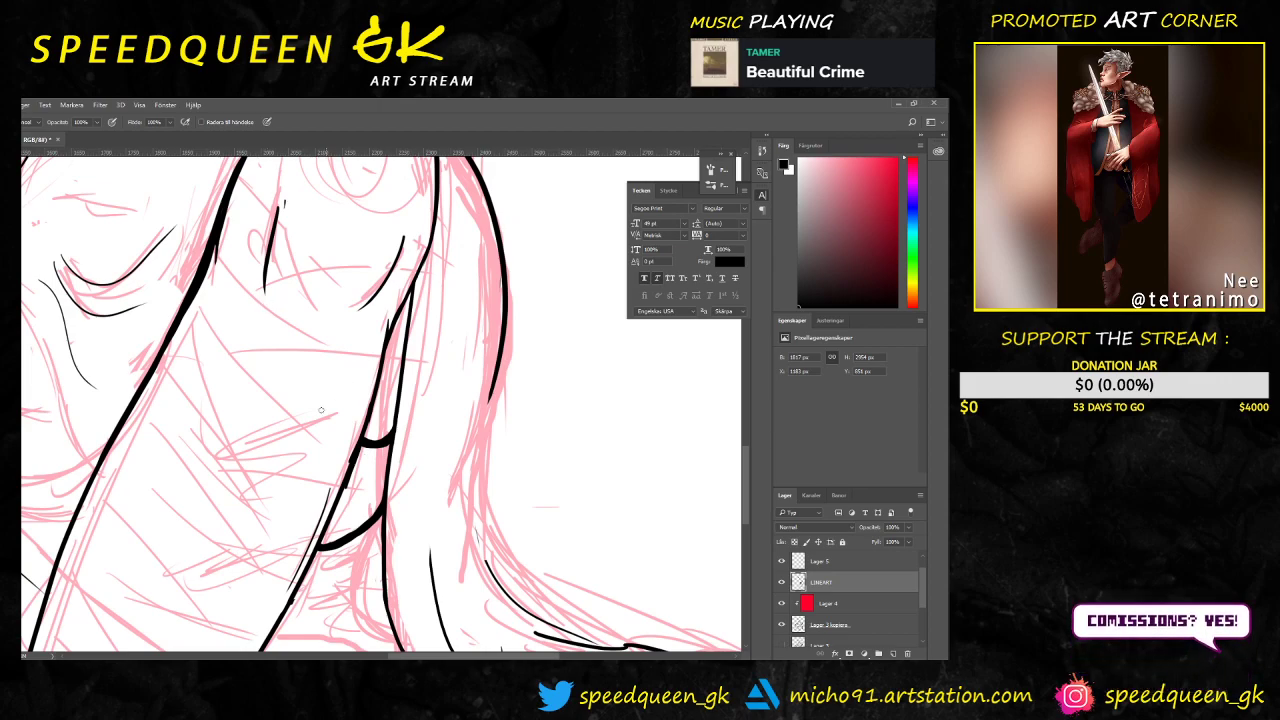
key("ctrl+minus")
key("ctrl+minus")
key("ctrl+minus")
left_click_drag(458, 370, 418, 290)
key("ctrl+plus")
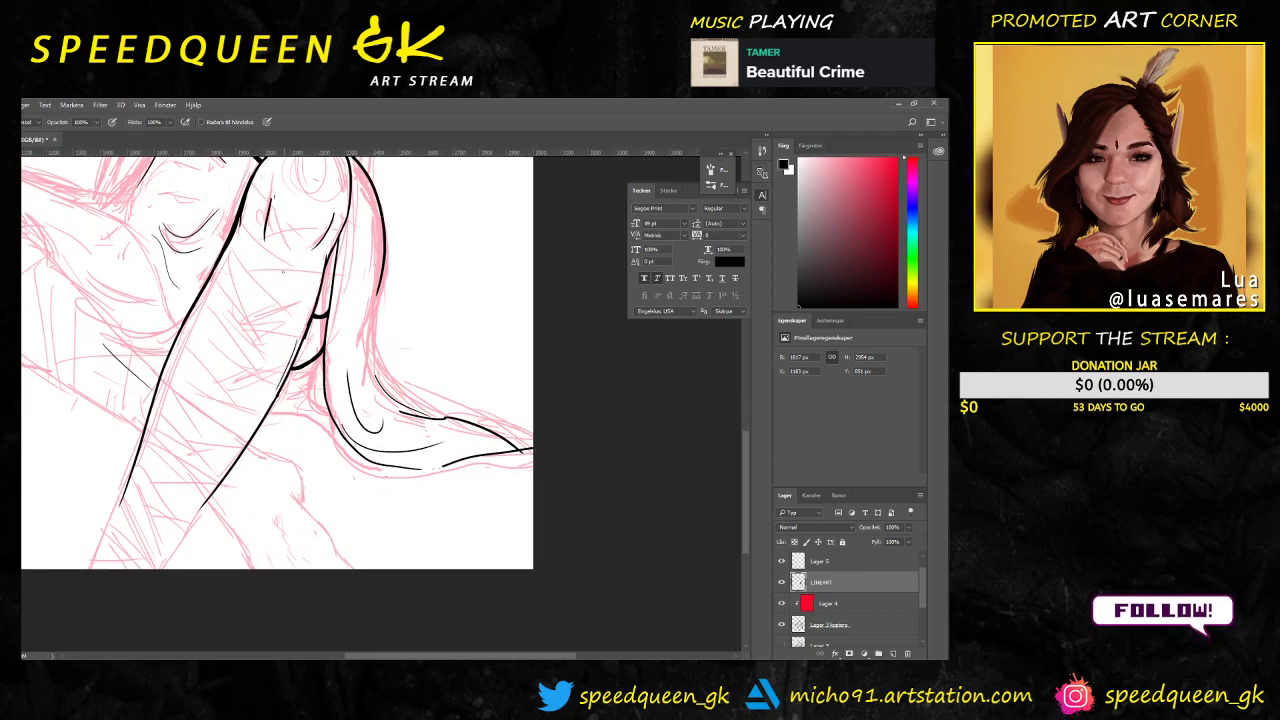
left_click_drag(266, 231, 357, 250)
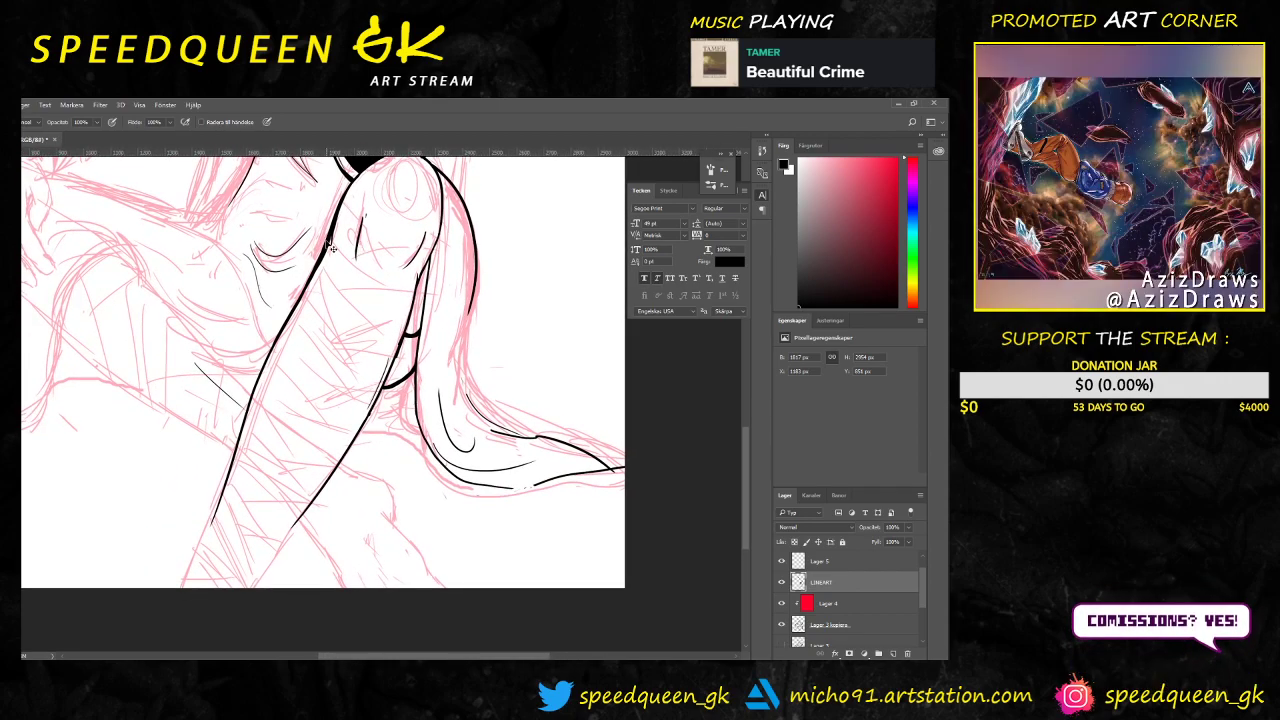
scroll(332, 248, "up", 1)
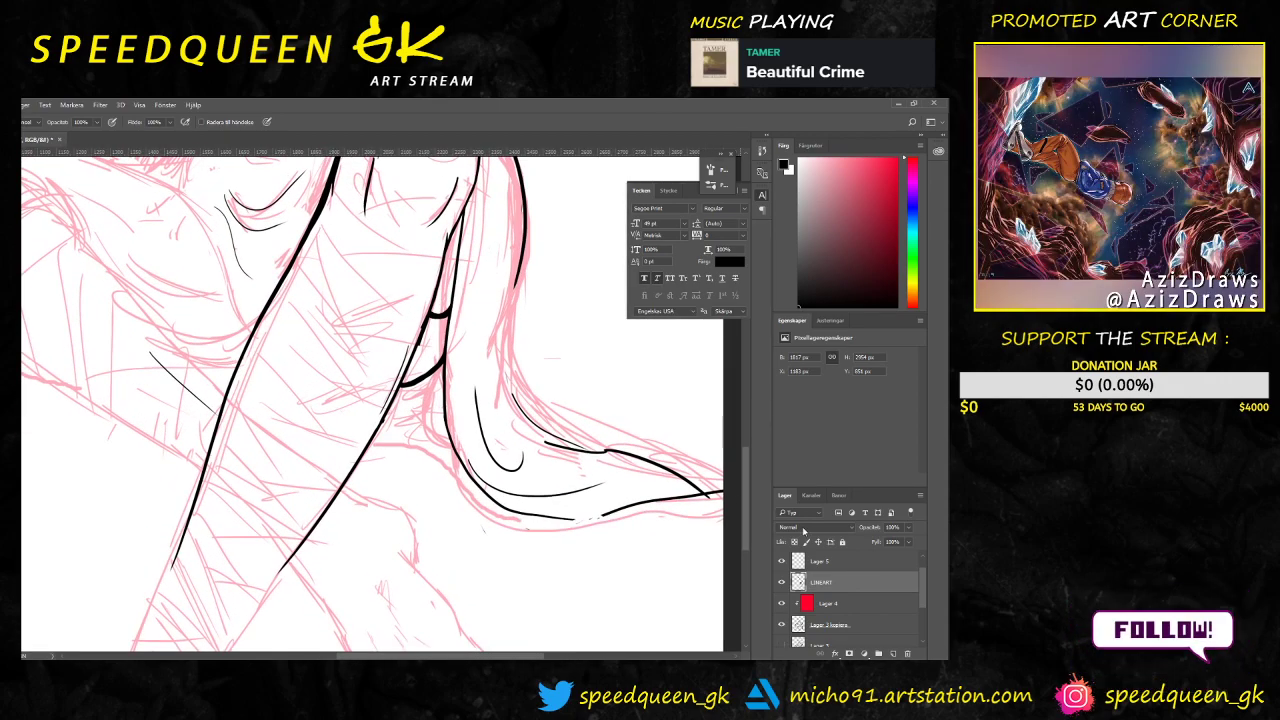
left_click(893, 653)
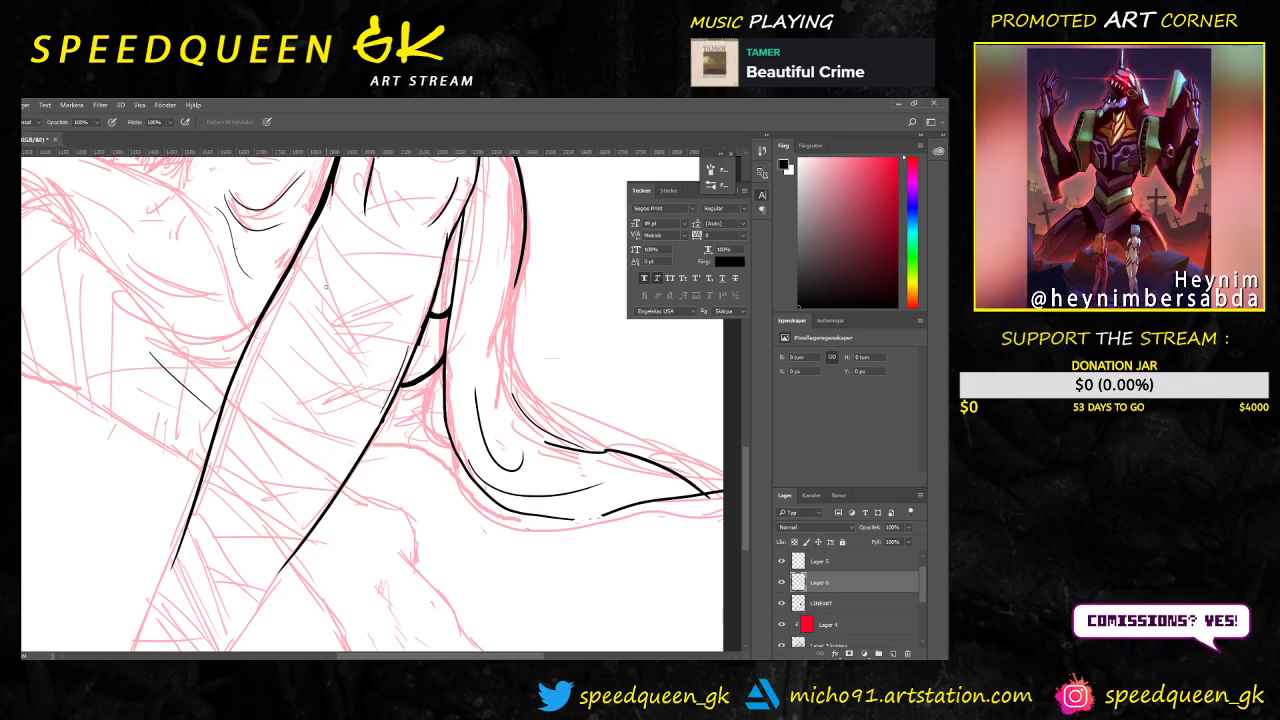
Step: Ink a tapered wedge along the shin's left outline below the knee on the new layer and fill it solid black
left_click_drag(332, 184, 266, 314)
key("ctrl+z")
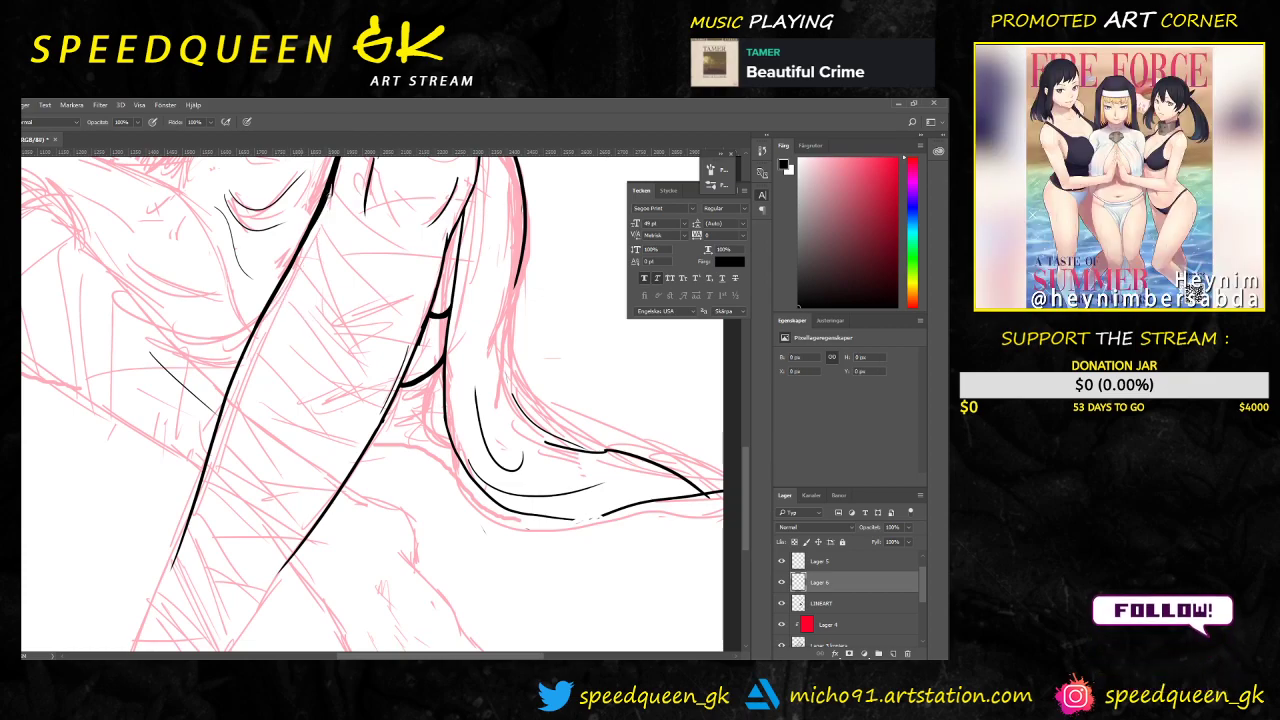
left_click_drag(332, 184, 264, 316)
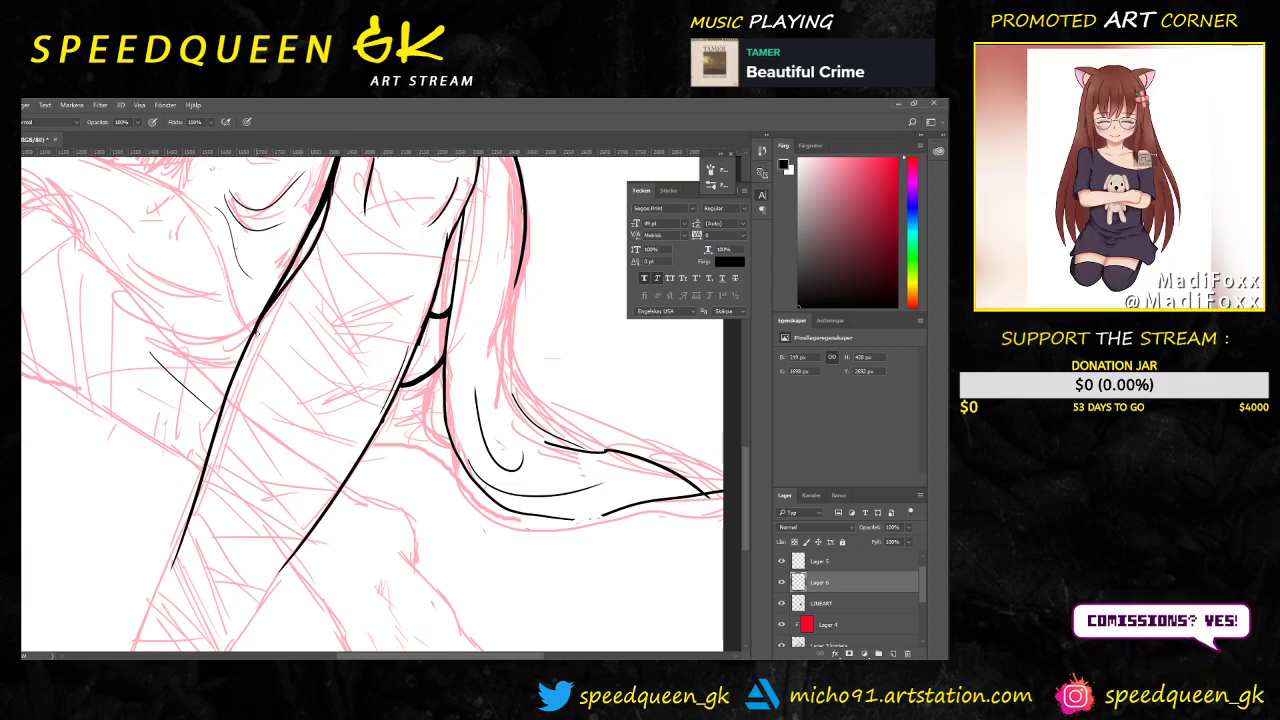
key("e")
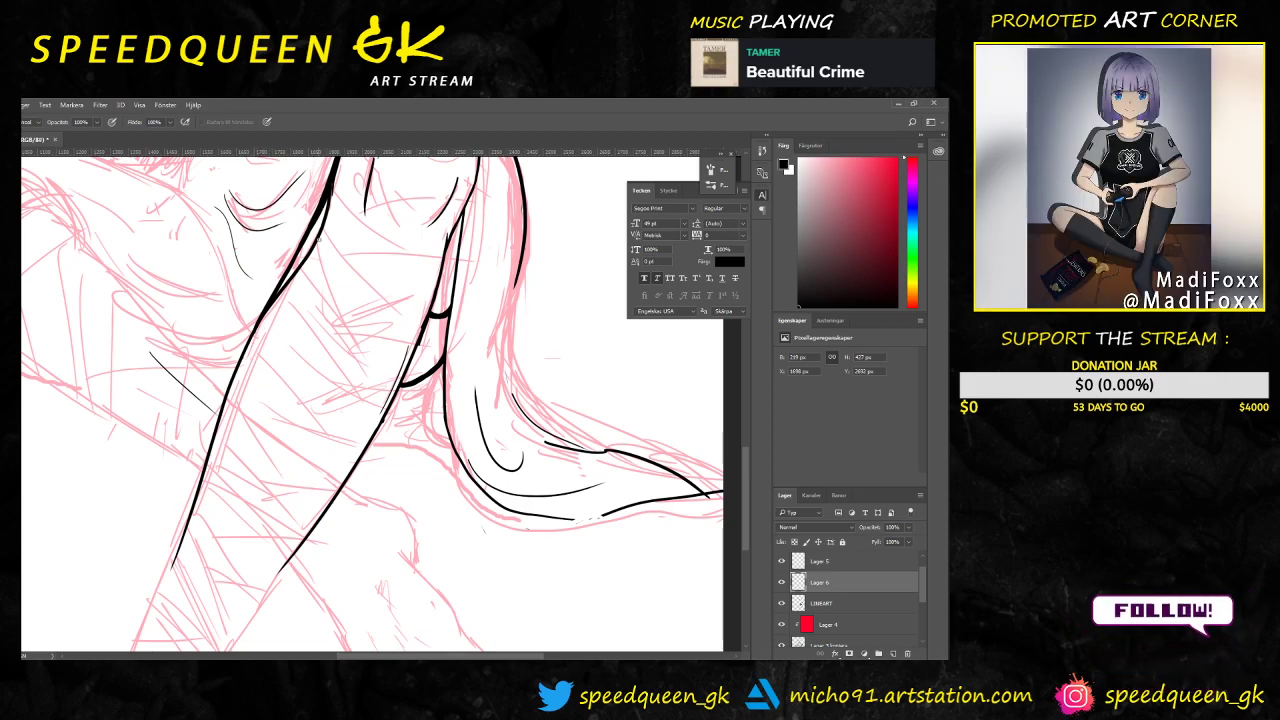
key("b")
left_click_drag(326, 200, 282, 290)
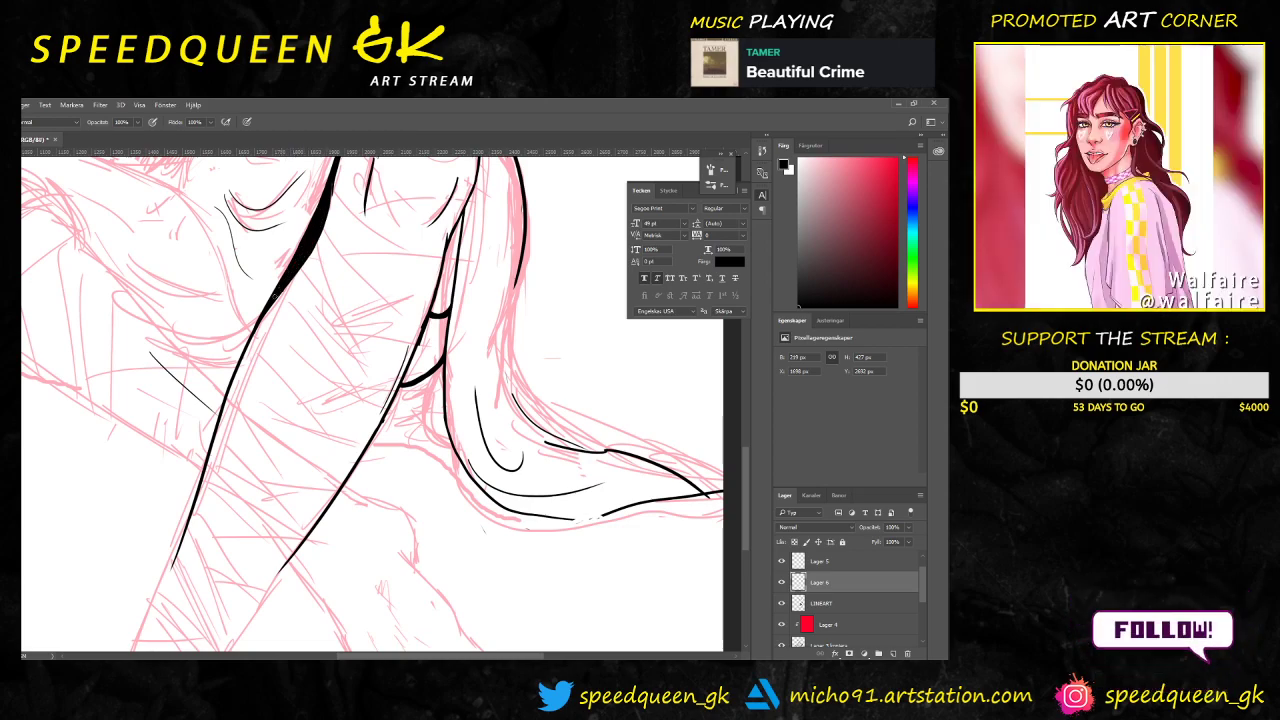
Step: Extend the solid black wedge along the shin's left outline and check its weight against the whole figure
left_click_drag(326, 222, 330, 189)
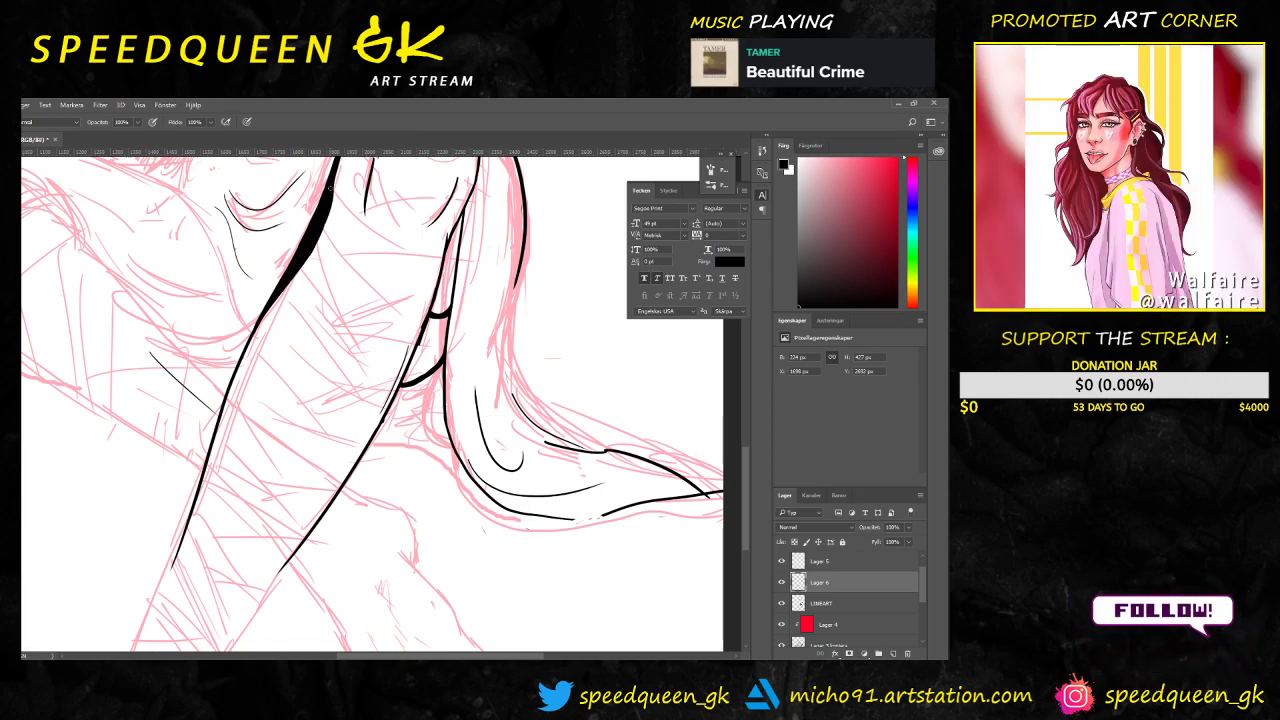
key("ctrl+minus")
key("ctrl+minus")
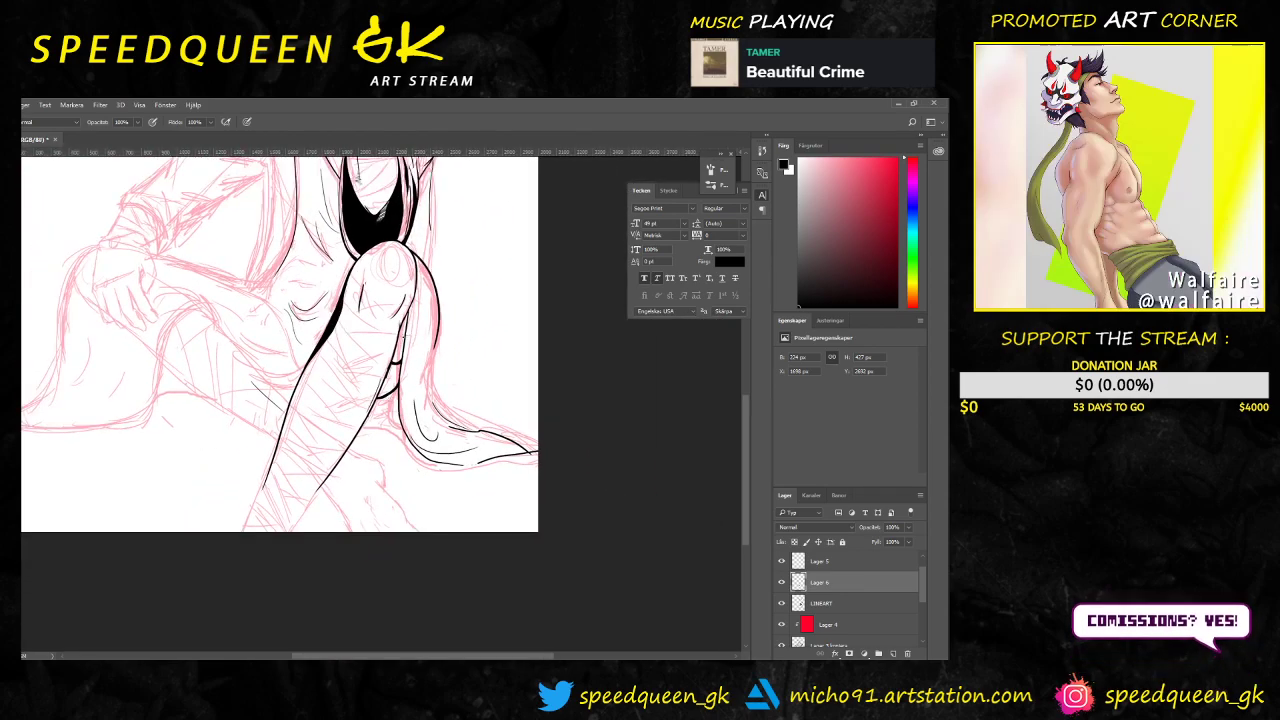
scroll(367, 344, "down", 1)
left_click_drag(296, 390, 258, 473)
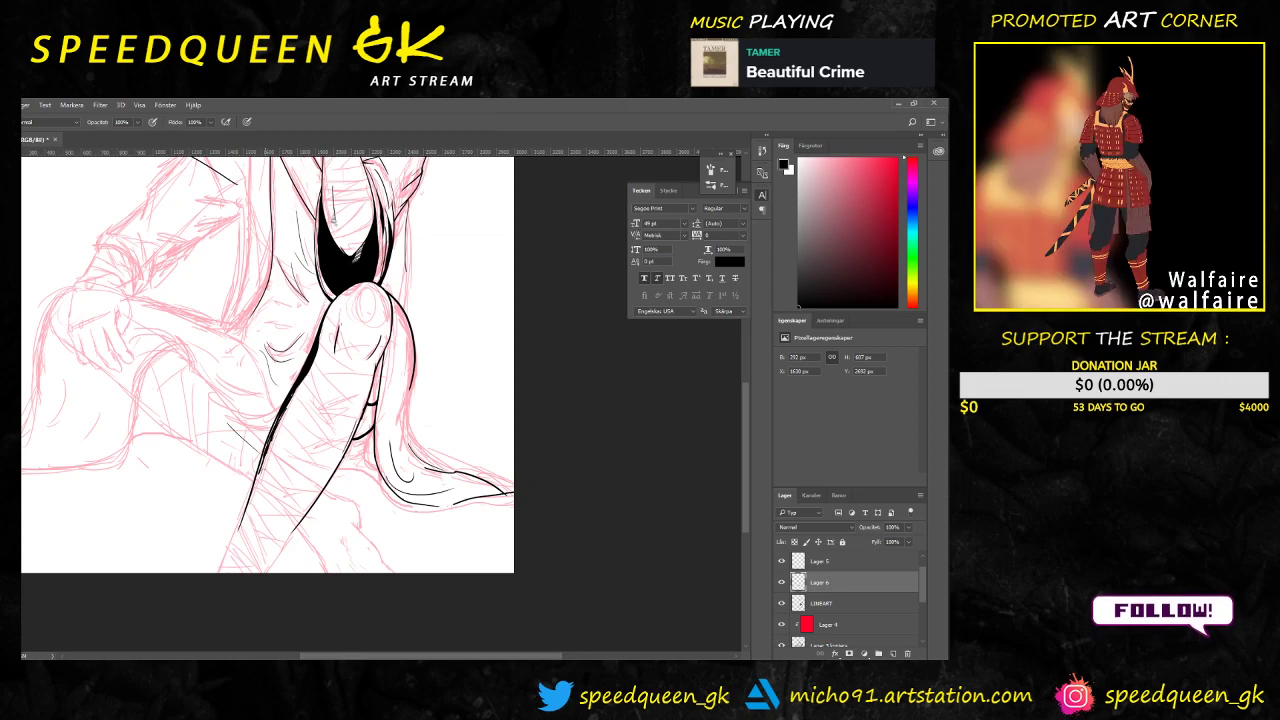
scroll(260, 478, "down", 3)
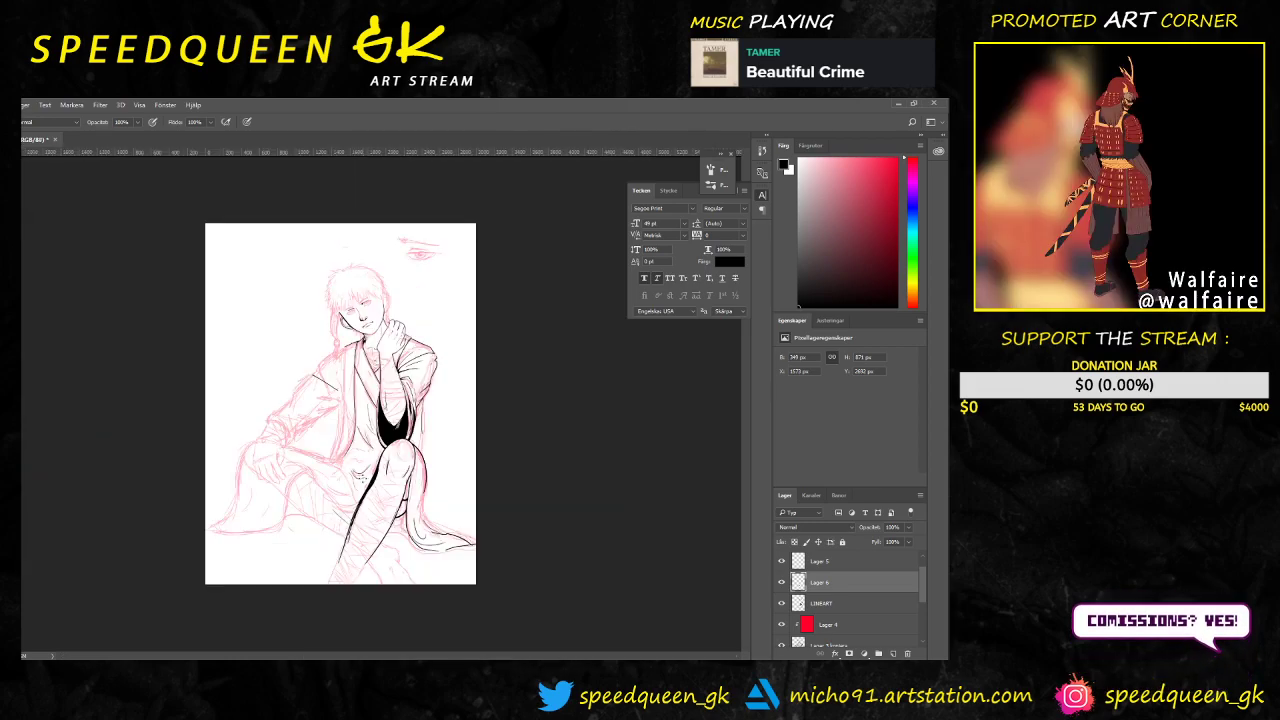
key("ctrl+plus")
key("ctrl+plus")
key("ctrl+plus")
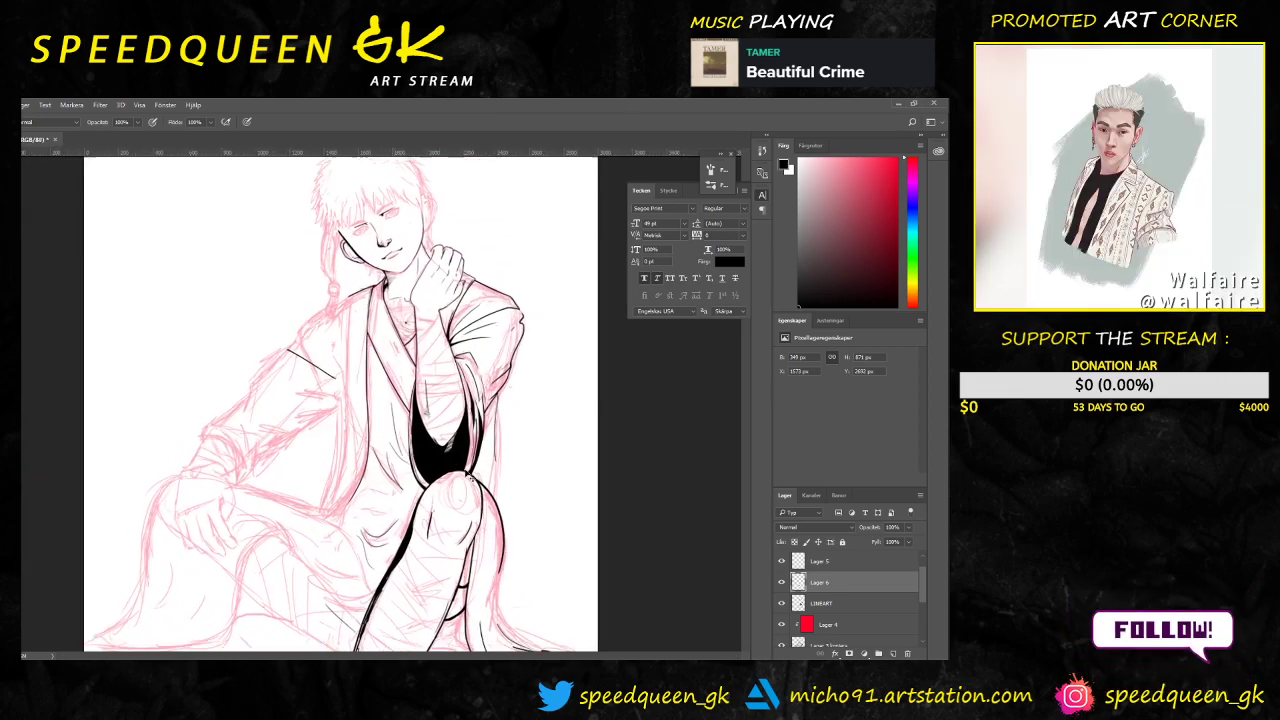
left_click_drag(527, 483, 365, 303)
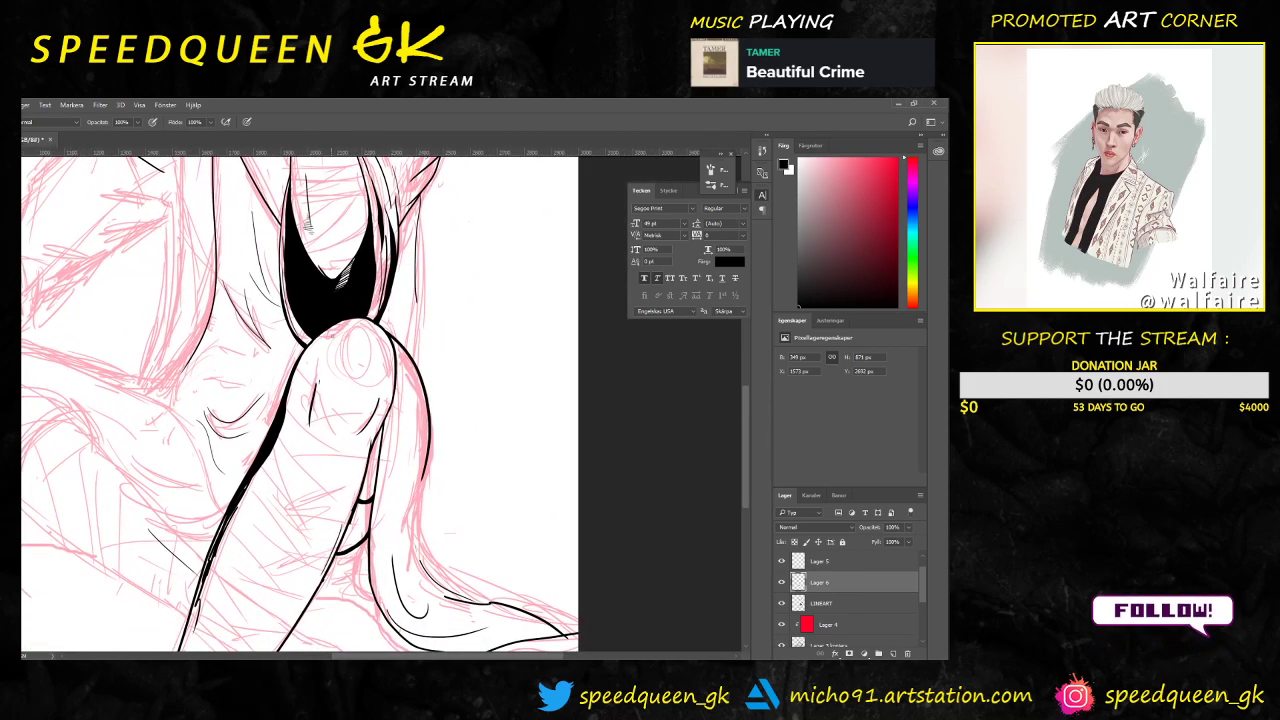
Step: Undo the long thickening strokes along the shin's left outline
key("ctrl+alt+z")
key("ctrl+alt+z")
key("ctrl+alt+z")
key("ctrl+alt+z")
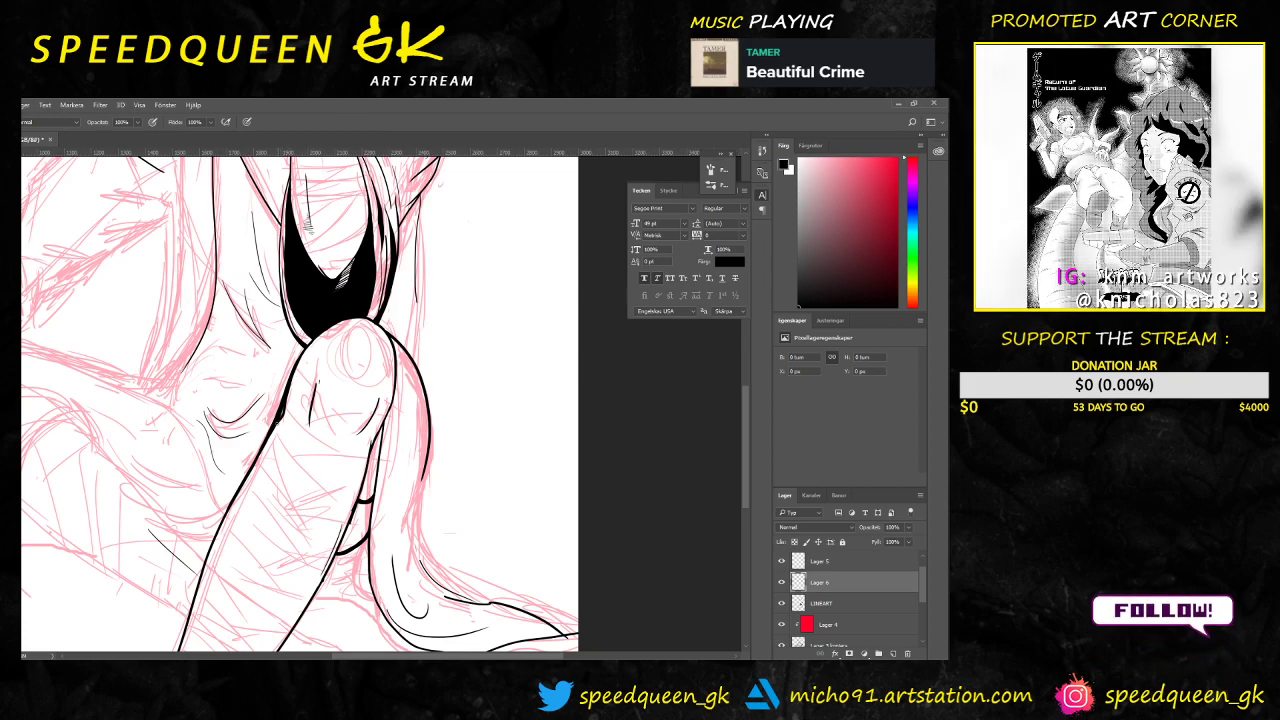
Step: Ink a short tapered thickening on the shin's left outline just below the knee
left_click_drag(278, 422, 268, 438)
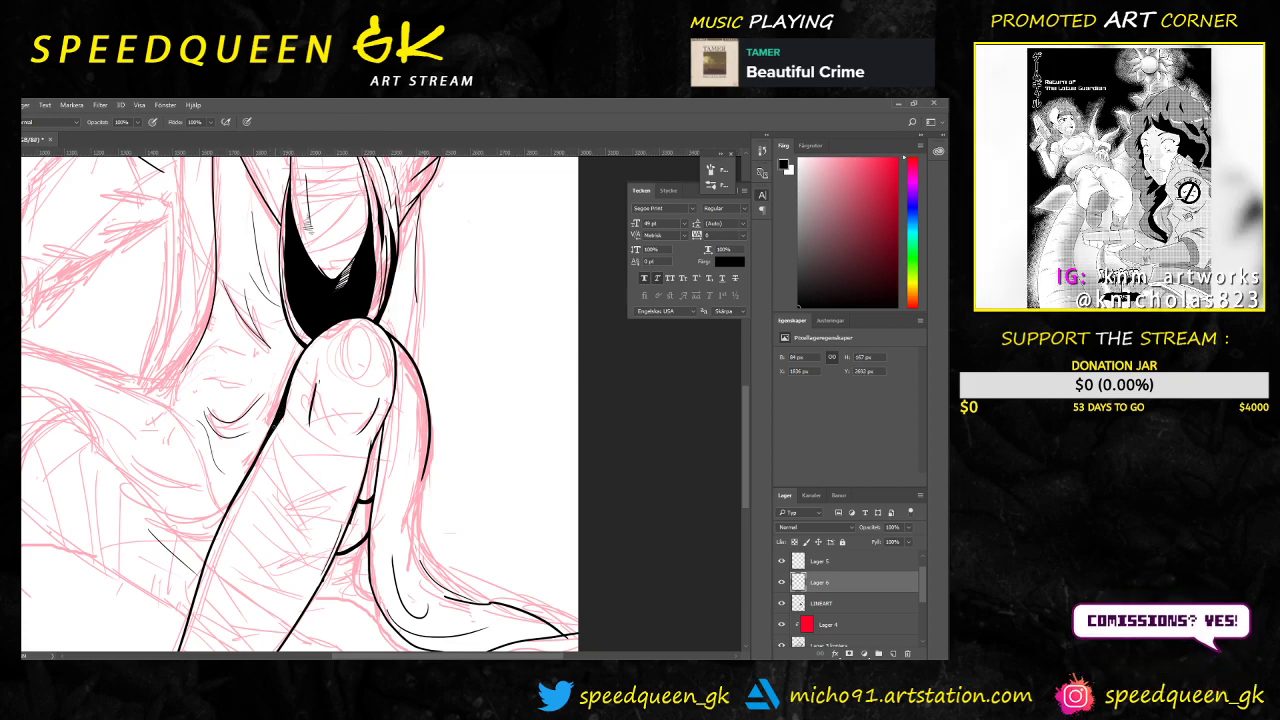
left_click_drag(285, 417, 278, 441)
key("ctrl+z")
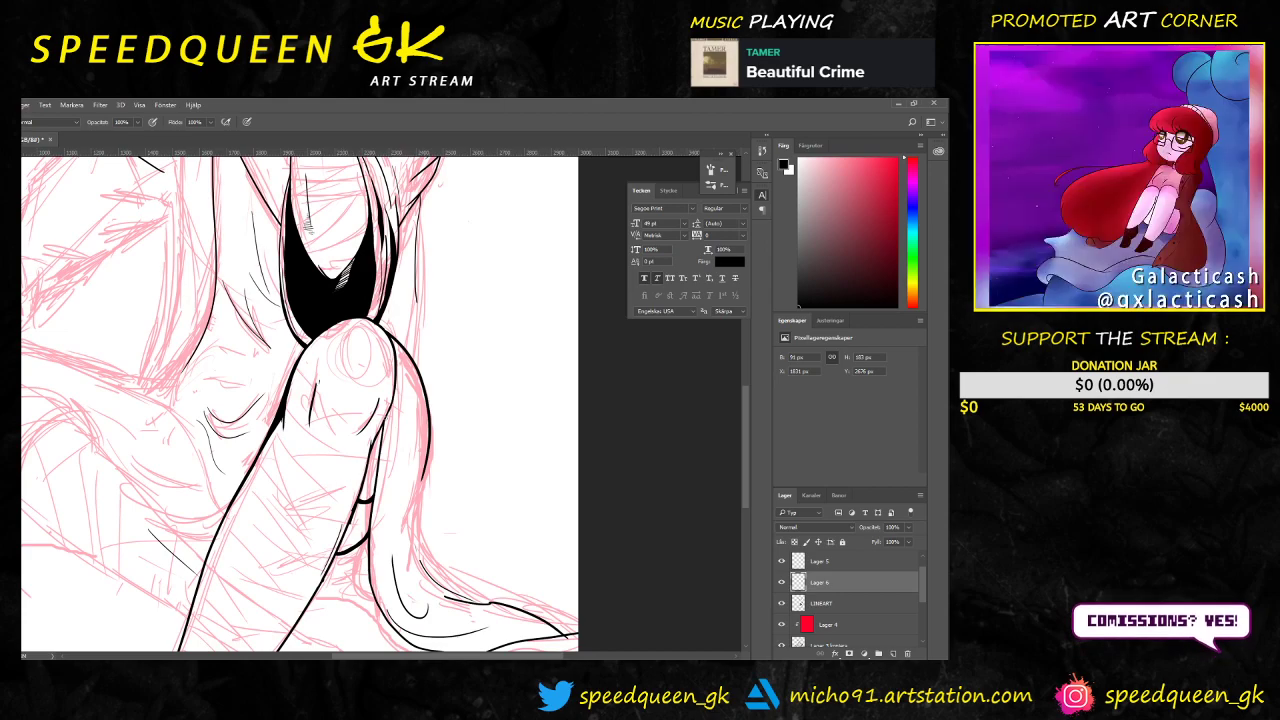
Step: Thin the rough outline at the back of the calf between the two curved bands on the LINEART layer with the Eraser
left_click_drag(412, 460, 373, 384)
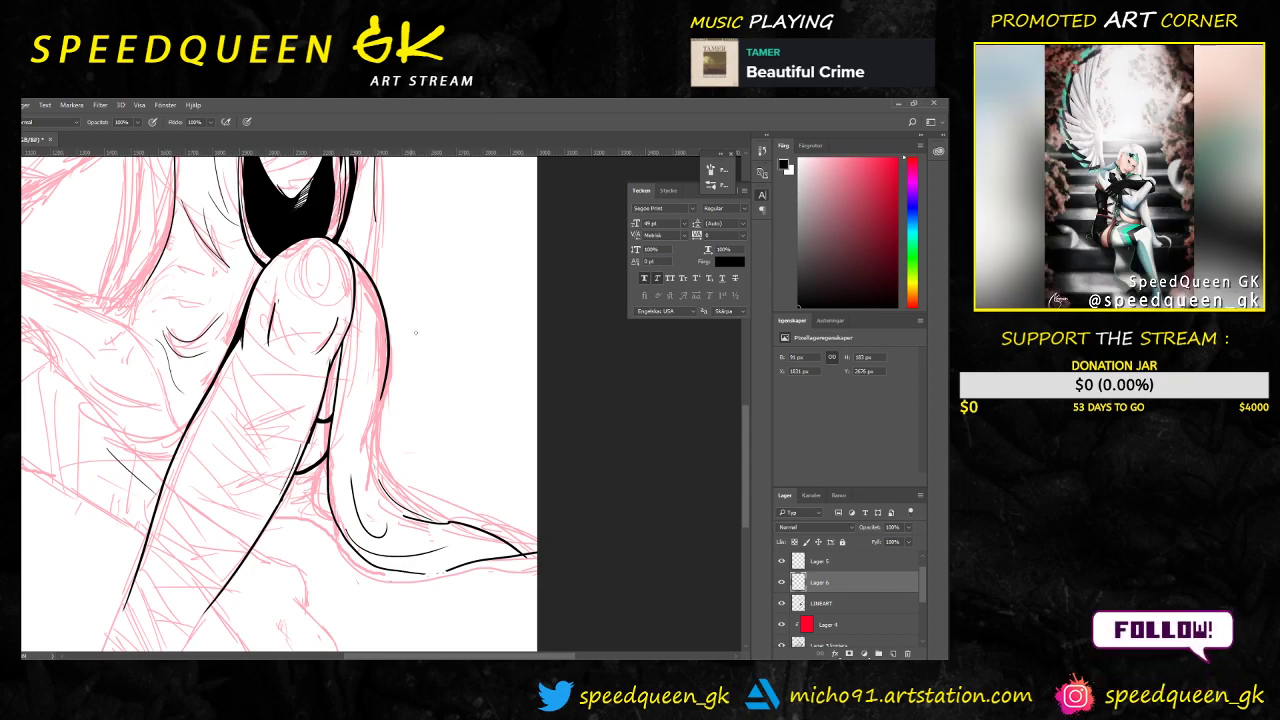
left_click_drag(441, 347, 403, 263)
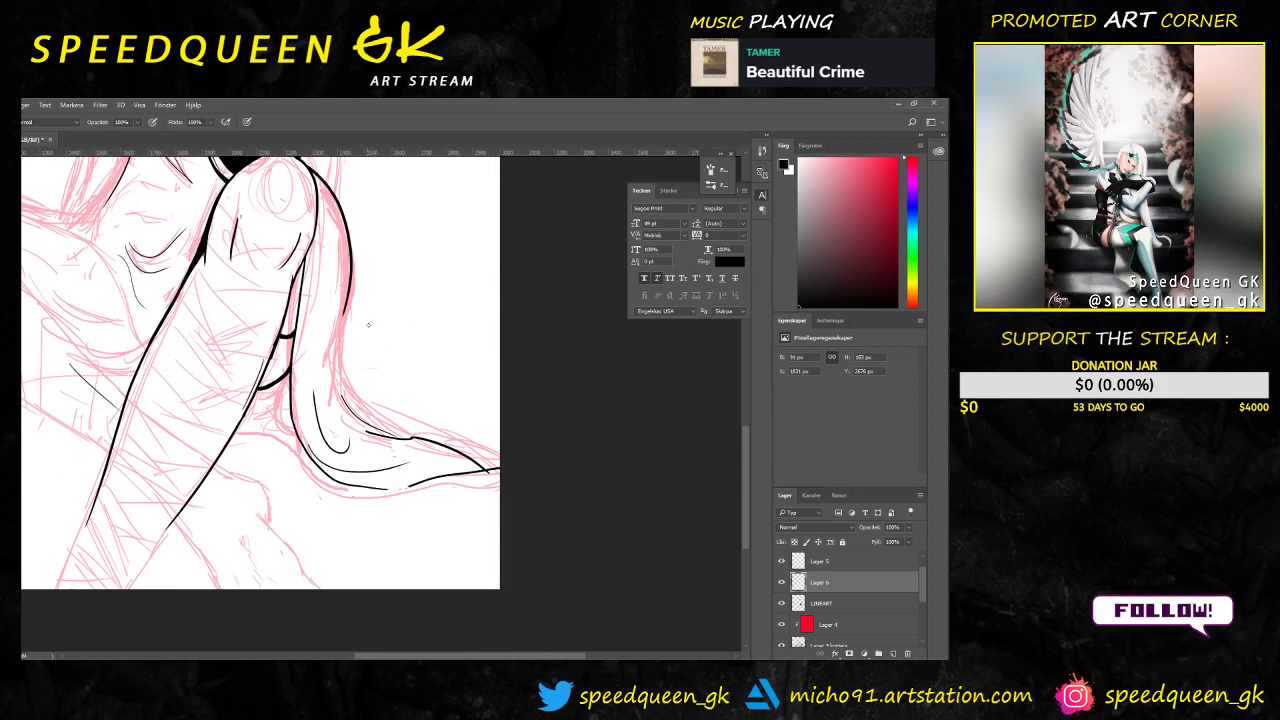
key("ctrl+plus")
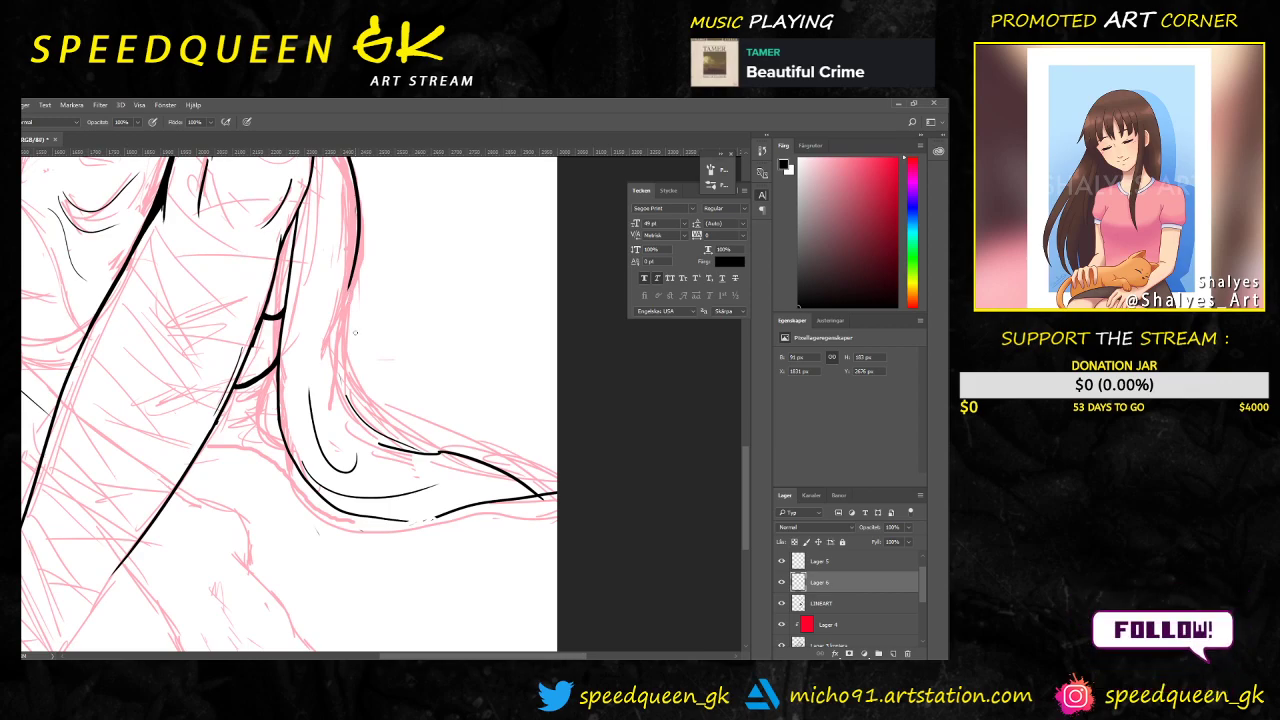
scroll(366, 323, "up", 2)
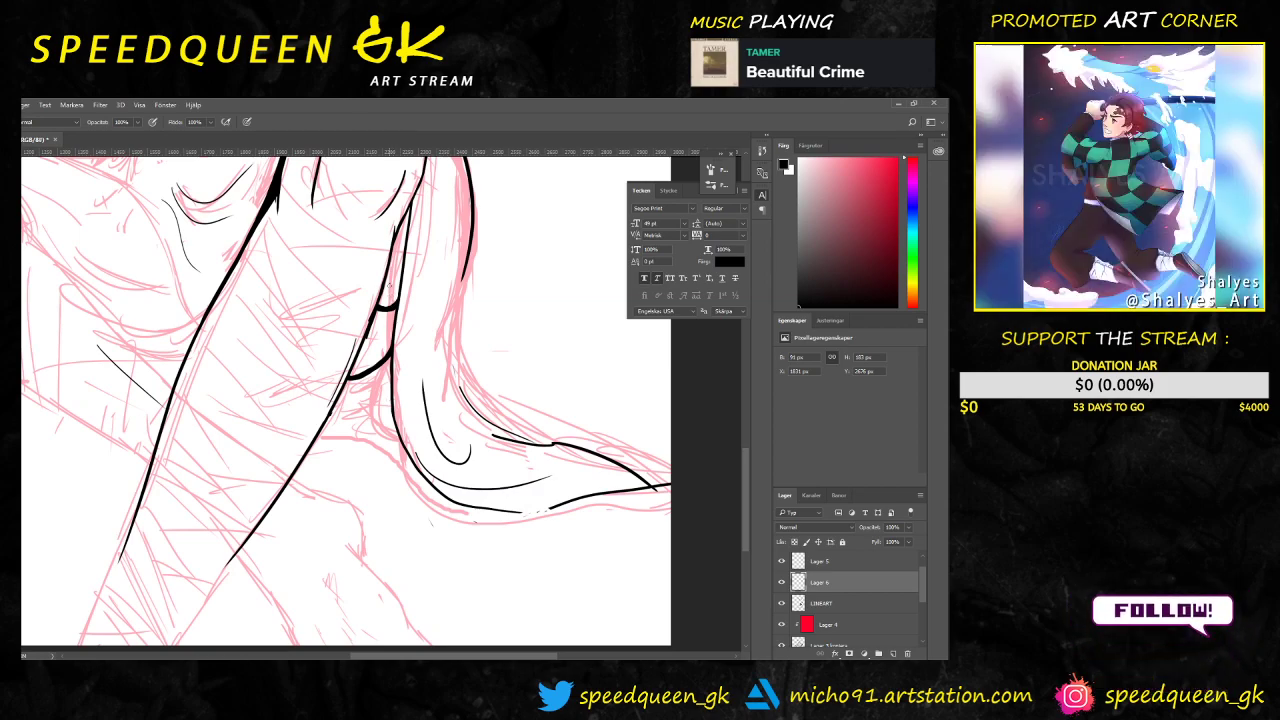
scroll(420, 316, "up", 3)
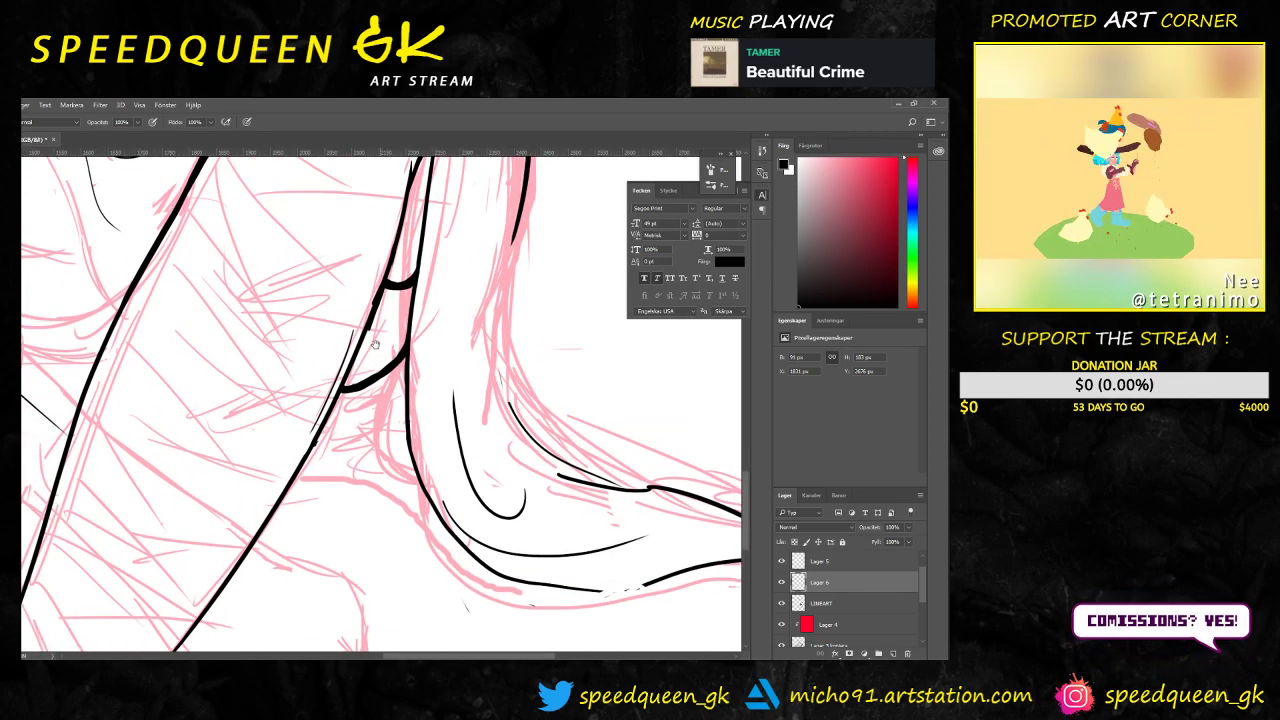
scroll(388, 330, "up", 2)
key("e")
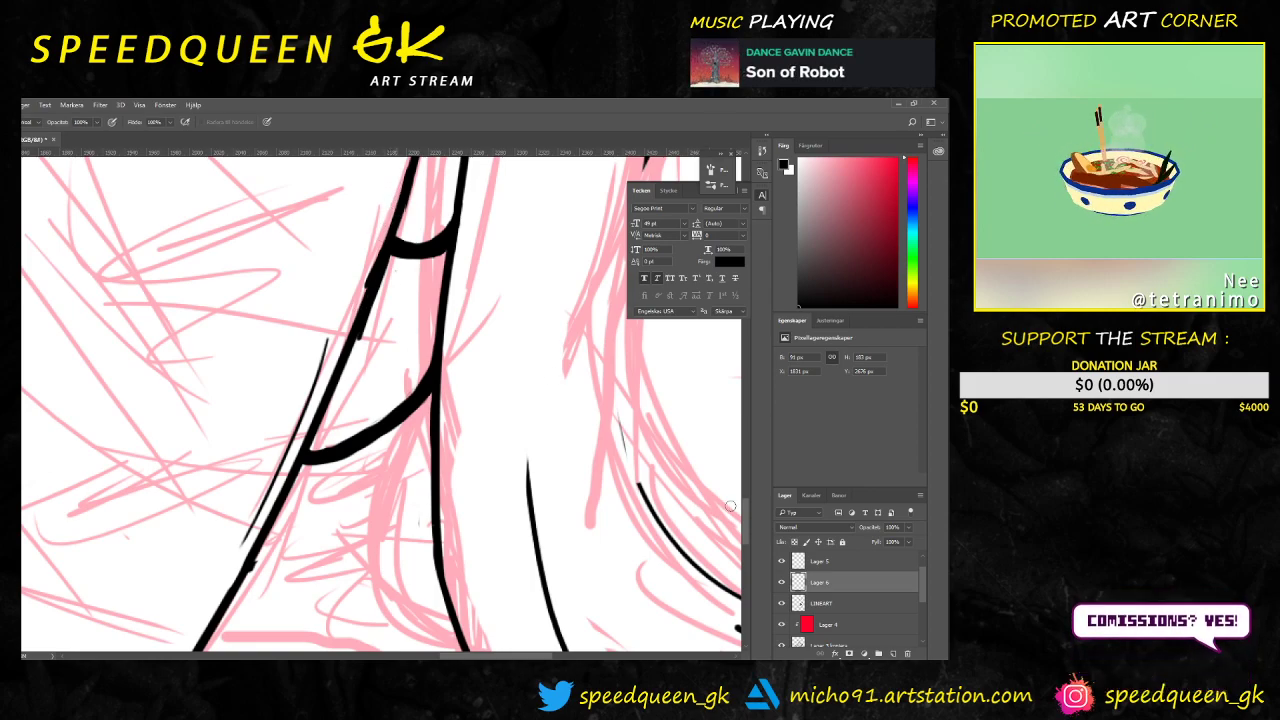
left_click(828, 604)
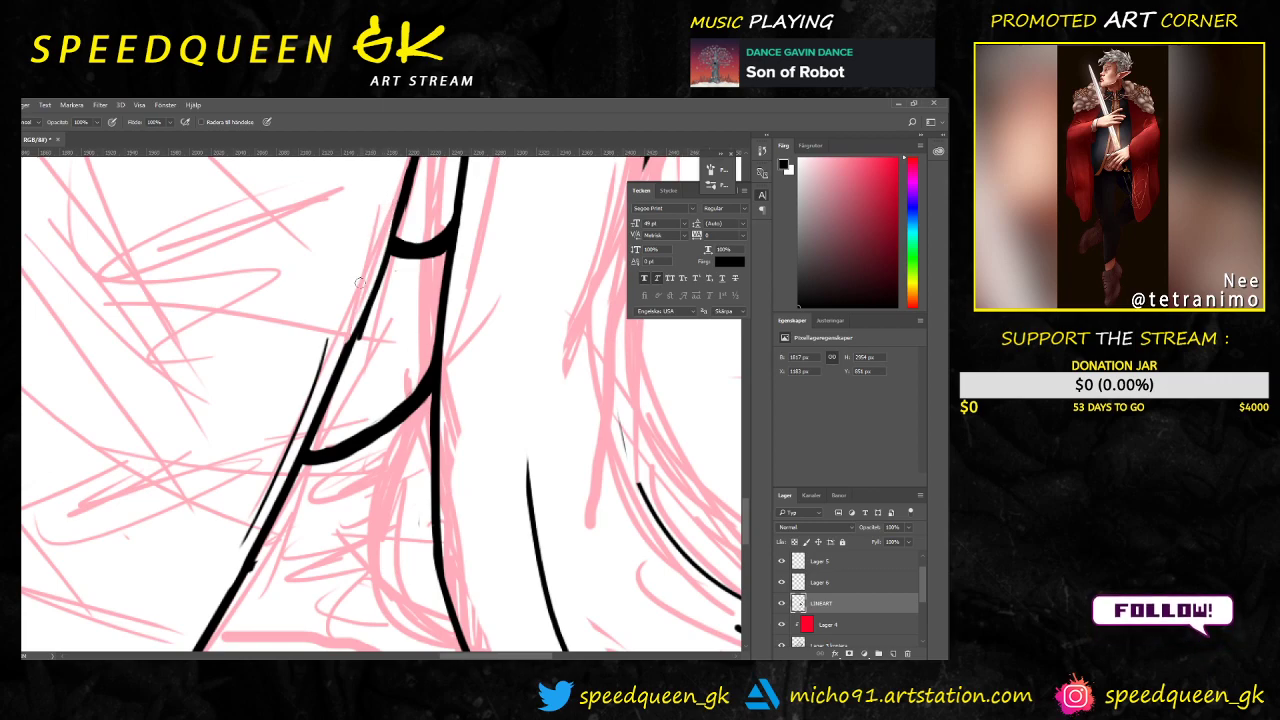
mouse_move(359, 336)
left_mouse_down()
mouse_move(388, 246)
mouse_move(360, 279)
left_mouse_up()
left_click_drag(381, 227, 343, 329)
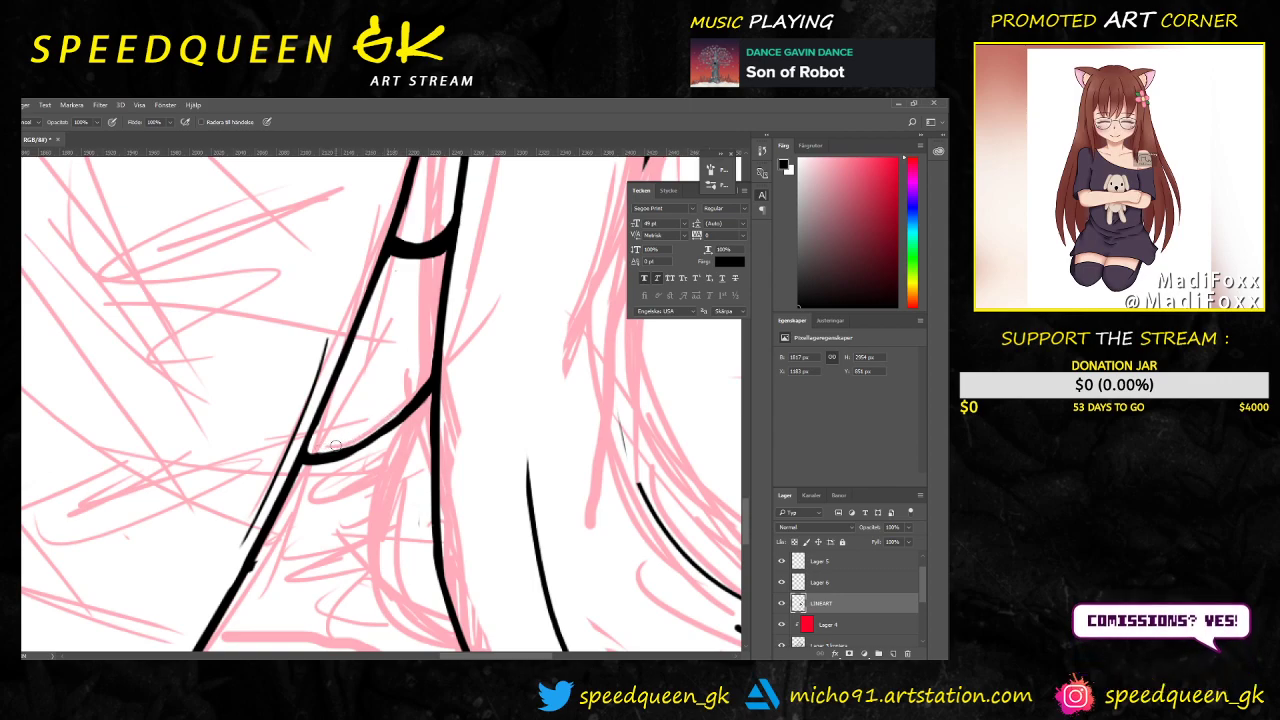
Step: Try a patch of short horizontal hatching strokes across the shin below the knee with the Brush and undo them
key("ctrl+minus")
key("ctrl+minus")
key("ctrl+minus")
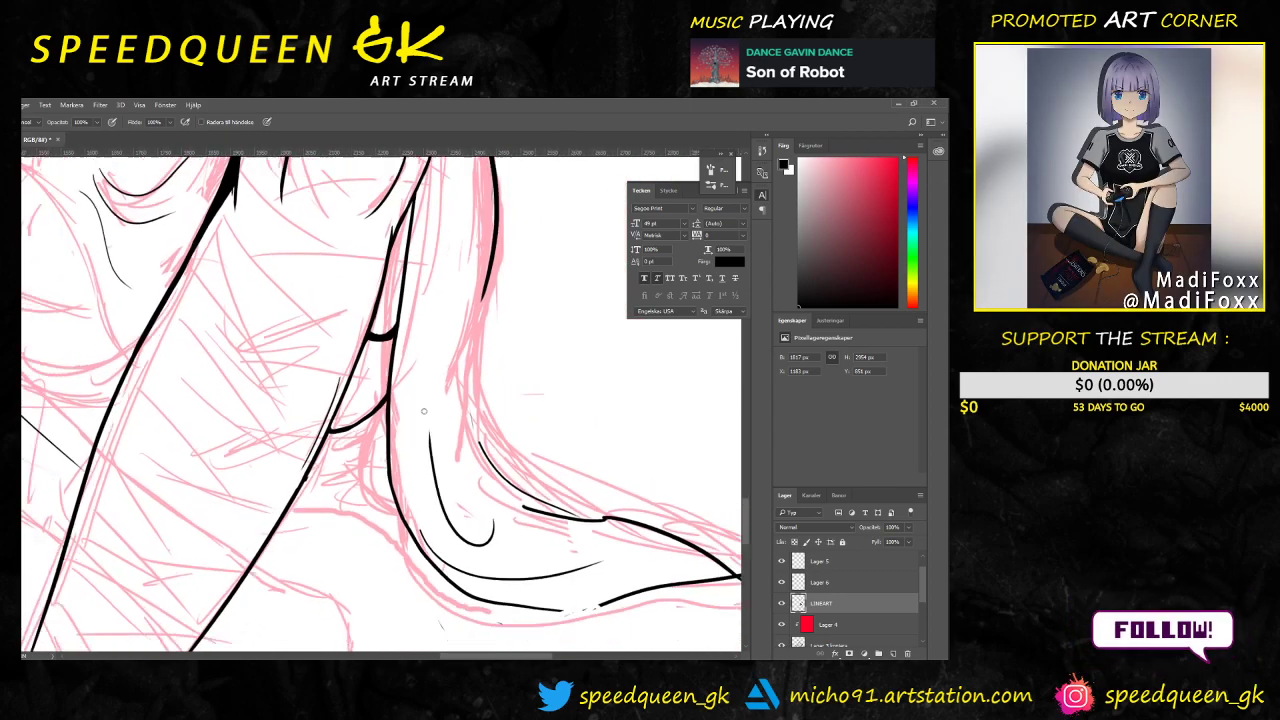
scroll(394, 337, "up", 2)
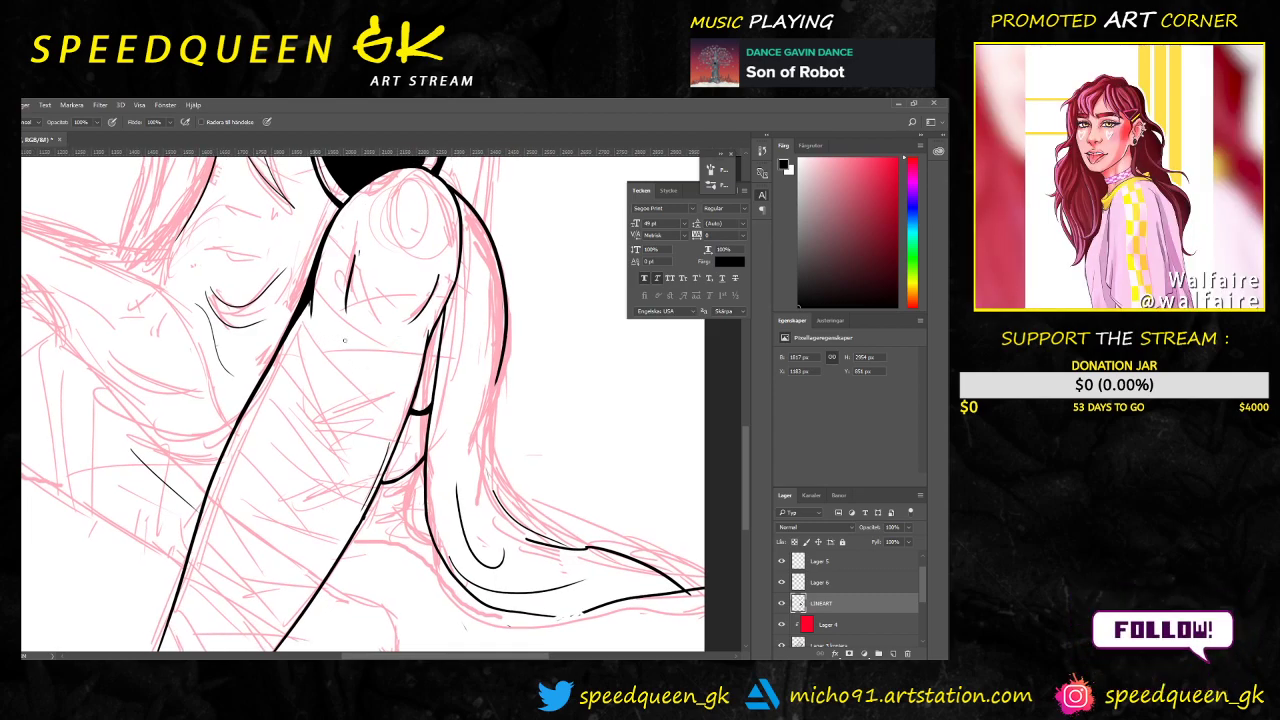
key("b")
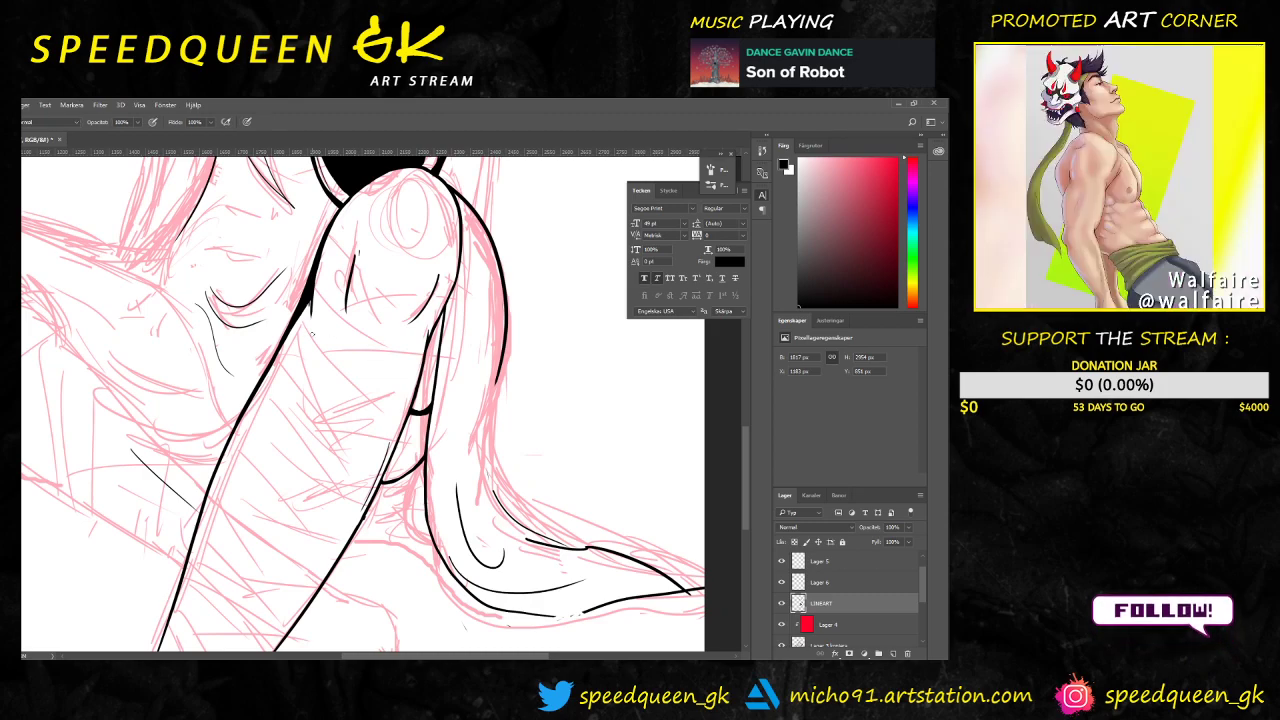
left_click_drag(320, 333, 374, 341)
mouse_move(318, 338)
left_mouse_down()
mouse_move(378, 346)
mouse_move(362, 354)
left_mouse_up()
left_click_drag(310, 354, 360, 358)
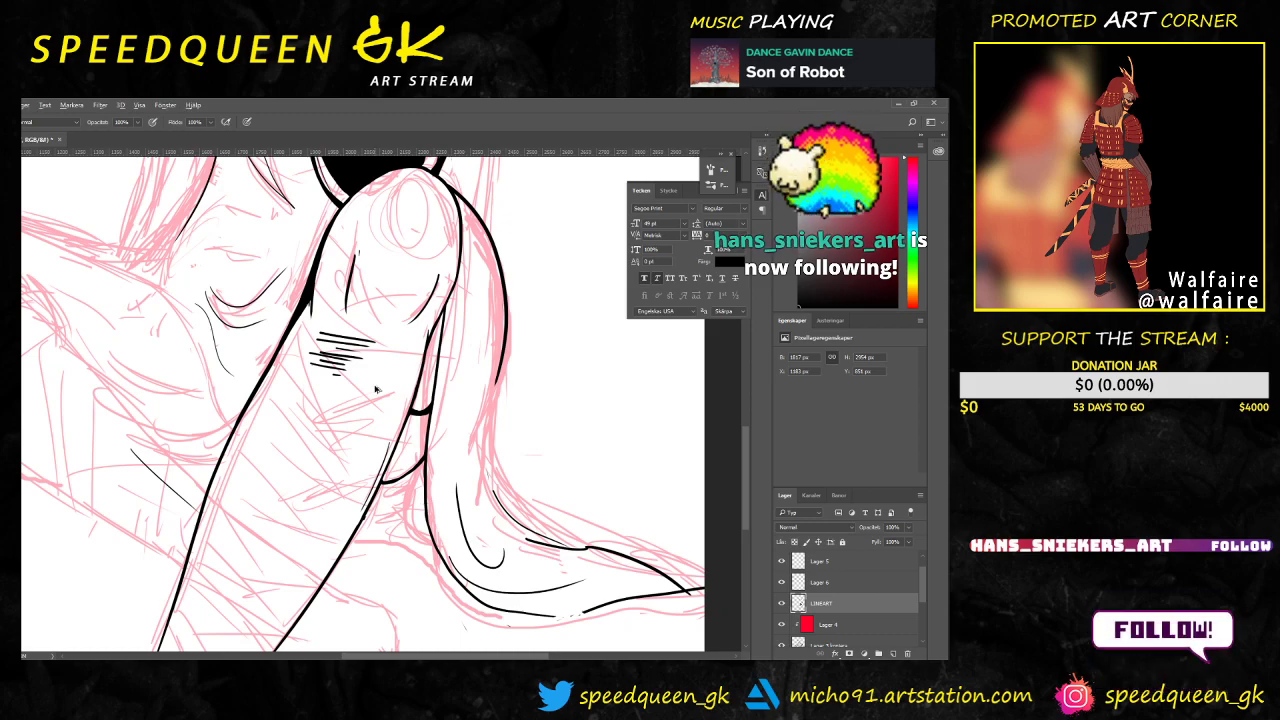
key("ctrl+alt+z")
key("ctrl+alt+z")
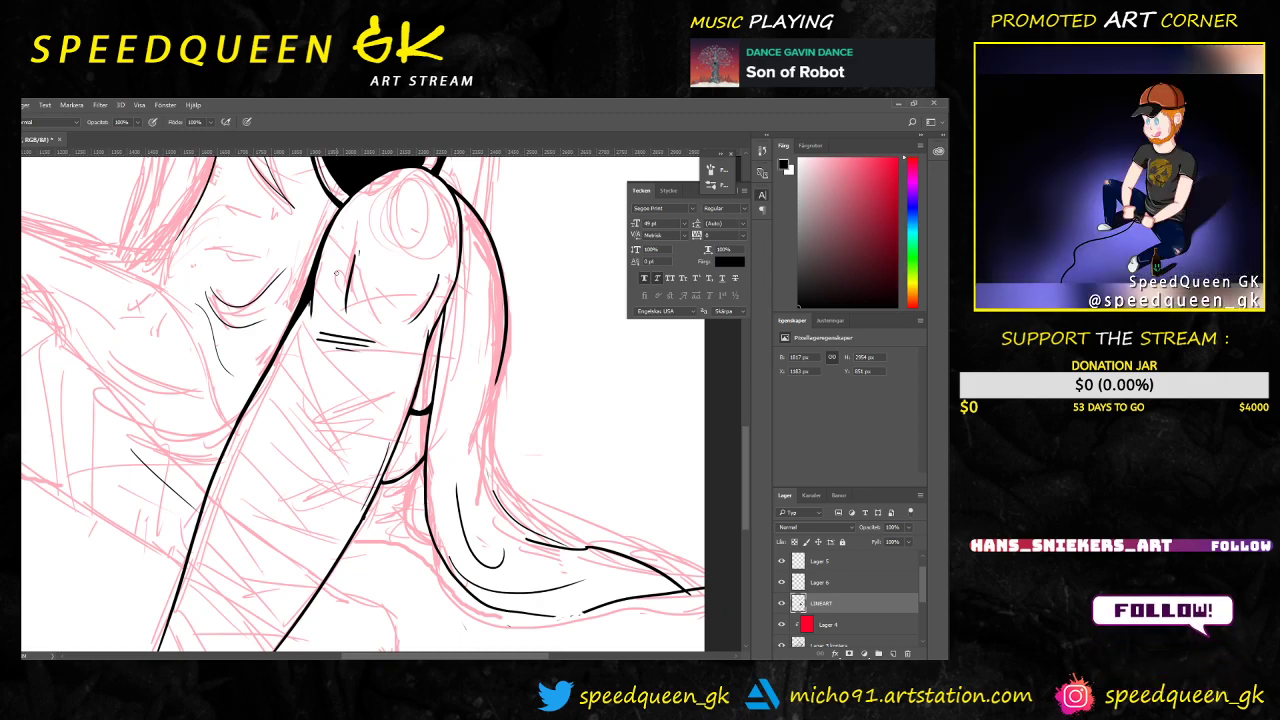
key("ctrl+alt+z")
key("ctrl+alt+z")
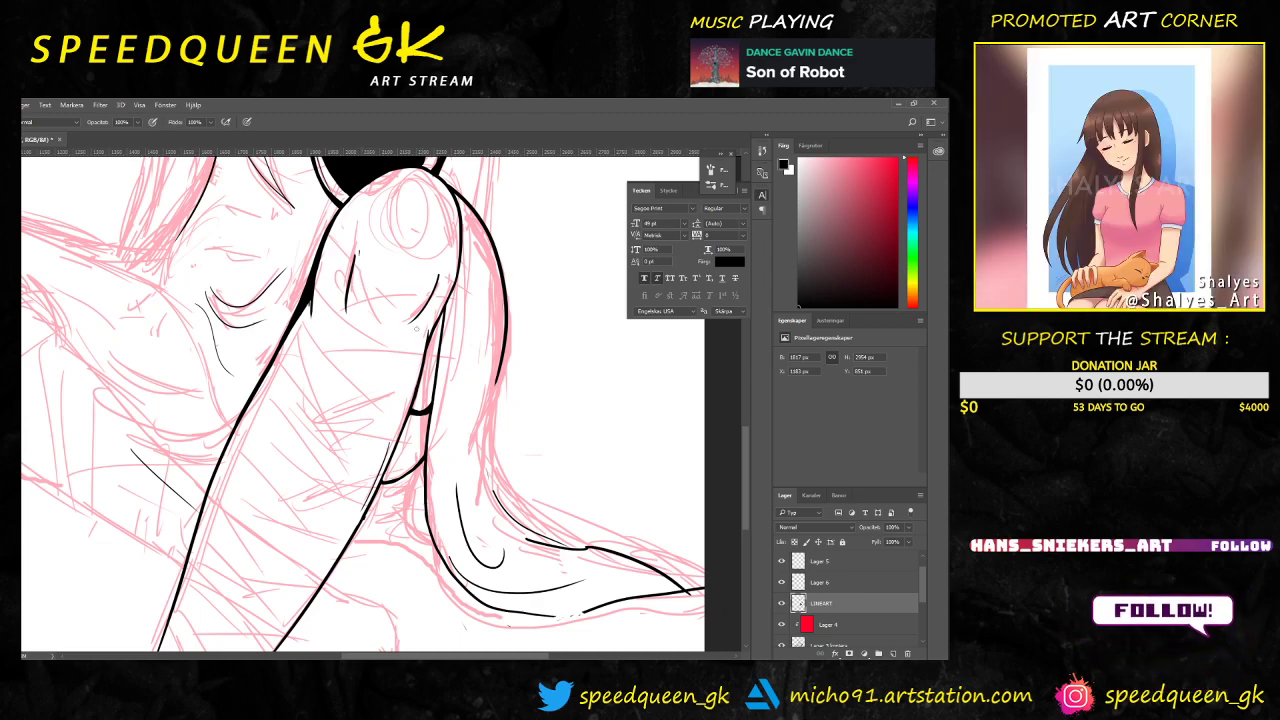
Step: Erase the small bump on the calf's back outline just below the lower curved band
left_click_drag(443, 380, 427, 262)
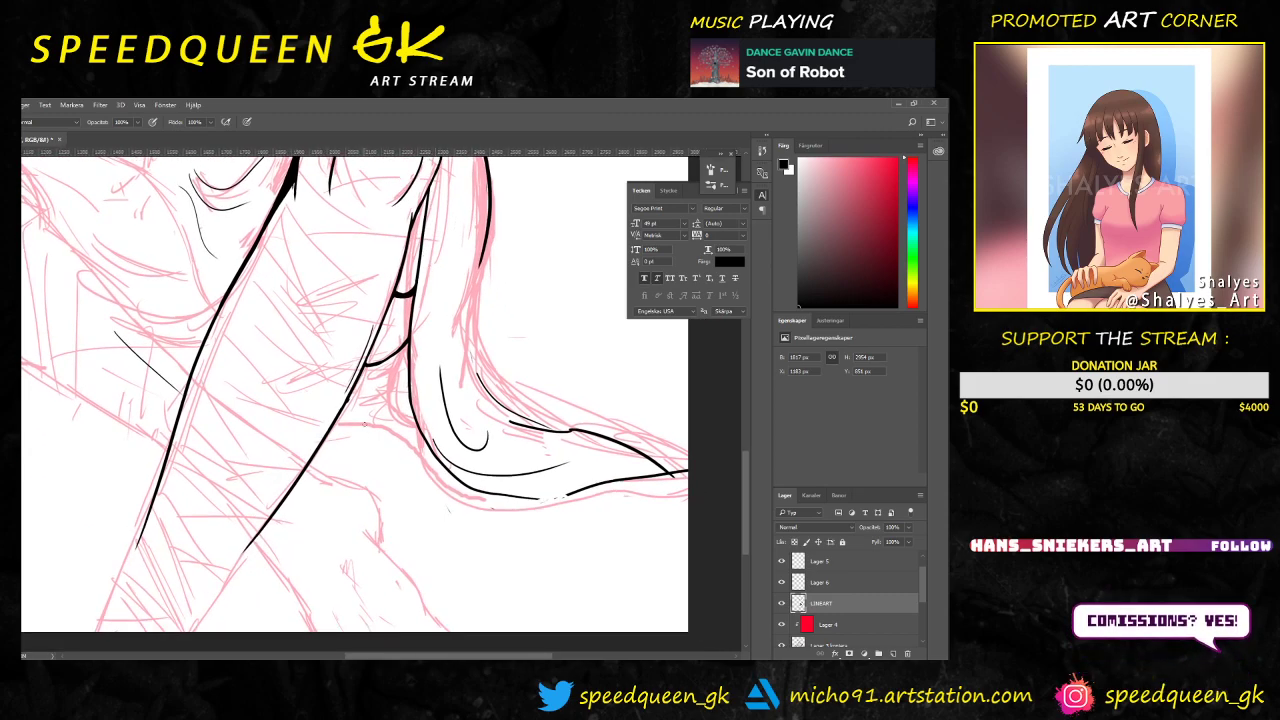
scroll(424, 439, "up", 5)
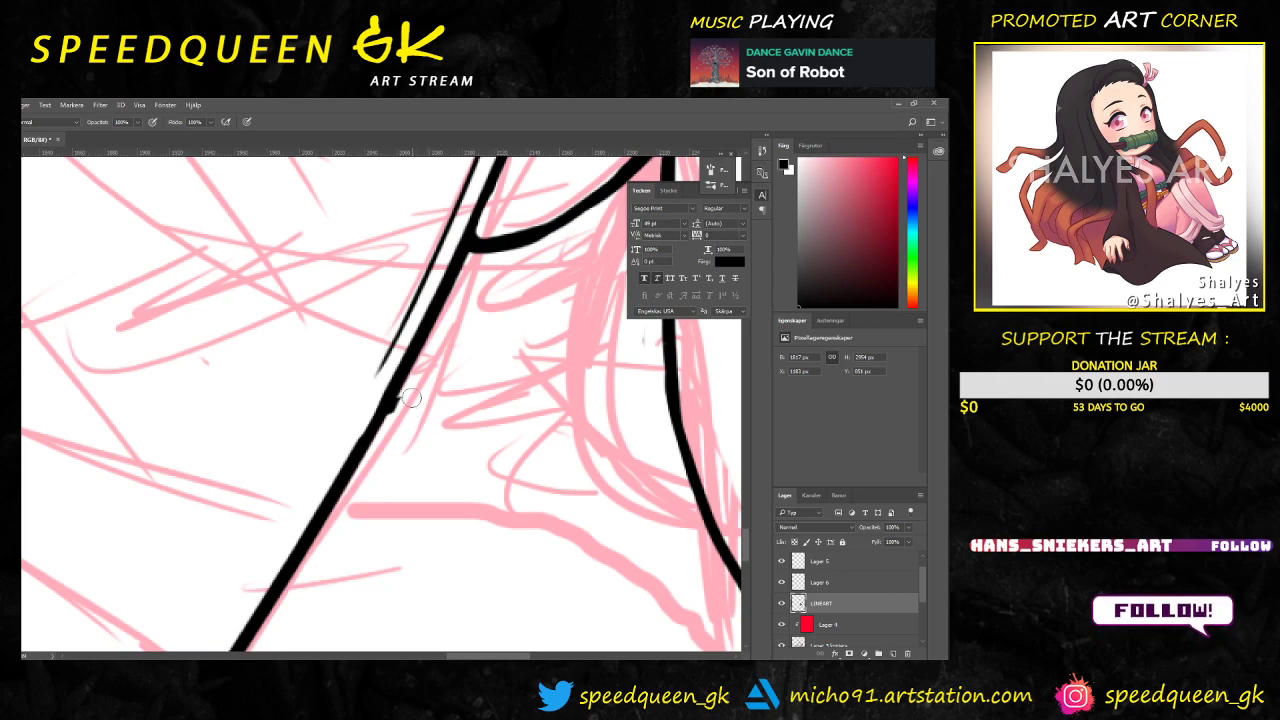
key("e")
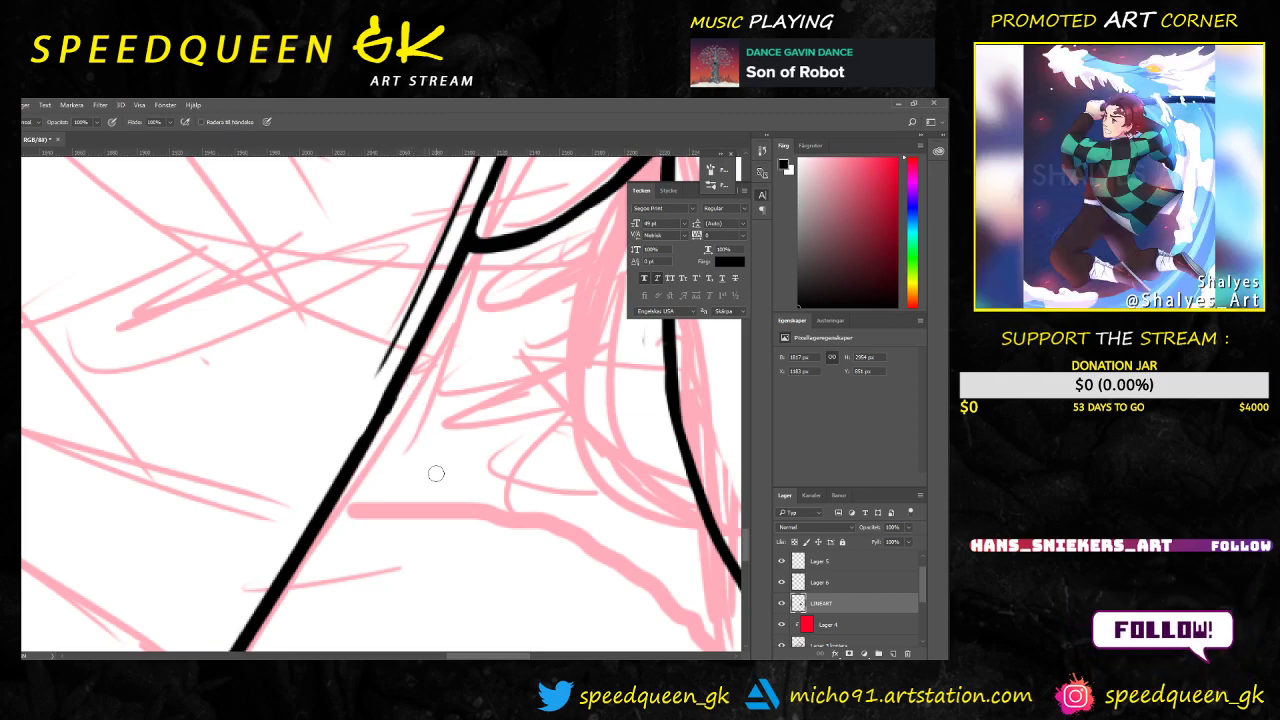
scroll(436, 460, "down", 2)
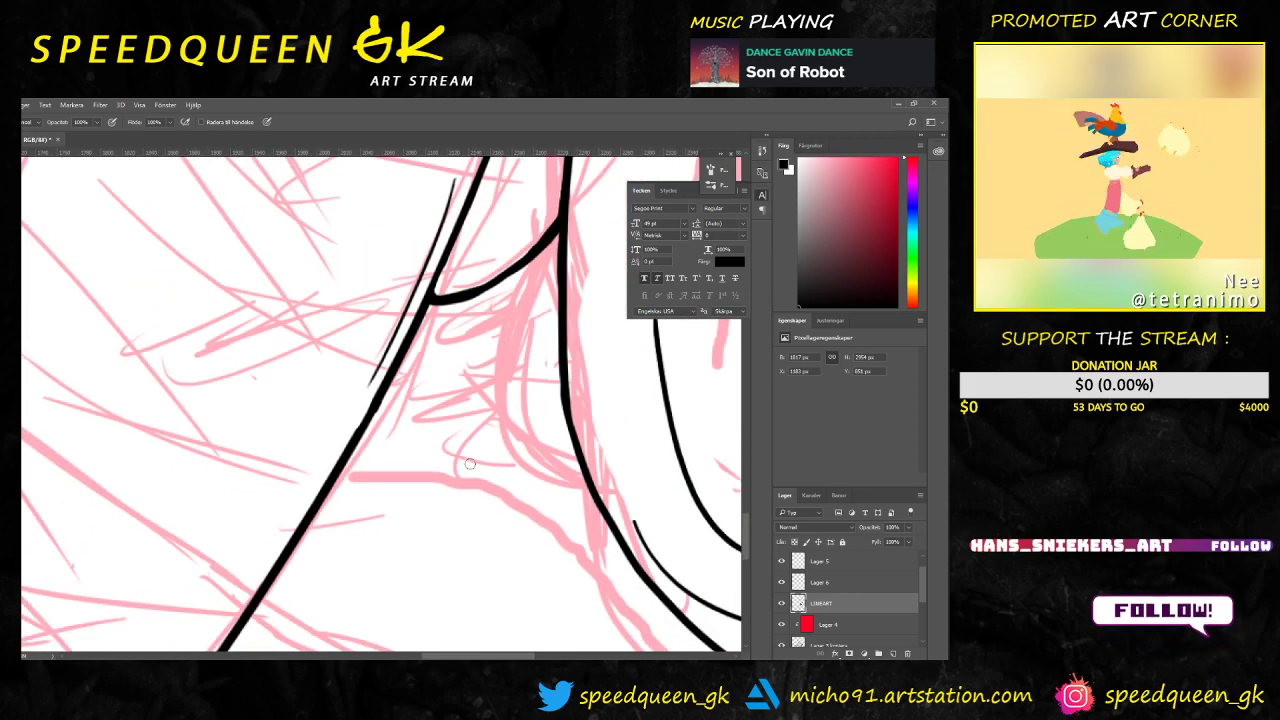
scroll(437, 416, "up", 2)
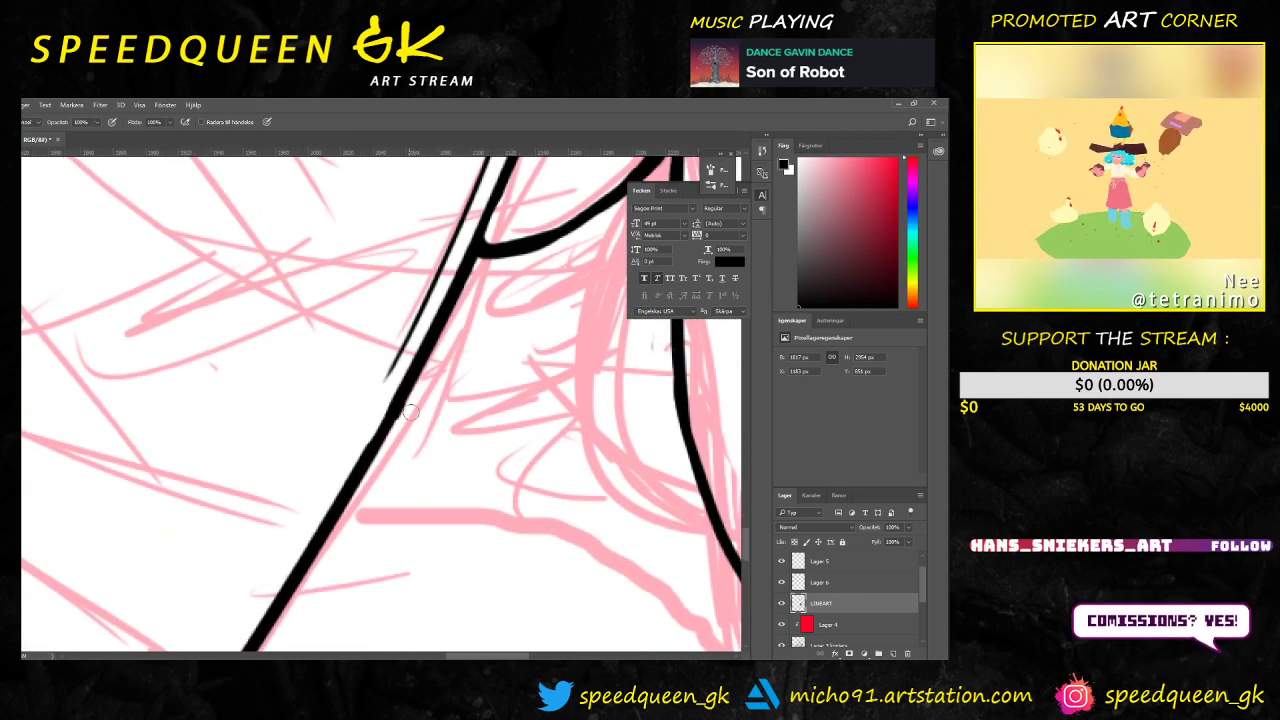
key("ctrl+minus")
key("ctrl+plus")
key("ctrl+minus")
scroll(446, 510, "down", 3)
scroll(441, 503, "up", 1)
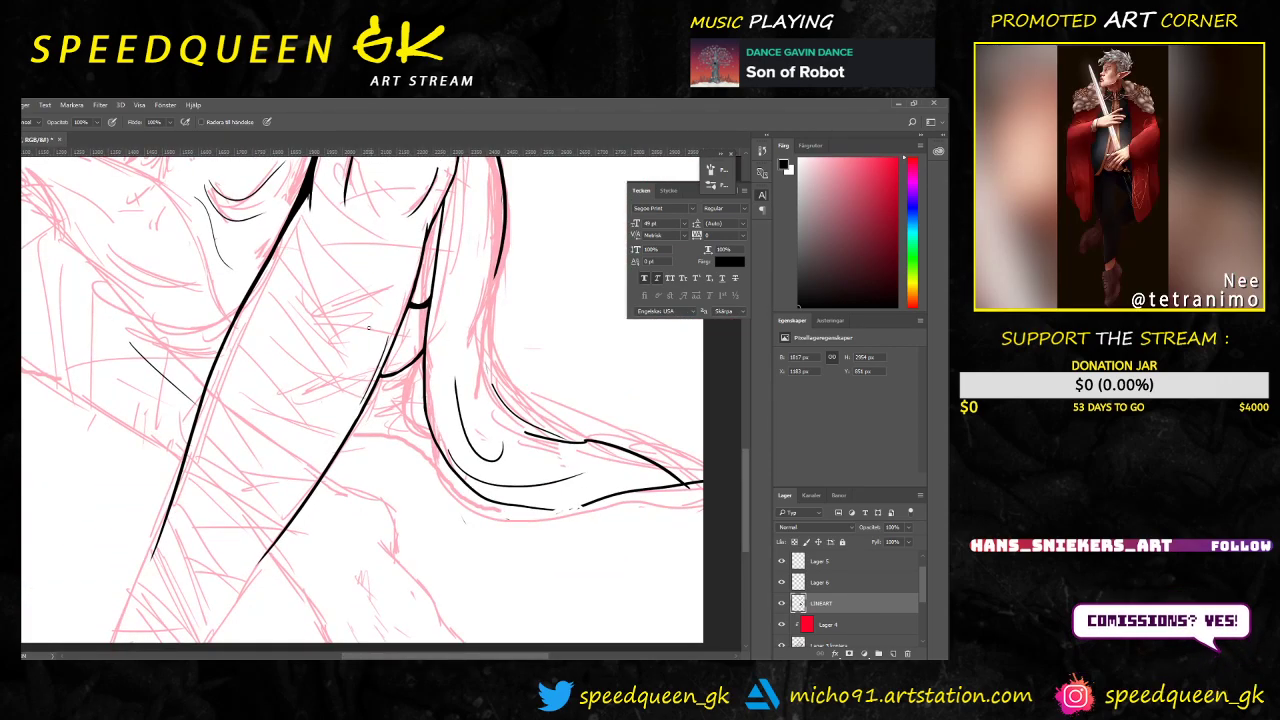
Step: Extend the outer outline of the robe hanging behind the leg downward toward its flared hem with a long Brush stroke
scroll(372, 335, "down", 1)
left_click_drag(482, 375, 432, 359)
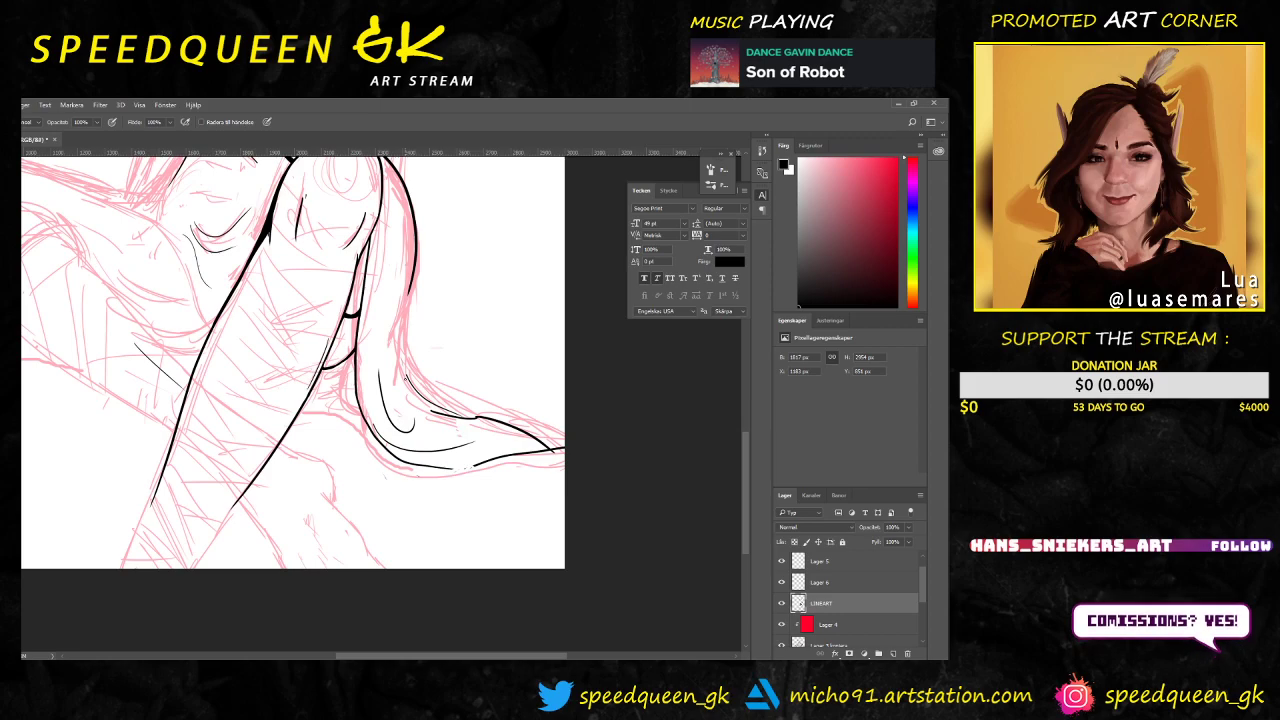
key("ctrl+plus")
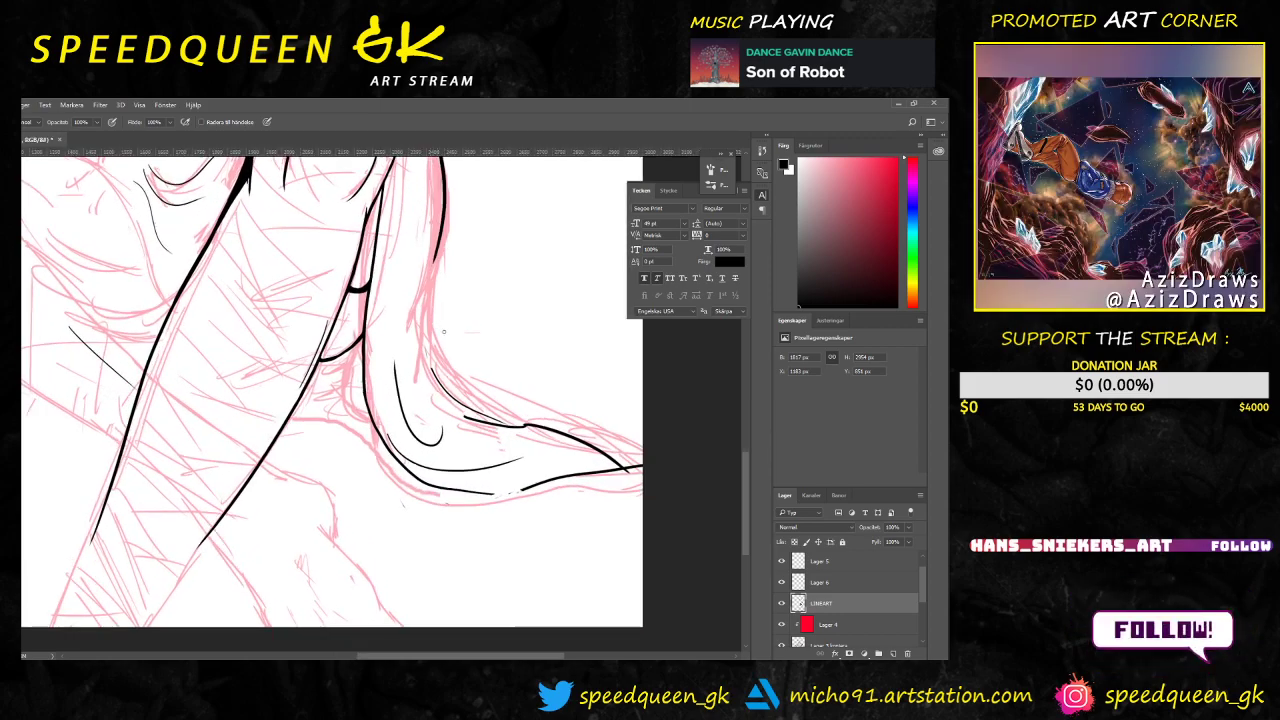
left_click_drag(460, 305, 422, 325)
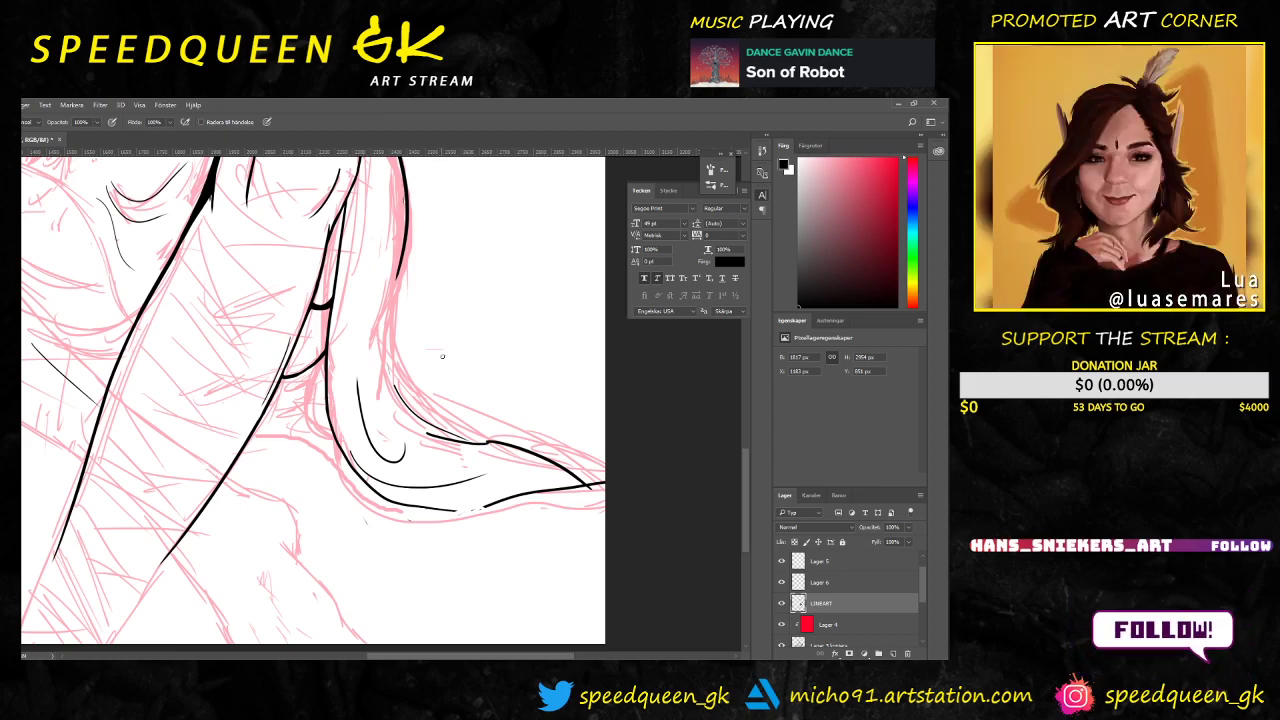
left_click_drag(389, 294, 397, 240)
mouse_move(462, 316)
left_mouse_down()
mouse_move(403, 286)
mouse_move(407, 339)
left_mouse_up()
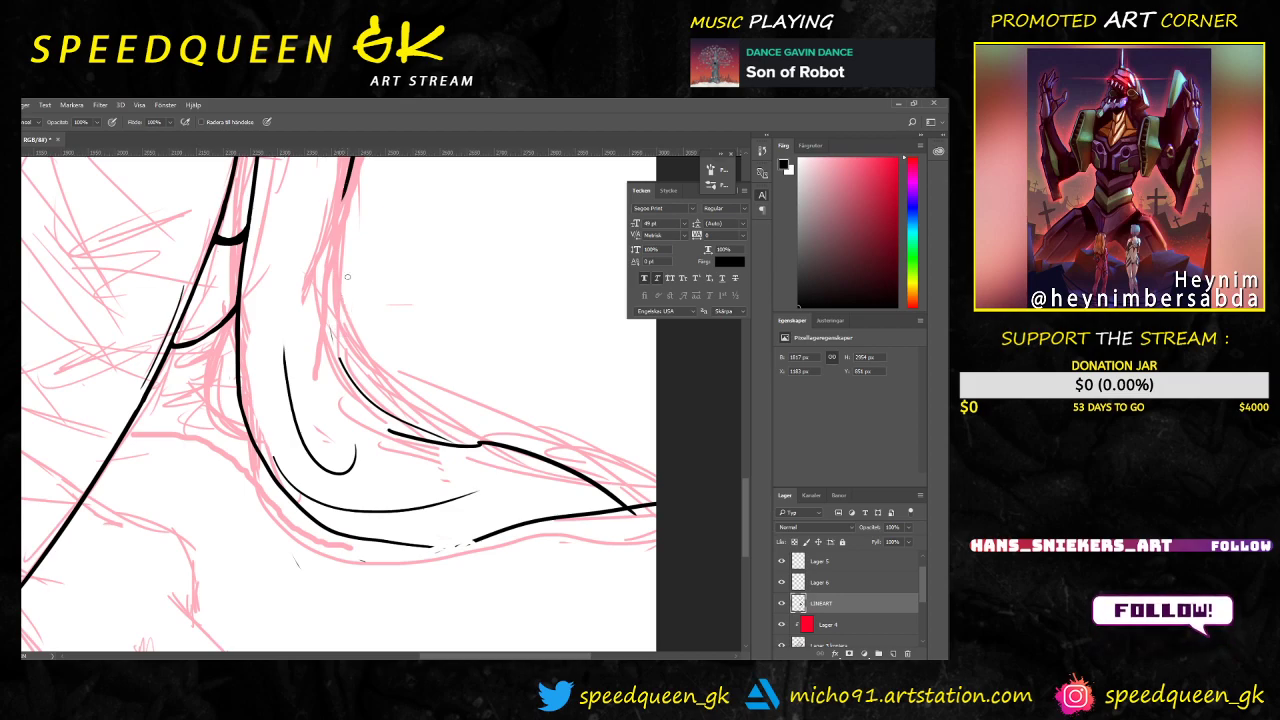
key("b")
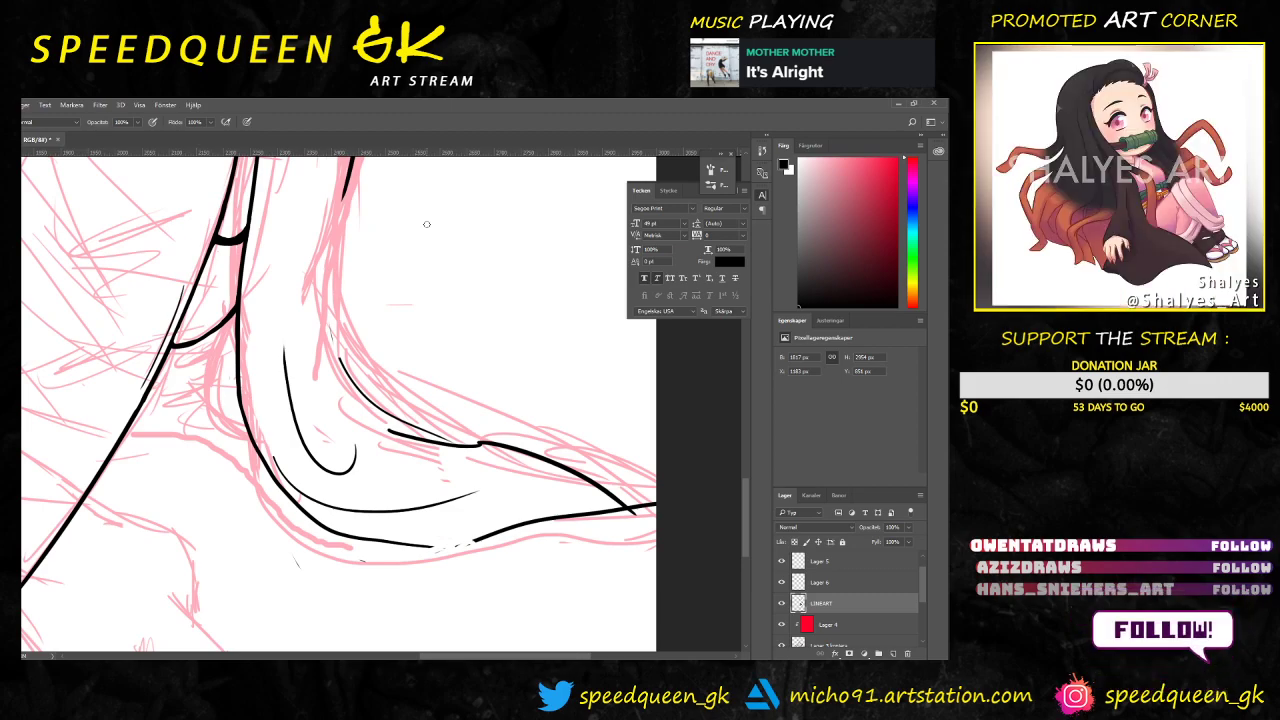
mouse_move(376, 215)
left_mouse_down()
mouse_move(349, 275)
mouse_move(315, 262)
mouse_move(280, 418)
left_mouse_up()
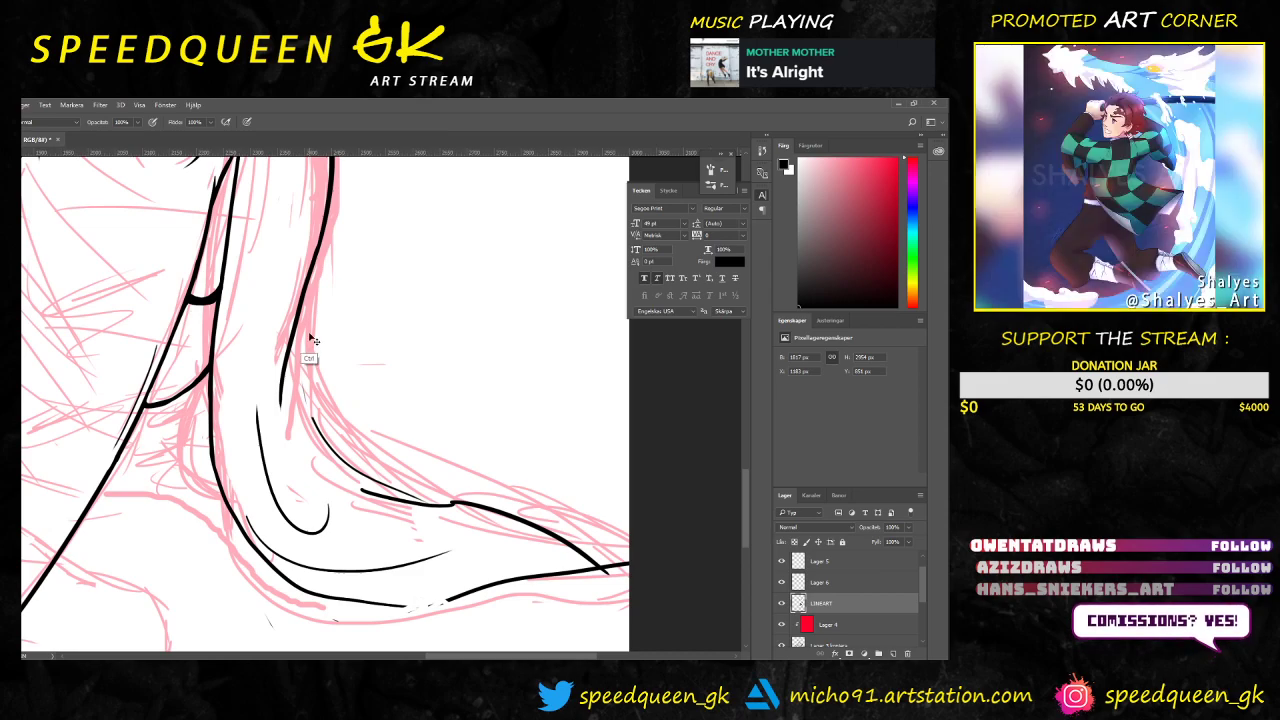
Step: Undo the outer outline stroke of the hanging robe and try redrawing it from the back of the knee down toward the flared hem
key("ctrl+z")
left_click_drag(322, 242, 300, 410)
key("ctrl+z")
left_click_drag(322, 238, 306, 440)
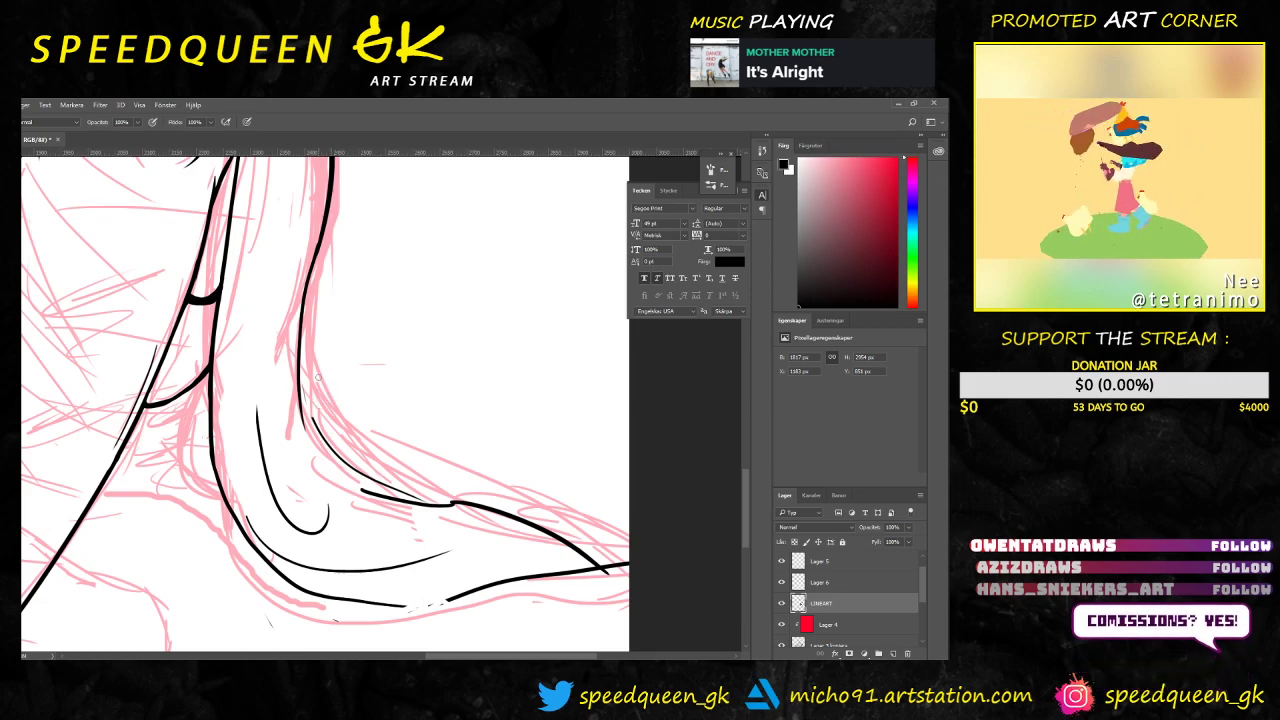
key("ctrl+z")
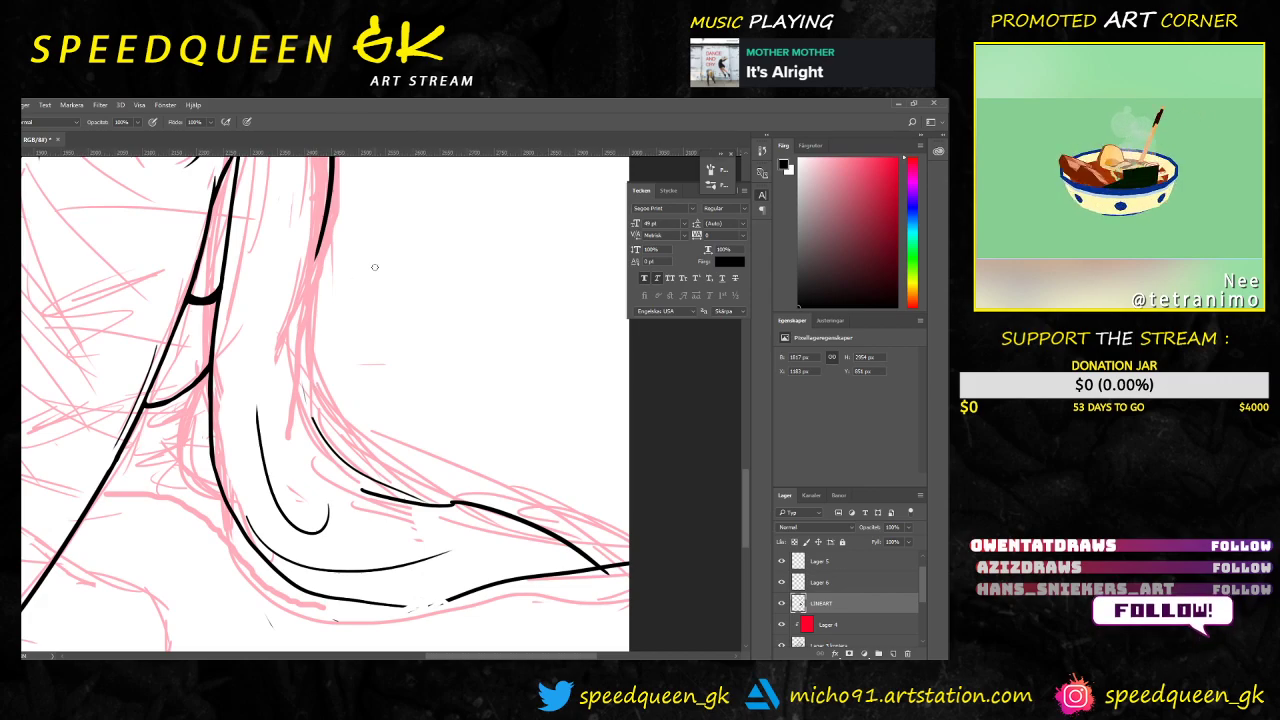
Step: Handwrite the word "Mexa" in large black letters in the blank area beside the figure's head and underline it
scroll(398, 314, "down", 5)
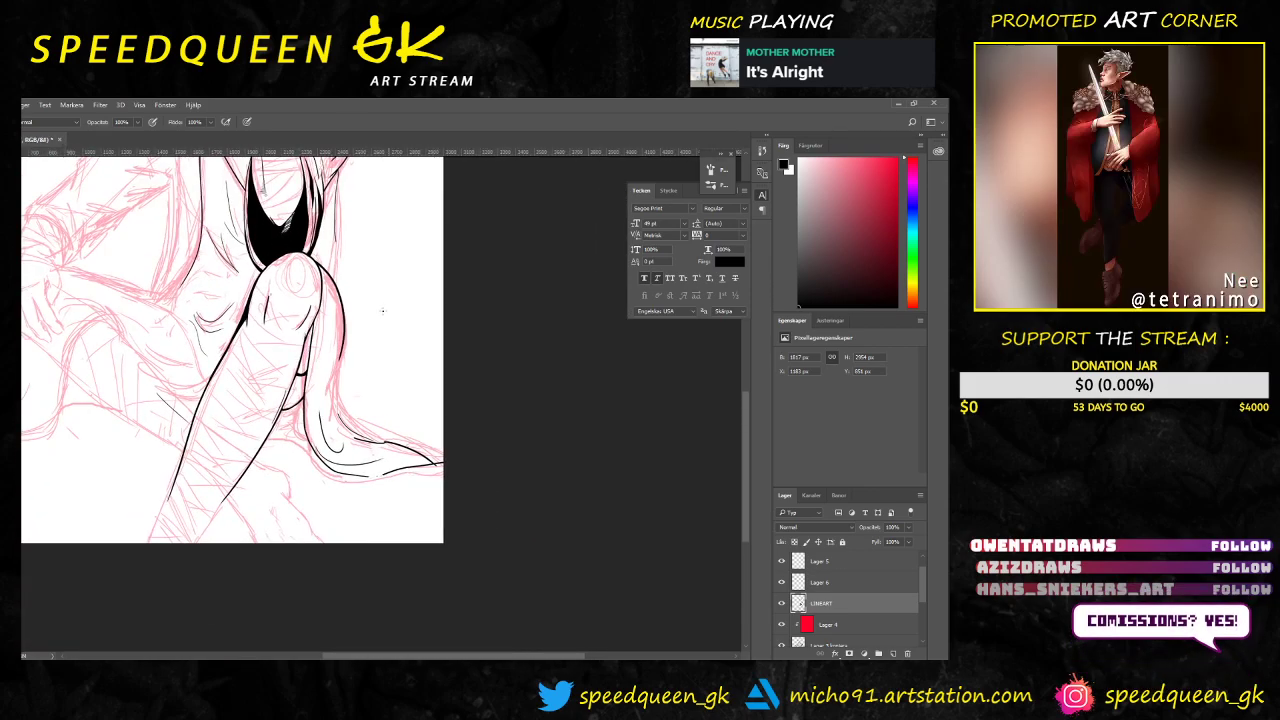
left_click_drag(147, 203, 418, 448)
mouse_move(195, 228)
left_mouse_down()
mouse_move(207, 328)
mouse_move(227, 224)
mouse_move(243, 334)
mouse_move(288, 296)
mouse_move(312, 306)
left_mouse_up()
mouse_move(326, 280)
left_mouse_down()
mouse_move(294, 304)
mouse_move(334, 298)
left_mouse_up()
mouse_move(372, 270)
left_mouse_down()
mouse_move(398, 286)
mouse_move(329, 270)
mouse_move(386, 294)
mouse_move(372, 290)
left_mouse_up()
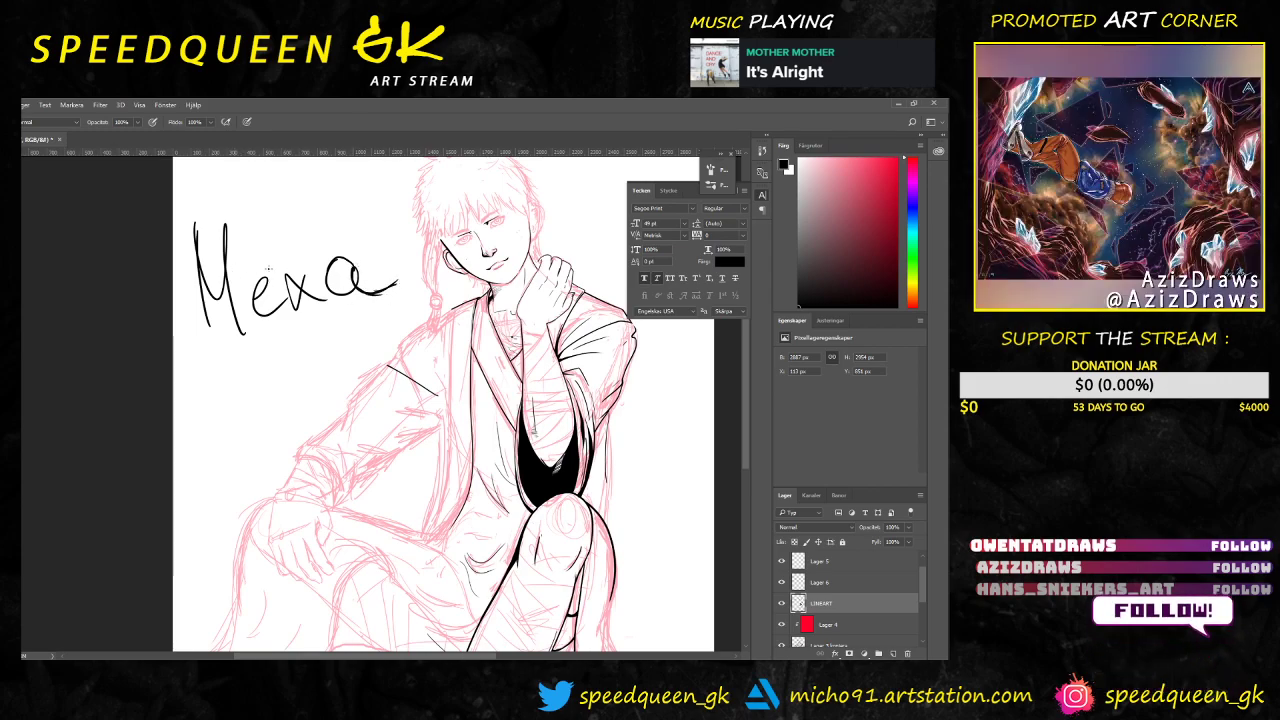
left_click_drag(282, 336, 318, 312)
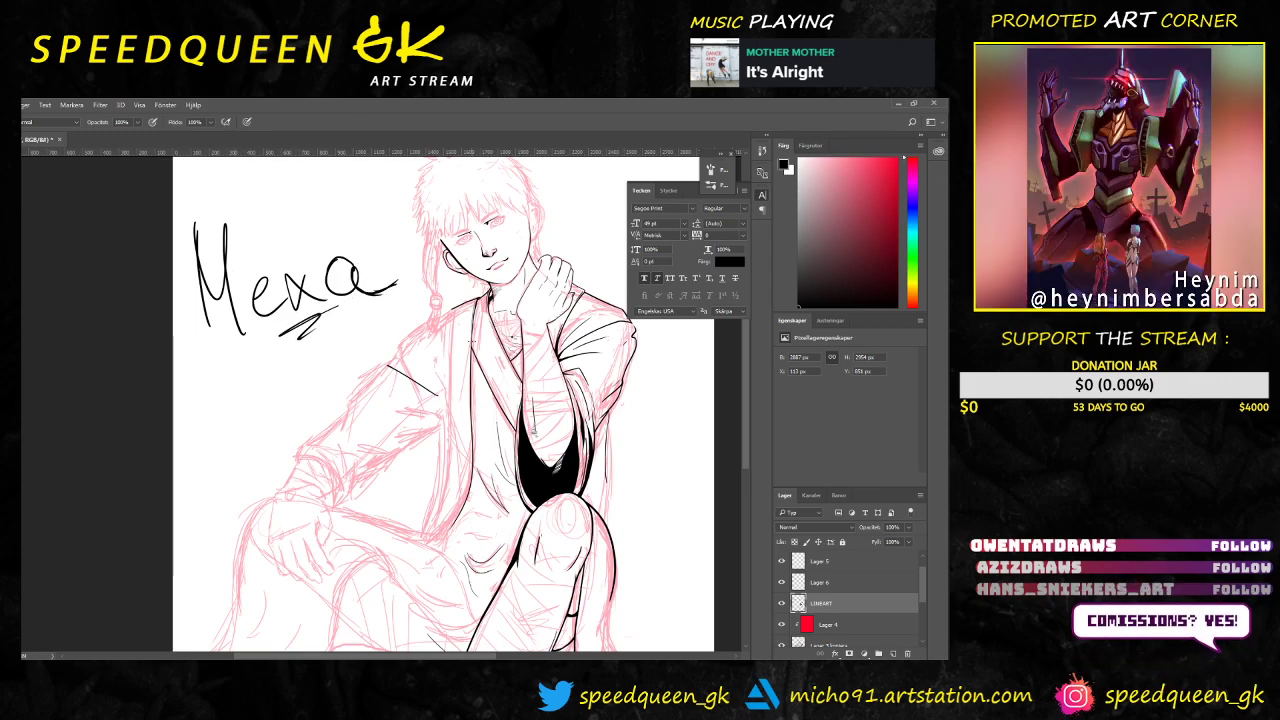
key("ctrl+minus")
key("ctrl+plus")
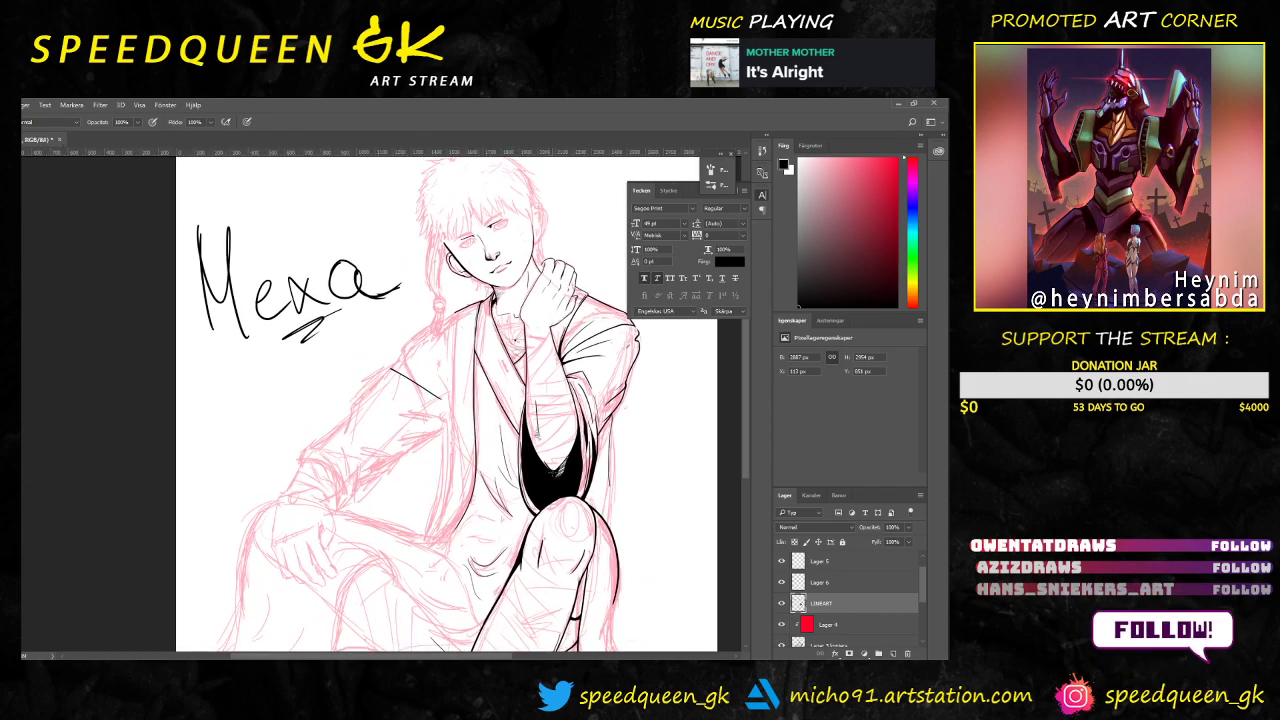
Step: Try Brush strokes that extend the hanging robe's outer outline straight down to the bend above the flared hem, undoing each one
key("ctrl+plus")
left_click_drag(676, 531, 349, 350)
left_click_drag(466, 527, 414, 355)
scroll(413, 355, "up", 2)
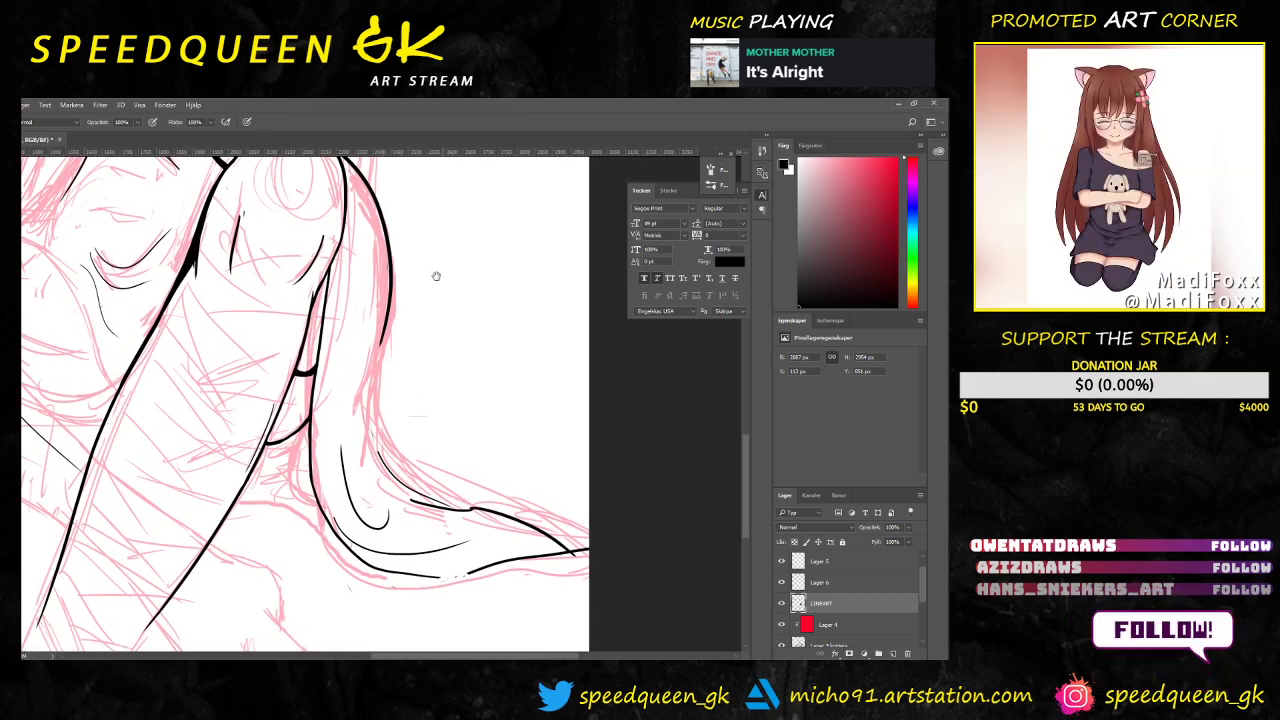
left_click_drag(440, 294, 426, 254)
scroll(375, 325, "up", 2)
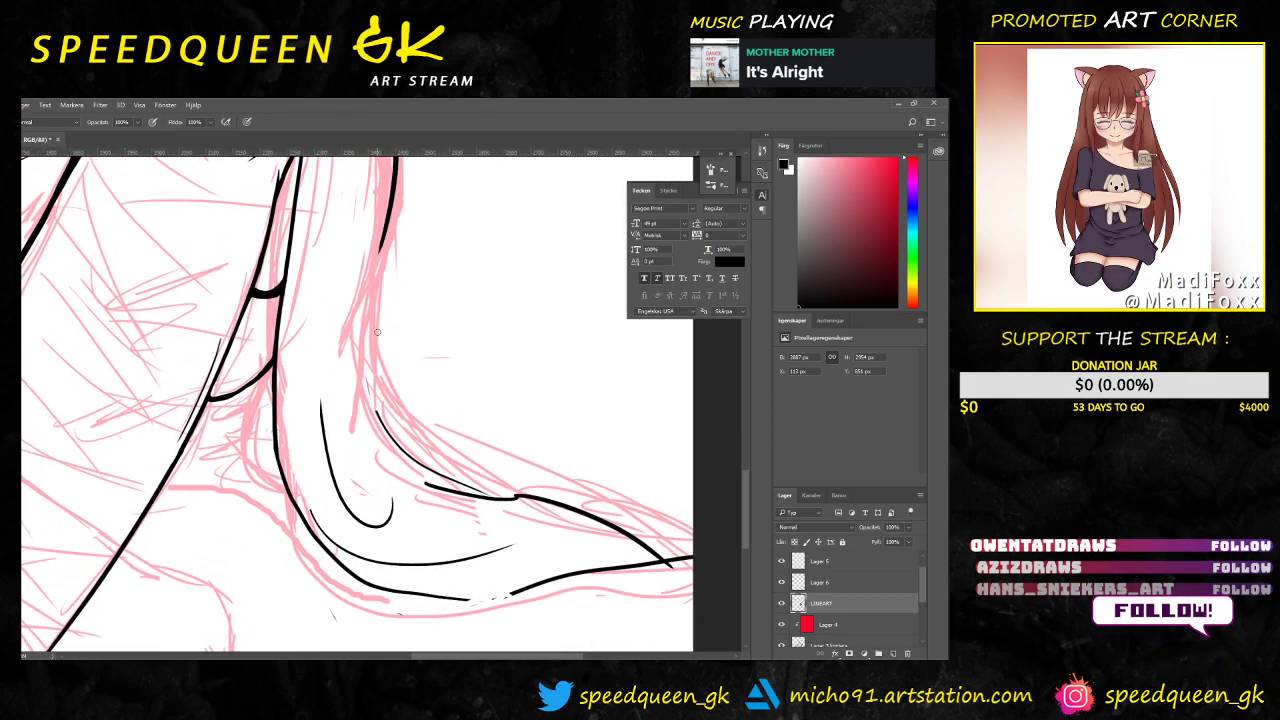
left_click_drag(437, 249, 423, 314)
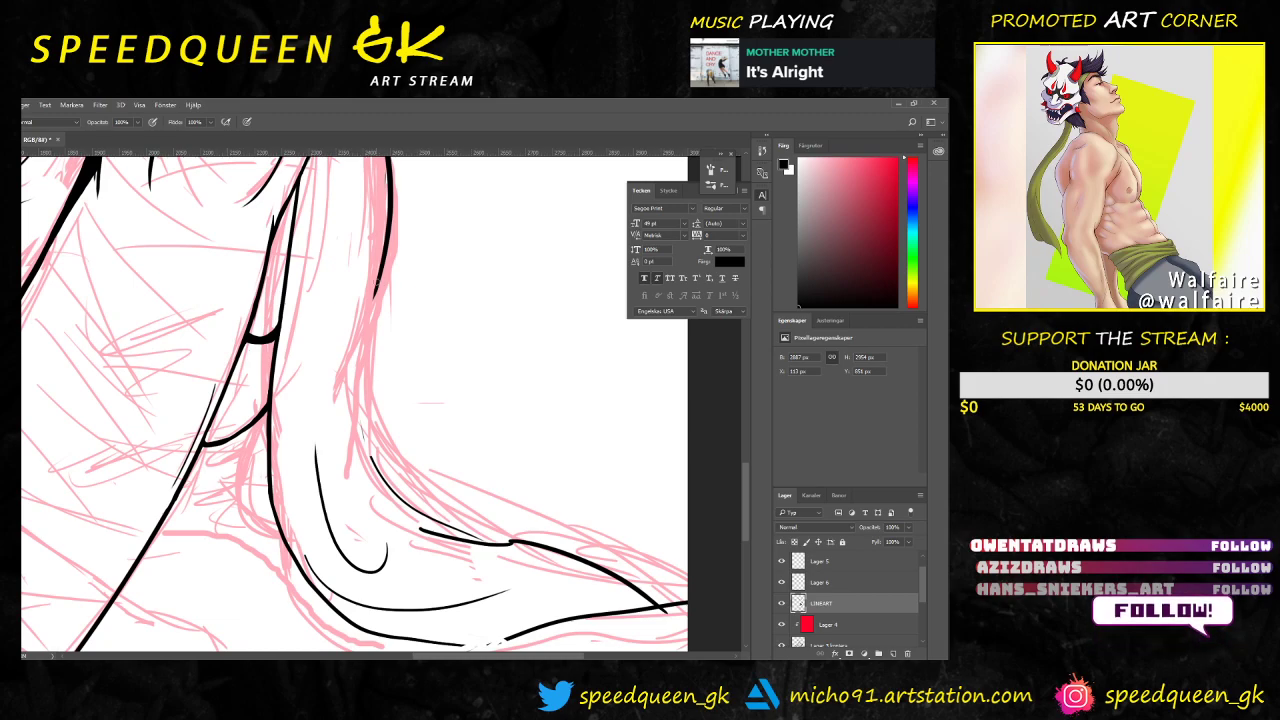
left_click_drag(379, 285, 358, 420)
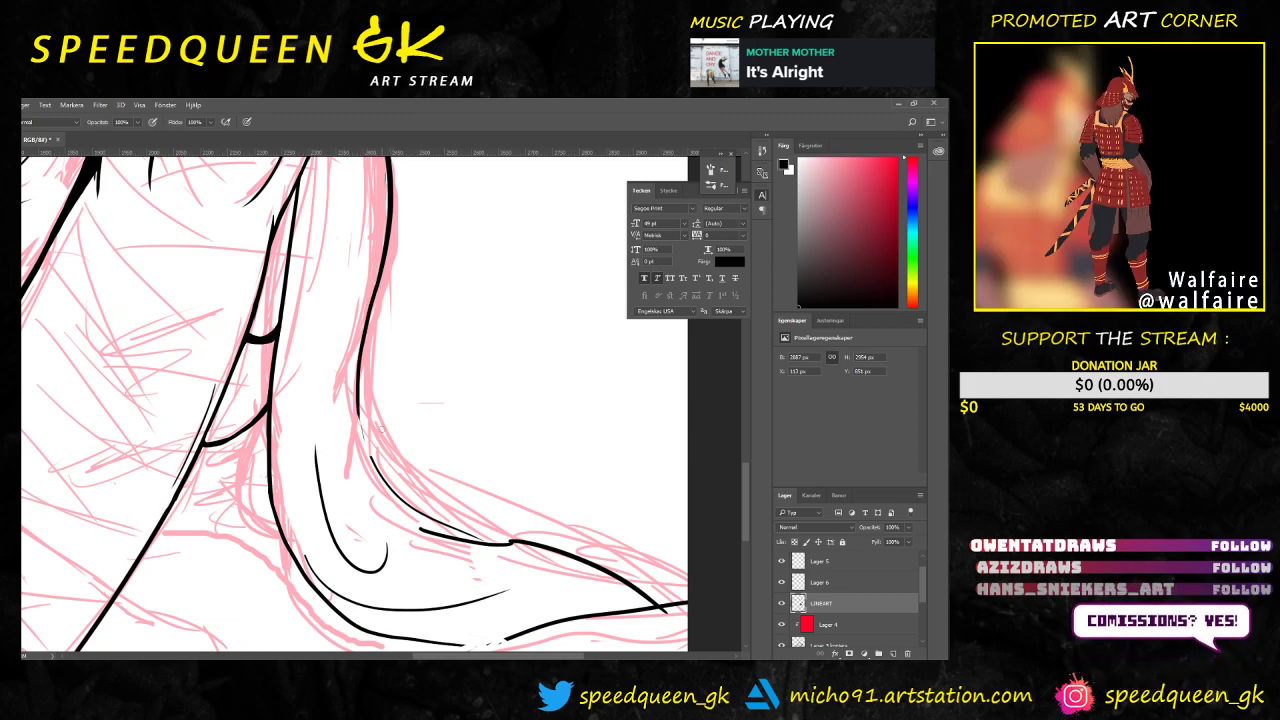
key("ctrl+z")
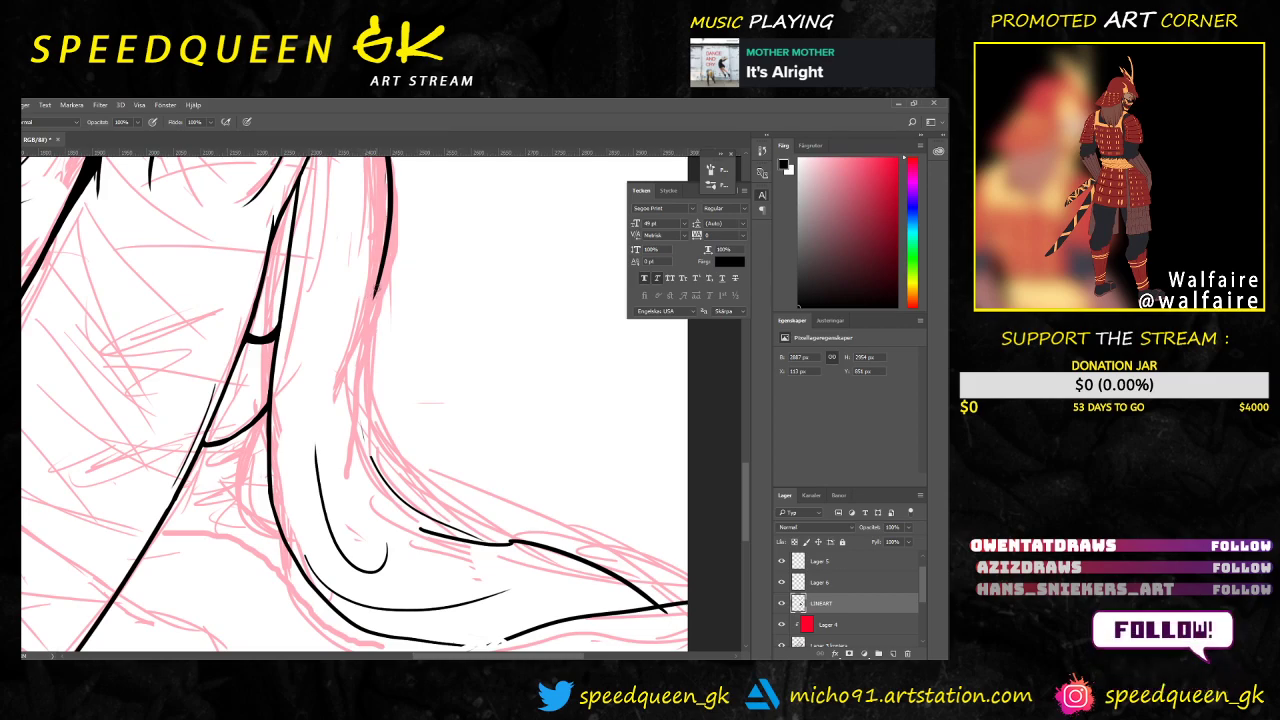
mouse_move(378, 283)
left_mouse_down()
mouse_move(362, 354)
mouse_move(374, 448)
left_mouse_up()
key("ctrl+z")
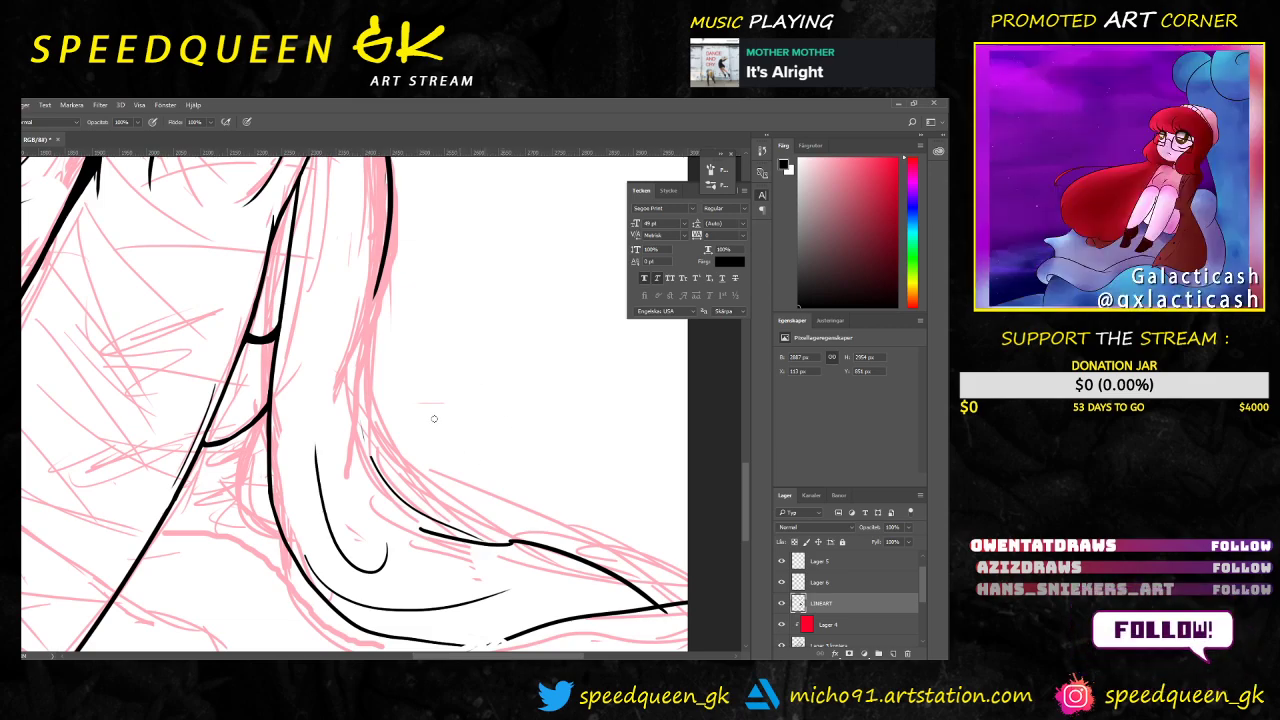
Step: Try one continuous outer outline stroke around the robe's bend and along the upper edge of the hem, and undo it
left_click_drag(457, 304, 385, 262)
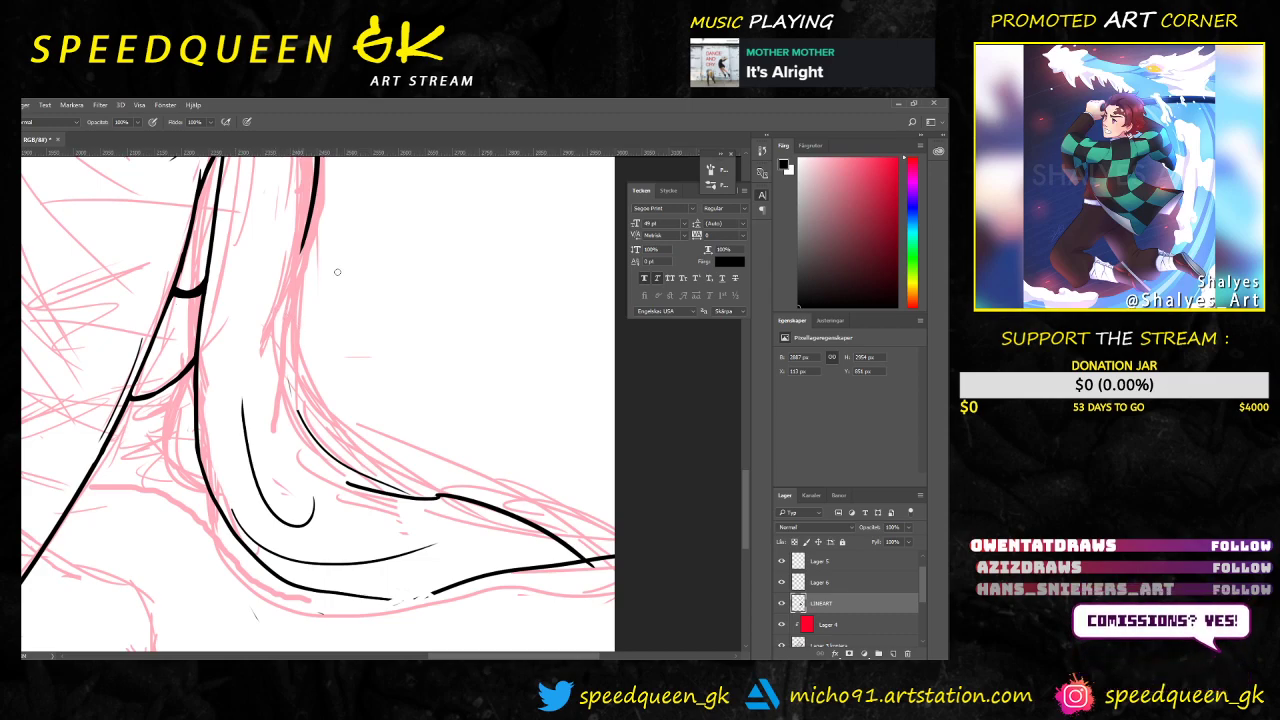
left_click_drag(337, 271, 304, 271)
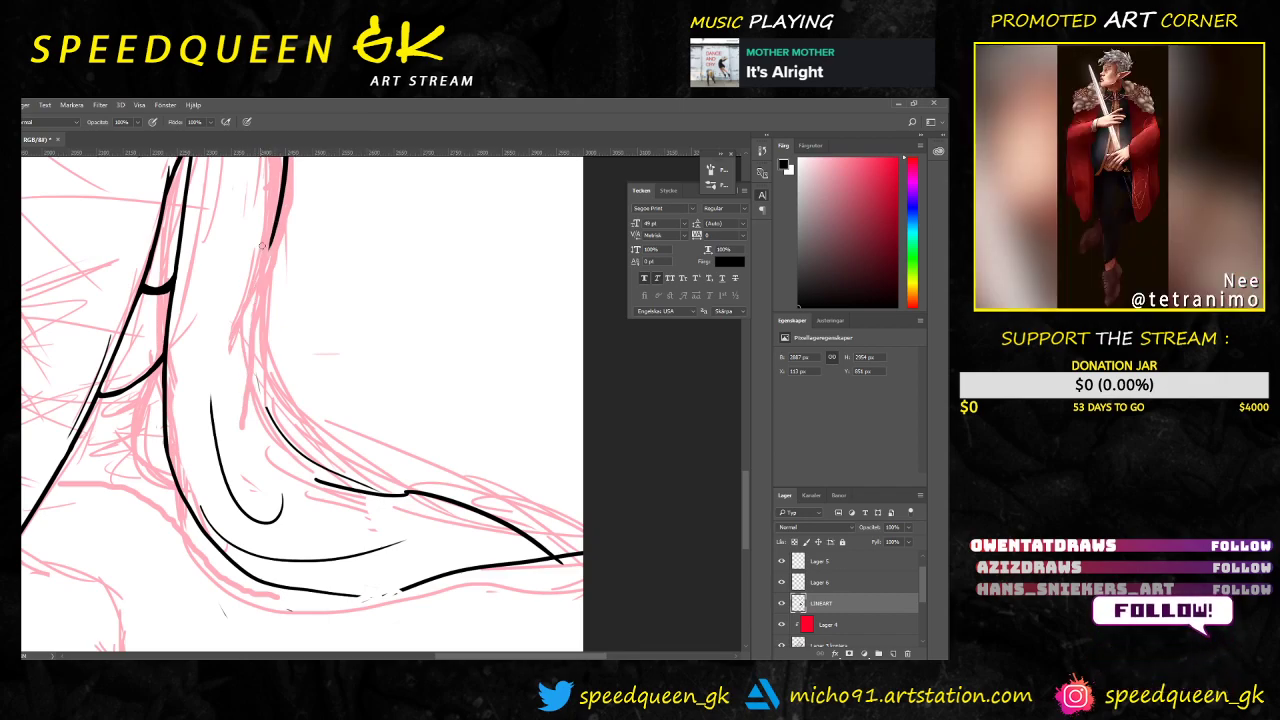
mouse_move(278, 228)
left_mouse_down()
mouse_move(256, 382)
mouse_move(312, 458)
left_mouse_up()
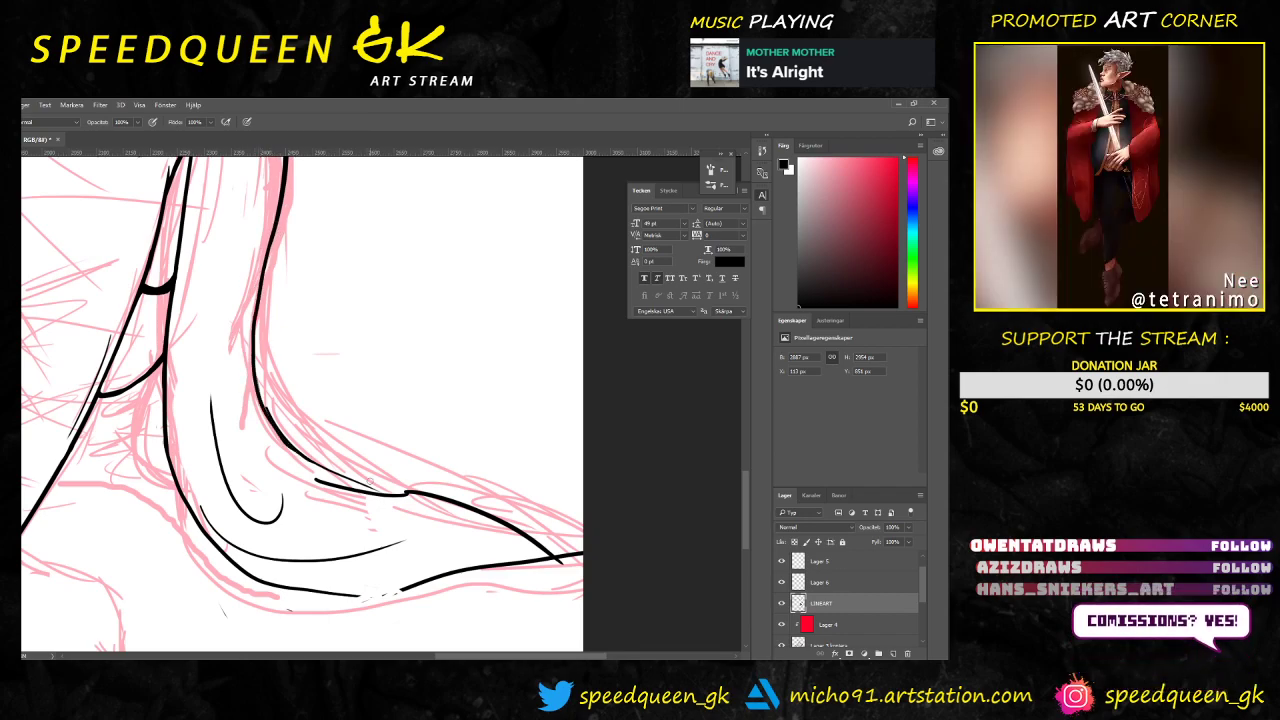
key("ctrl+z")
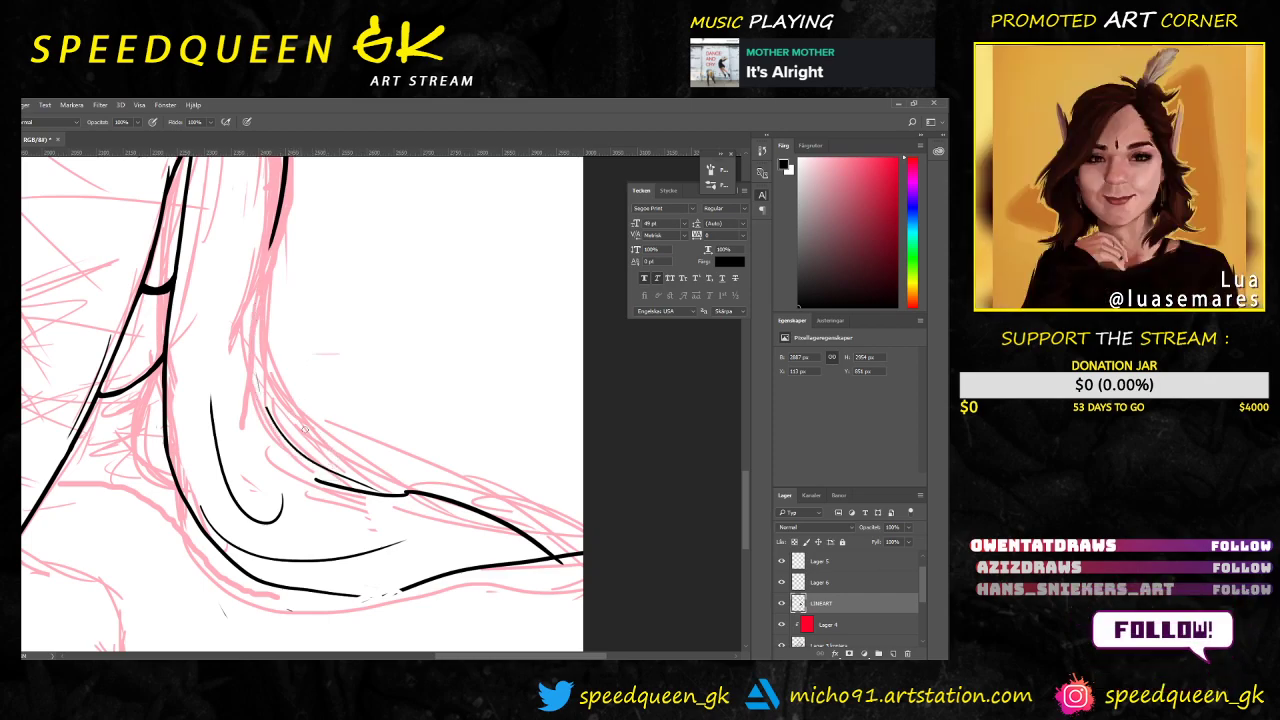
Step: Enlarge the Eraser and erase the inked flared hem and its fold lines up to just below the lower curved band on the calf
key("ctrl+minus")
right_click(379, 457)
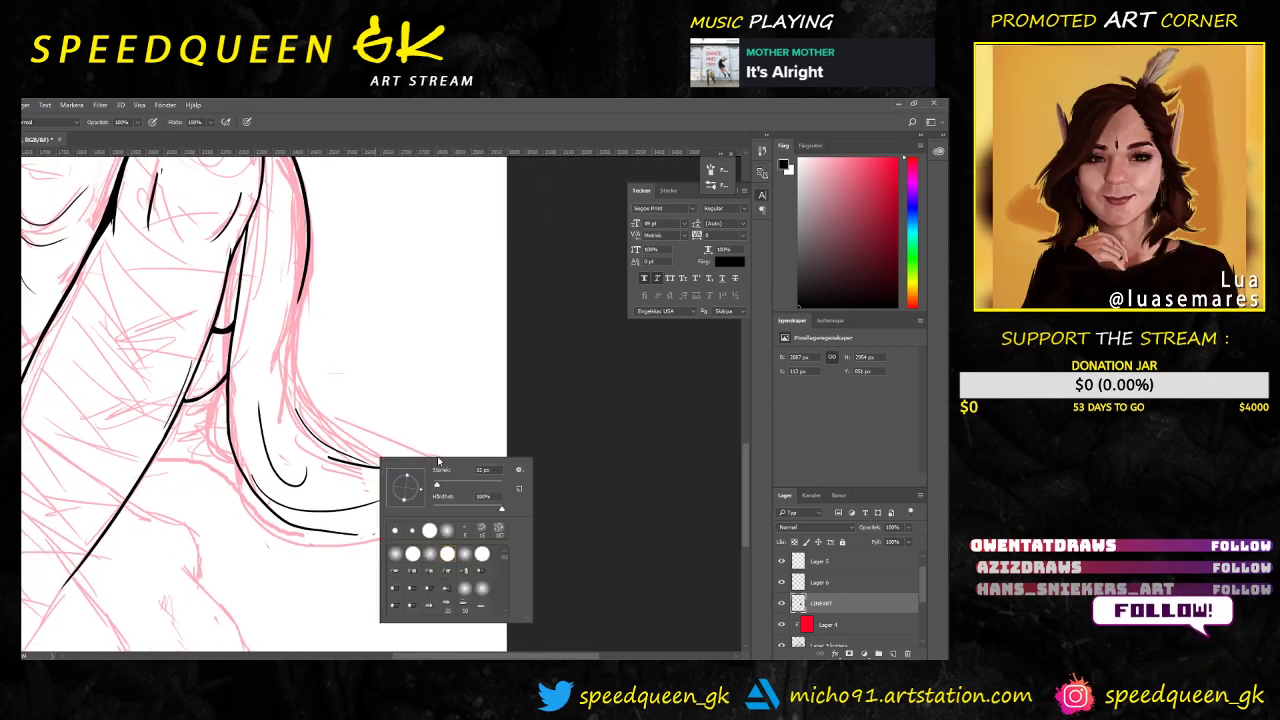
left_click(439, 484)
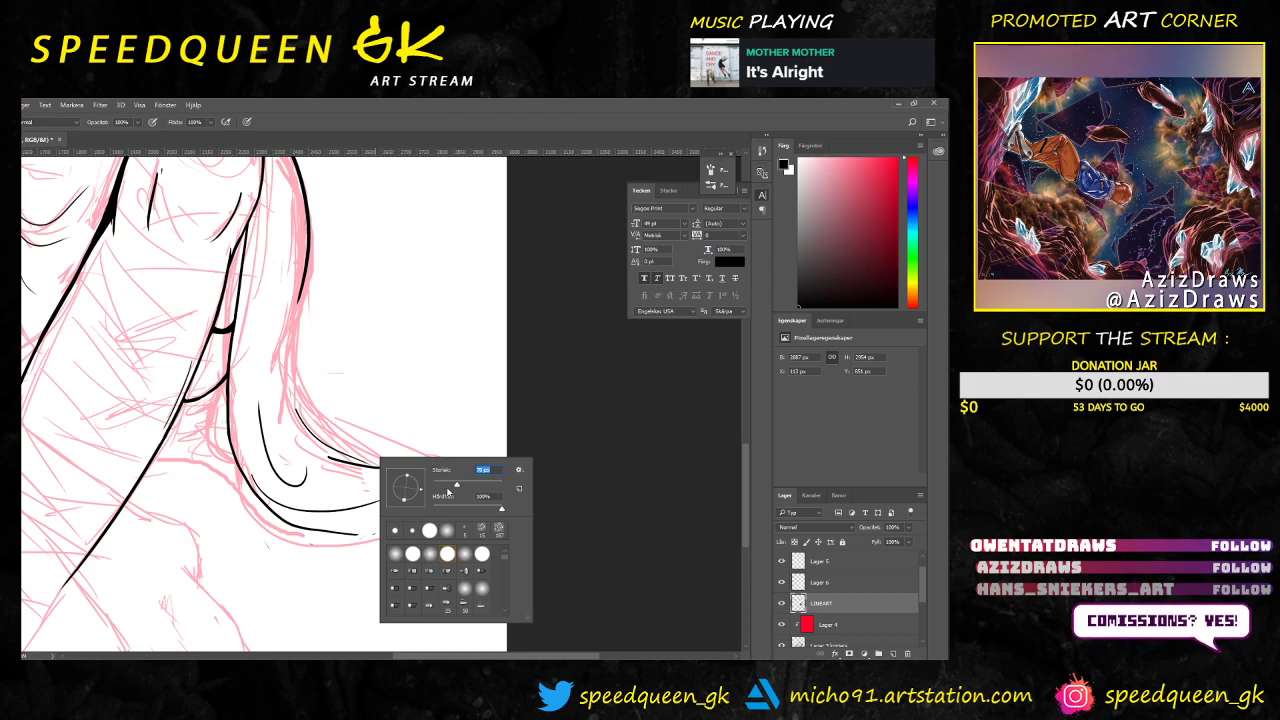
right_click(342, 416)
left_click(351, 380)
key("e")
right_click(334, 414)
left_click_drag(404, 446, 420, 441)
mouse_move(325, 390)
left_mouse_down()
mouse_move(274, 518)
mouse_move(362, 458)
mouse_move(470, 500)
mouse_move(391, 563)
mouse_move(434, 459)
mouse_move(330, 532)
mouse_move(306, 528)
mouse_move(268, 380)
mouse_move(310, 392)
left_mouse_up()
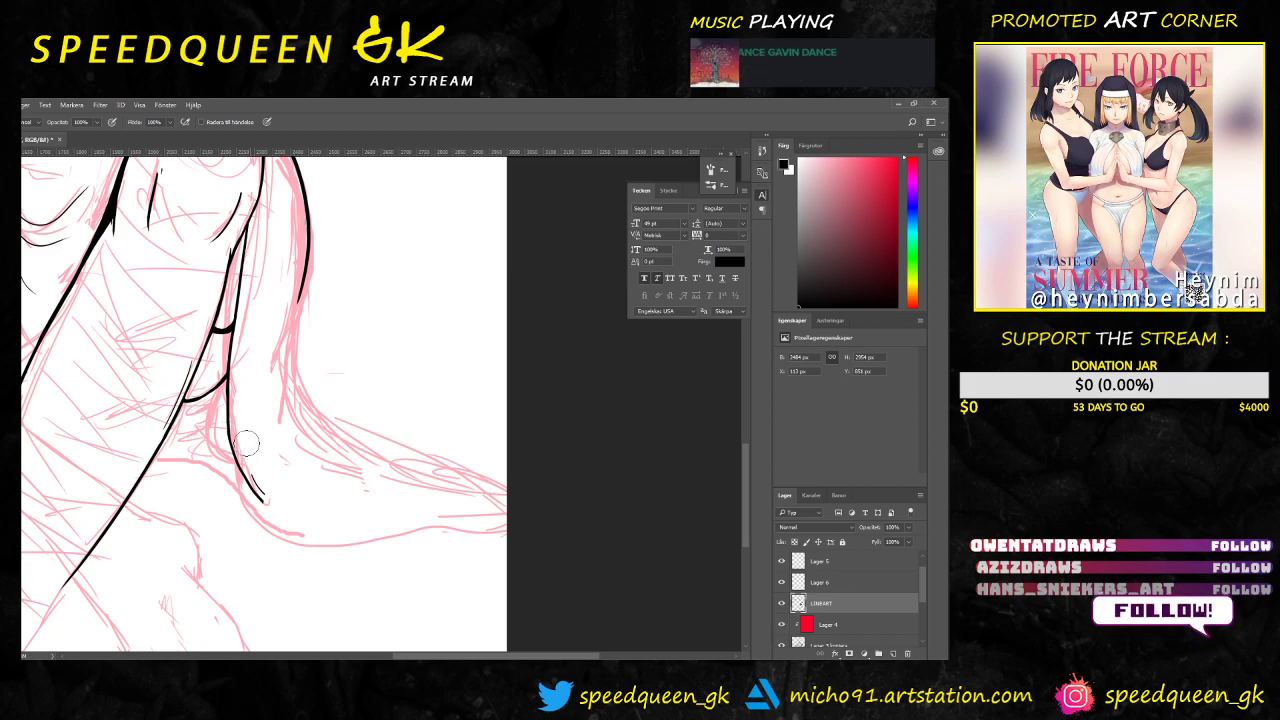
mouse_move(240, 420)
left_mouse_down()
mouse_move(238, 467)
mouse_move(298, 522)
left_mouse_up()
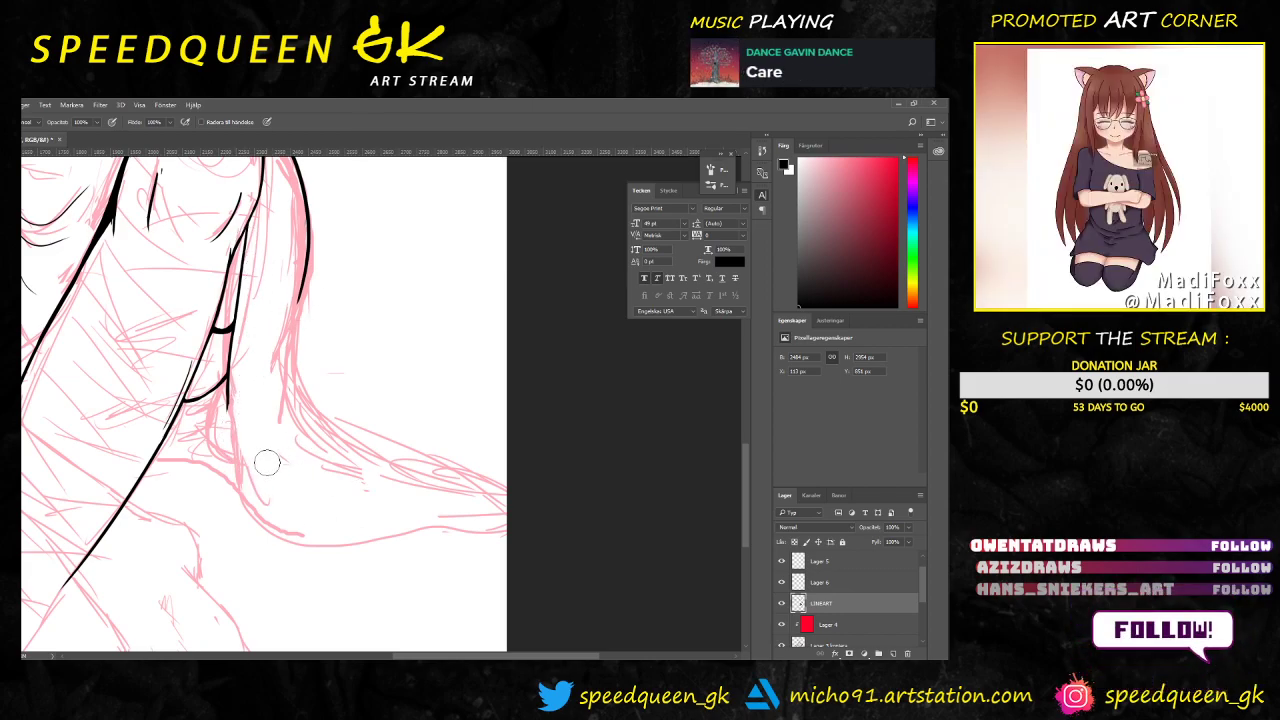
Step: Try inking the robe's lower edge with the Brush from below the lower curved band toward the hem's tip, undoing each stroke
key("b")
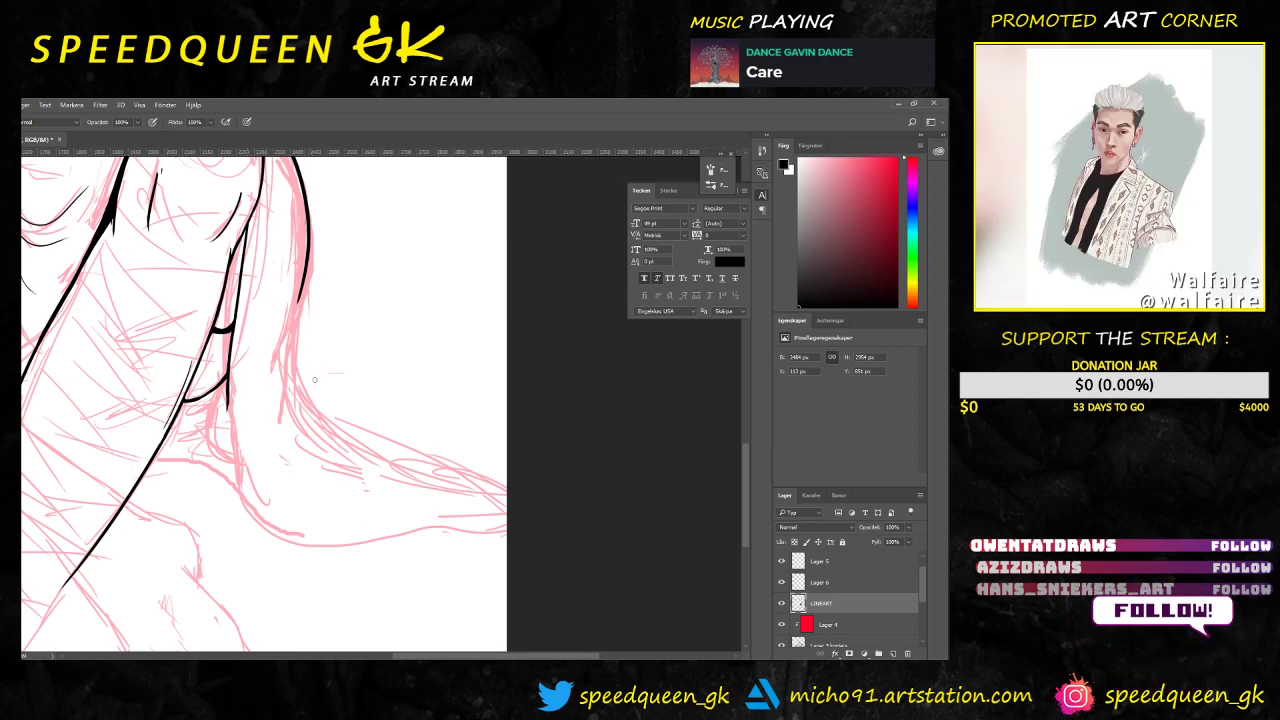
scroll(309, 375, "up", 2)
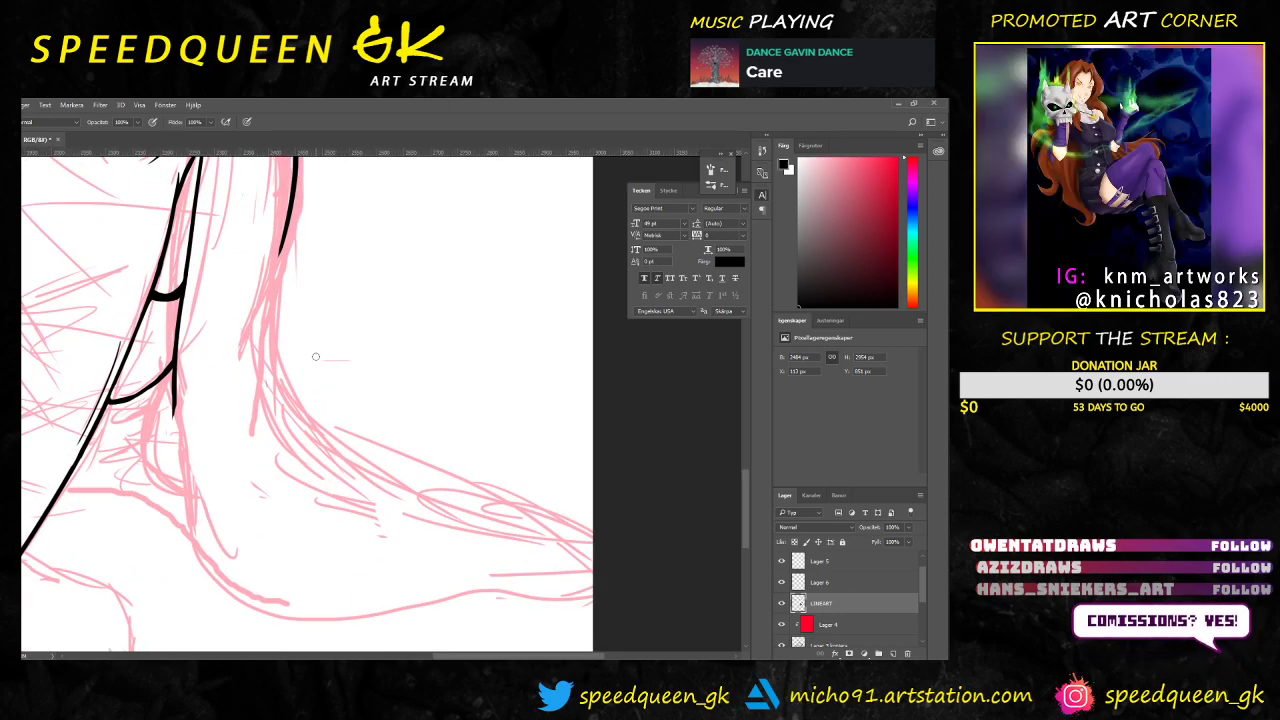
scroll(309, 353, "down", 2)
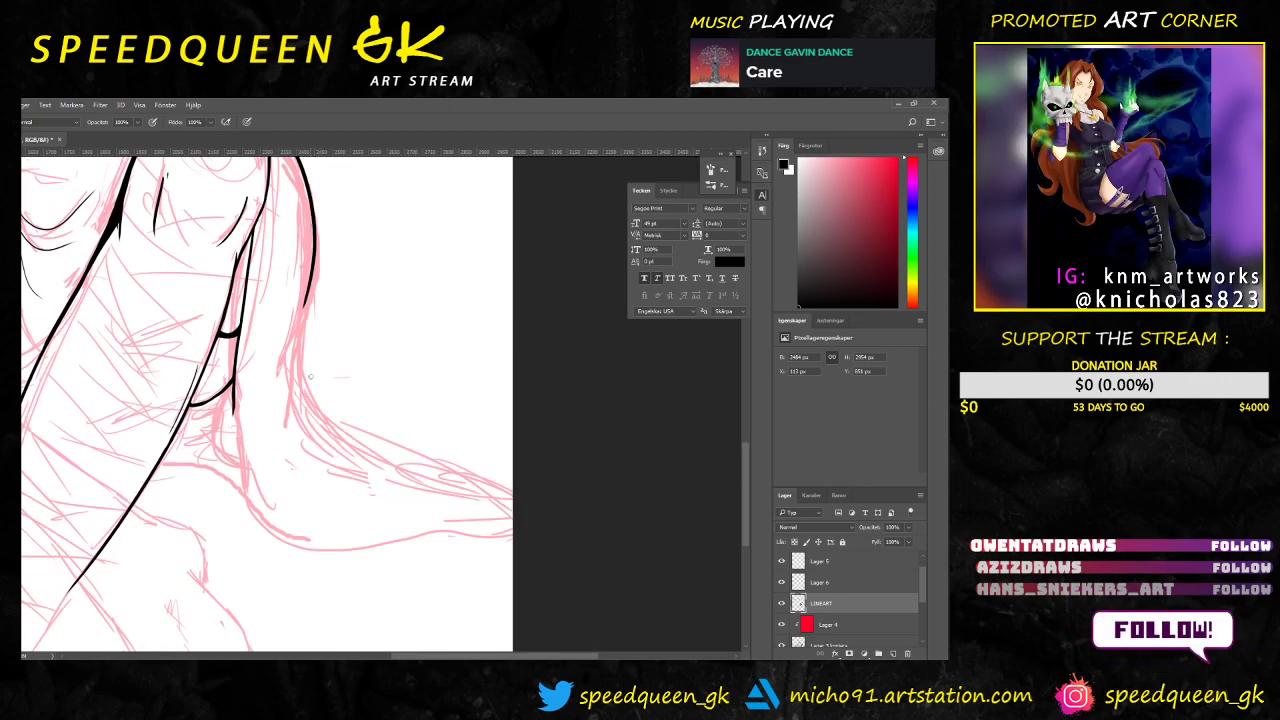
scroll(363, 351, "up", 2)
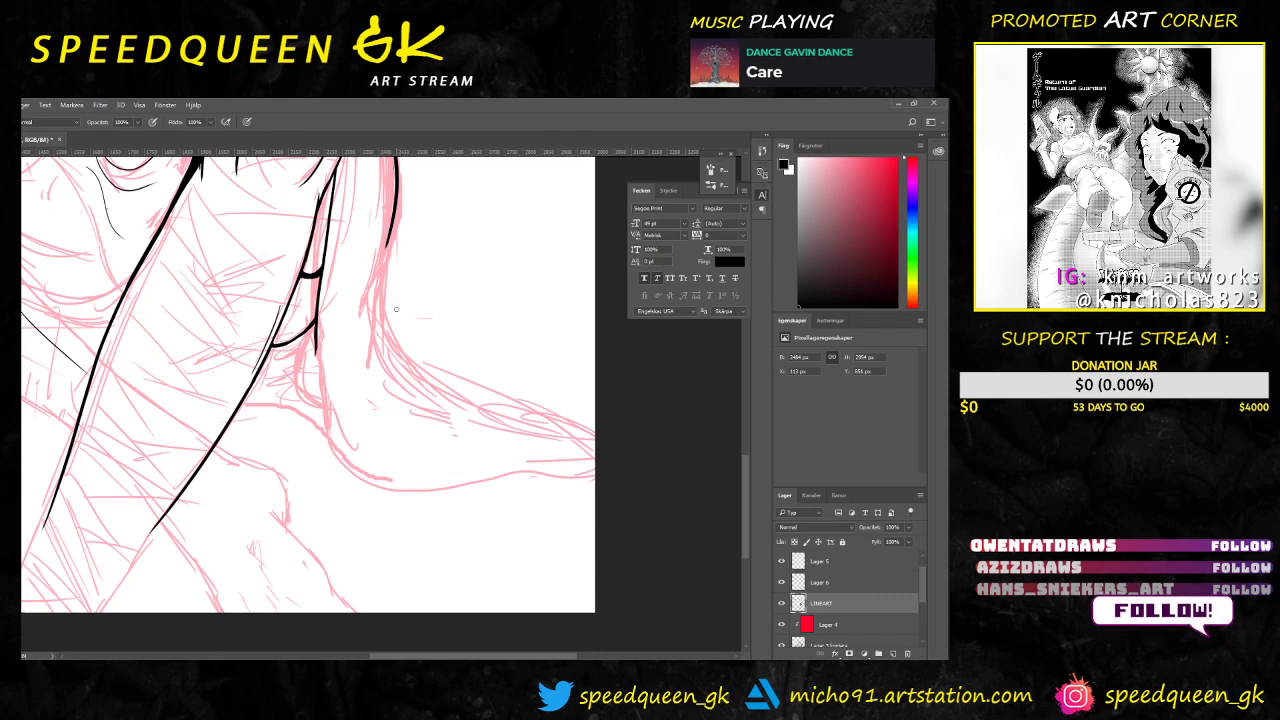
scroll(396, 310, "down", 1)
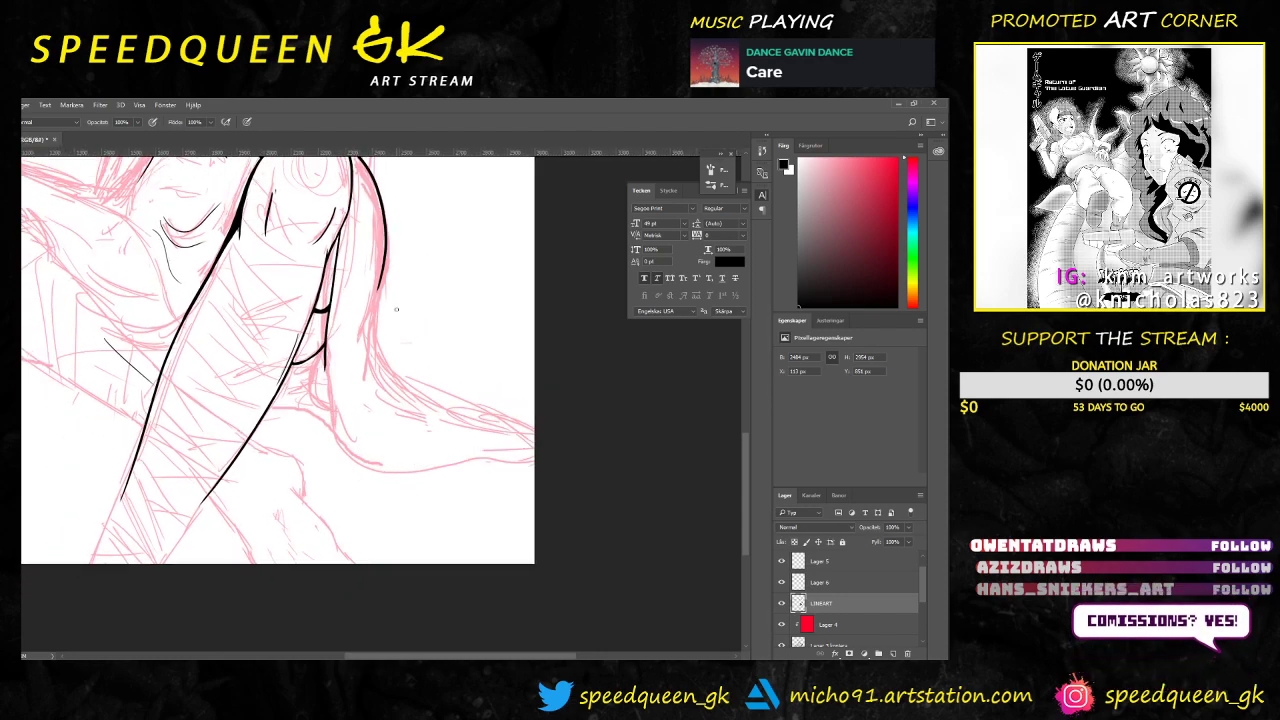
scroll(350, 370, "down", 1)
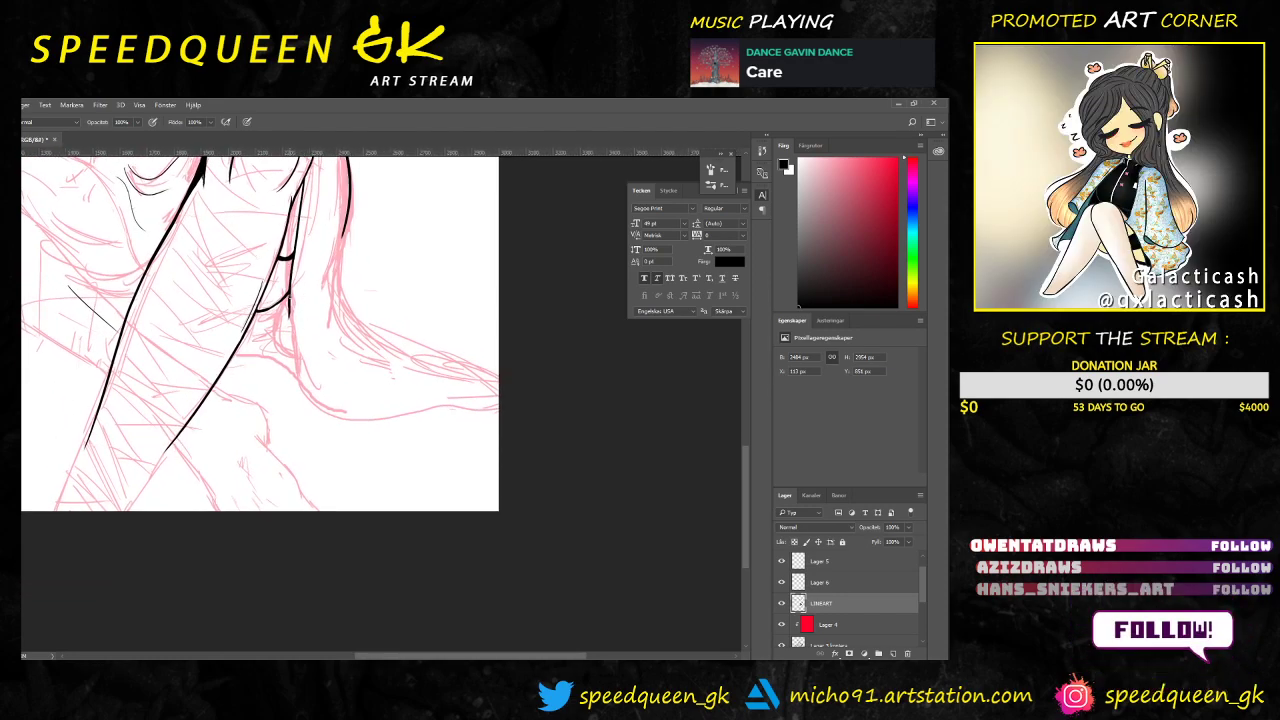
mouse_move(289, 300)
left_mouse_down()
mouse_move(300, 385)
mouse_move(465, 390)
left_mouse_up()
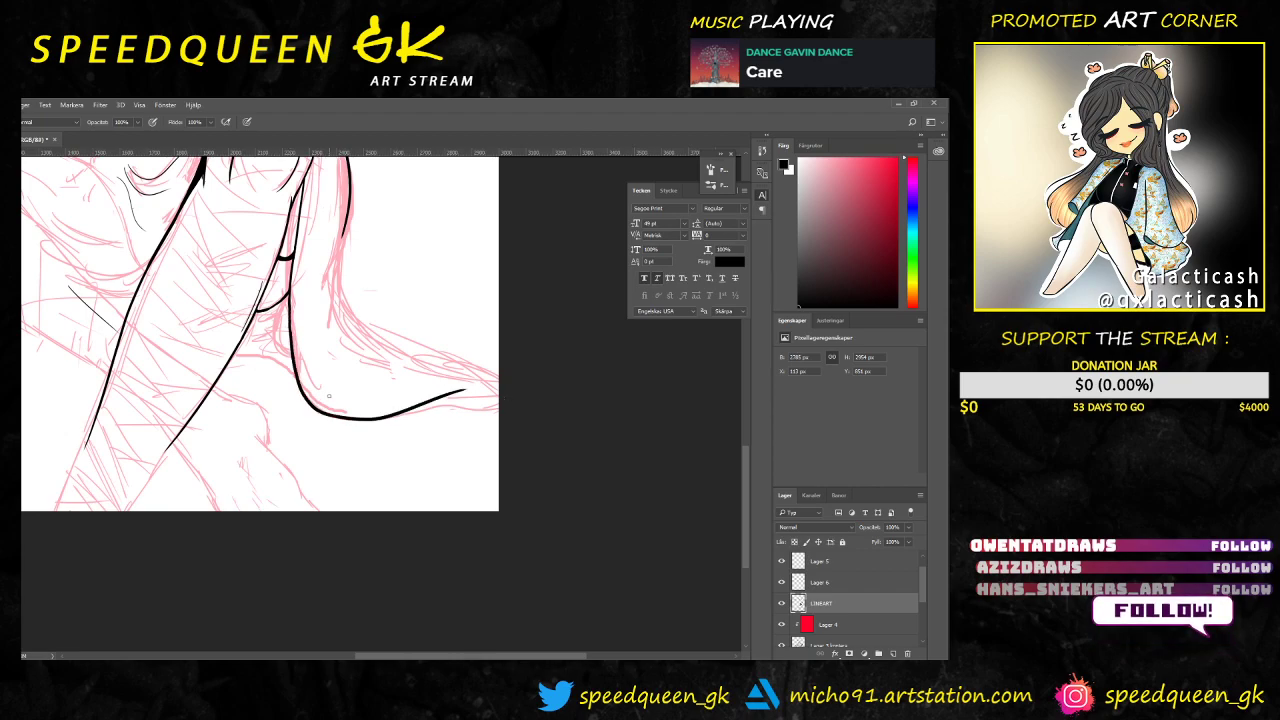
key("ctrl+z")
mouse_move(289, 300)
left_mouse_down()
mouse_move(304, 369)
mouse_move(332, 390)
left_mouse_up()
key("ctrl+z")
Step: Try a lower hem edge running to the canvas border plus an outer outline stroke around the bend, and undo both
mouse_move(289, 300)
left_mouse_down()
mouse_move(288, 338)
mouse_move(358, 402)
mouse_move(497, 390)
left_mouse_up()
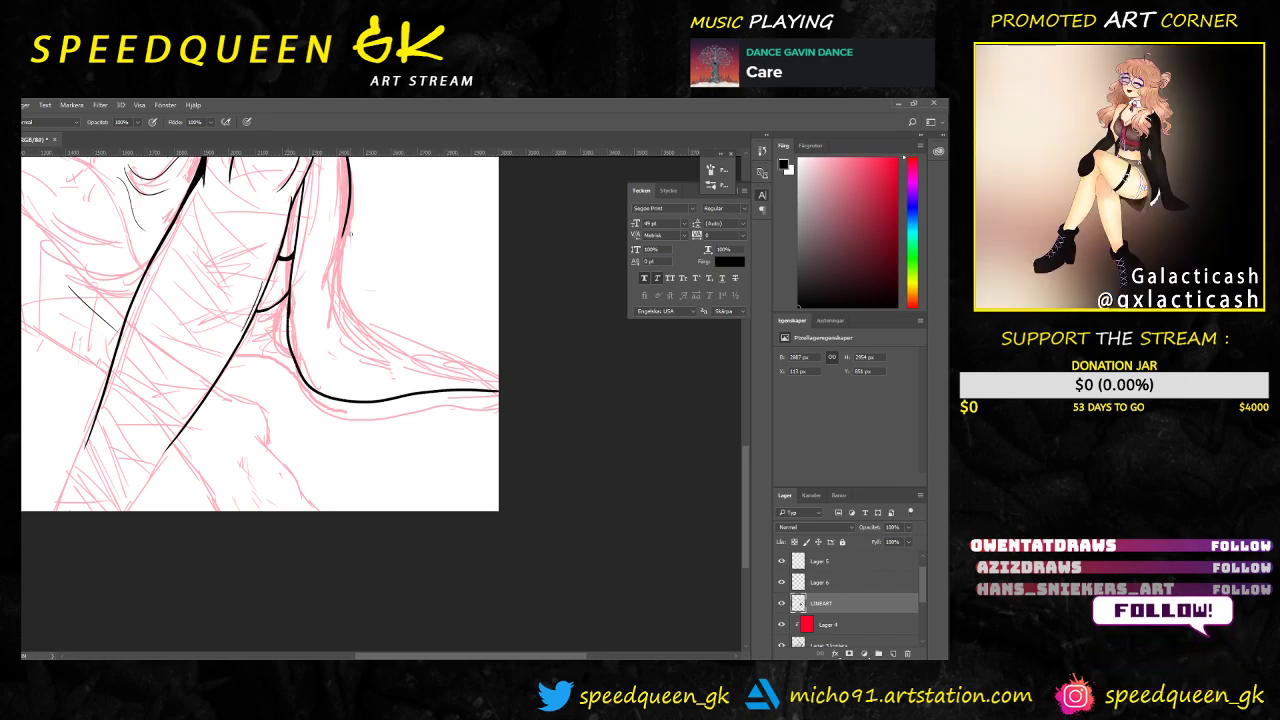
mouse_move(345, 228)
left_mouse_down()
mouse_move(339, 299)
mouse_move(377, 335)
left_mouse_up()
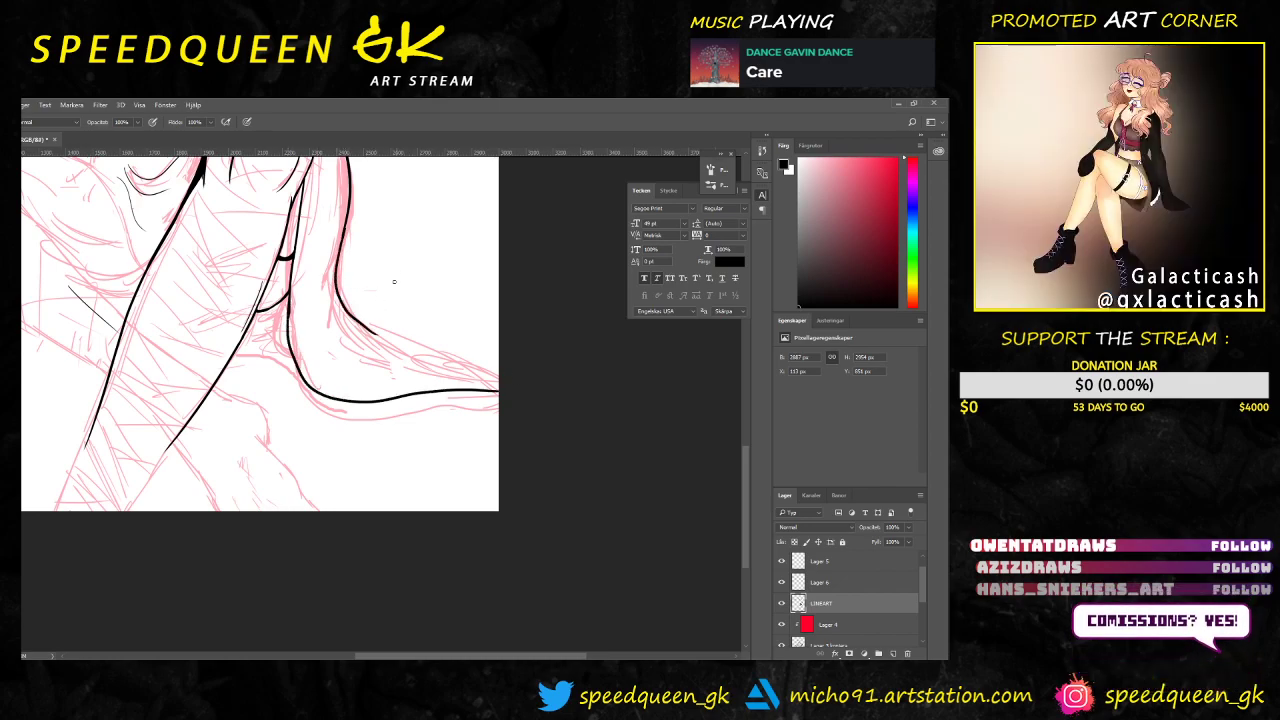
key("ctrl+z")
scroll(327, 340, "up", 2)
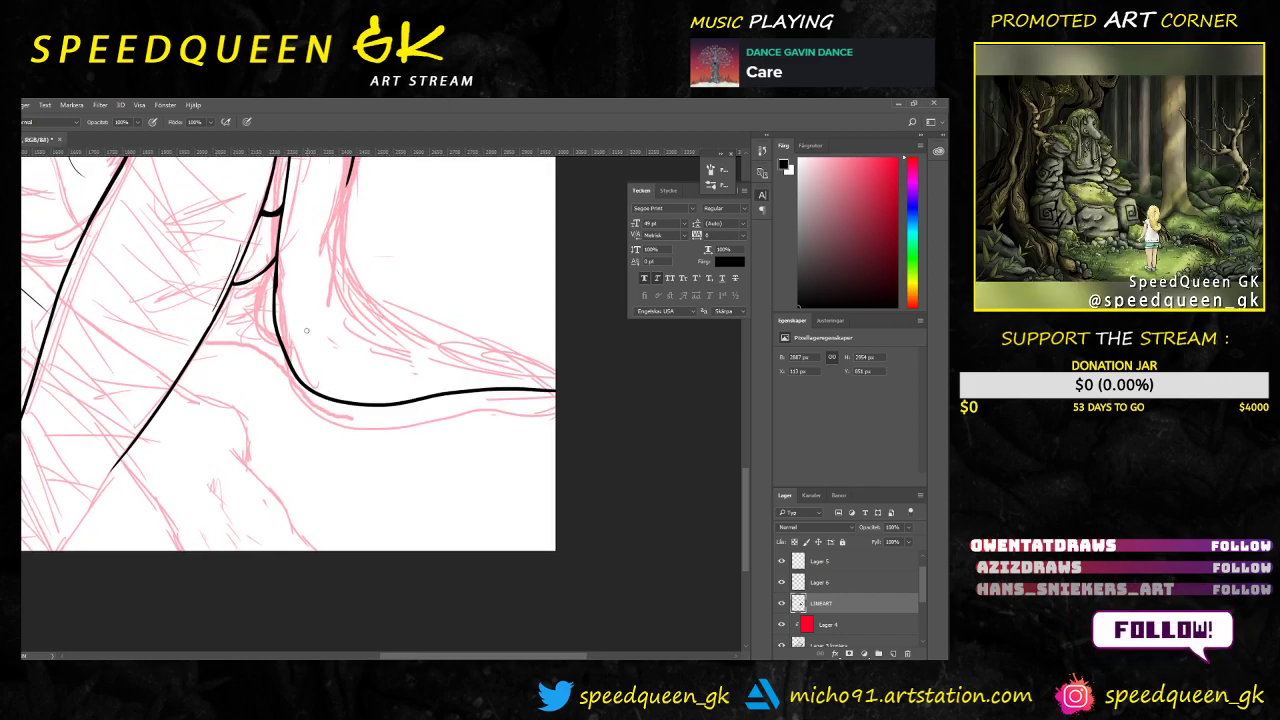
key("ctrl+z")
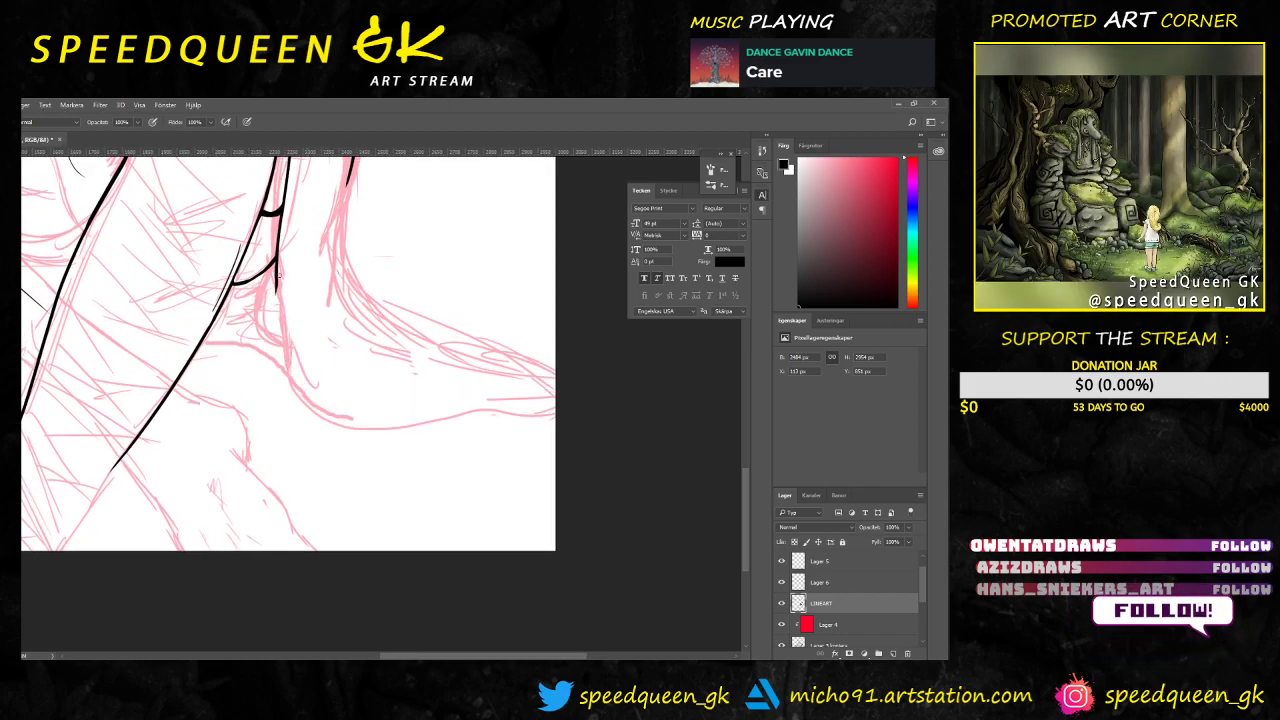
Step: Ink the robe's lower edge as one shallow curve from below the lower curved band to the hem's tip, and try a small curl at the outer bend
left_click_drag(279, 275, 592, 366)
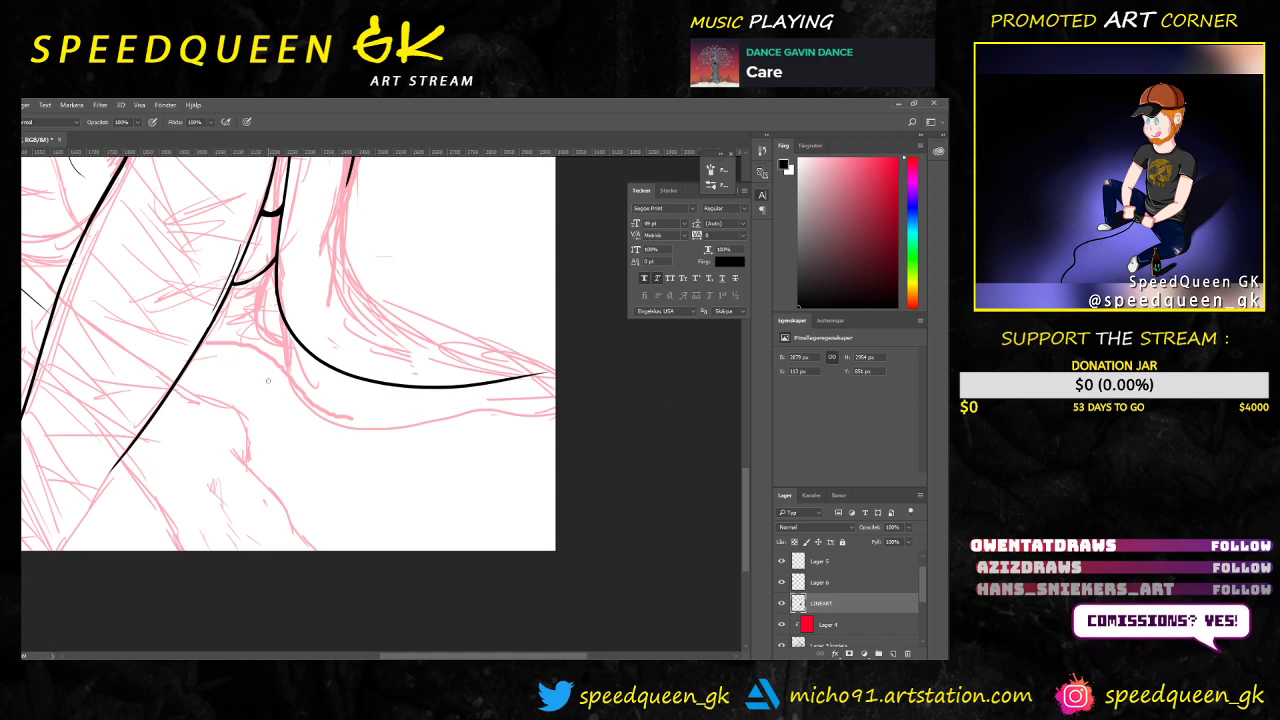
scroll(268, 381, "down", 3)
left_click_drag(425, 272, 400, 296)
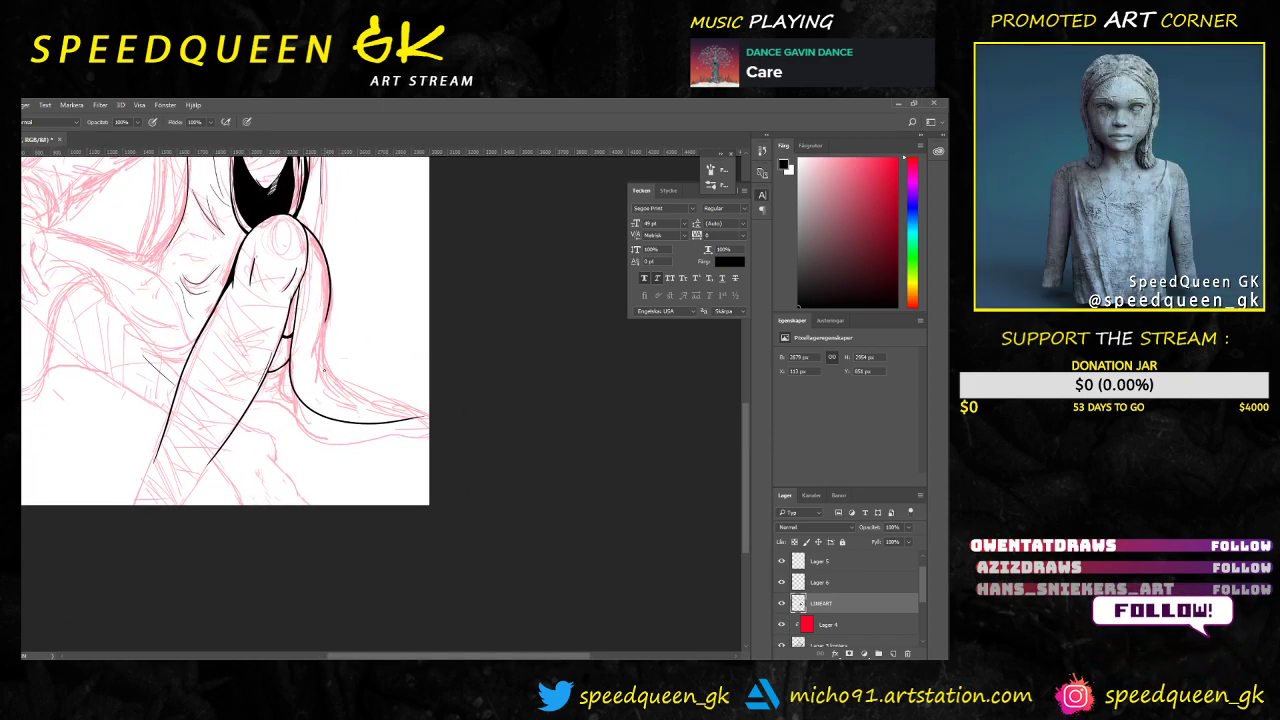
left_click_drag(328, 368, 325, 392)
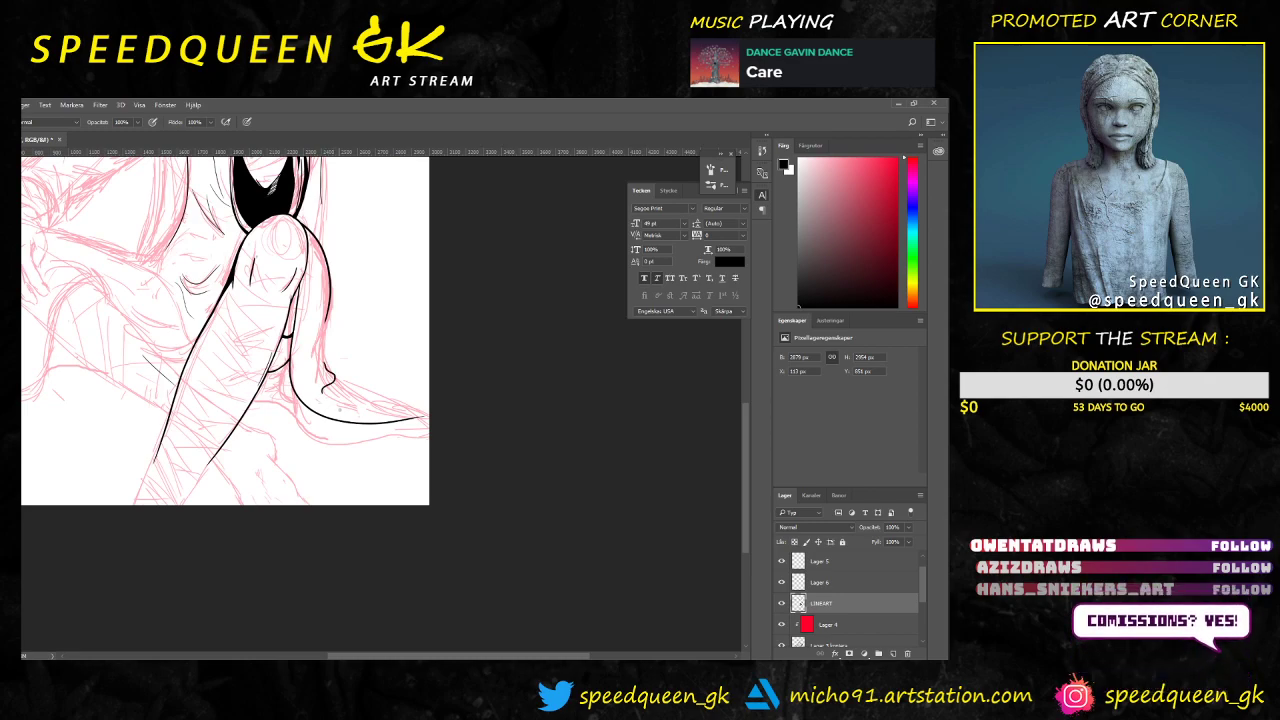
key("ctrl+z")
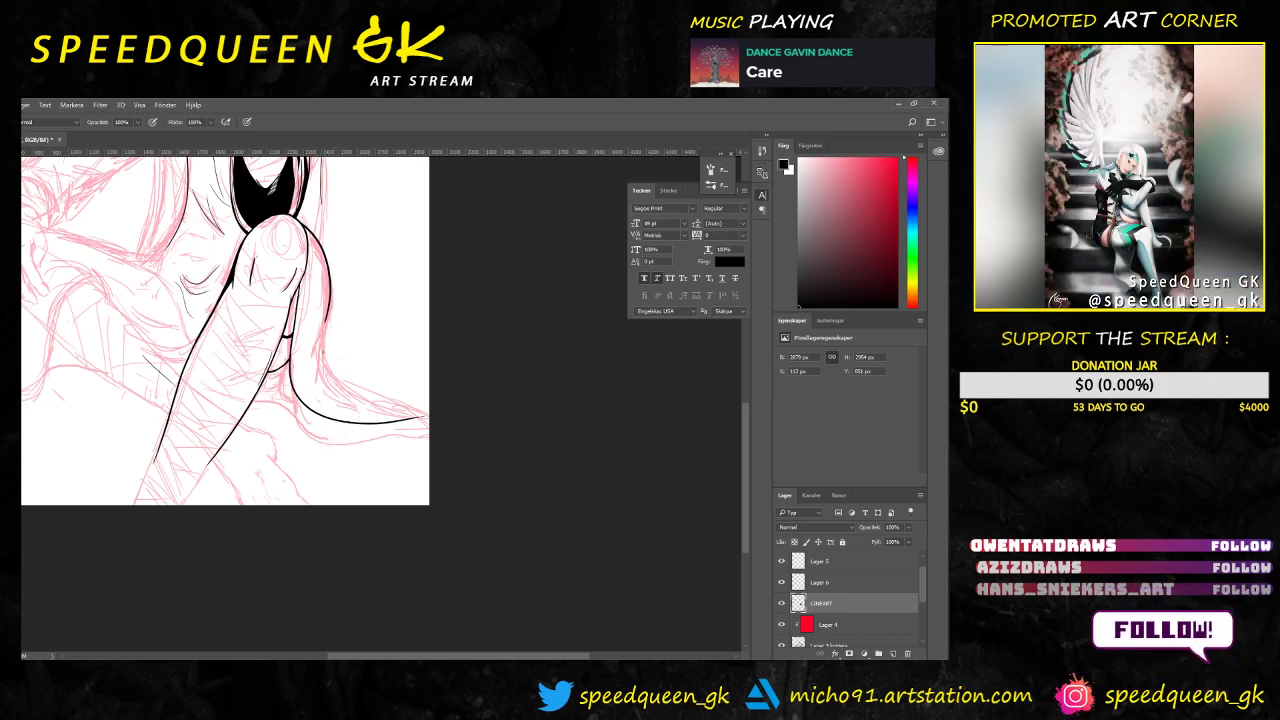
Step: Try inking the hem's upper edge from the outer bend toward the tip, undo it, and try a wavy curl at the bend
mouse_move(318, 326)
left_mouse_down()
mouse_move(333, 381)
mouse_move(402, 396)
left_mouse_up()
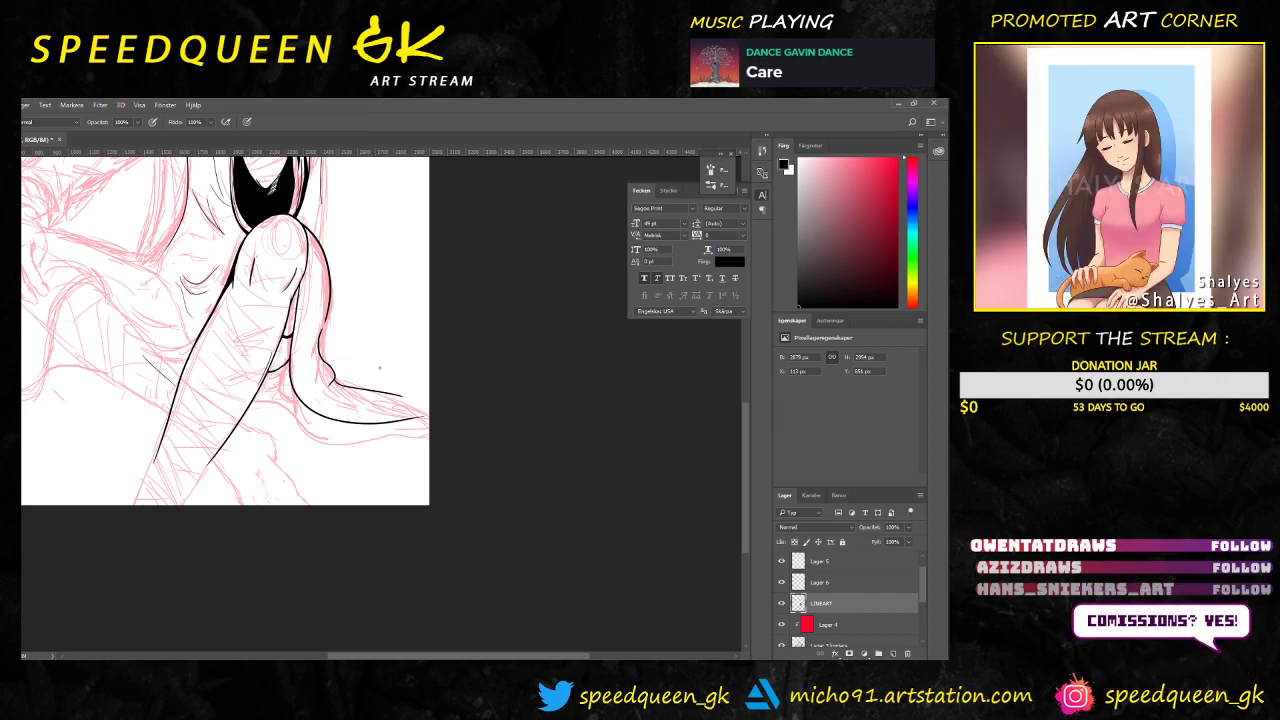
key("ctrl+z")
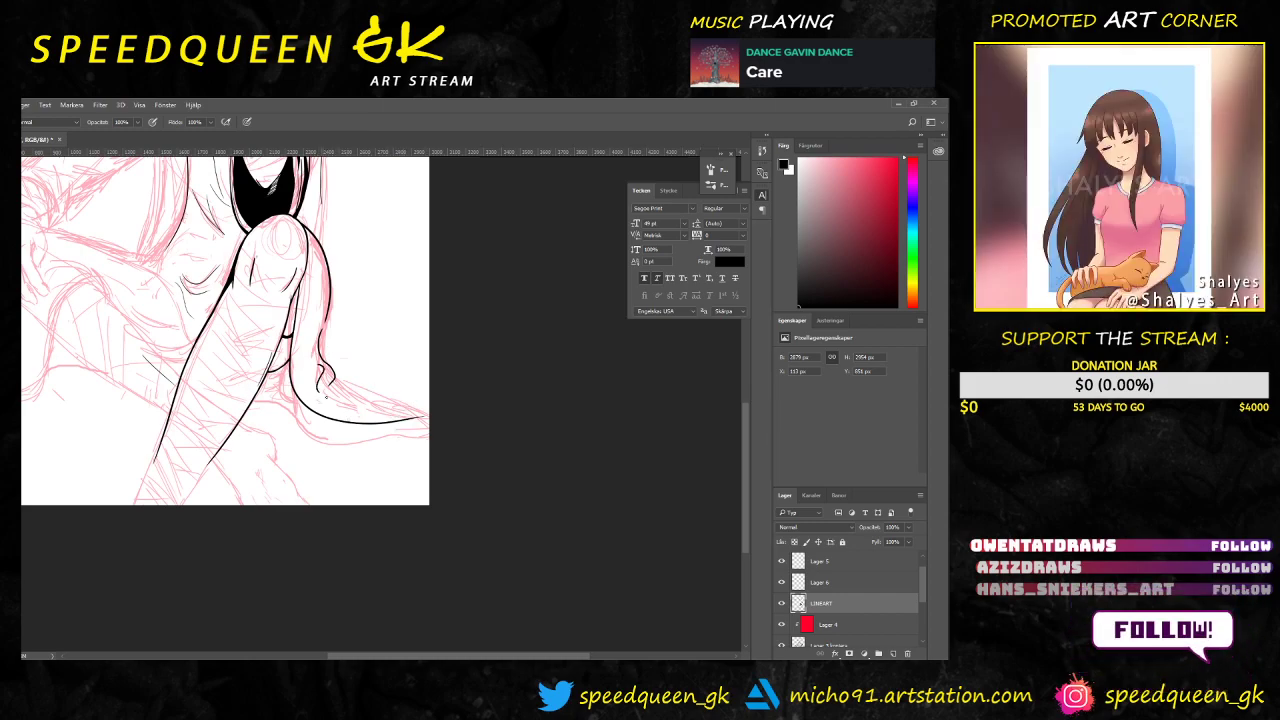
left_click_drag(320, 367, 326, 389)
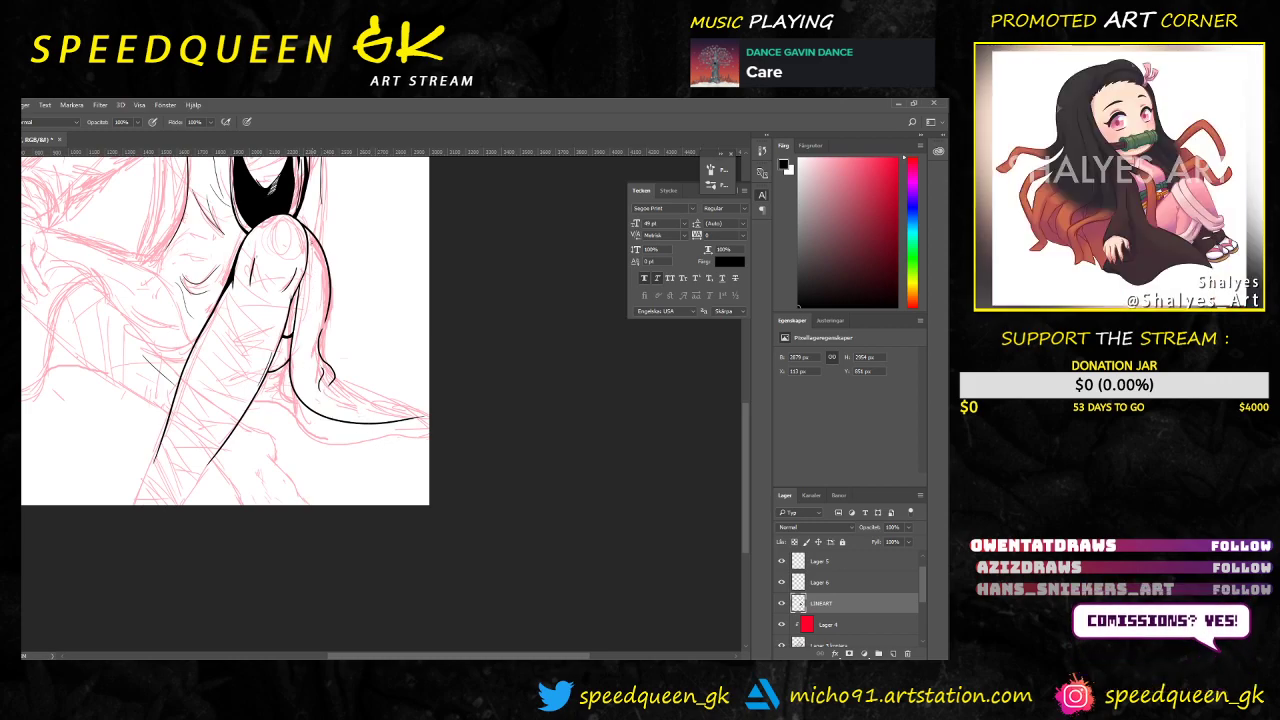
Step: Try inking a long fold line down the inside of the hanging robe to the hem's bend, undoing and redrawing the stroke
left_click_drag(311, 258, 316, 398)
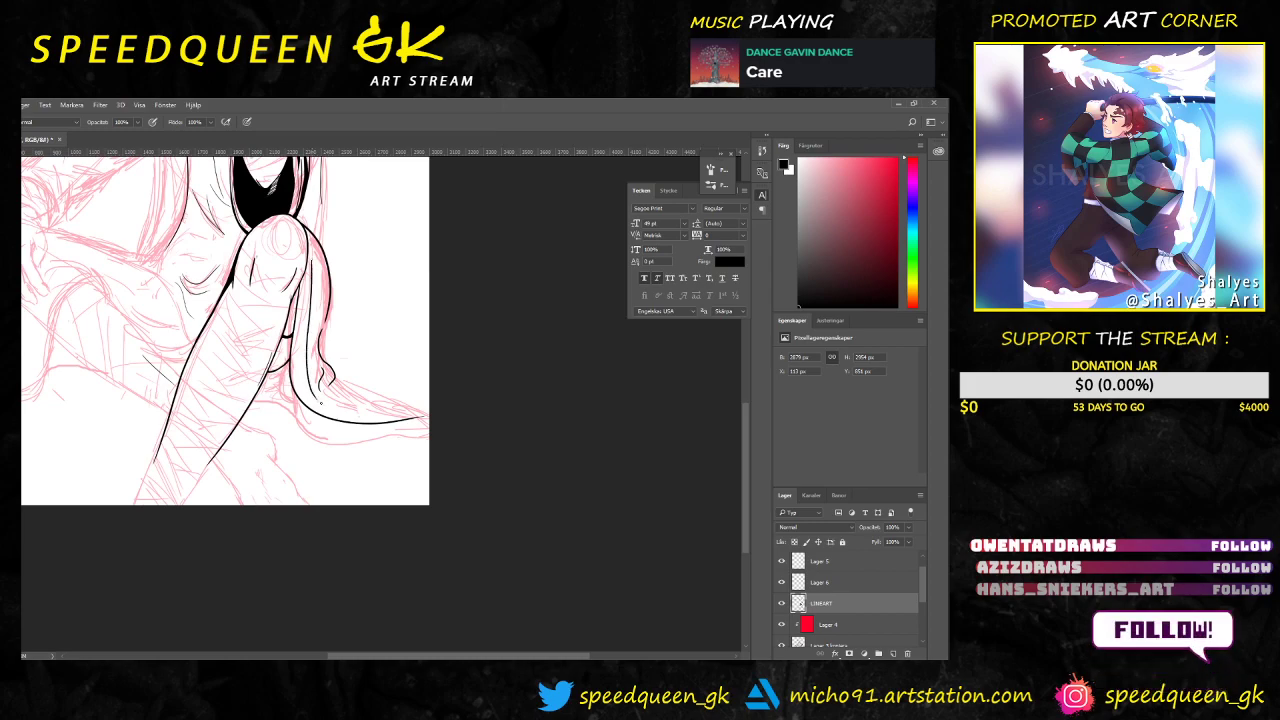
key("ctrl+z")
left_click_drag(310, 263, 319, 397)
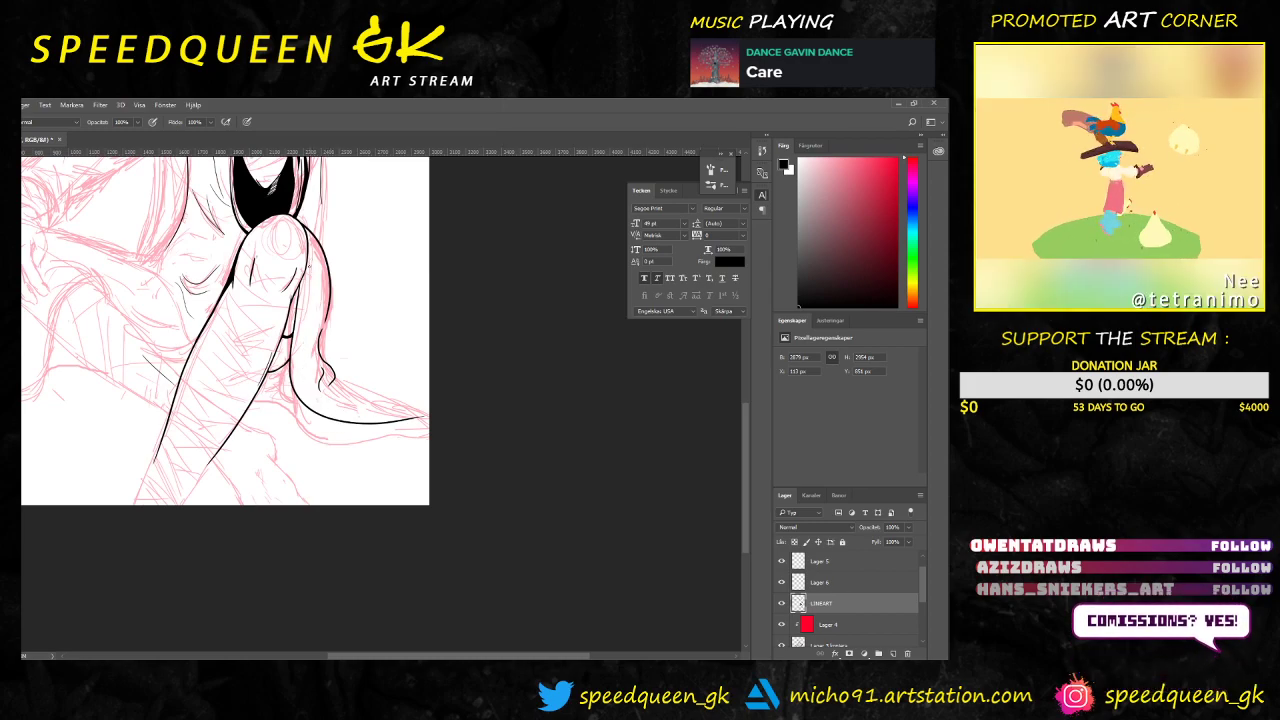
key("ctrl+z")
left_click_drag(309, 264, 318, 394)
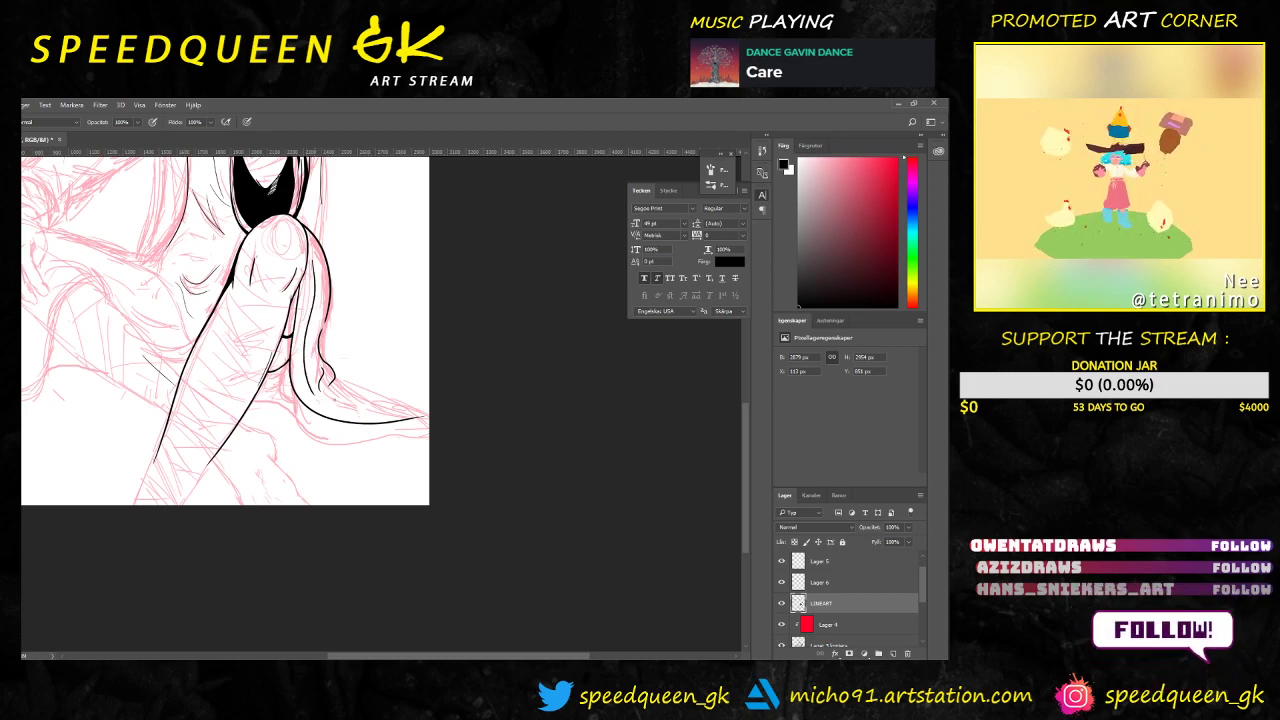
key("ctrl+z")
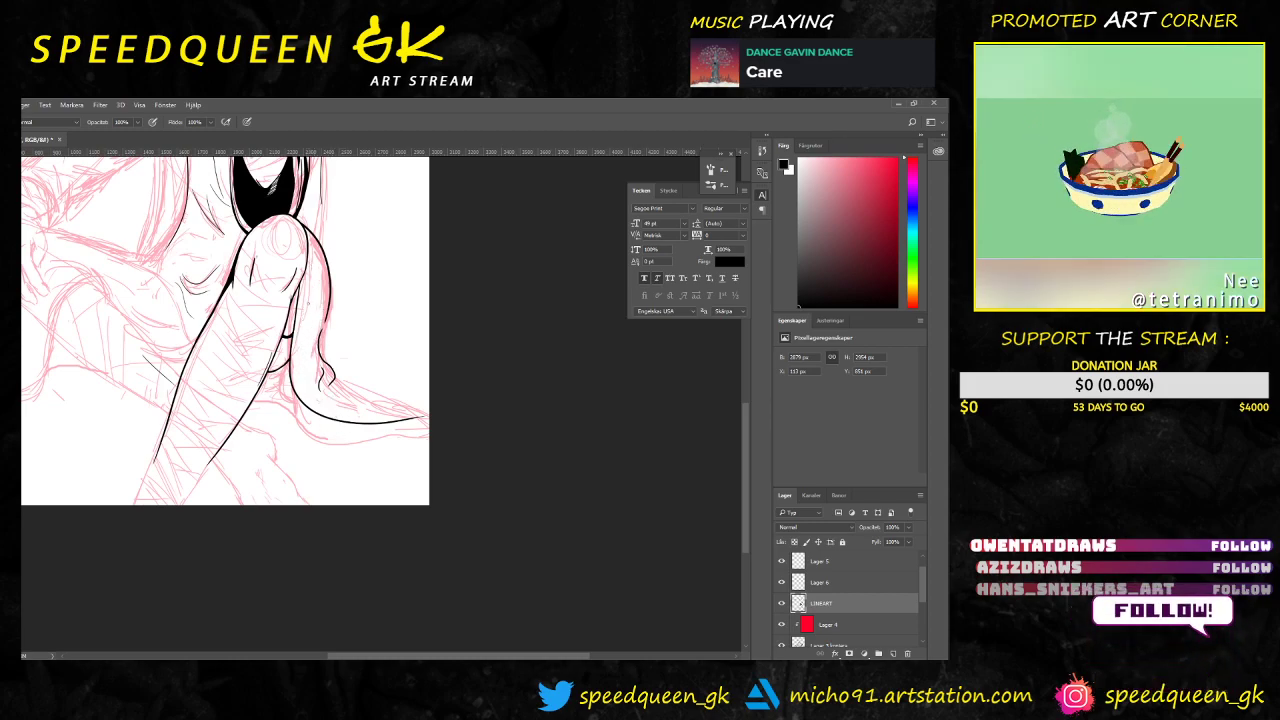
left_click_drag(310, 261, 318, 392)
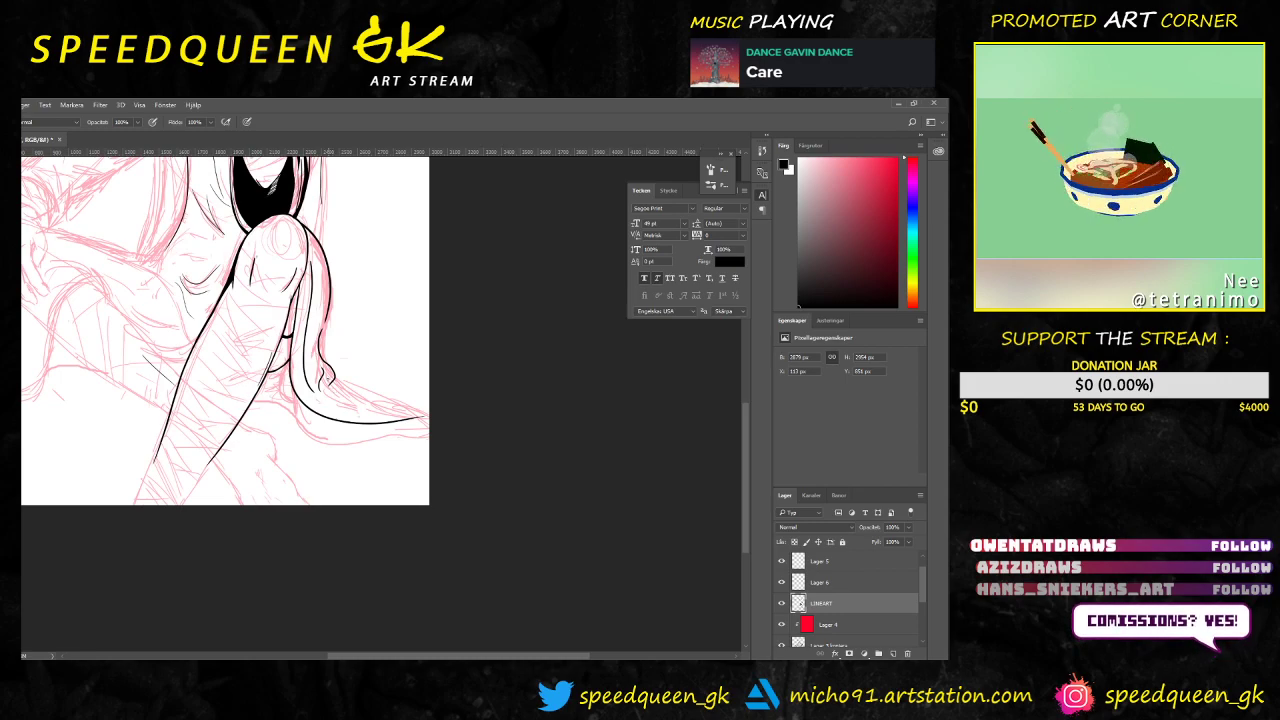
Step: Try erasing the wavy curl at the robe's outer bend with the Eraser
key("e")
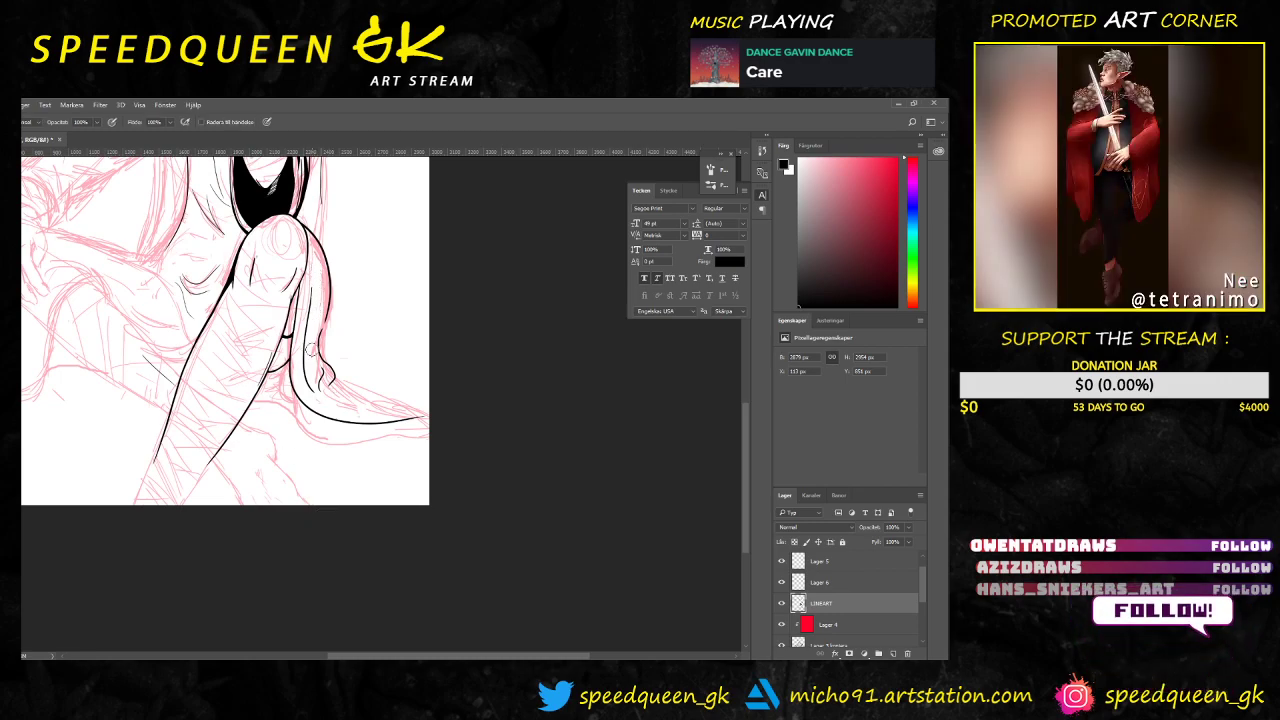
key("b")
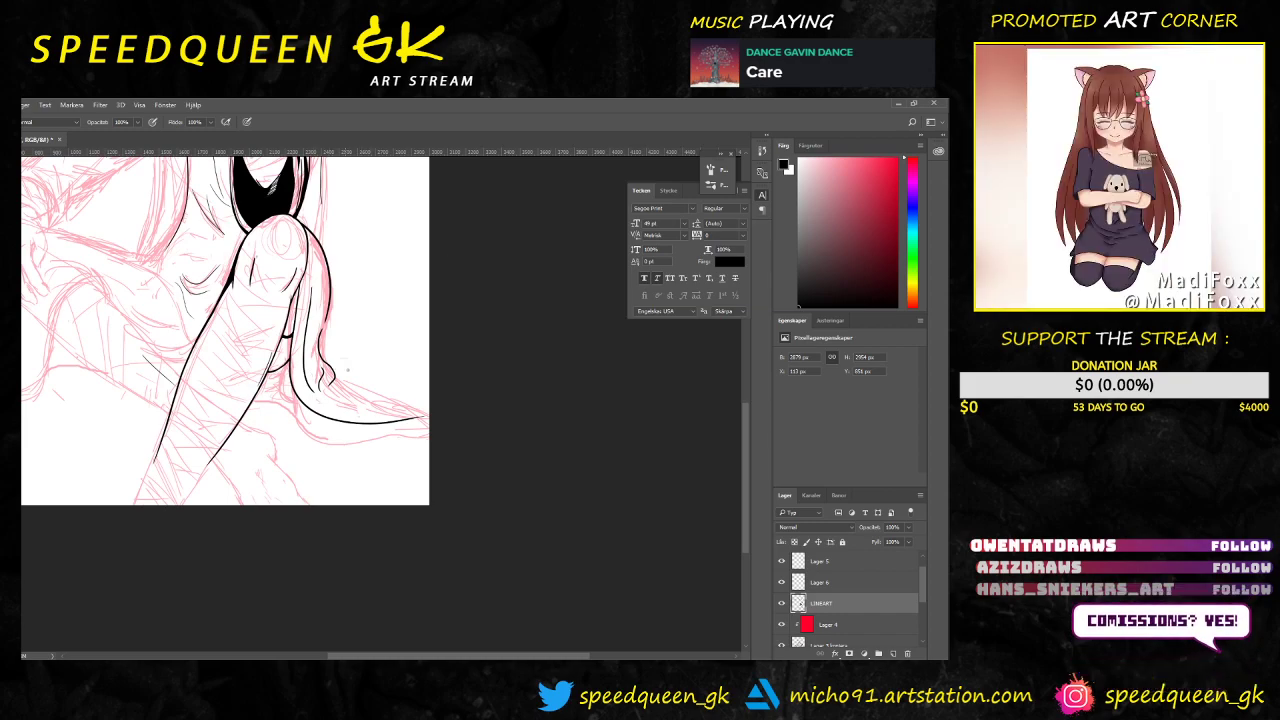
key("e")
mouse_move(334, 388)
left_mouse_down()
mouse_move(323, 356)
mouse_move(332, 384)
mouse_move(327, 373)
left_mouse_up()
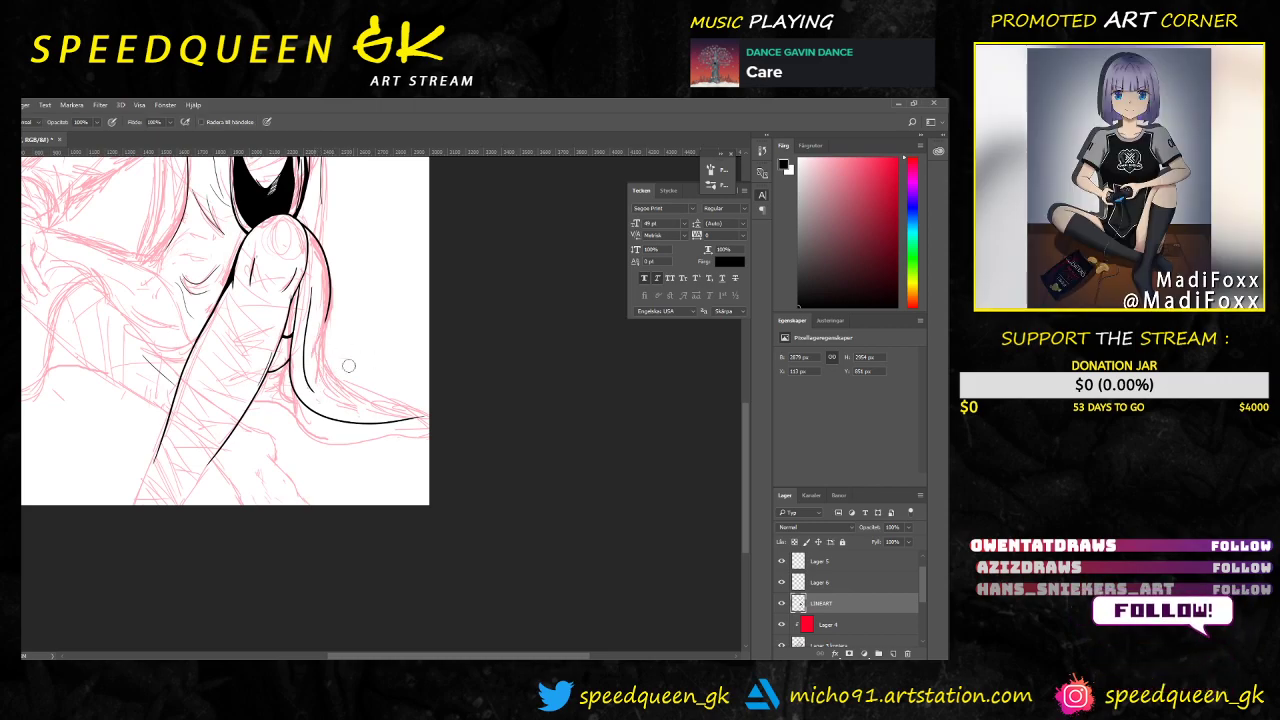
key("b")
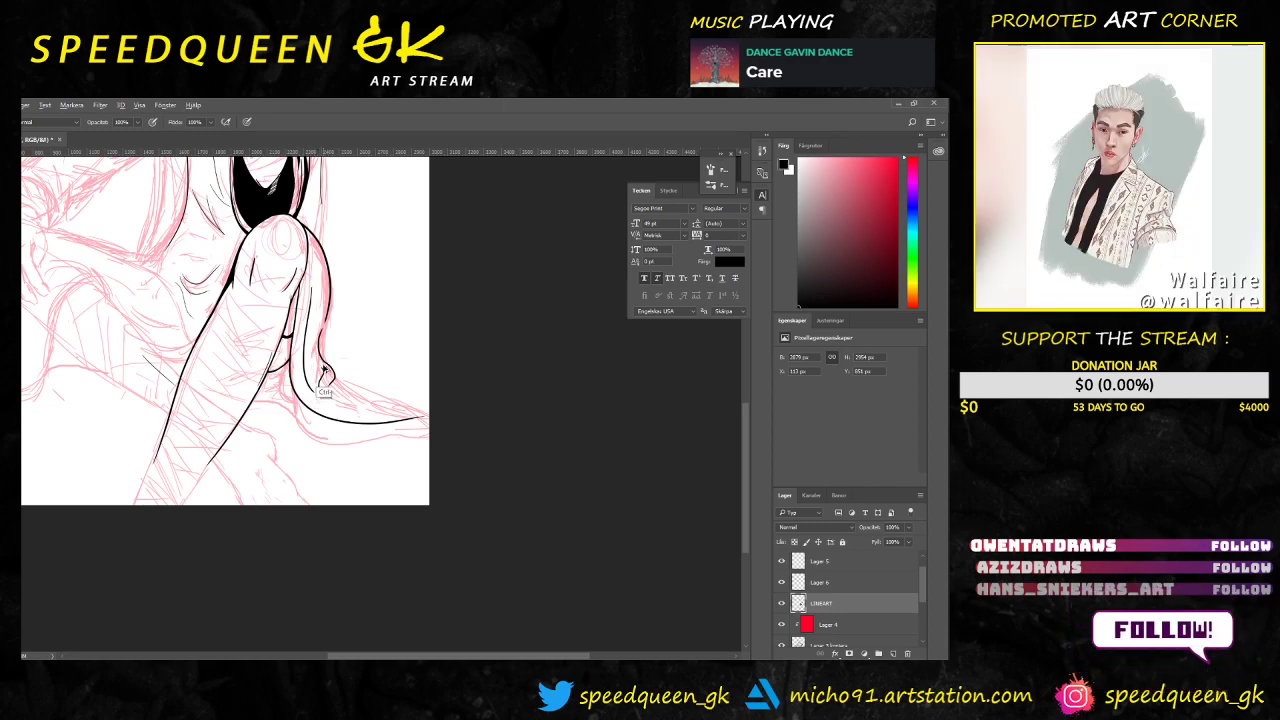
Step: Step back past the trial fold and outline strokes, then ink a small hooked curl and the hem's upper edge out to the canvas border
key("ctrl+alt+z")
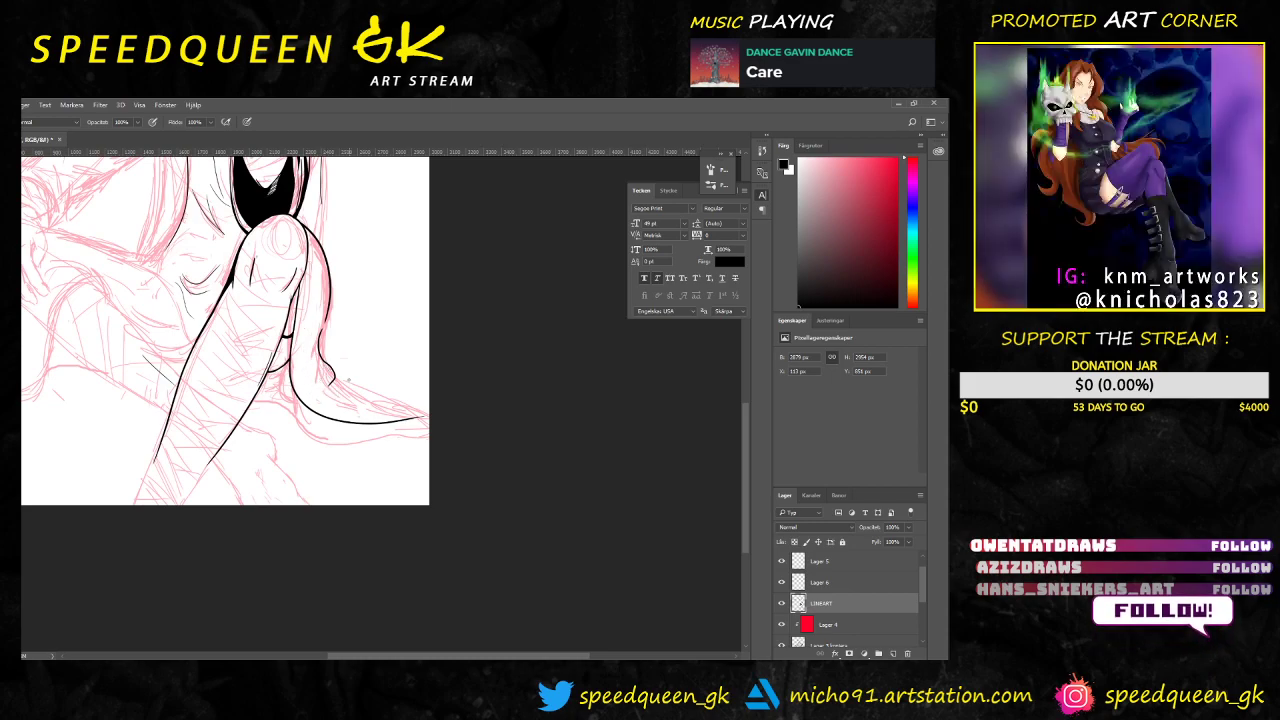
key("ctrl+alt+z")
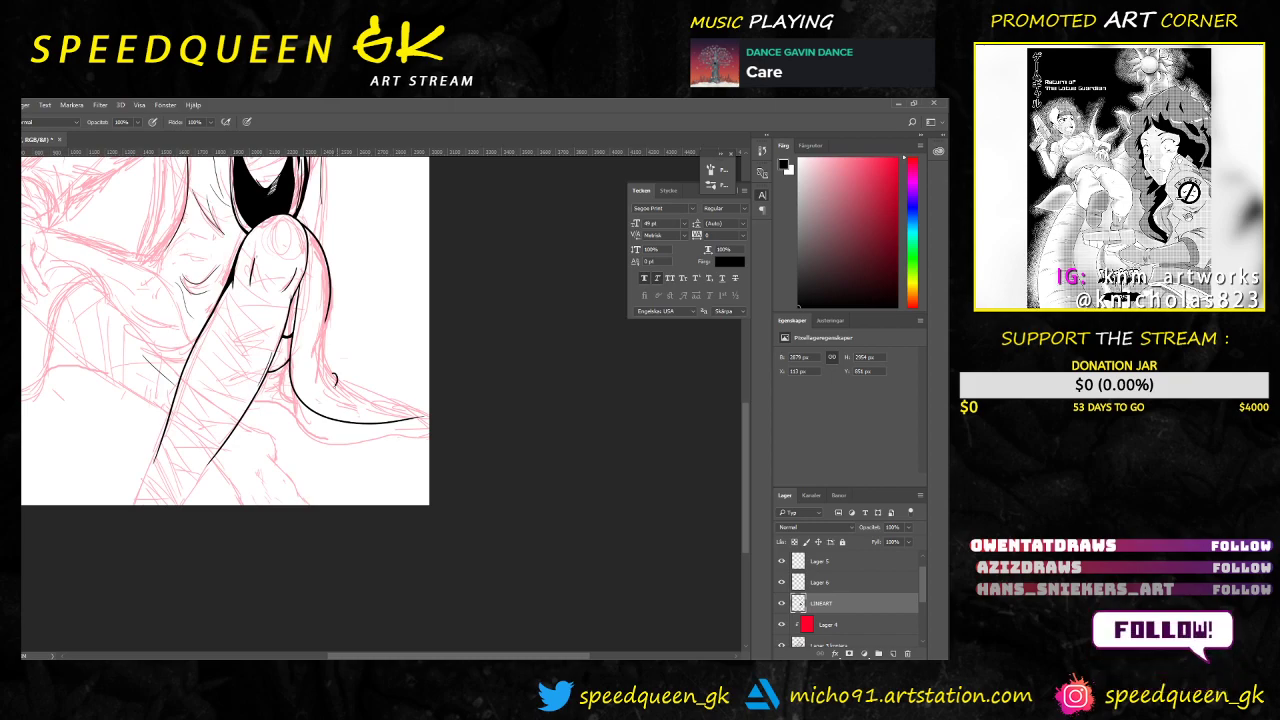
left_click_drag(334, 376, 386, 402)
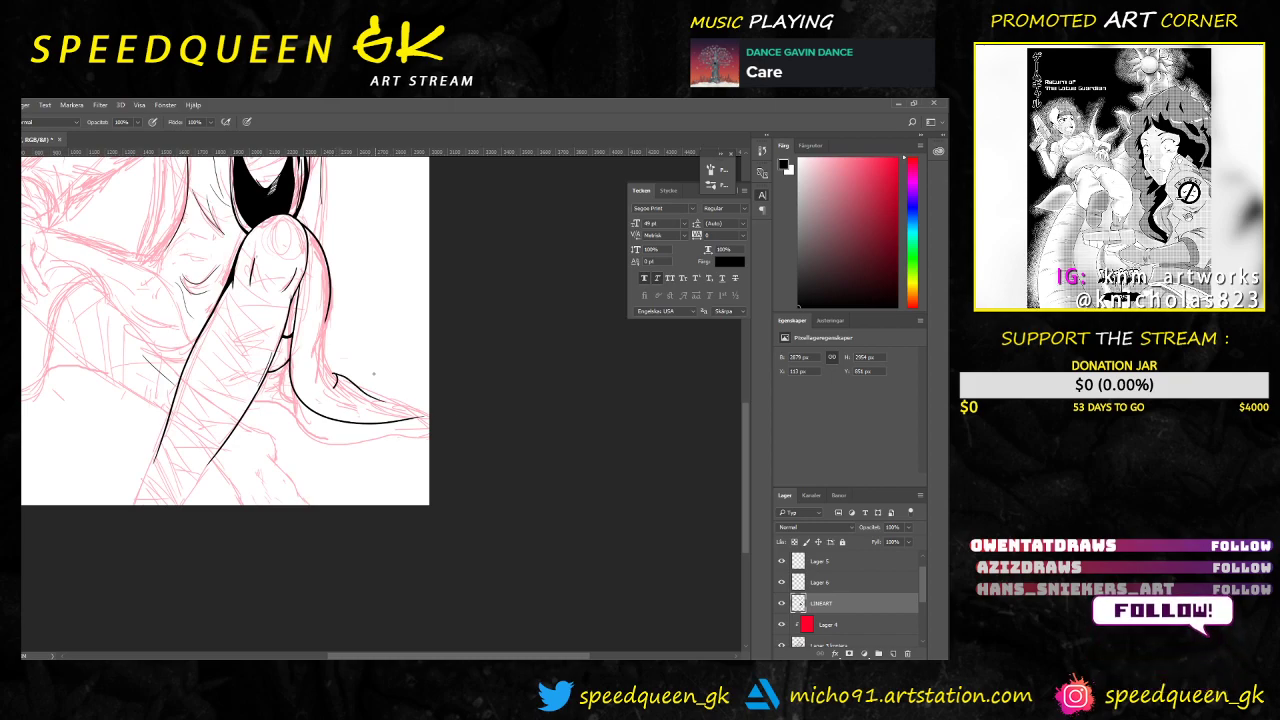
key("ctrl+z")
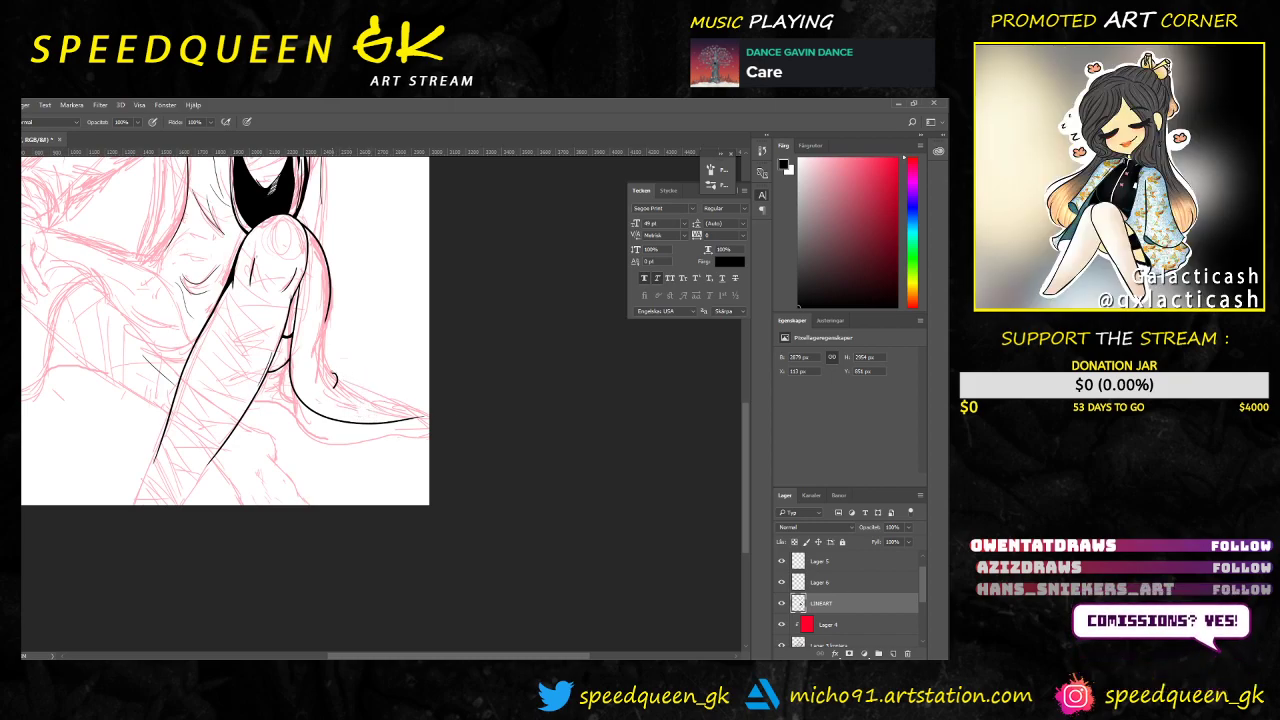
mouse_move(334, 373)
left_mouse_down()
mouse_move(419, 394)
mouse_move(443, 430)
left_mouse_up()
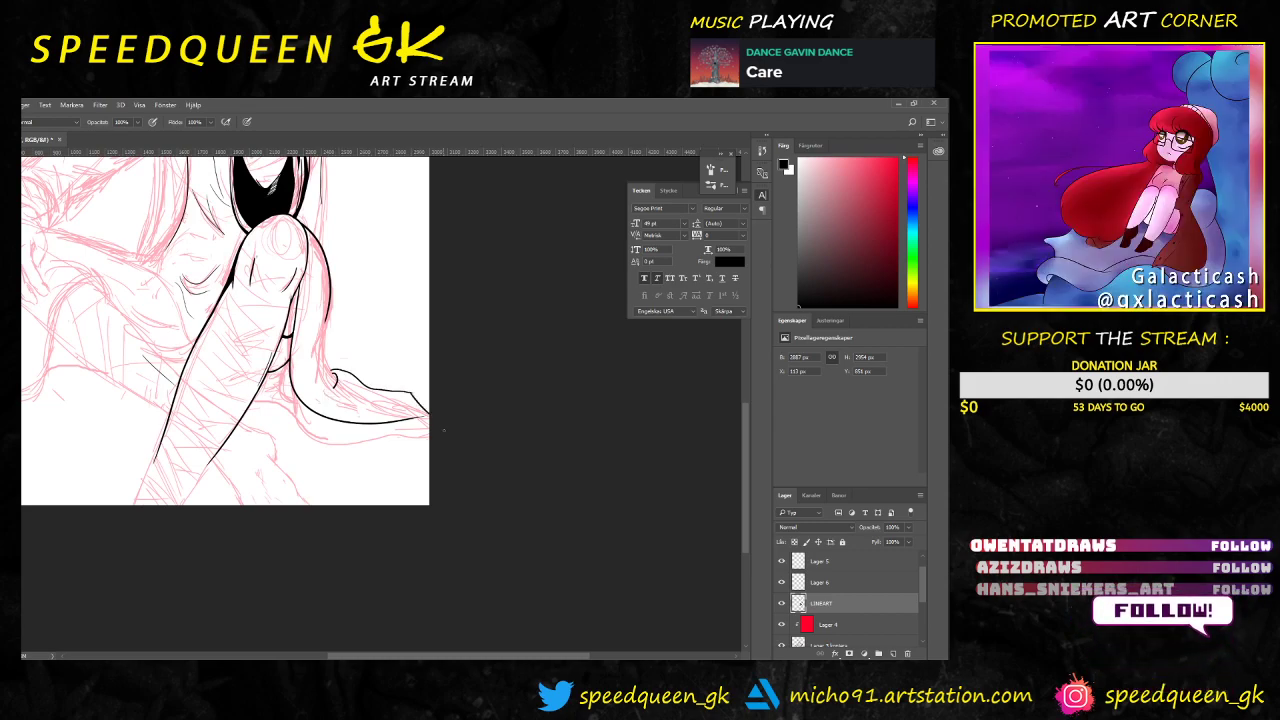
Step: Resize the Eraser and trim the overshooting line at the corner of the hem's upper edge near the canvas border
key("ctrl+minus")
key("ctrl+minus")
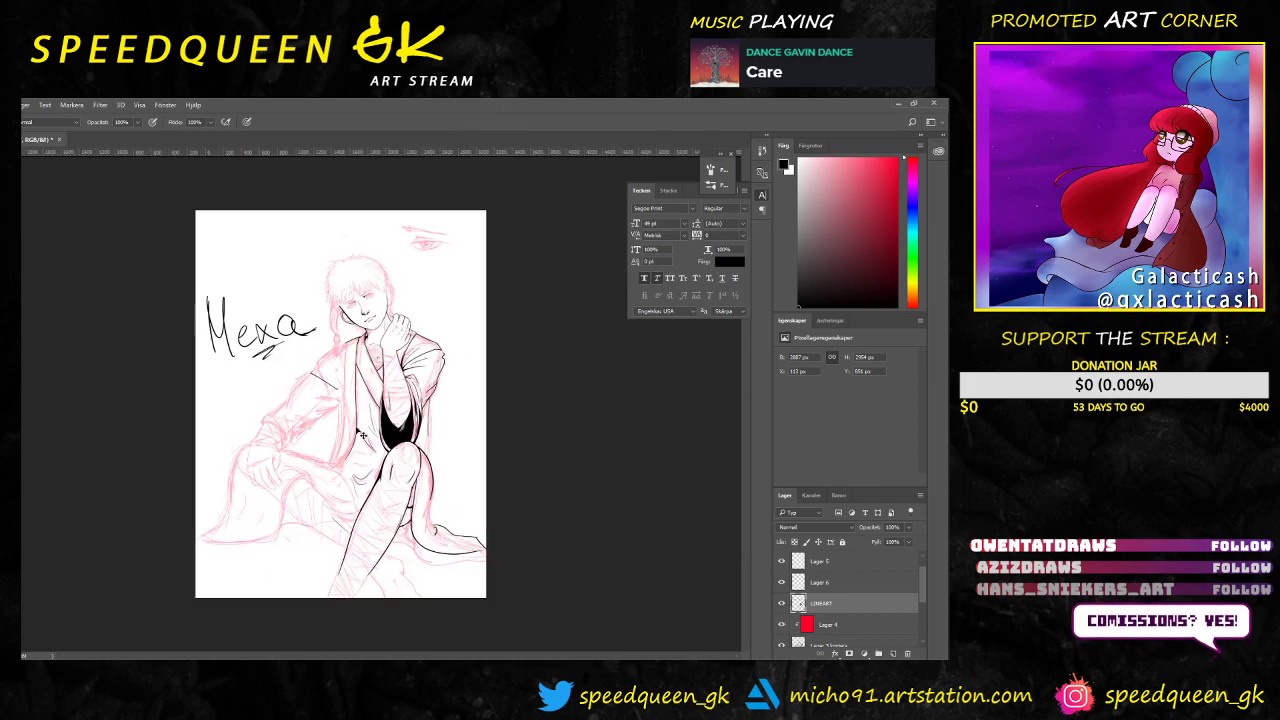
key("ctrl+plus")
key("ctrl+plus")
scroll(464, 527, "up", 6)
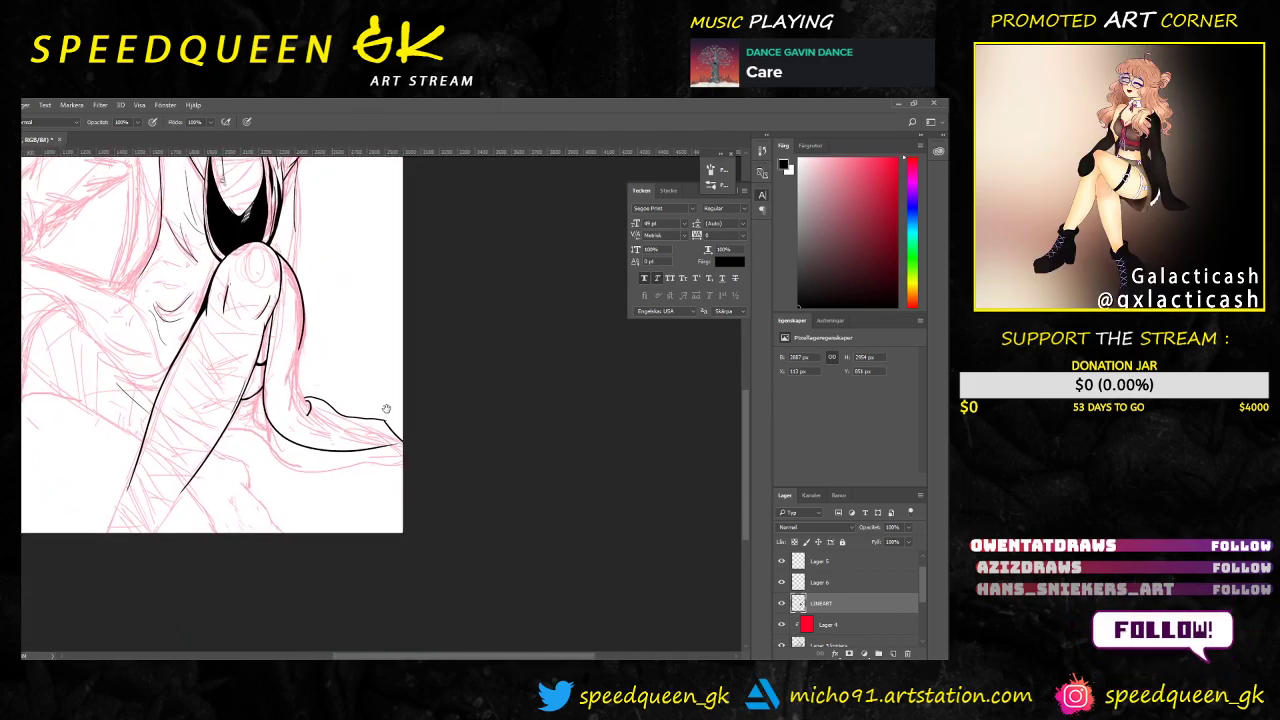
scroll(405, 428, "up", 2)
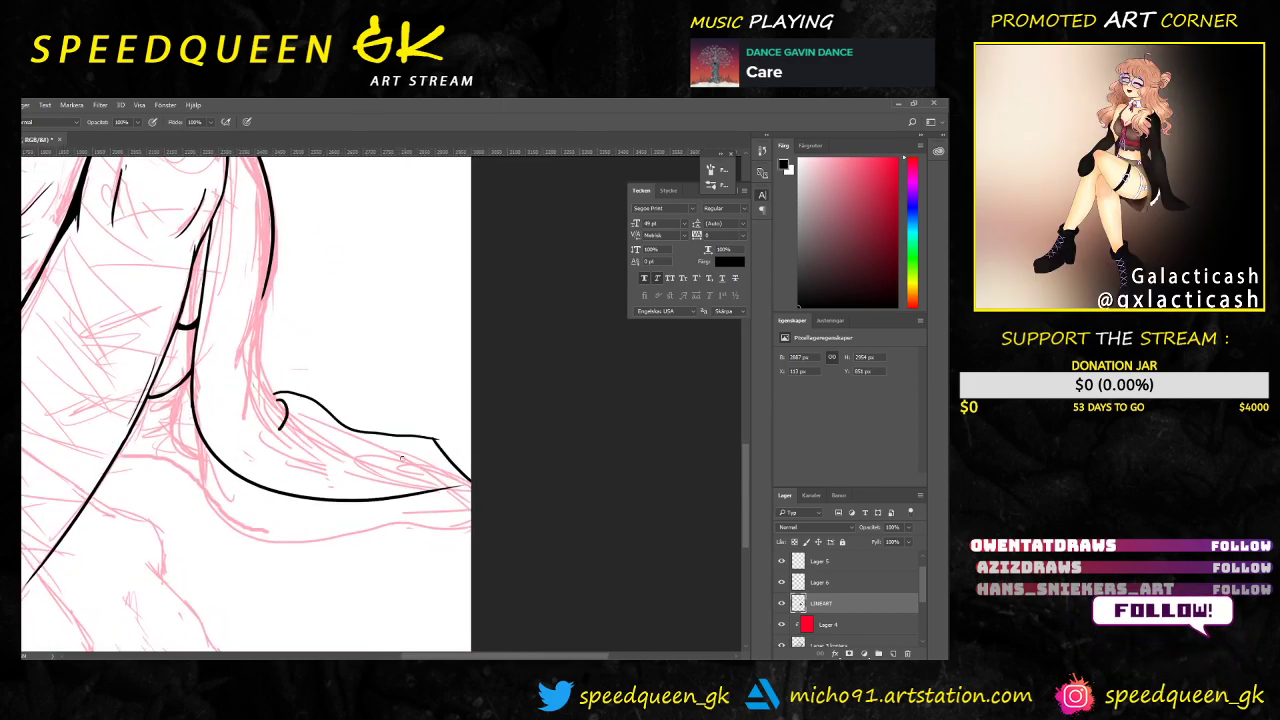
key("e")
right_click(416, 360)
left_click(481, 385)
key("Return")
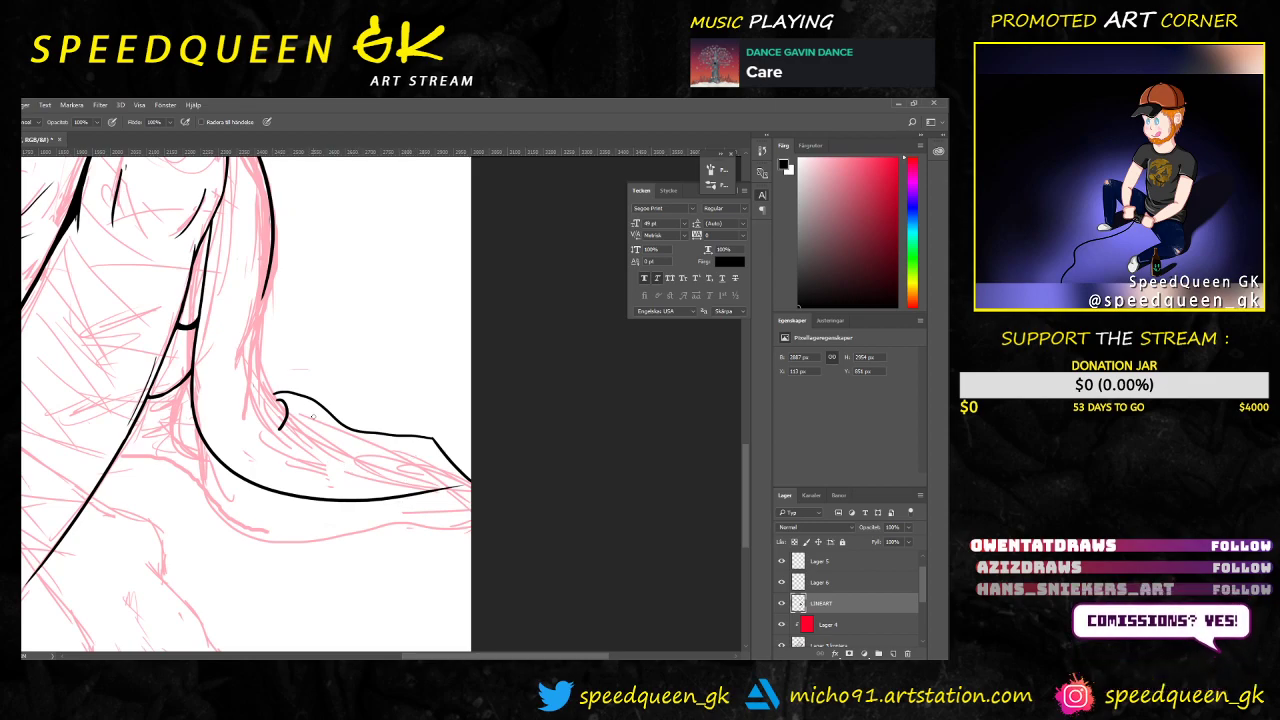
Step: Ink the robe's outer edge with the Brush from the small curl up to the existing side outline, joining the two lines
scroll(313, 416, "up", 1)
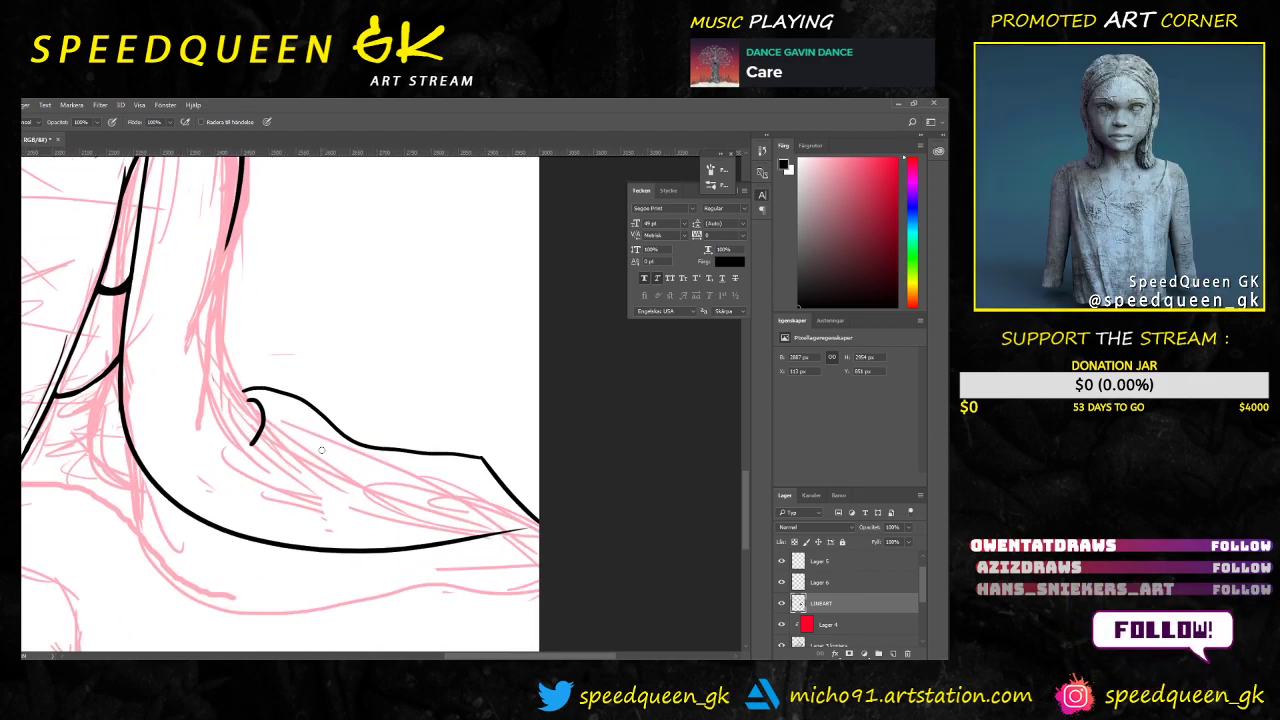
left_click_drag(371, 362, 431, 351)
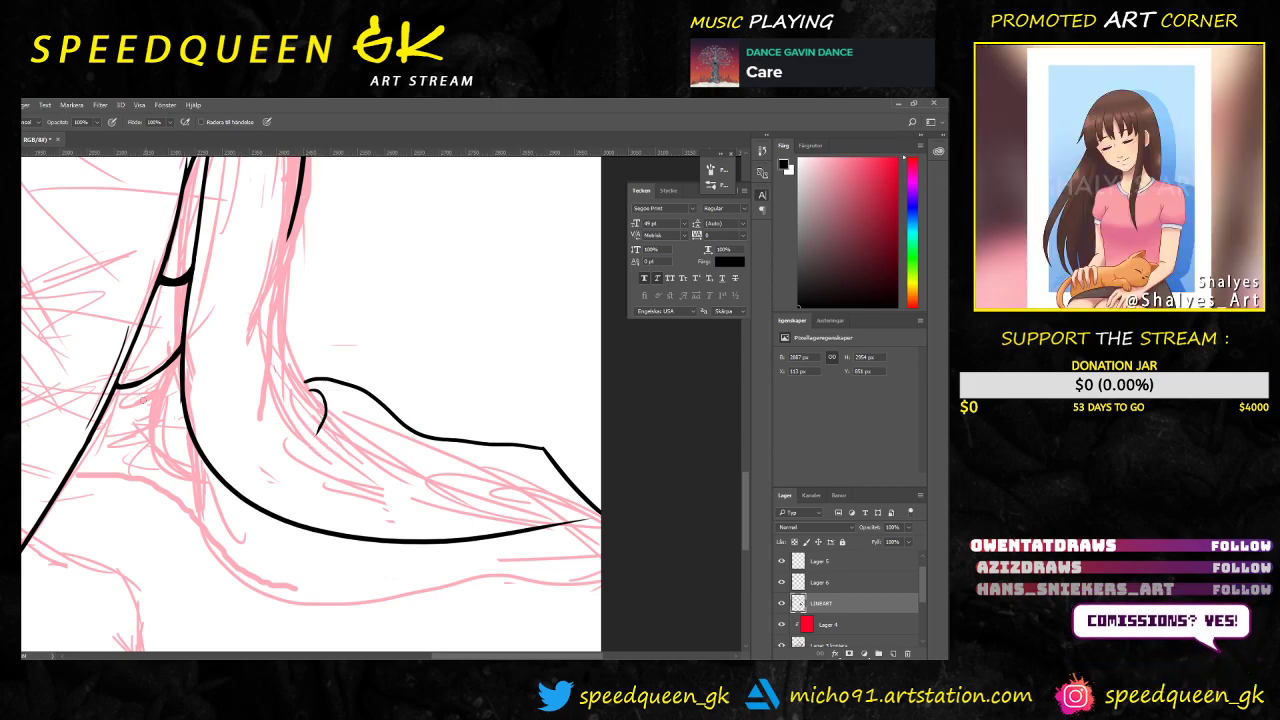
scroll(146, 402, "up", 3)
left_click_drag(143, 357, 320, 395)
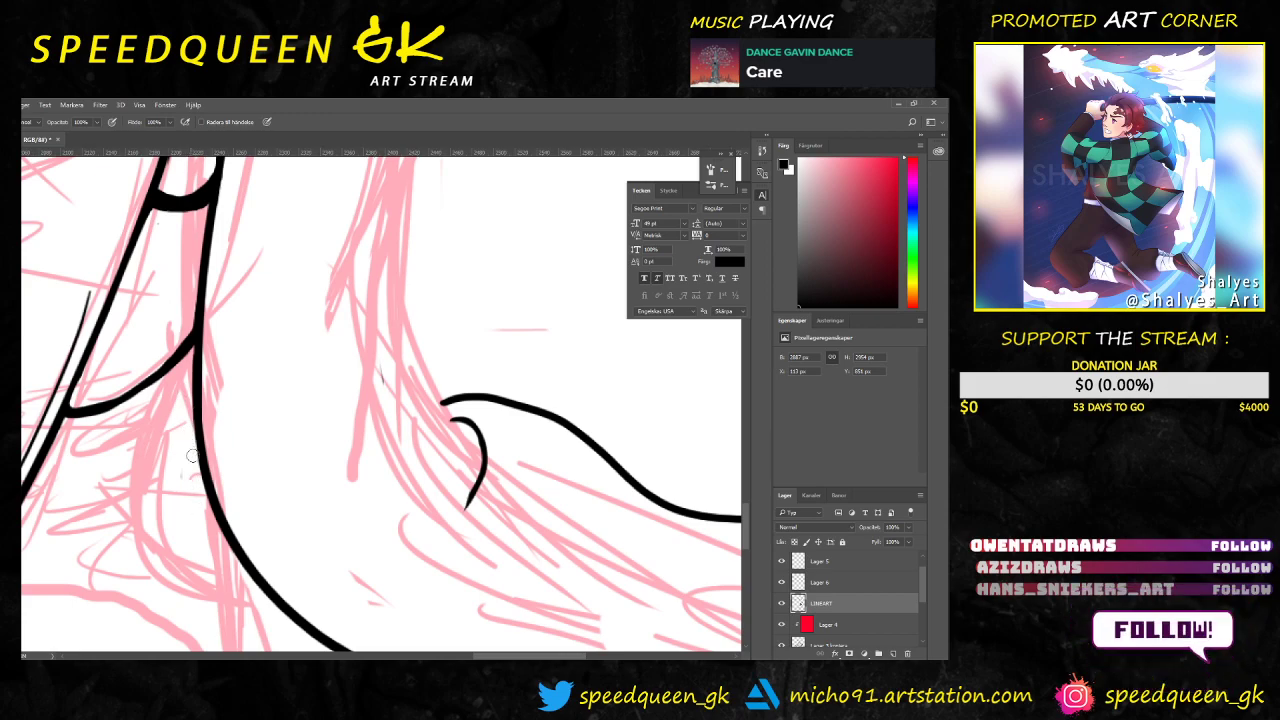
scroll(344, 494, "down", 1)
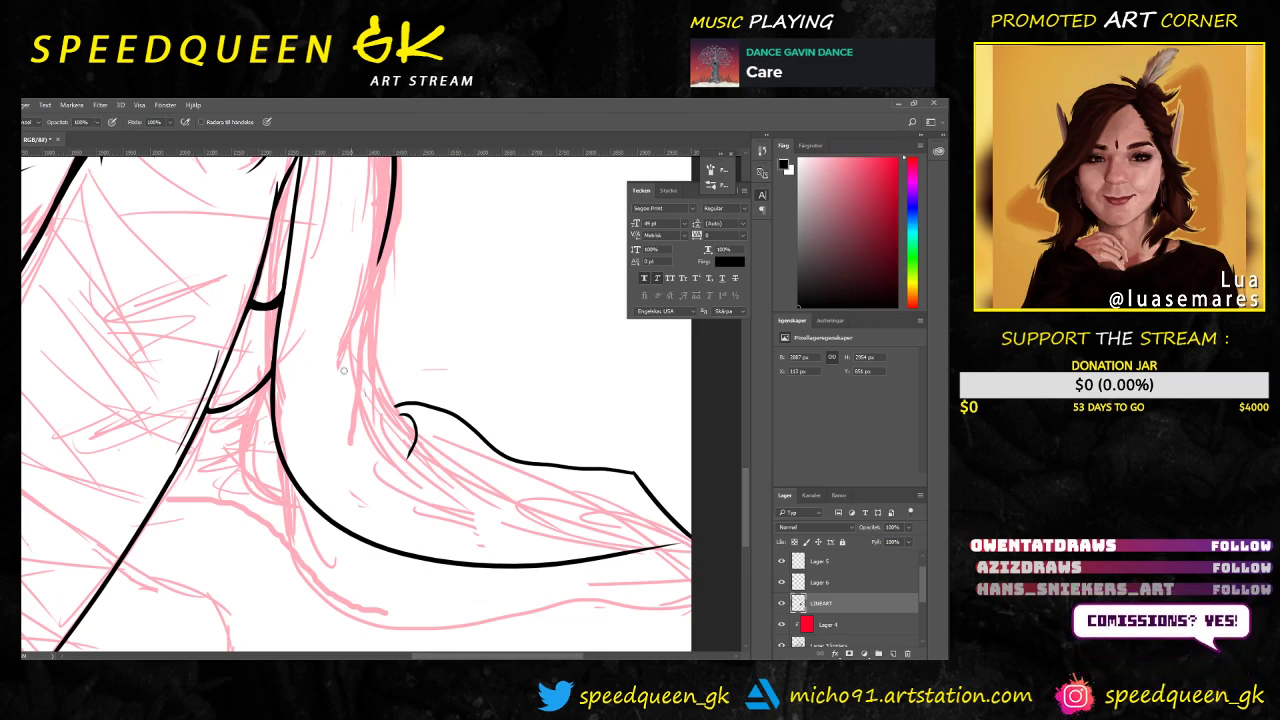
key("ctrl+minus")
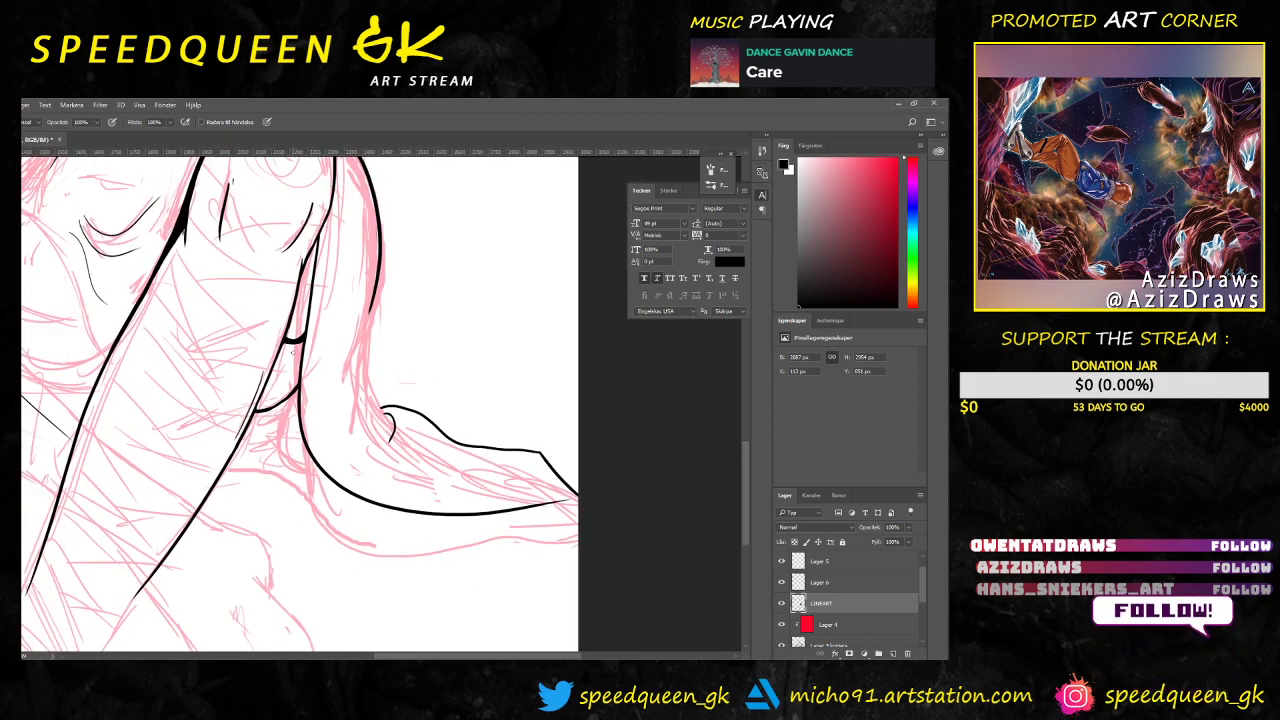
key("ctrl+plus")
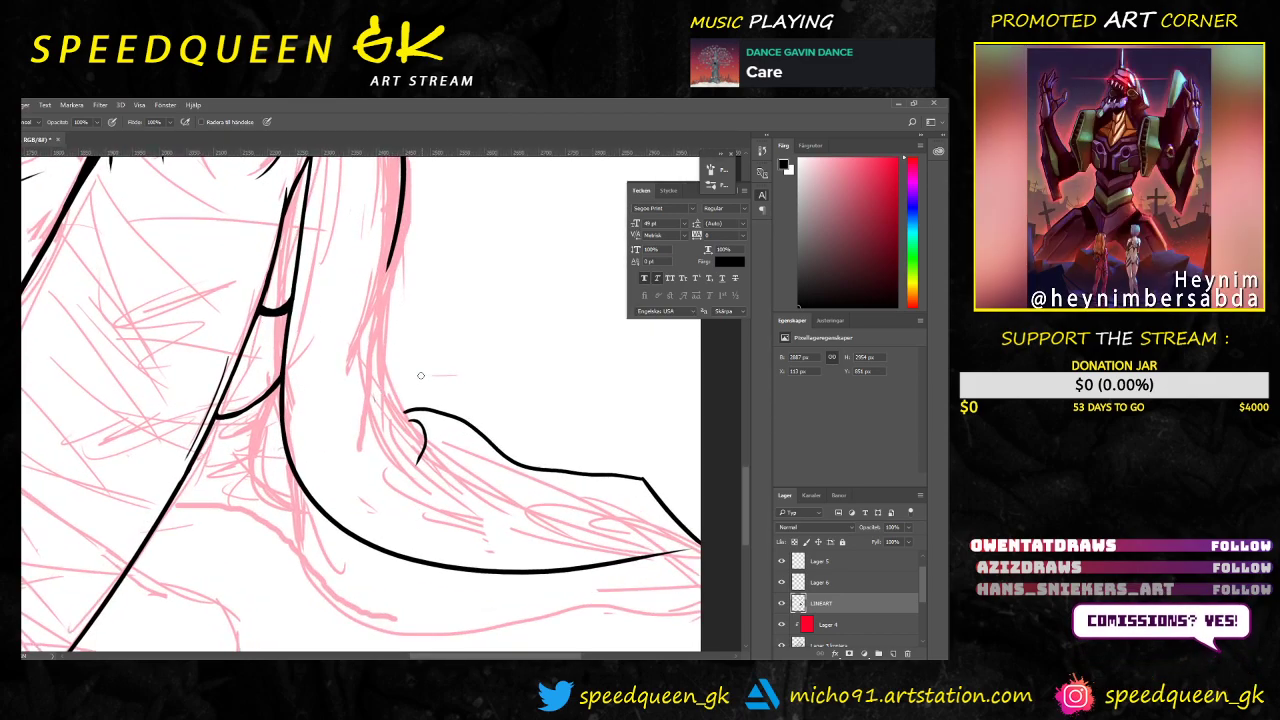
left_click_drag(434, 343, 380, 430)
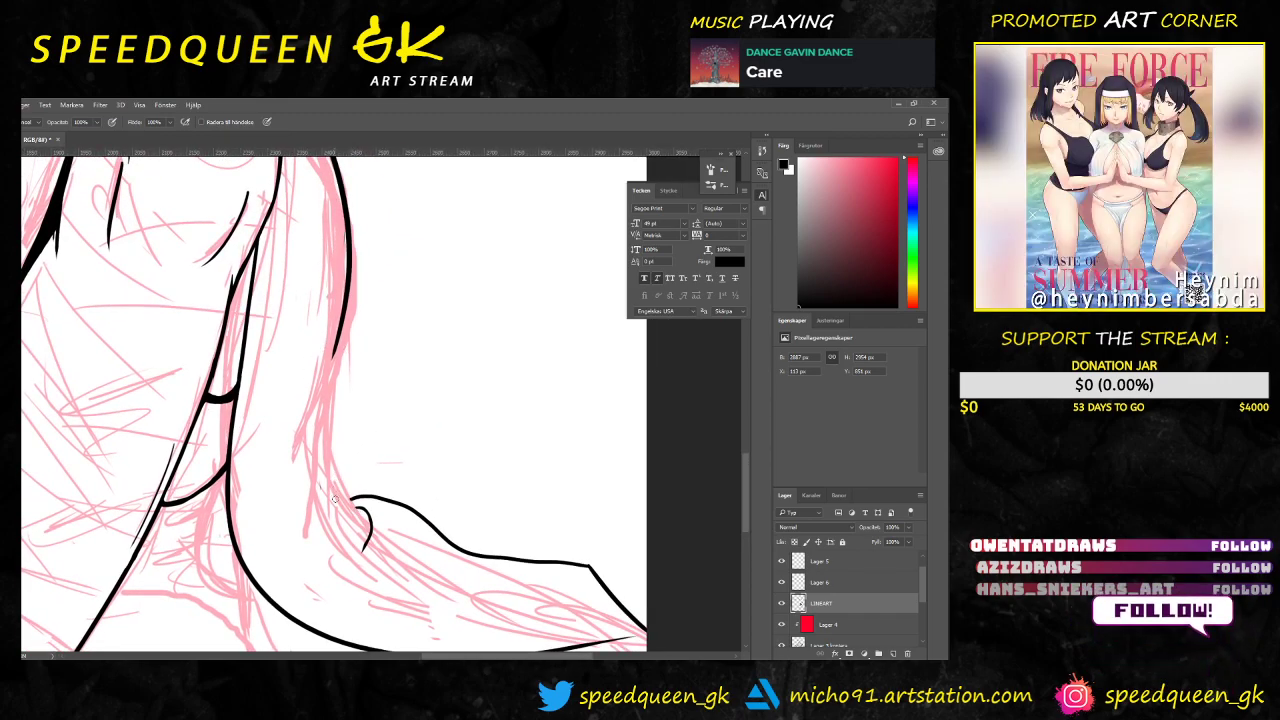
key("b")
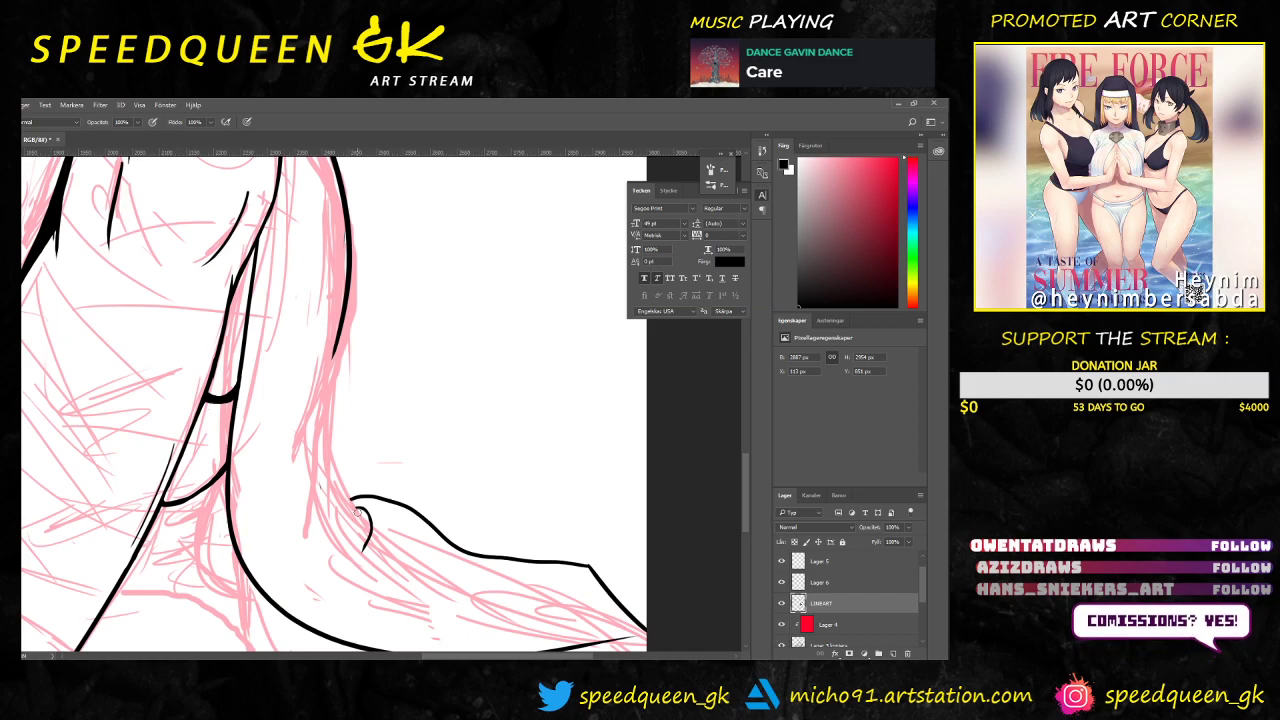
mouse_move(358, 512)
left_mouse_down()
mouse_move(325, 440)
mouse_move(320, 366)
left_mouse_up()
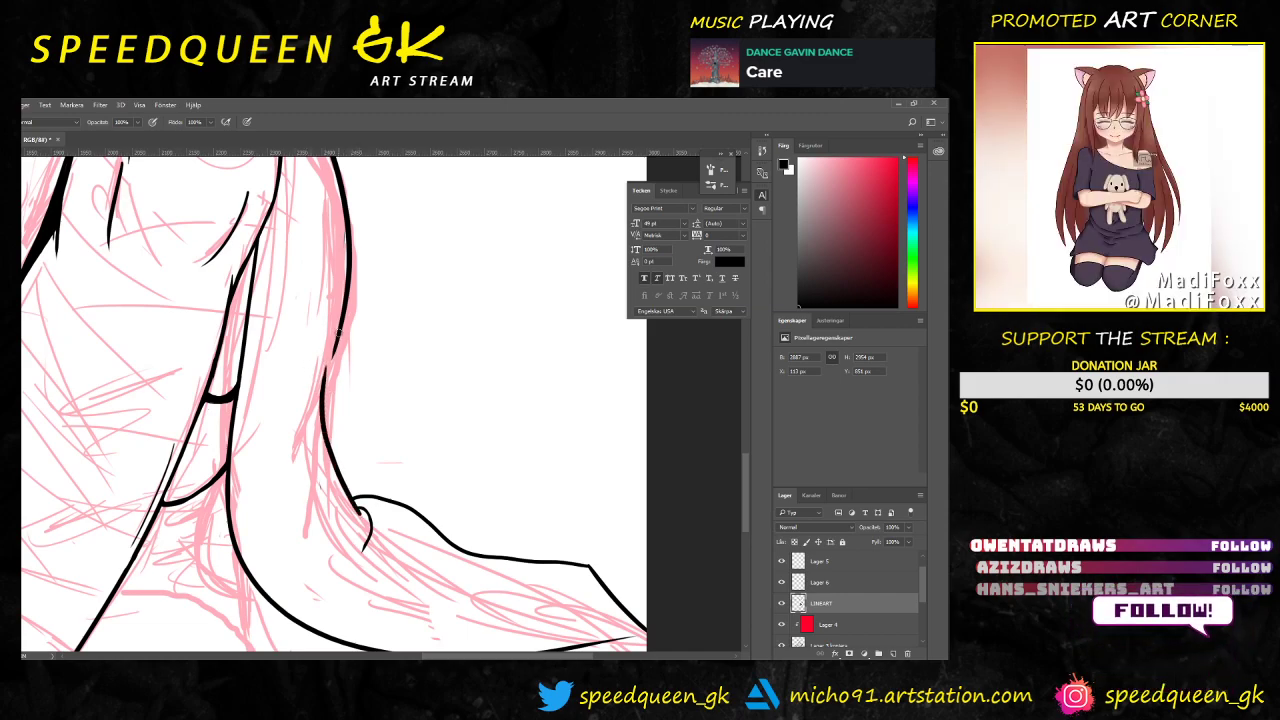
Step: Clean up the robe's outer edge just above the curl with the Eraser and remove the stray marks beside it
key("e")
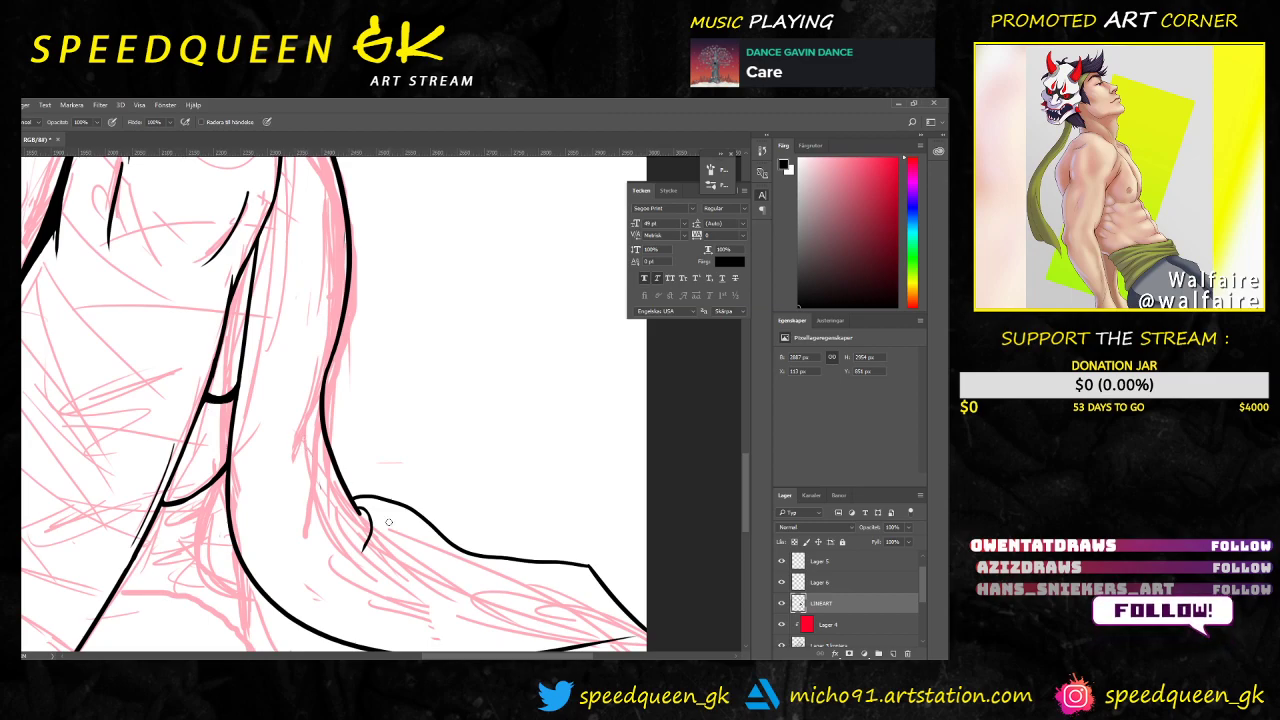
key("ctrl+plus")
mouse_move(456, 533)
left_mouse_down()
mouse_move(357, 394)
mouse_move(325, 404)
left_mouse_up()
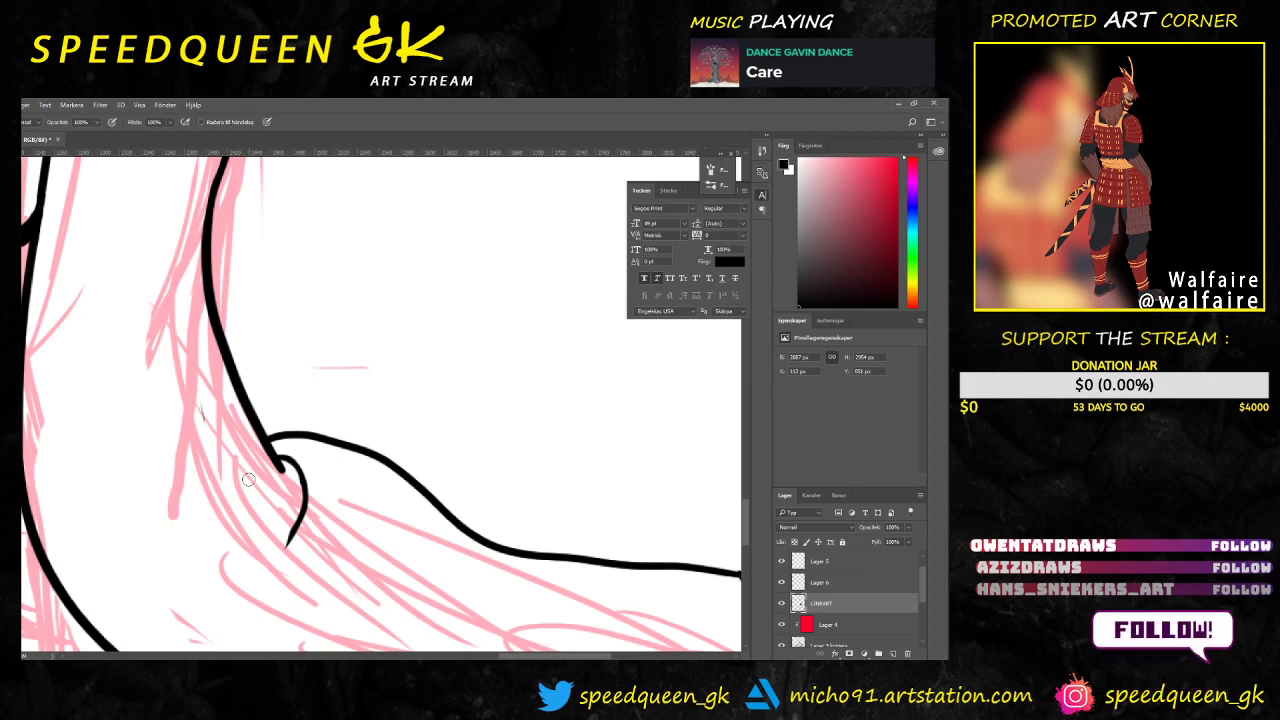
key("b")
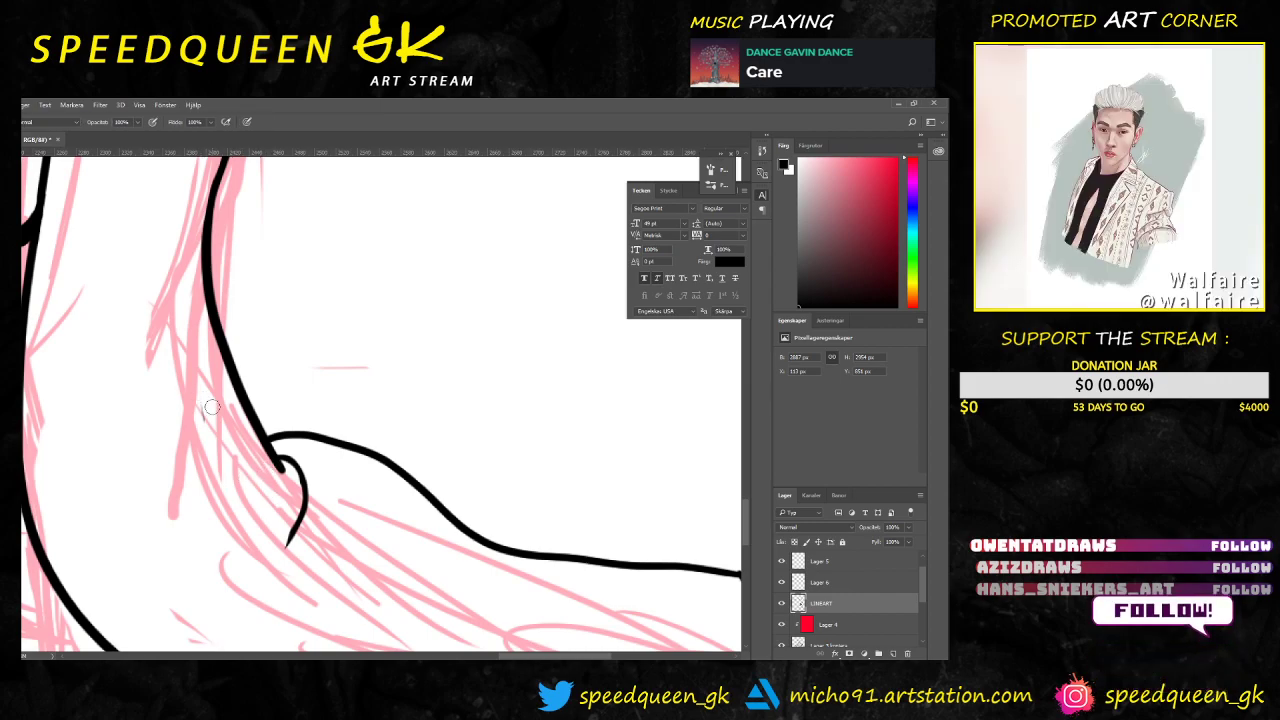
key("e")
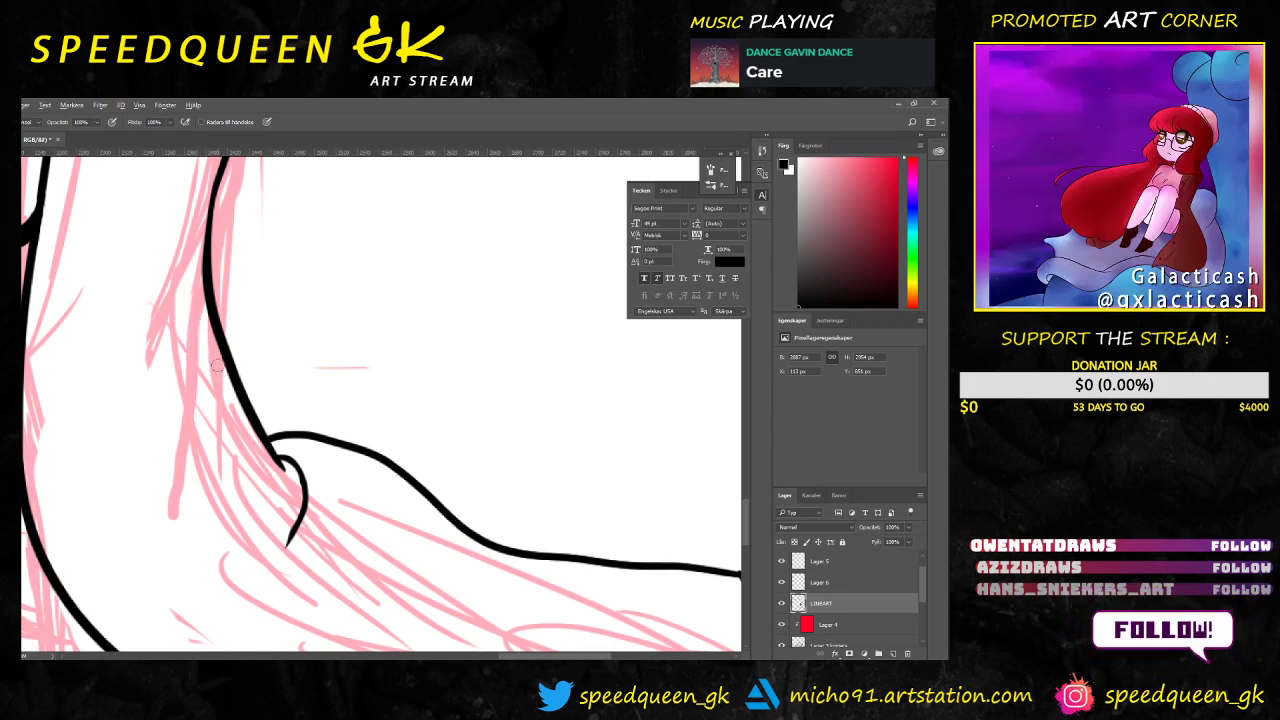
key("ctrl+minus")
key("ctrl+minus")
key("ctrl+minus")
key("ctrl+plus")
key("ctrl+minus")
key("ctrl+minus")
key("ctrl+minus")
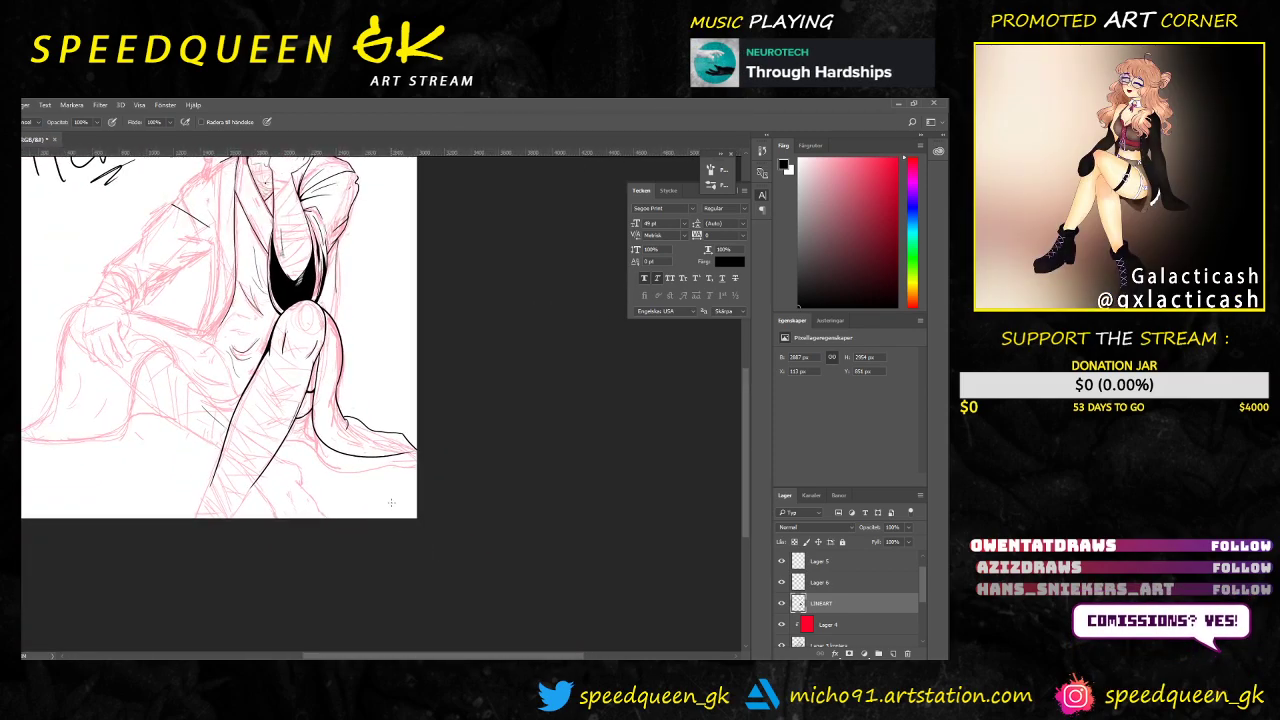
Step: Rework the tip of the hem's lower edge and extend it with the Brush to meet the upper edge at the canvas border
key("ctrl+plus")
key("ctrl+plus")
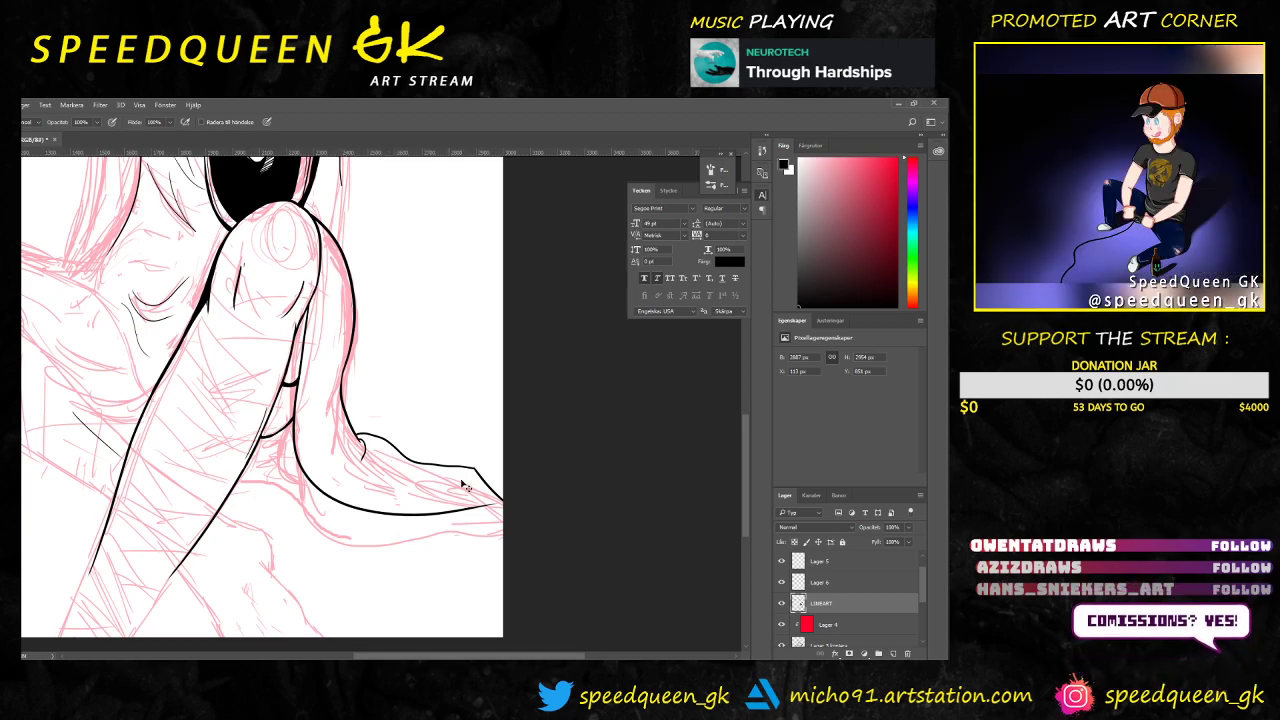
key("ctrl+plus")
key("ctrl+plus")
left_click_drag(501, 446, 332, 352)
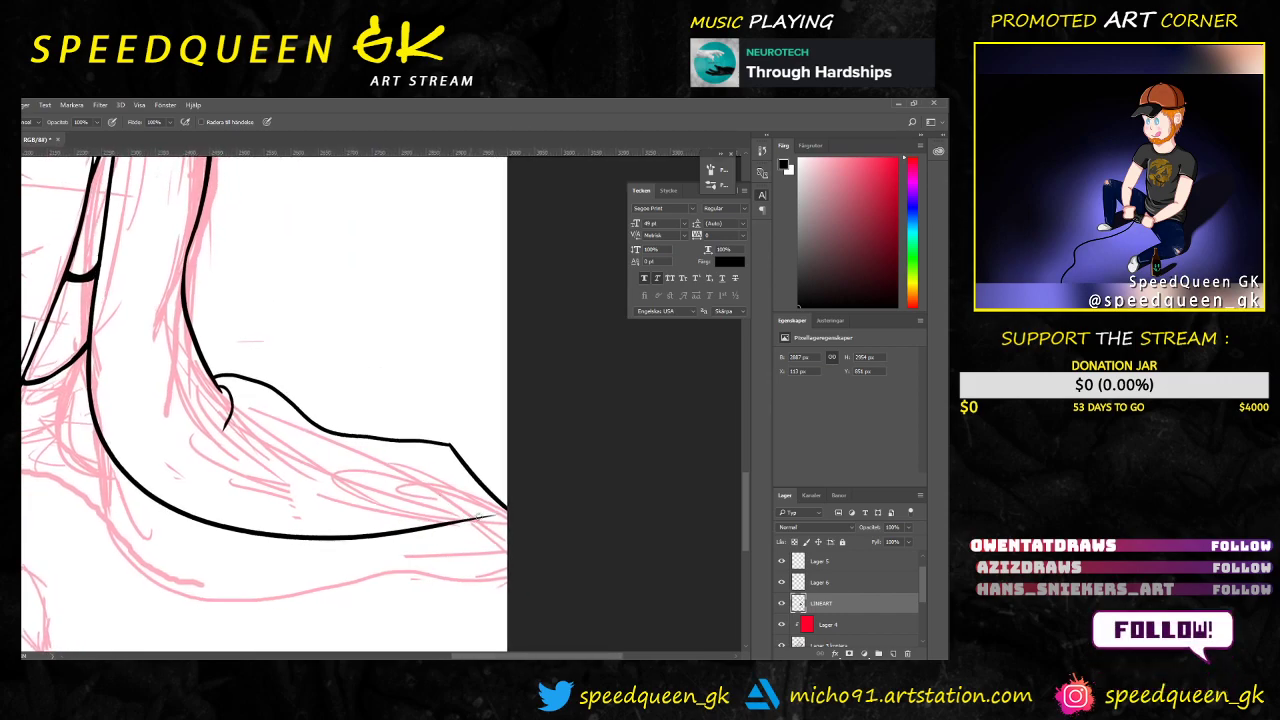
key("ctrl+z")
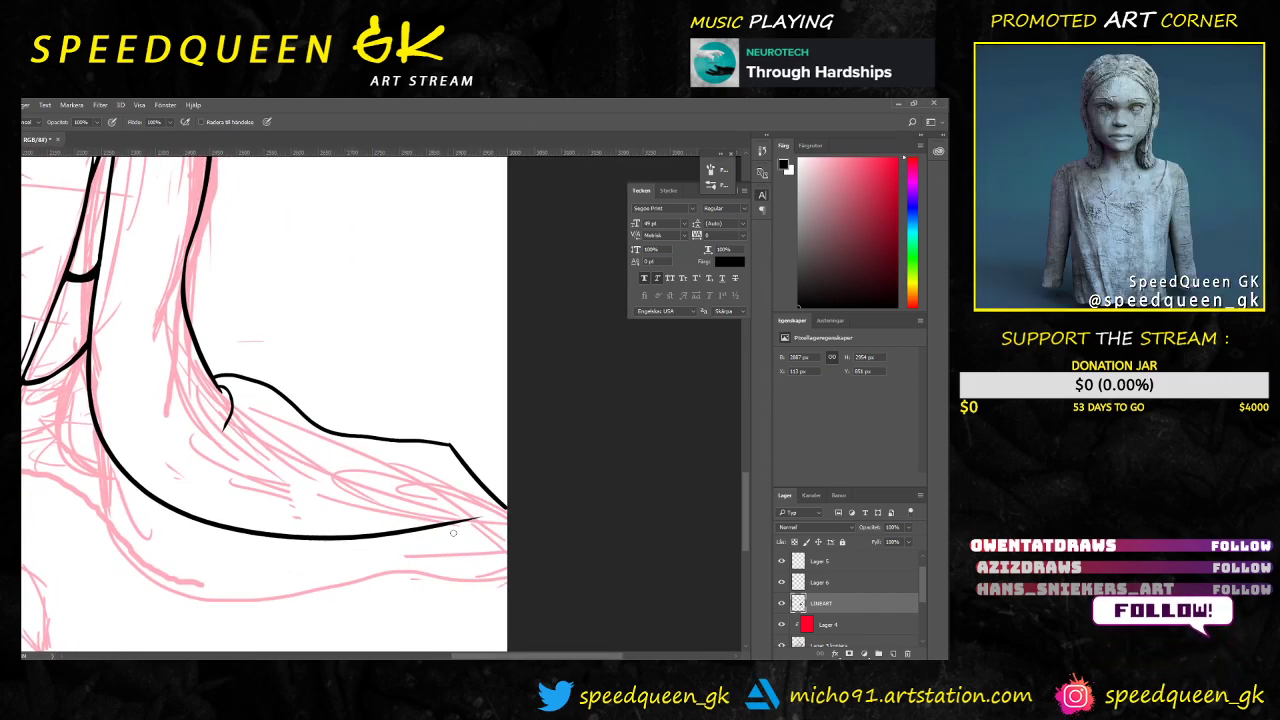
key("b")
left_click_drag(470, 520, 507, 510)
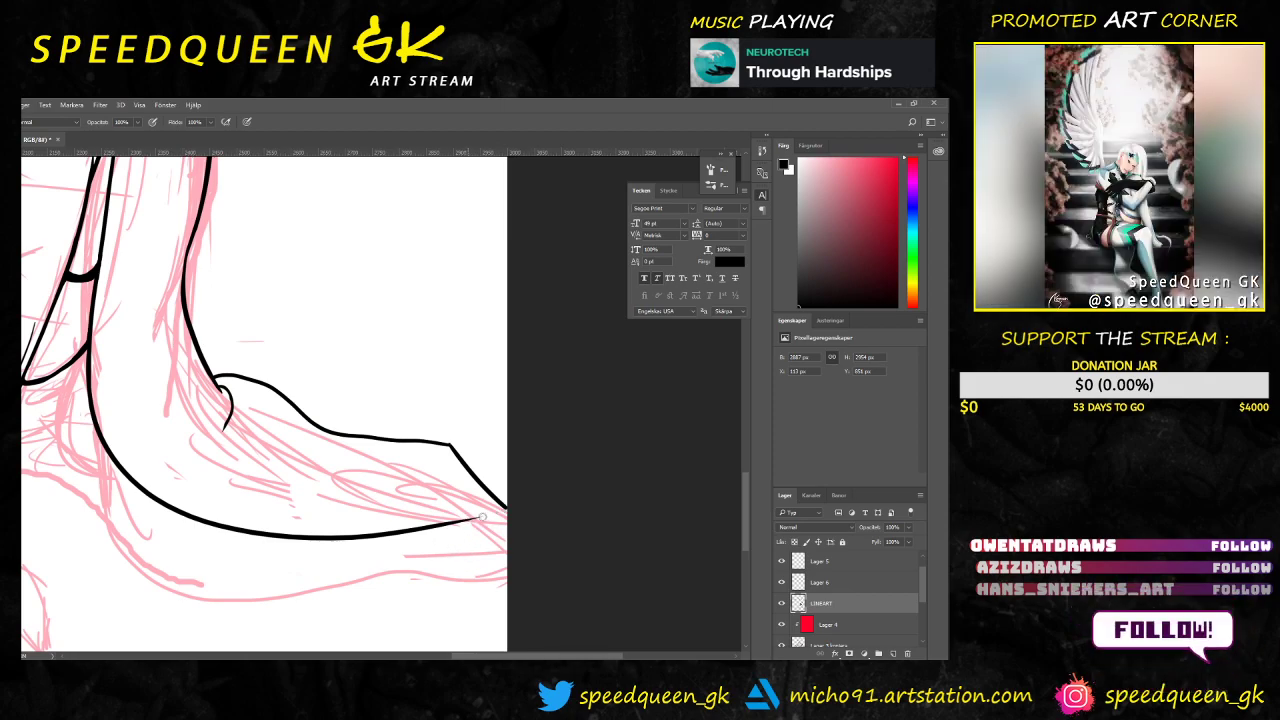
left_click_drag(463, 521, 507, 510)
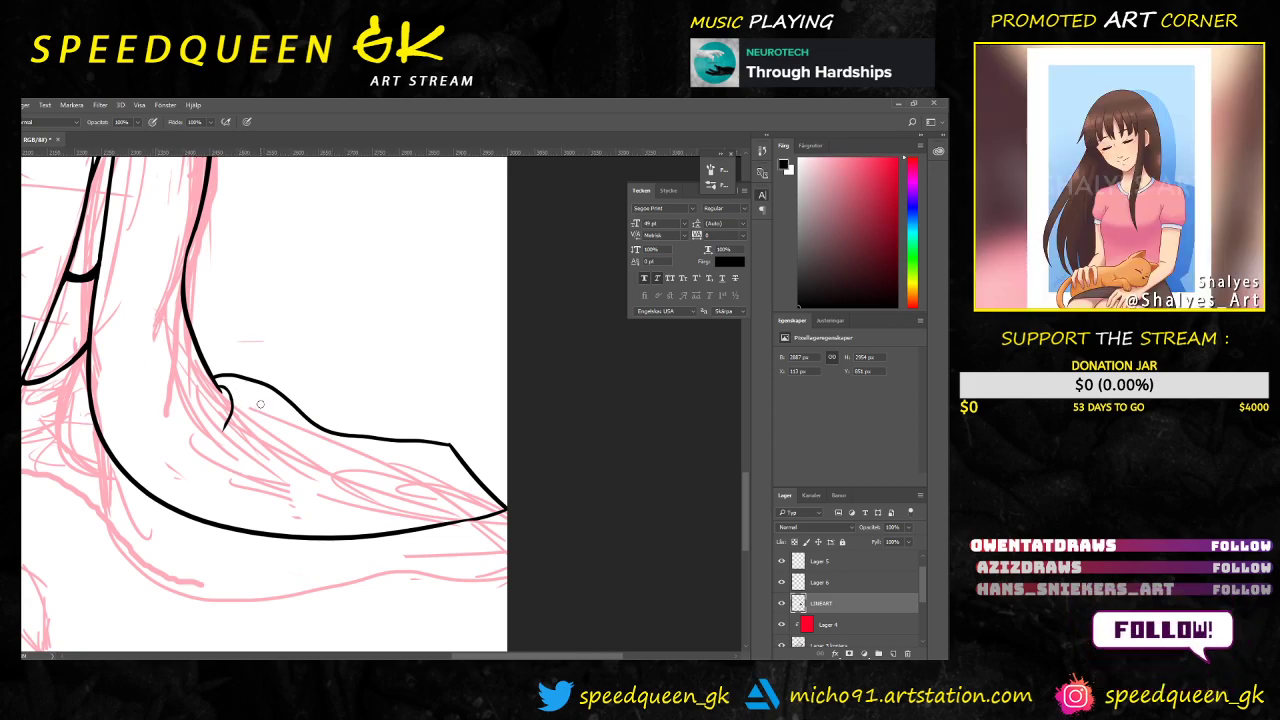
Step: Erase the small hooked curl and the adjoining stretch of the hem's upper edge, leaving a gap beside the robe's outer edge
key("ctrl+minus")
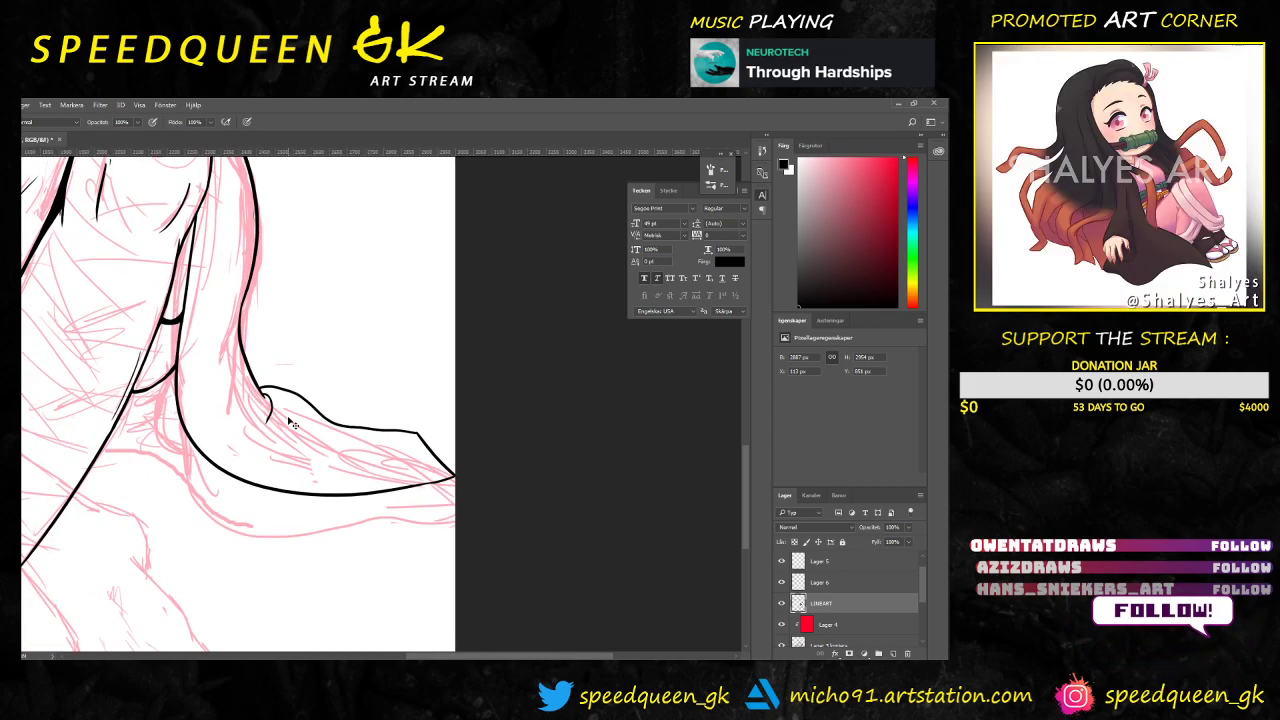
key("ctrl+plus")
key("e")
mouse_move(244, 403)
left_mouse_down()
mouse_move(235, 436)
mouse_move(238, 396)
mouse_move(228, 405)
mouse_move(230, 388)
mouse_move(242, 407)
mouse_move(196, 371)
mouse_move(210, 362)
mouse_move(248, 422)
left_mouse_up()
key("b")
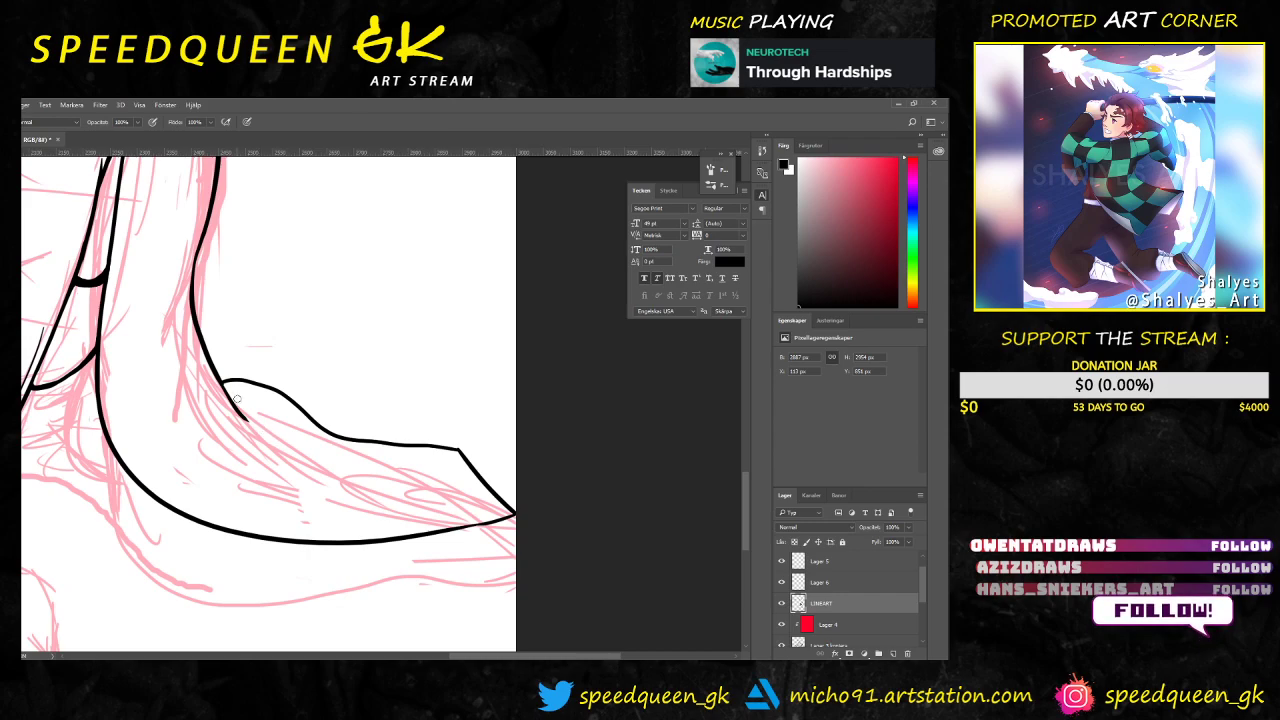
key("ctrl+z")
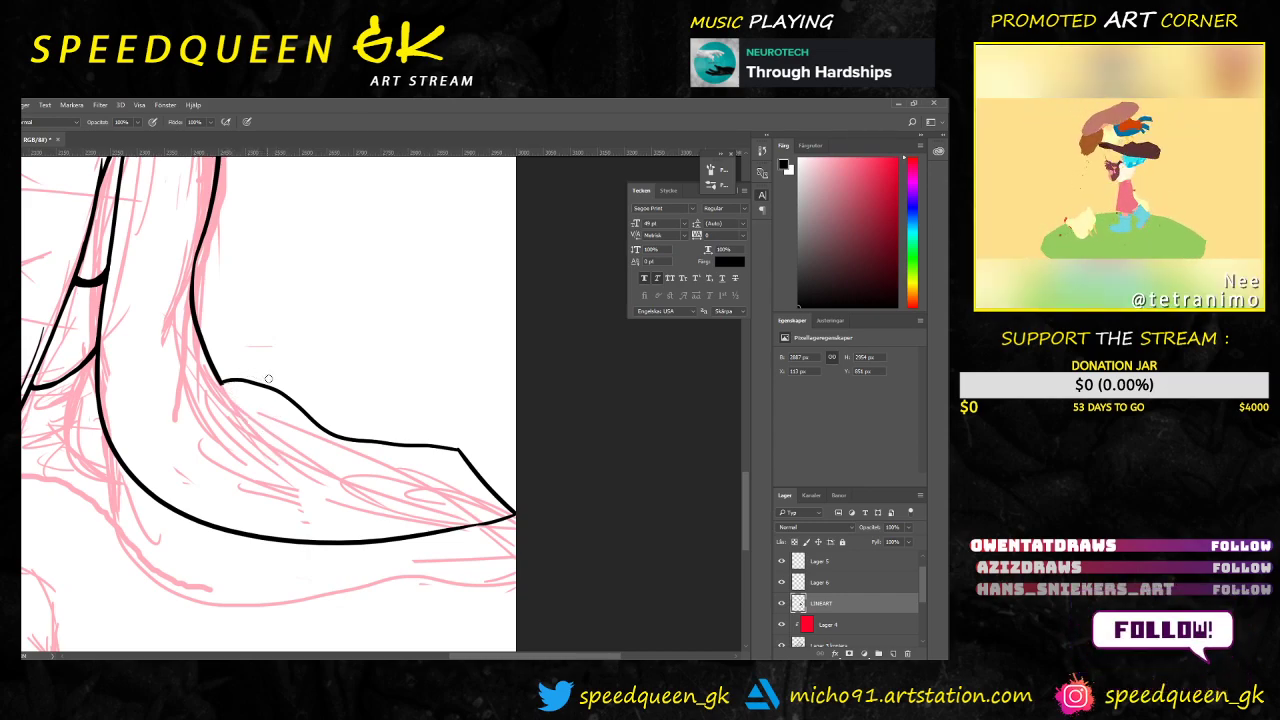
key("e")
mouse_move(221, 383)
left_mouse_down()
mouse_move(283, 400)
mouse_move(311, 428)
mouse_move(315, 399)
left_mouse_up()
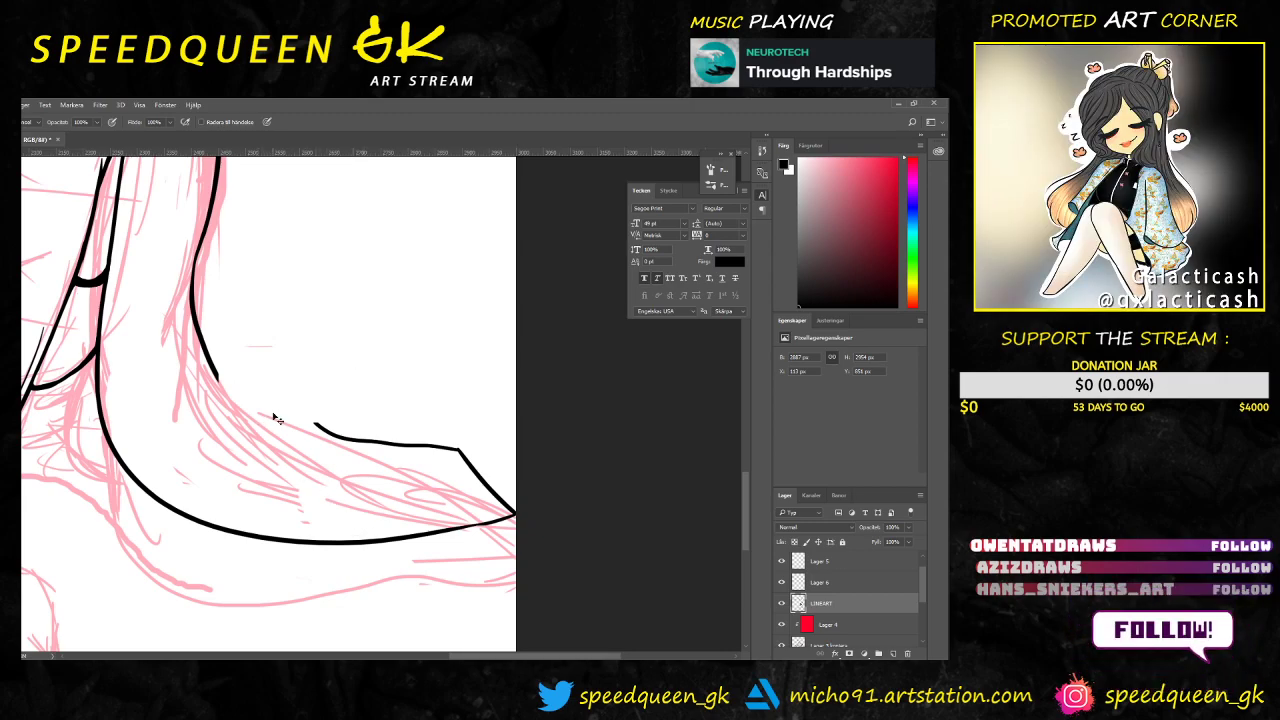
Step: Redraw the lower end of the robe's outer edge as a smooth curve sweeping inward into the hem, undoing the unsatisfactory strokes
key("ctrl+plus")
left_click_drag(348, 325, 404, 242)
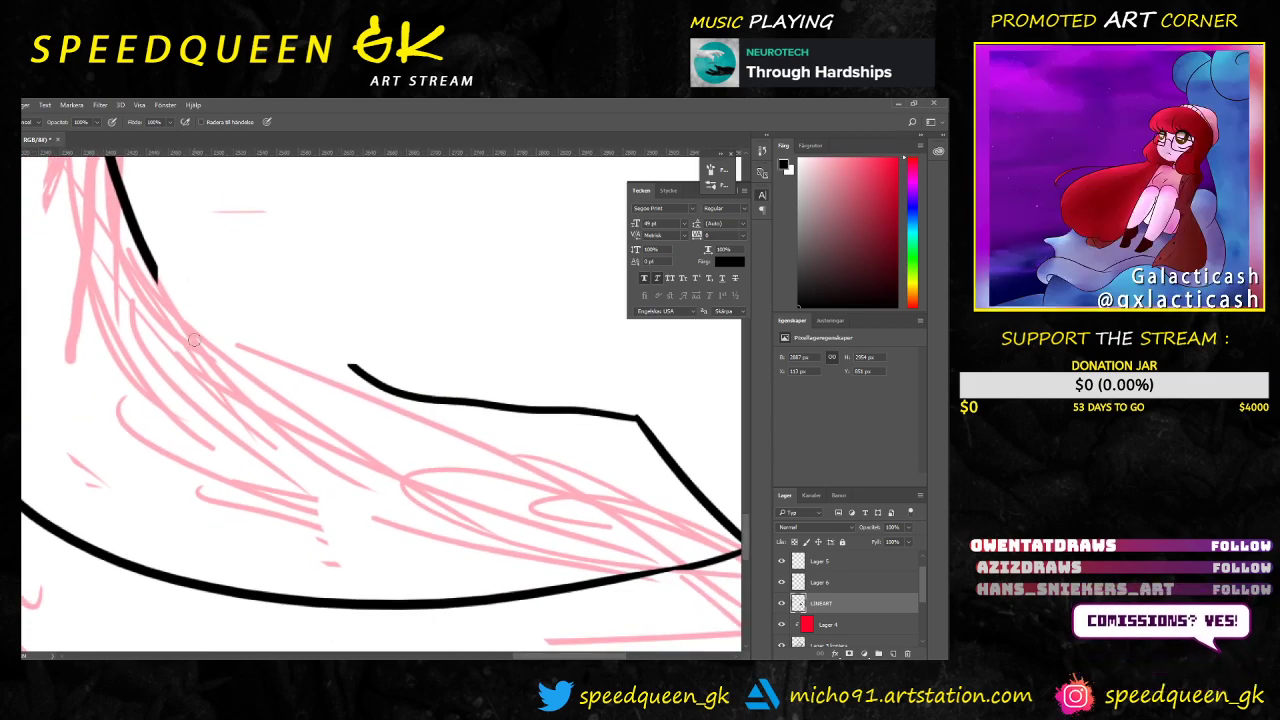
left_click_drag(145, 248, 156, 275)
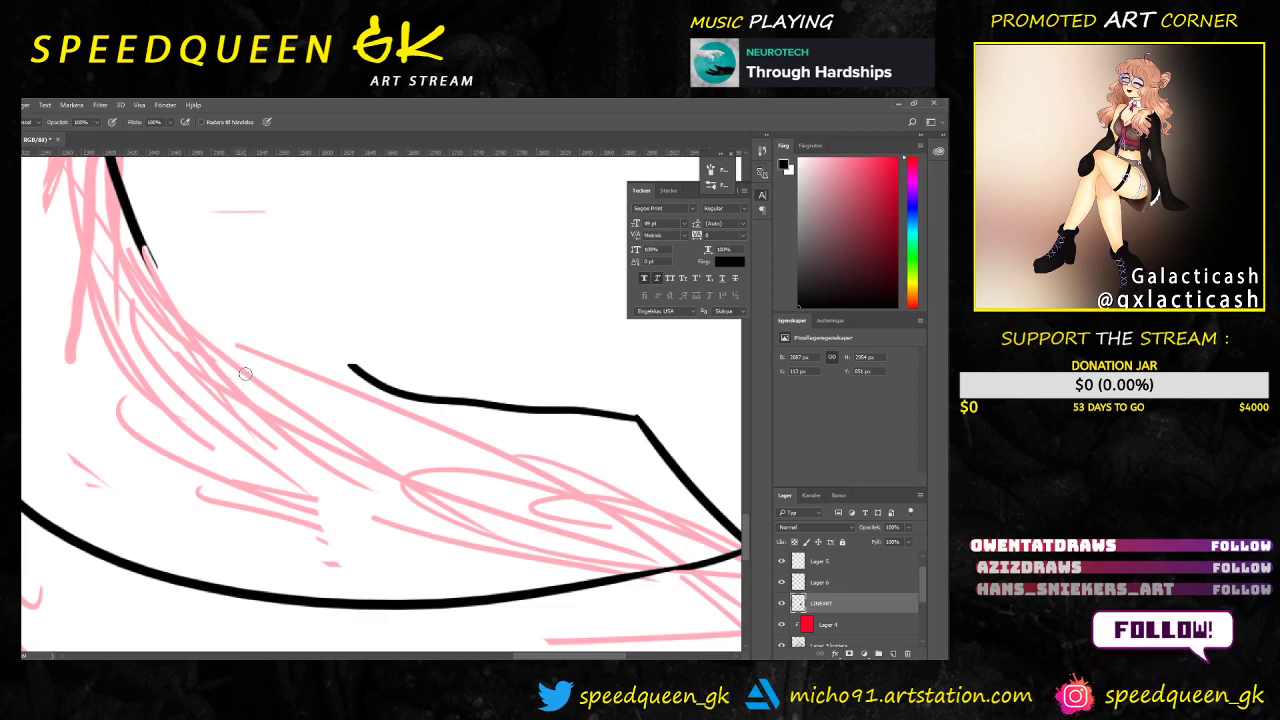
key("ctrl+z")
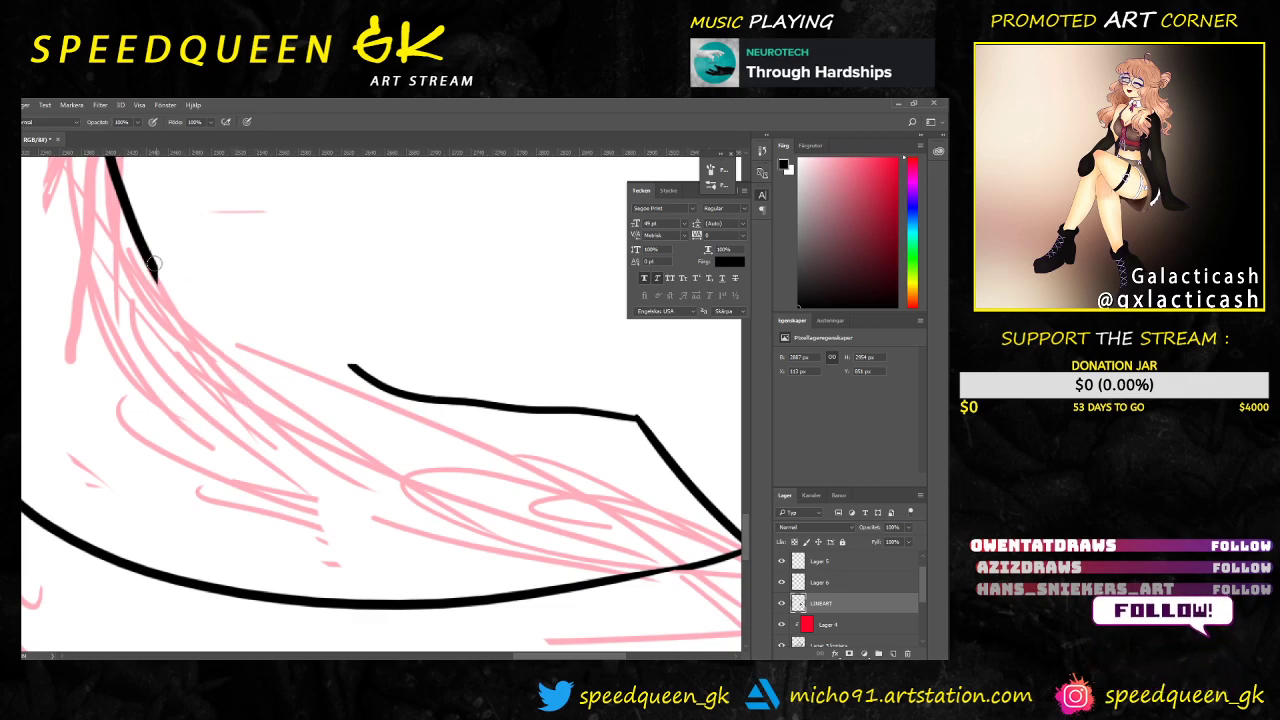
left_click_drag(145, 248, 248, 382)
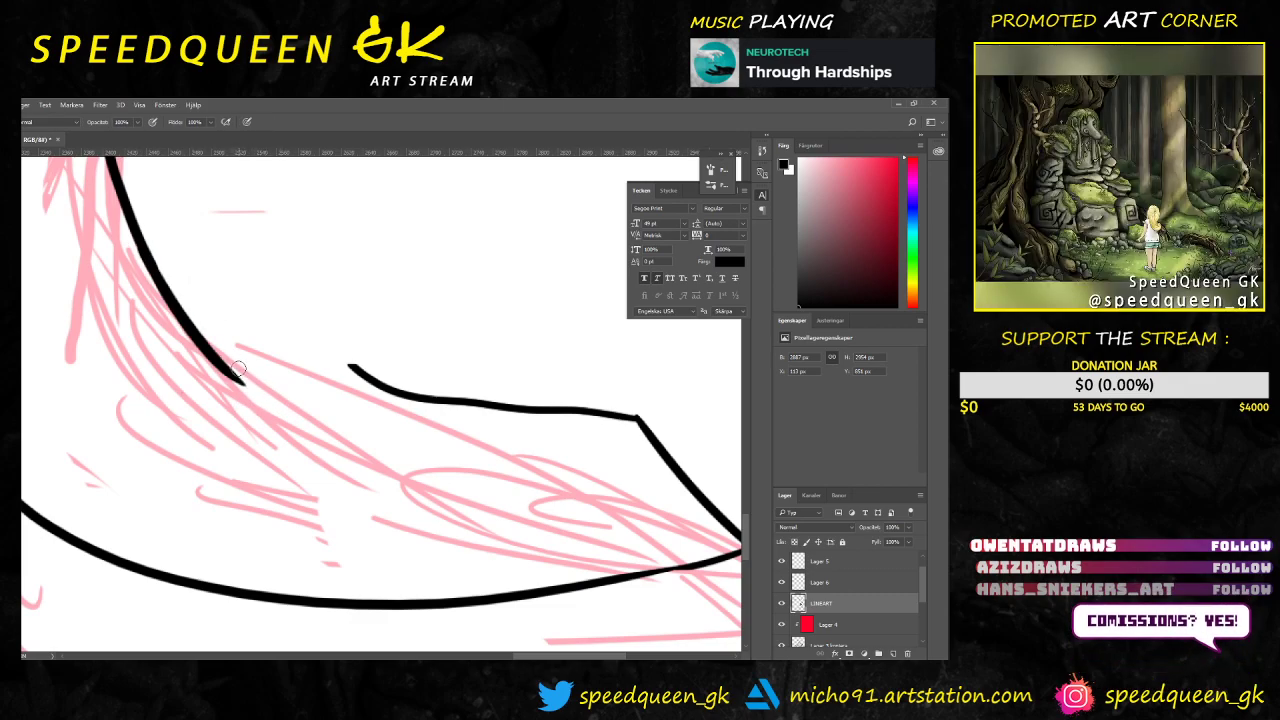
key("ctrl+z")
mouse_move(146, 252)
left_mouse_down()
mouse_move(209, 340)
mouse_move(335, 425)
left_mouse_up()
key("ctrl+z")
mouse_move(150, 260)
left_mouse_down()
mouse_move(237, 357)
mouse_move(320, 383)
left_mouse_up()
mouse_move(210, 335)
left_mouse_down()
mouse_move(343, 360)
mouse_move(443, 410)
left_mouse_up()
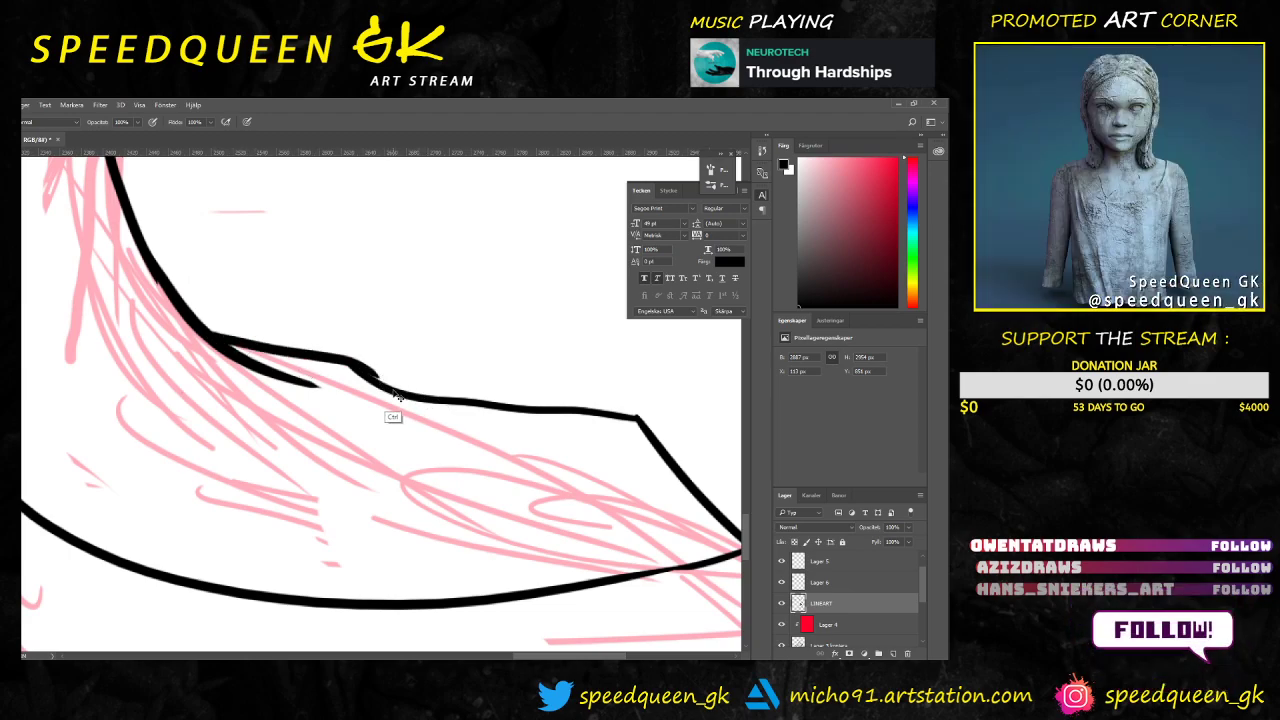
key("ctrl+z")
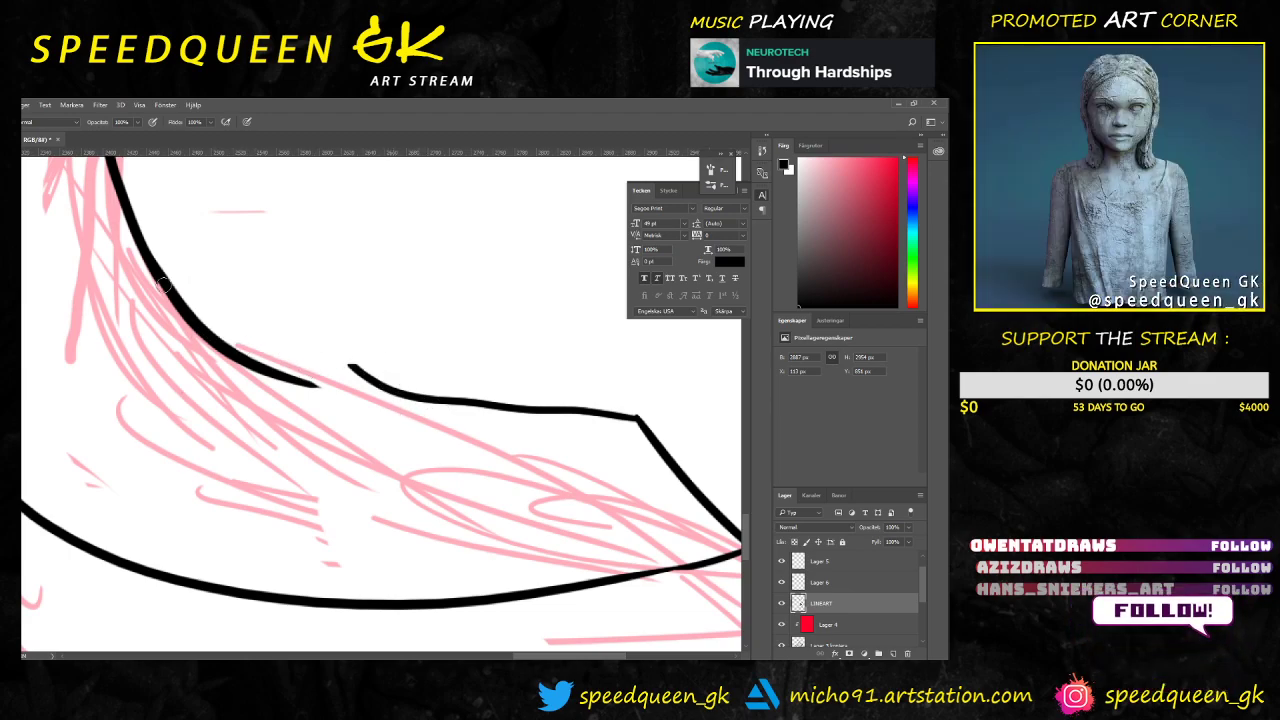
Step: Reduce the Brush size and ink a thin line bridging the gap between the robe's outer edge and the hem's upper edge
key("e")
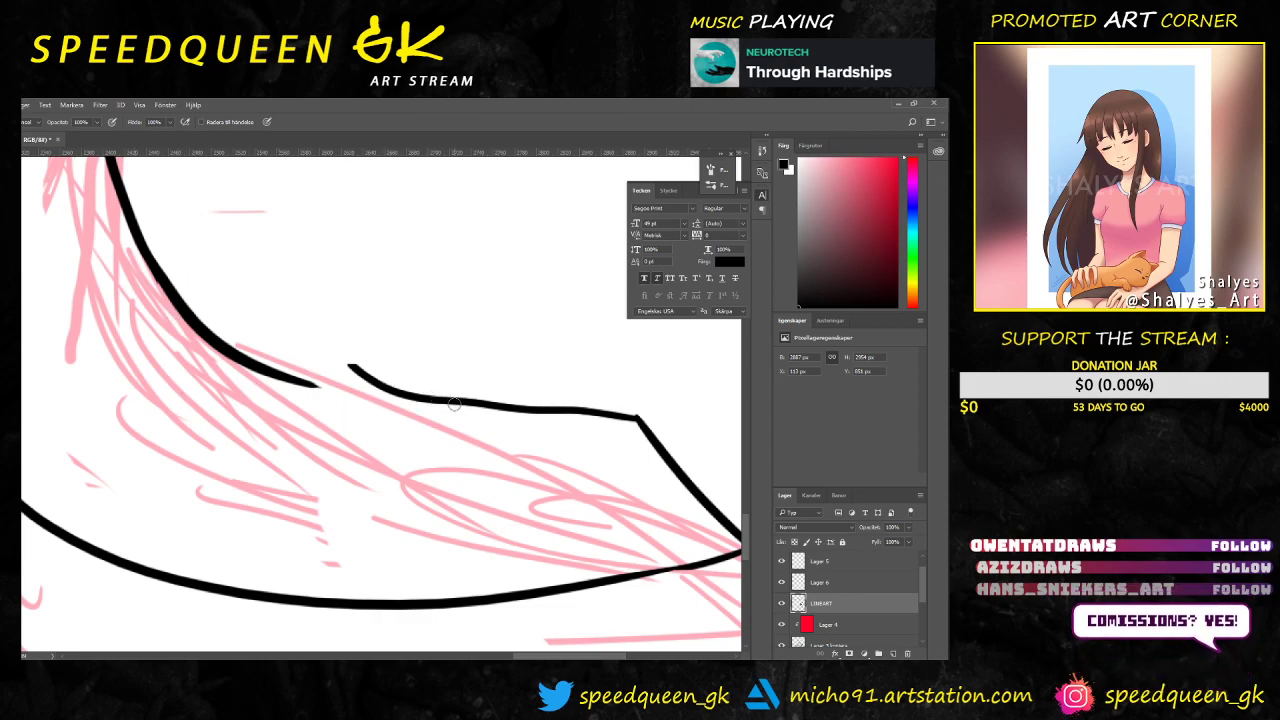
key("b")
right_click(615, 415)
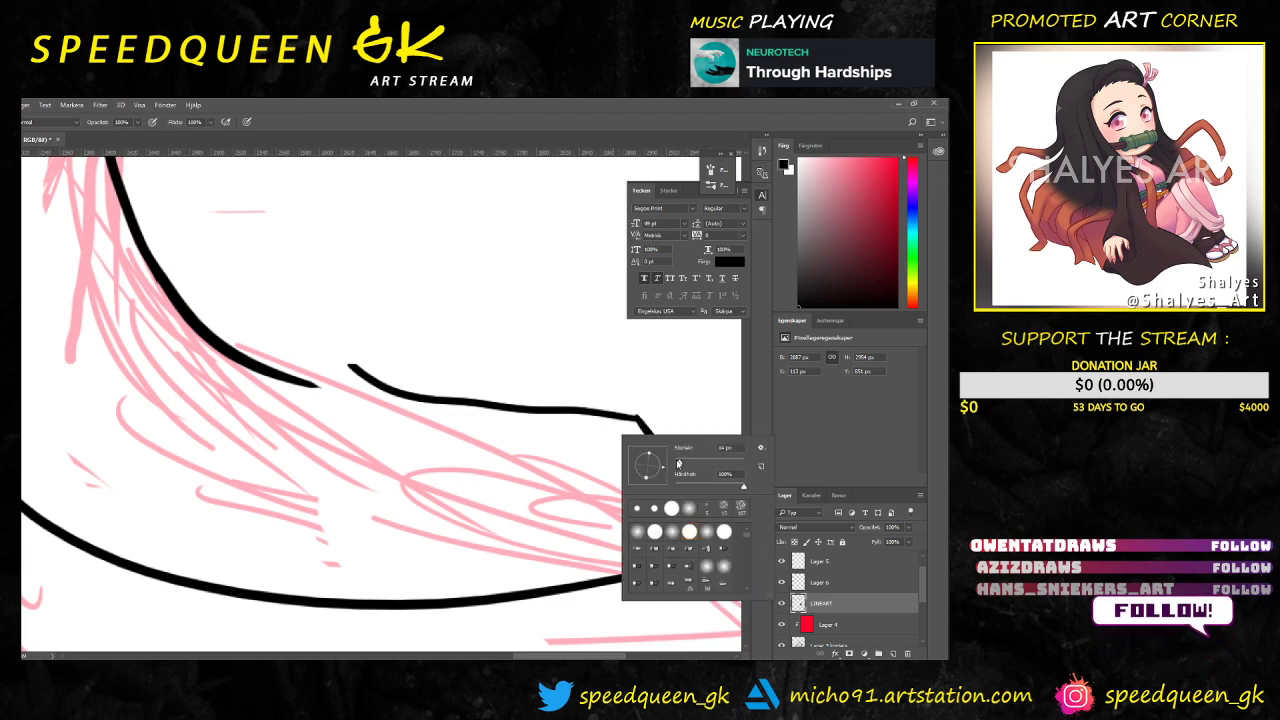
left_click(638, 418)
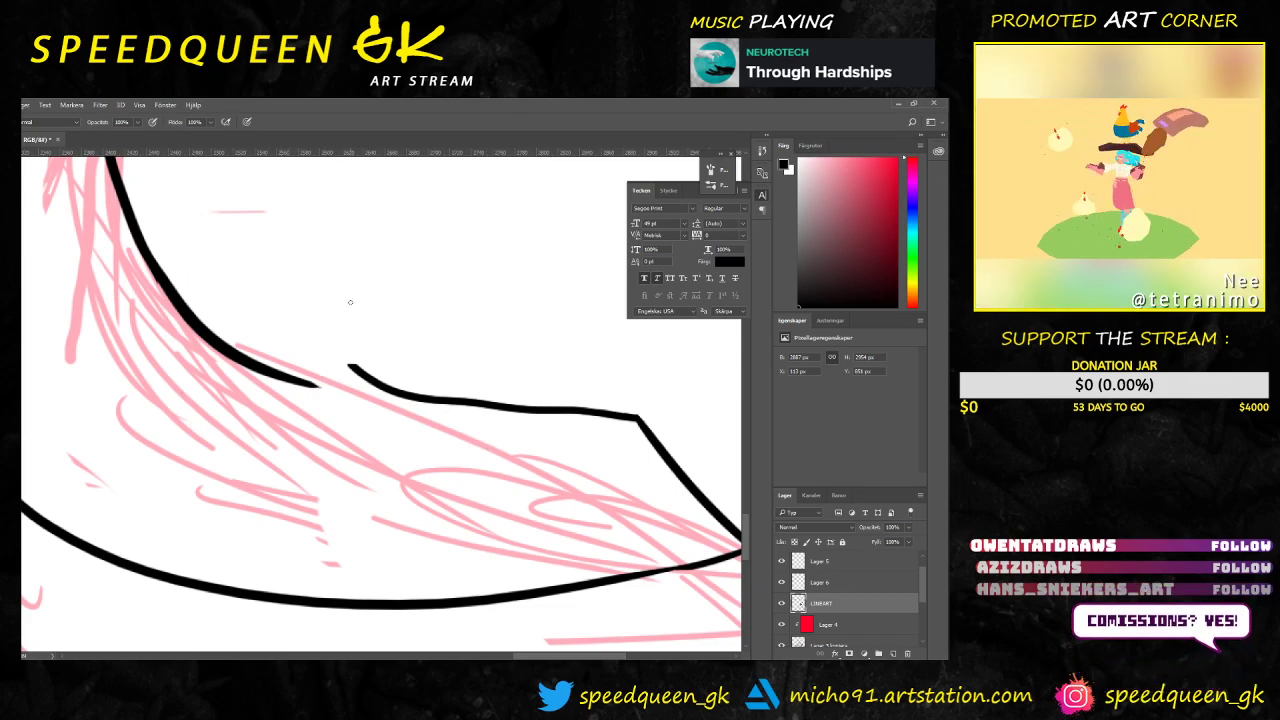
left_click_drag(247, 357, 374, 376)
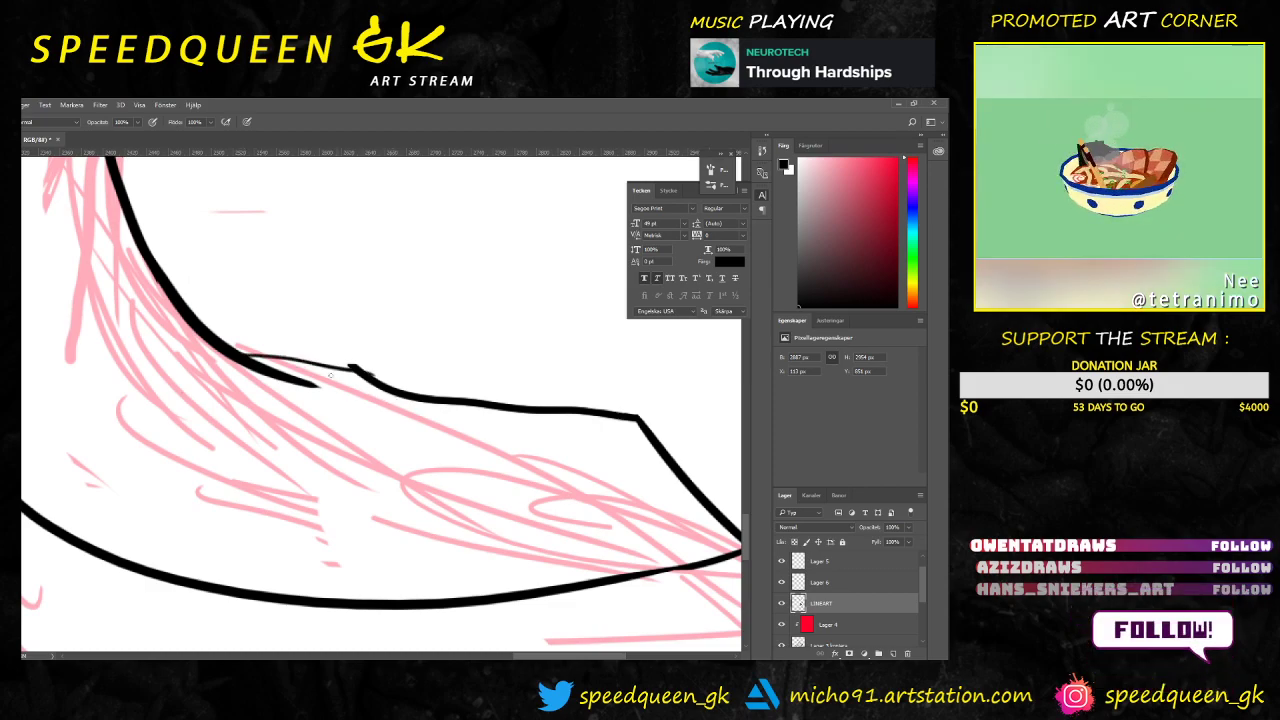
key("ctrl+z")
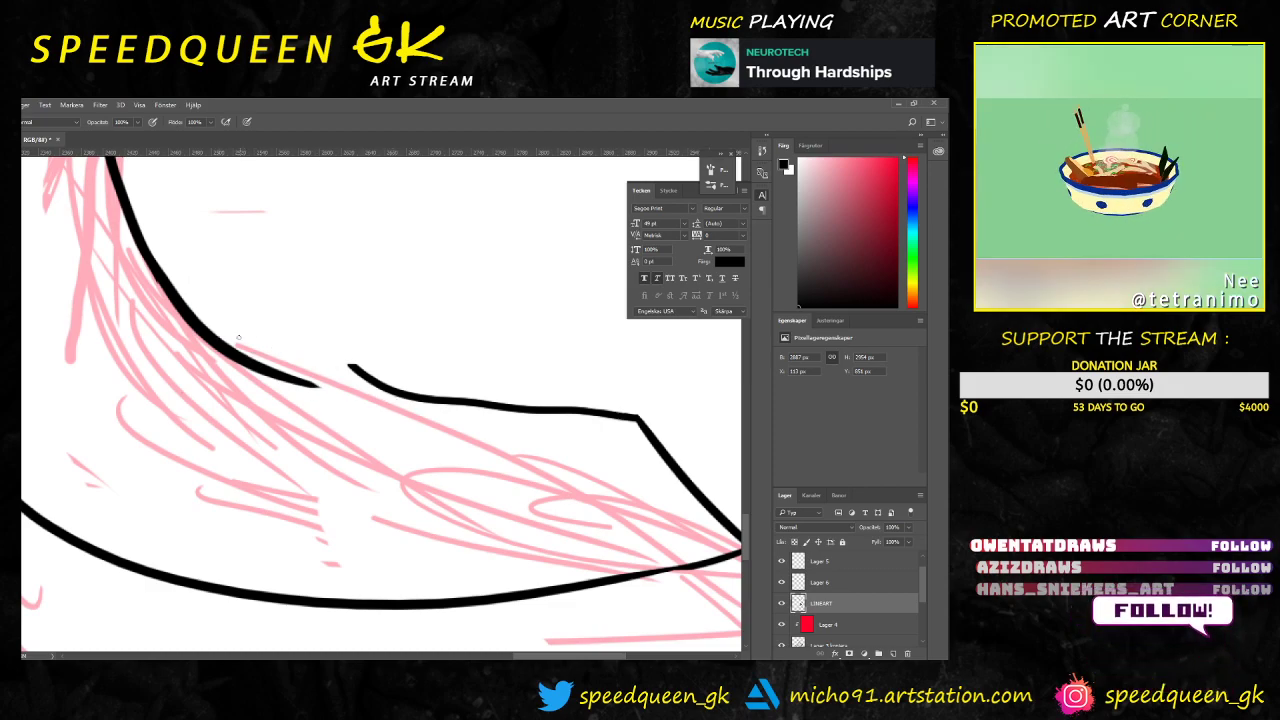
left_click_drag(288, 356, 356, 369)
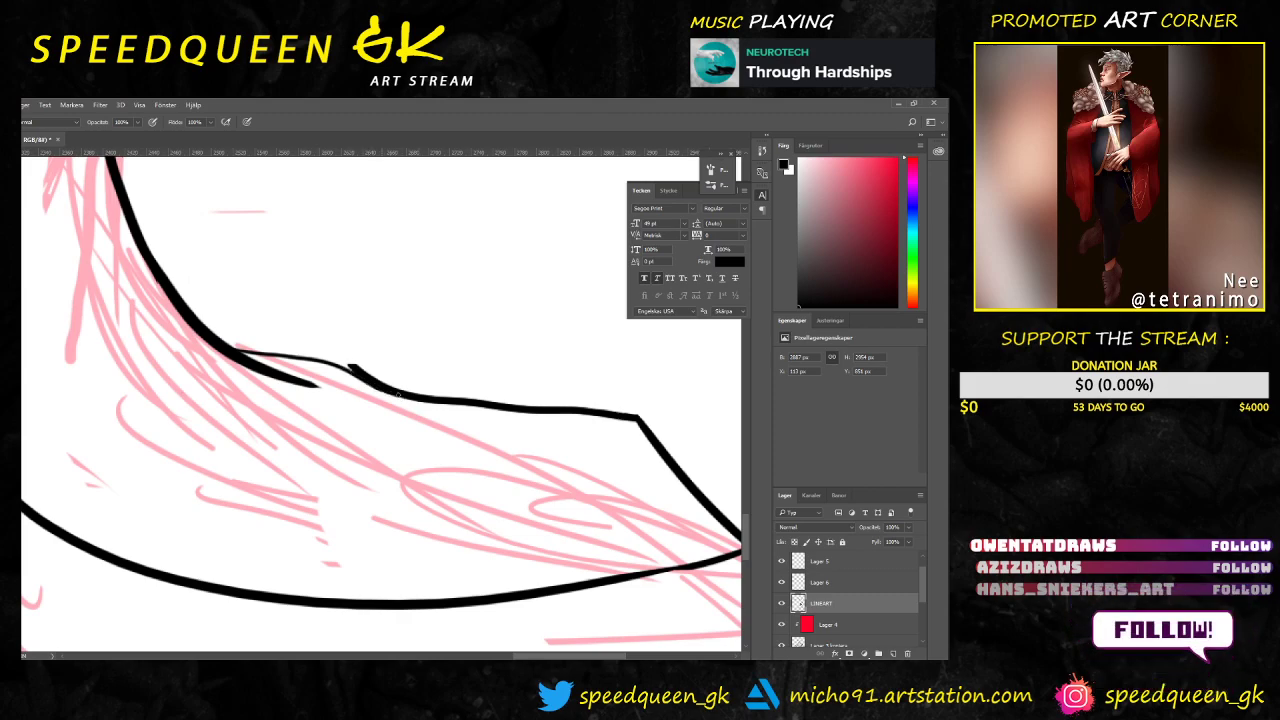
Step: Enlarge the Brush, thicken the bridging line to match the hem's outline, and smooth the bump at the joint with the Eraser
right_click(374, 345)
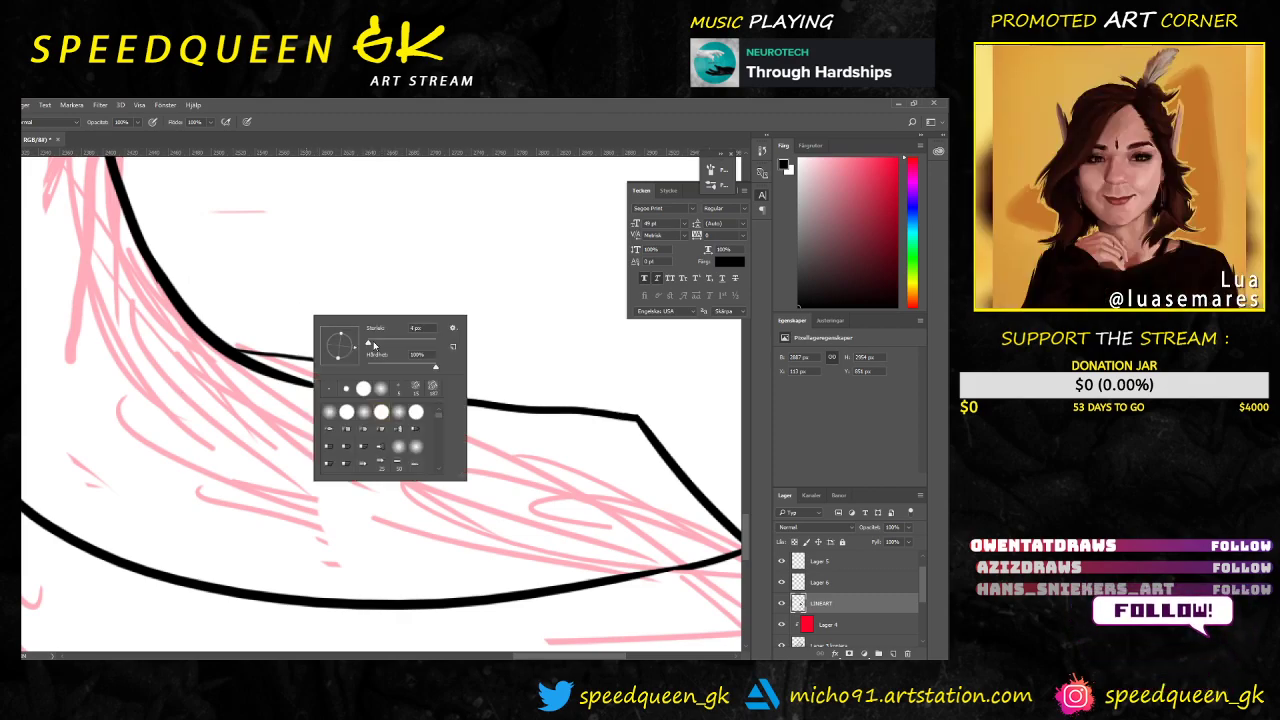
left_click(282, 276)
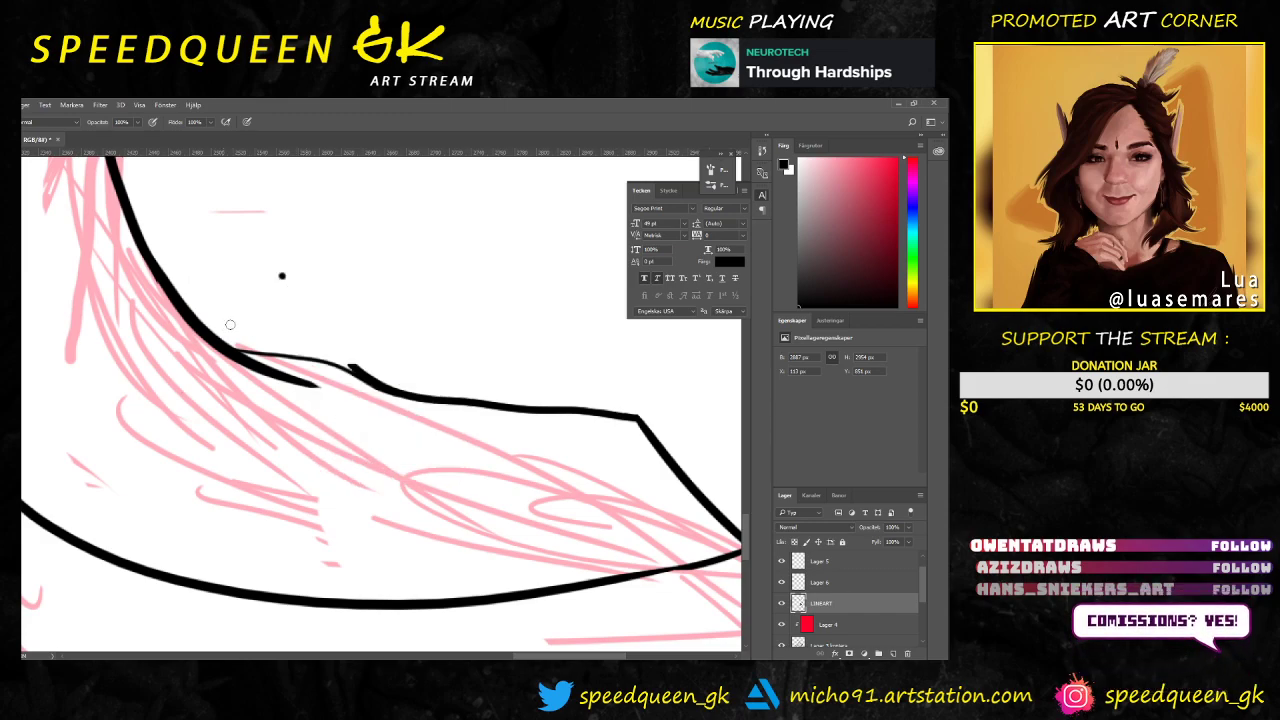
key("ctrl+z")
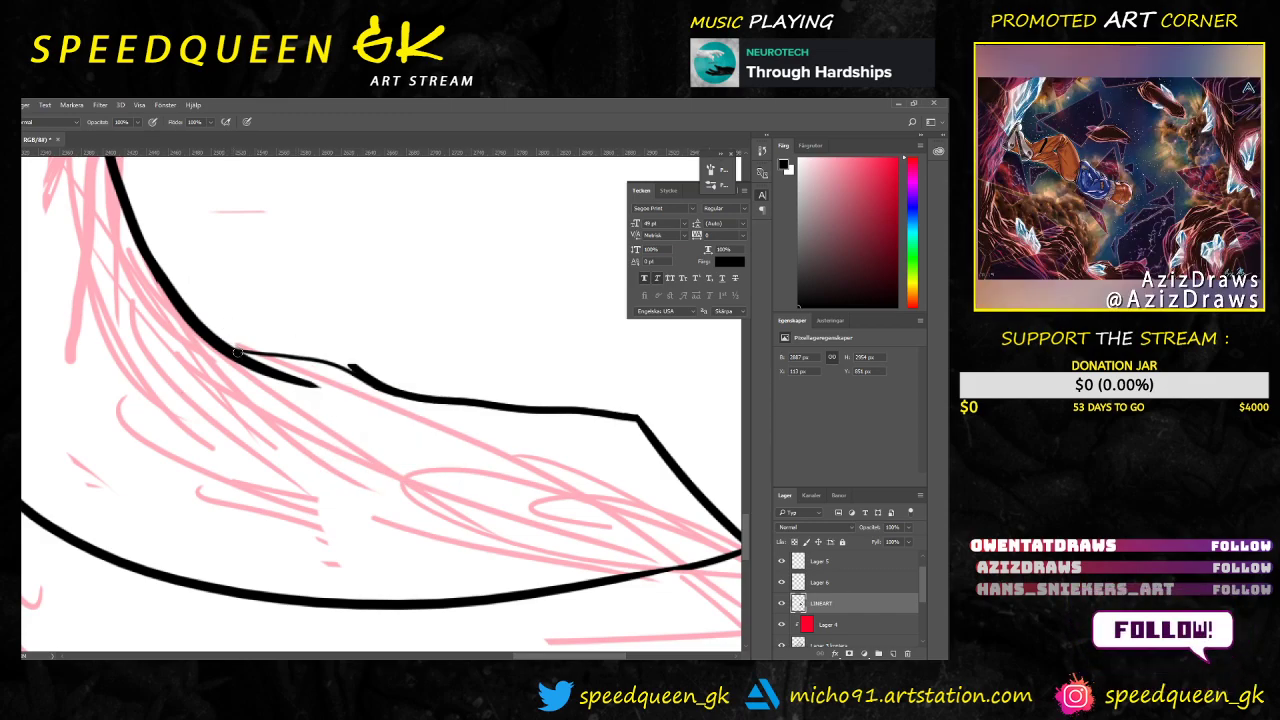
left_click_drag(233, 348, 324, 361)
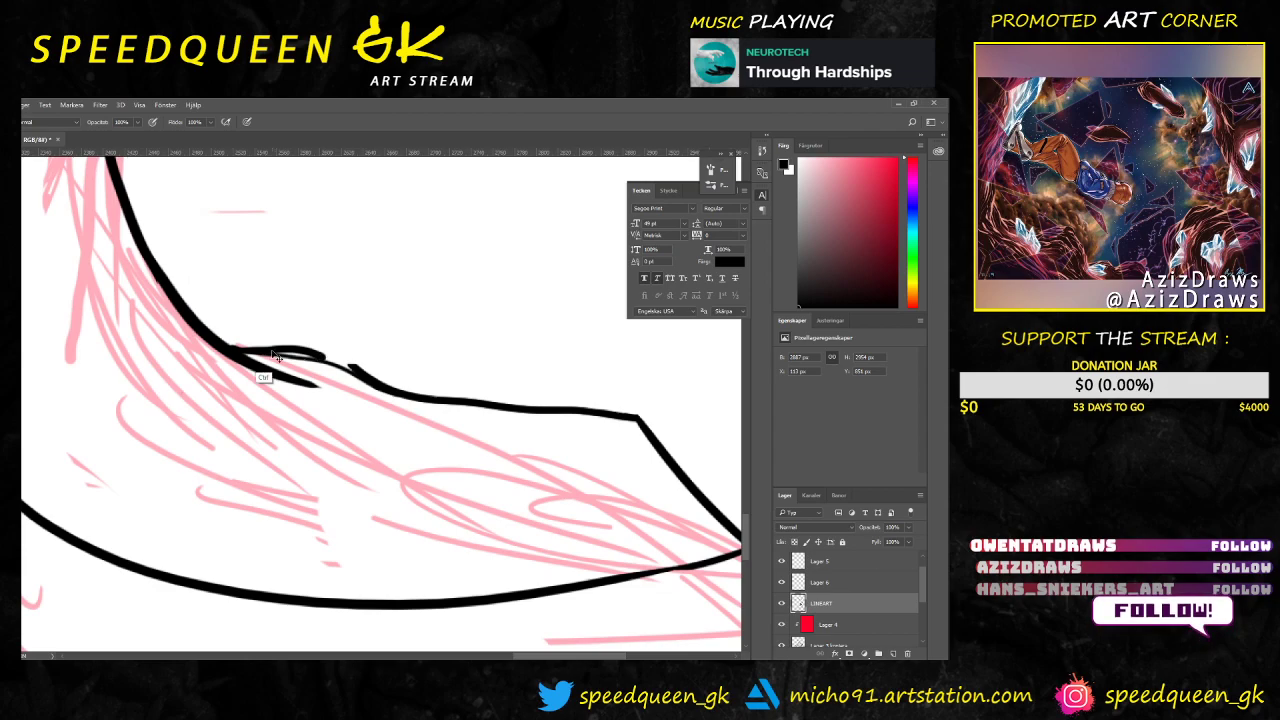
key("ctrl+z")
mouse_move(228, 346)
left_mouse_down()
mouse_move(318, 358)
mouse_move(373, 384)
left_mouse_up()
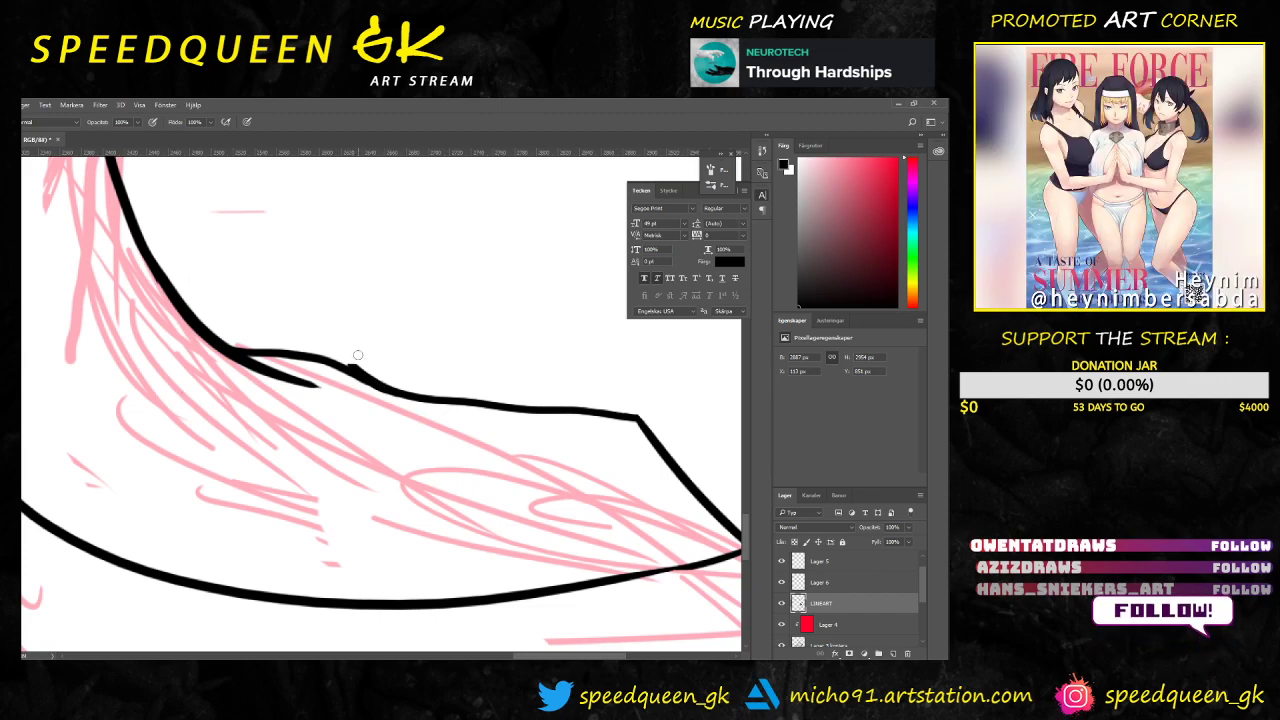
key("e")
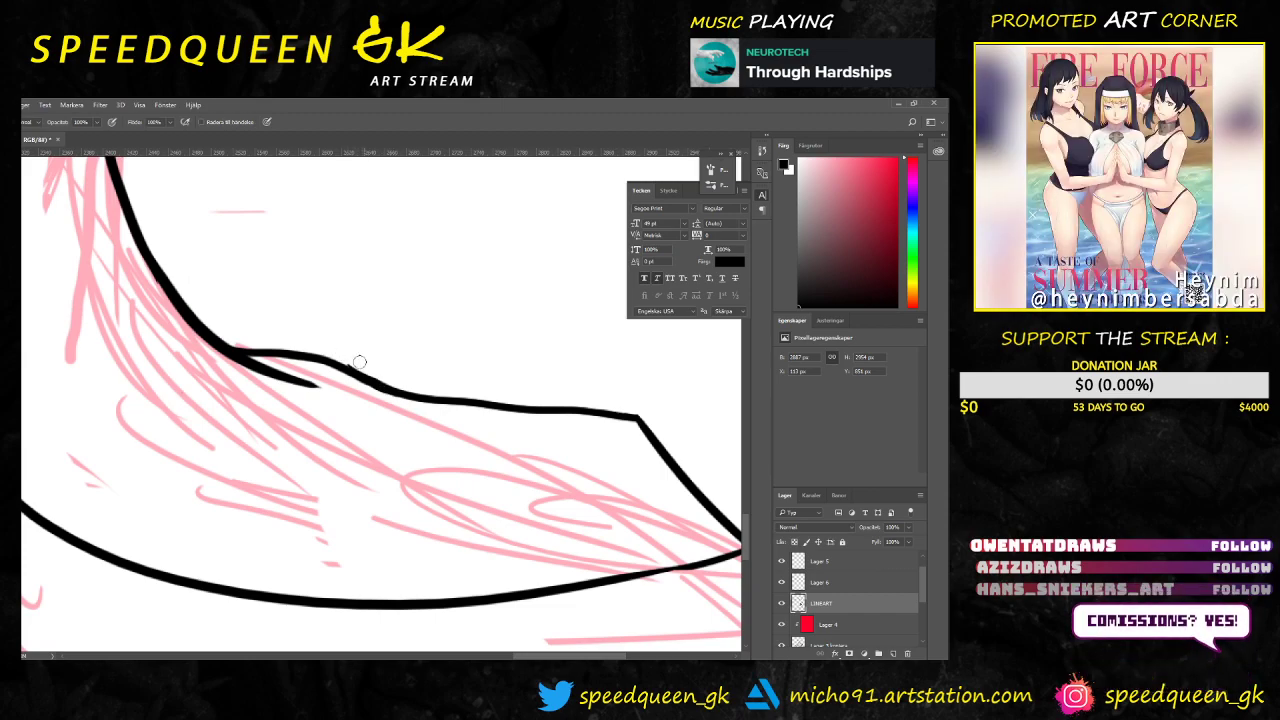
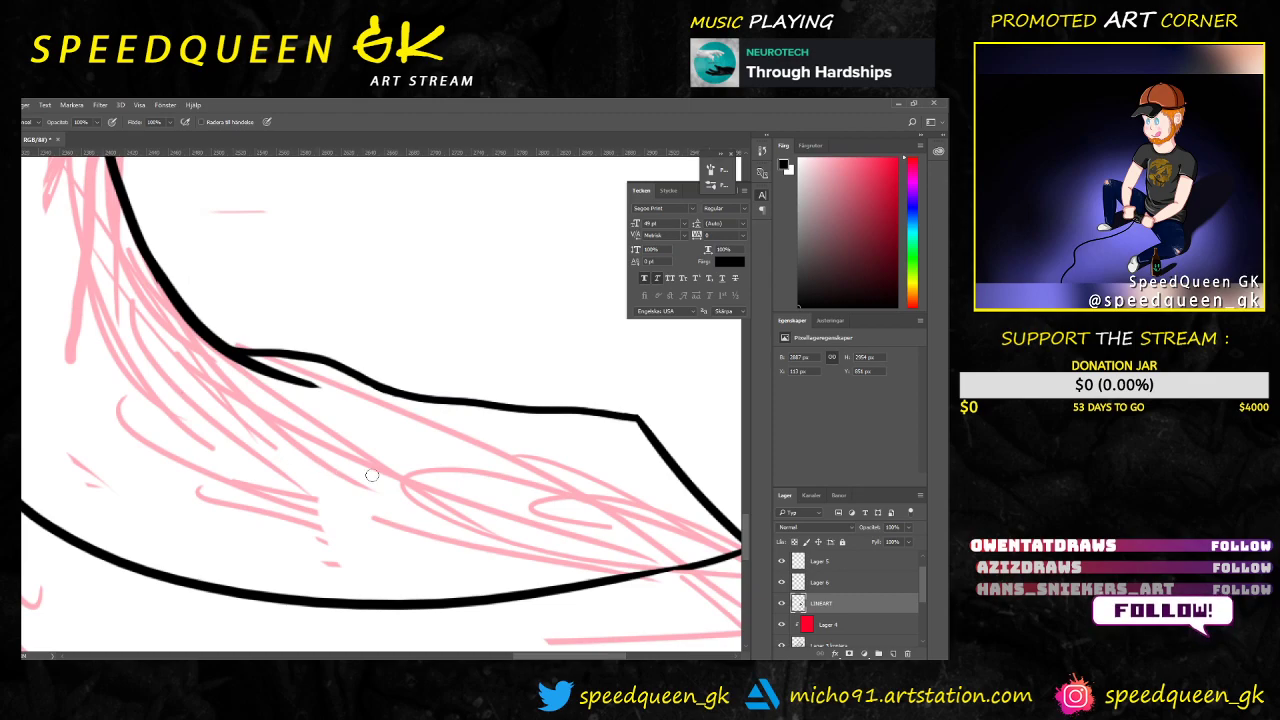
key("ctrl+minus")
left_click_drag(346, 277, 470, 407)
key("ctrl+minus")
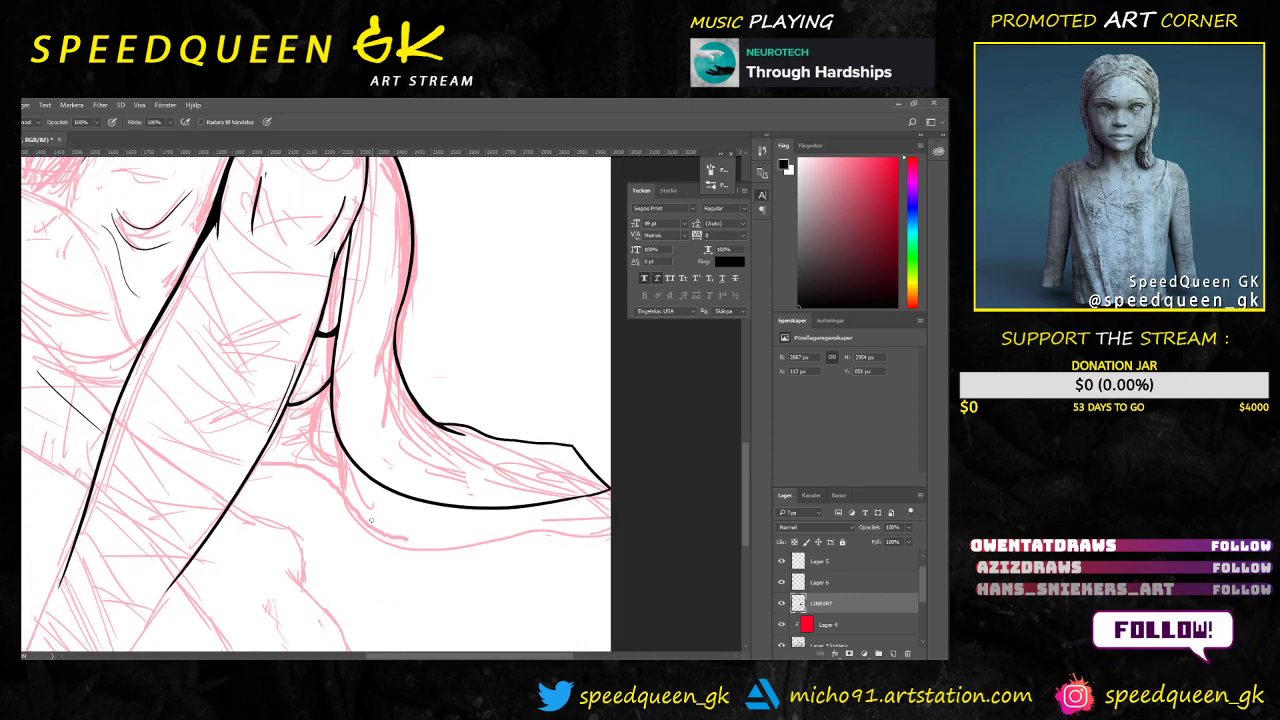
key("ctrl+plus")
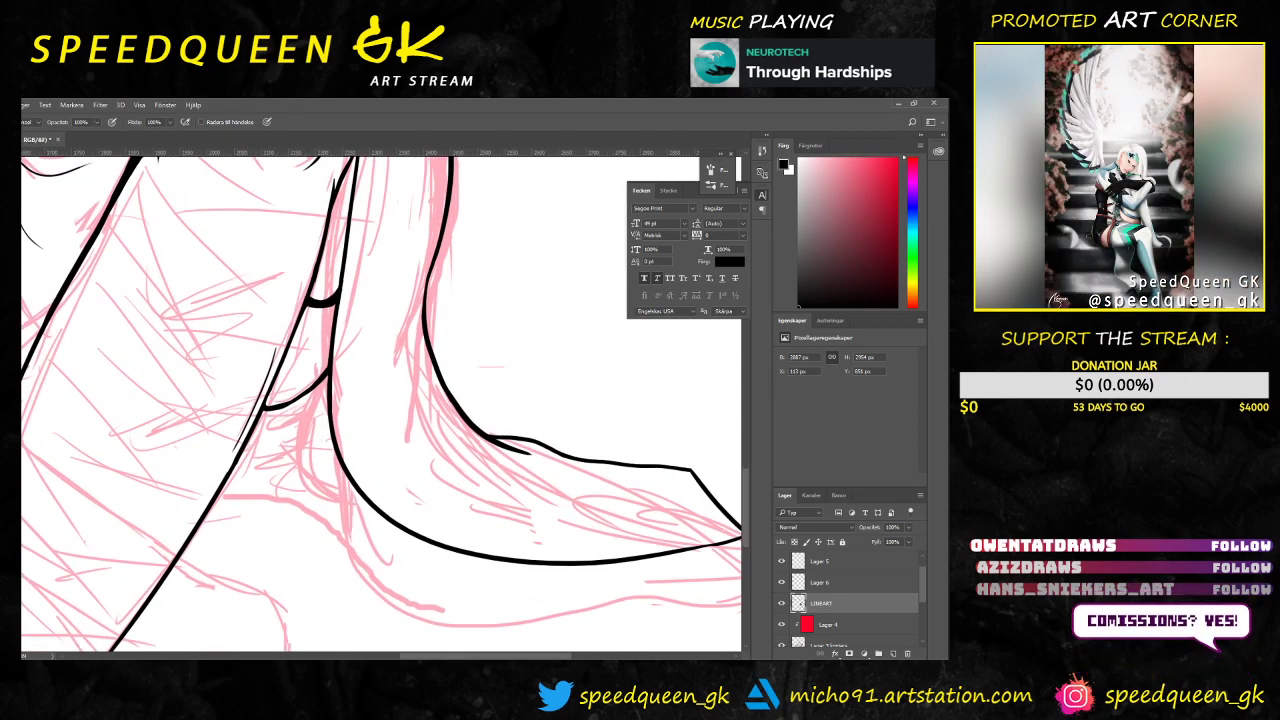
Step: Switch to Spotify for the playback volume control, and minimize its window to return to the drawing
key("alt+Tab")
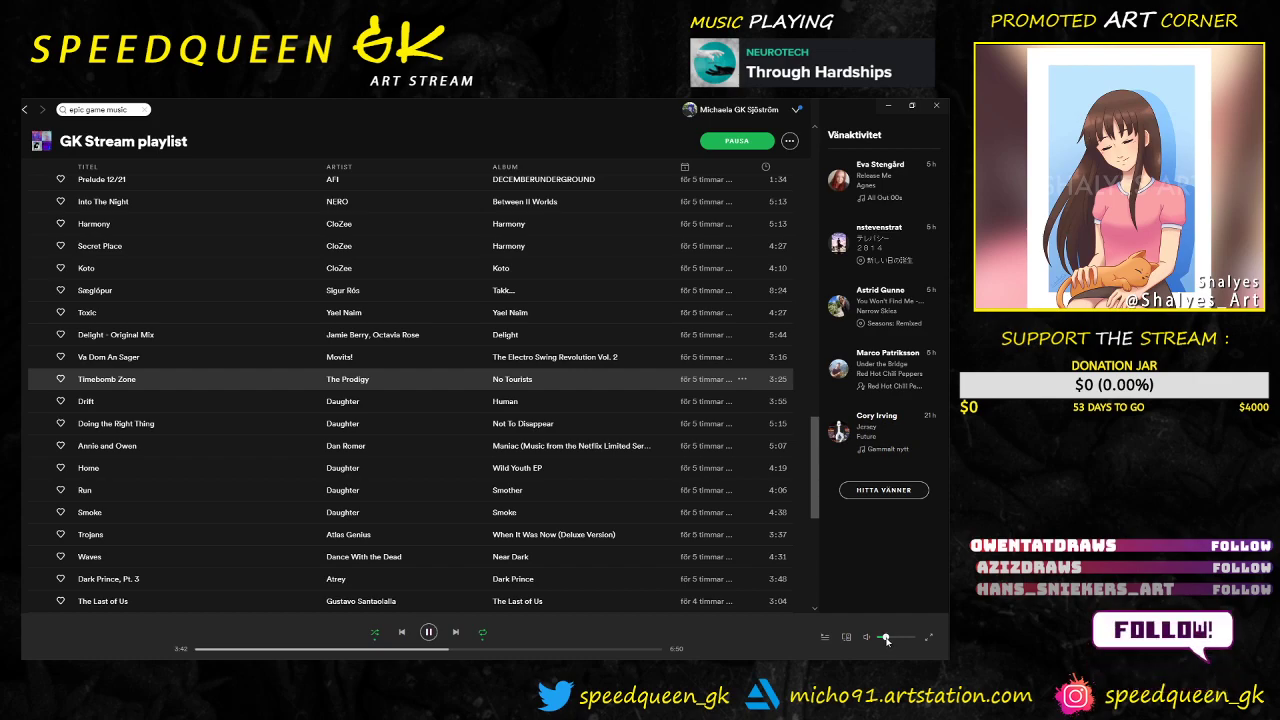
left_click(888, 105)
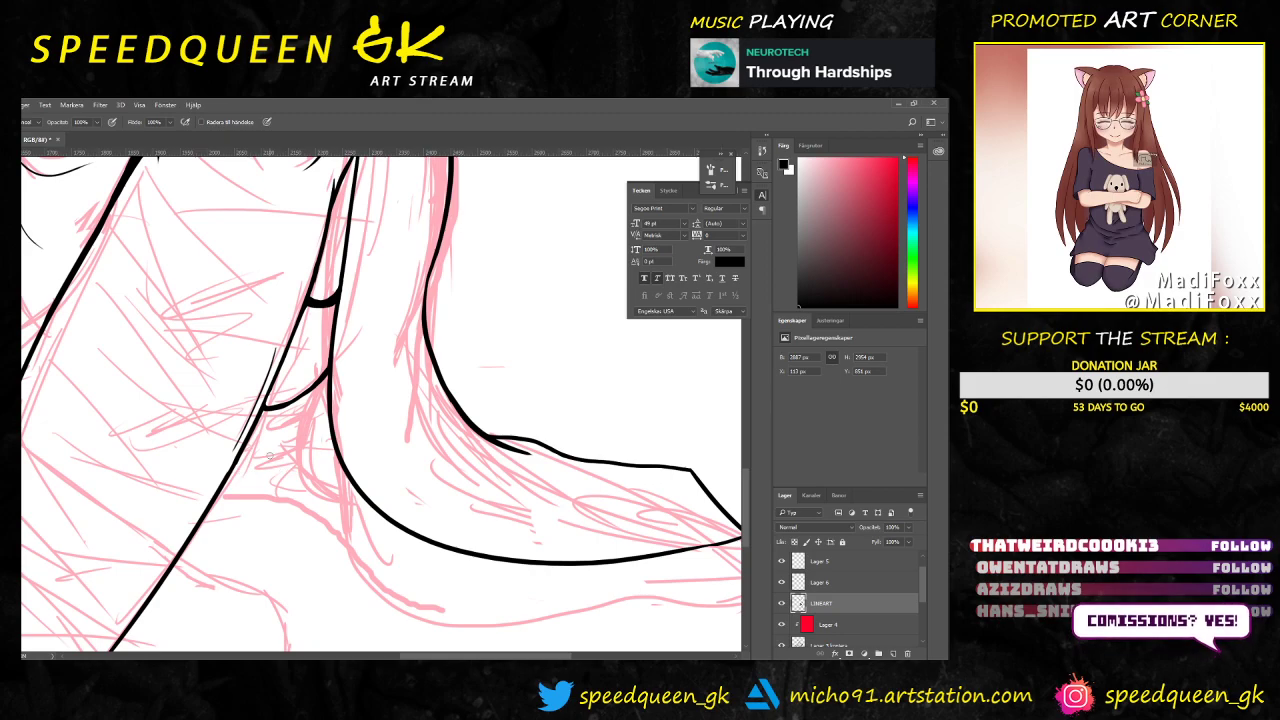
Step: Ink a thin inner fold line with the Brush down the robe panel beside the knee and calf, undoing the first attempts
left_click_drag(280, 455, 389, 409)
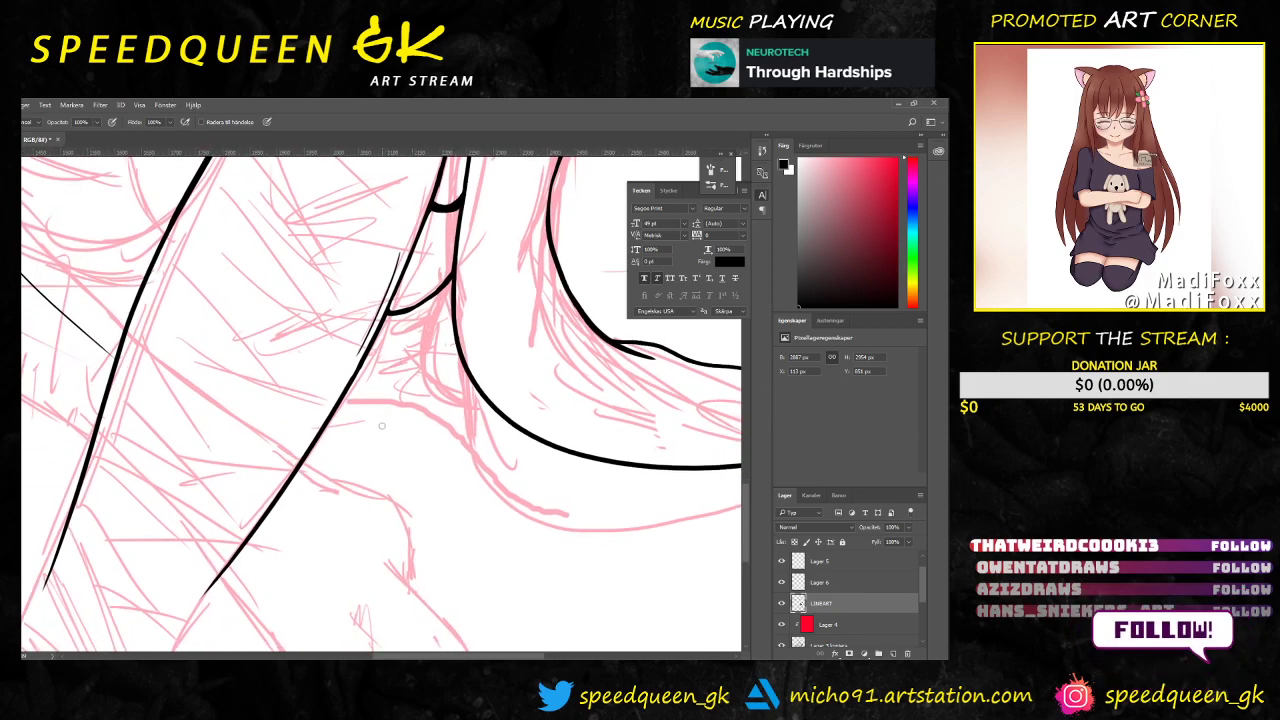
scroll(370, 350, "up", 2)
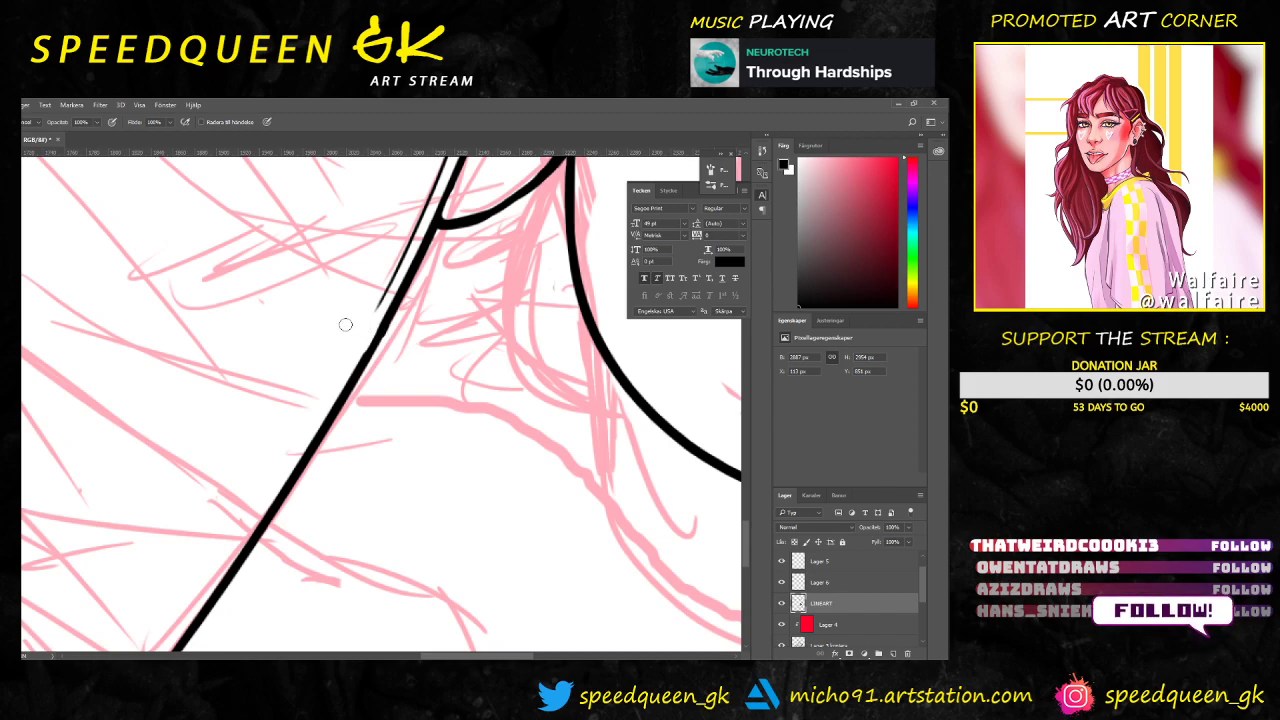
key("b")
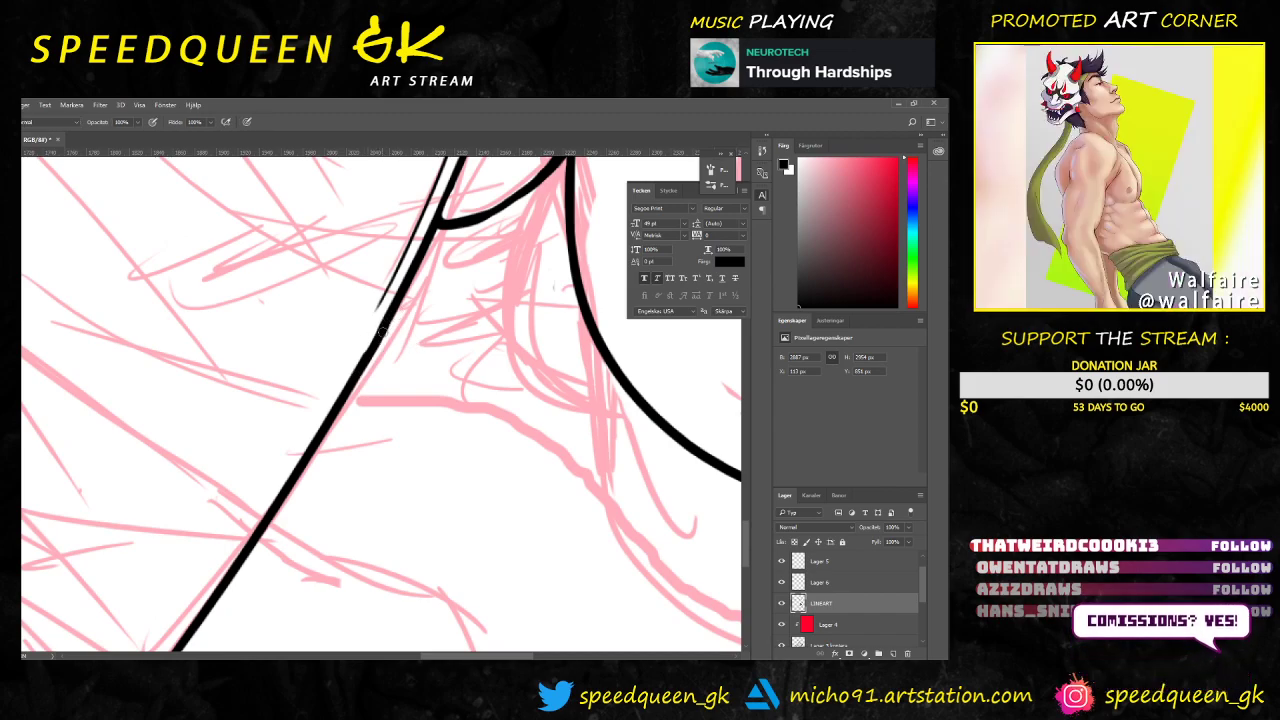
scroll(405, 488, "down", 8)
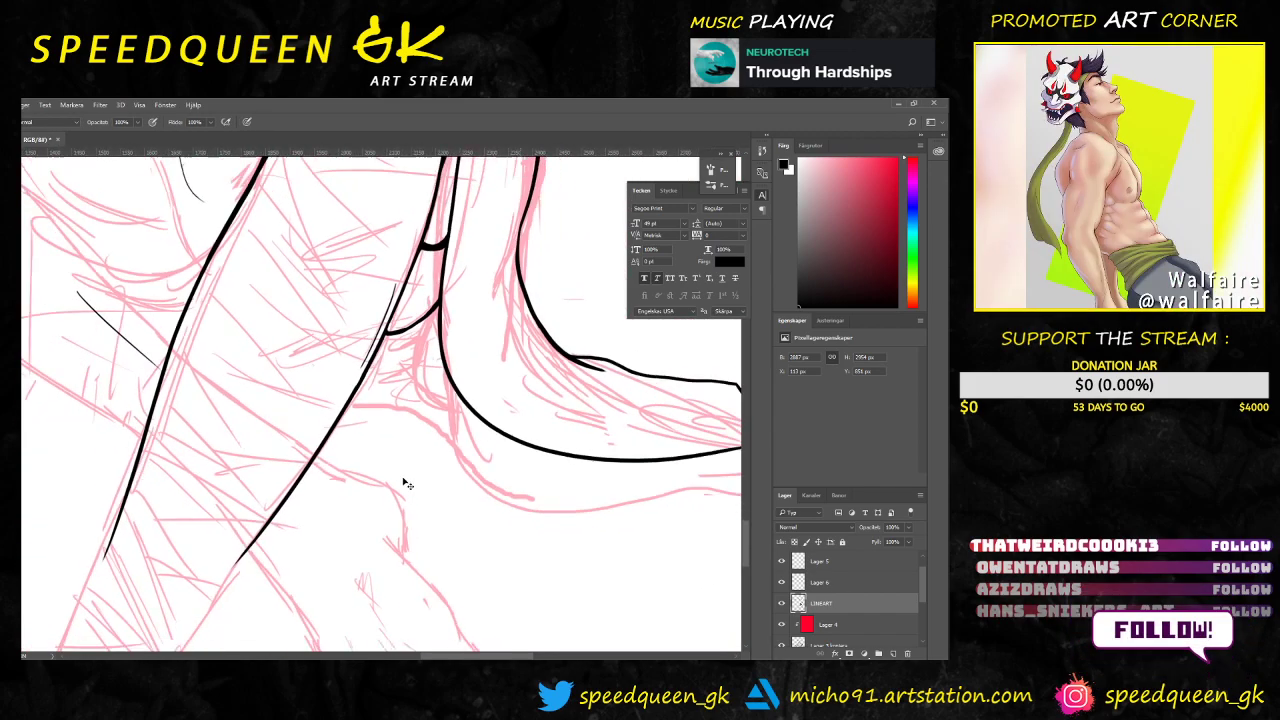
scroll(453, 392, "up", 2)
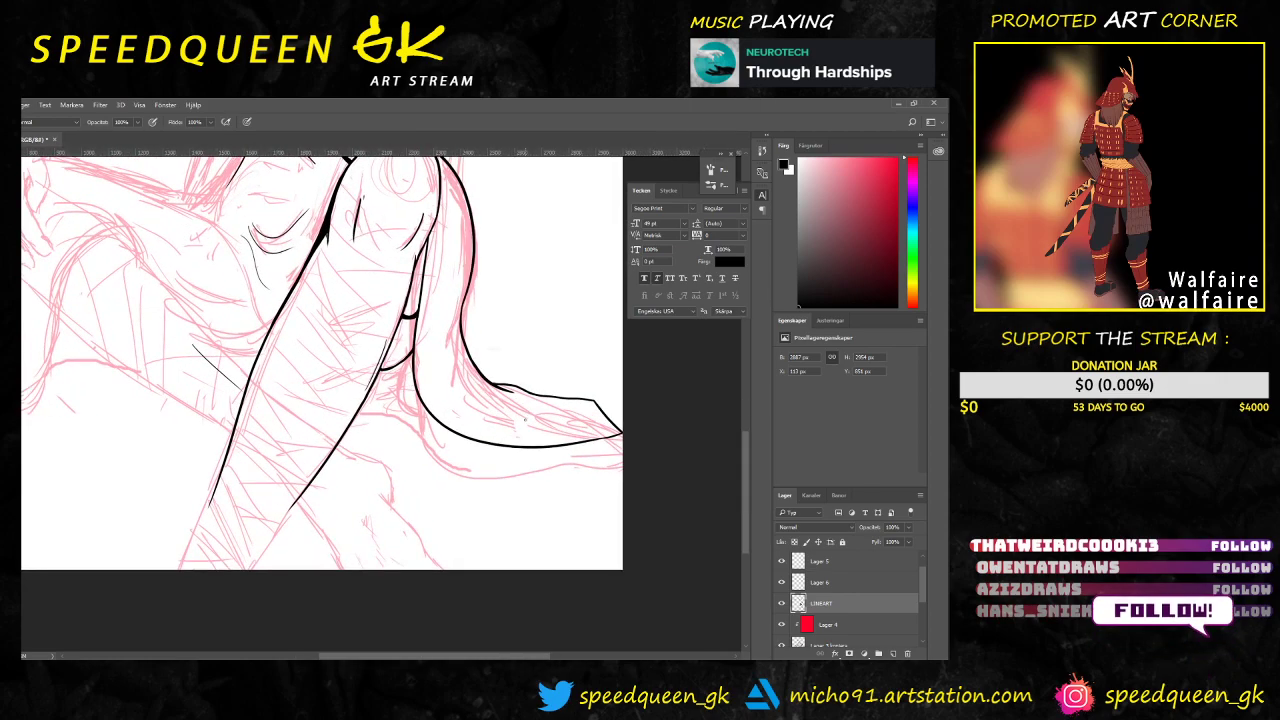
scroll(533, 347, "up", 5)
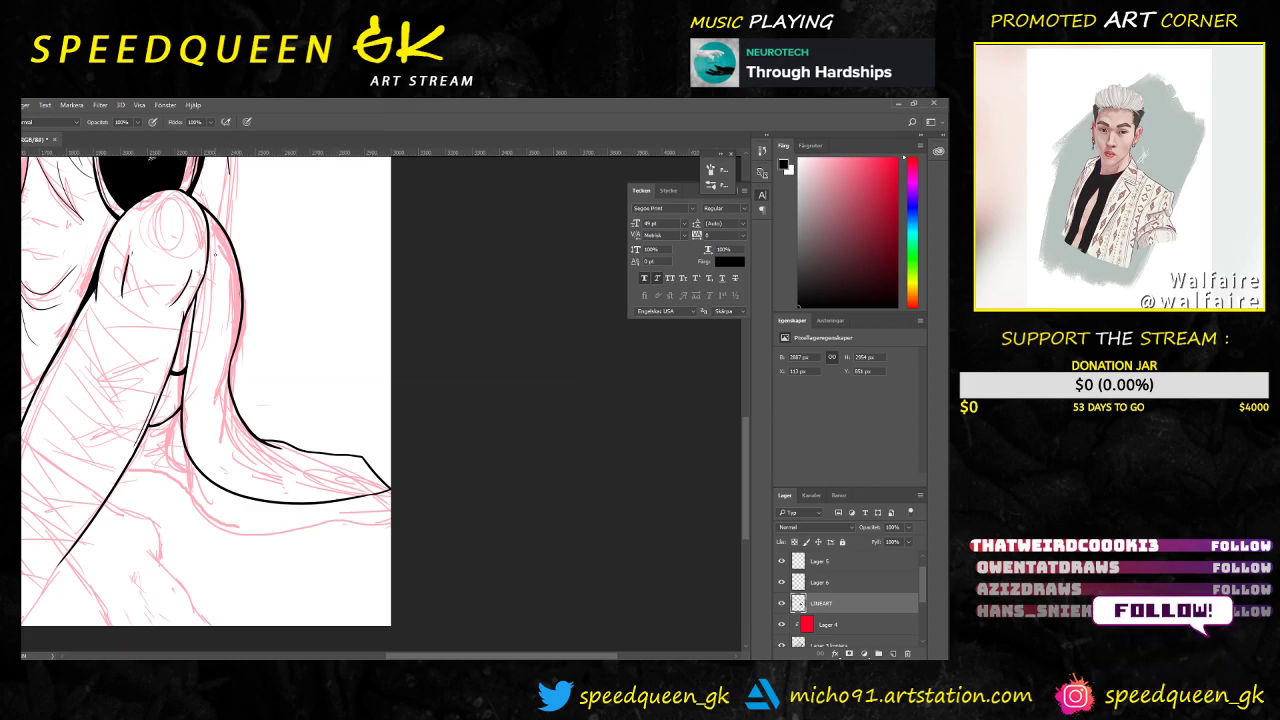
left_click_drag(215, 254, 211, 424)
key("ctrl+z")
mouse_move(212, 290)
left_mouse_down()
mouse_move(198, 403)
mouse_move(240, 464)
left_mouse_up()
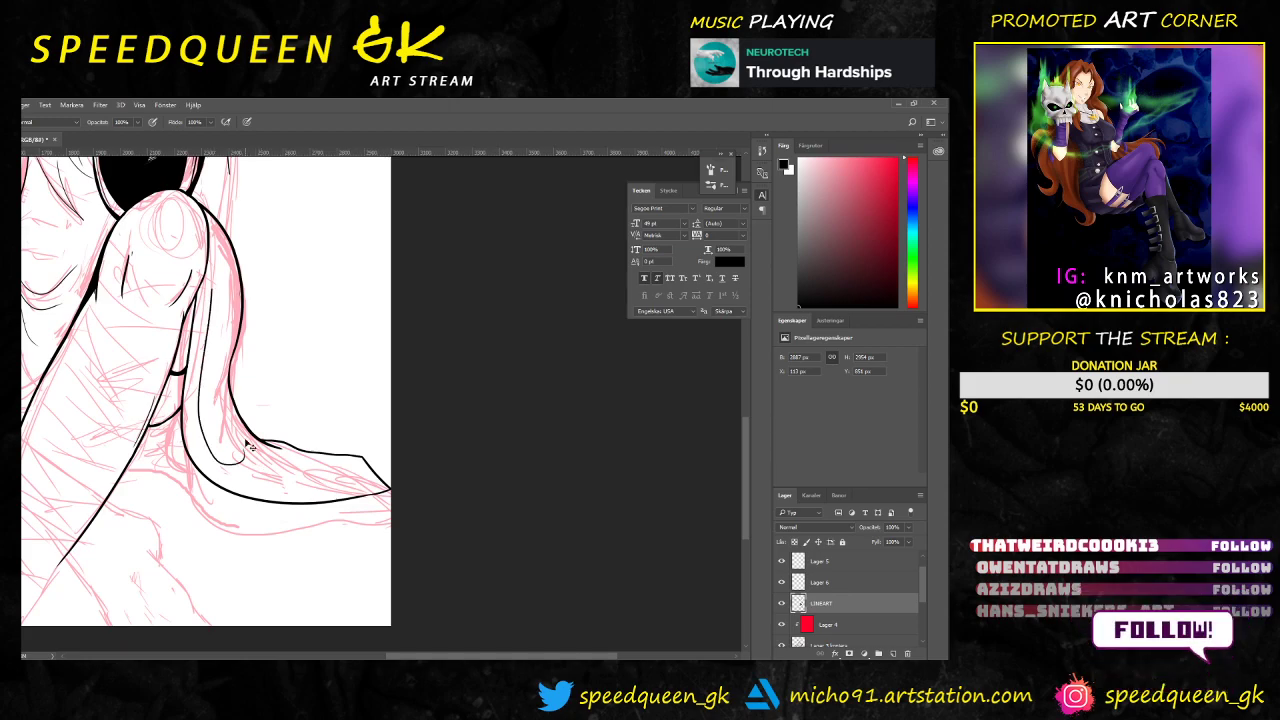
key("ctrl+z")
mouse_move(213, 286)
left_mouse_down()
mouse_move(203, 398)
mouse_move(222, 458)
left_mouse_up()
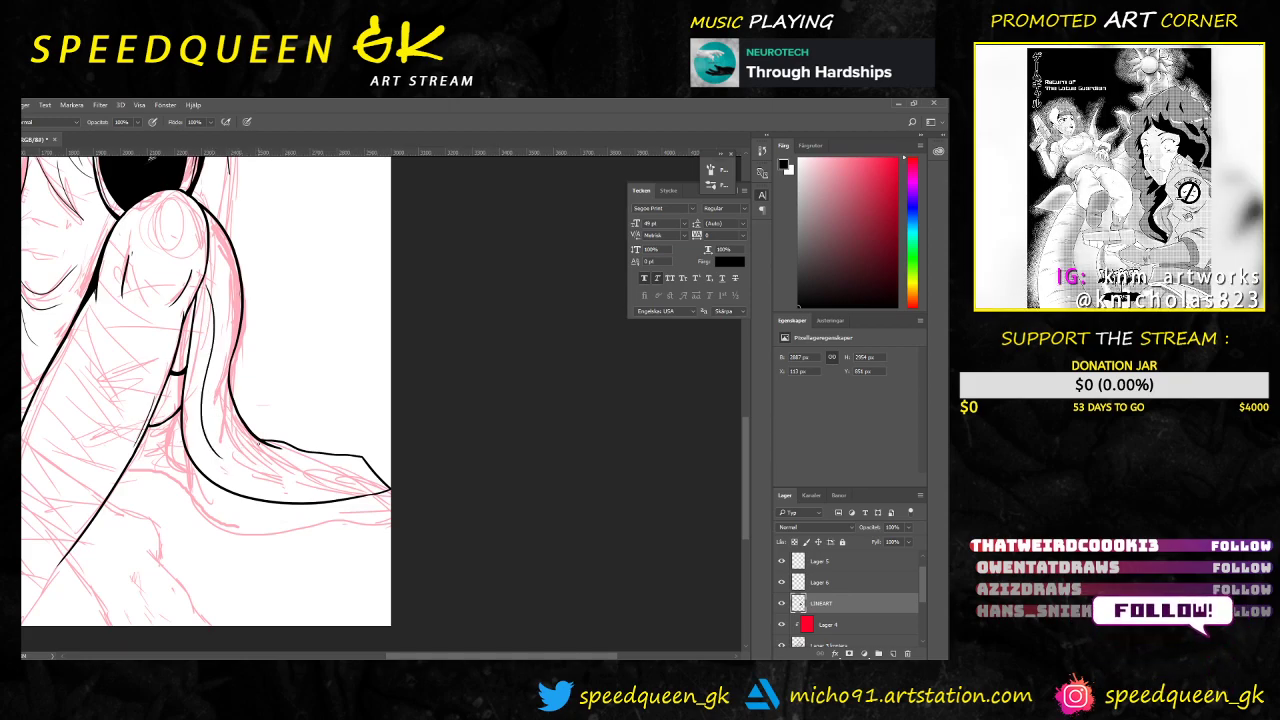
Step: Try to extend the inner fold line along the hem with a hooked or sweeping curve, and undo the strokes
mouse_move(281, 476)
left_mouse_down()
mouse_move(309, 468)
mouse_move(281, 453)
left_mouse_up()
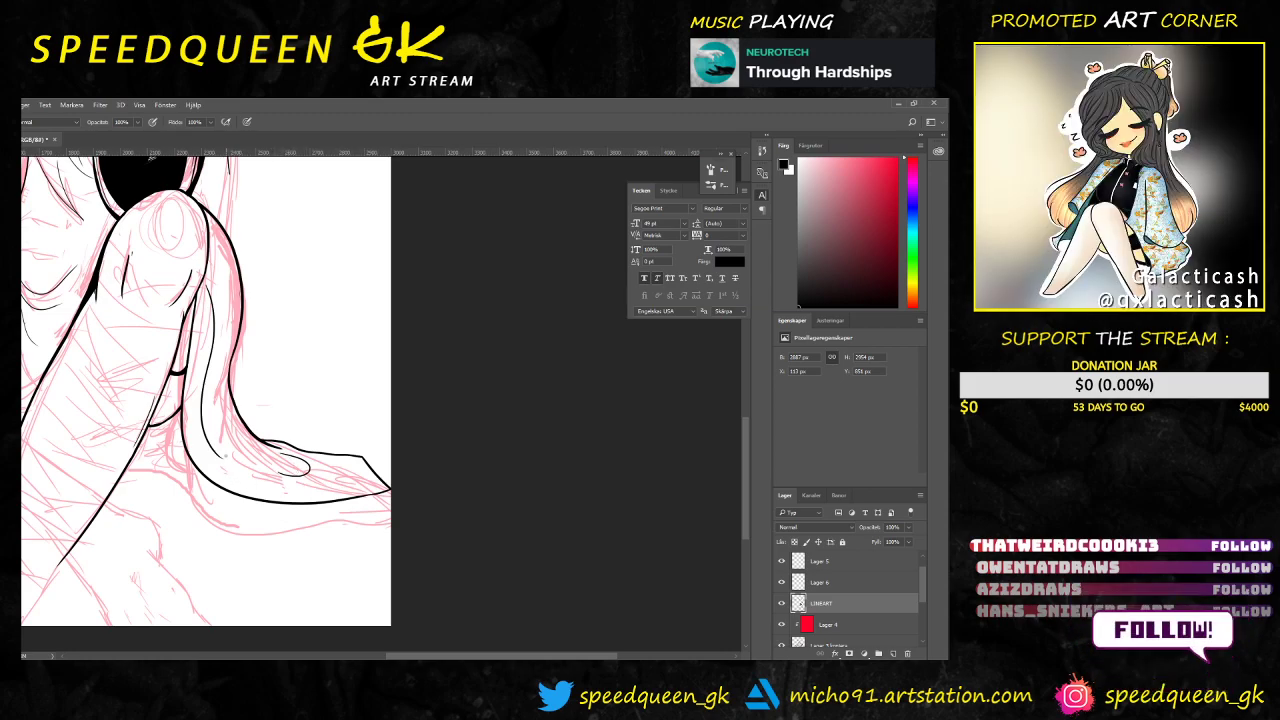
key("ctrl+z")
mouse_move(239, 462)
left_mouse_down()
mouse_move(292, 468)
mouse_move(272, 452)
mouse_move(294, 470)
mouse_move(276, 453)
mouse_move(255, 471)
mouse_move(291, 468)
left_mouse_up()
key("ctrl+z")
key("ctrl+z")
key("ctrl+z")
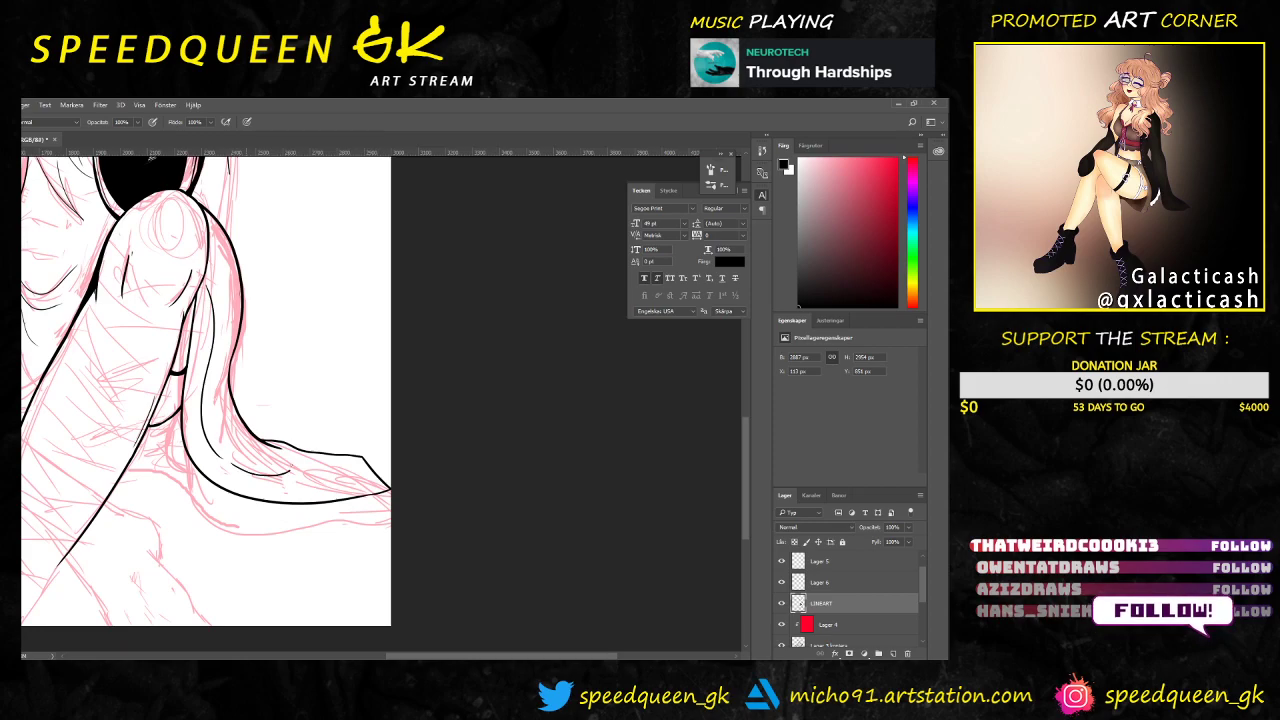
key("ctrl+z")
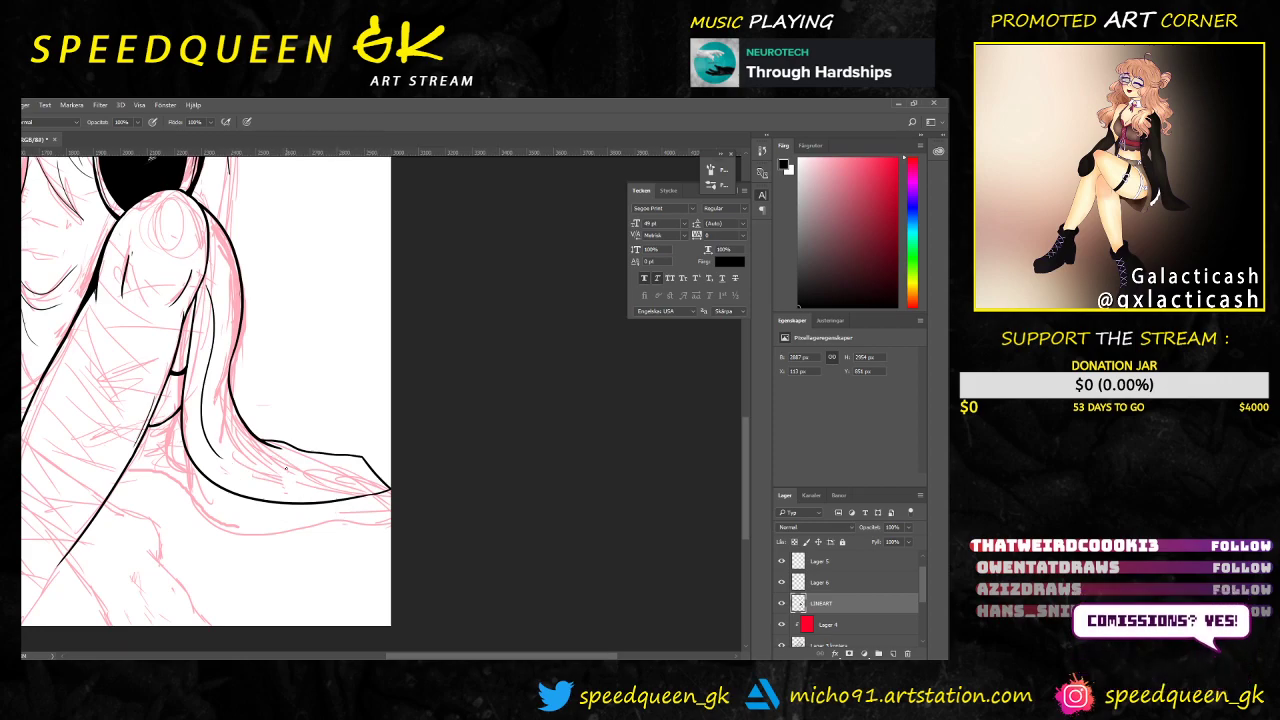
Step: Enlarge the Brush and try to ink a thicker hooked end on the fold line near the hem, undoing each stroke
right_click(362, 492)
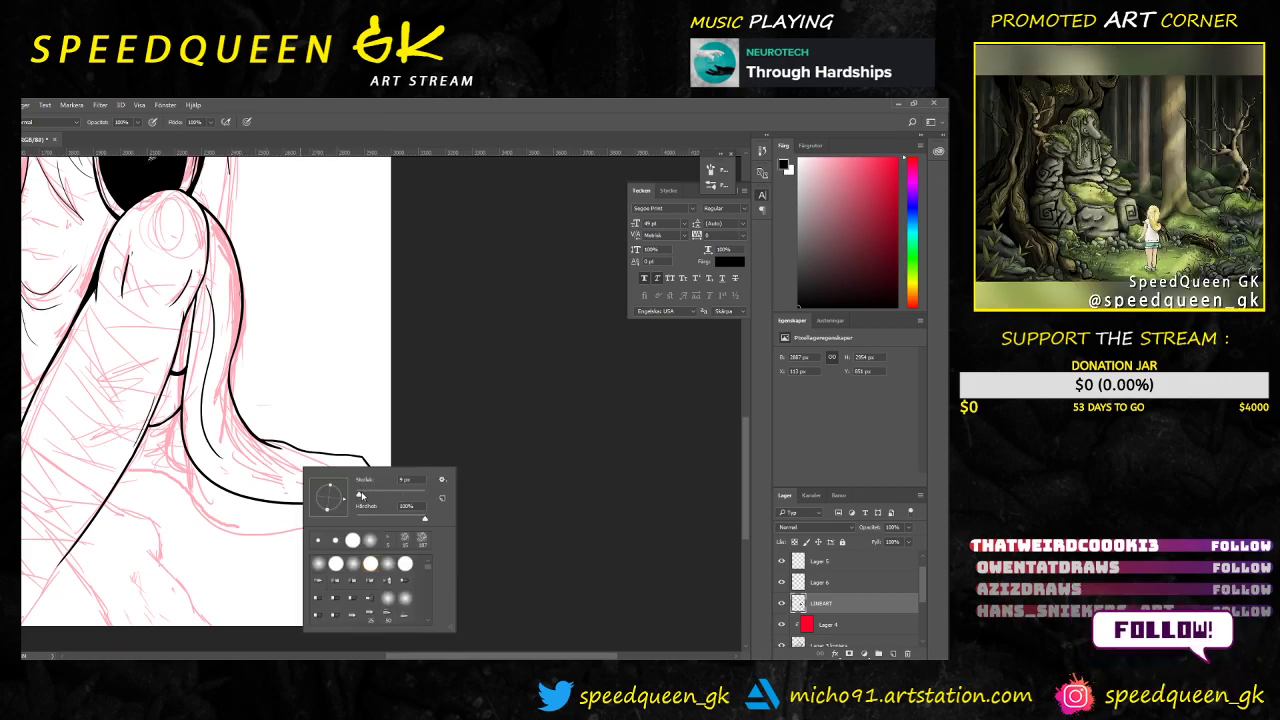
left_click_drag(360, 494, 361, 494)
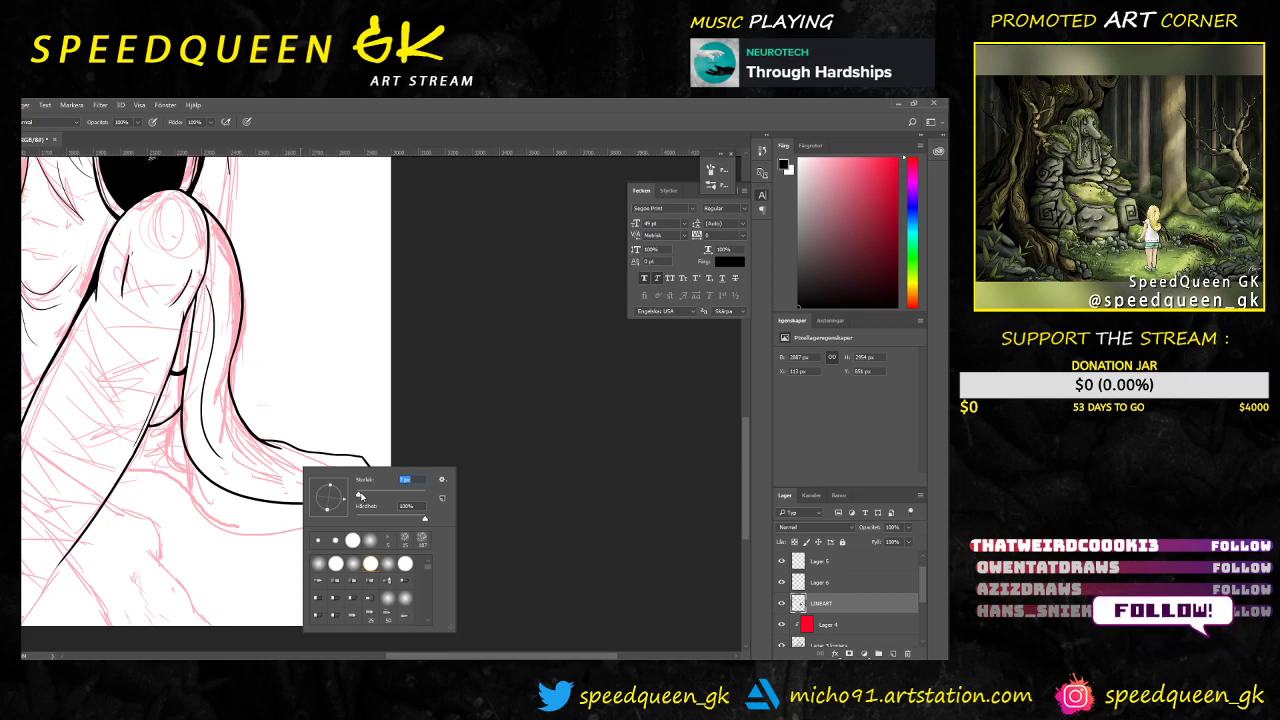
left_click(486, 380)
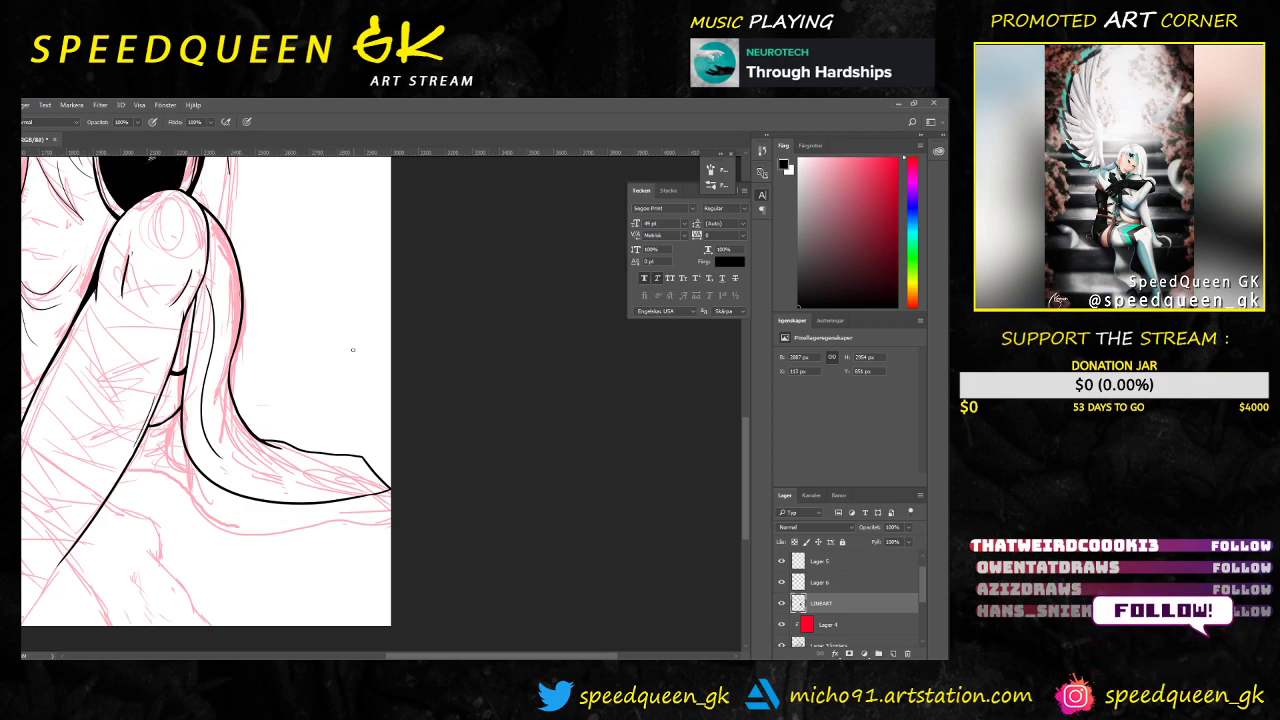
scroll(346, 334, "down", 2)
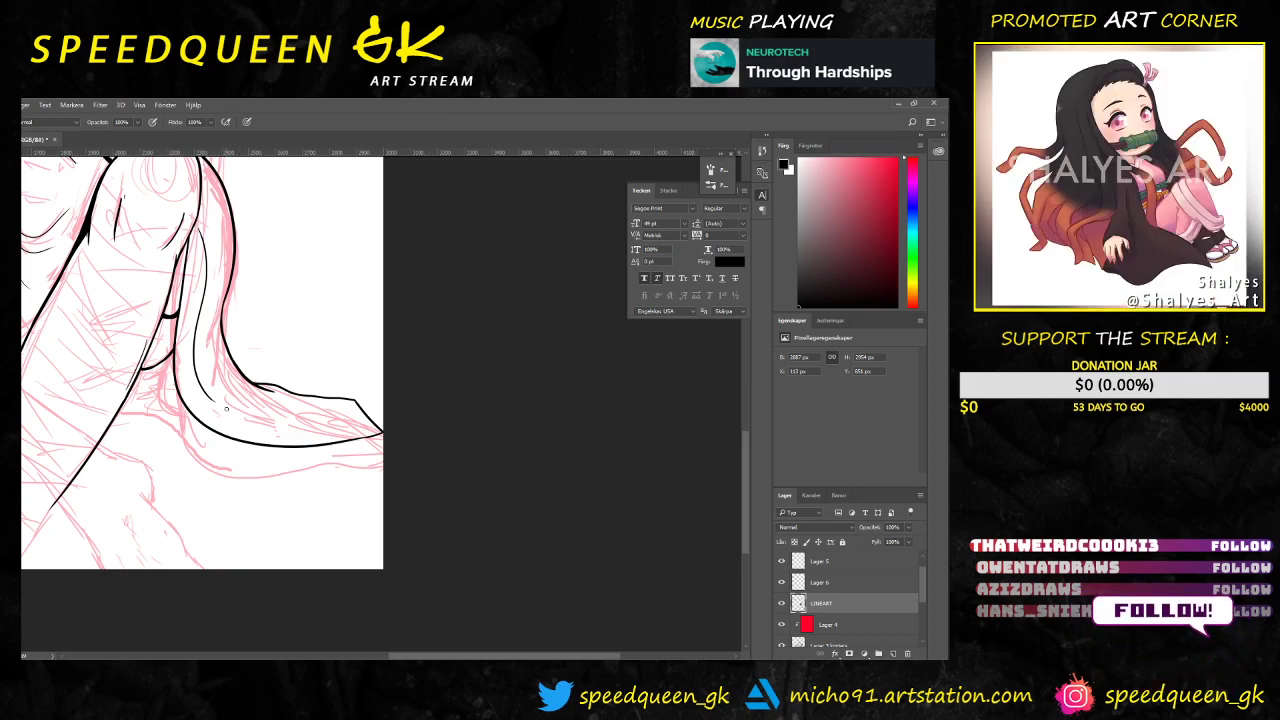
left_click_drag(222, 408, 262, 420)
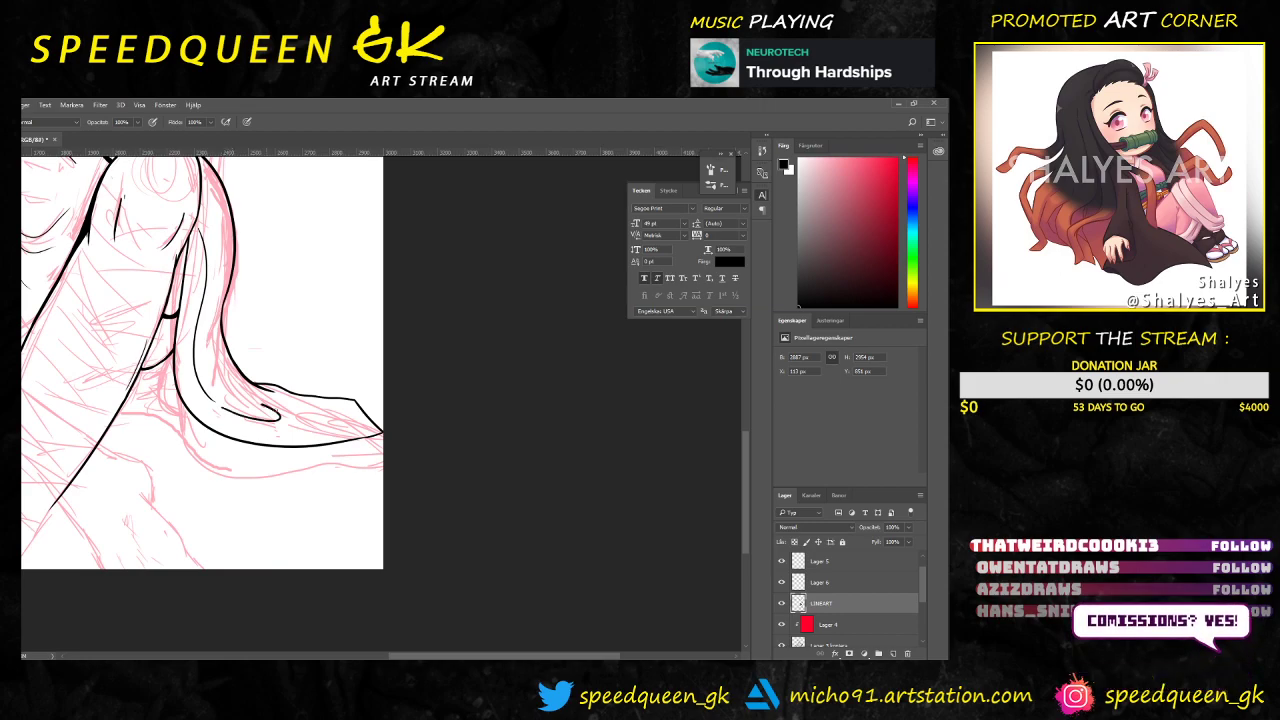
key("ctrl+z")
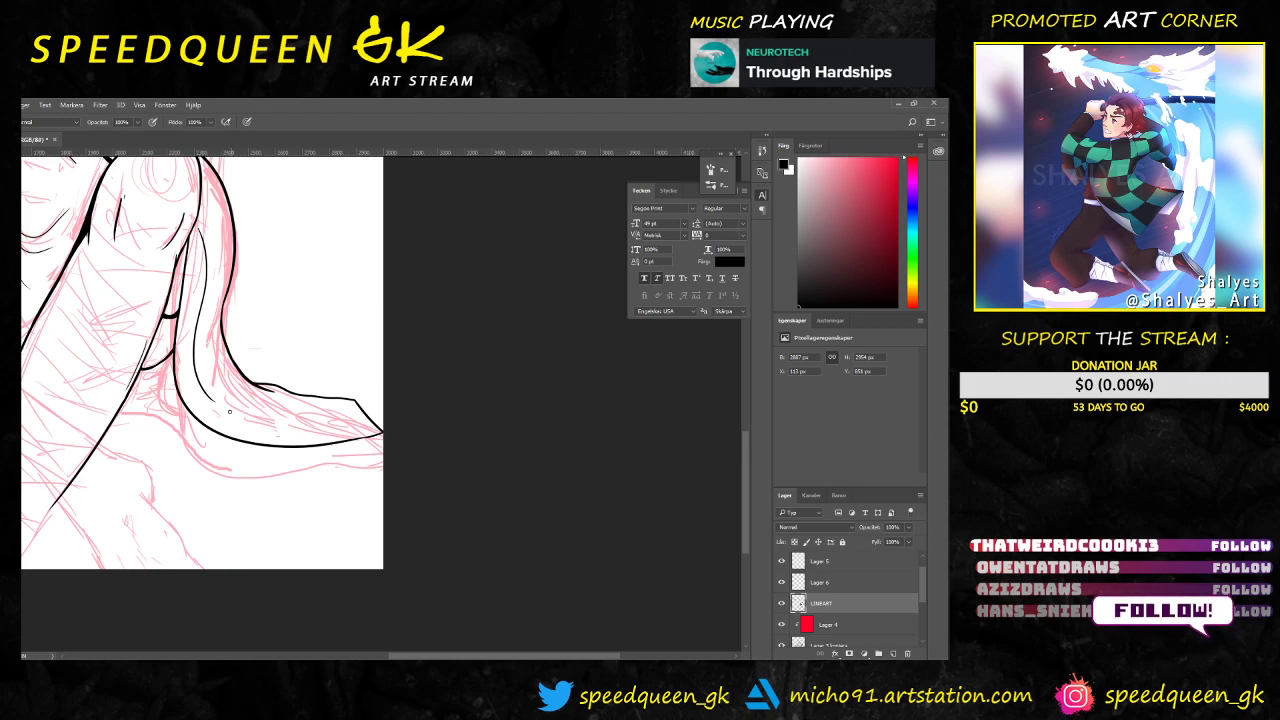
mouse_move(231, 412)
left_mouse_down()
mouse_move(273, 415)
mouse_move(255, 399)
left_mouse_up()
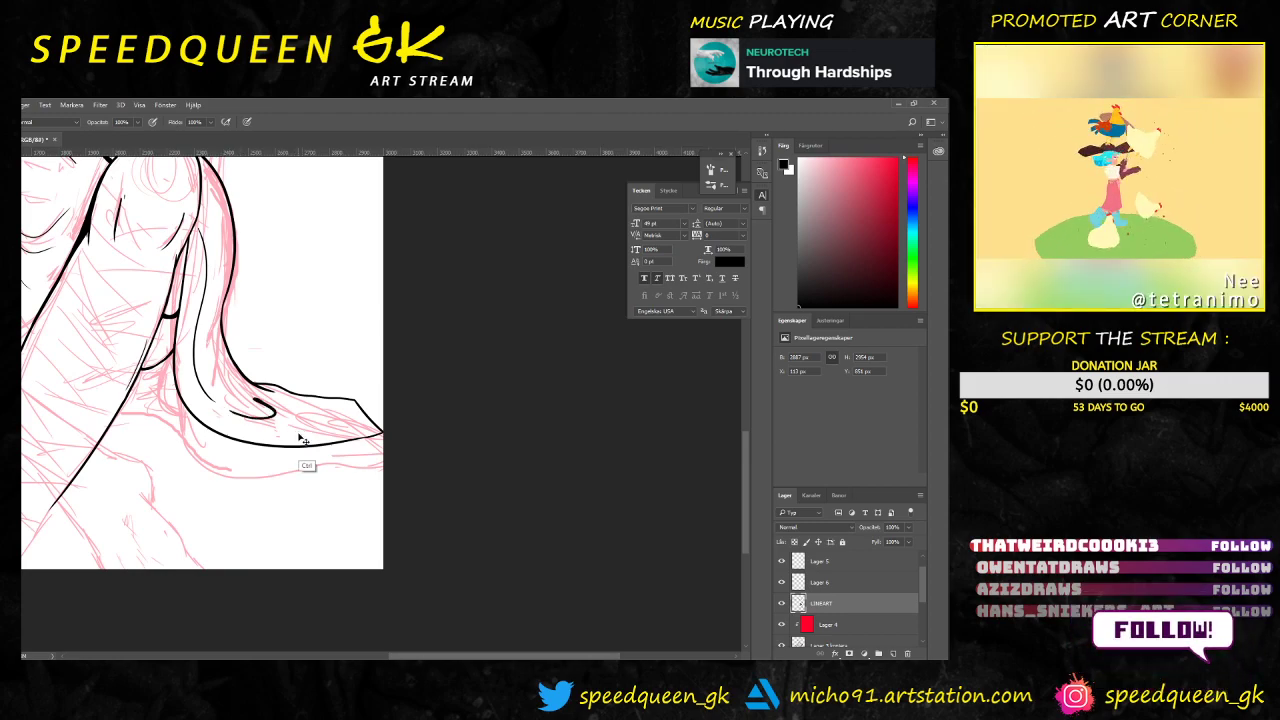
key("ctrl+z")
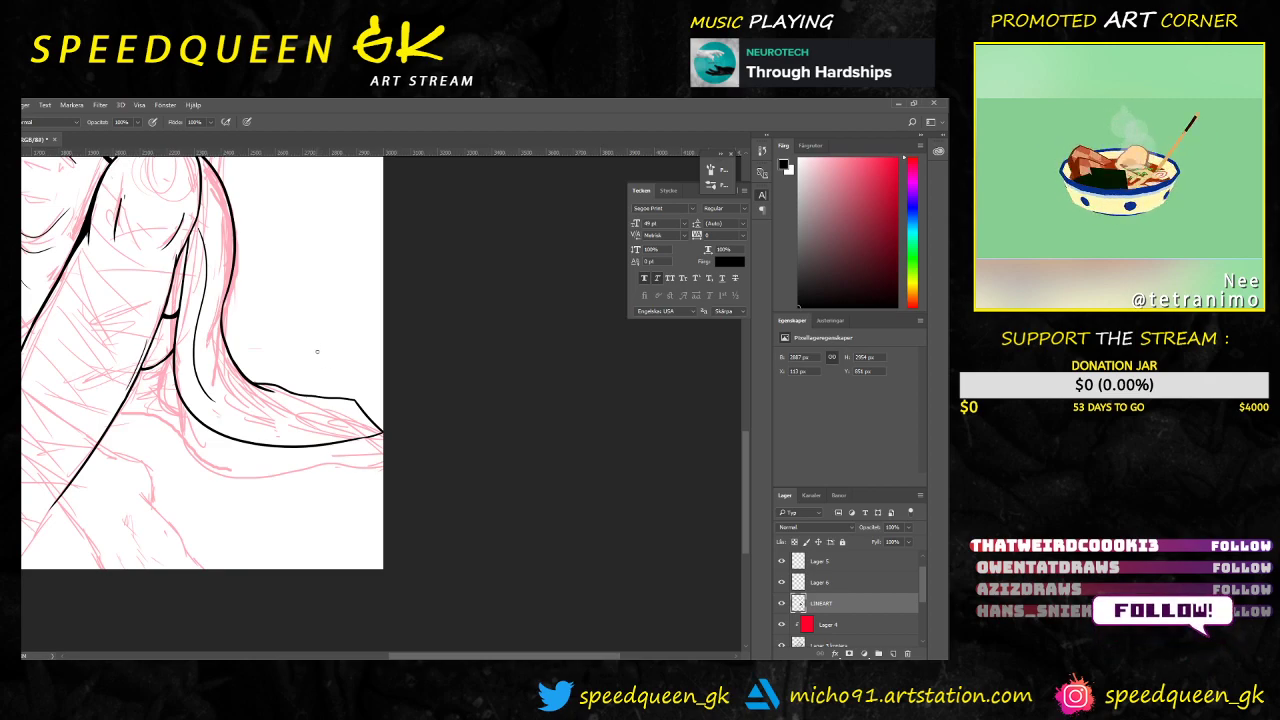
Step: Reduce the Brush size and try to ink the contour of the other thigh below the resting arm, undoing the strokes
right_click(302, 364)
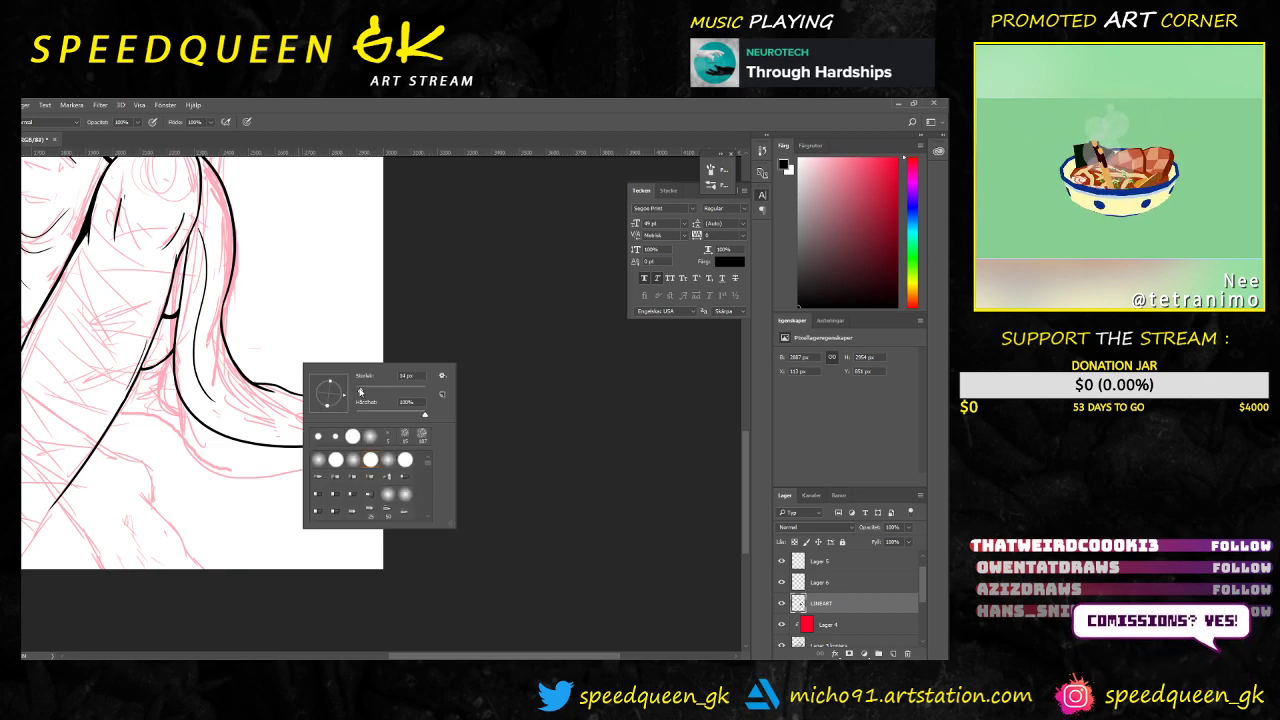
left_click(454, 287)
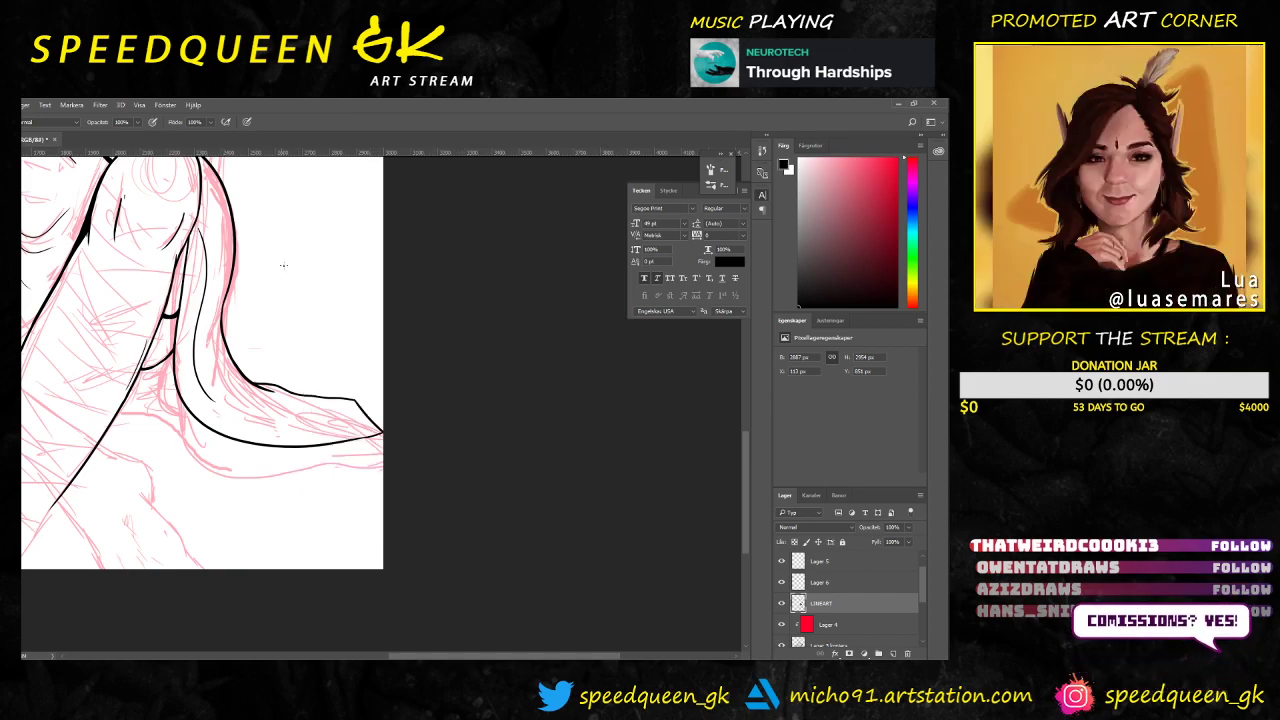
left_click_drag(297, 271, 465, 302)
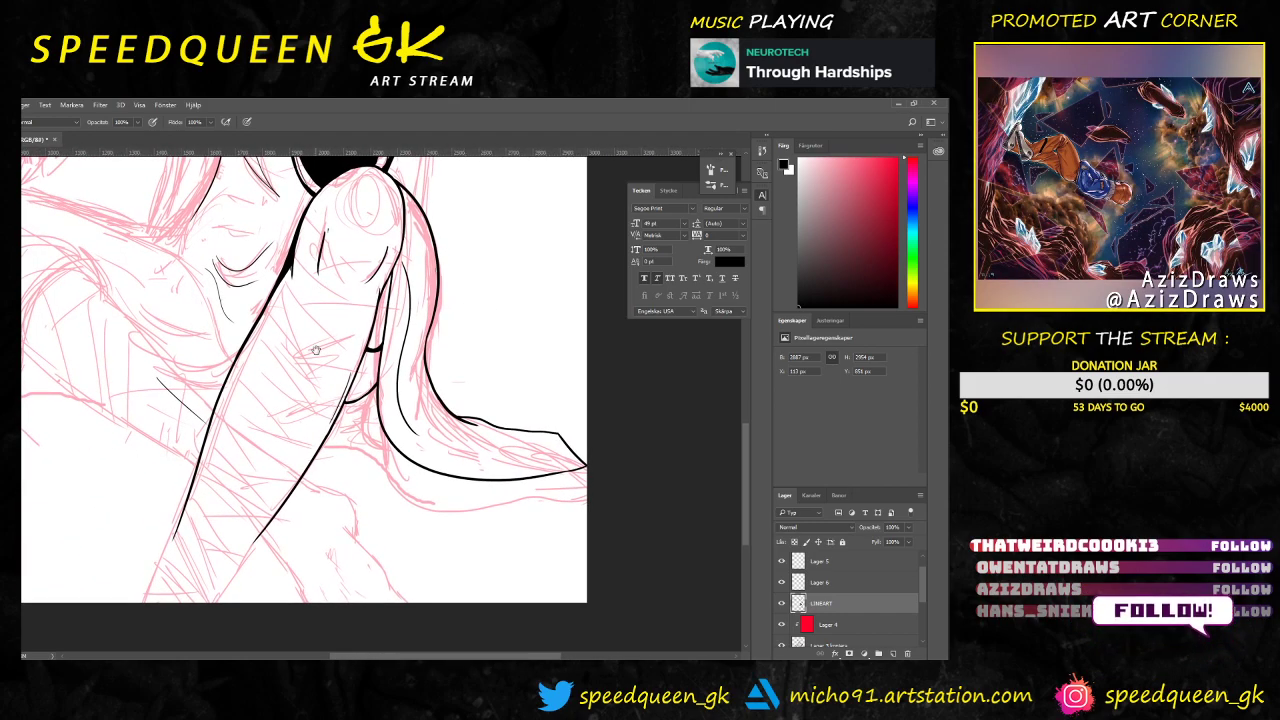
left_click_drag(314, 350, 335, 263)
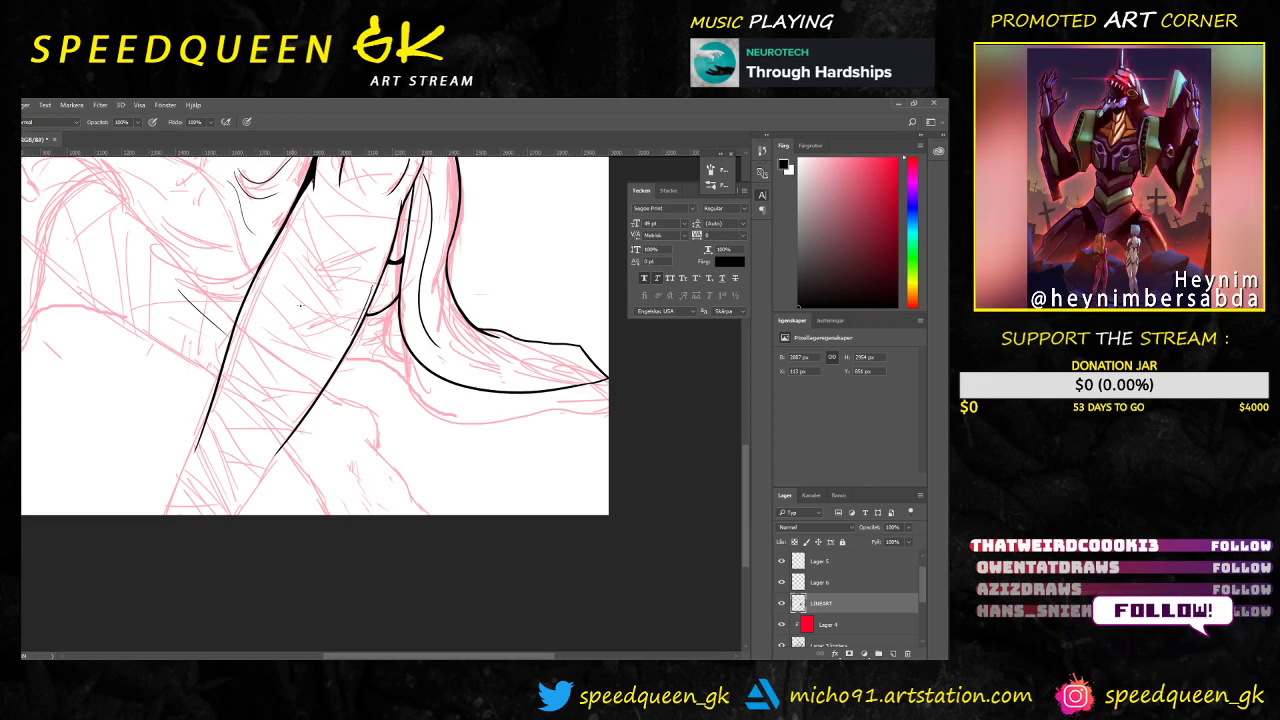
left_click_drag(276, 254, 361, 391)
left_click_drag(182, 310, 230, 350)
key("ctrl+z")
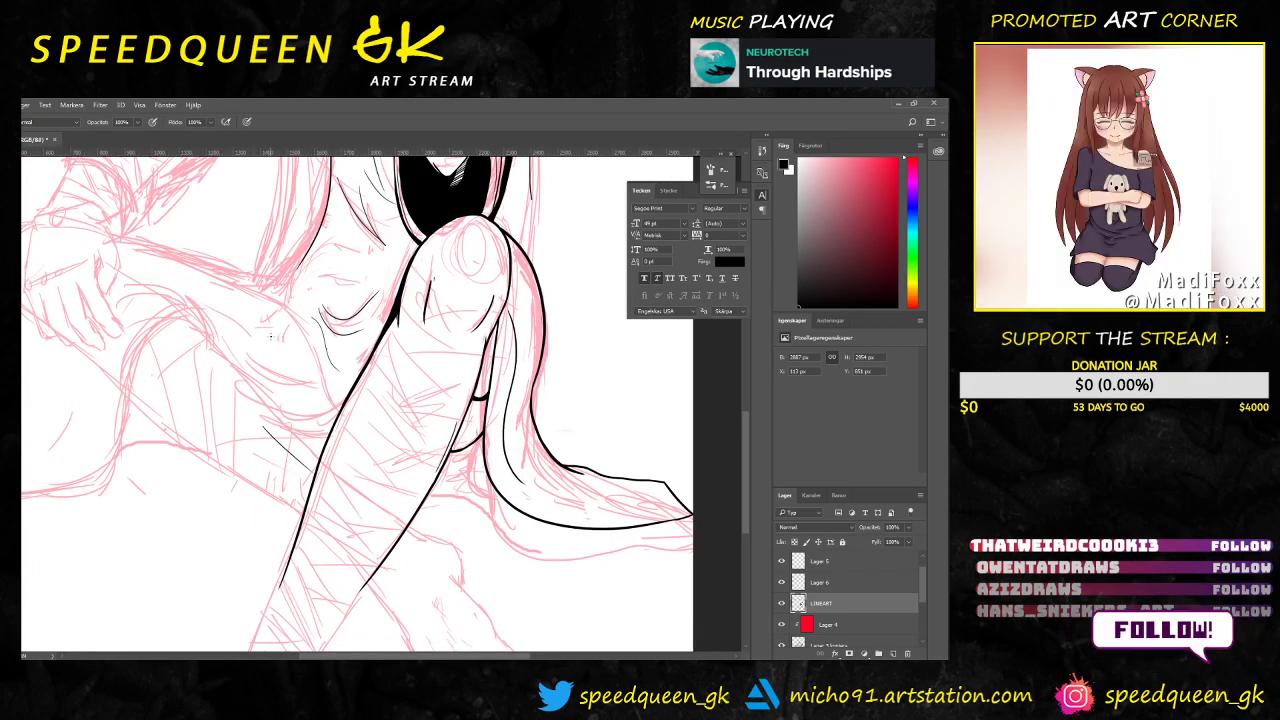
right_click(275, 290)
left_click(324, 308)
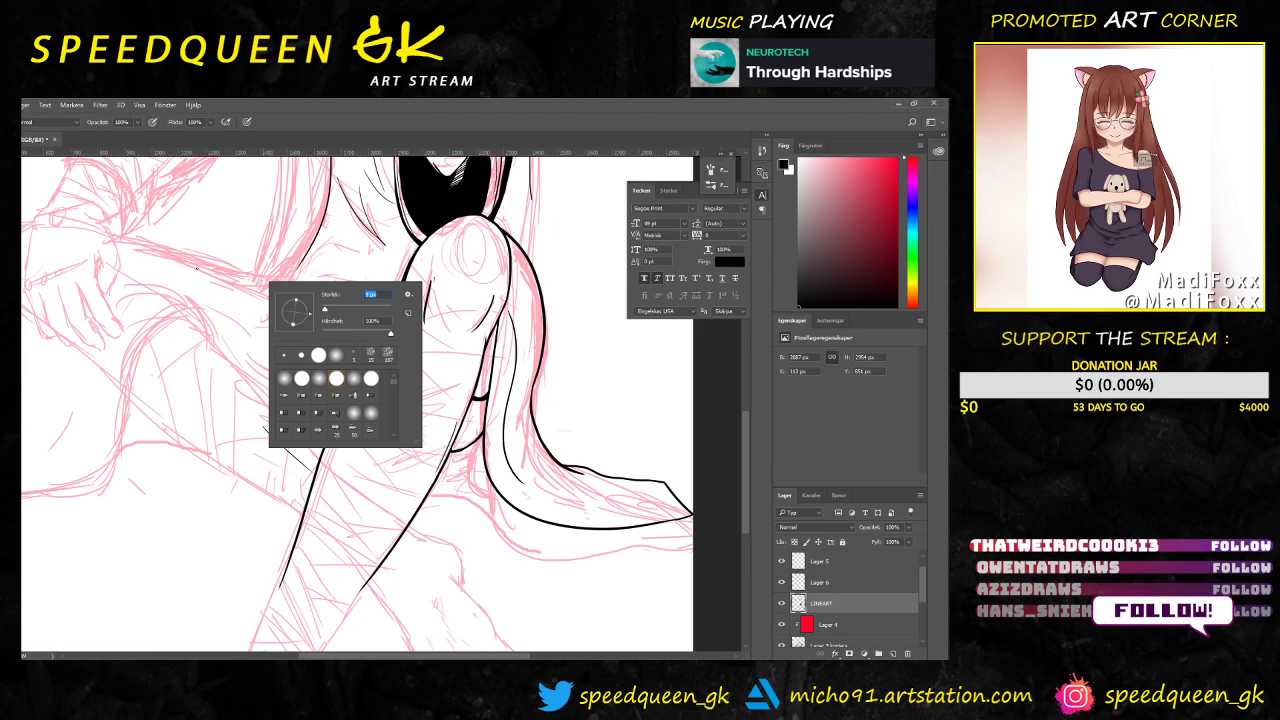
key("Return")
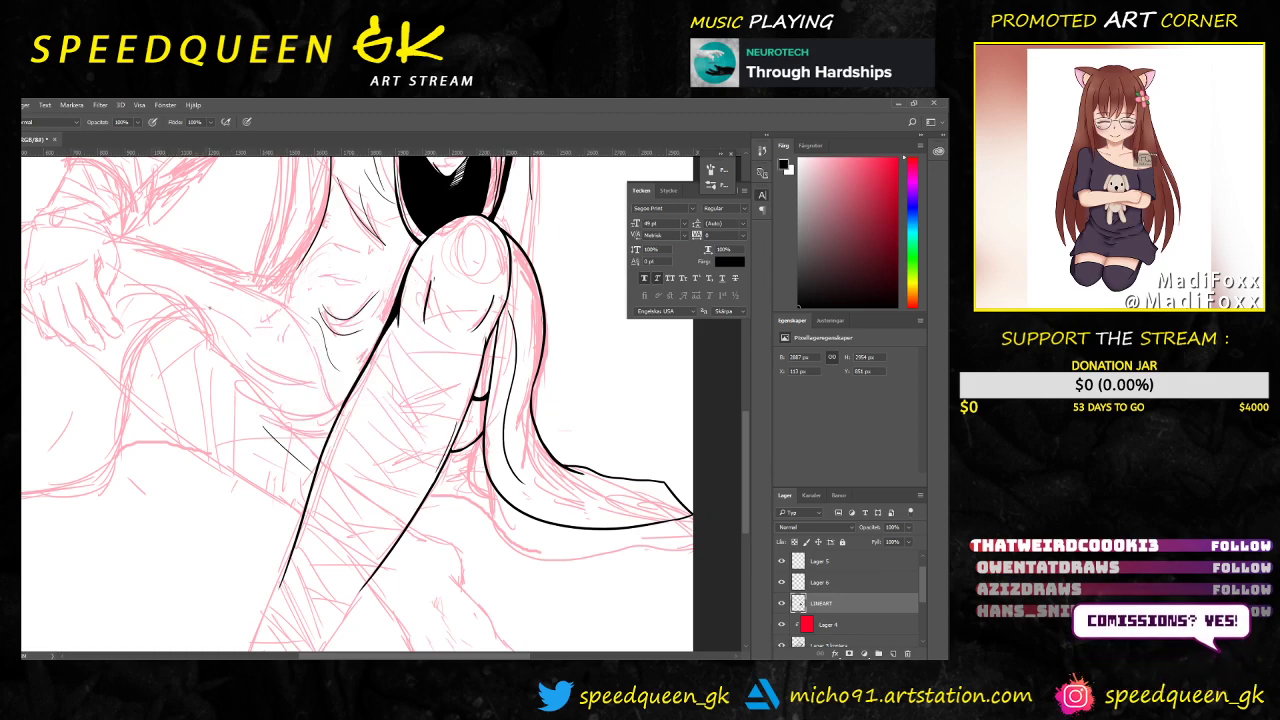
left_click_drag(183, 309, 299, 429)
key("ctrl+z")
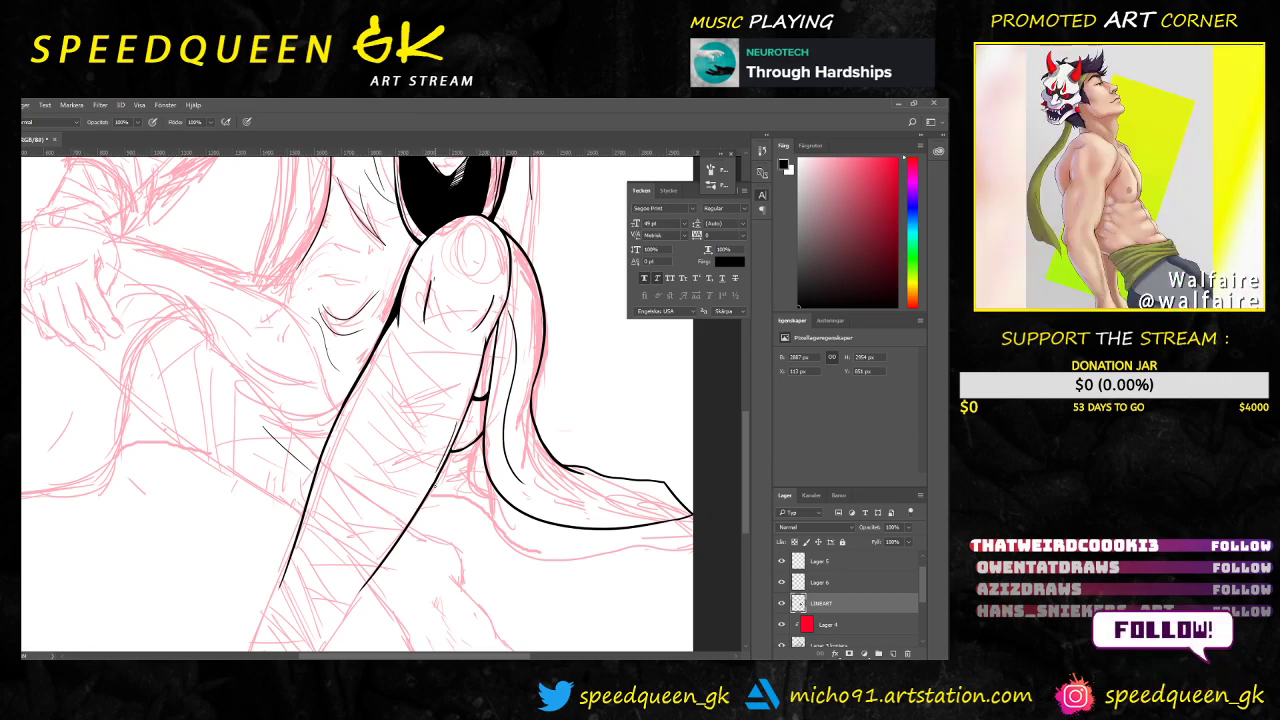
Step: Try to ink the wavy lower edge of the robe between the draped far side and the inked leg
scroll(419, 471, "down", 3)
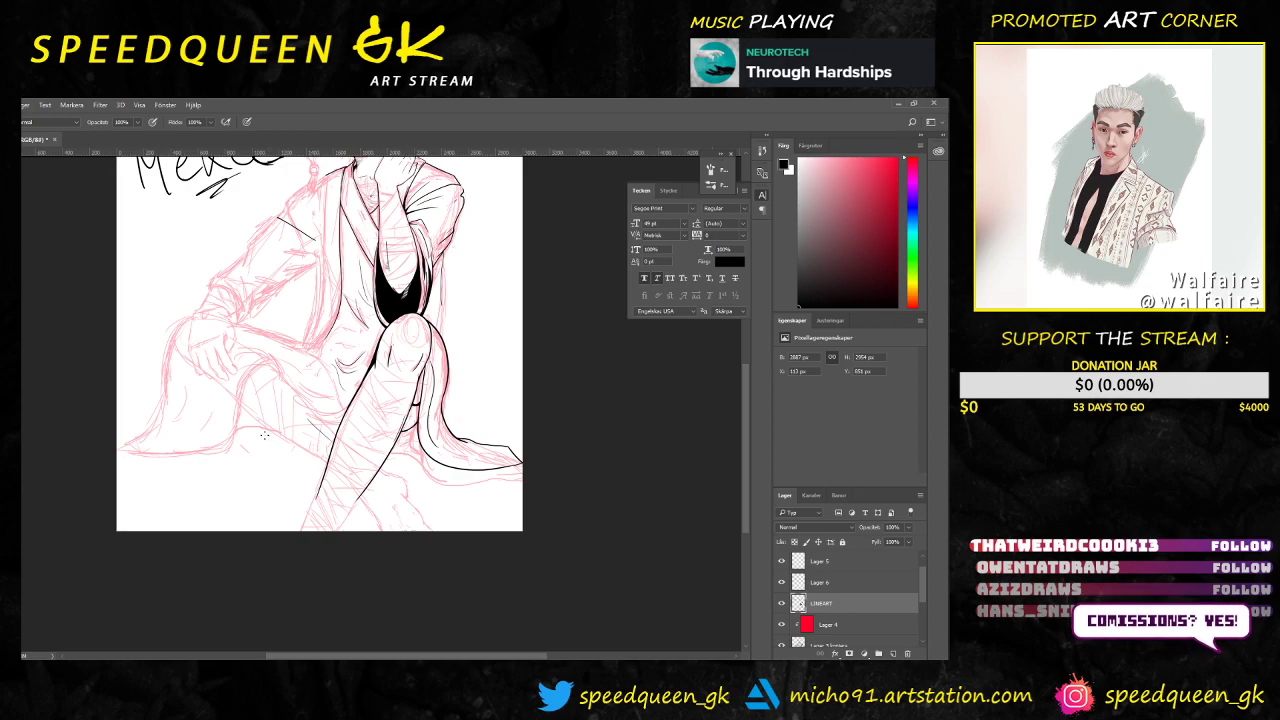
left_click_drag(233, 432, 283, 448)
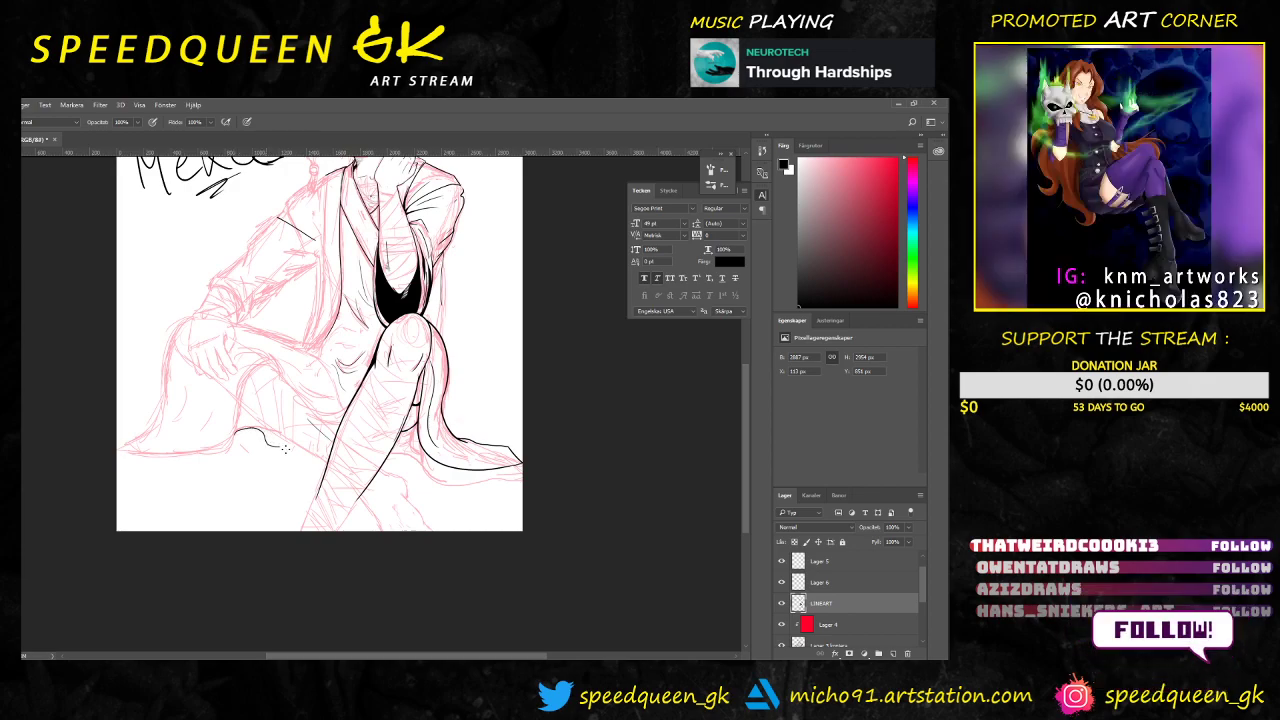
key("ctrl+z")
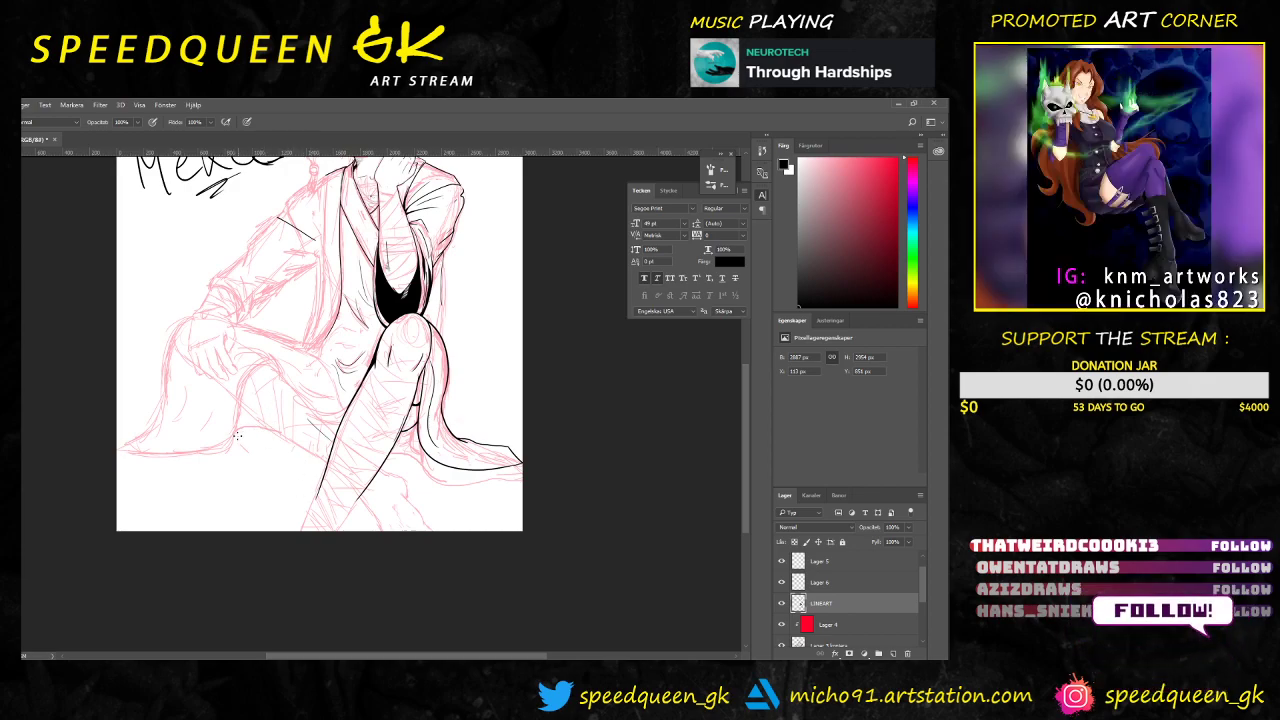
left_click_drag(249, 431, 262, 432)
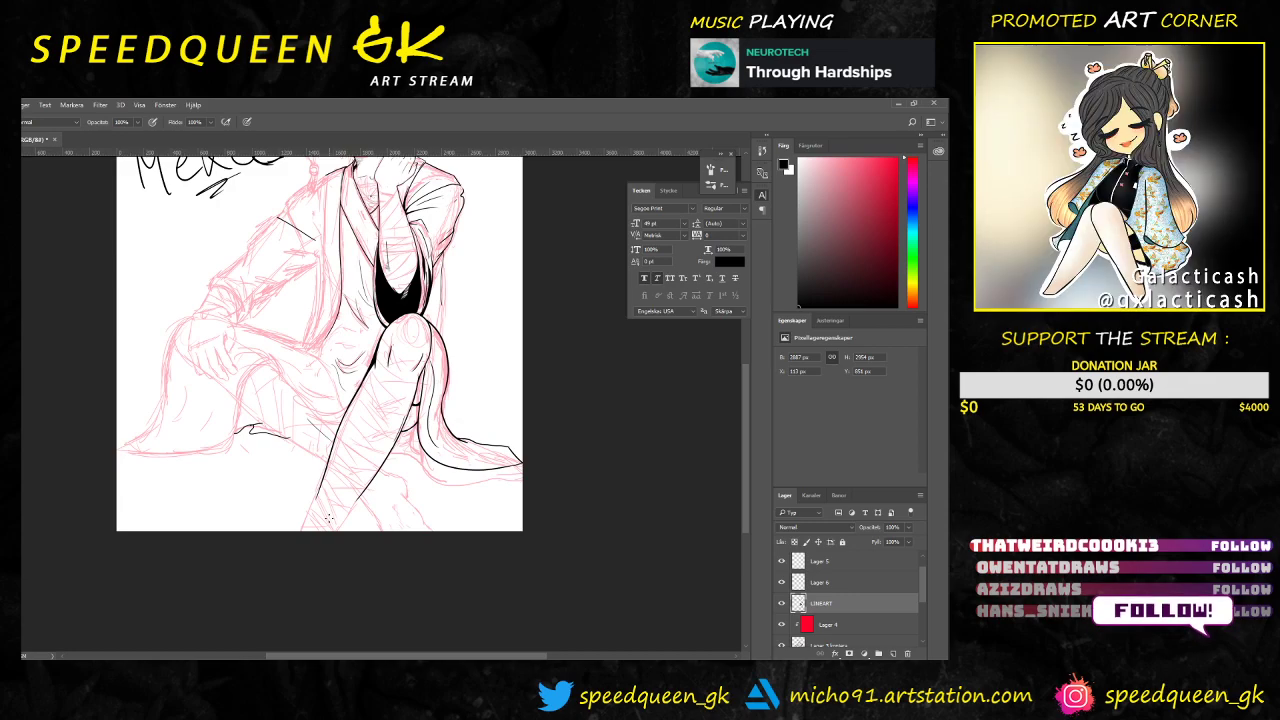
Step: Ink a short curve behind the calf that links the leg outline to the lower edge of the hanging robe panel
key("ctrl+minus")
key("ctrl+plus")
left_click_drag(325, 518, 312, 434)
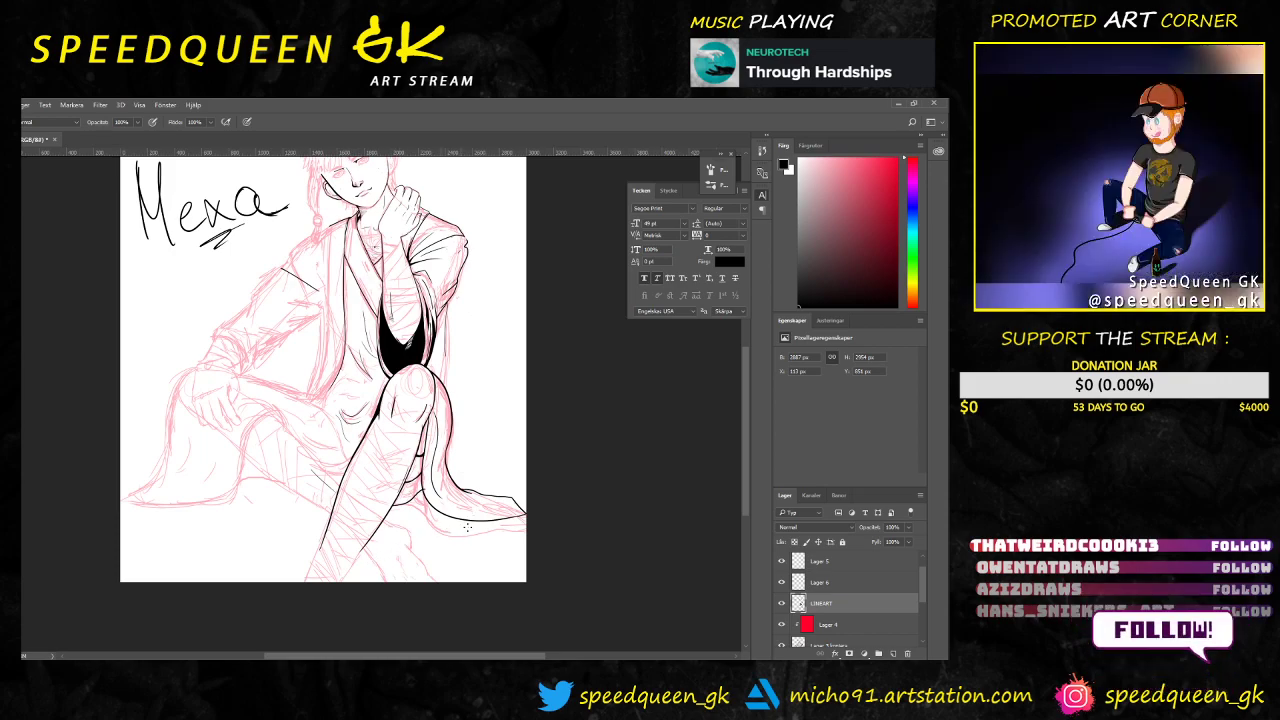
key("ctrl+minus")
key("ctrl+plus")
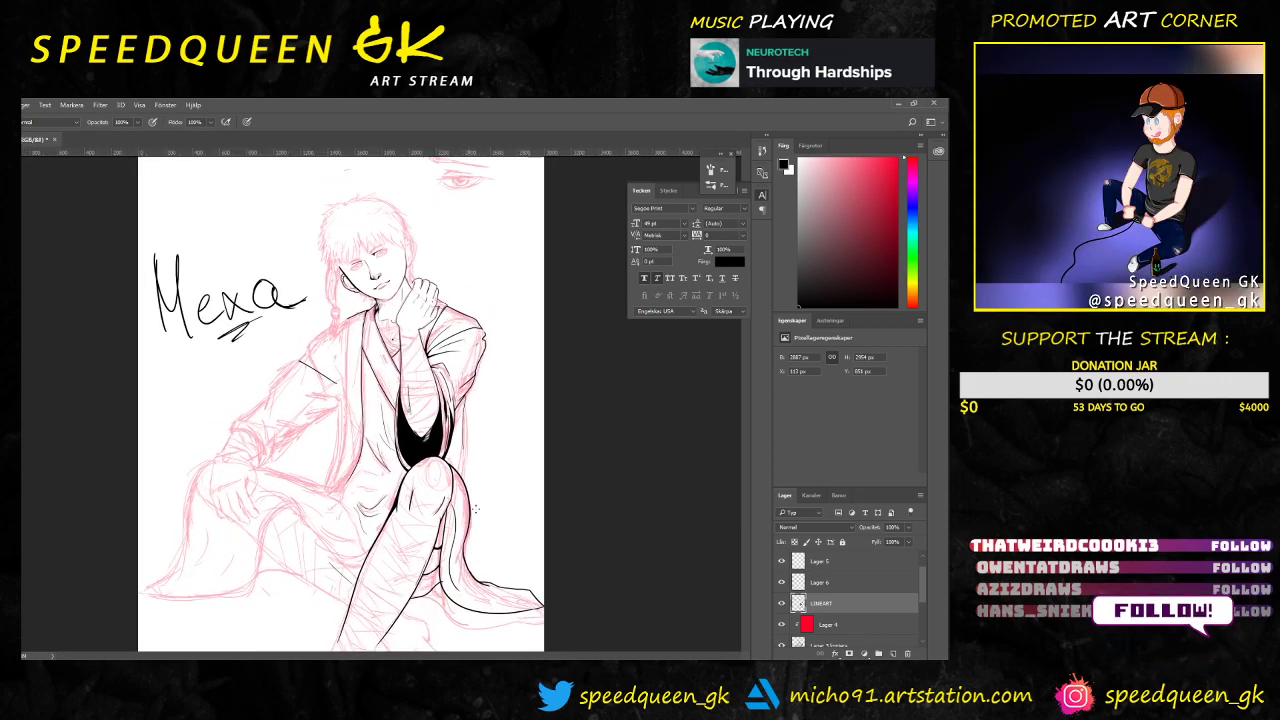
Step: Ink the missing stretch of the trailing hem's upper edge down to its pointed tip and clean the join with the Eraser
left_click_drag(488, 488, 383, 344)
key("ctrl+plus")
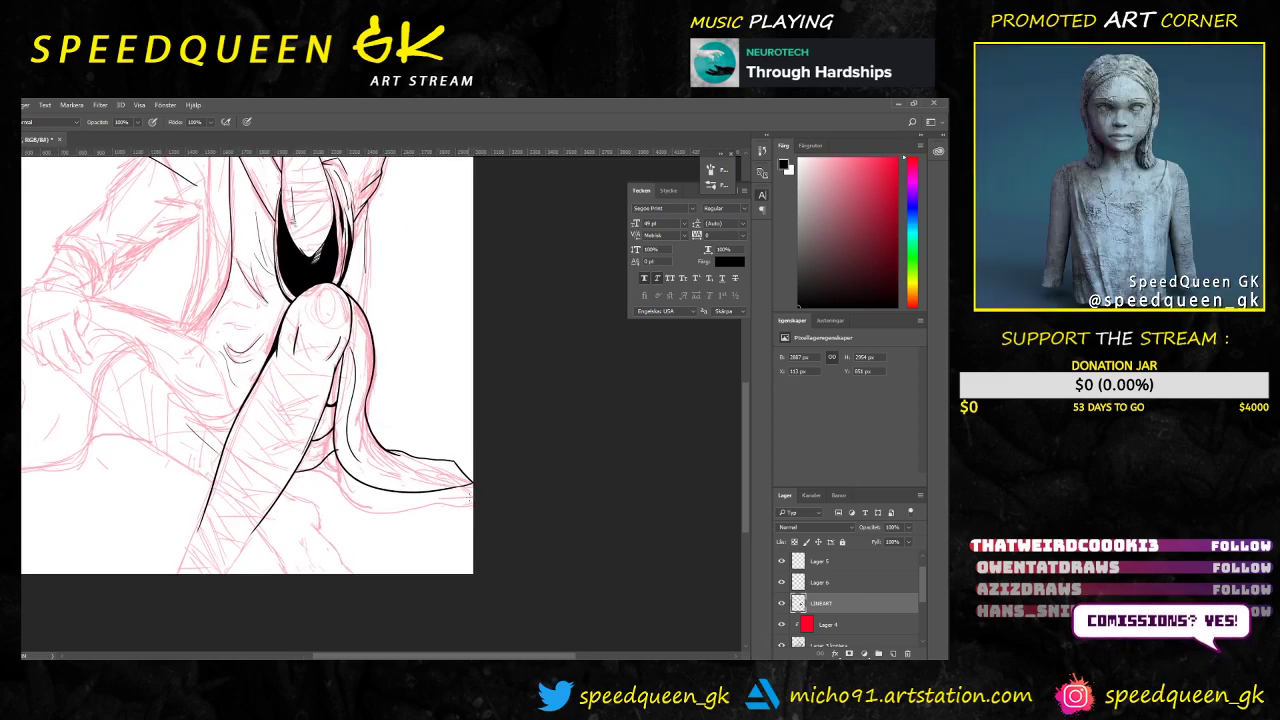
key("ctrl+plus")
key("e")
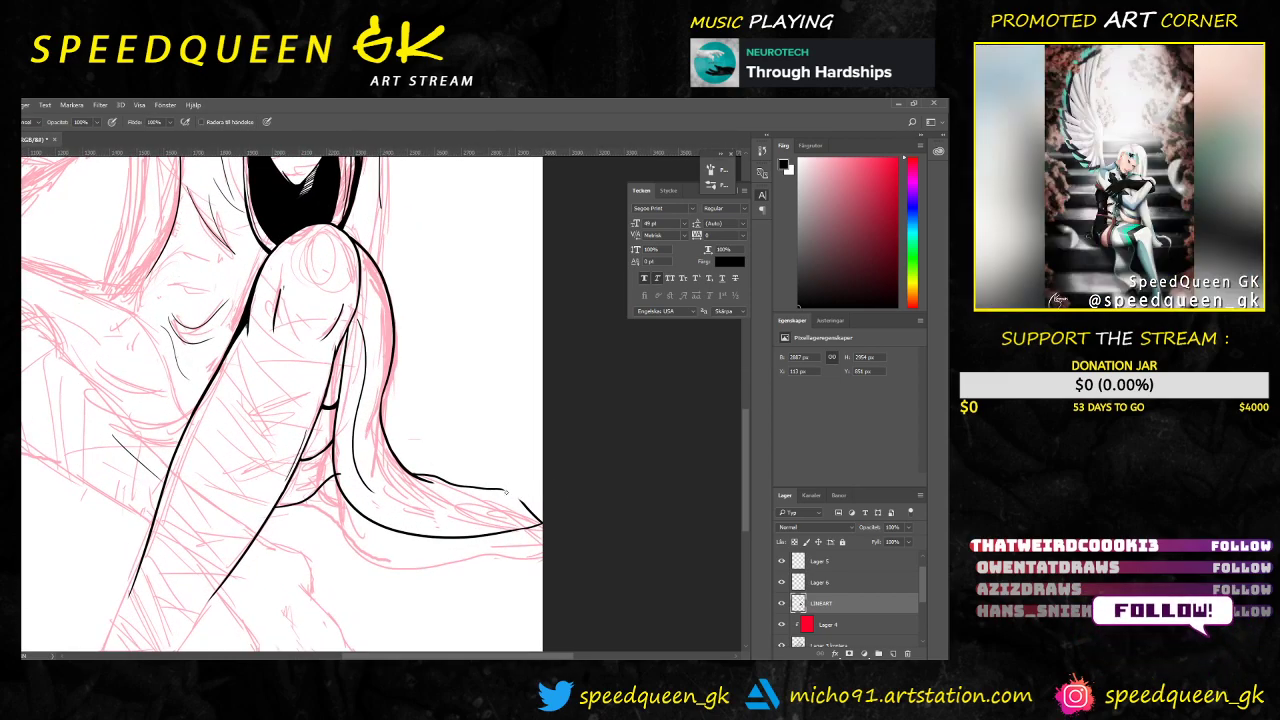
key("b")
left_click_drag(505, 490, 534, 511)
key("ctrl+z")
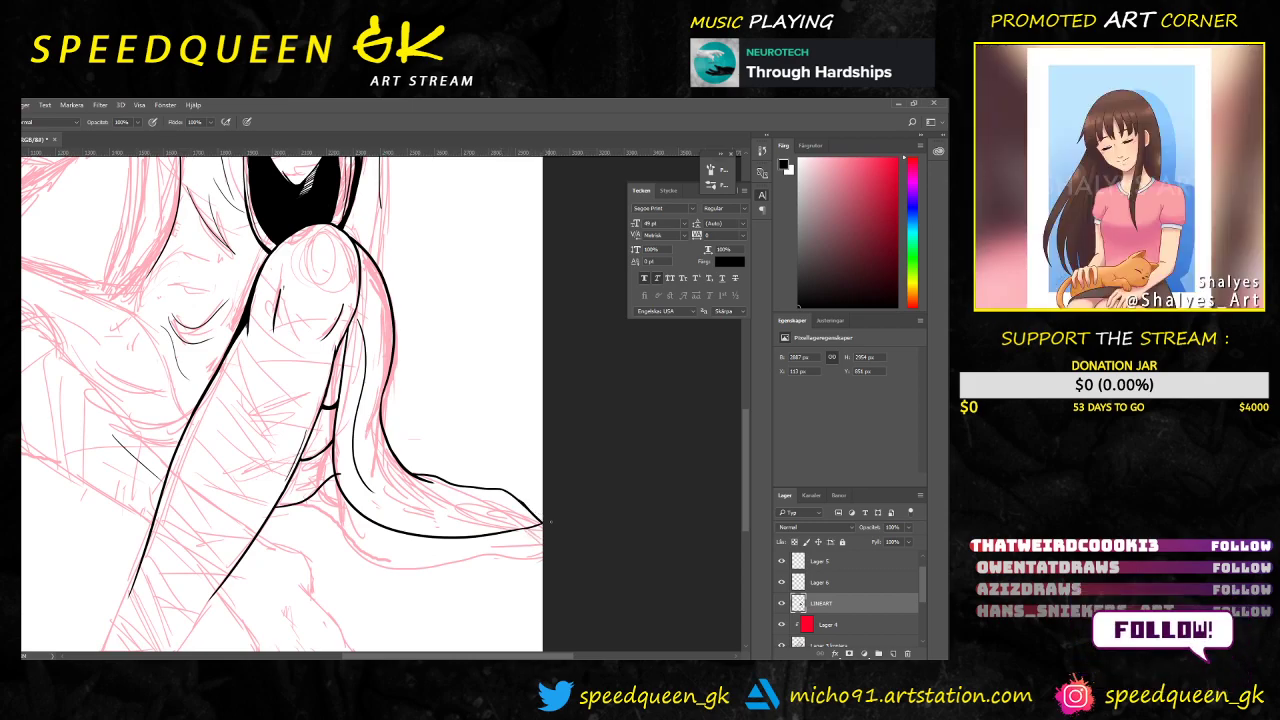
key("e")
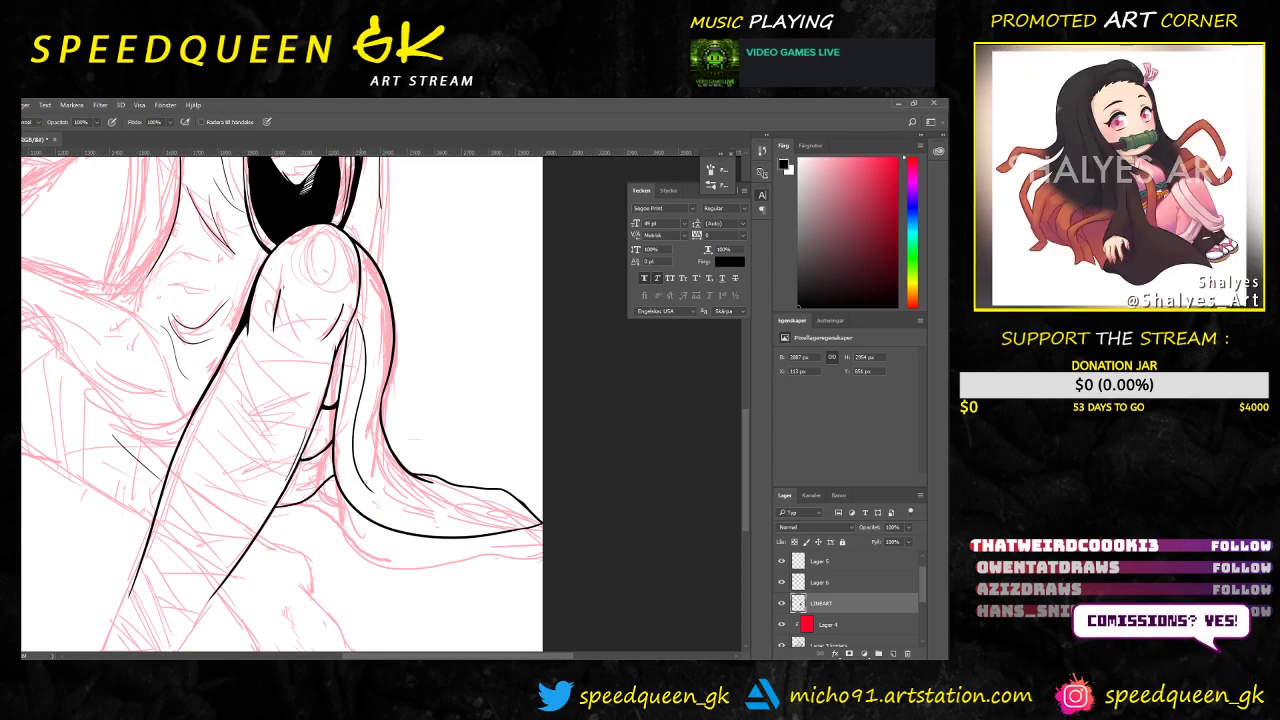
mouse_move(521, 500)
left_mouse_down()
mouse_move(536, 514)
mouse_move(526, 505)
left_mouse_up()
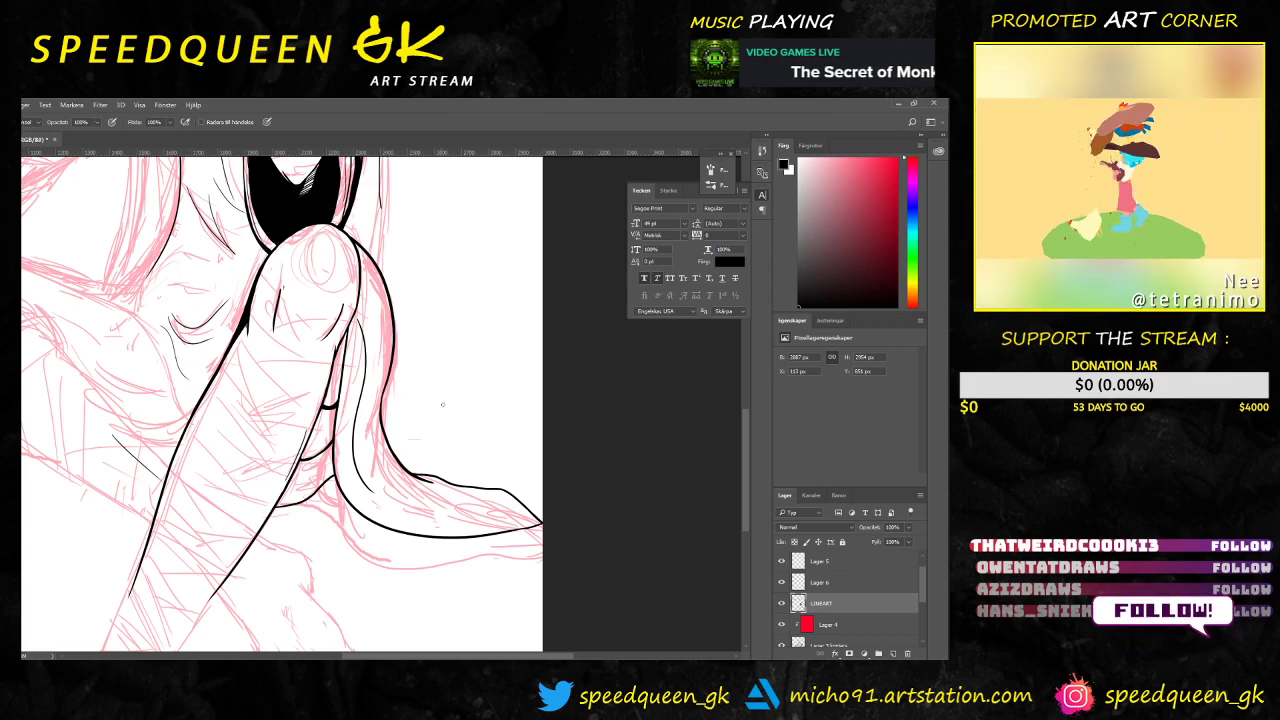
key("ctrl+plus")
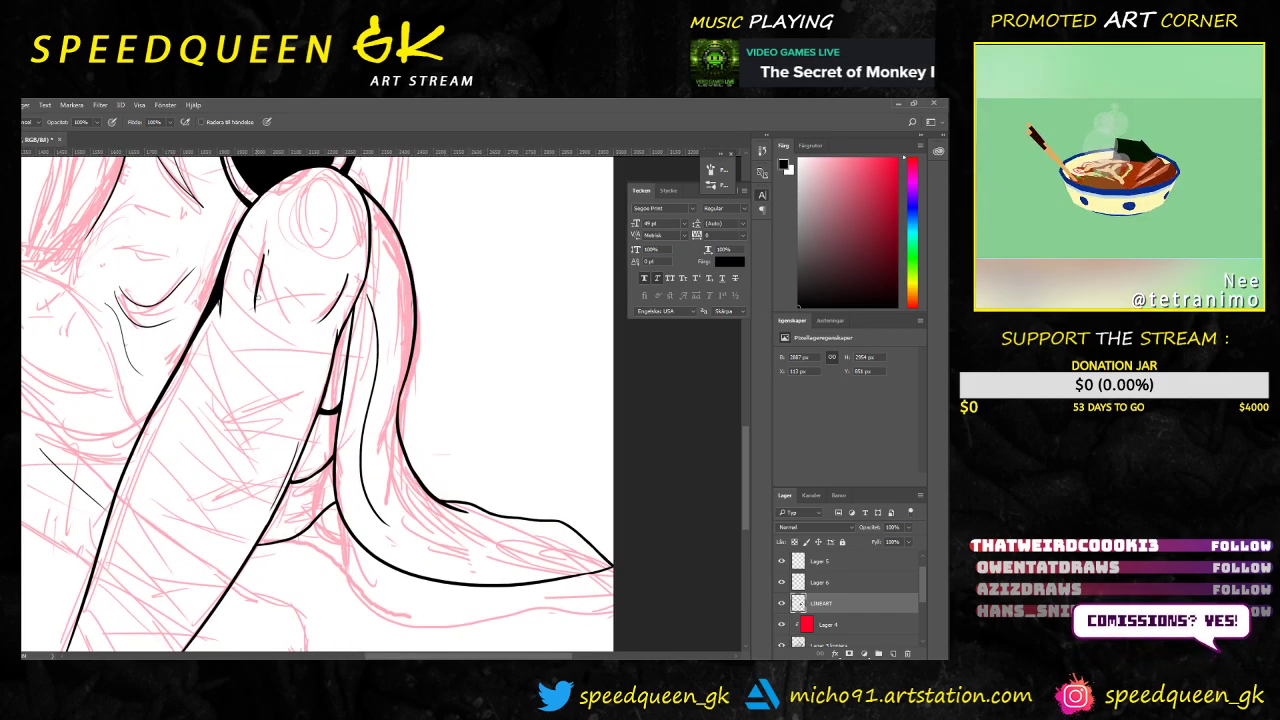
left_click_drag(278, 360, 329, 231)
scroll(367, 364, "down", 1)
scroll(367, 364, "right", 1)
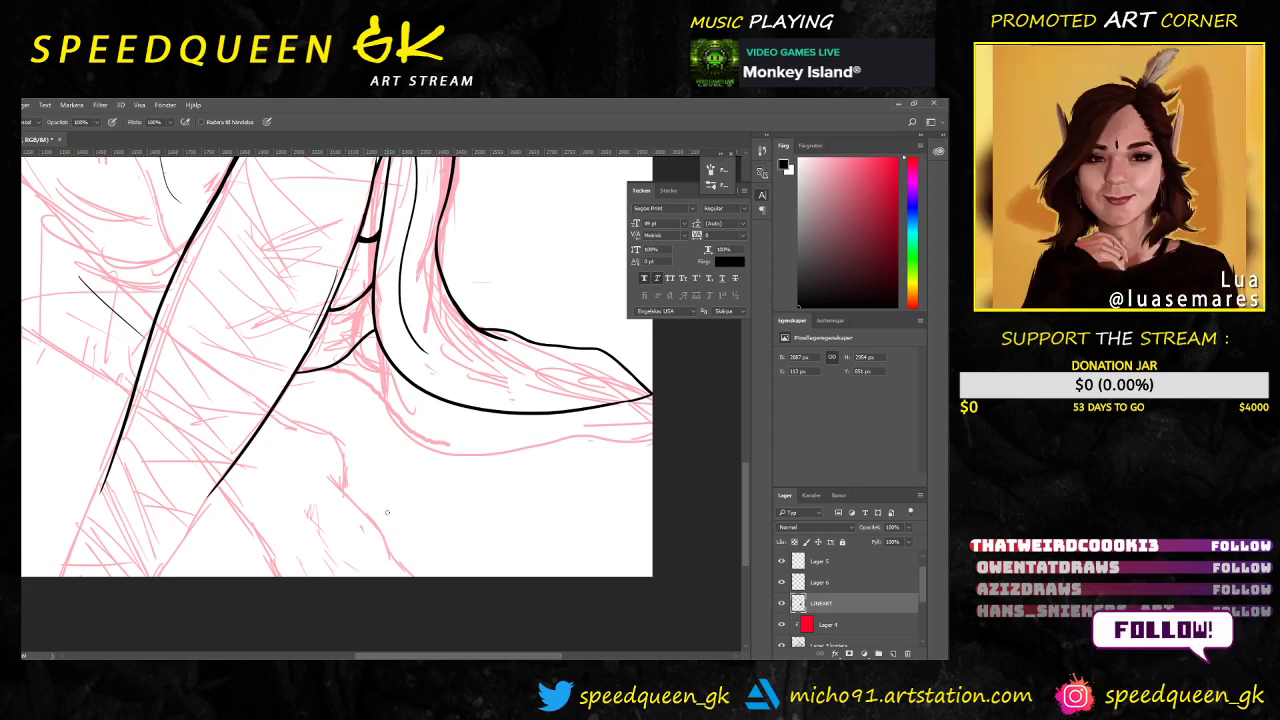
Step: Ink a small patch of short diagonal hatching beside the fold line on the raised knee
key("b")
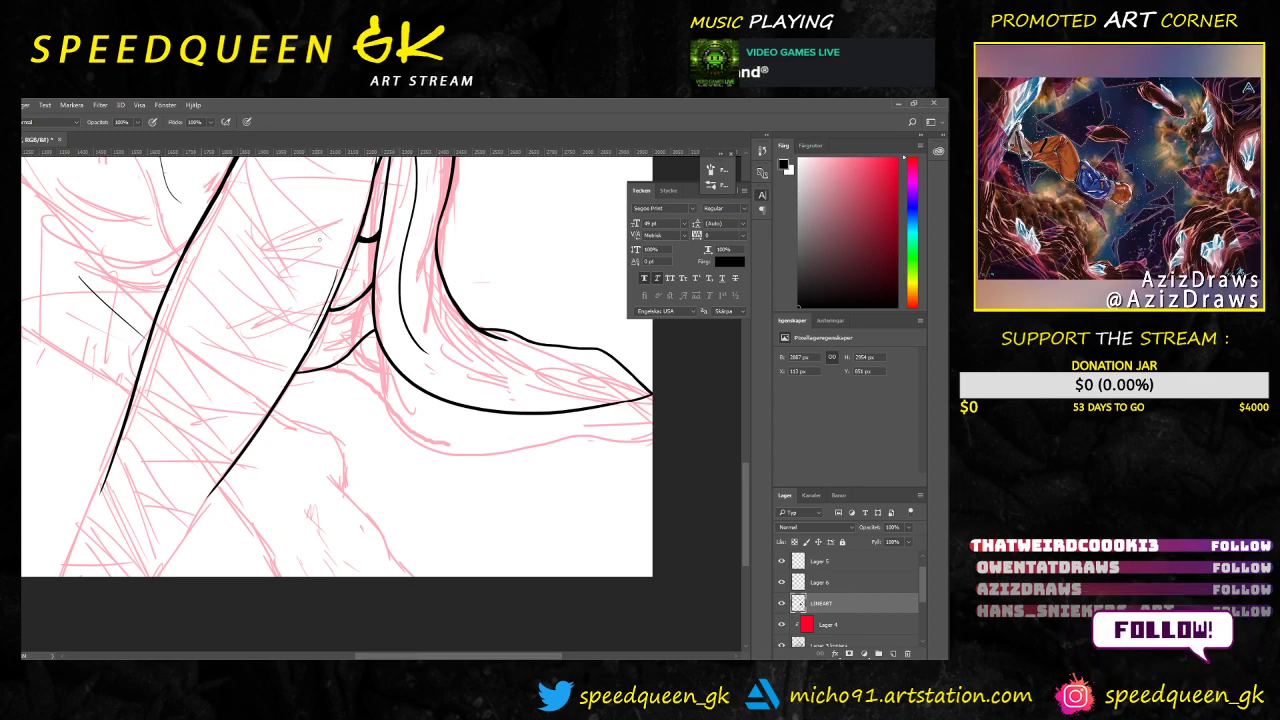
key("ctrl+minus")
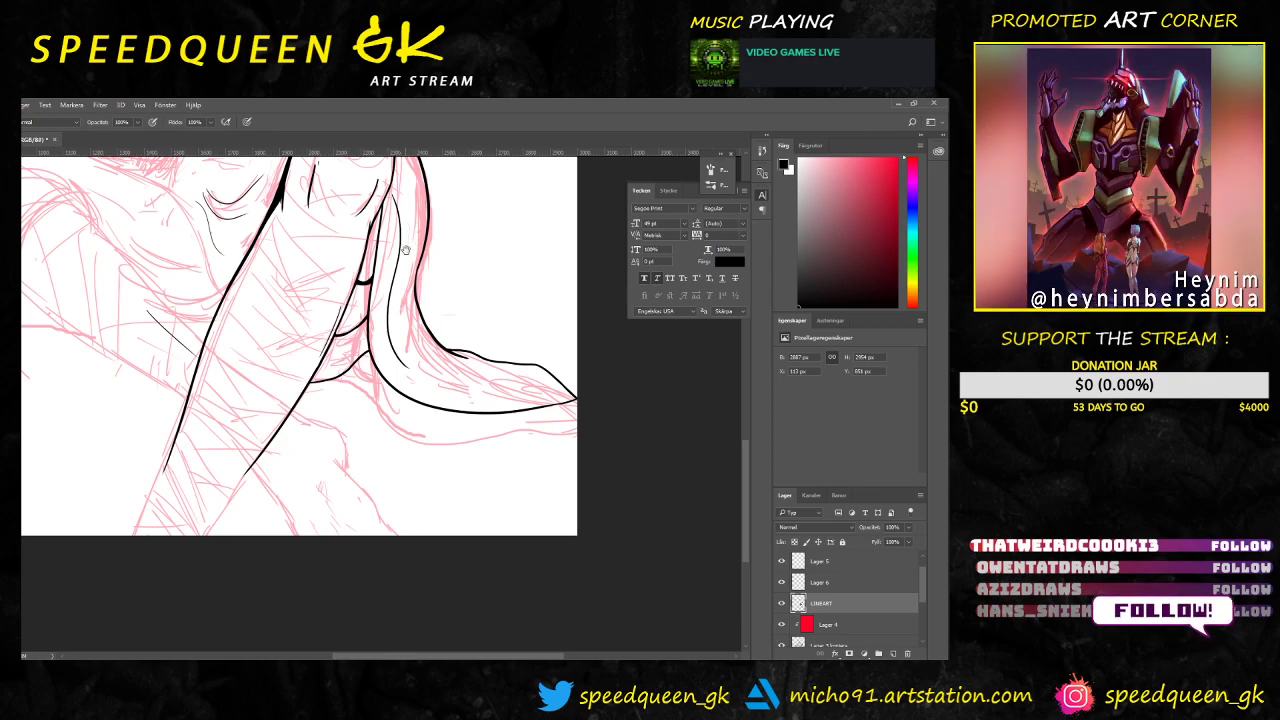
scroll(409, 247, "up", 3)
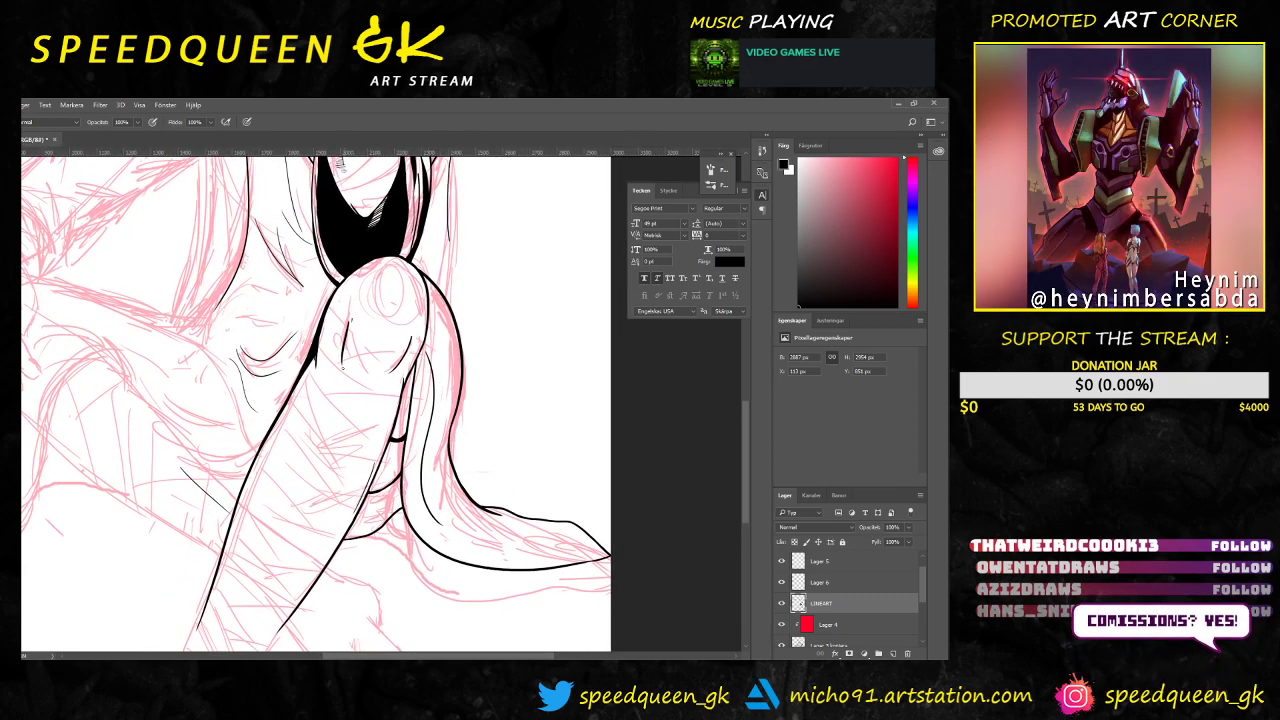
left_click_drag(344, 383, 322, 350)
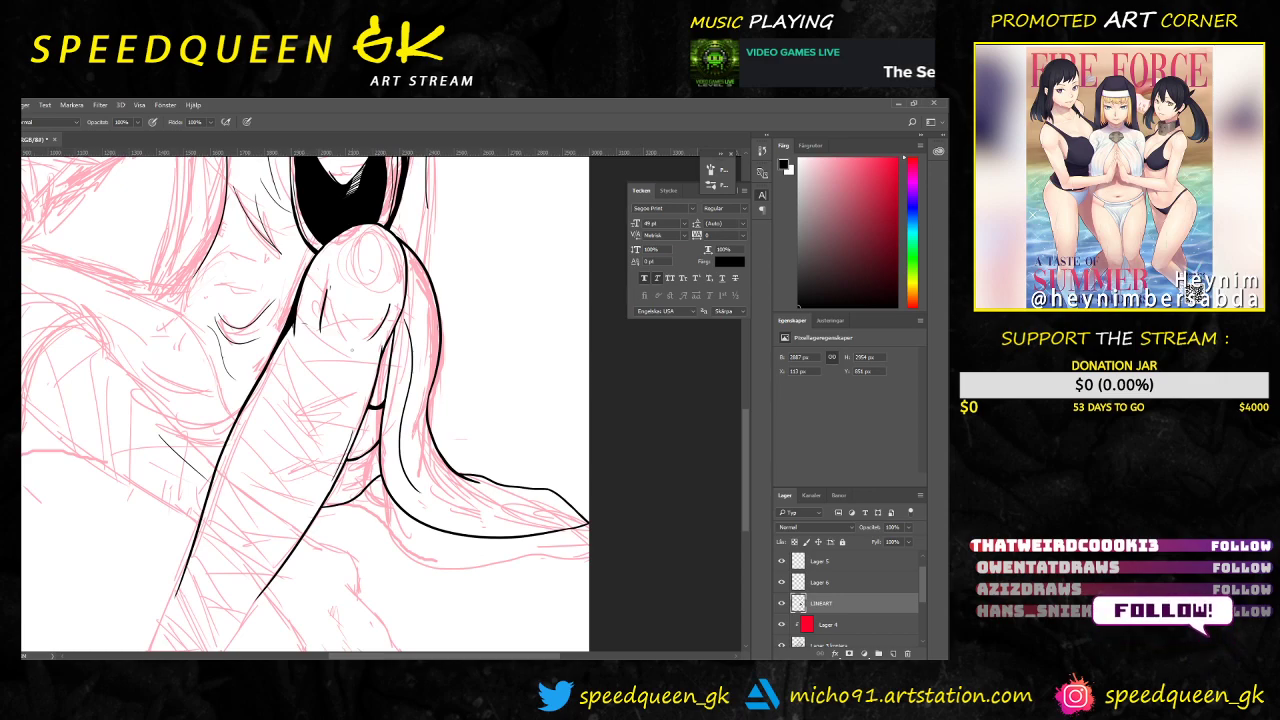
left_click_drag(303, 335, 325, 317)
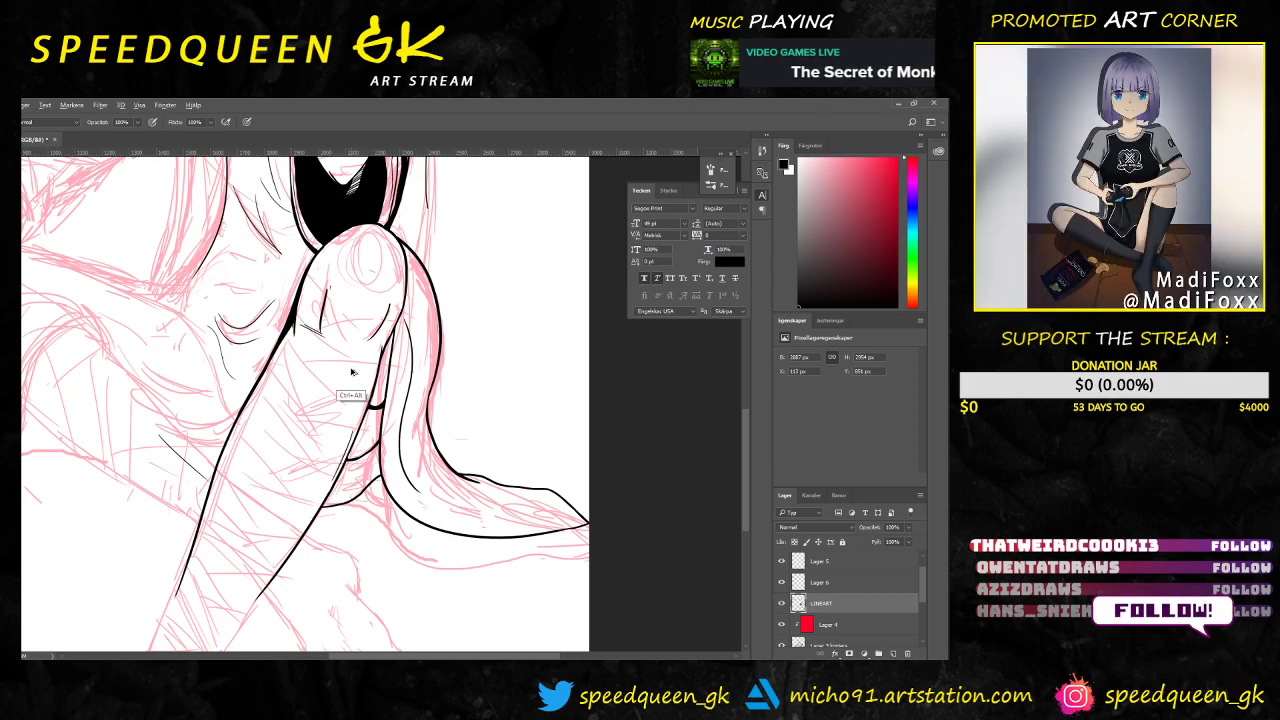
key("ctrl+alt+z")
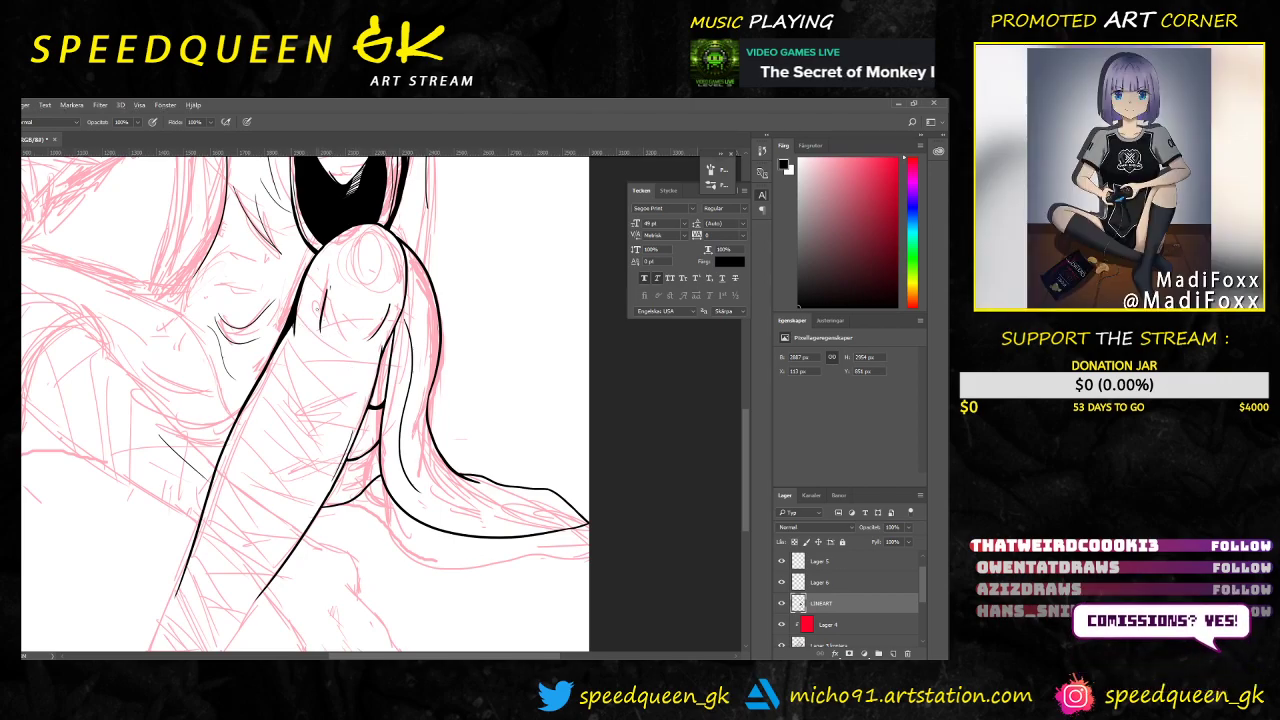
left_click_drag(309, 313, 320, 323)
left_click_drag(306, 317, 319, 327)
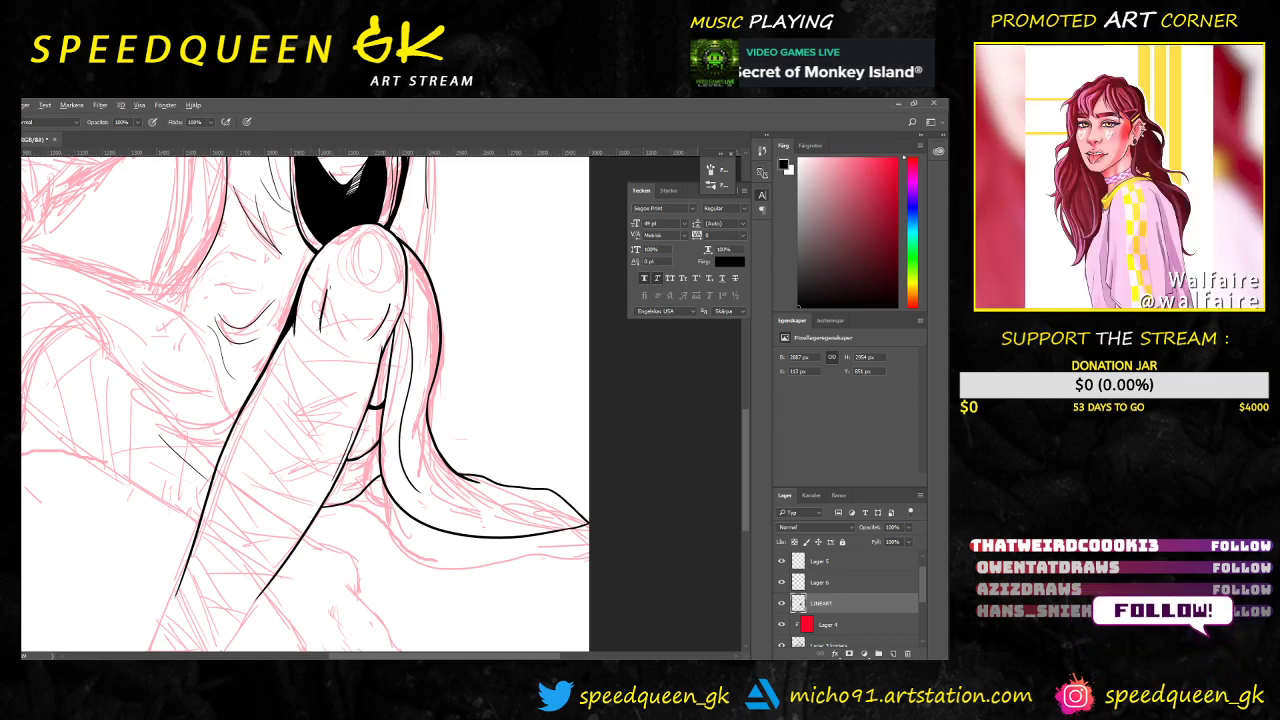
left_click_drag(311, 308, 321, 325)
left_click_drag(307, 320, 319, 332)
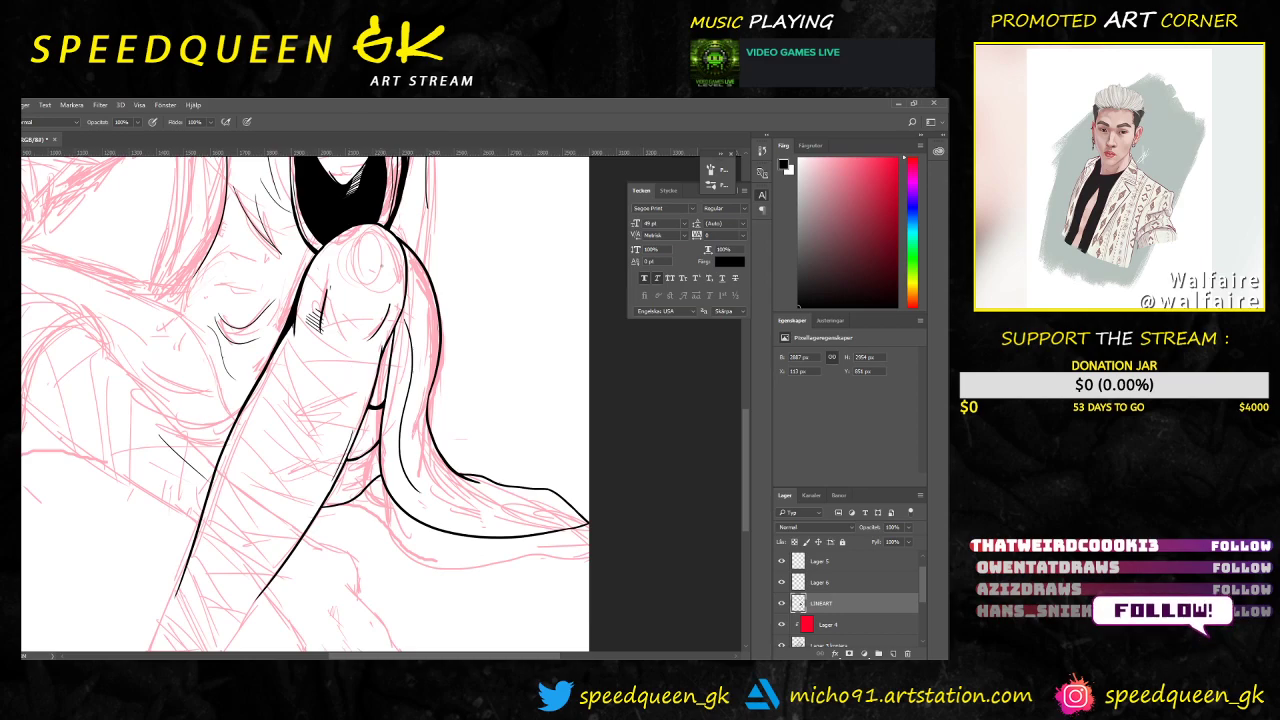
Step: Draw a test patch of parallel diagonal hatching with a thick edge on the blank canvas beside the figure
left_click_drag(448, 208, 500, 251)
left_click_drag(462, 212, 504, 240)
left_click_drag(482, 216, 512, 236)
left_click_drag(494, 212, 516, 232)
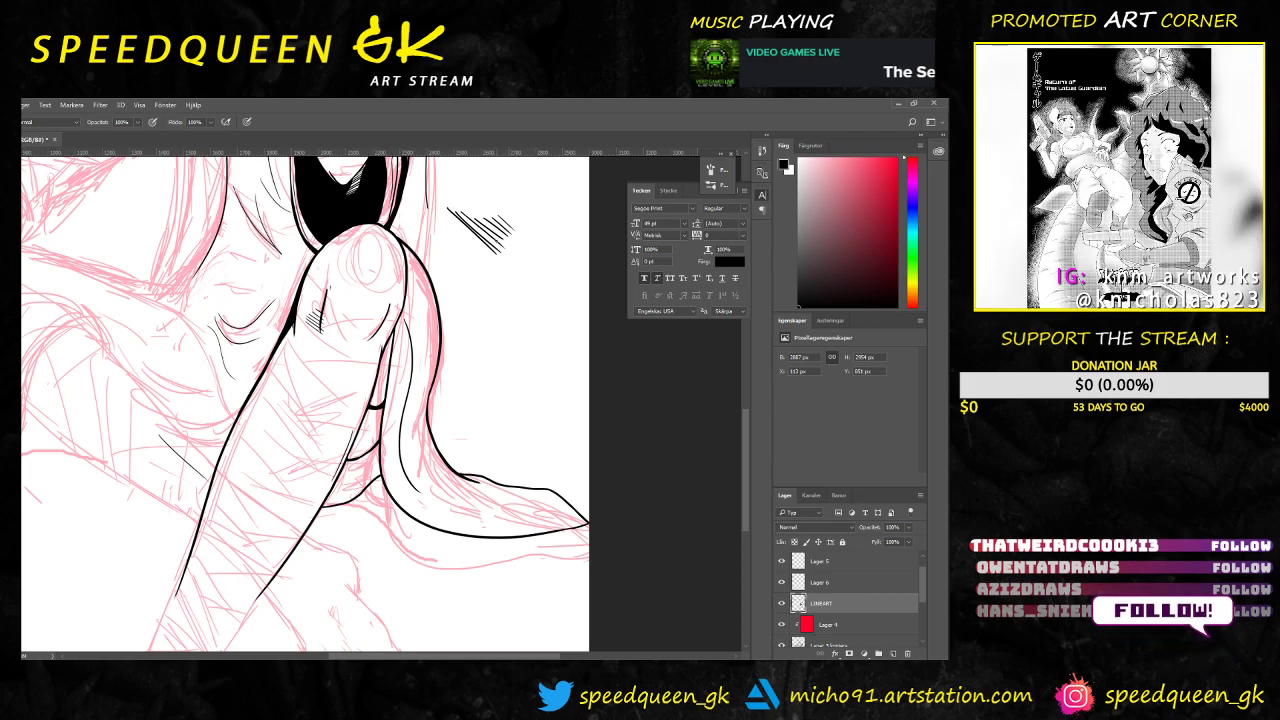
left_click_drag(442, 202, 492, 248)
left_click_drag(462, 216, 482, 236)
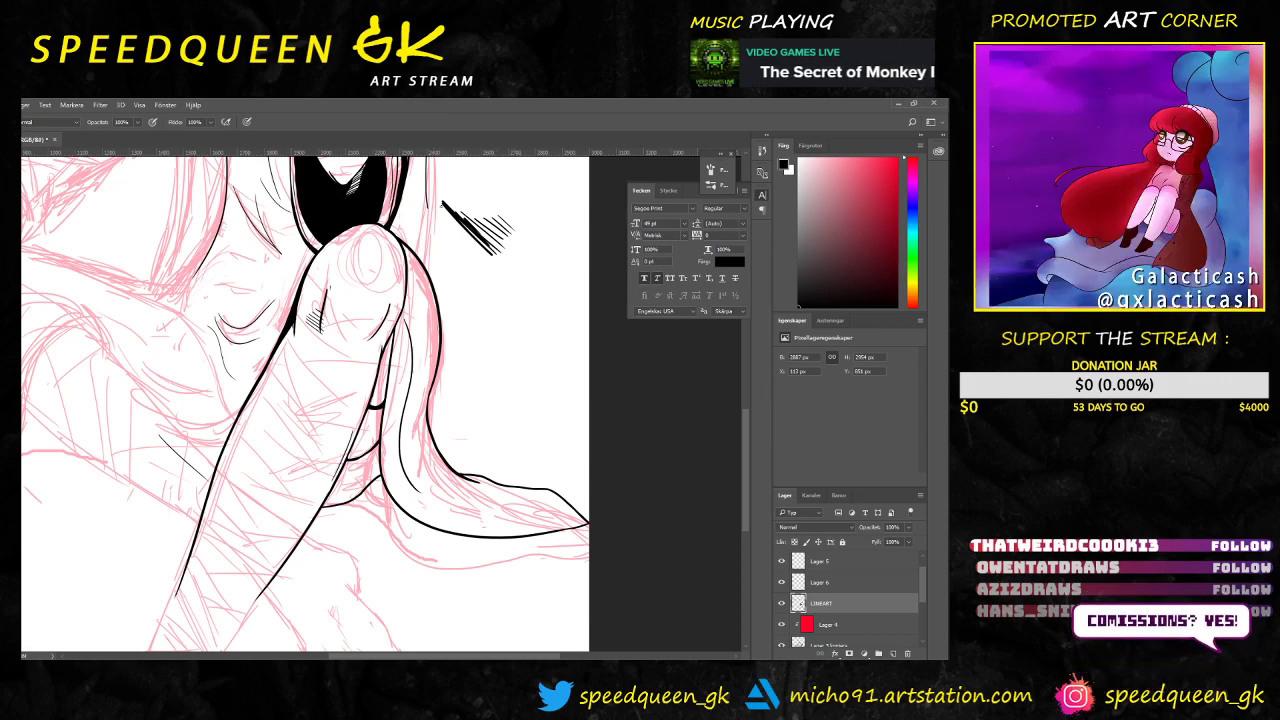
Step: Erase the test hatching from the blank canvas beside the figure, adjusting the Eraser size
key("e")
mouse_move(443, 203)
left_mouse_down()
mouse_move(478, 246)
mouse_move(488, 226)
mouse_move(486, 250)
mouse_move(488, 236)
left_mouse_up()
right_click(494, 241)
left_click_drag(605, 254, 540, 257)
left_click_drag(488, 222, 562, 255)
right_click(506, 226)
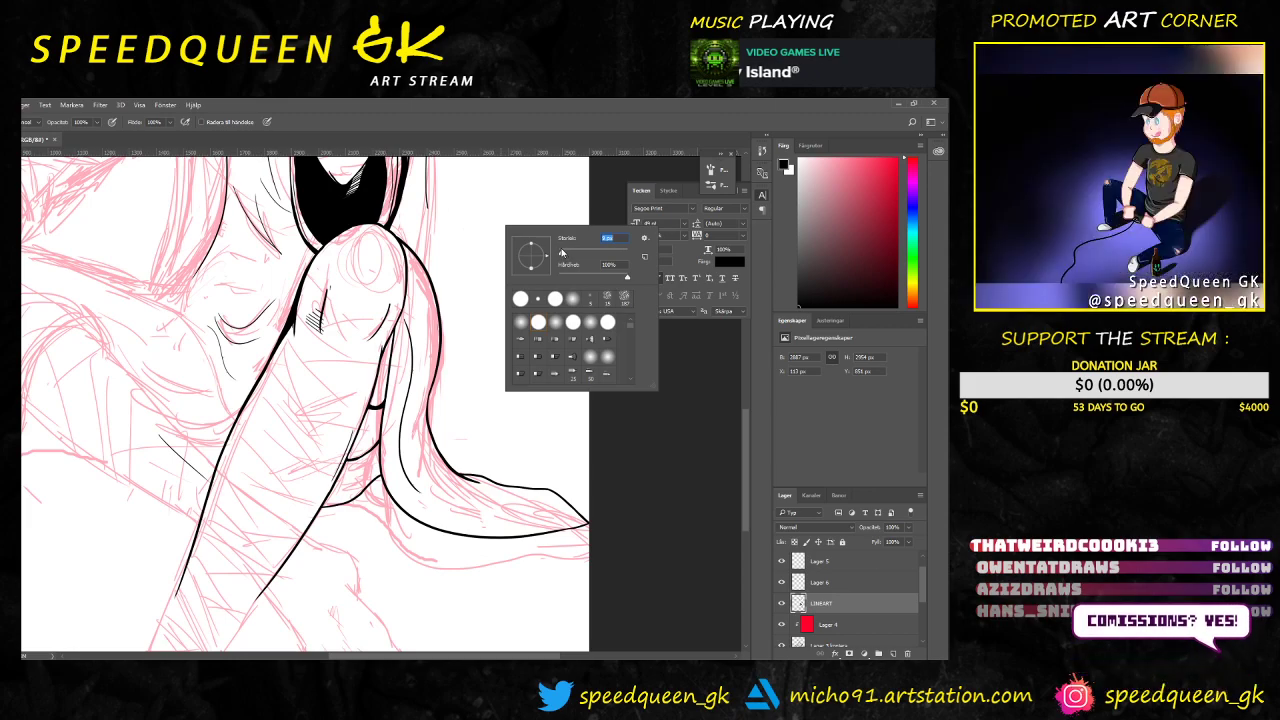
key("Return")
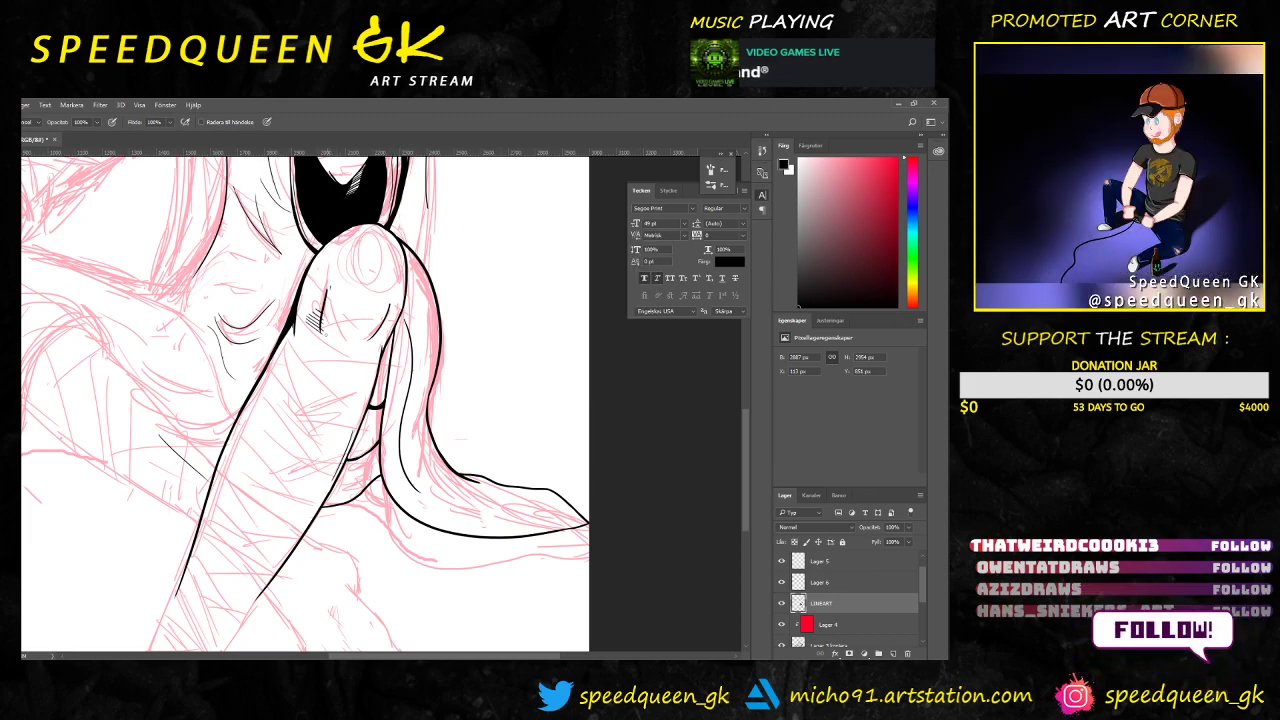
Step: Adjust the Brush size, extend the hatching beside the raised knee's fold line, and hatch the outer leg outline just below the knee
key("ctrl+plus")
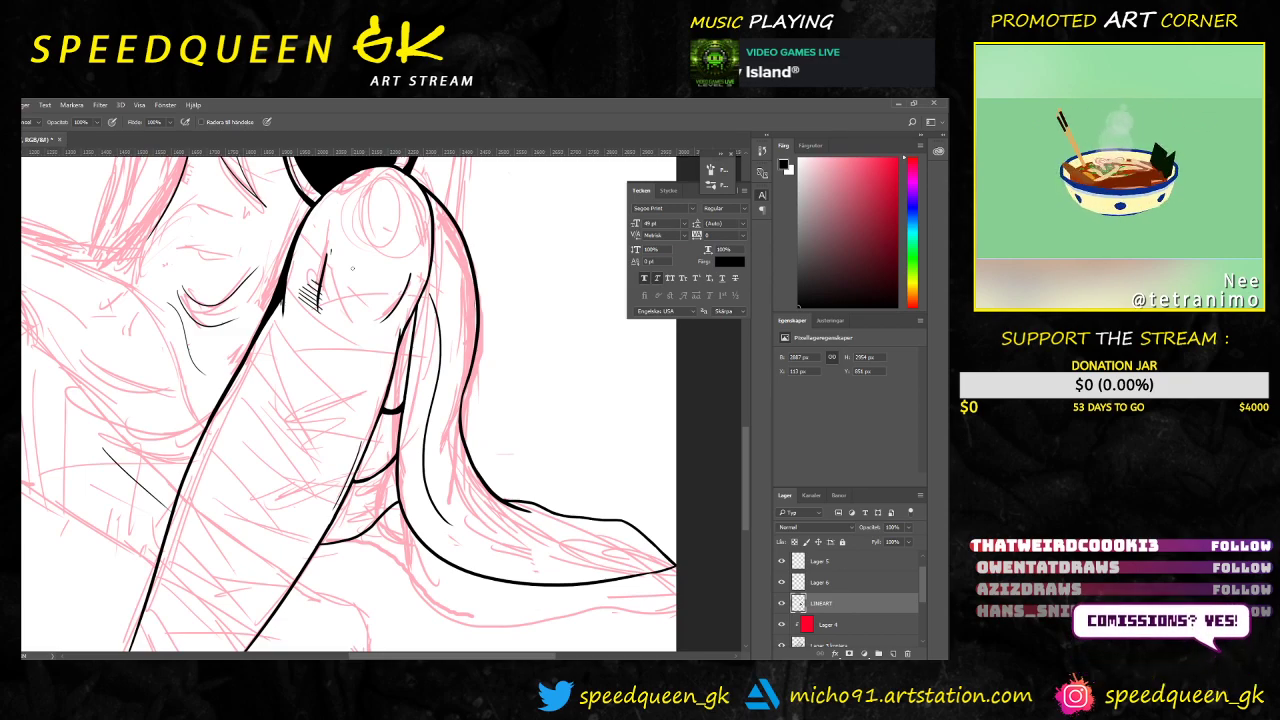
key("ctrl+plus")
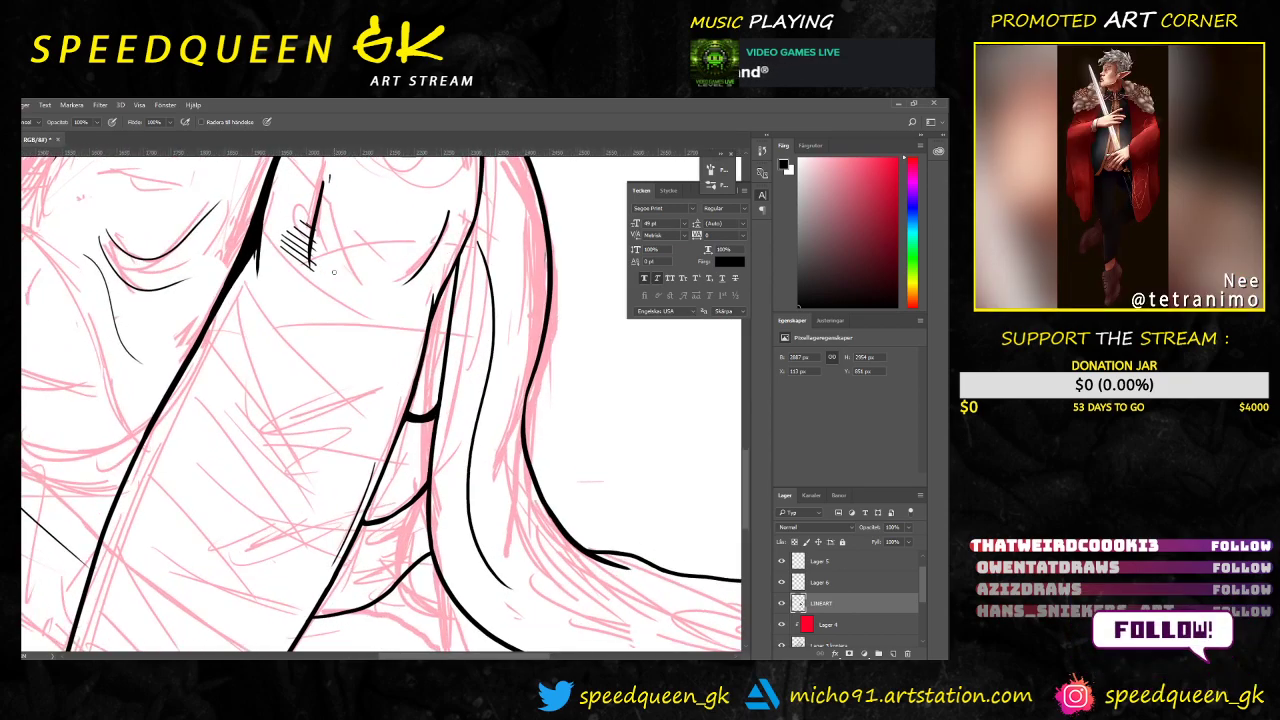
key("ctrl+plus")
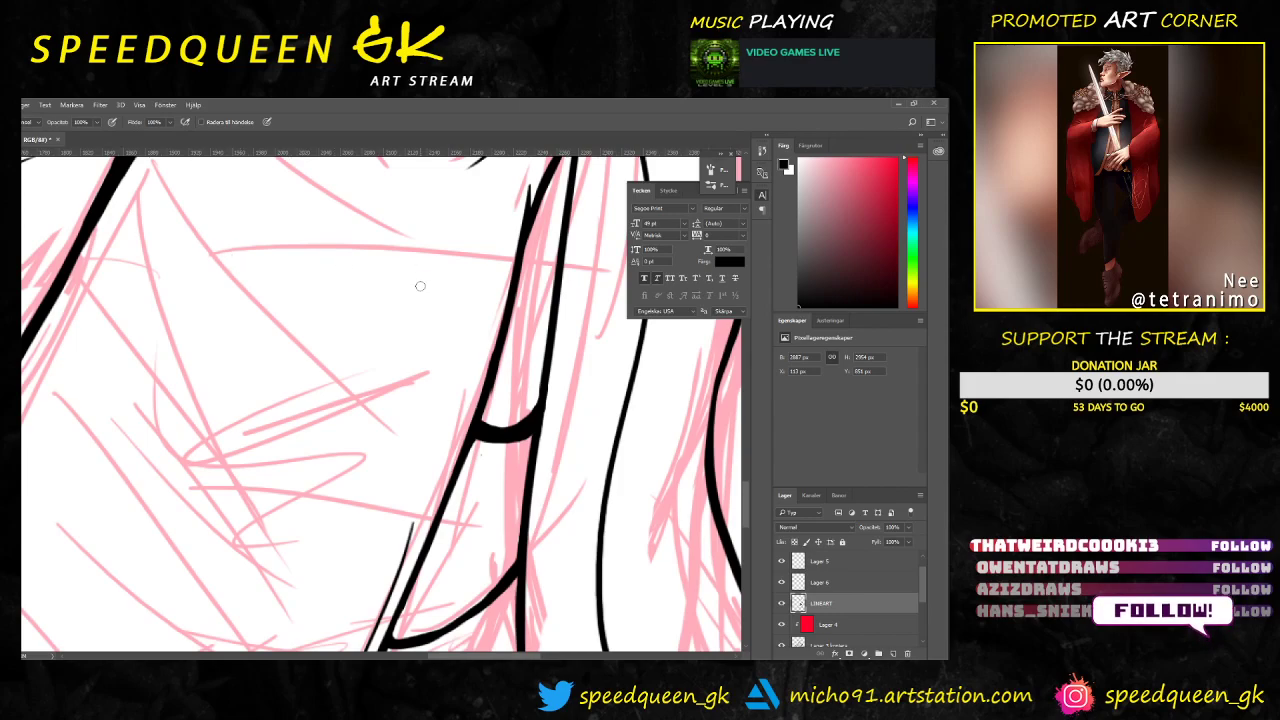
key("ctrl+minus")
key("ctrl+minus")
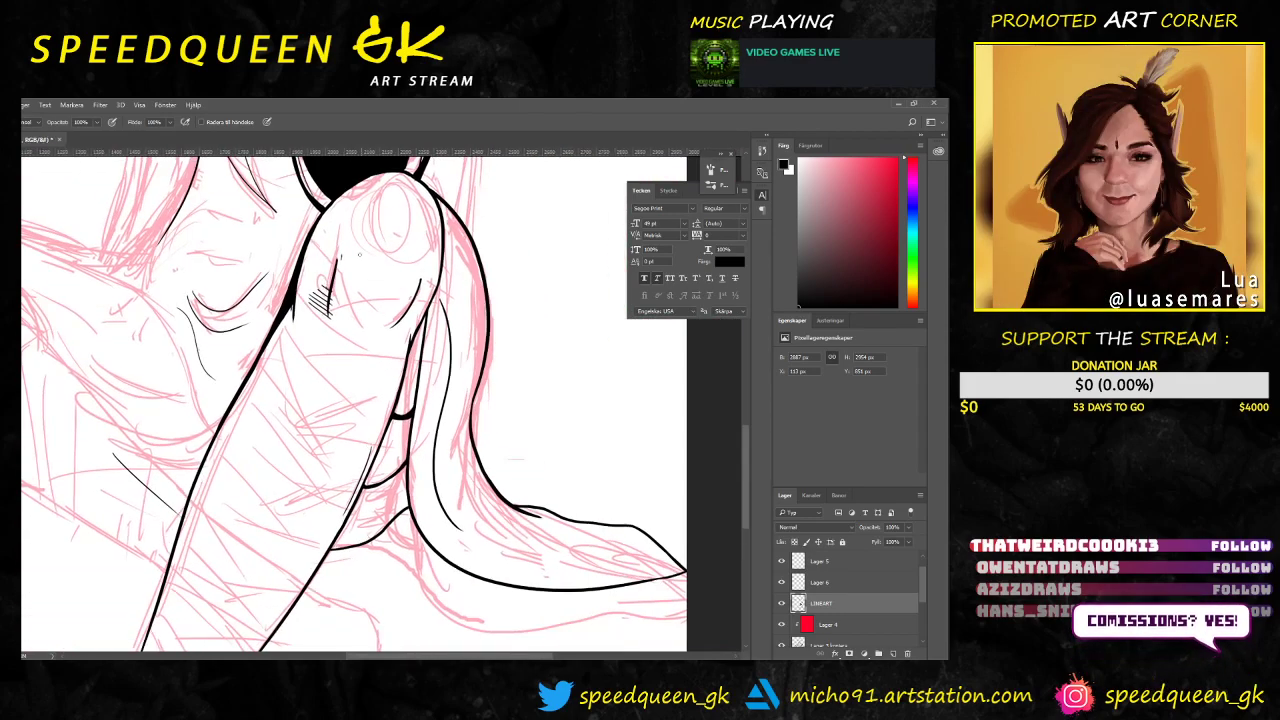
key("ctrl+plus")
left_click_drag(381, 231, 358, 309)
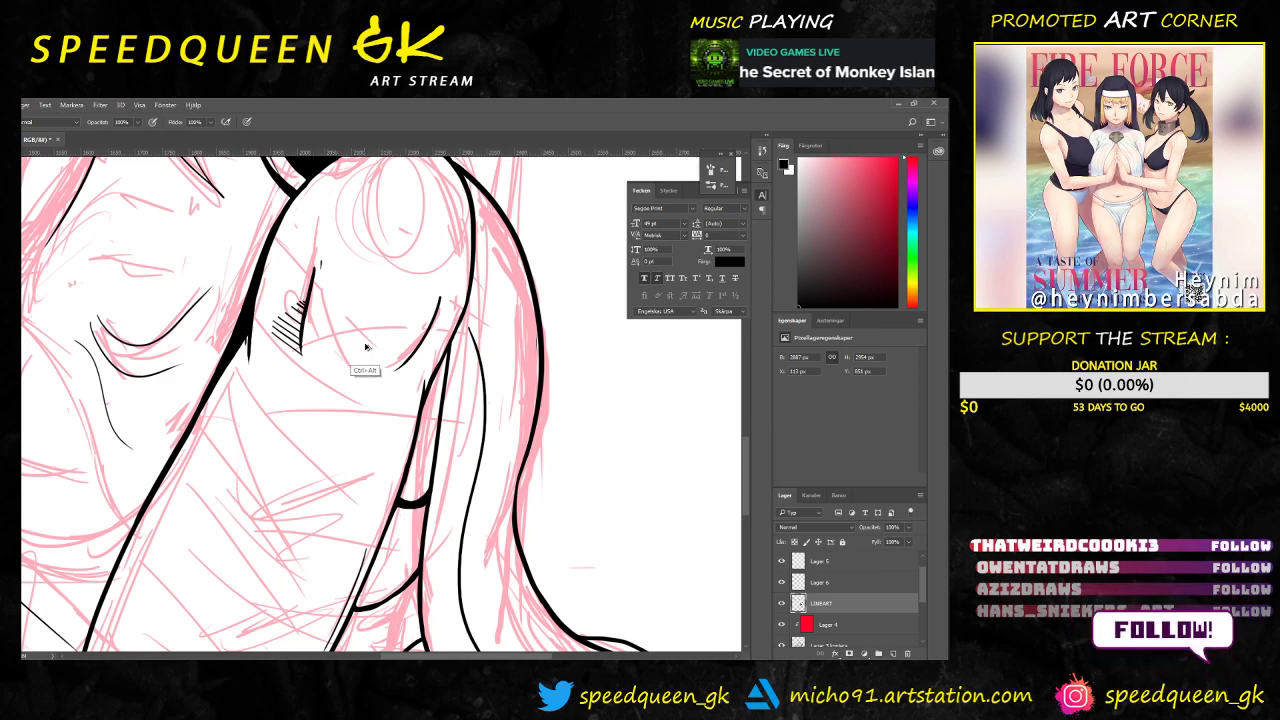
right_click(344, 285)
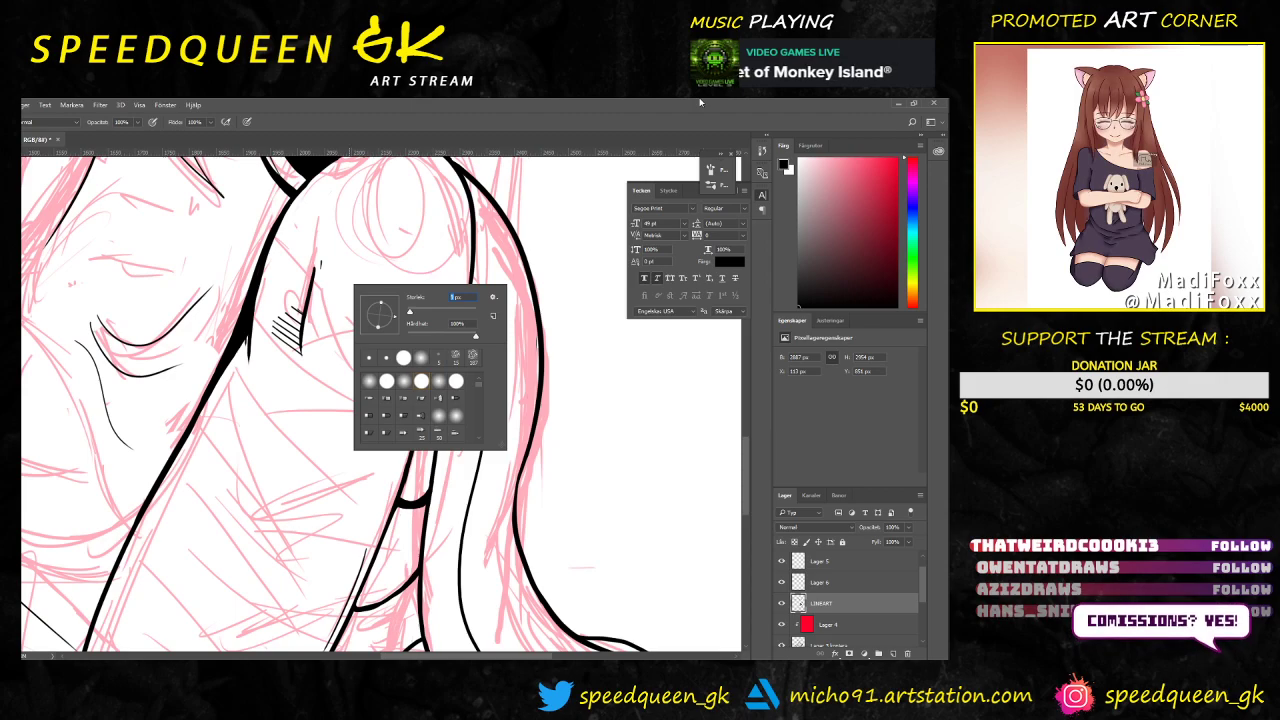
key("Return")
mouse_move(289, 309)
left_mouse_down()
mouse_move(302, 322)
mouse_move(289, 357)
left_mouse_up()
key("ctrl+z")
left_click_drag(277, 352, 287, 365)
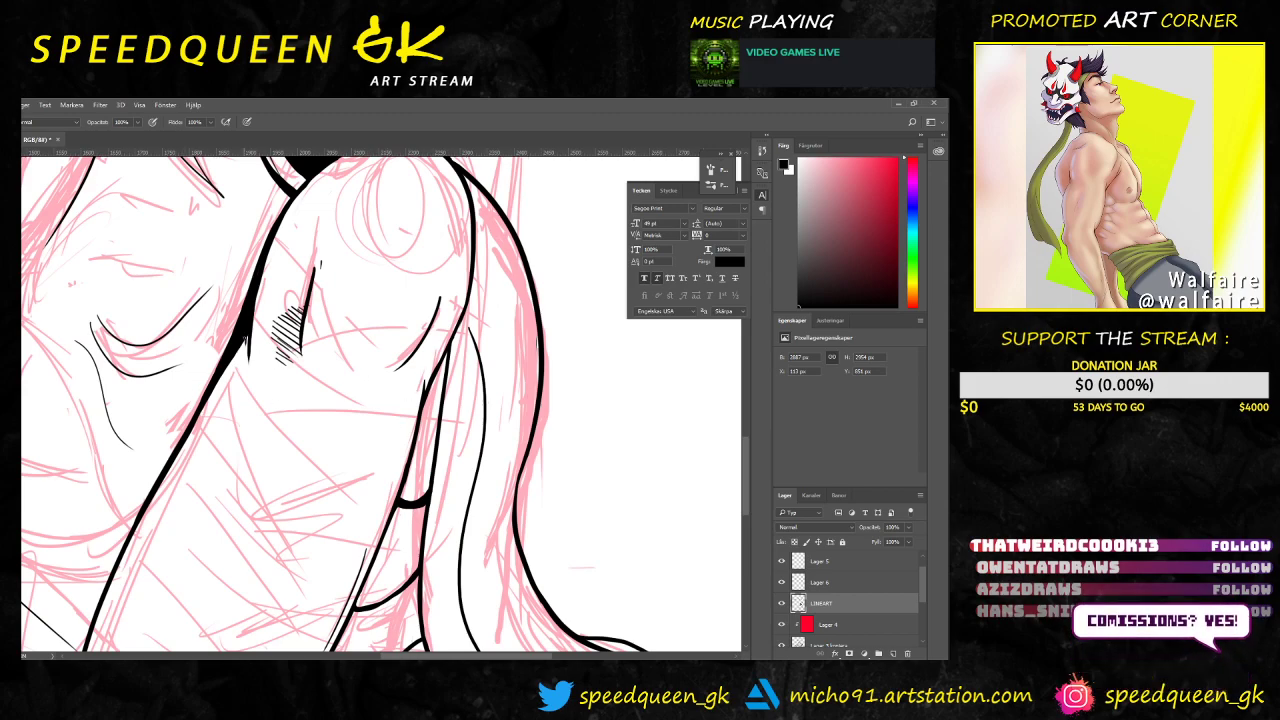
left_click_drag(246, 340, 224, 369)
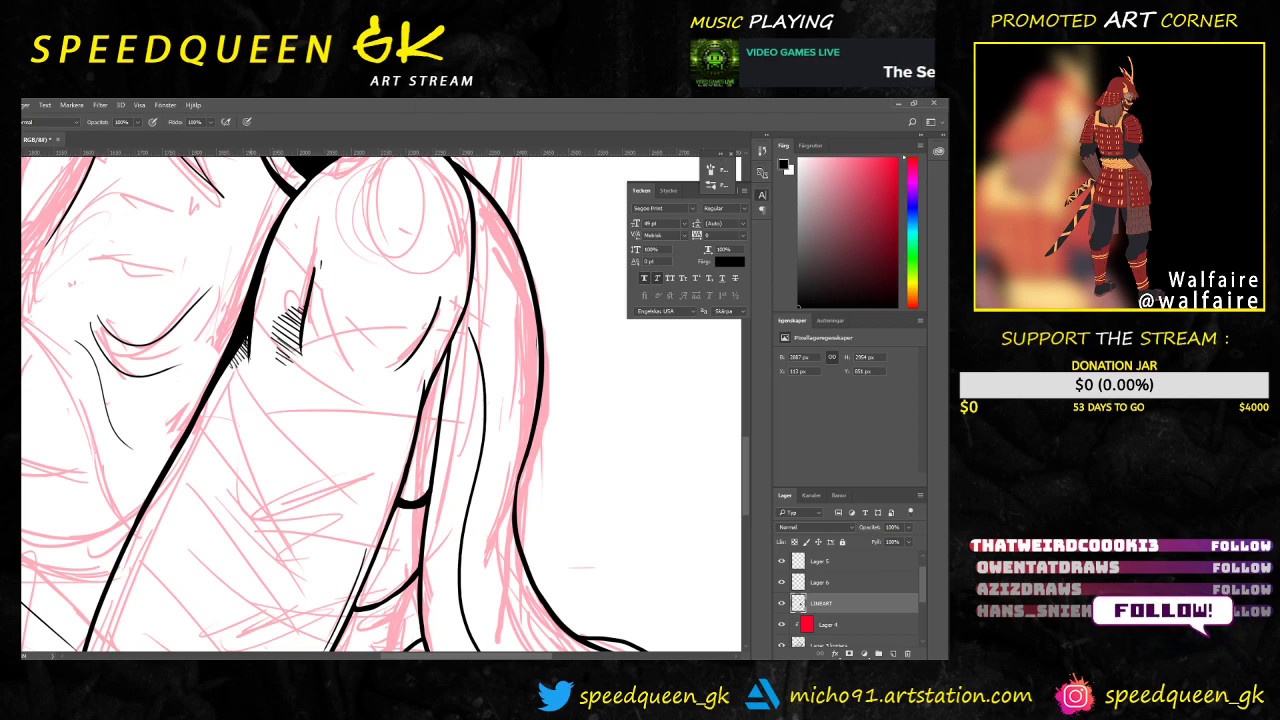
Step: Ink two hooked fold curves inside the trailing robe panel near the hem, redrawing the lower one
scroll(314, 423, "down", 4)
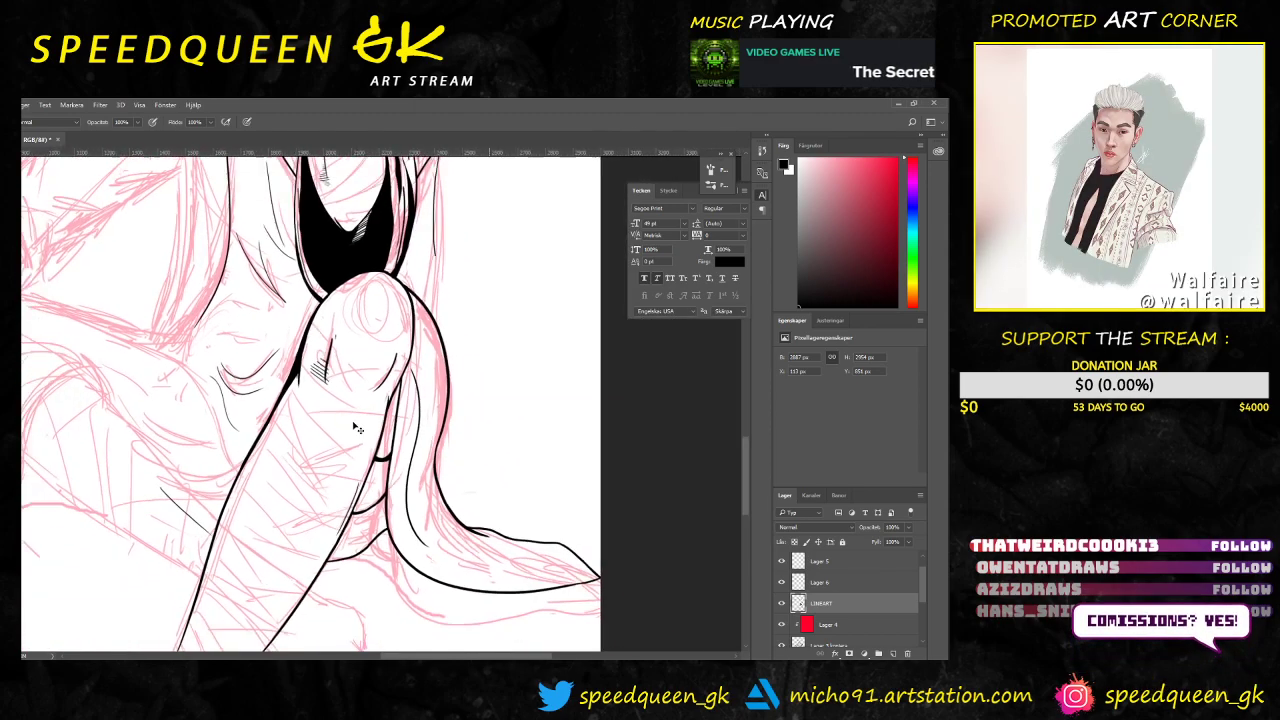
scroll(404, 484, "down", 3)
scroll(385, 467, "up", 3)
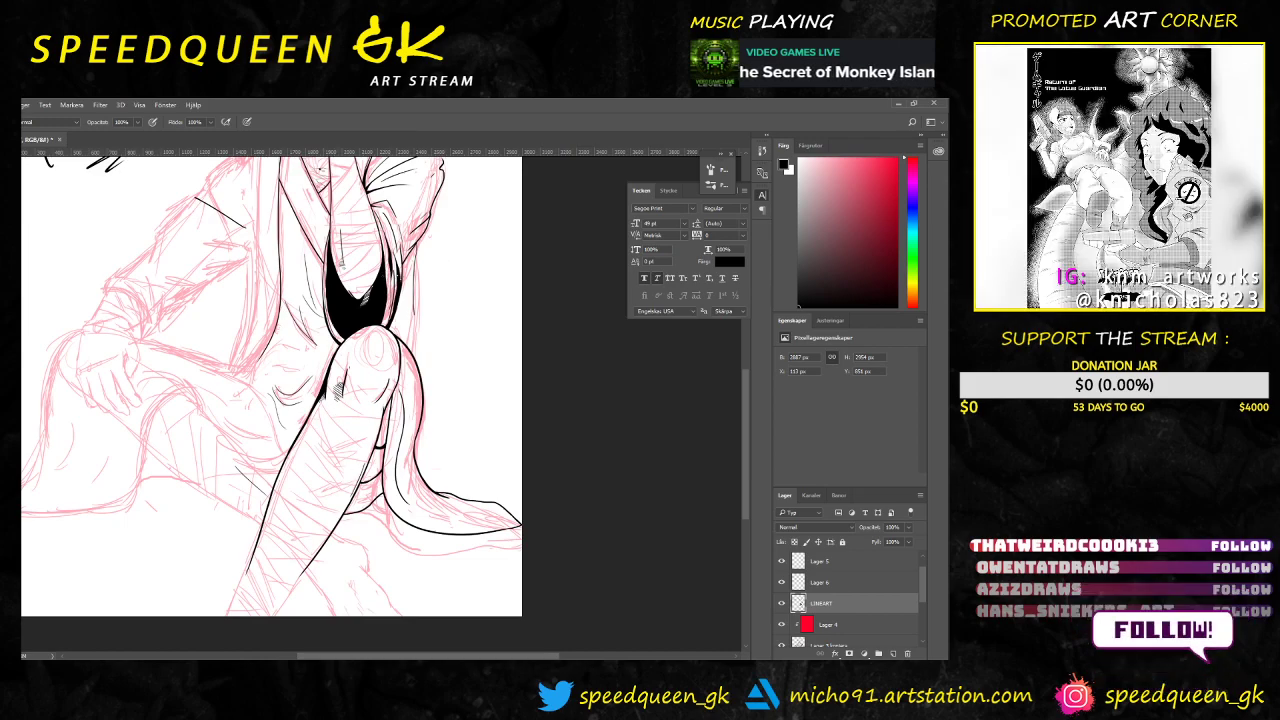
left_click_drag(446, 254, 451, 289)
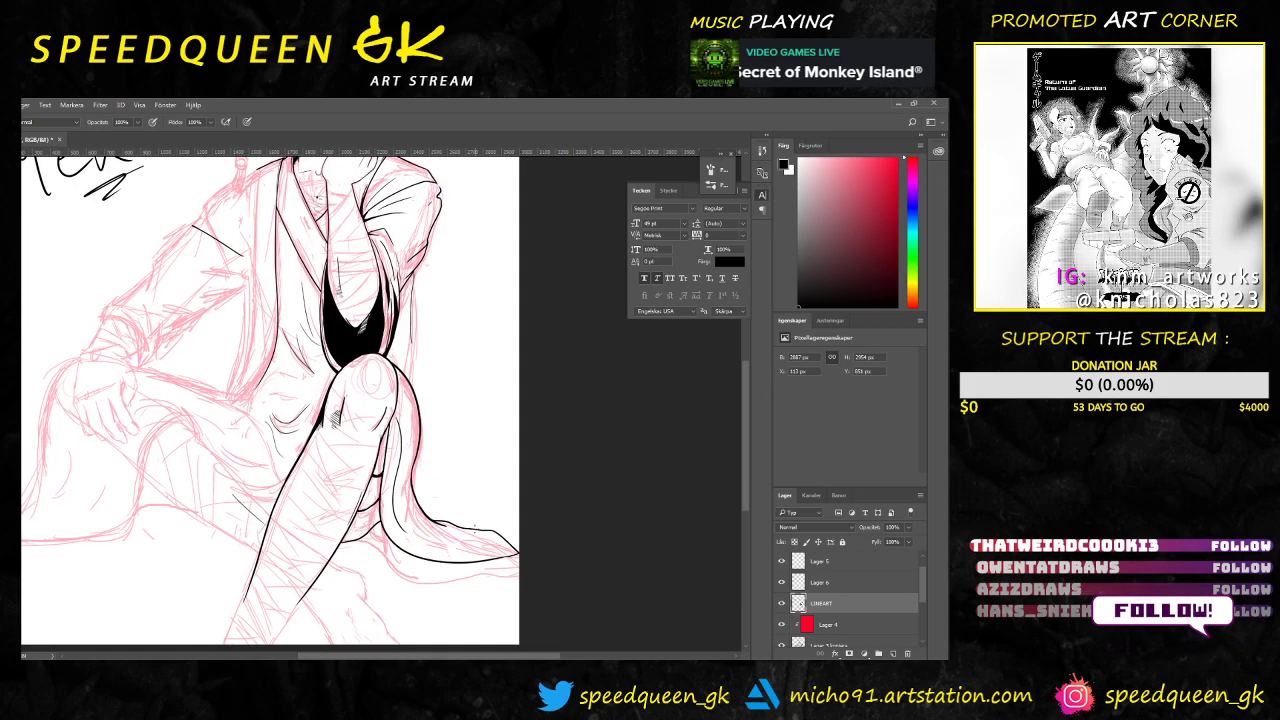
key("ctrl+plus")
left_click_drag(500, 470, 400, 302)
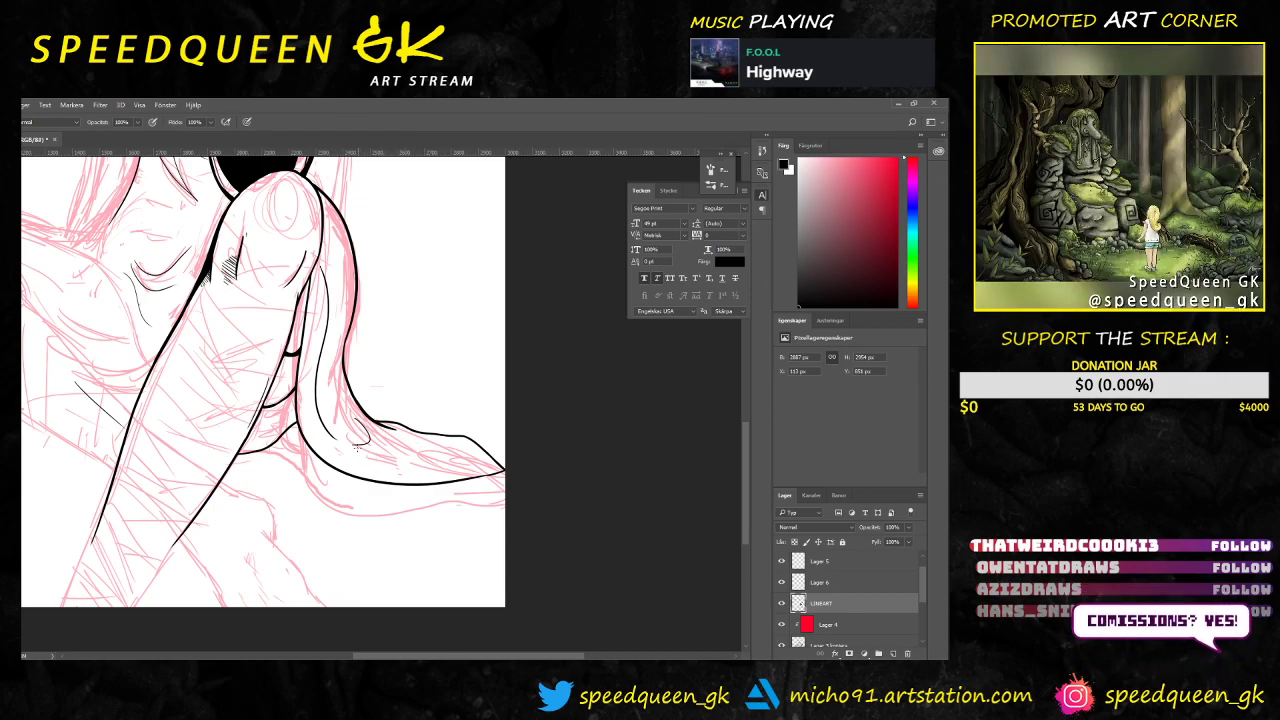
mouse_move(344, 445)
left_mouse_down()
mouse_move(355, 456)
mouse_move(402, 440)
left_mouse_up()
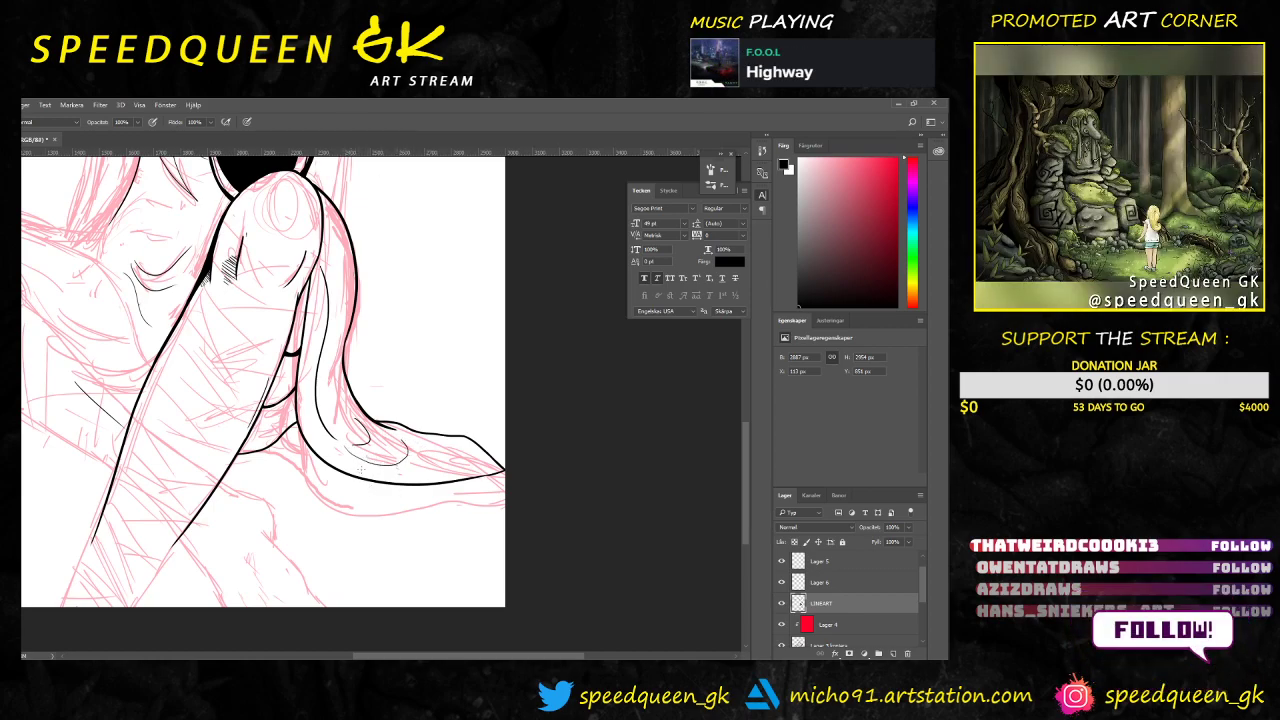
key("ctrl+z")
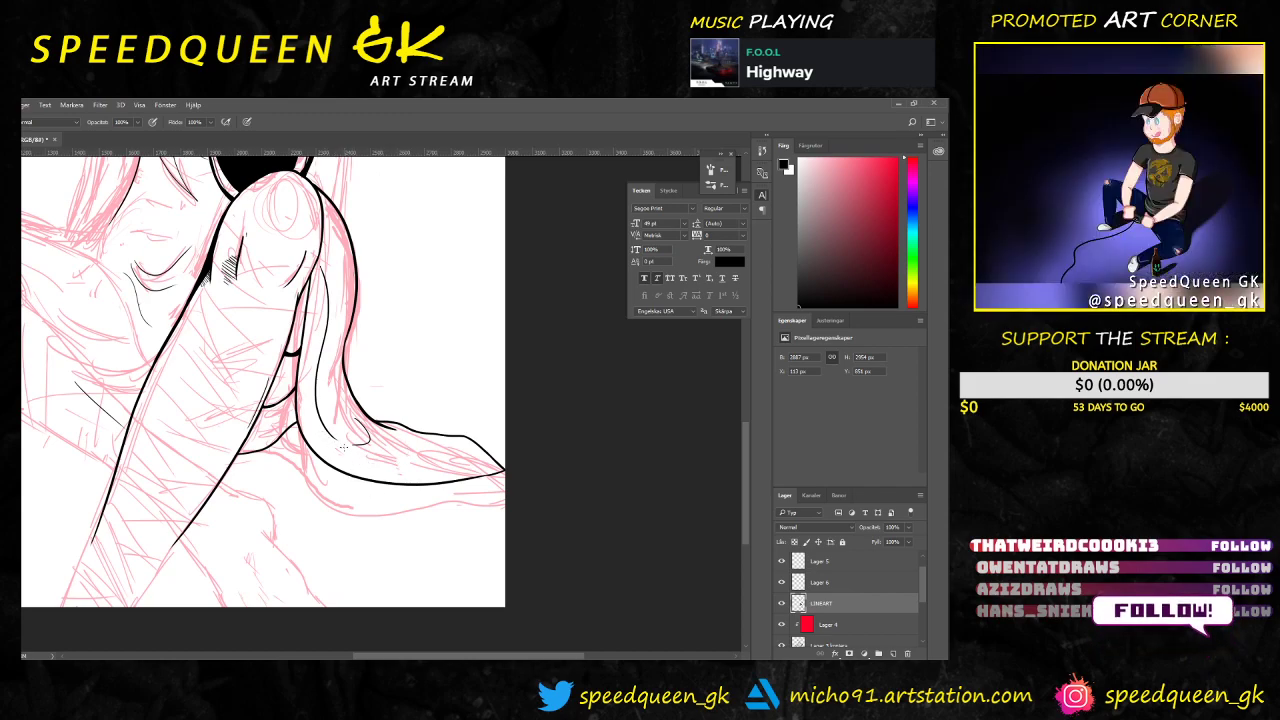
left_click_drag(341, 447, 400, 450)
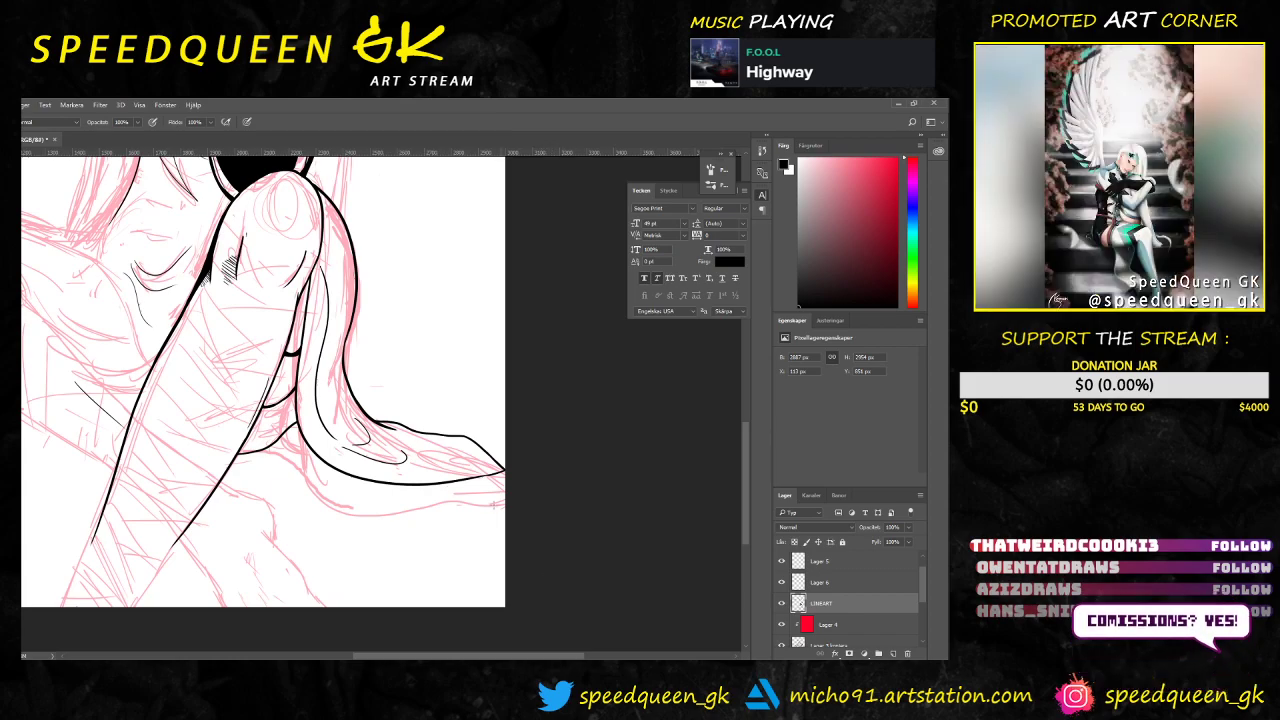
key("ctrl+plus")
left_click_drag(541, 455, 473, 361)
scroll(478, 425, "up", 2)
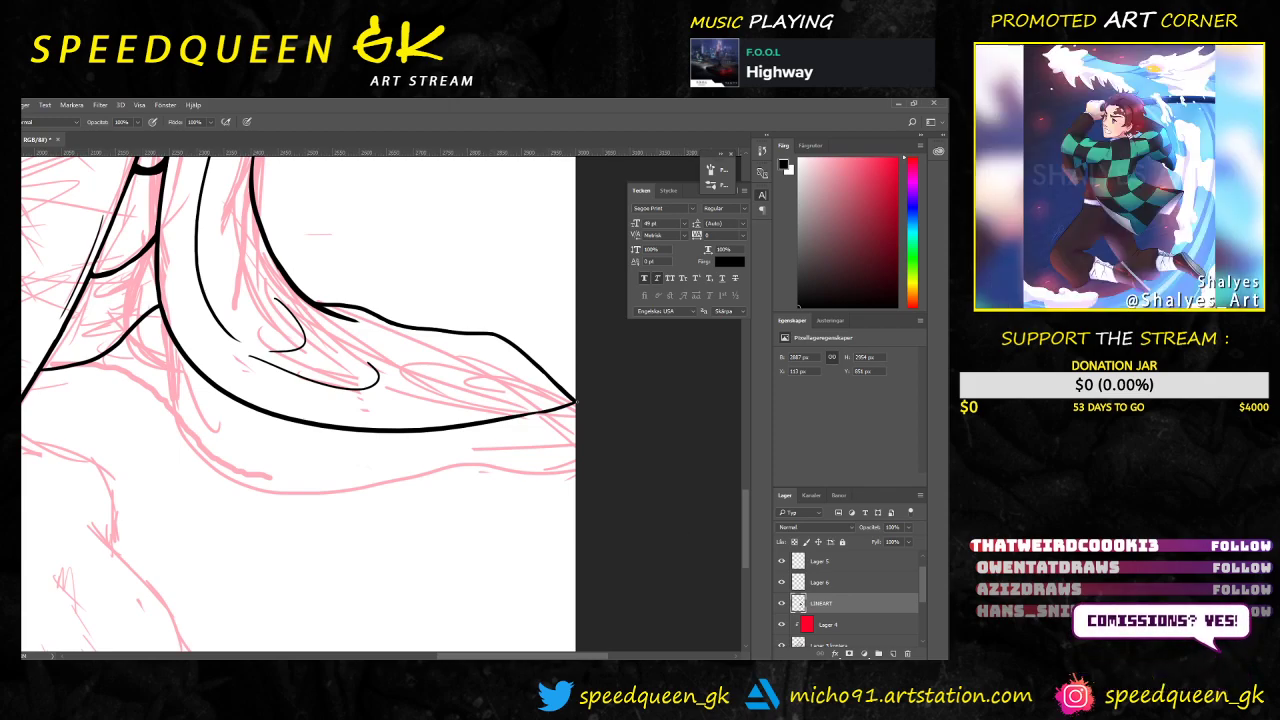
Step: Undo the latest touch-up near the panel's pointed tip and the lower hooked fold curve near the hem
key("ctrl+plus")
left_click_drag(621, 390, 430, 415)
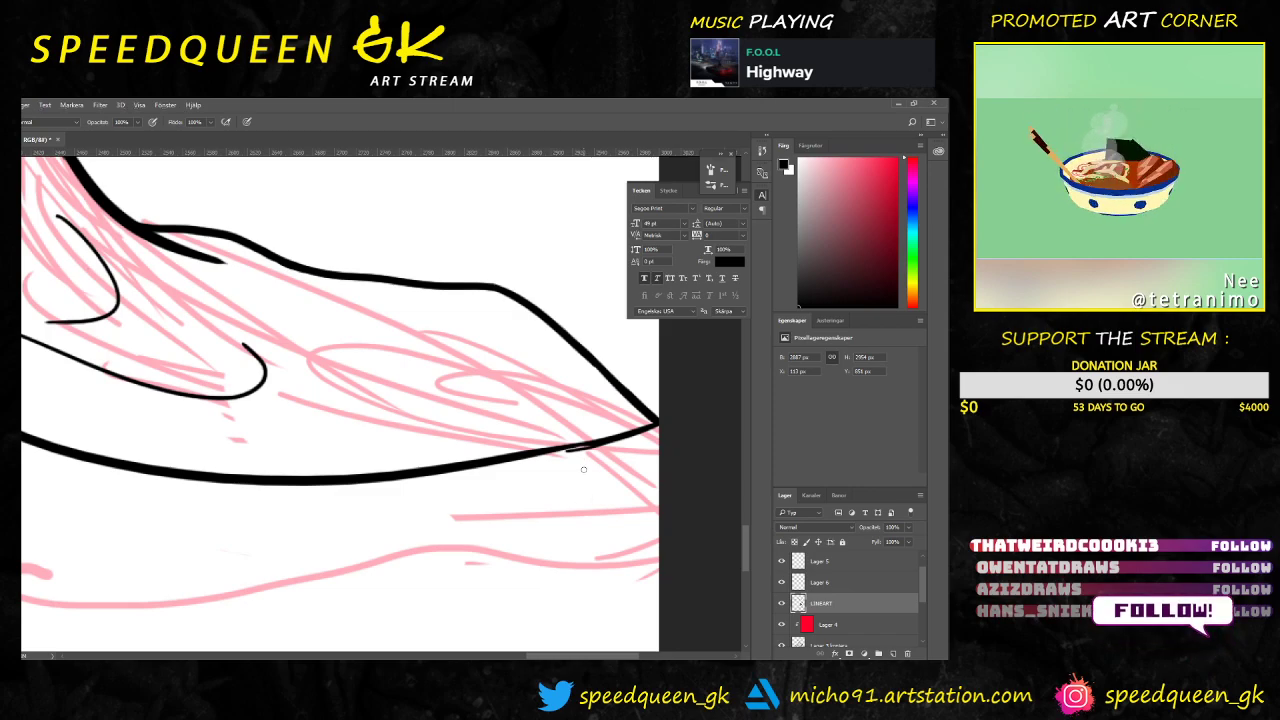
key("alt+z")
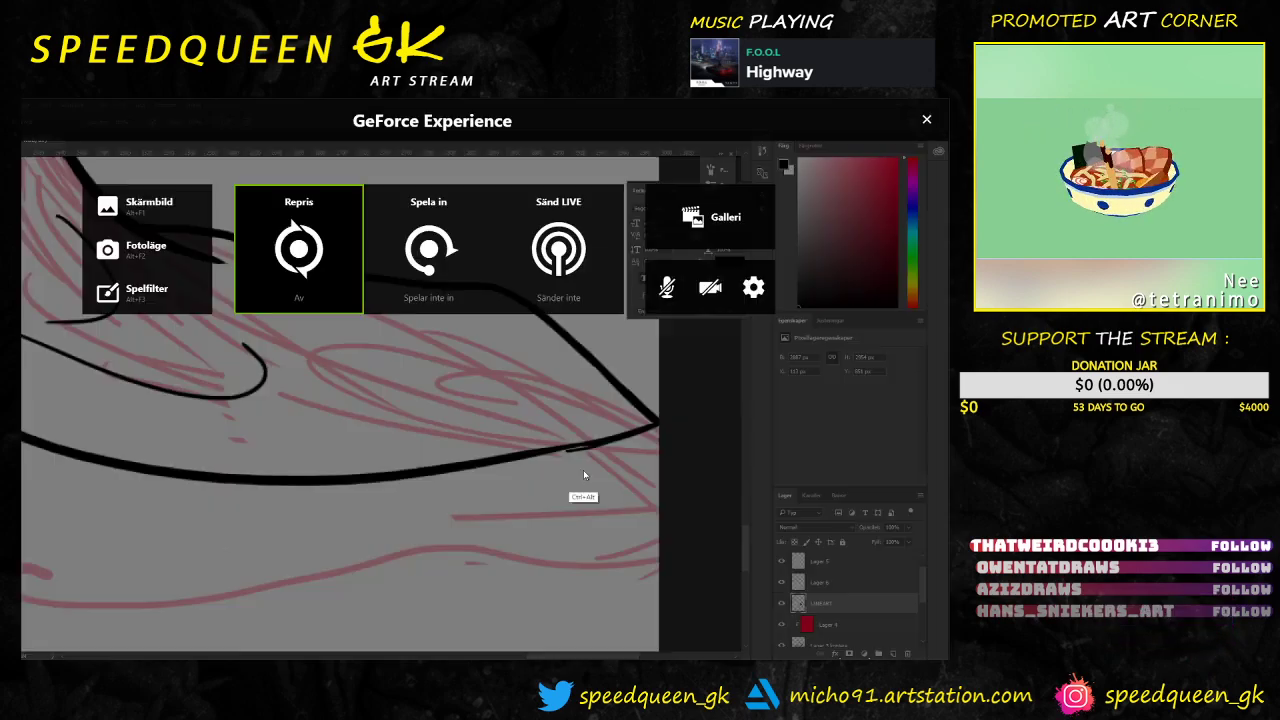
left_click(927, 120)
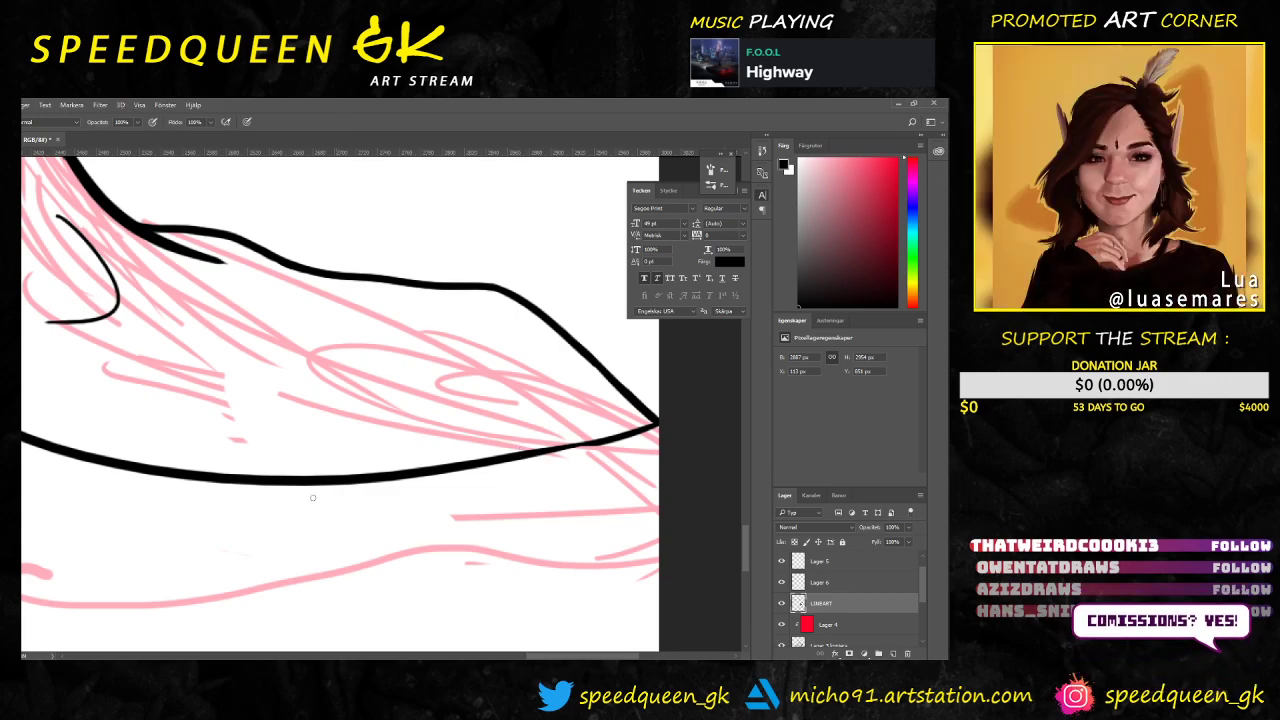
left_click_drag(260, 303, 412, 404)
left_click_drag(193, 421, 182, 419)
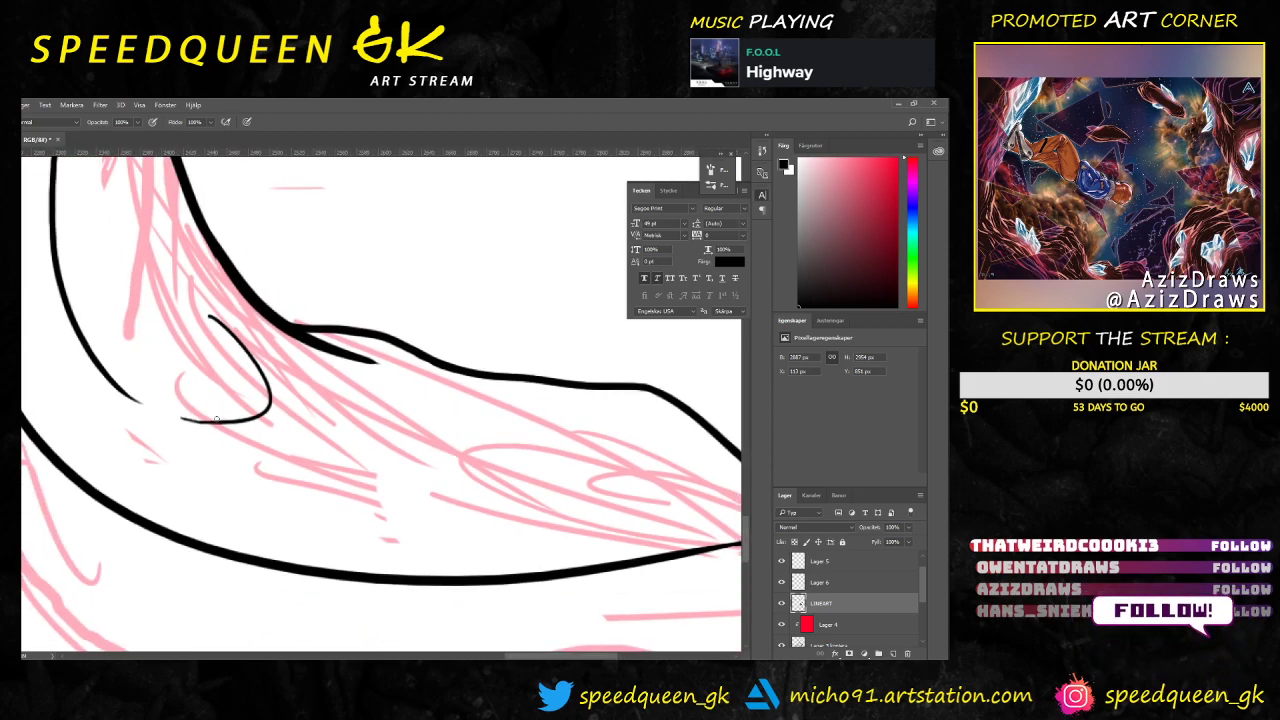
Step: Try a small hooked fold curve beneath the remaining one near the hem, undo it, and check the Brush settings
key("ctrl+minus")
scroll(415, 474, "down", 1)
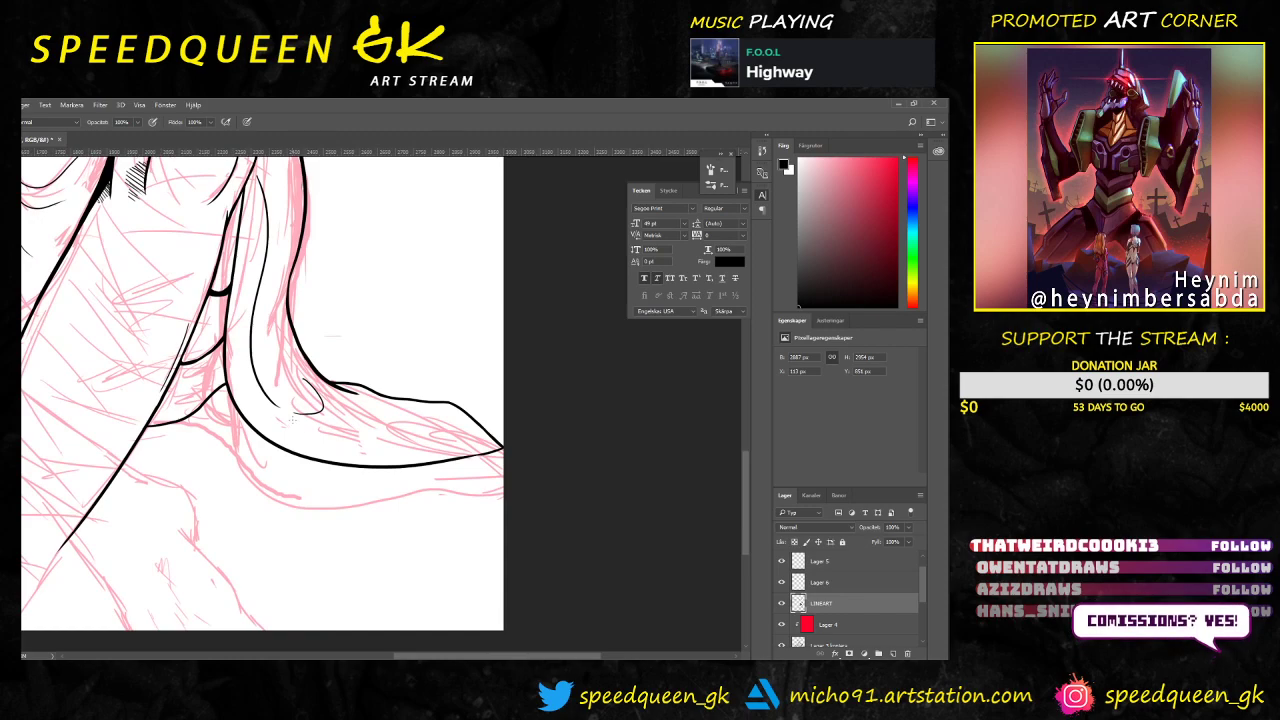
left_click_drag(291, 416, 352, 412)
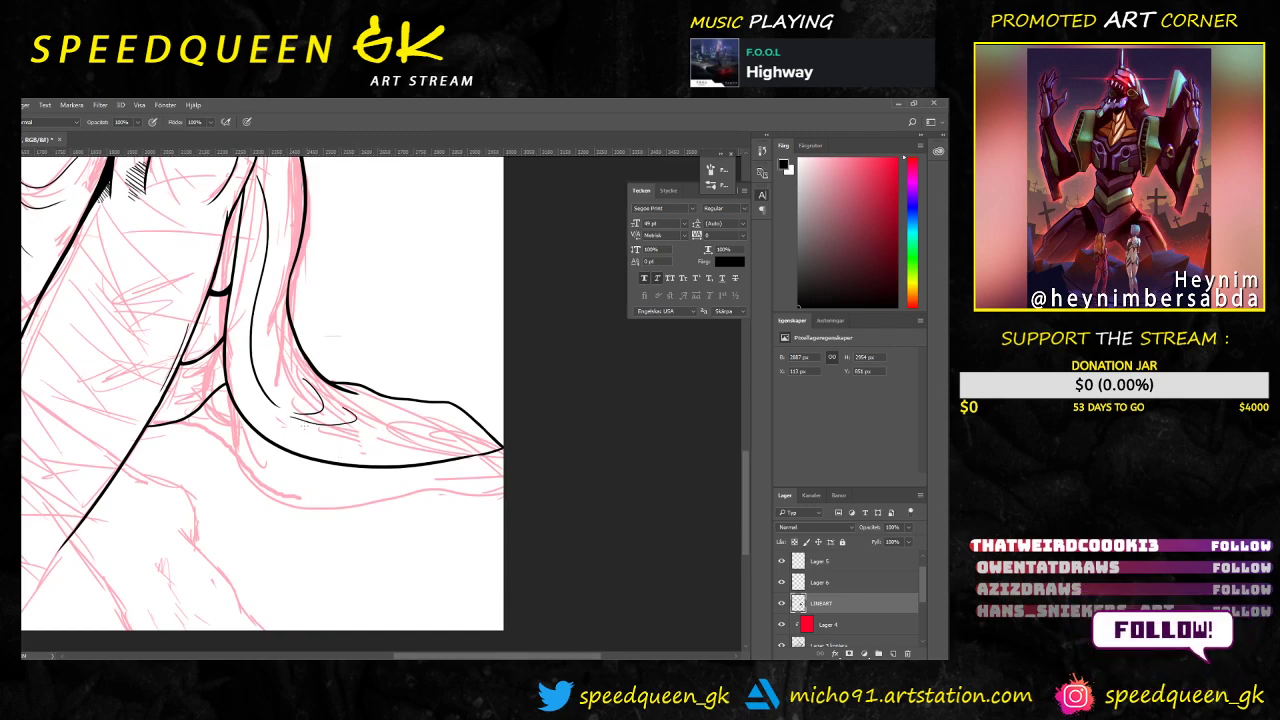
key("ctrl+z")
right_click(435, 430)
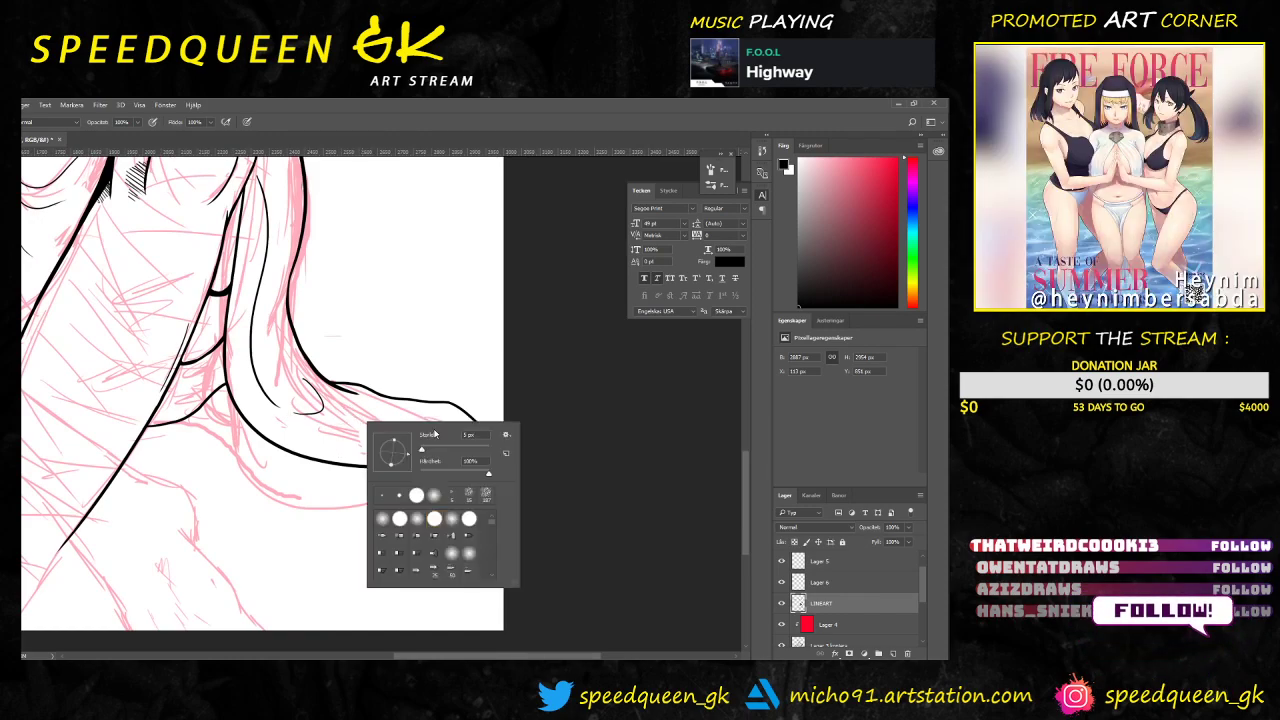
left_click(521, 360)
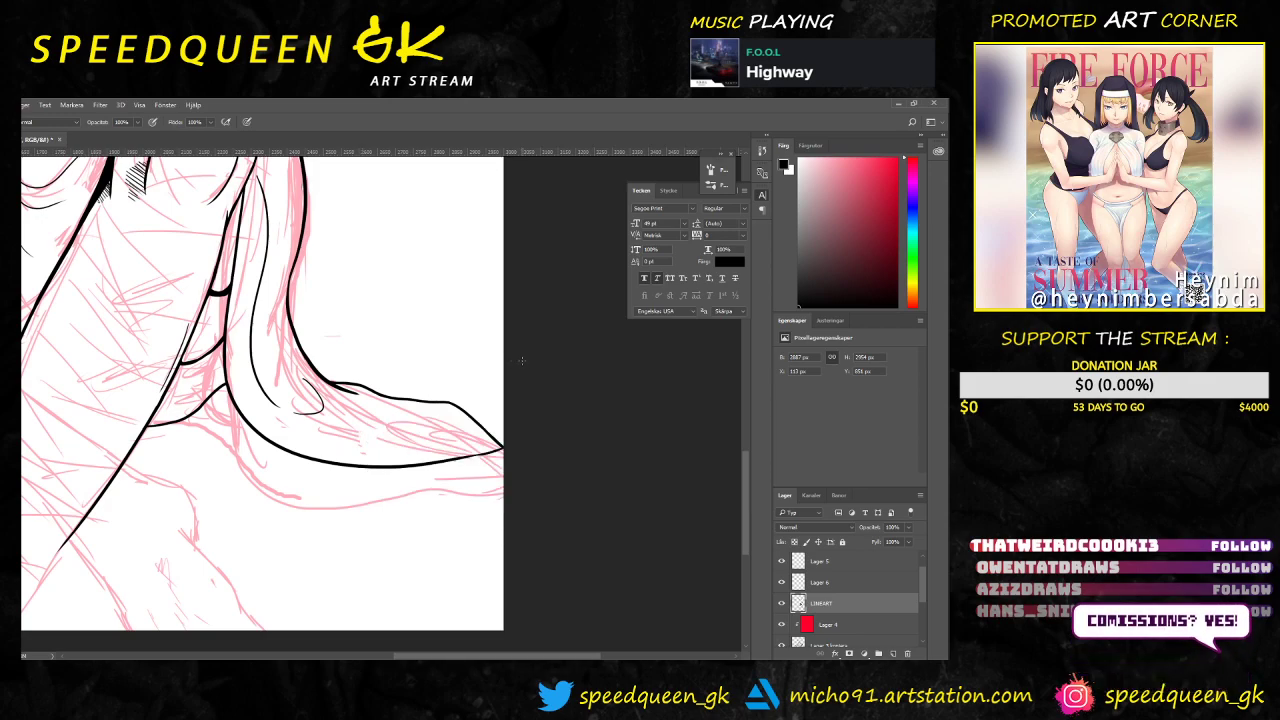
Step: Try three long parallel vertical strokes on the blank canvas beside the figure's shoulder and undo them
key("ctrl+minus")
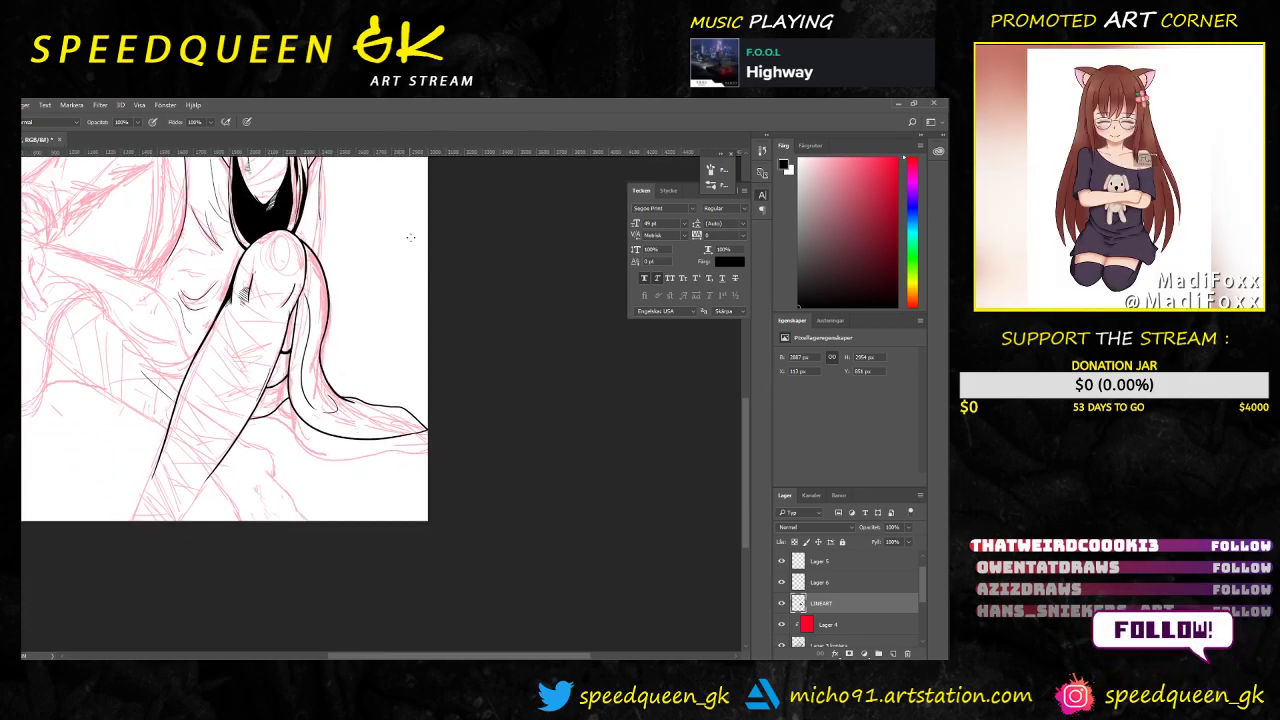
left_click_drag(401, 204, 387, 414)
left_click_drag(370, 186, 368, 332)
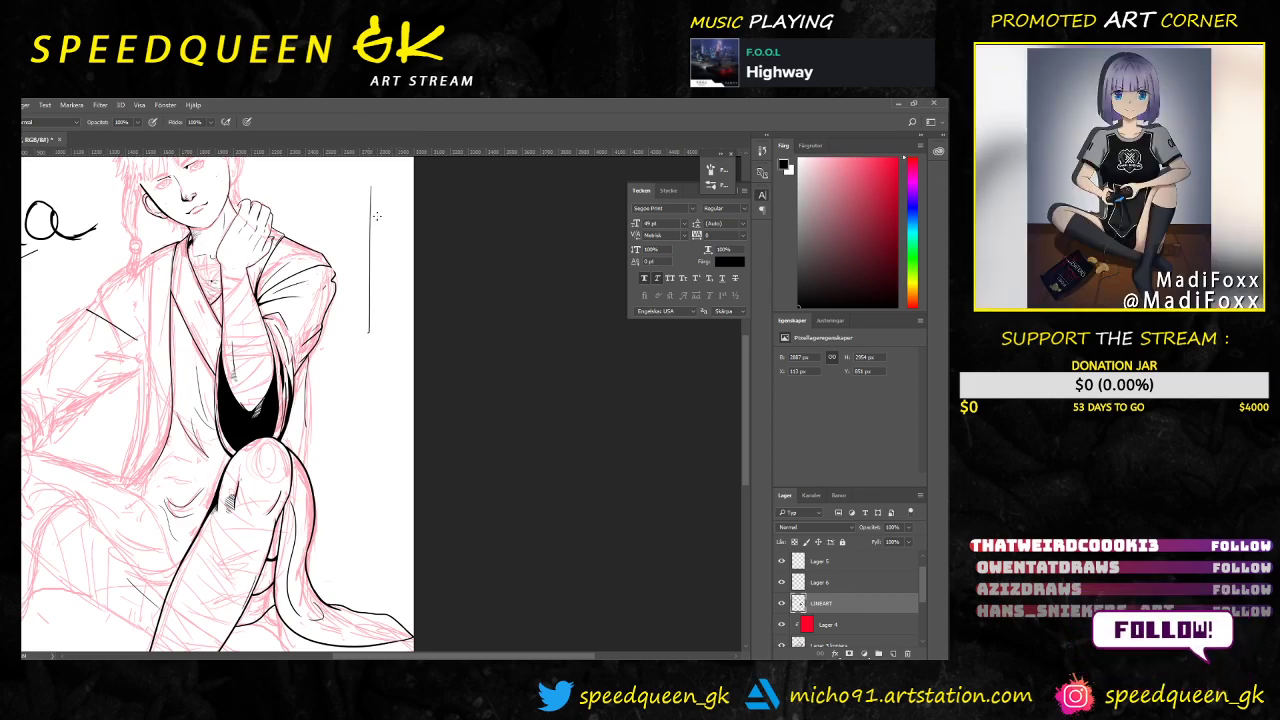
left_click_drag(388, 166, 384, 350)
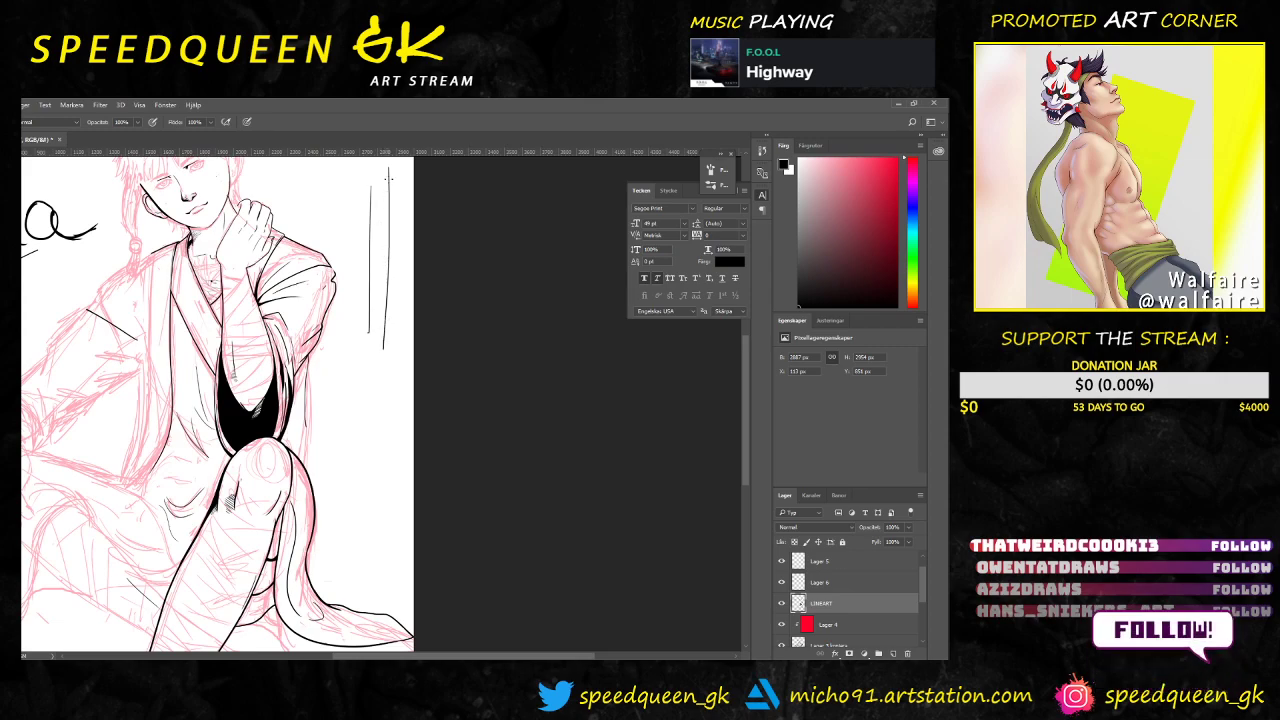
left_click_drag(351, 182, 355, 342)
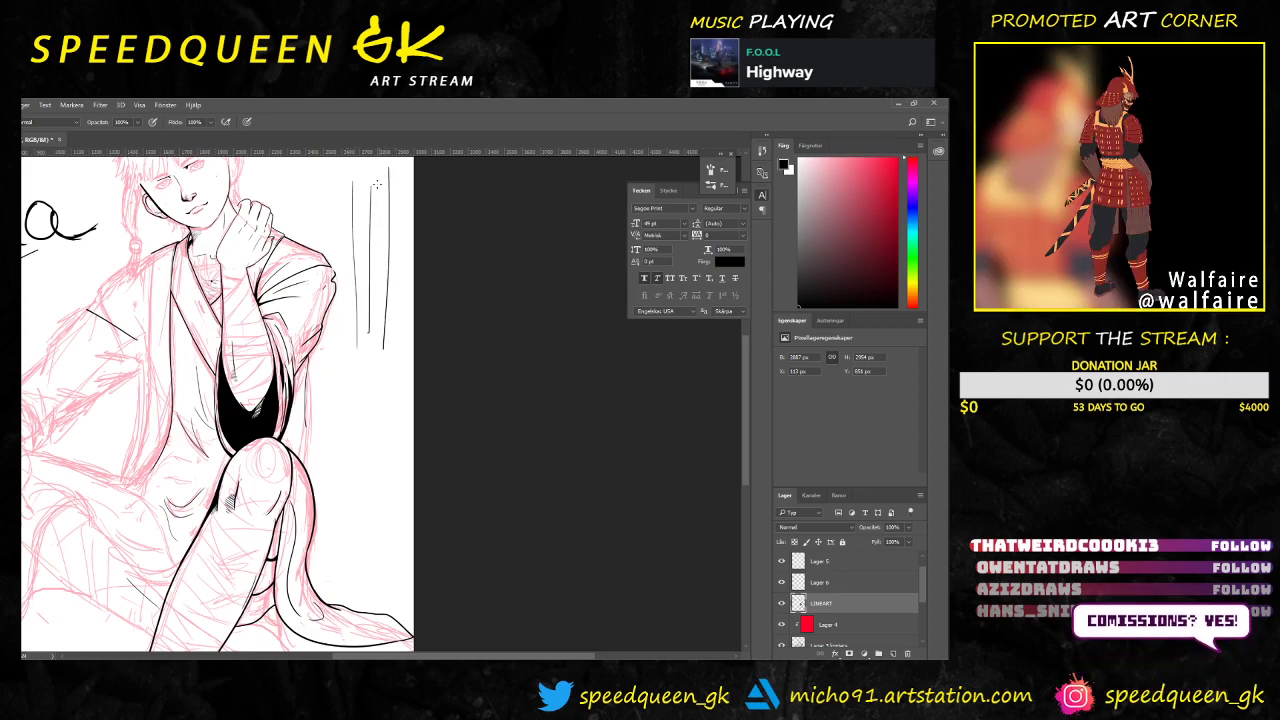
key("ctrl+z")
key("ctrl+z")
key("ctrl+z")
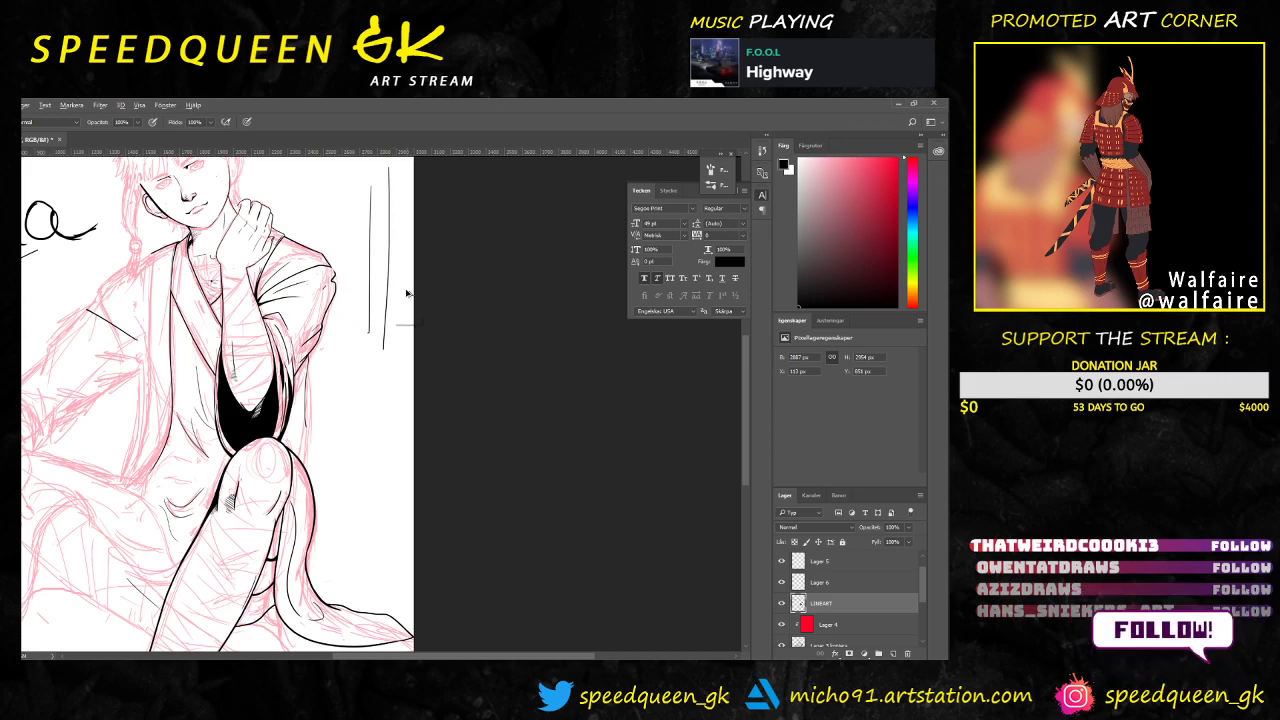
Step: Practise a single long straight vertical stroke on the blank canvas beside the figure, undoing each attempt
left_click_drag(374, 183, 371, 365)
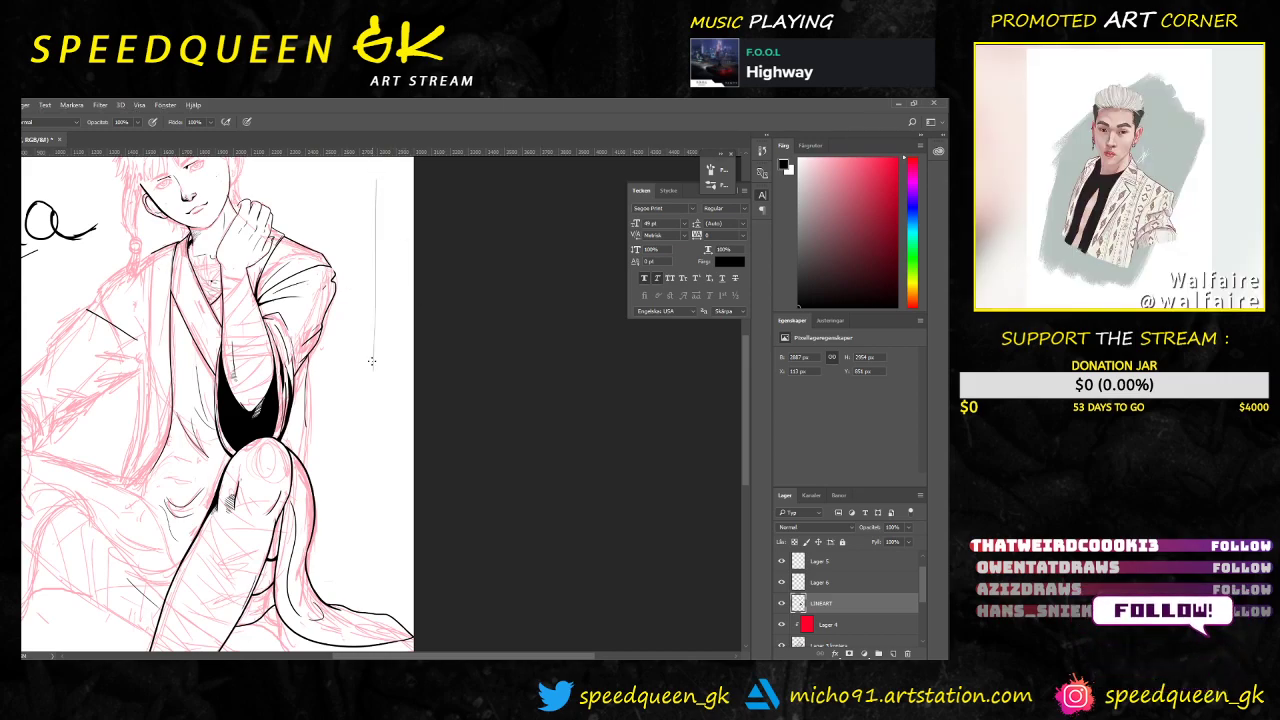
key("ctrl+z")
left_click_drag(374, 173, 371, 349)
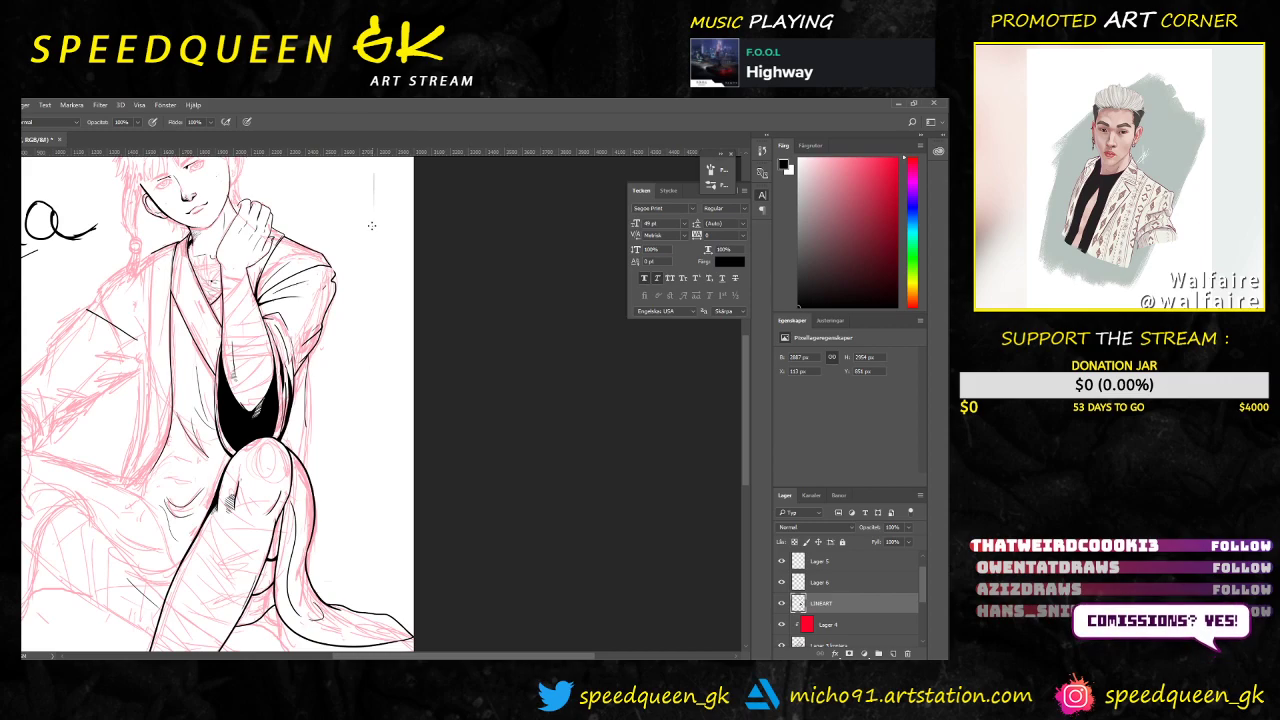
left_click_drag(373, 170, 370, 385)
key("ctrl+alt+z")
left_click_drag(375, 170, 369, 398)
key("ctrl+alt+z")
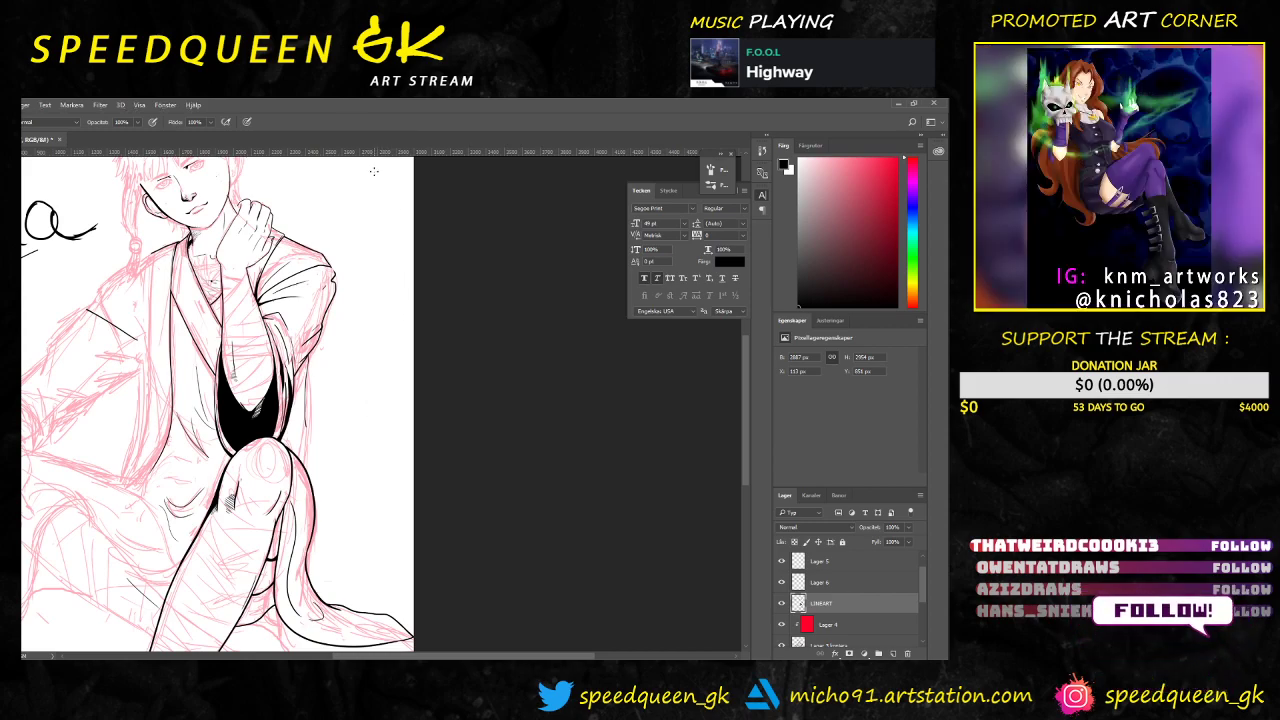
left_click_drag(374, 171, 371, 374)
key("ctrl+alt+z")
left_click_drag(376, 167, 371, 383)
key("ctrl+z")
left_click_drag(374, 167, 378, 384)
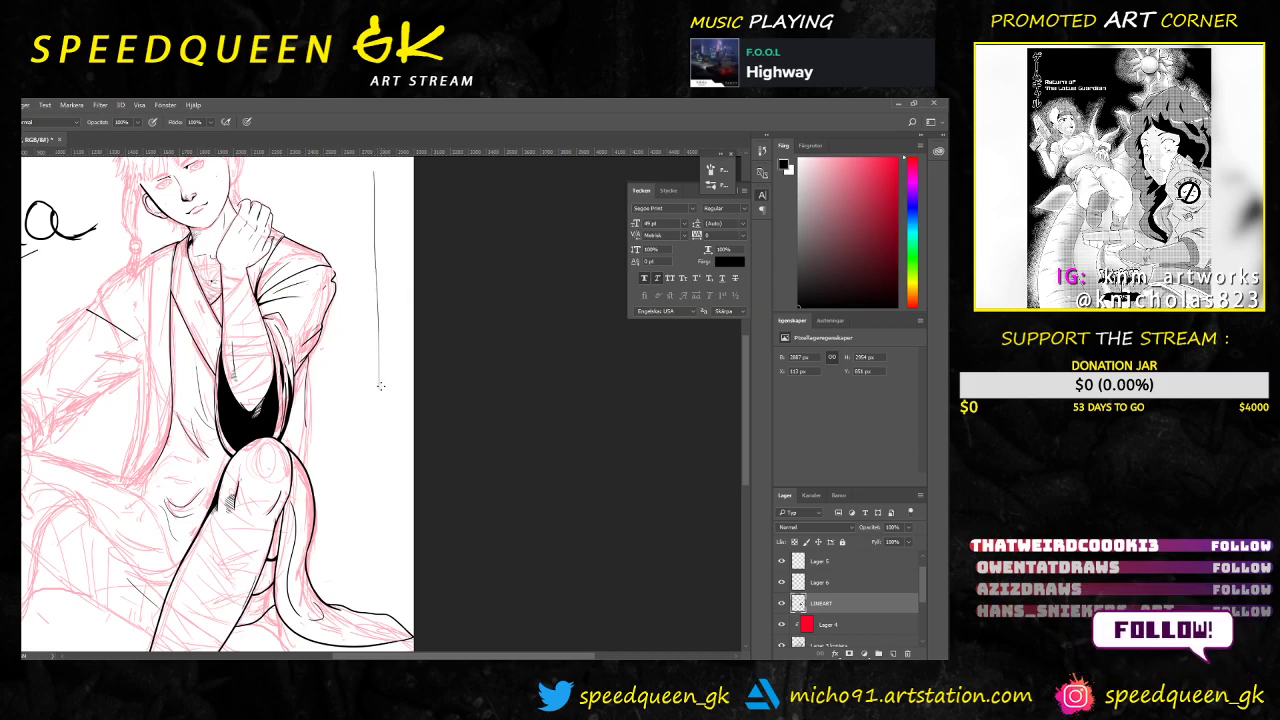
key("ctrl+z")
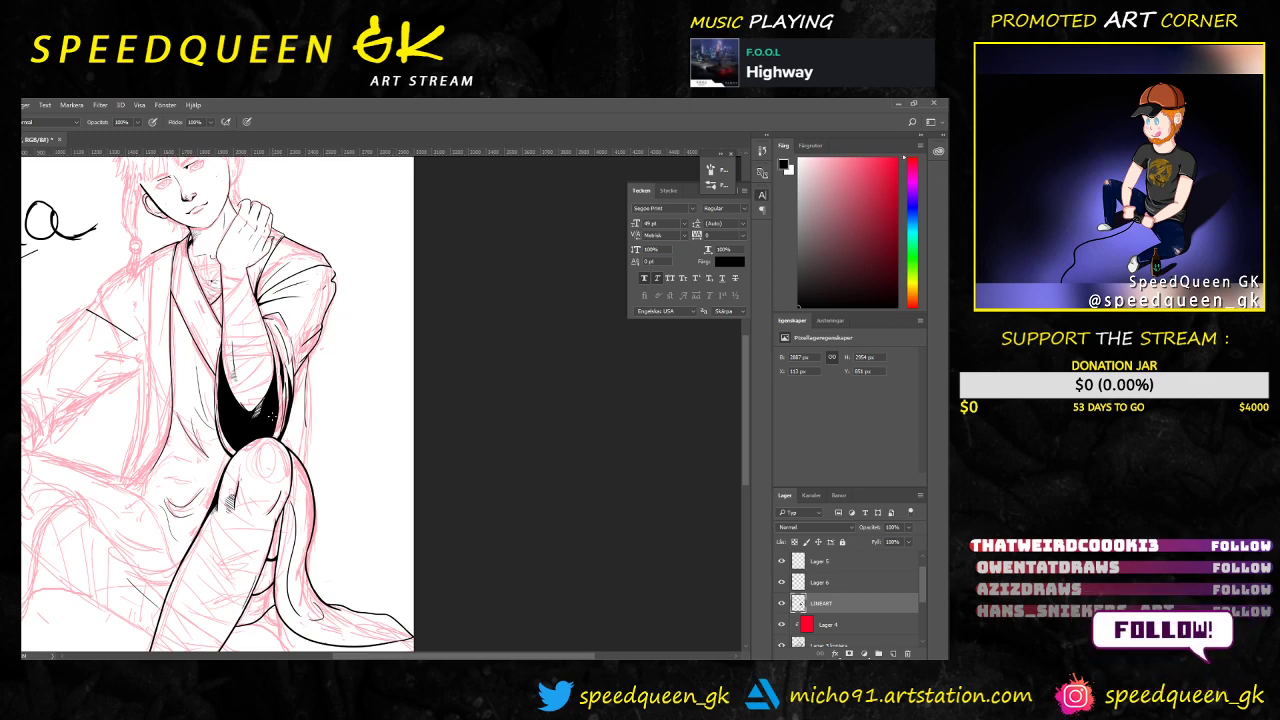
Step: Change the Brush size for inking around the sleeve and raised knee
scroll(338, 372, "up", 2)
scroll(340, 376, "up", 1)
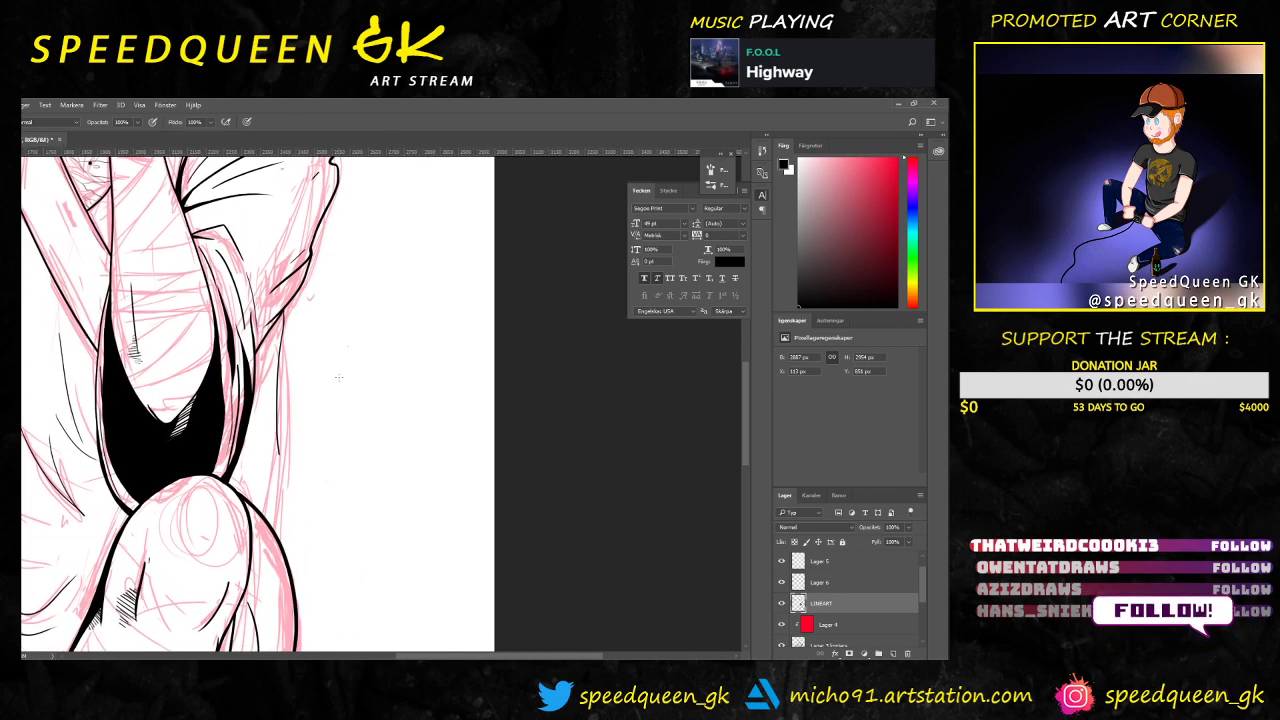
left_click_drag(363, 309, 420, 211)
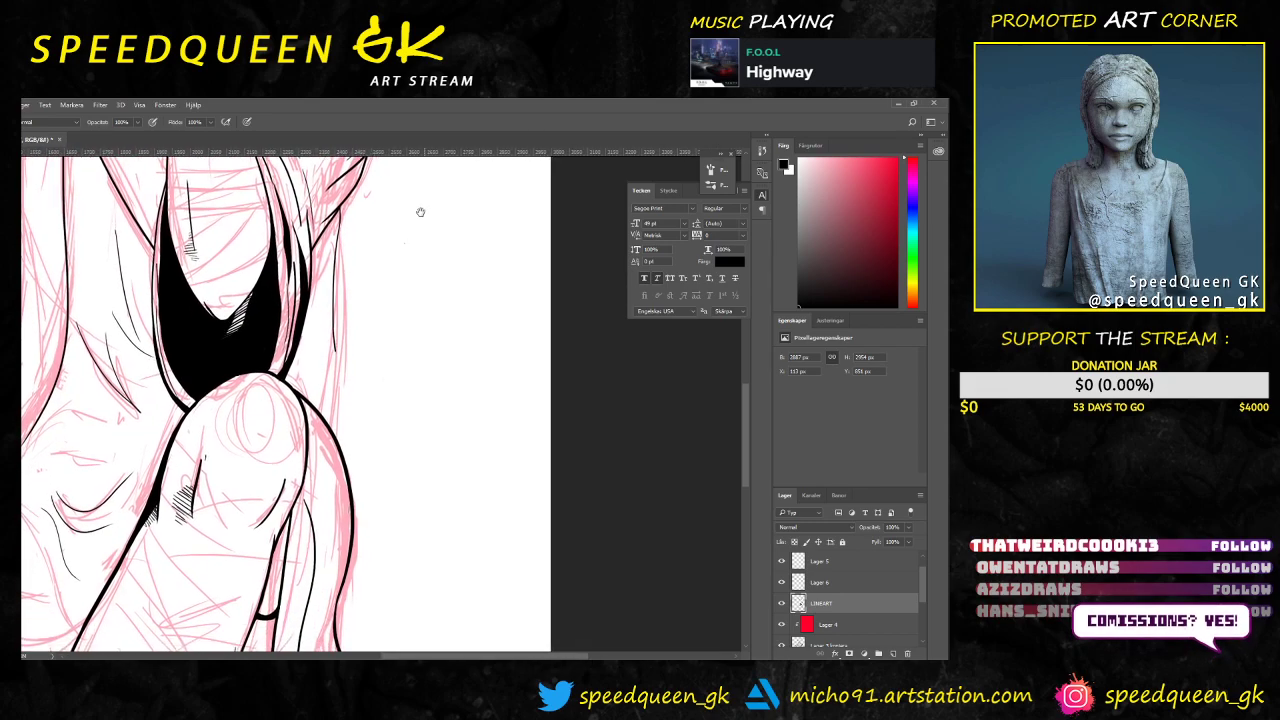
scroll(358, 256, "up", 1)
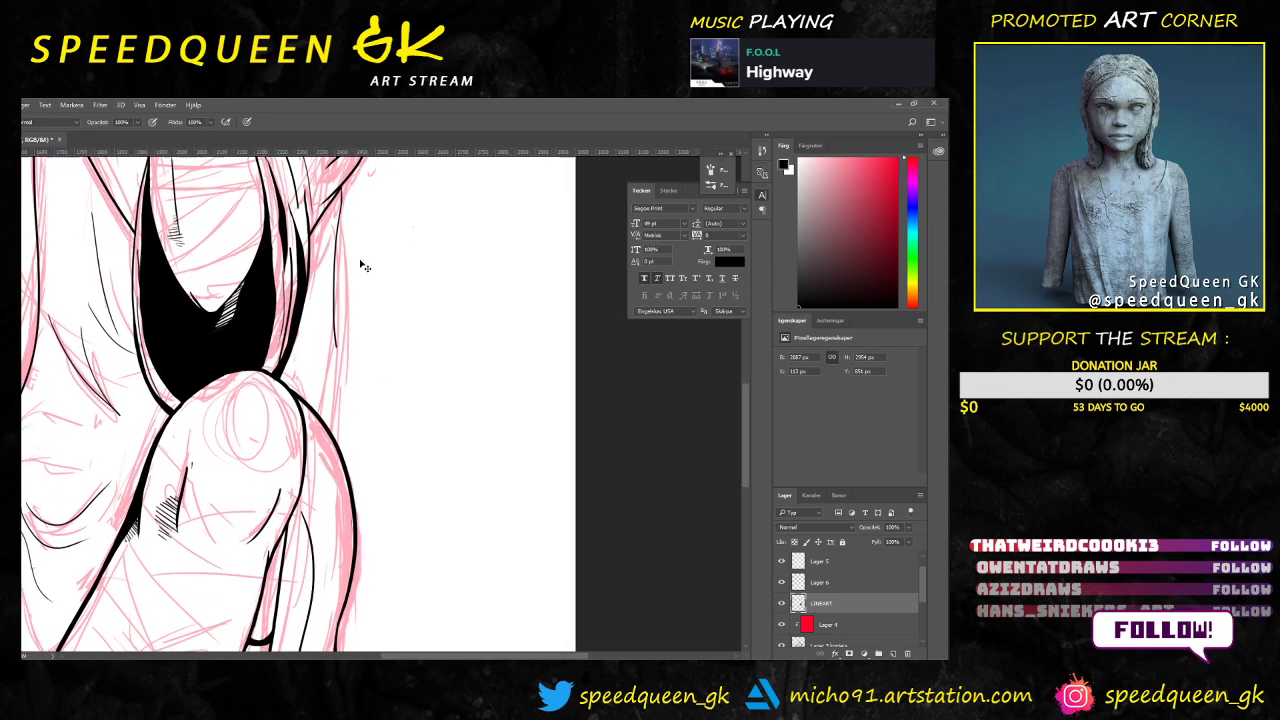
left_click_drag(403, 220, 414, 391)
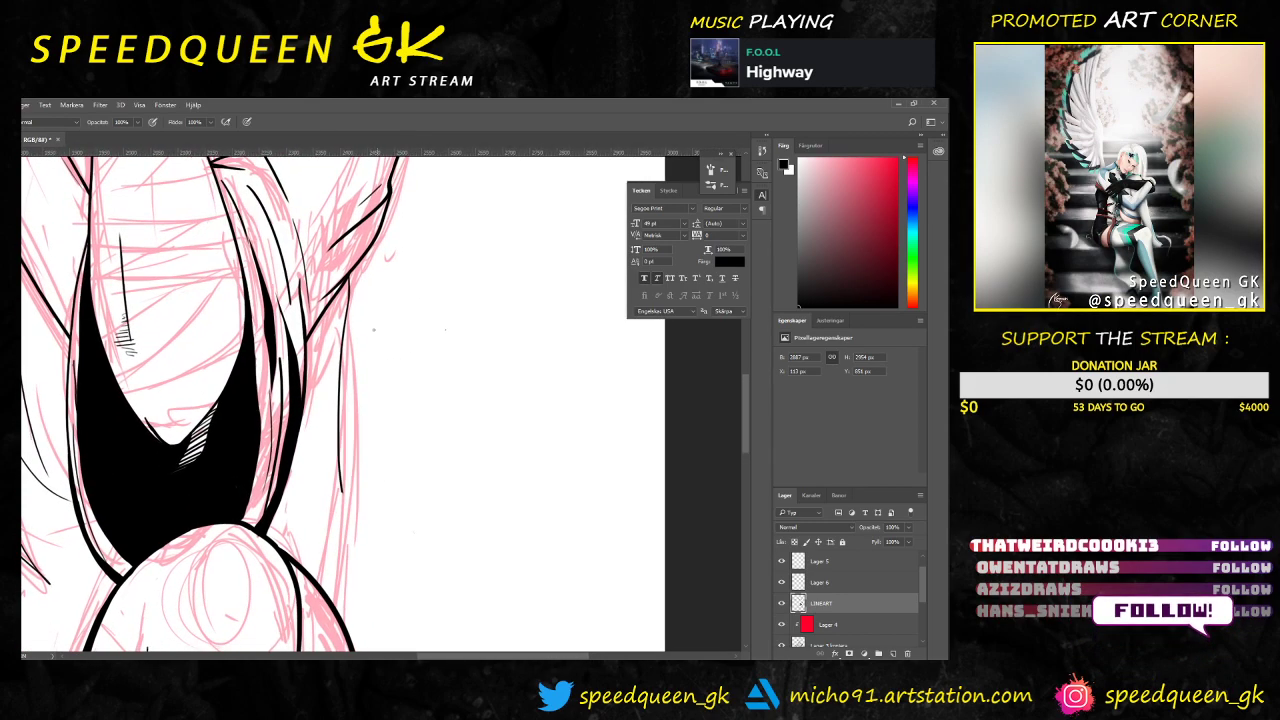
right_click(403, 414)
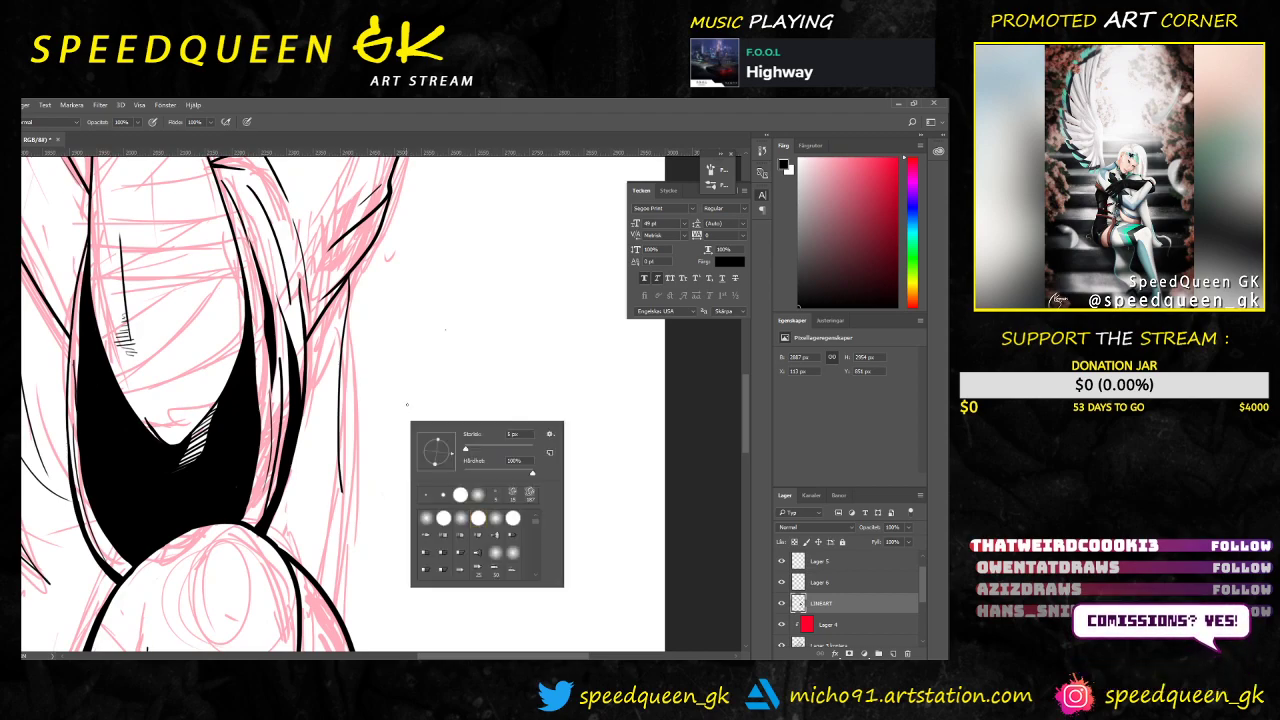
left_click(512, 433)
key("BackSpace")
type("3")
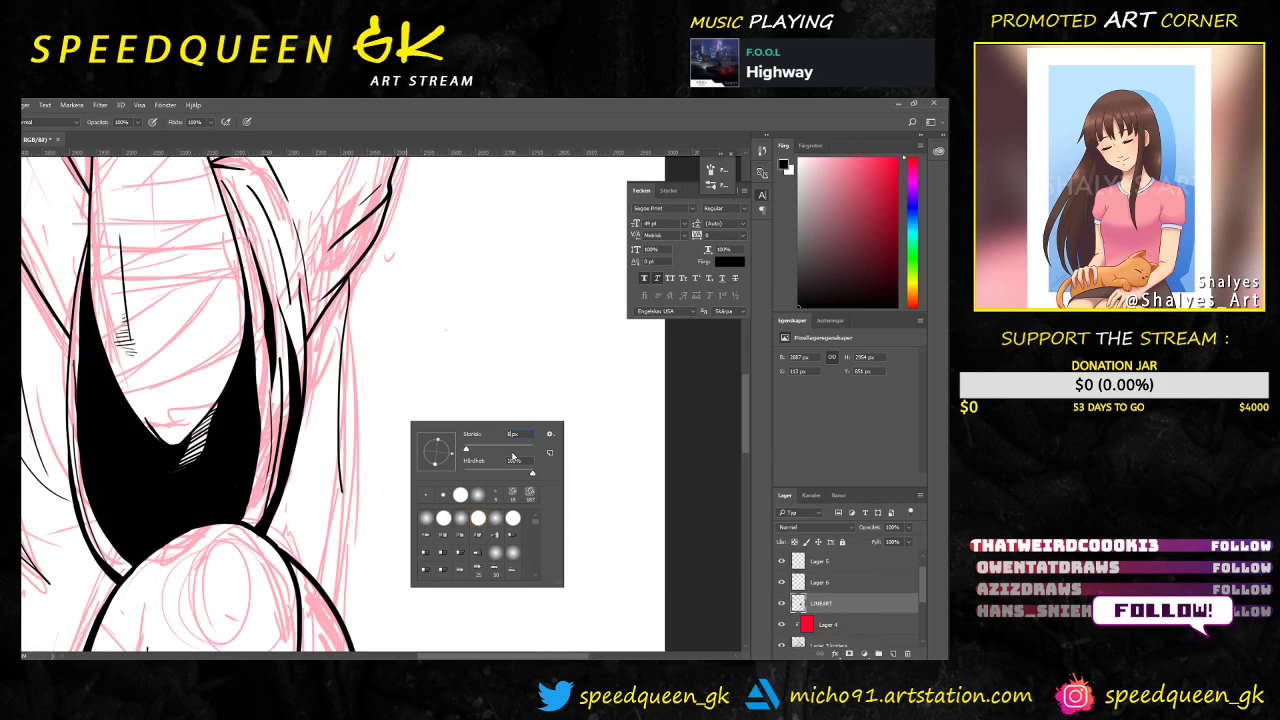
key("Return")
Step: Examine the line art of the sleeve, raised knee and trailing robe panel at several zoom levels
scroll(363, 329, "down", 3)
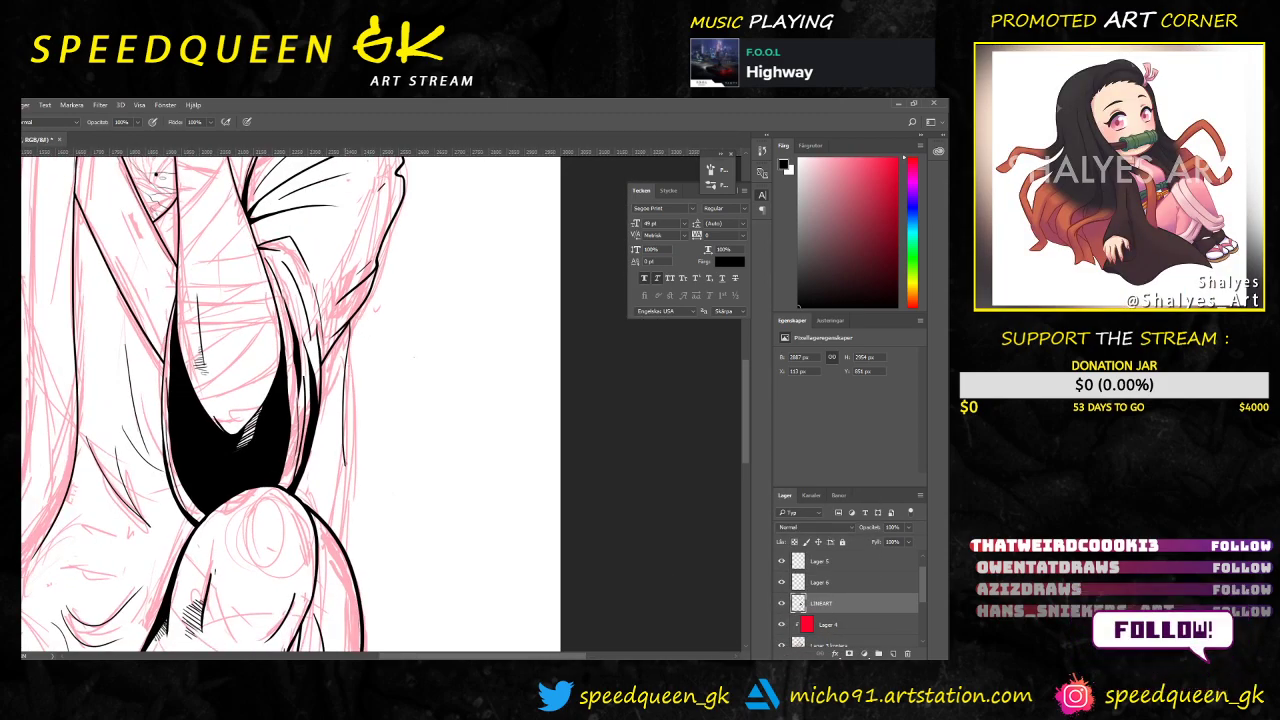
scroll(359, 531, "down", 3)
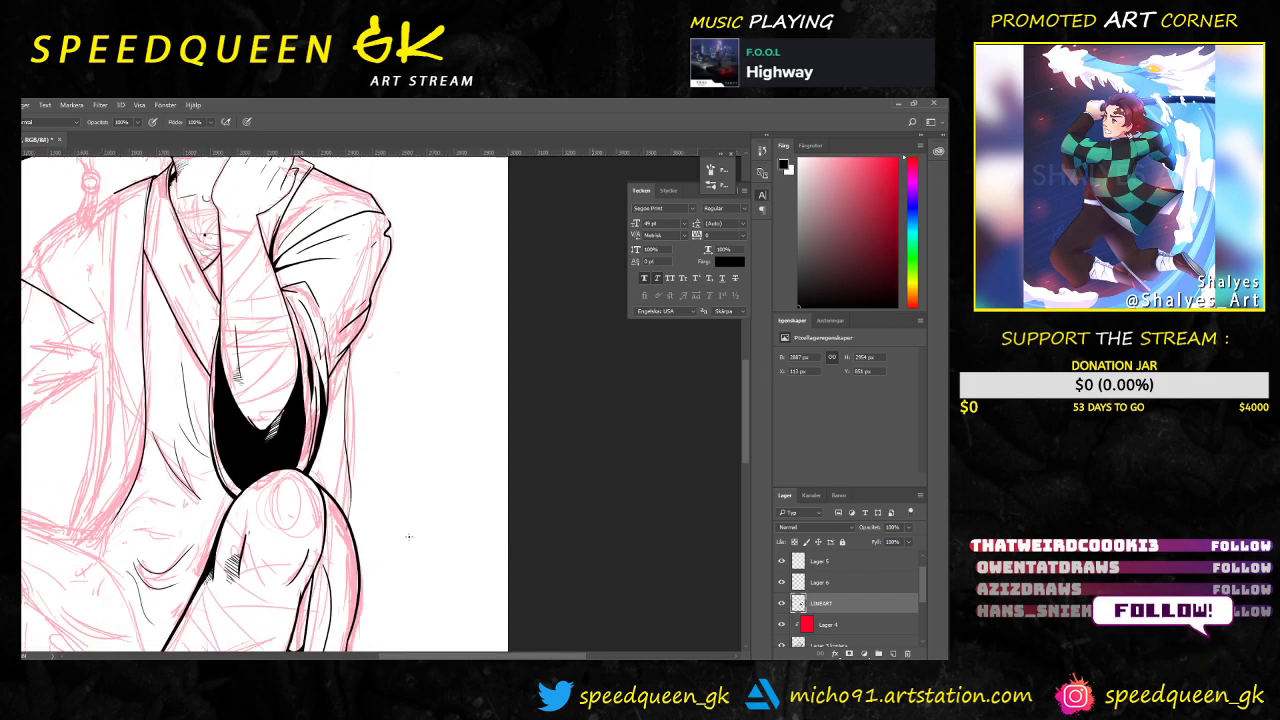
scroll(363, 271, "down", 2)
scroll(363, 271, "up", 2)
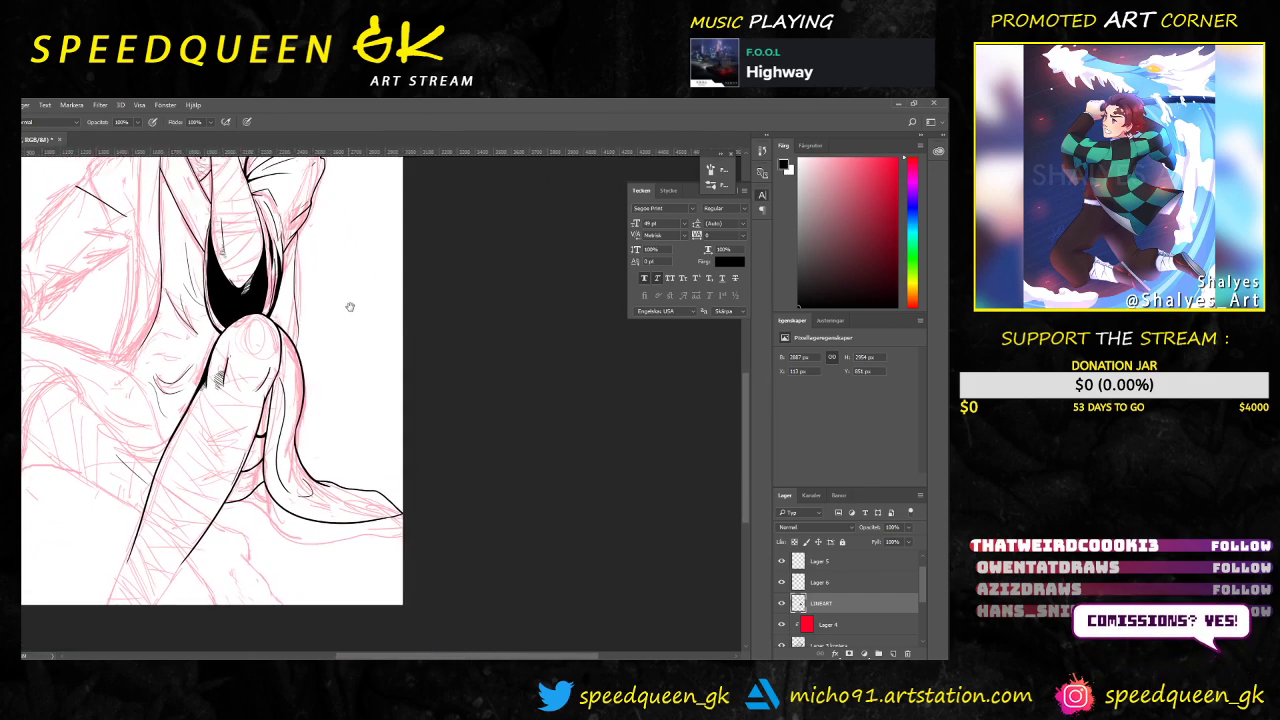
scroll(334, 357, "up", 2)
scroll(282, 370, "up", 1)
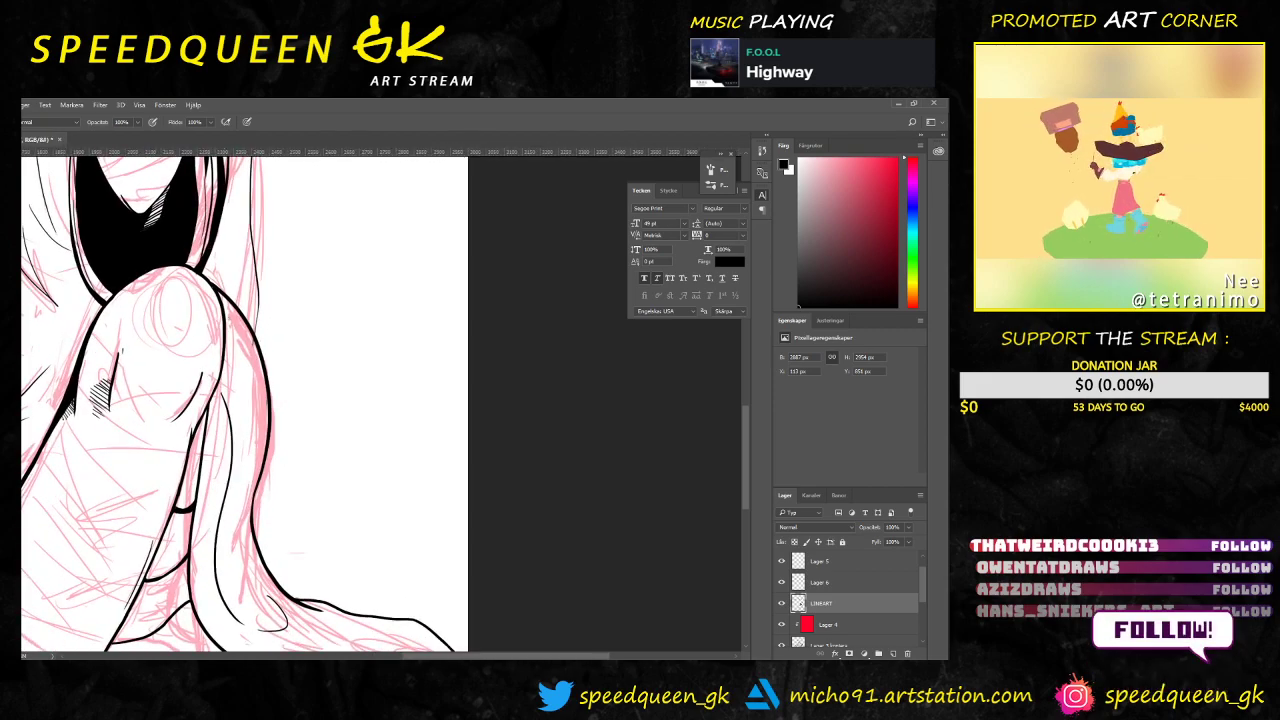
scroll(222, 250, "up", 2)
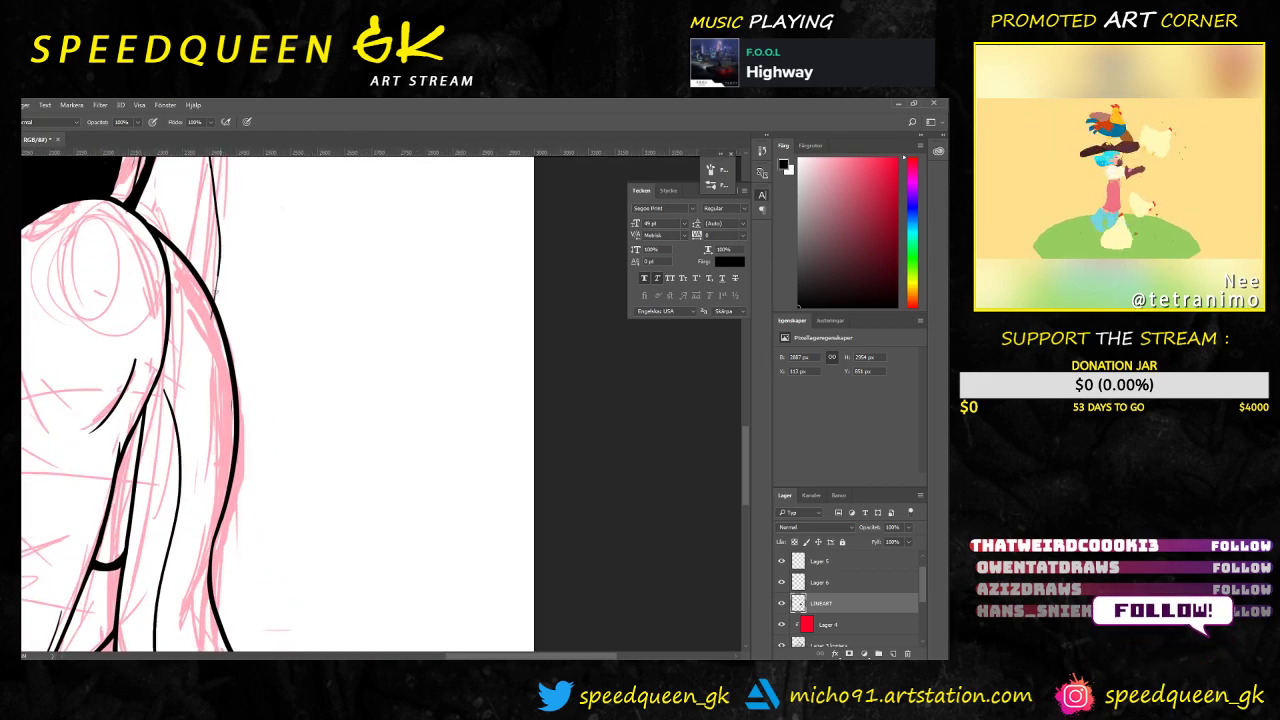
scroll(304, 453, "down", 2)
scroll(304, 453, "down", 1)
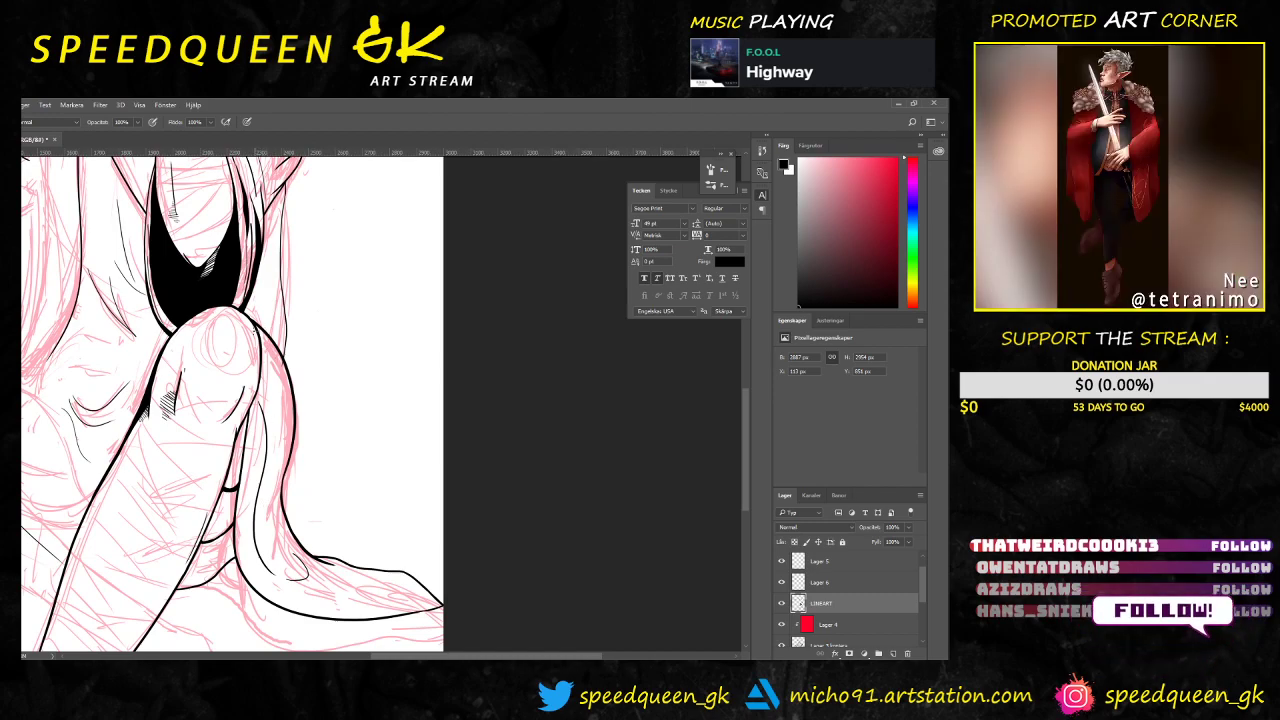
Step: Erase the upper part of the trailing robe's outer outline, from the knee down to where the vertical back line meets it
key("e")
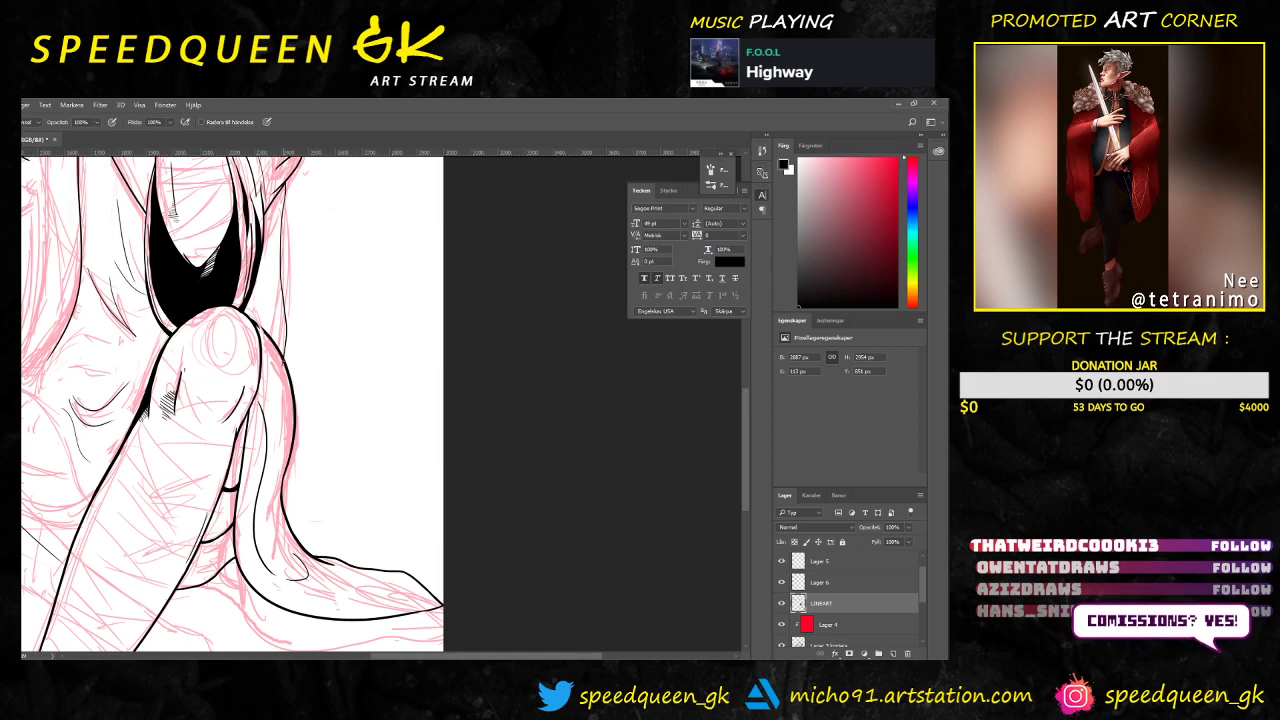
scroll(223, 272, "up", 2)
scroll(223, 272, "up", 1)
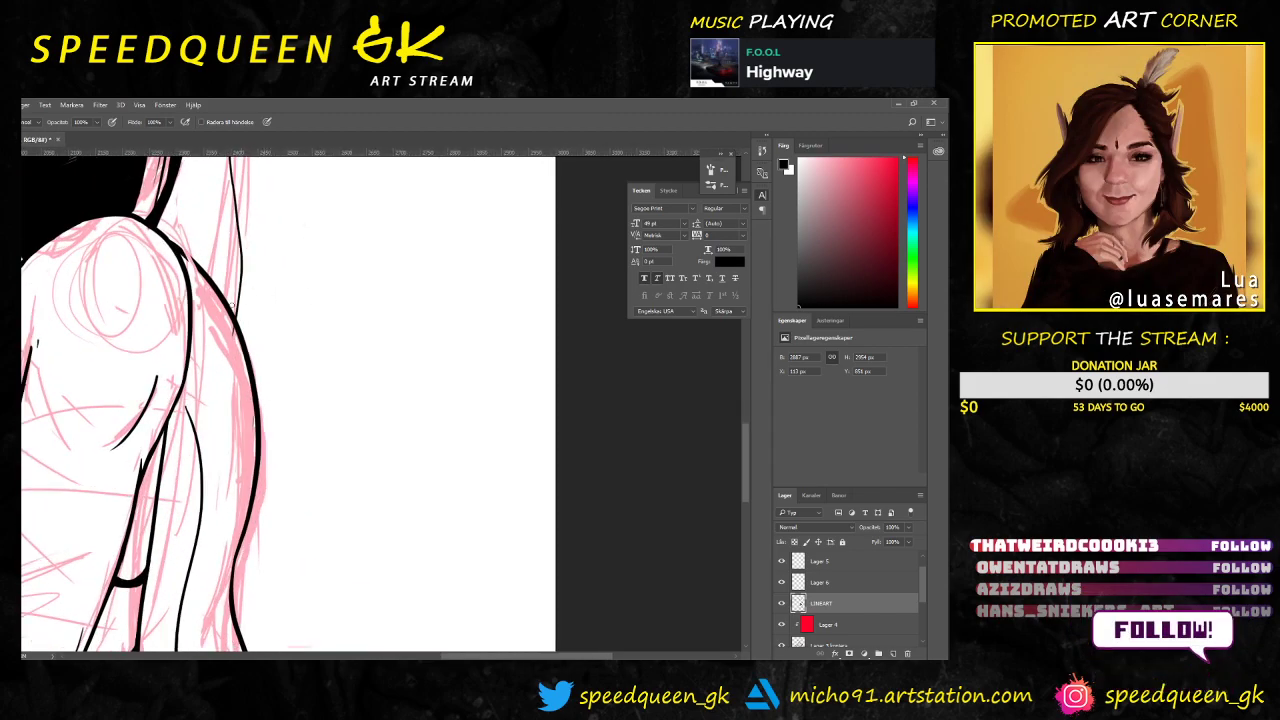
scroll(223, 272, "up", 1)
key("ctrl+plus")
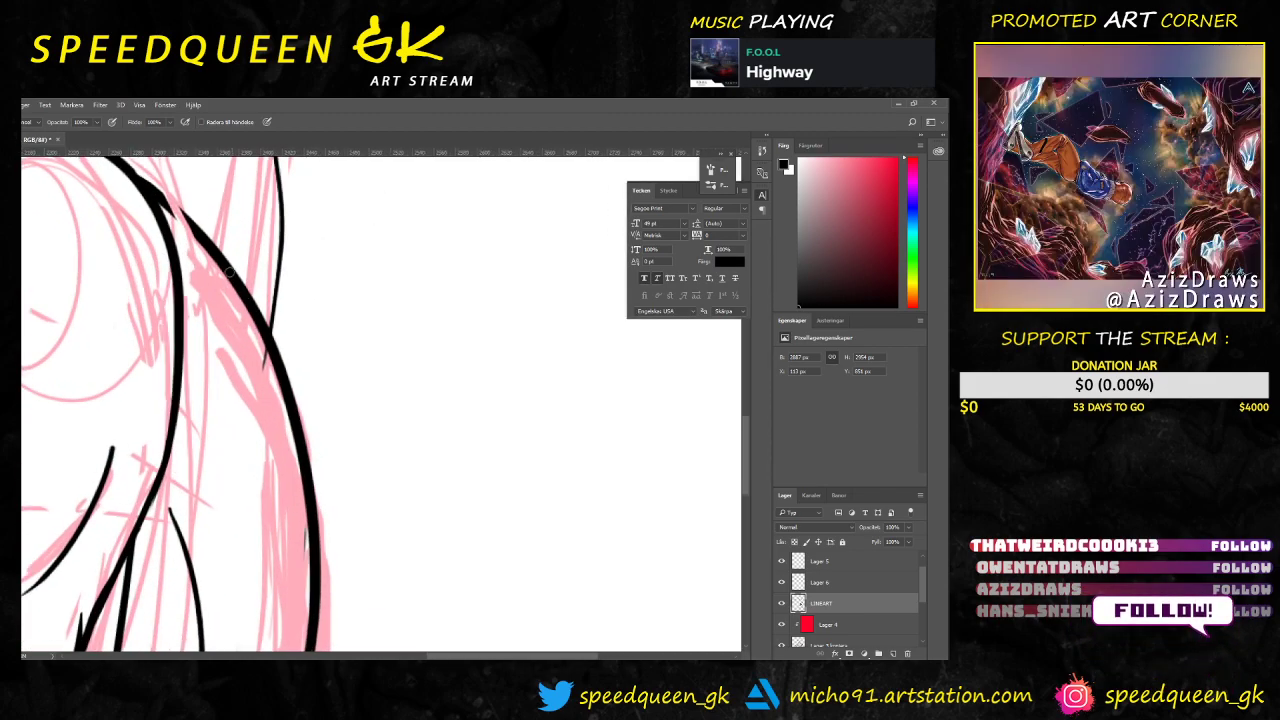
left_click_drag(189, 183, 249, 290)
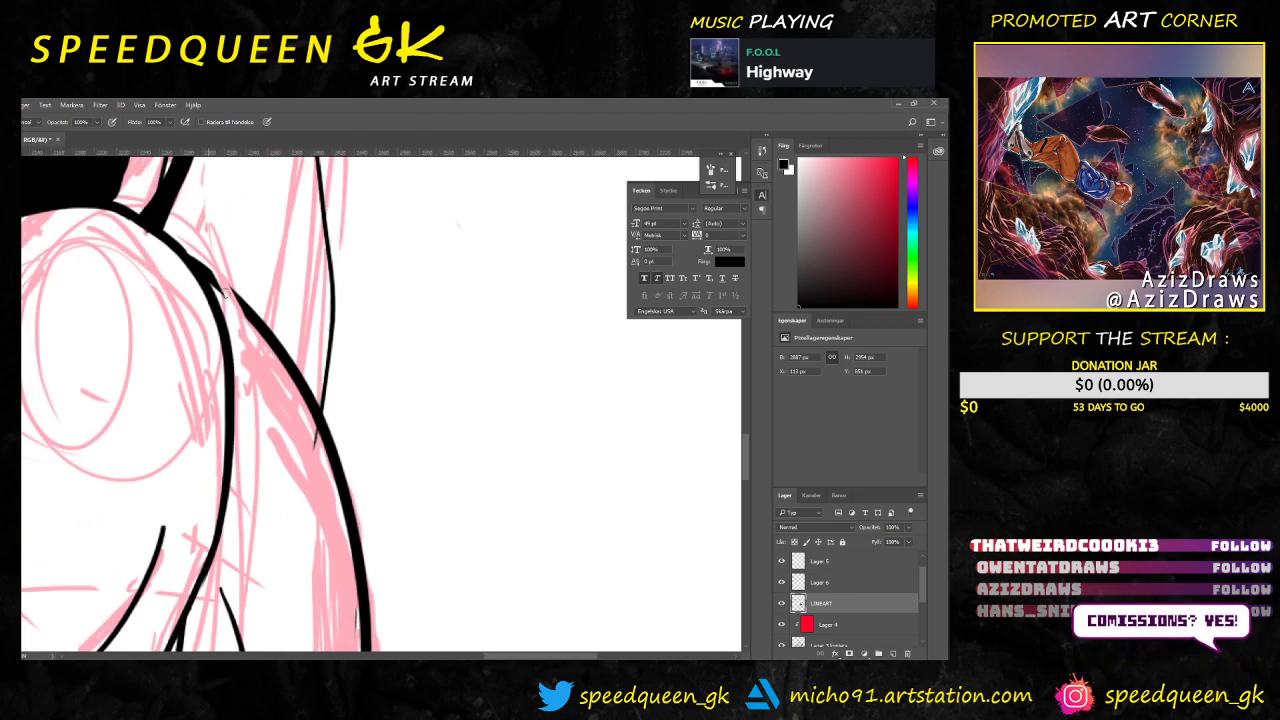
mouse_move(191, 238)
left_mouse_down()
mouse_move(292, 378)
mouse_move(300, 362)
mouse_move(334, 456)
mouse_move(323, 473)
left_mouse_up()
key("ctrl+minus")
scroll(373, 443, "down", 2)
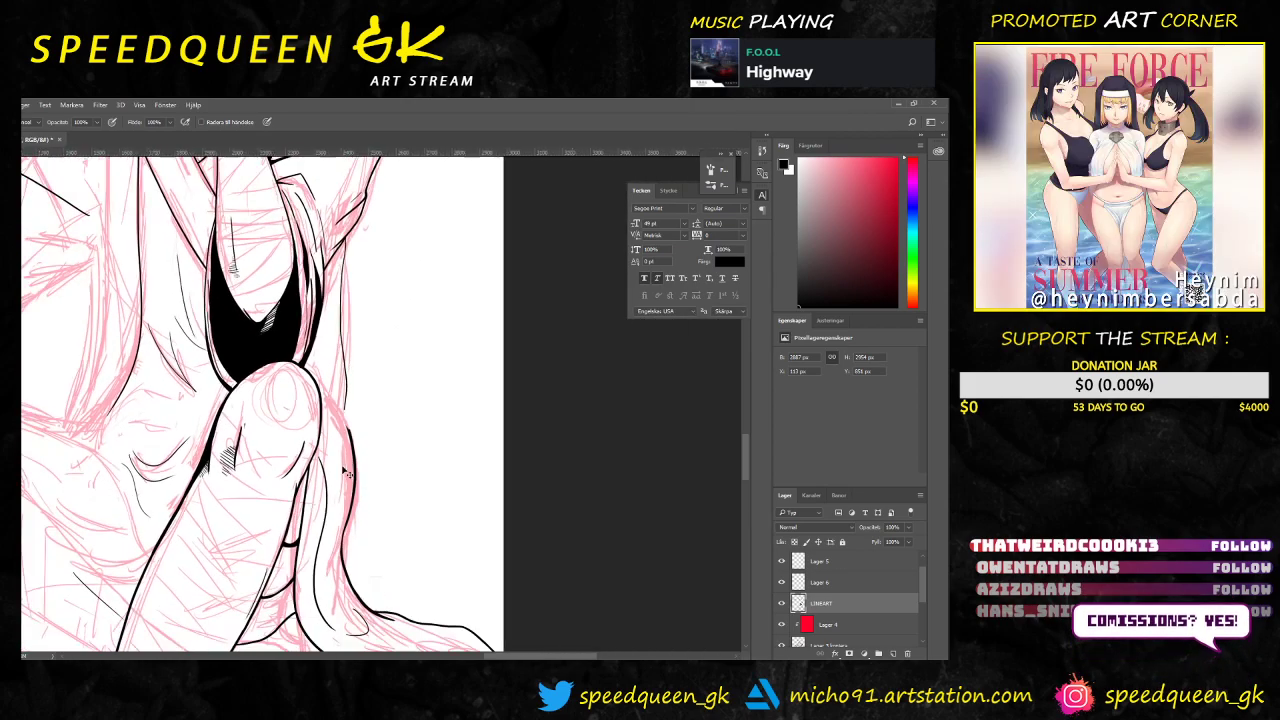
Step: Ink a thin inner fold line curving from the top of the raised knee down the trailing robe panel, undoing and redrawing the stroke
left_click_drag(403, 511, 353, 398)
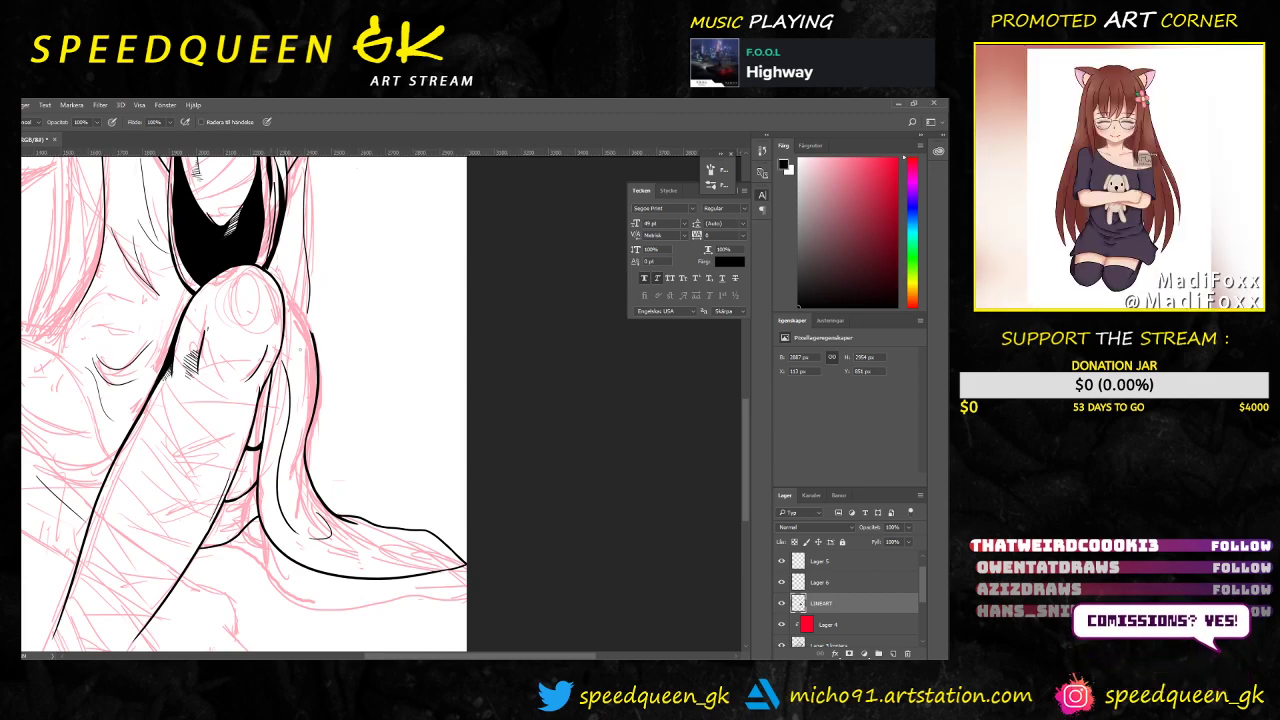
key("b")
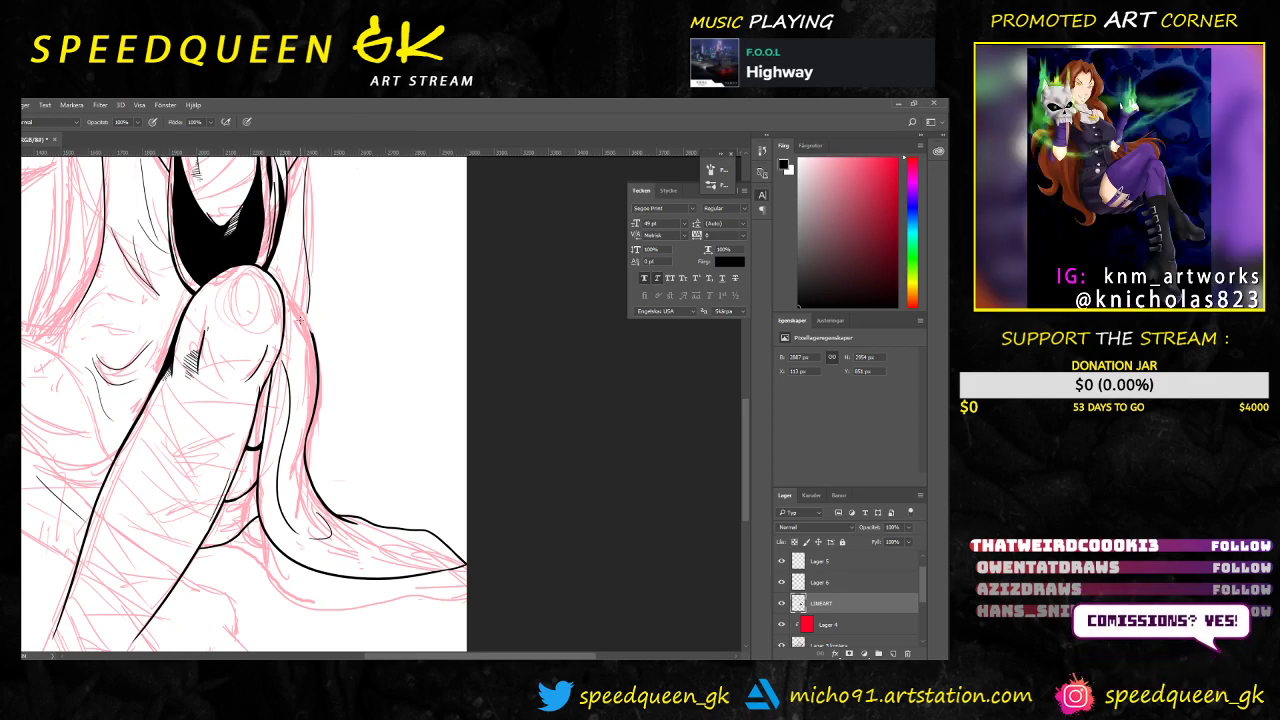
key("ctrl+plus")
left_click_drag(372, 278, 370, 225)
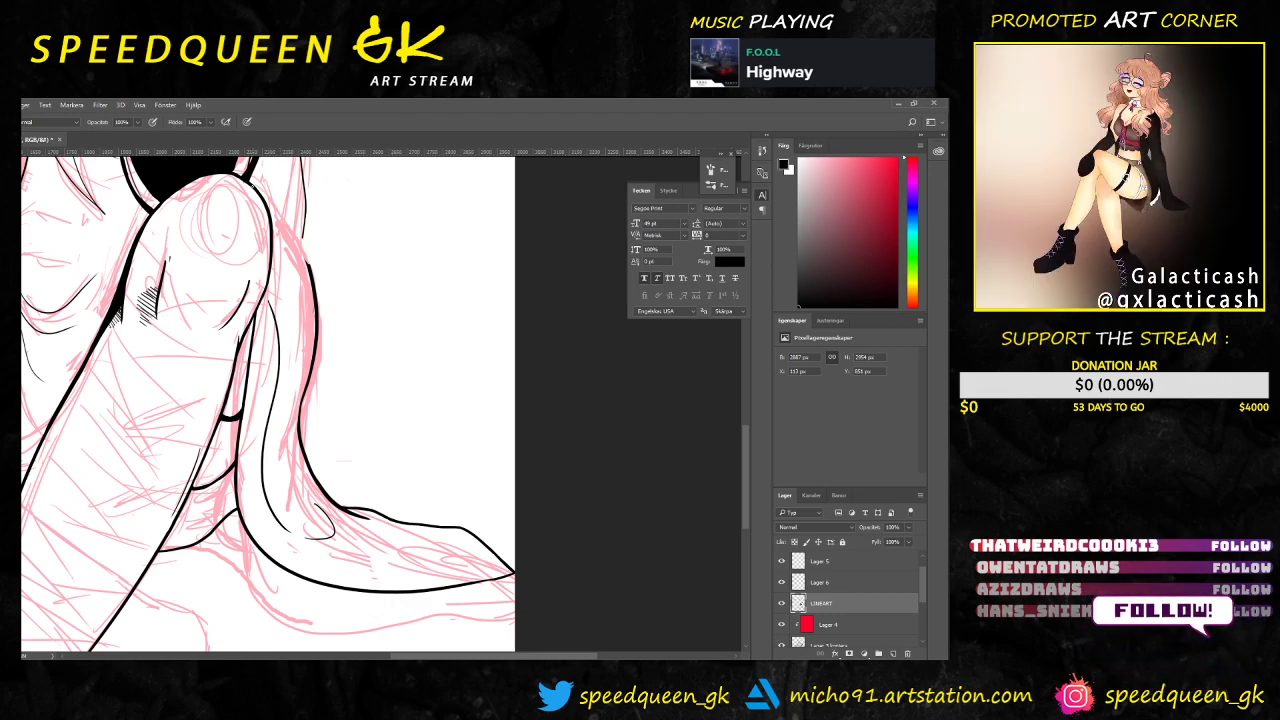
mouse_move(254, 186)
left_mouse_down()
mouse_move(292, 274)
mouse_move(294, 343)
left_mouse_up()
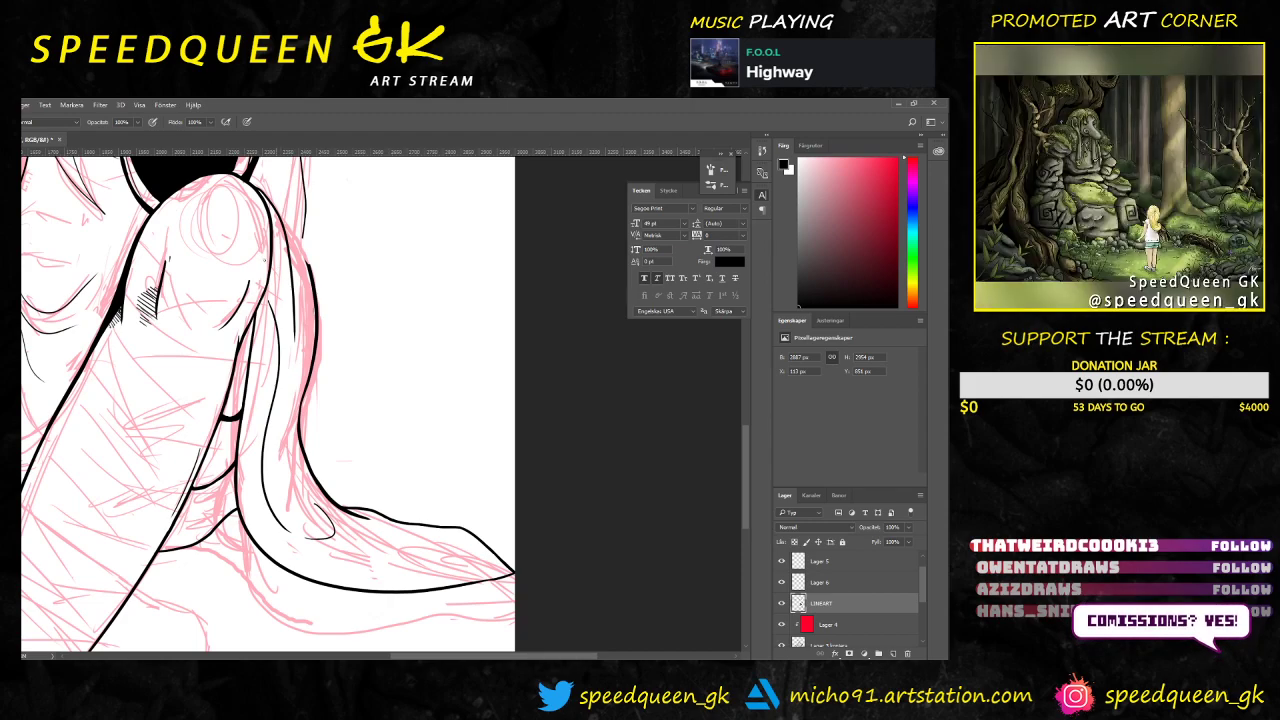
key("ctrl+z")
left_click_drag(255, 188, 285, 243)
key("ctrl+z")
mouse_move(251, 183)
left_mouse_down()
mouse_move(282, 214)
mouse_move(301, 425)
left_mouse_up()
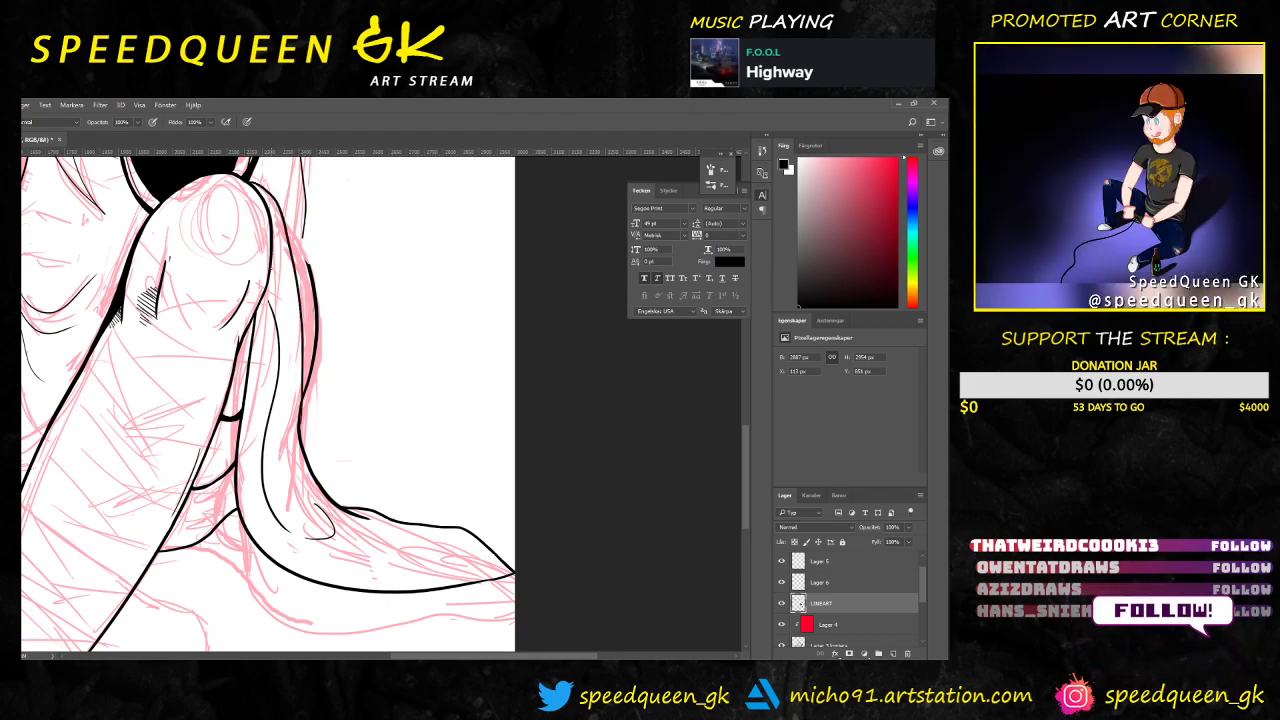
key("ctrl+z")
mouse_move(252, 184)
left_mouse_down()
mouse_move(286, 246)
mouse_move(285, 460)
left_mouse_up()
key("ctrl+z")
mouse_move(256, 188)
left_mouse_down()
mouse_move(318, 515)
mouse_move(334, 536)
left_mouse_up()
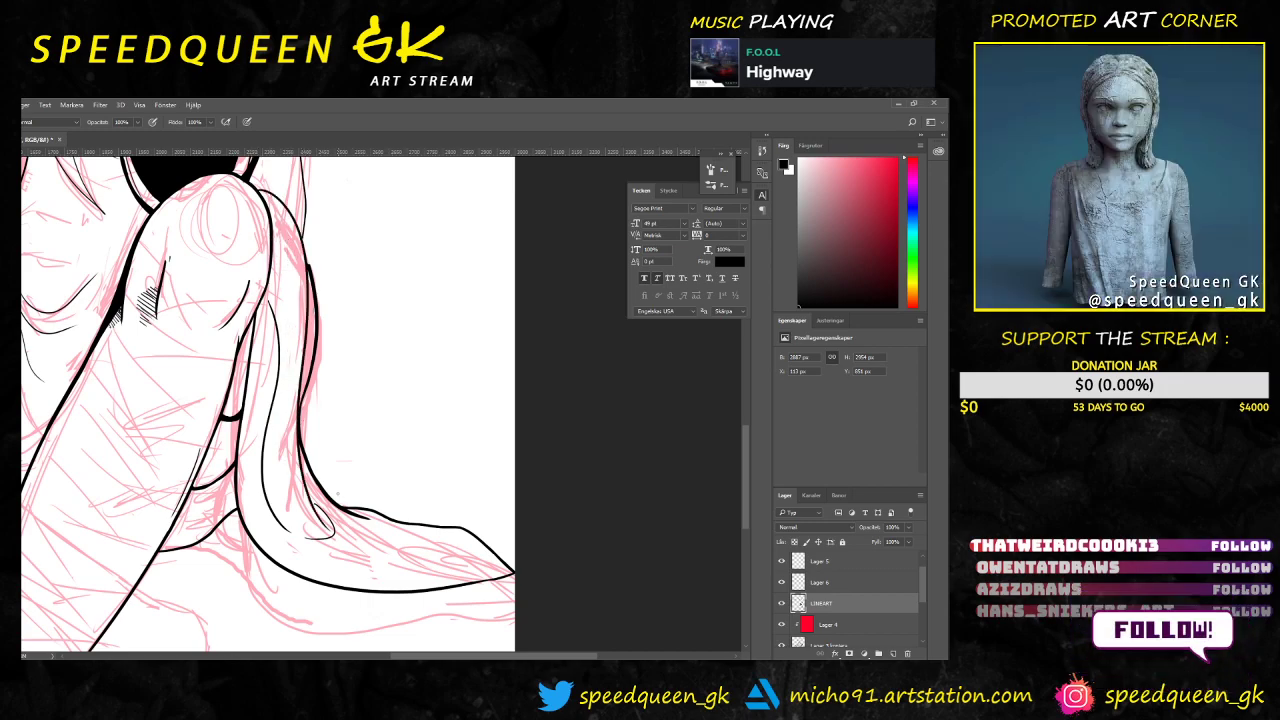
key("ctrl+z")
left_click_drag(252, 184, 302, 448)
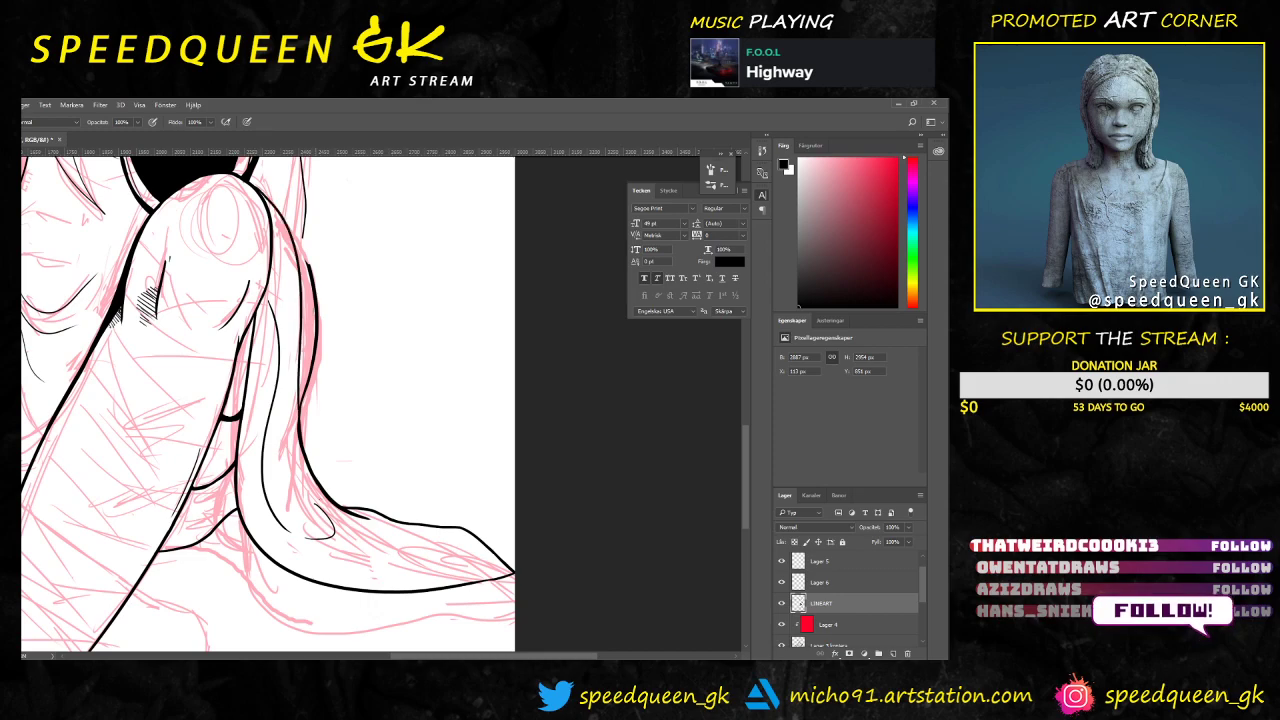
key("ctrl+z")
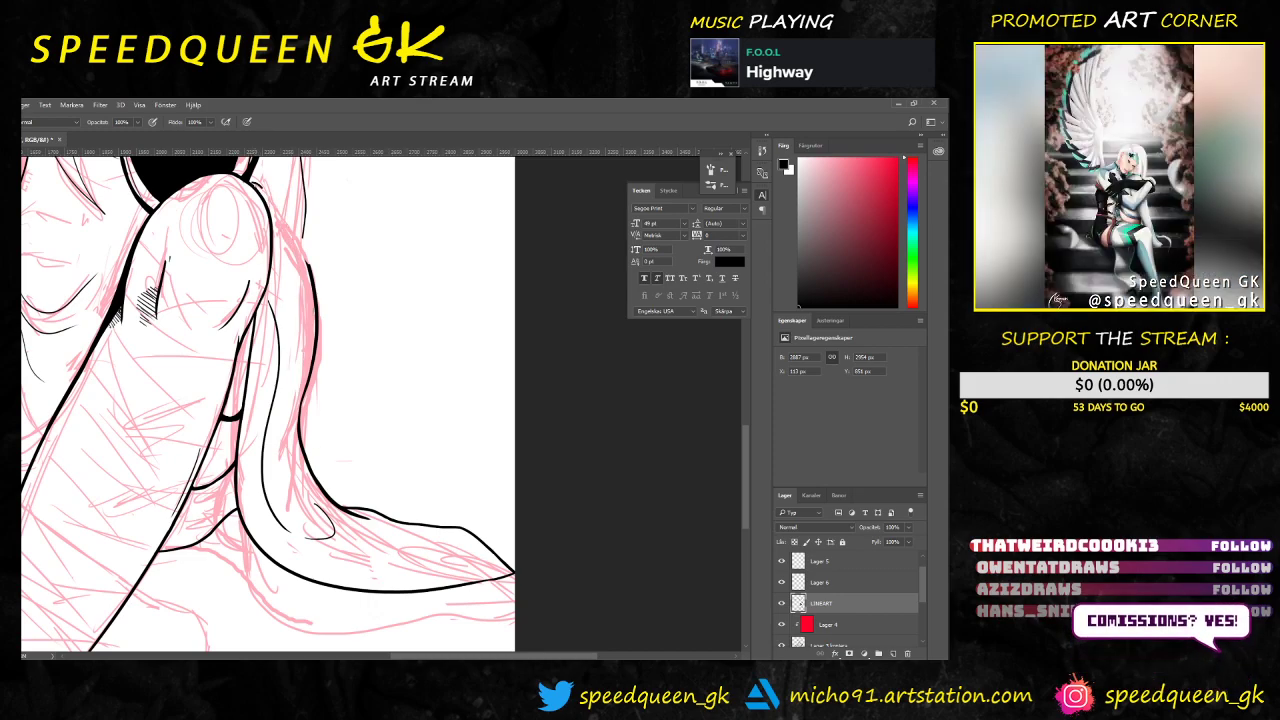
left_click_drag(251, 180, 300, 304)
key("ctrl+z")
mouse_move(249, 181)
left_mouse_down()
mouse_move(276, 218)
mouse_move(290, 352)
left_mouse_up()
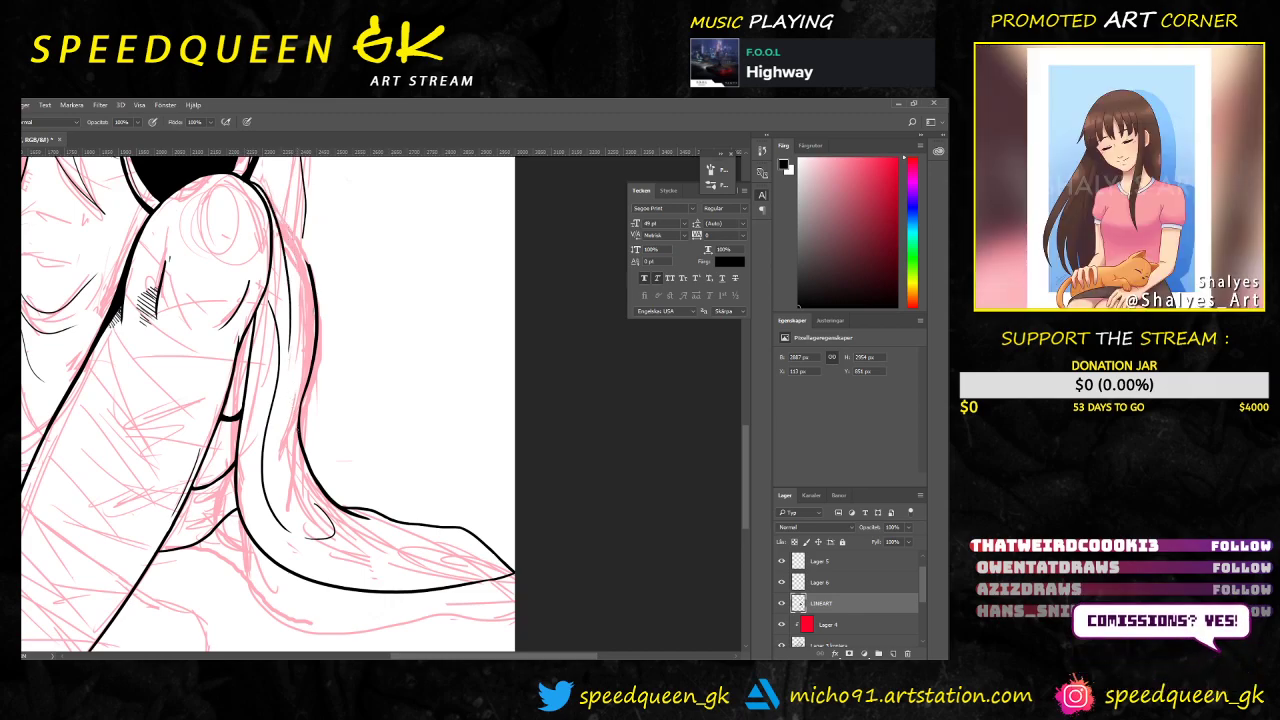
Step: Examine the trailing robe's fold and outer outline at several zoom levels, and undo the last stroke
scroll(329, 357, "down", 3)
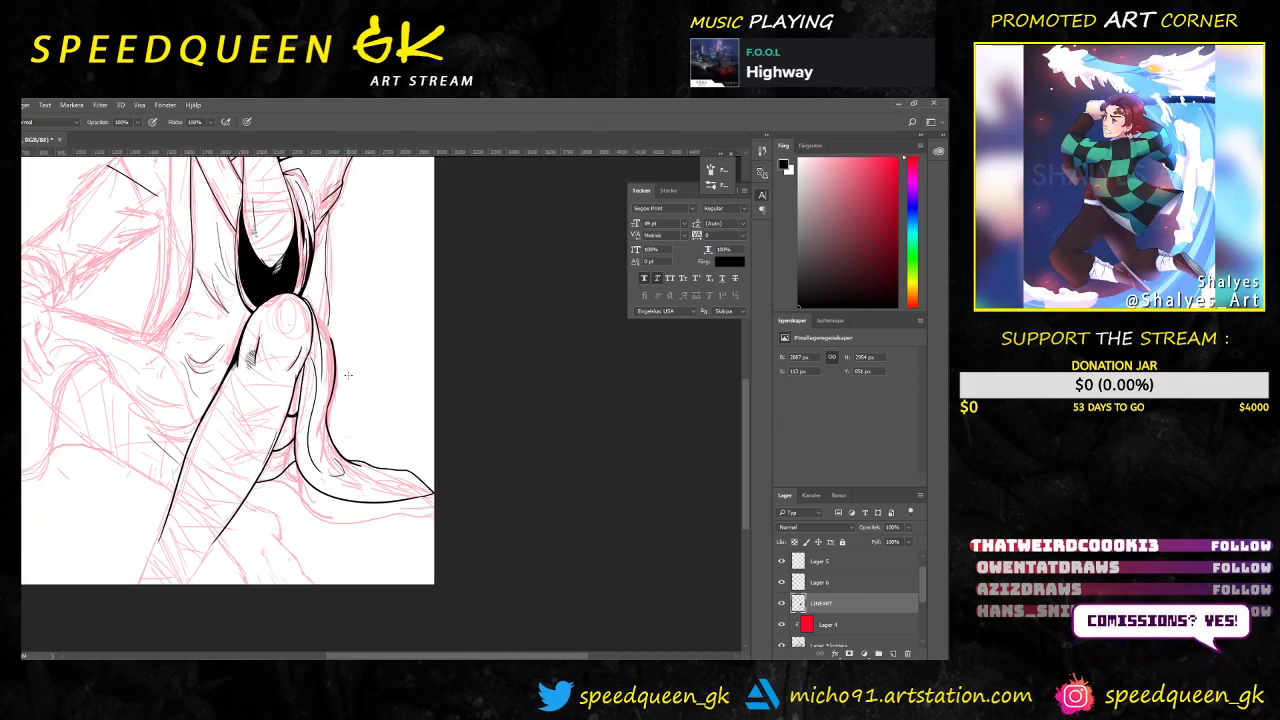
scroll(348, 375, "down", 2)
scroll(348, 375, "up", 2)
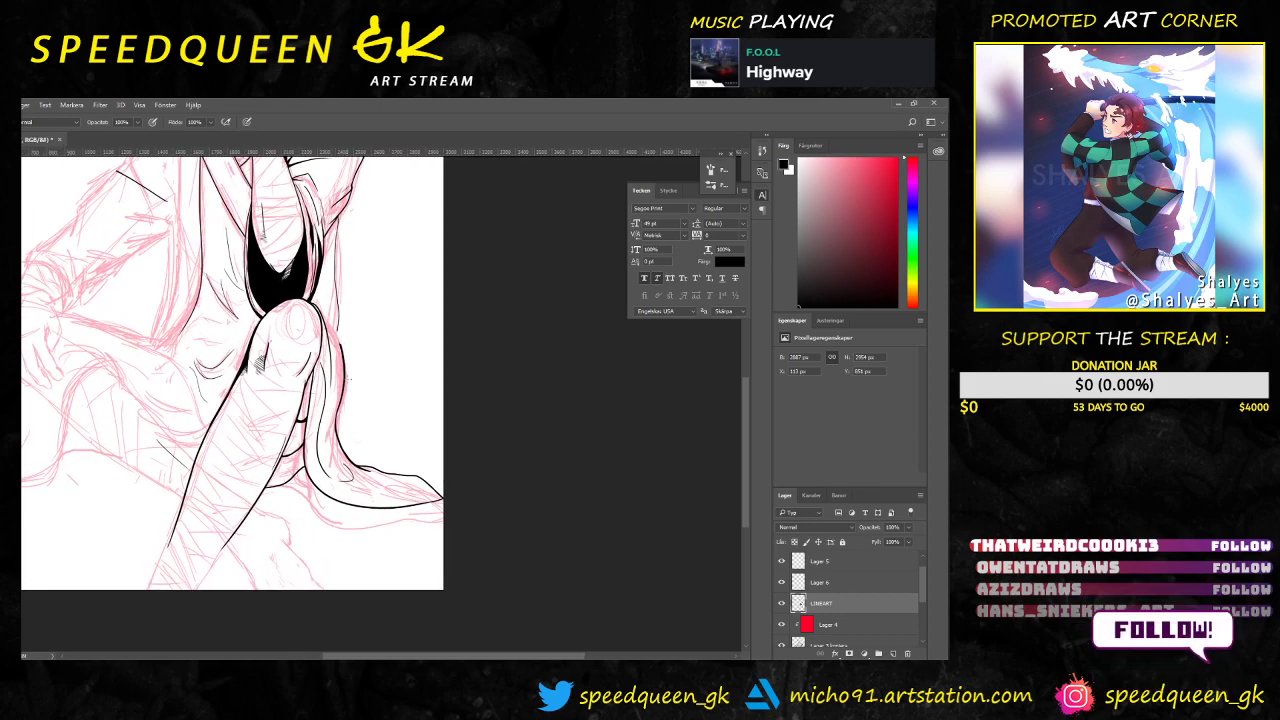
scroll(348, 375, "up", 2)
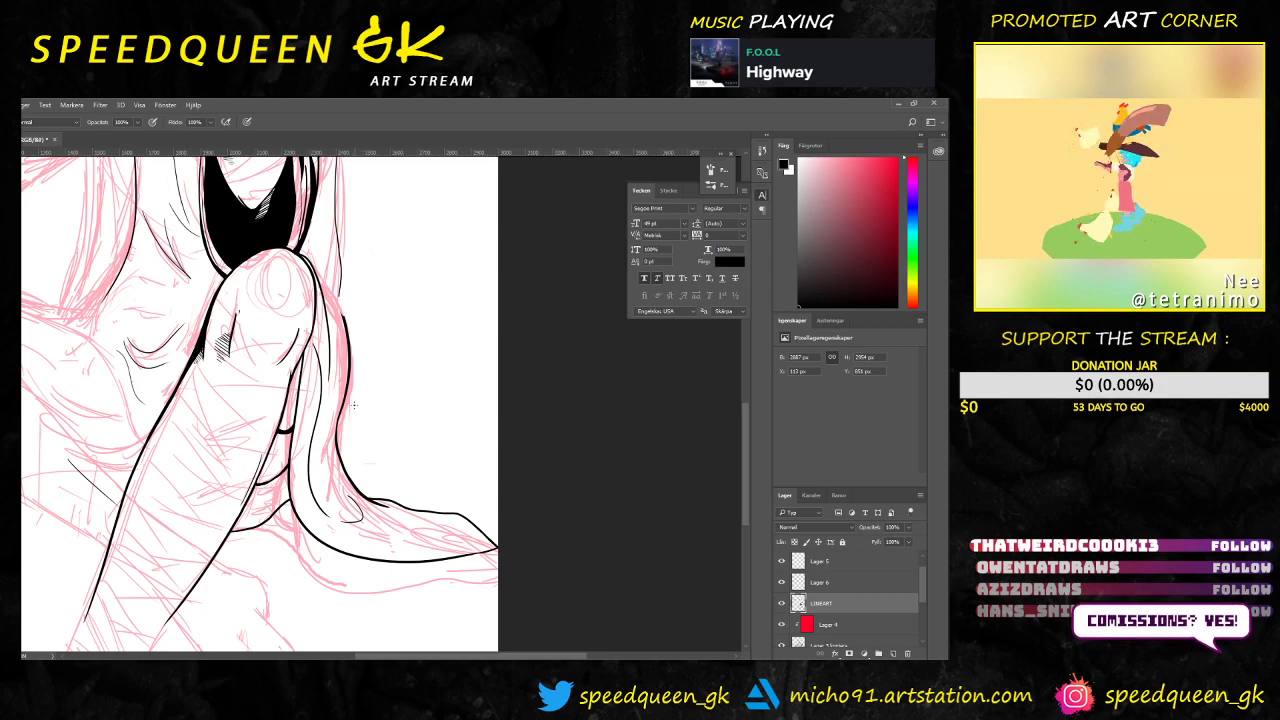
scroll(356, 391, "down", 2)
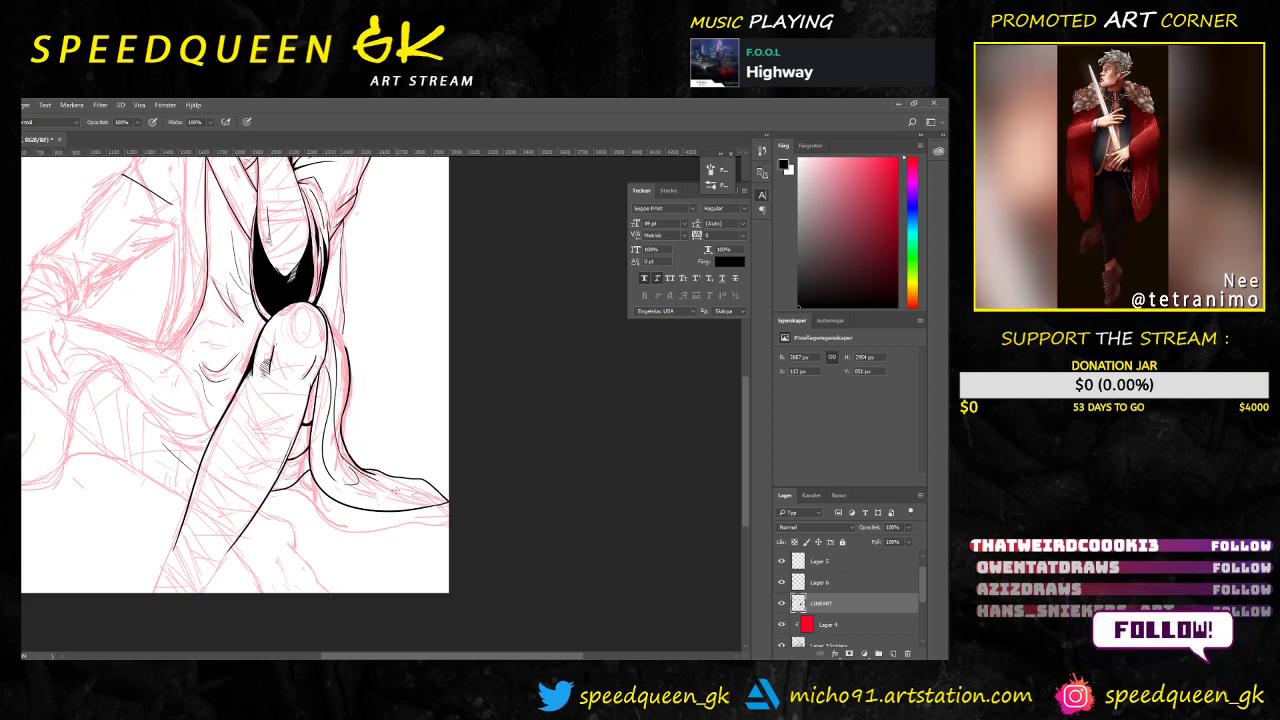
key("ctrl+plus")
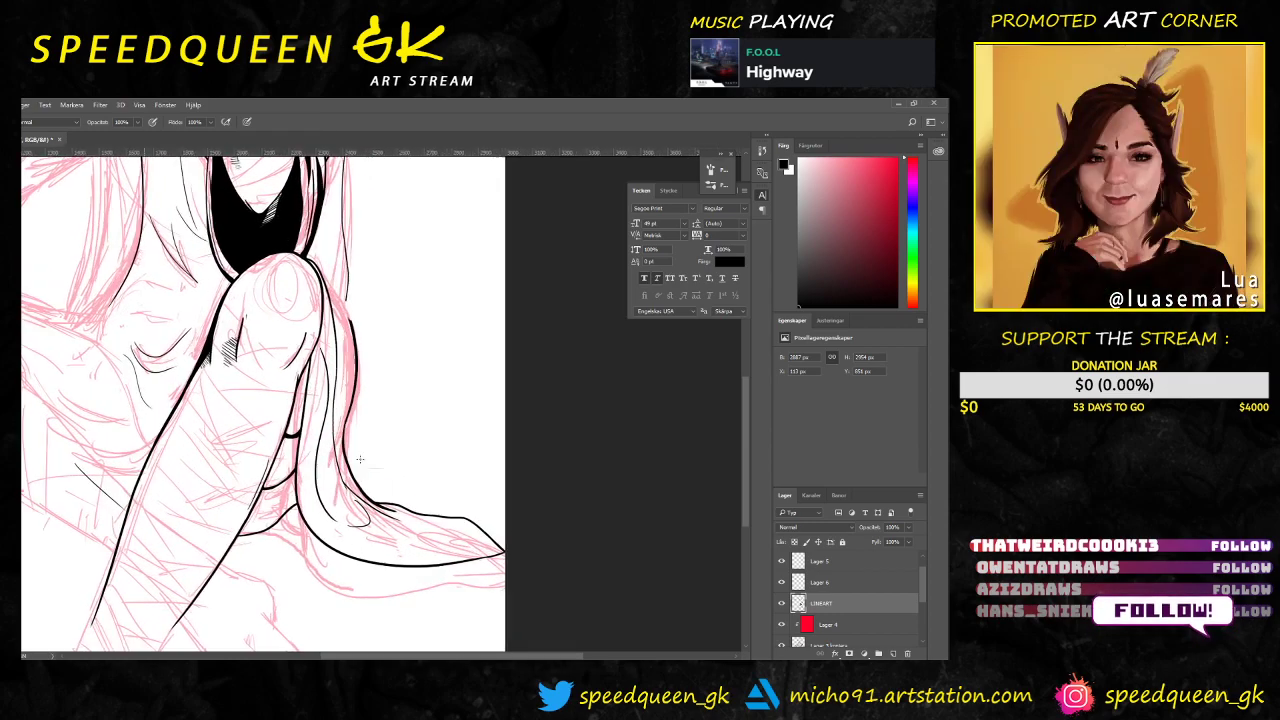
key("ctrl+plus")
left_click_drag(414, 433, 388, 350)
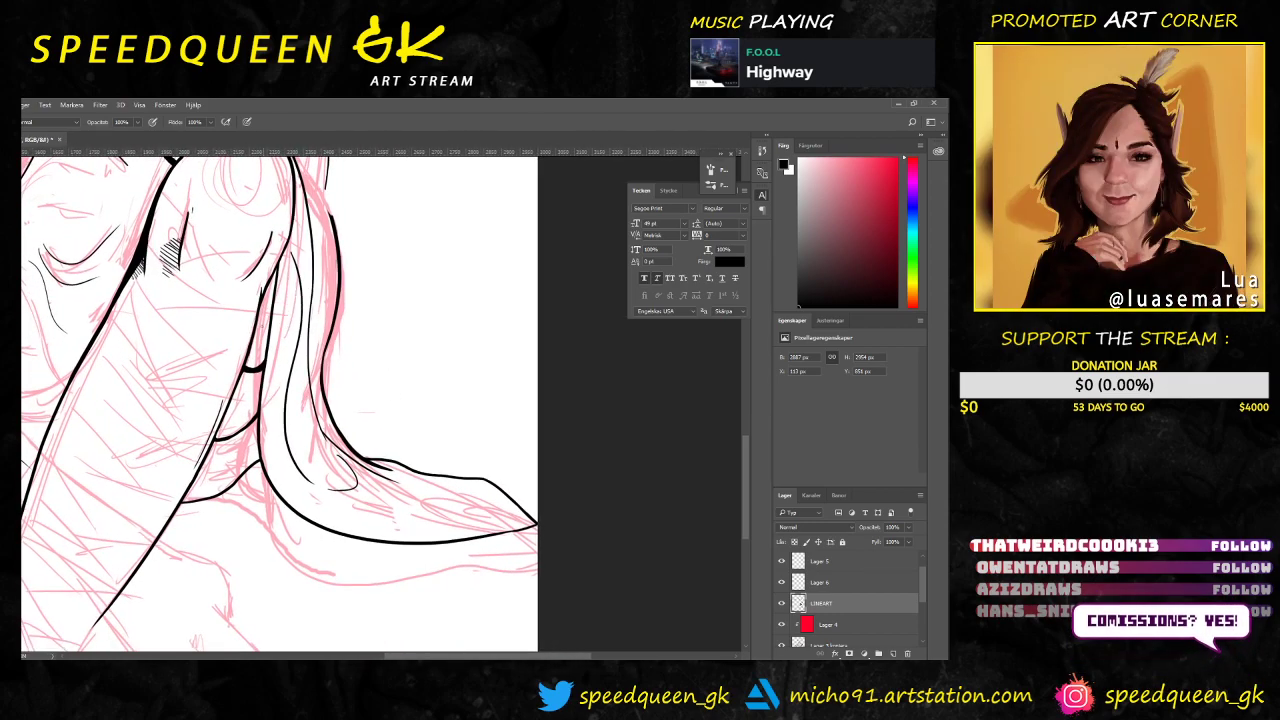
key("ctrl+z")
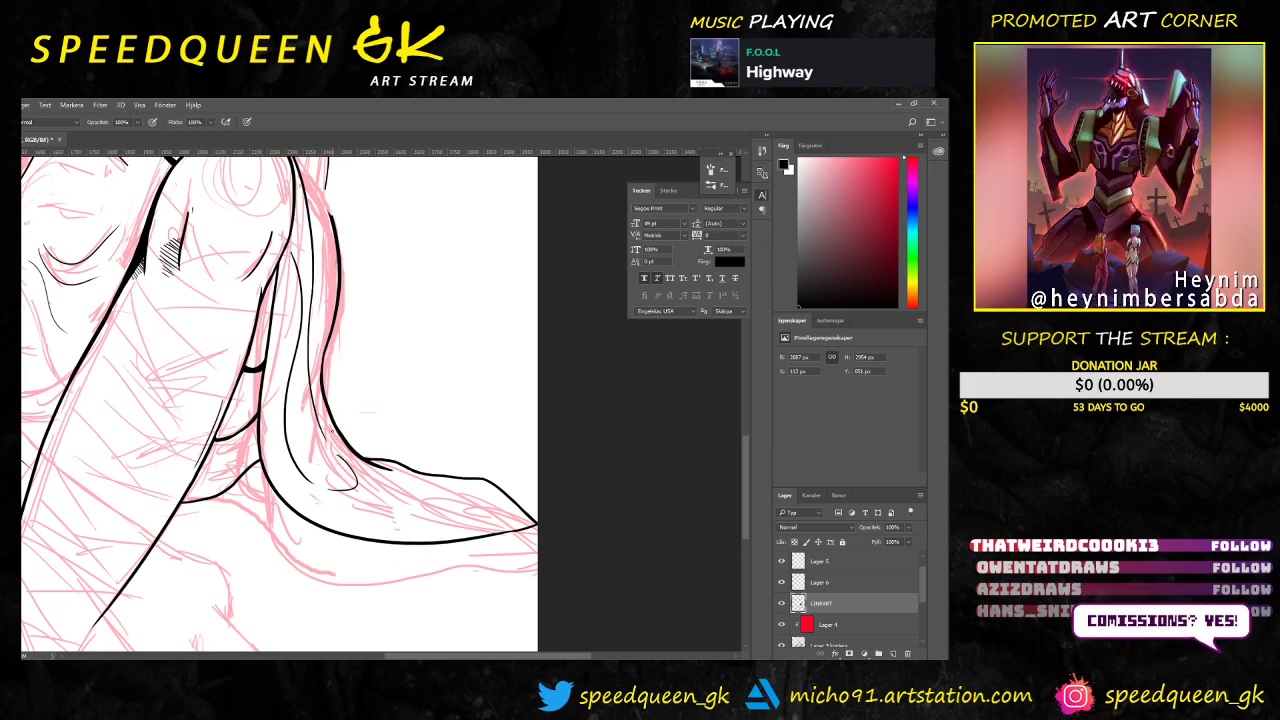
key("alt+z")
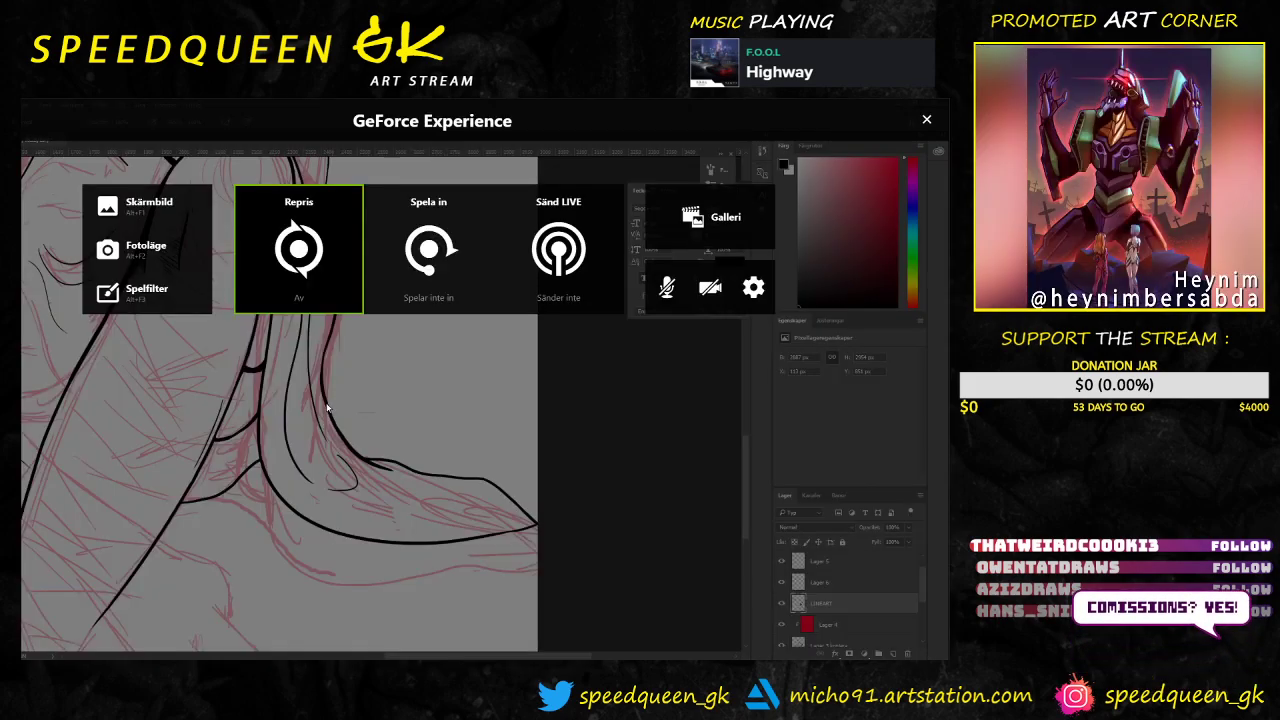
left_click(926, 119)
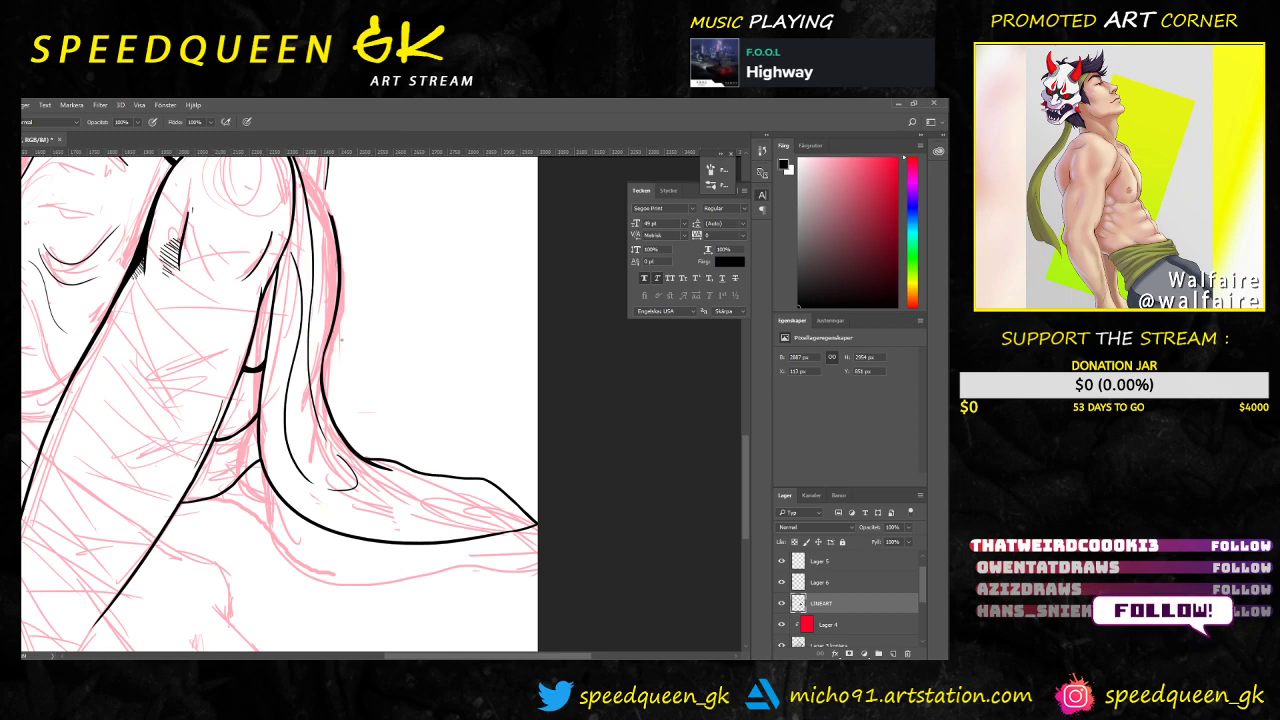
Step: Ink a thin fold line with a hooked end across the lower trailing robe above the hem, undoing and redrawing it
left_click_drag(409, 253, 383, 371)
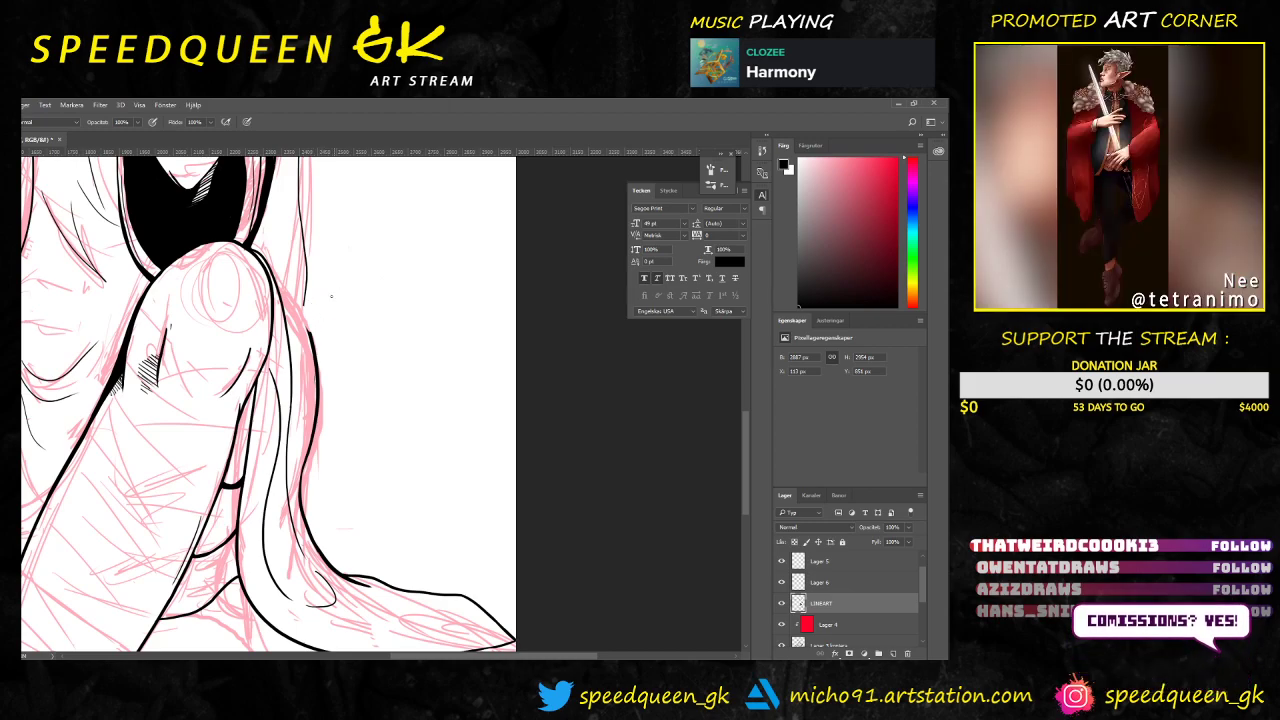
scroll(323, 297, "up", 2)
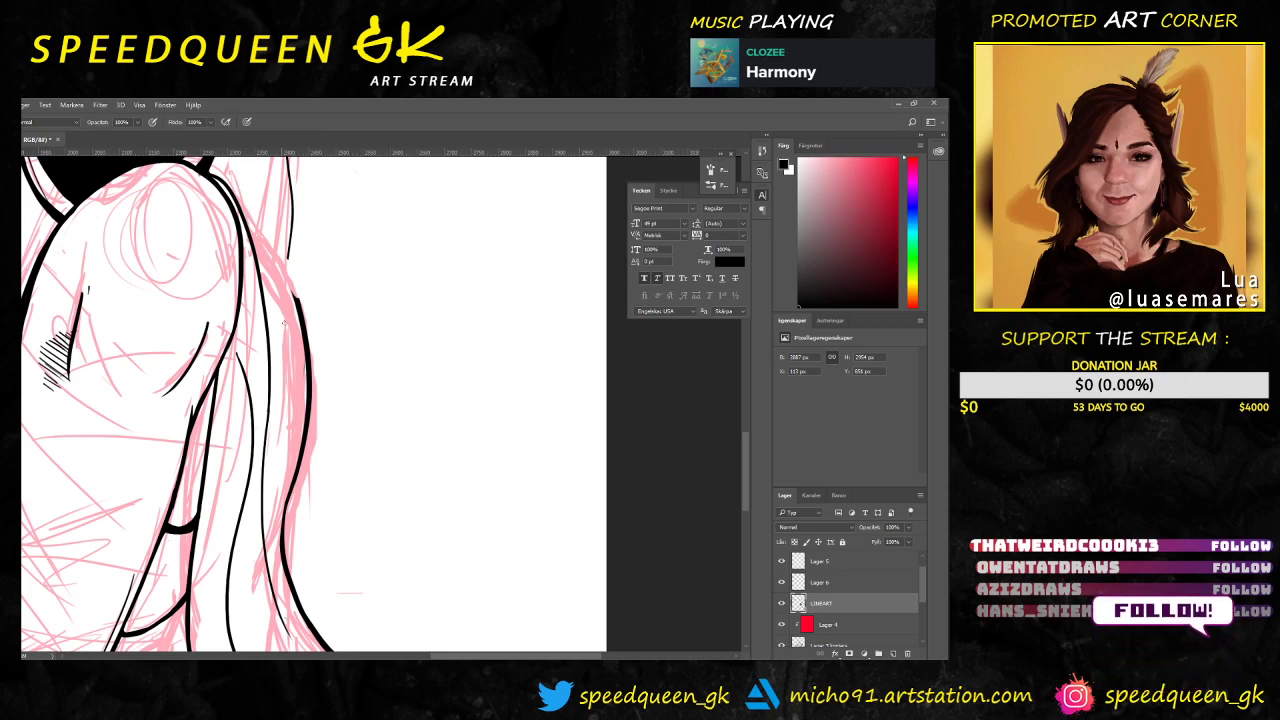
scroll(355, 310, "up", 2)
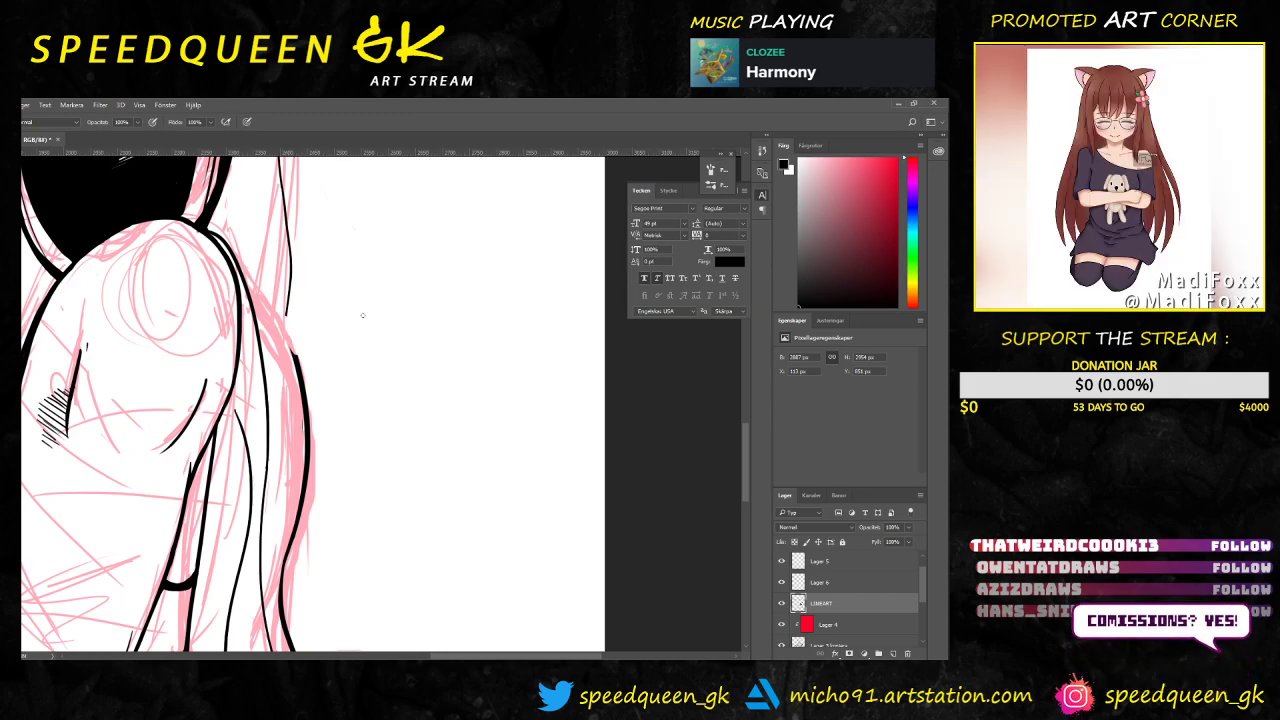
left_click_drag(337, 309, 331, 229)
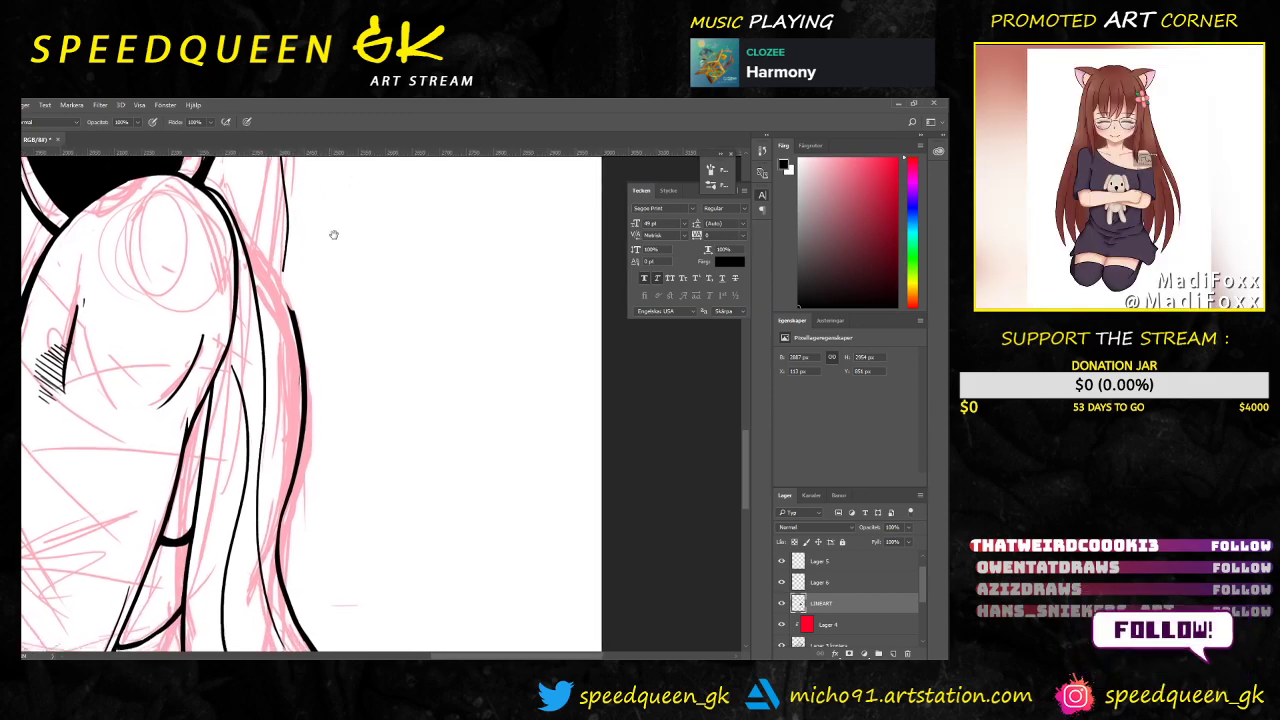
left_click_drag(354, 429, 320, 308)
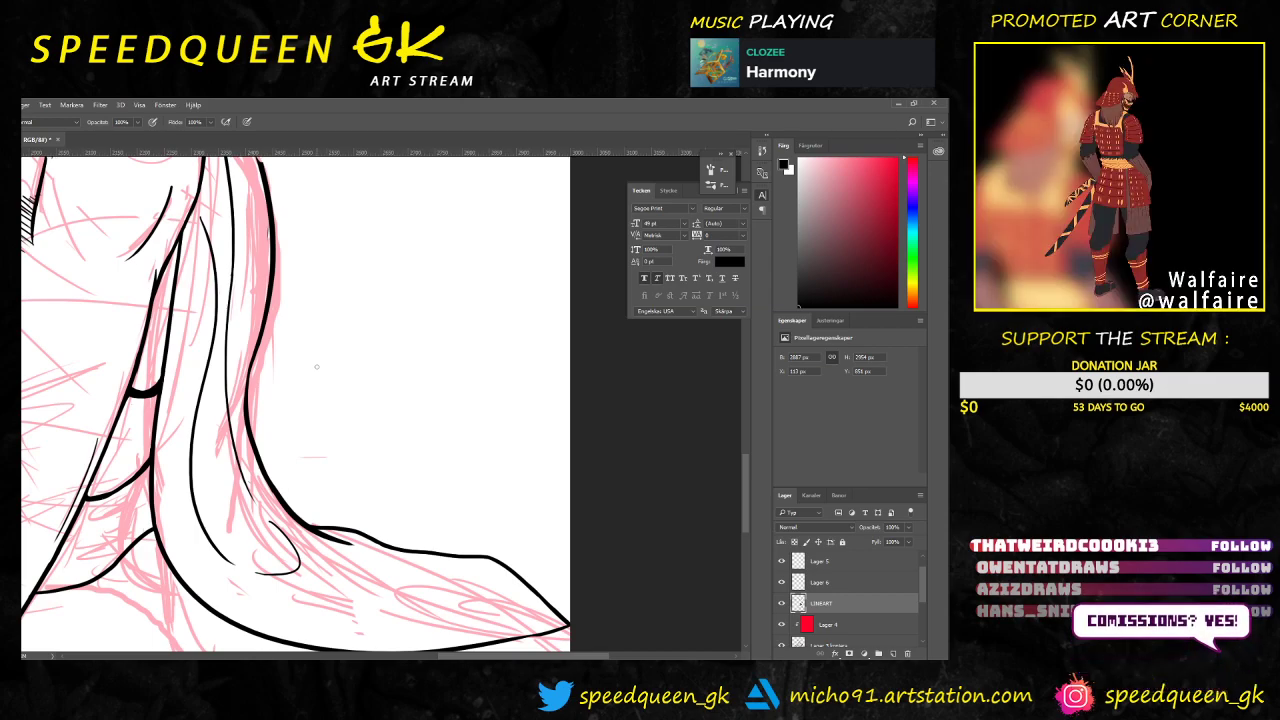
left_click_drag(349, 385, 306, 329)
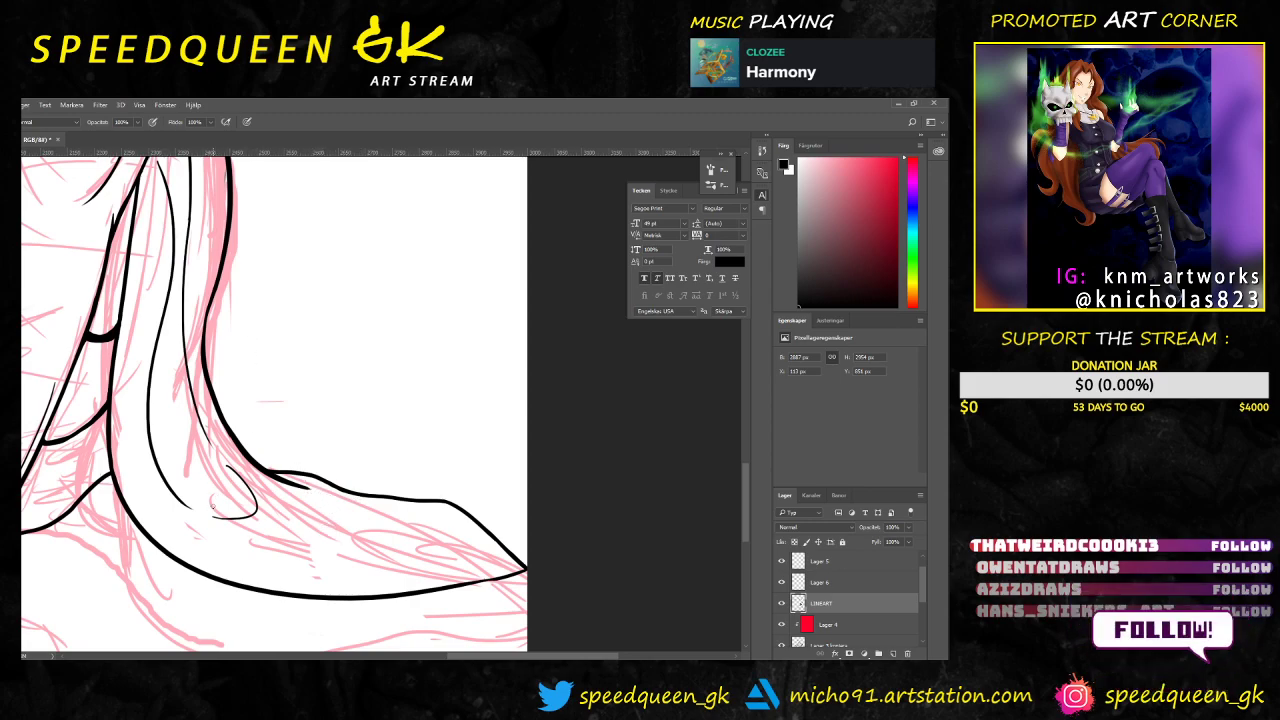
key("ctrl+minus")
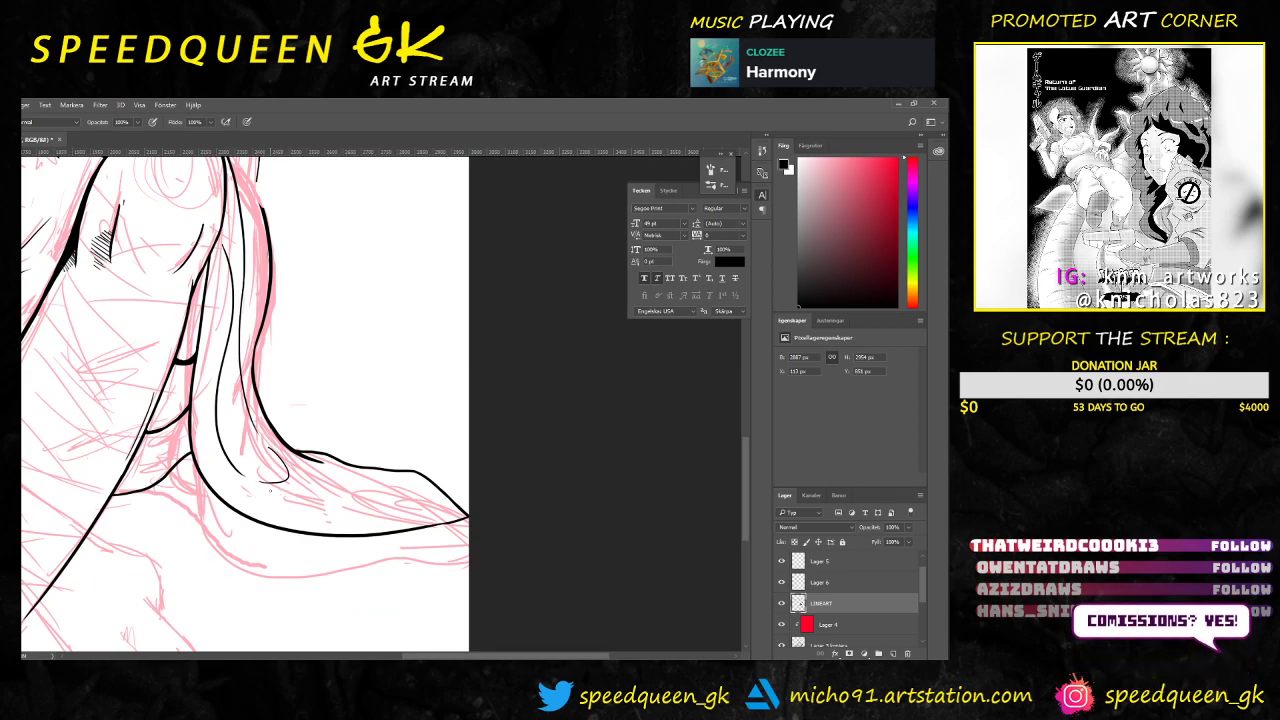
left_click_drag(259, 486, 336, 491)
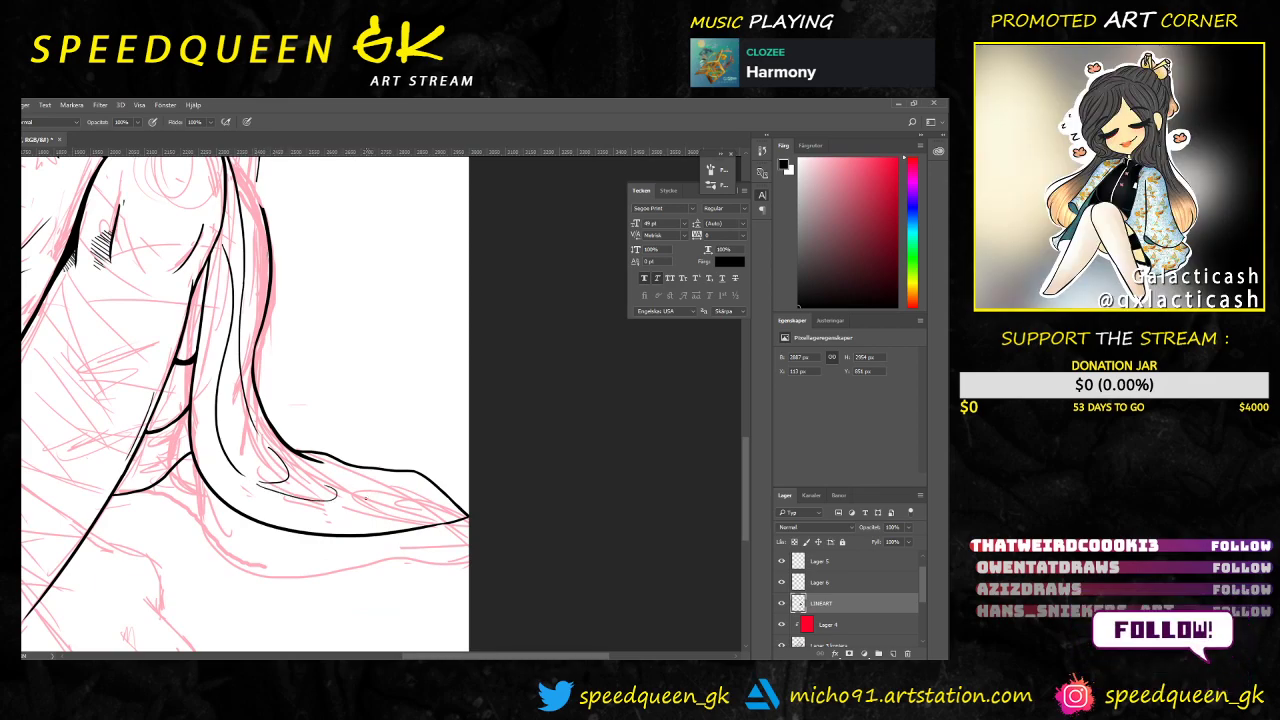
key("ctrl+z")
left_click_drag(253, 484, 336, 493)
key("ctrl+z")
key("ctrl+z")
left_click_drag(254, 484, 341, 483)
key("ctrl+z")
left_click_drag(252, 484, 344, 488)
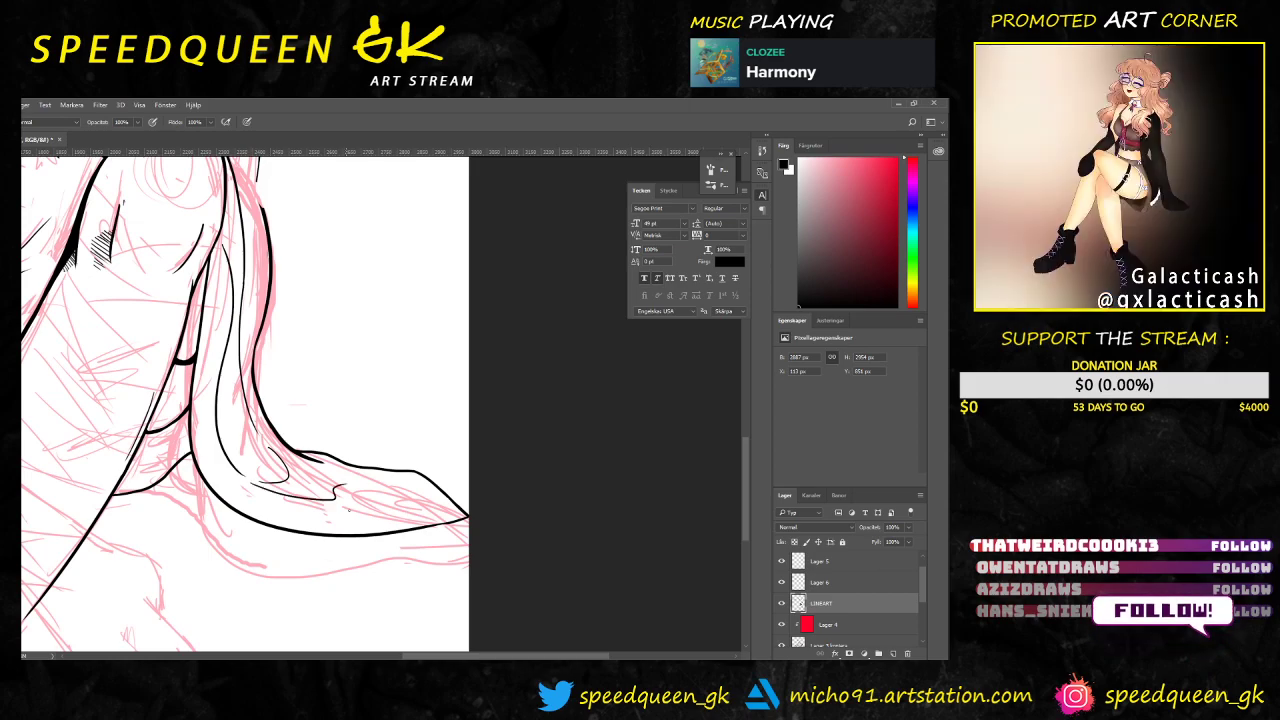
Step: Erase the small loop above the hooked fold line and ink a short curved crease in its place
key("ctrl+minus")
key("ctrl+plus")
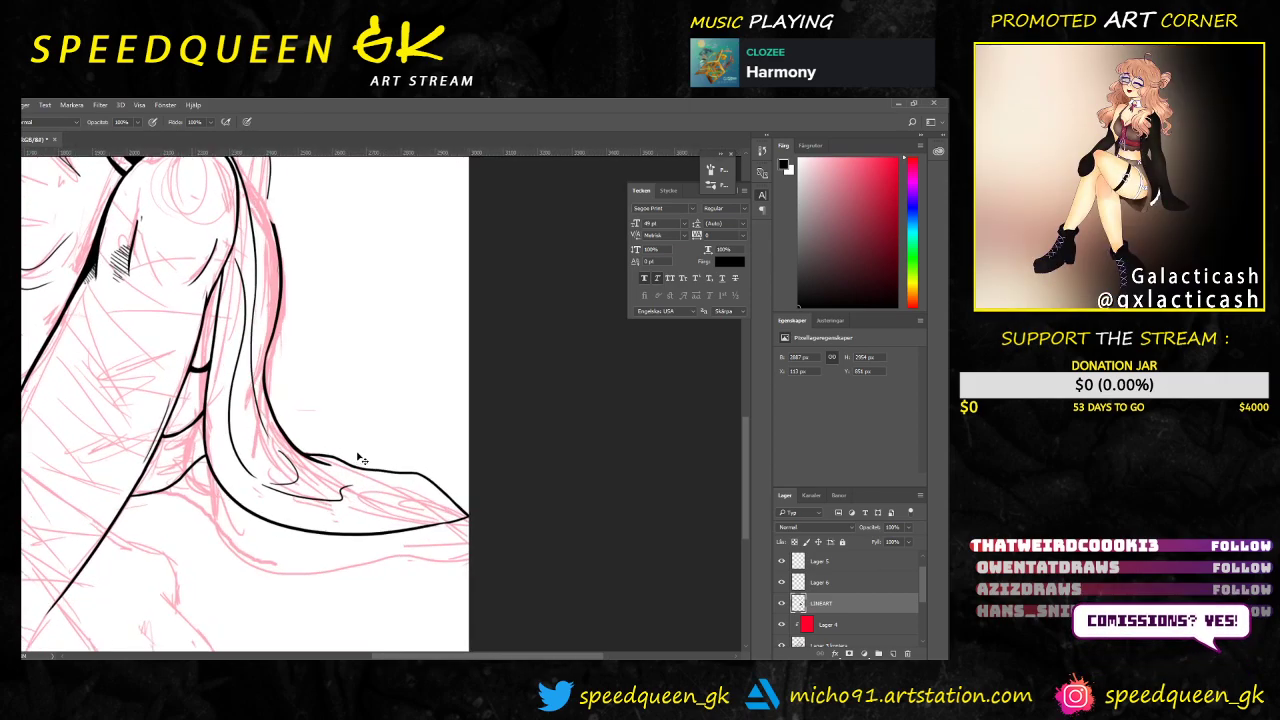
key("e")
mouse_move(282, 463)
left_mouse_down()
mouse_move(296, 486)
mouse_move(265, 487)
mouse_move(324, 495)
left_mouse_up()
key("b")
key("ctrl+z")
left_click_drag(251, 478, 322, 493)
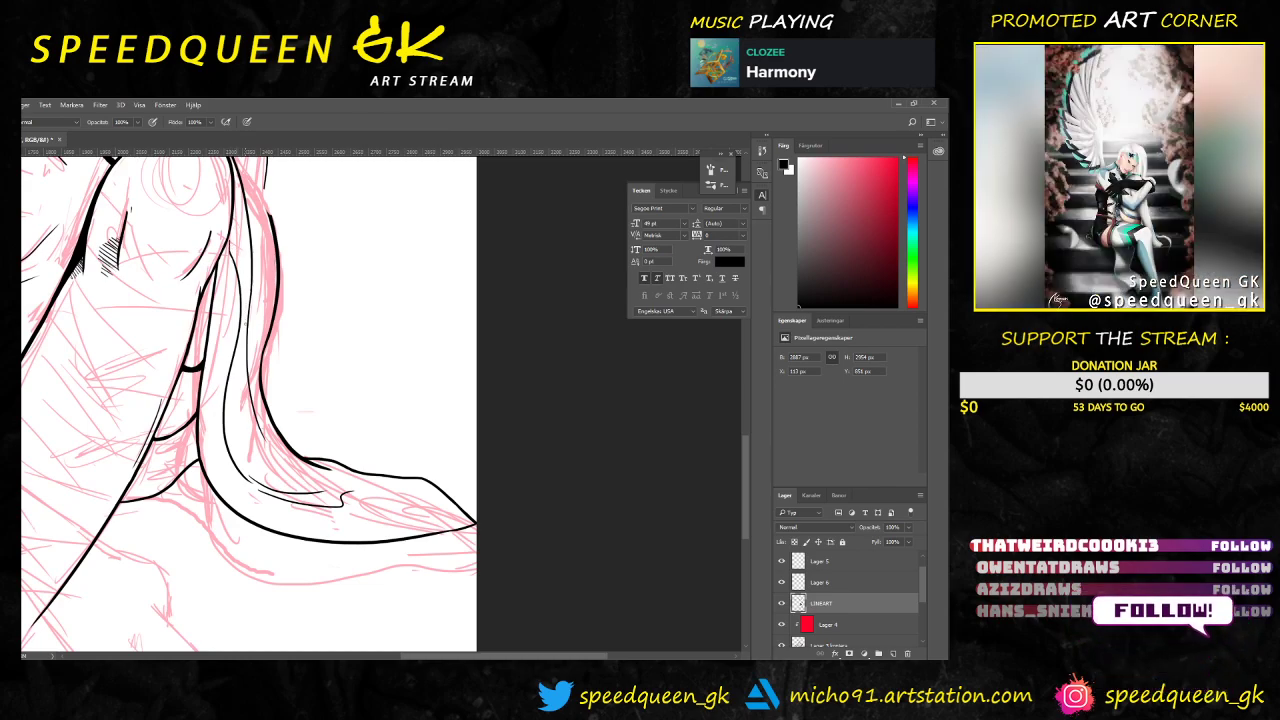
key("e")
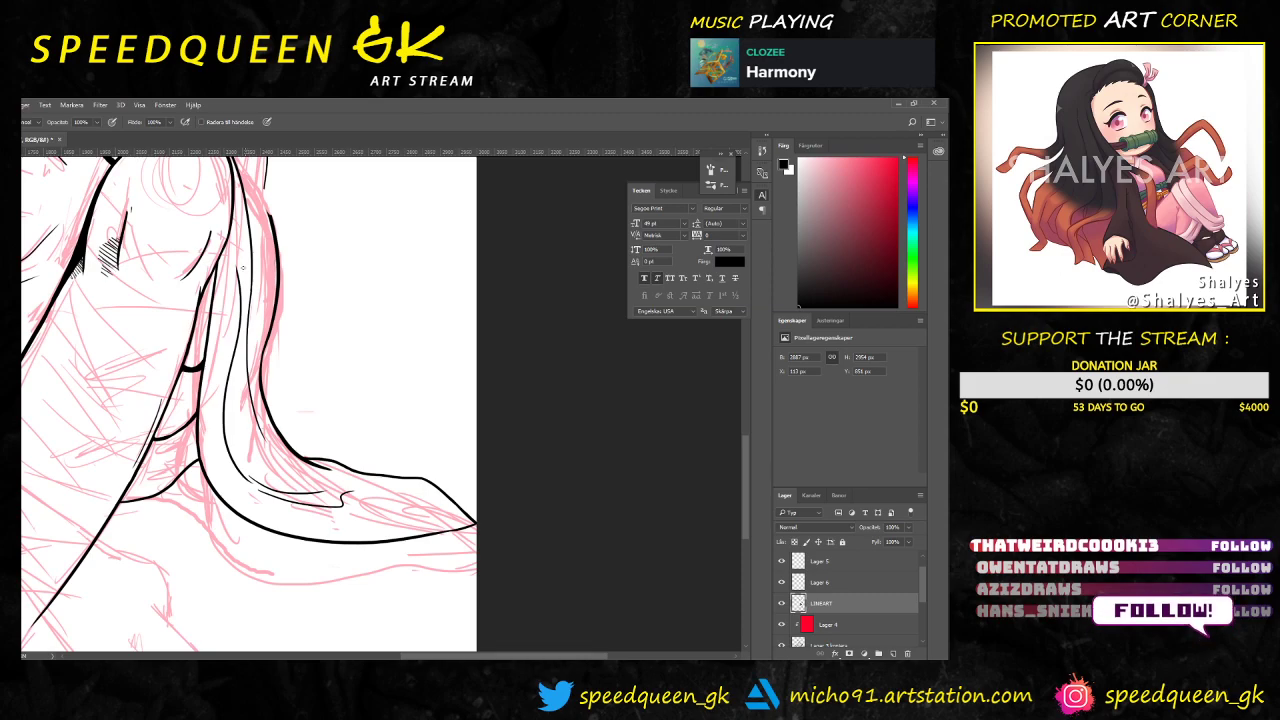
key("b")
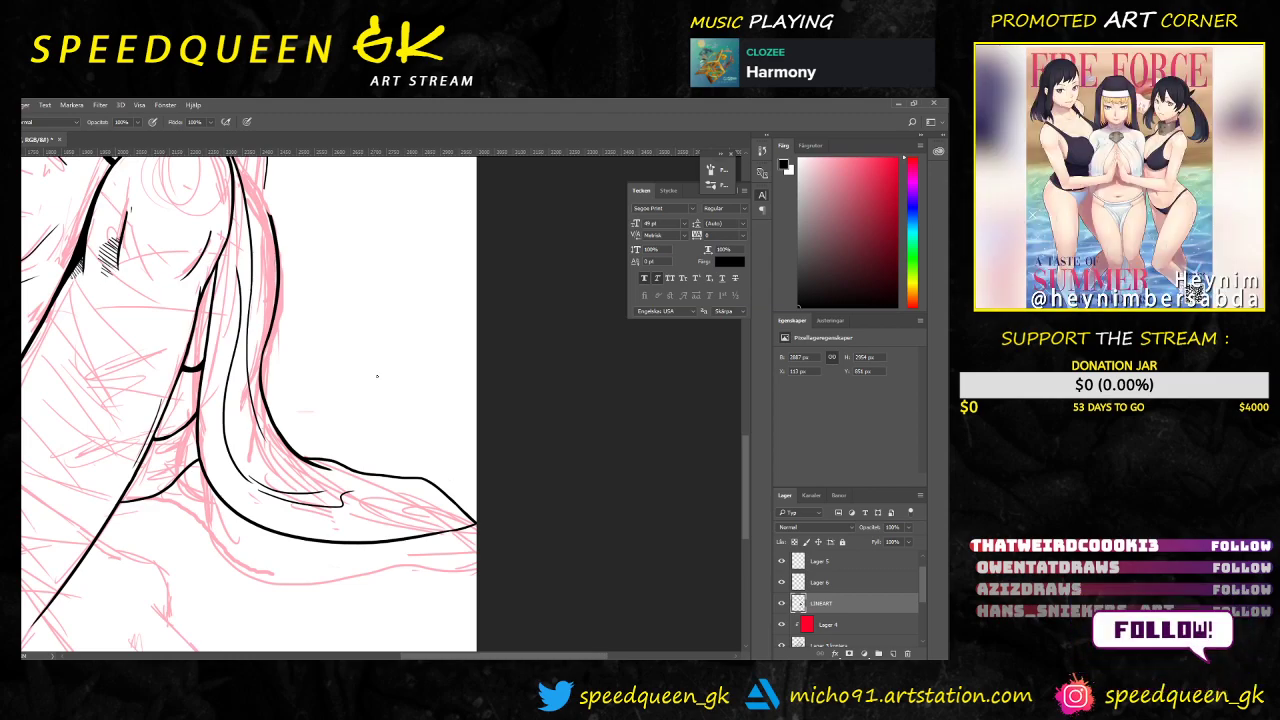
Step: Erase the thick outer outline of the trailing robe panel from beside the knee down to the start of the hem
left_click_drag(349, 266, 328, 325)
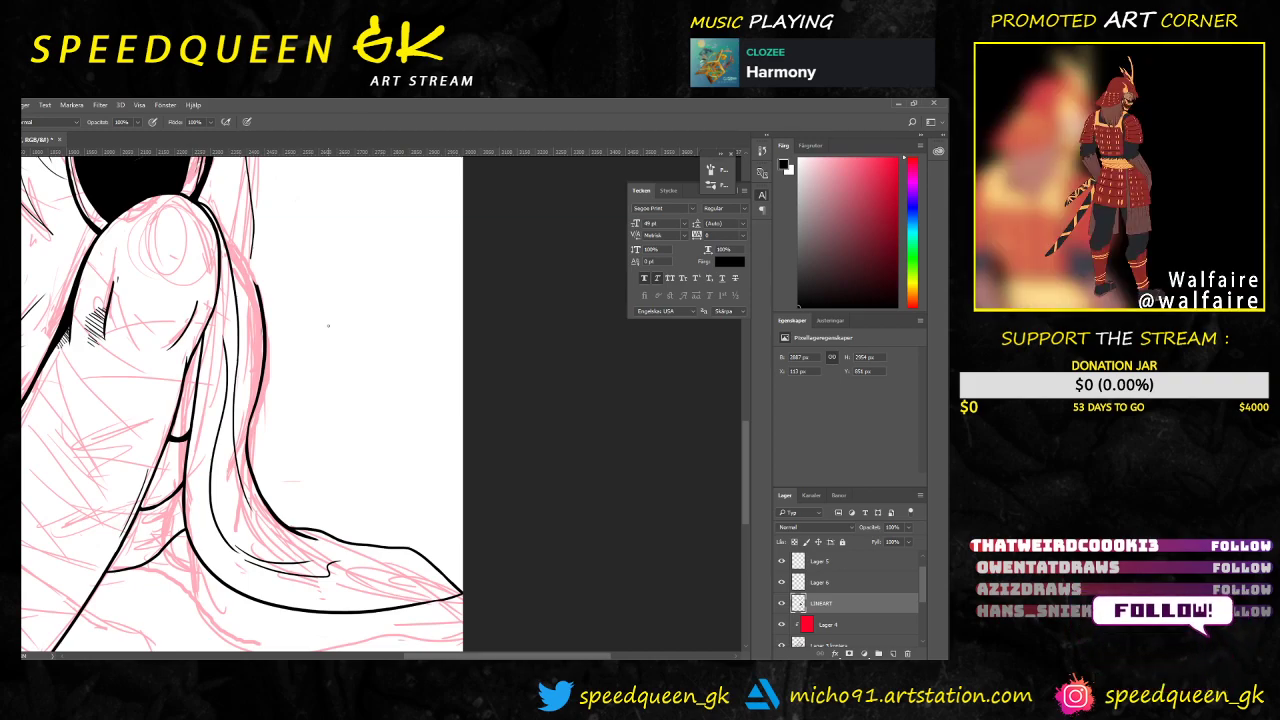
key("ctrl+plus")
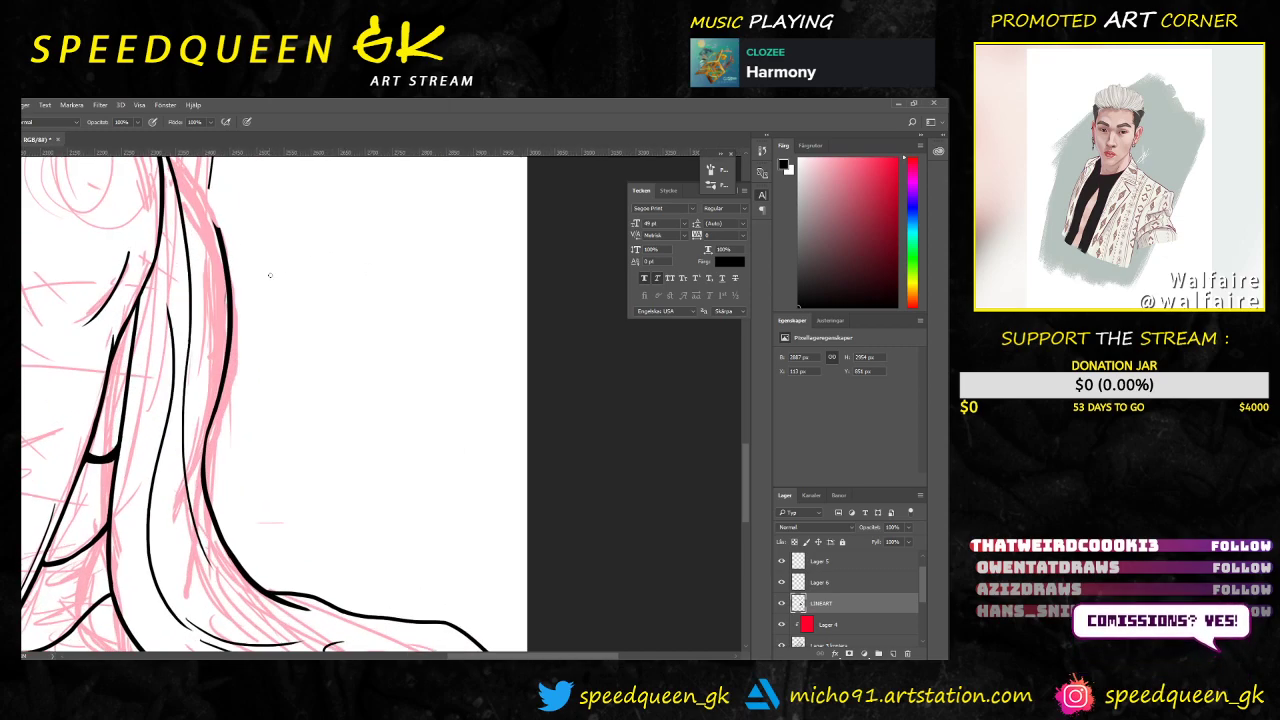
left_click_drag(296, 279, 351, 323)
key("ctrl+minus")
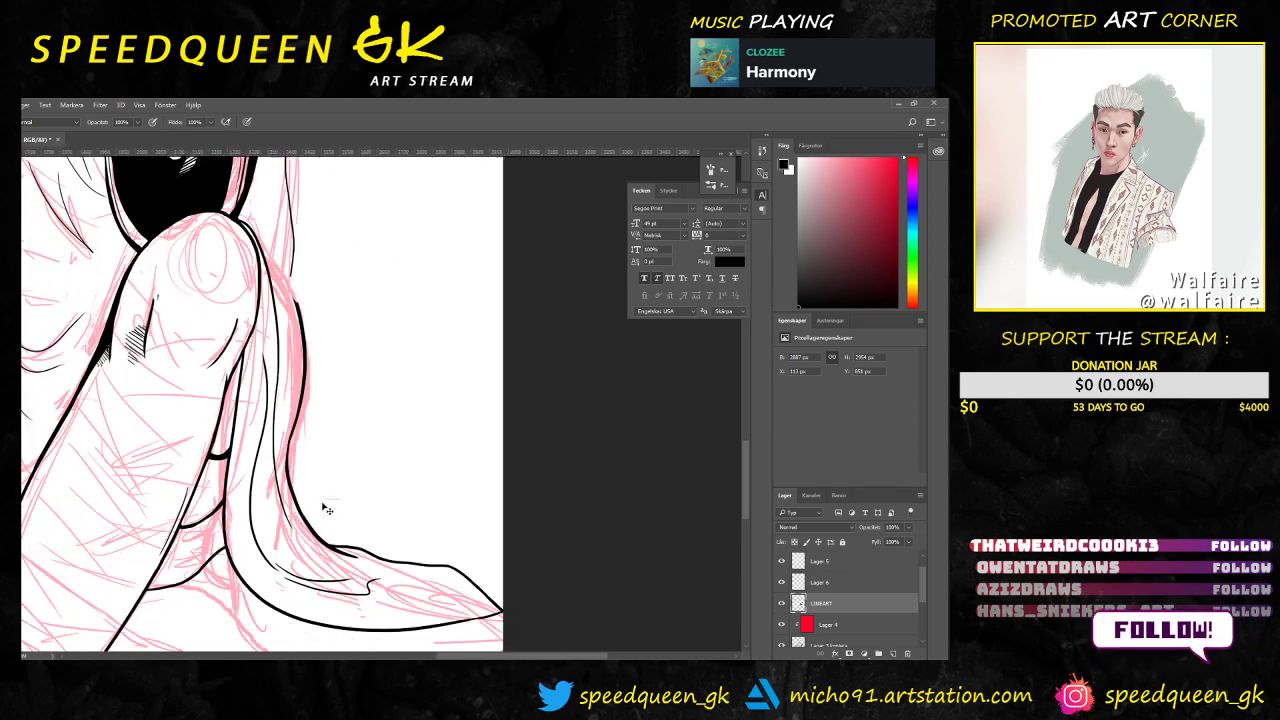
right_click(310, 324)
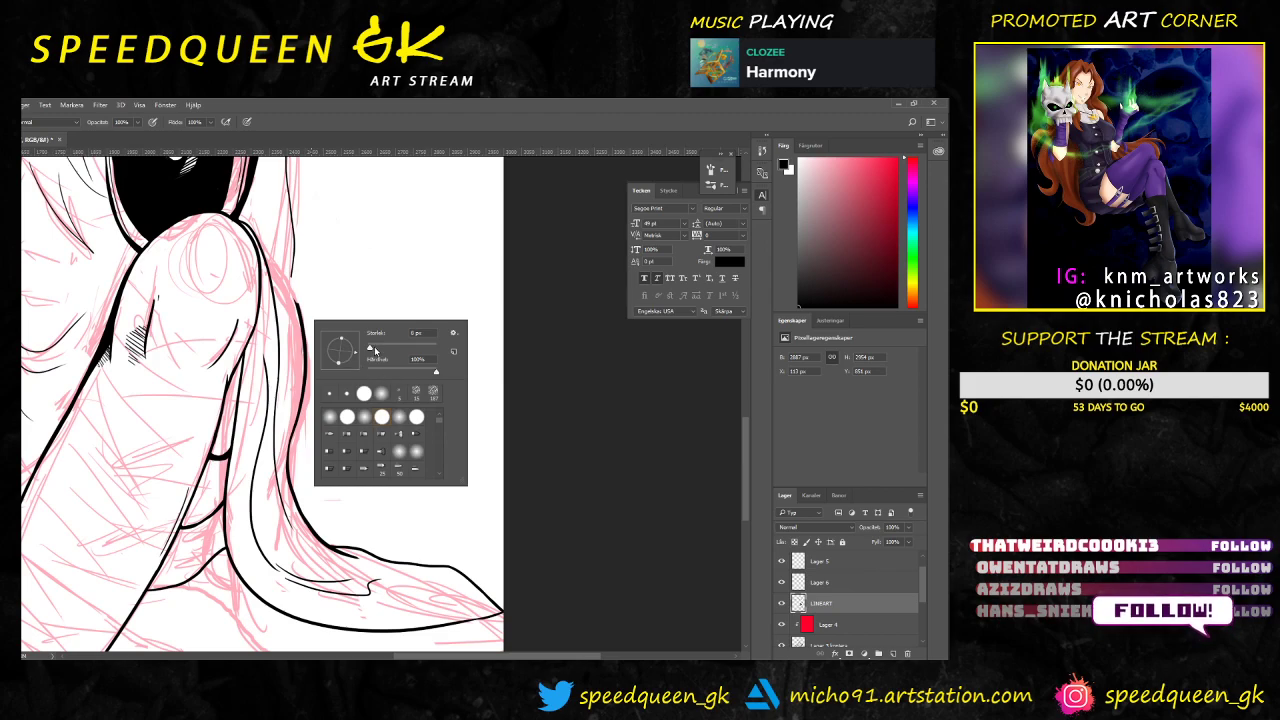
key("Escape")
key("e")
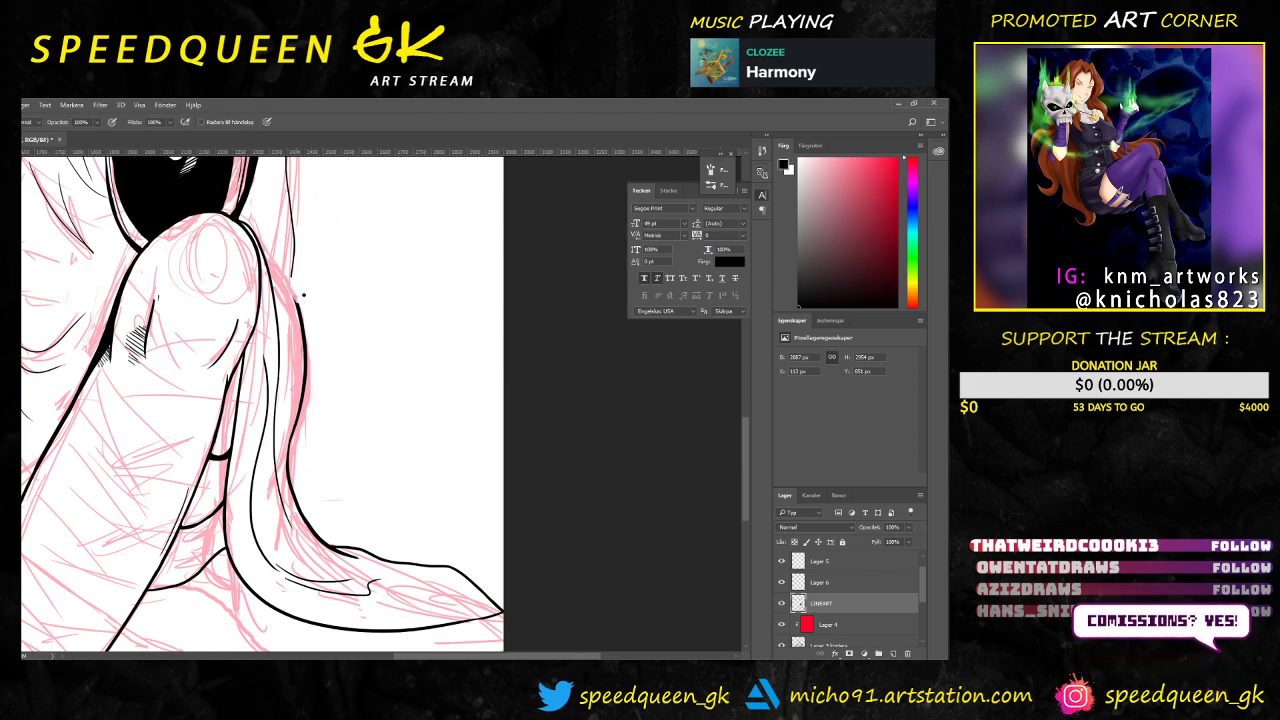
right_click(304, 298)
left_click(385, 331)
mouse_move(304, 280)
left_mouse_down()
mouse_move(302, 494)
mouse_move(290, 423)
mouse_move(321, 513)
mouse_move(296, 460)
left_mouse_up()
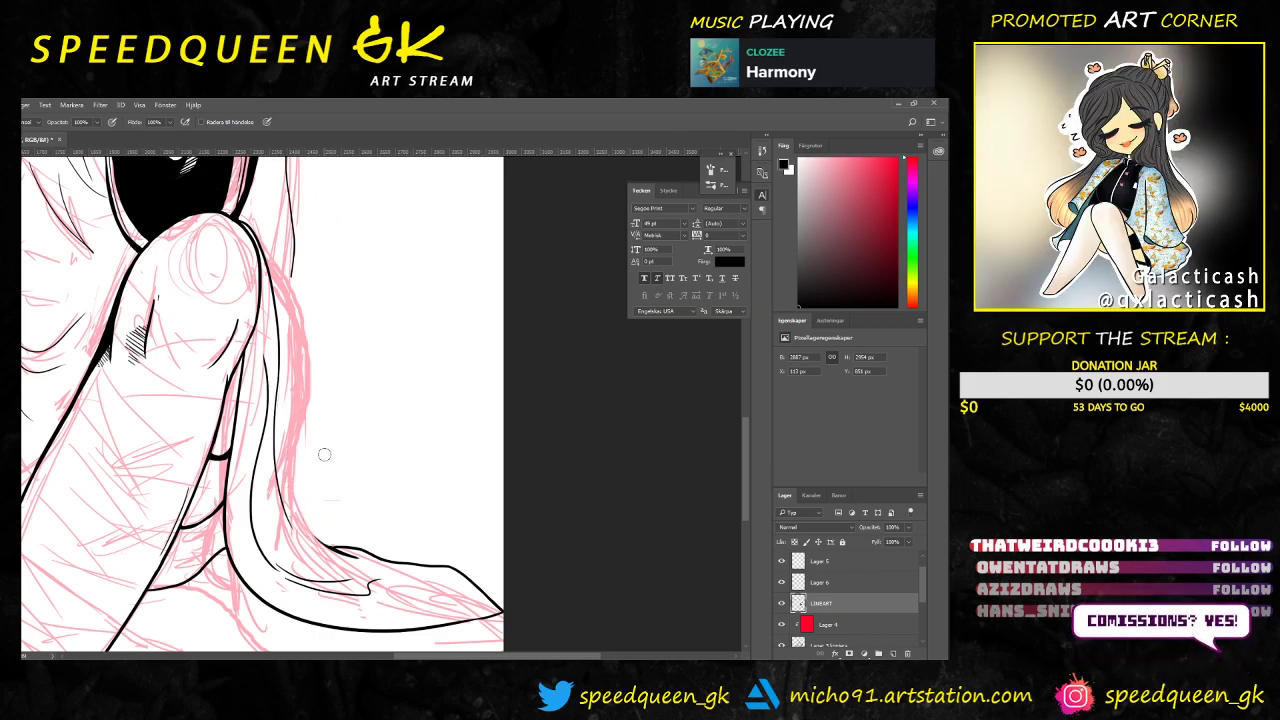
Step: Hide the pink sketch layer to review the bare line art of the whole figure, and show the sketch again
scroll(368, 457, "down", 1)
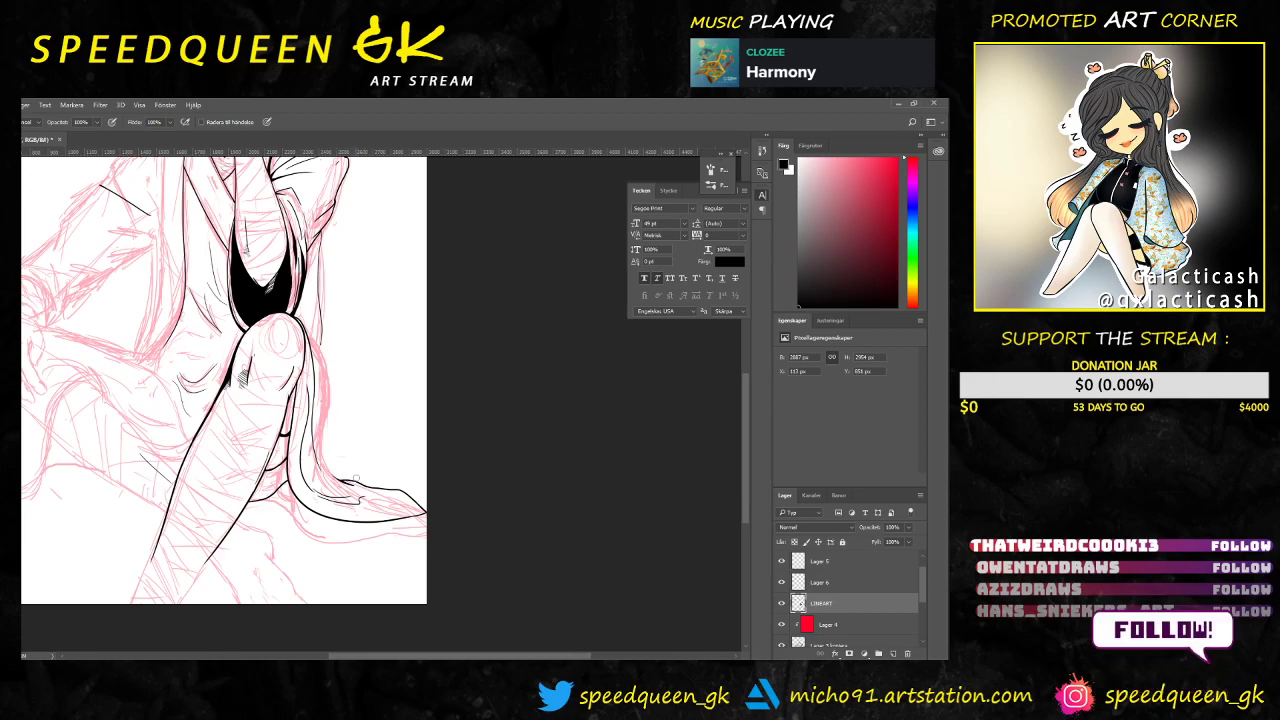
scroll(355, 478, "down", 3)
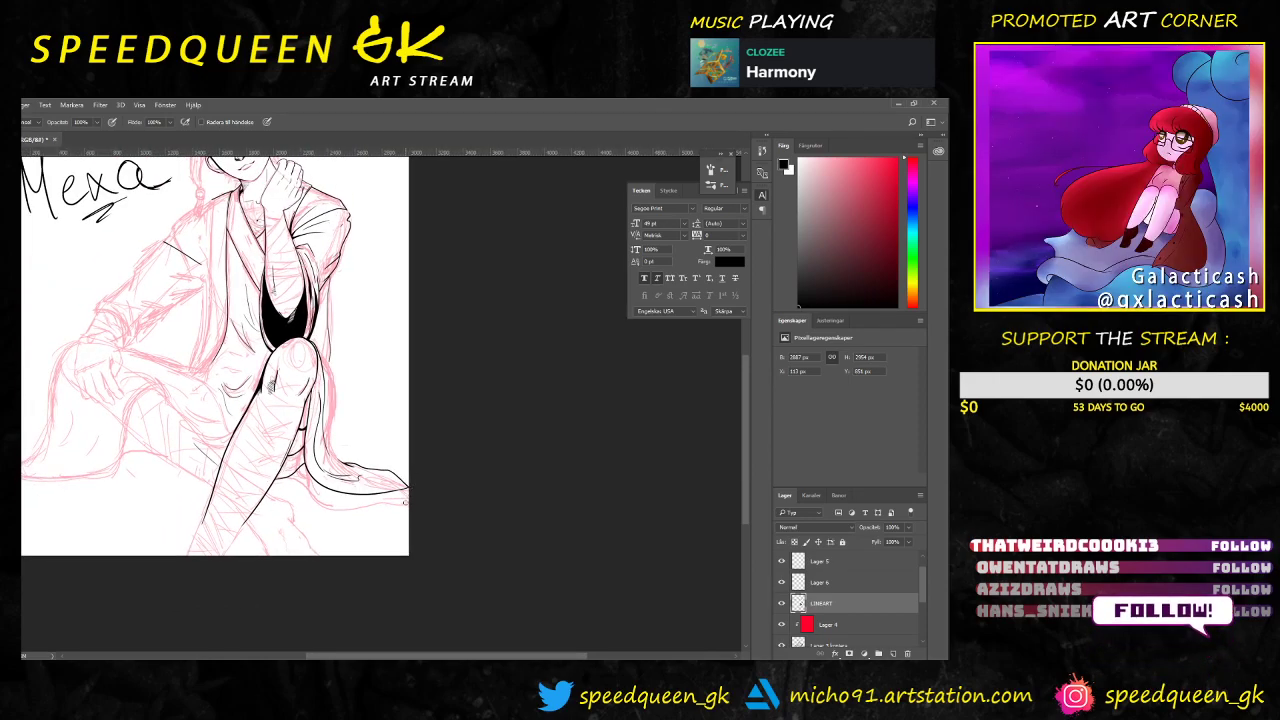
scroll(386, 360, "up", 2)
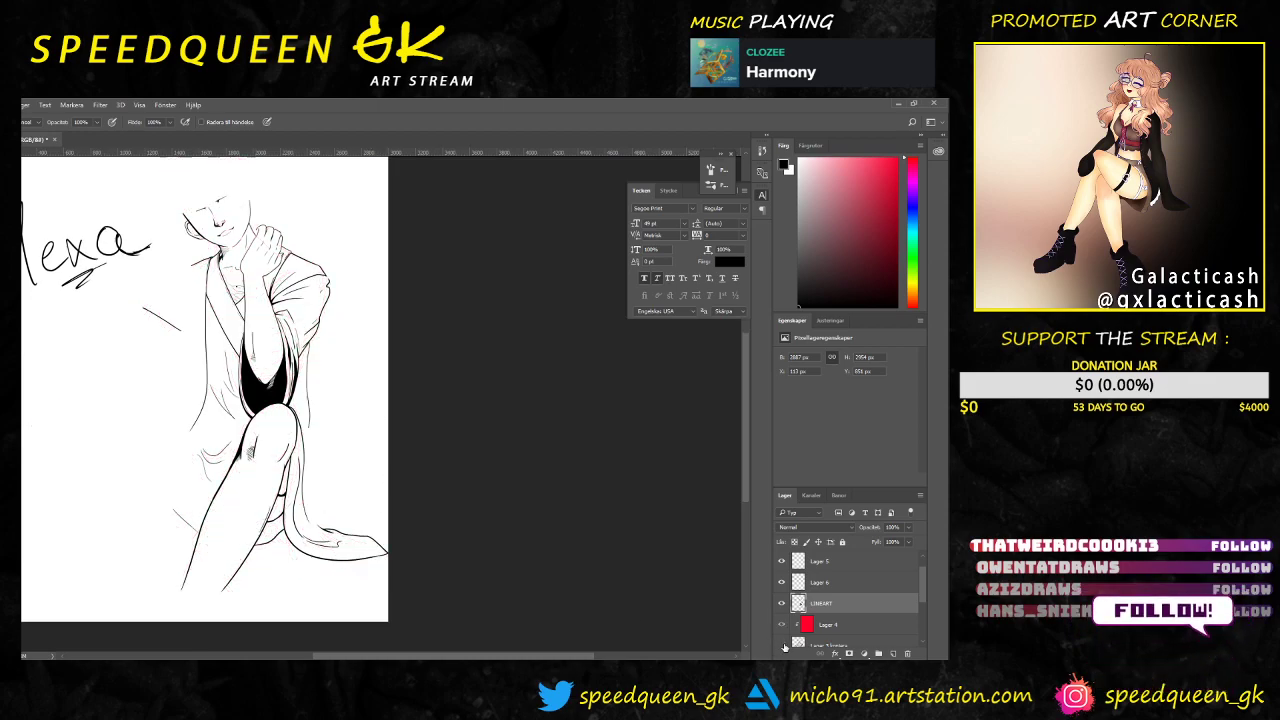
left_click(783, 645)
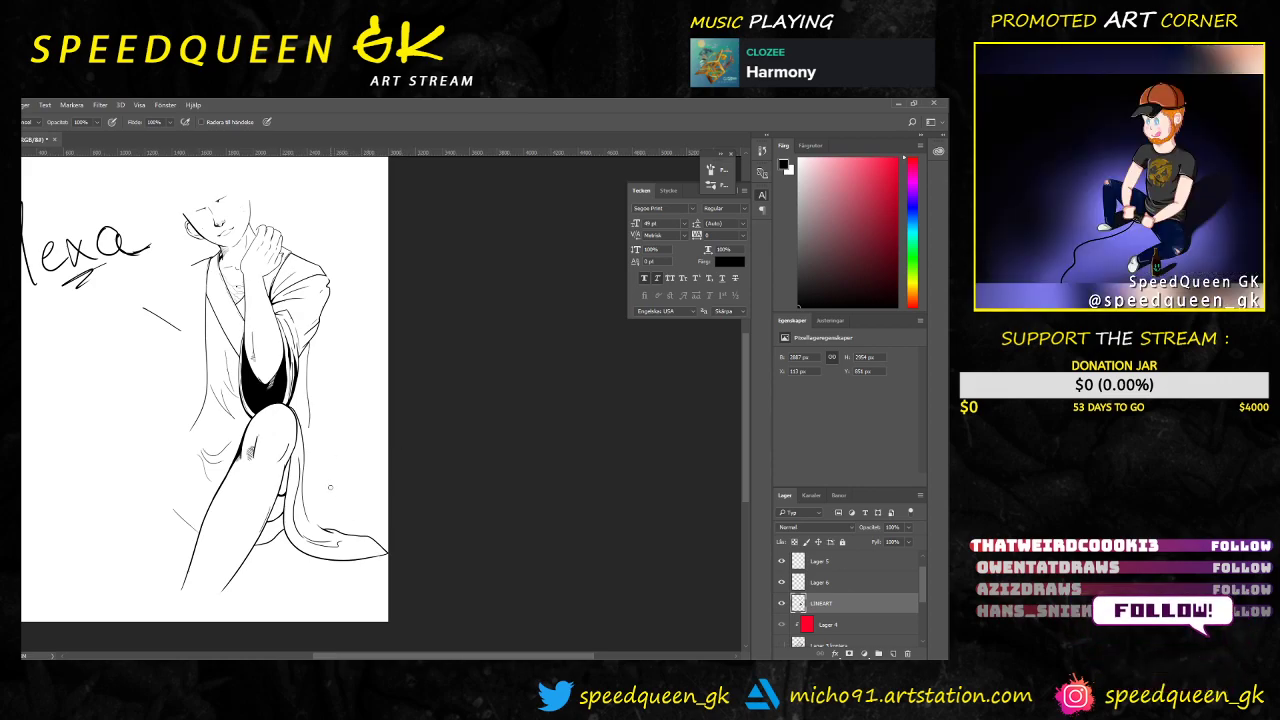
scroll(330, 487, "up", 1)
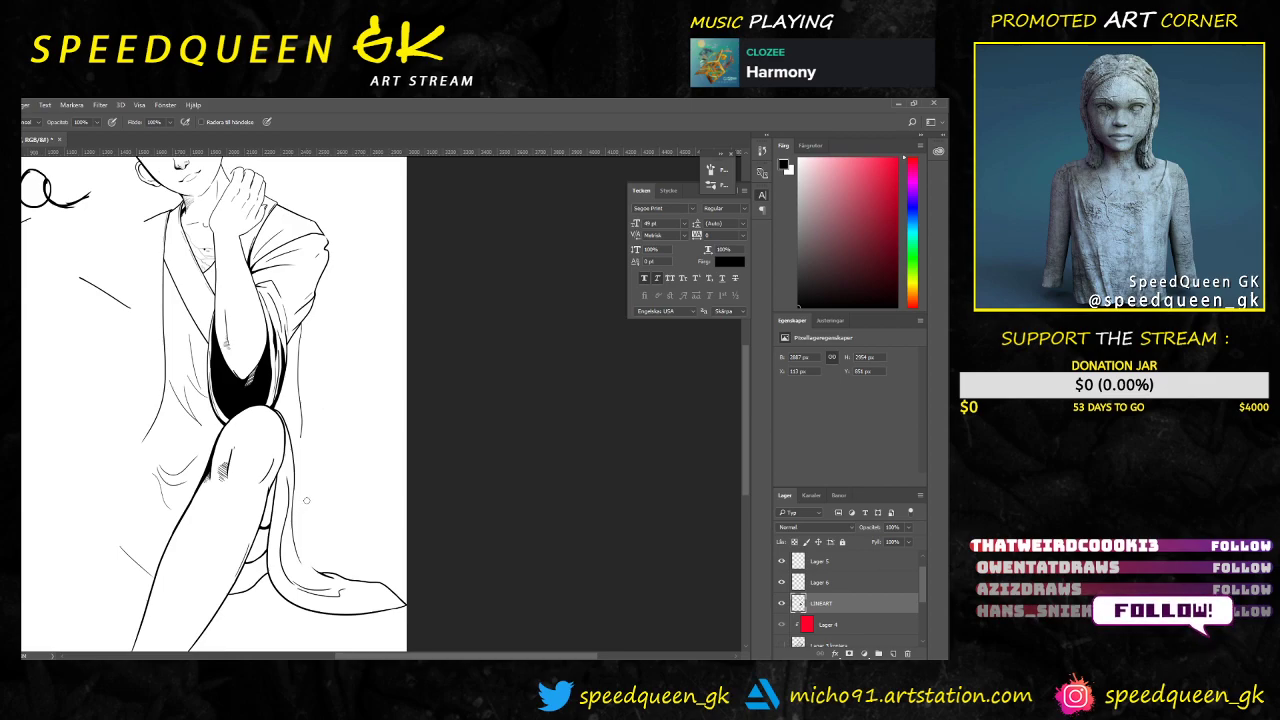
scroll(920, 592, "down", 2)
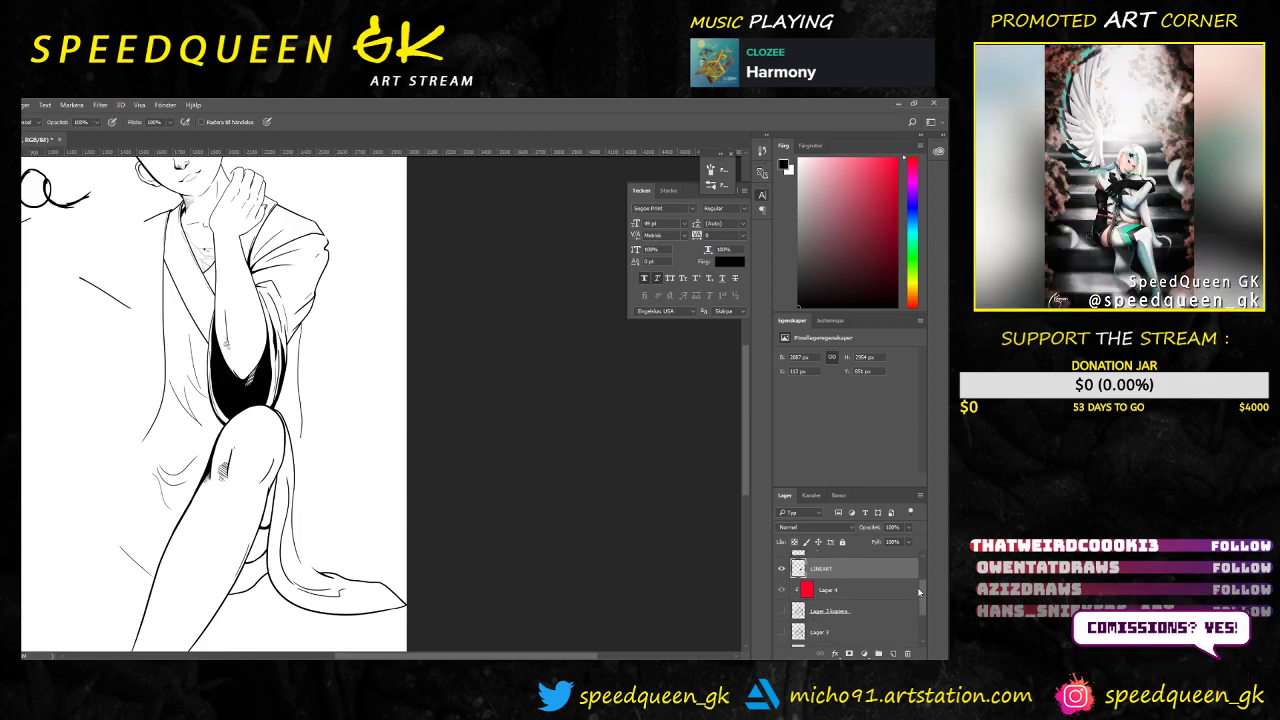
left_click(782, 611)
Step: Ink a thinner outer outline for the trailing robe, curving from beside the raised knee down toward the hem, closer to the inner fold
key("ctrl+plus")
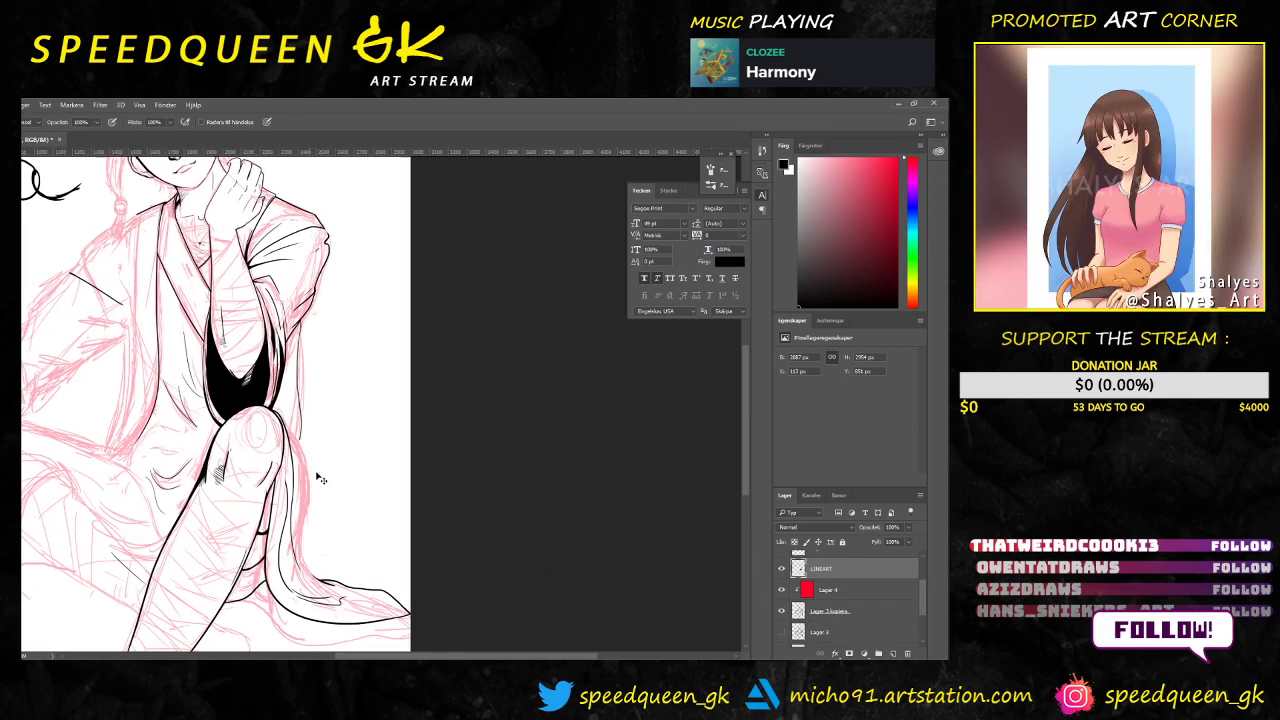
left_click_drag(331, 471, 308, 348)
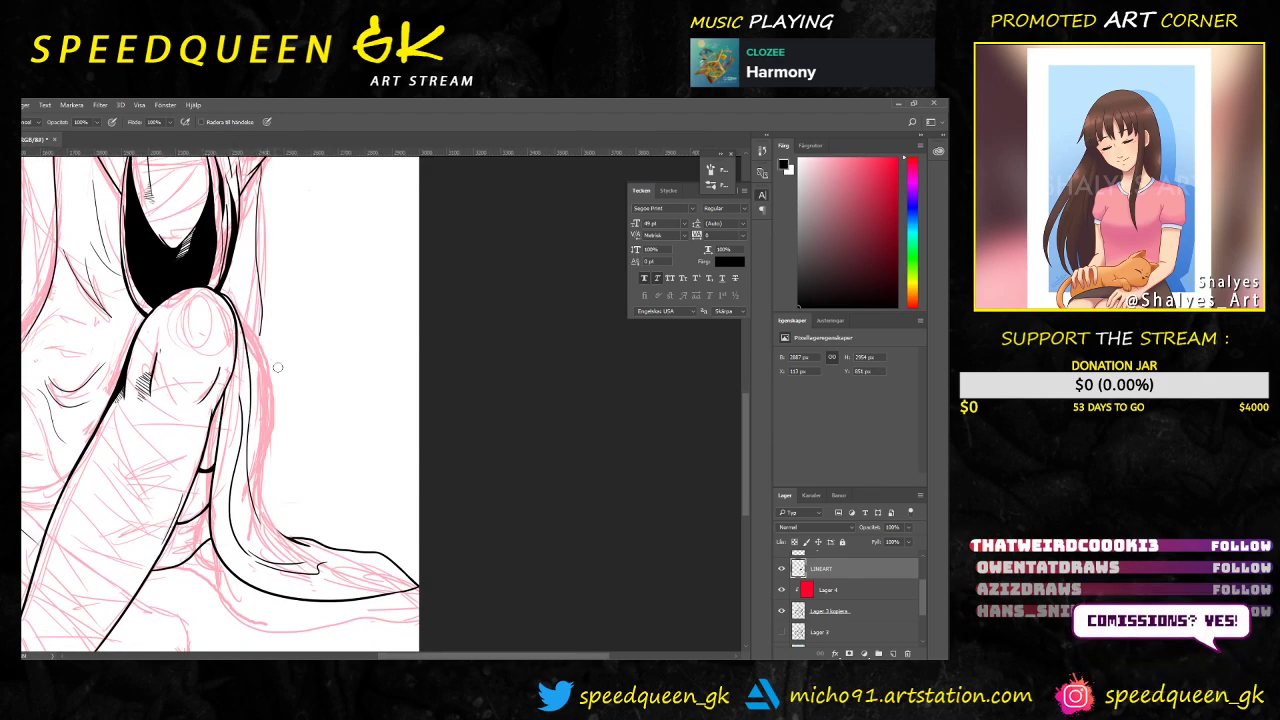
key("b")
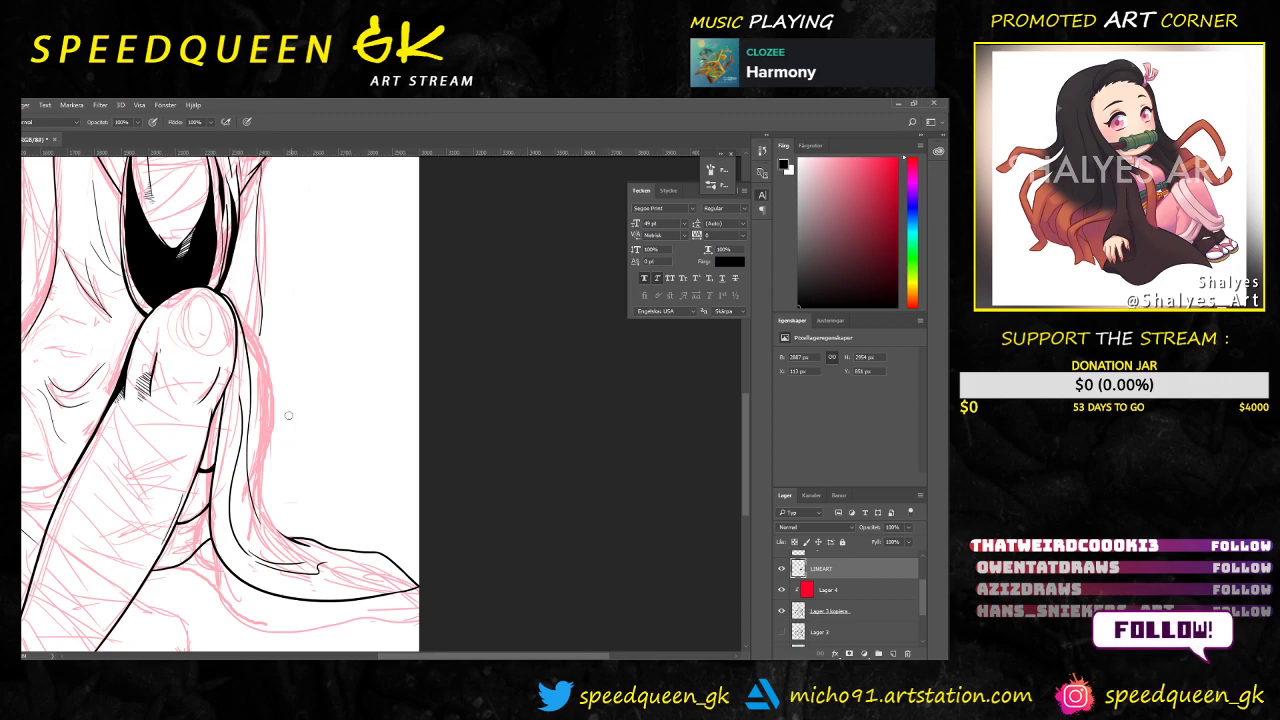
right_click(278, 382)
left_click(328, 410)
left_click(346, 333)
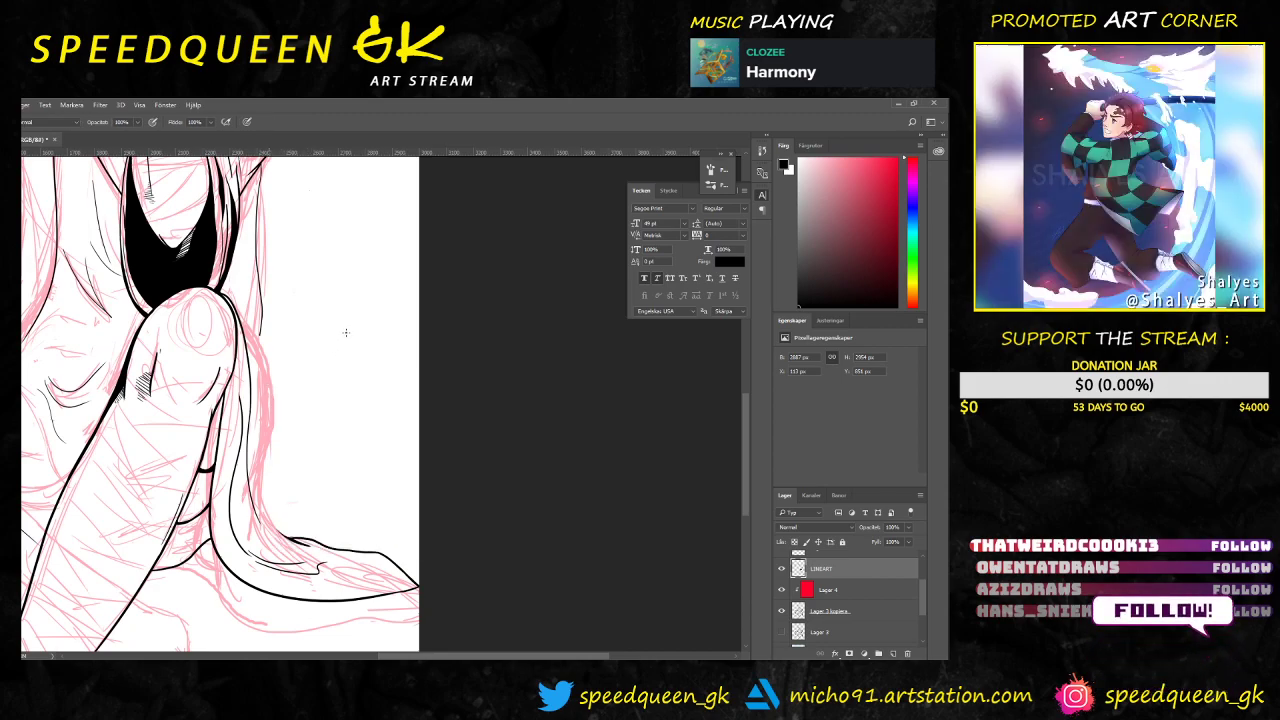
key("ctrl+plus")
left_click_drag(281, 348, 275, 286)
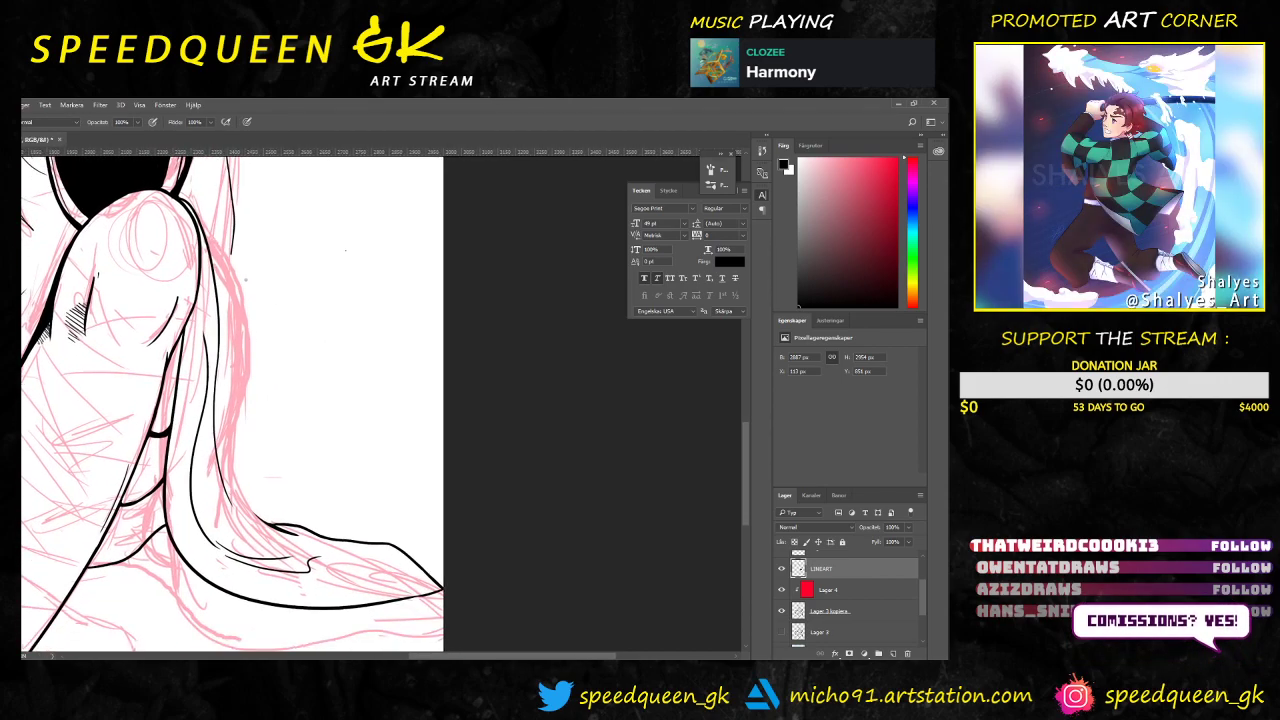
left_click_drag(203, 223, 226, 480)
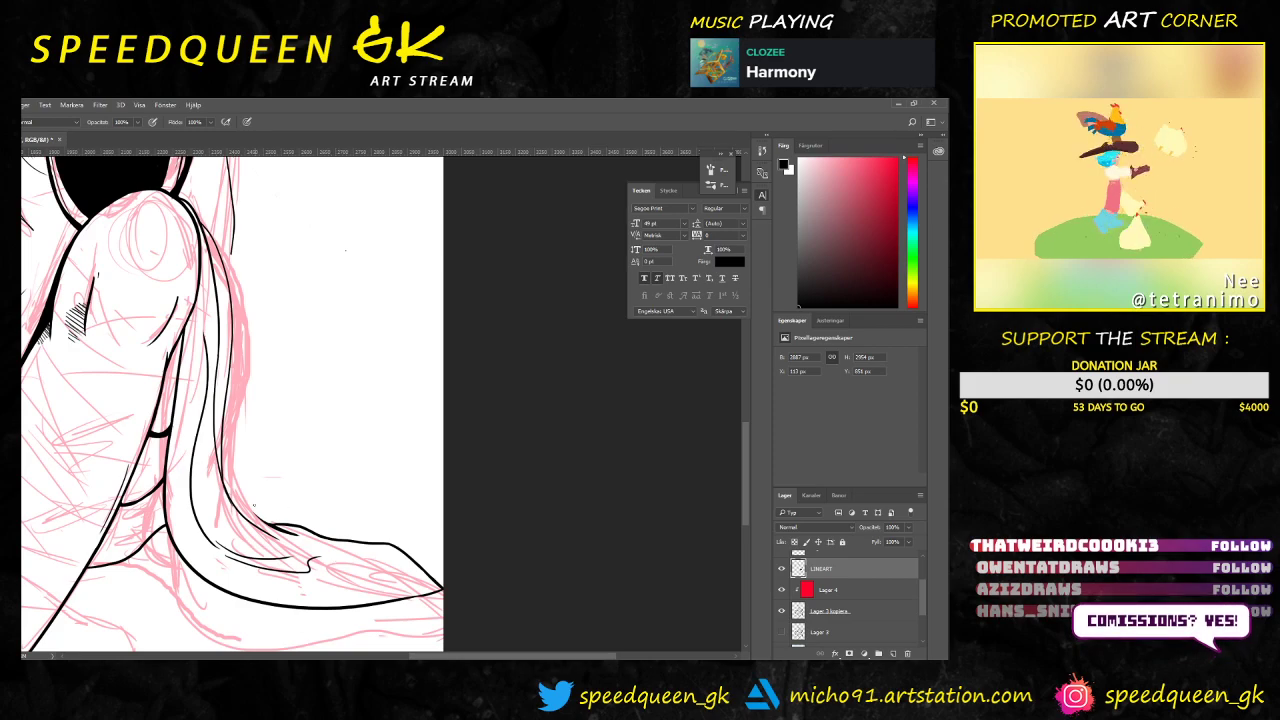
Step: Erase the old upper edge of the robe's trailing end, keeping only the short piece near its pointed tip
key("e")
left_click_drag(305, 527, 398, 546)
key("b")
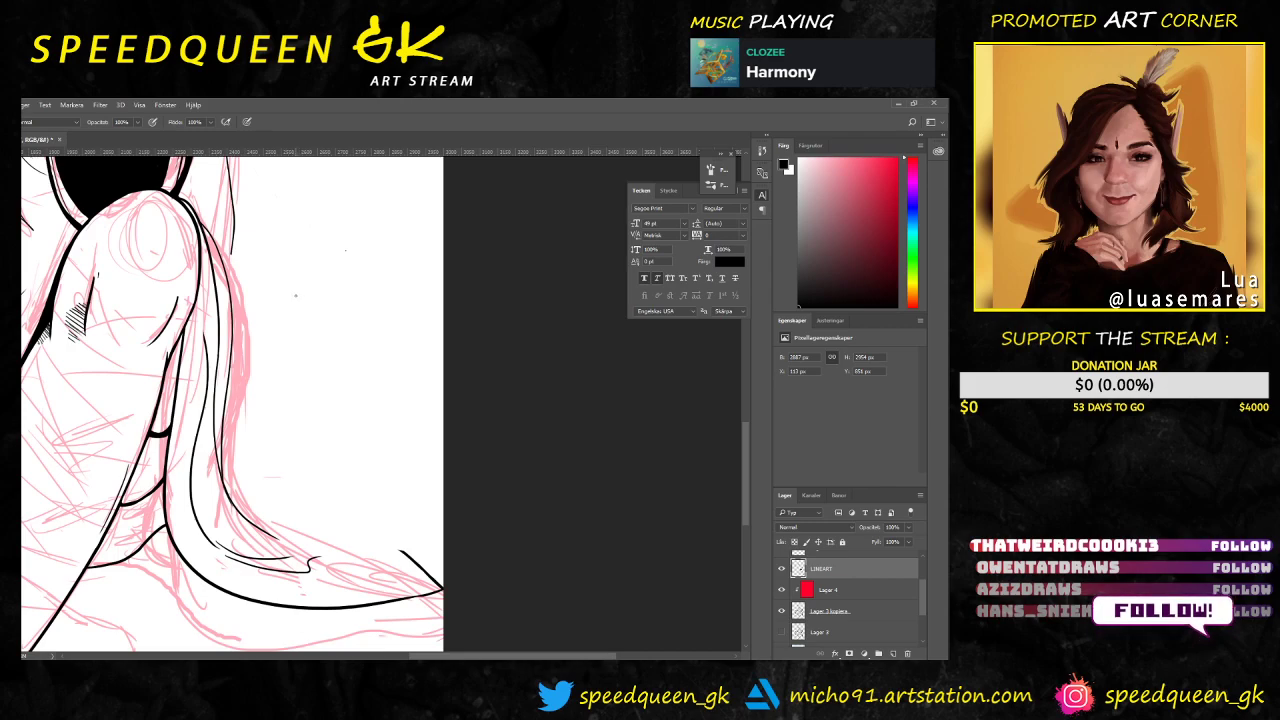
Step: Ink a thin upper edge joining the new outer outline to the robe's pointed tip, undoing and redrawing the stroke on a rotated canvas
key("r")
left_click_drag(323, 286, 420, 400)
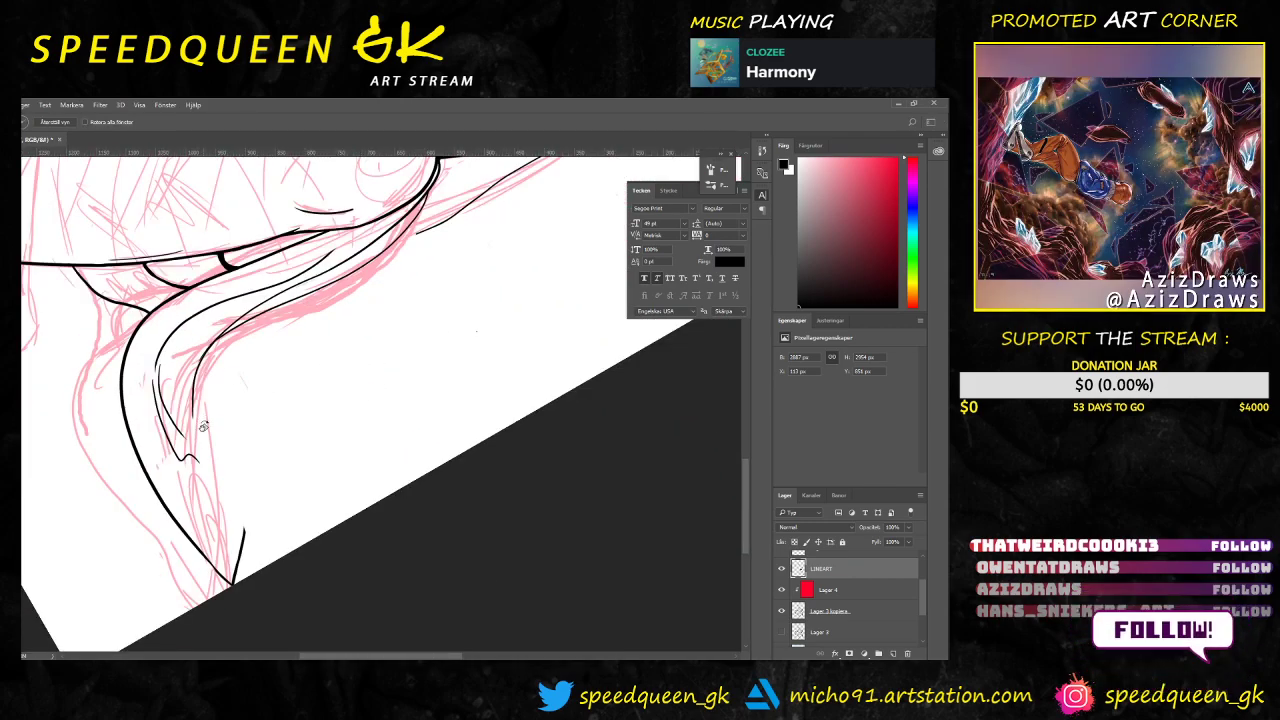
key("b")
left_click_drag(193, 412, 236, 520)
key("ctrl+z")
mouse_move(192, 410)
left_mouse_down()
mouse_move(240, 552)
mouse_move(242, 536)
left_mouse_up()
key("ctrl+z")
key("ctrl+z")
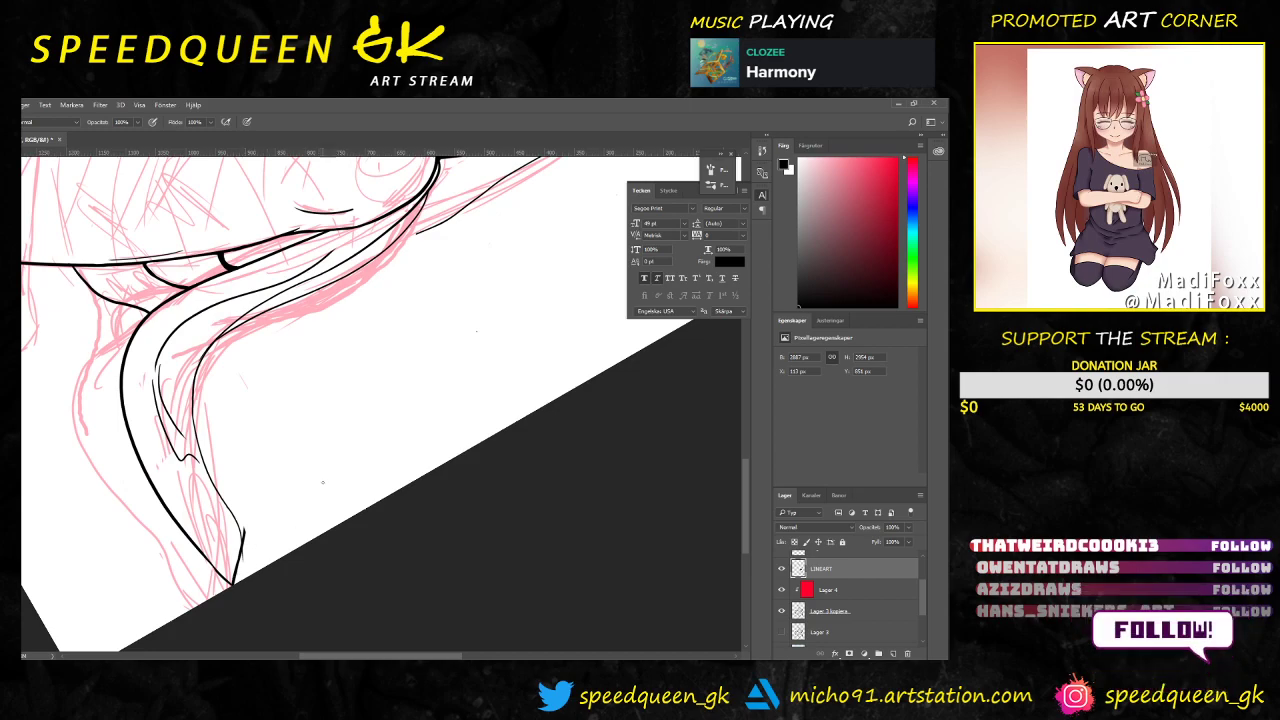
key("r")
left_click_drag(337, 402, 376, 403)
key("e")
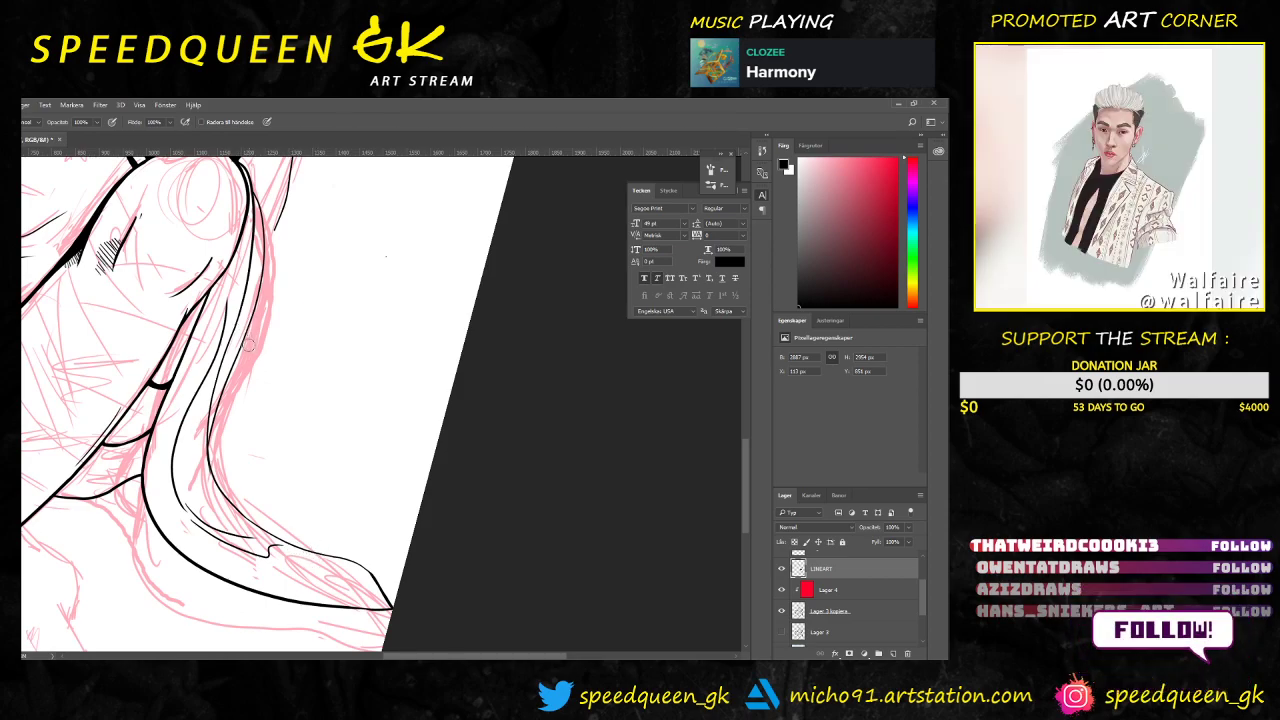
key("shift+r")
key("r")
left_click_drag(324, 313, 279, 242)
key("b")
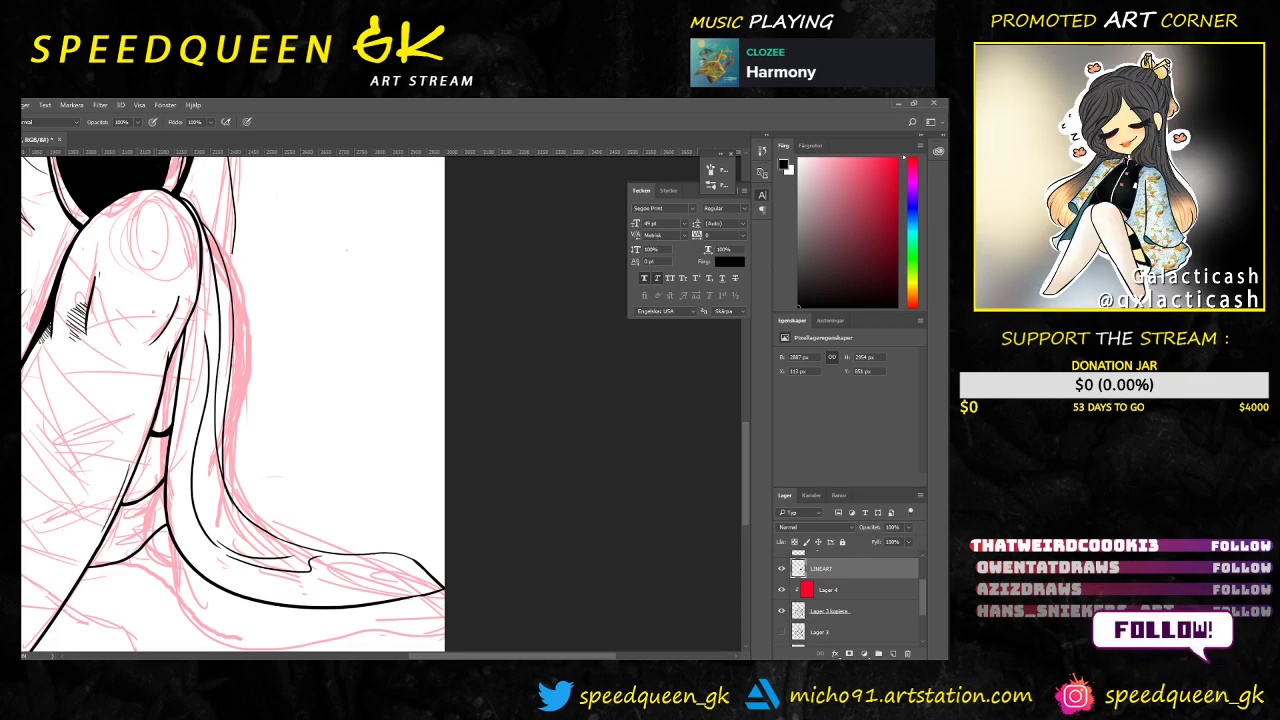
Step: Ink a short, flatter end joining the lowest crease behind the leg to the robe outline, and erase the crease's old upward end
key("ctrl+minus")
key("ctrl+minus")
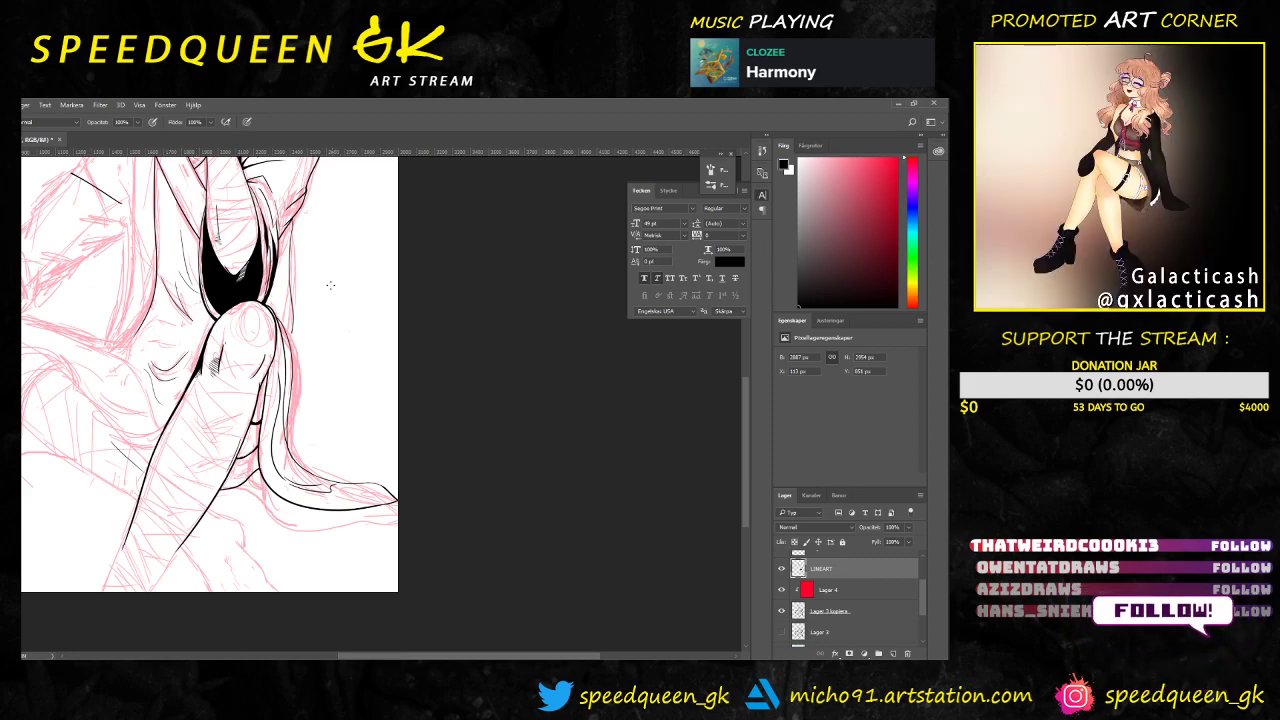
scroll(331, 311, "down", 2)
scroll(332, 399, "up", 1)
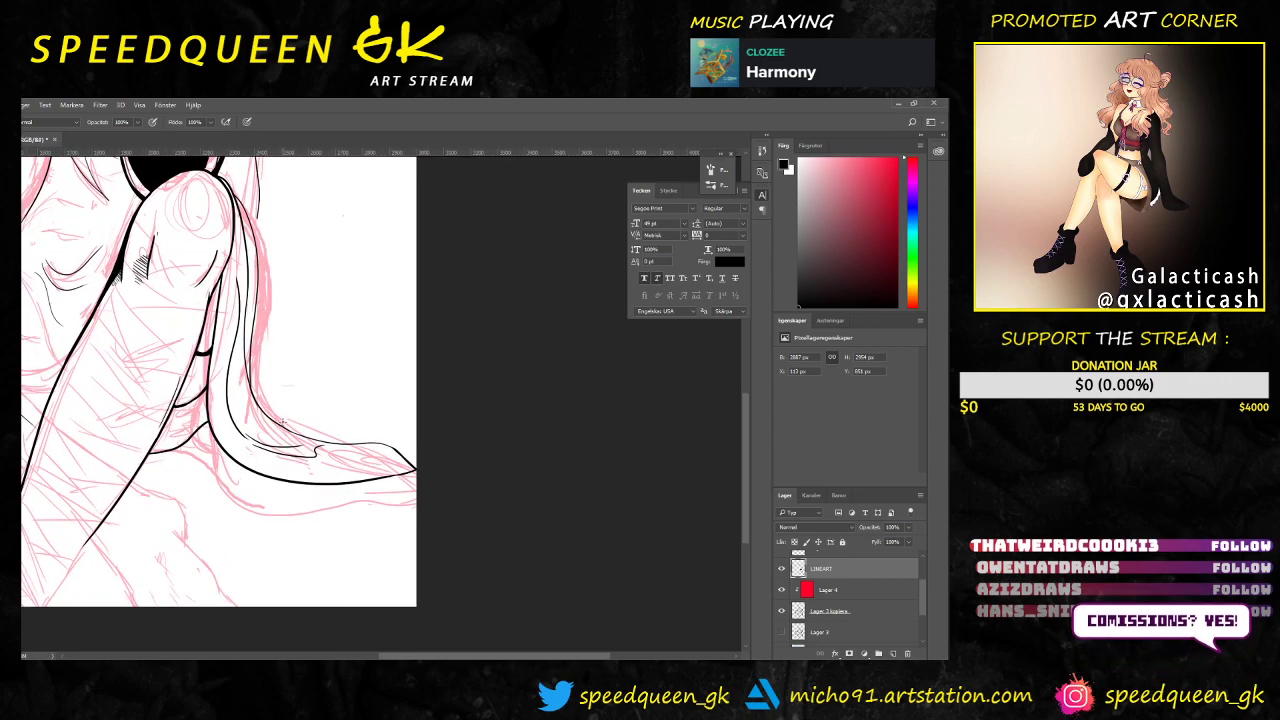
scroll(330, 395, "up", 1)
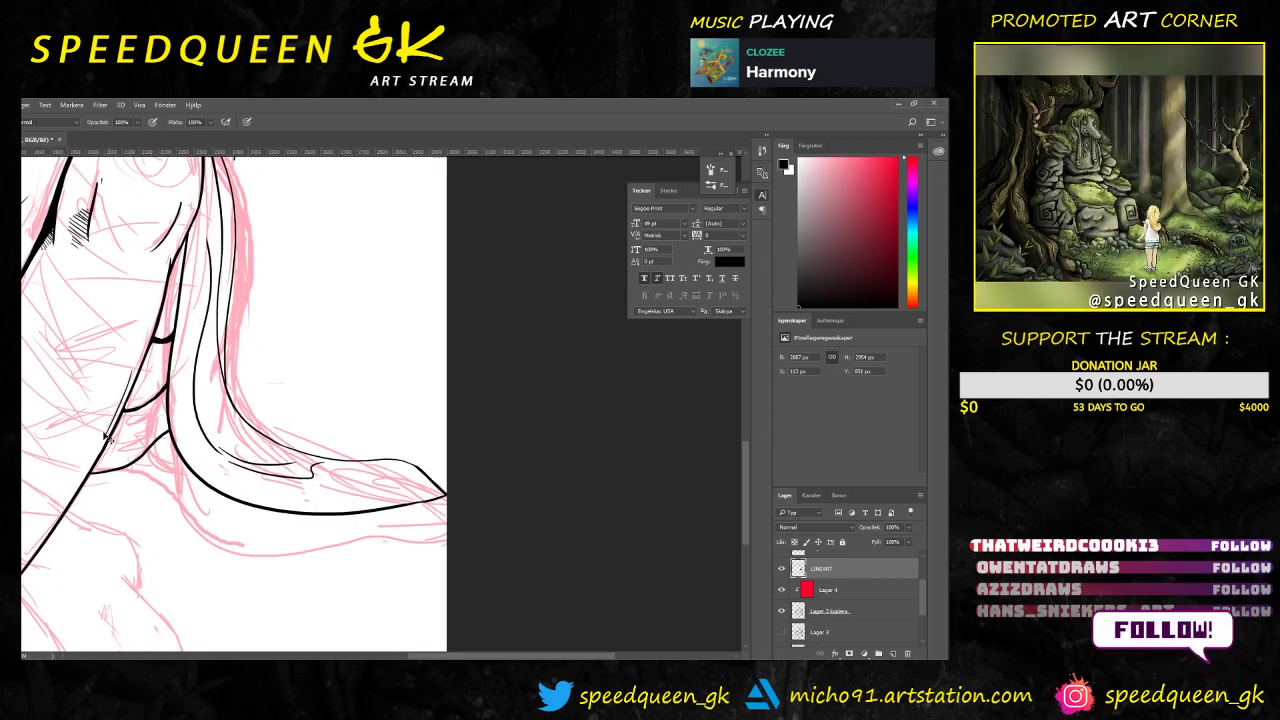
scroll(330, 395, "up", 1)
left_click_drag(198, 324, 330, 252)
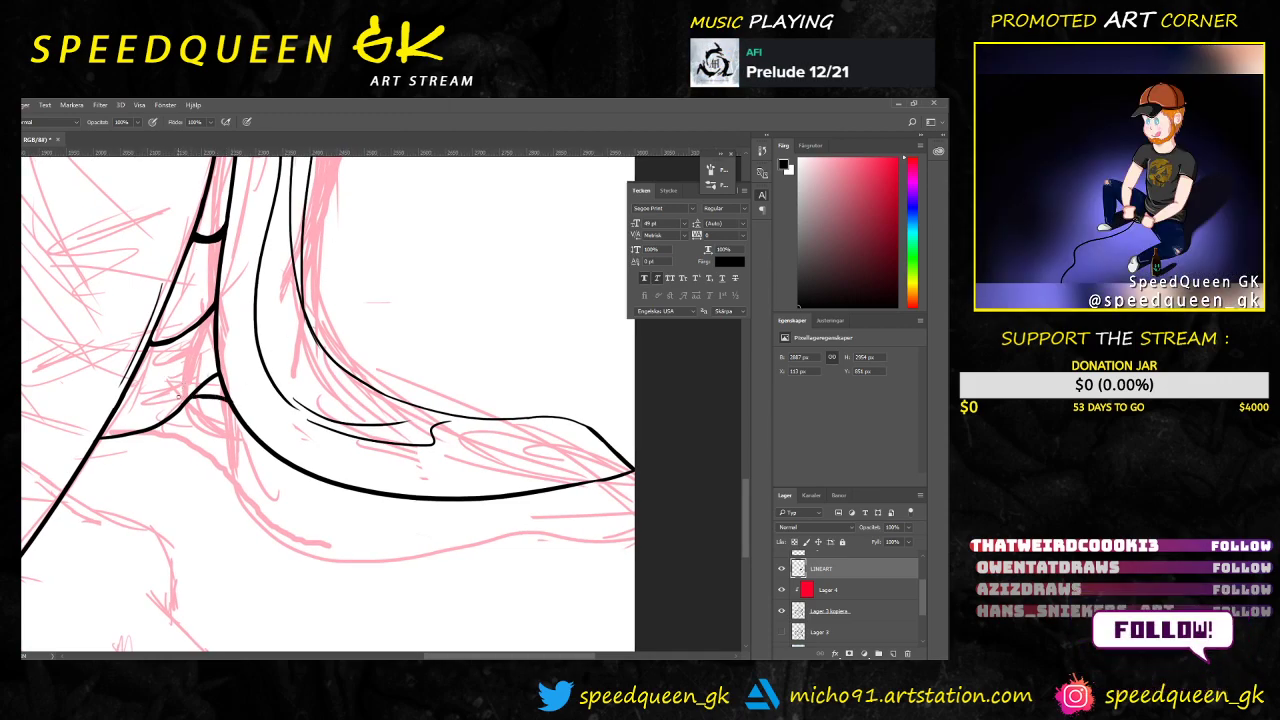
key("e")
mouse_move(197, 372)
left_mouse_down()
mouse_move(214, 386)
mouse_move(205, 375)
mouse_move(193, 388)
left_mouse_up()
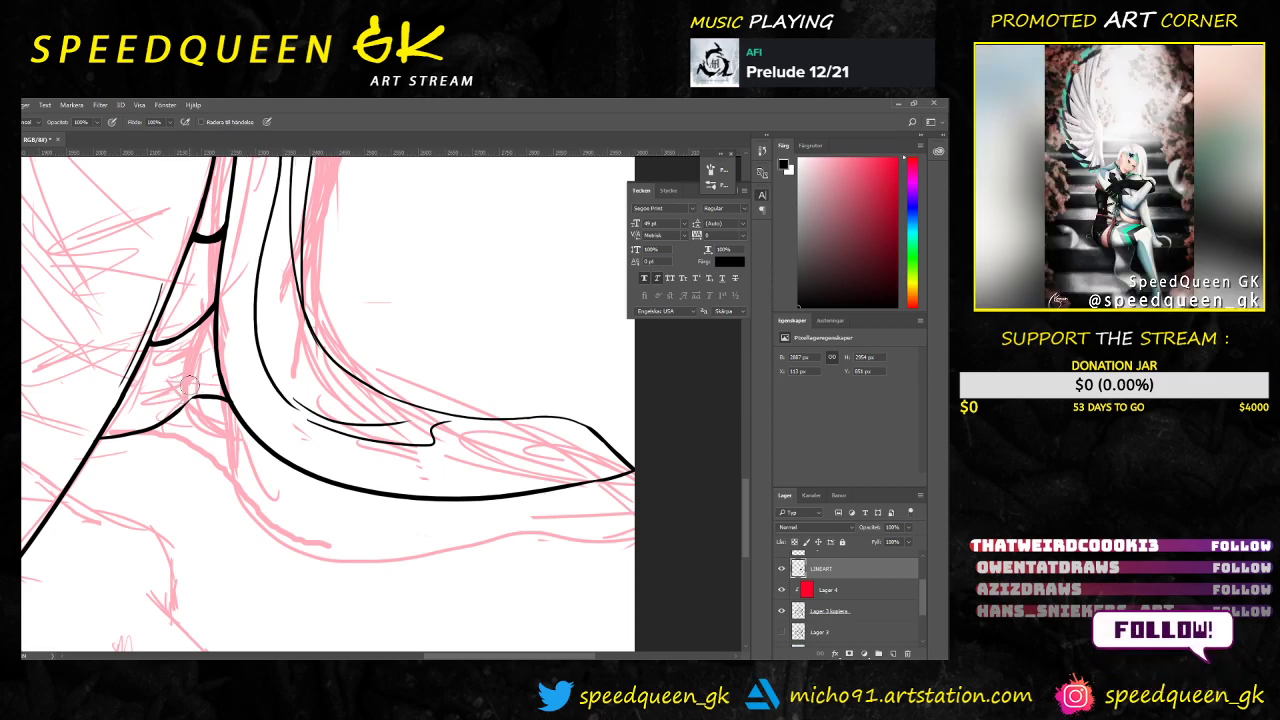
Step: Ink a few thin fold lines in the narrow gap between the two lowest cross curves beside the long limb
scroll(306, 509, "down", 4)
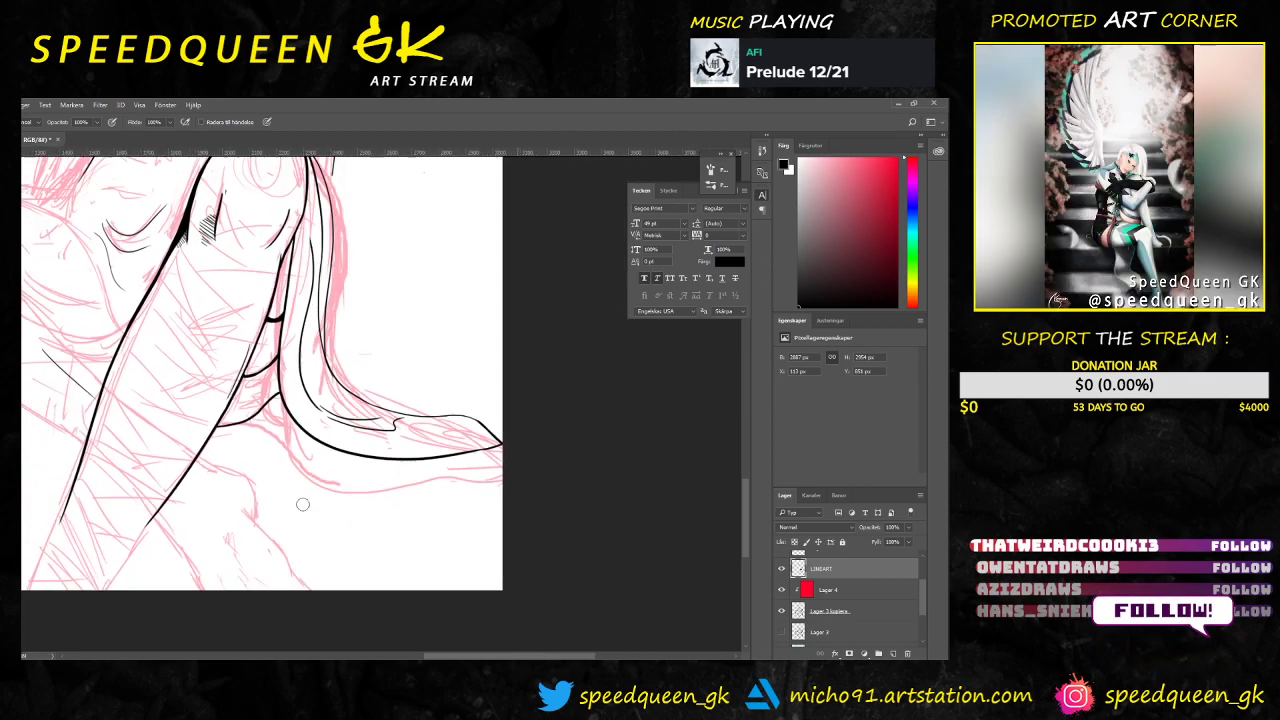
scroll(230, 435, "up", 4)
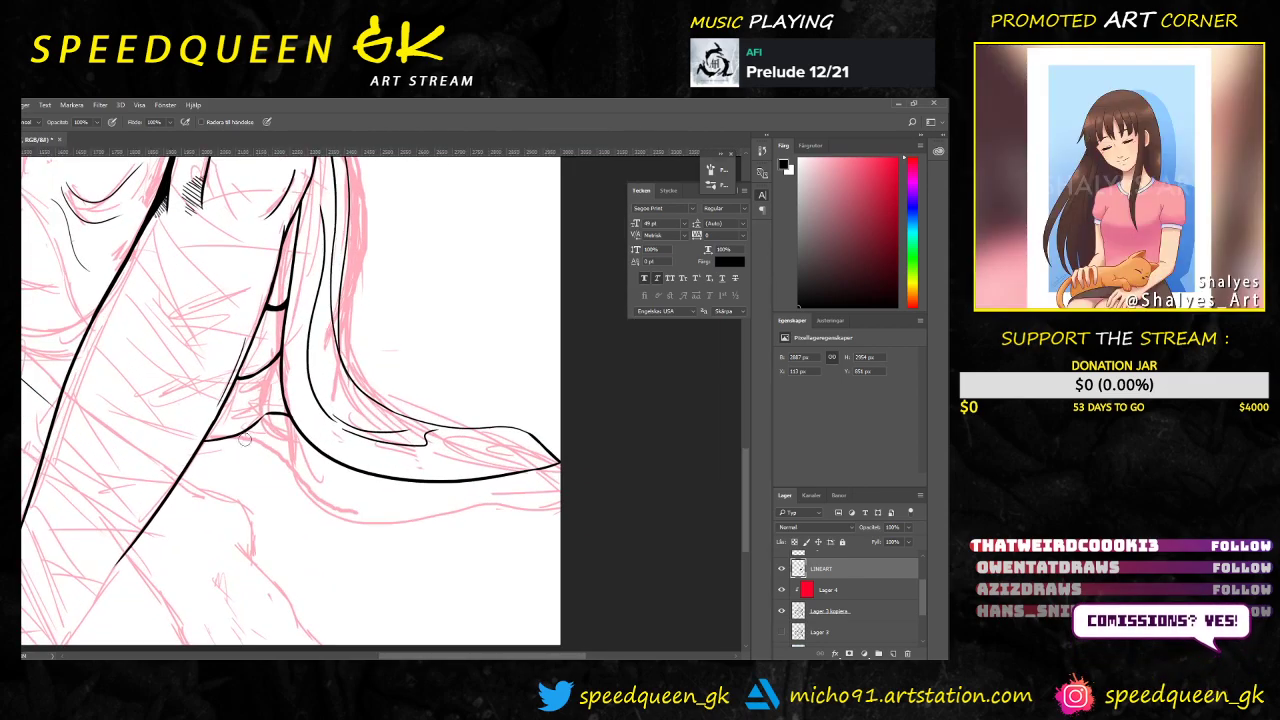
key("b")
left_click_drag(223, 408, 265, 392)
key("ctrl+z")
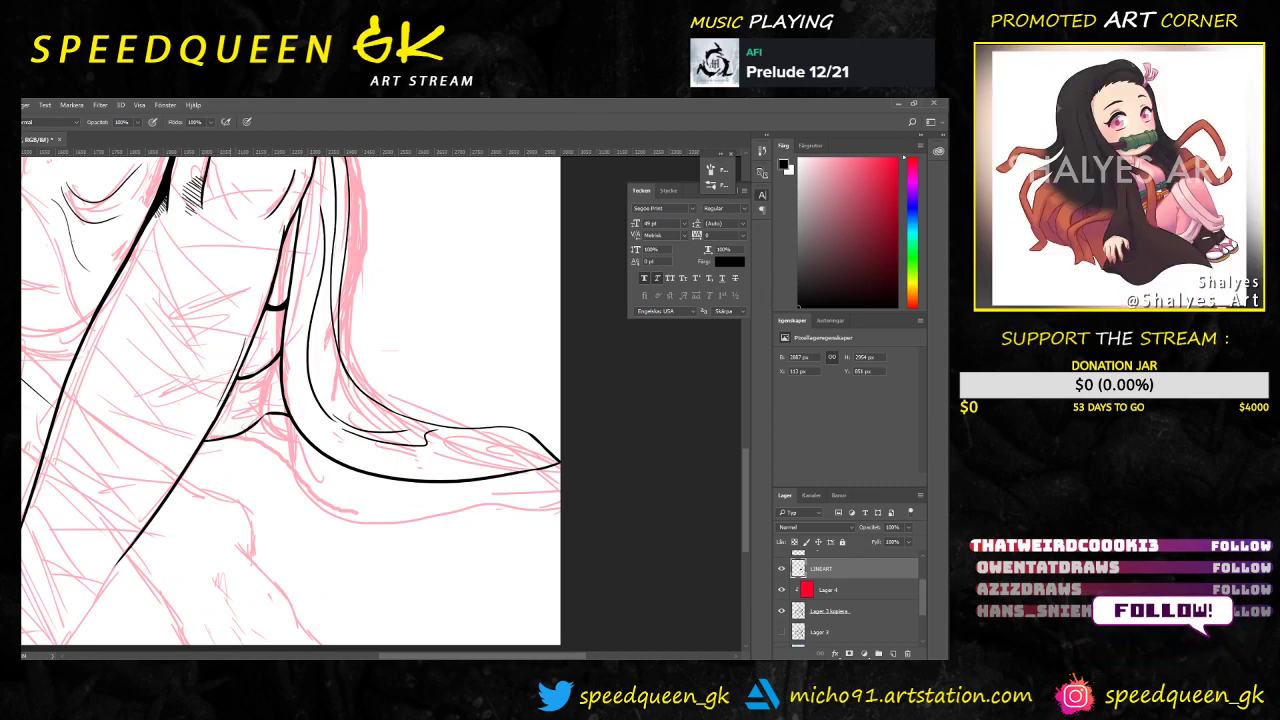
left_click_drag(216, 426, 260, 398)
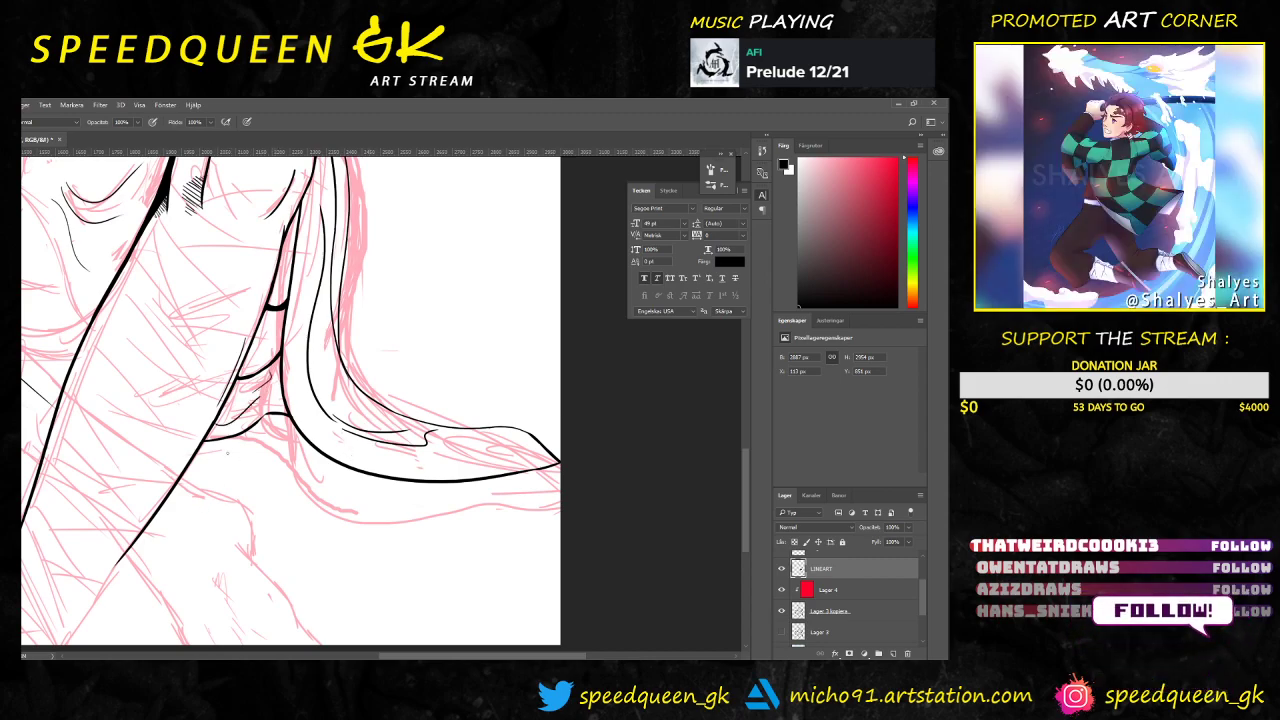
Step: Pick a different textured brush tip from the brush presets and test it with a squiggle on the blank canvas area
left_click_drag(470, 373, 414, 352)
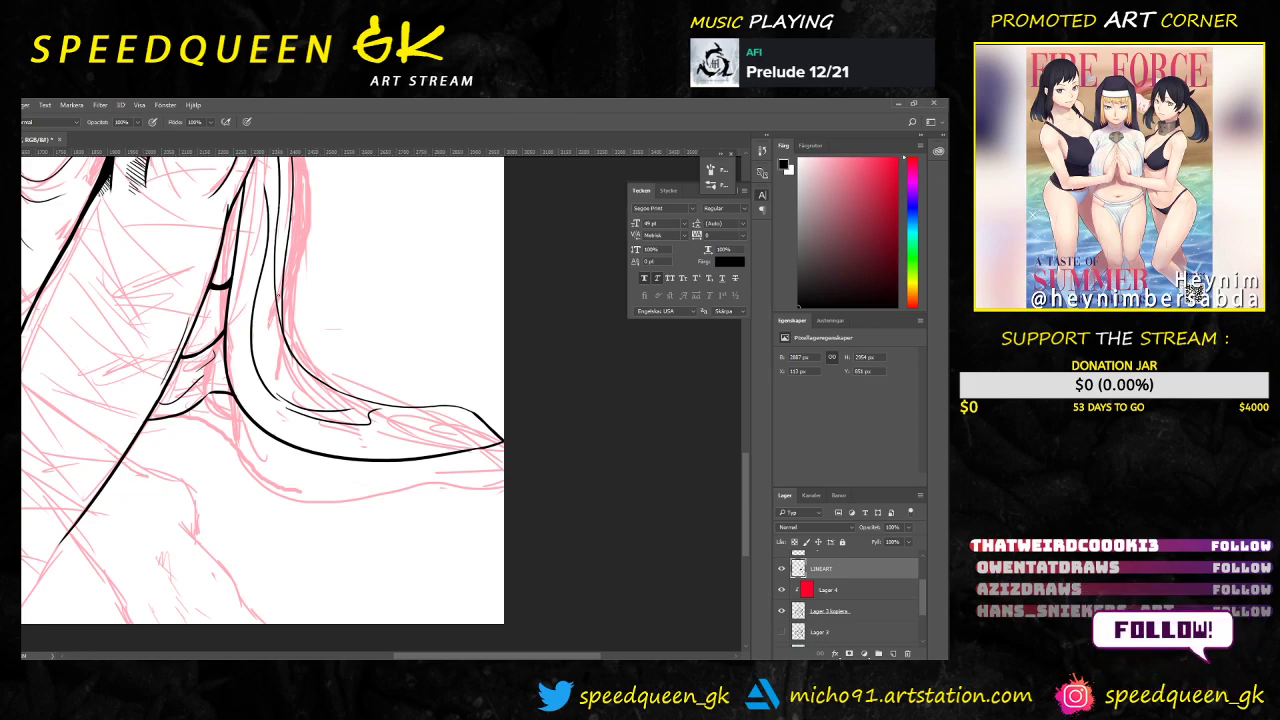
right_click(335, 205)
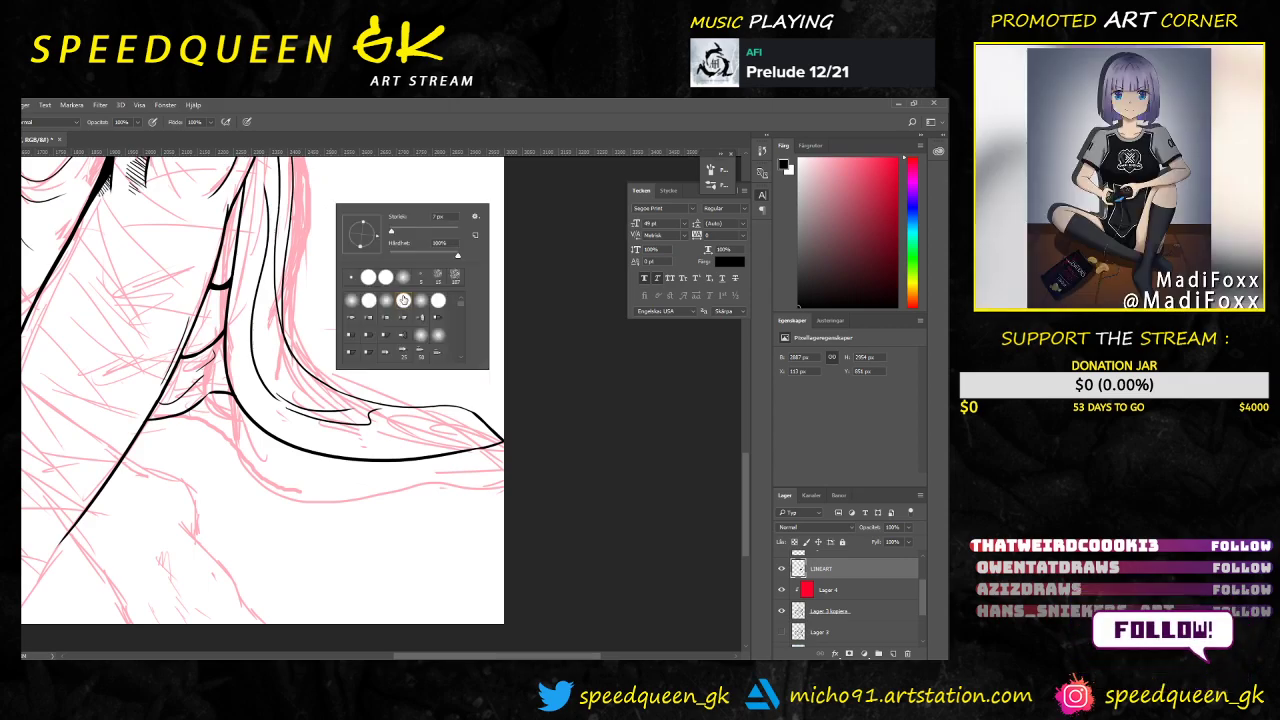
left_click(493, 205)
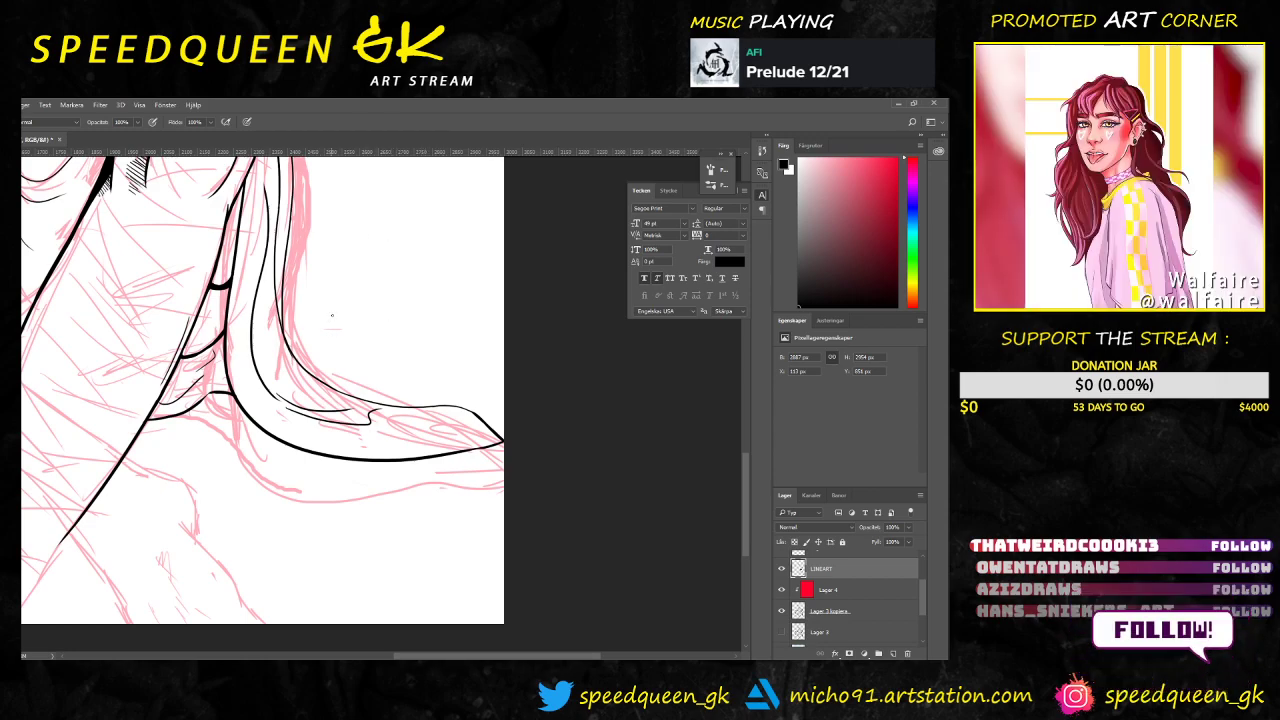
right_click(354, 251)
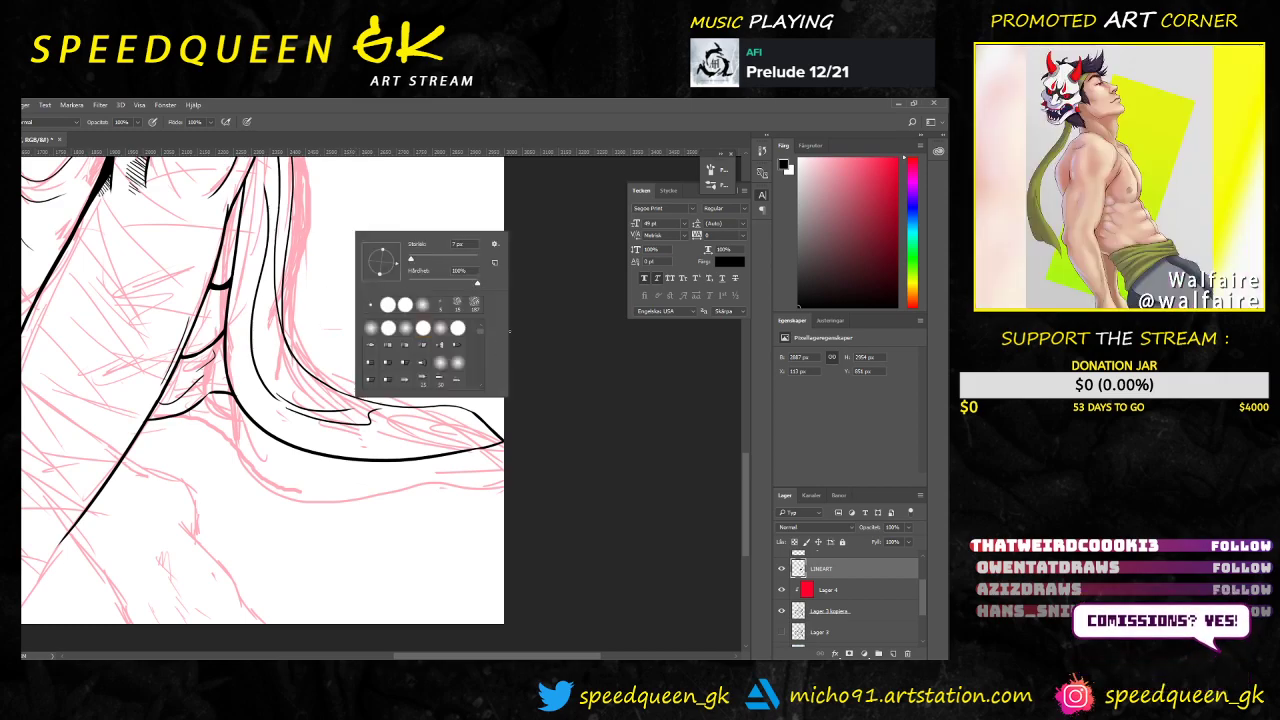
scroll(483, 369, "down", 8)
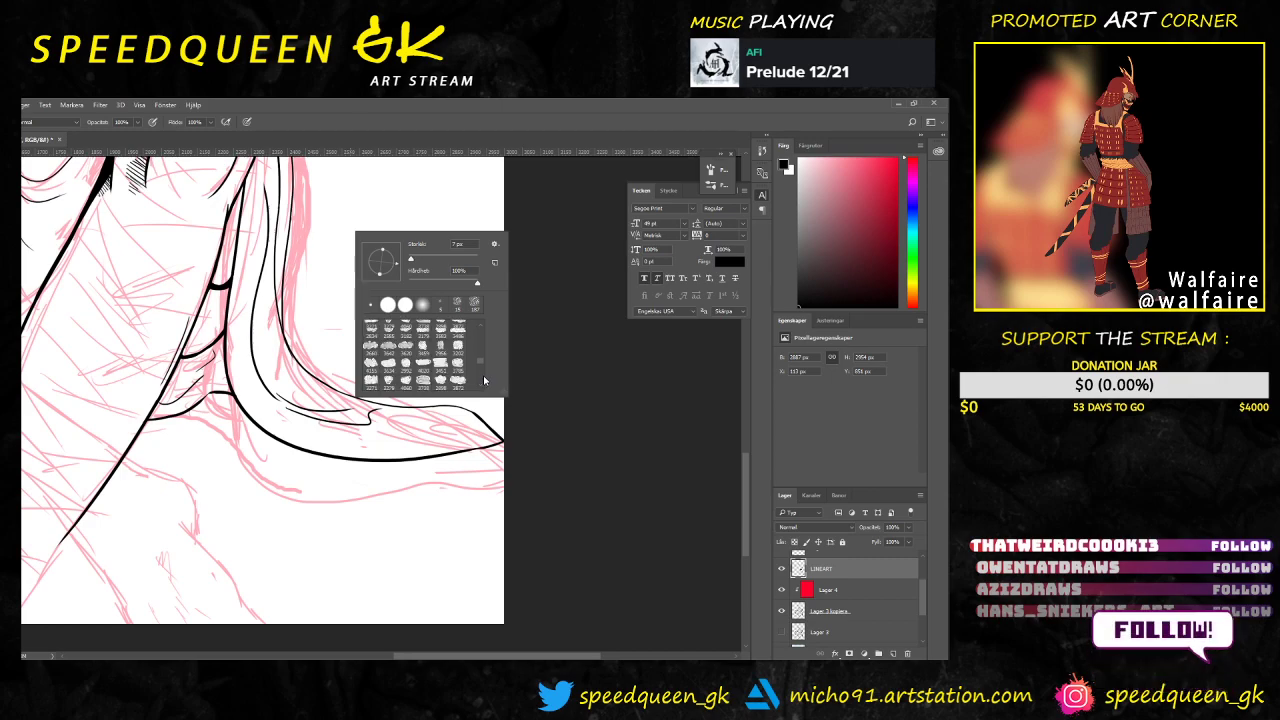
left_click(460, 355)
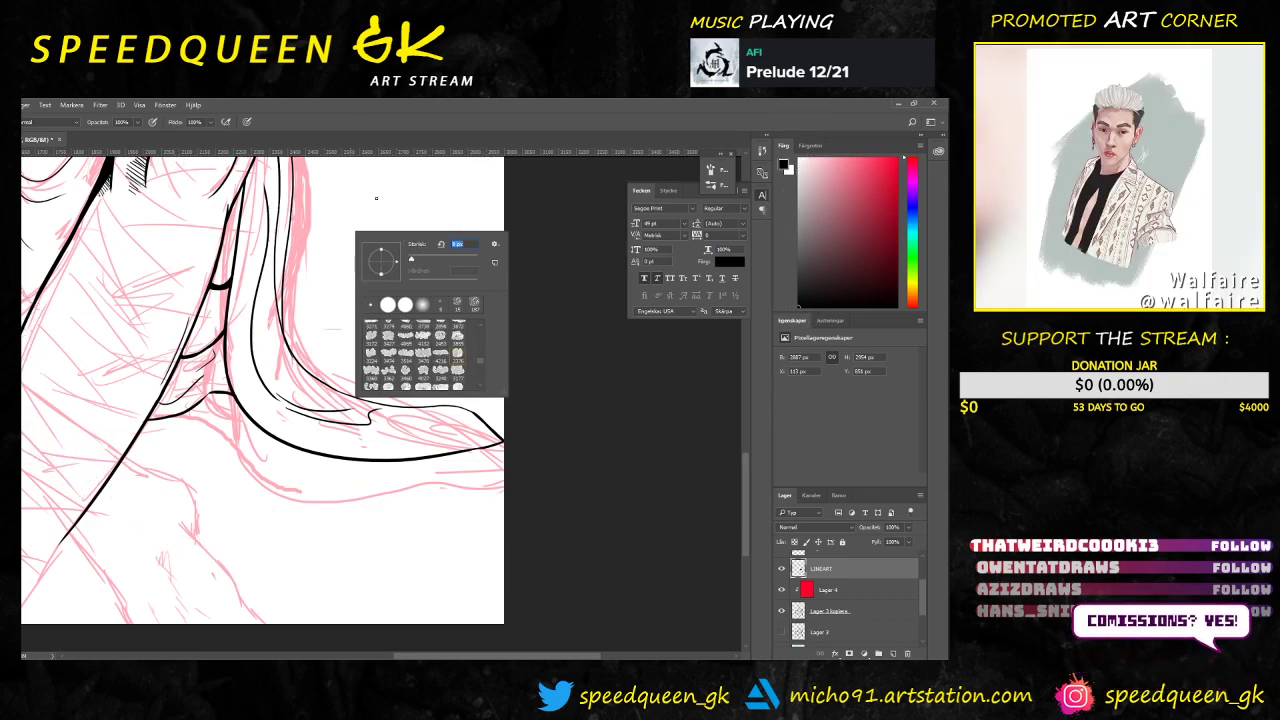
mouse_move(361, 172)
left_mouse_down()
mouse_move(360, 215)
mouse_move(403, 189)
mouse_move(383, 239)
mouse_move(405, 234)
mouse_move(411, 266)
left_mouse_up()
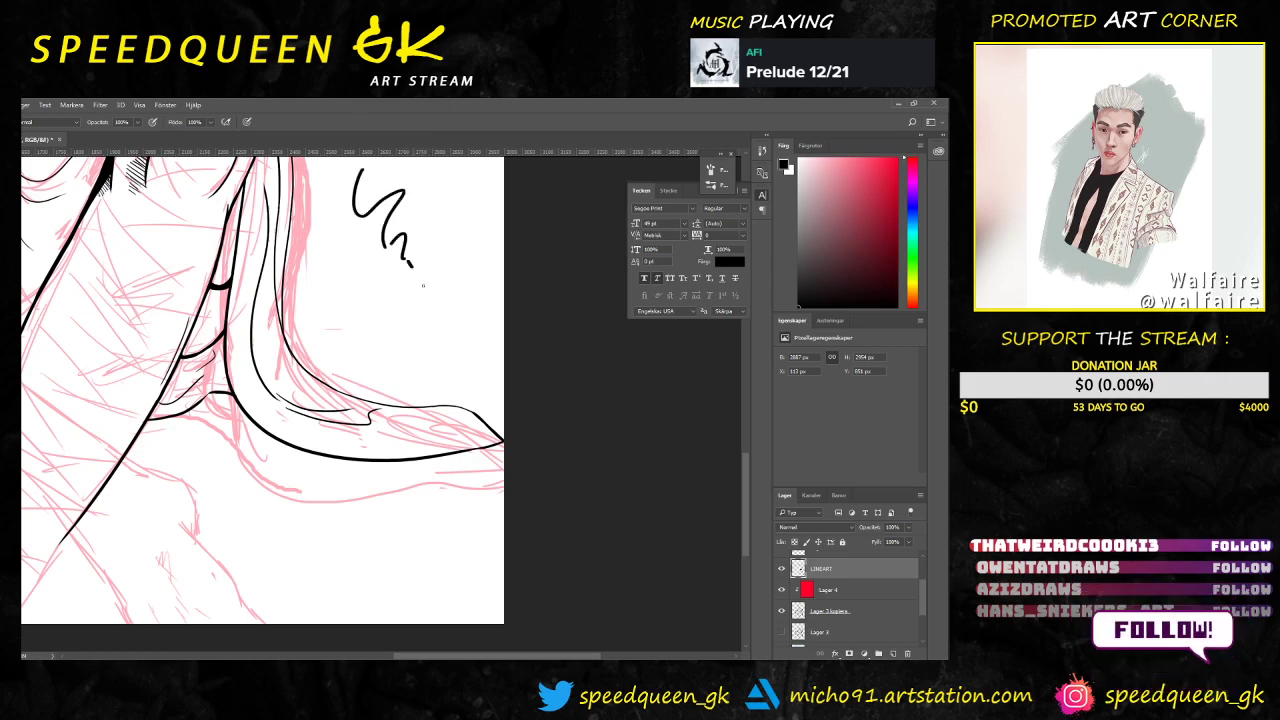
Step: Turn on Shape Dynamics (Formdynamik) for the brush and set its size control to pen tilt
right_click(418, 244)
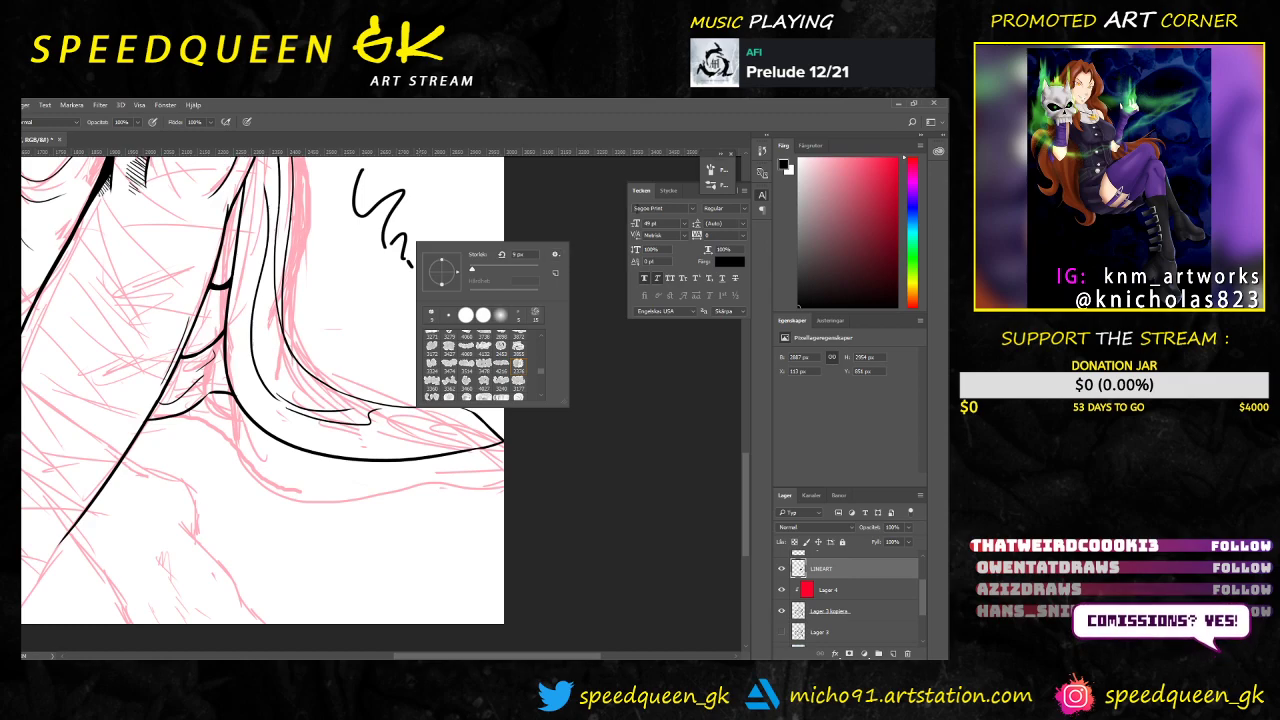
left_click(720, 172)
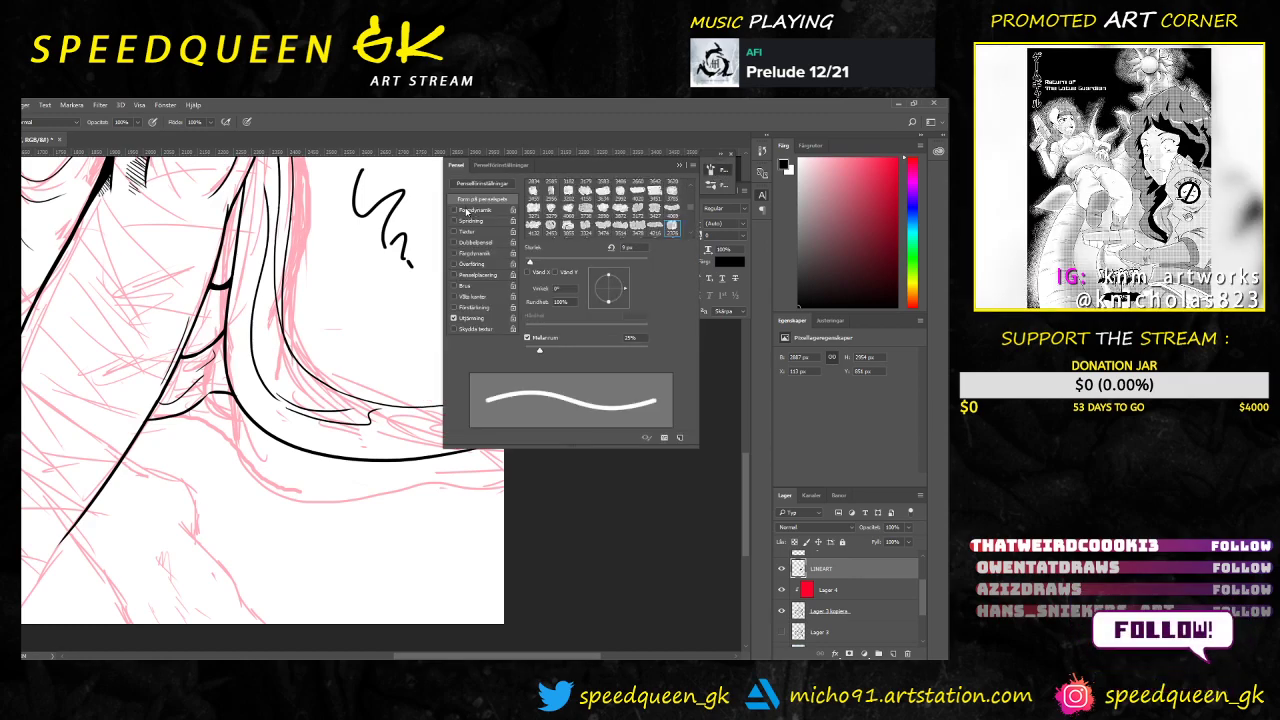
left_click(474, 210)
left_click(575, 208)
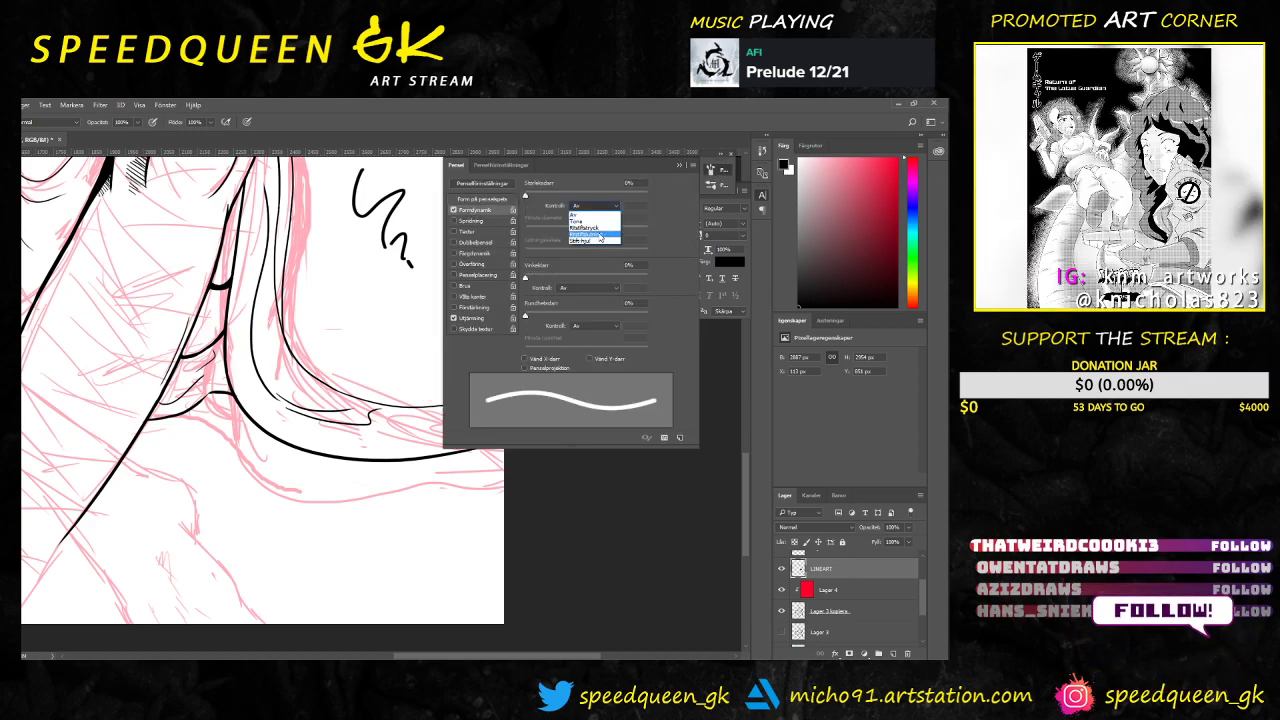
left_click(585, 234)
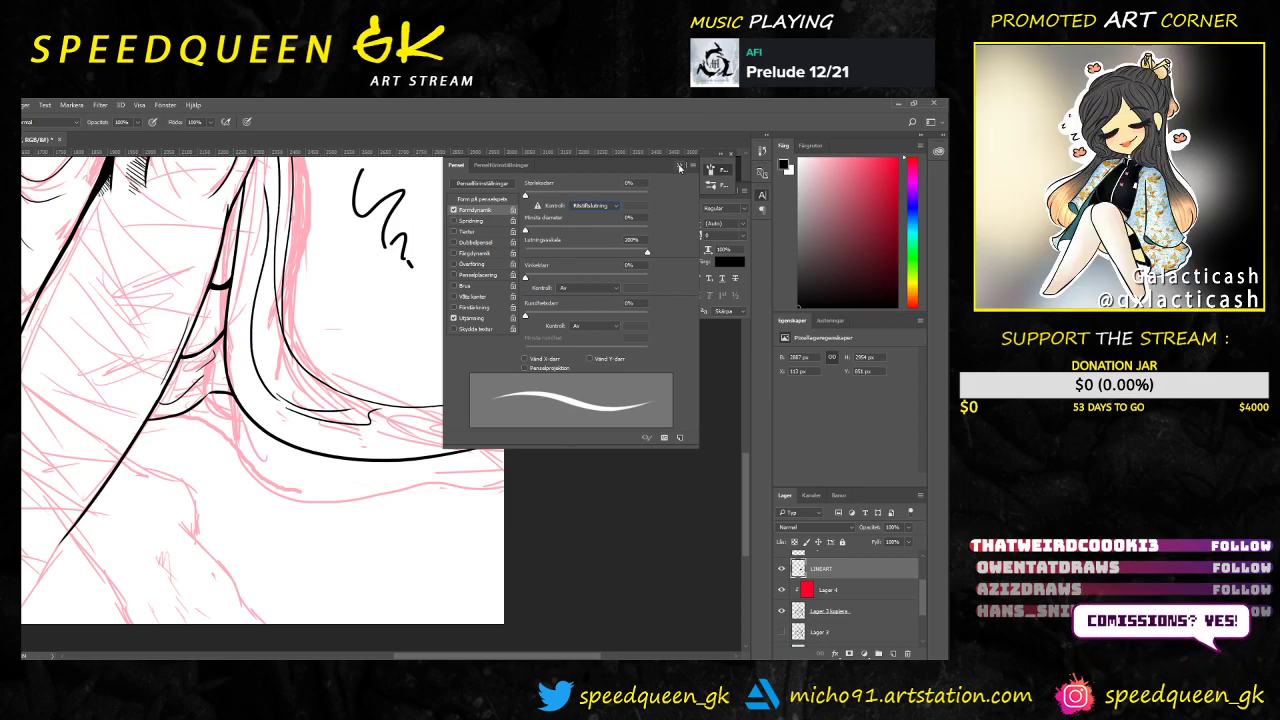
mouse_move(634, 168)
left_mouse_down()
mouse_move(664, 184)
mouse_move(714, 182)
left_mouse_up()
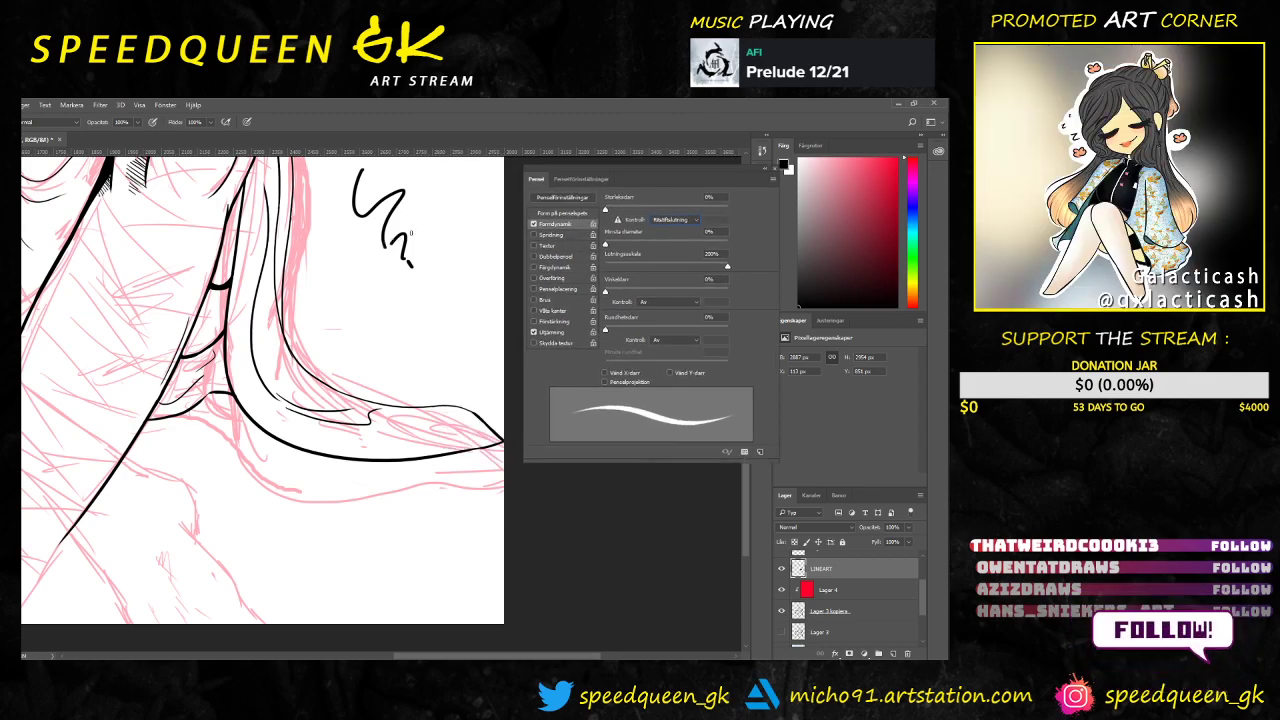
Step: Test the tilt-controlled brush with several squiggles around the first test mark
mouse_move(420, 218)
left_mouse_down()
mouse_move(460, 213)
mouse_move(431, 256)
left_mouse_up()
left_click_drag(456, 296, 462, 331)
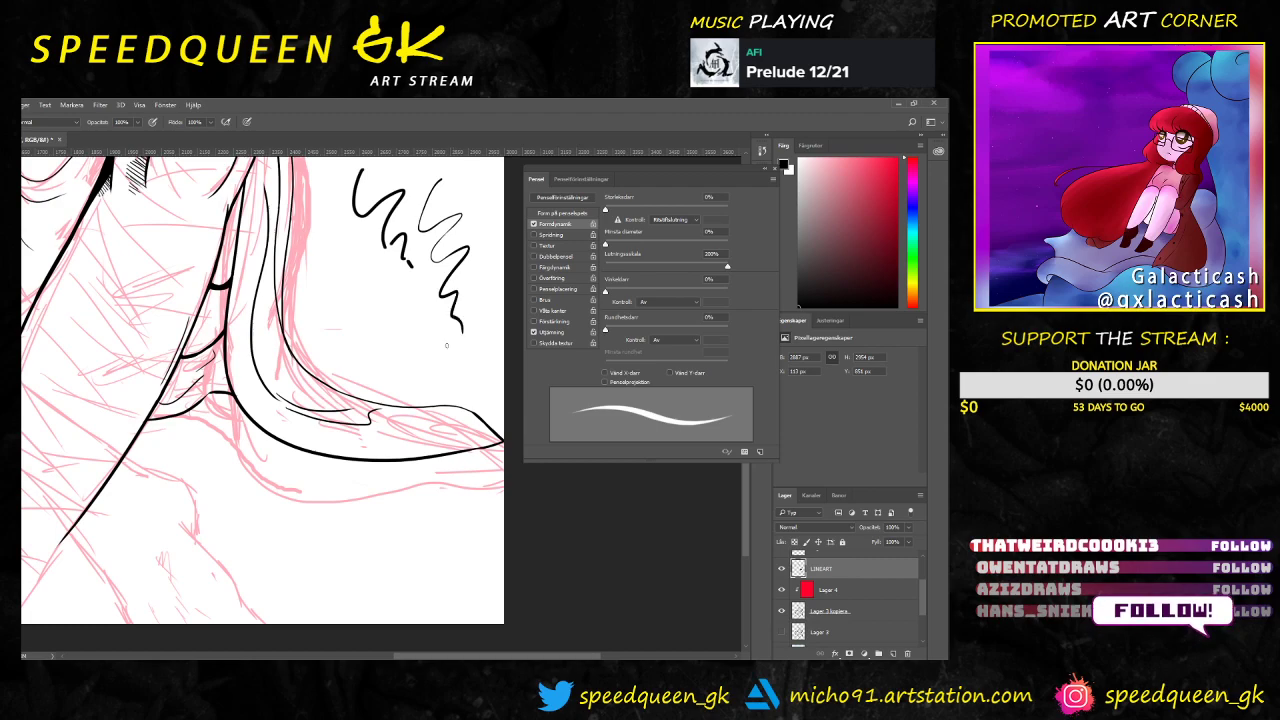
left_click_drag(340, 222, 350, 282)
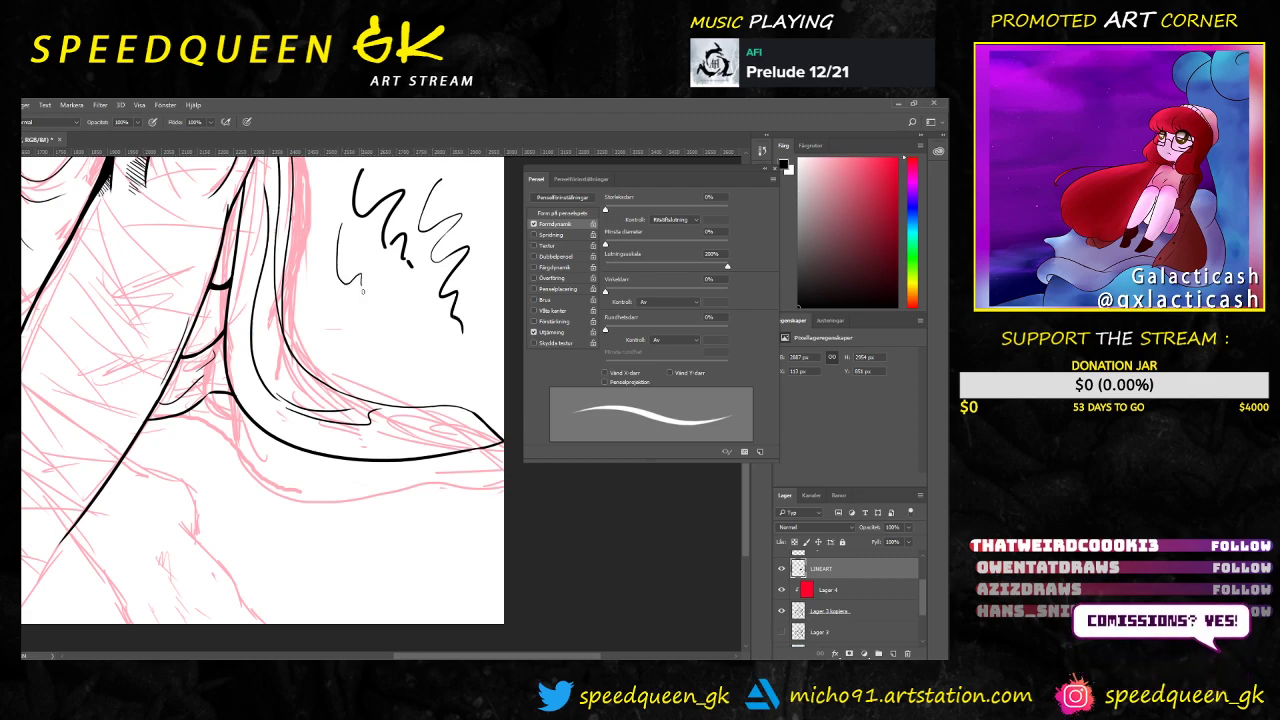
mouse_move(342, 219)
left_mouse_down()
mouse_move(344, 290)
mouse_move(364, 290)
left_mouse_up()
Step: Select a grainy dual-brush preset and enable Shape Dynamics with size controlled by pen tilt and 4% size jitter
right_click(358, 252)
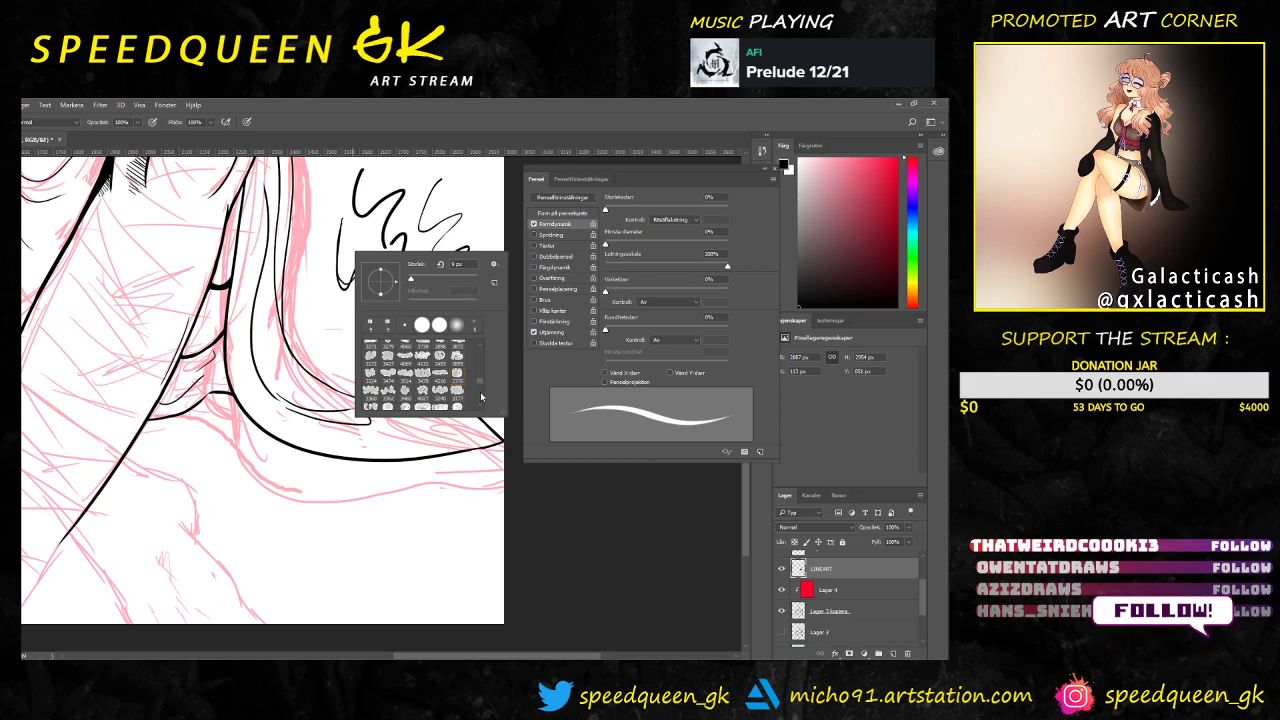
scroll(481, 398, "down", 3)
scroll(481, 402, "down", 2)
left_click(440, 370)
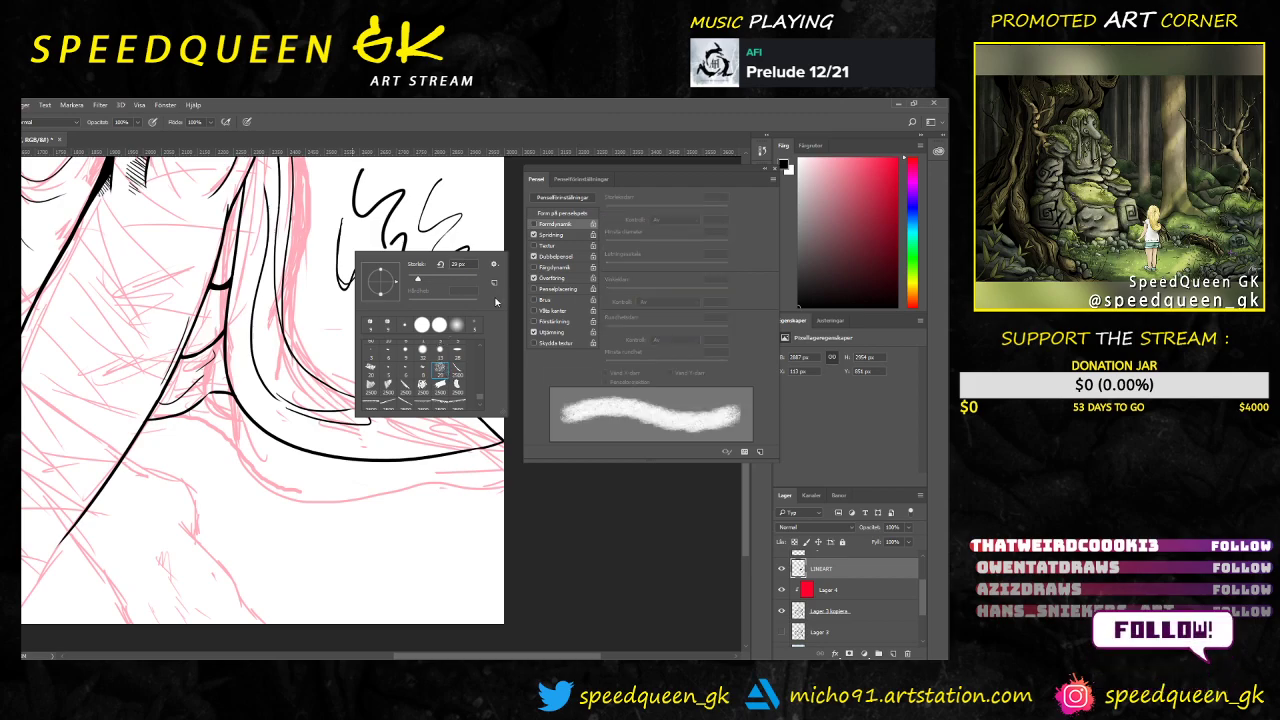
left_click(534, 224)
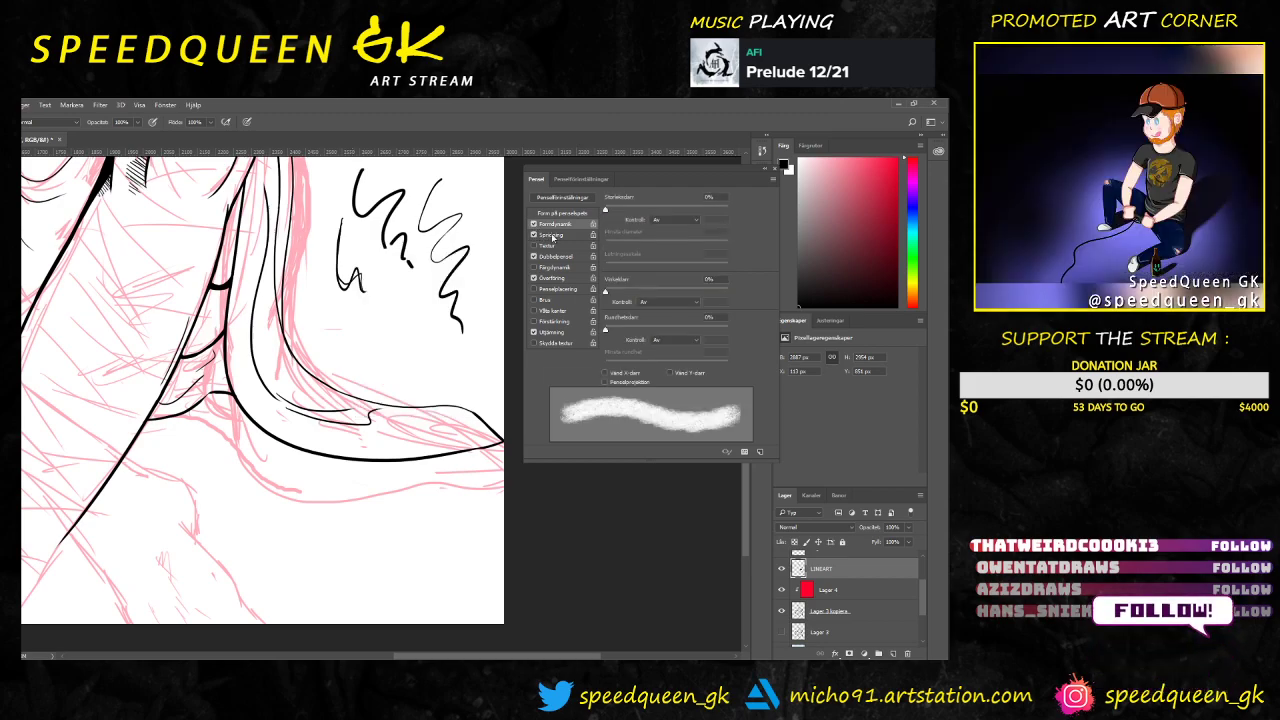
left_click(672, 219)
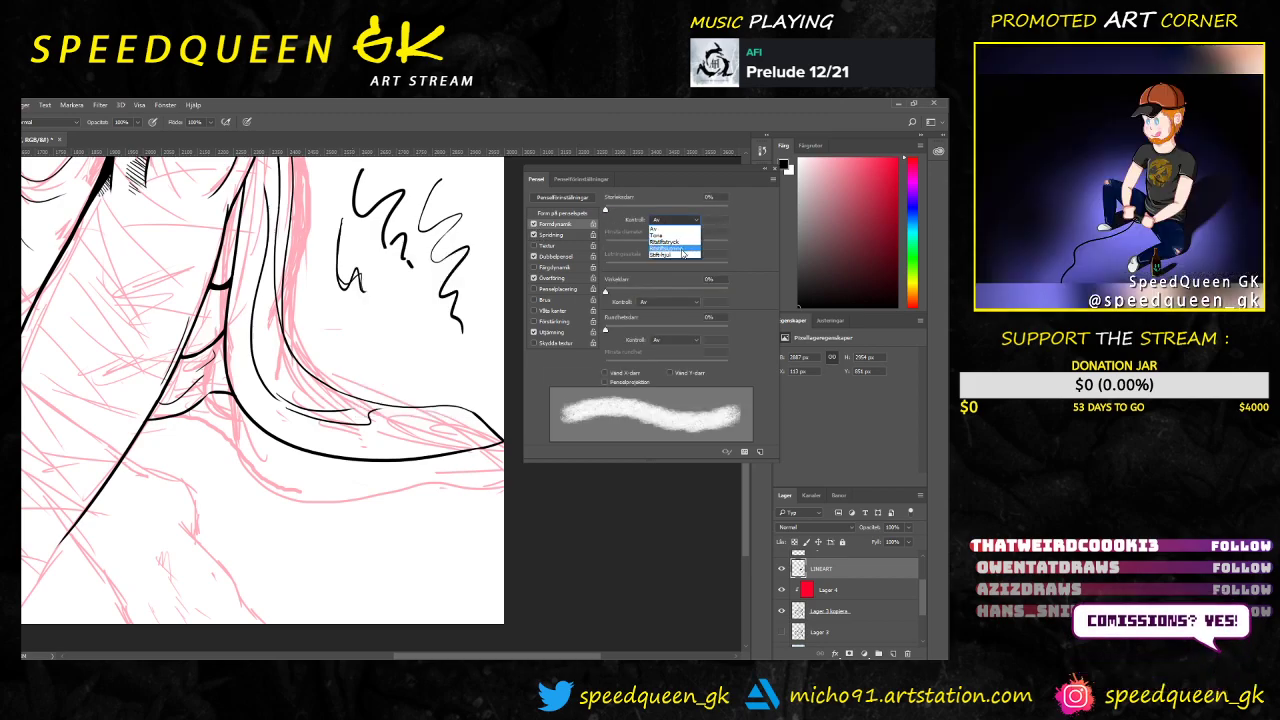
left_click(675, 250)
left_click_drag(611, 210, 618, 212)
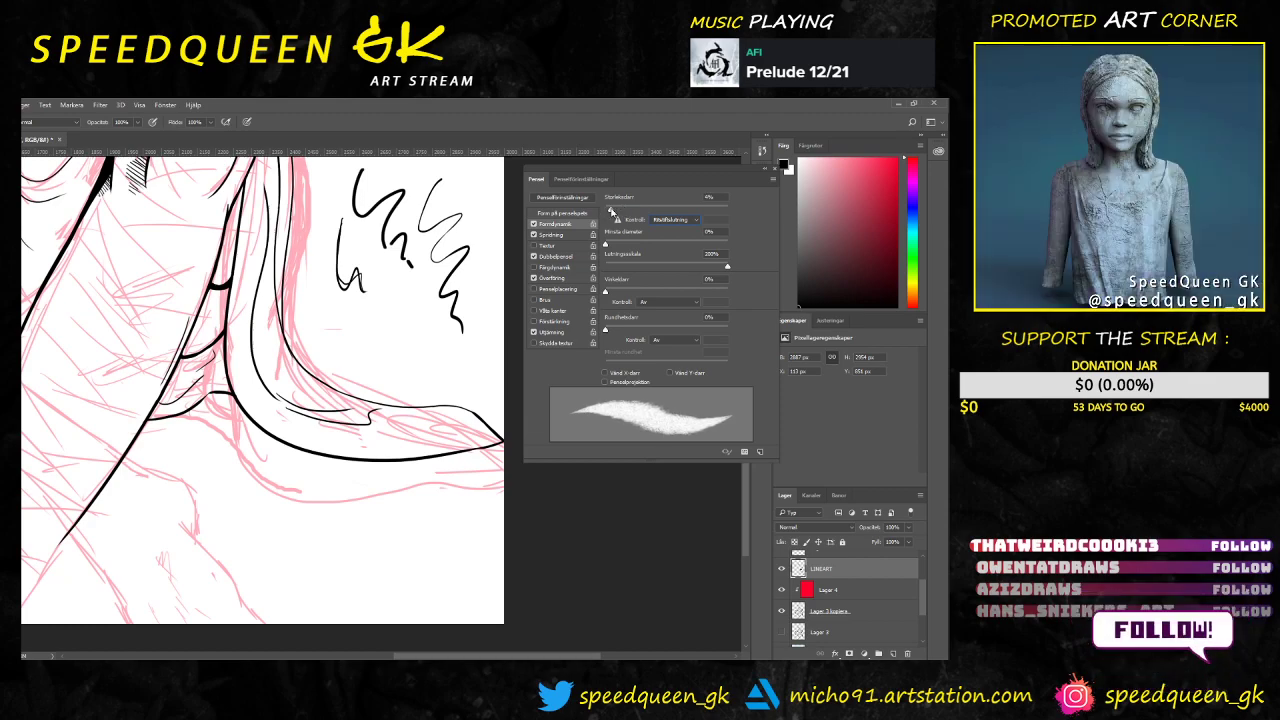
left_click_drag(611, 210, 609, 210)
Step: Test the grainy brush with a stroke, reduce its size, and draw another short test squiggle
left_click_drag(379, 262, 390, 298)
right_click(391, 299)
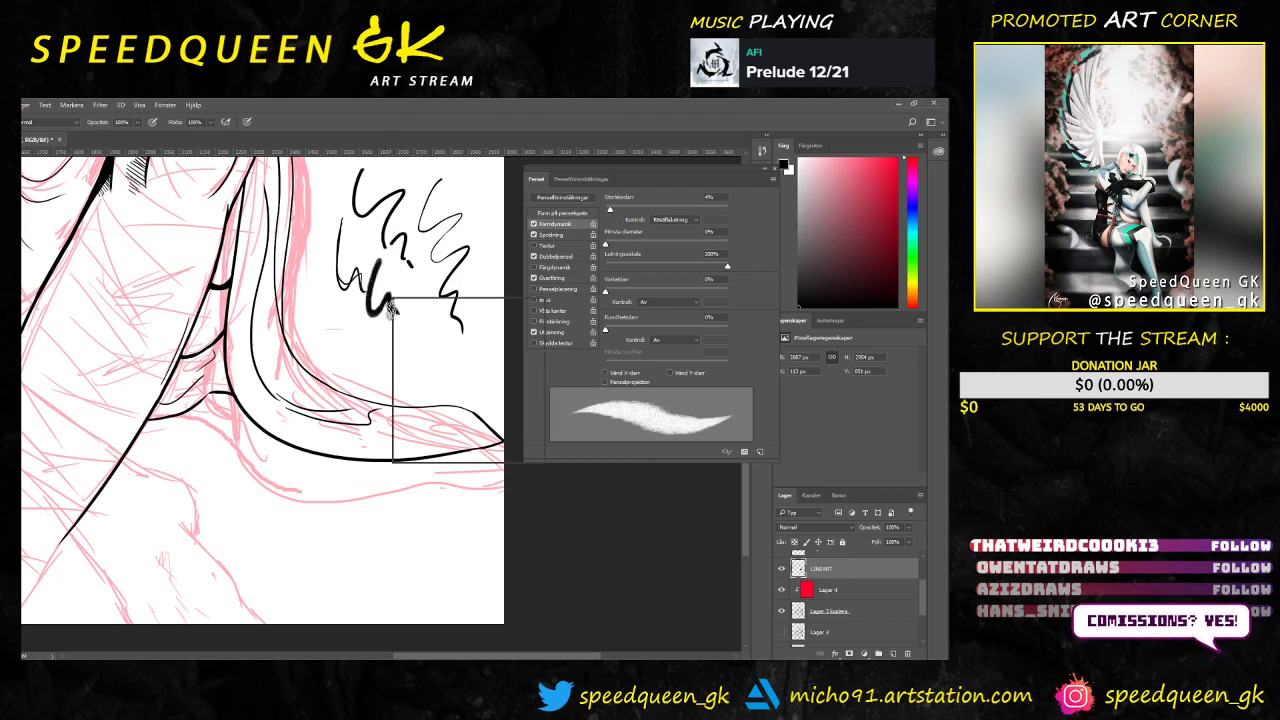
right_click(390, 307)
left_click_drag(454, 326, 449, 326)
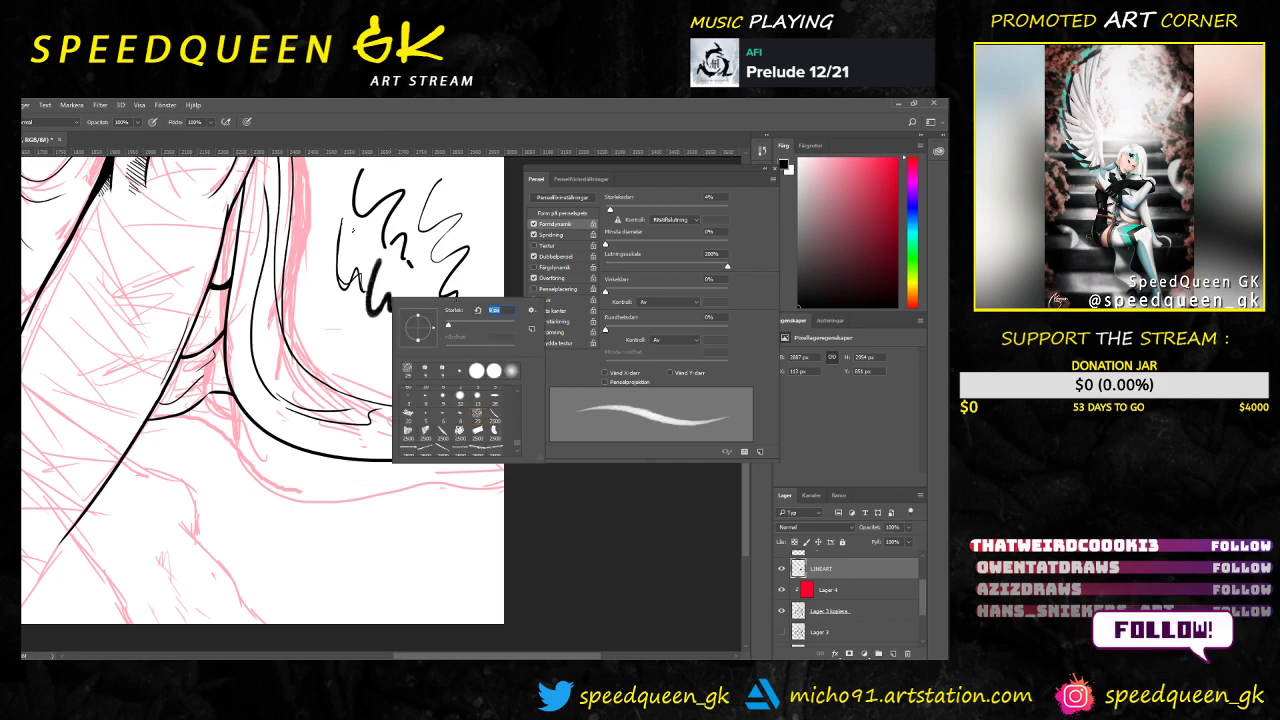
key("Return")
left_click_drag(351, 219, 362, 287)
right_click(397, 279)
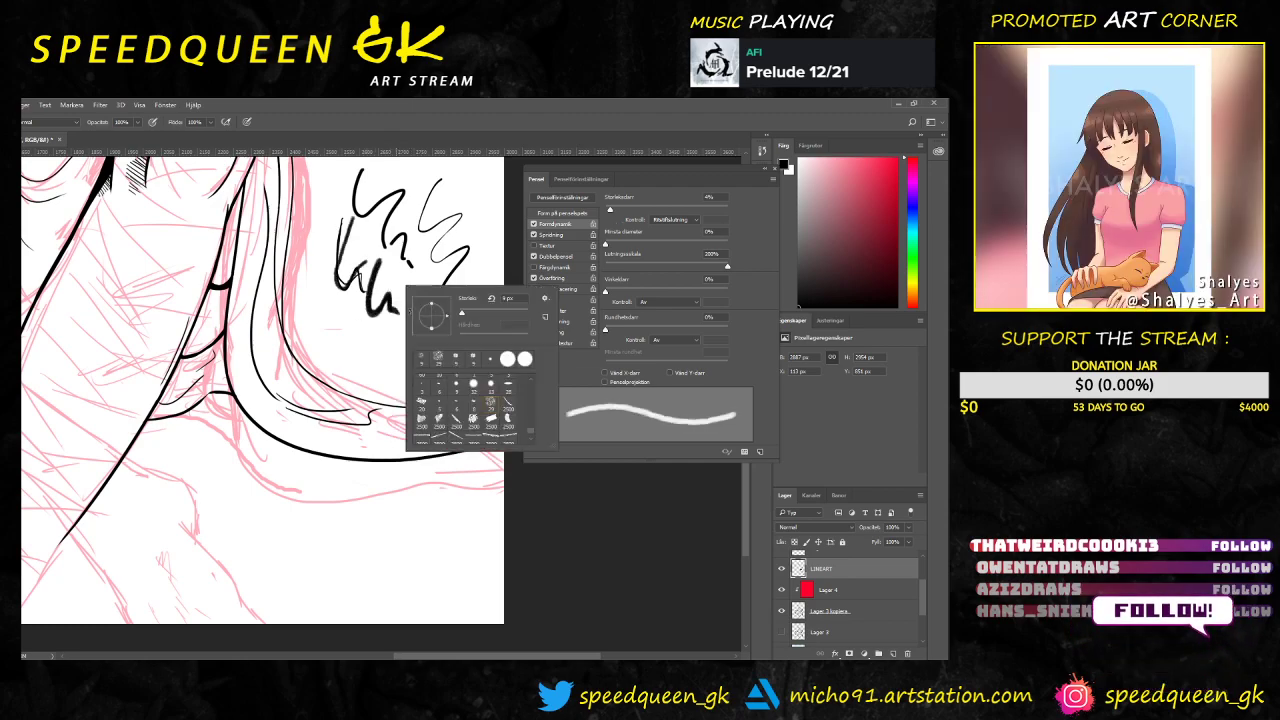
Step: Set the brush's size control to pen pressure and test it with light squiggles on the blank area
left_click(670, 193)
left_click(676, 219)
left_click(676, 242)
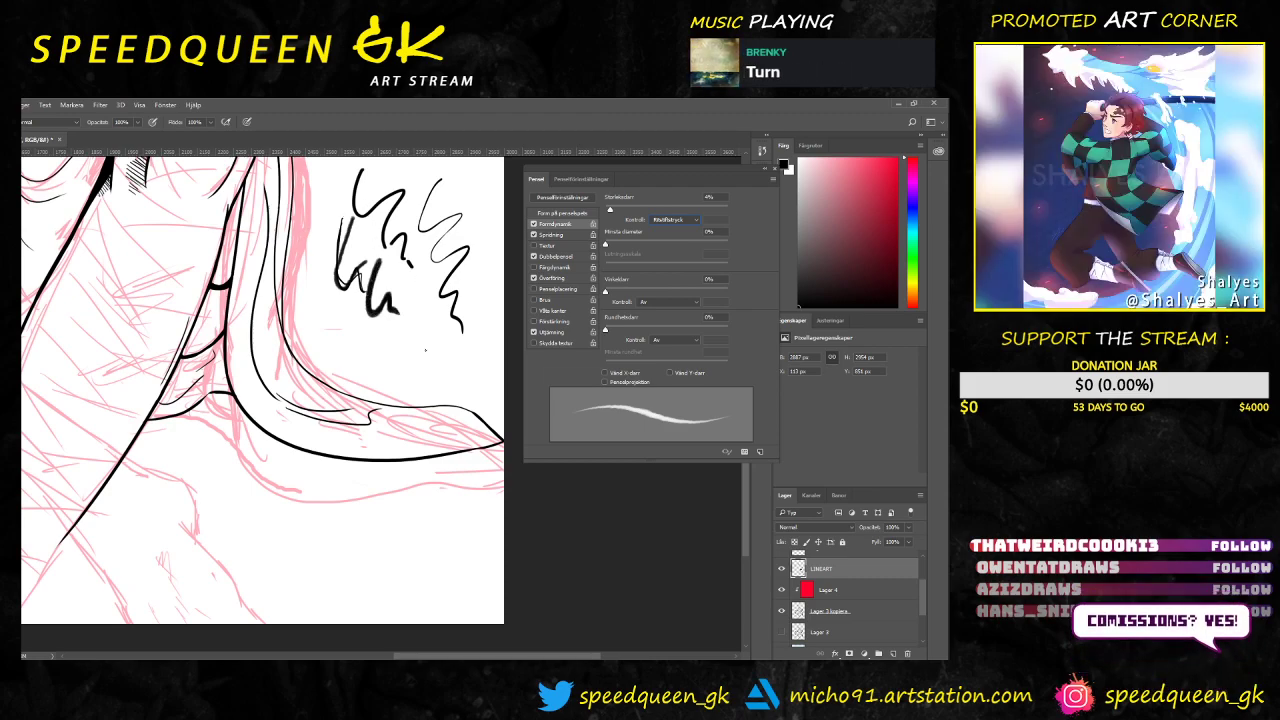
left_click_drag(432, 258, 402, 338)
left_click_drag(446, 298, 420, 356)
mouse_move(342, 304)
left_mouse_down()
mouse_move(334, 342)
mouse_move(369, 372)
mouse_move(410, 376)
left_mouse_up()
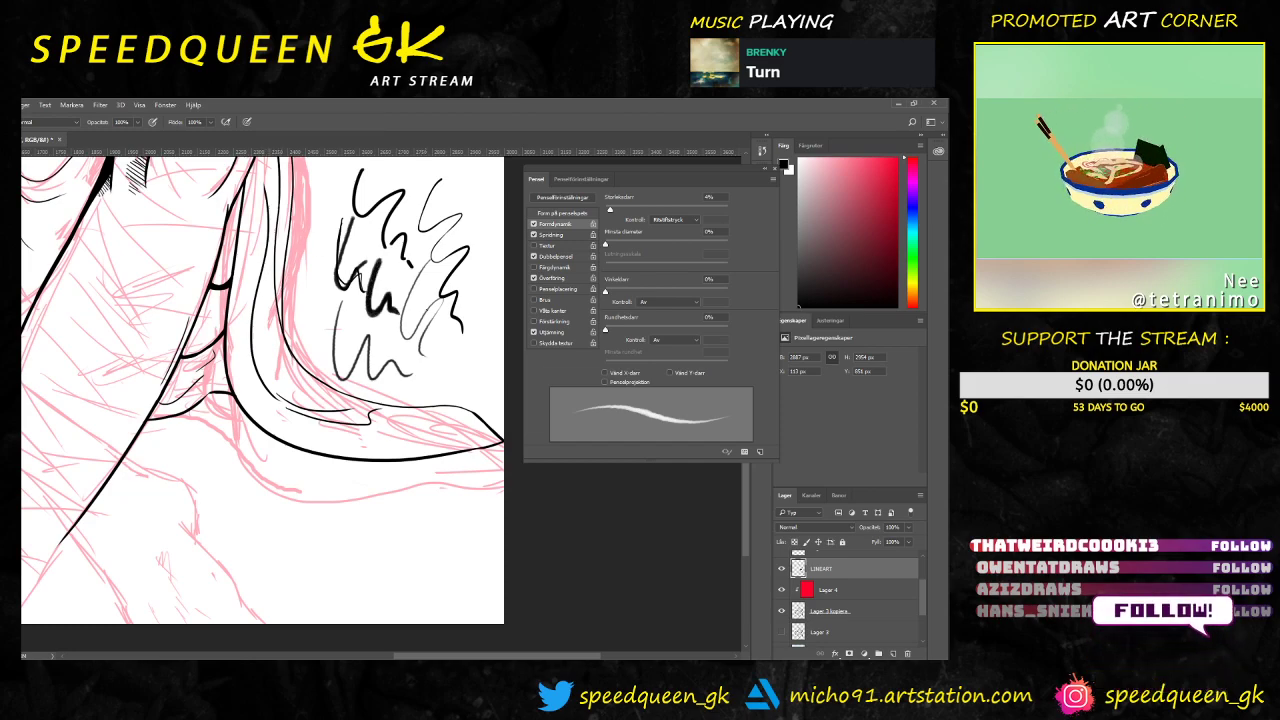
Step: Enlarge the brush to 77 px and paint a thick vertical test stroke beside the squiggles
left_click_drag(453, 277, 397, 312)
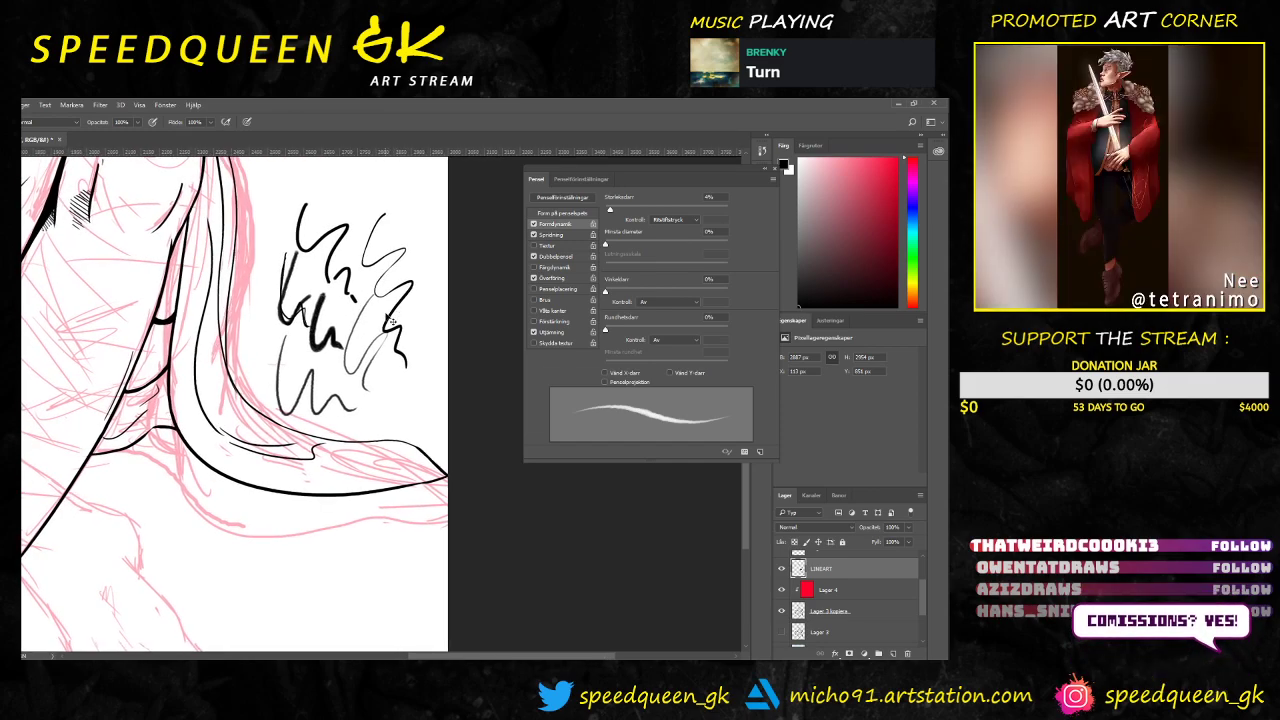
key("ctrl+minus")
right_click(372, 337)
left_click(452, 366)
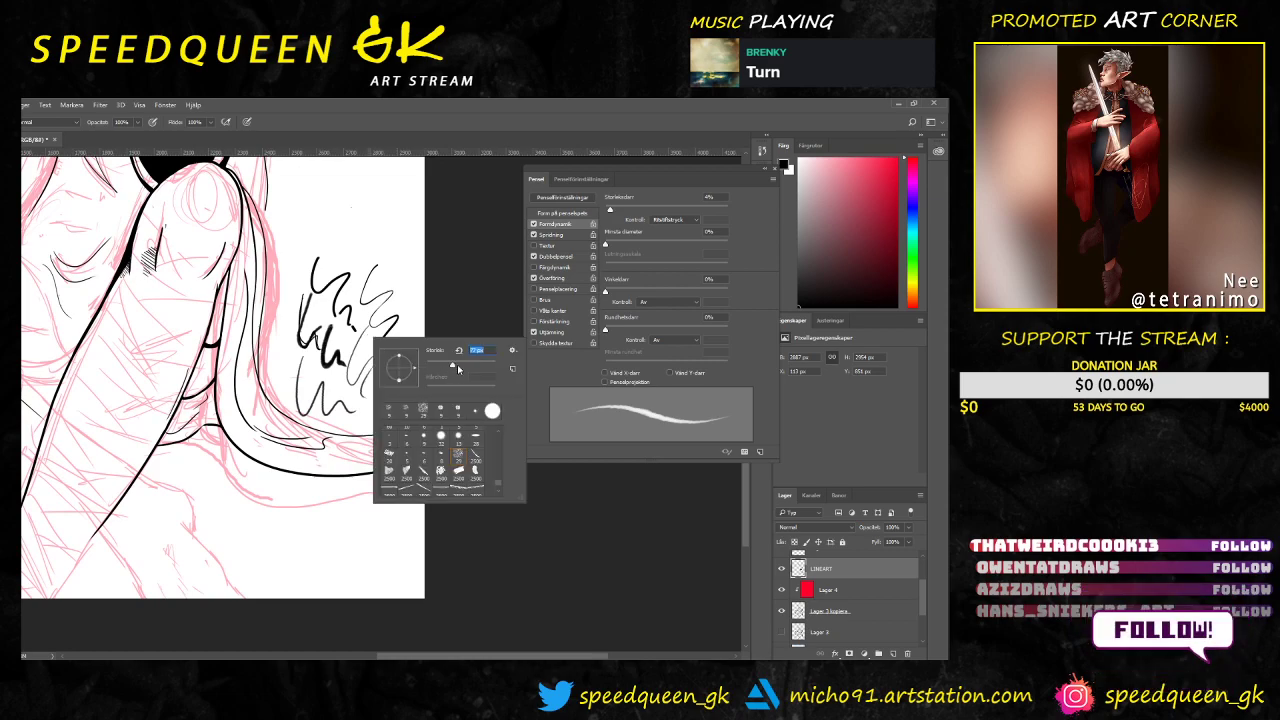
key("e")
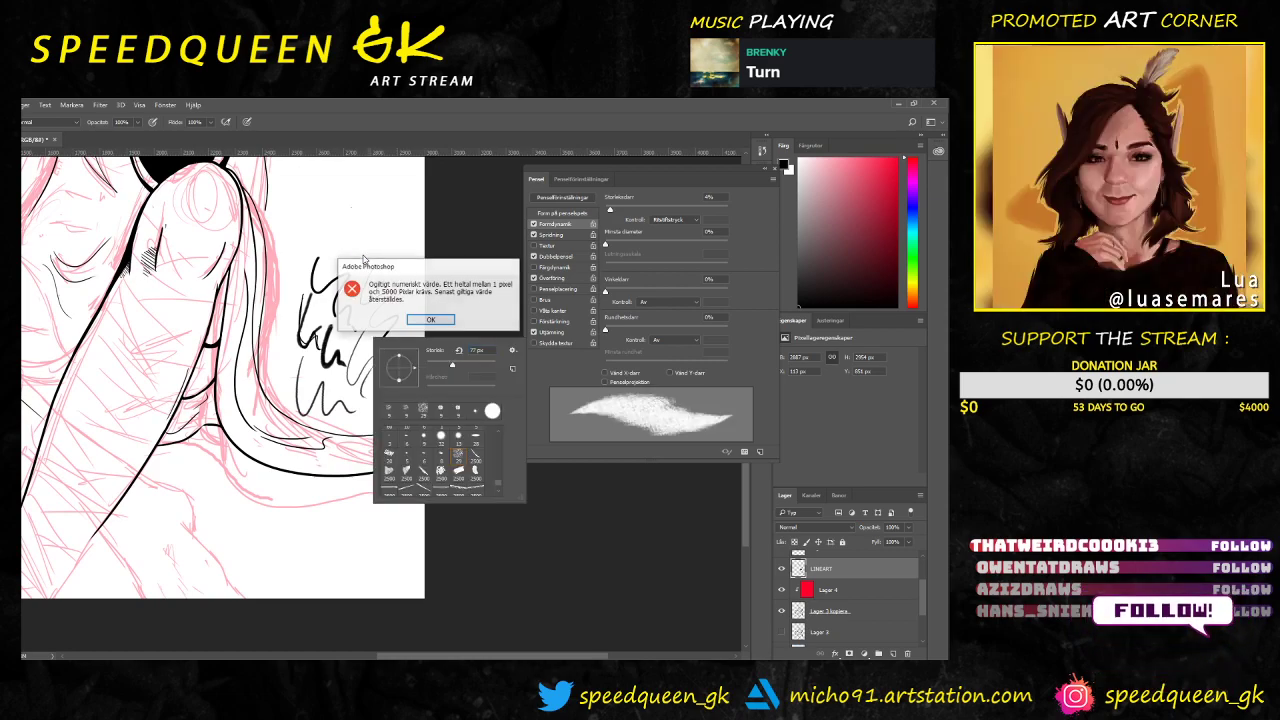
left_click(436, 322)
left_click(459, 313)
left_click_drag(369, 245, 390, 366)
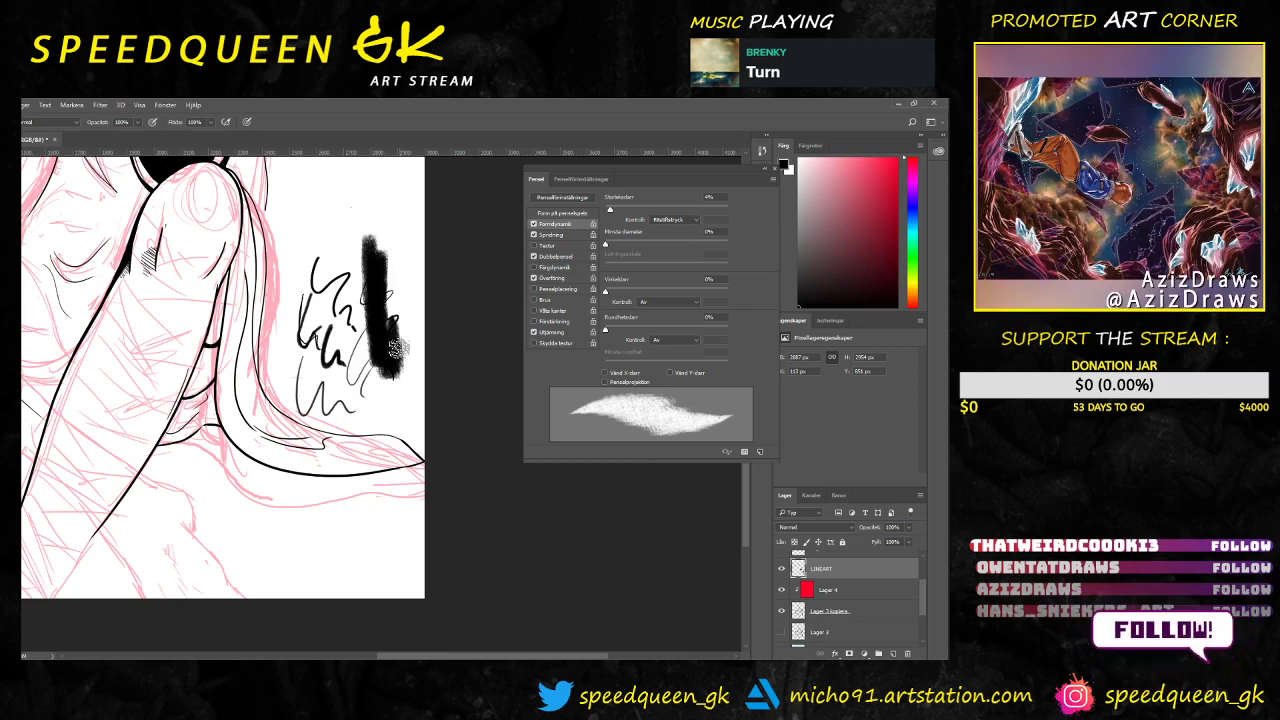
Step: Erase all the test strokes from the blank area beside the line art
mouse_move(372, 236)
left_mouse_down()
mouse_move(394, 289)
mouse_move(378, 312)
mouse_move(387, 234)
mouse_move(405, 299)
mouse_move(389, 306)
mouse_move(475, 331)
mouse_move(375, 213)
mouse_move(396, 353)
mouse_move(376, 362)
mouse_move(395, 361)
mouse_move(361, 365)
mouse_move(311, 274)
mouse_move(299, 308)
mouse_move(309, 352)
mouse_move(364, 391)
mouse_move(306, 358)
left_mouse_up()
key("e")
right_click(388, 307)
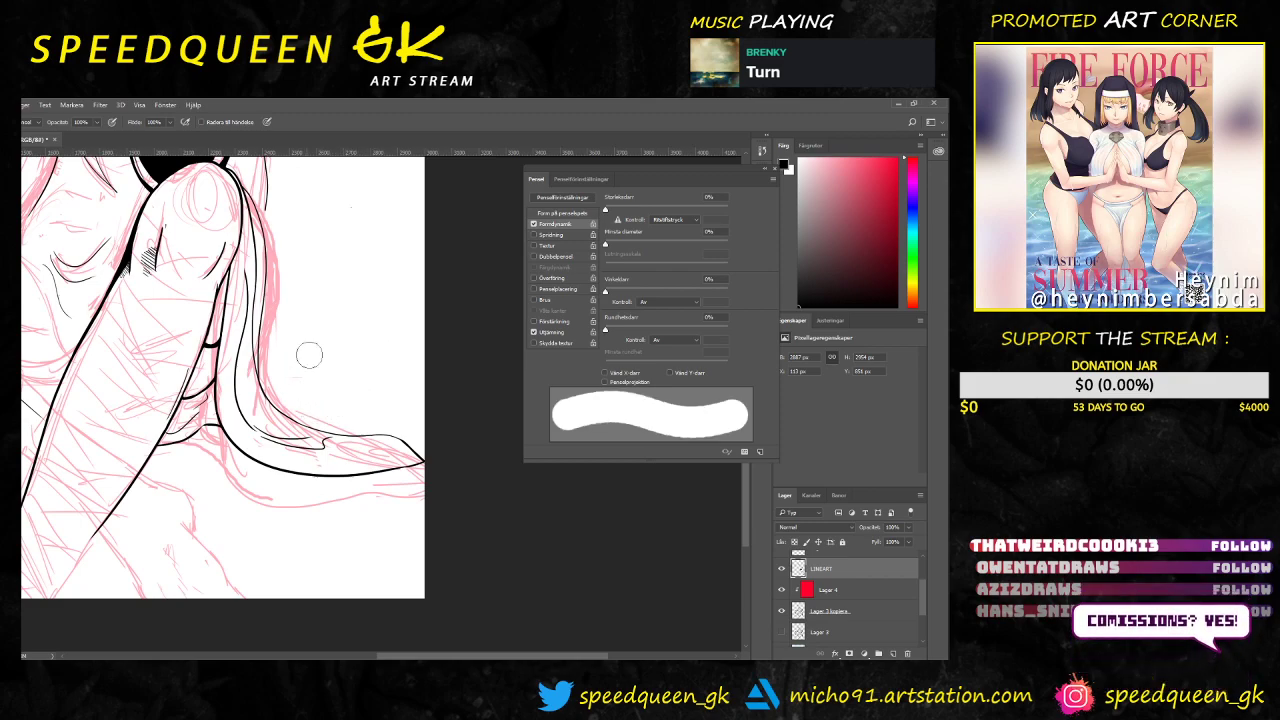
Step: Return to the grainy brush and reduce it to a thin line-art size
key("b")
right_click(354, 292)
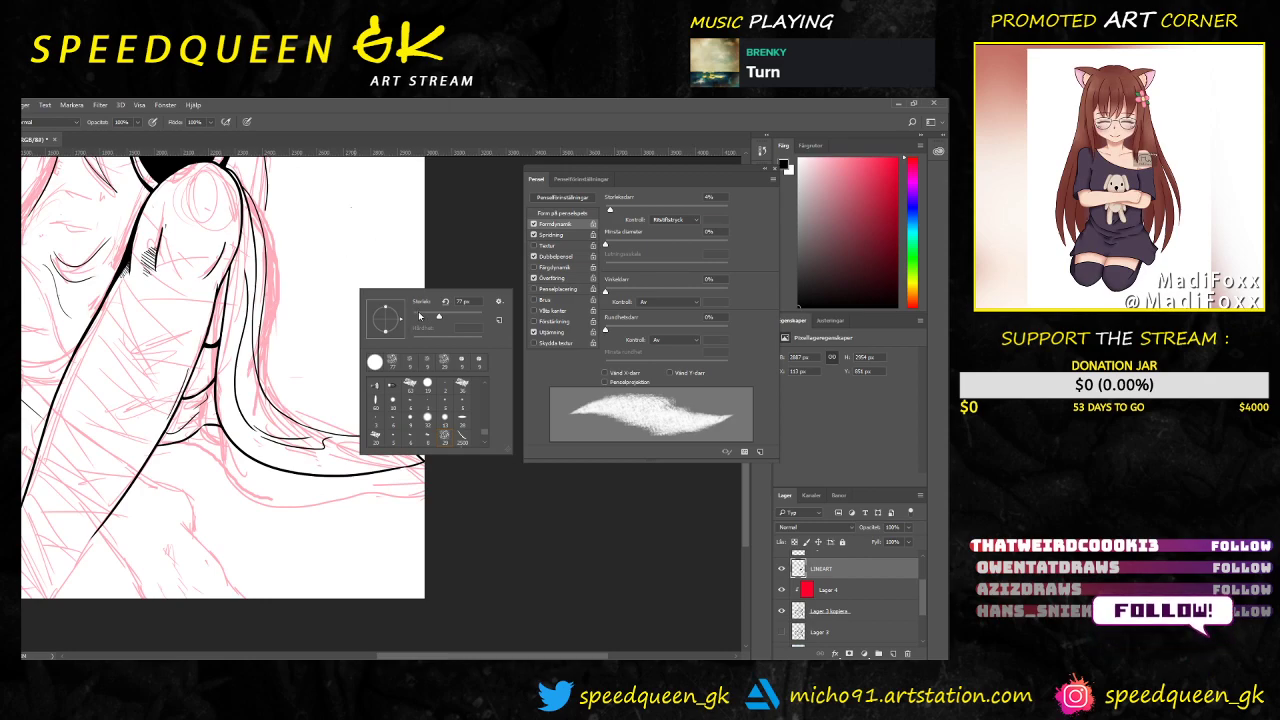
left_click(420, 316)
key("Return")
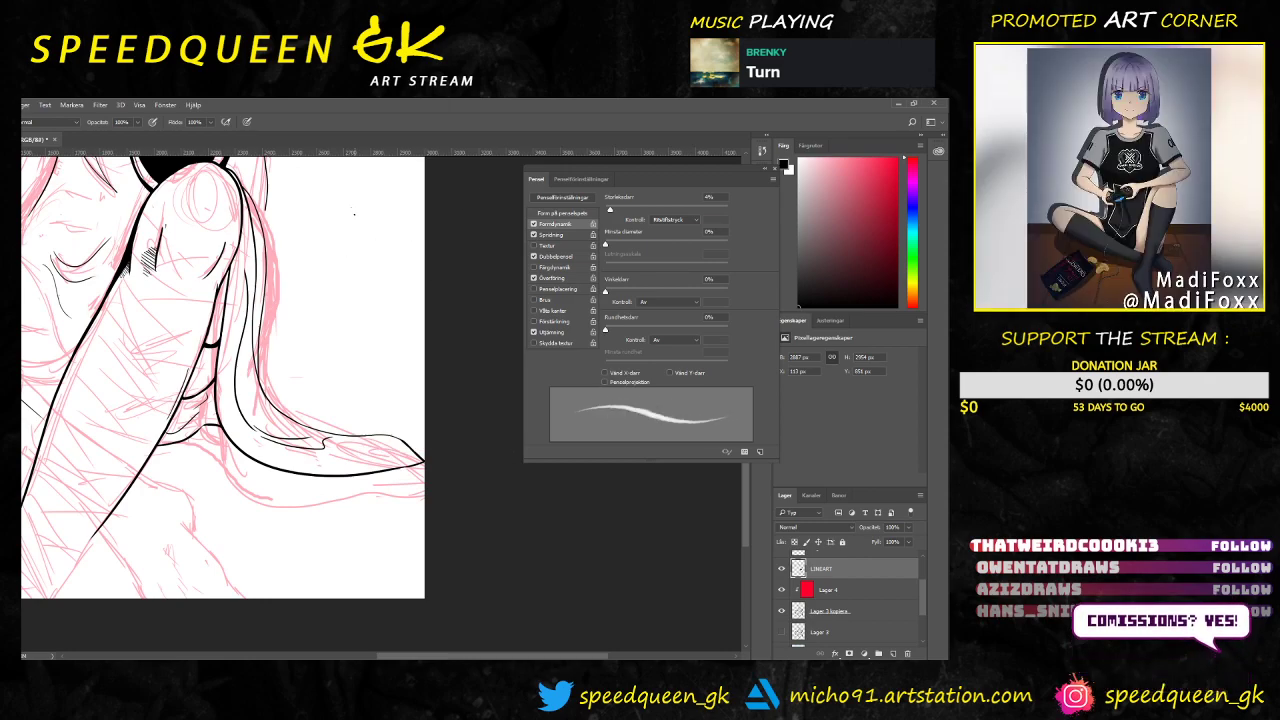
Step: Try thin diagonal strokes across the raised forearm and inside the open collar, then undo them
left_click_drag(344, 224, 420, 509)
left_click_drag(386, 400, 427, 568)
left_click_drag(377, 289, 364, 175)
left_click_drag(403, 441, 358, 440)
left_click_drag(252, 390, 322, 395)
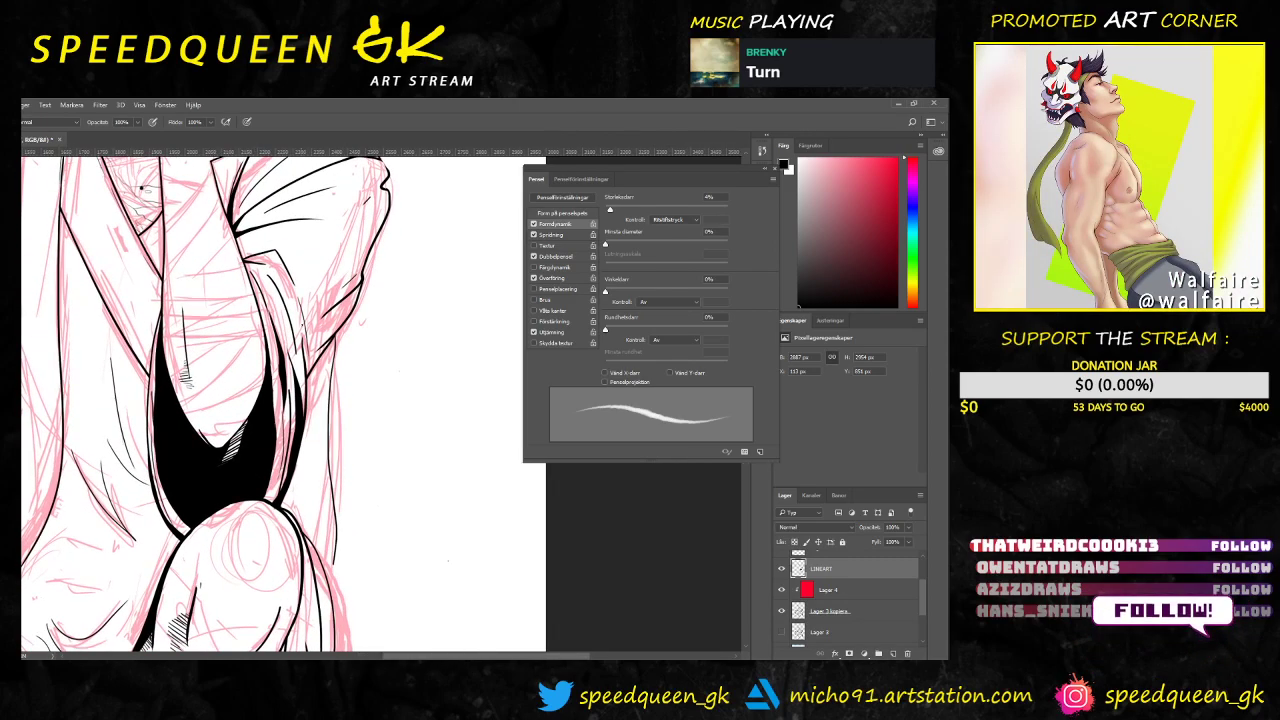
scroll(279, 277, "up", 3)
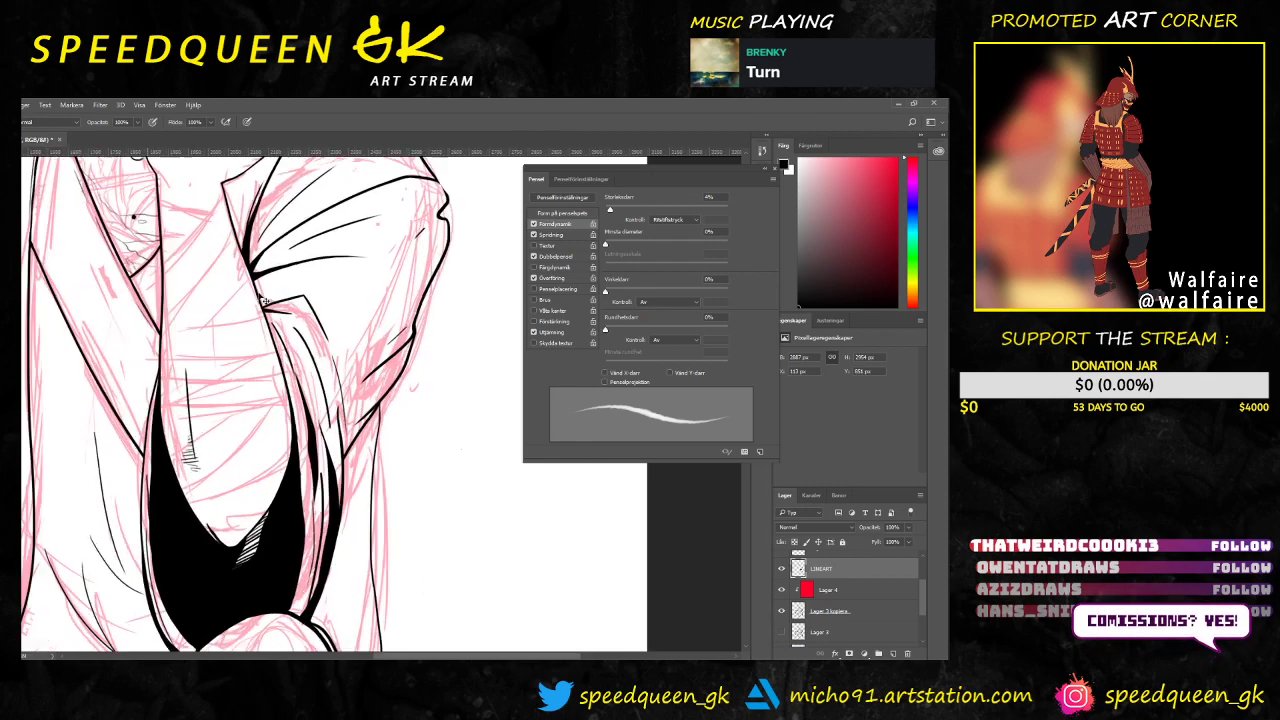
scroll(217, 300, "up", 3)
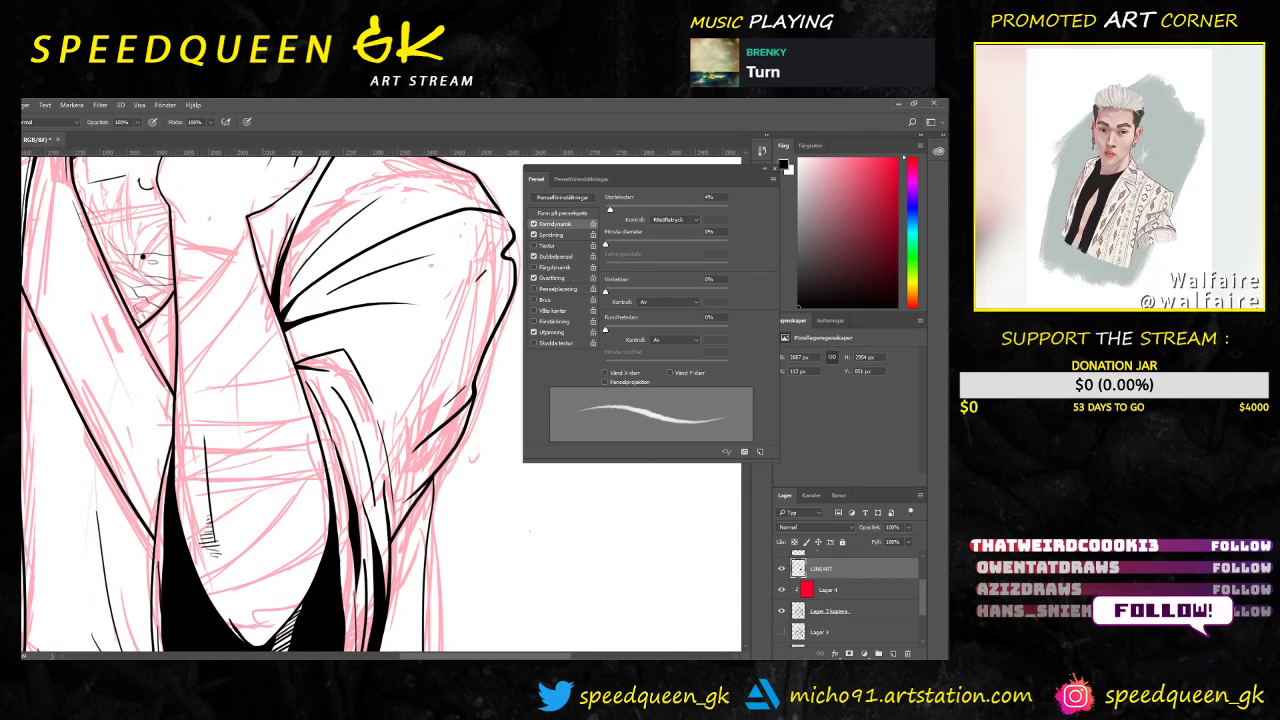
left_click_drag(217, 336, 197, 363)
key("ctrl+z")
left_click_drag(259, 271, 177, 398)
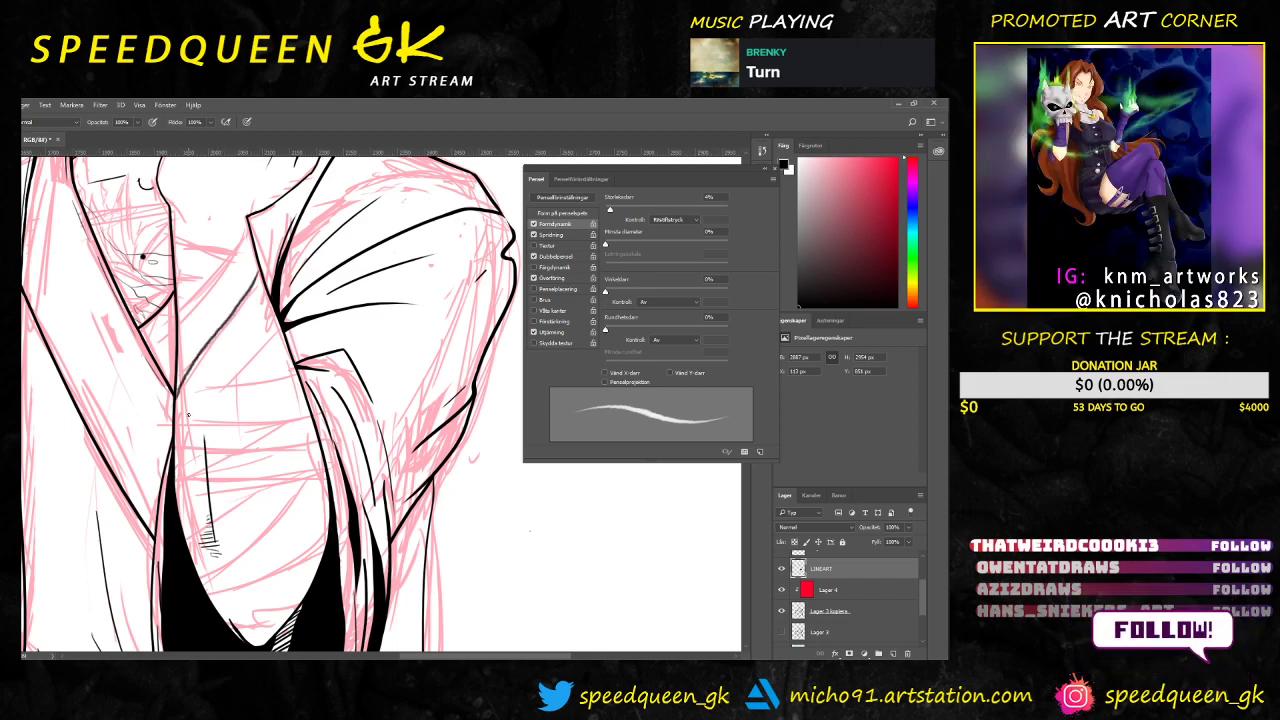
key("ctrl+z")
left_click_drag(262, 268, 182, 376)
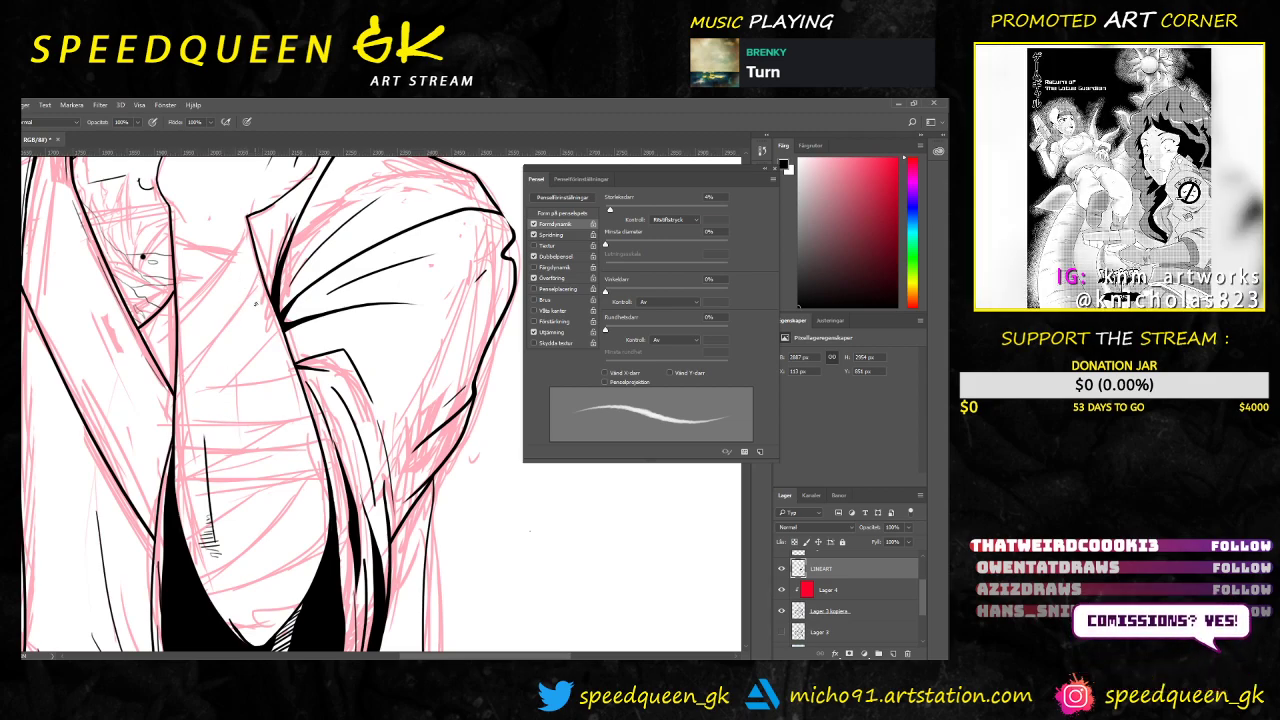
key("ctrl+plus")
left_click_drag(147, 257, 391, 473)
left_click_drag(118, 362, 168, 402)
key("ctrl+z")
Step: Hide the pink sketch layer and set the grainy brush size to 4 px
right_click(204, 346)
left_click_drag(262, 373, 261, 372)
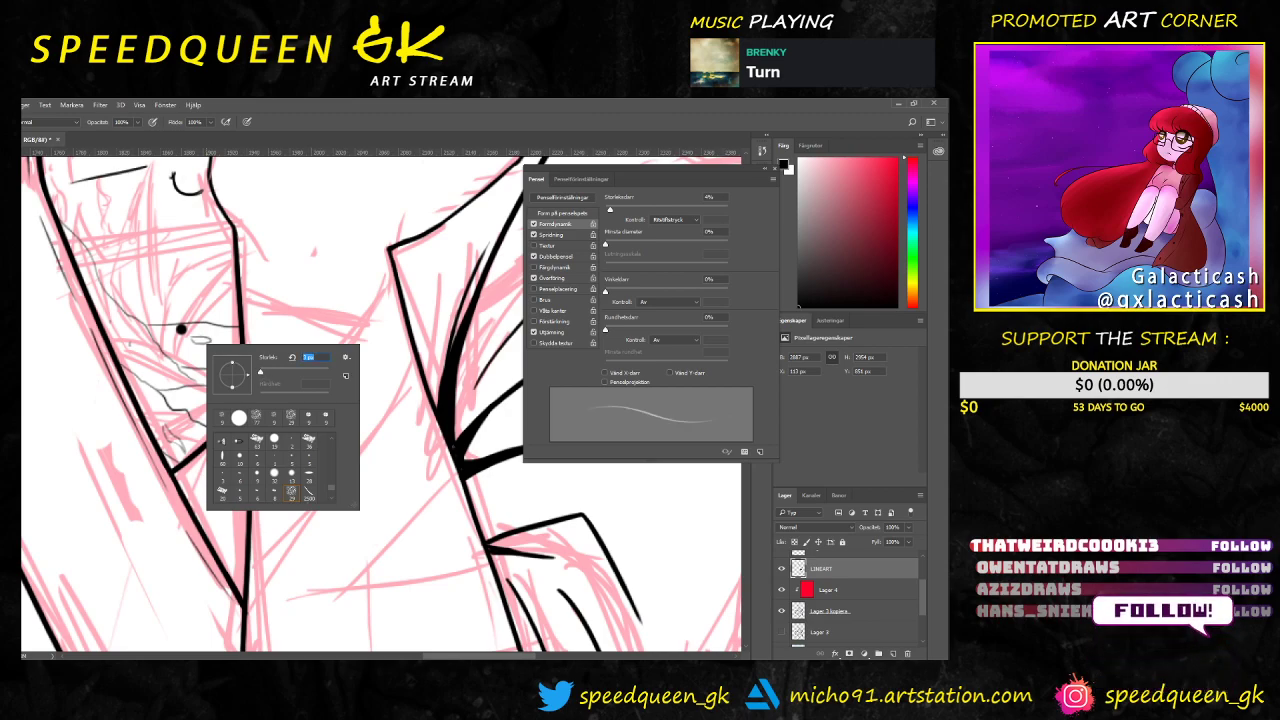
left_click(803, 617)
left_click(782, 610)
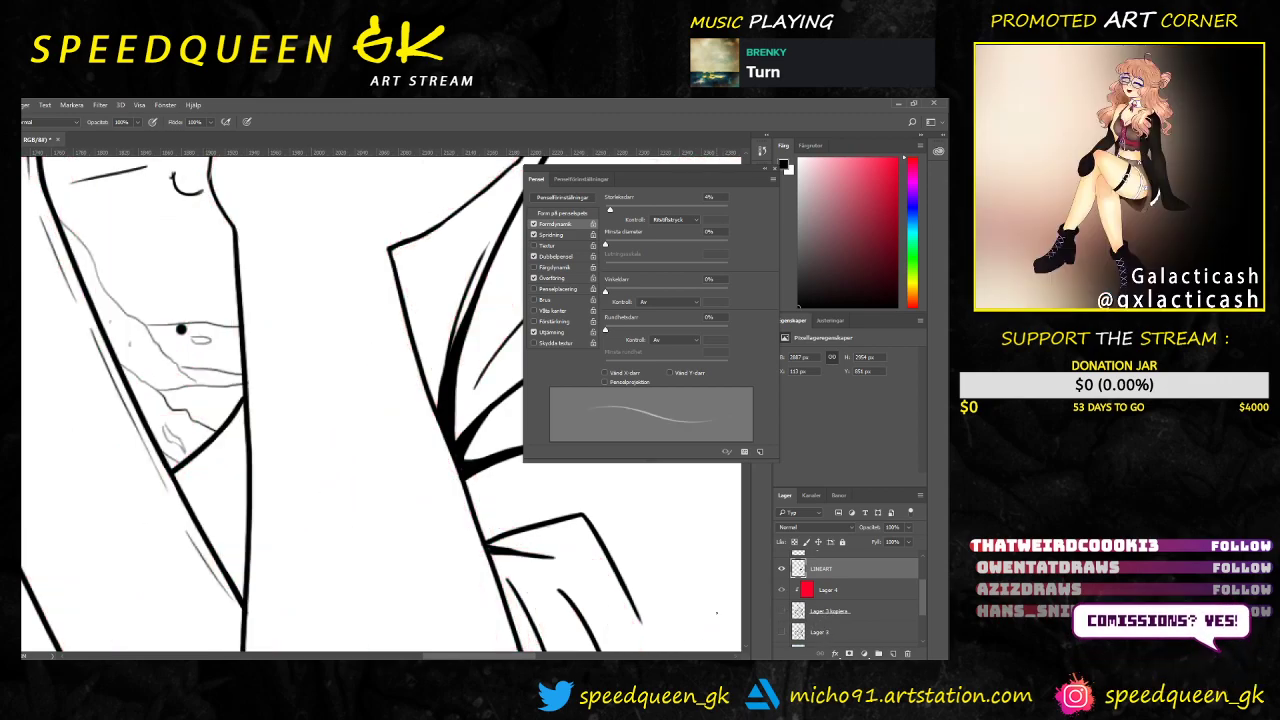
right_click(181, 329)
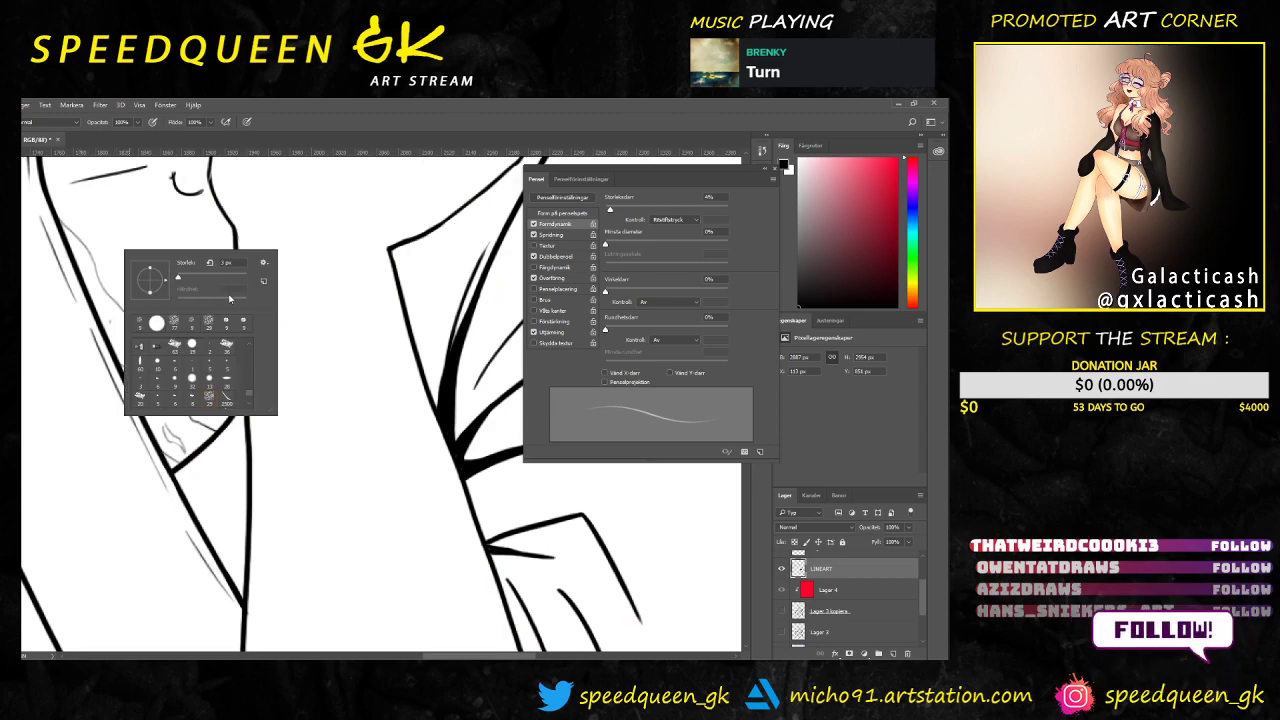
left_click_drag(183, 279, 180, 278)
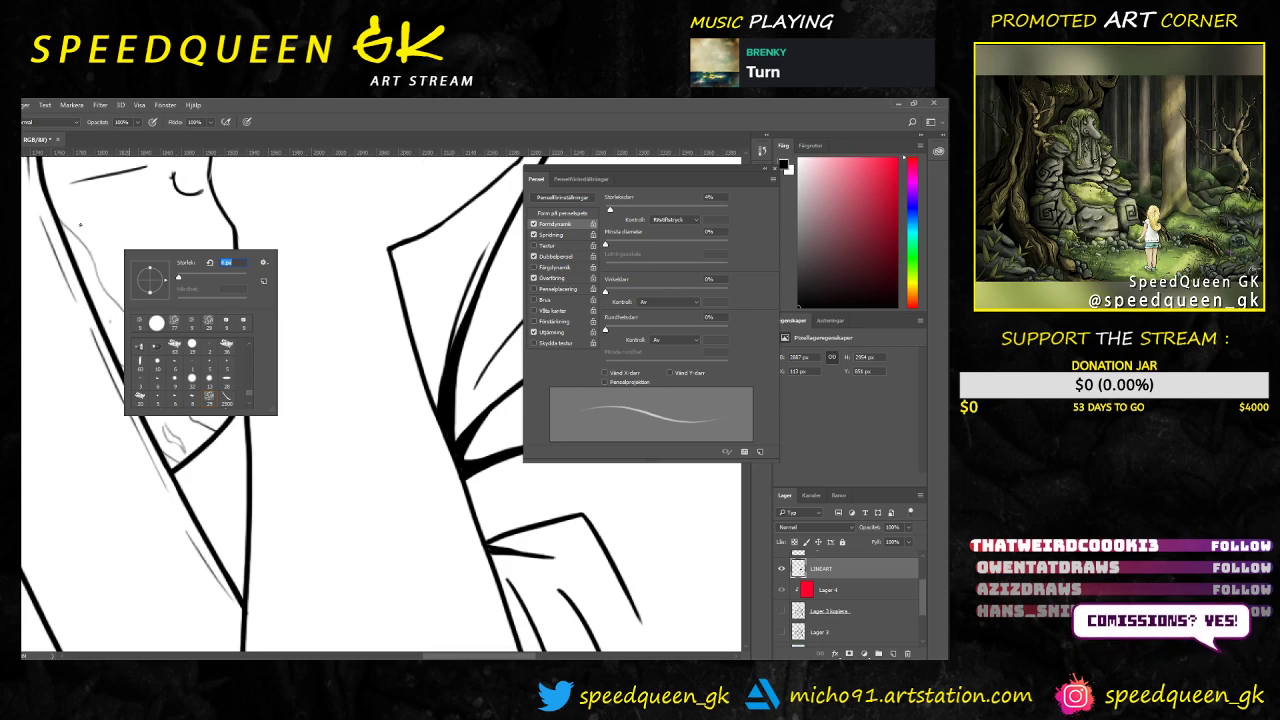
key("Return")
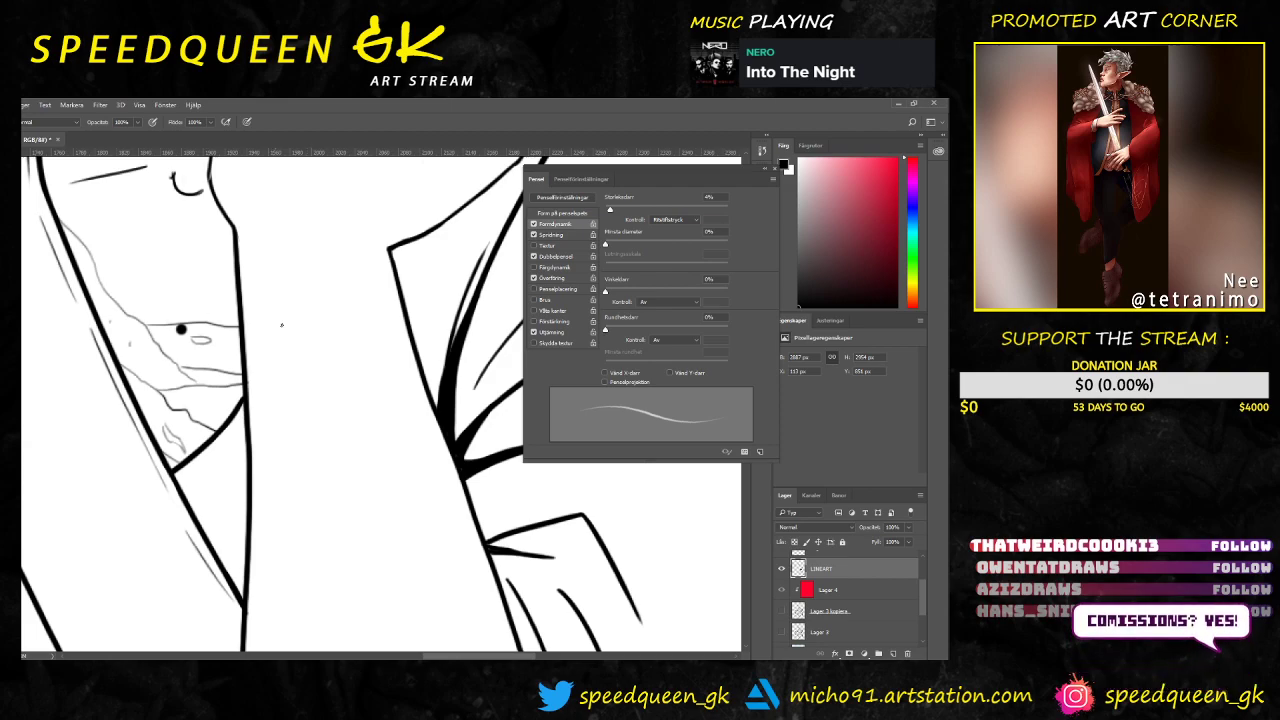
Step: Switch from the grainy brush to a hard round brush at 4 px with 100% hardness
right_click(309, 354)
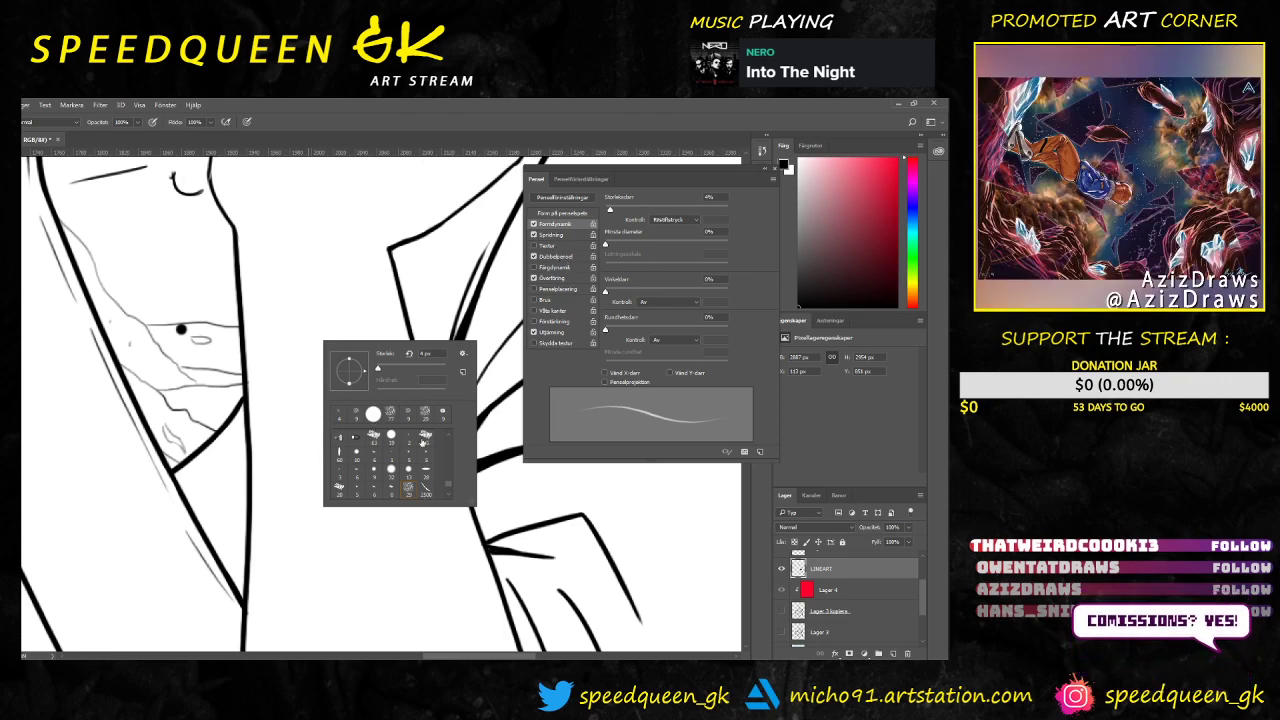
scroll(450, 470, "down", 3)
scroll(451, 440, "down", 3)
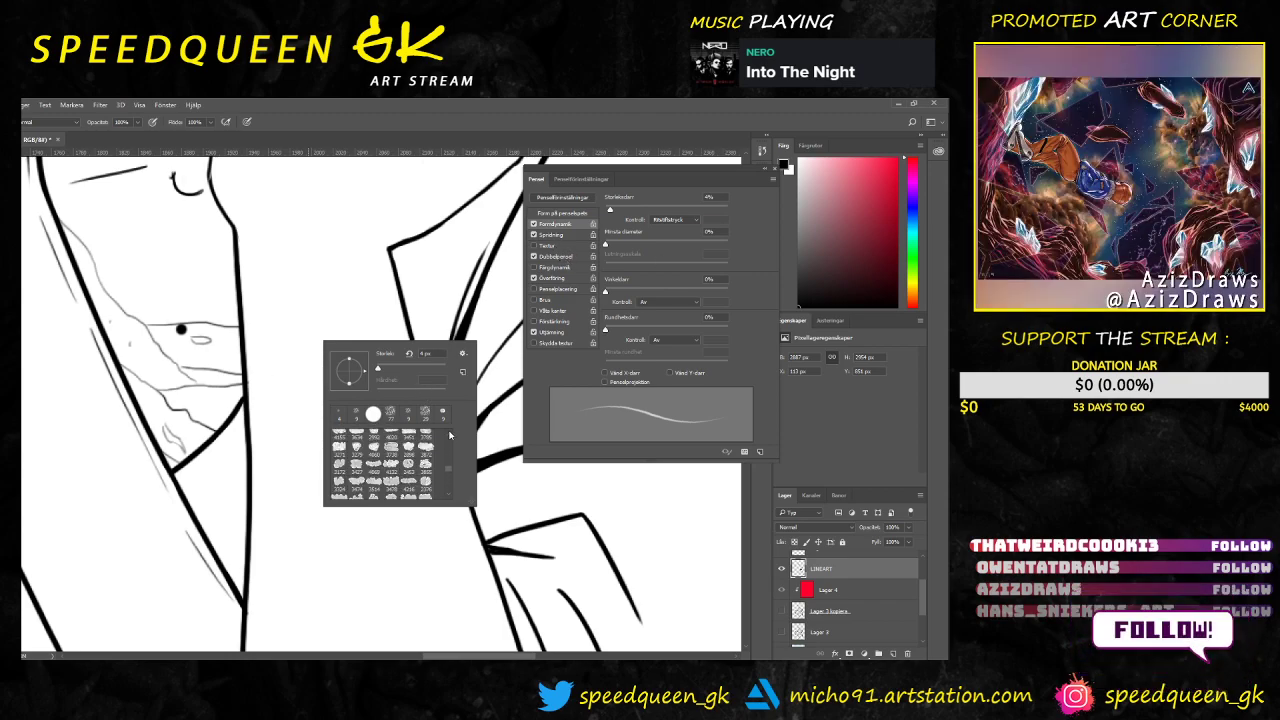
scroll(451, 440, "down", 3)
scroll(450, 436, "up", 6)
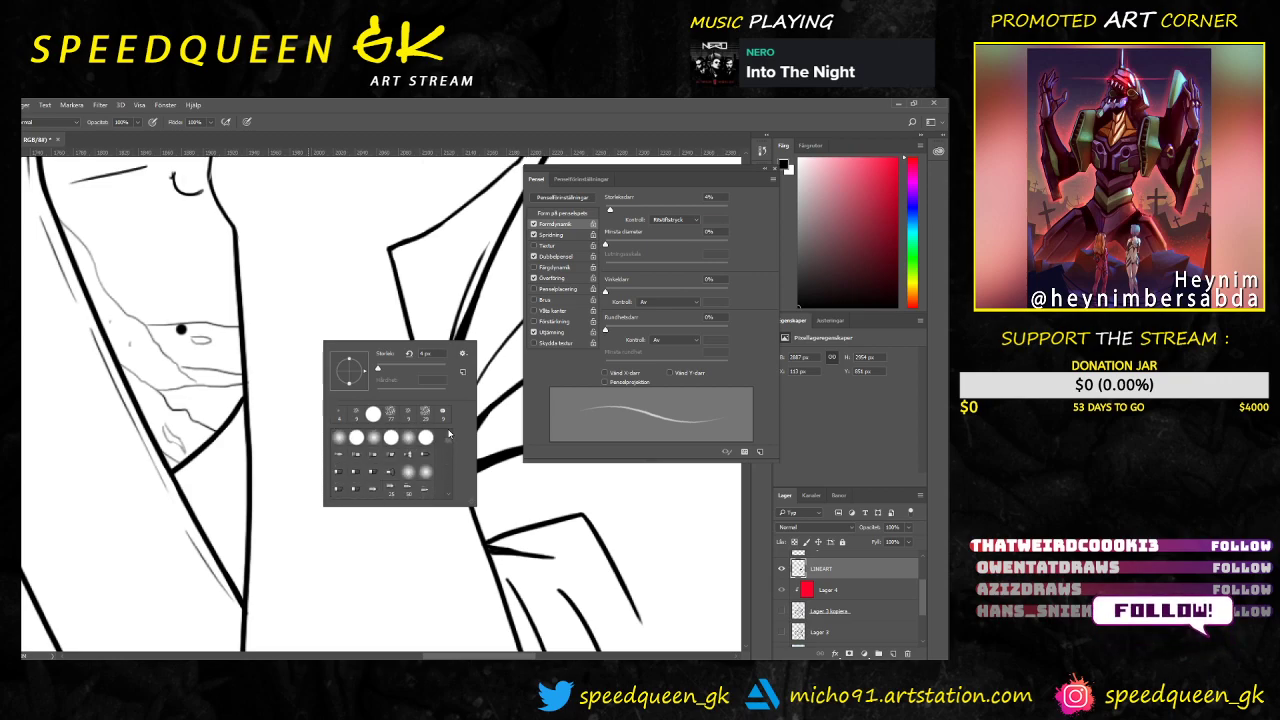
left_click(391, 437)
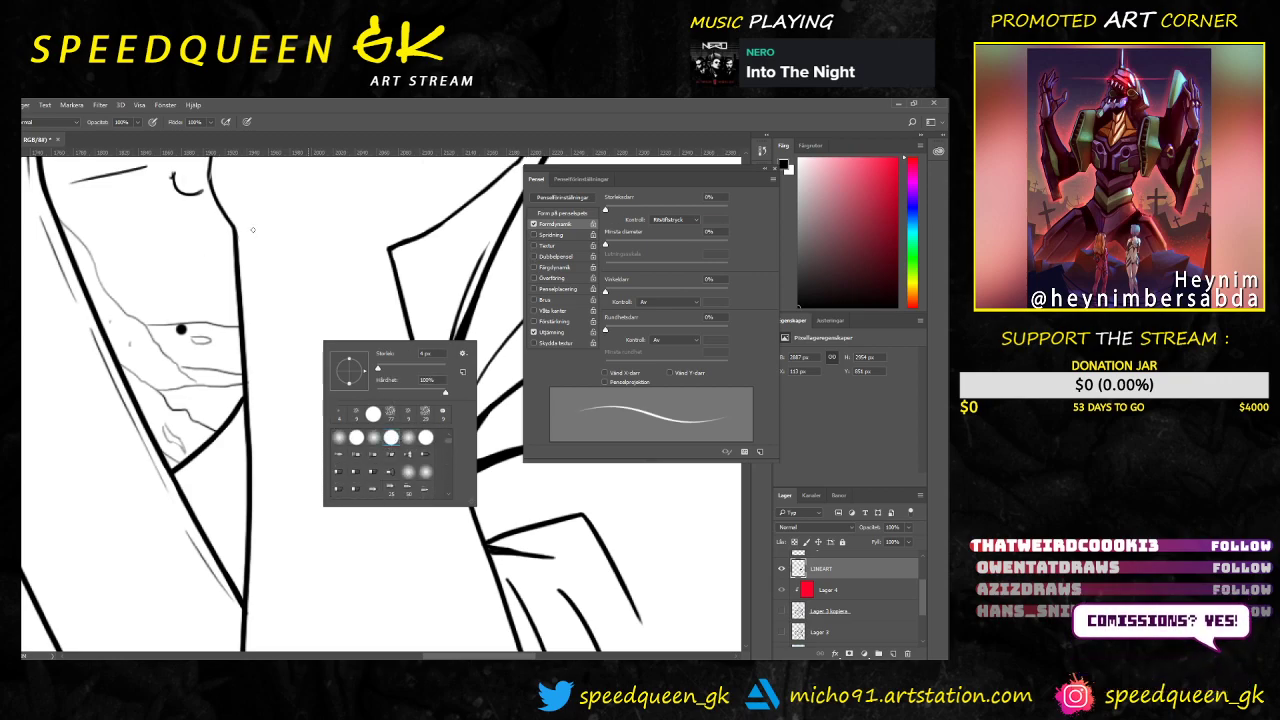
key("Return")
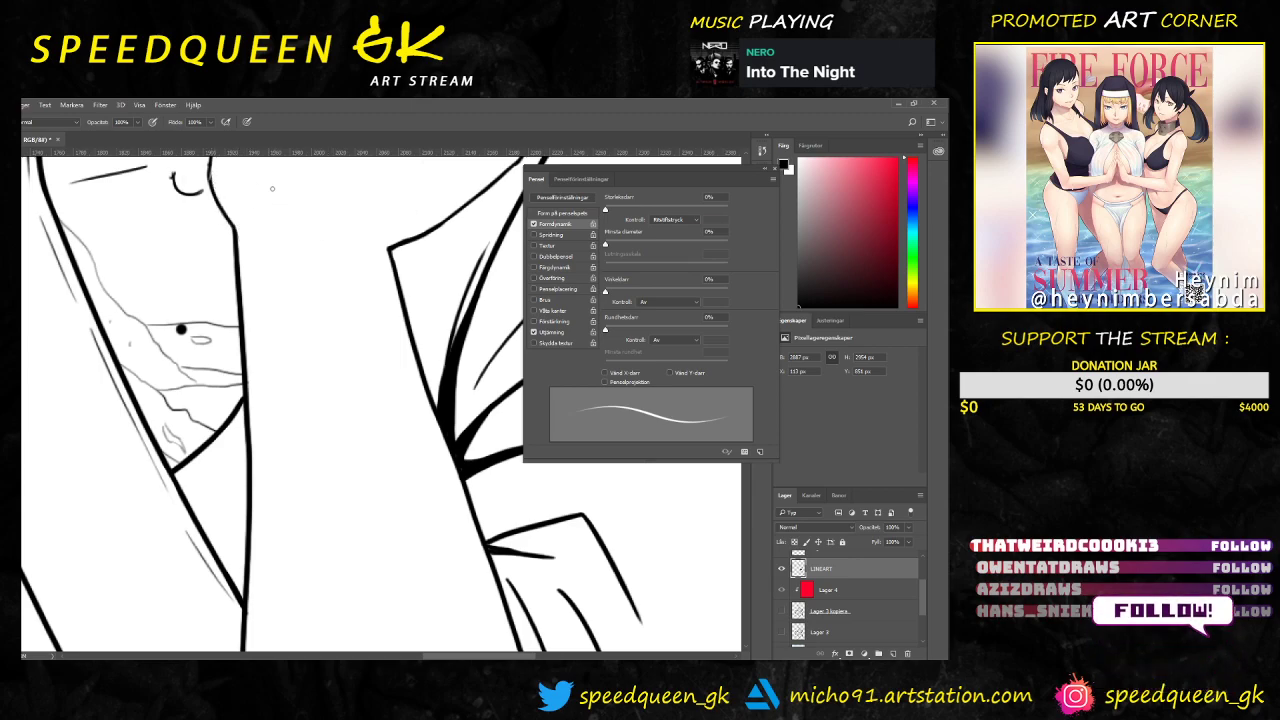
Step: Undo the recent edits back to before the thick vertical test stroke beside the figure
left_click_drag(274, 191, 279, 290)
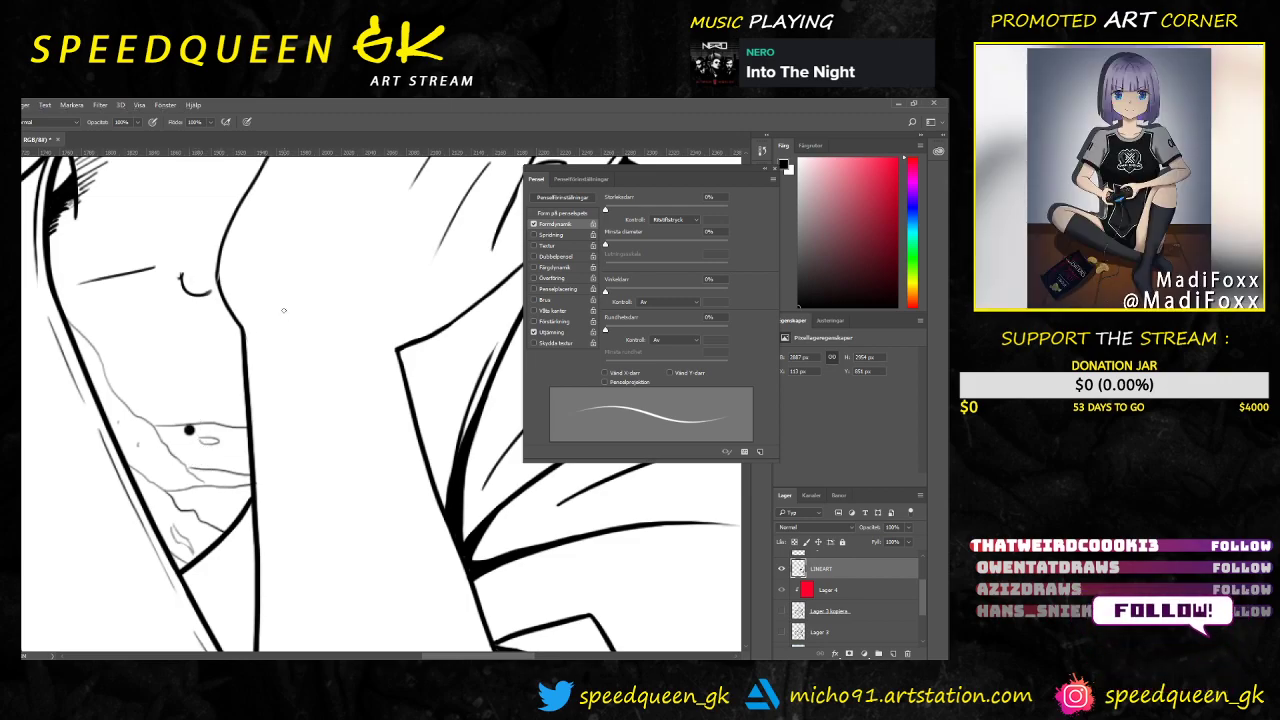
scroll(255, 316, "down", 5)
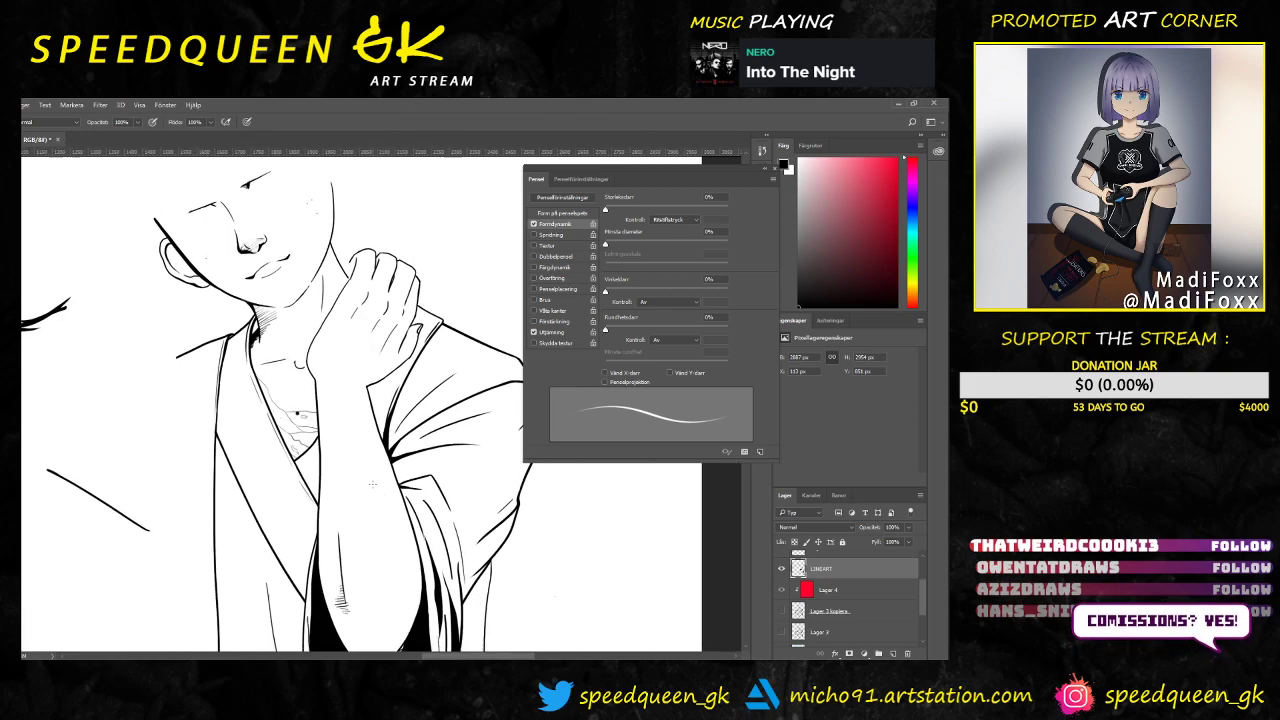
left_click_drag(438, 487, 379, 390)
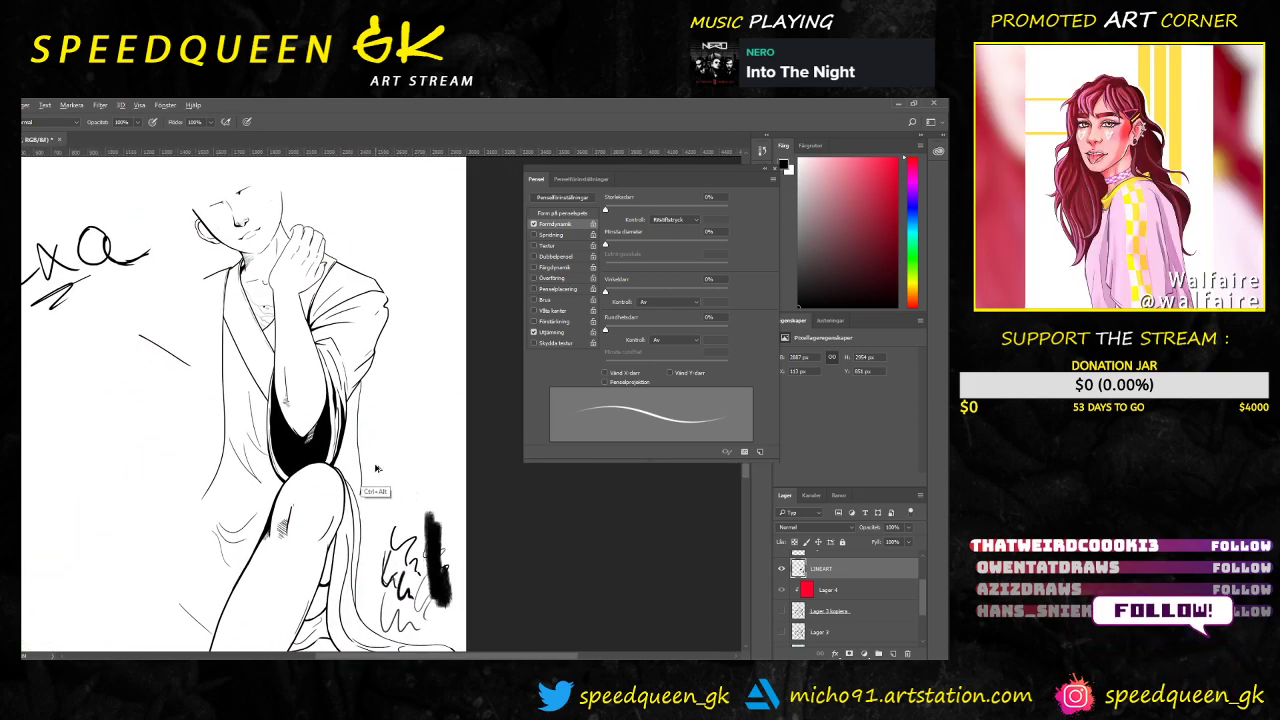
key("ctrl+alt+z")
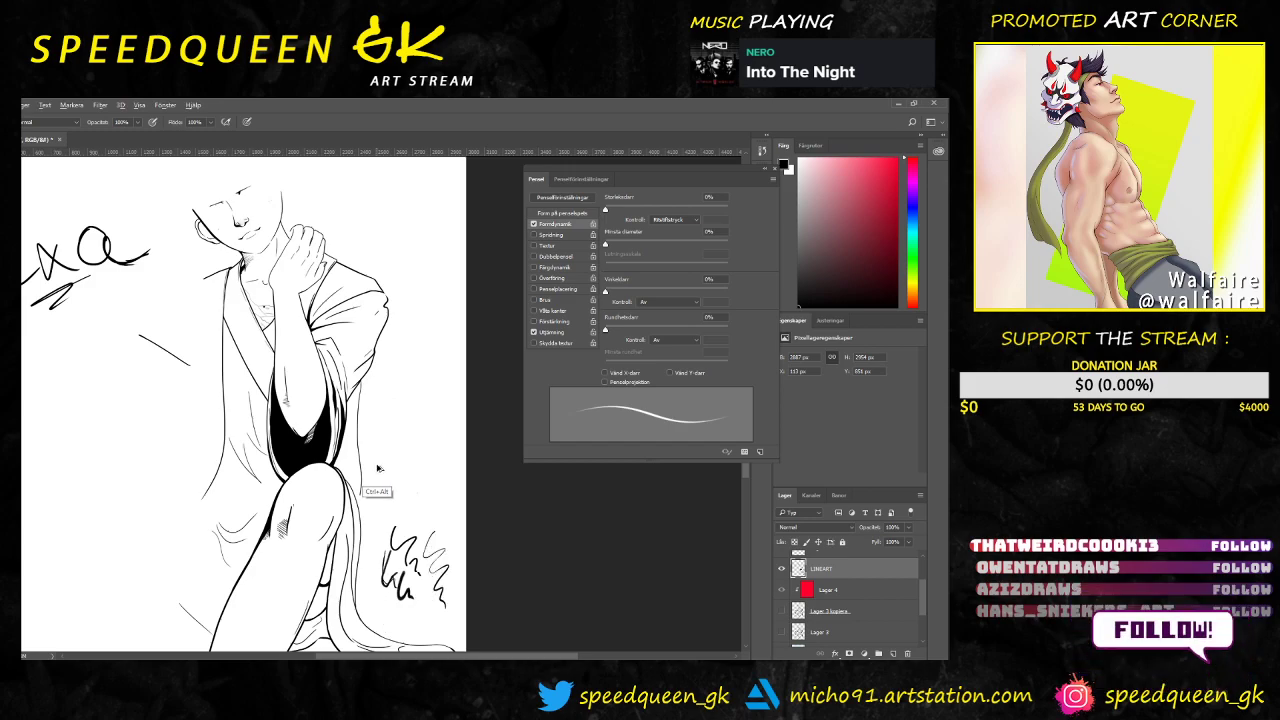
Step: Shrink the eraser and remove the black dot from the thin chest detail inside the open collar
scroll(262, 308, "up", 8)
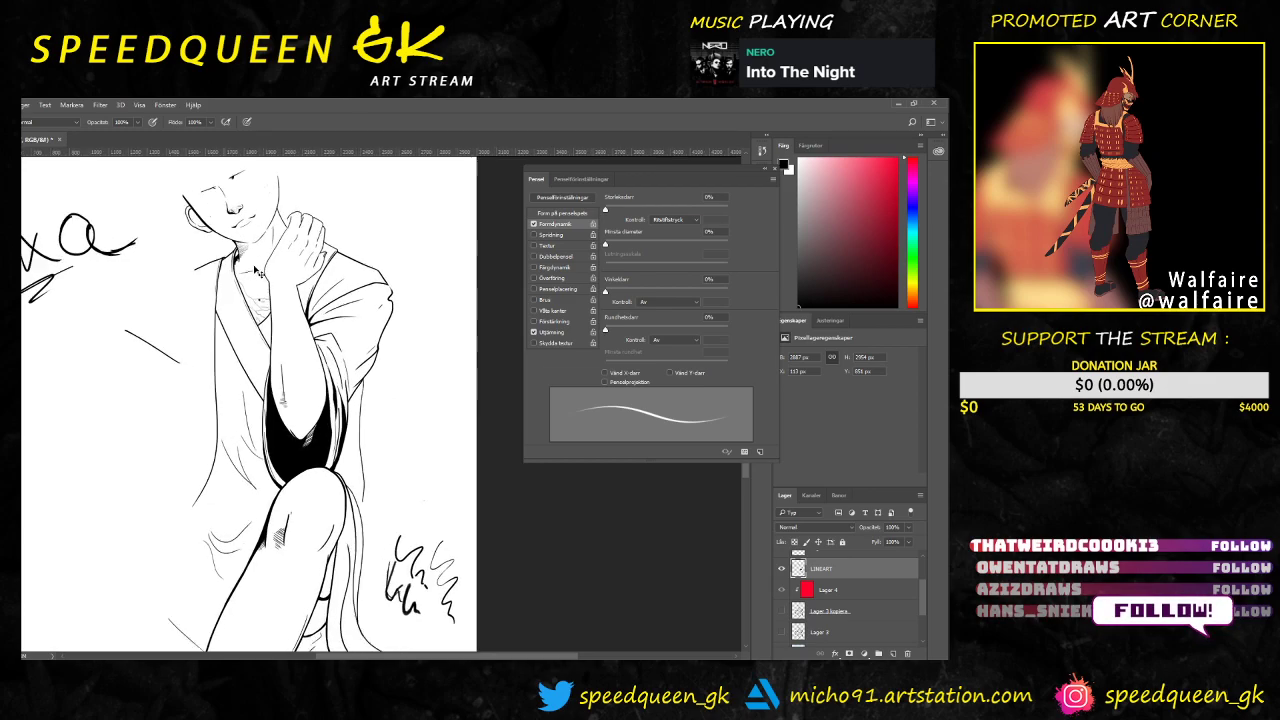
left_click_drag(256, 247, 380, 431)
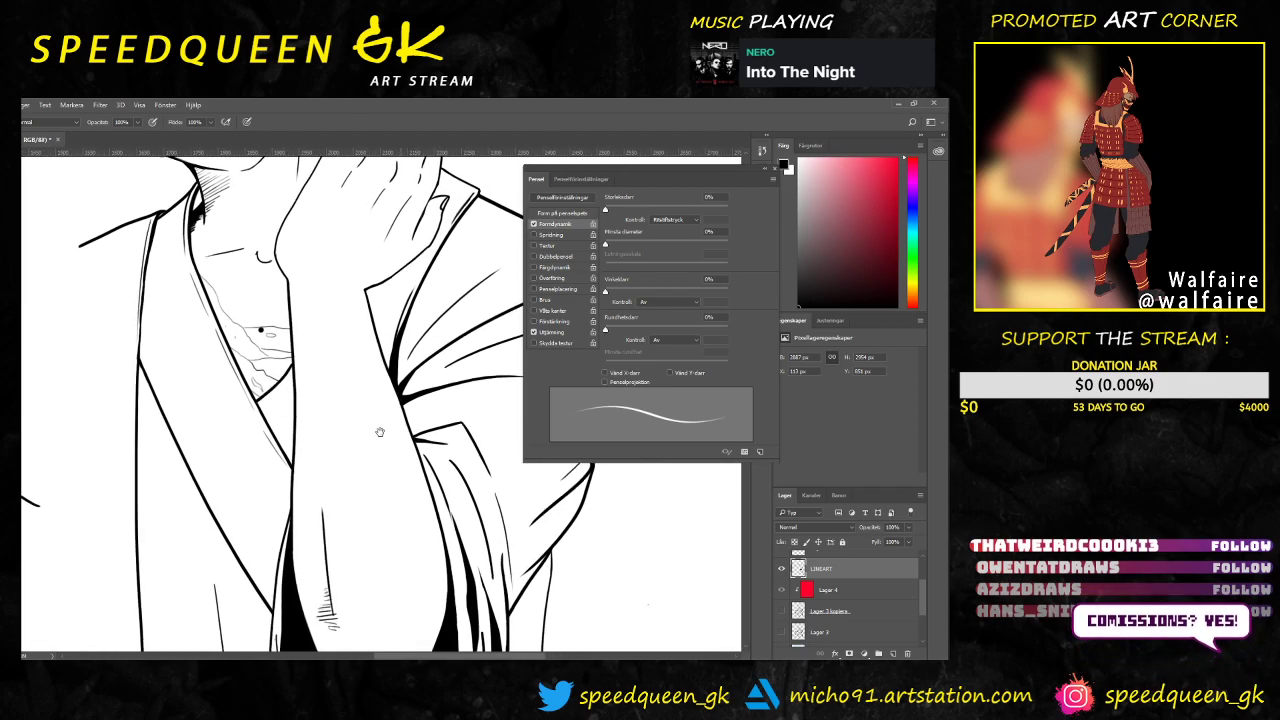
scroll(318, 363, "up", 8)
left_click_drag(228, 230, 319, 393)
key("e")
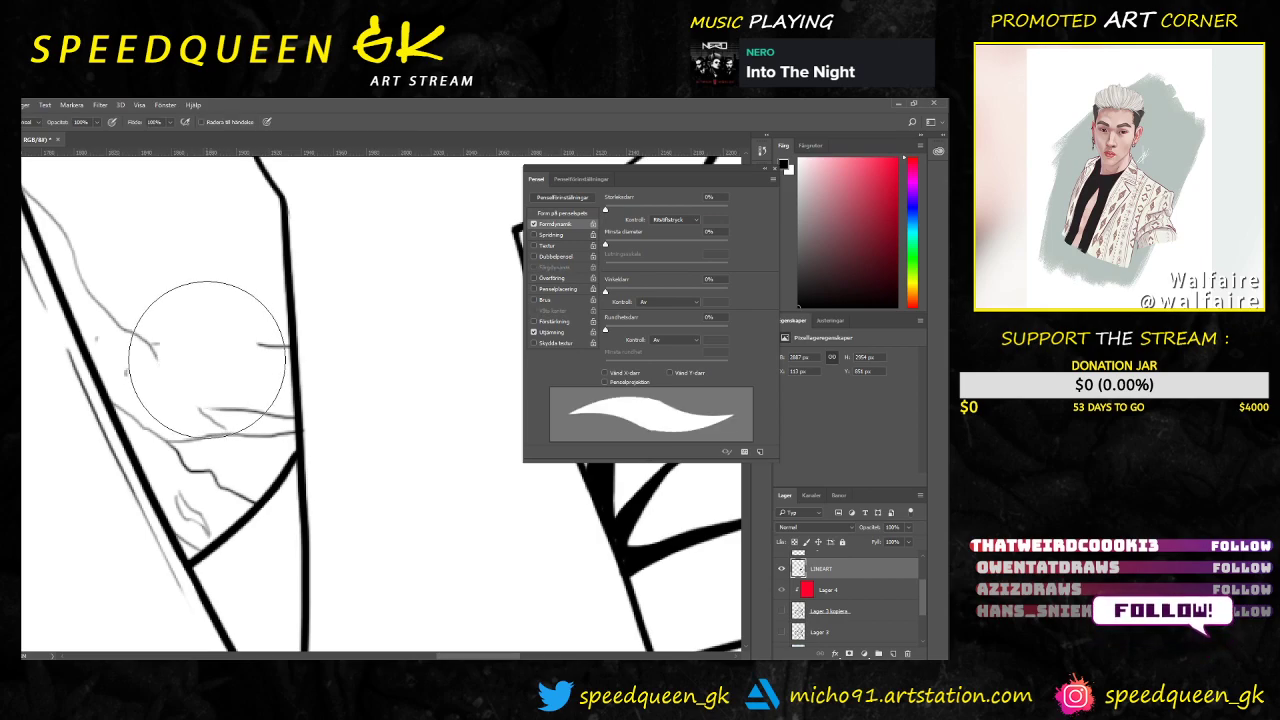
right_click(205, 283)
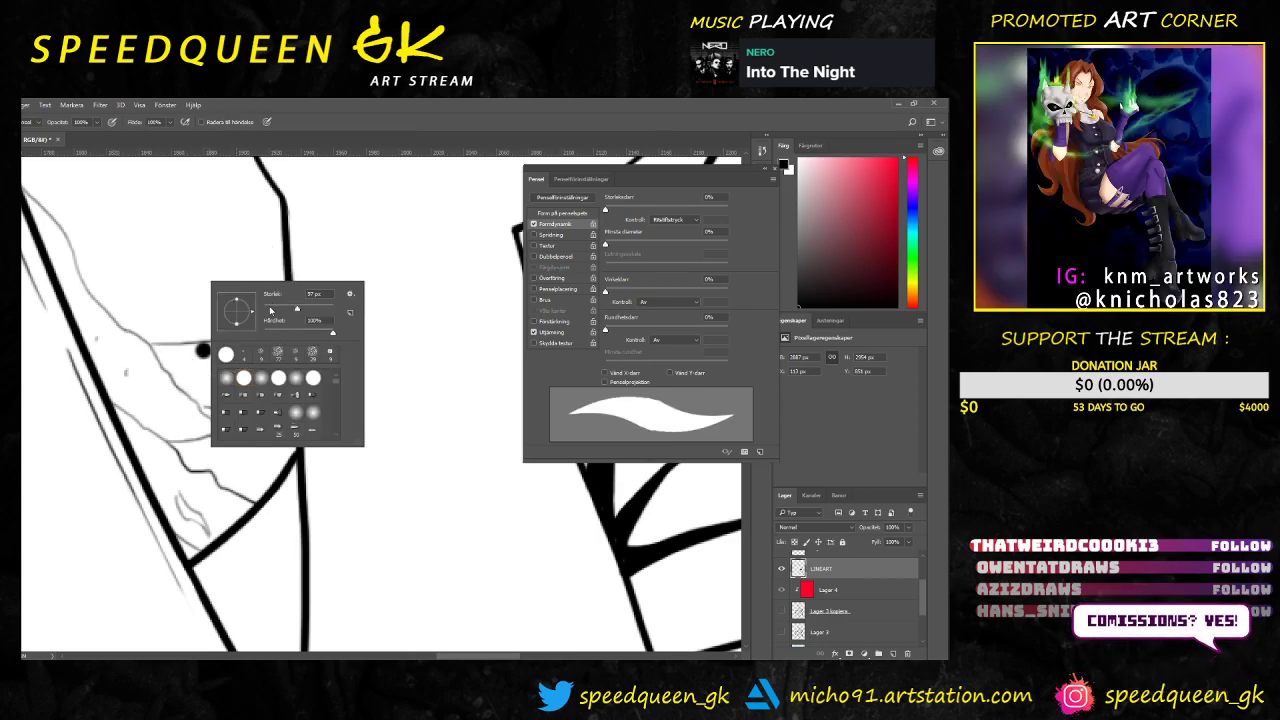
left_click(268, 310)
left_click(189, 261)
mouse_move(209, 362)
left_mouse_down()
mouse_move(198, 350)
mouse_move(211, 348)
left_mouse_up()
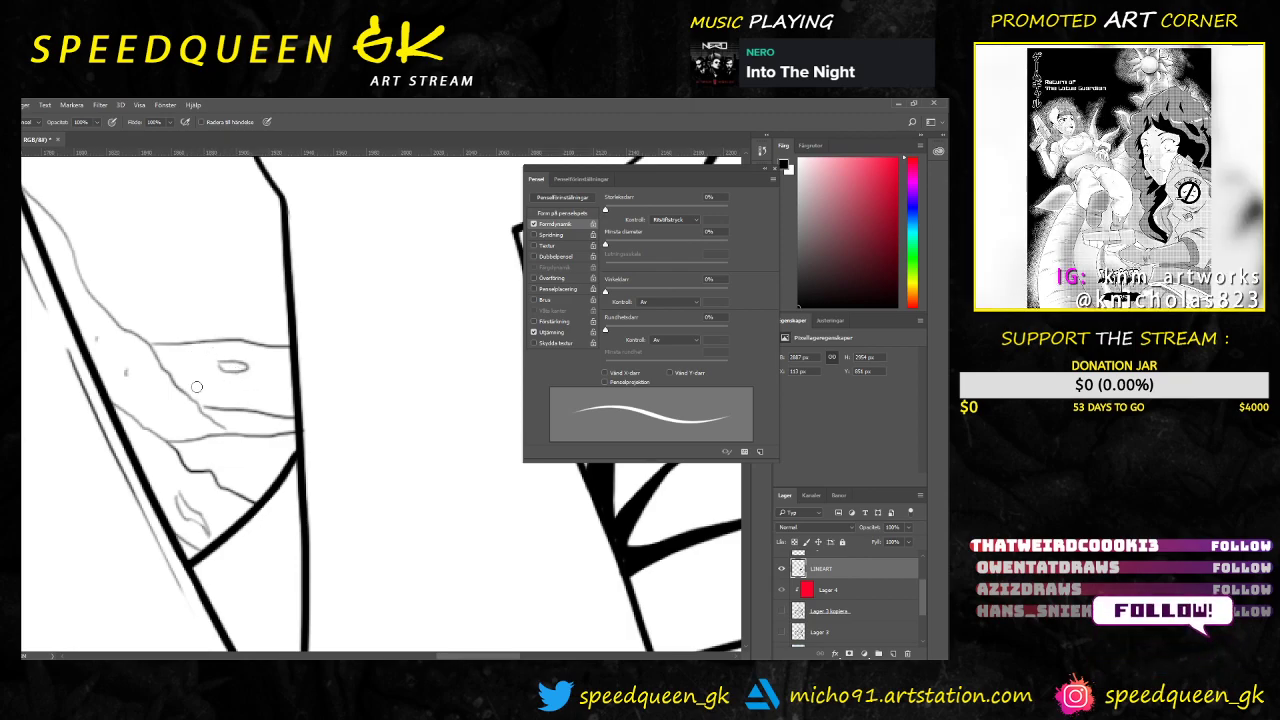
Step: Ink the lowest jagged contour of the chest detail darker and outline the small flame shape beneath it
key("b")
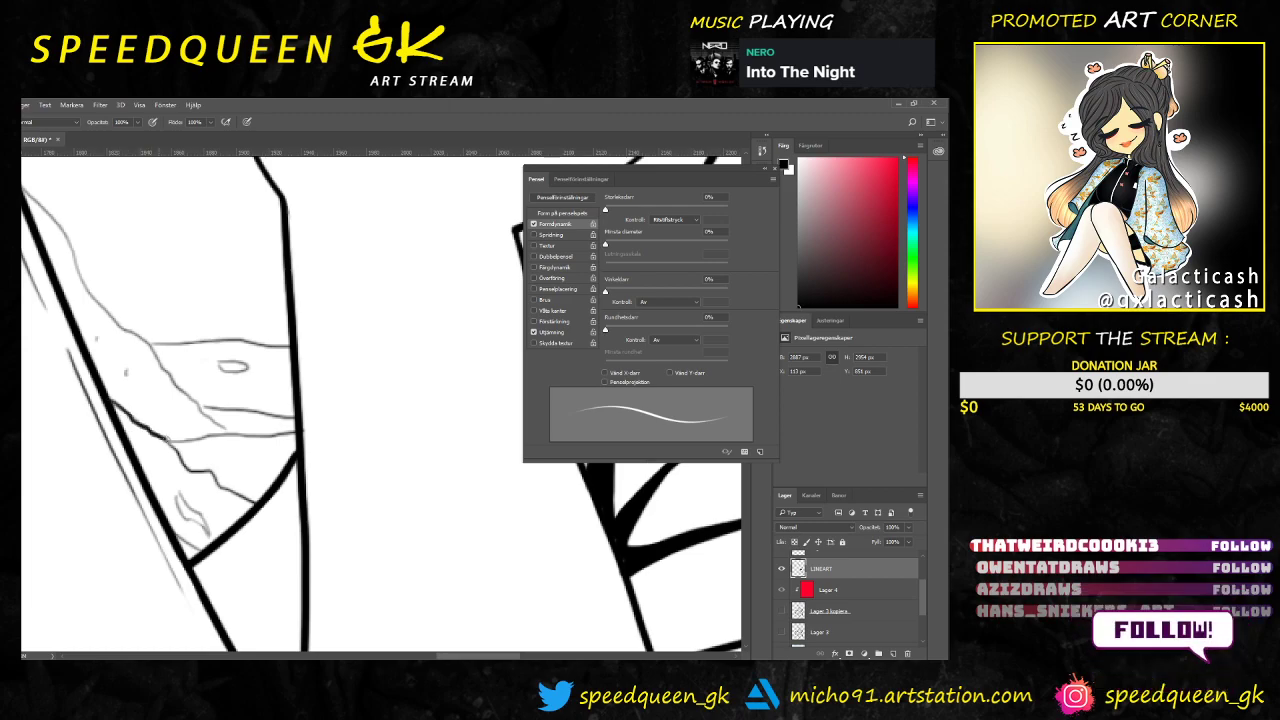
left_click_drag(212, 470, 245, 497)
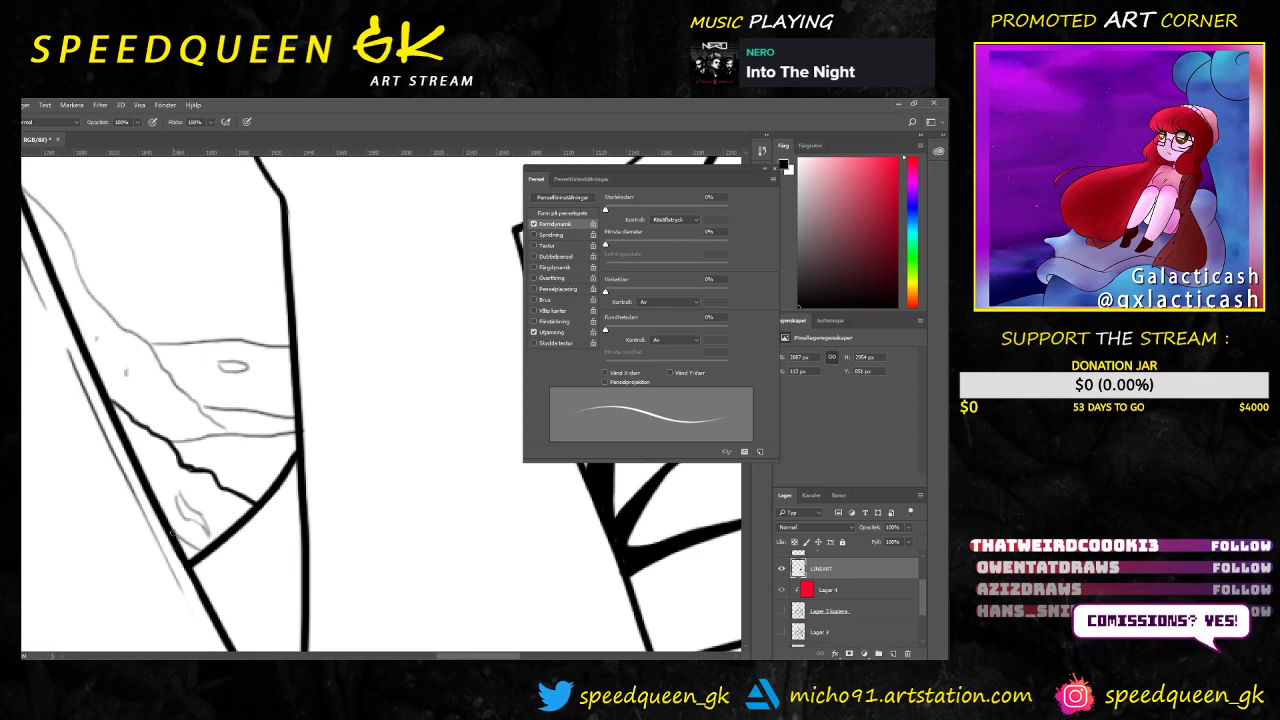
left_click_drag(178, 494, 210, 534)
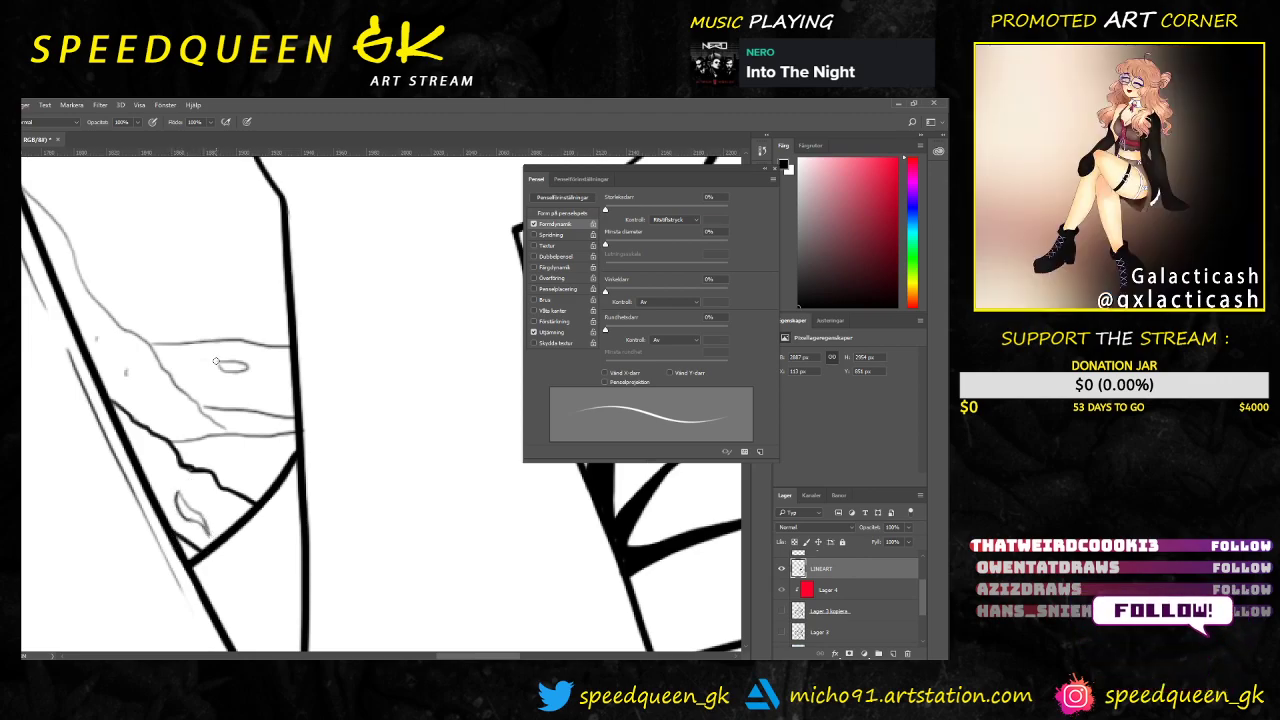
Step: Add short hatching strokes along the collar edge and under the small oval in the chest detail
mouse_move(162, 415)
left_mouse_down()
mouse_move(175, 431)
mouse_move(175, 503)
left_mouse_up()
left_click_drag(154, 496, 176, 514)
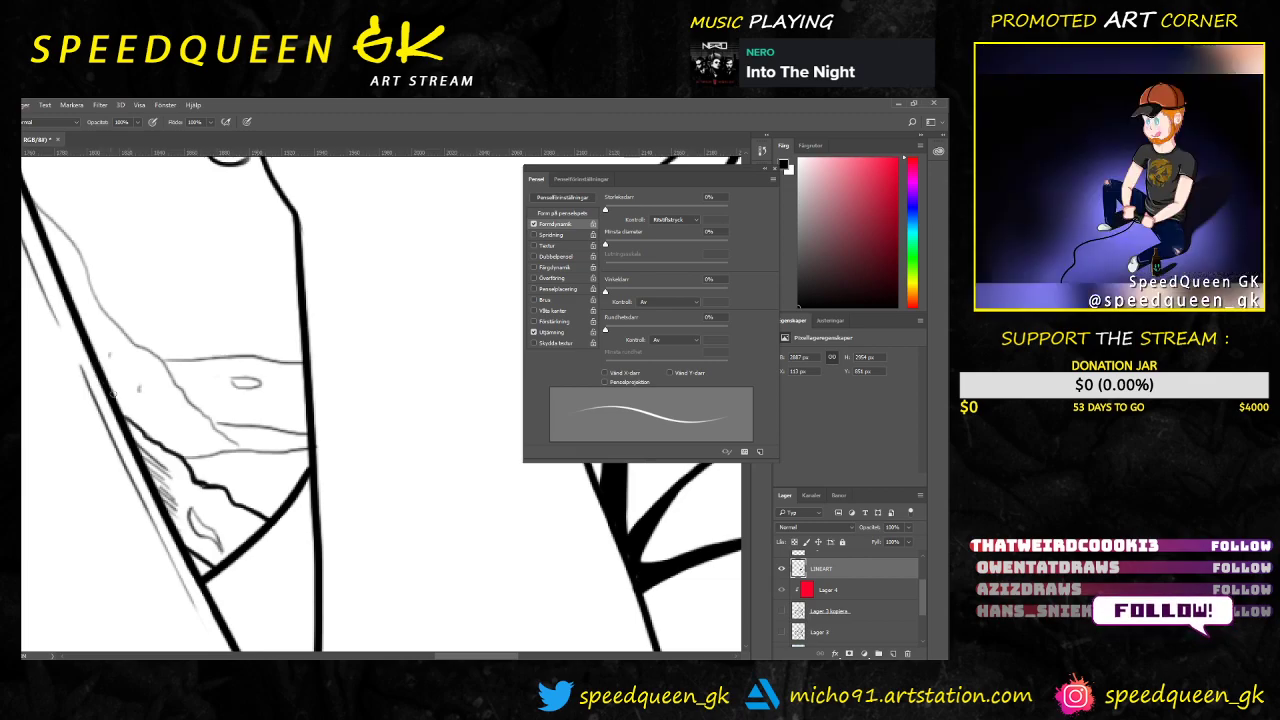
mouse_move(293, 385)
left_mouse_down()
mouse_move(190, 380)
mouse_move(210, 392)
mouse_move(196, 400)
left_mouse_up()
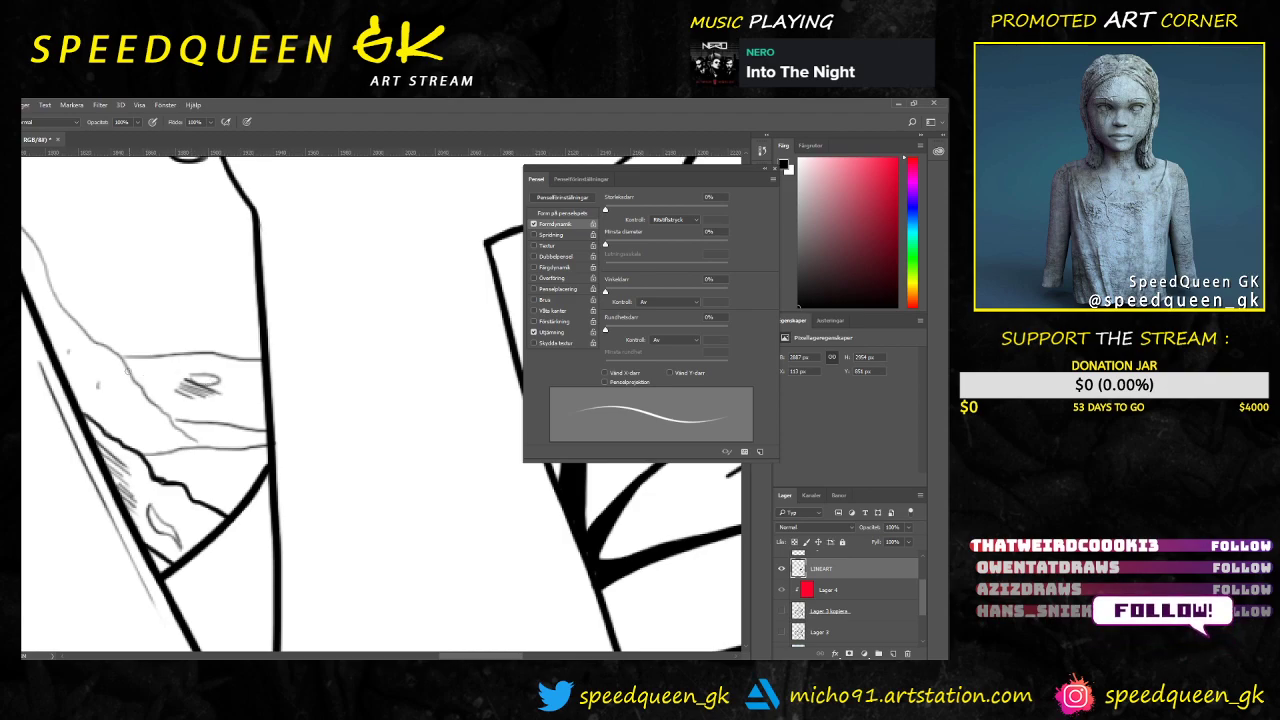
Step: Ink the middle diagonal contour, its two branches reaching the forearm, and the uneven horizontal line above the oval
left_click_drag(204, 443, 97, 342)
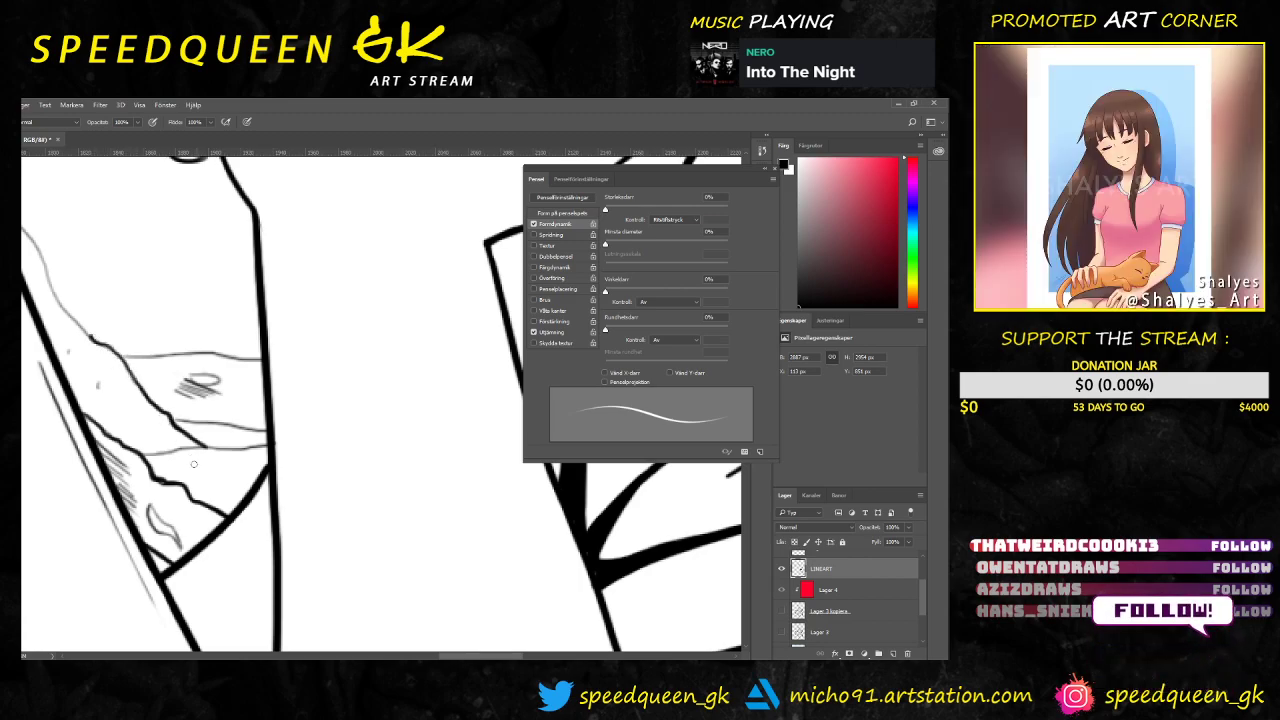
left_click_drag(152, 455, 273, 447)
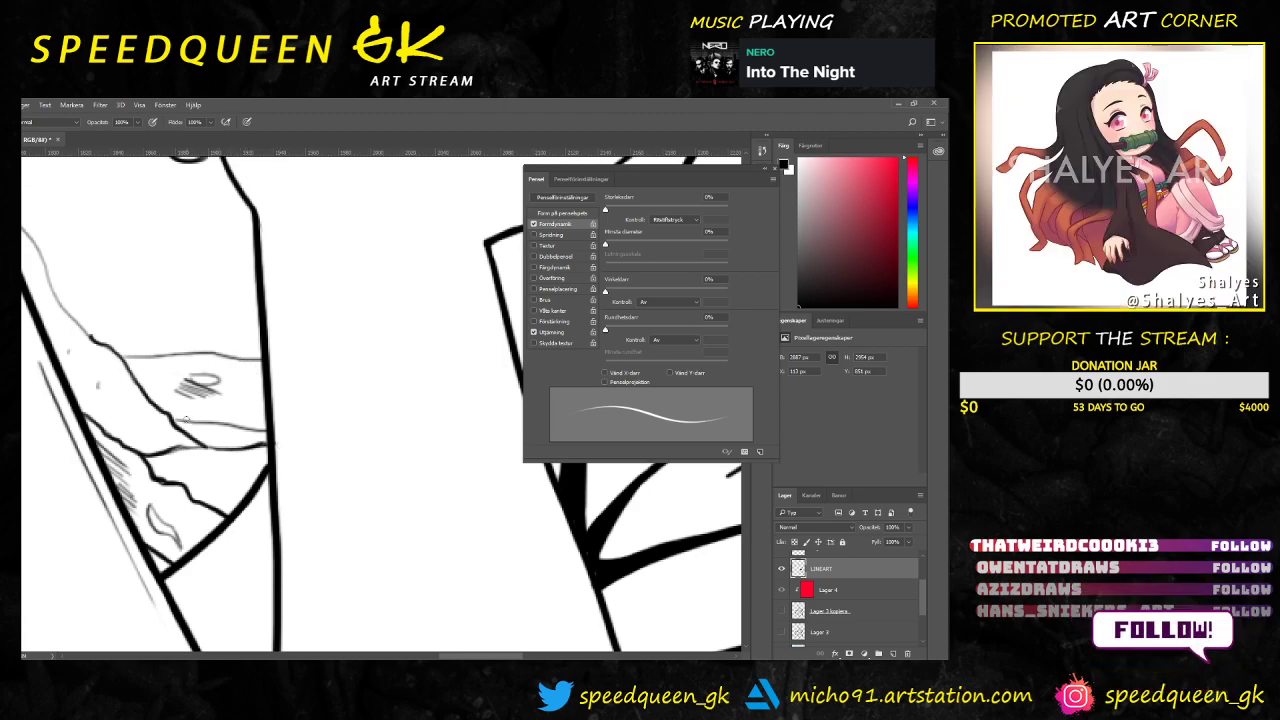
left_click_drag(189, 421, 280, 432)
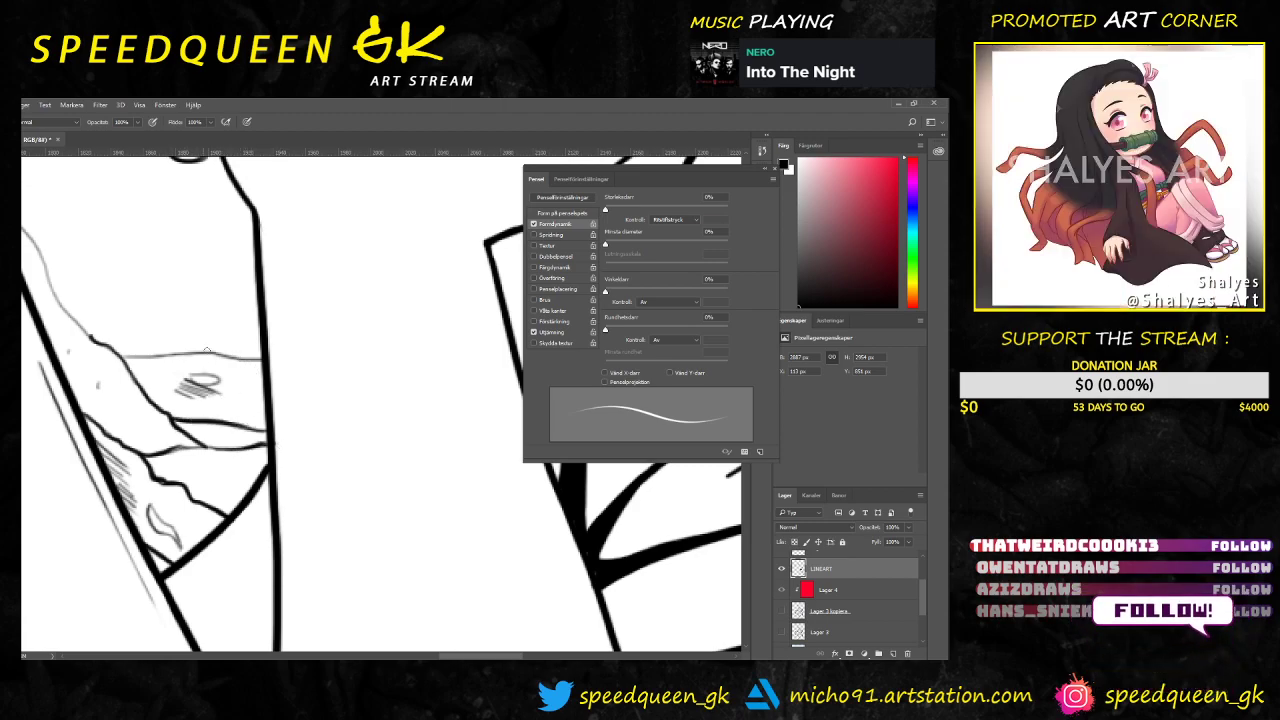
left_click_drag(265, 358, 124, 357)
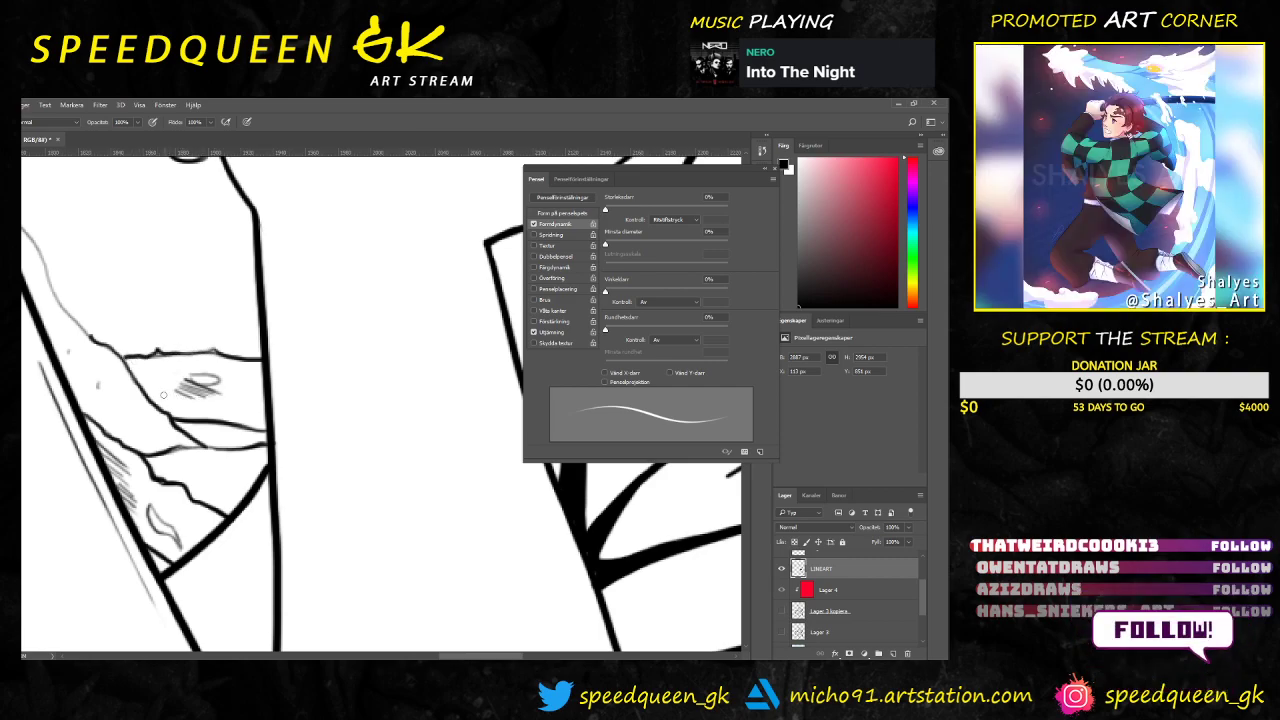
Step: Ink the upper jagged contour of the chest detail from the collar edge down to the horizontal line
left_click_drag(155, 275, 223, 354)
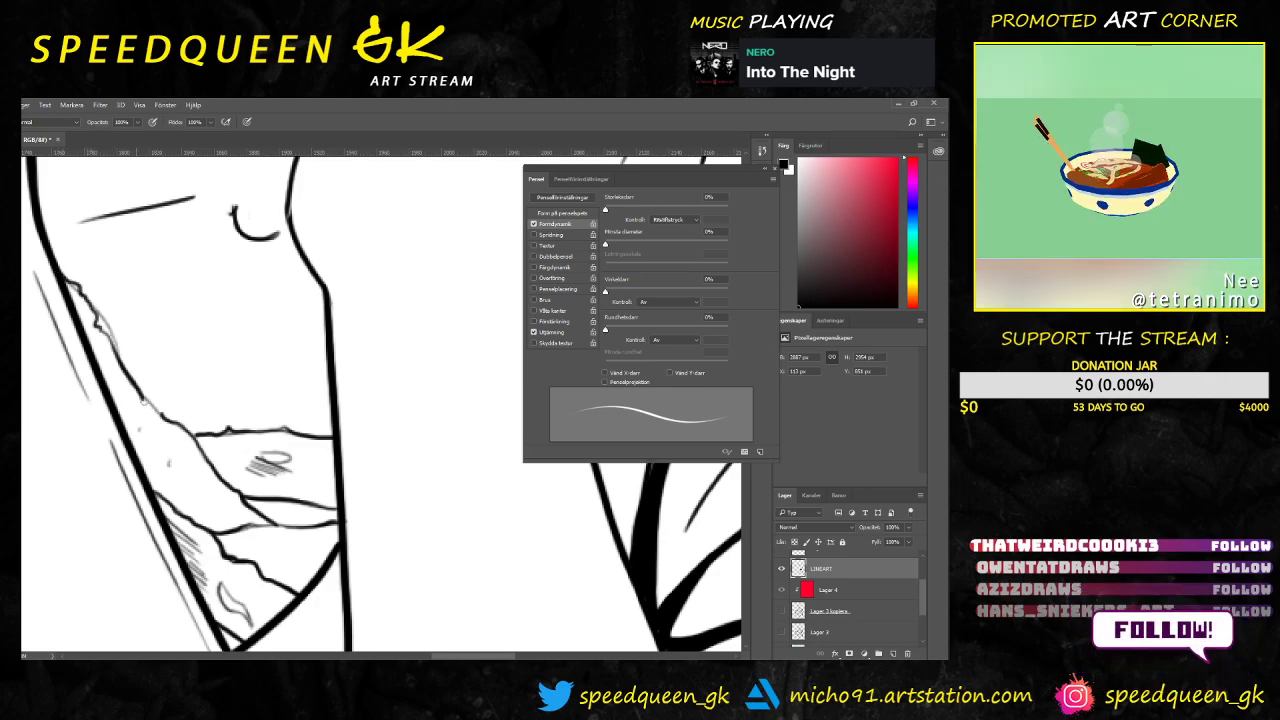
key("ctrl+minus")
key("ctrl+minus")
key("ctrl+minus")
key("ctrl+minus")
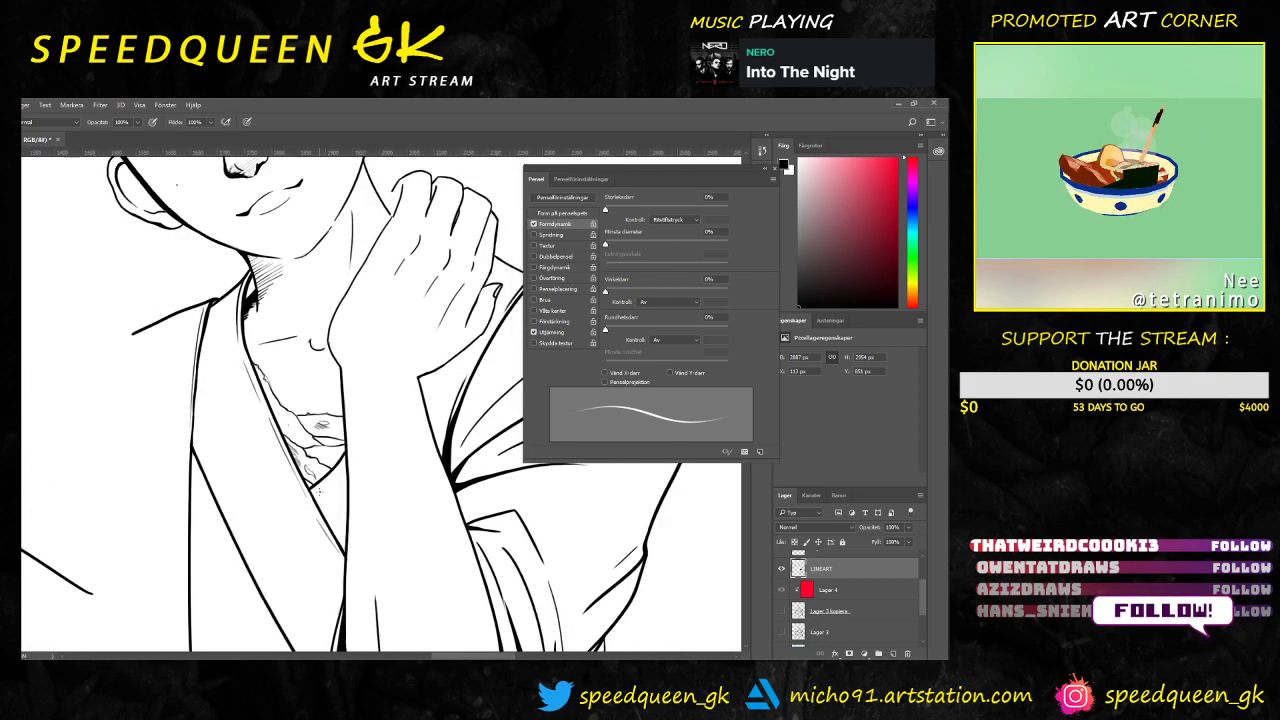
Step: Examine the forearm, the black sleeve shadow and the raised knee for spots that still need cleanup
key("ctrl+minus")
key("ctrl+minus")
left_click_drag(436, 469, 301, 329)
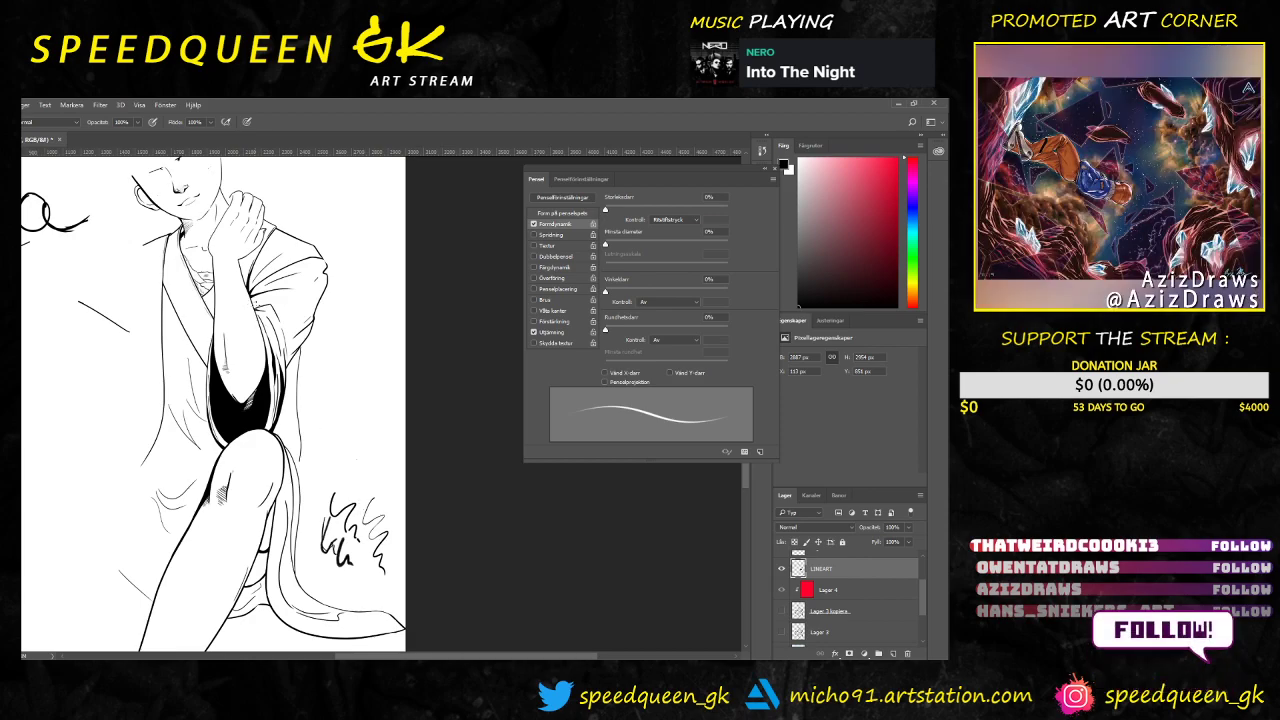
key("ctrl+plus")
key("ctrl+plus")
key("ctrl+plus")
left_click_drag(274, 302, 463, 309)
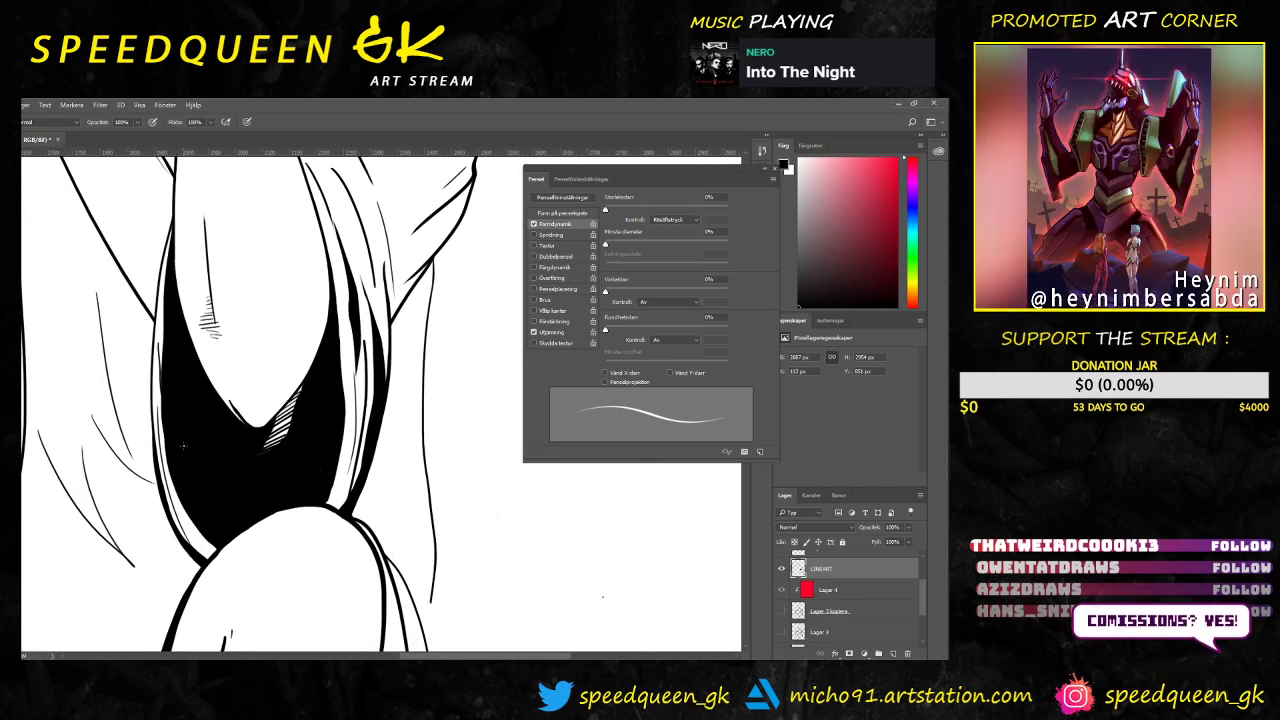
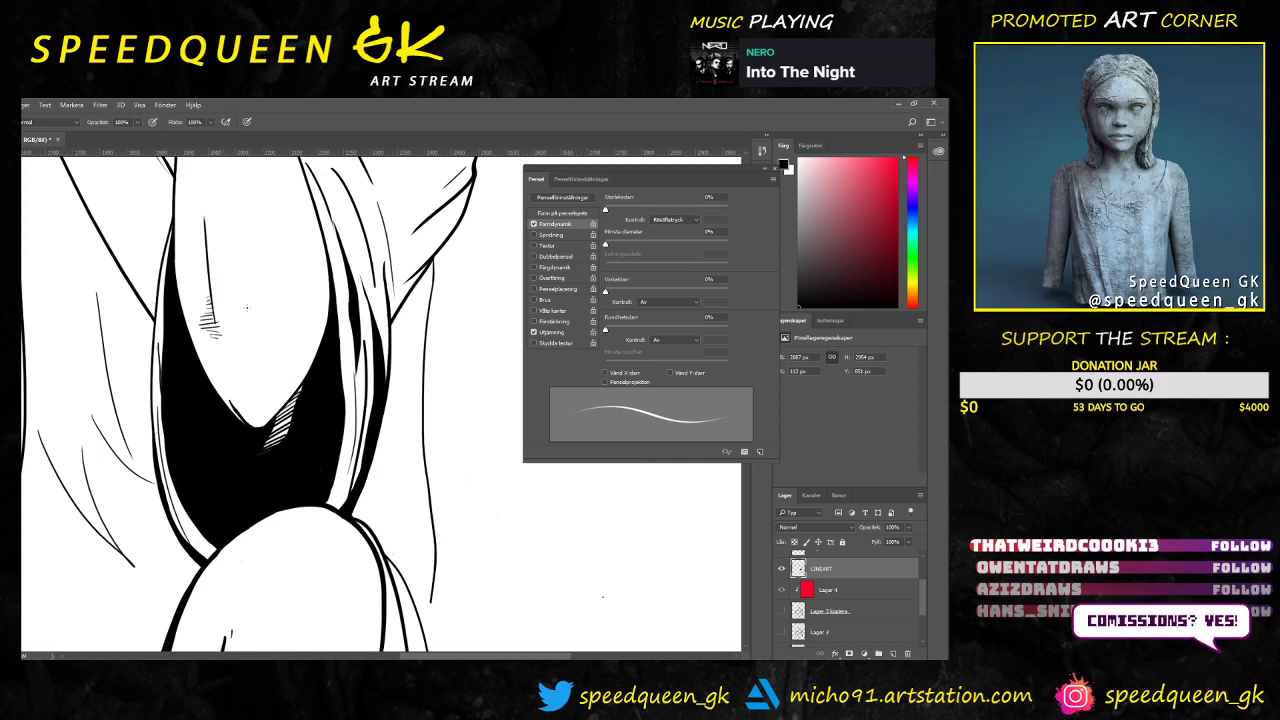
key("ctrl+plus")
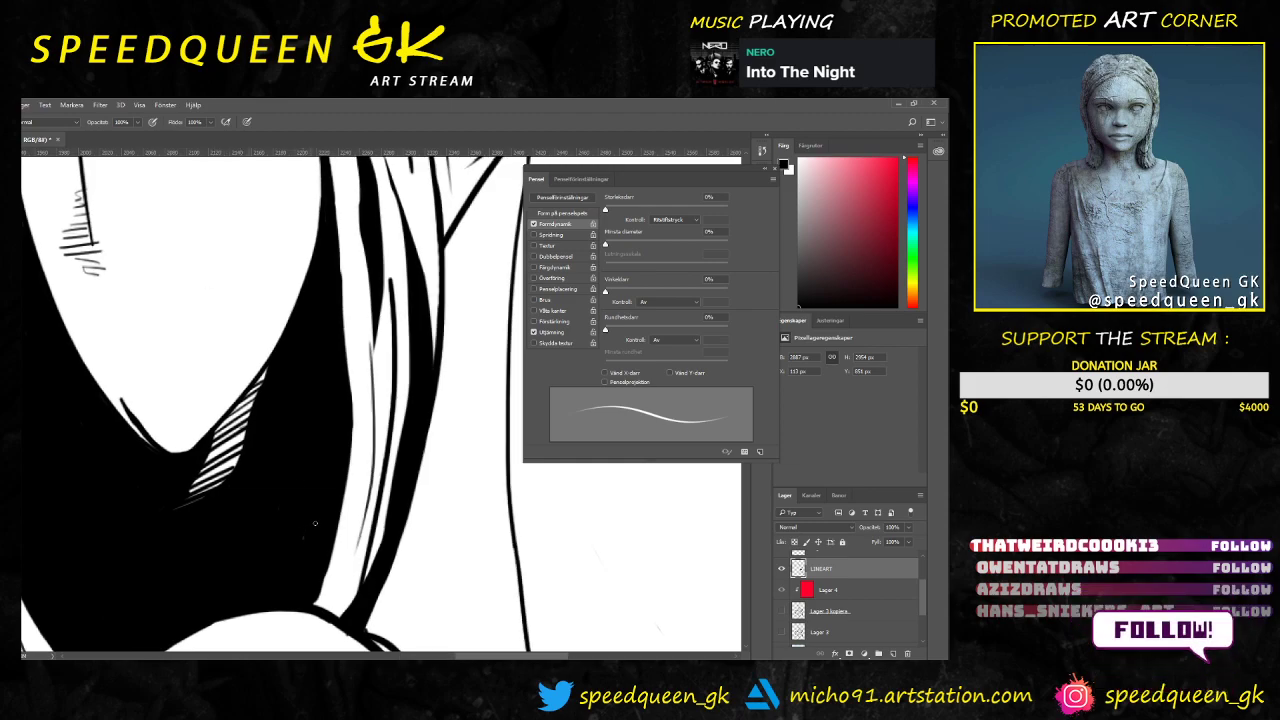
key("ctrl+minus")
left_click_drag(356, 542, 292, 462)
scroll(292, 462, "up", 2)
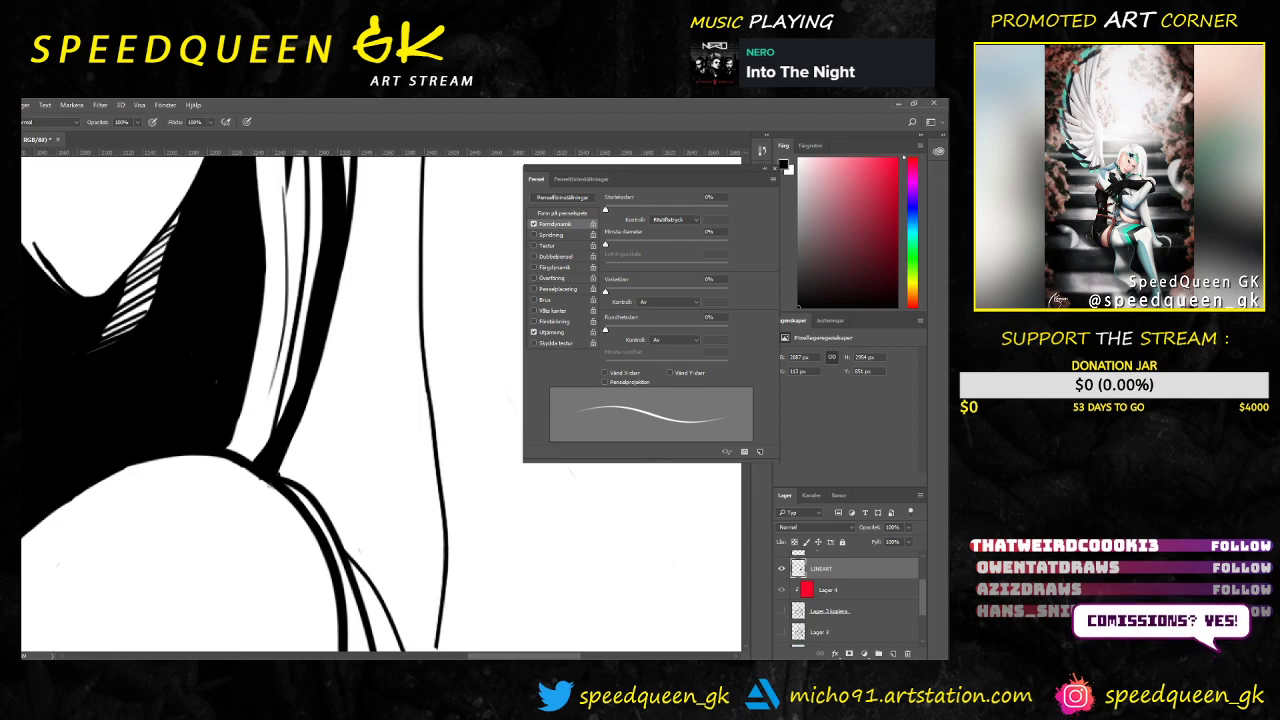
Step: Ink over the knee's top contour where it meets the sleeve folds beneath the black shadow
left_click_drag(261, 376, 249, 304)
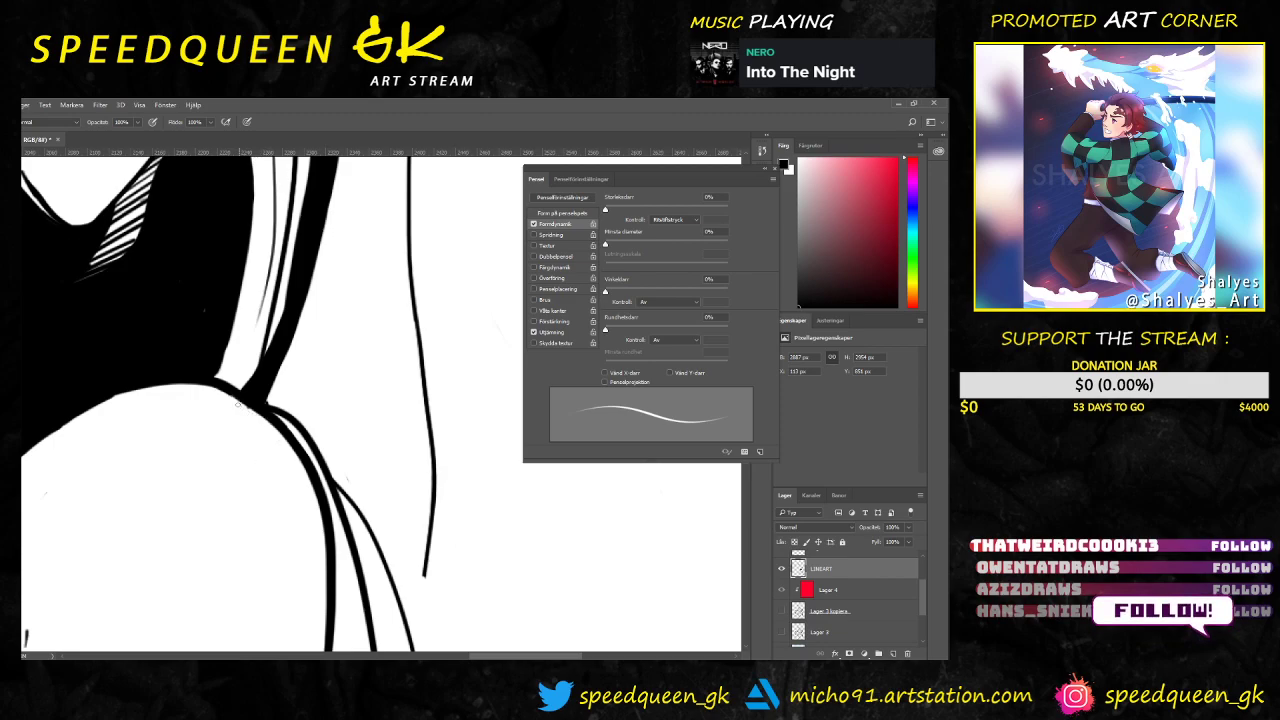
scroll(220, 443, "down", 4)
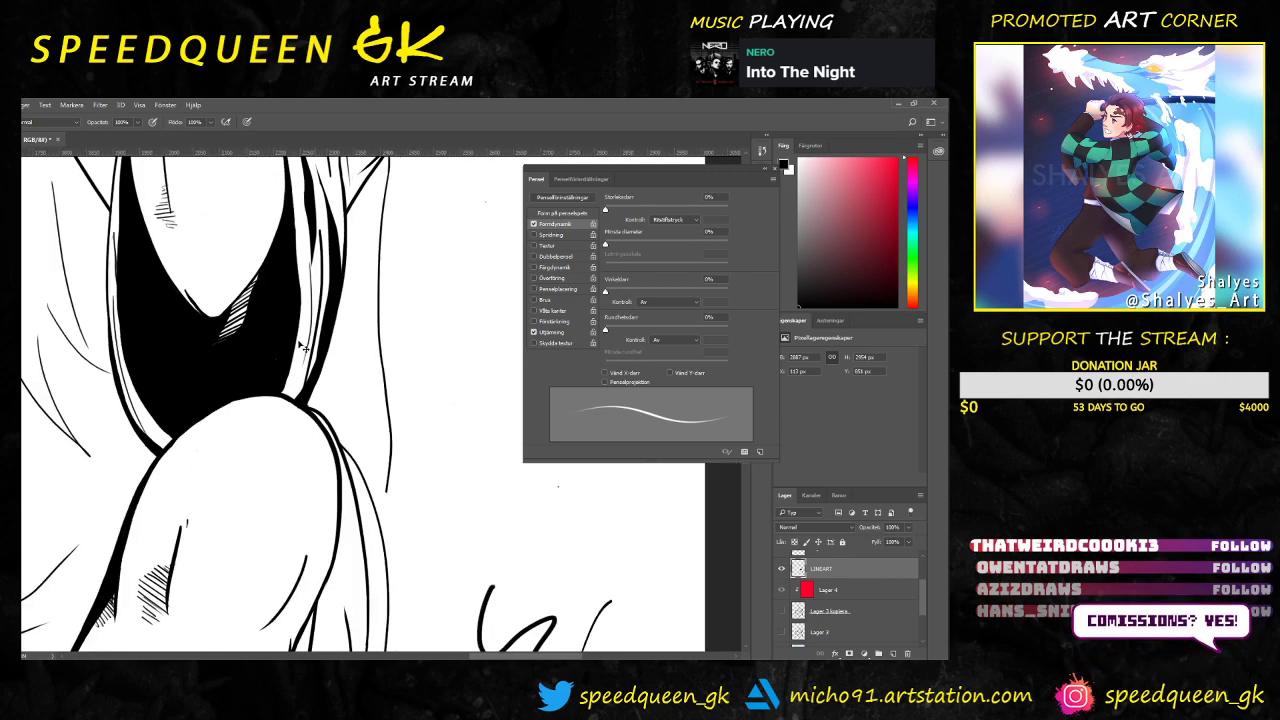
scroll(209, 437, "up", 4)
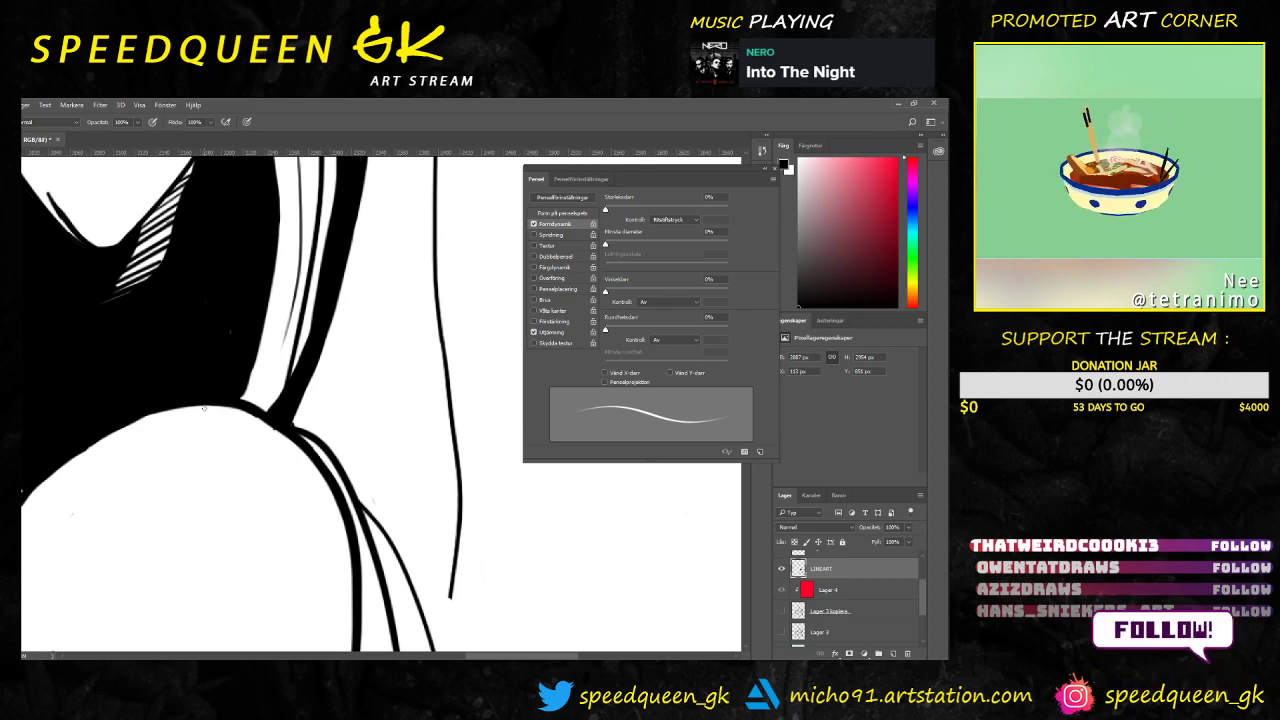
mouse_move(205, 408)
left_mouse_down()
mouse_move(264, 422)
mouse_move(310, 456)
left_mouse_up()
left_click_drag(354, 410, 245, 397)
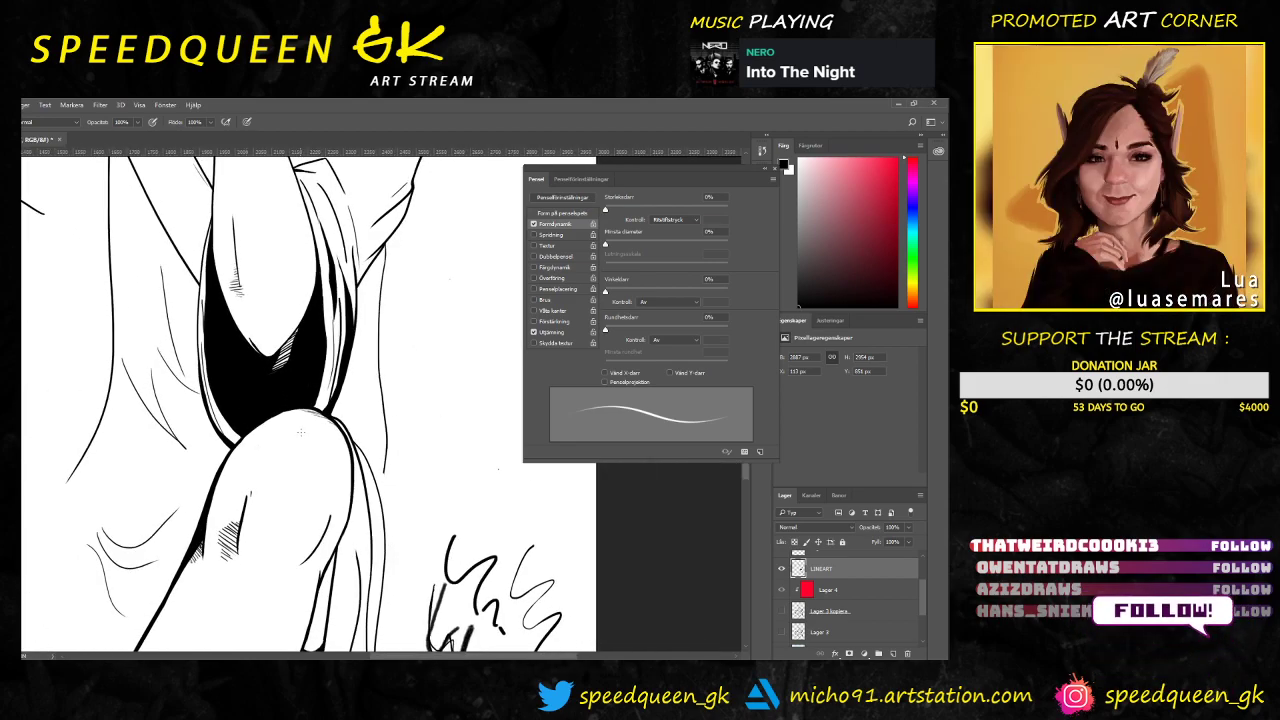
Step: Trim the upper jagged contour of the chest detail with the Eraser and darken the small oval with the Brush
scroll(299, 430, "down", 2)
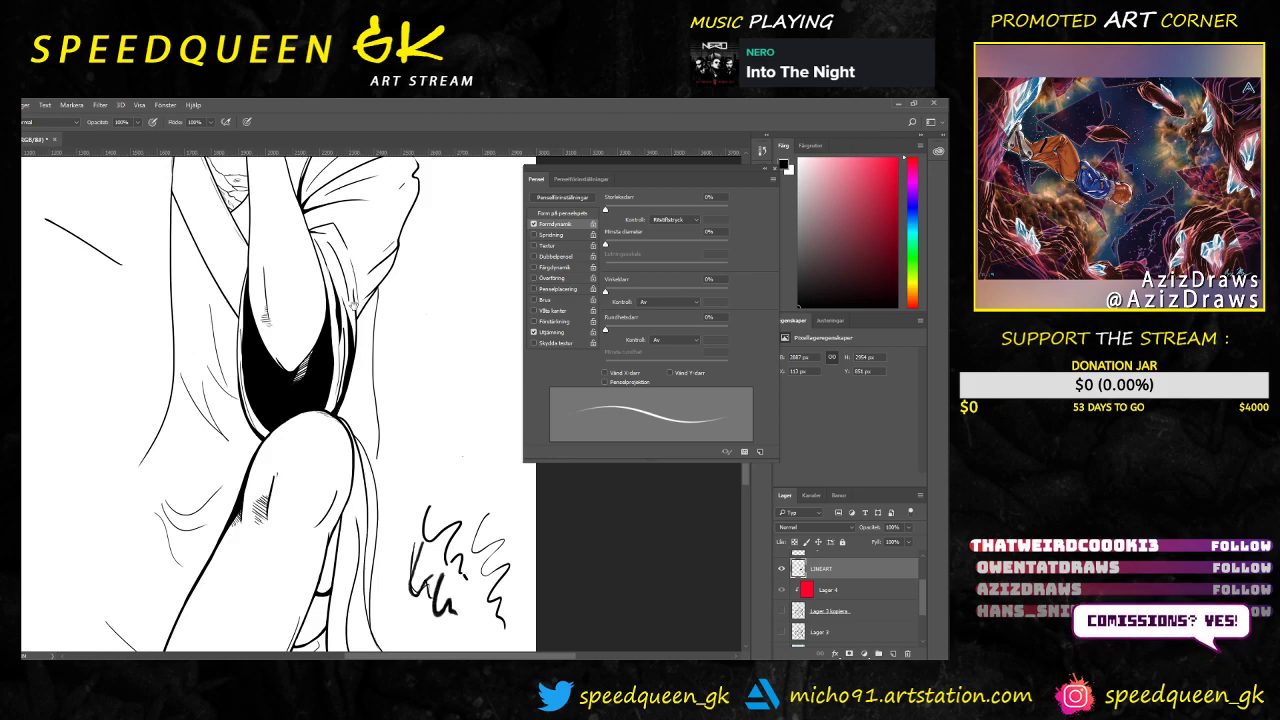
scroll(305, 437, "up", 3)
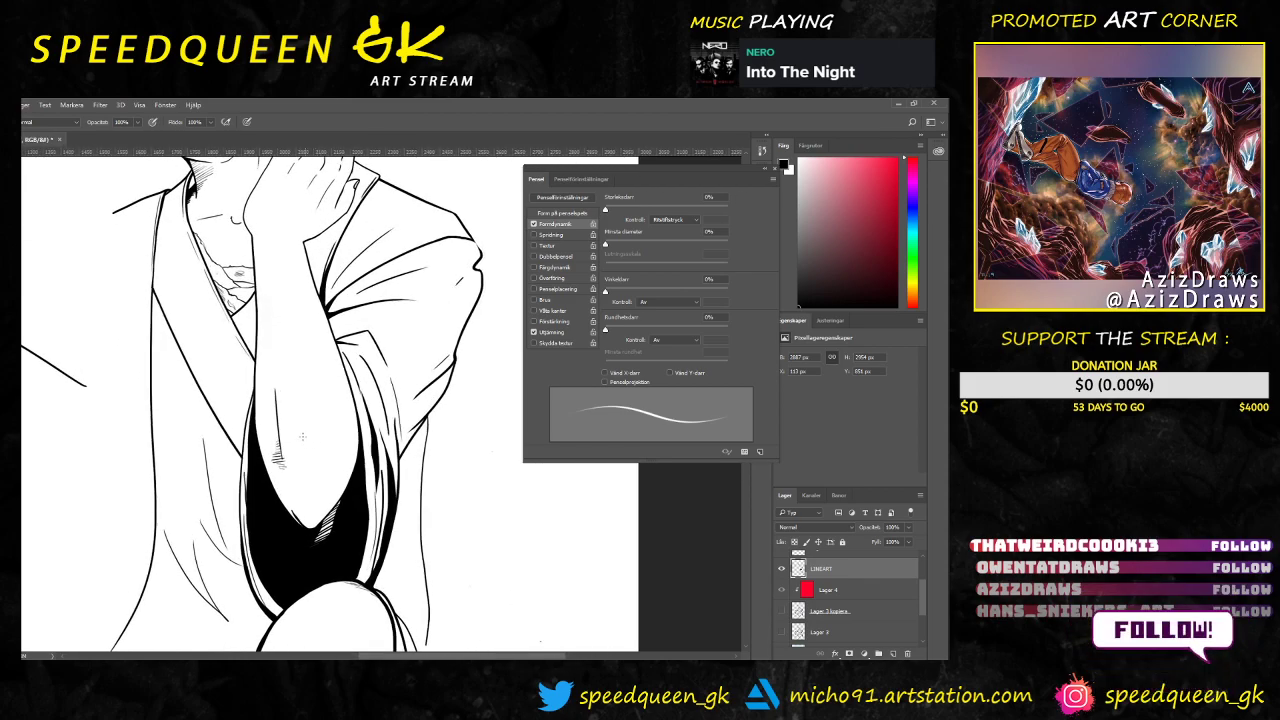
scroll(268, 240, "up", 3)
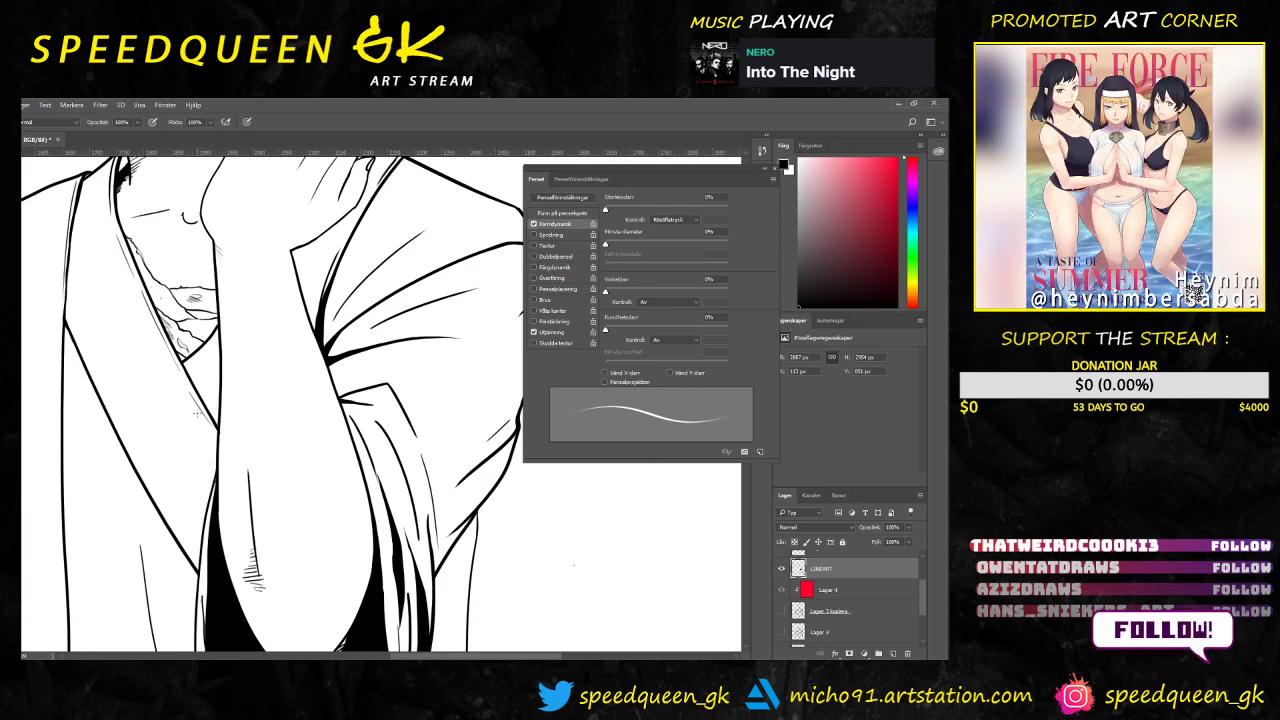
key("ctrl+minus")
left_click_drag(280, 261, 354, 297)
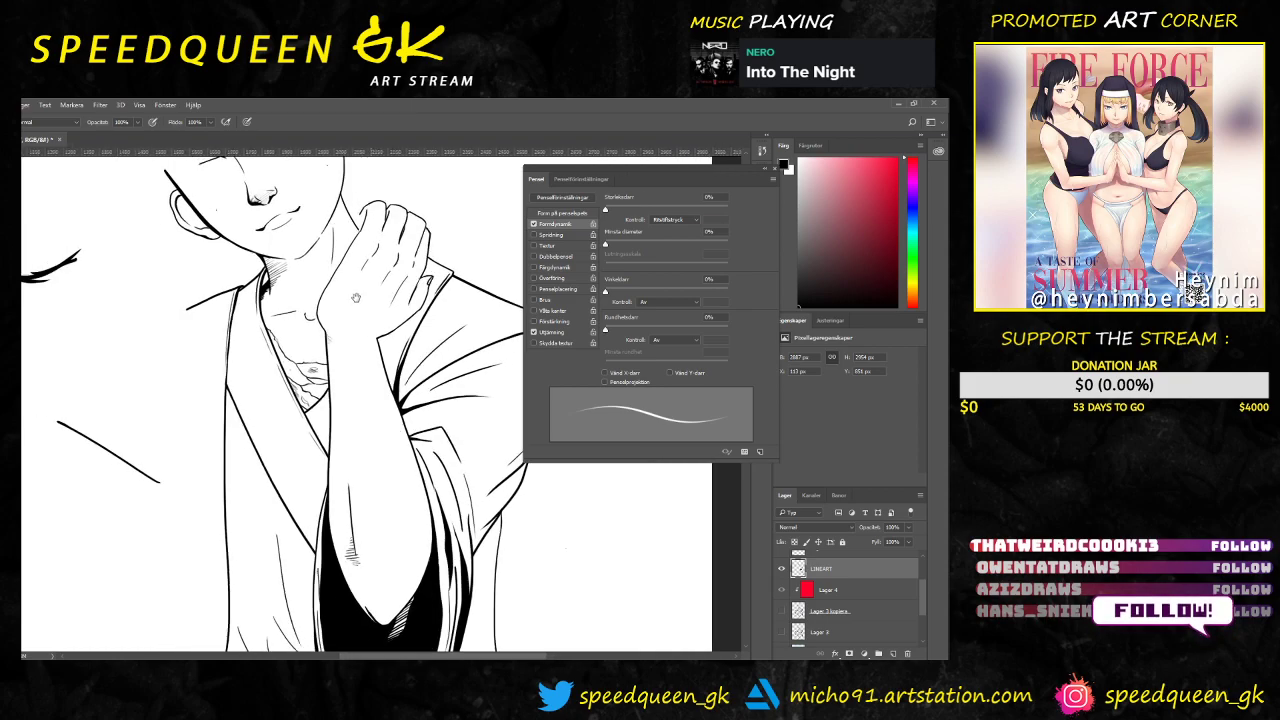
key("ctrl+plus")
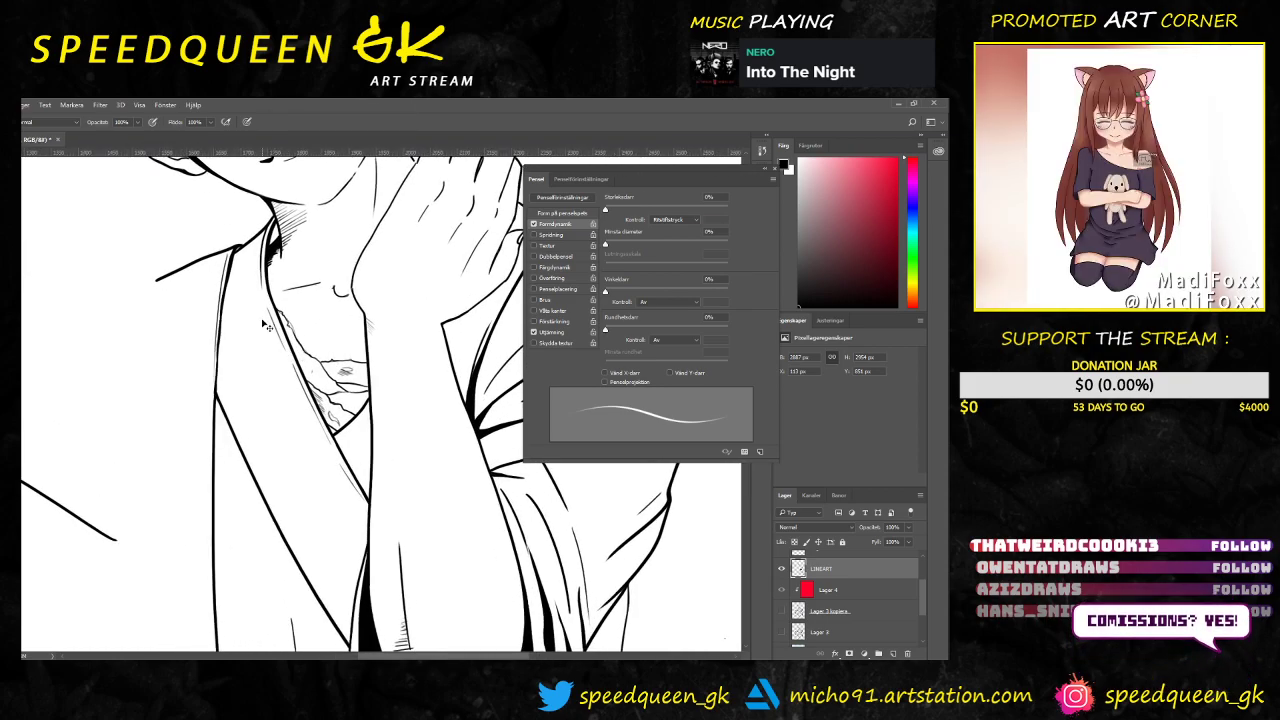
key("ctrl+plus")
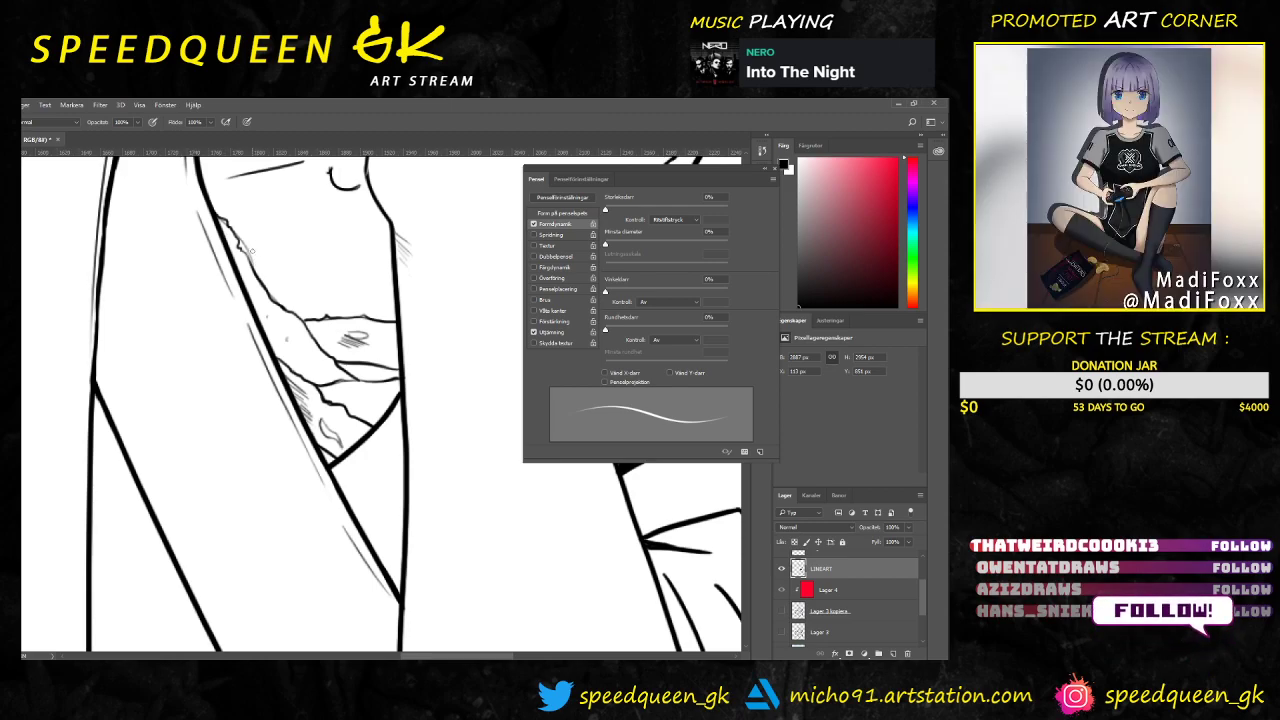
key("e")
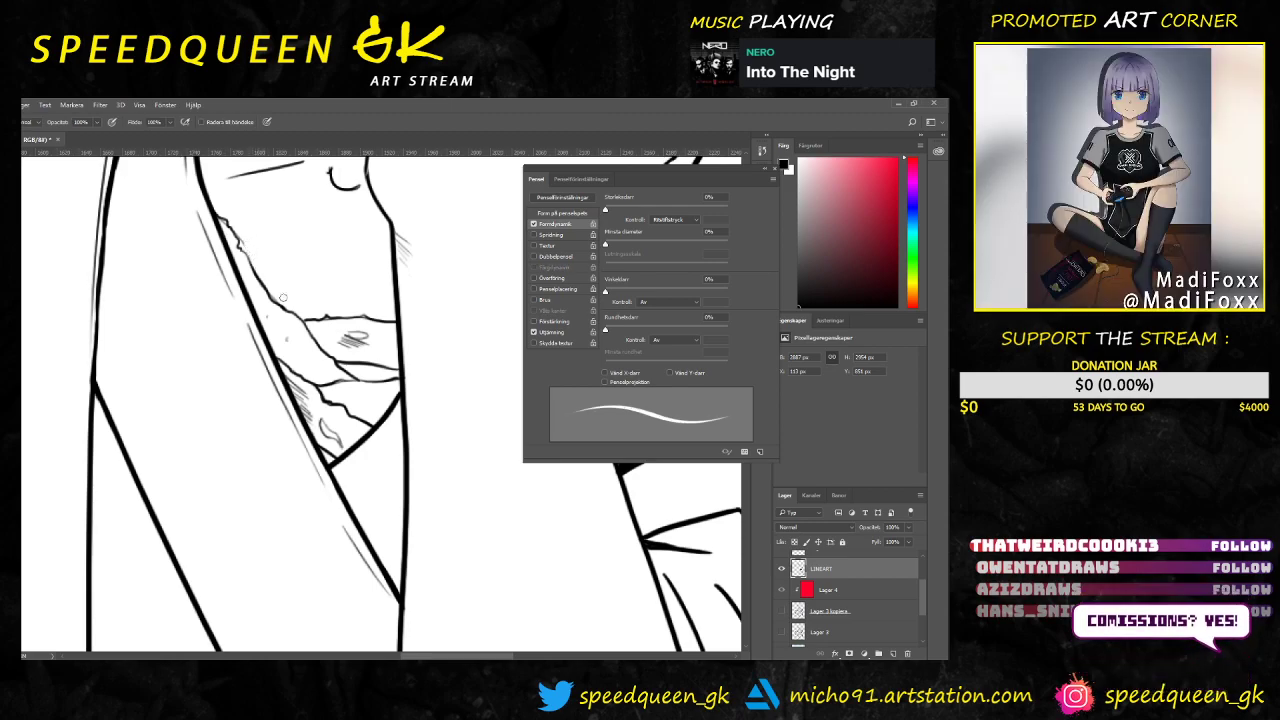
left_click_drag(243, 245, 221, 221)
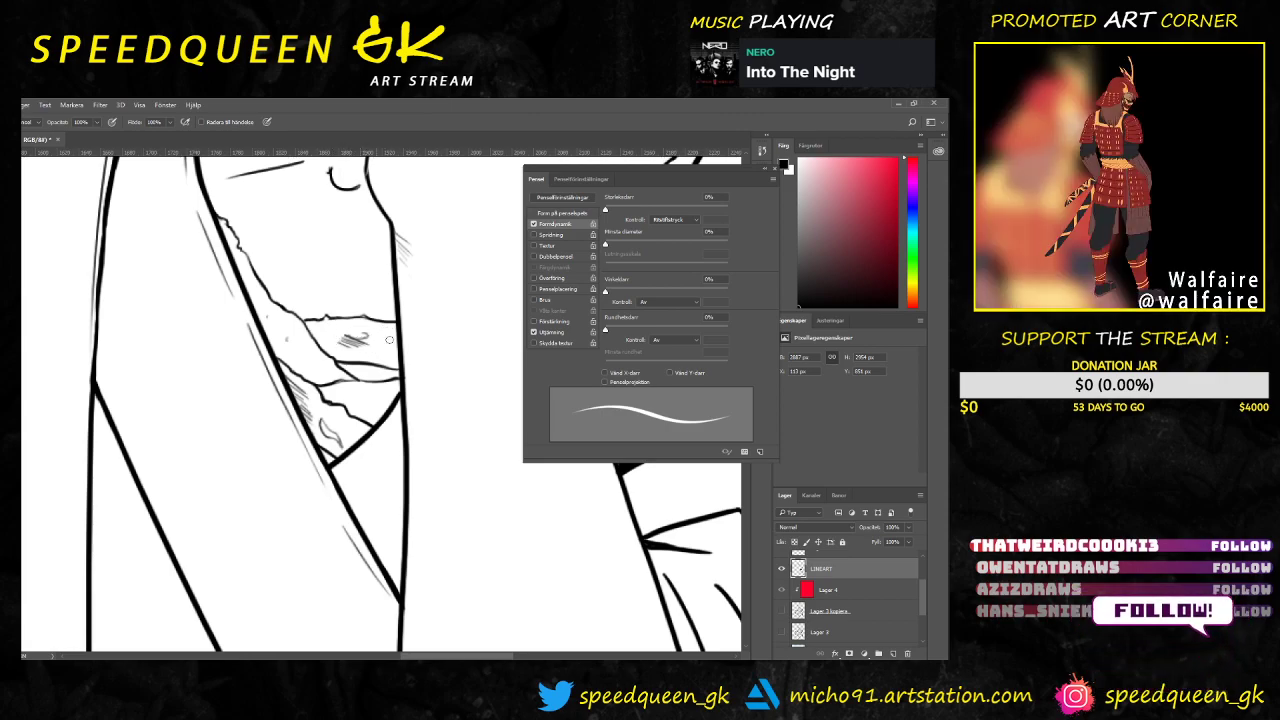
key("b")
left_click_drag(348, 340, 376, 330)
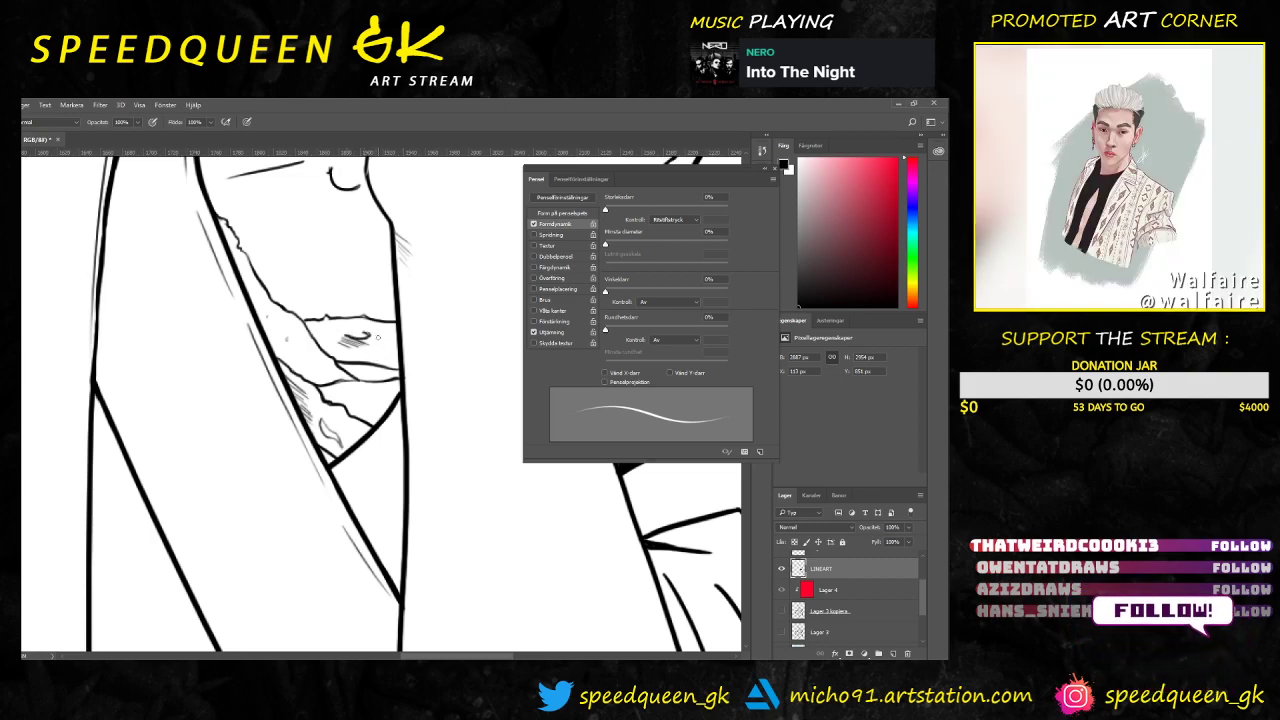
Step: Add short tick marks near the tips of the three bent fingers on the hand at the neck
key("ctrl+minus")
key("ctrl+minus")
key("ctrl+minus")
key("ctrl+minus")
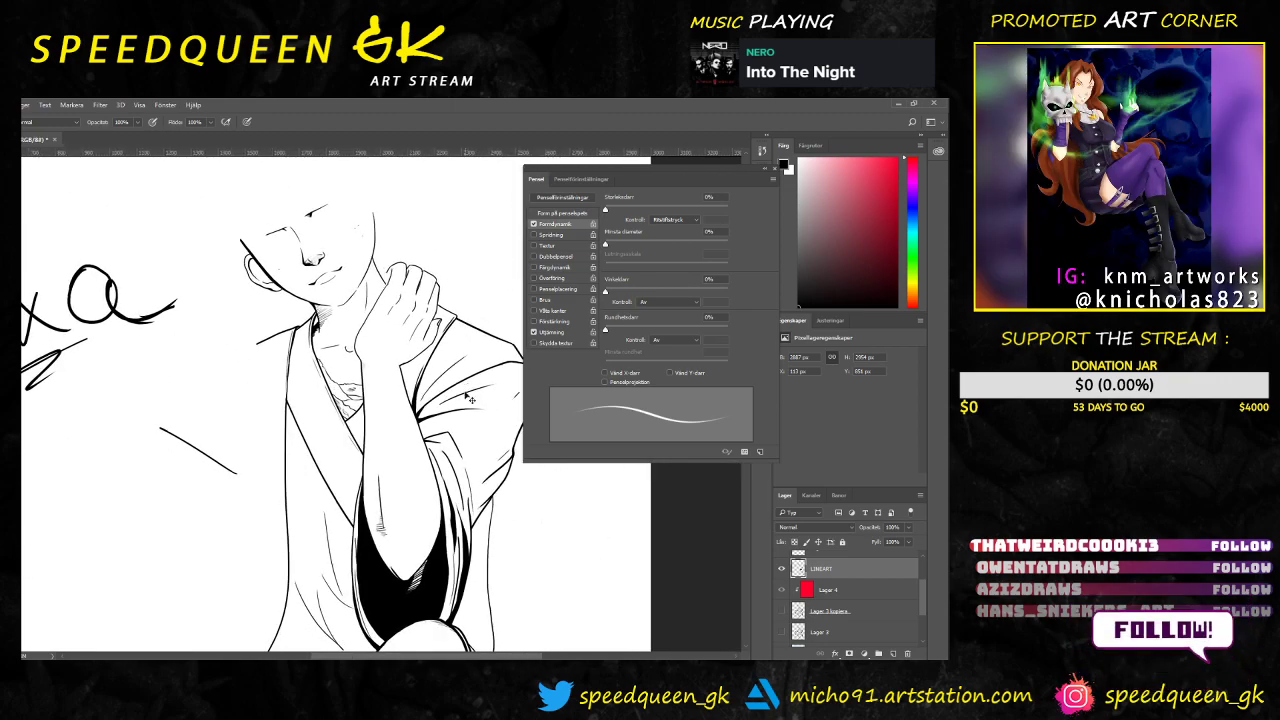
scroll(470, 398, "up", 2)
key("ctrl+plus")
left_click_drag(438, 255, 289, 419)
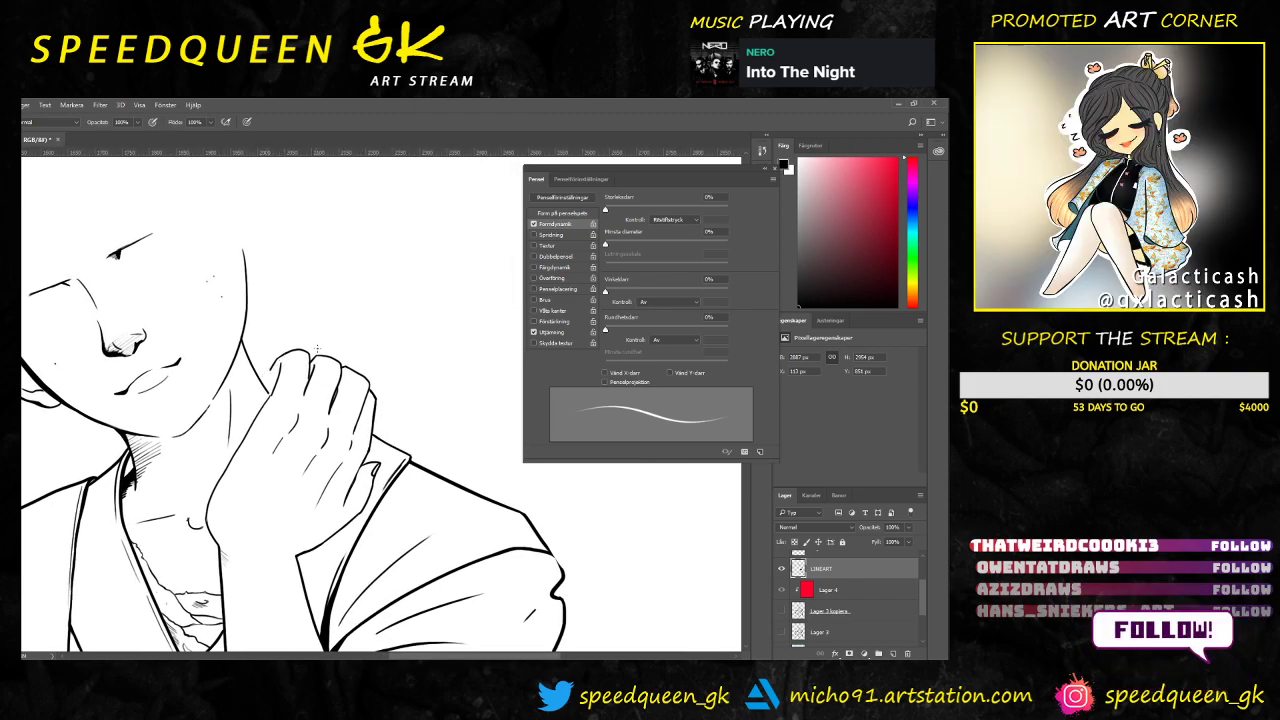
scroll(368, 370, "up", 2)
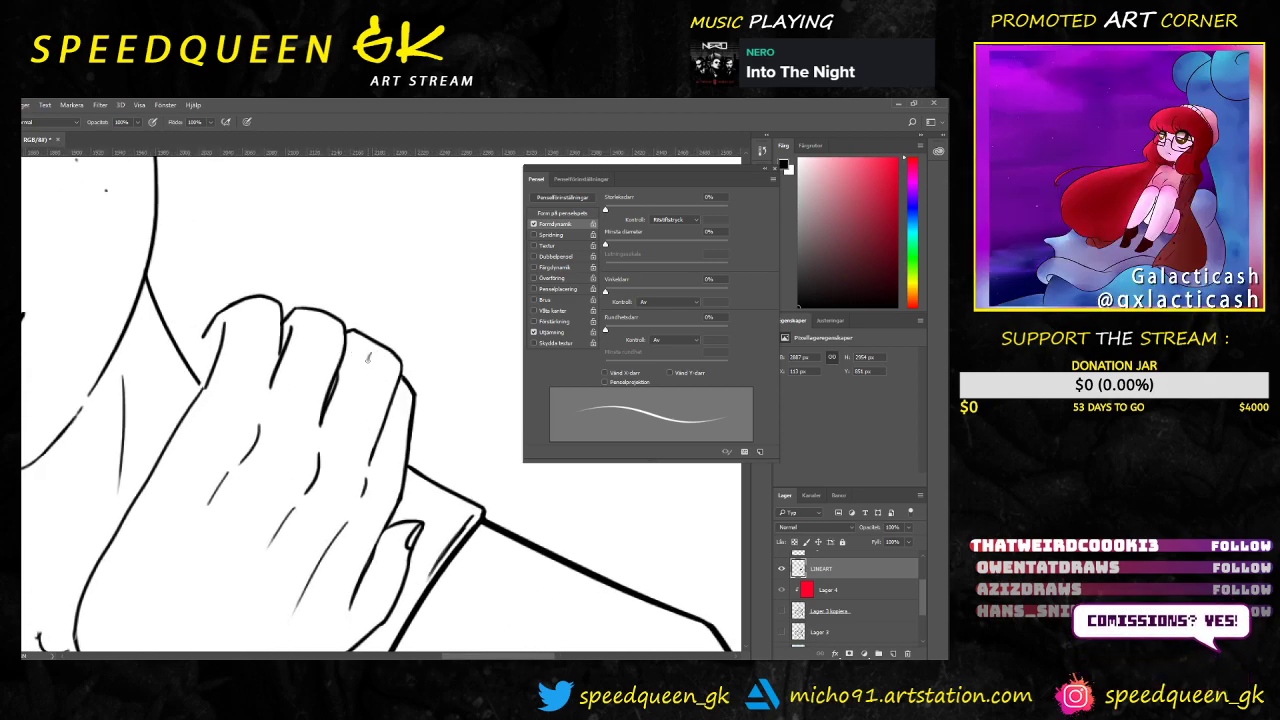
left_click_drag(368, 352, 372, 368)
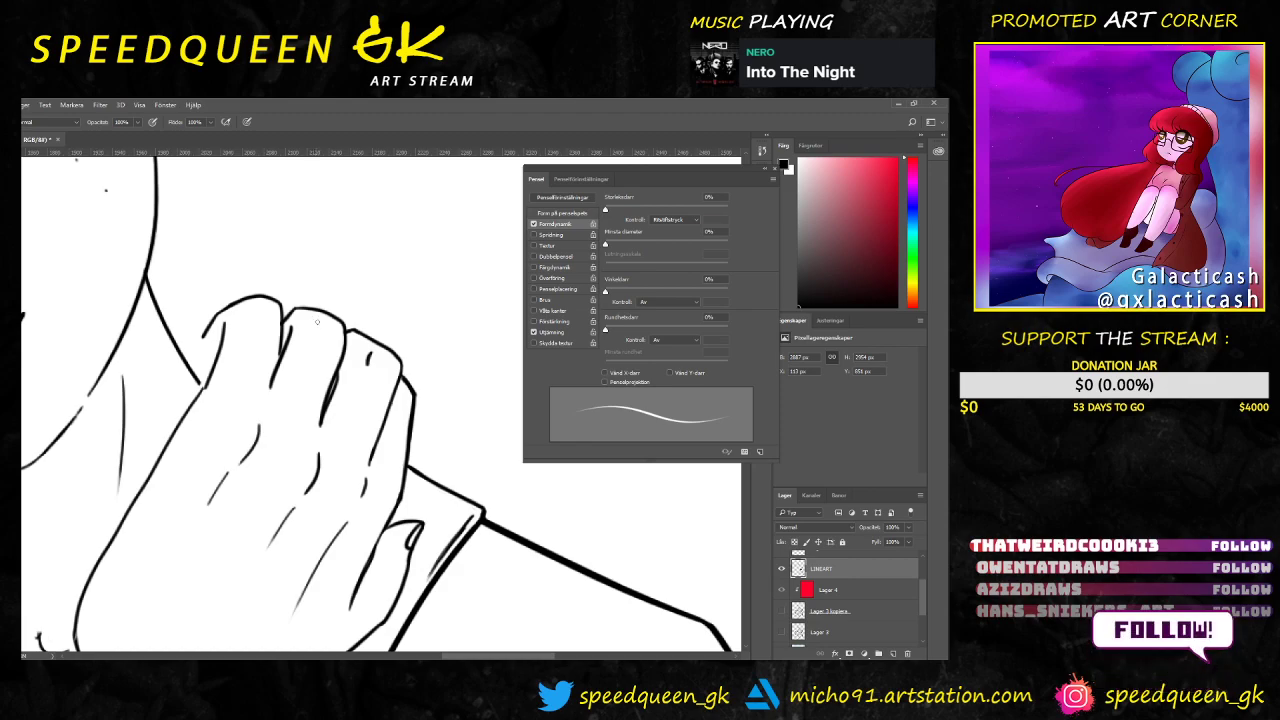
left_click_drag(252, 306, 251, 321)
scroll(305, 422, "down", 3)
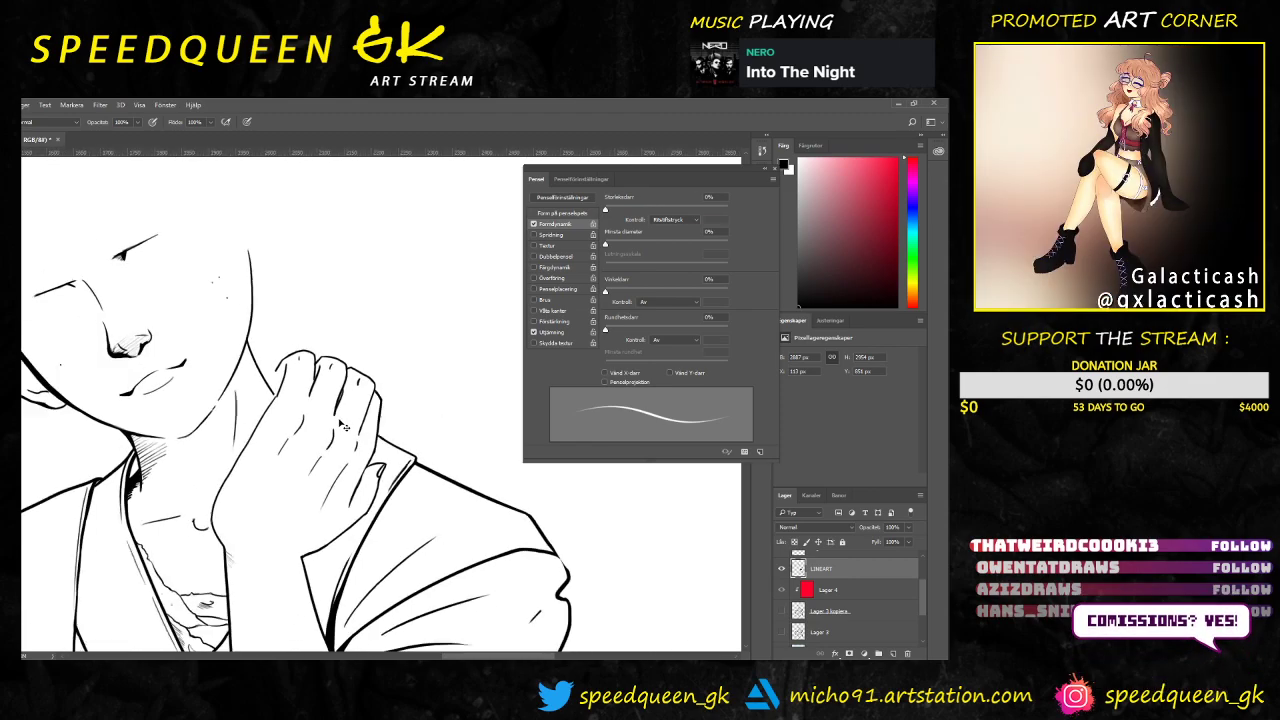
Step: Reinforce the hand's outer contour just below the finger nearest the neck
scroll(355, 385, "up", 3)
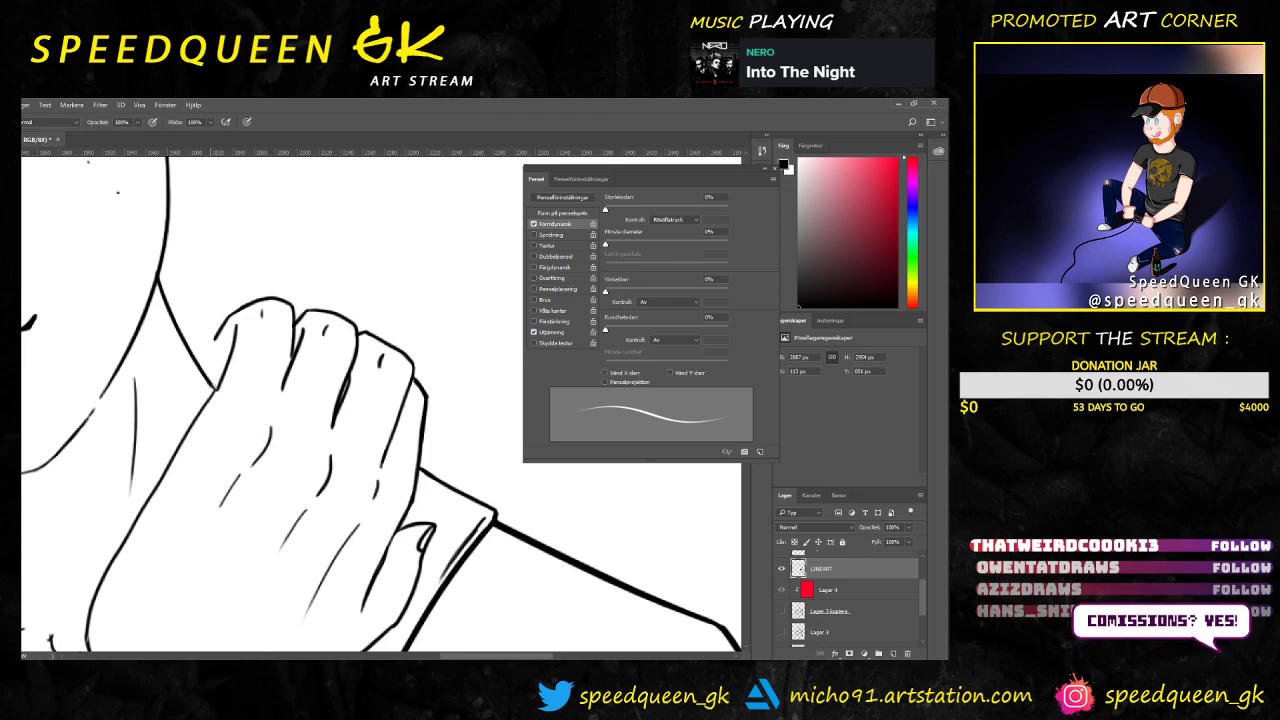
left_click_drag(219, 382, 186, 432)
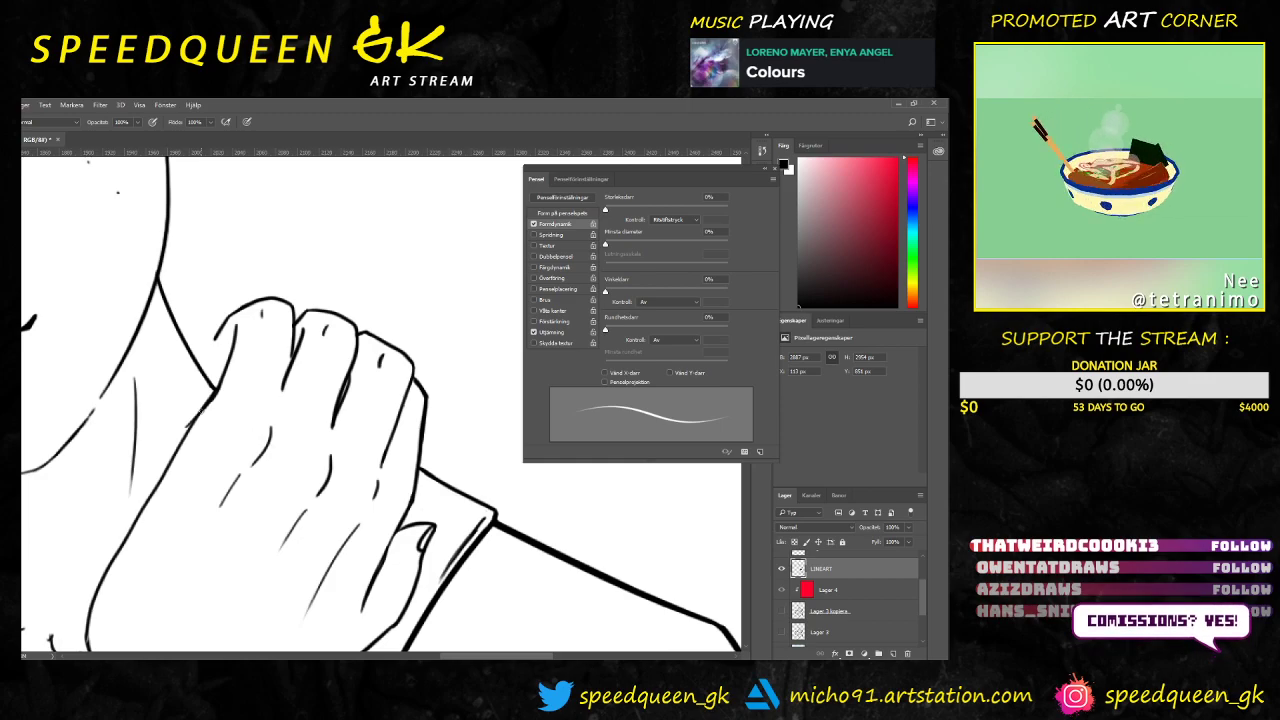
key("e")
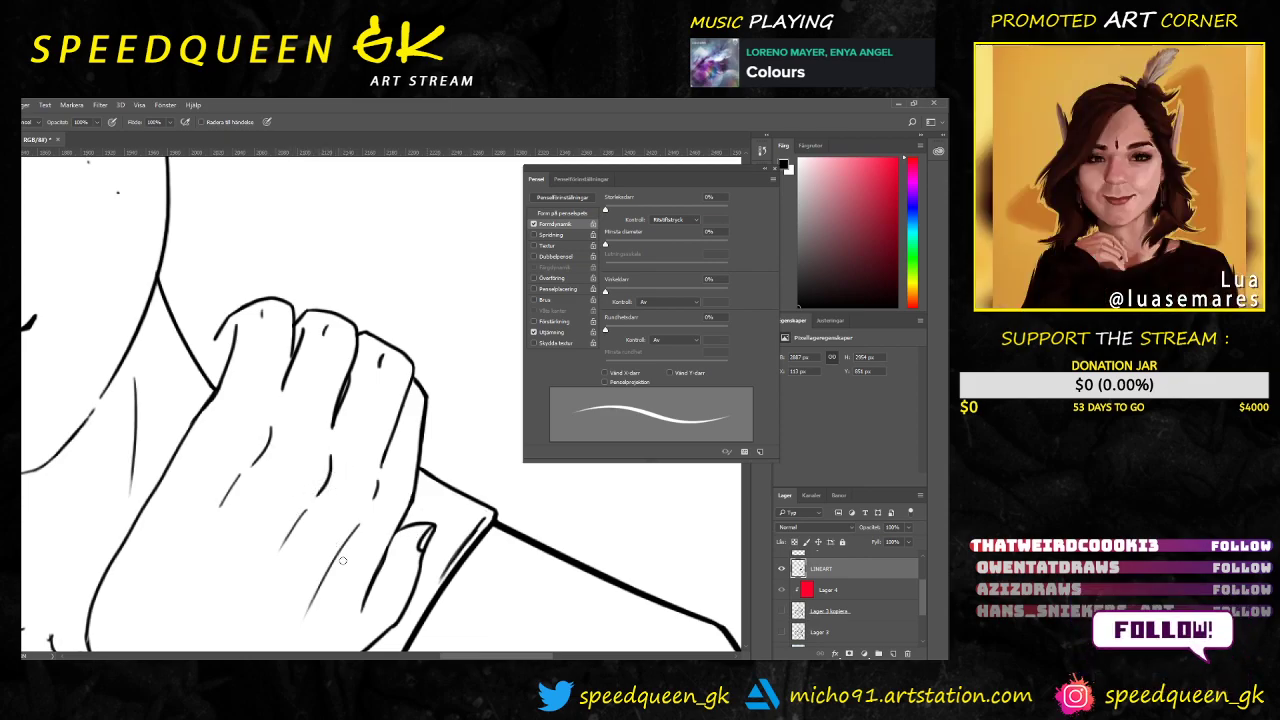
scroll(352, 562, "down", 2)
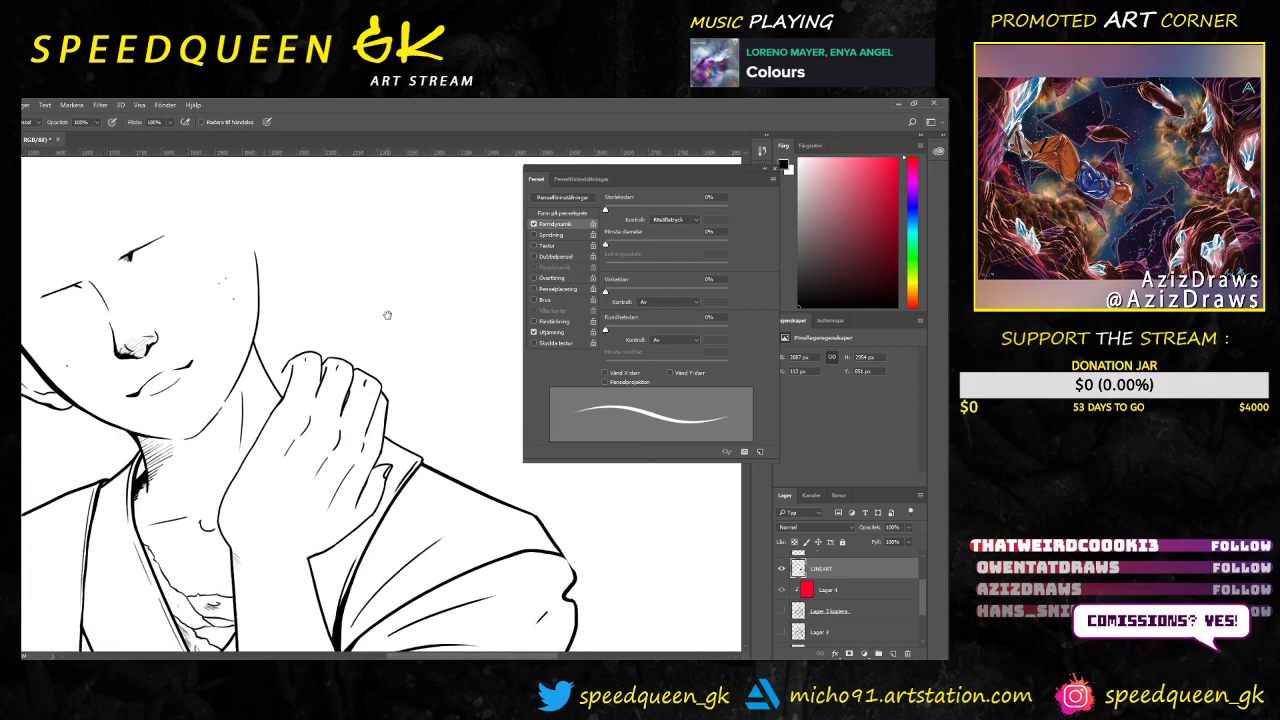
left_click_drag(386, 314, 352, 271)
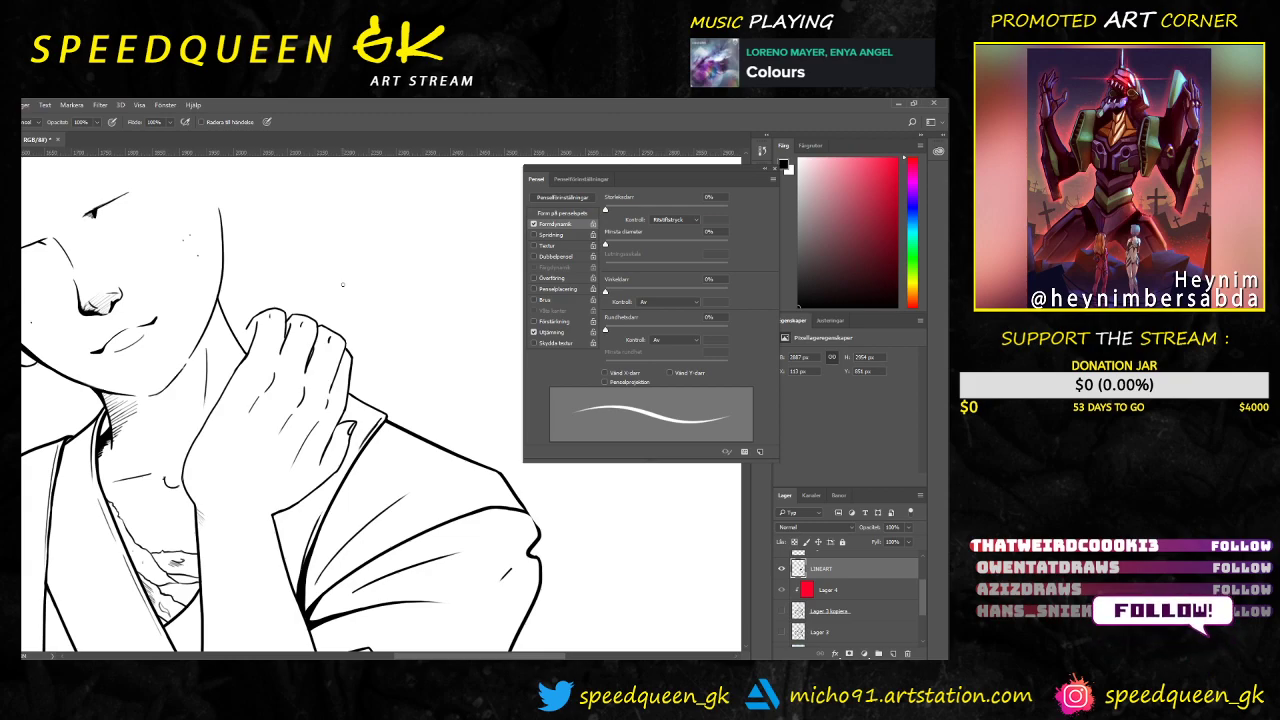
Step: Extend the outer contour of the finger nearest the neck down toward the neck line and erase its excess lower part
scroll(342, 284, "up", 2)
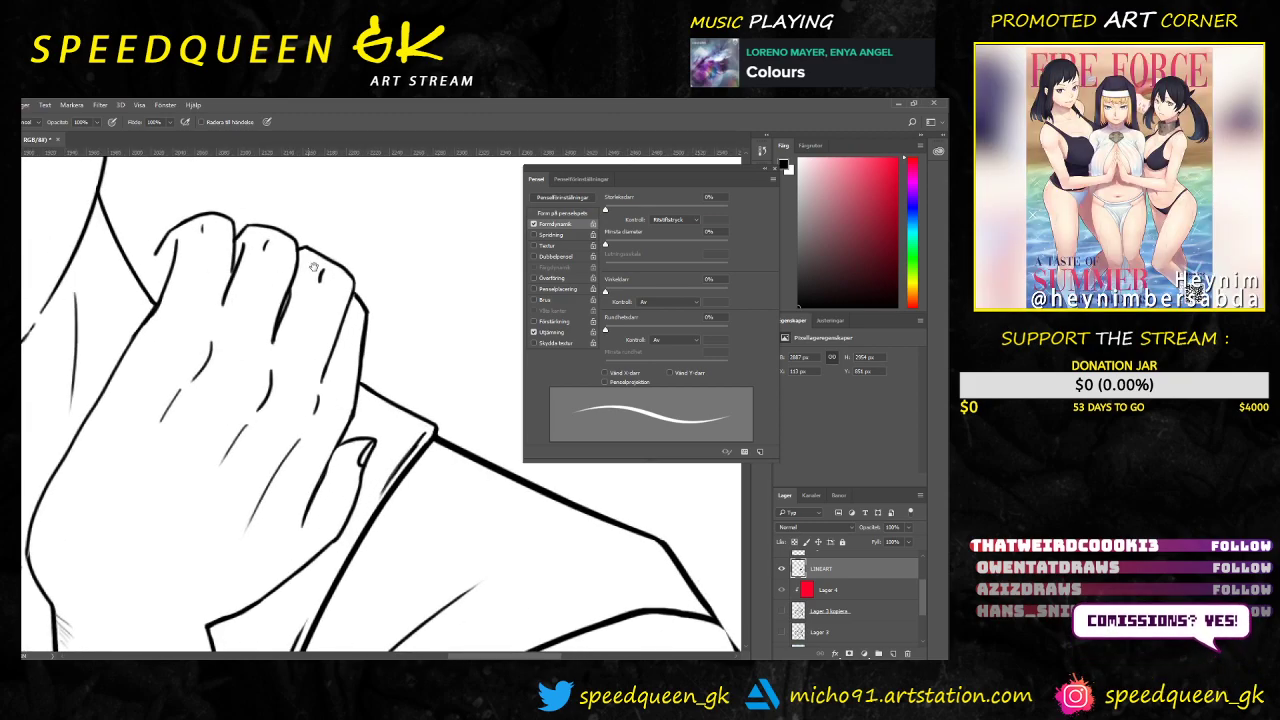
left_click_drag(380, 296, 401, 300)
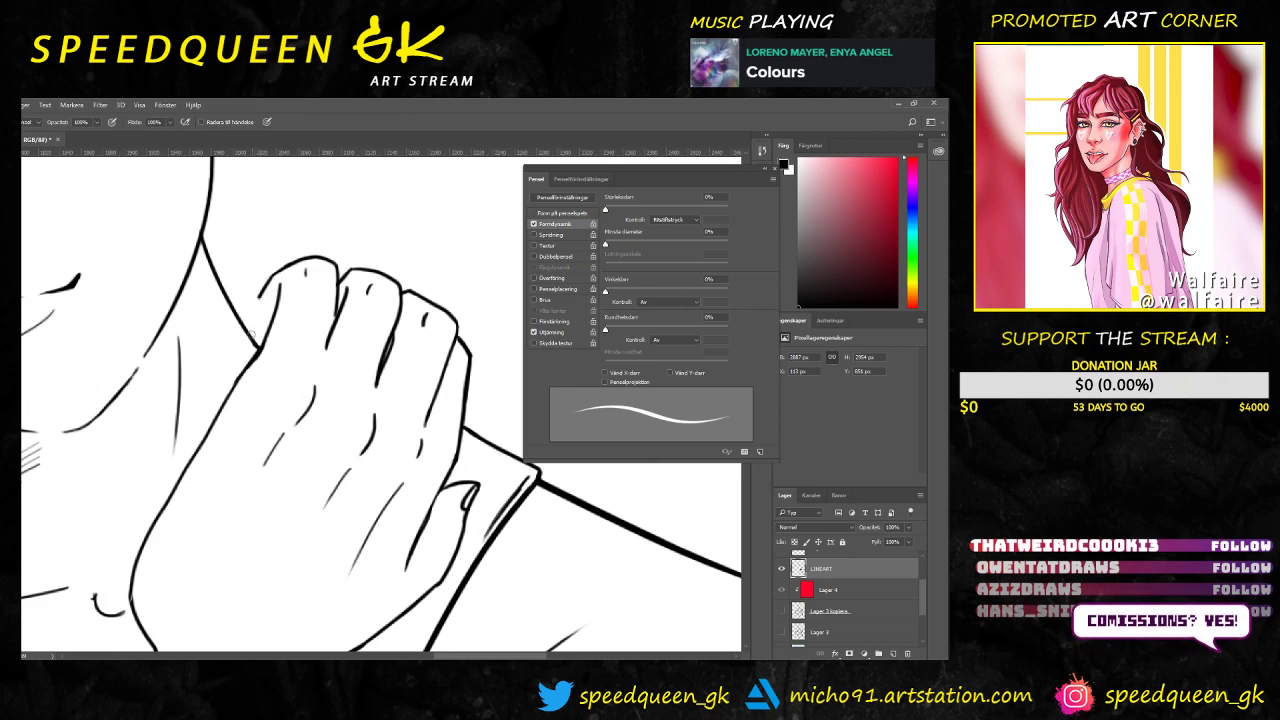
key("b")
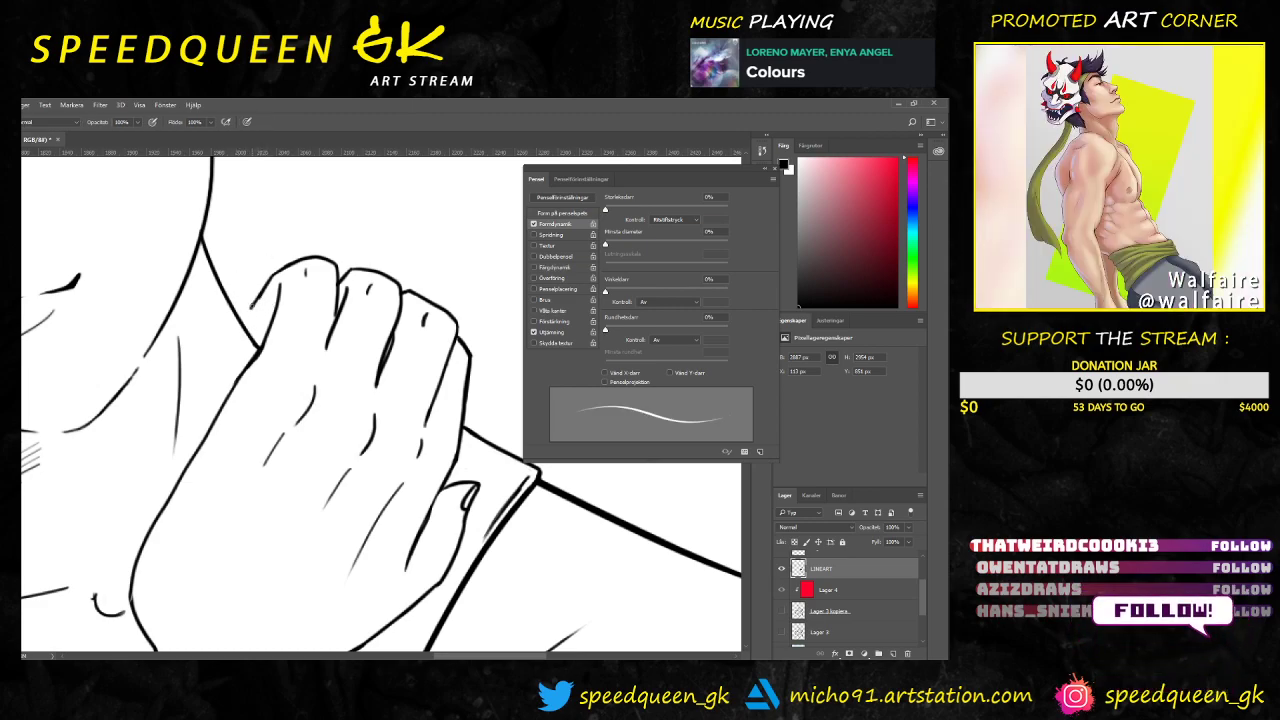
left_click_drag(254, 304, 248, 334)
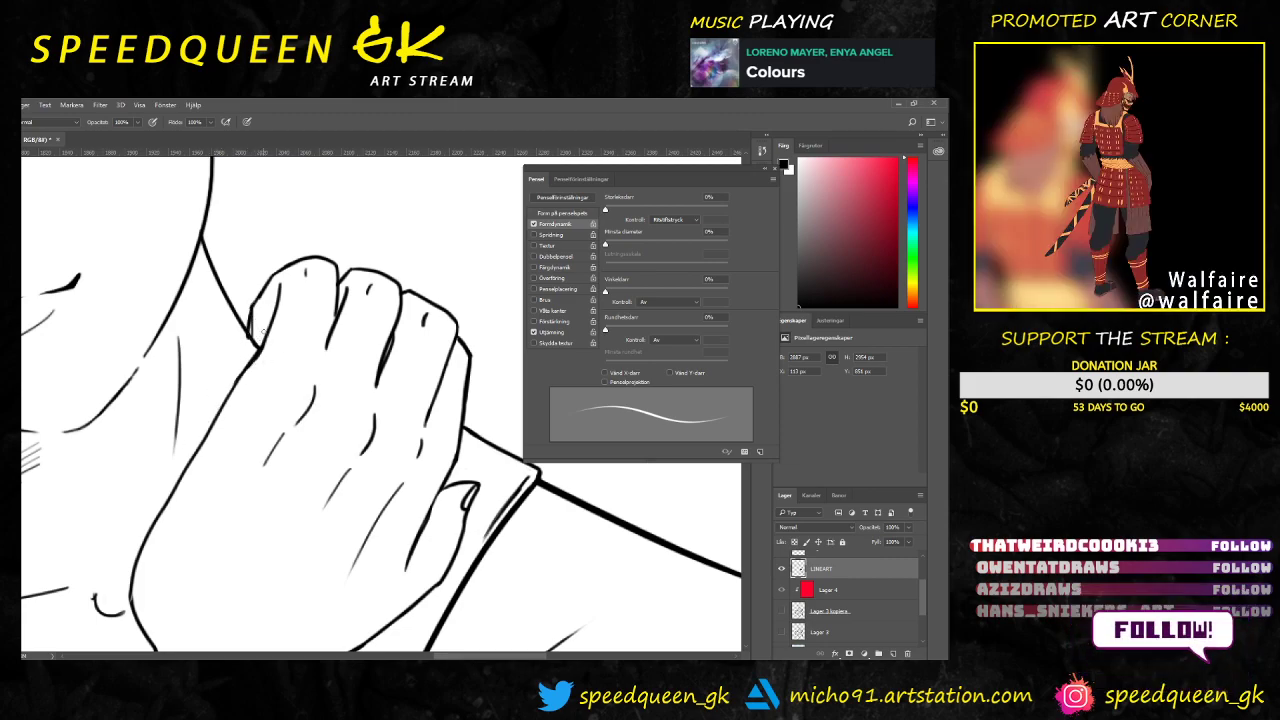
key("e")
left_click_drag(254, 326, 249, 325)
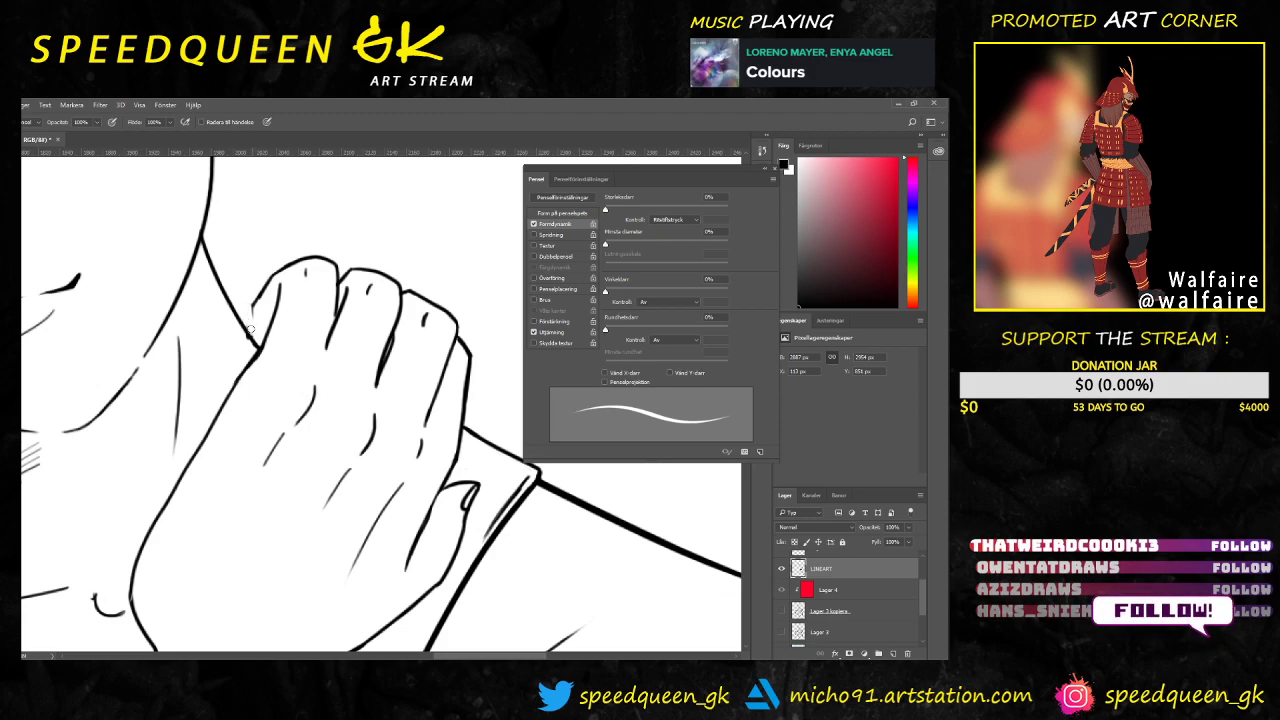
key("v")
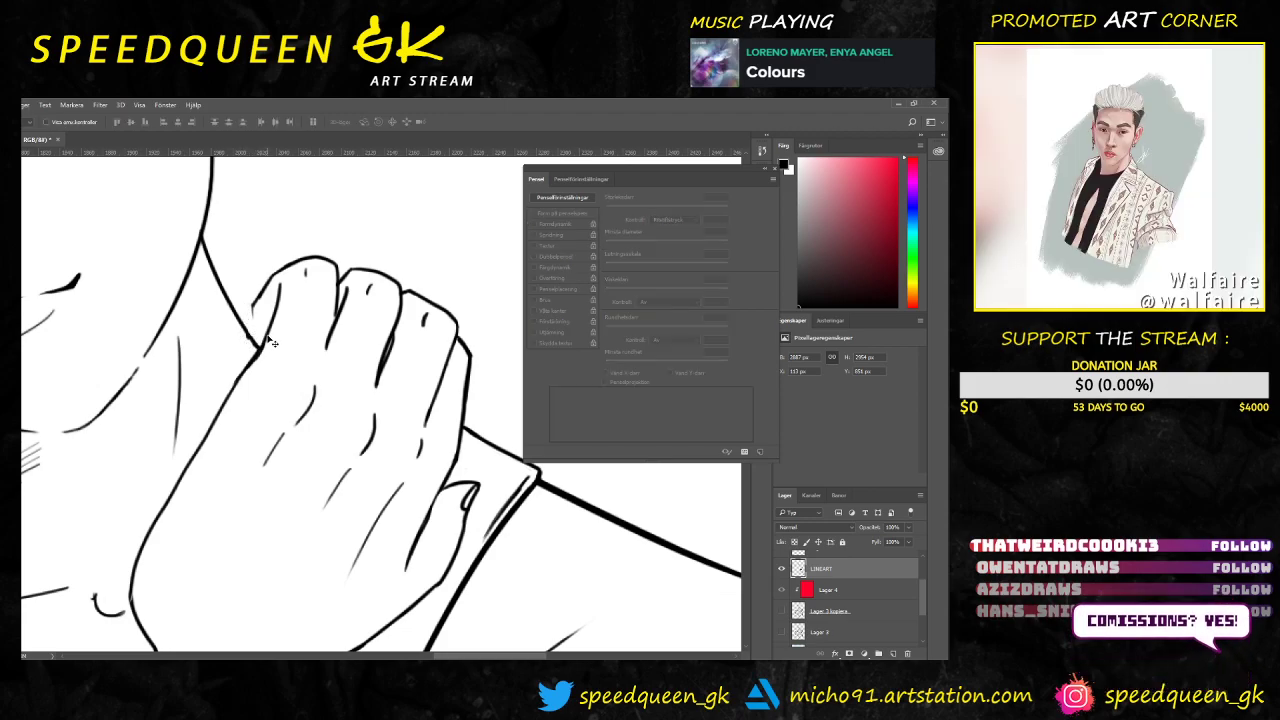
key("b")
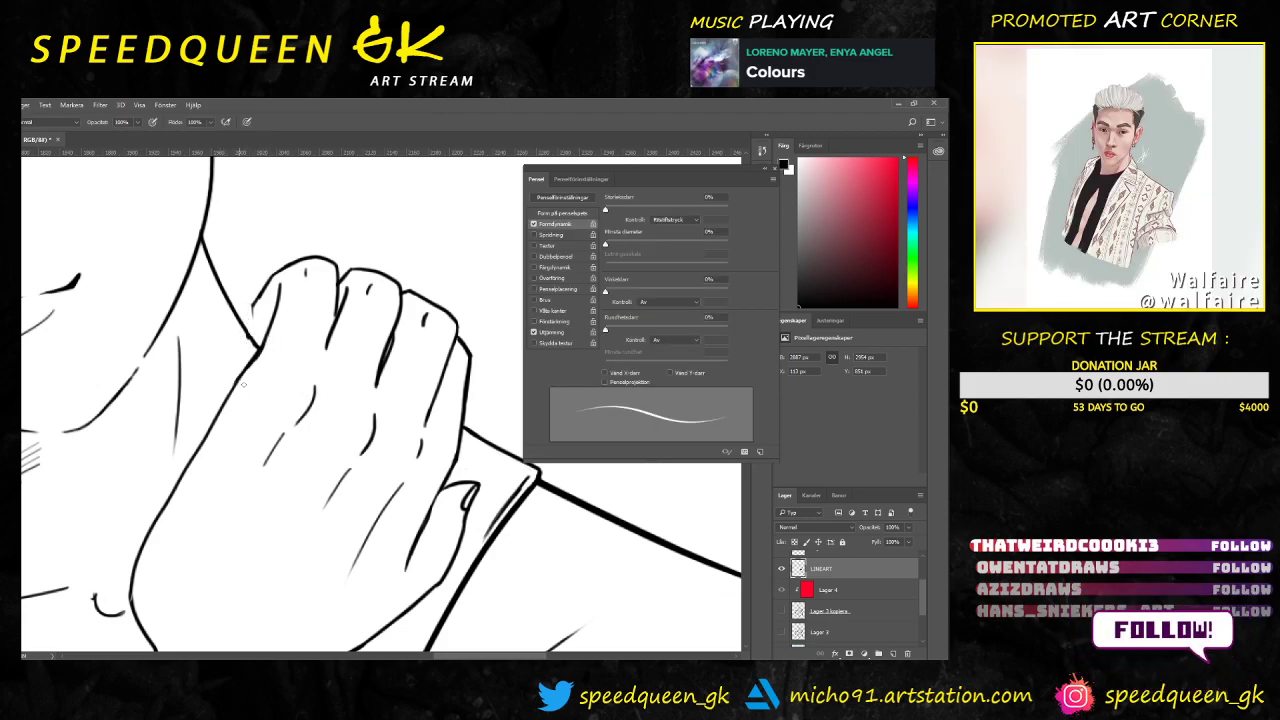
Step: Review the line art of the face, the hand at the neck and the robe at a wider view
scroll(305, 362, "down", 3)
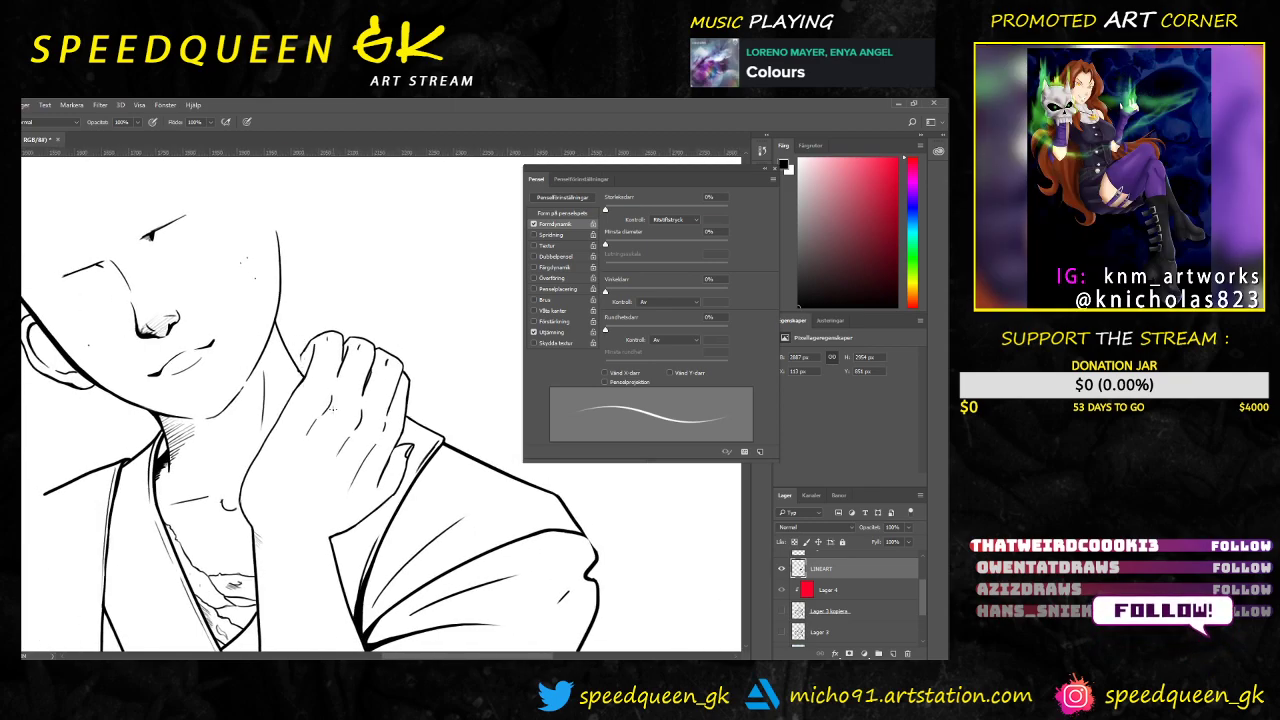
scroll(332, 410, "down", 2)
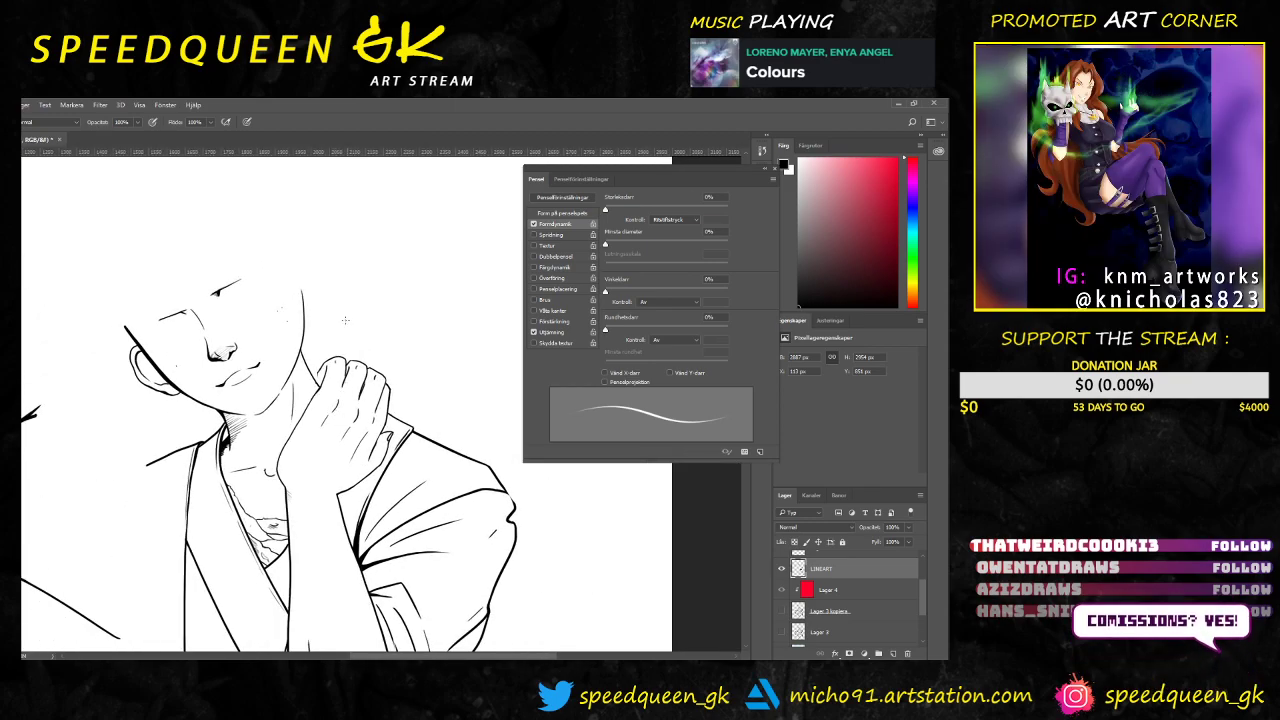
scroll(381, 333, "down", 3)
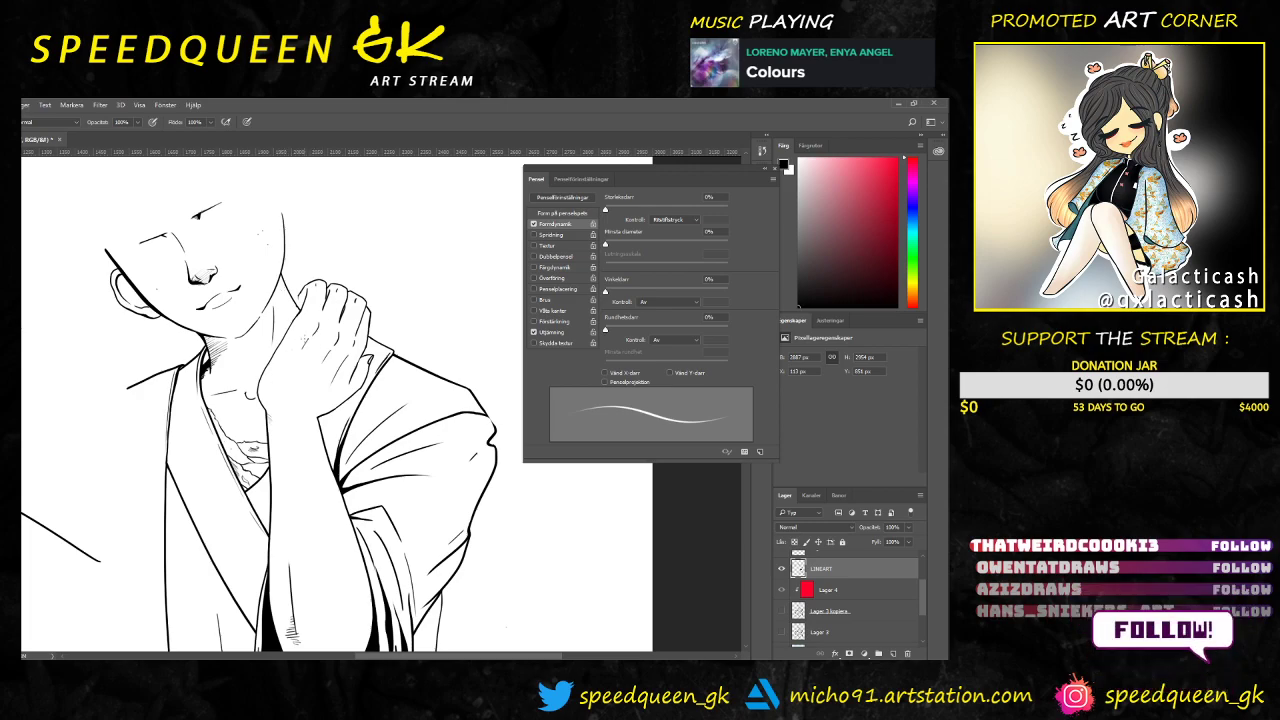
key("e")
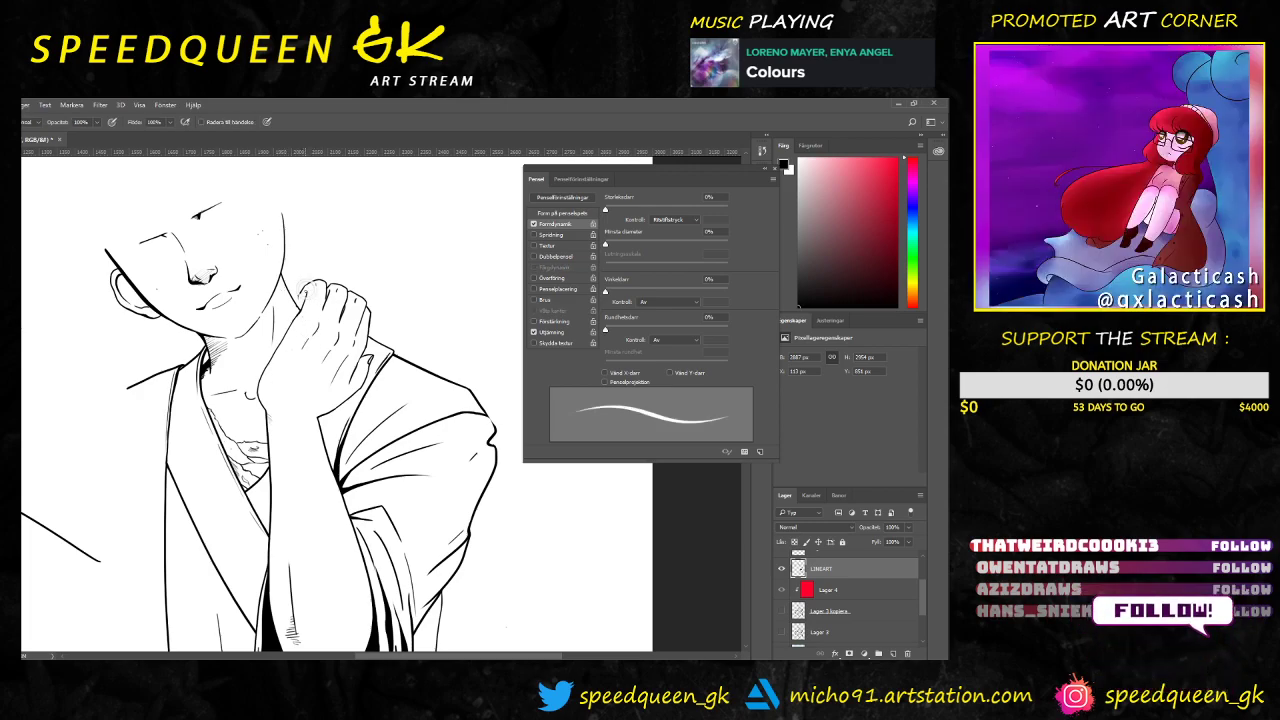
key("b")
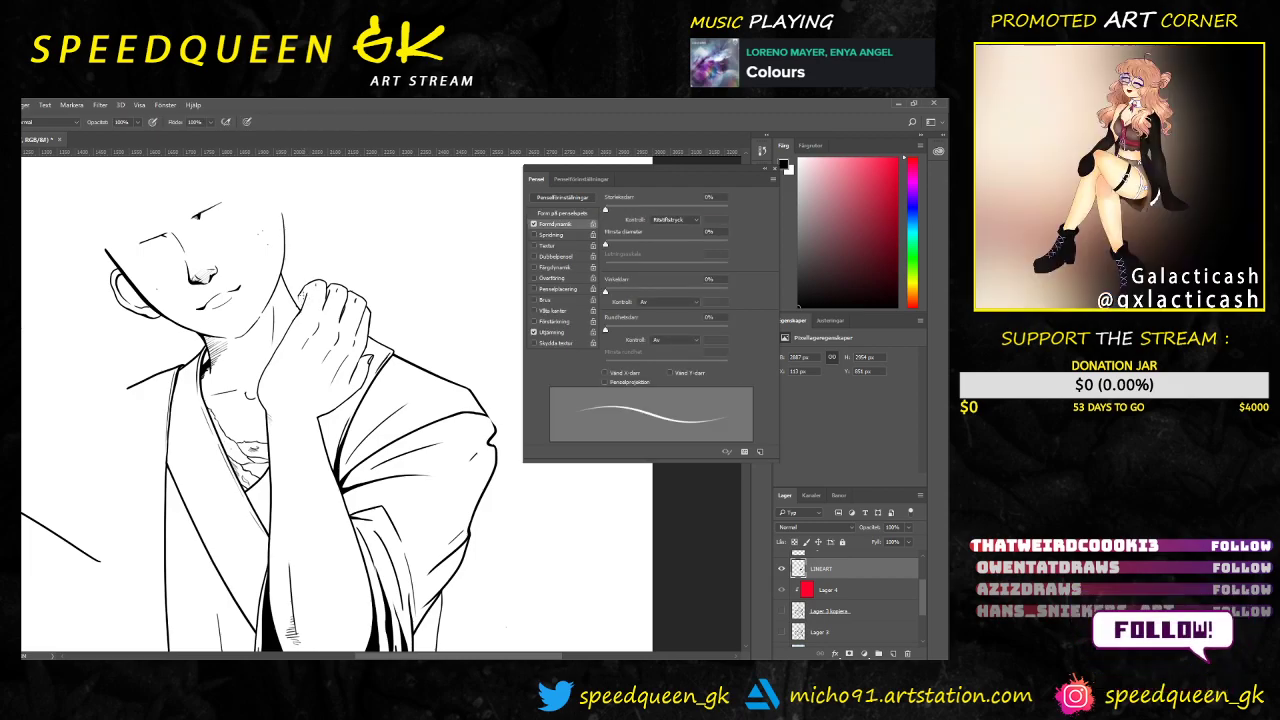
left_click_drag(306, 302, 312, 306)
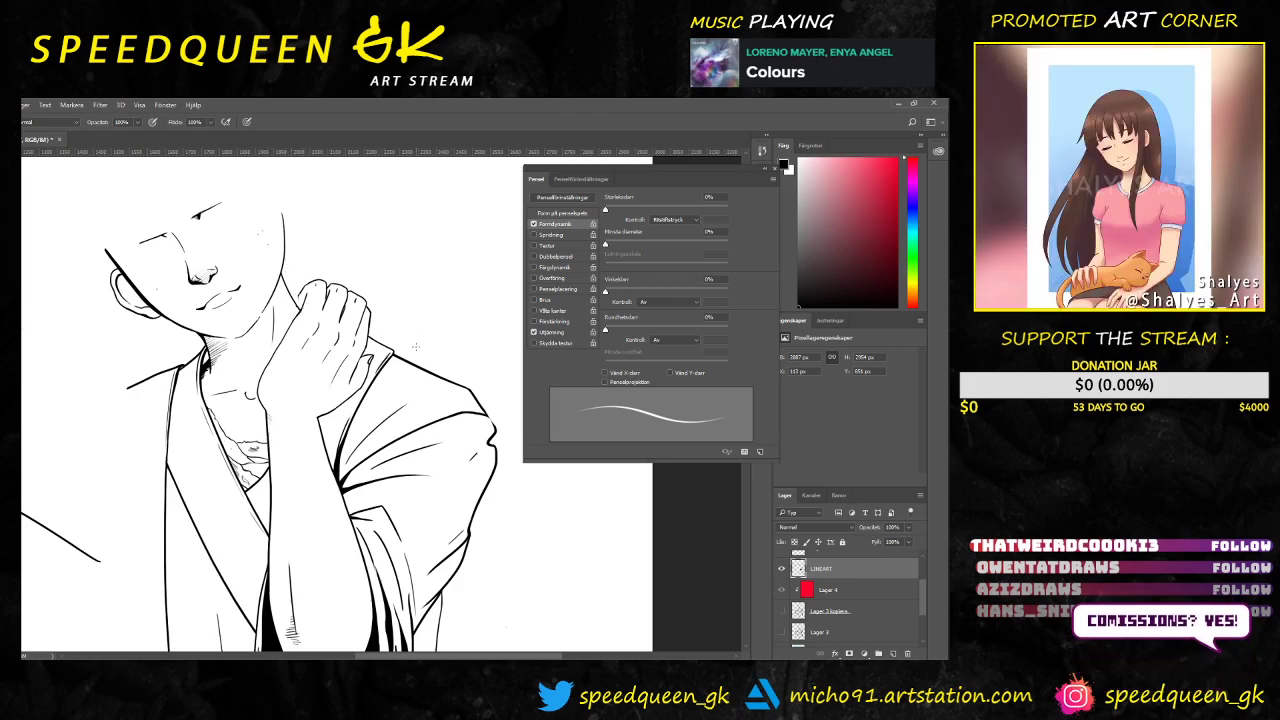
mouse_move(428, 286)
left_mouse_down()
mouse_move(420, 230)
mouse_move(426, 251)
mouse_move(409, 262)
mouse_move(467, 238)
left_mouse_up()
key("ctrl+plus")
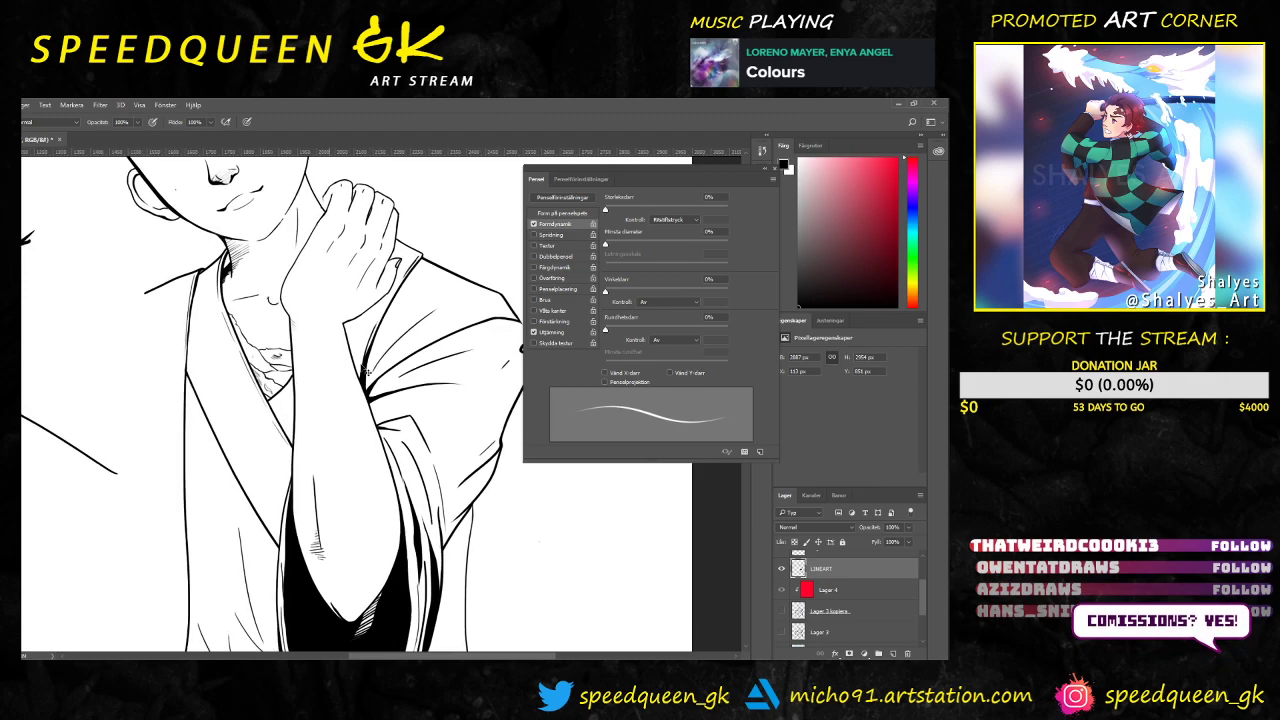
left_click_drag(410, 330, 376, 284)
scroll(376, 284, "down", 3)
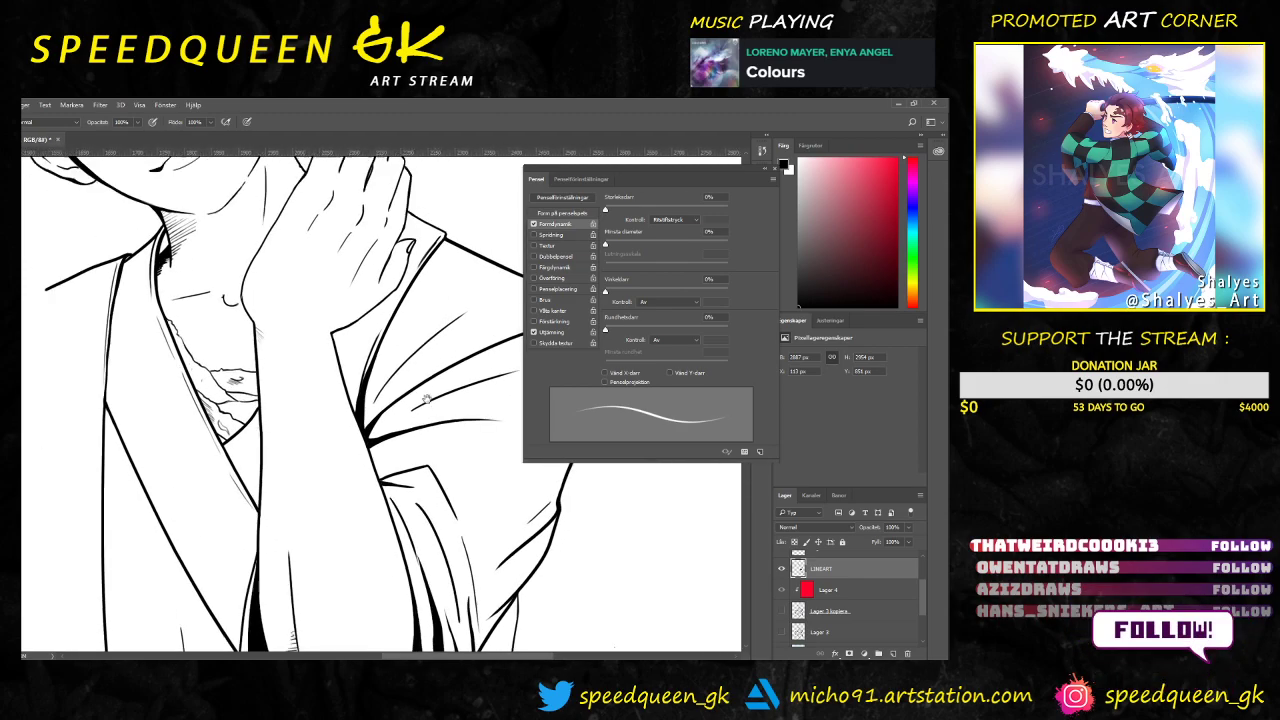
Step: Add short hatching strokes at the wrist where the forearm's inner contour meets the hand
scroll(236, 300, "up", 2)
scroll(255, 296, "up", 2)
scroll(255, 296, "up", 1)
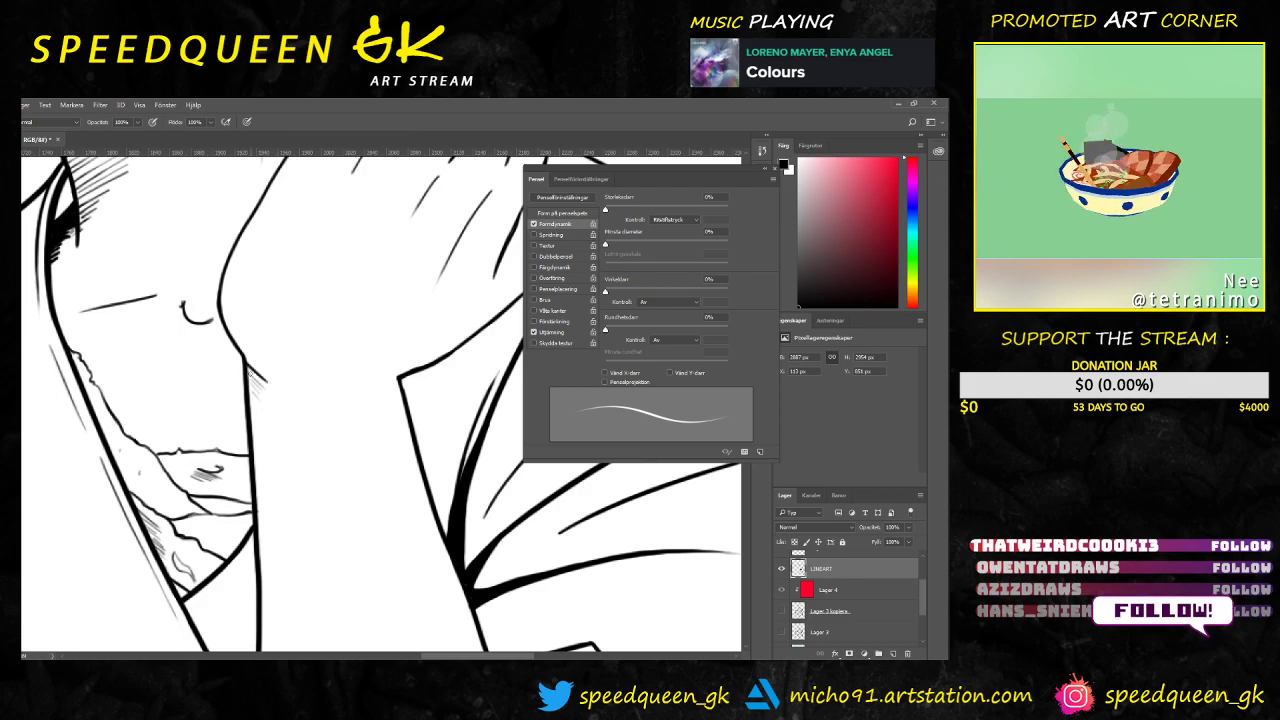
left_click_drag(246, 370, 260, 386)
left_click_drag(247, 378, 254, 398)
left_click_drag(259, 354, 245, 368)
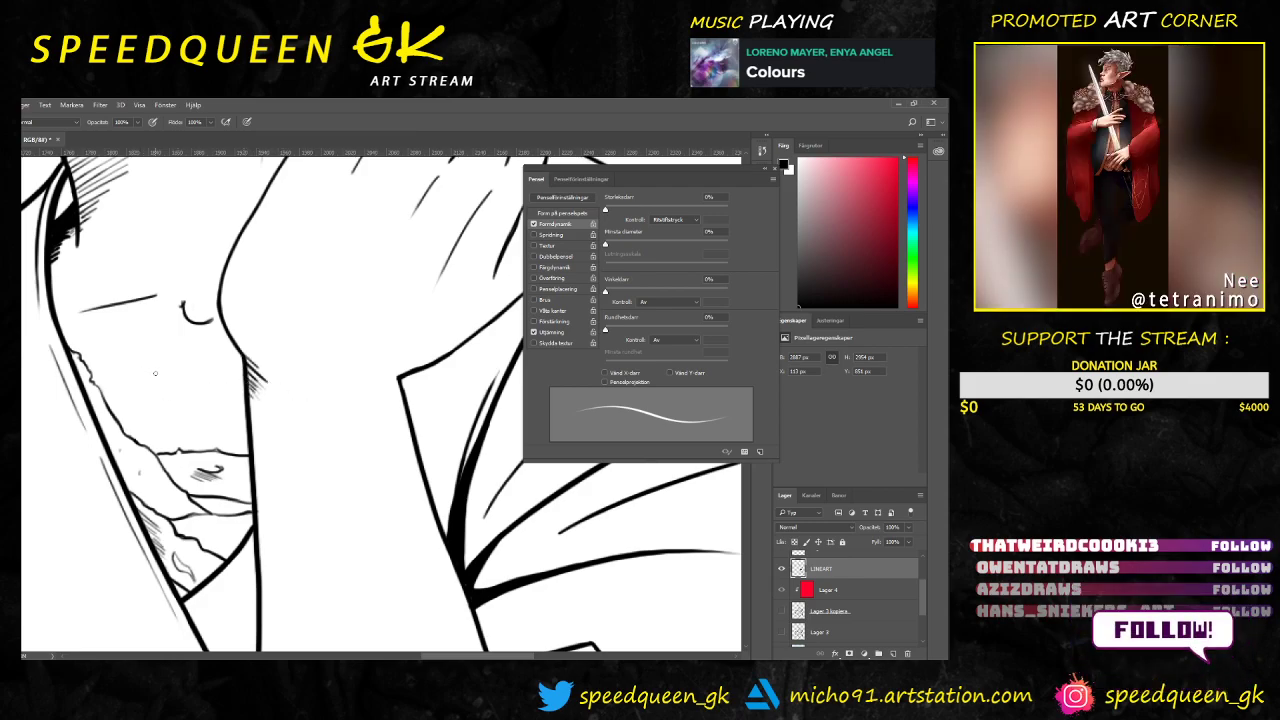
Step: Redraw the small curved collarbone mark beside the wrist as a thicker line reaching the hand's contour
key("ctrl+minus")
key("ctrl+minus")
scroll(276, 330, "up", 2)
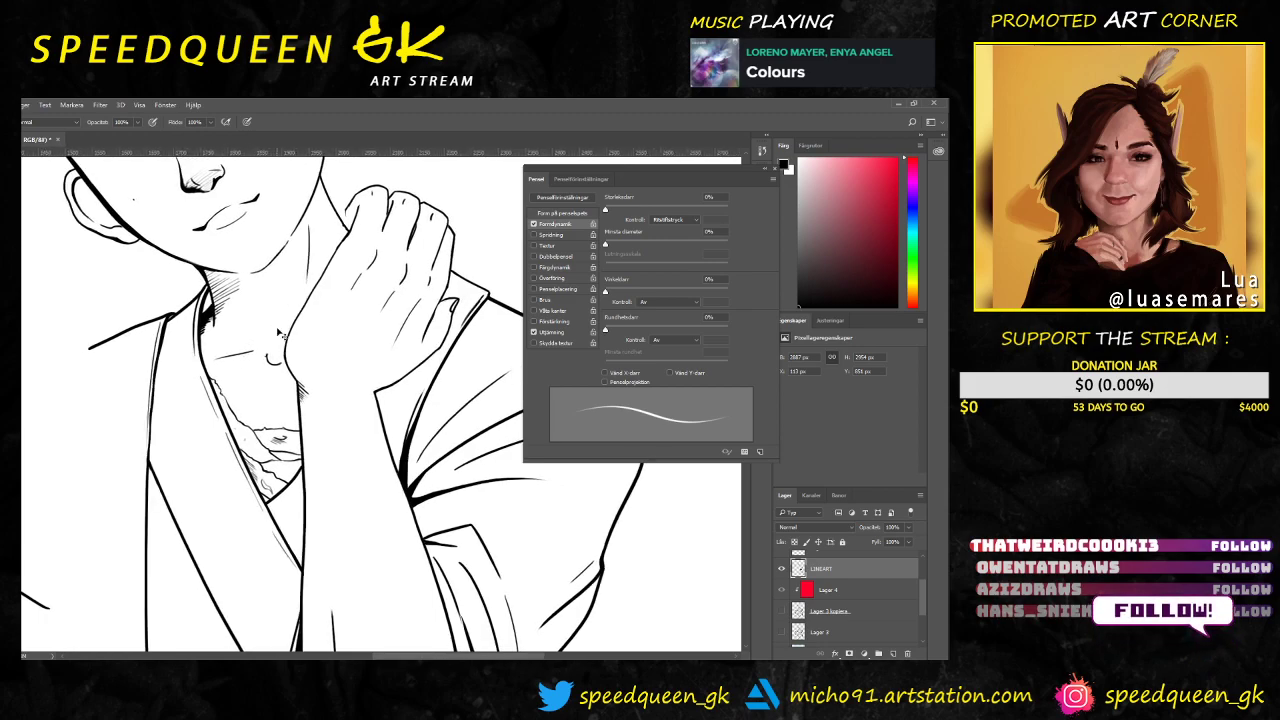
scroll(278, 338, "down", 1)
scroll(278, 342, "up", 2)
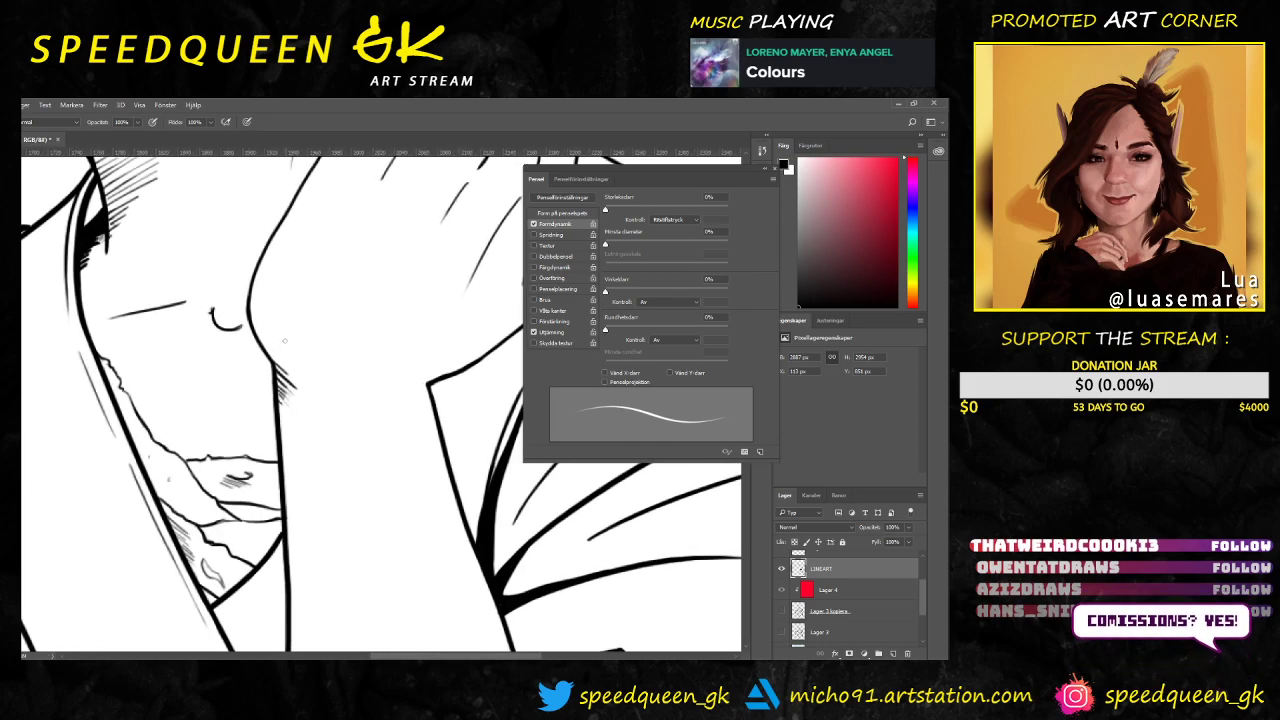
key("e")
mouse_move(208, 305)
left_mouse_down()
mouse_move(229, 344)
mouse_move(252, 326)
left_mouse_up()
key("b")
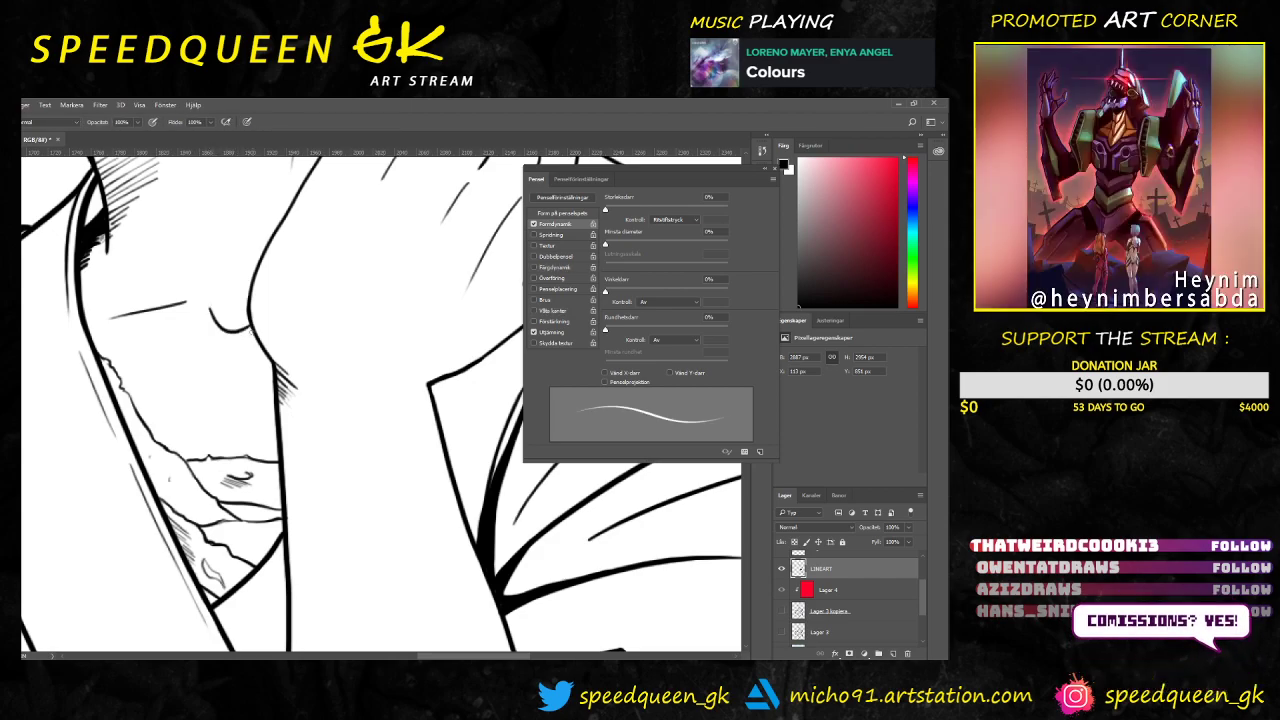
key("ctrl+z")
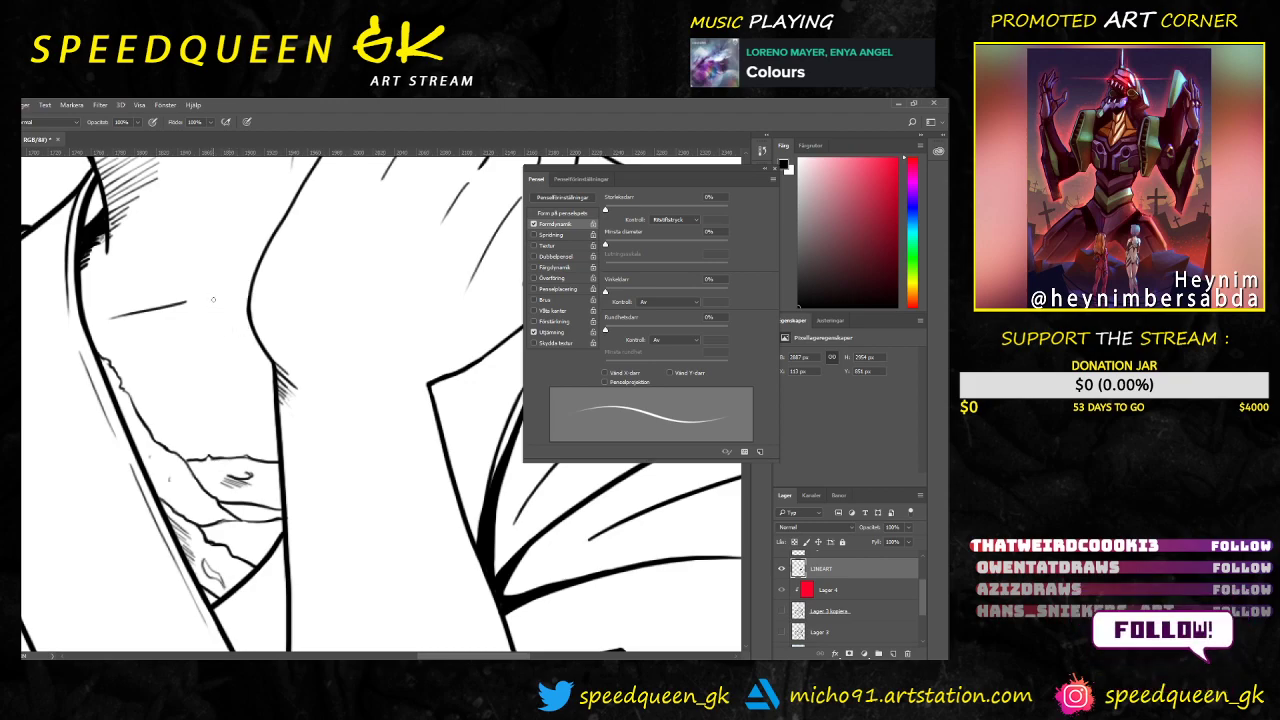
left_click_drag(207, 303, 250, 318)
key("ctrl+z")
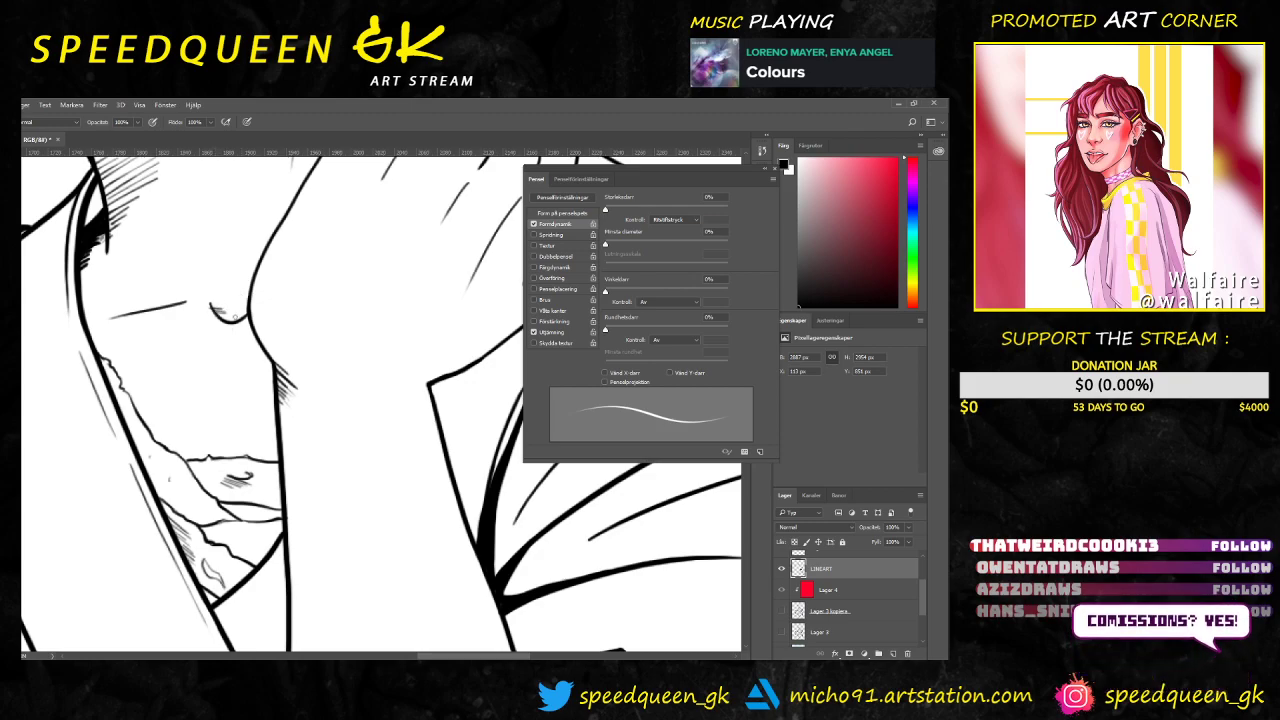
left_click_drag(225, 318, 248, 322)
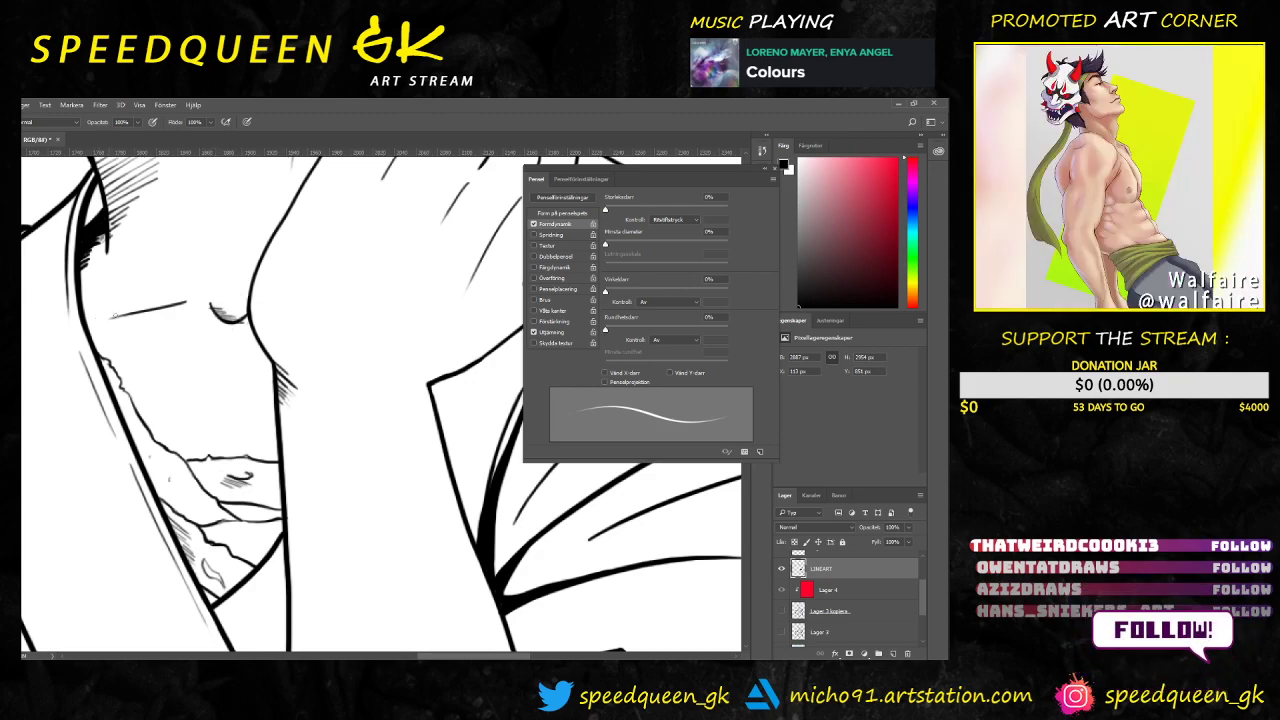
Step: Extend the thin collarbone line toward the robe's collar edge with the Brush
left_click_drag(94, 320, 128, 308)
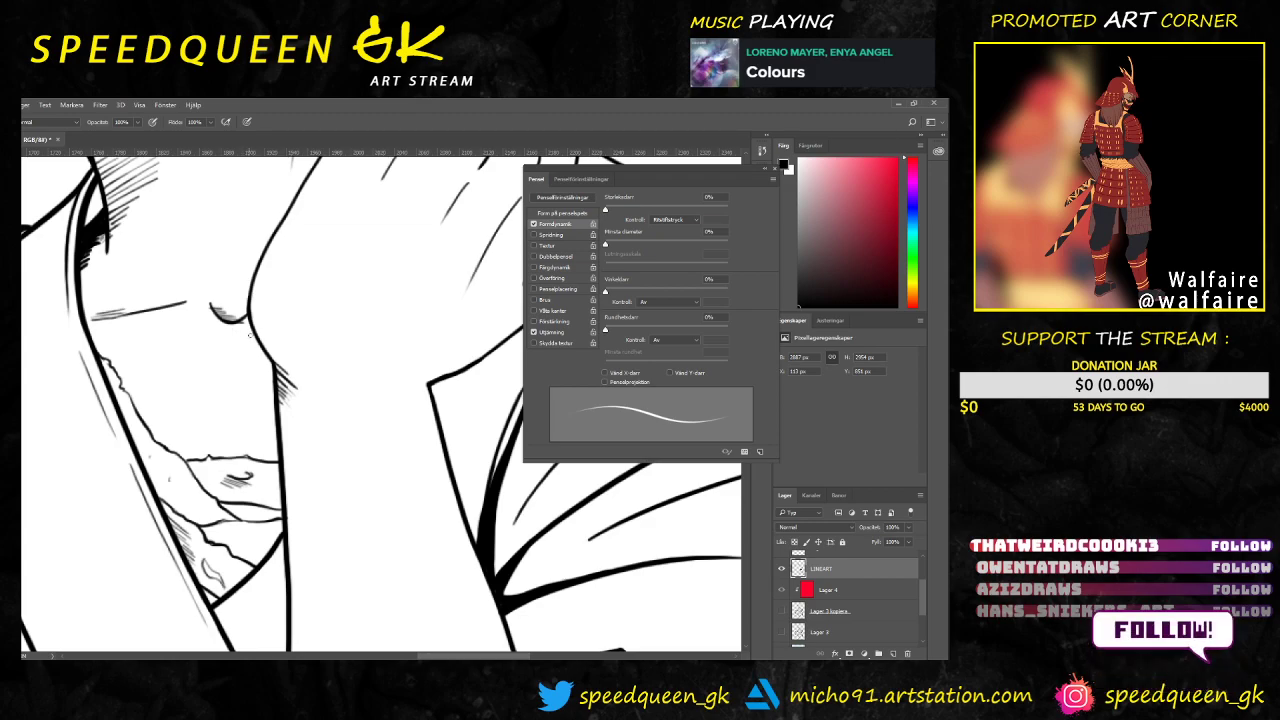
key("e")
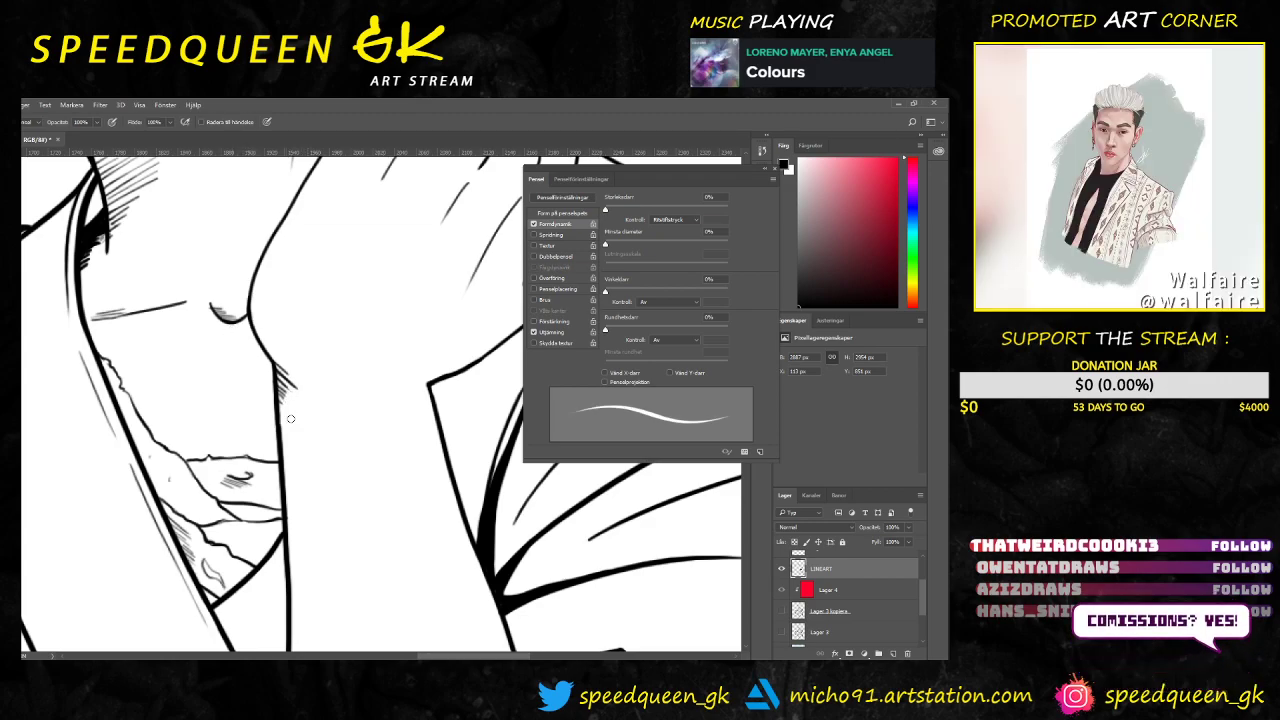
key("b")
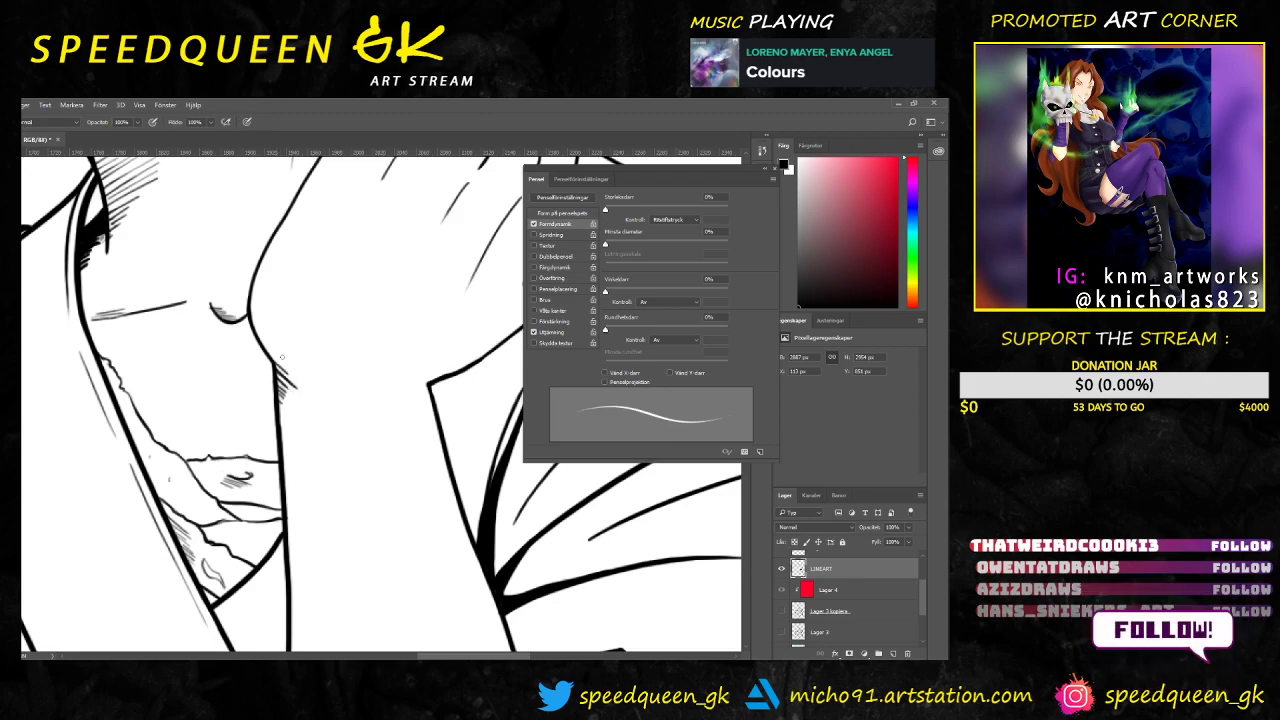
key("ctrl+minus")
key("ctrl+minus")
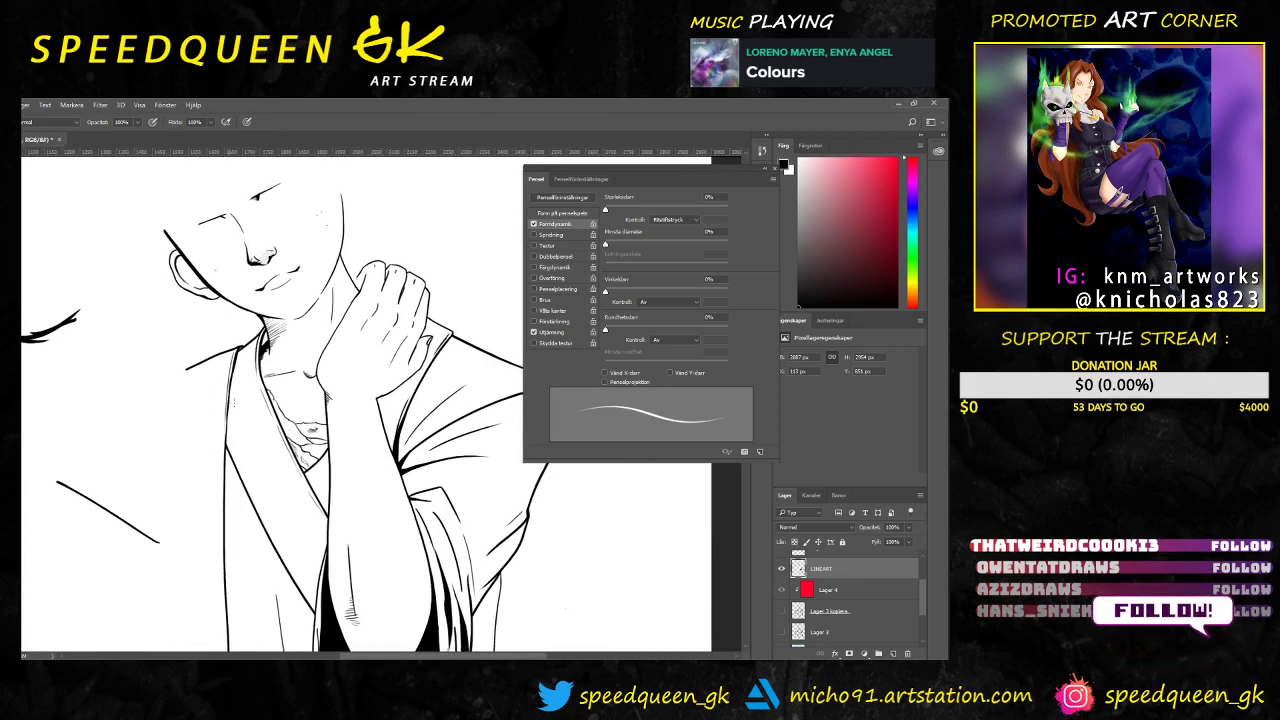
Step: Erase thin curved highlight lines along the left inner edge of the black shadow in the sleeve opening
scroll(369, 330, "up", 2)
left_click_drag(292, 244, 330, 221)
left_click_drag(360, 348, 344, 301)
left_click_drag(375, 383, 318, 273)
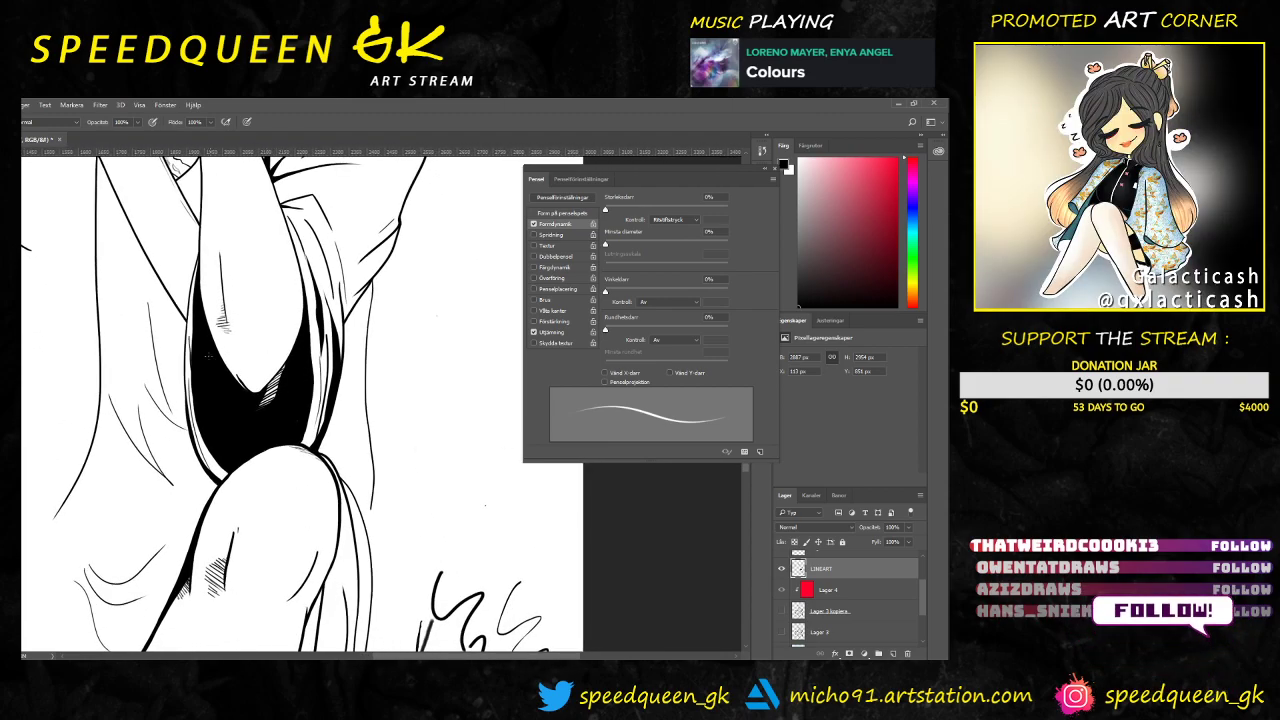
key("e")
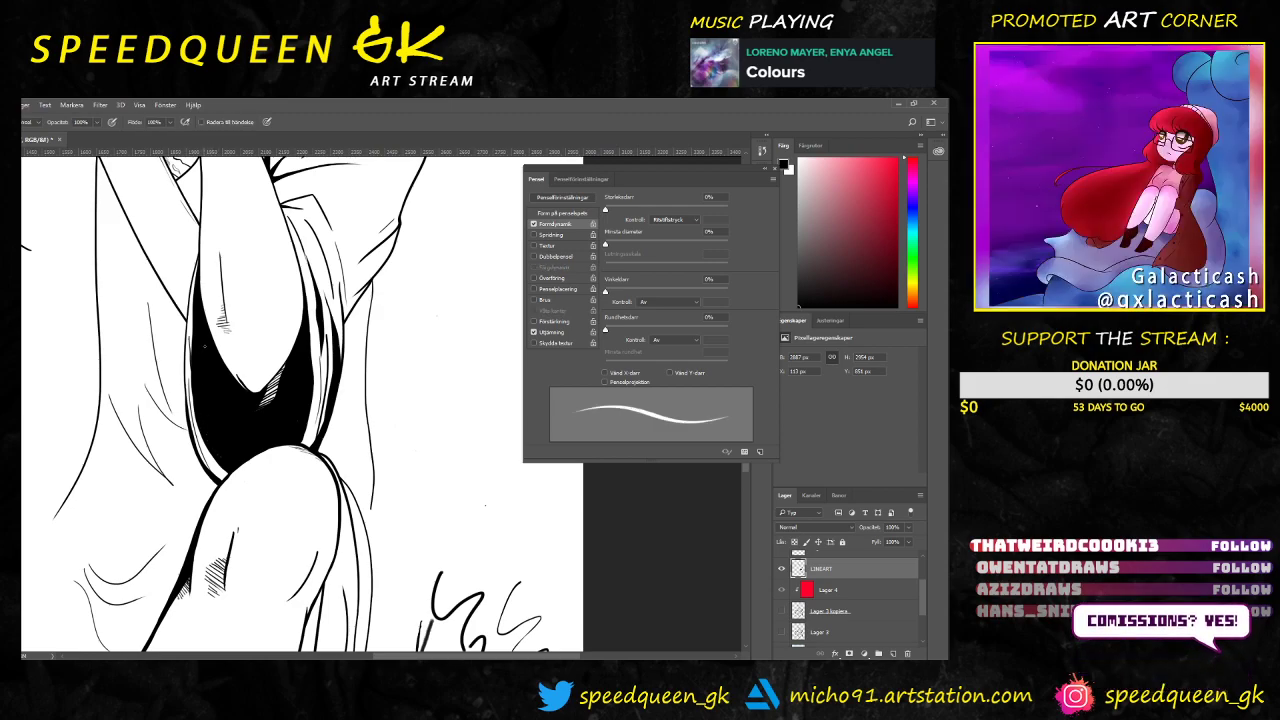
left_click_drag(198, 350, 226, 438)
mouse_move(200, 330)
left_mouse_down()
mouse_move(219, 419)
mouse_move(243, 452)
left_mouse_up()
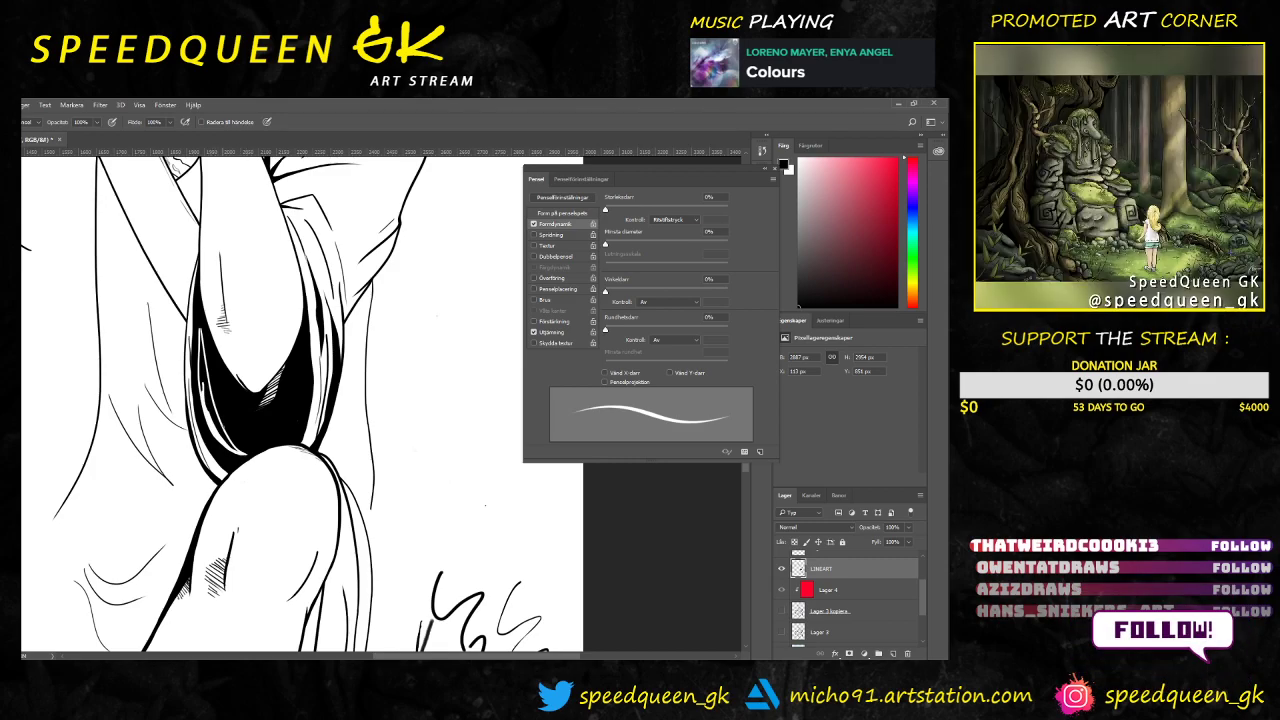
Step: Refine the upper part of the highlight lines in the sleeve's black shadow with Brush and Eraser strokes
key("ctrl+plus")
key("ctrl+plus")
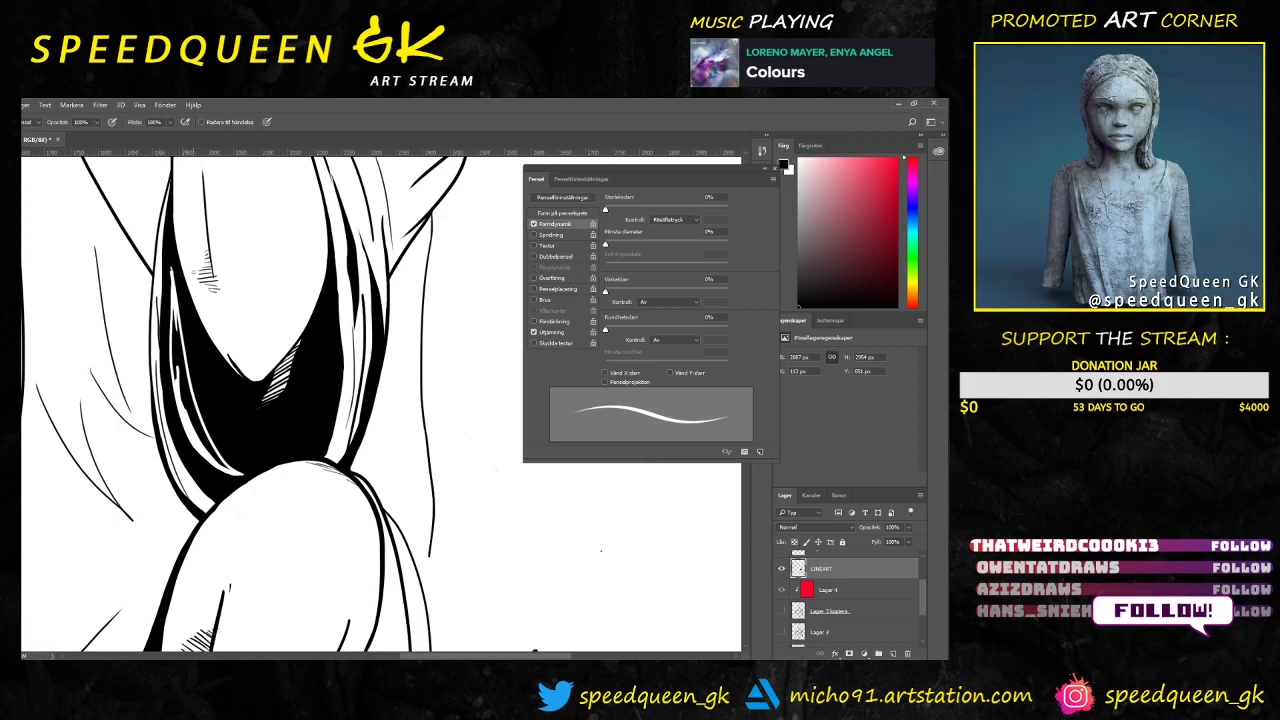
key("b")
left_click_drag(169, 280, 182, 418)
key("e")
left_click_drag(175, 356, 181, 408)
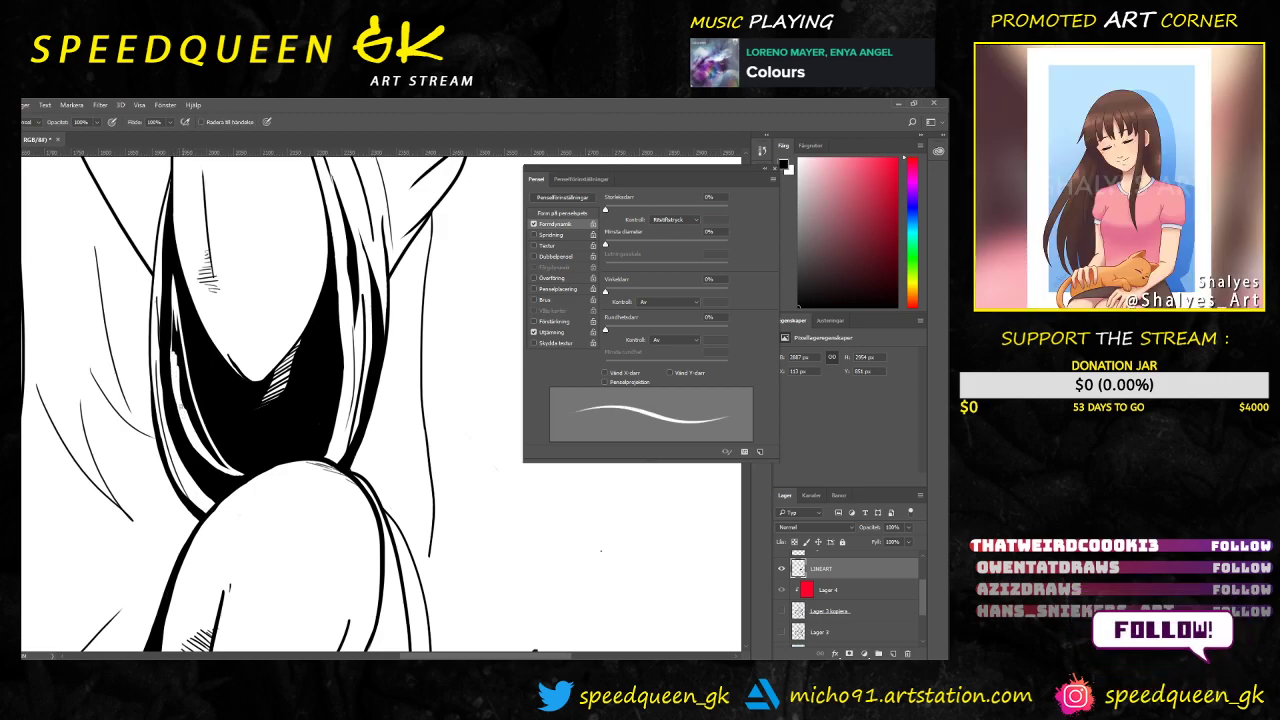
Step: Clear the highlight area in the sleeve's black shadow into one clean white band with a larger Eraser
right_click(200, 420)
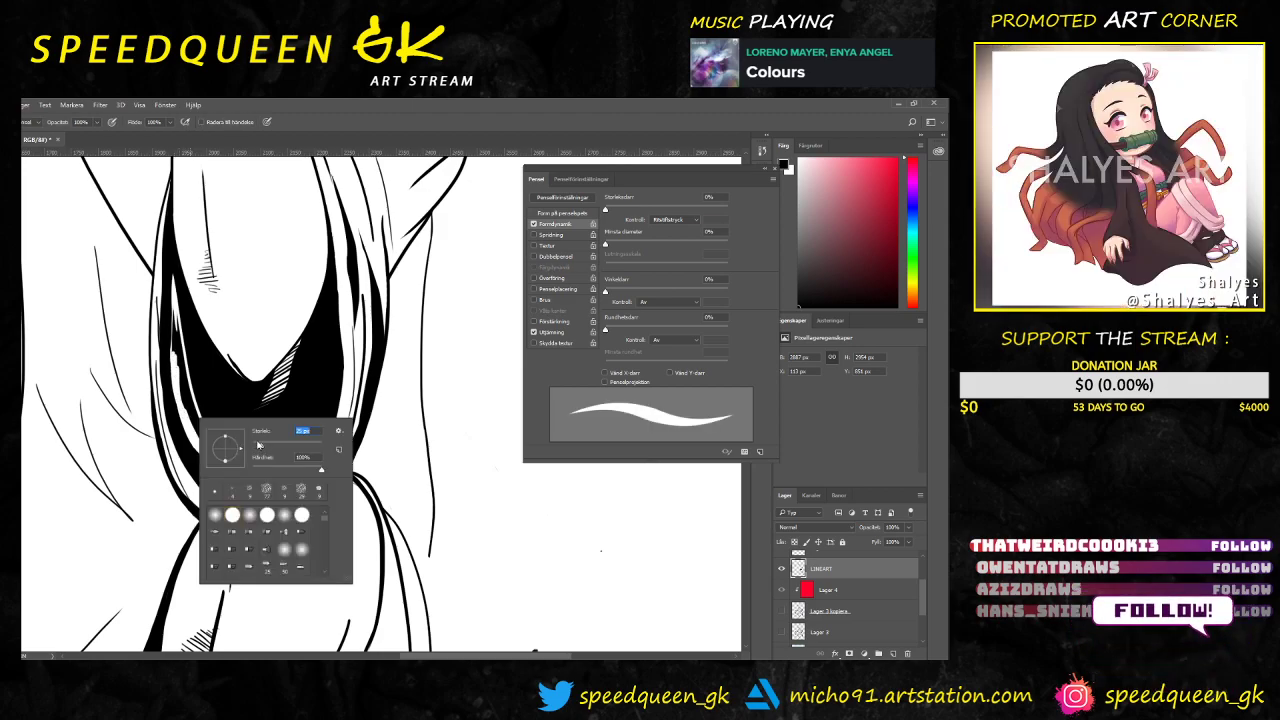
key("Return")
left_click_drag(174, 305, 186, 388)
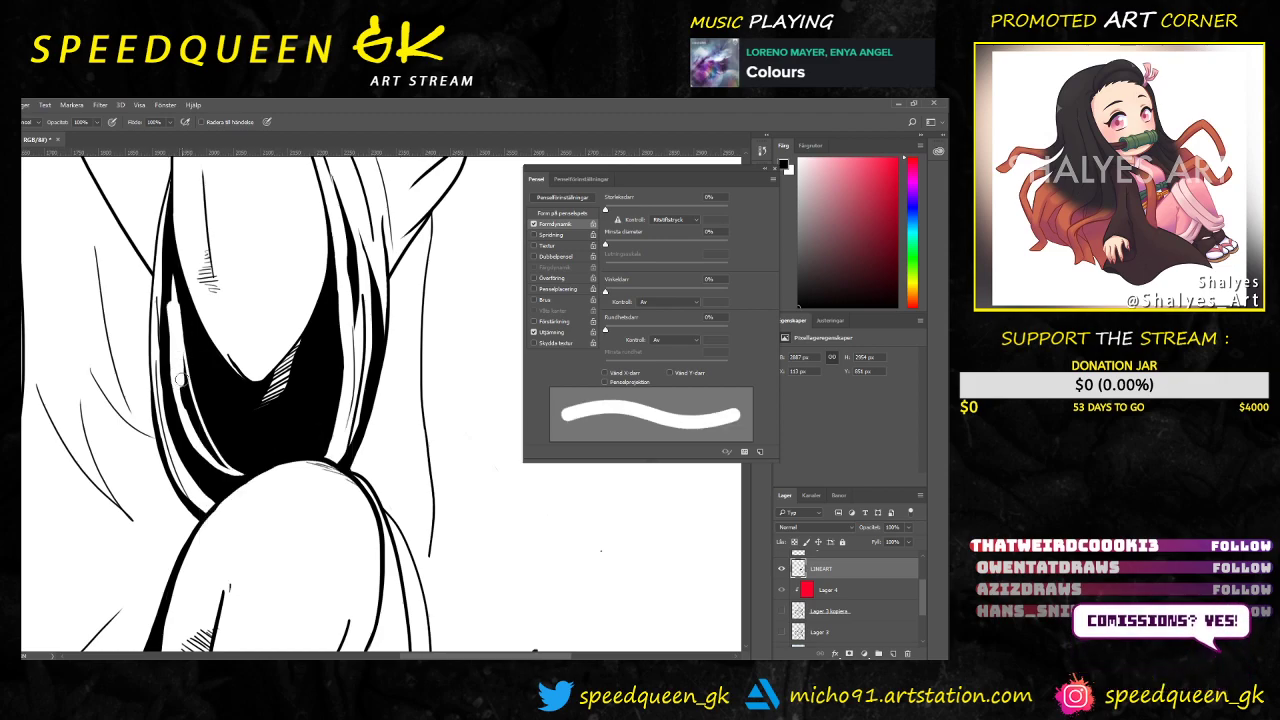
key("ctrl+z")
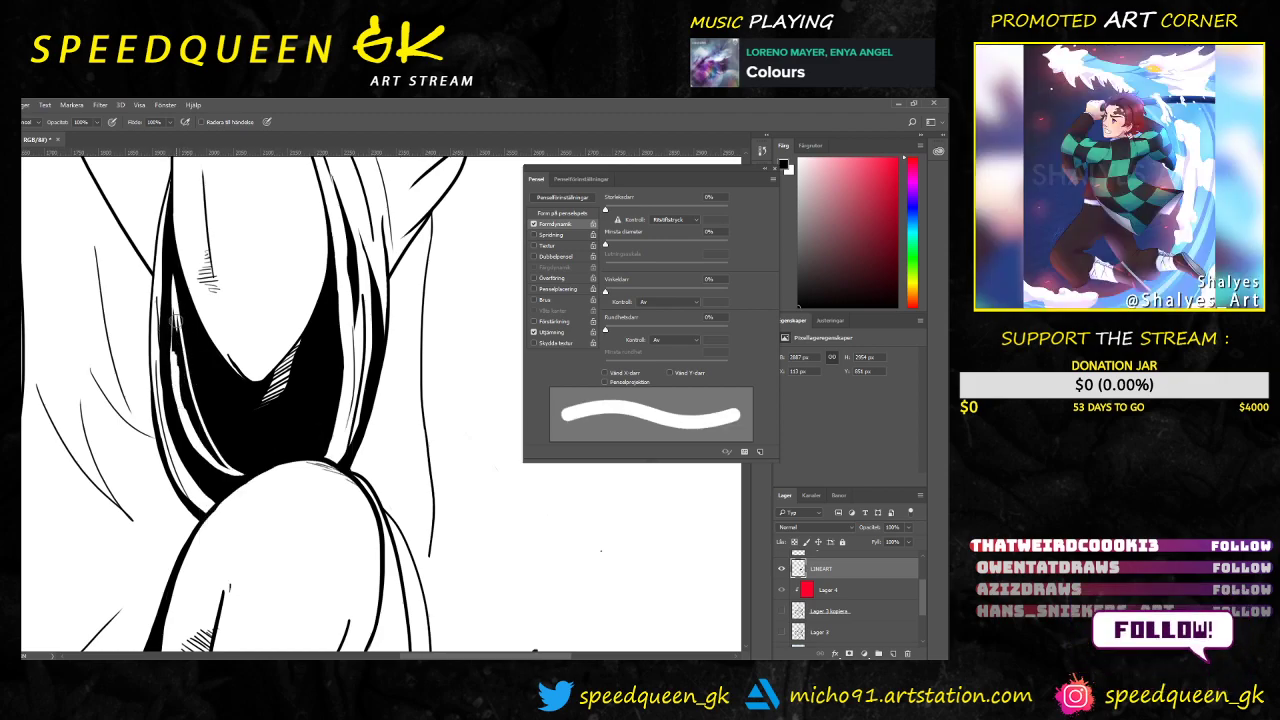
left_click_drag(174, 313, 178, 344)
key("ctrl+z")
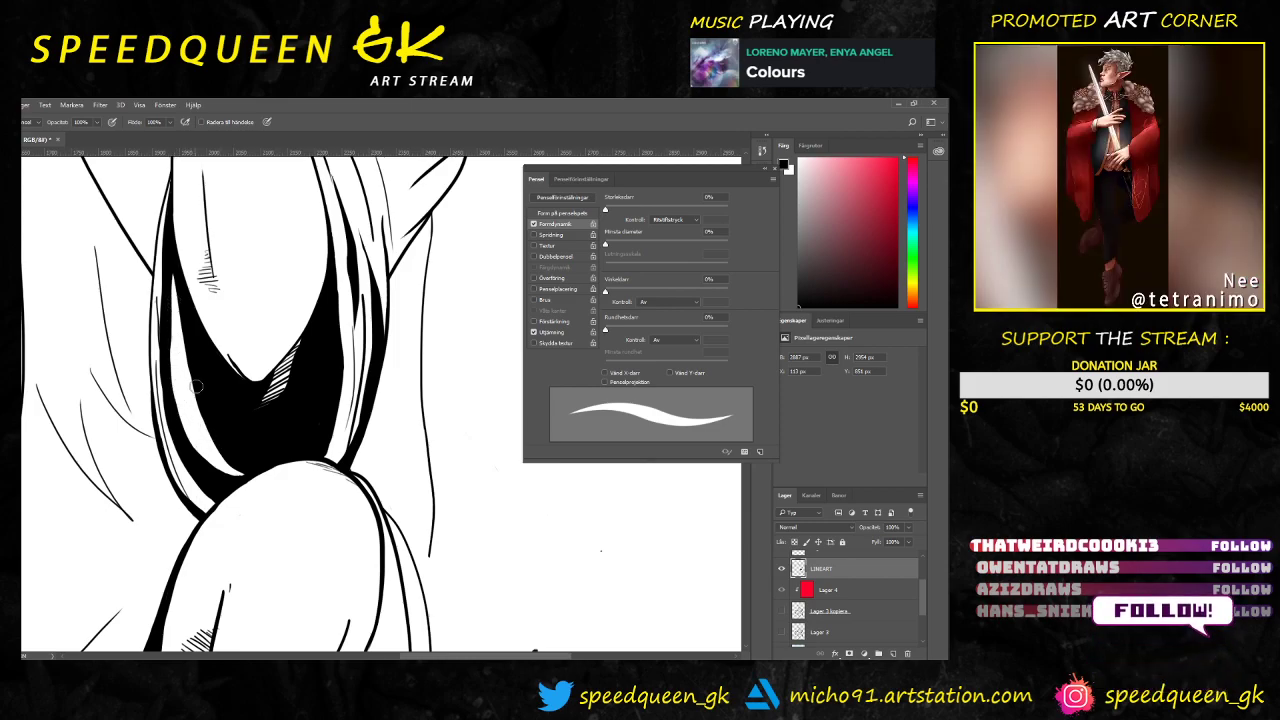
Step: Hatch the white band inside the sleeve opening with short parallel Brush strokes from its lower end to its upper tip
key("b")
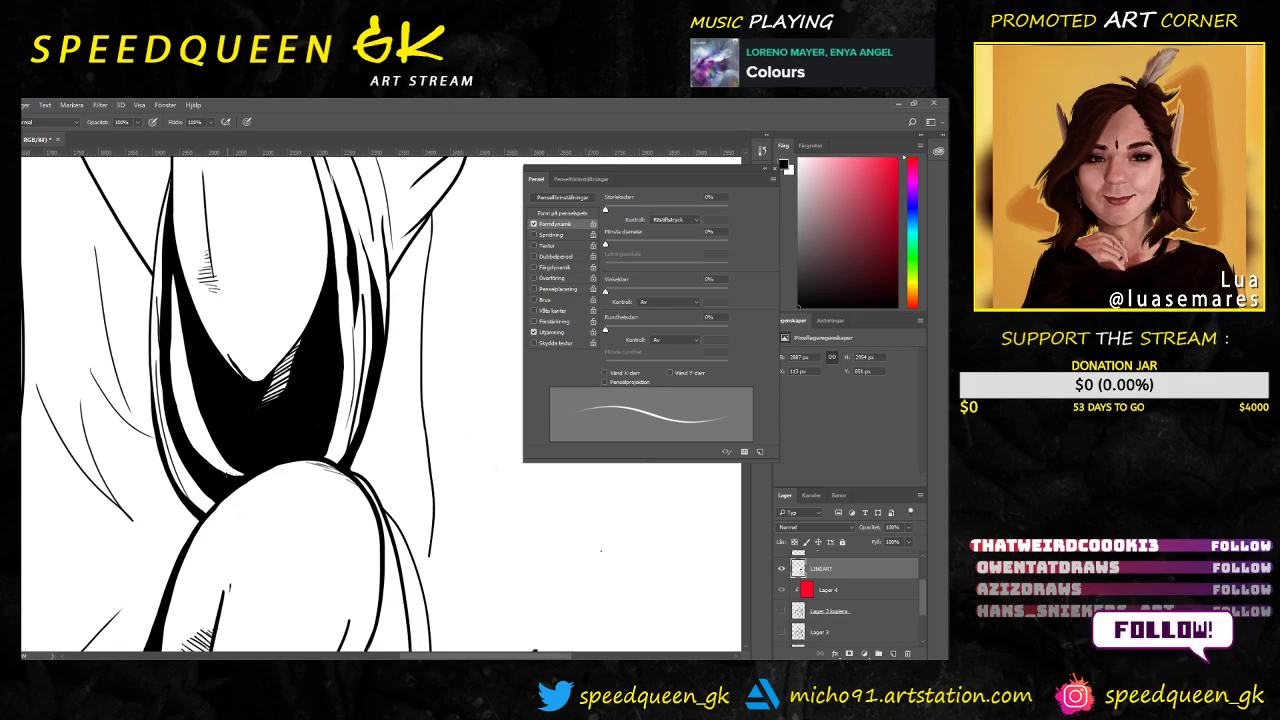
left_click_drag(220, 469, 243, 475)
mouse_move(211, 465)
left_mouse_down()
mouse_move(241, 473)
mouse_move(225, 461)
left_mouse_up()
left_click_drag(193, 446, 221, 453)
mouse_move(187, 437)
left_mouse_down()
mouse_move(215, 447)
mouse_move(222, 430)
left_mouse_up()
left_click_drag(180, 440, 210, 418)
left_click_drag(174, 432, 198, 414)
left_click_drag(172, 401, 197, 406)
left_click_drag(172, 390, 194, 394)
mouse_move(171, 380)
left_mouse_down()
mouse_move(189, 388)
mouse_move(190, 369)
left_mouse_up()
mouse_move(170, 380)
left_mouse_down()
mouse_move(190, 368)
mouse_move(190, 337)
left_mouse_up()
left_click_drag(166, 344, 188, 329)
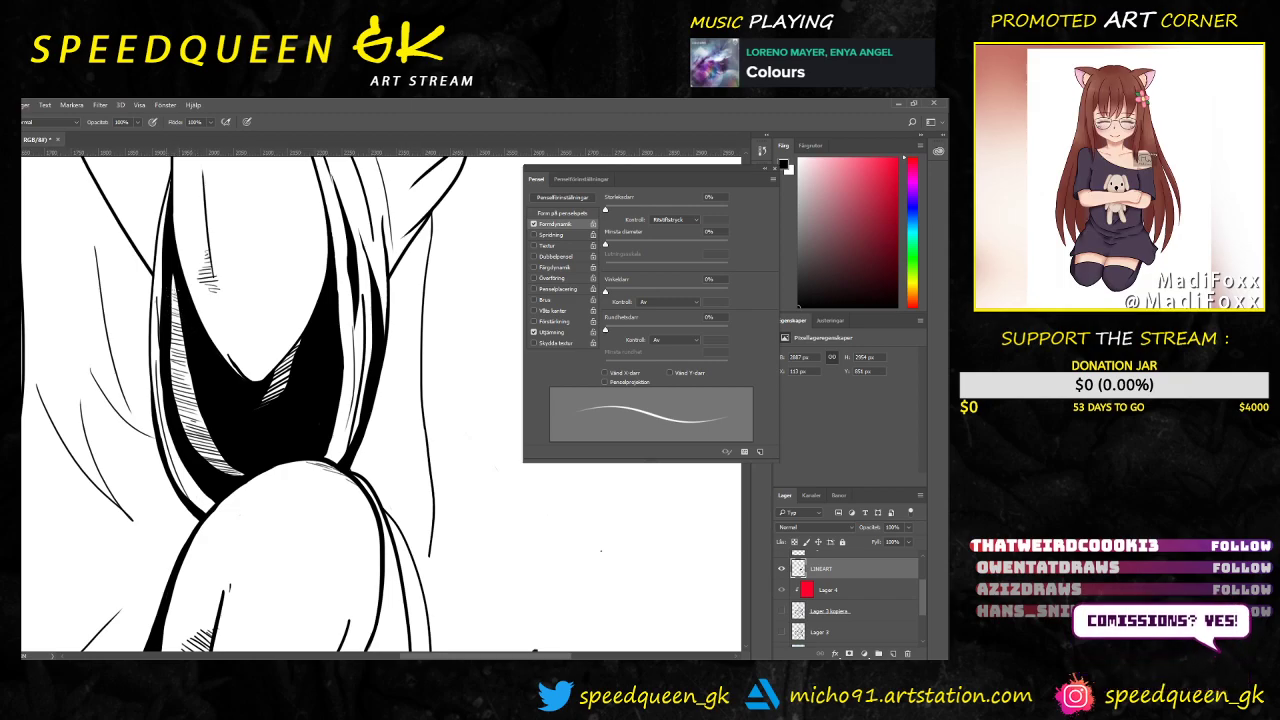
scroll(360, 455, "down", 5)
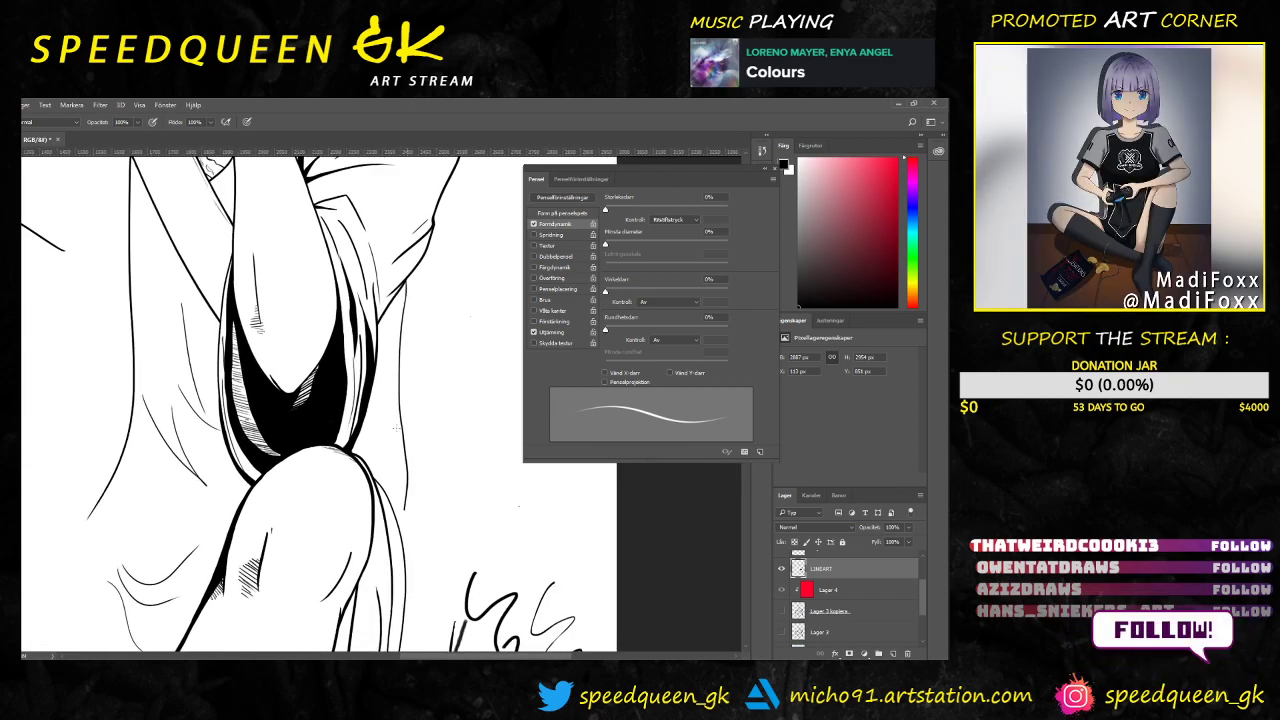
left_click_drag(410, 485, 357, 535)
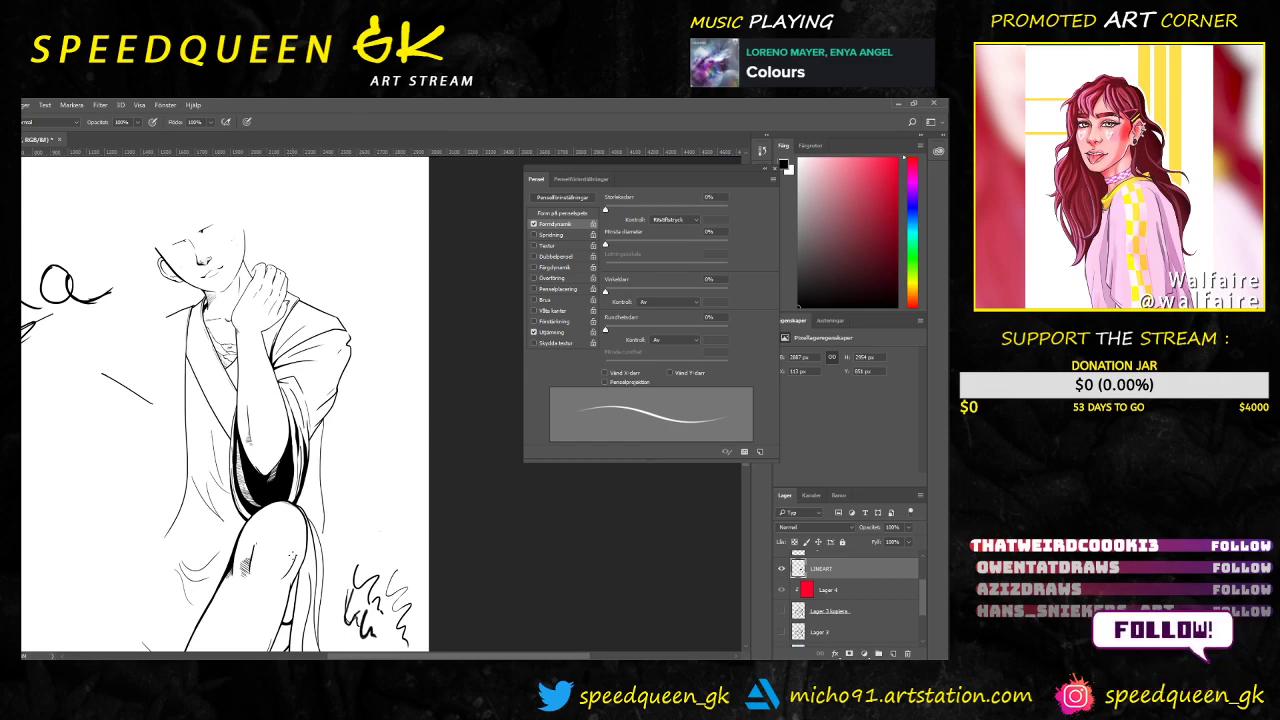
scroll(288, 542, "up", 5)
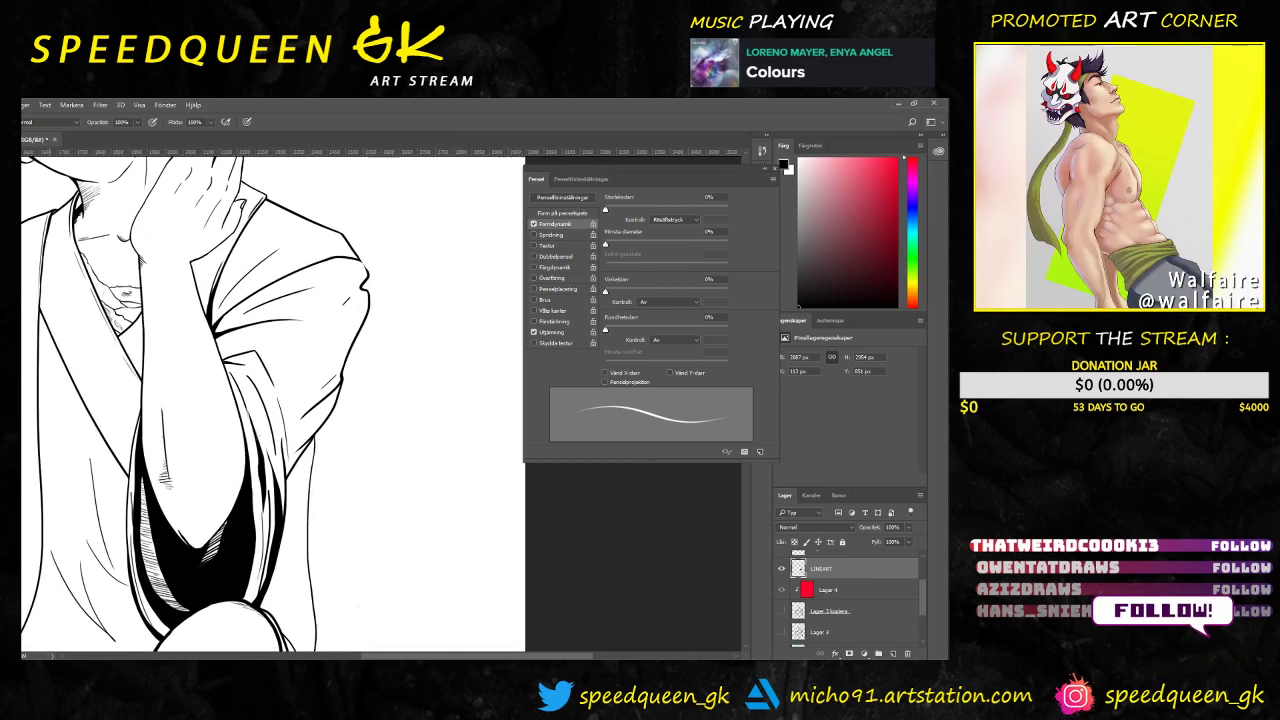
left_click_drag(297, 329, 295, 326)
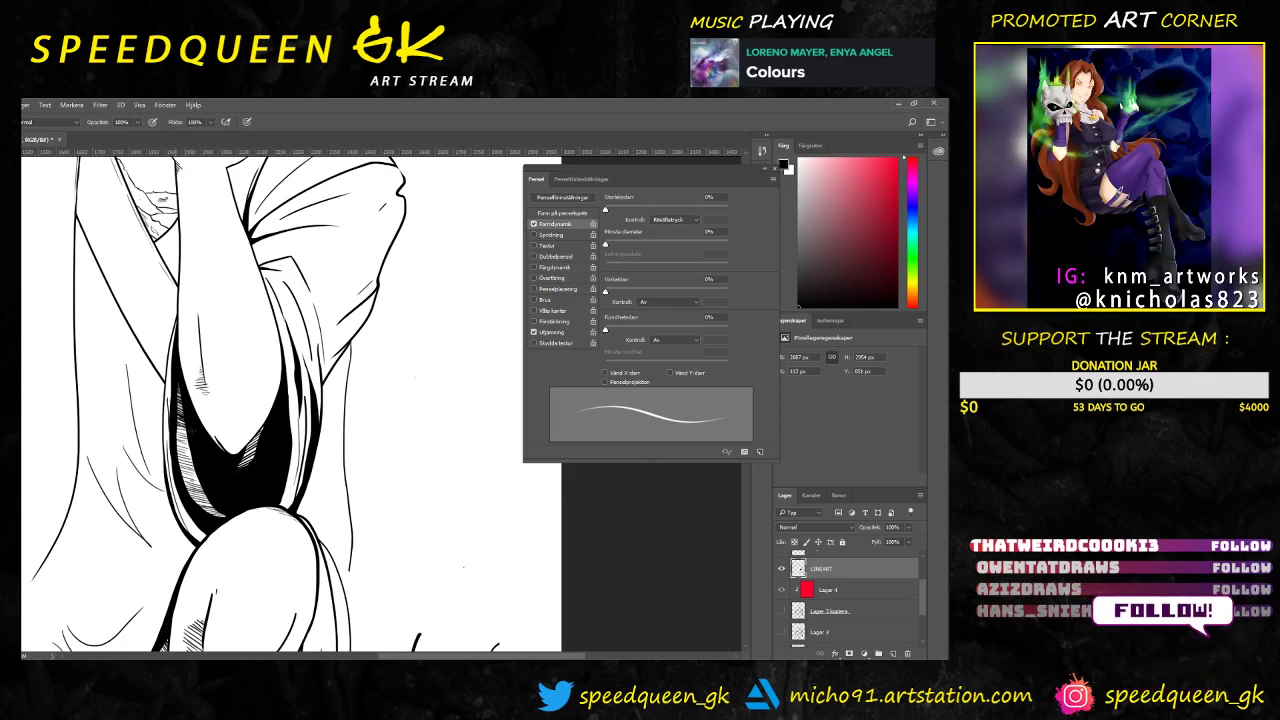
Step: Add a few more short Brush hatch strokes to the middle of the white band along the sleeve shadow's outer side
left_click_drag(175, 431, 187, 435)
left_click_drag(175, 433, 187, 441)
mouse_move(176, 440)
left_mouse_down()
mouse_move(188, 445)
mouse_move(170, 466)
mouse_move(180, 476)
left_mouse_up()
key("ctrl+minus")
key("ctrl+minus")
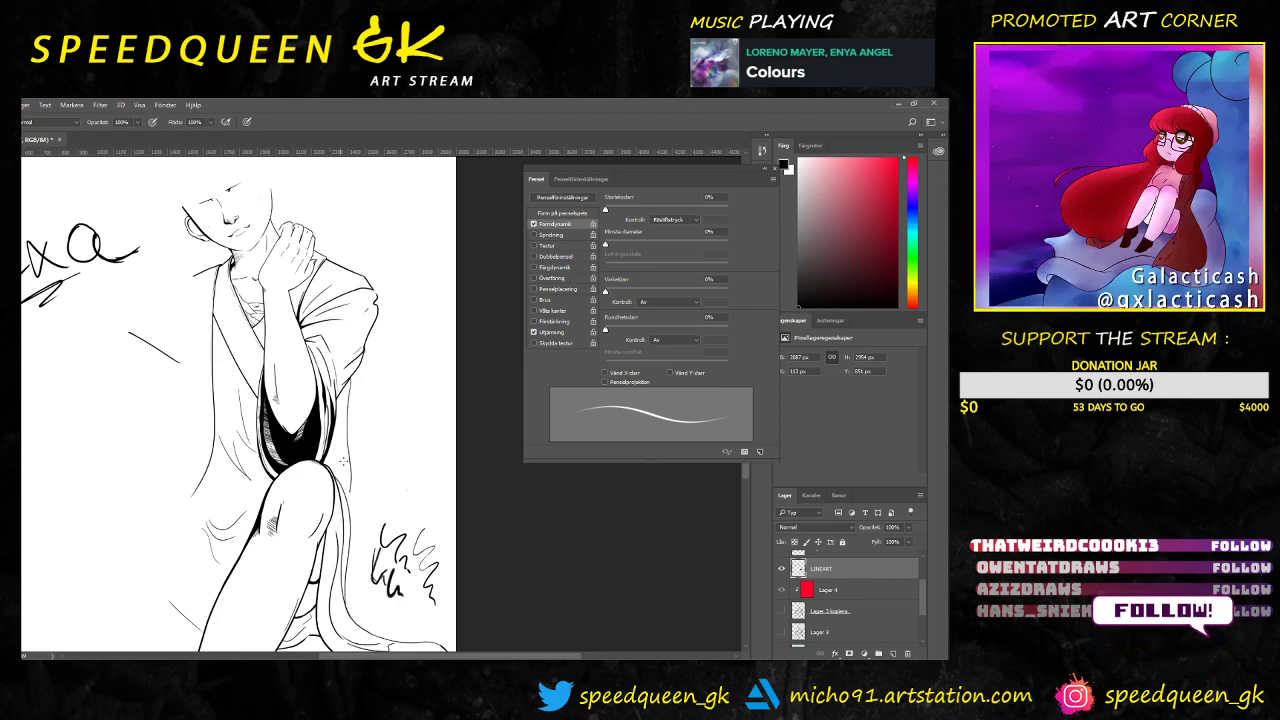
Step: Touch up the small hatched highlight beside the elbow tip in the black sleeve shadow with the Brush
scroll(343, 452, "up", 5)
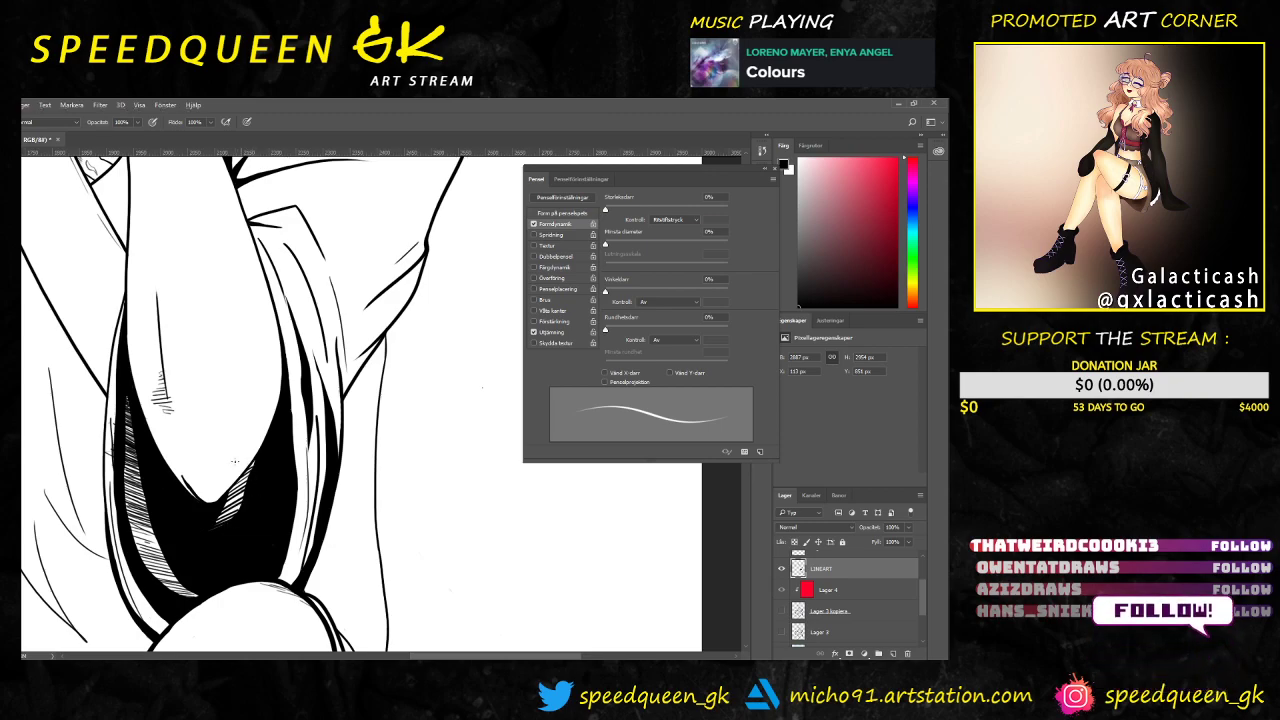
left_click_drag(257, 462, 216, 506)
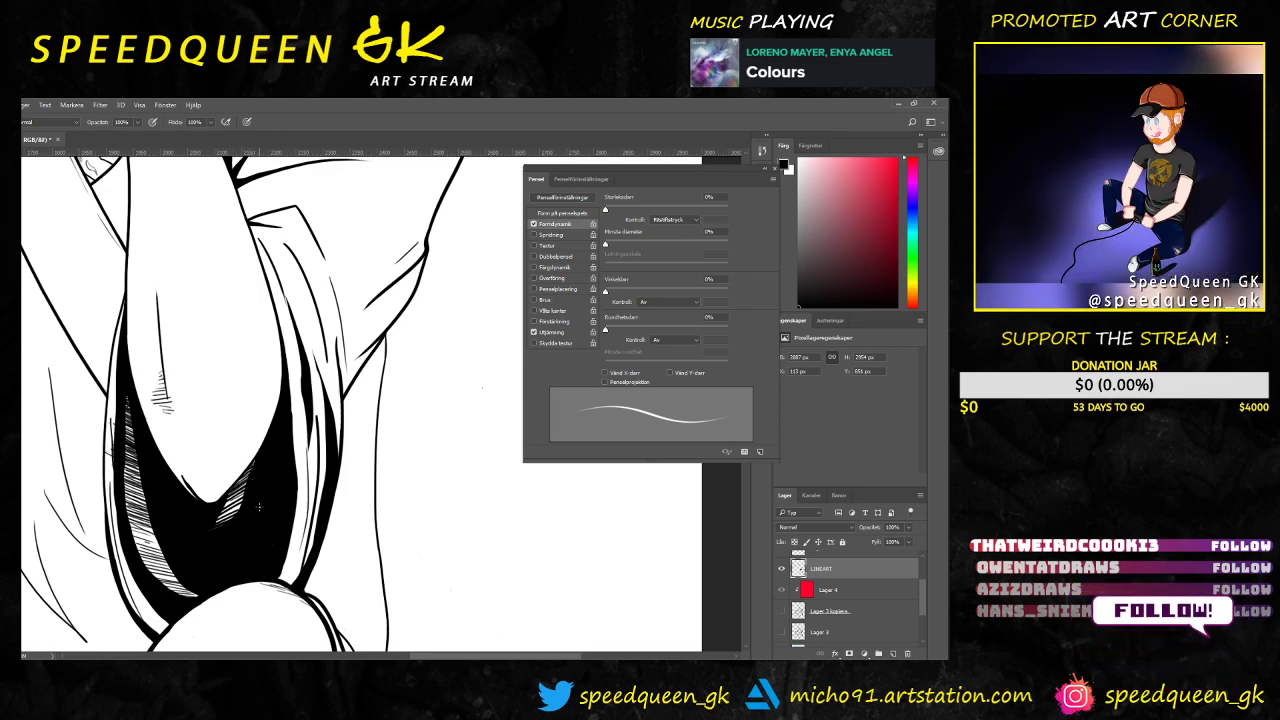
key("ctrl+minus")
key("ctrl+plus")
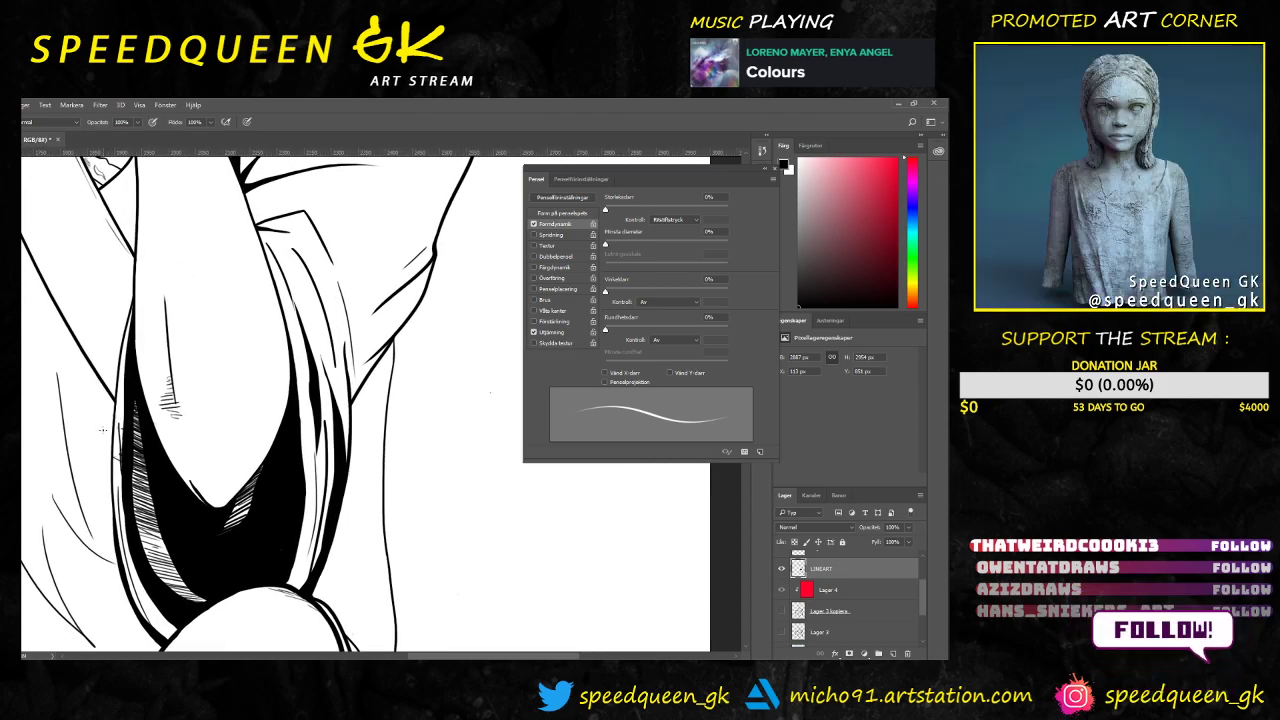
Step: Reduce the Eraser to a very small tip for detail work along the outer edge of the sleeve shadow
key("e")
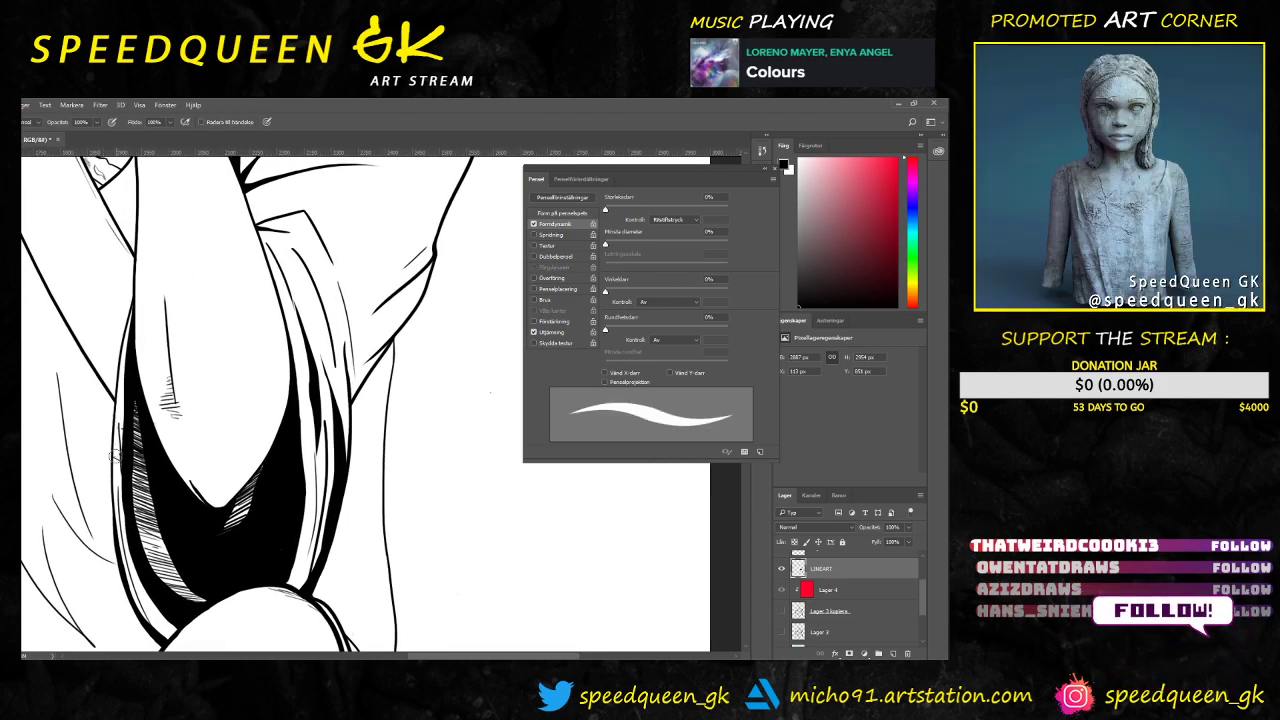
right_click(148, 468)
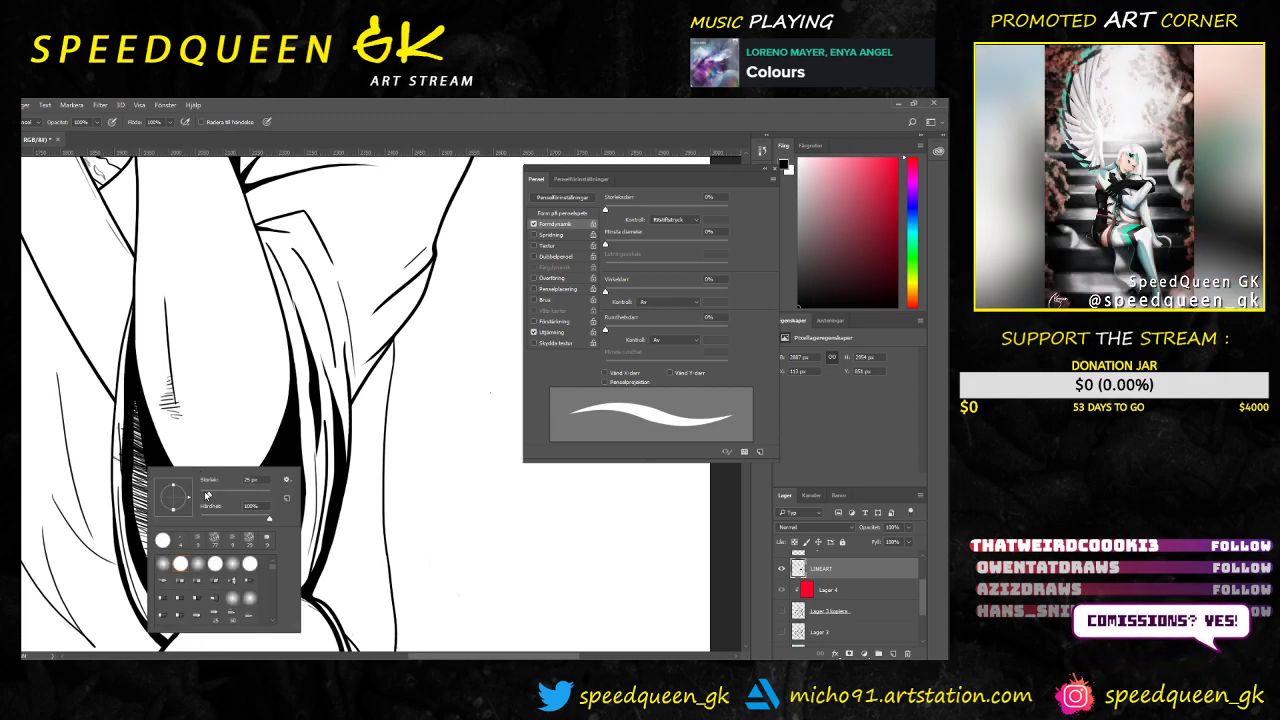
left_click_drag(206, 493, 204, 496)
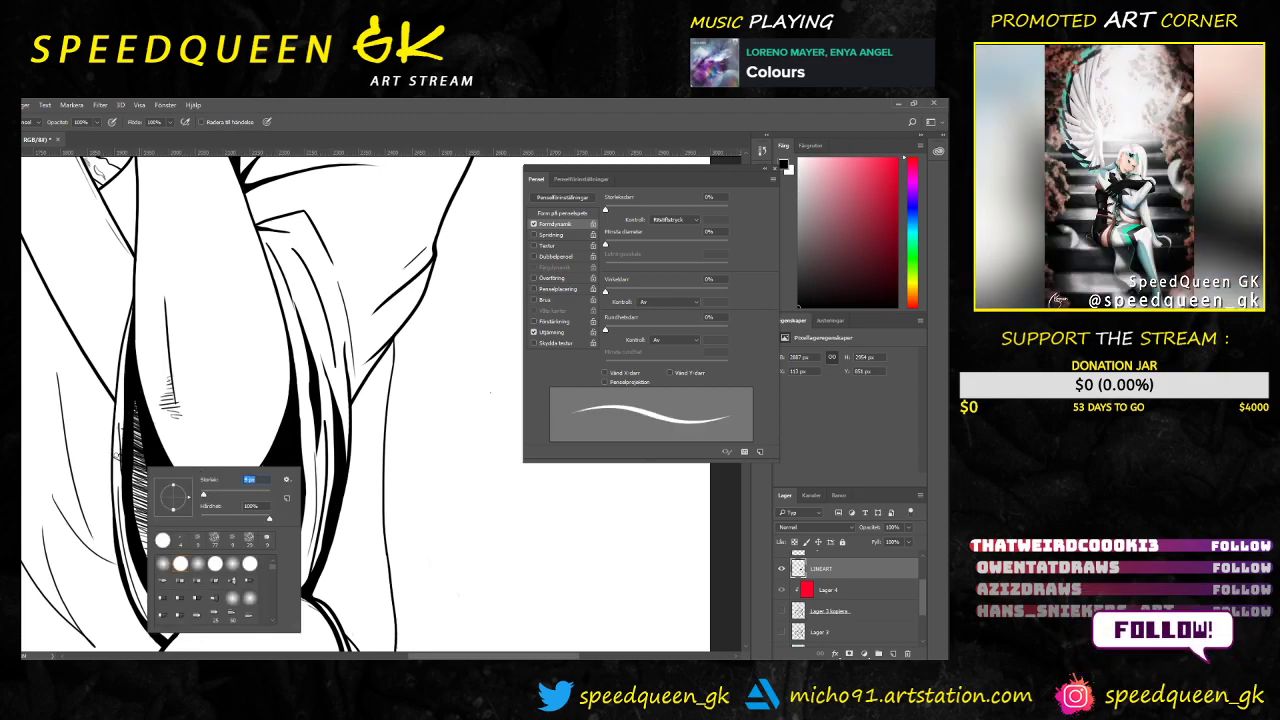
left_click(117, 456)
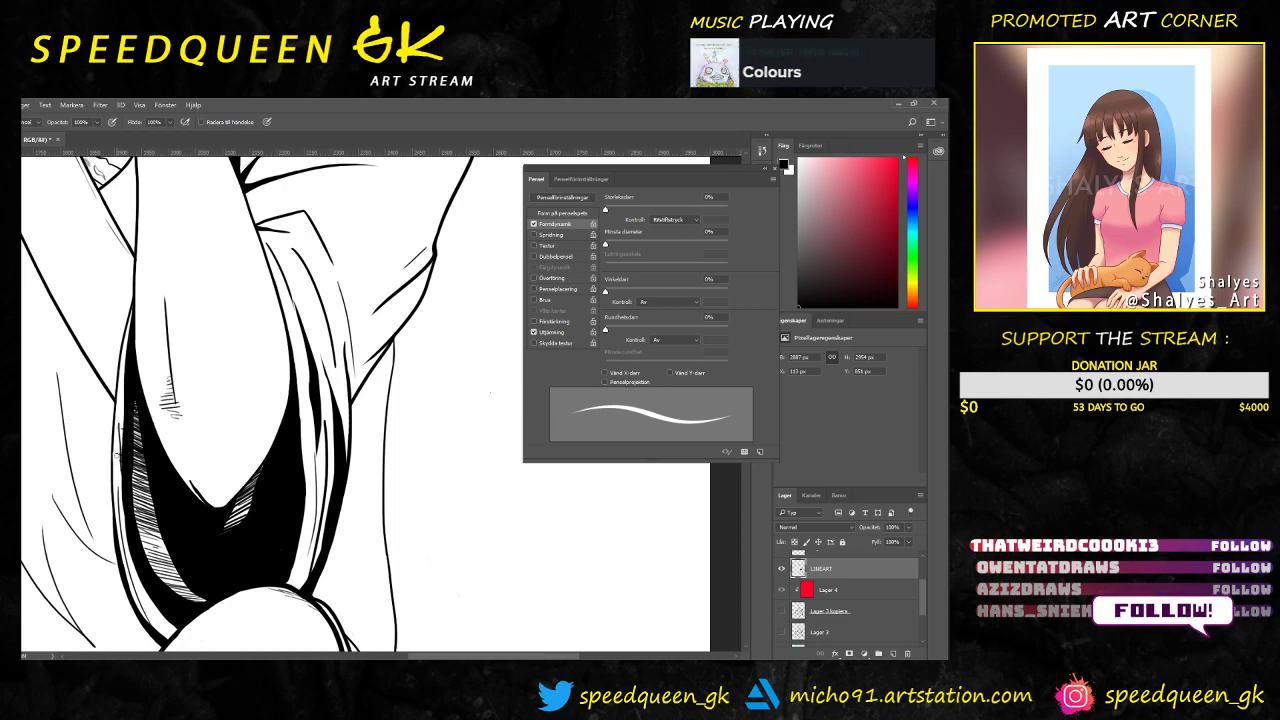
right_click(122, 426)
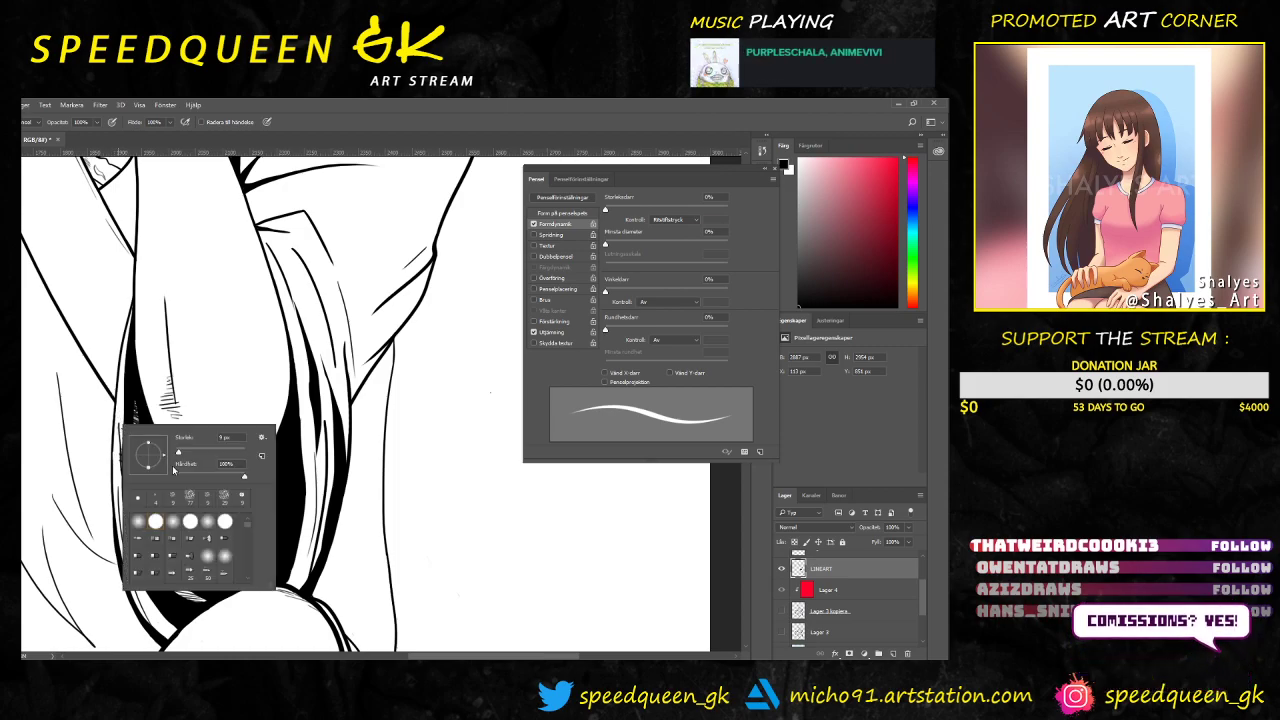
left_click_drag(182, 453, 177, 452)
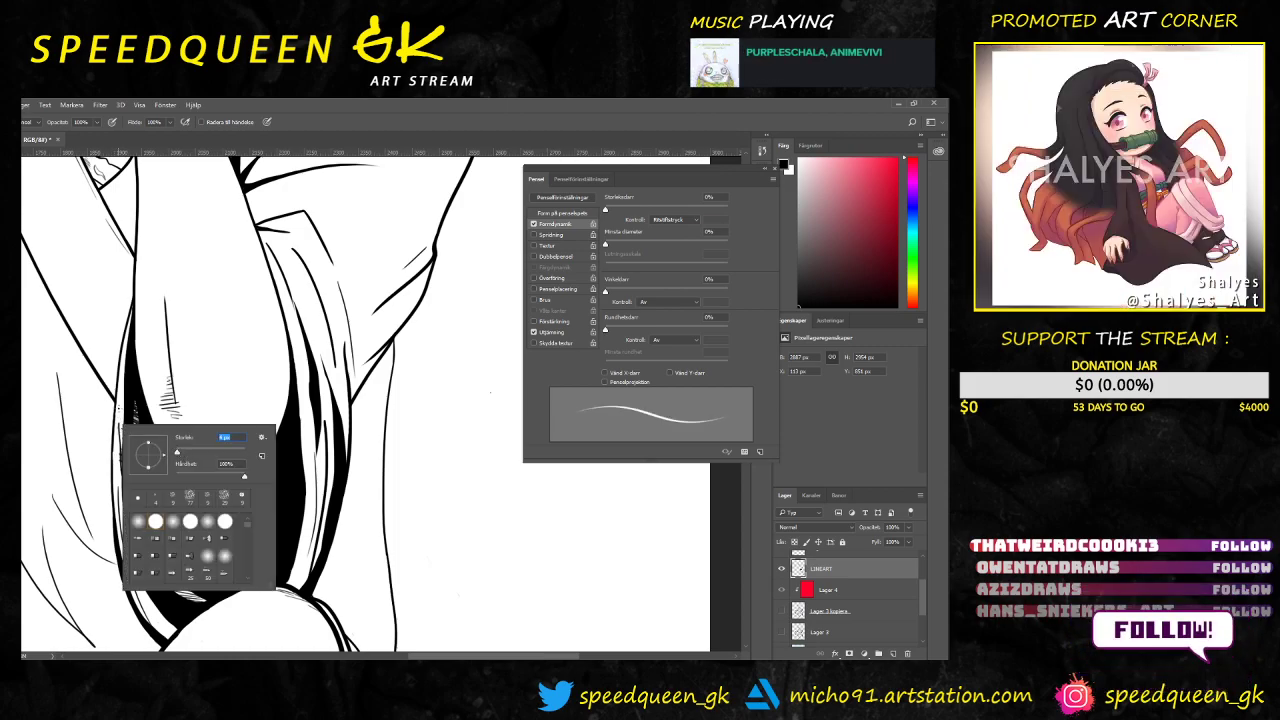
key("Return")
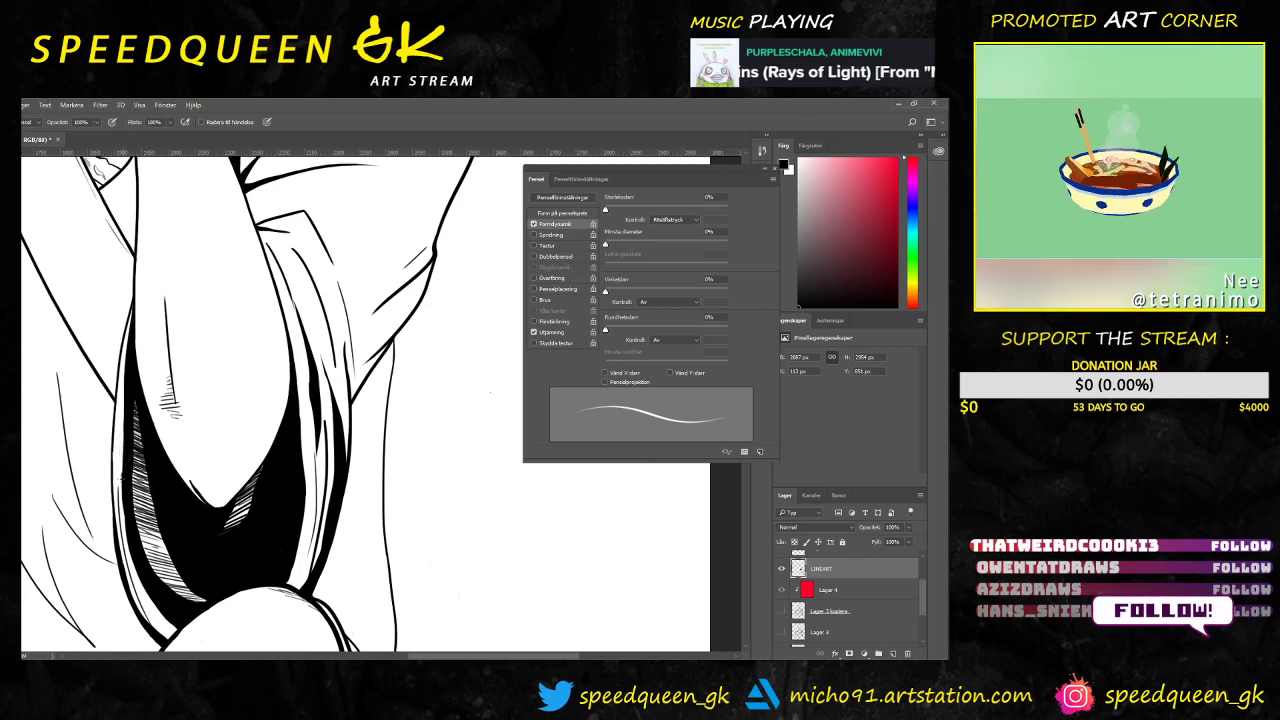
Step: Examine the whole figure's line art and the hatched sleeve shadow at several zoom levels
key("ctrl+minus")
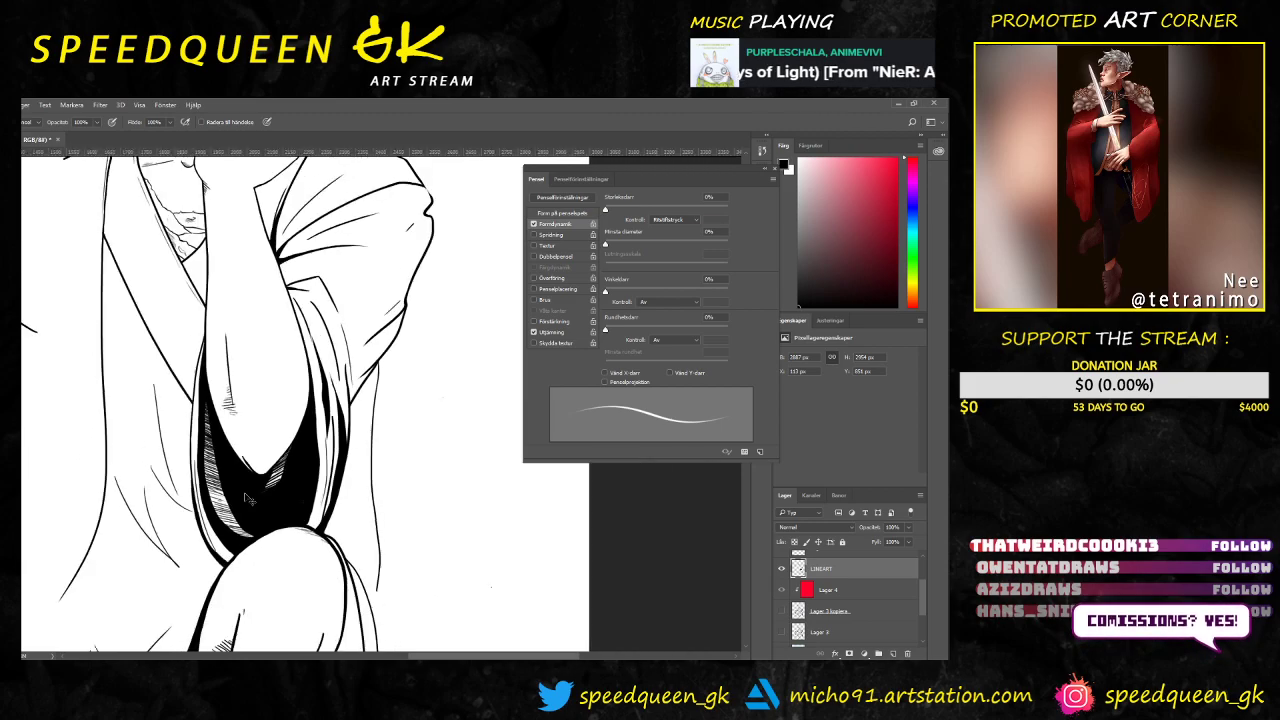
key("ctrl+minus")
key("ctrl+minus")
key("ctrl+minus")
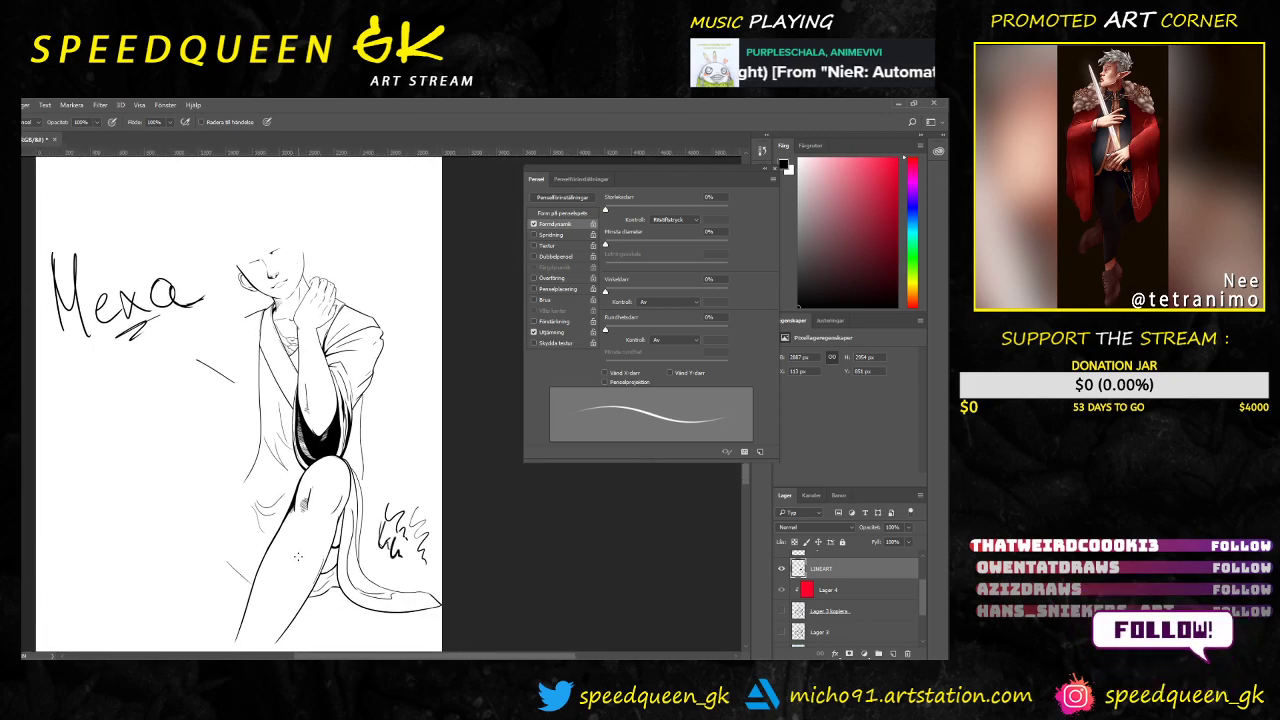
key("ctrl+plus")
key("ctrl+plus")
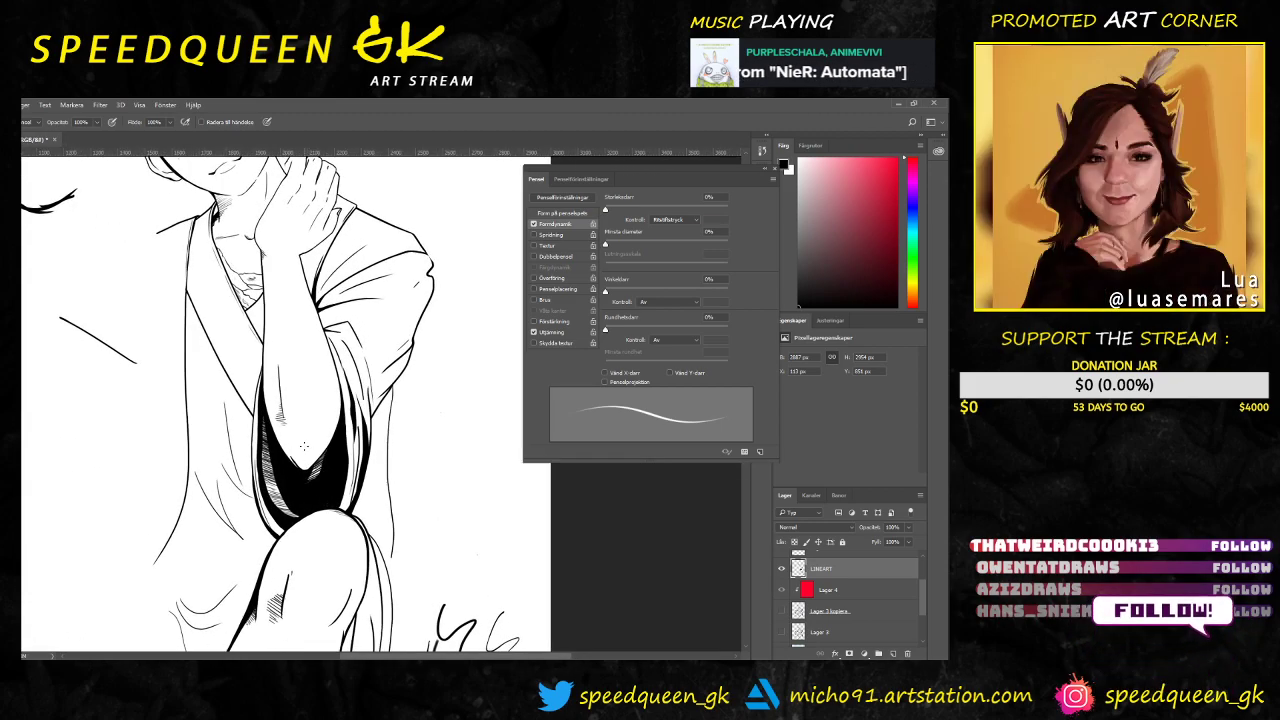
key("ctrl+plus")
key("ctrl+plus")
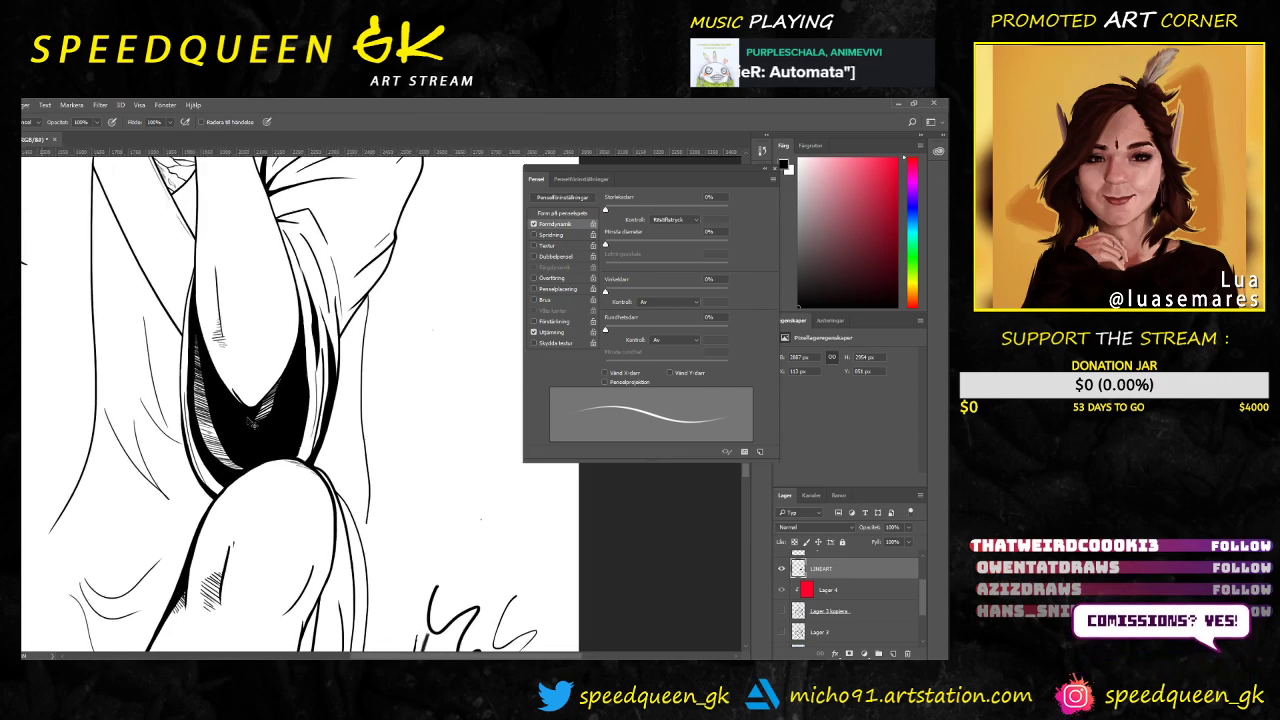
Step: Adjust the Brush and Eraser tip sizes for fine detail work inside the sleeve shadow
key("b")
key("ctrl+plus")
right_click(279, 450)
left_click_drag(279, 450, 282, 449)
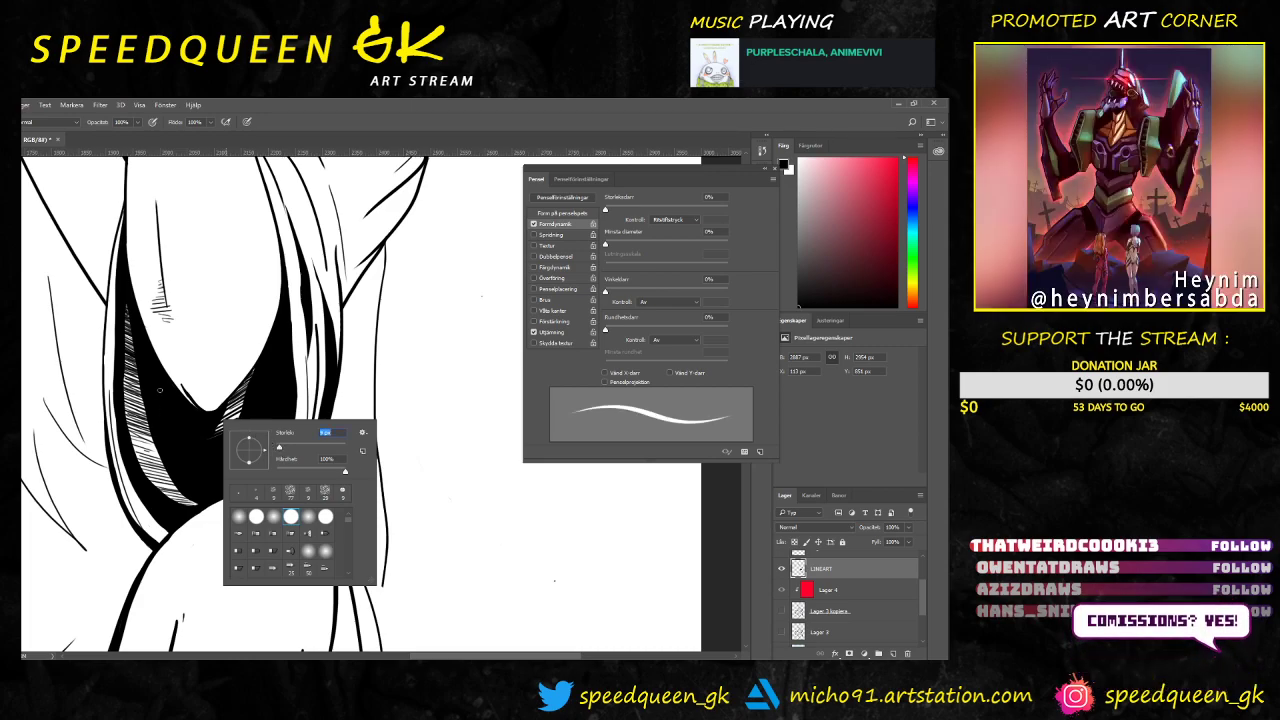
left_click(167, 407)
key("e")
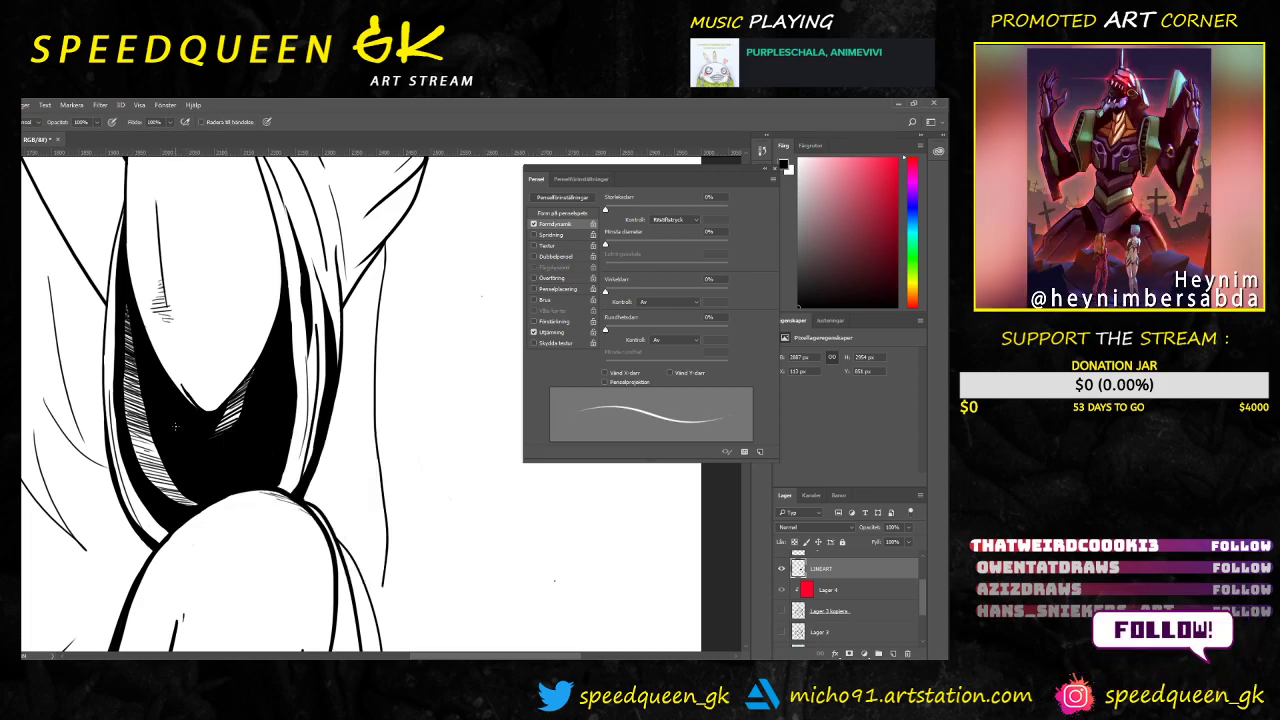
right_click(143, 393)
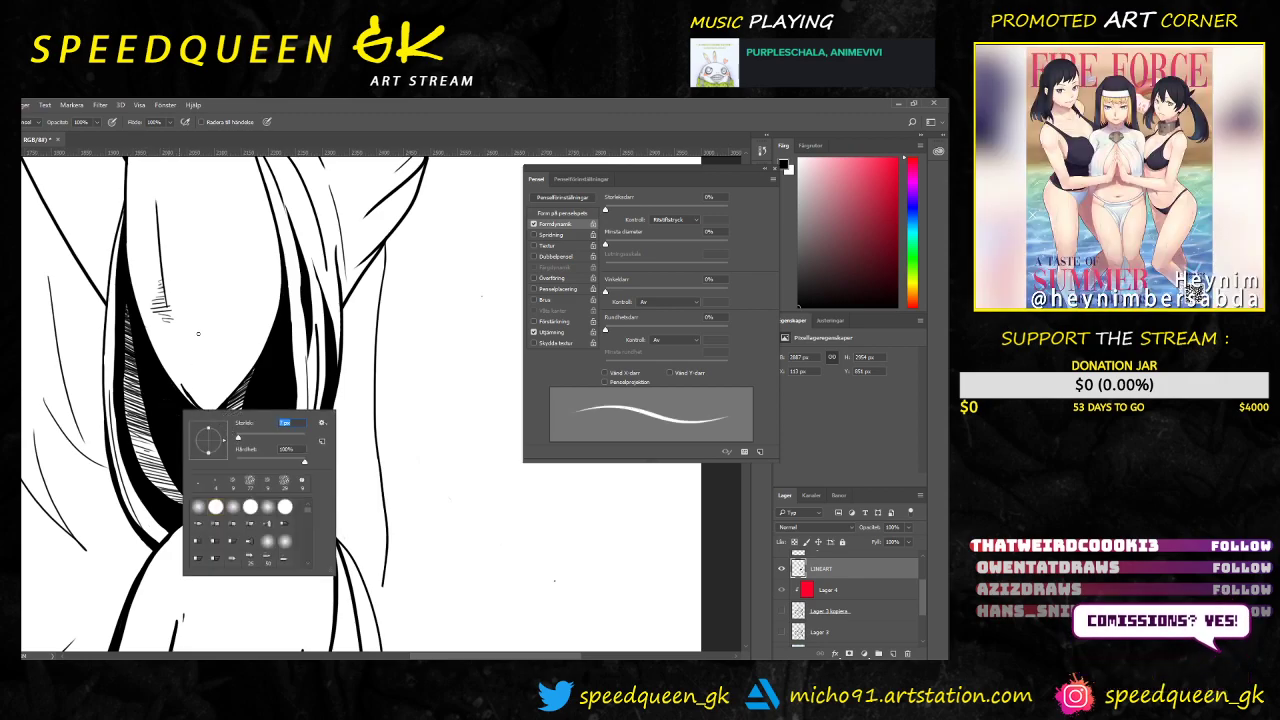
key("Return")
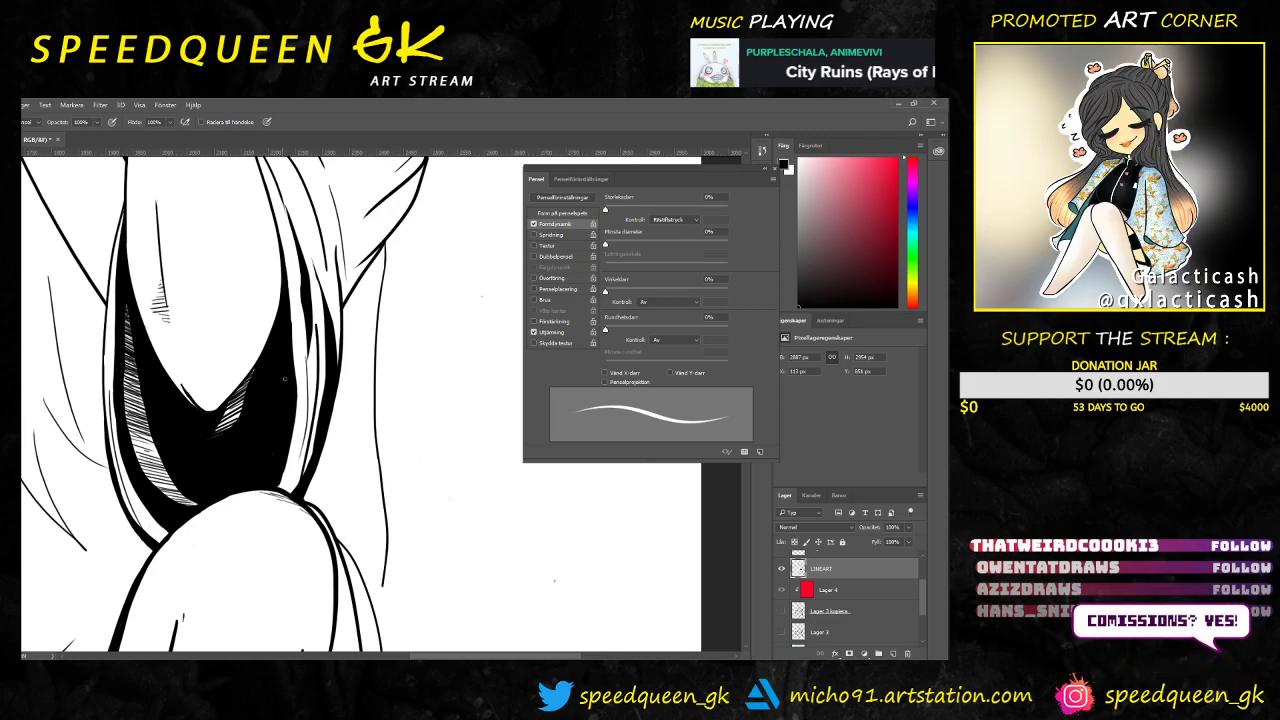
Step: Erase a thin curved highlight into the black sleeve shadow above the knee, between the hatched wedge and the sleeve edge
scroll(400, 356, "down", 1)
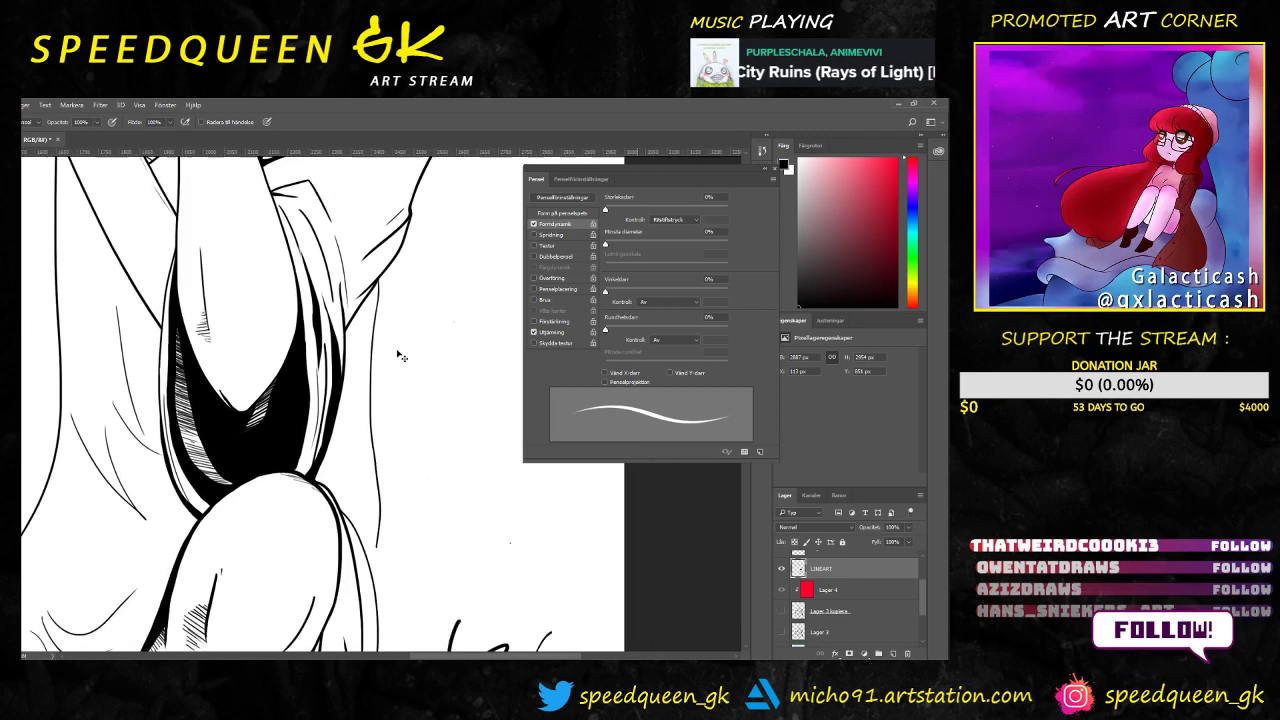
scroll(400, 356, "up", 3)
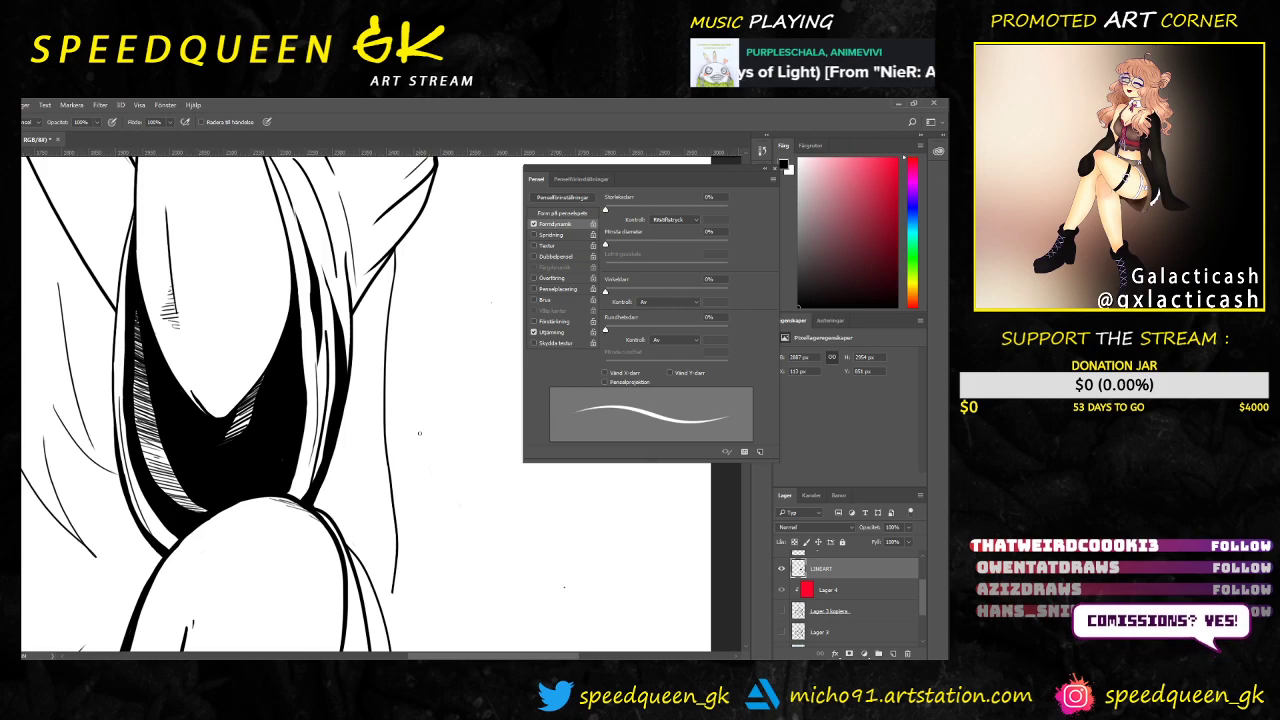
left_click_drag(402, 458, 458, 396)
key("ctrl+plus")
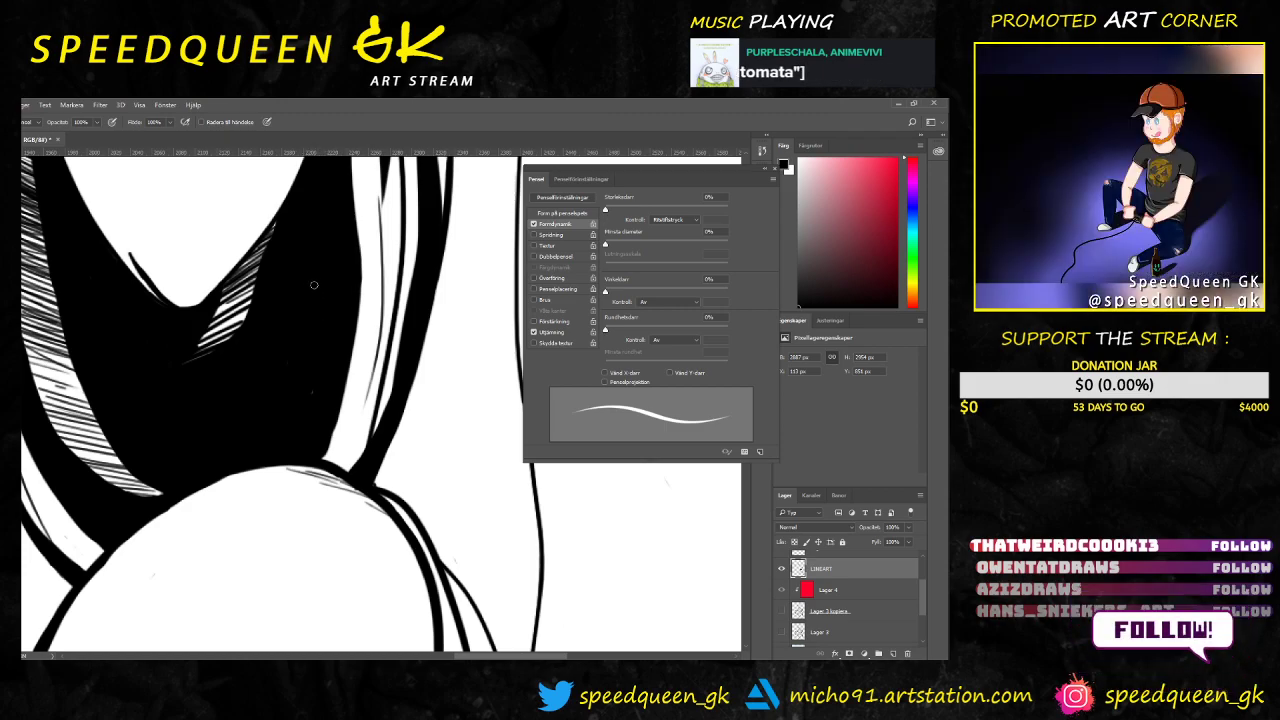
left_click_drag(318, 240, 248, 418)
left_click_drag(311, 233, 280, 388)
mouse_move(308, 289)
left_mouse_down()
mouse_move(291, 370)
mouse_move(307, 310)
mouse_move(263, 401)
left_mouse_up()
left_click_drag(293, 351, 241, 420)
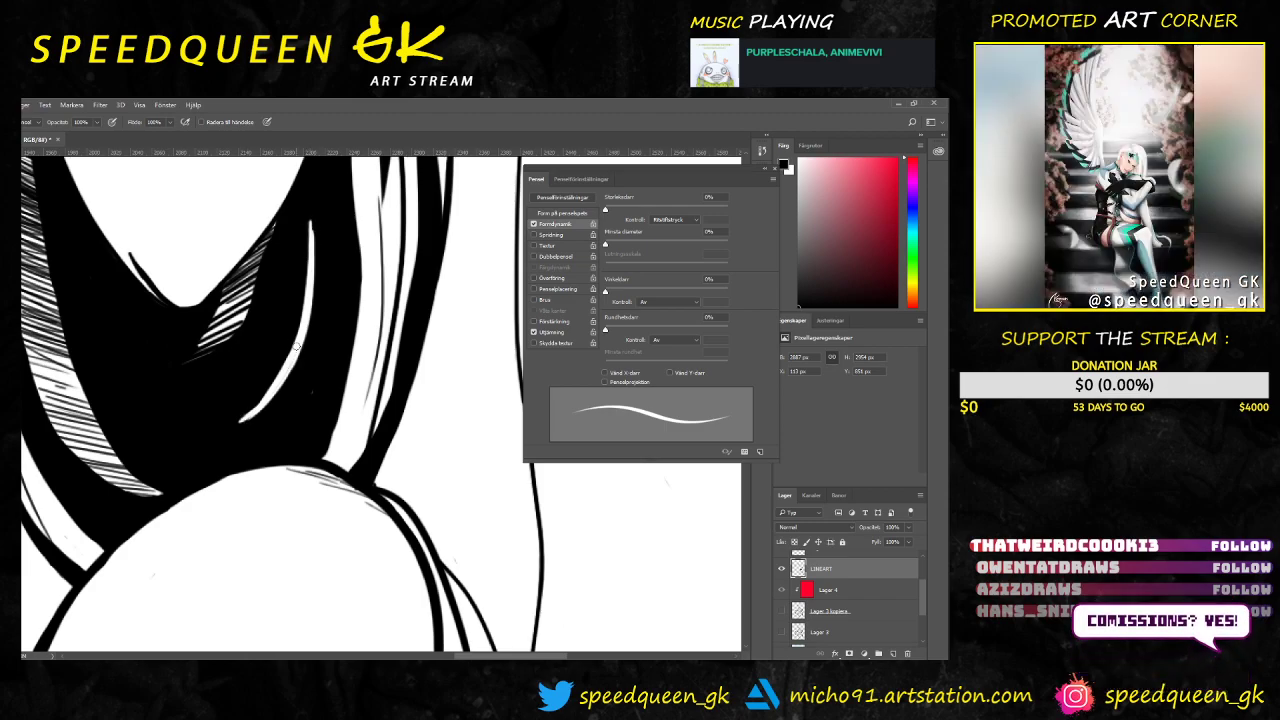
Step: Set the Brush to a thinner tip and collapse the floating brush settings
key("shift+b")
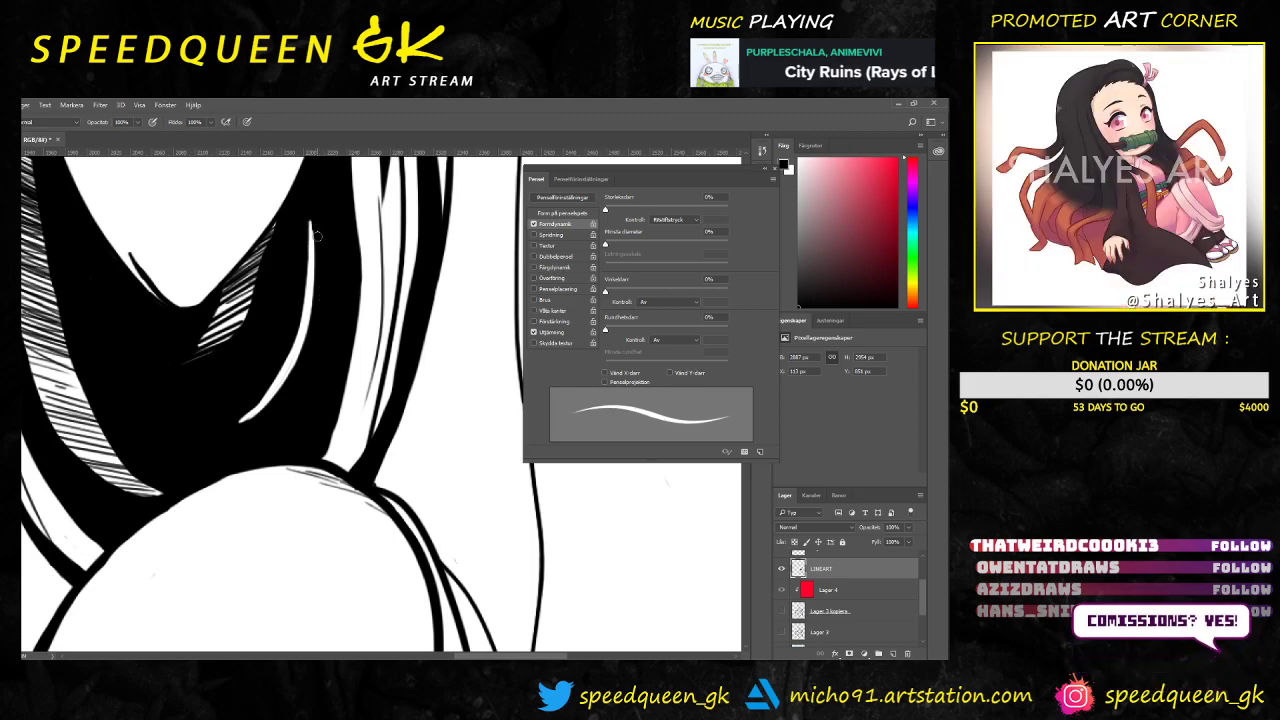
right_click(316, 236)
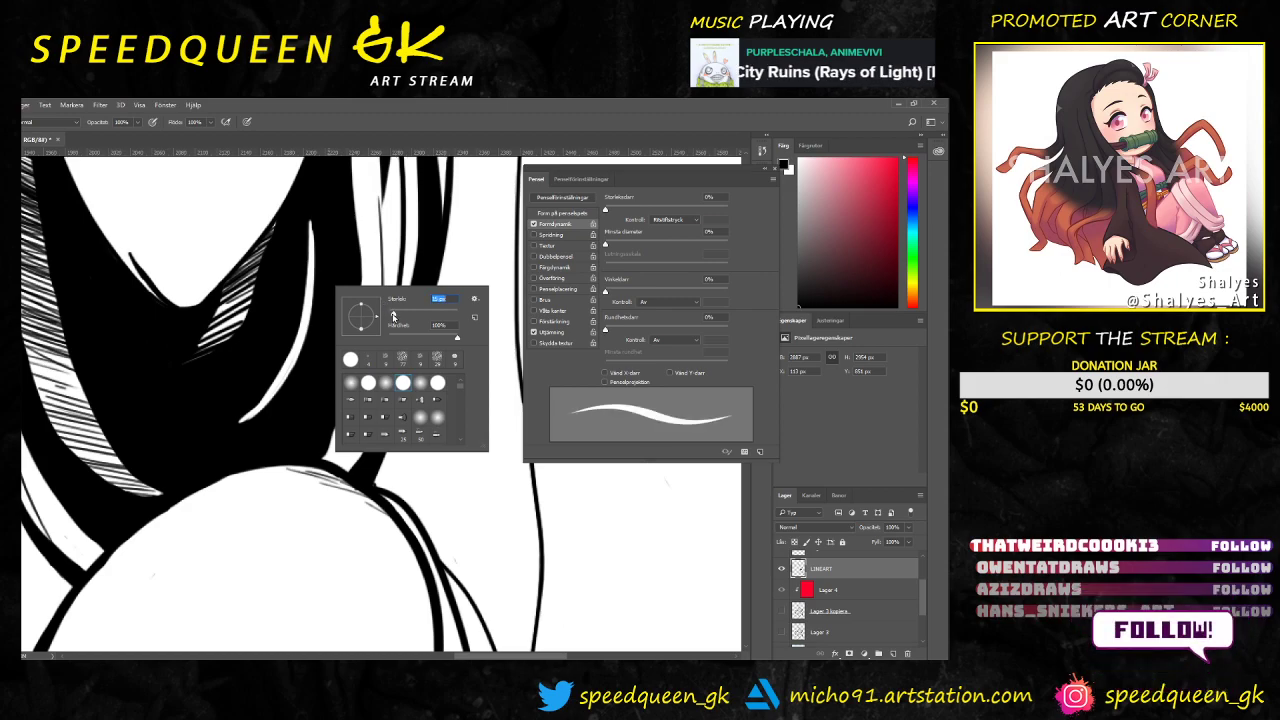
left_click_drag(392, 313, 390, 316)
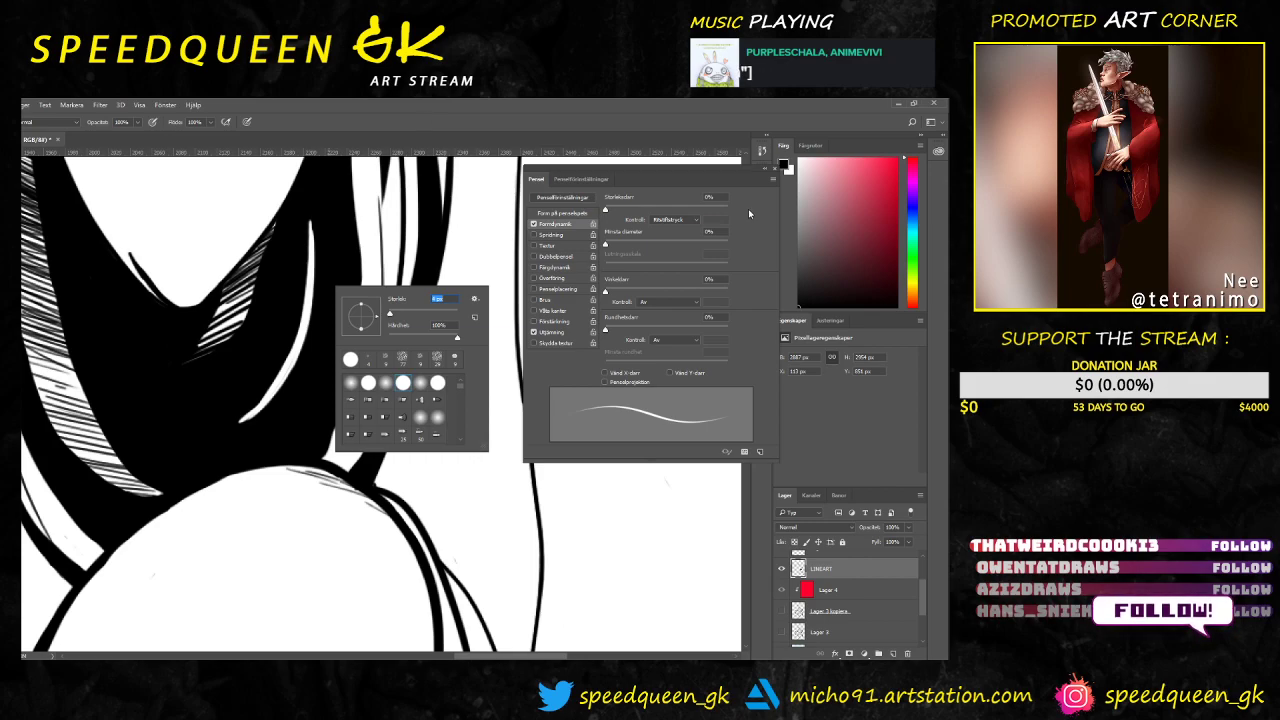
left_click(765, 169)
key("ctrl+minus")
scroll(603, 395, "down", 2)
mouse_move(536, 378)
left_mouse_down()
mouse_move(520, 400)
mouse_move(556, 426)
mouse_move(566, 396)
left_mouse_up()
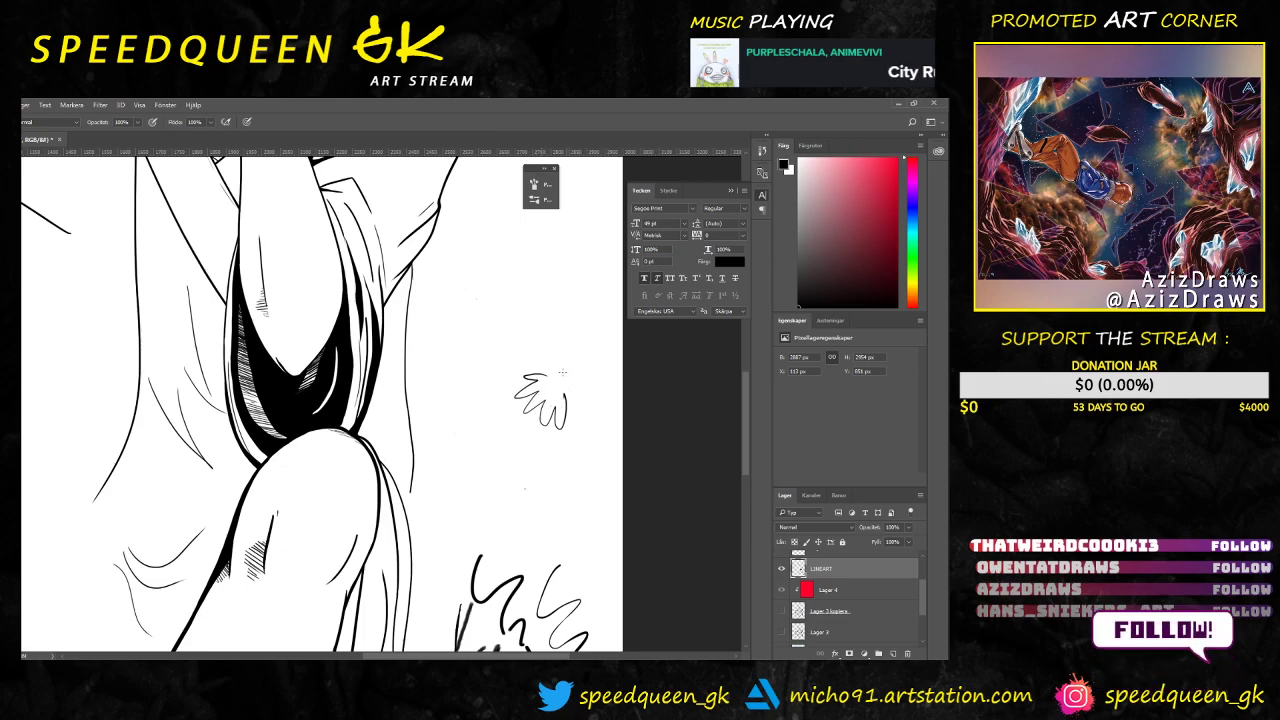
key("ctrl+z")
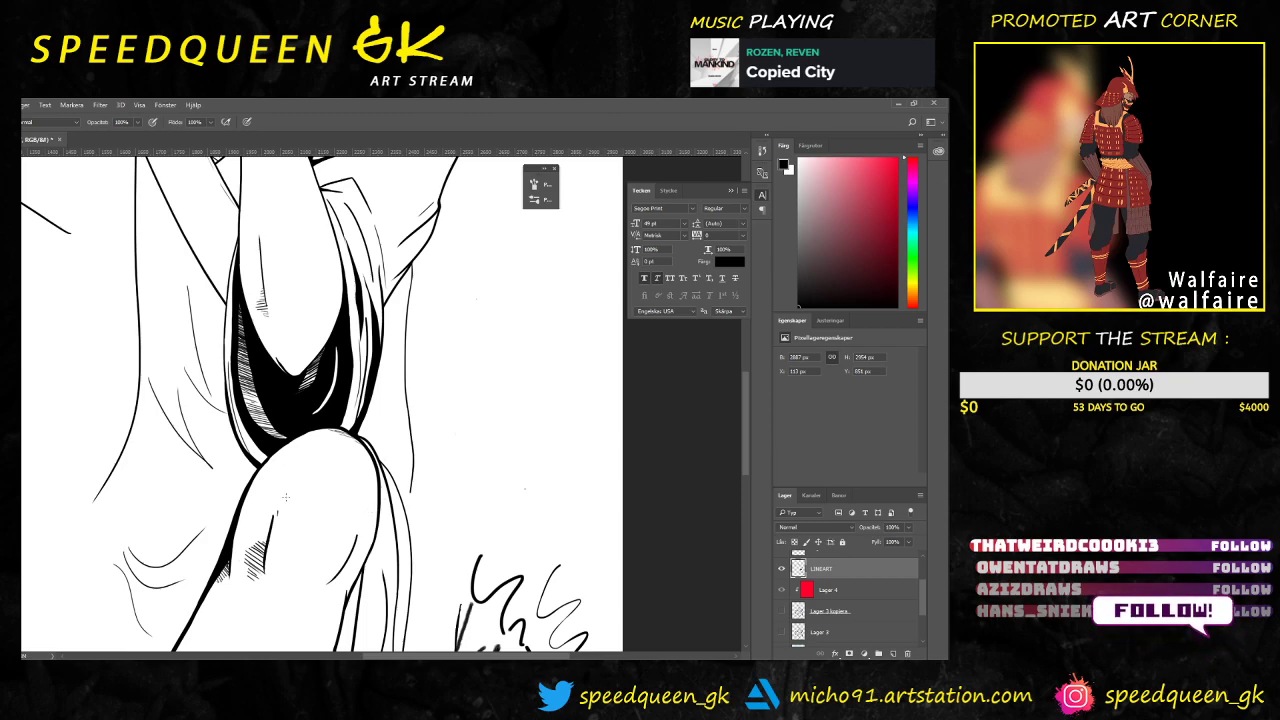
Step: Switch to the web browser and open DeviantArt's main browse page in a new tab
key("alt+Tab")
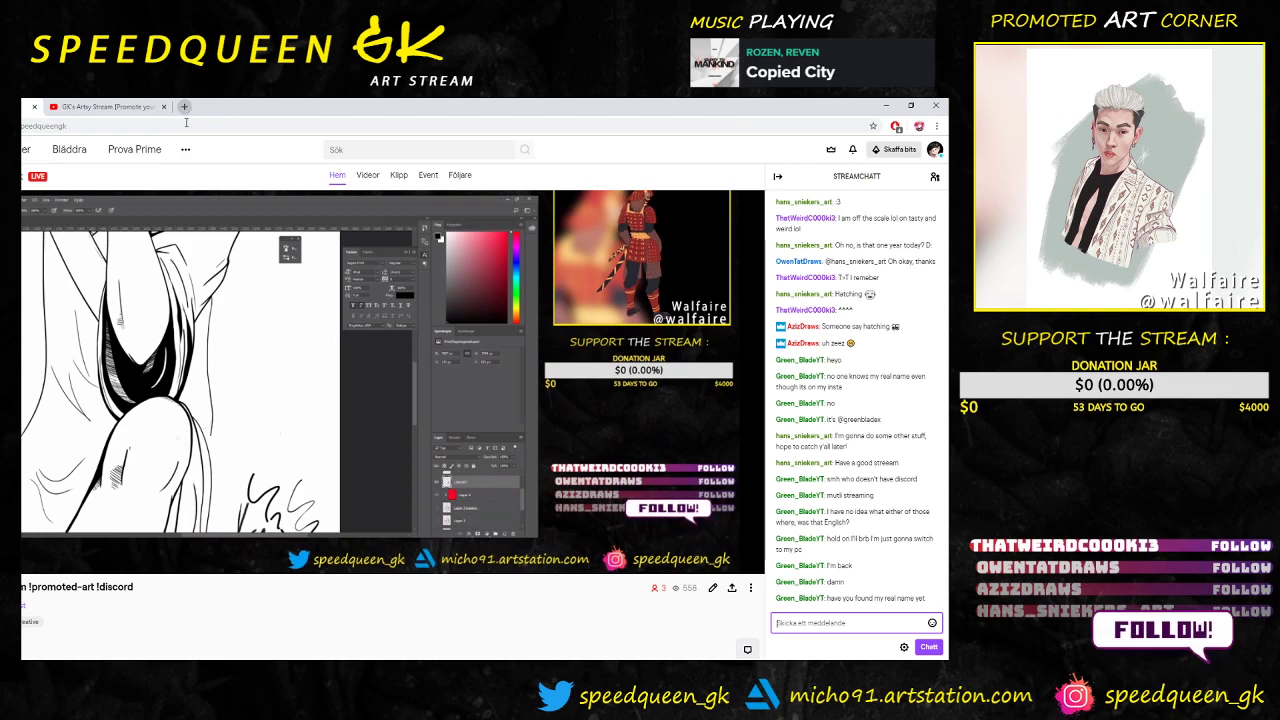
left_click(184, 107)
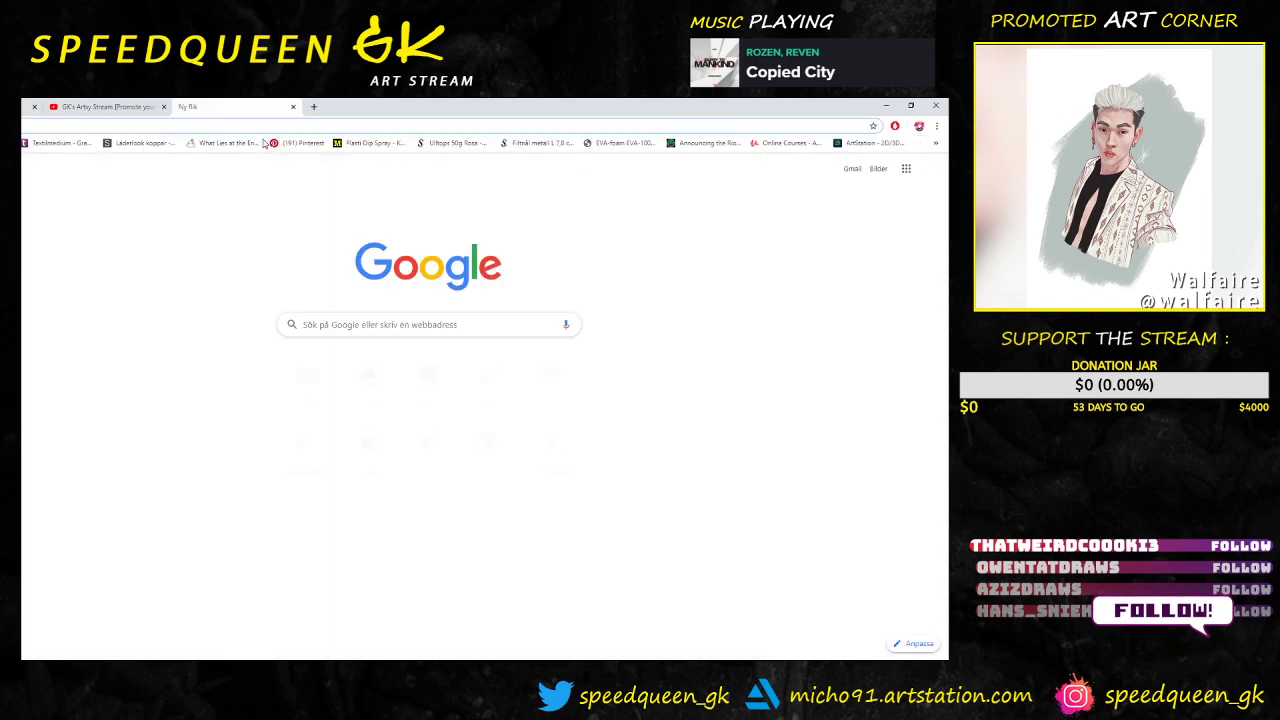
type("deviant")
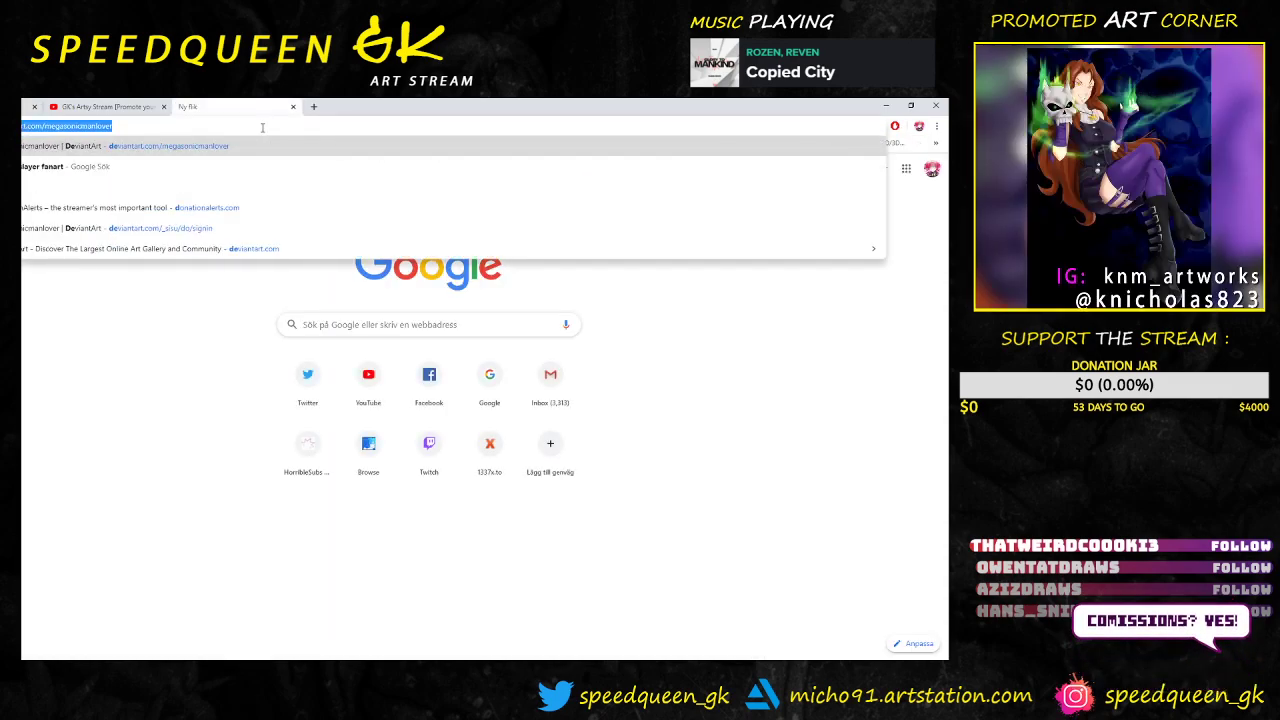
key("Return")
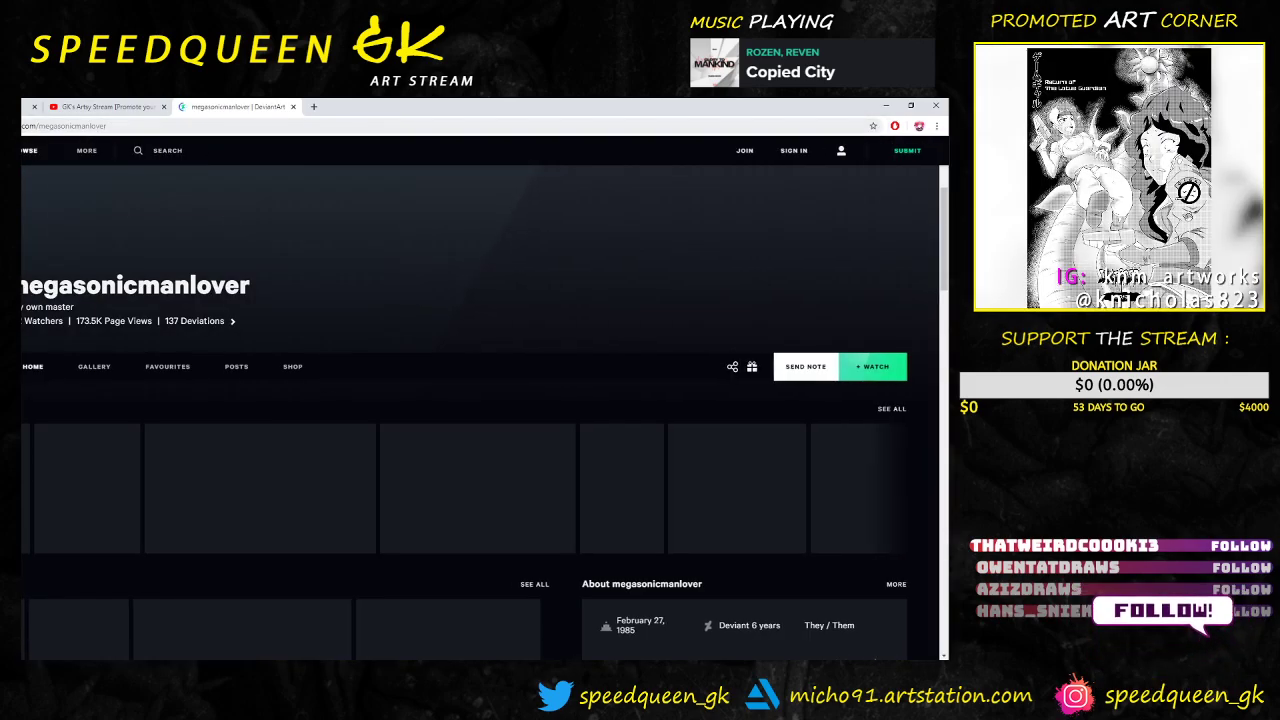
left_click(25, 150)
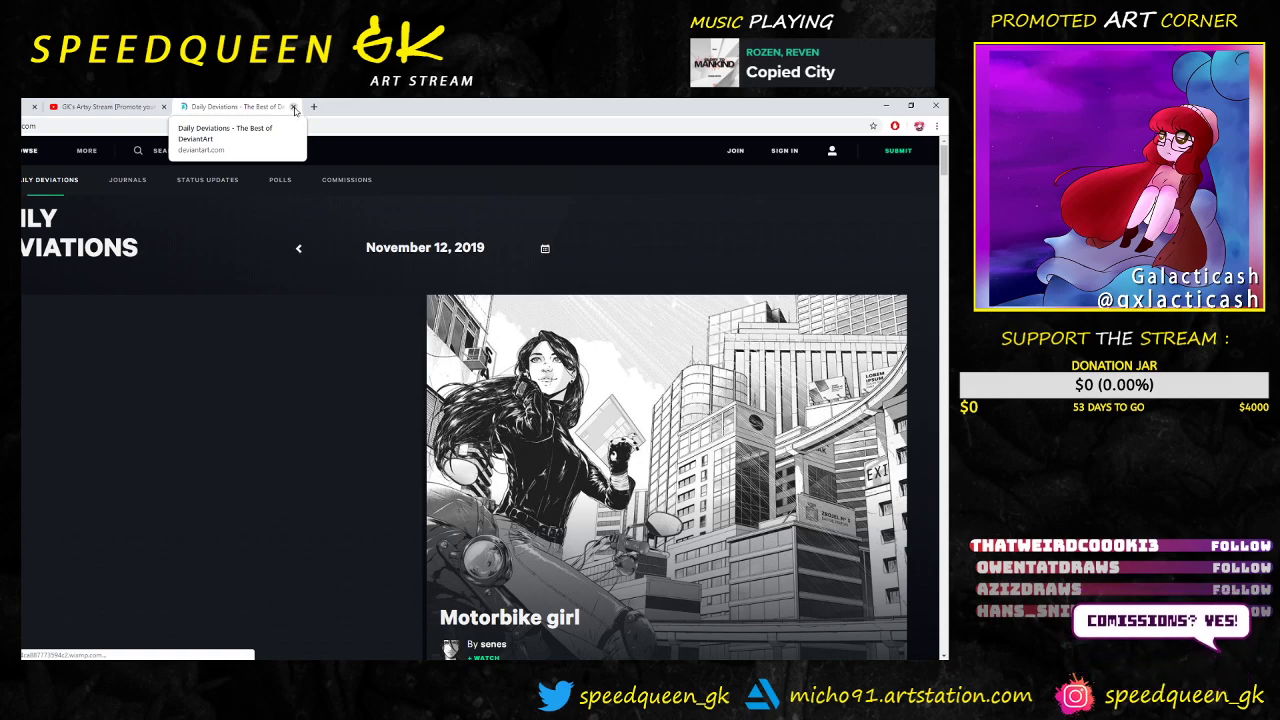
left_click(161, 152)
type("micho91")
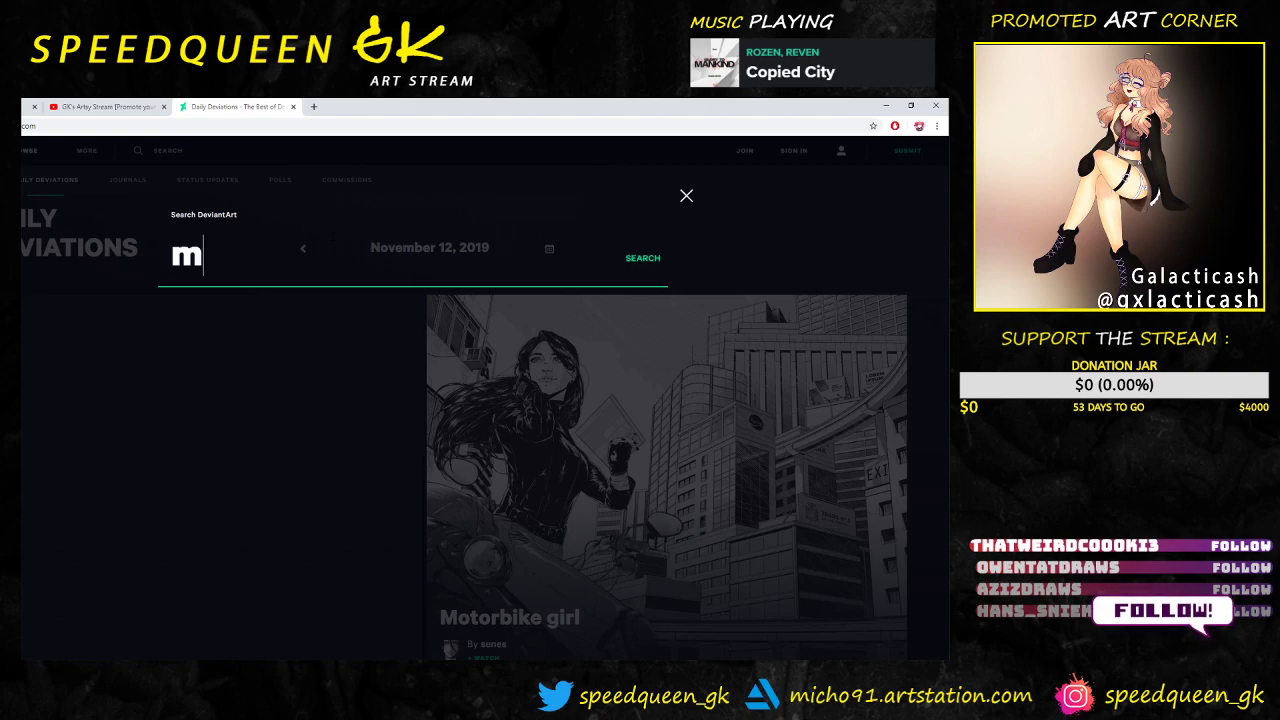
type("2")
key("BackSpace")
key("Return")
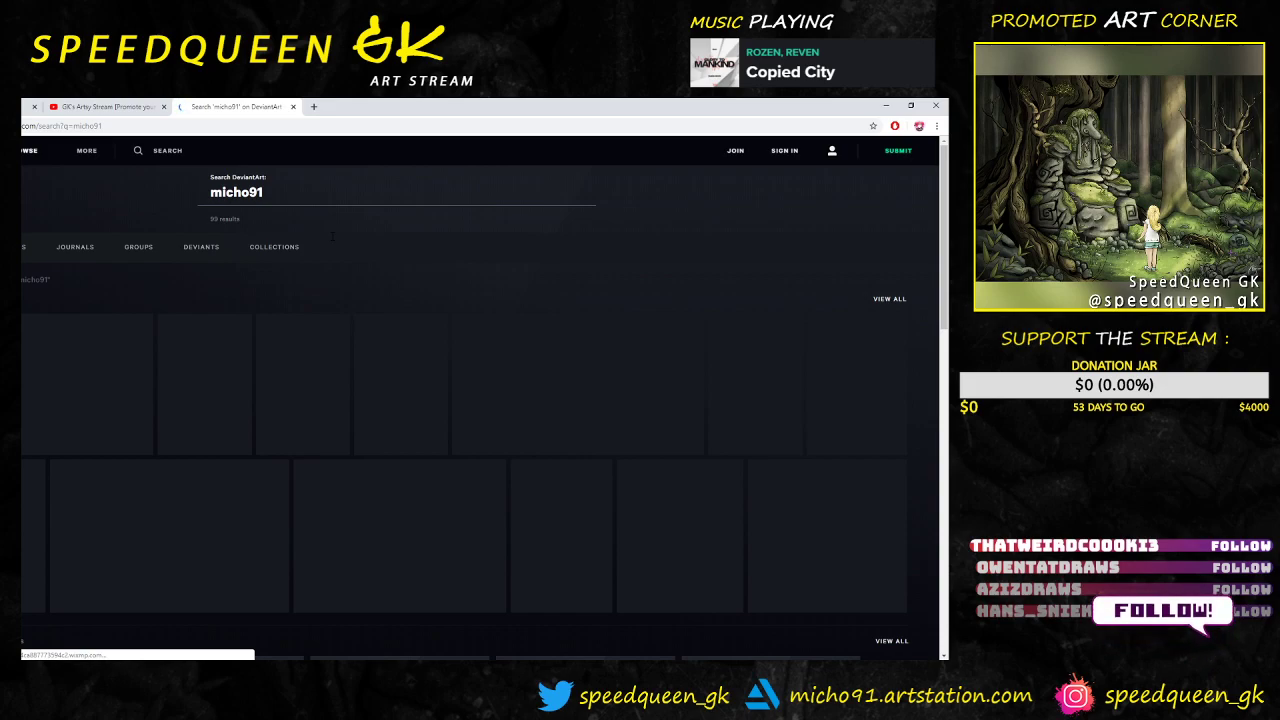
left_click(23, 247)
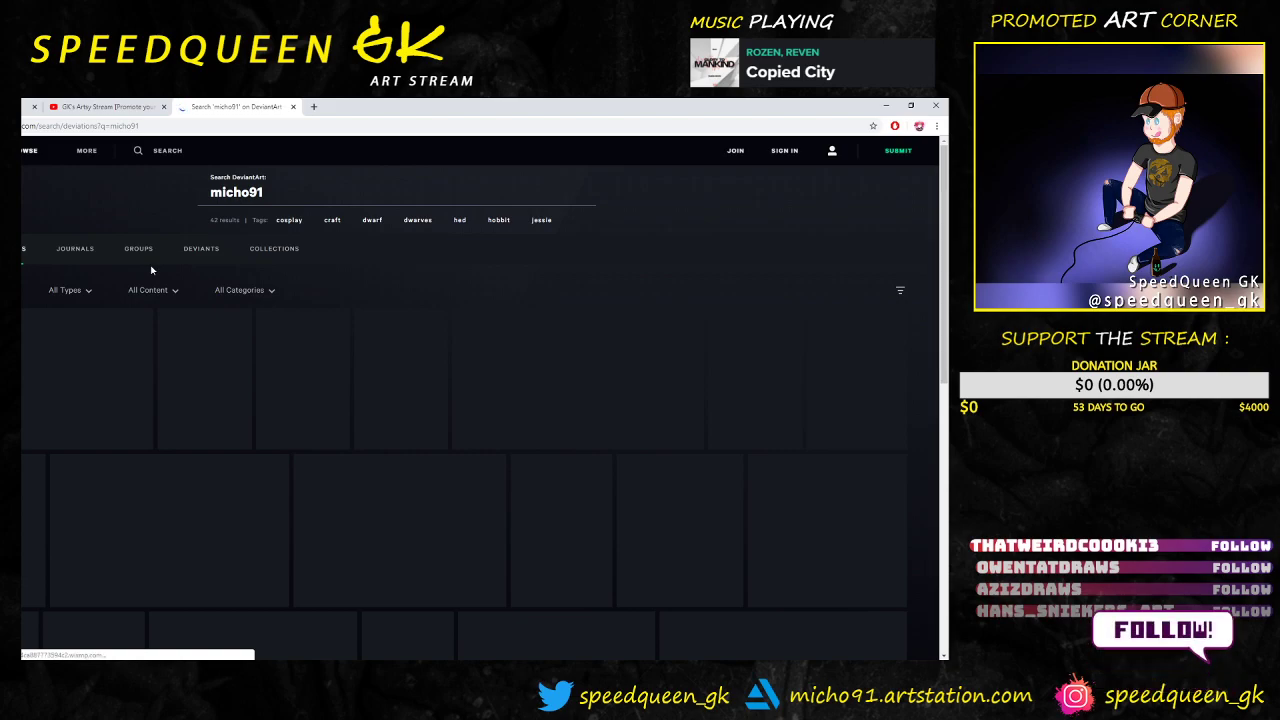
scroll(206, 451, "down", 3)
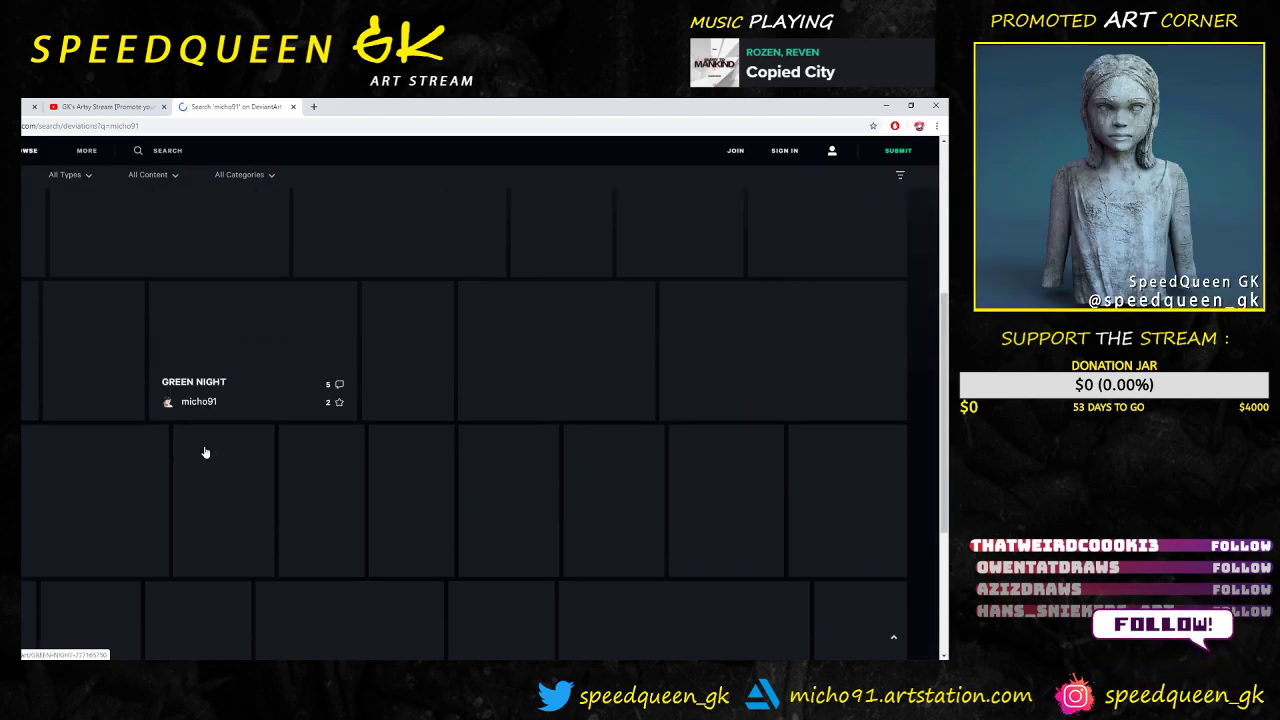
left_click(206, 563)
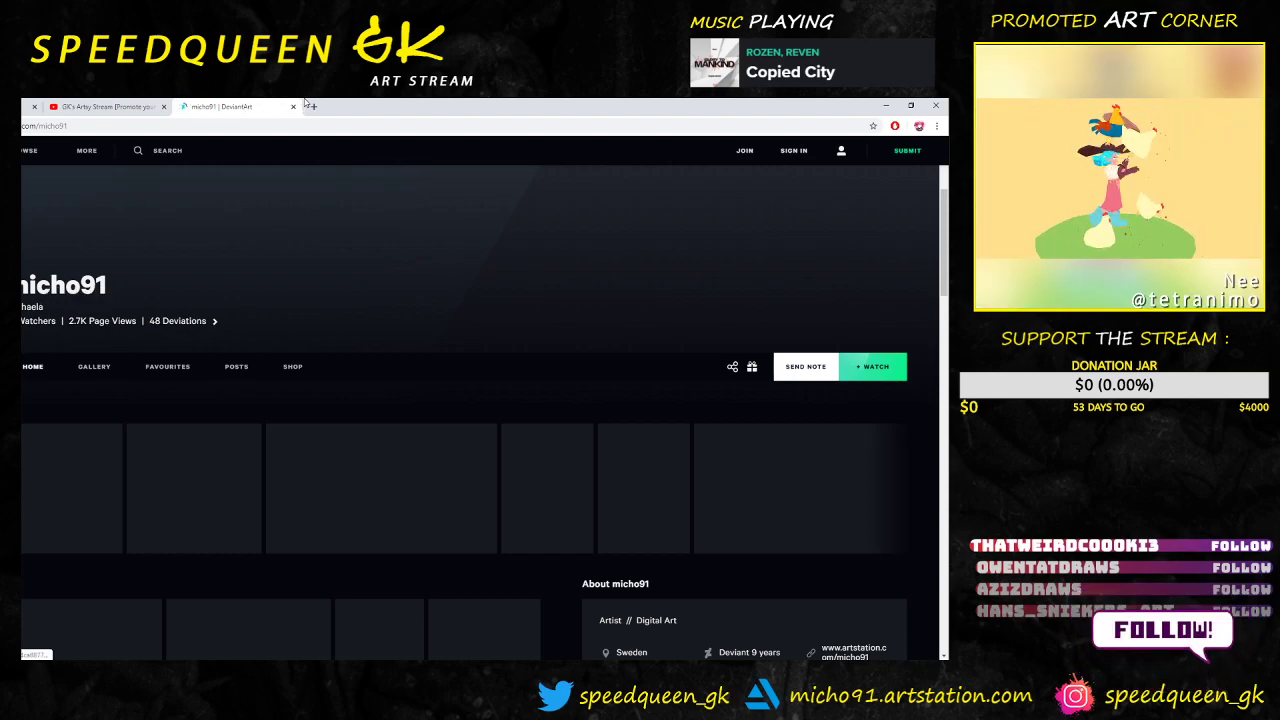
scroll(290, 447, "down", 3)
scroll(290, 447, "up", 4)
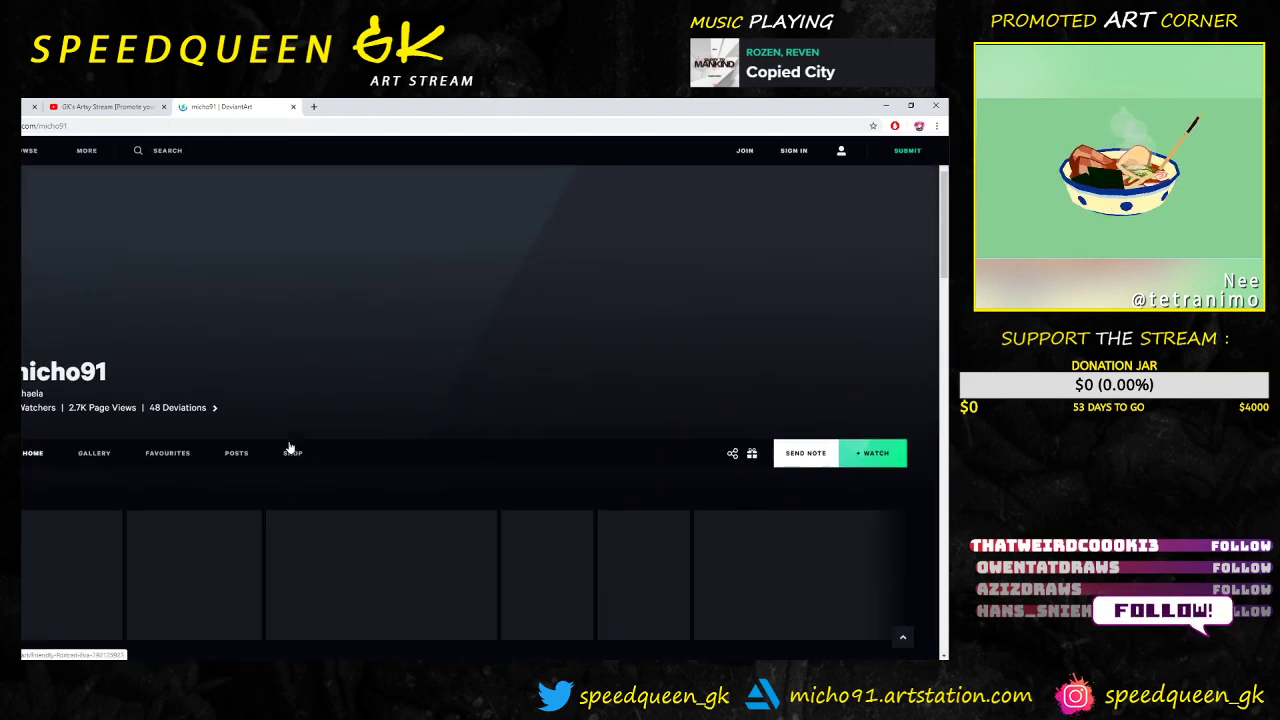
scroll(391, 520, "down", 3)
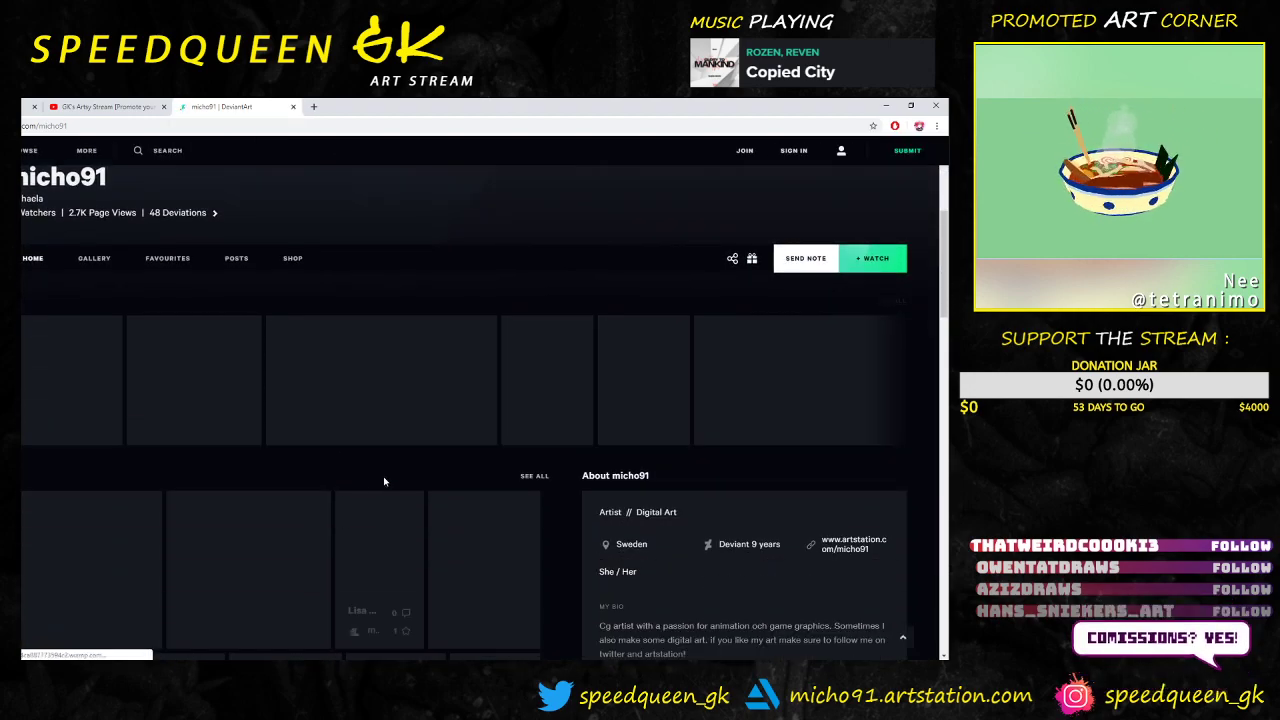
left_click(293, 107)
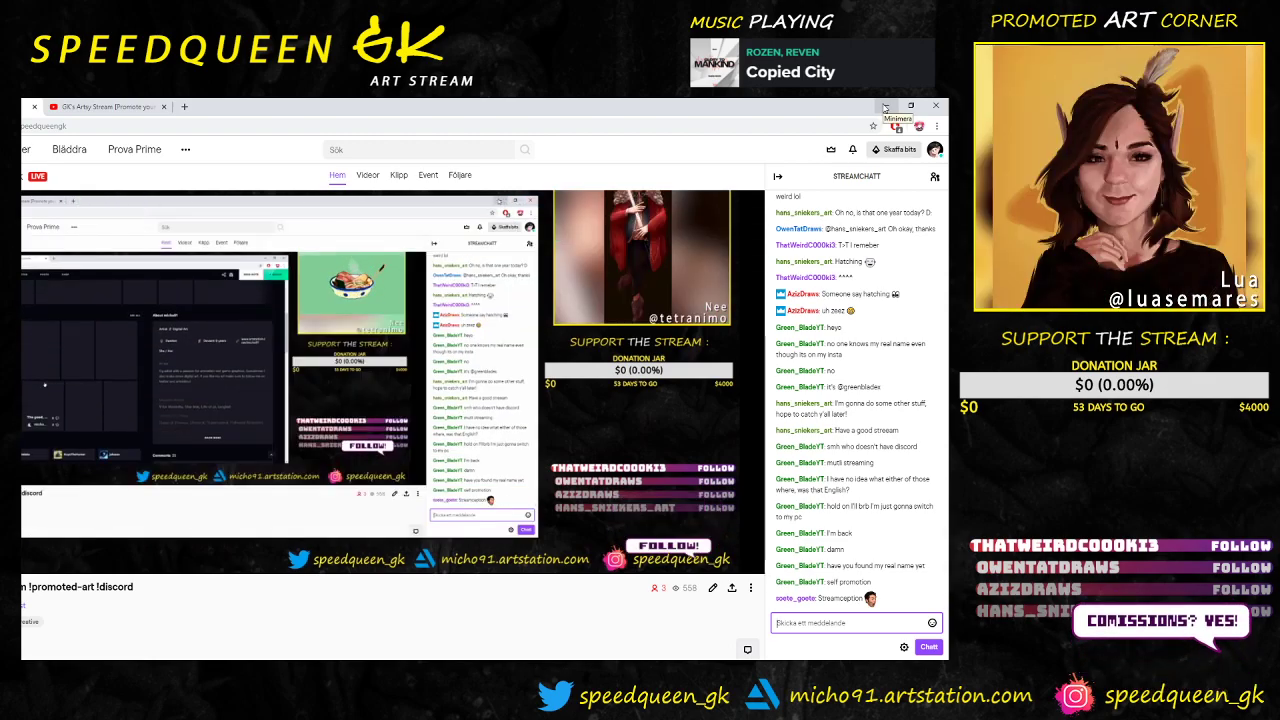
left_click(885, 106)
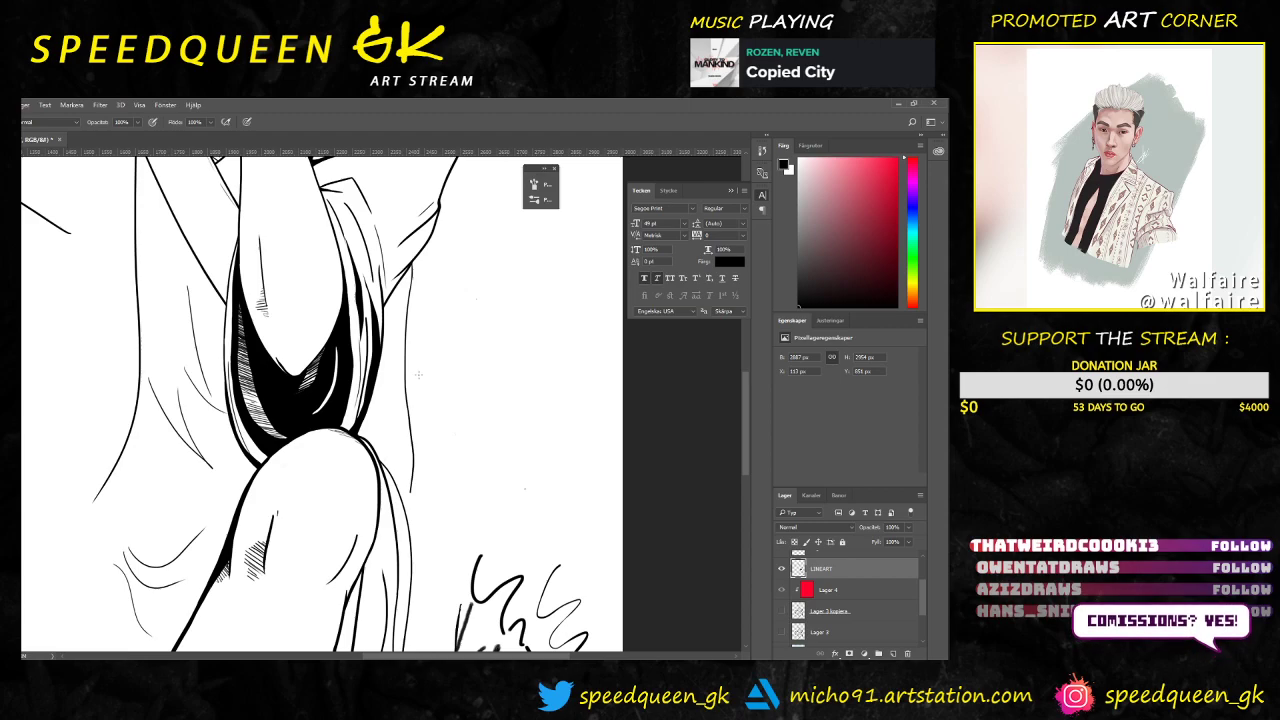
Step: Erase along the curved highlight in the black sleeve shadow to widen it and extend both of its tapered ends
scroll(420, 490, "up", 5)
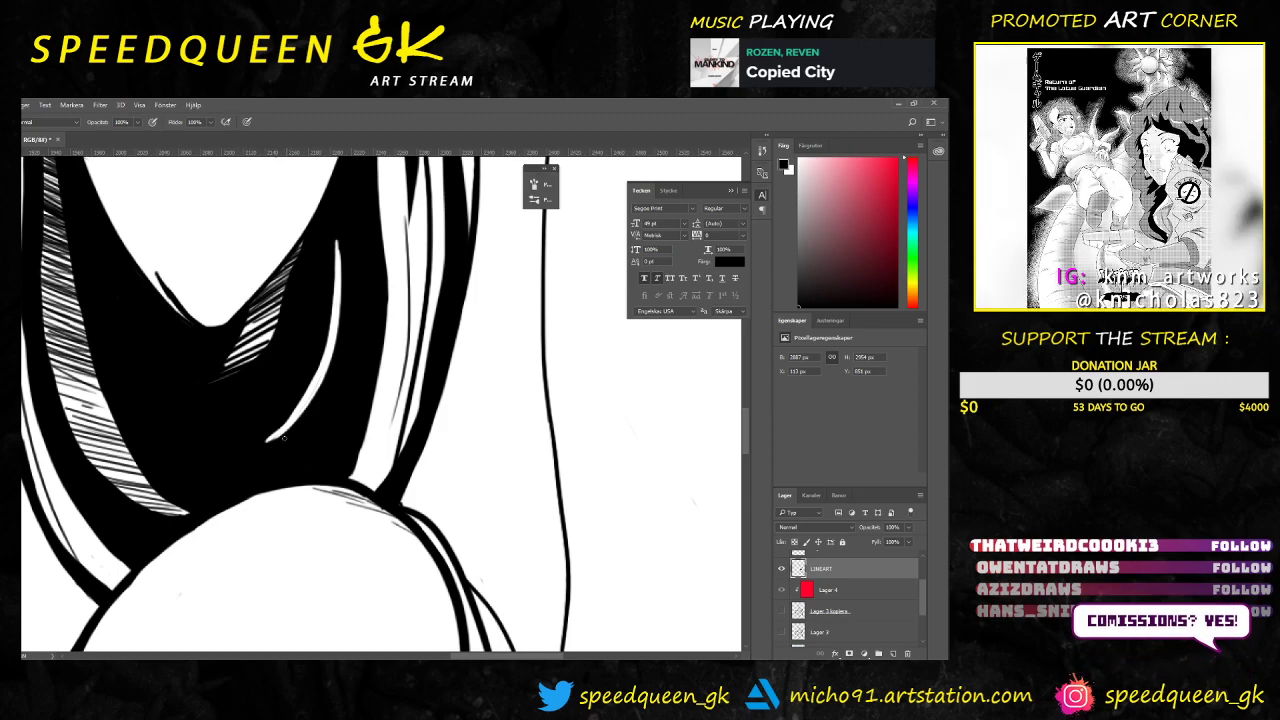
key("e")
mouse_move(252, 448)
left_mouse_down()
mouse_move(285, 430)
mouse_move(344, 250)
left_mouse_up()
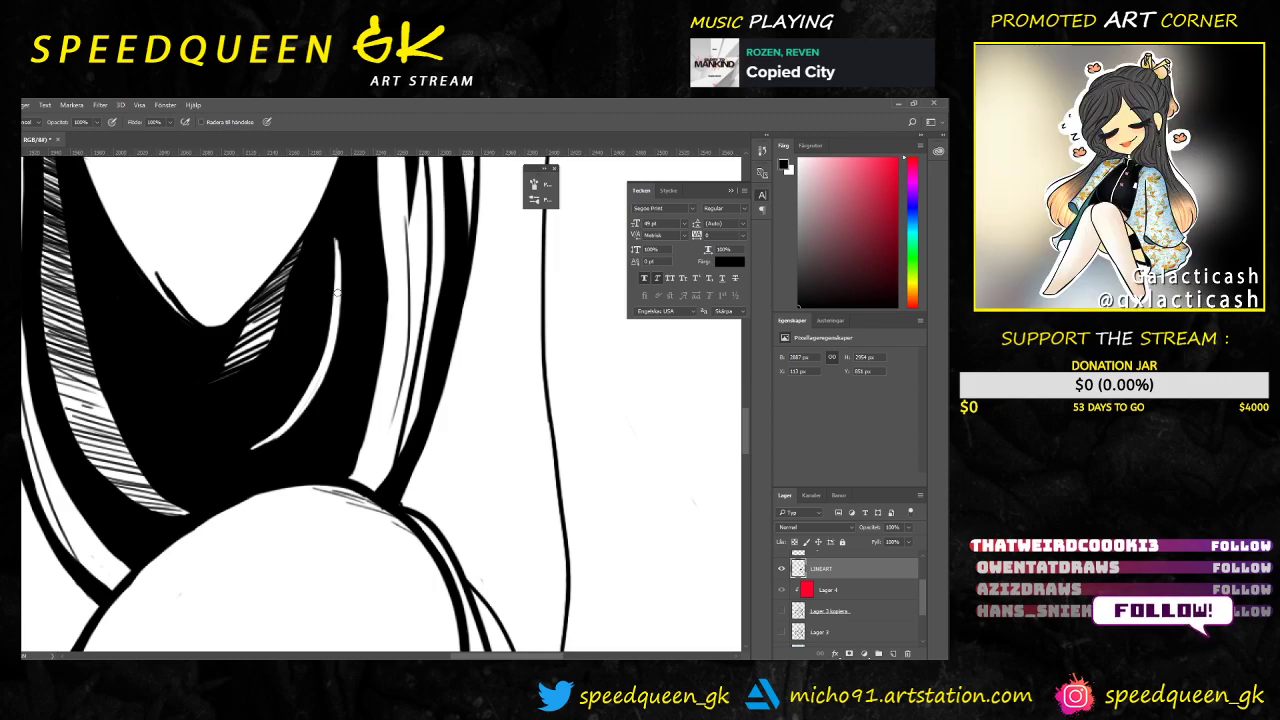
mouse_move(334, 233)
left_mouse_down()
mouse_move(340, 298)
mouse_move(311, 425)
left_mouse_up()
mouse_move(339, 310)
left_mouse_down()
mouse_move(305, 417)
mouse_move(276, 436)
left_mouse_up()
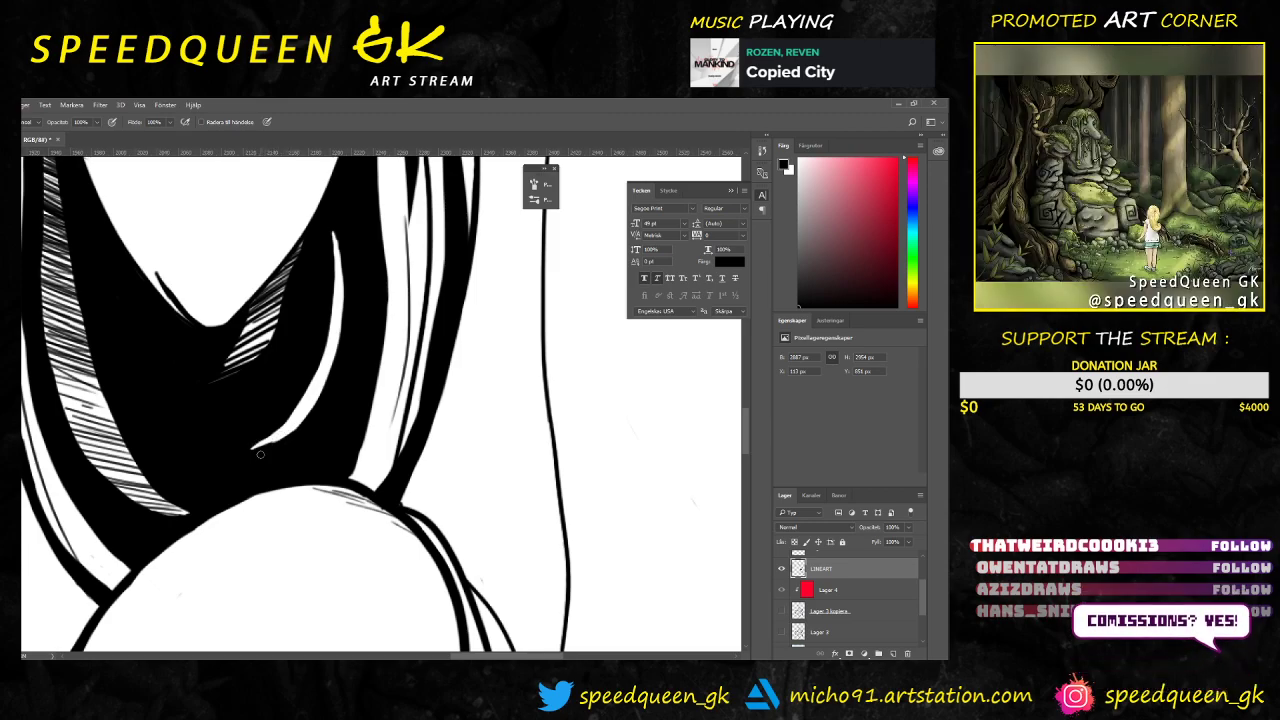
Step: Brush short black hatching strokes across the curved highlight in the sleeve shadow to break it up
key("b")
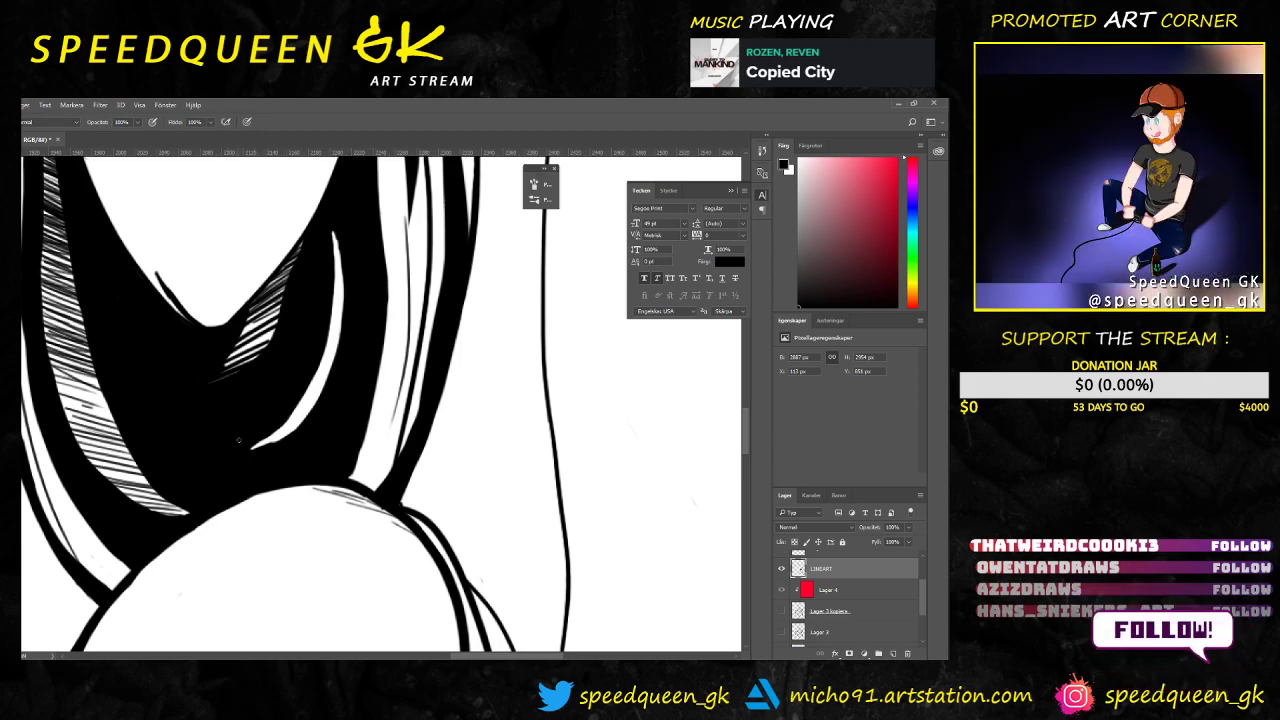
mouse_move(246, 441)
left_mouse_down()
mouse_move(305, 446)
mouse_move(246, 439)
mouse_move(307, 440)
mouse_move(327, 426)
mouse_move(286, 410)
mouse_move(322, 389)
left_mouse_up()
left_click_drag(308, 386, 326, 380)
key("ctrl+minus")
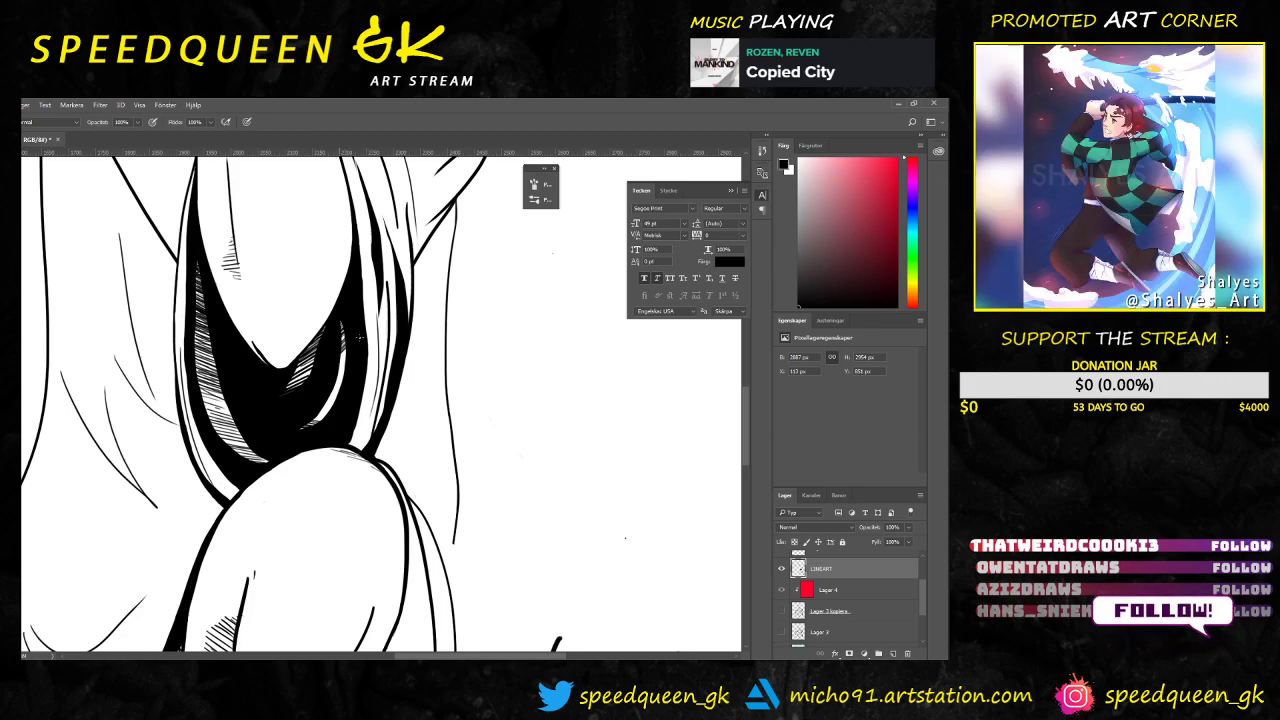
mouse_move(330, 372)
left_mouse_down()
mouse_move(330, 418)
mouse_move(316, 424)
left_mouse_up()
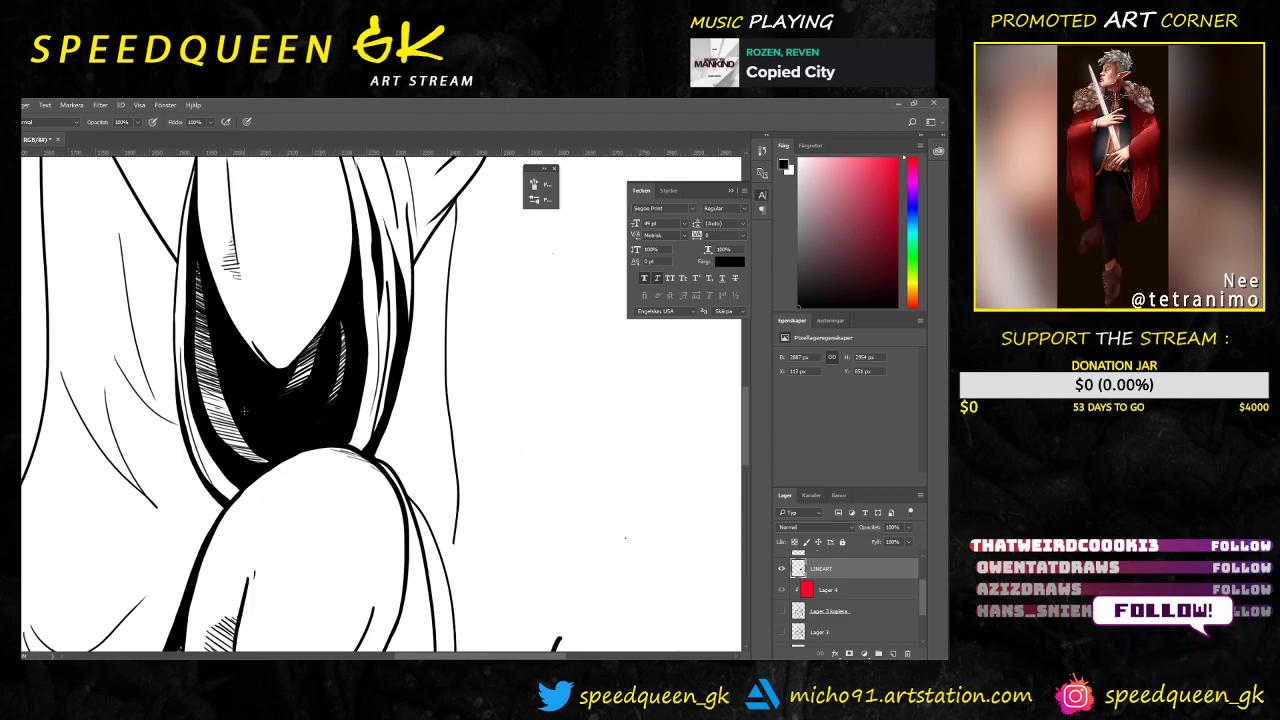
Step: Add short black hatching strokes along the lower and middle part of the hatched band on the shadow's left side
left_click_drag(246, 460, 270, 465)
left_click_drag(242, 456, 266, 462)
left_click_drag(234, 451, 256, 456)
mouse_move(228, 446)
left_mouse_down()
mouse_move(254, 454)
mouse_move(247, 446)
left_mouse_up()
left_click_drag(218, 434, 243, 441)
left_click_drag(214, 429, 241, 435)
mouse_move(210, 421)
left_mouse_down()
mouse_move(239, 431)
mouse_move(202, 416)
left_mouse_up()
left_click_drag(236, 424, 198, 406)
left_click_drag(232, 416, 204, 402)
left_click_drag(230, 410, 194, 390)
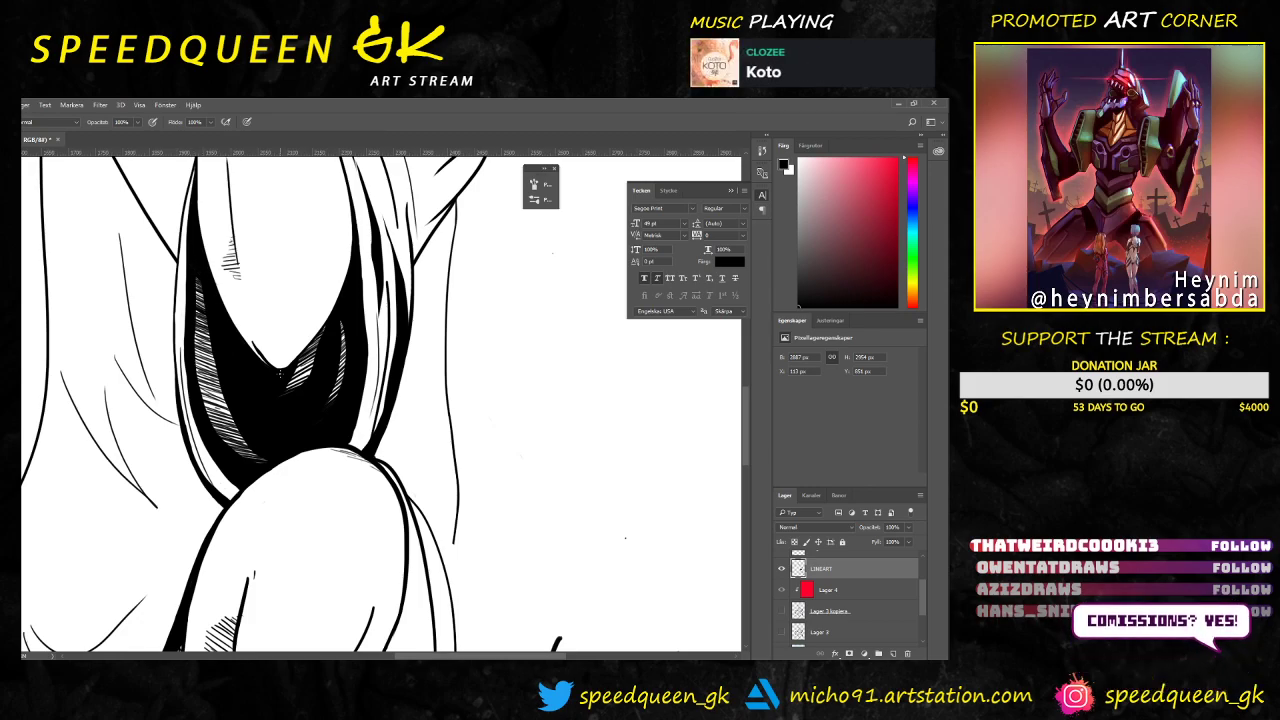
Step: Erase a thin curved highlight line into the black shadow beside the left hatched band
scroll(284, 378, "down", 5)
scroll(354, 405, "down", 3)
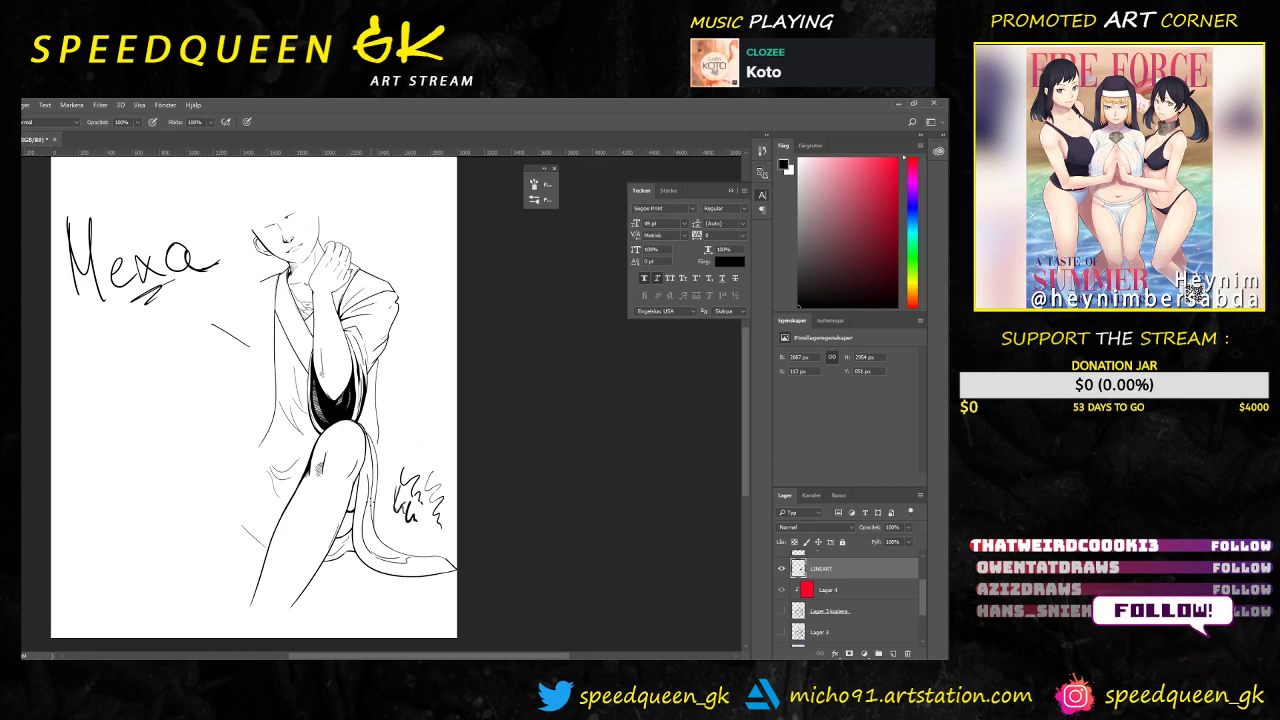
scroll(344, 484, "up", 4)
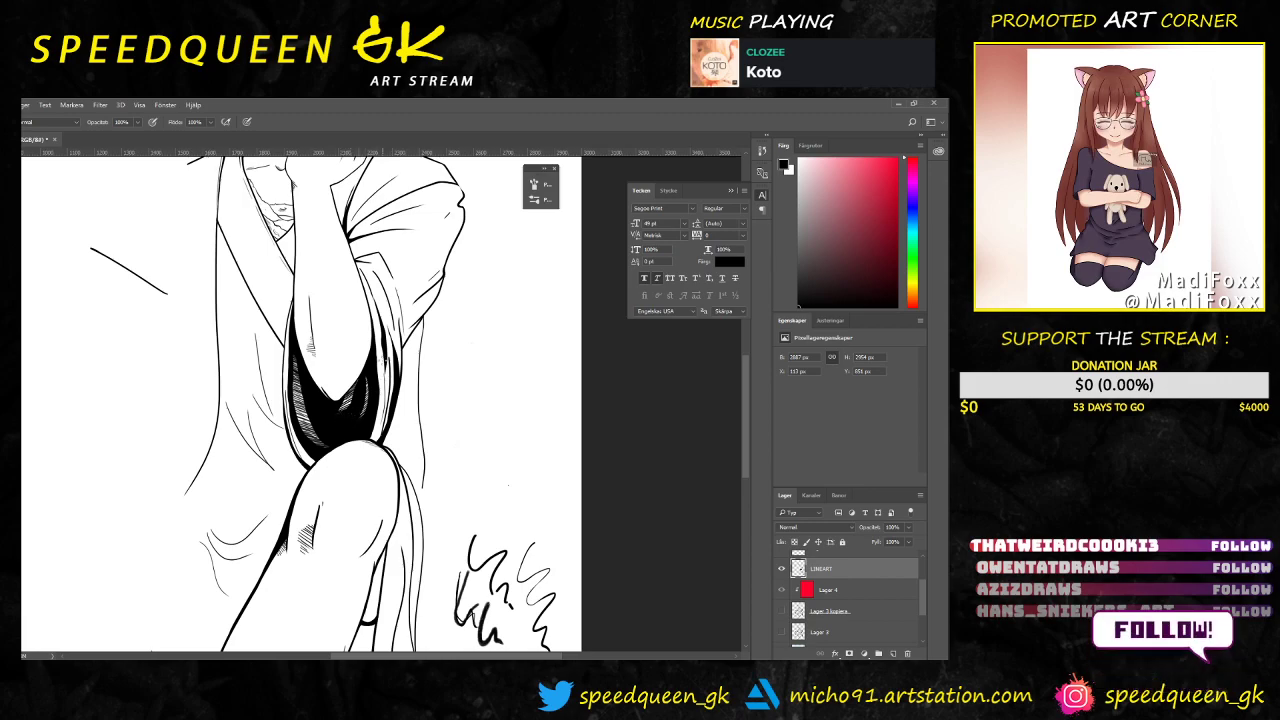
right_click(388, 366)
left_click(526, 278)
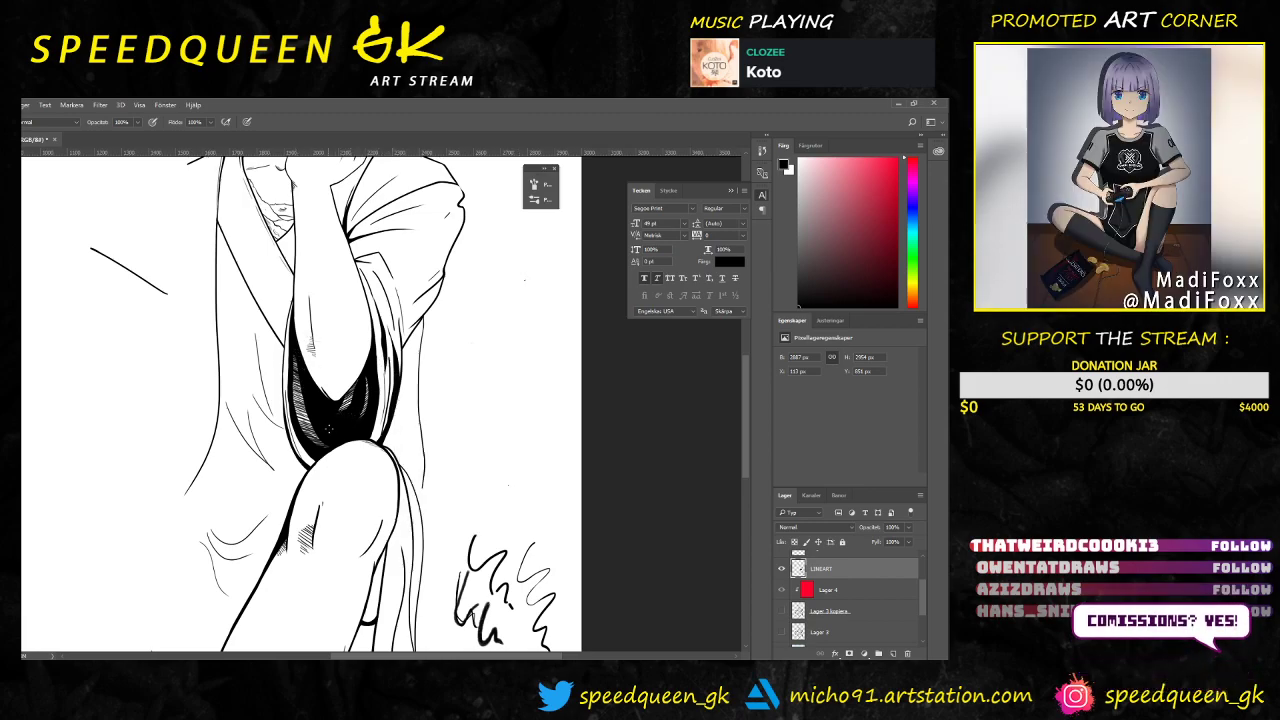
key("e")
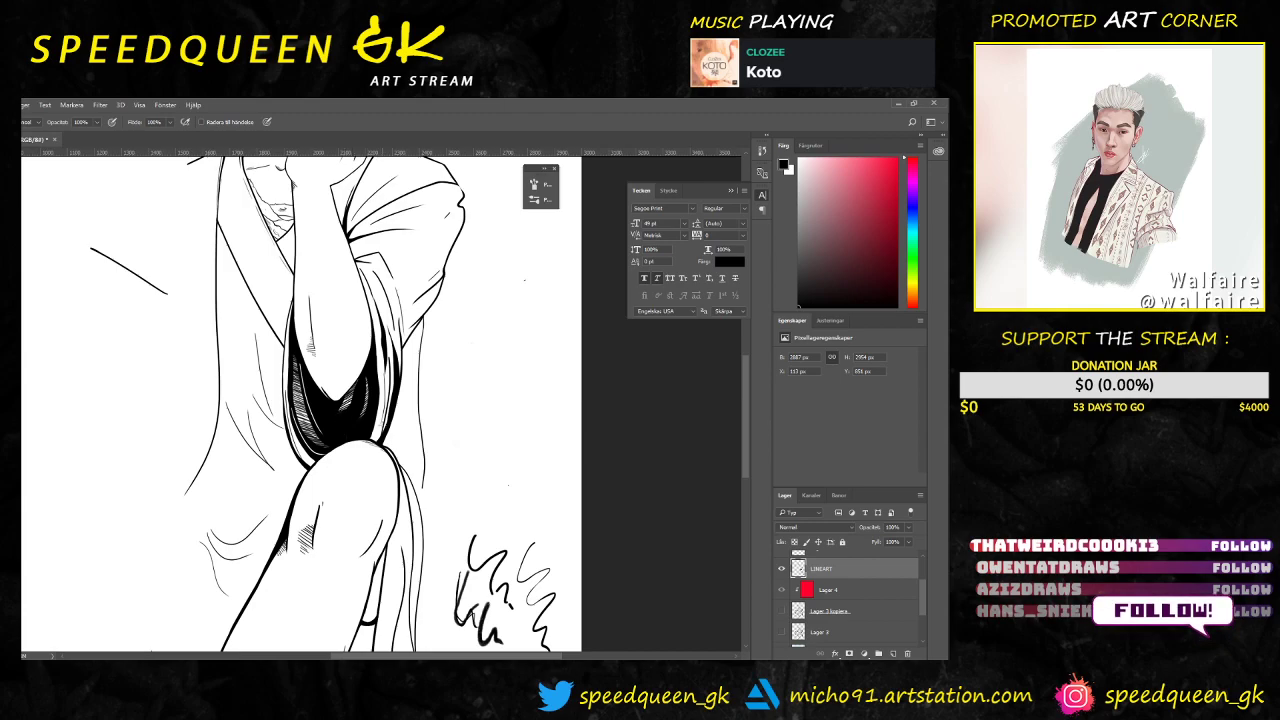
left_click_drag(295, 385, 330, 385)
Step: Erase along the sleeve's left outer folds down to the knee to thin and clean up the outline strokes
scroll(310, 477, "up", 1)
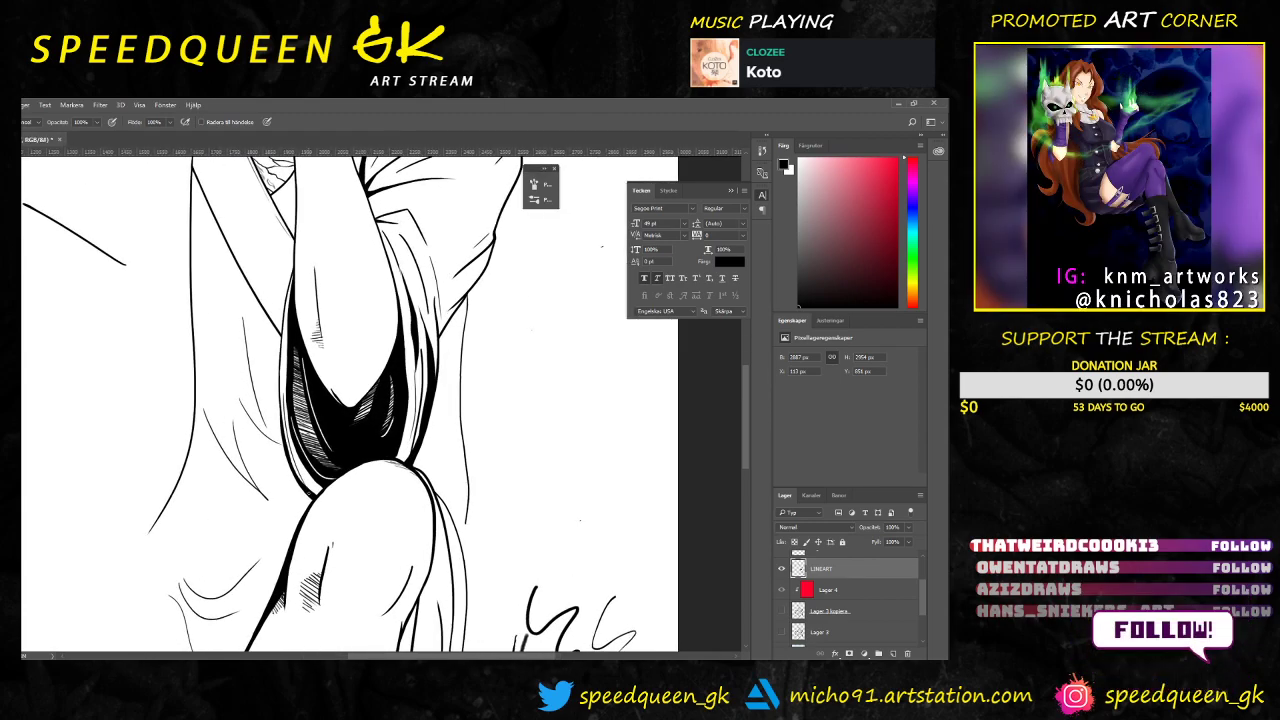
scroll(313, 500, "up", 2)
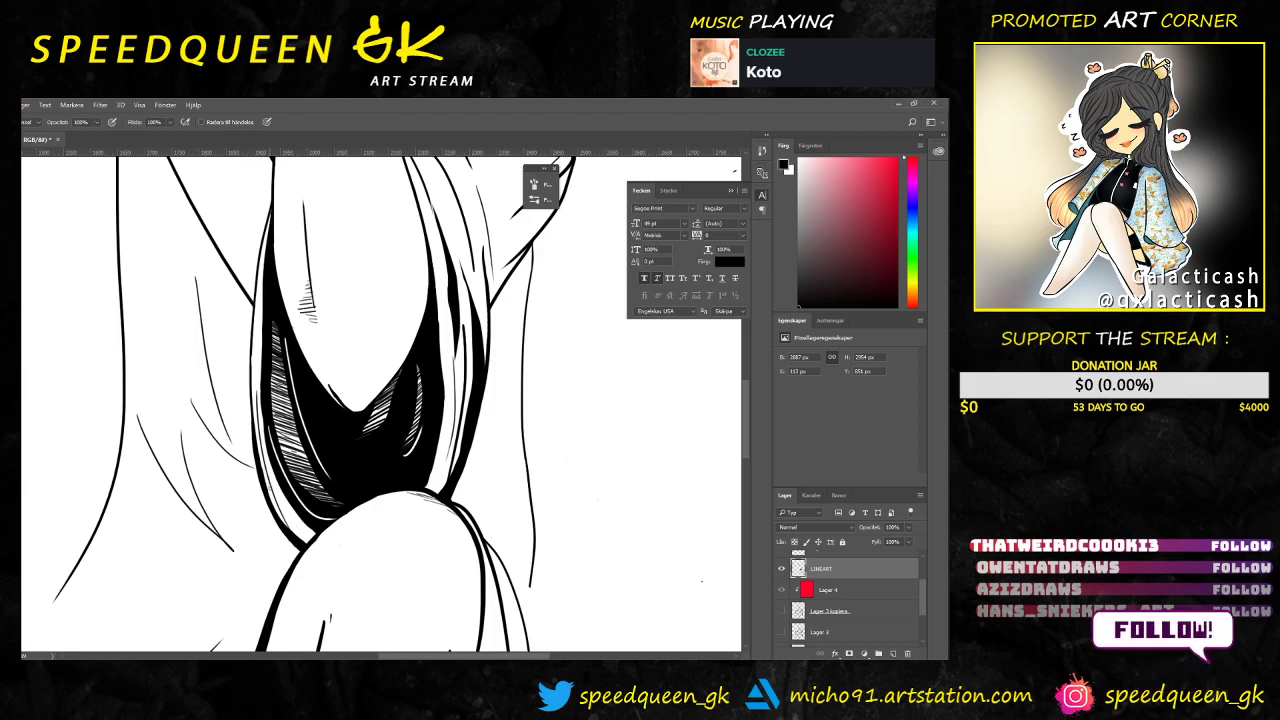
left_click_drag(261, 422, 271, 476)
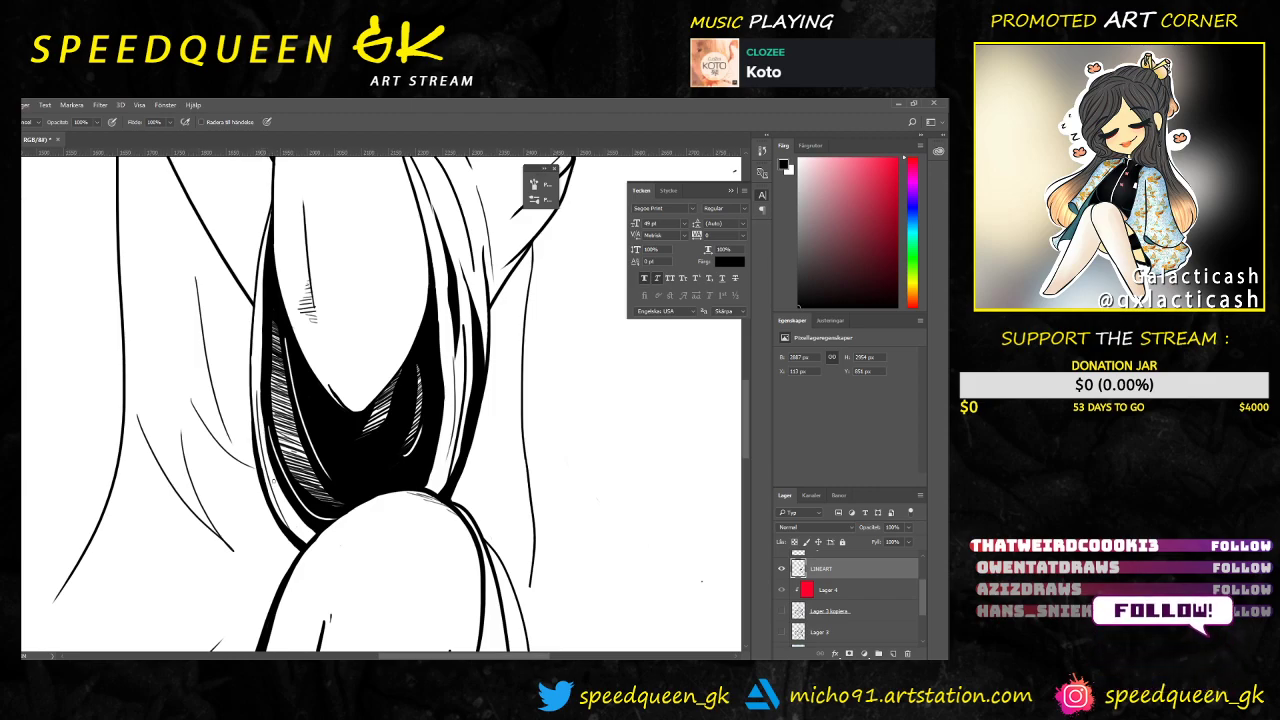
left_click_drag(264, 428, 311, 529)
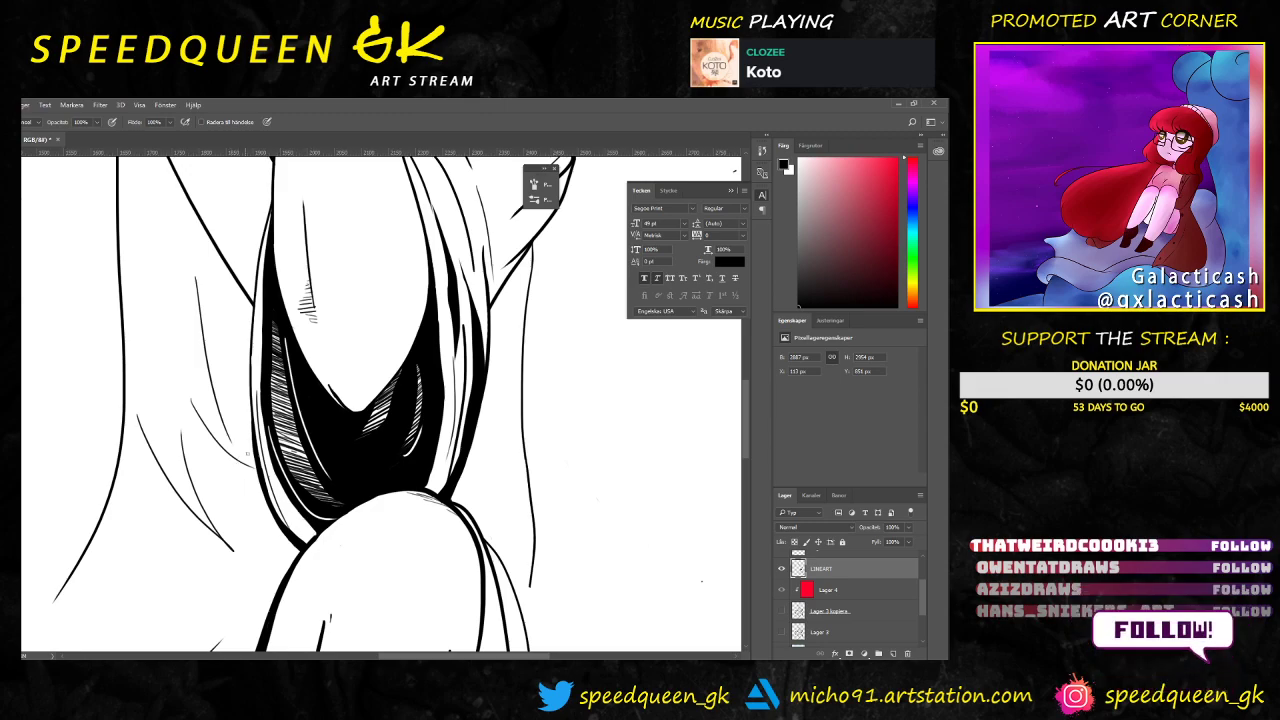
left_click_drag(251, 426, 263, 489)
mouse_move(253, 434)
left_mouse_down()
mouse_move(280, 526)
mouse_move(247, 469)
mouse_move(242, 357)
mouse_move(257, 370)
mouse_move(298, 549)
left_mouse_up()
left_click_drag(287, 535, 303, 558)
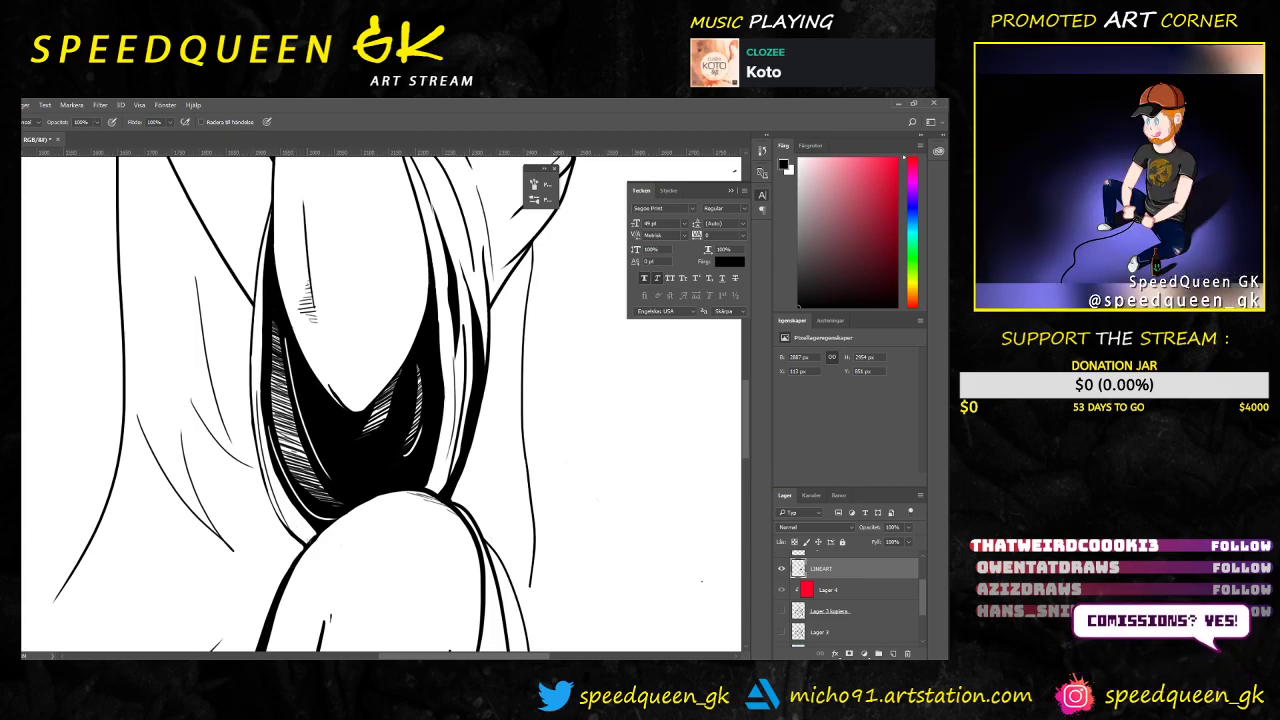
Step: Examine the line art around the sleeve shadow, knee and hanging cloth, and switch back to the Brush
left_click_drag(701, 580, 686, 375)
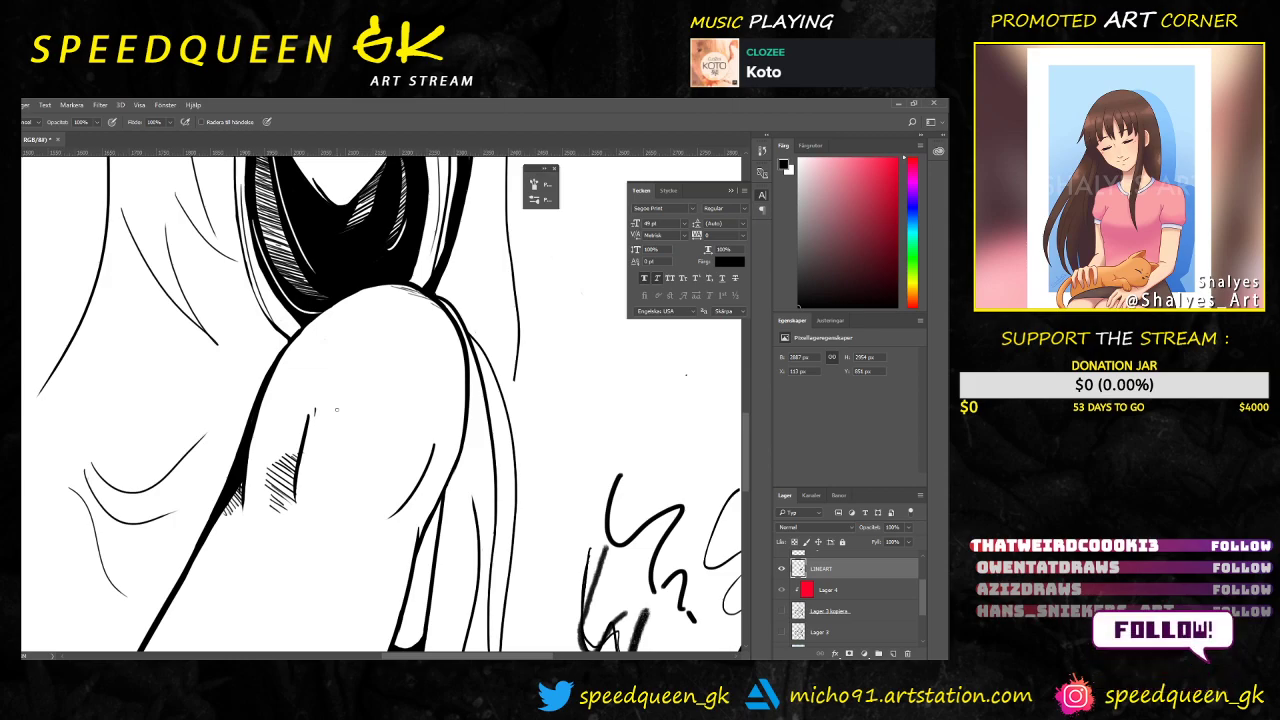
left_click_drag(298, 315, 290, 280)
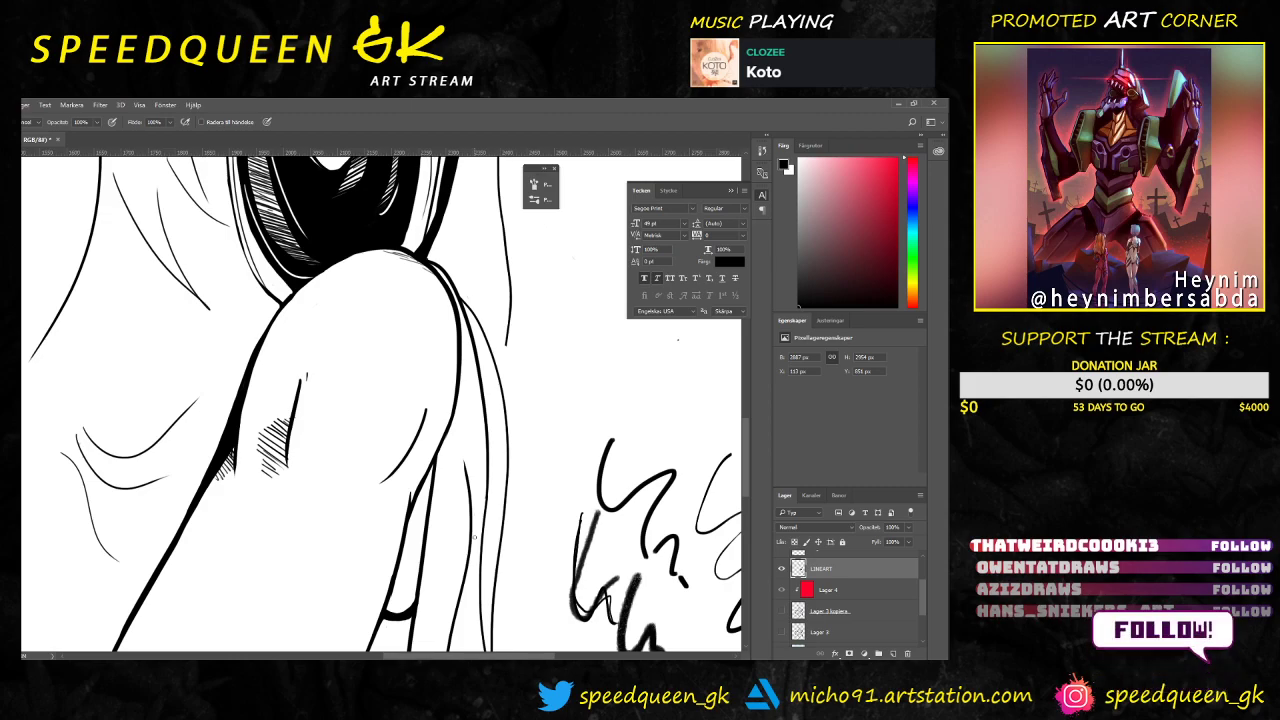
key("ctrl+minus")
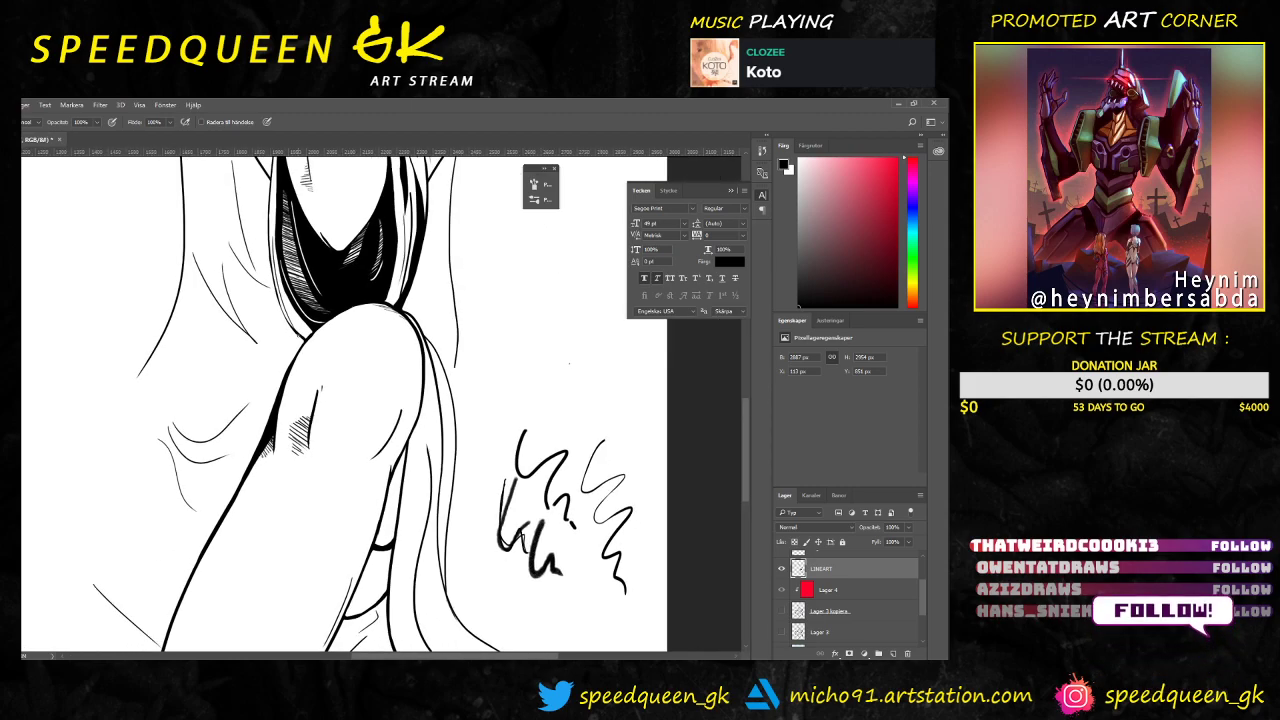
key("ctrl+minus")
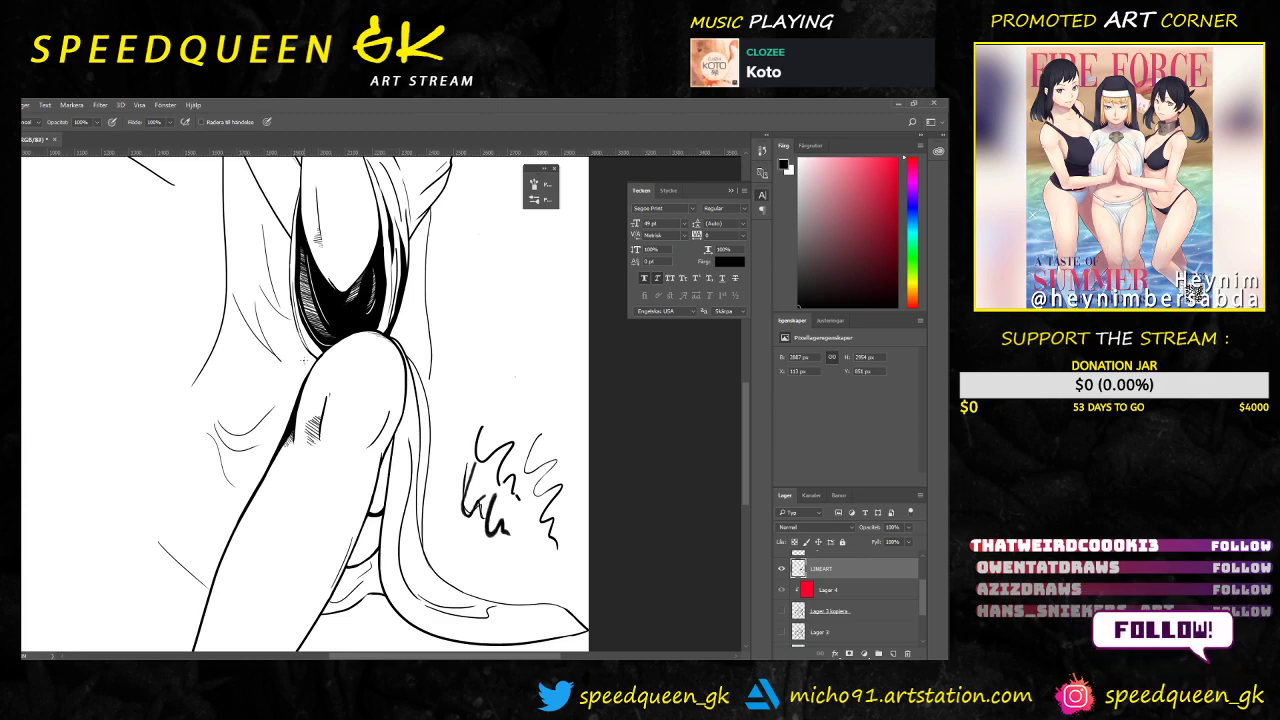
mouse_move(419, 286)
left_mouse_down()
mouse_move(377, 337)
mouse_move(391, 318)
left_mouse_up()
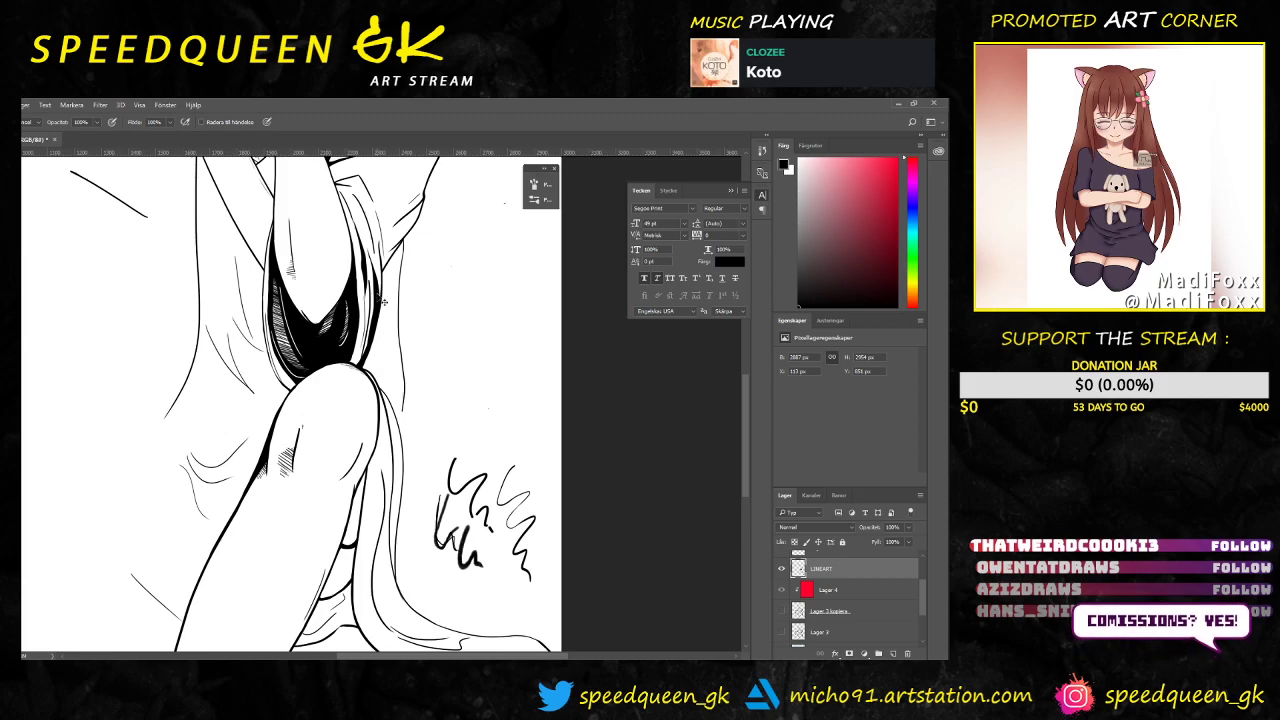
key("ctrl+plus")
key("ctrl+plus")
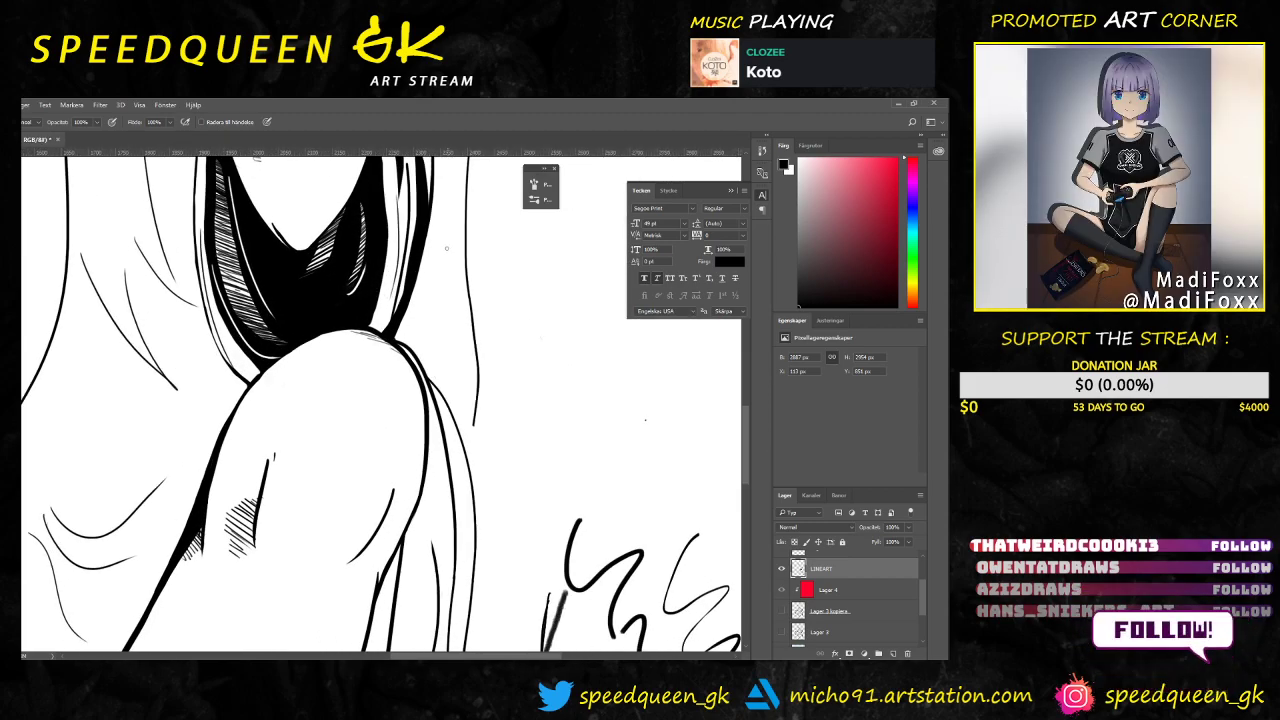
left_click_drag(447, 246, 358, 388)
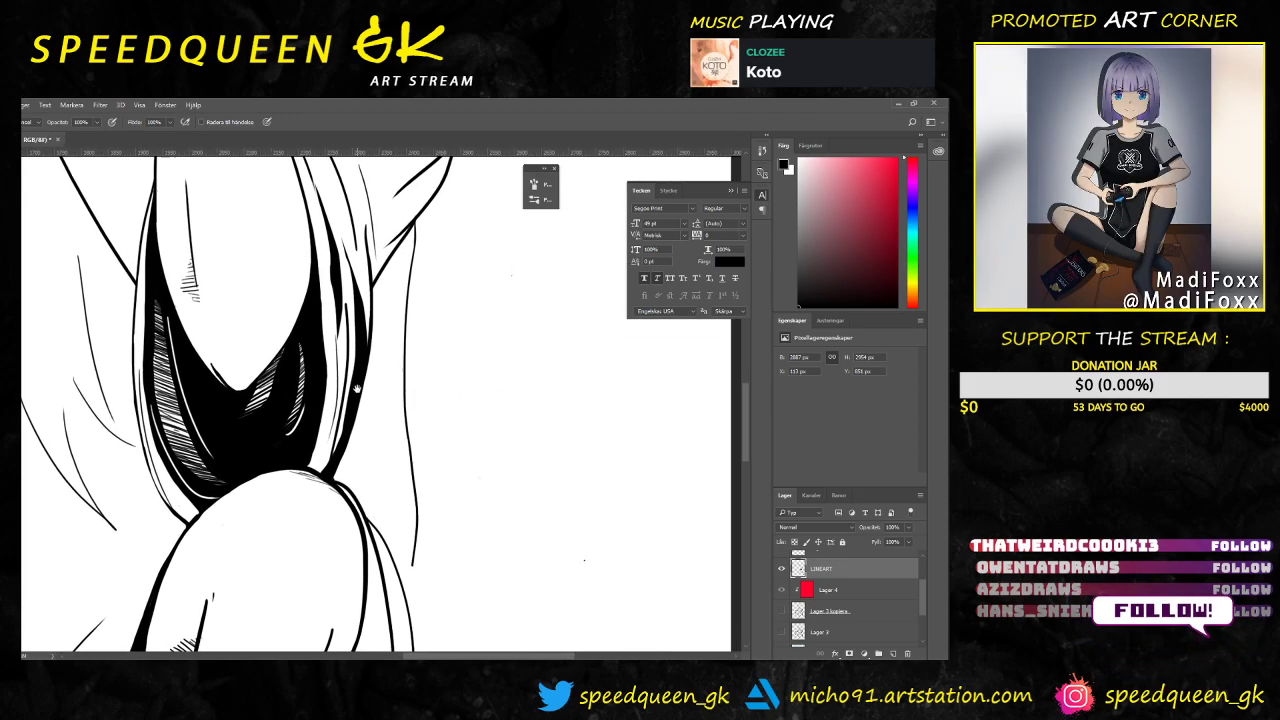
left_click_drag(460, 401, 435, 291)
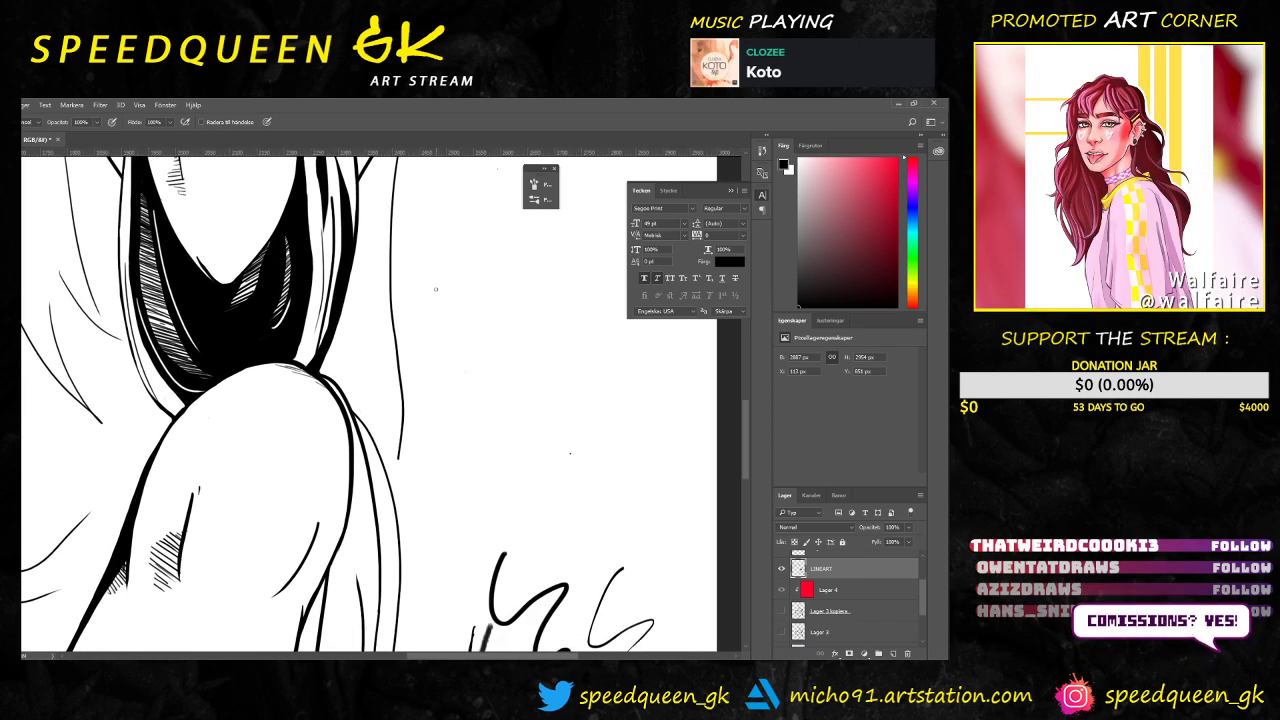
key("ctrl+minus")
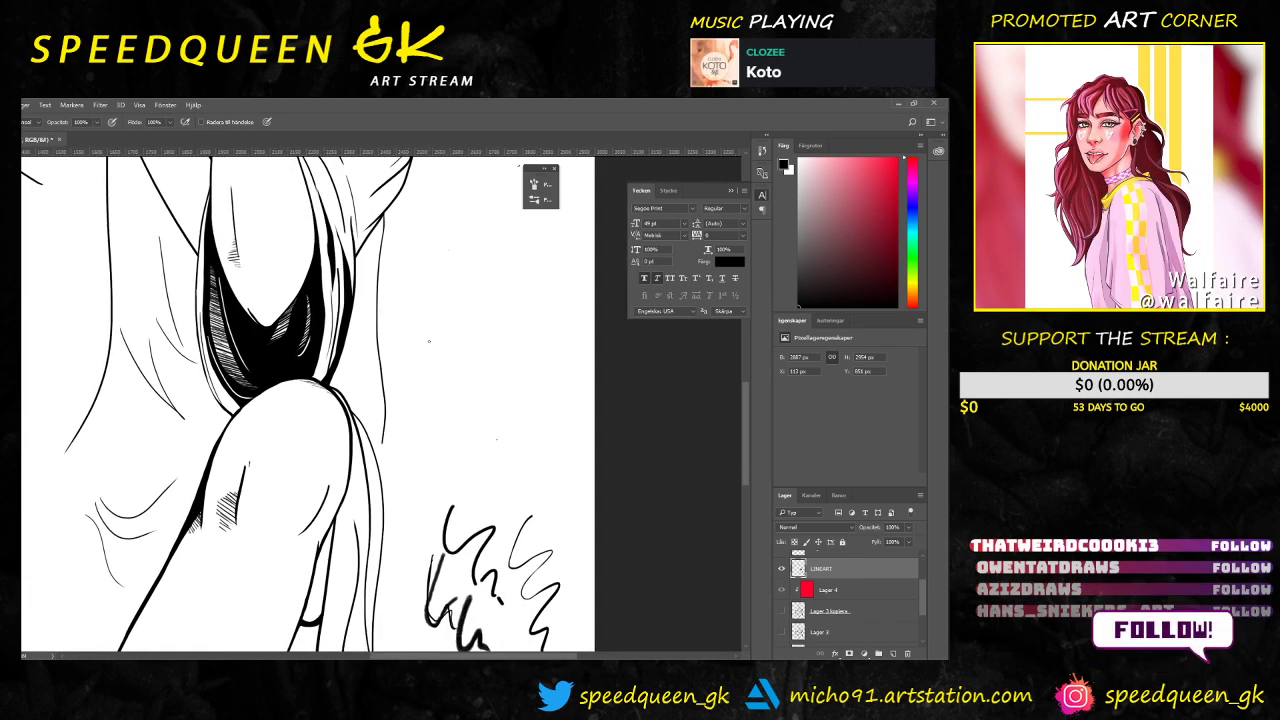
left_click_drag(433, 340, 410, 269)
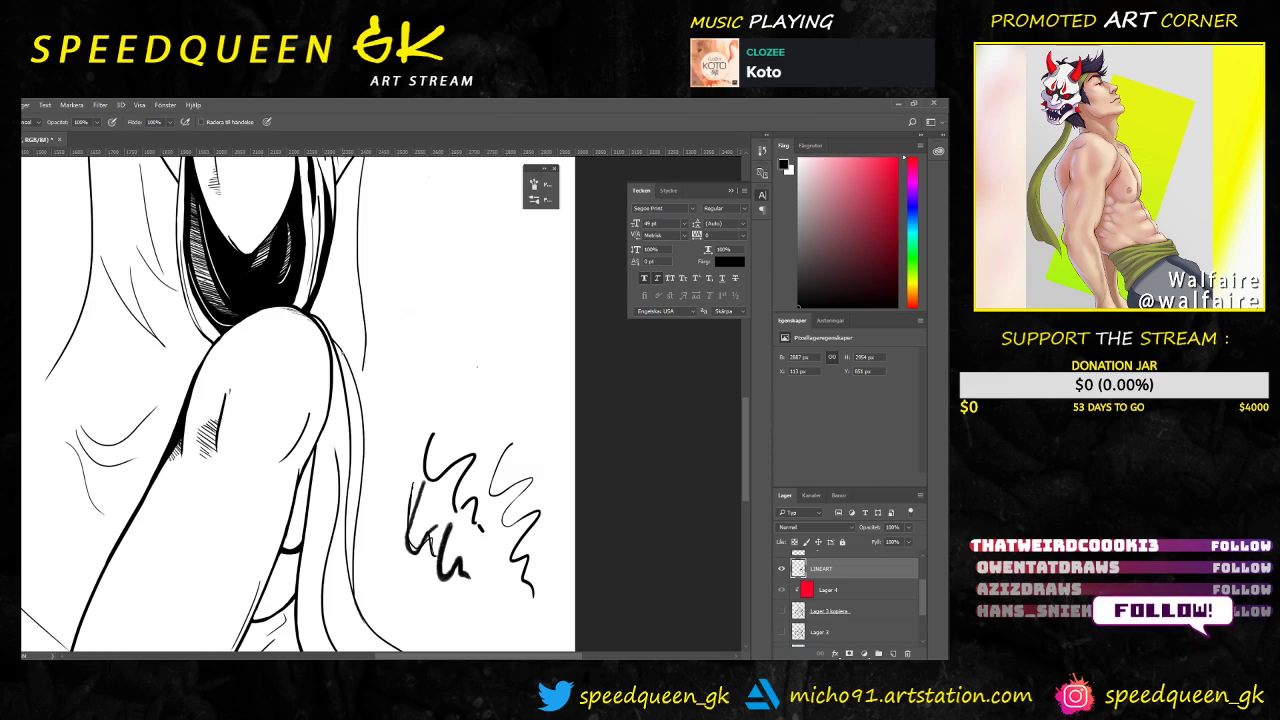
key("ctrl+plus")
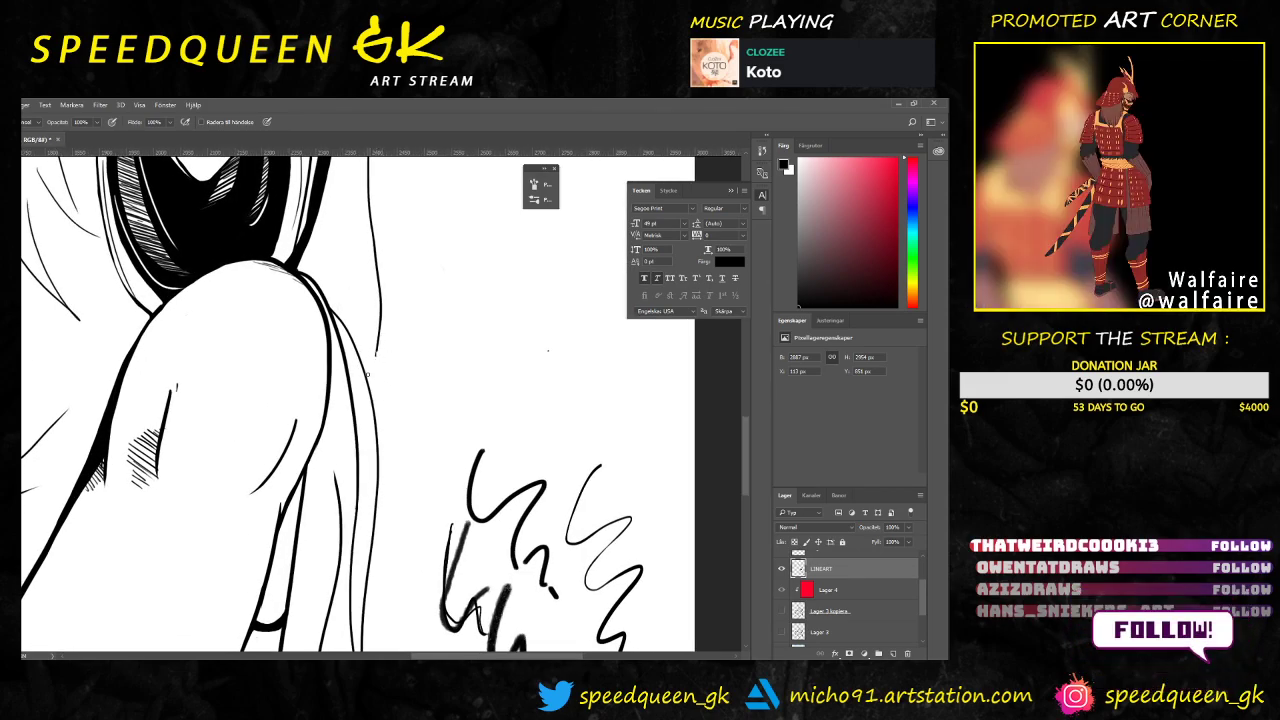
key("b")
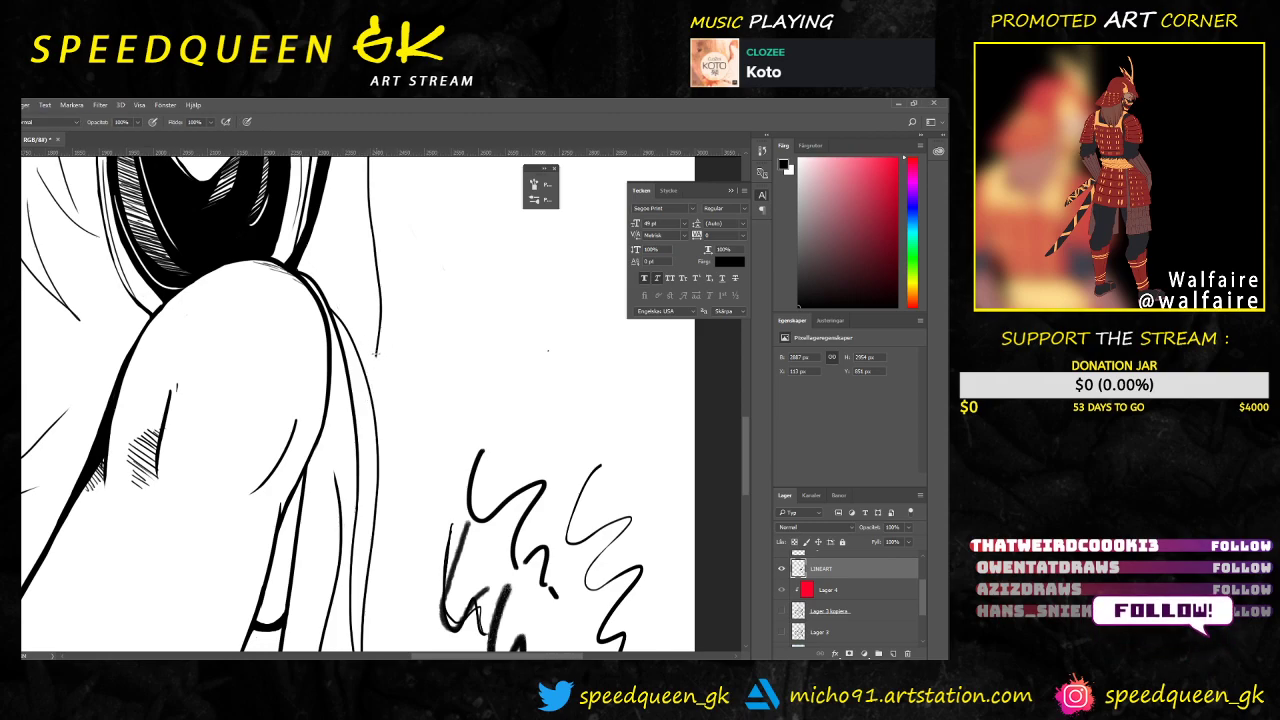
Step: Extend the outer line of the hanging cloth downward beside the knee, undoing the excess stroke
left_click_drag(376, 353, 372, 416)
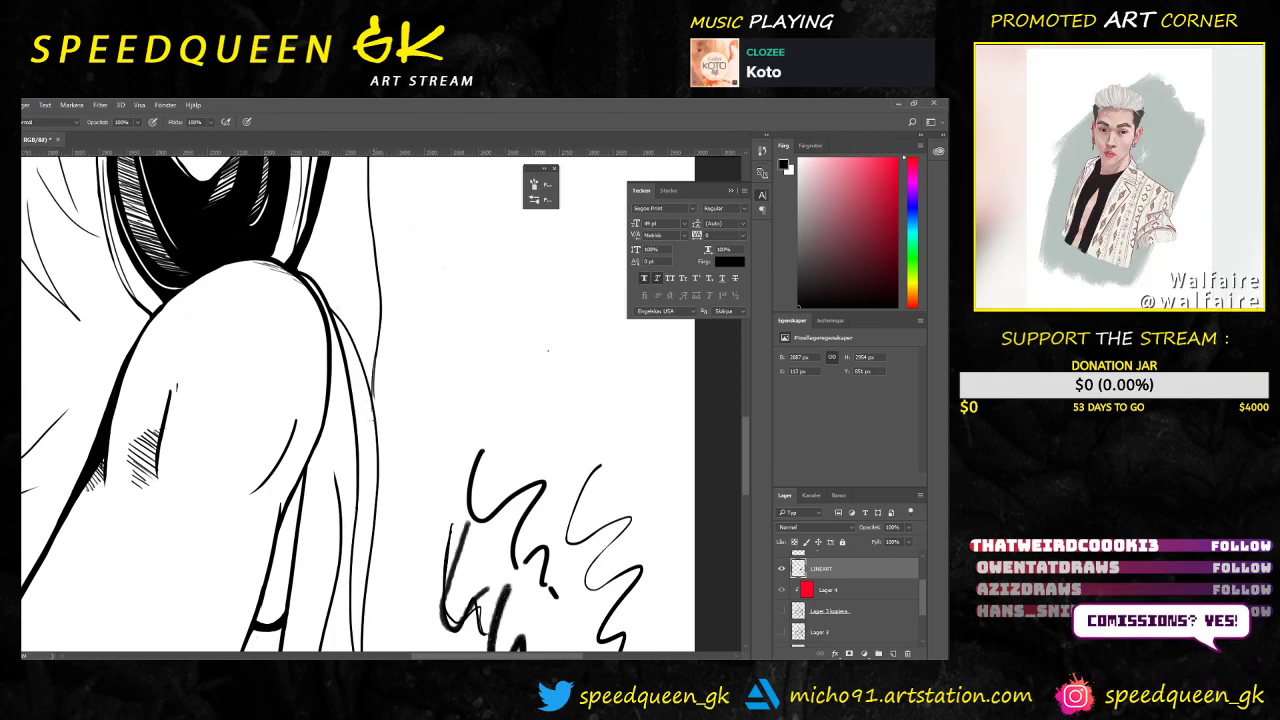
key("ctrl+z")
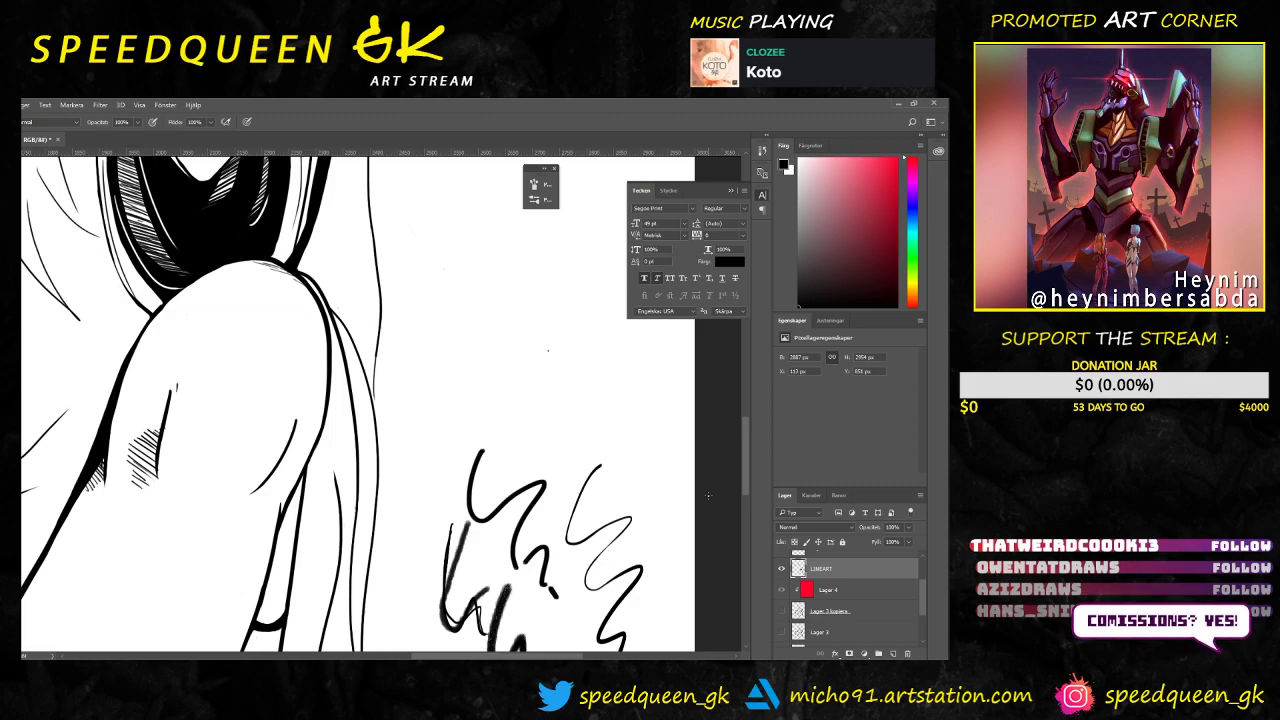
Step: Examine the knee hatching, the hanging cloth and the whole figure's line art close up and from a distance
key("ctrl+plus")
key("ctrl+plus")
left_click_drag(110, 424, 293, 364)
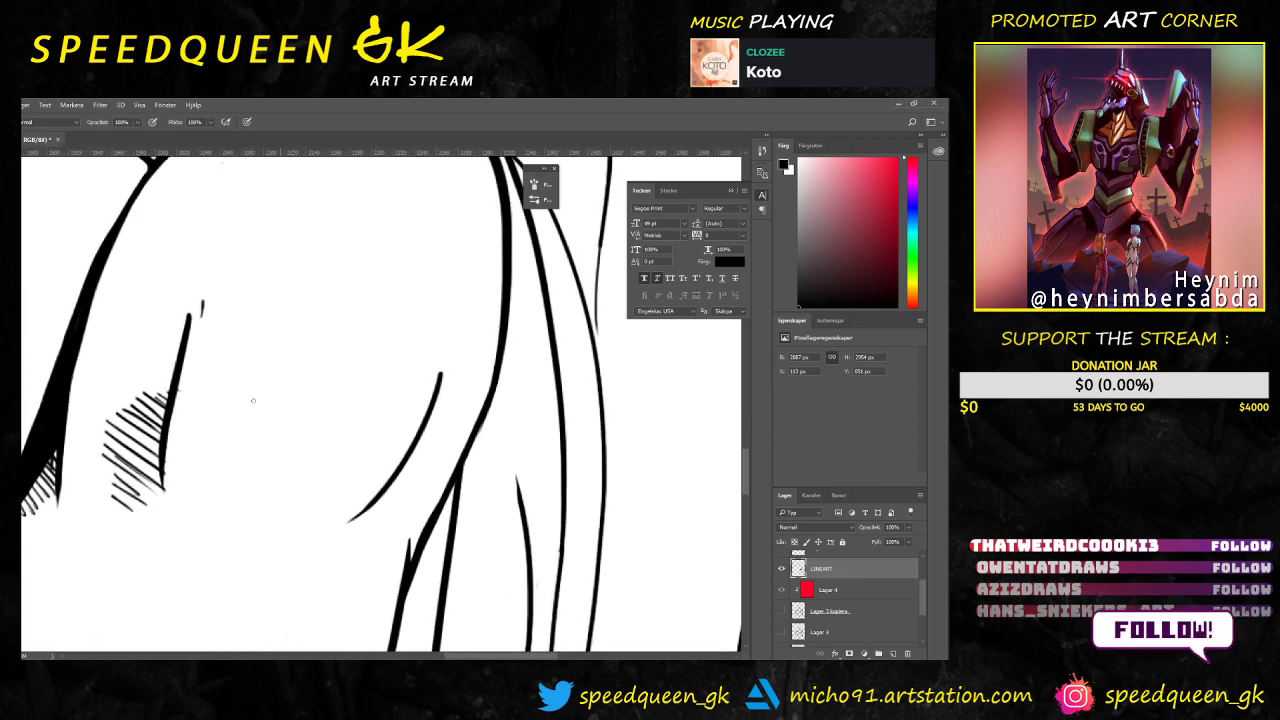
key("e")
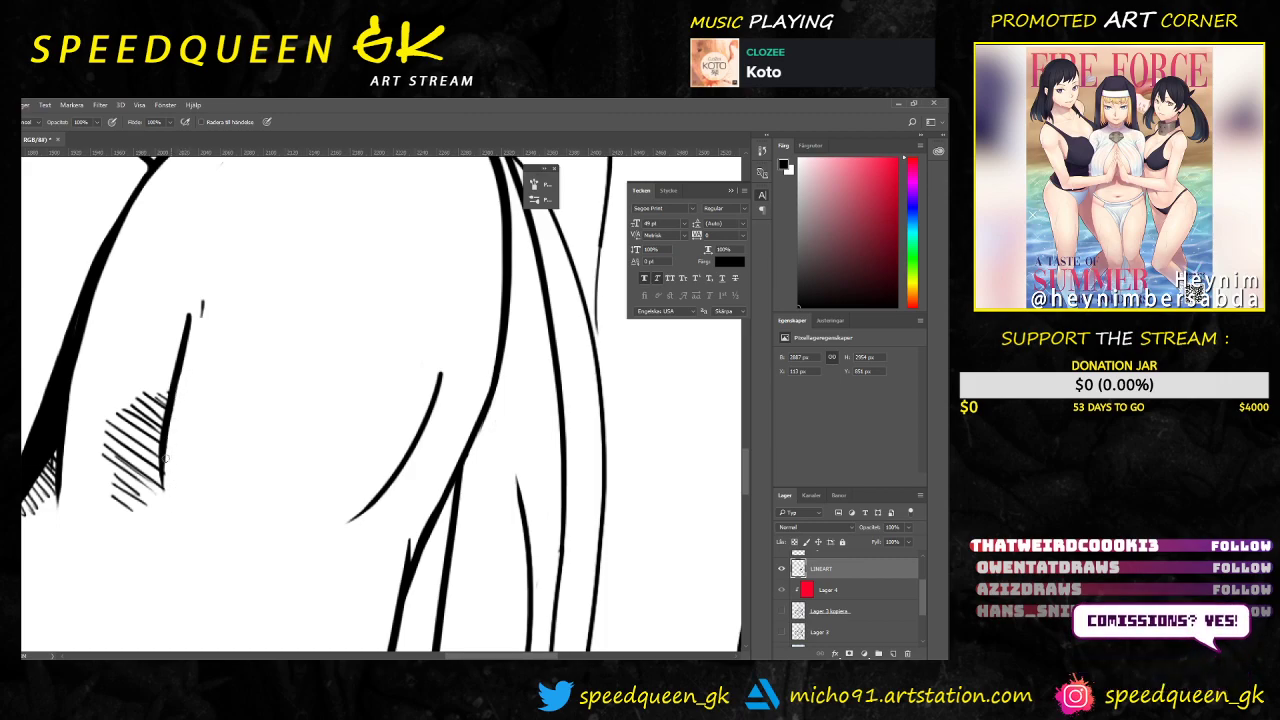
scroll(220, 526, "down", 5)
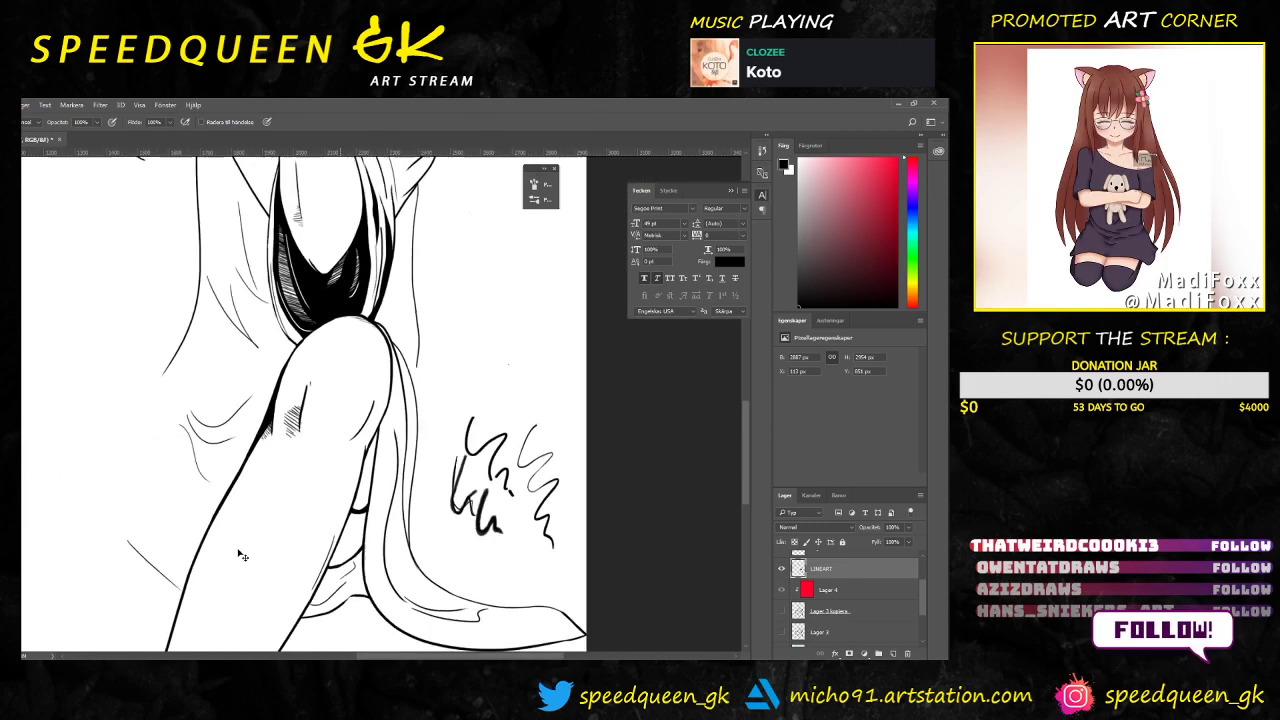
scroll(296, 404, "down", 2)
scroll(296, 404, "down", 2)
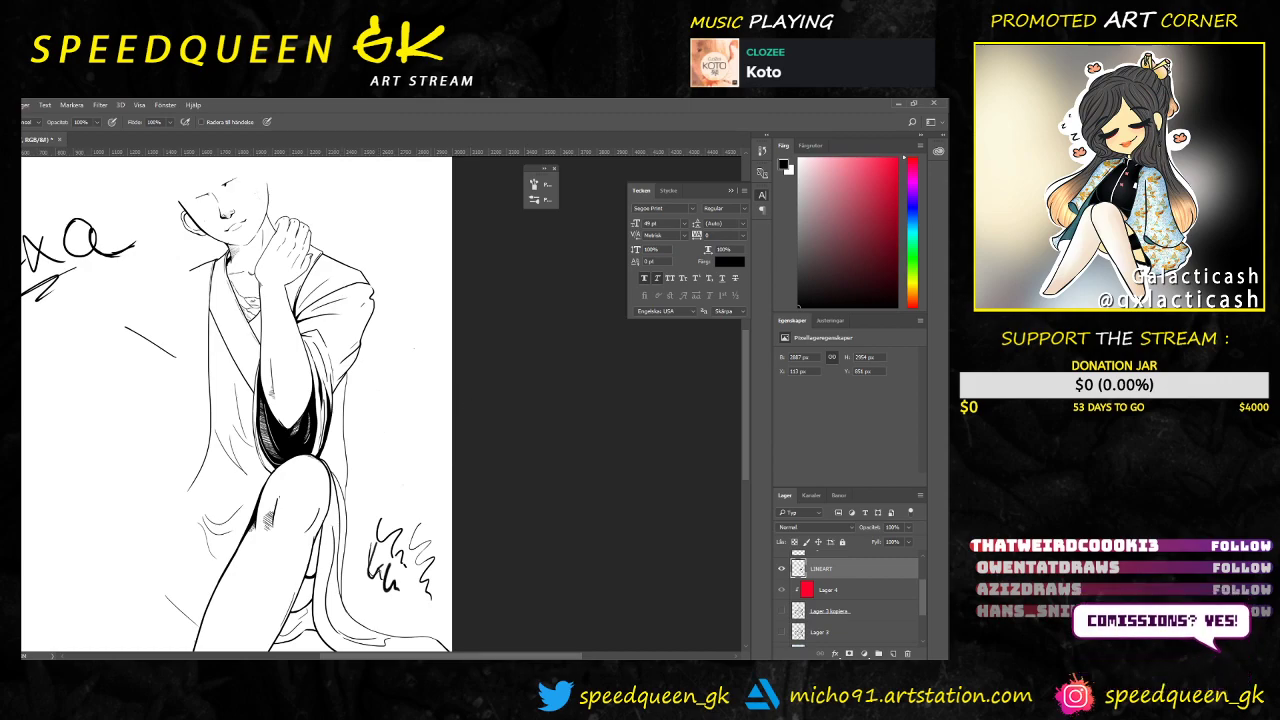
key("v")
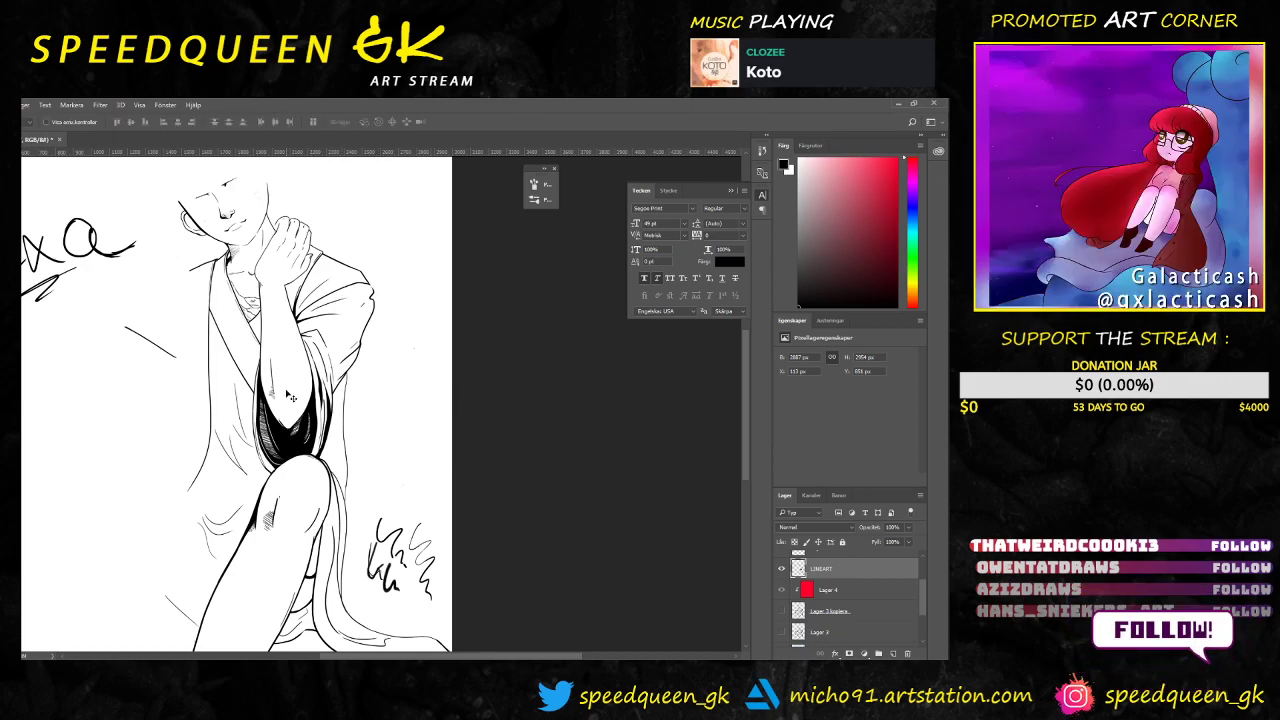
left_click(359, 385)
key("ctrl+plus")
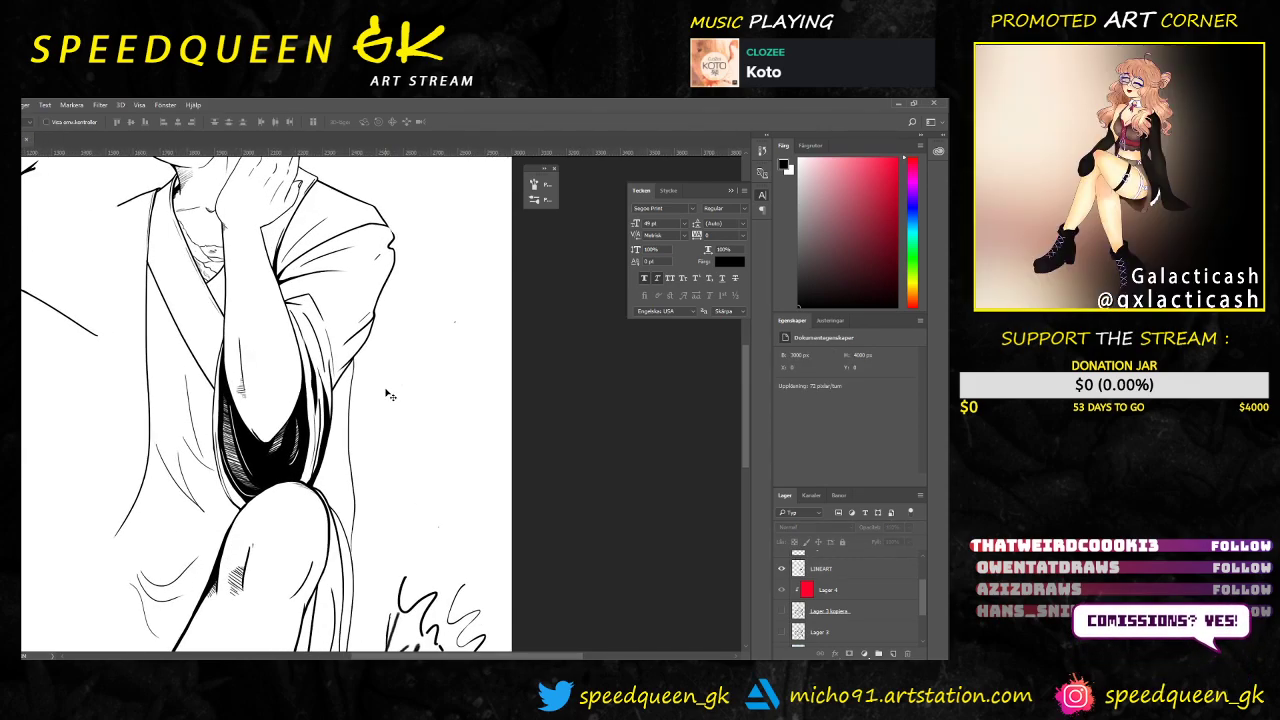
scroll(390, 395, "down", 3)
scroll(376, 303, "up", 1)
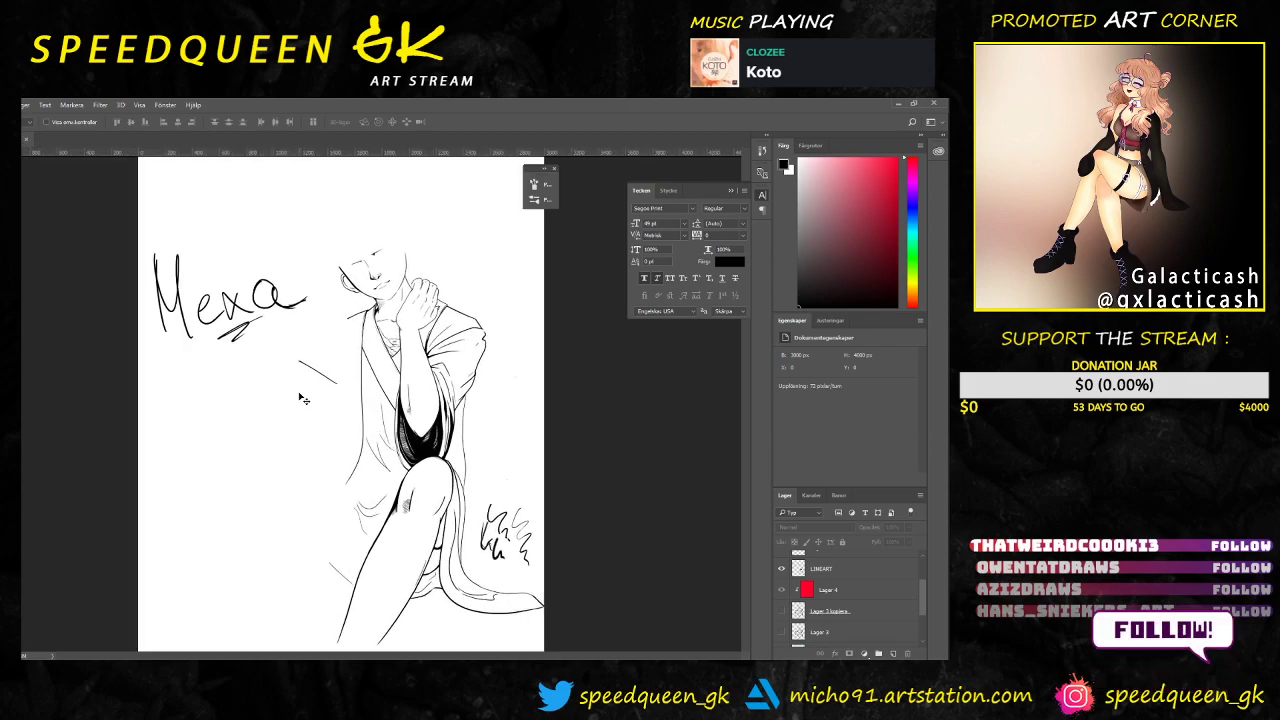
Step: Reselect the LINEART layer with the Brush active and inspect where the cloth's outer line meets the fold beside the knee
key("b")
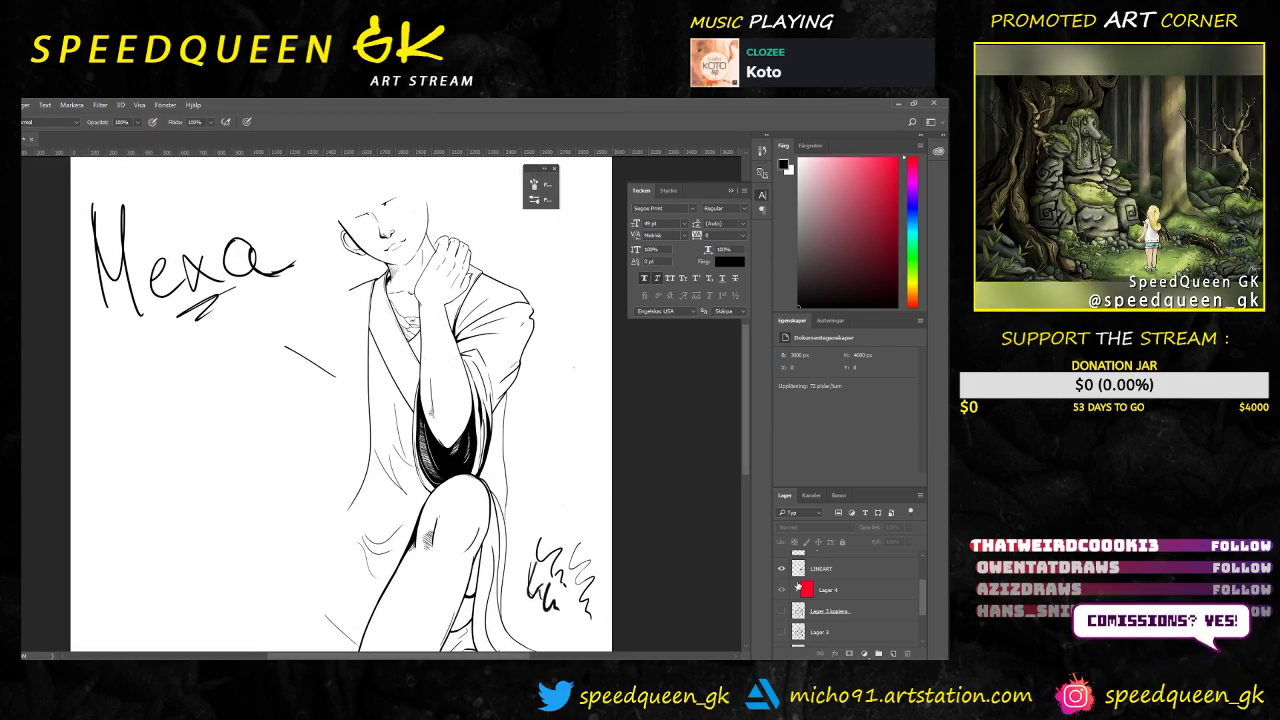
left_click(857, 572)
scroll(480, 435, "up", 2)
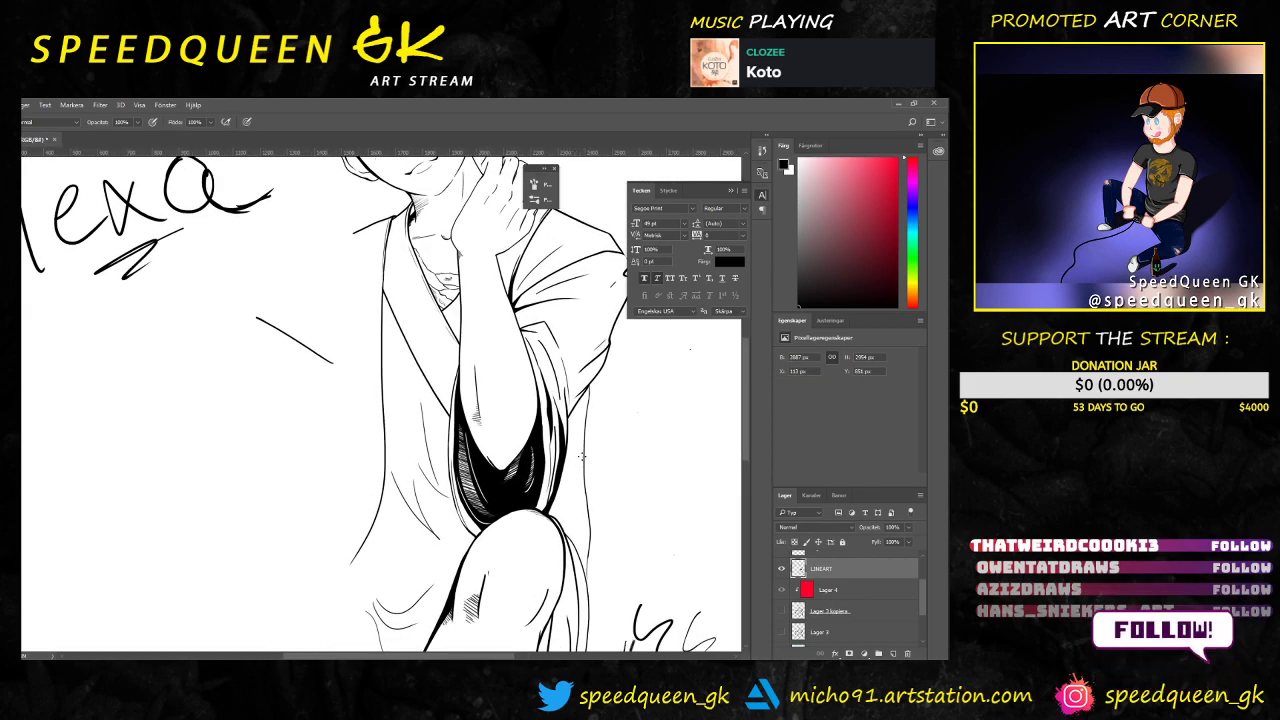
left_click_drag(480, 430, 321, 234)
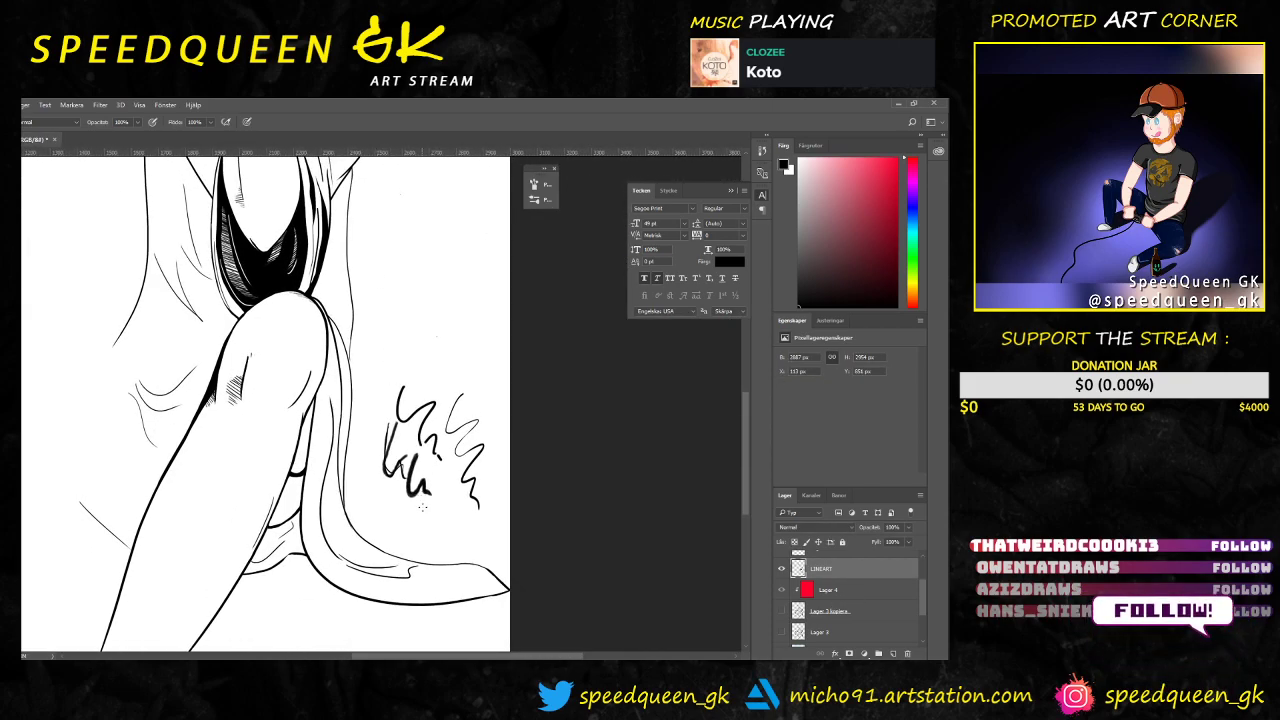
scroll(440, 540, "down", 4)
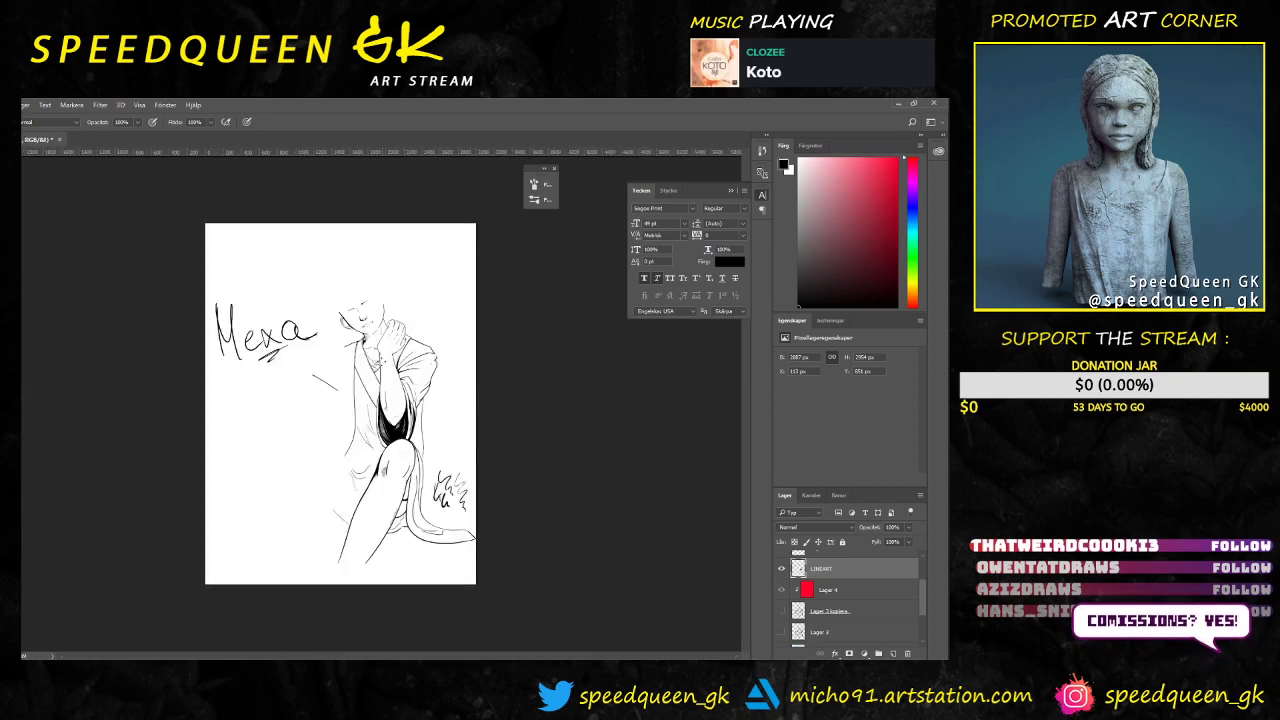
scroll(470, 459, "up", 3)
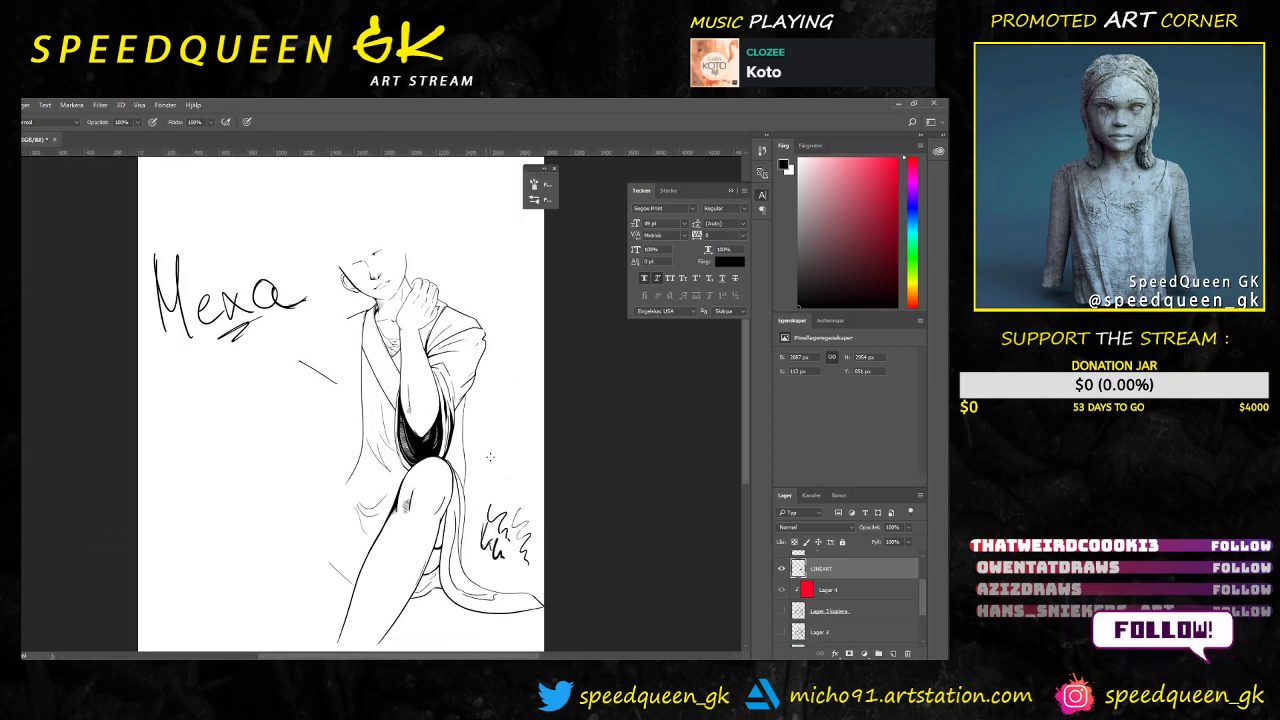
left_click_drag(511, 421, 373, 344)
scroll(373, 344, "up", 4)
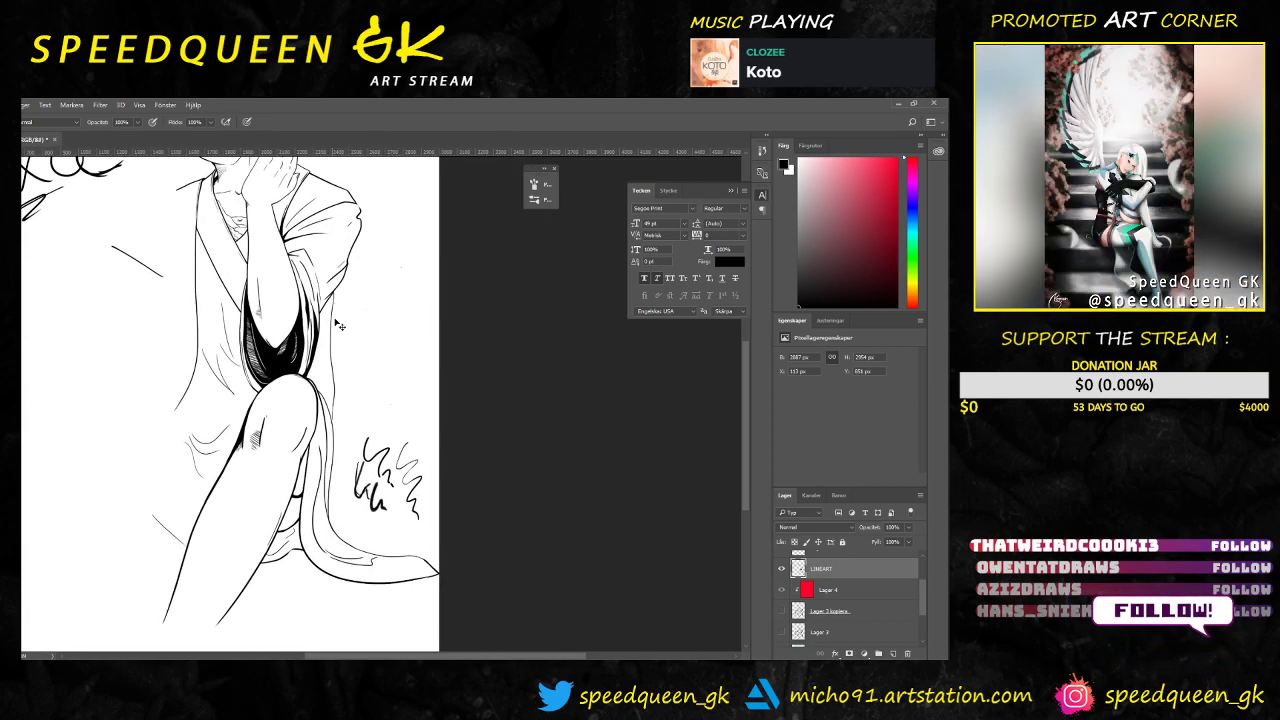
scroll(335, 418, "up", 2)
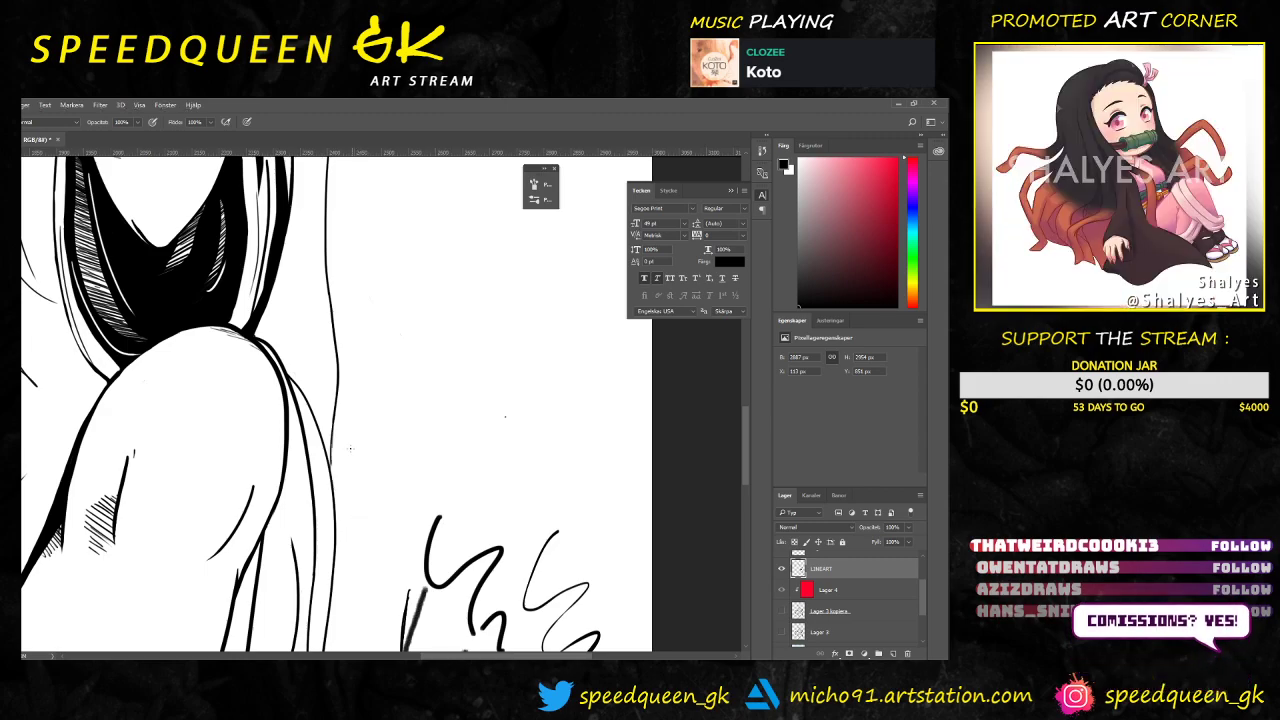
scroll(351, 449, "up", 1)
left_click_drag(393, 310, 379, 468)
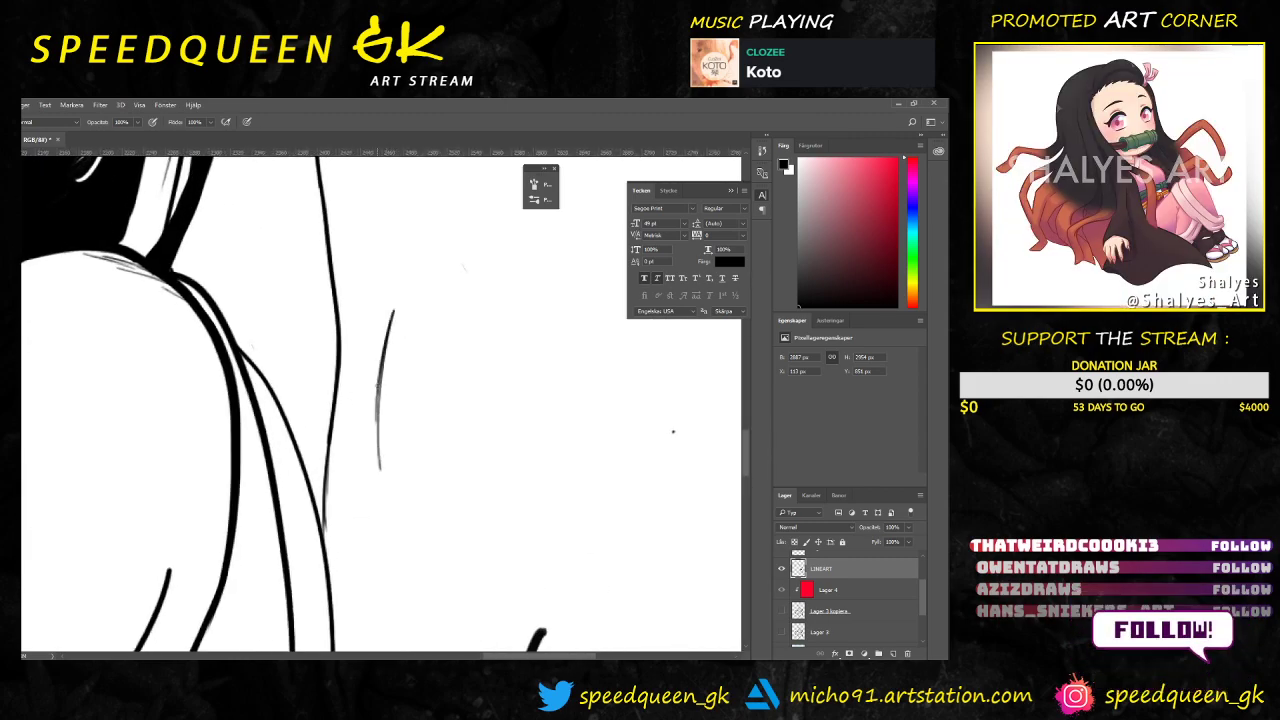
left_click_drag(378, 390, 418, 538)
mouse_move(381, 458)
left_mouse_down()
mouse_move(425, 555)
mouse_move(390, 495)
left_mouse_up()
left_click_drag(393, 304, 378, 452)
left_click_drag(378, 380, 386, 480)
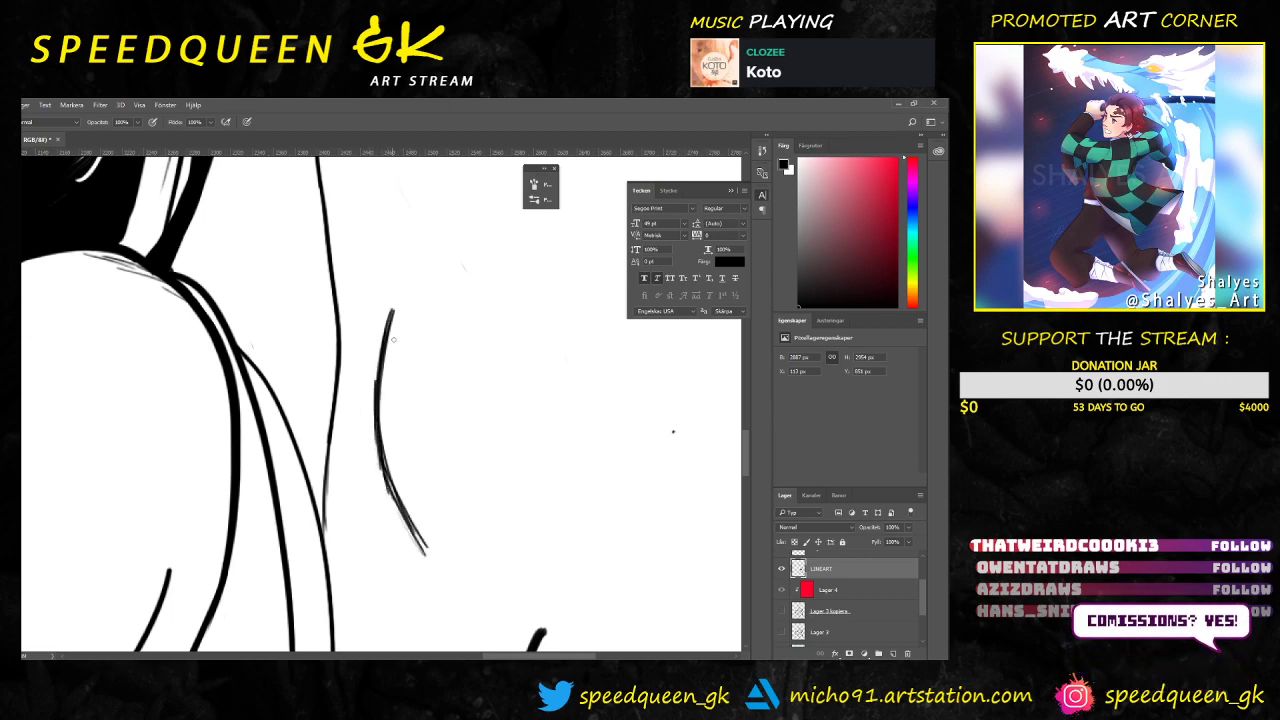
key("e")
mouse_move(392, 310)
left_mouse_down()
mouse_move(373, 450)
mouse_move(388, 482)
left_mouse_up()
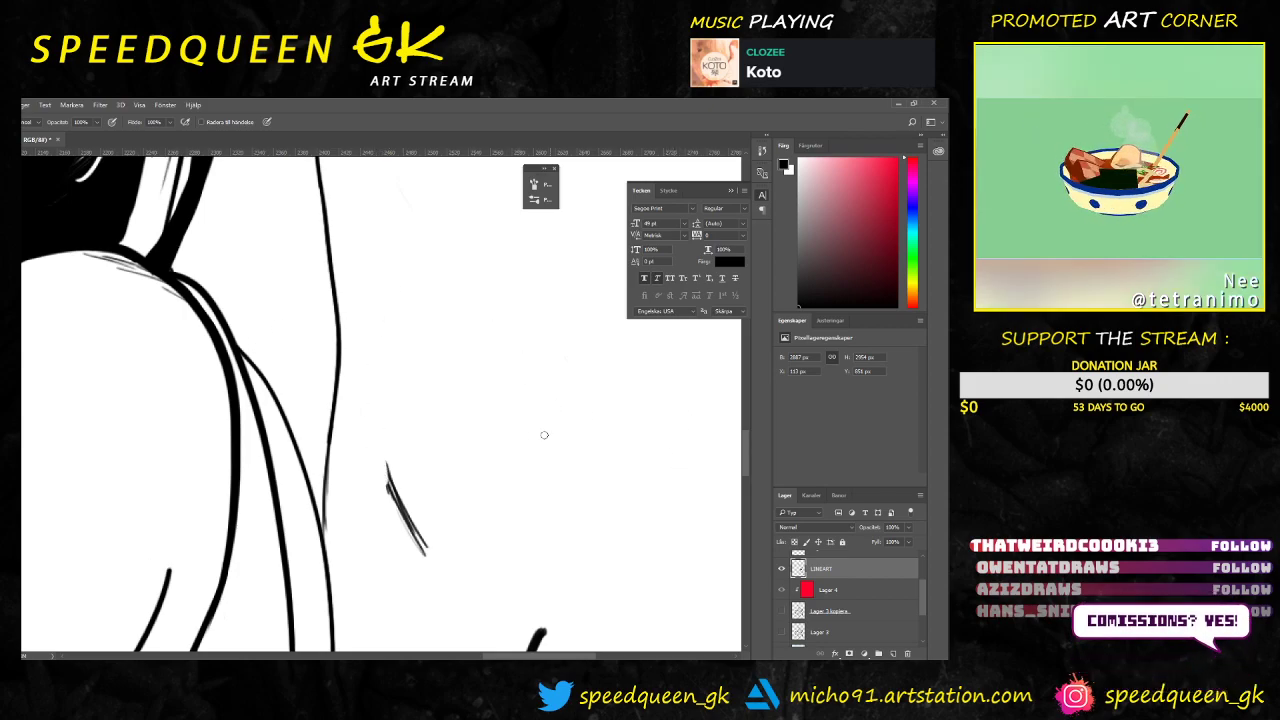
mouse_move(386, 443)
left_mouse_down()
mouse_move(383, 477)
mouse_move(432, 574)
mouse_move(396, 482)
mouse_move(420, 537)
left_mouse_up()
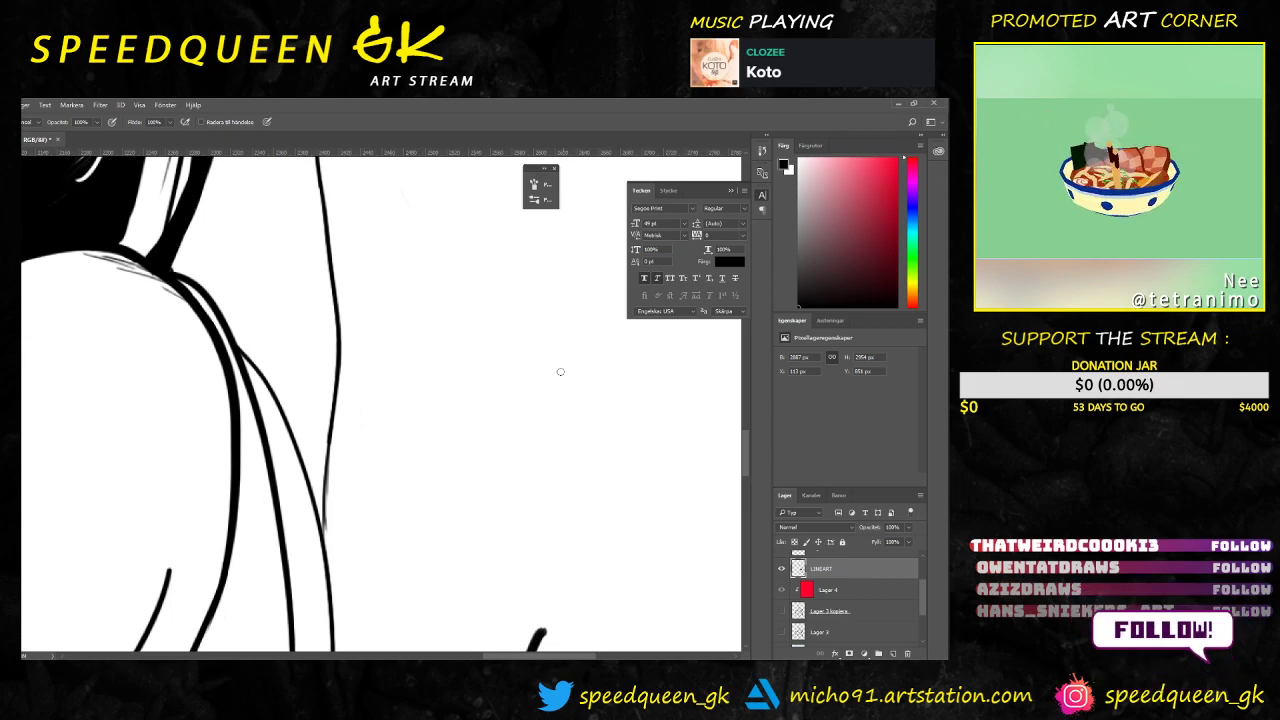
Step: Join the cloth's outer line to the fold beside the knee in black, and erase along its outer edge to thin it
key("b")
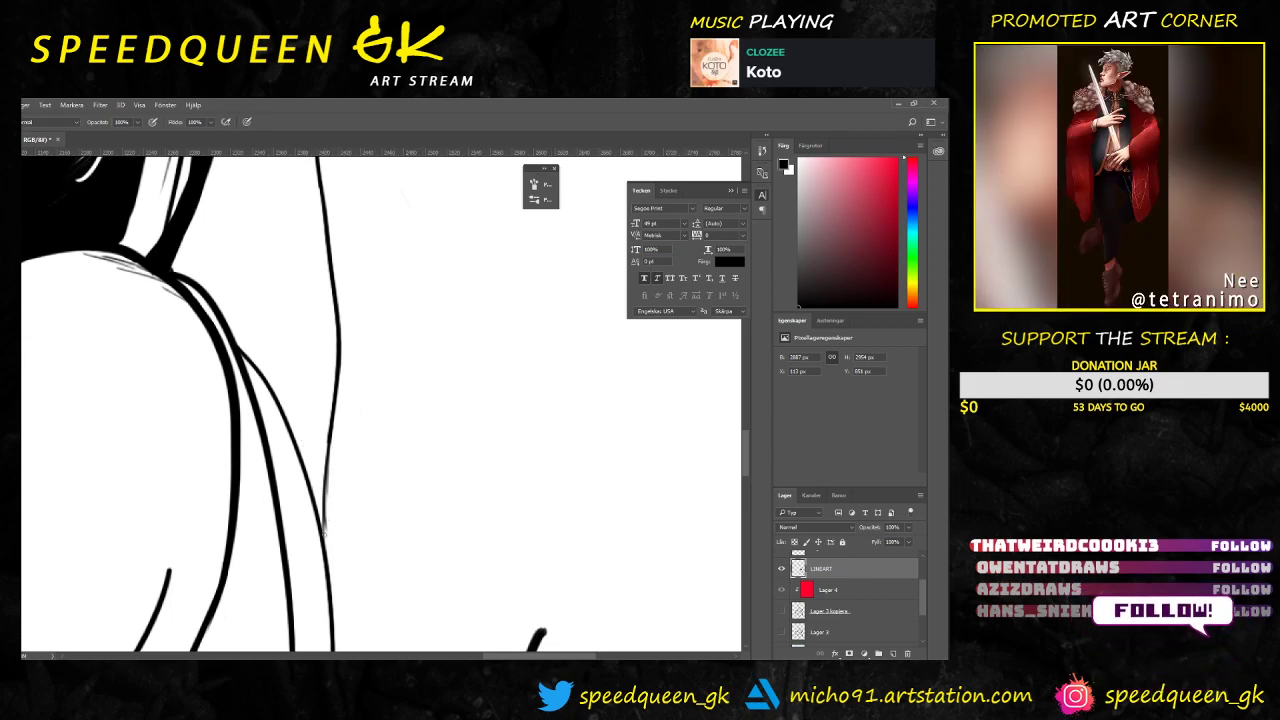
mouse_move(324, 536)
left_mouse_down()
mouse_move(328, 433)
mouse_move(326, 561)
left_mouse_up()
mouse_move(328, 486)
left_mouse_down()
mouse_move(329, 460)
mouse_move(327, 550)
left_mouse_up()
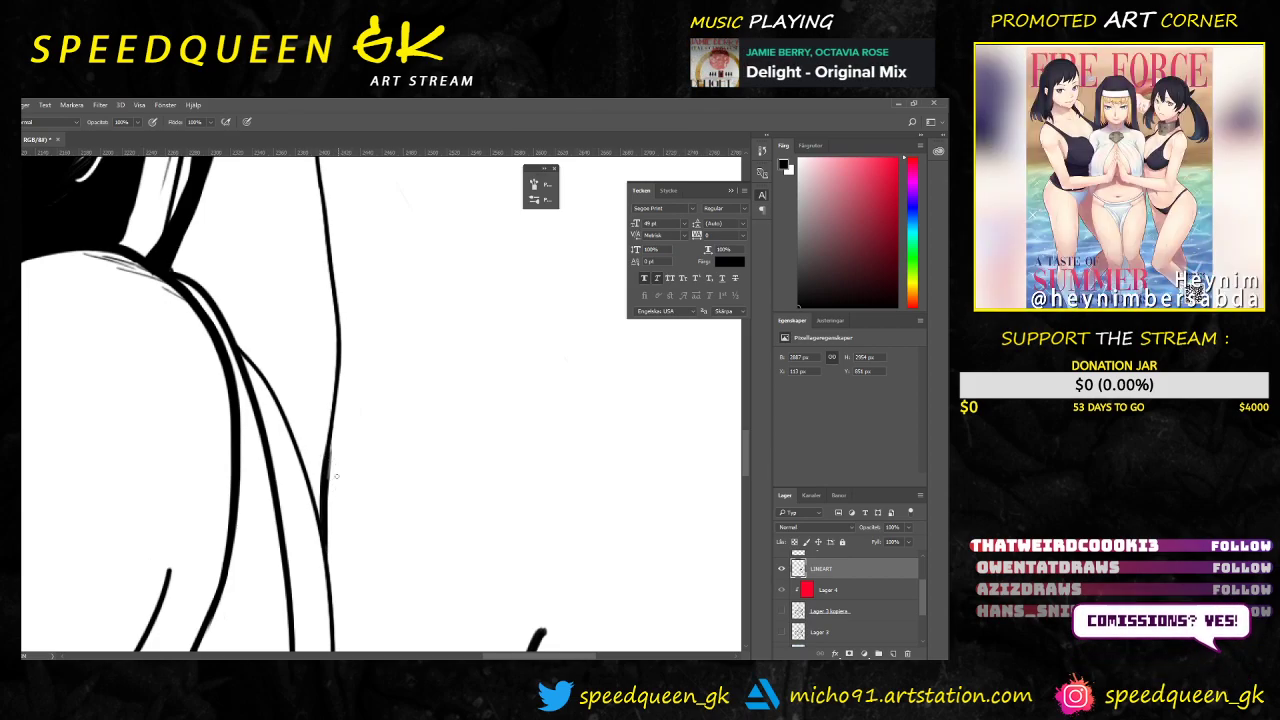
key("e")
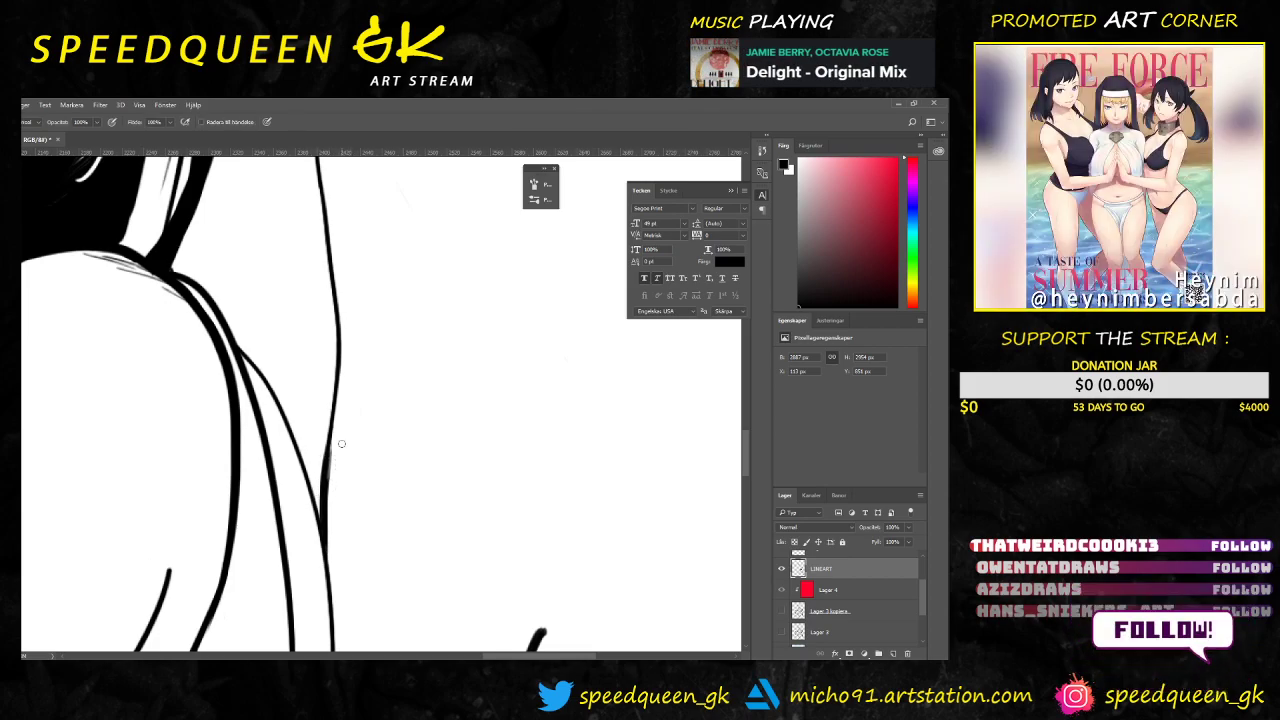
left_click_drag(336, 444, 334, 557)
left_click_drag(336, 477, 340, 595)
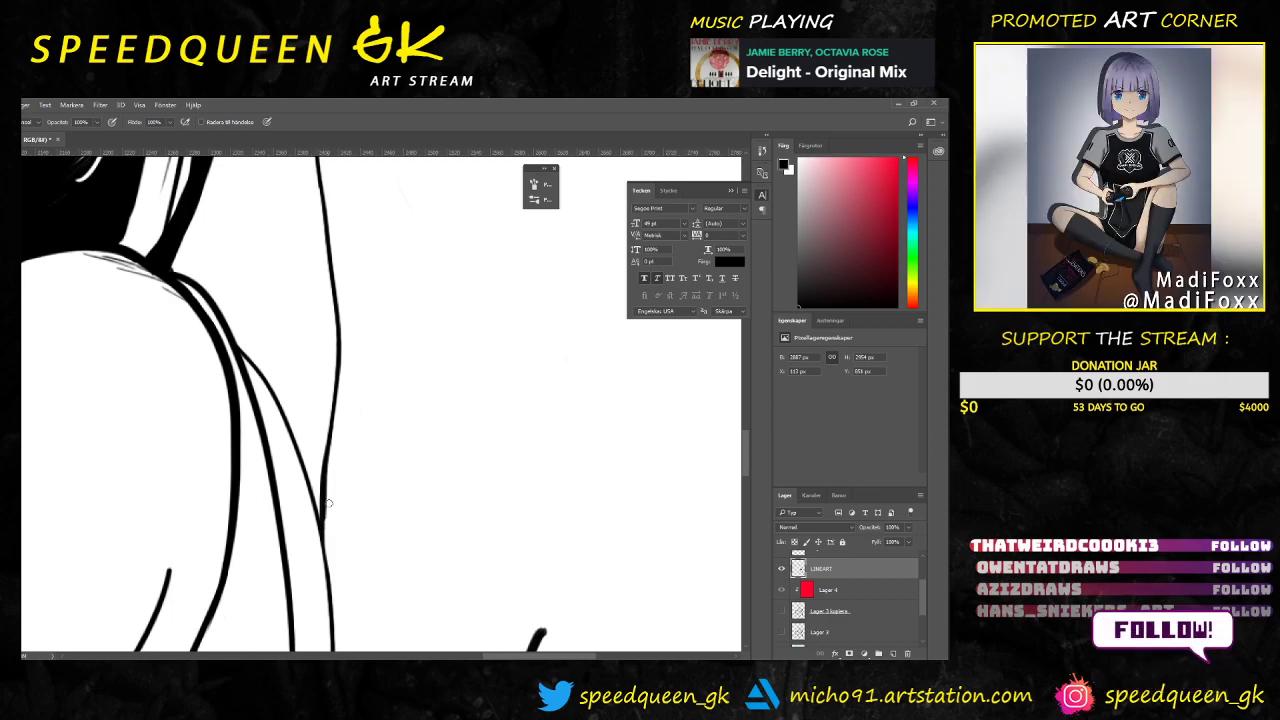
Step: Enlarge the Eraser to 40 px and erase the scribbled test strokes in the blank area beside the hanging cloth
scroll(357, 547, "down", 3)
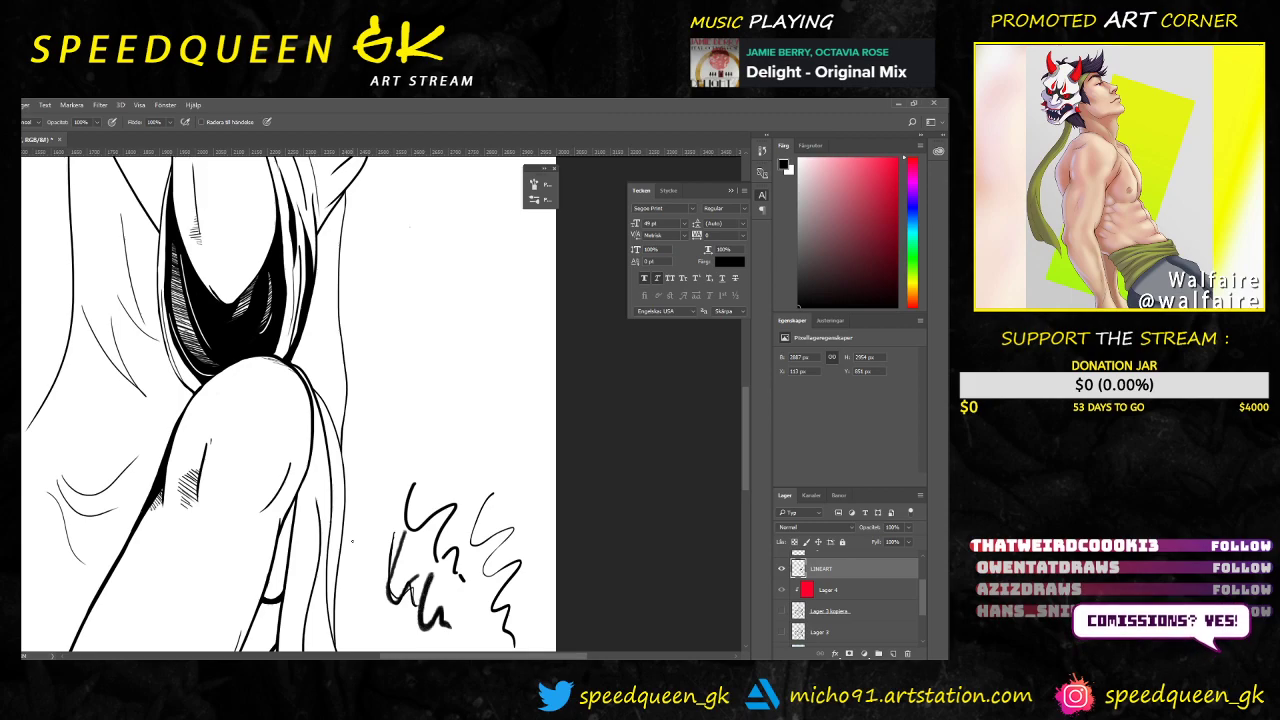
left_click_drag(460, 426, 372, 262)
right_click(354, 356)
left_click(424, 383)
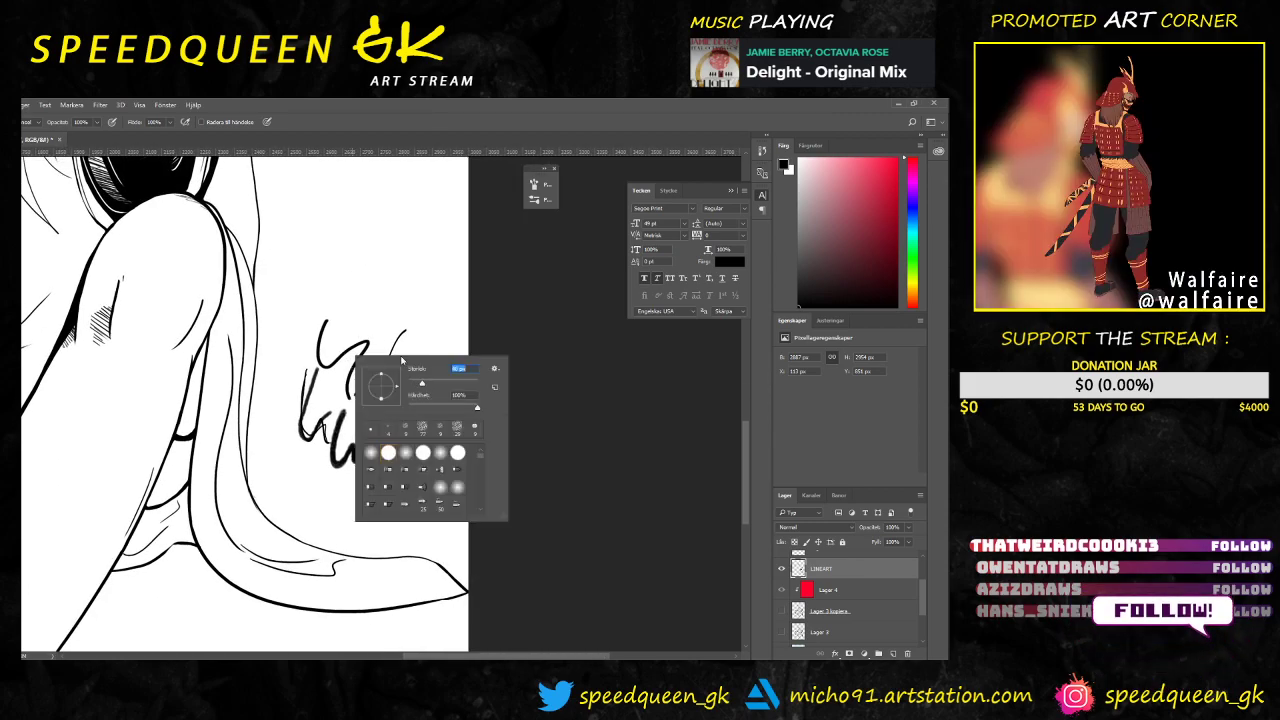
mouse_move(309, 335)
left_mouse_down()
mouse_move(319, 322)
mouse_move(308, 448)
mouse_move(340, 440)
mouse_move(360, 455)
mouse_move(394, 313)
mouse_move(423, 463)
mouse_move(449, 414)
left_mouse_up()
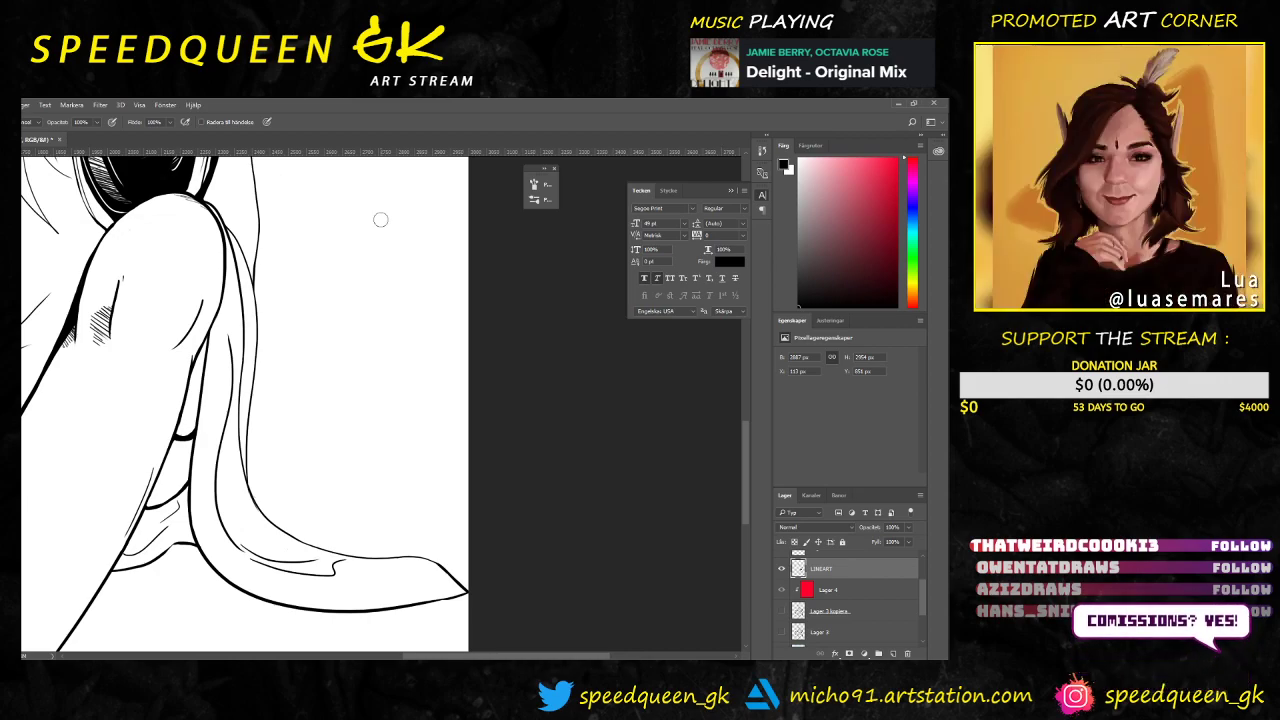
Step: Examine the knee and cloth line art, briefly show the pink sketch layer for comparison, and return to the LINEART layer
left_click_drag(314, 238, 520, 305)
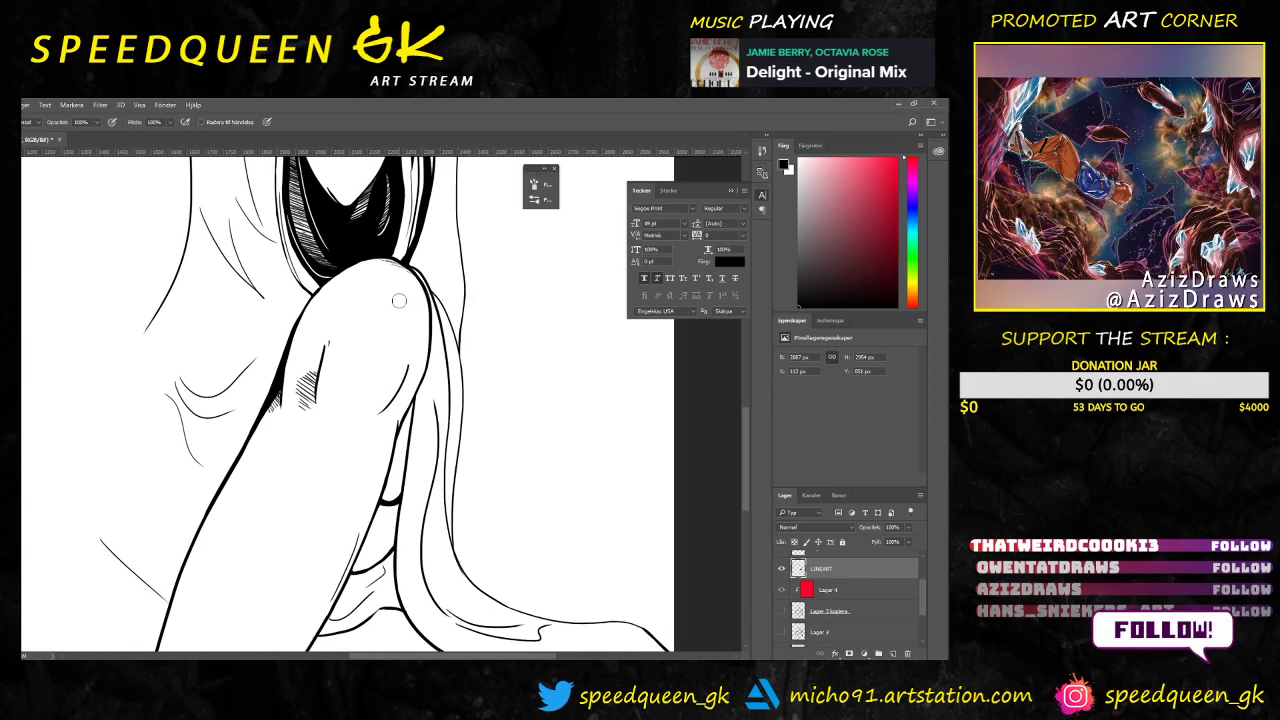
scroll(400, 294, "down", 2)
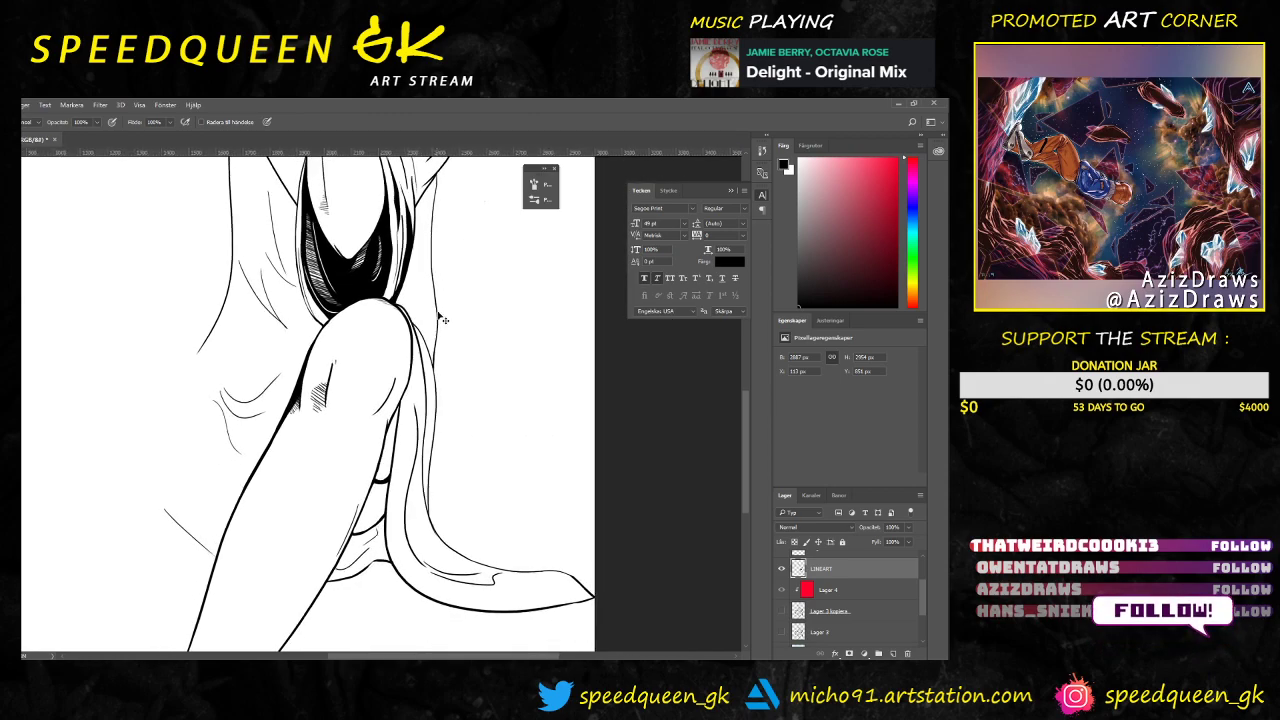
scroll(440, 318, "down", 1)
scroll(417, 330, "up", 3)
scroll(419, 335, "down", 3)
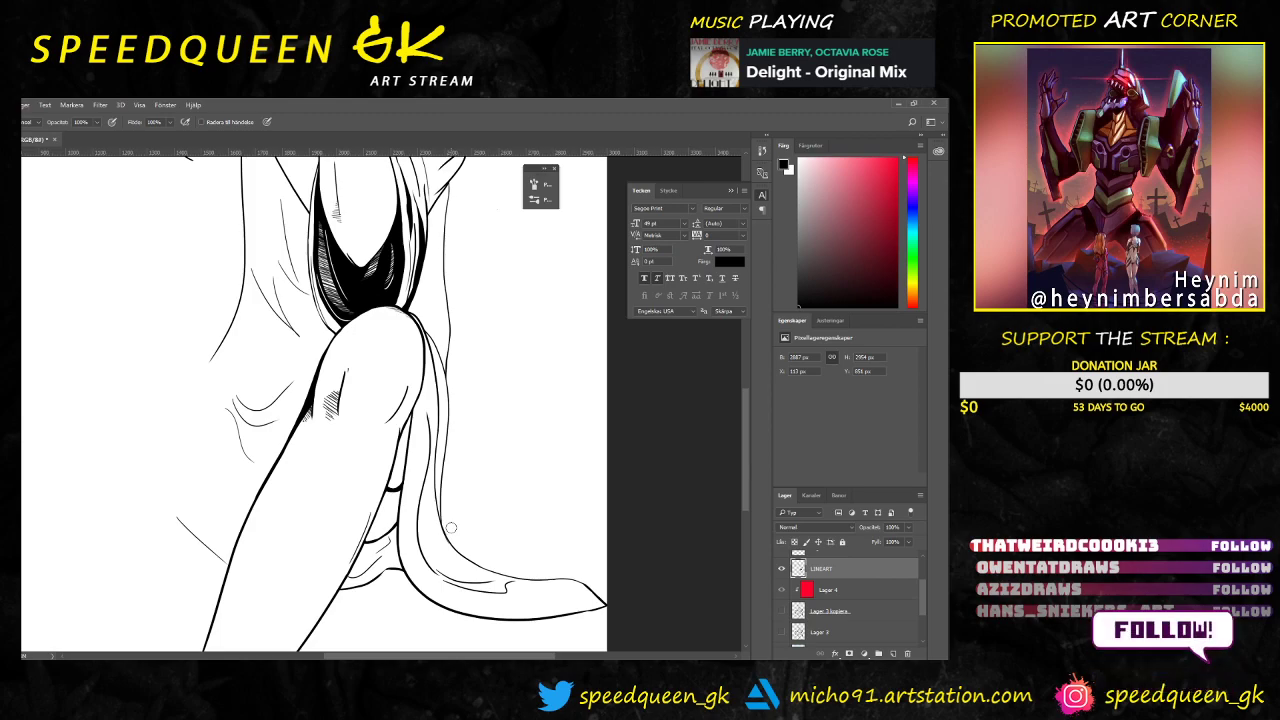
left_click_drag(489, 405, 419, 471)
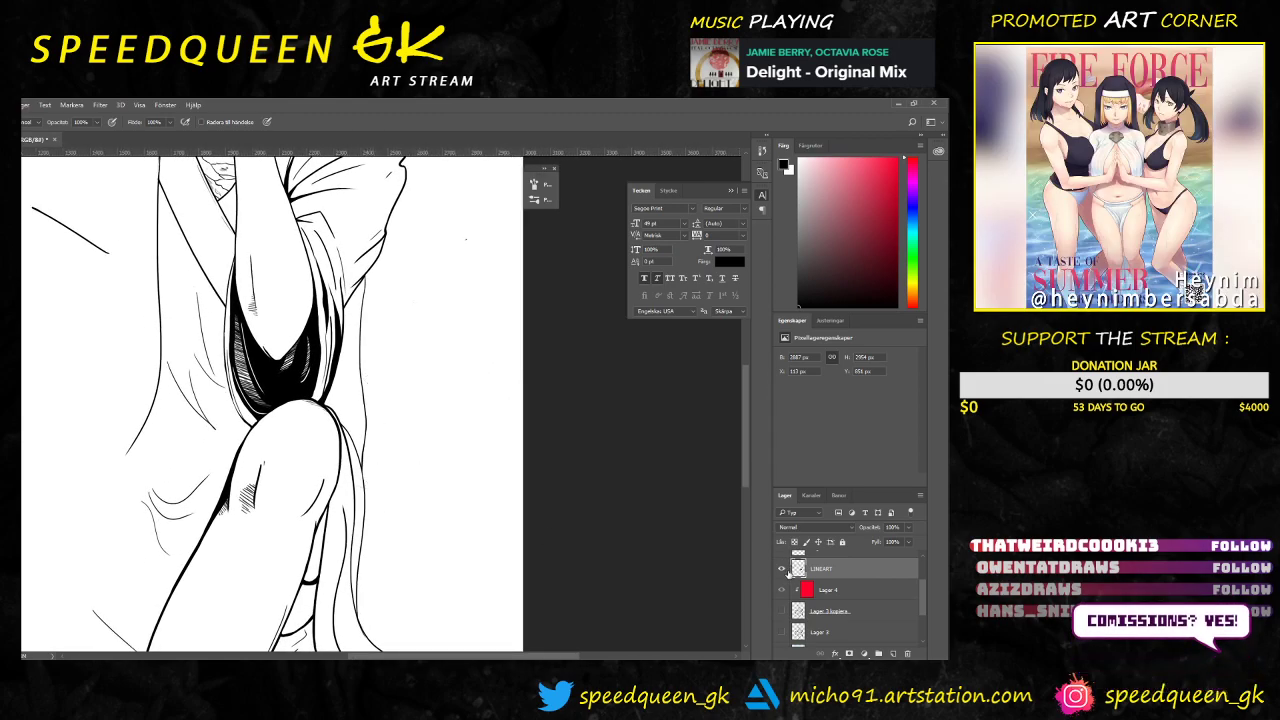
left_click(824, 614)
left_click(782, 611)
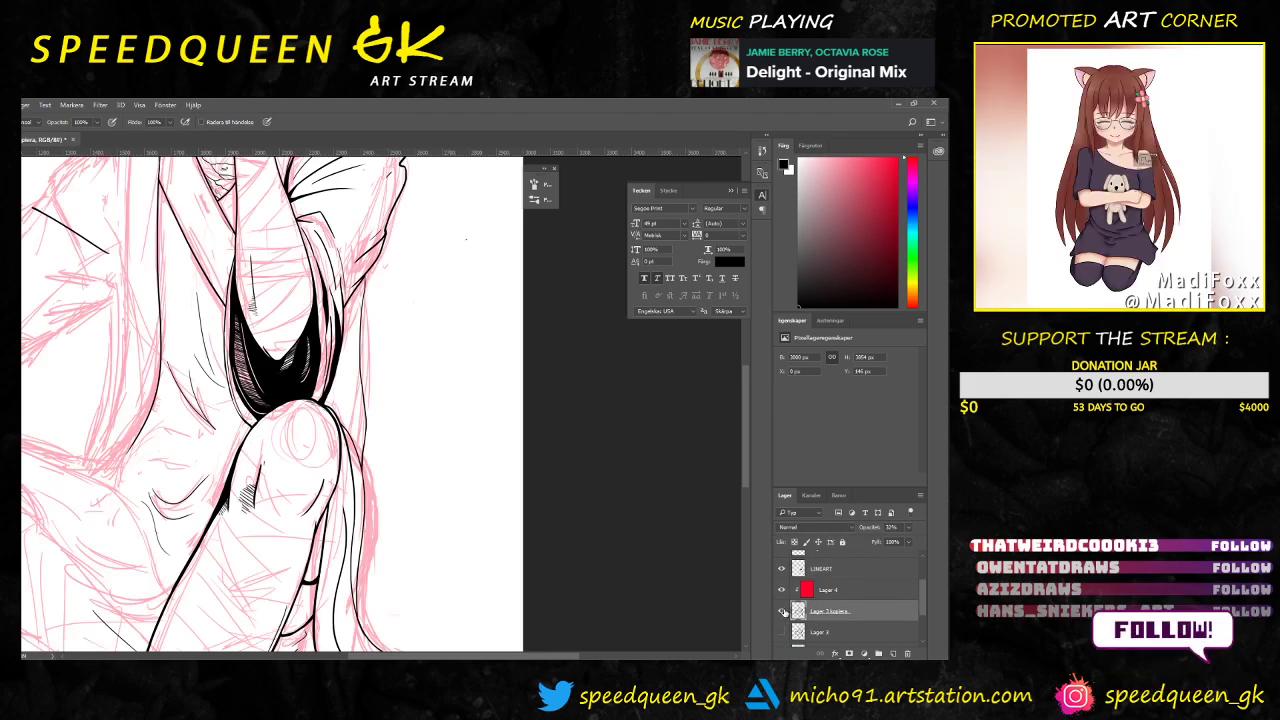
left_click(782, 611)
left_click(830, 568)
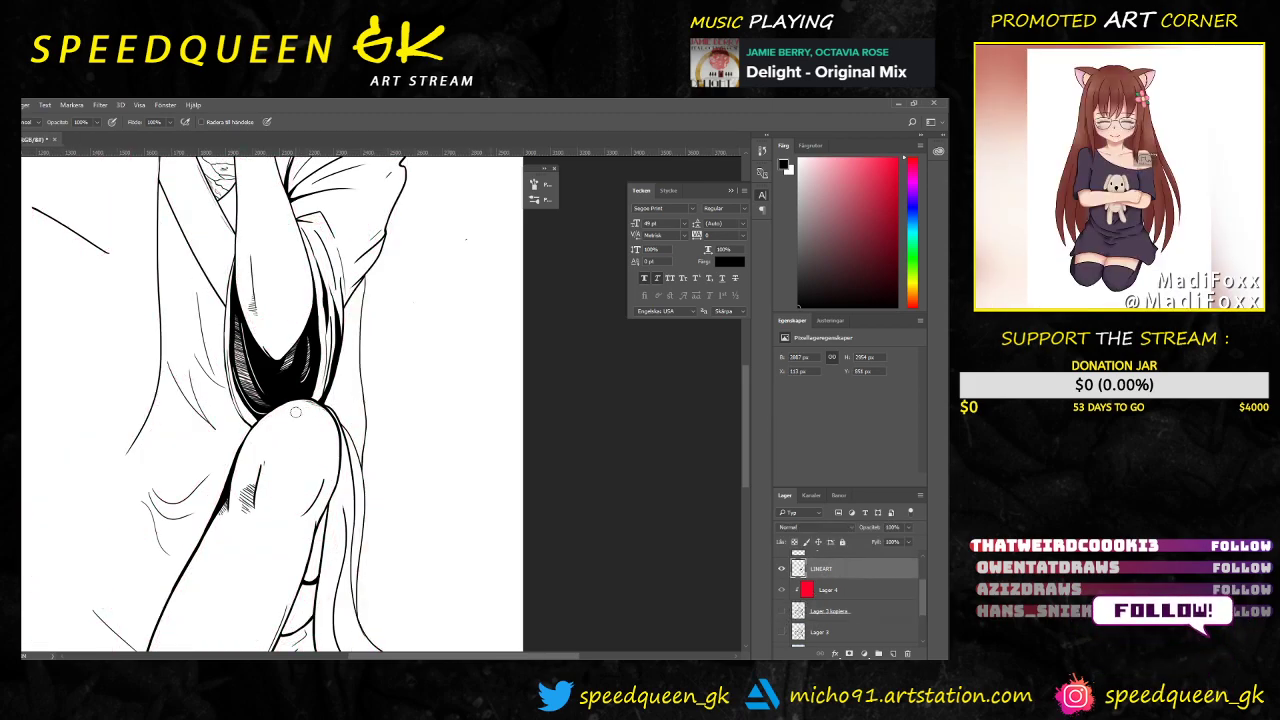
Step: Draw thin black fold lines inside the hanging cloth beside the knee with the Brush, and check the whole figure
scroll(342, 400, "up", 1)
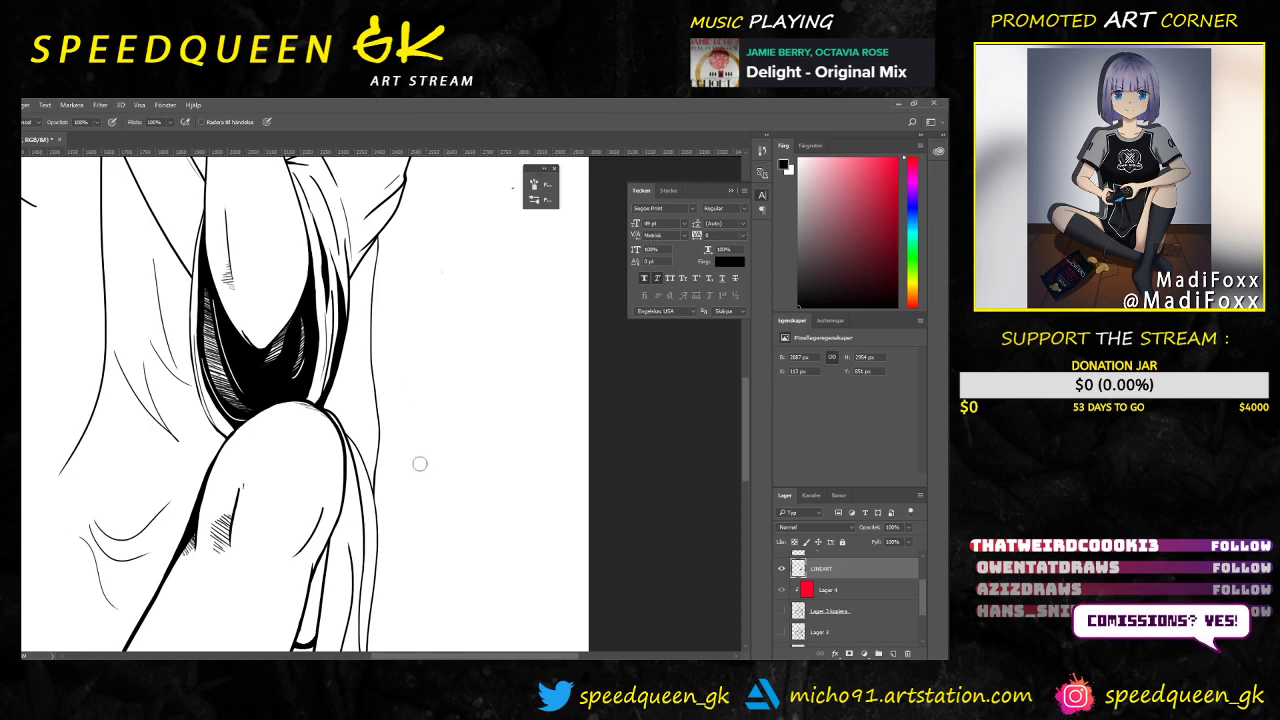
right_click(408, 428)
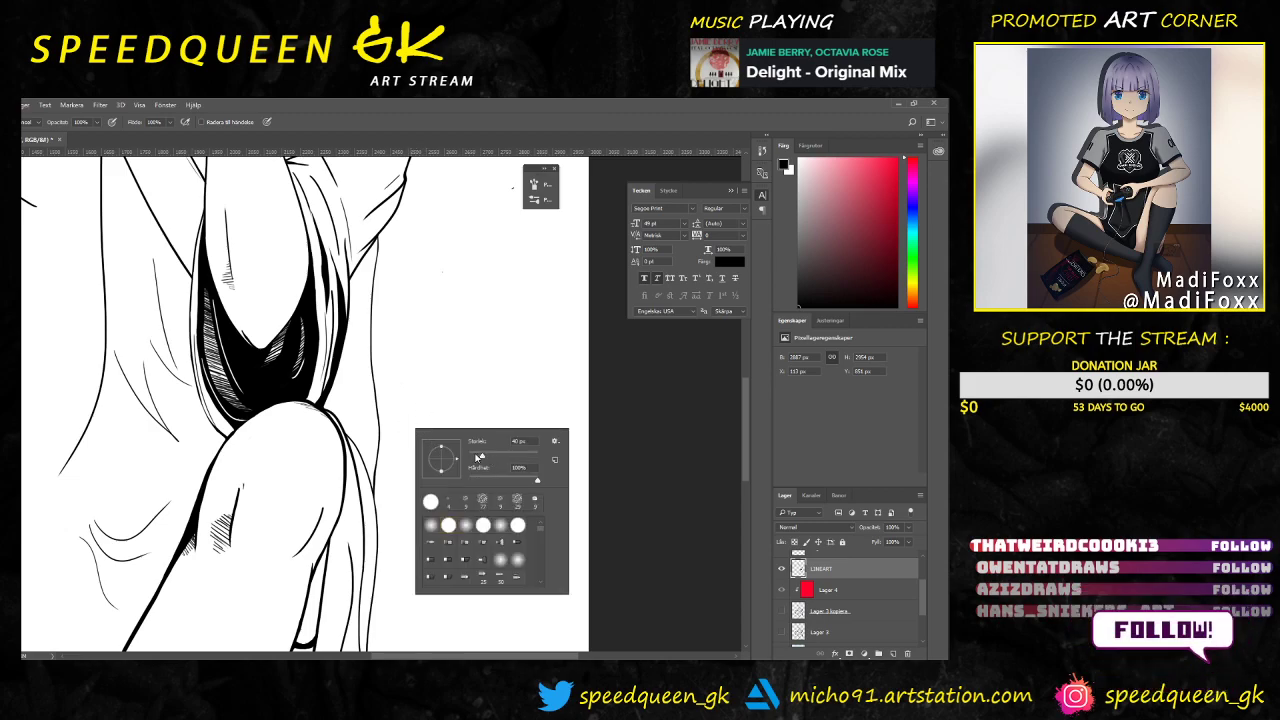
left_click(358, 448)
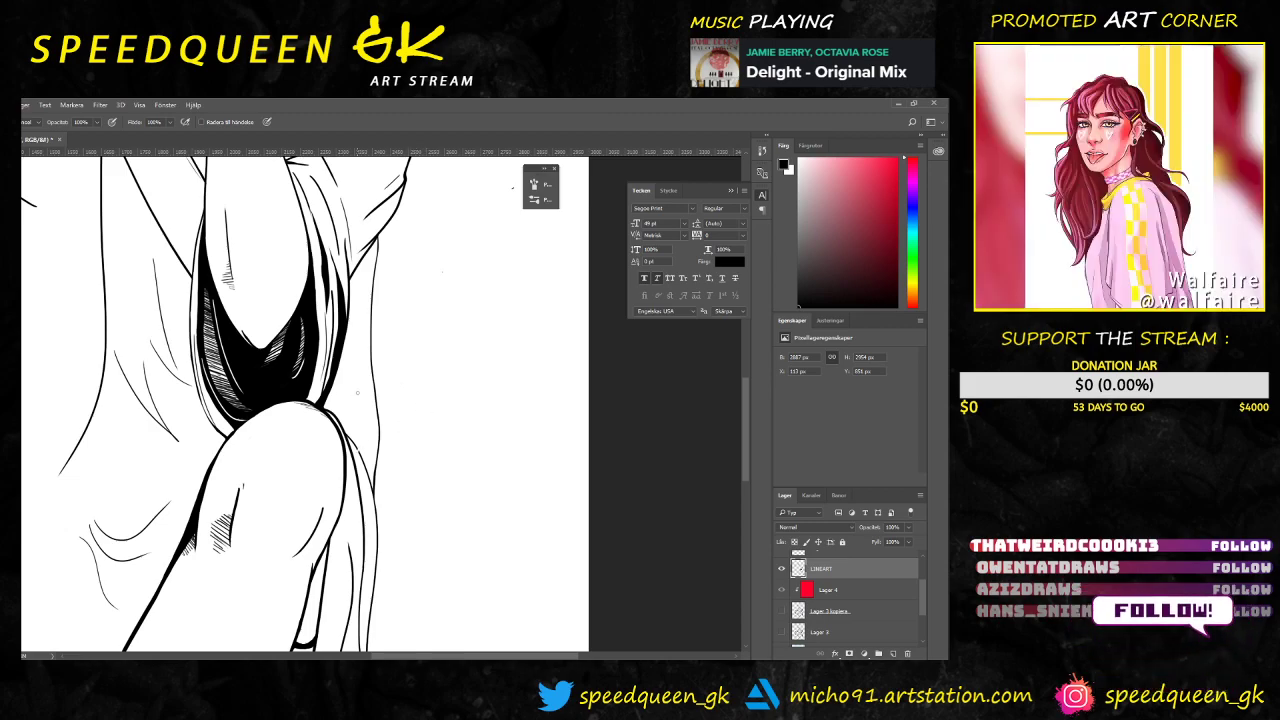
key("b")
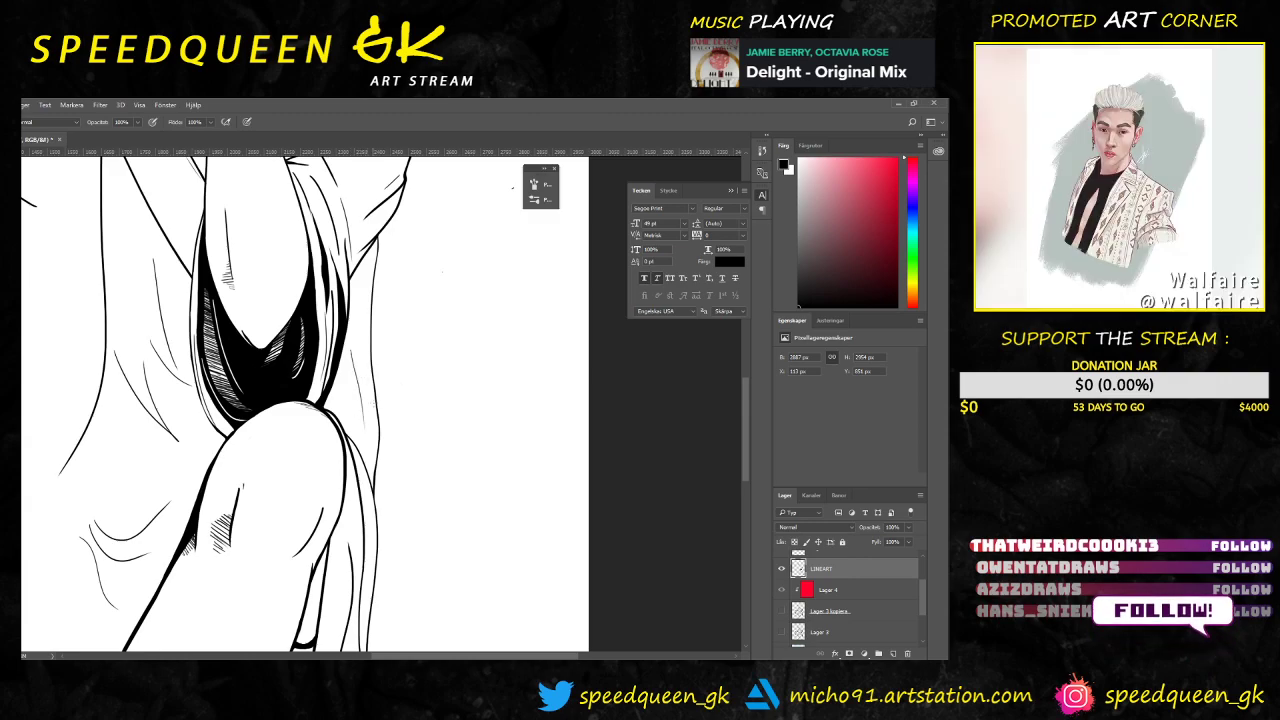
scroll(404, 393, "down", 5)
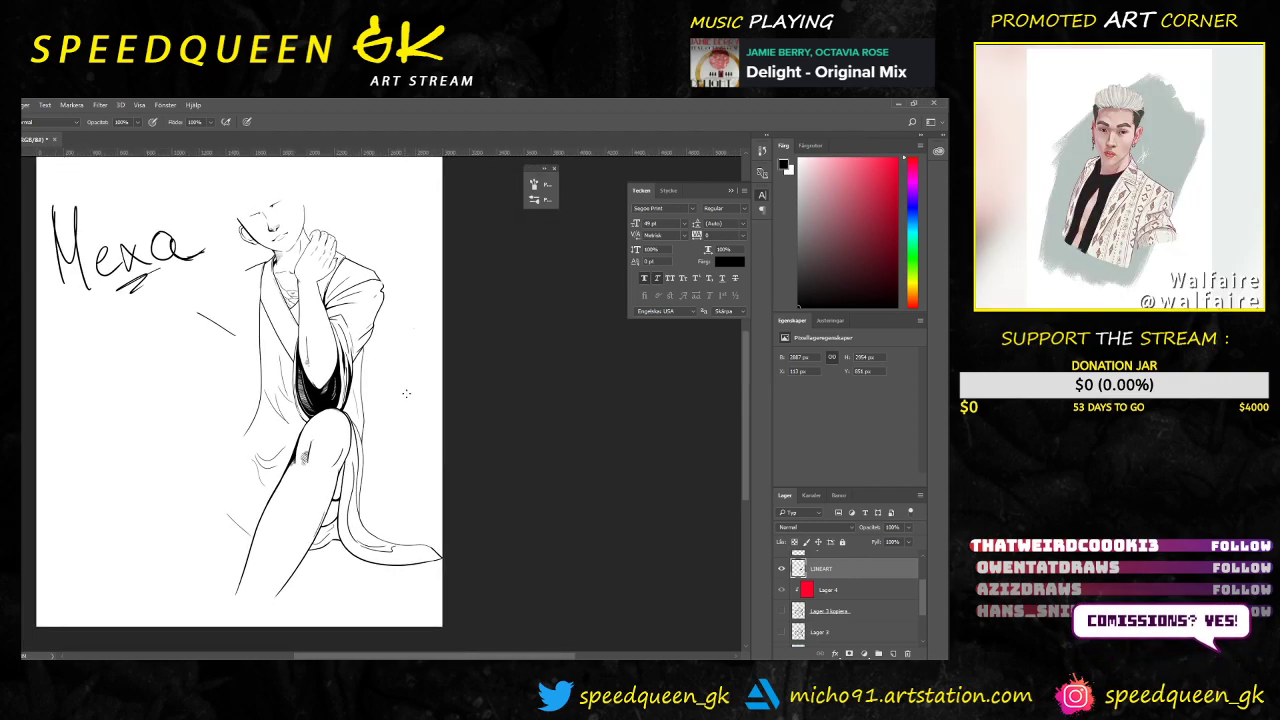
left_click_drag(405, 392, 430, 404)
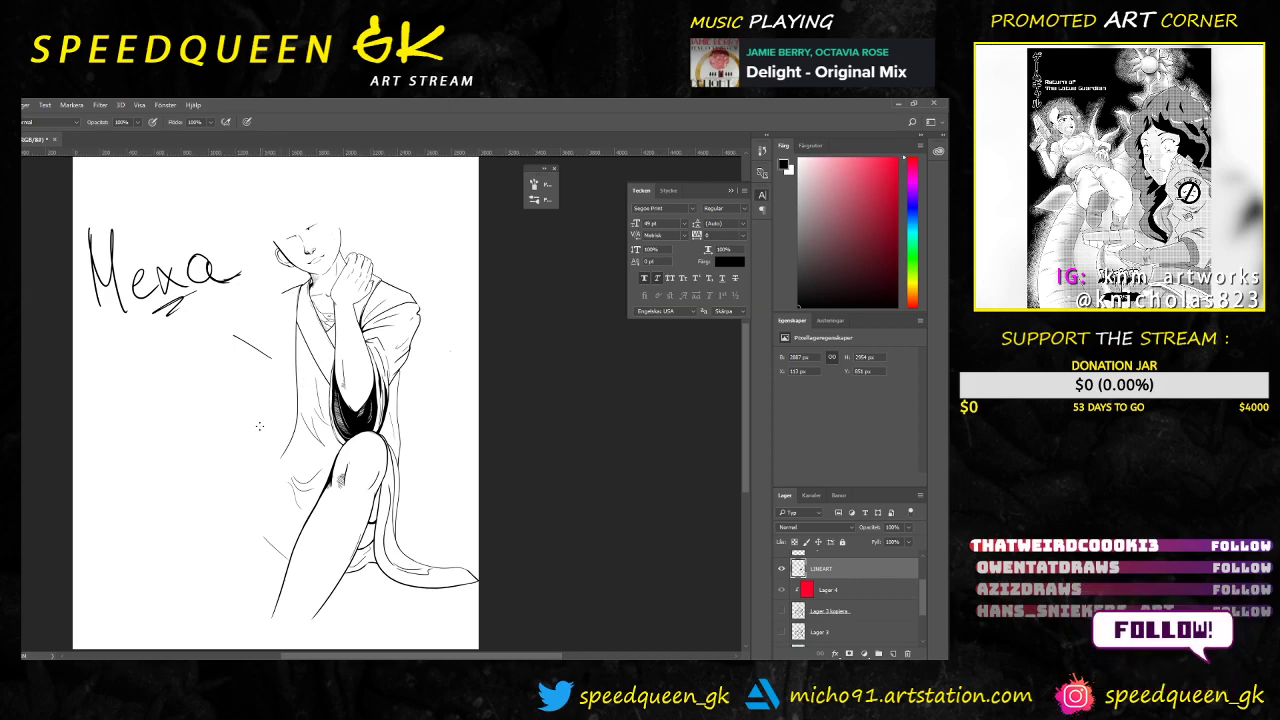
left_click_drag(399, 410, 369, 377)
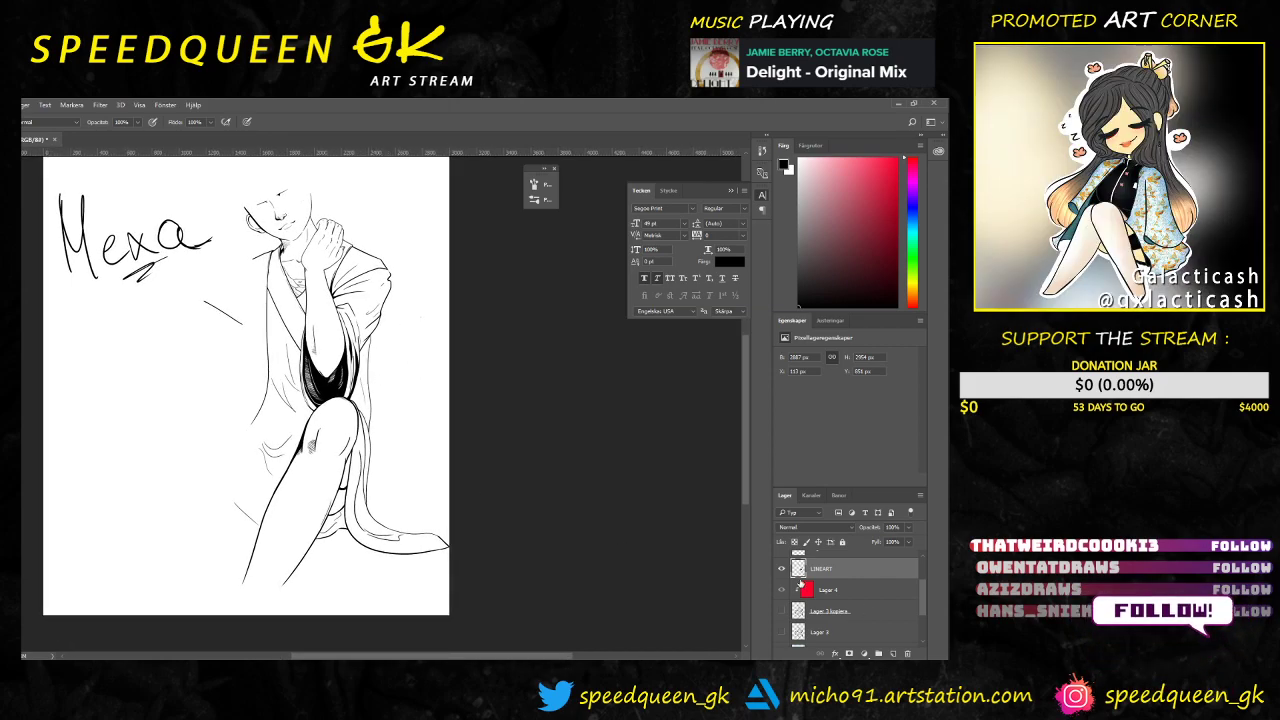
Step: Show the pink sketch layer beneath the line art as a guide for the lower leg
left_click(783, 610)
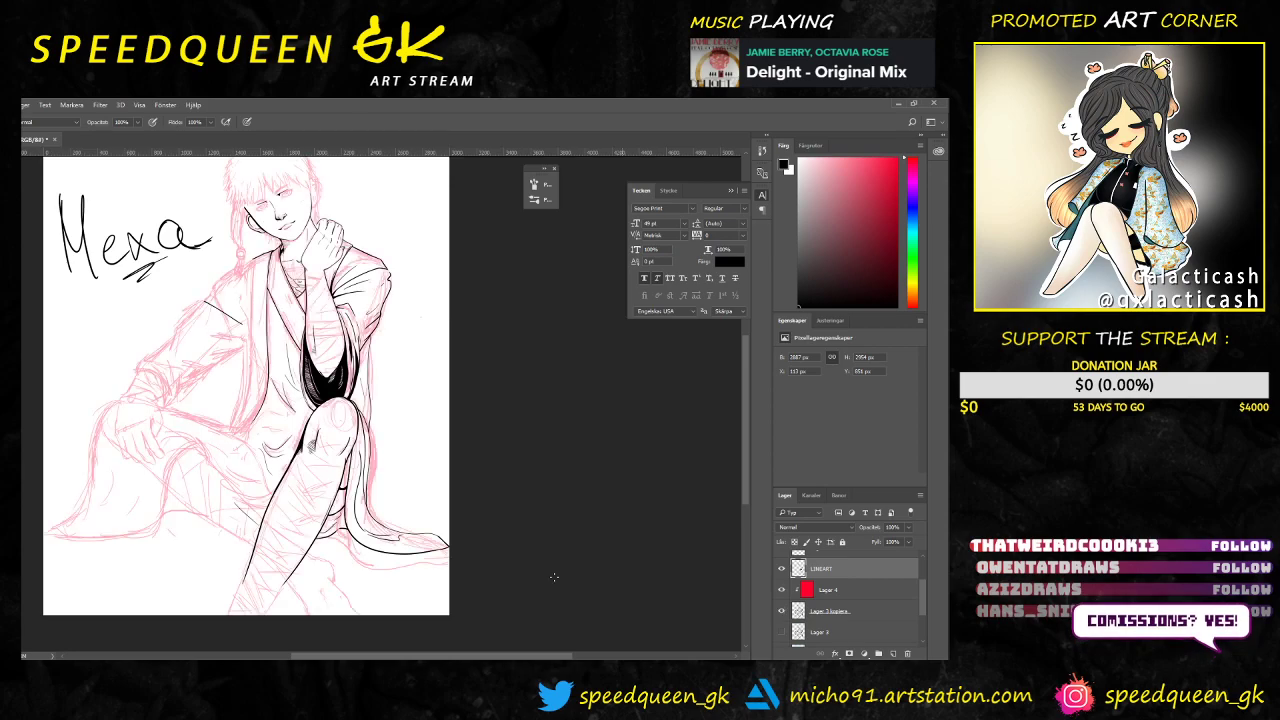
scroll(330, 362, "up", 3)
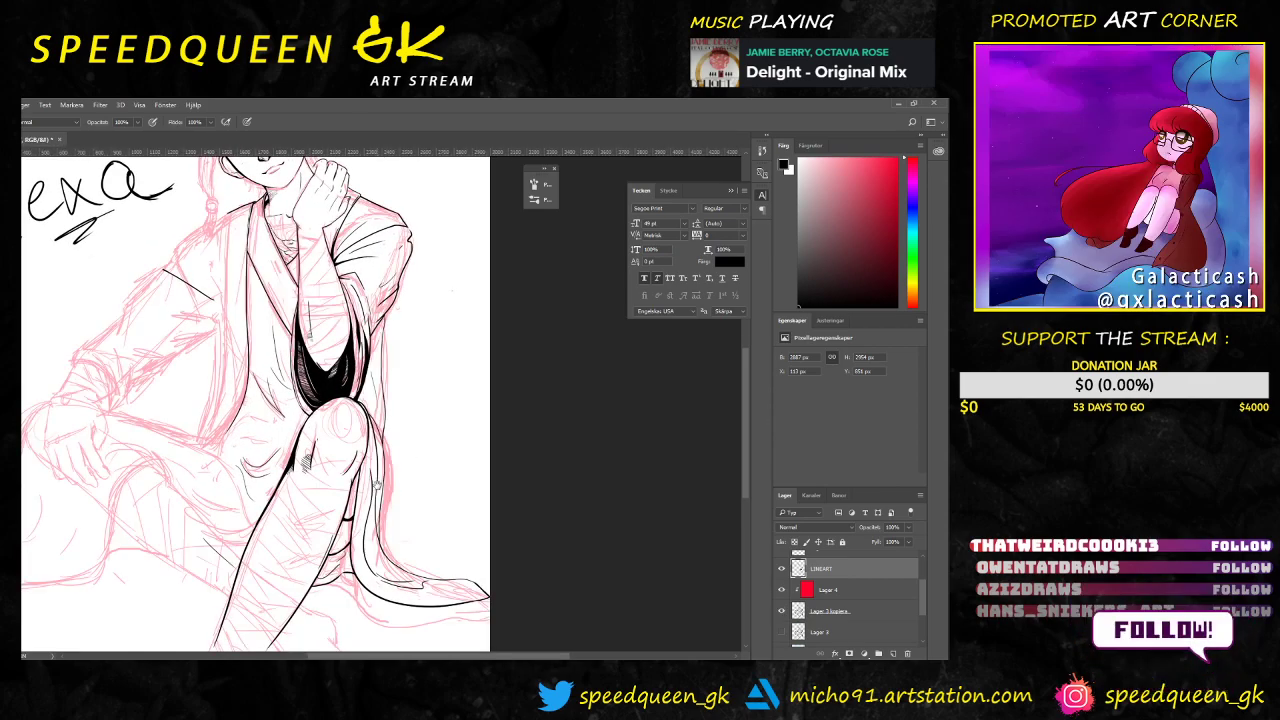
left_click_drag(380, 486, 430, 359)
key("ctrl+plus")
left_click_drag(353, 546, 414, 361)
key("ctrl+plus")
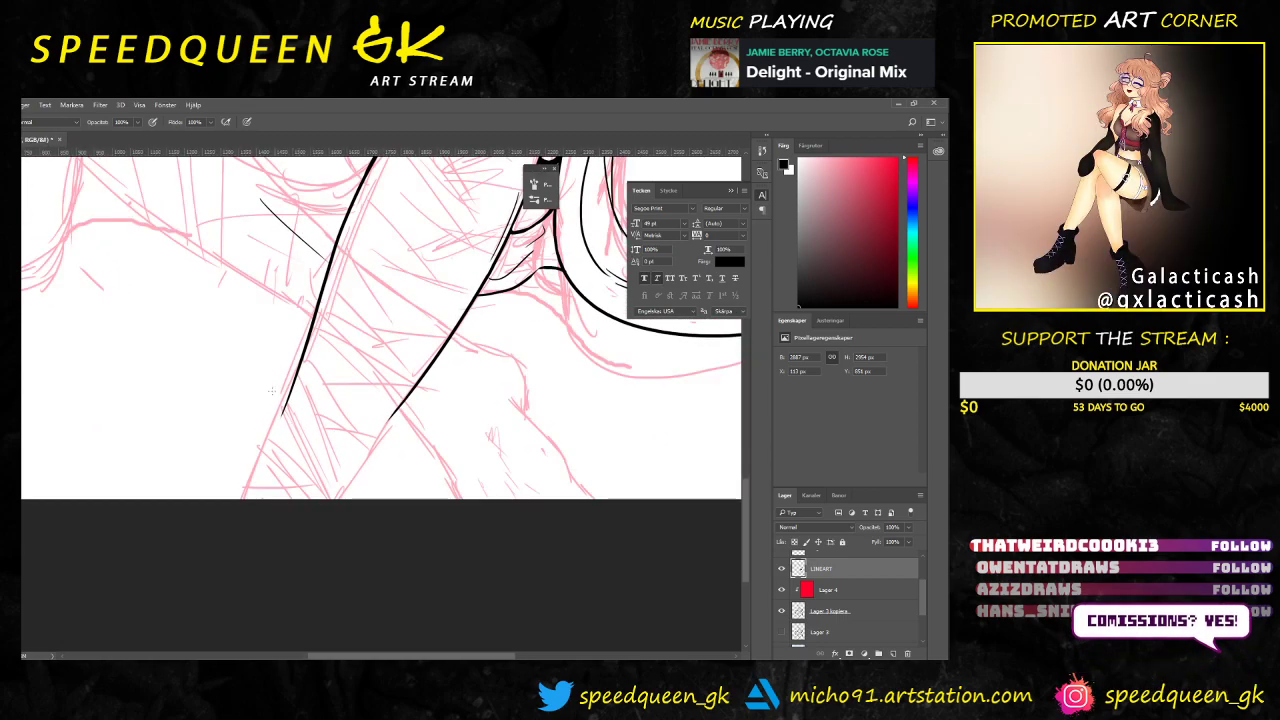
Step: Set the Brush size to 9 px and extend the lower leg's right outline in black down to the canvas edge
right_click(301, 410)
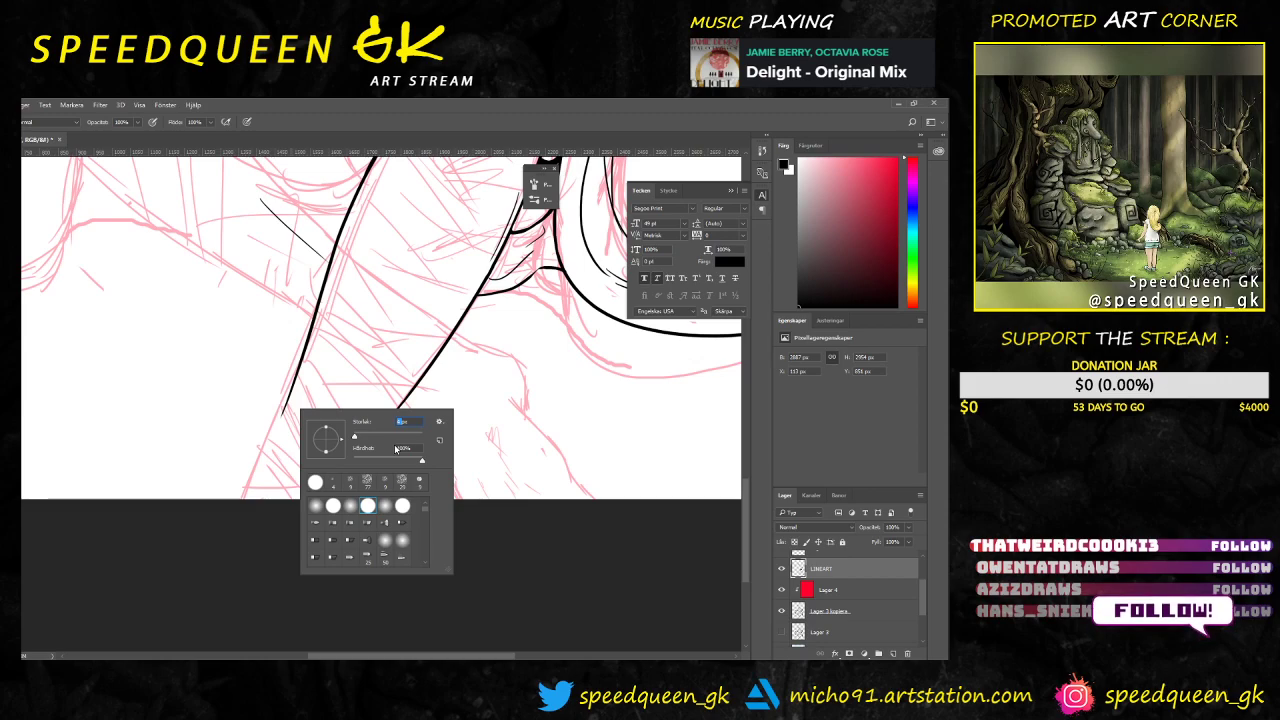
type("9")
key("Return")
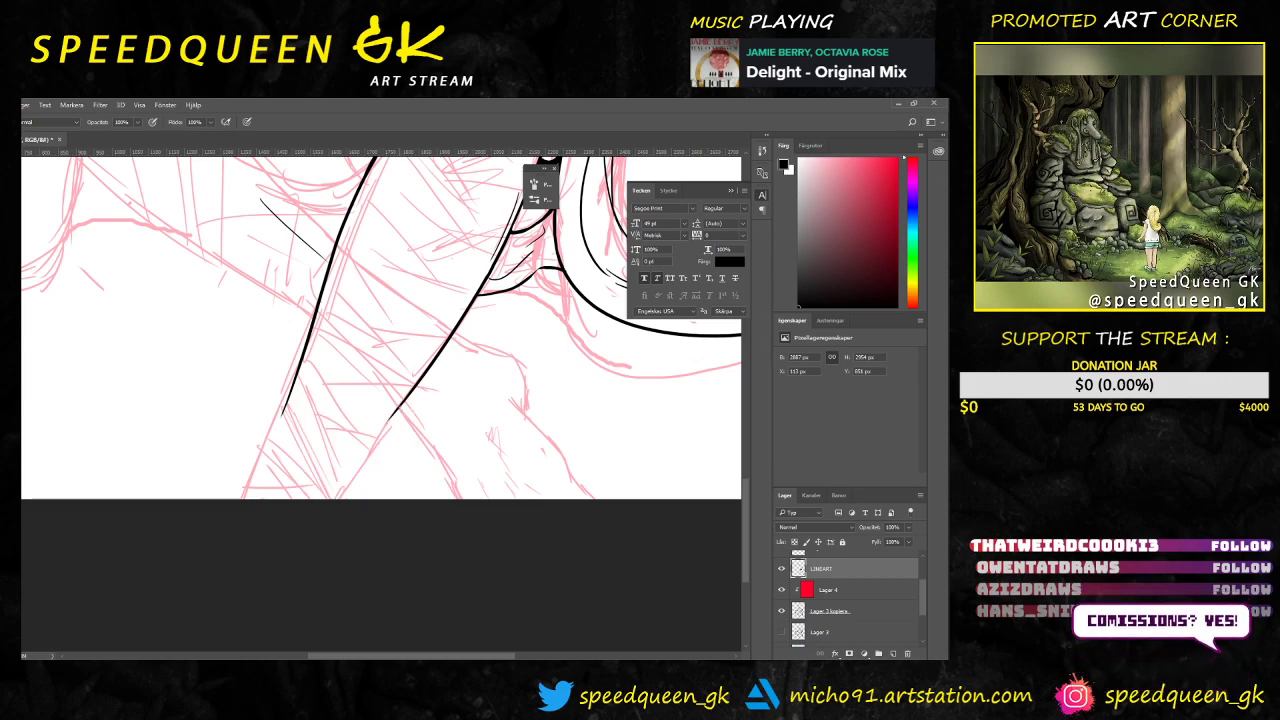
left_click_drag(392, 412, 337, 500)
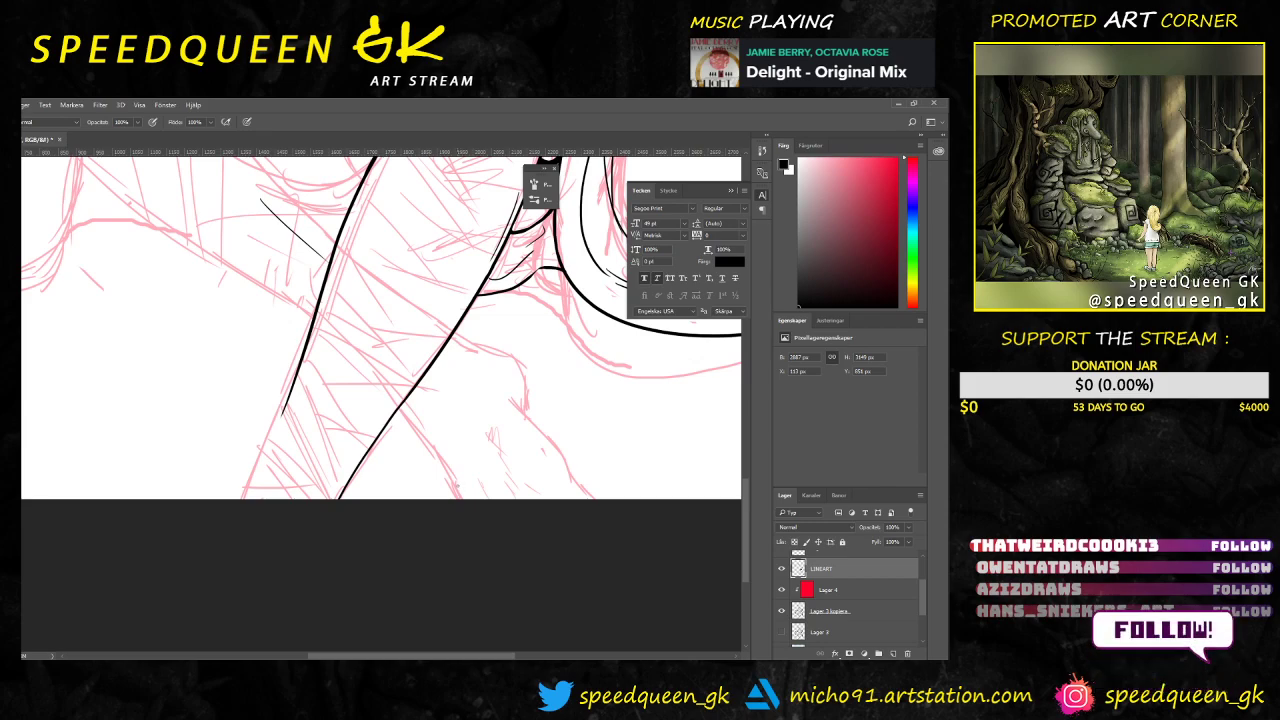
Step: Try to extend the lower leg's left outline down to the canvas edge with a single black stroke
left_click_drag(442, 433, 500, 404)
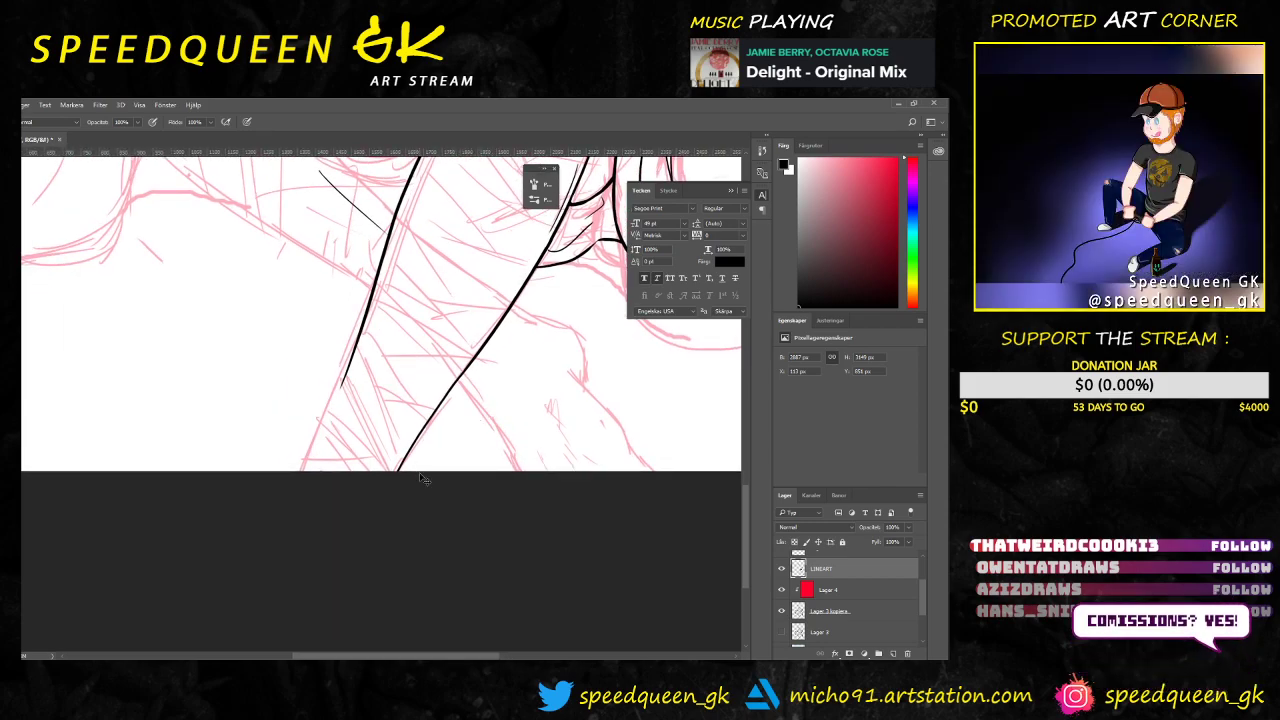
key("ctrl+plus")
key("ctrl+plus")
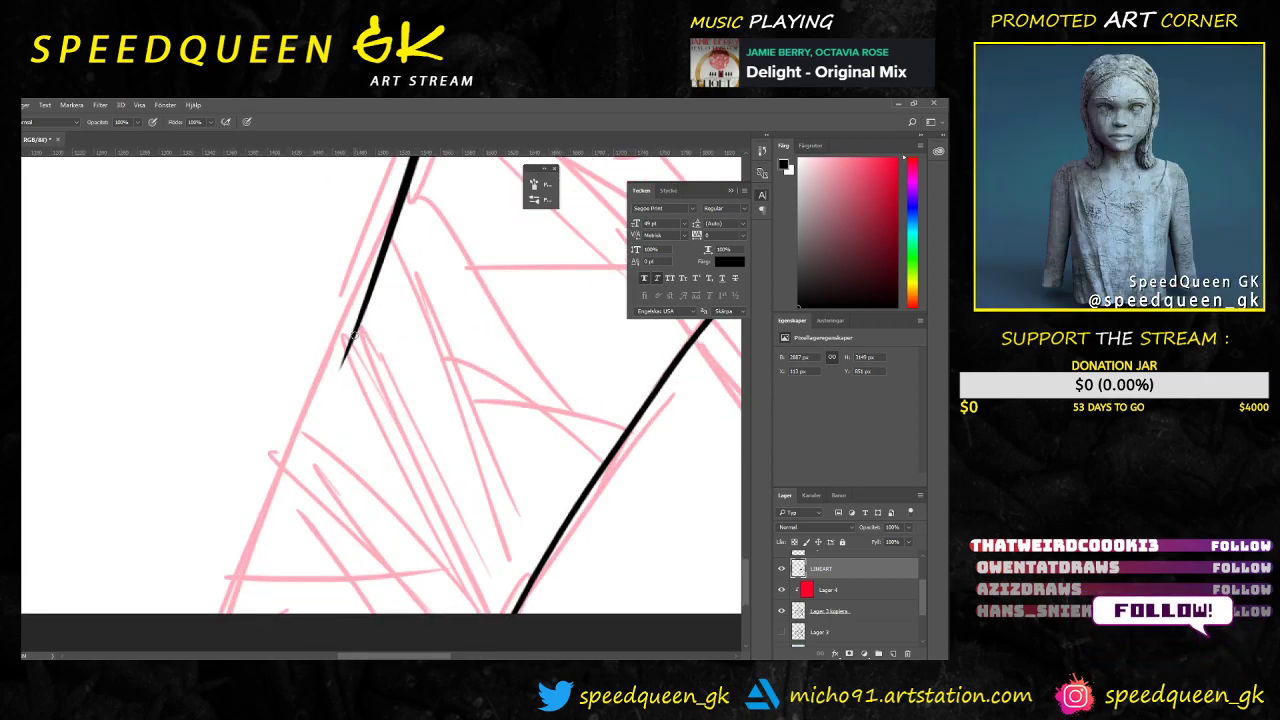
key("ctrl+minus")
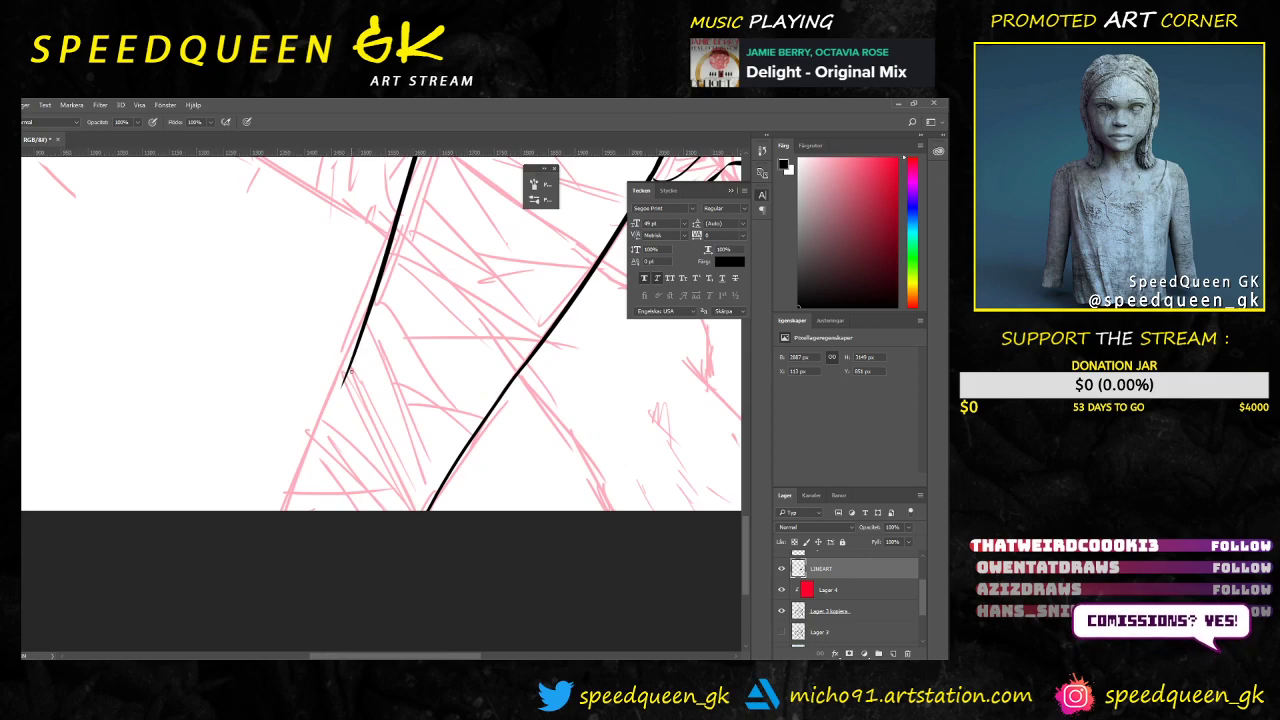
key("ctrl+plus")
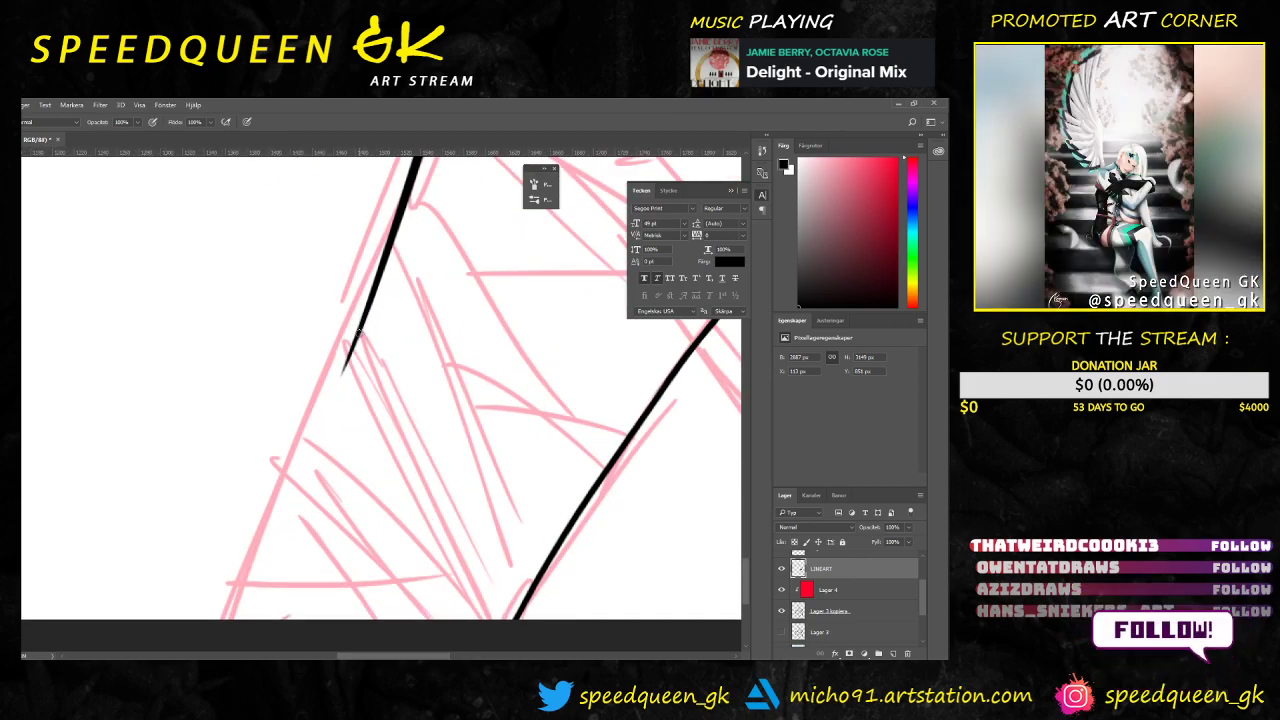
mouse_move(362, 322)
left_mouse_down()
mouse_move(282, 512)
mouse_move(250, 644)
left_mouse_up()
key("ctrl+z")
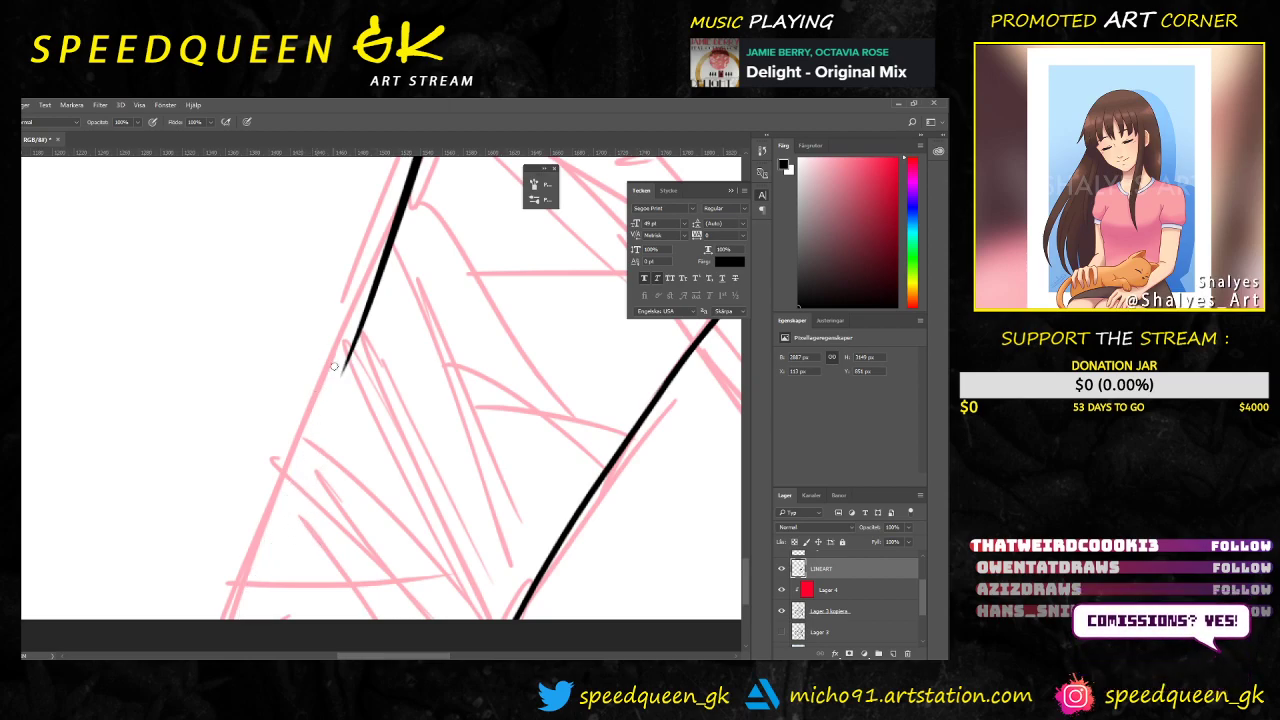
mouse_move(362, 320)
left_mouse_down()
mouse_move(264, 544)
mouse_move(267, 583)
left_mouse_up()
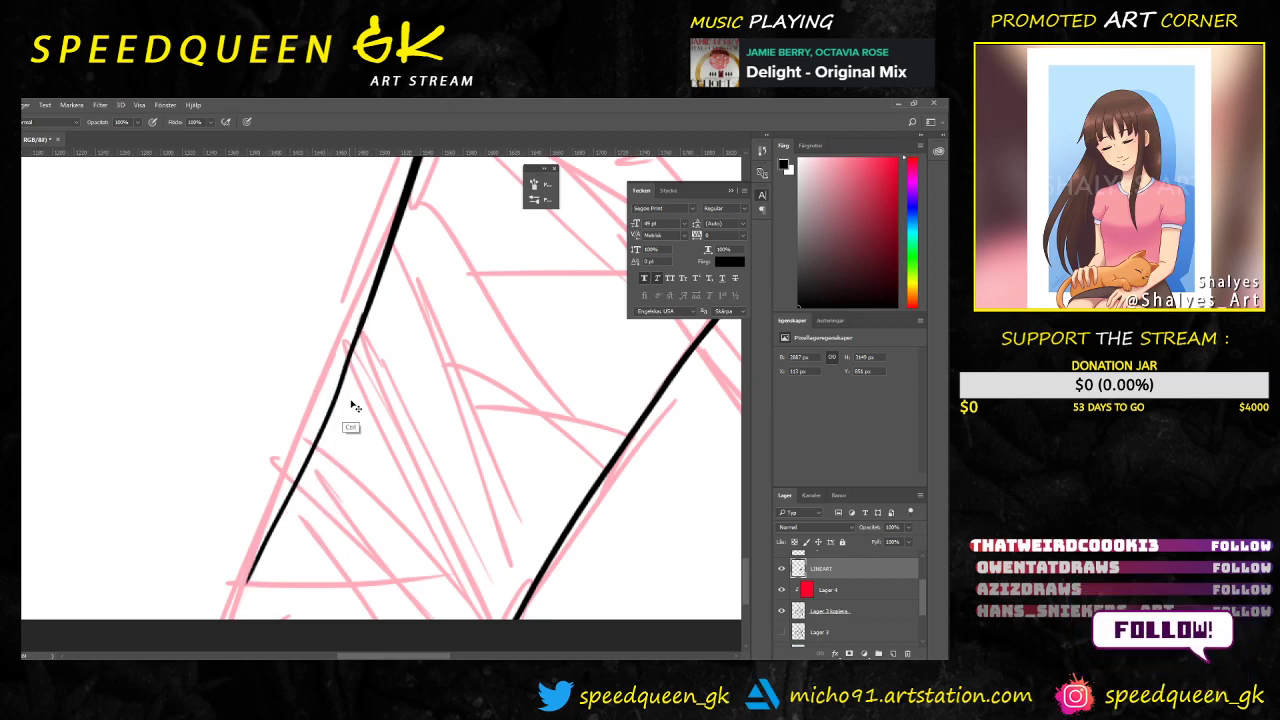
key("ctrl+z")
left_click_drag(366, 305, 246, 620)
key("ctrl+z")
left_click_drag(364, 318, 245, 620)
key("ctrl+z")
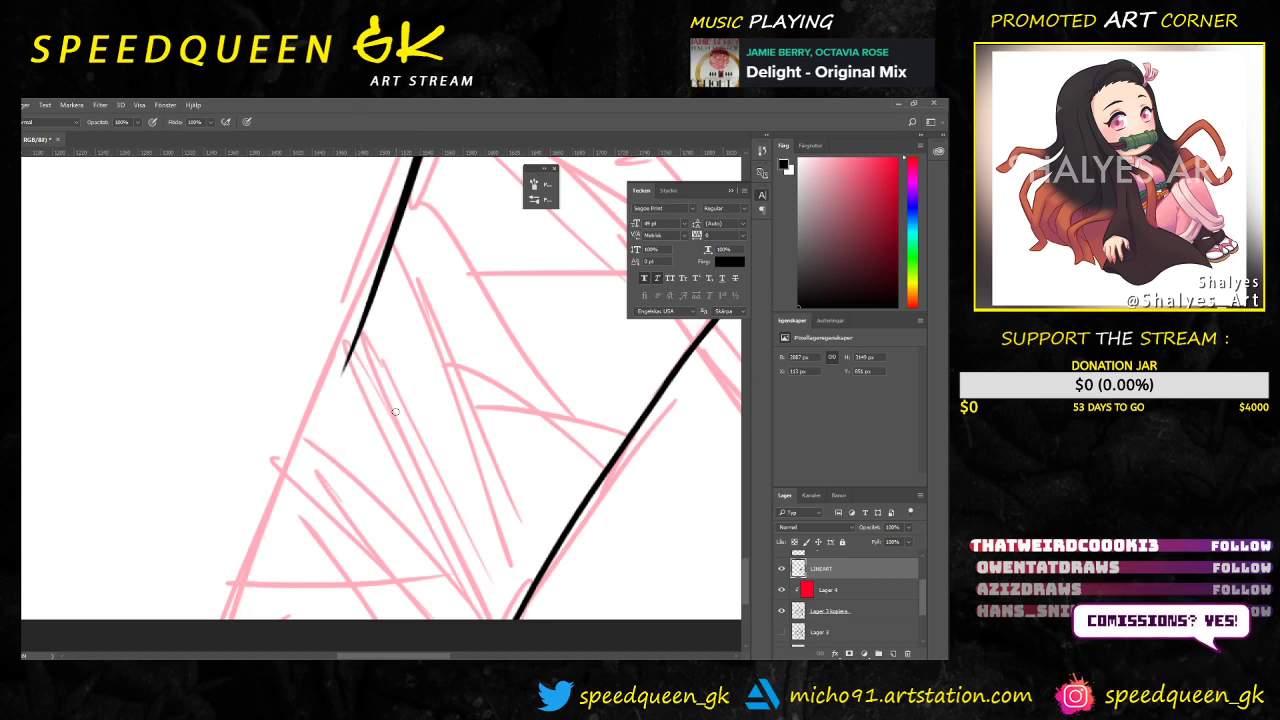
Step: Rotate the canvas until the lower leg stands nearly vertical, and ink its left outline smoothly down to the canvas edge
right_click(403, 429)
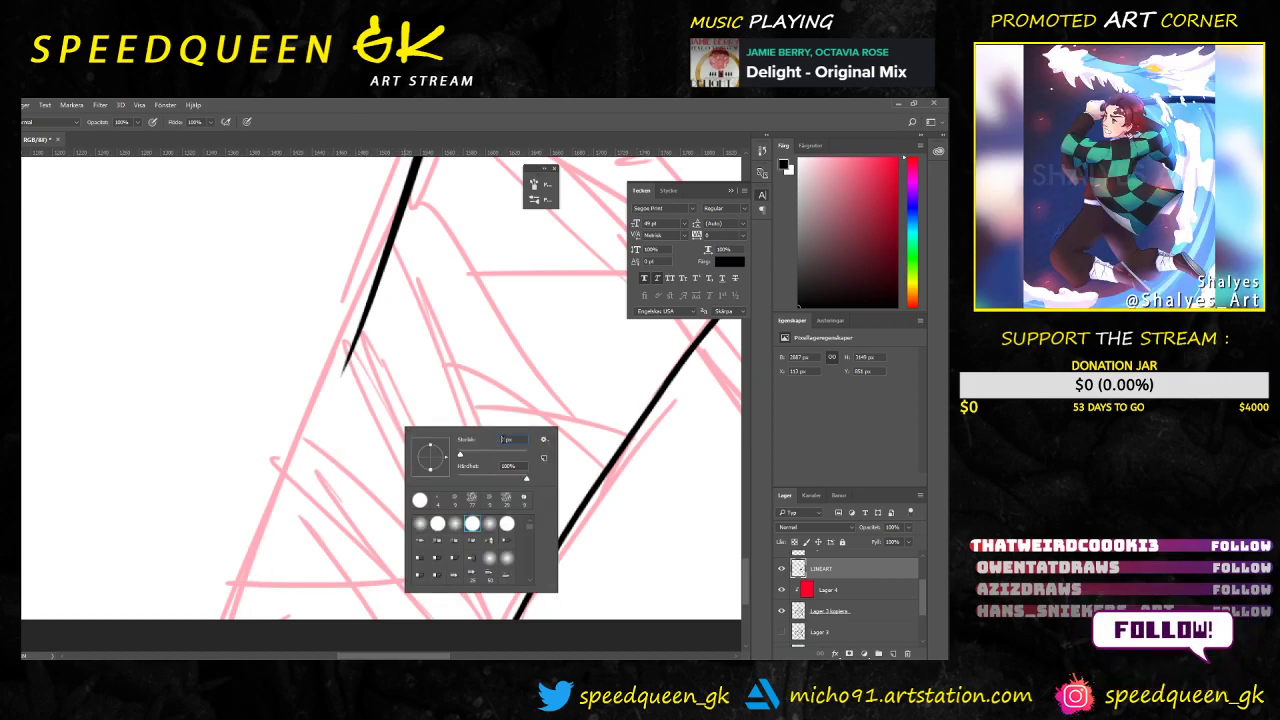
left_click(518, 397)
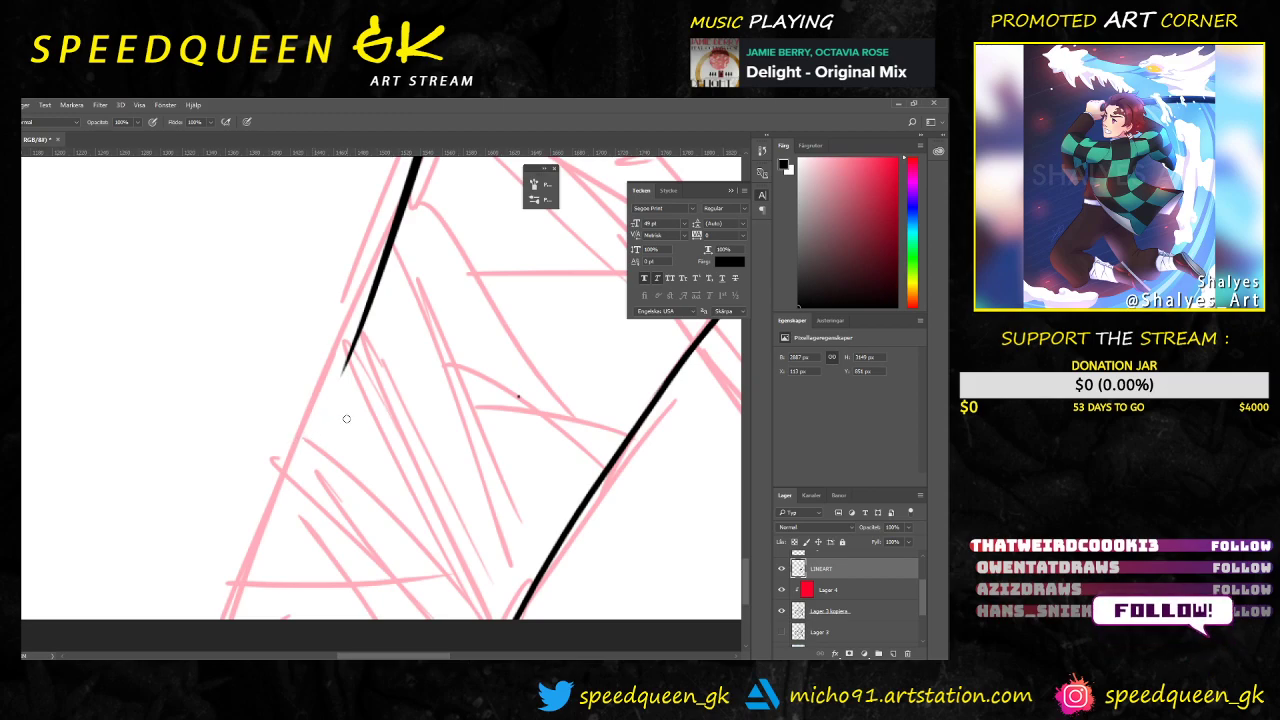
key("r")
left_click_drag(384, 387, 417, 323)
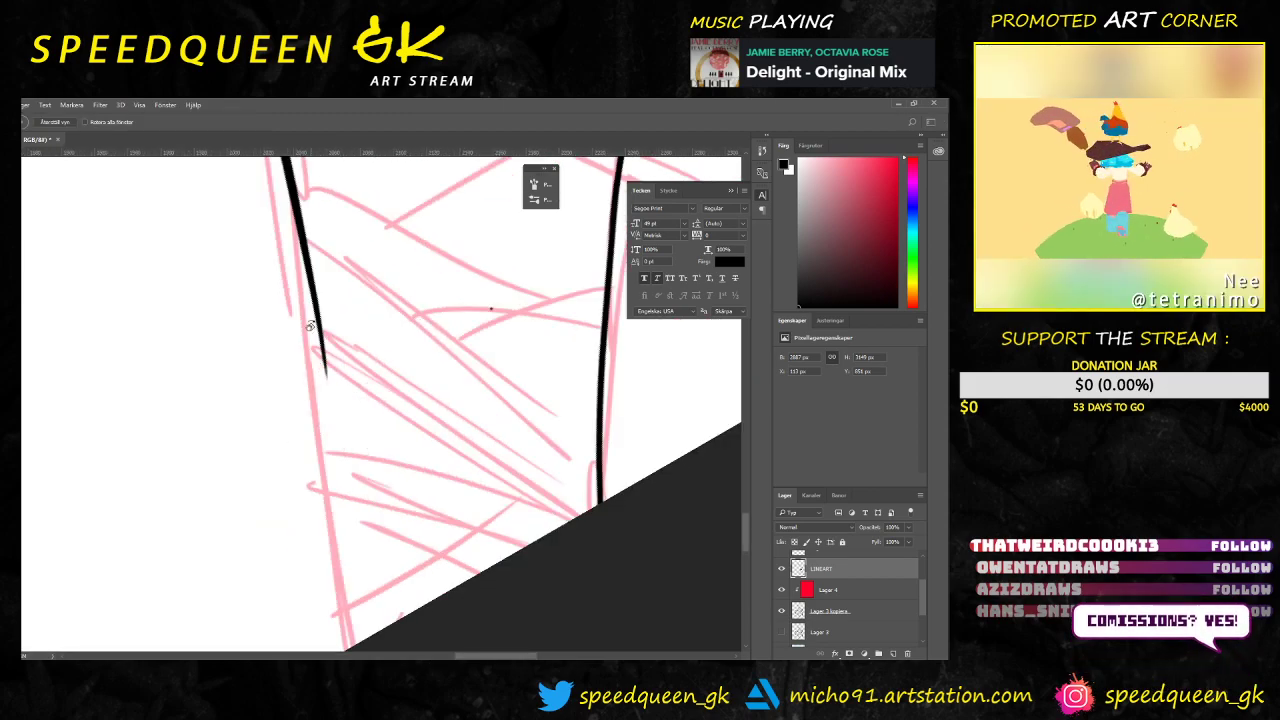
key("b")
left_click_drag(321, 330, 345, 648)
key("ctrl+z")
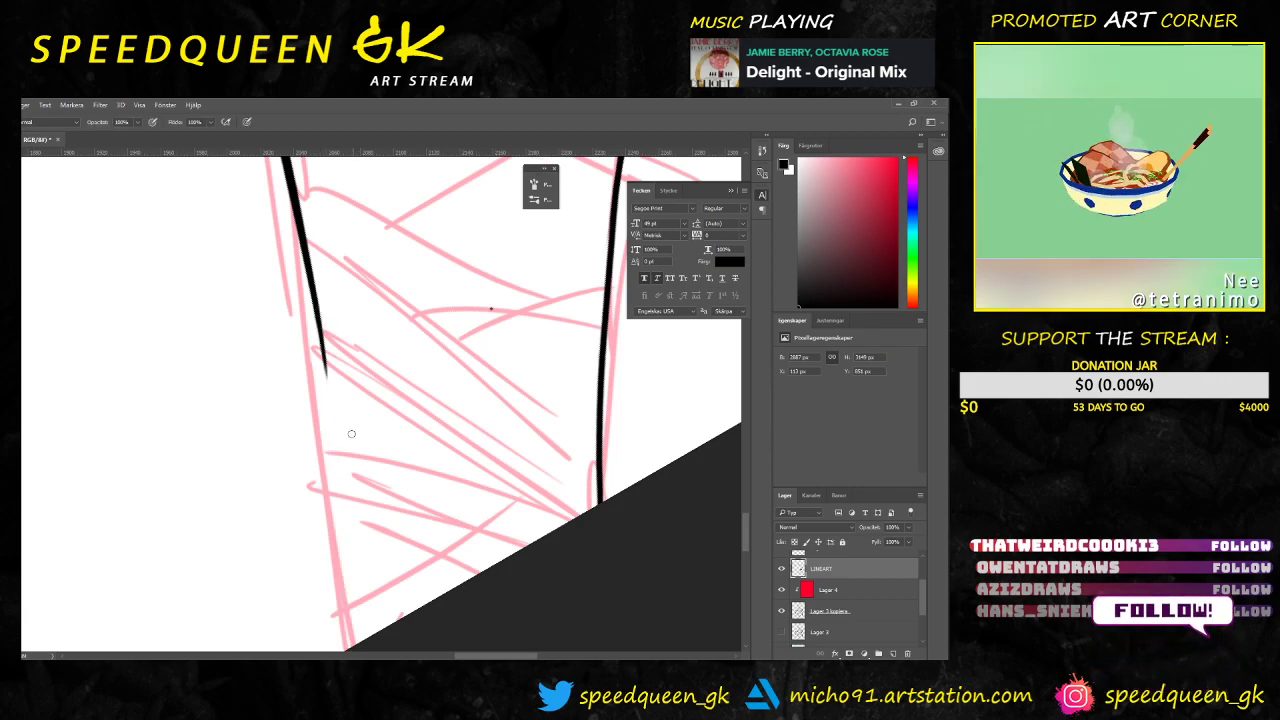
left_click_drag(318, 326, 350, 648)
key("ctrl+z")
left_click_drag(317, 305, 356, 645)
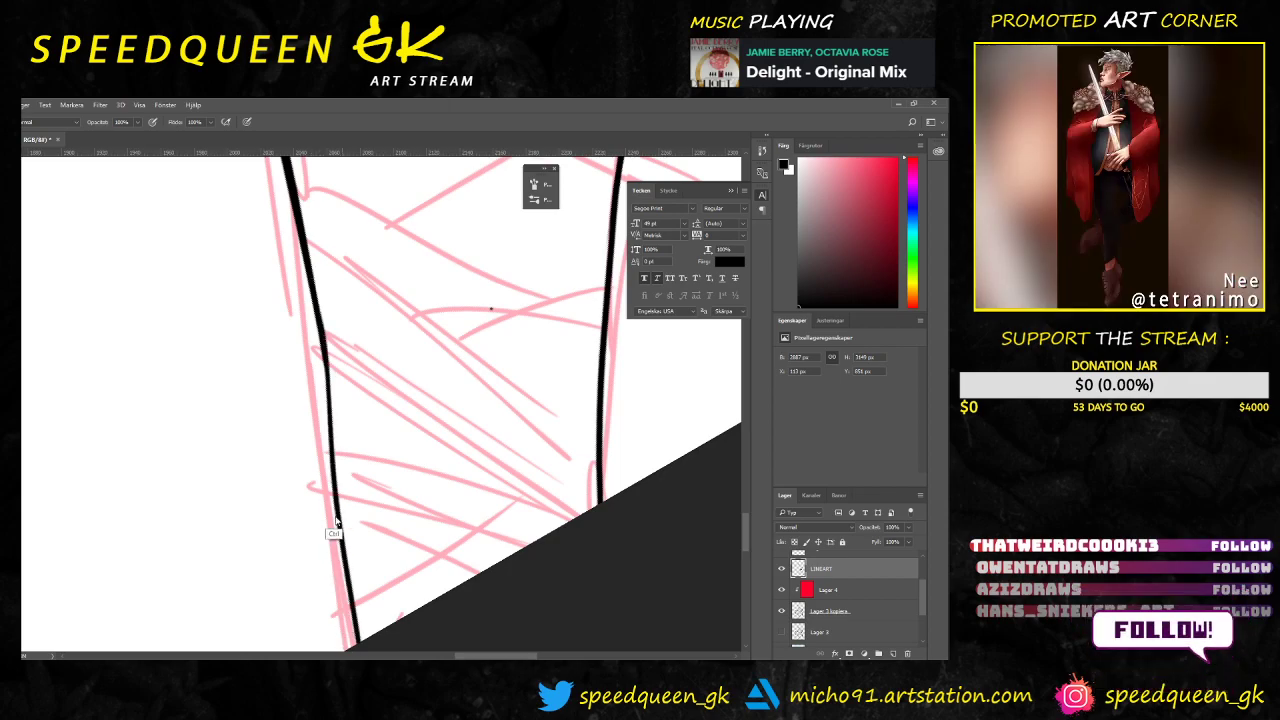
key("ctrl+z")
left_click_drag(316, 308, 352, 646)
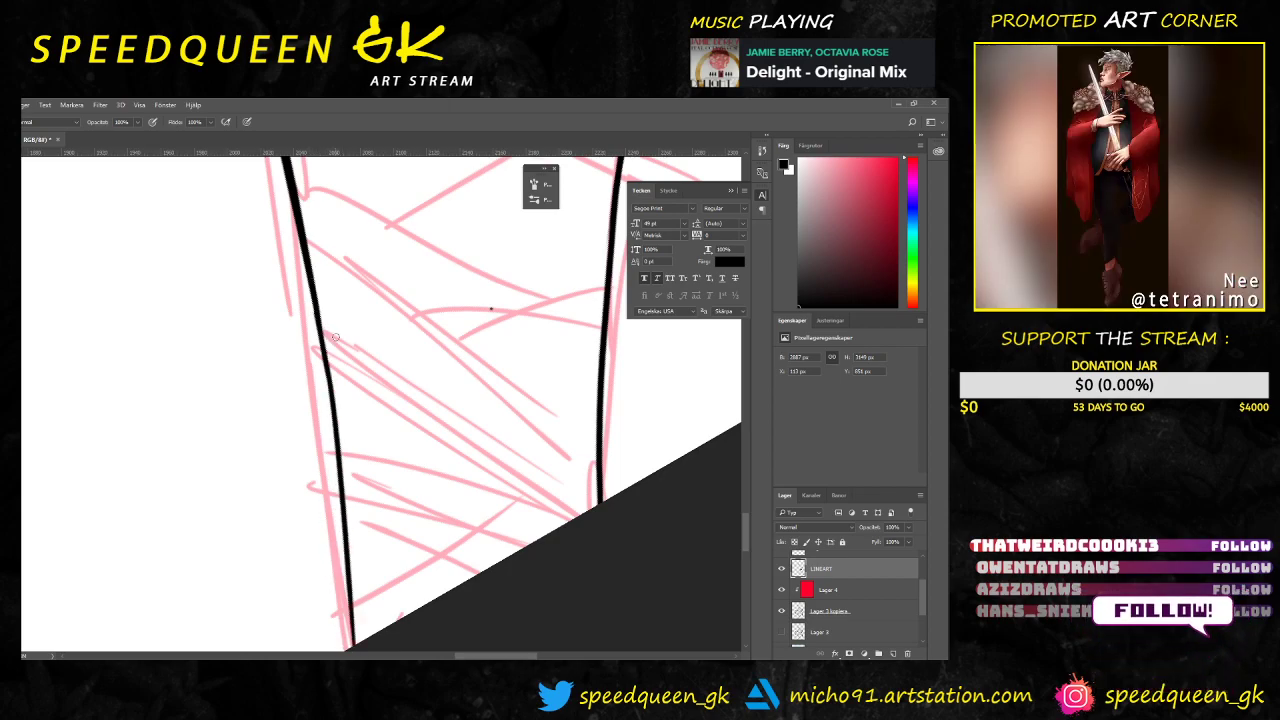
Step: Try a straight black stroke between the lower leg and the cloth's hem
key("ctrl+minus")
key("ctrl+minus")
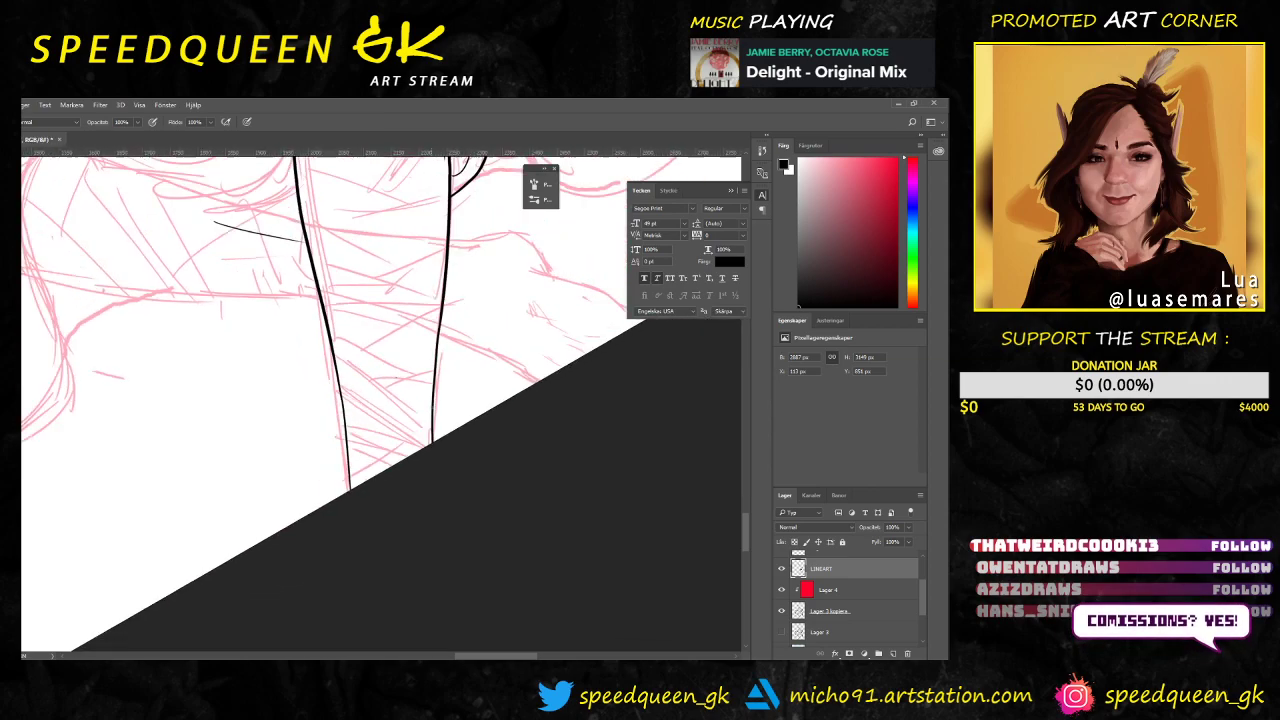
key("ctrl+minus")
key("ctrl+minus")
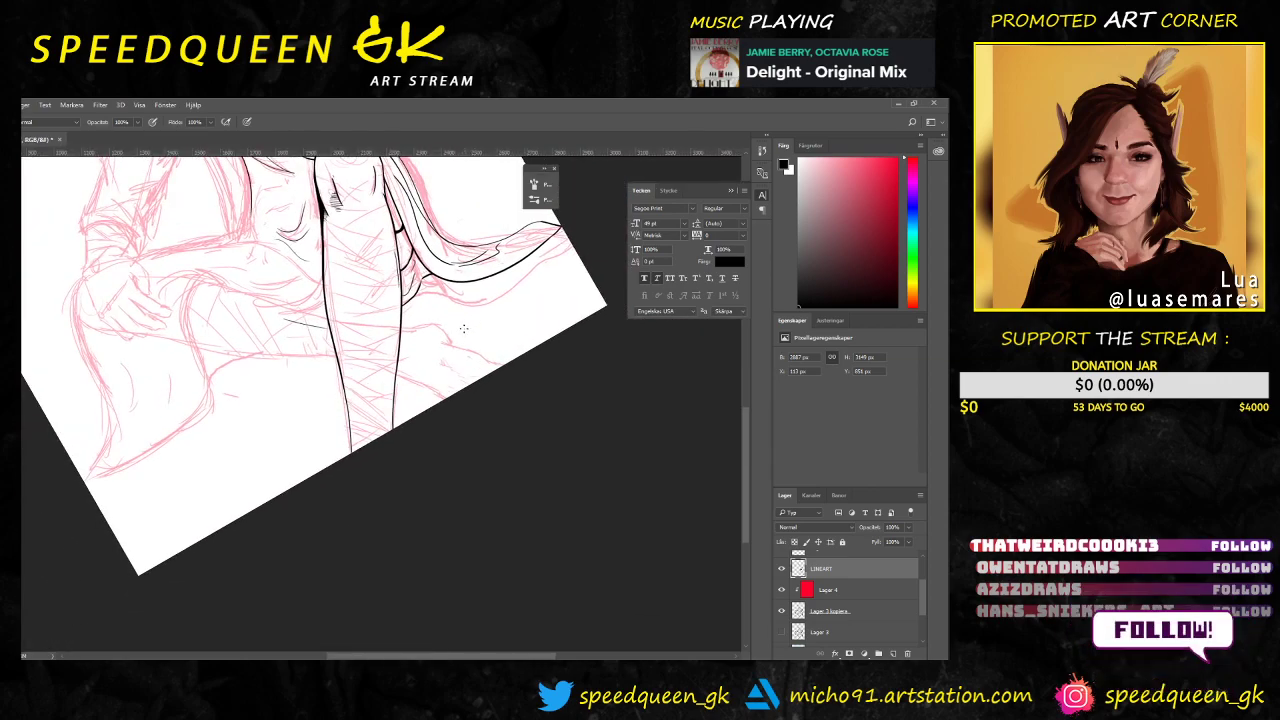
left_click(478, 271, "shift")
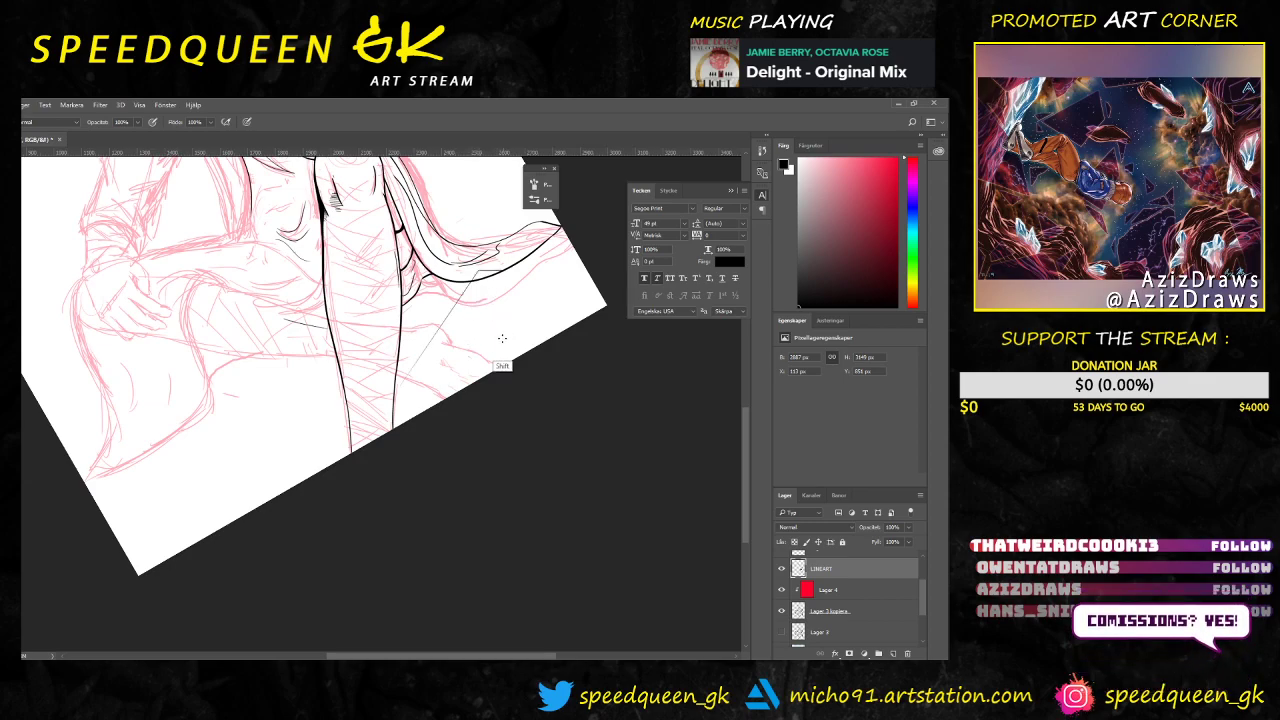
key("ctrl+z")
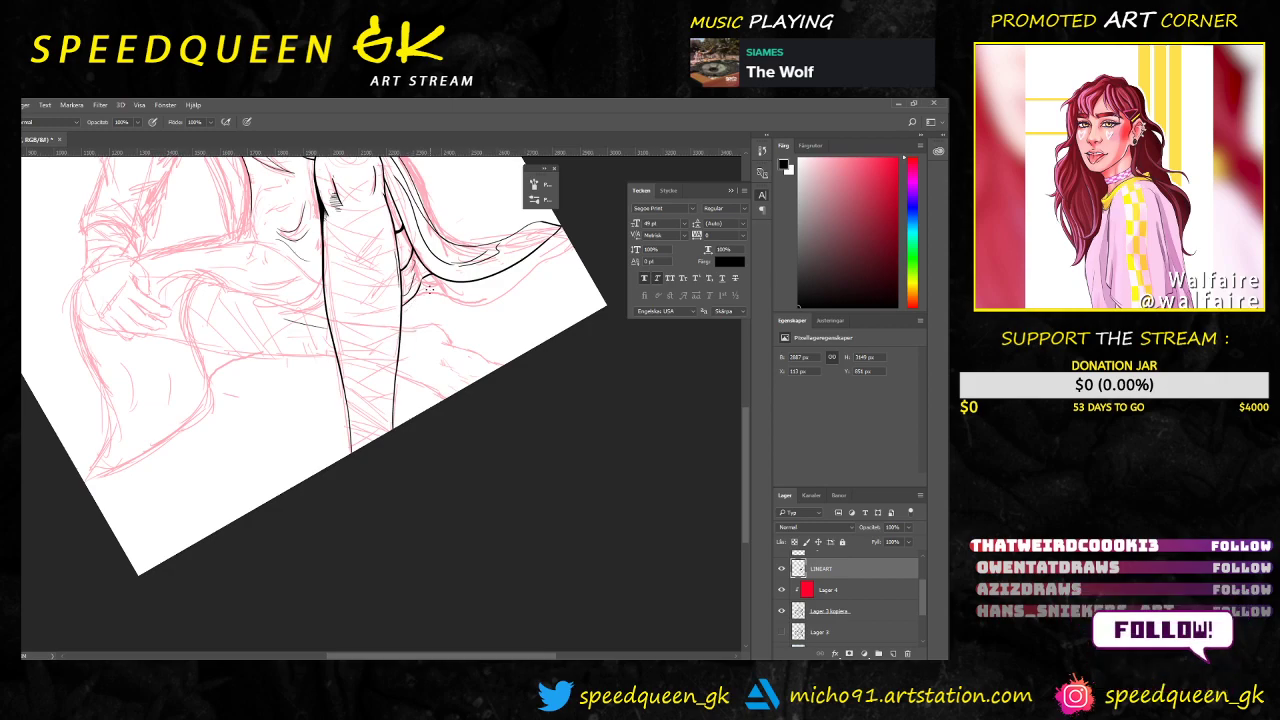
Step: Rotate the canvas back upright, return to the Brush and focus on the sketched shapes beside the lower leg
key("r")
left_click_drag(465, 279, 496, 360)
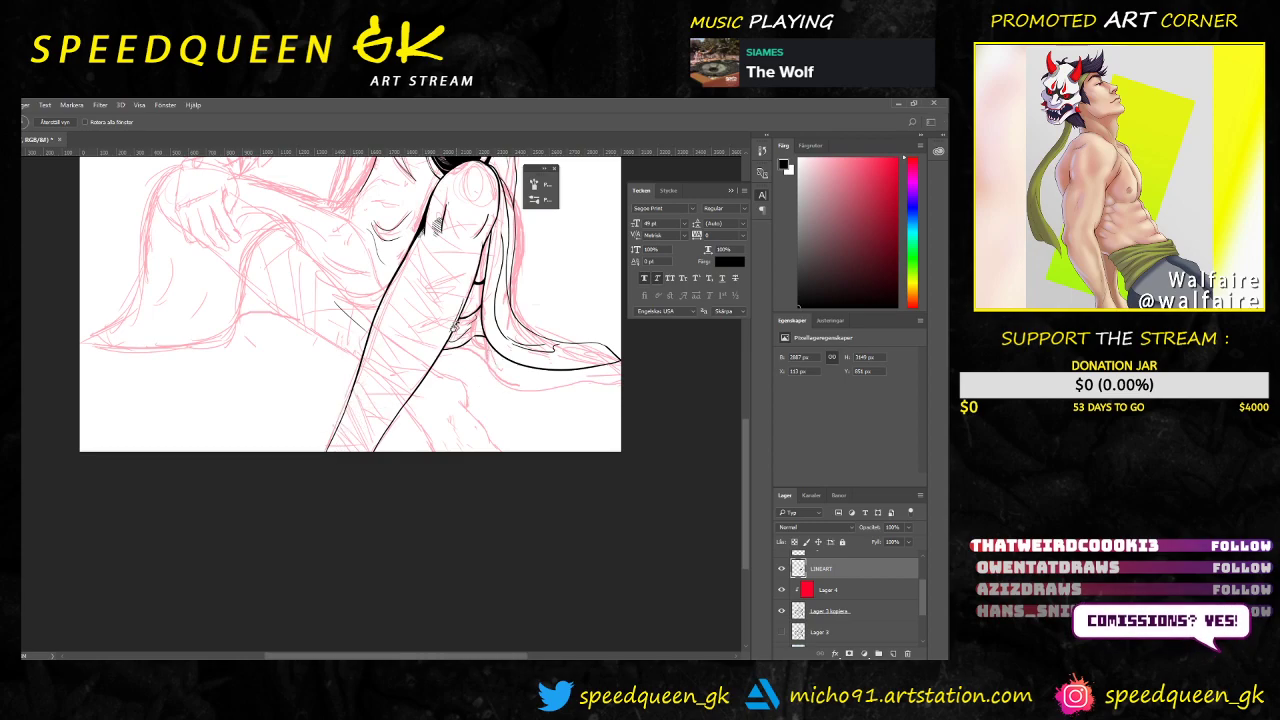
key("b")
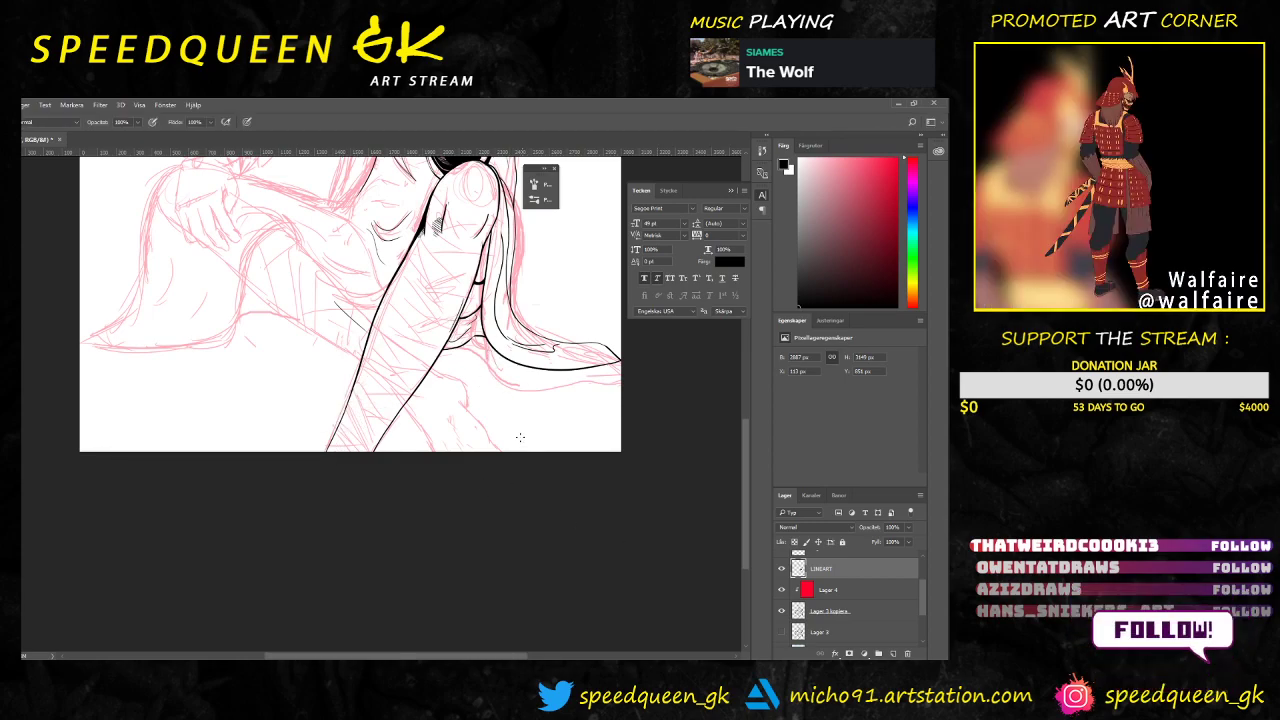
key("ctrl+plus")
key("ctrl+plus")
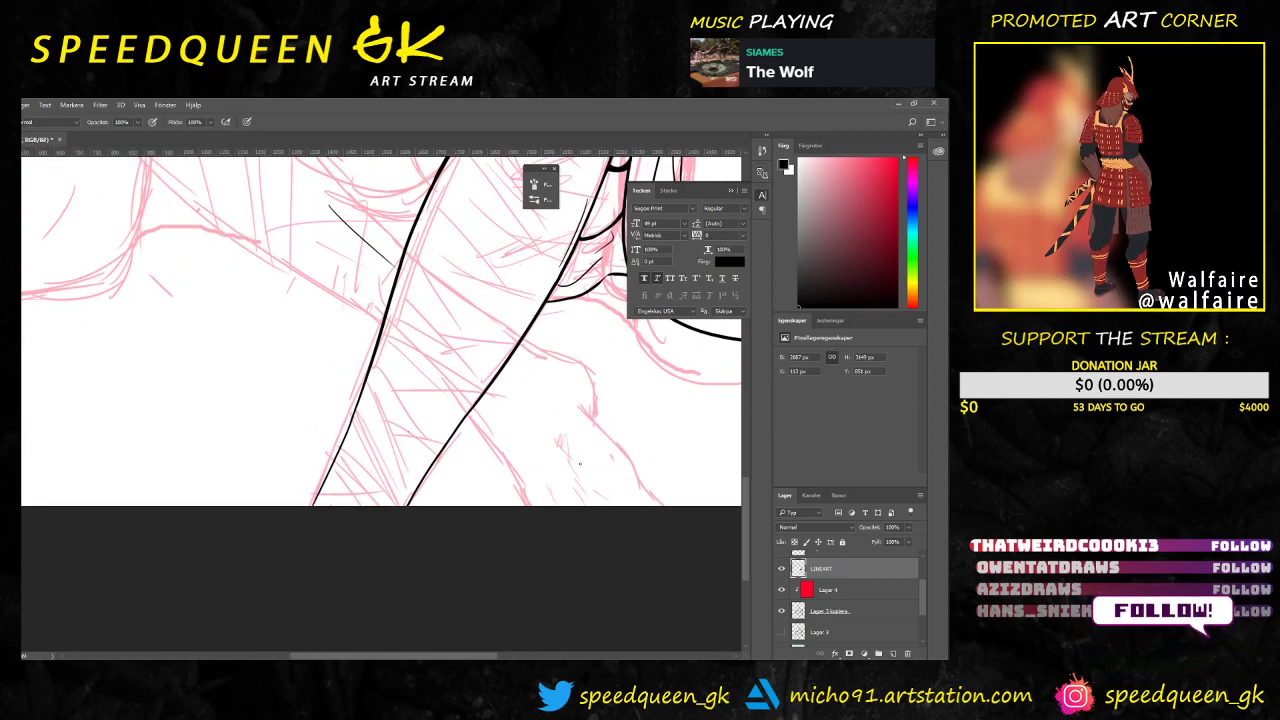
left_click_drag(575, 375, 340, 360)
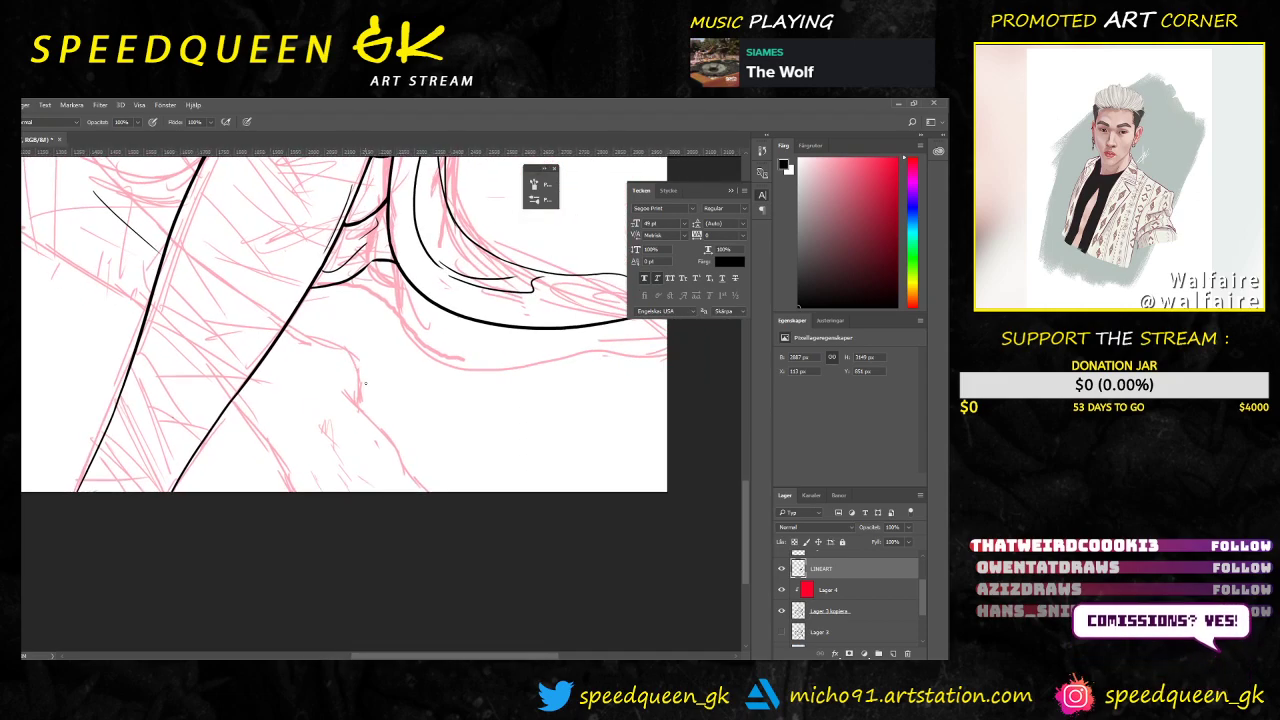
scroll(365, 383, "up", 2)
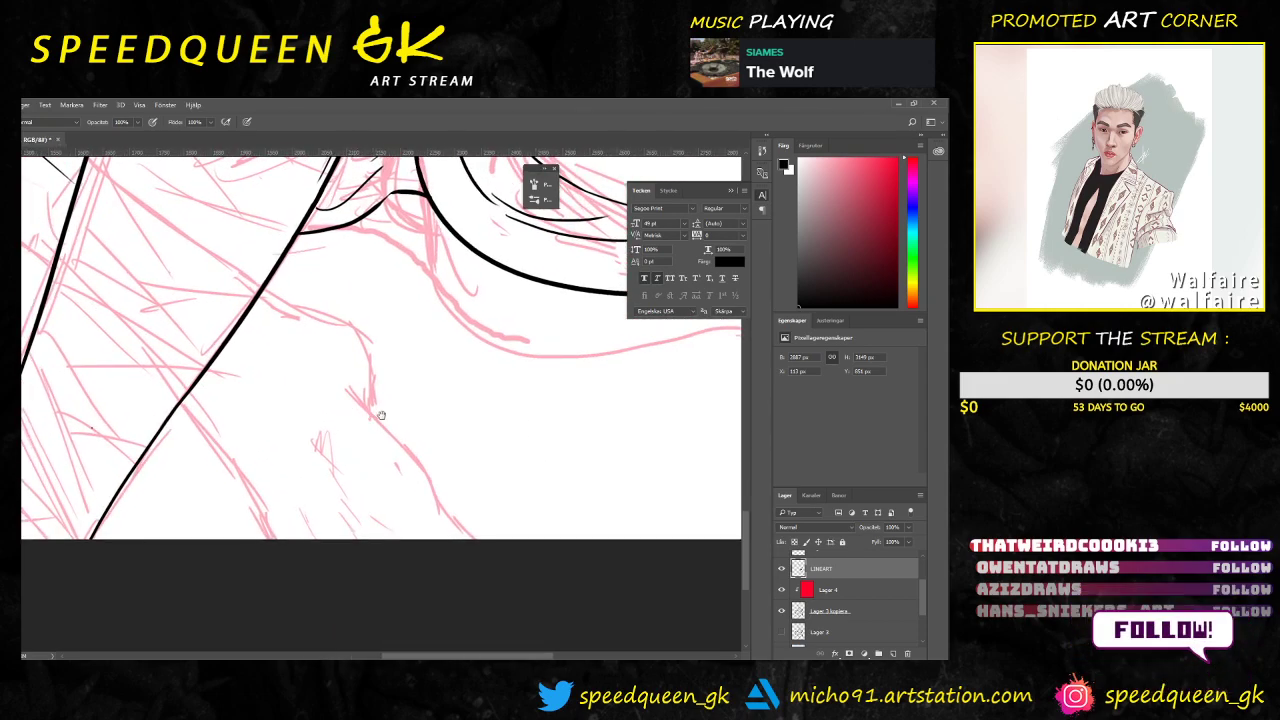
Step: Reduce the brush size and ink the inner curved outline branching from the lower leg down to the canvas edge
scroll(380, 415, "down", 2)
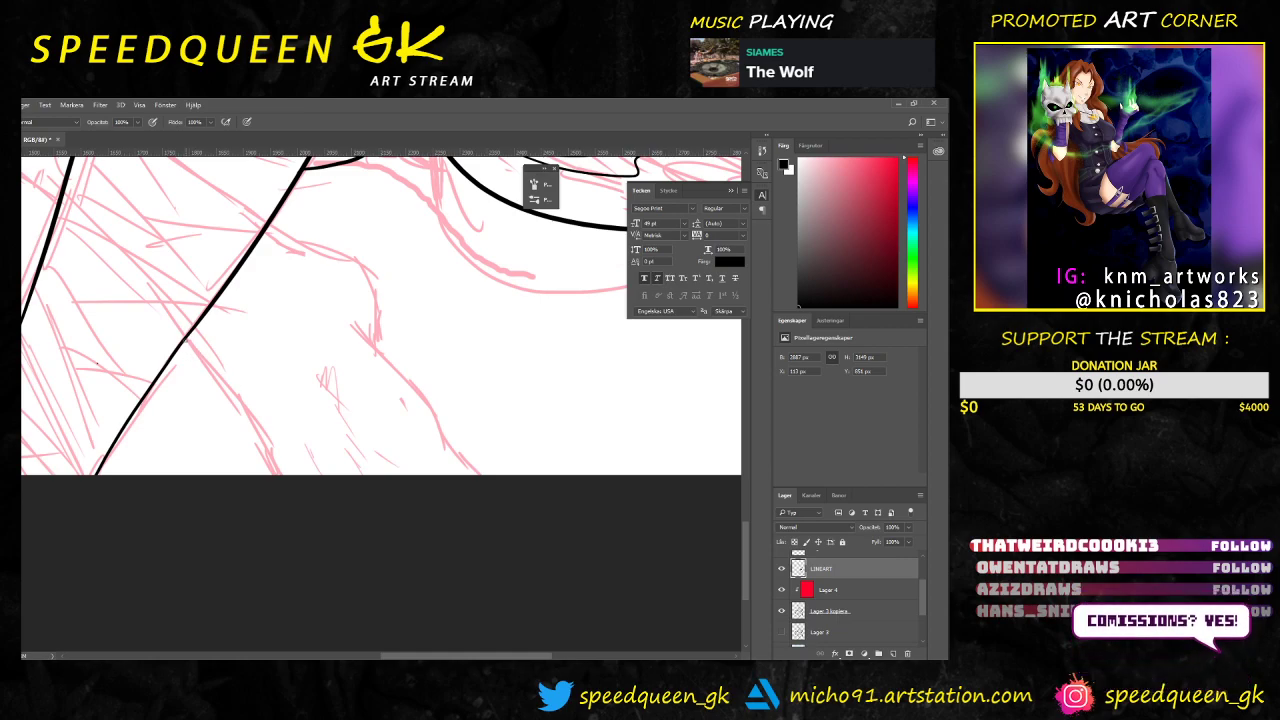
left_click_drag(187, 341, 302, 537)
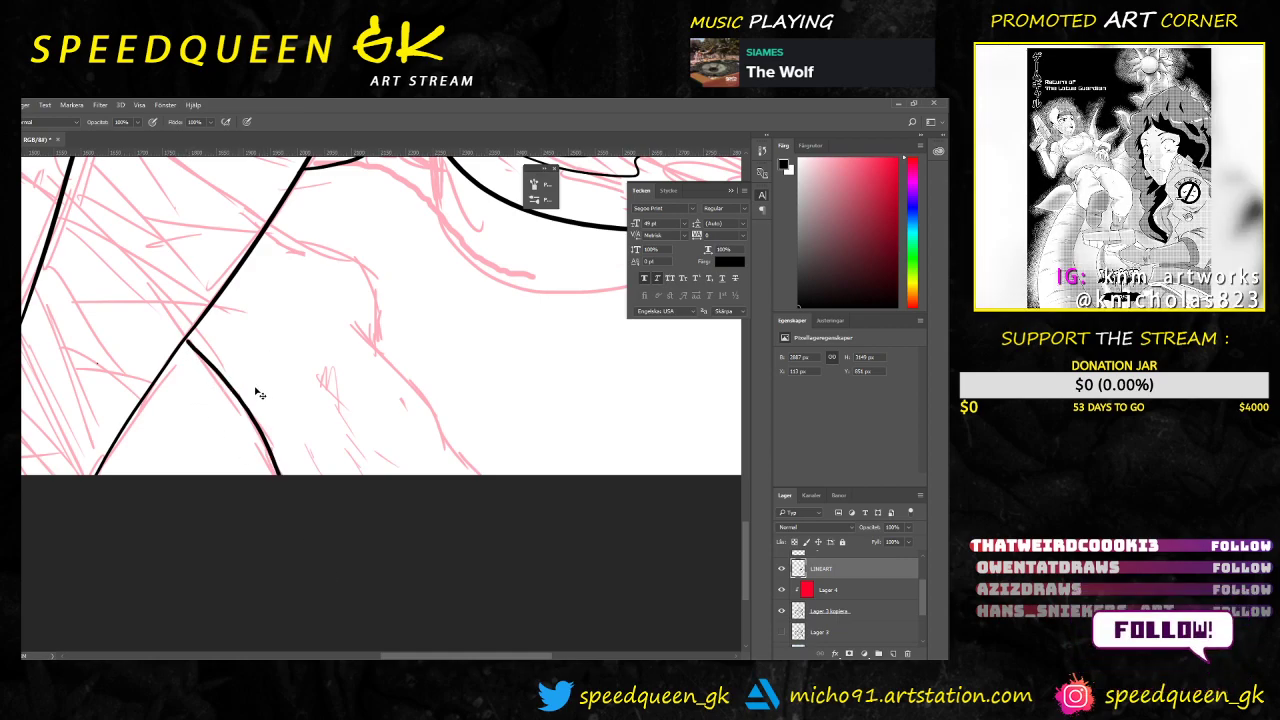
key("ctrl+z")
right_click(282, 301)
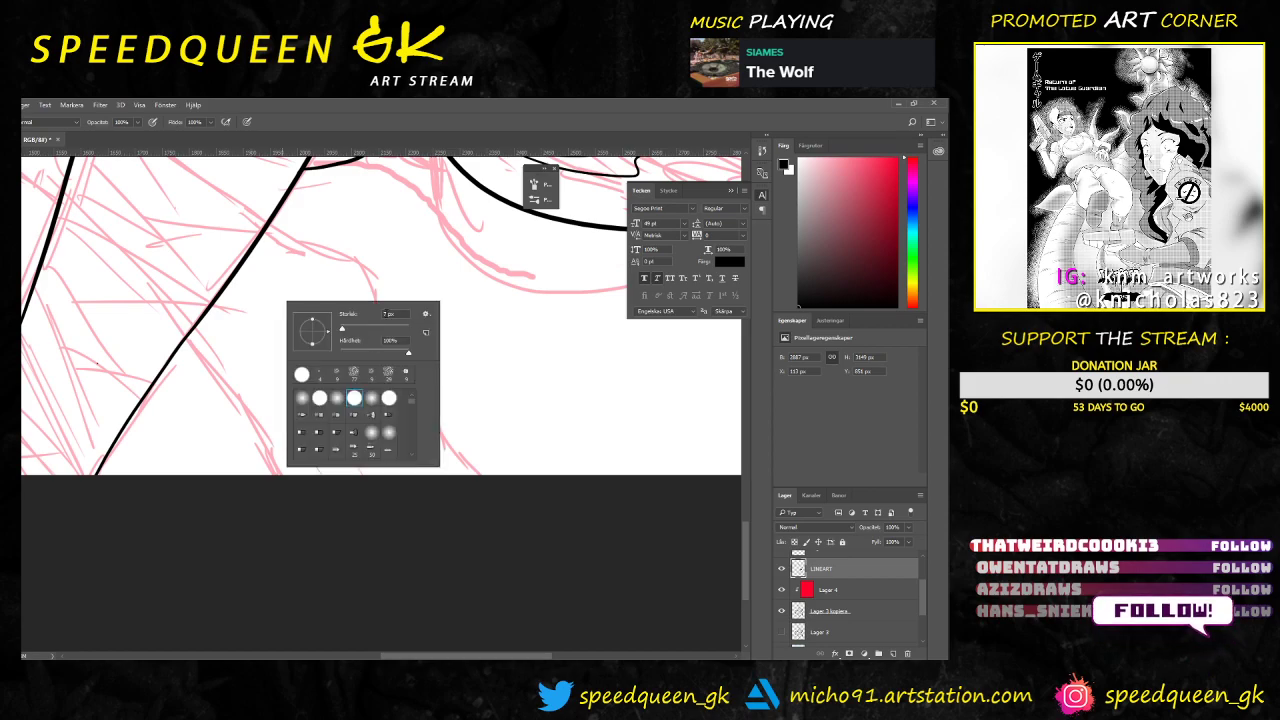
double_click(386, 314)
key("Return")
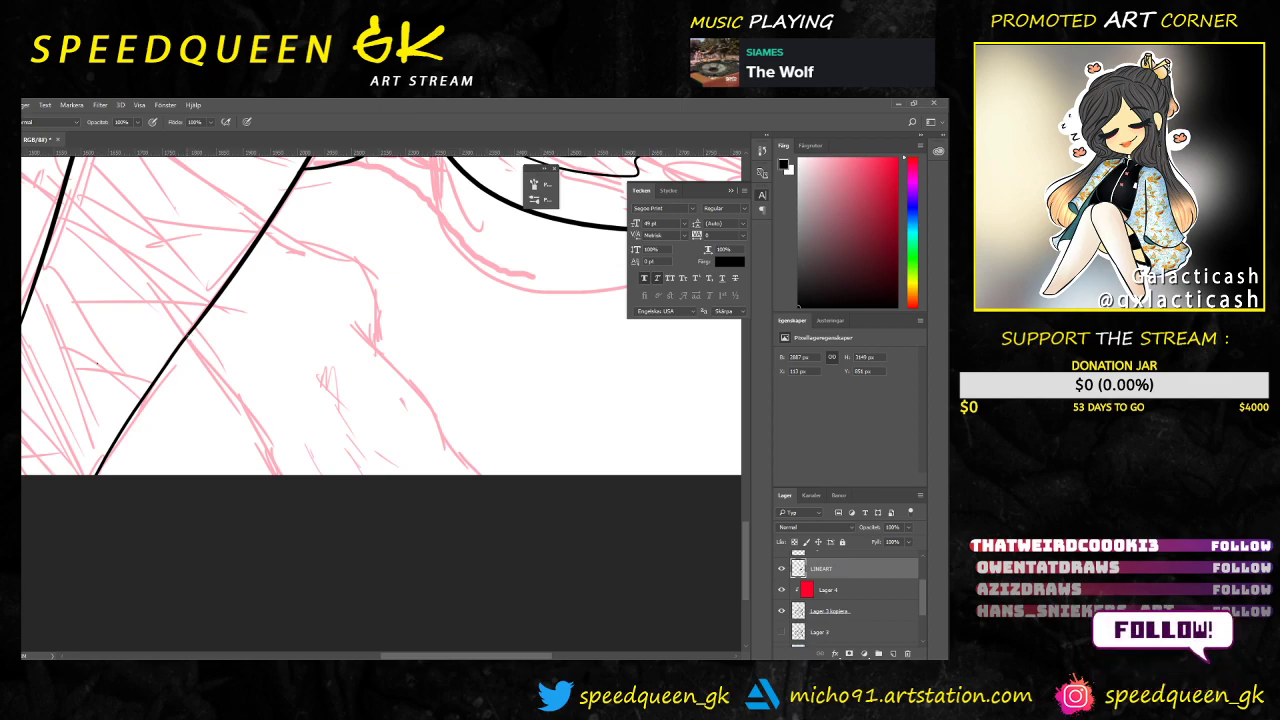
left_click_drag(185, 338, 342, 597)
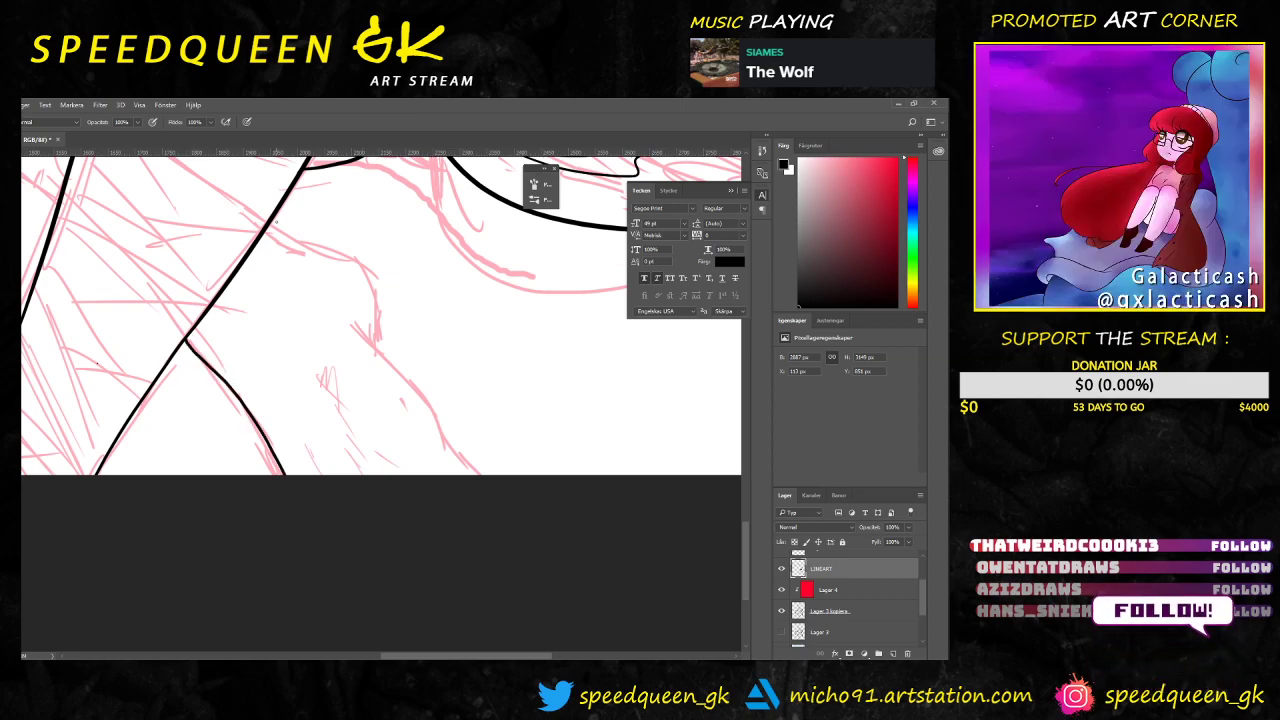
Step: Ink the outer contour of the sketched shape beside the lower leg, cleaning up its end and extending it to the canvas edge
mouse_move(270, 224)
left_mouse_down()
mouse_move(376, 284)
mouse_move(386, 305)
left_mouse_up()
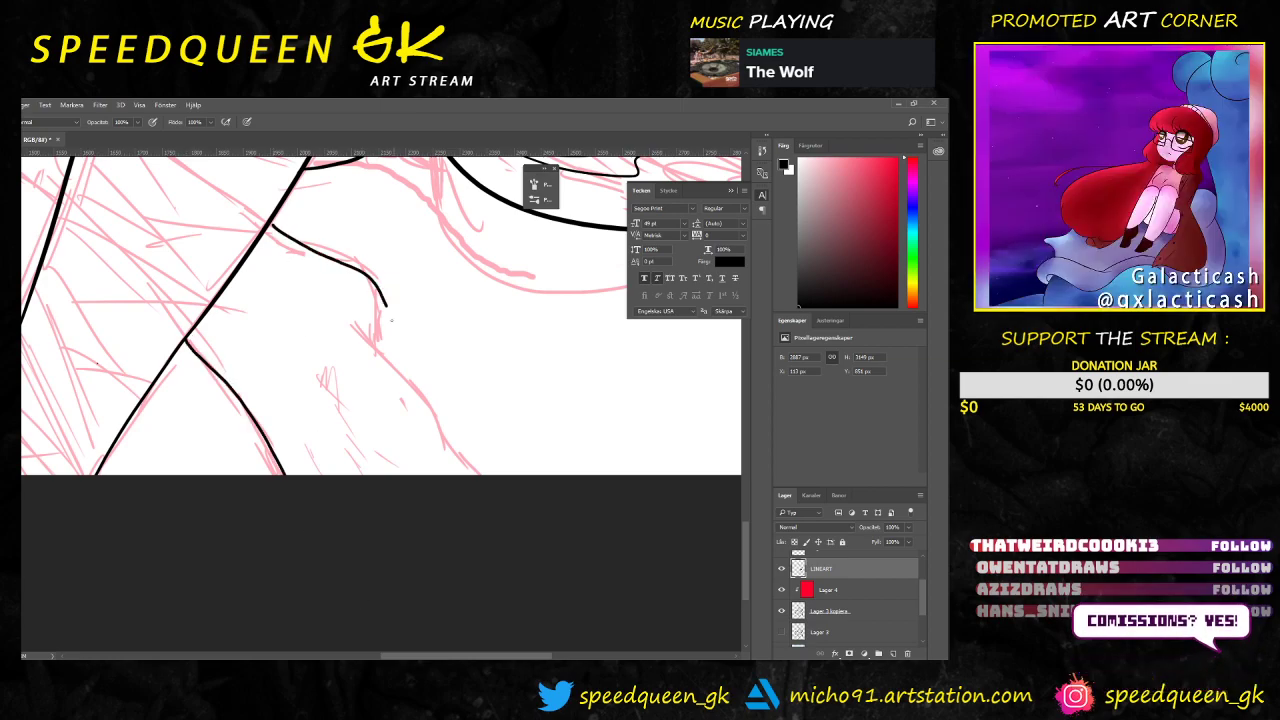
key("ctrl+z")
mouse_move(270, 224)
left_mouse_down()
mouse_move(362, 268)
mouse_move(390, 363)
mouse_move(459, 455)
left_mouse_up()
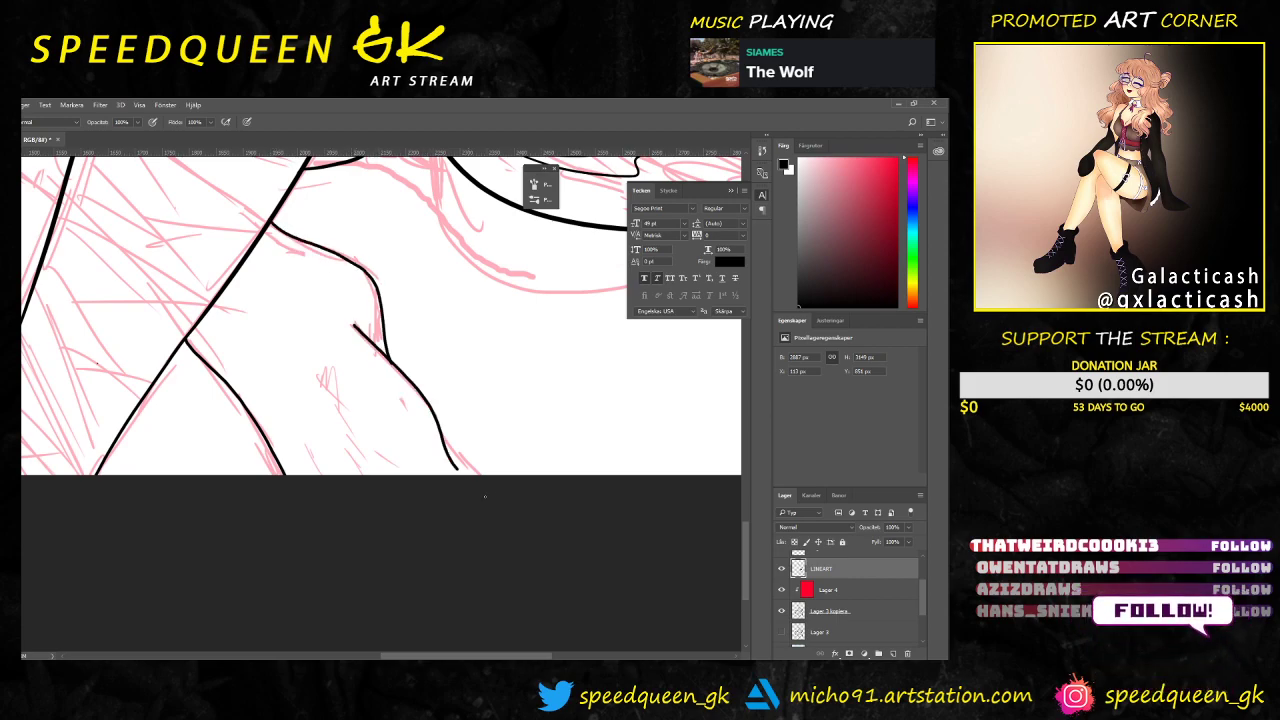
key("ctrl+z")
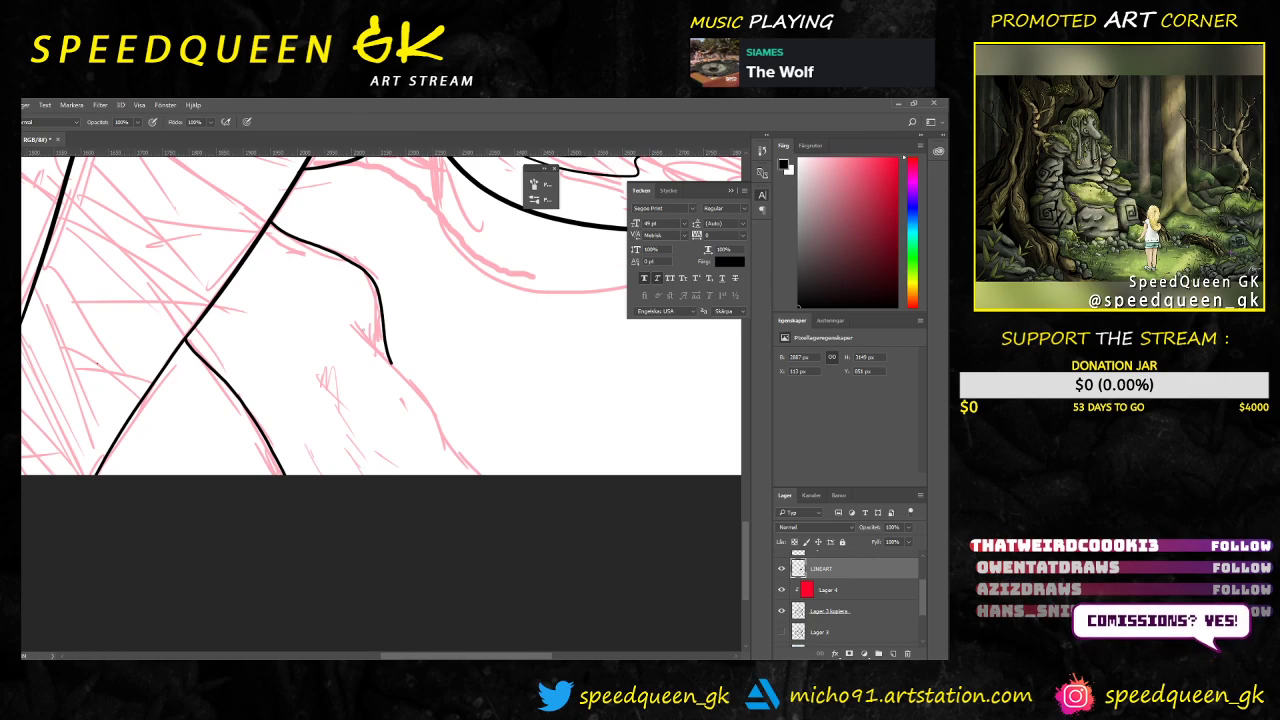
left_click_drag(354, 325, 459, 469)
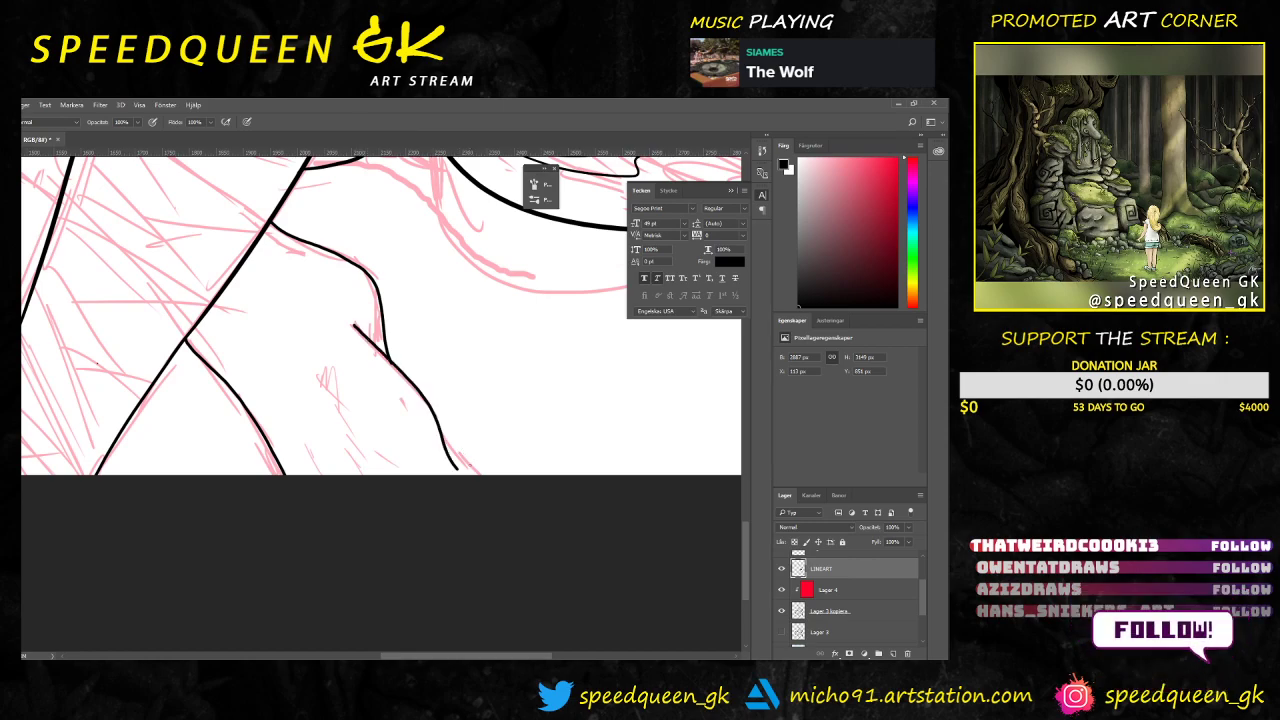
key("e")
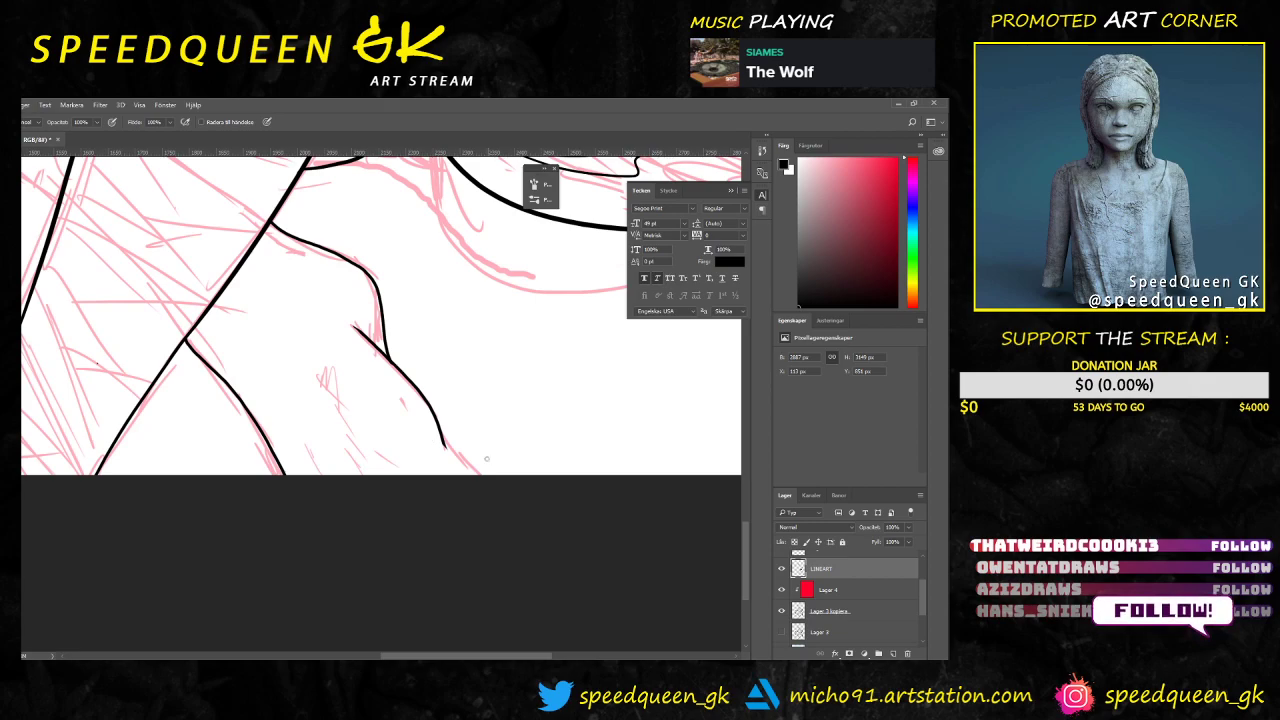
key("b")
left_click_drag(443, 444, 466, 476)
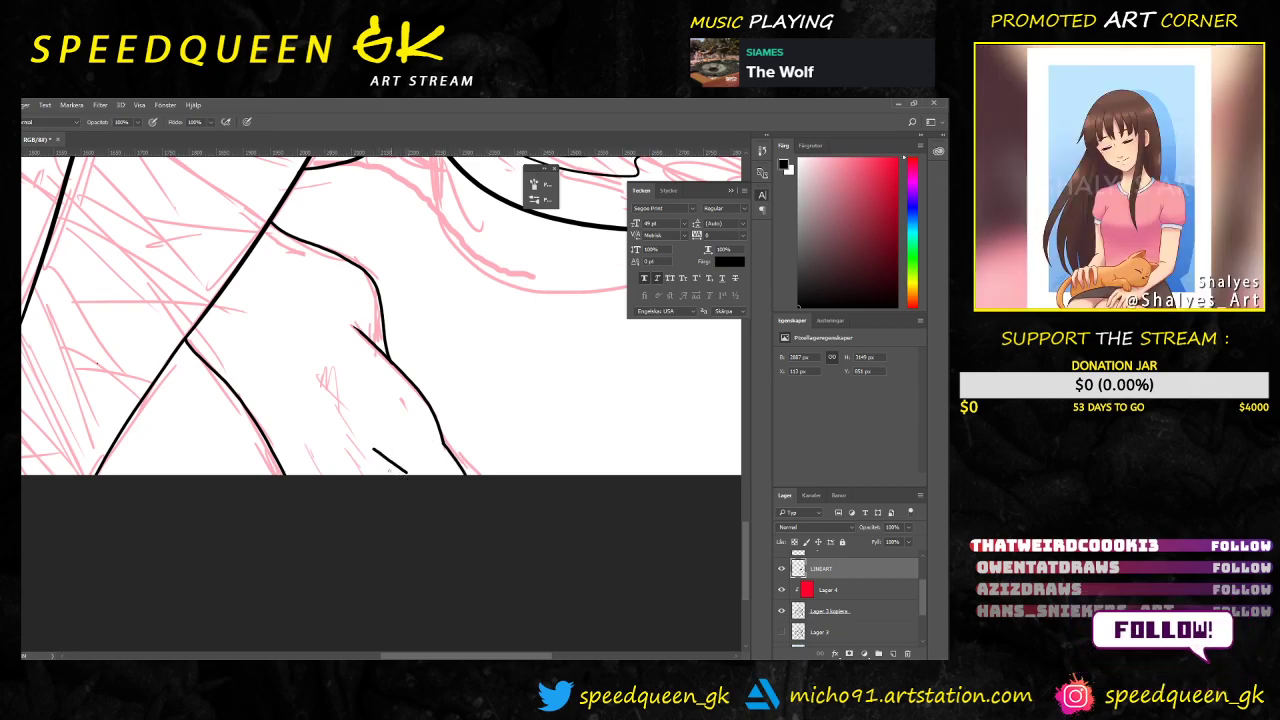
Step: Try short black detail strokes inside the shape beside the lower leg with an adjusted brush size
right_click(379, 406)
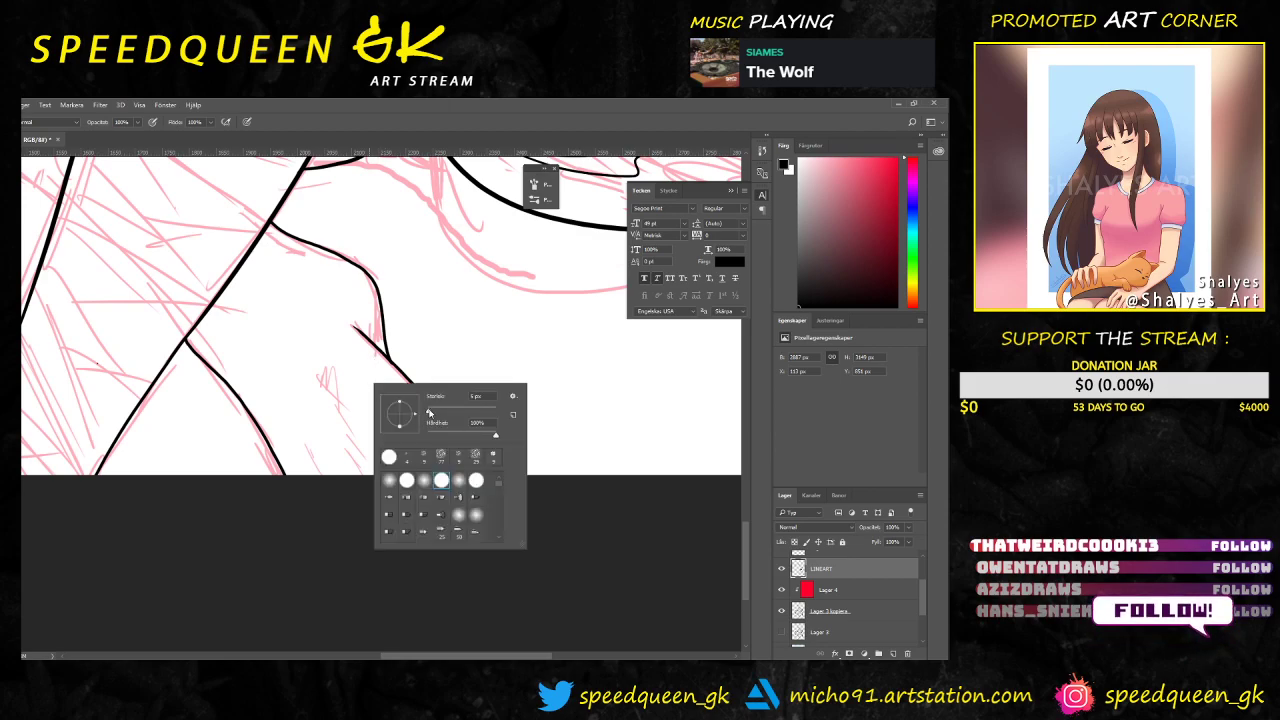
left_click(471, 398)
key("Return")
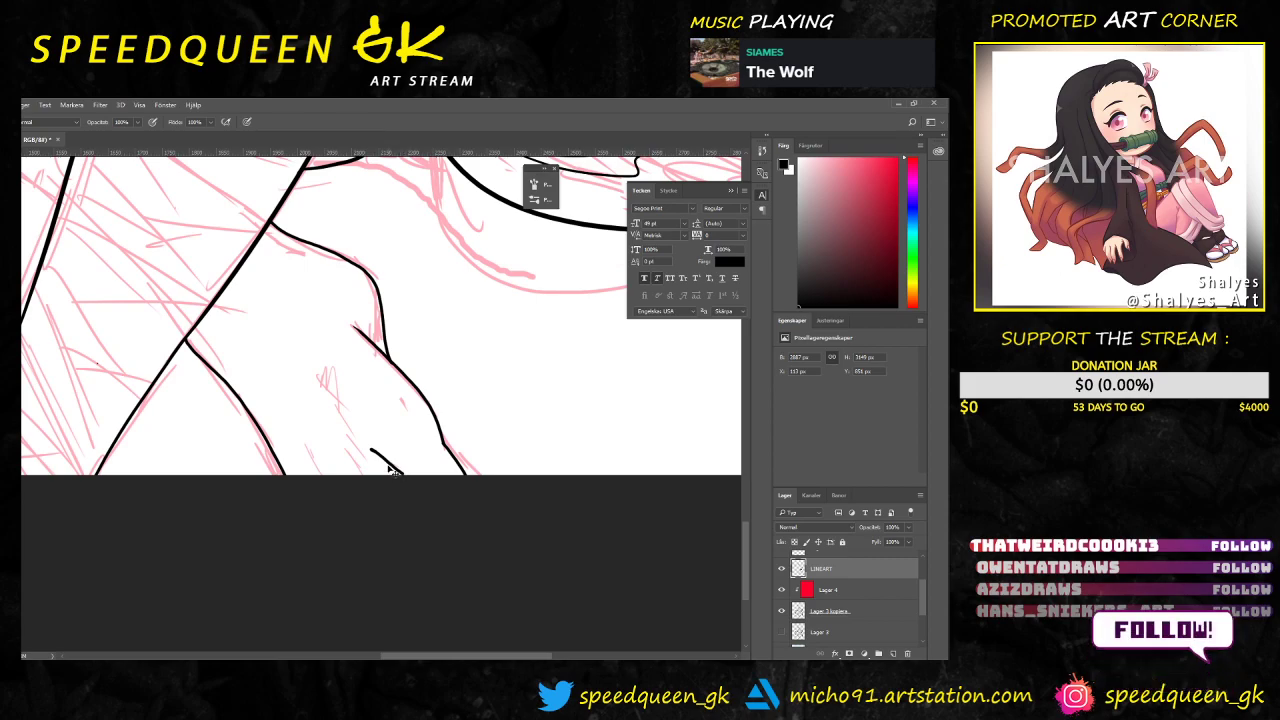
mouse_move(467, 318)
left_mouse_down()
mouse_move(478, 346)
mouse_move(522, 362)
left_mouse_up()
key("ctrl+z")
key("ctrl+z")
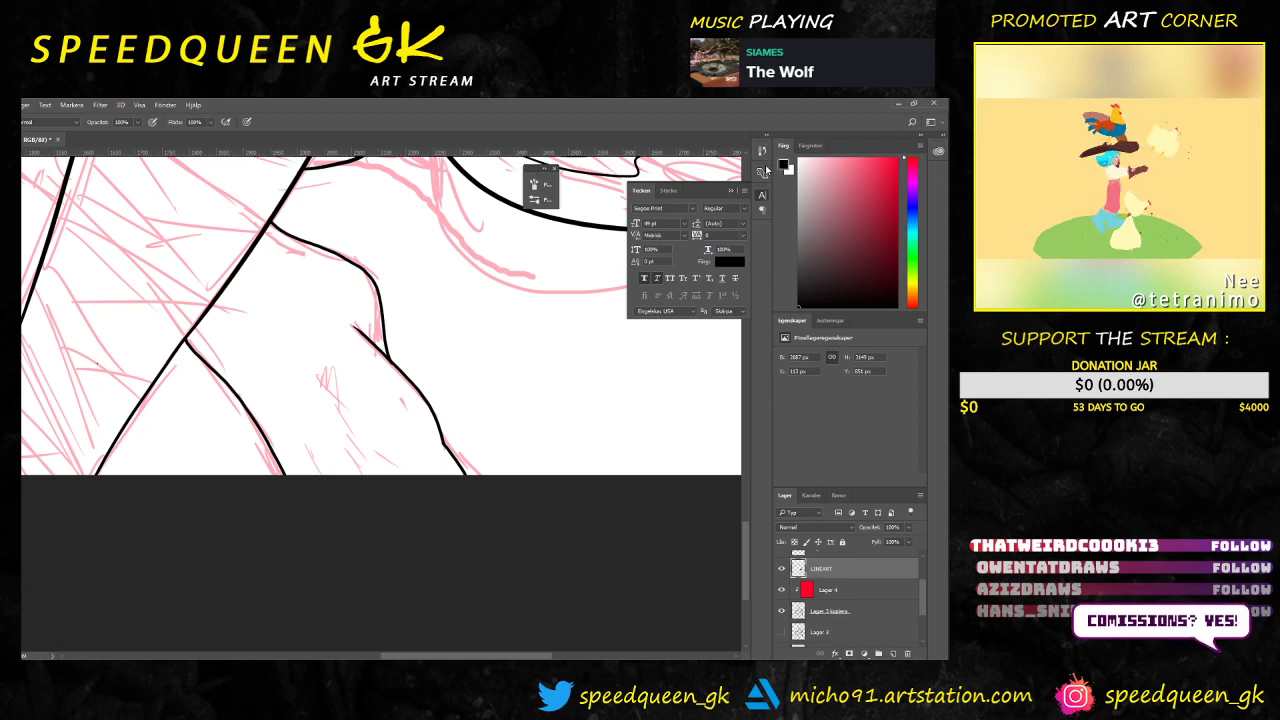
Step: Reselect pen pressure (Ritstiftstryck) as the size control in the brush's shape dynamics
left_click(535, 184)
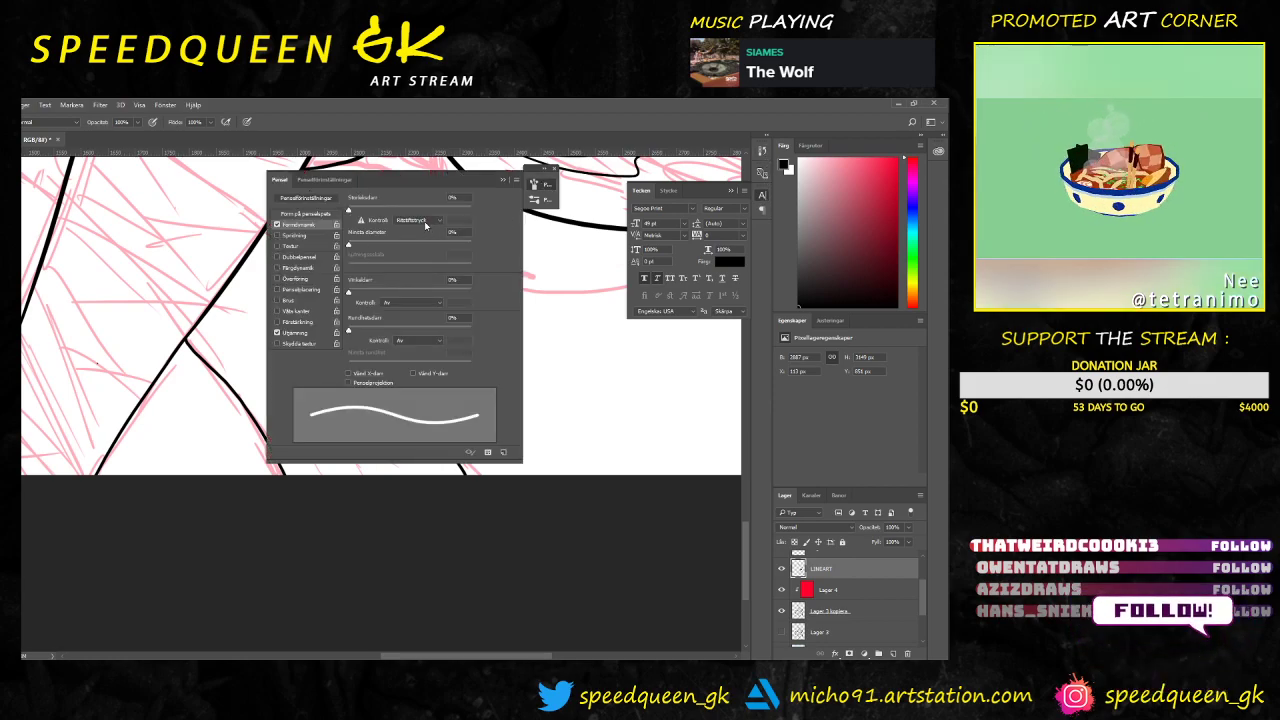
left_click(424, 220)
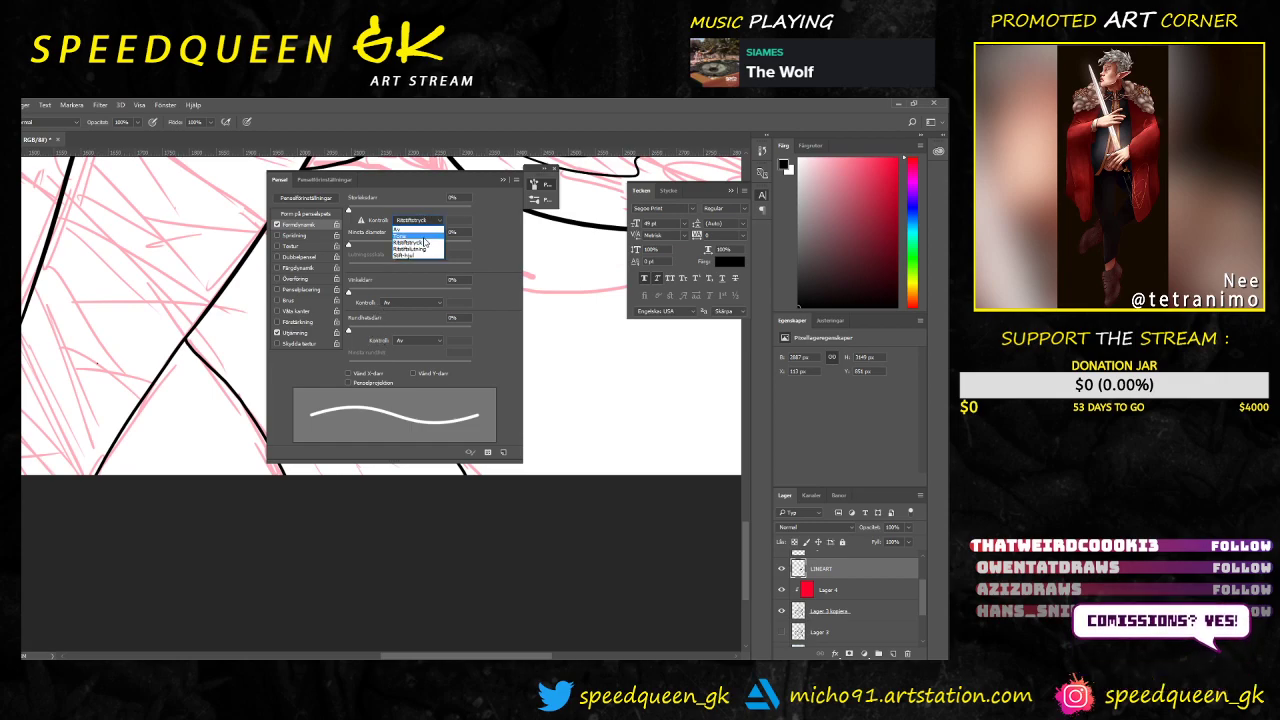
left_click(425, 243)
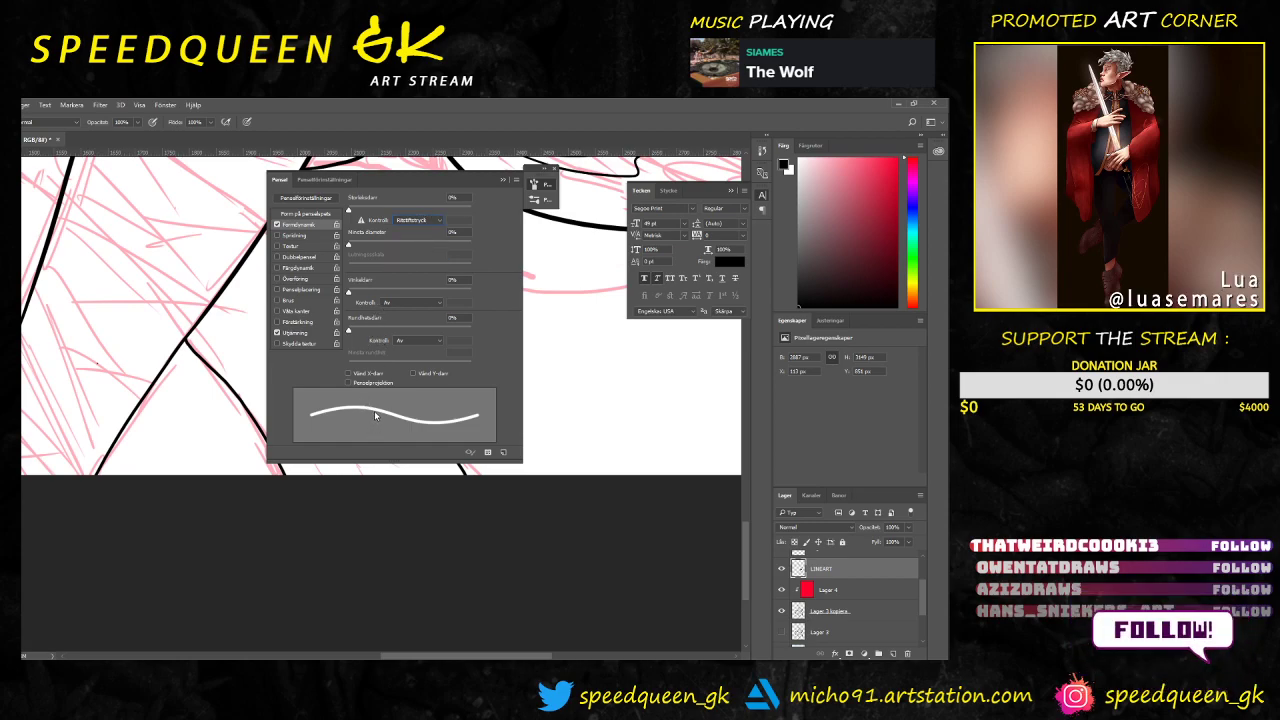
left_click(503, 180)
Step: Test the brush's pressure response with scribbles on the blank area beside the leg, using a thin and a much thicker brush
mouse_move(526, 367)
left_mouse_down()
mouse_move(603, 381)
mouse_move(584, 366)
left_mouse_up()
right_click(509, 336)
left_click(449, 302)
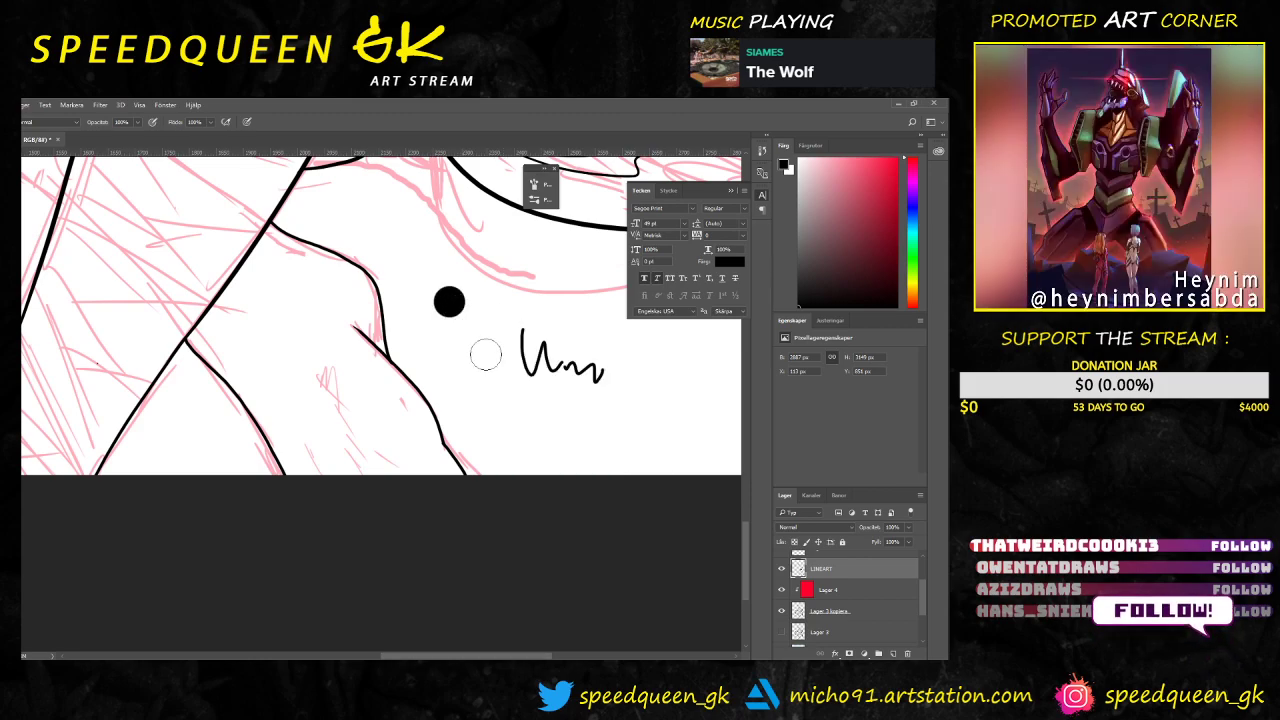
left_click_drag(482, 338, 560, 414)
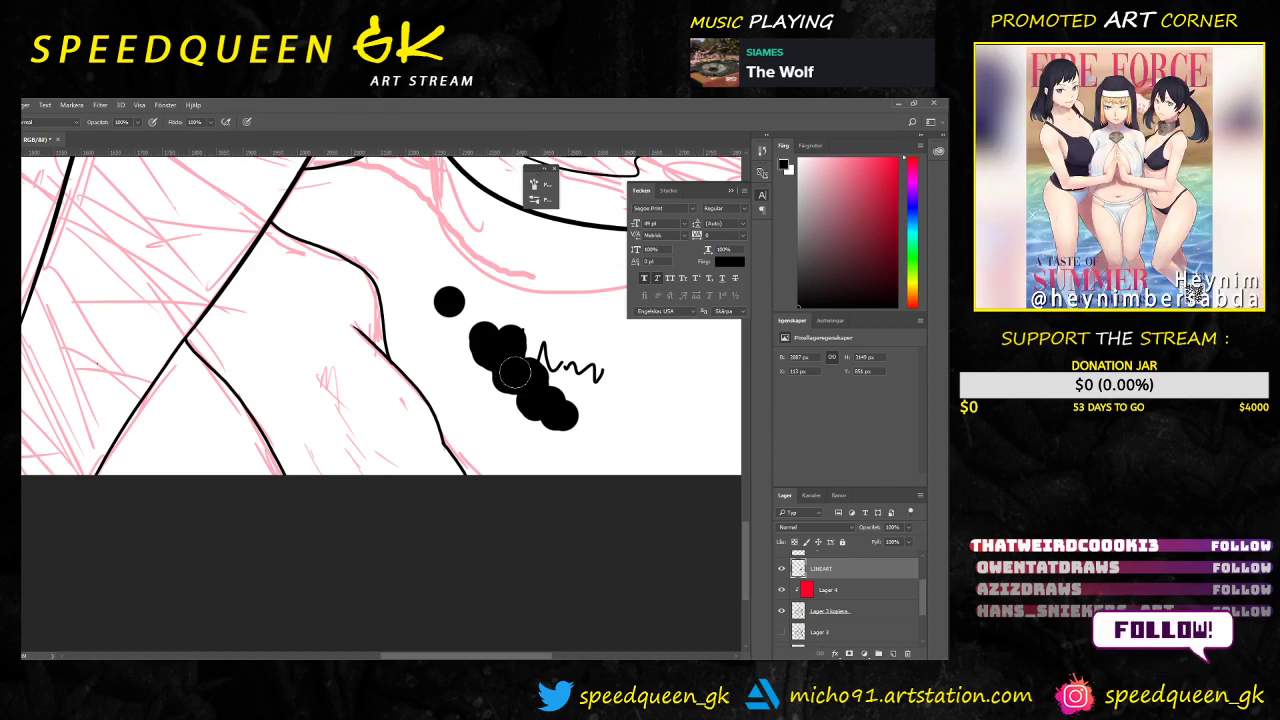
key("ctrl+minus")
key("ctrl+minus")
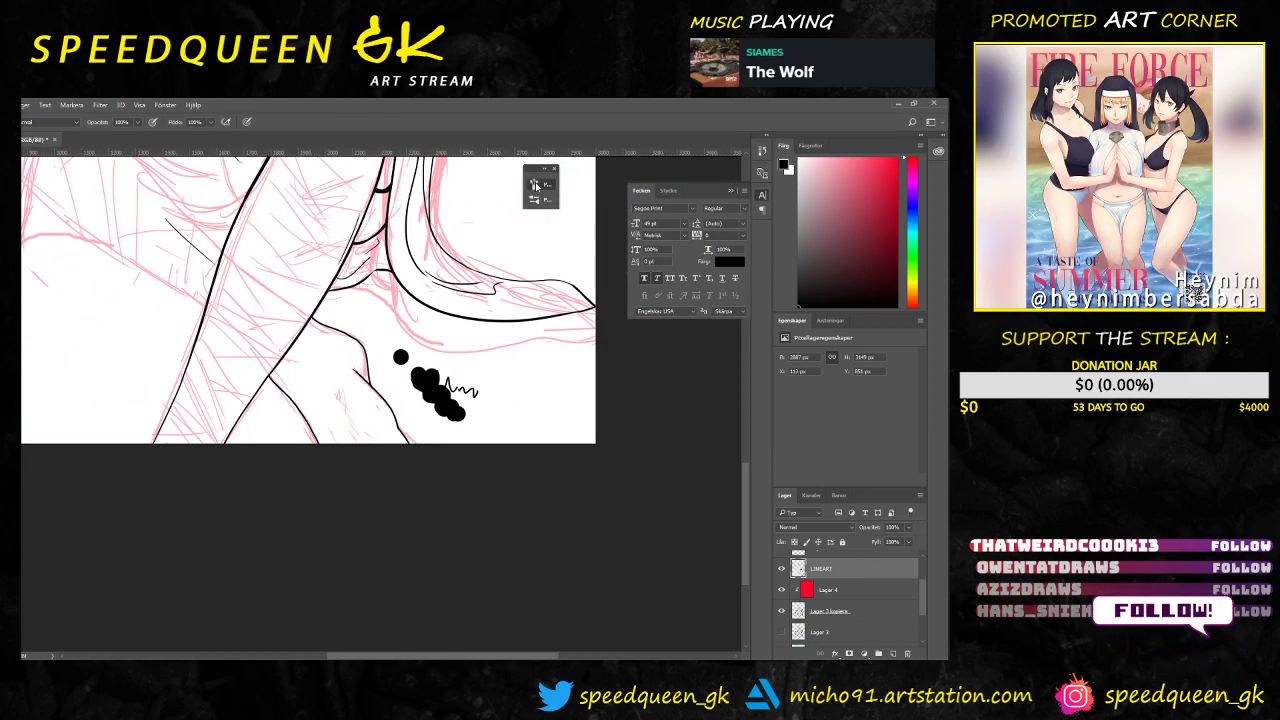
Step: Toggle the thick brush's shape dynamics off and on again and check its size jitter
left_click(535, 185)
left_click(277, 225)
left_click(277, 225)
mouse_move(349, 209)
left_mouse_down()
mouse_move(417, 210)
mouse_move(338, 217)
mouse_move(439, 245)
mouse_move(331, 247)
mouse_move(352, 209)
left_mouse_up()
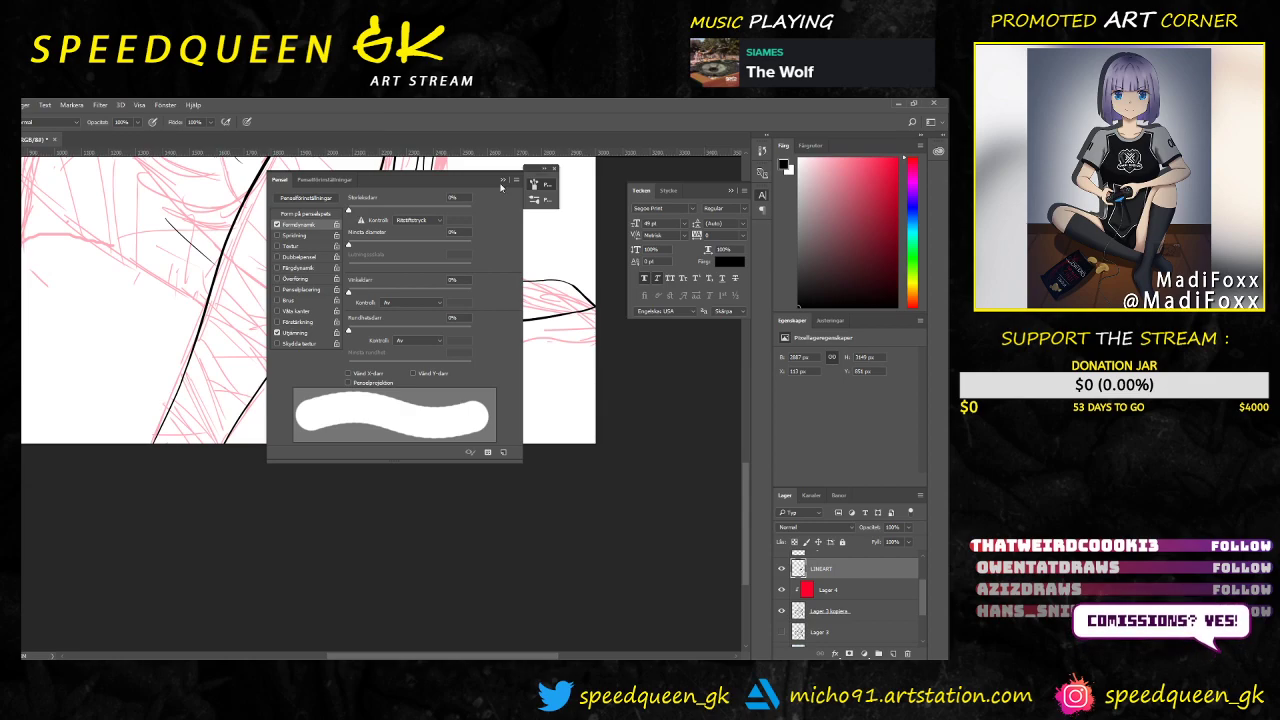
left_click(503, 180)
Step: Choose a hard round brush preset and set its size control to pen pressure in shape dynamics
right_click(390, 244)
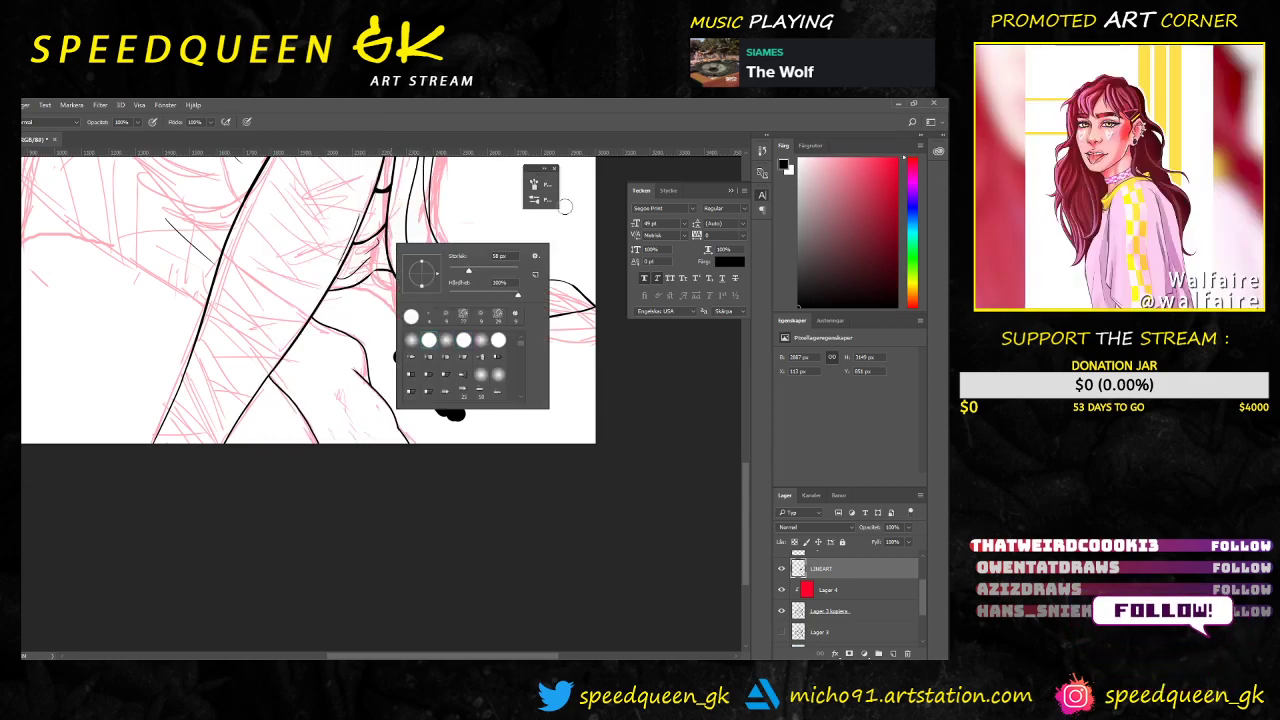
left_click(537, 188)
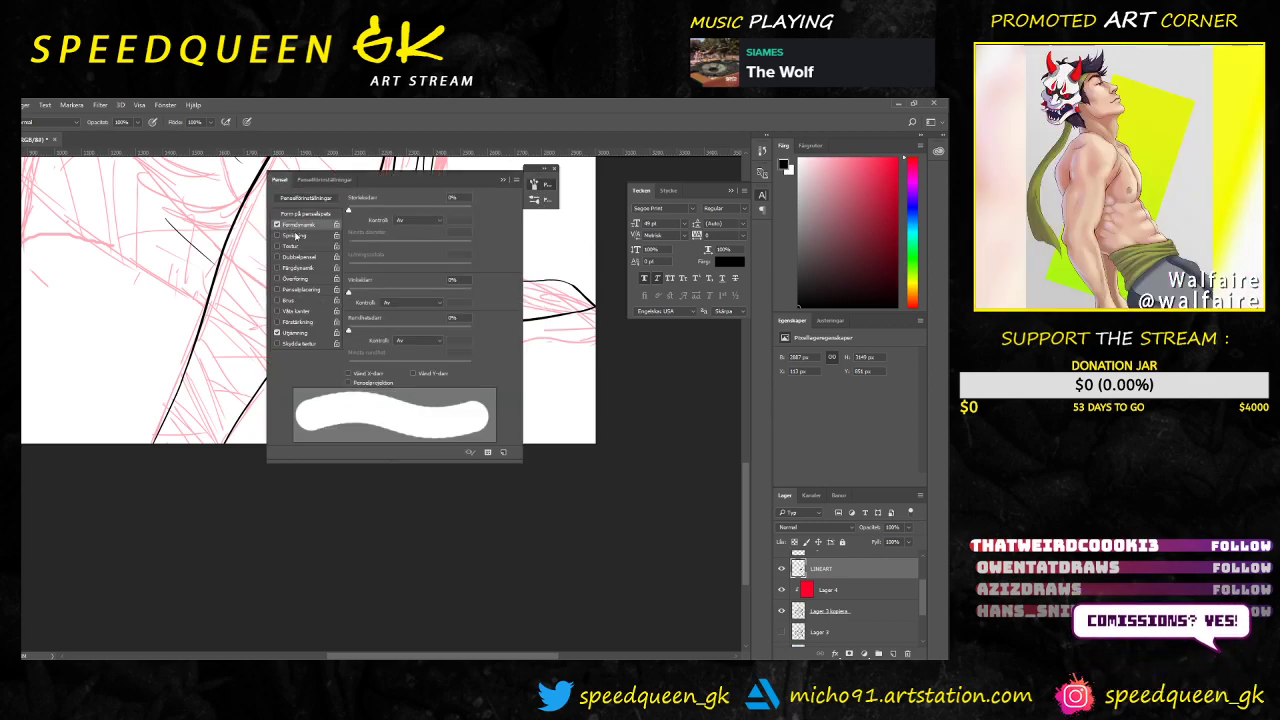
left_click(410, 221)
left_click(421, 247)
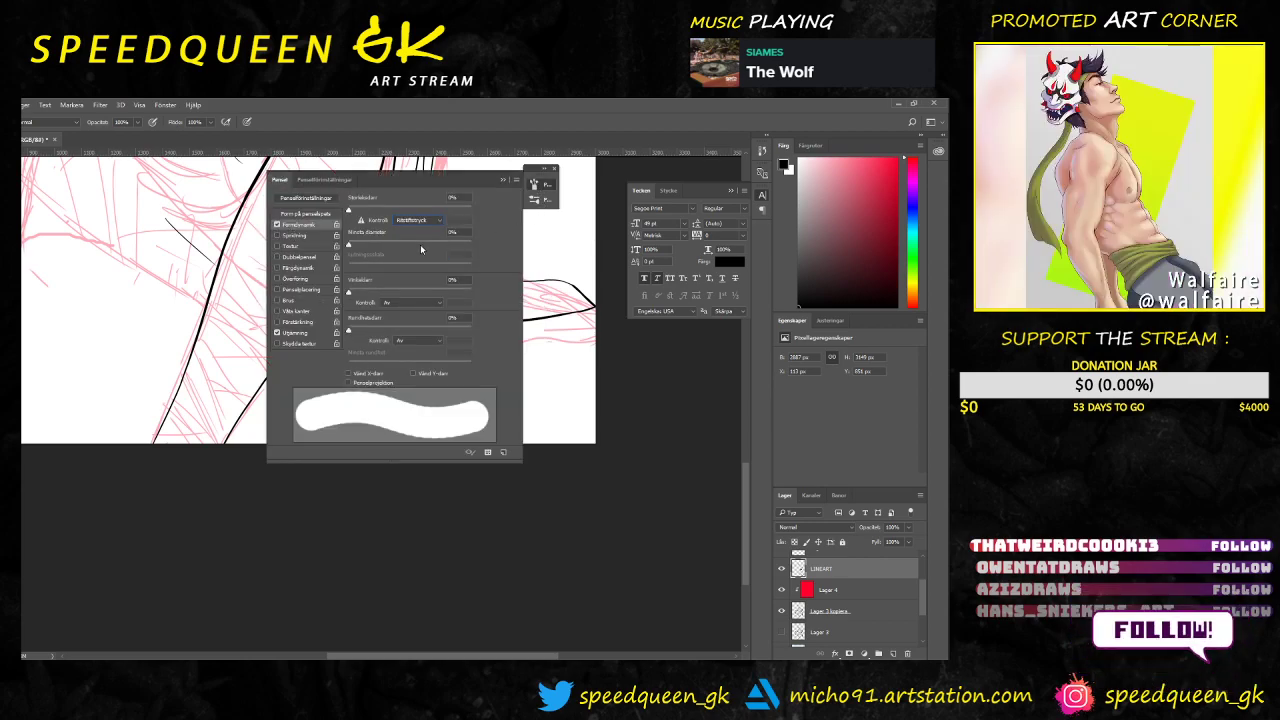
left_click(355, 211)
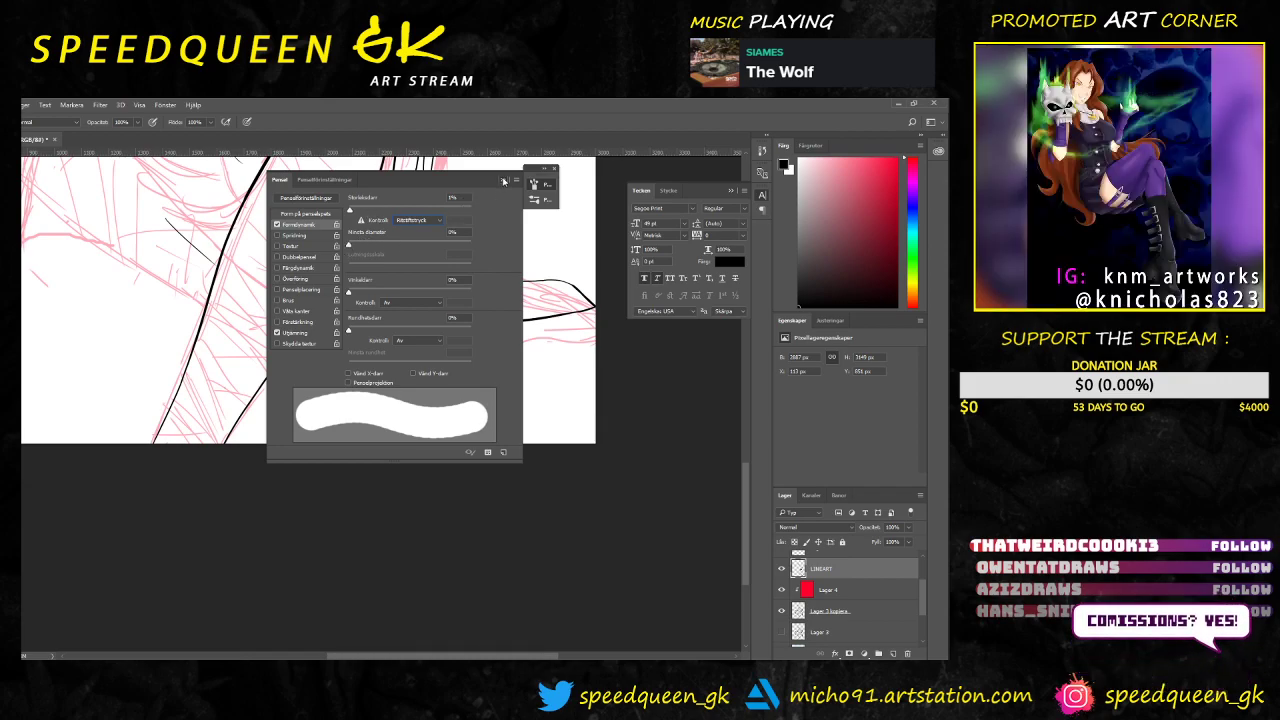
left_click(503, 180)
Step: Save the document and add a new empty layer above the LINEART layer
key("ctrl+s")
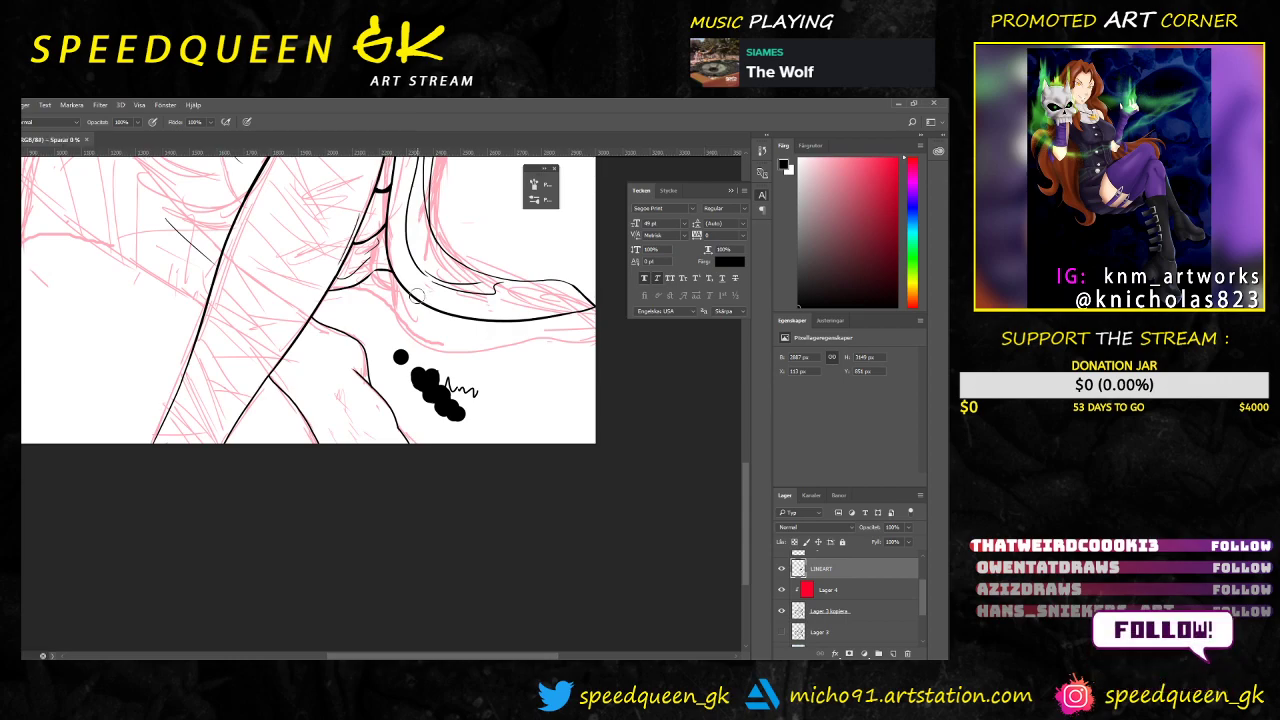
key("ctrl+minus")
key("ctrl+minus")
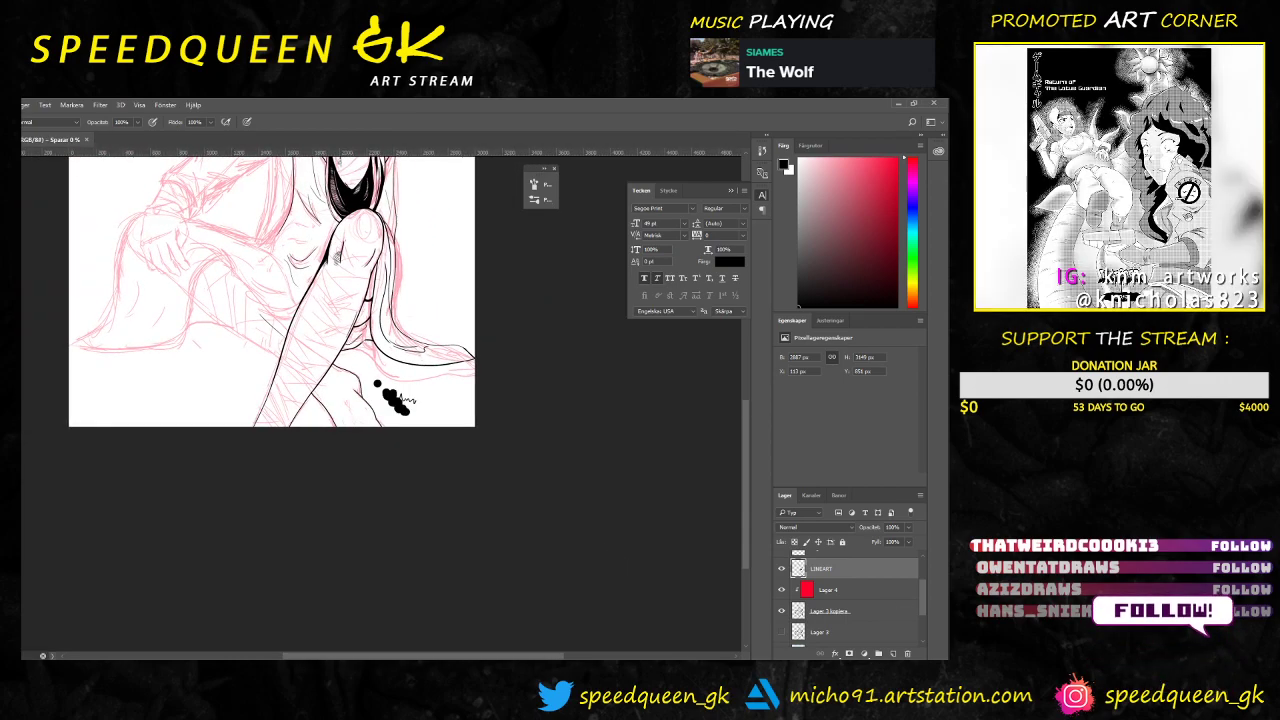
left_click(893, 653)
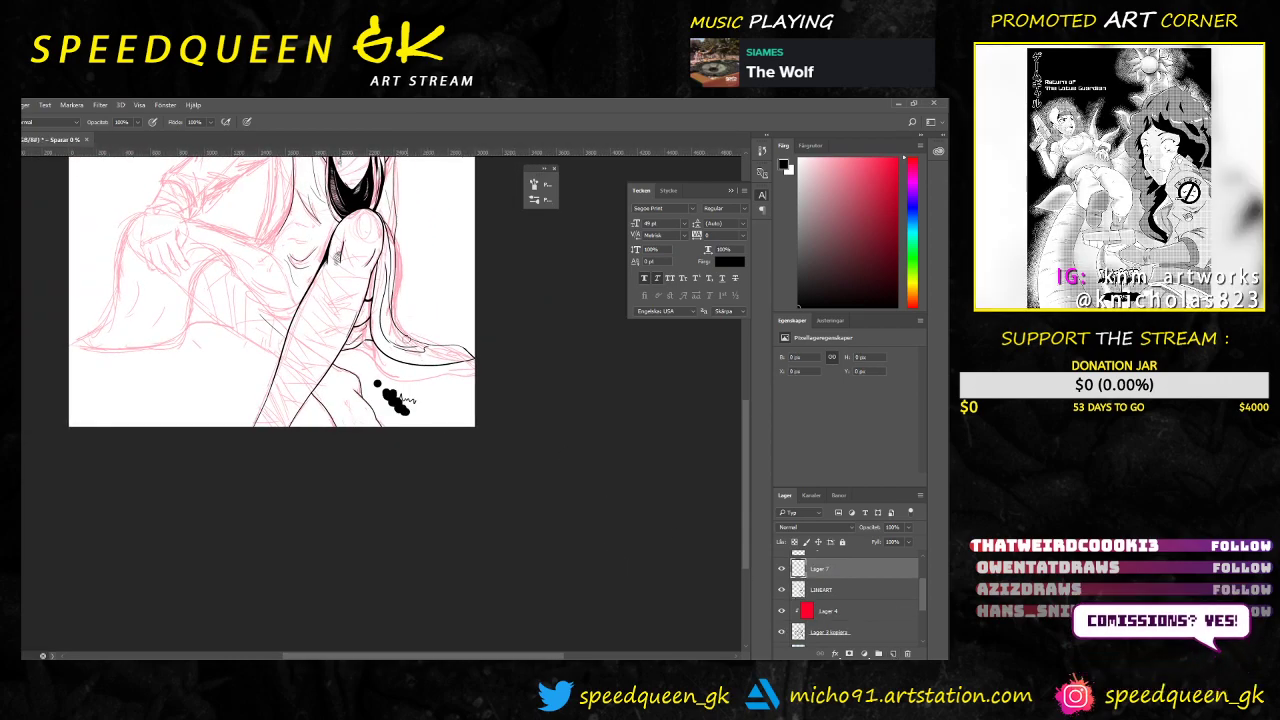
Step: Erase the black test dots and scribbles beside the lower leg from the LINEART layer with a larger eraser
key("e")
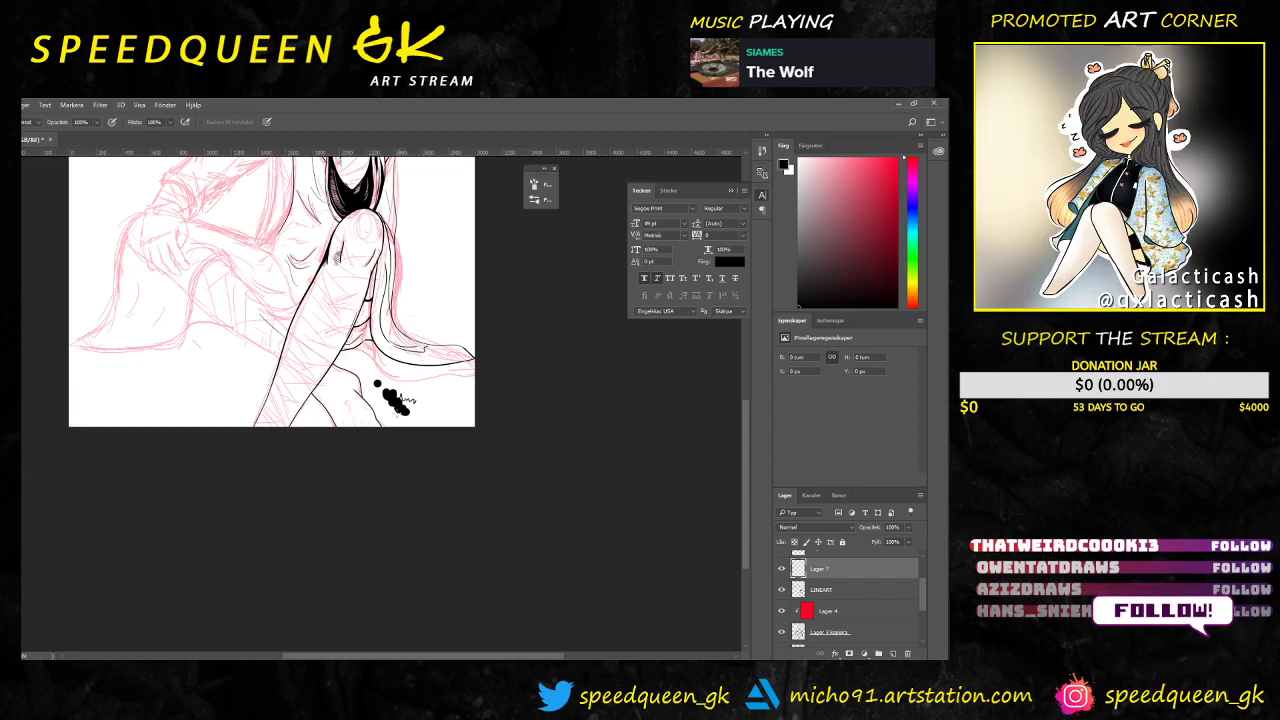
key("alt+bracketleft")
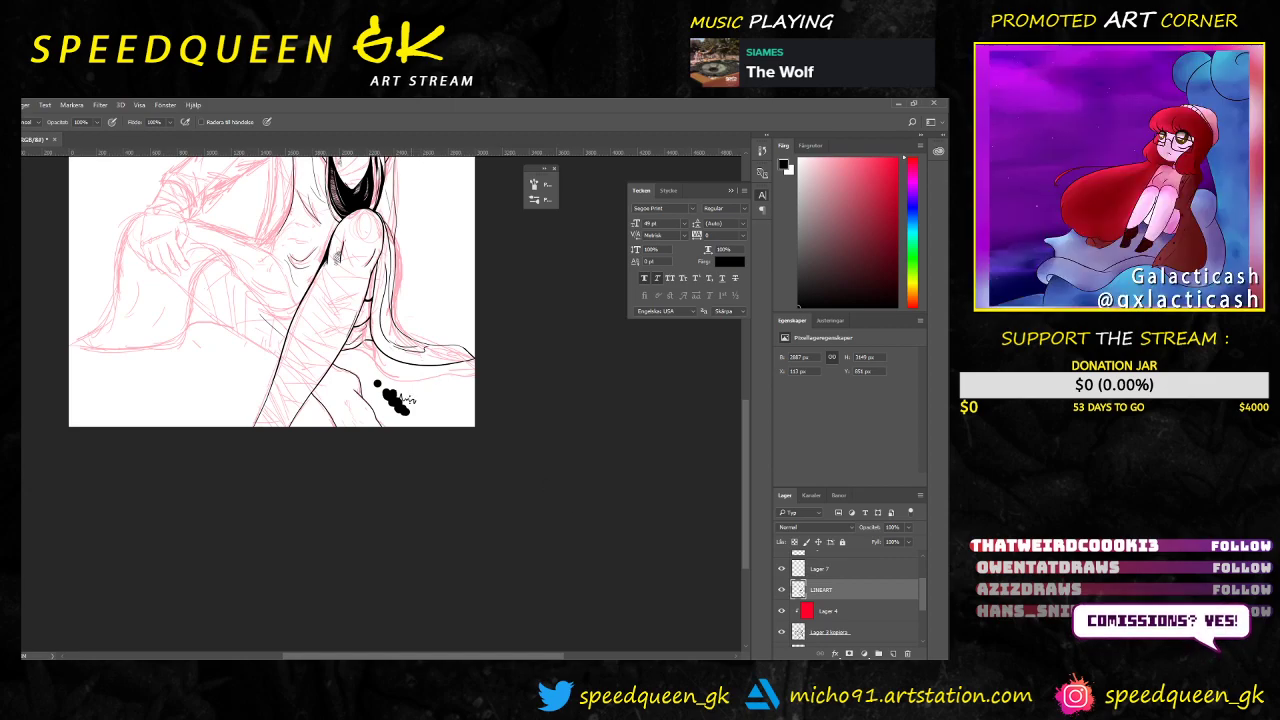
right_click(396, 402)
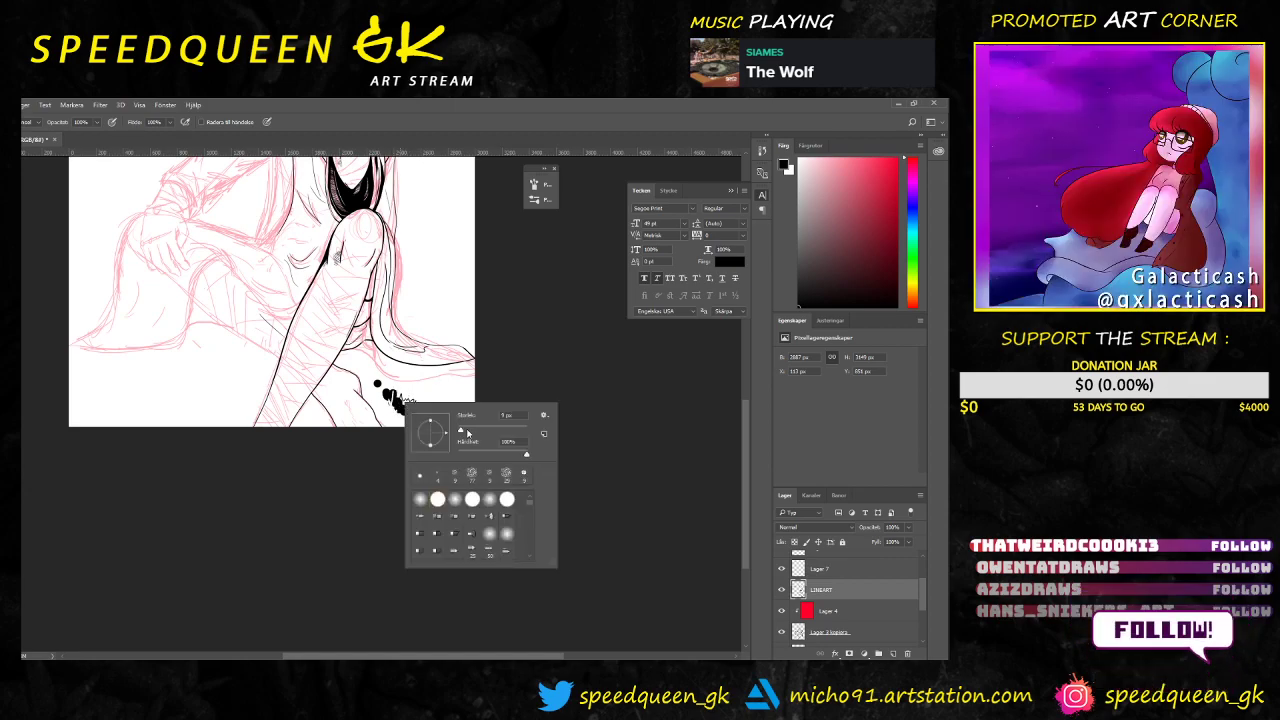
mouse_move(384, 382)
left_mouse_down()
mouse_move(382, 398)
mouse_move(405, 408)
left_mouse_up()
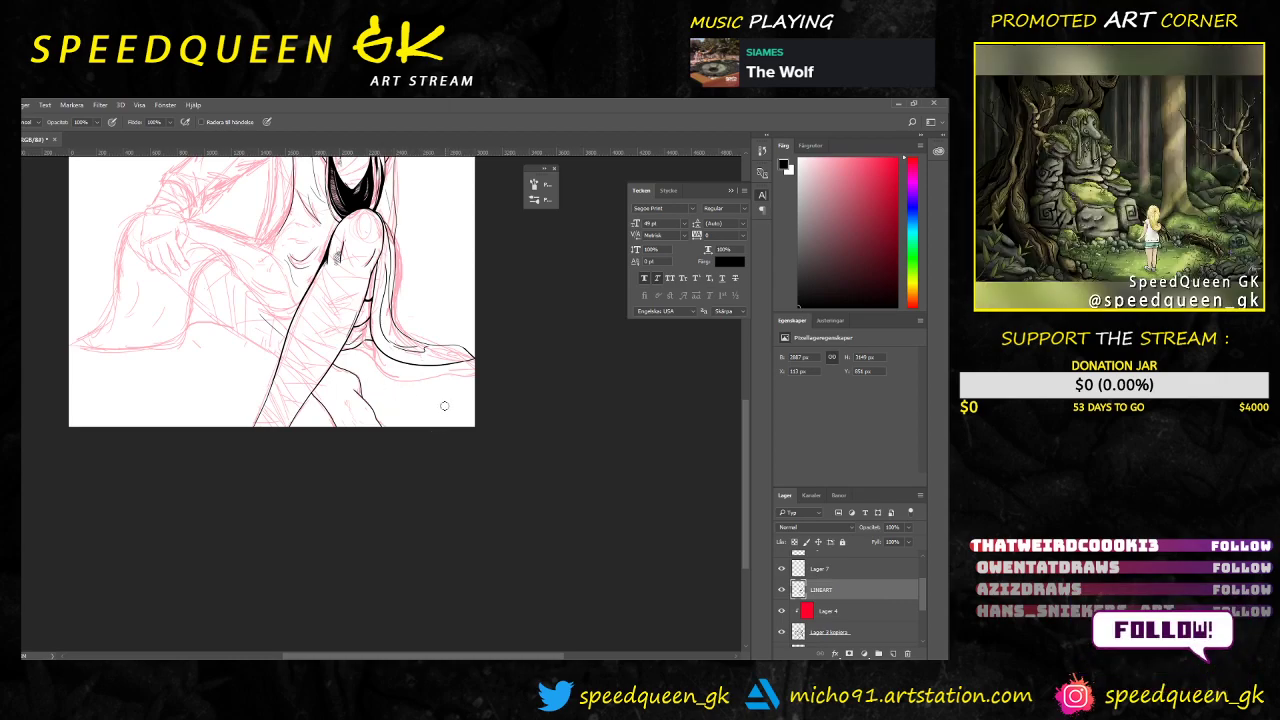
Step: Try another size control in the Eraser's shape dynamics and set it back to pen pressure
left_click_drag(429, 249, 462, 421)
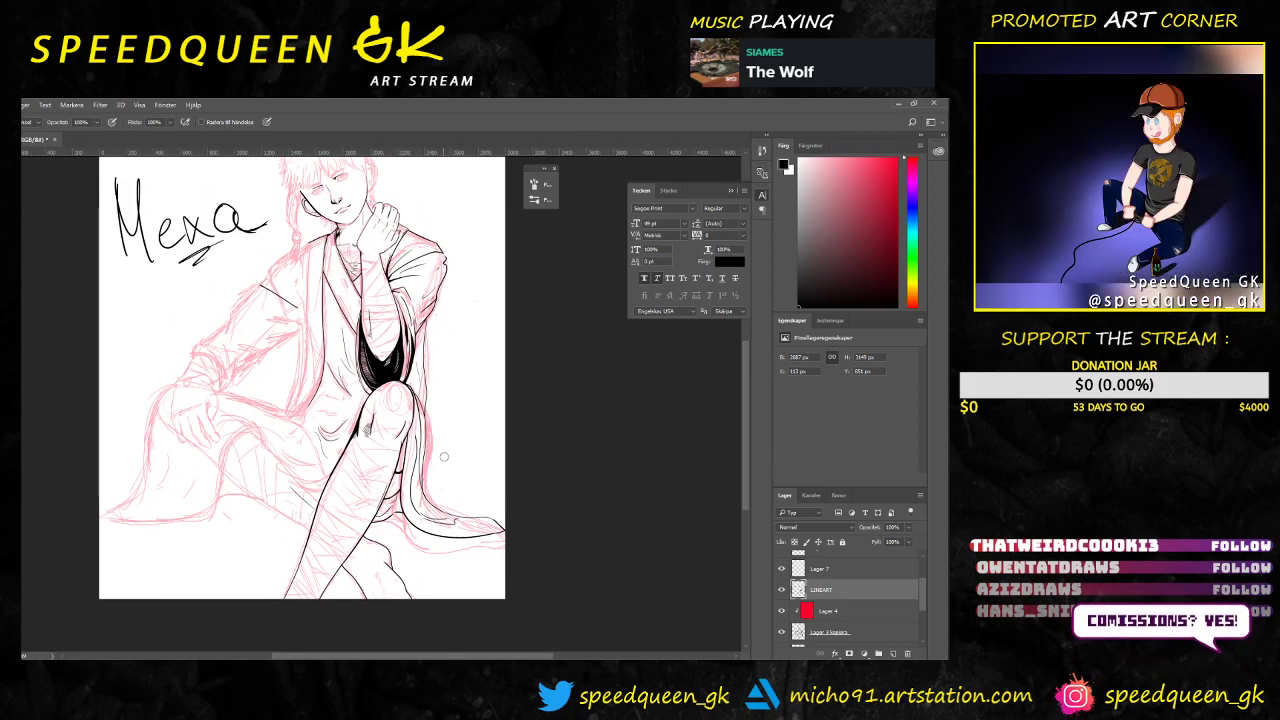
left_click(537, 184)
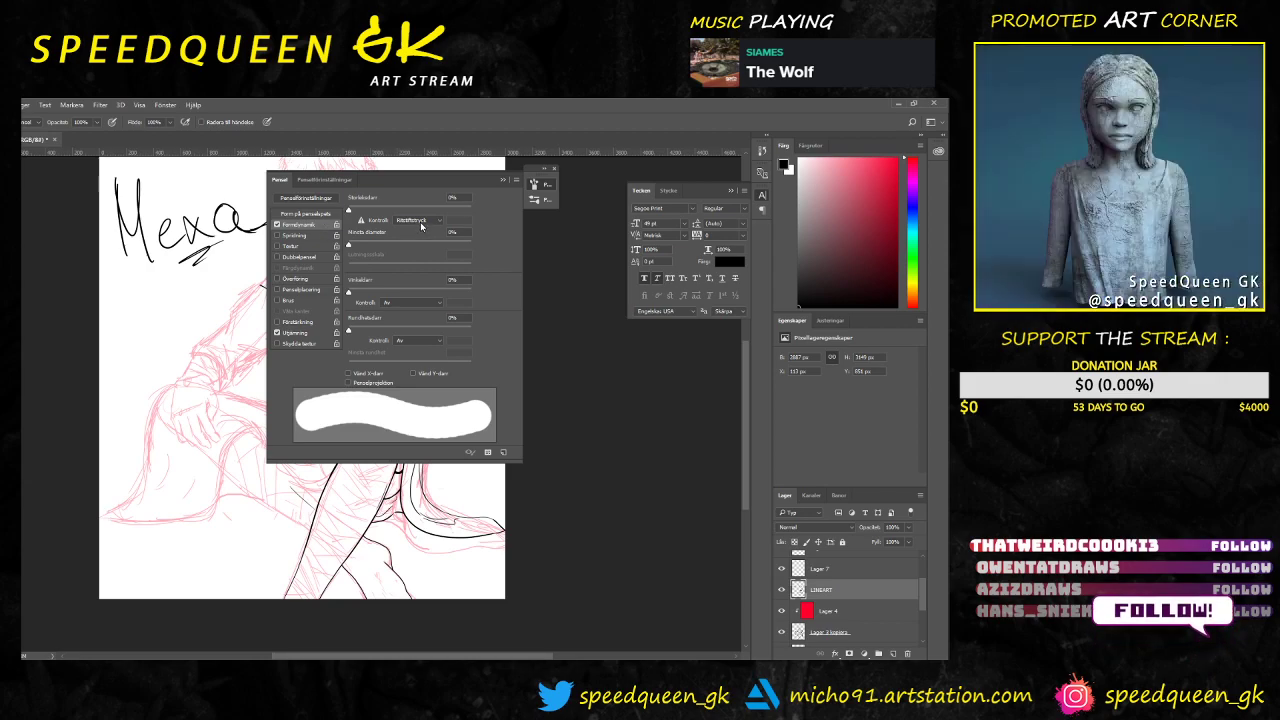
left_click(421, 223)
left_click(428, 252)
left_click(429, 222)
left_click(432, 243)
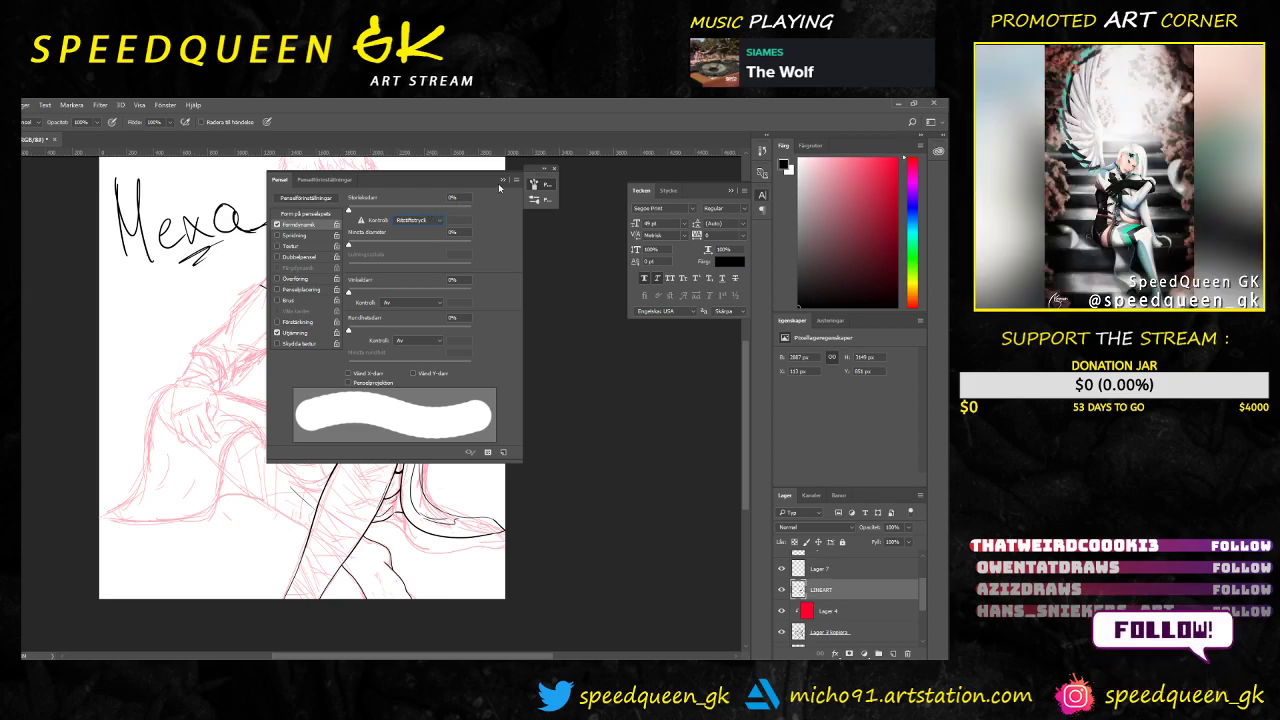
Step: Close the brush settings and switch from the Eraser to the Brush tool
left_click(502, 180)
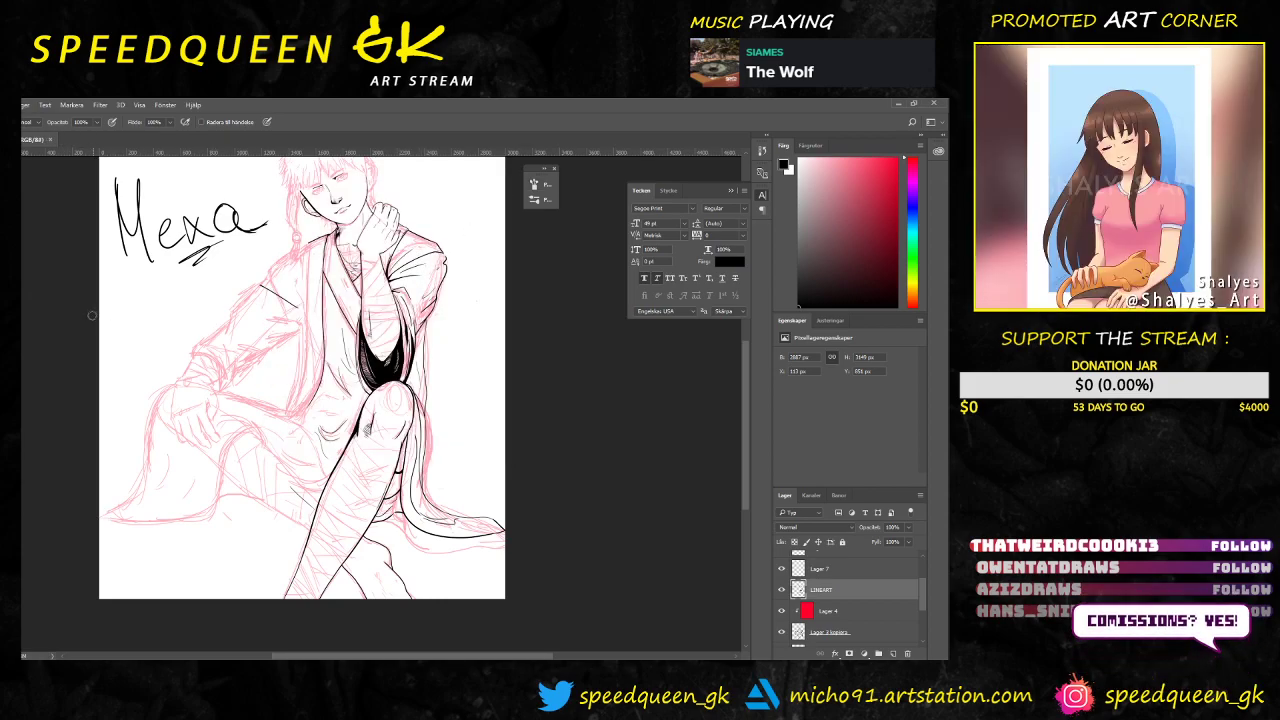
key("b")
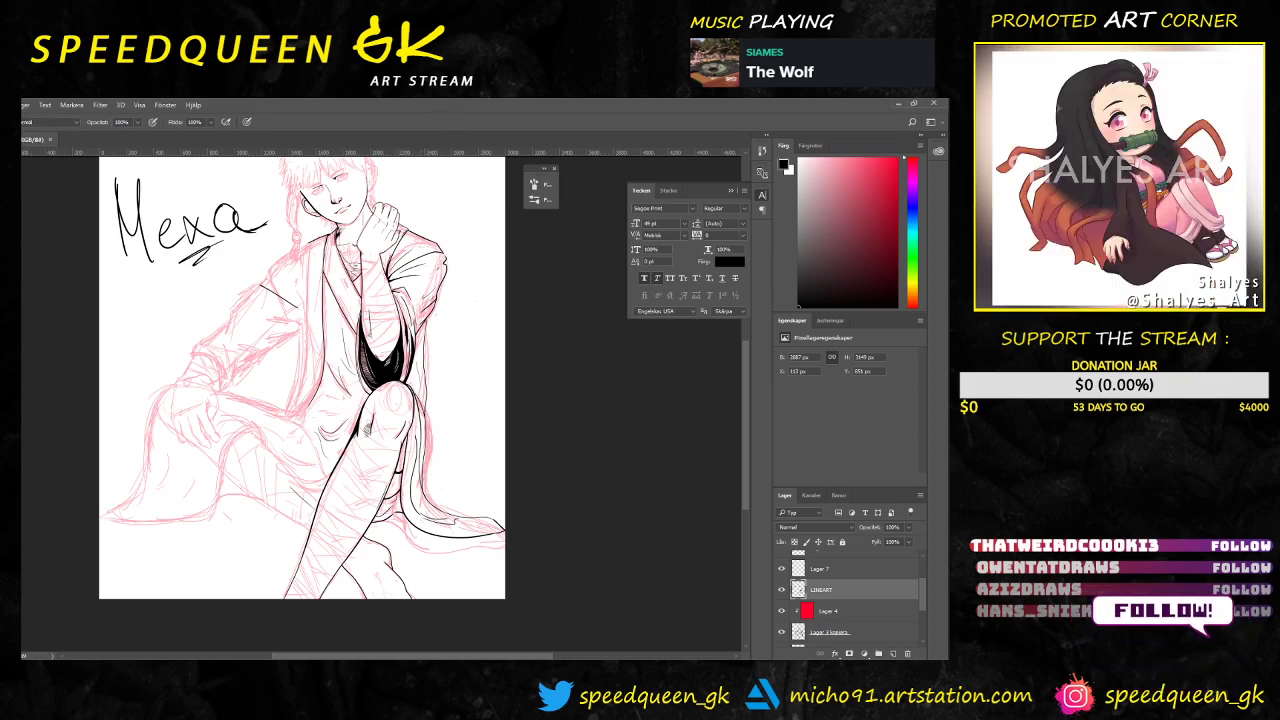
key("alt+a")
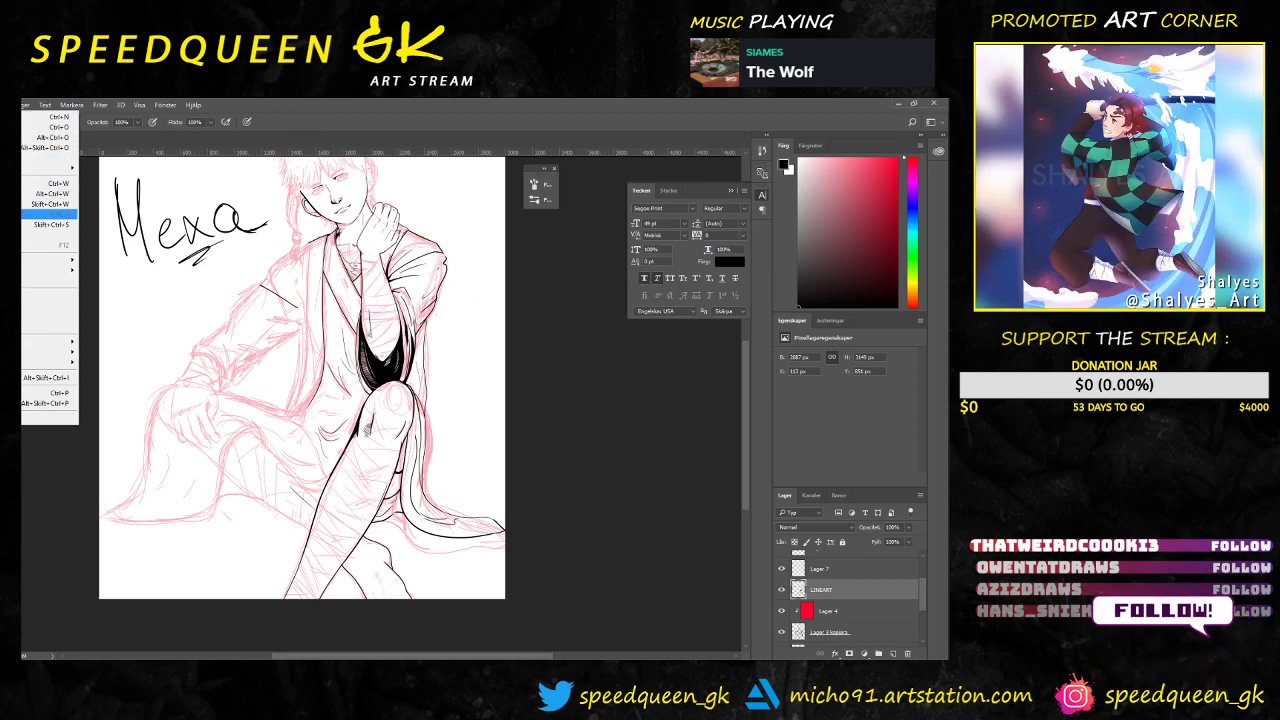
left_click(357, 108)
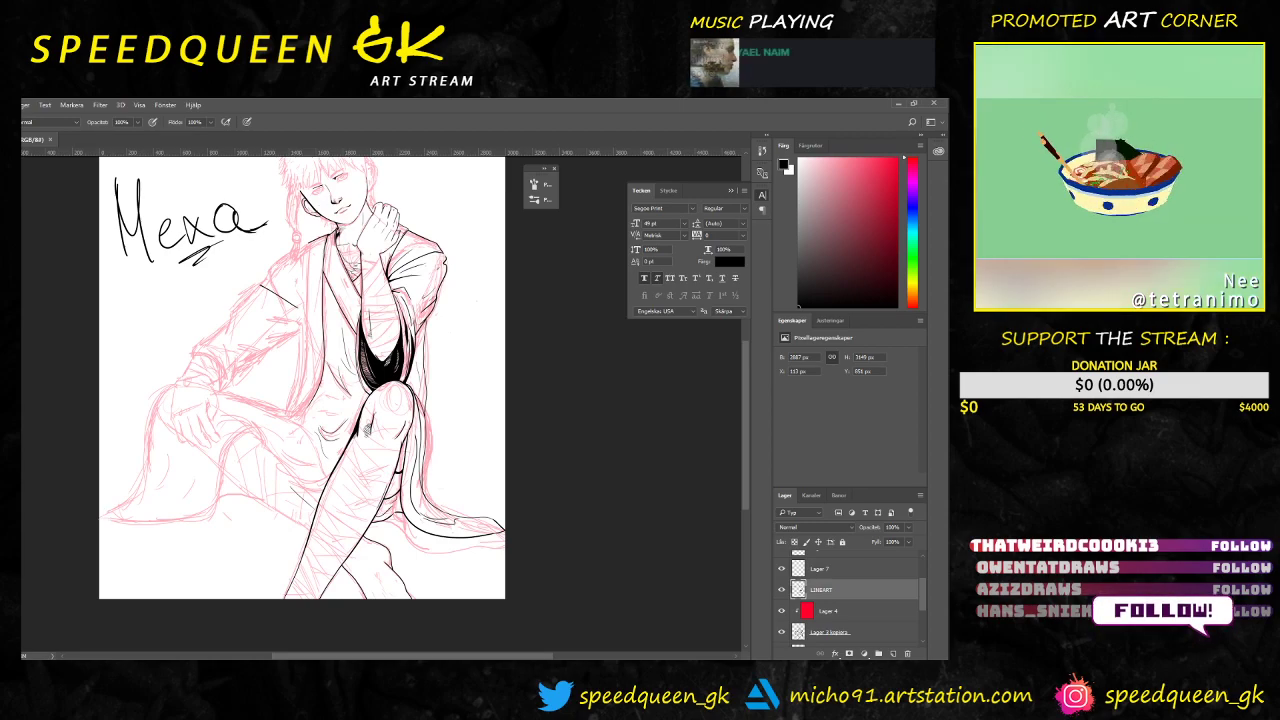
left_click(22, 105)
left_click(45, 128)
key("ctrl+o")
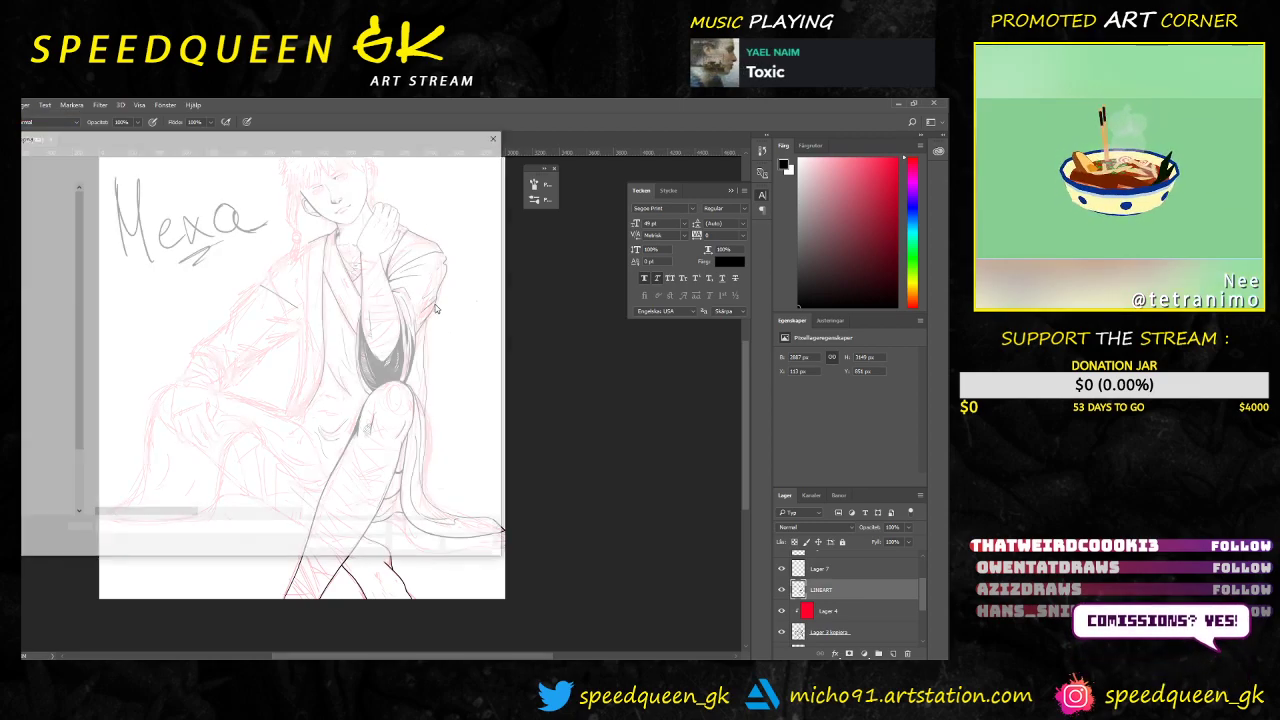
left_click(497, 135)
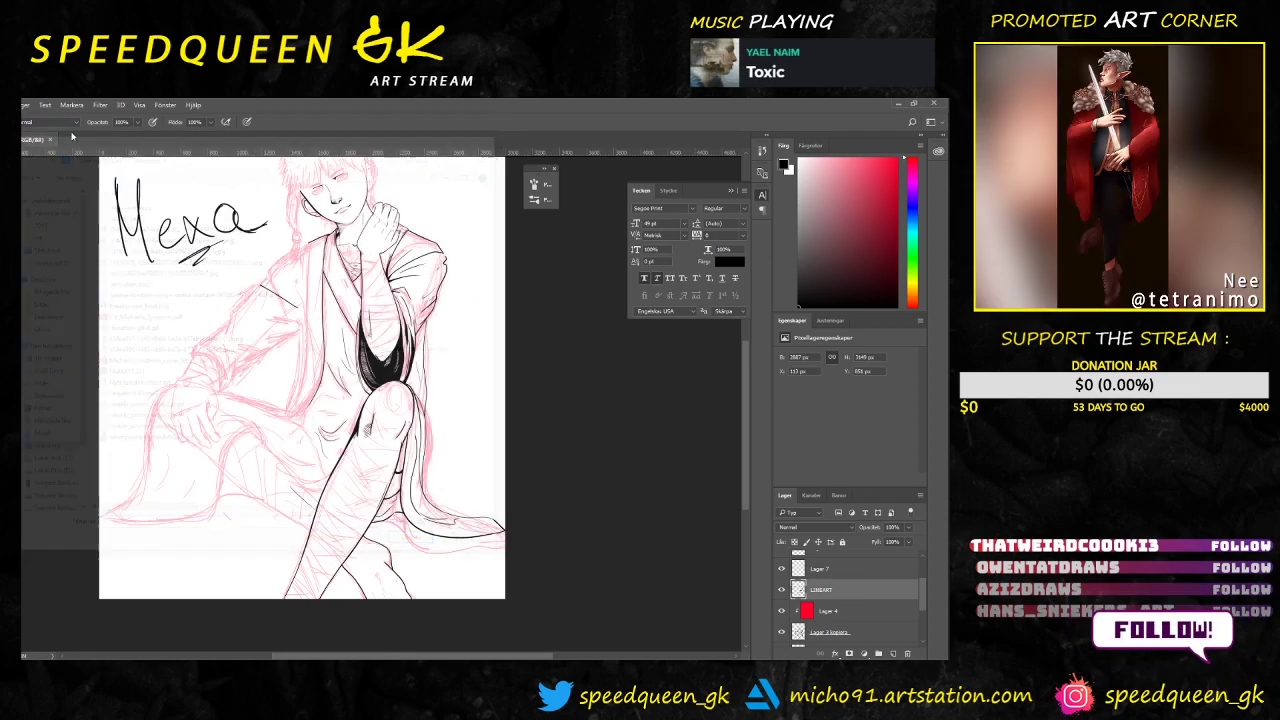
Step: Create a new 3000 x 4000 px document at 72 ppi with a white background and draw a black test stroke on it
left_click(22, 105)
key("Return")
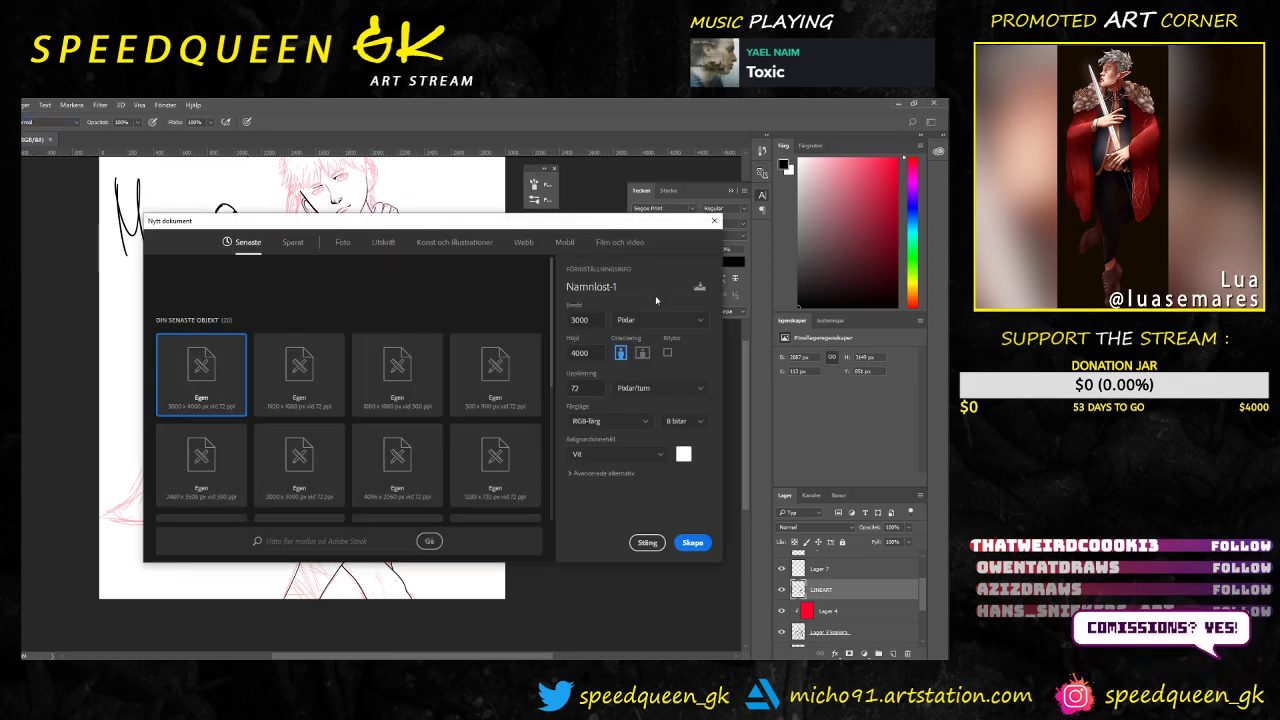
left_click(694, 548)
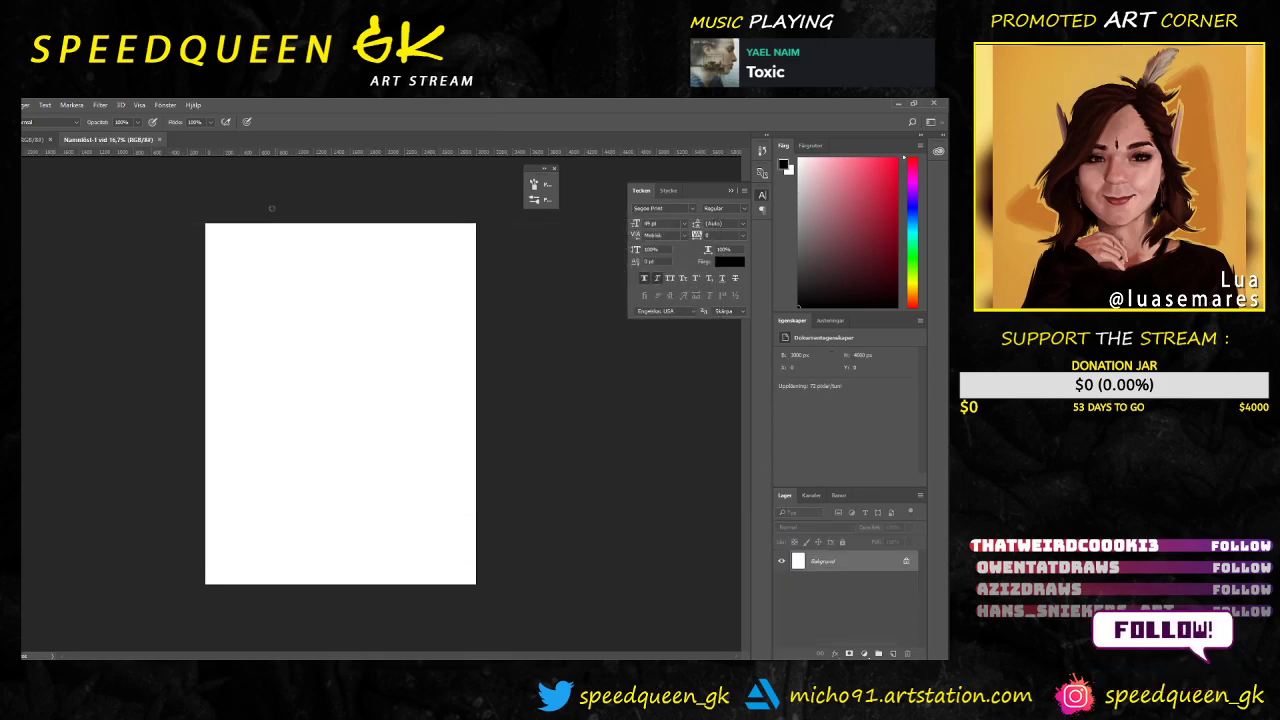
mouse_move(286, 250)
left_mouse_down()
mouse_move(281, 329)
mouse_move(318, 322)
mouse_move(367, 393)
mouse_move(363, 334)
mouse_move(389, 343)
mouse_move(423, 394)
mouse_move(456, 372)
left_mouse_up()
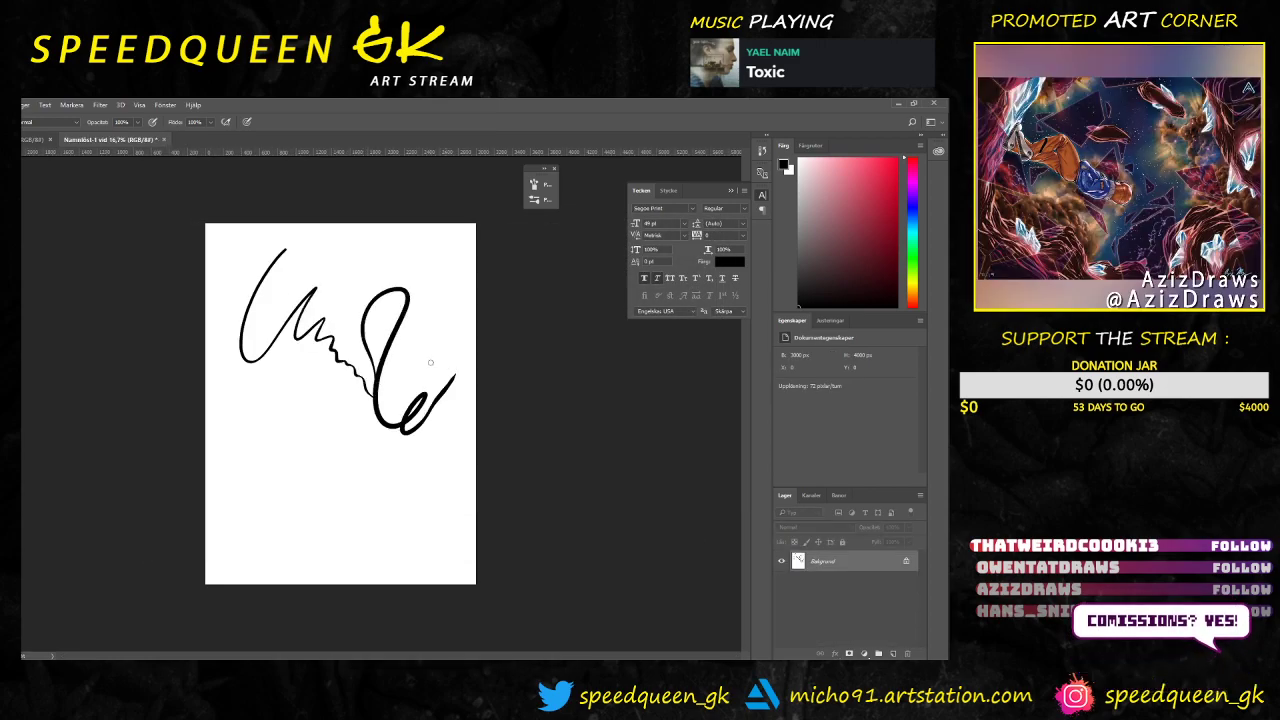
Step: Return to the figure drawing, draw a test scribble over the sketched sleeve, and undo it
left_click(30, 139)
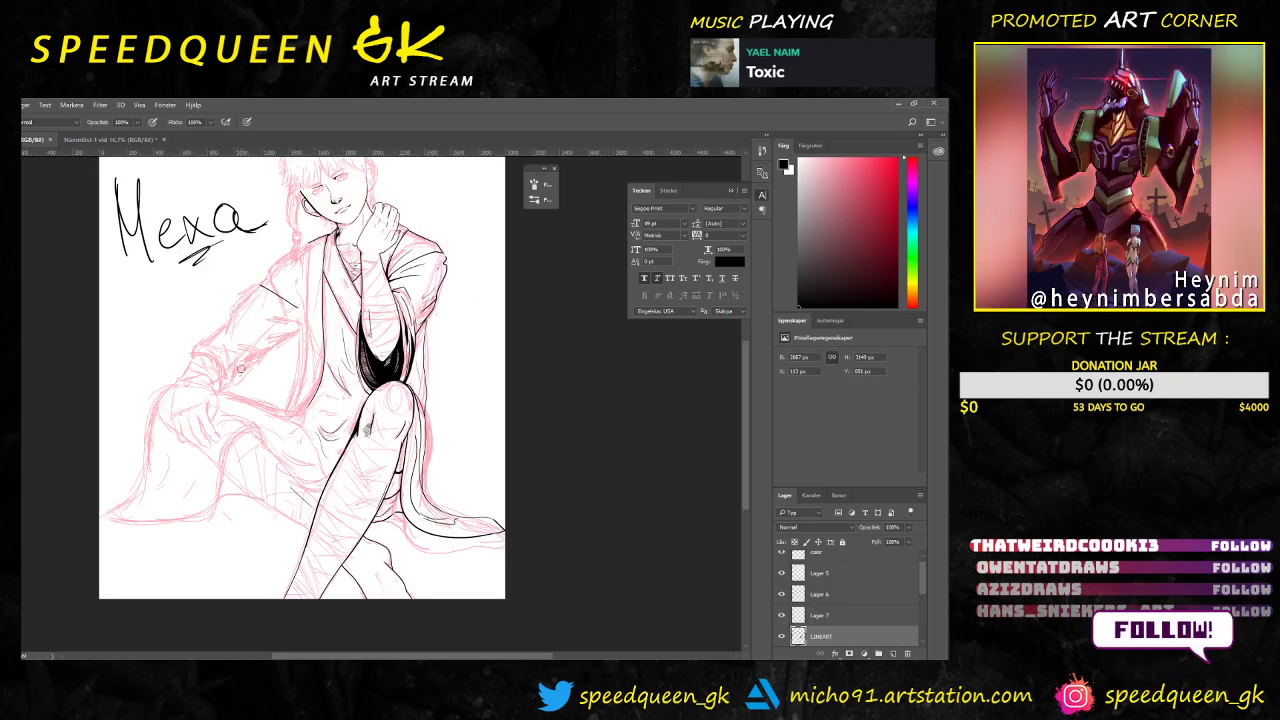
mouse_move(172, 316)
left_mouse_down()
mouse_move(206, 314)
mouse_move(208, 358)
mouse_move(266, 356)
left_mouse_up()
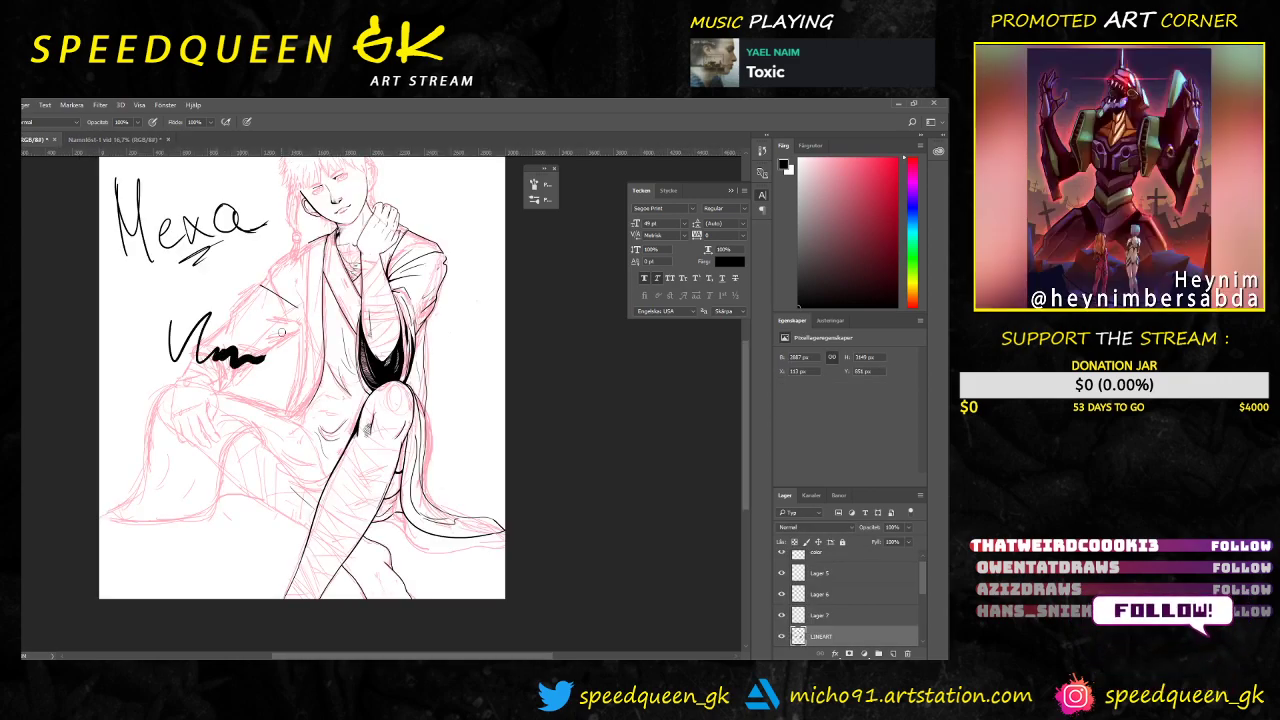
key("ctrl+z")
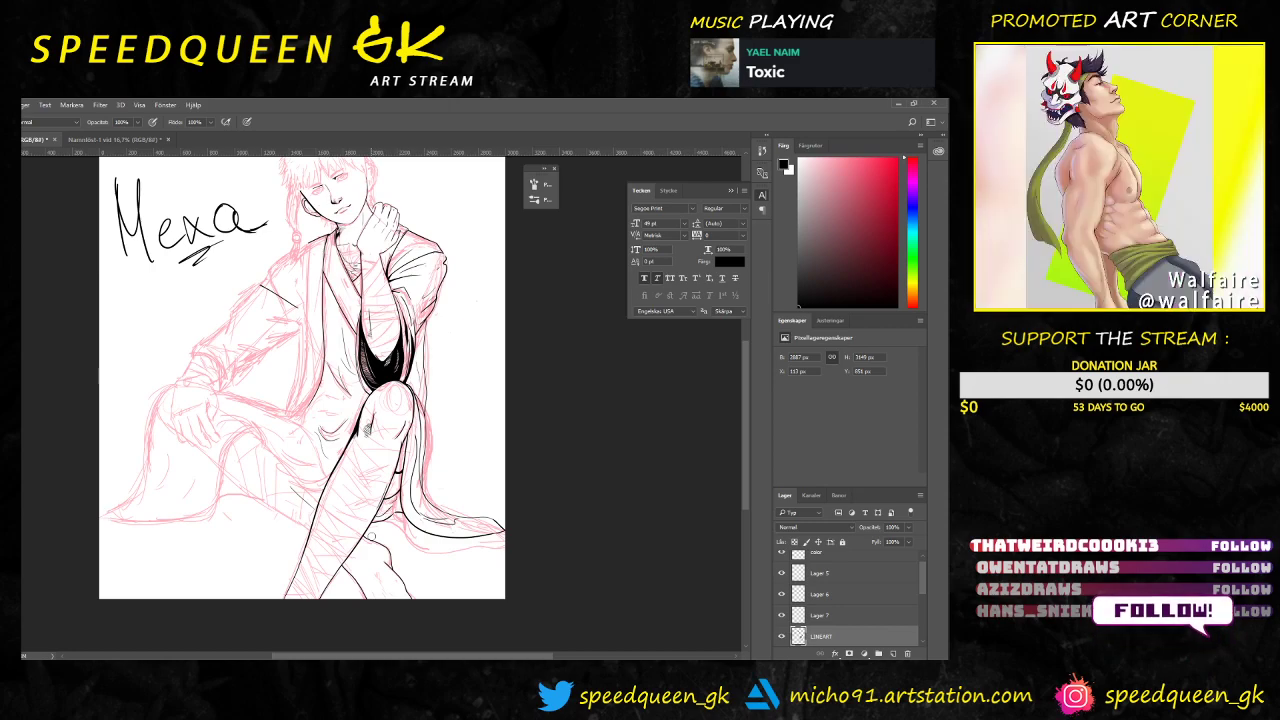
Step: Reduce the brush size for inking the lines around the crossed leg
key("ctrl+plus")
key("ctrl+plus")
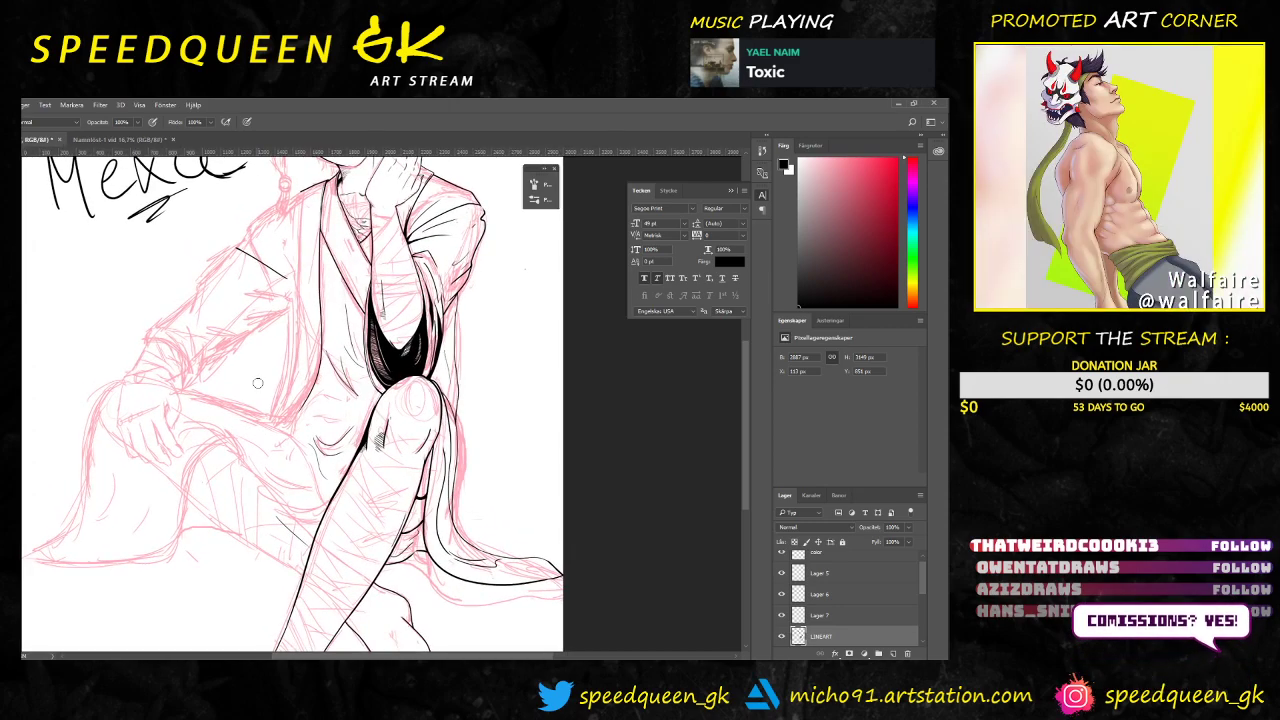
left_click_drag(323, 408, 335, 295)
key("ctrl+plus")
scroll(327, 380, "up", 3)
right_click(347, 362)
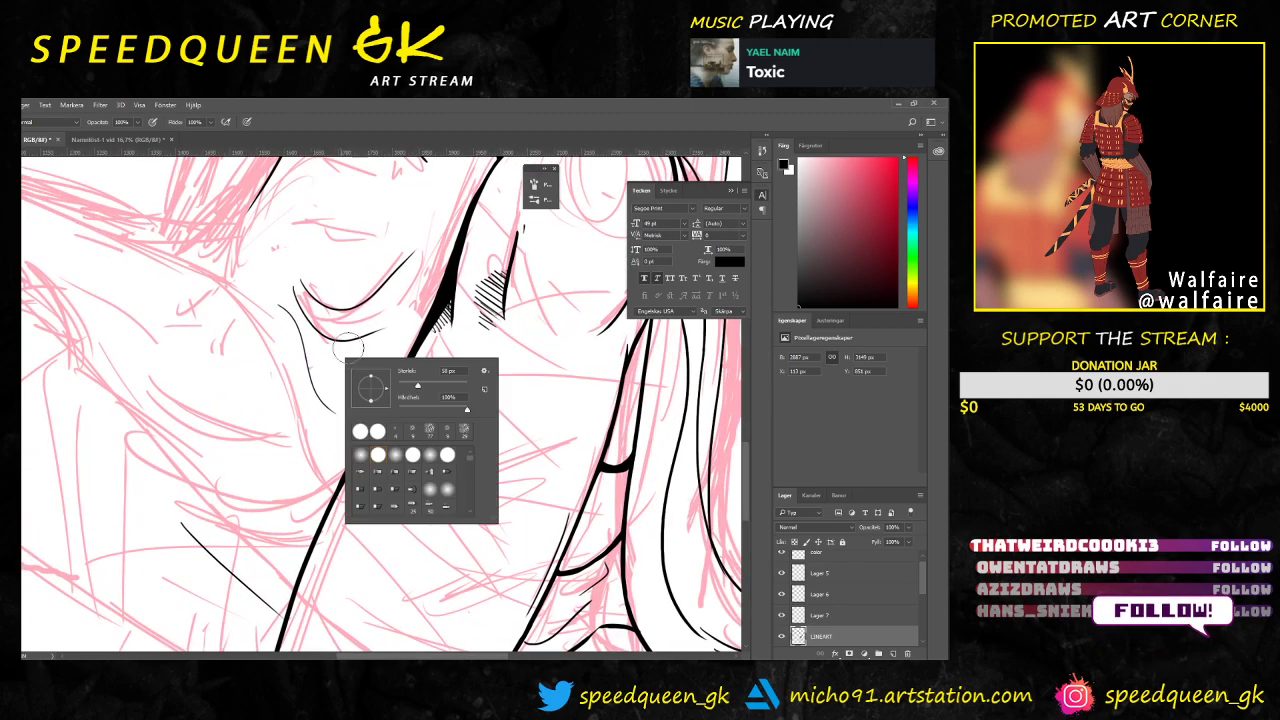
left_click(404, 386)
left_click(328, 425)
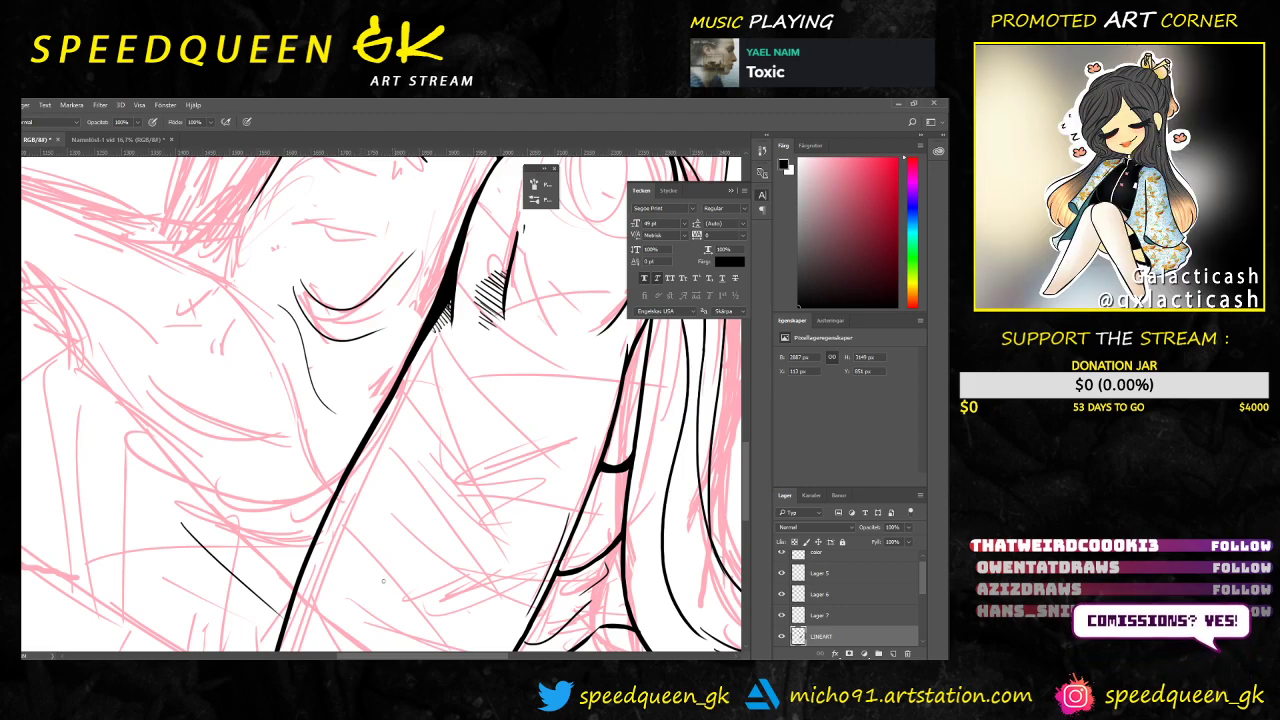
Step: Adjust the brush size again and ink the thigh's underside contour from below the resting hand to the crossed leg
key("ctrl+minus")
key("ctrl+minus")
left_click_drag(383, 334, 411, 274)
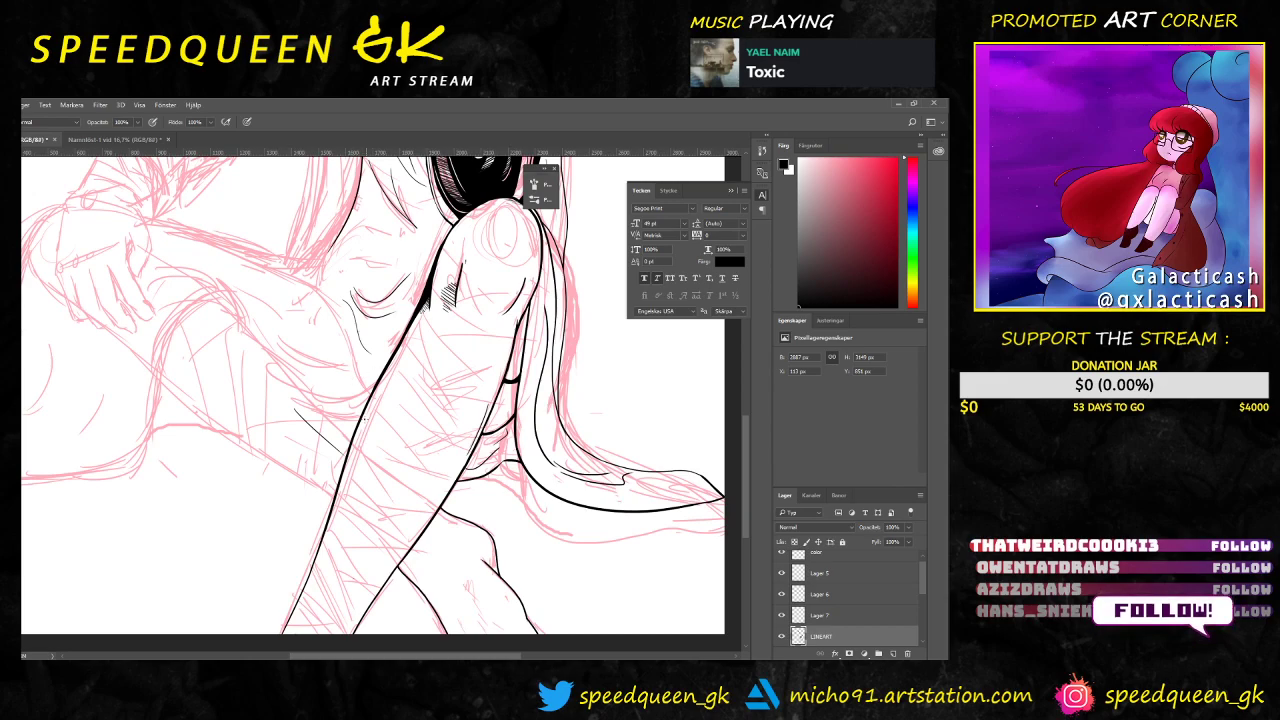
left_click_drag(366, 410, 302, 412)
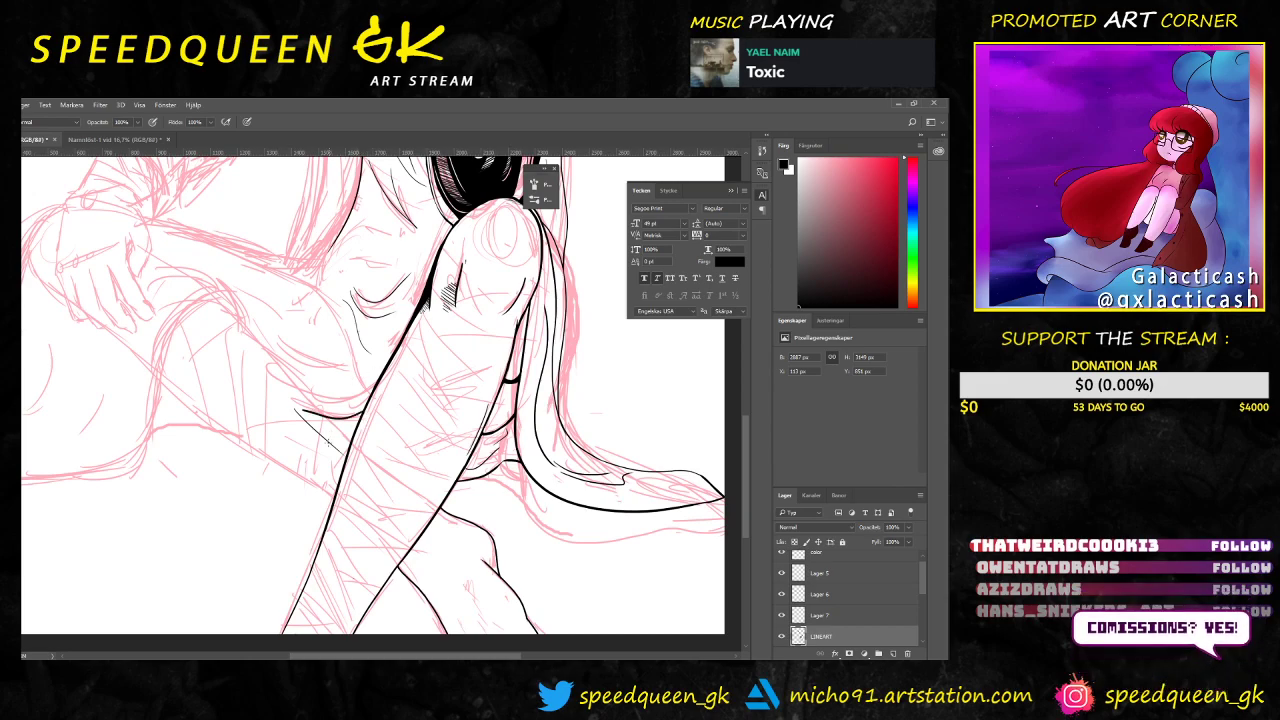
right_click(388, 406)
left_click(443, 432)
left_click(360, 416)
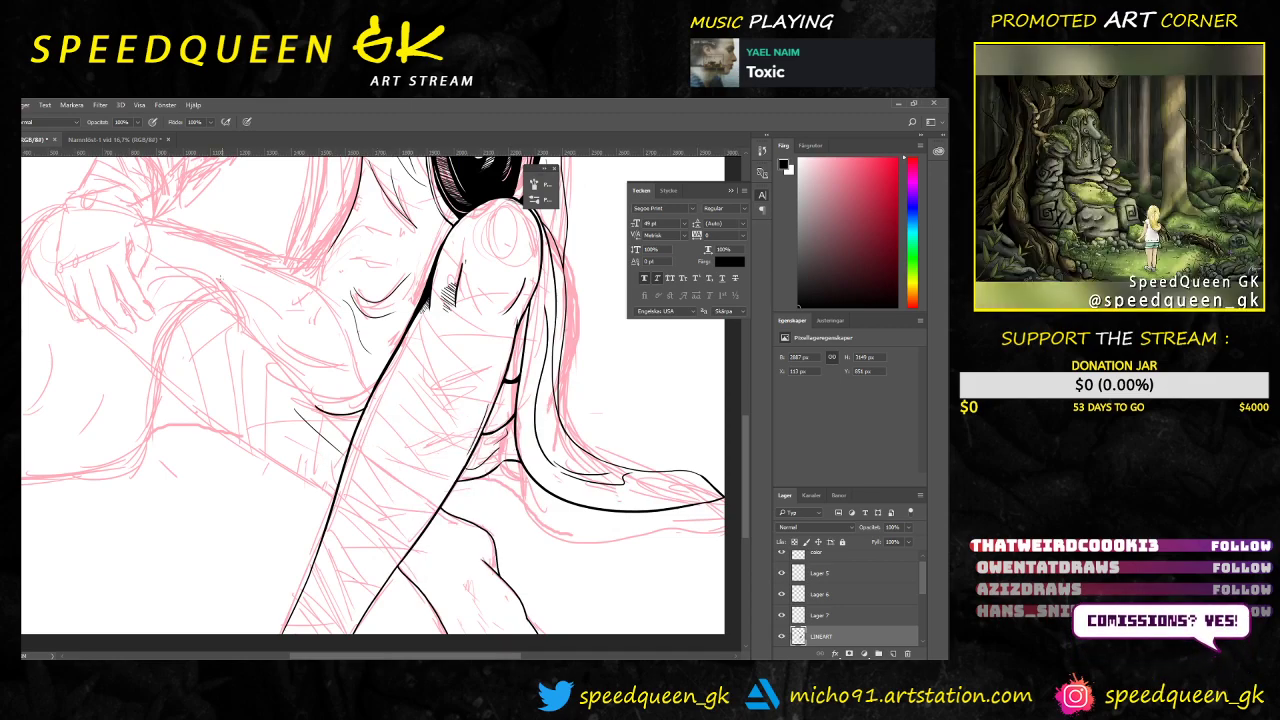
mouse_move(213, 294)
left_mouse_down()
mouse_move(268, 339)
mouse_move(325, 418)
left_mouse_up()
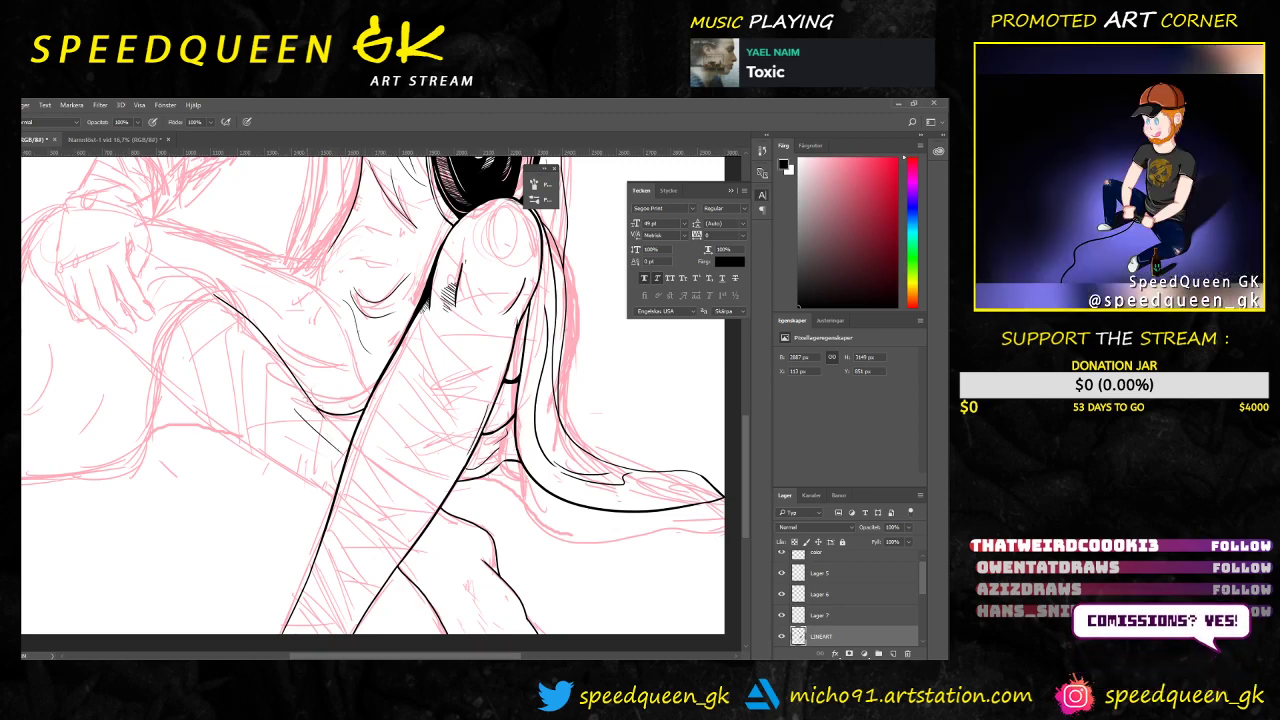
right_click(336, 334)
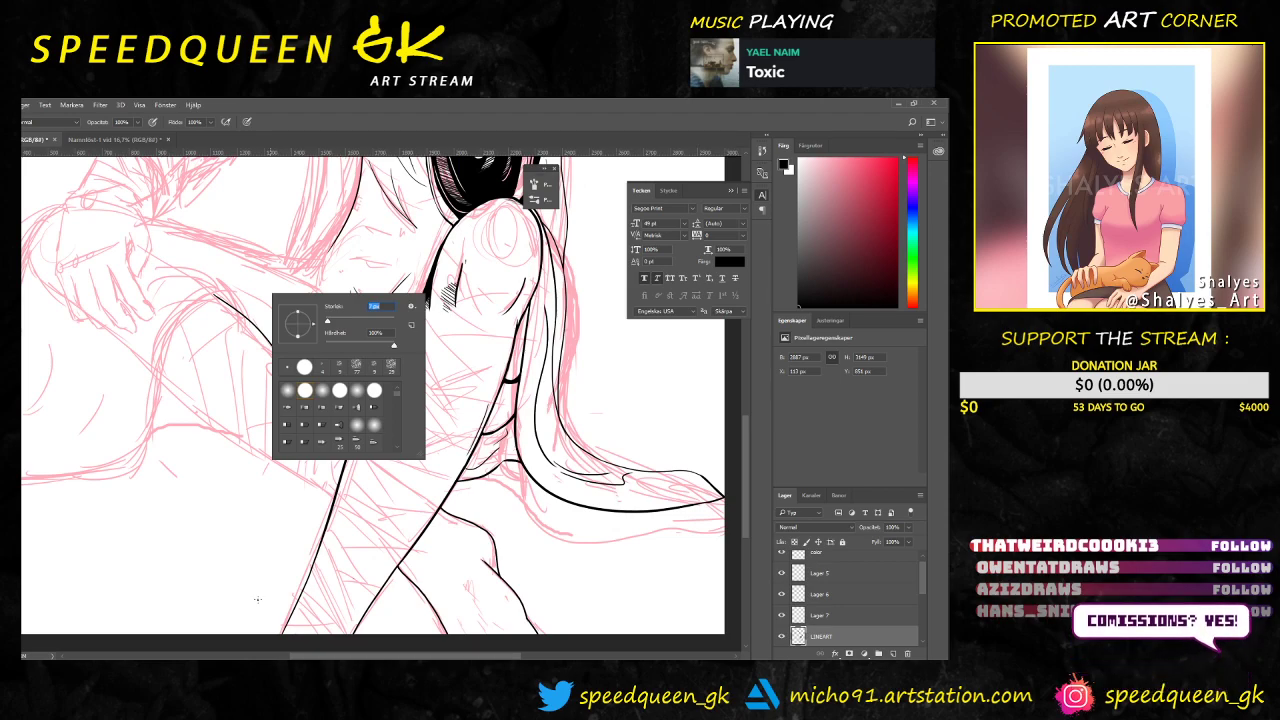
Step: Switch to Discord, open the art-stream channel of the Art Commissions server, and skim its stream posts
key("alt+Tab")
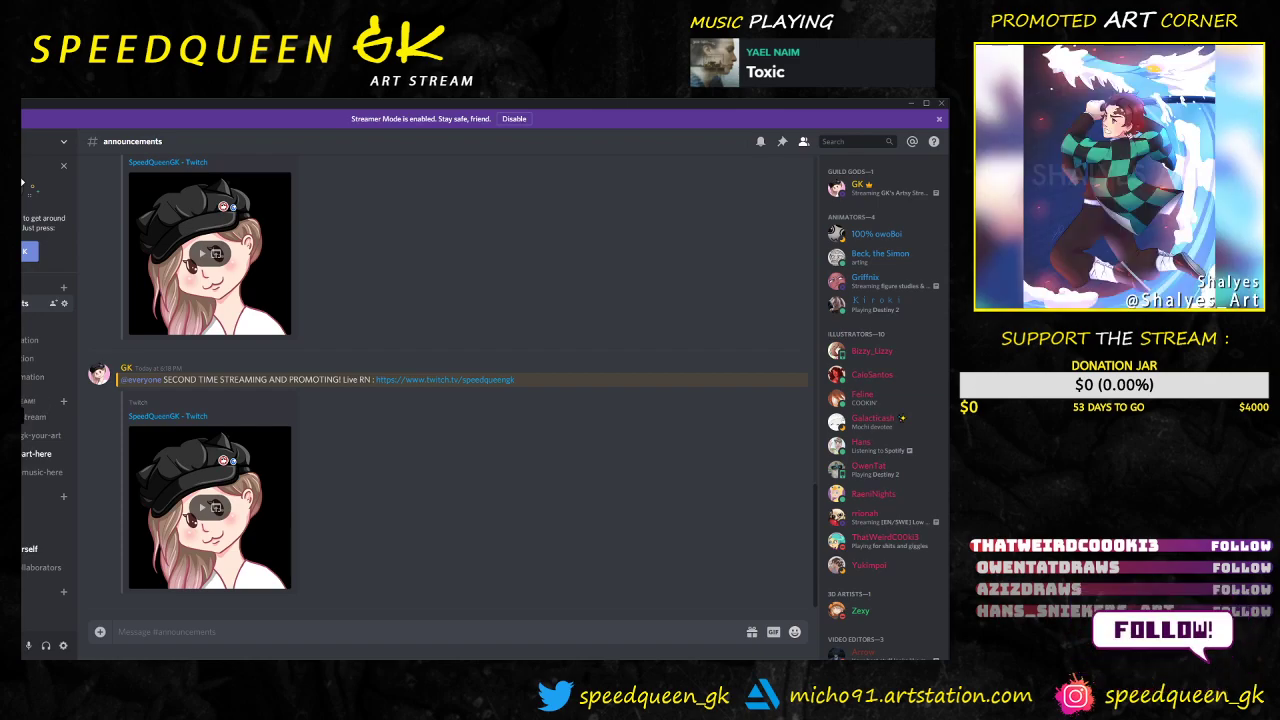
left_click(22, 183)
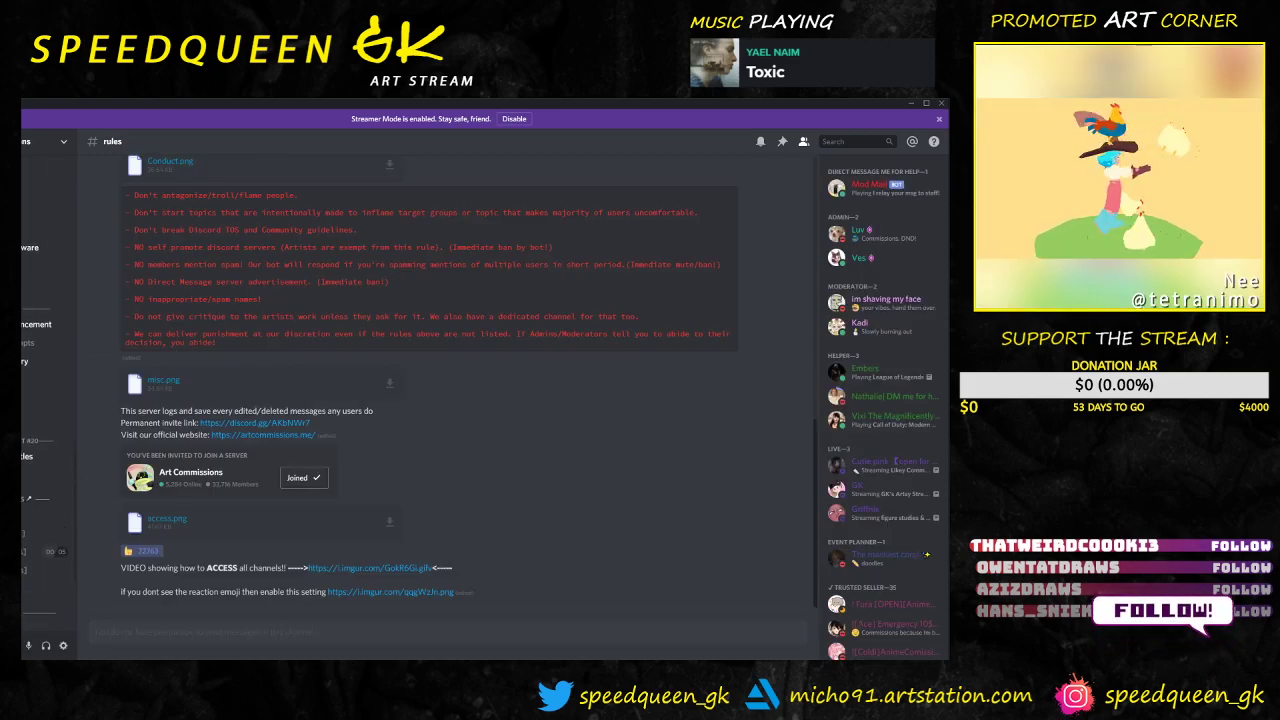
scroll(24, 527, "up", 5)
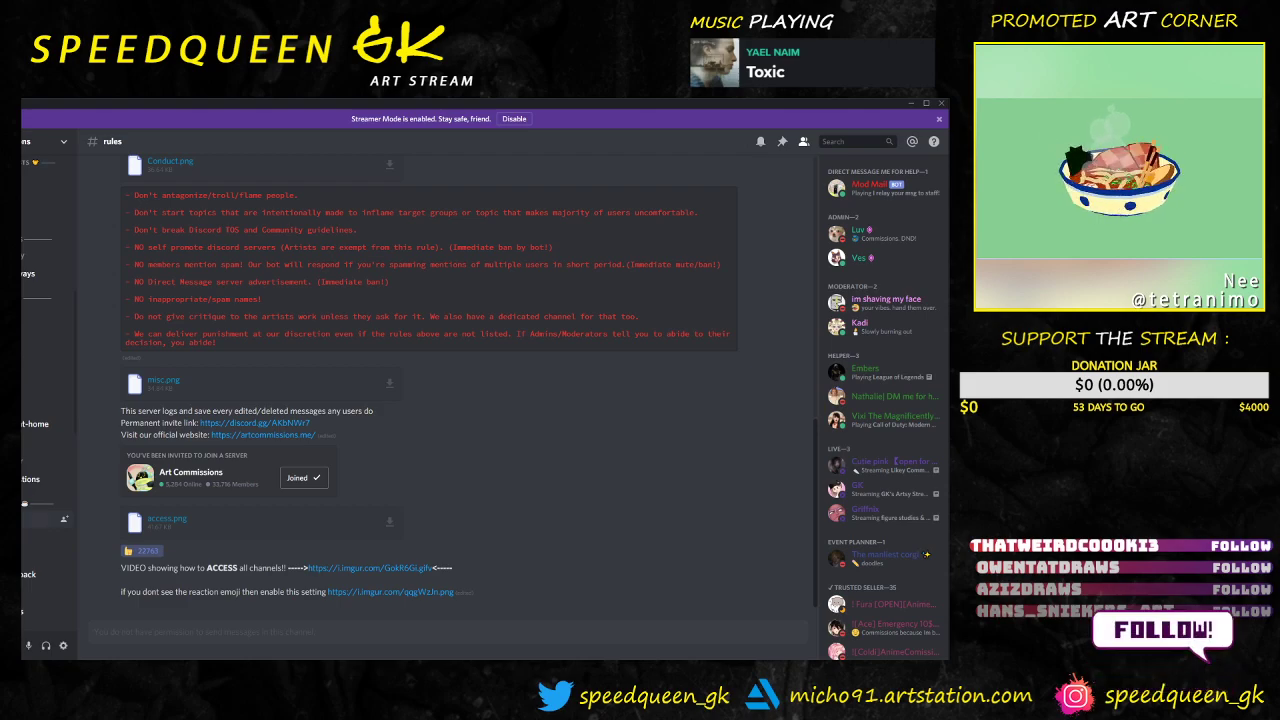
left_click(24, 519)
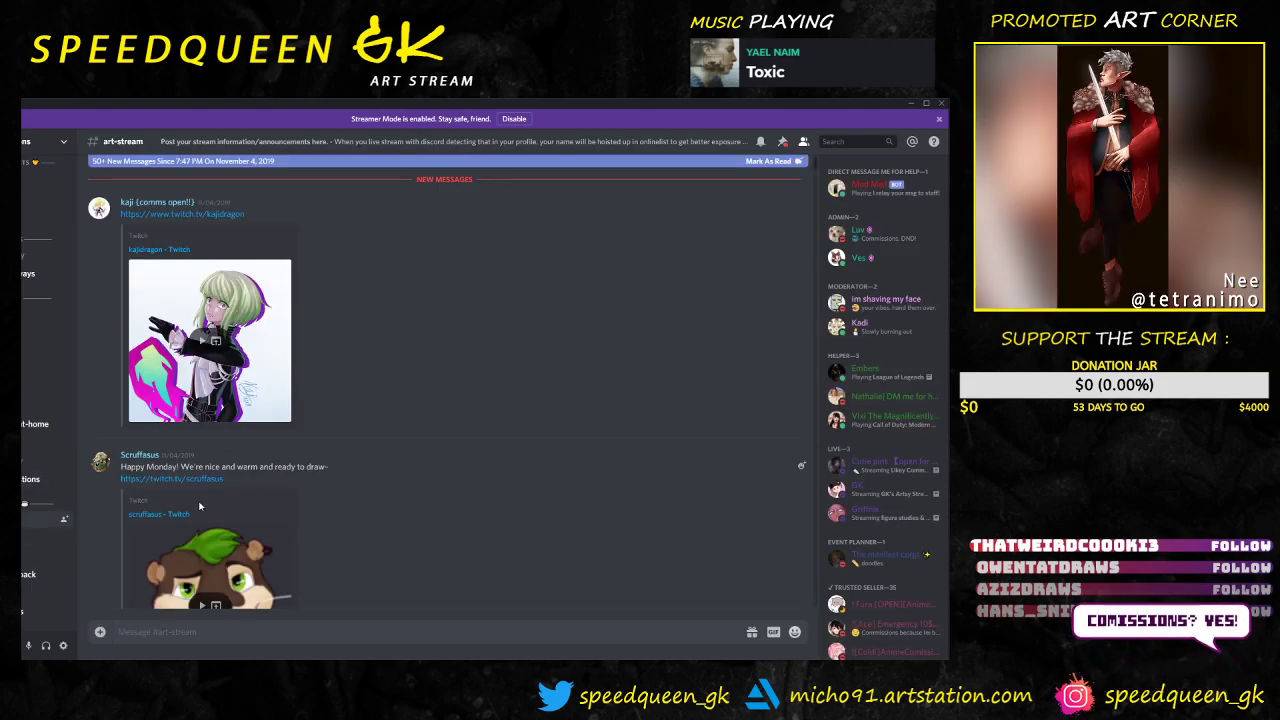
scroll(40, 400, "down", 3)
scroll(45, 400, "up", 2)
scroll(45, 400, "up", 4)
scroll(48, 380, "down", 1)
scroll(40, 400, "down", 3)
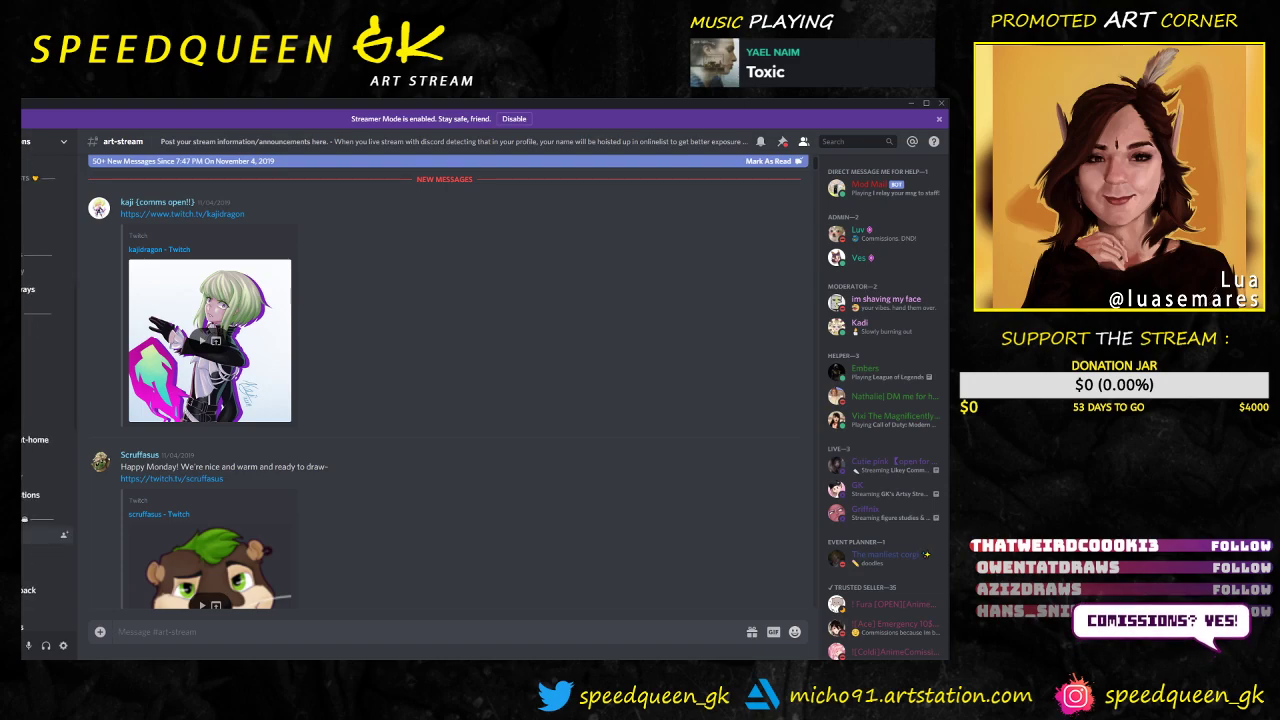
scroll(450, 521, "down", 15)
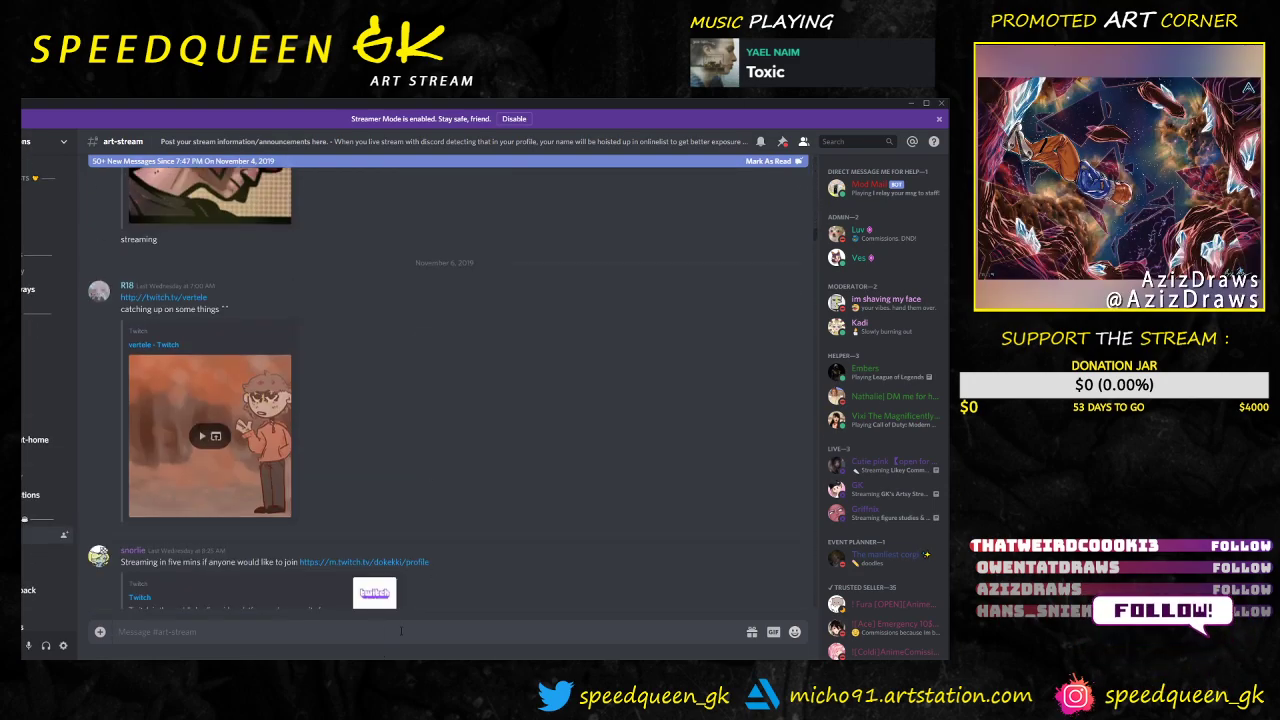
Step: Copy the Twitch stream page's address from Chrome and return to the art-stream channel in Discord
mouse_move(213, 668)
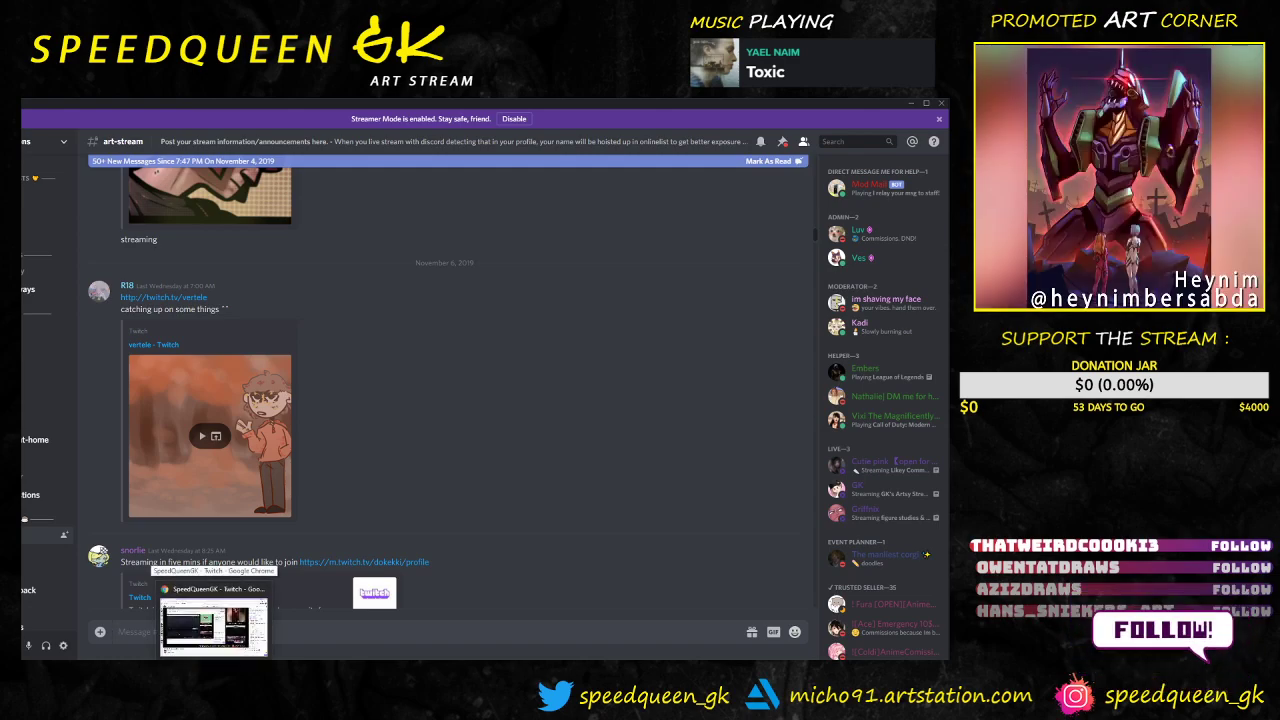
left_click(214, 625)
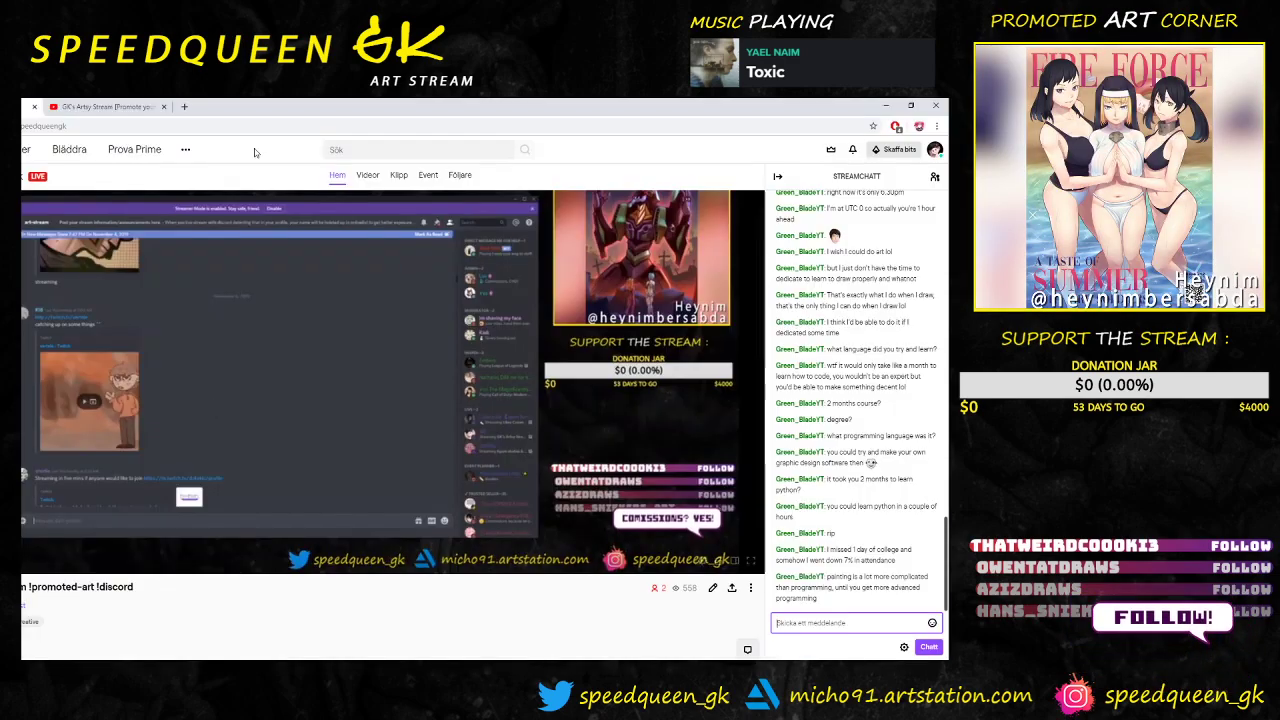
left_click(195, 122)
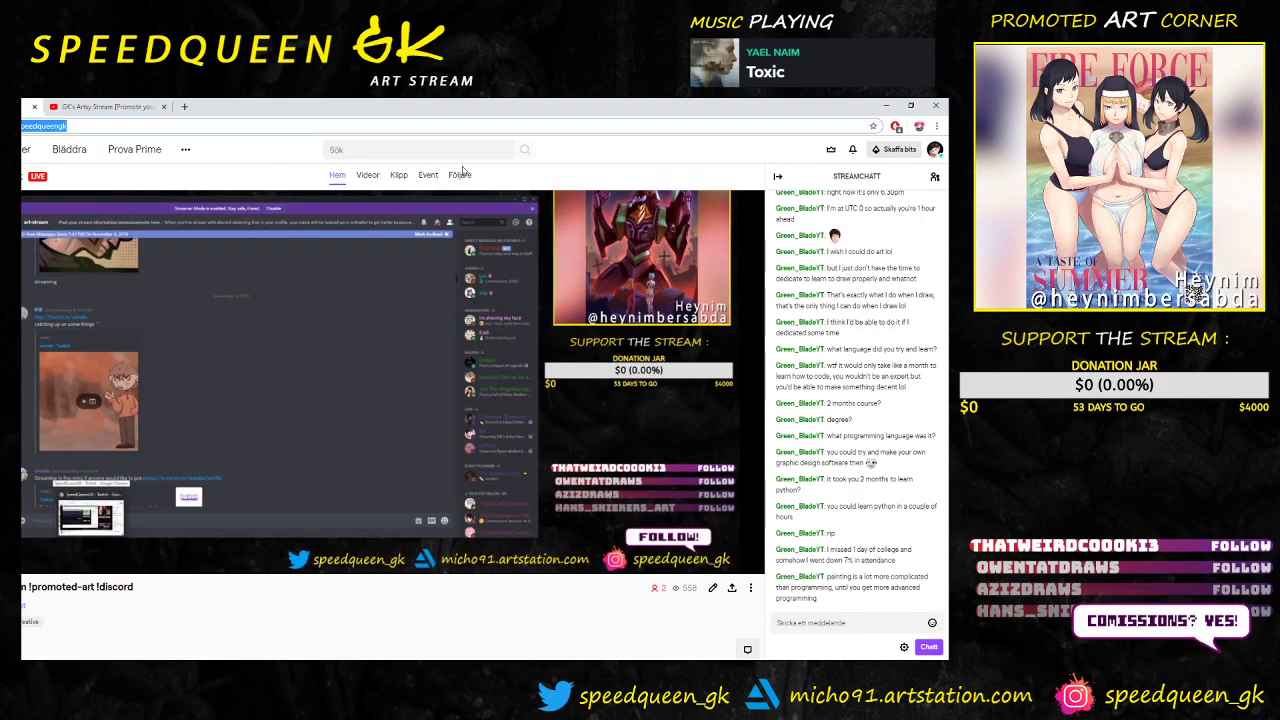
left_click(887, 107)
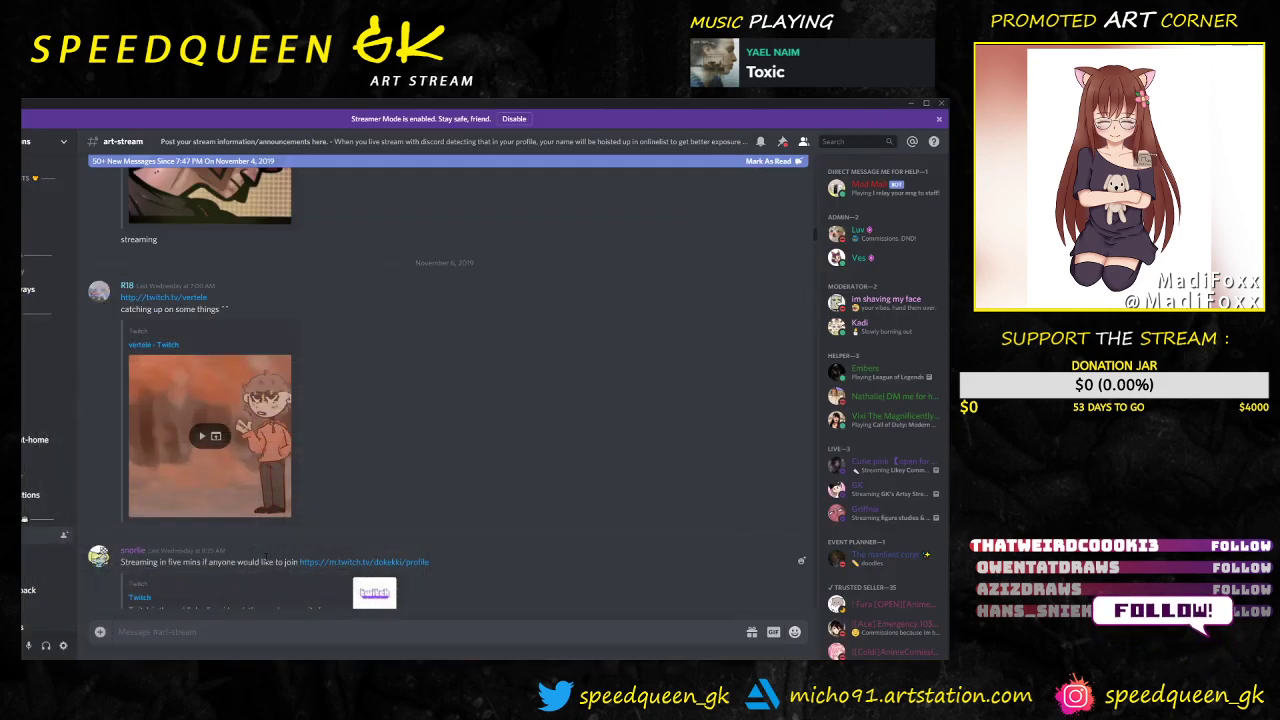
Step: Write the channel message "Streaming and promoting some art right now! If you want me to promote your art make sure to check it out!"
type("Streaming right no")
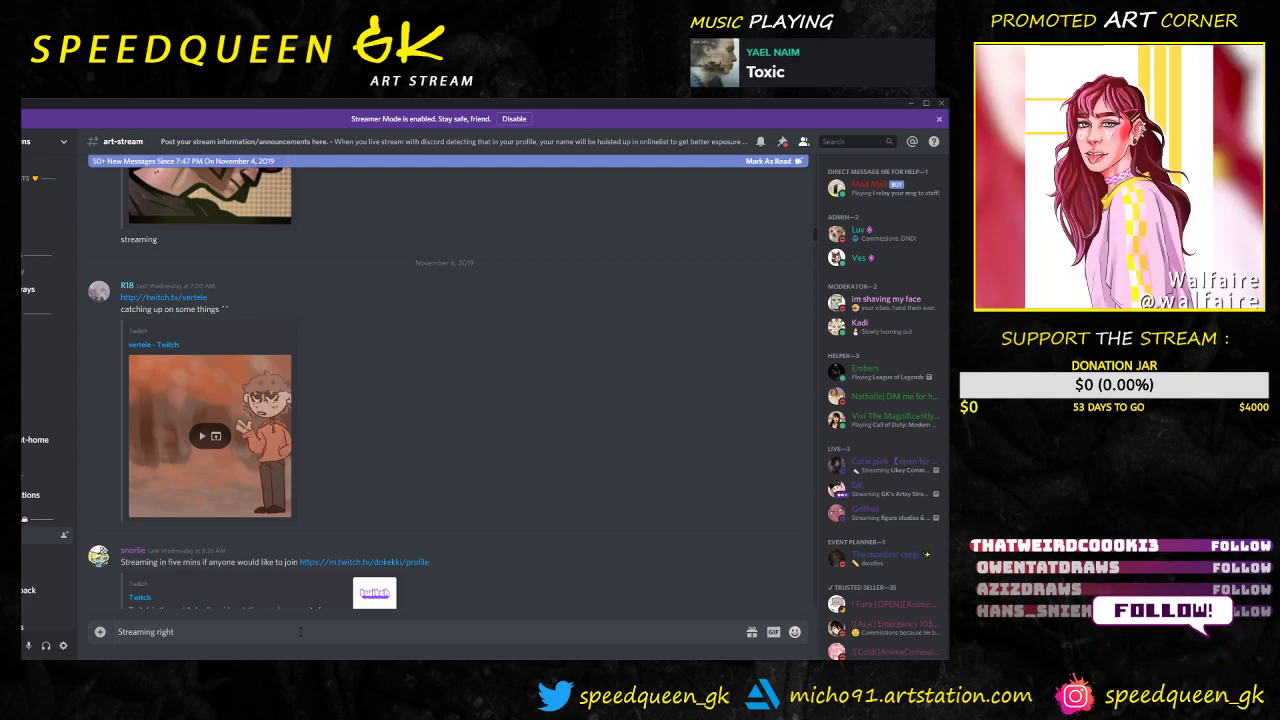
key("BackSpace")
key("BackSpace")
type("and promoting")
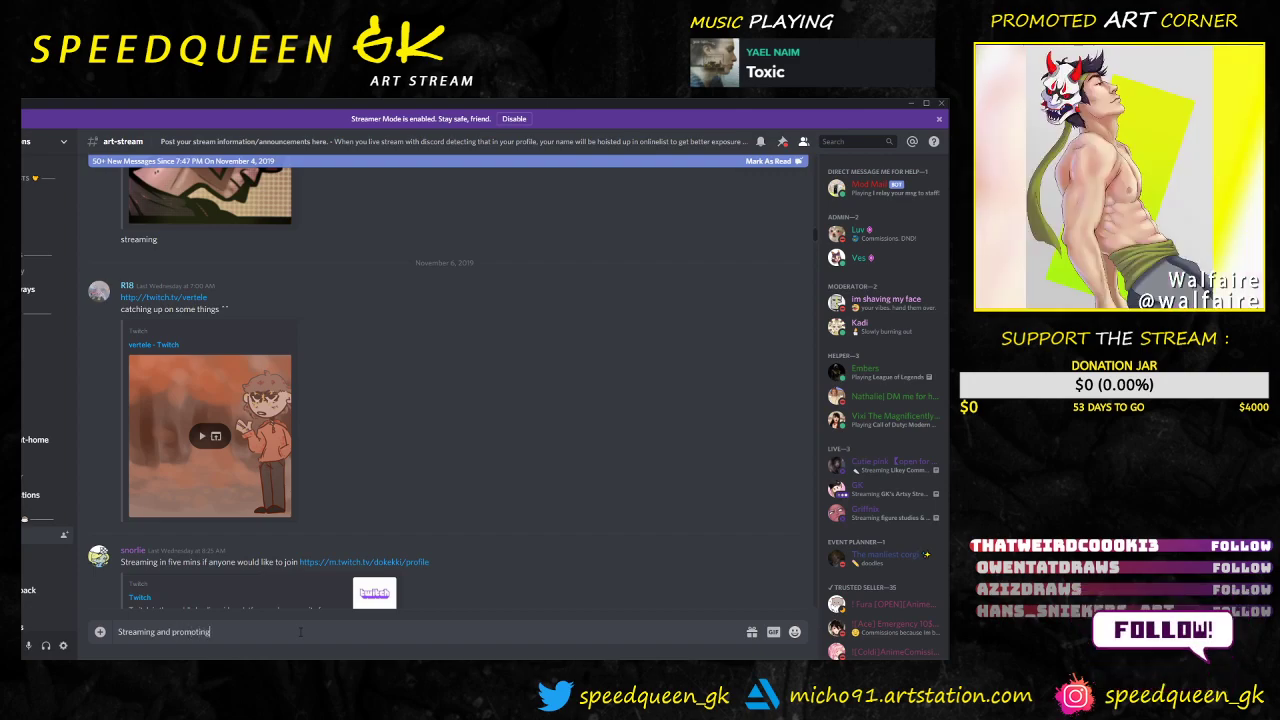
type(" some art right now")
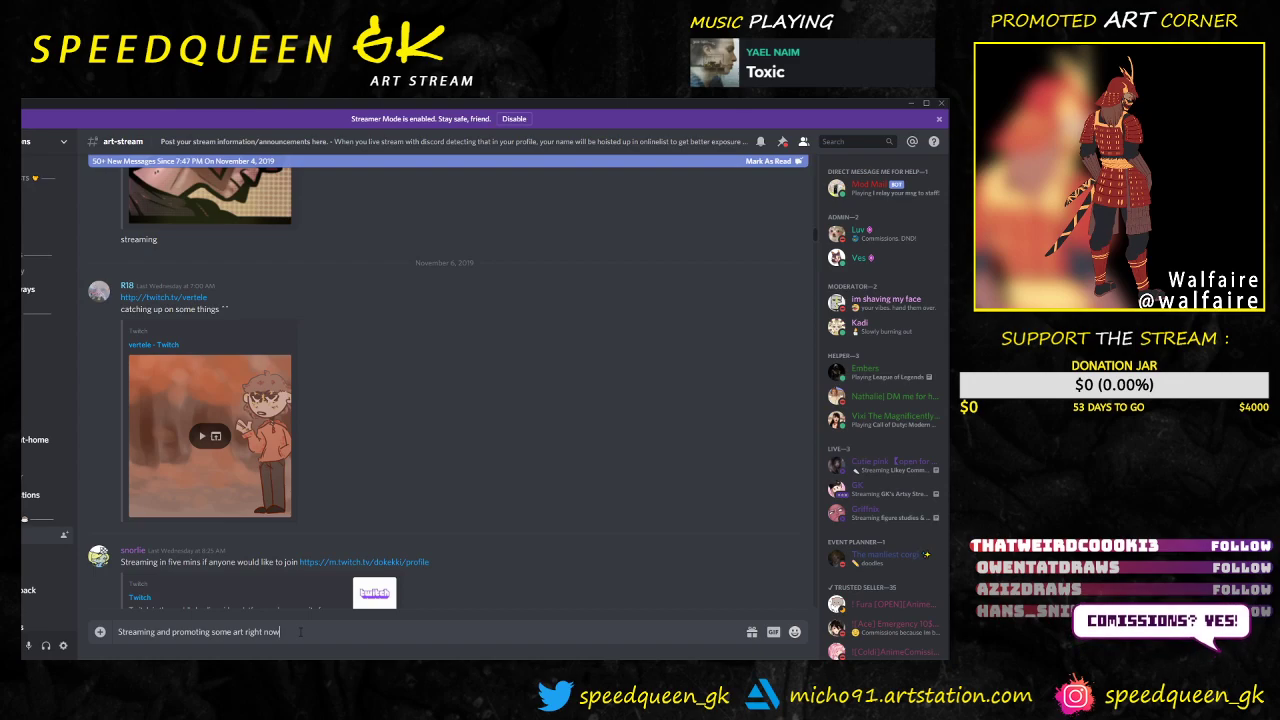
type("!")
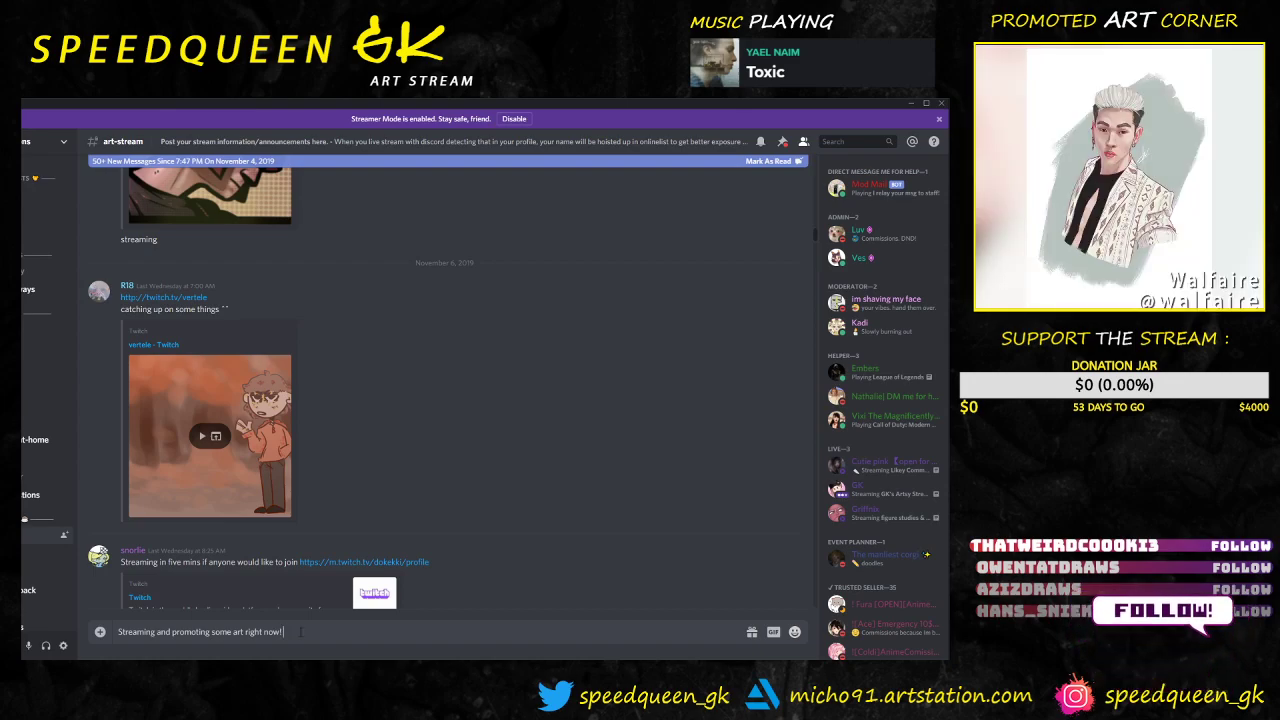
type(" checkf you")
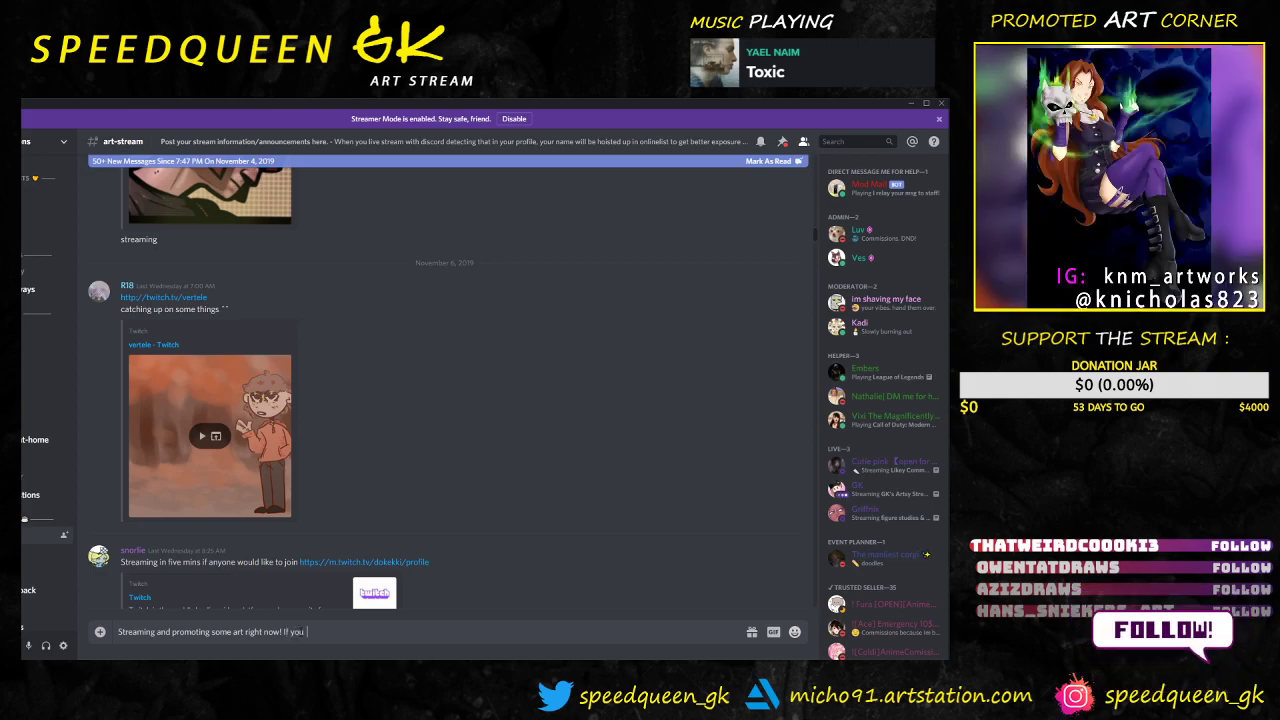
type(" ca want me to promote your ar")
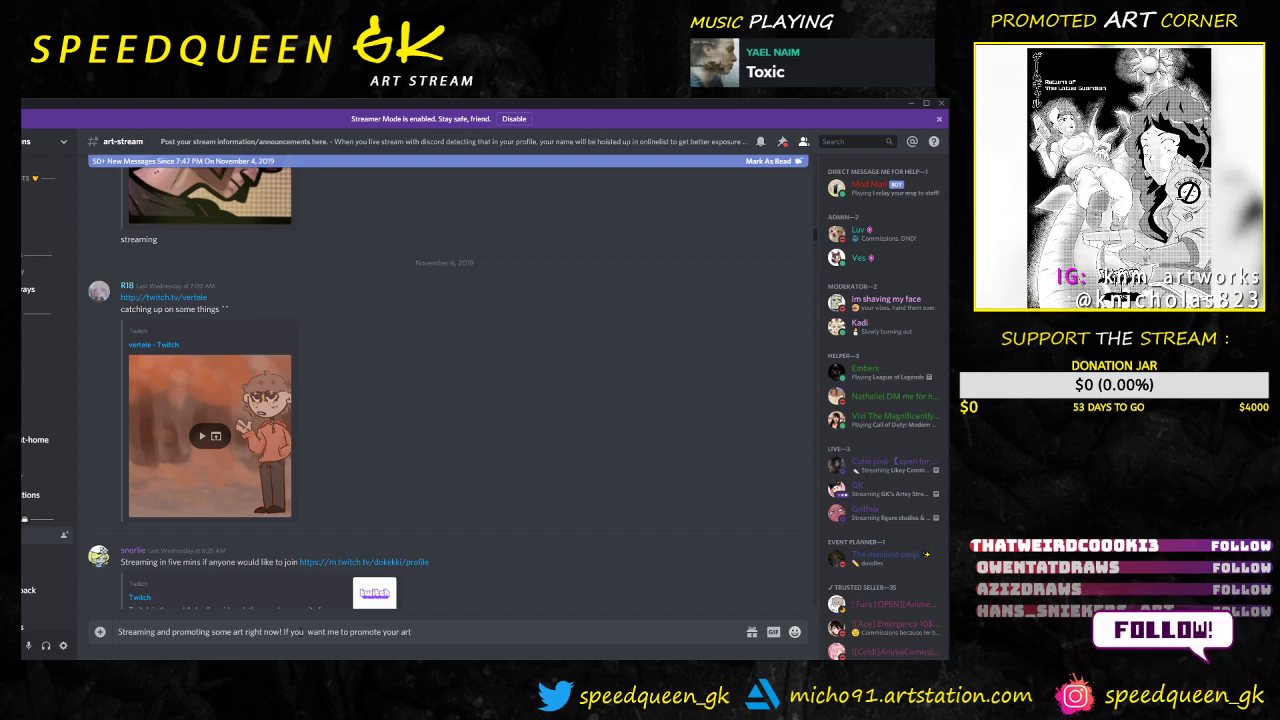
type("t make sure to check i")
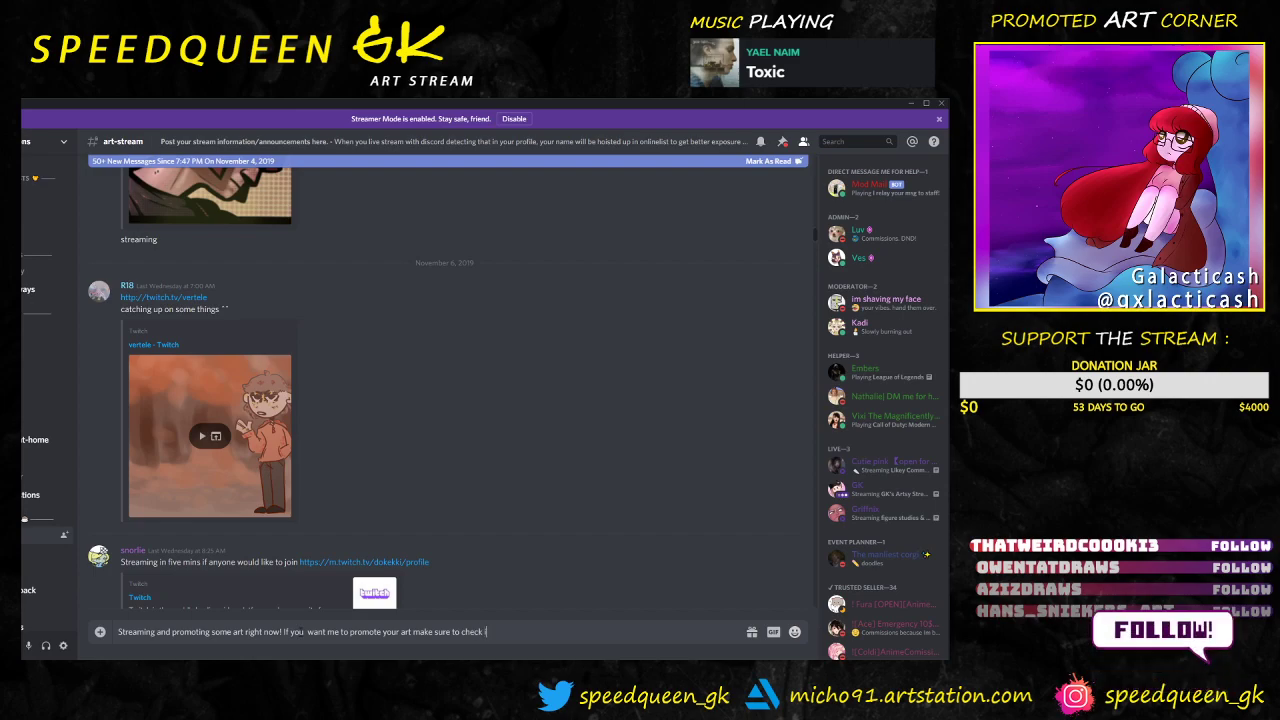
type("t out! and I can add")
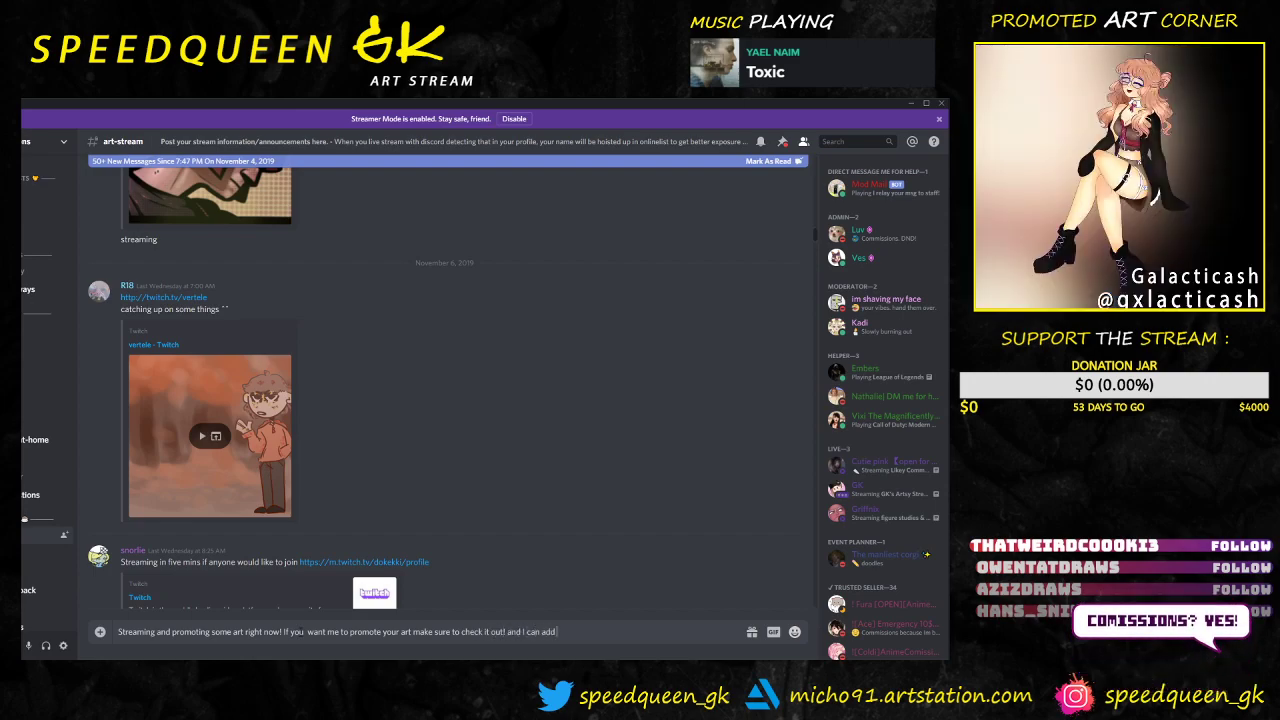
key("BackSpace")
key("BackSpace")
key("BackSpace")
key("BackSpace")
key("BackSpace")
key("BackSpace")
key("BackSpace")
key("BackSpace")
key("BackSpace")
key("BackSpace")
key("BackSpace")
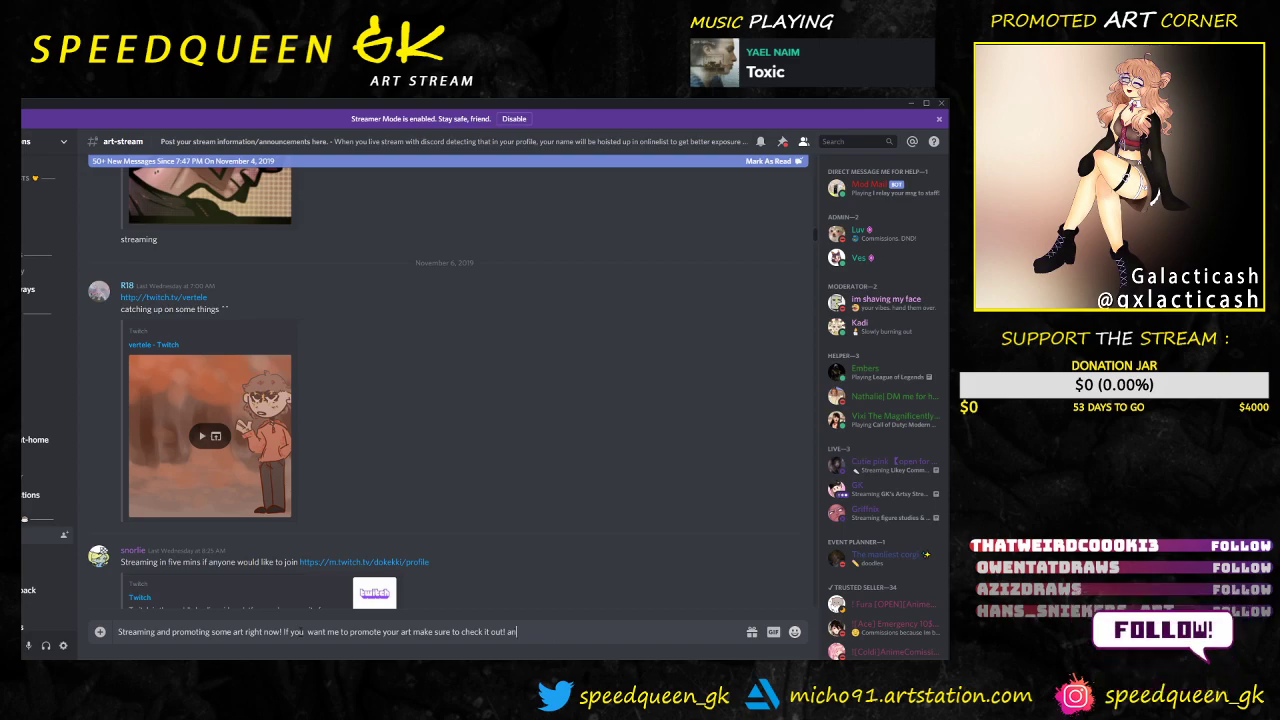
key("BackSpace")
type("https://www.twitch.tv/speedqueengk")
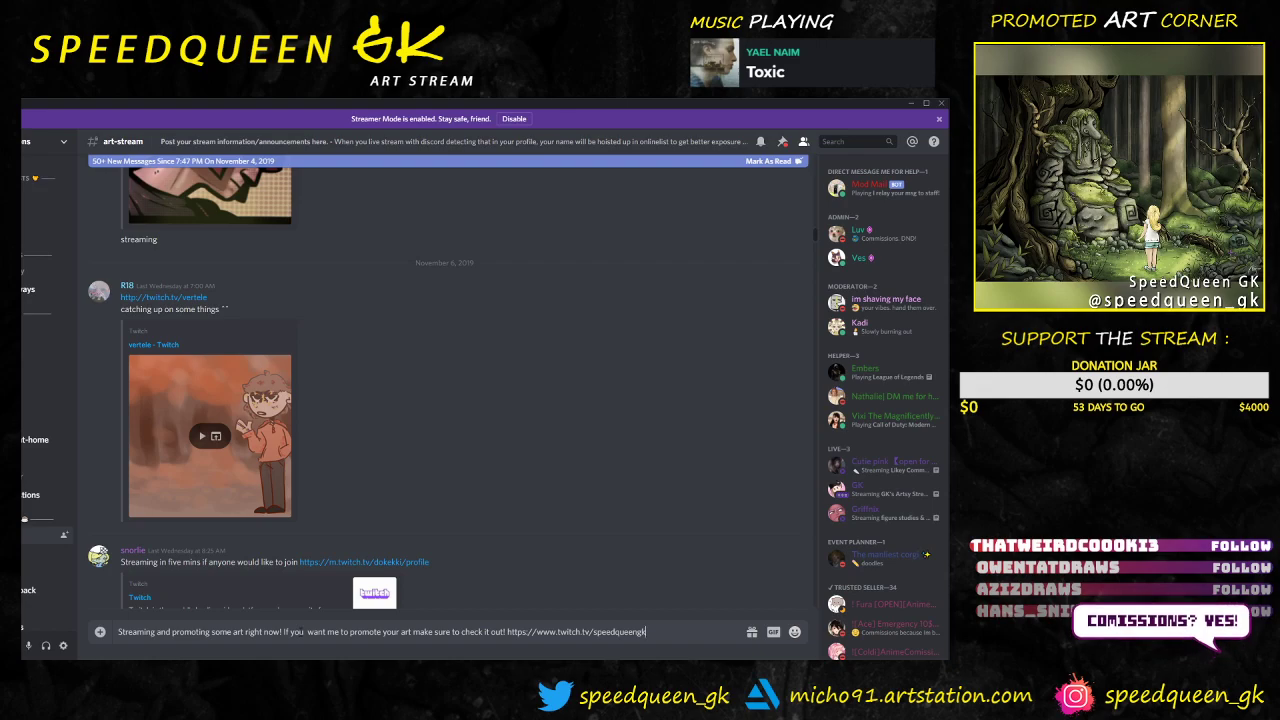
key("Return")
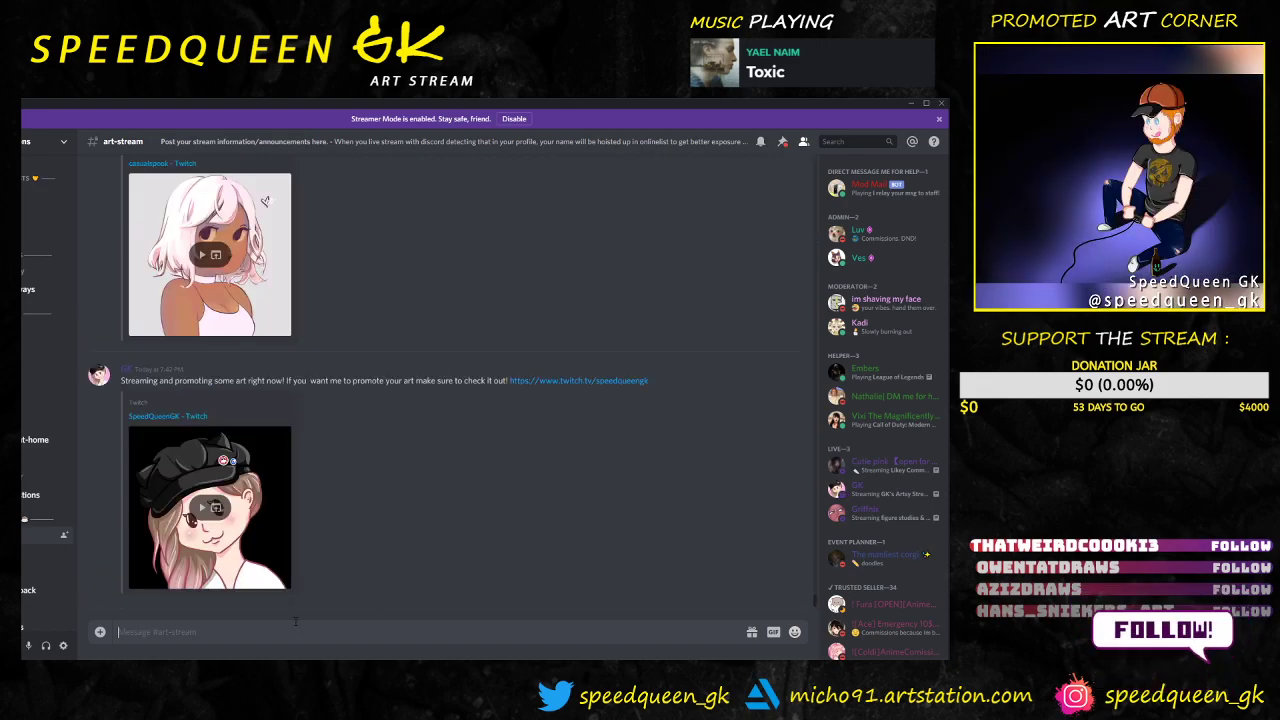
Step: Return to the drawing in Photoshop and erase, with a small eraser, the thigh line's overshoot past the crossed leg's contour
left_click(911, 103)
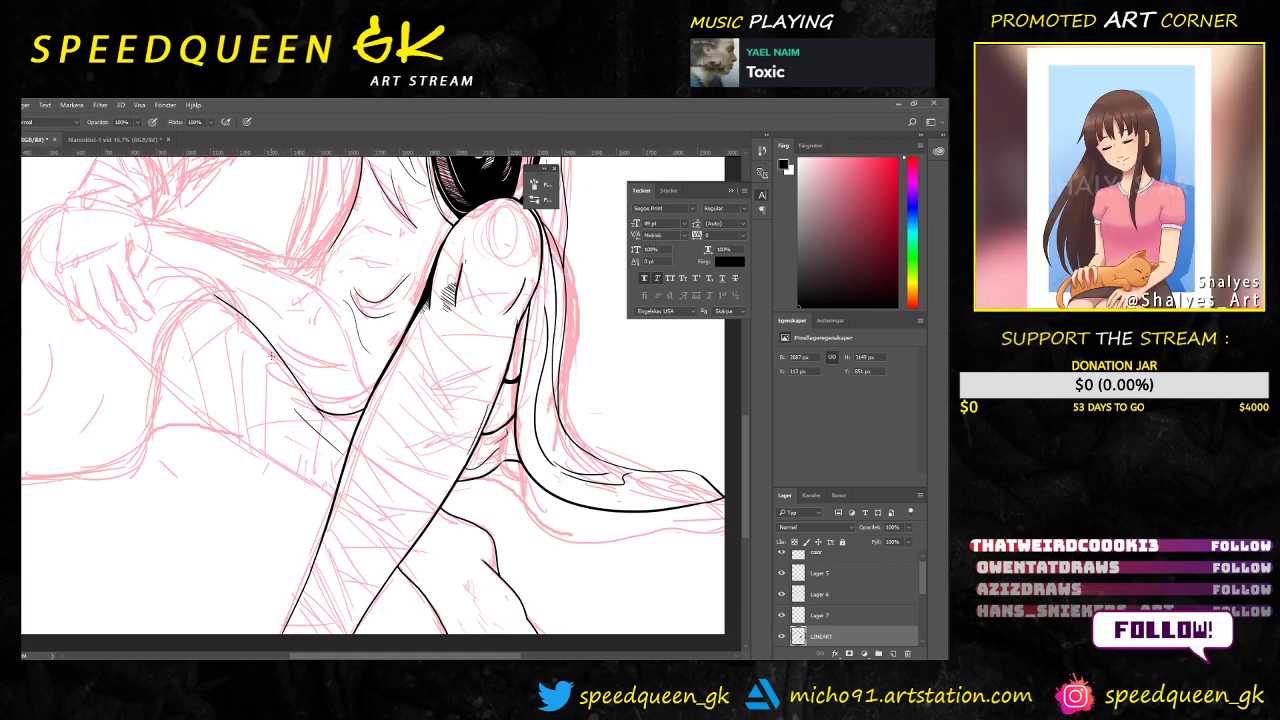
key("ctrl+plus")
left_click_drag(335, 329, 283, 266)
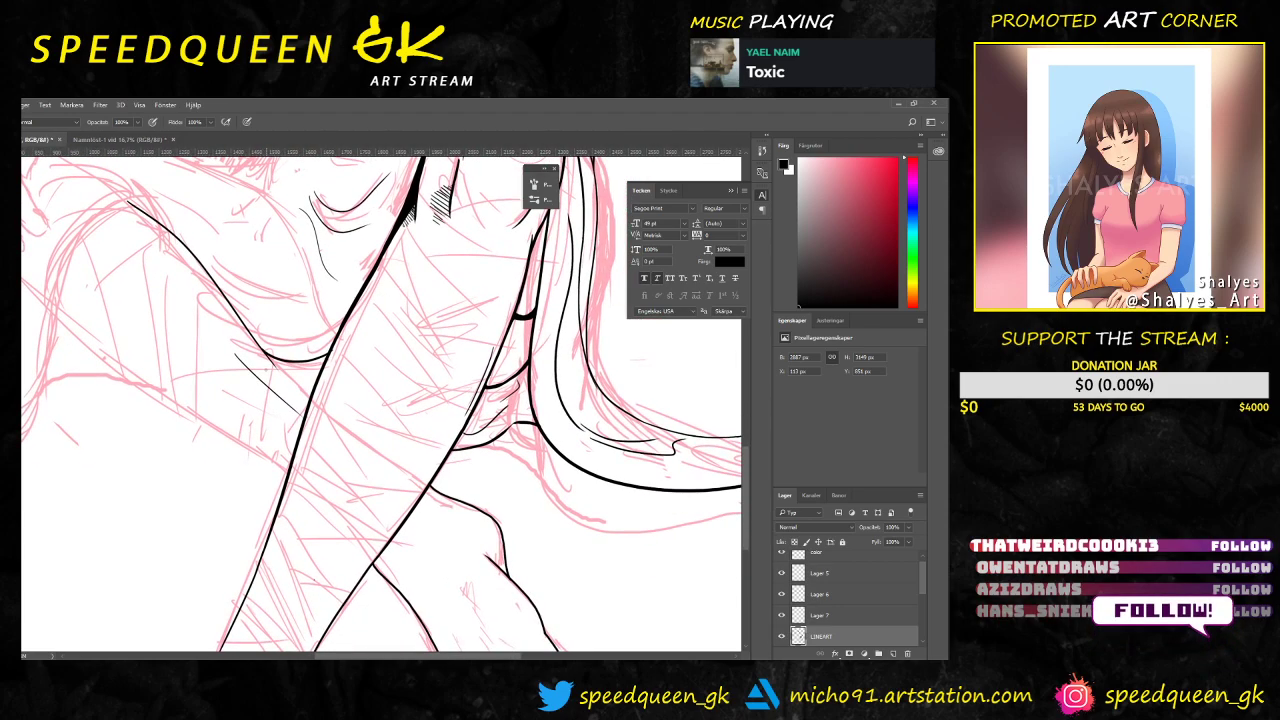
scroll(262, 379, "up", 1)
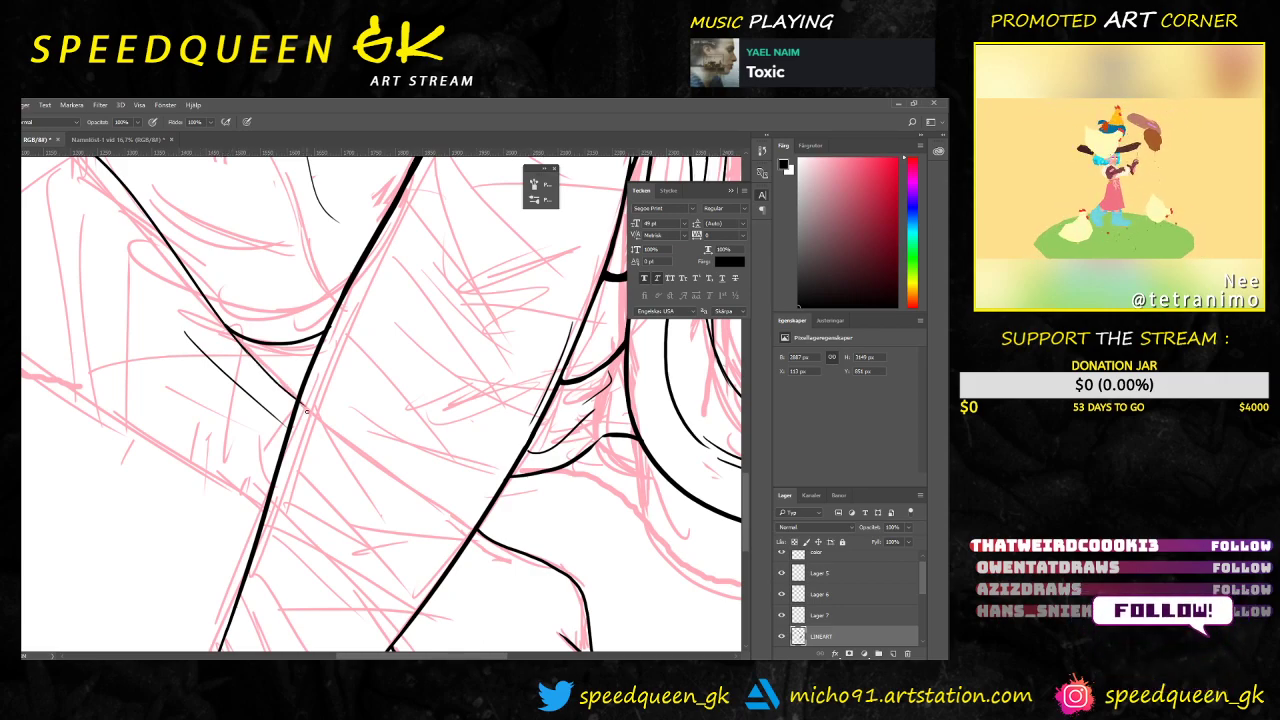
key("e")
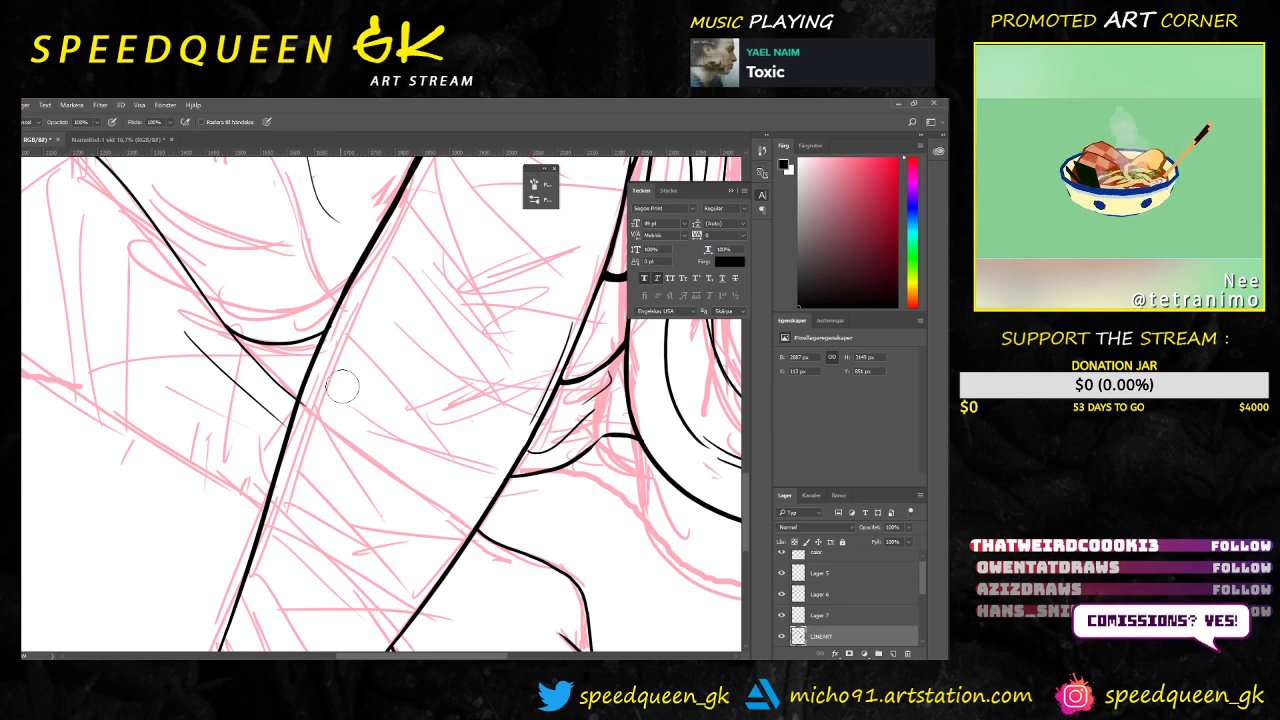
right_click(340, 388)
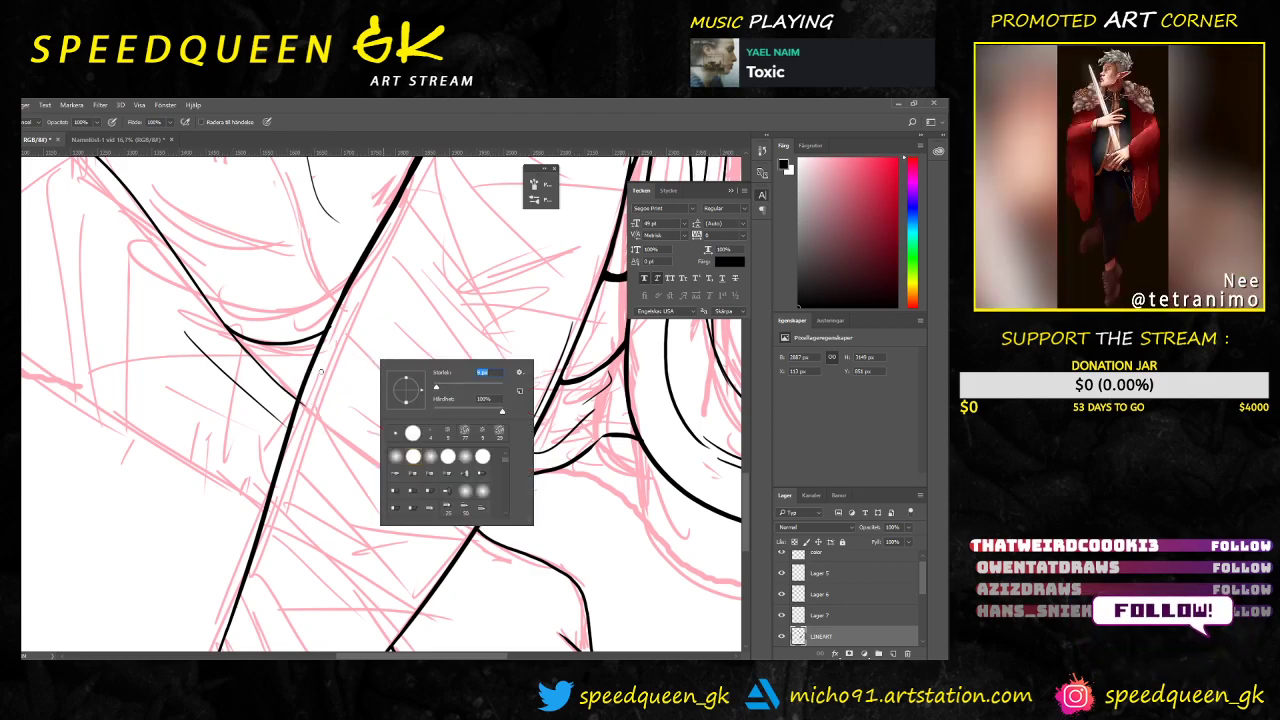
left_click(302, 414)
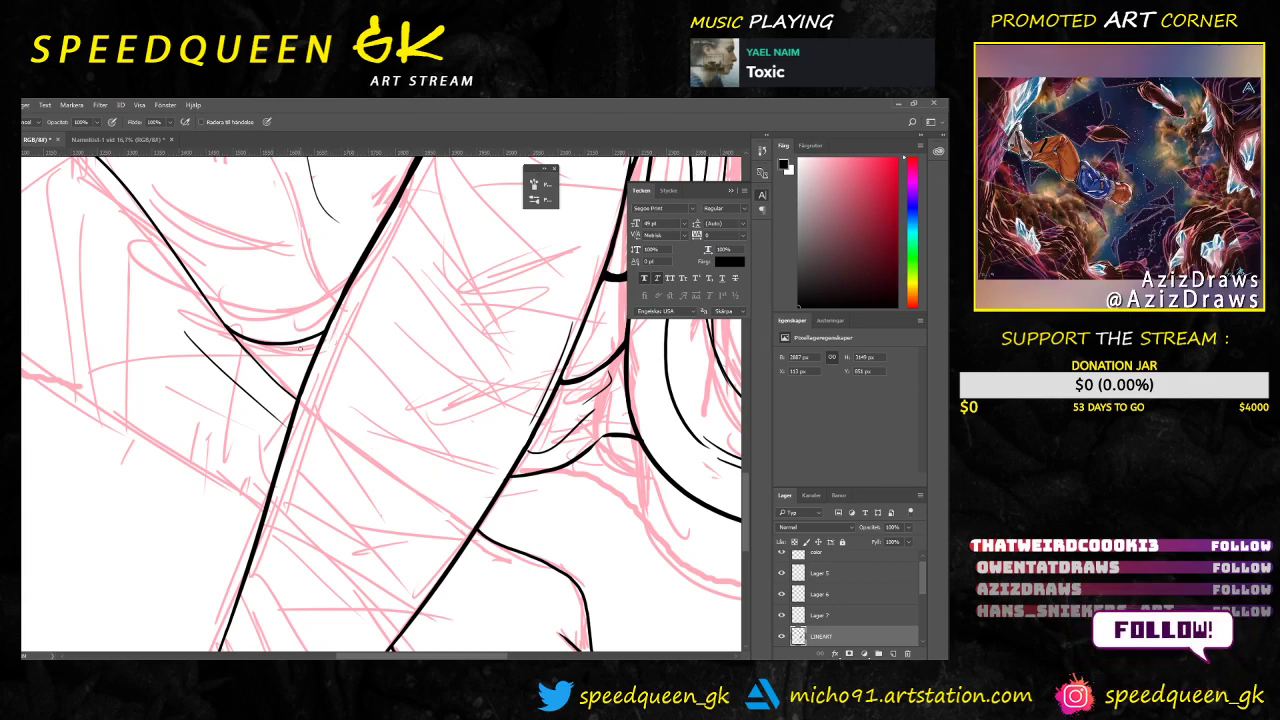
Step: Ink the long diagonal line of the lower thigh down to the crossed leg, undoing the first stroke and redrawing it straighter
key("ctrl+plus")
key("ctrl+minus")
key("ctrl+minus")
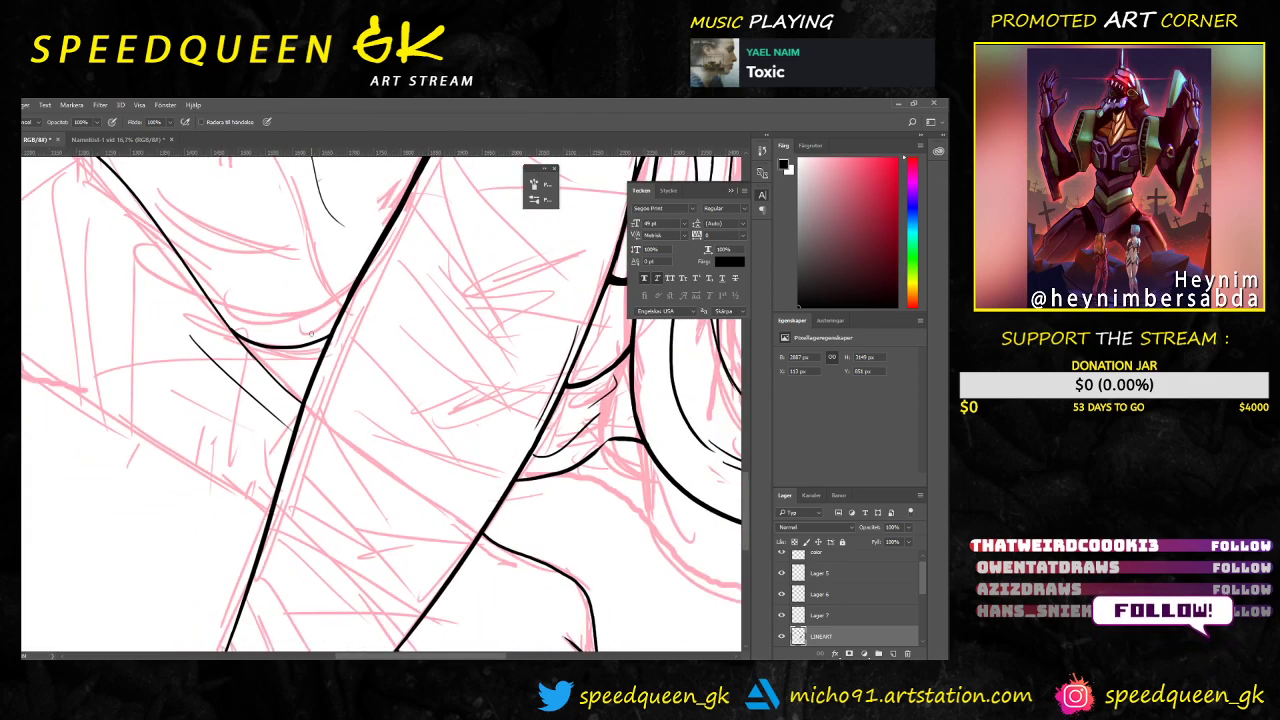
key("ctrl+minus")
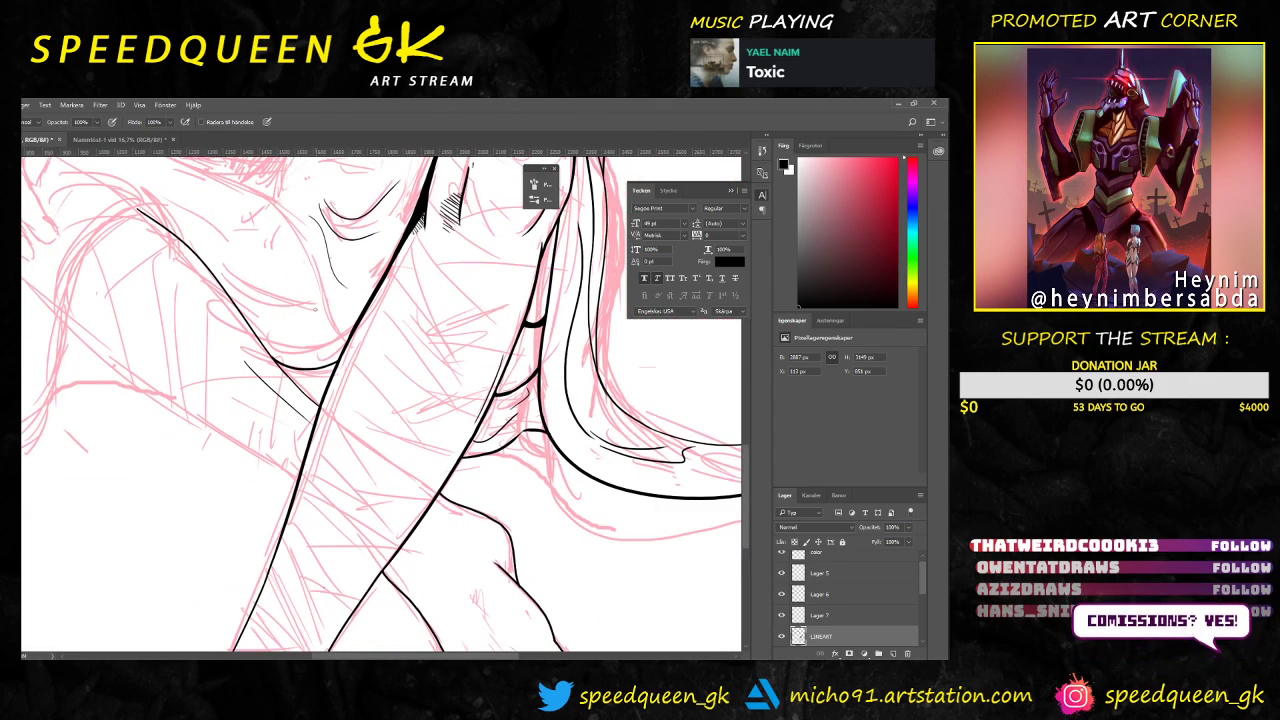
left_click_drag(306, 271, 398, 275)
key("ctrl+minus")
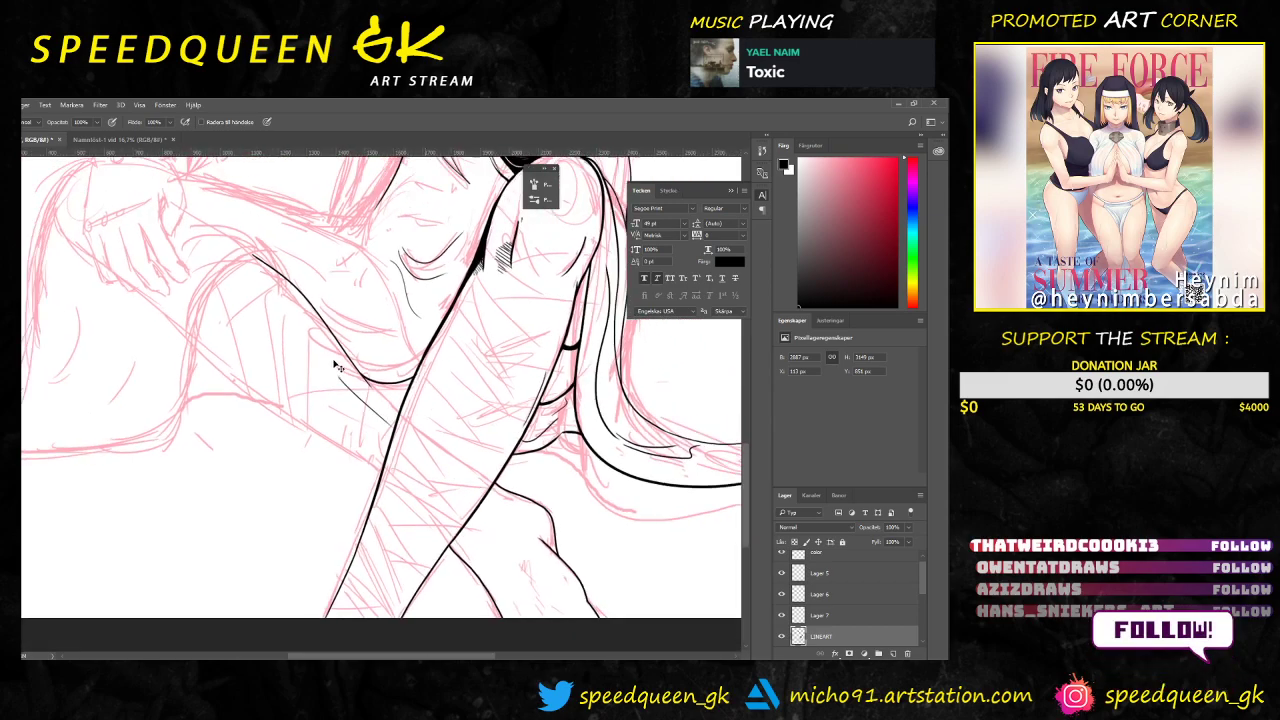
key("ctrl+minus")
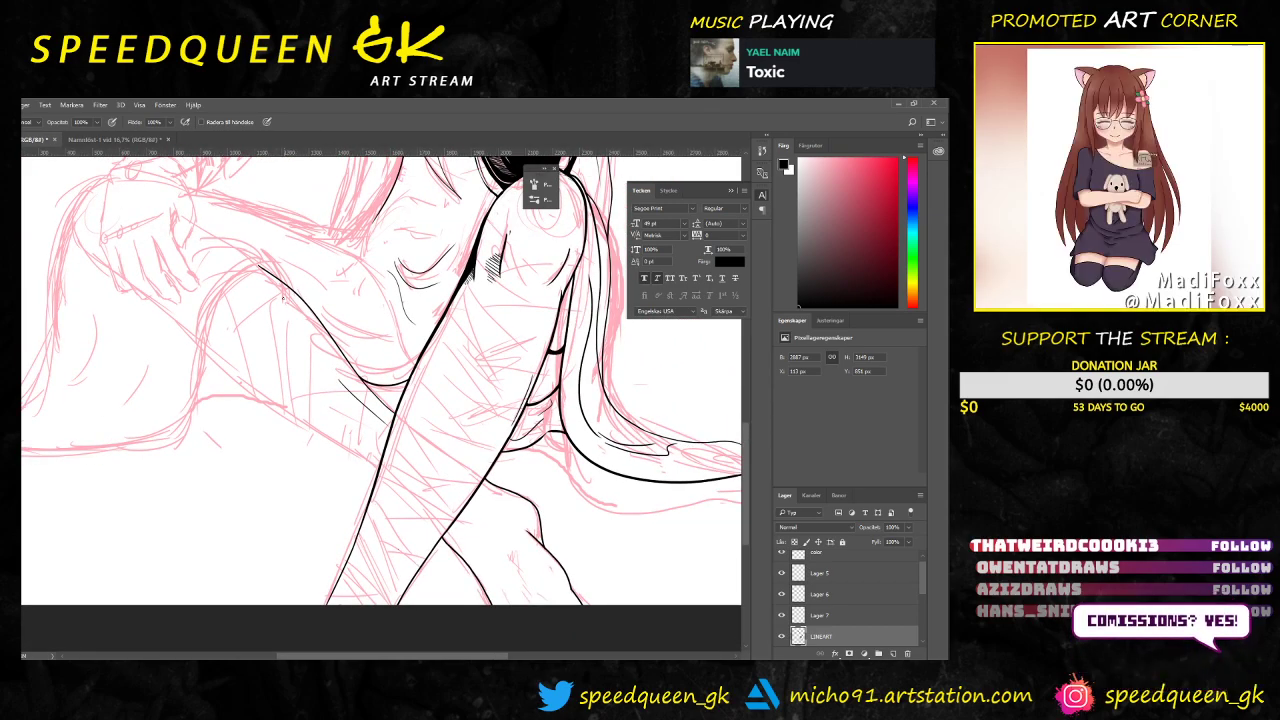
key("ctrl+plus")
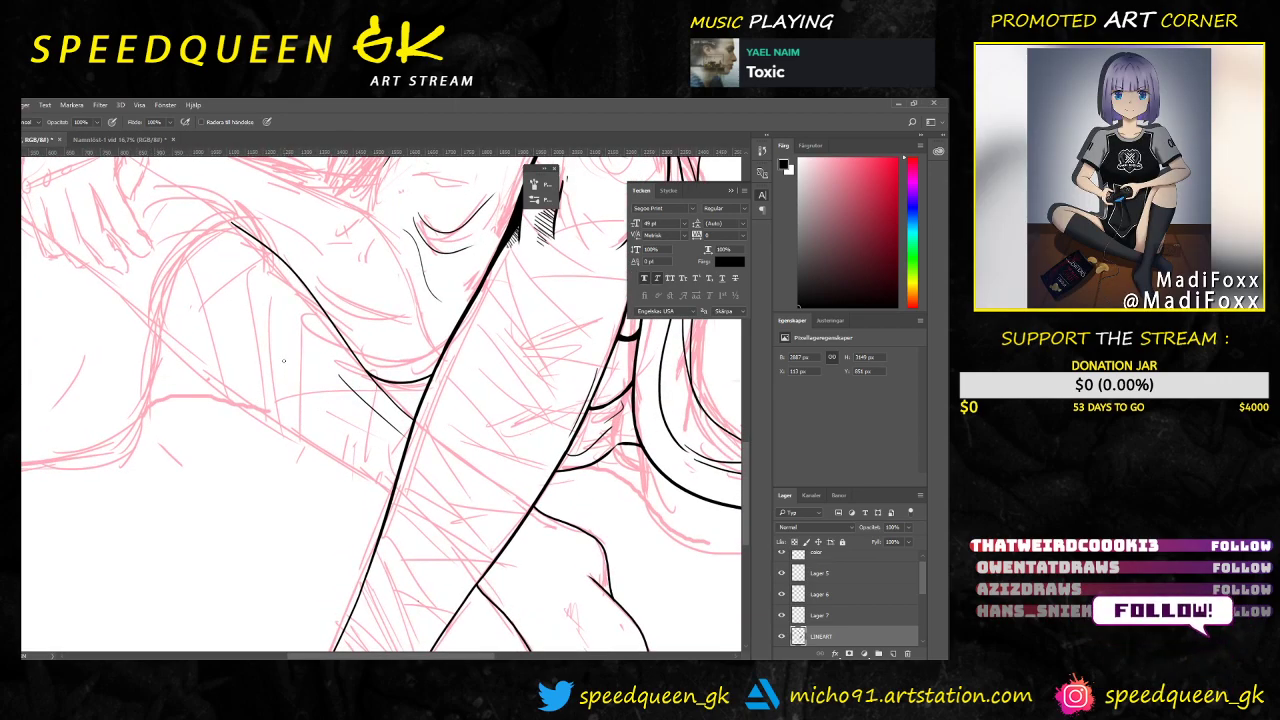
key("b")
left_click_drag(150, 326, 364, 478)
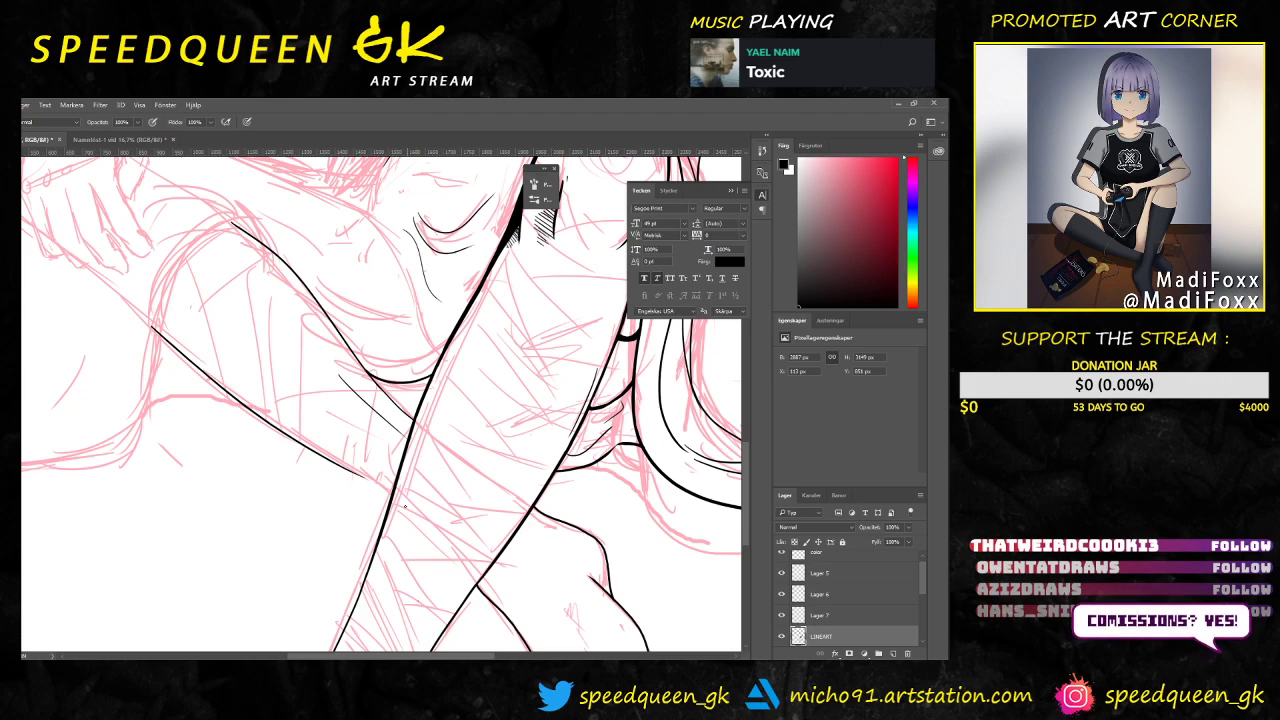
key("ctrl+z")
left_click_drag(150, 326, 382, 486)
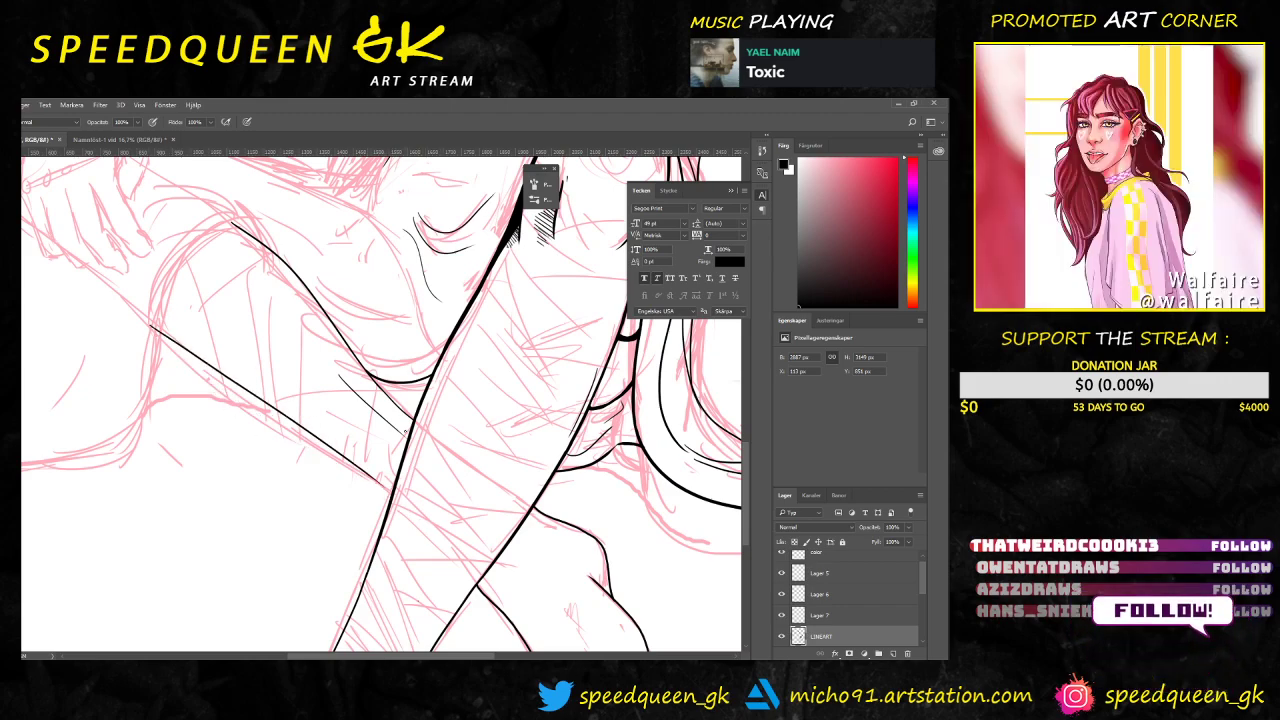
Step: Close the gap between the end of the new lower thigh line and the crossed leg's contour
left_click_drag(340, 401, 465, 421, "ctrl")
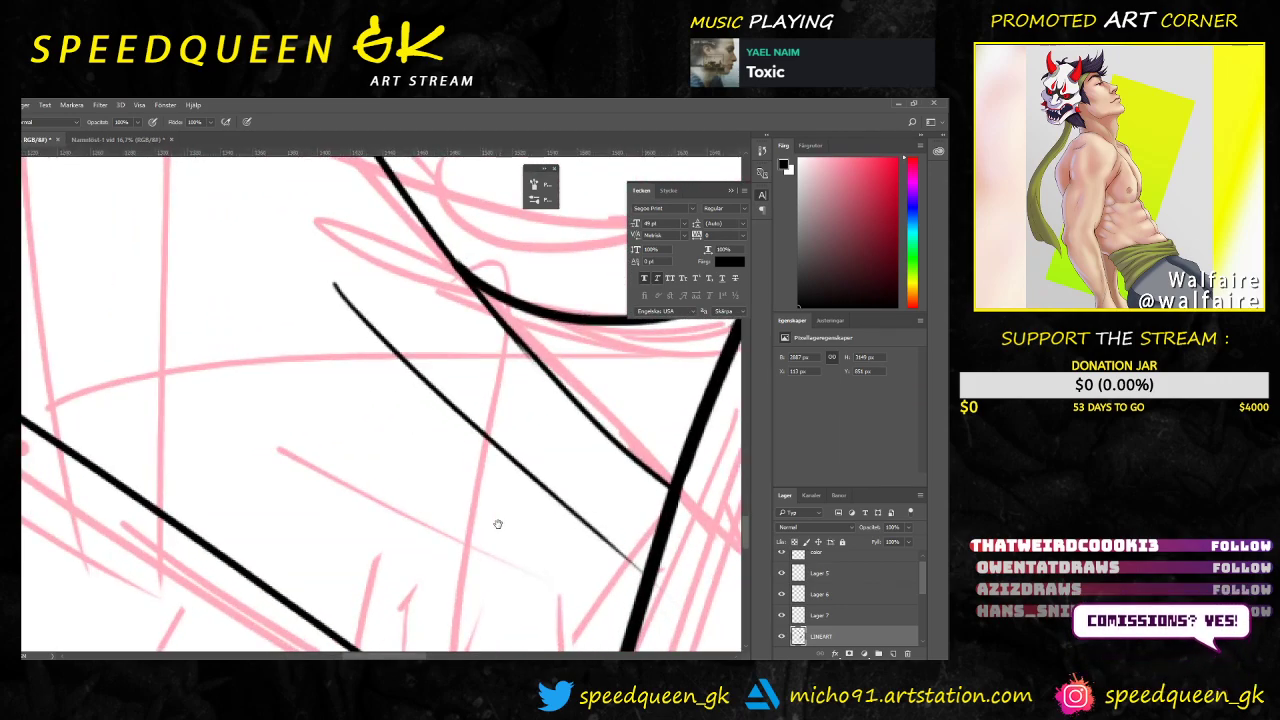
left_click_drag(500, 526, 337, 283)
mouse_move(391, 511)
left_mouse_down()
mouse_move(331, 453)
mouse_move(359, 537)
left_mouse_up()
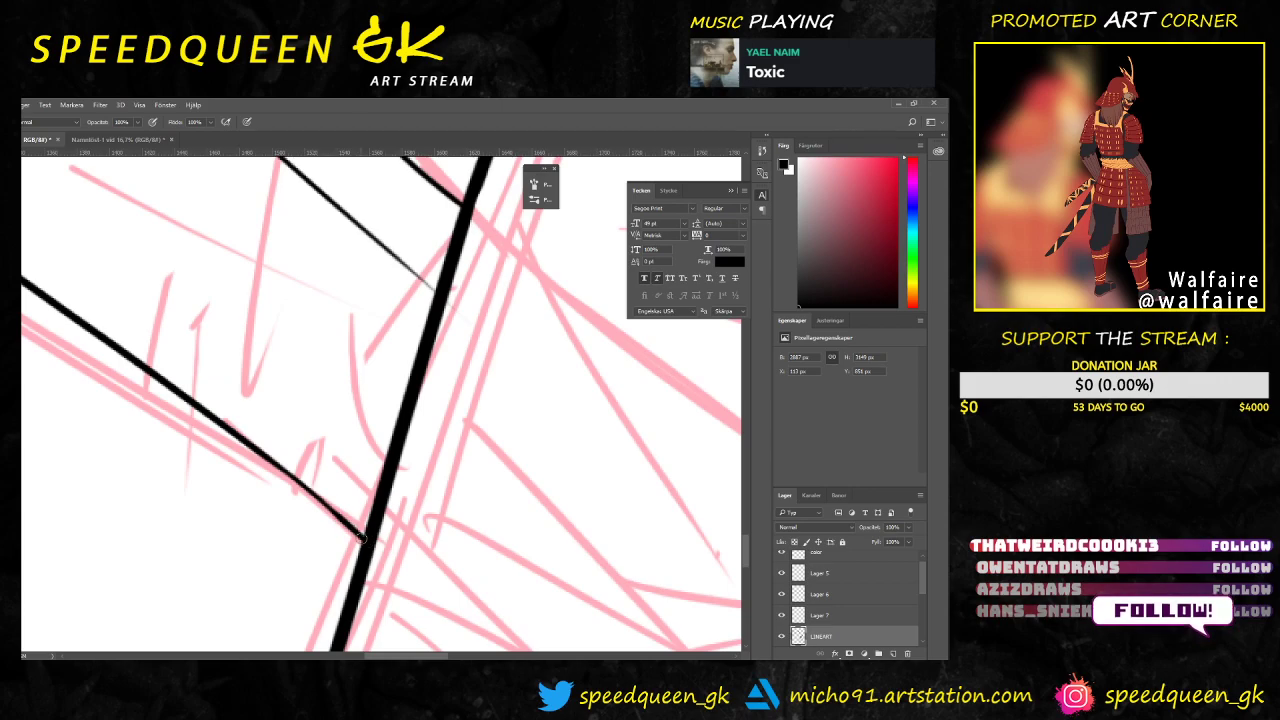
Step: Ink the end of the rear leg's straight lower line up to the front shin outline and clean up the overshoot
left_click_drag(282, 469, 372, 543)
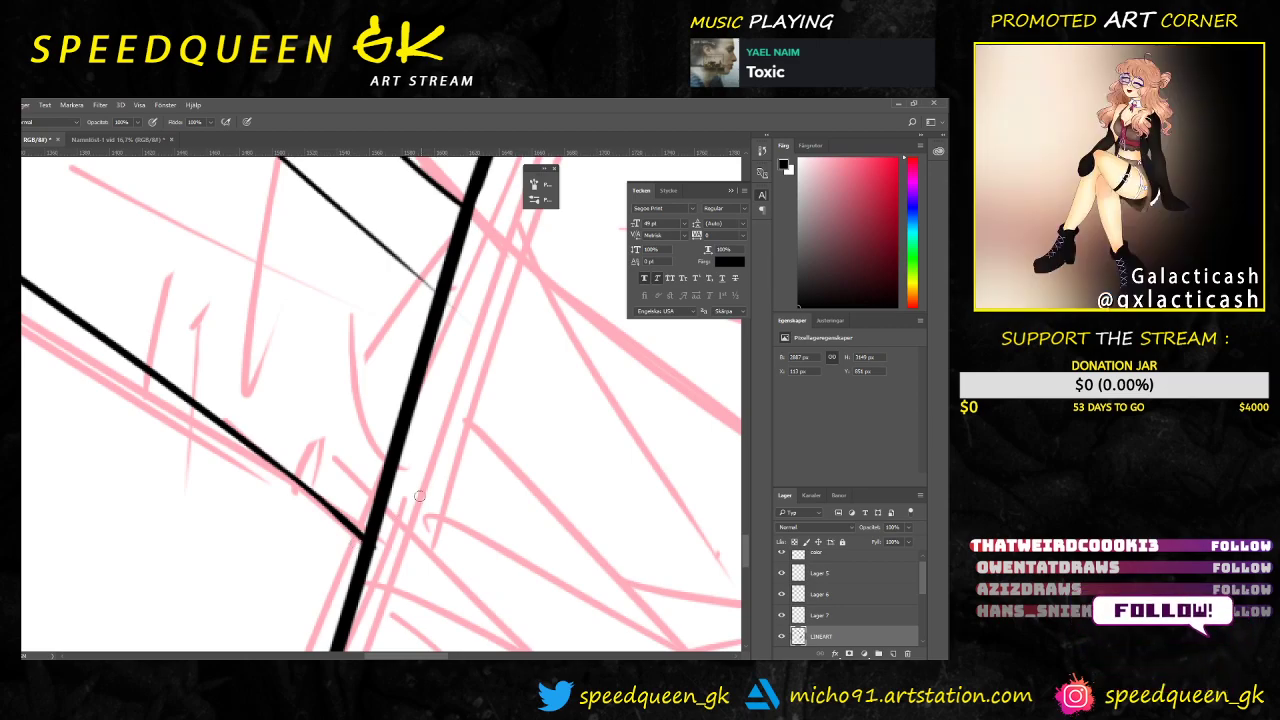
key("e")
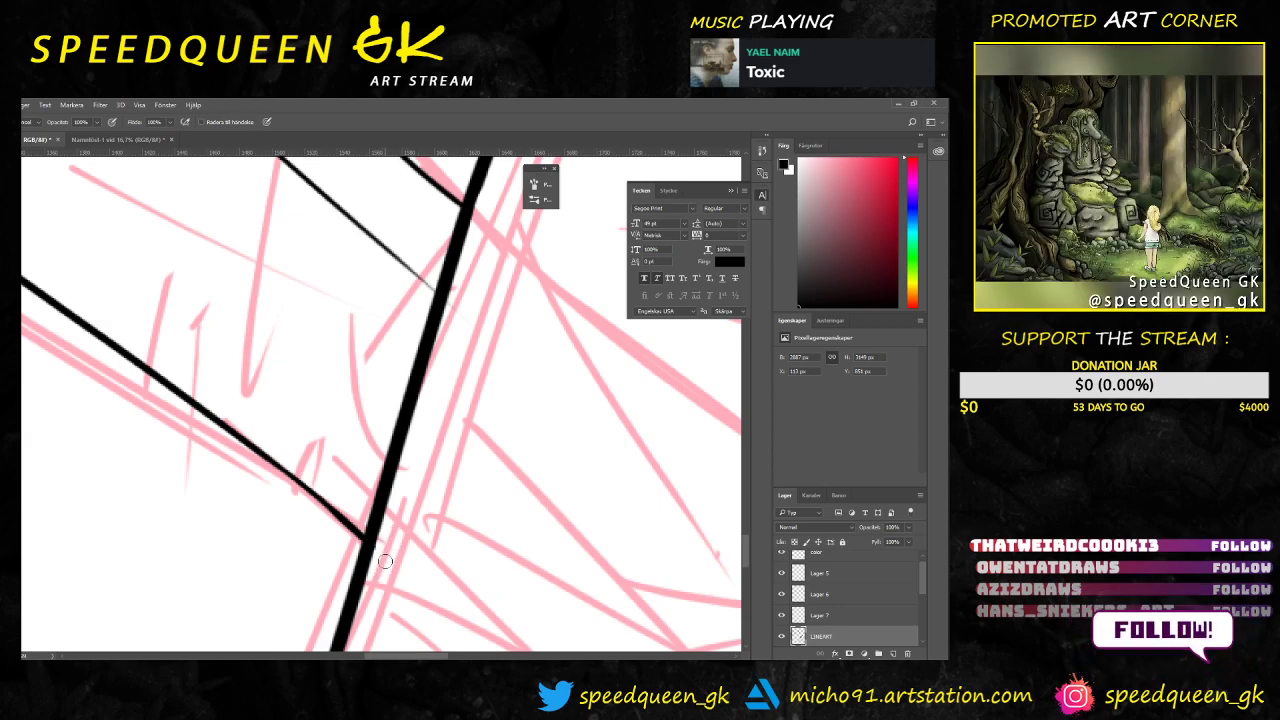
key("b")
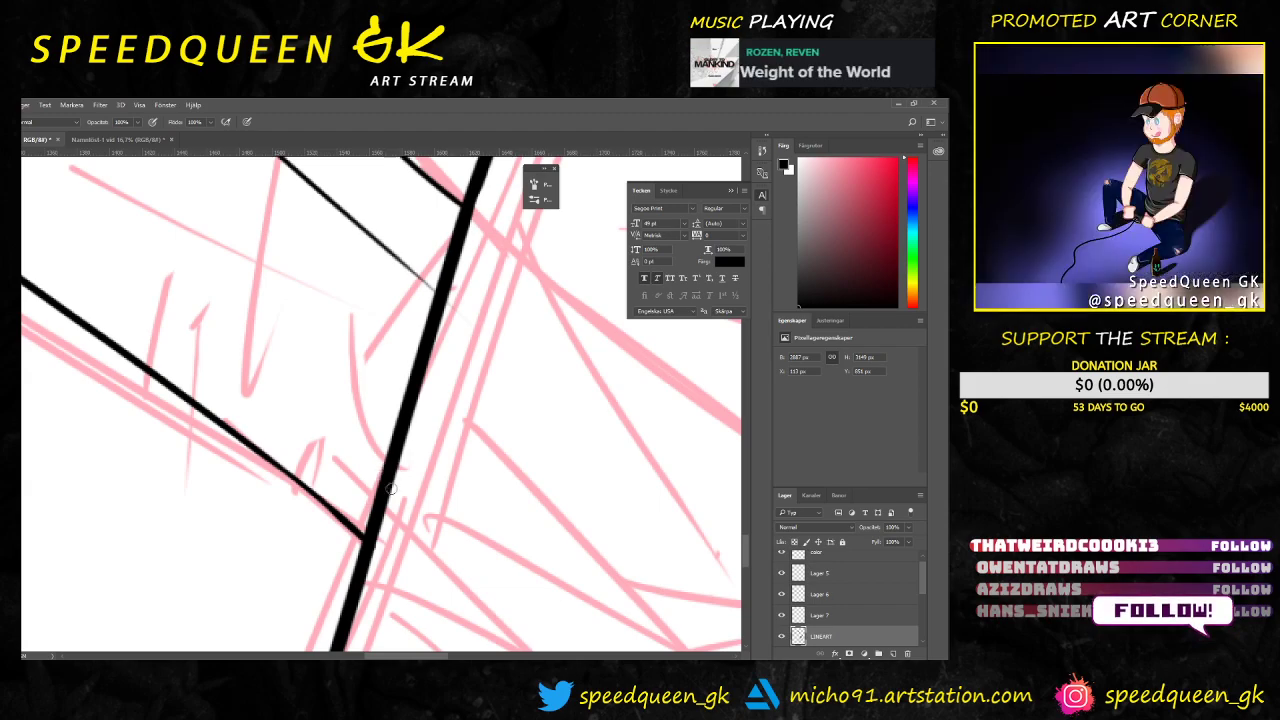
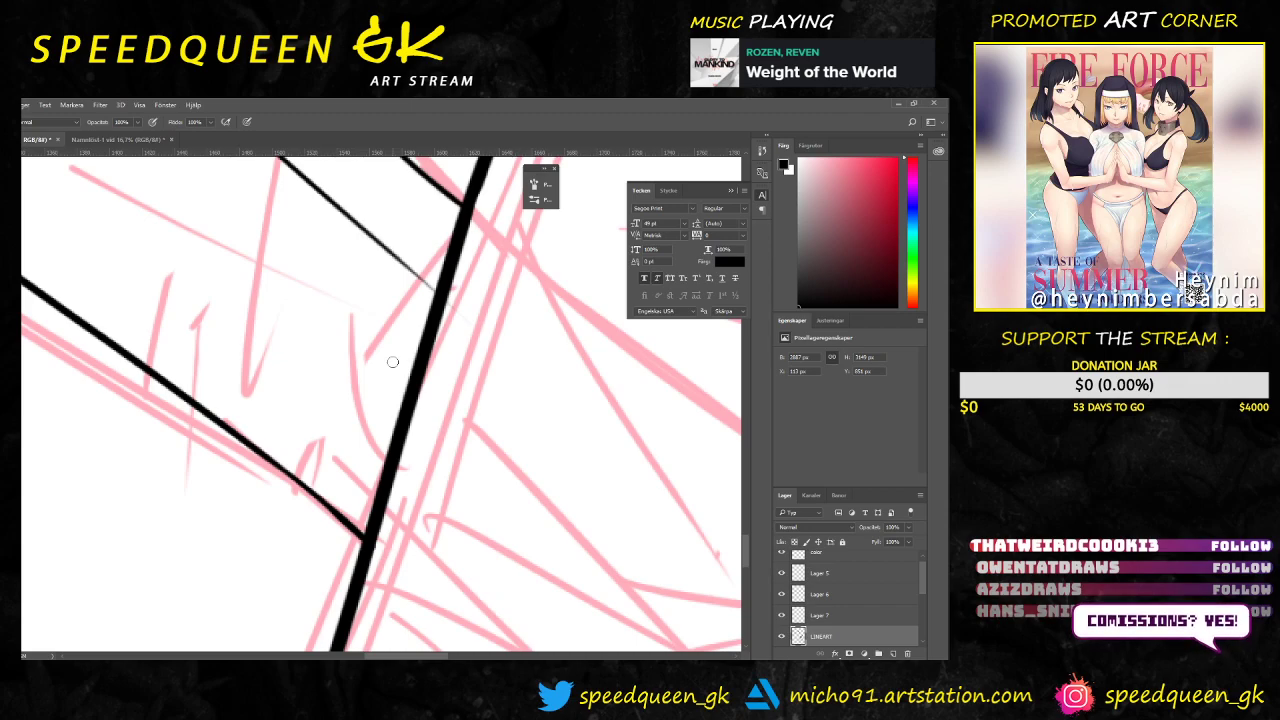
Step: Ink the rounded arch of the rear leg, from the upper contour over the top down to the straight lower line, redrawing it until it fits
scroll(355, 352, "down", 5)
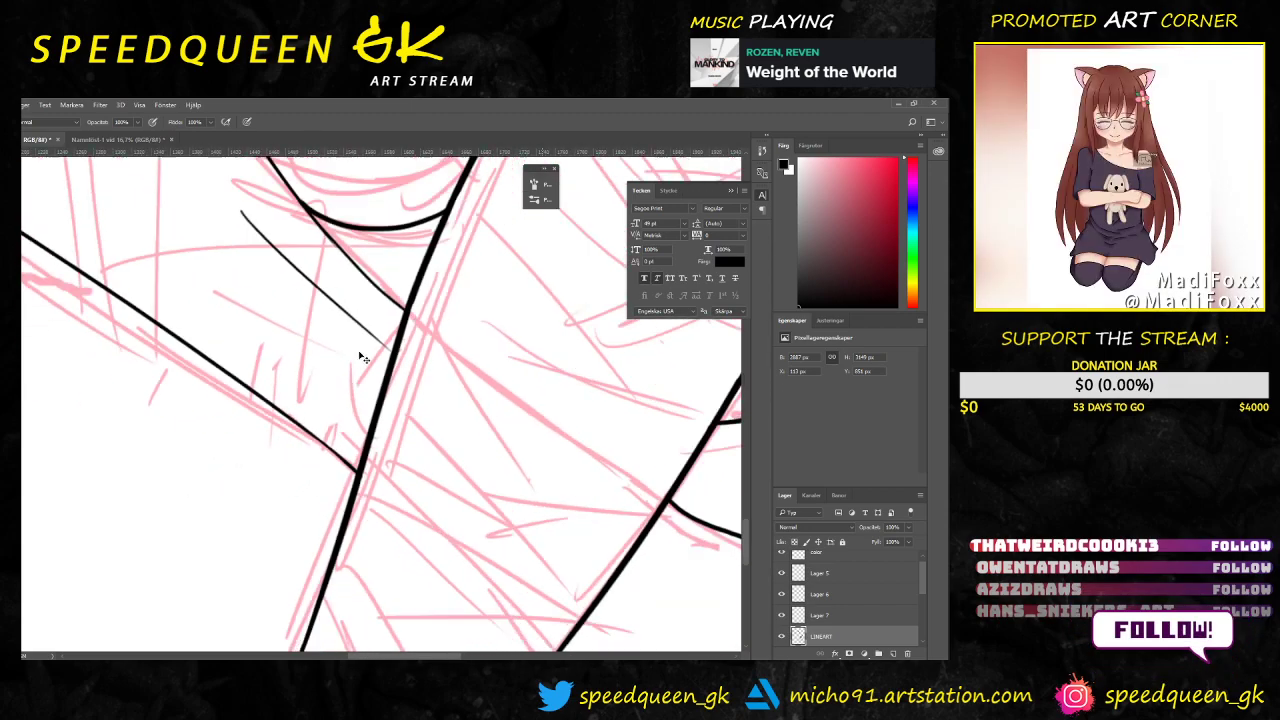
left_click_drag(240, 277, 294, 404)
mouse_move(275, 261)
left_mouse_down()
mouse_move(497, 388)
mouse_move(487, 381)
left_mouse_up()
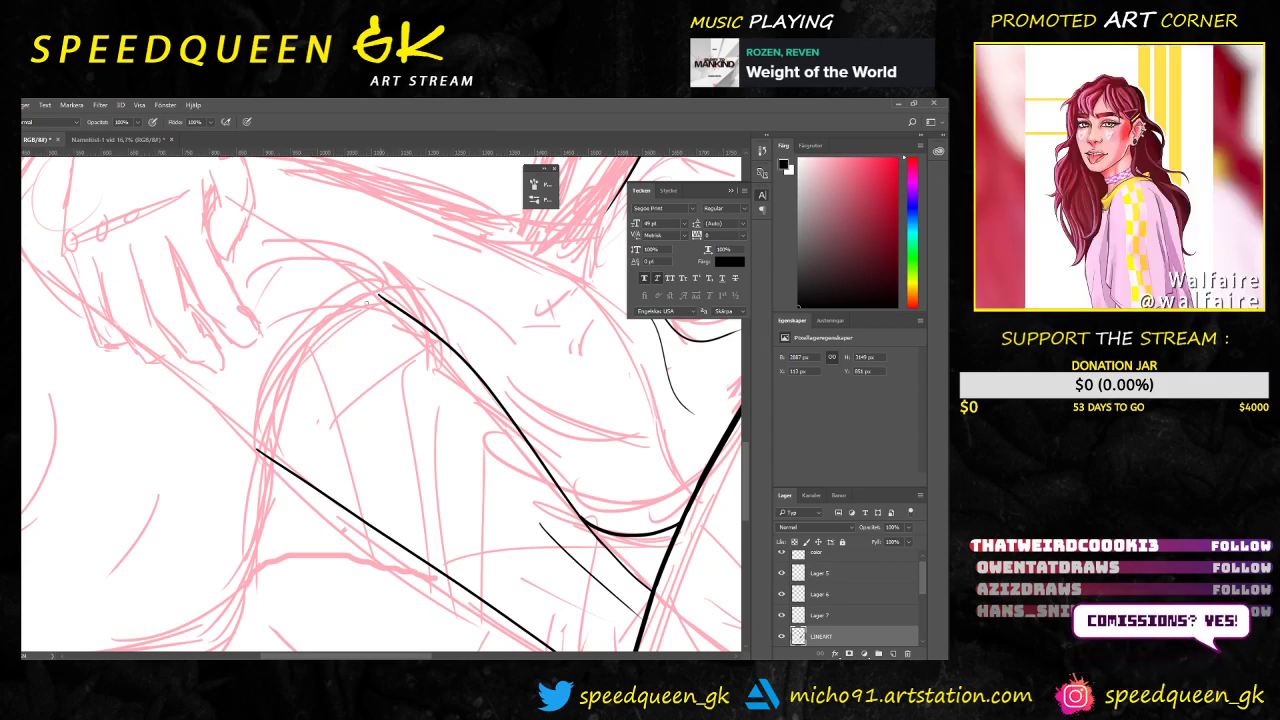
left_click_drag(375, 296, 248, 533)
key("ctrl+z")
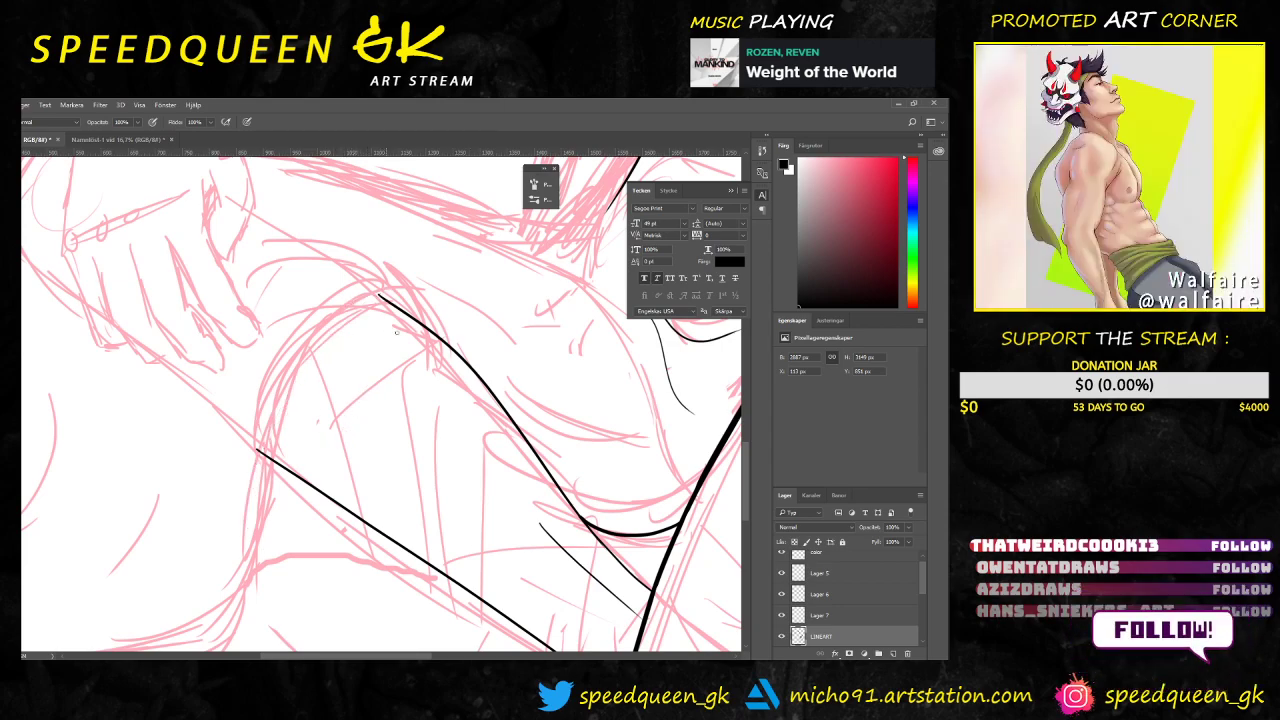
mouse_move(432, 330)
left_mouse_down()
mouse_move(428, 316)
mouse_move(264, 398)
mouse_move(310, 432)
left_mouse_up()
key("ctrl+z")
mouse_move(432, 326)
left_mouse_down()
mouse_move(384, 288)
mouse_move(337, 371)
left_mouse_up()
key("ctrl+z")
left_click_drag(426, 324, 243, 518)
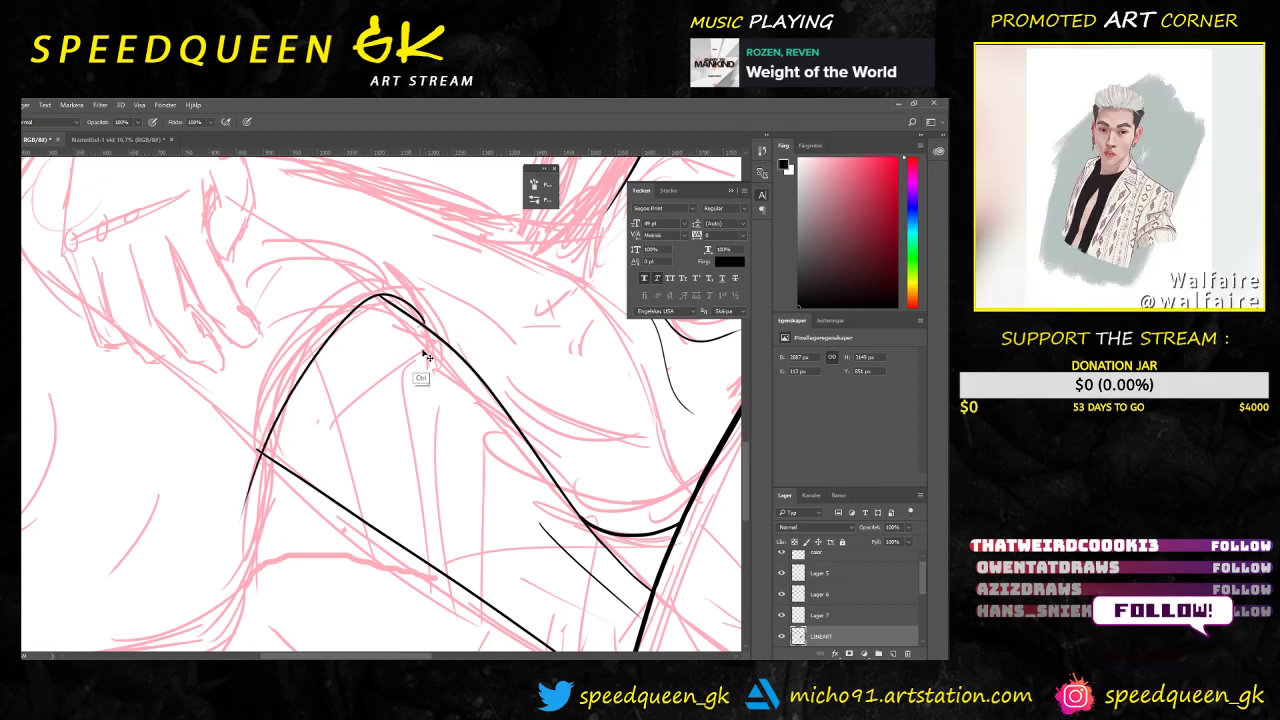
key("ctrl+z")
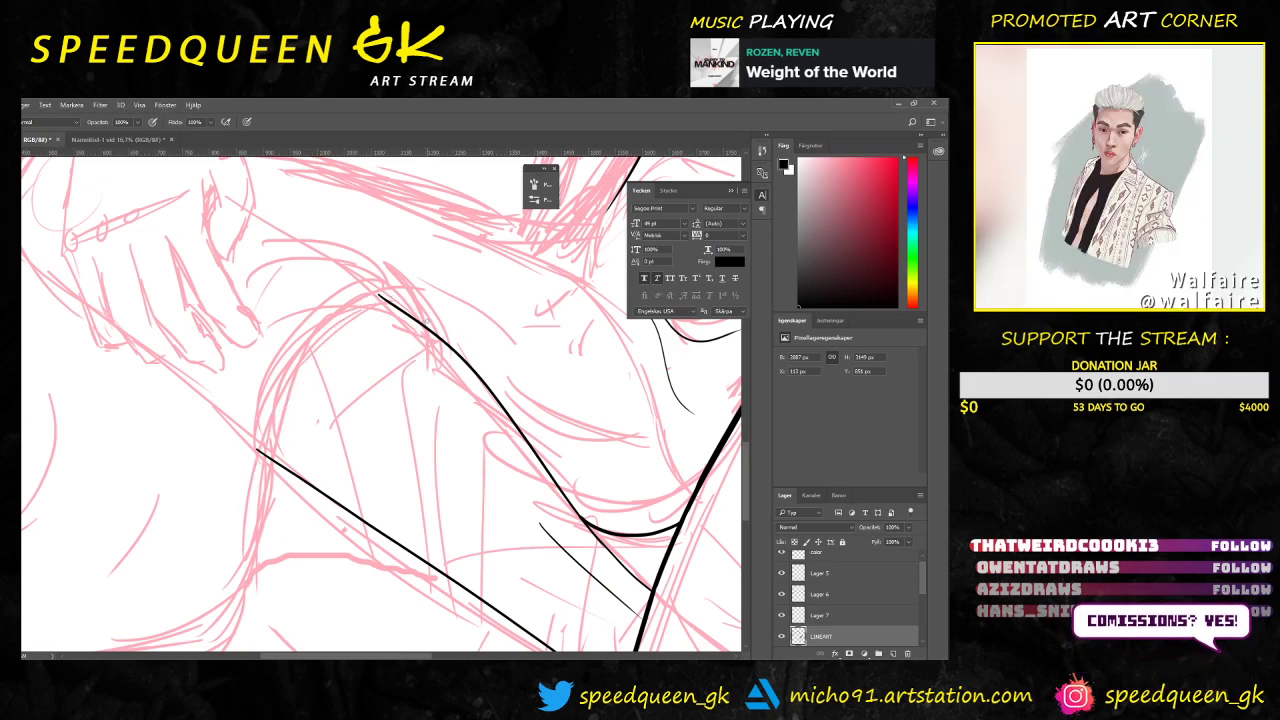
mouse_move(426, 324)
left_mouse_down()
mouse_move(306, 360)
mouse_move(243, 480)
left_mouse_up()
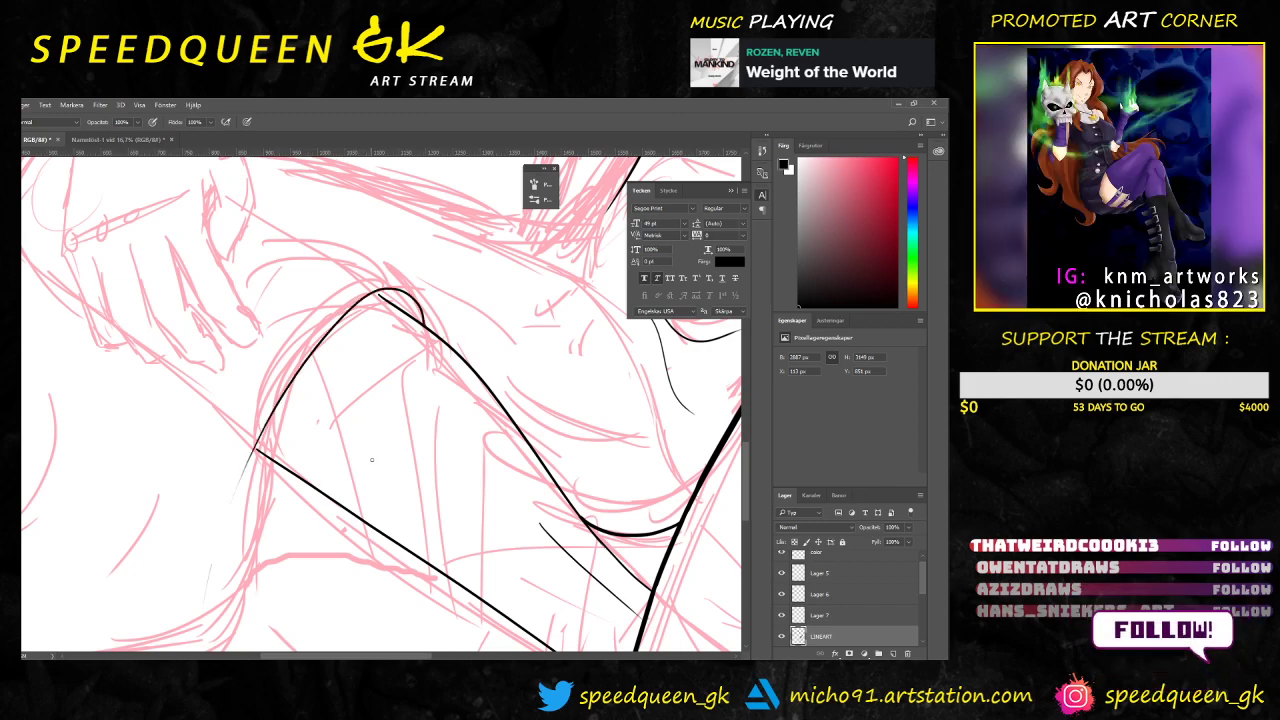
Step: Ink the curved fold lines running down the rear thigh toward the front leg
key("ctrl+plus")
key("ctrl+minus")
scroll(405, 422, "down", 1)
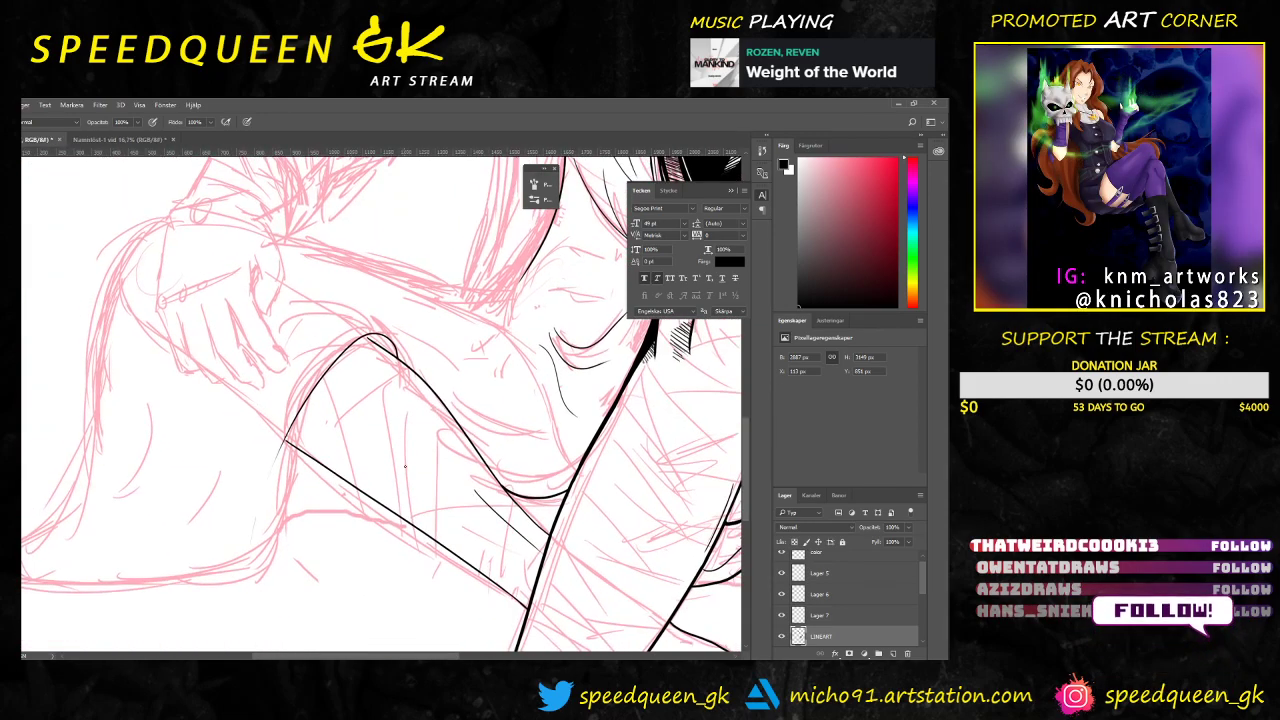
mouse_move(488, 380)
left_mouse_down()
mouse_move(411, 326)
mouse_move(413, 298)
left_mouse_up()
left_click_drag(201, 319, 194, 345)
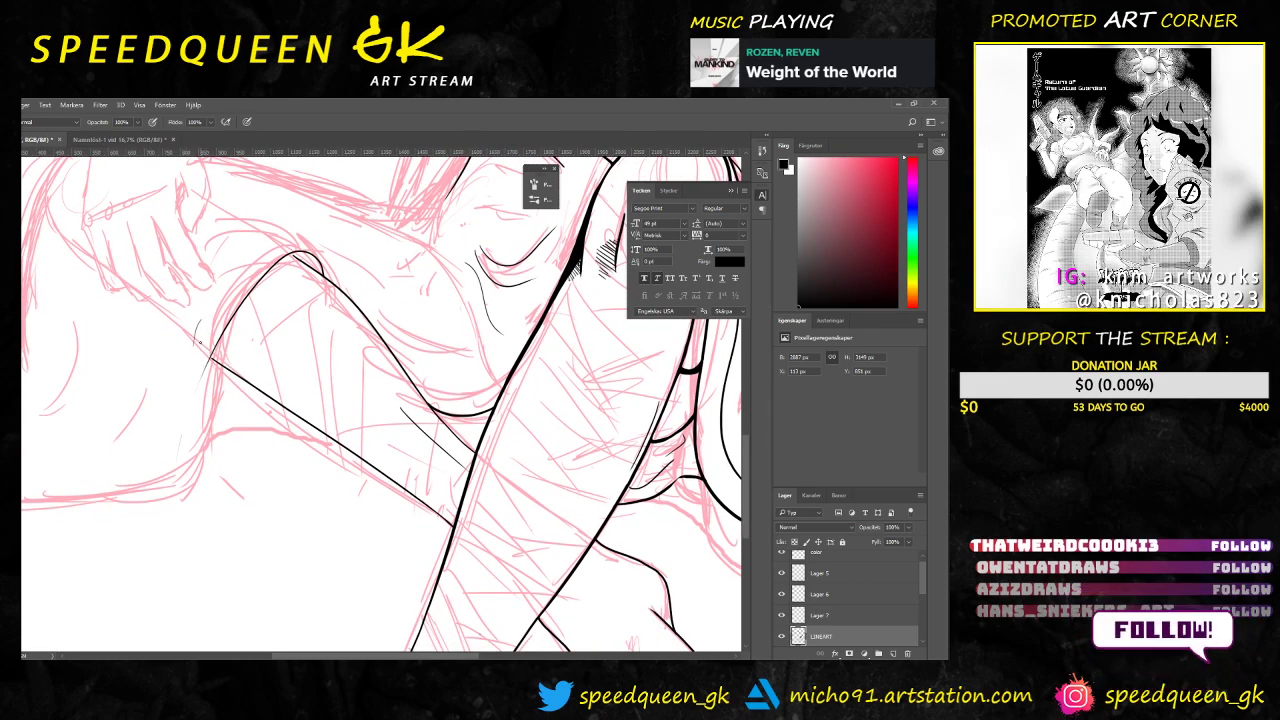
left_click_drag(432, 306, 343, 514)
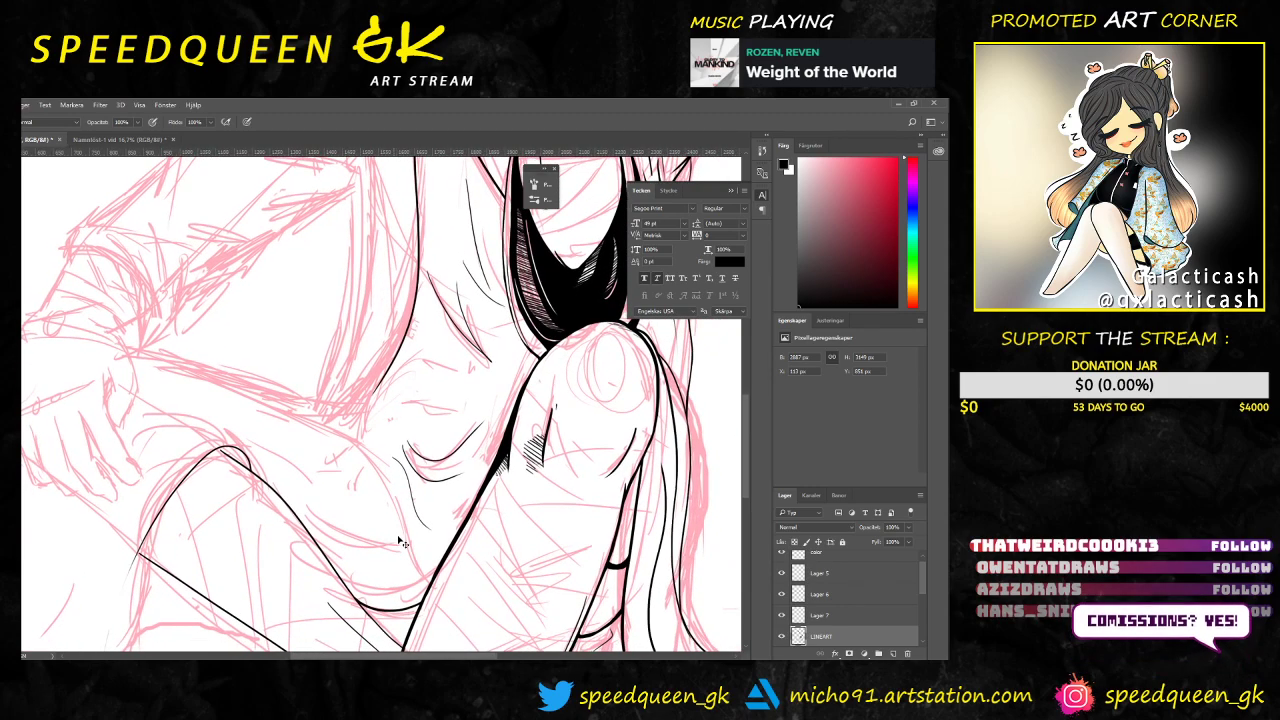
key("ctrl+minus")
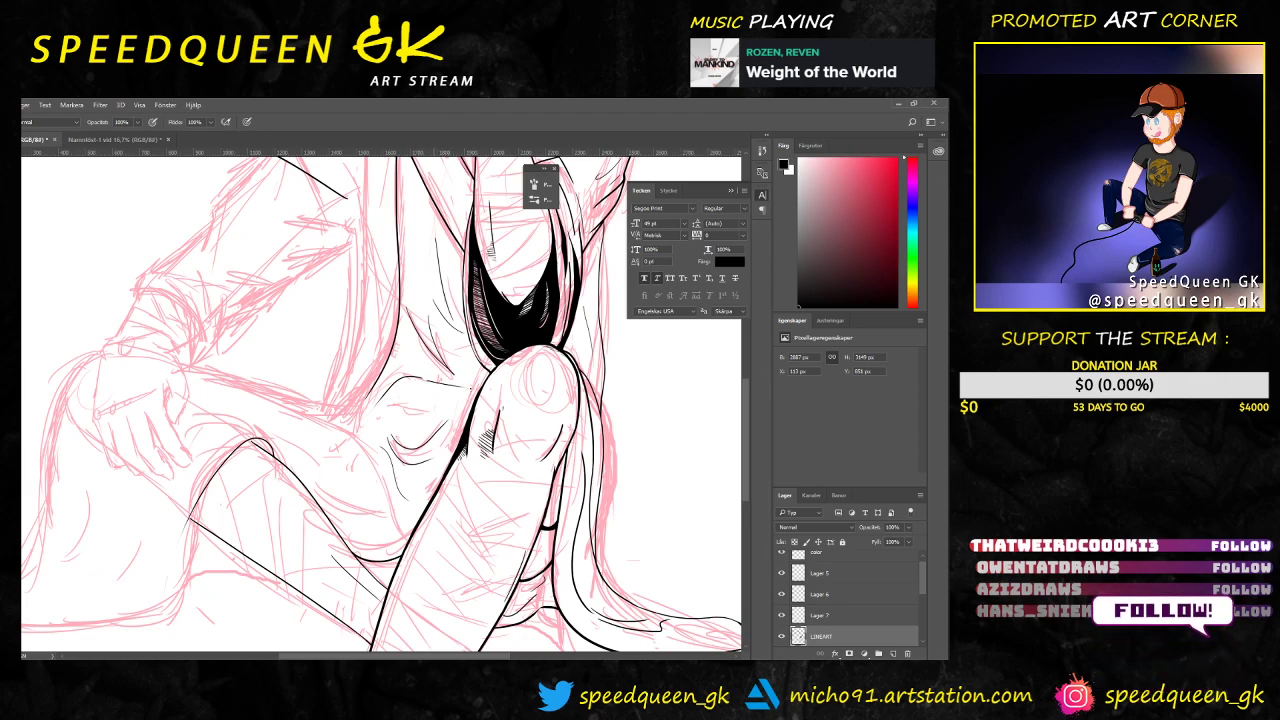
key("ctrl+minus")
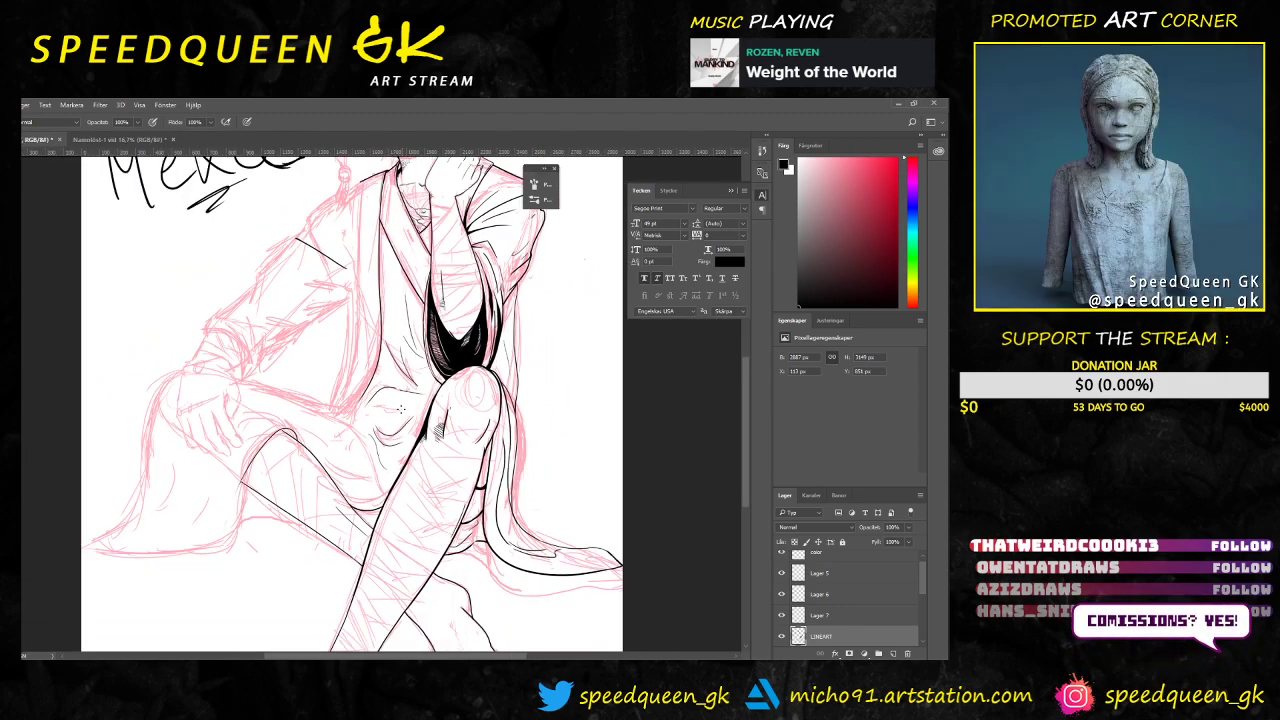
left_click_drag(378, 418, 517, 418)
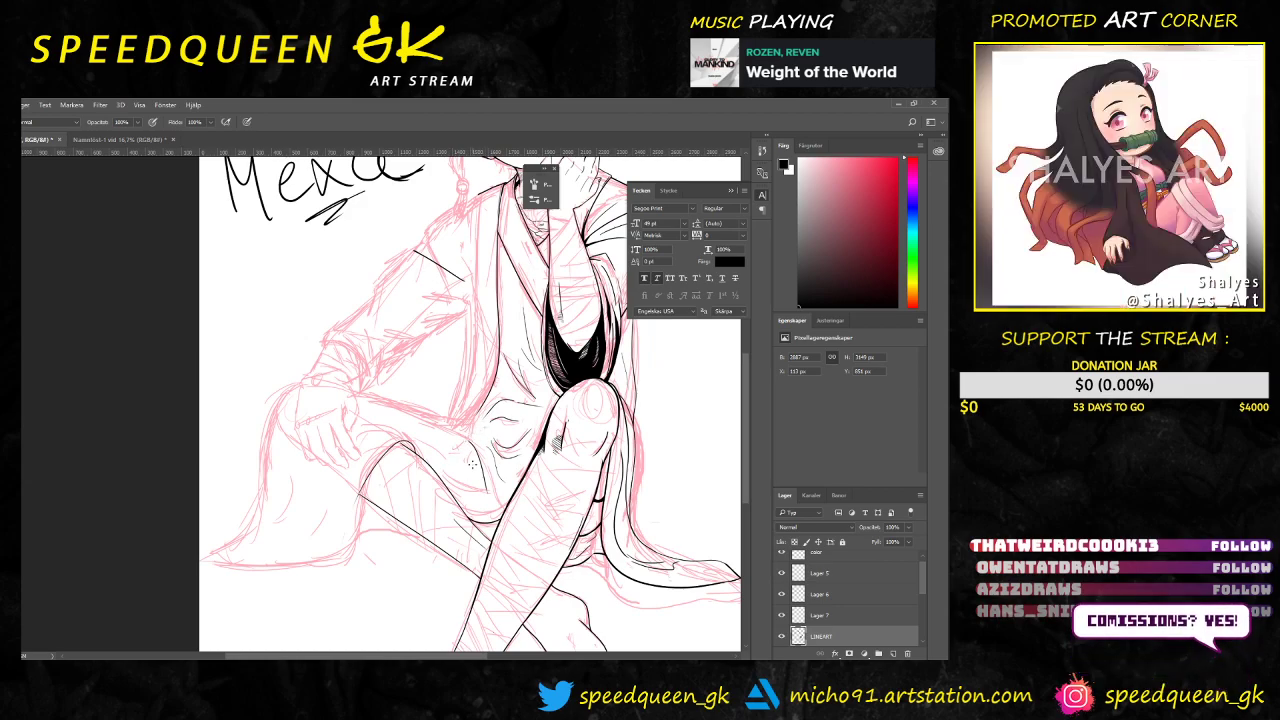
left_click_drag(462, 428, 481, 492)
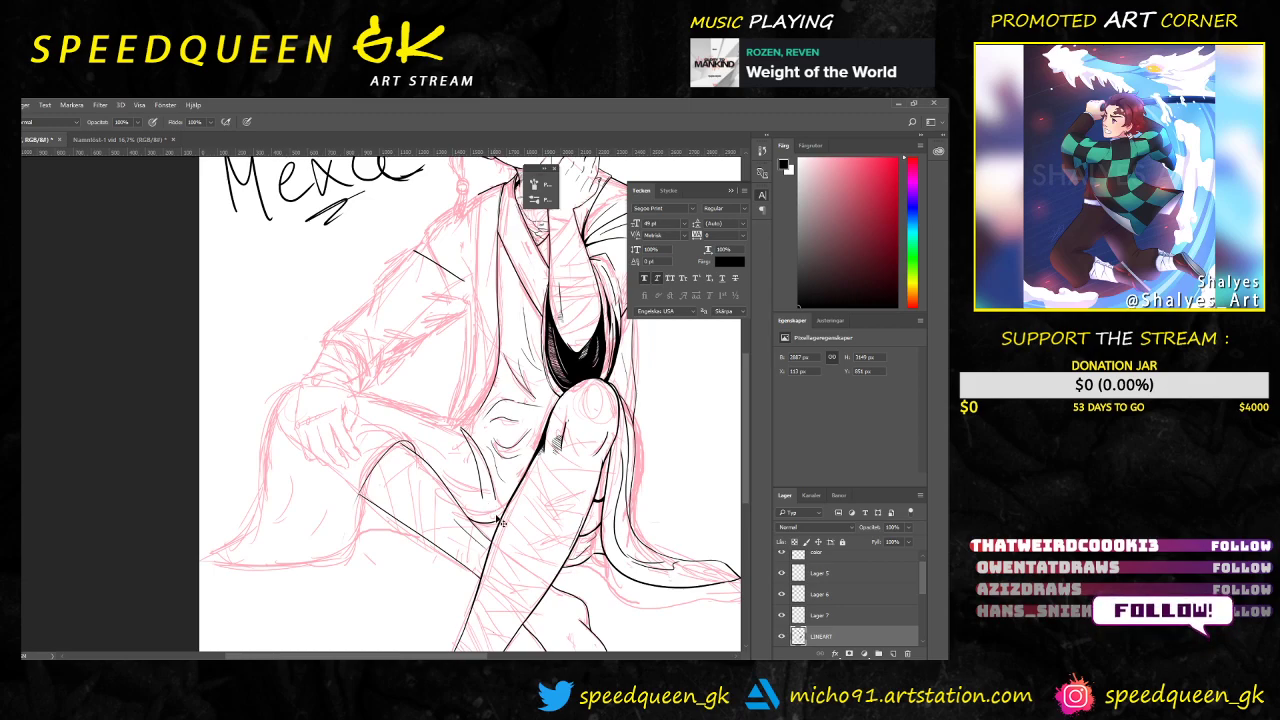
Step: Examine the new thigh fold lines up close and against the whole seated figure
key("ctrl+plus")
key("ctrl+plus")
left_click_drag(634, 459, 490, 360)
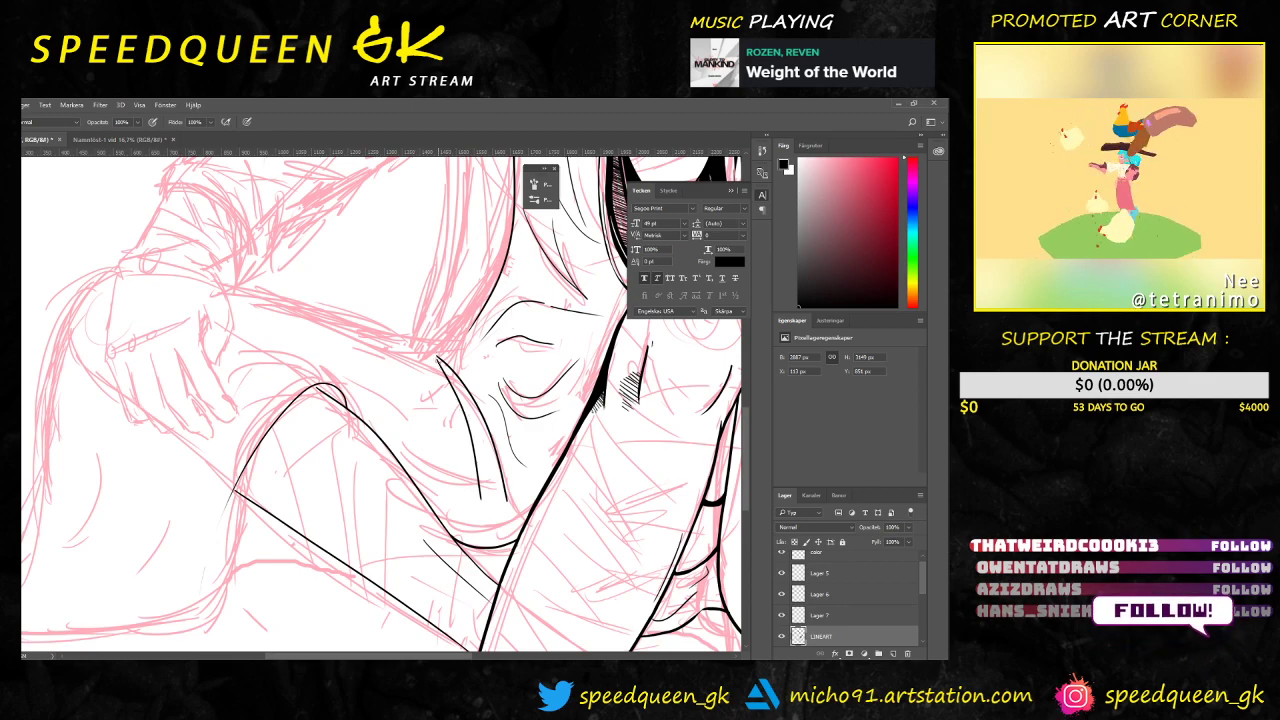
key("ctrl+plus")
key("ctrl+plus")
key("ctrl+plus")
left_click_drag(511, 289, 374, 428)
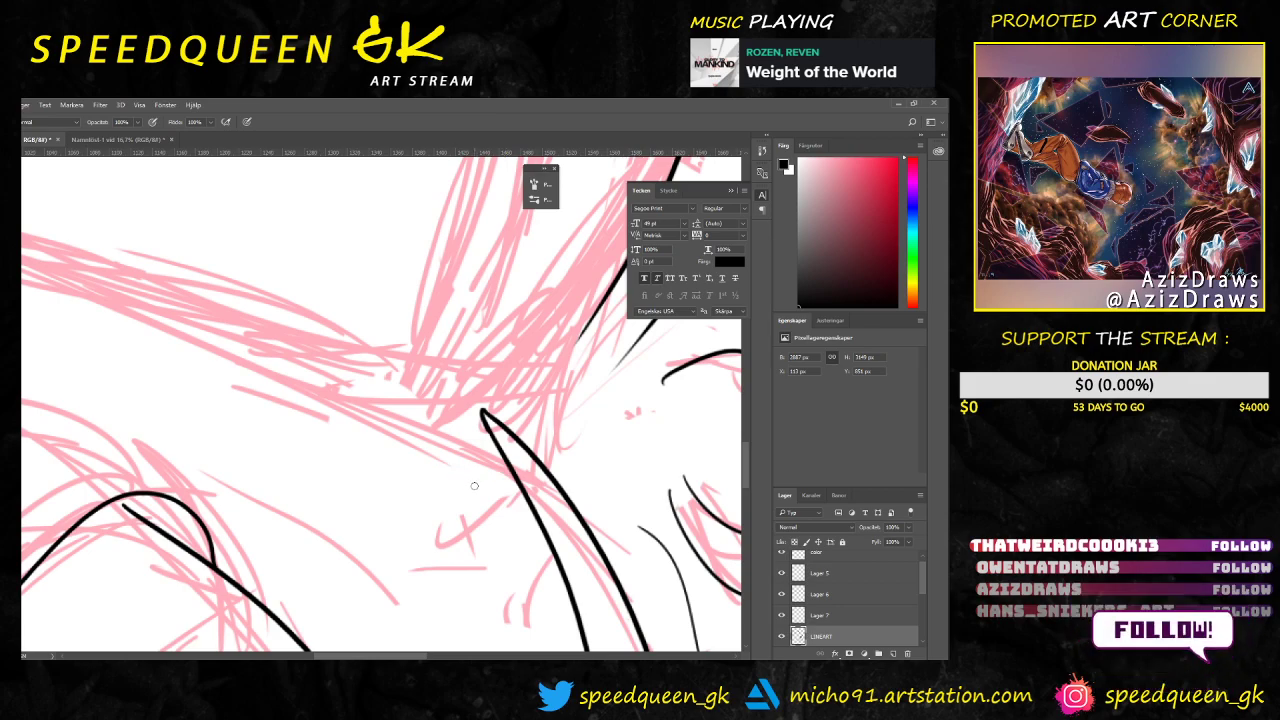
left_click_drag(110, 469, 164, 357)
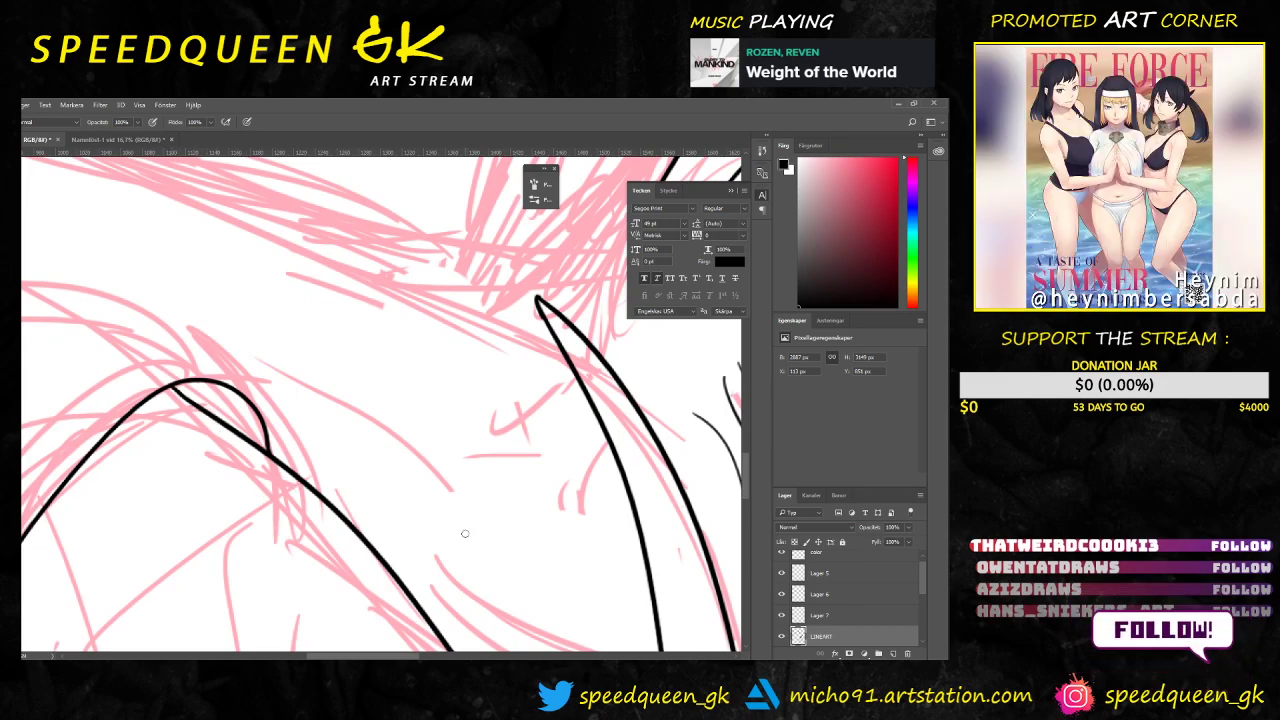
key("ctrl+minus")
key("ctrl+minus")
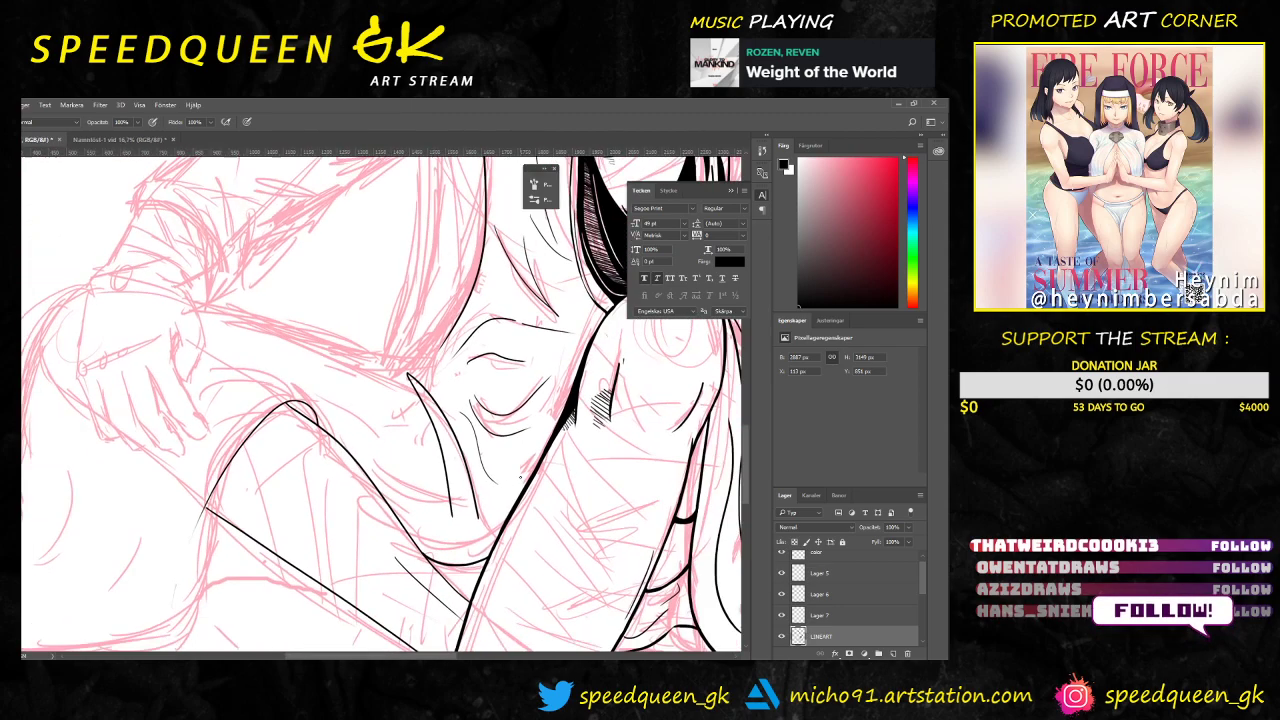
left_click_drag(508, 341, 417, 439)
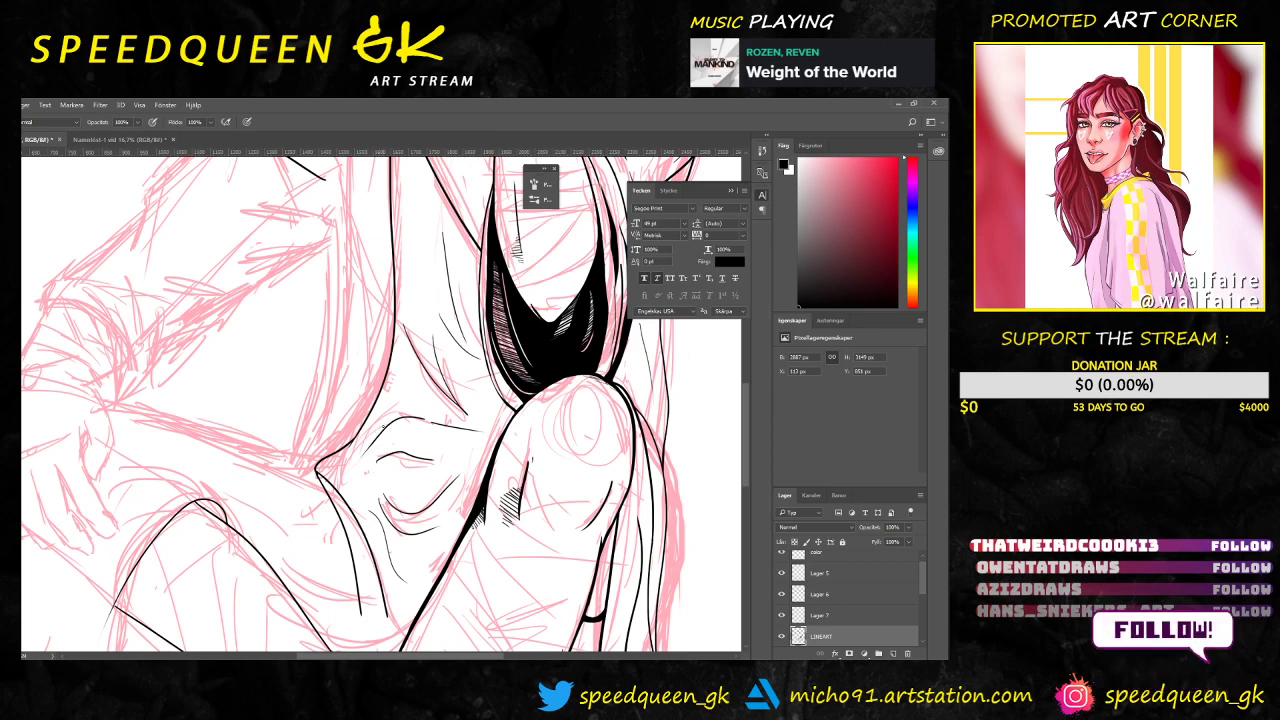
key("ctrl+minus")
key("ctrl+minus")
key("ctrl+minus")
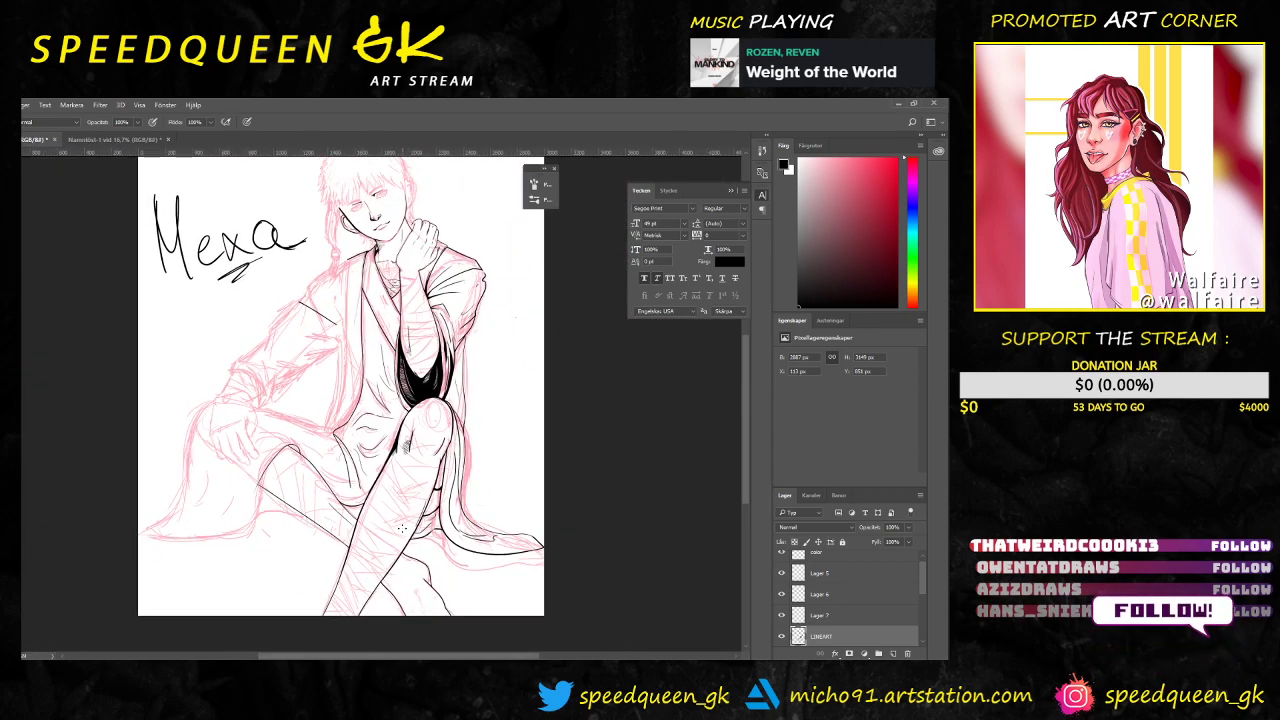
key("ctrl+plus")
key("ctrl+plus")
key("ctrl+plus")
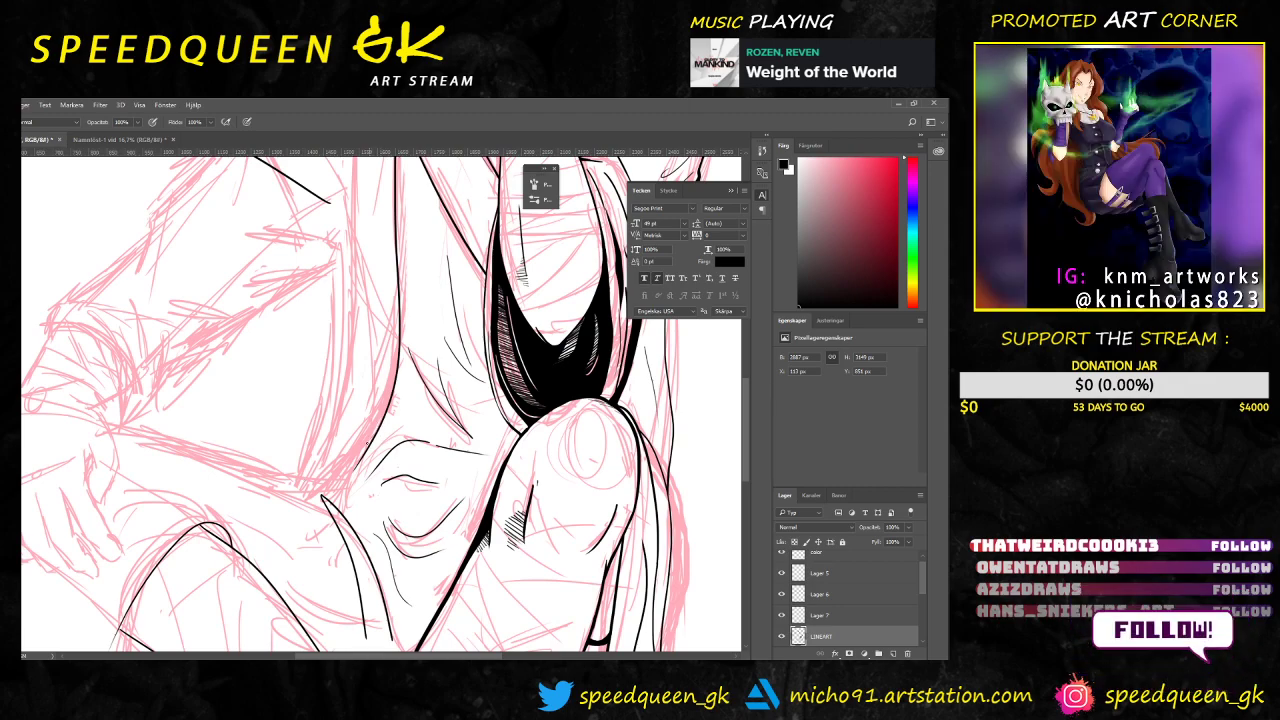
mouse_move(338, 467)
left_mouse_down()
mouse_move(321, 502)
mouse_move(265, 480)
left_mouse_up()
key("ctrl+z")
key("ctrl+z")
key("ctrl+z")
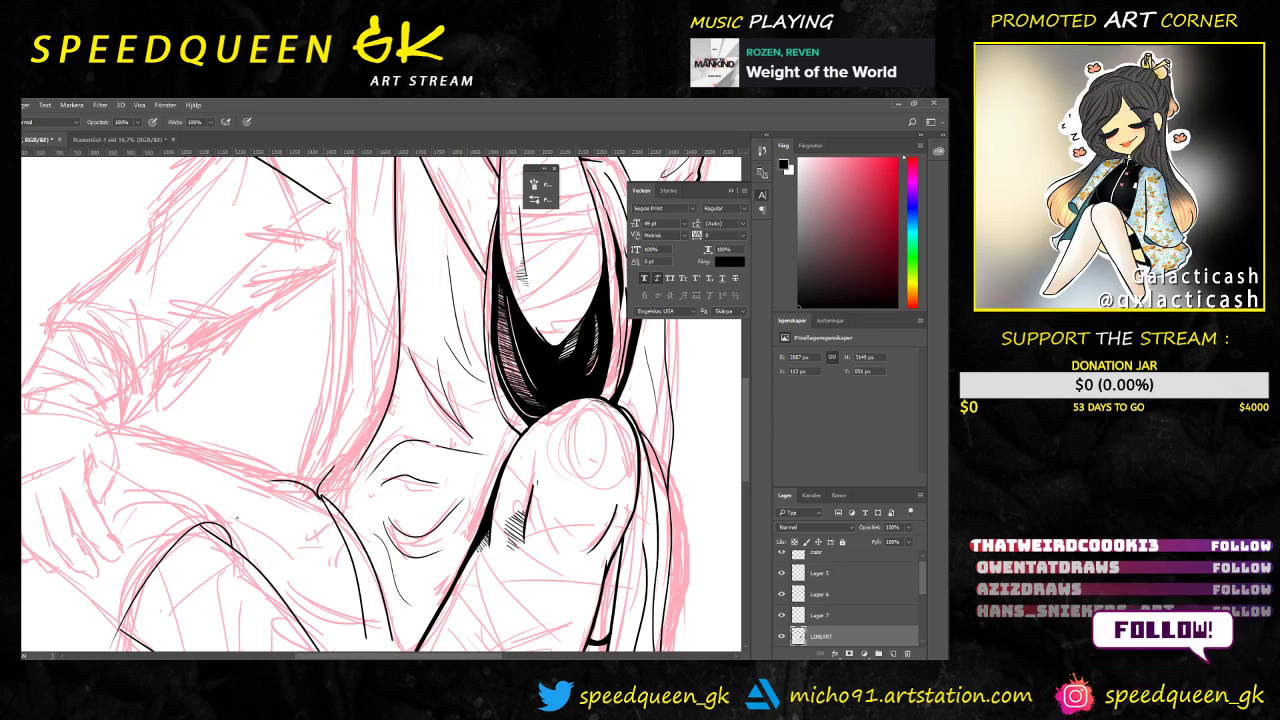
key("ctrl+minus")
key("ctrl+minus")
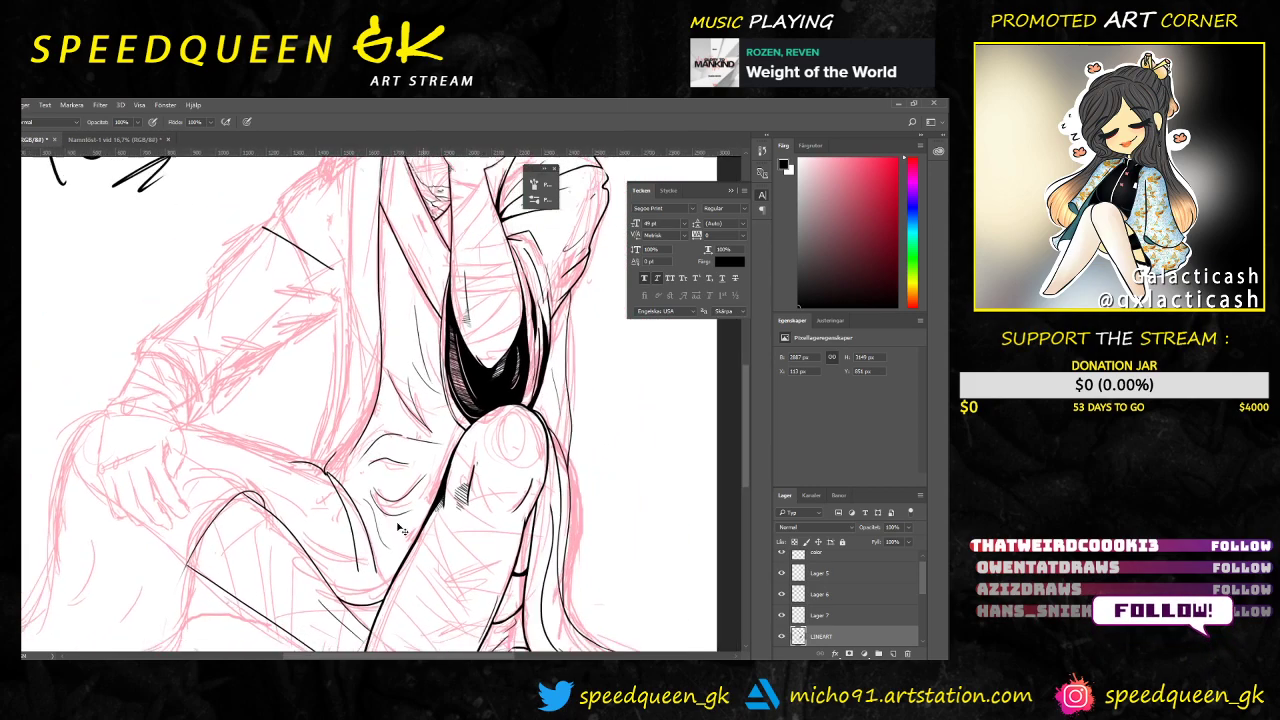
key("ctrl+plus")
key("ctrl+plus")
key("ctrl+plus")
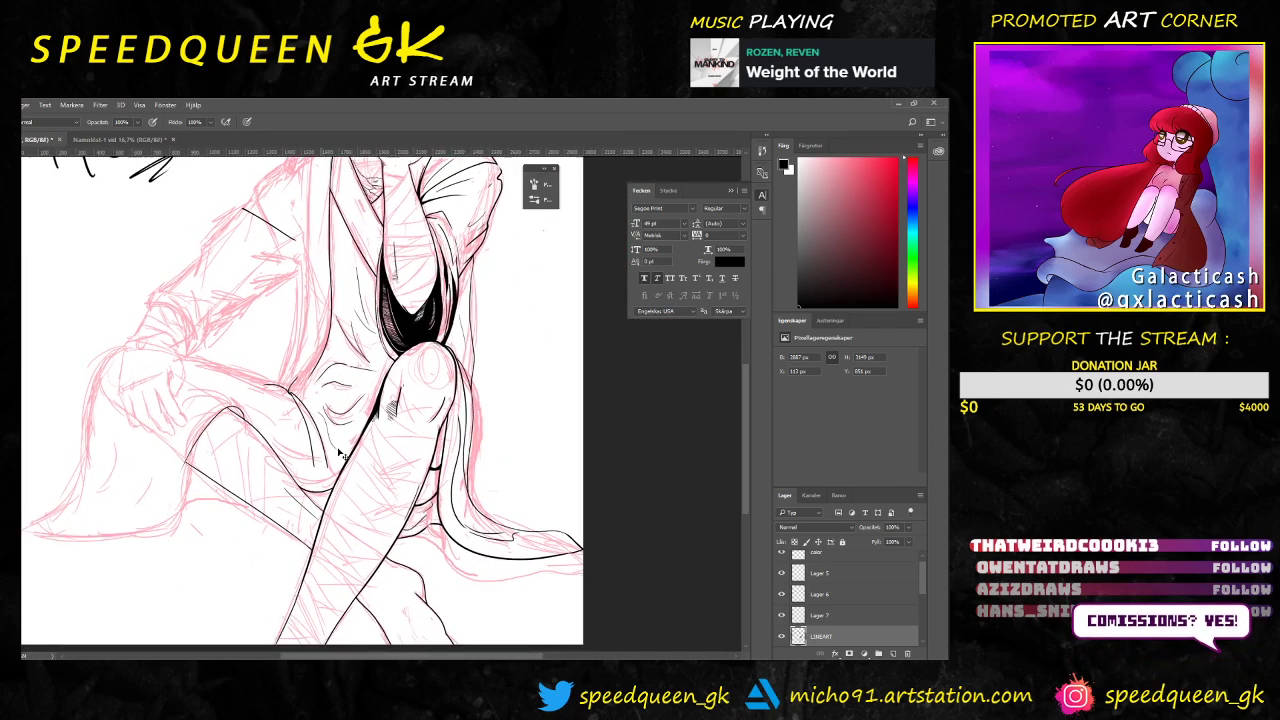
key("ctrl+alt+z")
key("ctrl+alt+z")
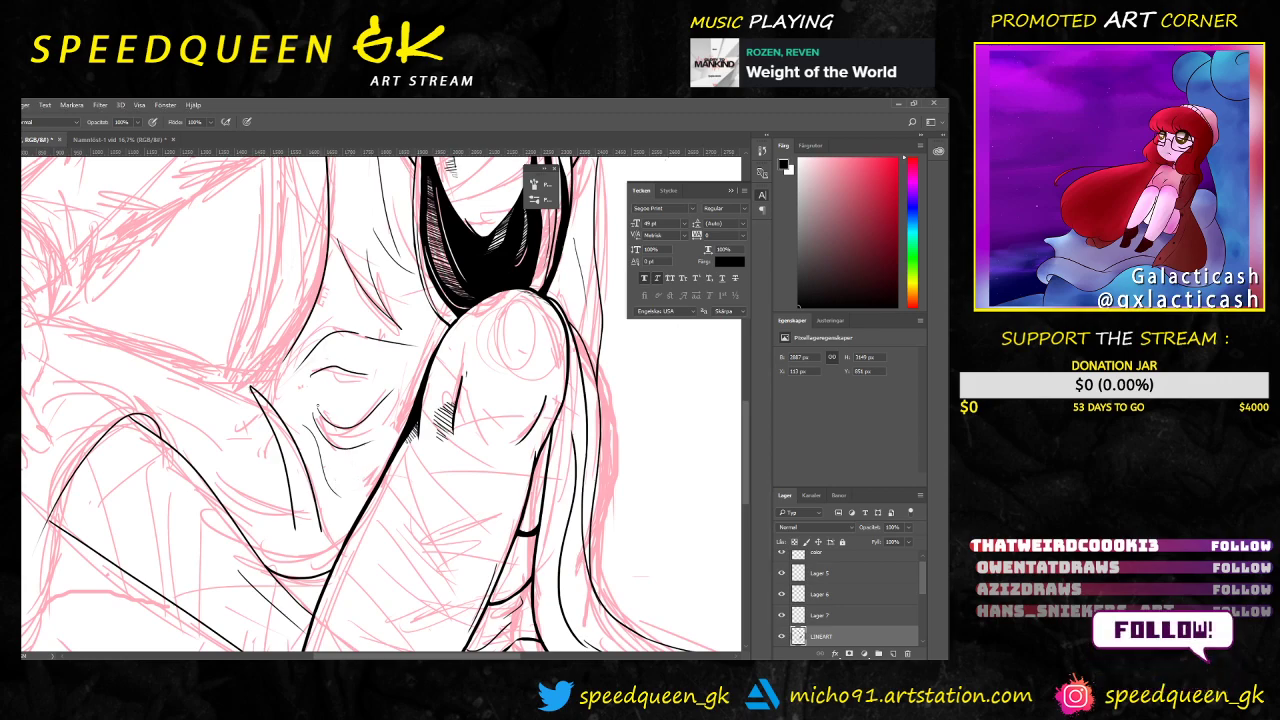
Step: Erase the pointed upper tip where the two thigh fold lines meet, then return to the brush
key("e")
mouse_move(250, 386)
left_mouse_down()
mouse_move(261, 406)
mouse_move(258, 390)
left_mouse_up()
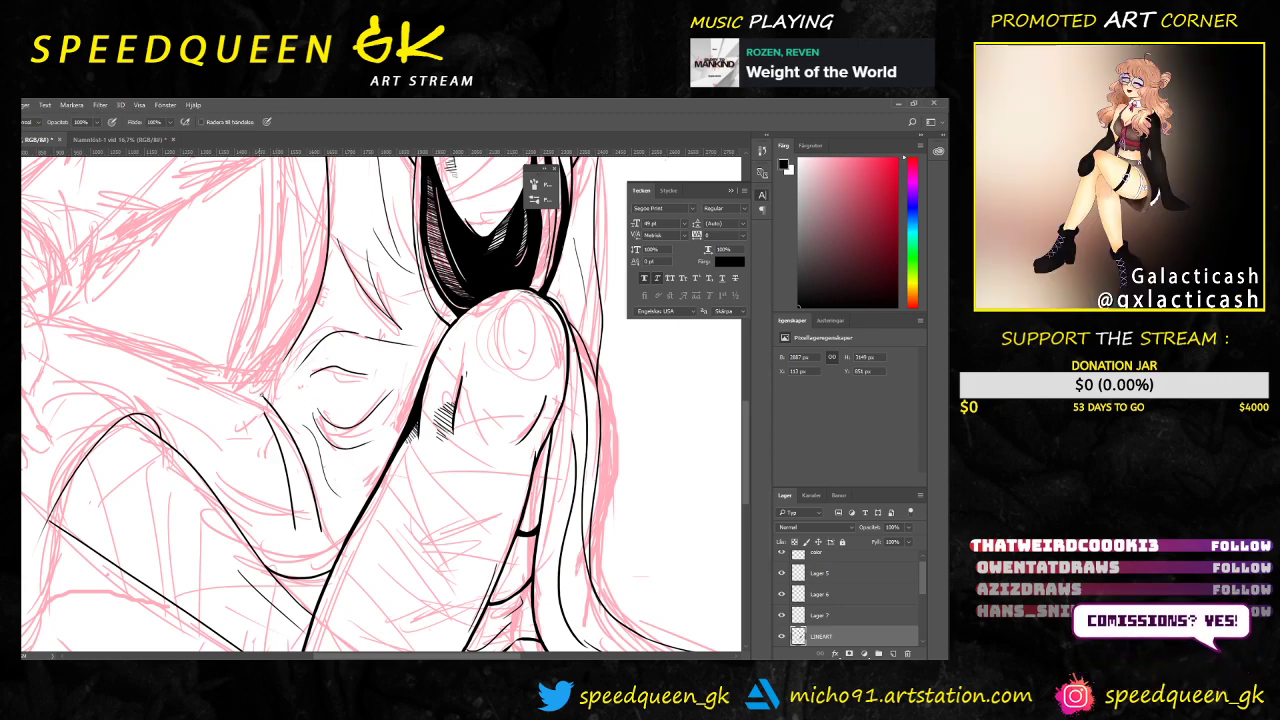
key("b")
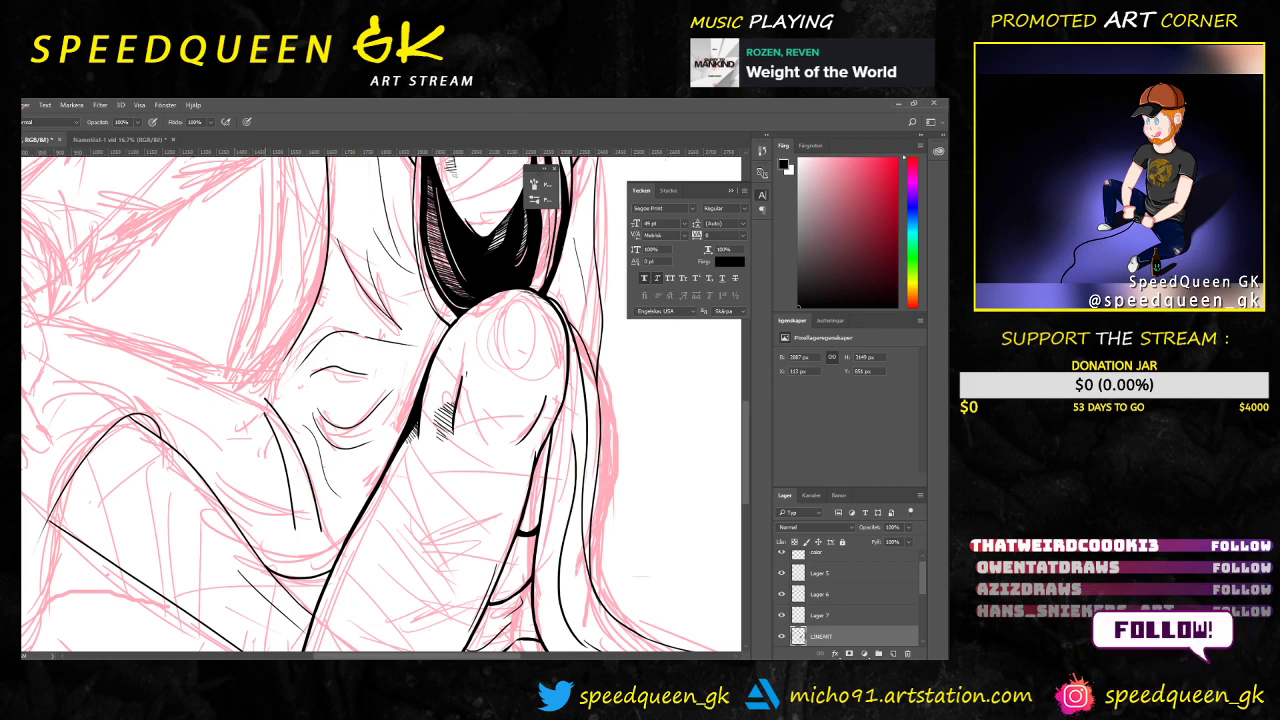
Step: Ink a short diagonal line extending the inner thigh fold upward to the robe's sketched edge, redrawing it until it fits
left_click_drag(242, 376, 262, 405)
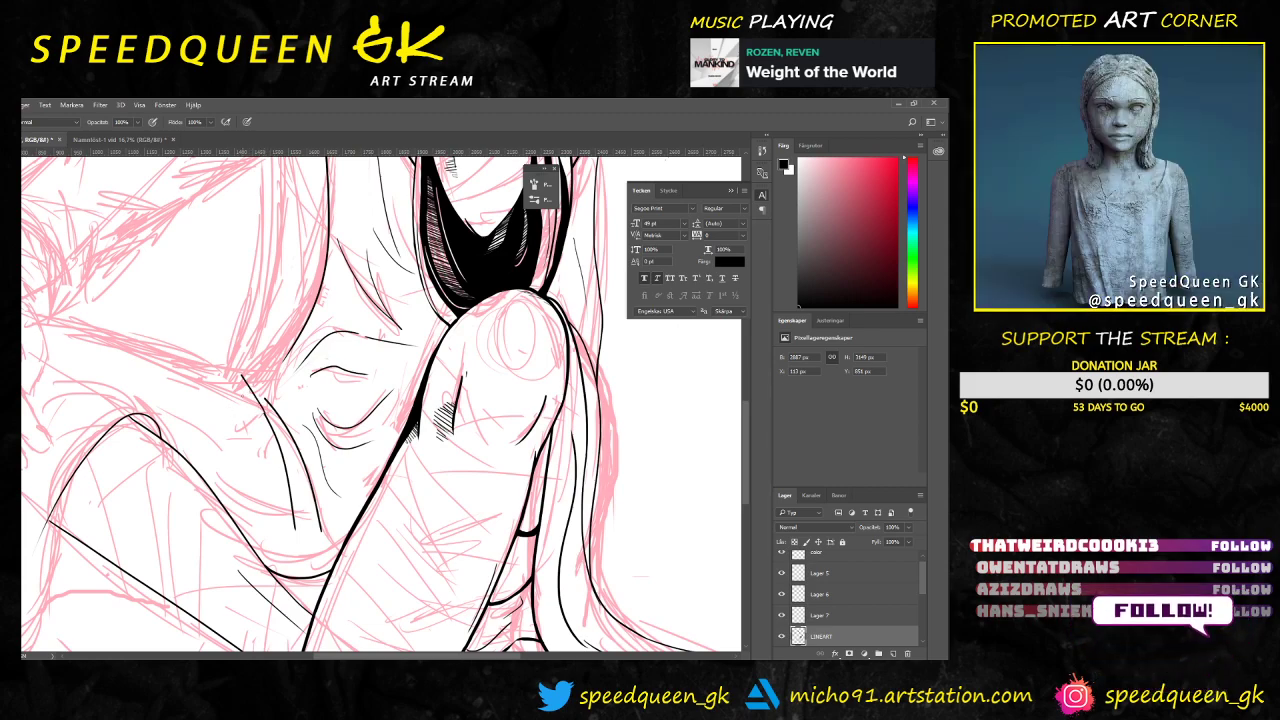
key("ctrl+z")
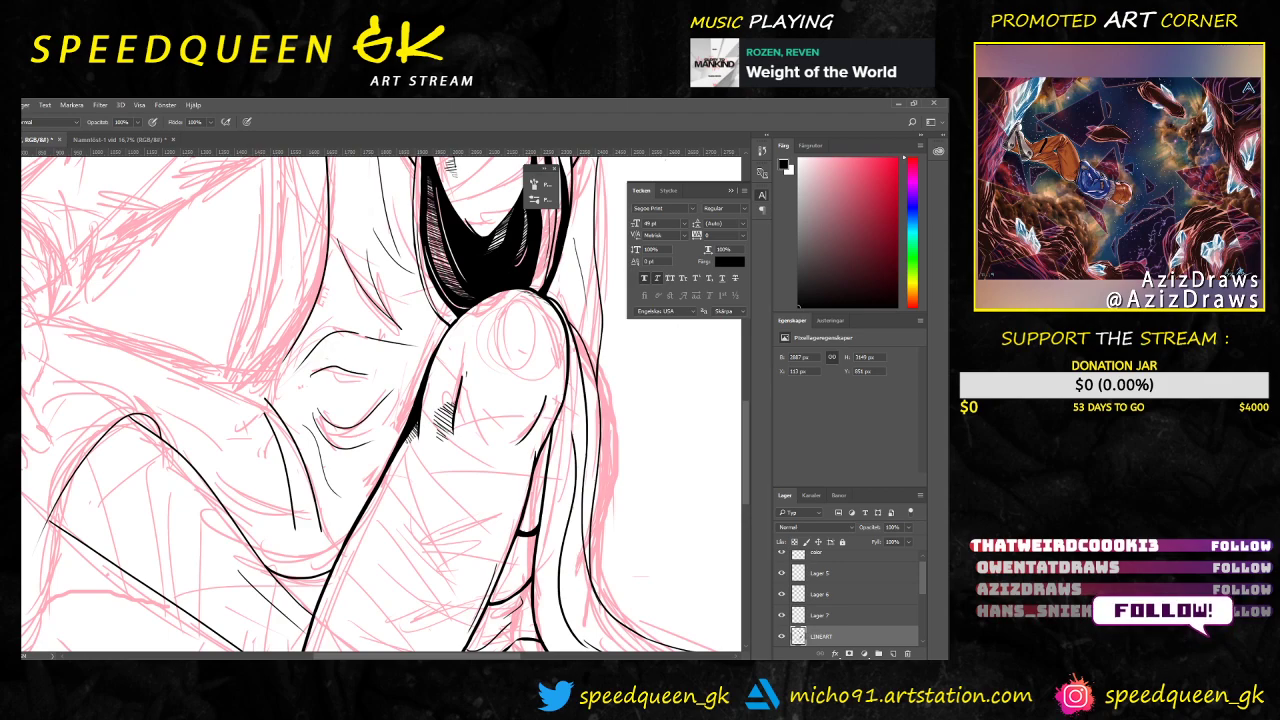
scroll(290, 393, "up", 2)
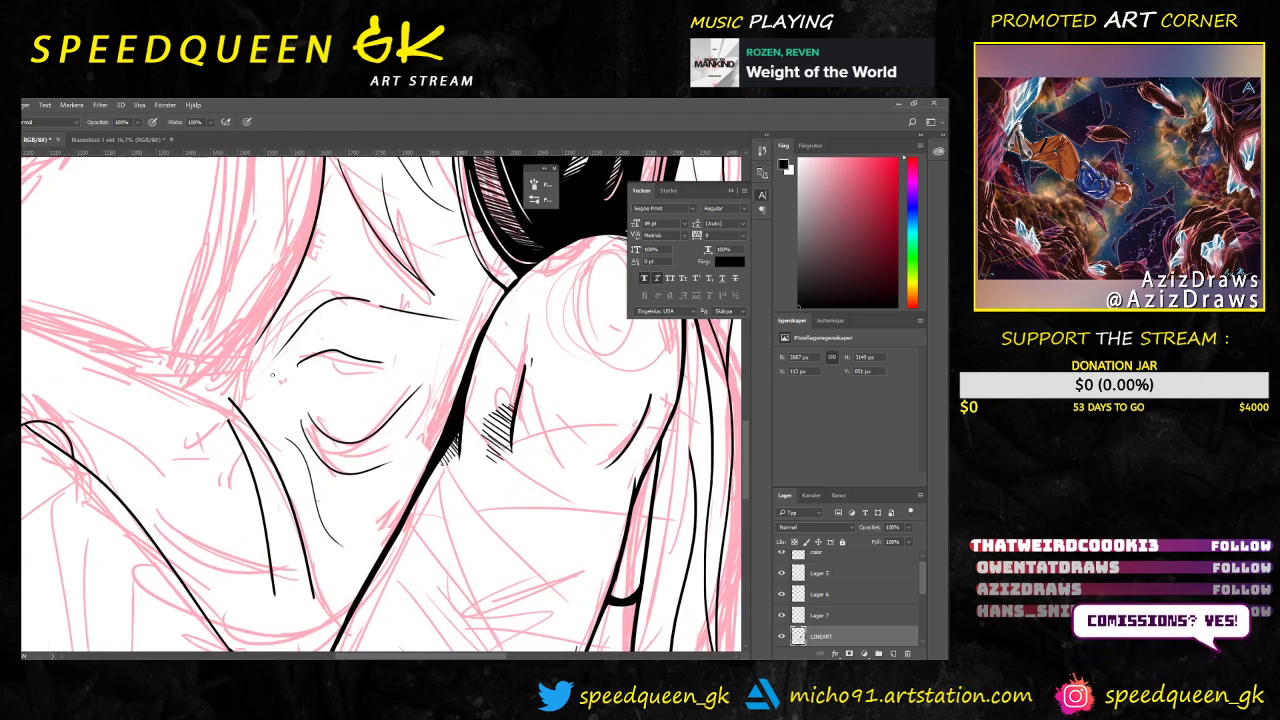
scroll(309, 373, "up", 2)
left_click_drag(270, 401, 317, 477)
key("ctrl+z")
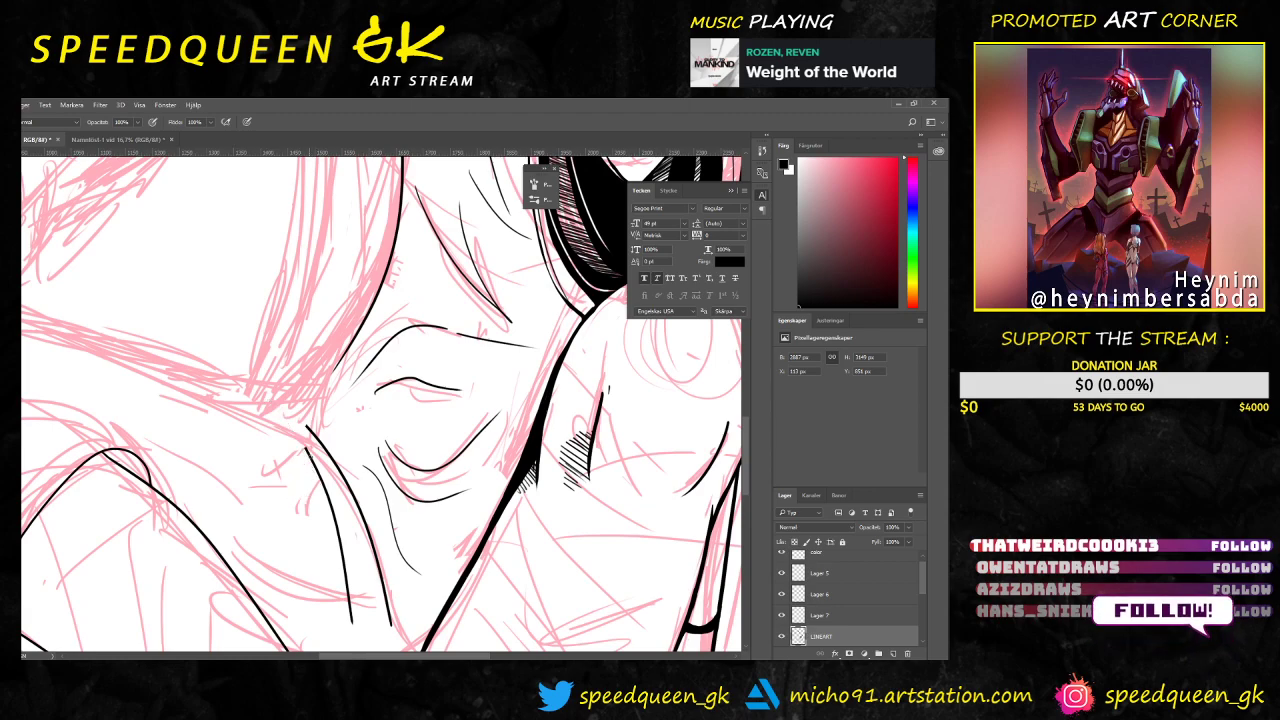
left_click_drag(275, 404, 306, 445)
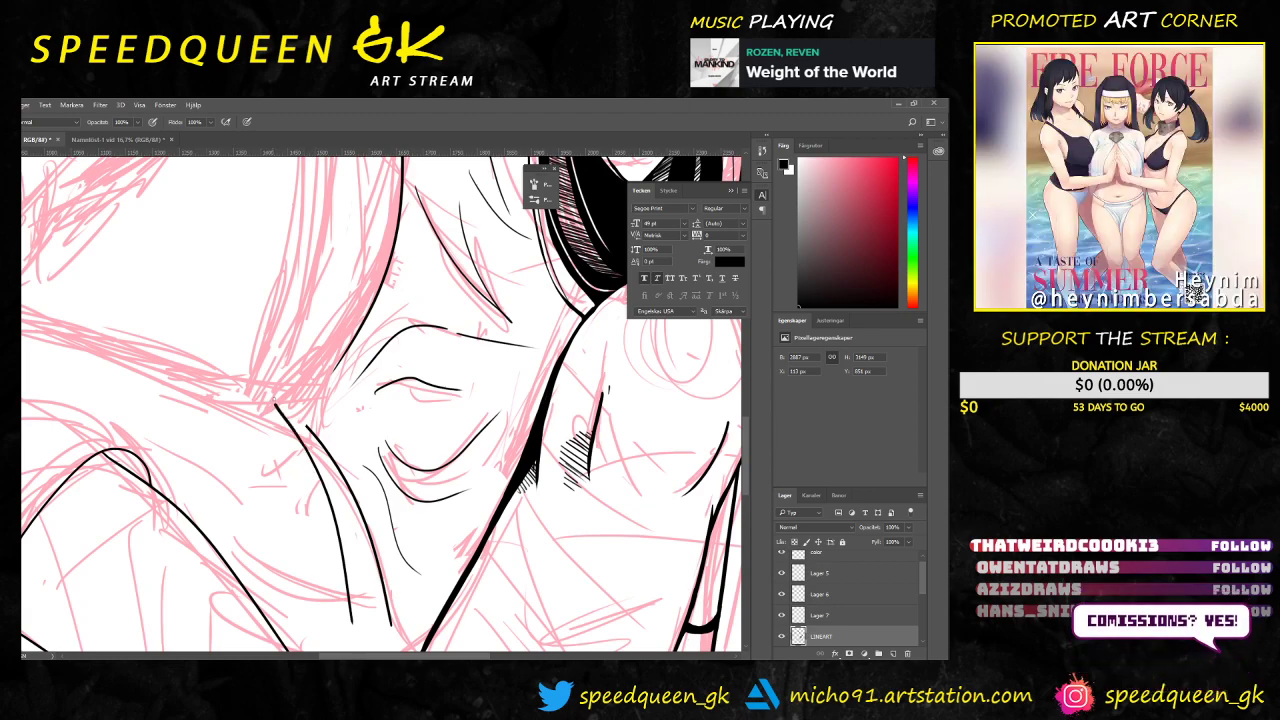
Step: Ink a small hooked tip on the thigh folds and connect it up to the robe's front edge
left_click_drag(272, 398, 302, 420)
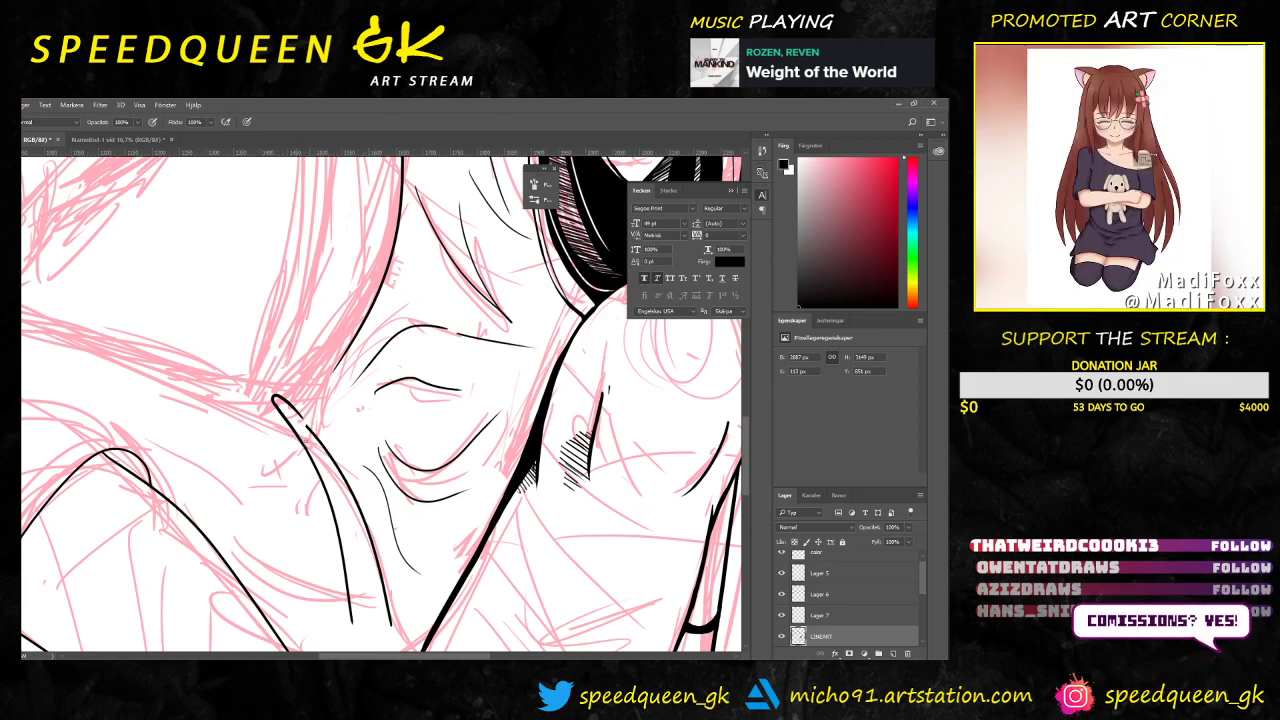
left_click_drag(276, 398, 346, 353)
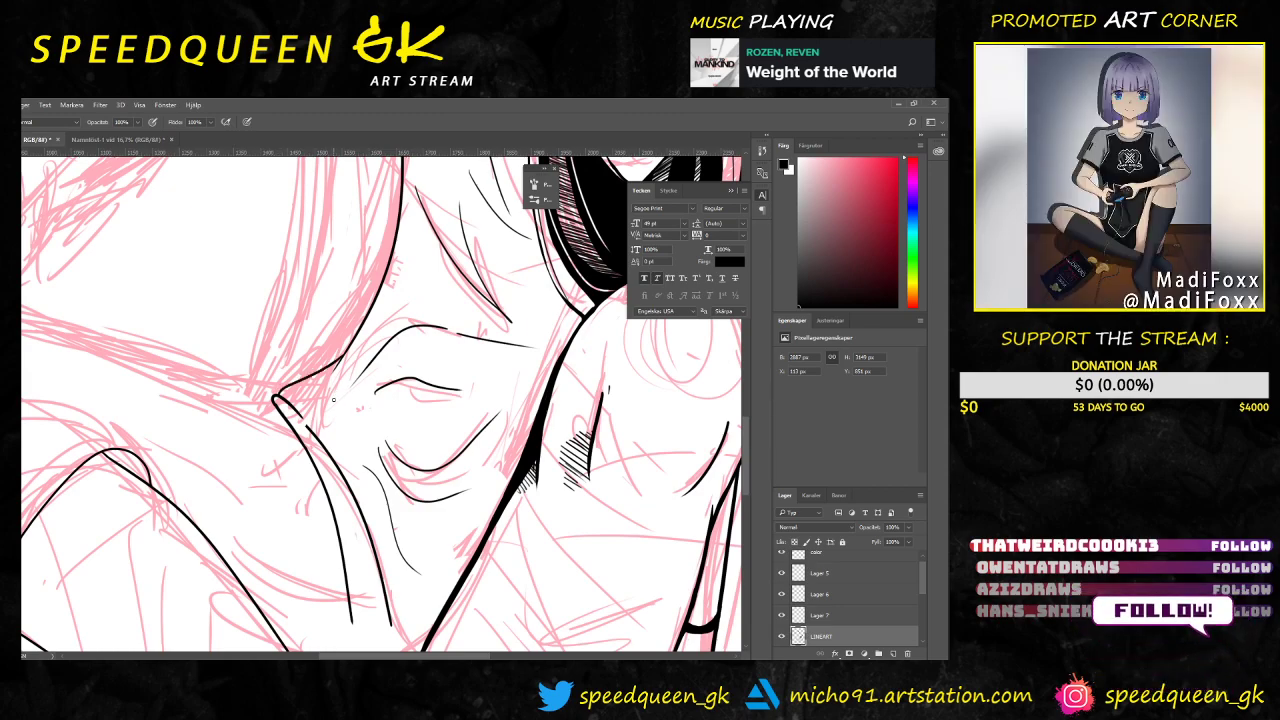
scroll(346, 407, "down", 5)
scroll(373, 342, "up", 6)
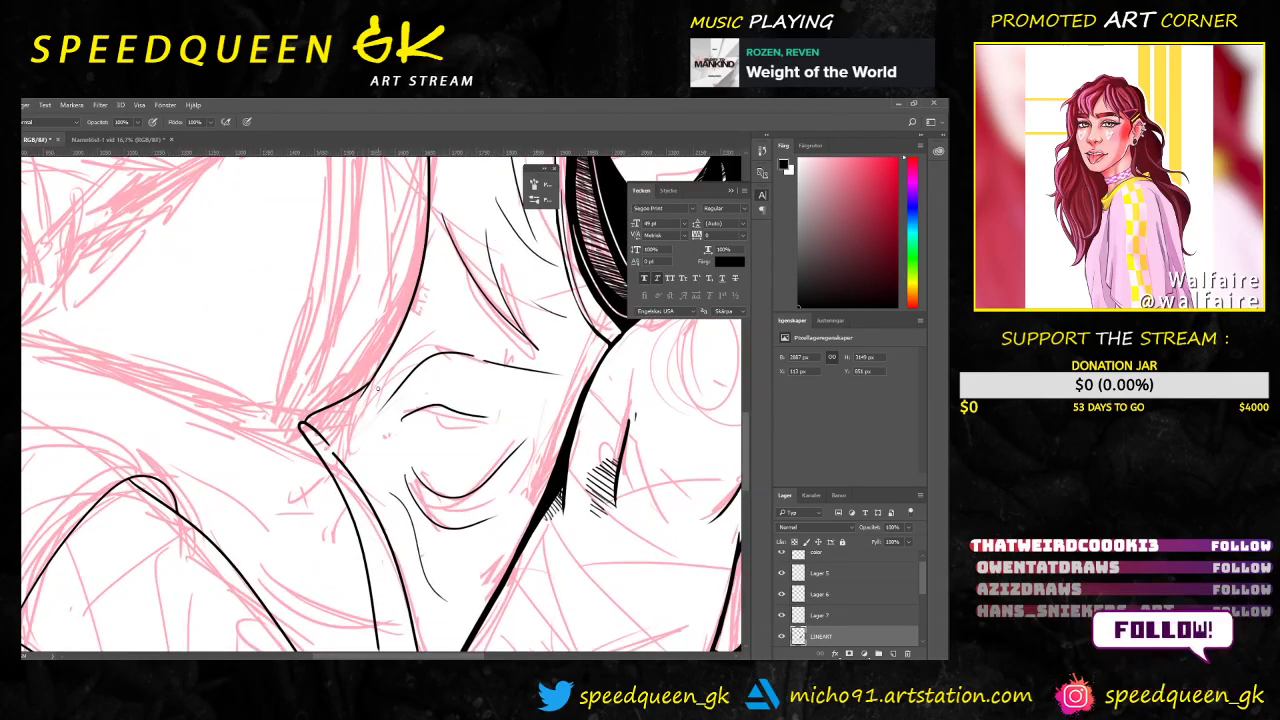
left_click_drag(389, 309, 365, 385)
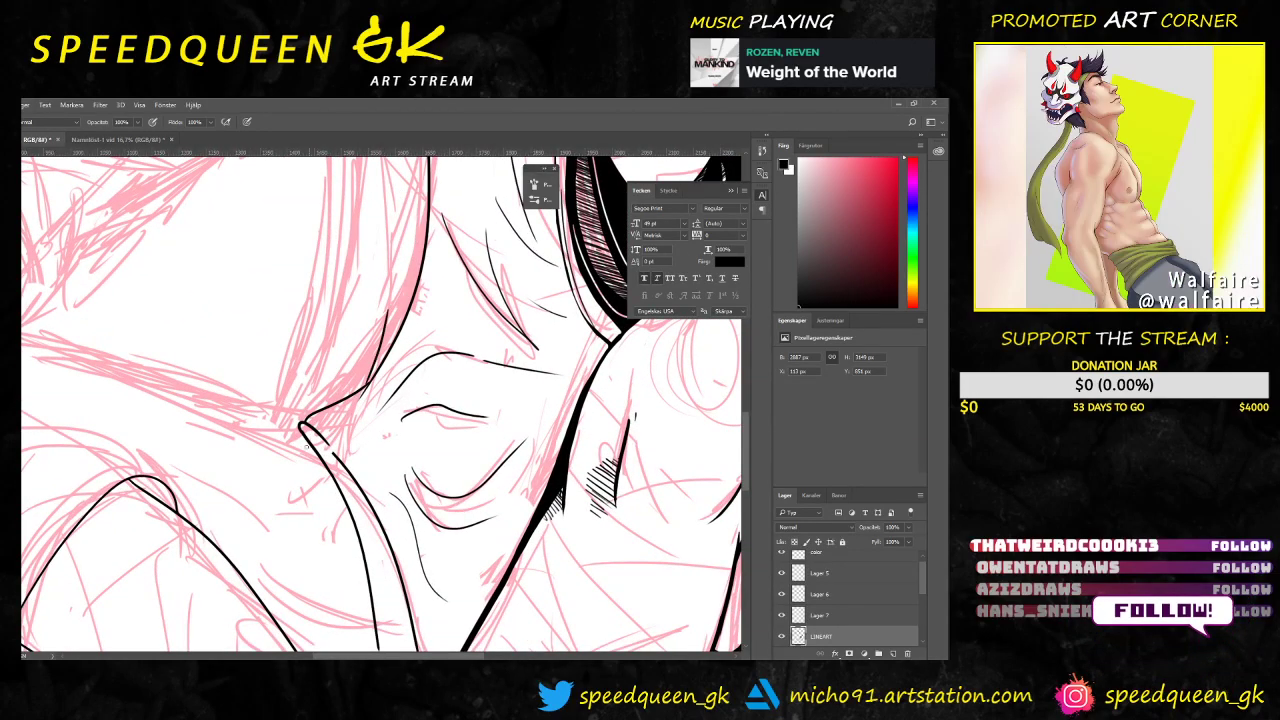
Step: Erase the lower end of the inner thigh fold line to shorten it
key("z")
key("ctrl+z")
left_click(442, 420, "alt")
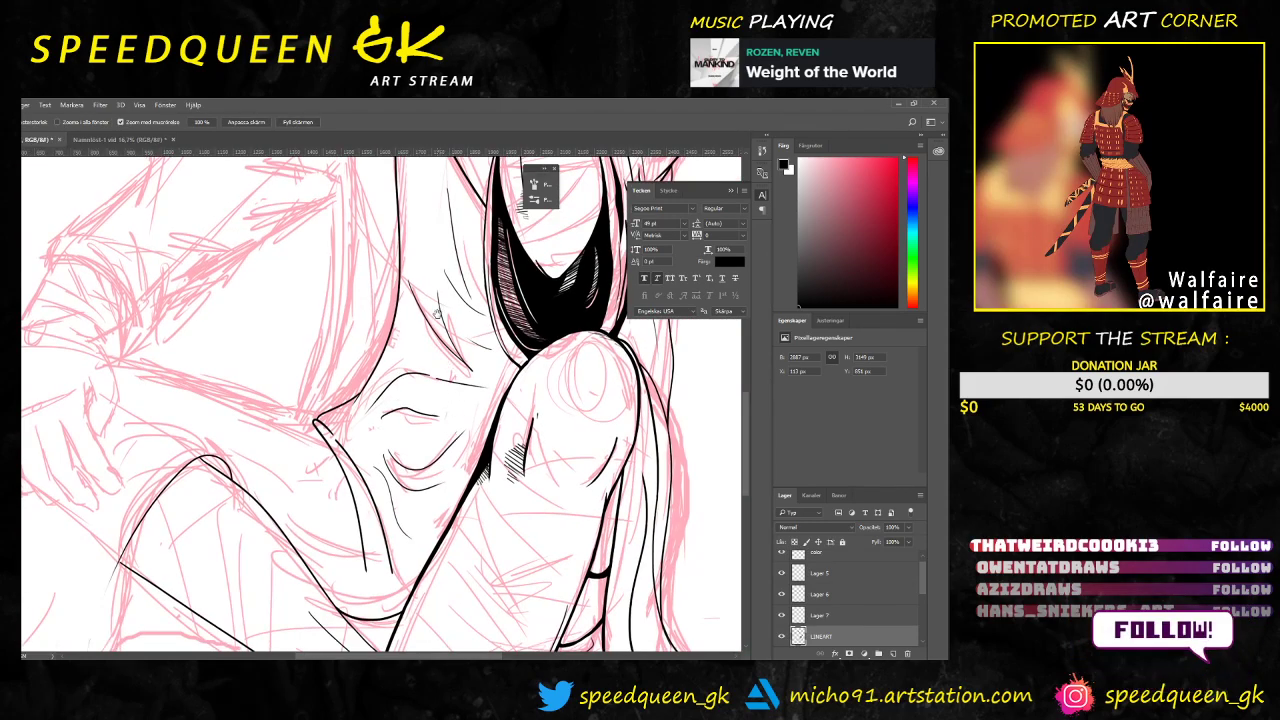
left_click_drag(439, 312, 397, 283)
key("e")
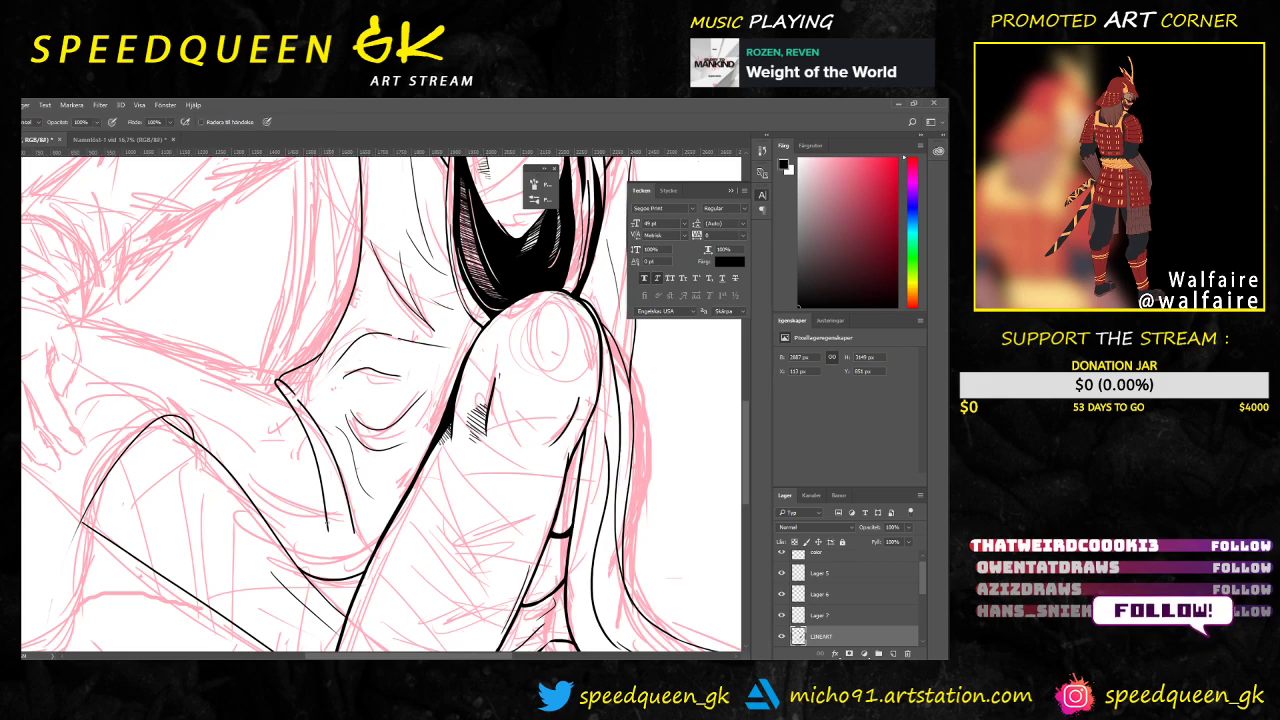
left_click_drag(326, 517, 329, 531)
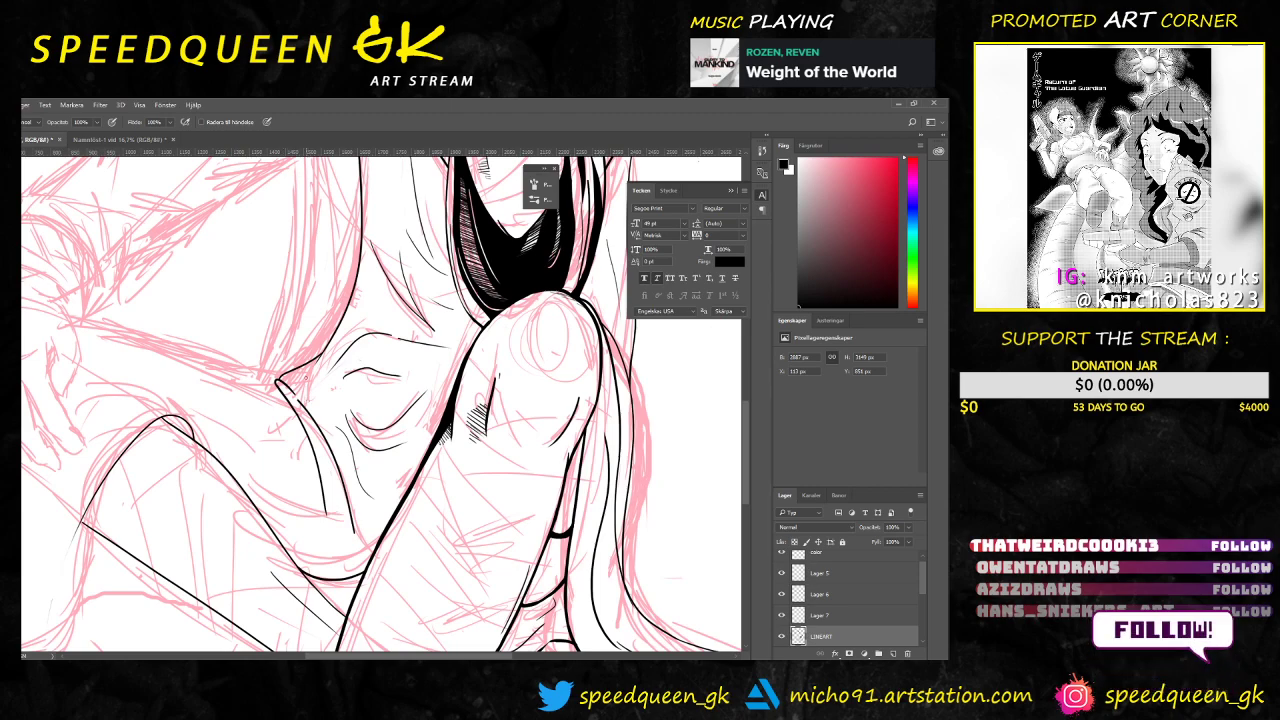
Step: Try a long ink stroke for the outer edge of the robe's front band, from the shoulder down past the chest
left_click_drag(384, 238, 367, 471)
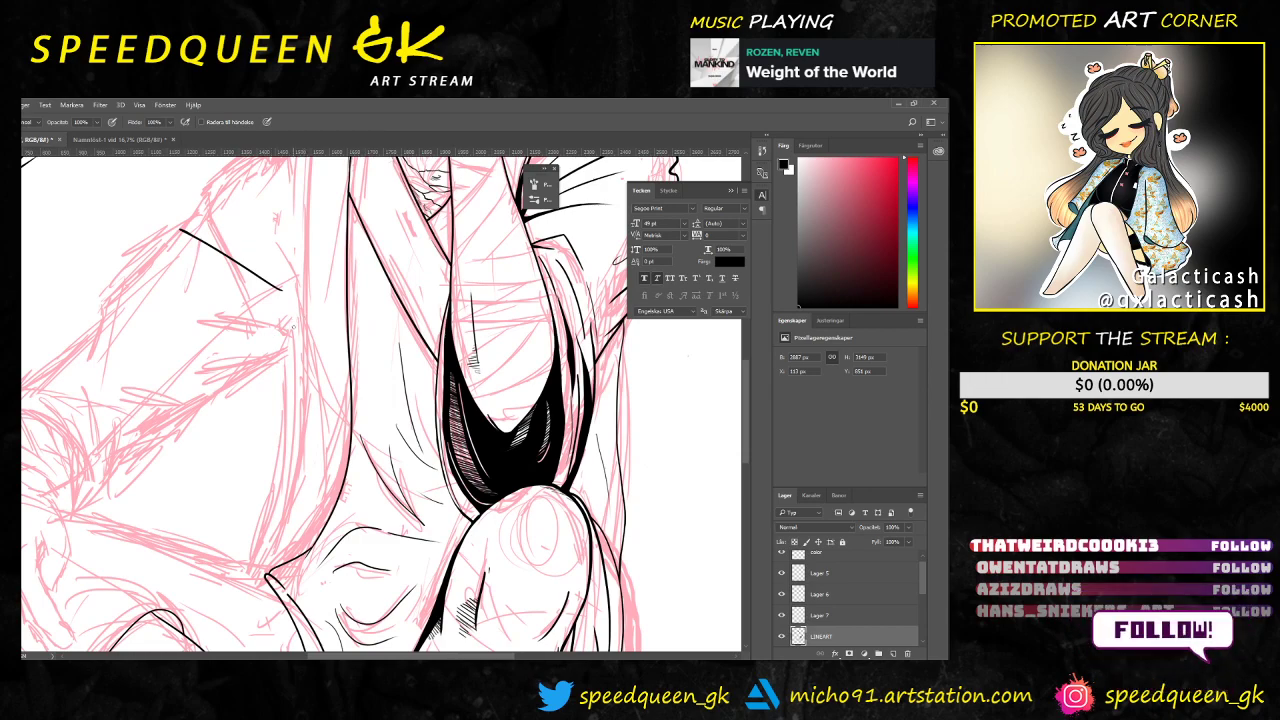
key("ctrl+minus")
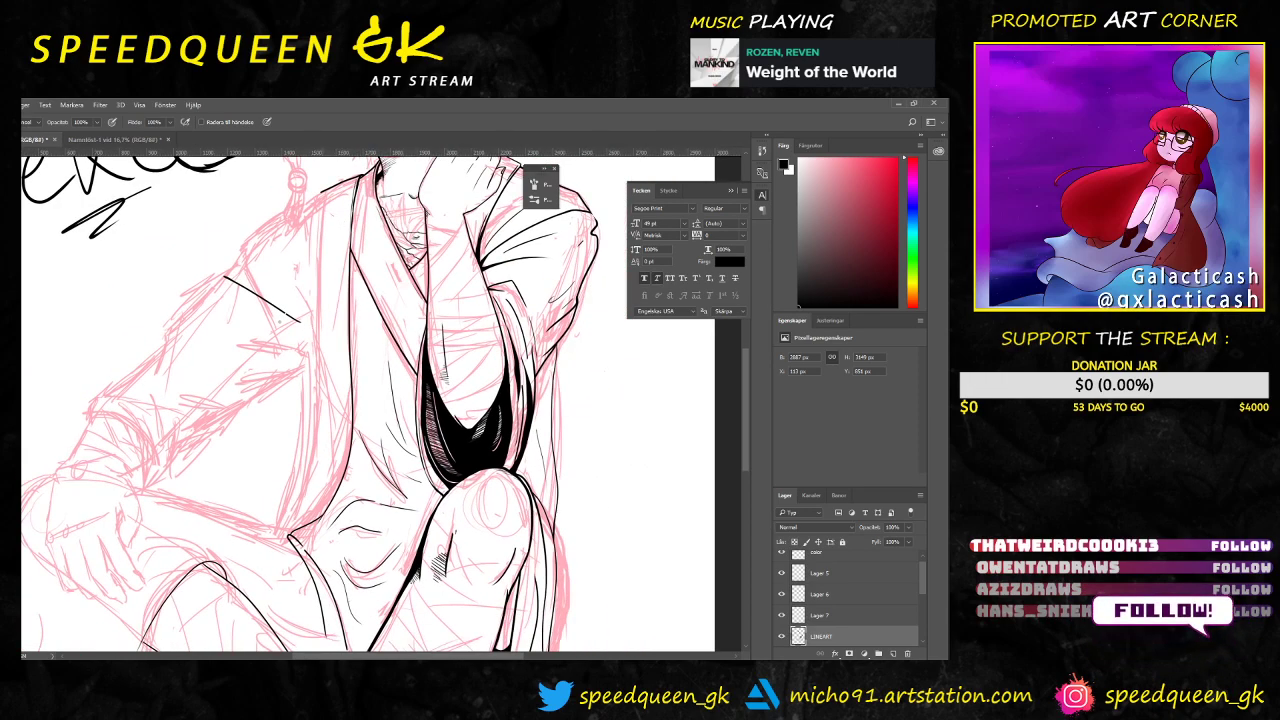
left_click_drag(330, 248, 307, 310)
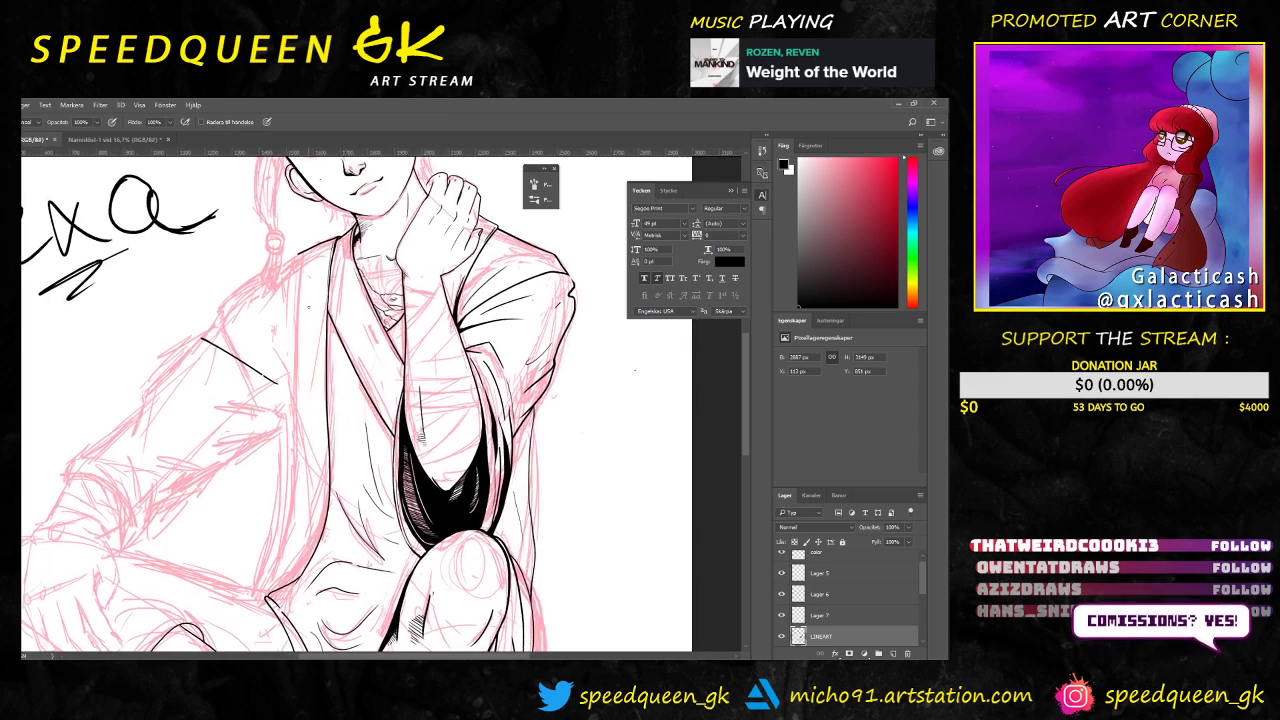
scroll(319, 262, "up", 2)
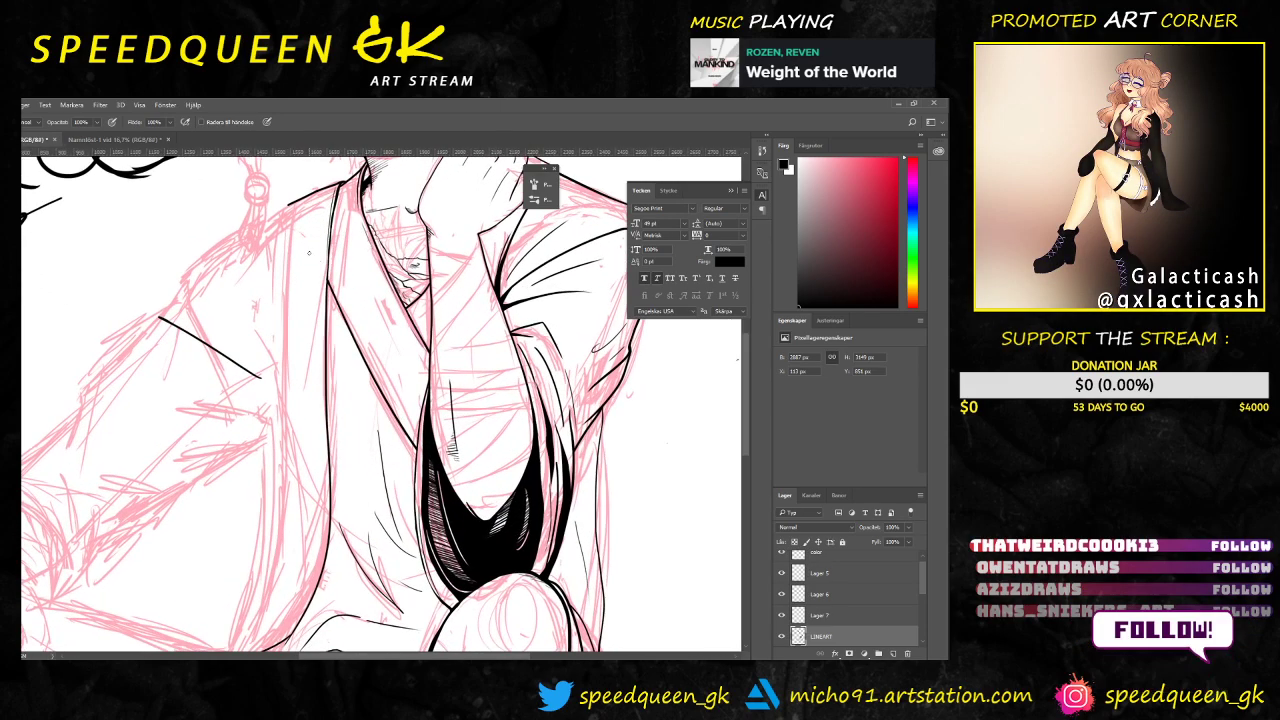
scroll(295, 284, "up", 1)
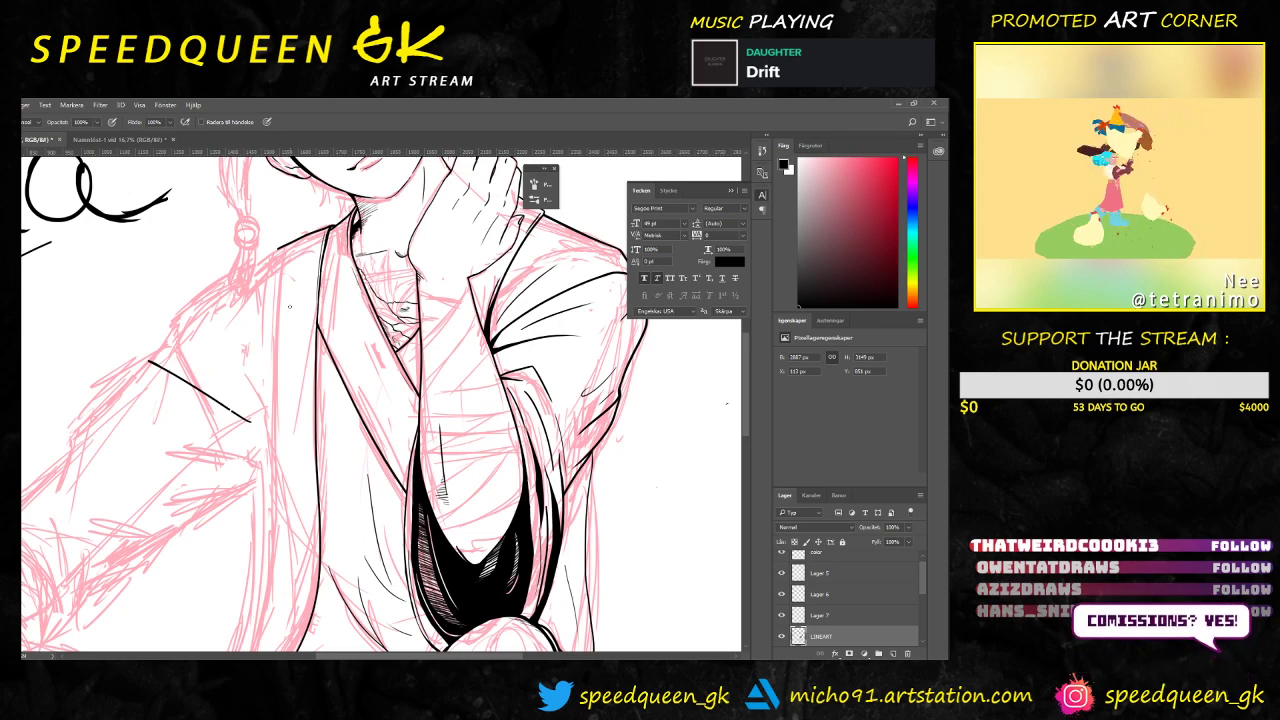
left_click_drag(329, 268, 300, 224)
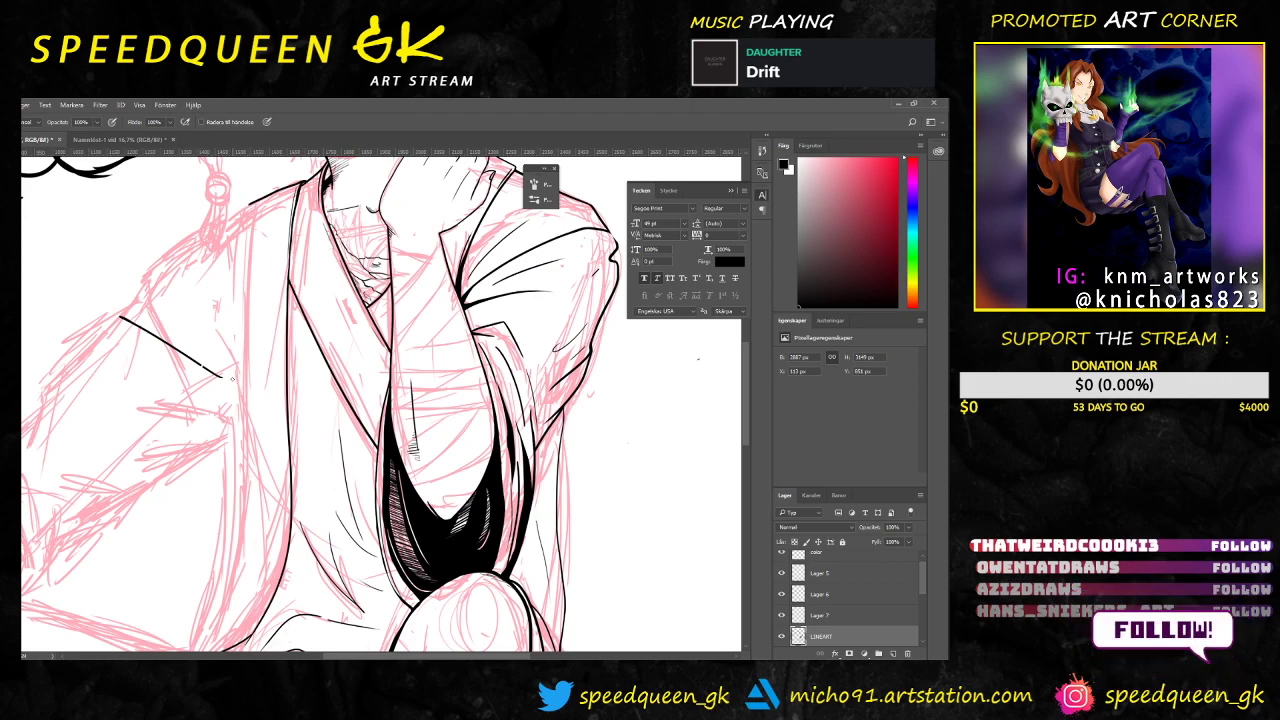
key("b")
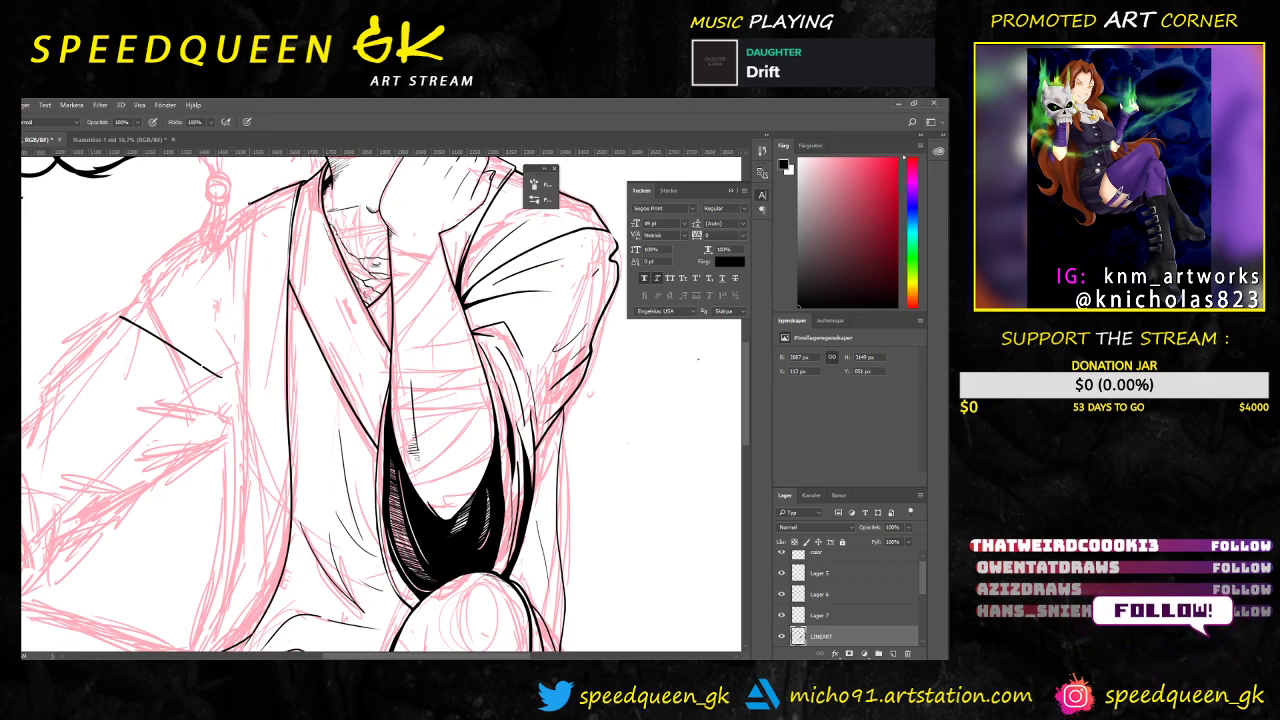
left_click_drag(252, 202, 240, 434)
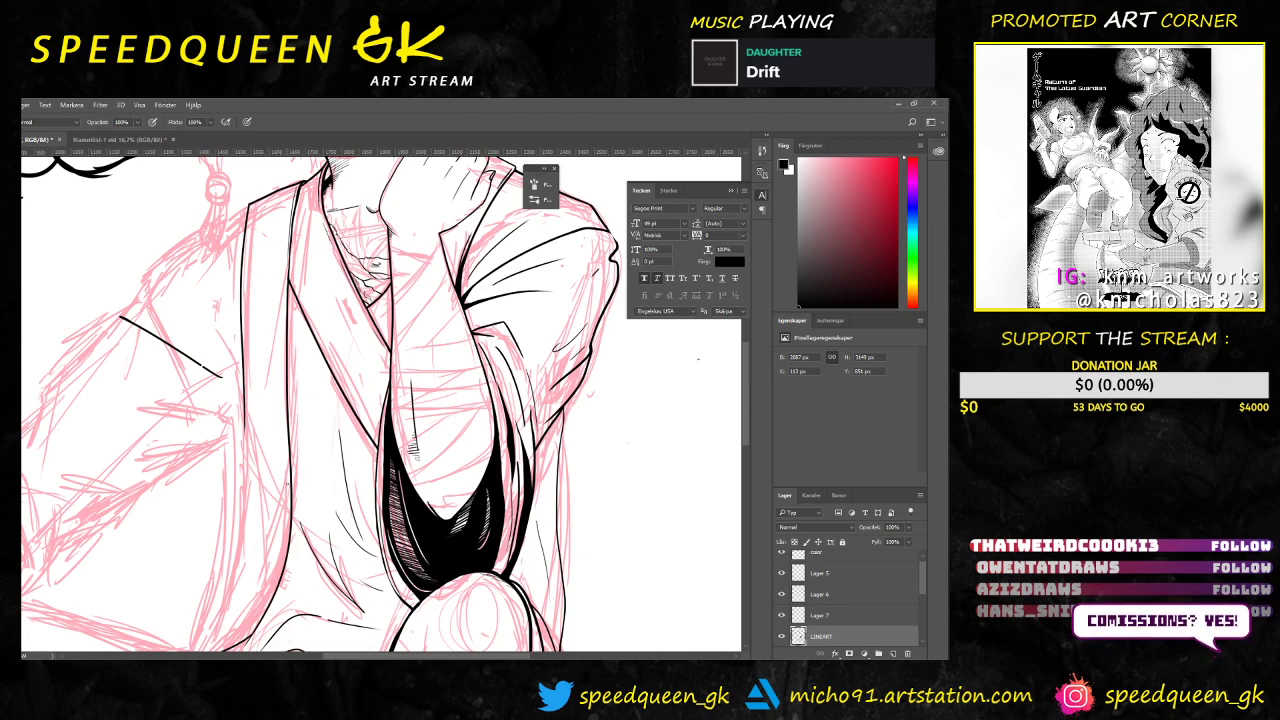
Step: Ink the front band's outer edge from the shoulder down toward the thigh, redrawing the stroke until it fits
key("ctrl+minus")
left_click_drag(336, 352, 330, 298)
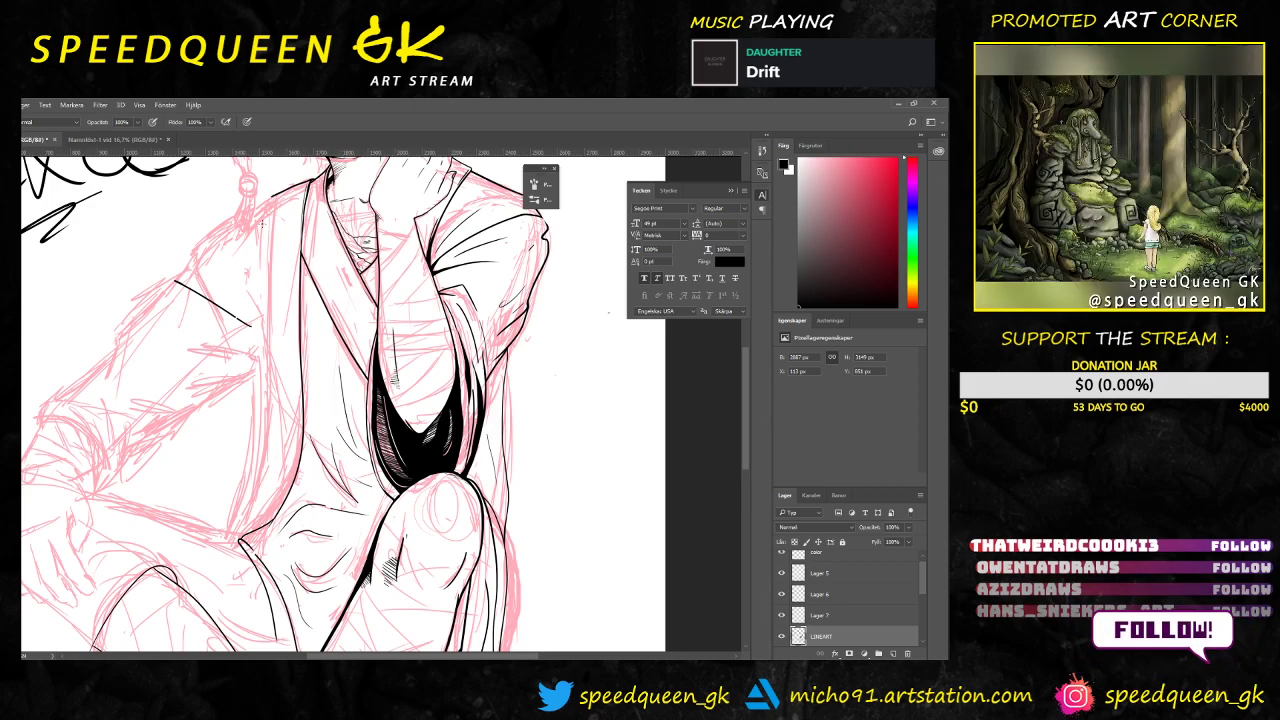
left_click_drag(264, 195, 272, 422)
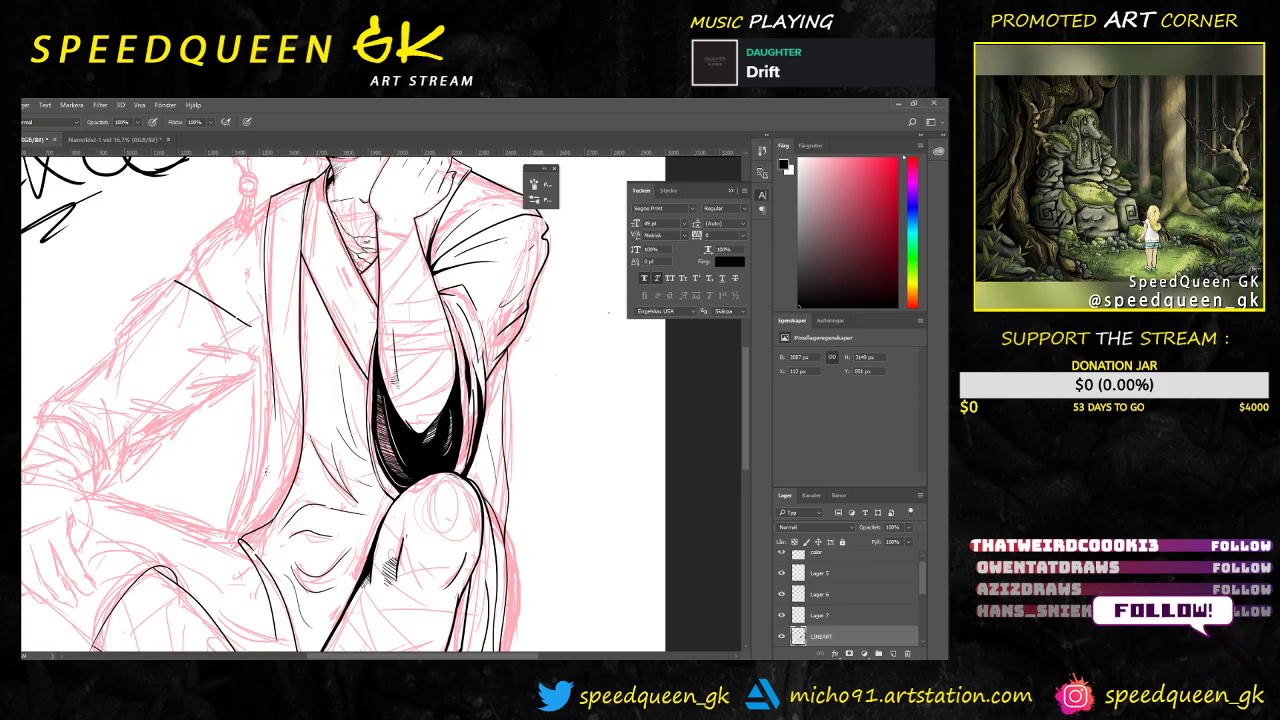
key("ctrl+z")
mouse_move(276, 238)
left_mouse_down()
mouse_move(272, 432)
mouse_move(240, 542)
left_mouse_up()
key("ctrl+z")
mouse_move(270, 192)
left_mouse_down()
mouse_move(278, 398)
mouse_move(260, 523)
left_mouse_up()
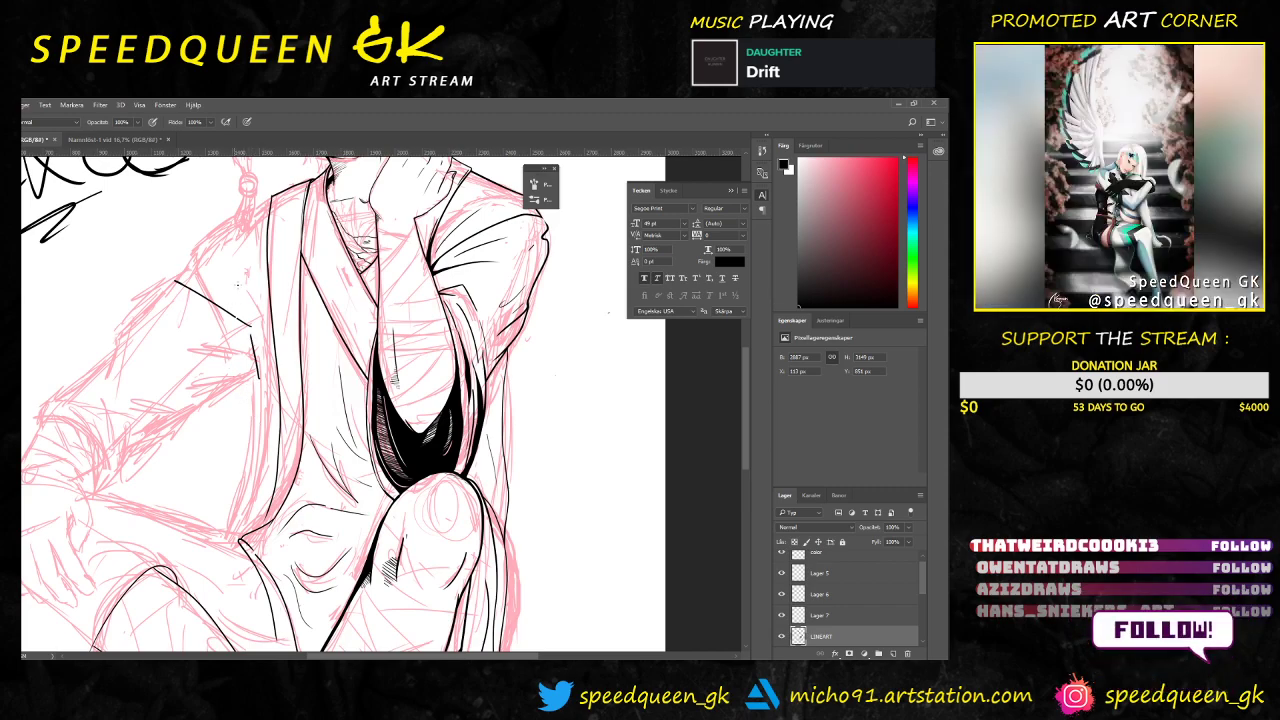
Step: Ink the robe's side edge curving from below the rear arm down to the thigh, redrawing it once
left_click_drag(254, 353, 236, 496)
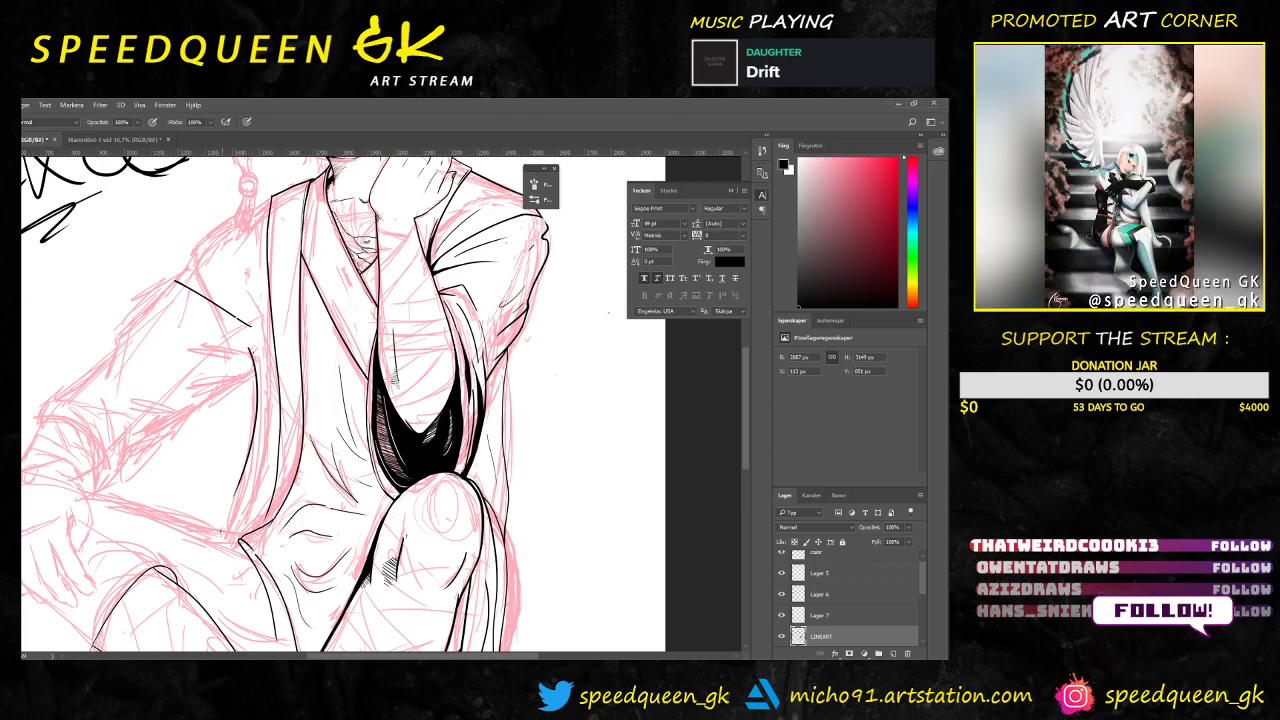
key("ctrl+z")
mouse_move(249, 352)
left_mouse_down()
mouse_move(256, 404)
mouse_move(231, 530)
left_mouse_up()
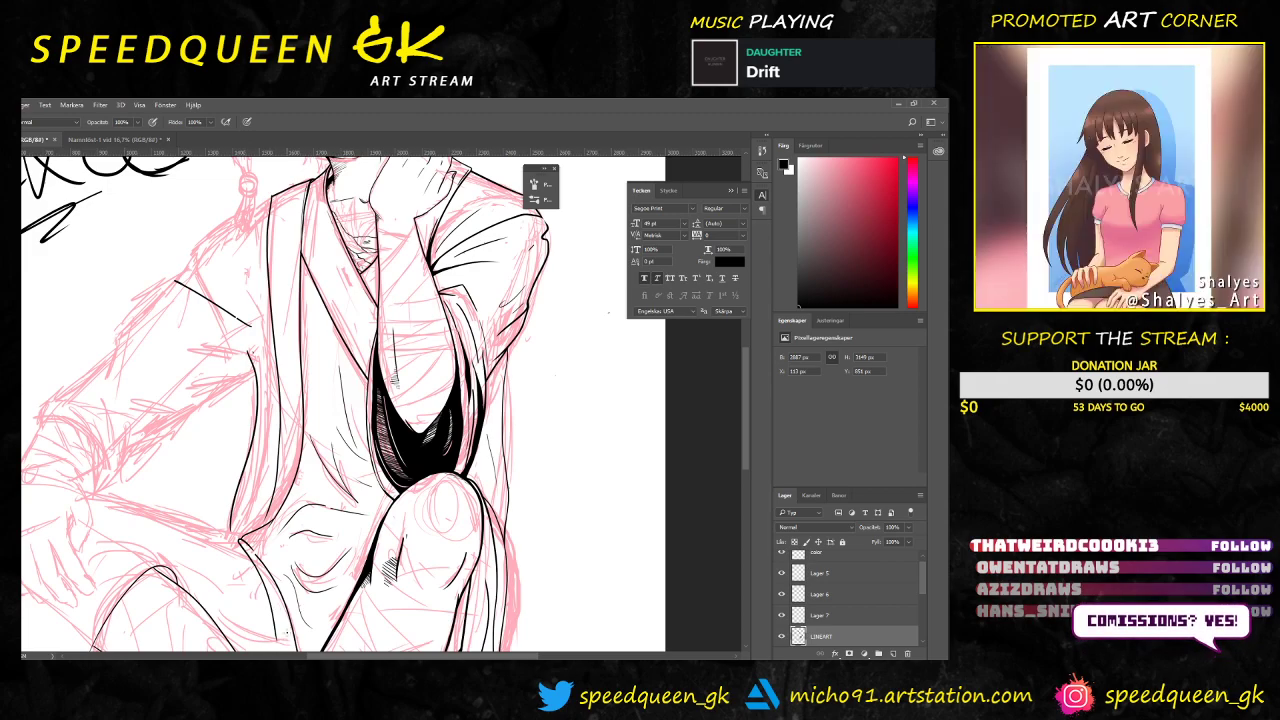
Step: Ink a short line from the thigh fold tip along the top of the rear thigh toward the resting hand
key("ctrl+0")
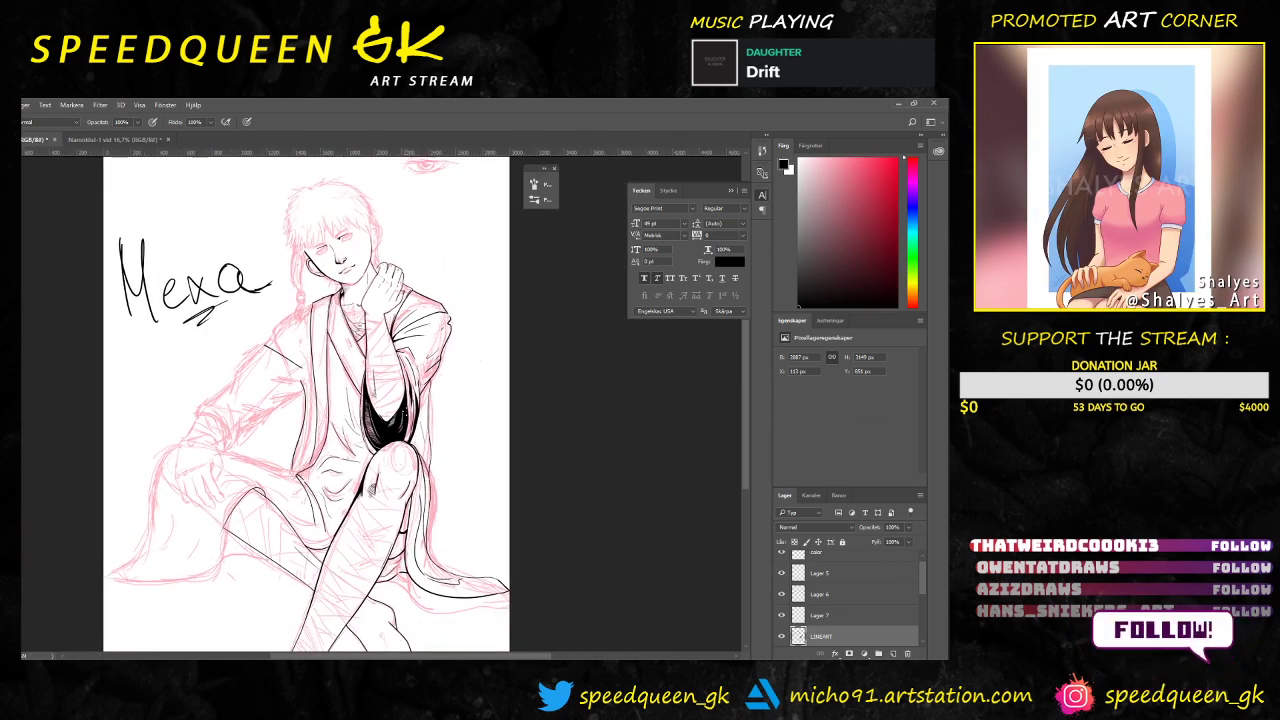
left_click_drag(485, 435, 457, 389)
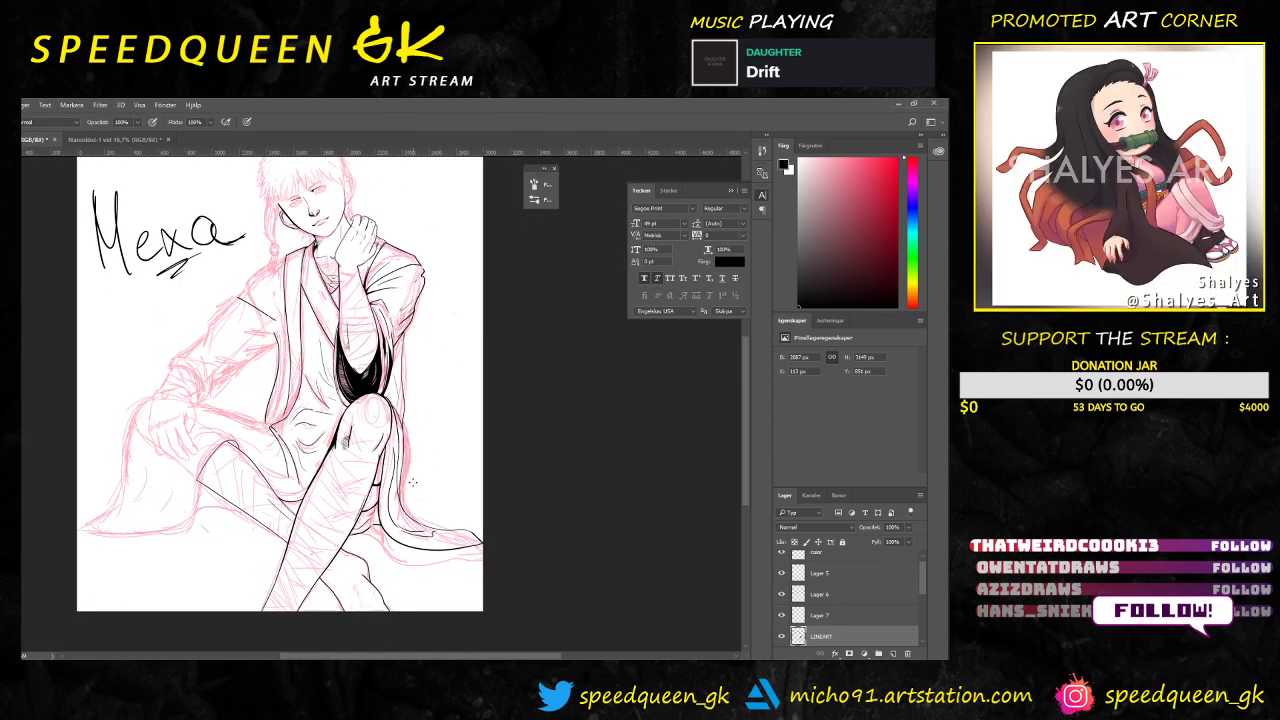
key("ctrl+plus")
left_click_drag(266, 377, 257, 409)
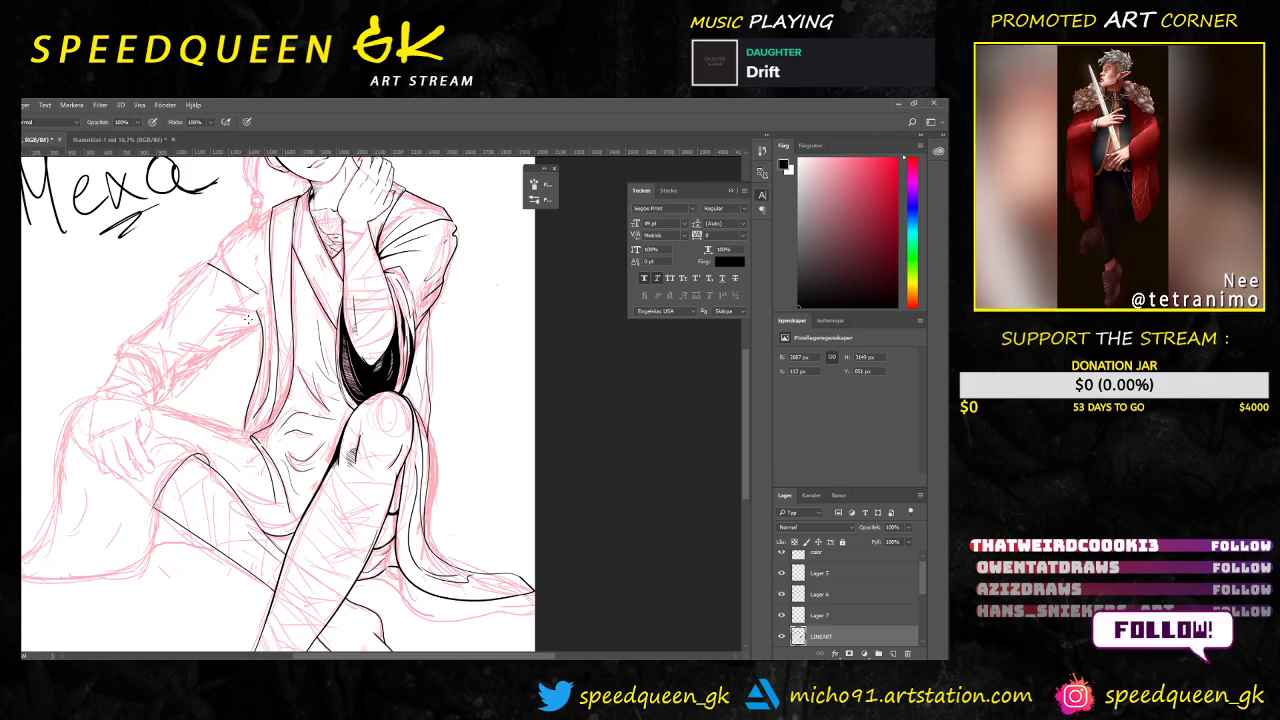
key("ctrl+plus")
key("ctrl+plus")
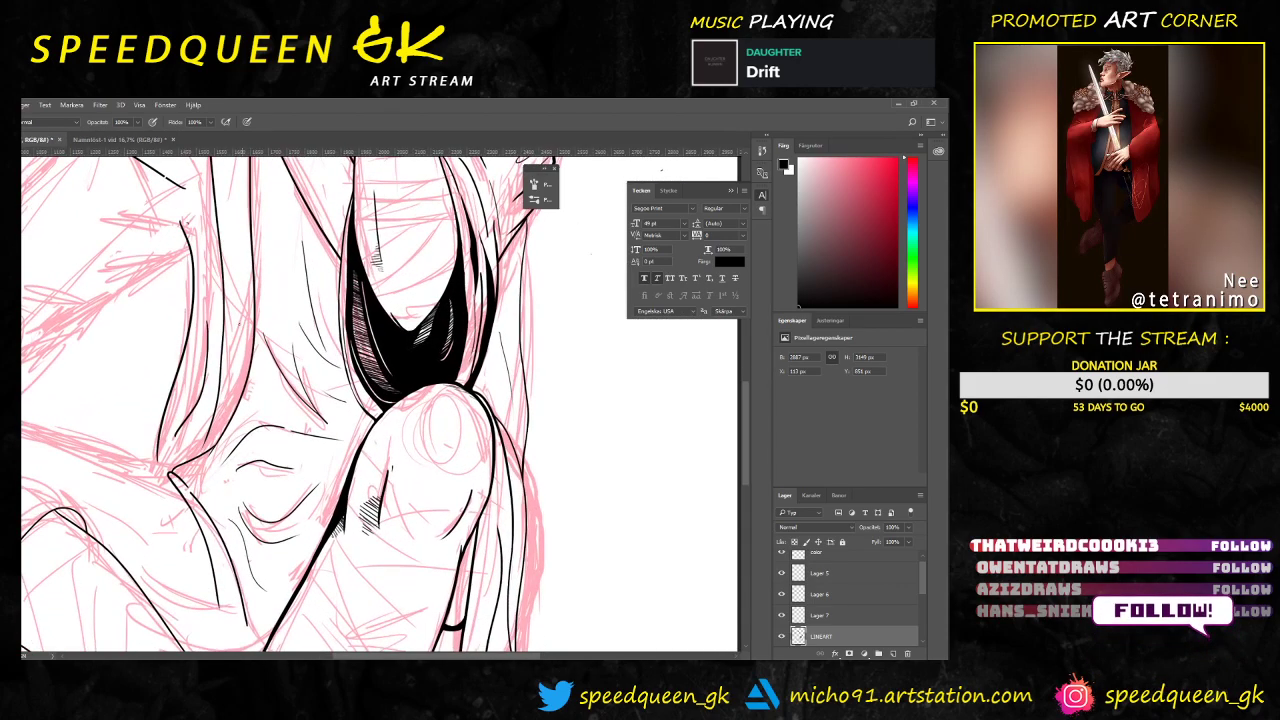
left_click_drag(267, 330, 335, 318)
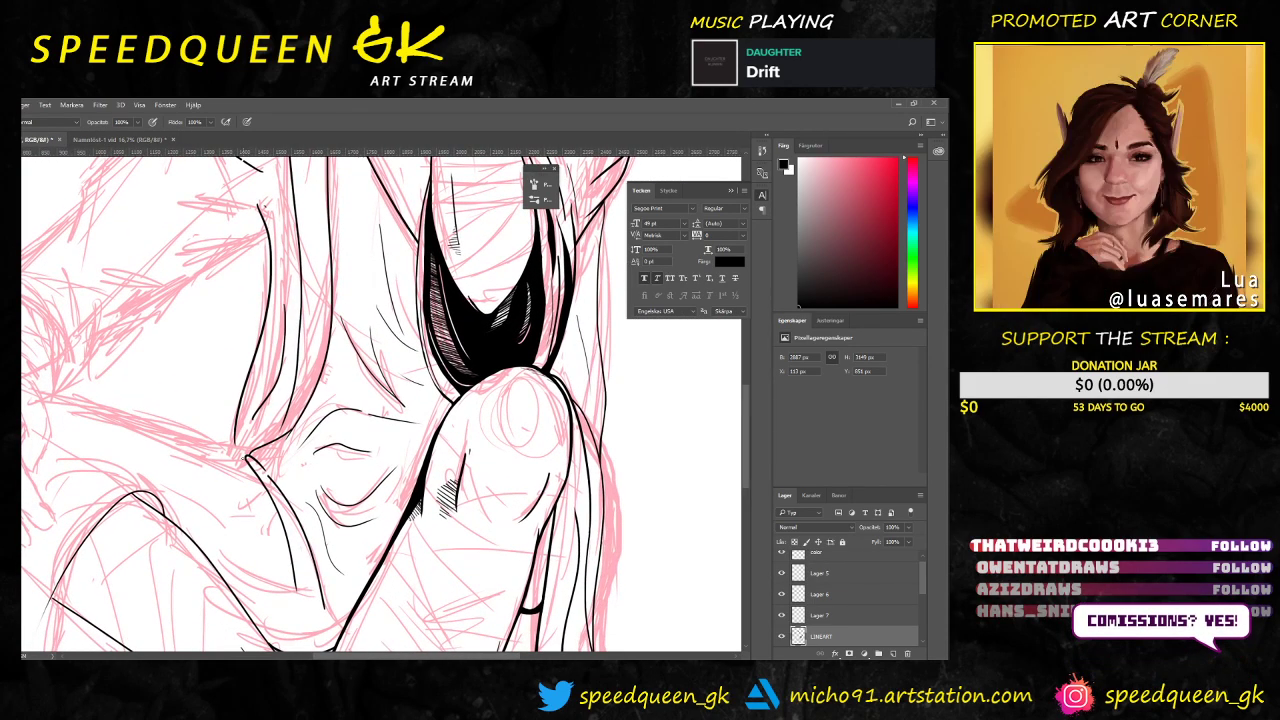
left_click_drag(246, 458, 180, 446)
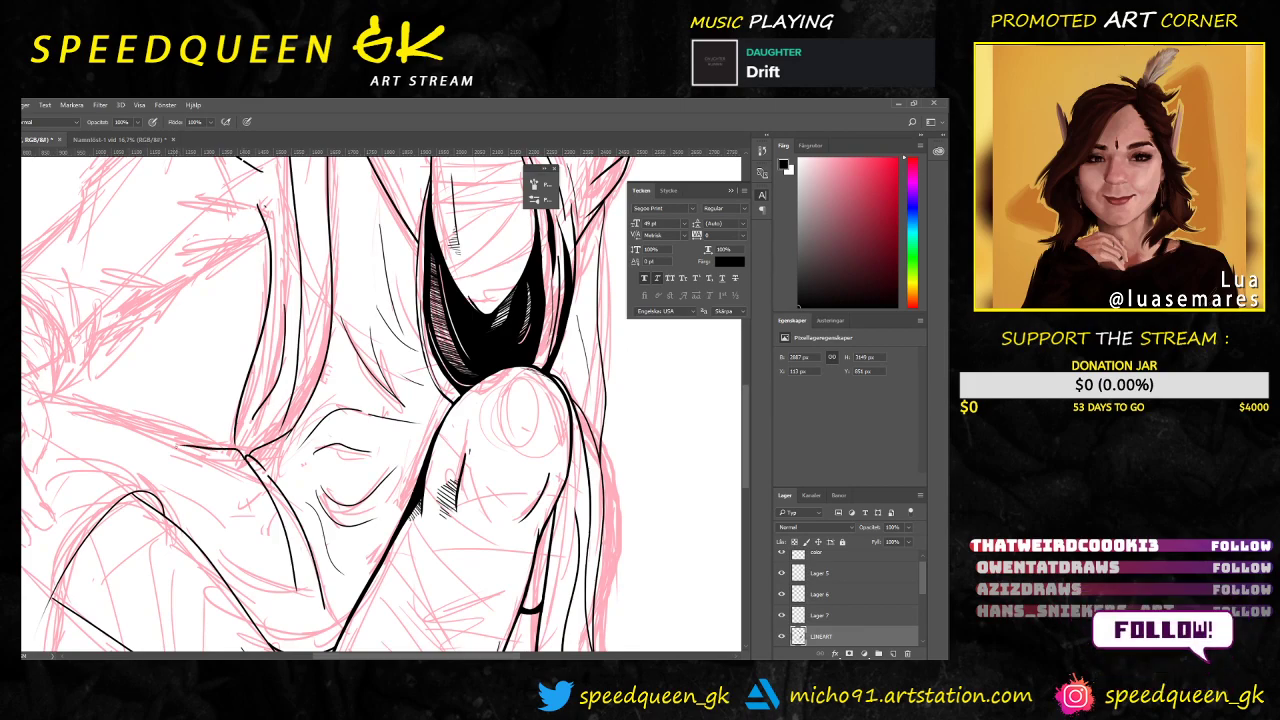
Step: Erase the outer thigh fold line below its upper end
scroll(365, 410, "down", 4)
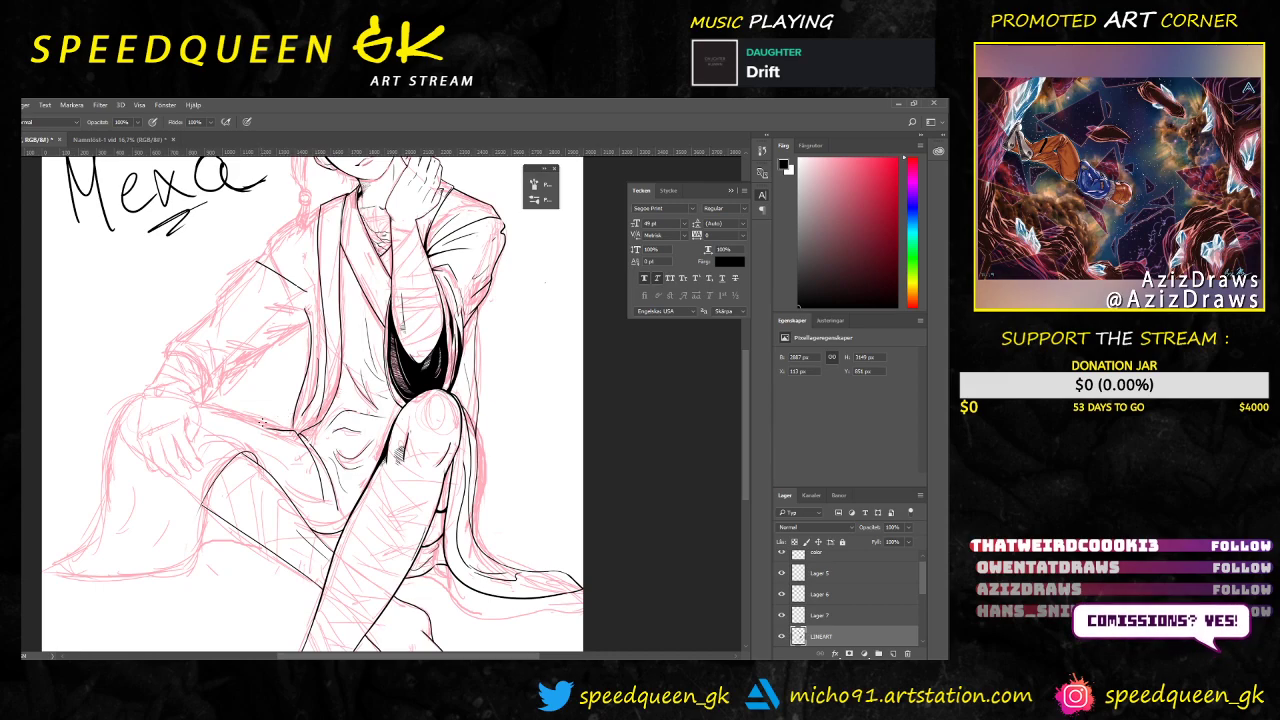
right_click(302, 432)
left_click(325, 393)
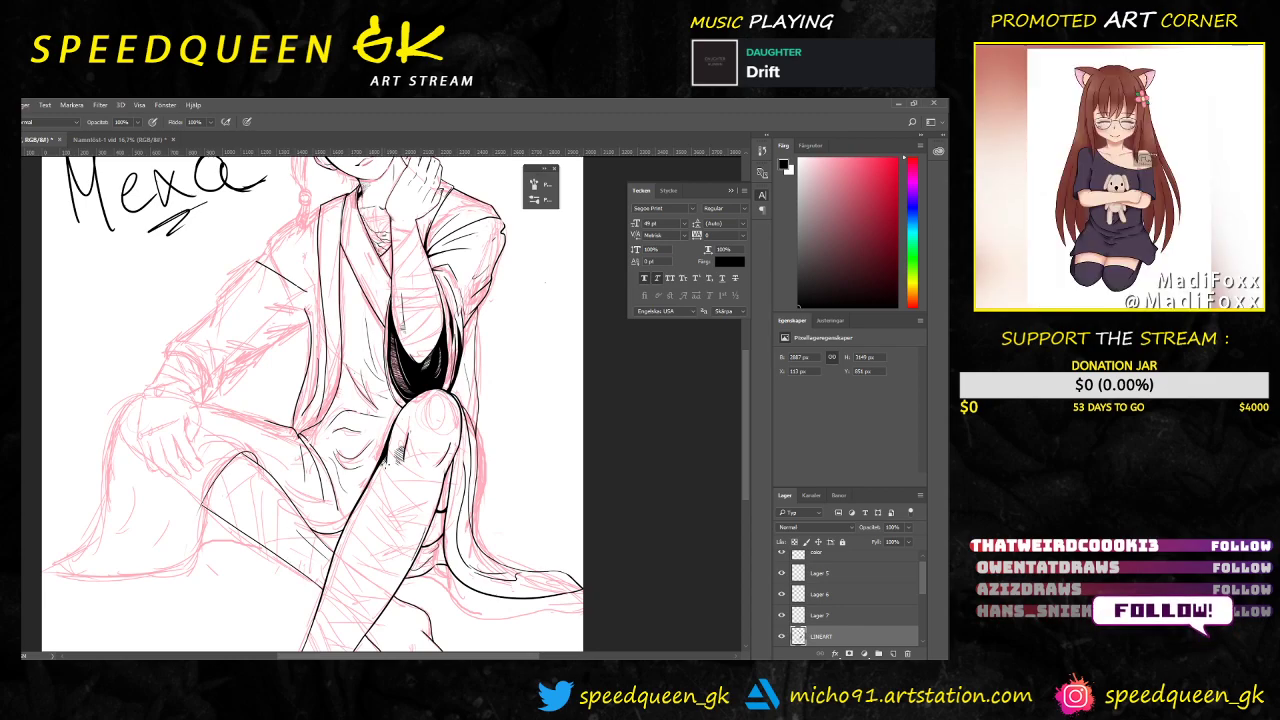
key("ctrl+plus")
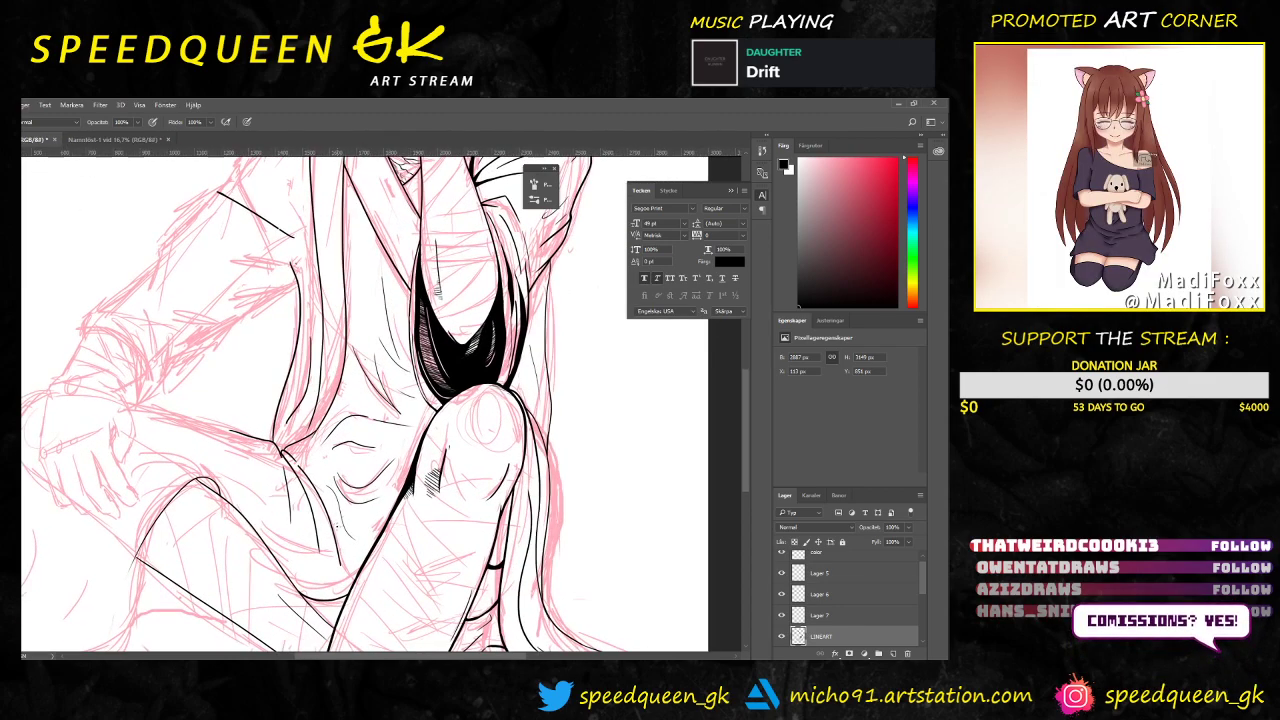
key("e")
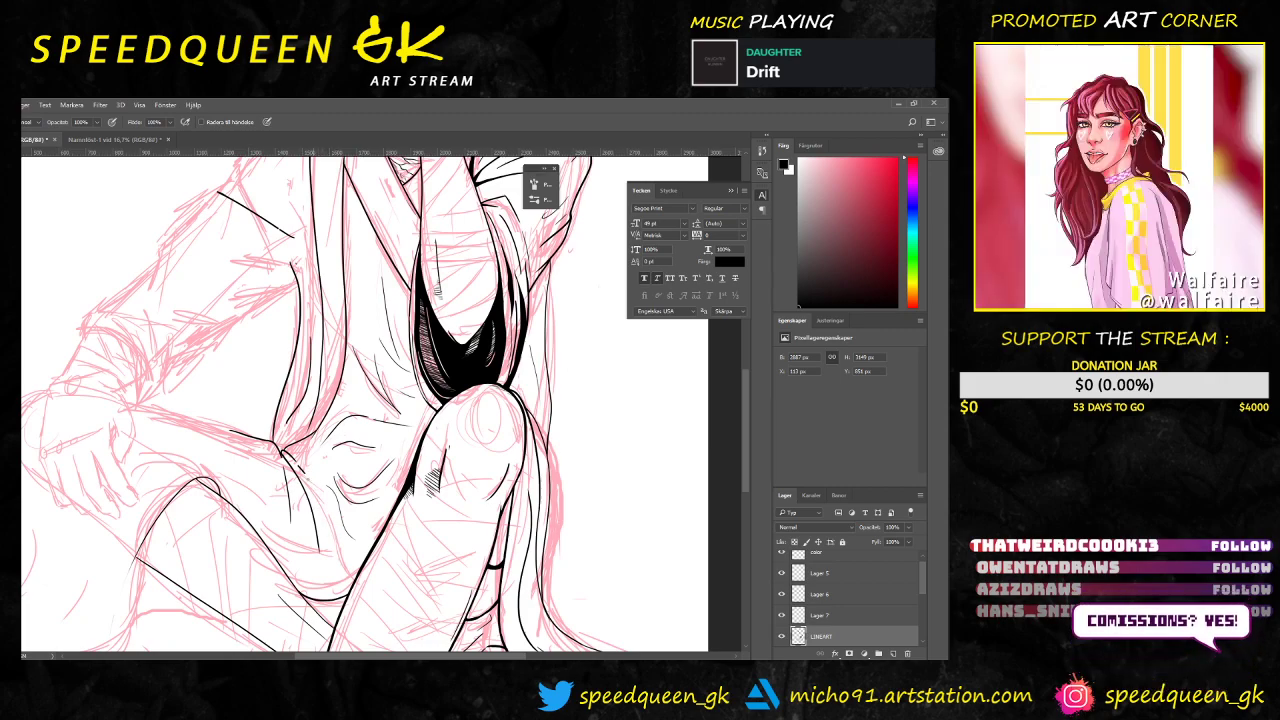
Step: Redraw the outer thigh fold as a smooth curve down toward the front leg, repeating the stroke until it fits
key("b")
left_click_drag(300, 466, 342, 540)
key("ctrl+z")
left_click_drag(300, 464, 347, 545)
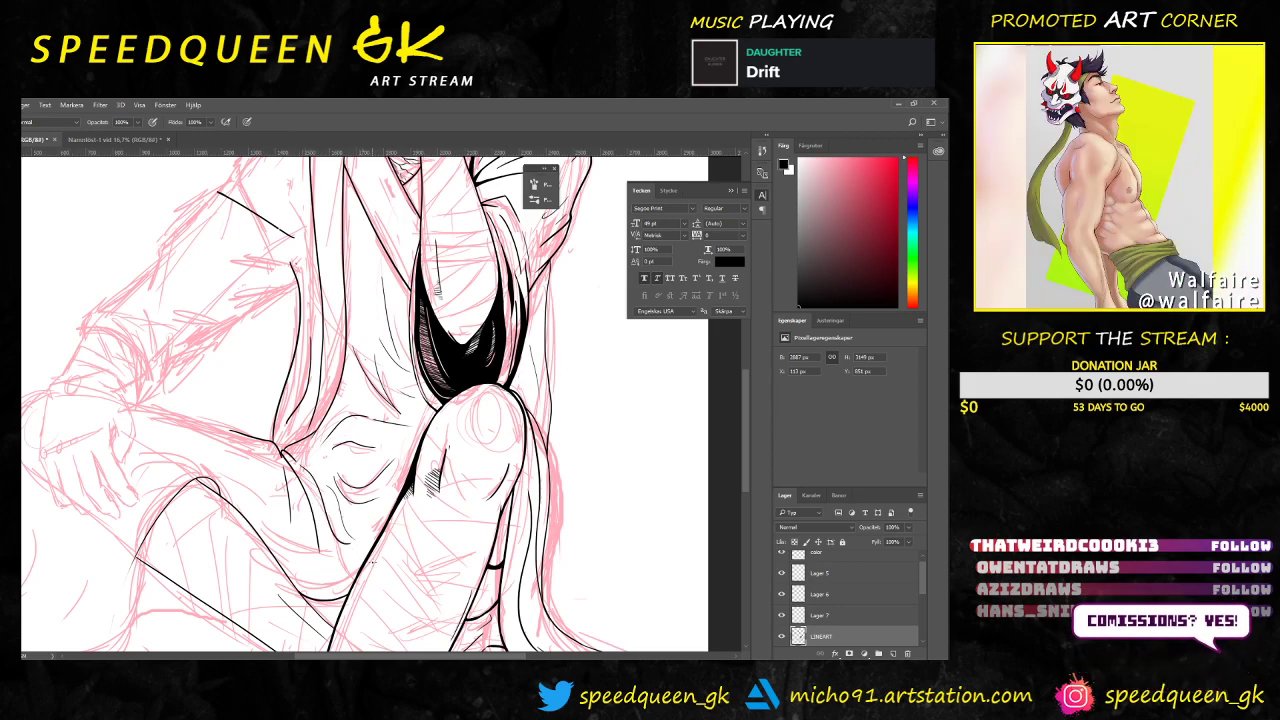
key("ctrl+z")
left_click_drag(299, 464, 350, 548)
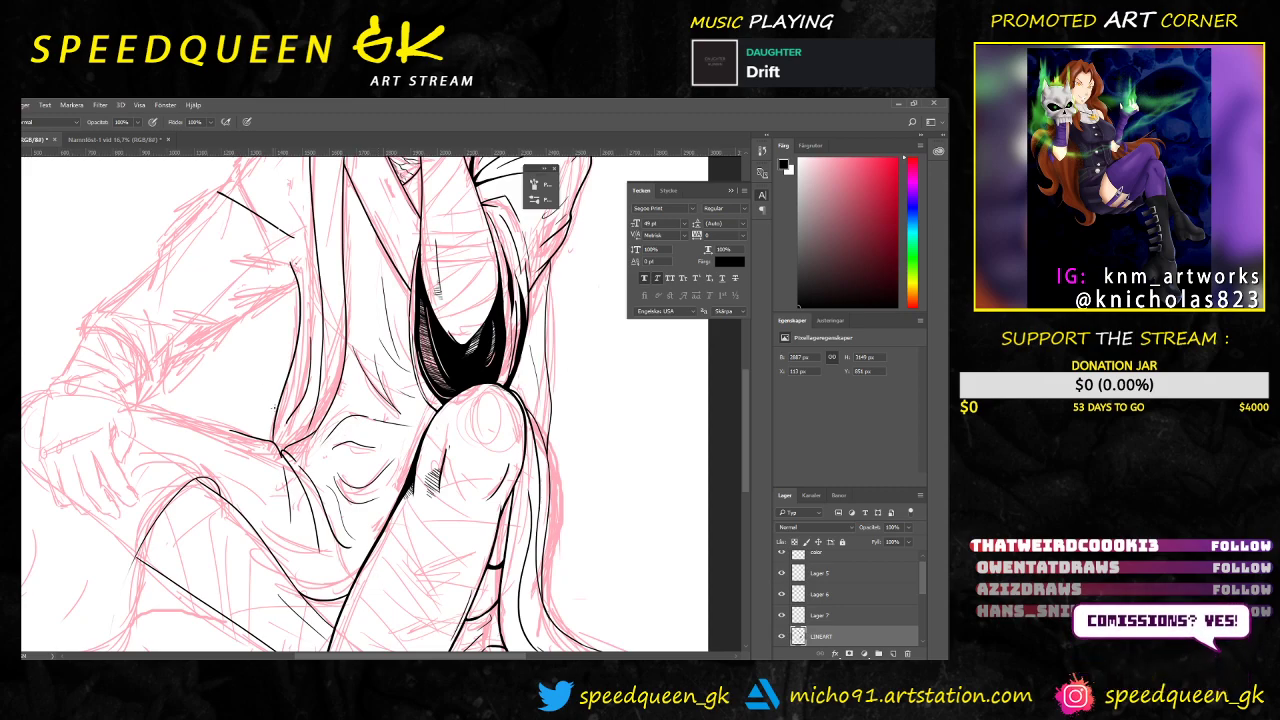
key("ctrl+plus")
key("ctrl+plus")
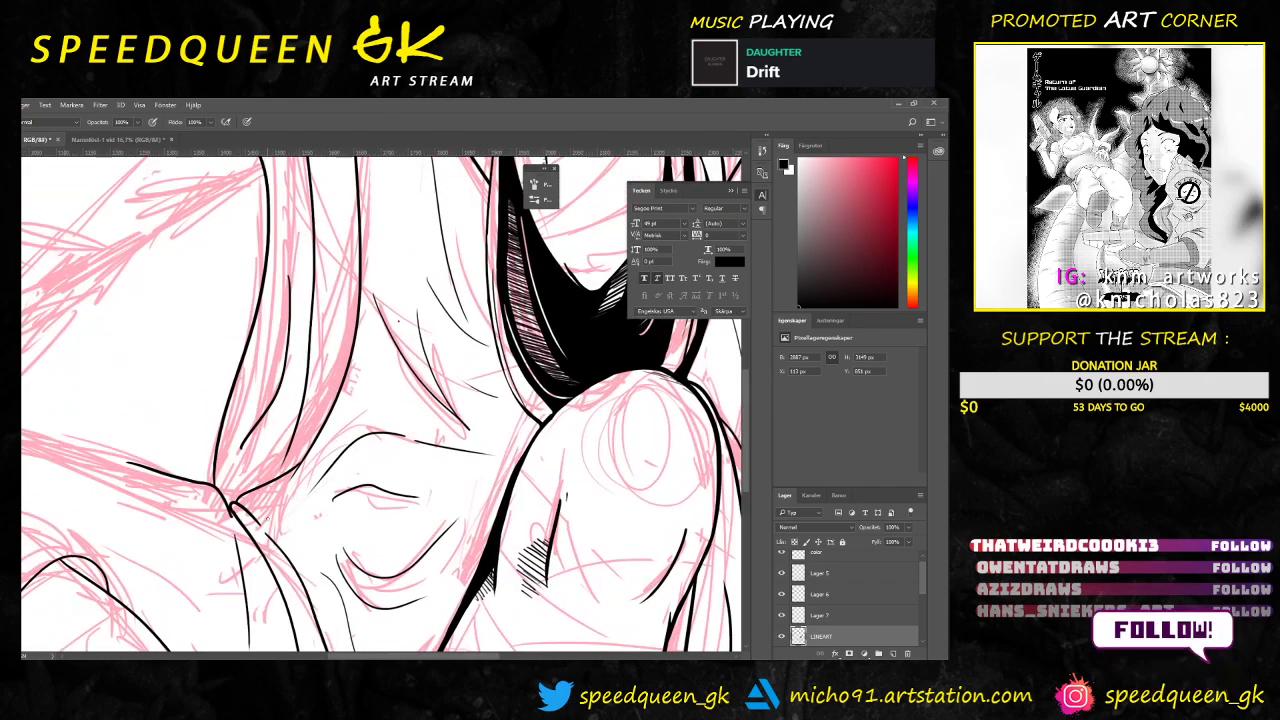
scroll(385, 403, "down", 3)
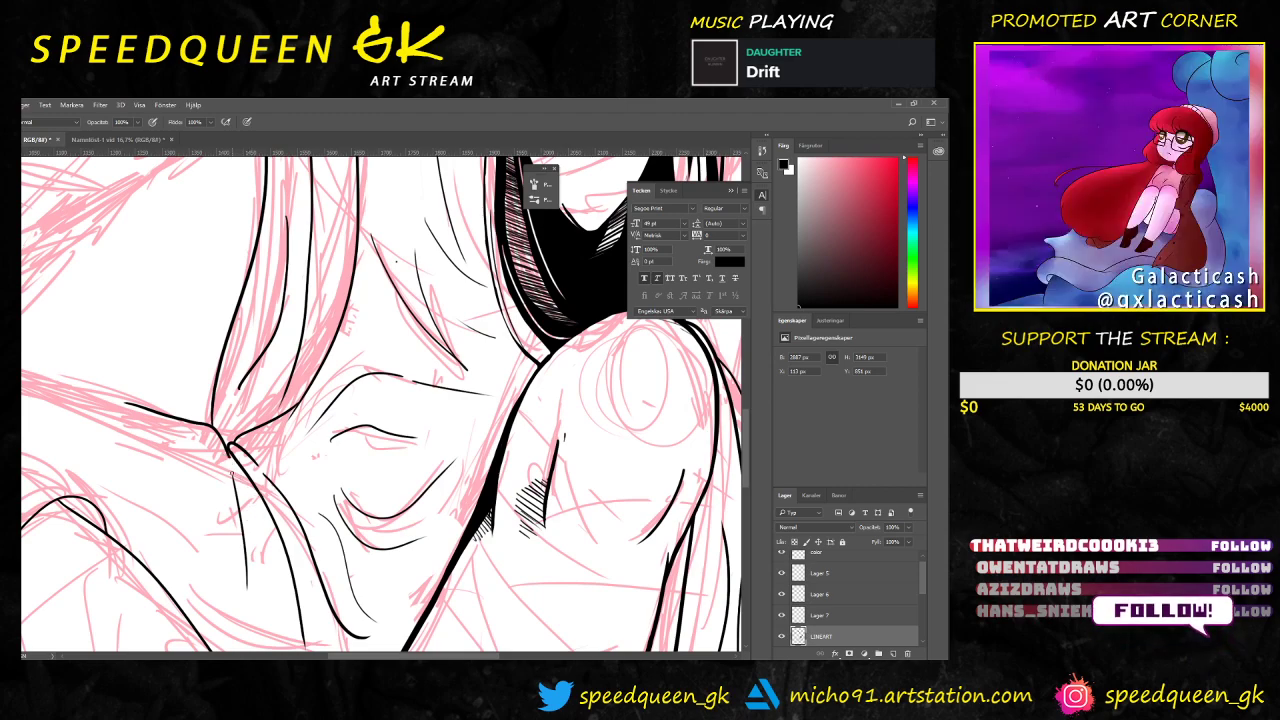
key("e")
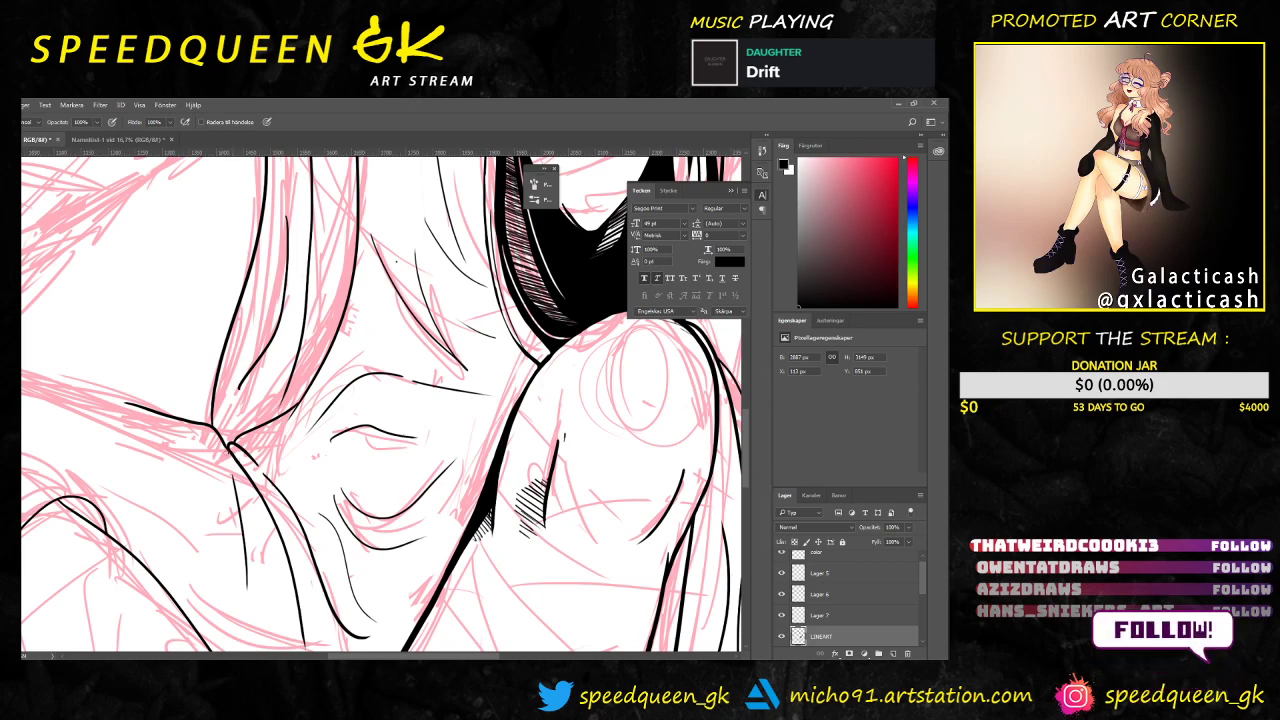
key("ctrl+minus")
key("ctrl+minus")
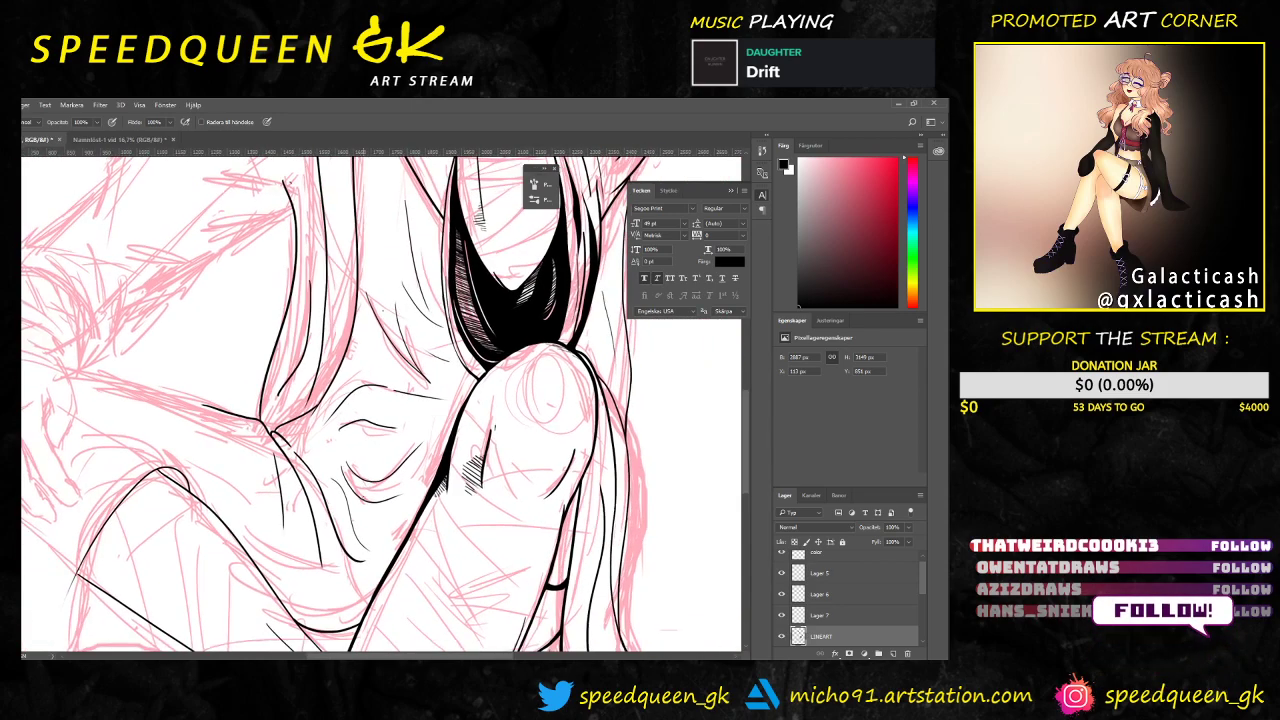
key("b")
left_click_drag(391, 374, 283, 309)
left_click_drag(323, 365, 454, 403)
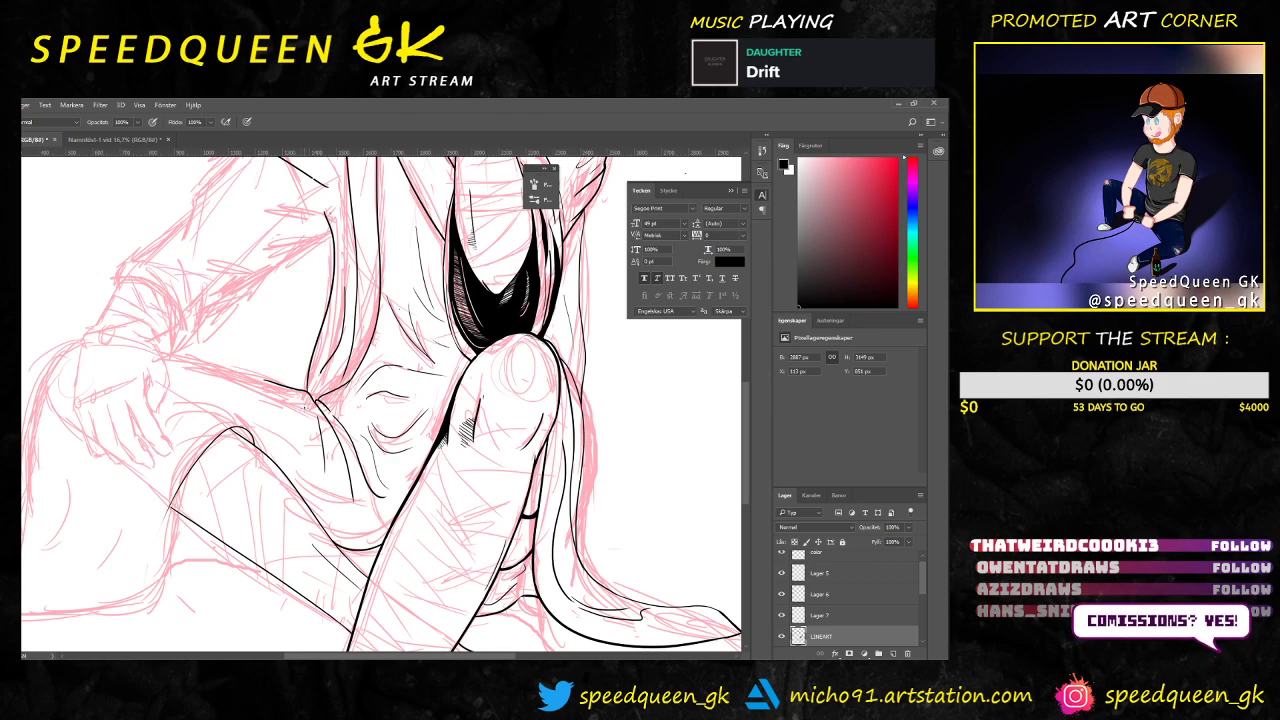
Step: Ink the top edge of the rear thigh from the resting hand's wrist to the fold tip, redrawing the stroke until it fits
key("ctrl+plus")
key("ctrl+plus")
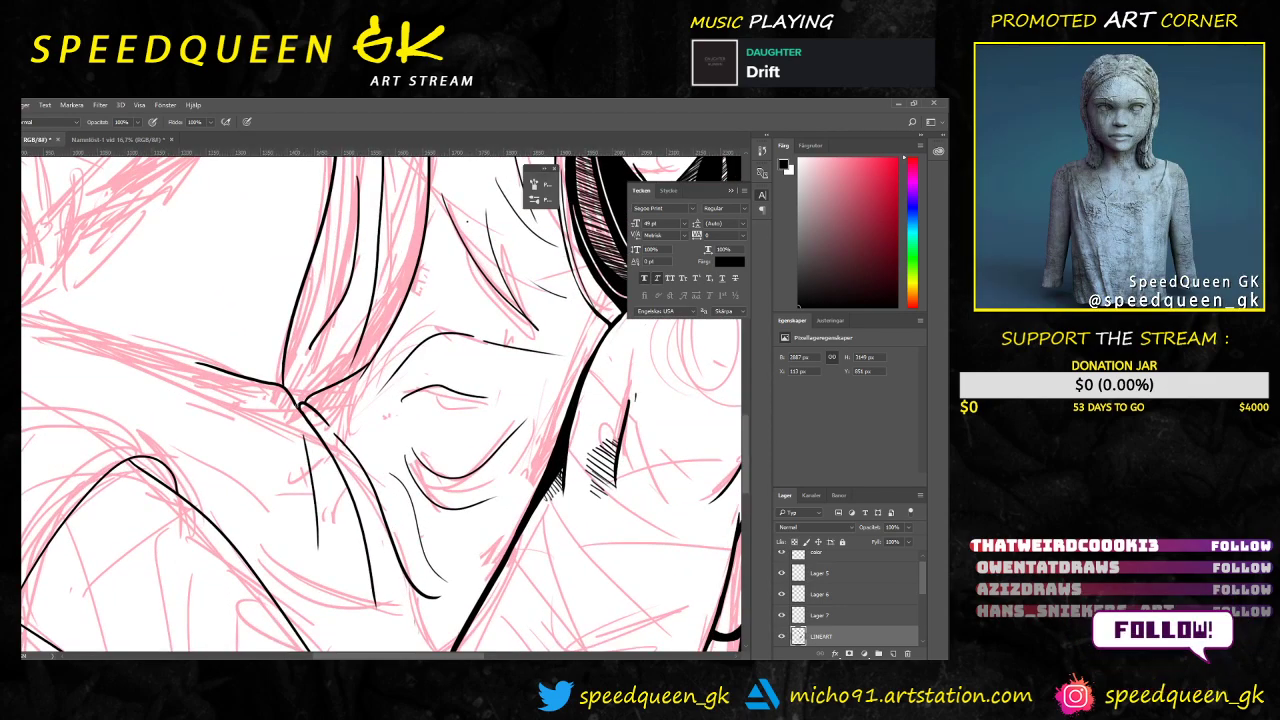
scroll(300, 400, "up", 3)
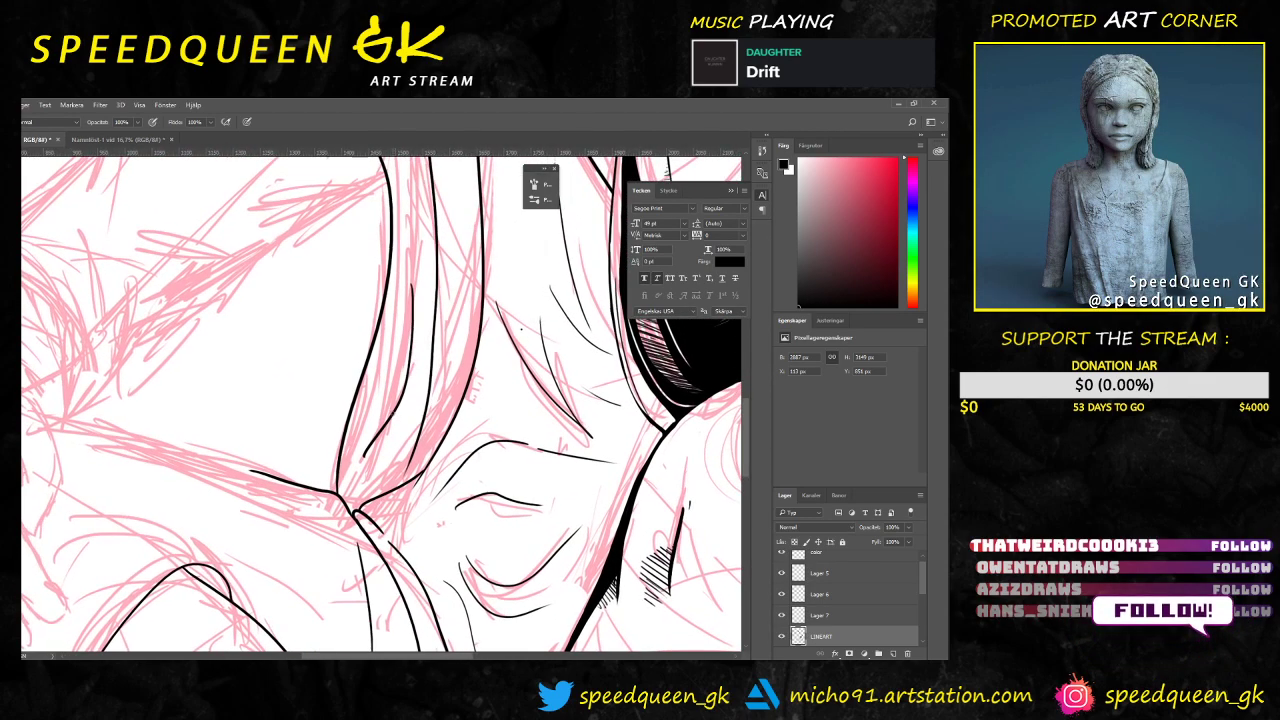
key("e")
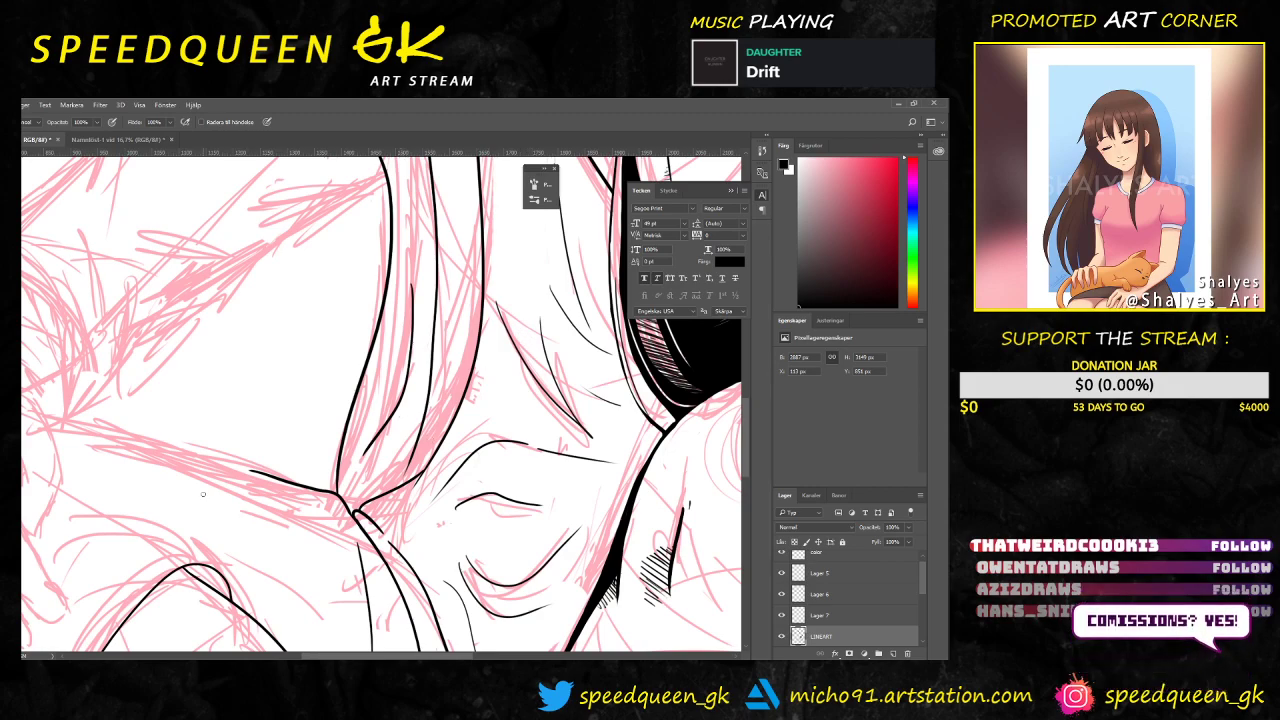
key("b")
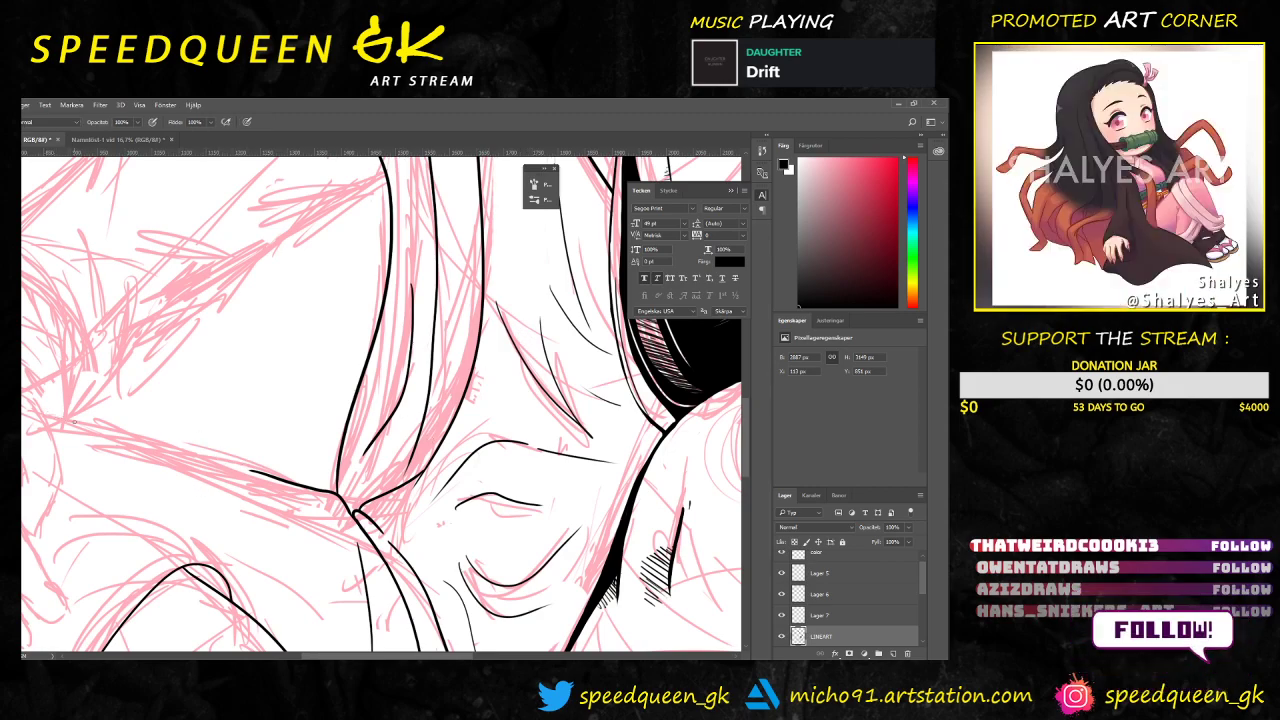
left_click_drag(235, 388, 223, 277)
left_click_drag(54, 320, 236, 375)
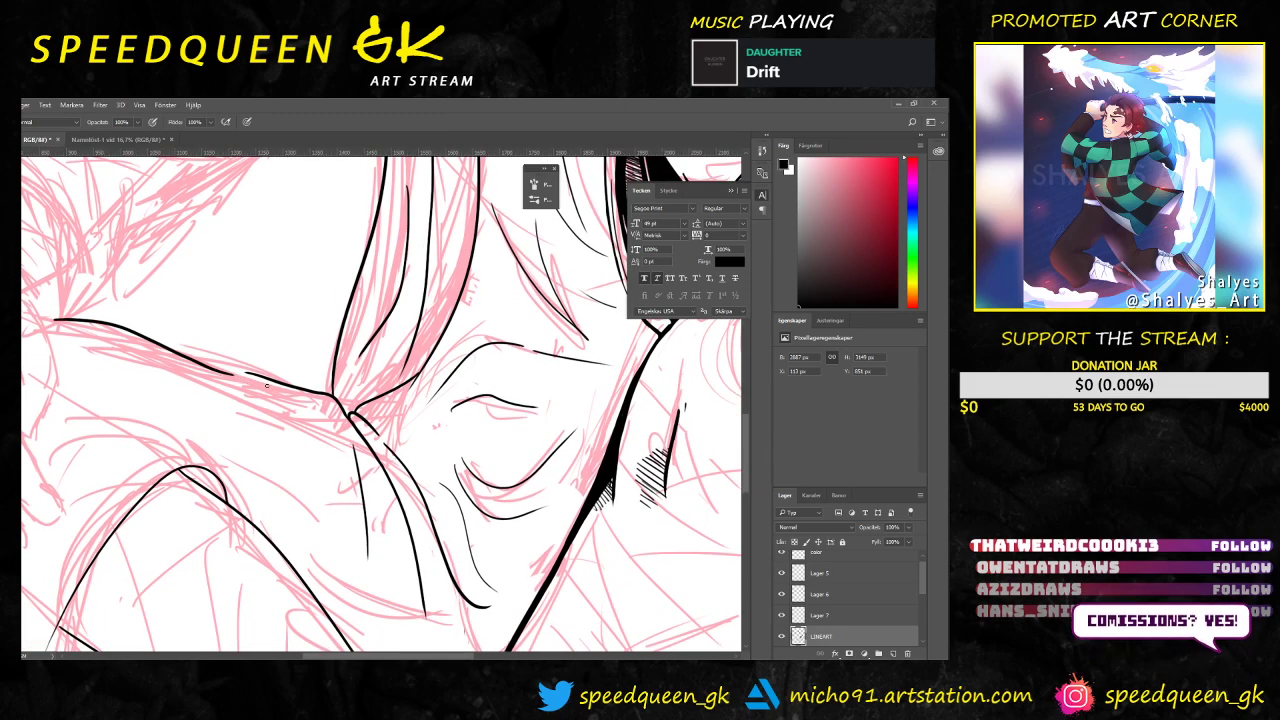
key("ctrl+z")
mouse_move(66, 318)
left_mouse_down()
mouse_move(158, 323)
mouse_move(262, 366)
left_mouse_up()
key("ctrl+z")
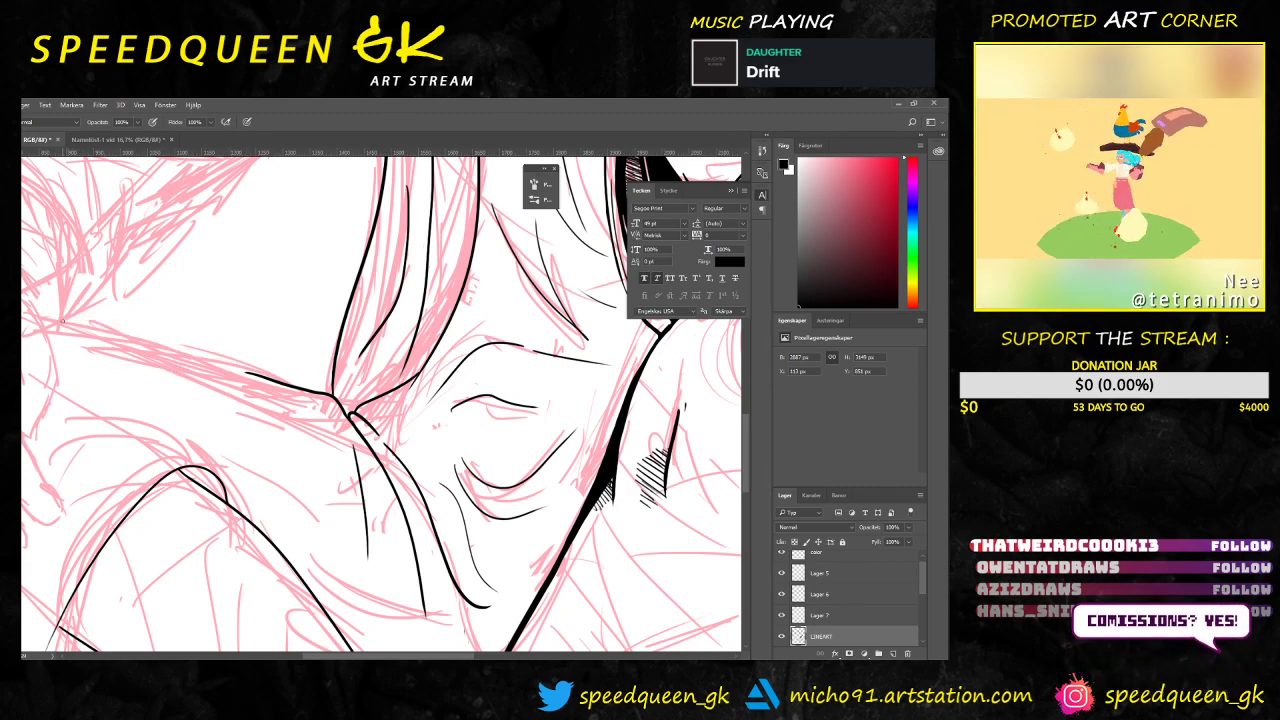
left_click_drag(58, 320, 330, 394)
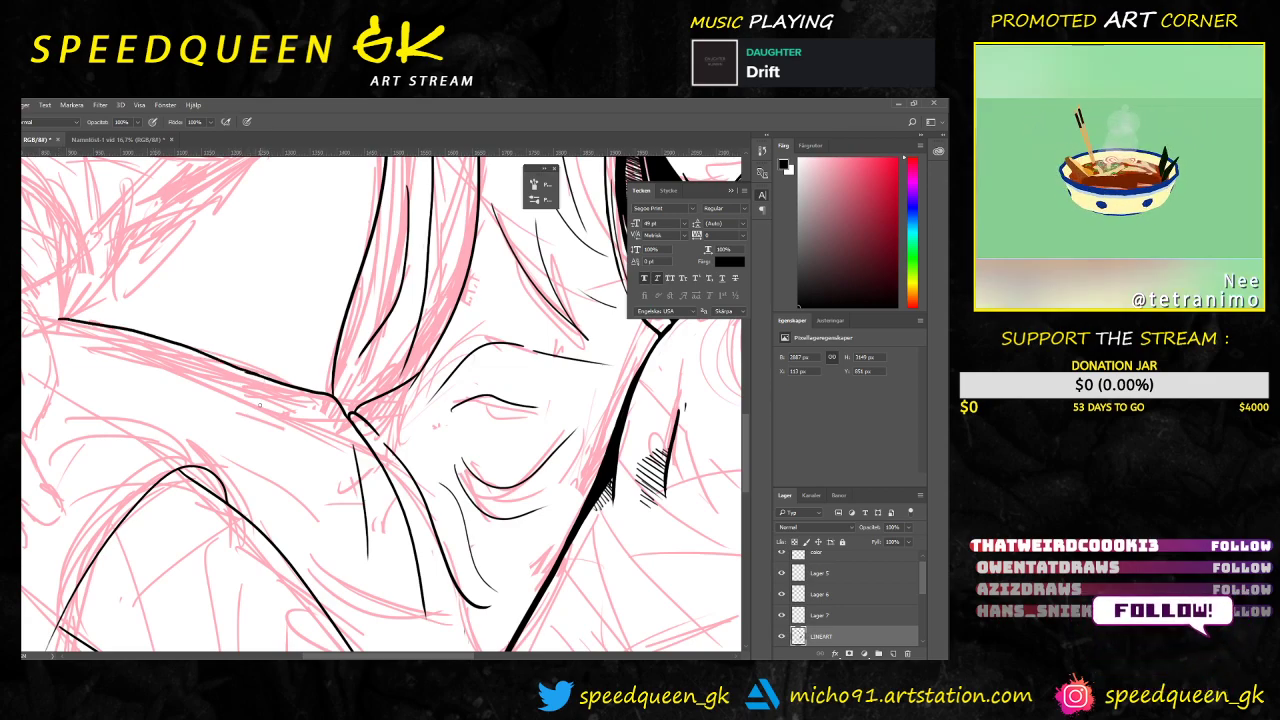
Step: Clean up the rough overlap where the new thigh line meets the earlier short line
key("ctrl+plus")
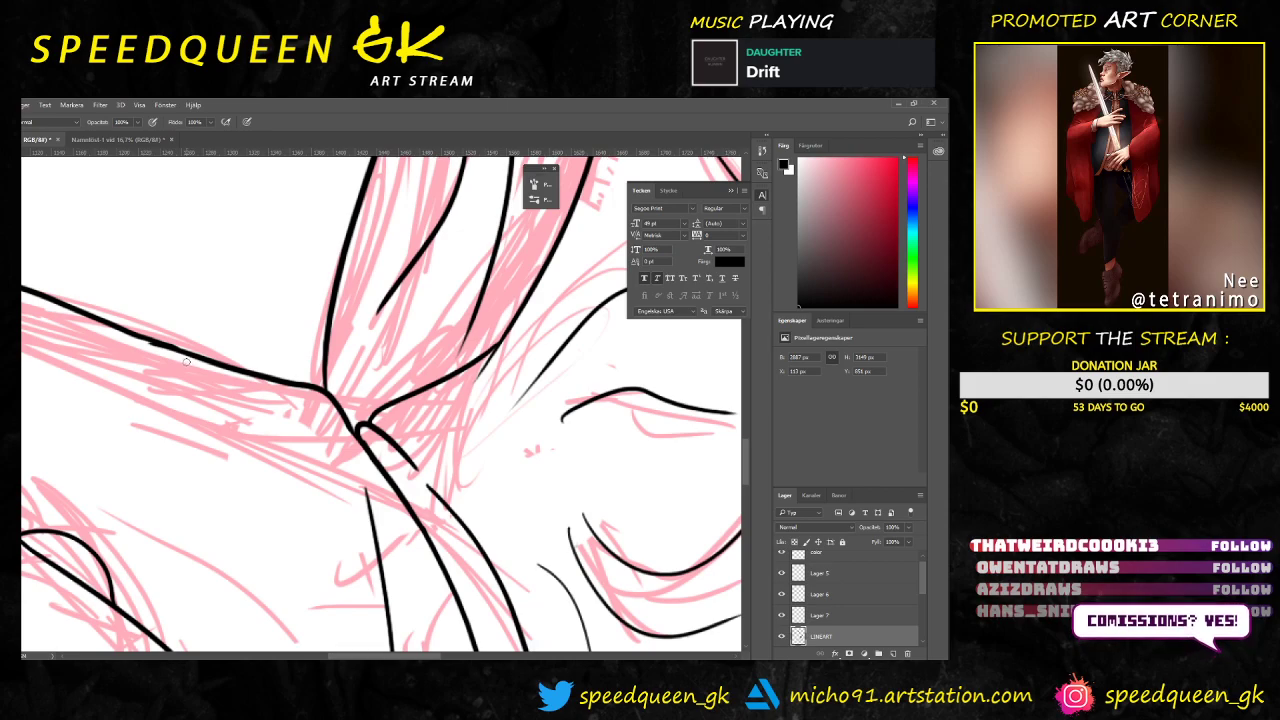
mouse_move(231, 296)
left_mouse_down()
mouse_move(300, 271)
mouse_move(283, 283)
left_mouse_up()
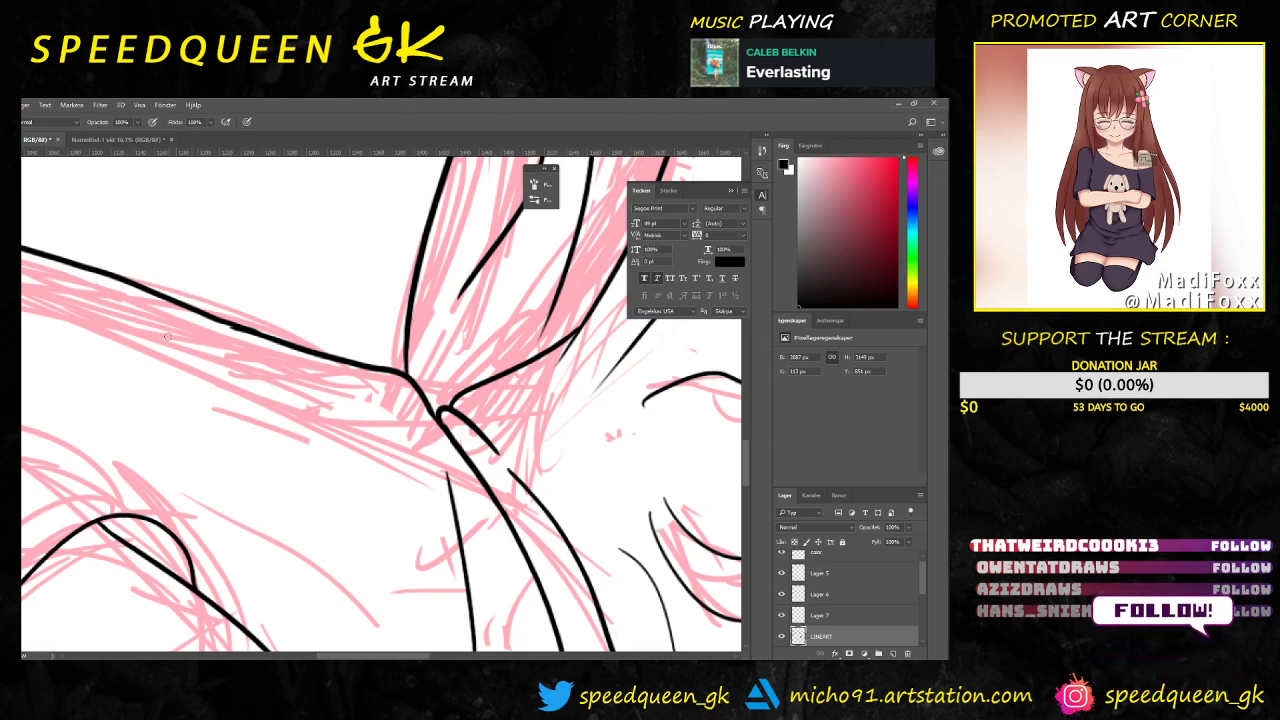
key("e")
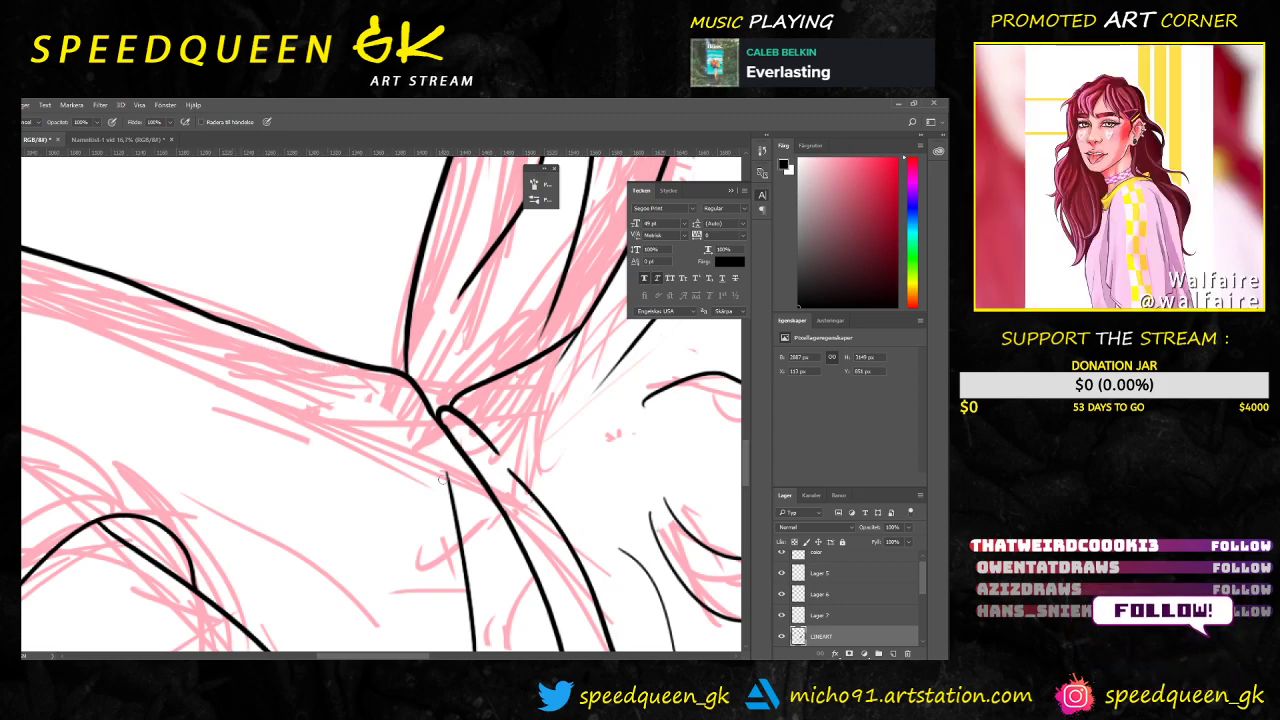
scroll(443, 478, "down", 5)
left_click_drag(280, 443, 312, 355)
scroll(312, 355, "down", 3)
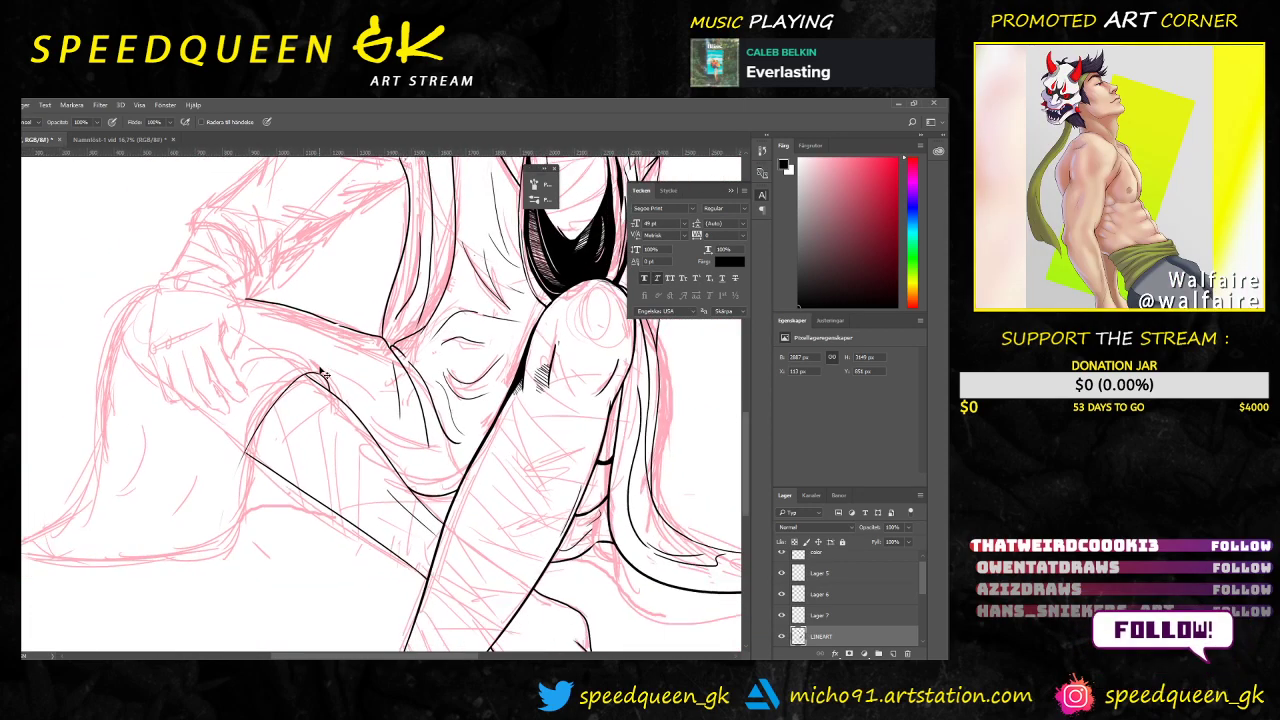
Step: Ink the robe's outer contour curving over the rear knee and down its outer side, repeating the stroke until it fits
left_click_drag(449, 420, 413, 444)
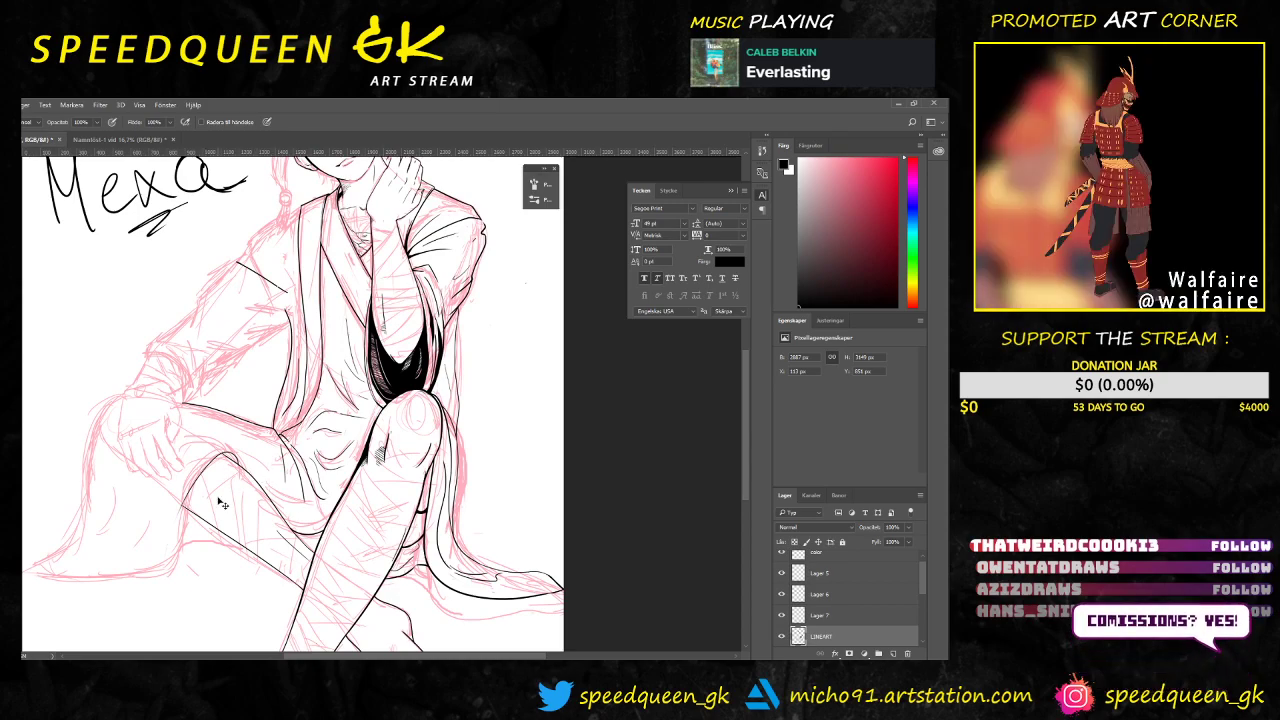
key("ctrl+plus")
mouse_move(303, 391)
left_mouse_down()
mouse_move(420, 402)
mouse_move(522, 345)
left_mouse_up()
key("ctrl+plus")
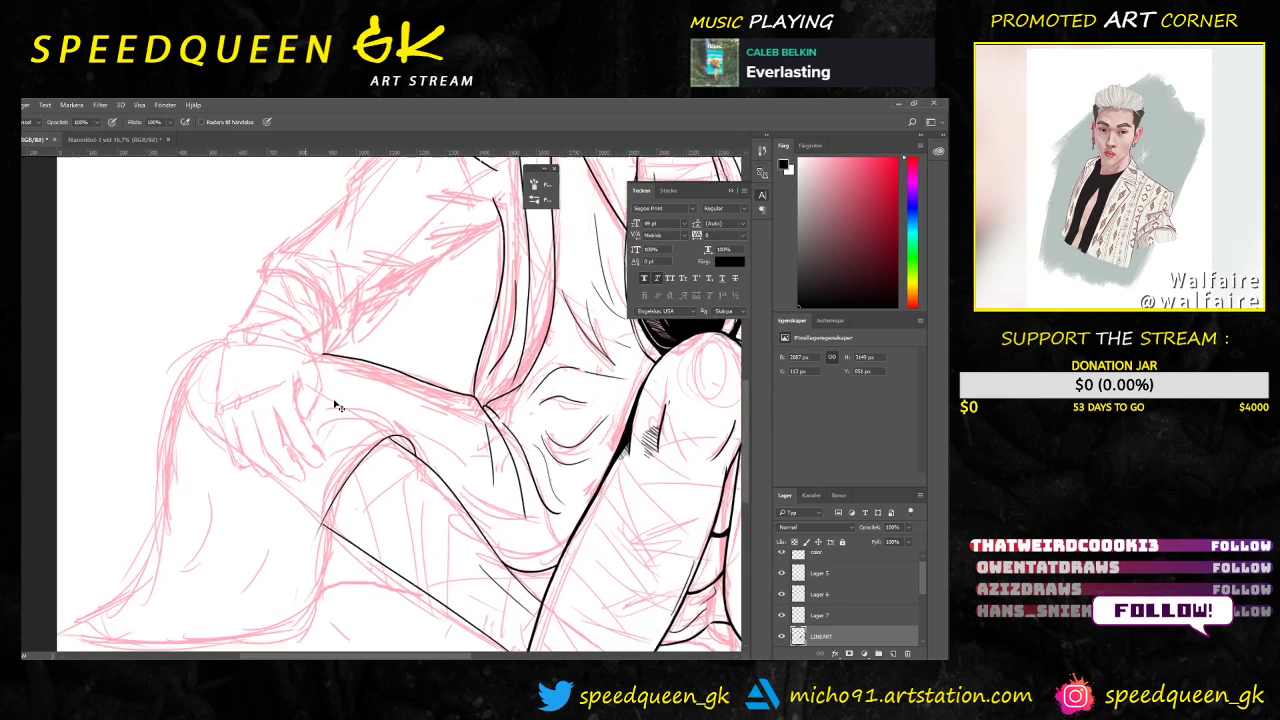
left_click_drag(363, 374, 441, 435)
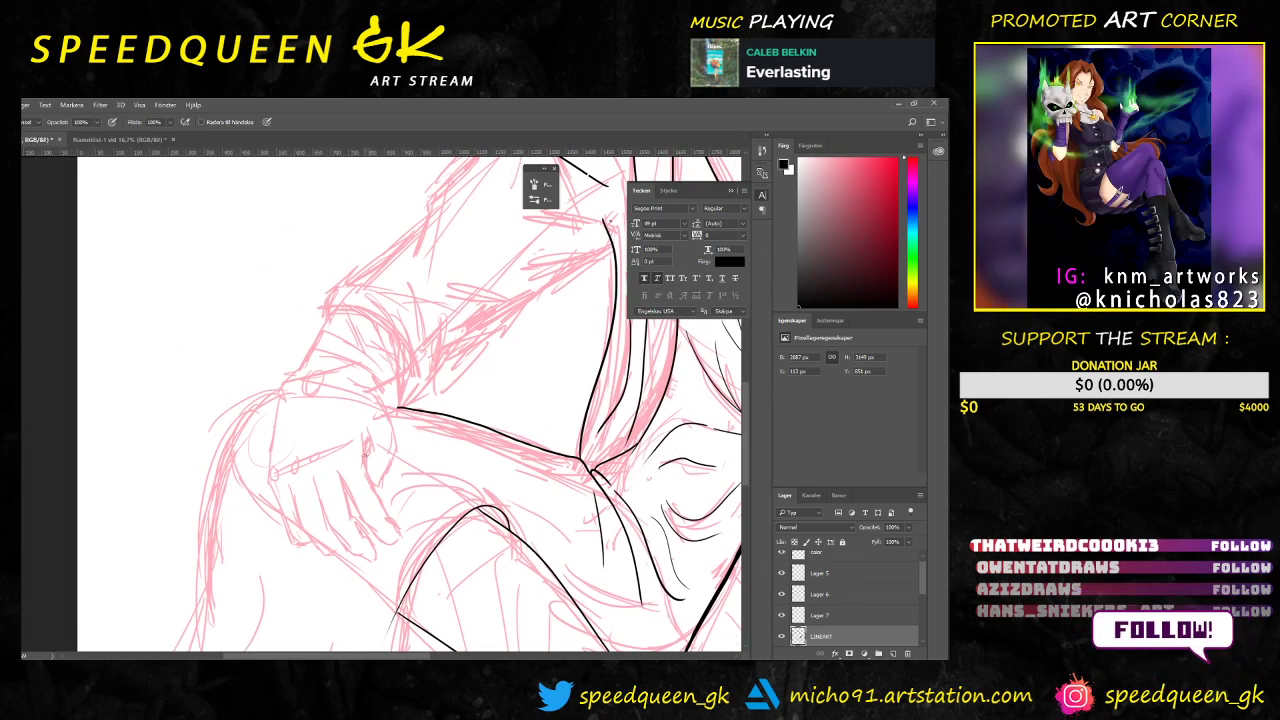
mouse_move(209, 497)
left_mouse_down()
mouse_move(304, 390)
mouse_move(340, 392)
left_mouse_up()
key("ctrl+z")
left_click_drag(284, 390, 210, 562)
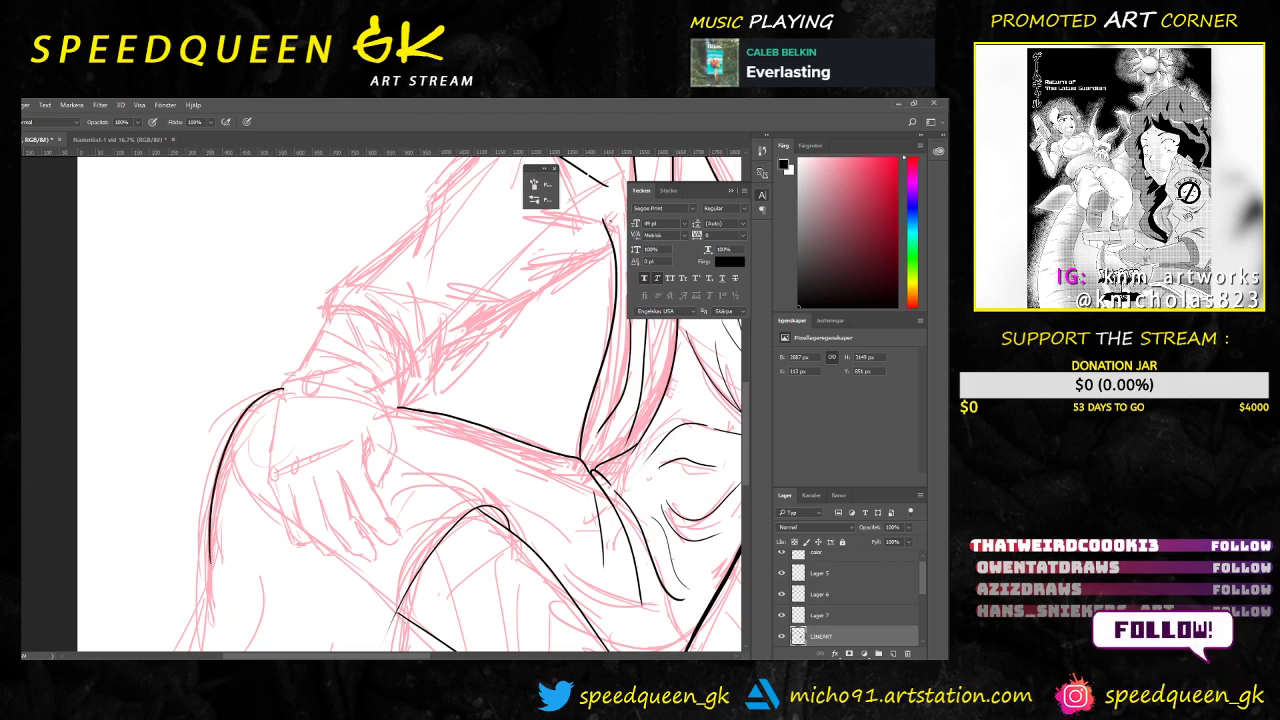
key("ctrl+z")
mouse_move(288, 387)
left_mouse_down()
mouse_move(255, 409)
mouse_move(203, 550)
left_mouse_up()
key("ctrl+z")
left_click_drag(284, 386, 204, 580)
key("ctrl+z")
mouse_move(308, 388)
left_mouse_down()
mouse_move(208, 520)
mouse_move(196, 598)
left_mouse_up()
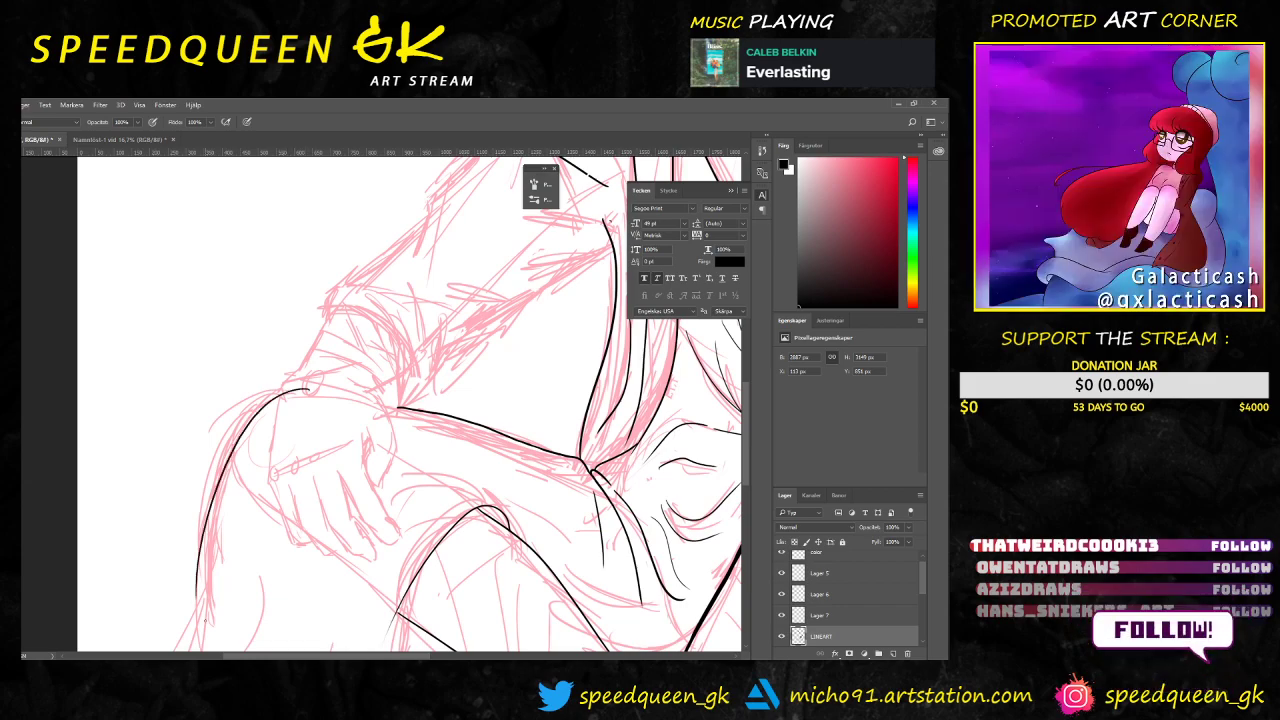
Step: Ink the hanging robe's flared corner, its hem and its inner edge from the thigh down into a drooping hem curve
key("ctrl+minus")
left_click_drag(392, 451, 340, 293)
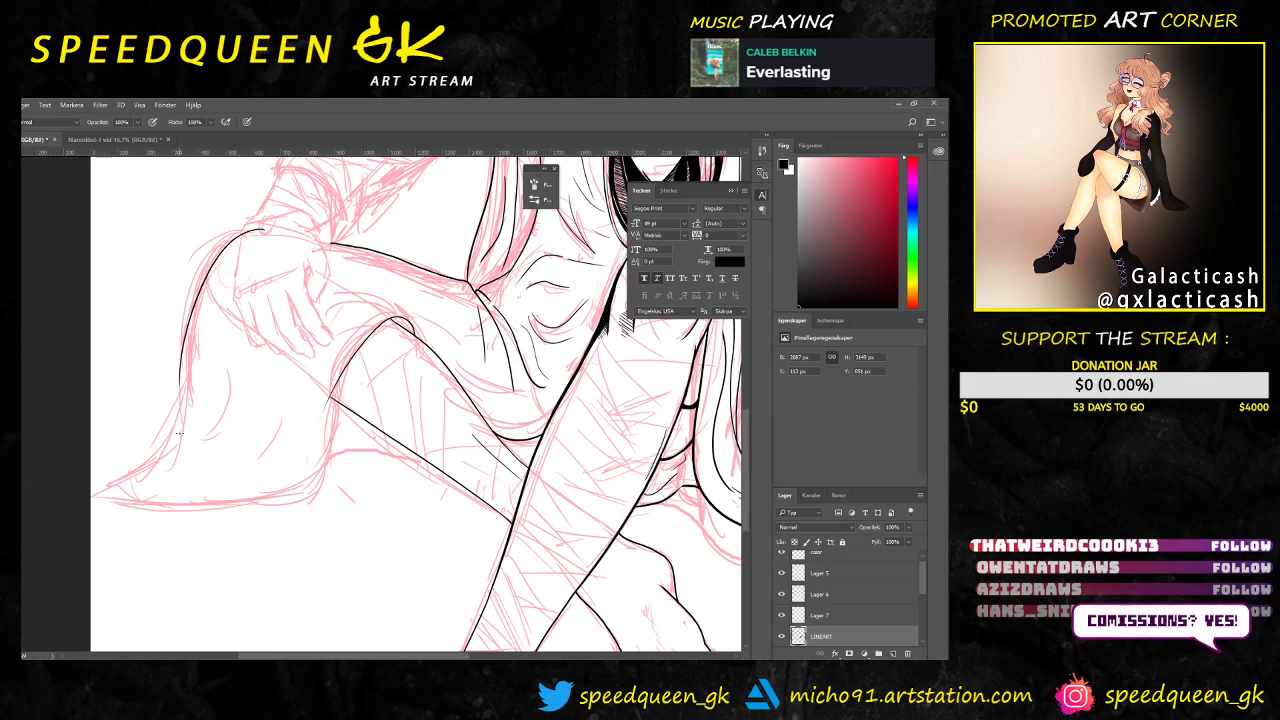
mouse_move(180, 394)
left_mouse_down()
mouse_move(168, 480)
mouse_move(164, 458)
mouse_move(101, 500)
mouse_move(248, 500)
left_mouse_up()
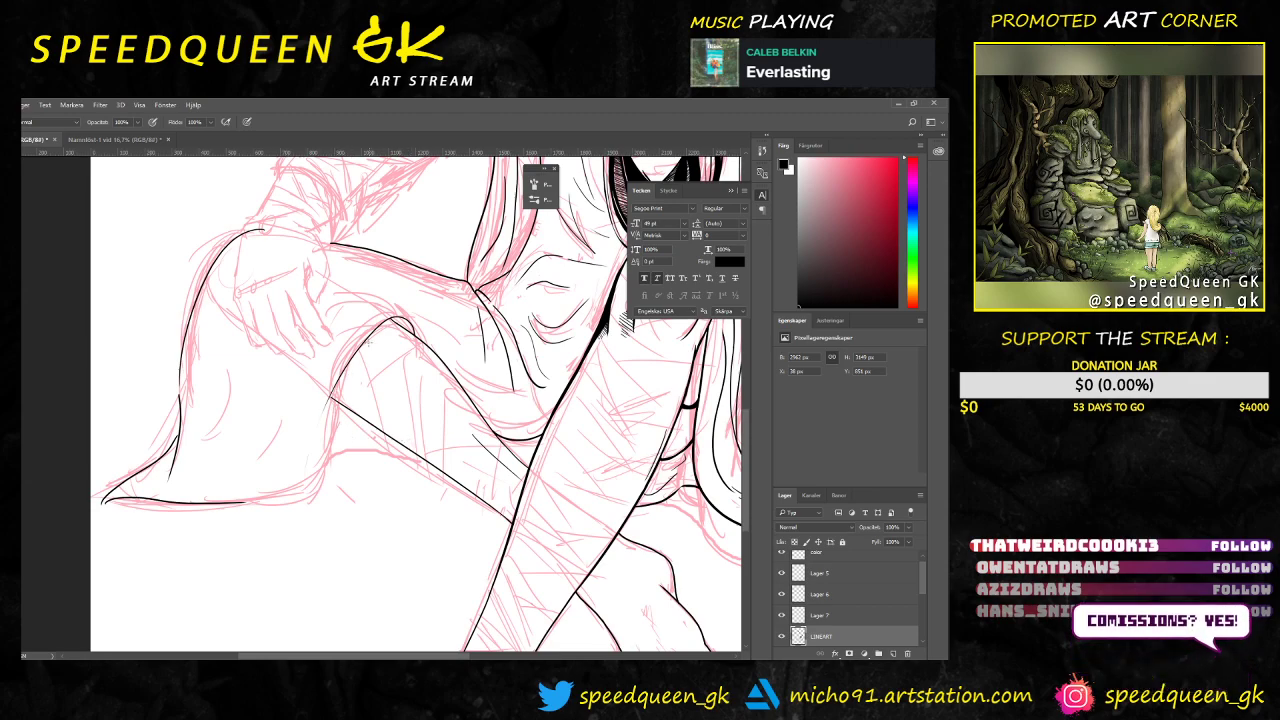
mouse_move(349, 358)
left_mouse_down()
mouse_move(323, 438)
mouse_move(319, 544)
mouse_move(246, 532)
mouse_move(200, 502)
left_mouse_up()
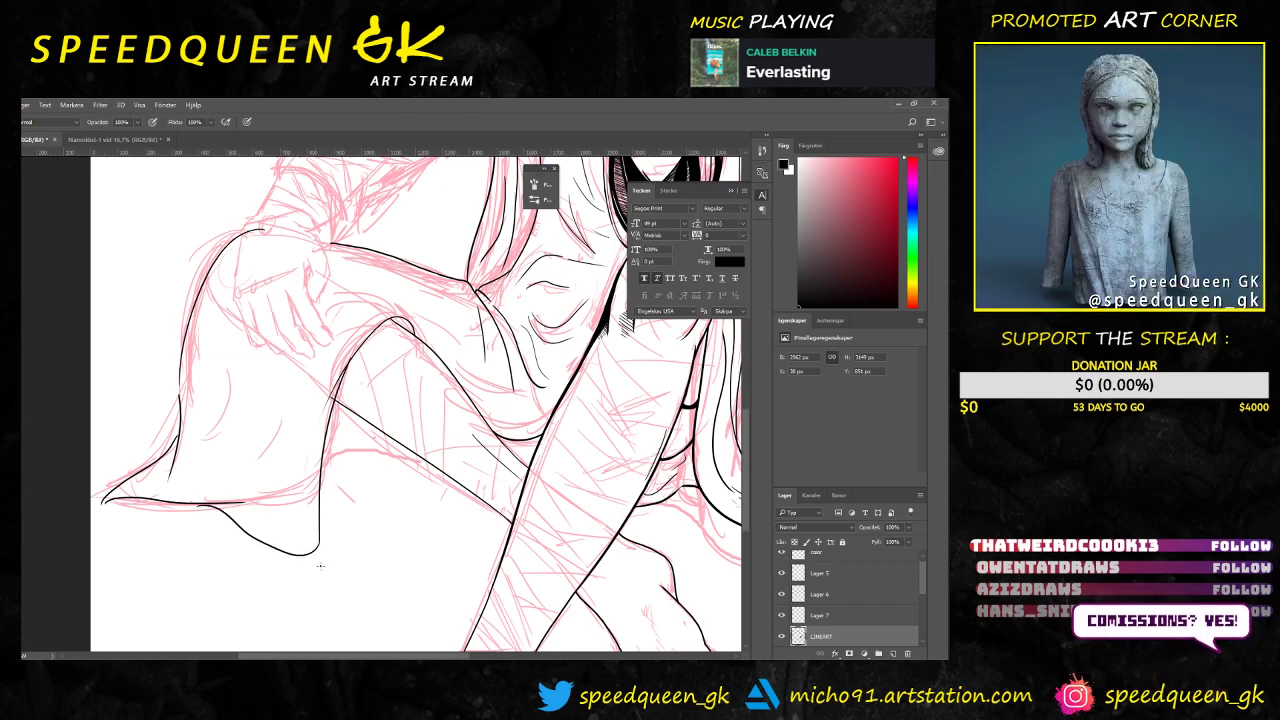
Step: Ink a curved fold line inside the hanging robe panel above the hem
key("ctrl+minus")
key("ctrl+minus")
mouse_move(467, 367)
left_mouse_down()
mouse_move(394, 430)
mouse_move(413, 406)
left_mouse_up()
key("ctrl+plus")
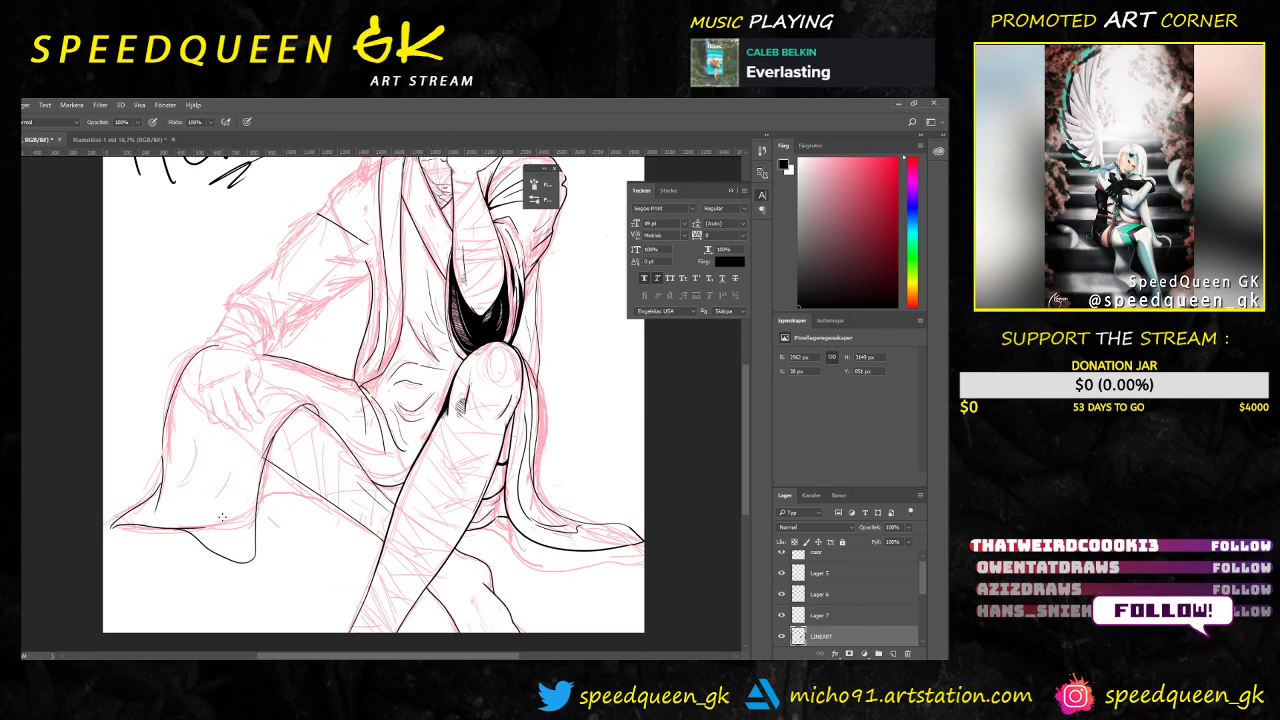
scroll(282, 490, "down", 2)
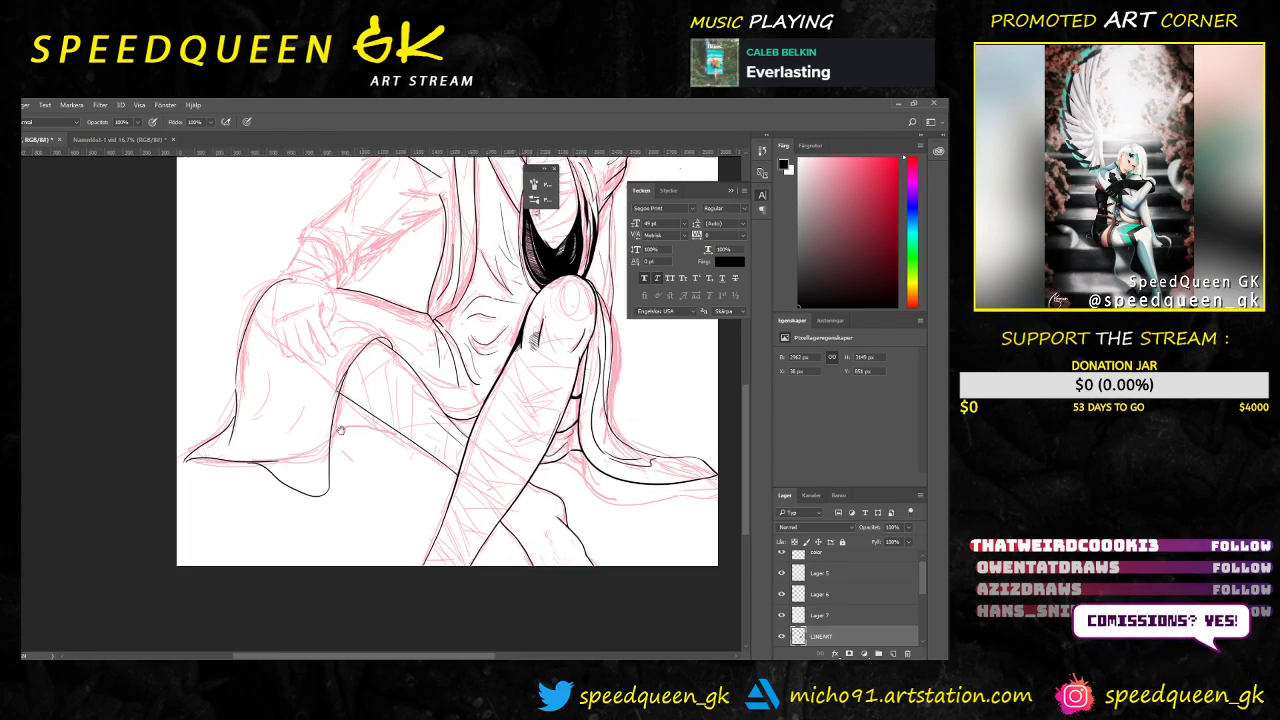
left_click_drag(245, 450, 300, 392)
scroll(311, 429, "up", 1)
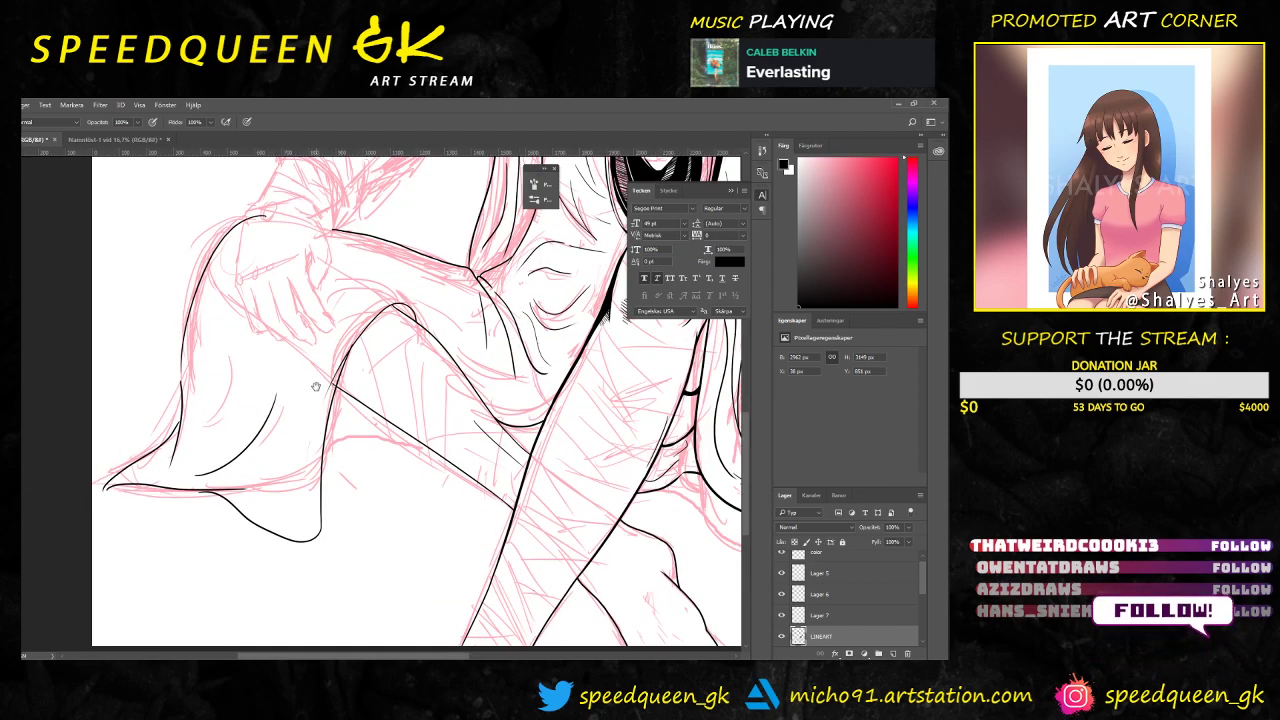
scroll(316, 387, "up", 1)
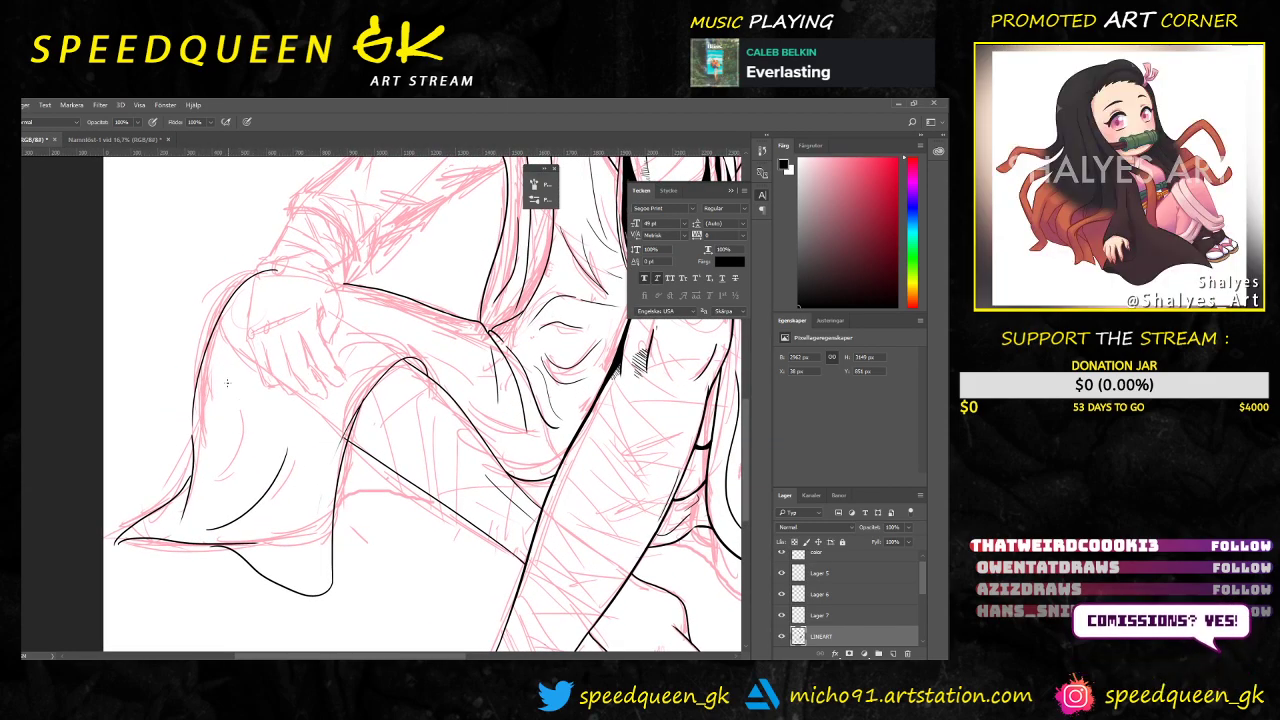
left_click_drag(229, 376, 232, 462)
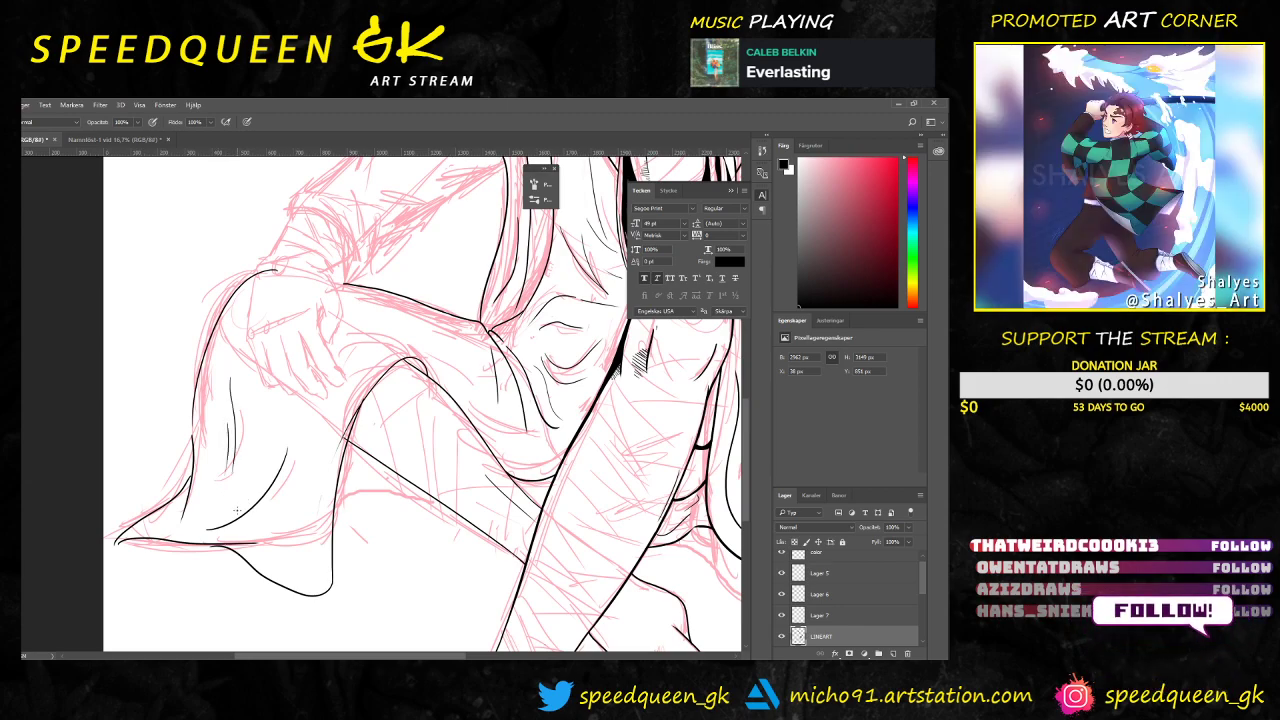
key("ctrl+z")
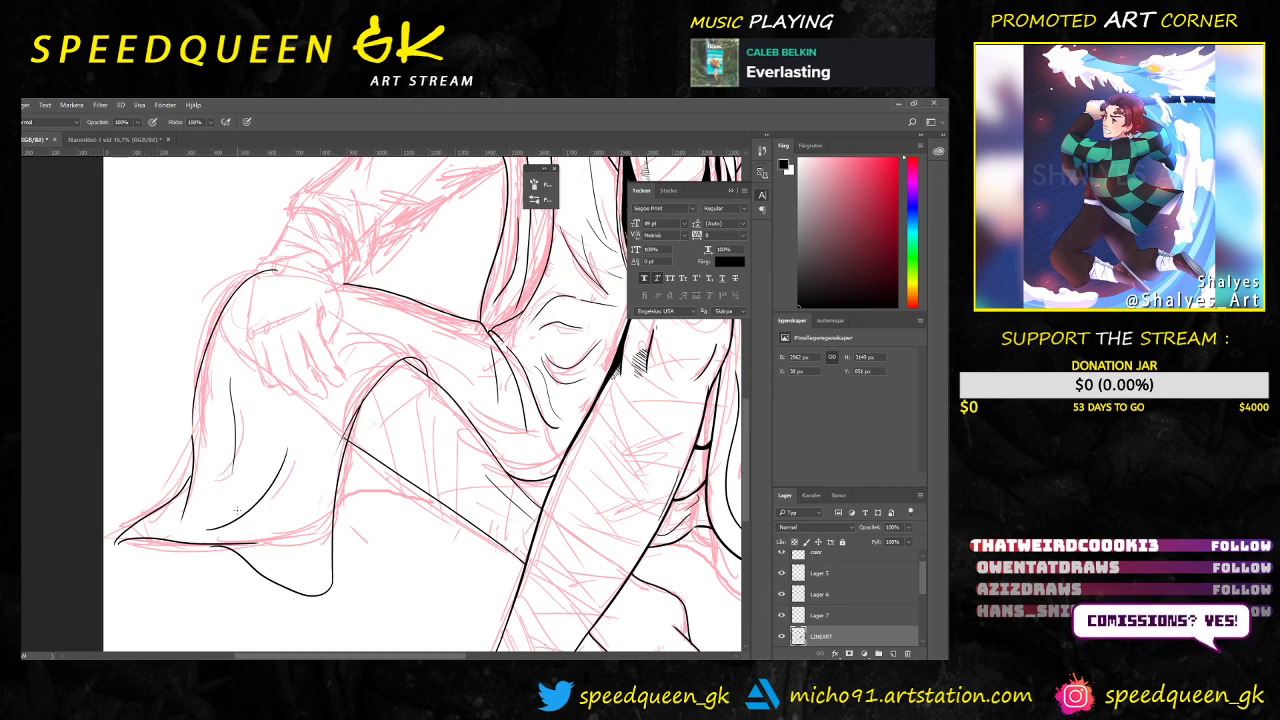
key("ctrl+z")
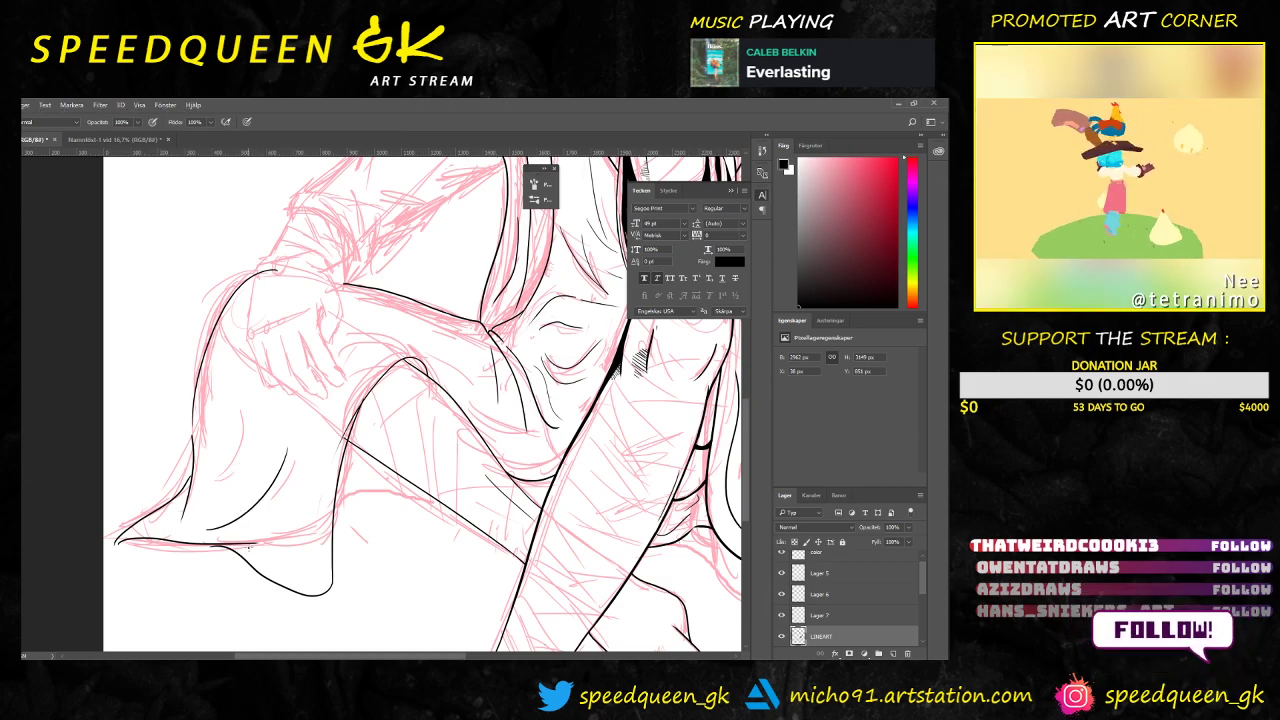
Step: Join the drooping hem curve to the straight hem line and tidy the overlap where they meet
scroll(334, 396, "up", 3)
left_click_drag(329, 455, 504, 326)
key("ctrl+plus")
scroll(330, 390, "up", 2)
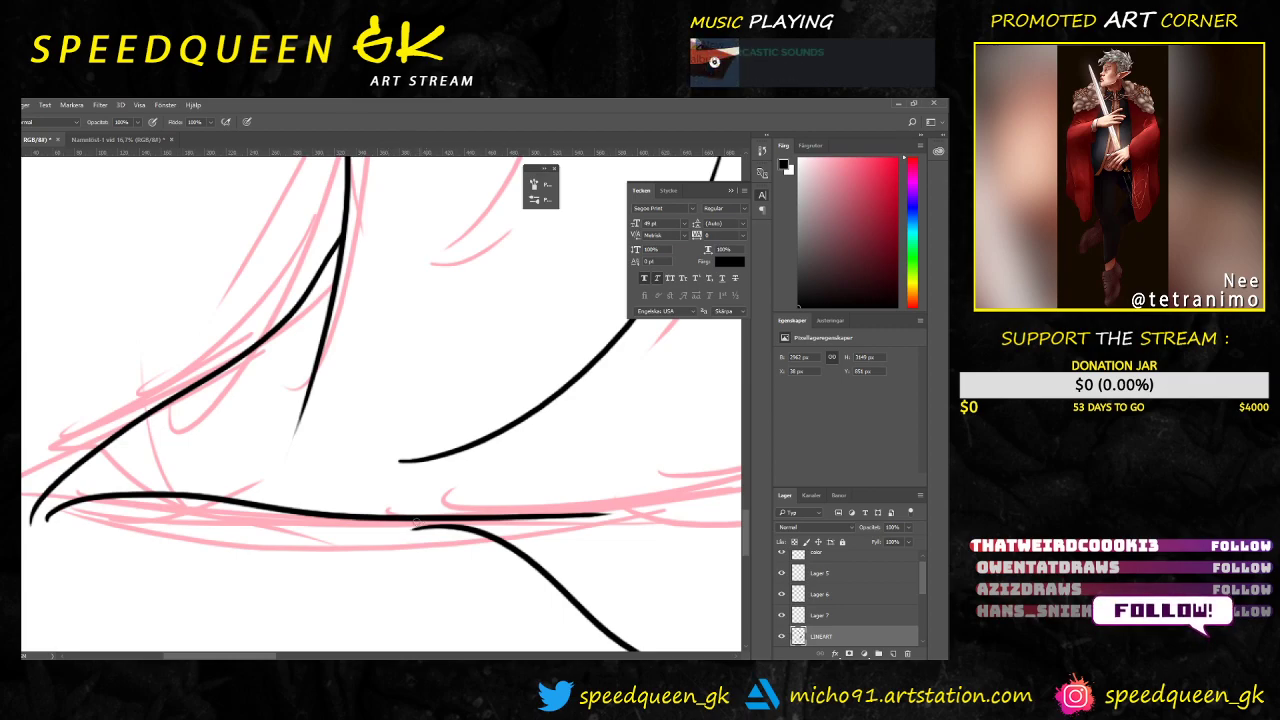
left_click_drag(405, 521, 472, 530)
key("e")
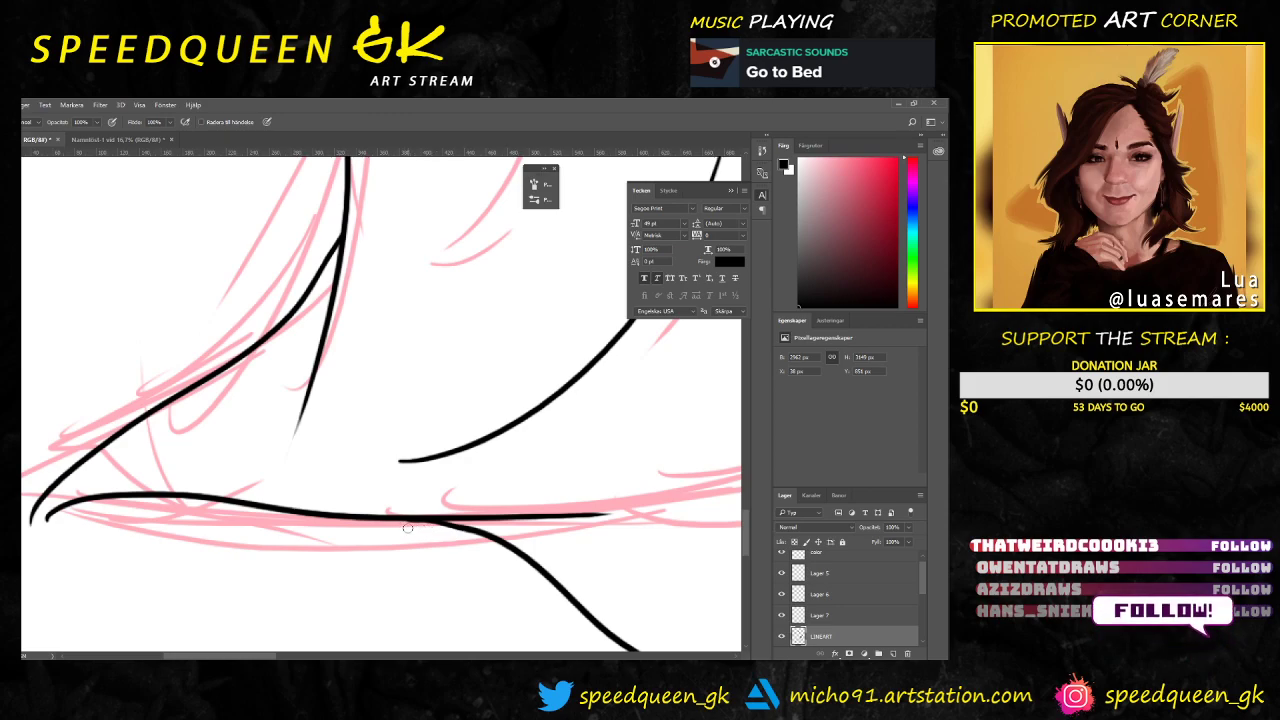
Step: Close the open outer corner of the robe's hem with short strokes that form a sharp pointed tip
key("b")
mouse_move(52, 512)
left_mouse_down()
mouse_move(29, 541)
mouse_move(37, 513)
mouse_move(31, 535)
mouse_move(61, 510)
mouse_move(31, 545)
mouse_move(39, 496)
left_mouse_up()
key("ctrl+z")
mouse_move(30, 542)
left_mouse_down()
mouse_move(54, 487)
mouse_move(31, 543)
mouse_move(57, 506)
mouse_move(36, 527)
left_mouse_up()
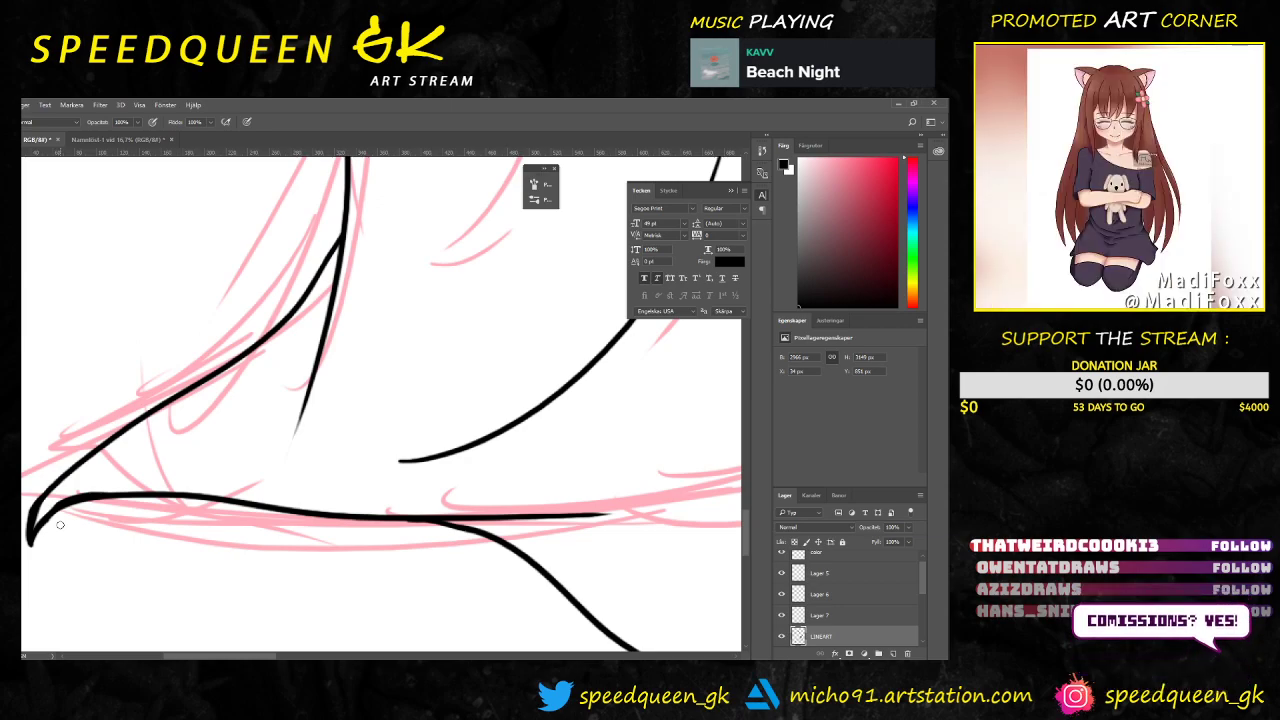
key("ctrl+minus")
key("ctrl+minus")
key("ctrl+minus")
key("ctrl+minus")
key("ctrl+minus")
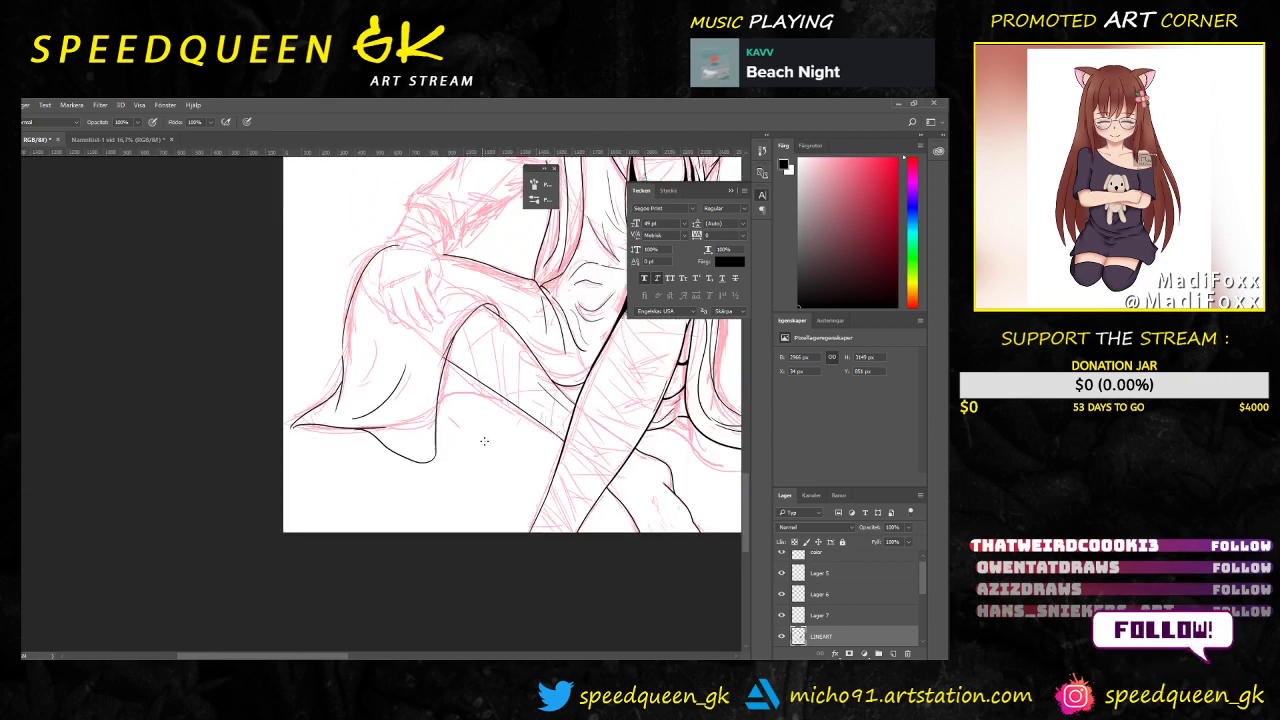
left_click_drag(512, 390, 260, 380)
key("ctrl+minus")
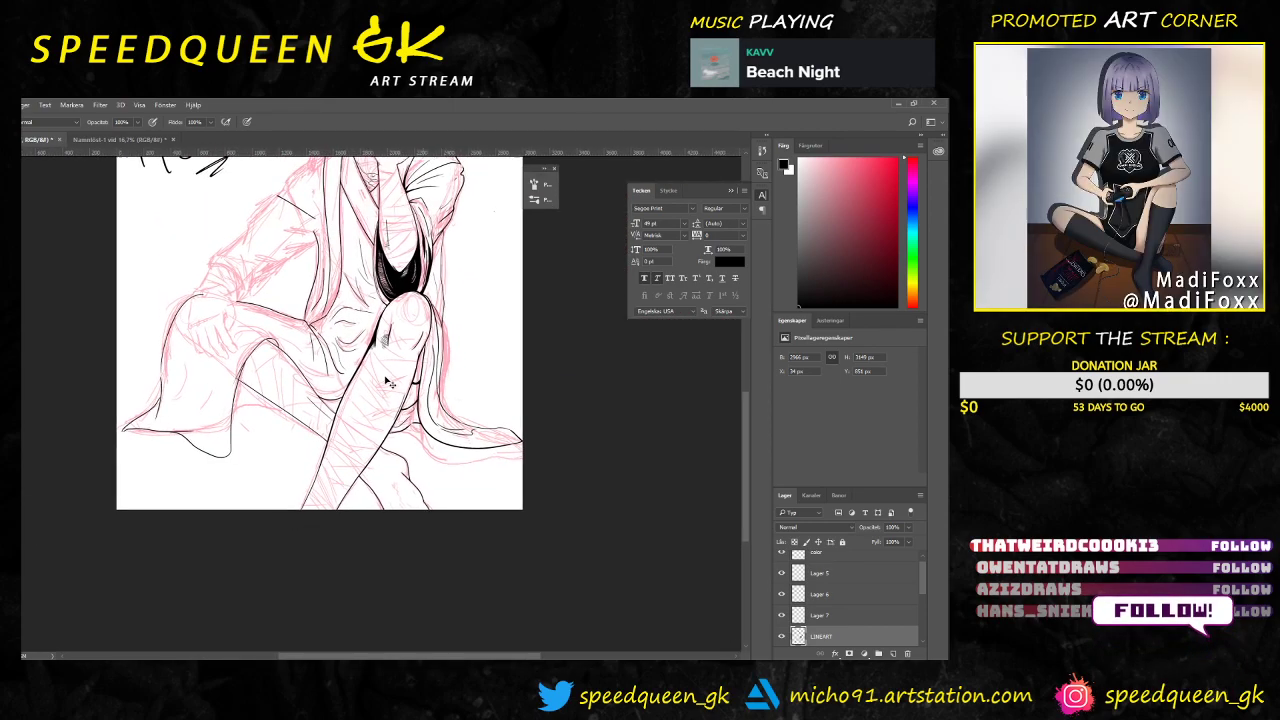
mouse_move(490, 337)
left_mouse_down()
mouse_move(397, 451)
mouse_move(291, 459)
left_mouse_up()
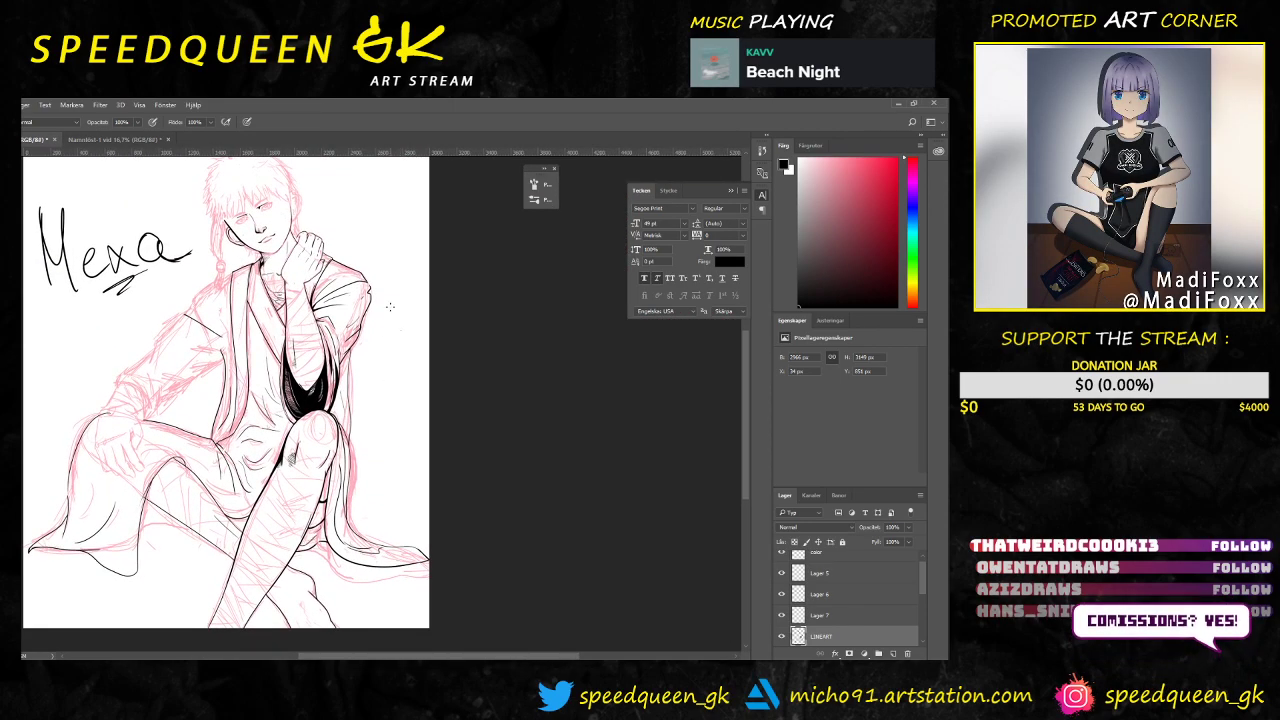
mouse_move(378, 318)
left_mouse_down()
mouse_move(378, 355)
mouse_move(412, 352)
mouse_move(430, 301)
mouse_move(369, 308)
left_mouse_up()
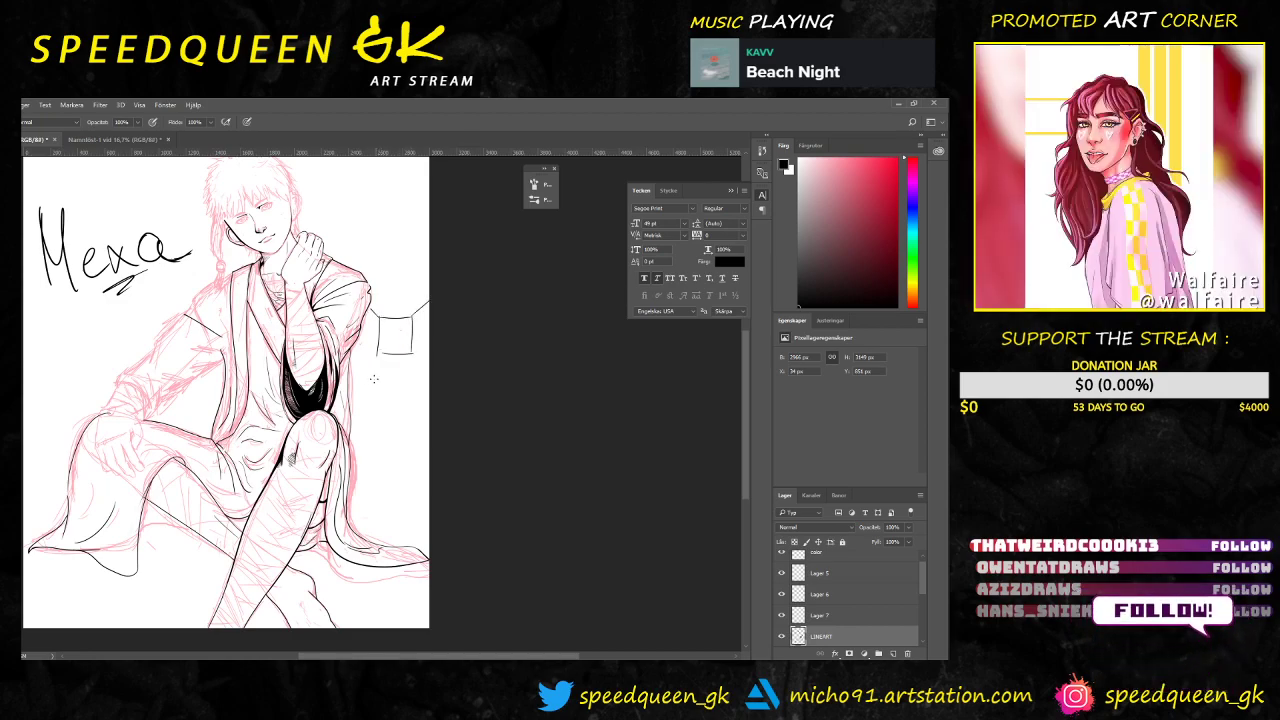
key("ctrl+z")
key("ctrl+z")
key("ctrl+z")
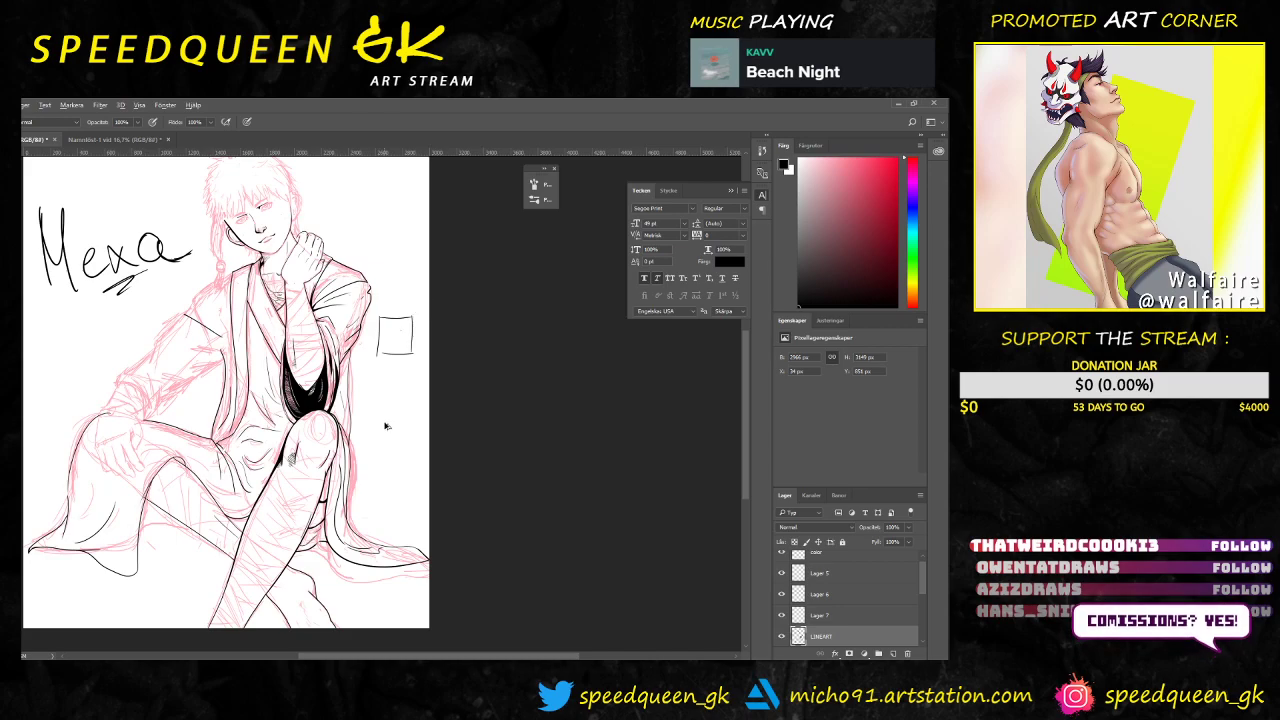
key("ctrl+z")
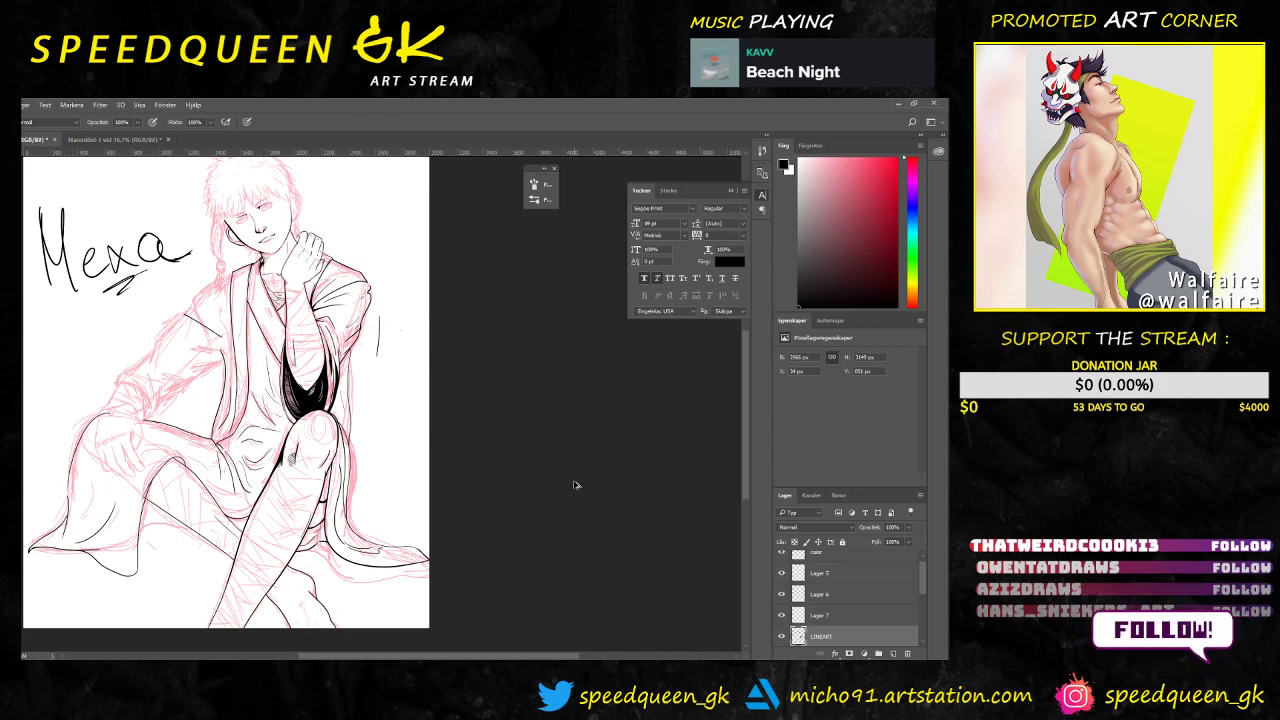
key("ctrl+z")
key("alt+z")
left_click(926, 119)
Step: Add a new empty layer above the color layer
scroll(826, 616, "up", 1)
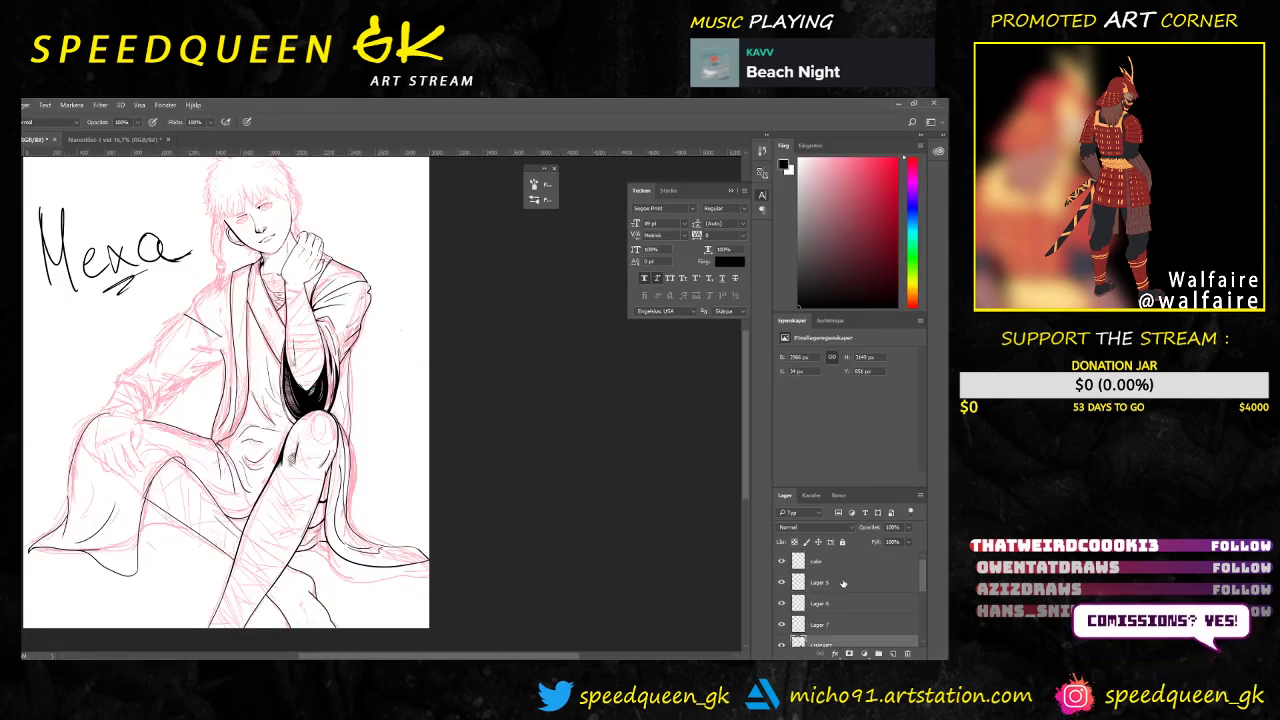
left_click(843, 583)
left_click(843, 564)
left_click(893, 654)
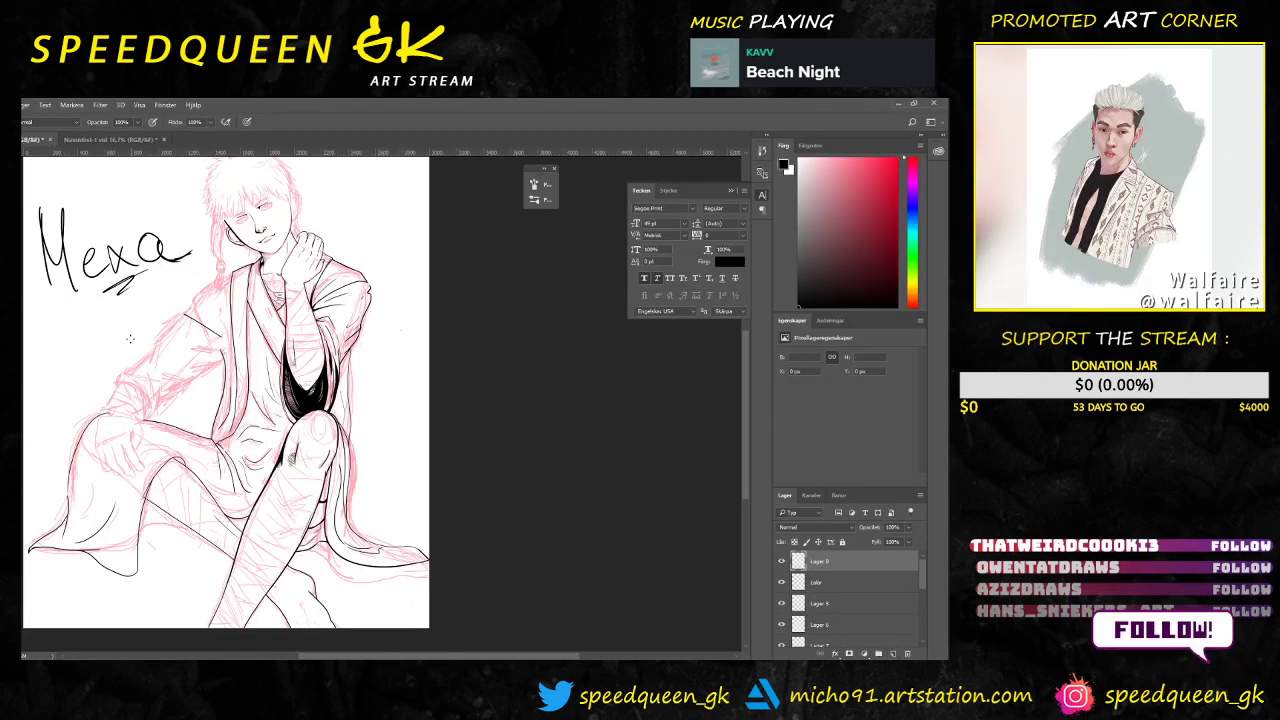
key("ctrl+minus")
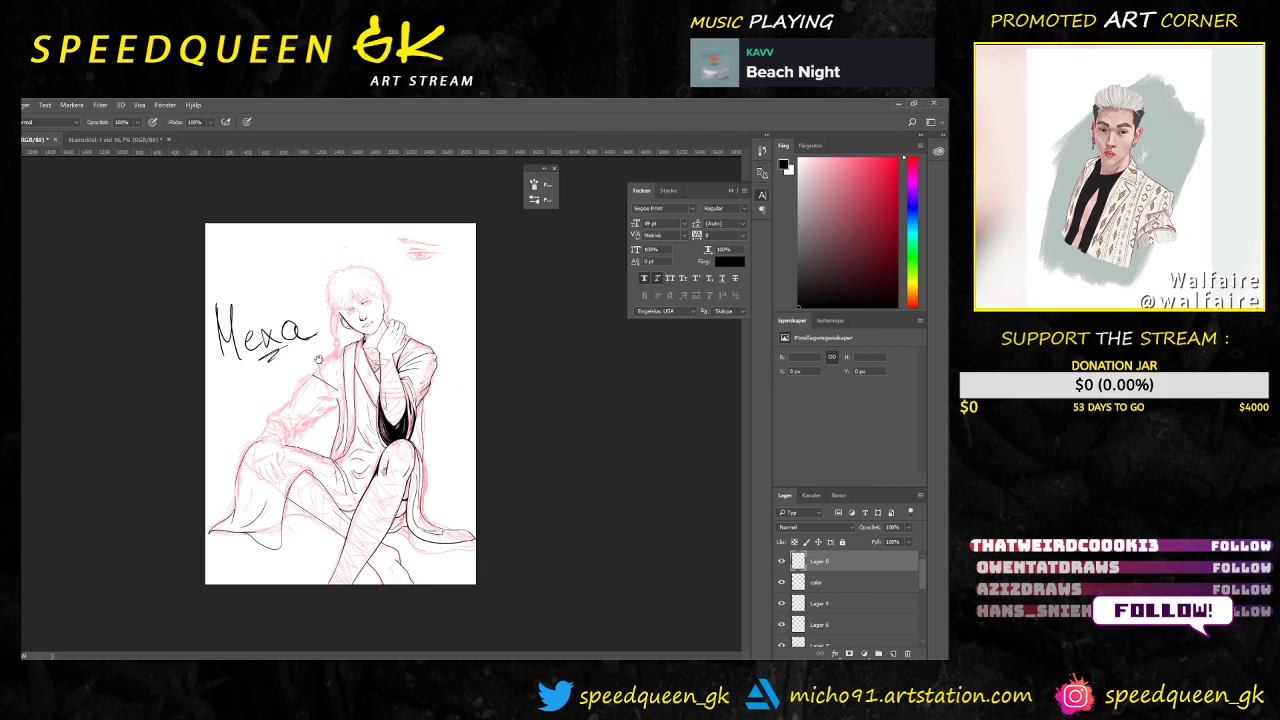
Step: Sketch a small square above the handwritten lettering, with perspective lines running outward from its four corners
left_click_drag(237, 240, 239, 300)
left_click_drag(237, 242, 300, 238)
left_click_drag(302, 239, 293, 297)
left_click_drag(300, 239, 316, 224)
left_click_drag(236, 240, 215, 224)
left_click_drag(239, 300, 211, 333)
left_click_drag(304, 296, 334, 336)
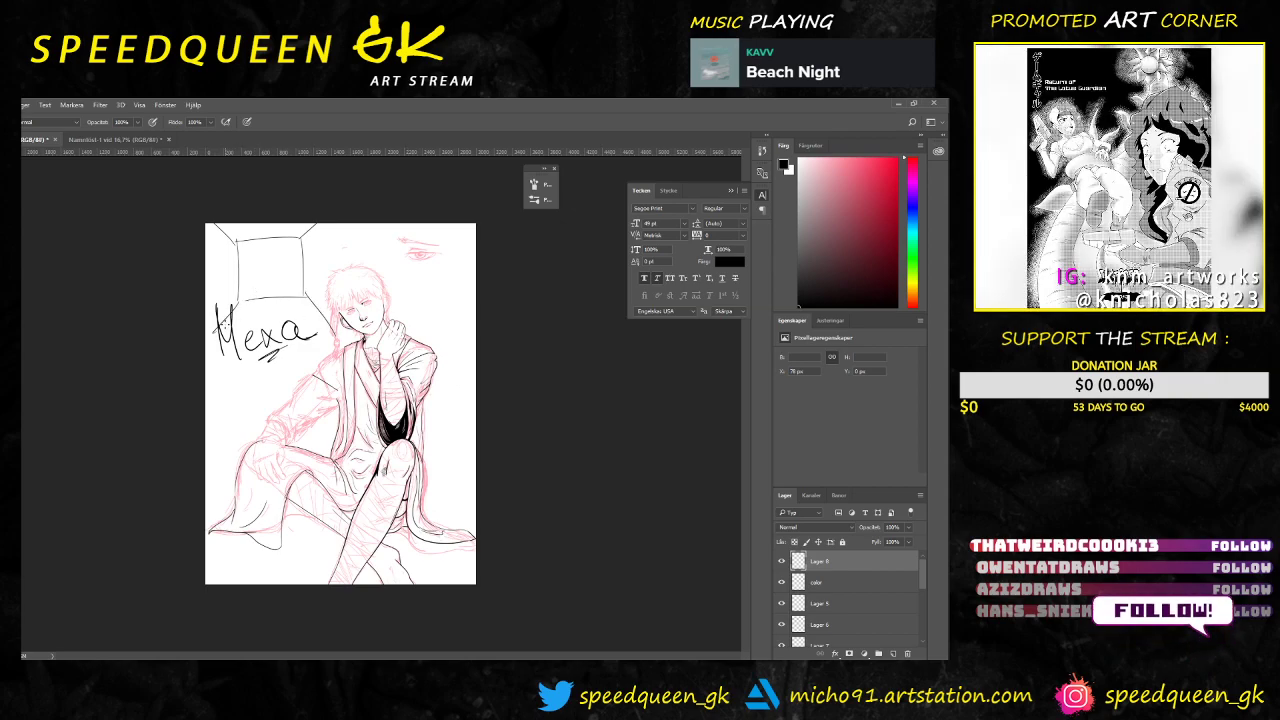
Step: Frame the perspective lines with an outer rectangle and sketch a smaller nested rectangle inside the square to form a corridor
left_click_drag(226, 345, 332, 345)
left_click_drag(333, 224, 334, 339)
left_click_drag(209, 340, 211, 226)
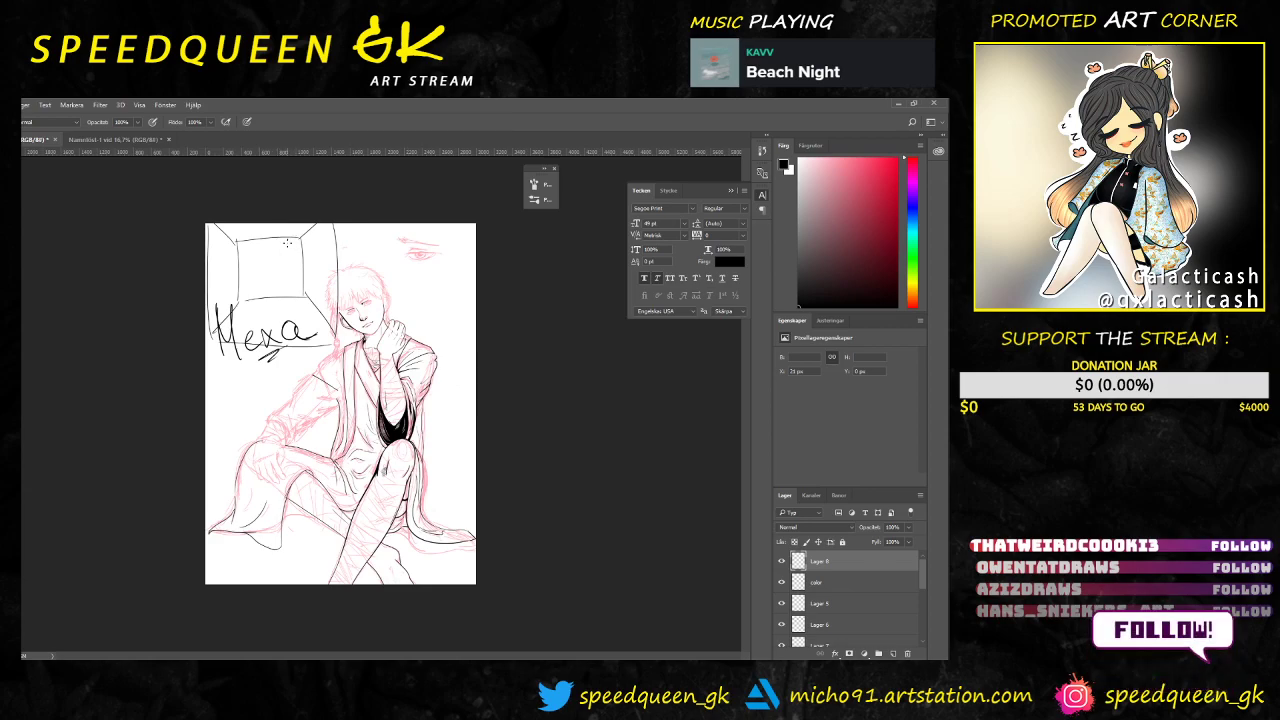
mouse_move(254, 261)
left_mouse_down()
mouse_move(257, 284)
mouse_move(290, 281)
left_mouse_up()
mouse_move(290, 281)
left_mouse_down()
mouse_move(287, 258)
mouse_move(256, 261)
mouse_move(303, 238)
mouse_move(237, 242)
mouse_move(239, 298)
mouse_move(320, 313)
left_mouse_up()
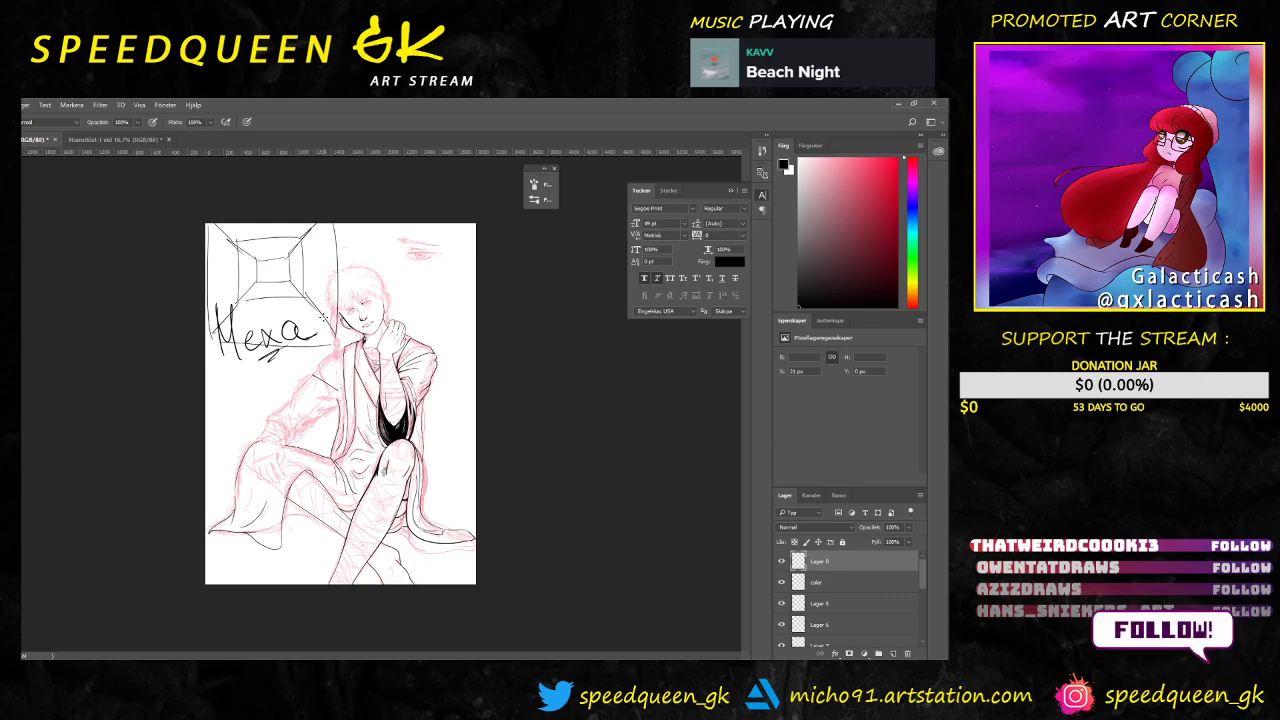
Step: Sketch a small stick figure standing in the corridor and loose sweeping curves above the seated figure's head
key("e")
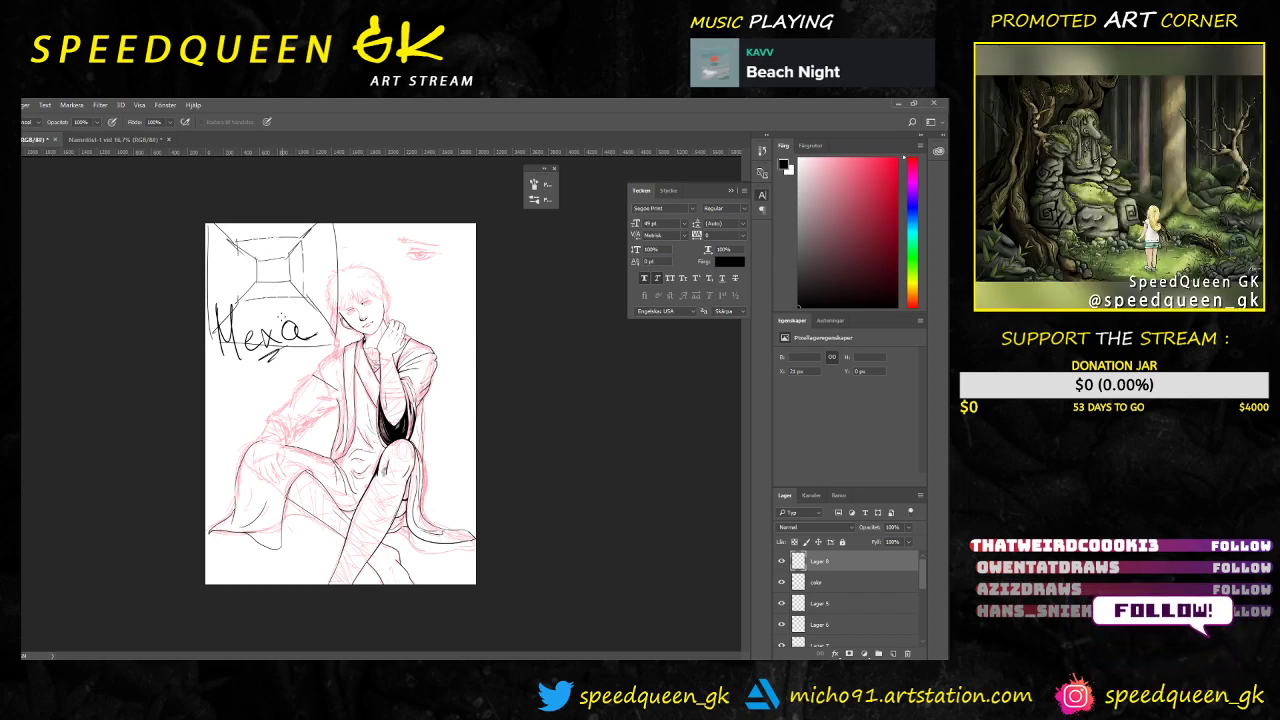
key("b")
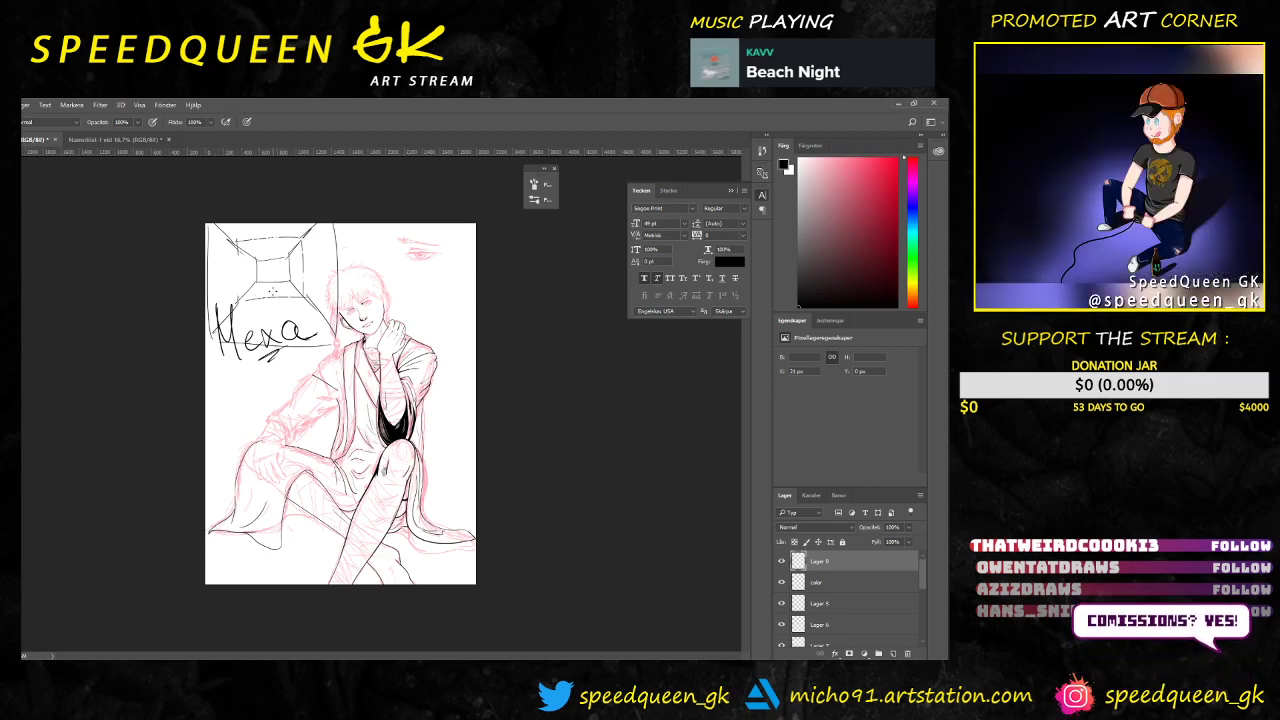
left_click_drag(271, 264, 273, 292)
left_click_drag(270, 292, 276, 307)
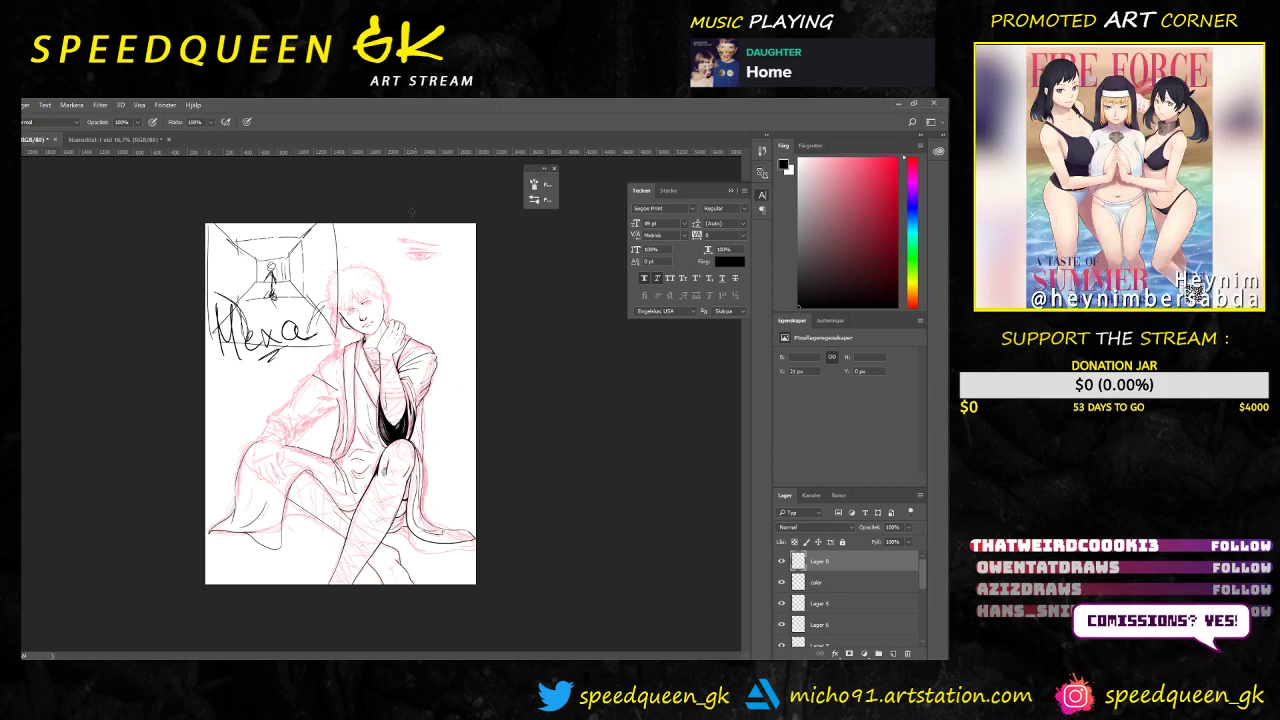
mouse_move(366, 260)
left_mouse_down()
mouse_move(420, 246)
mouse_move(456, 258)
mouse_move(390, 238)
left_mouse_up()
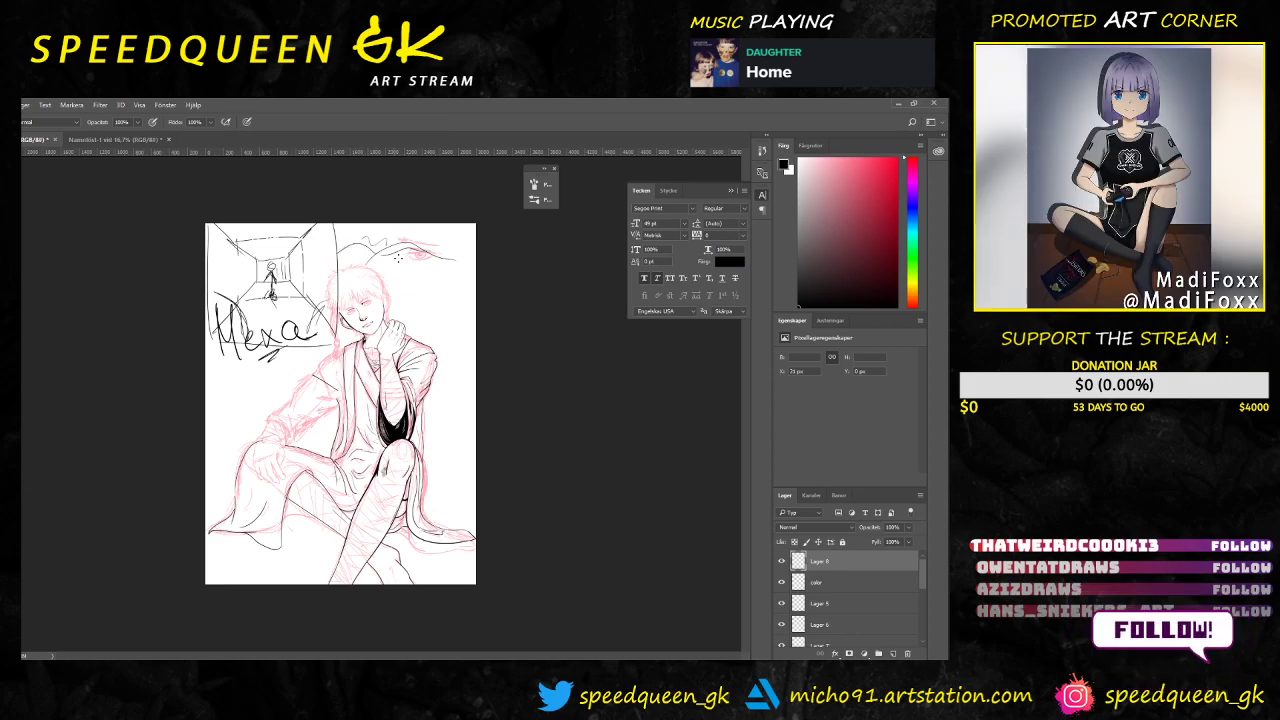
mouse_move(354, 271)
left_mouse_down()
mouse_move(400, 275)
mouse_move(457, 312)
mouse_move(348, 287)
mouse_move(333, 316)
mouse_move(395, 282)
left_mouse_up()
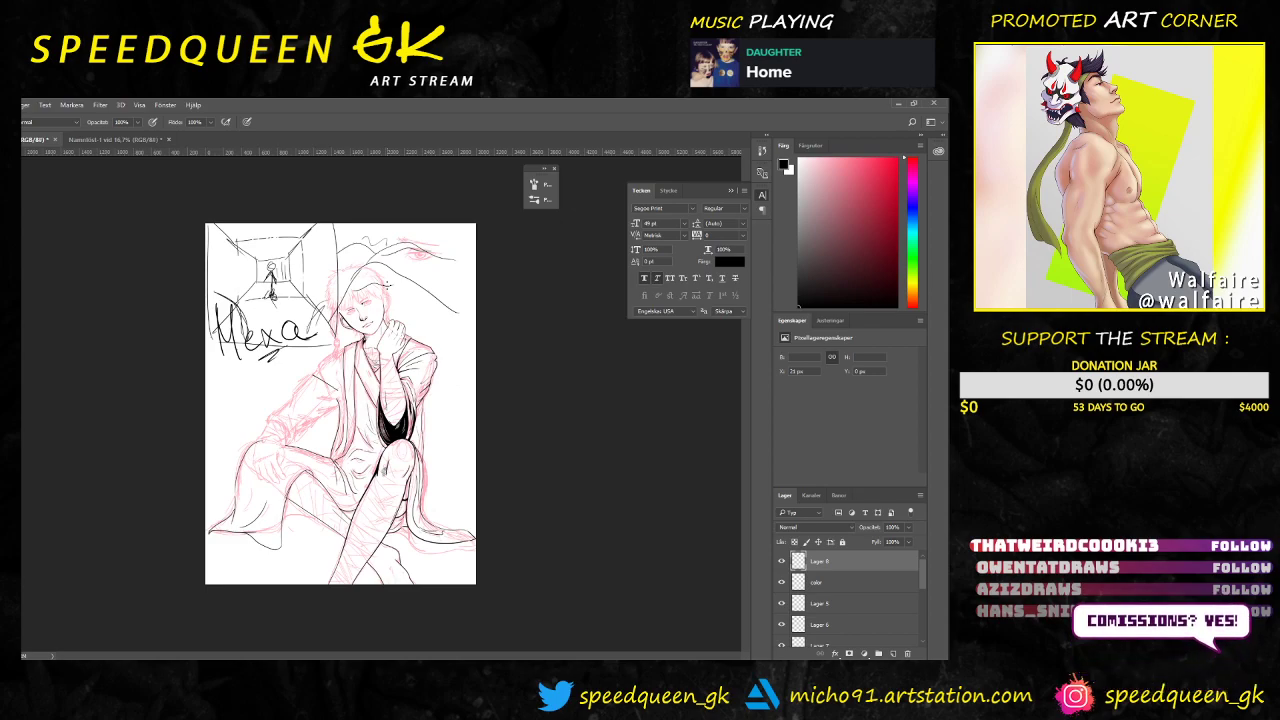
Step: Clear the corridor sketch and the curves around the head using rectangular selections, and remove their layer
key("m")
left_click_drag(172, 200, 339, 366)
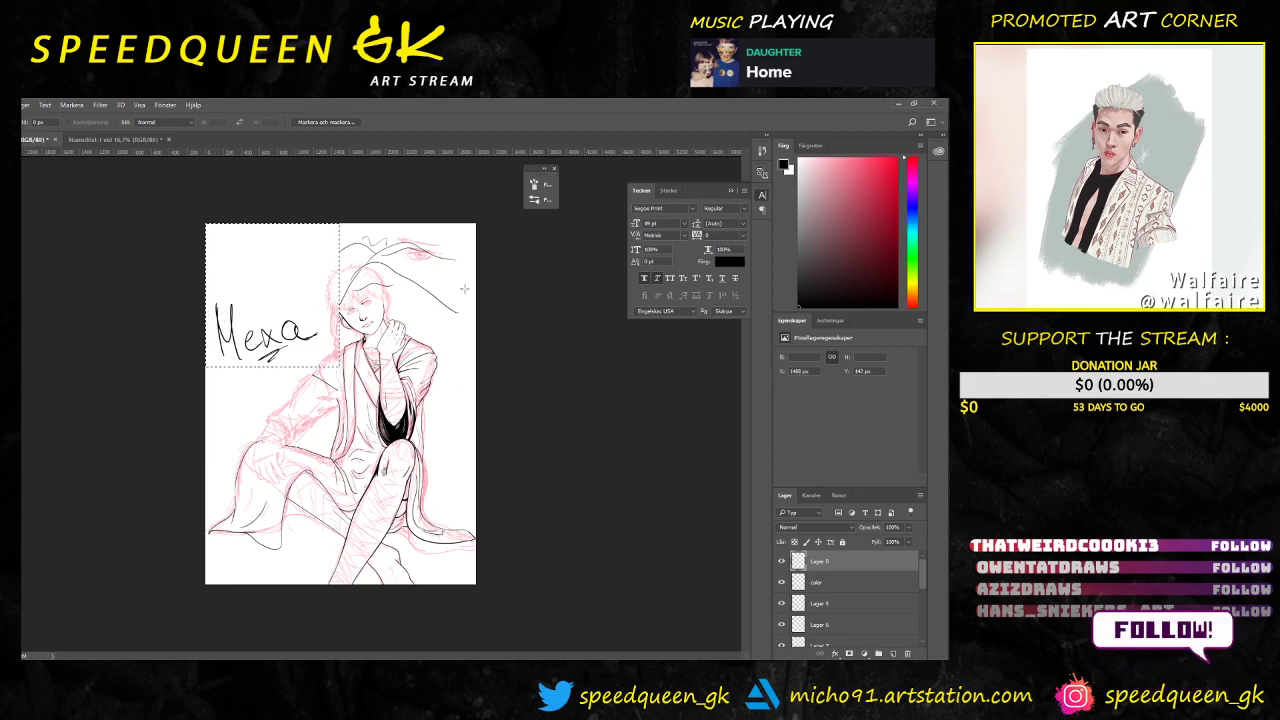
left_click(344, 239)
left_click_drag(340, 195, 546, 343)
left_click(590, 344)
key("Delete")
key("Delete")
Step: Check Layer 5 by switching its visibility and delete that layer
left_click(817, 586)
left_click(782, 584)
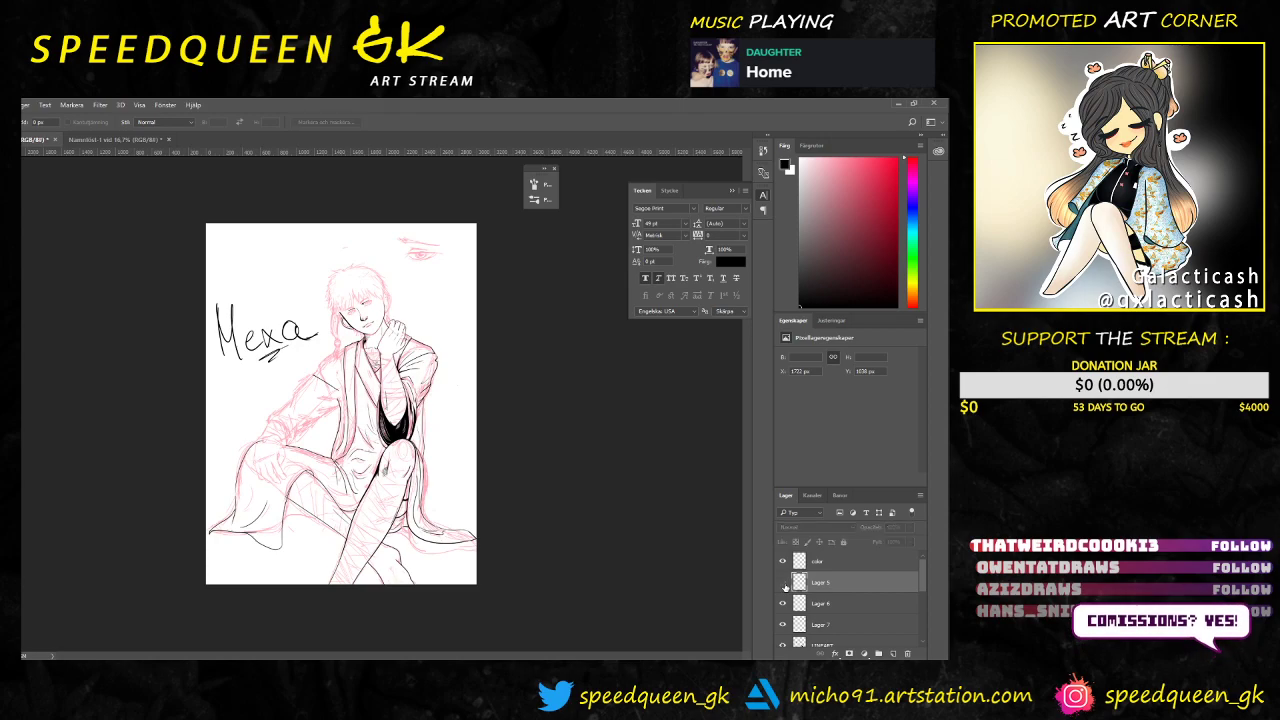
key("Delete")
Step: Check the contents of Layer 6 and Layer 7 and merge both with the LINEART layer into one
left_click(783, 584)
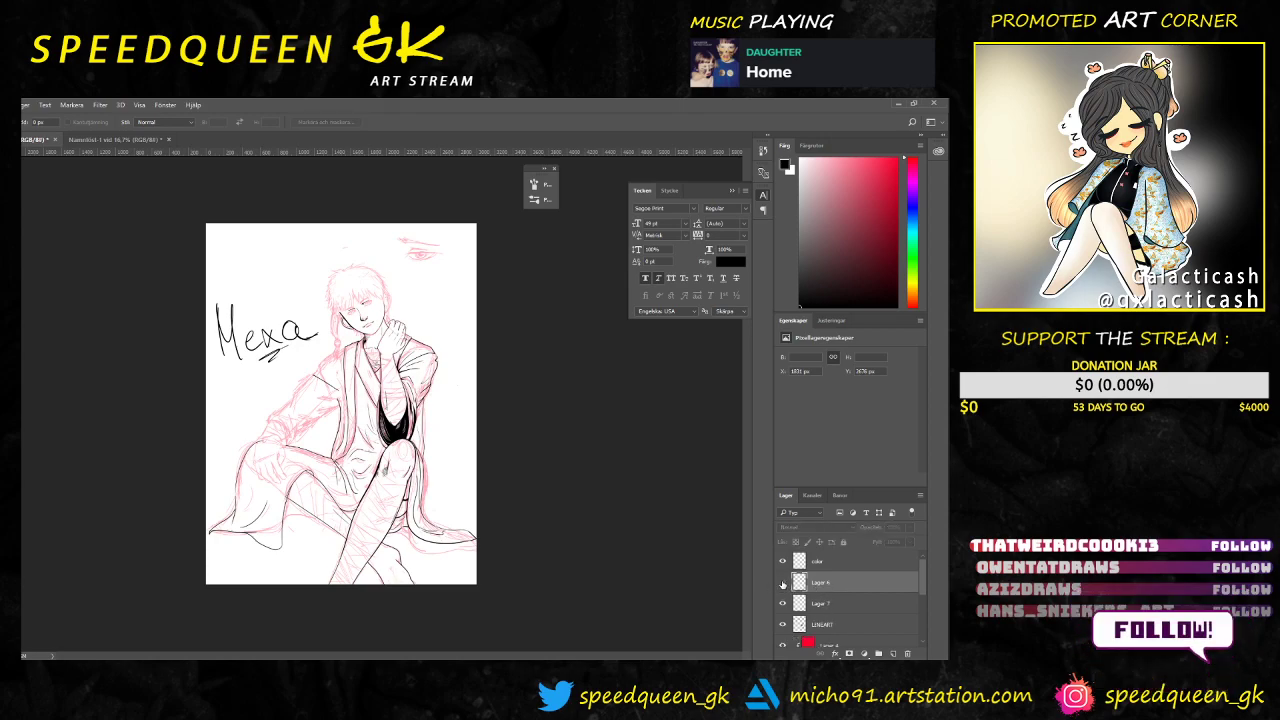
left_click(799, 604)
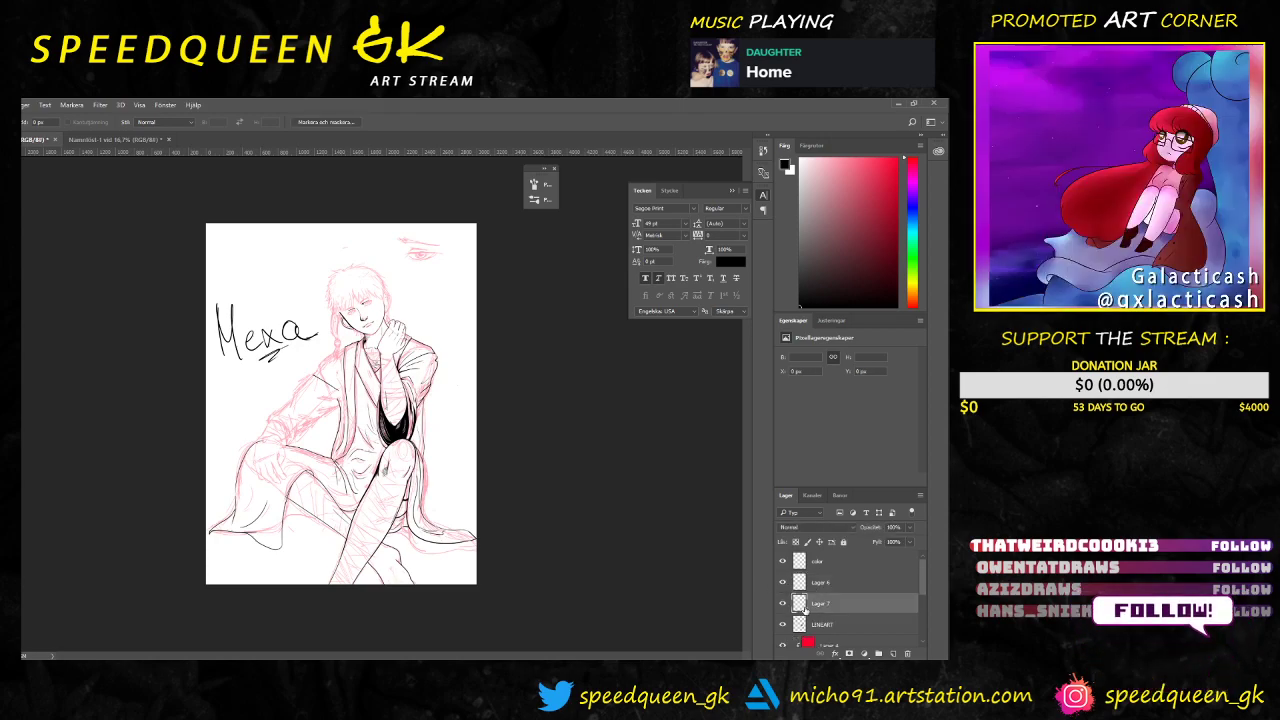
left_click(784, 604)
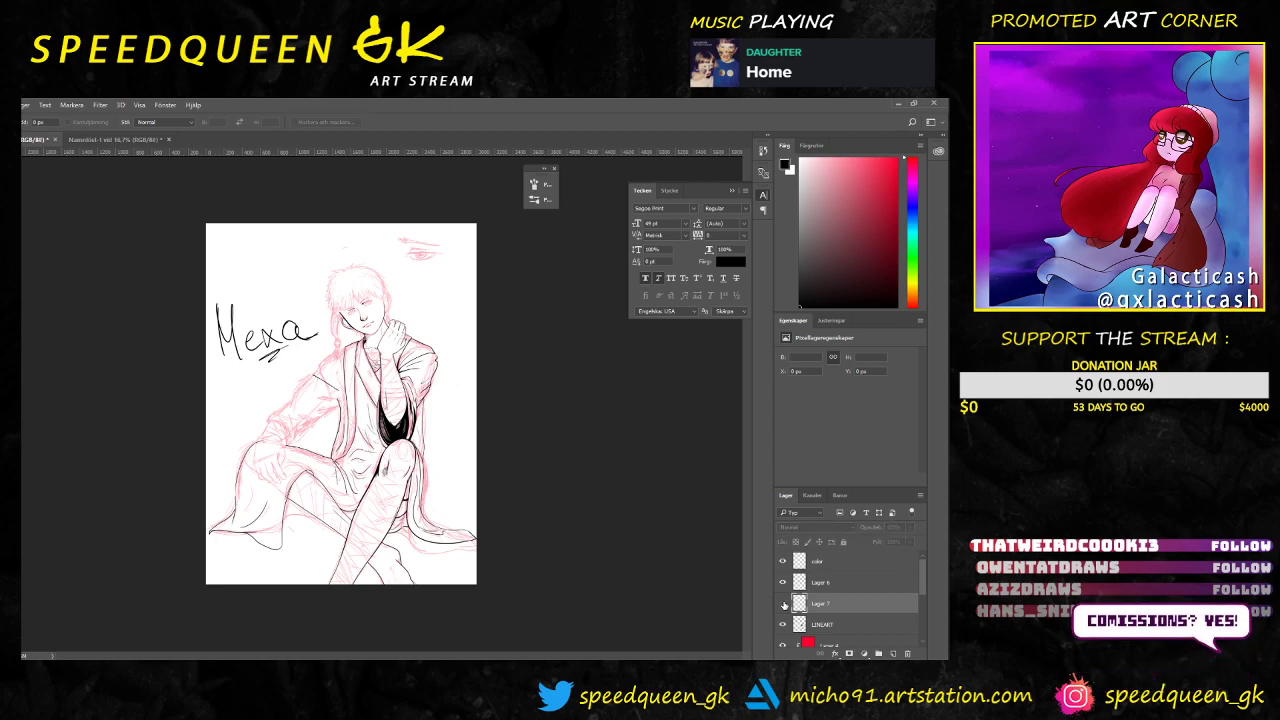
left_click(829, 584)
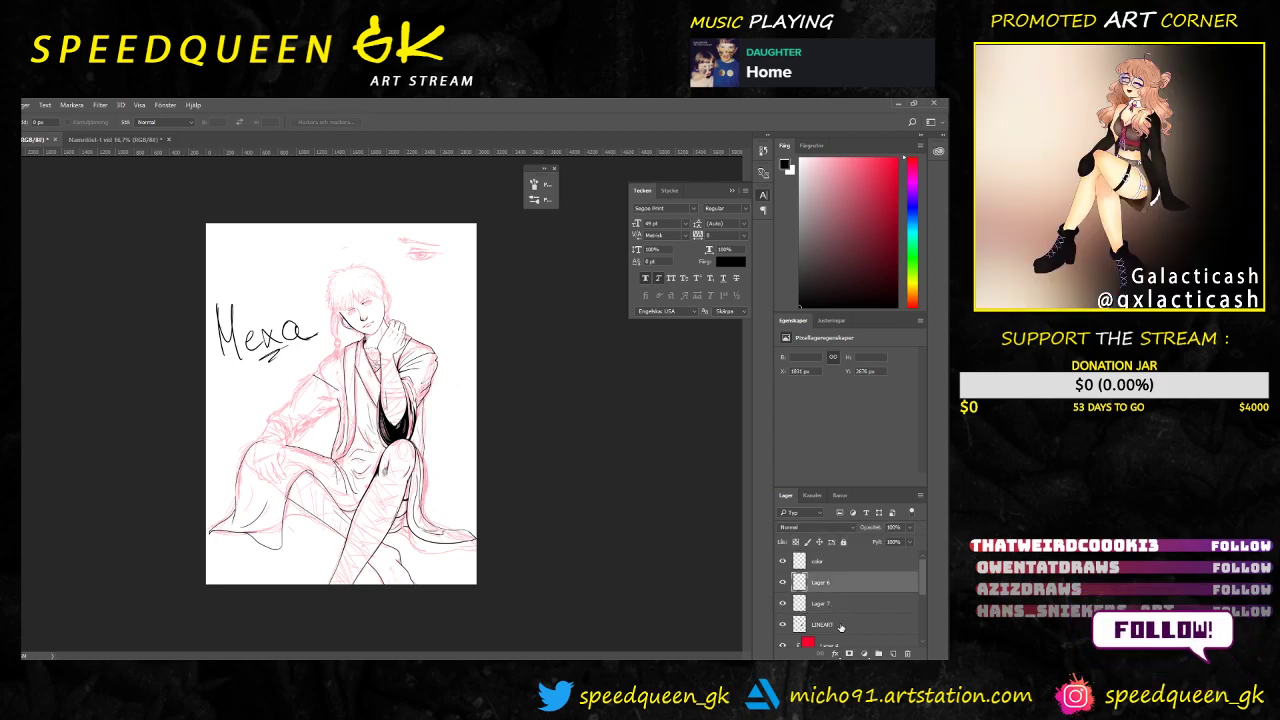
right_click(840, 627)
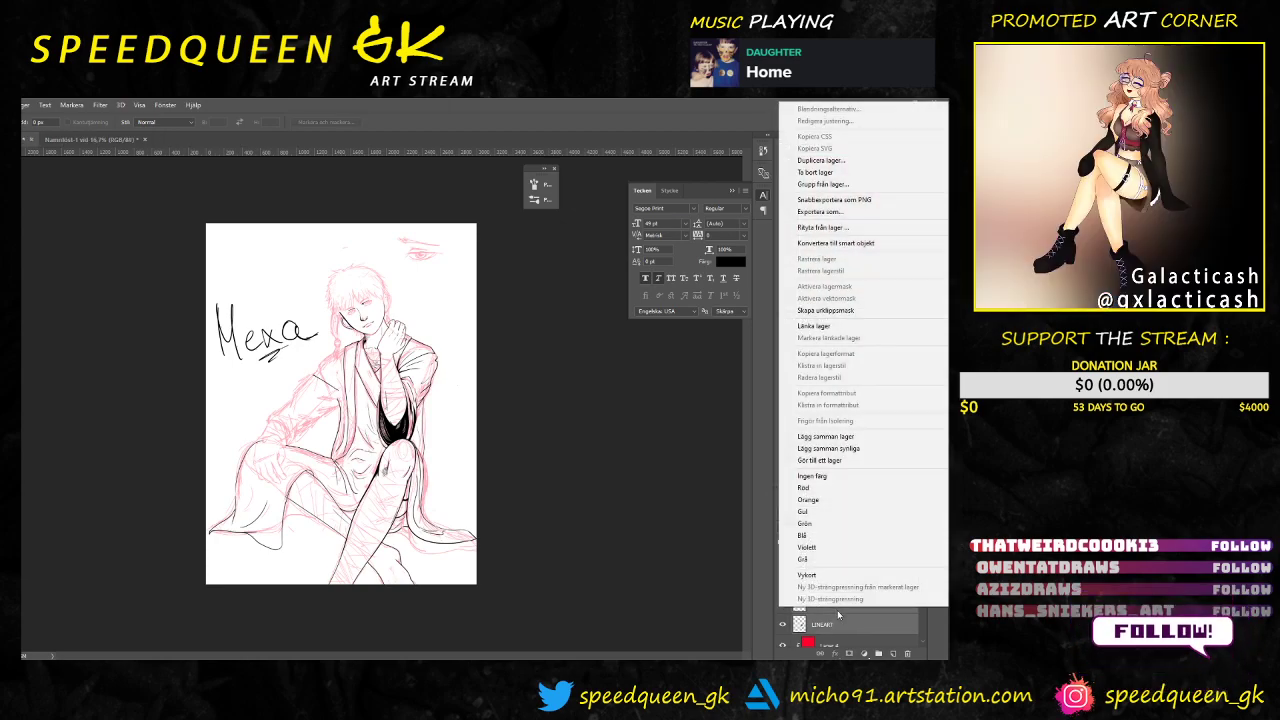
left_click(837, 449)
Step: Check the merged line art layer by switching its visibility and hide the pink sketch layer
left_click(782, 583)
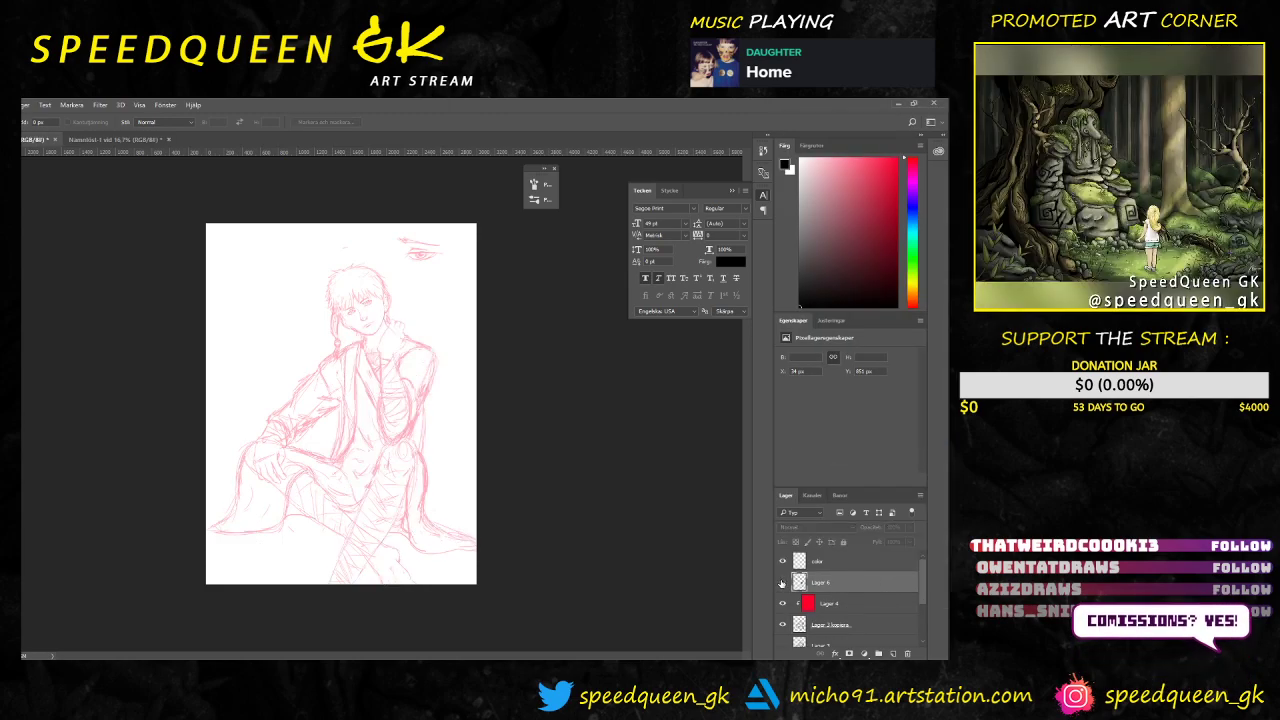
left_click(782, 583)
left_click(783, 625)
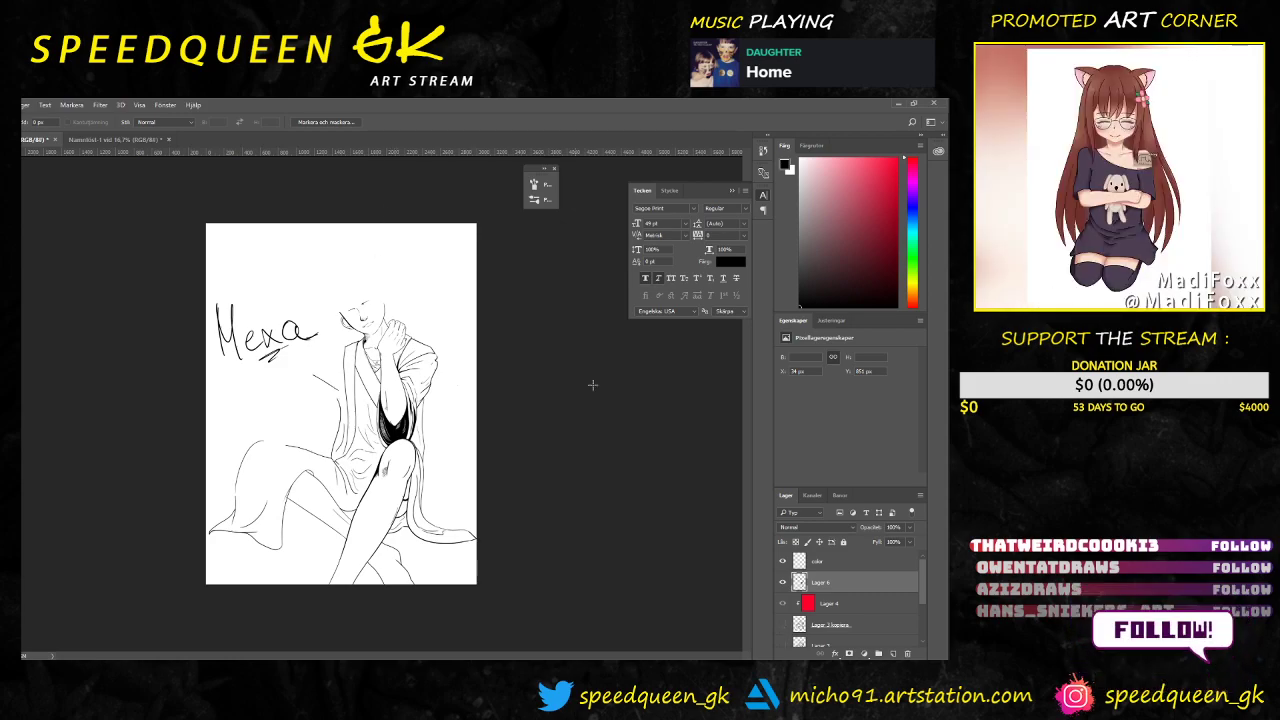
Step: On the color layer, brush two long vertical lines from the canvas's upper edge down to the lettering
left_click(837, 564)
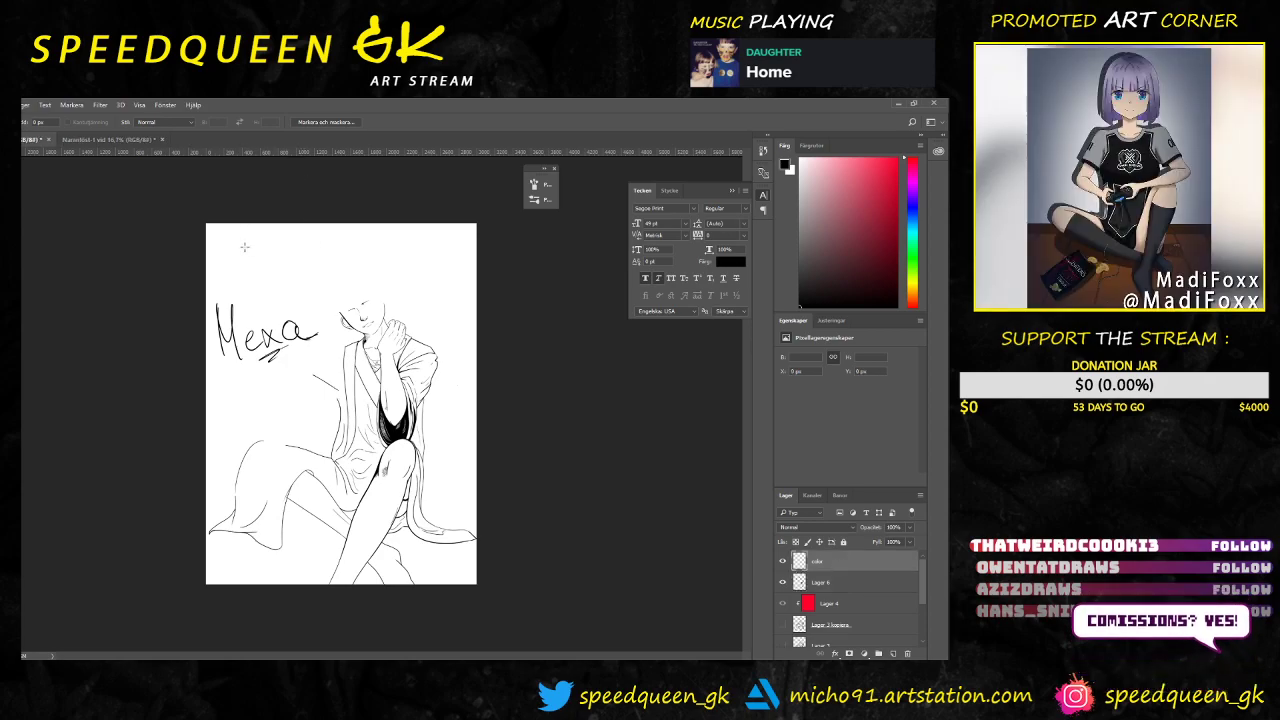
left_click_drag(247, 221, 253, 311)
key("ctrl+d")
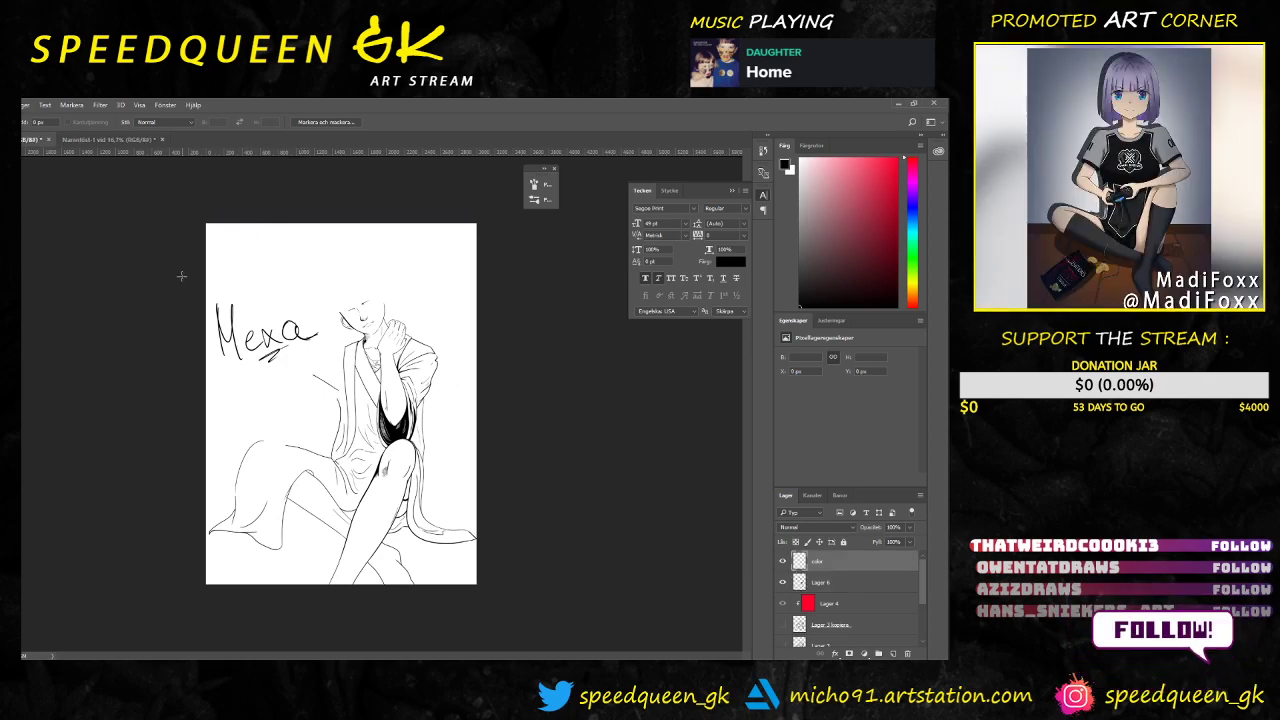
key("b")
mouse_move(238, 223)
left_mouse_down()
mouse_move(240, 291)
mouse_move(257, 276)
mouse_move(260, 318)
left_mouse_up()
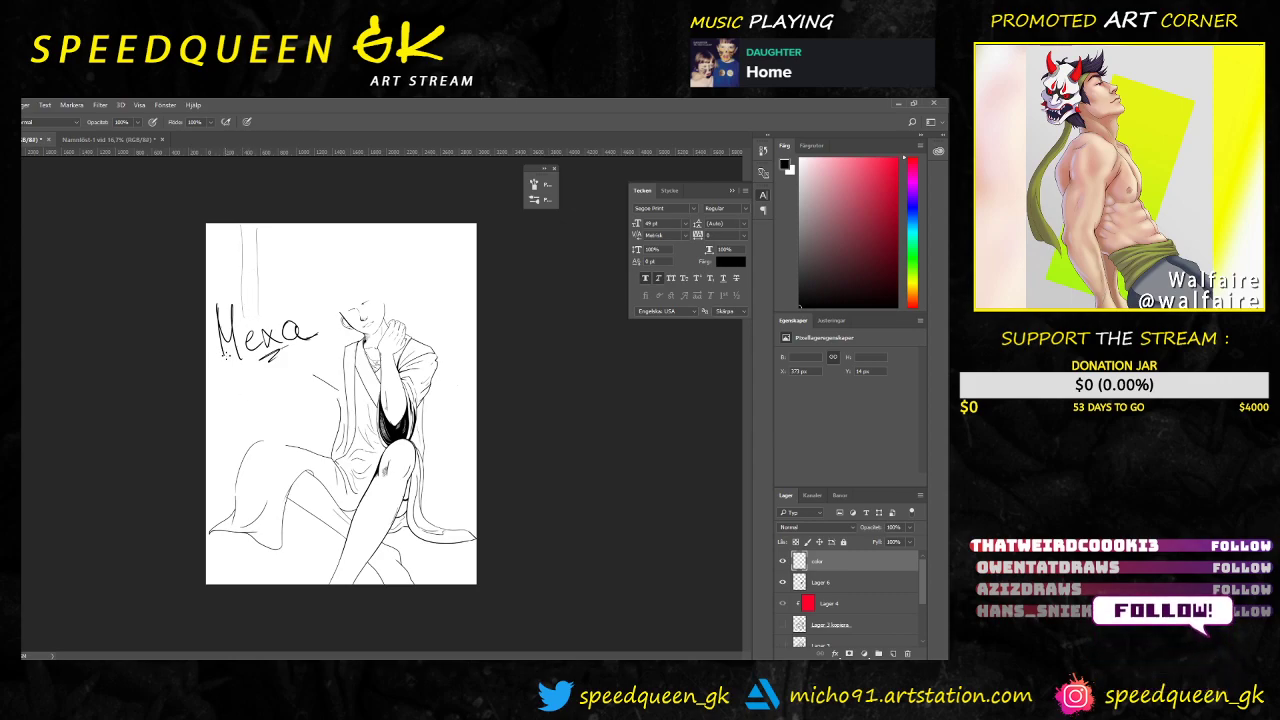
Step: Brush a thick, hatched arc above the seated figure's head with a thinner curve beneath it
mouse_move(309, 256)
left_mouse_down()
mouse_move(270, 312)
mouse_move(308, 258)
mouse_move(273, 312)
mouse_move(322, 254)
mouse_move(362, 261)
mouse_move(360, 250)
mouse_move(340, 250)
mouse_move(380, 266)
left_mouse_up()
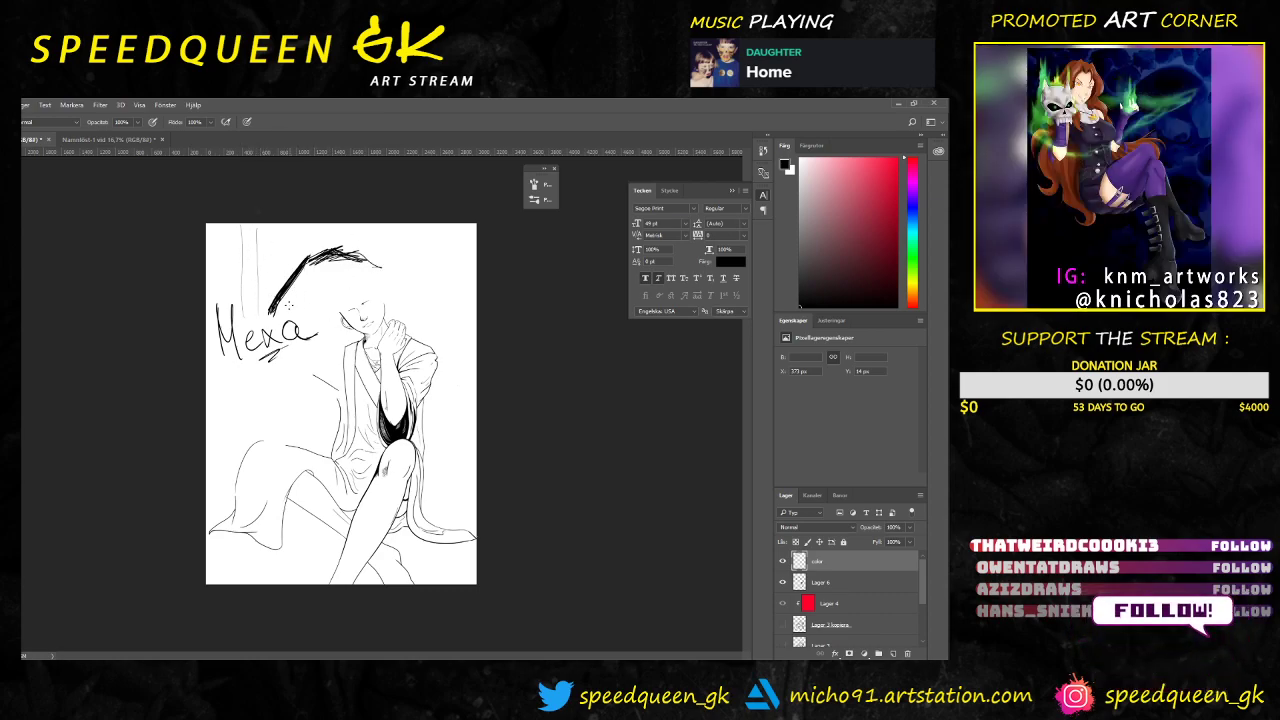
left_click_drag(292, 288, 374, 256)
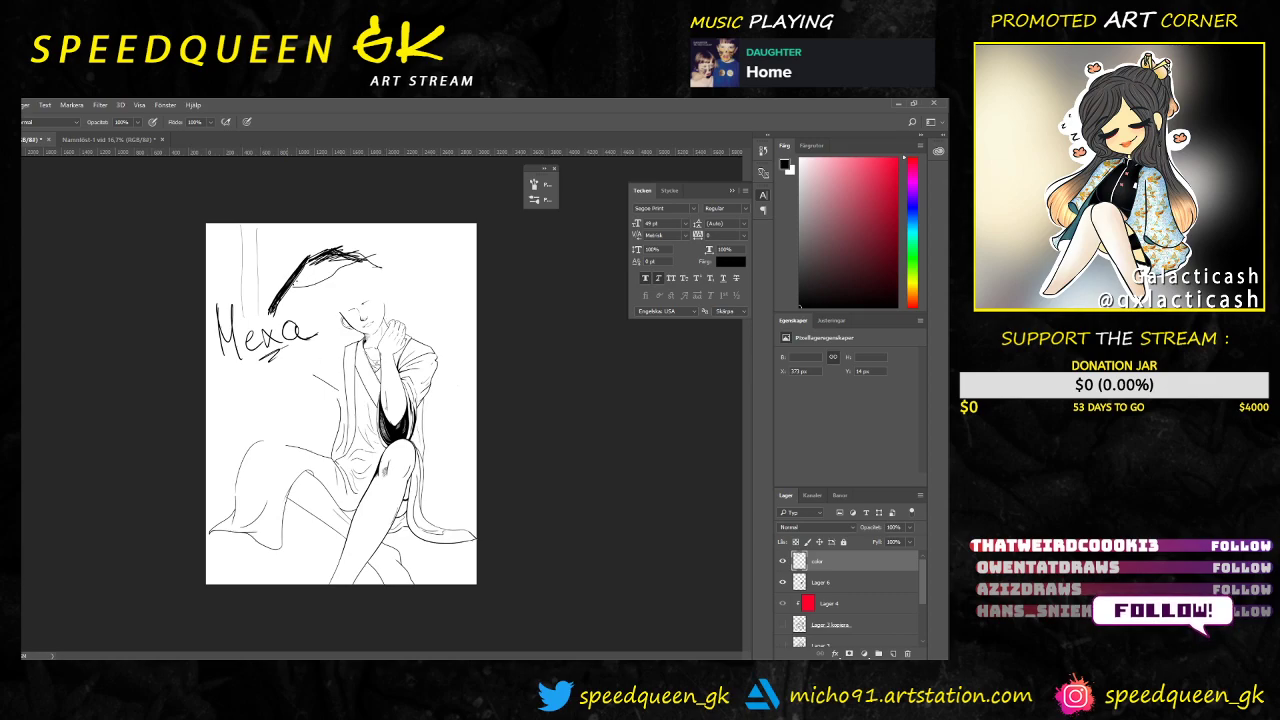
right_click(386, 340)
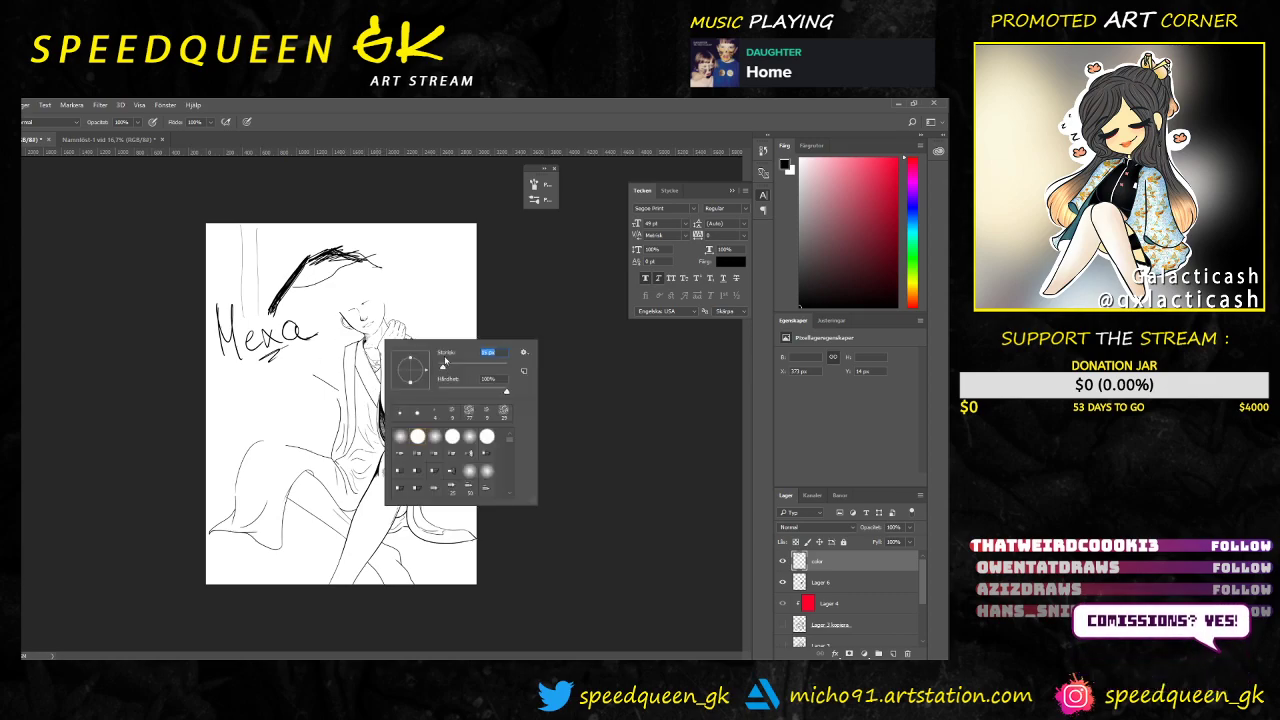
left_click(543, 275)
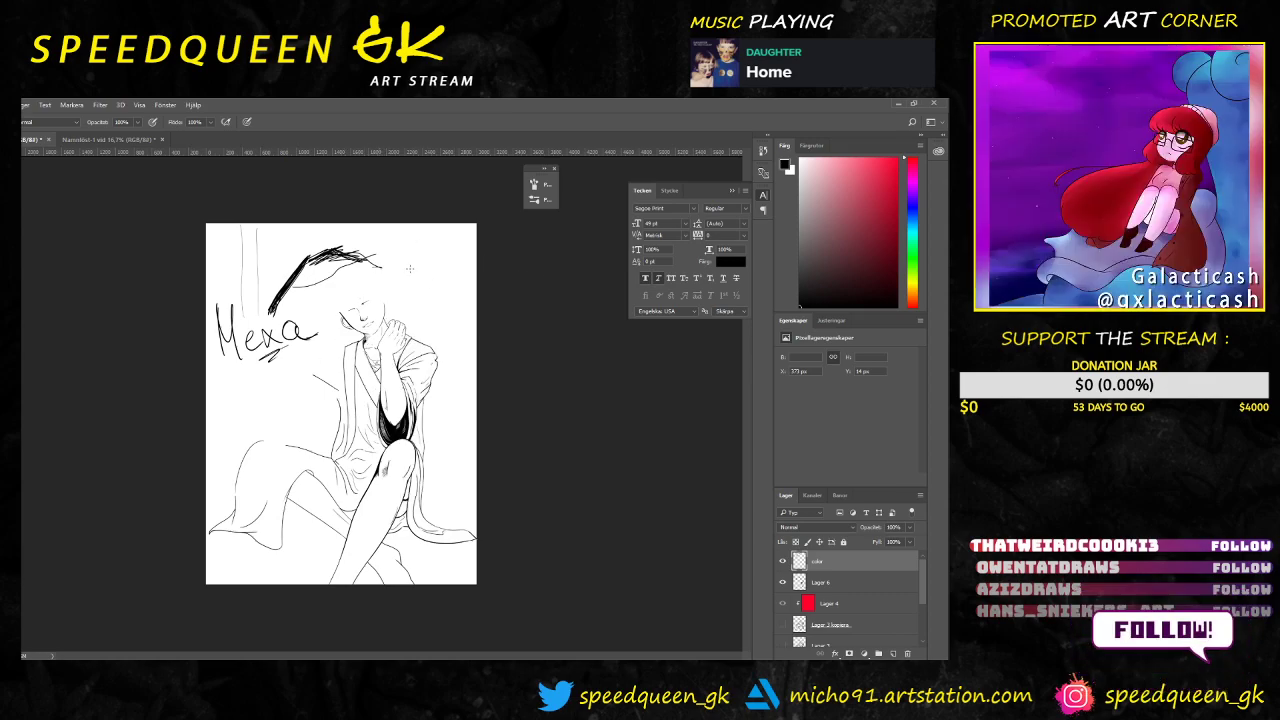
Step: Draw a V-shaped curve in the canvas's upper right corner and thicken its sides with extra brush strokes
mouse_move(404, 228)
left_mouse_down()
mouse_move(432, 270)
mouse_move(457, 230)
left_mouse_up()
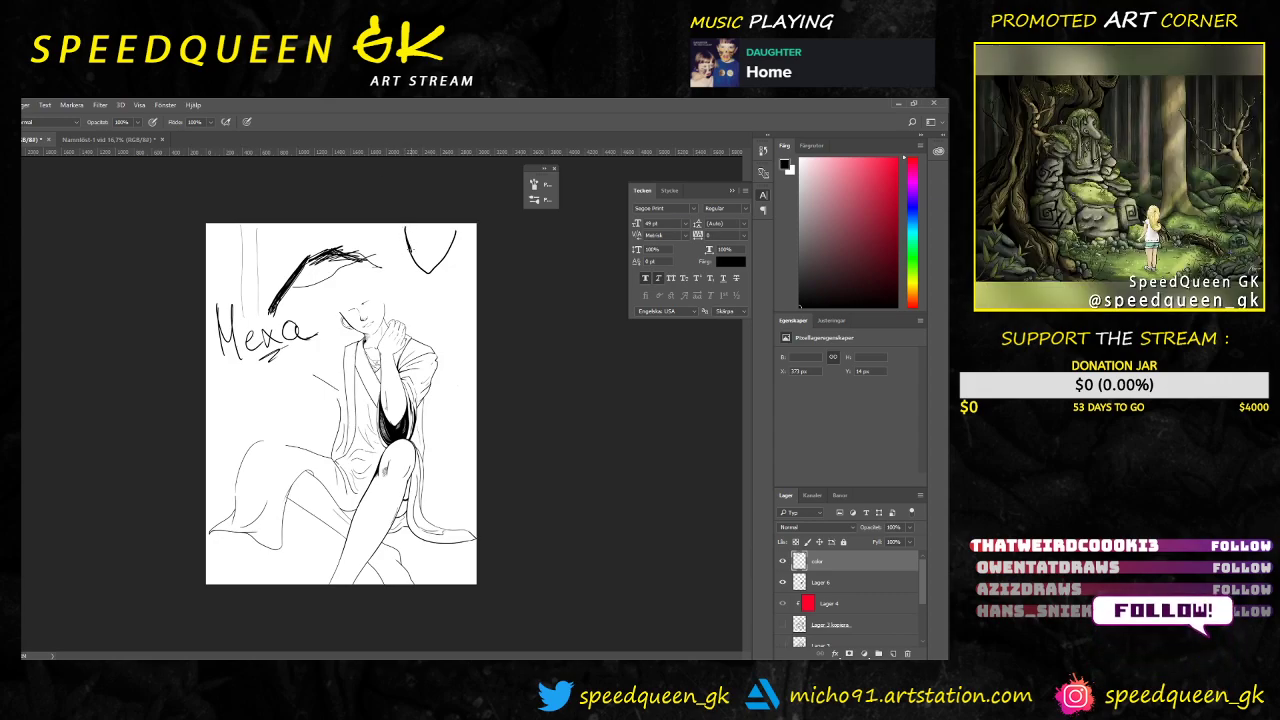
left_click_drag(408, 252, 429, 273)
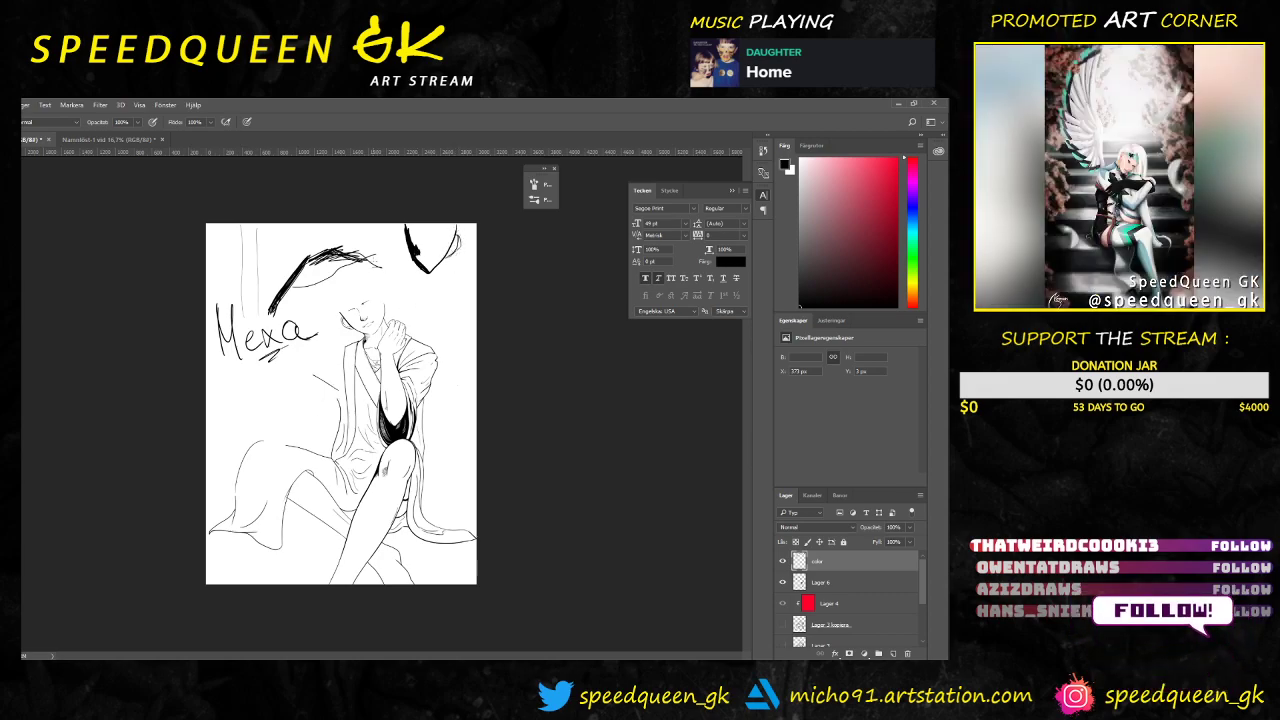
left_click_drag(403, 236, 414, 262)
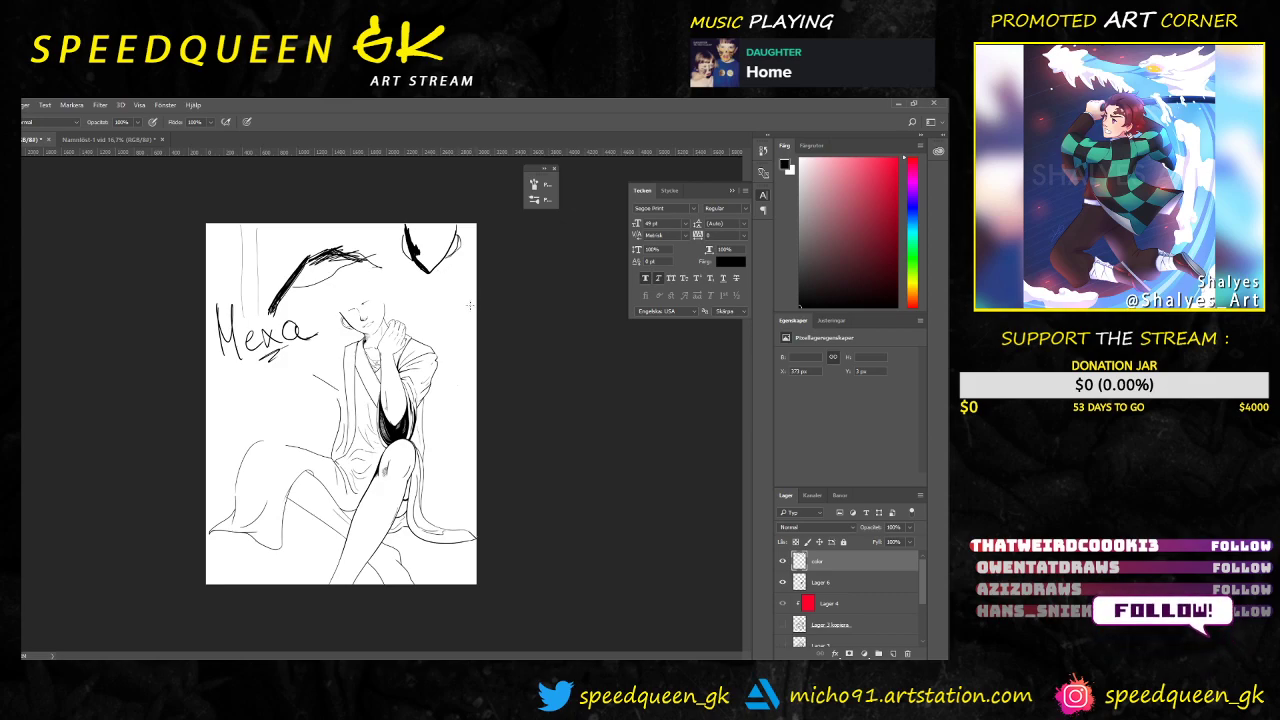
Step: Hide the layer with the example sketches and delete the handwritten lettering beside the figure from Lager 6
left_click(782, 561)
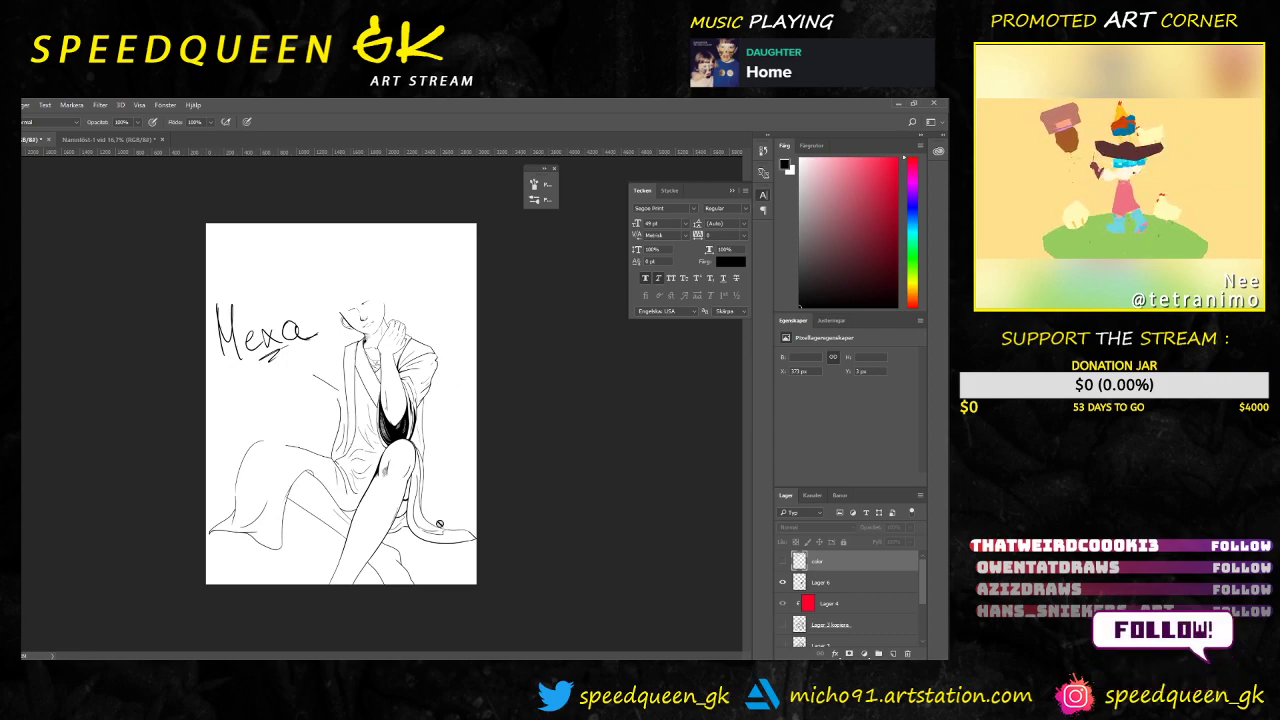
left_click(820, 582)
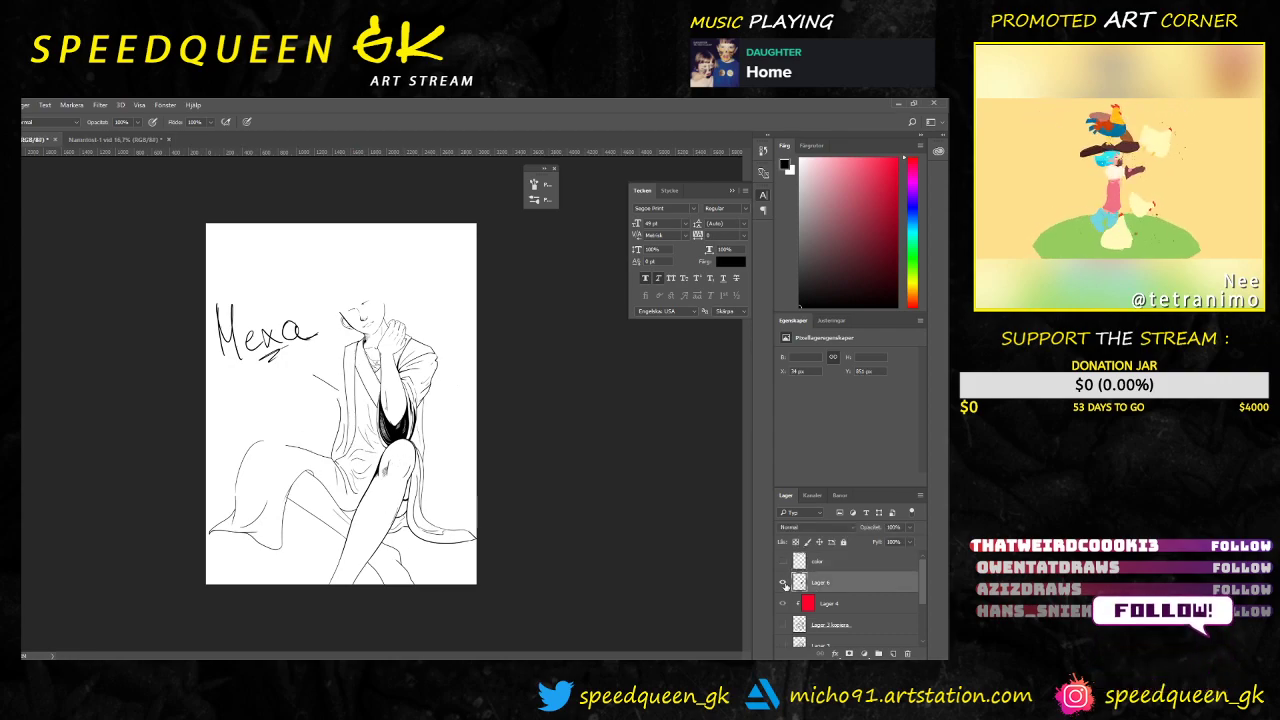
left_click(783, 582)
left_click(783, 582)
key("m")
mouse_move(206, 272)
left_mouse_down()
mouse_move(321, 389)
mouse_move(322, 367)
left_mouse_up()
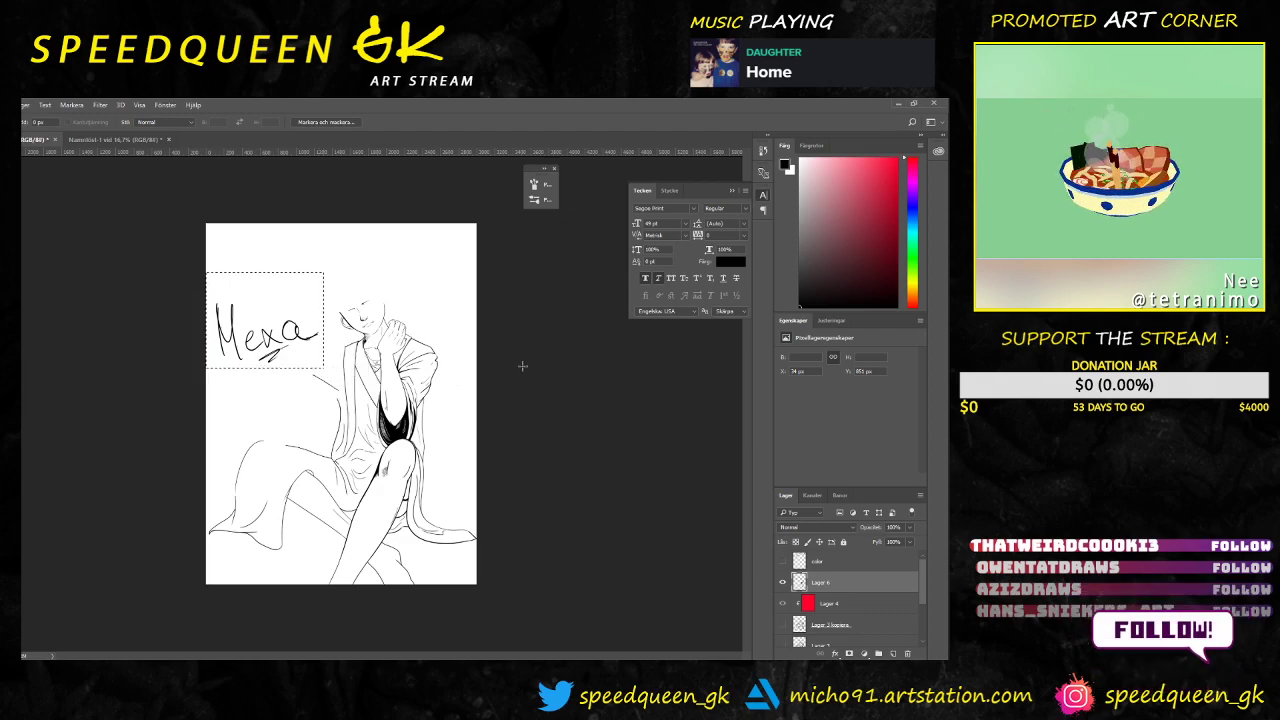
key("Delete")
key("ctrl+d")
Step: Erase the end of the lower leg's upper line where it crosses the hanging robe edge
key("ctrl+plus")
left_click_drag(503, 475, 465, 343)
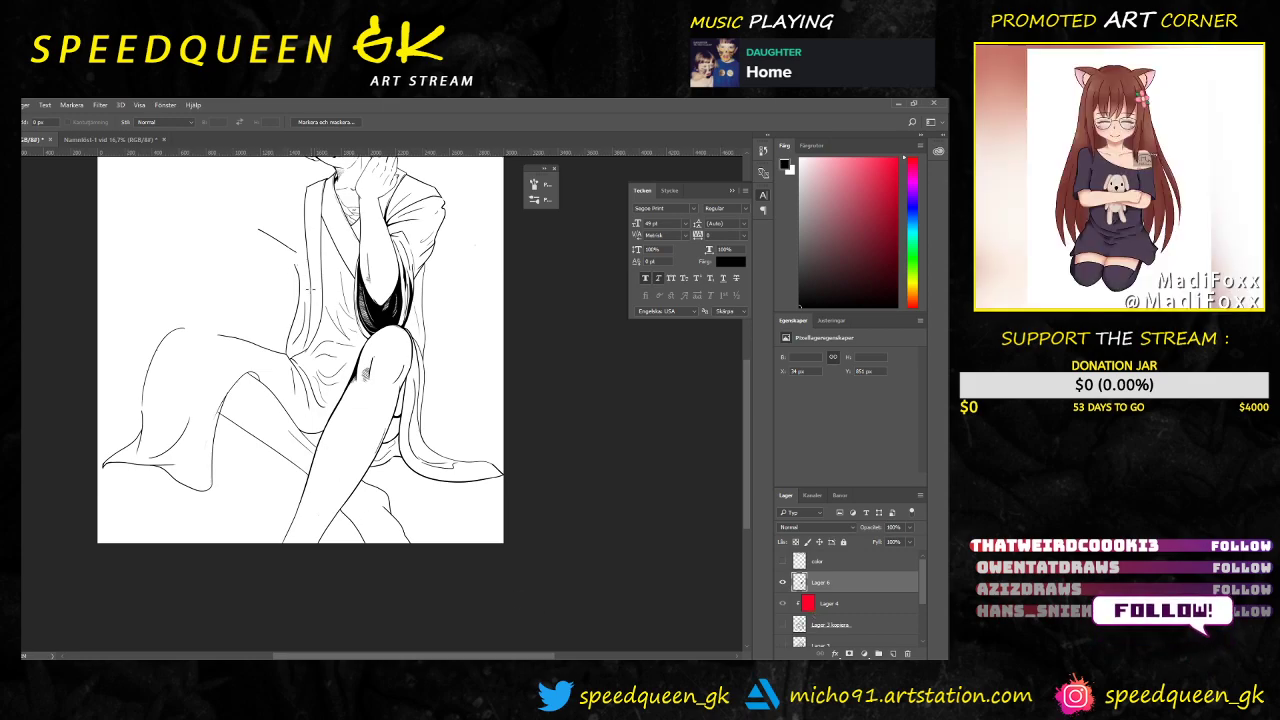
left_click_drag(324, 272, 376, 296)
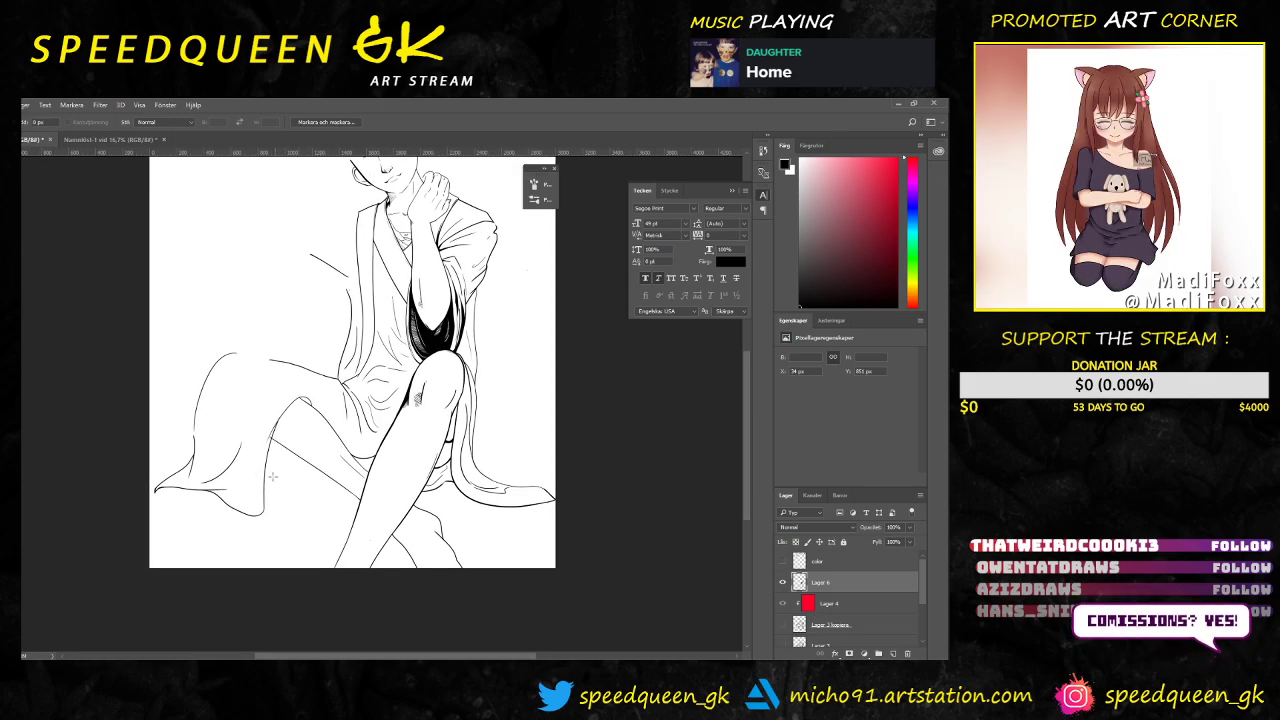
scroll(274, 476, "up", 2)
scroll(277, 507, "up", 2)
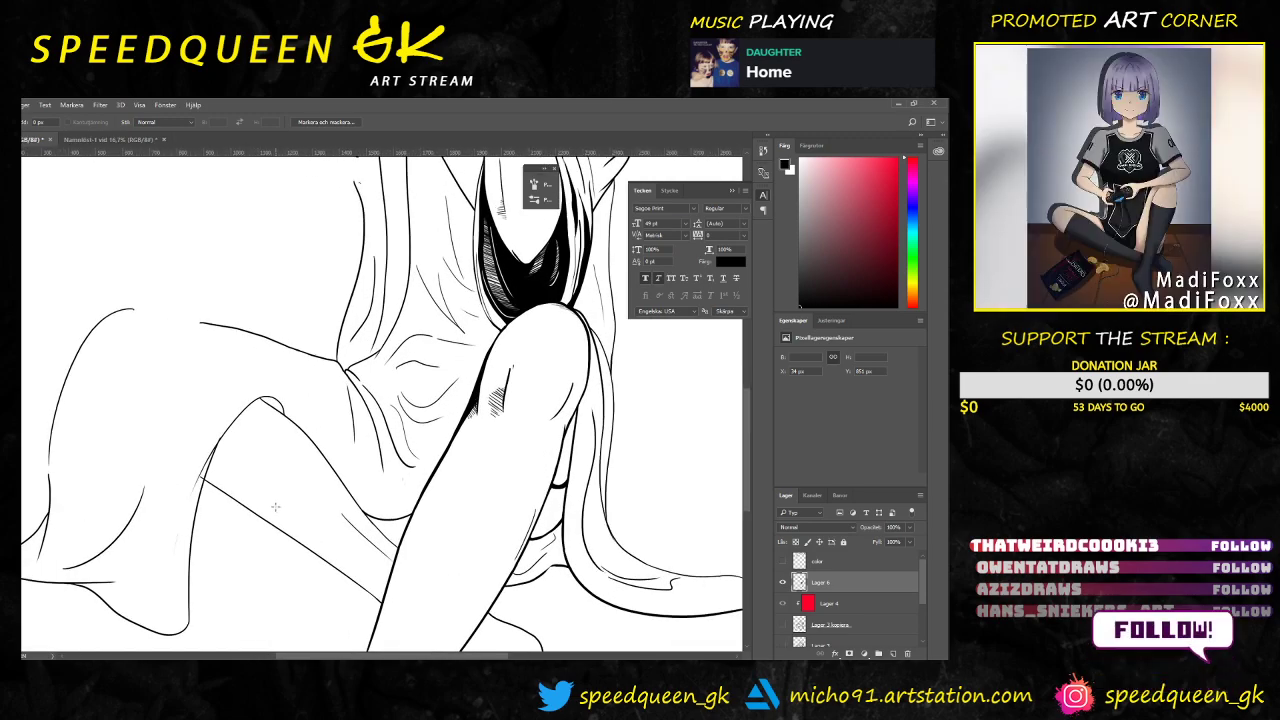
key("e")
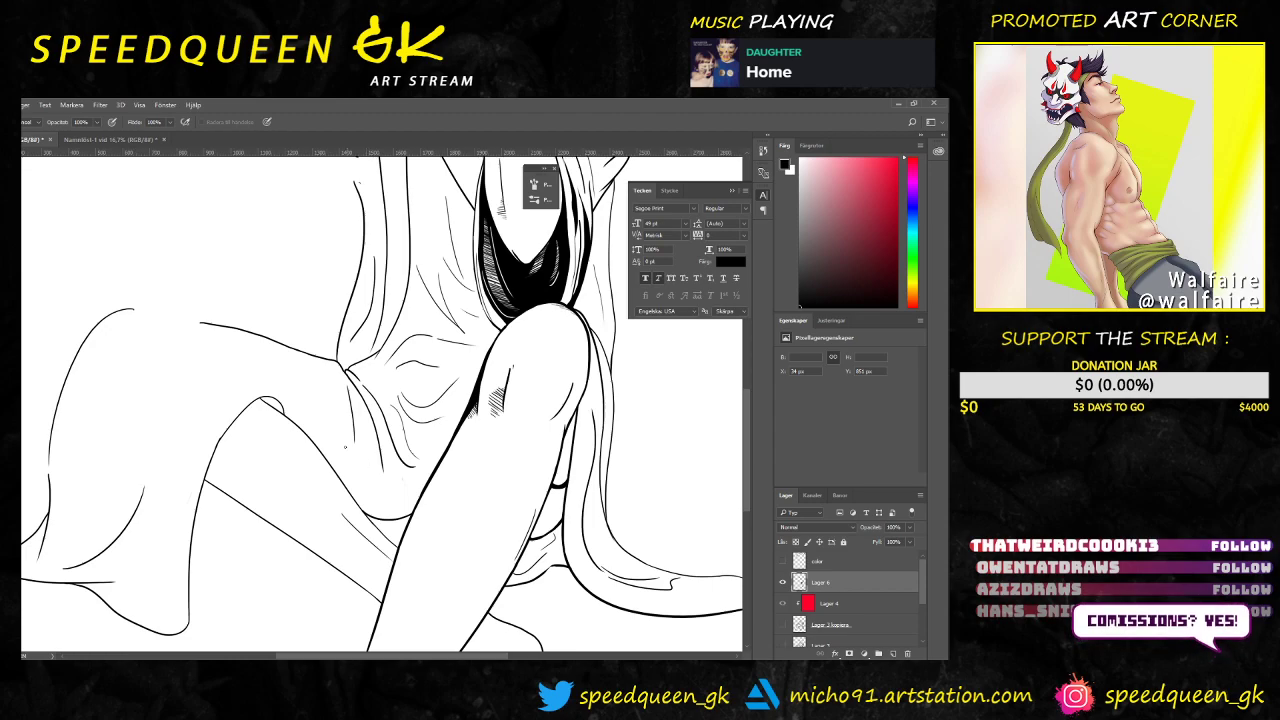
Step: Try to erase the end of the small arc at the peak of the robe's opening
key("ctrl+plus")
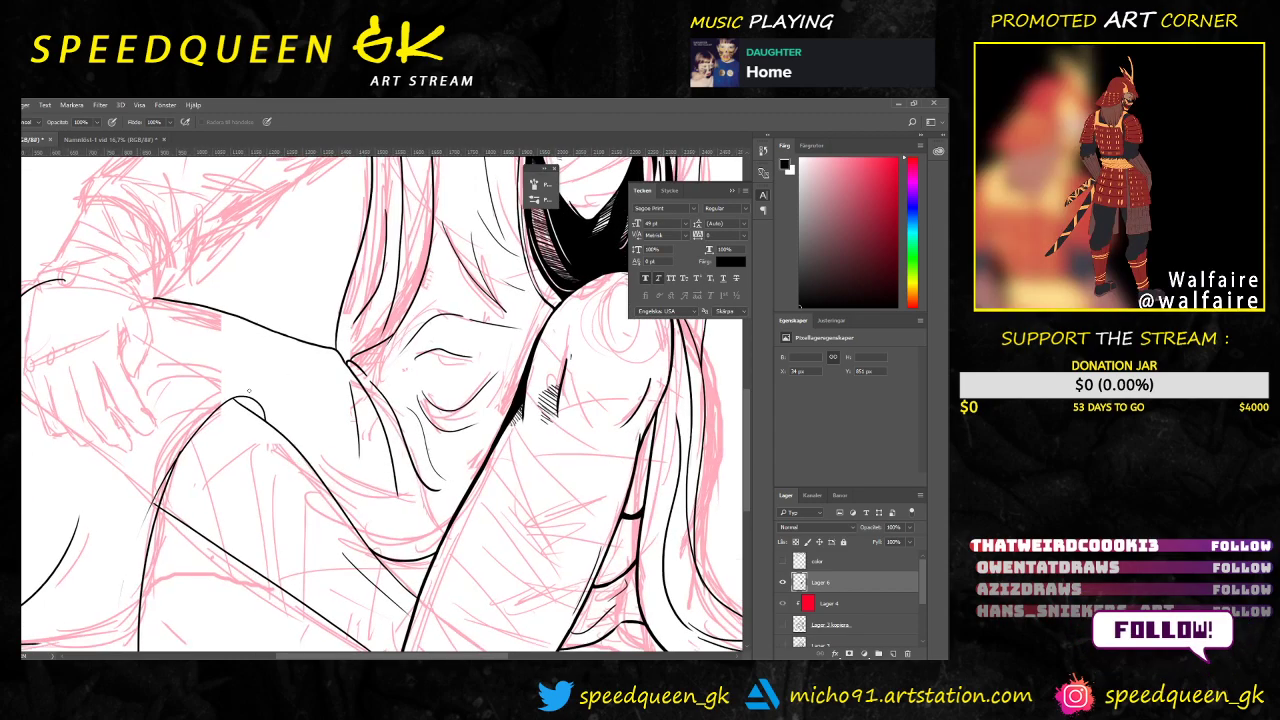
scroll(195, 478, "up", 2)
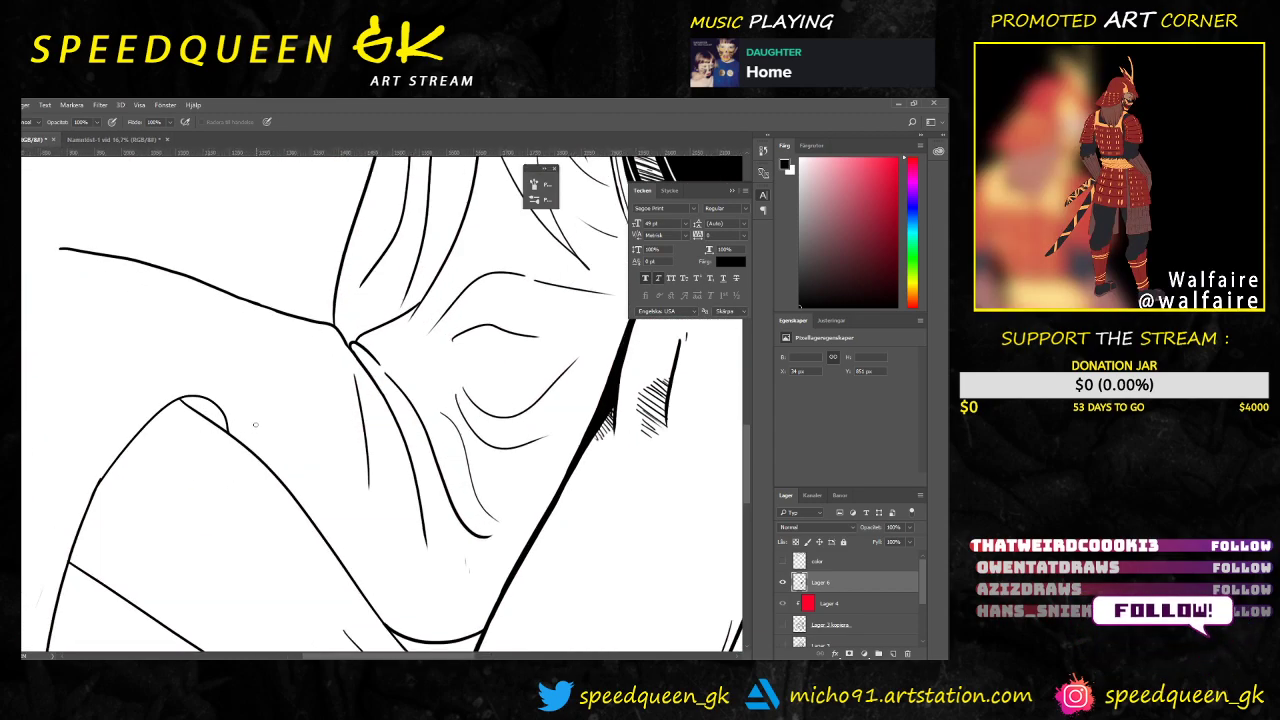
left_click_drag(249, 400, 343, 408)
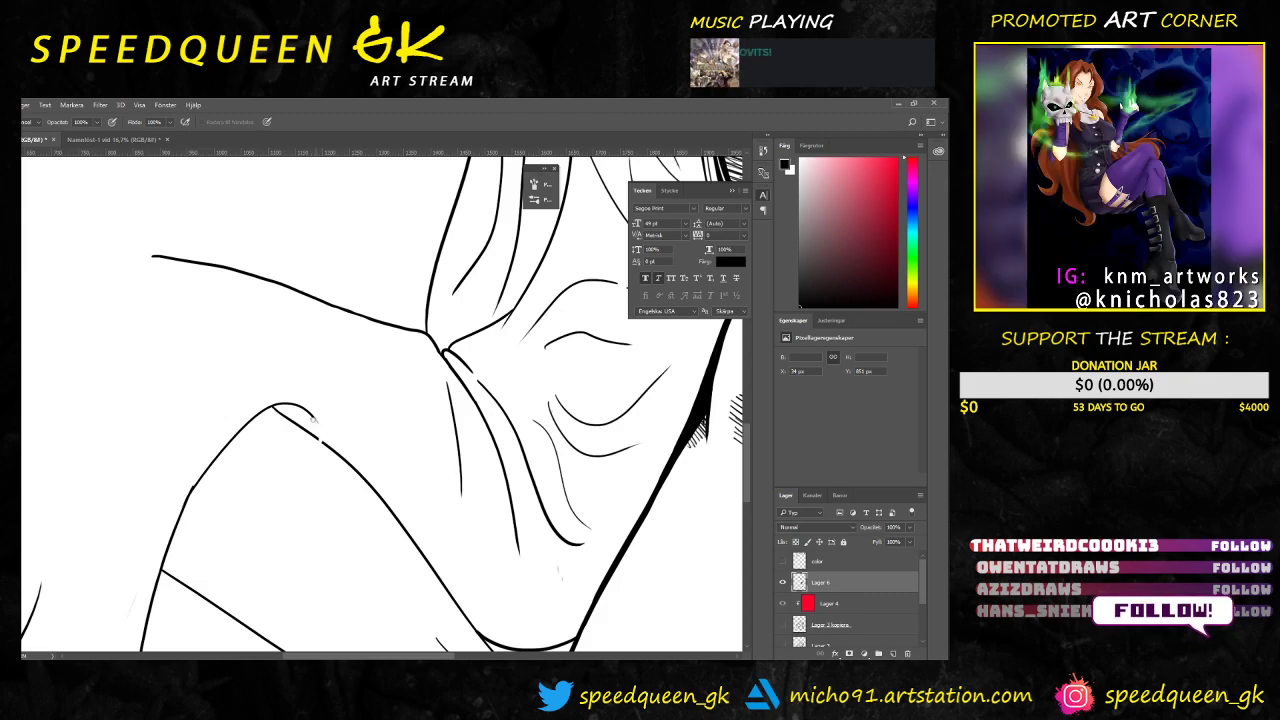
left_click_drag(306, 412, 320, 440)
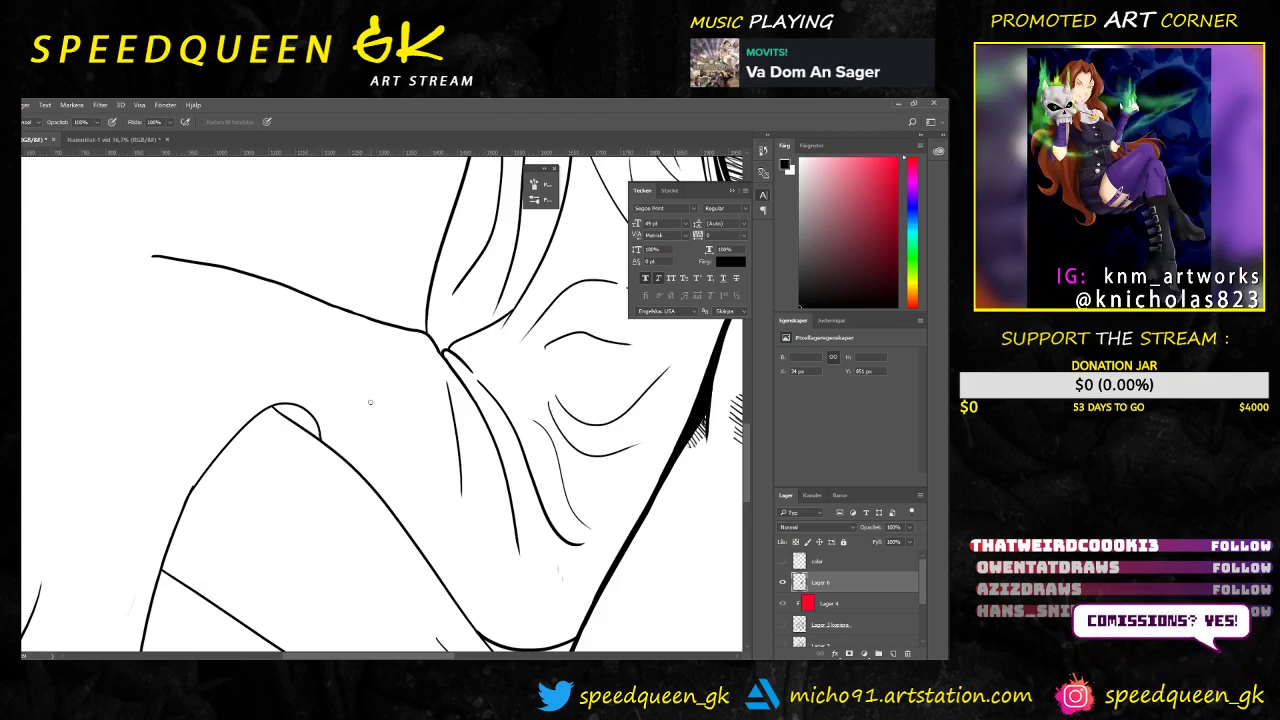
Step: Thicken the robe's outline with the brush, from the small arc over the peak and down the opening's outer side
right_click(336, 354)
left_click(322, 361)
key("b")
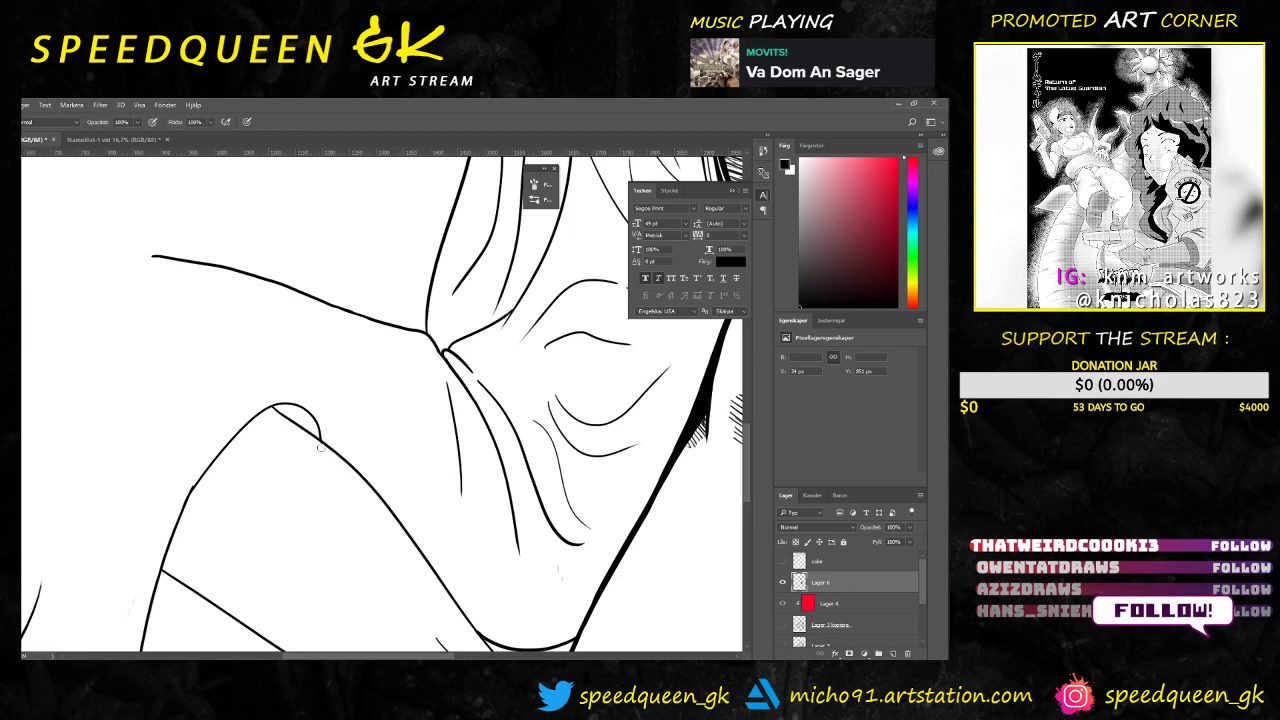
mouse_move(320, 440)
left_mouse_down()
mouse_move(309, 416)
mouse_move(277, 409)
mouse_move(320, 433)
mouse_move(296, 405)
mouse_move(272, 406)
mouse_move(189, 492)
left_mouse_up()
key("ctrl+z")
key("ctrl+z")
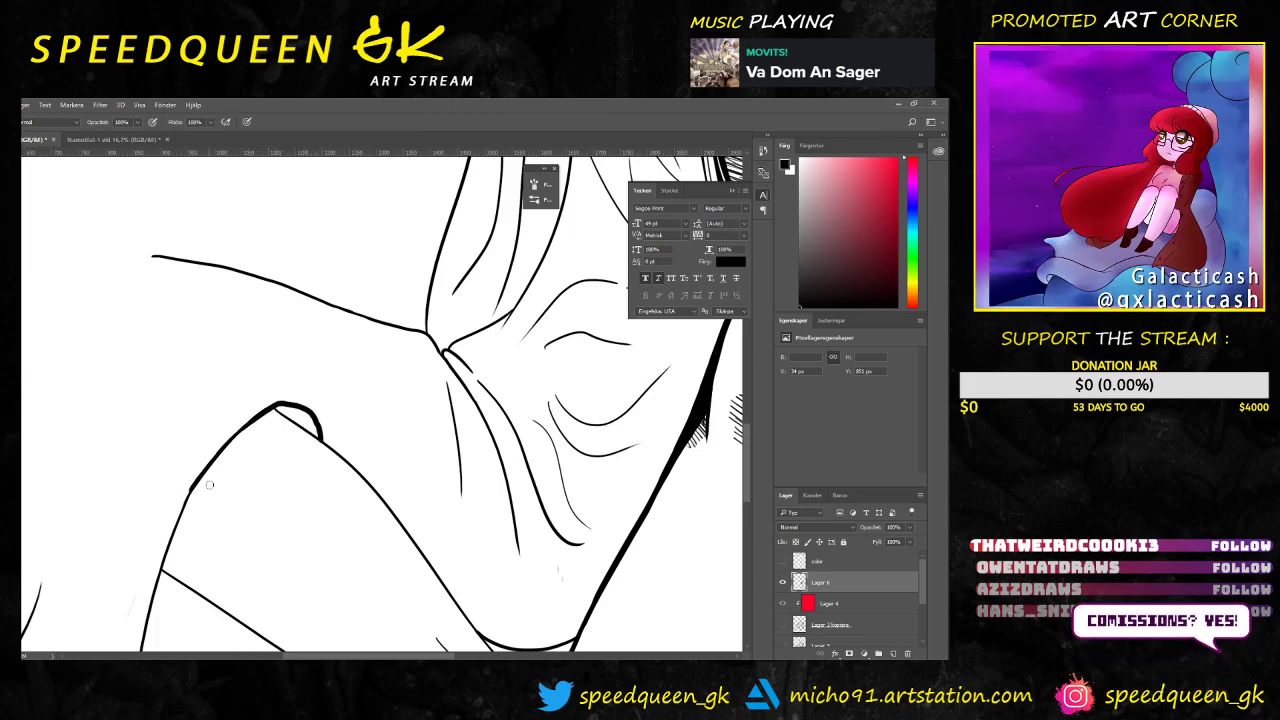
left_click_drag(281, 461, 325, 311)
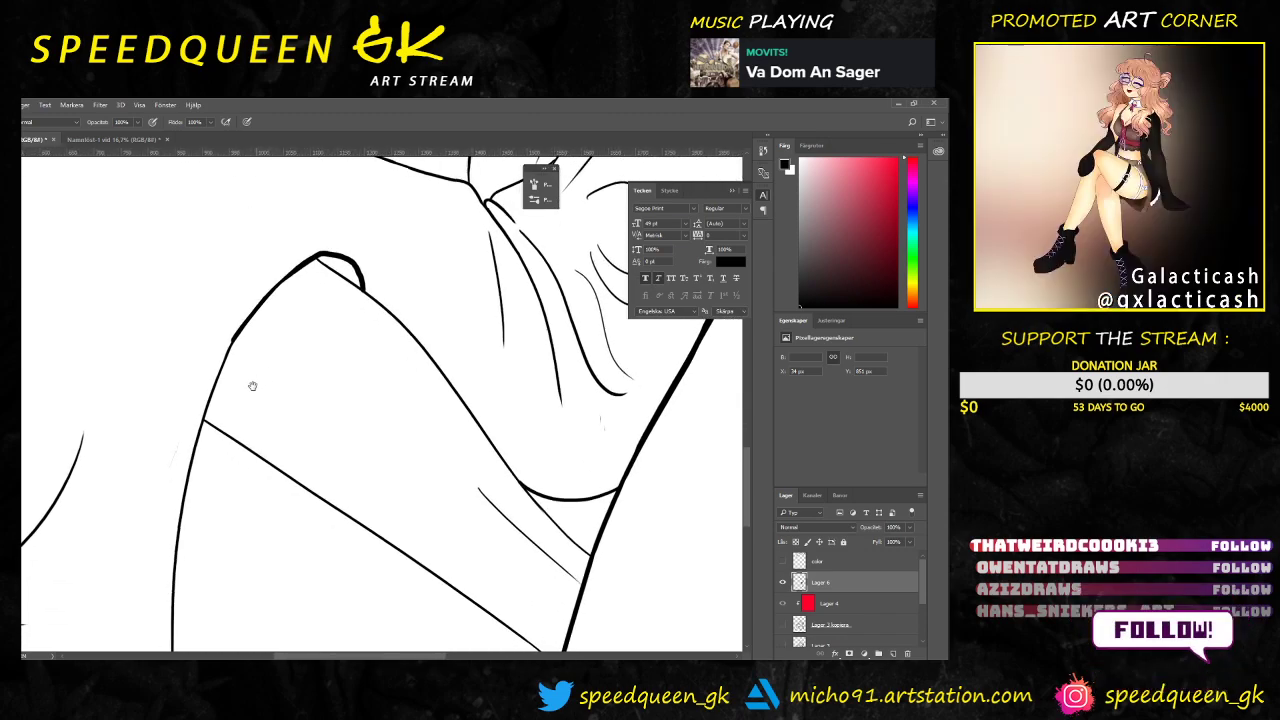
key("ctrl+z")
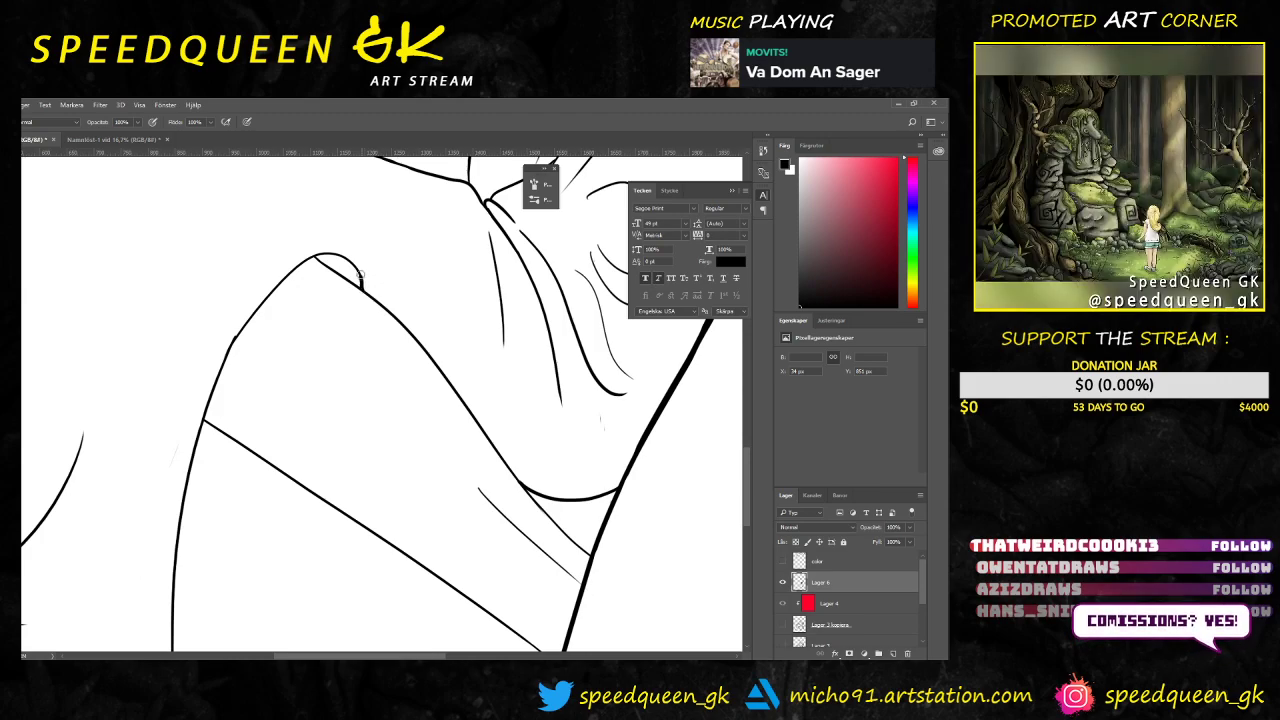
mouse_move(362, 288)
left_mouse_down()
mouse_move(342, 256)
mouse_move(310, 258)
mouse_move(262, 304)
mouse_move(217, 384)
left_mouse_up()
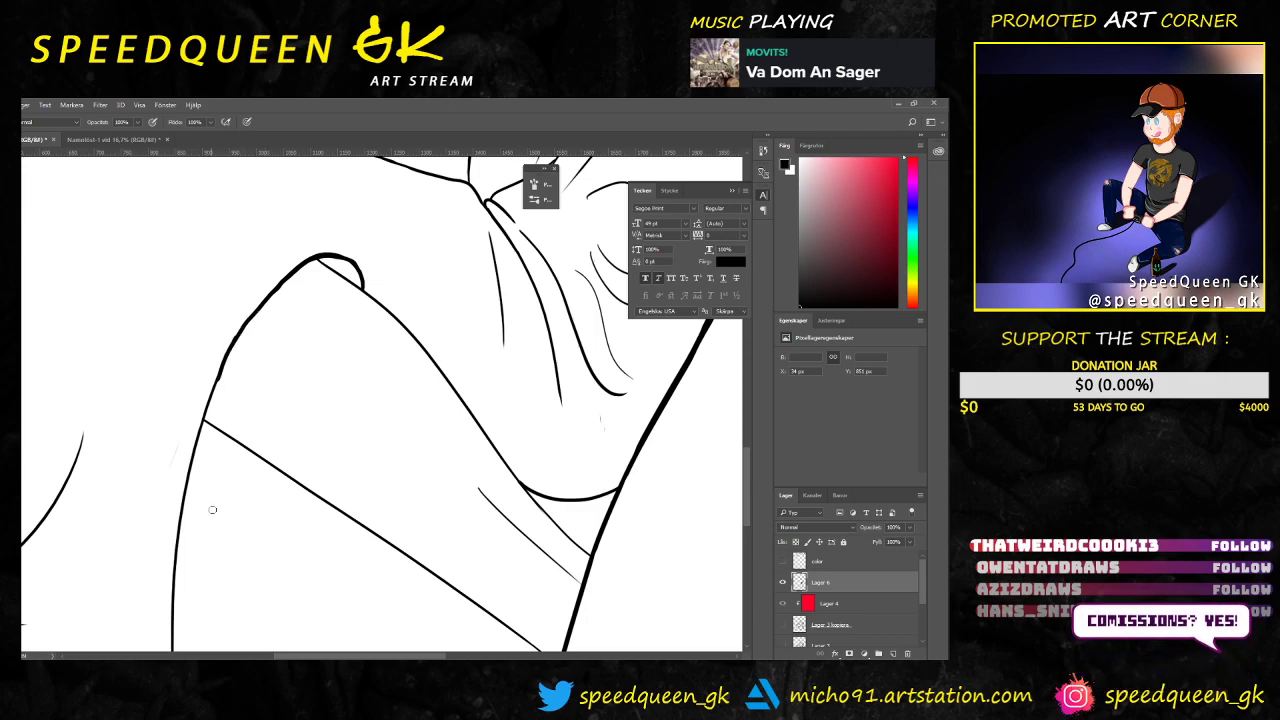
Step: Reduce the brush size and draw thin fold lines in the robe beside the thickened peak and along the hanging drape
key("ctrl+minus")
key("ctrl+minus")
key("ctrl+minus")
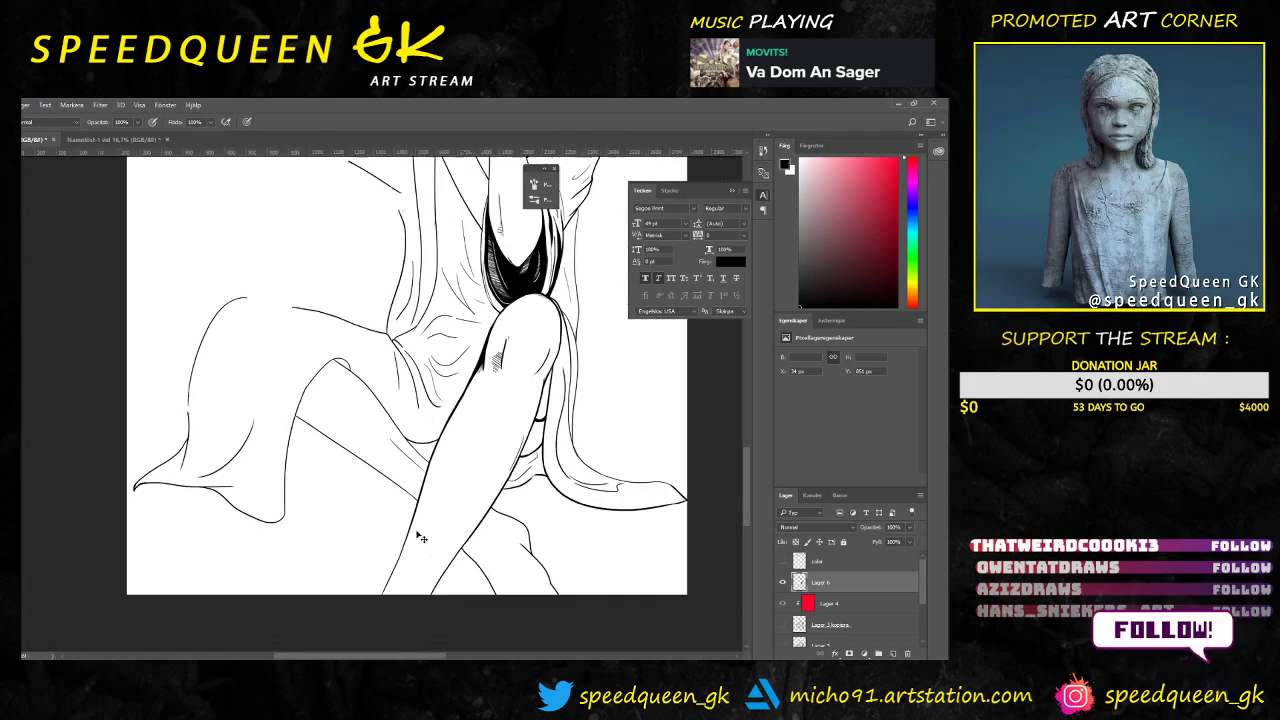
mouse_move(489, 374)
left_mouse_down()
mouse_move(423, 474)
mouse_move(455, 392)
left_mouse_up()
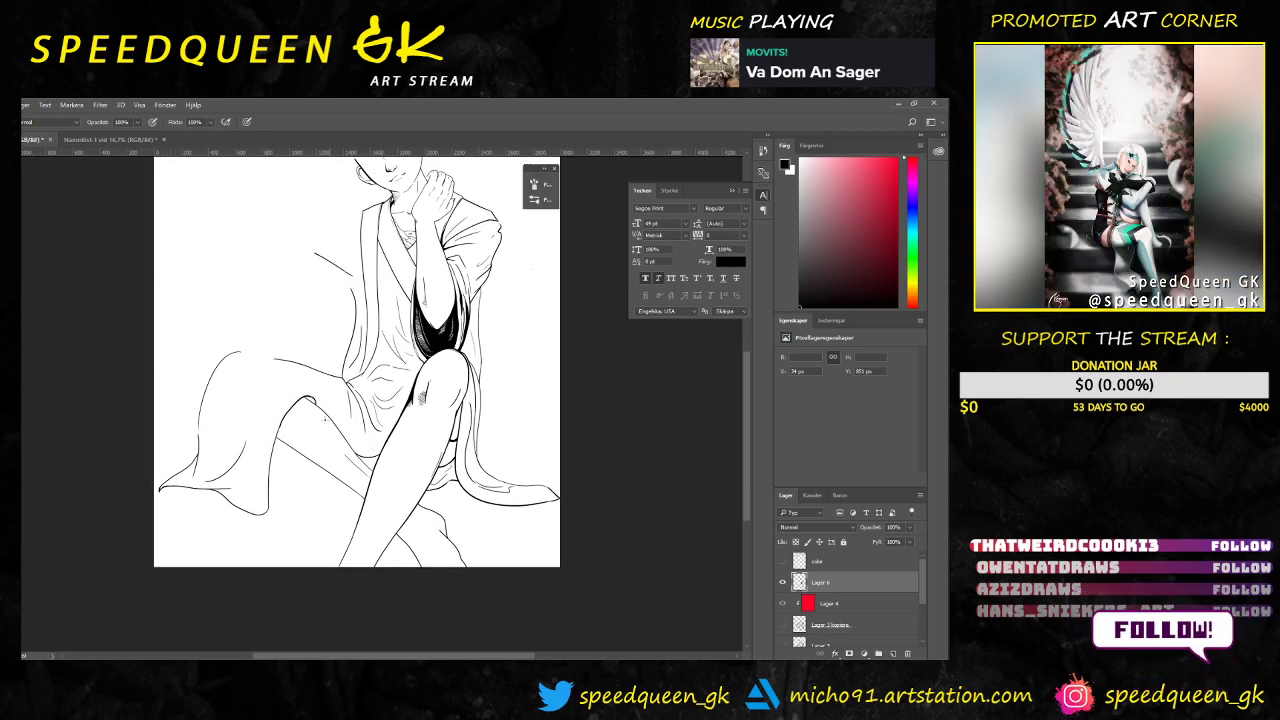
key("ctrl+plus")
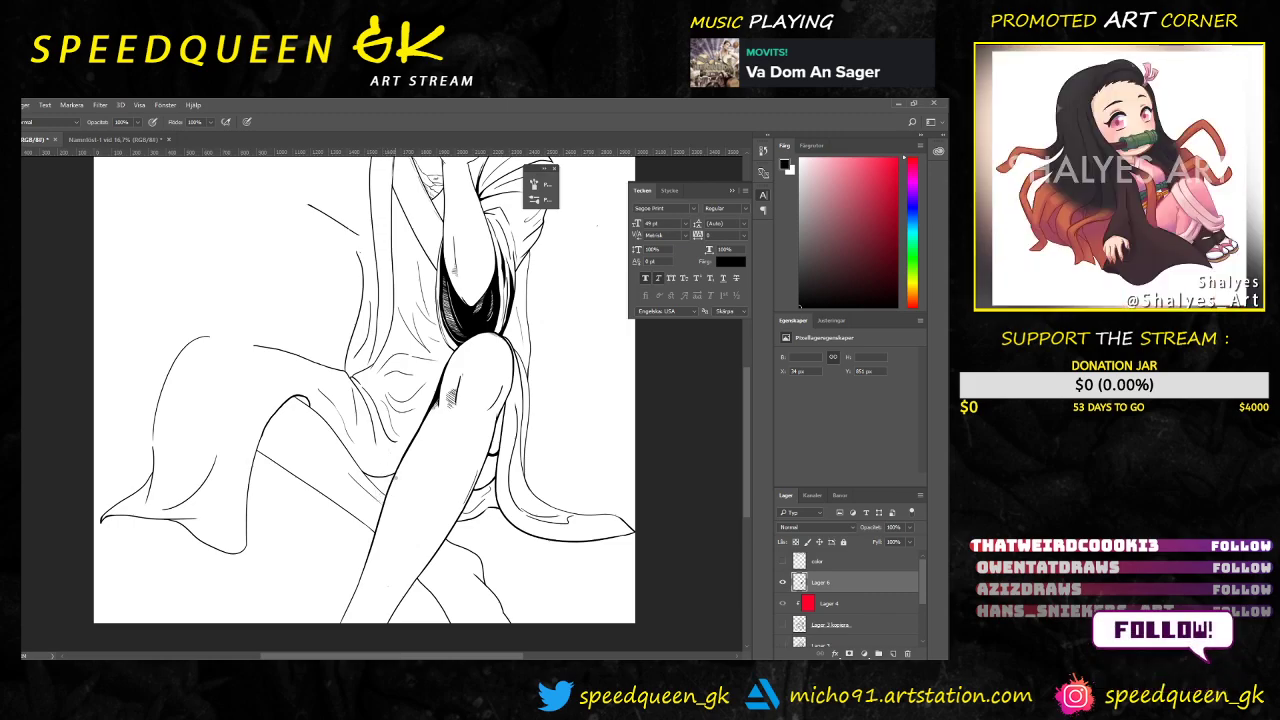
right_click(337, 401)
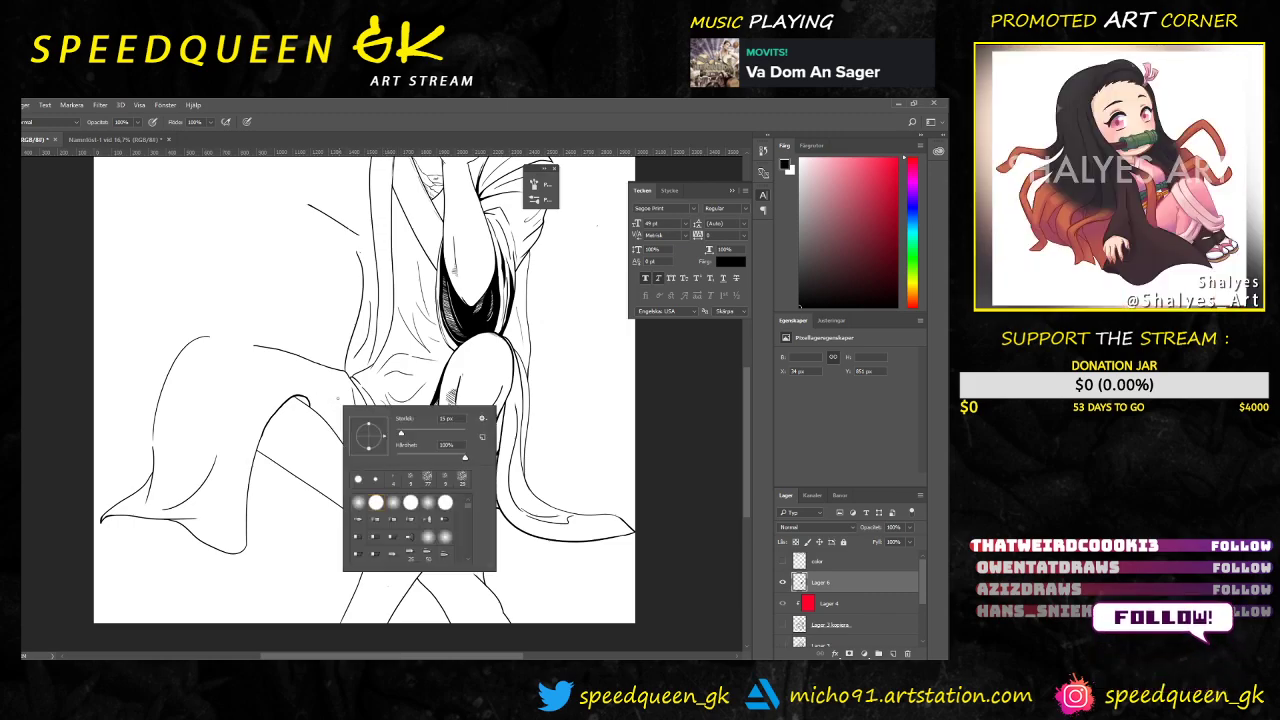
left_click(399, 433)
left_click_drag(316, 390, 372, 455)
key("ctrl+z")
left_click_drag(312, 388, 357, 443)
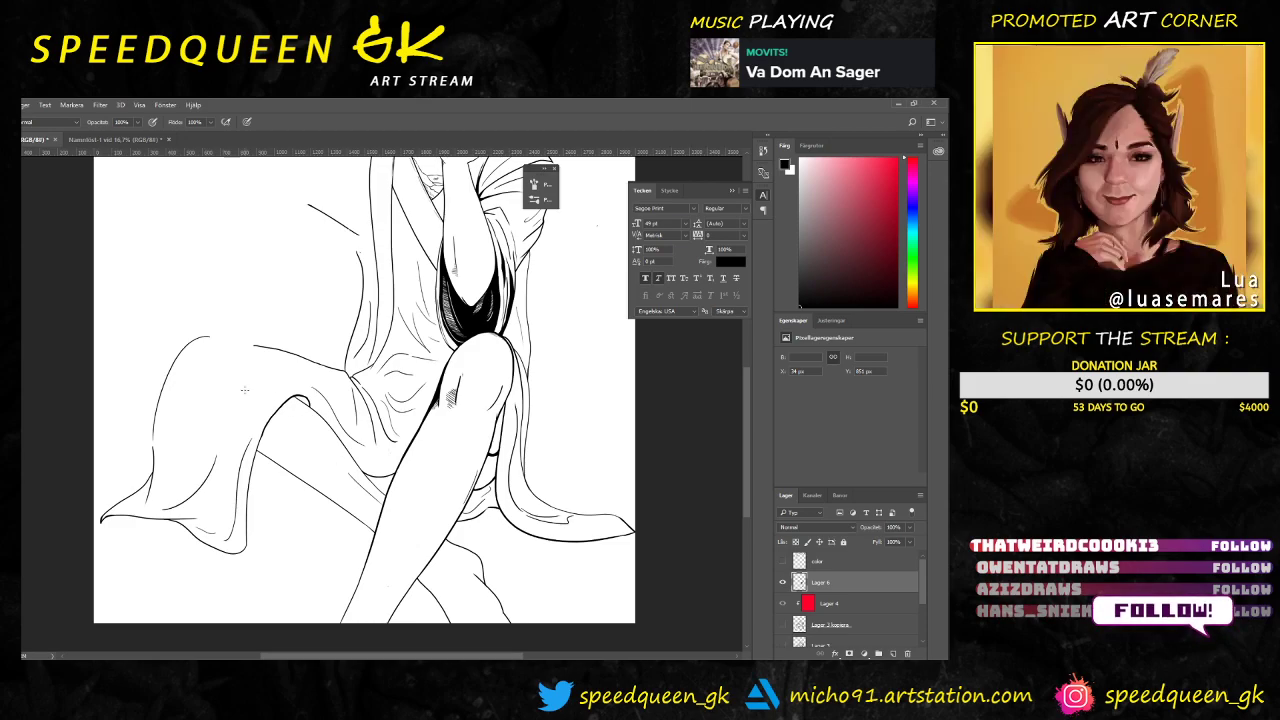
Step: Try an extra brush stroke along the inner side of the thickened robe outline's lower end
key("ctrl+plus")
left_click_drag(191, 337, 288, 341)
key("ctrl+plus")
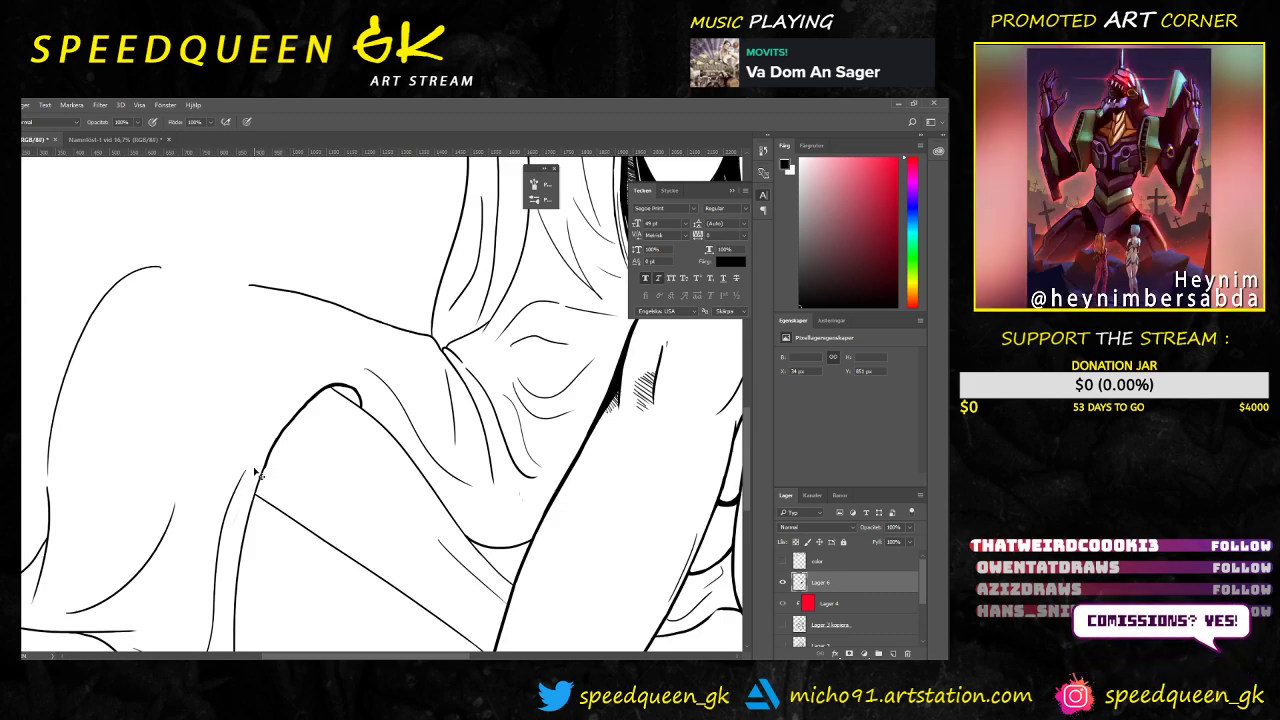
scroll(256, 472, "up", 3)
scroll(295, 424, "up", 1)
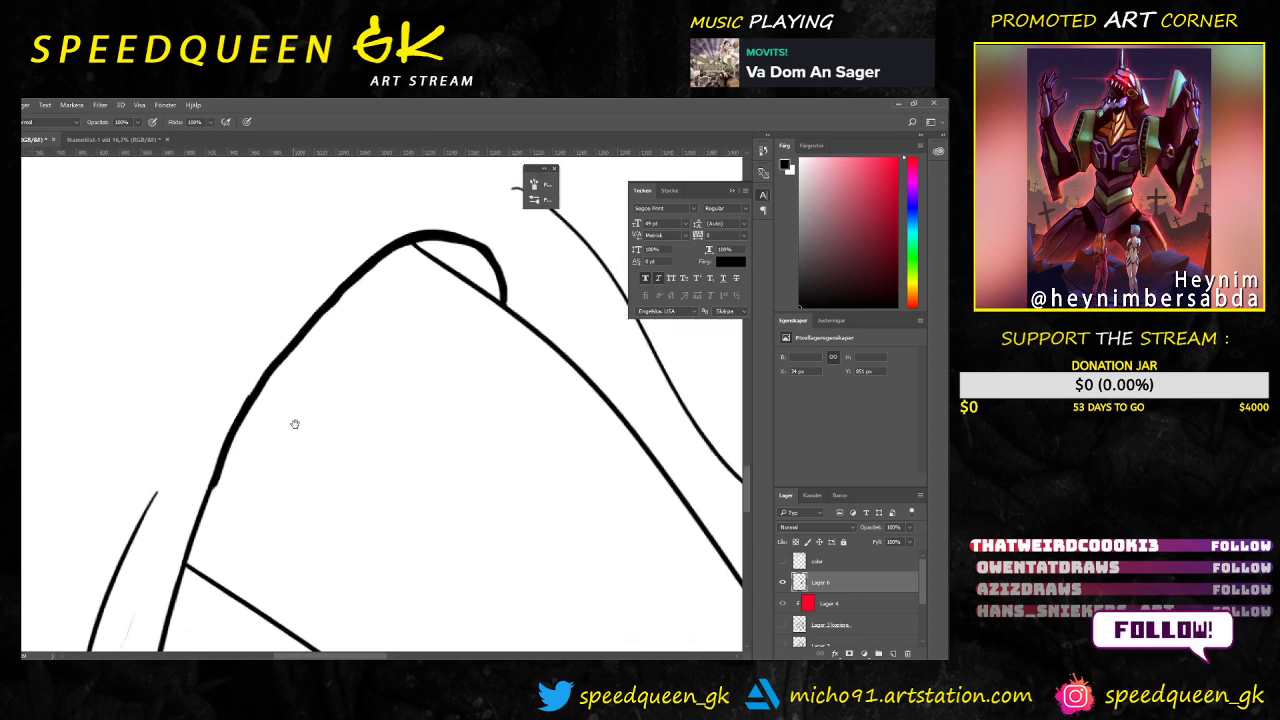
left_click_drag(238, 442, 210, 514)
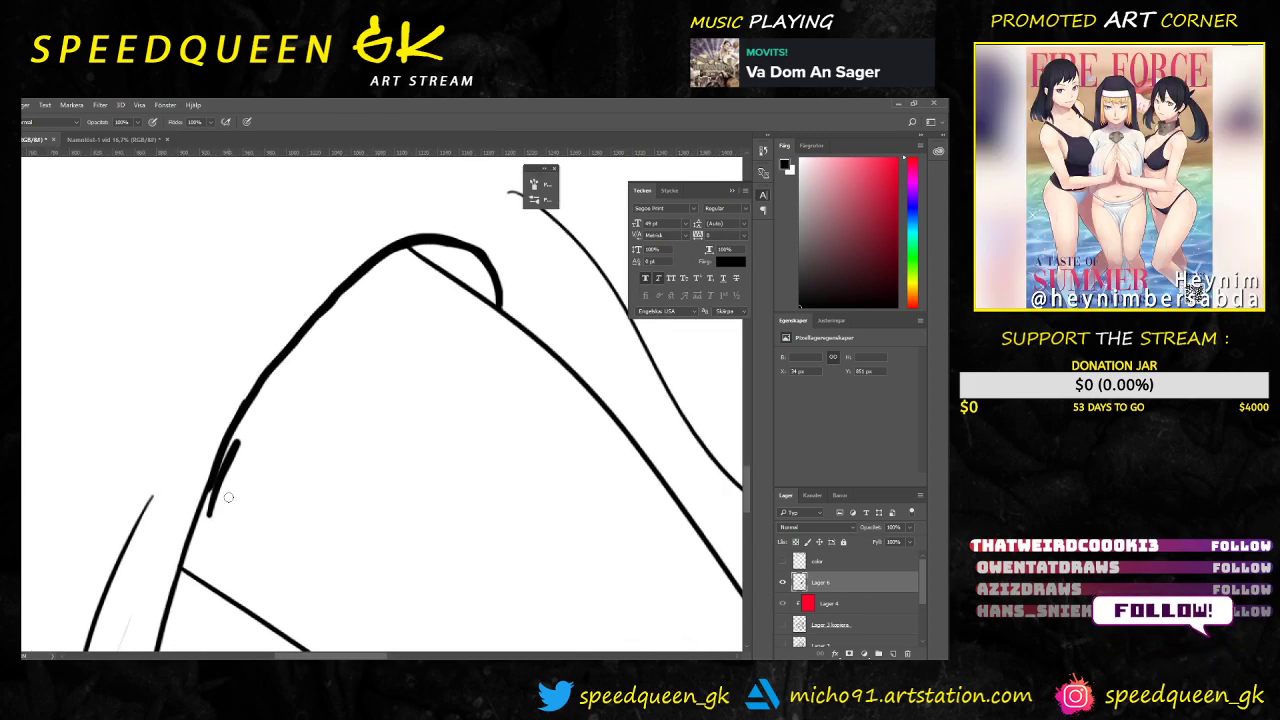
key("ctrl+z")
Step: Erase along the edges of the thickened robe outline to thin it and blend it into the line below
key("e")
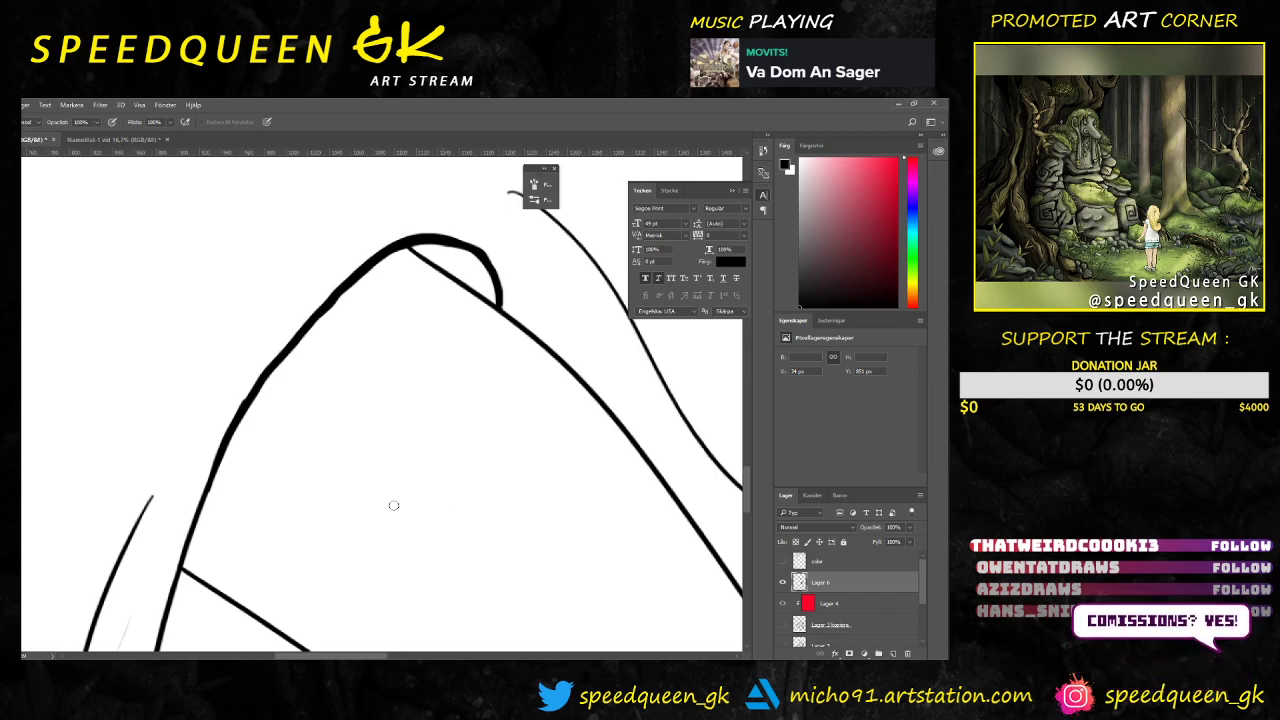
left_click_drag(248, 386, 200, 507)
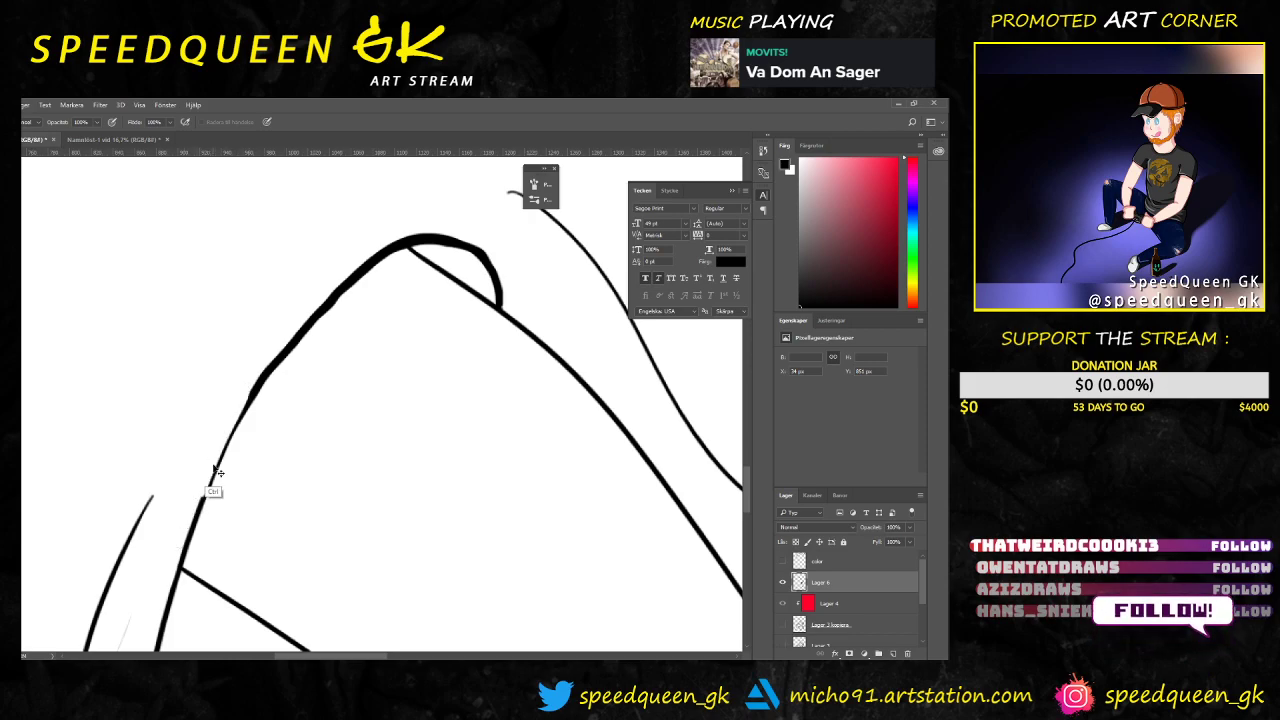
key("ctrl+z")
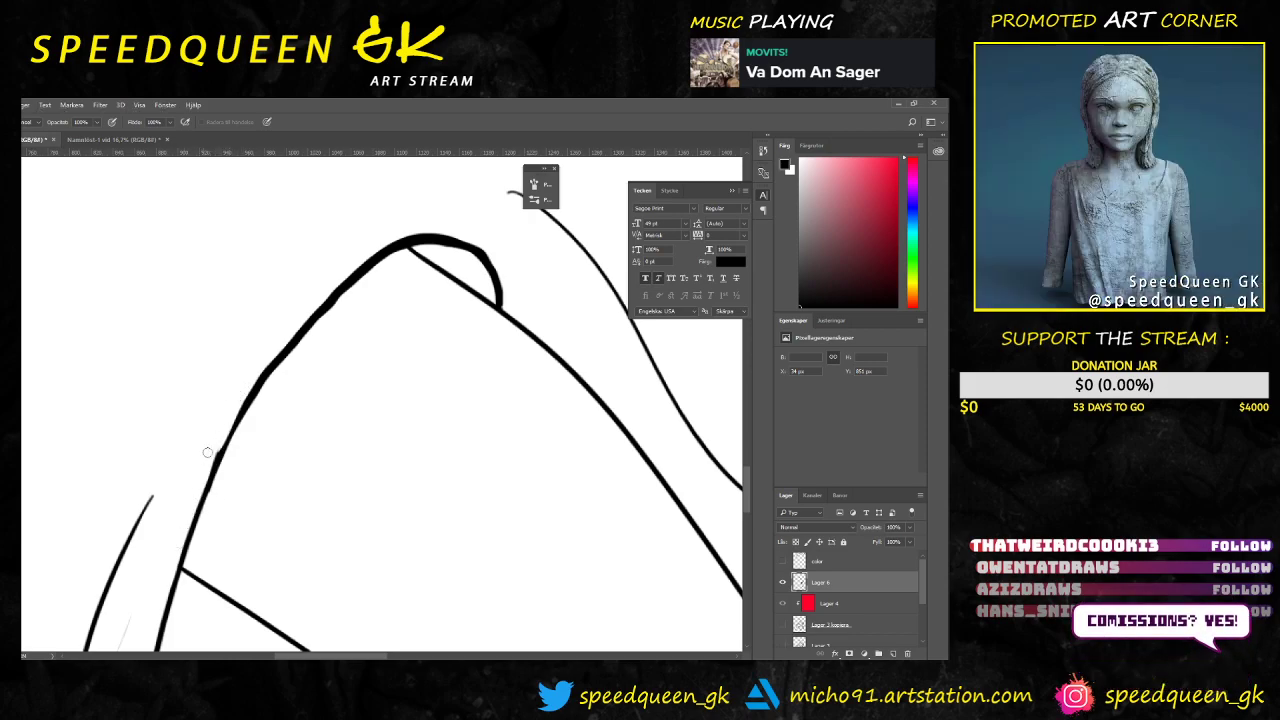
left_click_drag(222, 438, 194, 495)
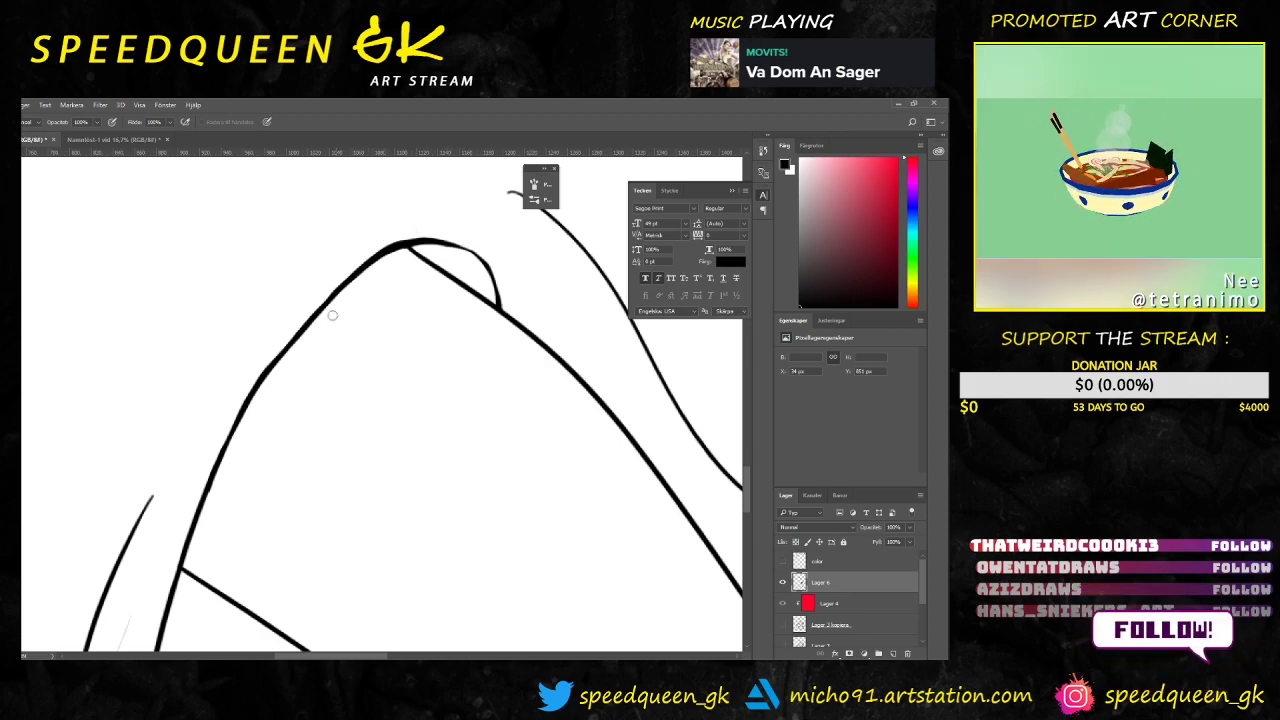
key("ctrl+minus")
key("ctrl+minus")
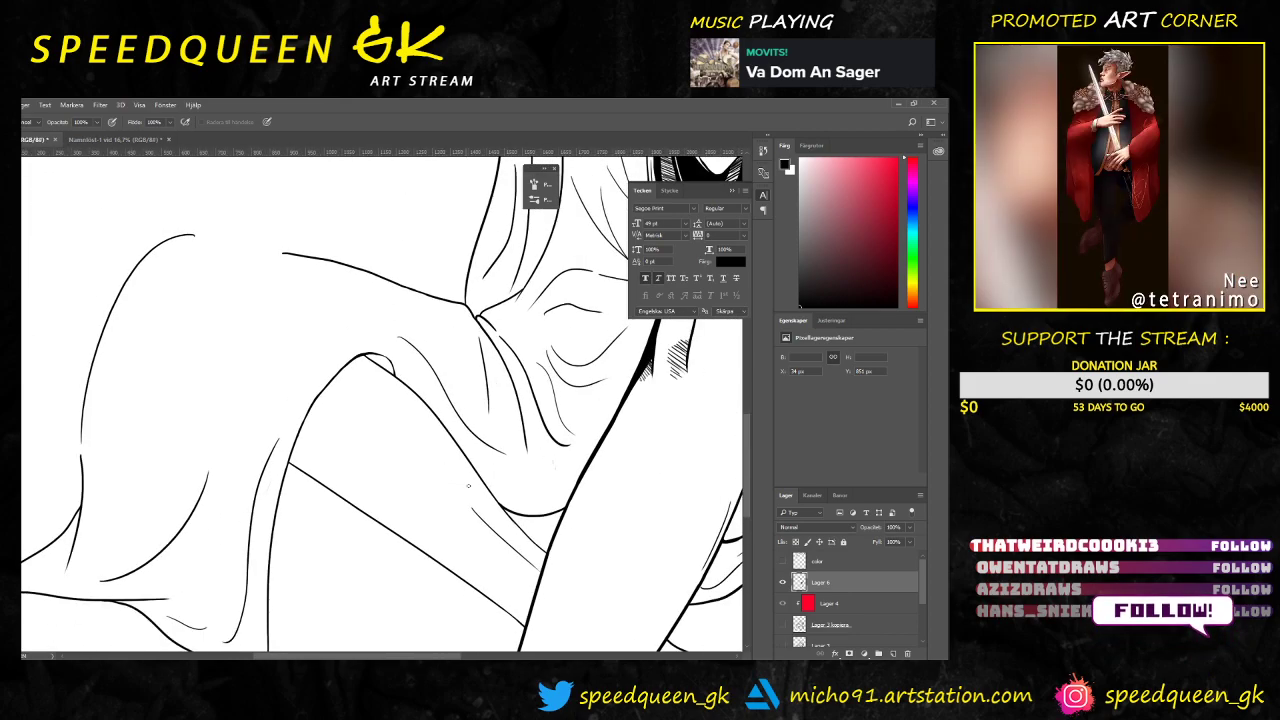
key("ctrl+minus")
key("ctrl+plus")
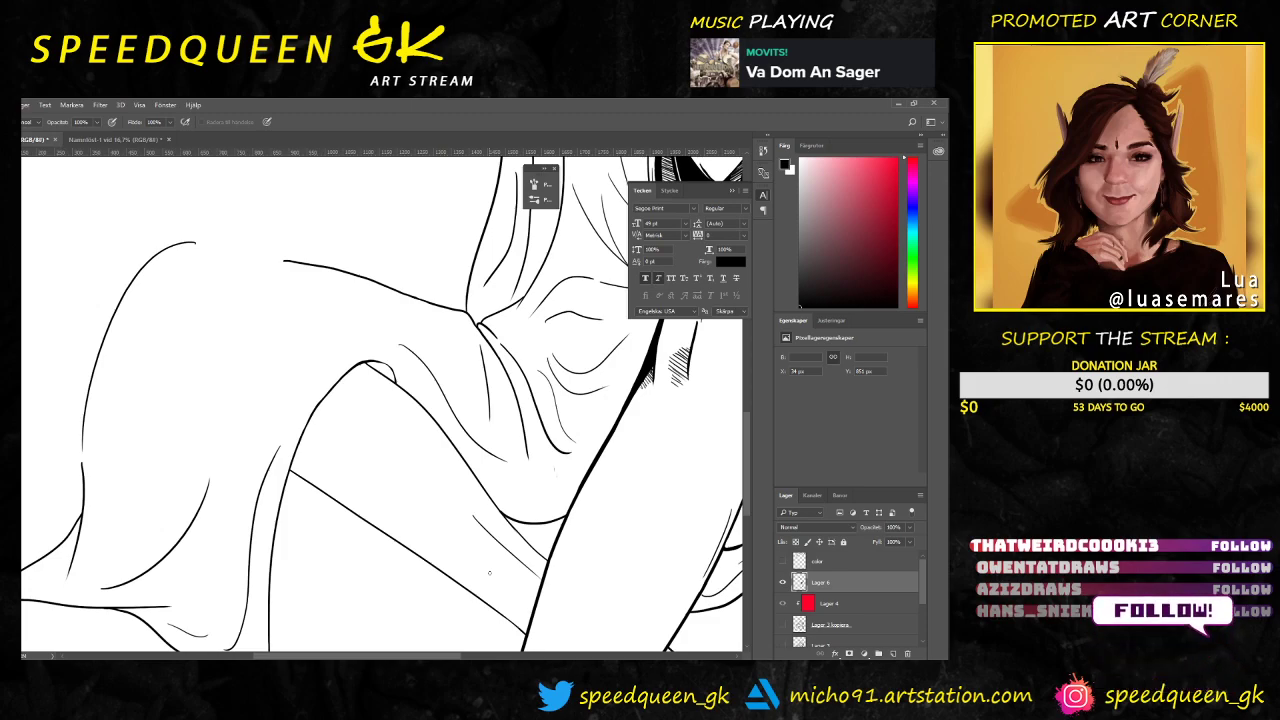
Step: Try erasing the line ends on both sides of the gap in the robe's outer outline
key("ctrl+plus")
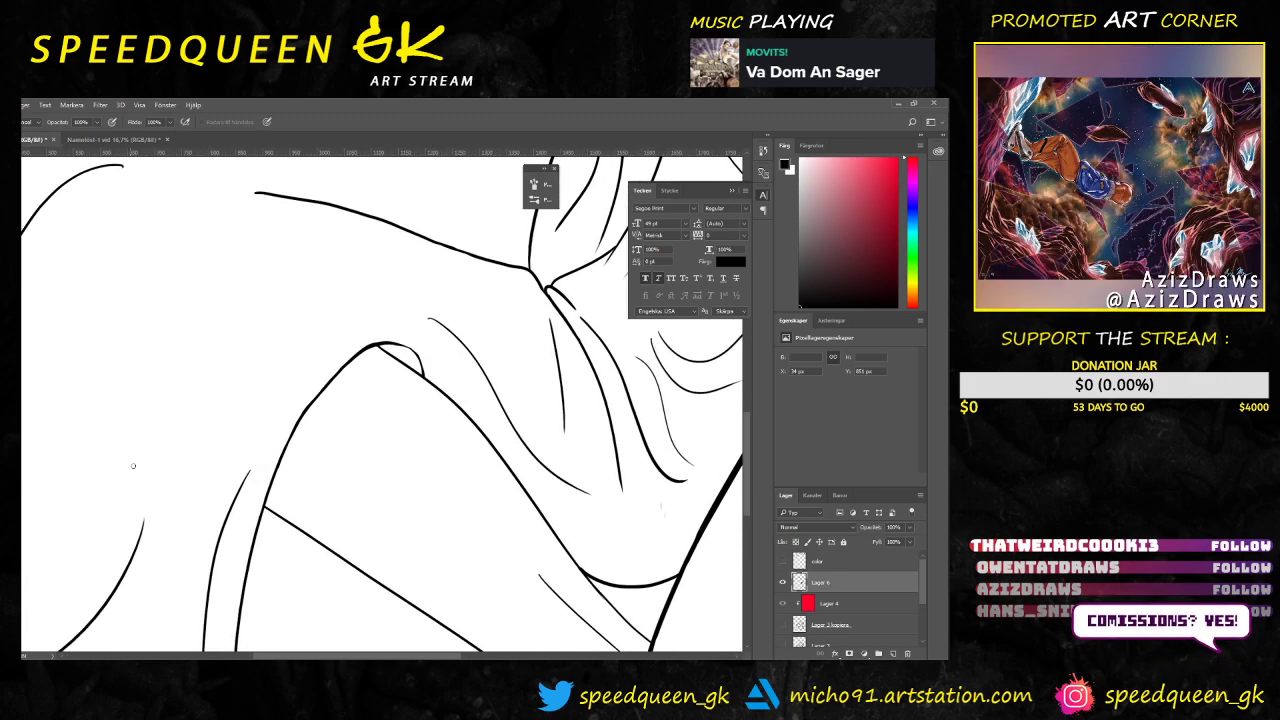
key("ctrl+plus")
left_click_drag(478, 364, 447, 379)
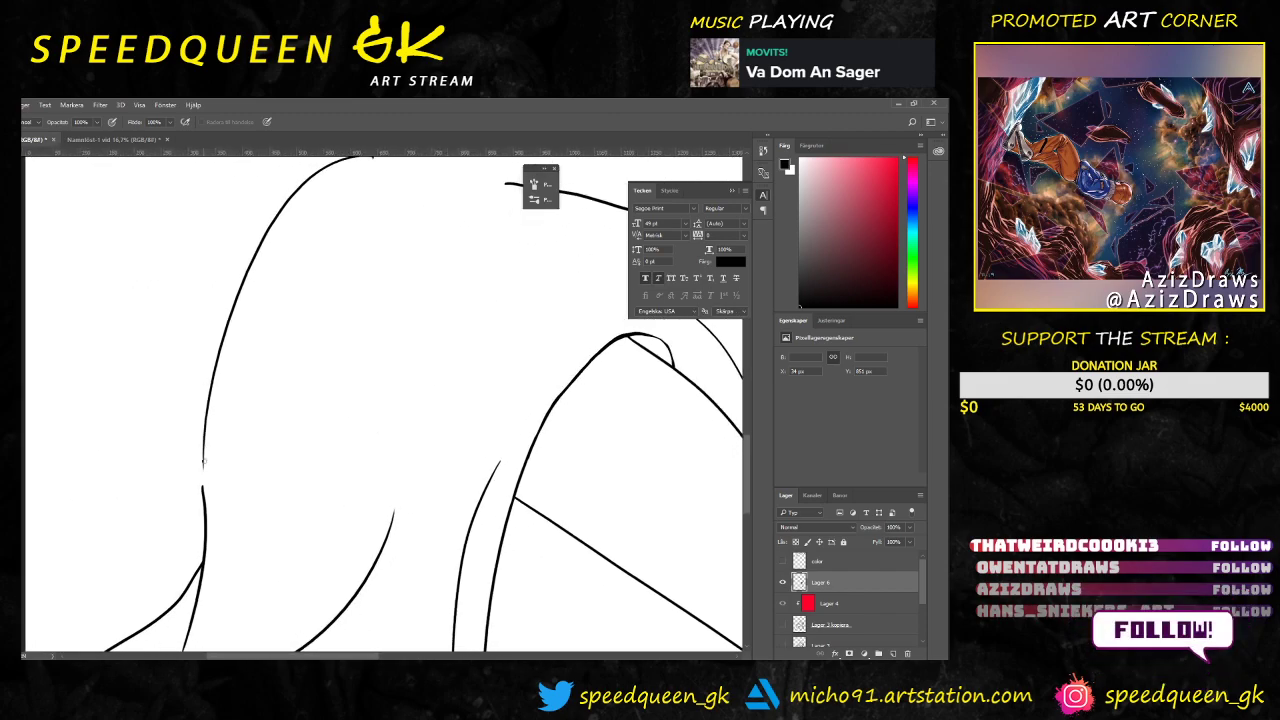
key("ctrl+plus")
left_click_drag(166, 488, 283, 401)
left_click(179, 485)
left_click_drag(181, 448, 179, 419)
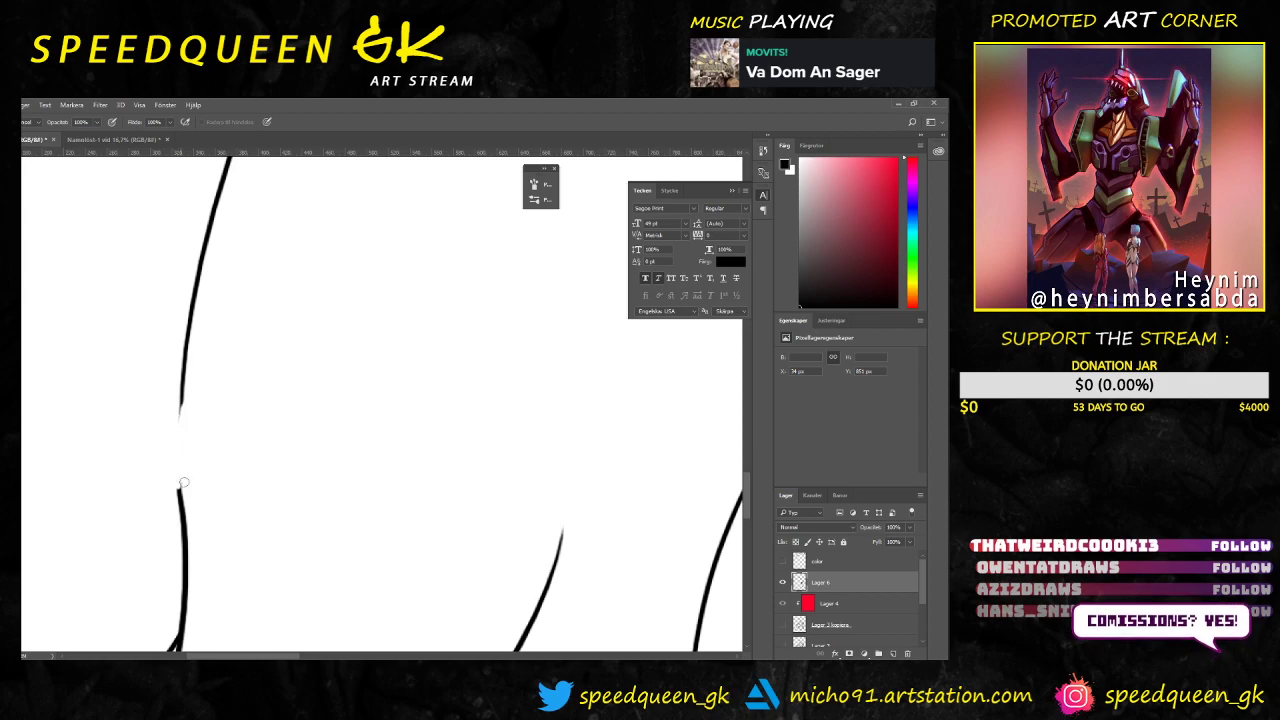
key("ctrl+z")
Step: Bridge the gap in the robe's outer outline with a brush stroke joining the upper and lower line ends
key("b")
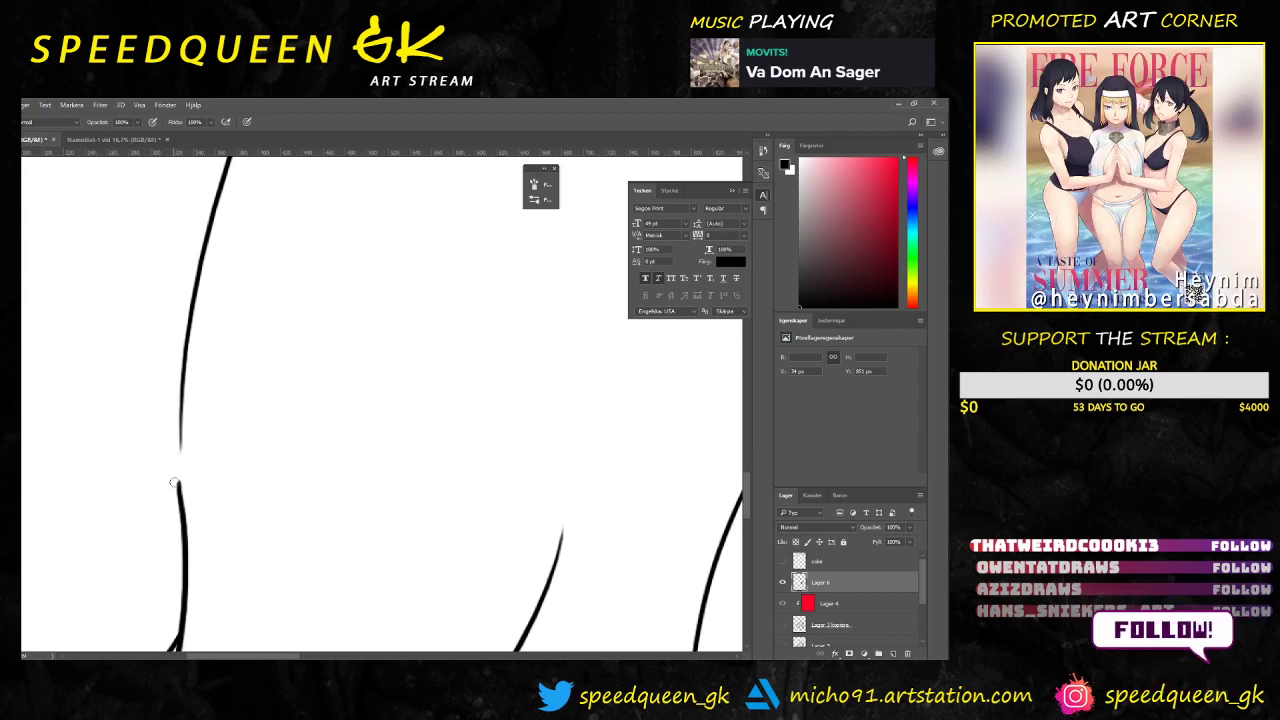
left_click_drag(180, 490, 180, 408)
key("ctrl+z")
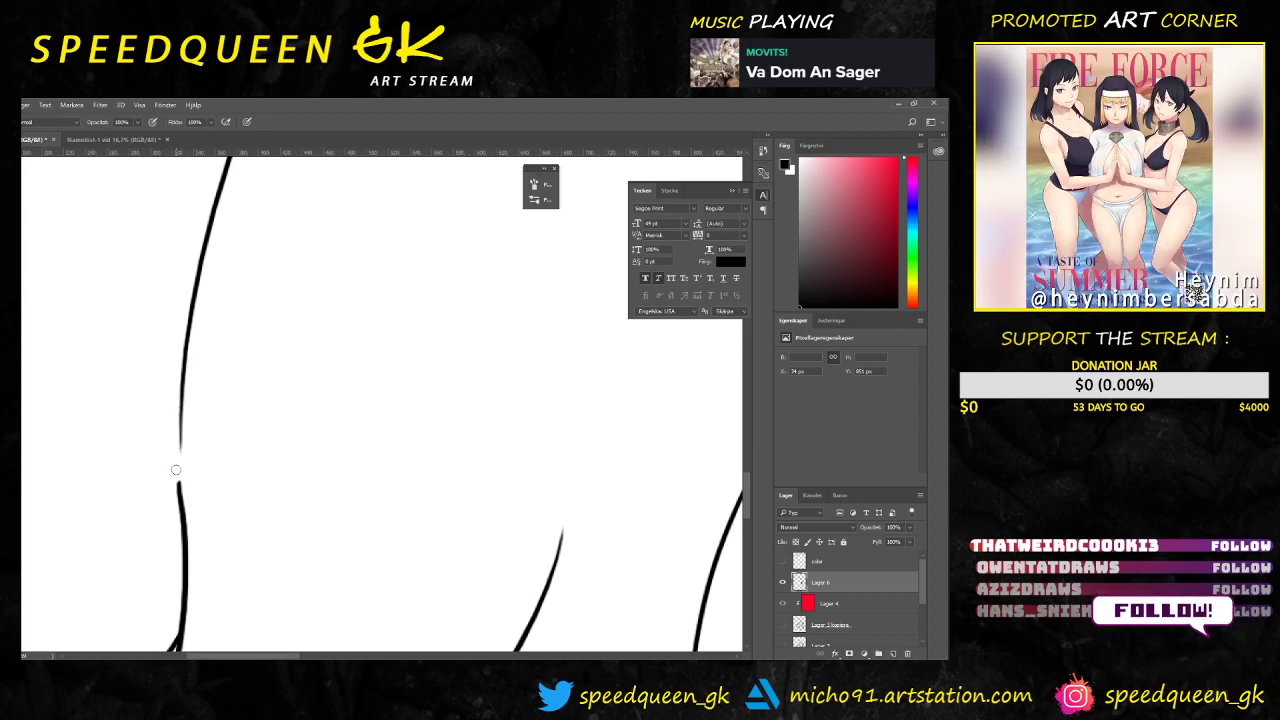
left_click_drag(180, 490, 180, 410)
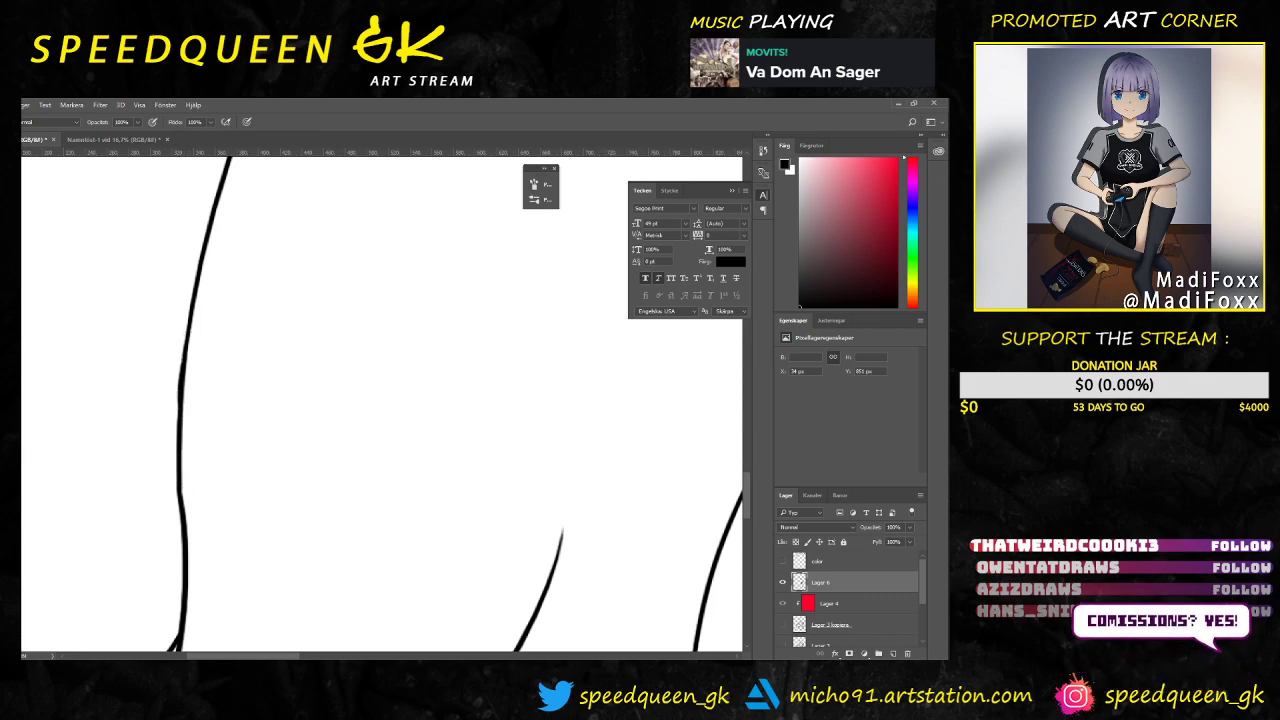
mouse_move(266, 658)
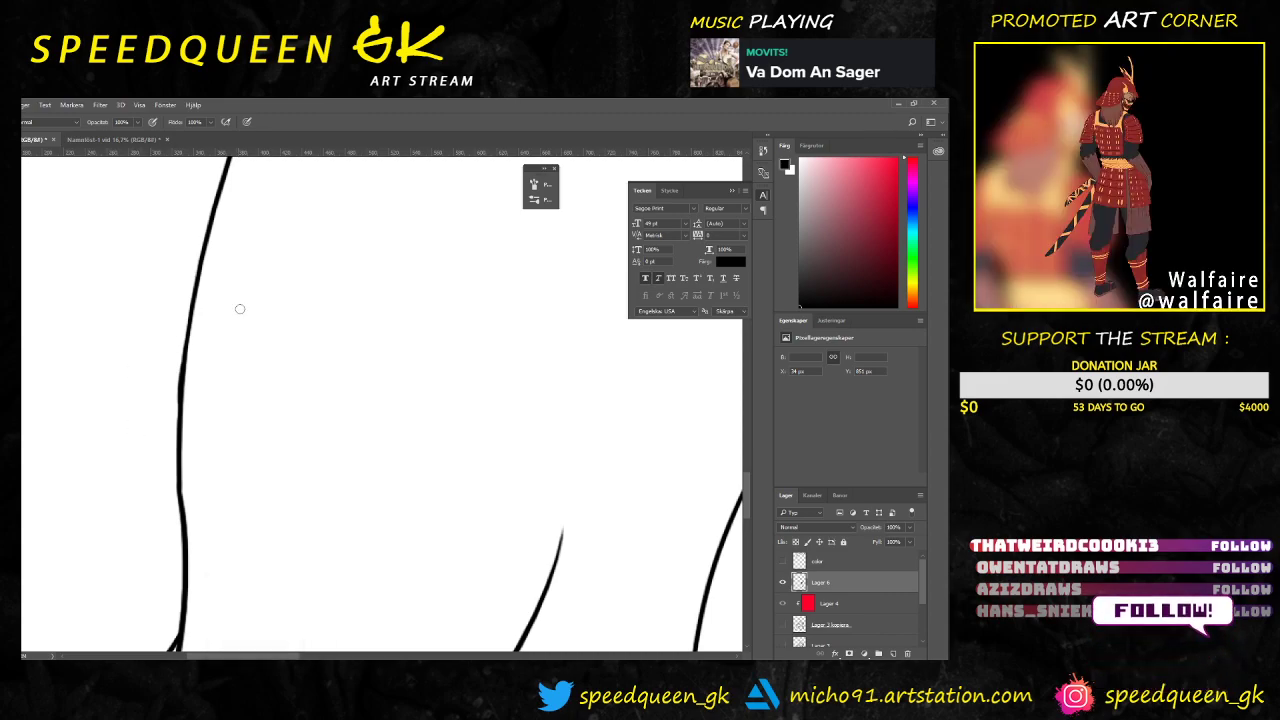
left_click_drag(236, 334, 269, 320)
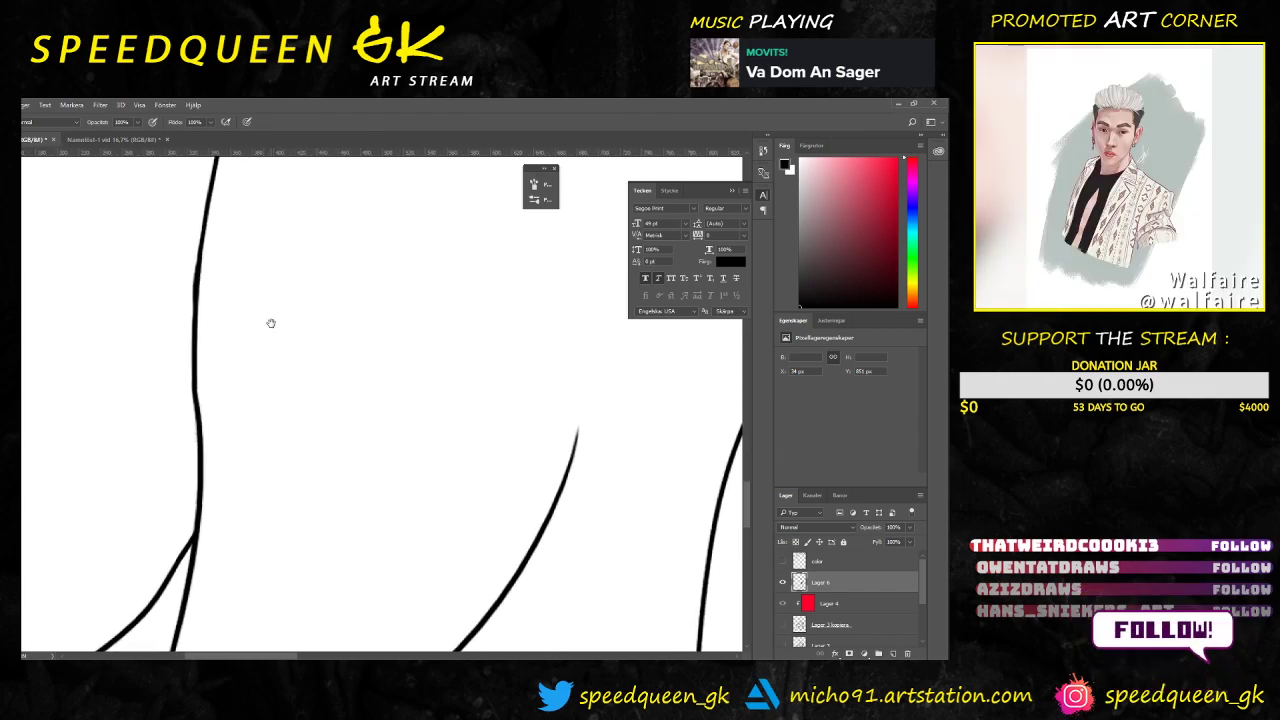
left_click_drag(277, 400, 249, 509)
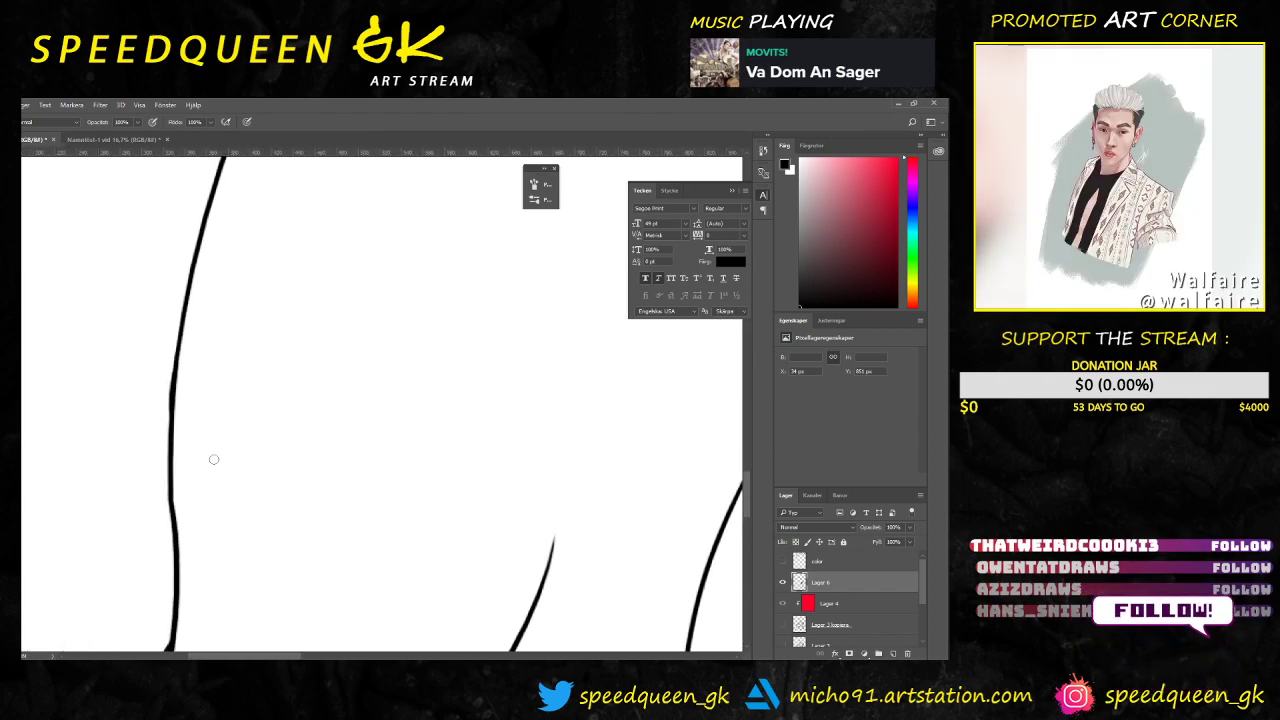
Step: Erase the small stray marks on the robe below the folds that run down from the waist
key("ctrl+minus")
key("ctrl+minus")
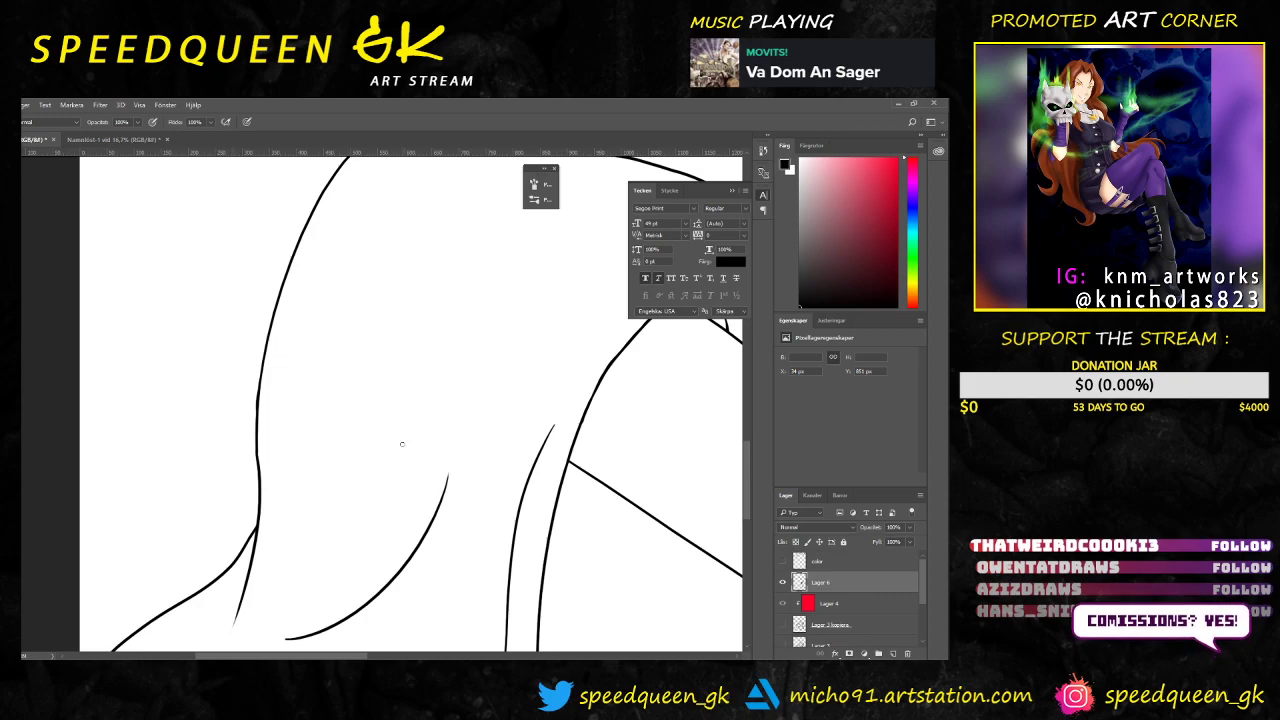
mouse_move(426, 379)
left_mouse_down()
mouse_move(223, 546)
mouse_move(274, 517)
left_mouse_up()
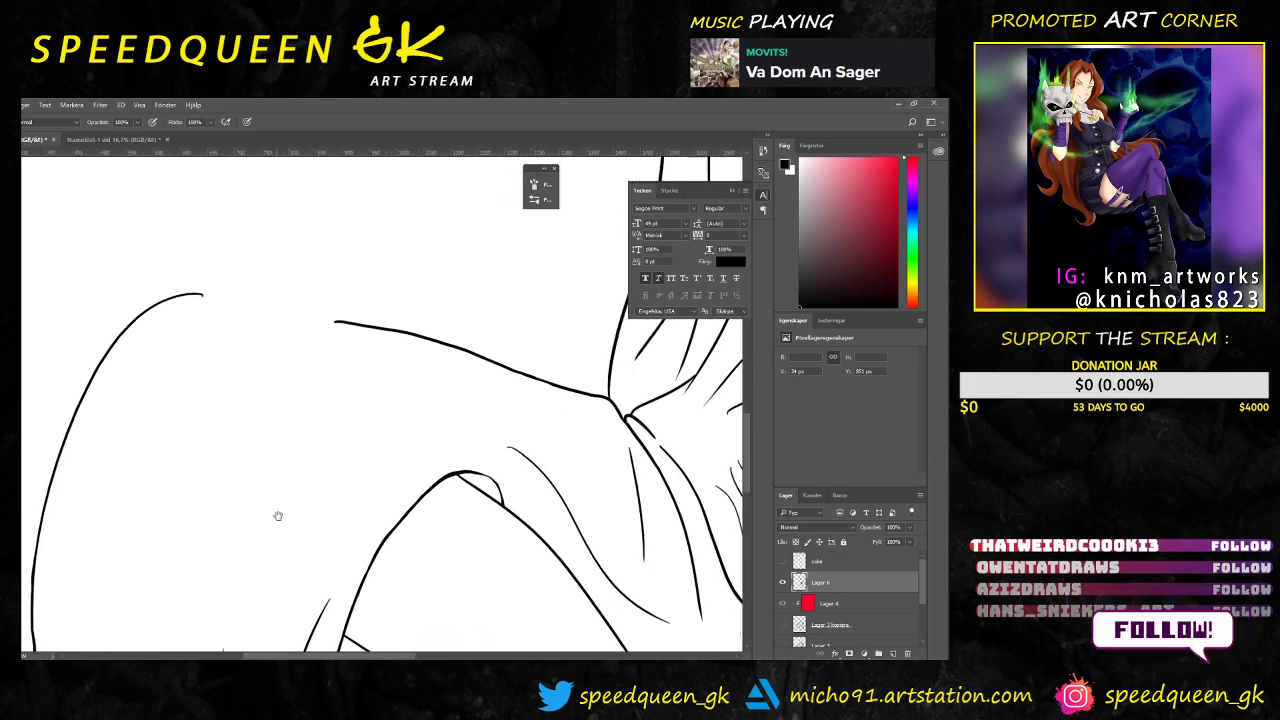
left_click_drag(371, 461, 229, 447)
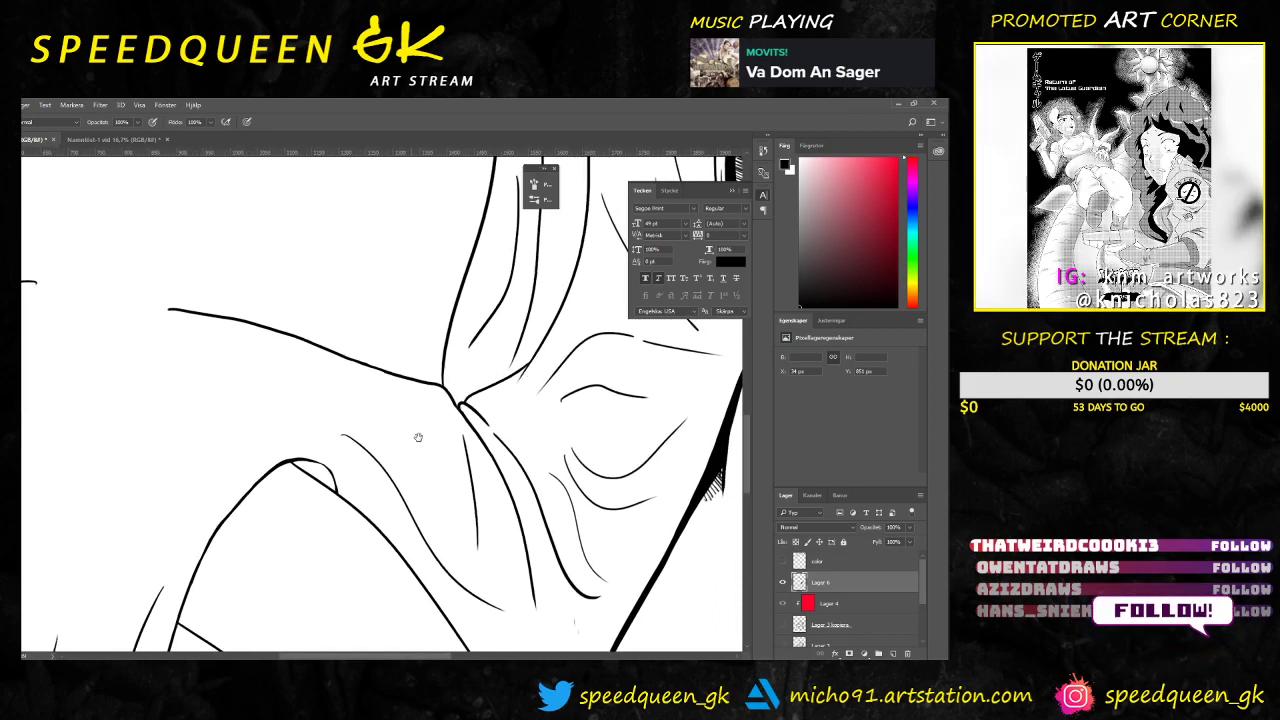
left_click_drag(551, 441, 465, 397)
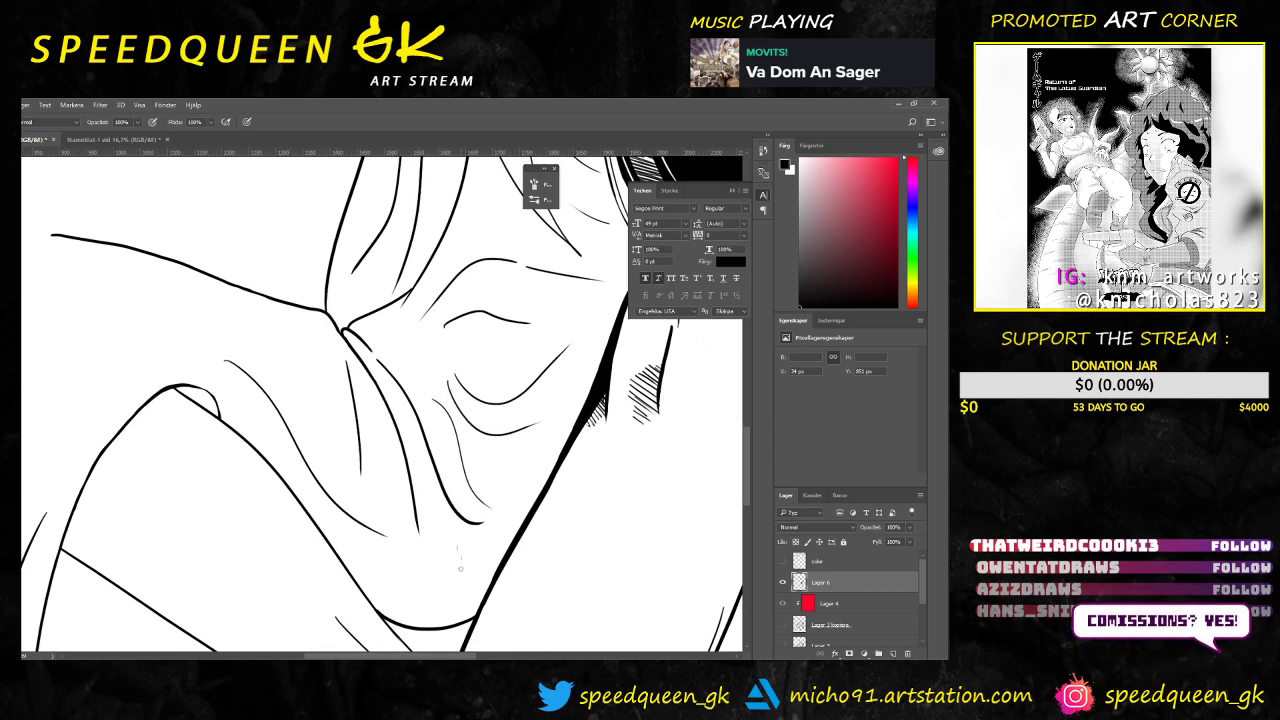
key("e")
key("b")
left_click_drag(457, 545, 463, 565)
key("e")
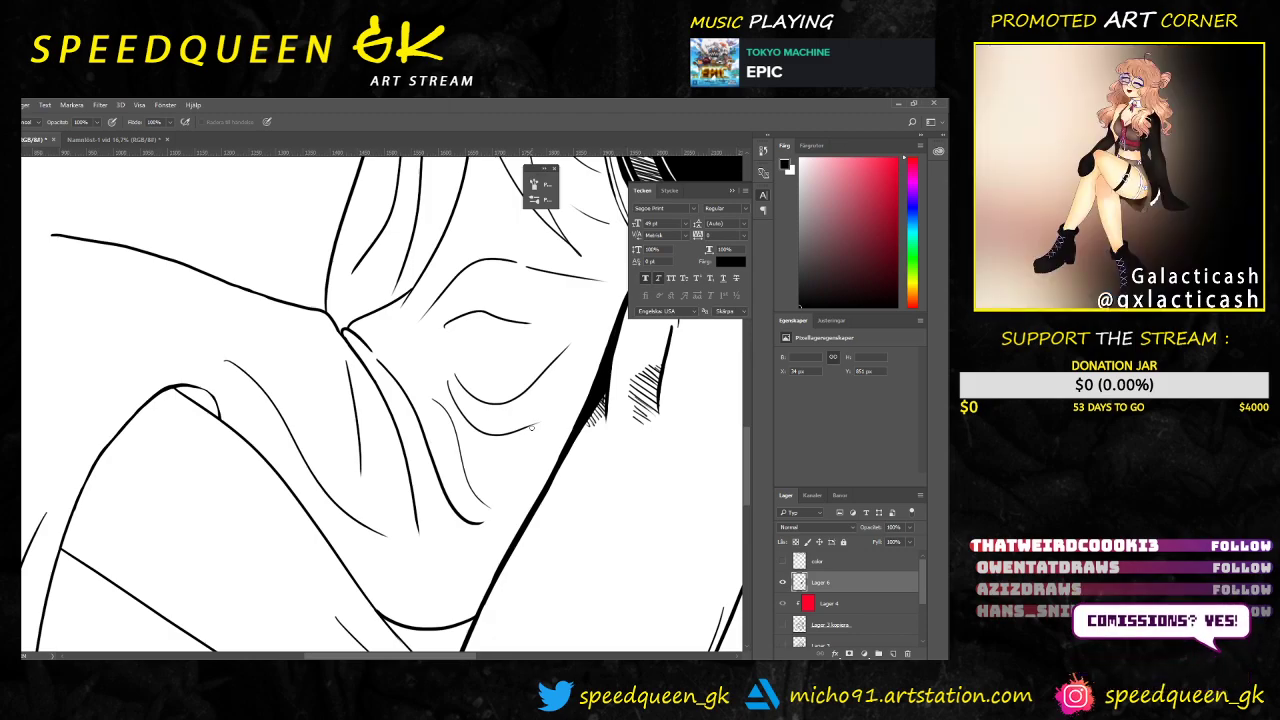
Step: Thicken the small arc at the peak of the robe's raised edge with brush strokes along its curve
key("ctrl+minus")
left_click_drag(252, 476, 431, 354)
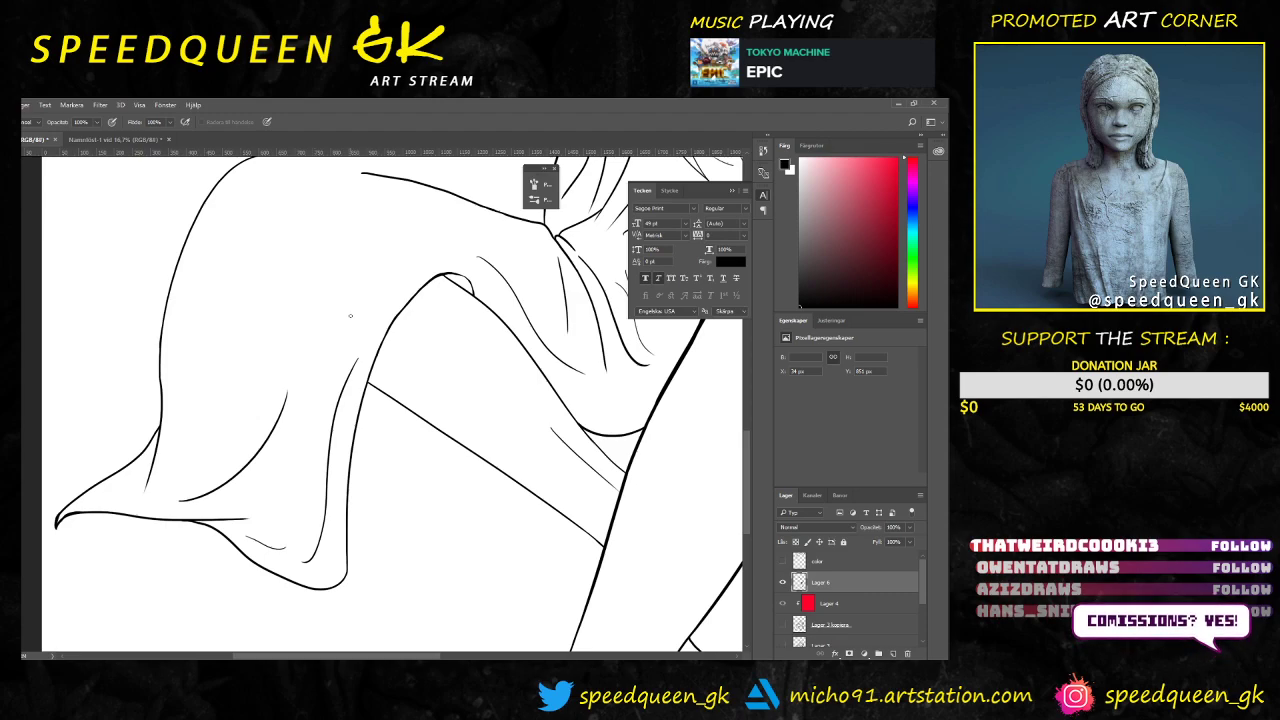
left_click_drag(355, 328, 334, 369)
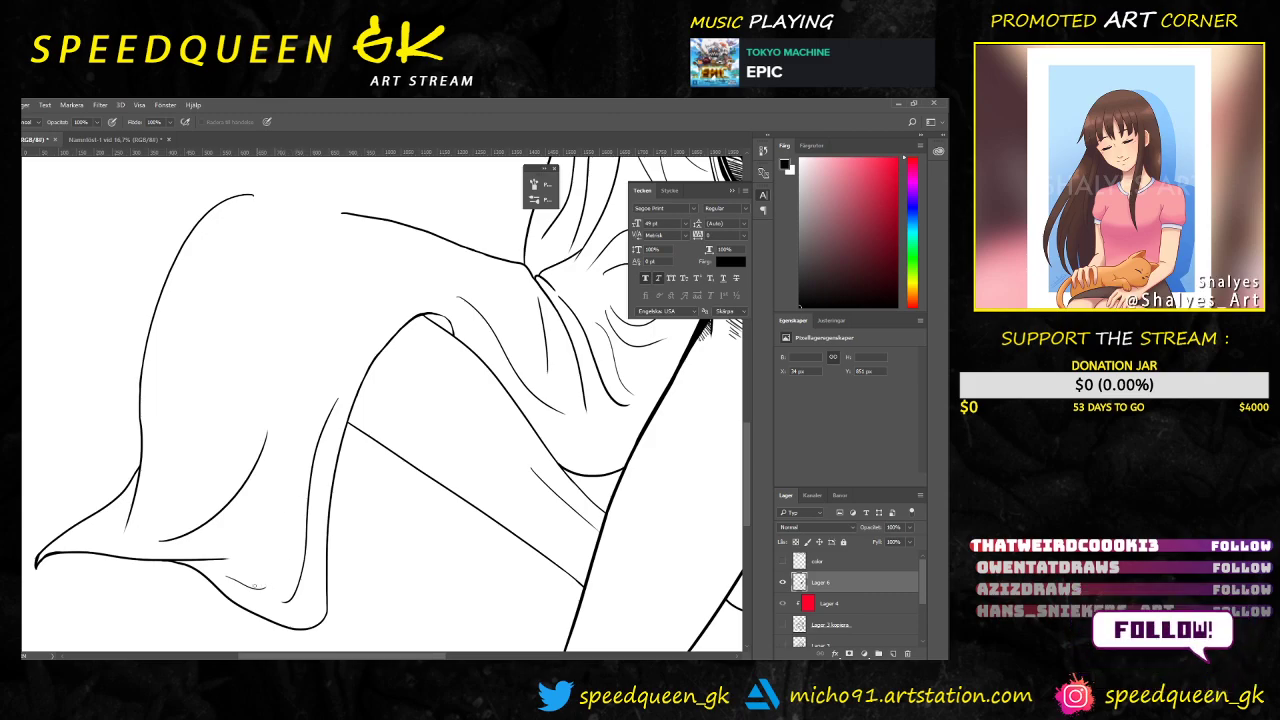
left_click_drag(281, 520, 257, 463)
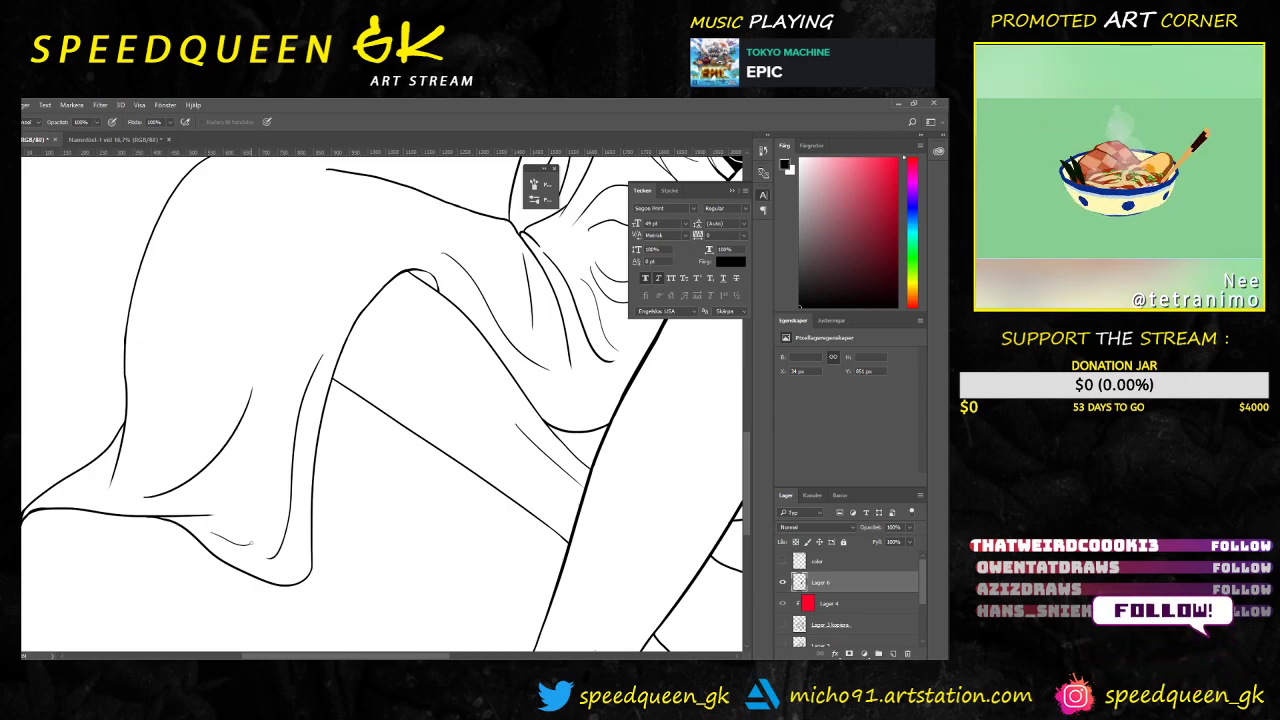
left_click_drag(540, 387, 451, 483)
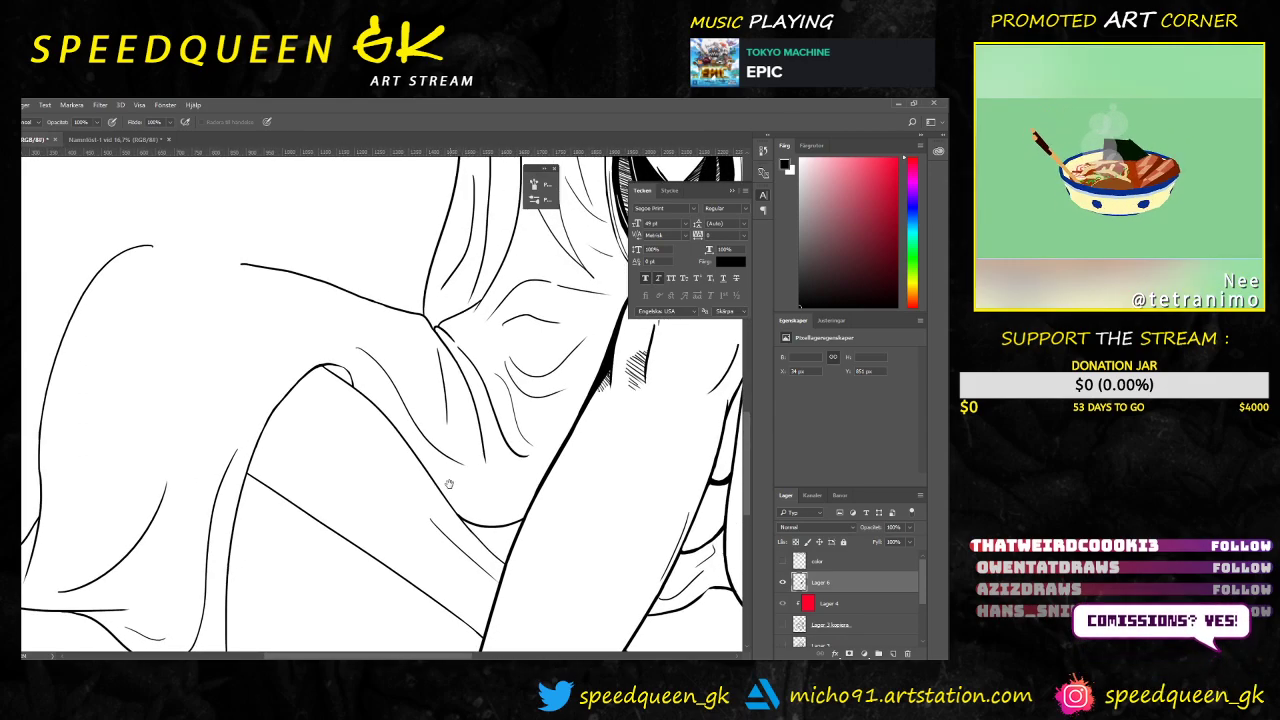
key("ctrl+minus")
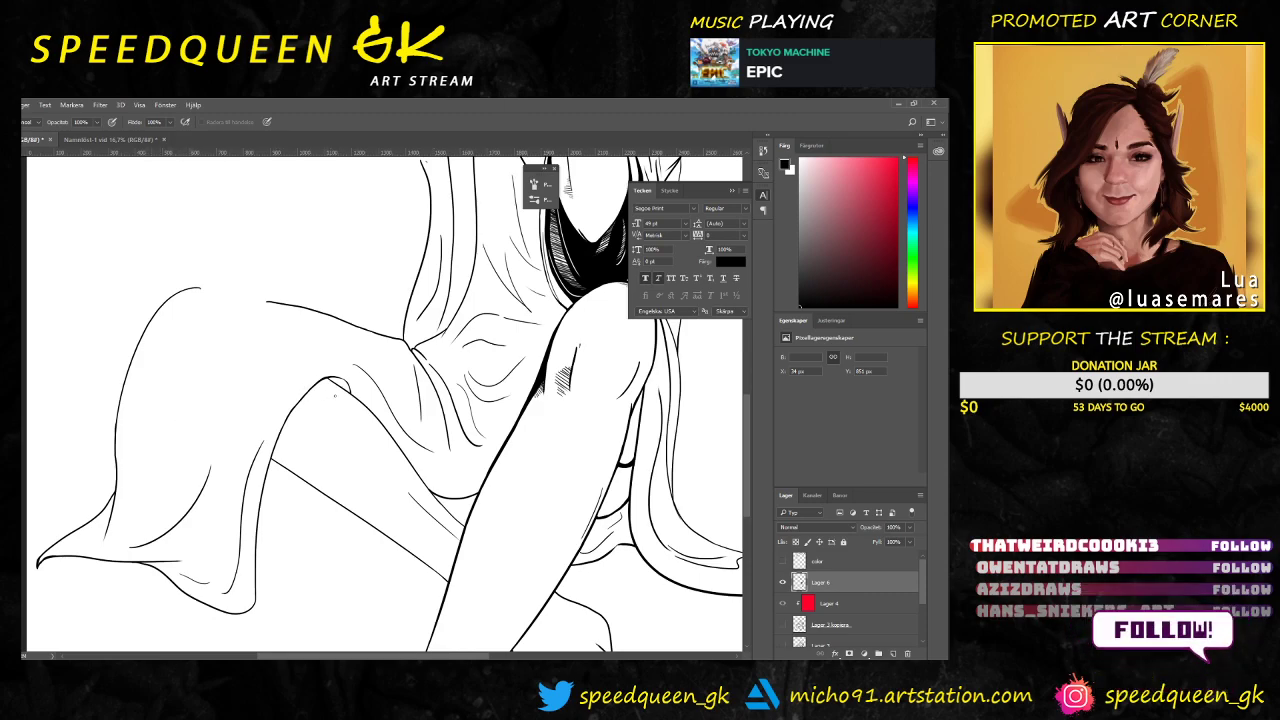
scroll(330, 381, "up", 3)
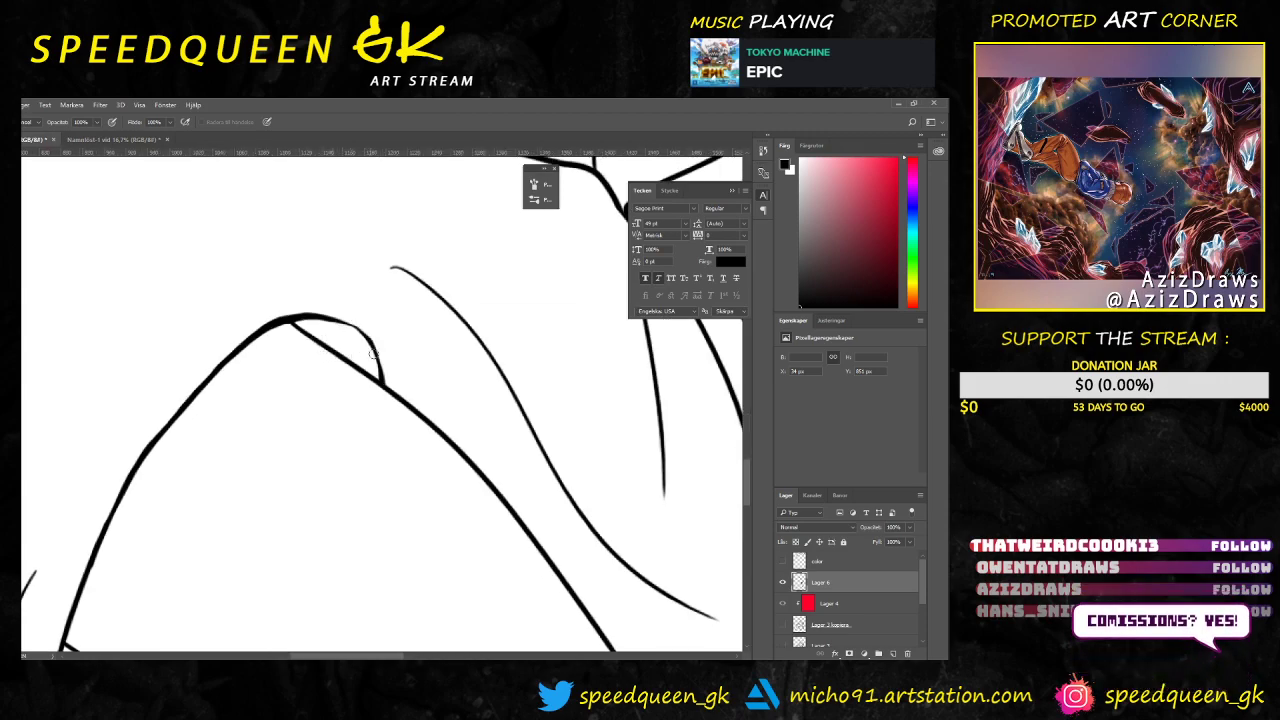
key("b")
left_click_drag(343, 324, 380, 376)
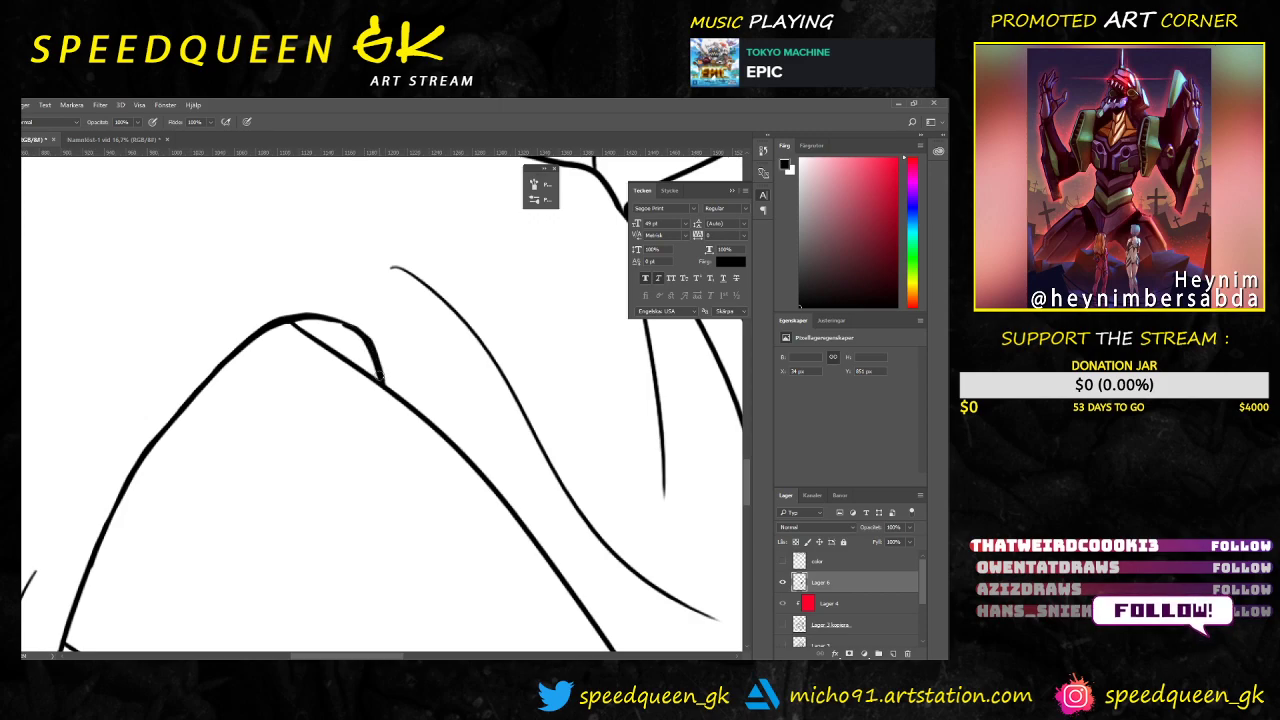
left_click_drag(358, 330, 308, 314)
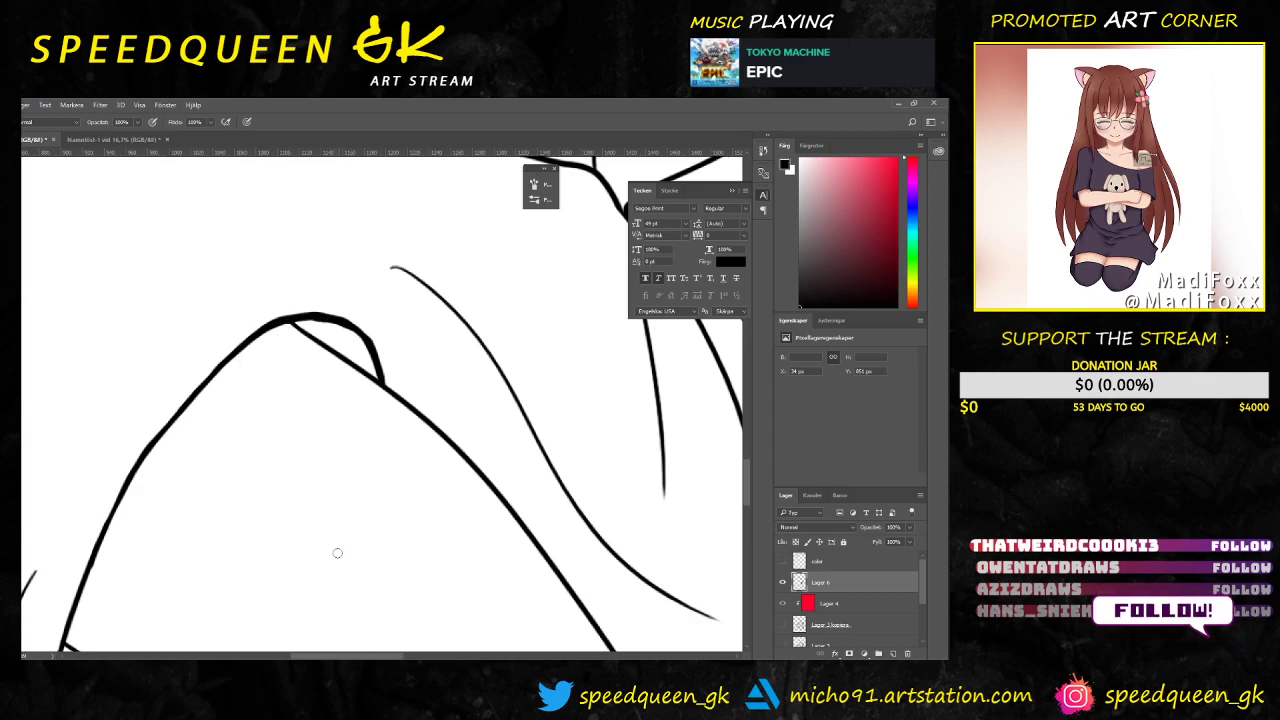
scroll(340, 553, "down", 3)
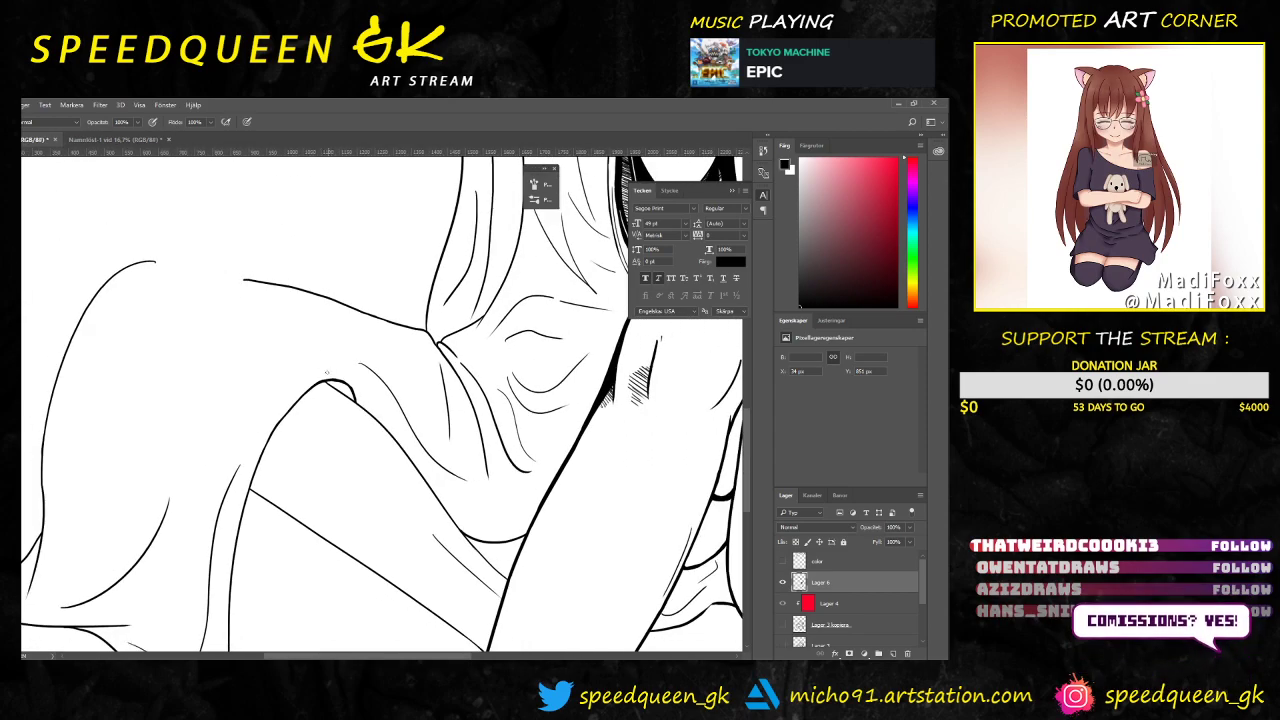
left_click_drag(352, 385, 319, 356)
scroll(366, 436, "down", 3)
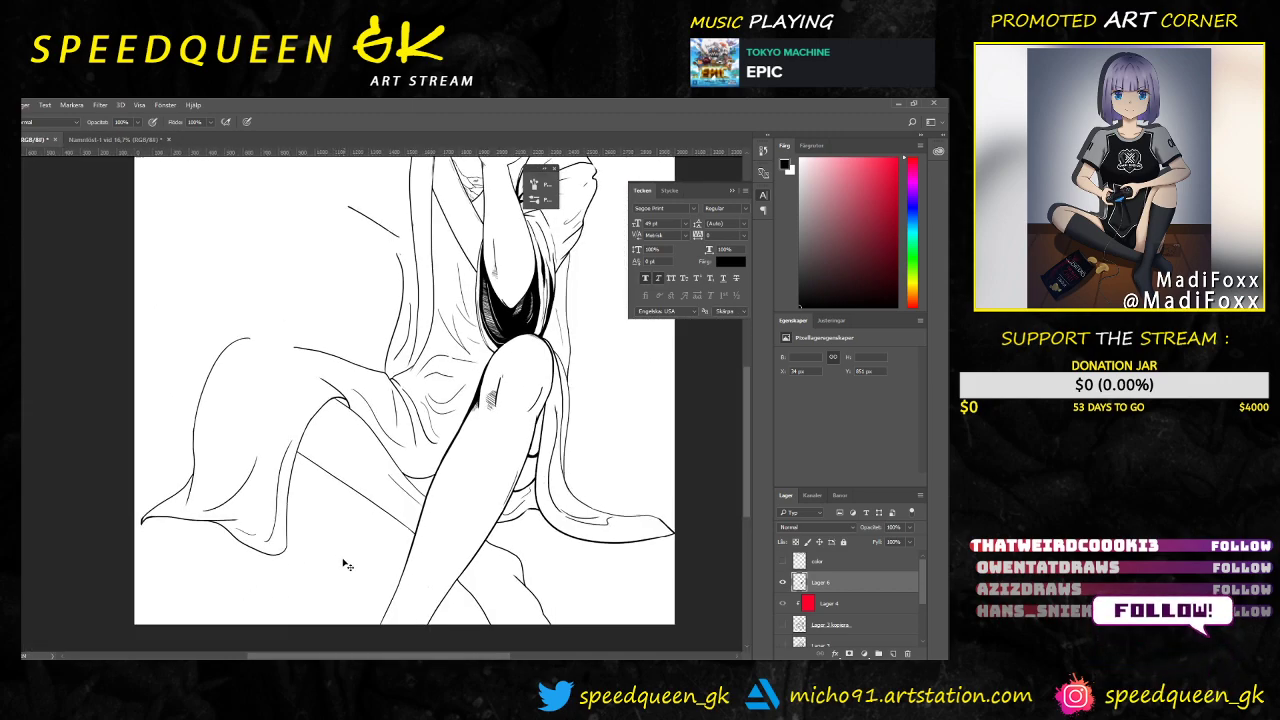
Step: Try drawing a fold line above the peak of the robe's raised edge, redoing the stroke once
scroll(389, 454, "down", 2)
left_click_drag(388, 454, 375, 470)
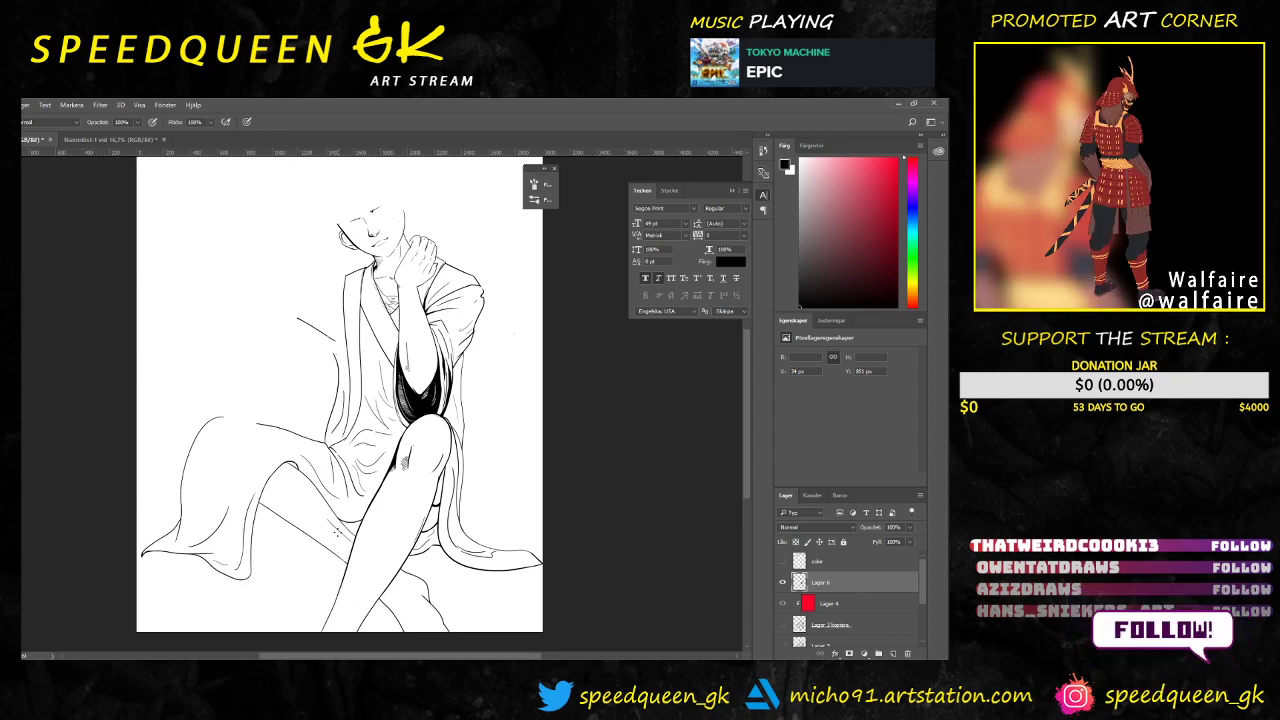
key("ctrl+plus")
key("ctrl+plus")
left_click_drag(201, 479, 252, 528)
key("ctrl+z")
left_click_drag(209, 486, 256, 520)
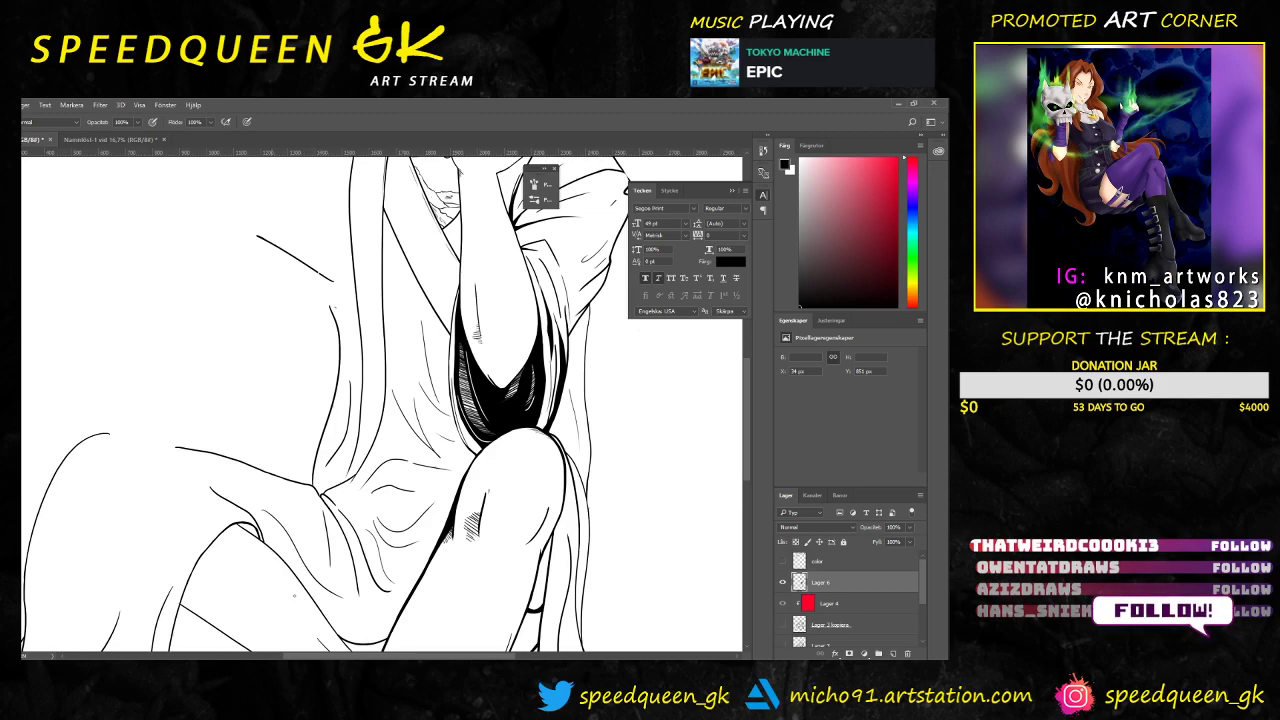
Step: Undo the attempted fold strokes and draw a short fold line above the robe's peak, leading into the existing fold
scroll(343, 591, "down", 3)
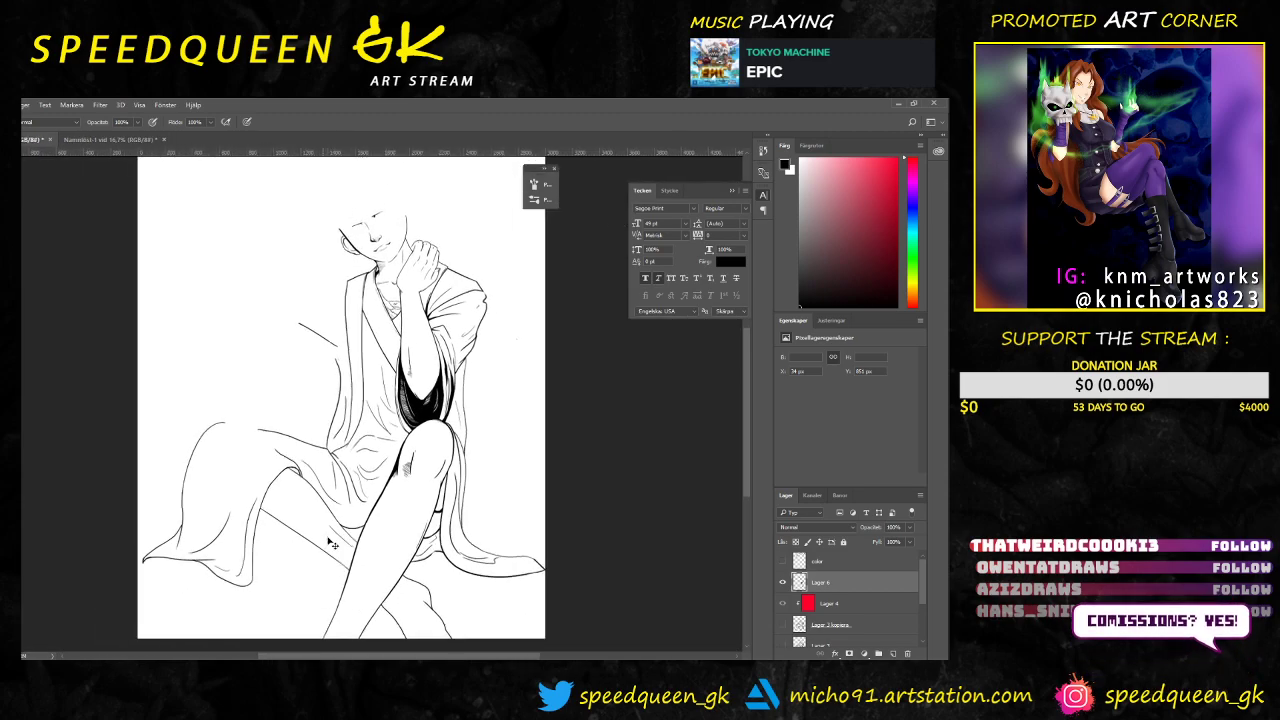
scroll(333, 545, "up", 1)
scroll(301, 448, "up", 3)
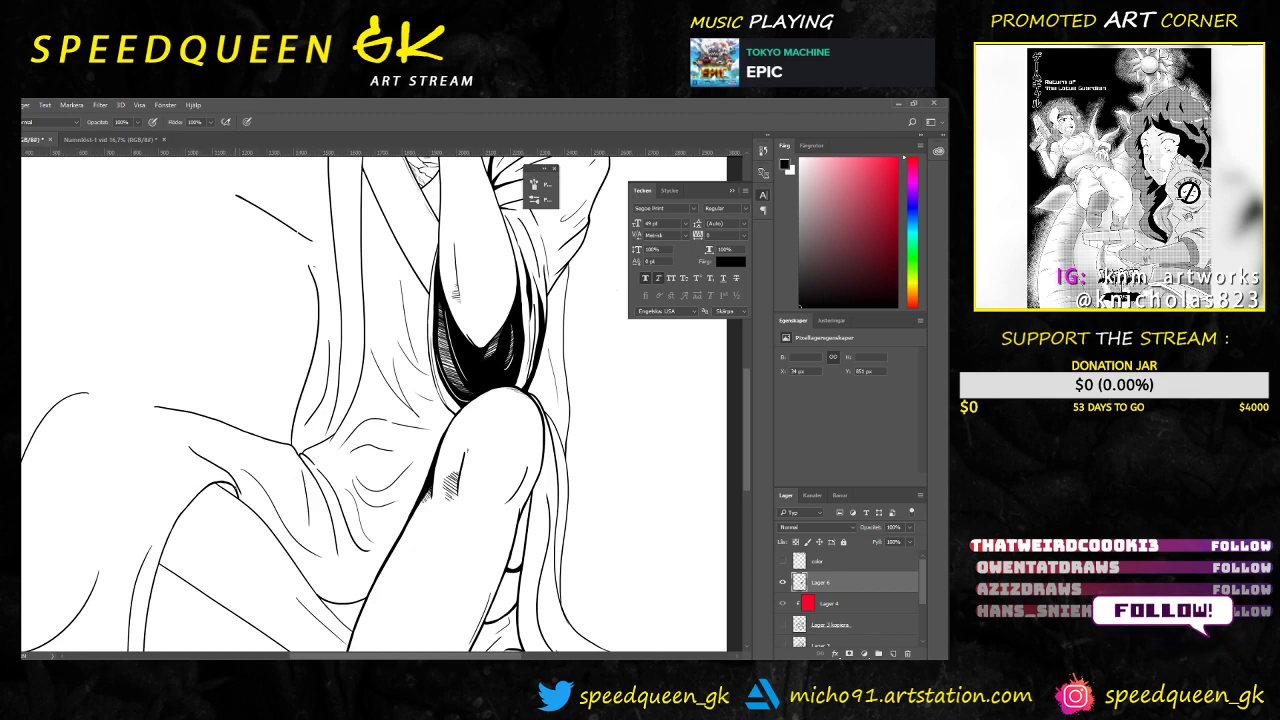
mouse_move(183, 443)
left_mouse_down()
mouse_move(237, 469)
mouse_move(263, 513)
left_mouse_up()
key("ctrl+z")
key("ctrl+z")
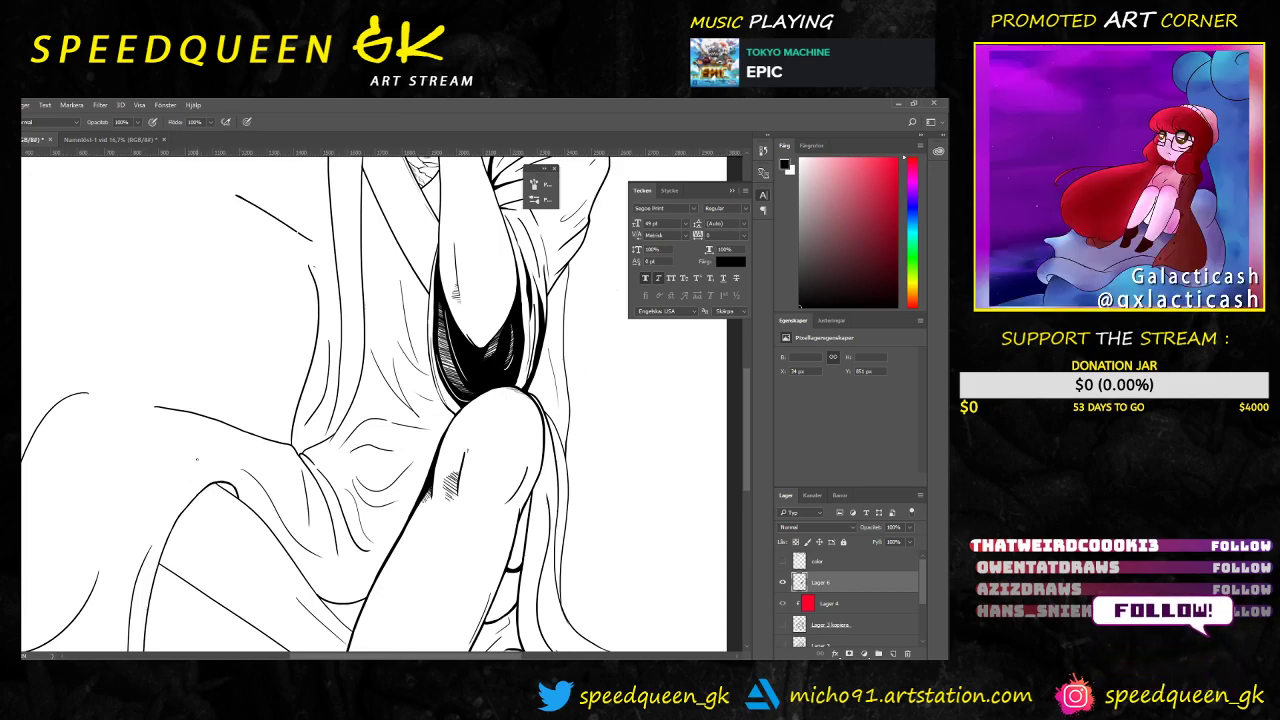
left_click_drag(214, 468, 250, 497)
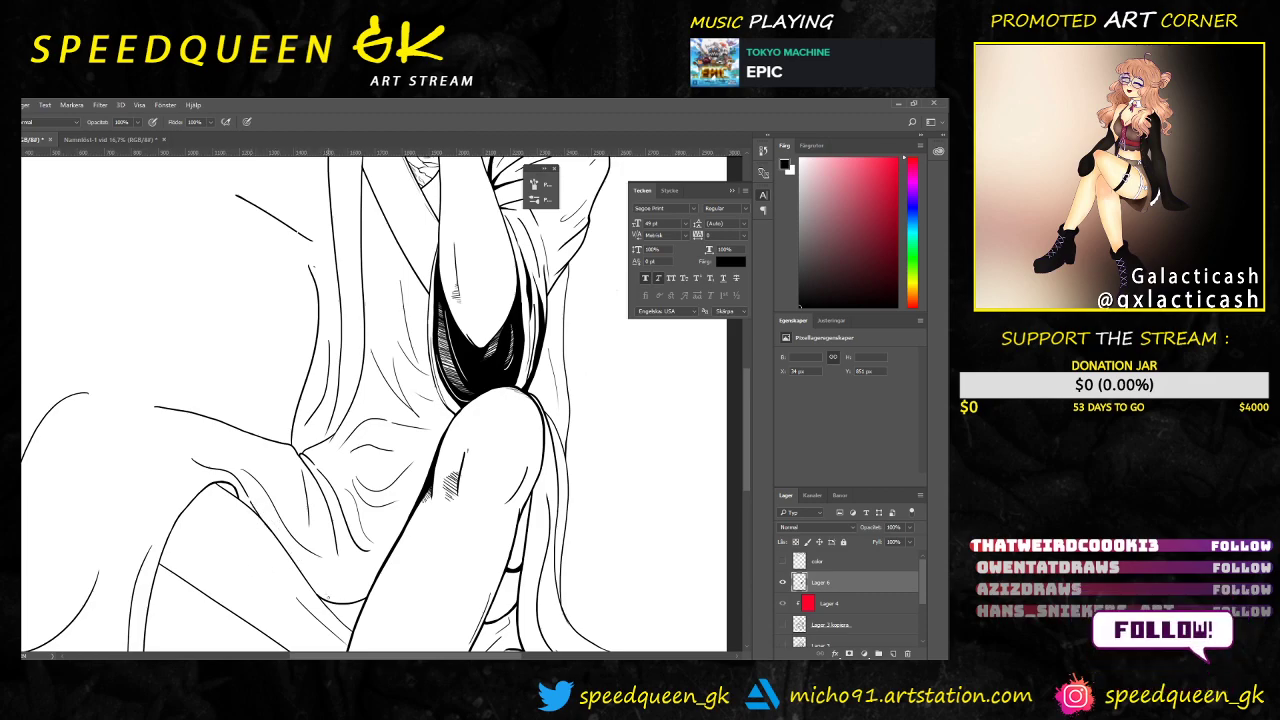
key("ctrl+minus")
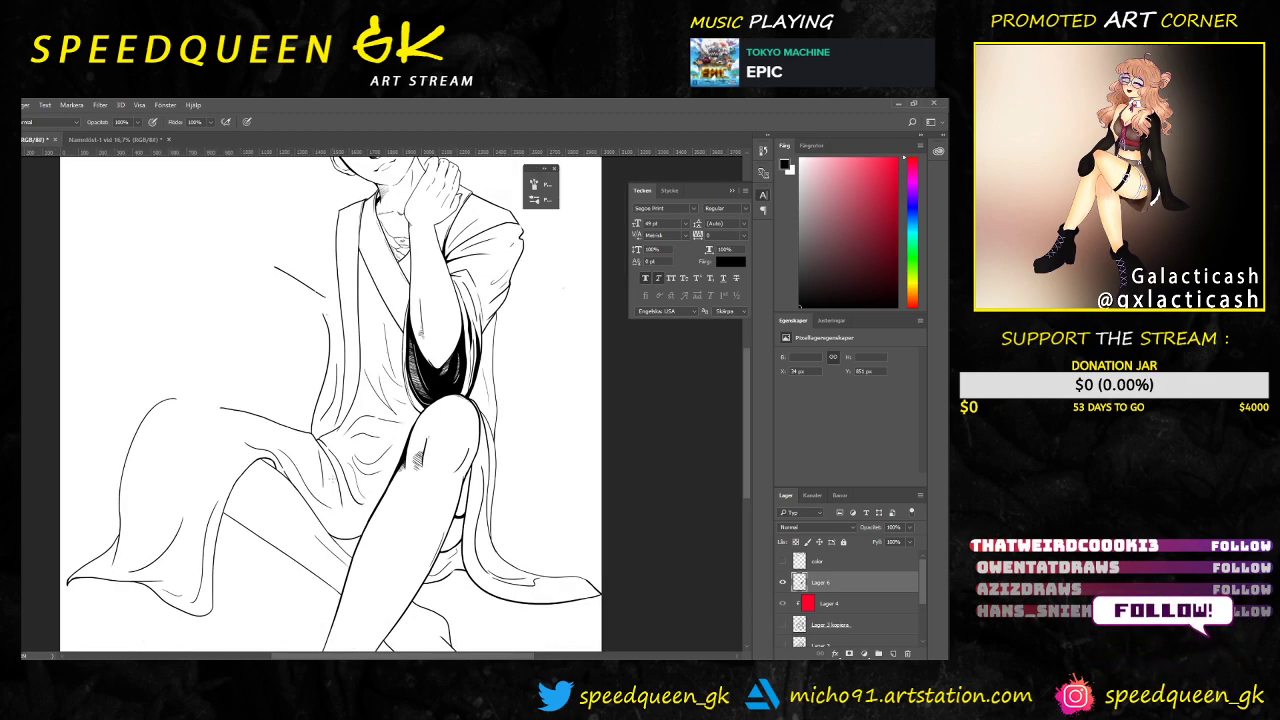
Step: Draw thin fold lines from the lower end of the robe's outer outline toward the flared hem corner
left_click_drag(347, 466, 415, 447)
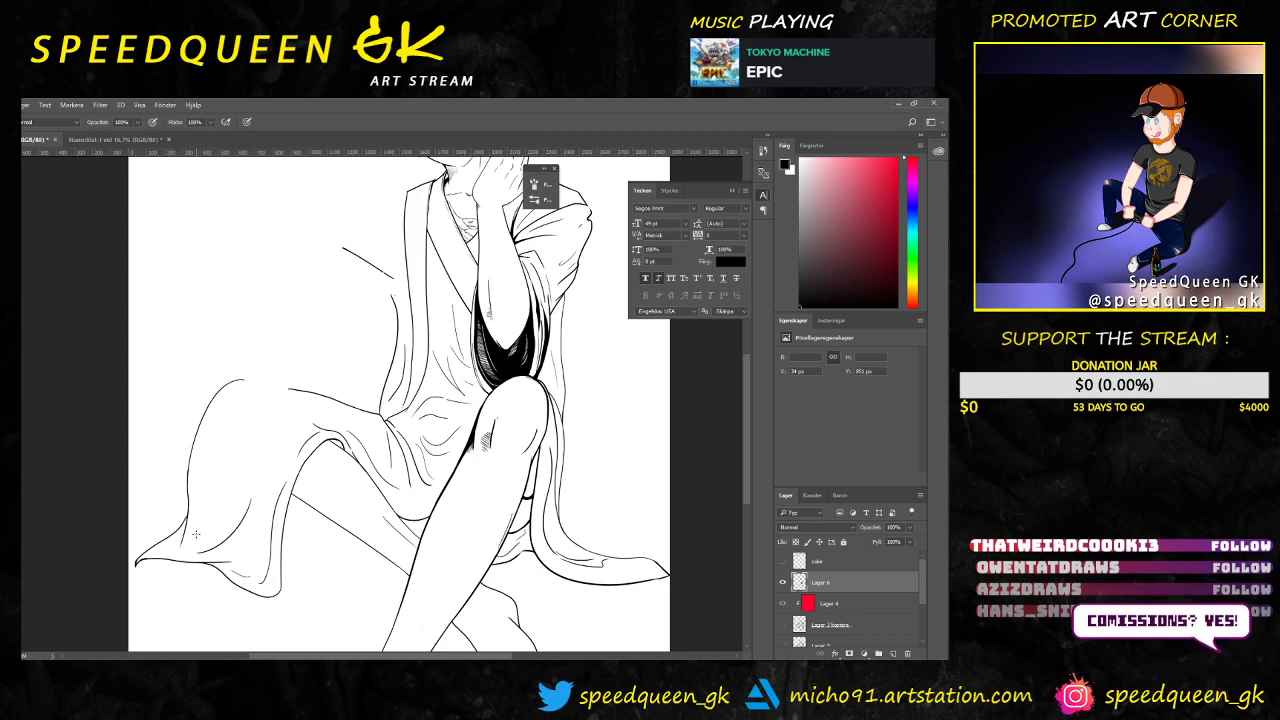
left_click_drag(196, 534, 188, 549)
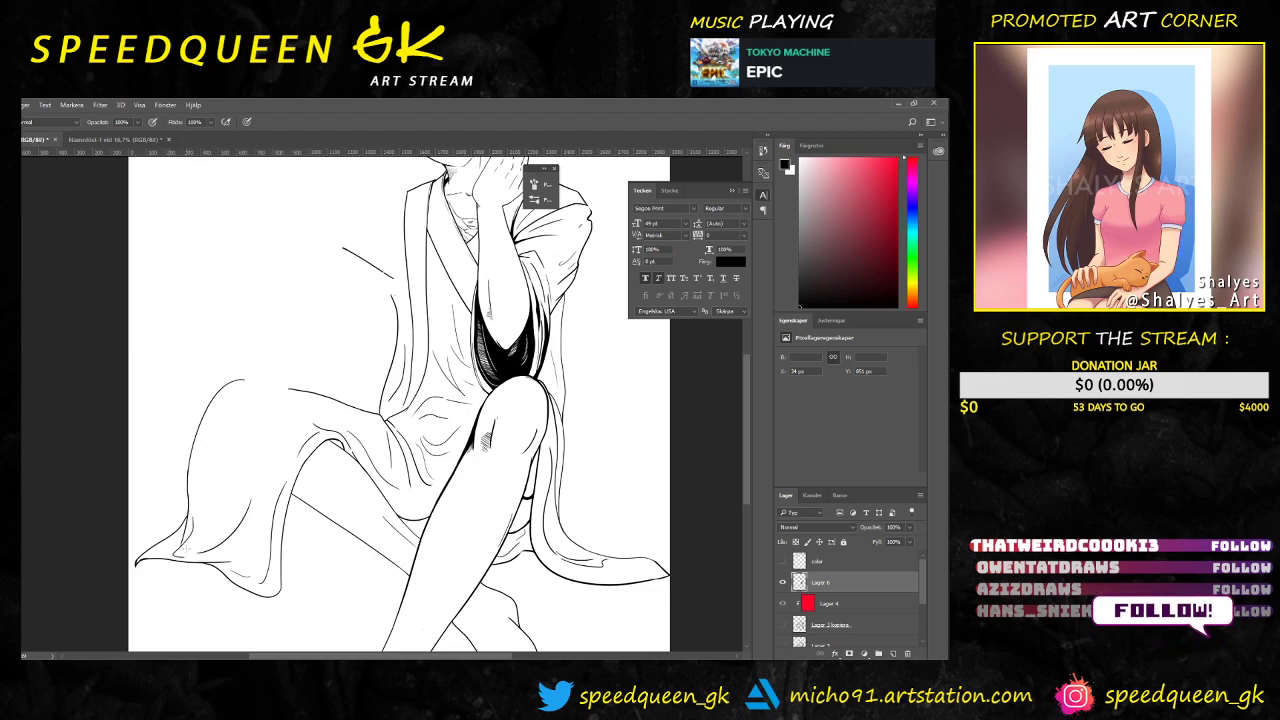
left_click_drag(193, 518, 193, 555)
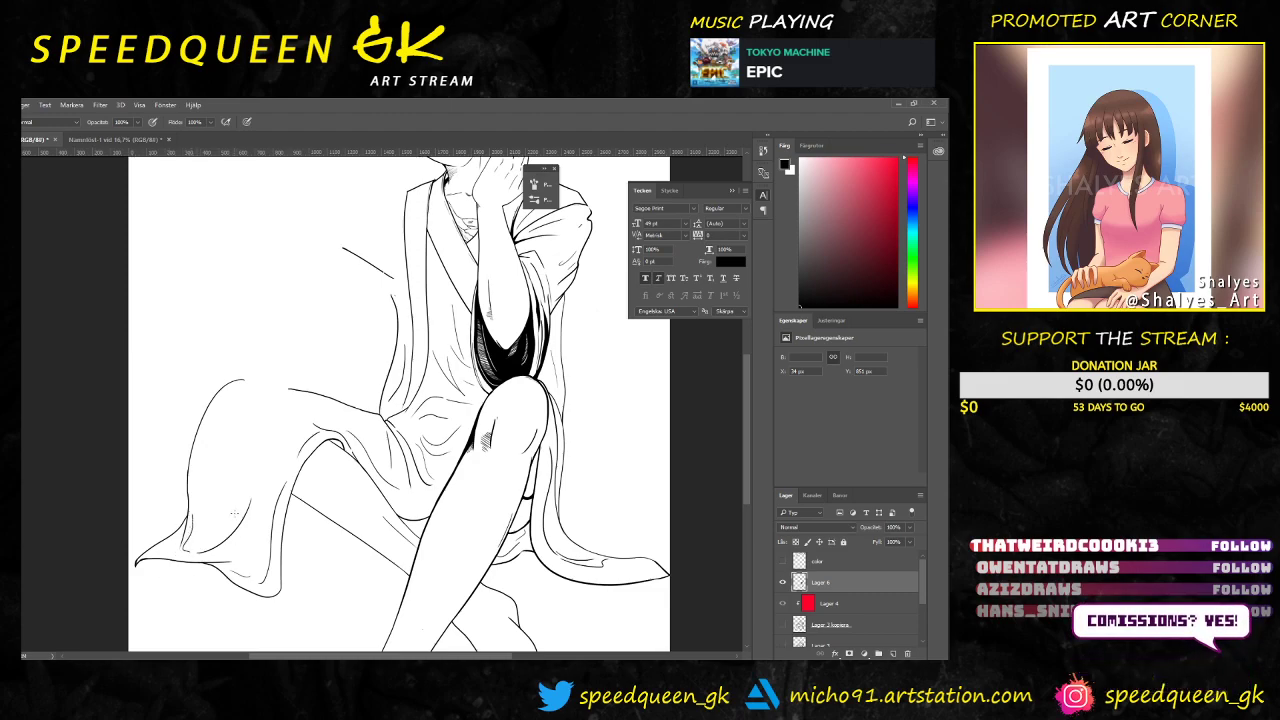
left_click_drag(212, 426, 200, 494)
key("ctrl+z")
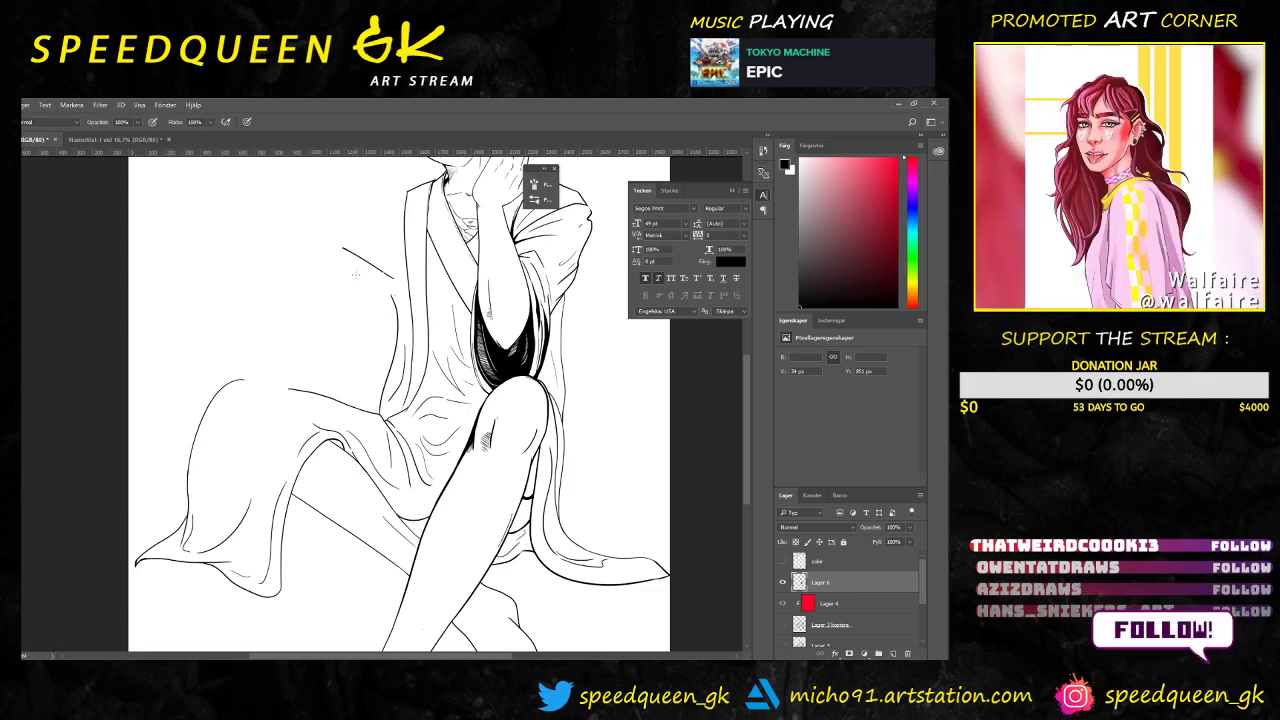
Step: Draw the missing stretch of the robe's upper outline across the bent knee, redoing the stroke until it joins both existing ends
scroll(314, 340, "up", 3)
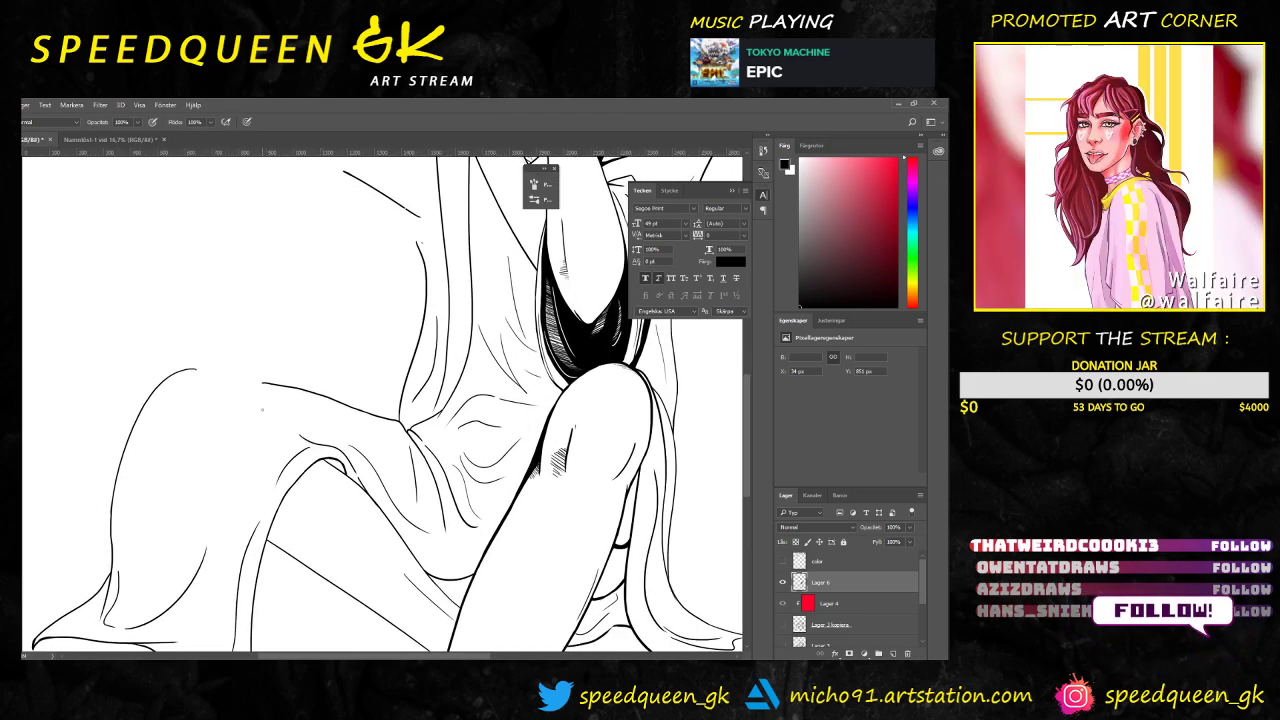
left_click_drag(217, 291, 195, 265)
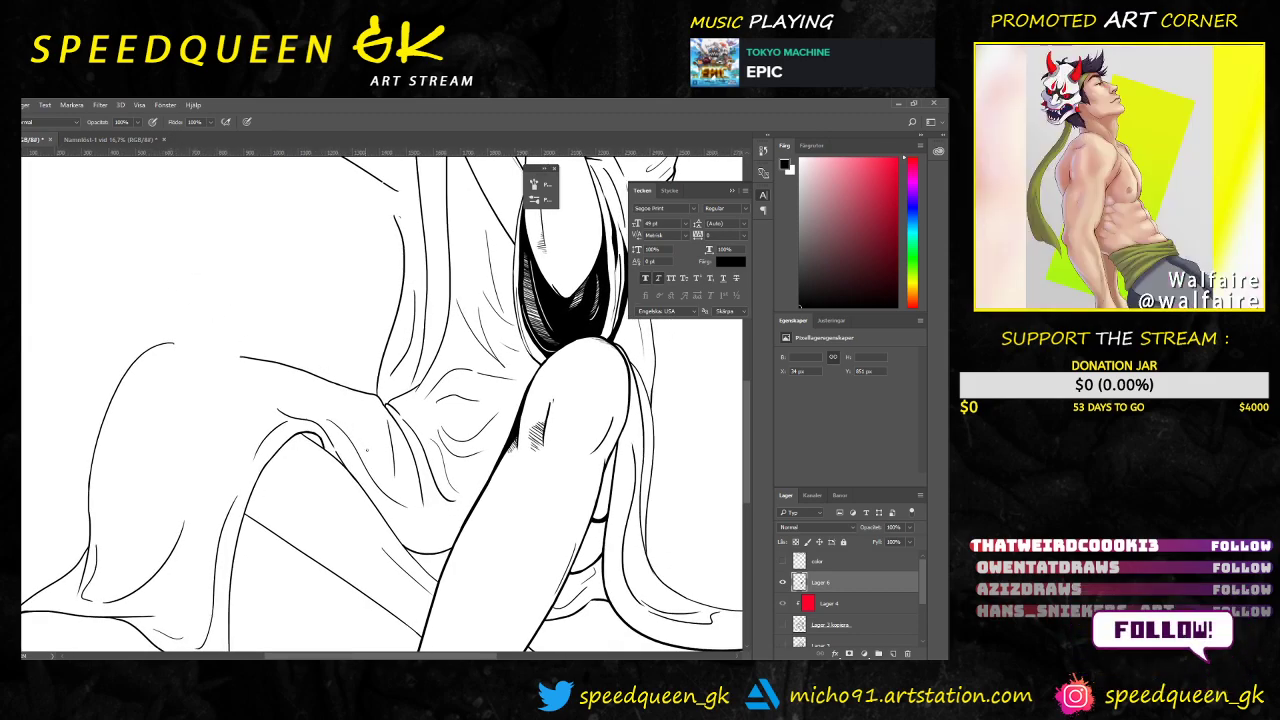
scroll(365, 441, "up", 2)
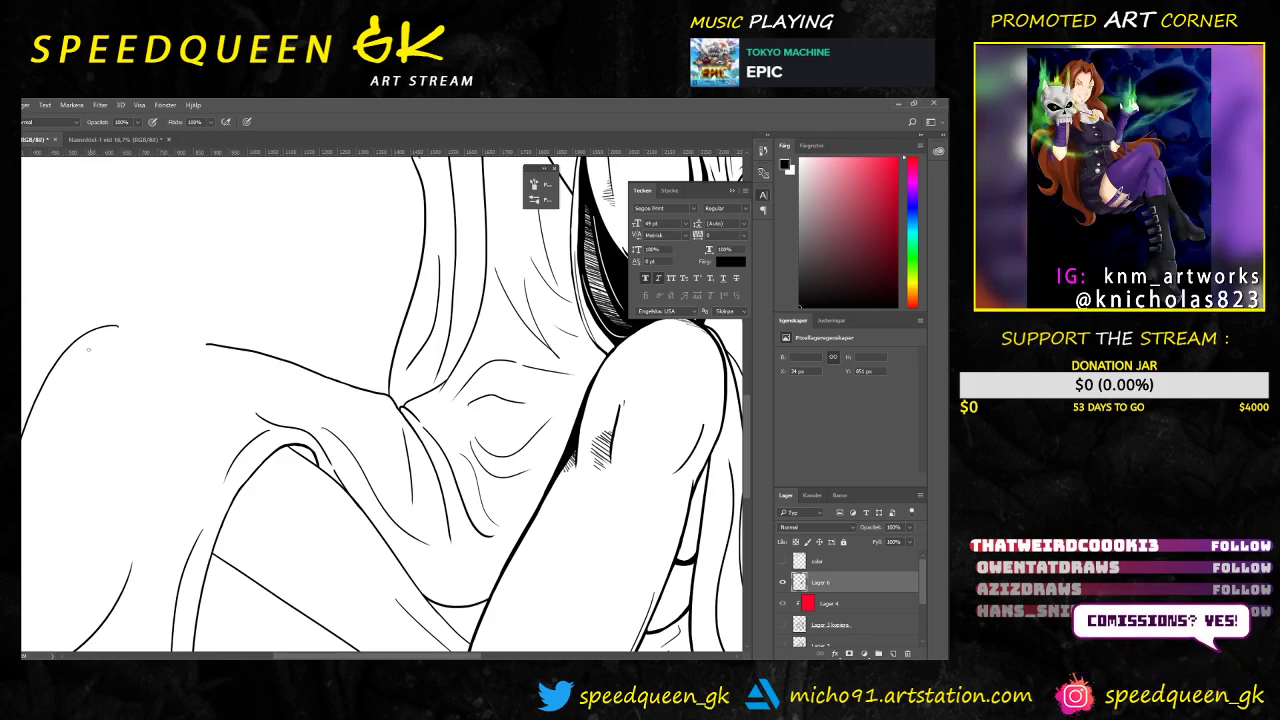
left_click_drag(115, 326, 210, 350)
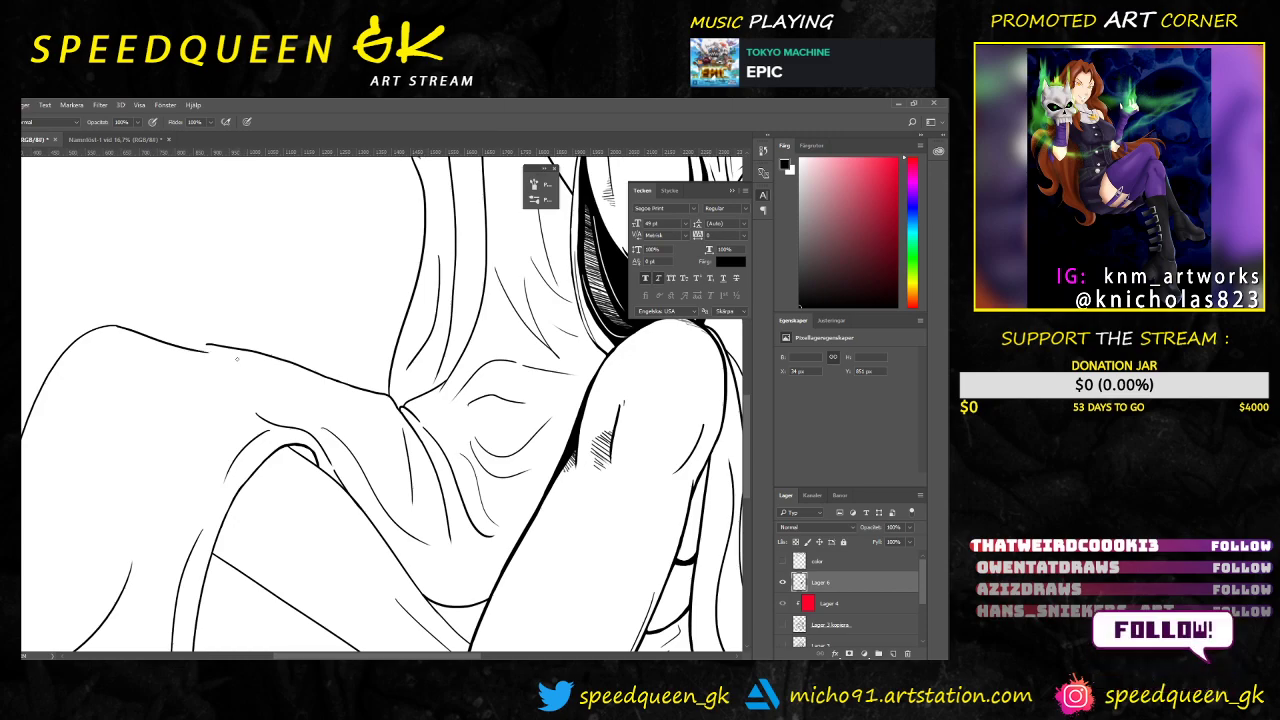
key("ctrl+z")
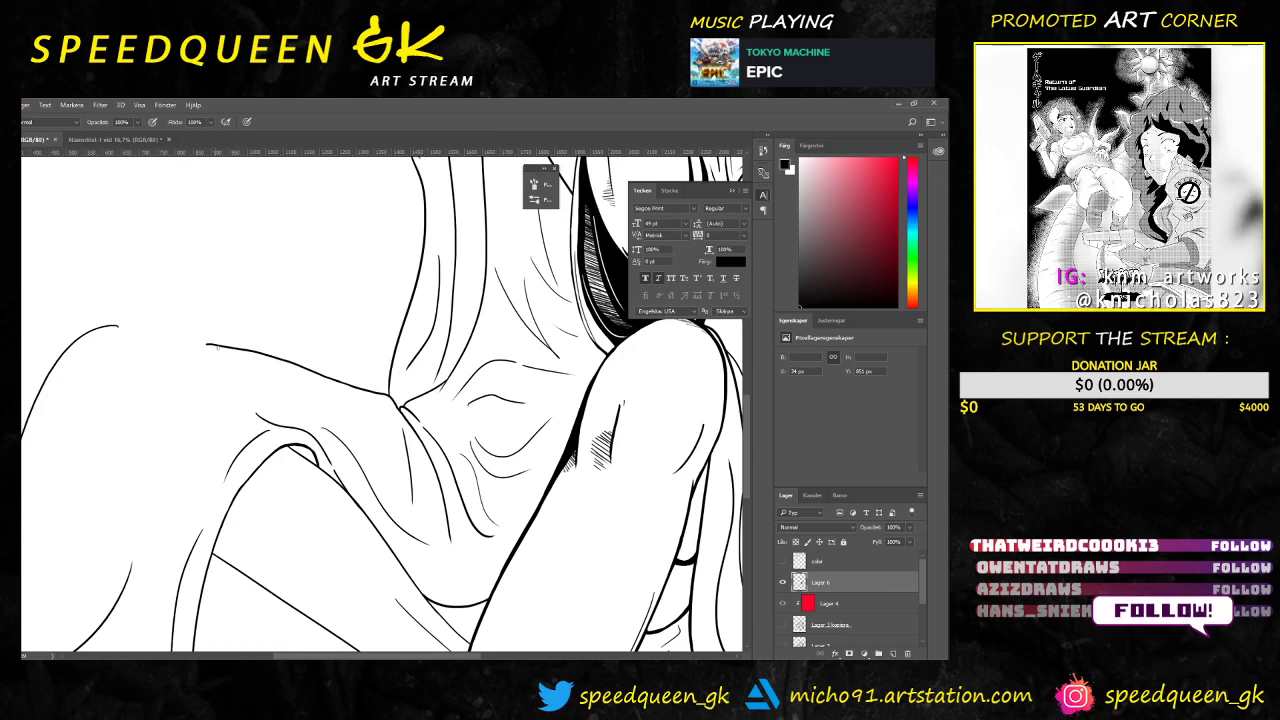
left_click_drag(116, 326, 212, 348)
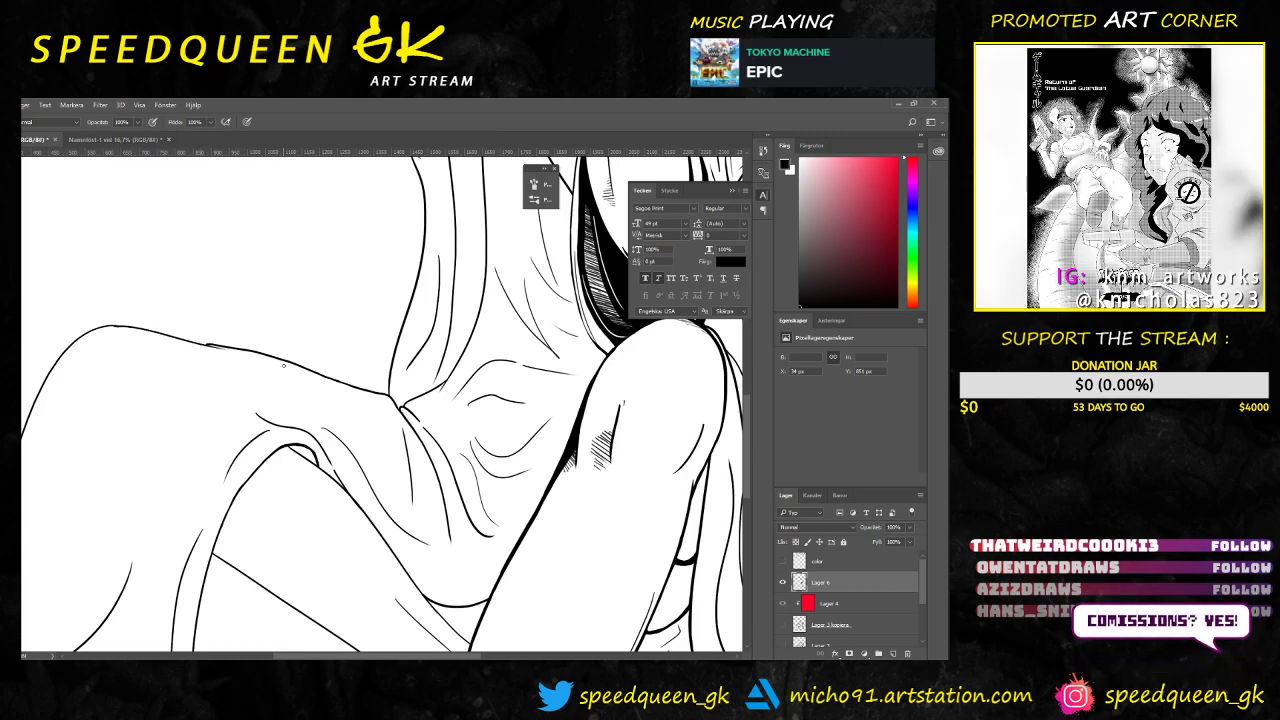
key("ctrl+z")
left_click_drag(113, 326, 243, 354)
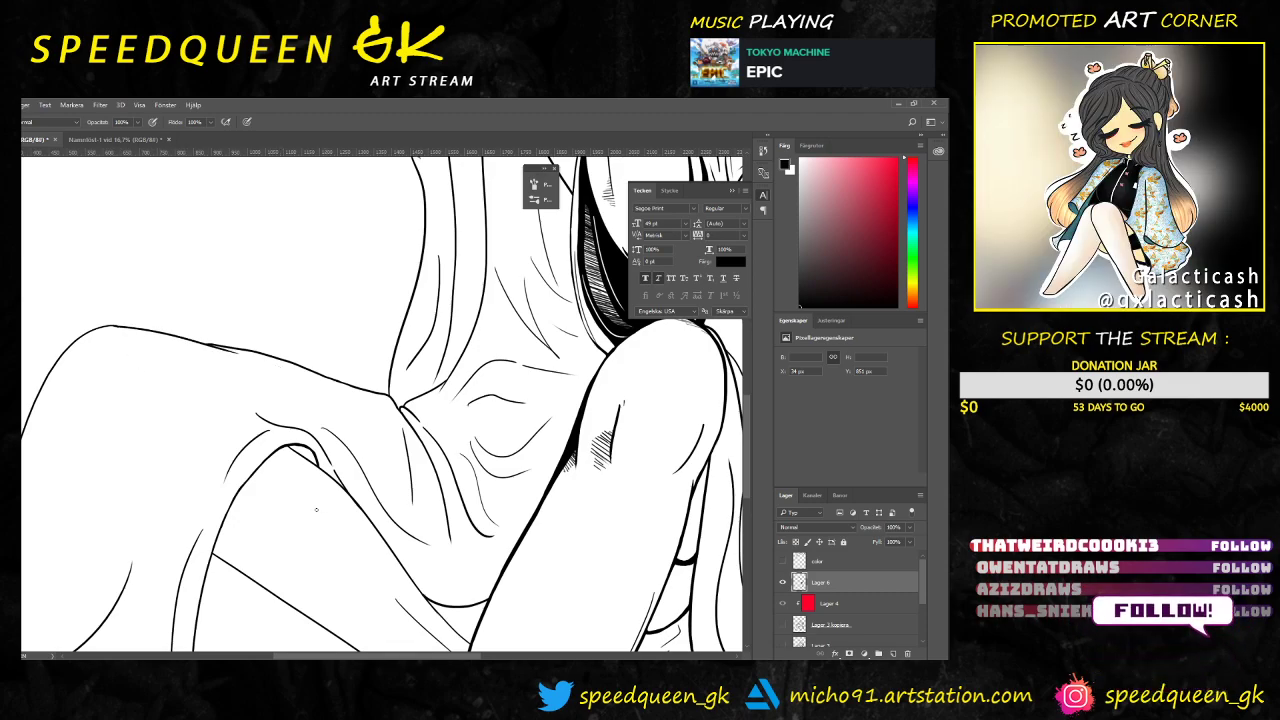
key("ctrl+minus")
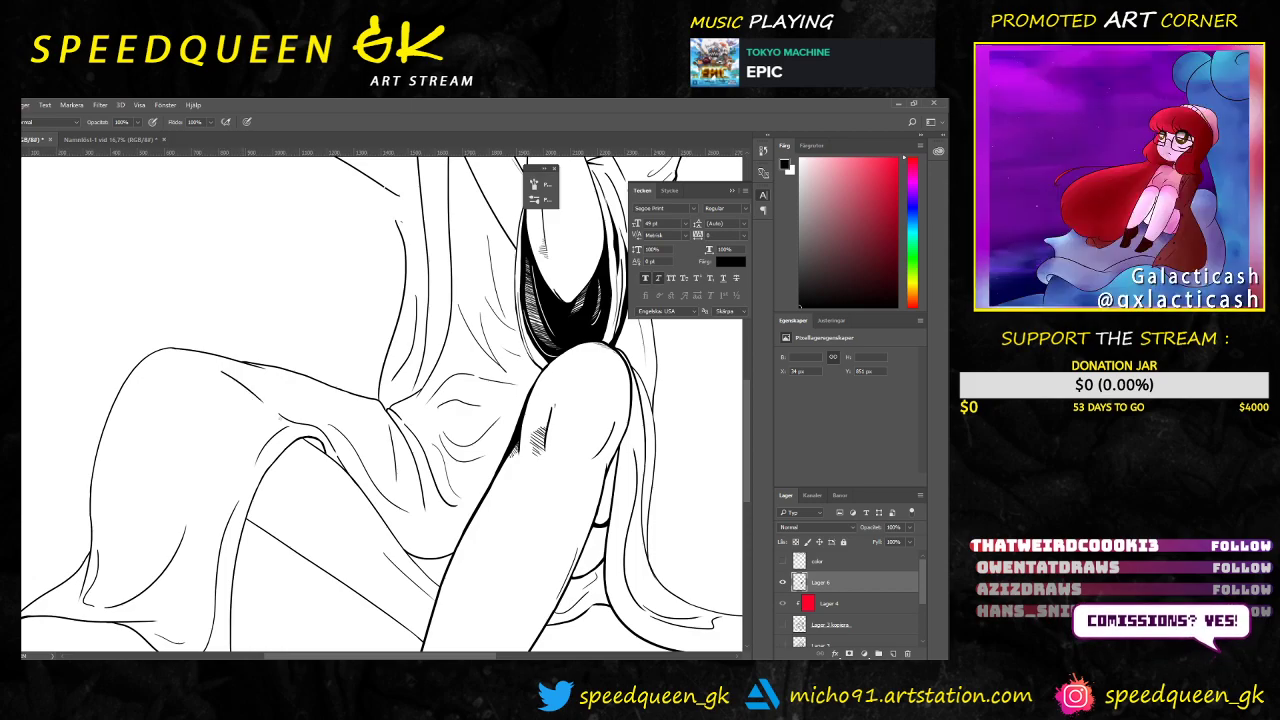
key("ctrl+minus")
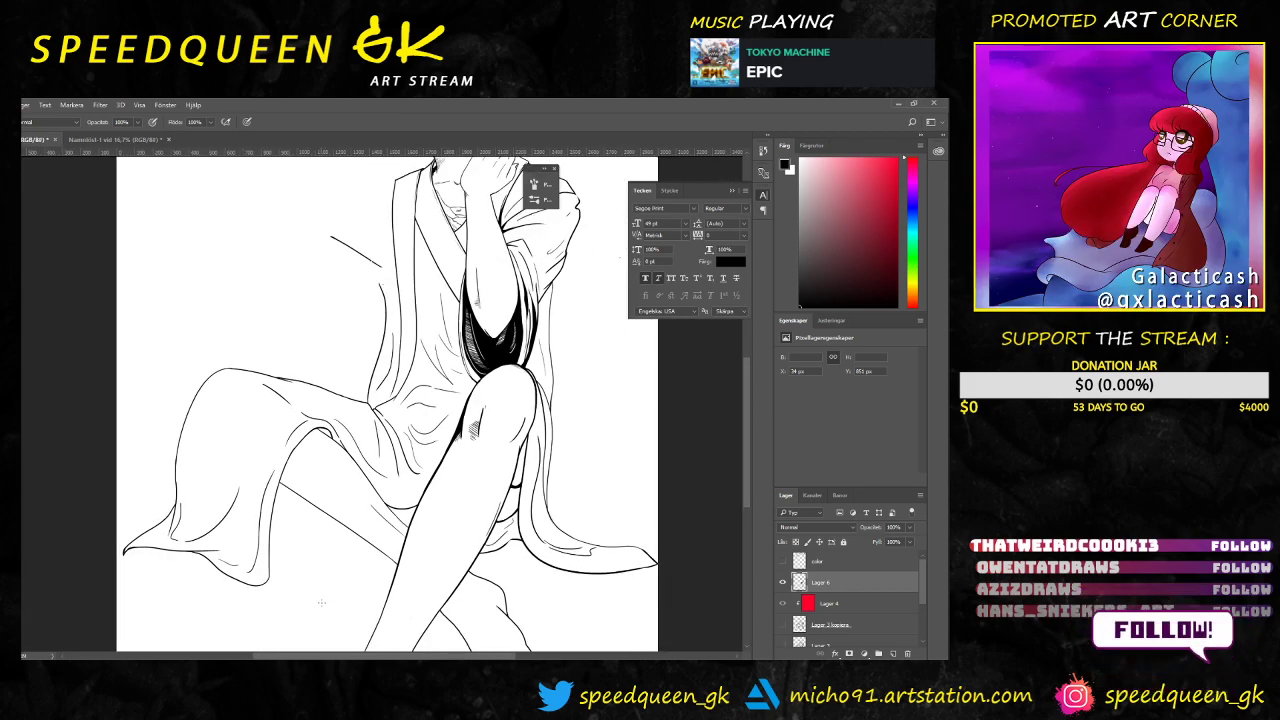
Step: Erase the fold lines just above the peak of the robe's raised edge, undoing a trial fold stroke in between
key("ctrl+plus")
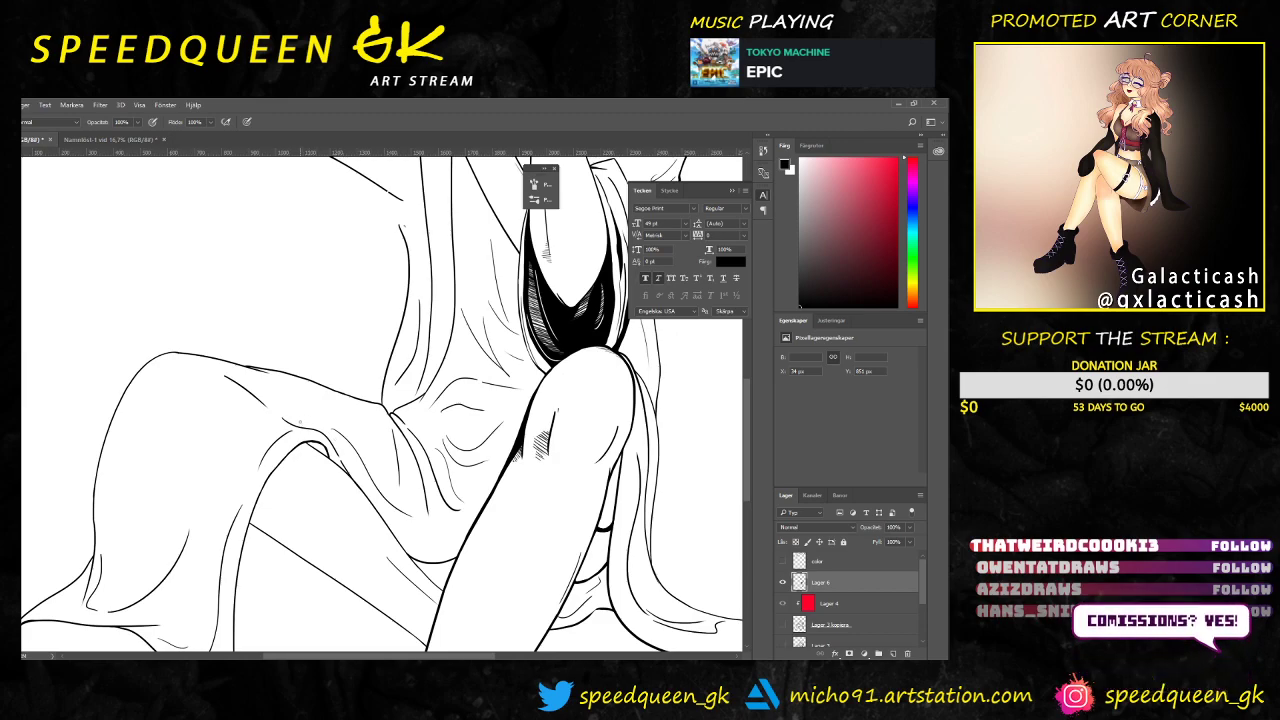
key("e")
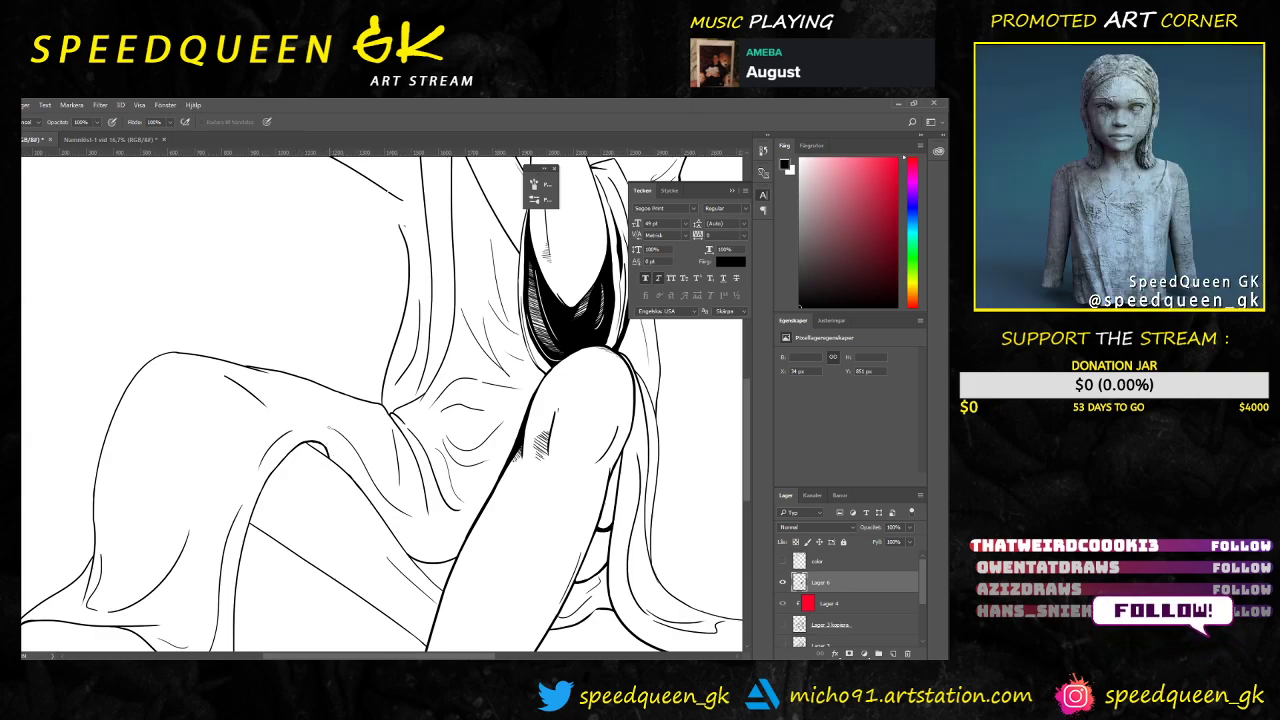
key("b")
mouse_move(288, 436)
left_mouse_down()
mouse_move(300, 432)
mouse_move(269, 411)
left_mouse_up()
key("ctrl+z")
key("ctrl+z")
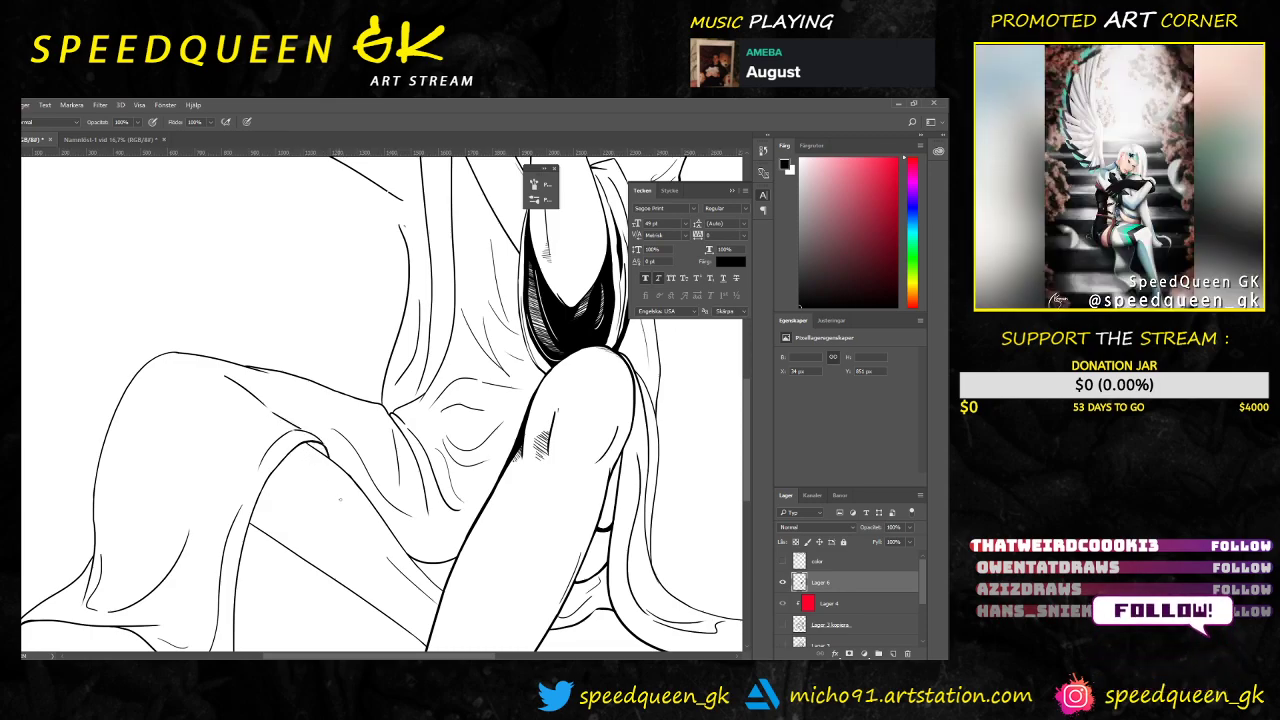
key("ctrl+z")
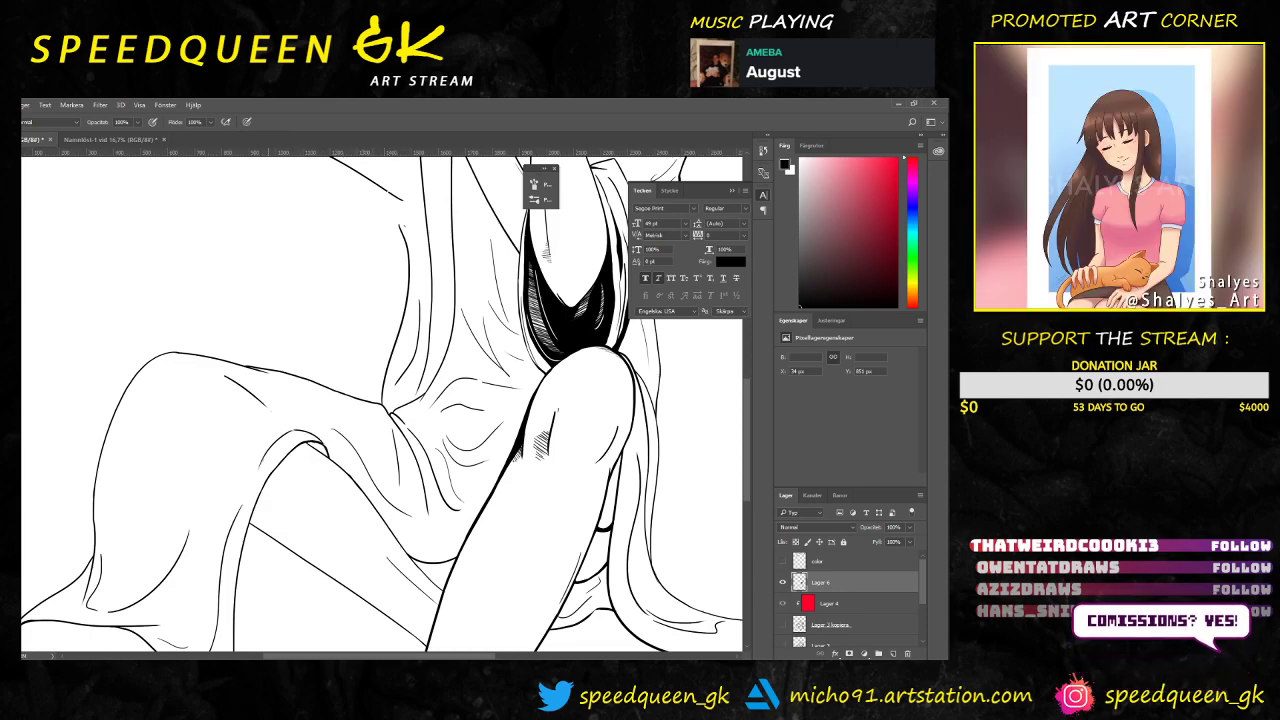
key("e")
left_click_drag(294, 431, 259, 466)
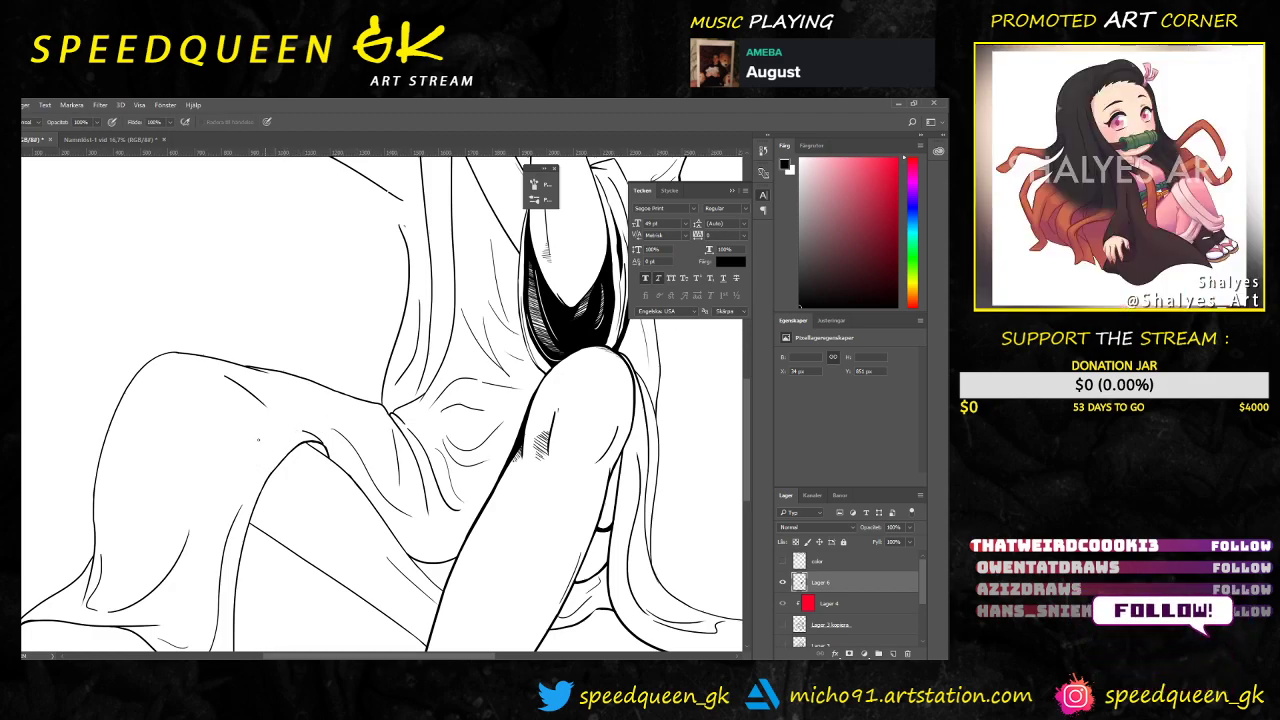
Step: Try drawing a short diagonal fold line down to the peak of the robe's raised edge, undoing each stroke
key("b")
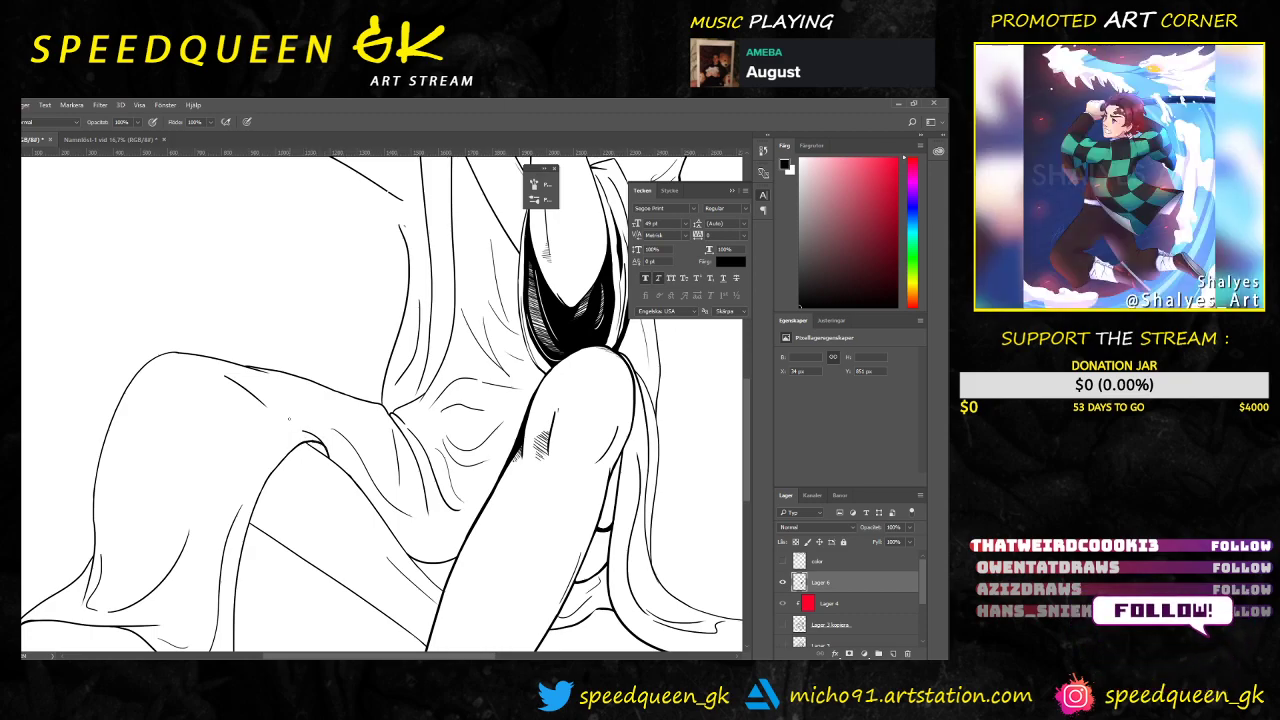
left_click_drag(276, 418, 304, 432)
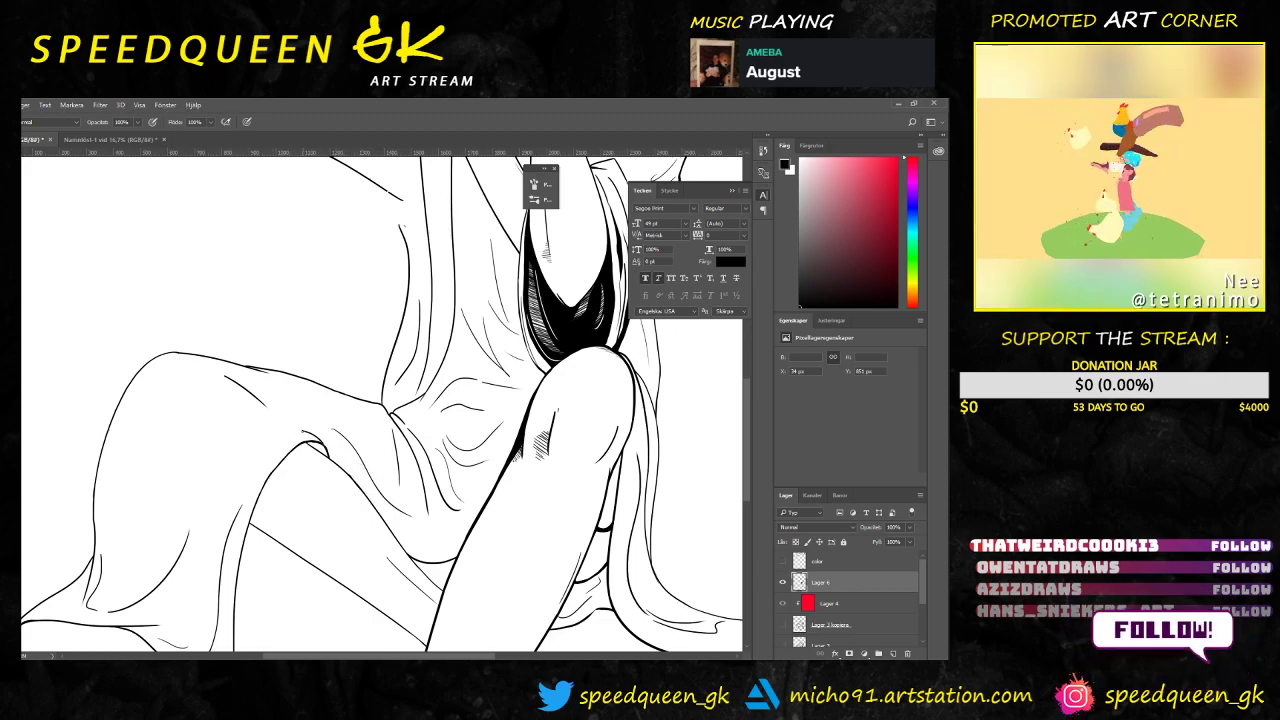
key("e")
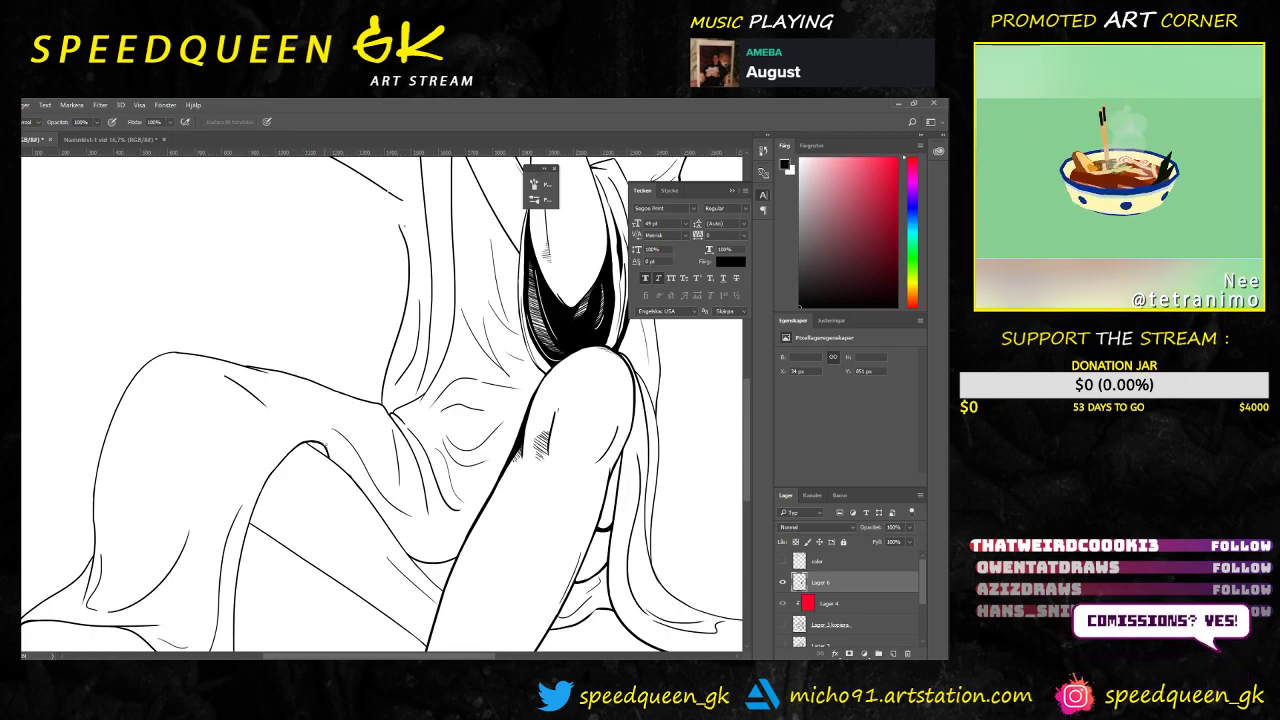
key("b")
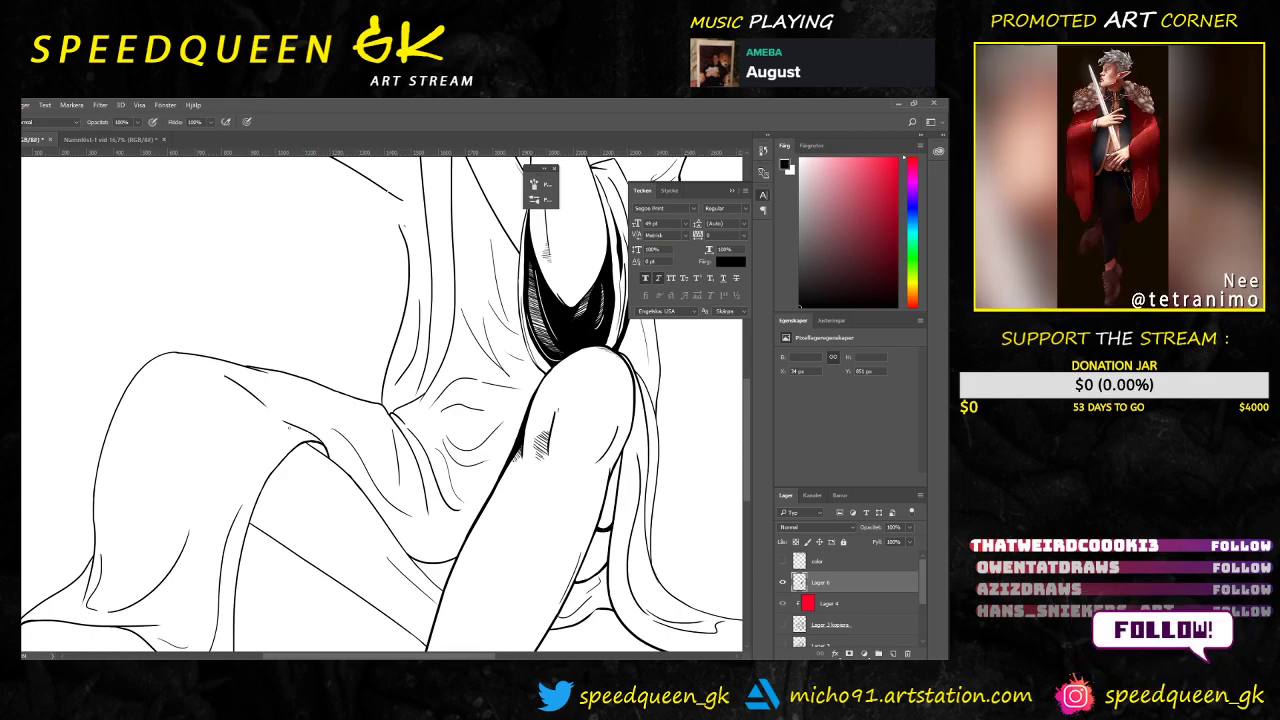
key("ctrl+alt+z")
left_click_drag(283, 420, 318, 441)
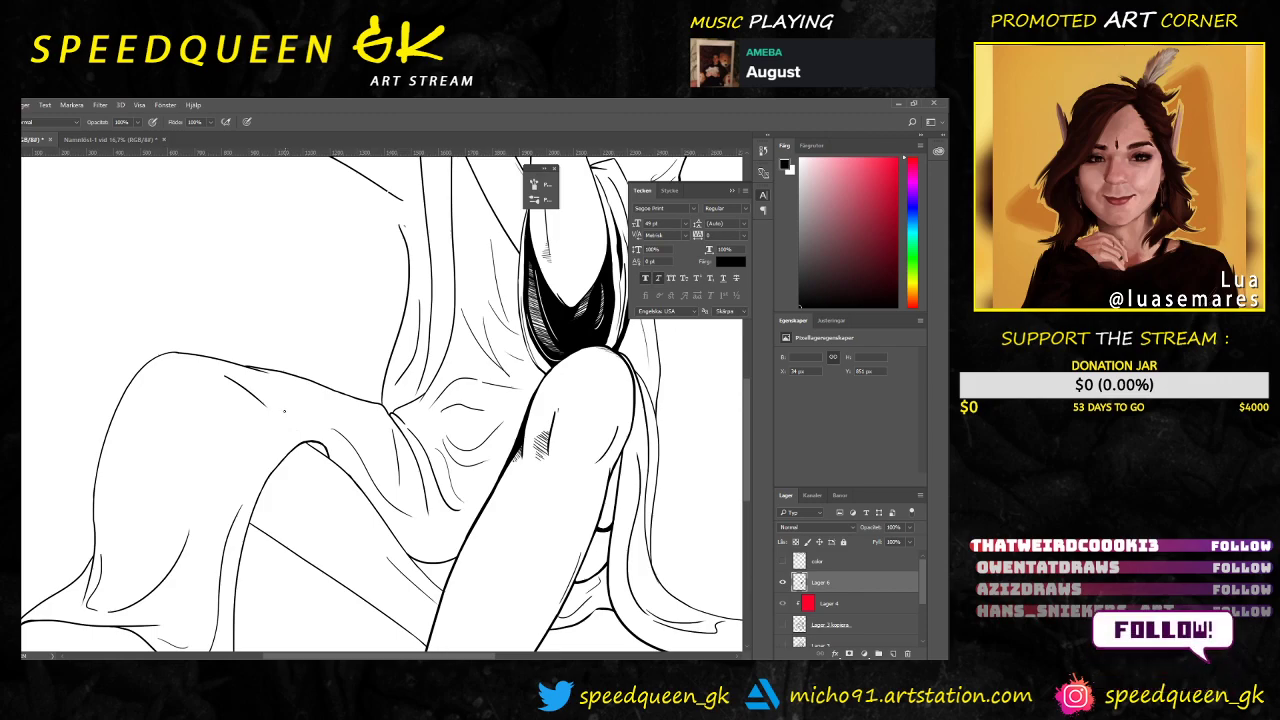
mouse_move(282, 408)
left_mouse_down()
mouse_move(318, 438)
mouse_move(307, 433)
left_mouse_up()
key("ctrl+z")
key("ctrl+z")
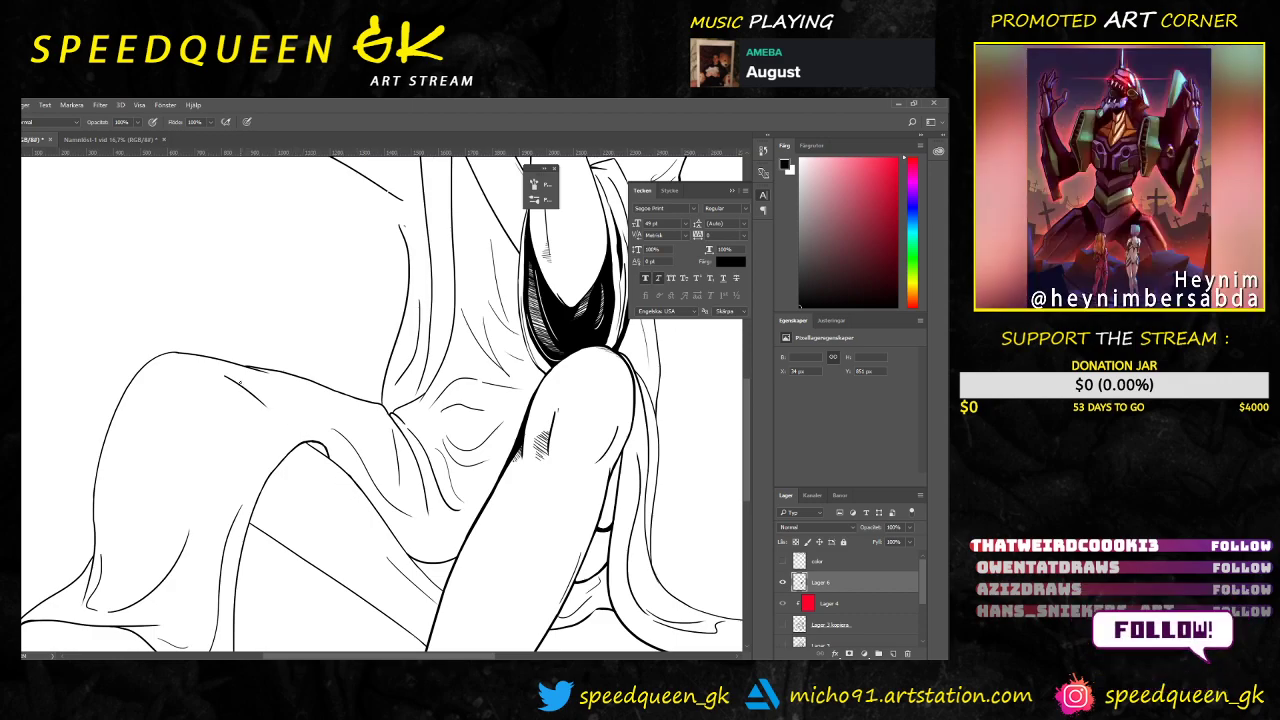
Step: Erase the thin fold line running from beside the raised edge's peak down along the robe's inner edge
key("e")
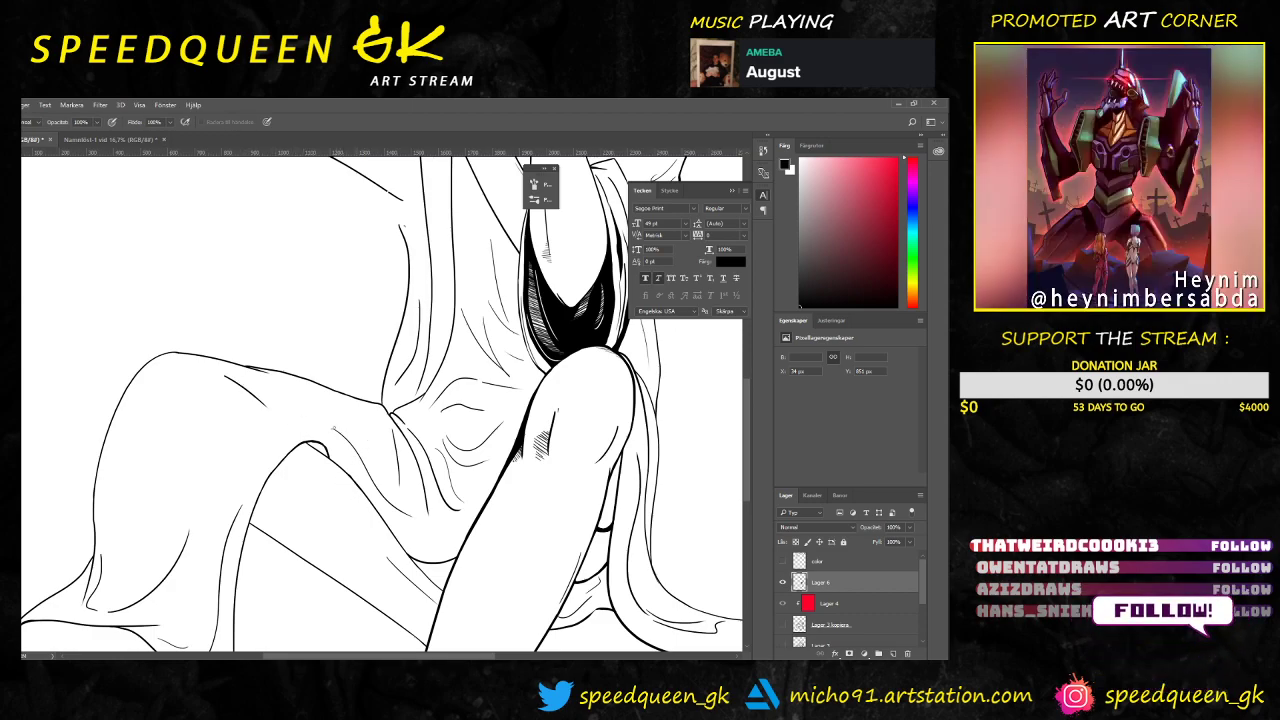
left_click_drag(376, 486, 354, 448)
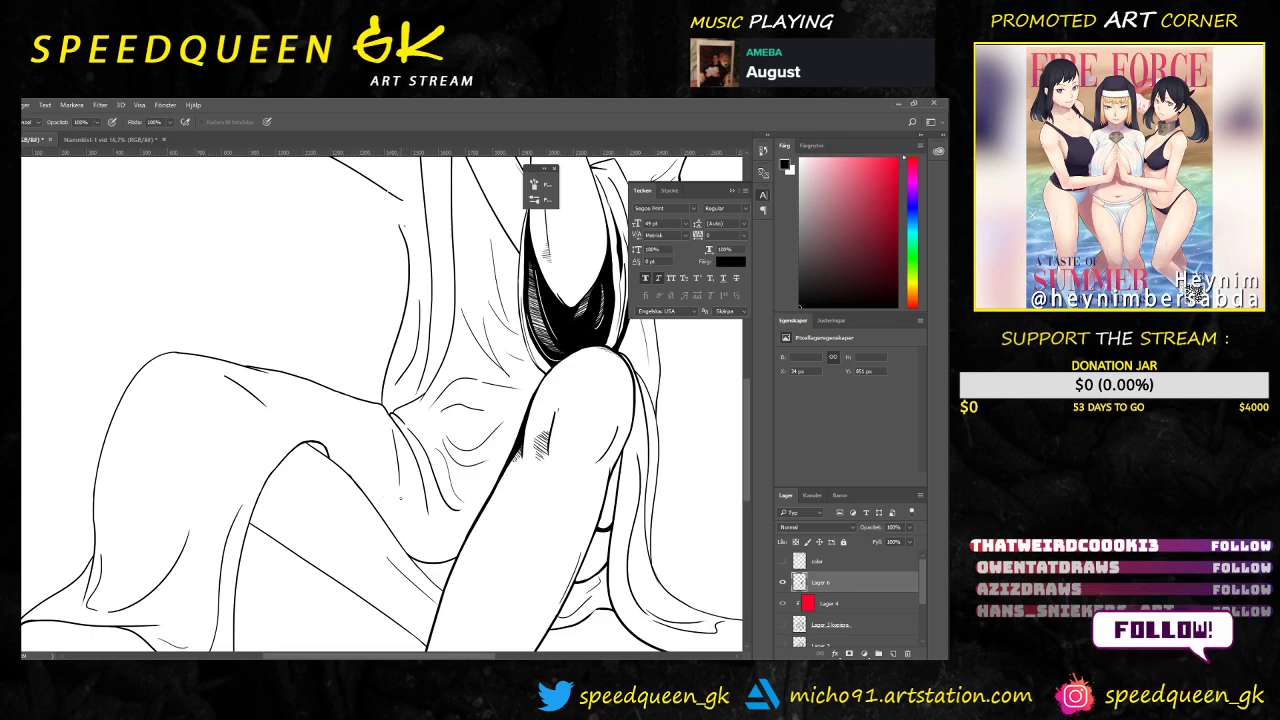
key("ctrl+minus")
left_click_drag(456, 422, 368, 464)
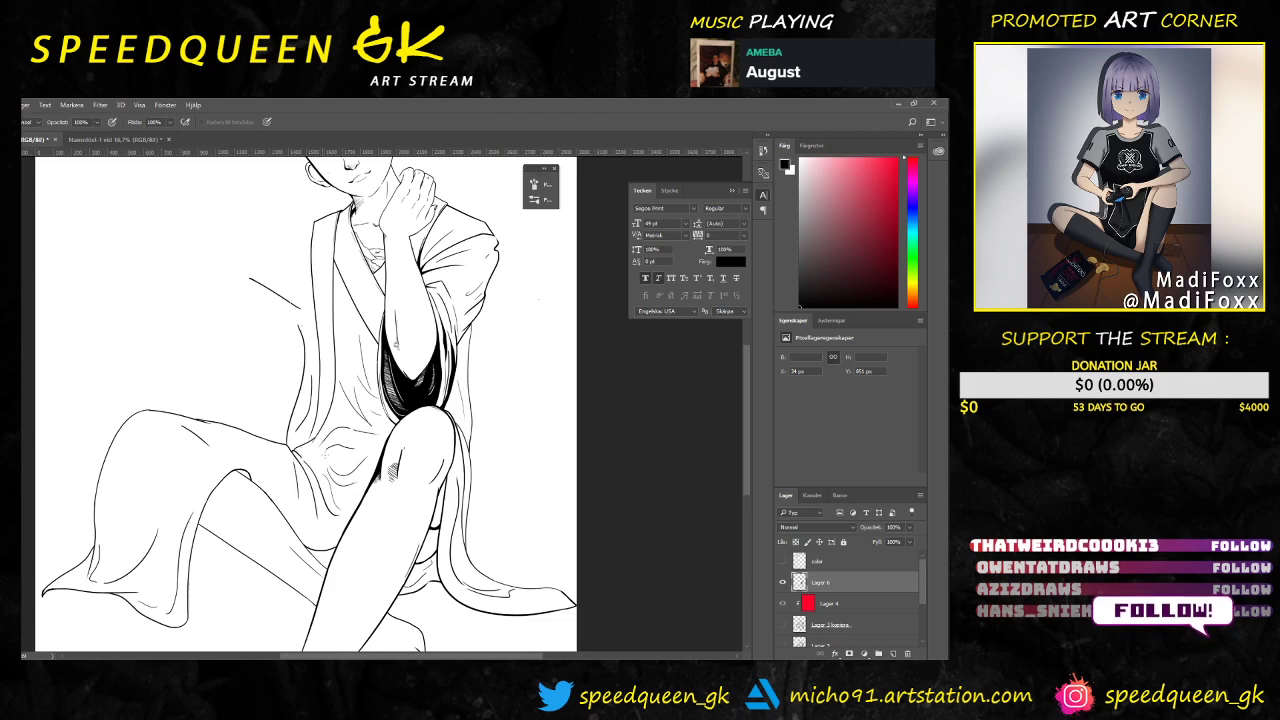
key("b")
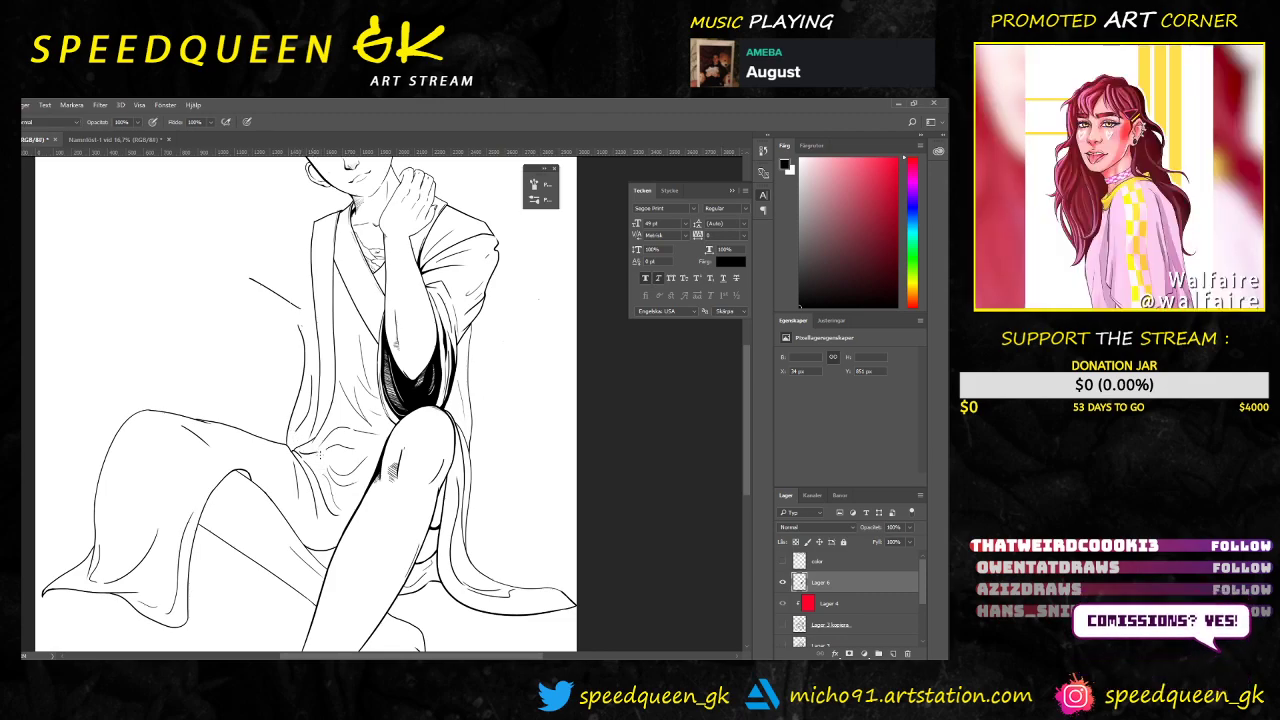
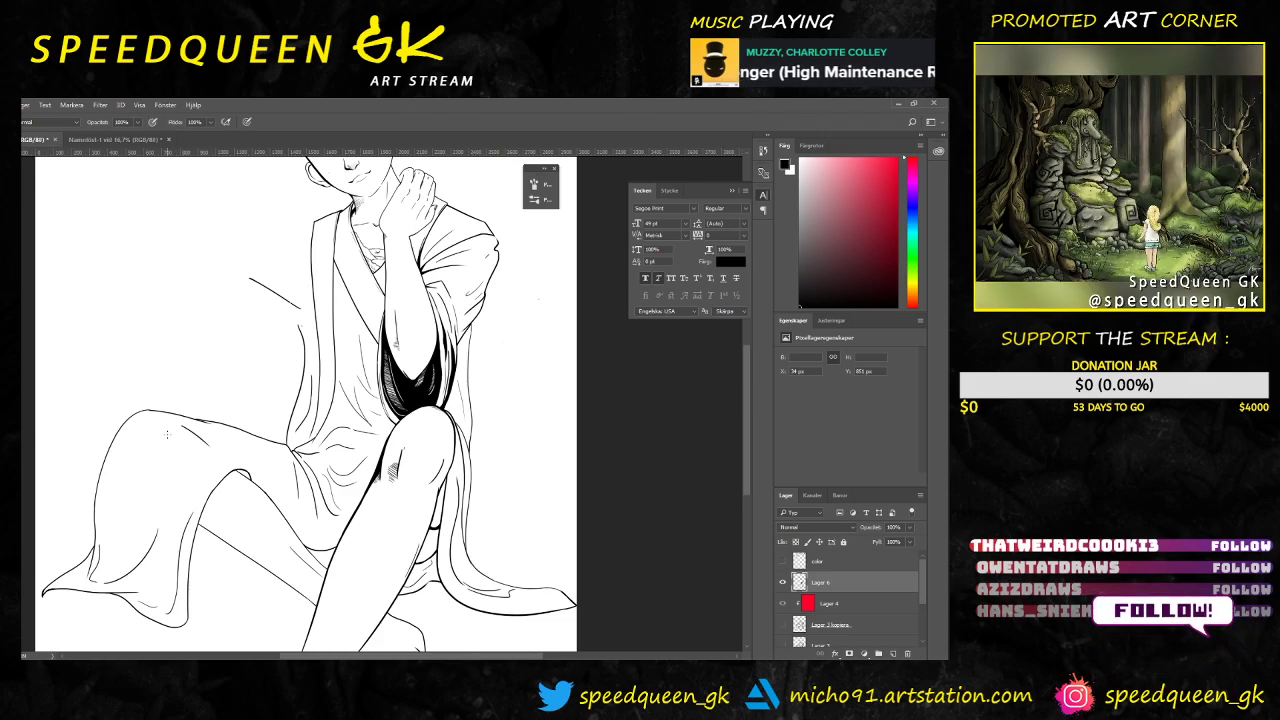
Step: Try a fold stroke leading from the short knee fold down to the raised edge's peak, and undo it
key("ctrl+plus")
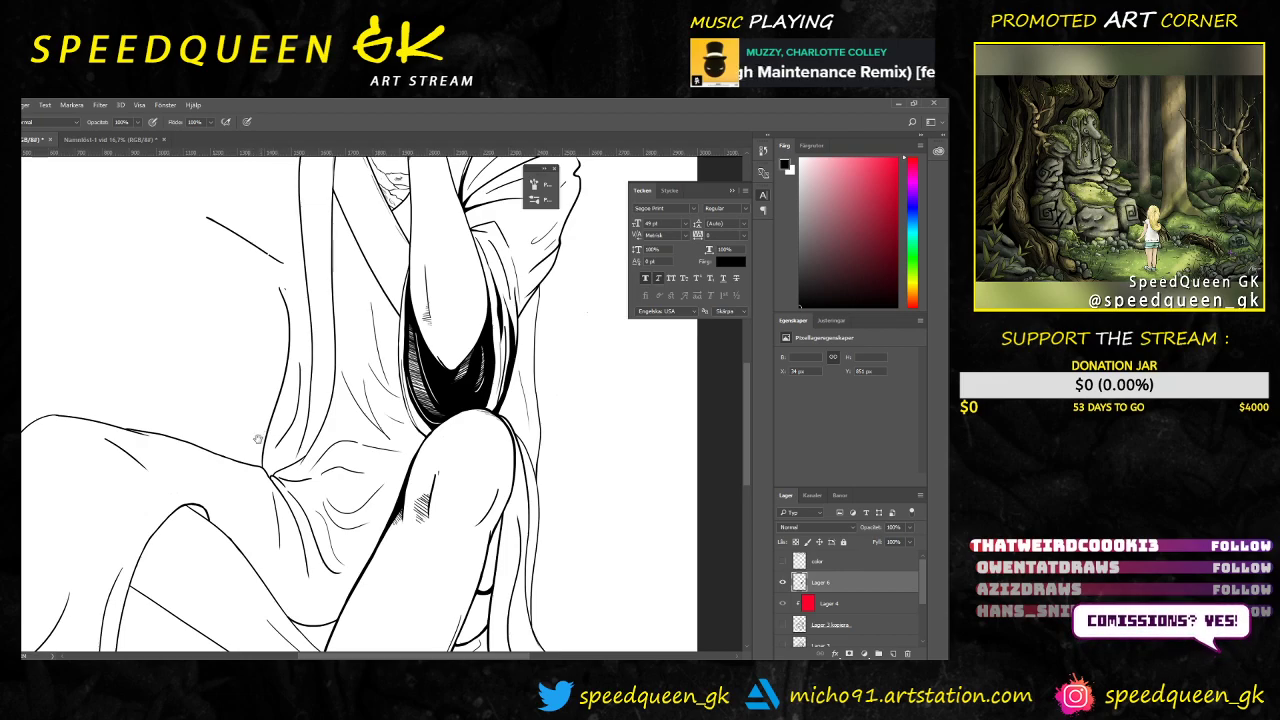
left_click_drag(289, 402, 332, 363)
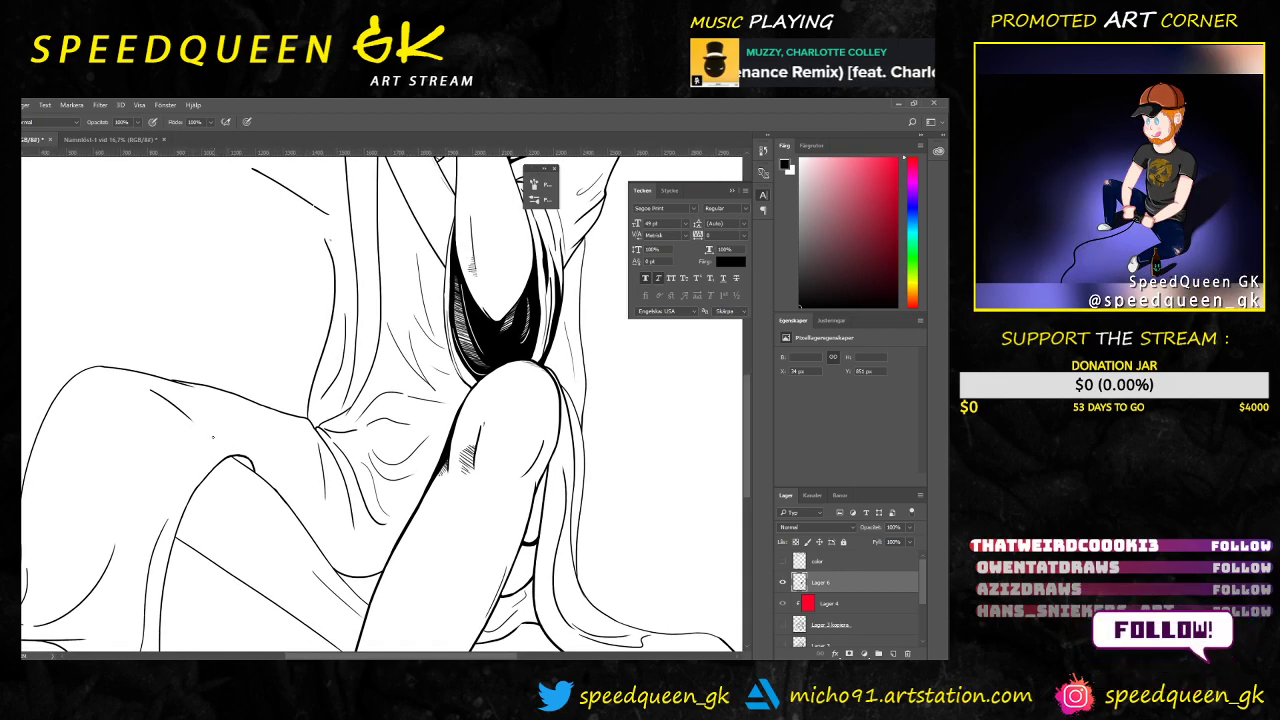
left_click_drag(215, 420, 241, 452)
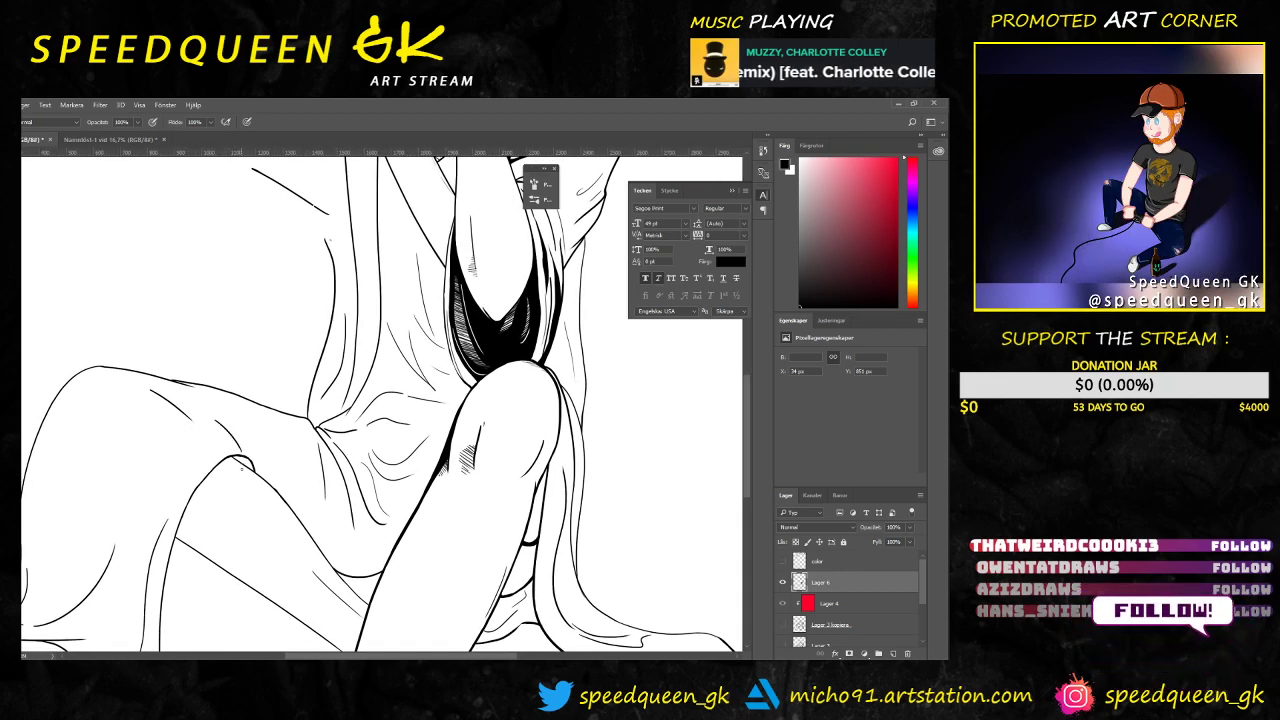
key("ctrl+z")
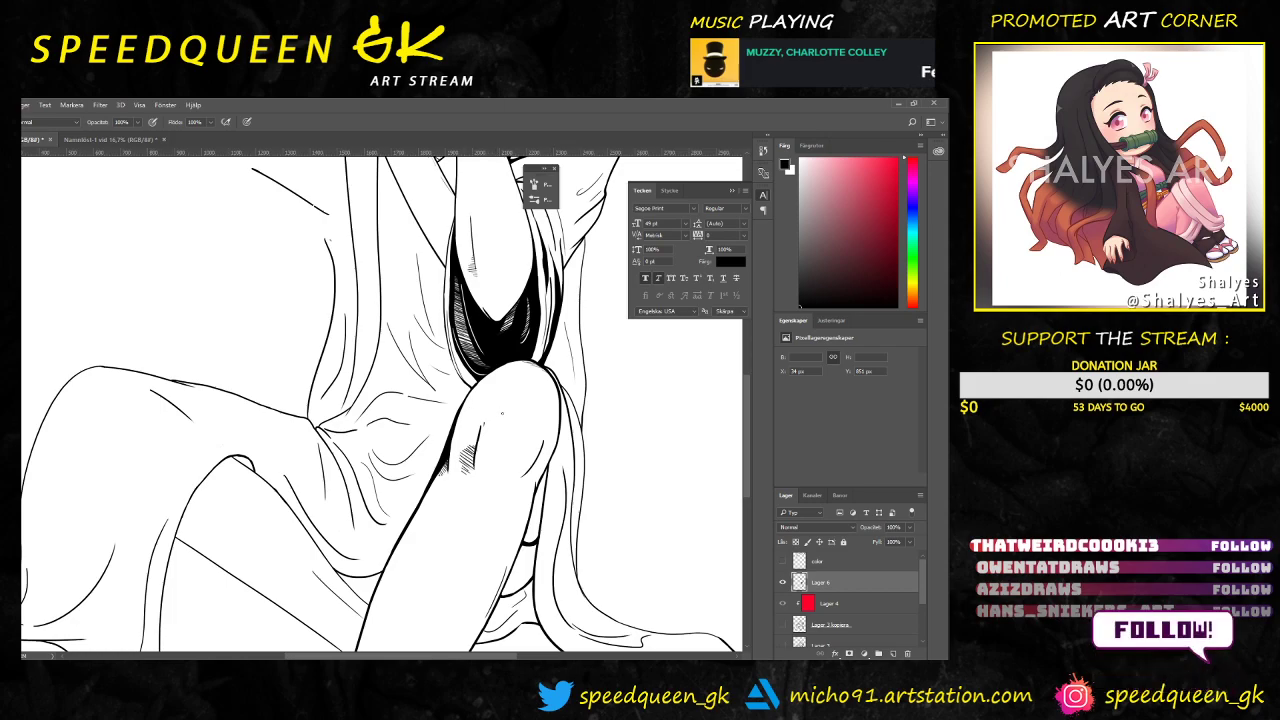
Step: Show the hidden pink sketch layer beneath the line art as a guide for the lower robe and legs
left_click_drag(502, 394, 467, 314)
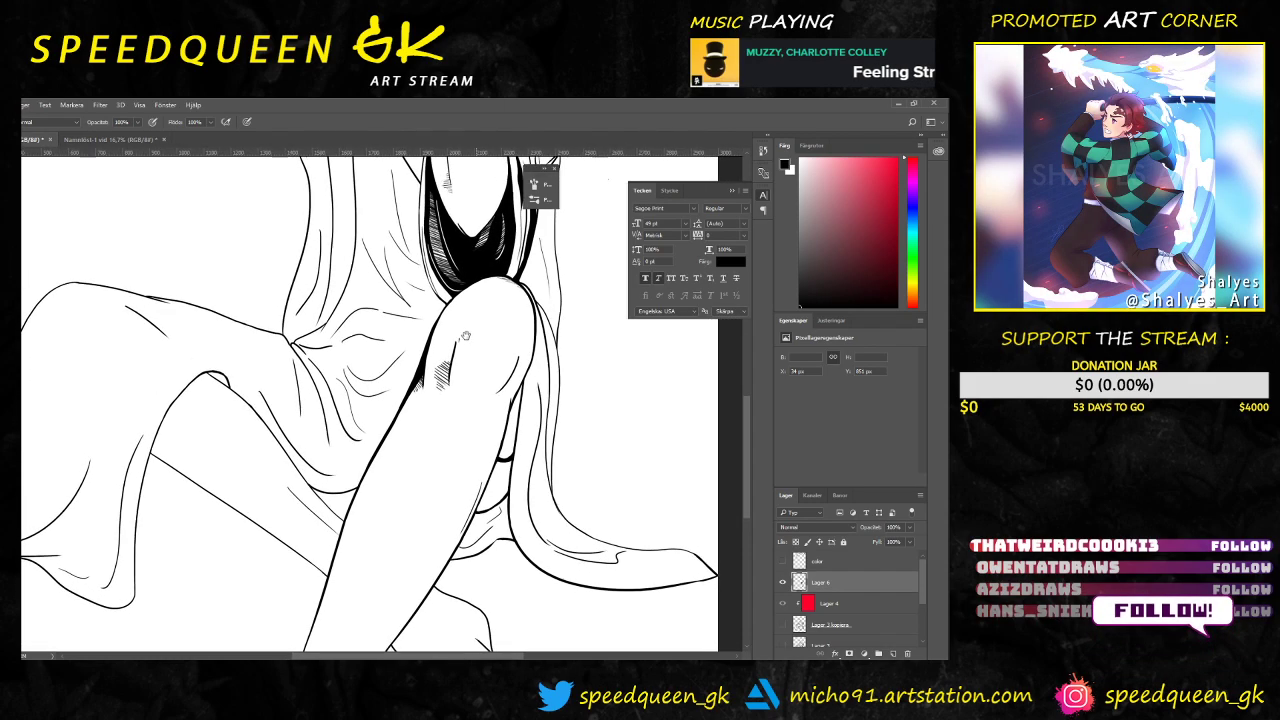
left_click_drag(432, 458, 449, 311)
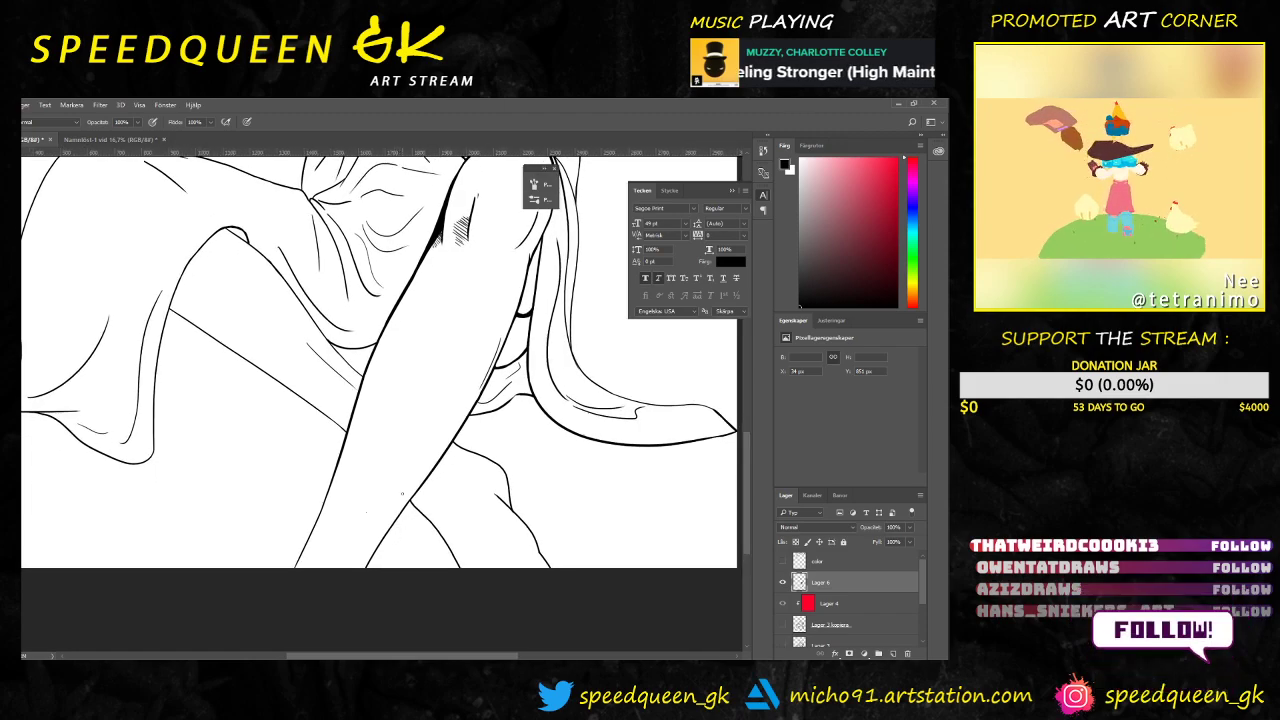
left_click_drag(406, 360, 513, 511)
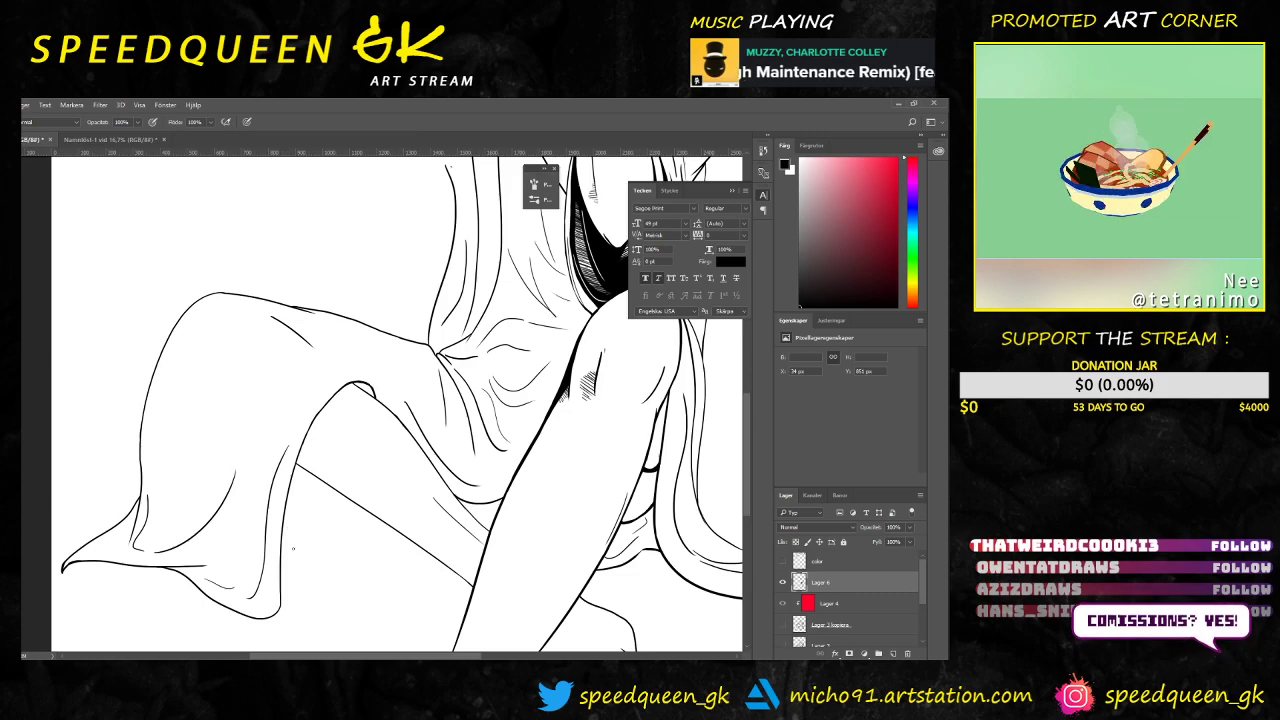
left_click(783, 624)
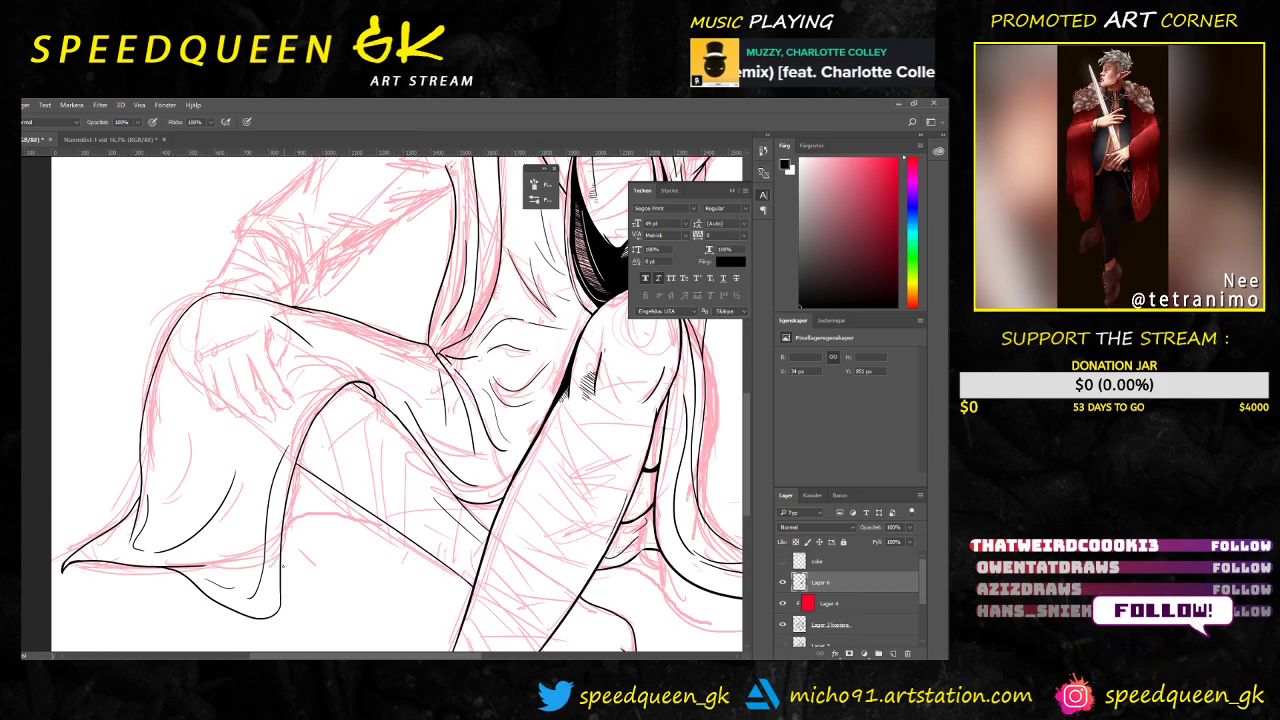
Step: Ink the curved contour from the hanging hem's inner edge to the underside of the bent leg, following the sketch and redoing the stroke
mouse_move(281, 540)
left_mouse_down()
mouse_move(330, 511)
mouse_move(419, 517)
left_mouse_up()
key("ctrl+z")
mouse_move(282, 536)
left_mouse_down()
mouse_move(304, 515)
mouse_move(294, 530)
mouse_move(380, 525)
left_mouse_up()
key("ctrl+z")
key("ctrl+z")
mouse_move(282, 540)
left_mouse_down()
mouse_move(328, 515)
mouse_move(390, 522)
left_mouse_up()
key("ctrl+z")
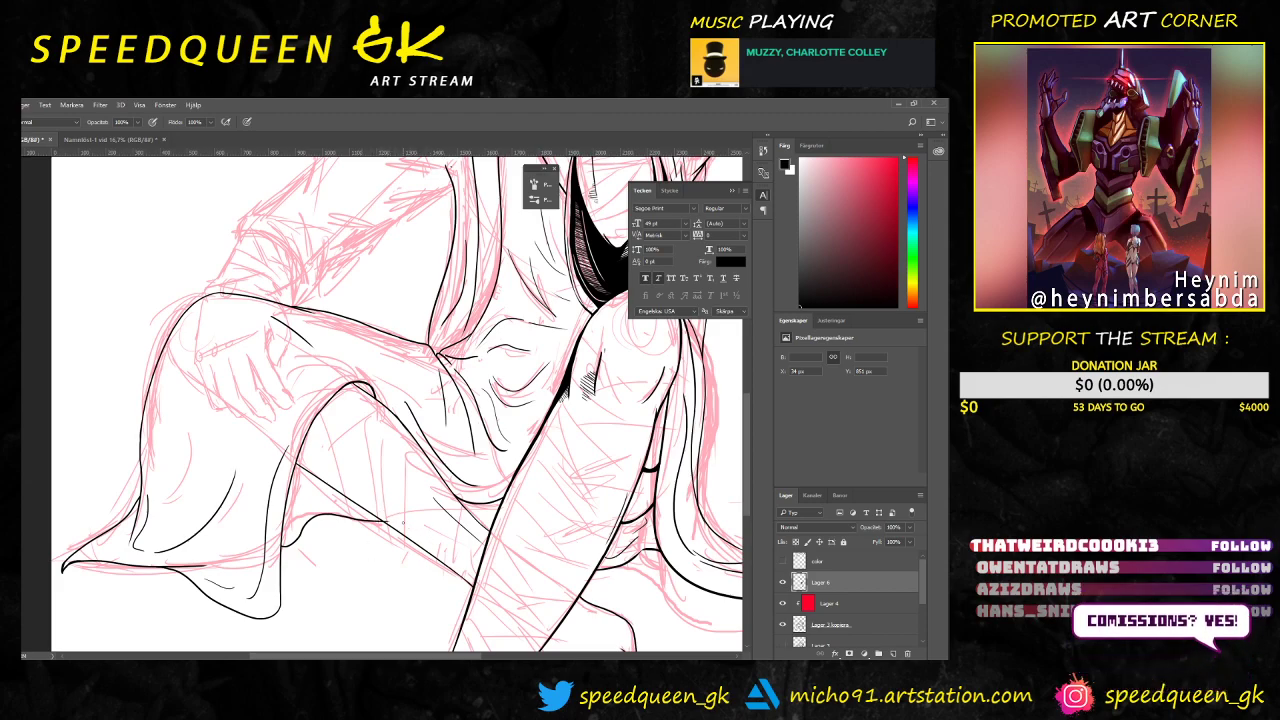
scroll(402, 522, "up", 4)
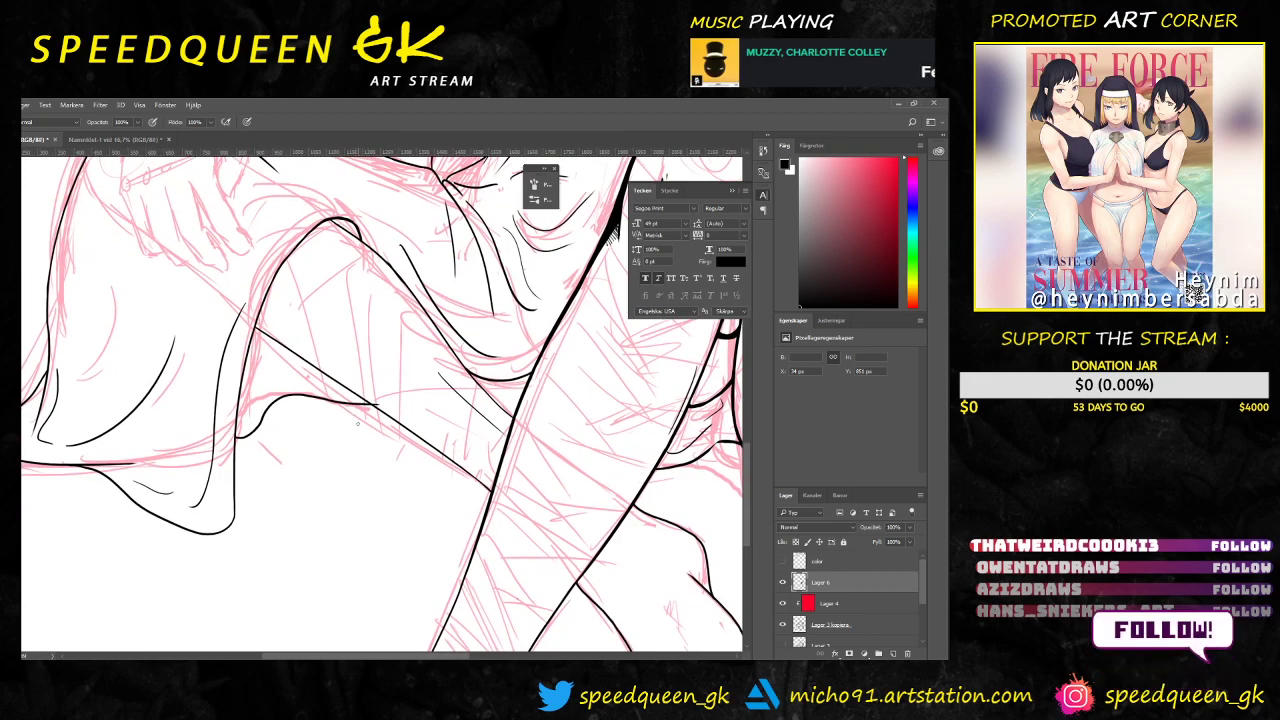
Step: Redo the curved contour from the hanging hem's inner edge to the bent leg's underside, and erase its overshoot past the leg line
key("ctrl+z")
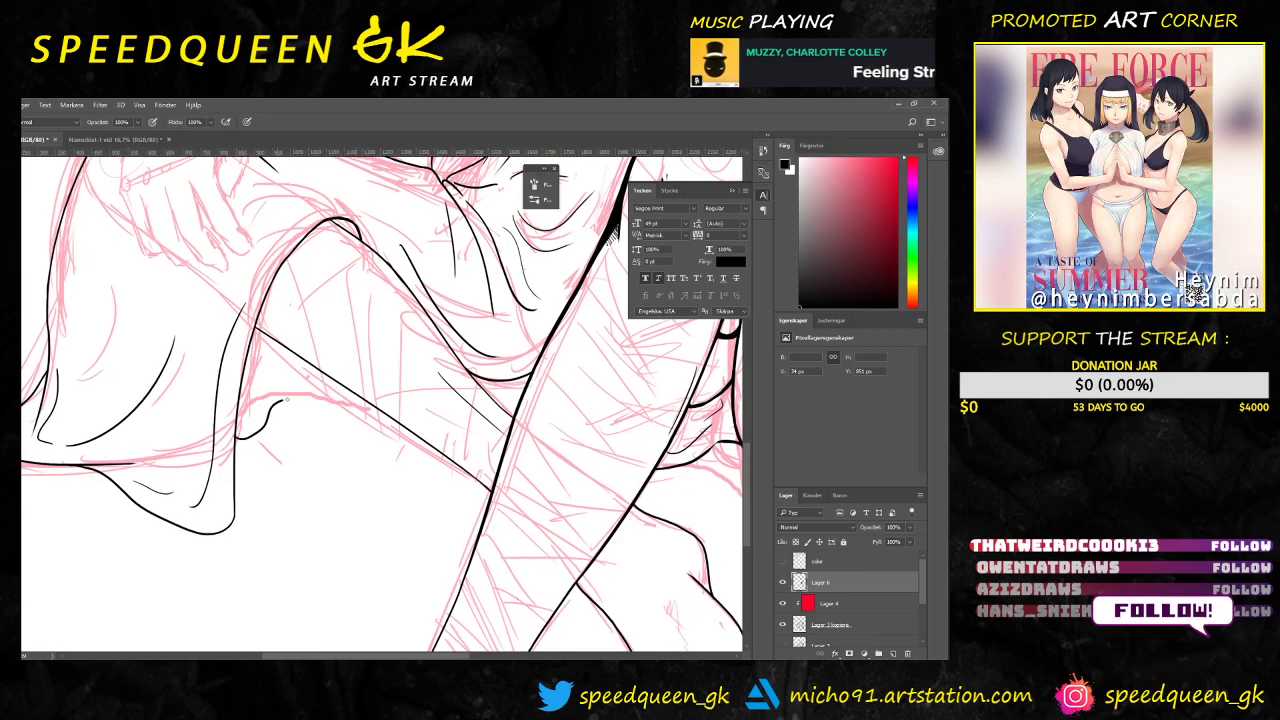
mouse_move(240, 441)
left_mouse_down()
mouse_move(293, 407)
mouse_move(380, 397)
left_mouse_up()
key("e")
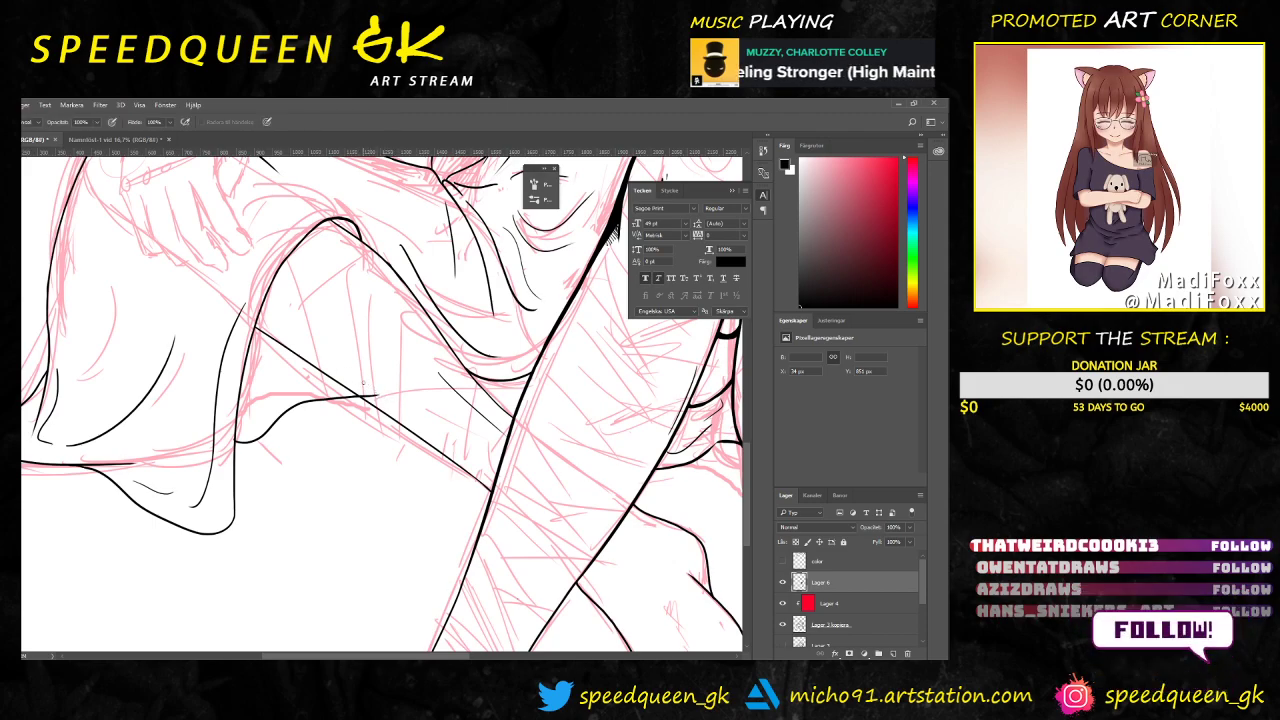
left_click(360, 394)
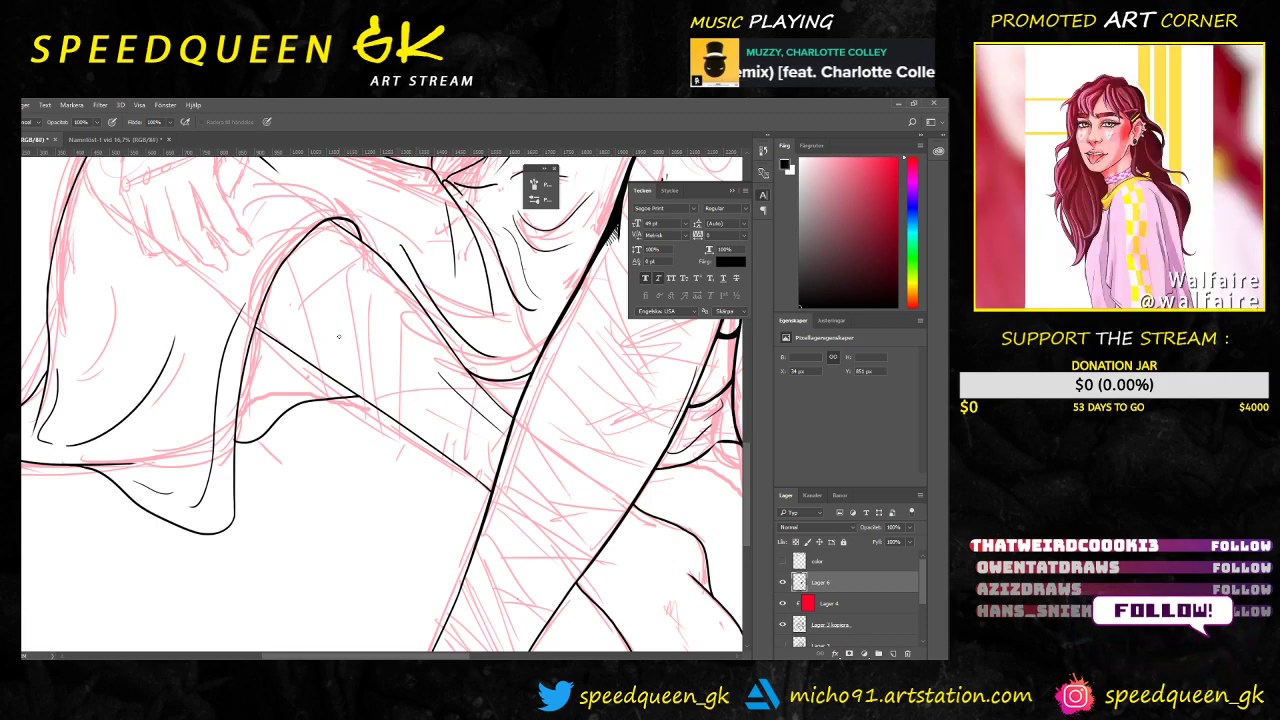
key("ctrl+minus")
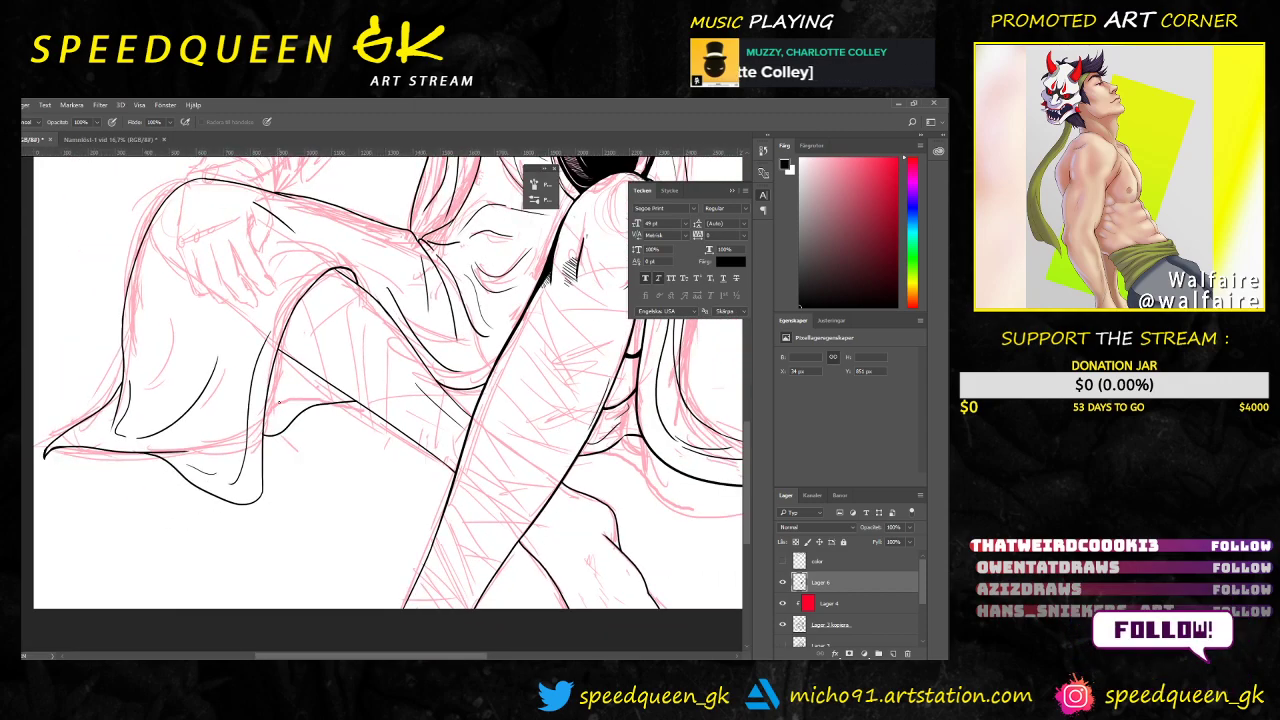
Step: Ink a short curved fold and small vertical fold strokes inside the cloth section beneath the bent leg
key("b")
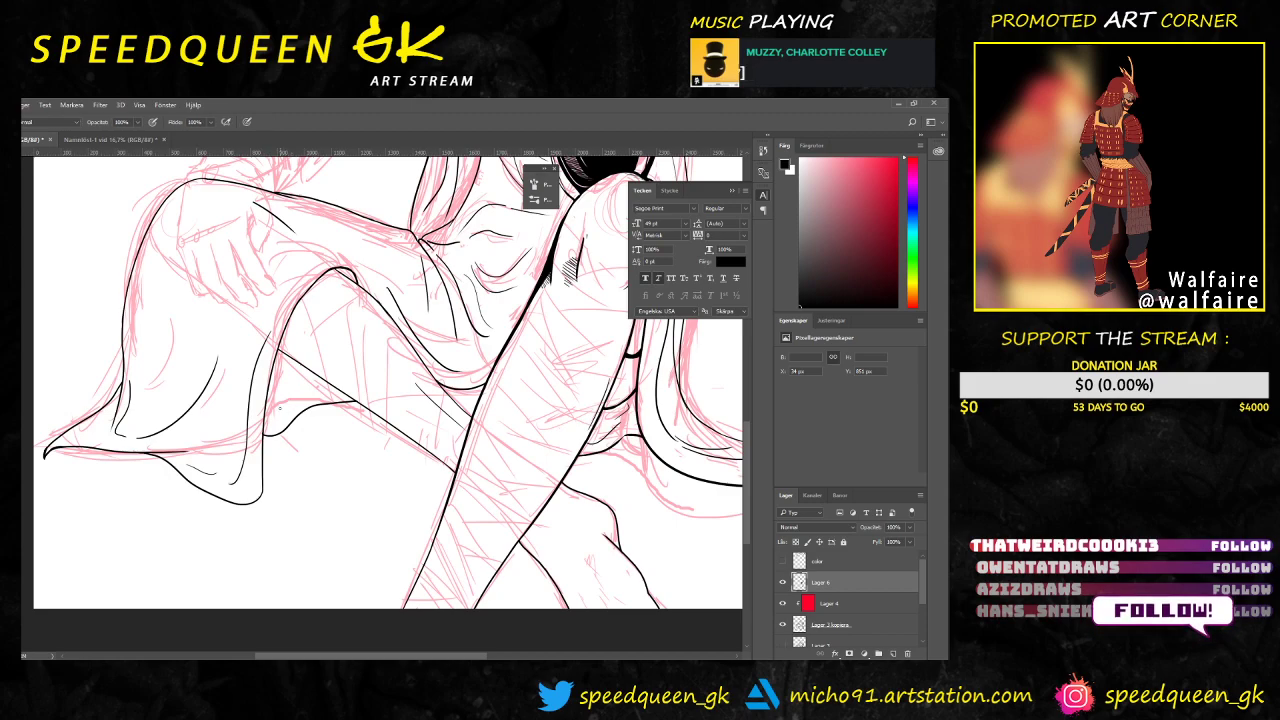
left_click_drag(268, 416, 305, 404)
key("ctrl+minus")
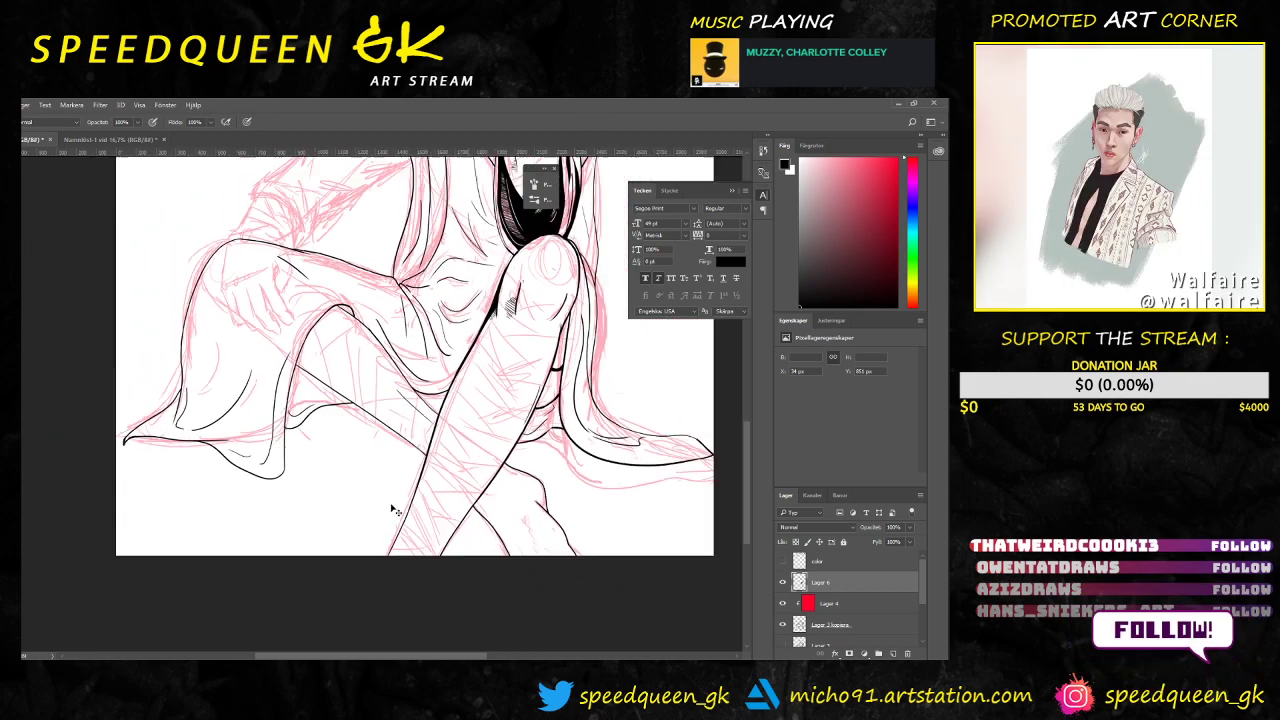
key("ctrl+plus")
key("ctrl+plus")
mouse_move(258, 360)
left_mouse_down()
mouse_move(273, 432)
mouse_move(275, 390)
left_mouse_up()
scroll(280, 486, "down", 2)
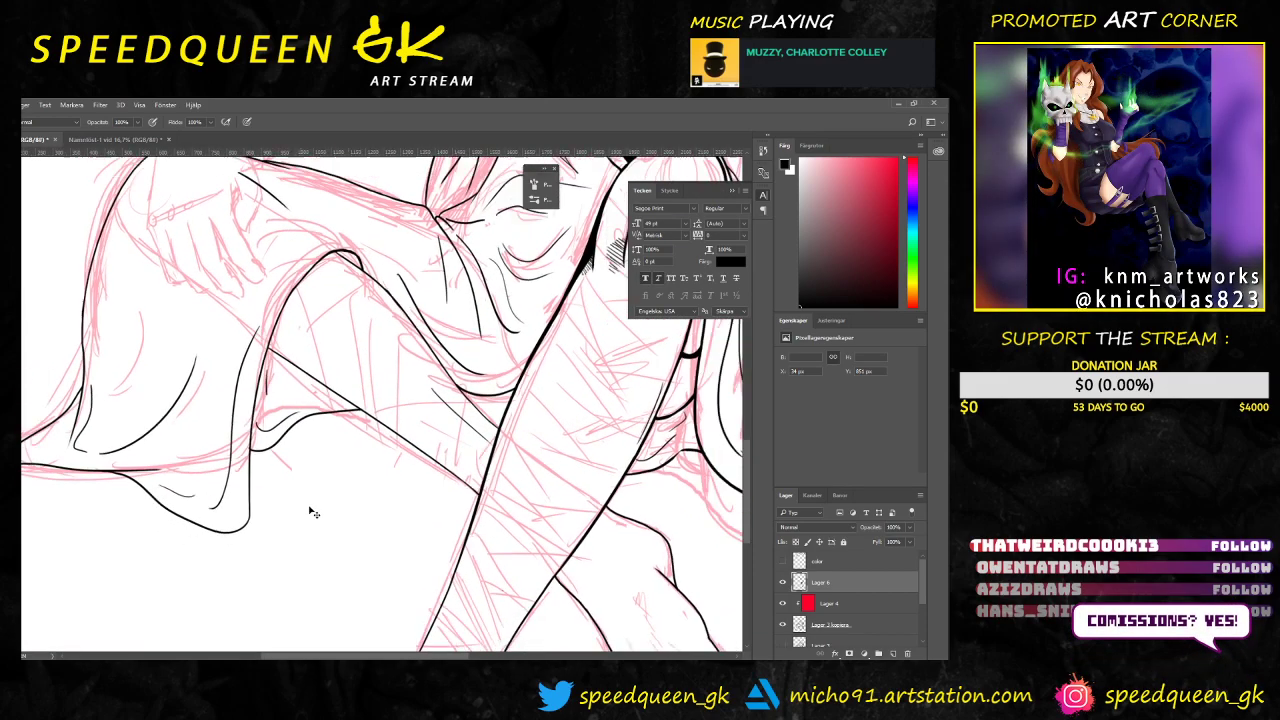
Step: Hide the pink sketch layer and review the clean line art, briefly comparing it with the sketch shown
scroll(464, 410, "down", 3)
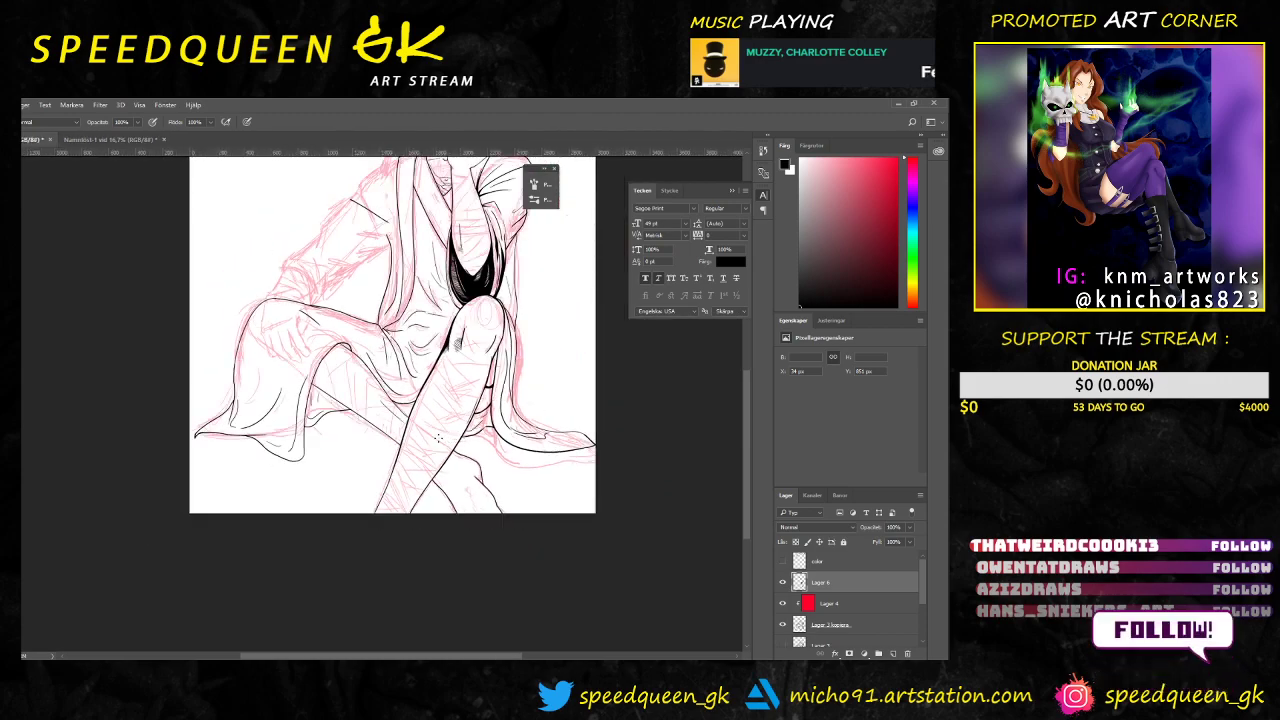
scroll(432, 360, "down", 2)
scroll(400, 432, "up", 2)
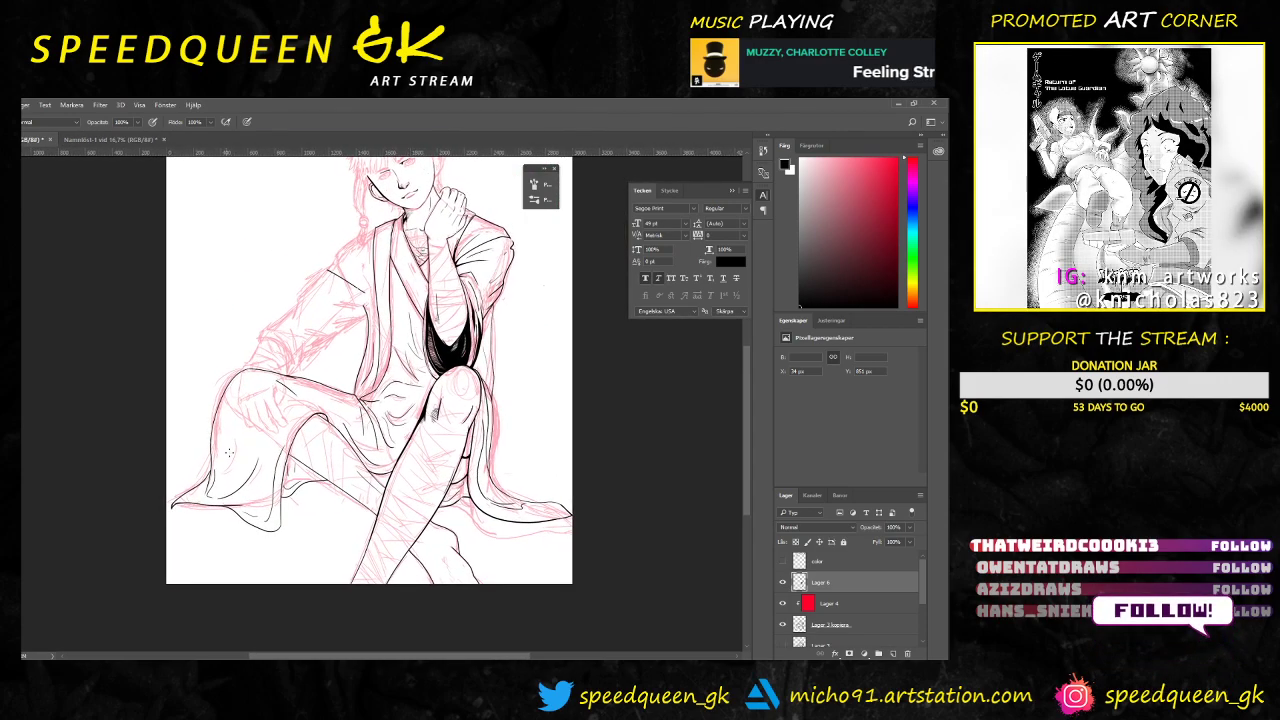
scroll(280, 410, "up", 1)
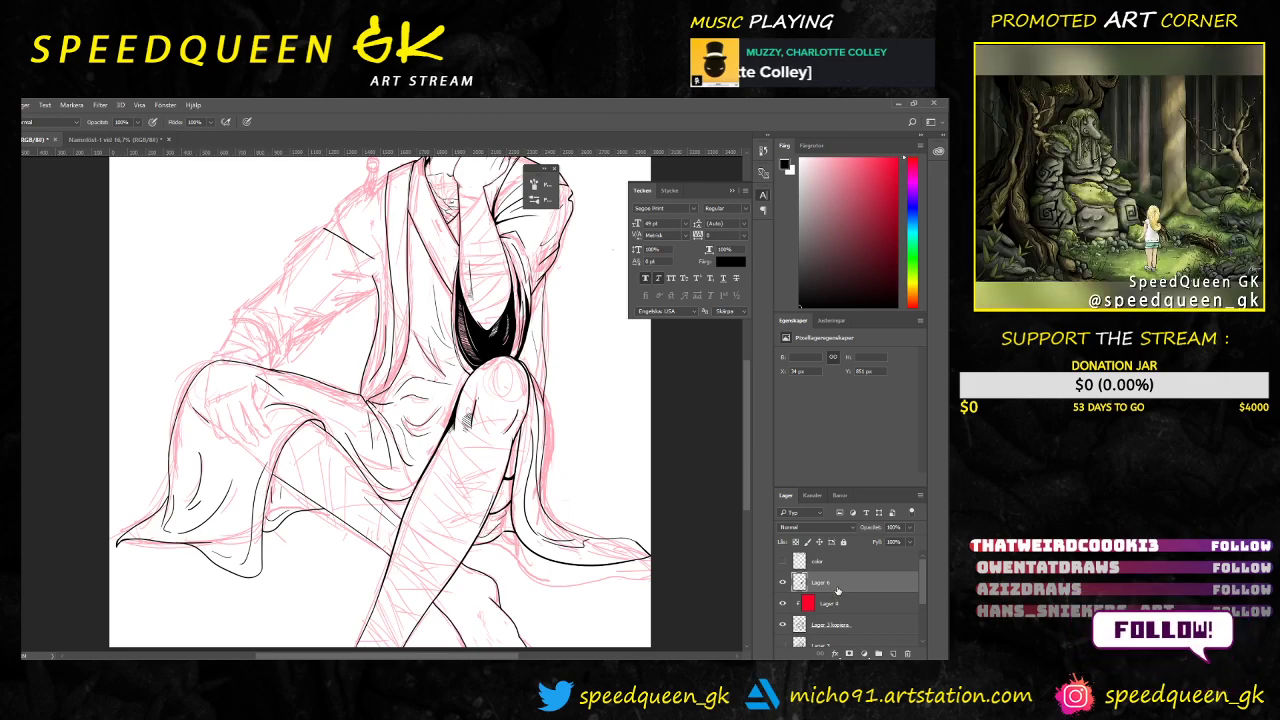
left_click(784, 625)
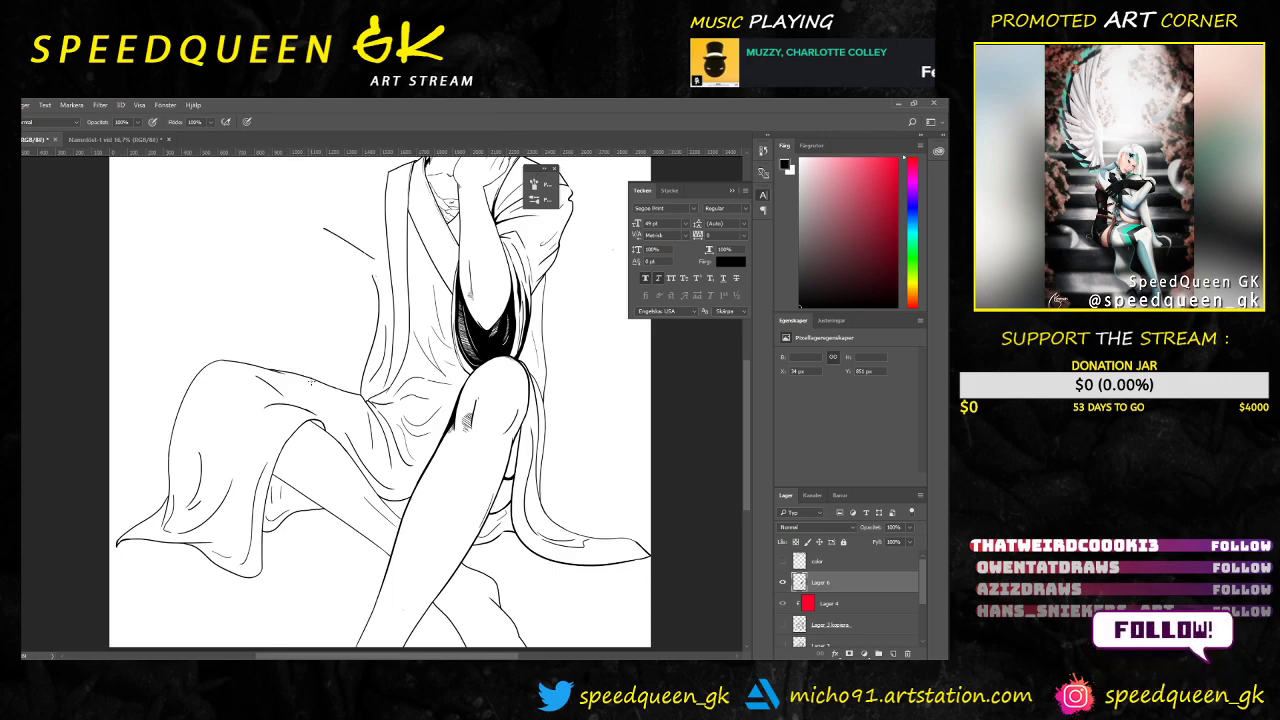
scroll(339, 397, "down", 3)
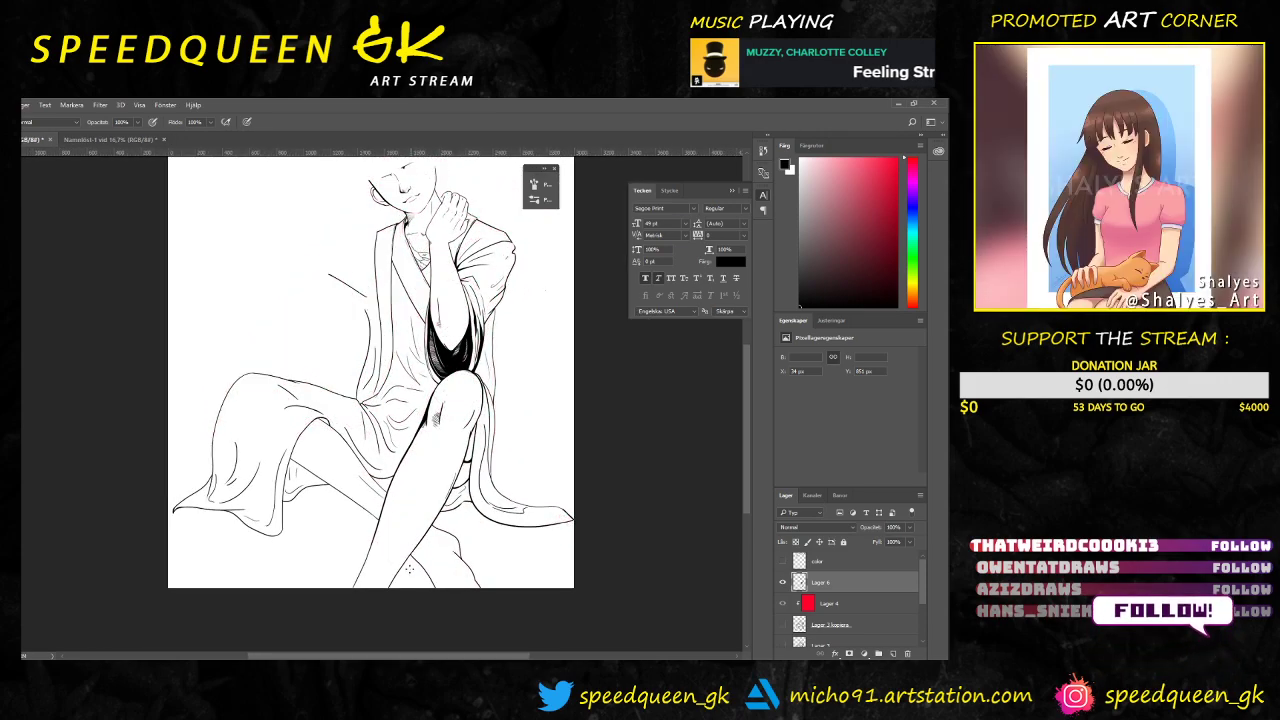
scroll(412, 582, "down", 4)
scroll(366, 521, "up", 4)
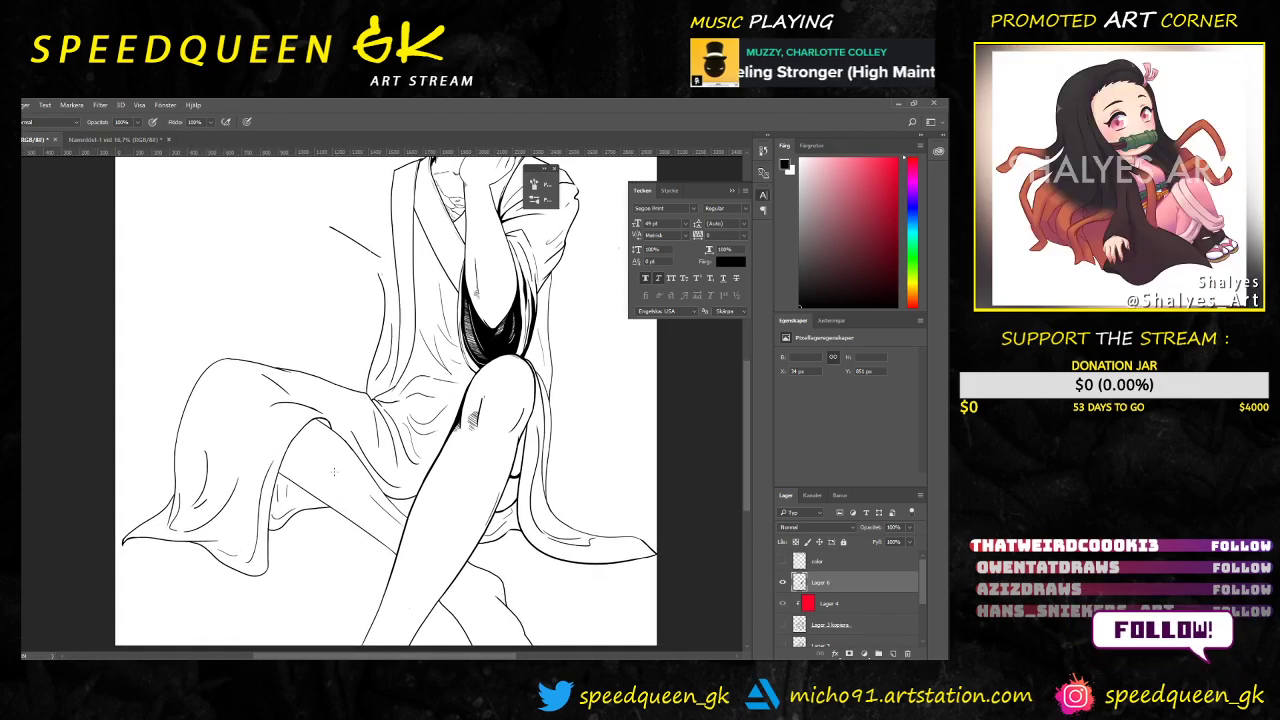
scroll(294, 398, "up", 2)
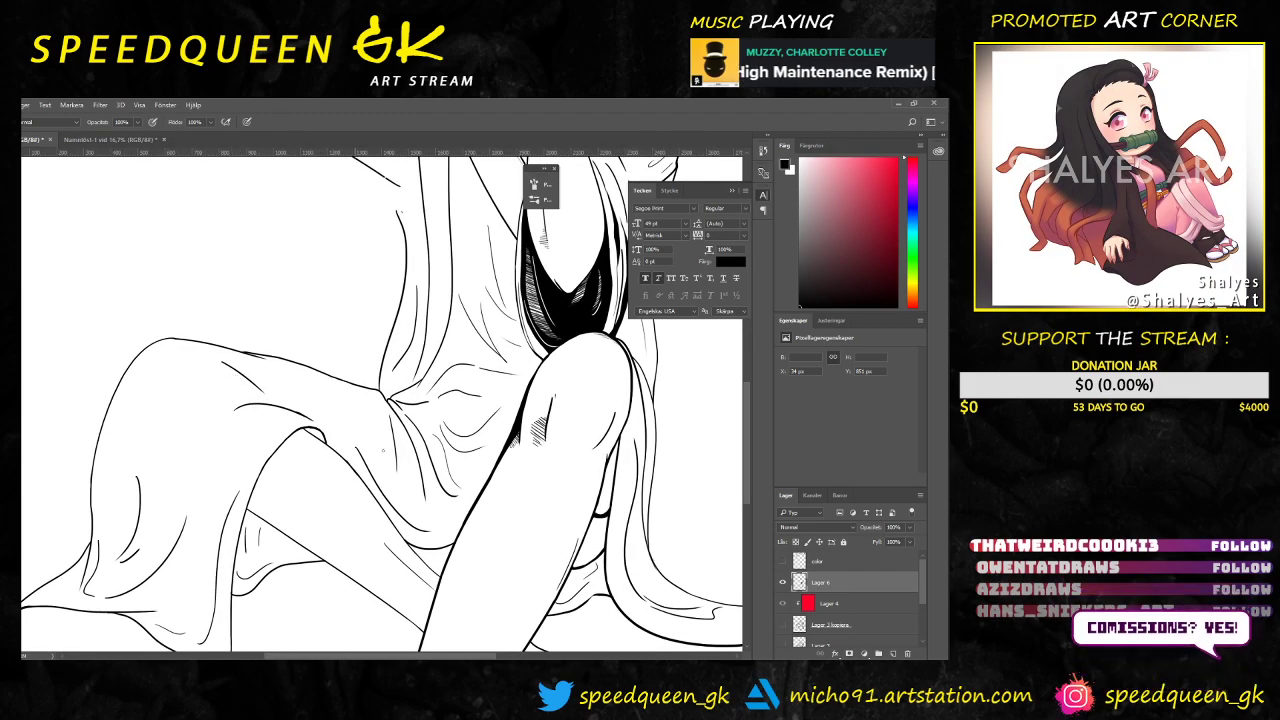
left_click(783, 624)
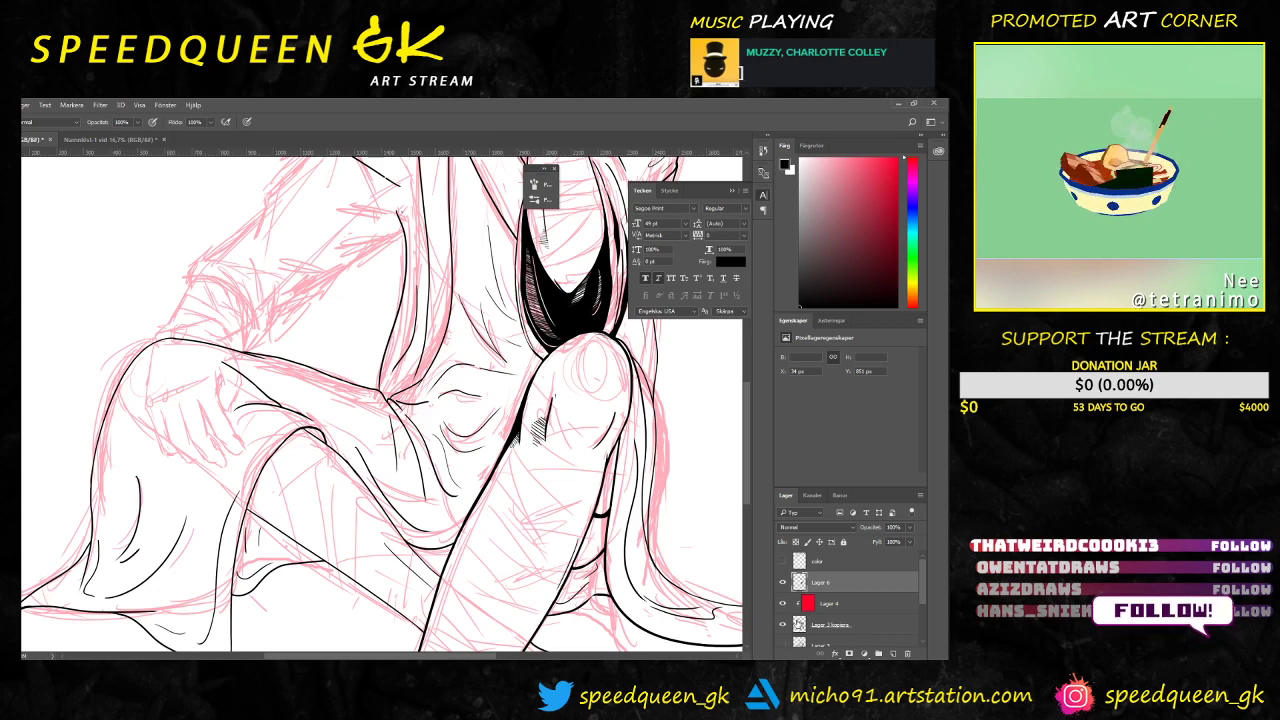
left_click(783, 624)
Step: Erase the stray bit of line just beneath the peak of the robe's raised edge
key("ctrl+minus")
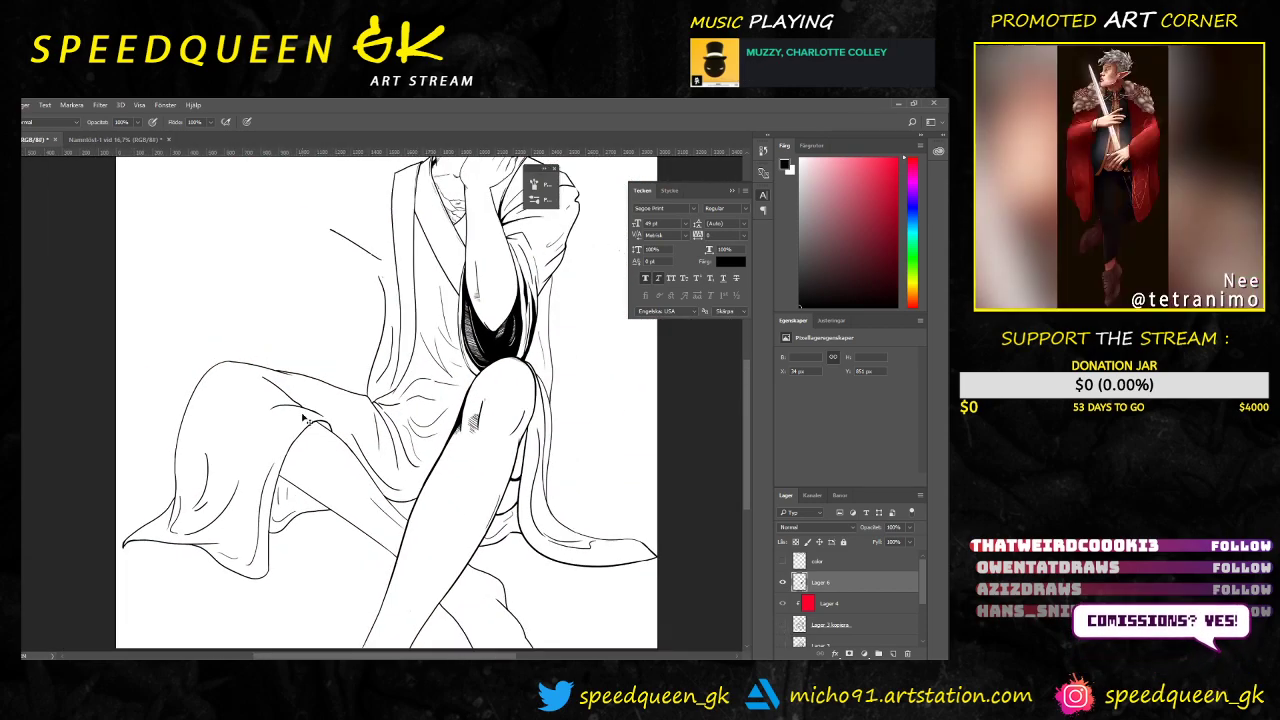
key("ctrl+plus")
key("e")
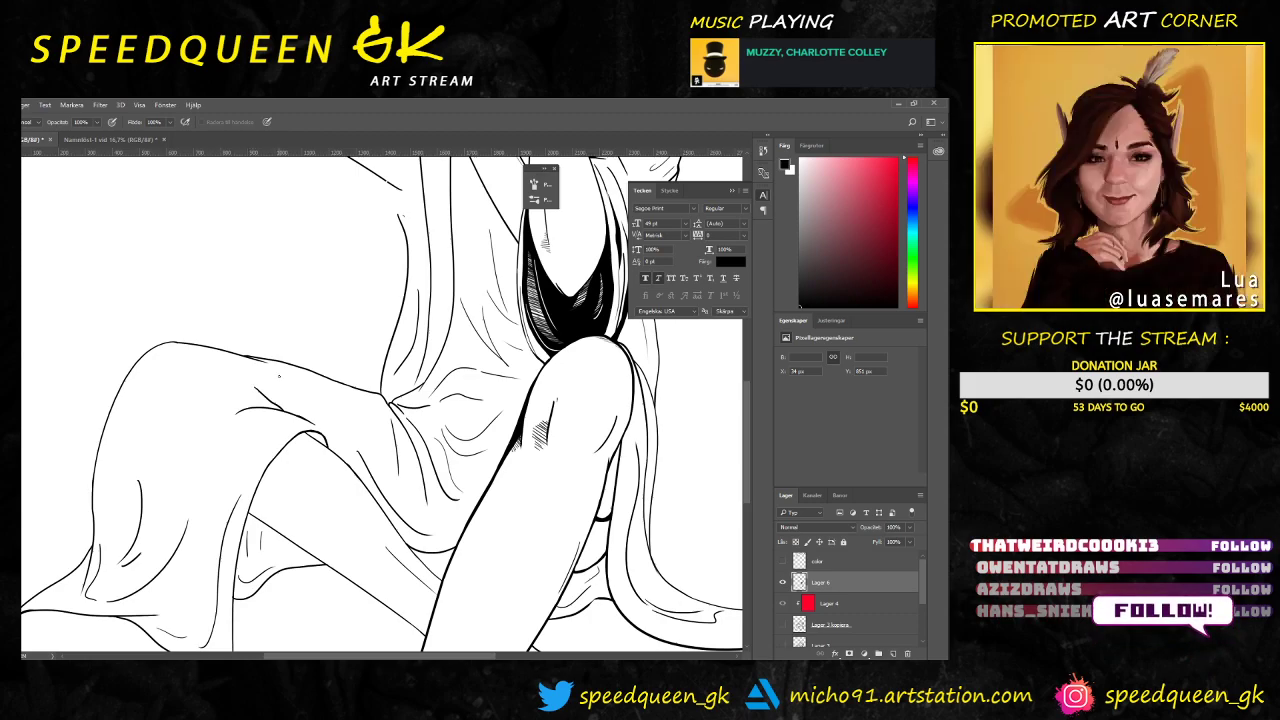
mouse_move(305, 443)
left_mouse_down()
mouse_move(215, 443)
mouse_move(310, 445)
left_mouse_up()
scroll(313, 447, "up", 1)
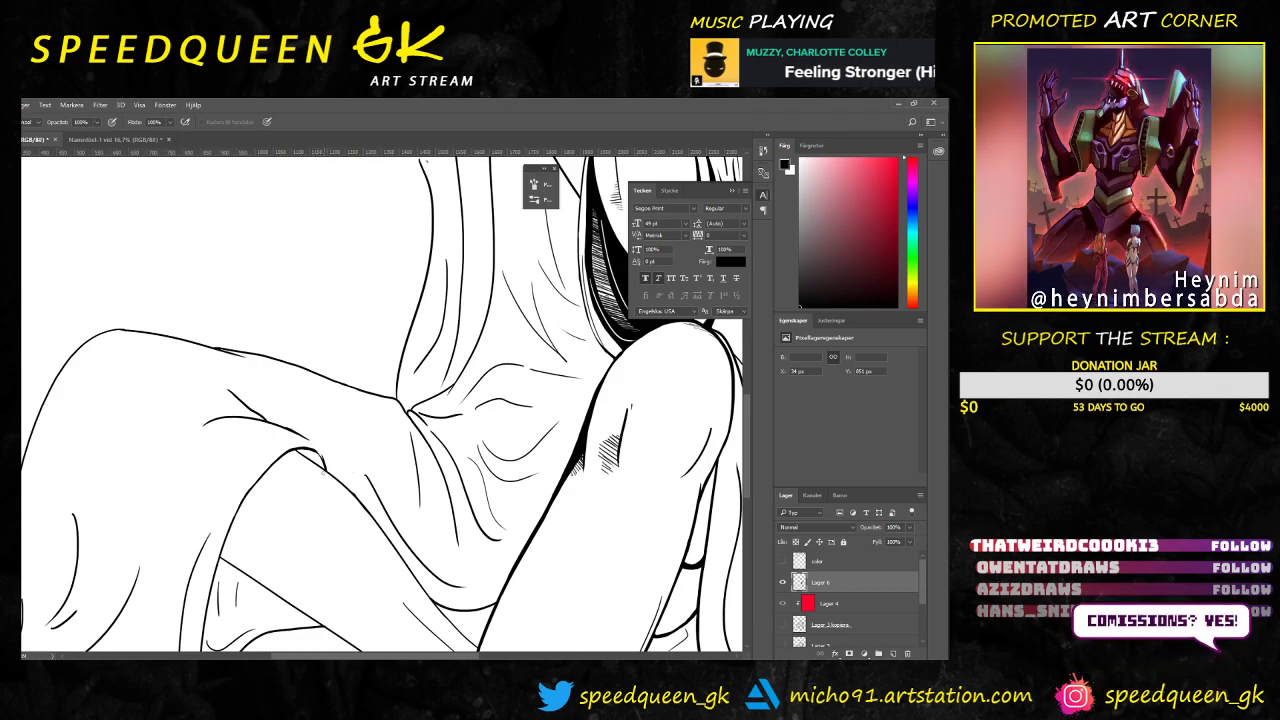
key("b")
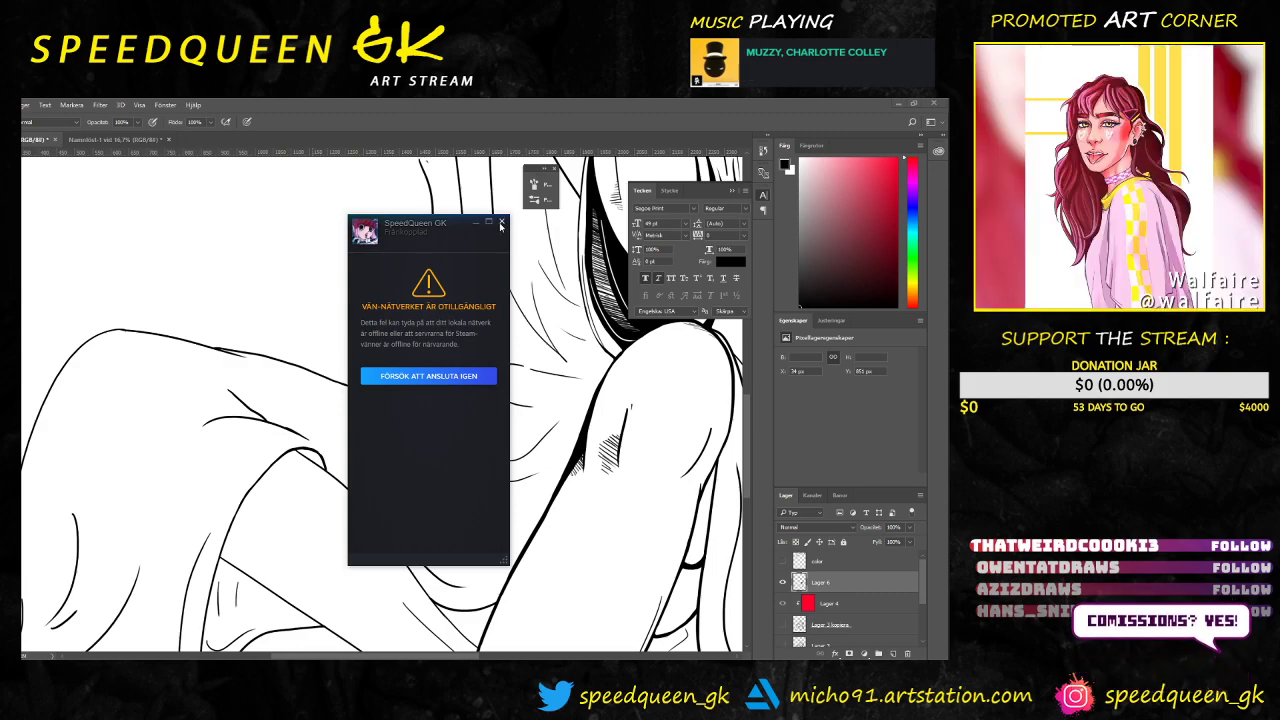
Step: Close the Steam friends window and switch the stream to the Be Right Back scene in Streamlabs OBS
left_click(502, 225)
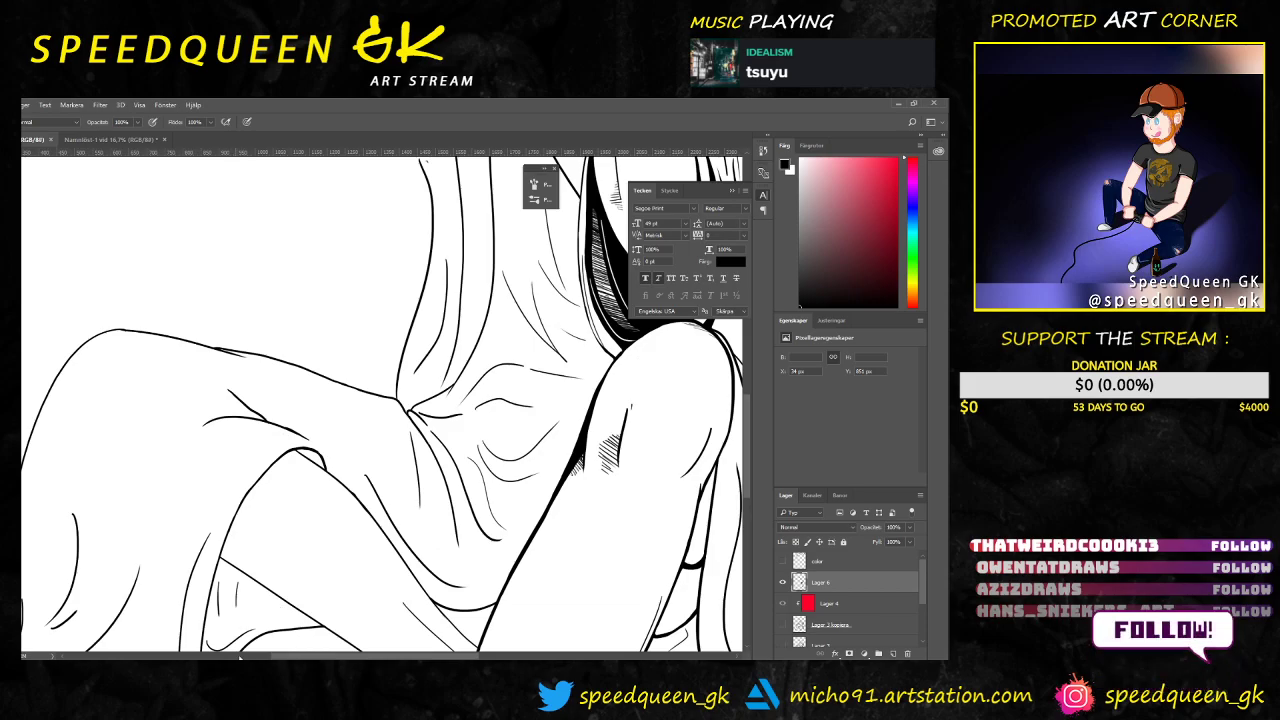
key("alt+Tab")
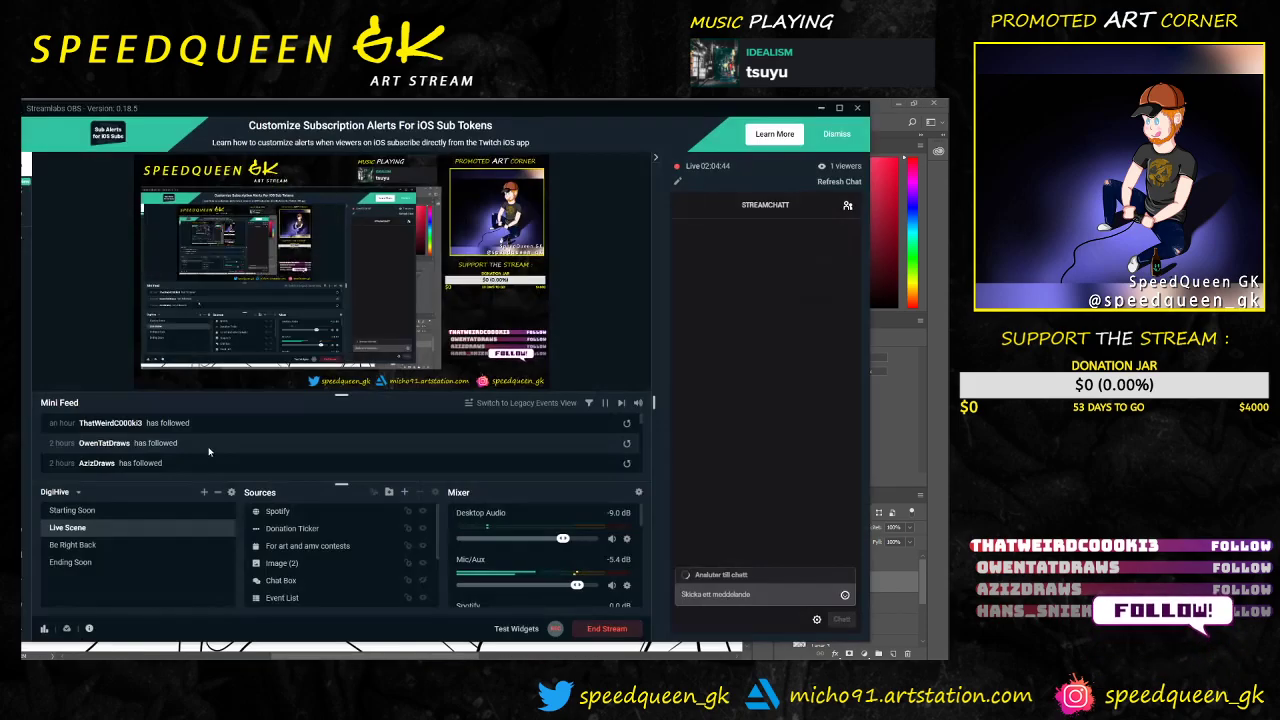
left_click(80, 545)
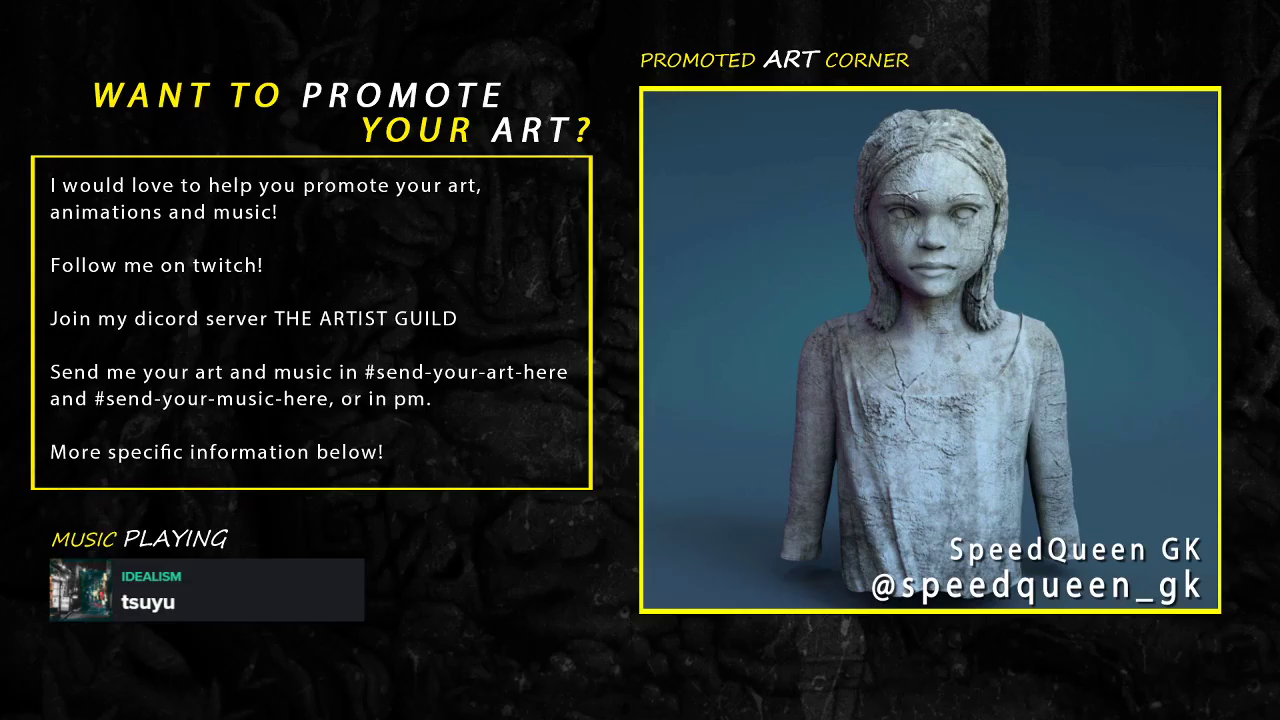
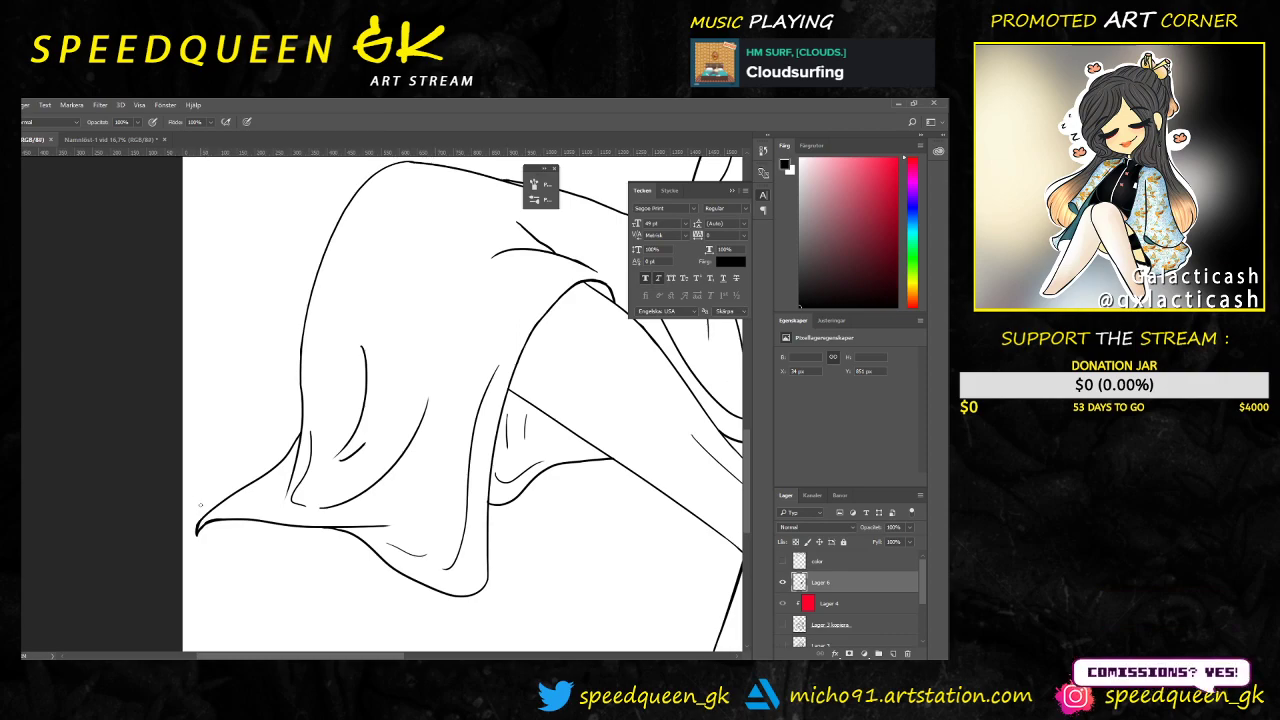
Step: Erase the robe's outer pointed hem tip and redraw it as a short upturned point joining both hem lines
key("e")
left_click_drag(196, 536, 201, 516)
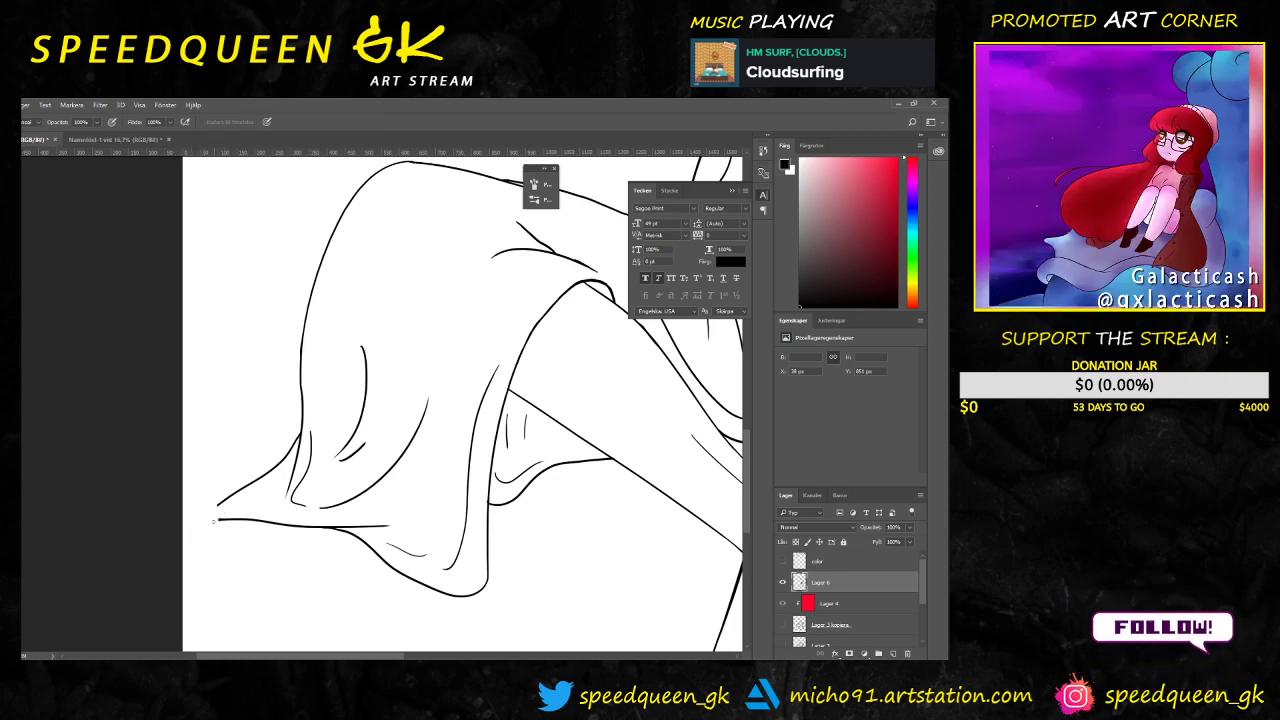
key("b")
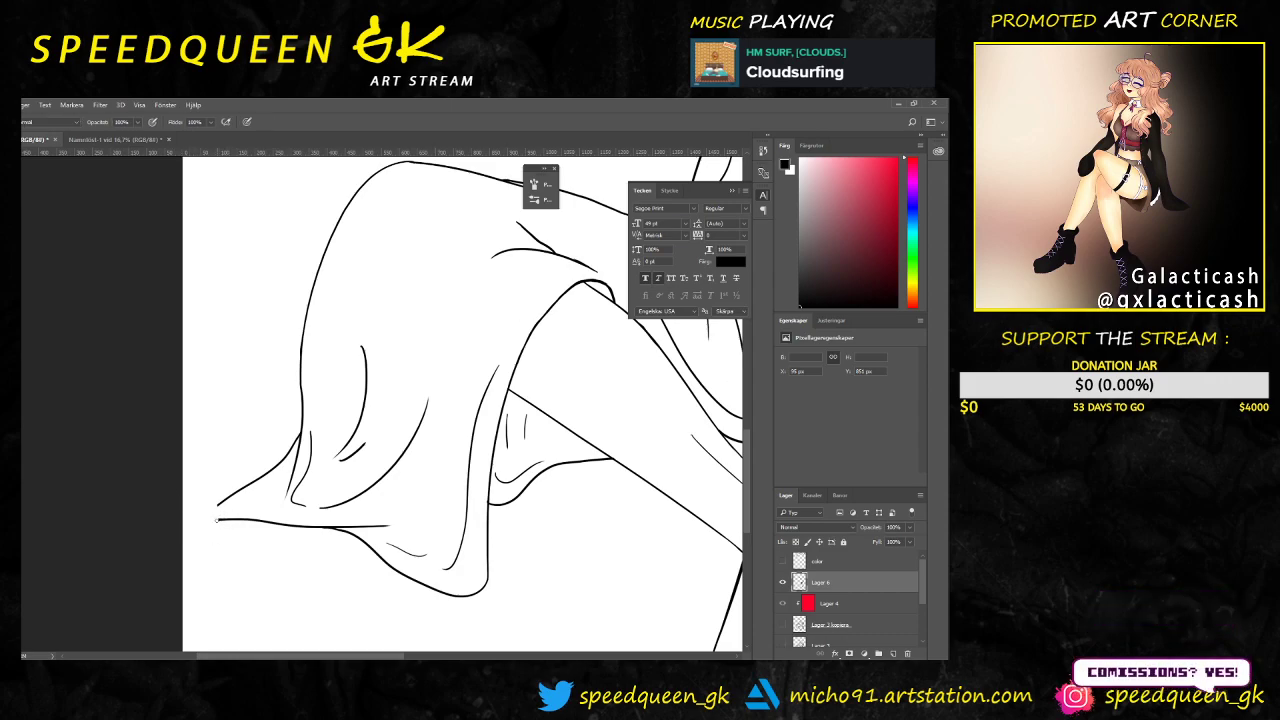
left_click_drag(191, 490, 218, 518)
key("ctrl+z")
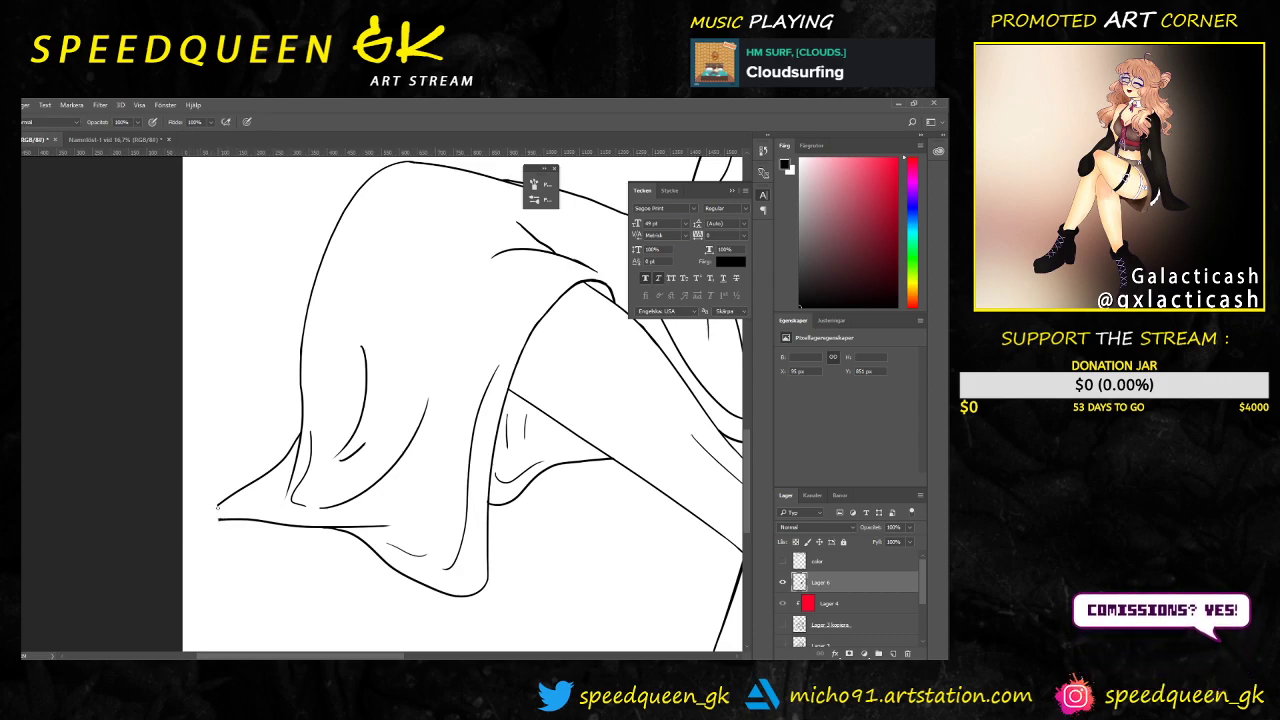
left_click_drag(195, 510, 222, 500)
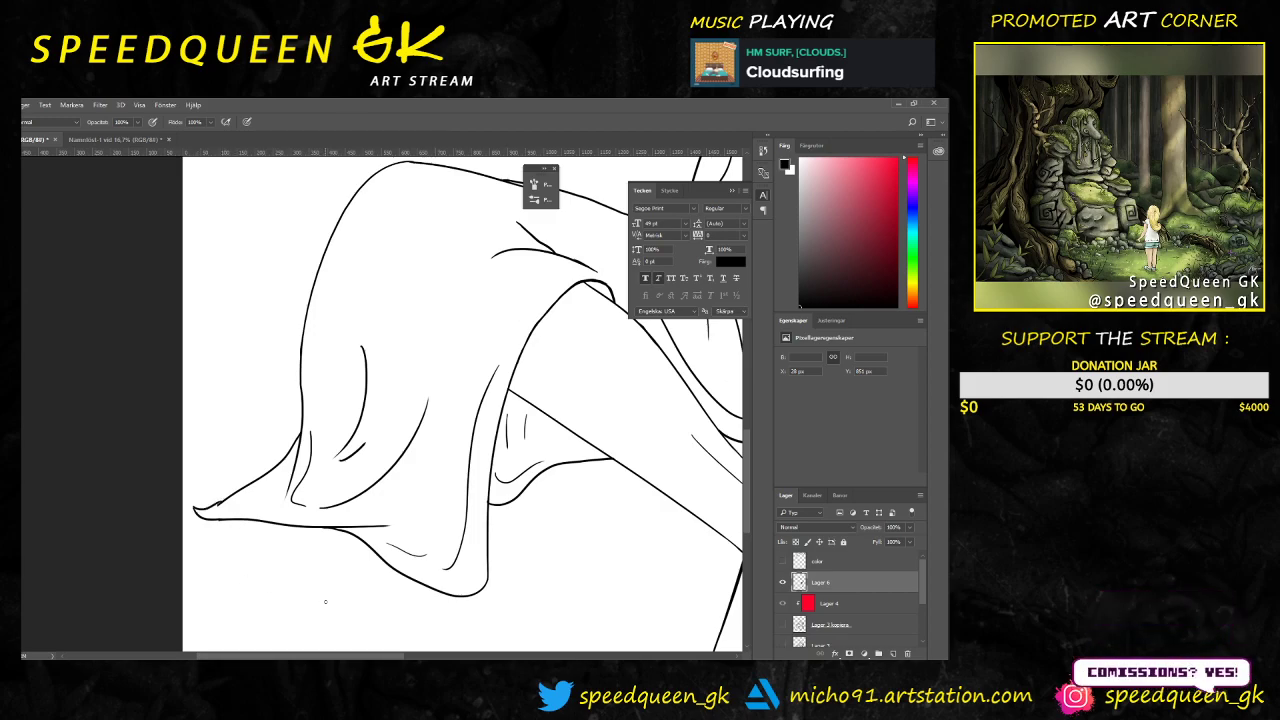
Step: Examine the redrawn hem tip up close and against the whole seated figure
key("ctrl+plus")
key("ctrl+plus")
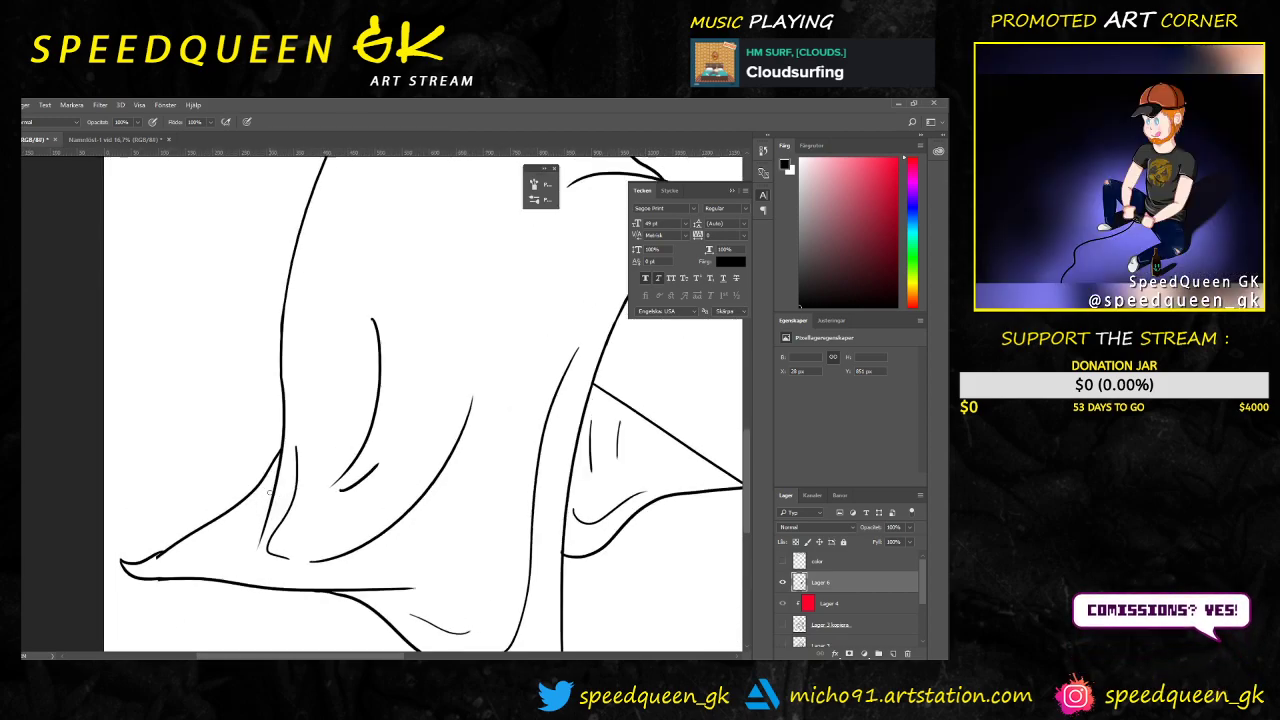
key("ctrl+minus")
scroll(266, 508, "down", 2)
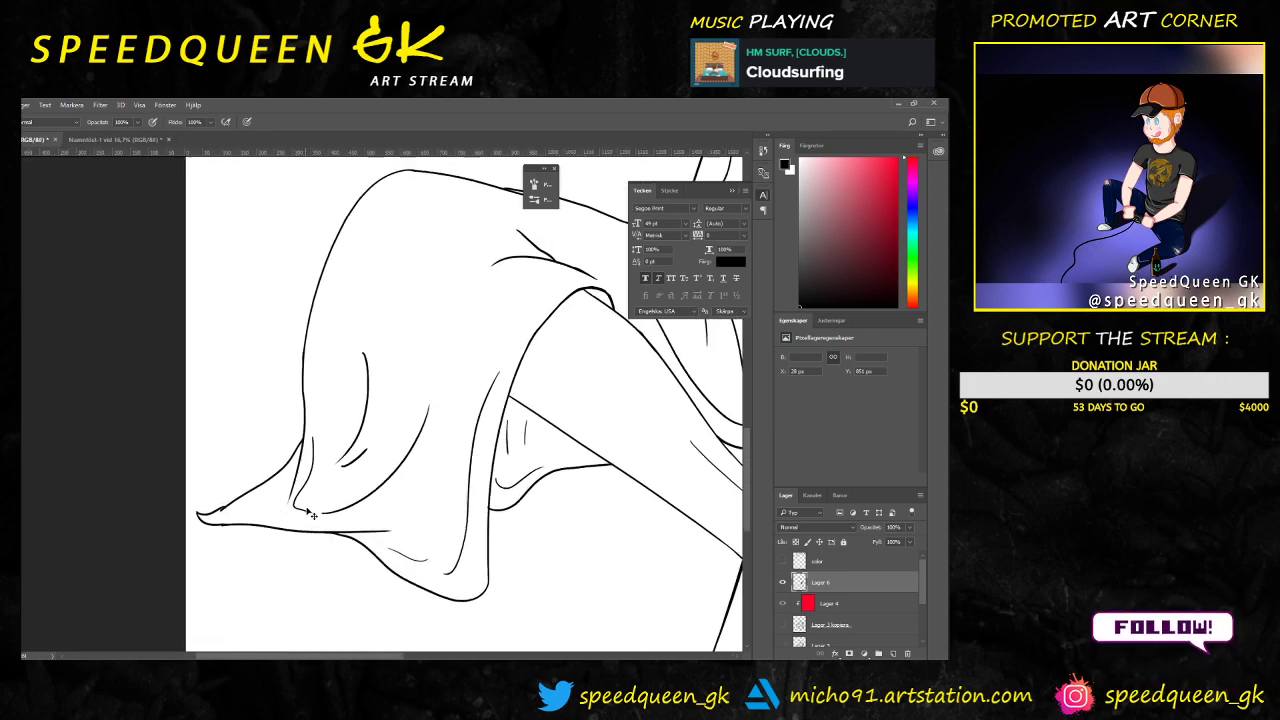
scroll(337, 529, "down", 1)
mouse_move(476, 447)
left_mouse_down()
mouse_move(448, 505)
mouse_move(380, 507)
left_mouse_up()
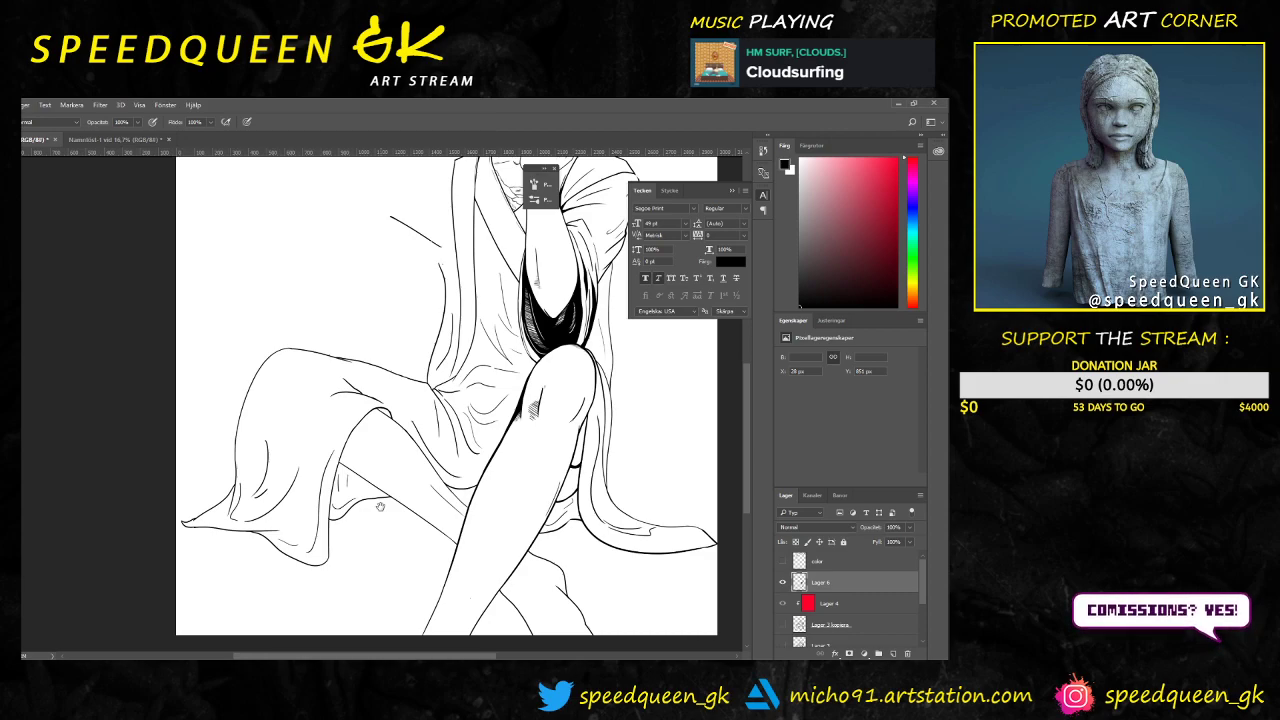
left_click_drag(380, 507, 382, 505)
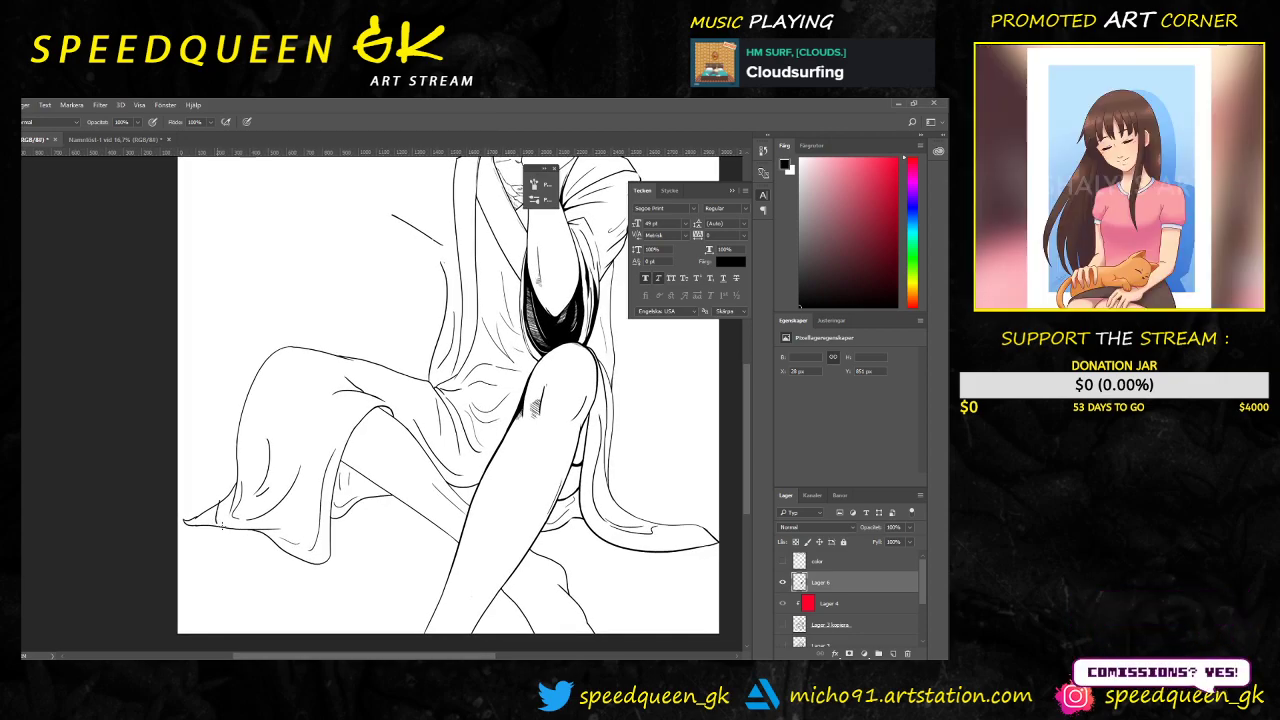
key("ctrl+minus")
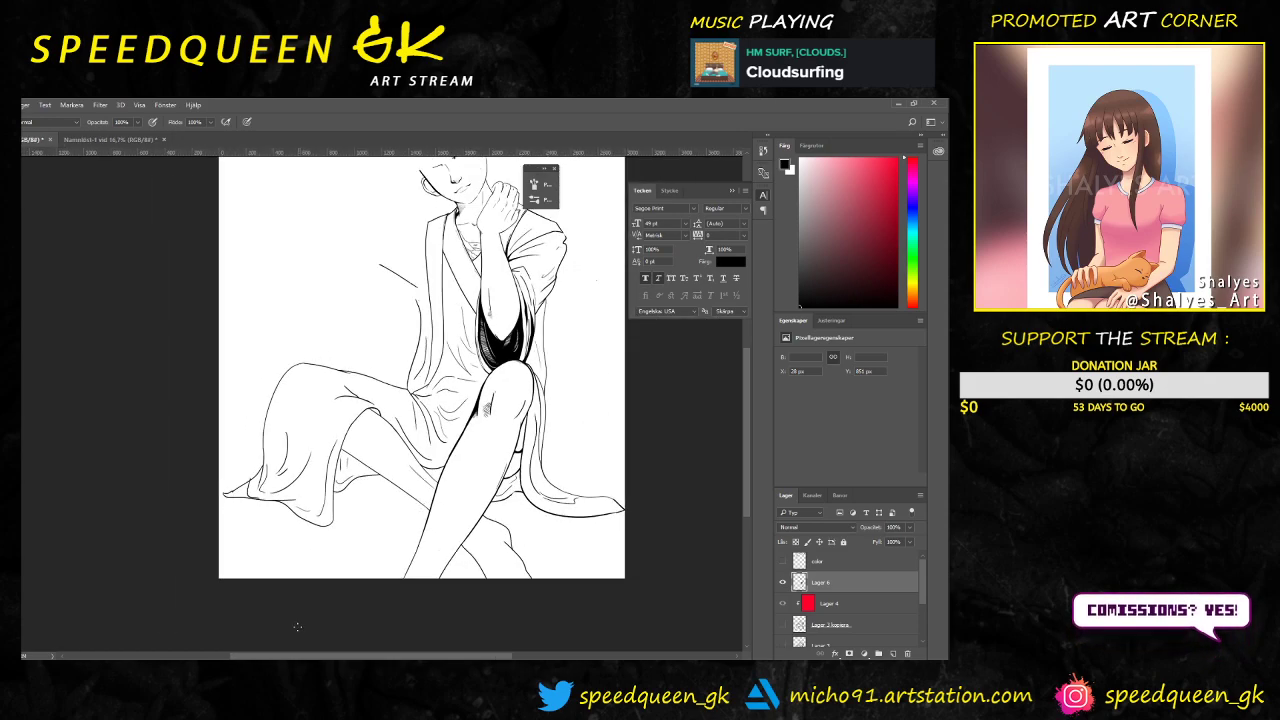
Step: Ink a curved fold from the upper hem line down to the lower edge, just inside the robe's outer hem tip
key("ctrl+plus")
key("ctrl+plus")
left_click_drag(340, 530, 501, 359)
key("ctrl+plus")
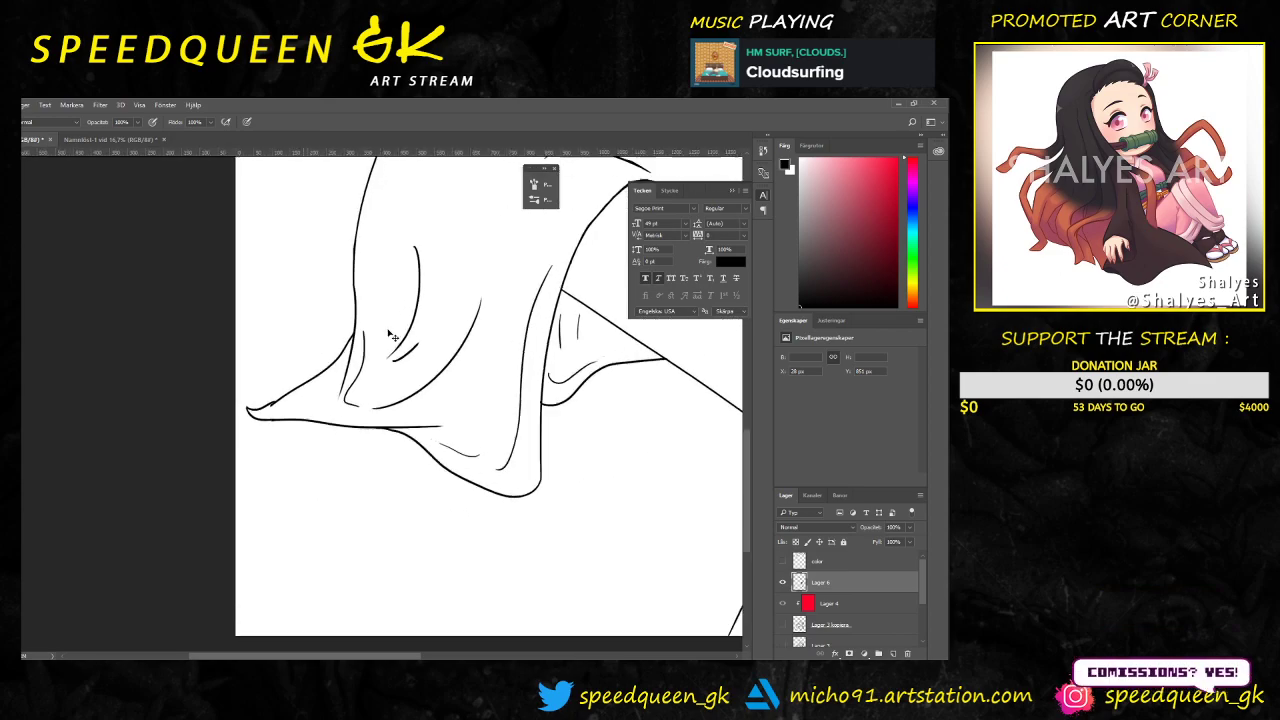
key("ctrl+plus")
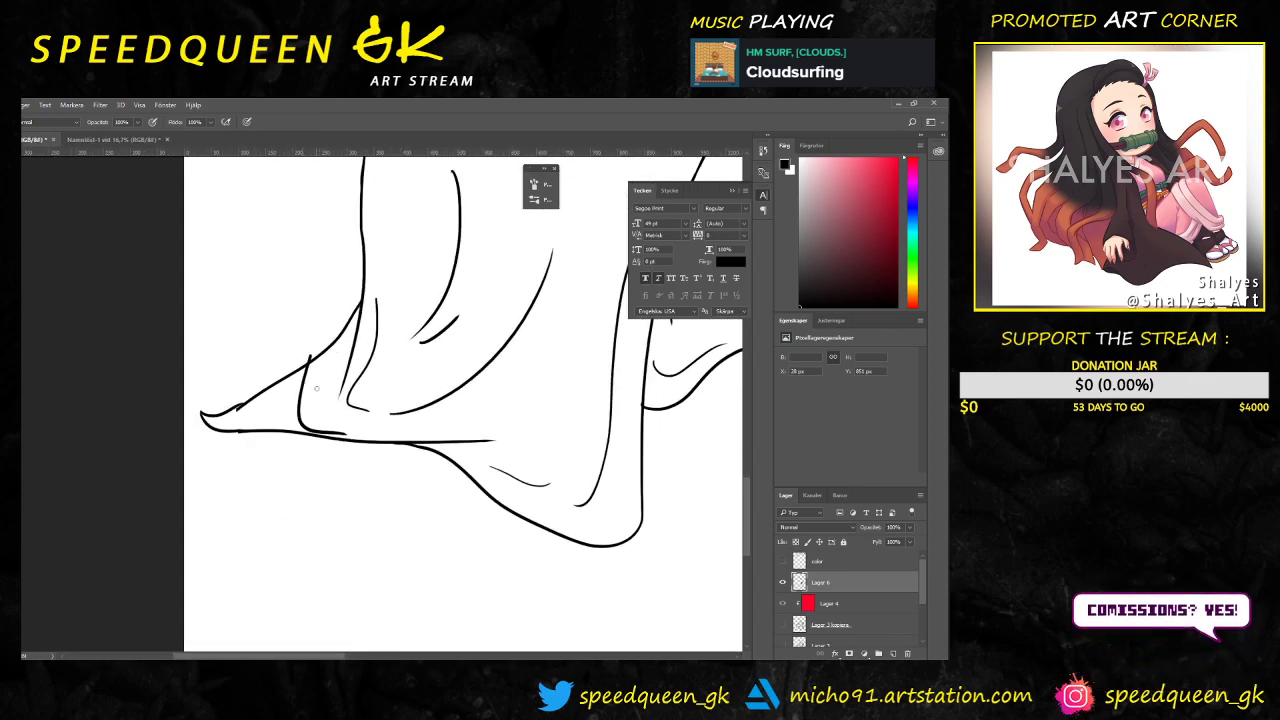
key("ctrl+minus")
key("ctrl+minus")
key("ctrl+minus")
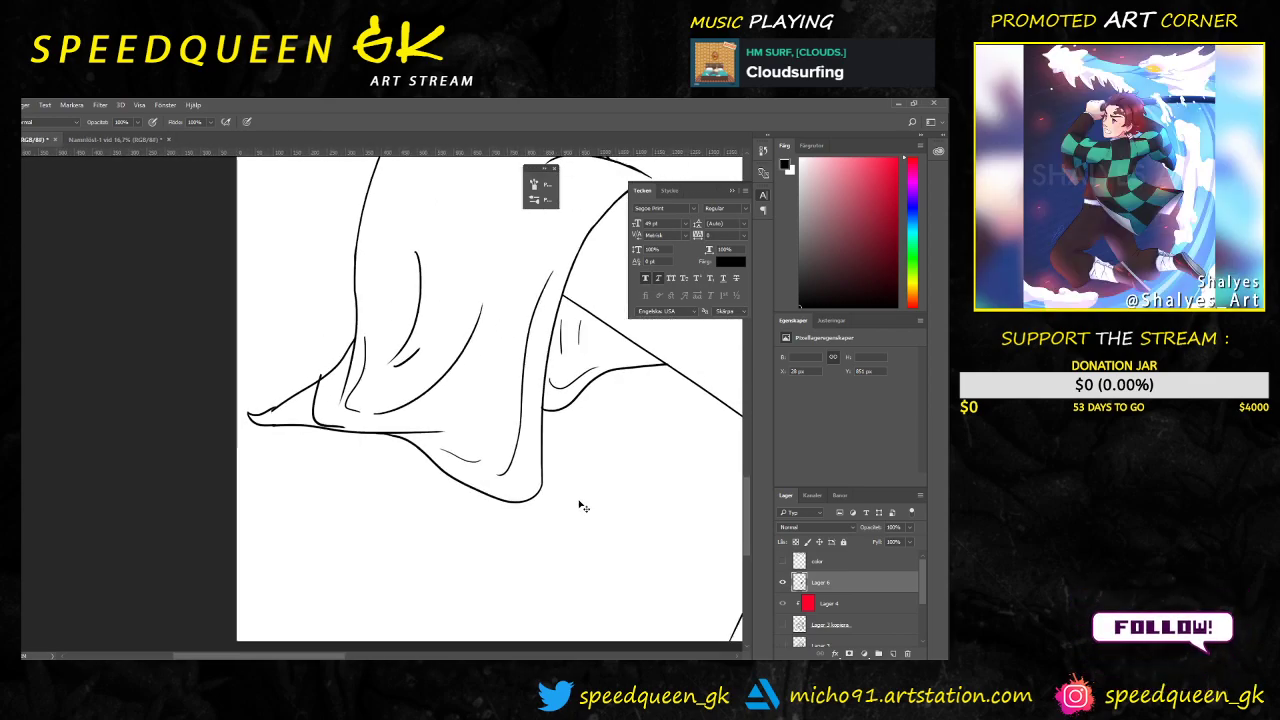
mouse_move(451, 449)
left_mouse_down()
mouse_move(547, 488)
mouse_move(550, 525)
left_mouse_up()
key("ctrl+minus")
key("ctrl+minus")
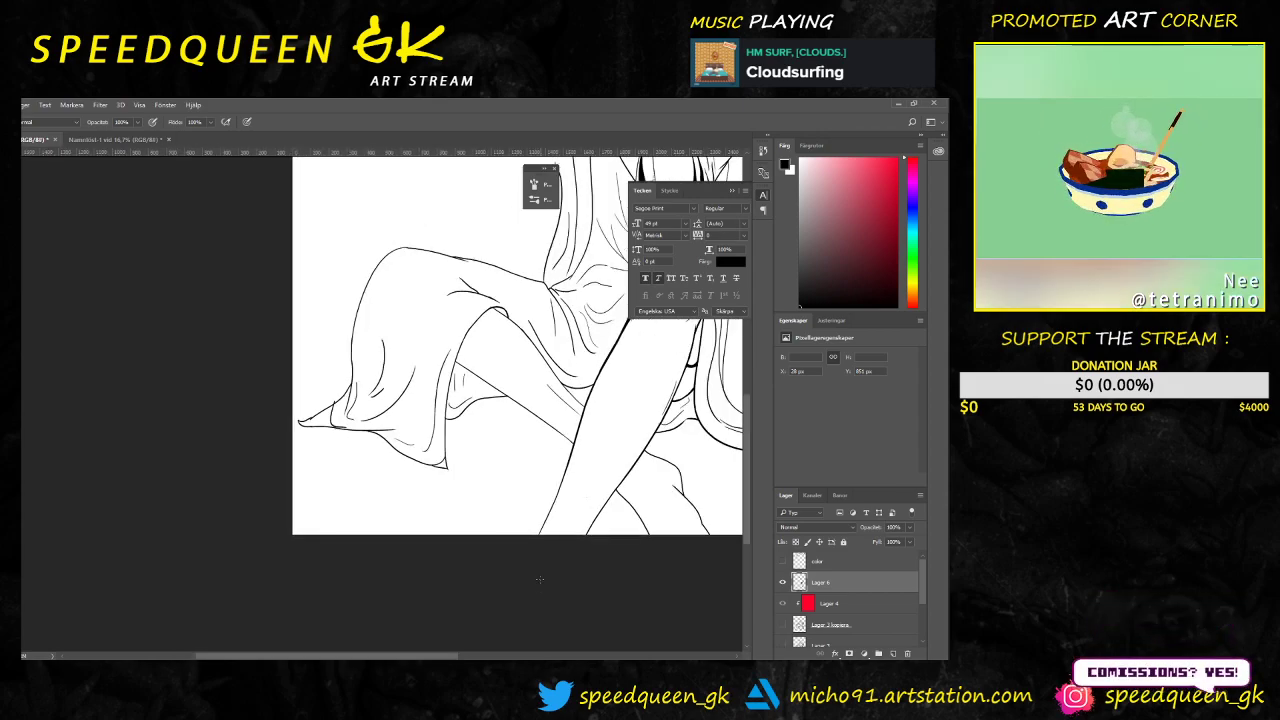
key("ctrl+plus")
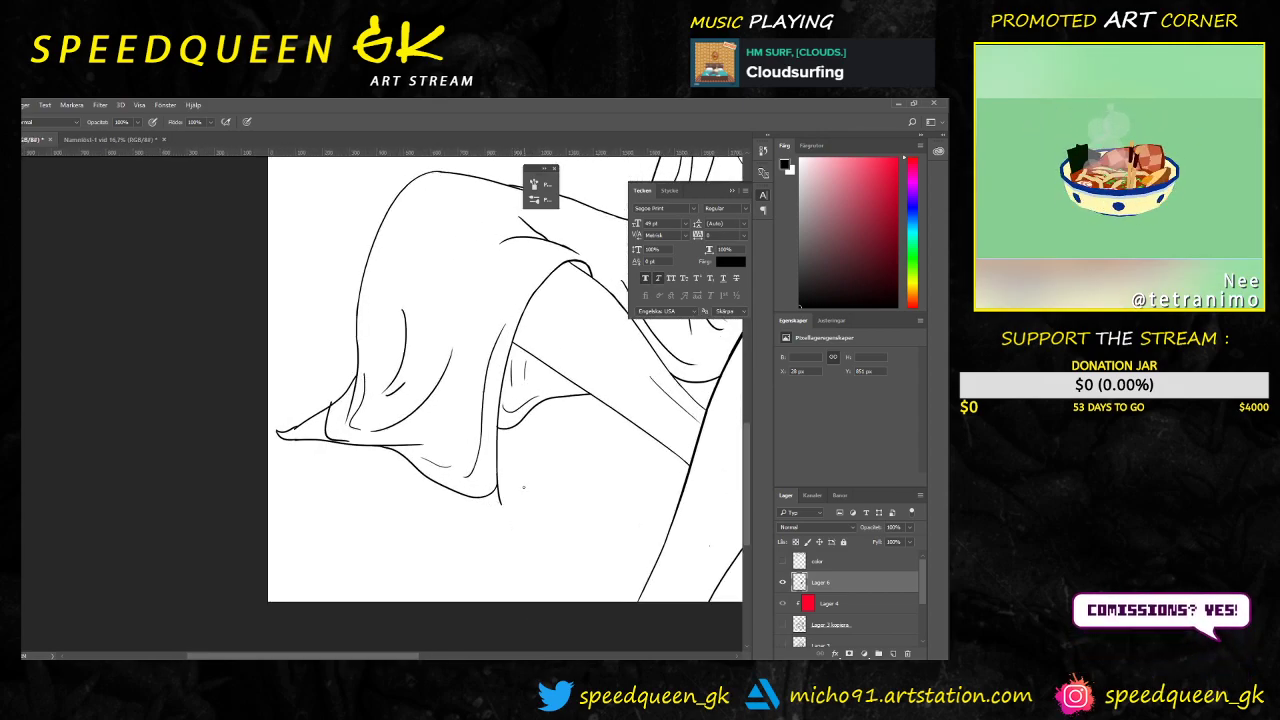
key("ctrl+z")
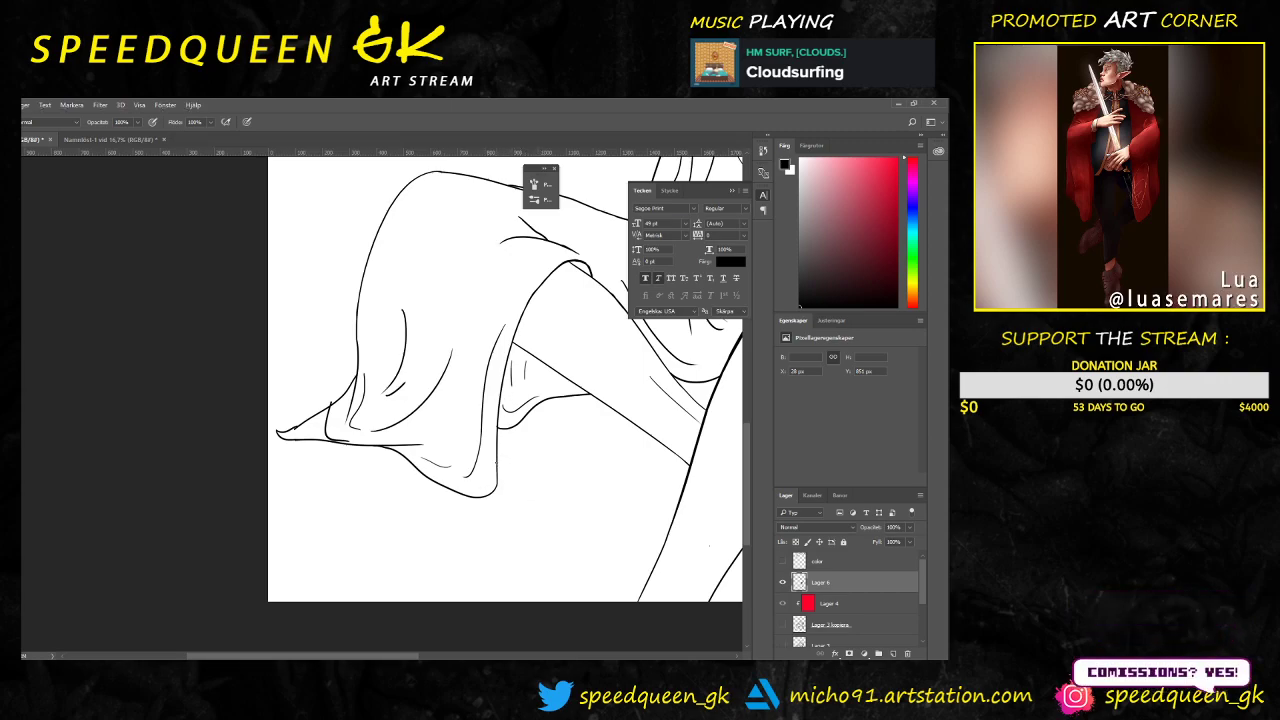
left_click_drag(454, 469, 378, 471)
key("ctrl+z")
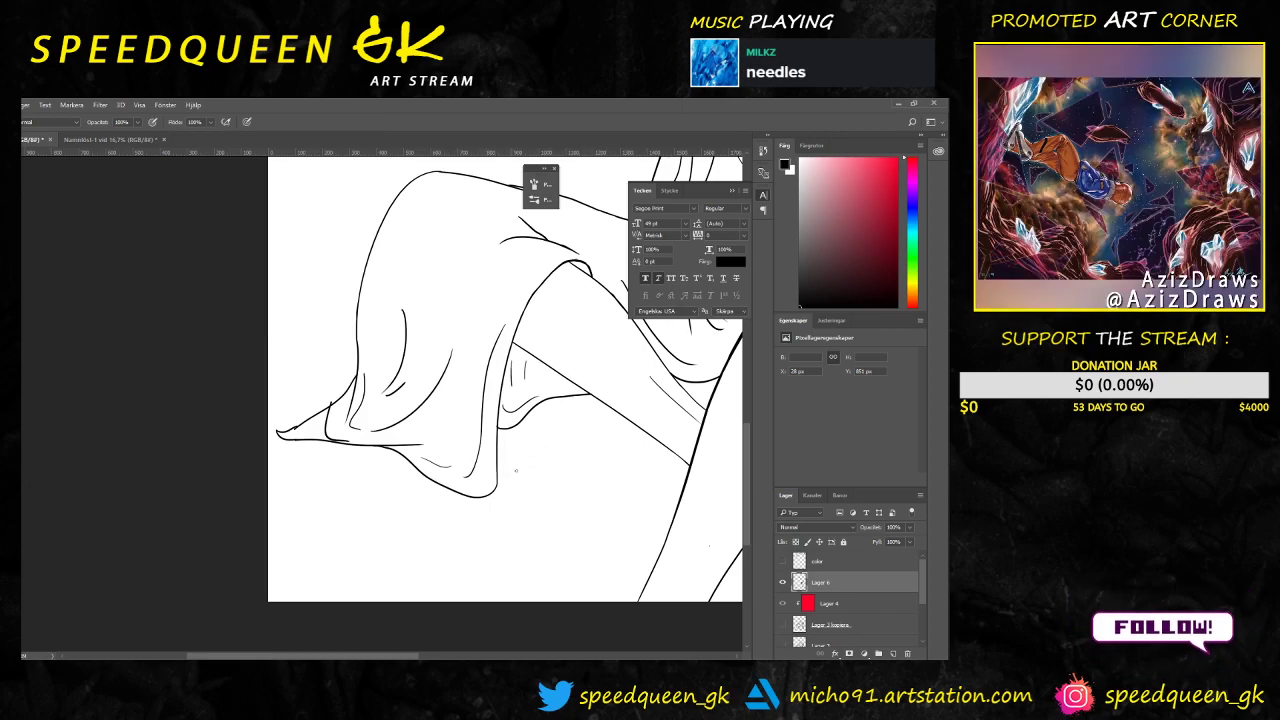
Step: Ink a shallower curve across the robe's rounded lower hem, slightly above the existing bottom edge
left_click_drag(498, 462, 398, 466)
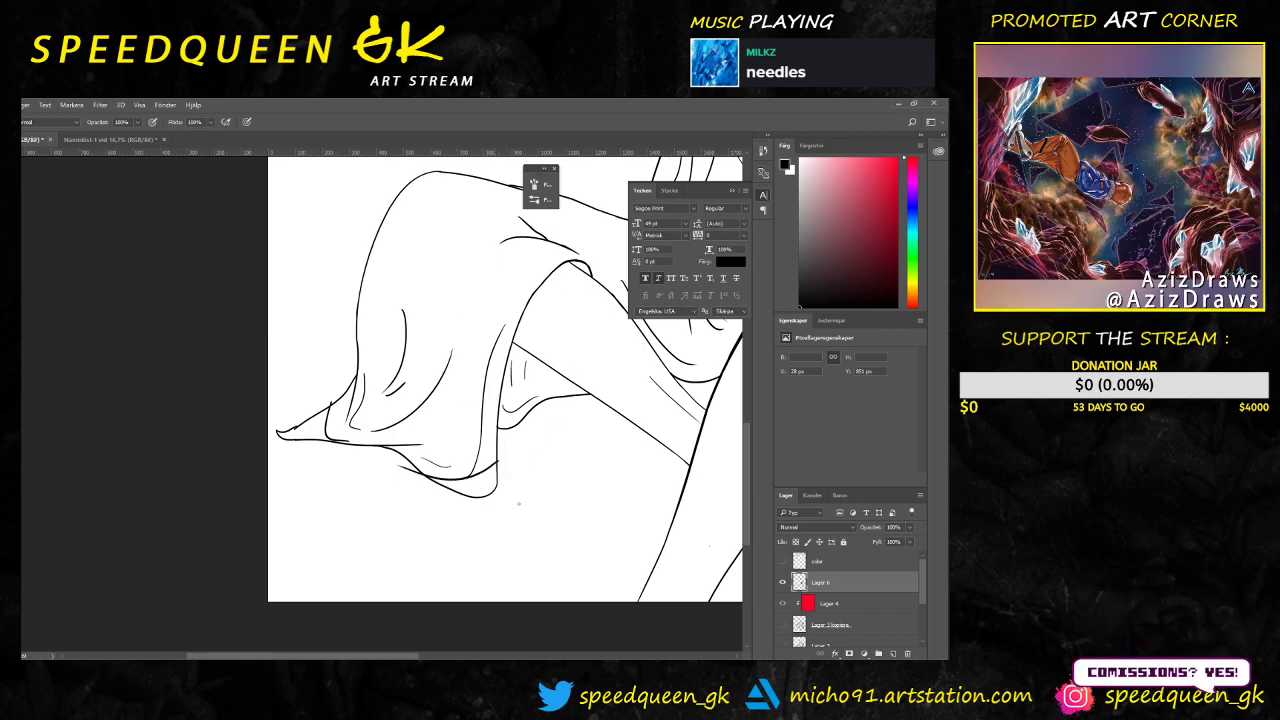
key("ctrl+minus")
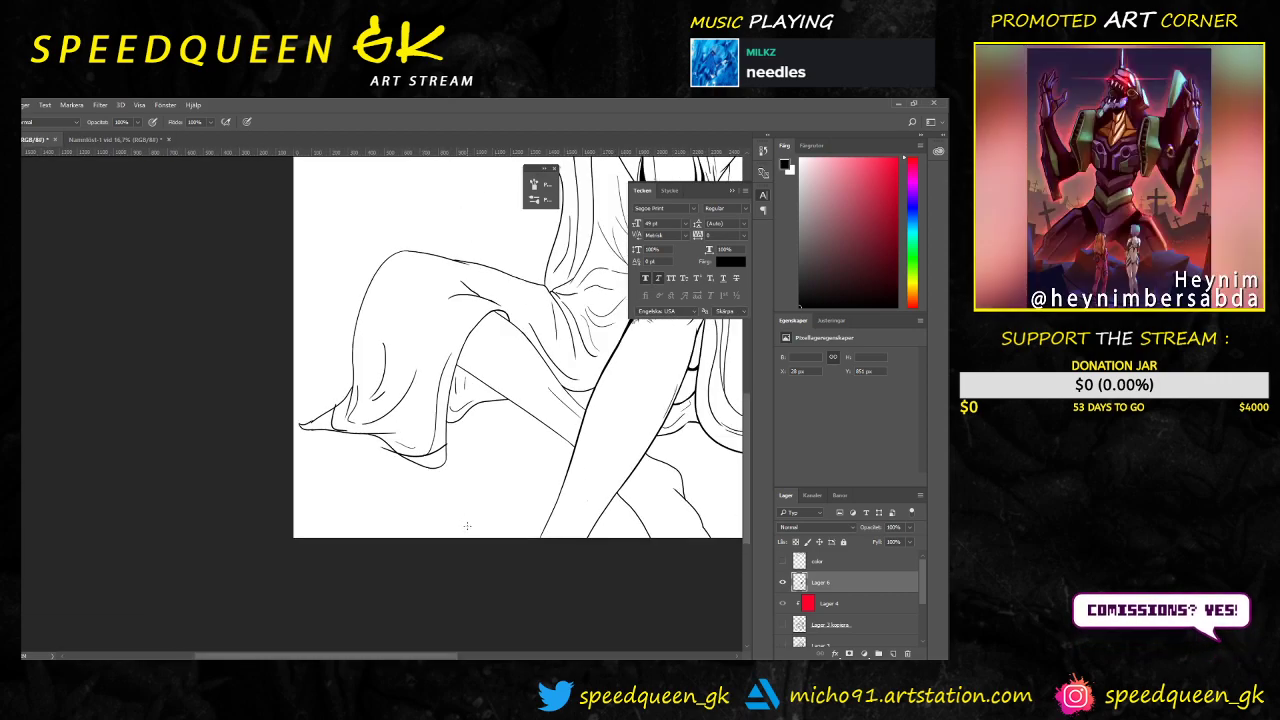
key("ctrl+plus")
key("ctrl+plus")
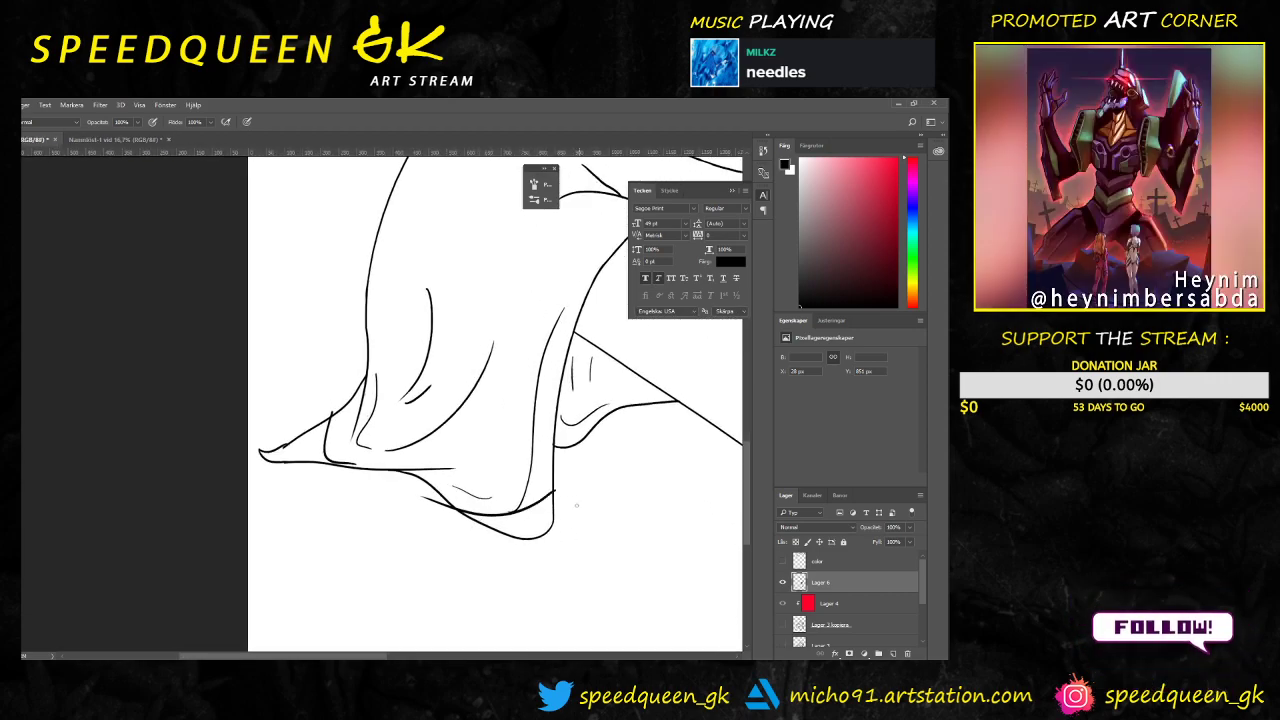
Step: Erase the old rounded bottom edge beneath the new hem curve and trim the overshooting line ends around it
key("e")
left_click_drag(551, 534, 546, 520)
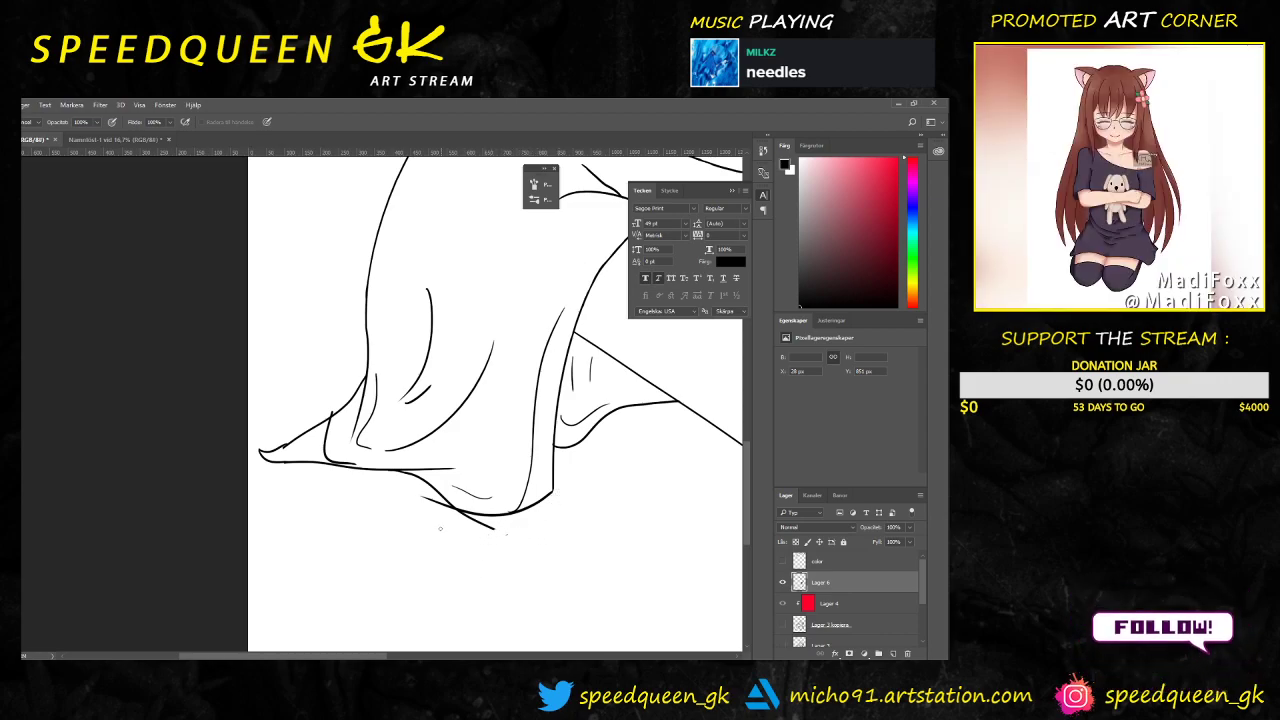
left_click_drag(452, 510, 496, 527)
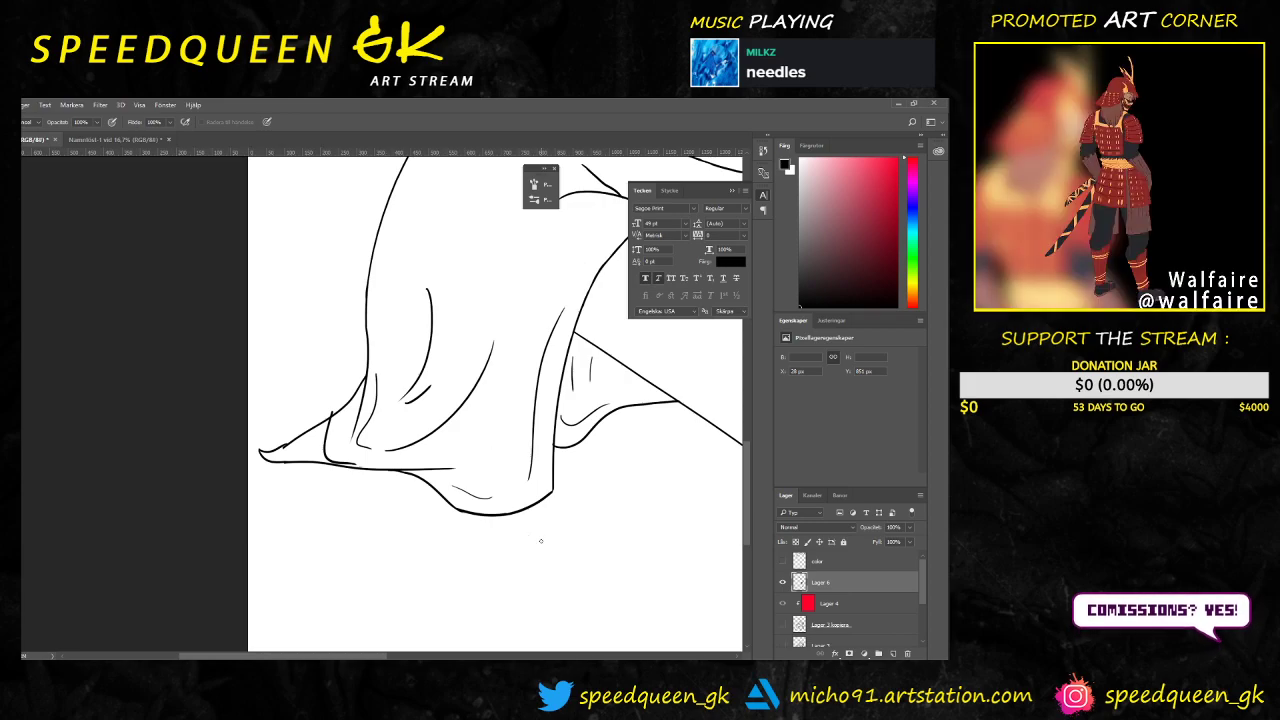
scroll(517, 518, "down", 6)
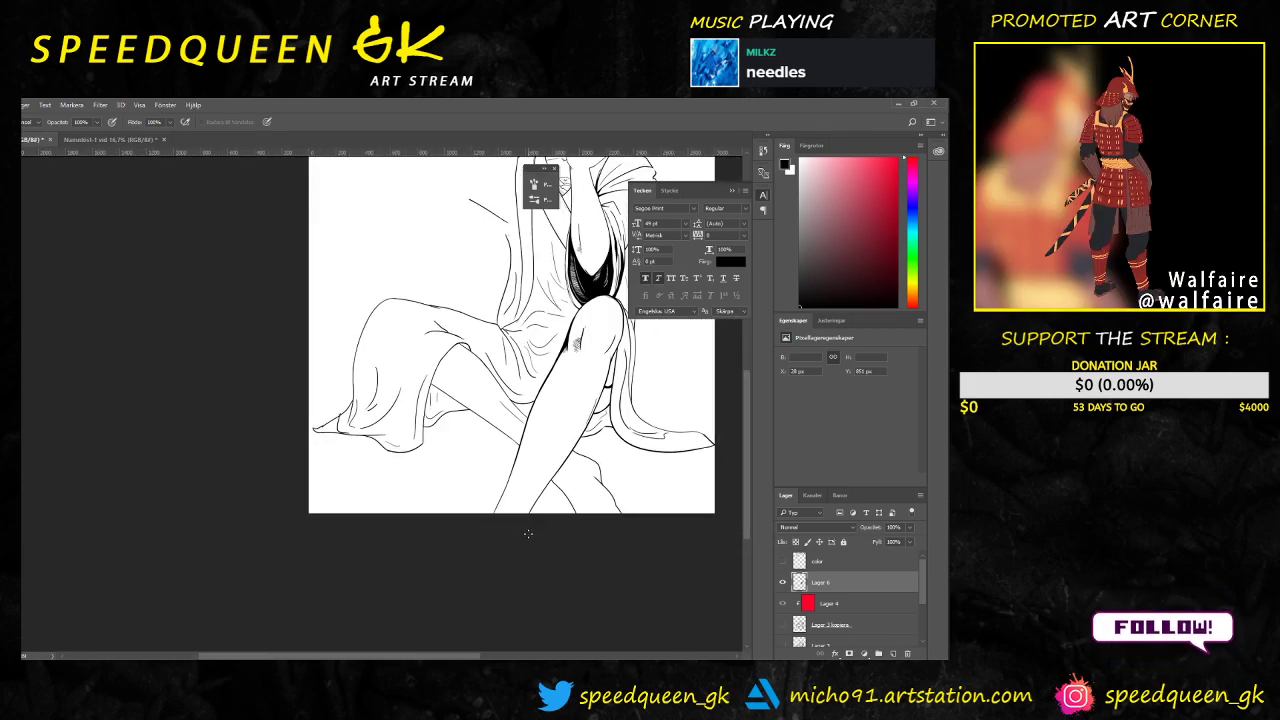
scroll(526, 540, "up", 3)
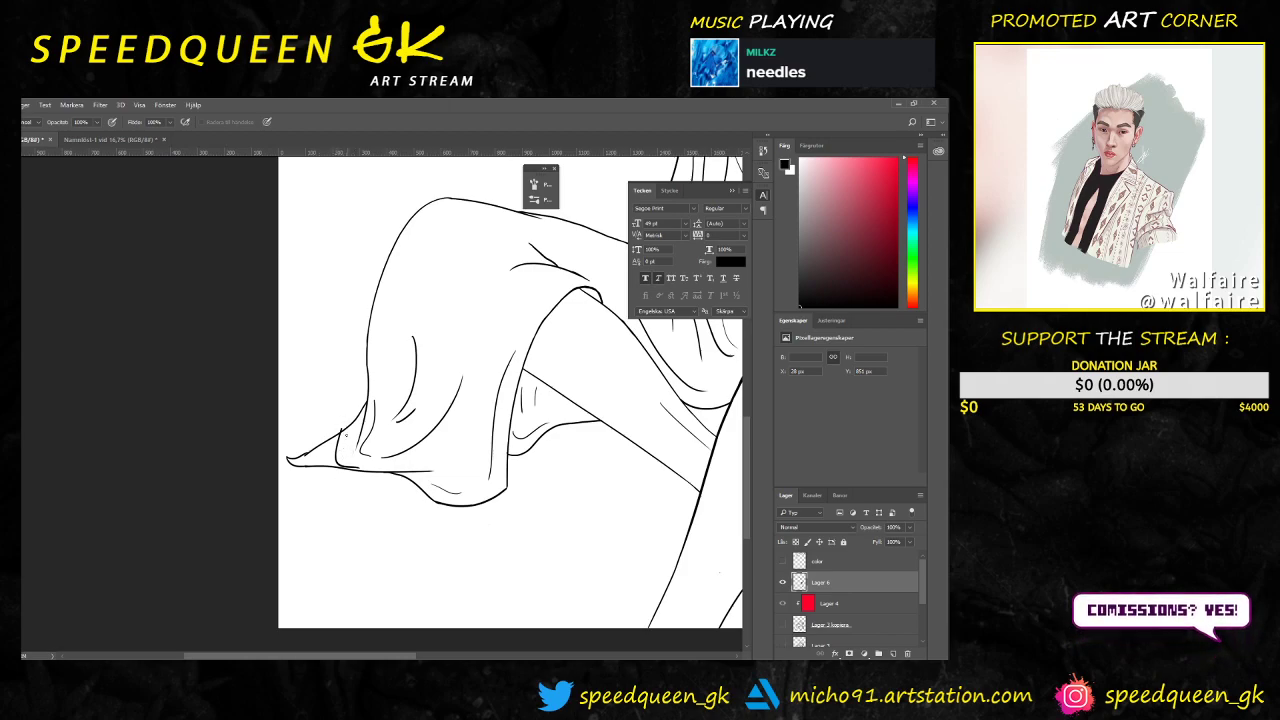
Step: Enlarge the eraser and remove the long pointed outer tip of the robe's hem
right_click(330, 468)
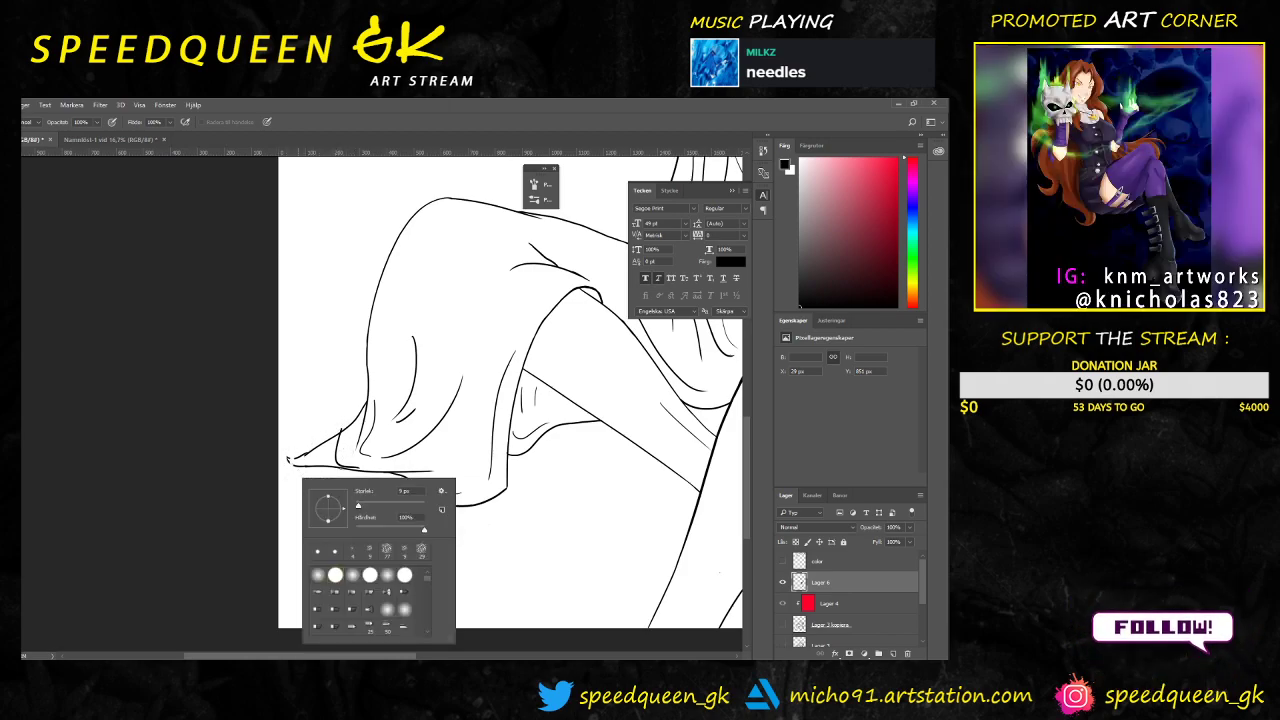
left_click(368, 504)
mouse_move(297, 426)
left_mouse_down()
mouse_move(298, 481)
mouse_move(323, 434)
mouse_move(307, 440)
left_mouse_up()
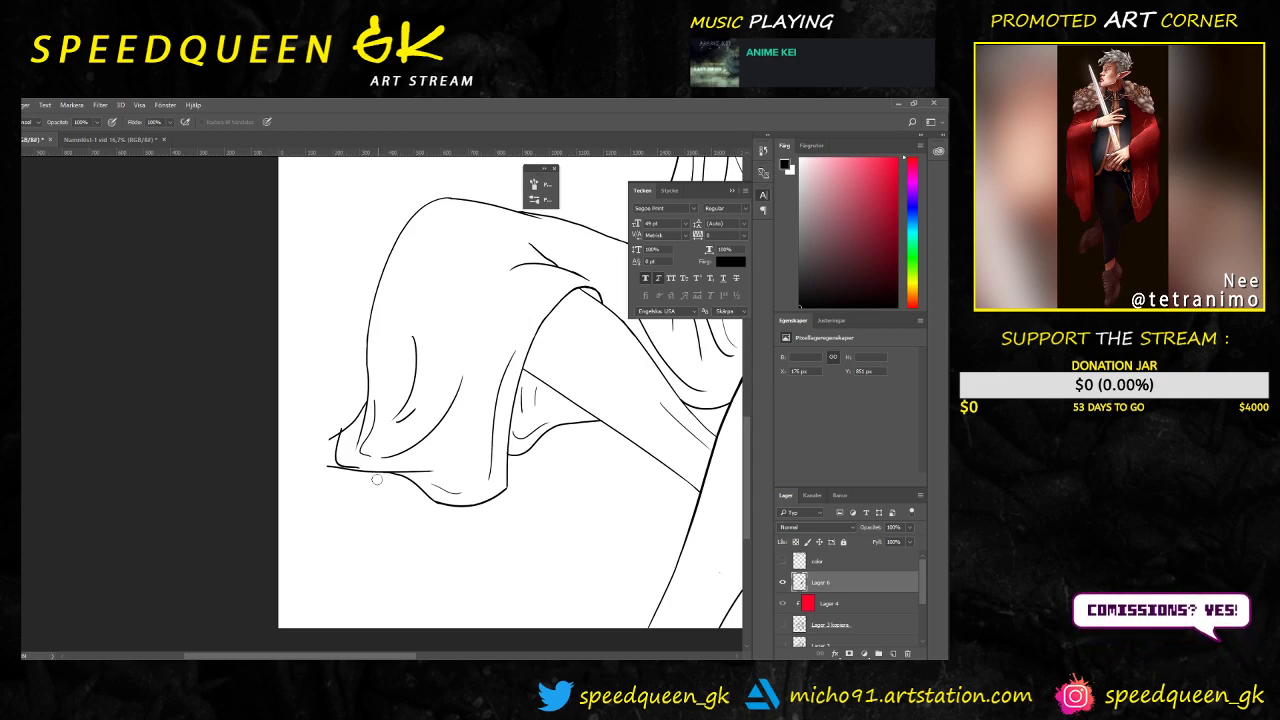
Step: Trim the leftover upper and lower line stubs that stick out past the robe's outer hem fold
scroll(372, 472, "up", 1)
key("ctrl+plus")
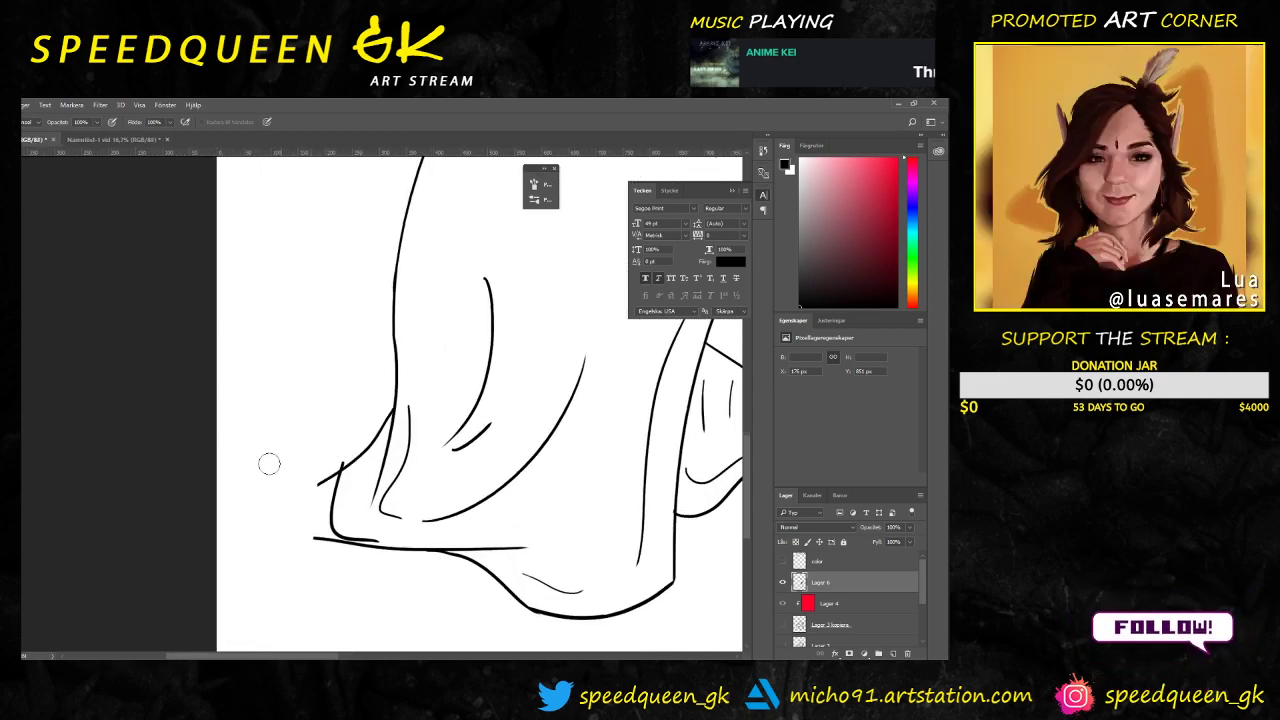
left_click_drag(352, 414, 352, 346)
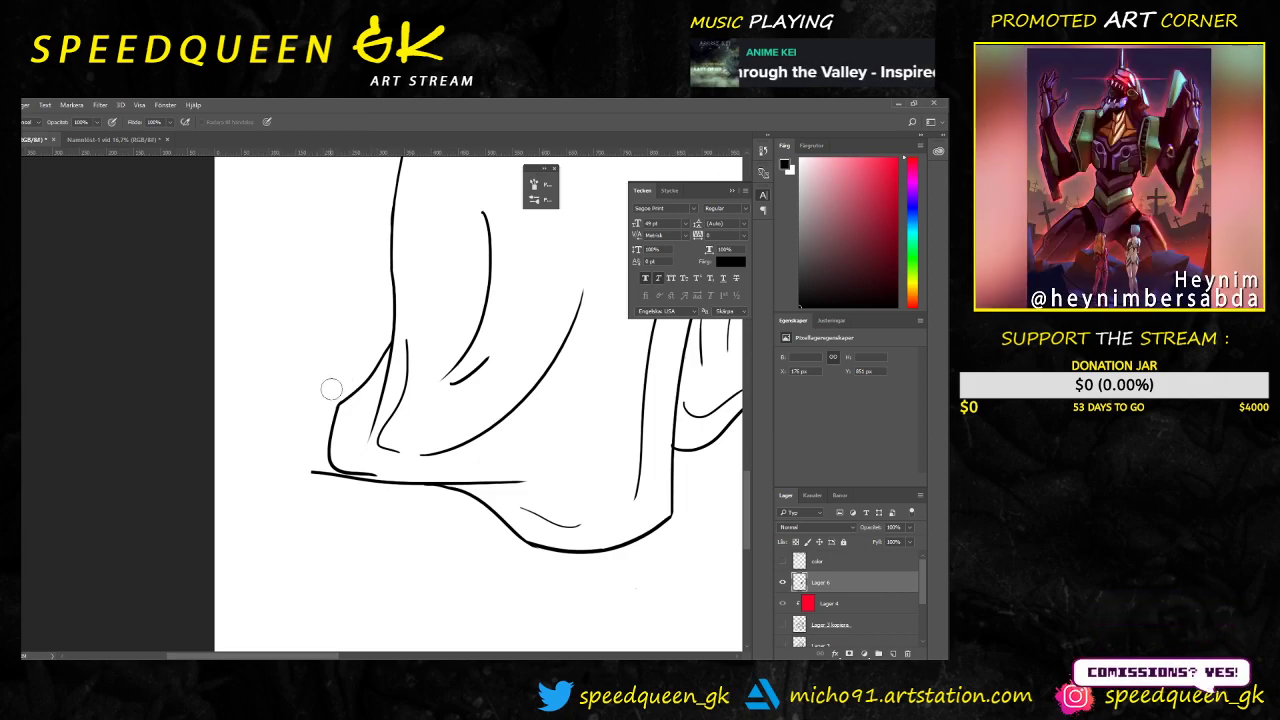
scroll(345, 410, "up", 1)
scroll(342, 408, "up", 2)
mouse_move(479, 458)
left_mouse_down()
mouse_move(379, 384)
mouse_move(340, 320)
left_mouse_up()
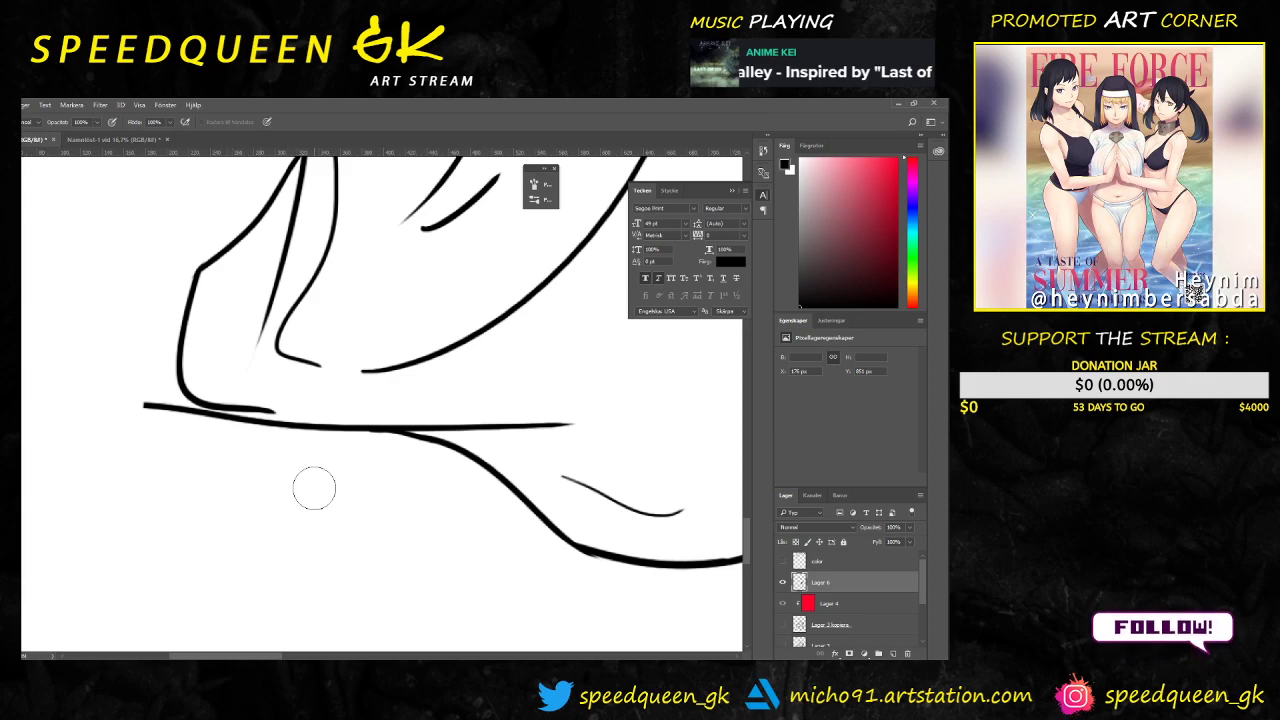
scroll(314, 486, "down", 1)
left_click_drag(233, 407, 245, 408)
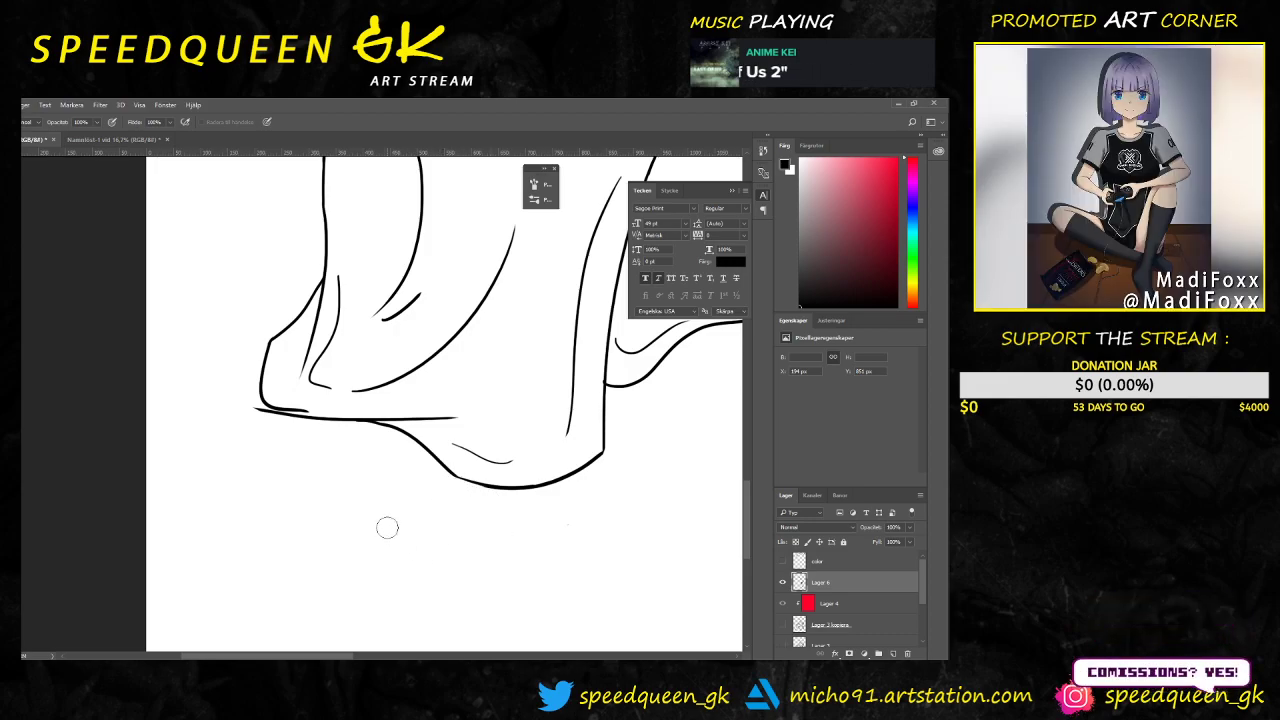
Step: Reduce the eraser size and rework the inner end of the outer hem line into a fold curving upward into the robe
left_click_drag(532, 440, 486, 504)
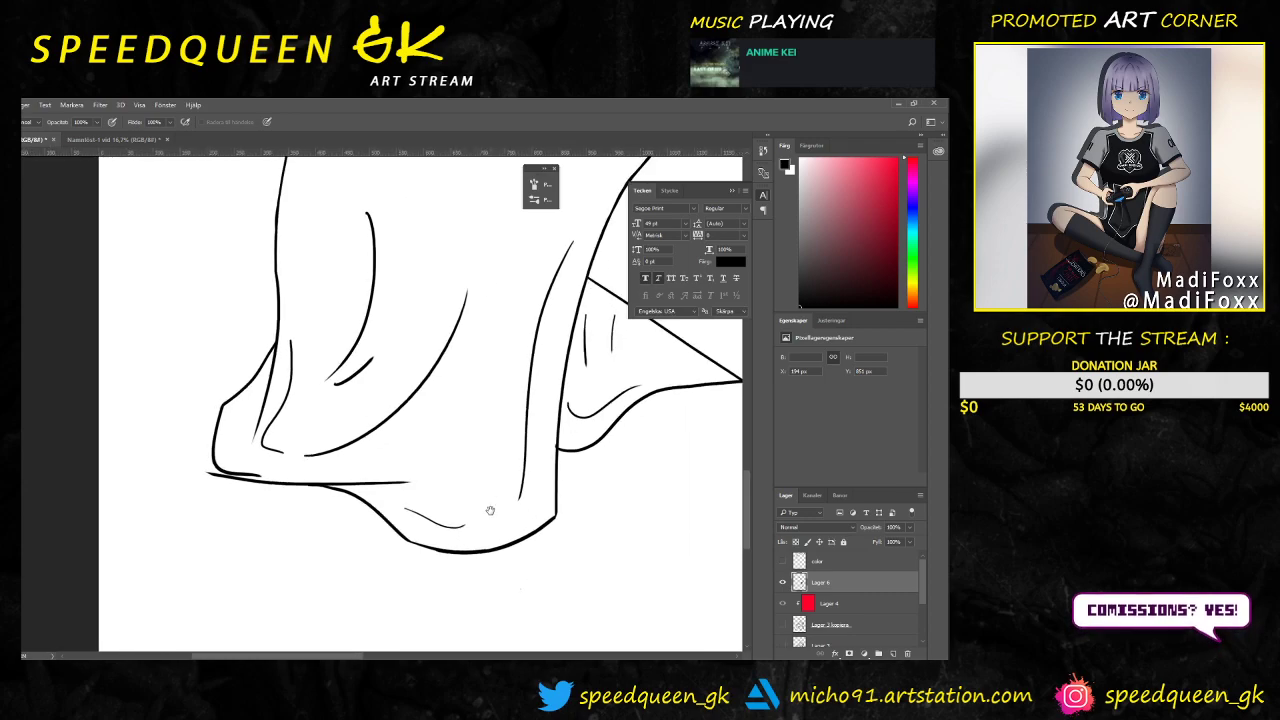
key("ctrl+minus")
key("ctrl+minus")
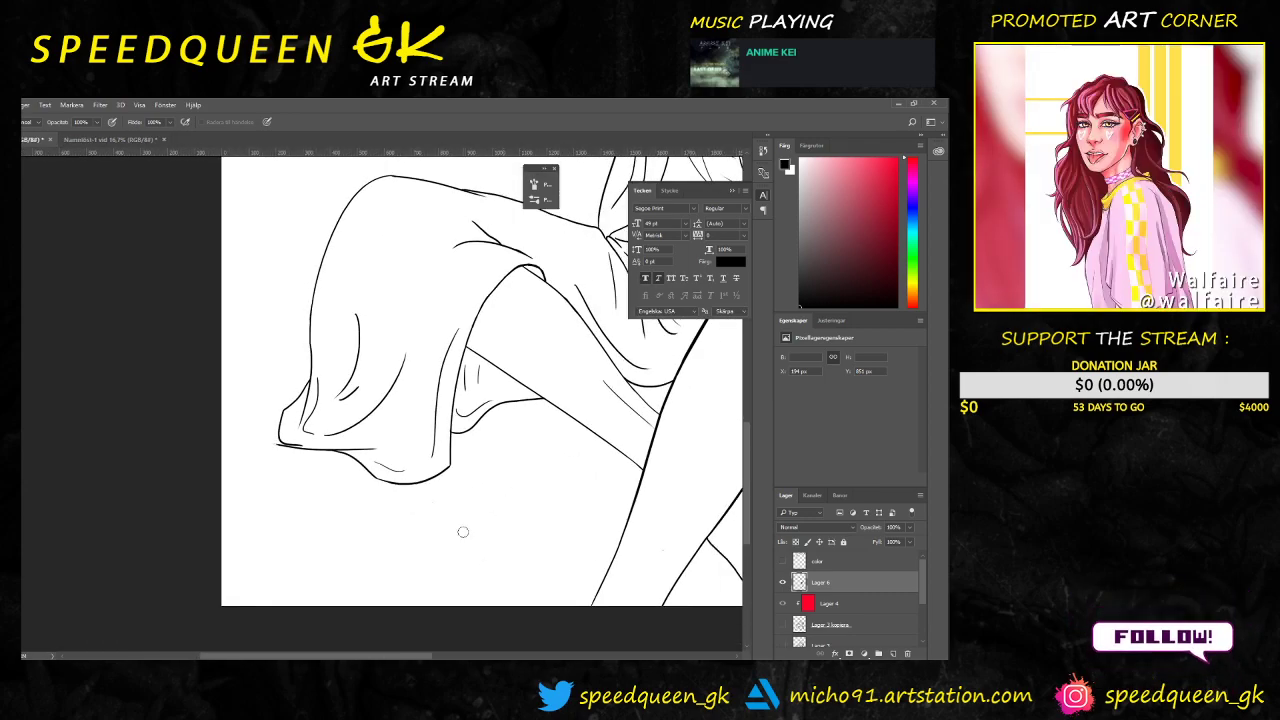
key("ctrl+plus")
scroll(397, 464, "up", 2)
right_click(406, 471)
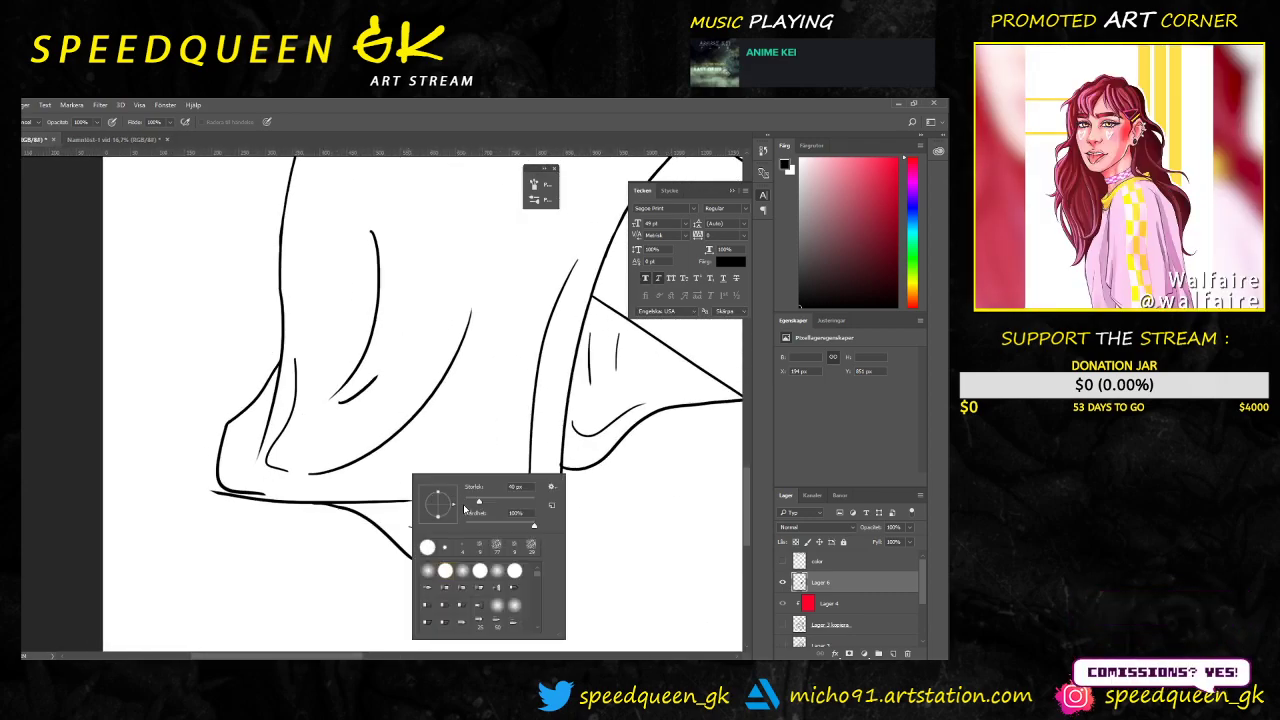
key("Return")
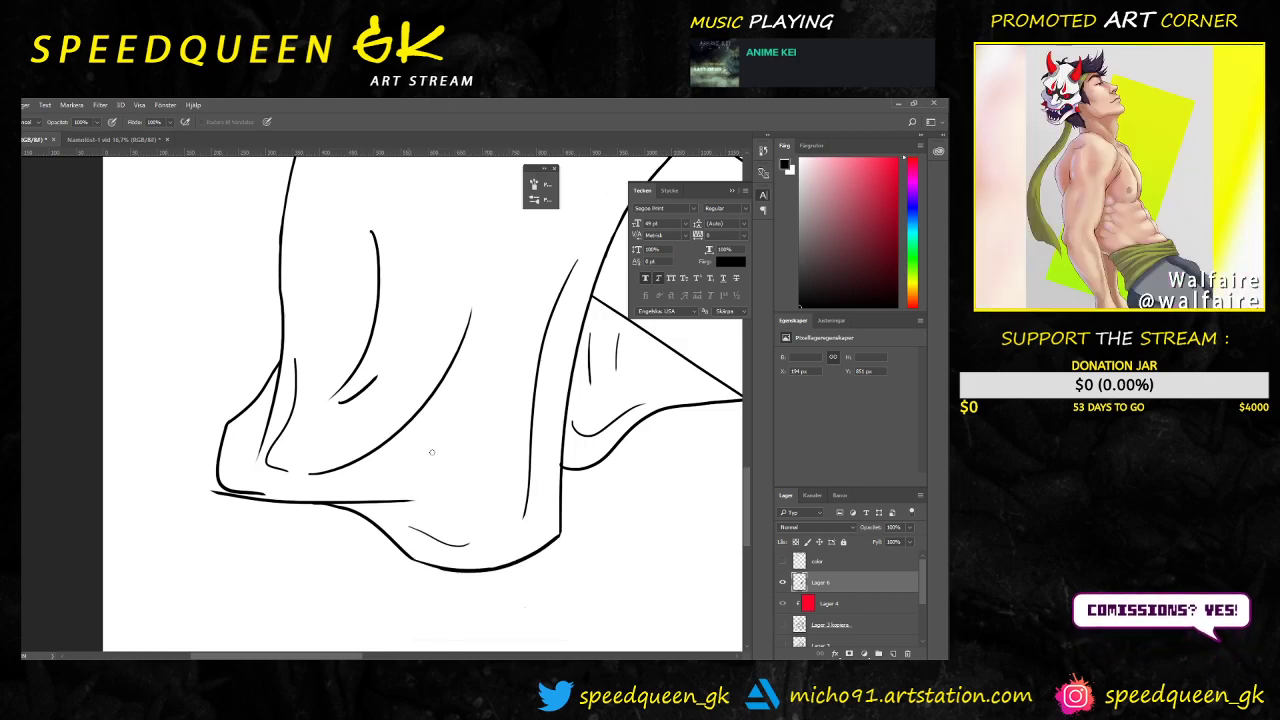
key("e")
mouse_move(424, 480)
left_mouse_down()
mouse_move(352, 499)
mouse_move(402, 505)
left_mouse_up()
key("e")
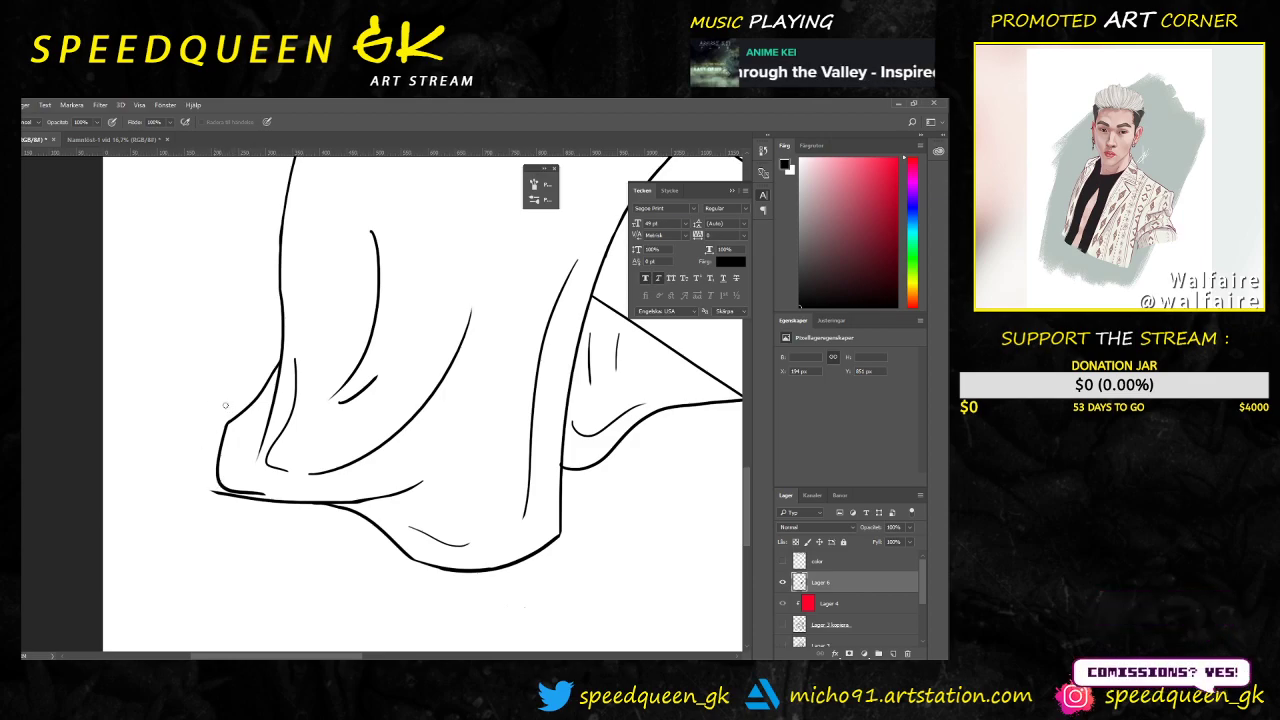
Step: Enlarge the eraser and remove the robe's outer hem corner, leaving a gap between the upper contour and the bottom hem line
mouse_move(228, 412)
left_mouse_down()
mouse_move(212, 467)
mouse_move(224, 444)
mouse_move(296, 480)
mouse_move(228, 402)
mouse_move(222, 523)
mouse_move(233, 488)
mouse_move(277, 520)
left_mouse_up()
right_click(225, 444)
left_click(295, 476)
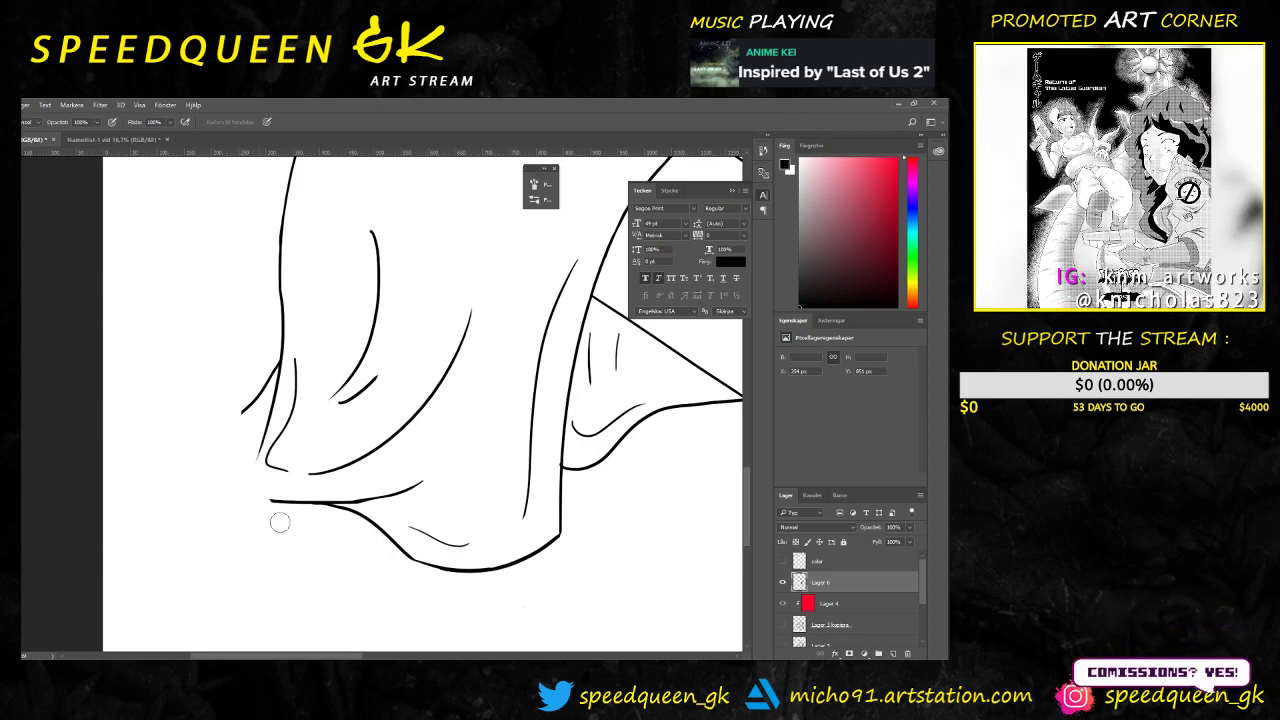
left_click_drag(239, 393, 224, 500)
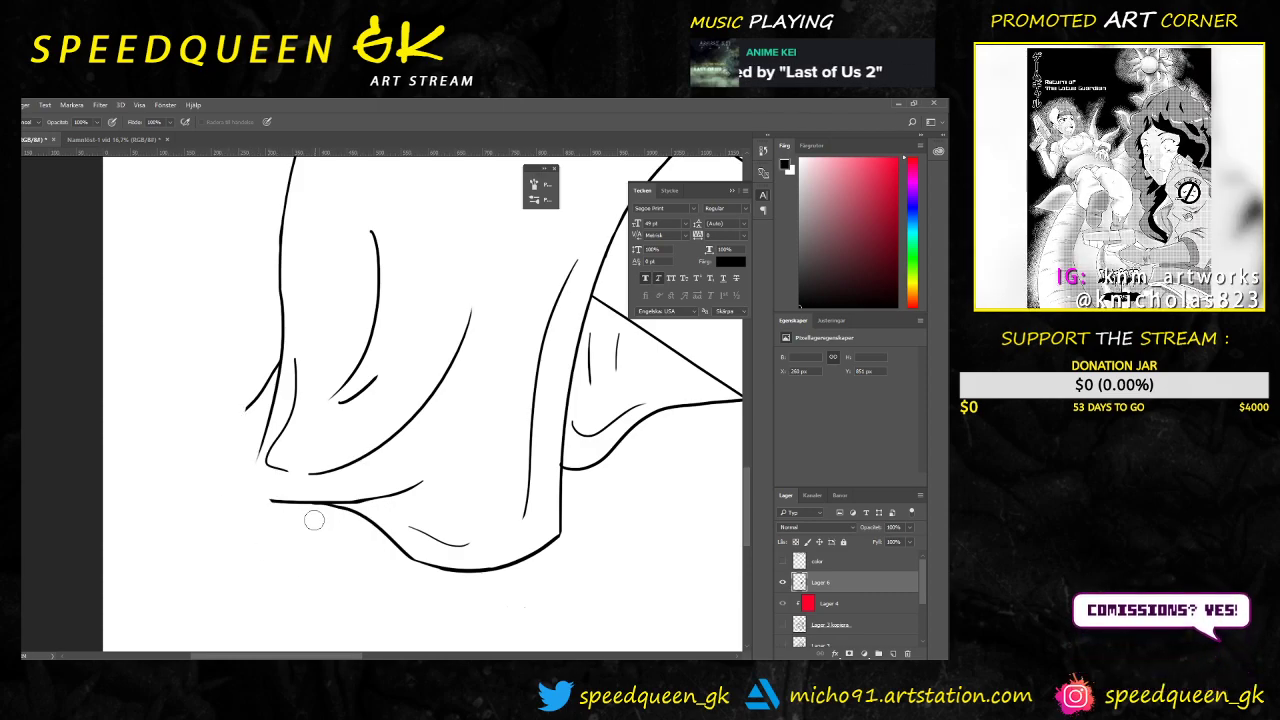
key("ctrl+minus")
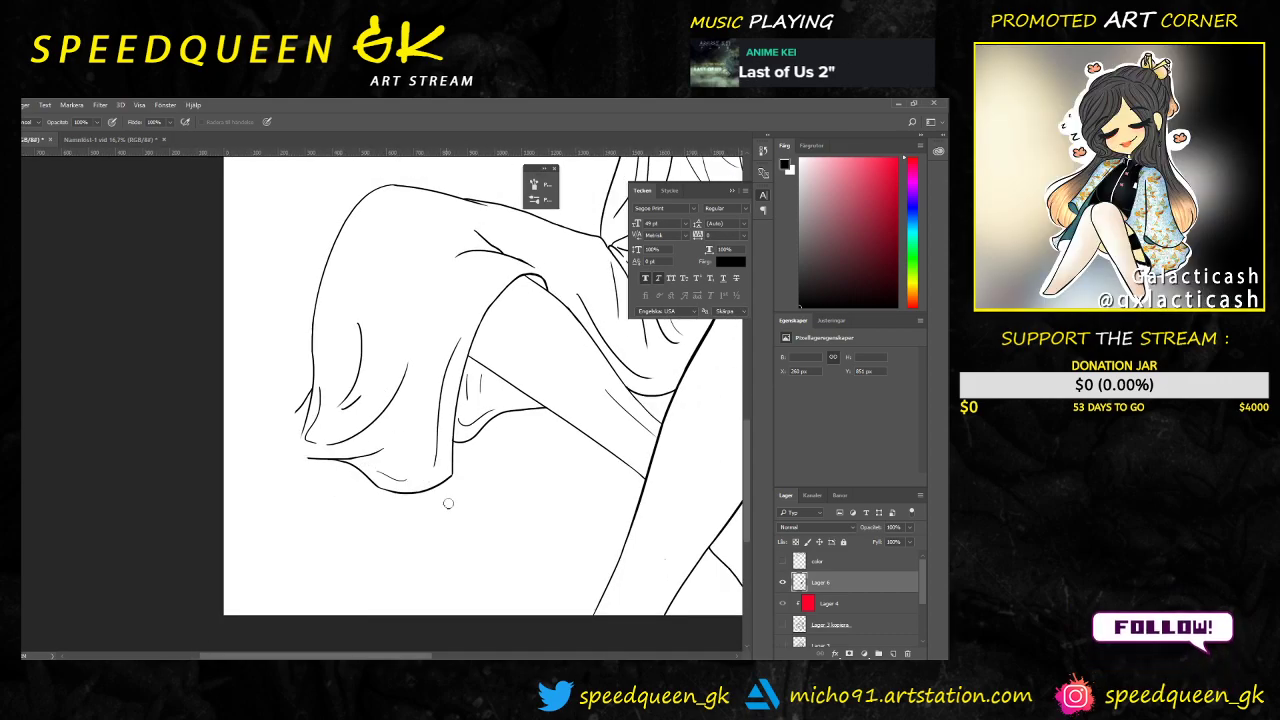
left_click_drag(387, 360, 382, 333)
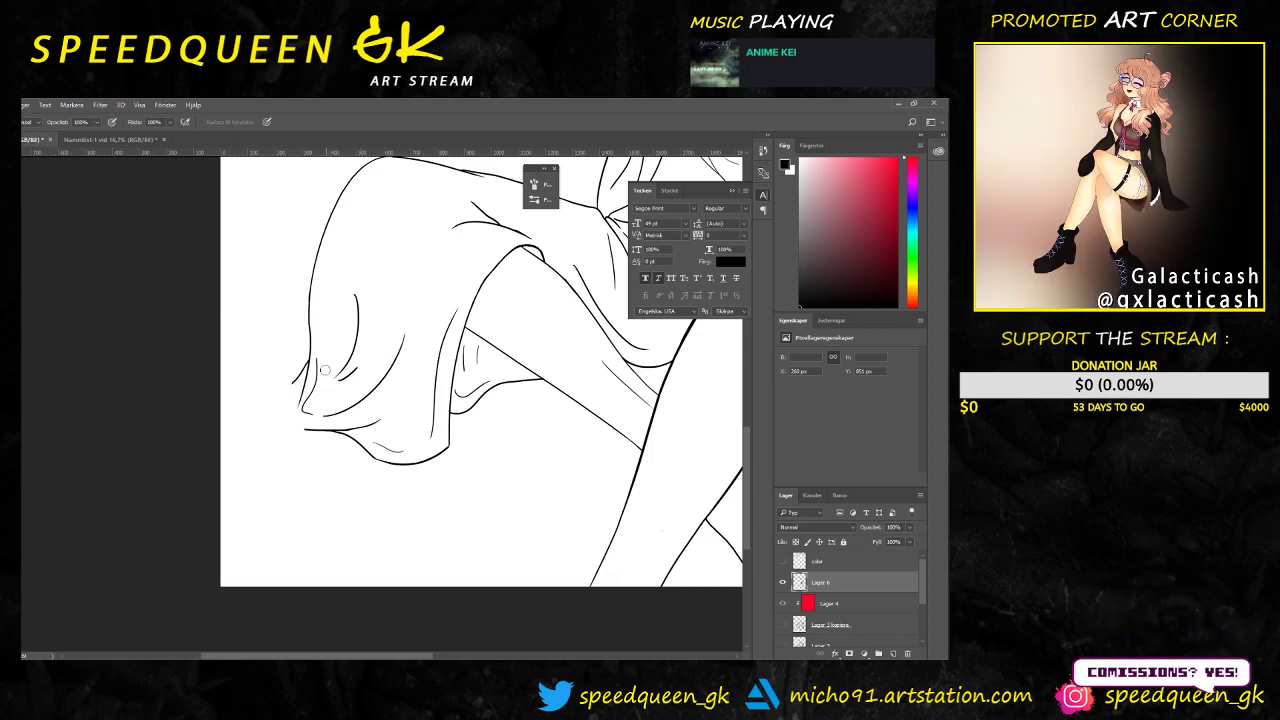
Step: Shrink the eraser brush to a fine tip for detailed line cleanup
scroll(352, 386, "up", 1)
right_click(352, 386)
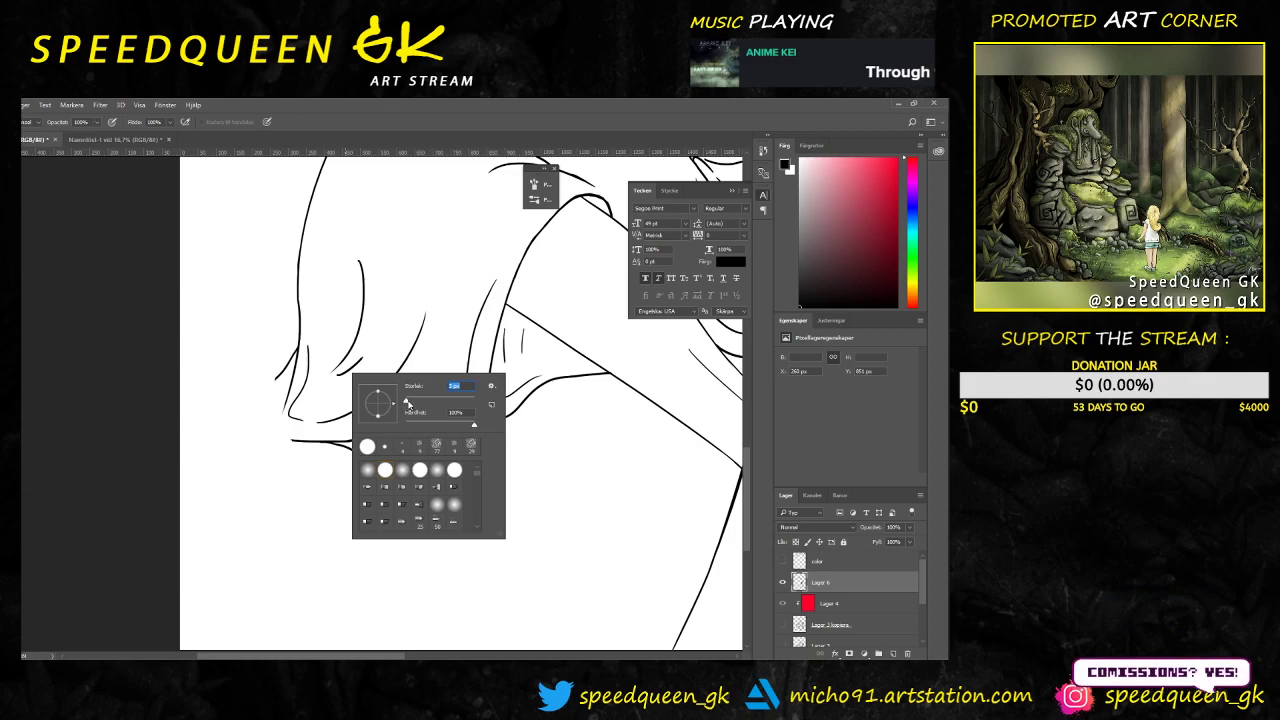
left_click(250, 405)
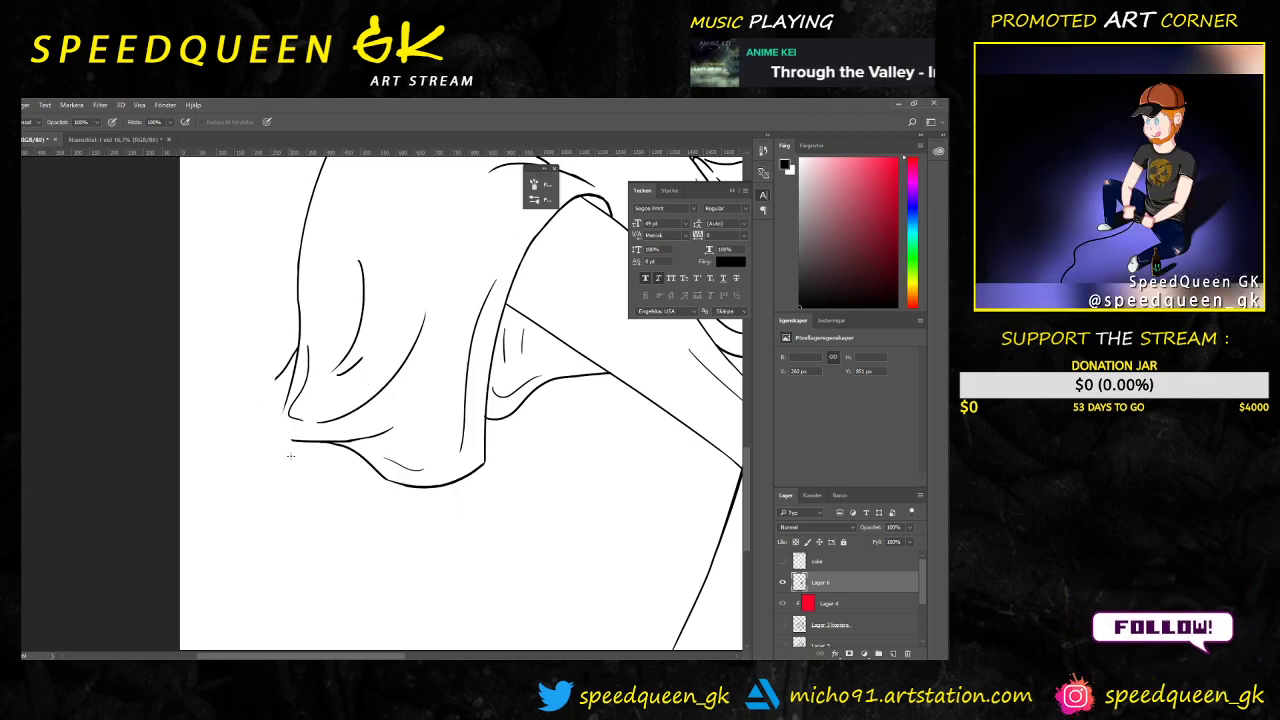
key("ctrl+plus")
left_click_drag(298, 400, 358, 358)
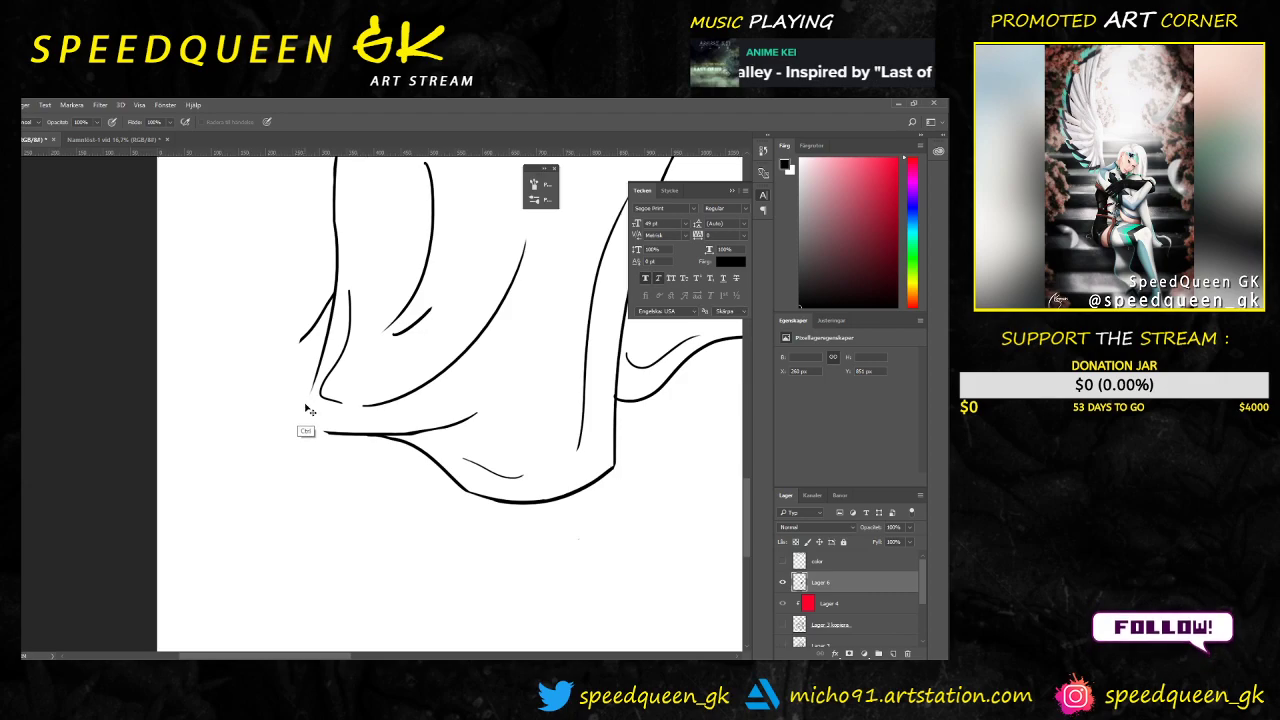
key("e")
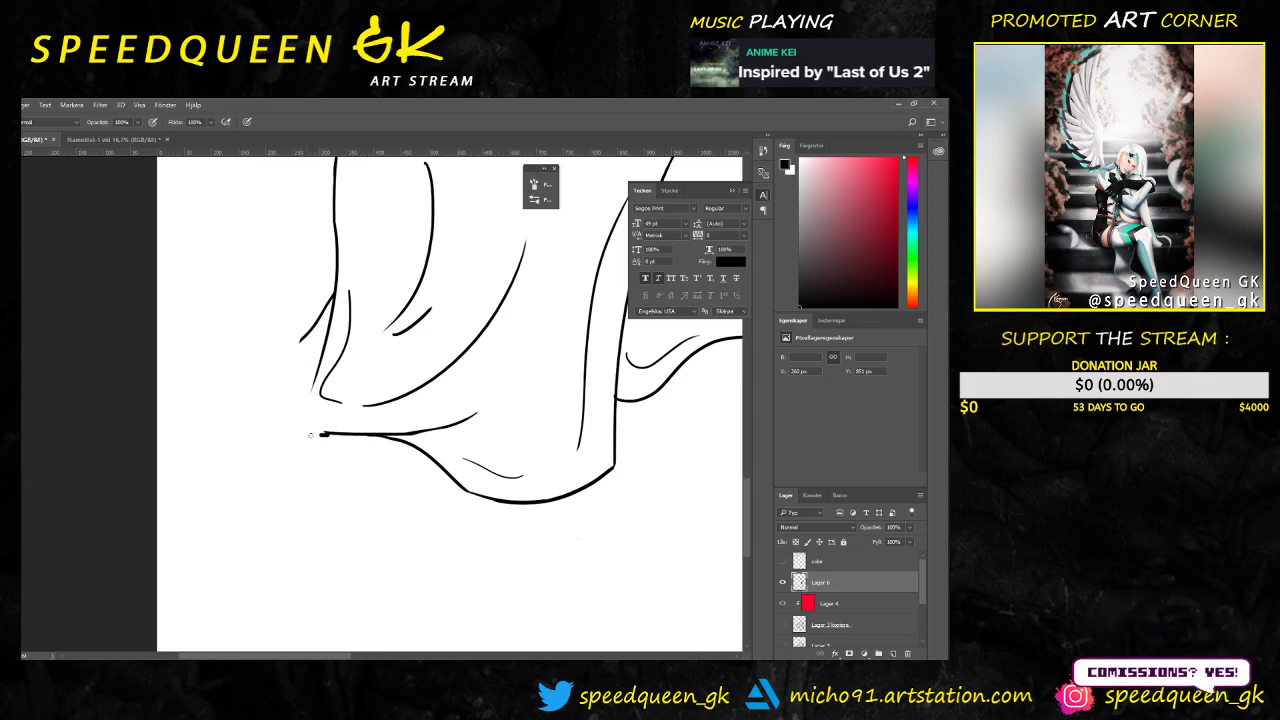
left_click_drag(328, 434, 267, 377)
key("ctrl+z")
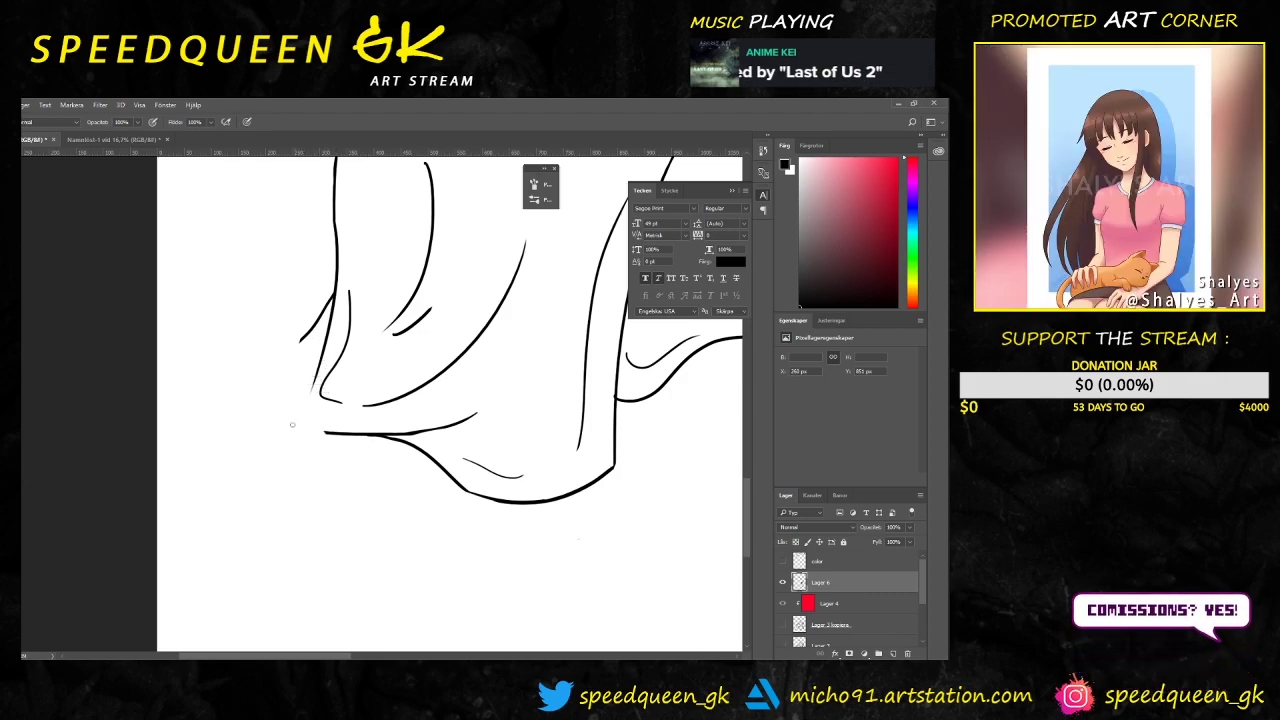
Step: Erase the small overshoot where the rear hem line meets the robe's inner vertical edge beside the leg
key("ctrl+minus")
key("ctrl+plus")
left_click_drag(642, 393, 380, 431)
scroll(380, 430, "up", 2)
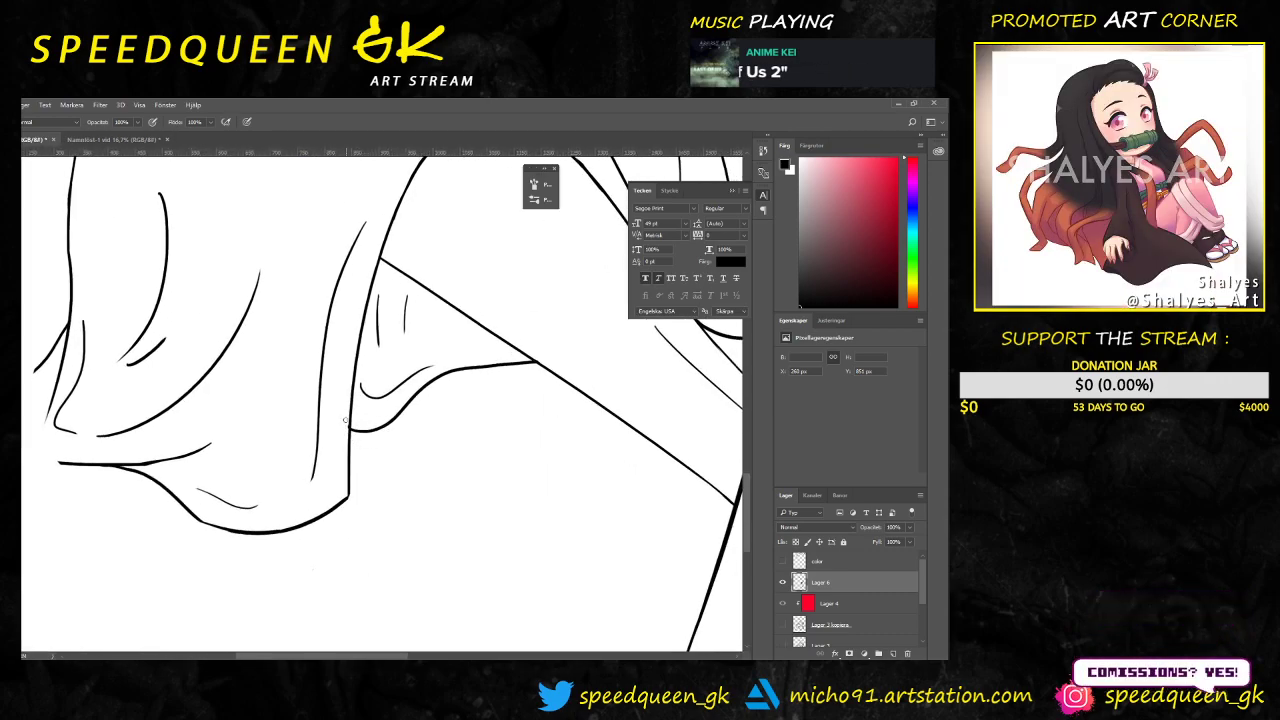
key("e")
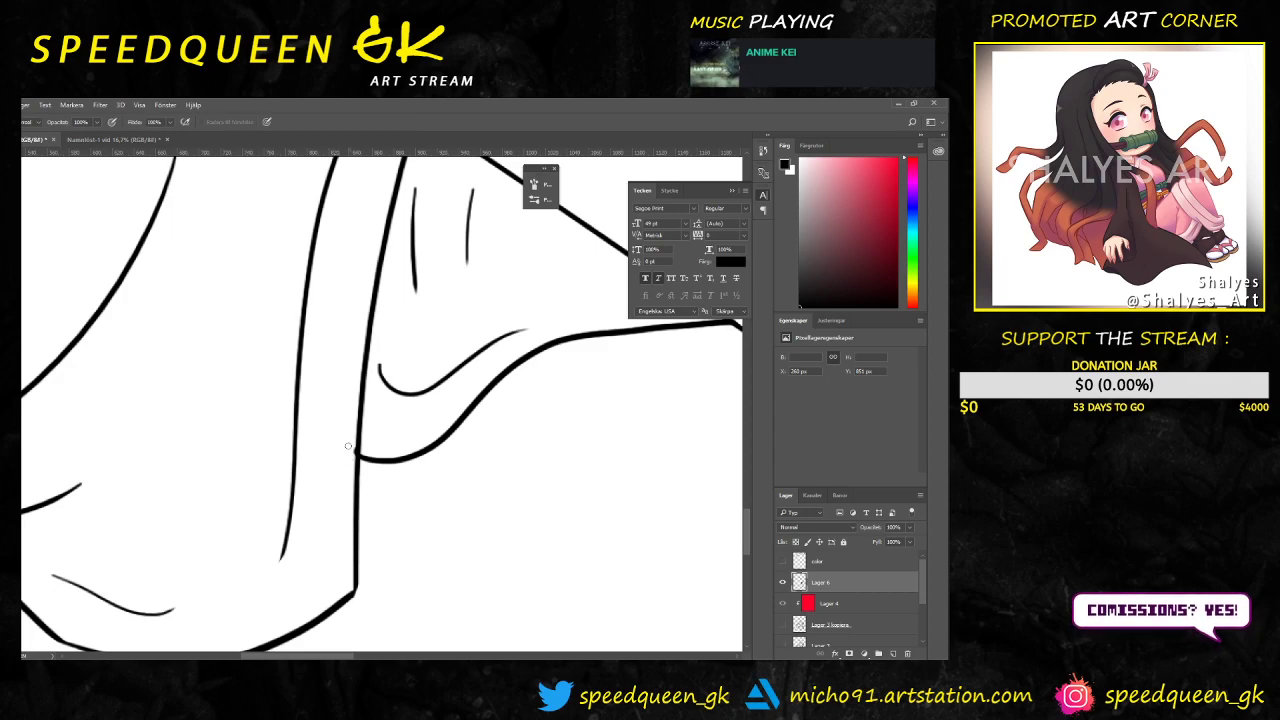
left_click_drag(352, 448, 353, 464)
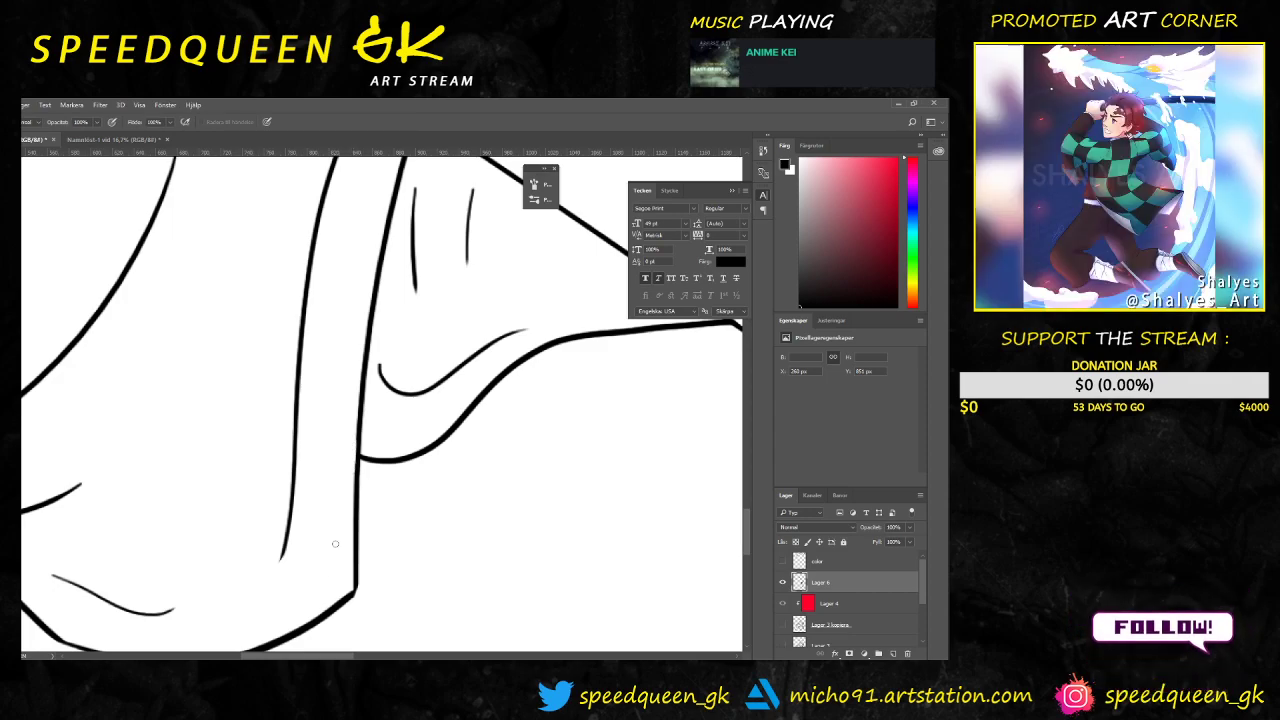
scroll(368, 516, "down", 3)
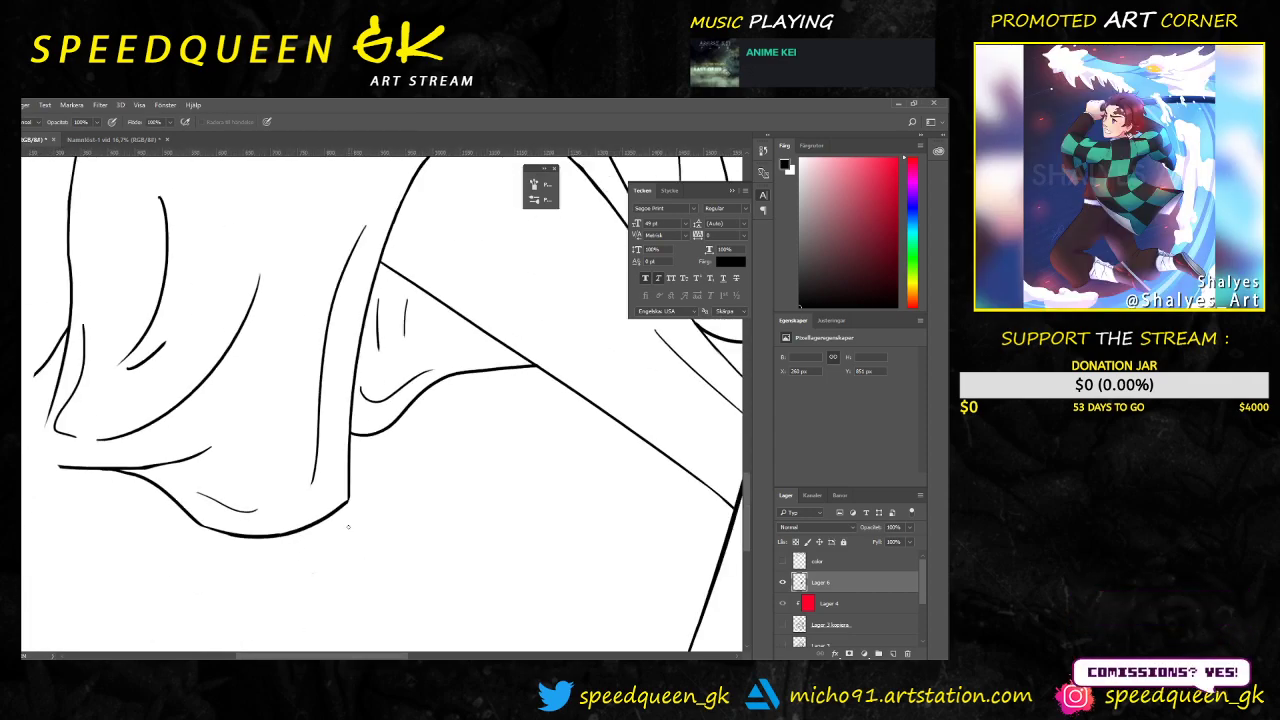
Step: Check the whole figure and erase a small gap in the rear hem line beneath the thigh
scroll(340, 545, "down", 8)
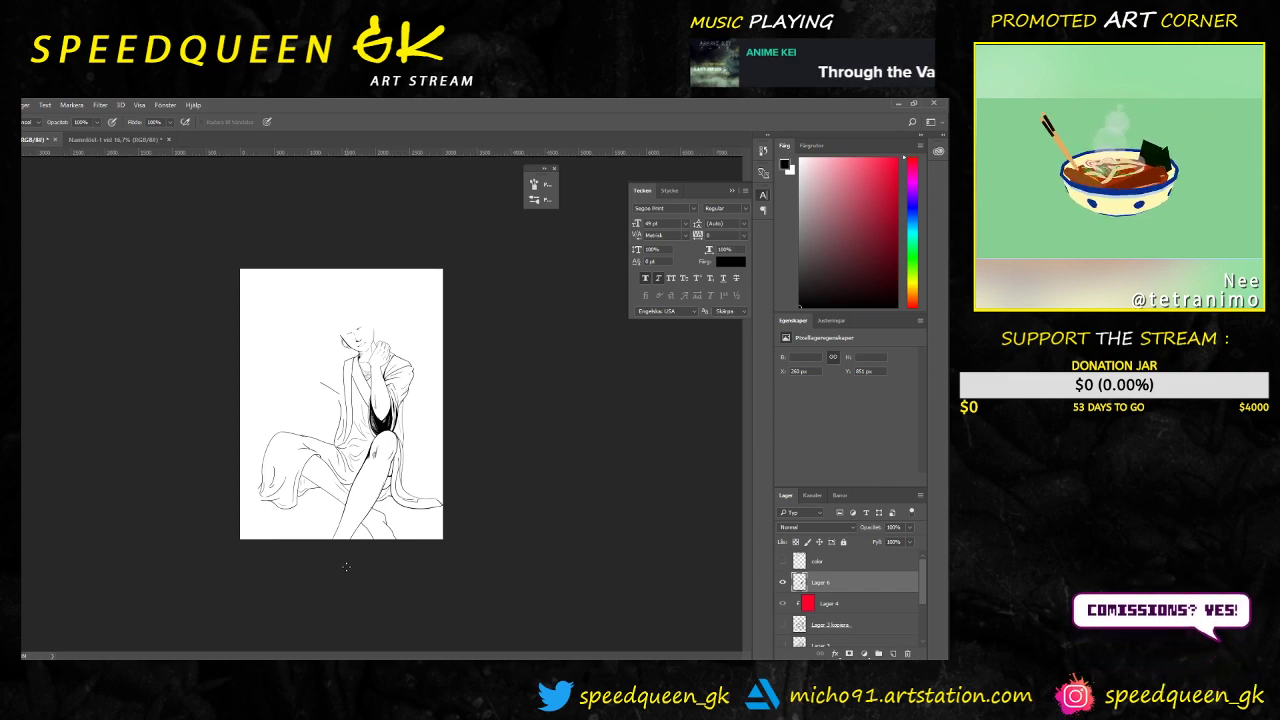
key("ctrl+plus")
key("ctrl+plus")
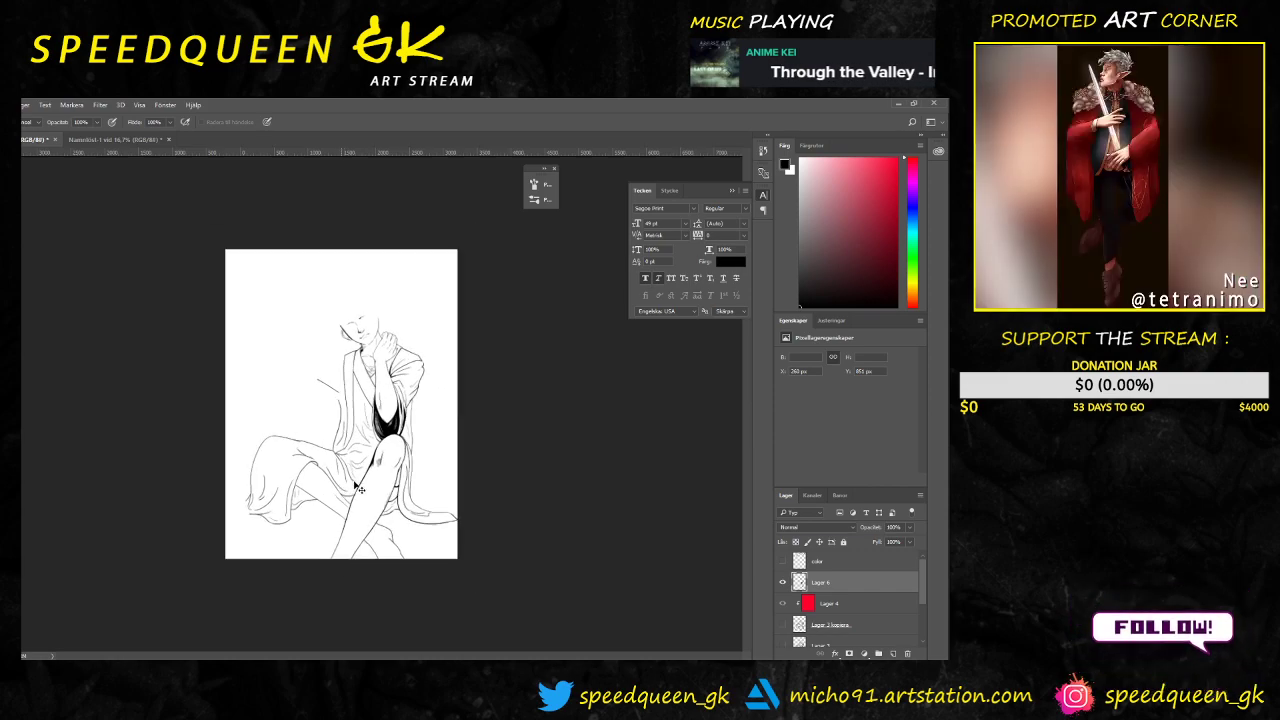
key("ctrl+plus")
left_click_drag(363, 425, 384, 236)
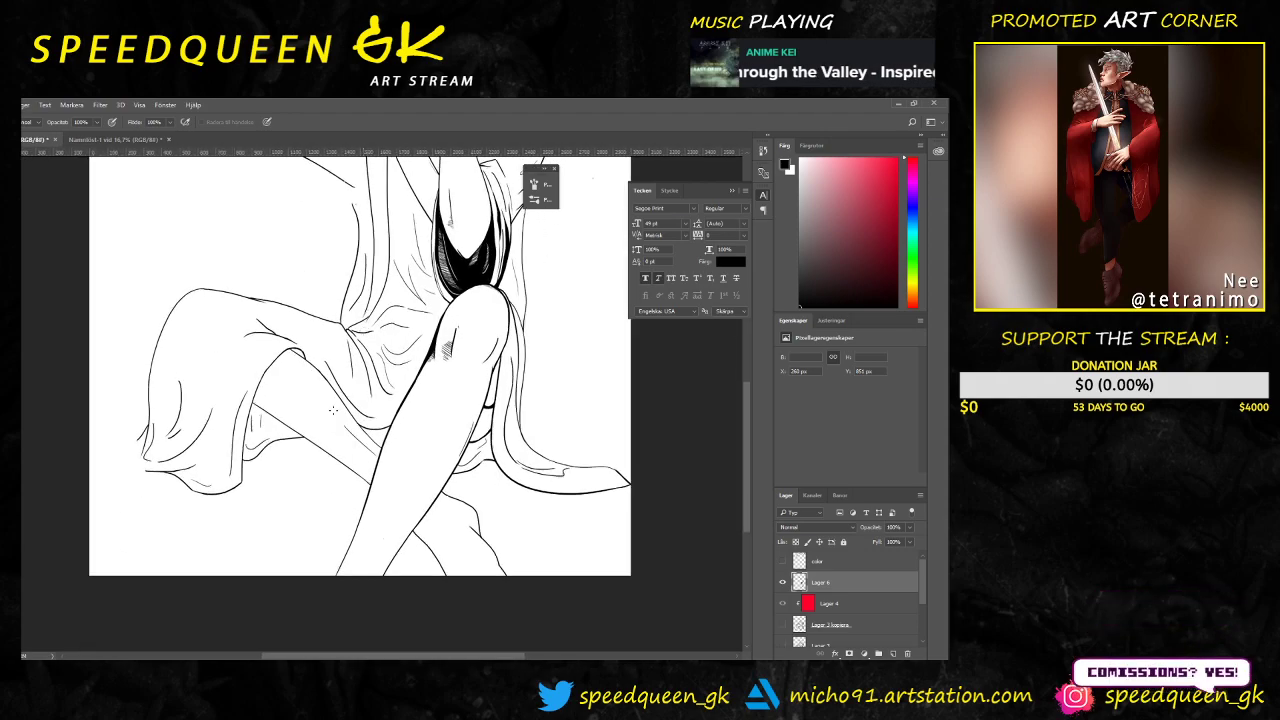
key("ctrl+plus")
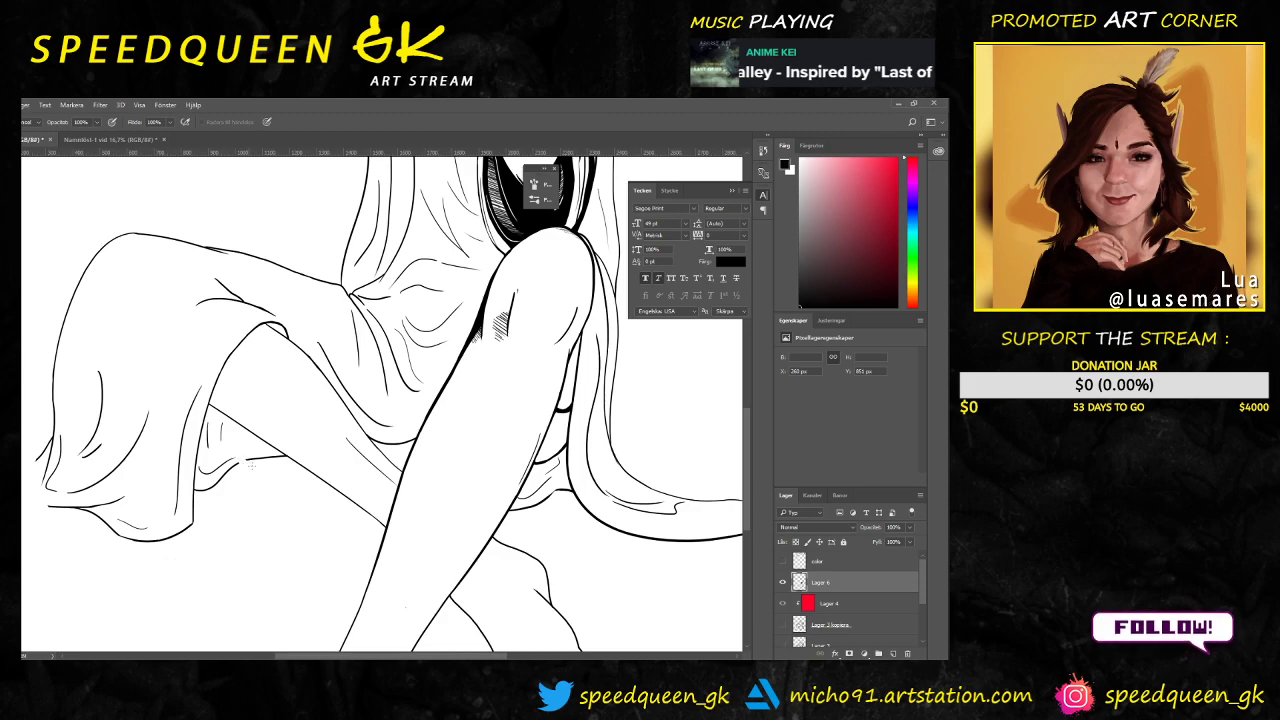
key("ctrl+plus")
key("ctrl+plus")
left_click_drag(260, 449, 429, 309)
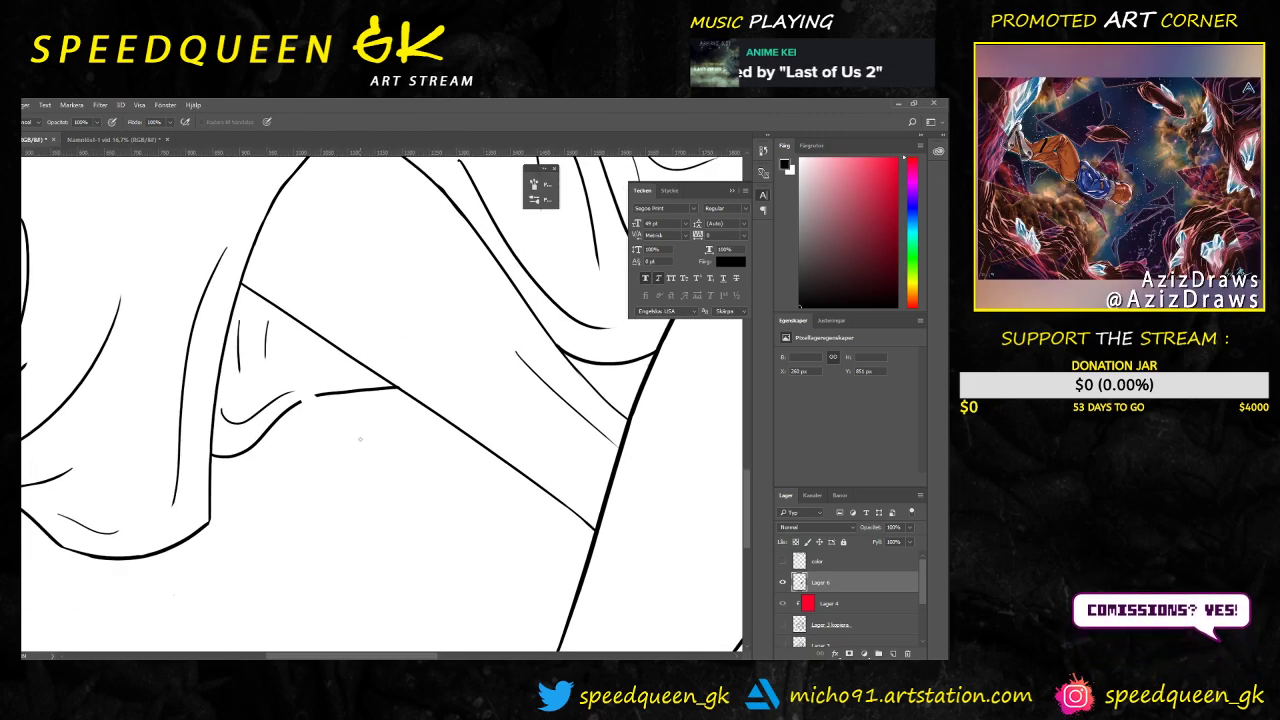
Step: Switch to Spotify, skip to the next track of the GK Stream playlist, and return to the drawing
key("alt+Tab")
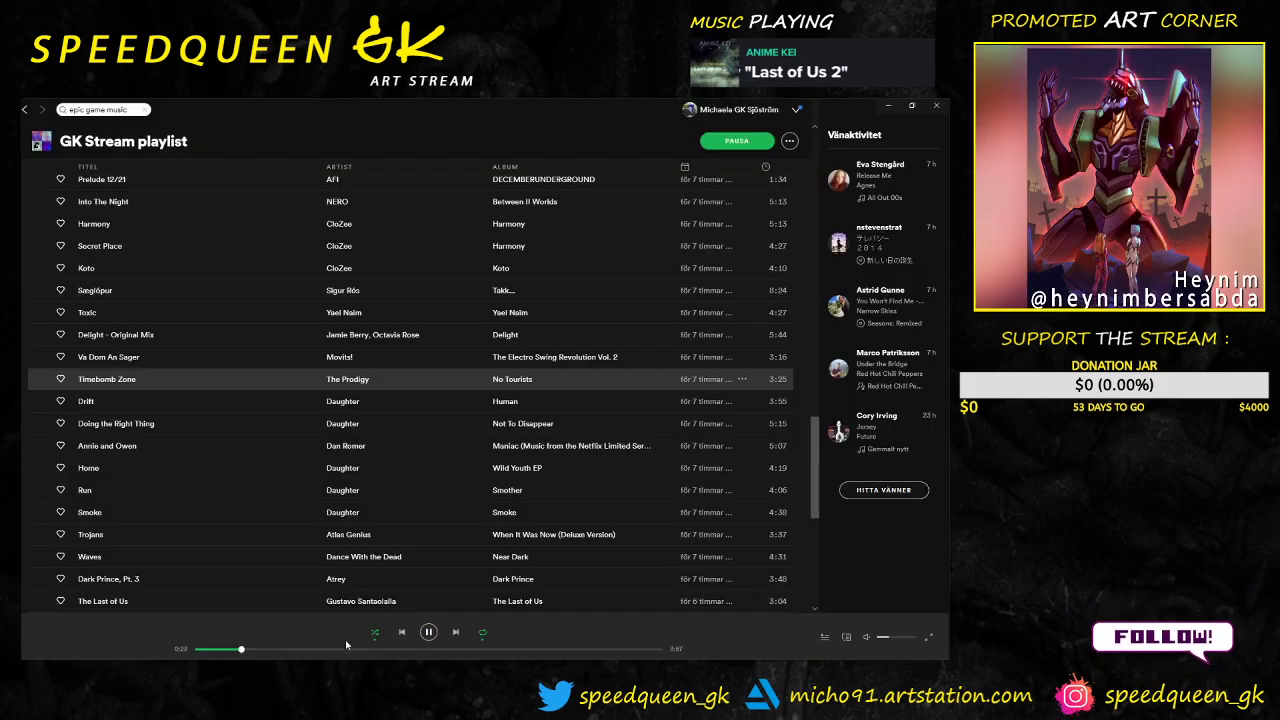
left_click(456, 632)
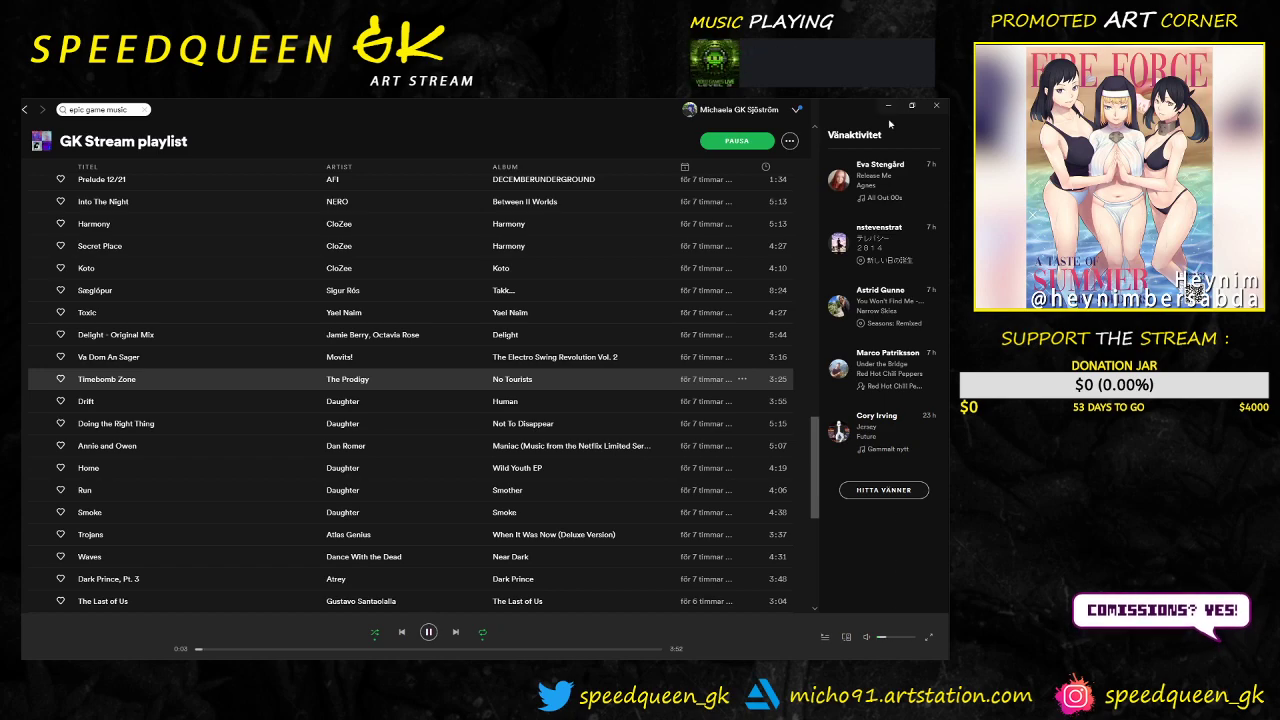
key("alt+Tab")
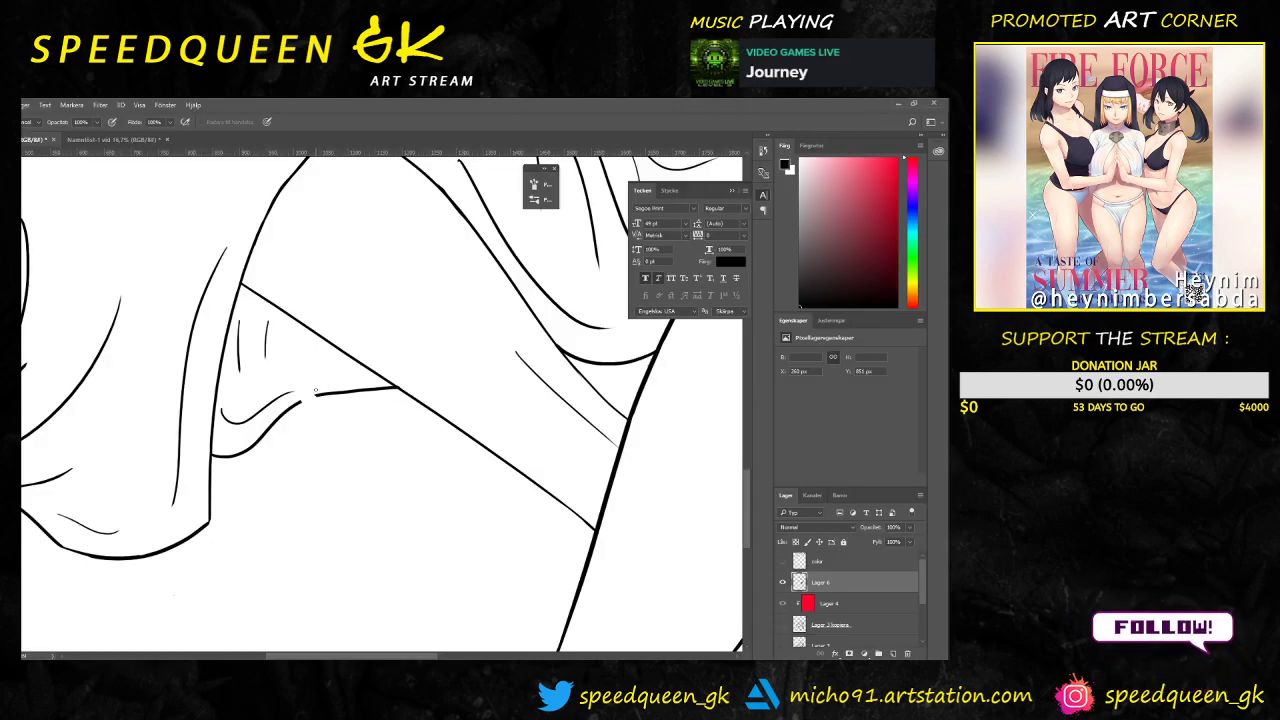
Step: Erase the rest of the rear hem line up to the leg and clean its leftover bump from the leg contour
mouse_move(310, 388)
left_mouse_down()
mouse_move(338, 401)
mouse_move(331, 391)
mouse_move(386, 390)
left_mouse_up()
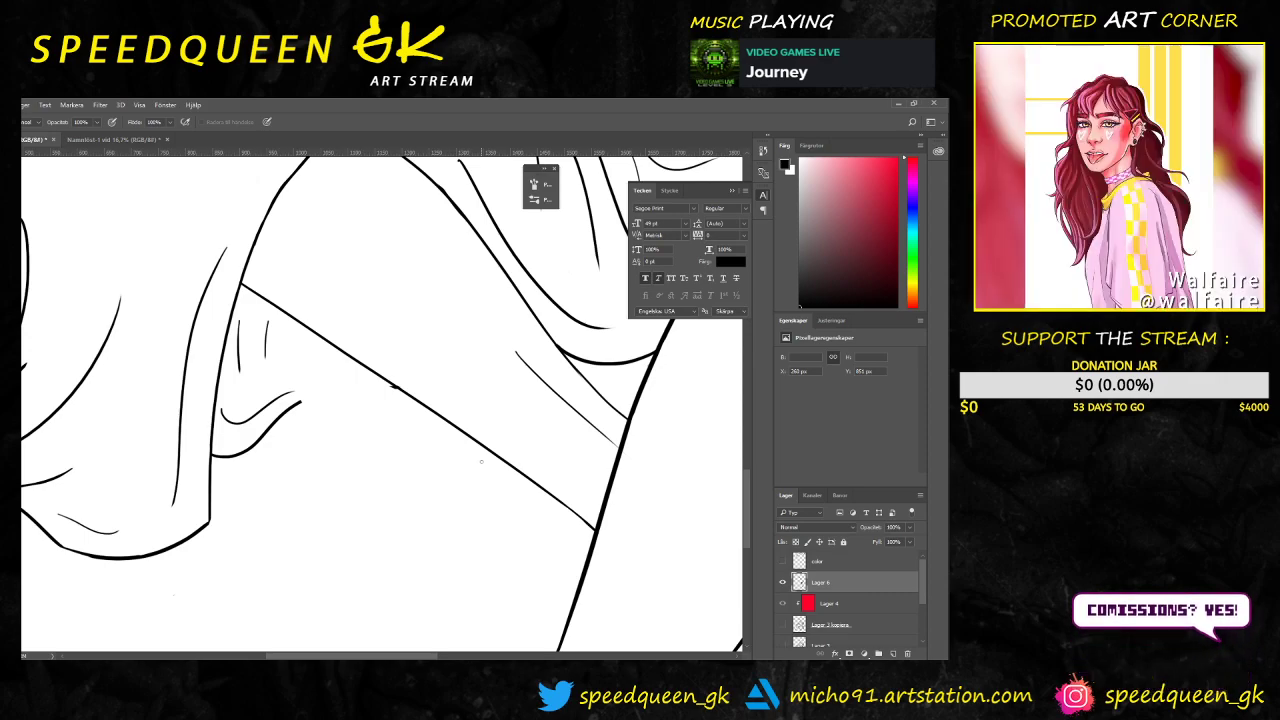
scroll(427, 385, "up", 2)
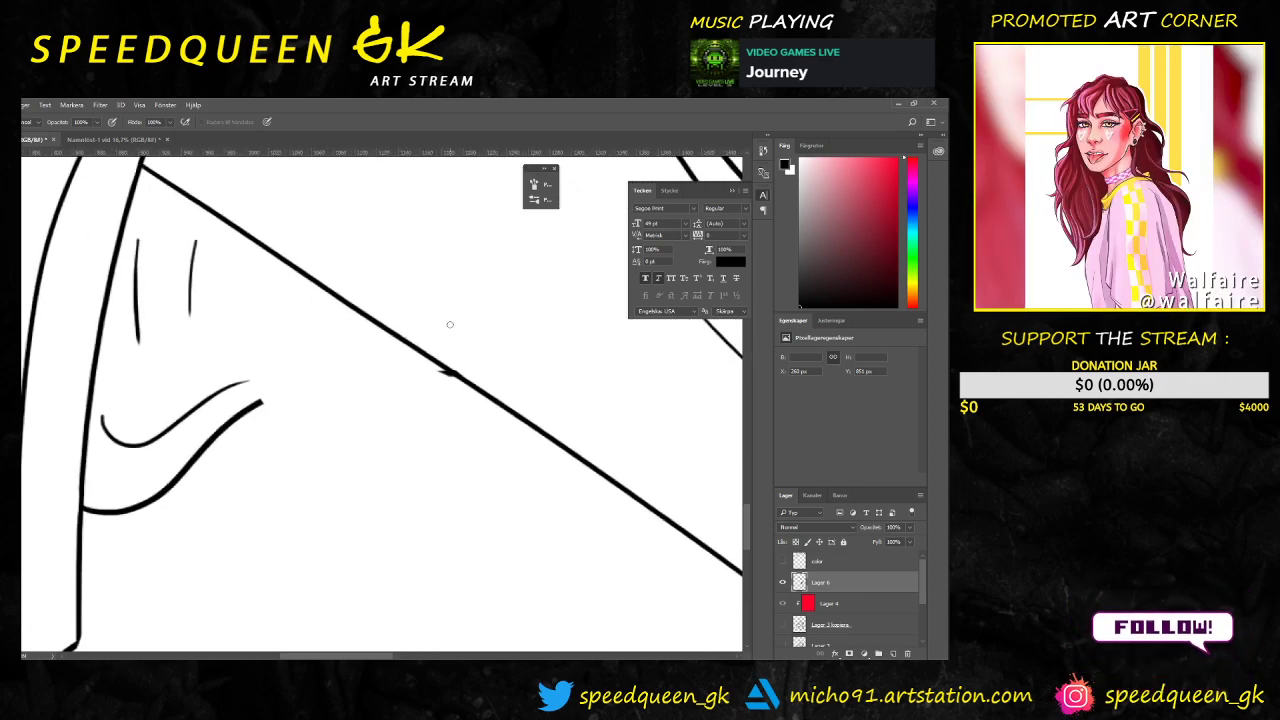
scroll(400, 360, "right", 3)
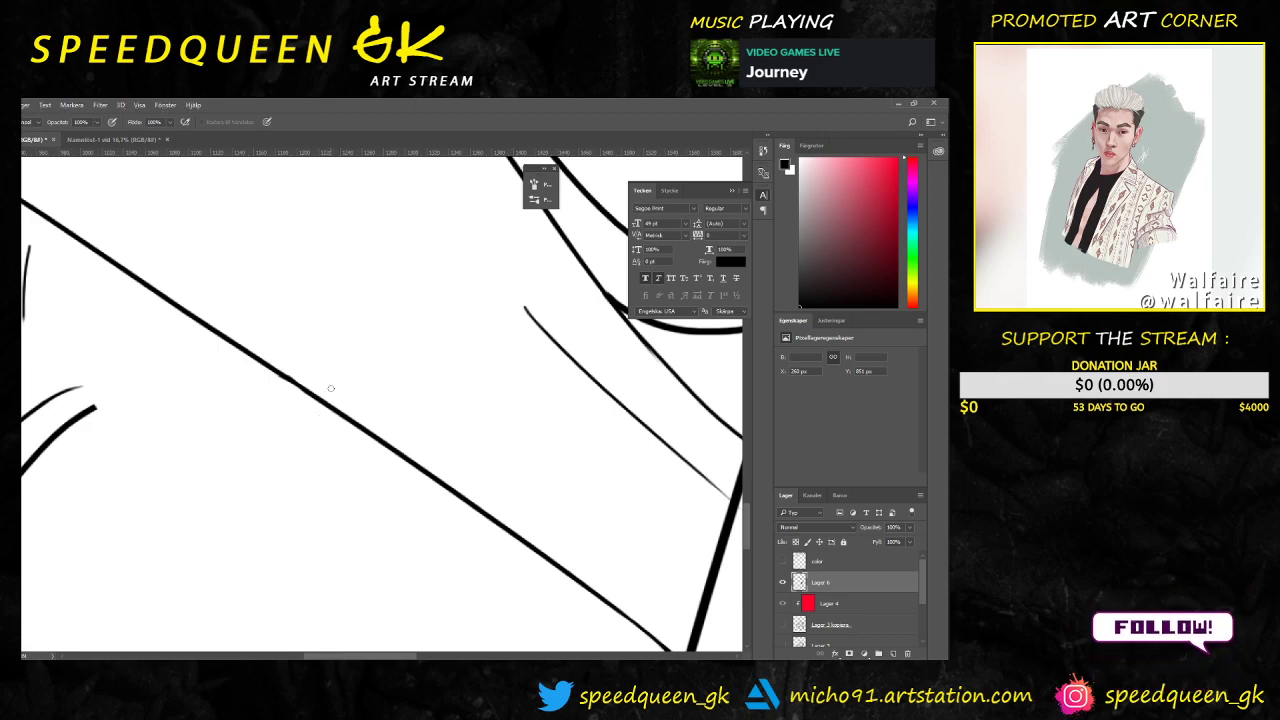
scroll(299, 317, "down", 2)
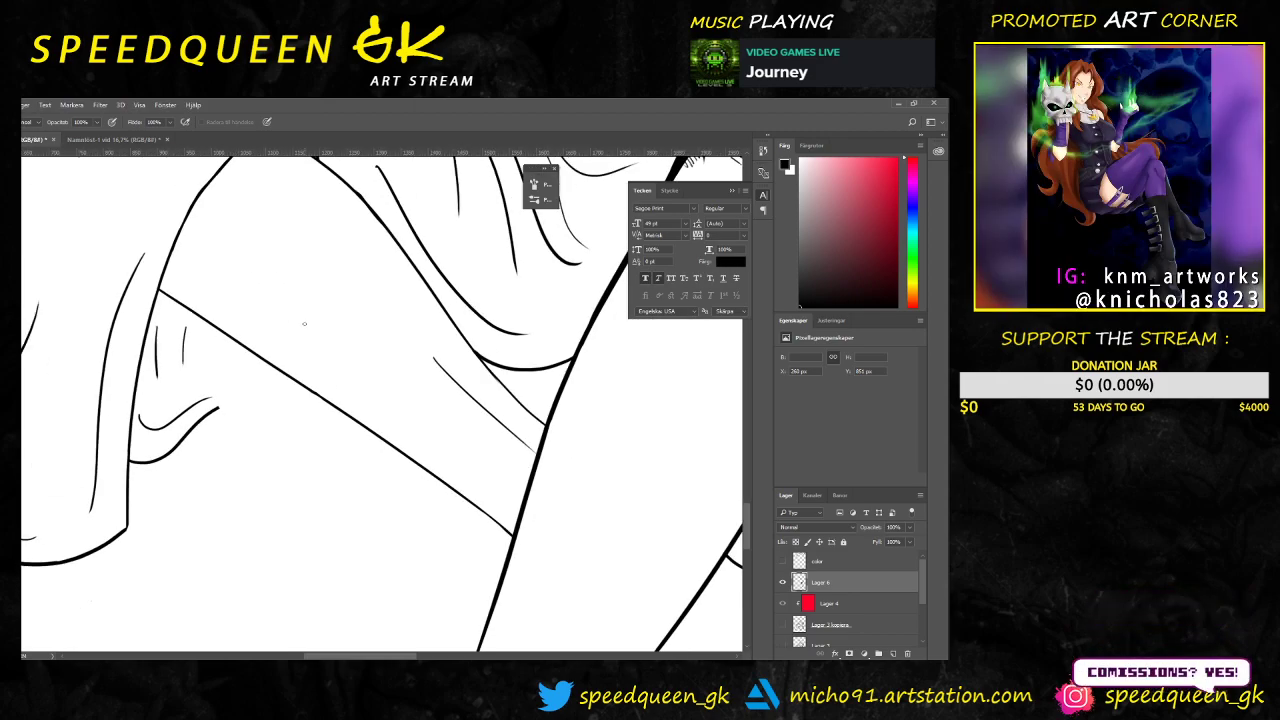
Step: Redraw the rear hem as a long curve dipping from the fold's peak to the leg's lower contour
left_click_drag(277, 320, 221, 255)
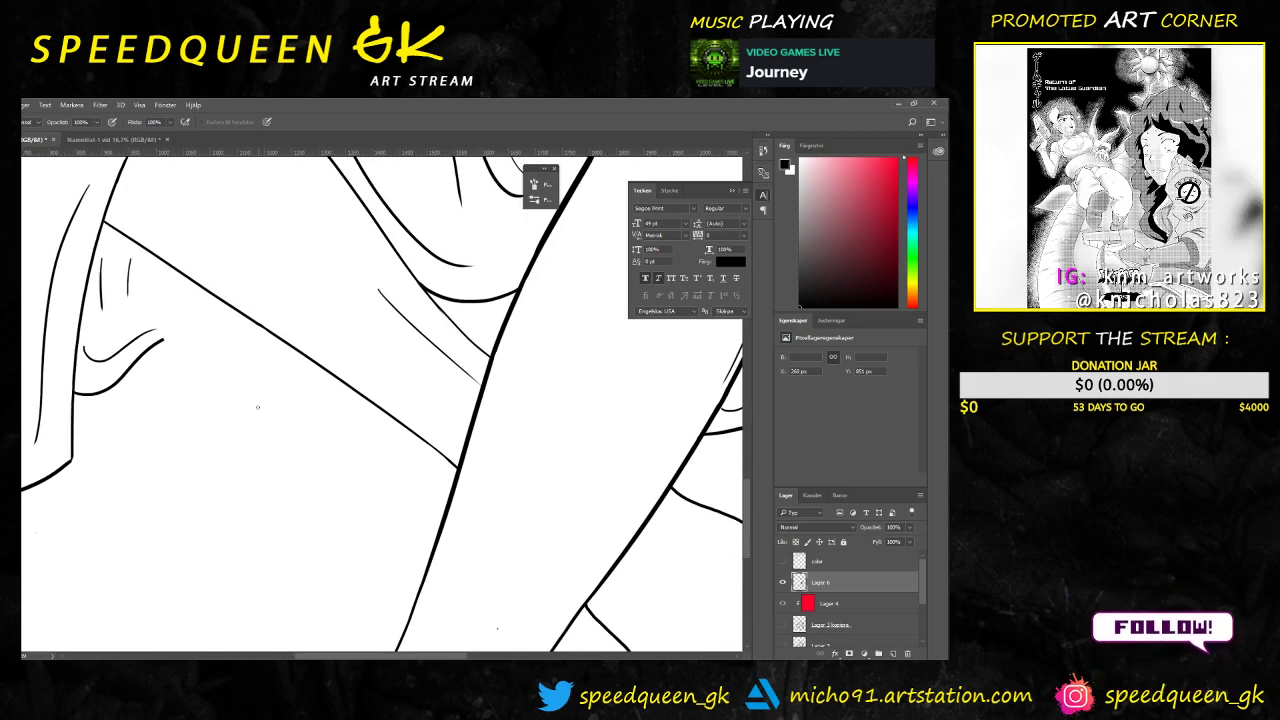
scroll(258, 407, "down", 1)
scroll(485, 437, "down", 1)
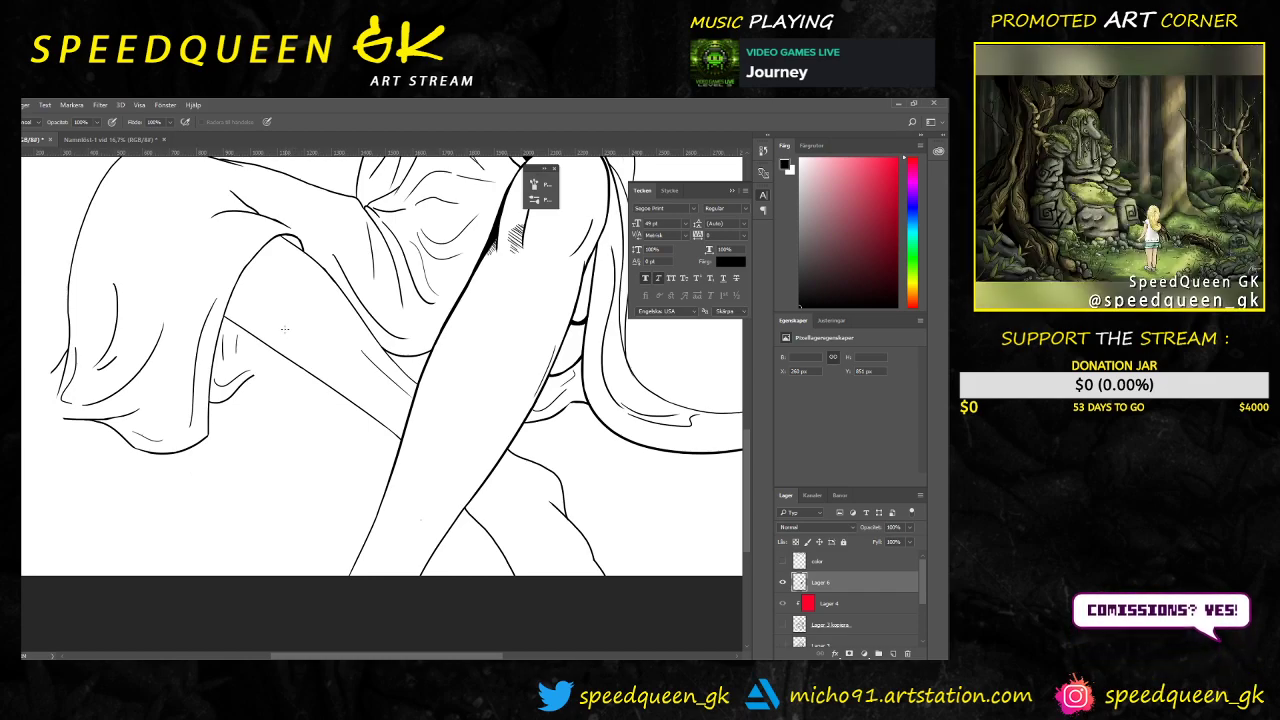
scroll(291, 360, "up", 2)
scroll(294, 357, "up", 1)
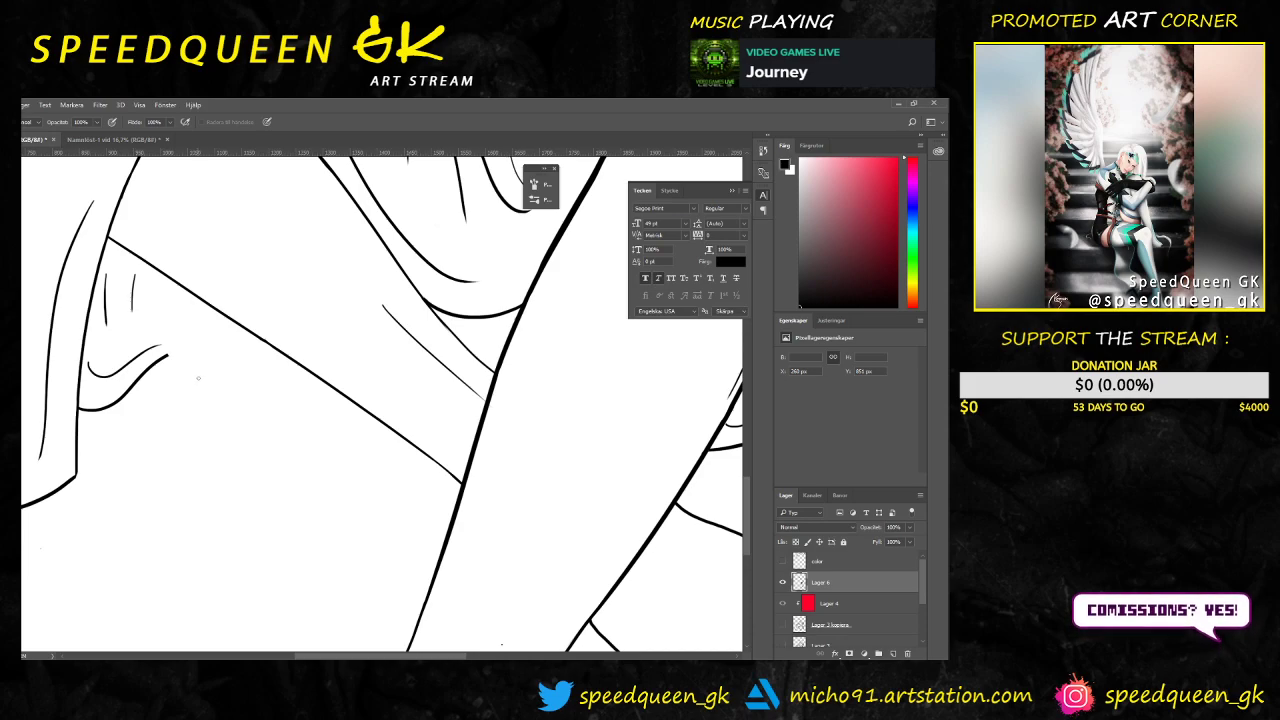
key("e")
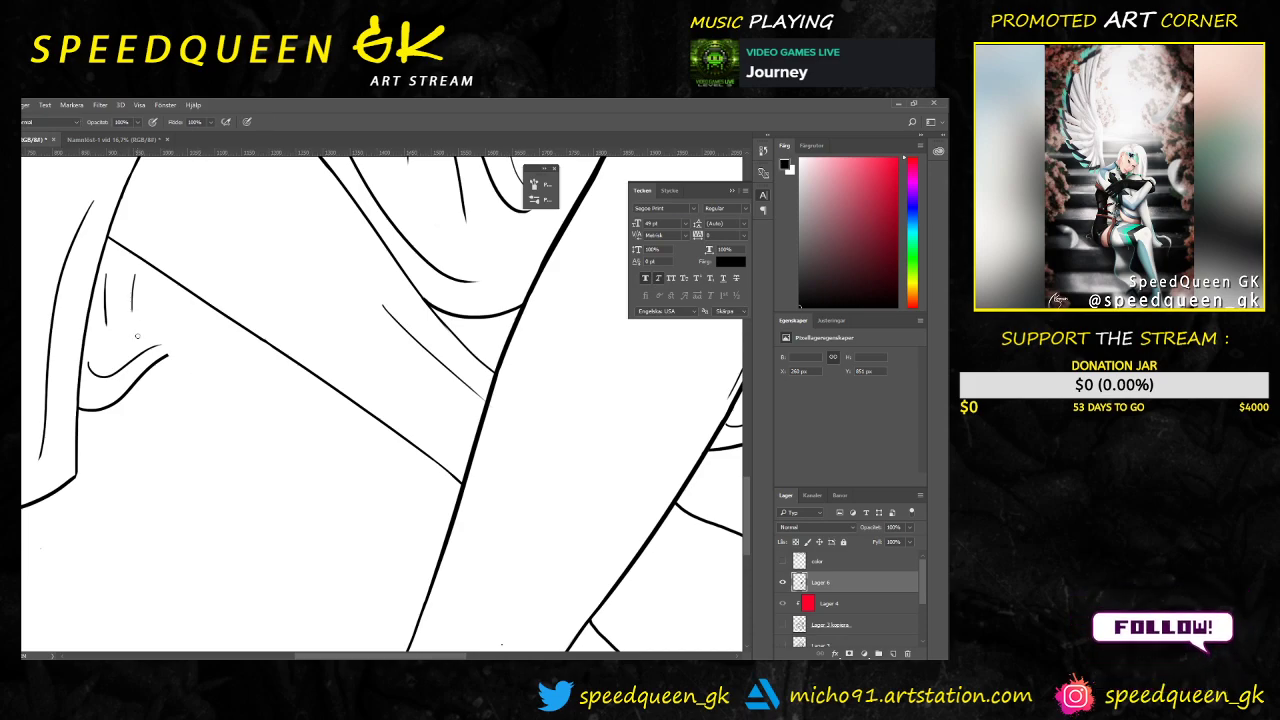
left_click_drag(166, 354, 242, 378)
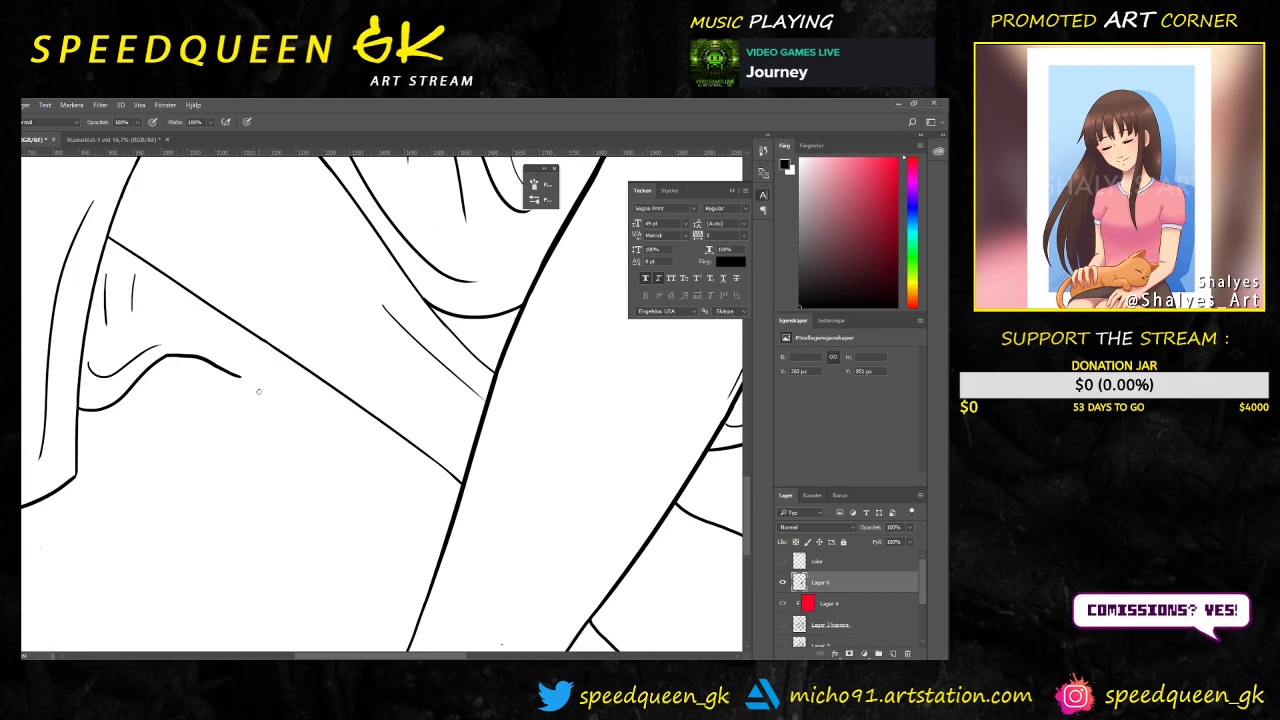
key("ctrl+z")
mouse_move(166, 354)
left_mouse_down()
mouse_move(348, 444)
mouse_move(406, 444)
left_mouse_up()
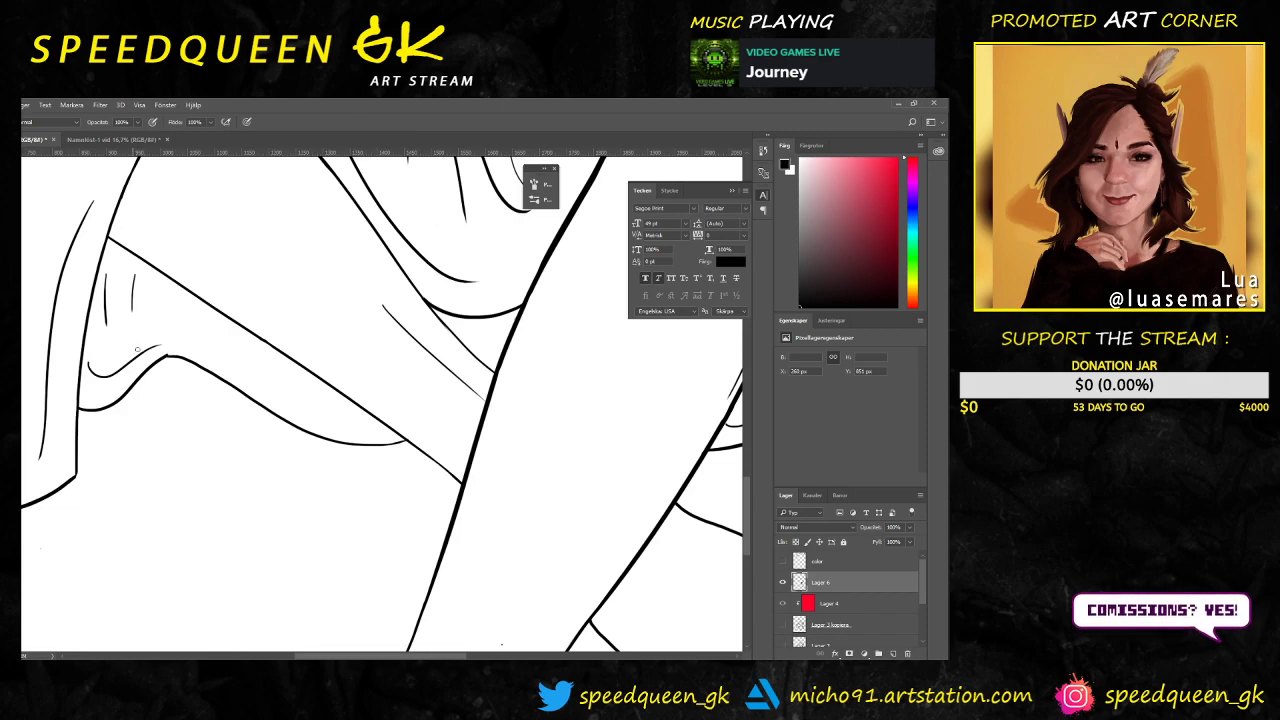
Step: Erase the tip protruding at the peak of the rear hem, where the fold line joins the new curve
key("ctrl+plus")
left_click_drag(62, 261, 225, 321)
left_click_drag(138, 367, 166, 365)
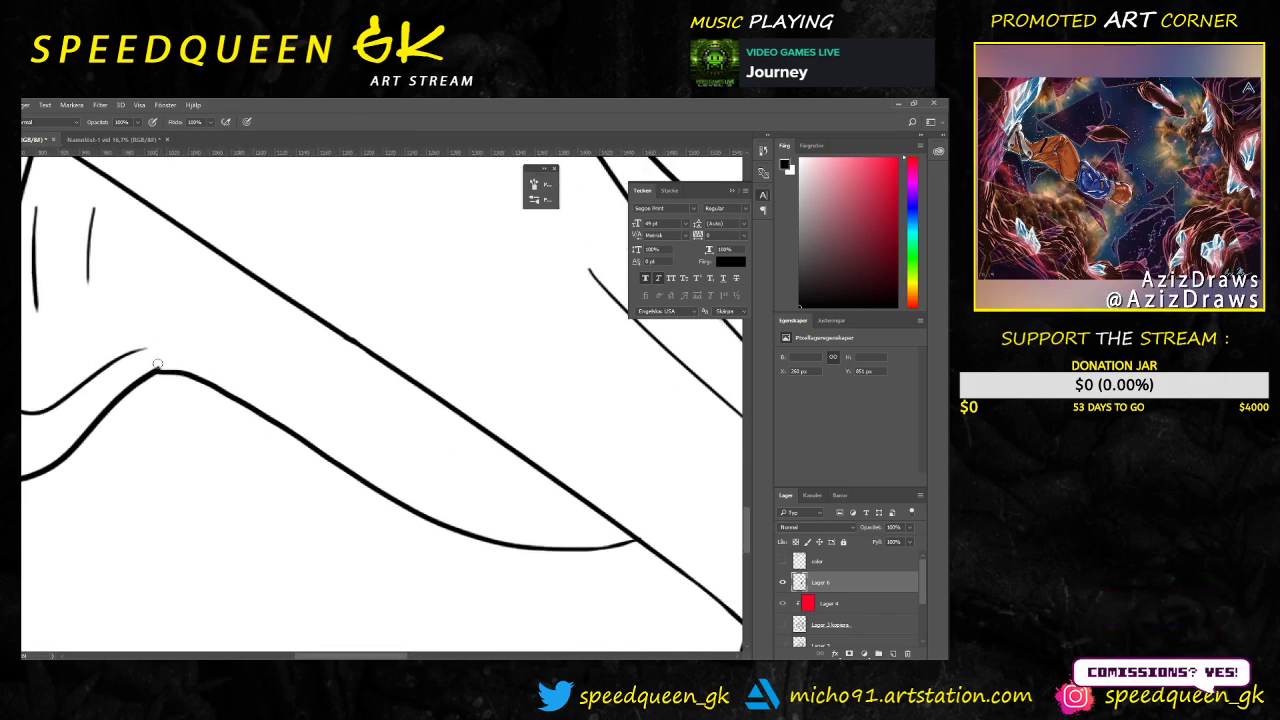
key("ctrl+z")
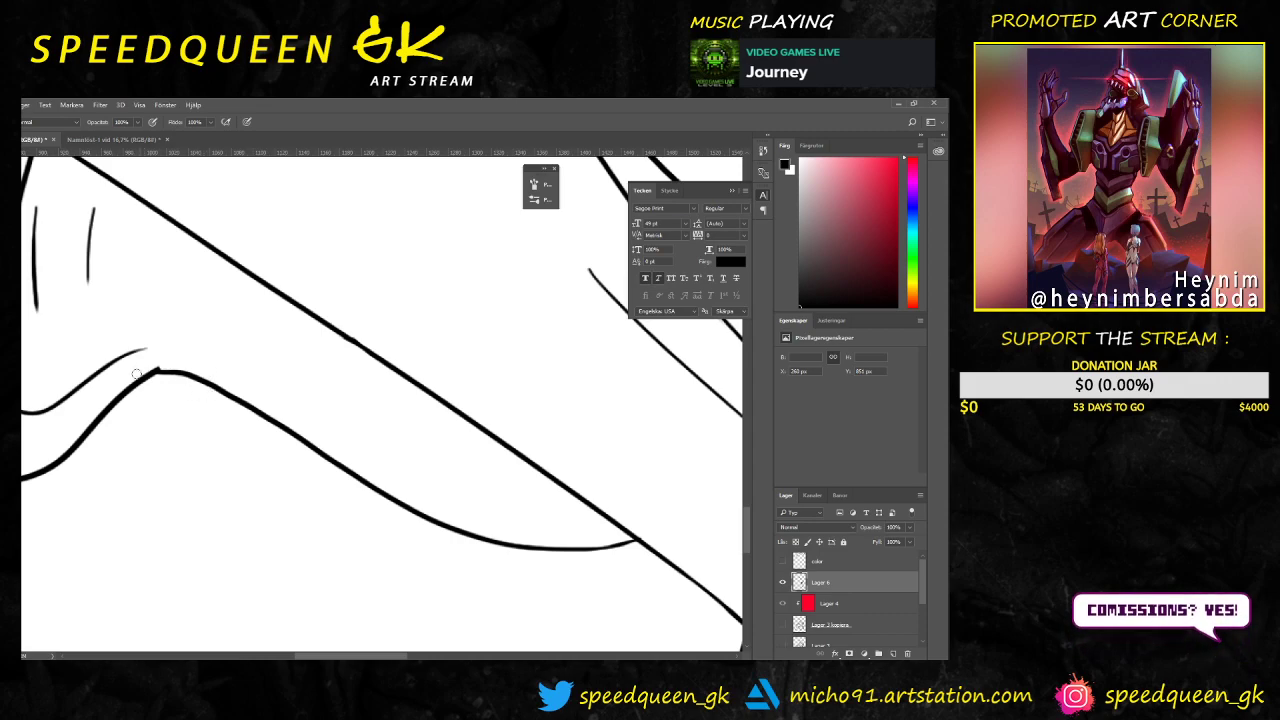
left_click_drag(140, 366, 158, 365)
key("ctrl+z")
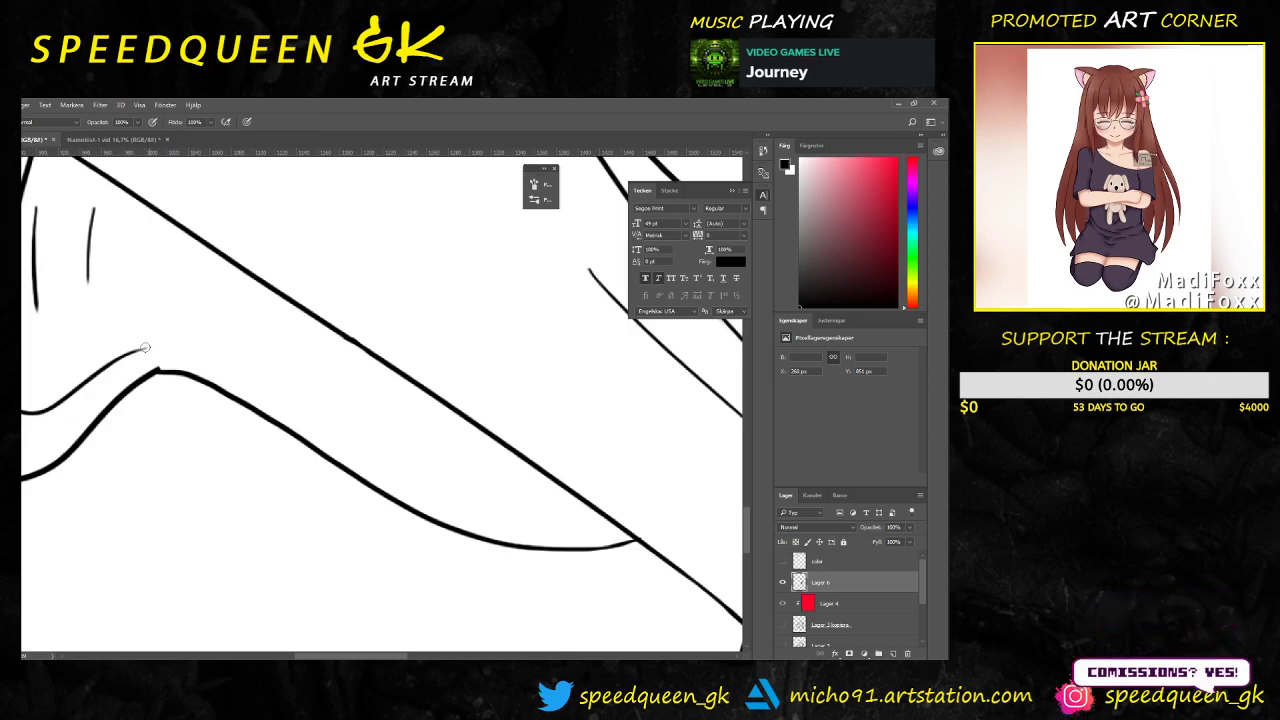
key("q")
key("ctrl+z")
key("e")
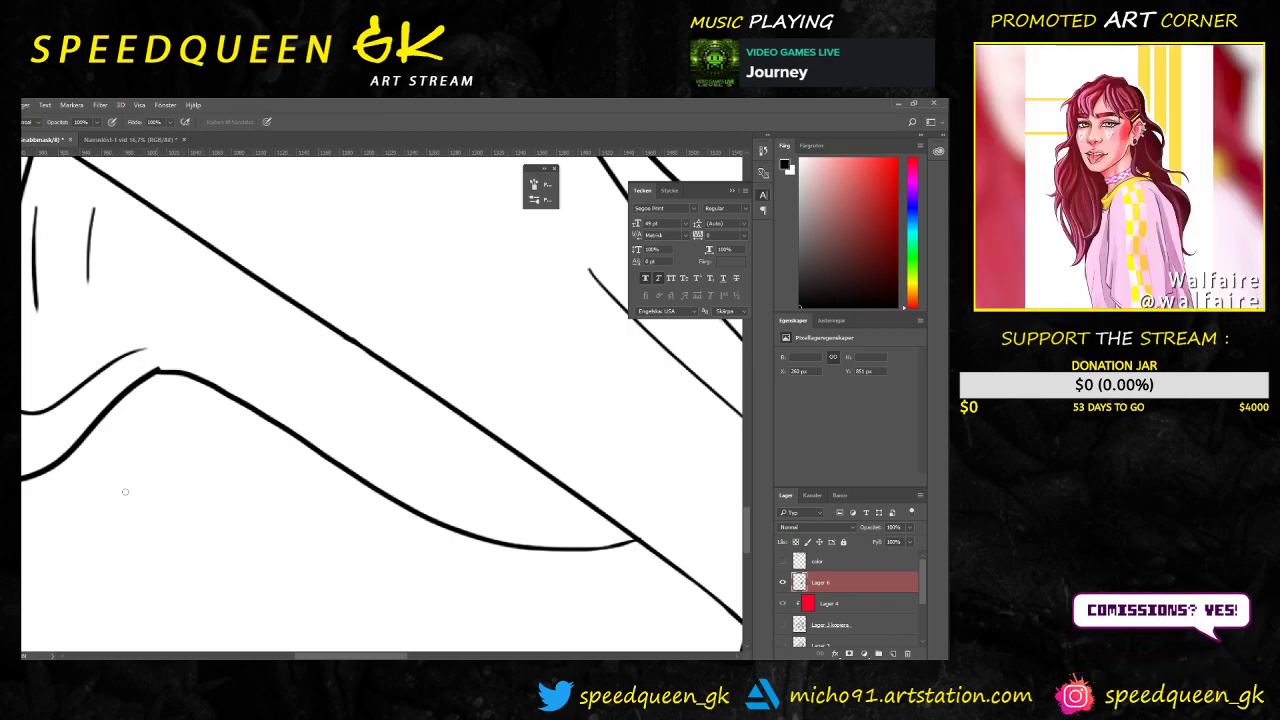
key("q")
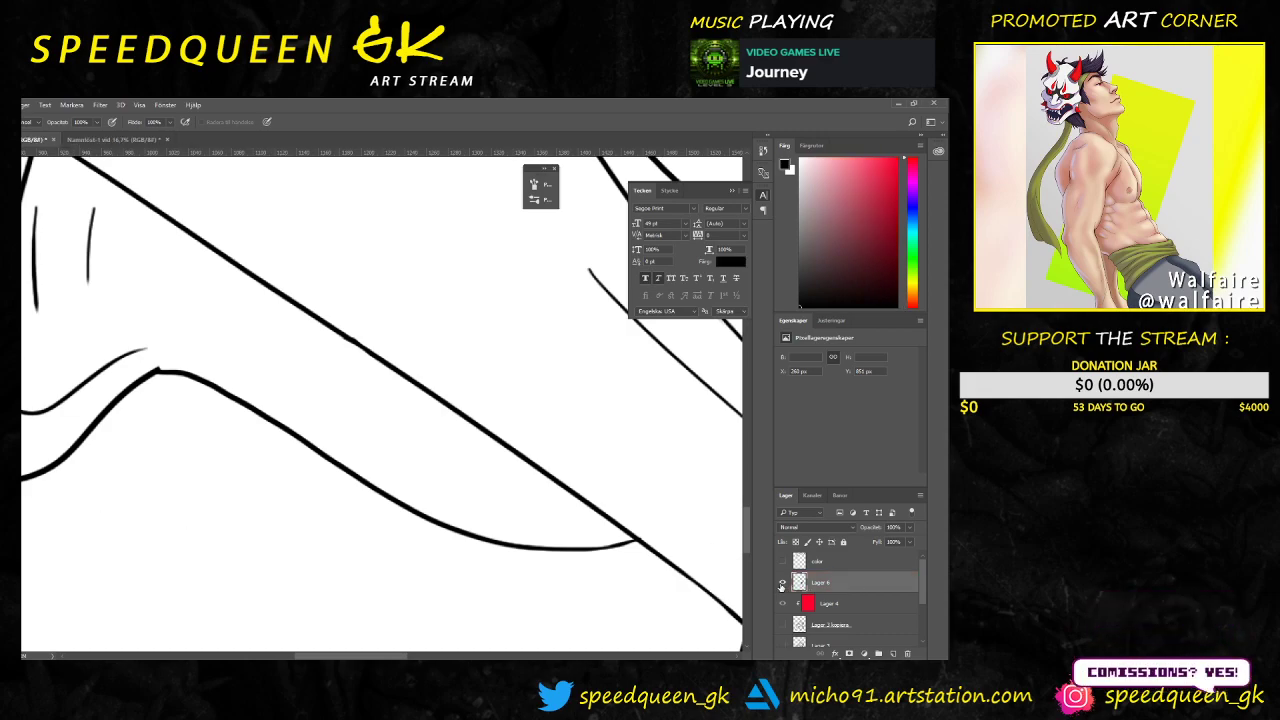
left_click(782, 586)
left_click(783, 586)
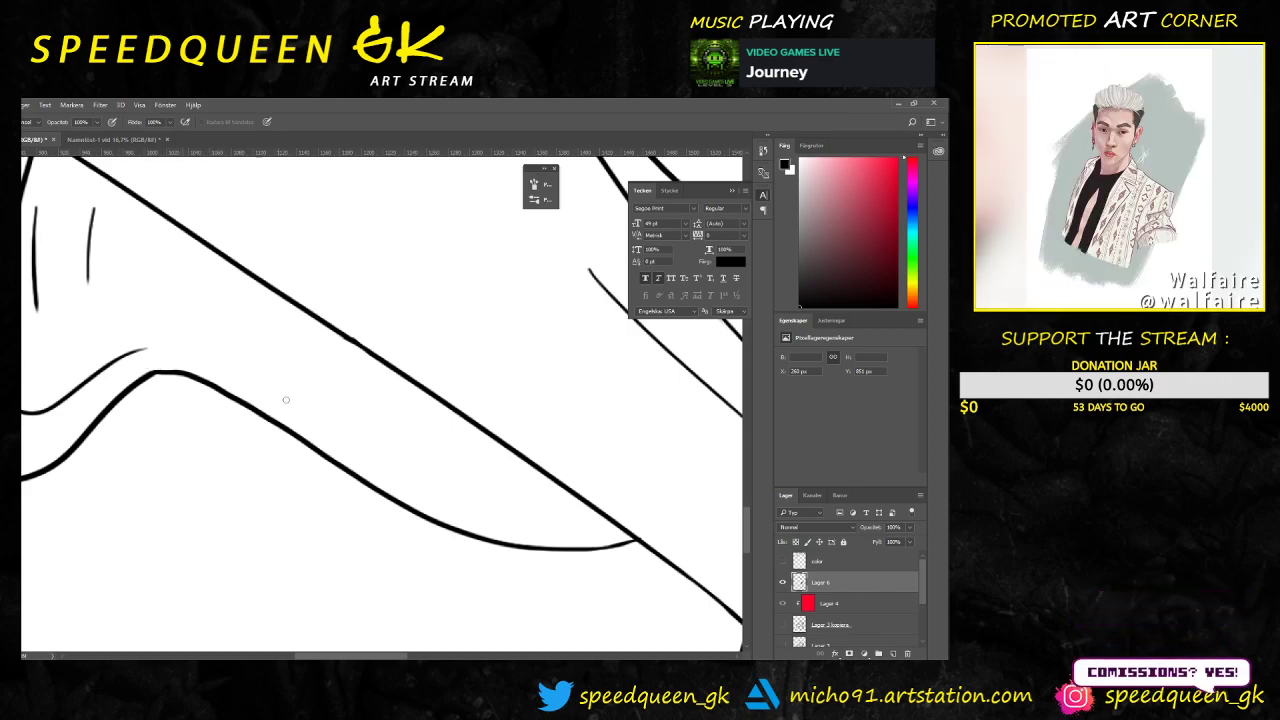
Step: Examine the full figure and how the reworked rear hem reads beneath the raised thigh
key("ctrl+minus")
key("ctrl+minus")
key("ctrl+minus")
key("ctrl+minus")
scroll(380, 503, "down", 1)
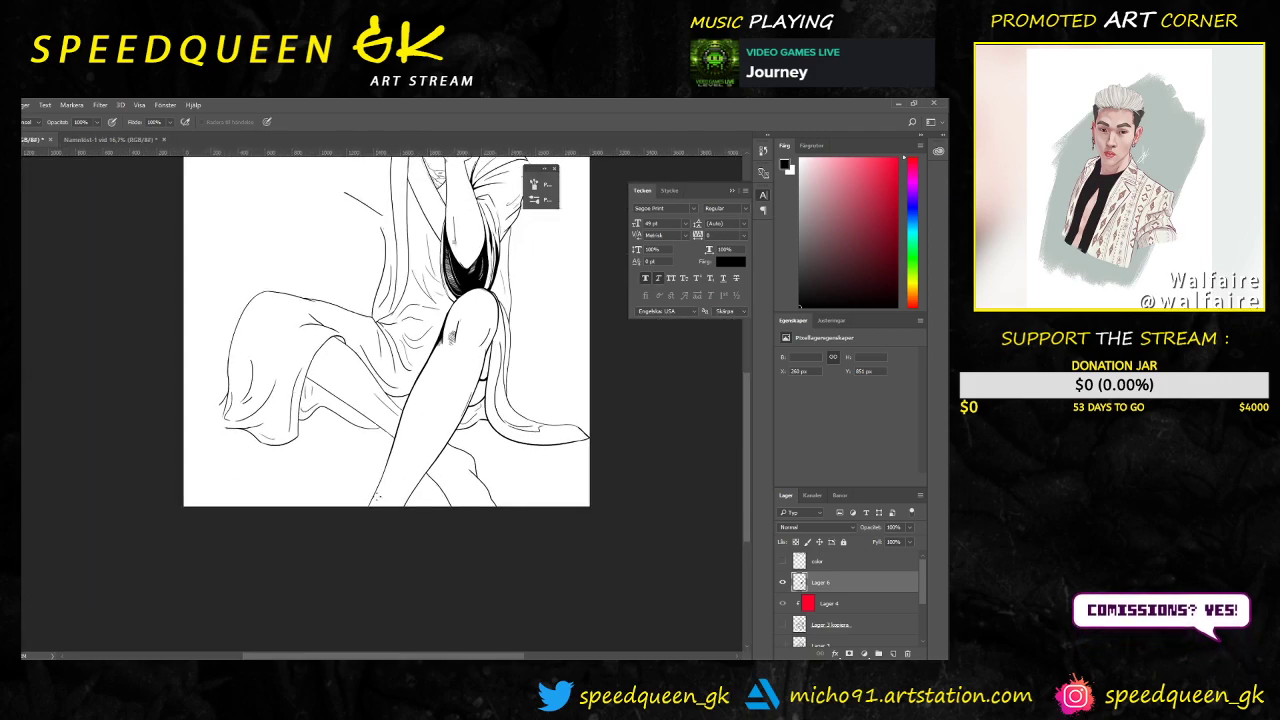
scroll(380, 500, "down", 2)
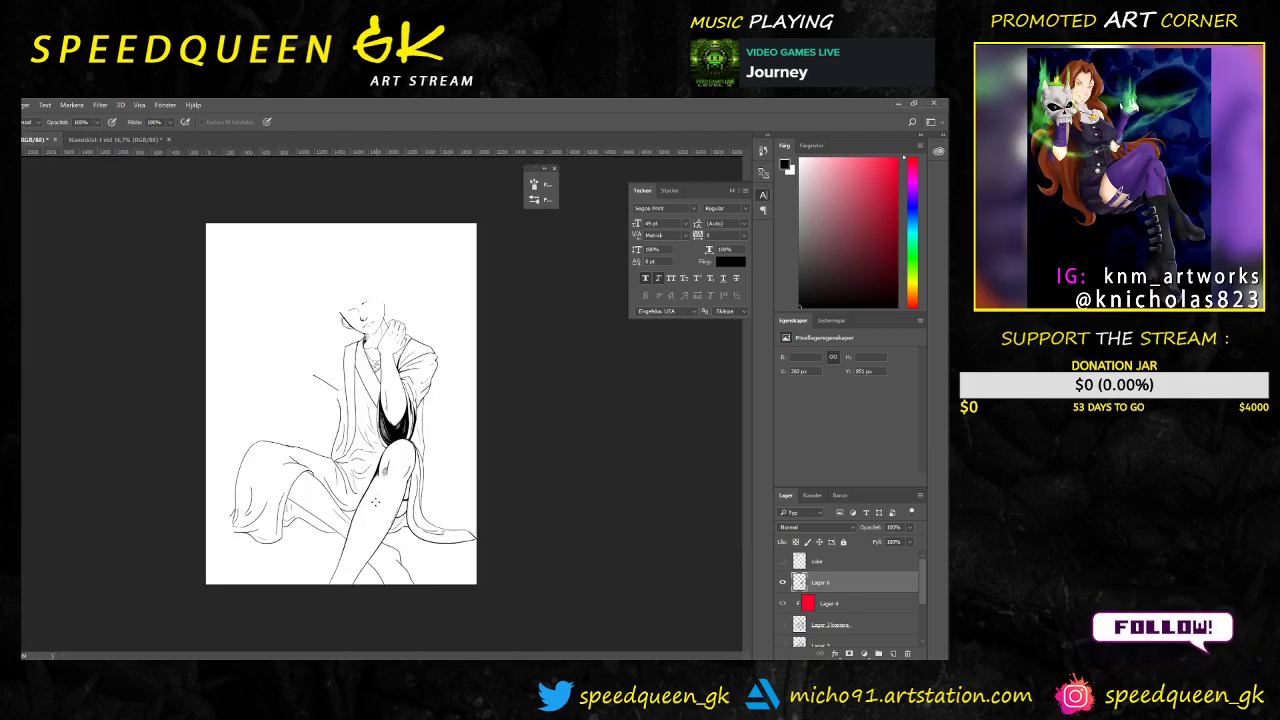
scroll(374, 510, "up", 2)
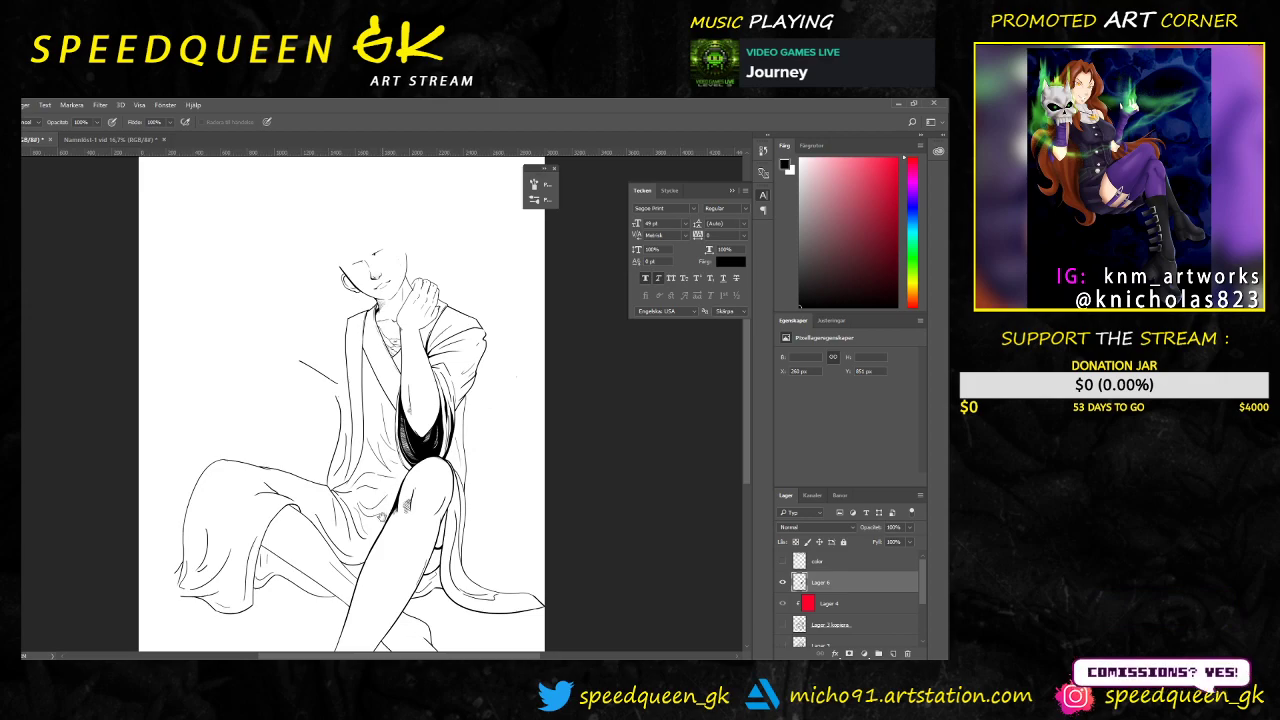
scroll(269, 498, "up", 4)
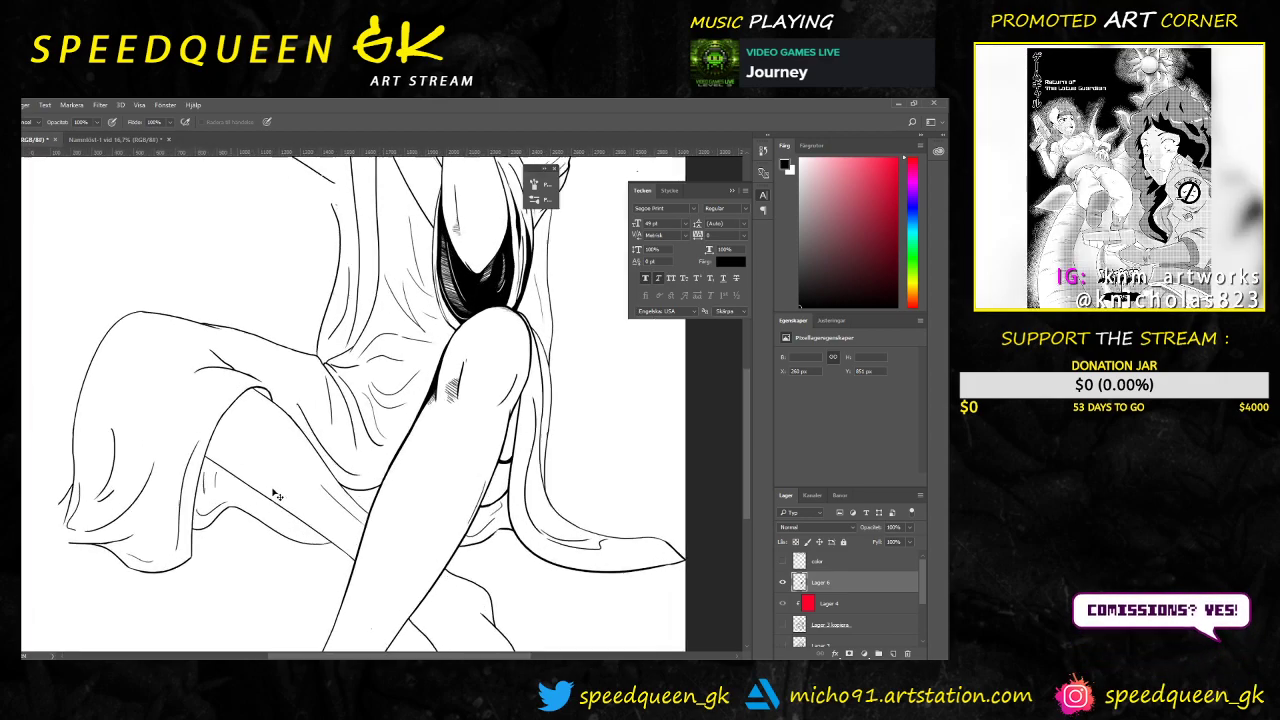
Step: Enlarge the eraser and remove the small fold lines and the rising part of the rear hem beside the robe's inner edge
left_click_drag(269, 498, 295, 440)
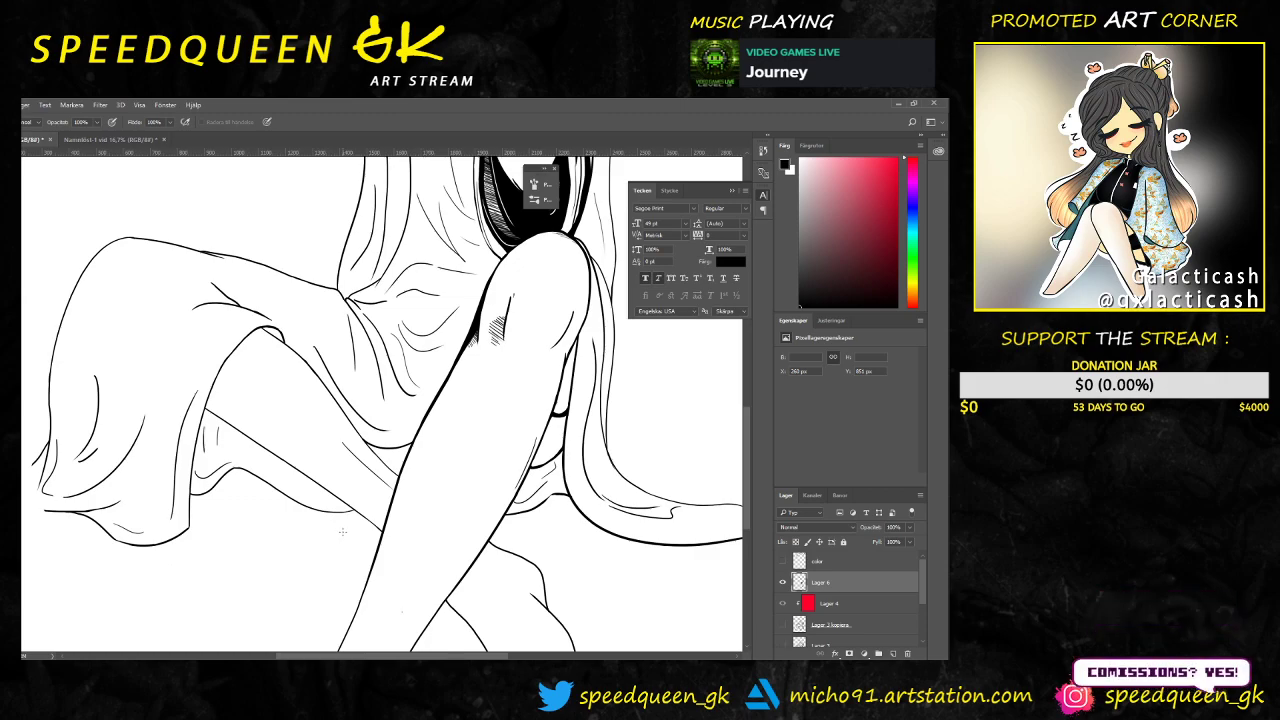
scroll(270, 472, "up", 1)
scroll(277, 480, "up", 2)
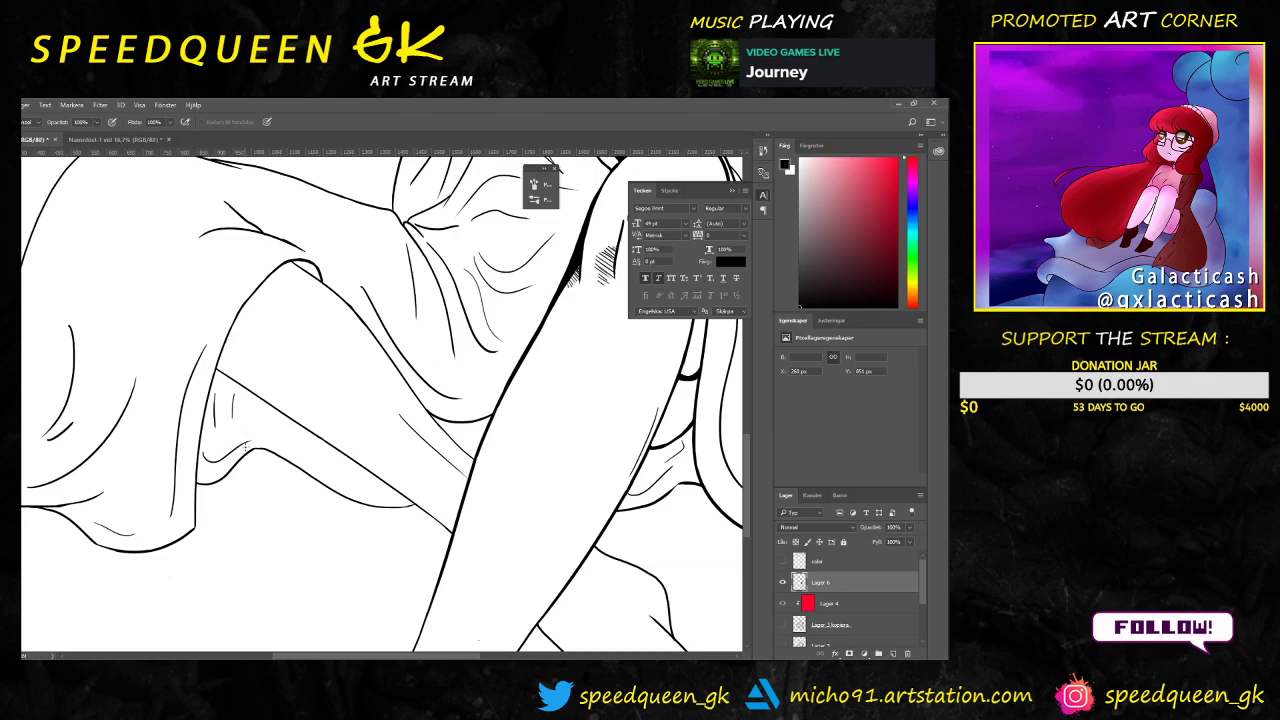
right_click(240, 420)
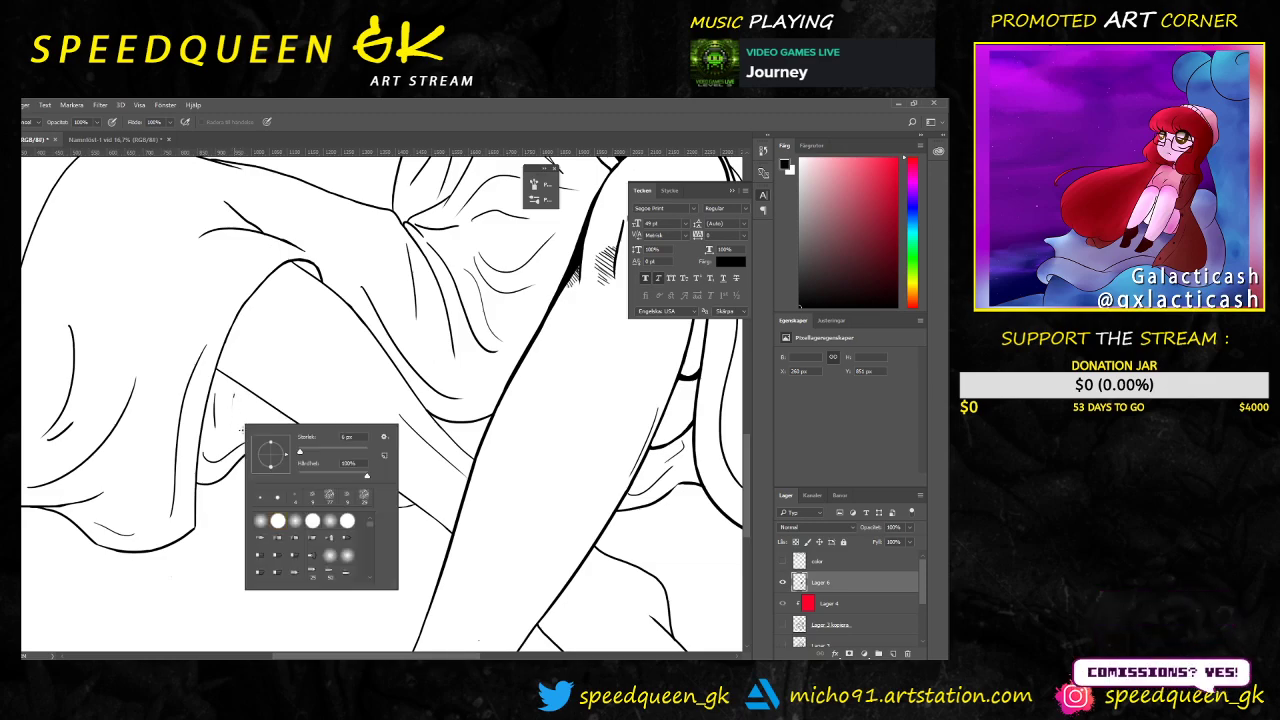
mouse_move(228, 400)
left_mouse_down()
mouse_move(217, 393)
mouse_move(249, 483)
left_mouse_up()
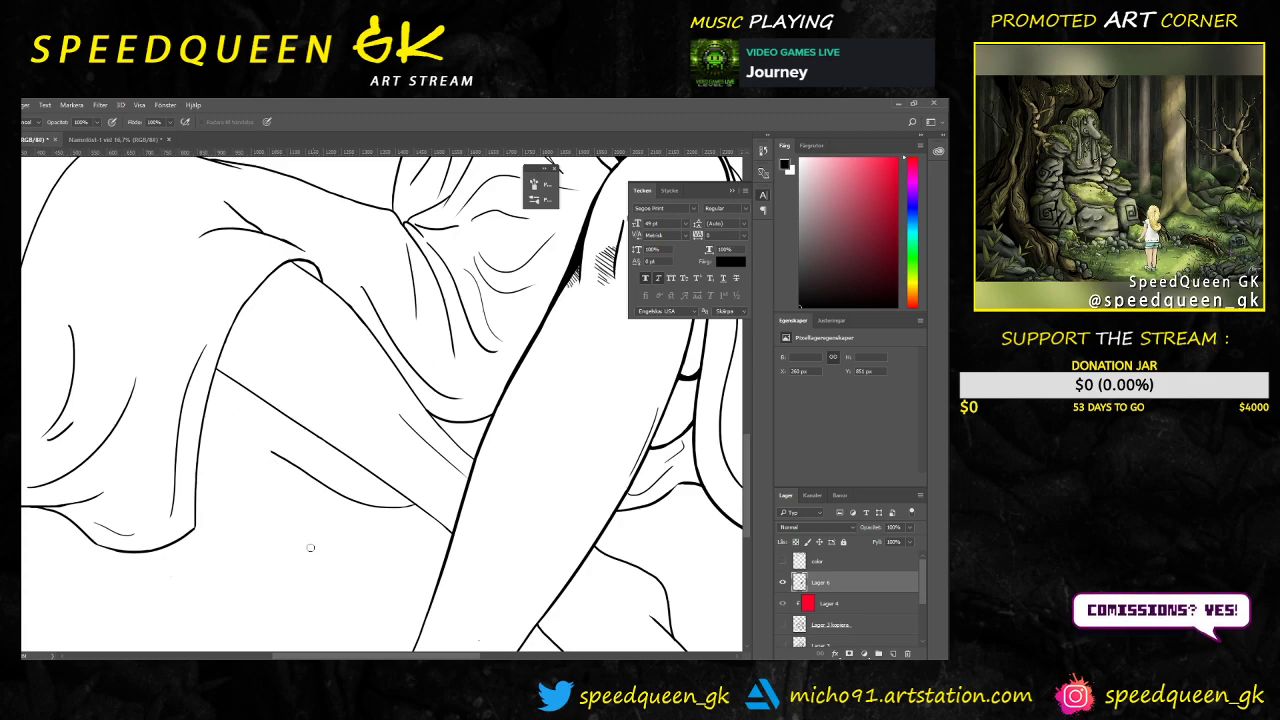
Step: Redraw the rear hem with the brush as a sweeping curve from the robe's inner edge down to the lower leg
key("ctrl+minus")
key("ctrl+minus")
key("ctrl+minus")
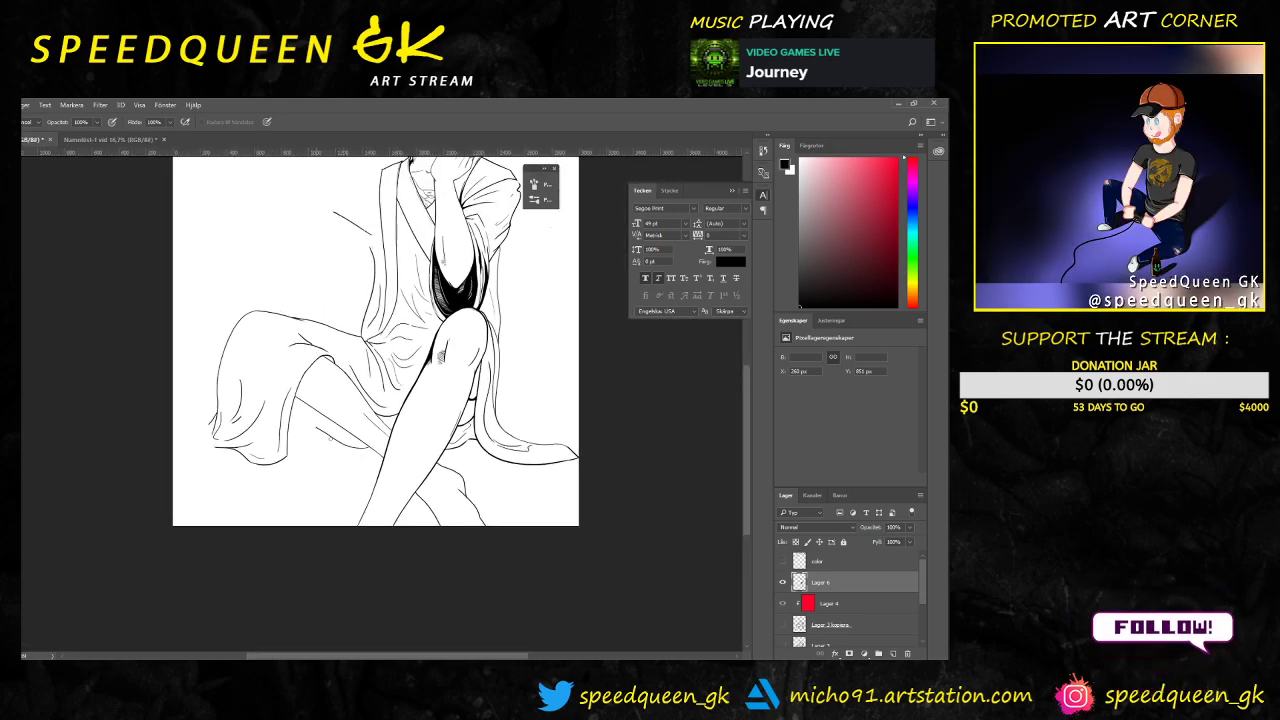
key("b")
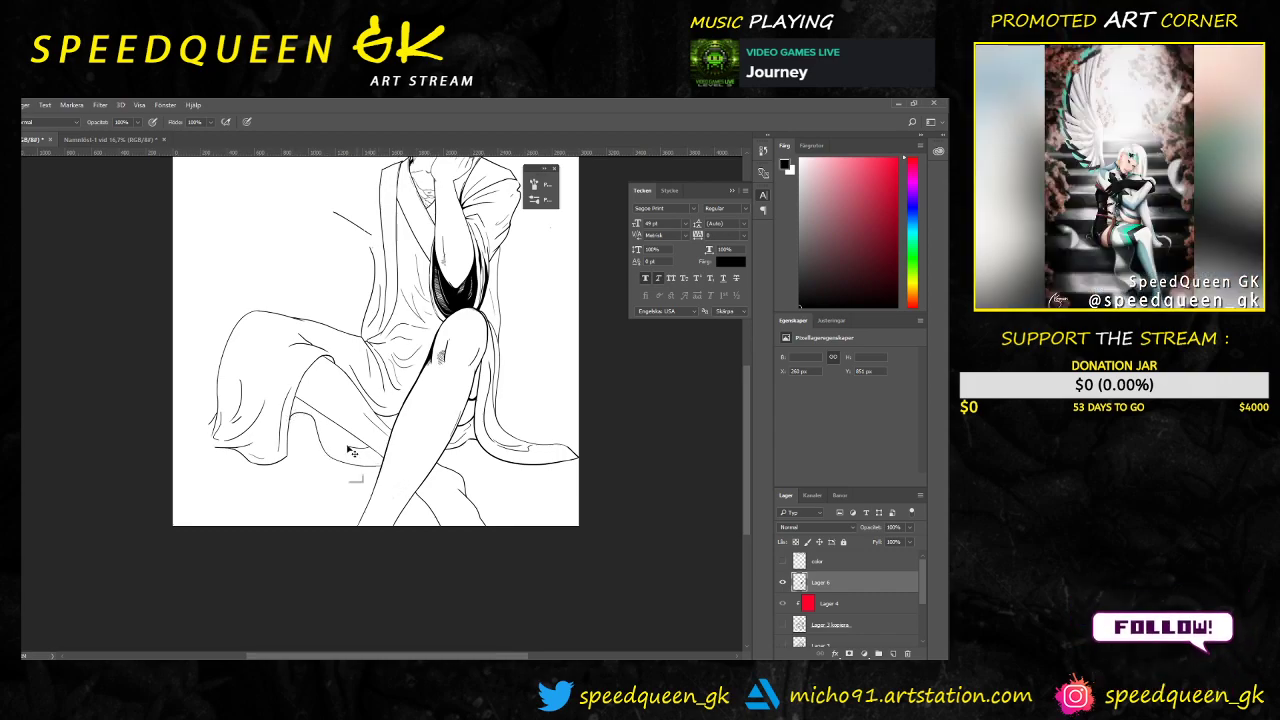
mouse_move(290, 418)
left_mouse_down()
mouse_move(321, 418)
mouse_move(382, 462)
left_mouse_up()
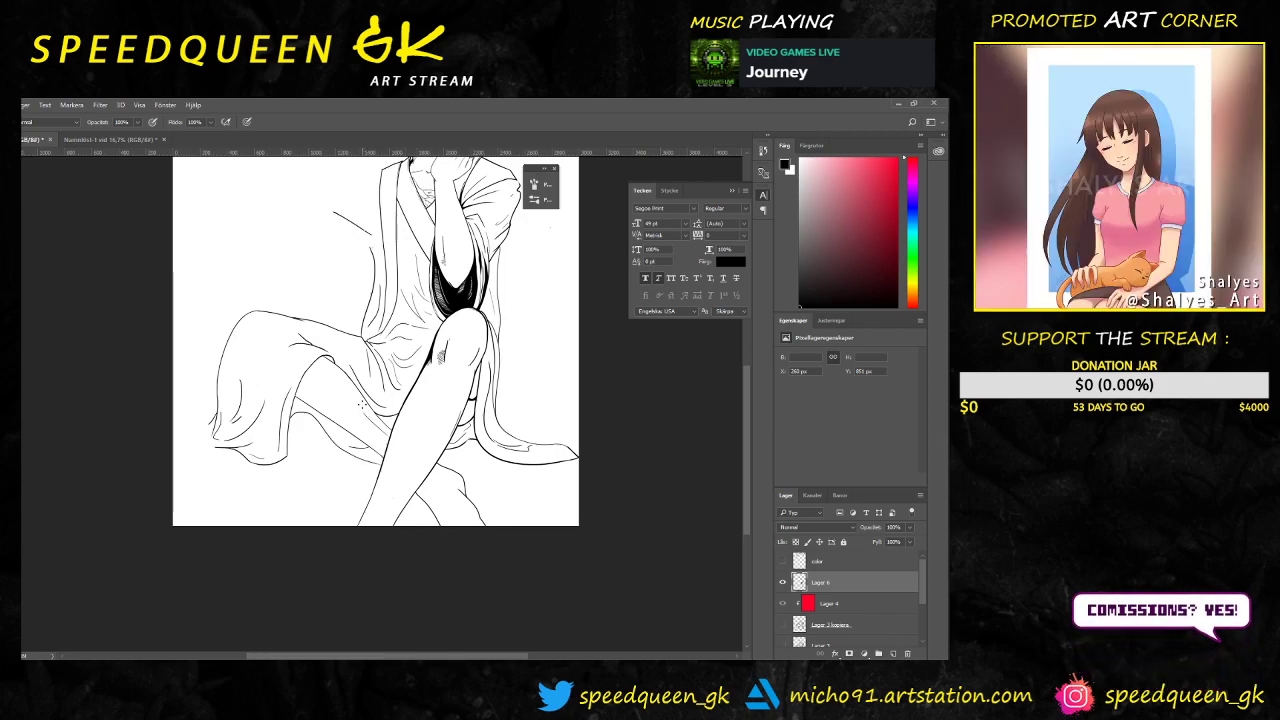
Step: Examine the full figure and the lower leg crossing behind the raised leg
scroll(397, 436, "down", 3)
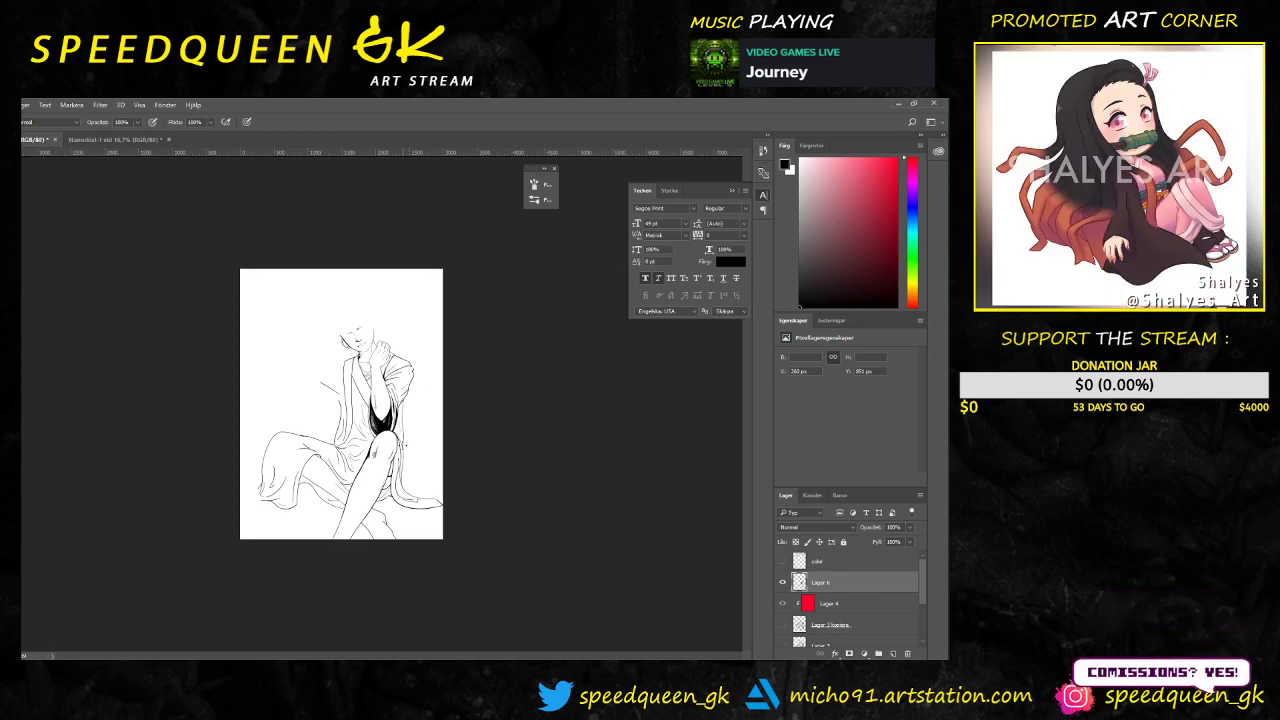
key("ctrl+plus")
key("ctrl+plus")
key("ctrl+plus")
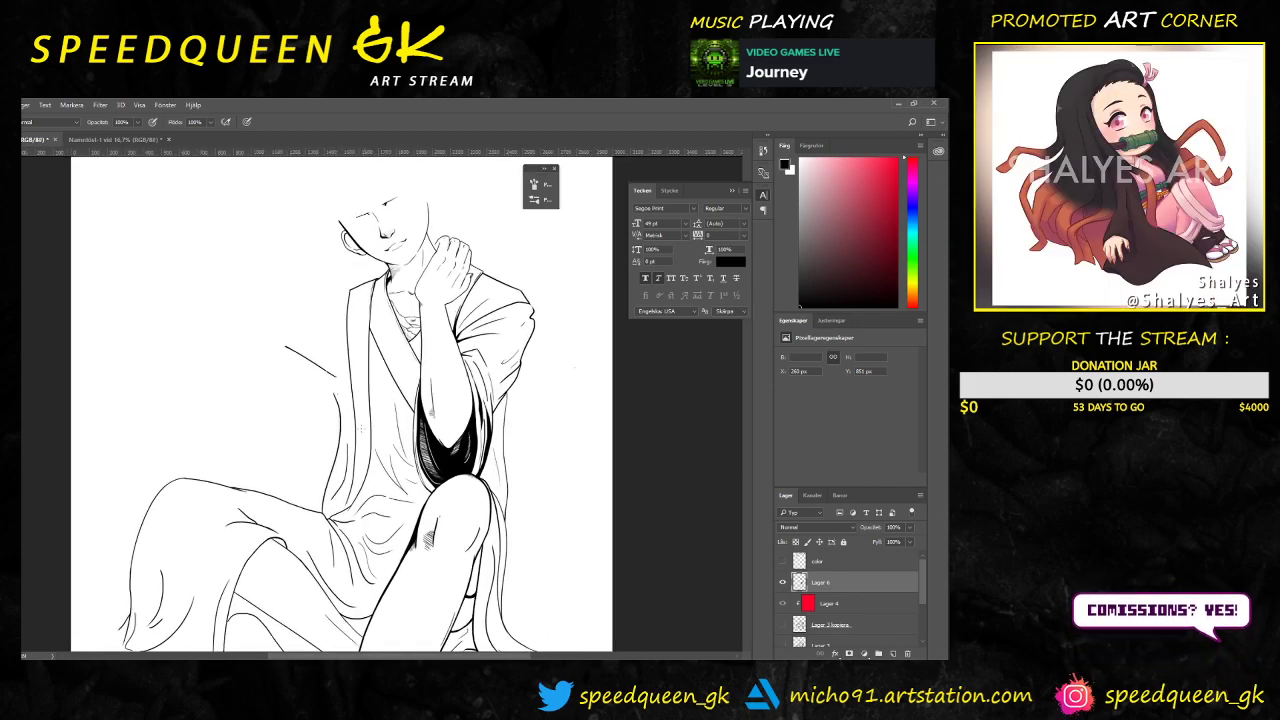
left_click_drag(329, 449, 382, 257)
key("ctrl+z")
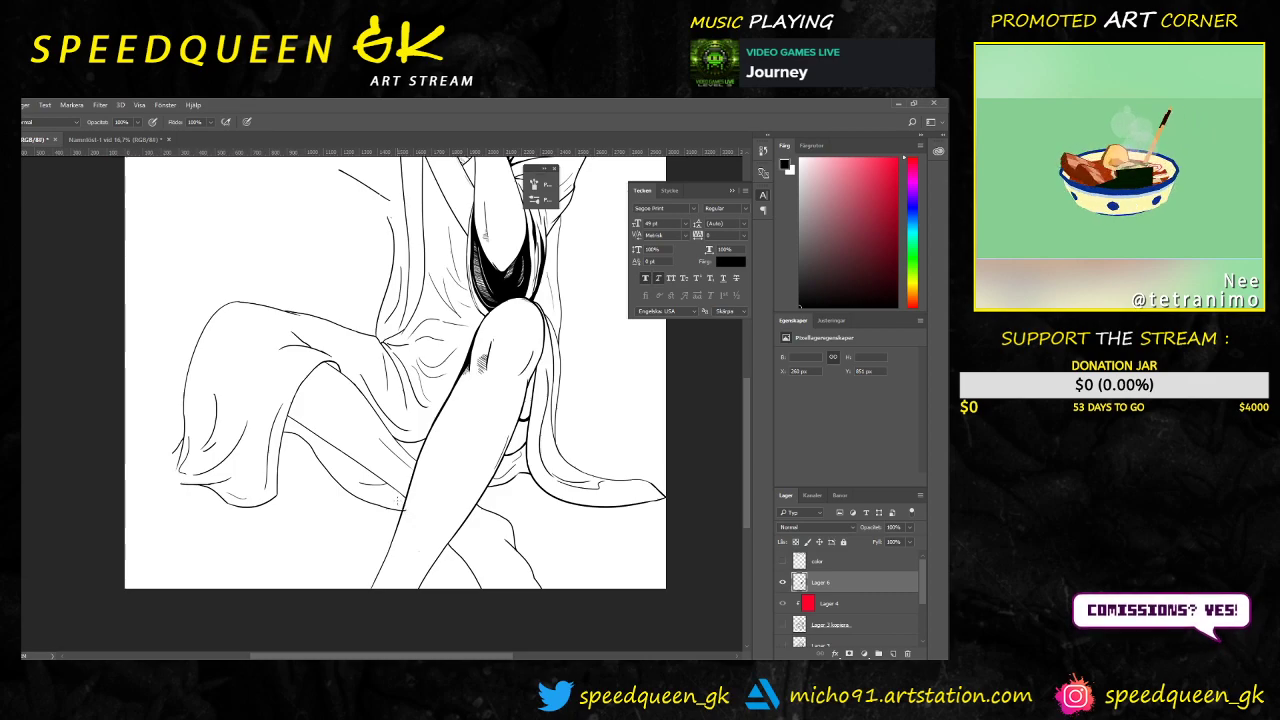
scroll(405, 511, "down", 5)
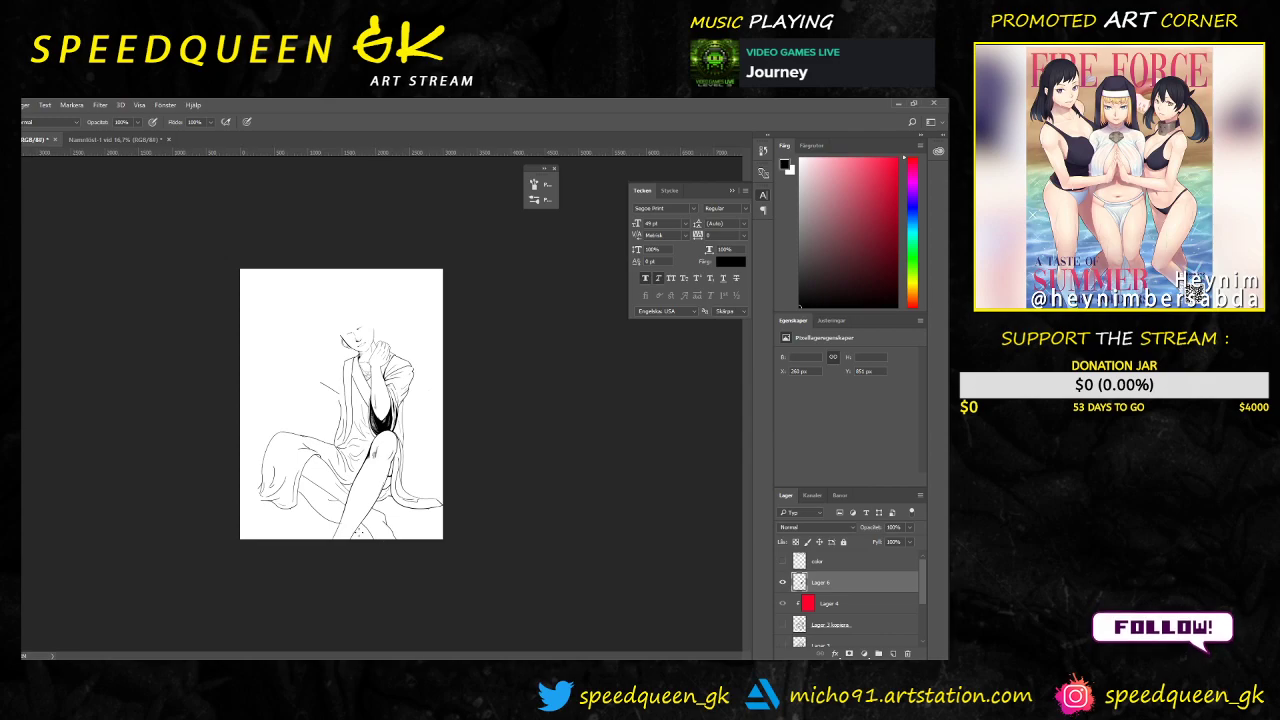
Step: Shrink the eraser and clean the rough stroke start where the calf's lower contour meets the robe's inner edge
key("ctrl+plus")
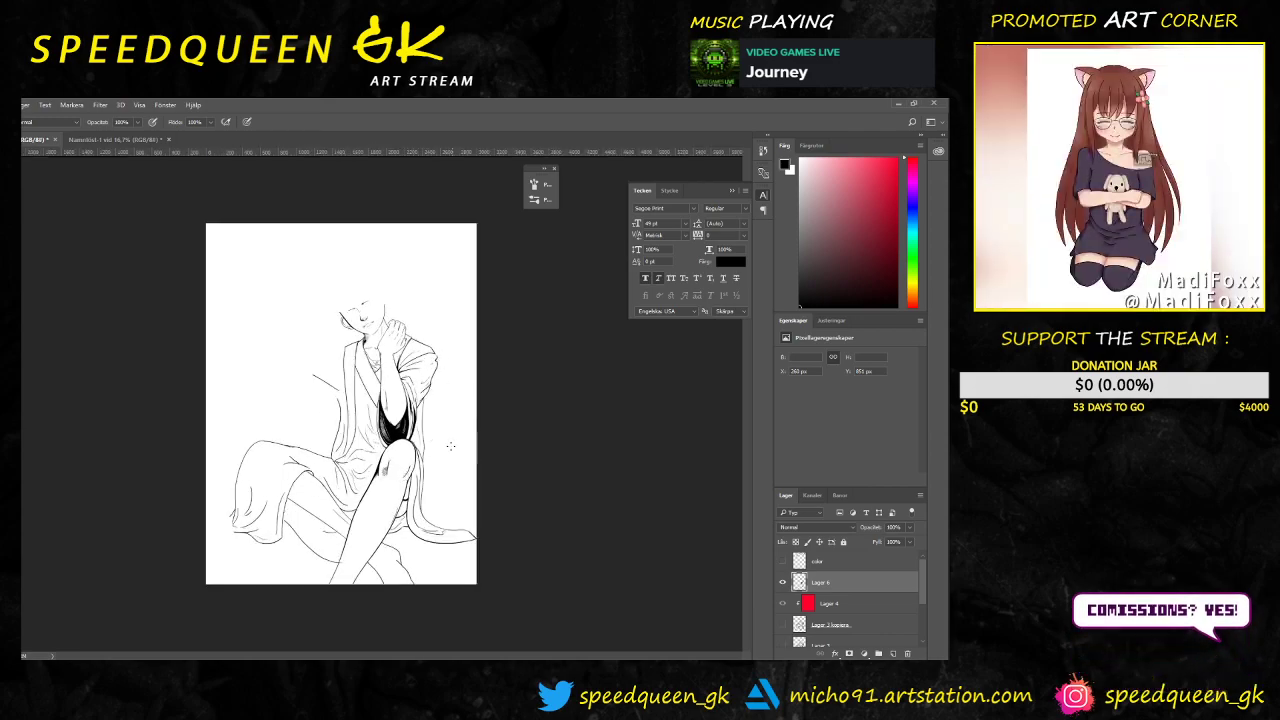
key("ctrl+plus")
left_click_drag(433, 445, 471, 301)
key("ctrl+plus")
left_click_drag(308, 436, 360, 436)
left_click_drag(341, 367, 339, 293)
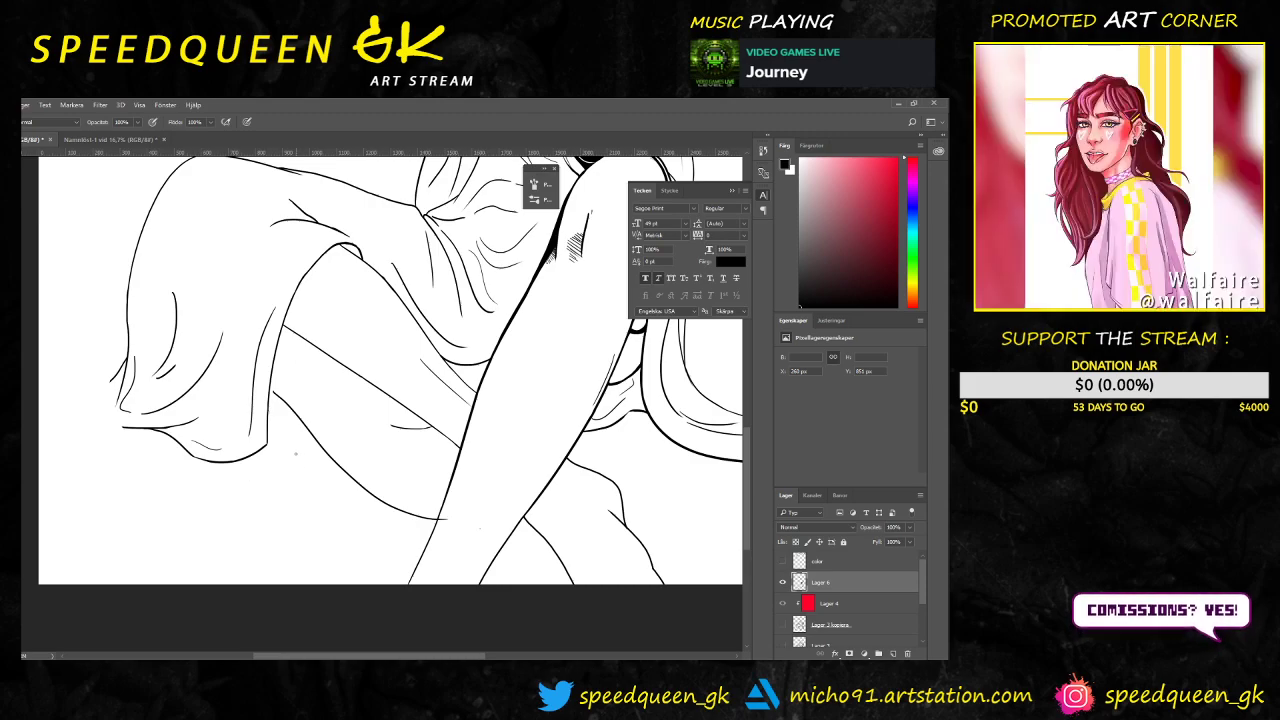
key("ctrl+plus")
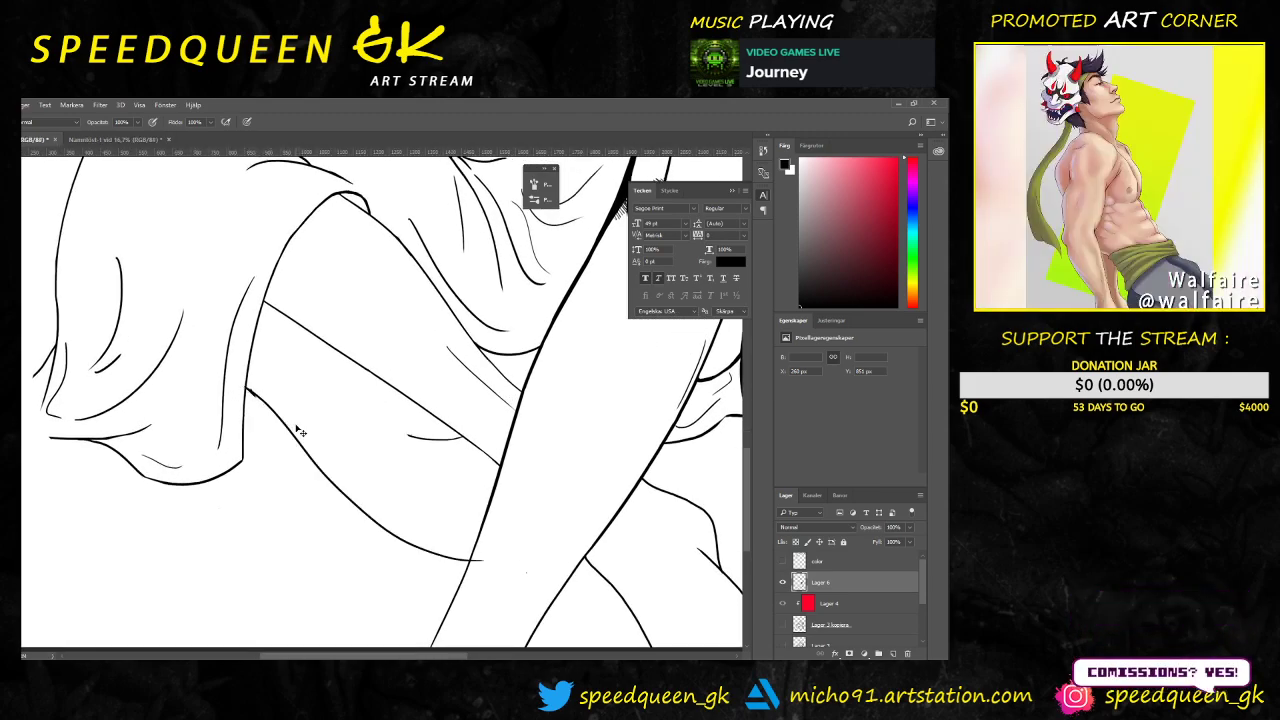
key("ctrl+plus")
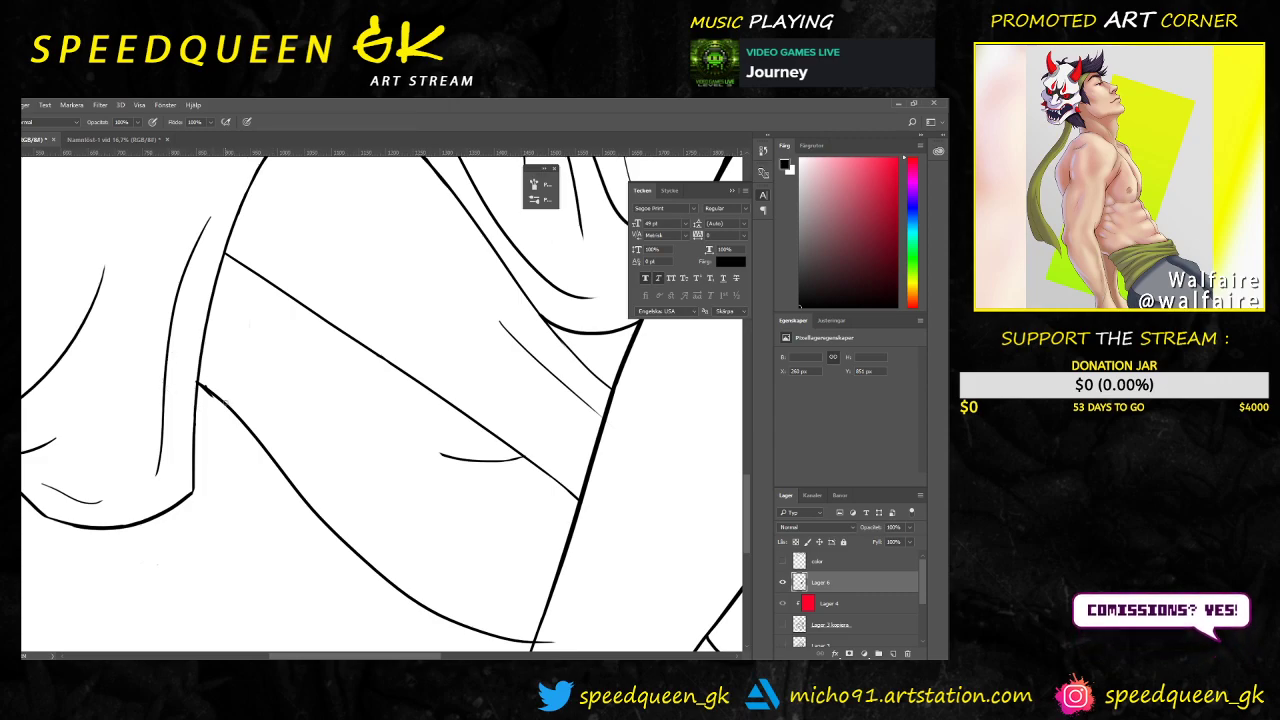
key("e")
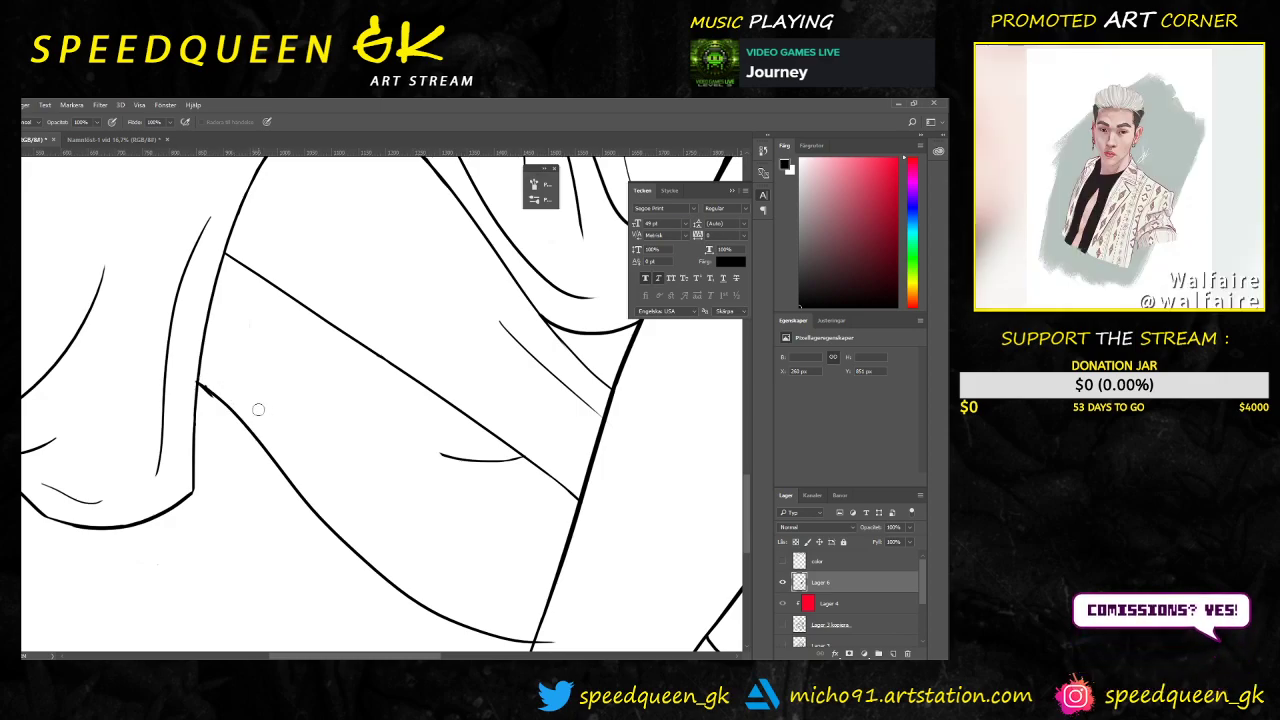
key("ctrl+plus")
right_click(209, 367)
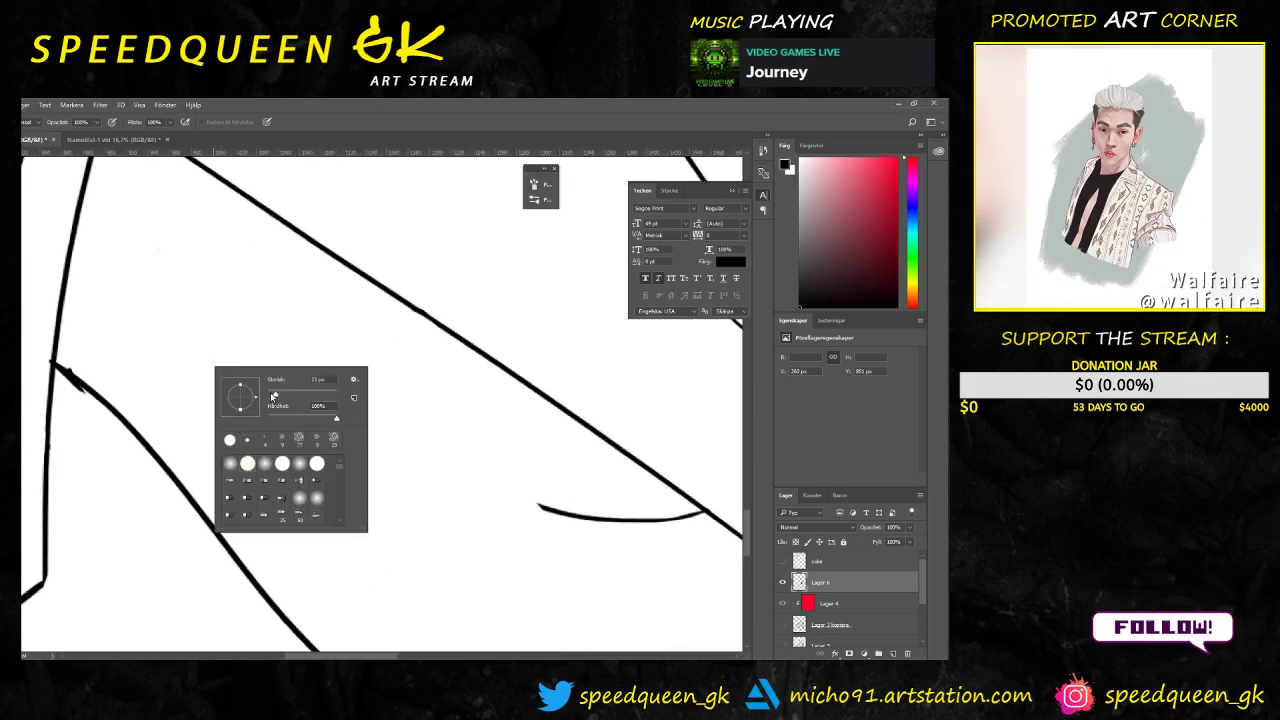
left_click_drag(67, 363, 86, 385)
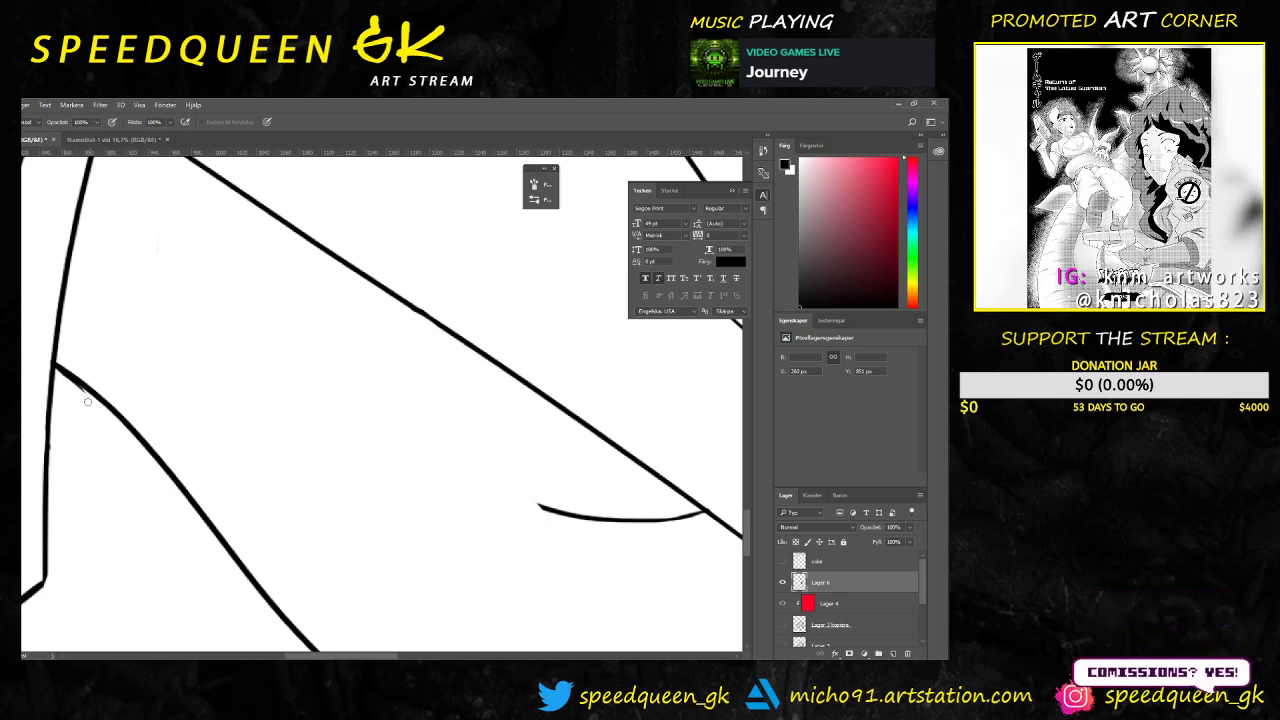
left_click_drag(55, 373, 103, 414)
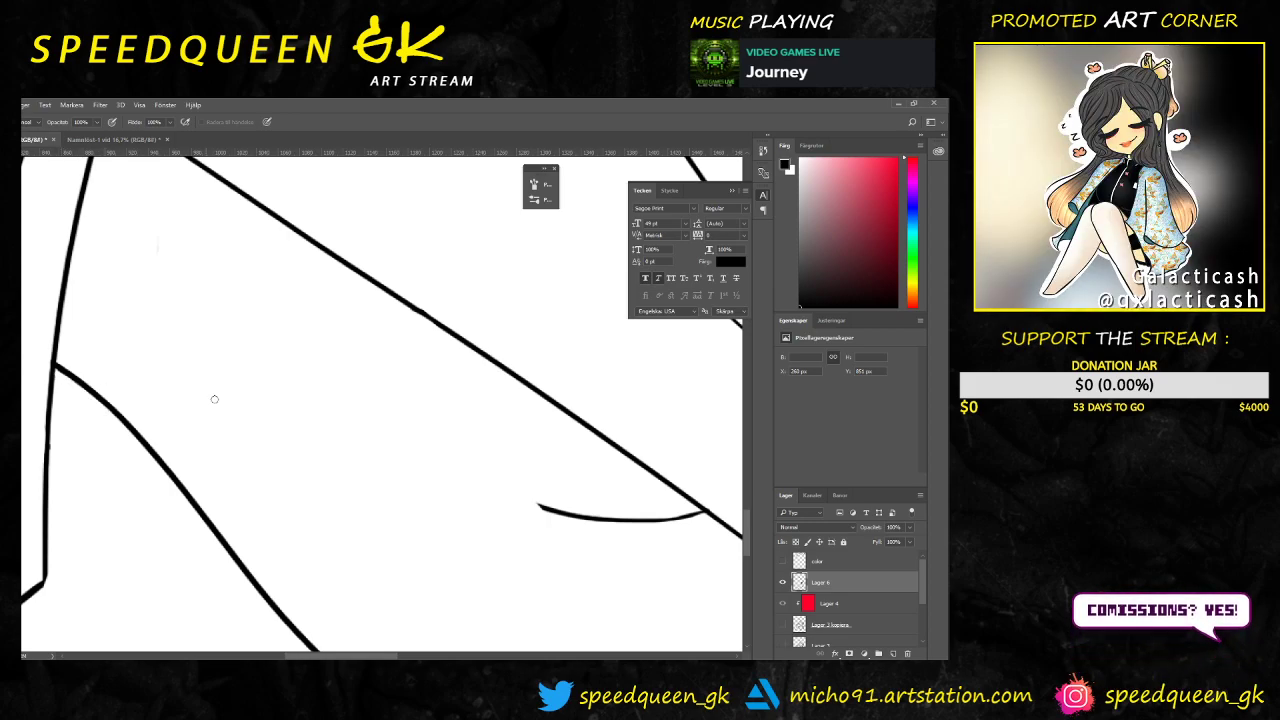
Step: Erase the short crease curve inside the lower leg, just below its upper contour near the raised shin
key("ctrl+minus")
key("ctrl+minus")
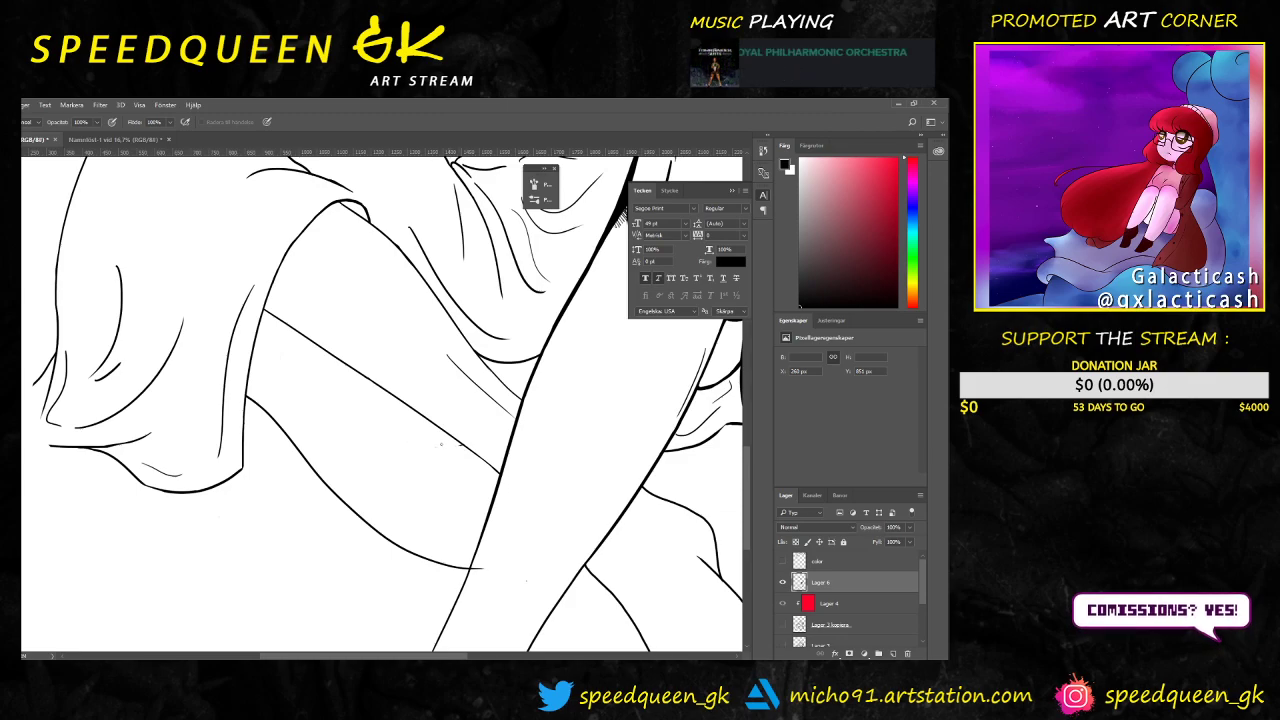
scroll(452, 448, "up", 1)
key("ctrl+plus")
left_click_drag(617, 449, 350, 384)
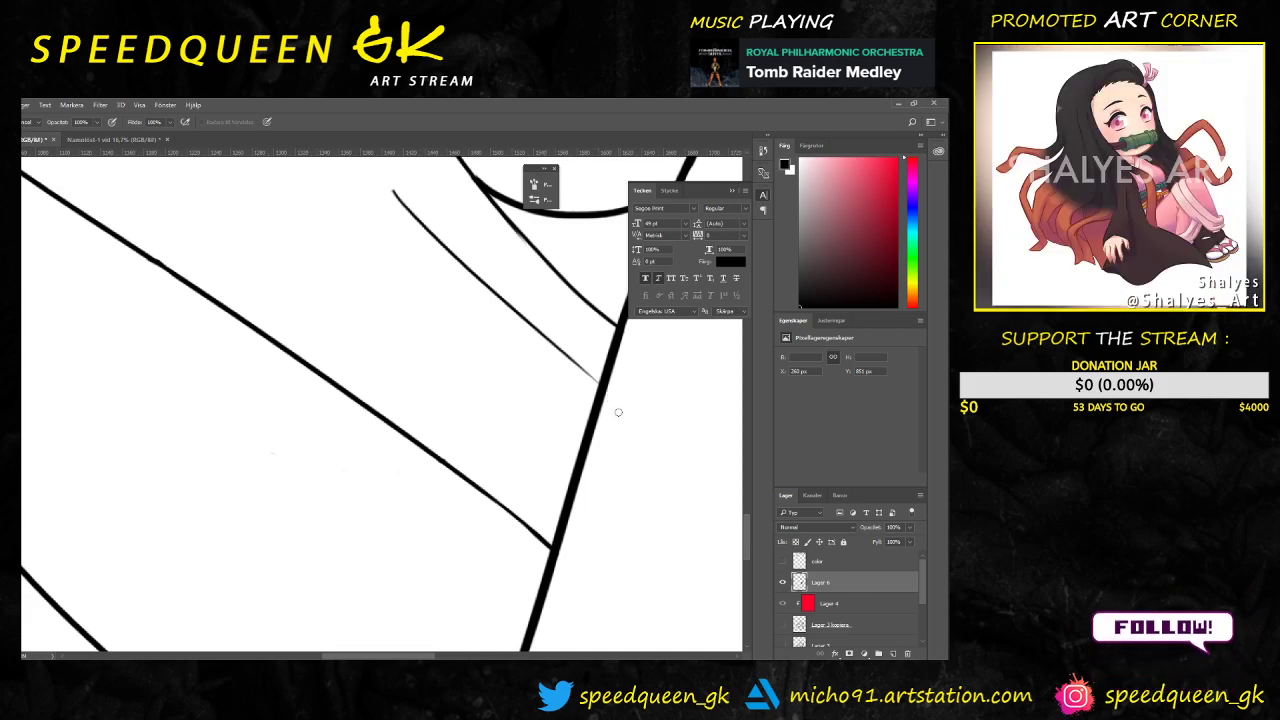
key("ctrl+minus")
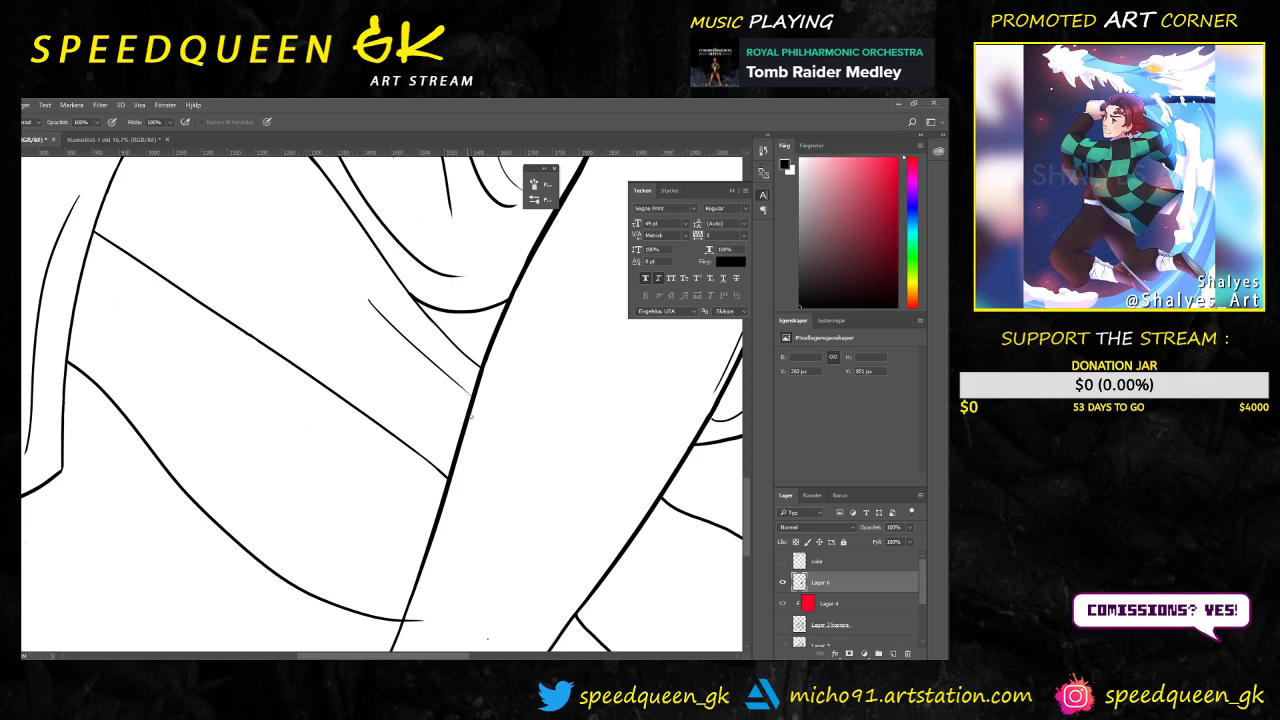
Step: Erase the end of the calf's lower contour that overshoots the edge of the raised leg
left_click_drag(479, 527, 486, 309)
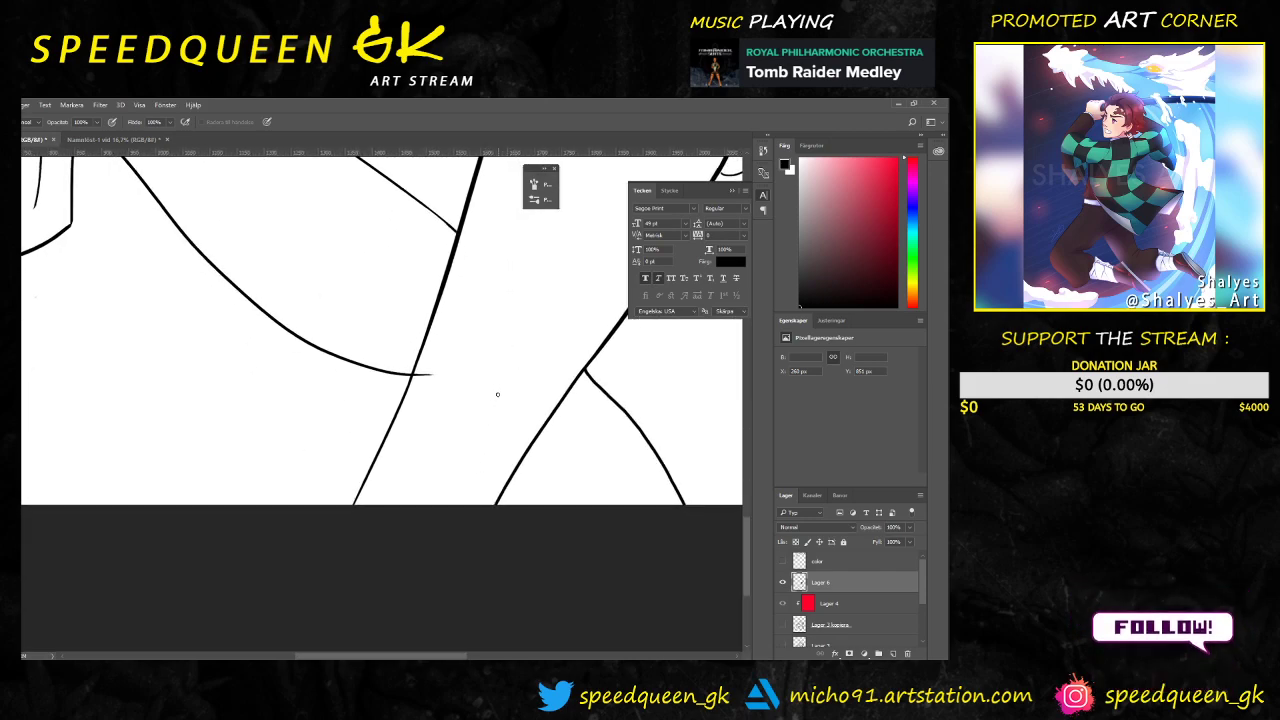
key("ctrl+plus")
key("ctrl+plus")
left_click_drag(523, 360, 486, 349)
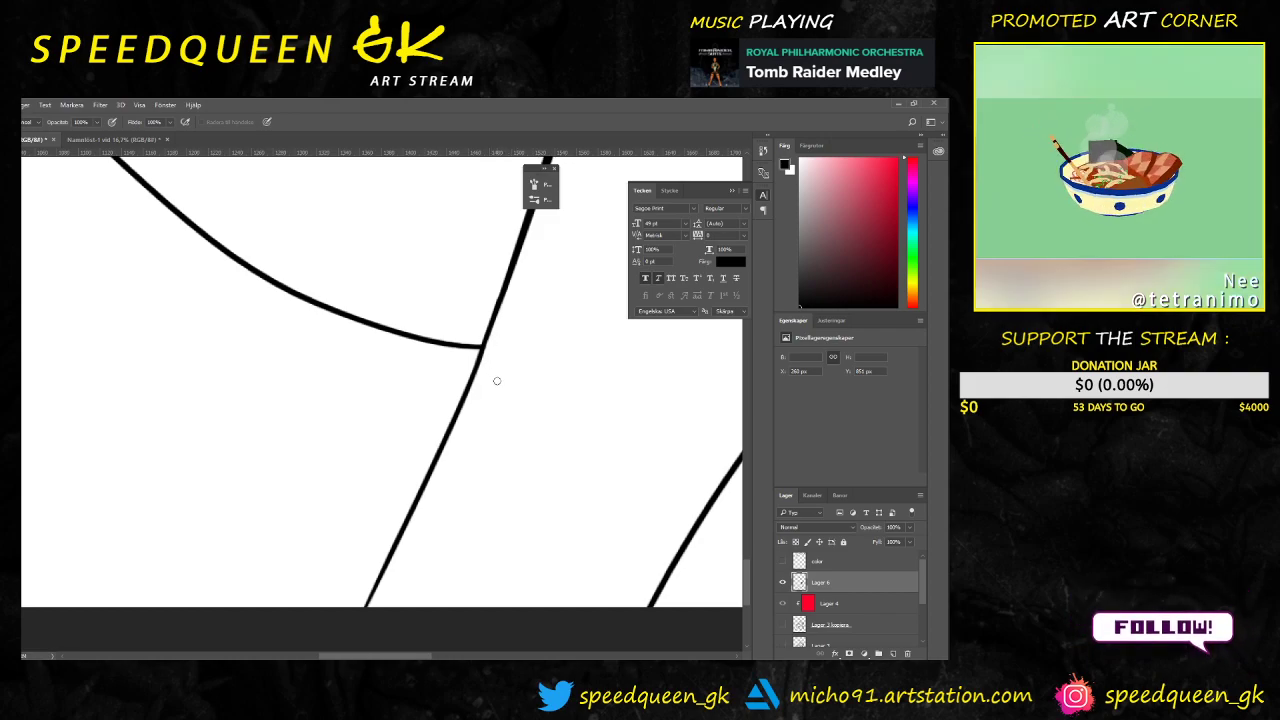
key("ctrl+minus")
scroll(513, 465, "down", 5)
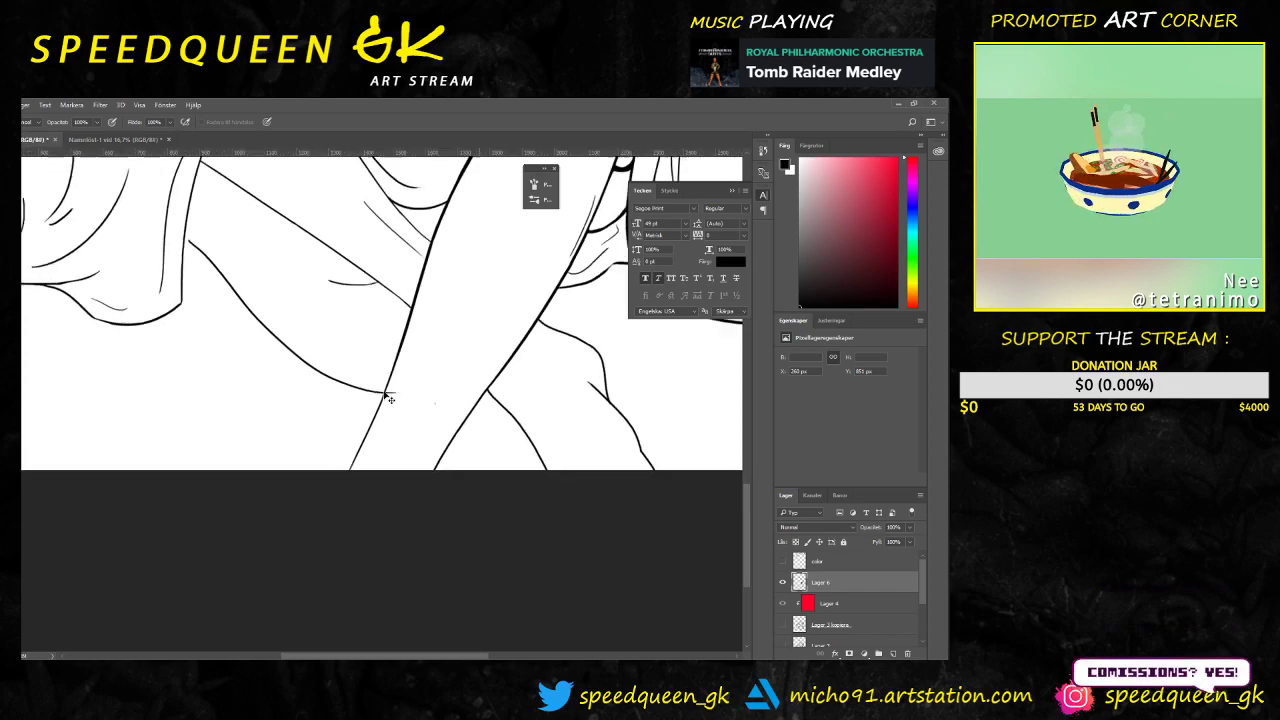
Step: Draw a thin curved muscle line with the brush inside the calf of the rear leg
scroll(420, 390, "down", 4)
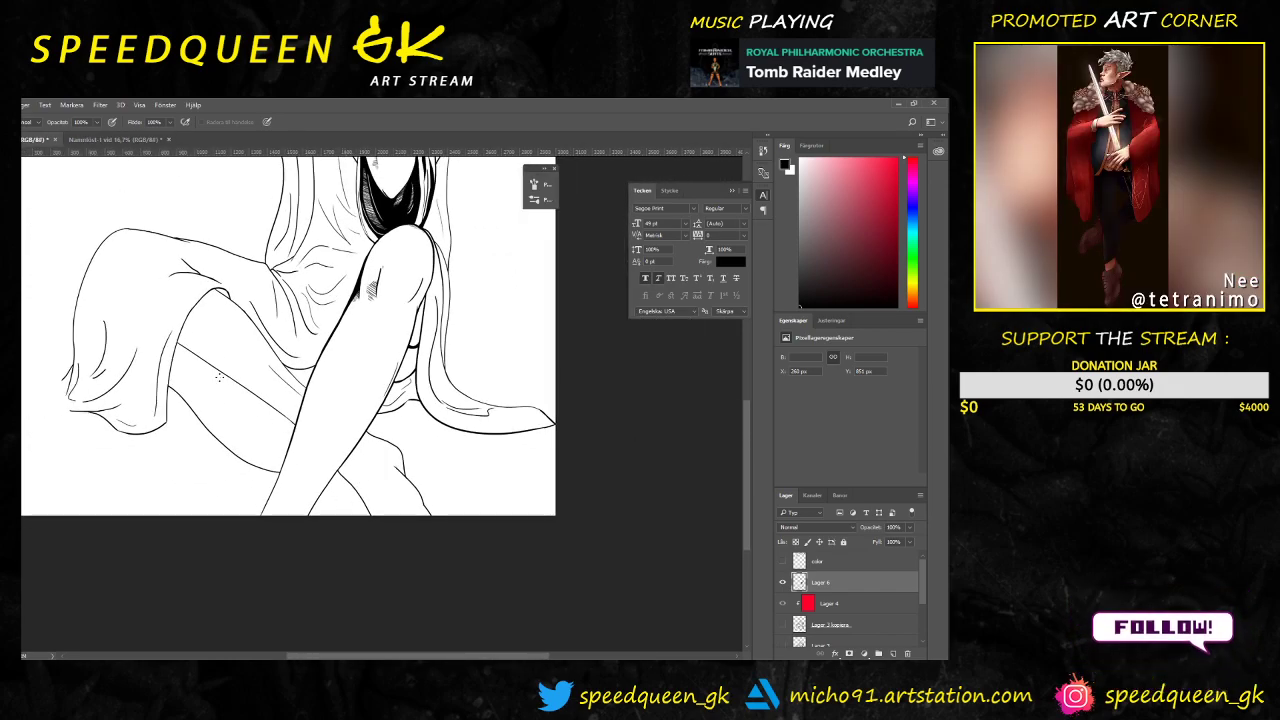
key("b")
left_click_drag(209, 365, 243, 429)
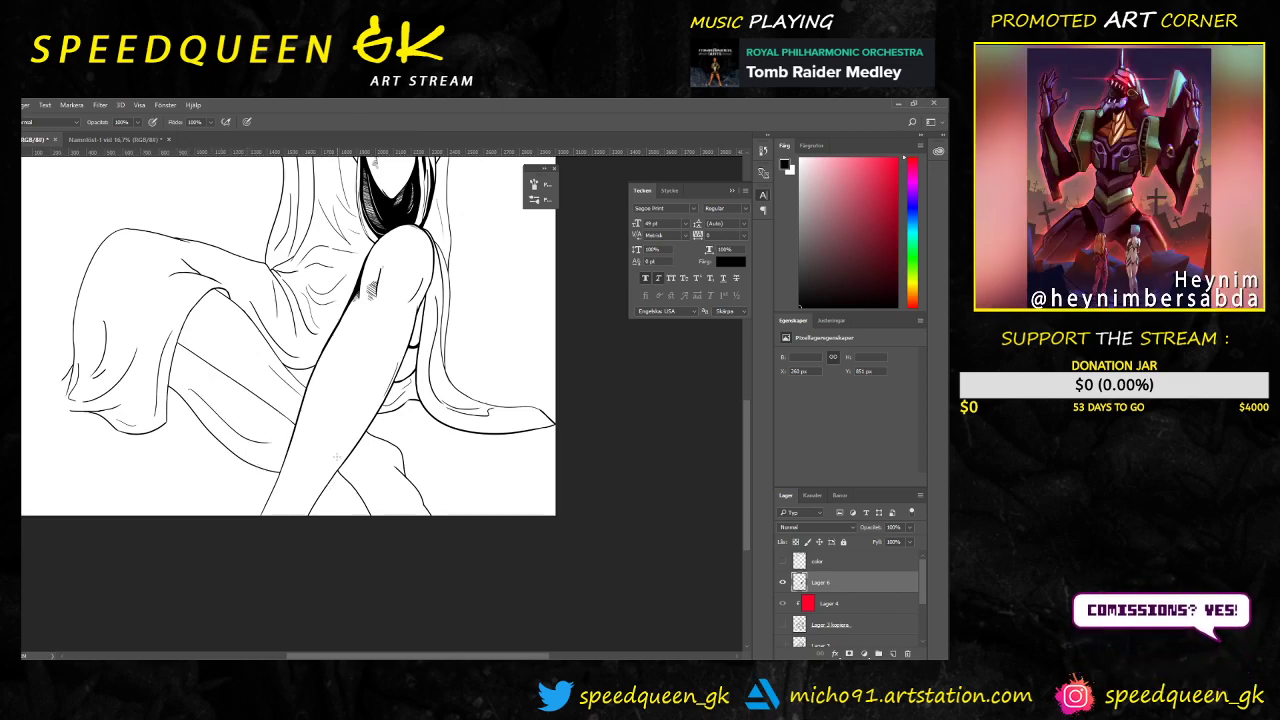
Step: Examine how the calf's new inner line and the robe's hem read across the whole figure
scroll(287, 402, "down", 2)
left_click_drag(454, 422, 415, 506)
scroll(367, 560, "down", 2)
scroll(453, 485, "up", 2)
left_click_drag(452, 485, 447, 451)
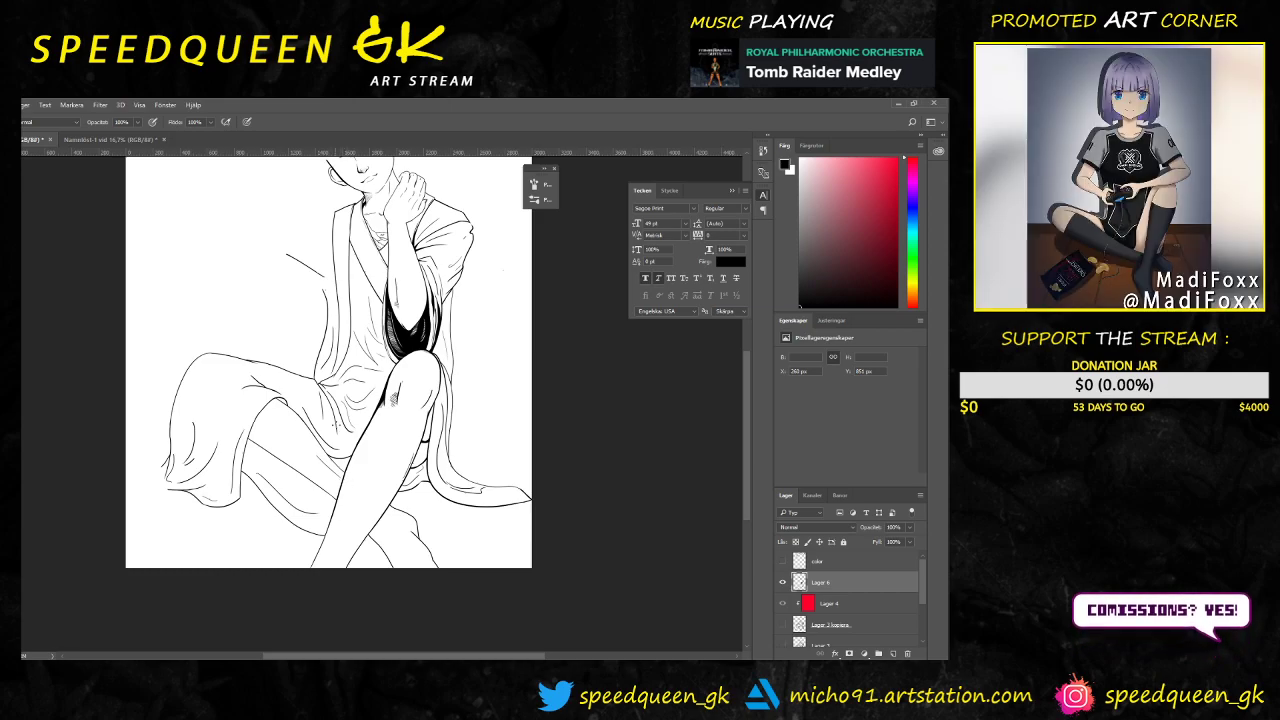
scroll(331, 392, "up", 3)
left_click_drag(304, 368, 340, 253)
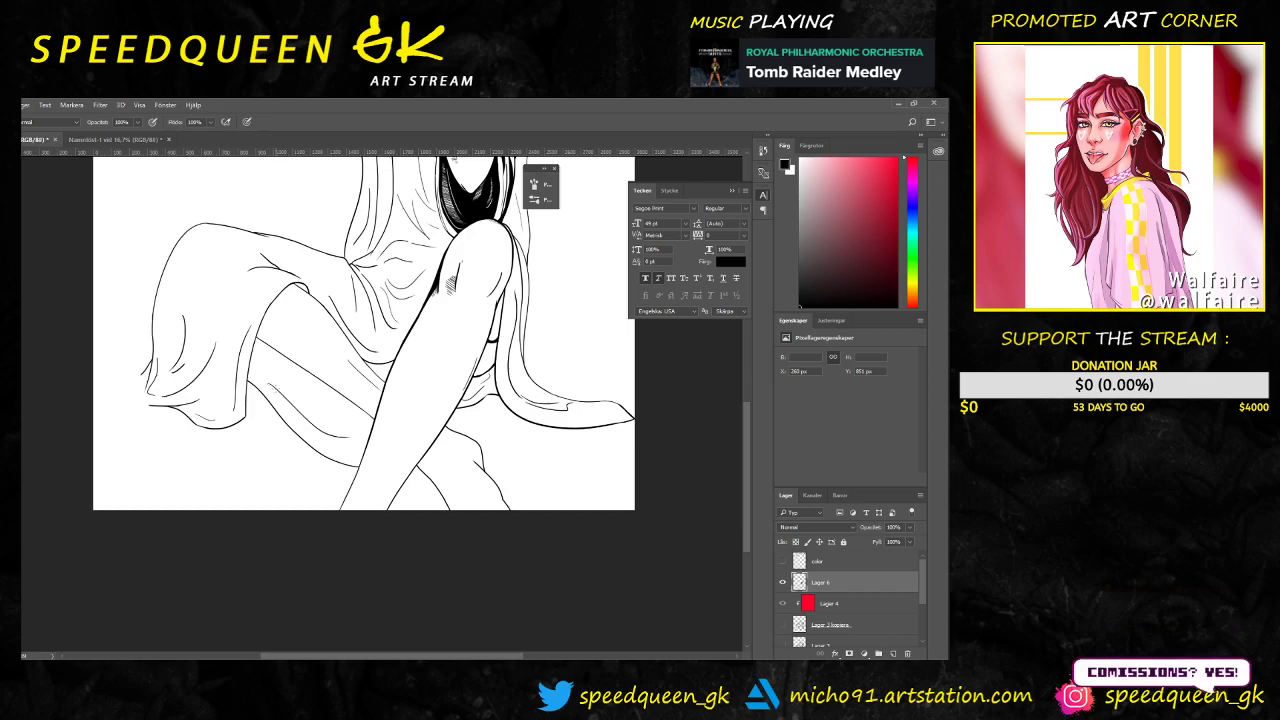
scroll(286, 390, "up", 3)
scroll(286, 390, "down", 3)
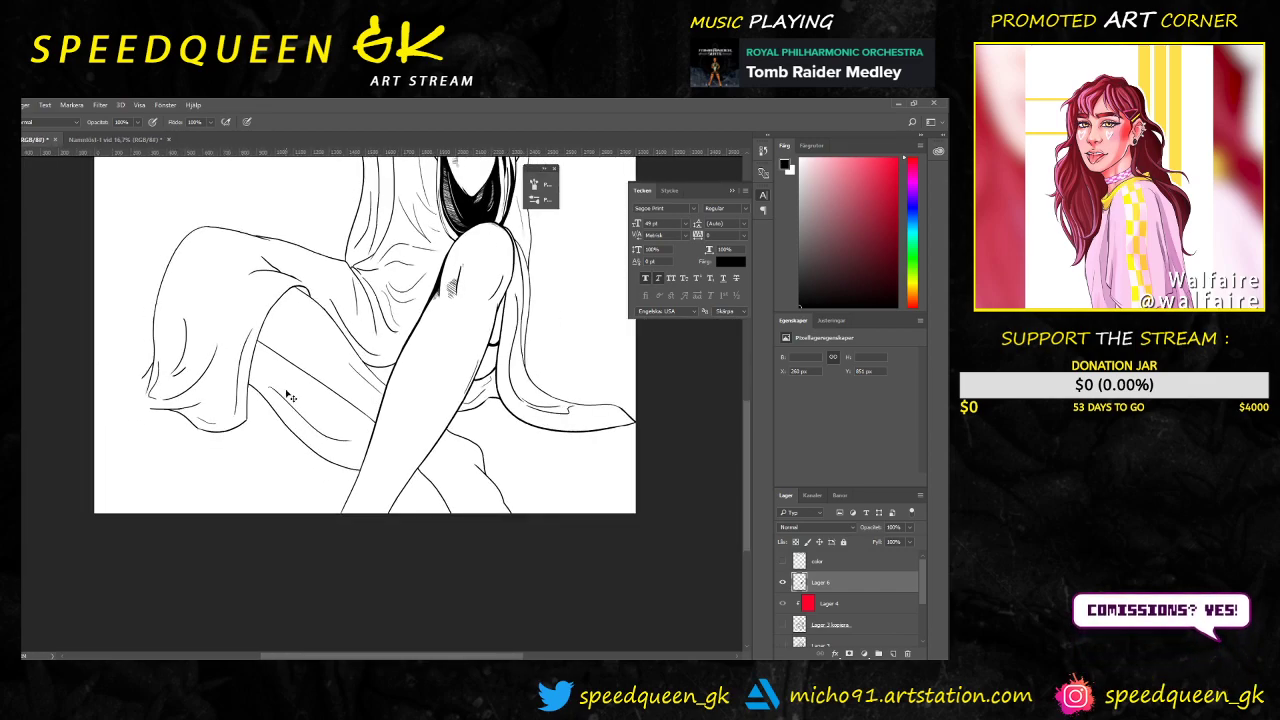
scroll(285, 390, "down", 4)
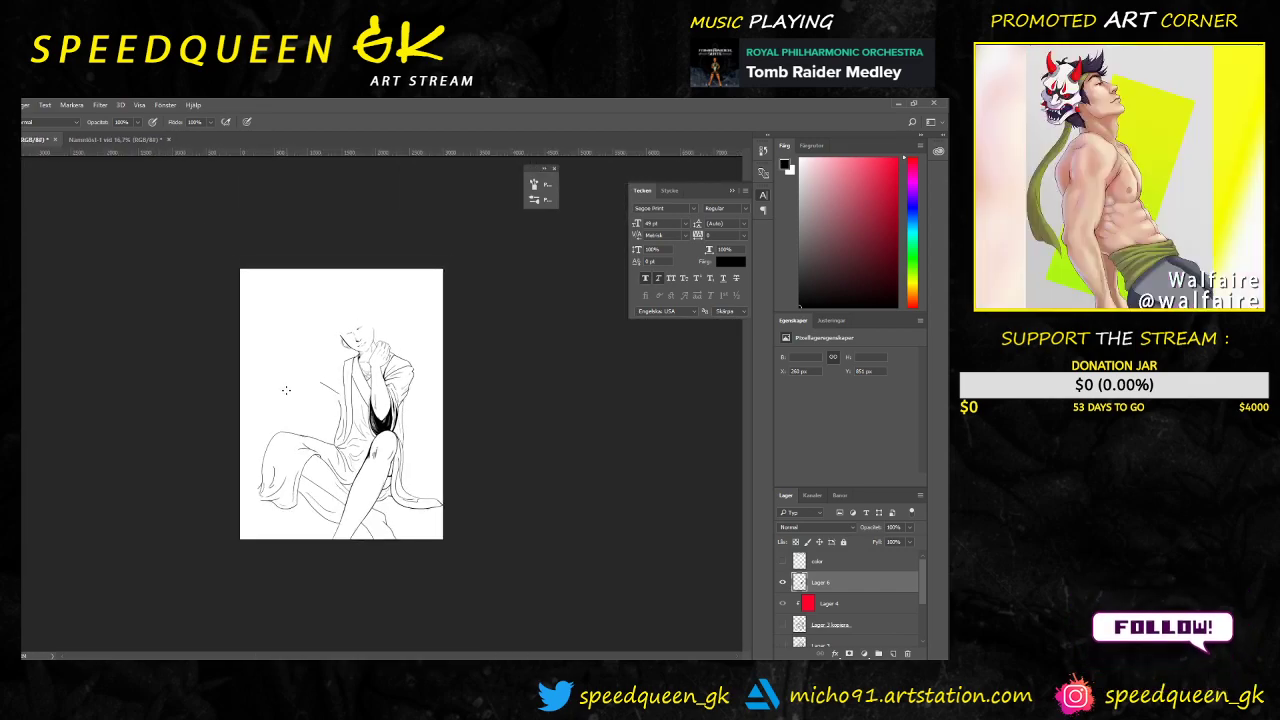
scroll(326, 384, "up", 2)
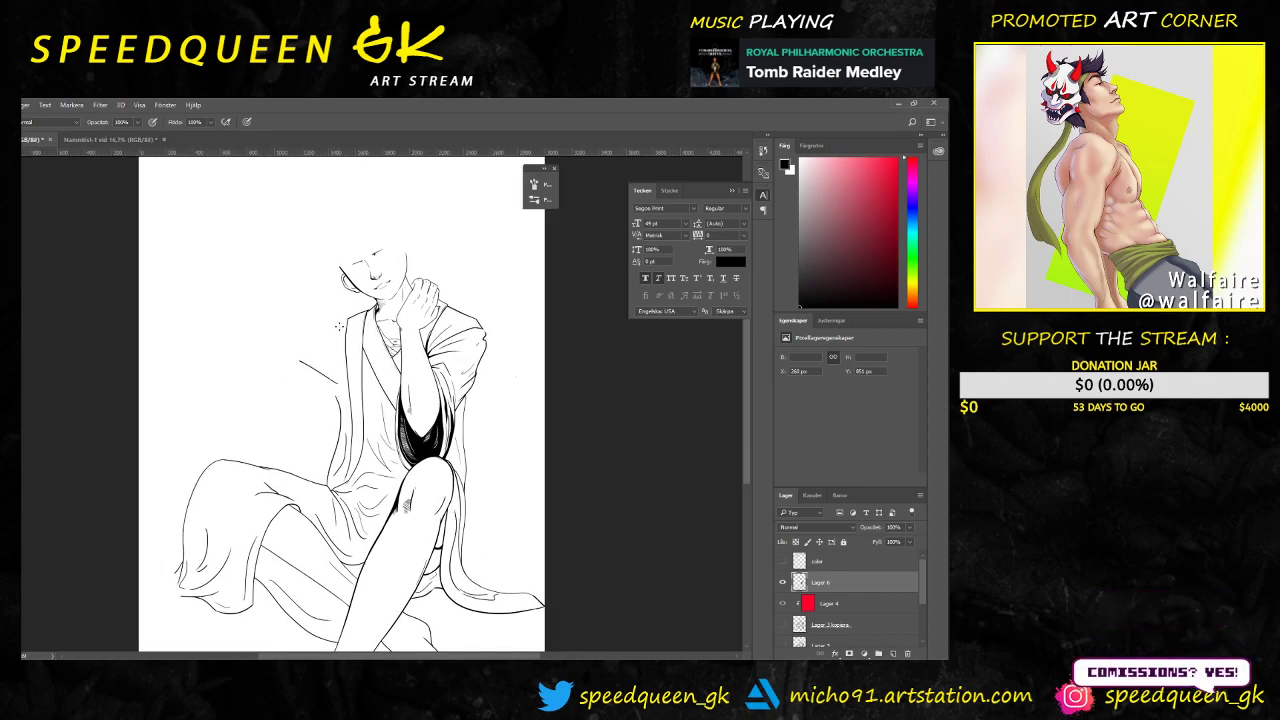
left_click_drag(337, 365, 348, 224)
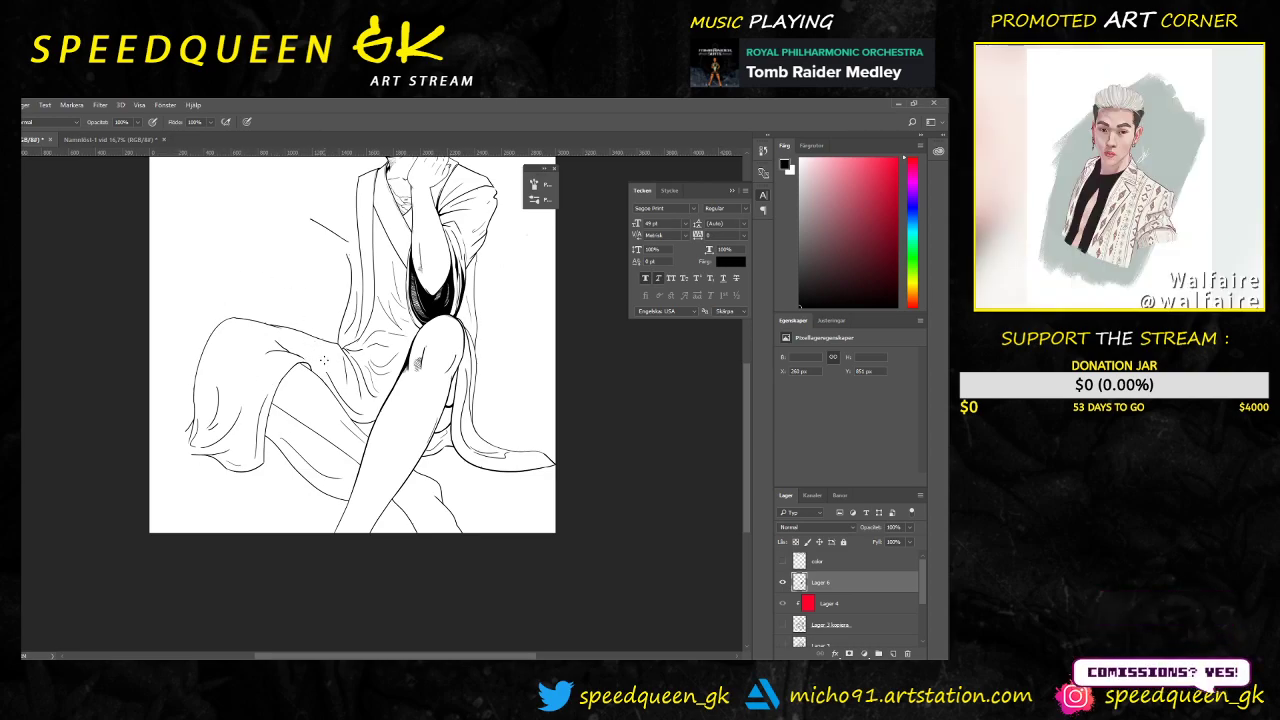
scroll(340, 394, "up", 1)
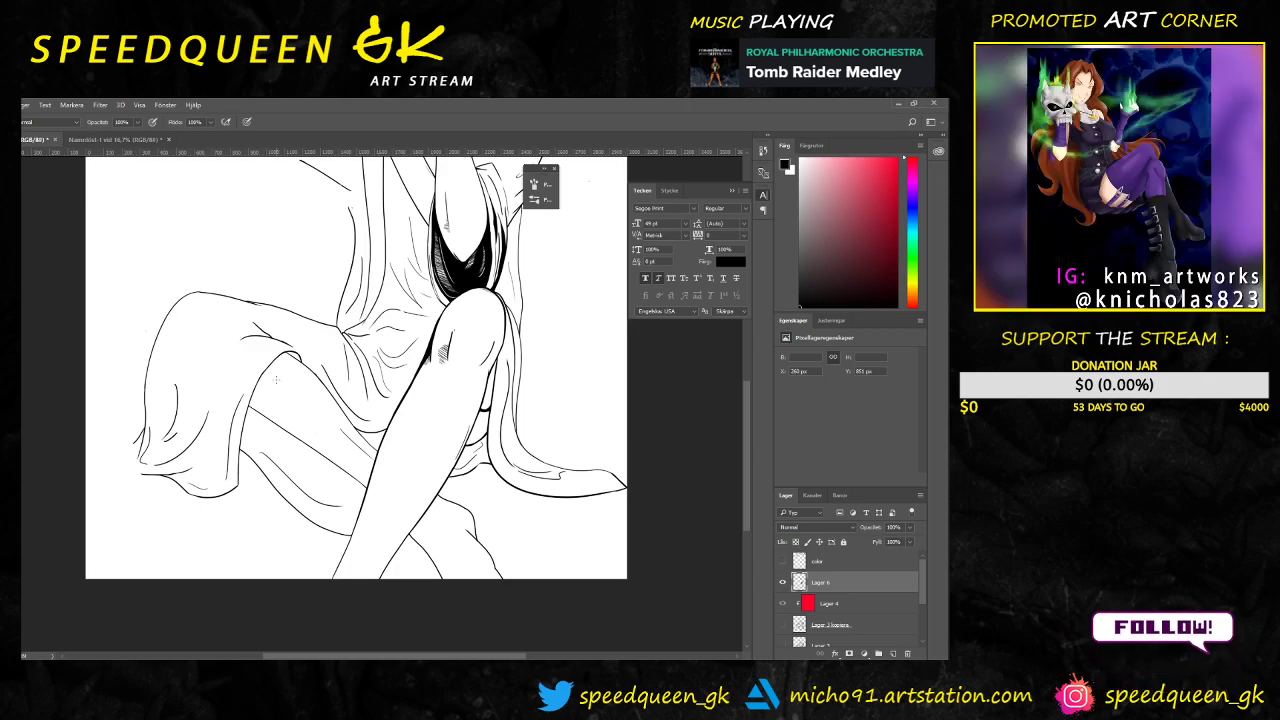
Step: Try to join the skirt's outer left fold to the hem's left corner with a curved outline stroke
left_click_drag(286, 403, 383, 300)
key("ctrl+plus")
scroll(208, 358, "up", 1)
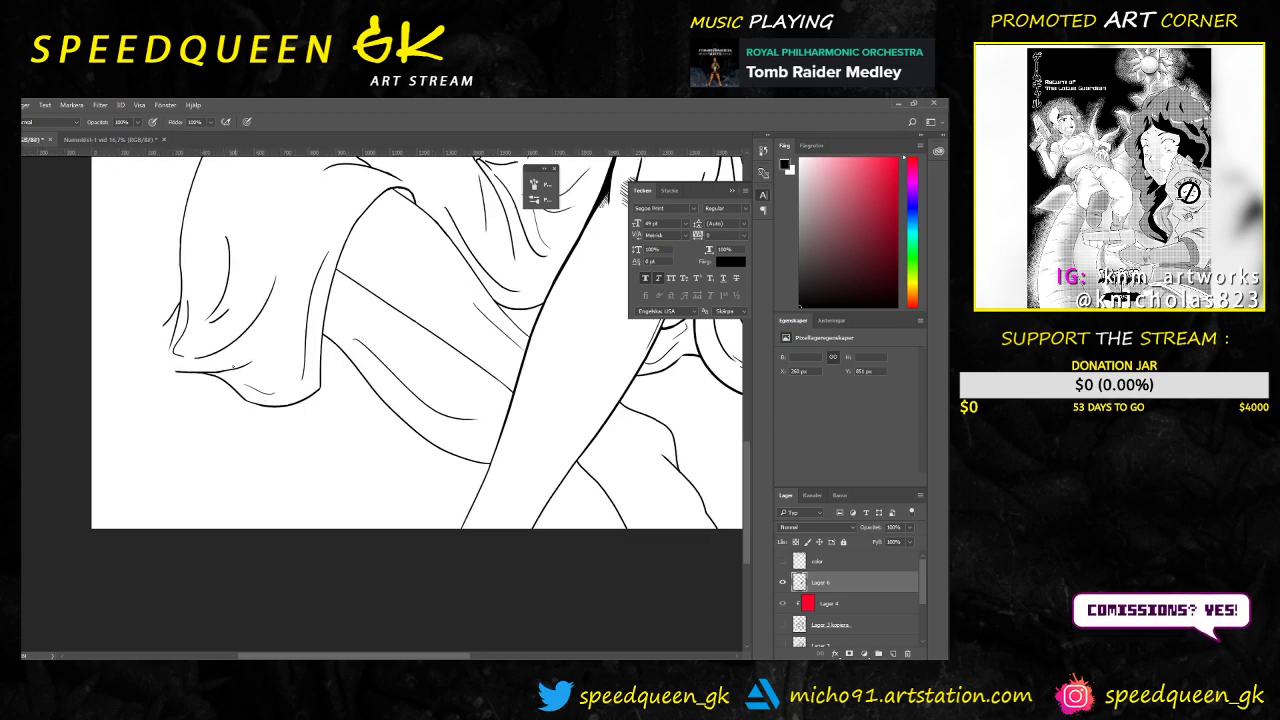
scroll(219, 318, "up", 1)
scroll(400, 395, "up", 1)
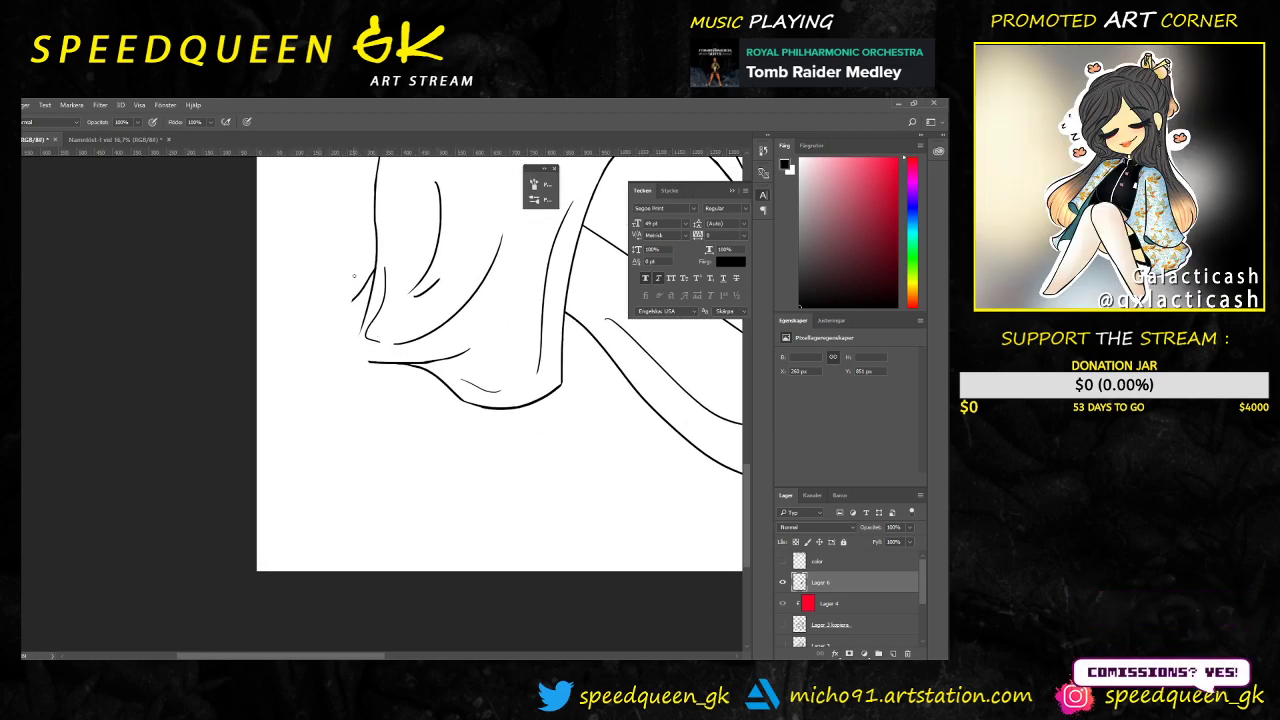
left_click_drag(358, 286, 368, 364)
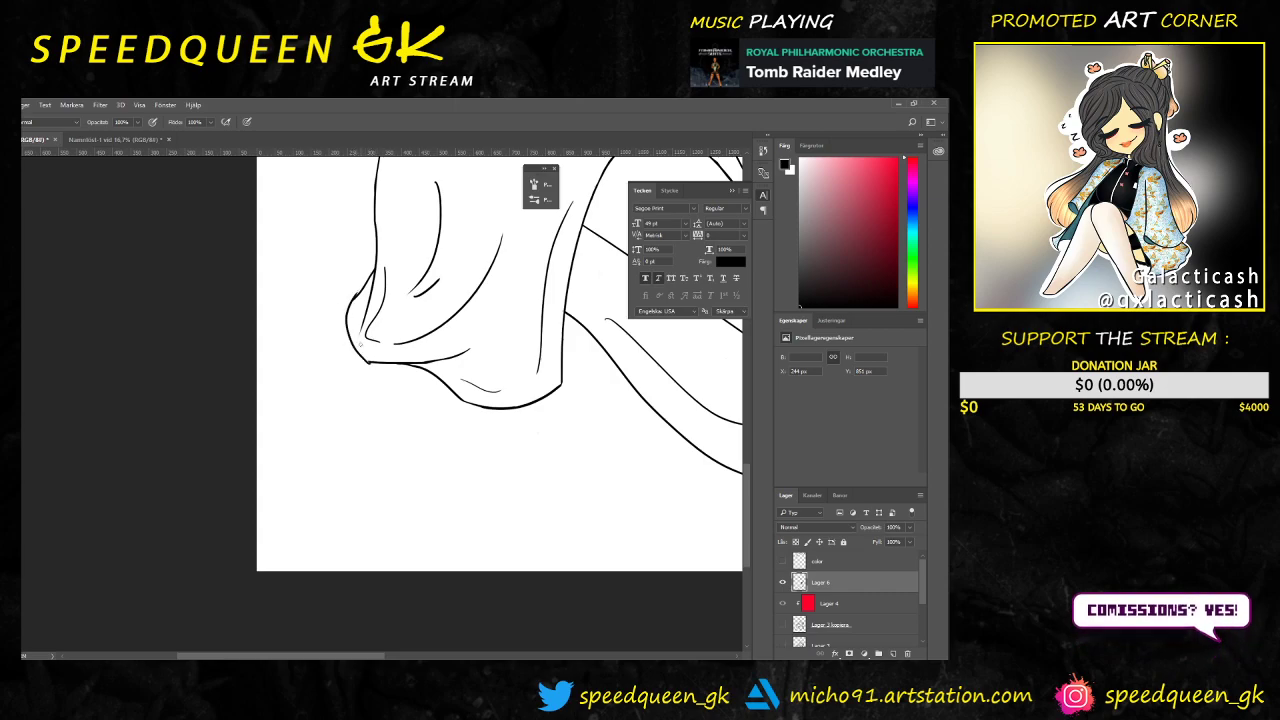
key("ctrl+z")
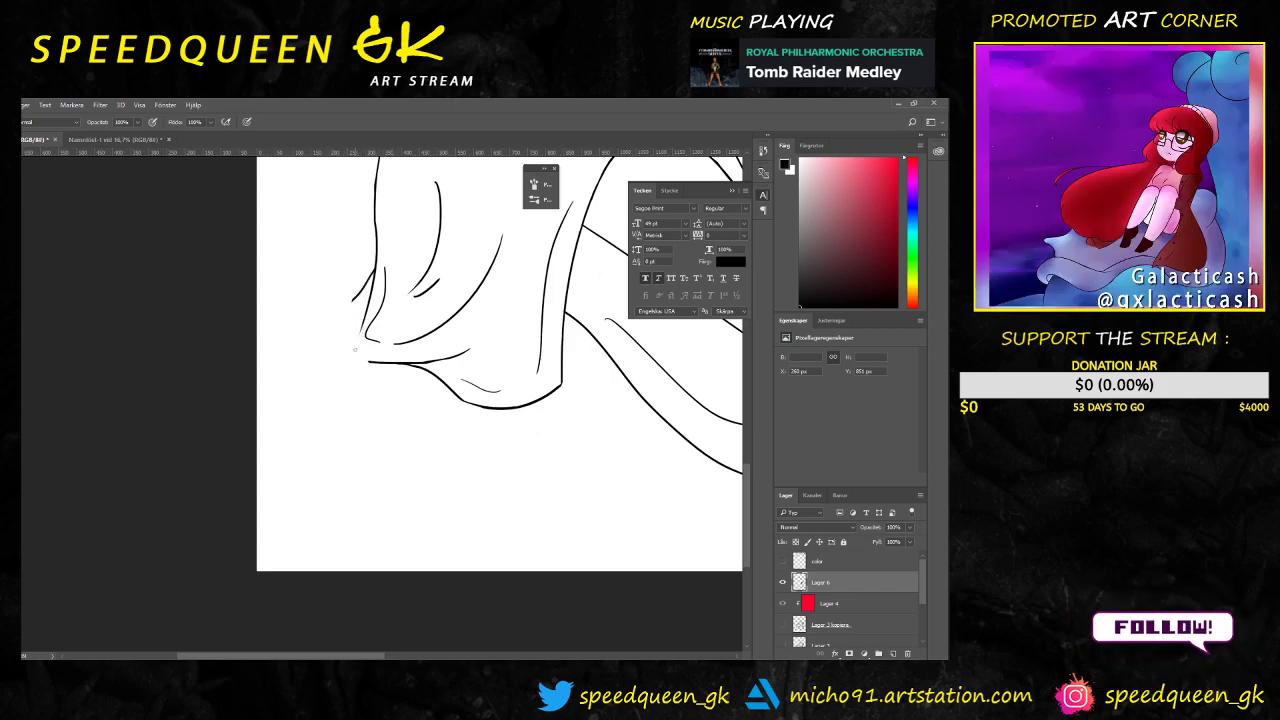
Step: Erase the stray line end beside the skirt's left fold and return to the Brush tool
key("e")
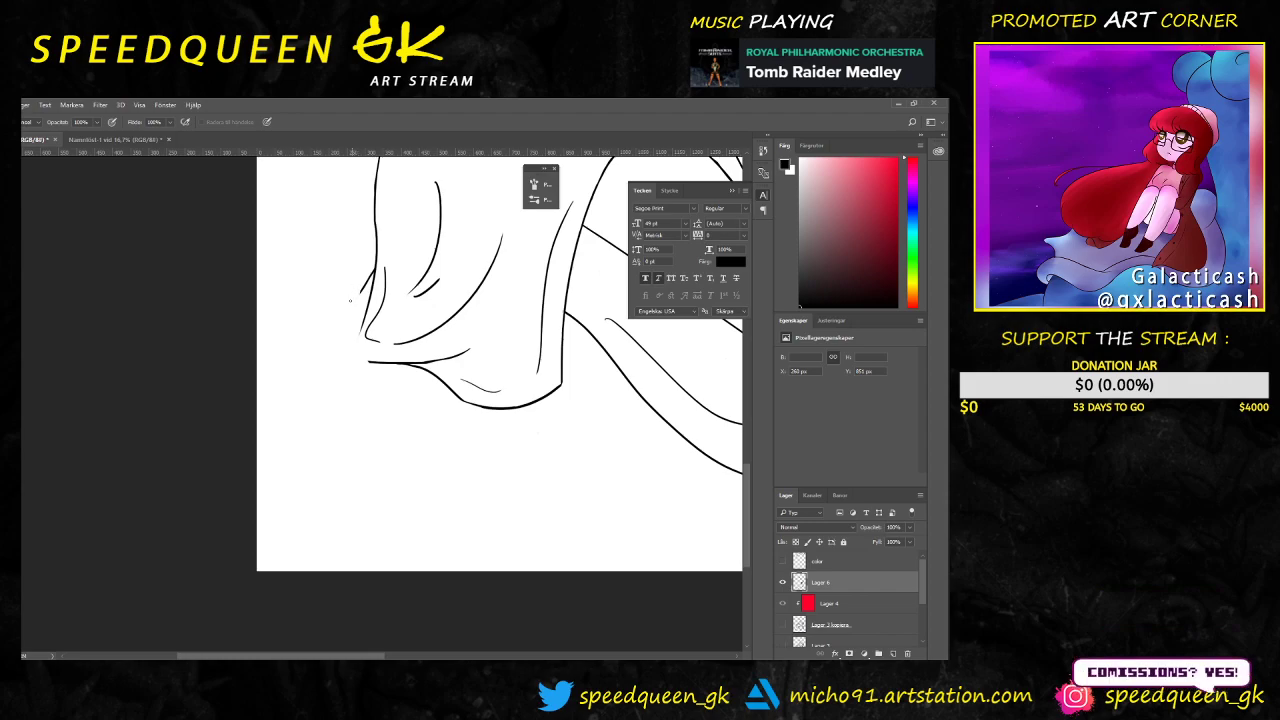
key("e")
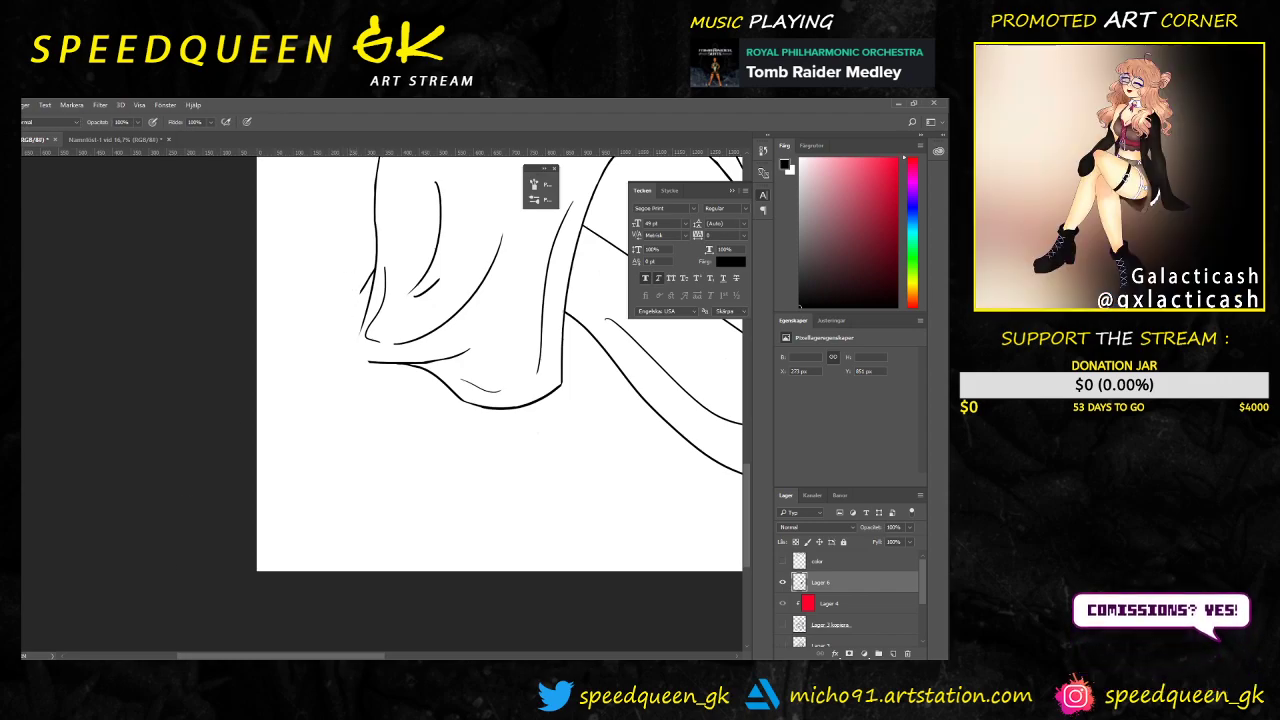
Step: Switch to the Chrome browser and search Google Images for "sitting down poses" in a new tab
key("alt+Tab")
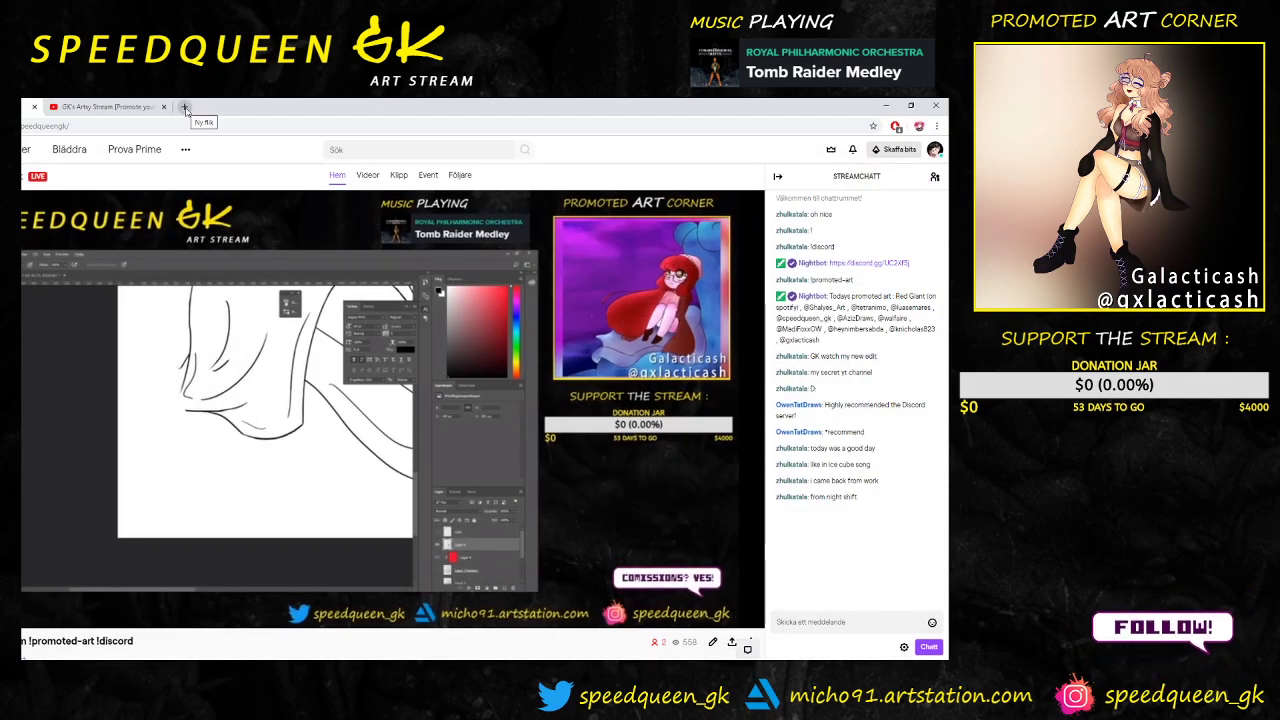
left_click(185, 108)
left_click(360, 329)
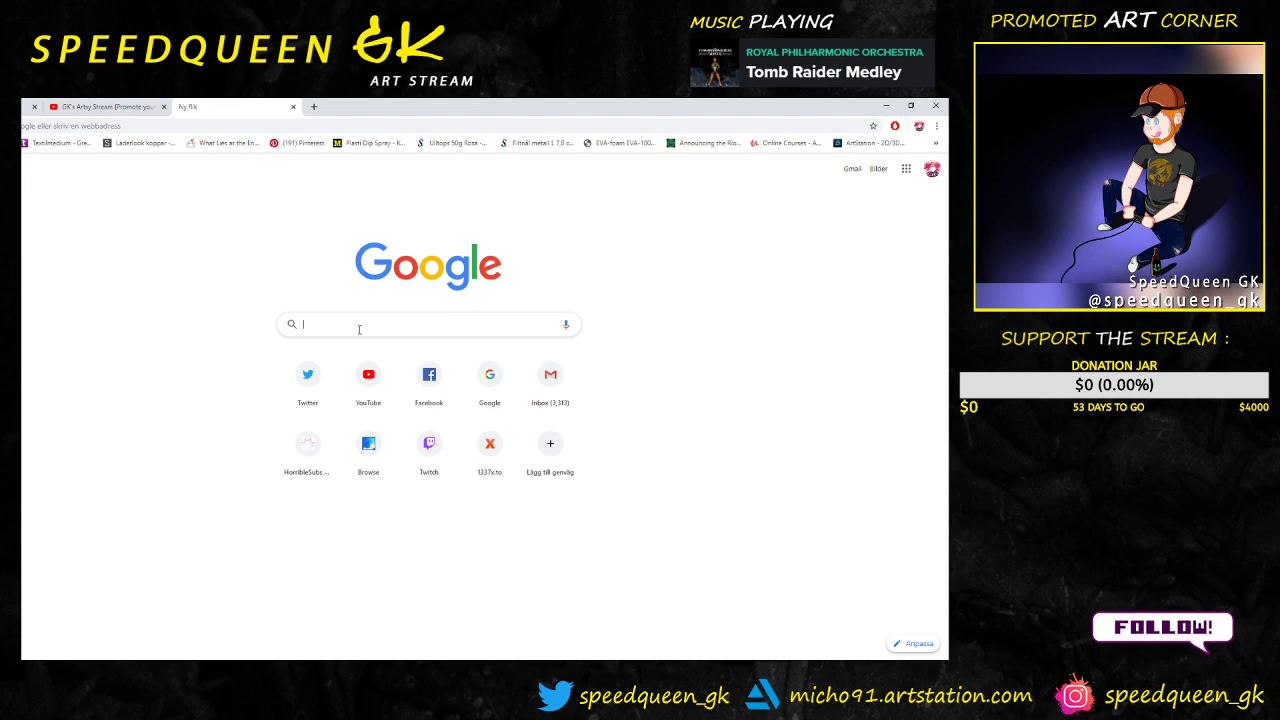
type("sitting down ")
type("poses")
key("Return")
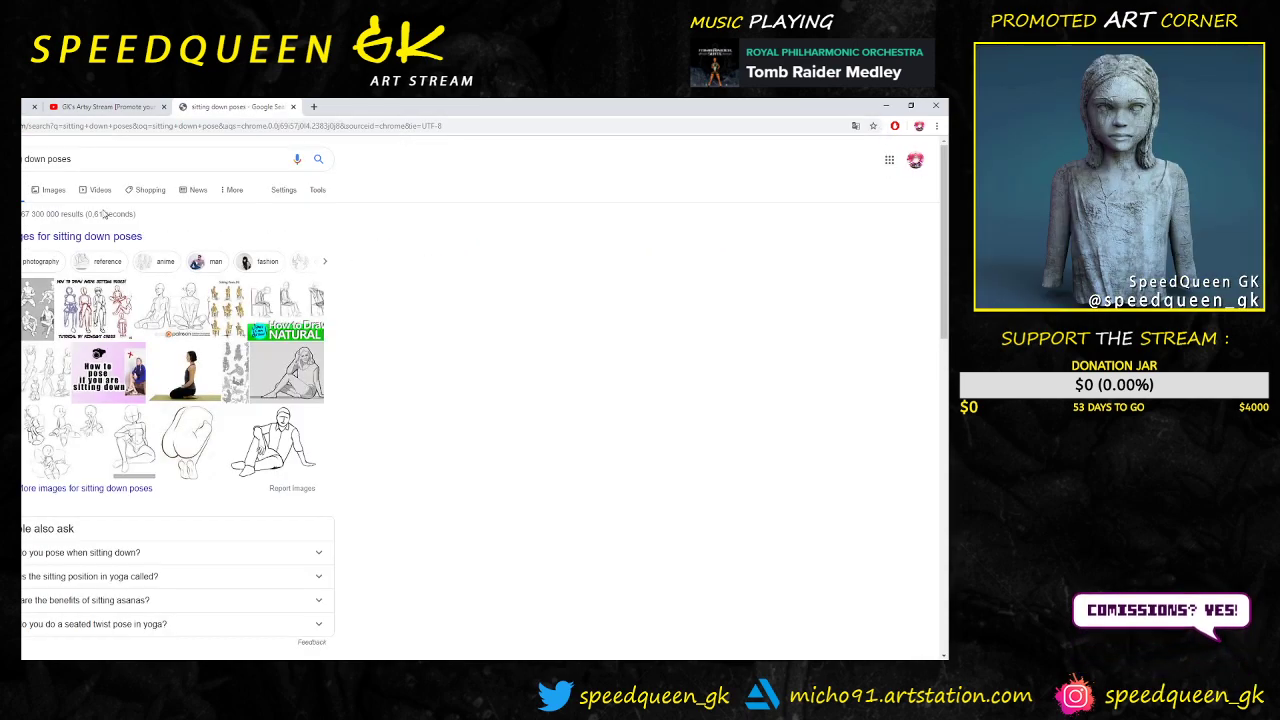
left_click(54, 190)
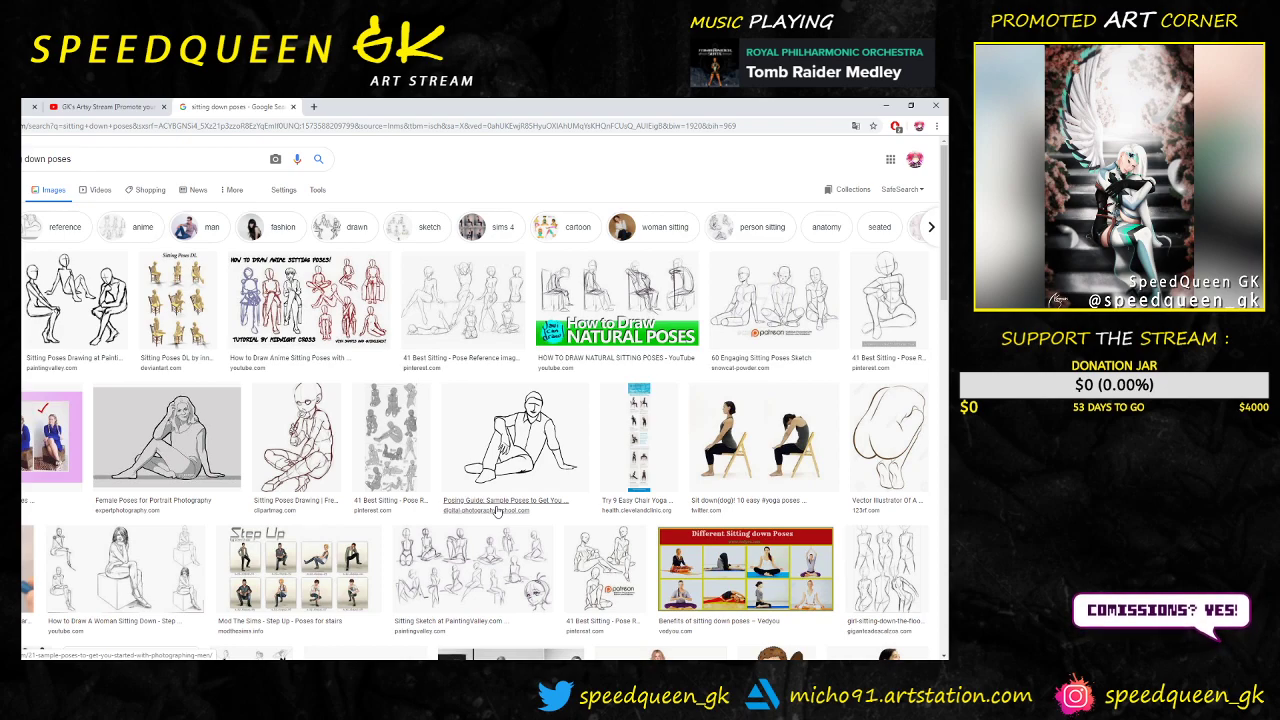
Step: Look through the sitting pose image results for a reference that suits the seated figure
scroll(496, 510, "down", 5)
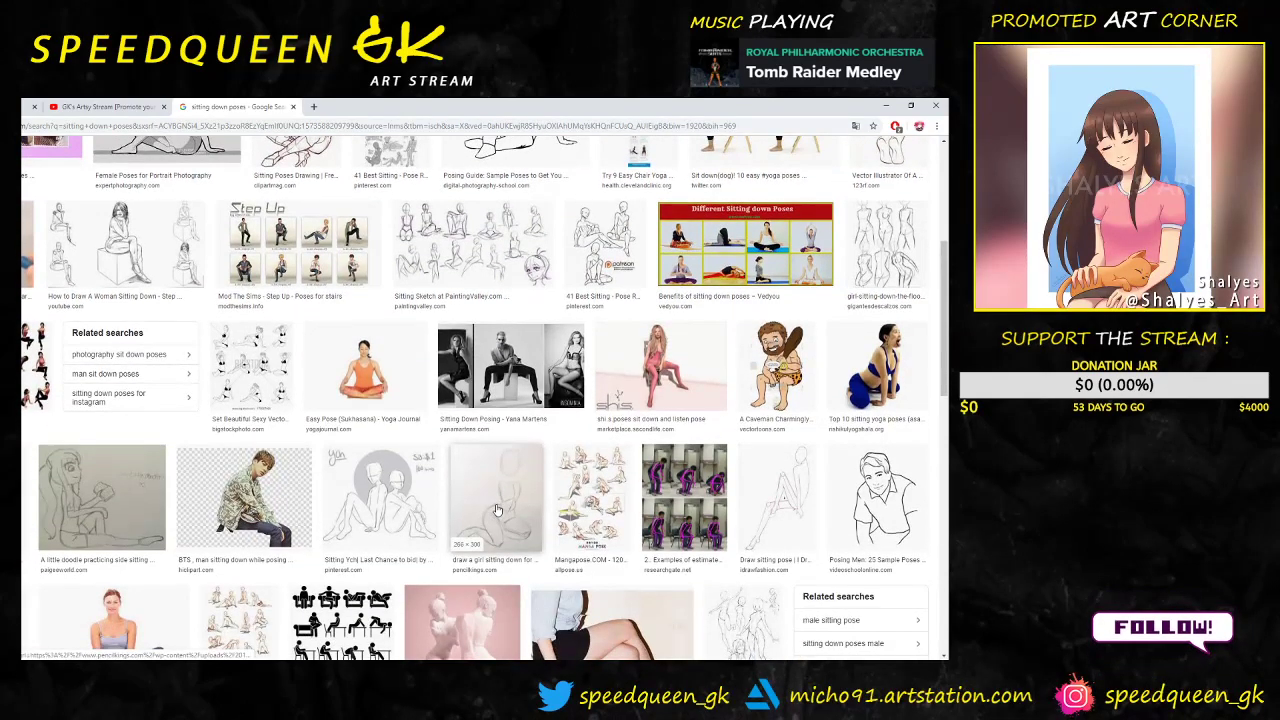
scroll(348, 512, "down", 3)
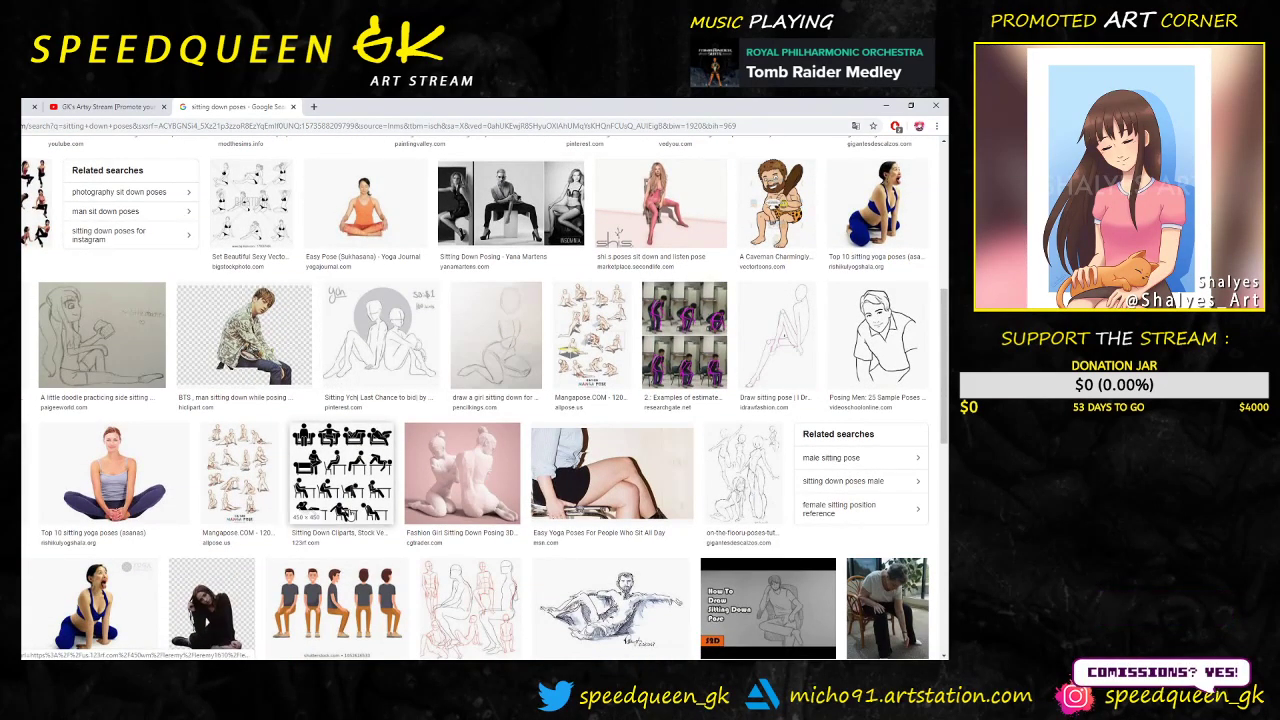
scroll(348, 512, "down", 5)
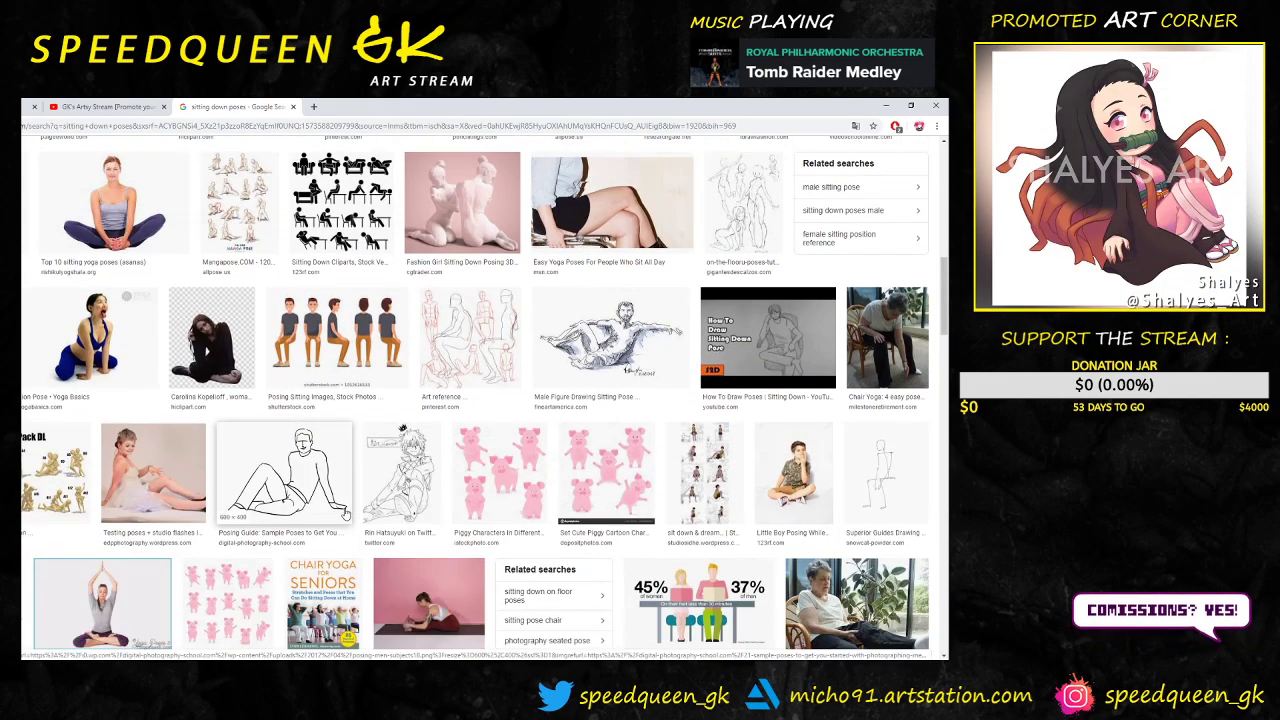
scroll(345, 515, "down", 2)
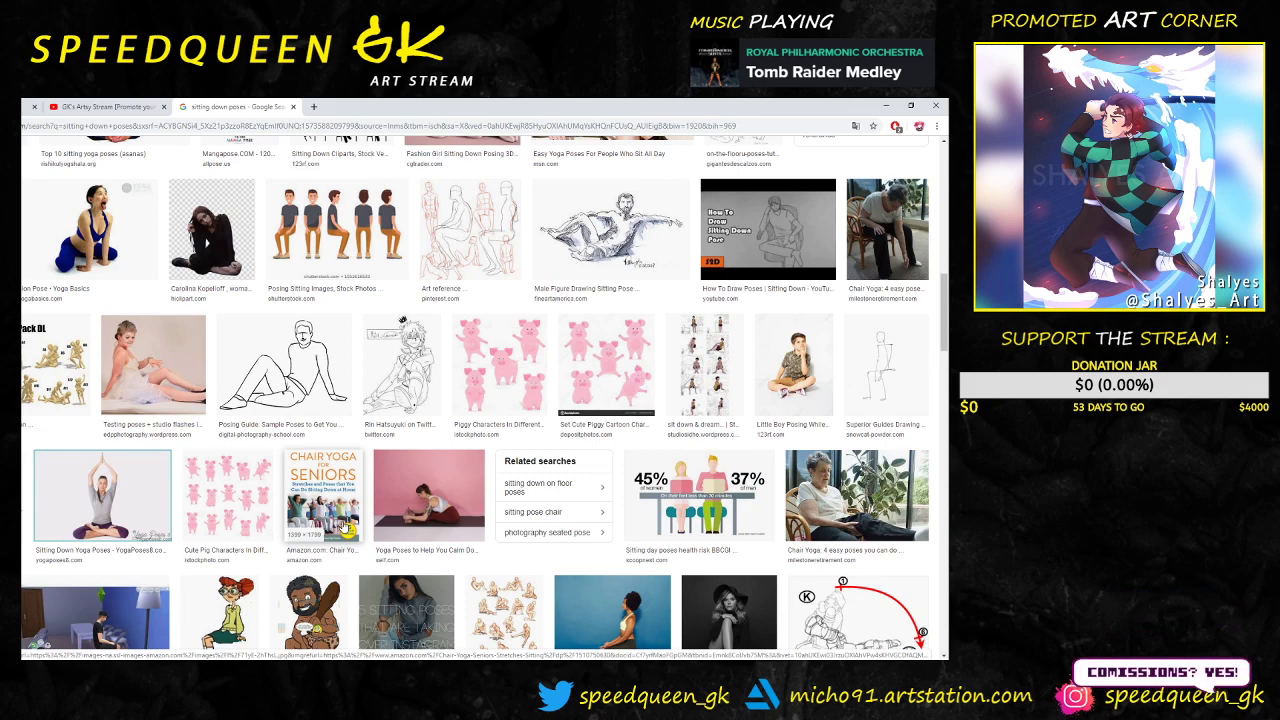
scroll(345, 527, "down", 1)
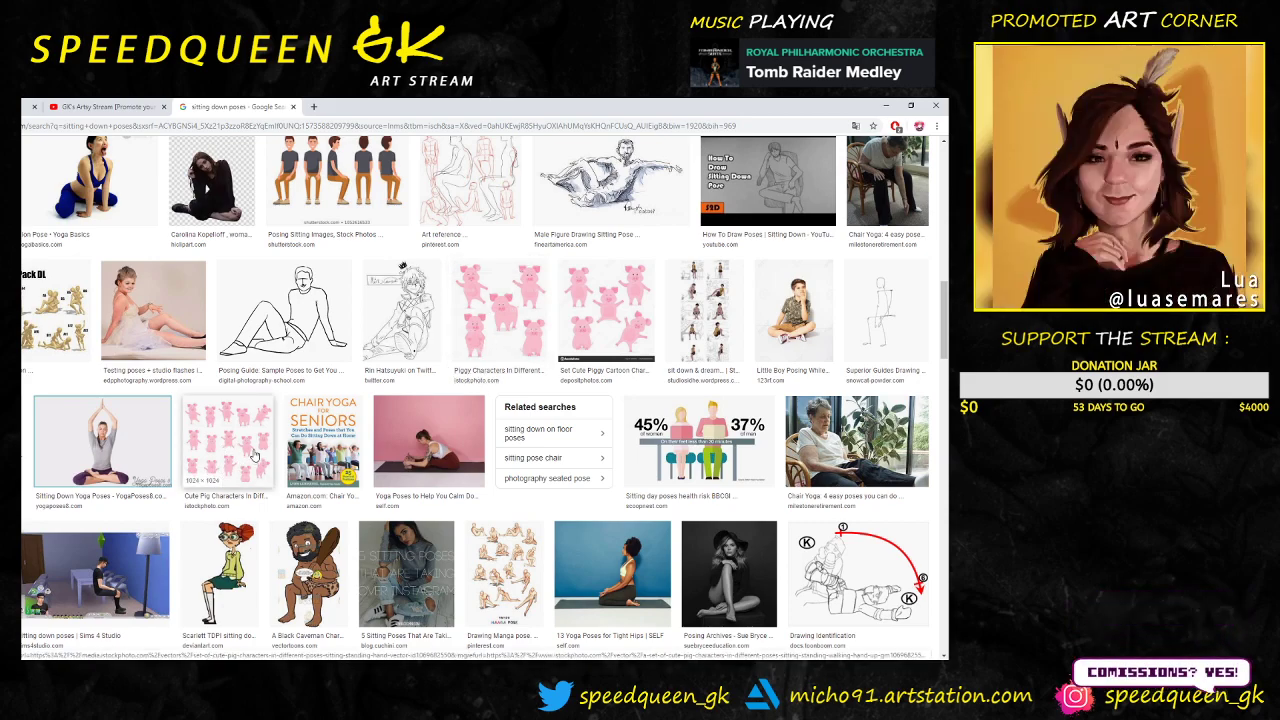
scroll(255, 457, "down", 3)
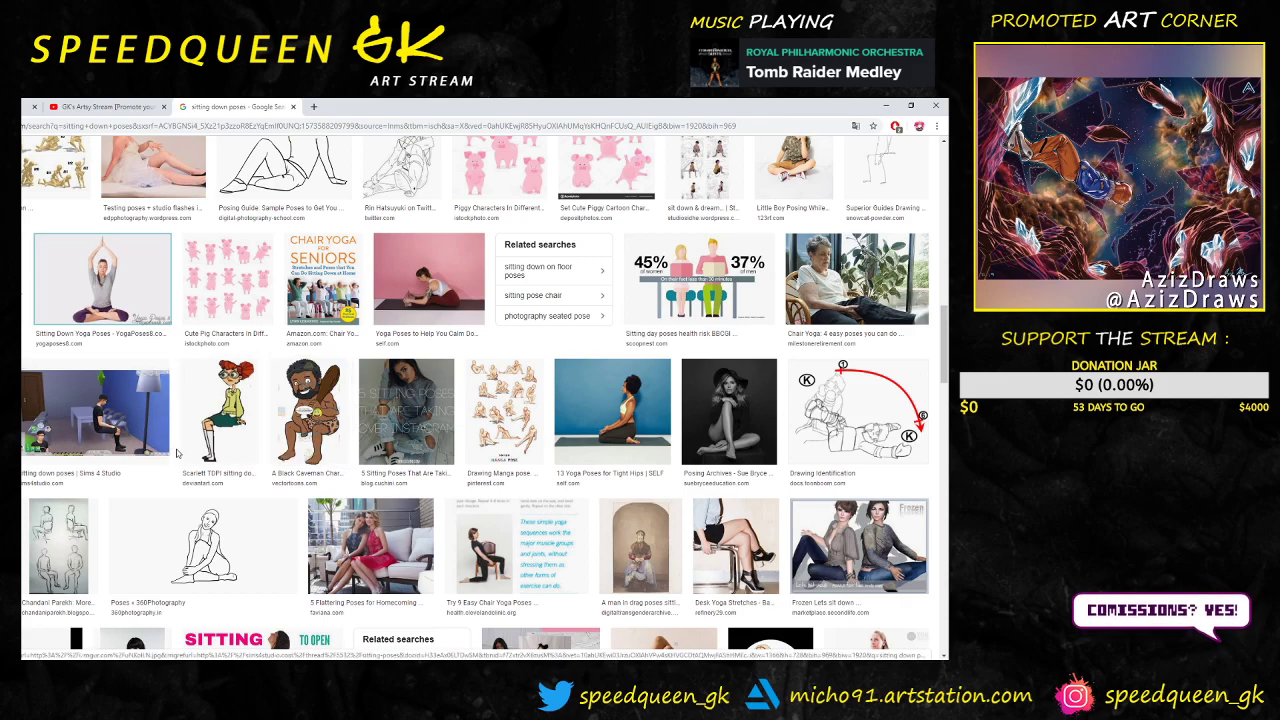
scroll(157, 452, "down", 3)
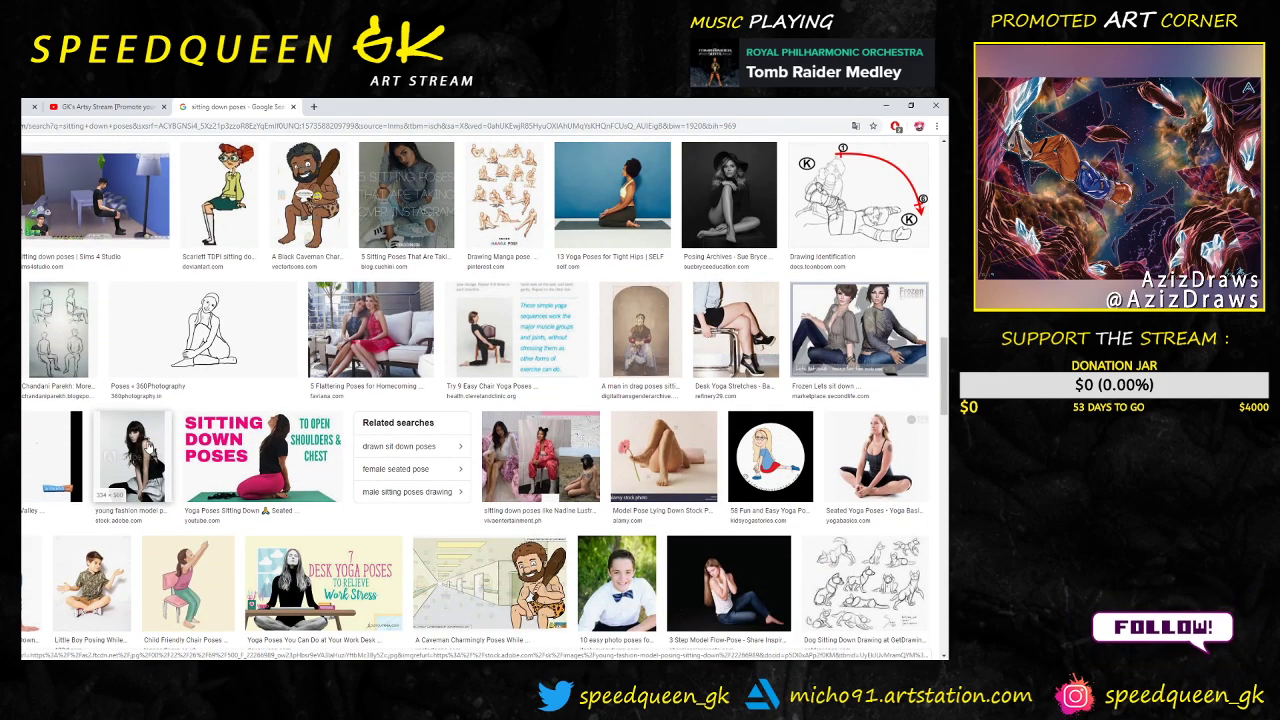
scroll(148, 447, "down", 6)
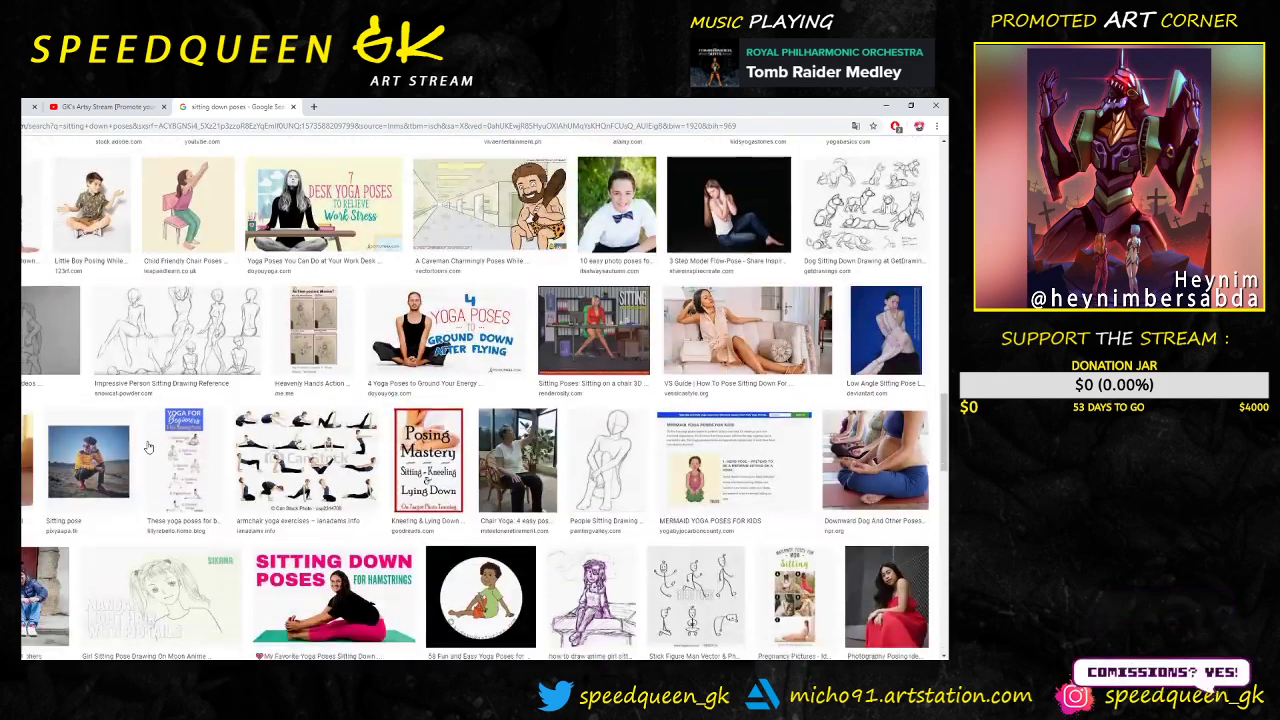
scroll(148, 447, "up", 15)
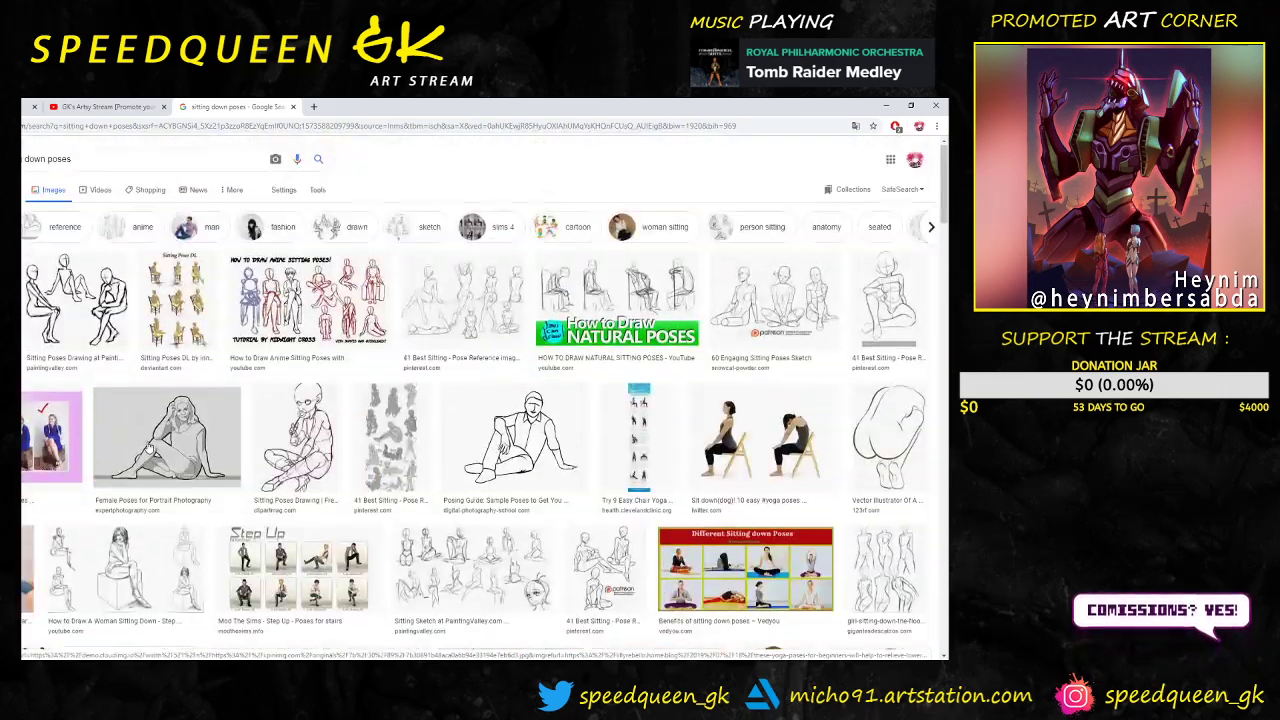
Step: Change the image search to "sitting down with skirt reference"
left_click_drag(86, 160, 22, 160)
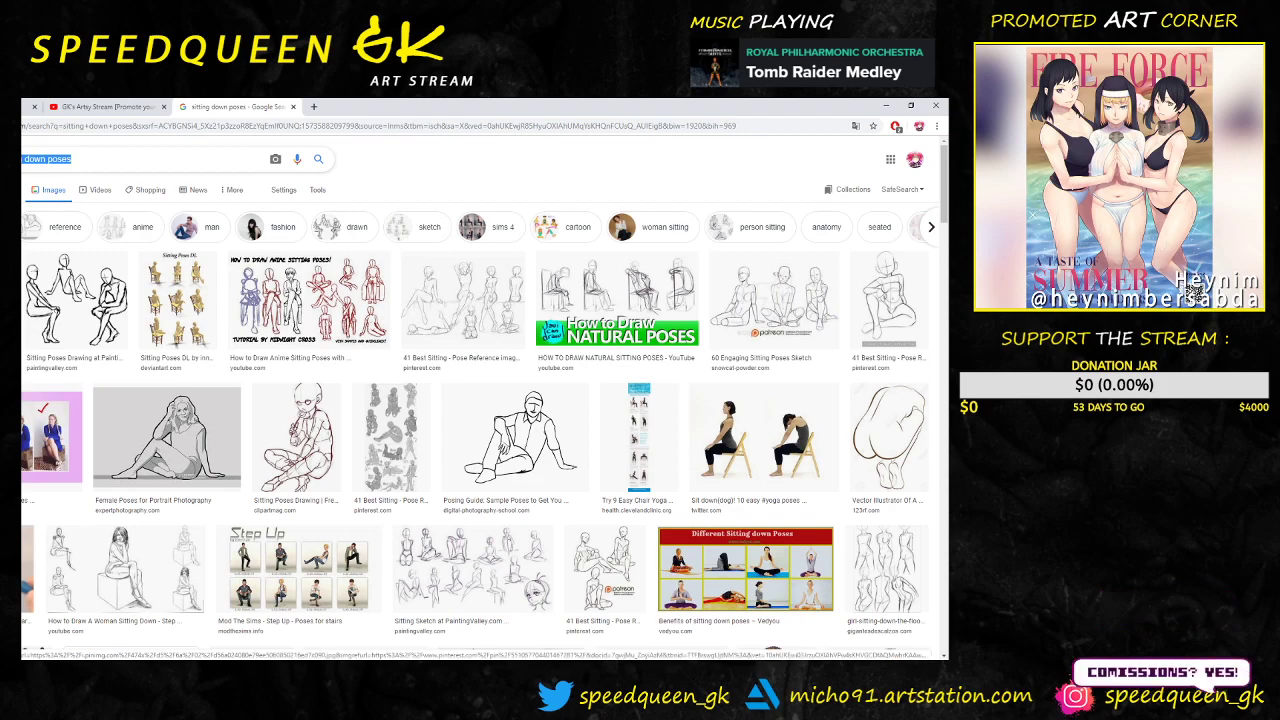
key("BackSpace")
type("down")
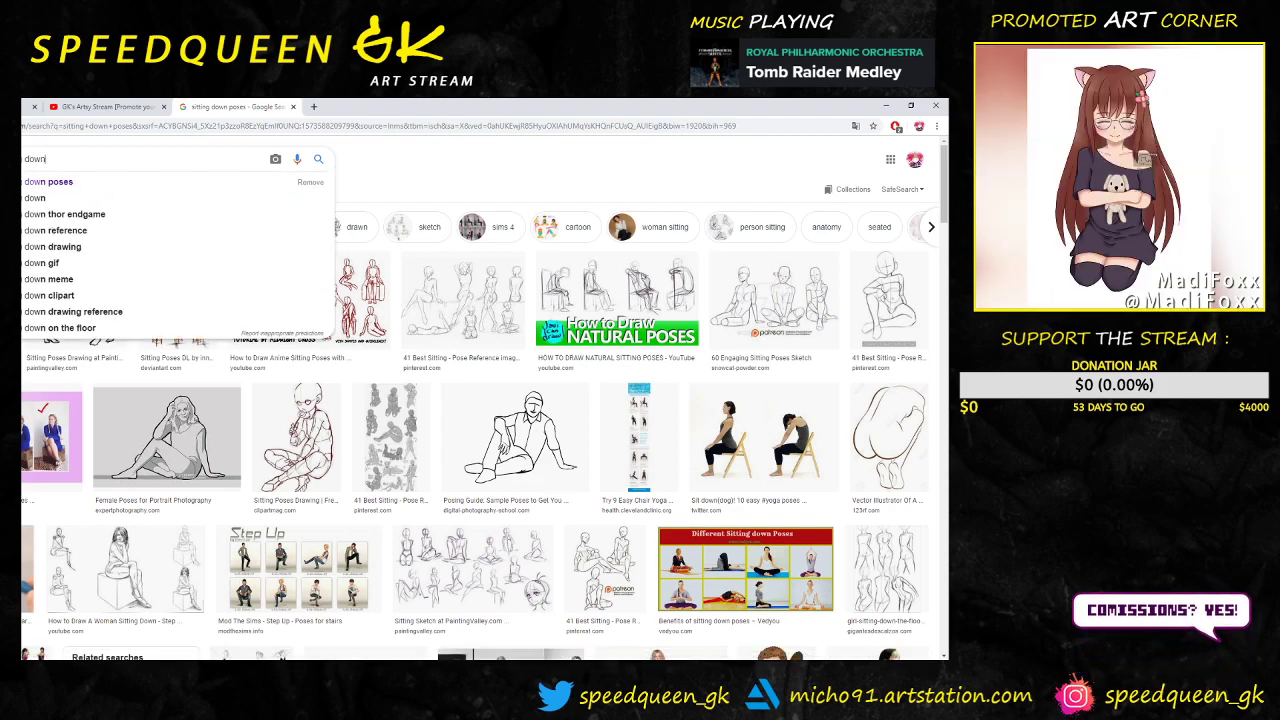
type(" with sk")
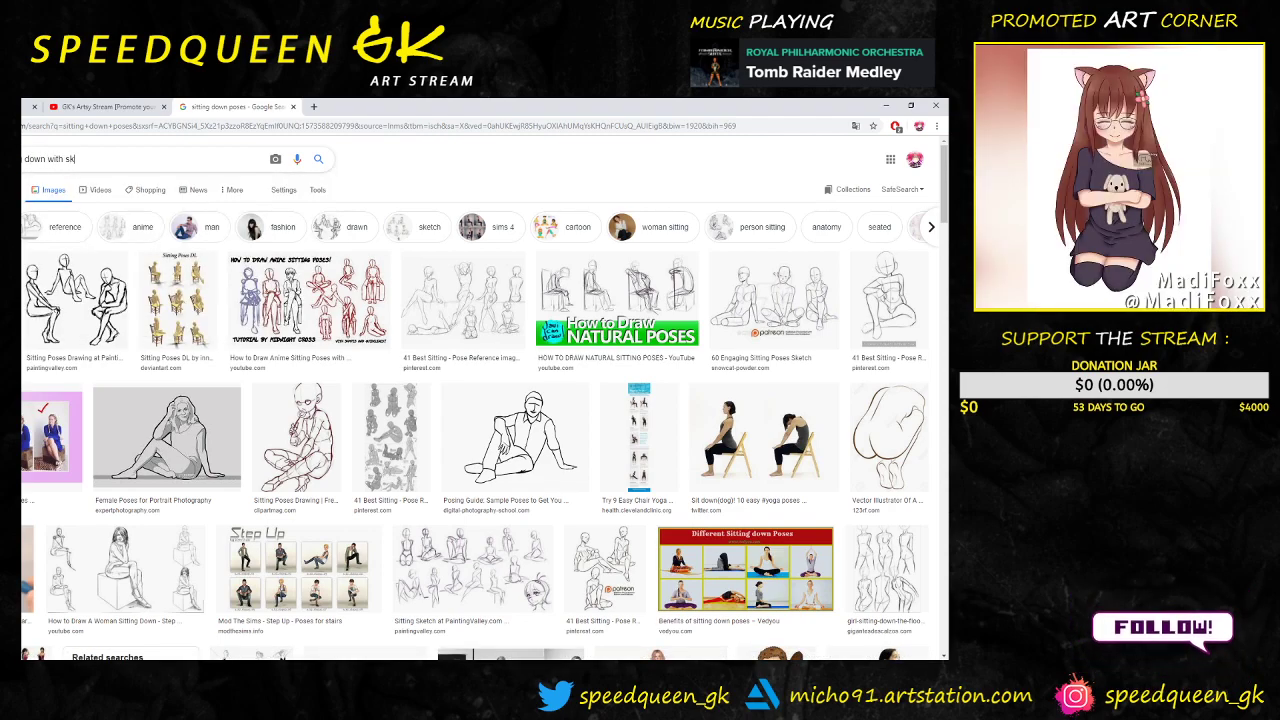
type("irt reference")
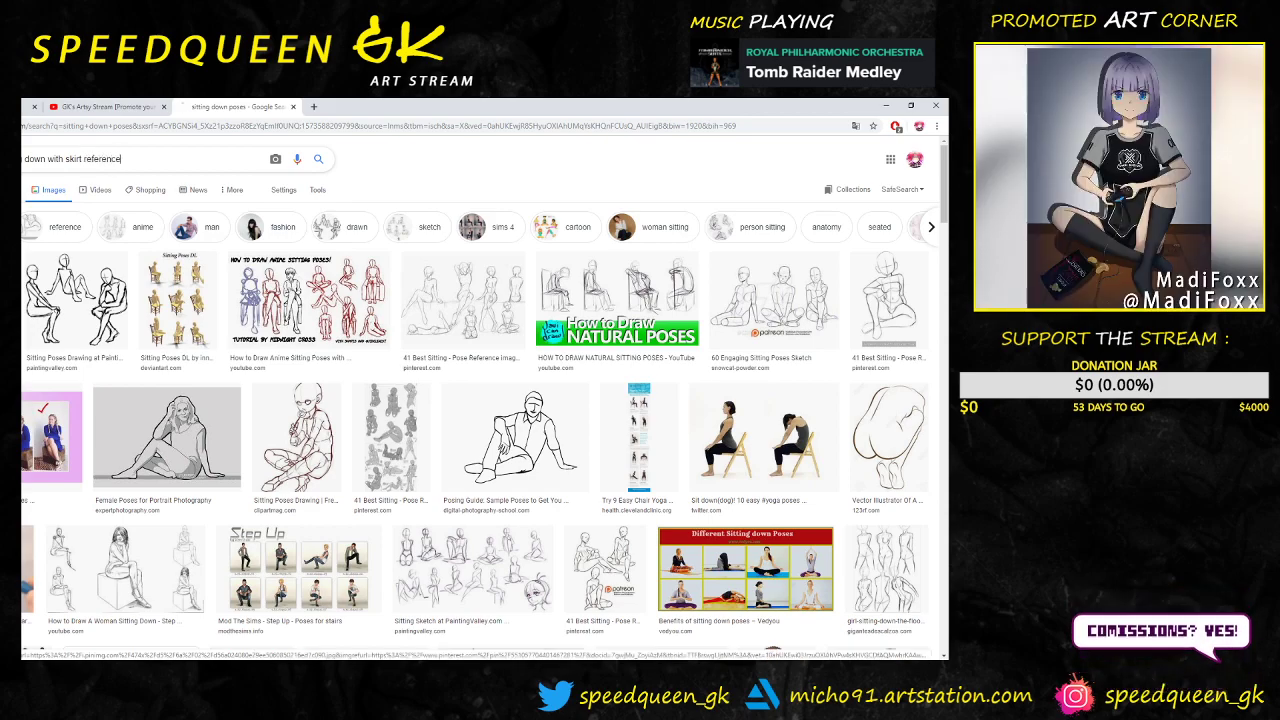
key("Return")
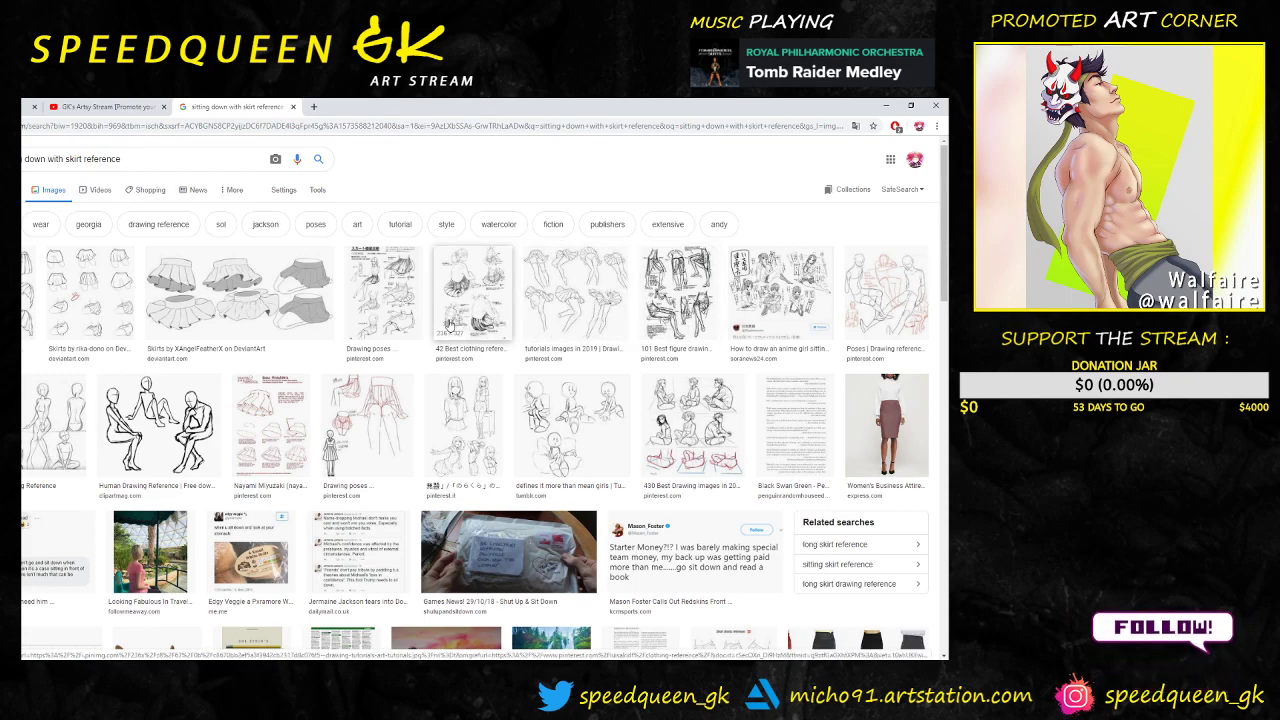
Step: Preview the DeviantArt skirts sheet and the "101 Best figure drawing" sheet, and examine the latter's related images
left_click(280, 310)
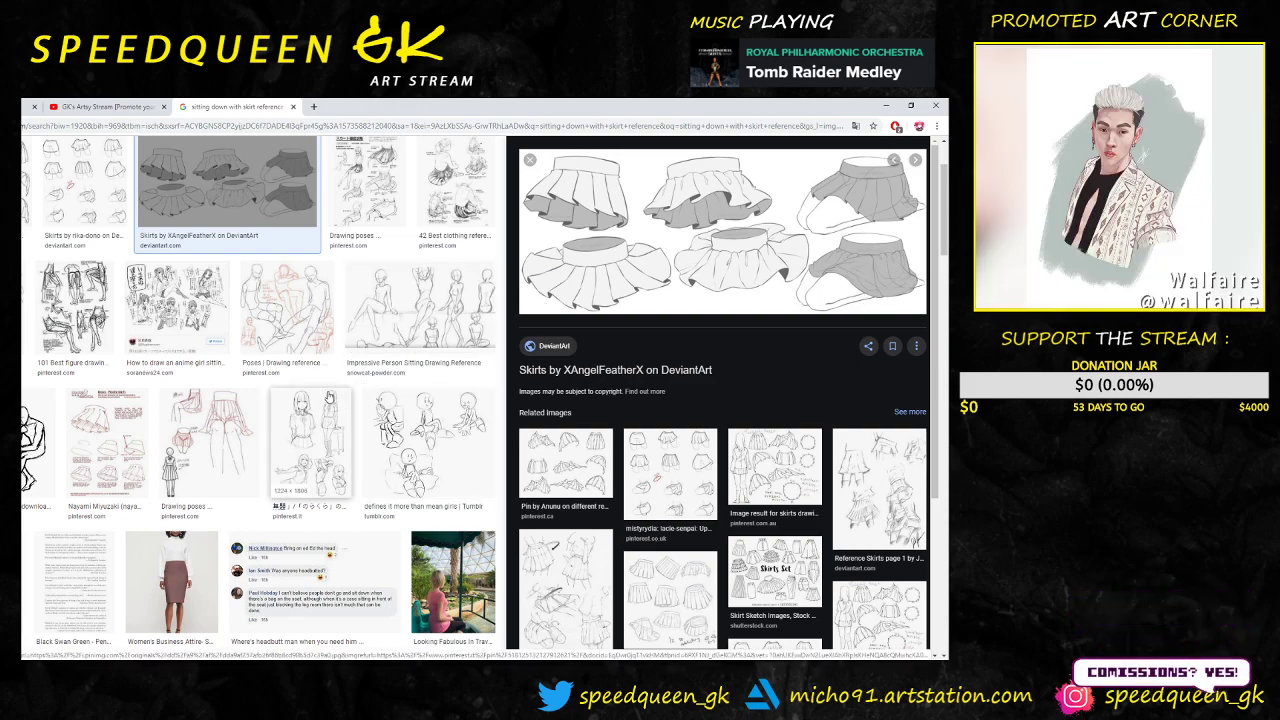
scroll(329, 398, "up", 1)
scroll(329, 398, "up", 1)
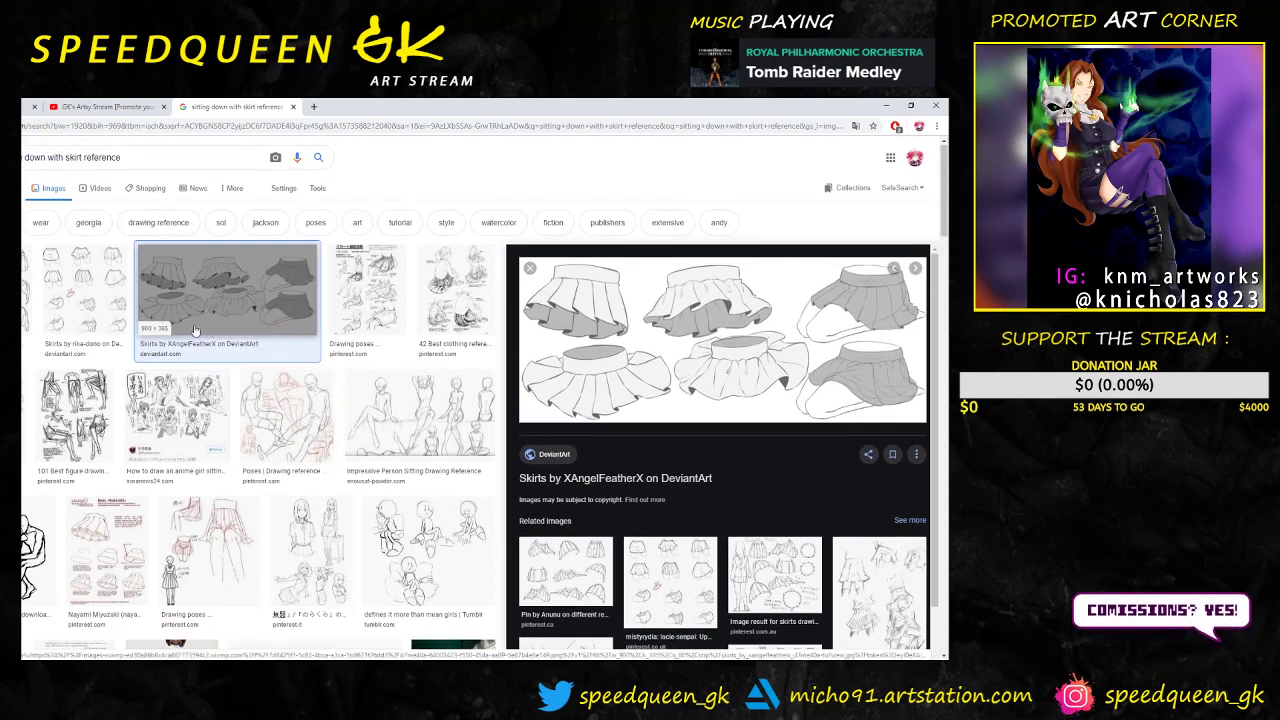
left_click(86, 420)
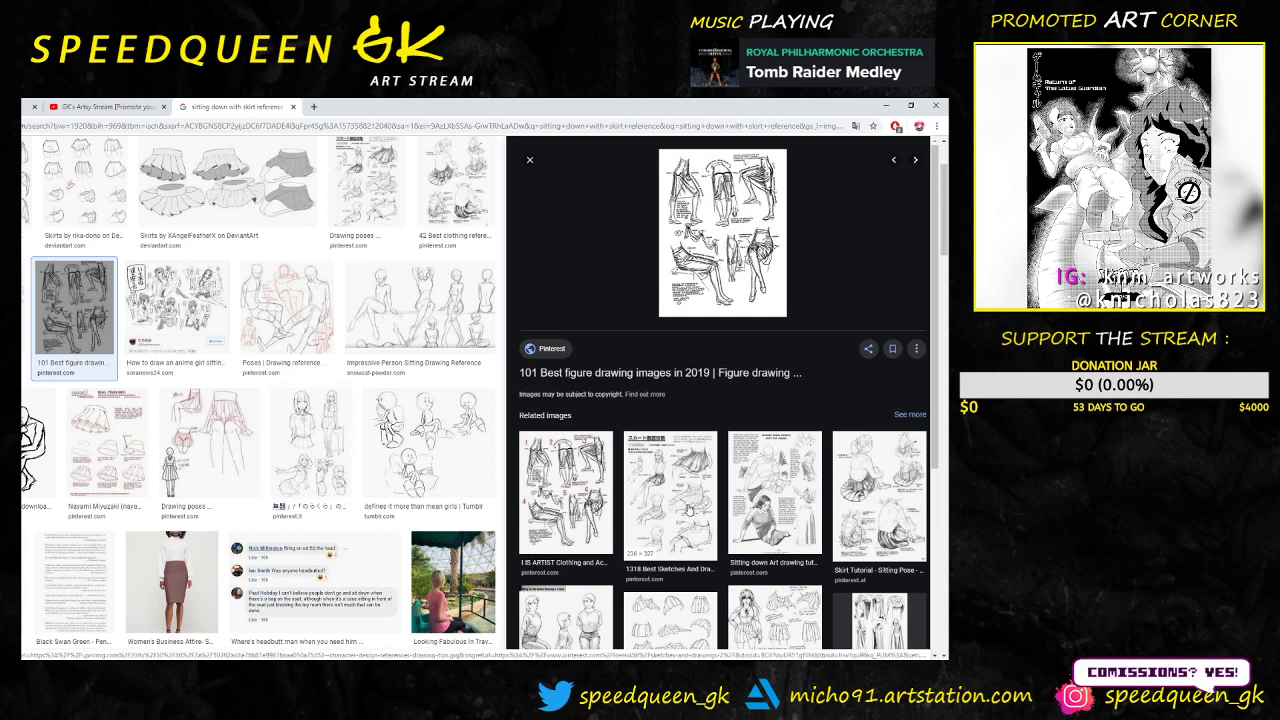
scroll(588, 525, "down", 3)
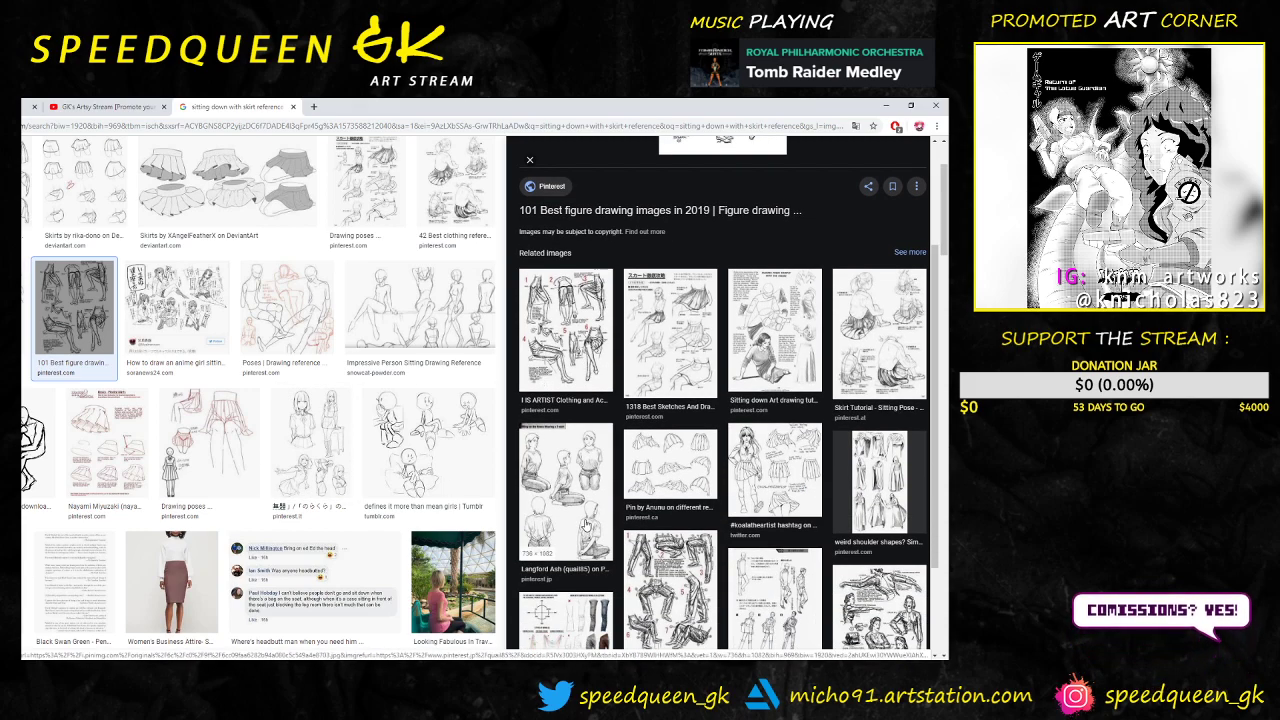
scroll(588, 525, "down", 4)
scroll(590, 524, "up", 7)
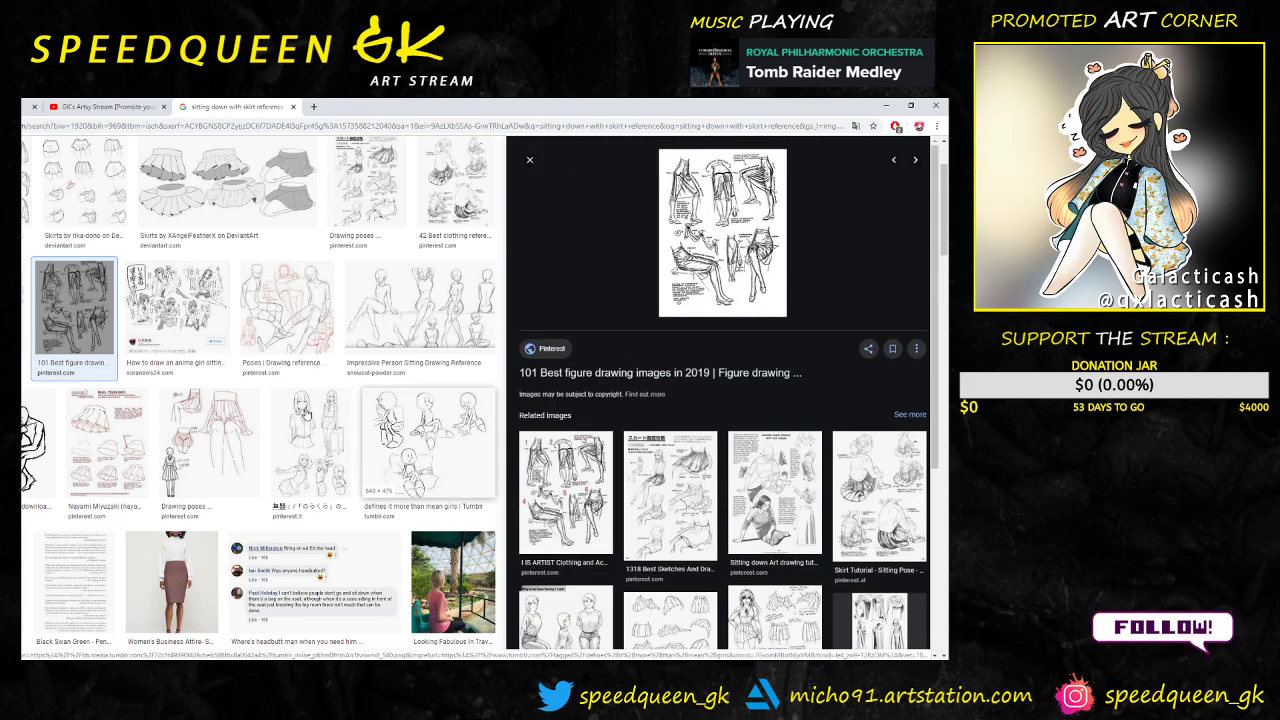
scroll(332, 416, "up", 1)
Step: Preview the red-lined skirt pose drawing and look through the remaining skirt reference results
left_click(220, 545)
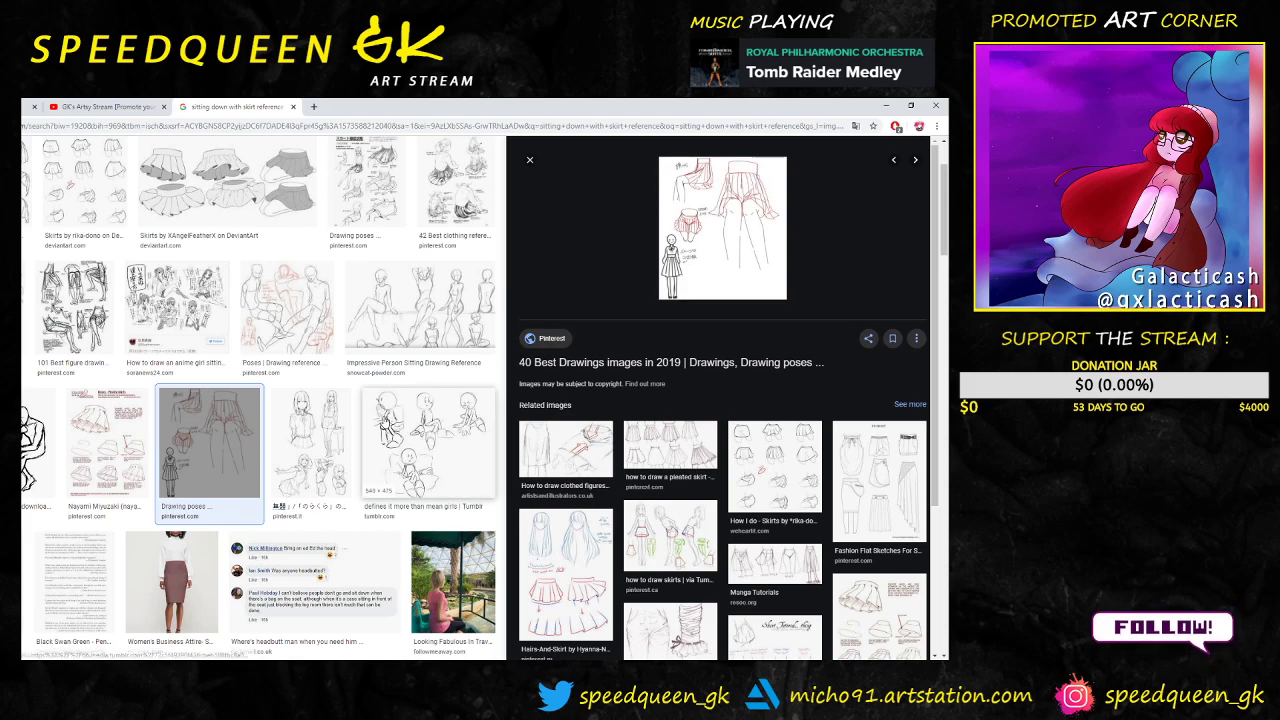
scroll(333, 458, "down", 4)
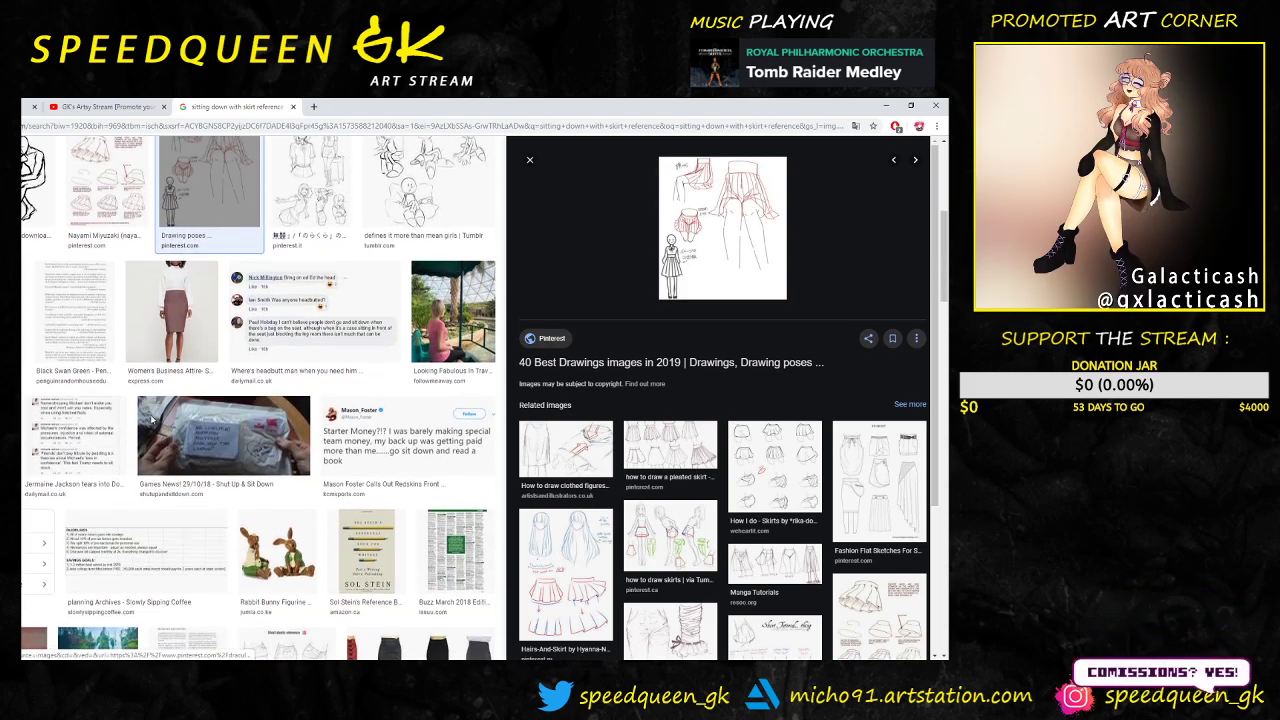
scroll(151, 420, "down", 2)
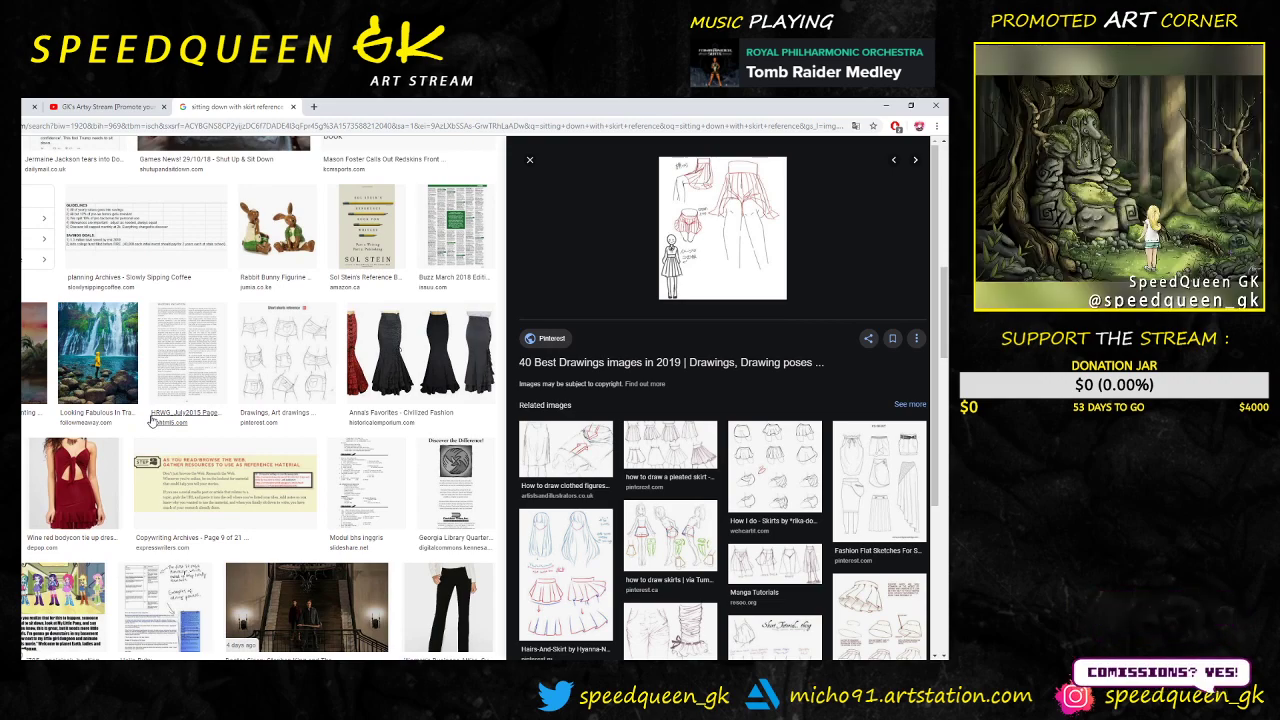
scroll(158, 455, "up", 10)
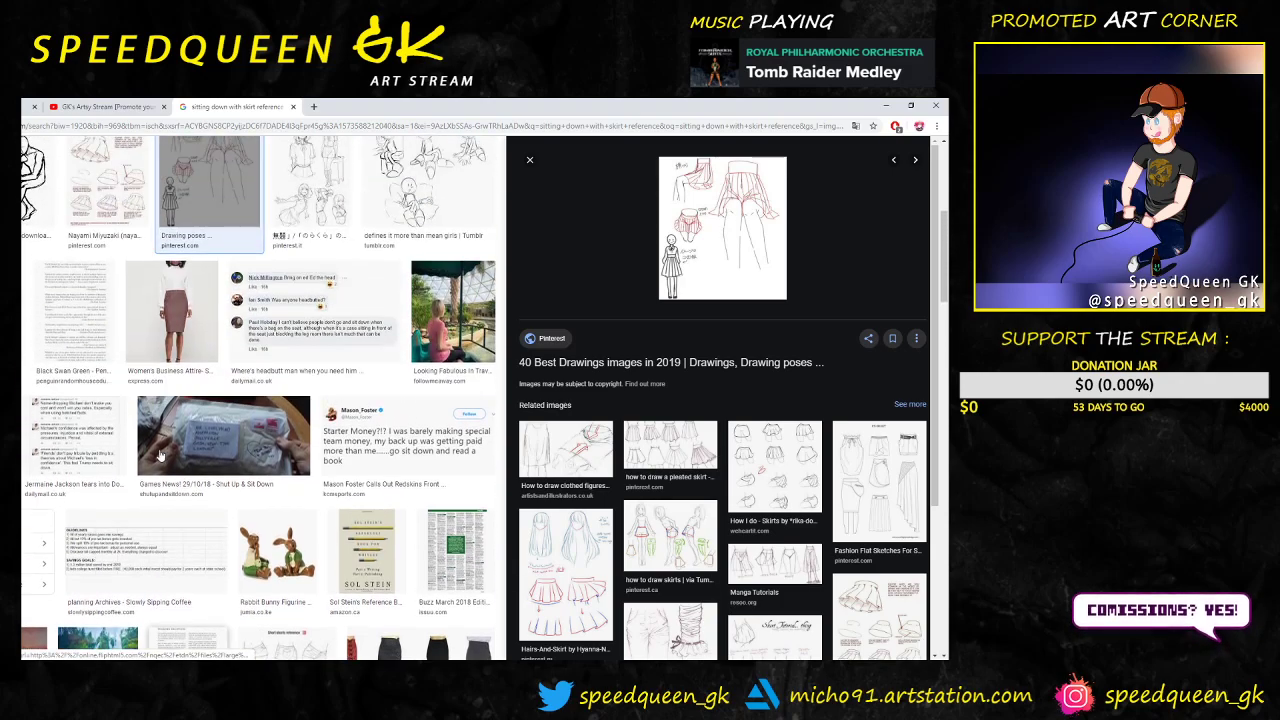
scroll(160, 455, "down", 5)
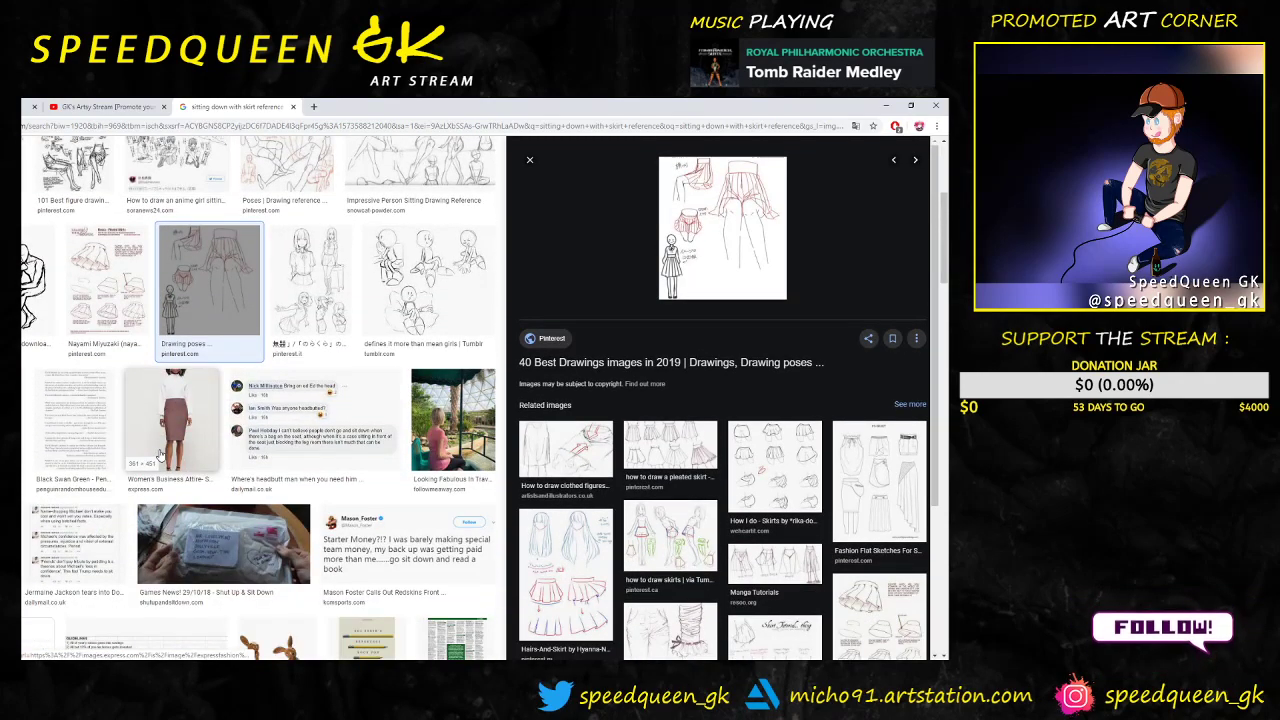
scroll(160, 455, "up", 5)
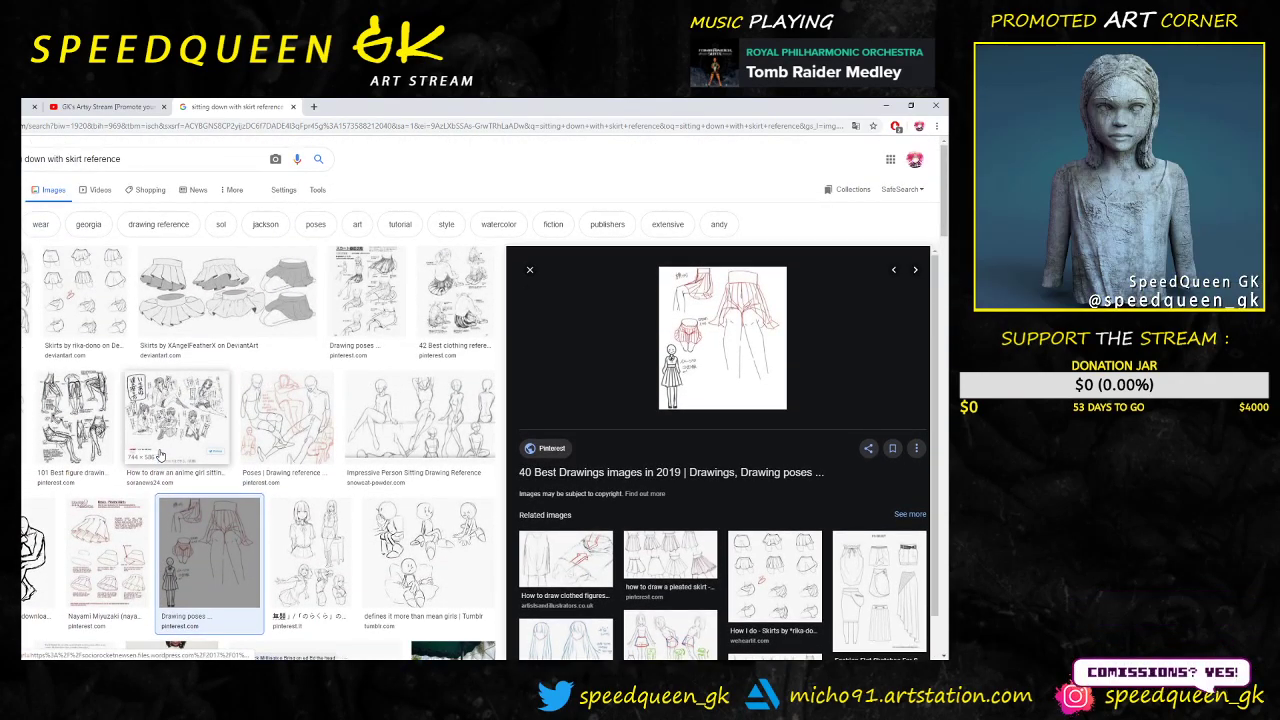
Step: Change the image search to "sitting down with open kimono"
left_click_drag(136, 156, 53, 161)
type("with kim")
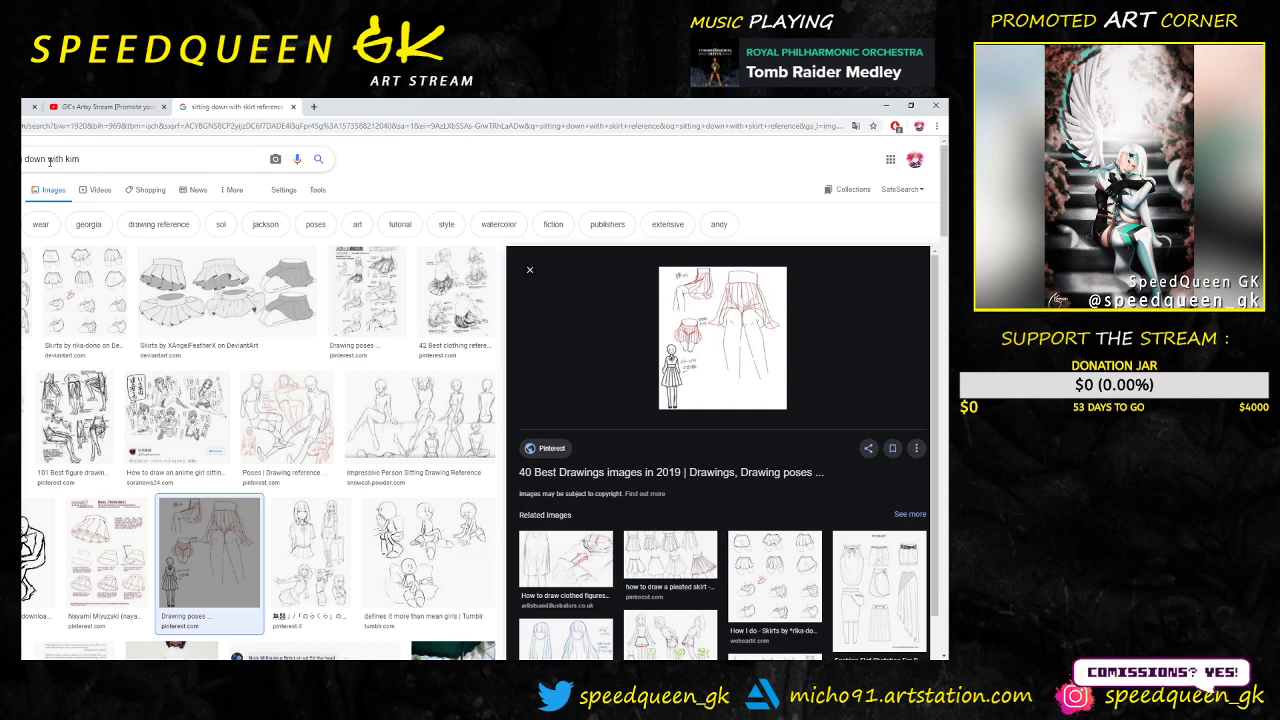
type("on")
key("BackSpace")
key("BackSpace")
key("BackSpace")
key("BackSpace")
key("BackSpace")
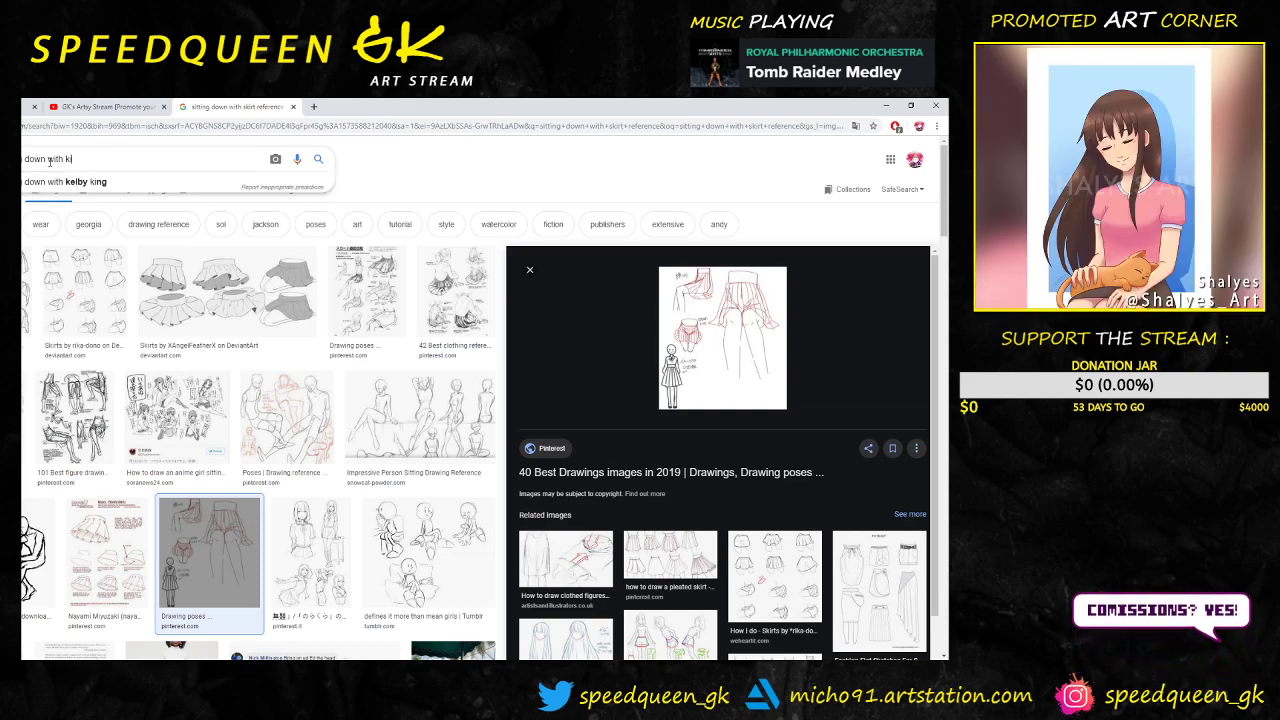
type("open")
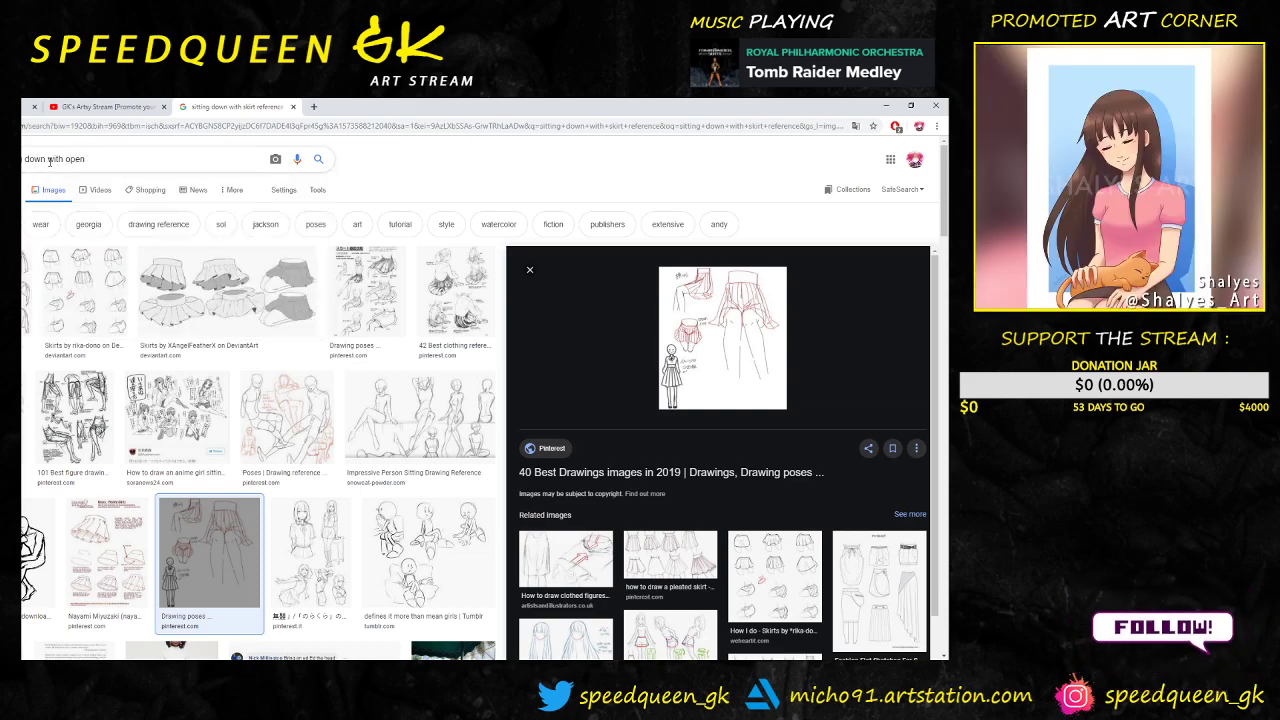
type(" kimono")
key("Return")
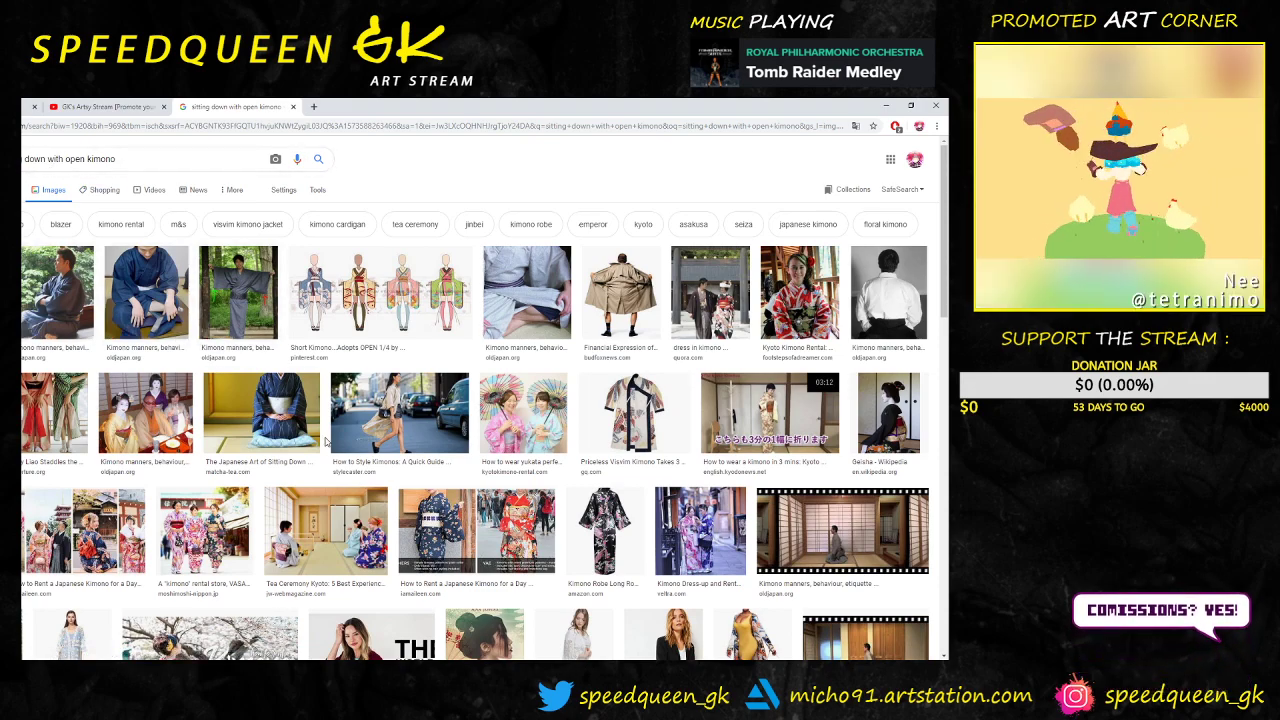
Step: Preview the seated man in the blue kimono and look through the open kimono results for a usable pose reference
left_click(183, 313)
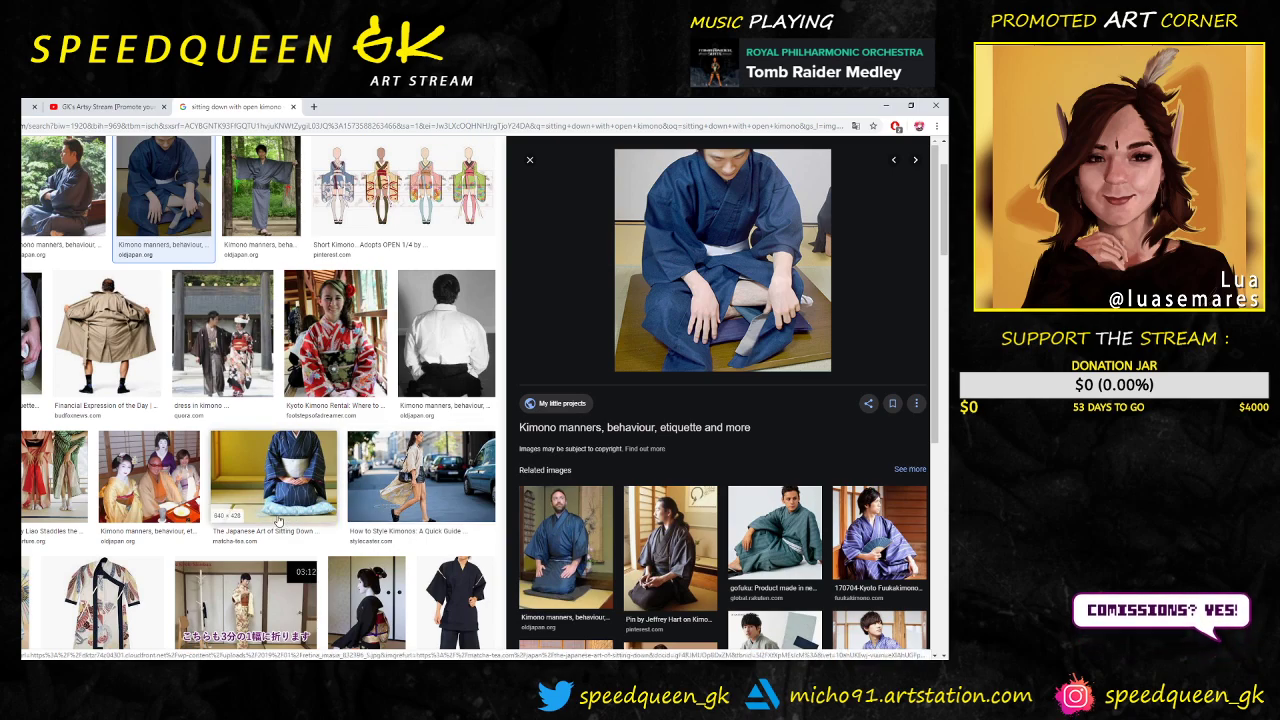
scroll(278, 521, "down", 5)
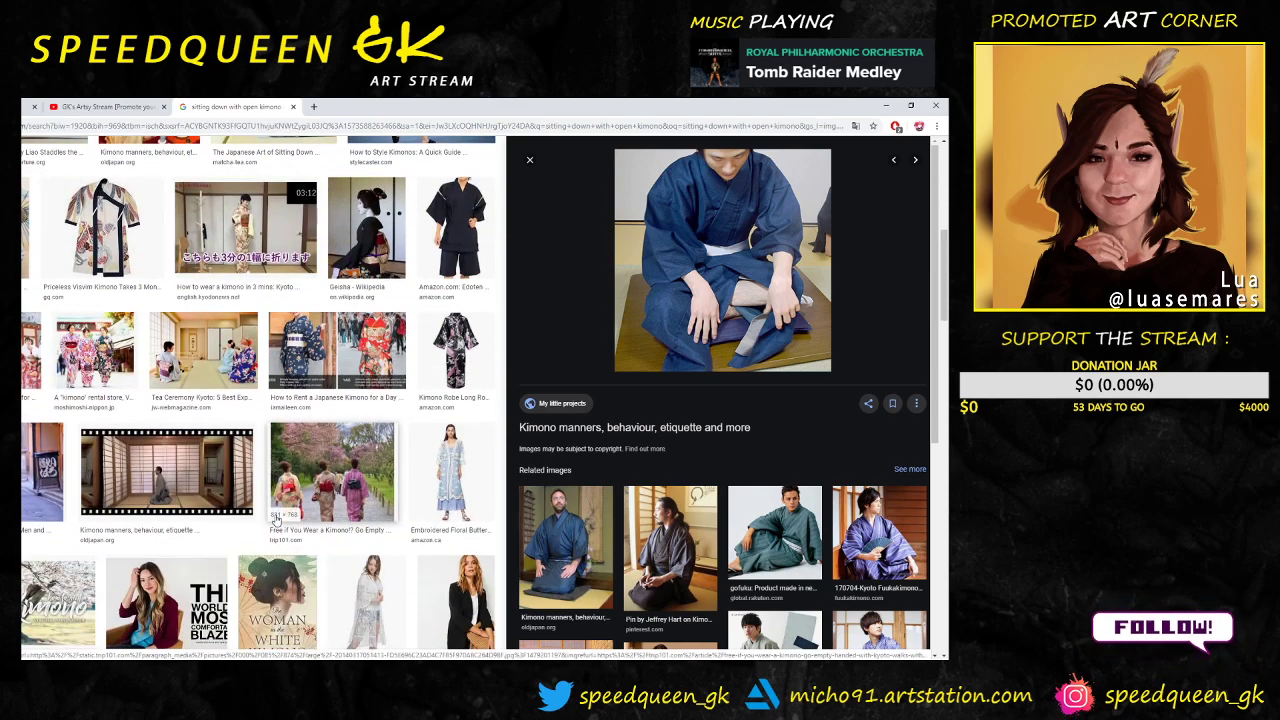
scroll(275, 519, "down", 5)
scroll(276, 516, "down", 5)
scroll(276, 515, "down", 2)
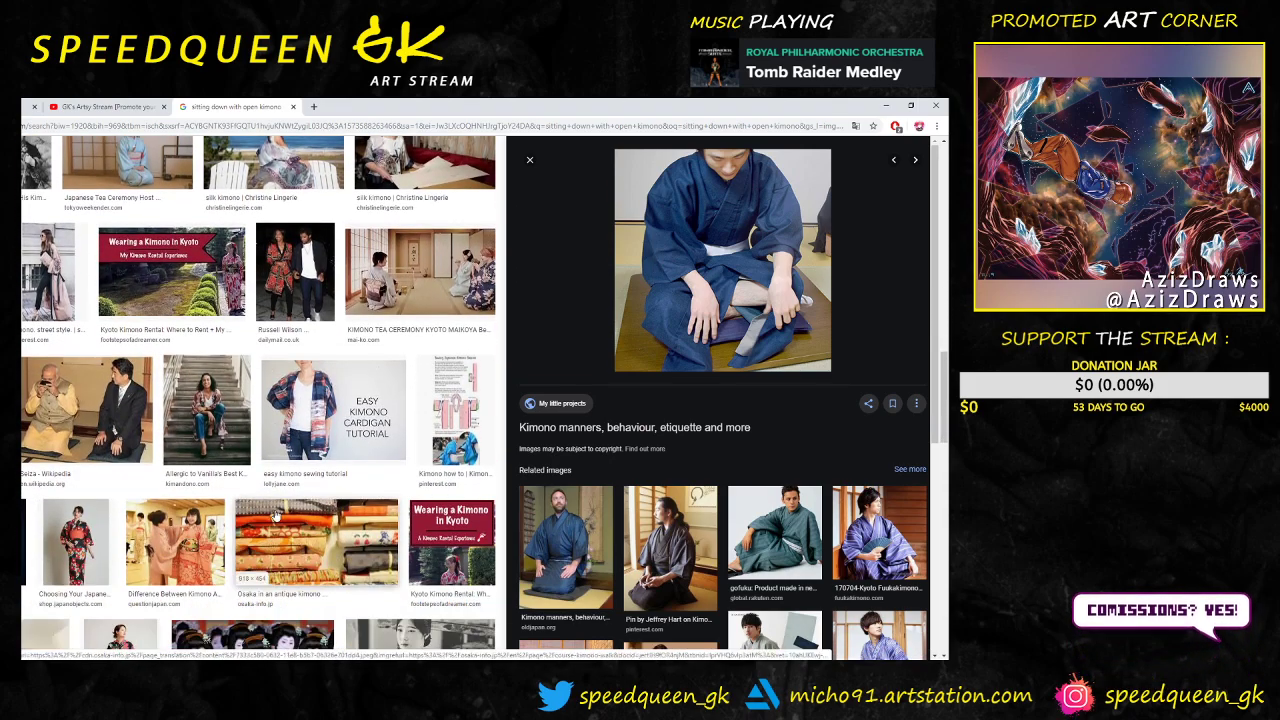
left_click(888, 104)
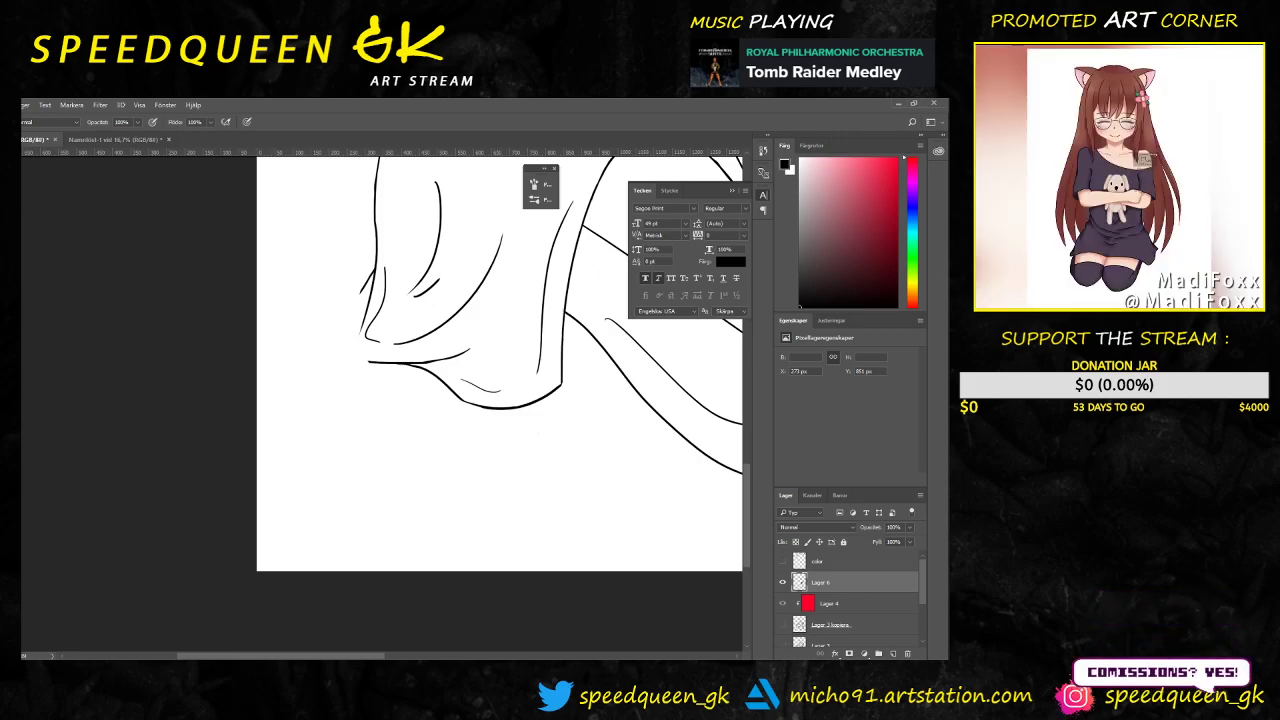
key("alt+Tab")
scroll(162, 275, "up", 10)
scroll(162, 275, "up", 2)
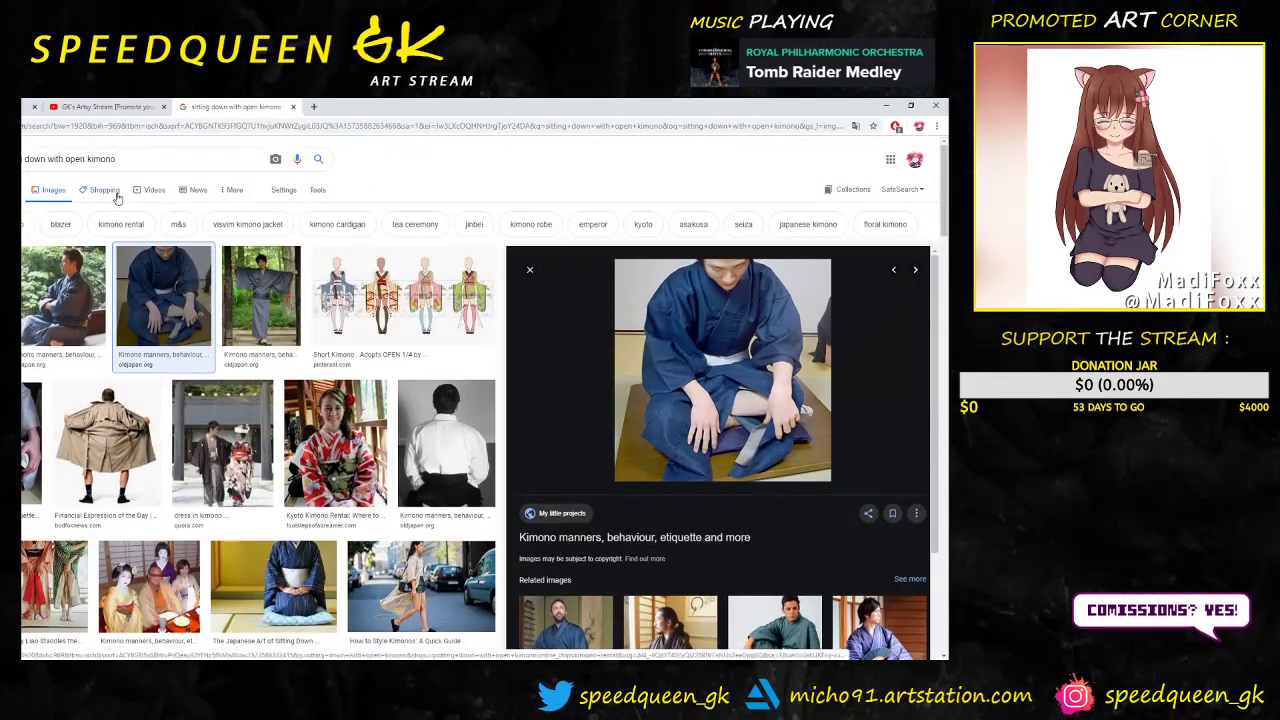
Step: Search images for "kimono chill" and refine the query to "kimono chill 2002"
left_click_drag(117, 159, 22, 159)
type("kimono chill")
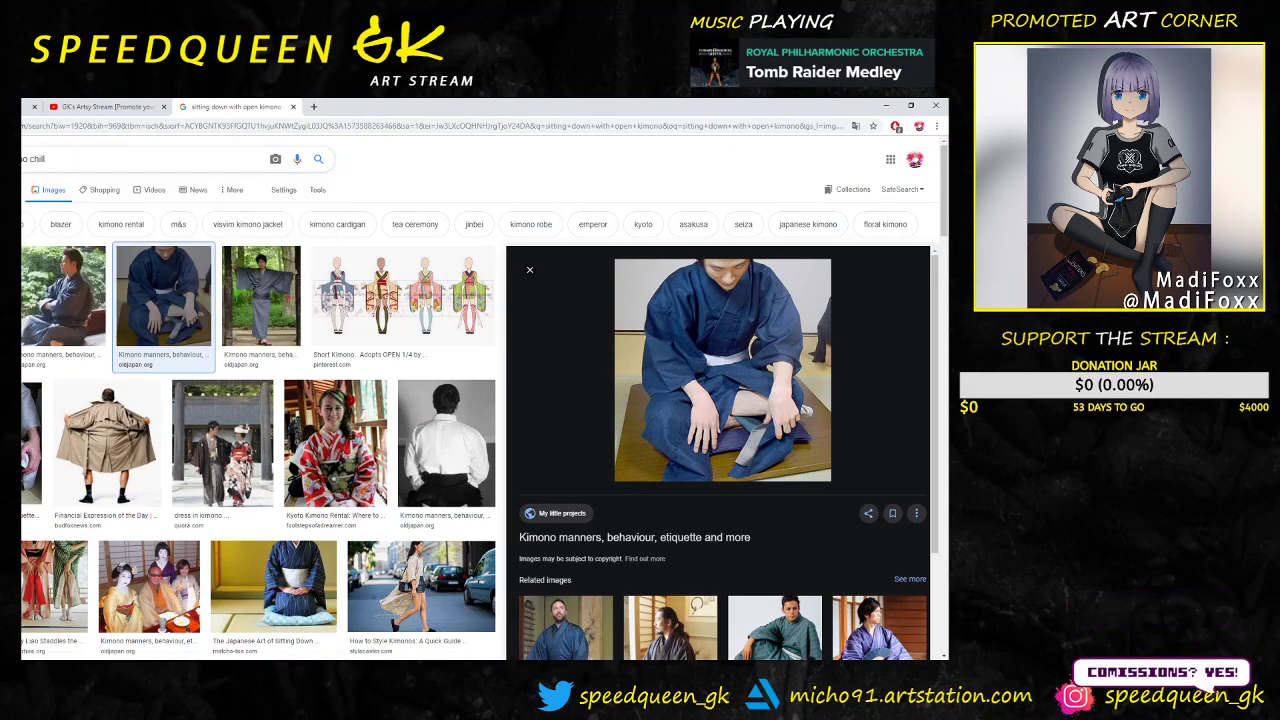
key("Return")
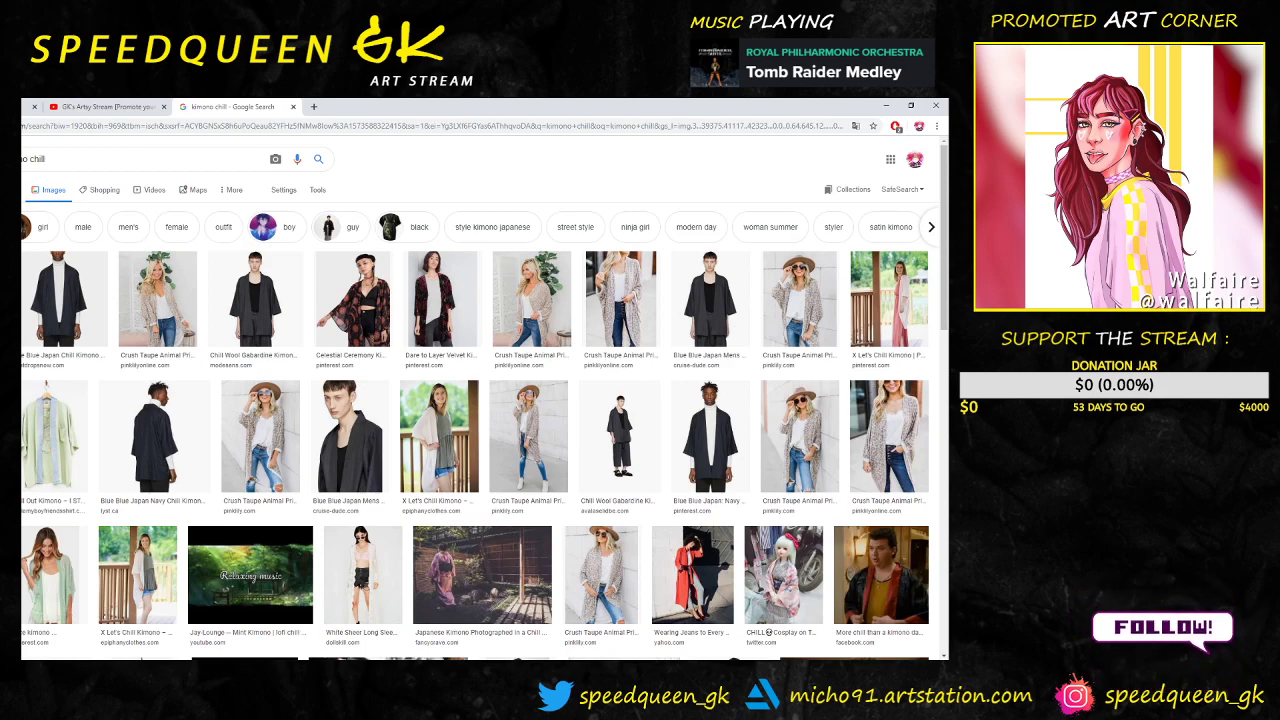
left_click(87, 162)
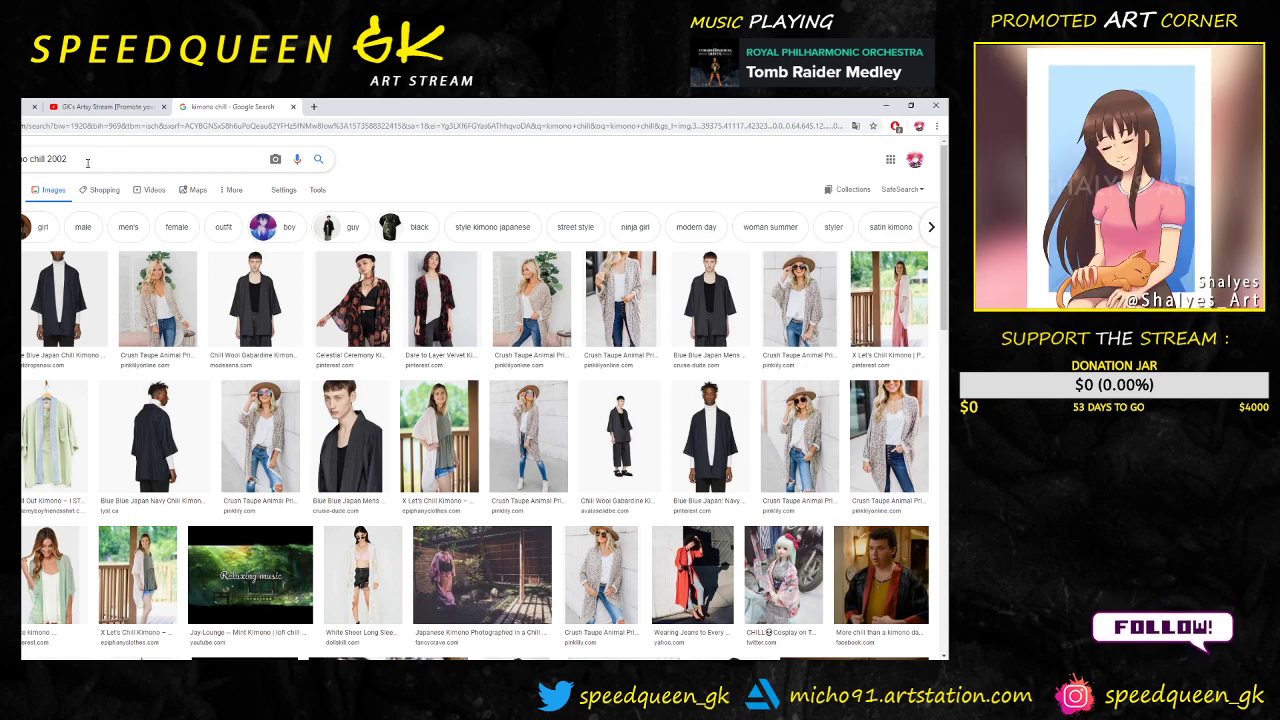
key("Return")
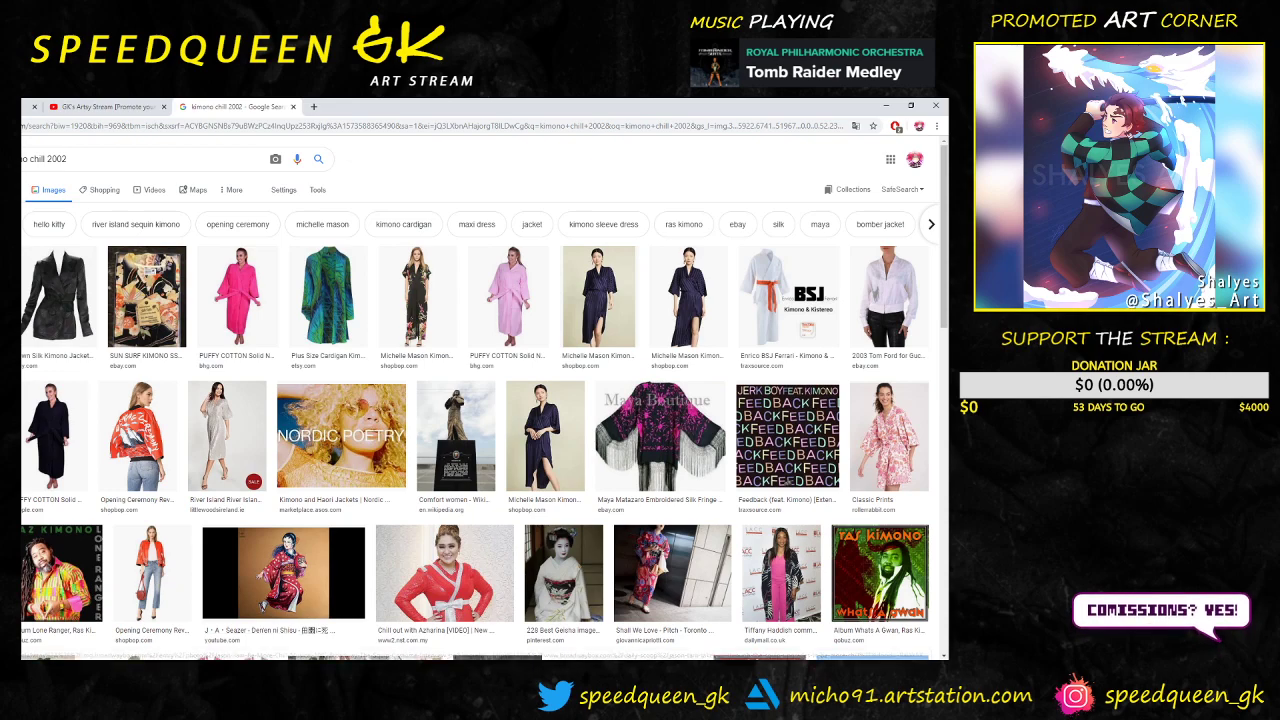
Step: Switch to Spotify, skip to the next track of the GK Stream playlist and return to the image results
left_click(460, 659)
left_click(455, 632)
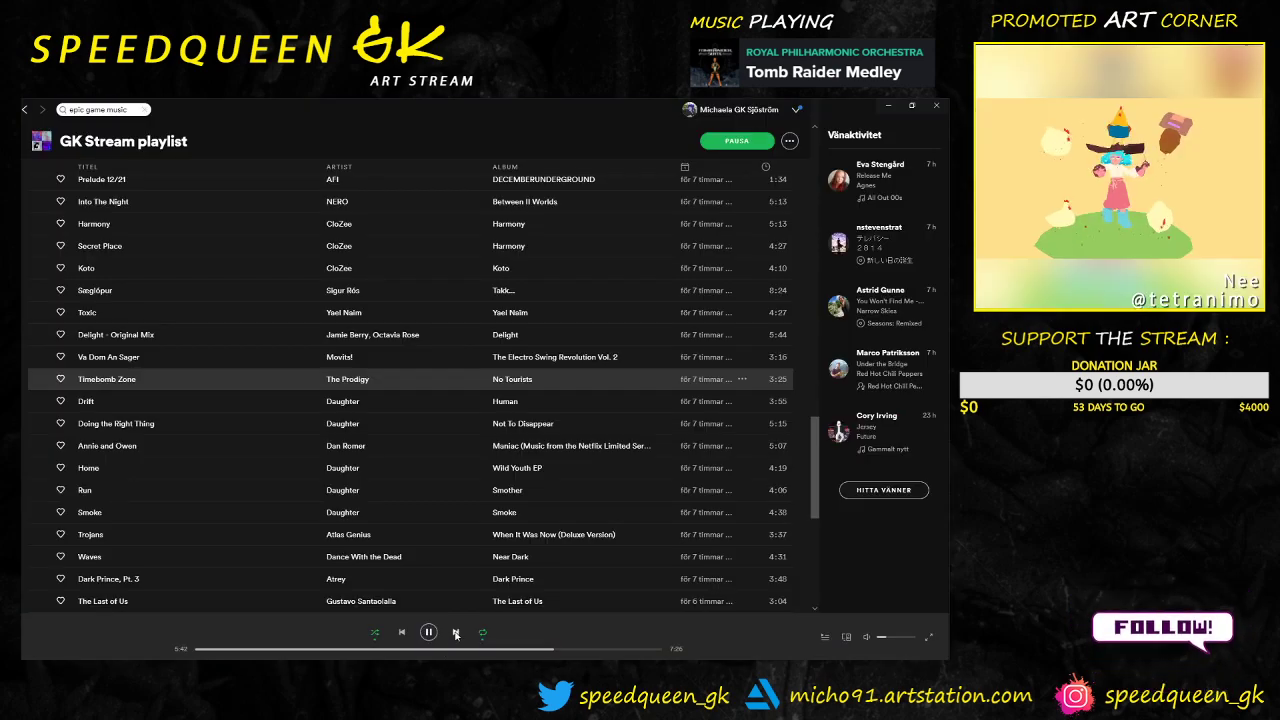
left_click(936, 106)
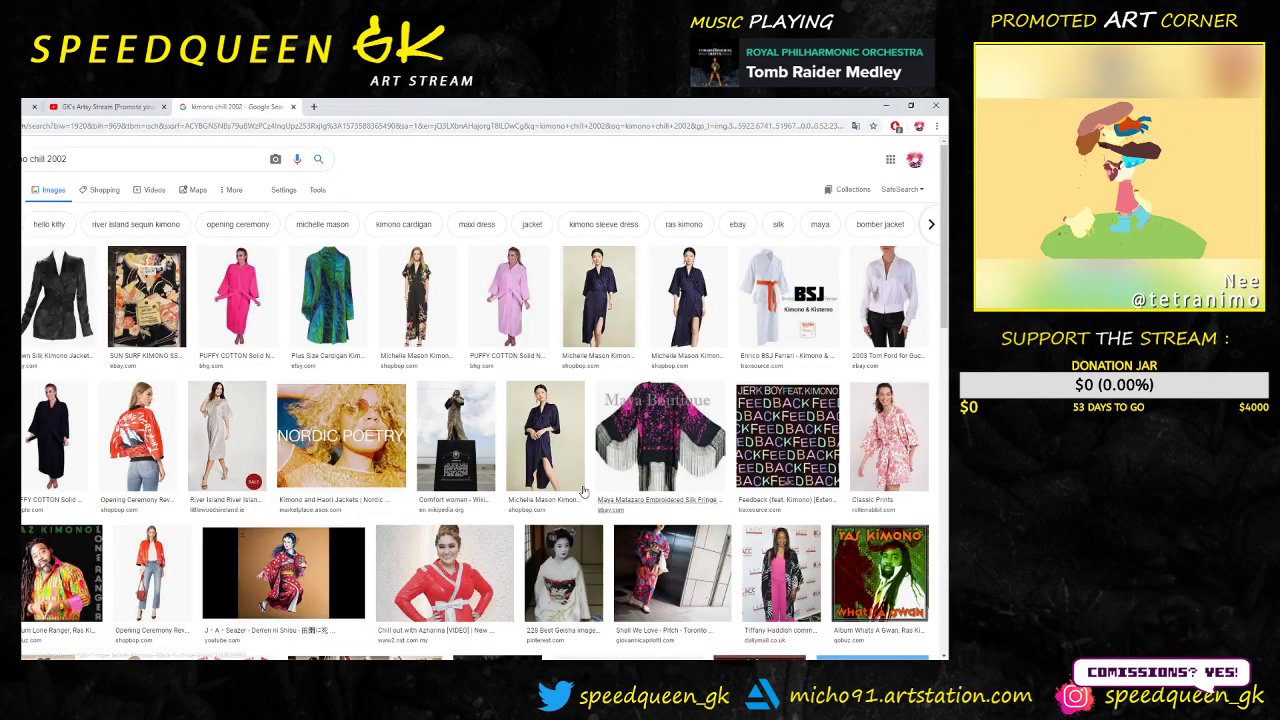
Step: Look through the "kimono chill 2002" image results for a draped fabric reference
scroll(323, 540, "down", 5)
scroll(323, 542, "down", 3)
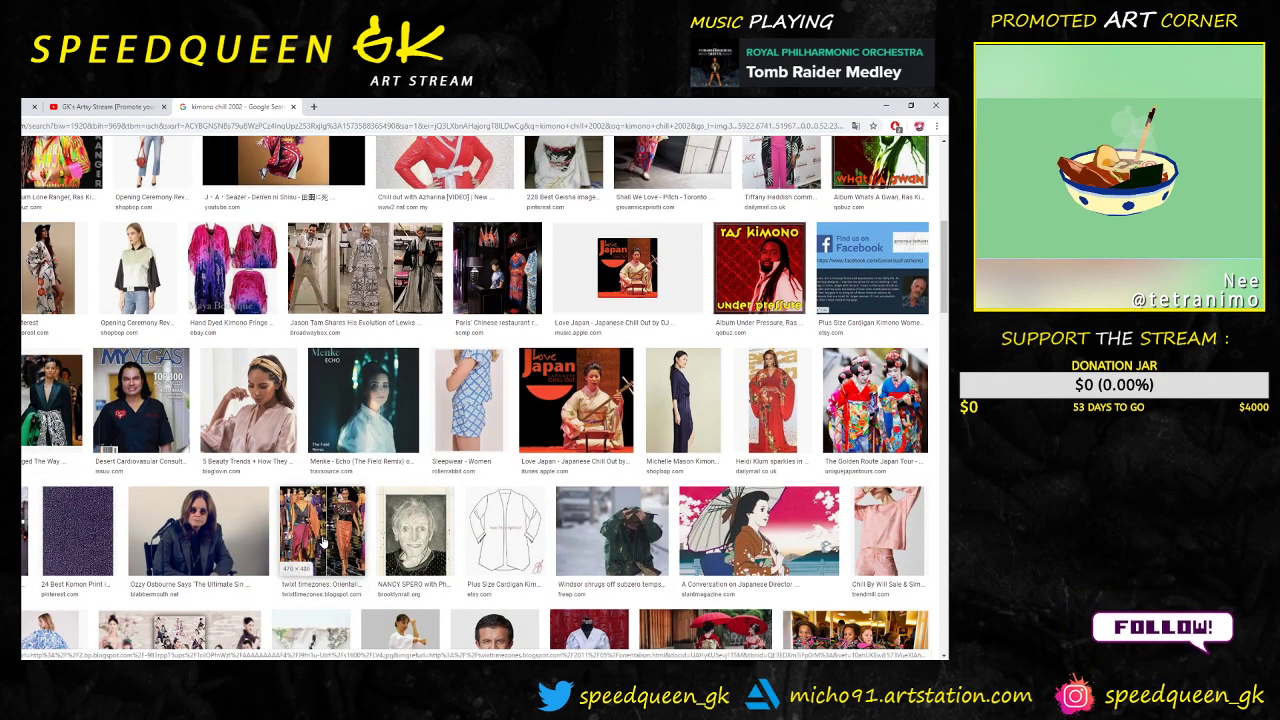
scroll(323, 542, "up", 8)
scroll(323, 541, "down", 3)
scroll(338, 543, "up", 3)
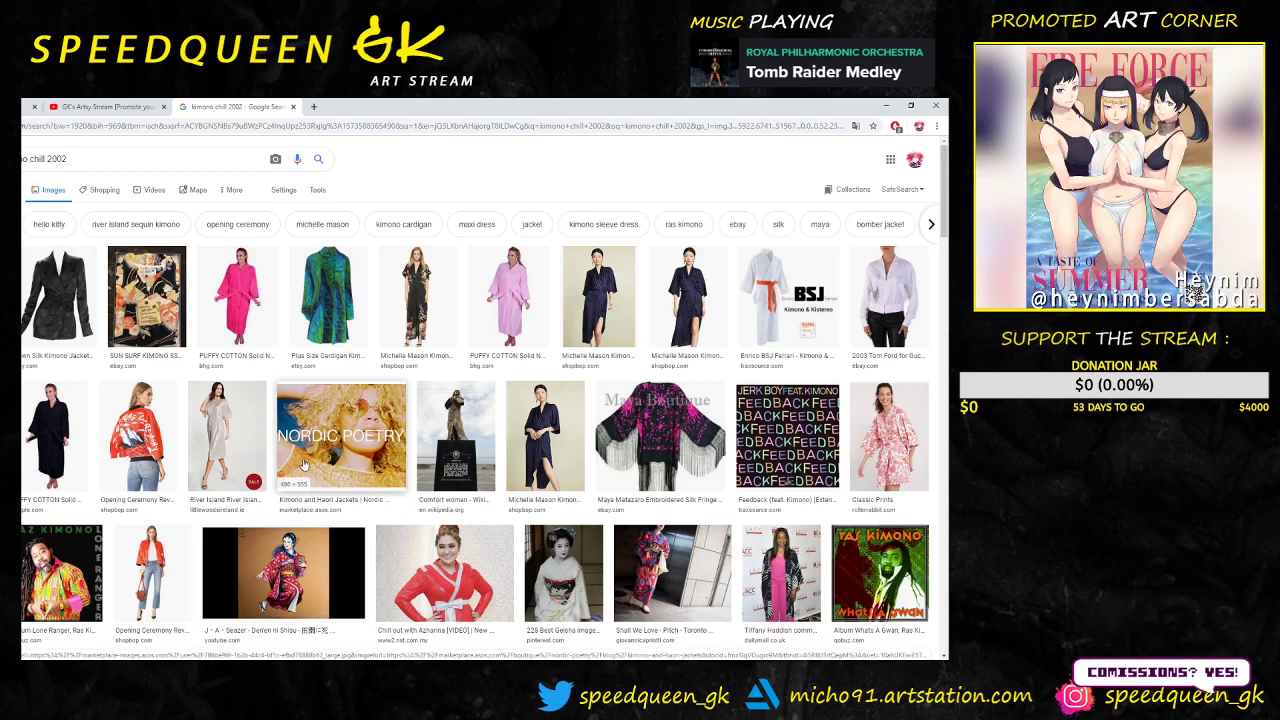
scroll(338, 542, "down", 3)
scroll(303, 463, "down", 5)
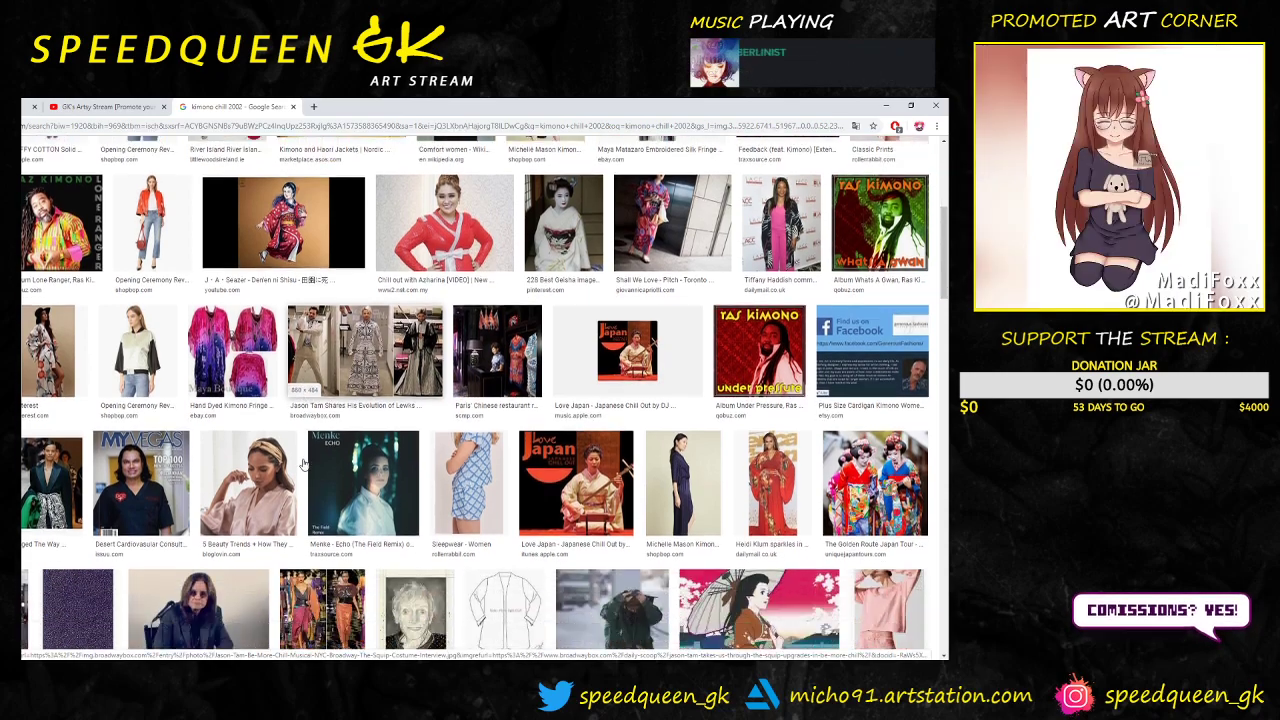
scroll(303, 463, "down", 1)
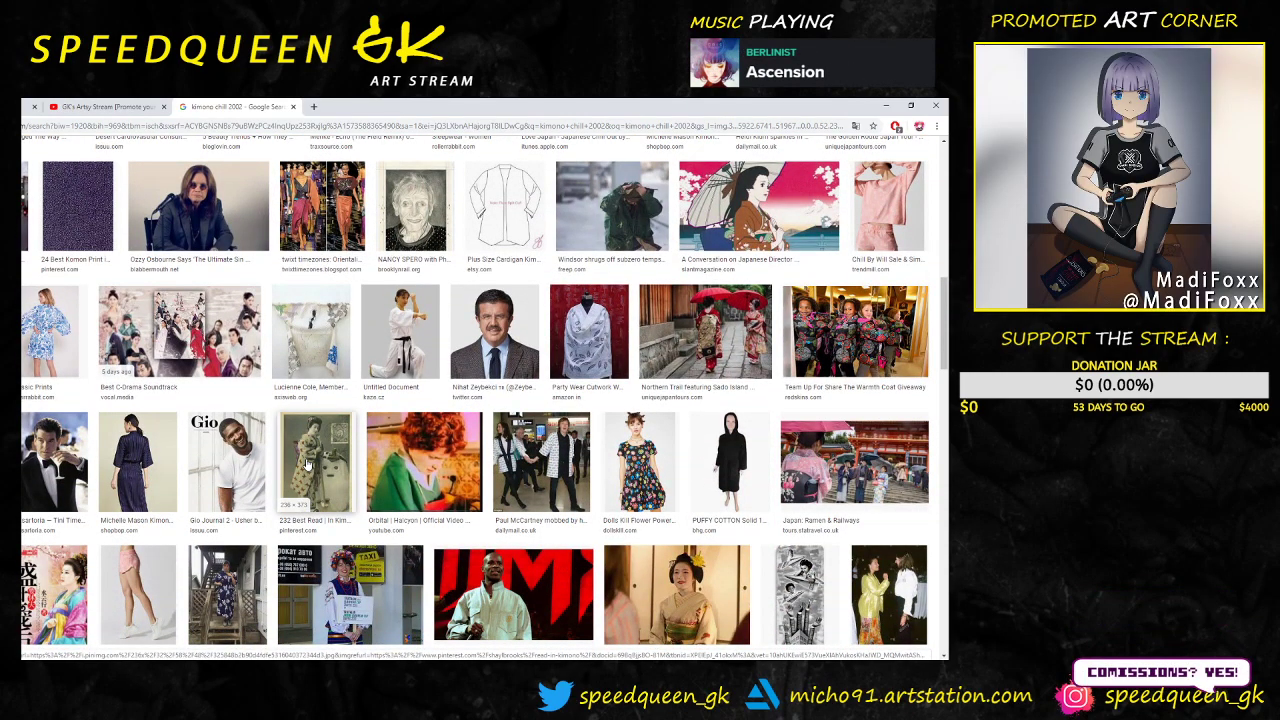
scroll(308, 463, "down", 3)
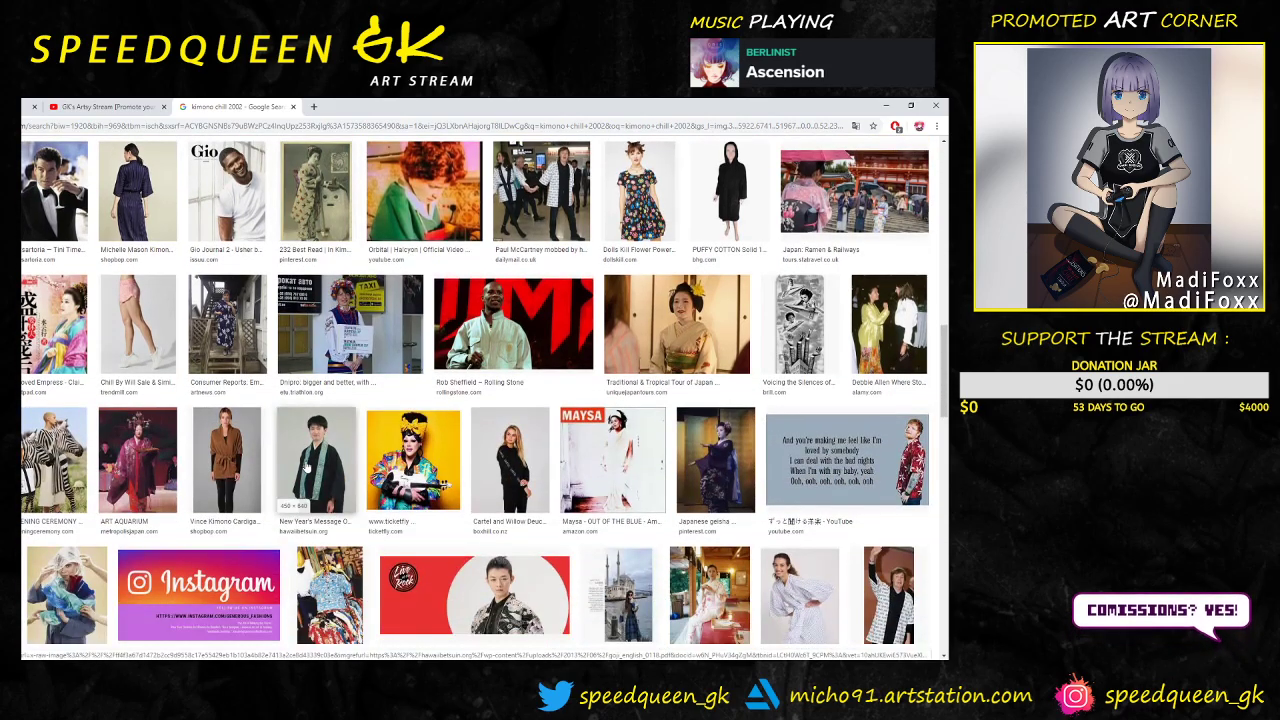
scroll(307, 466, "up", 15)
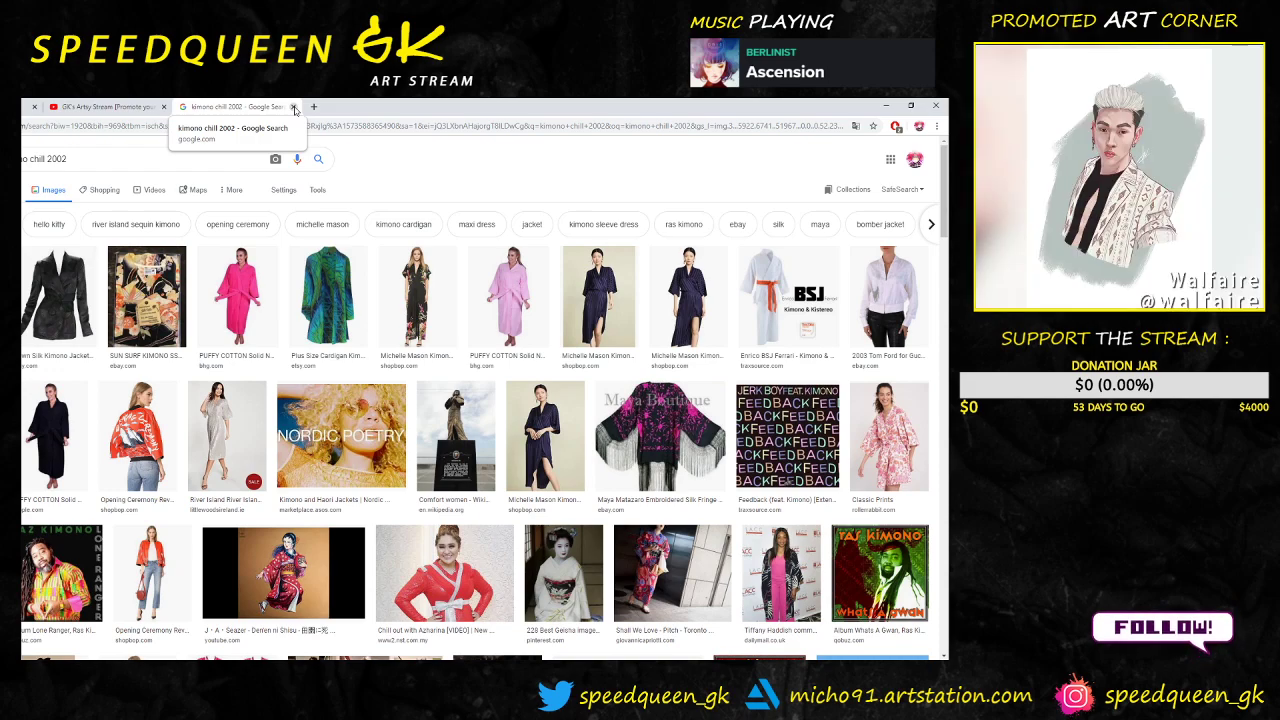
Step: Close the image search, switch back to Photoshop and review the line art of the skirt and legs
left_click(294, 107)
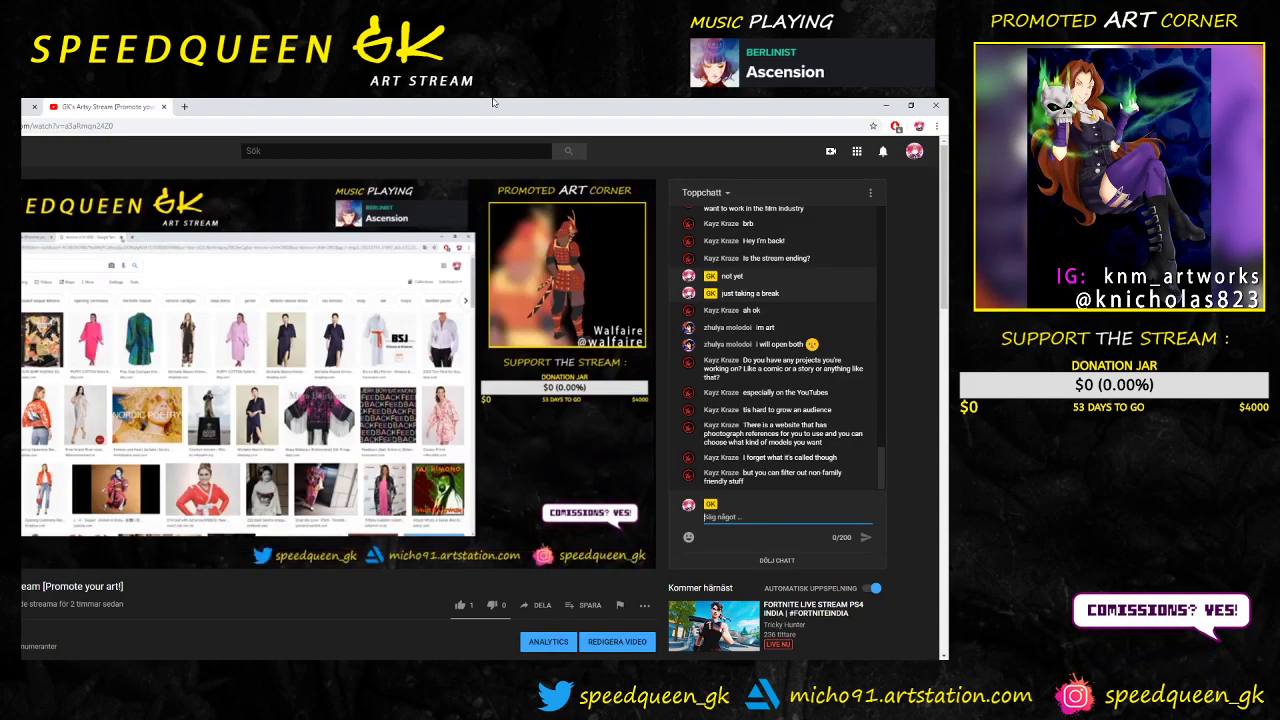
left_click(888, 106)
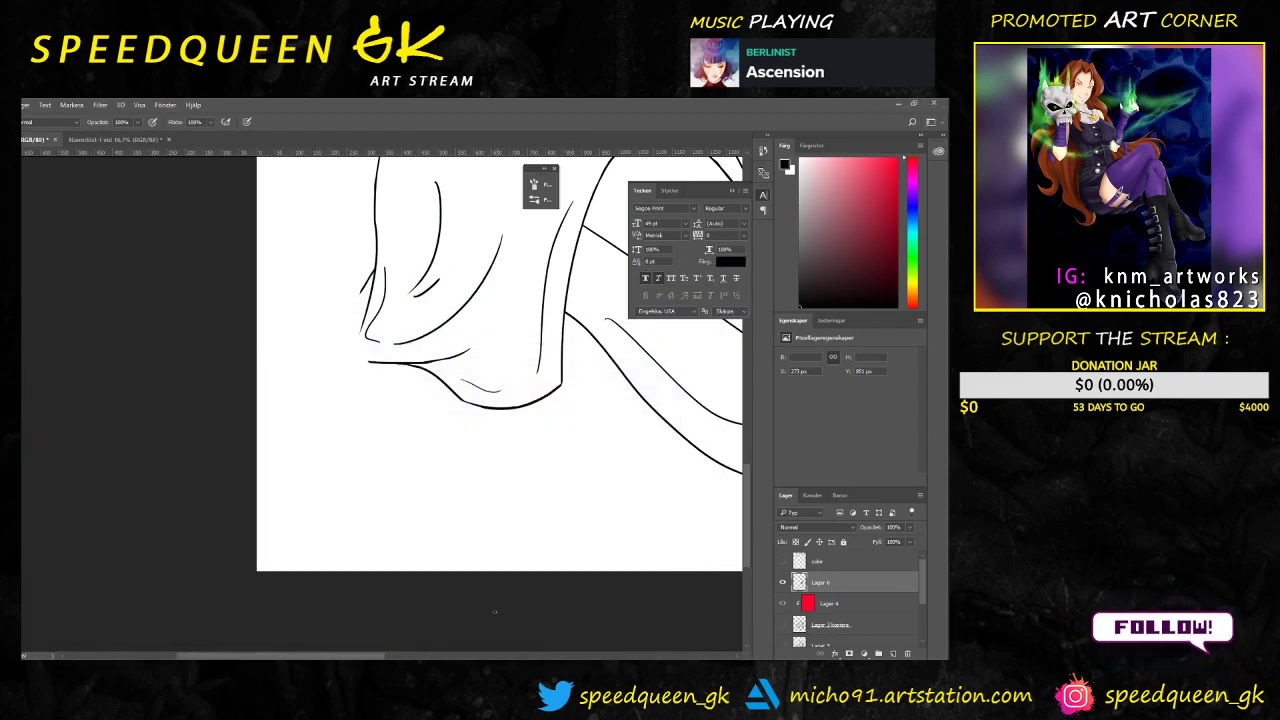
left_click_drag(576, 380, 131, 510)
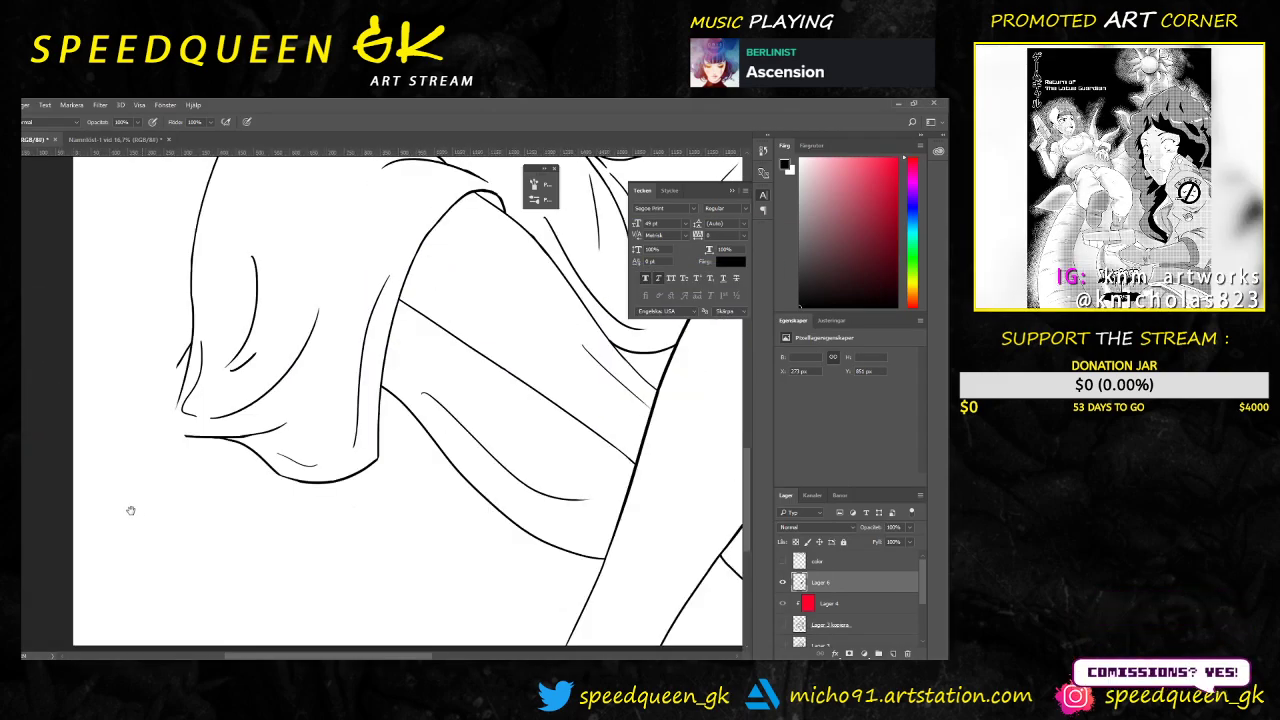
scroll(355, 510, "down", 3)
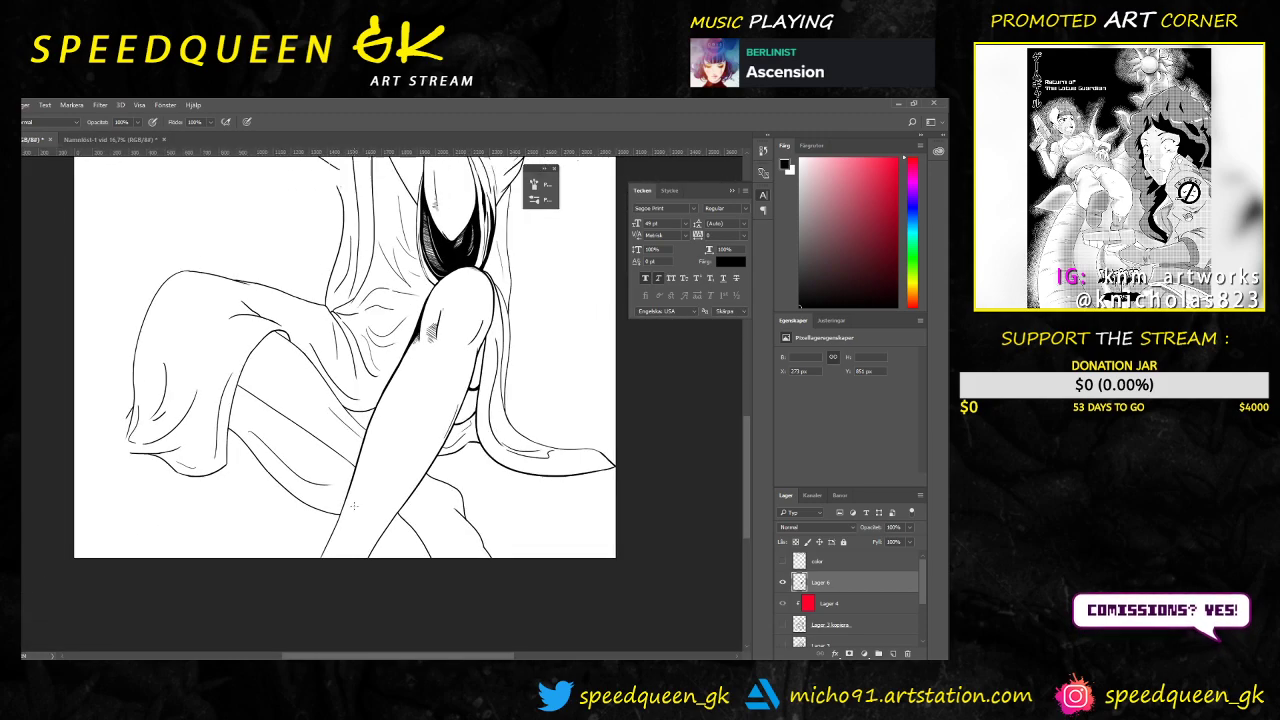
scroll(334, 492, "down", 2)
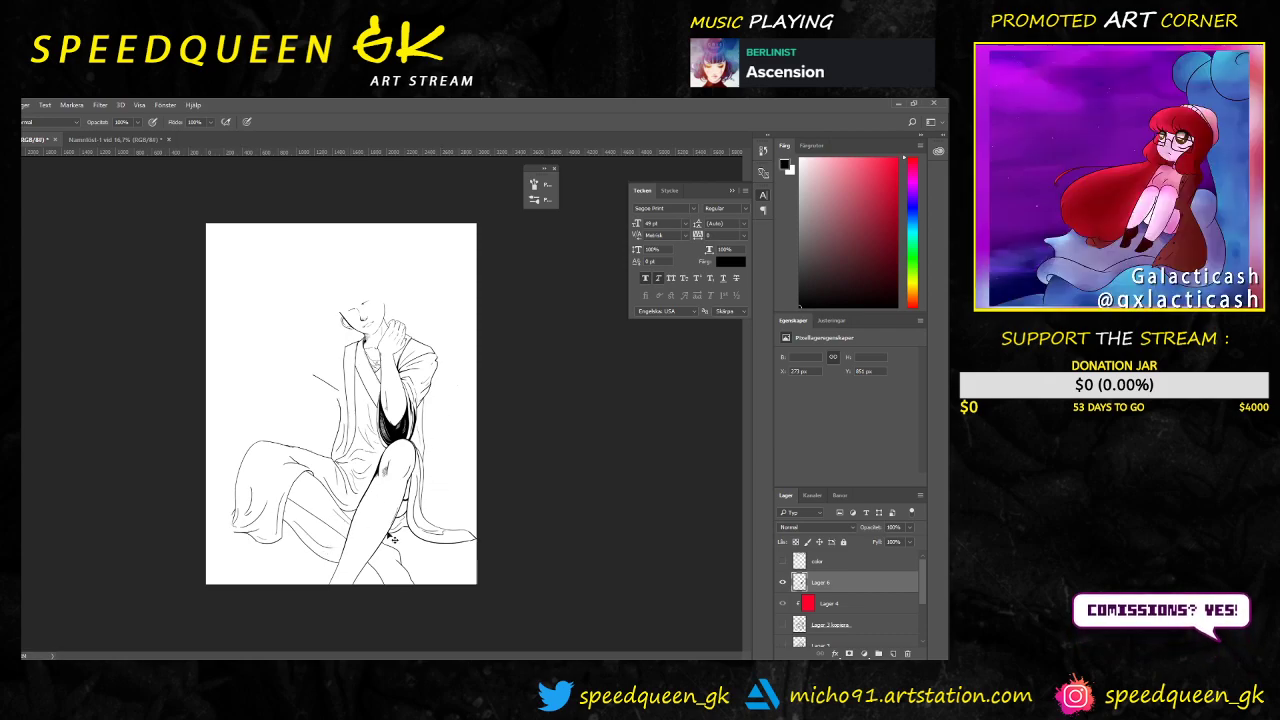
scroll(375, 527, "up", 5)
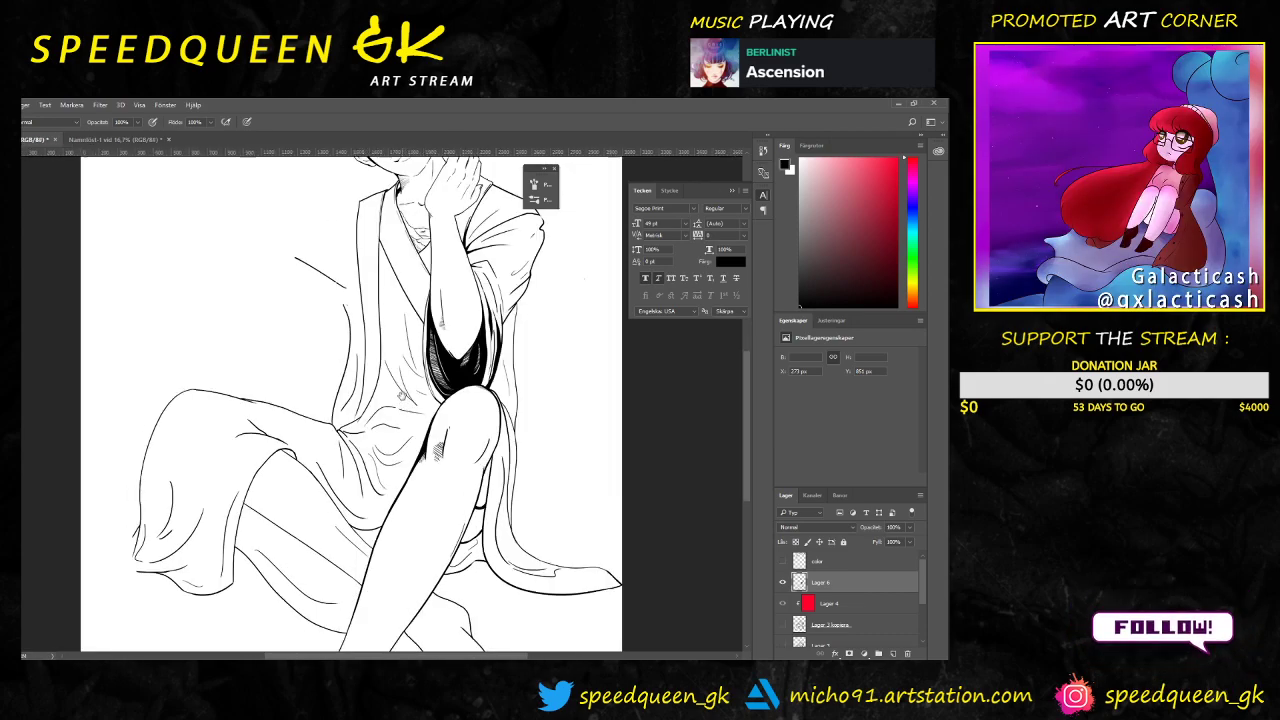
scroll(401, 399, "down", 3)
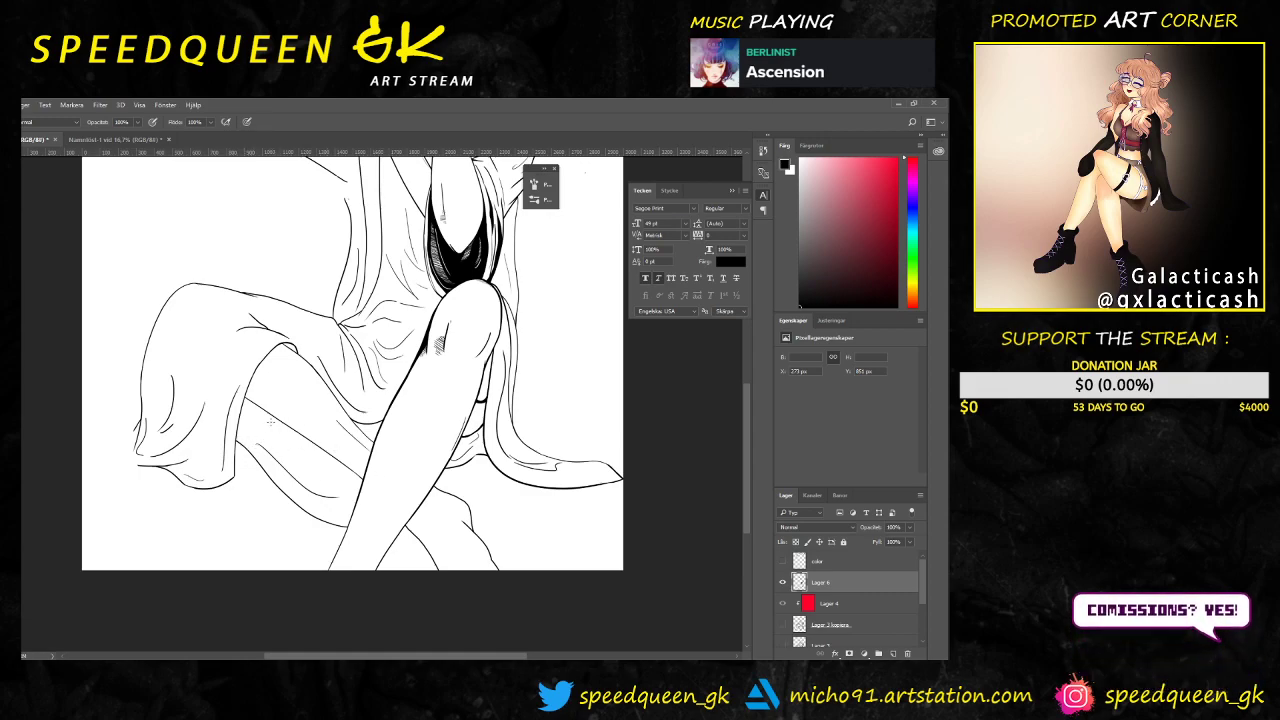
Step: Adjust the eraser size and erase the curved lines below the straight leg contour, between the skirt hem and the front shin
key("w")
key("b")
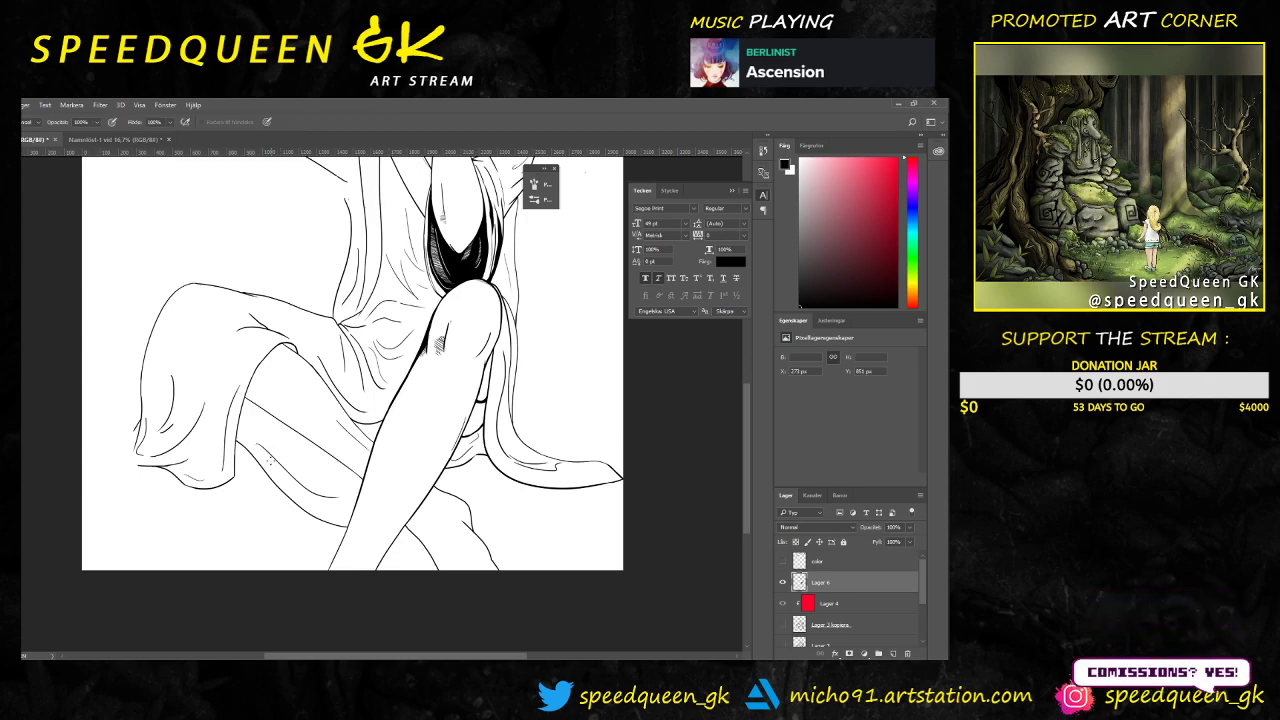
right_click(263, 439)
left_click(341, 484)
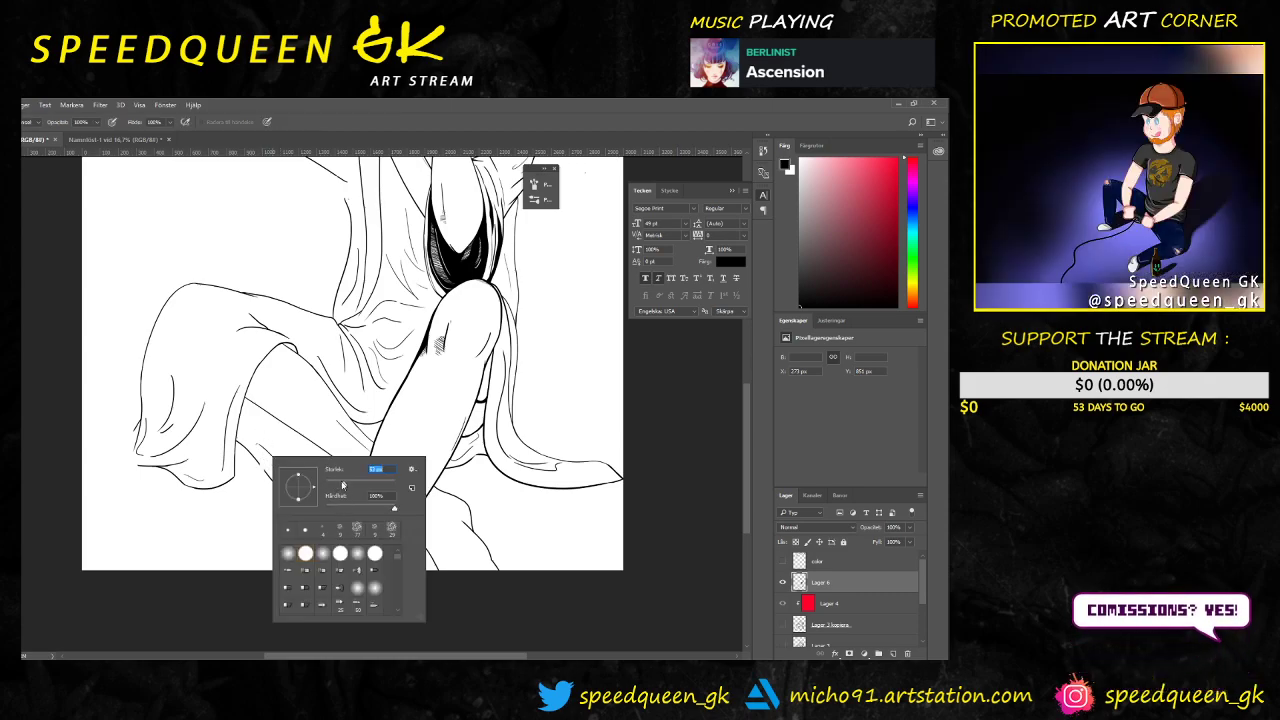
mouse_move(258, 440)
left_mouse_down()
mouse_move(256, 470)
mouse_move(248, 456)
left_mouse_up()
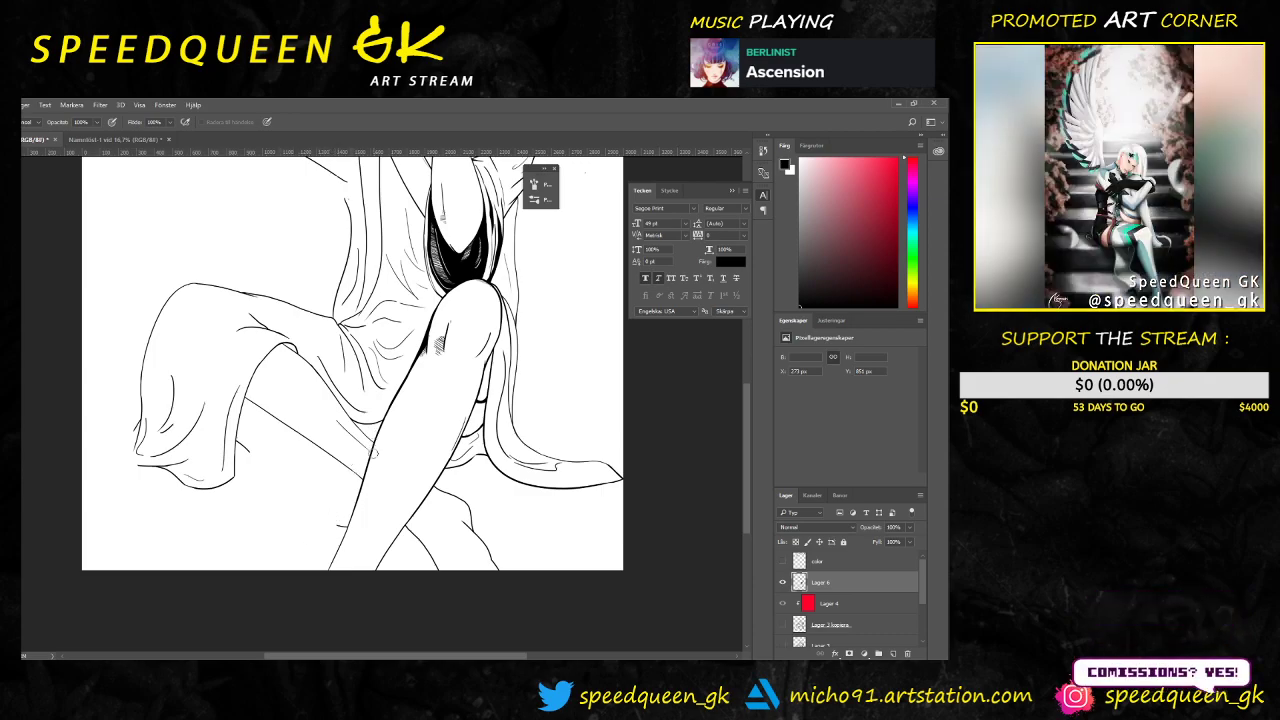
key("ctrl+plus")
key("ctrl+plus")
left_click_drag(459, 532, 509, 377)
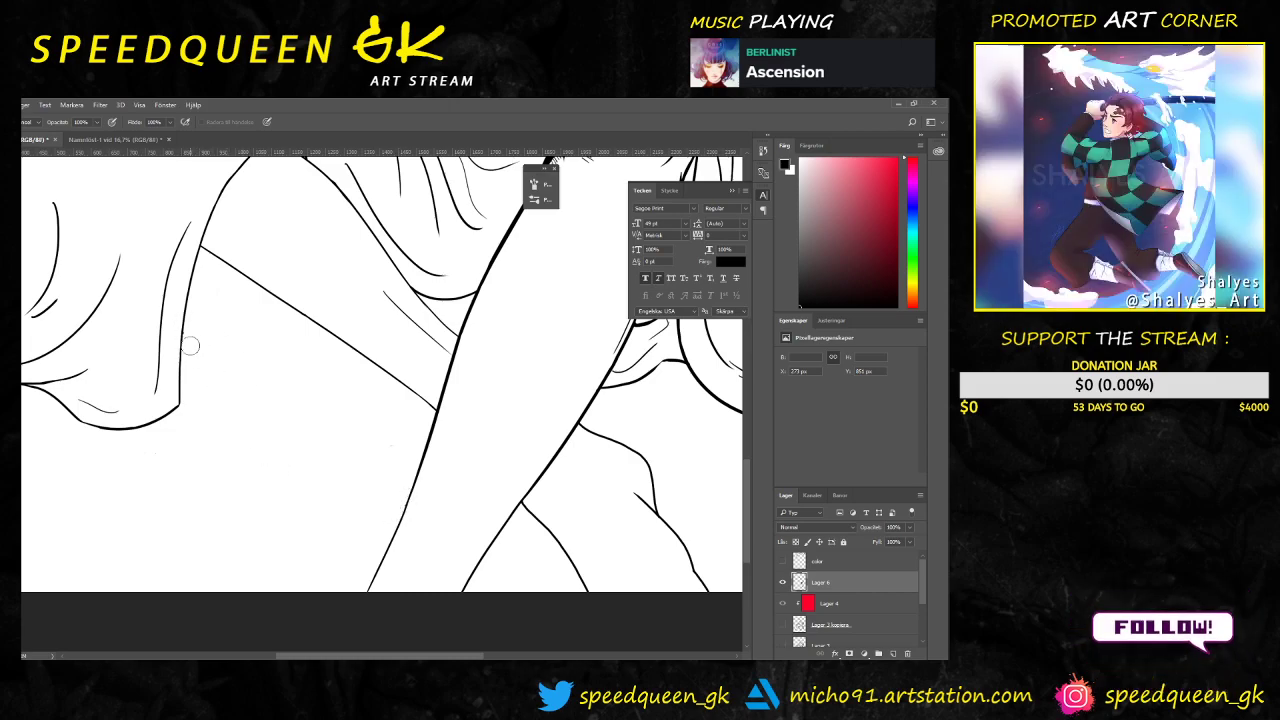
Step: Ink a new sagging curve from the middle of the straight leg contour to the front shin, undoing attempts that do not fit
key("b")
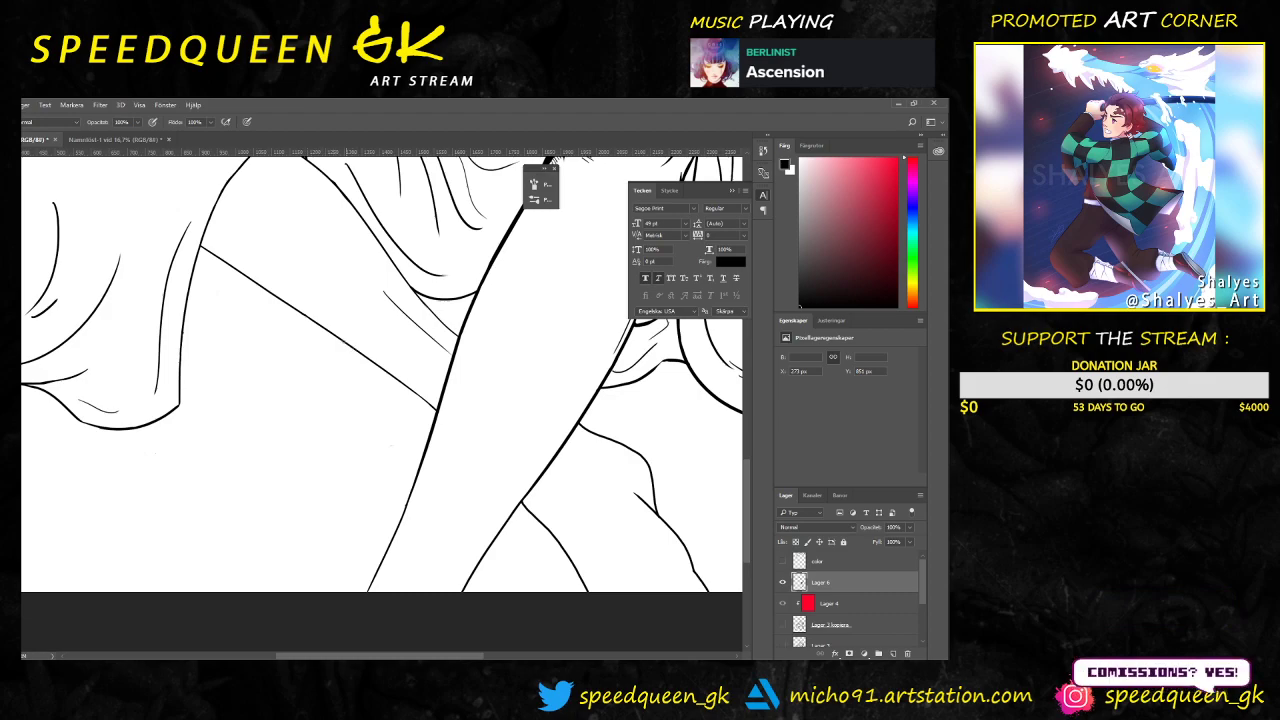
left_click_drag(238, 271, 420, 436)
key("ctrl+z")
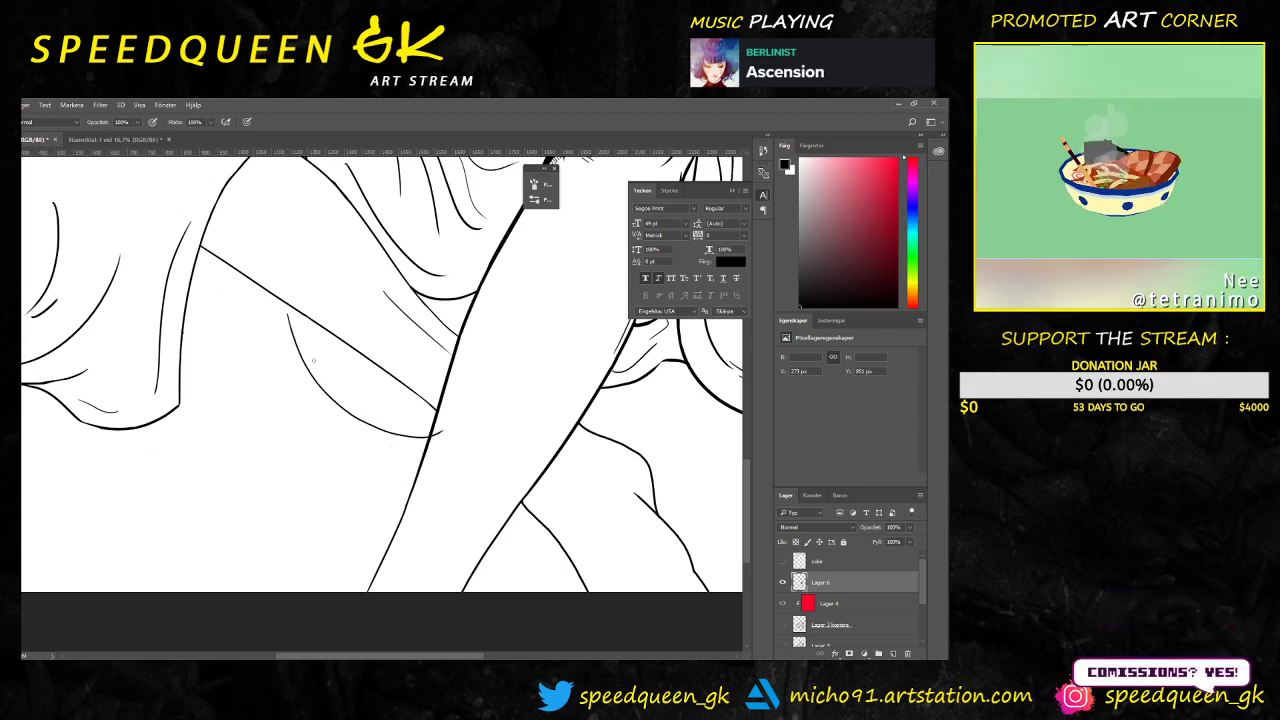
mouse_move(288, 307)
left_mouse_down()
mouse_move(340, 417)
mouse_move(449, 443)
left_mouse_up()
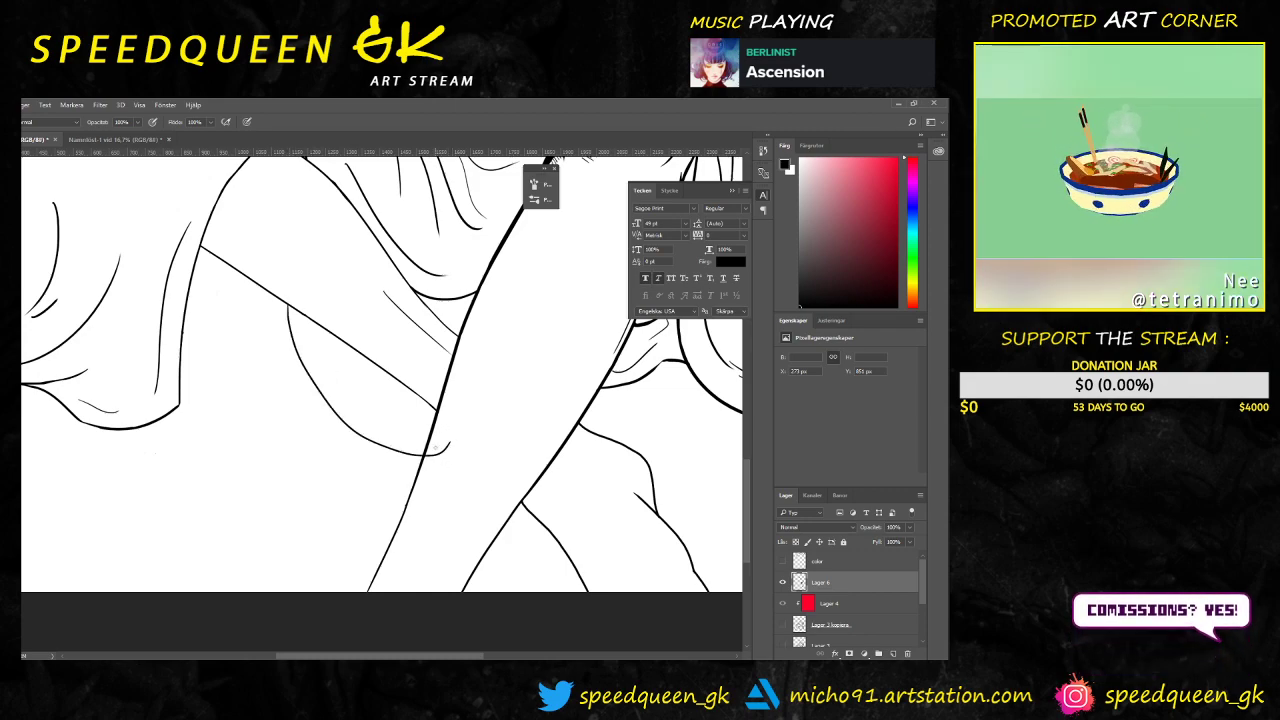
Step: Undo the last sagging curve inked below the straight leg contour and return to the Brush tool
key("z")
key("ctrl+z")
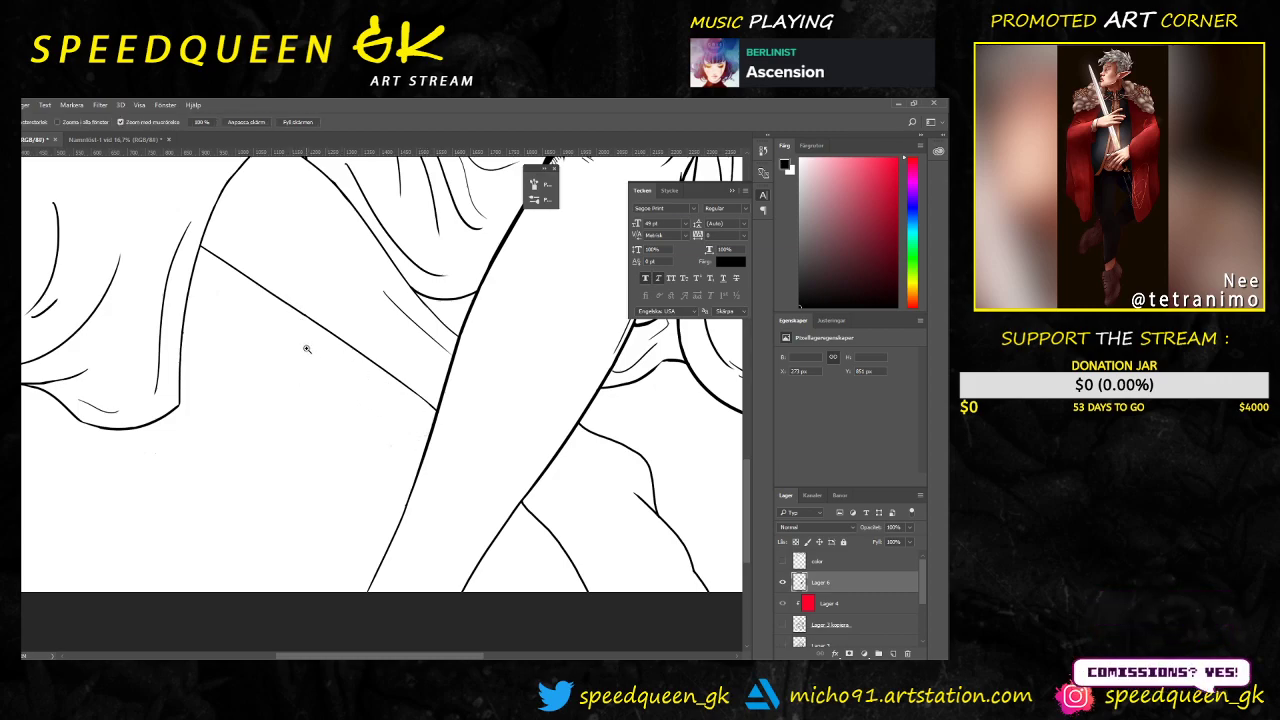
key("b")
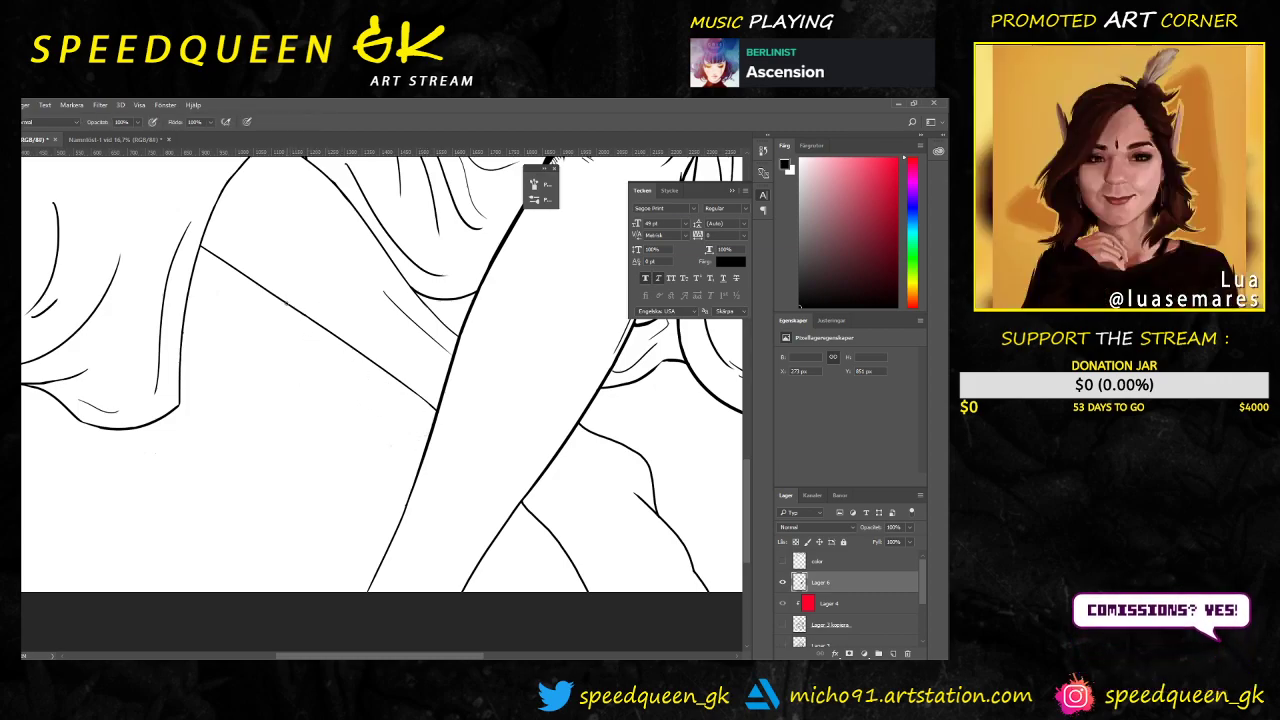
Step: Try a shallower sagging curve from the middle of the straight leg contour to the front shin
mouse_move(291, 312)
left_mouse_down()
mouse_move(380, 410)
mouse_move(435, 410)
left_mouse_up()
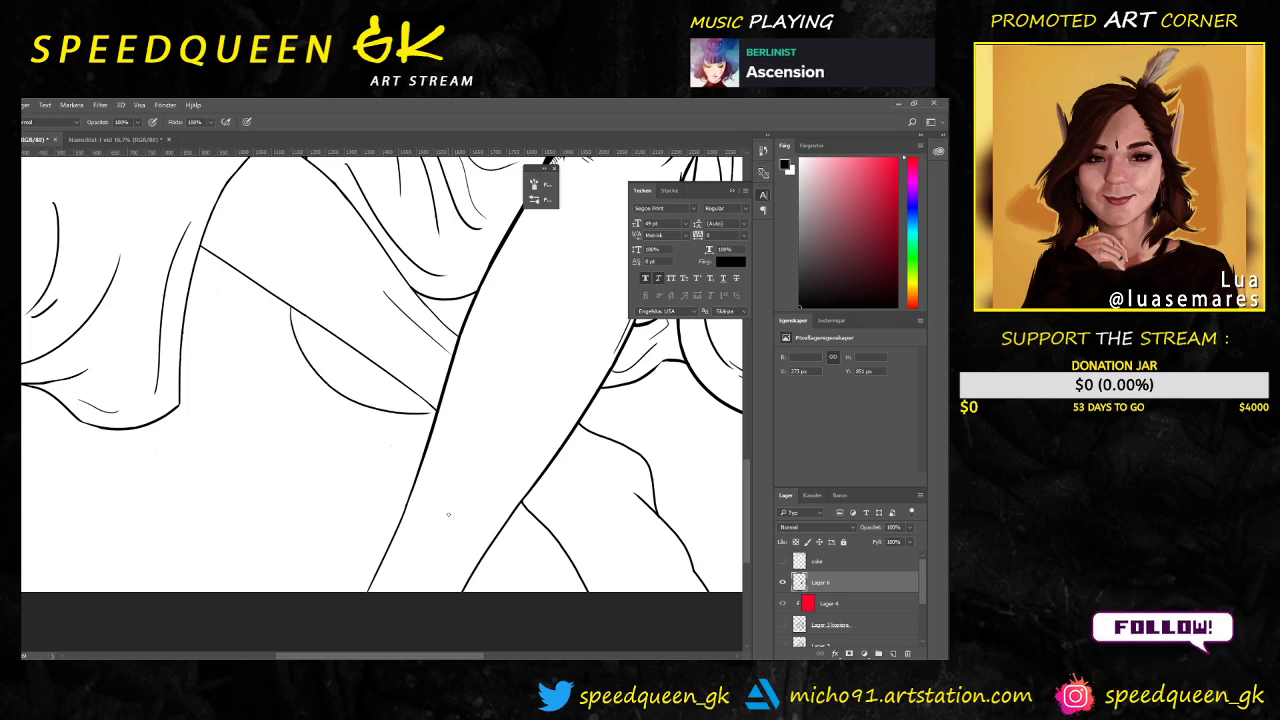
key("ctrl+minus")
key("ctrl+minus")
key("ctrl+minus")
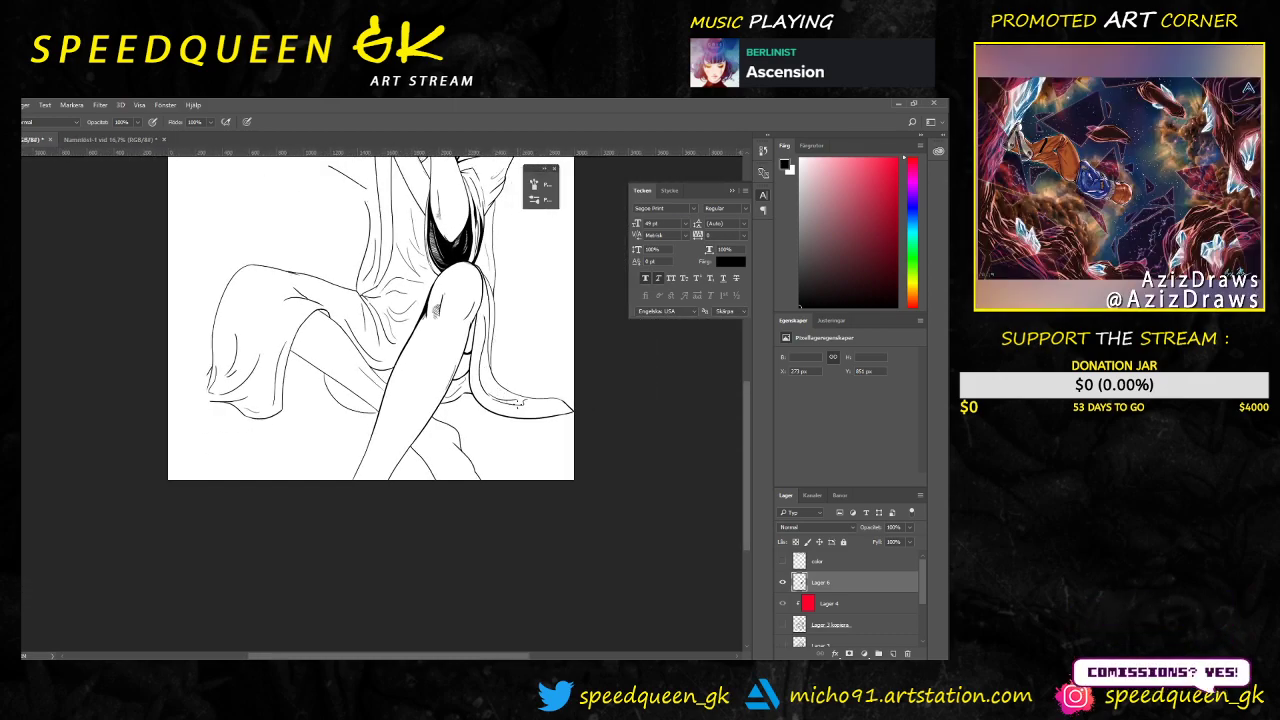
left_click_drag(520, 372, 436, 496)
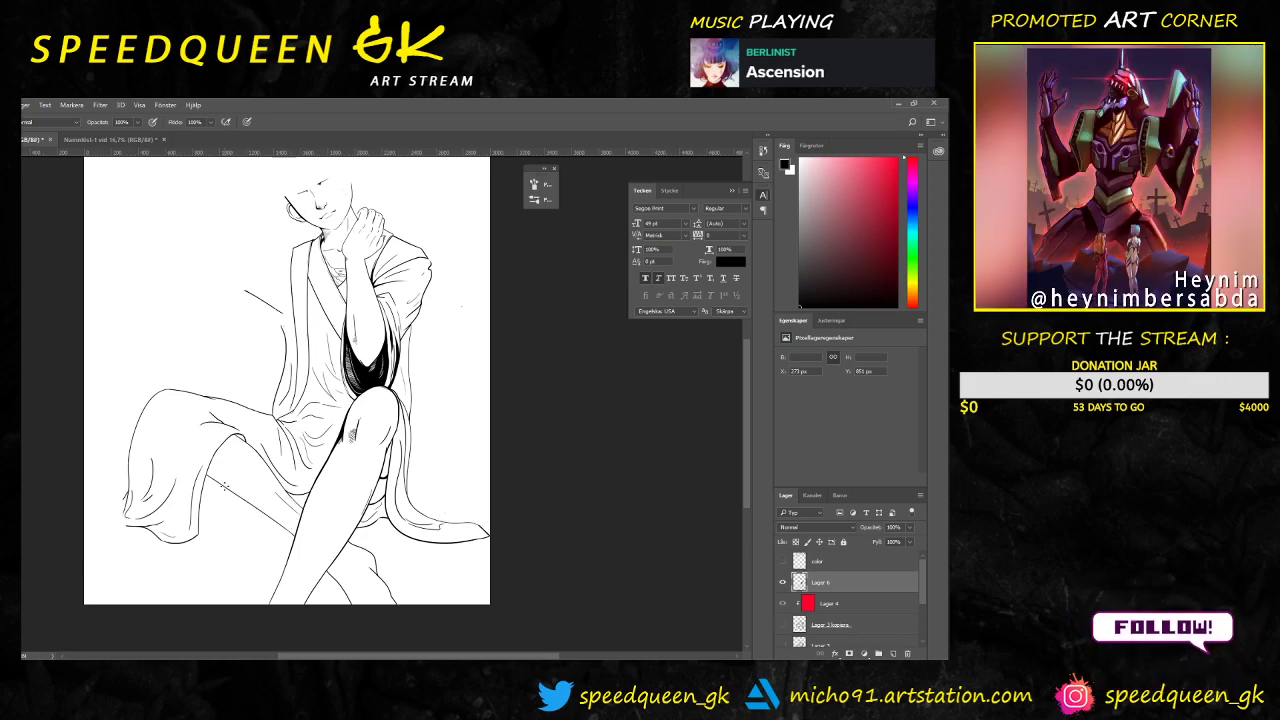
Step: Try several calf contours below the straight leg line, running from near the skirt hem towards the front shin
left_click_drag(212, 488, 272, 532)
key("ctrl+z")
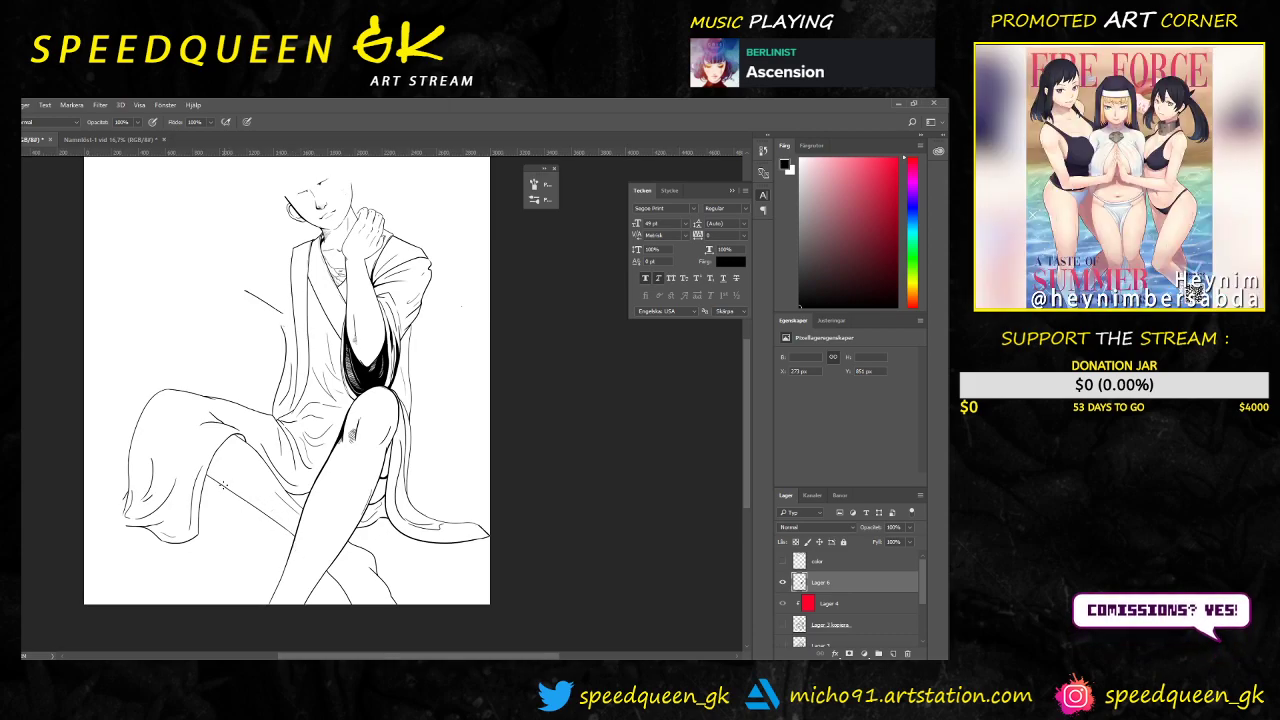
left_click_drag(212, 488, 292, 541)
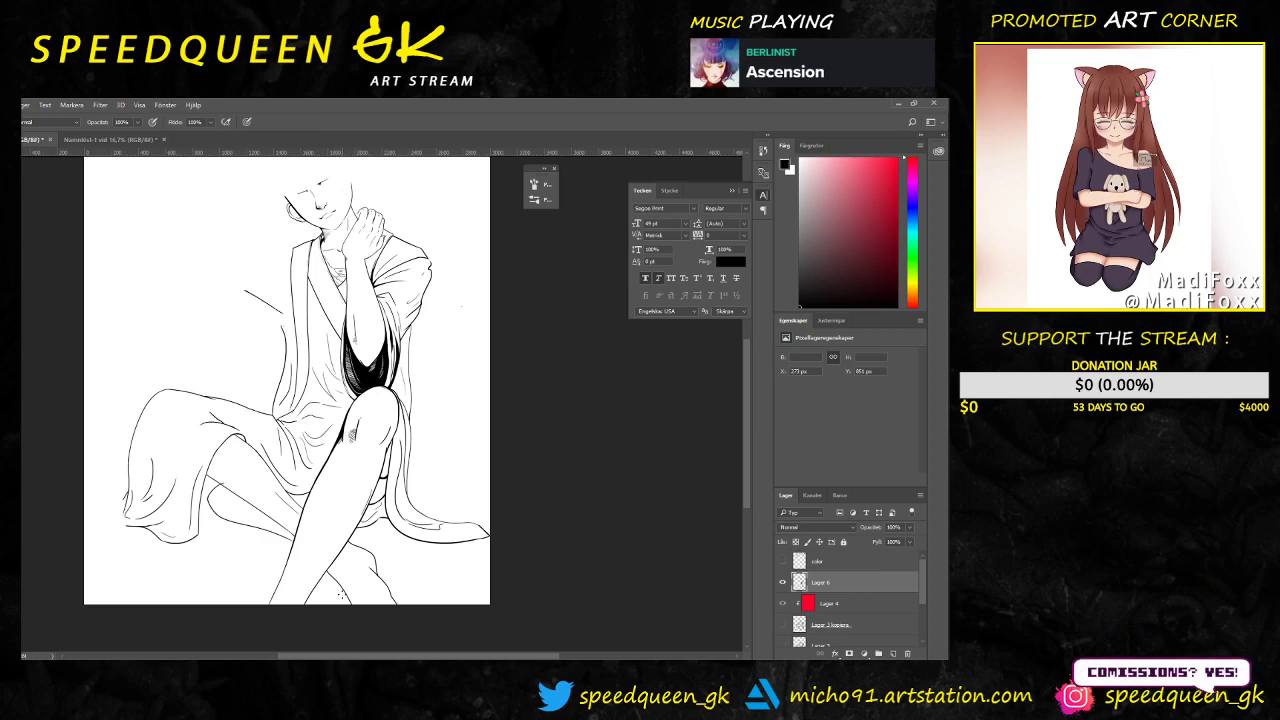
key("ctrl+z")
mouse_move(206, 484)
left_mouse_down()
mouse_move(239, 522)
mouse_move(318, 553)
left_mouse_up()
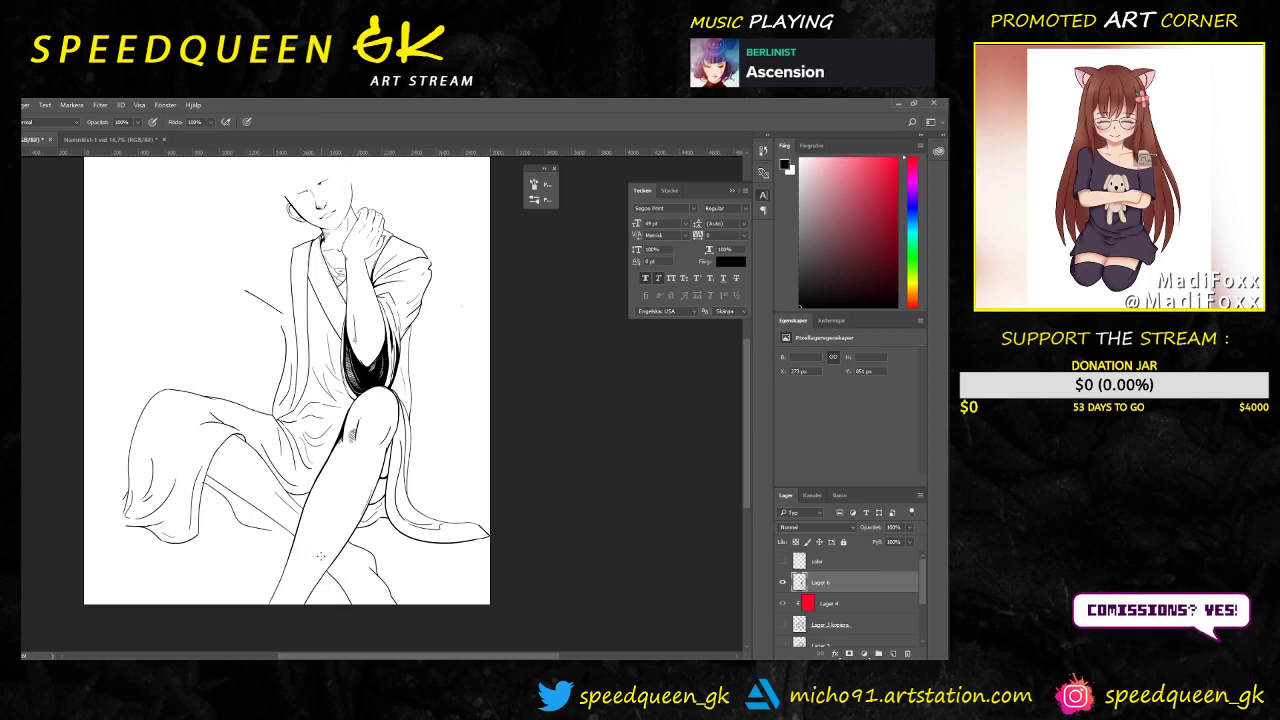
key("ctrl+z")
left_click_drag(204, 478, 303, 527)
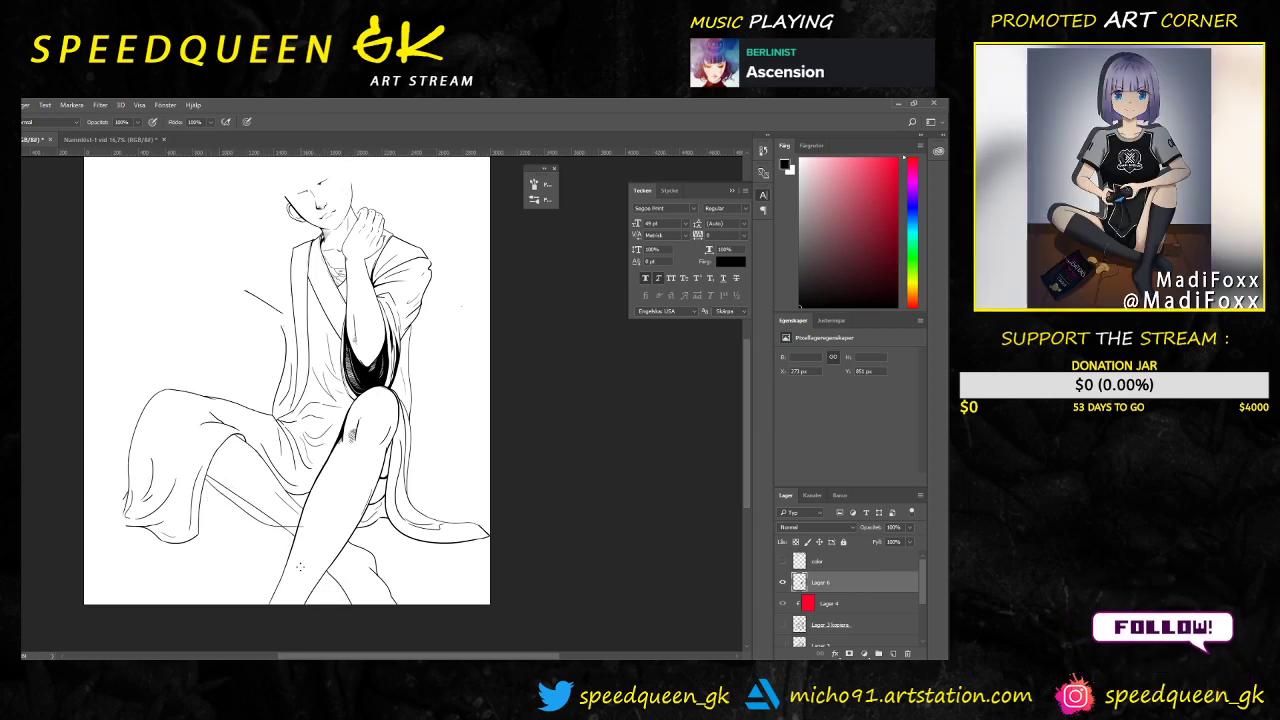
key("ctrl+z")
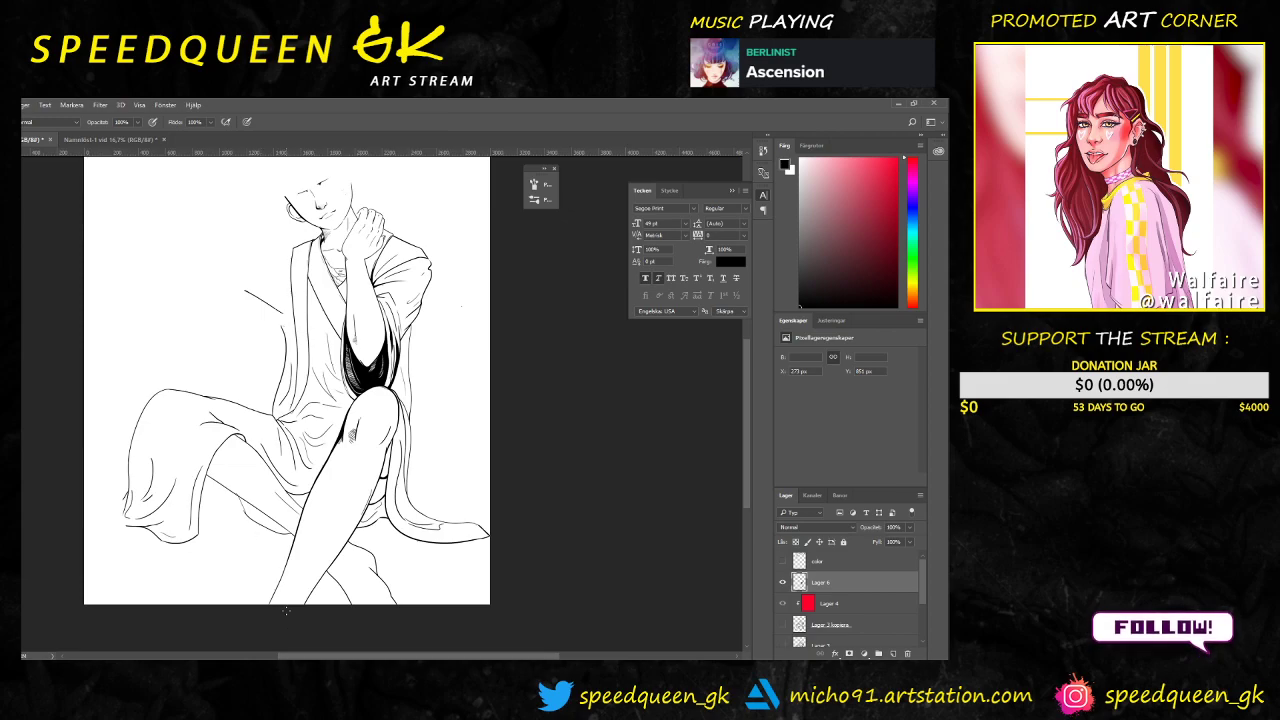
Step: Review the whole figure's line art, then examine the legs and the draped skirt up close
key("ctrl+minus")
key("ctrl+minus")
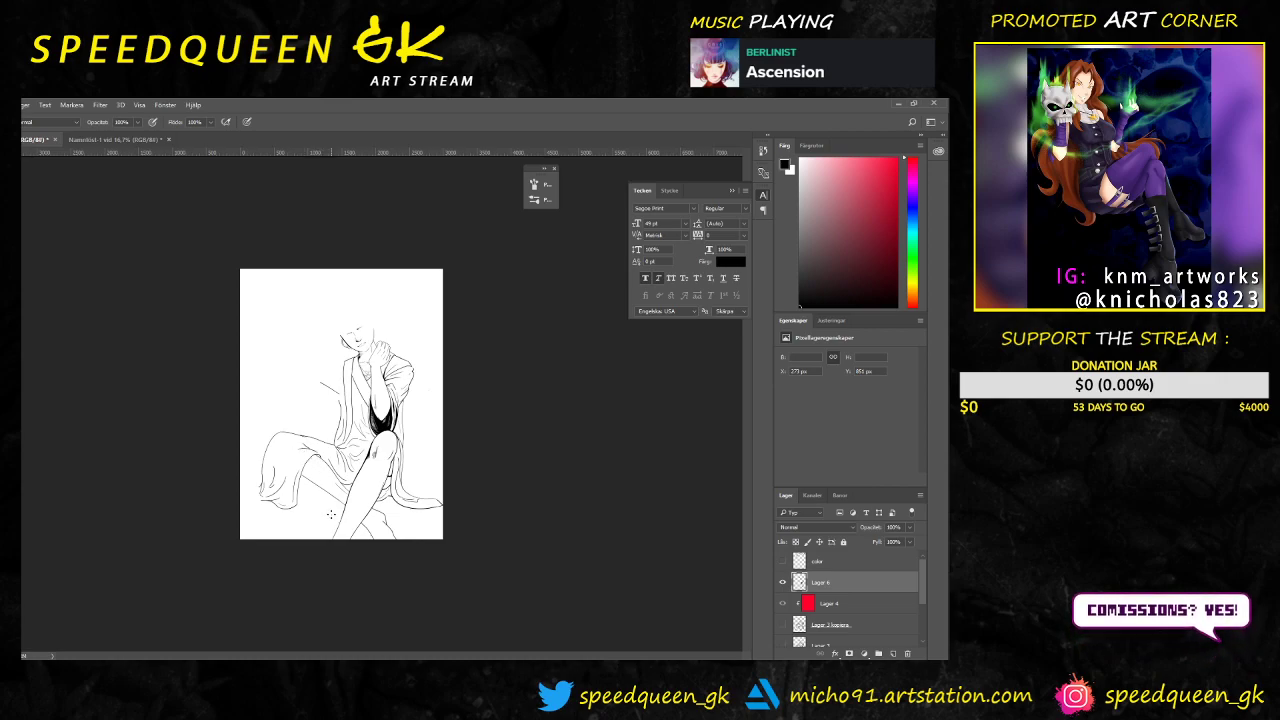
scroll(307, 401, "up", 3)
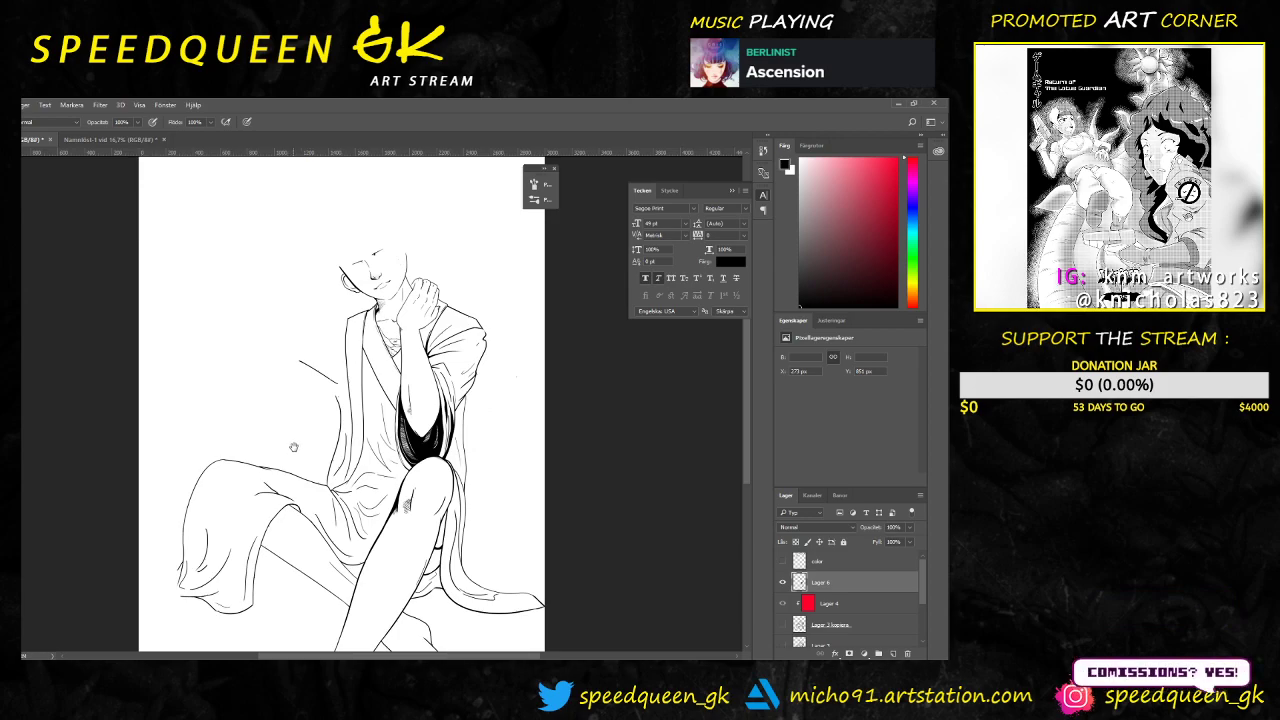
left_click_drag(286, 449, 357, 347)
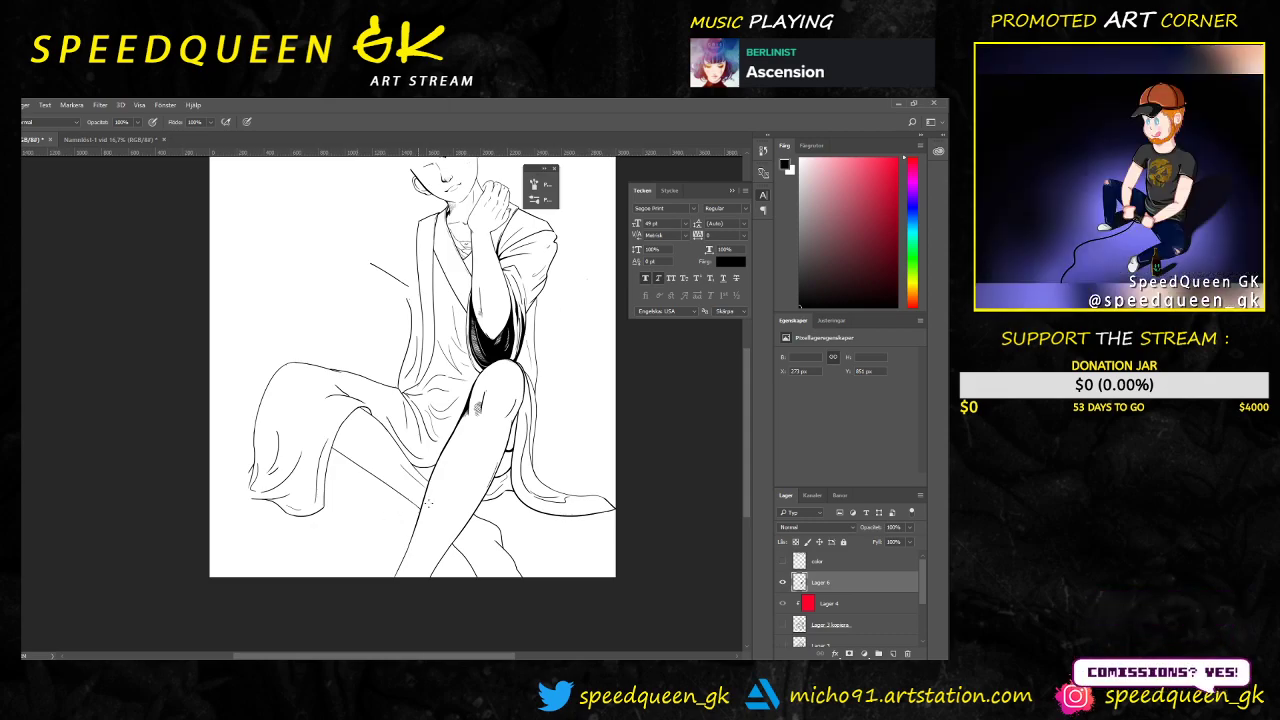
key("ctrl+plus")
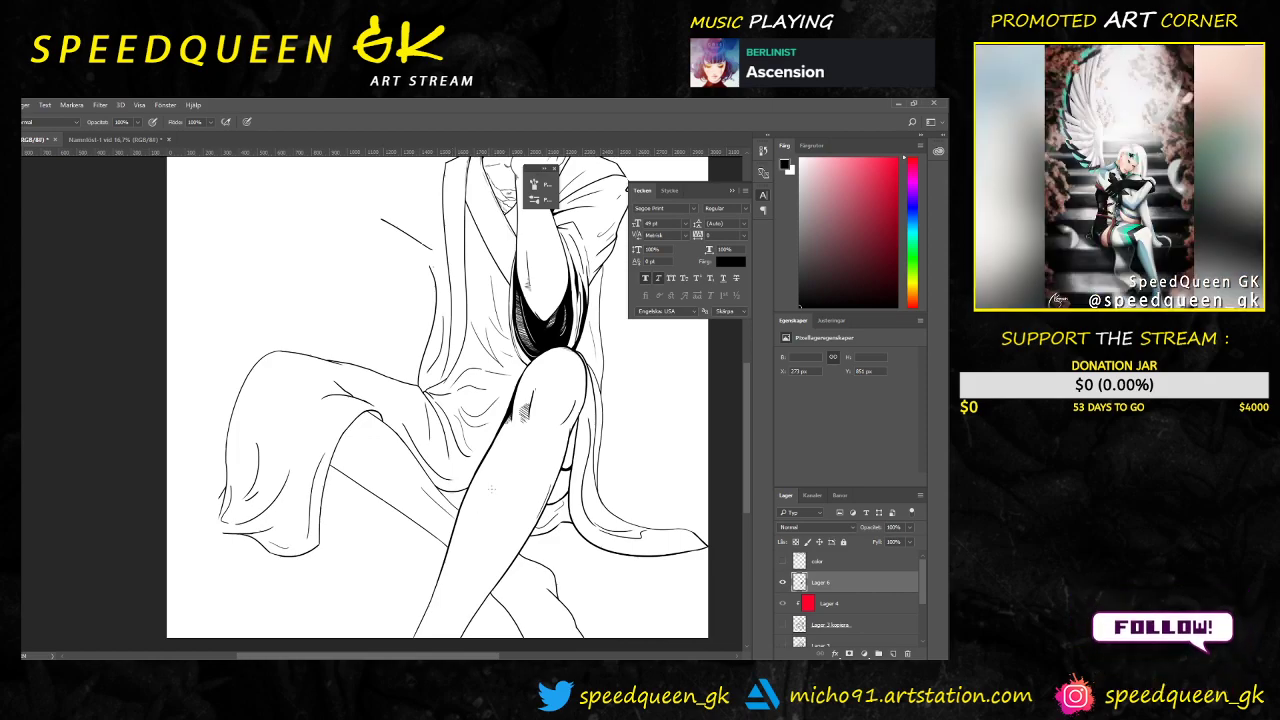
key("ctrl+plus")
left_click_drag(391, 460, 500, 369)
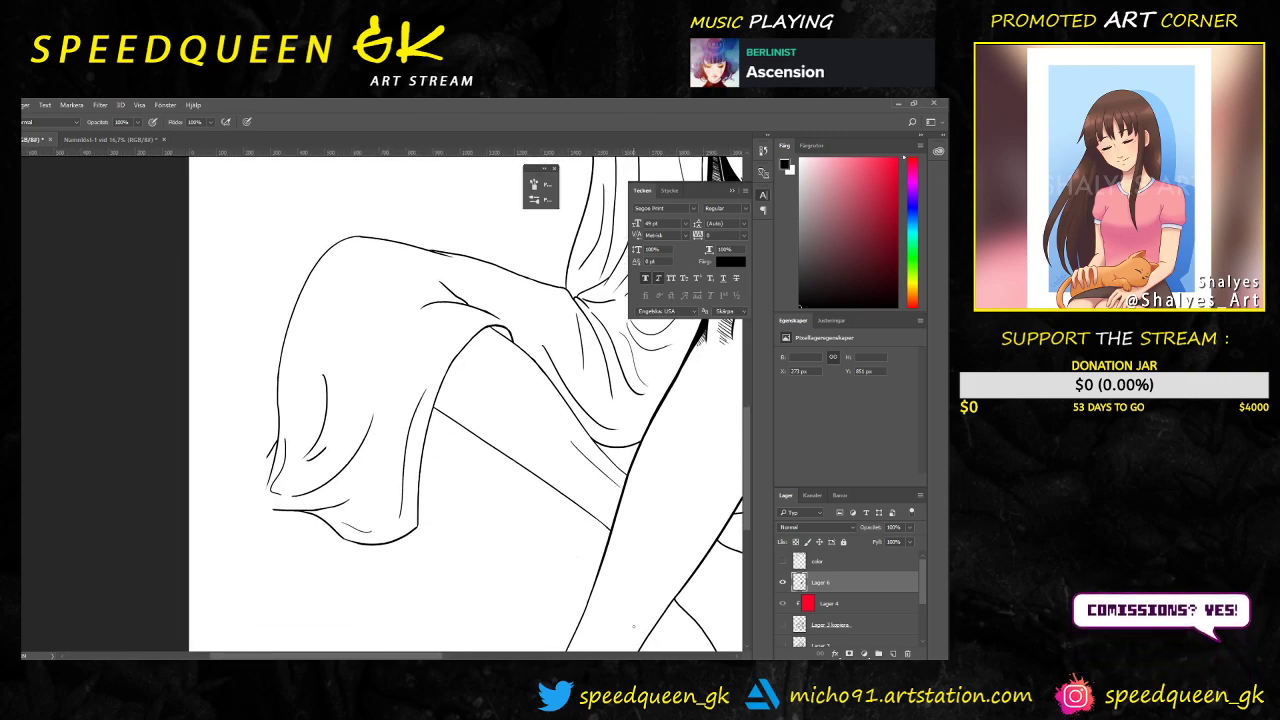
key("ctrl+plus")
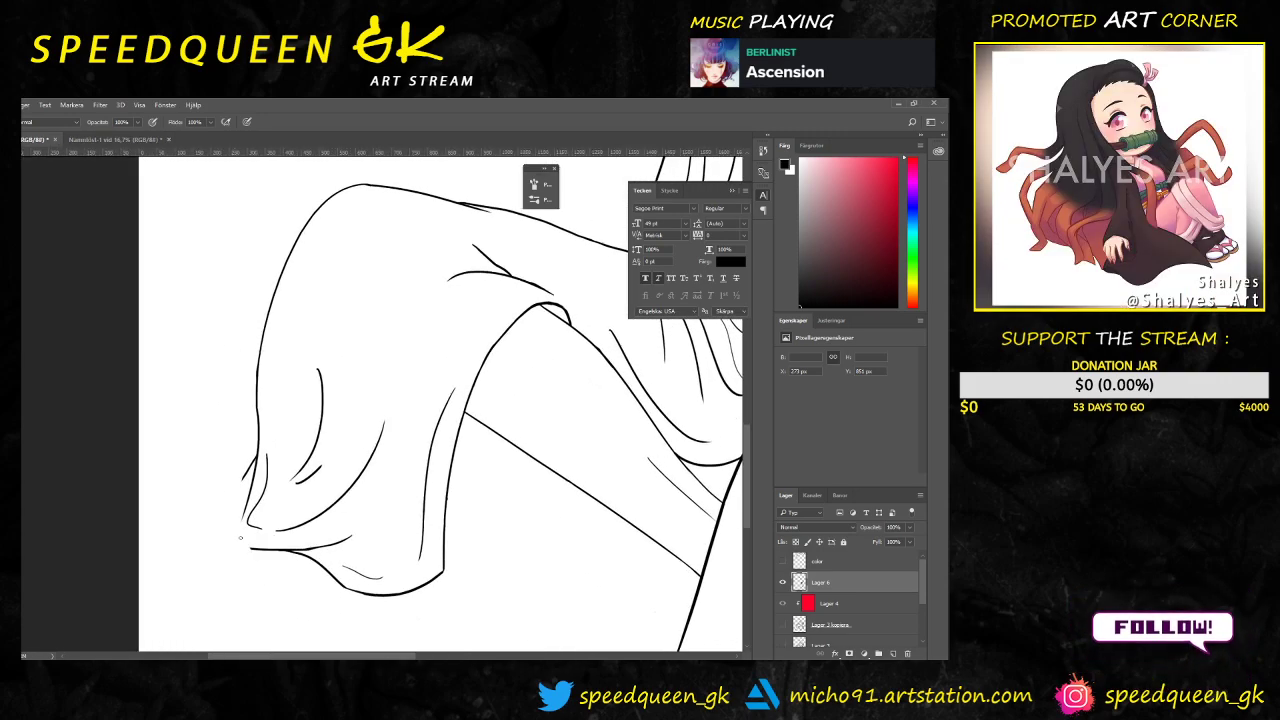
Step: Ink a rounded, outward-flaring fold at the skirt's outer lower corner, from the side contour round to the hem, undoing attempts that do not fit
scroll(350, 506, "up", 2)
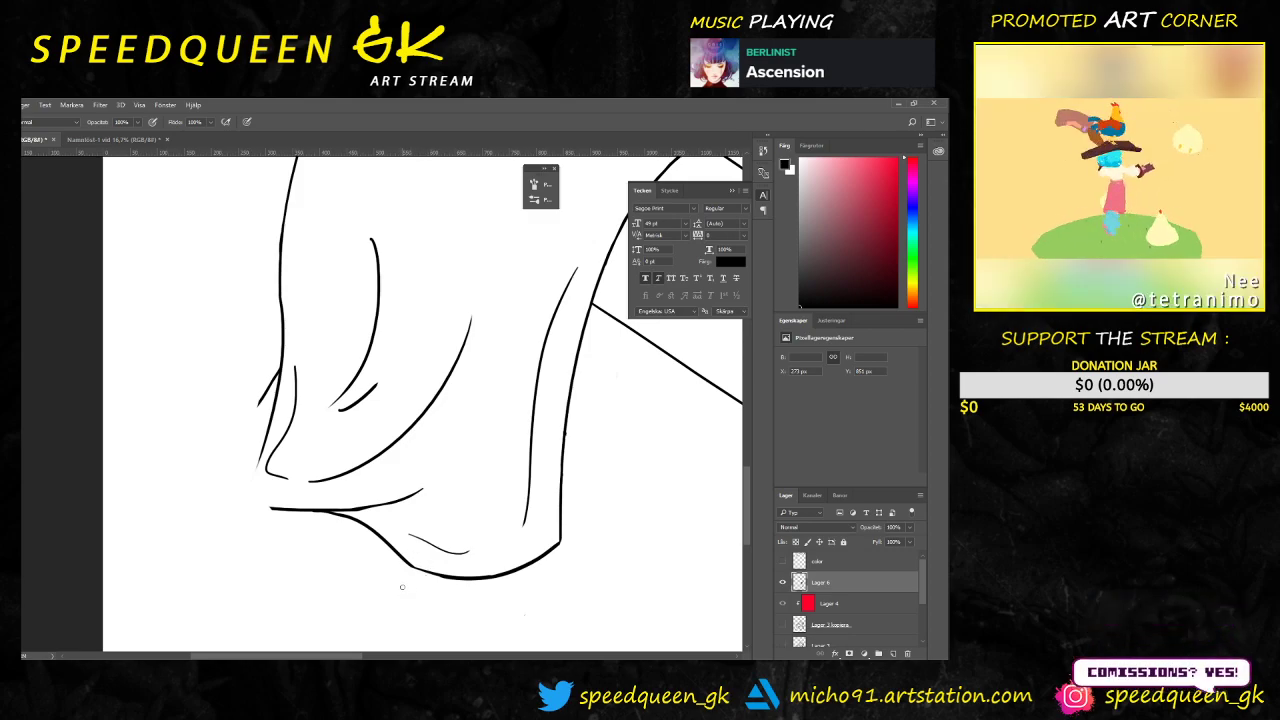
left_click_drag(270, 505, 255, 410)
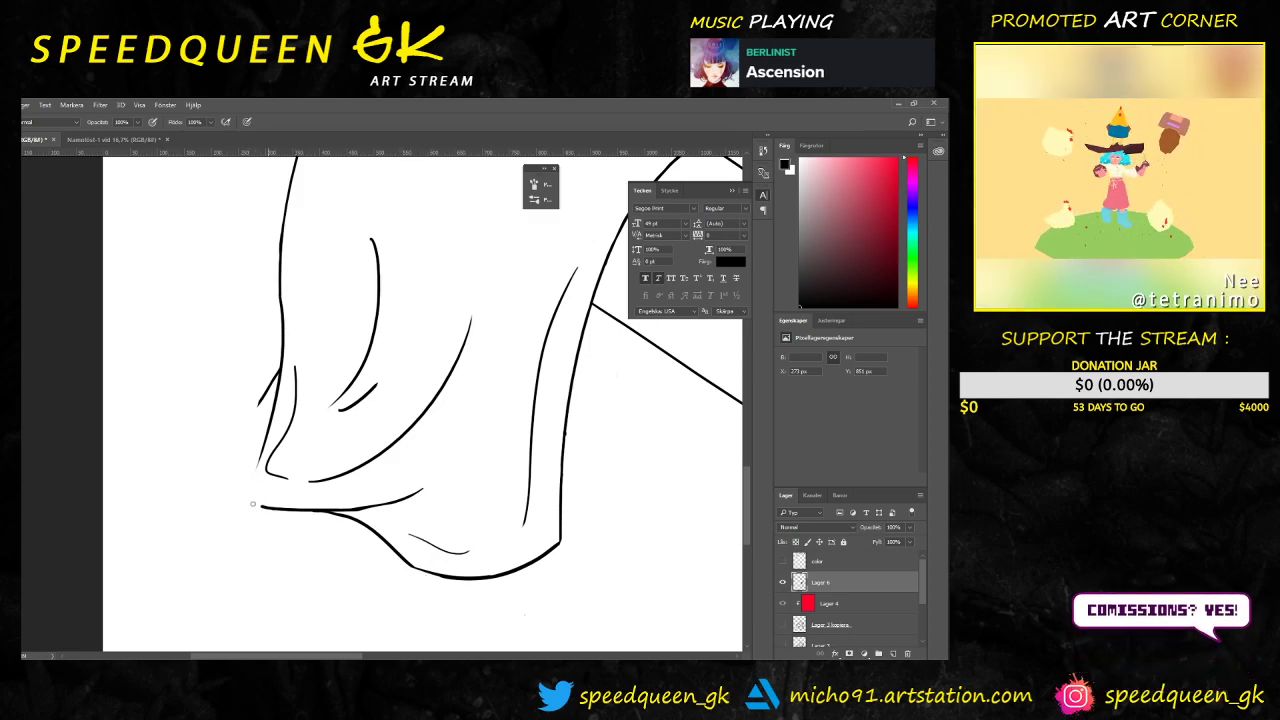
key("ctrl")
key("ctrl+z")
mouse_move(270, 507)
left_mouse_down()
mouse_move(172, 465)
mouse_move(257, 404)
mouse_move(200, 484)
mouse_move(246, 502)
left_mouse_up()
key("ctrl+z")
key("ctrl+z")
key("ctrl+z")
mouse_move(265, 393)
left_mouse_down()
mouse_move(241, 421)
mouse_move(226, 500)
mouse_move(256, 503)
left_mouse_up()
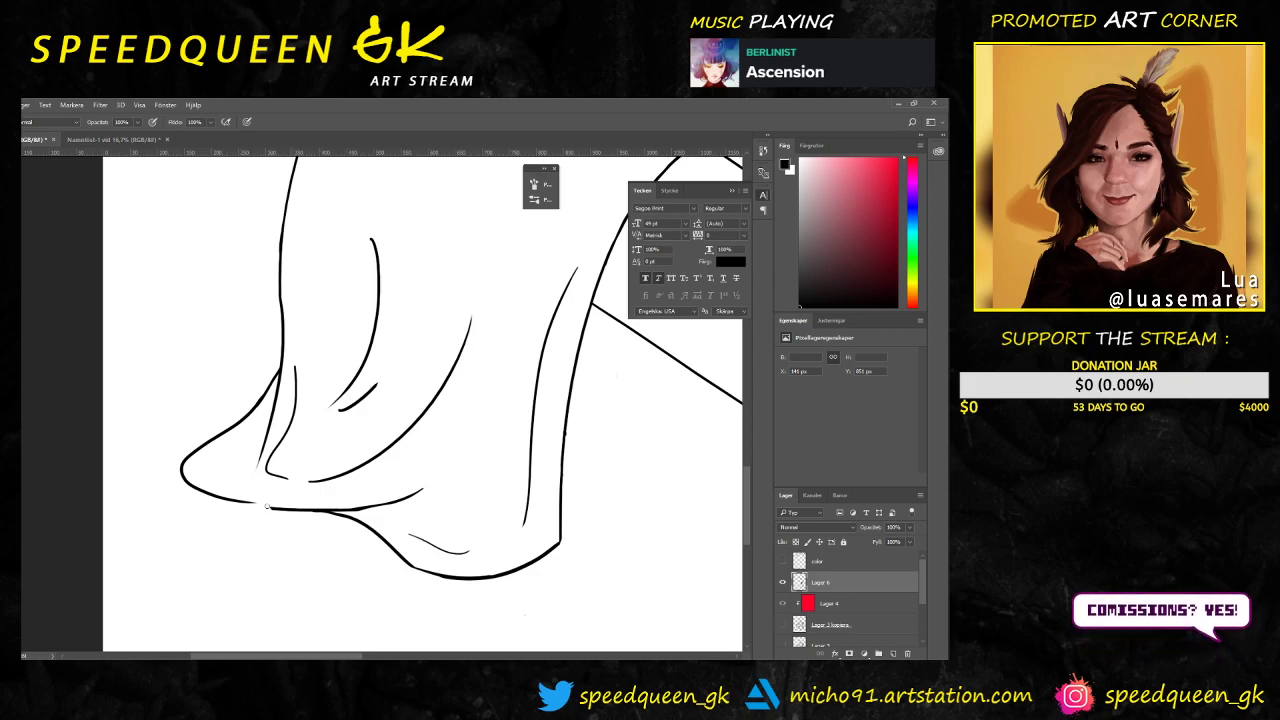
Step: Close the gap between the flared fold's lower edge and the existing hem line with a short brush stroke
key("ctrl+plus")
key("ctrl+plus")
left_click_drag(296, 441, 267, 299)
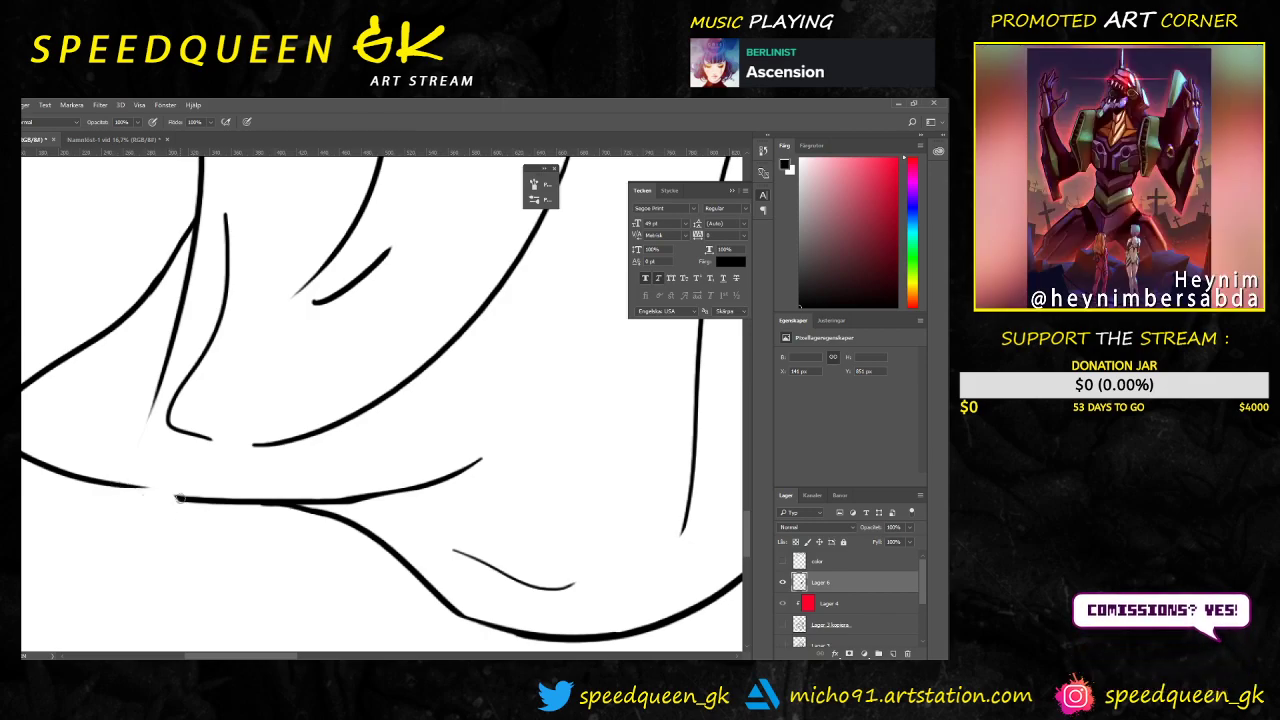
mouse_move(178, 497)
left_mouse_down()
mouse_move(108, 483)
mouse_move(203, 497)
left_mouse_up()
key("ctrl+z")
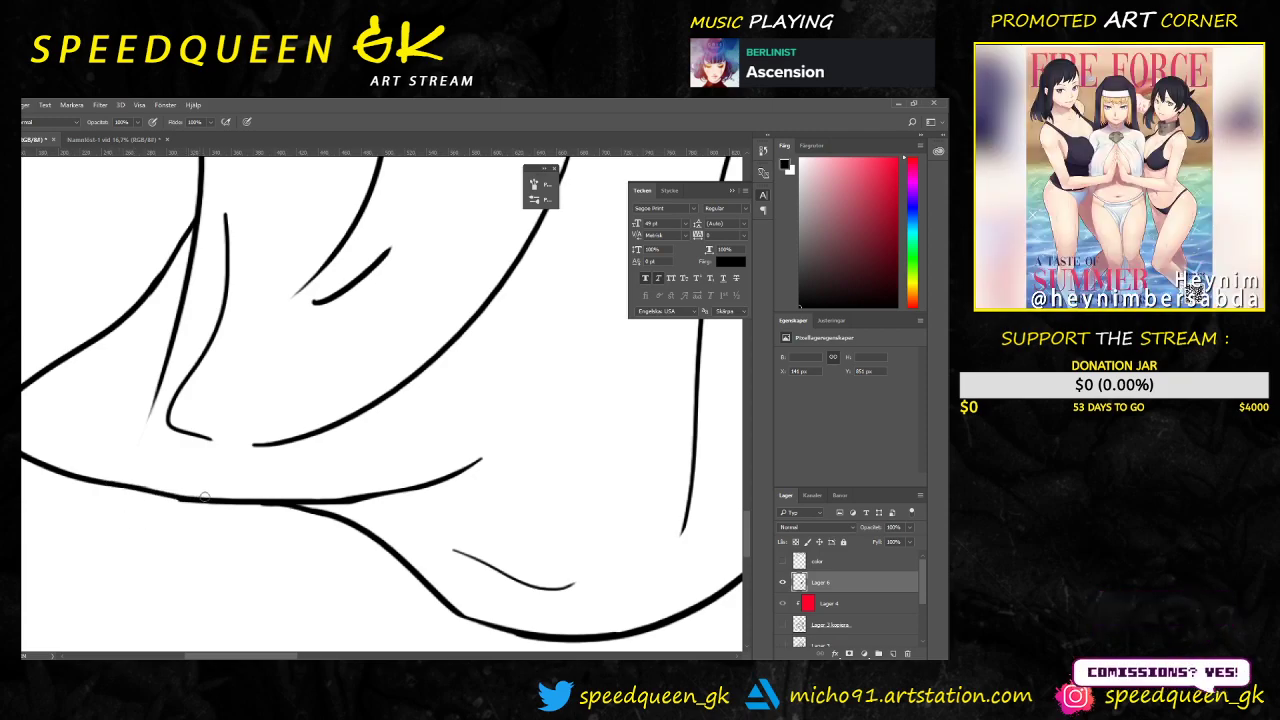
Step: Reduce the eraser size and smooth the bump where the flared fold joins the hem line
key("e")
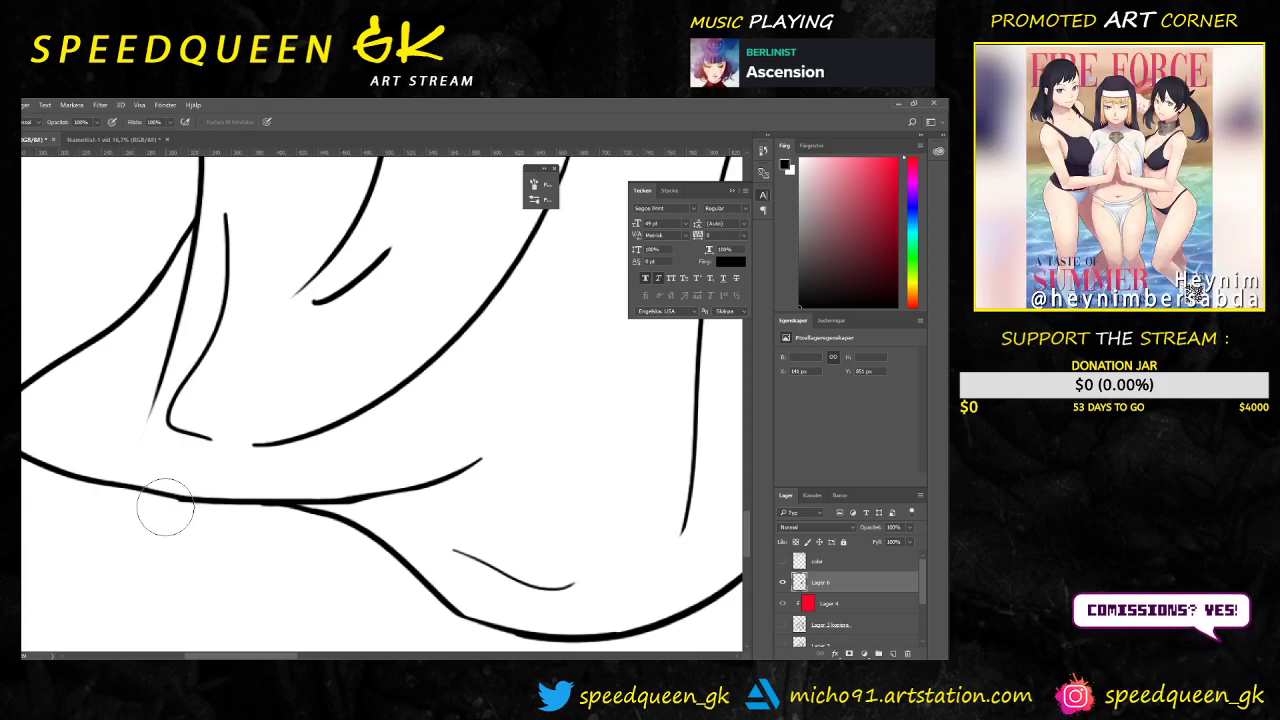
right_click(340, 433)
left_click(394, 460)
left_click(166, 503)
left_click_drag(170, 504, 208, 503)
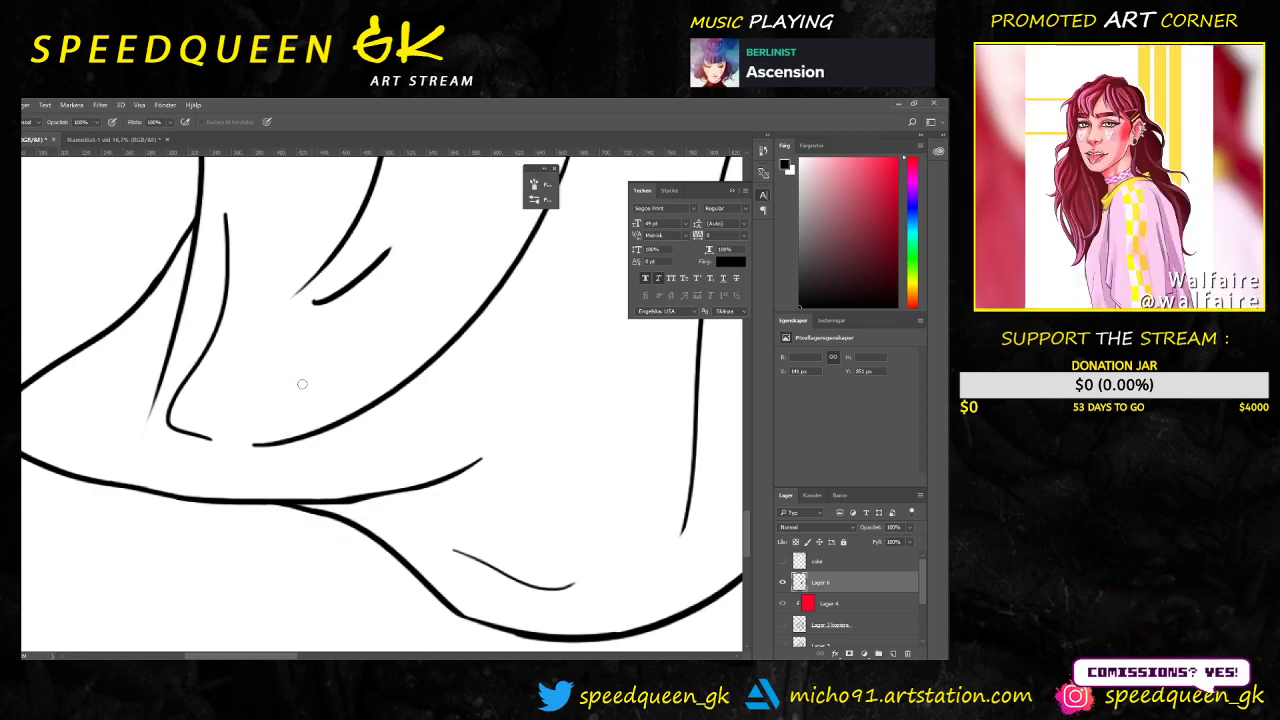
Step: Examine the reshaped hem, the legs and the skirt folds around the thigh and waist for lines that need refining
key("ctrl+minus")
key("ctrl+minus")
key("ctrl+minus")
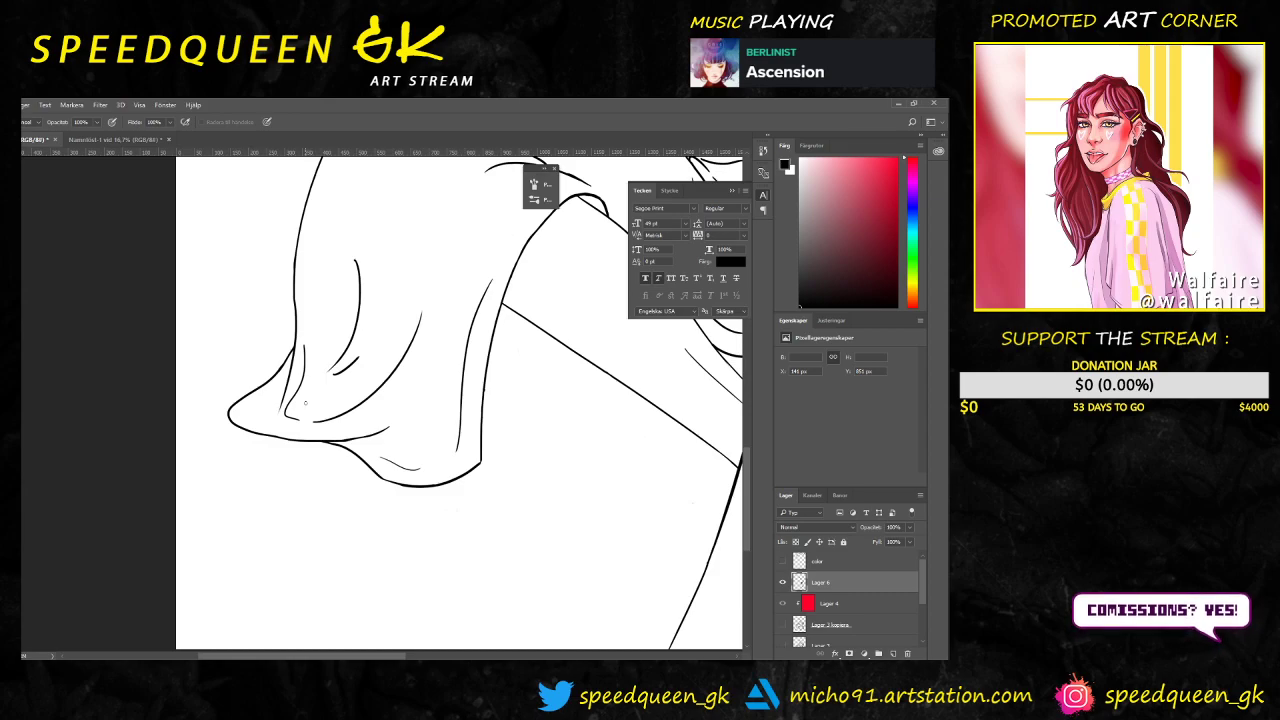
scroll(320, 410, "down", 2)
left_click_drag(551, 361, 243, 496)
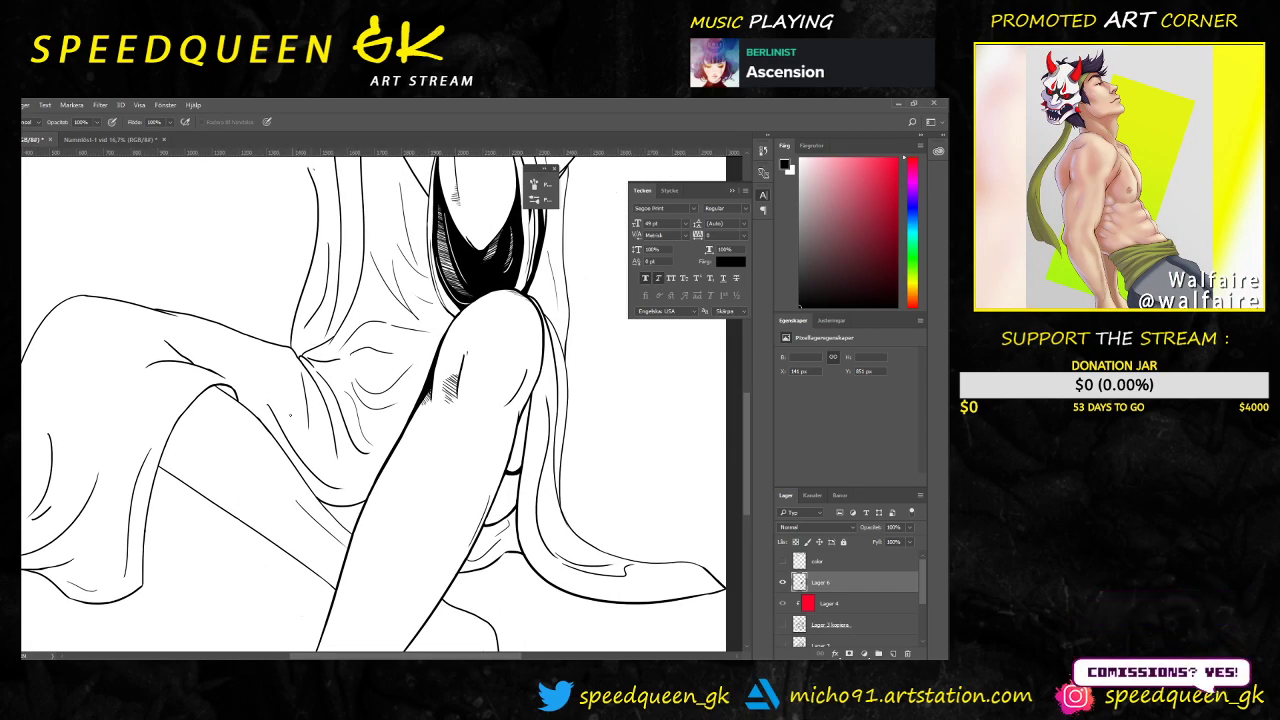
key("ctrl+plus")
key("ctrl+plus")
key("ctrl+plus")
left_click_drag(209, 339, 588, 384)
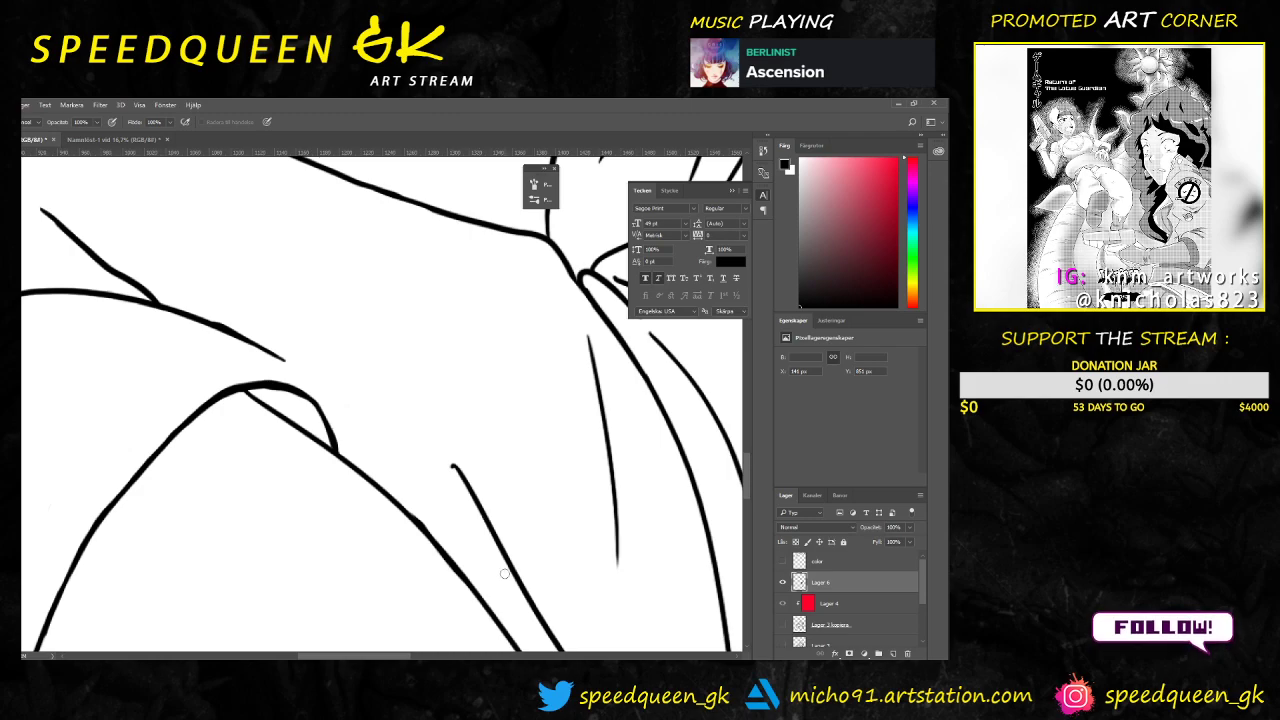
scroll(345, 405, "down", 4)
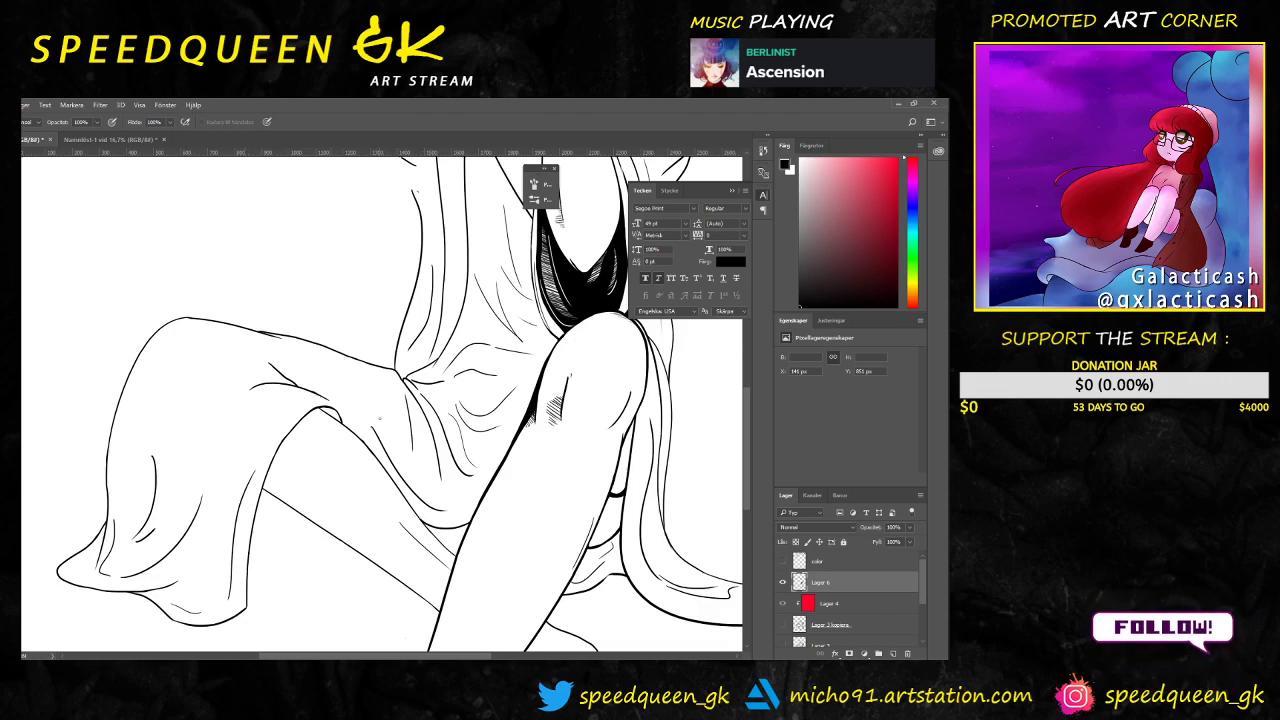
Step: Minimize Spotify, switch to Streamlabs OBS, lower the desktop audio to -6.8 dB, and return to Photoshop
key("alt+Tab")
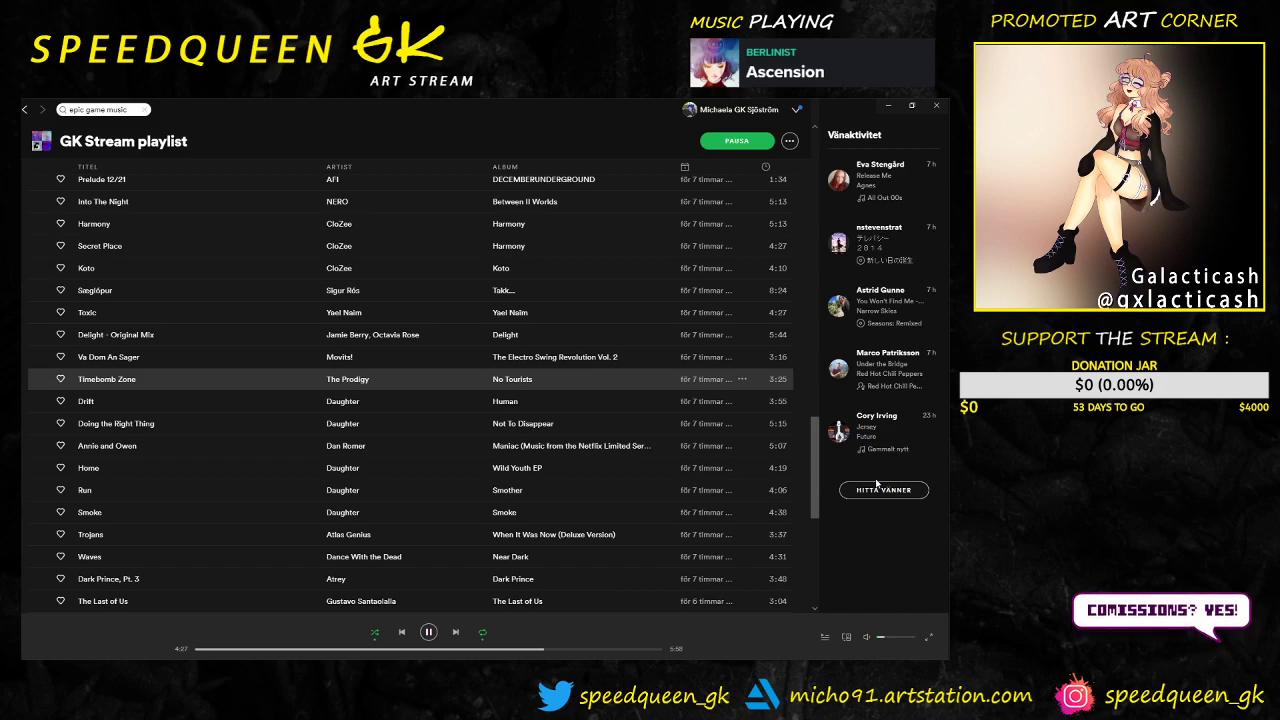
left_click(888, 105)
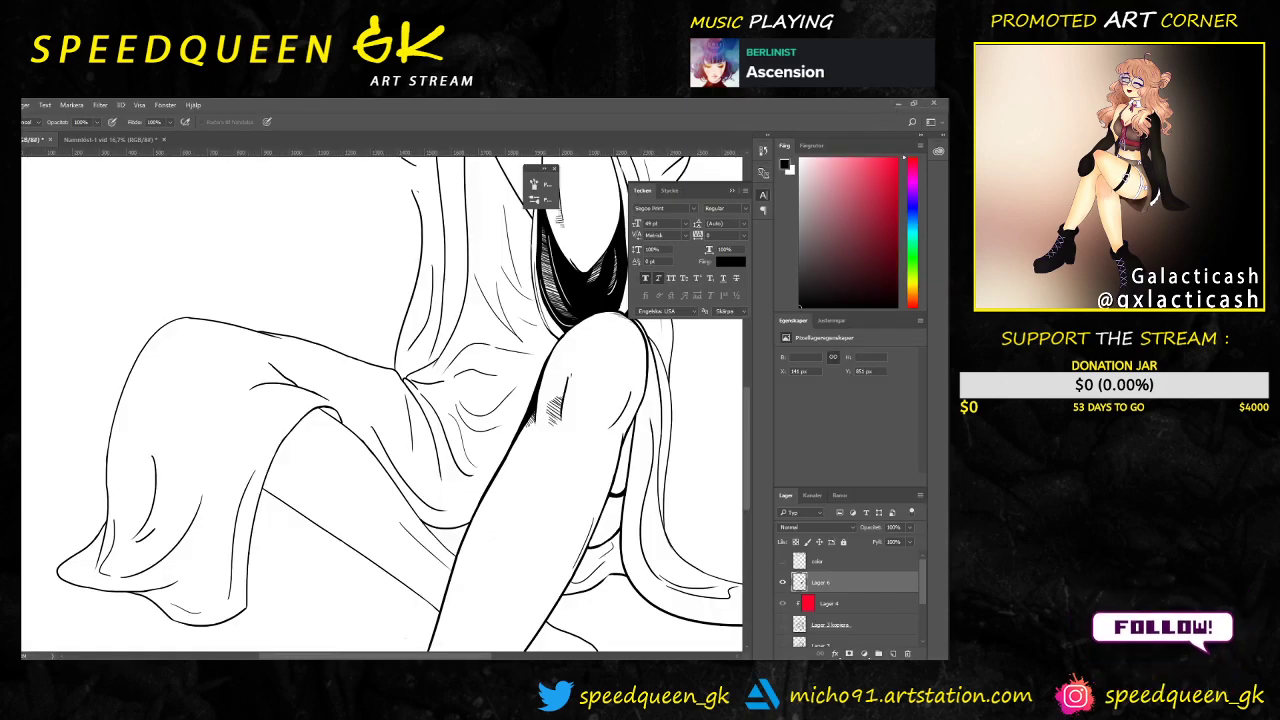
key("alt+Tab")
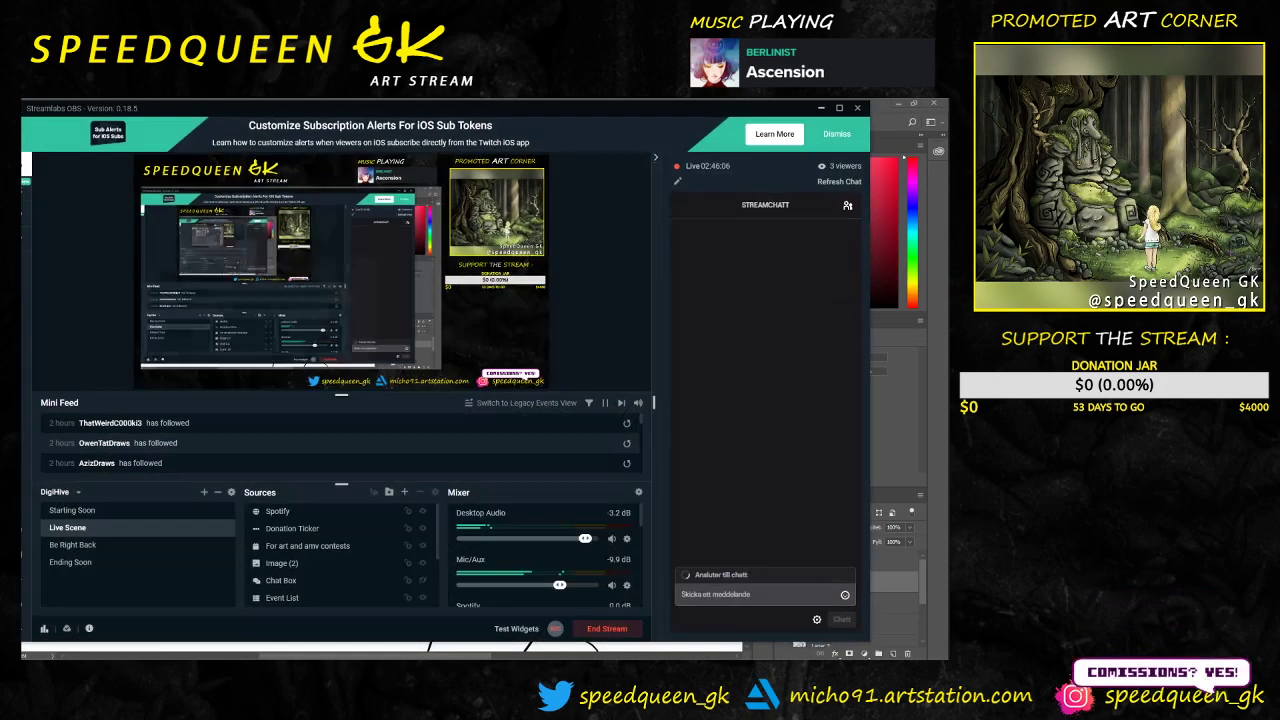
left_click_drag(585, 540, 571, 543)
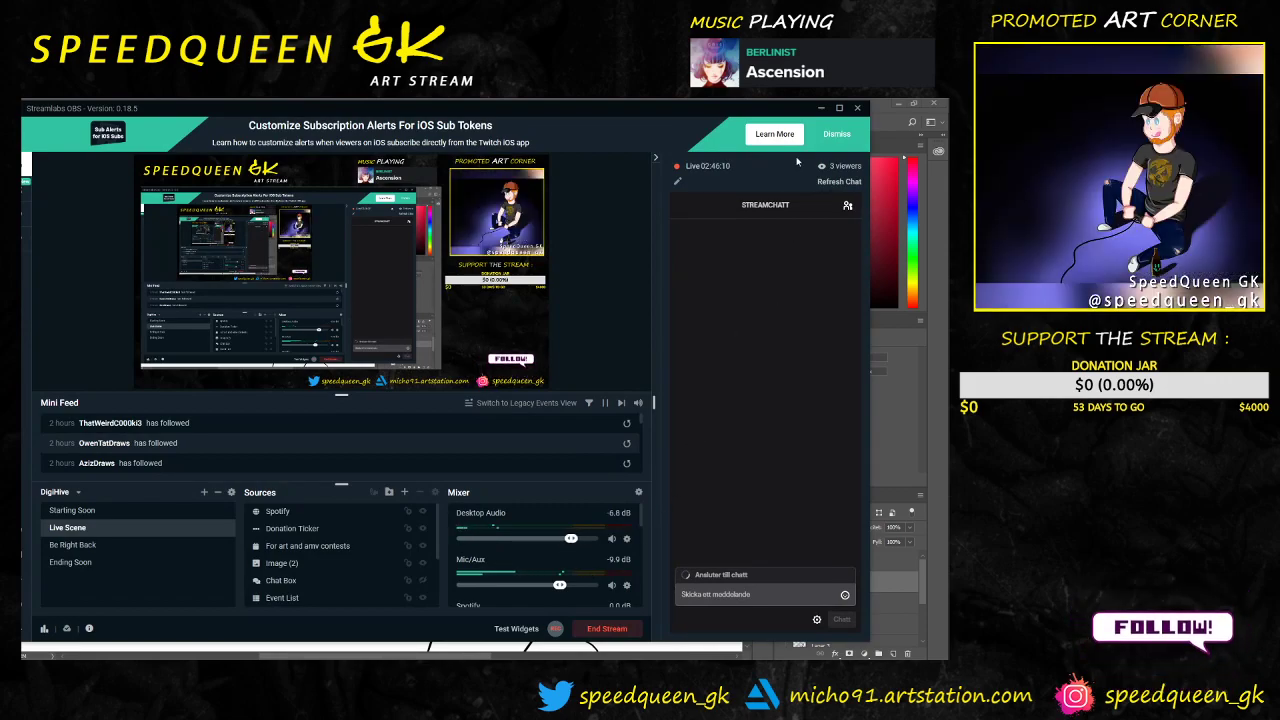
left_click(821, 107)
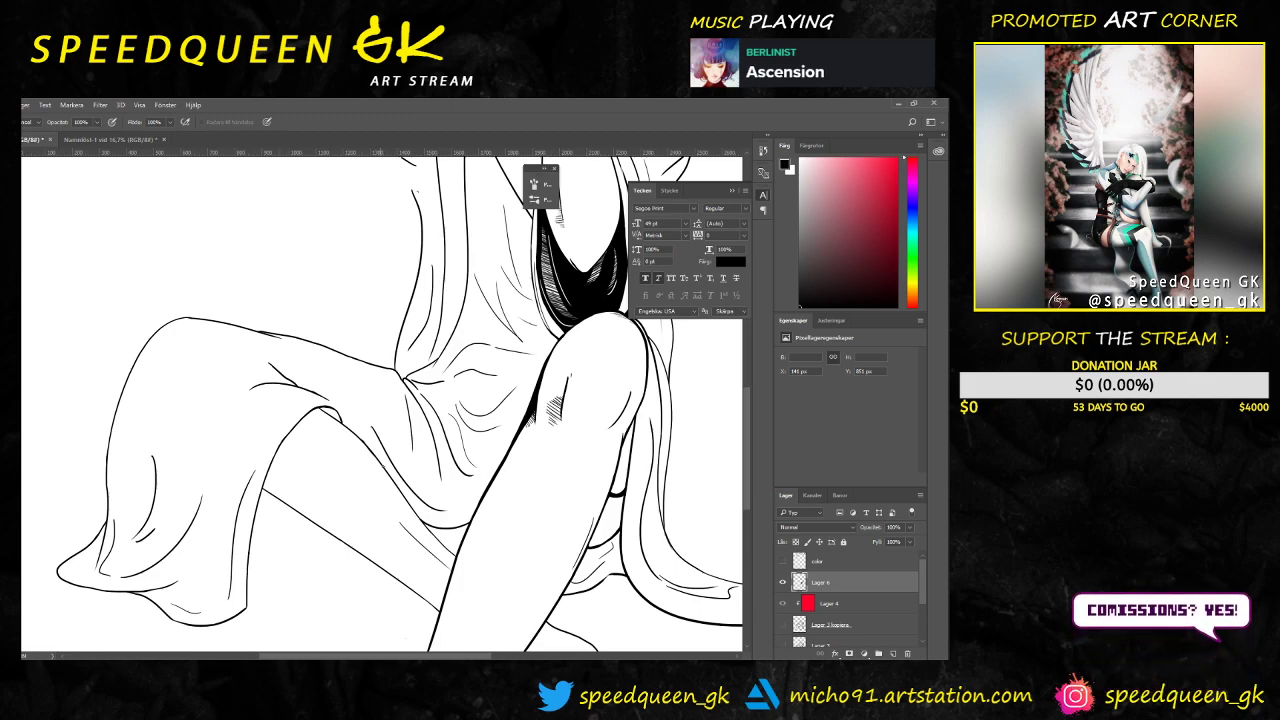
Step: Examine the rear leg's contours and the underside of the draped thigh for uneven lines
left_click_drag(393, 533, 405, 457)
key("ctrl+plus")
key("ctrl+plus")
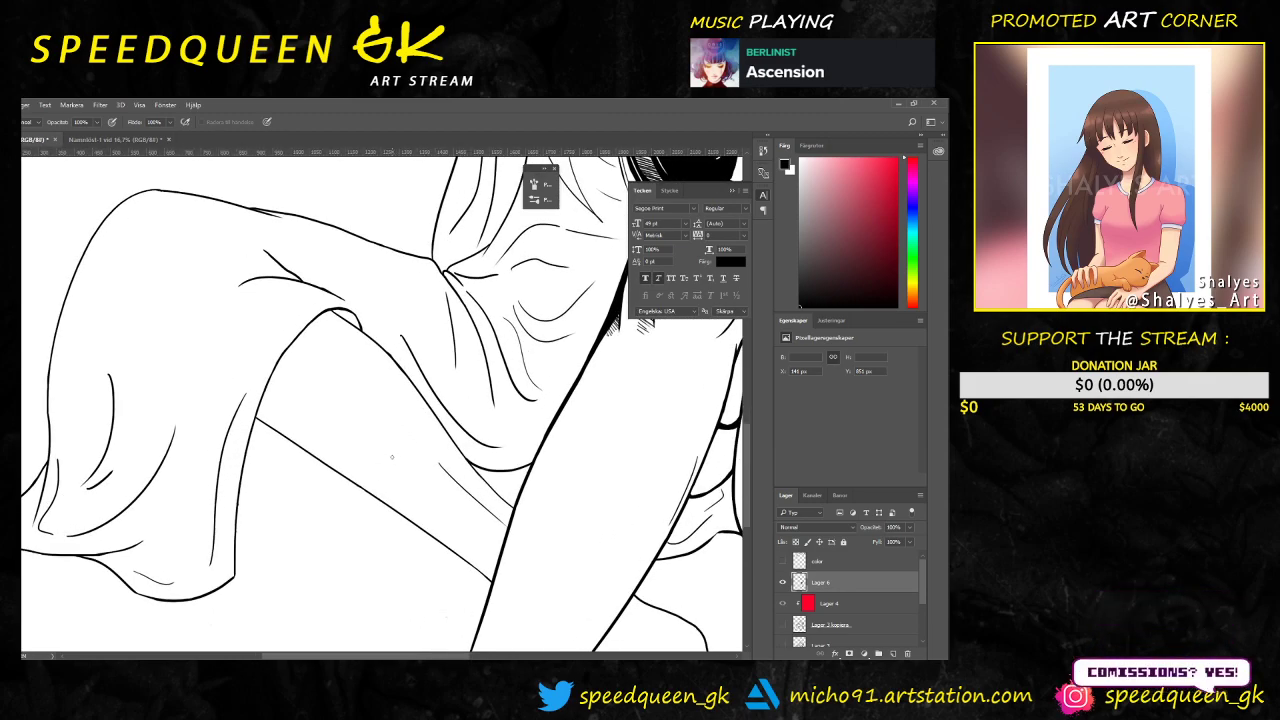
key("ctrl+plus")
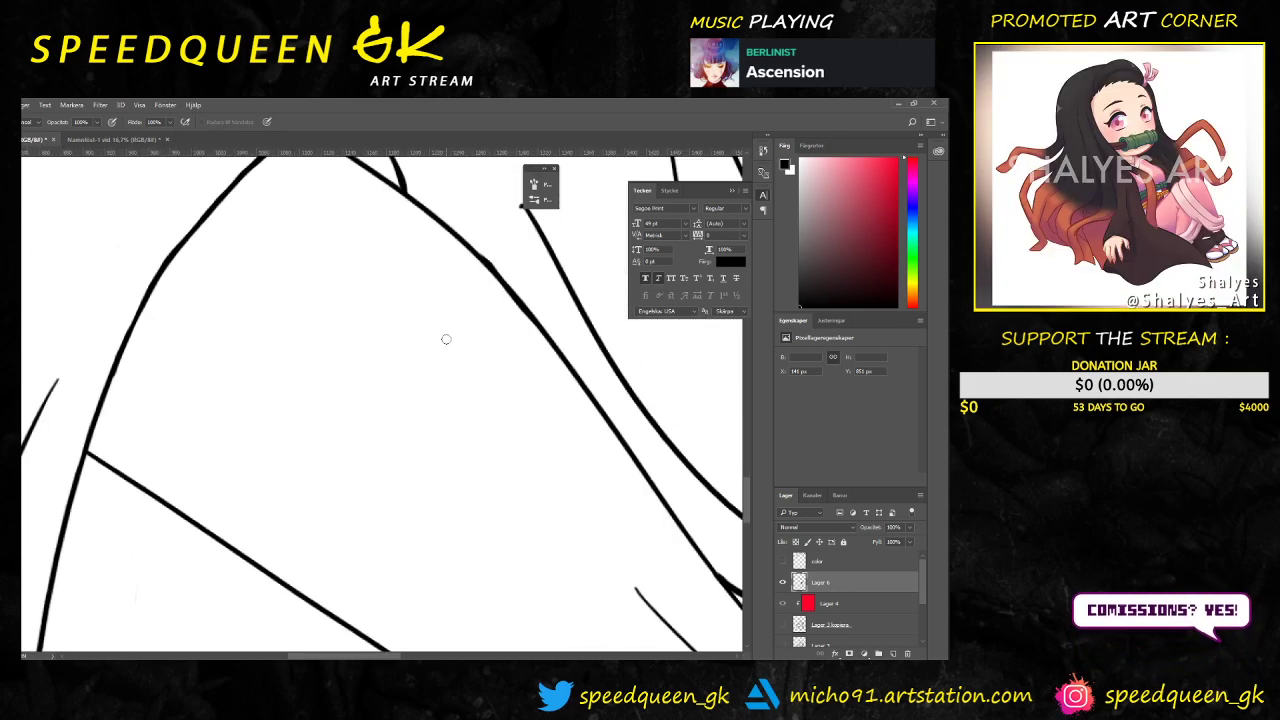
left_click_drag(510, 255, 419, 290)
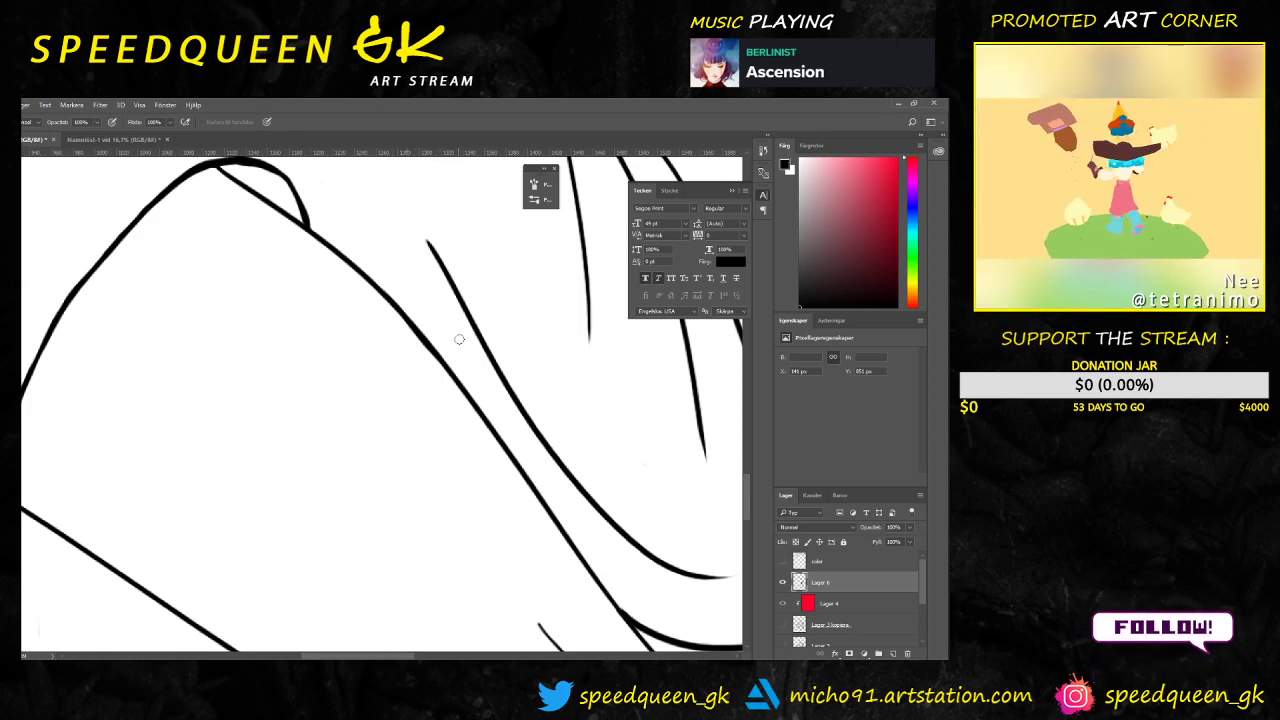
key("ctrl+minus")
key("ctrl+minus")
key("ctrl+minus")
key("ctrl+minus")
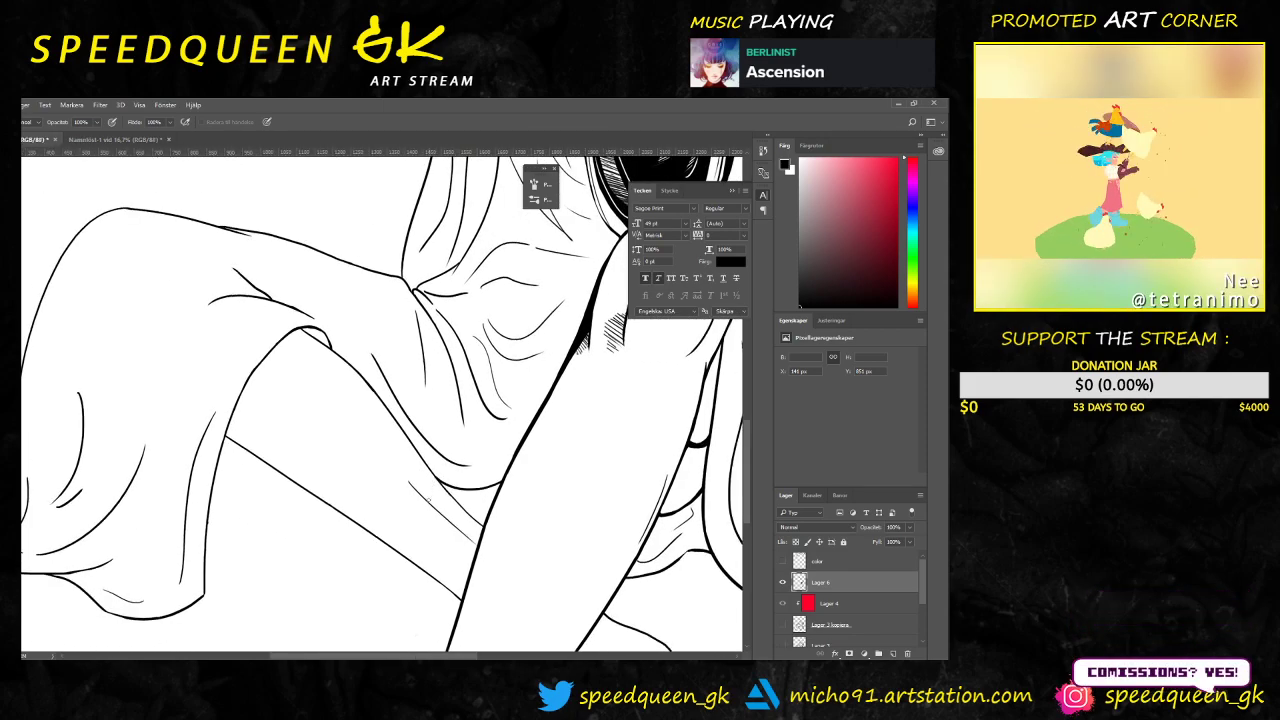
Step: Inspect the fold lines above the knee opening, comparing them close up with the whole skirt and legs
scroll(292, 247, "up", 5)
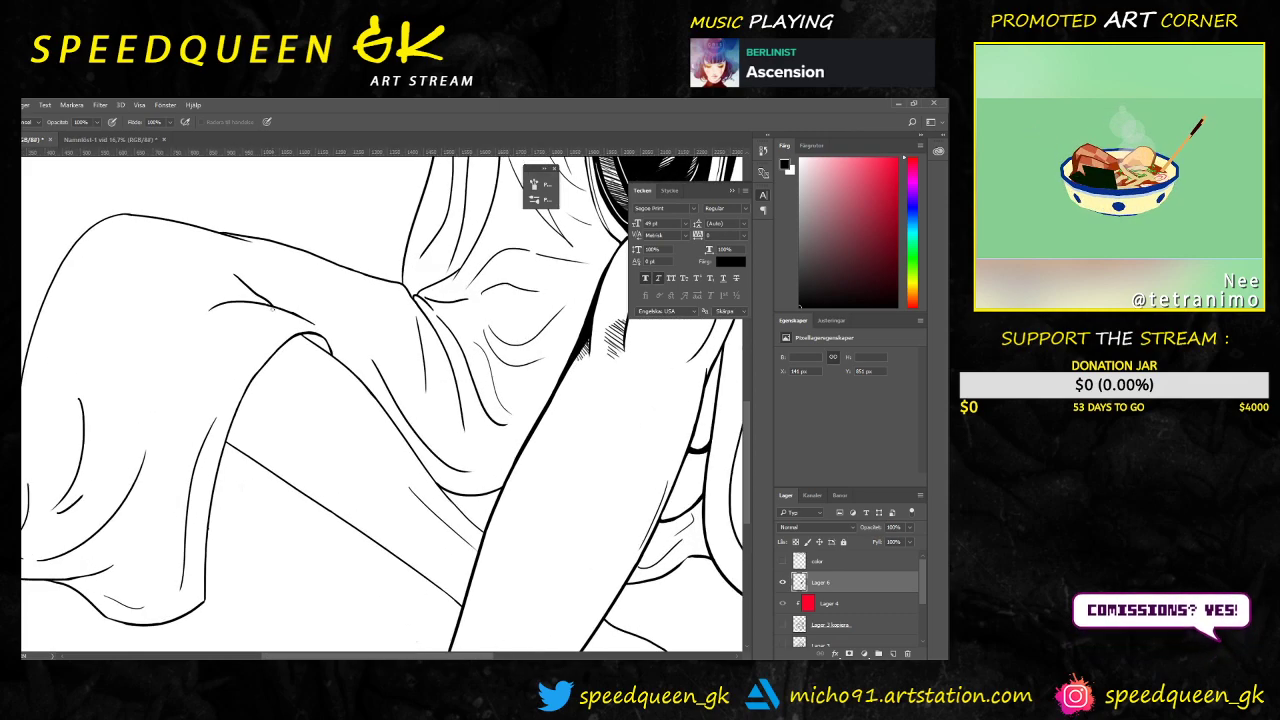
left_click_drag(305, 259, 356, 308)
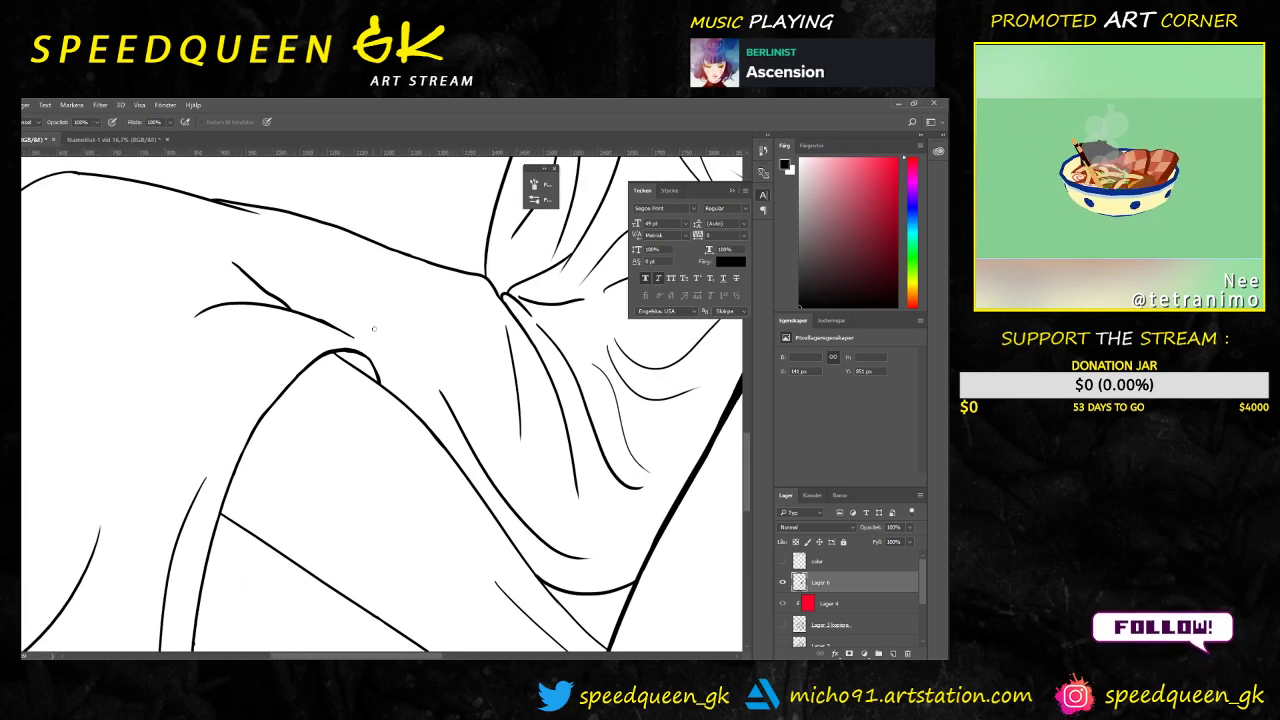
key("ctrl+plus")
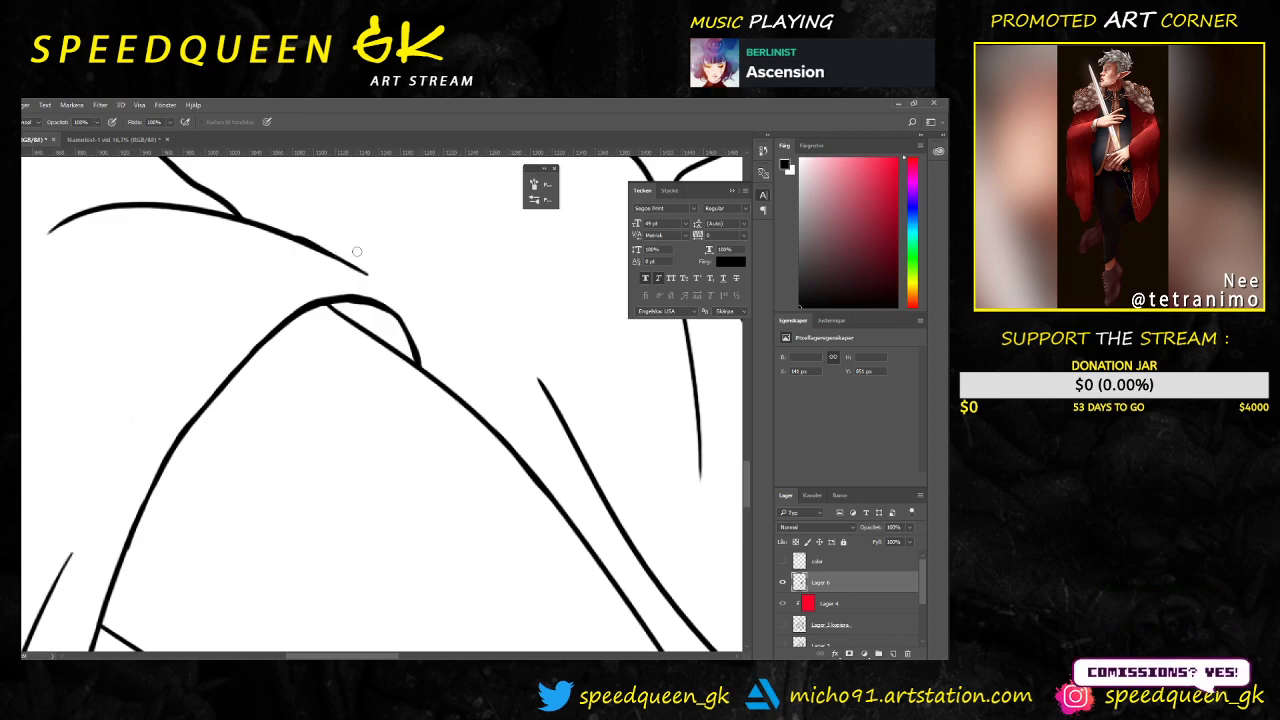
left_click_drag(323, 223, 341, 272)
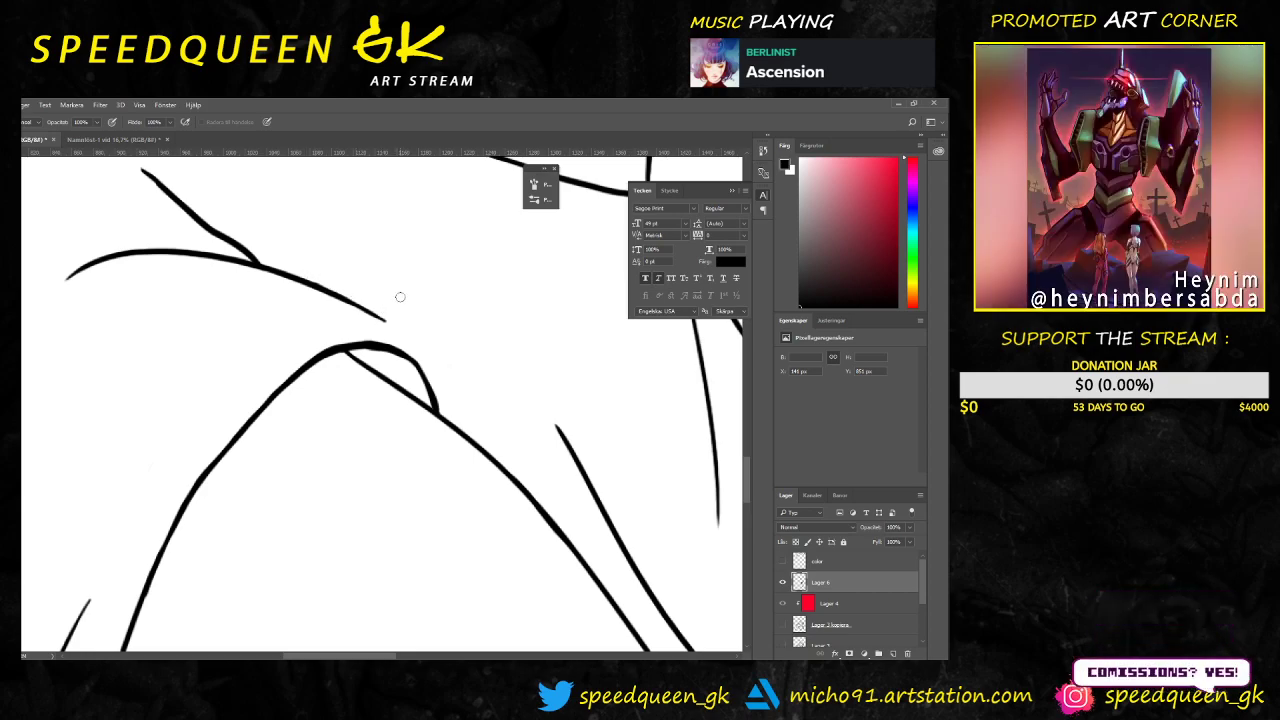
key("ctrl+minus")
key("ctrl+minus")
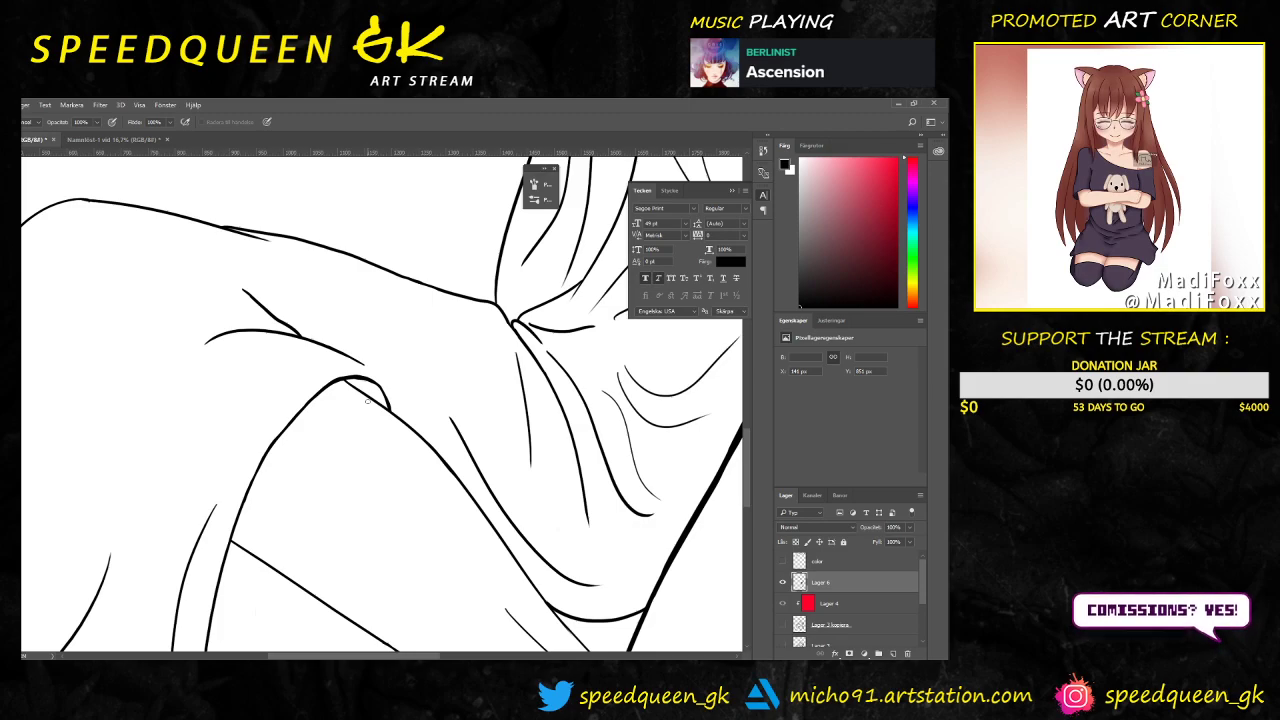
scroll(367, 400, "down", 2)
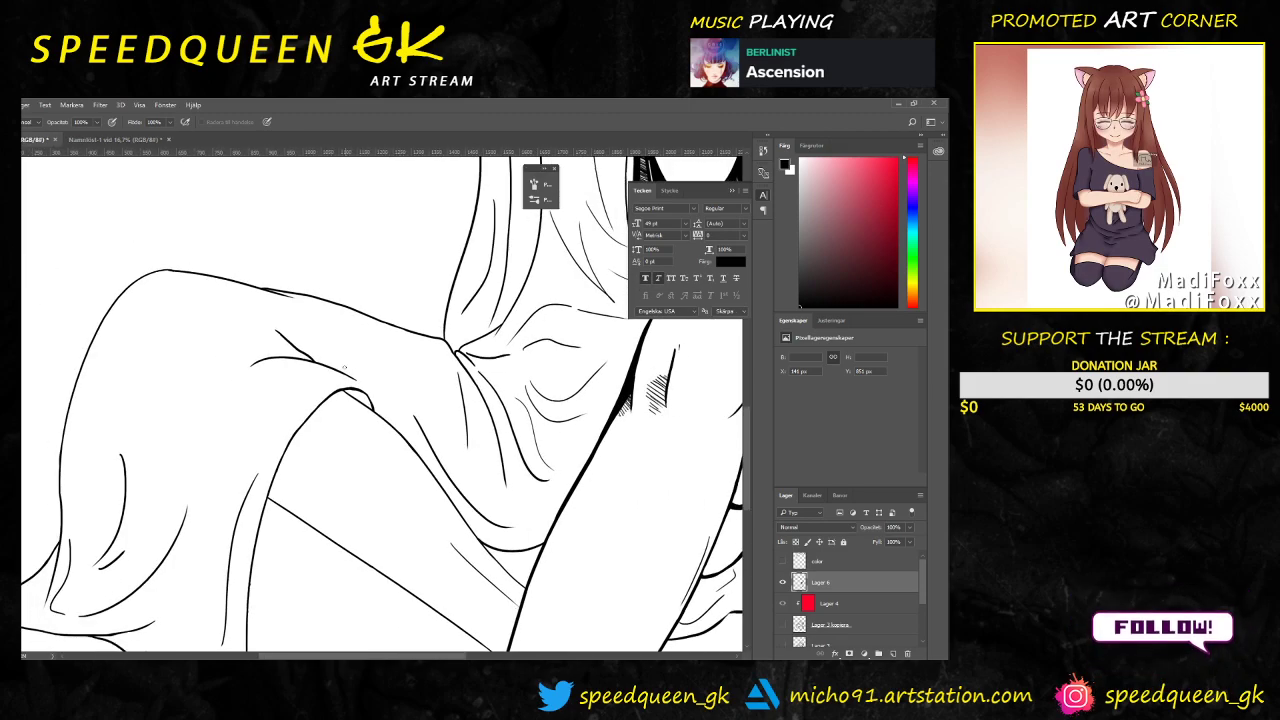
left_click_drag(435, 376, 389, 323)
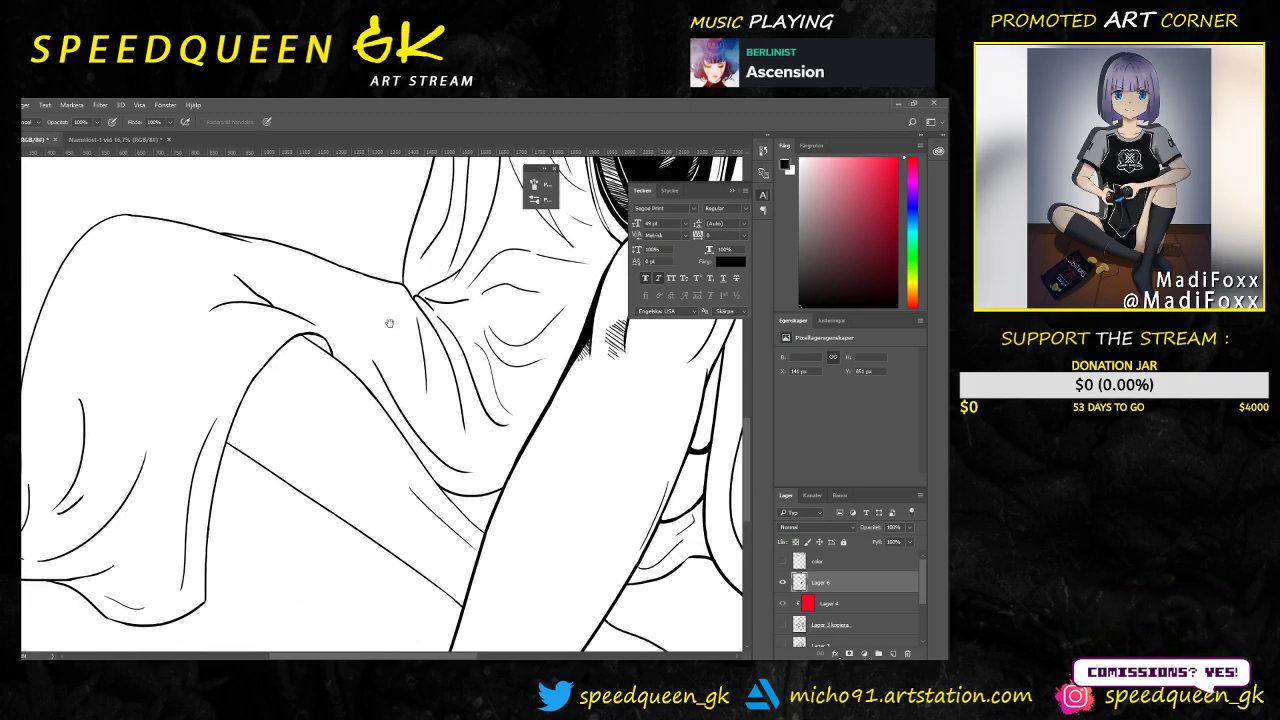
key("ctrl+minus")
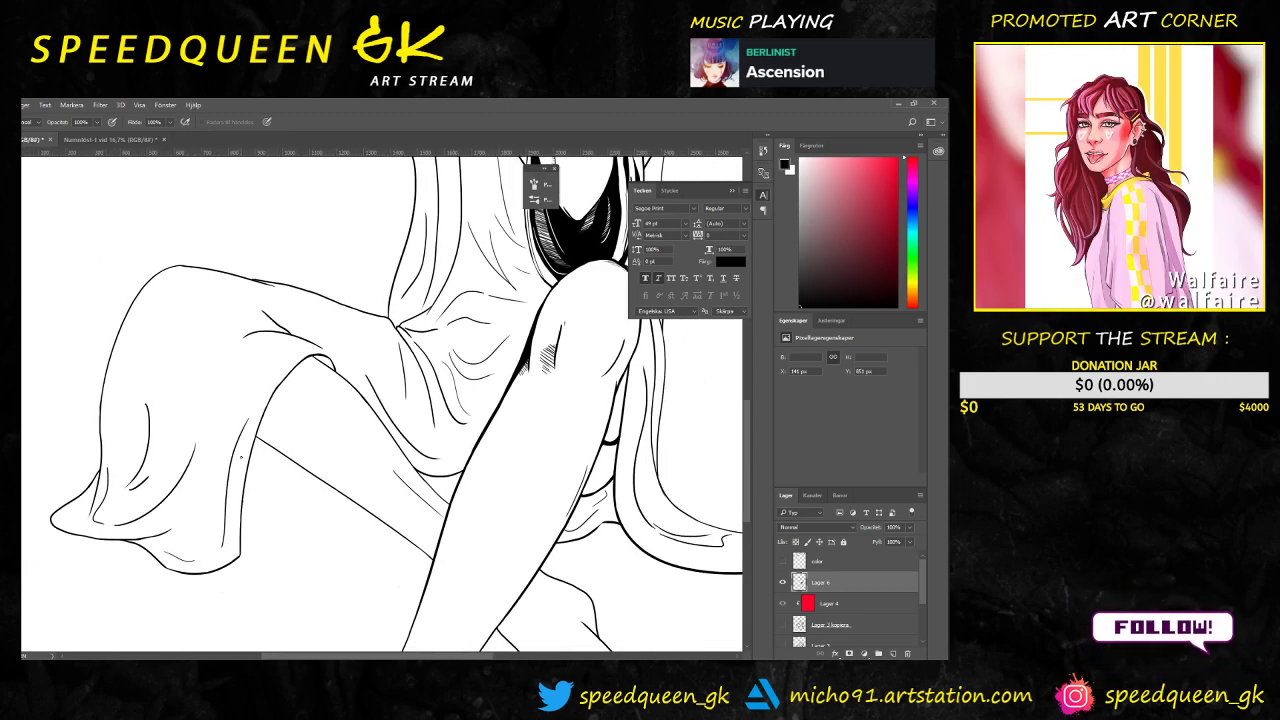
scroll(316, 460, "down", 1)
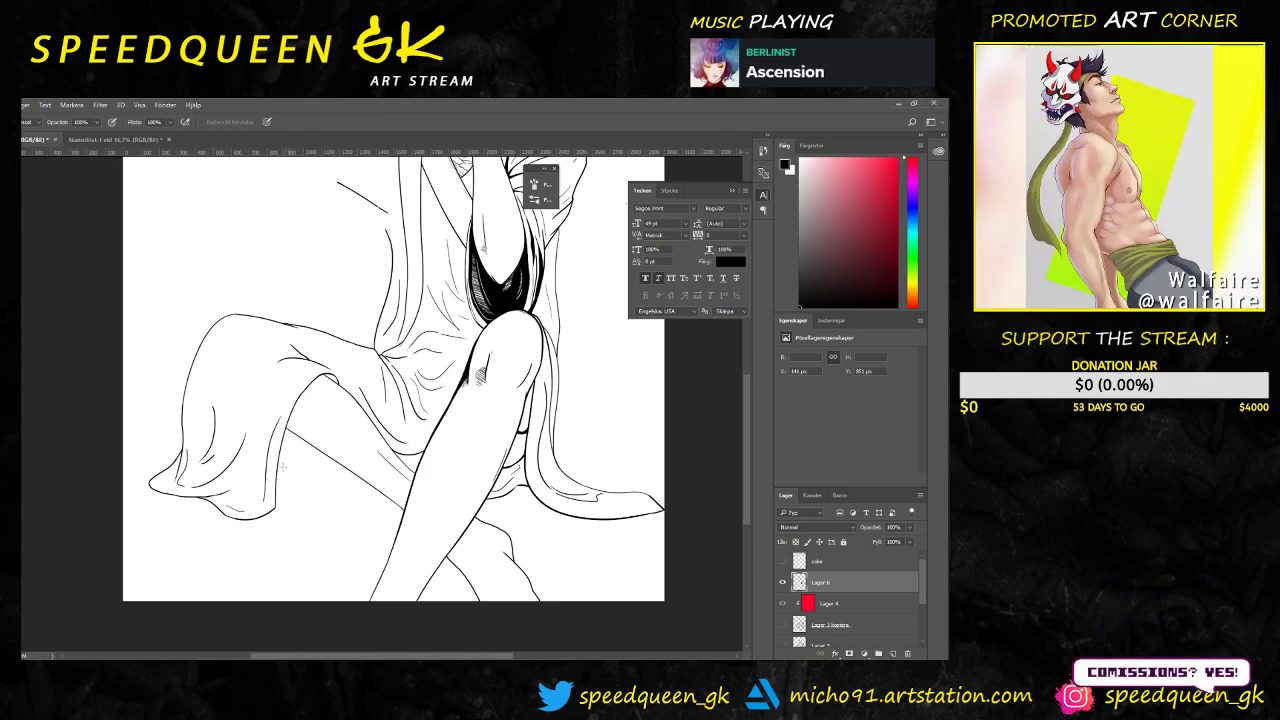
Step: Draw a short curved line from the skirt's inner edge toward the rear leg's lower contour
key("e")
scroll(261, 588, "down", 1)
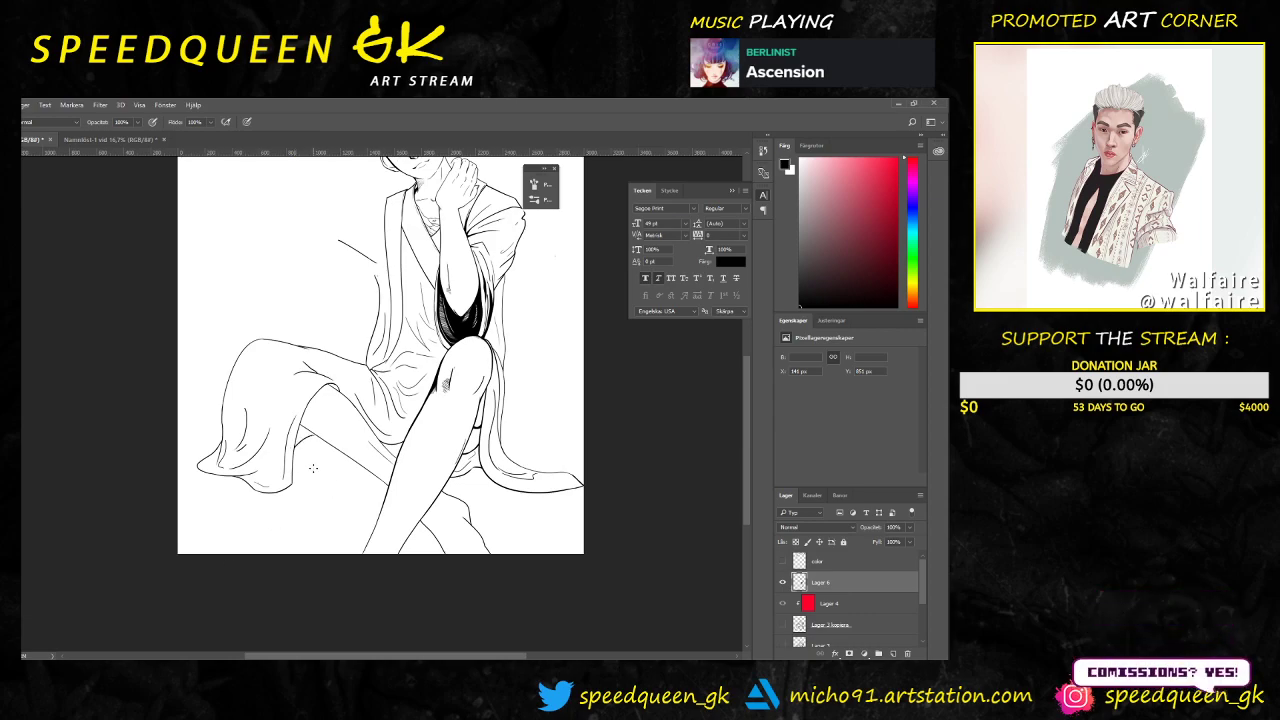
scroll(338, 487, "up", 5)
scroll(315, 475, "up", 2)
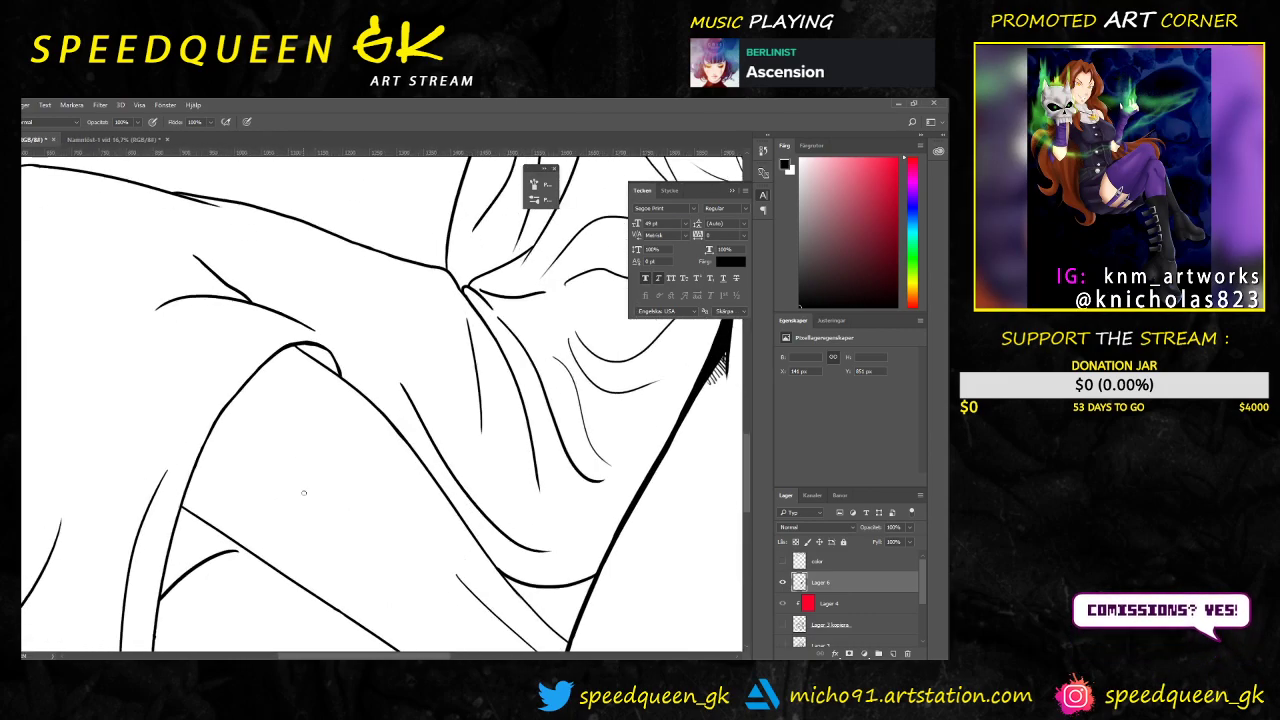
scroll(277, 478, "up", 4)
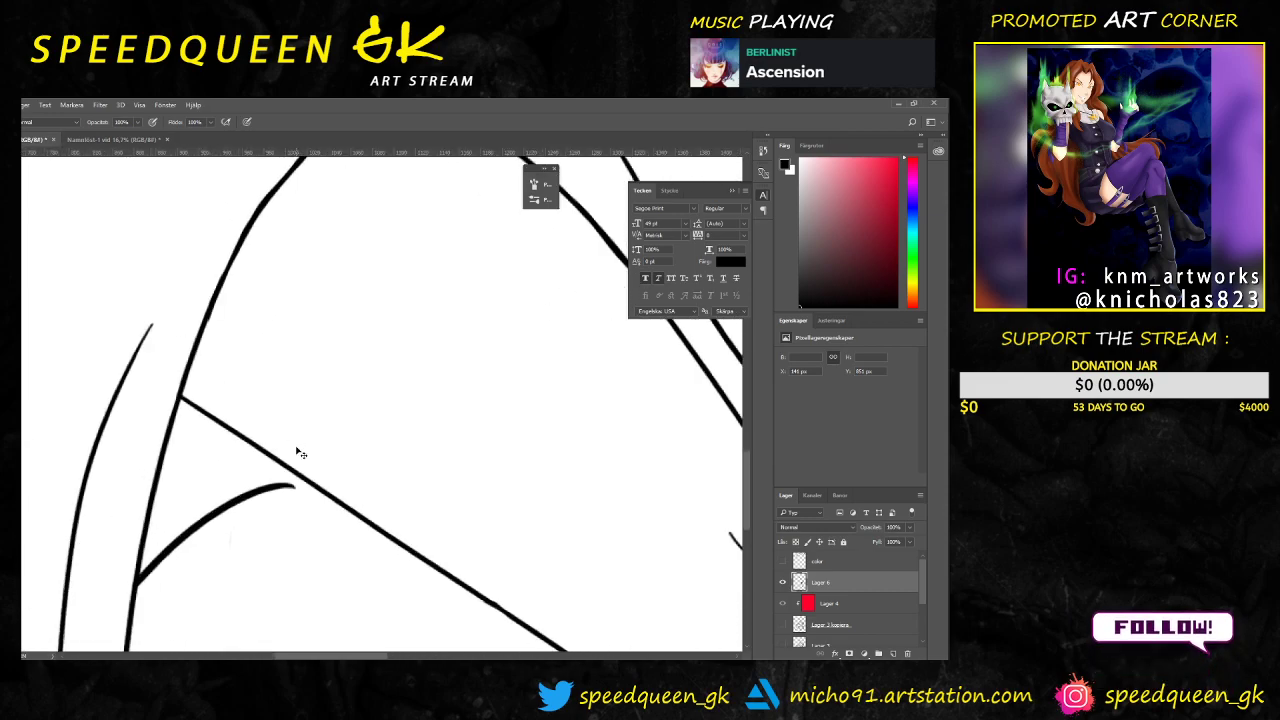
Step: Join the short curve to the rear leg's lower contour and clean its underside with the eraser
mouse_move(262, 530)
left_mouse_down()
mouse_move(304, 527)
mouse_move(248, 543)
left_mouse_up()
key("e")
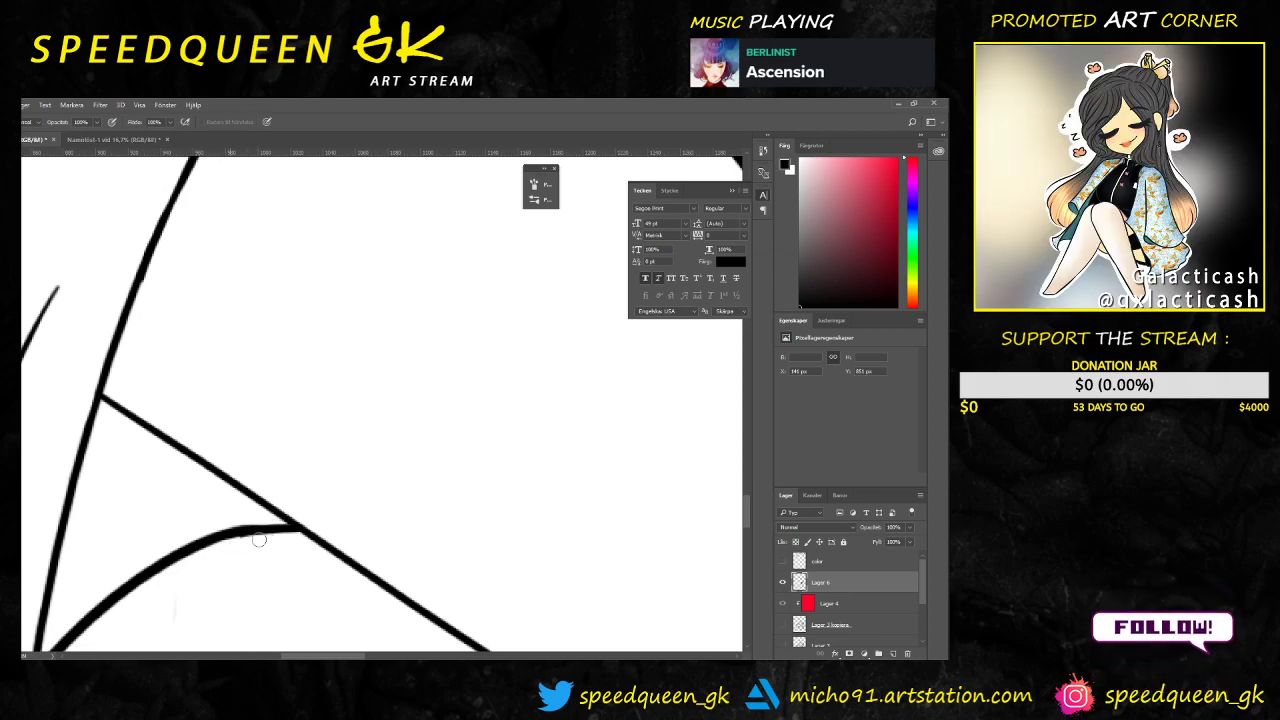
left_click_drag(186, 605, 171, 611)
left_click_drag(262, 543, 238, 543)
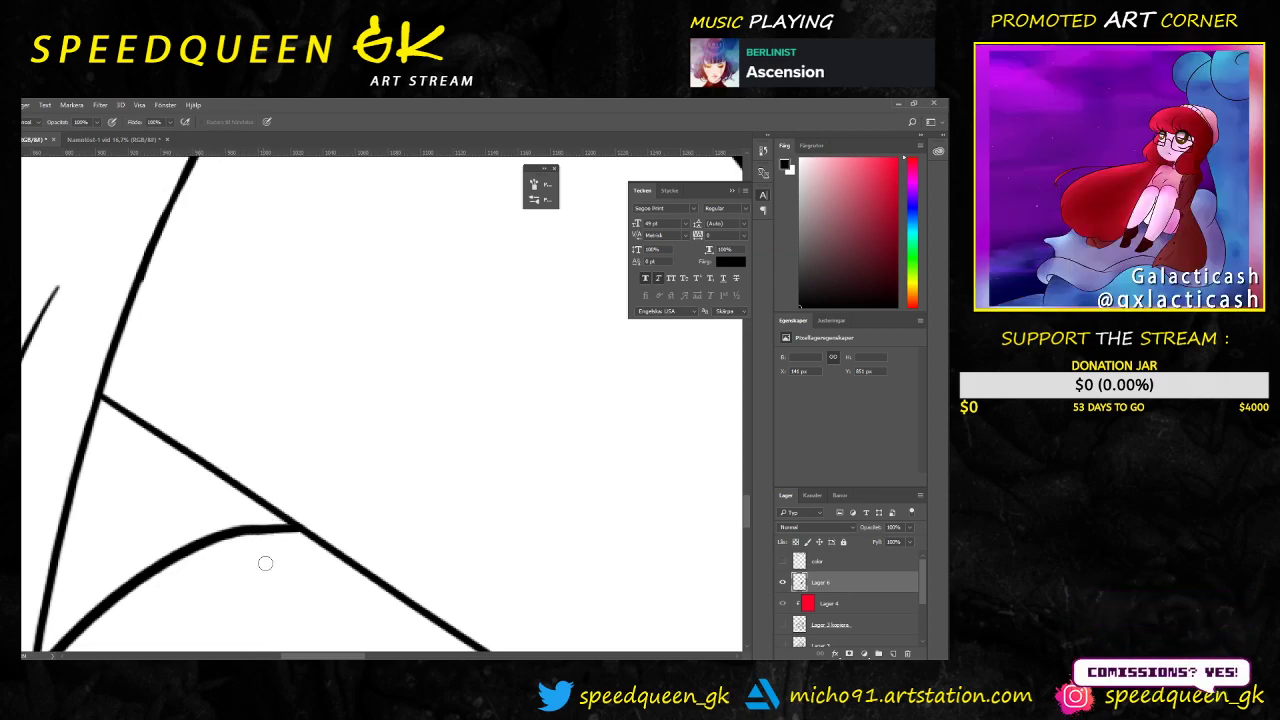
Step: Check how the new curve beneath the rear leg reads against the whole figure and the skirt
key("ctrl+minus")
key("ctrl+minus")
key("ctrl+minus")
key("ctrl+minus")
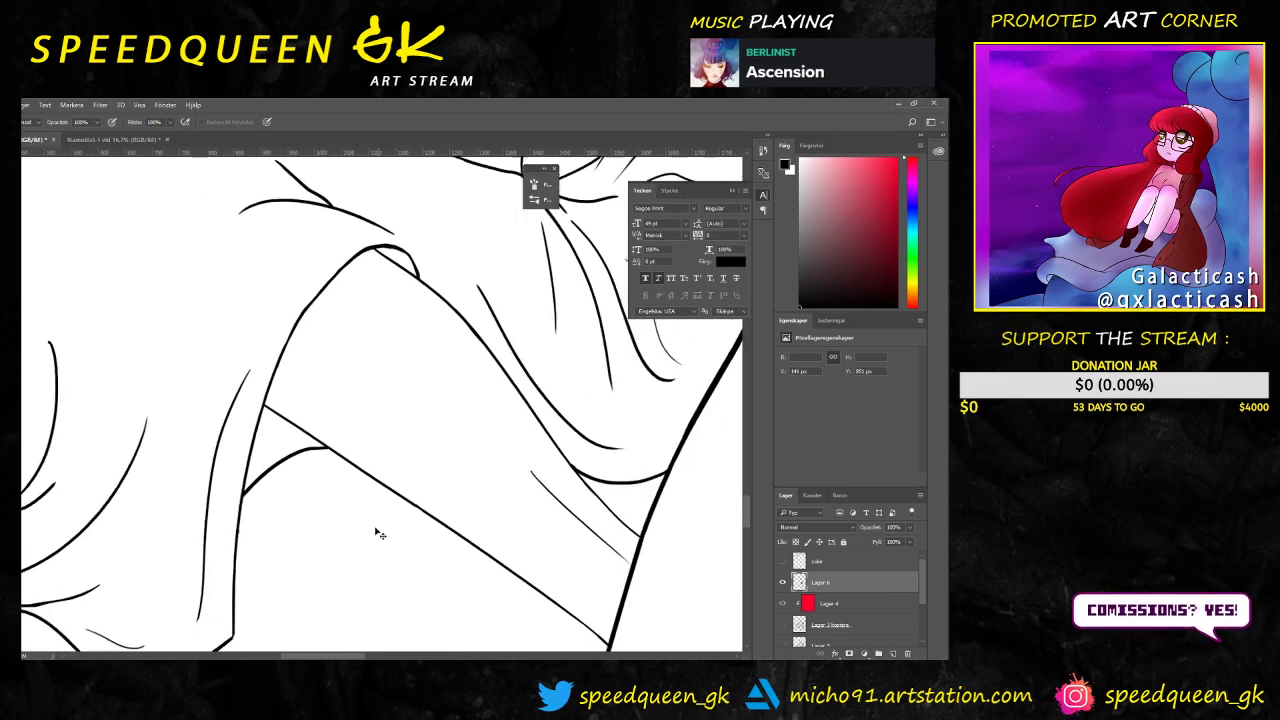
key("ctrl+minus")
key("ctrl+minus")
key("ctrl+minus")
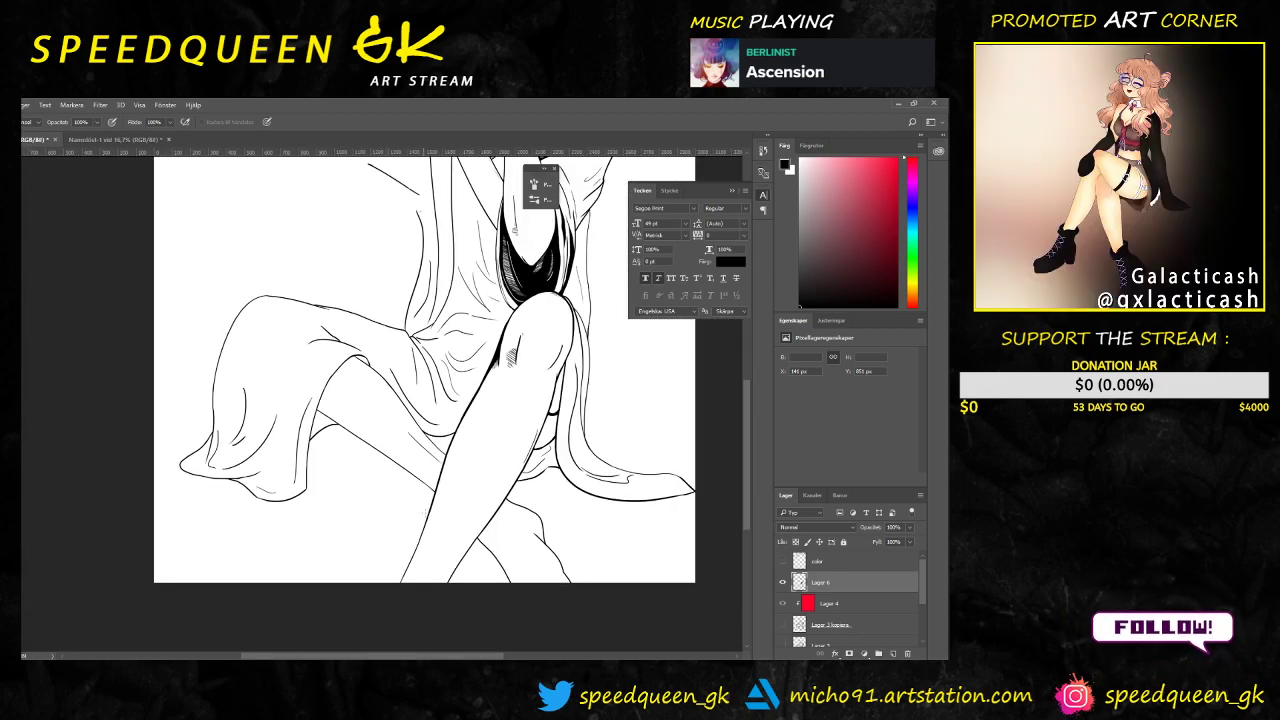
left_click_drag(506, 446, 438, 507)
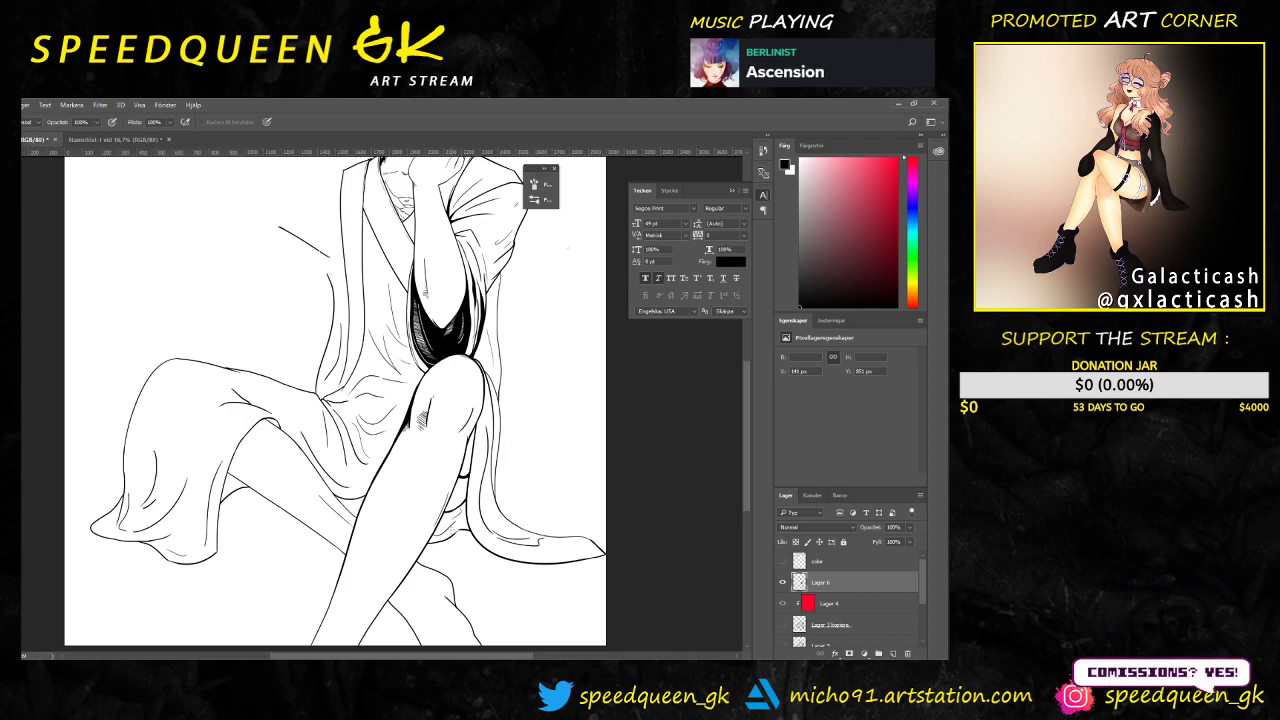
scroll(441, 525, "down", 3)
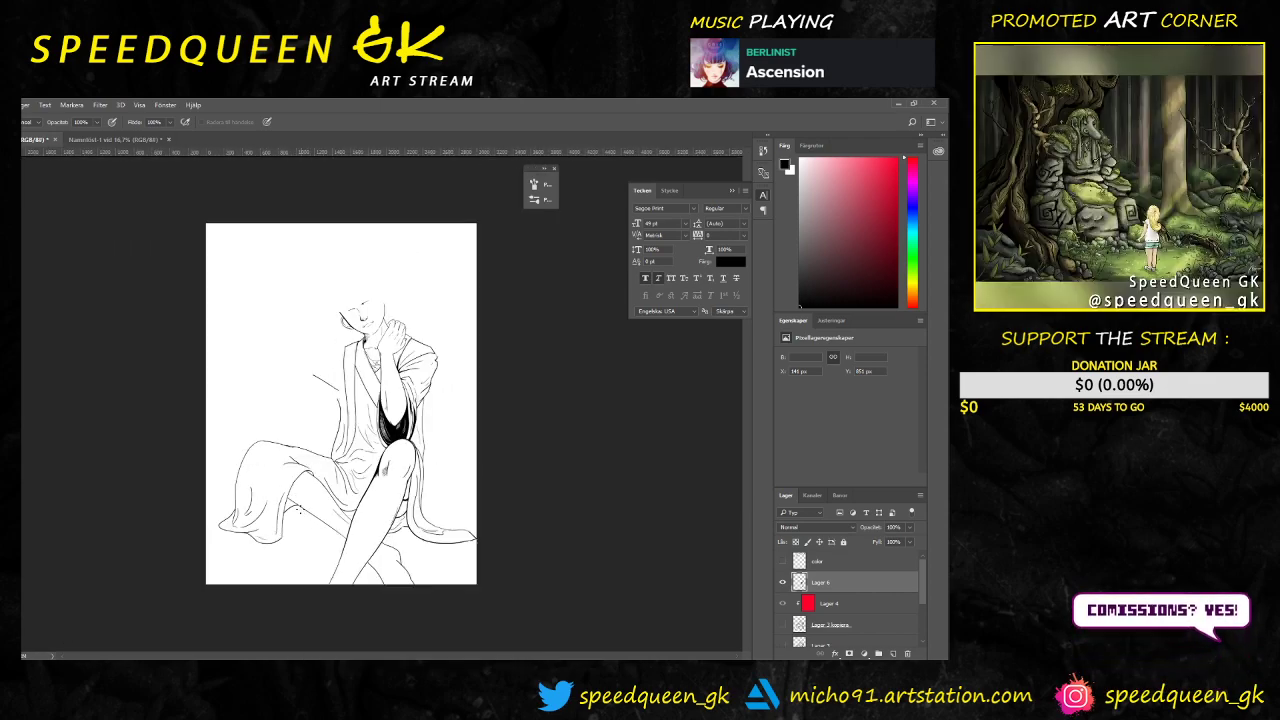
scroll(335, 507, "up", 2)
scroll(333, 505, "up", 1)
left_click_drag(311, 544, 416, 371)
scroll(365, 418, "up", 1)
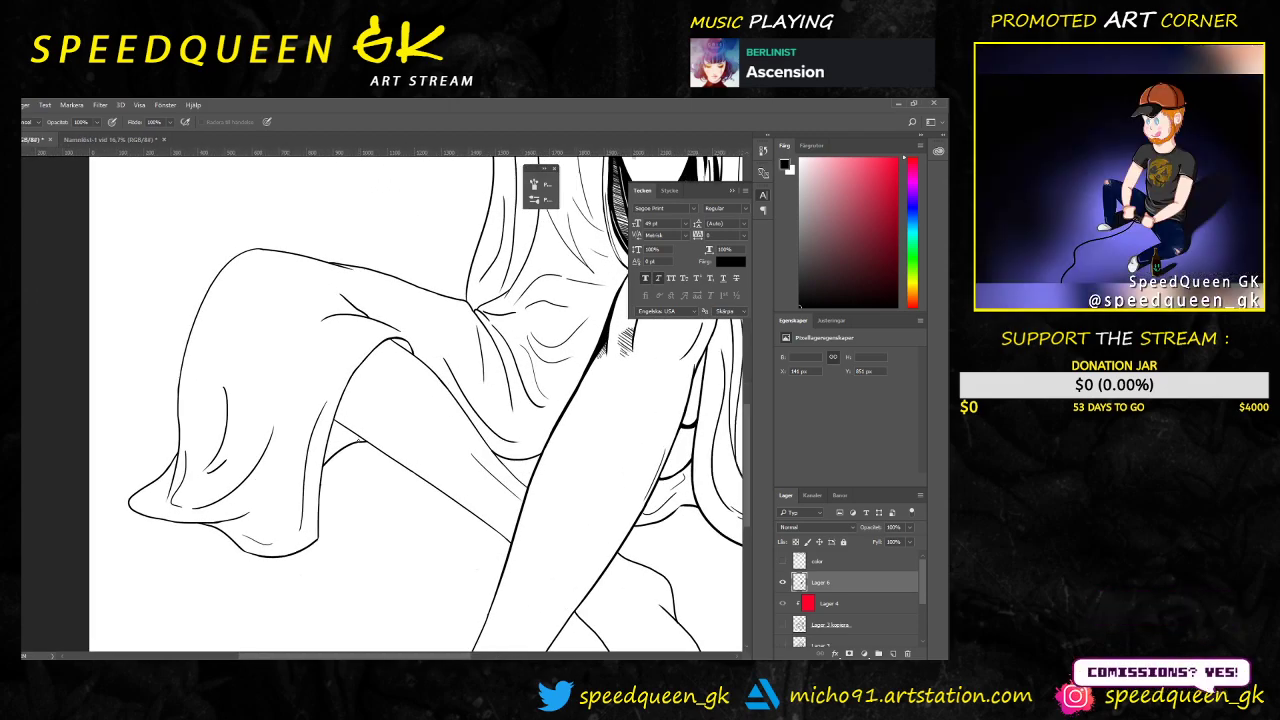
scroll(363, 467, "up", 1)
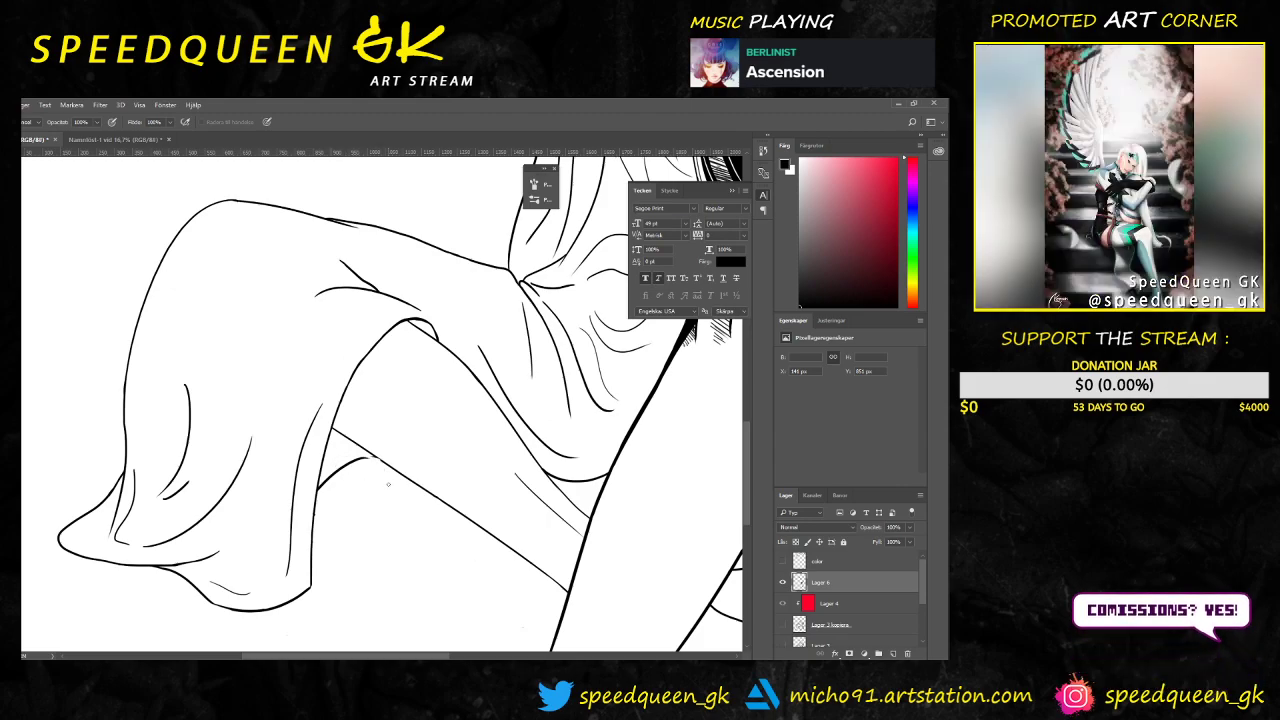
scroll(355, 490, "up", 3)
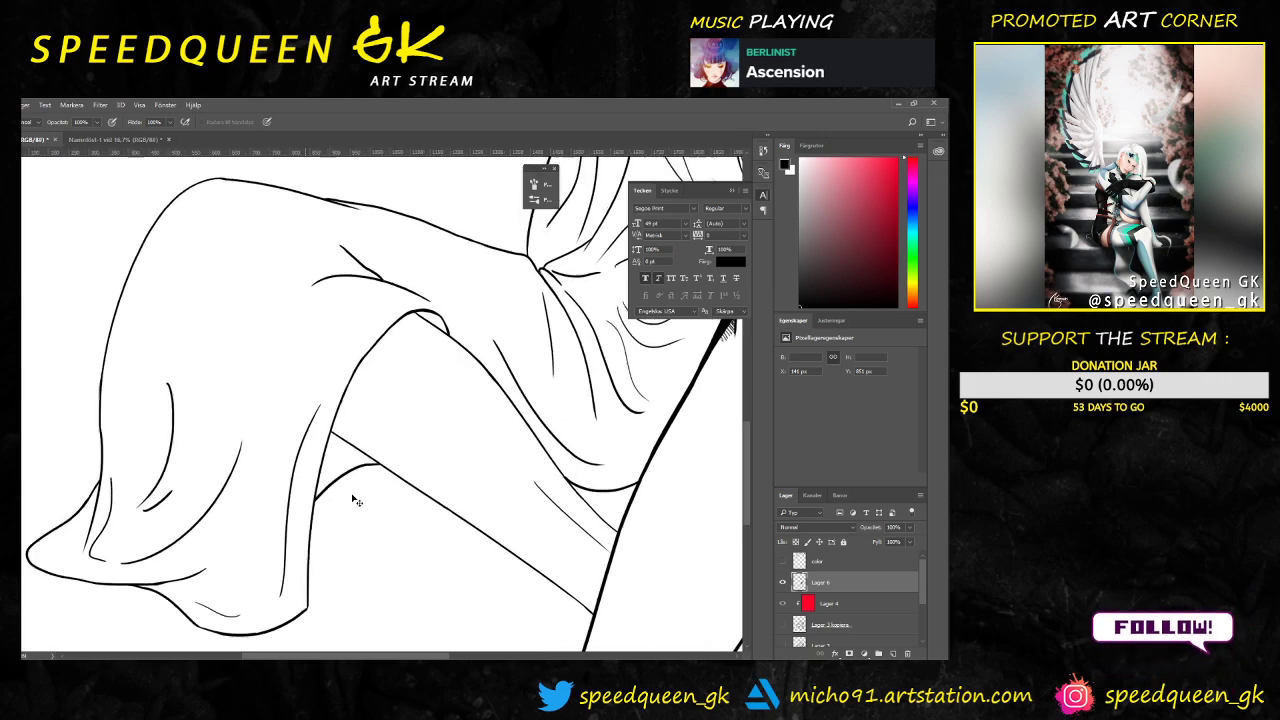
Step: Erase the short curve between the skirt's inner edge and the rear leg's lower contour
left_click_drag(385, 405, 352, 321)
left_click_drag(336, 406, 344, 406)
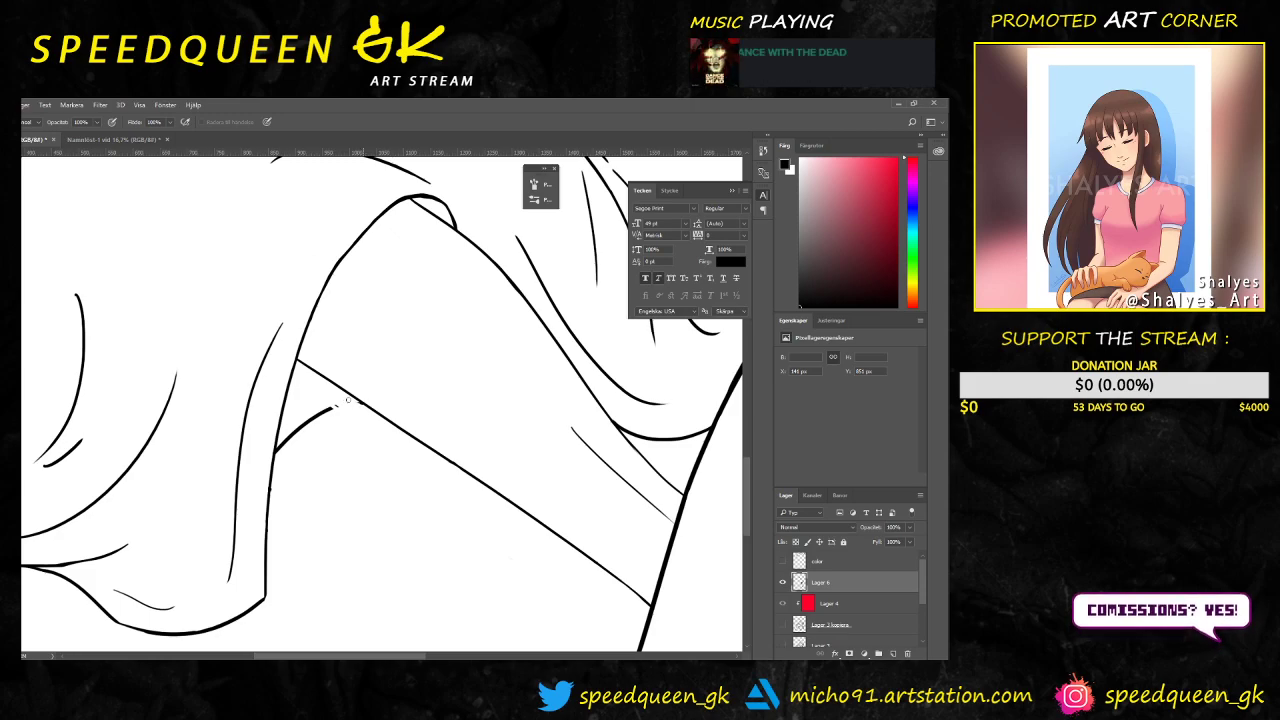
mouse_move(325, 408)
left_mouse_down()
mouse_move(313, 436)
mouse_move(306, 408)
mouse_move(278, 452)
mouse_move(348, 401)
left_mouse_up()
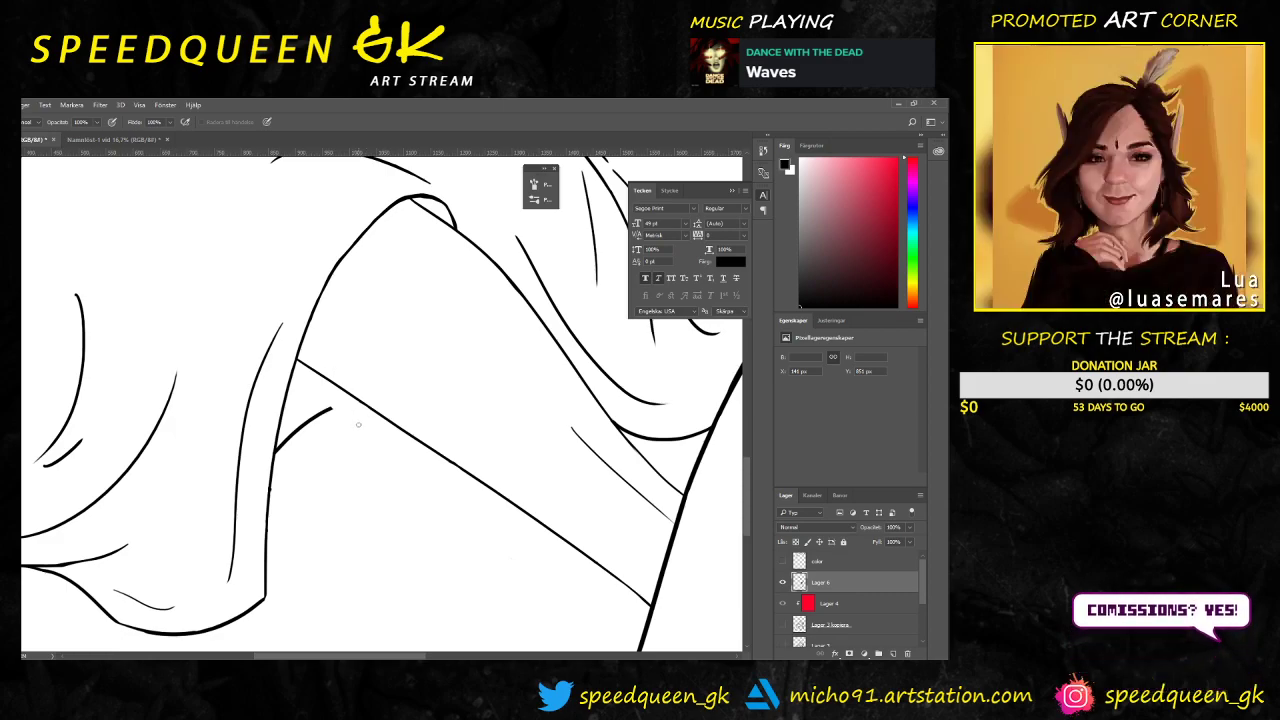
scroll(352, 418, "up", 2)
mouse_move(345, 399)
left_mouse_down()
mouse_move(370, 314)
mouse_move(313, 342)
mouse_move(251, 431)
left_mouse_up()
mouse_move(266, 381)
left_mouse_down()
mouse_move(281, 355)
mouse_move(285, 389)
mouse_move(239, 422)
mouse_move(250, 393)
mouse_move(233, 453)
mouse_move(237, 408)
mouse_move(236, 494)
left_mouse_up()
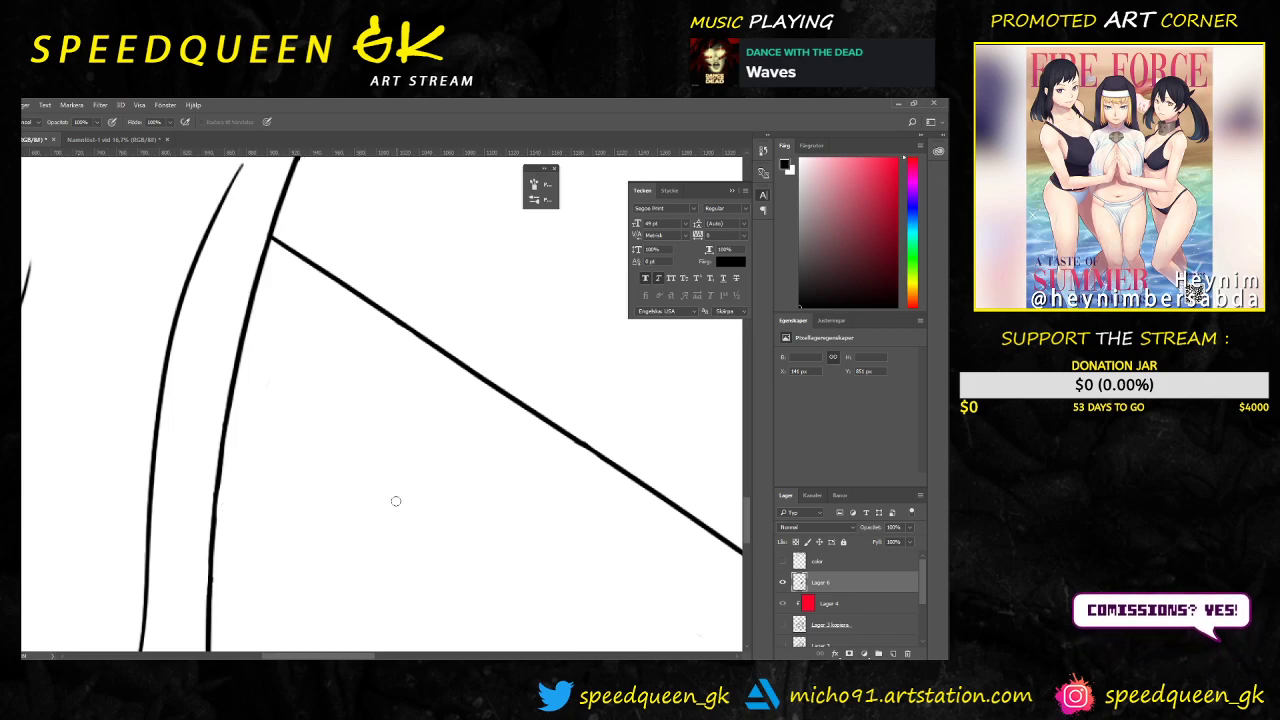
Step: Brush a rounder short curve from the skirt's inner edge up to the rear leg's lower contour
scroll(412, 498, "down", 2)
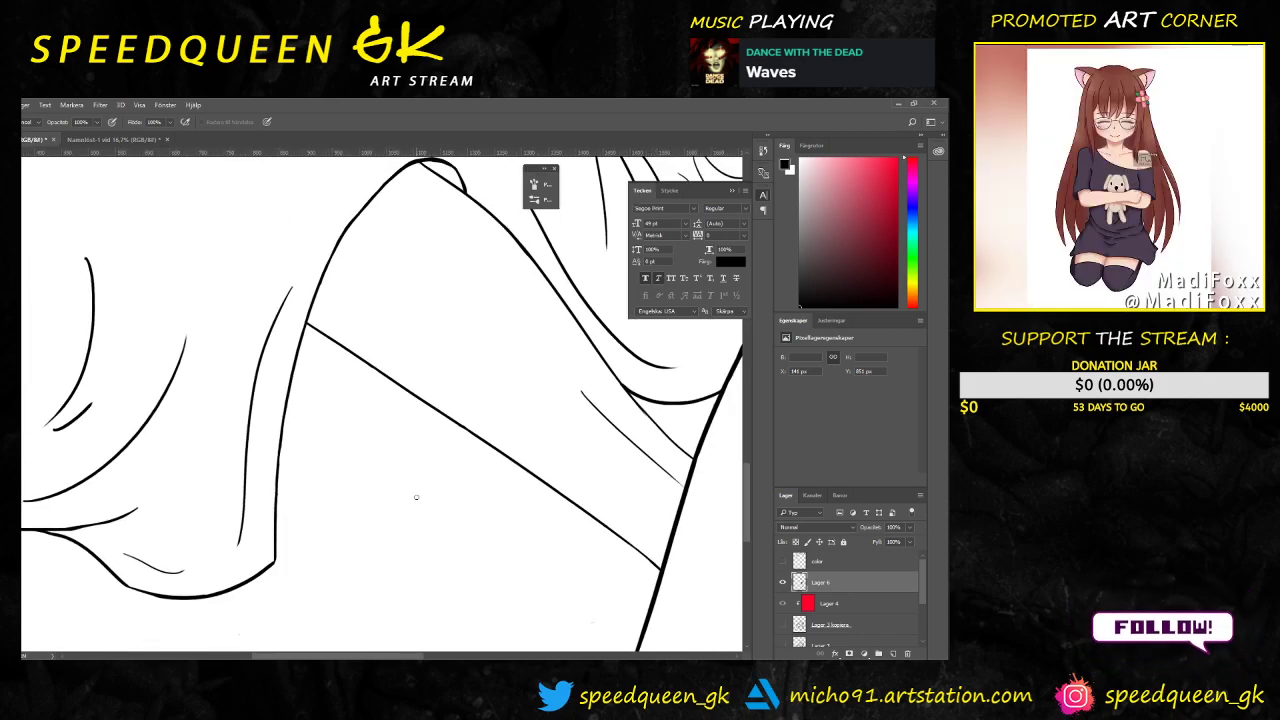
scroll(360, 529, "up", 2)
scroll(358, 529, "down", 2)
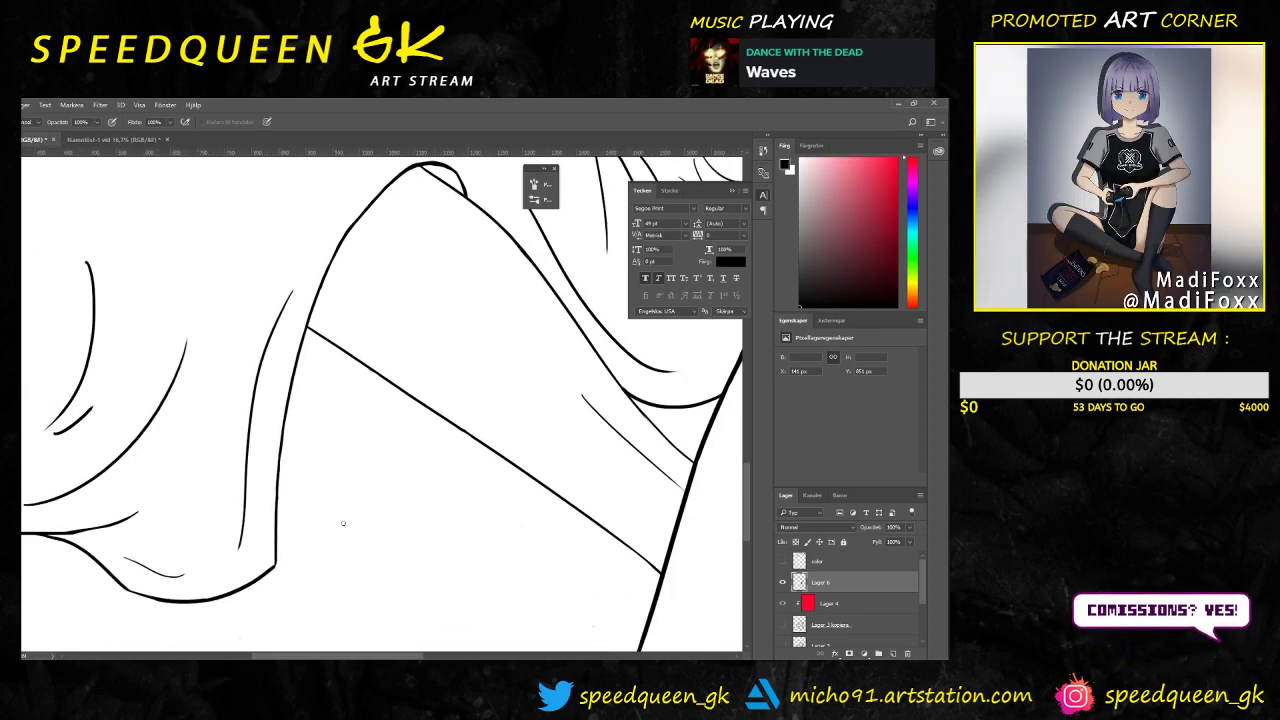
scroll(350, 531, "down", 2)
scroll(351, 531, "down", 1)
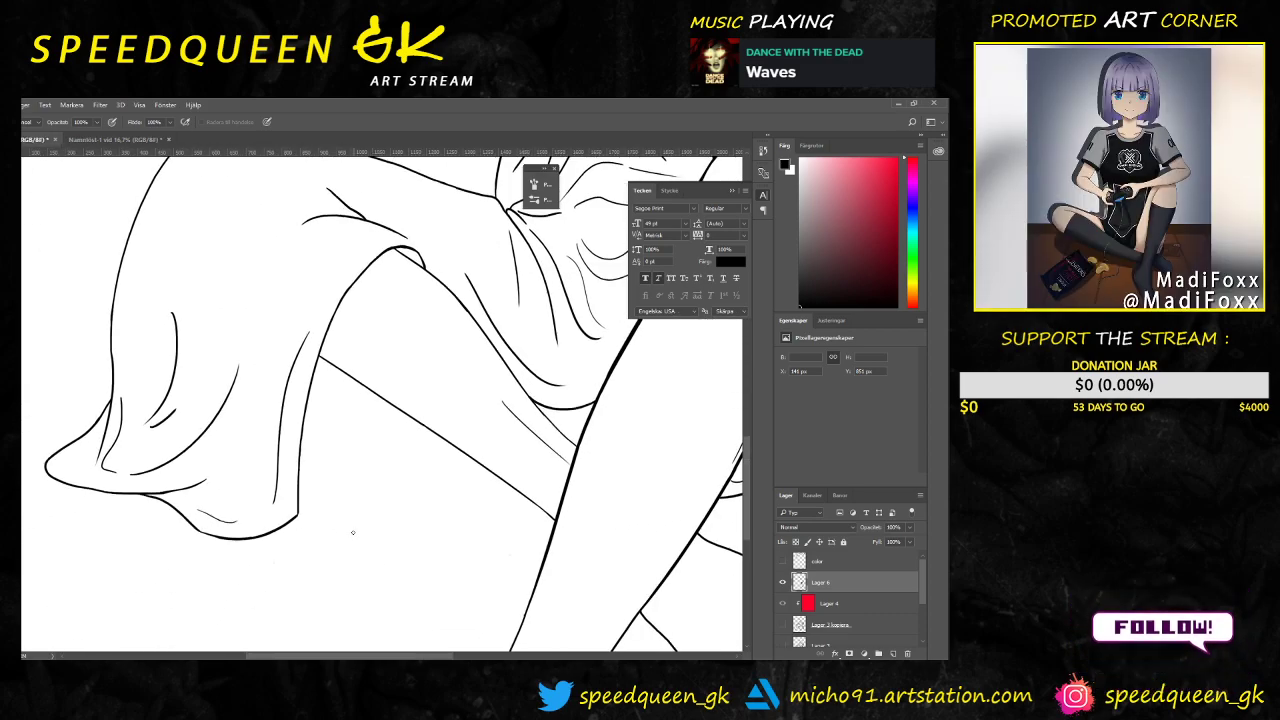
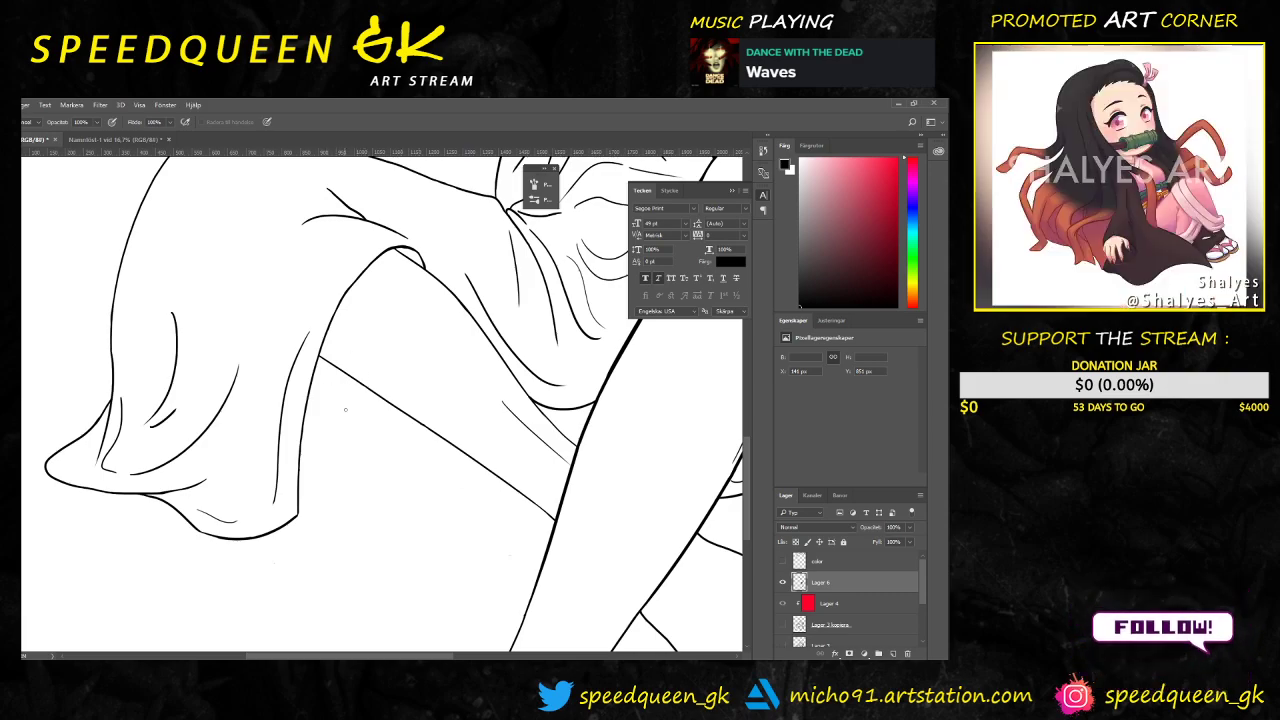
key("b")
left_click_drag(312, 388, 360, 381)
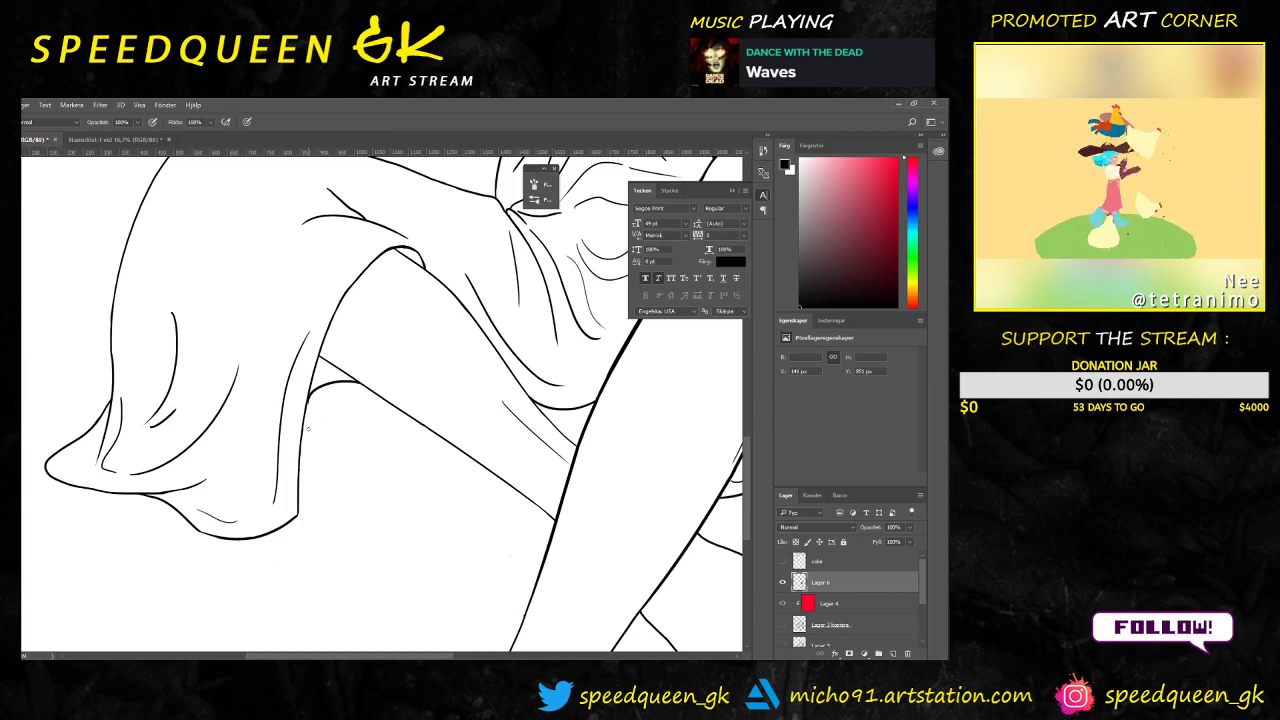
Step: Erase the rounded curve's overshoot where it meets the skirt's inner edge
scroll(316, 420, "up", 2)
scroll(313, 421, "up", 3)
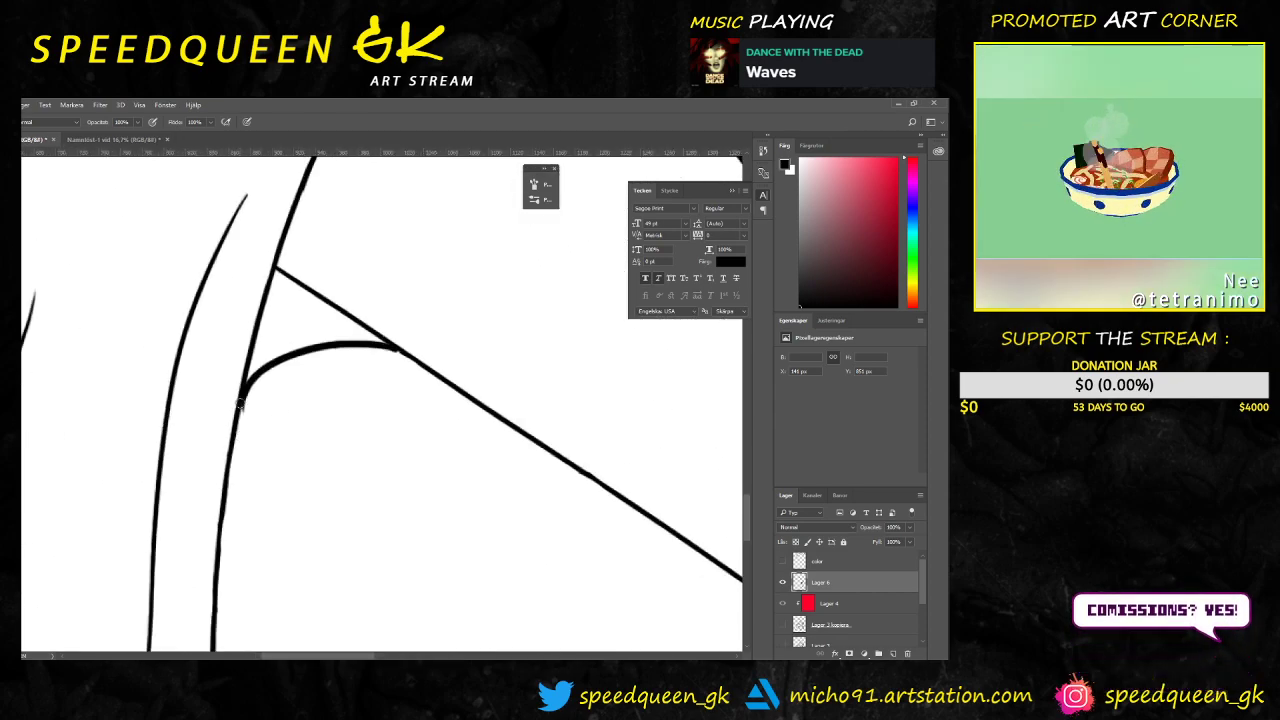
key("e")
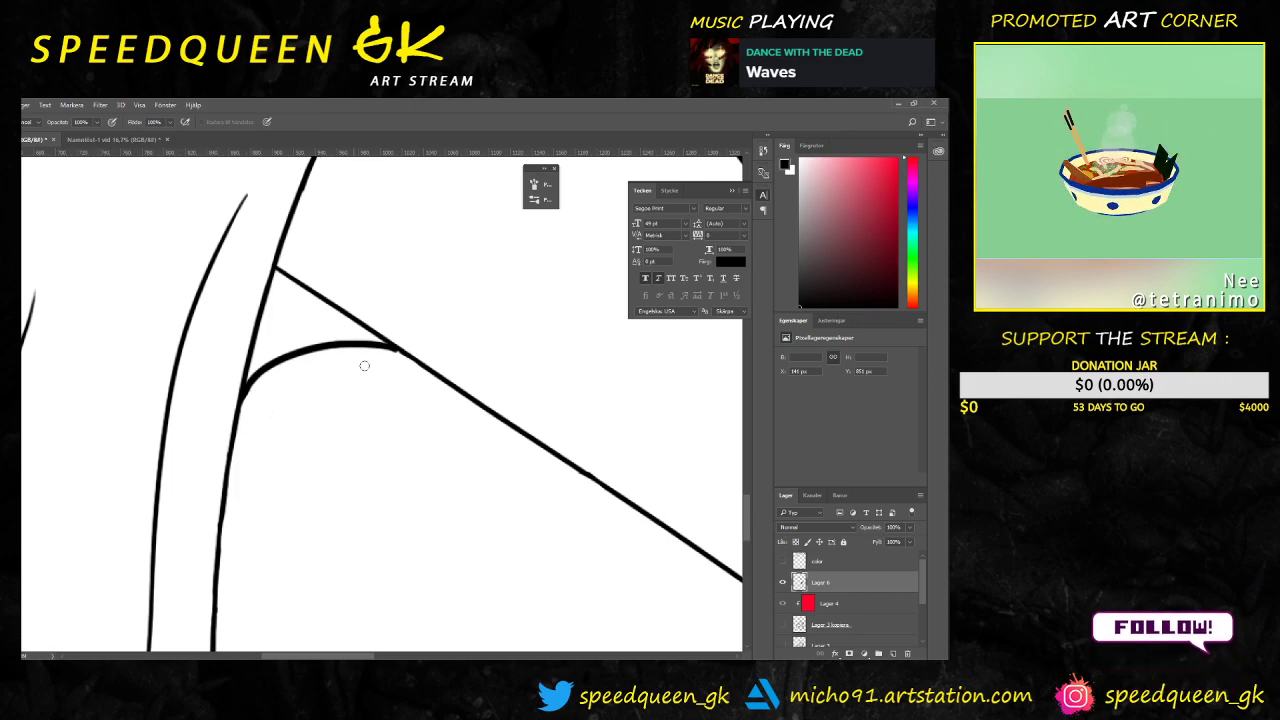
Step: Blend the end of the short curve into the rear leg's lower contour and check the joint against the figure
key("b")
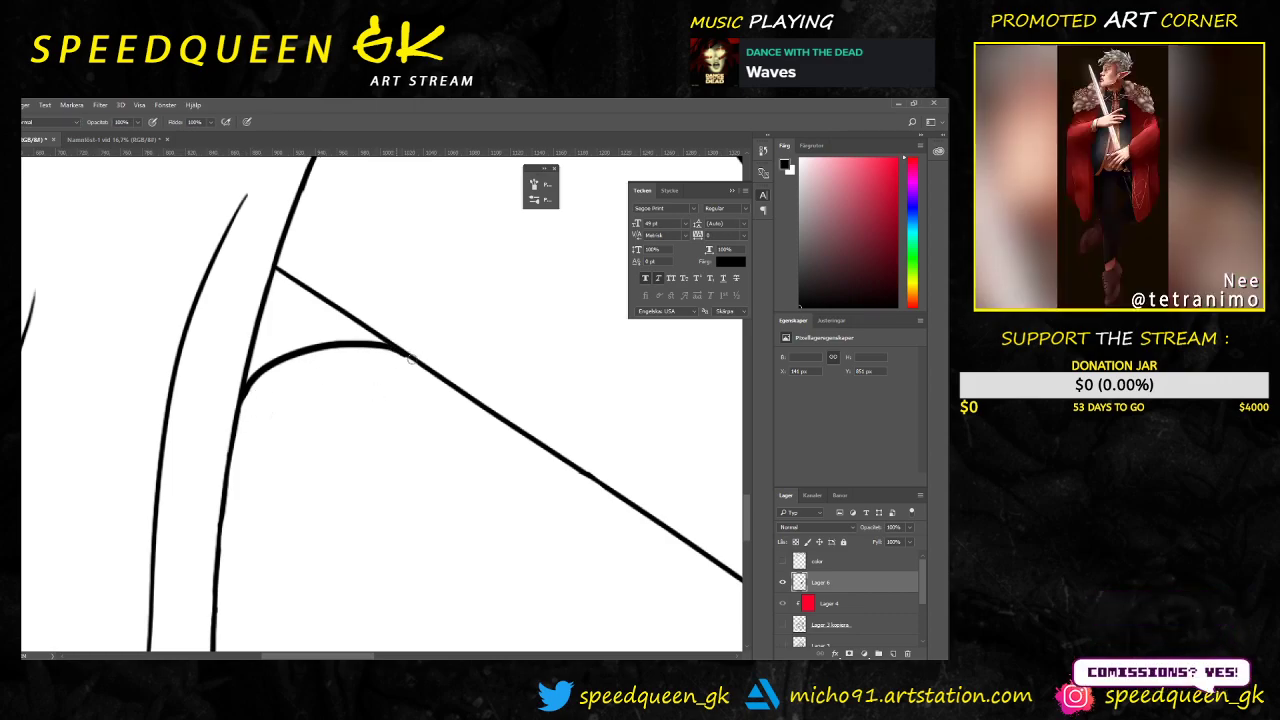
key("e")
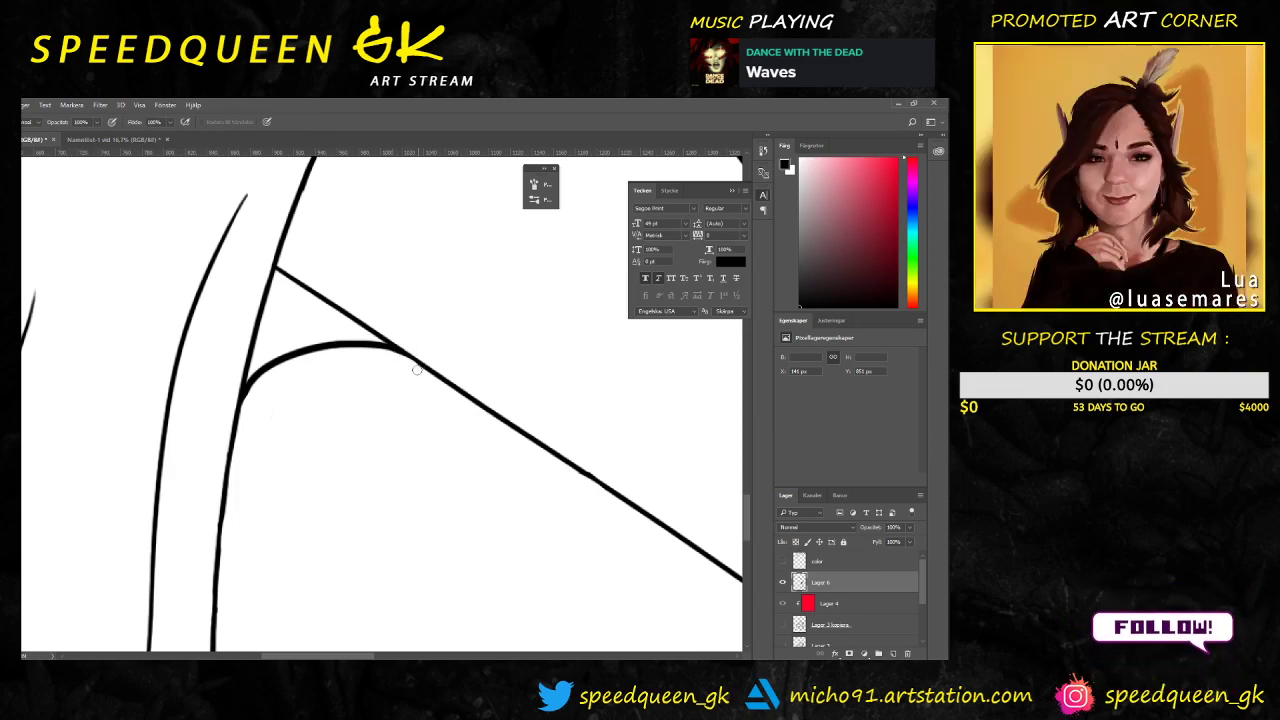
scroll(507, 465, "down", 3)
scroll(502, 472, "down", 2)
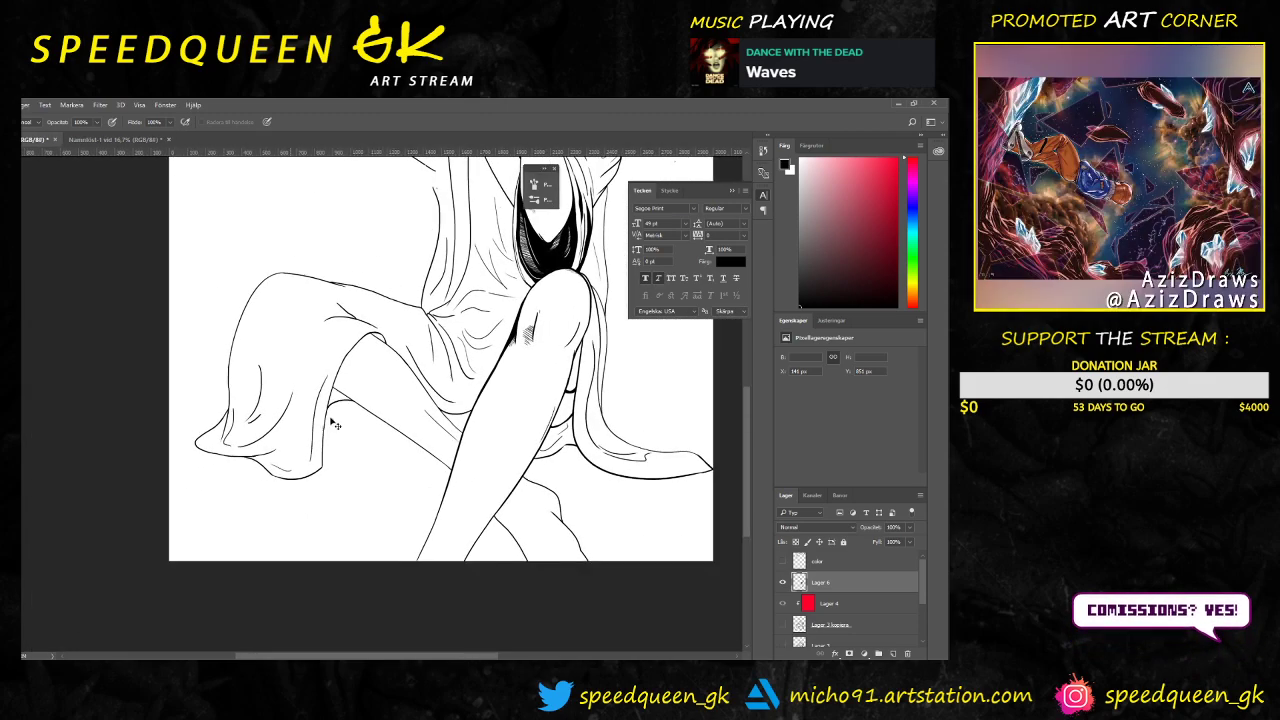
scroll(307, 421, "up", 4)
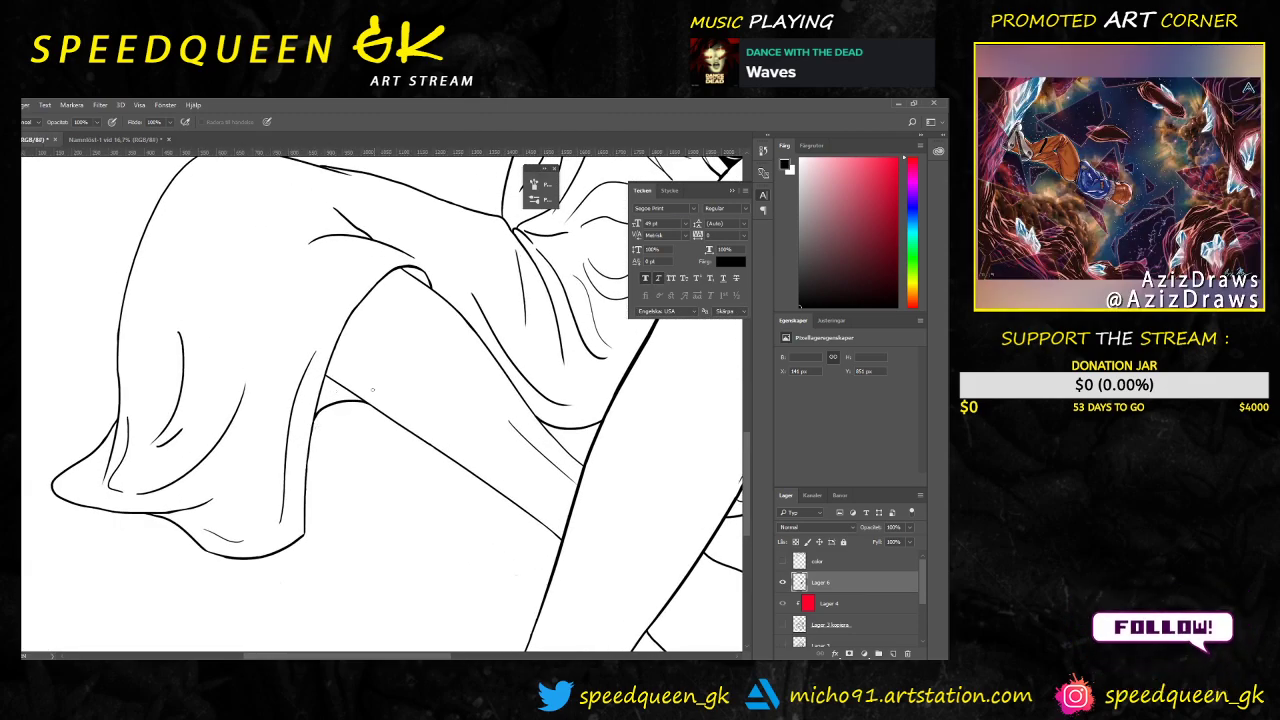
scroll(345, 475, "down", 4)
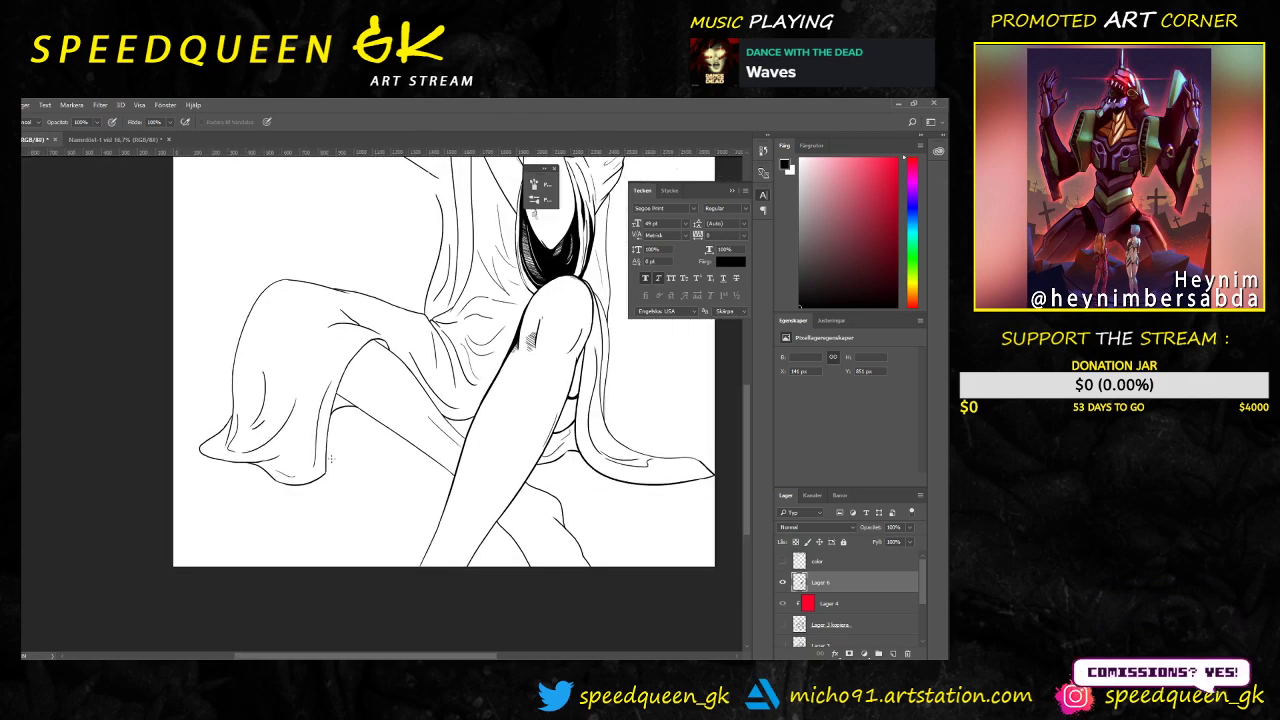
left_click_drag(444, 424, 374, 473)
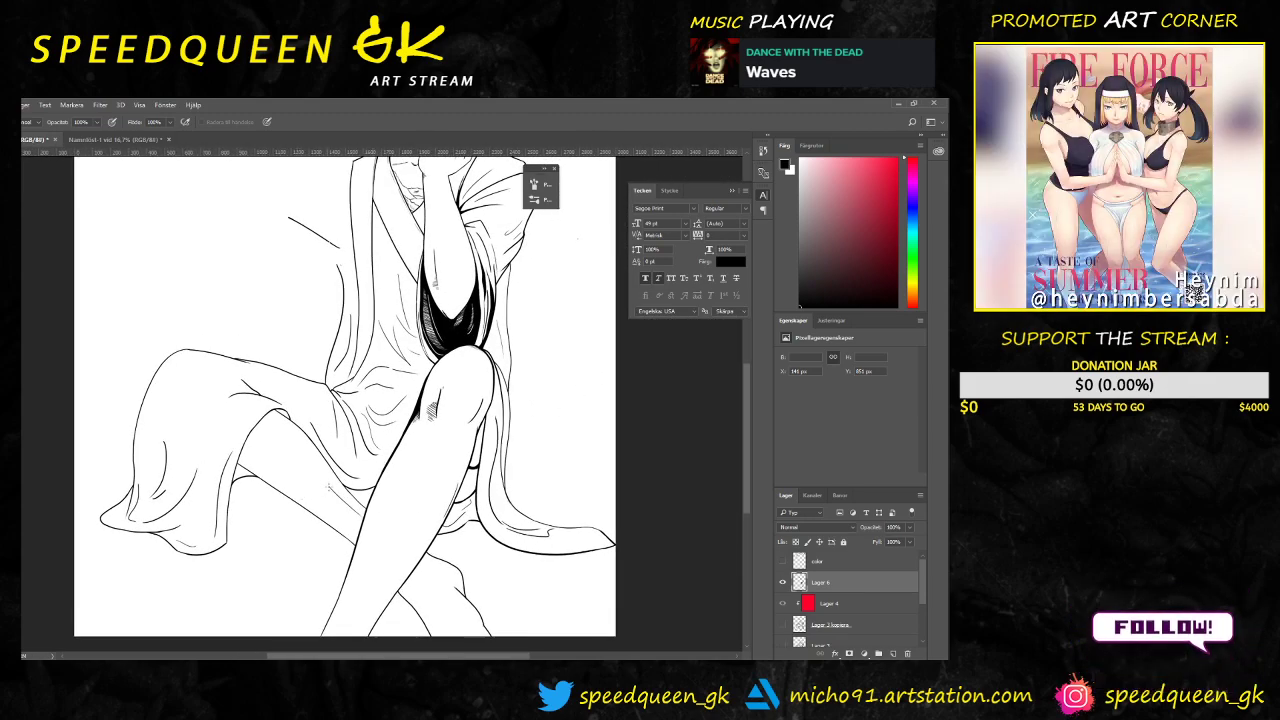
Step: Switch to the Brush tool with a size of 5 px for further inking
key("b")
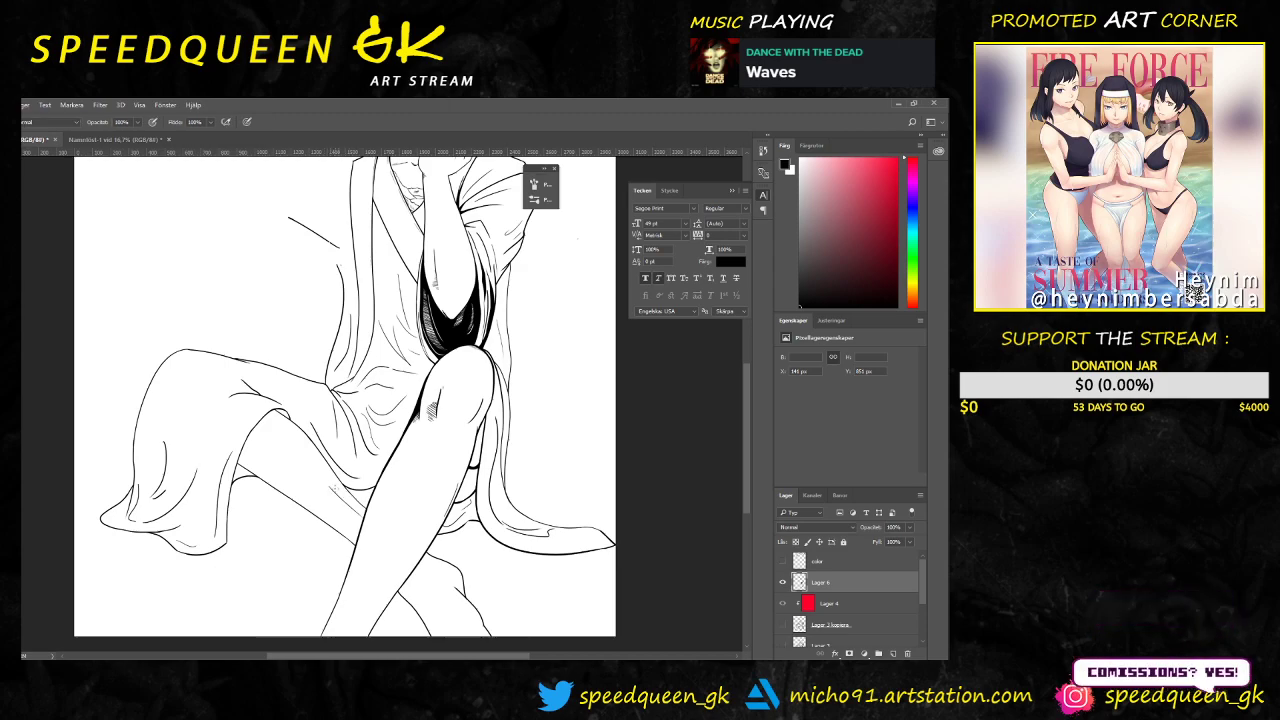
left_click_drag(326, 484, 346, 499)
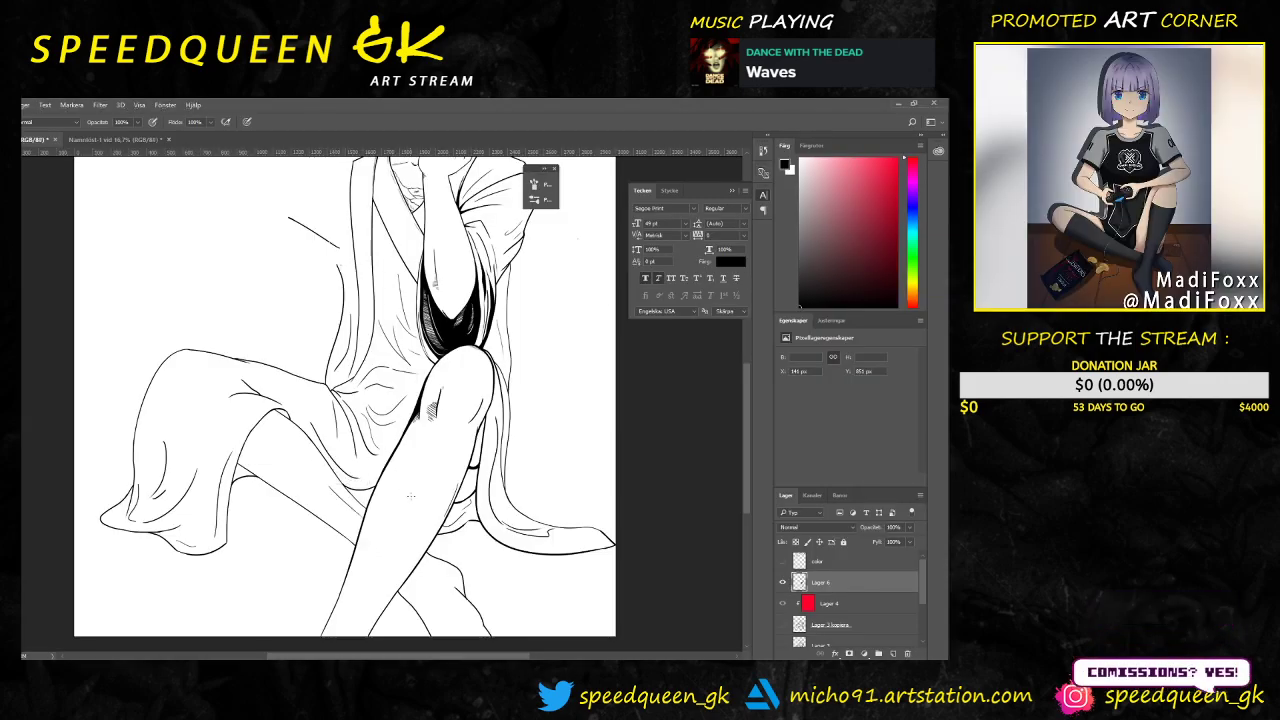
right_click(400, 498)
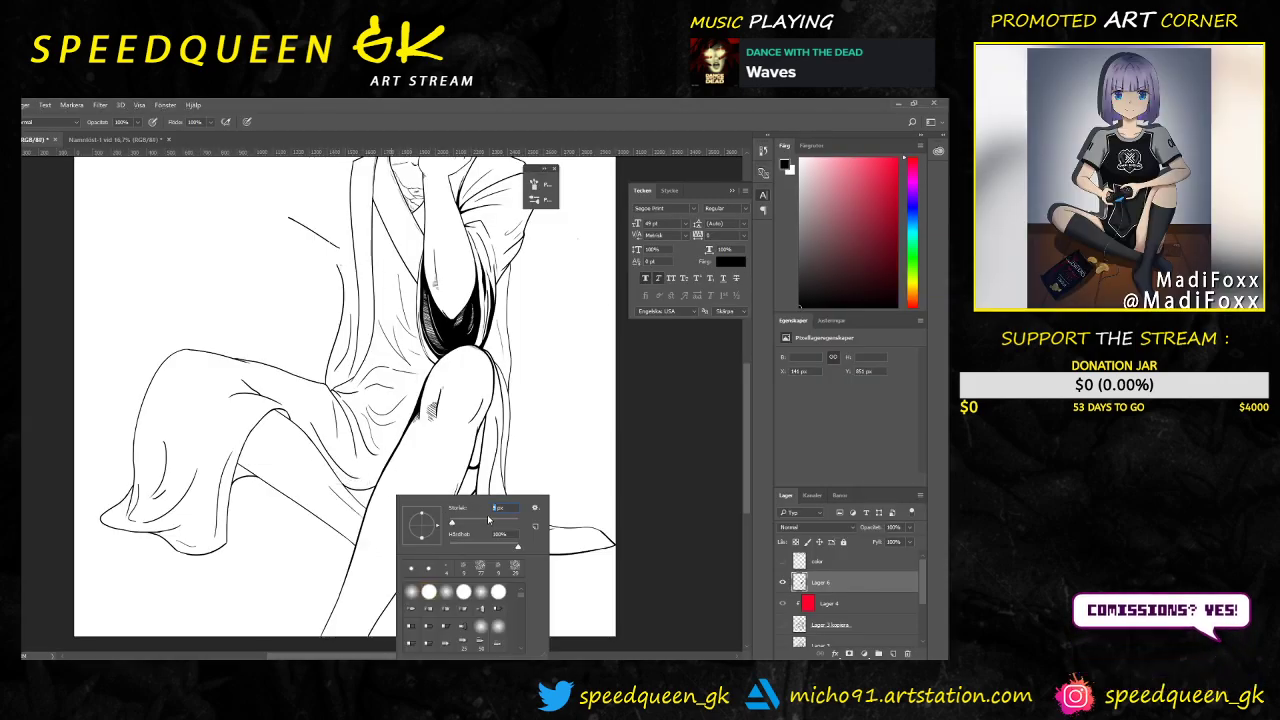
key("Return")
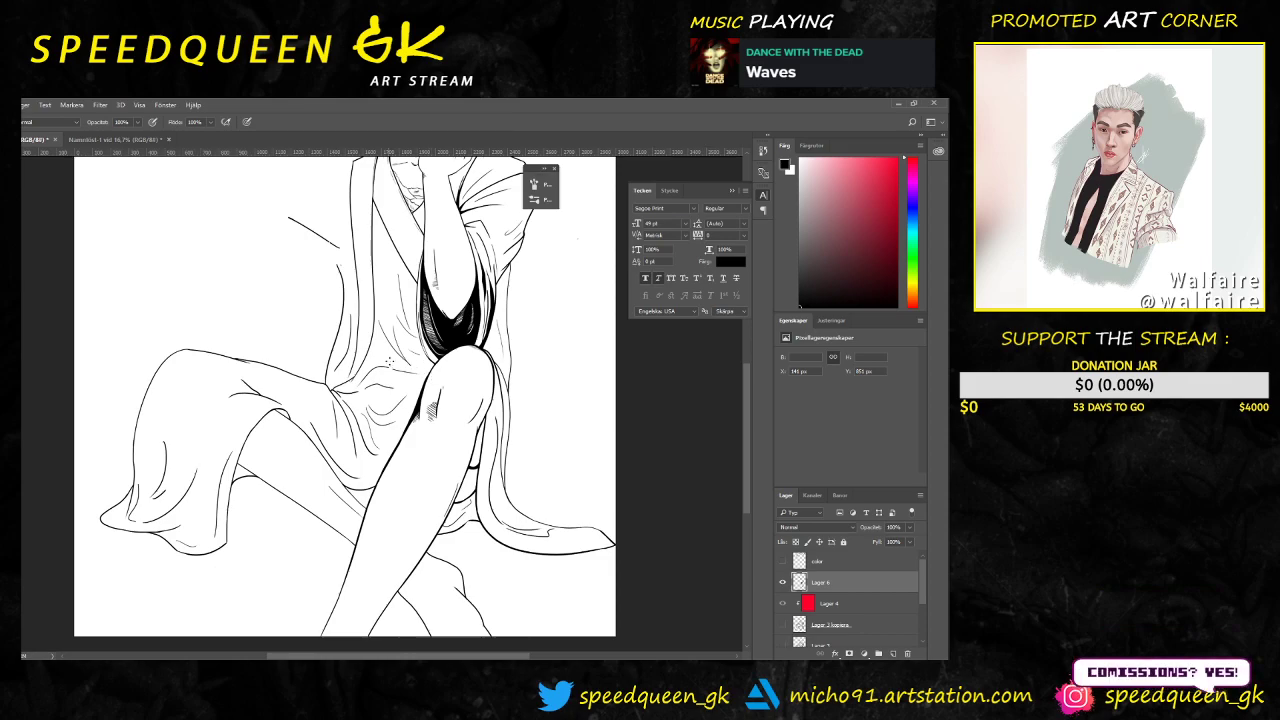
Step: Show the pink sketch layer beneath the line art around the torso
scroll(412, 390, "up", 1)
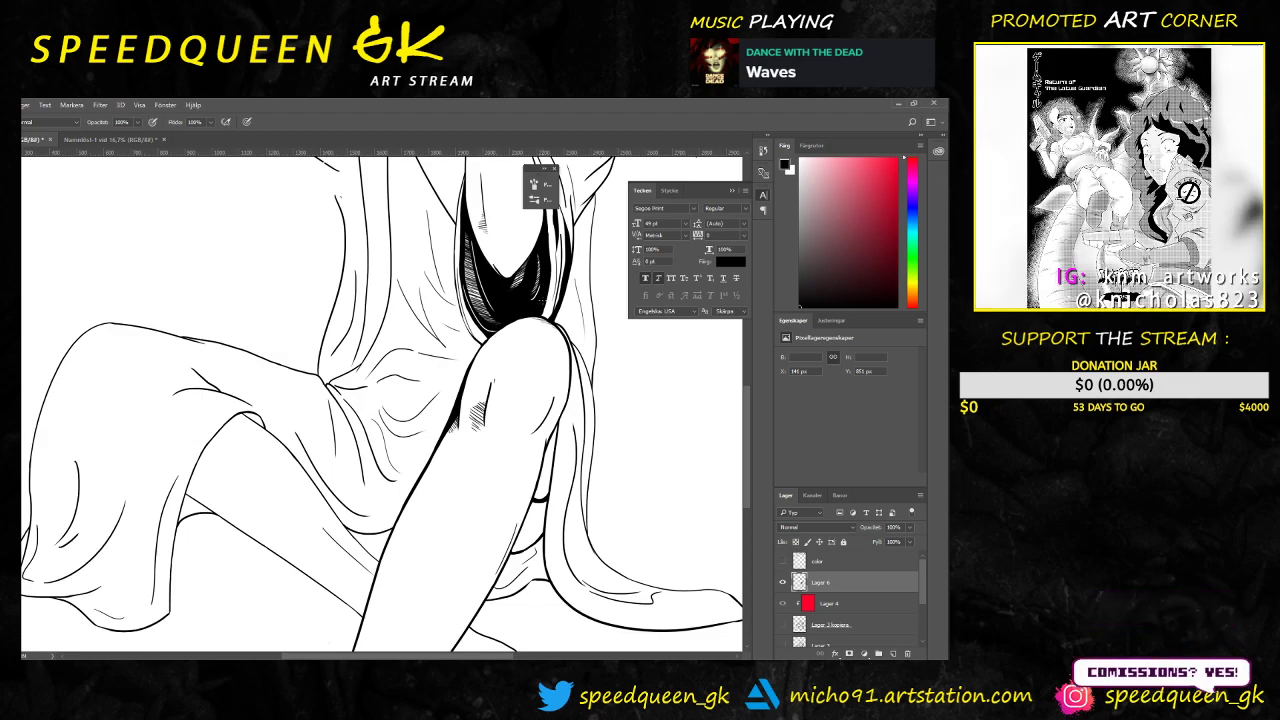
left_click_drag(572, 278, 447, 460)
left_click_drag(536, 318, 454, 429)
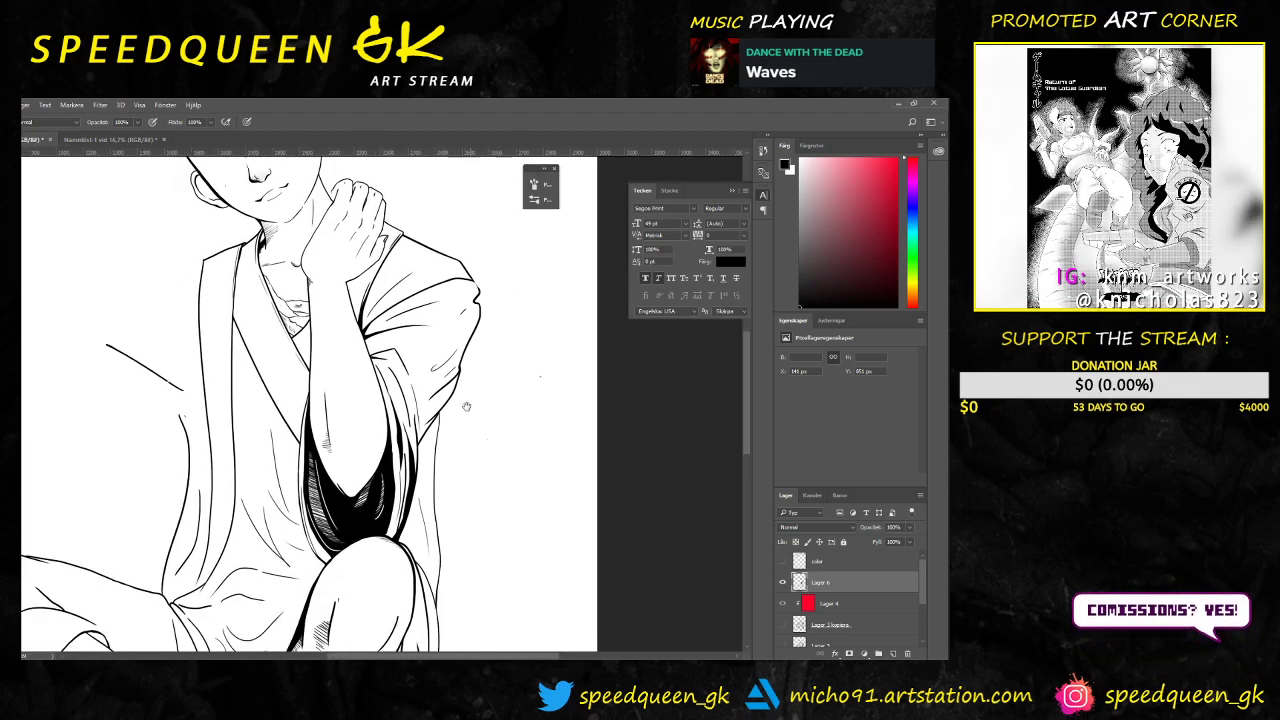
left_click_drag(368, 470, 431, 358)
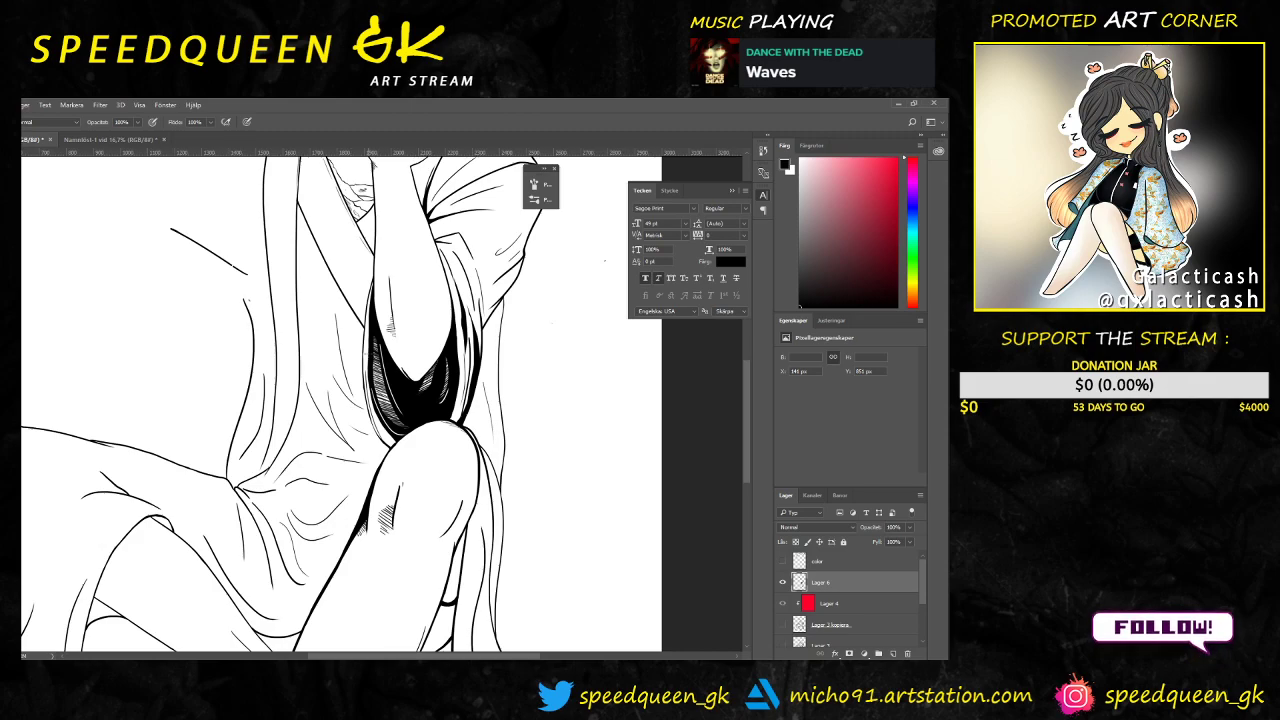
scroll(198, 293, "up", 2)
scroll(266, 292, "up", 2)
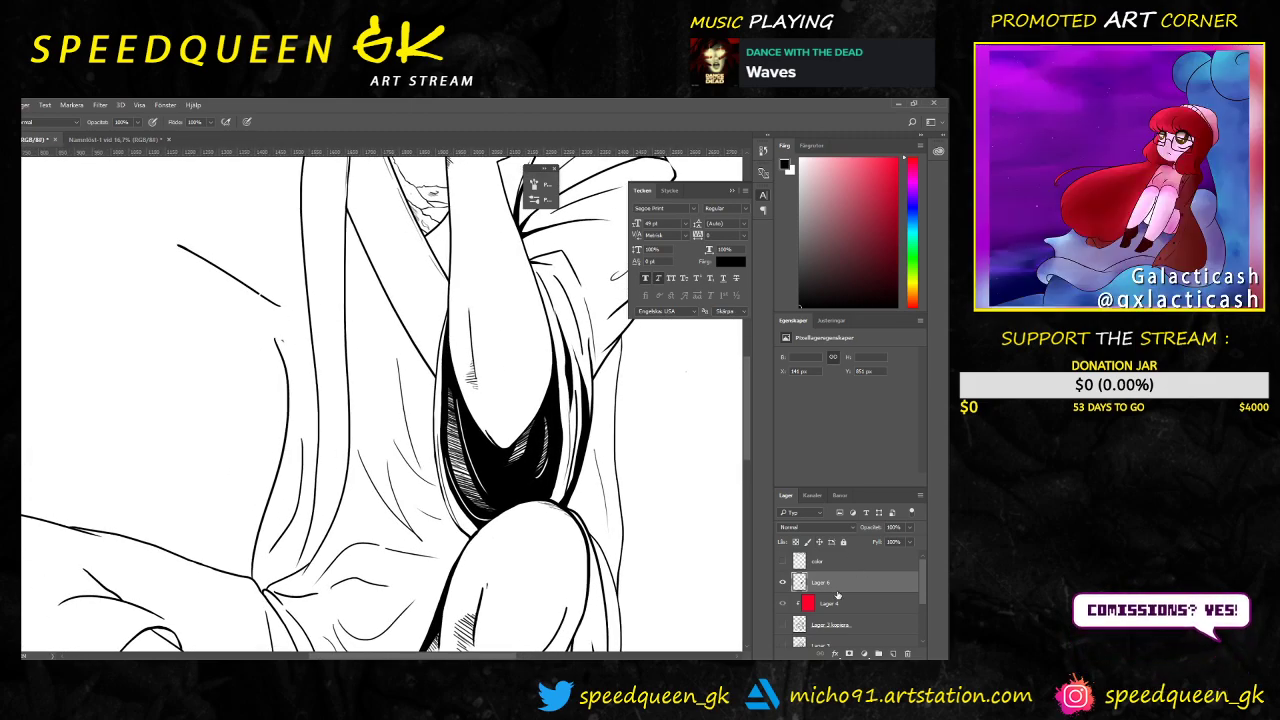
left_click(782, 624)
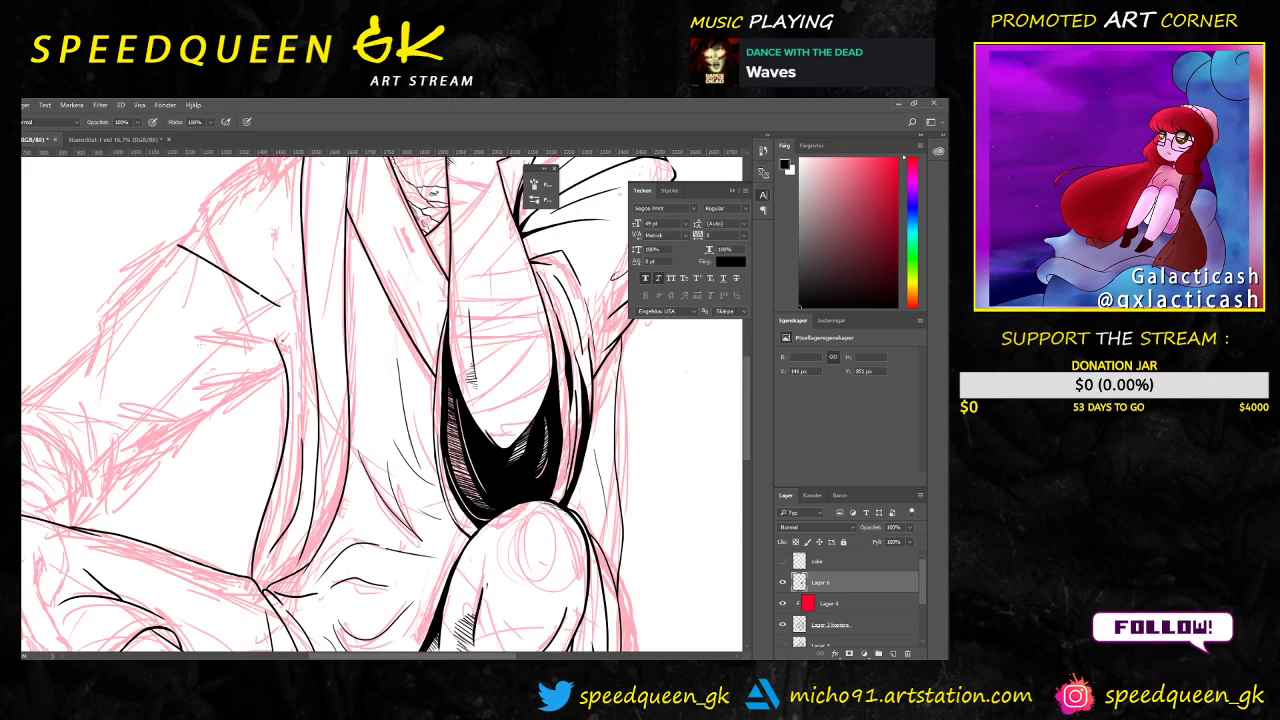
Step: Examine the sketched arm and sleeve resting on the rear knee against the inked skirt and torso
left_click_drag(321, 362, 374, 263)
left_click_drag(200, 428, 374, 257)
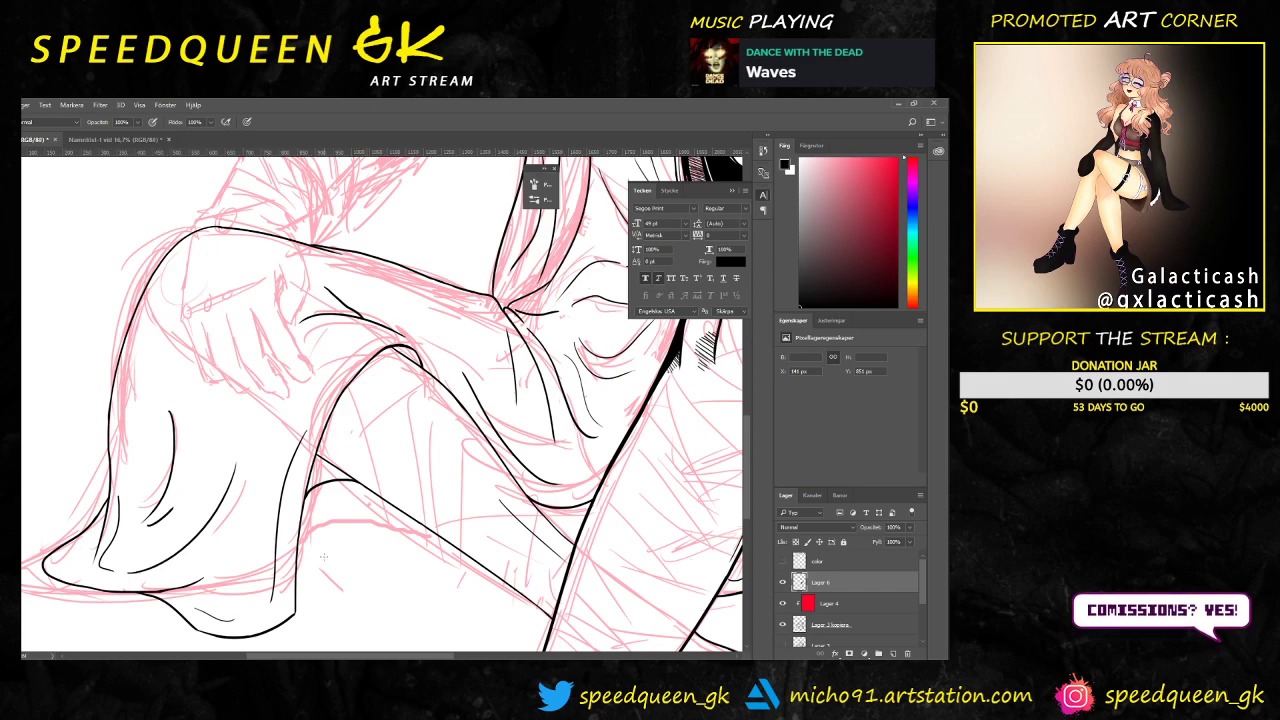
left_click_drag(368, 522, 343, 580)
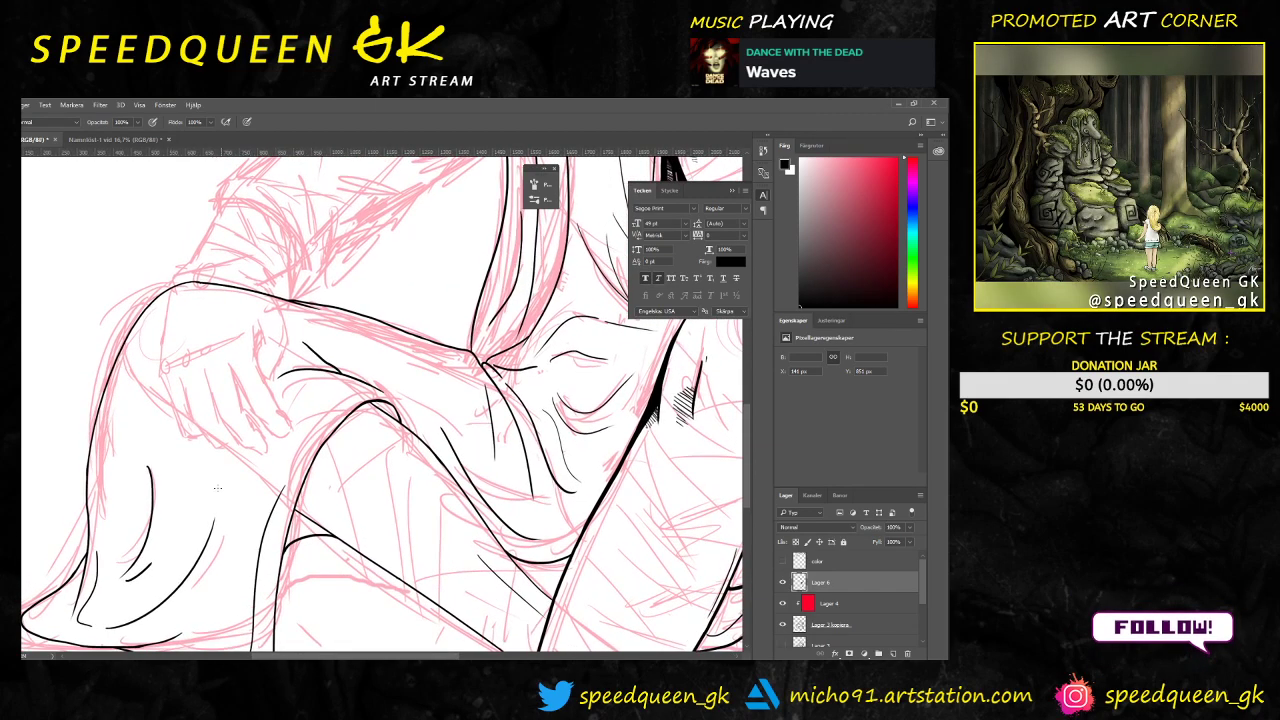
key("ctrl+plus")
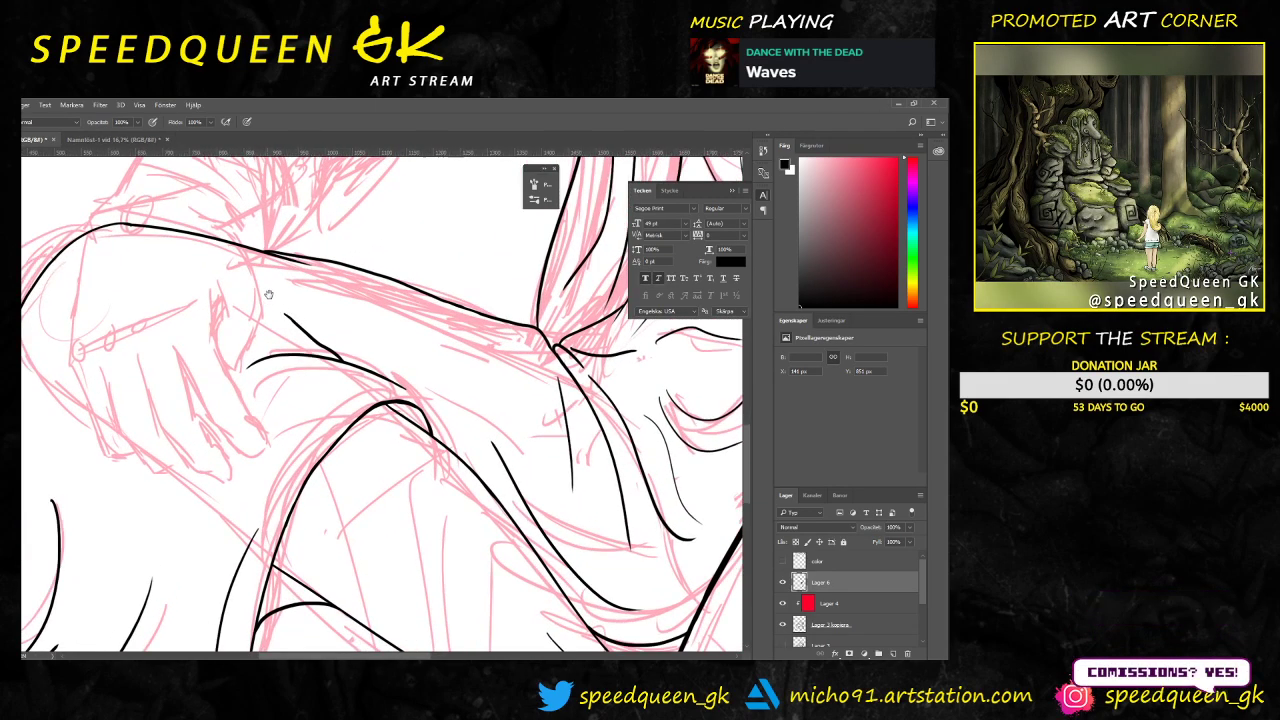
left_click_drag(294, 291, 384, 337)
mouse_move(217, 270)
left_mouse_down()
mouse_move(236, 306)
mouse_move(105, 513)
mouse_move(108, 531)
left_mouse_up()
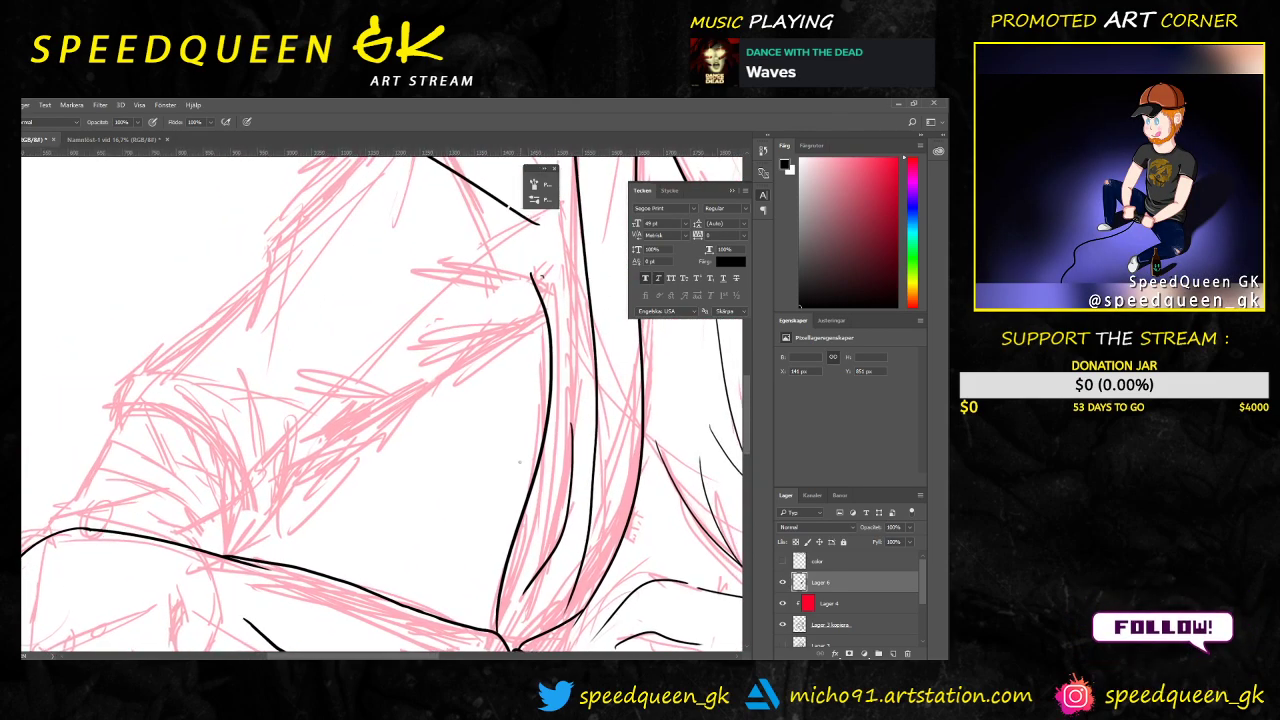
key("ctrl+minus")
key("ctrl+minus")
mouse_move(524, 480)
left_mouse_down()
mouse_move(388, 271)
mouse_move(436, 553)
left_mouse_up()
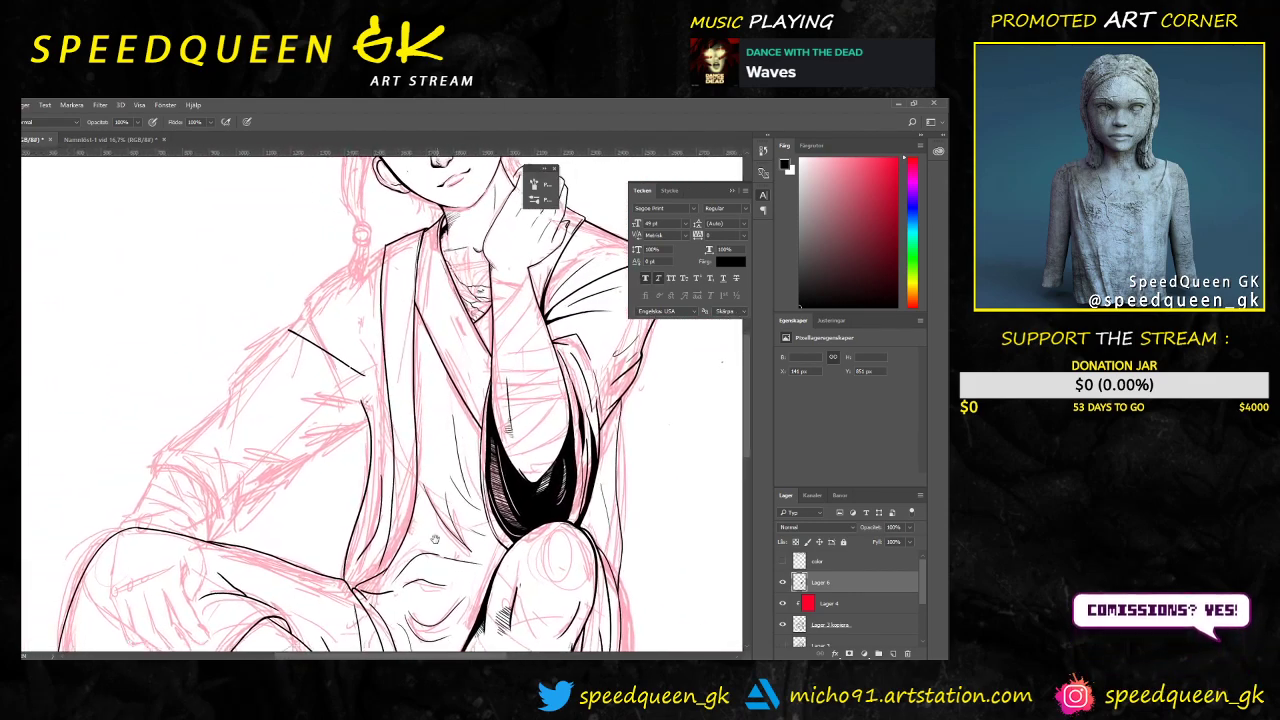
key("ctrl+plus")
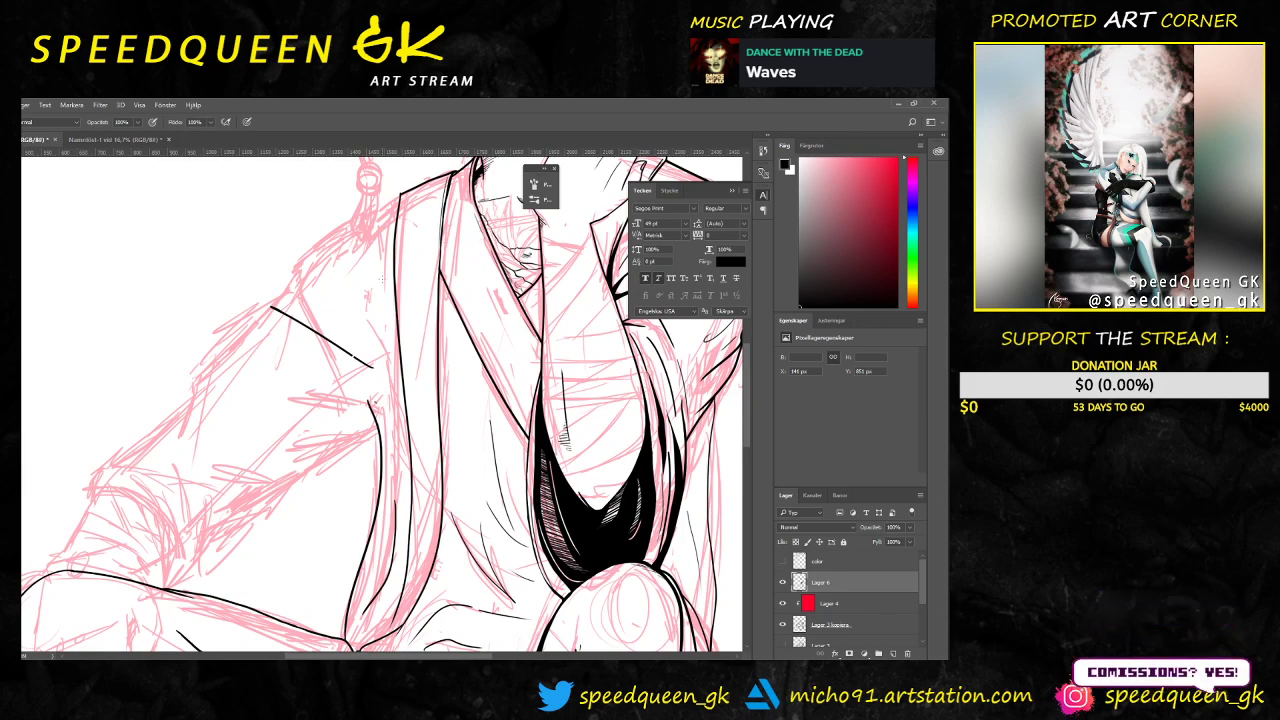
key("ctrl+plus")
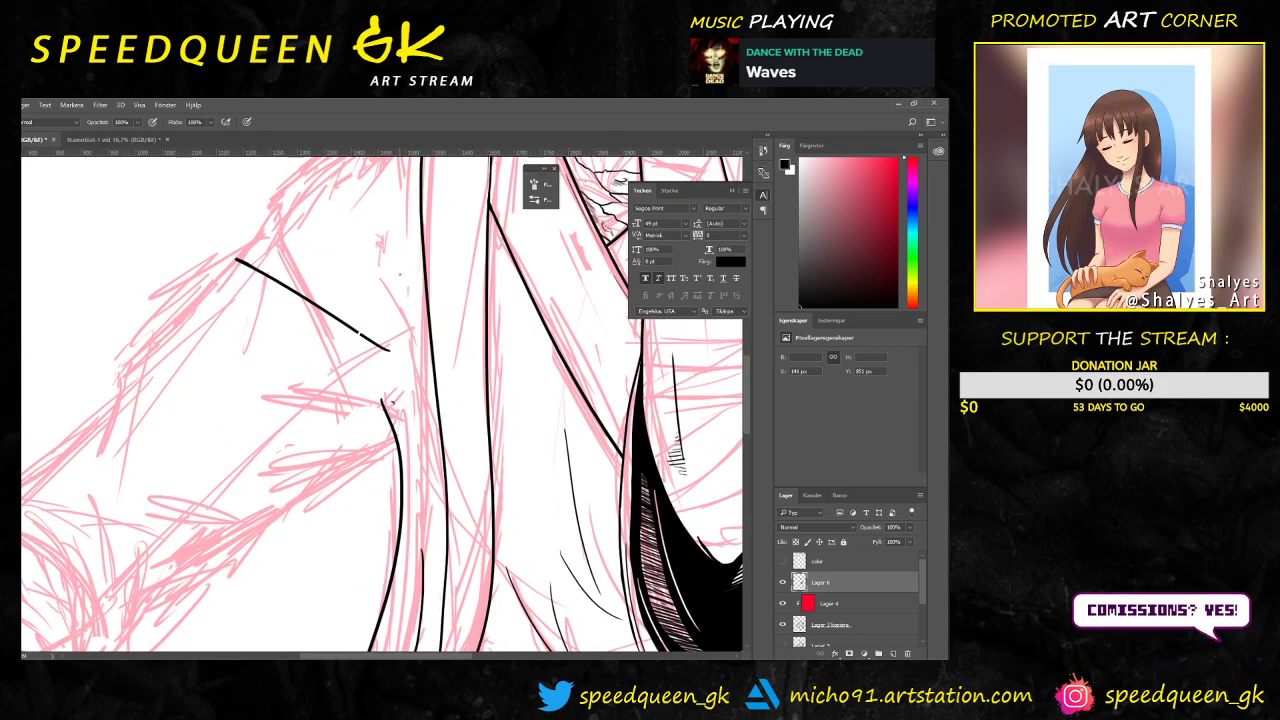
Step: Erase both ends of the short diagonal line inside the sketched upper sleeve
left_click_drag(408, 263, 370, 347)
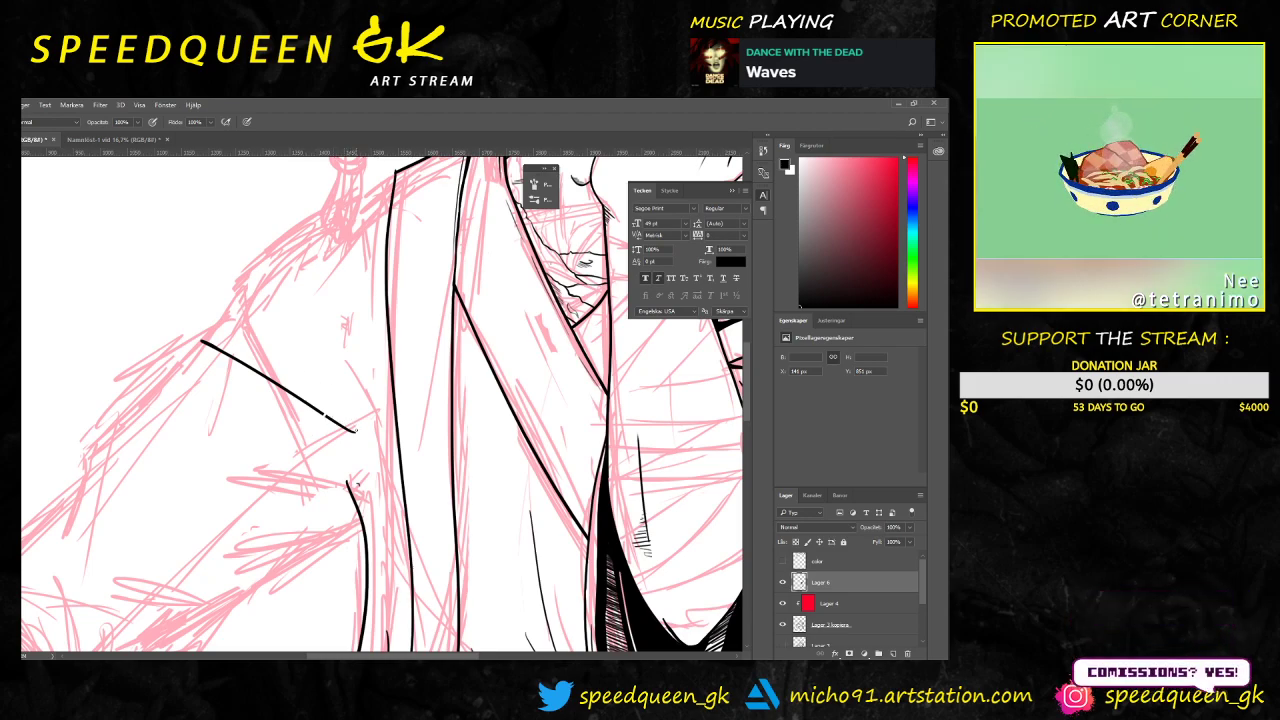
left_click_drag(338, 420, 358, 438)
key("ctrl+z")
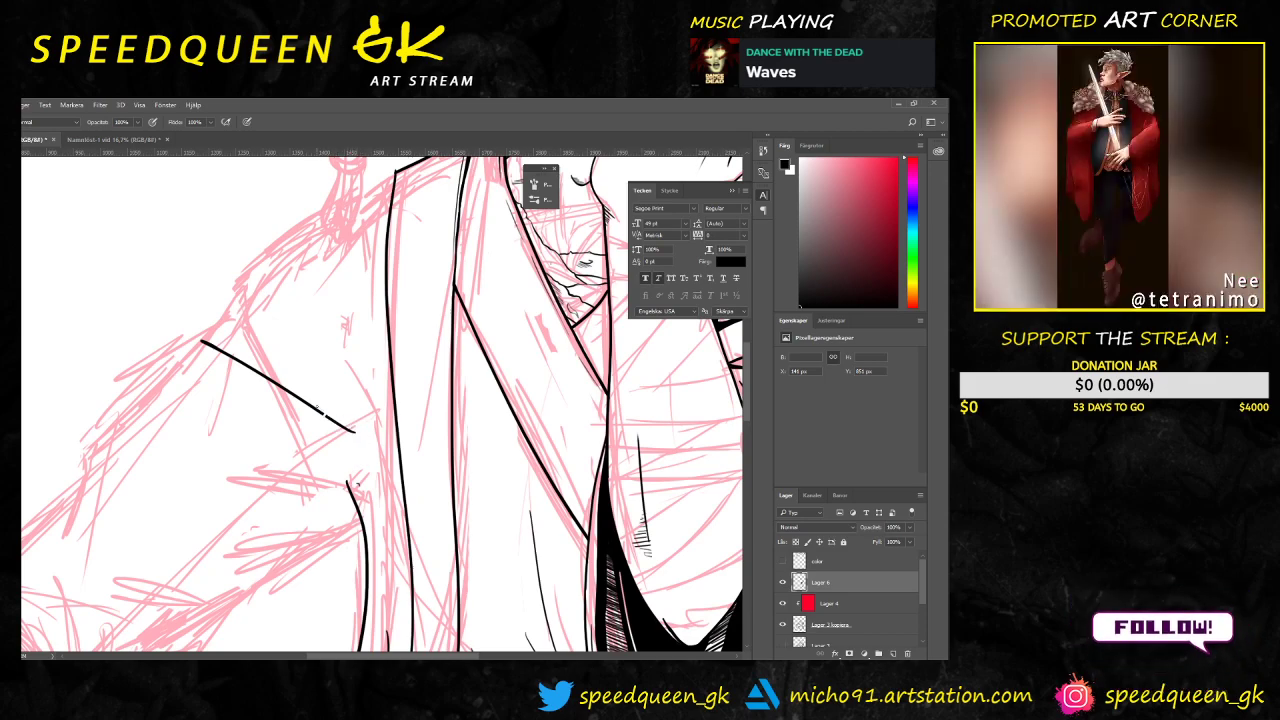
key("e")
left_click_drag(200, 338, 220, 350)
left_click_drag(360, 437, 326, 416)
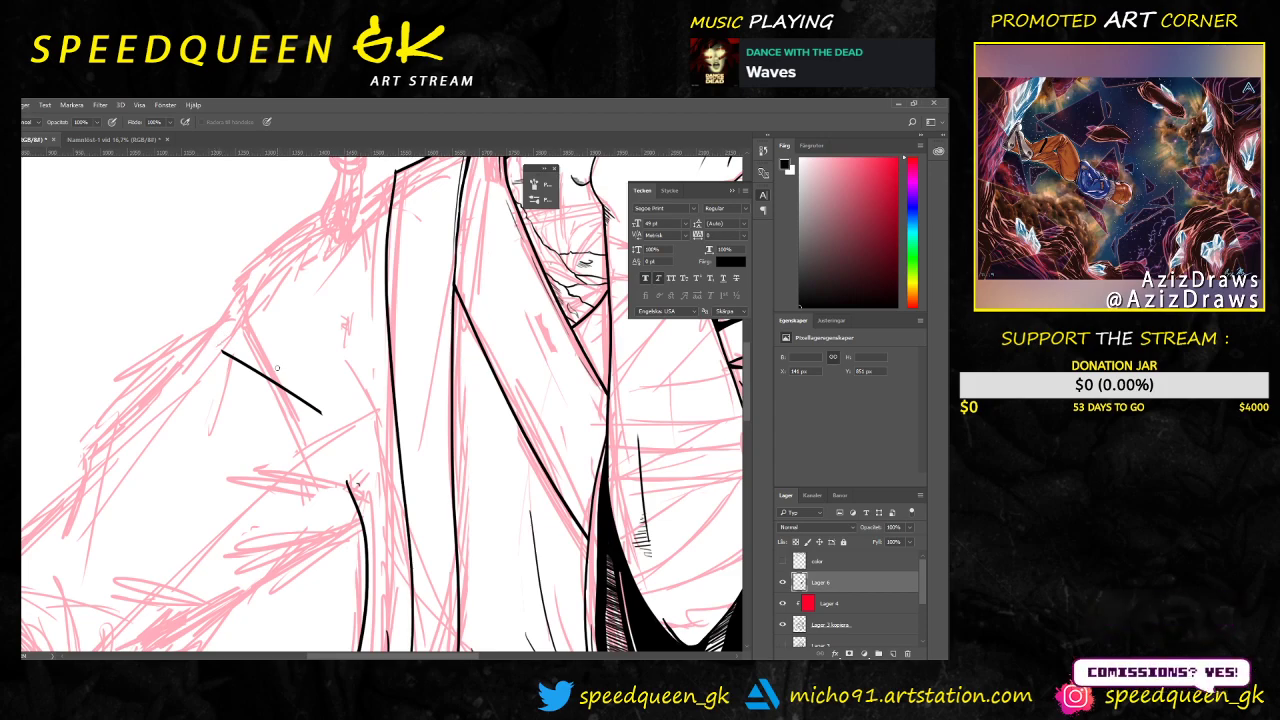
Step: Brush the shoulder contour from the lapel's upper corner down along the sketched sleeve's outer edge
scroll(320, 392, "down", 1)
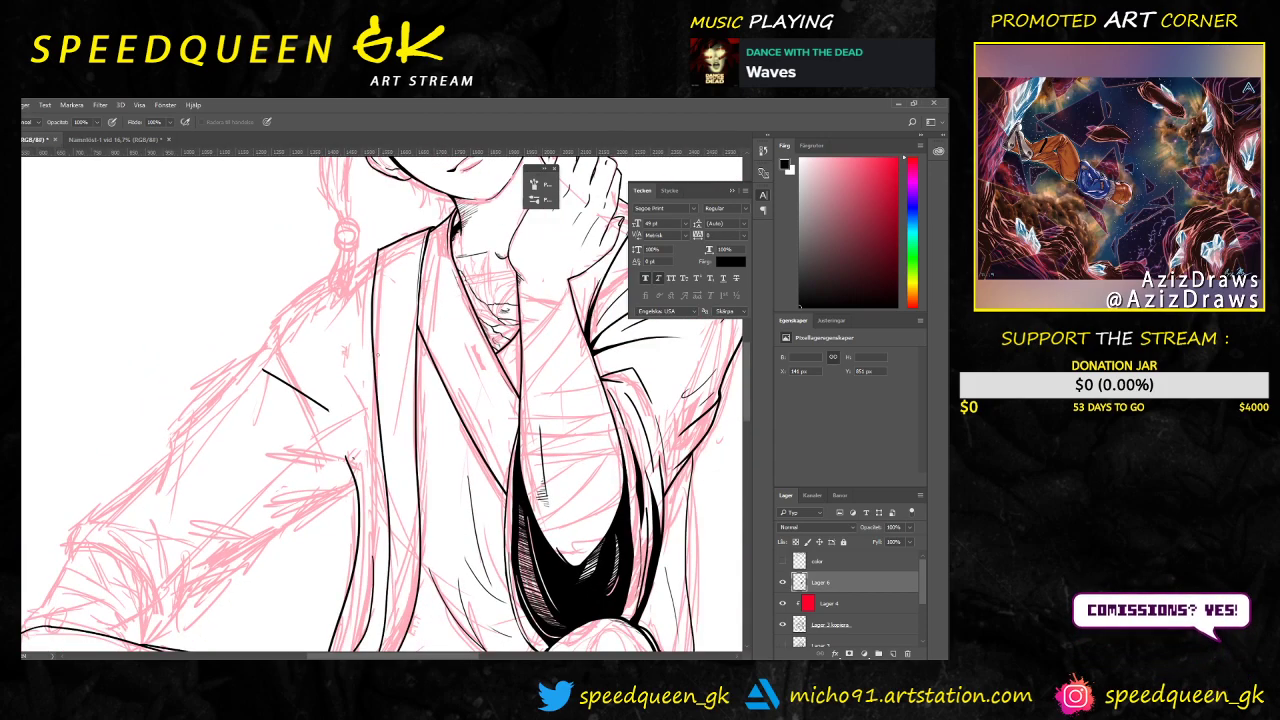
key("b")
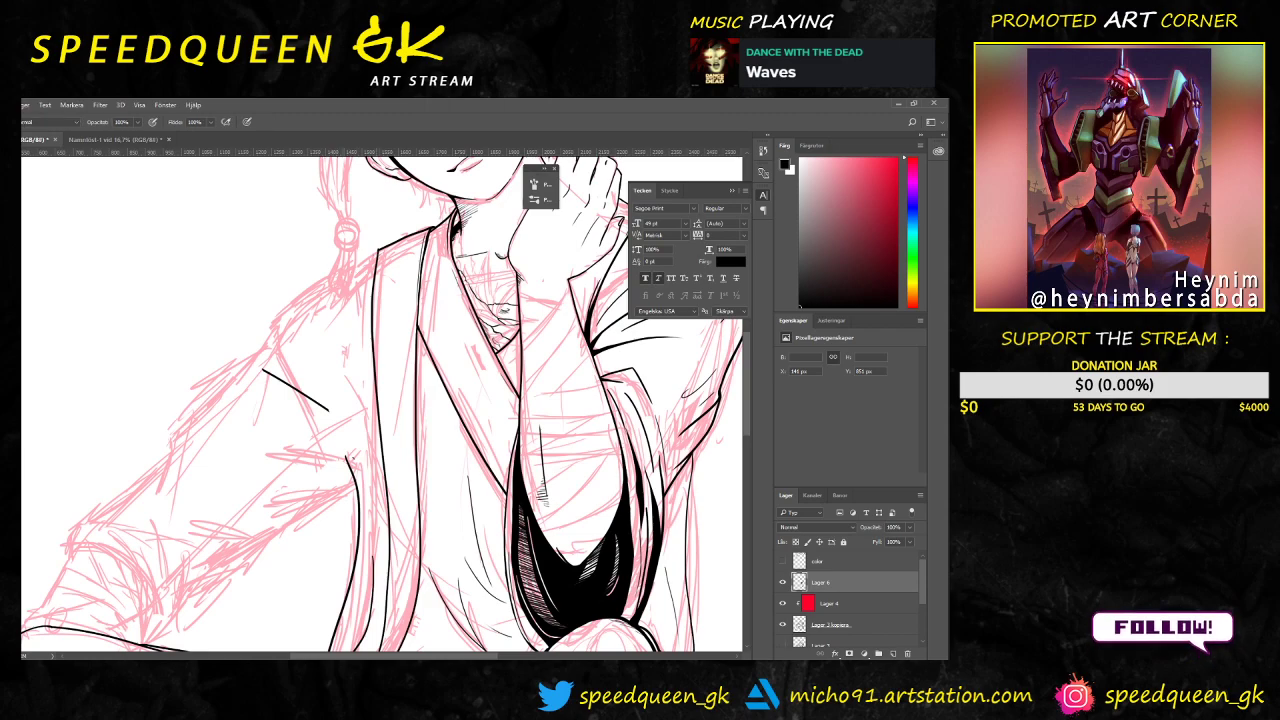
right_click(354, 283)
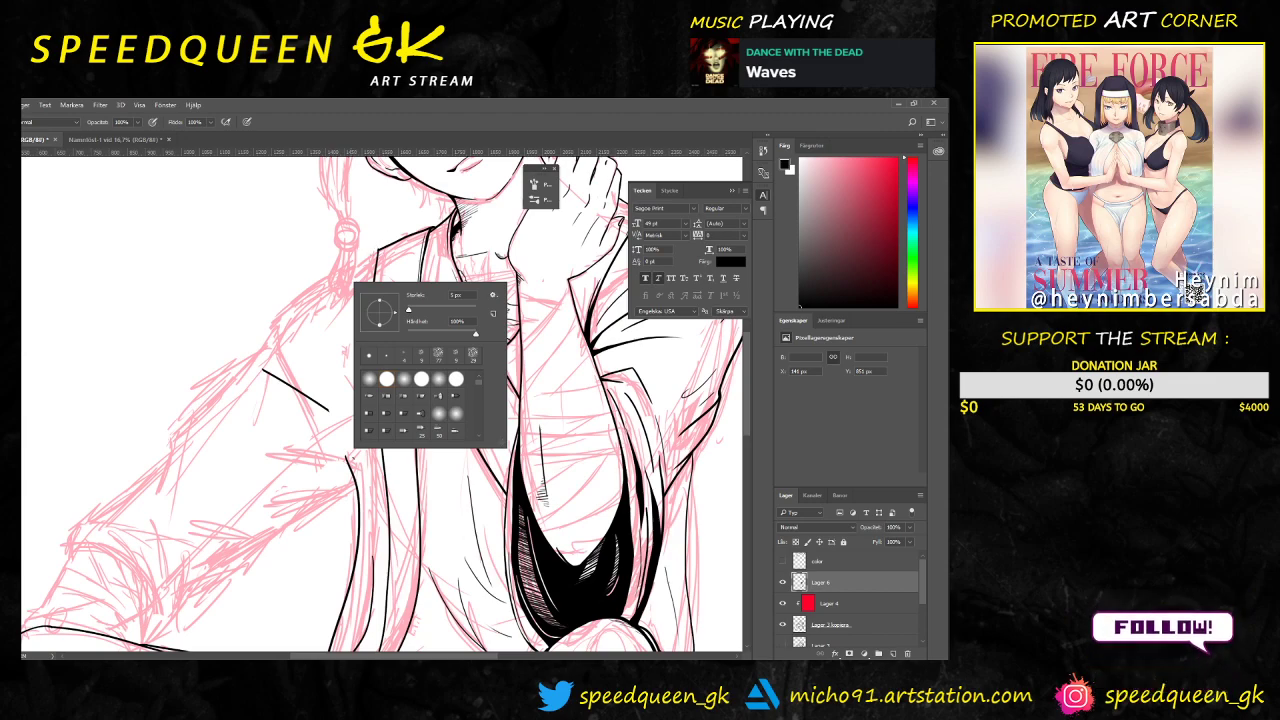
left_click(378, 252)
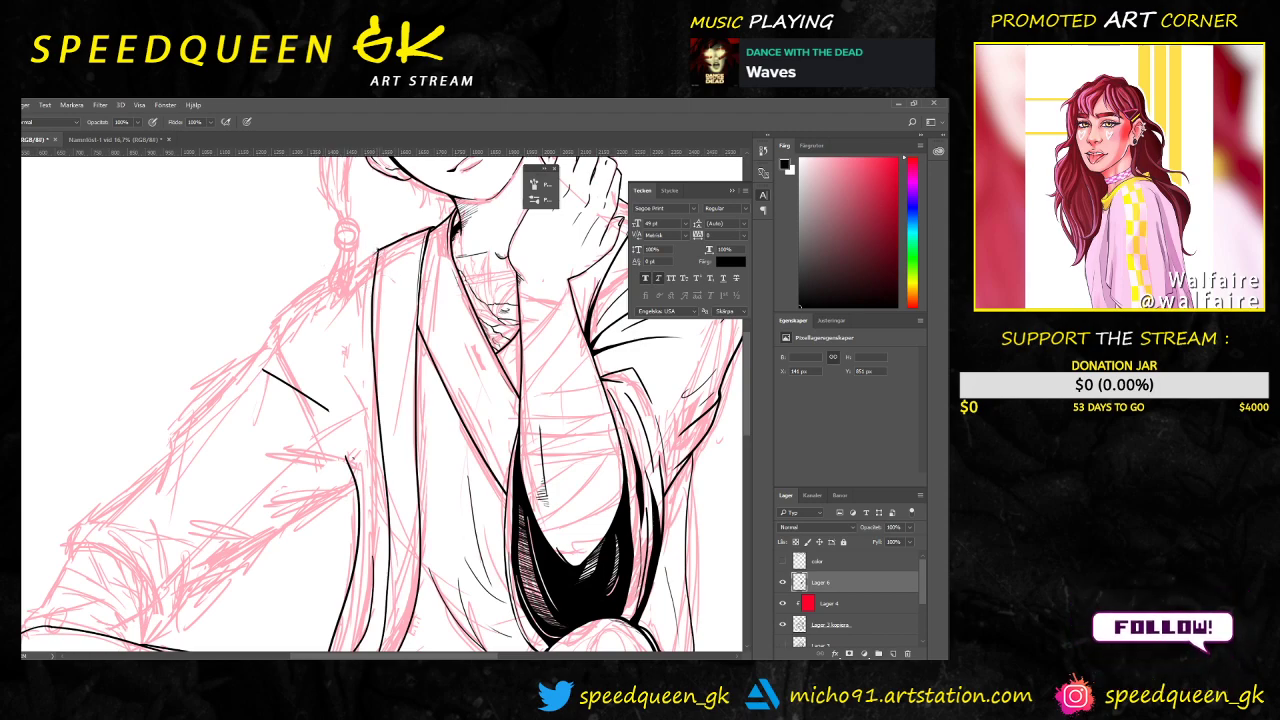
left_click_drag(338, 280, 285, 318)
key("ctrl+z")
left_click_drag(380, 250, 258, 351)
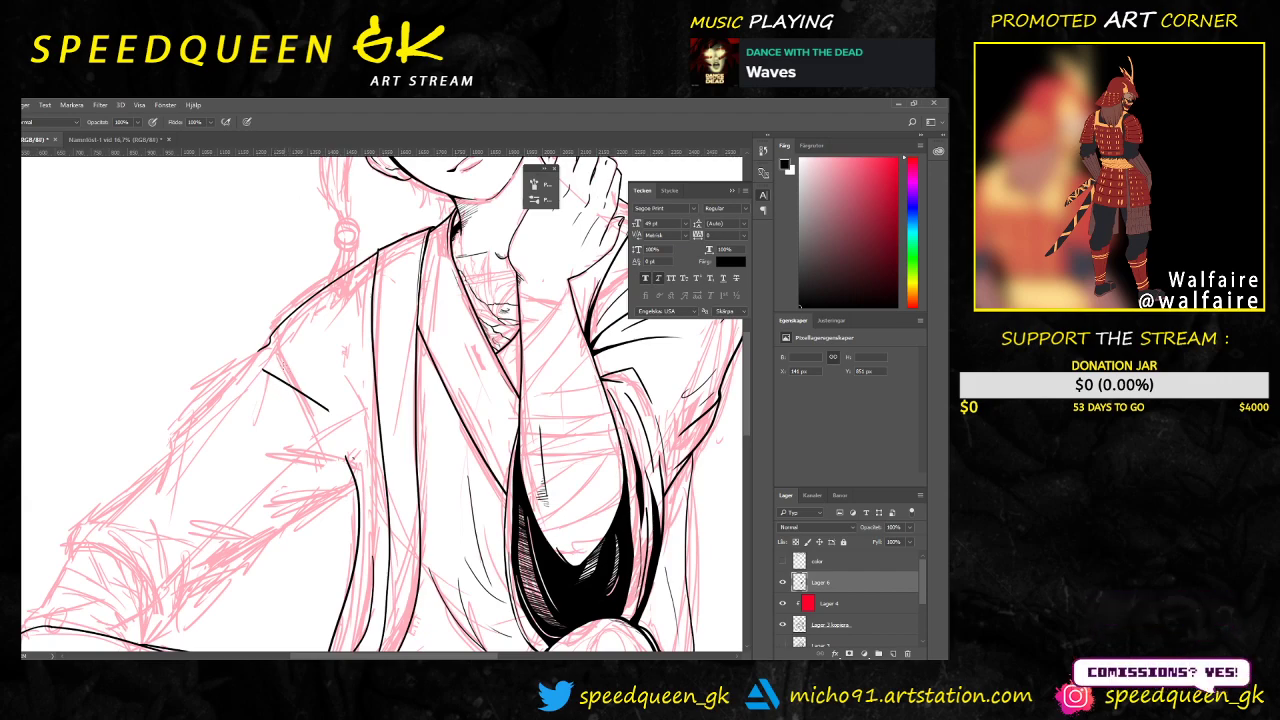
Step: Erase the rest of the short diagonal line beneath the new shoulder contour
key("e")
mouse_move(277, 377)
left_mouse_down()
mouse_move(264, 370)
mouse_move(323, 411)
left_mouse_up()
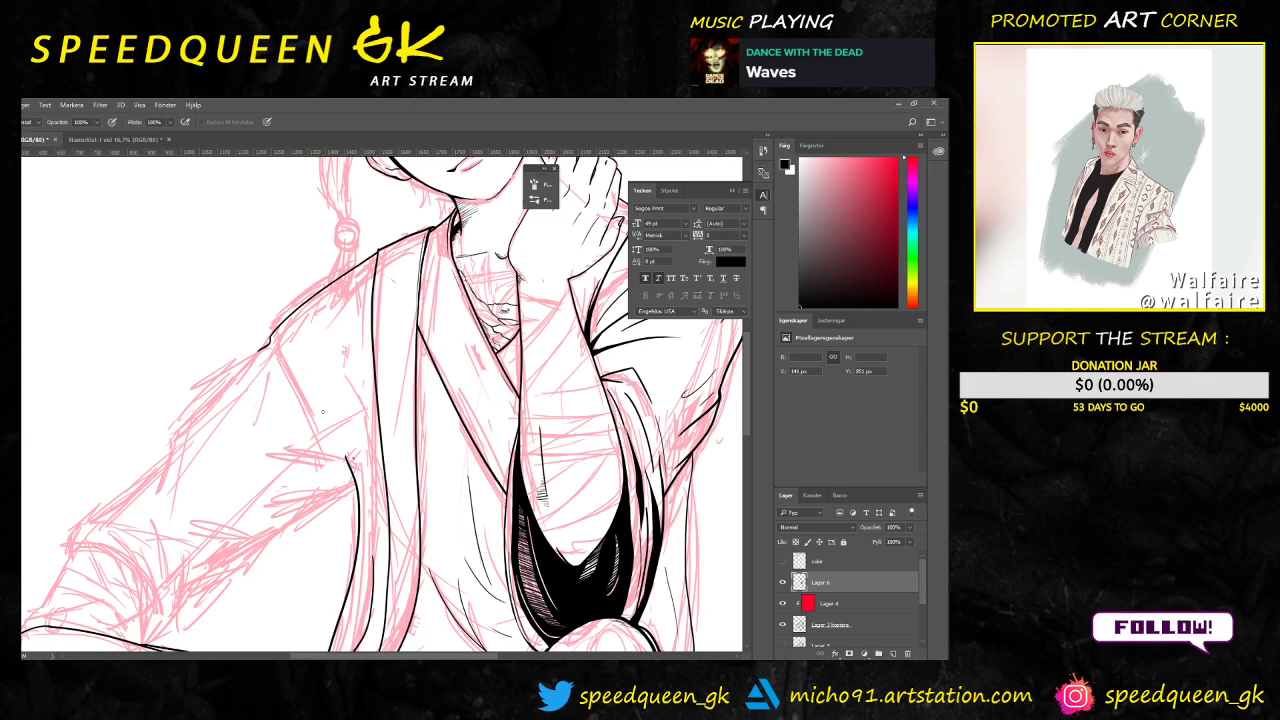
key("b")
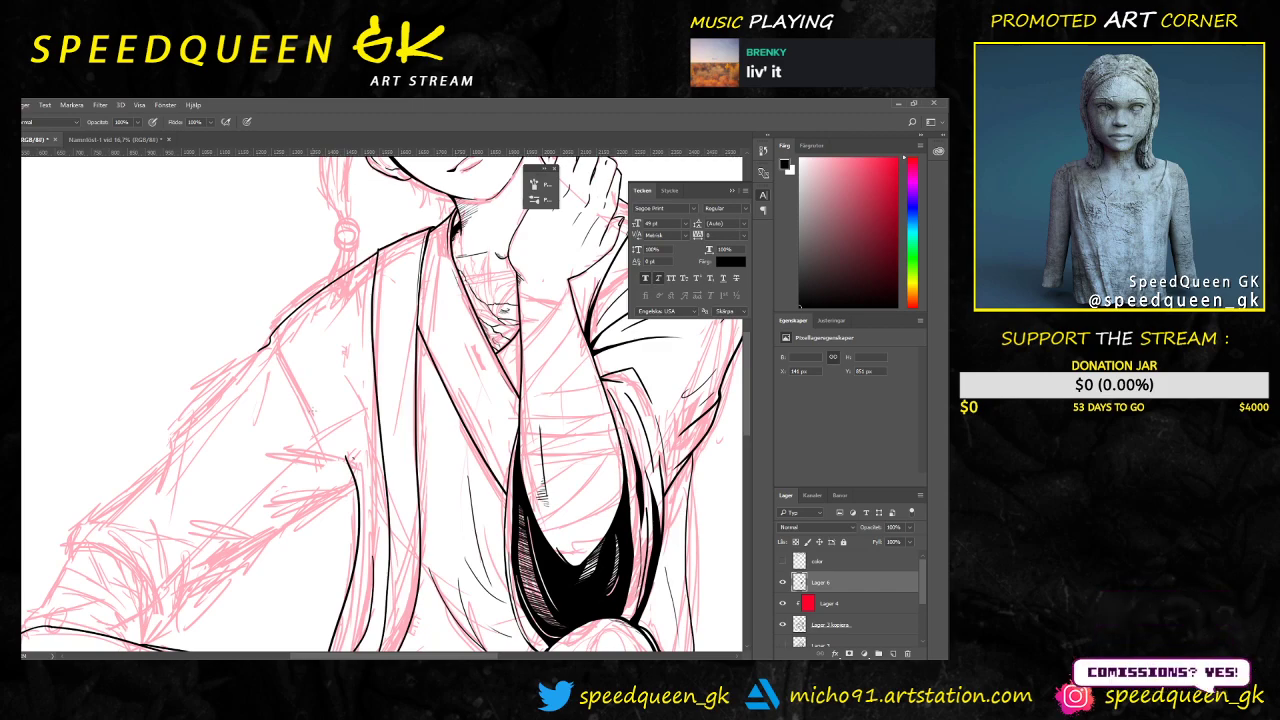
Step: Erase the small overshoot where the shoulder contour meets the lapel's upper corner
left_click_drag(383, 326, 347, 394)
key("ctrl+plus")
key("ctrl+plus")
key("ctrl+plus")
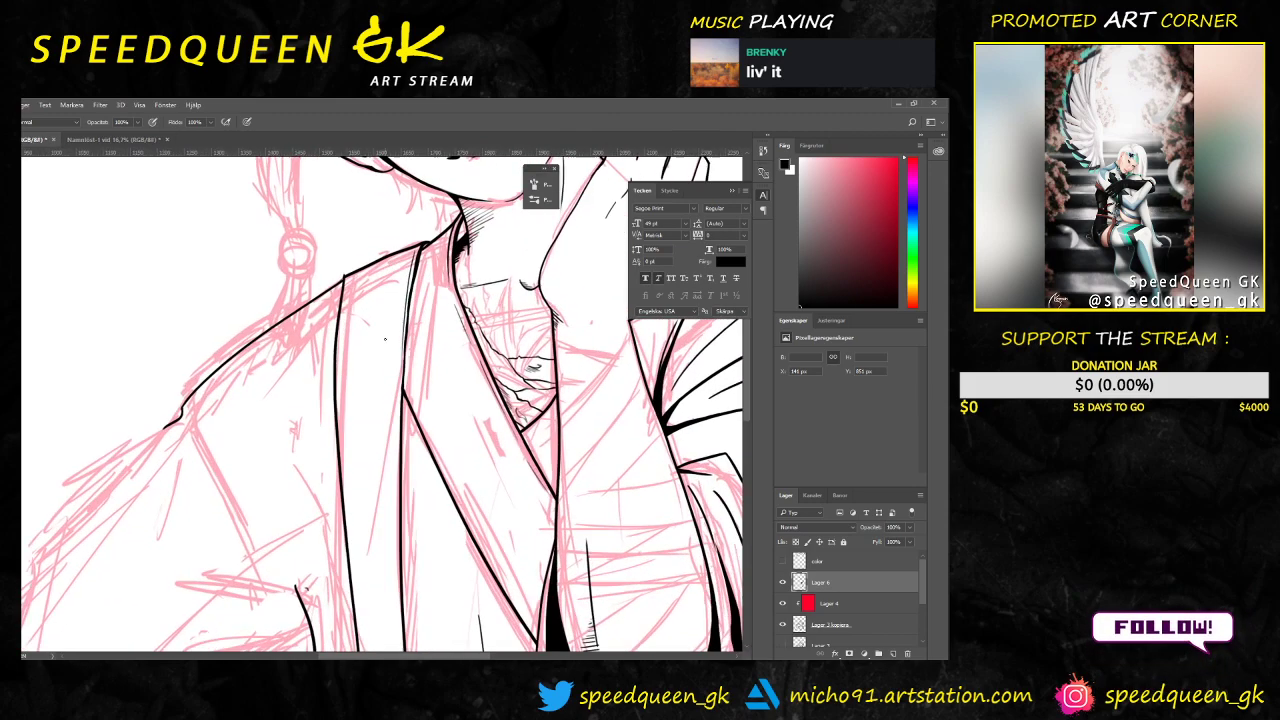
left_click_drag(406, 221, 314, 469)
key("ctrl+plus")
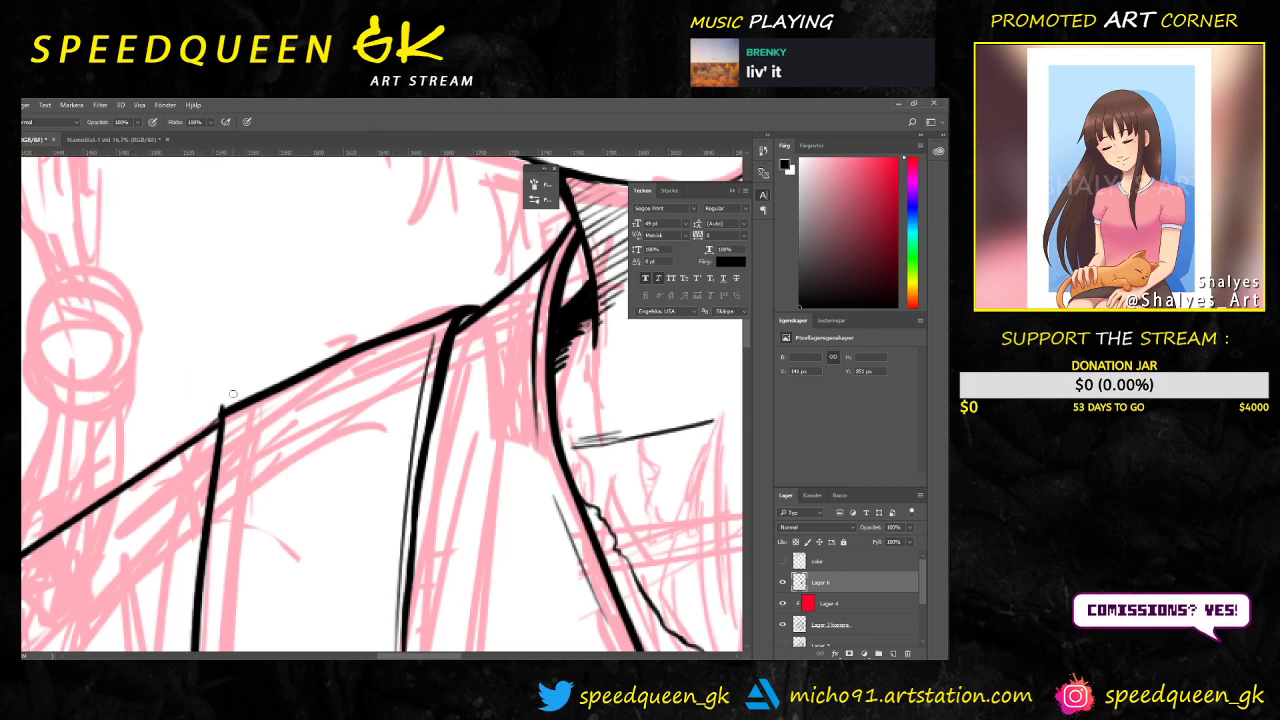
left_click_drag(233, 396, 208, 415)
key("ctrl+z")
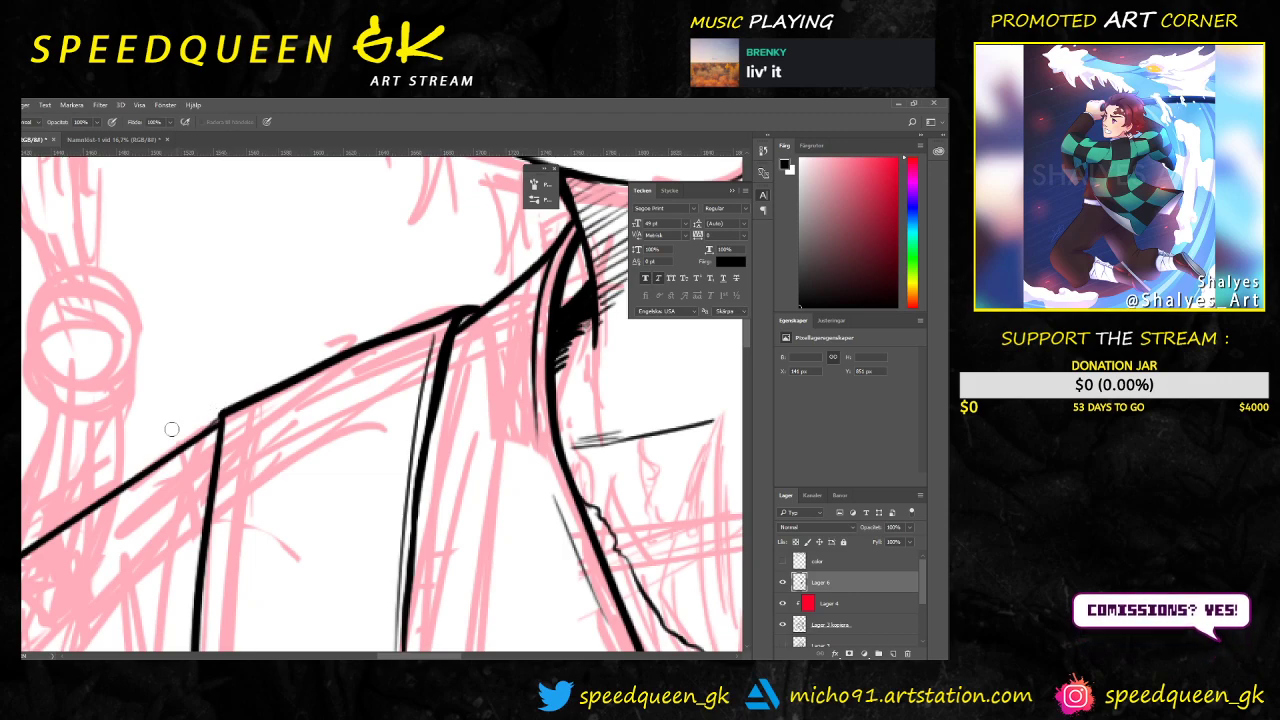
Step: Brush thin broken accent lines alongside the lapel's edge, down past the point where the two lapels meet
key("b")
key("ctrl+minus")
key("ctrl+minus")
key("ctrl+minus")
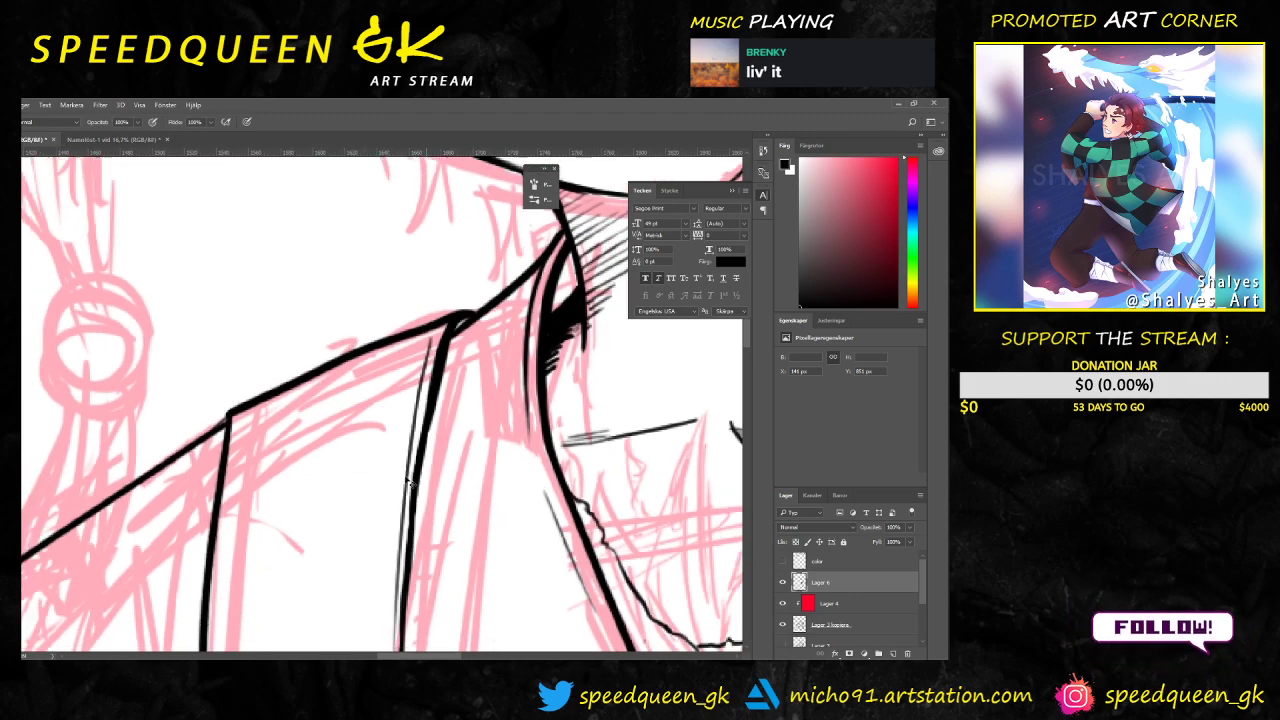
left_click_drag(401, 418, 373, 398)
scroll(372, 398, "up", 7)
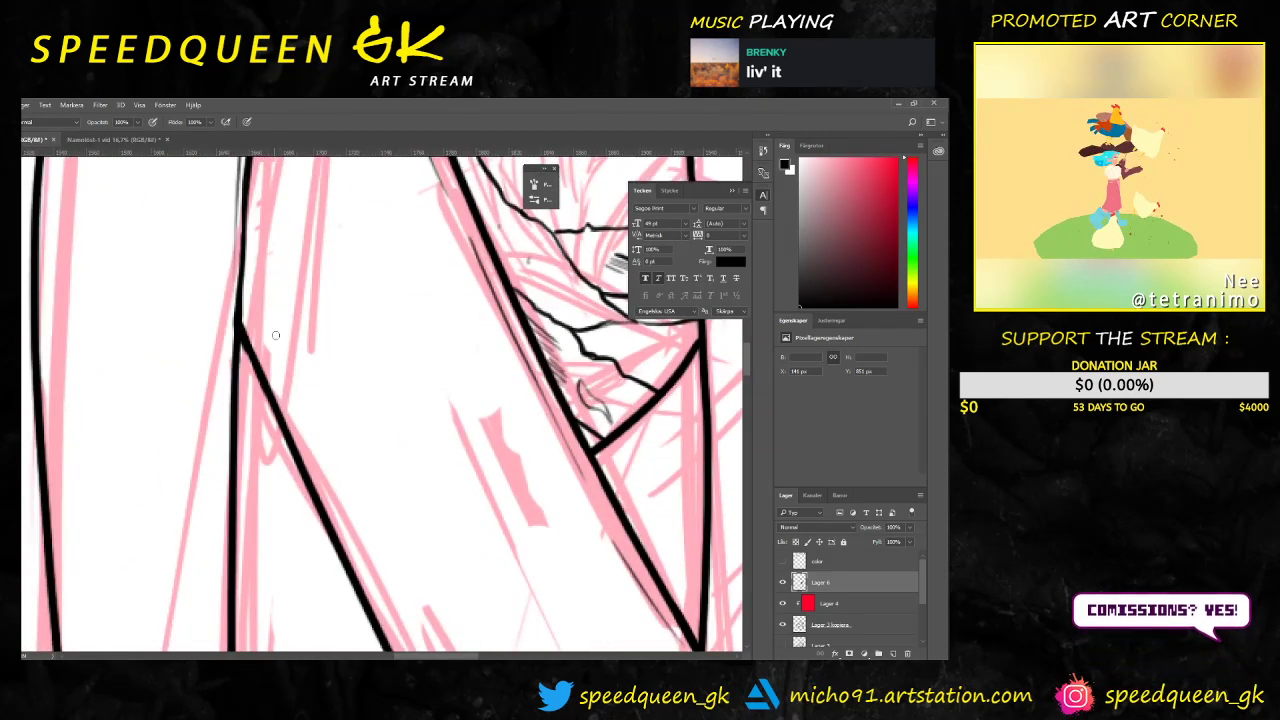
left_click_drag(294, 291, 291, 331)
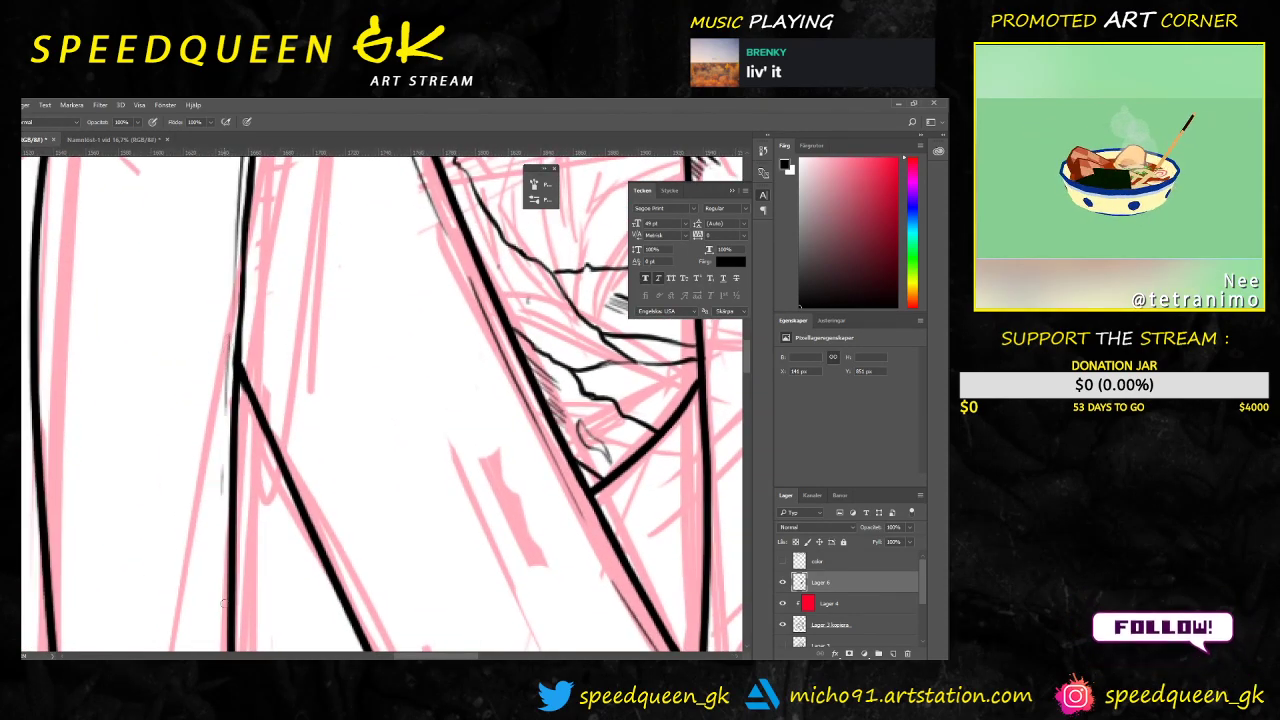
scroll(228, 338, "down", 3)
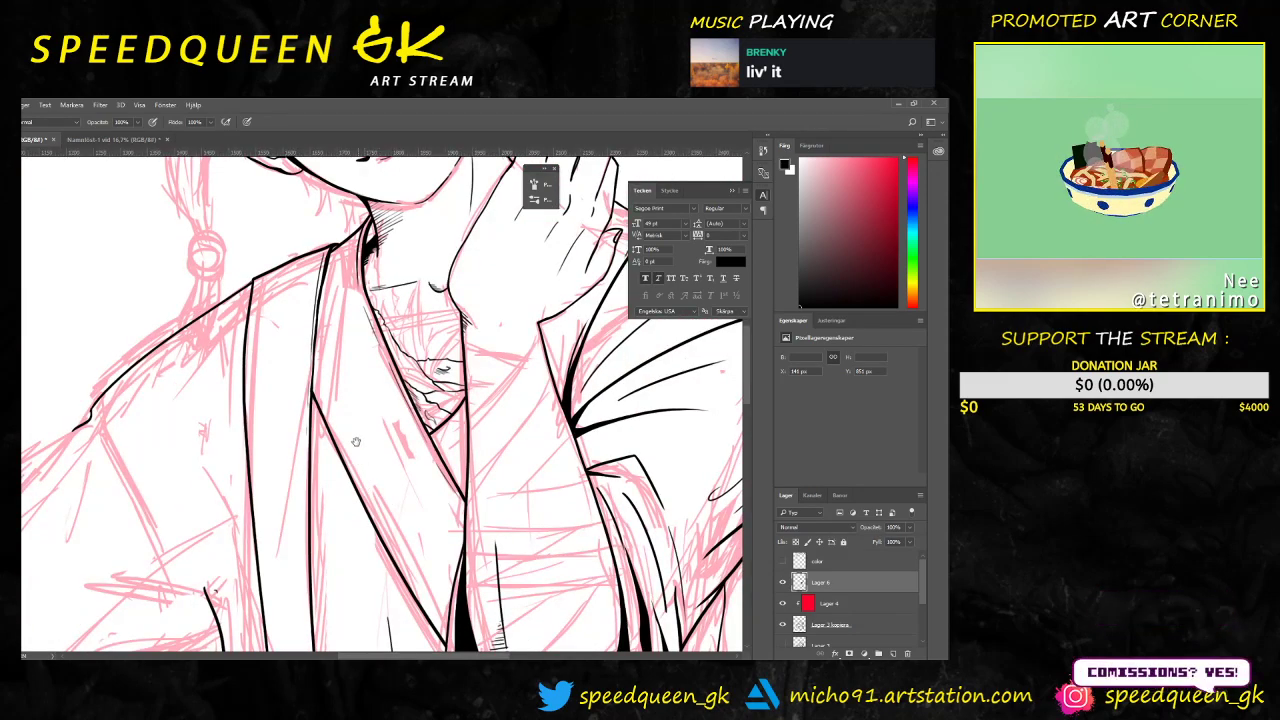
scroll(243, 390, "up", 3)
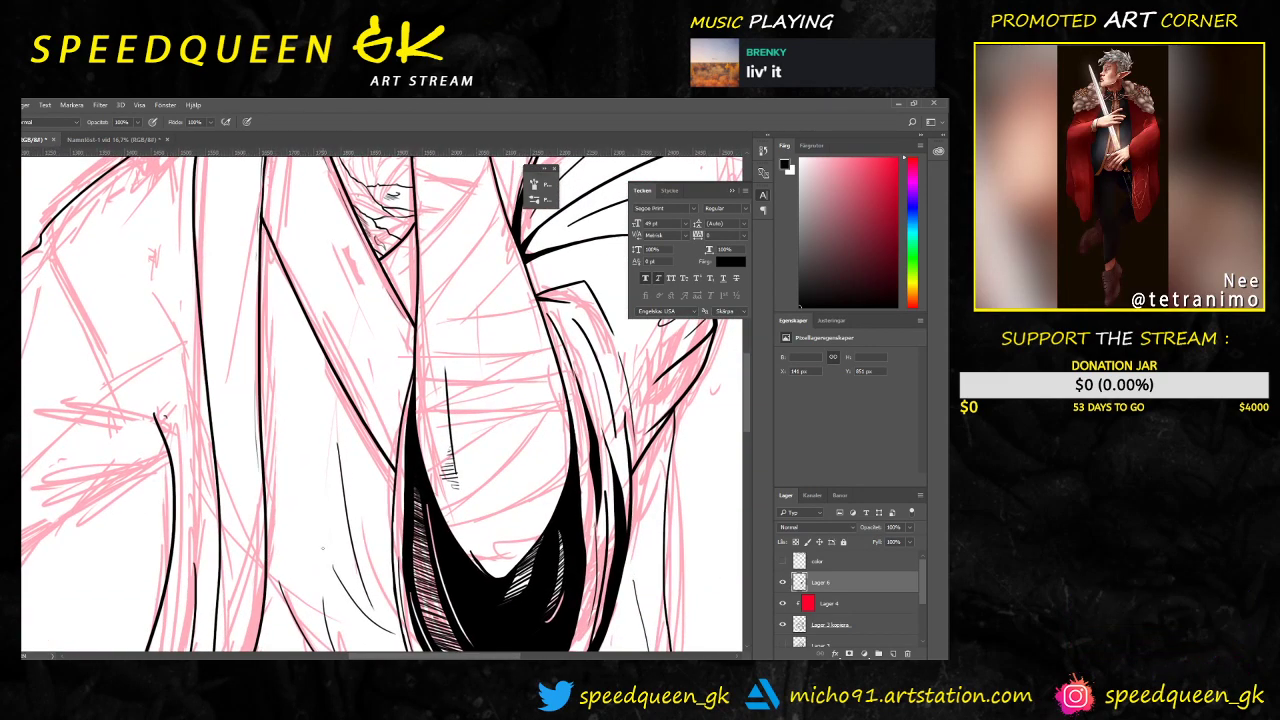
Step: Hide the pink sketch layer and continue the thin accent strokes along the lapel's lower edge to its bottom end
left_click(783, 624)
scroll(320, 462, "down", 3)
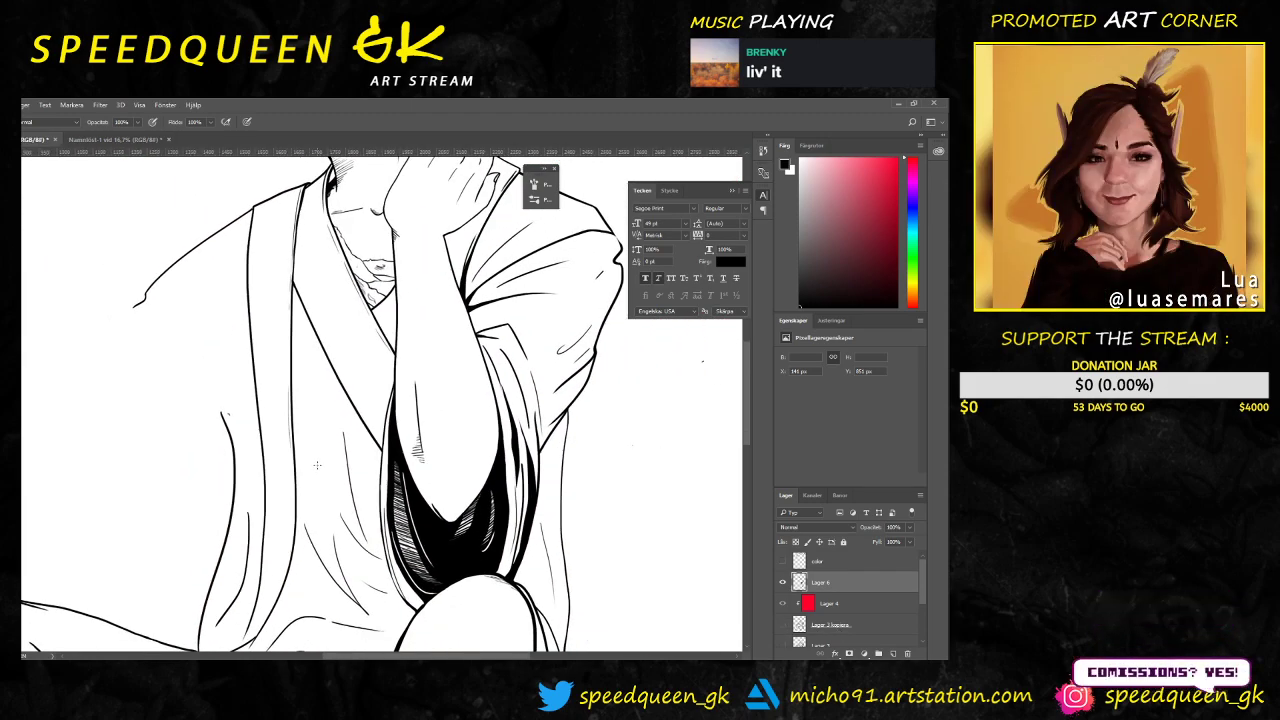
scroll(316, 464, "up", 3)
scroll(300, 460, "down", 3)
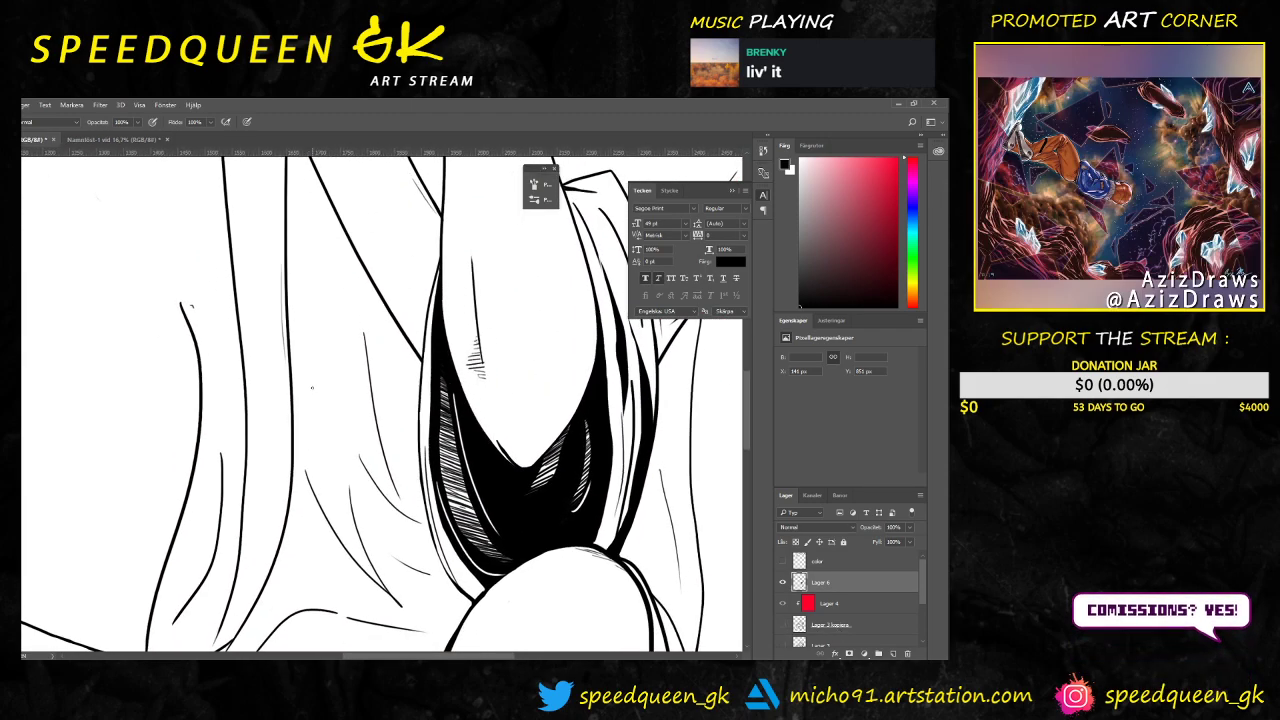
left_click_drag(287, 392, 289, 452)
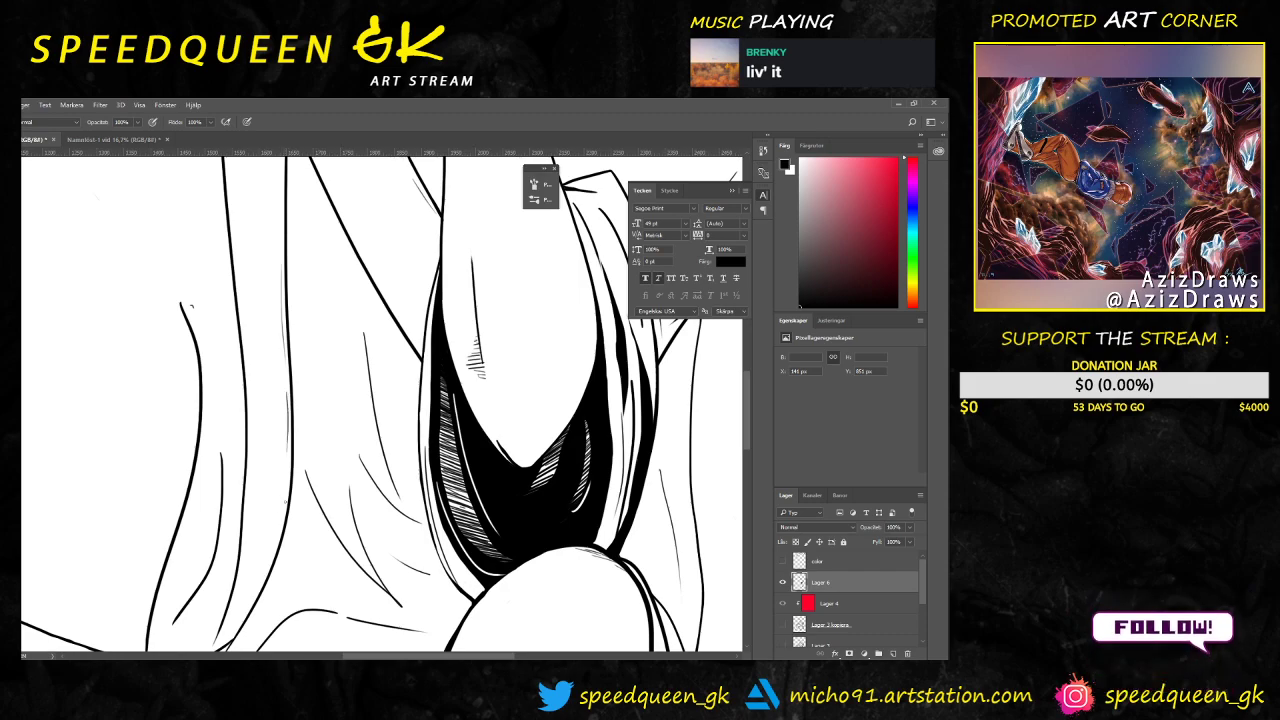
mouse_move(285, 497)
left_mouse_down()
mouse_move(281, 531)
mouse_move(355, 433)
mouse_move(298, 496)
left_mouse_up()
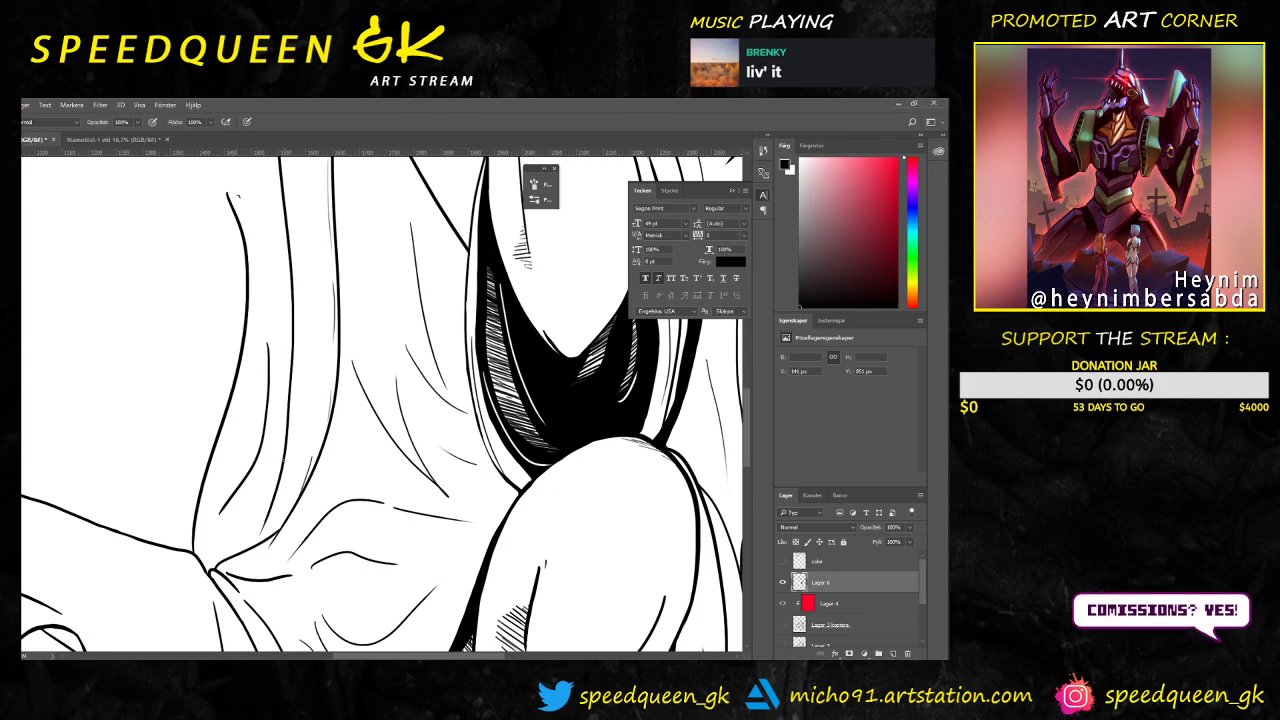
left_click_drag(264, 520, 250, 554)
key("e")
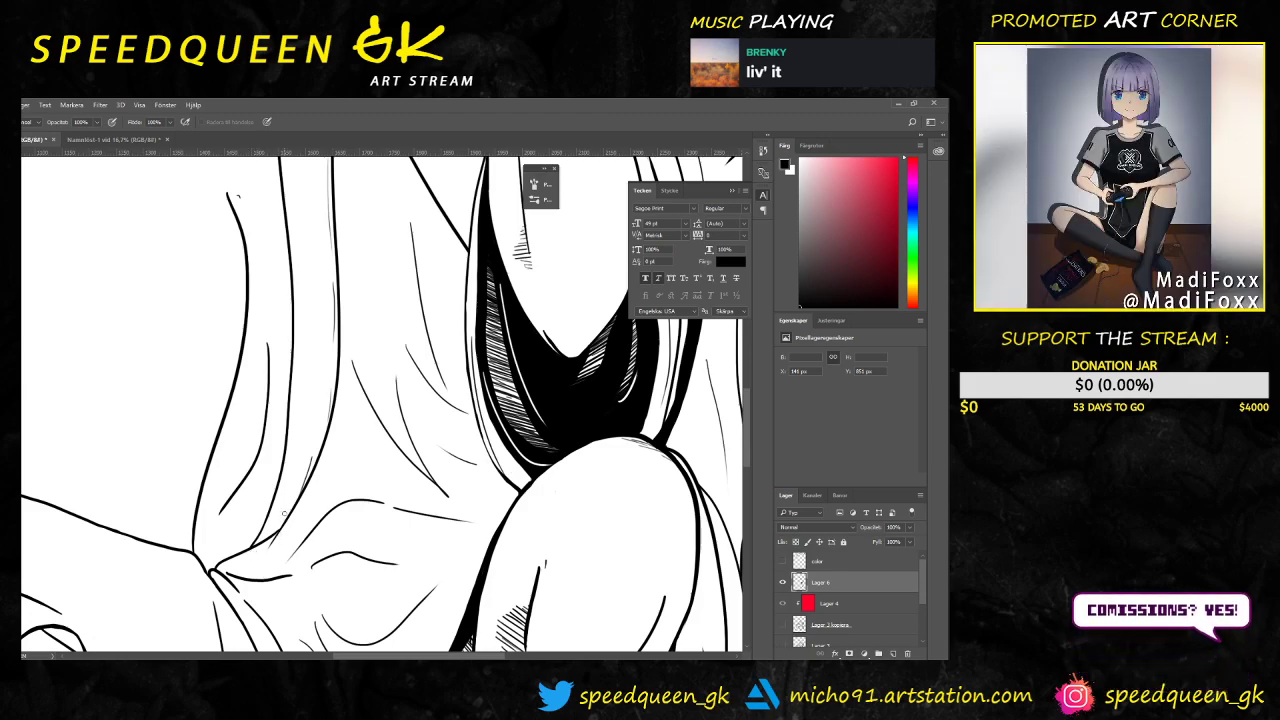
key("b")
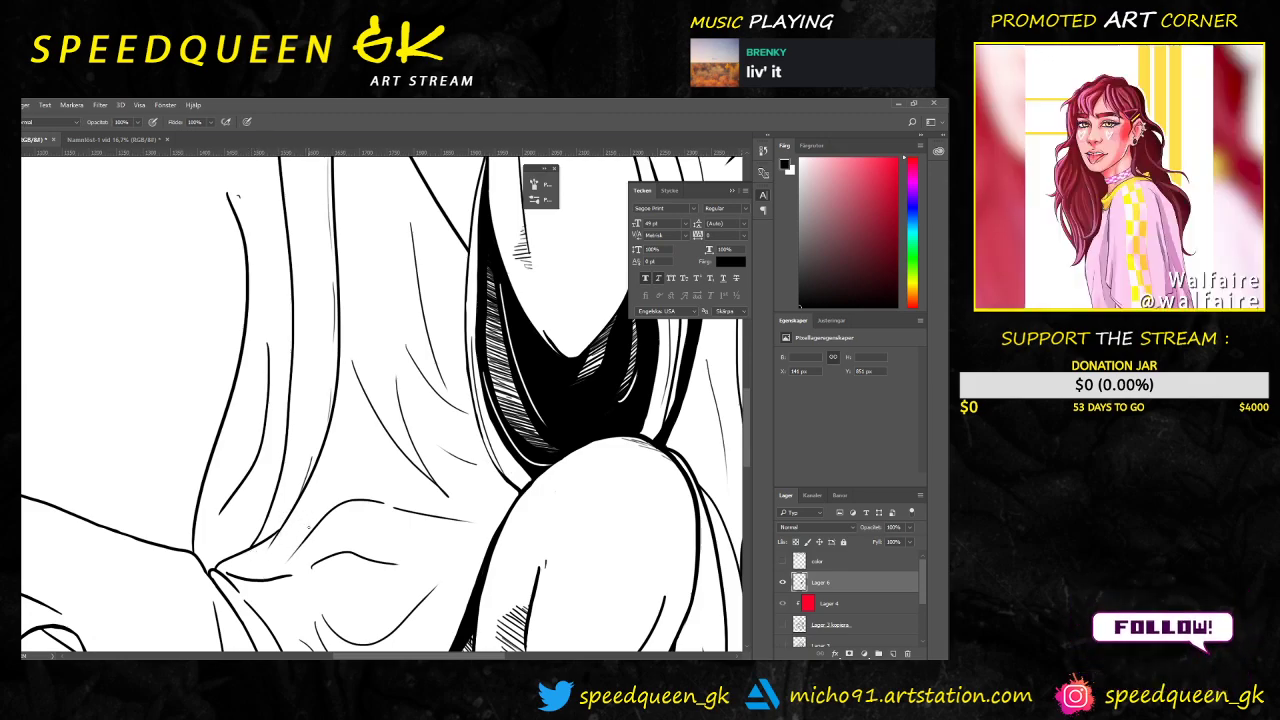
Step: Show the sketch layer again and ink the armhole seam, the outer sleeve contour and the underarm folds over it
key("ctrl+minus")
key("ctrl+minus")
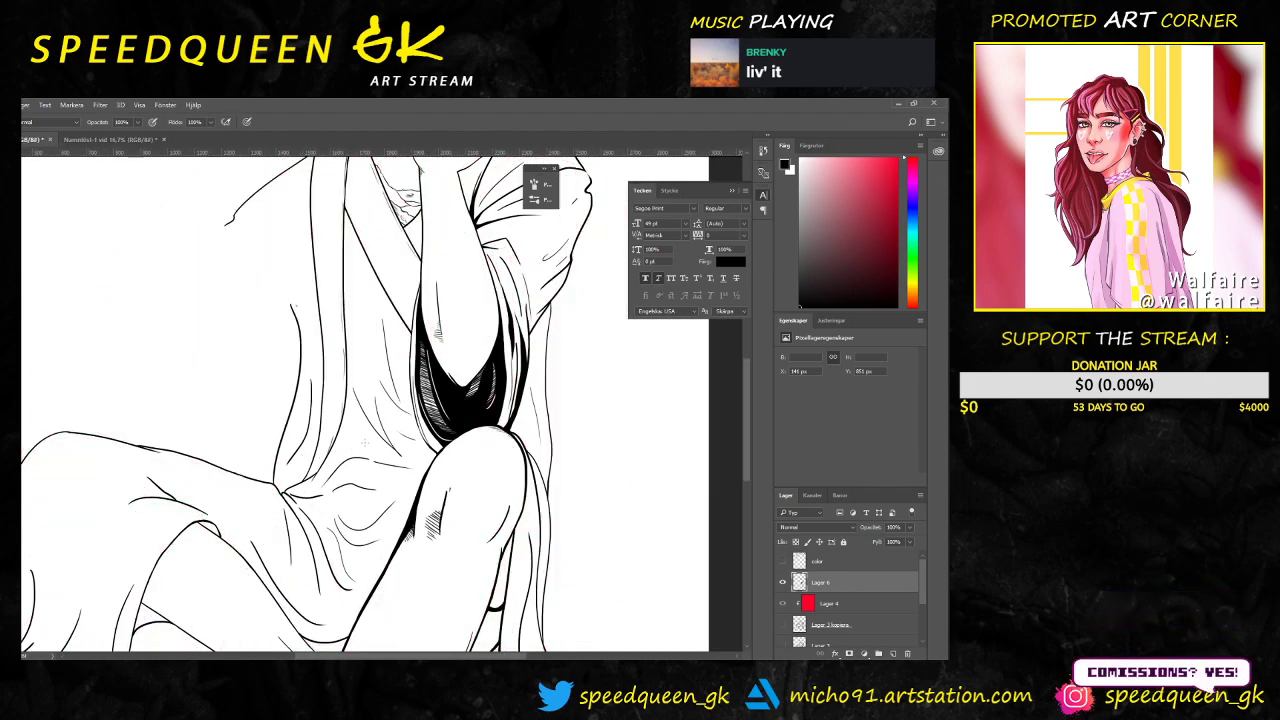
left_click_drag(392, 364, 374, 471)
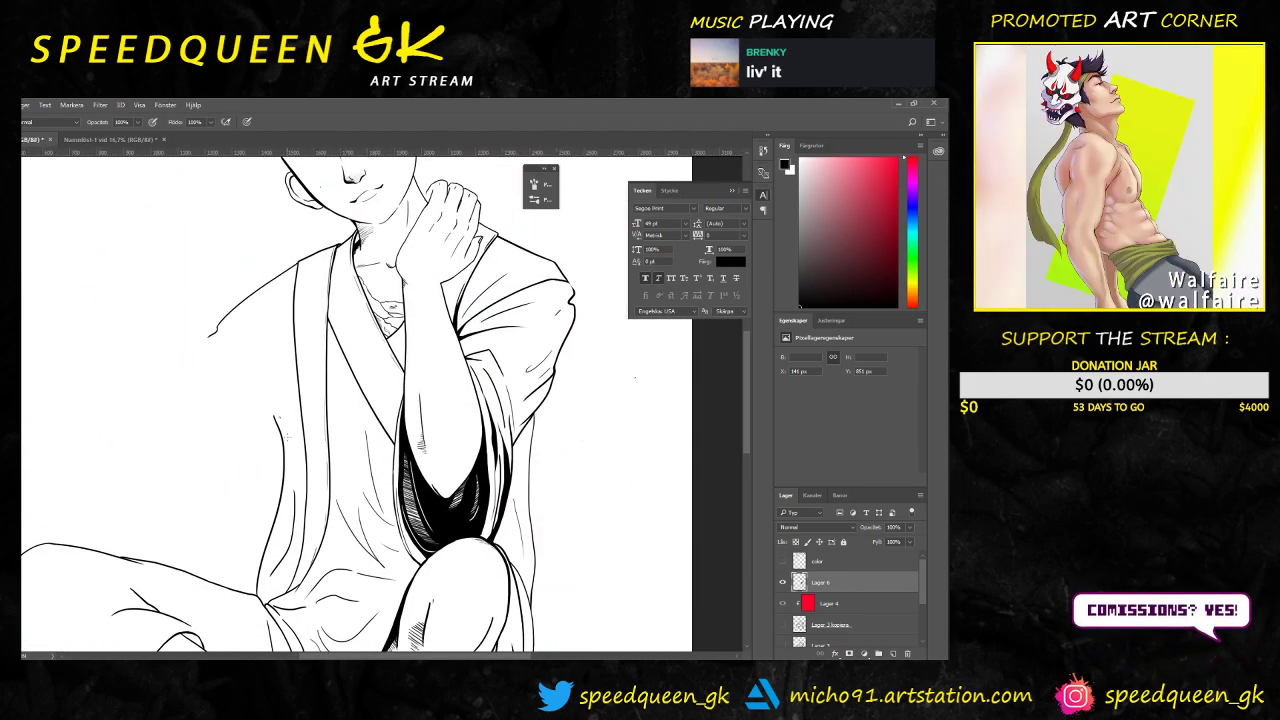
key("e")
key("e")
scroll(340, 437, "down", 2)
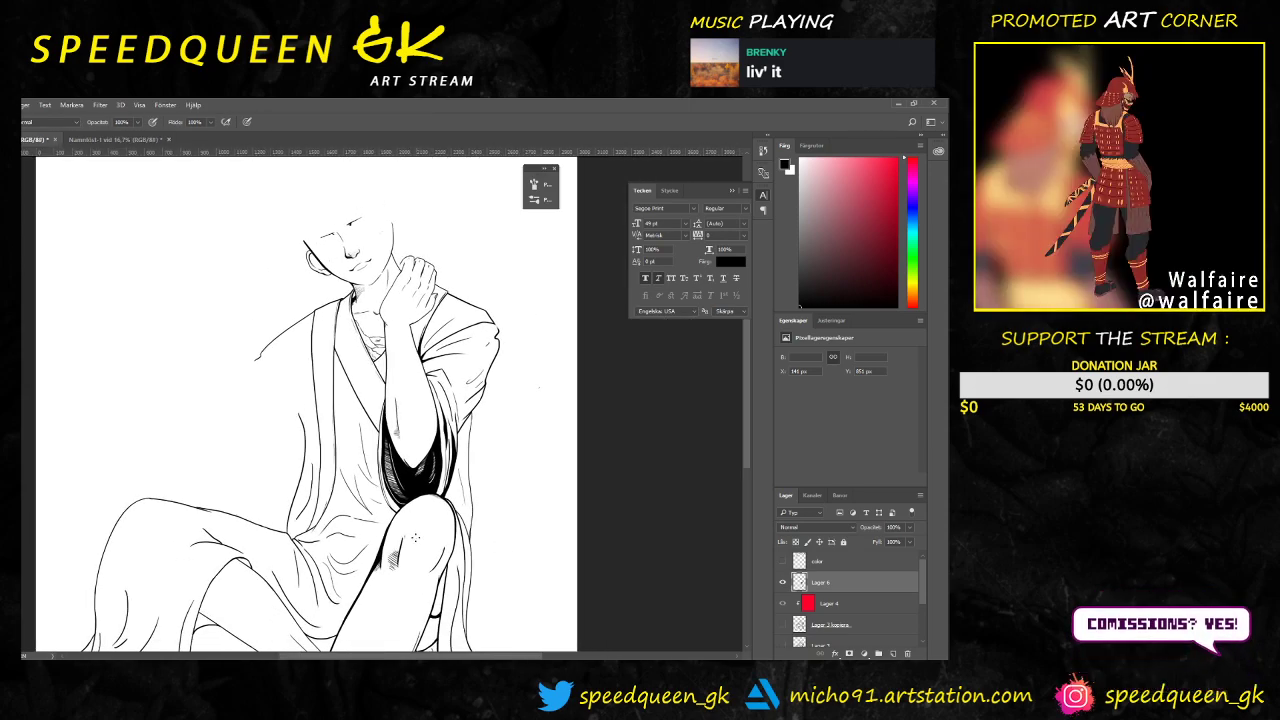
left_click(784, 625)
scroll(326, 396, "up", 2)
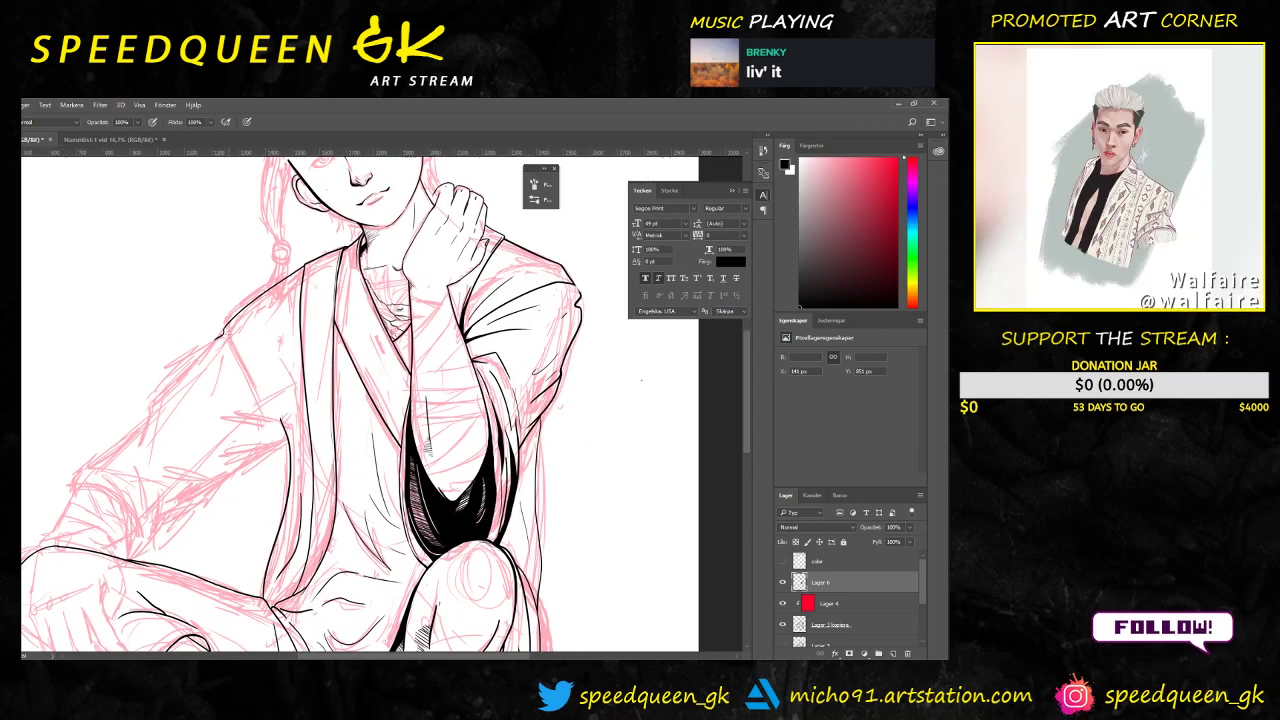
left_click_drag(224, 331, 279, 423)
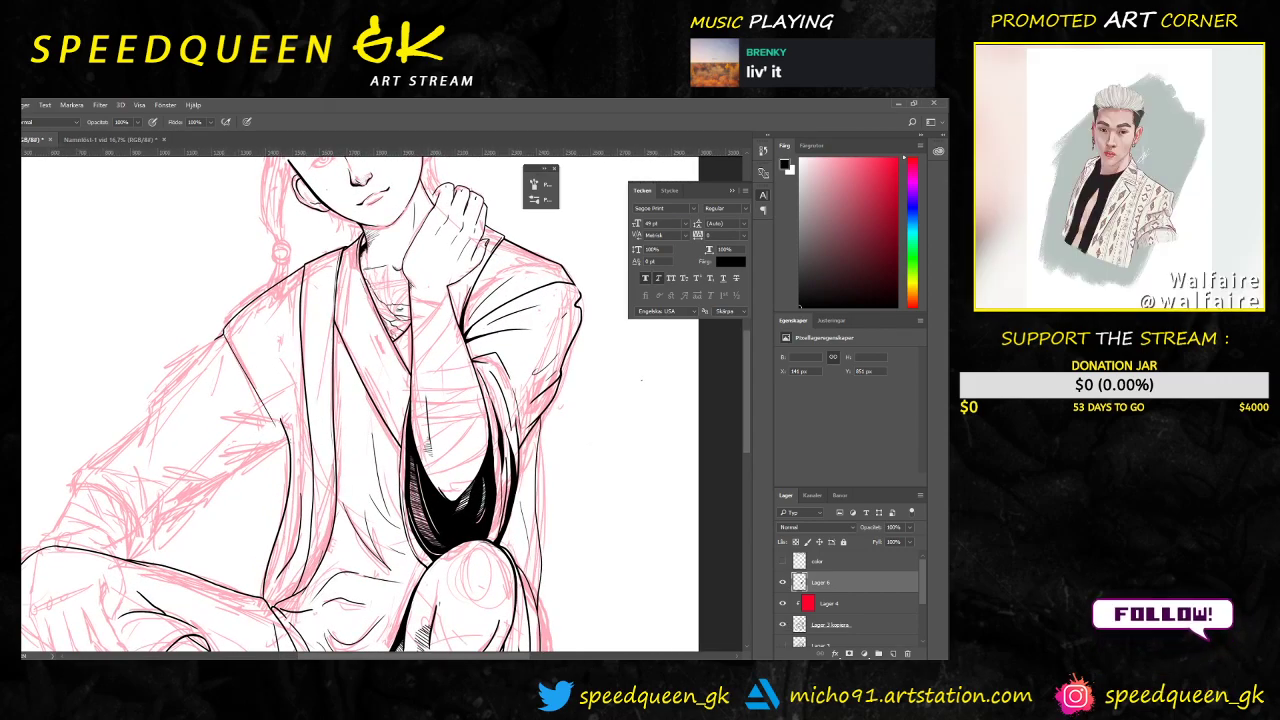
right_click(238, 356)
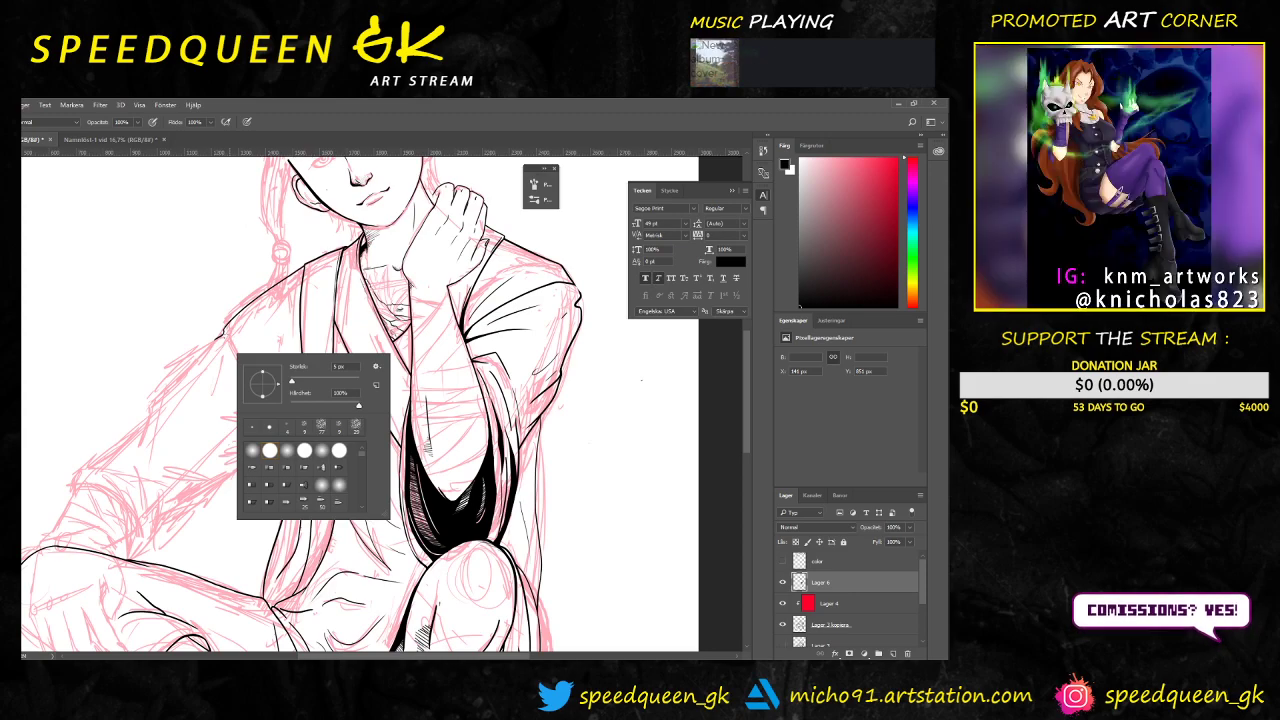
left_click(226, 340)
left_click_drag(224, 332, 255, 386)
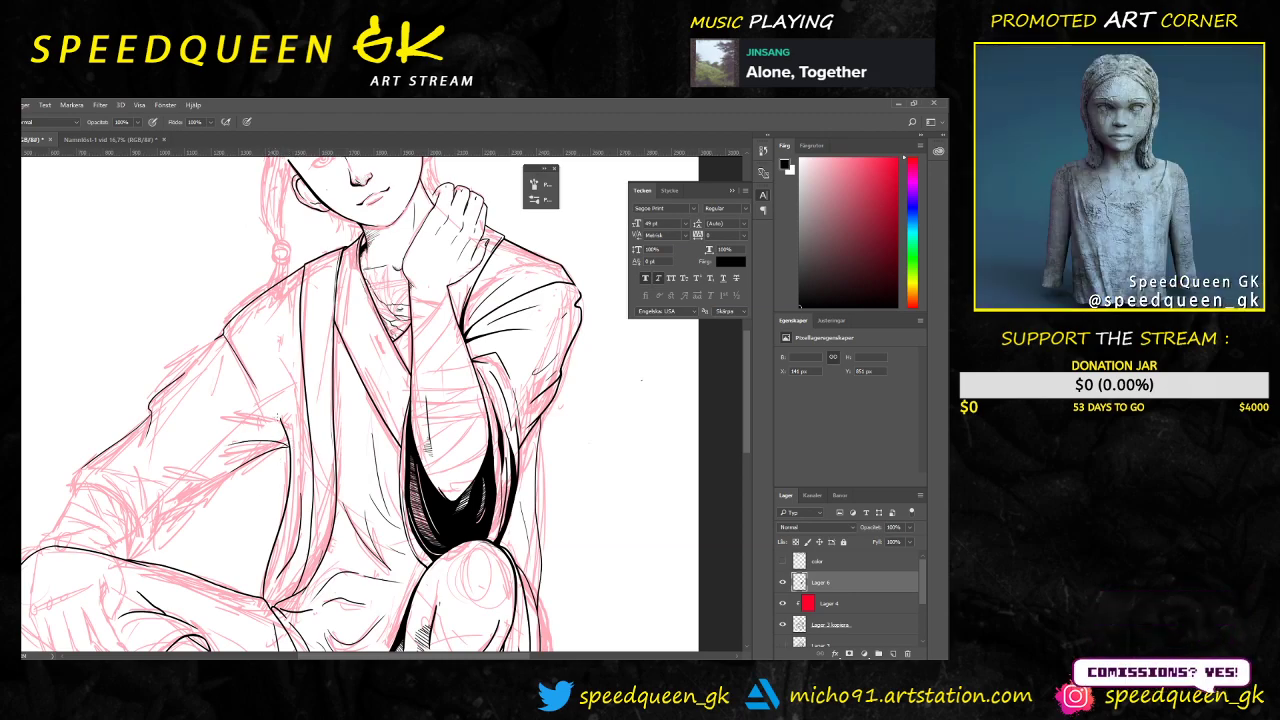
Step: Hide the sketch layer and check the inked lines of the whole figure on their own
left_click(783, 624)
key("ctrl+minus")
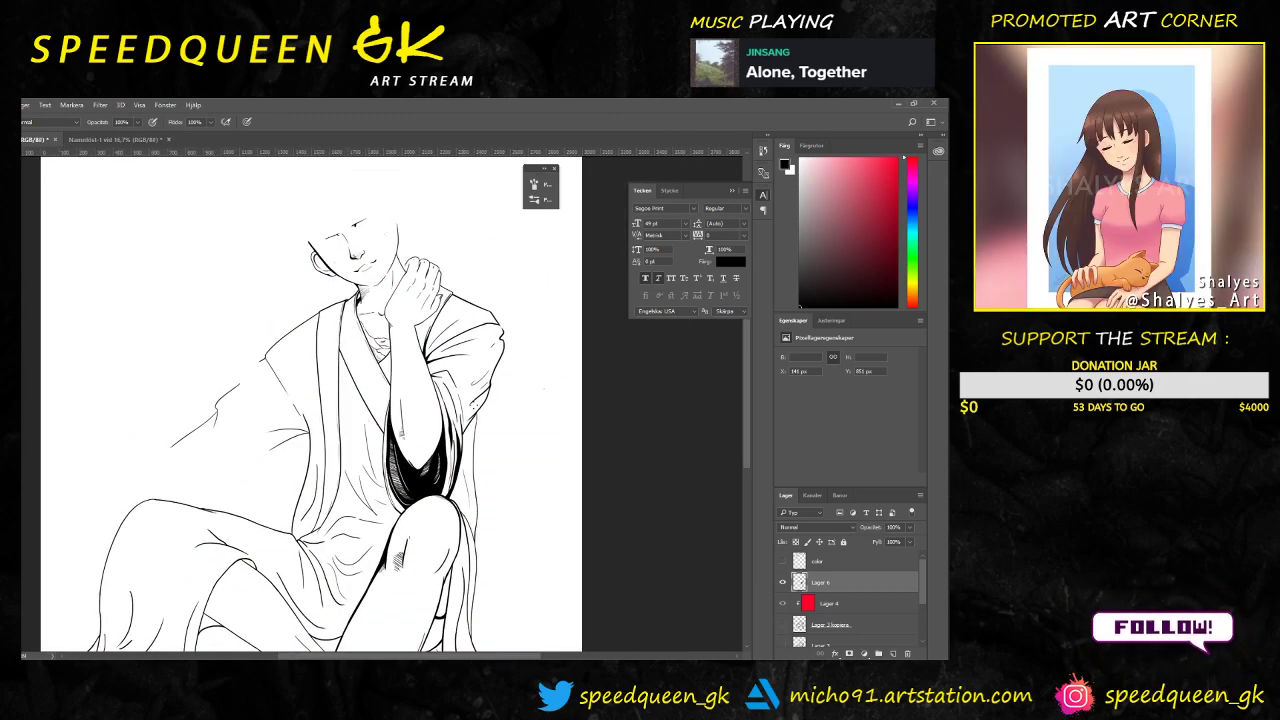
left_click_drag(507, 478, 506, 437)
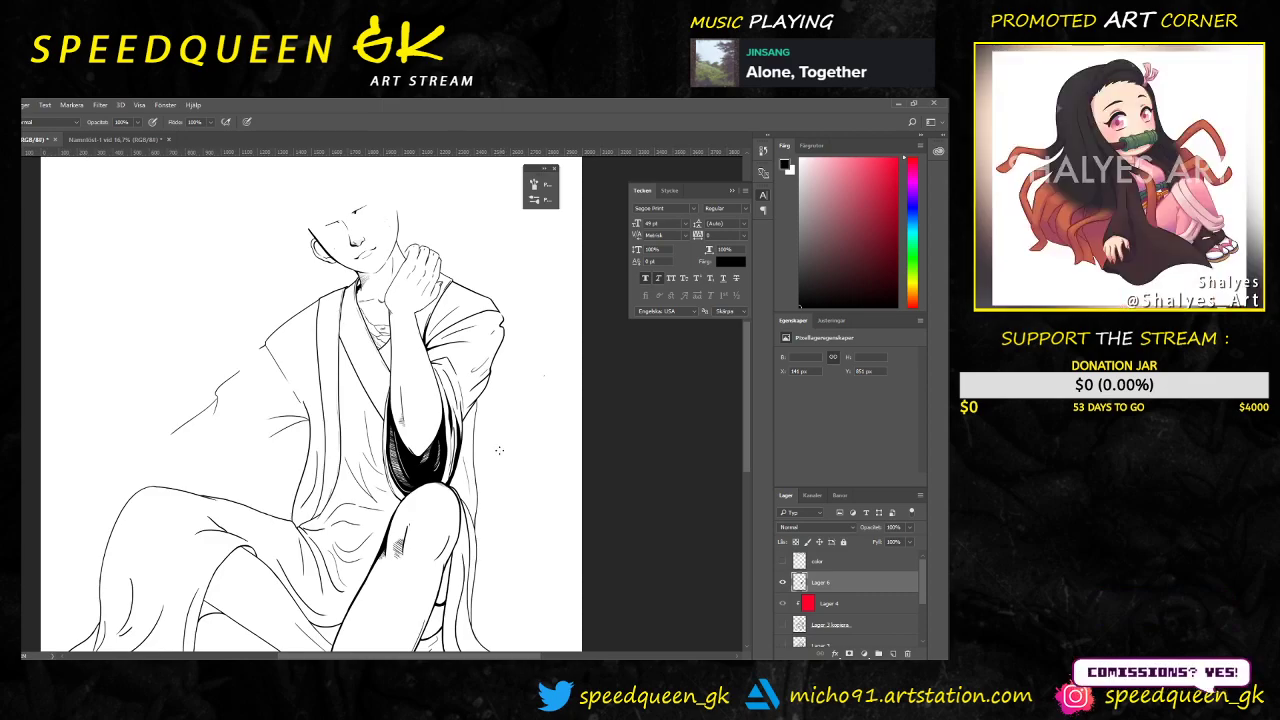
key("ctrl+minus")
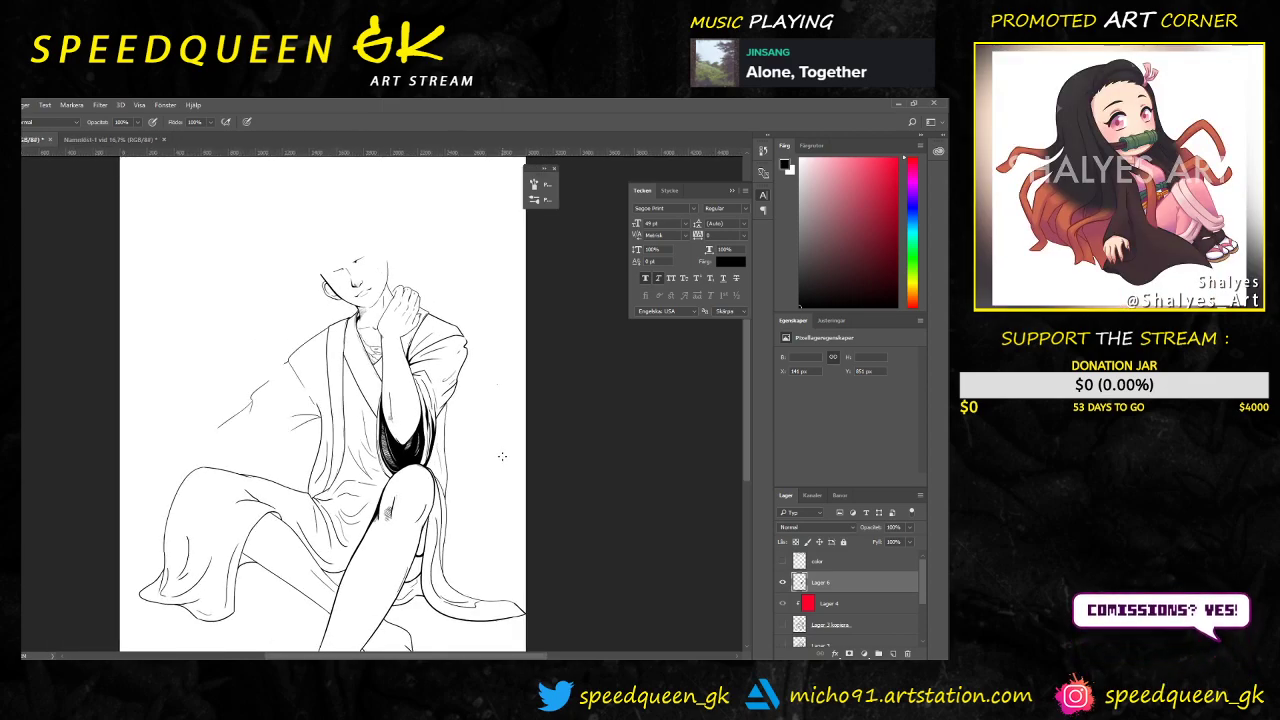
scroll(500, 457, "up", 1)
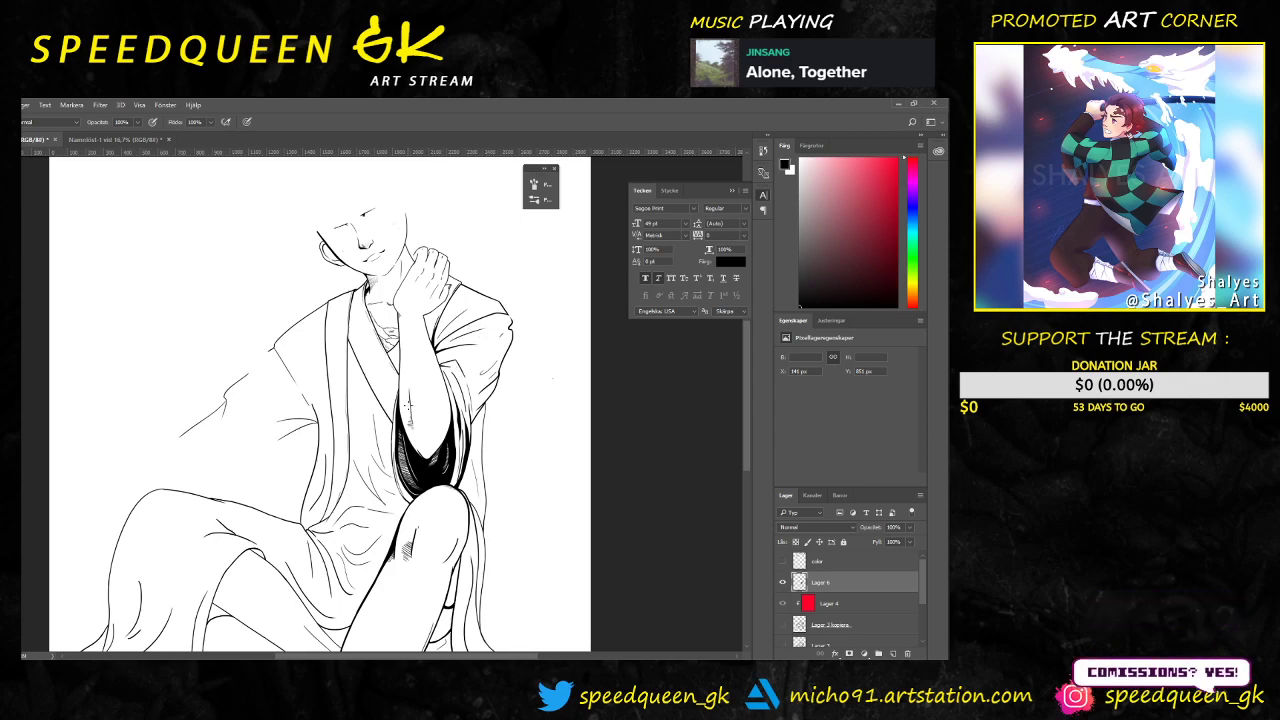
scroll(350, 390, "up", 1)
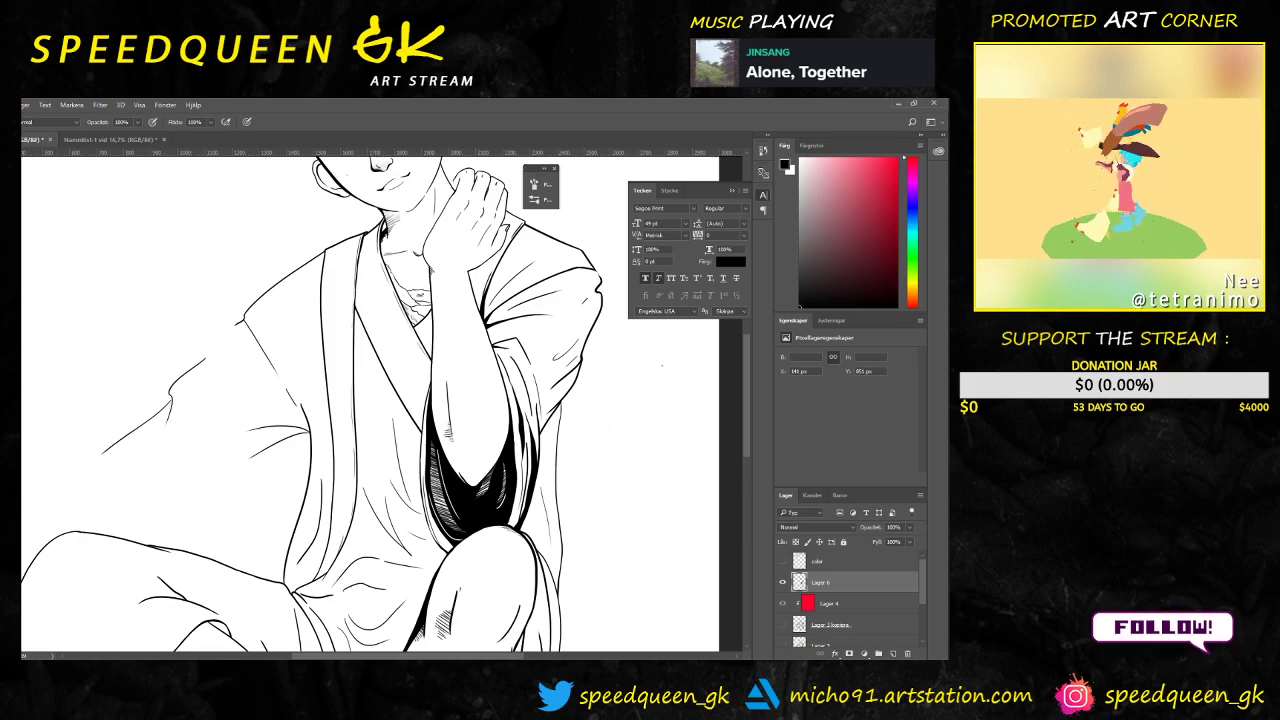
Step: Lasso the armhole seam with the end of the shoulder contour, rotate it slightly, move it toward the lapel and deselect
key("l")
mouse_move(229, 302)
left_mouse_down()
mouse_move(233, 355)
mouse_move(282, 417)
mouse_move(298, 417)
mouse_move(283, 314)
mouse_move(234, 289)
mouse_move(268, 319)
left_mouse_up()
key("ctrl+t")
left_click_drag(320, 260, 328, 265)
left_click_drag(278, 324, 283, 314)
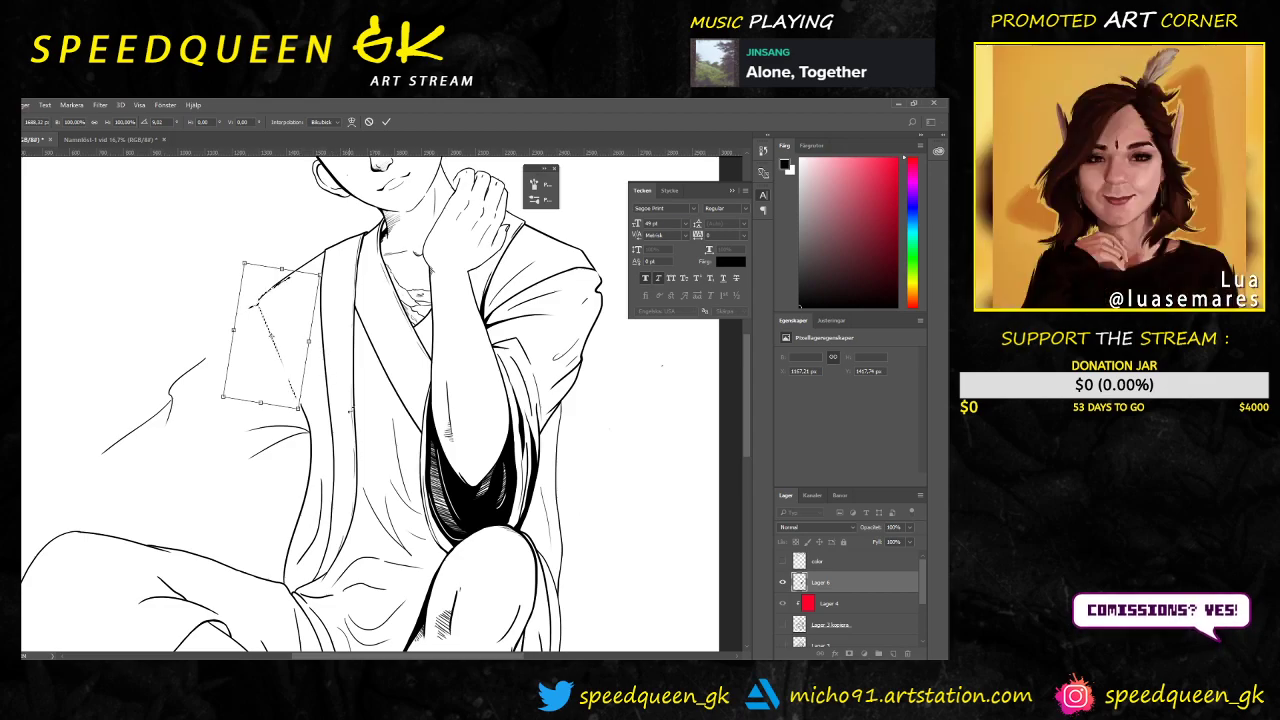
key("ctrl+minus")
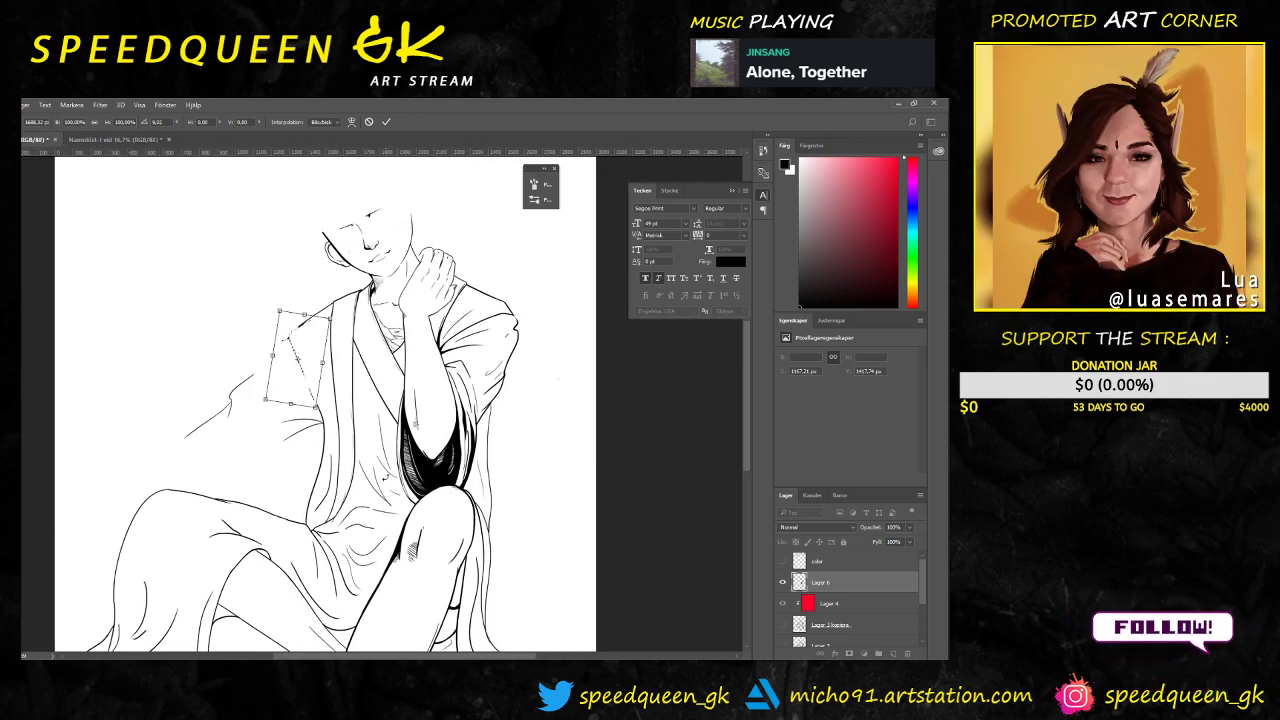
key("Return")
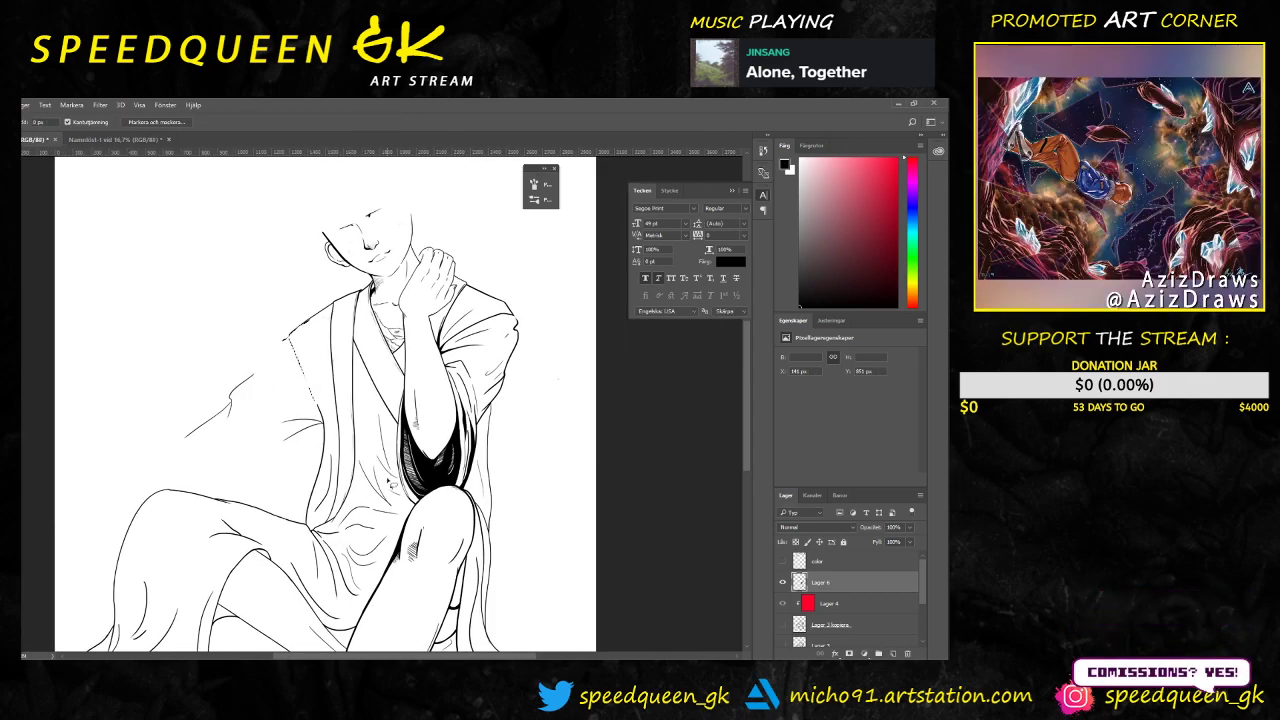
scroll(298, 344, "up", 2)
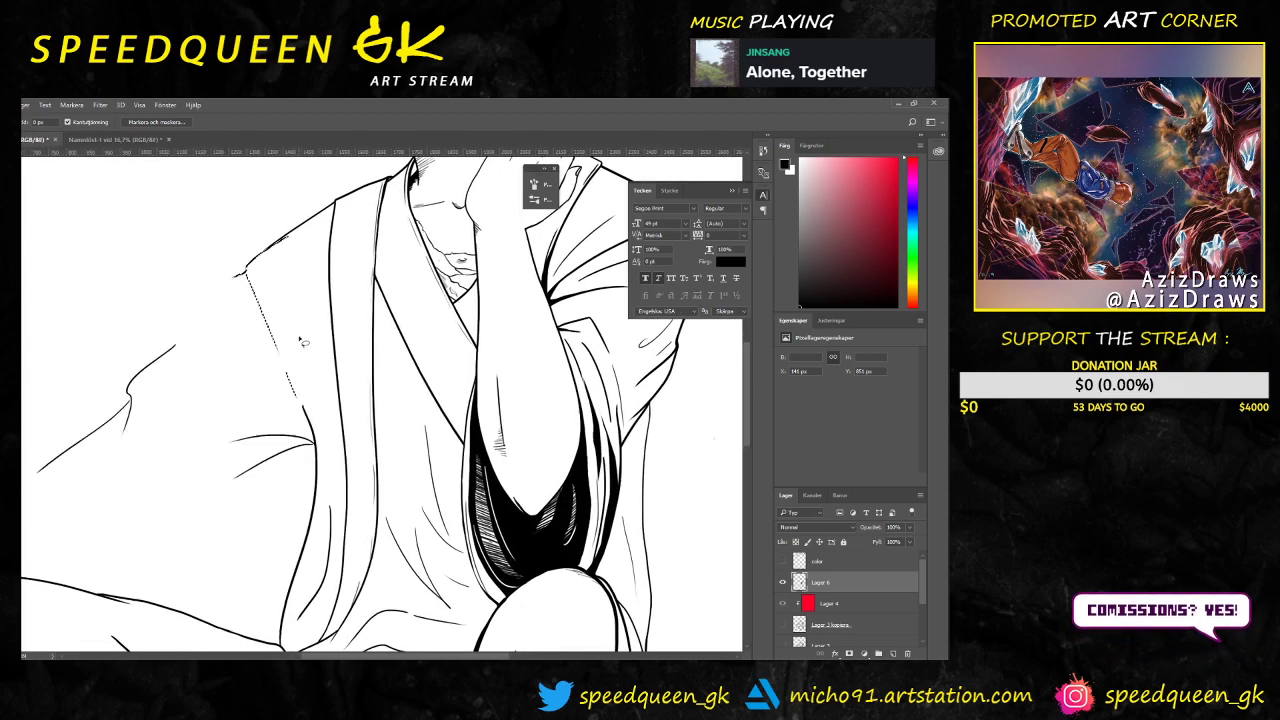
key("ctrl+d")
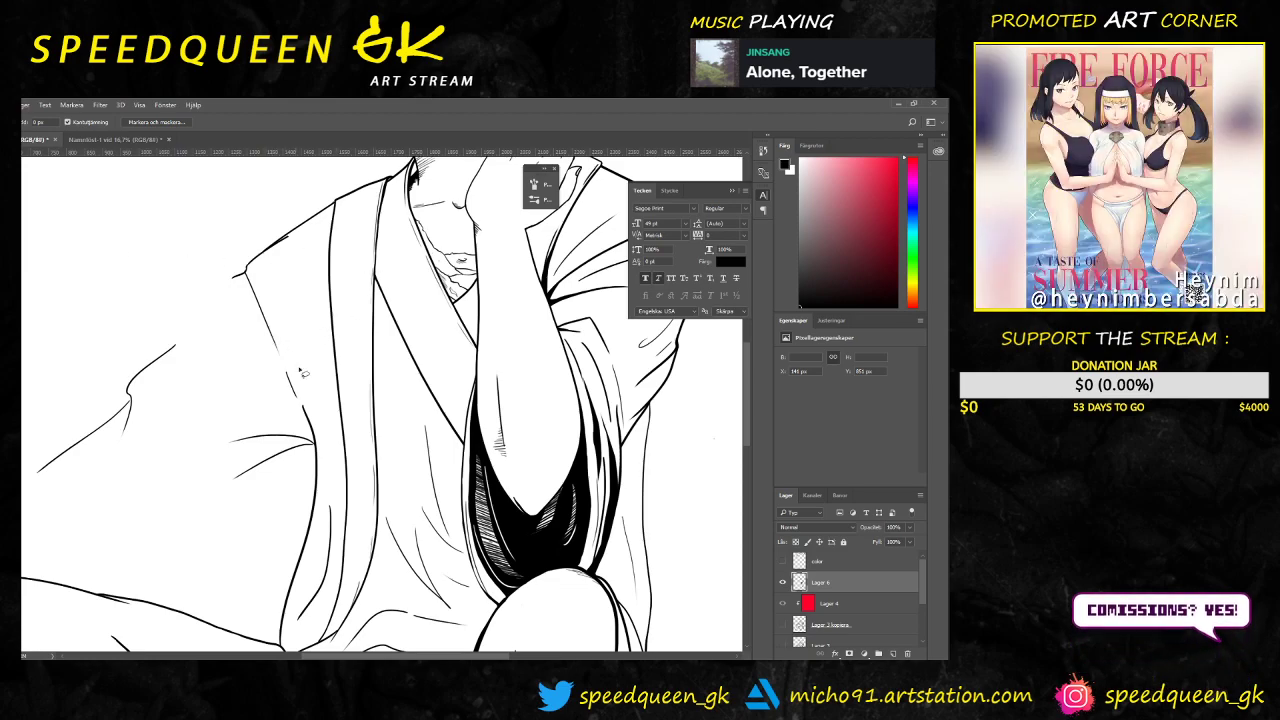
Step: Erase the faint marks beside the armhole seam and the doubled overlap where the moved shoulder contour joins
key("b")
key("ctrl+plus")
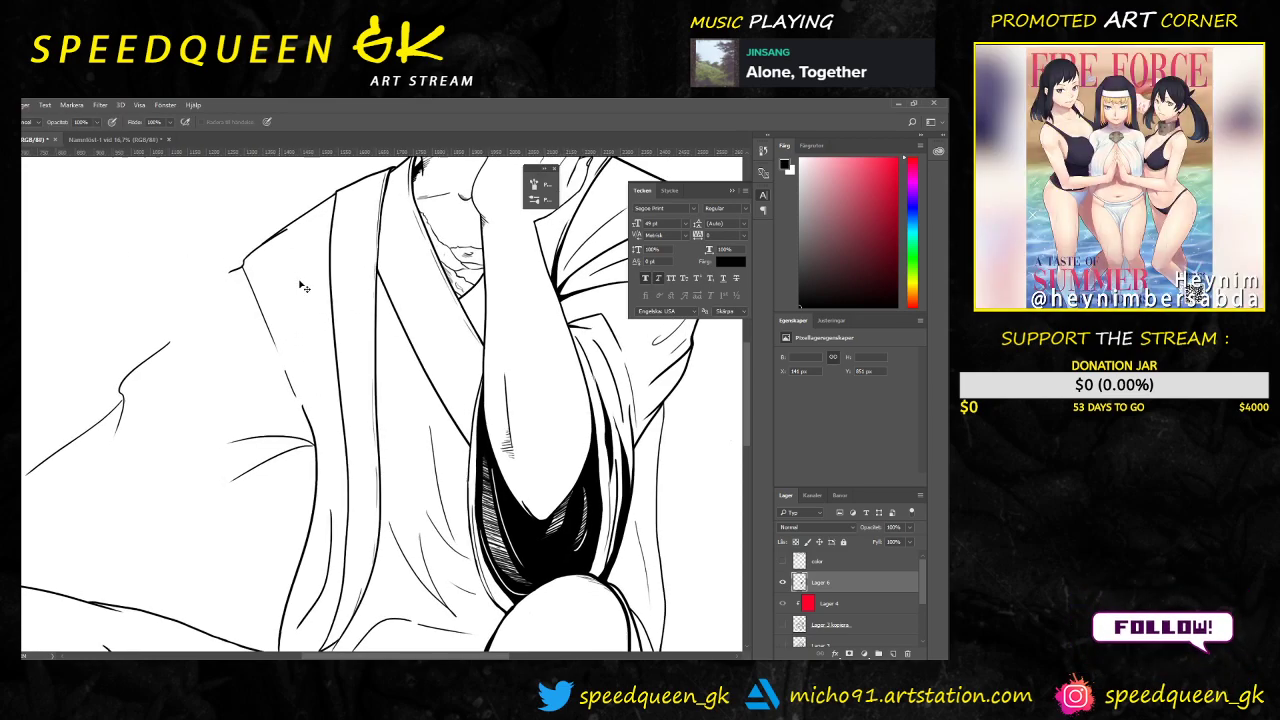
left_click_drag(294, 263, 305, 325)
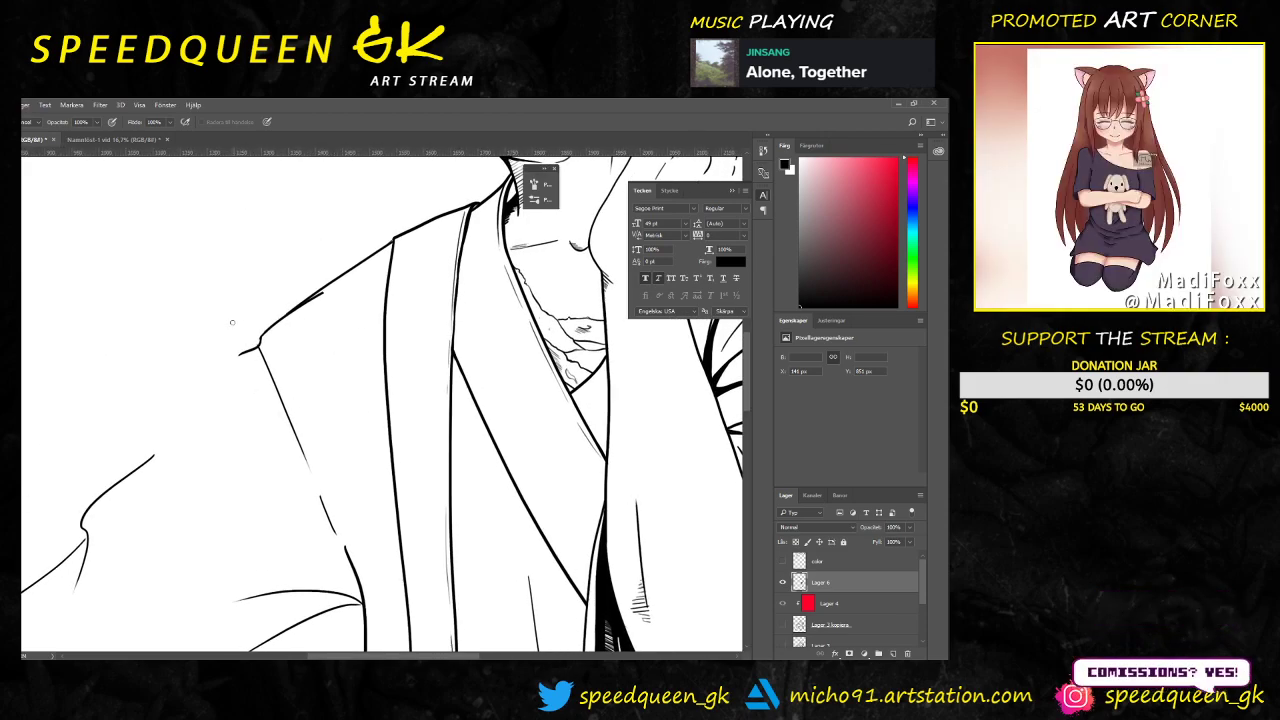
scroll(262, 369, "up", 2)
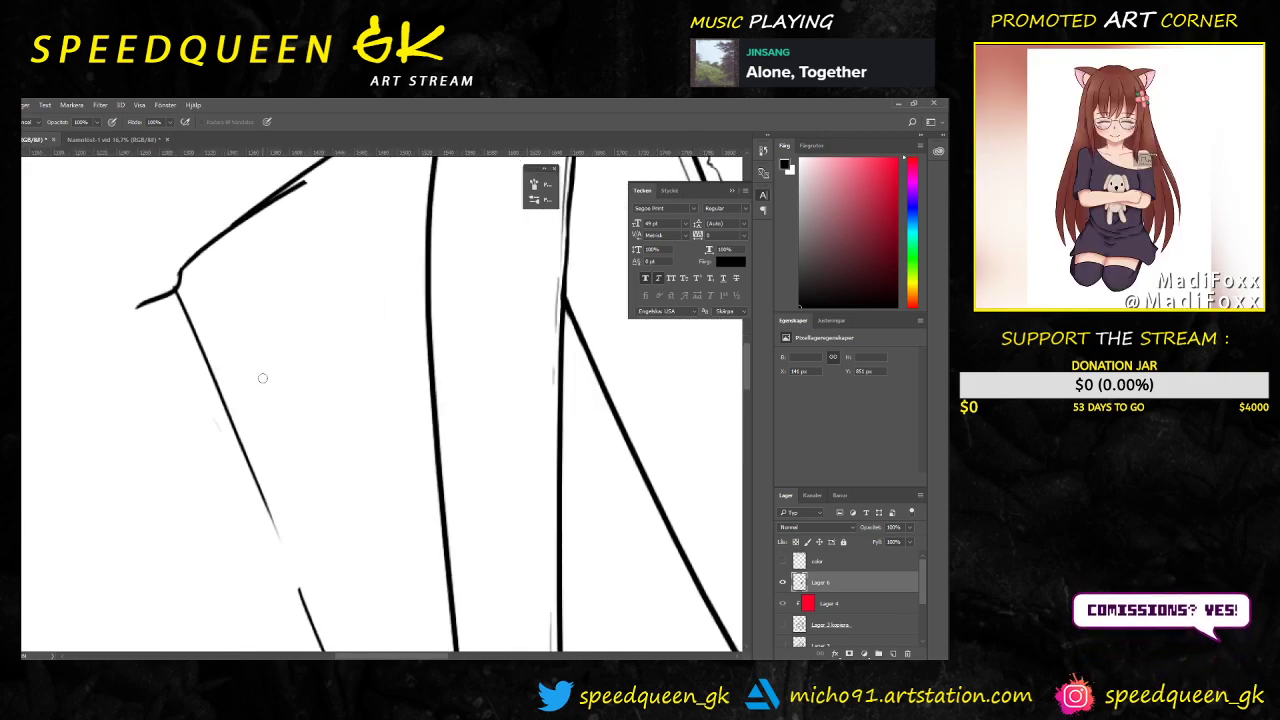
key("ctrl+plus")
left_click_drag(200, 246, 299, 352)
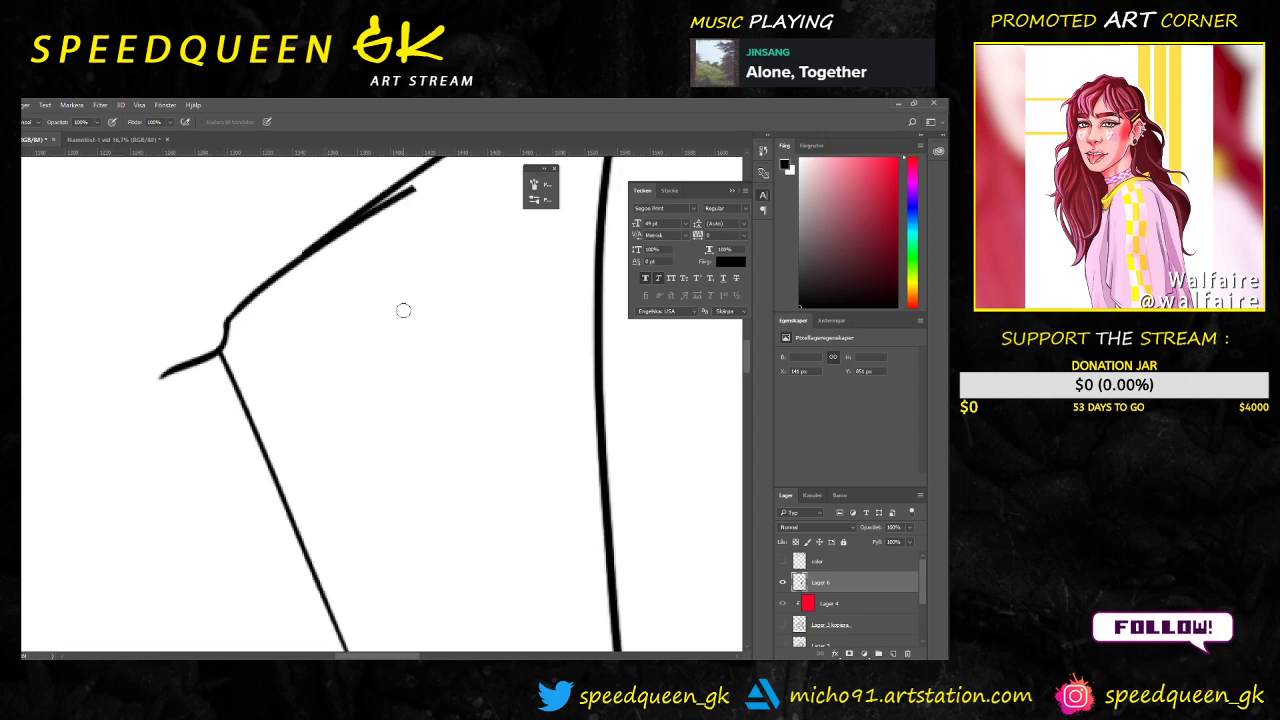
mouse_move(426, 237)
left_mouse_down()
mouse_move(359, 401)
mouse_move(342, 363)
mouse_move(329, 370)
mouse_move(344, 360)
left_mouse_up()
key("ctrl+z")
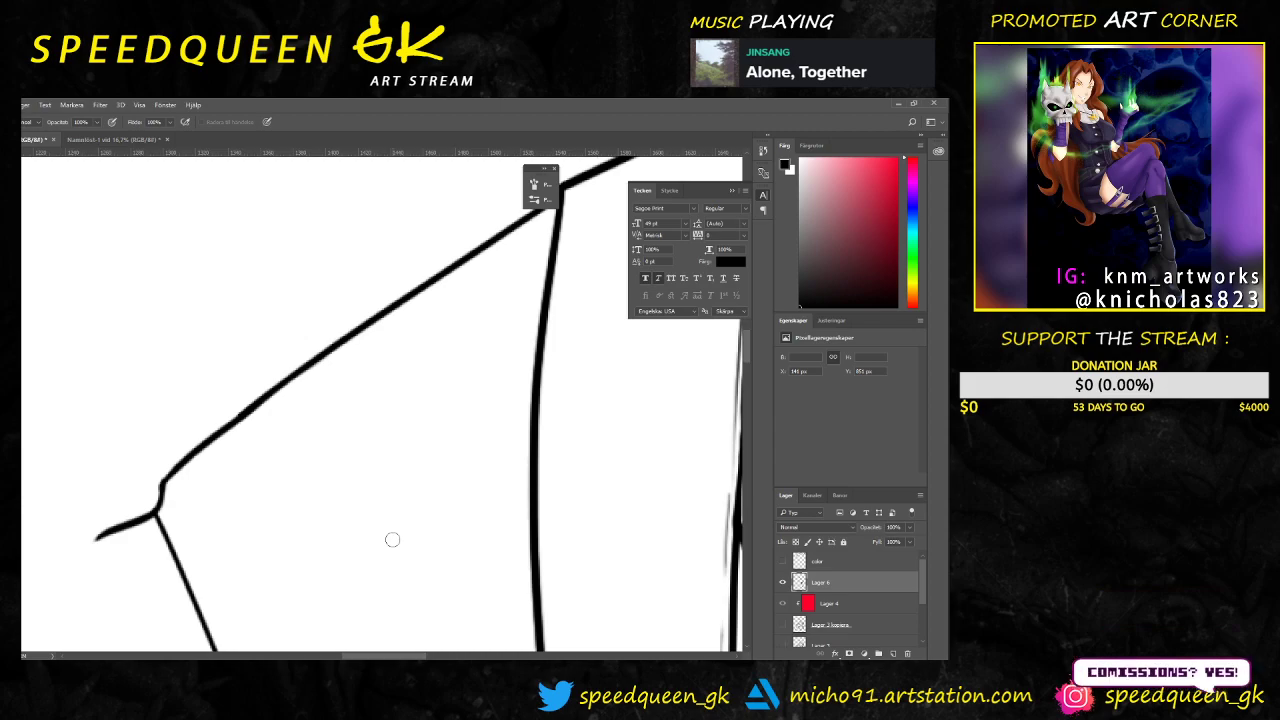
Step: Reduce the eraser size and clean up the stray ends where the shoulder contour meets the outer edge of the lapel
scroll(334, 437, "down", 3)
key("ctrl+plus")
mouse_move(548, 268)
left_mouse_down()
mouse_move(506, 317)
mouse_move(394, 398)
left_mouse_up()
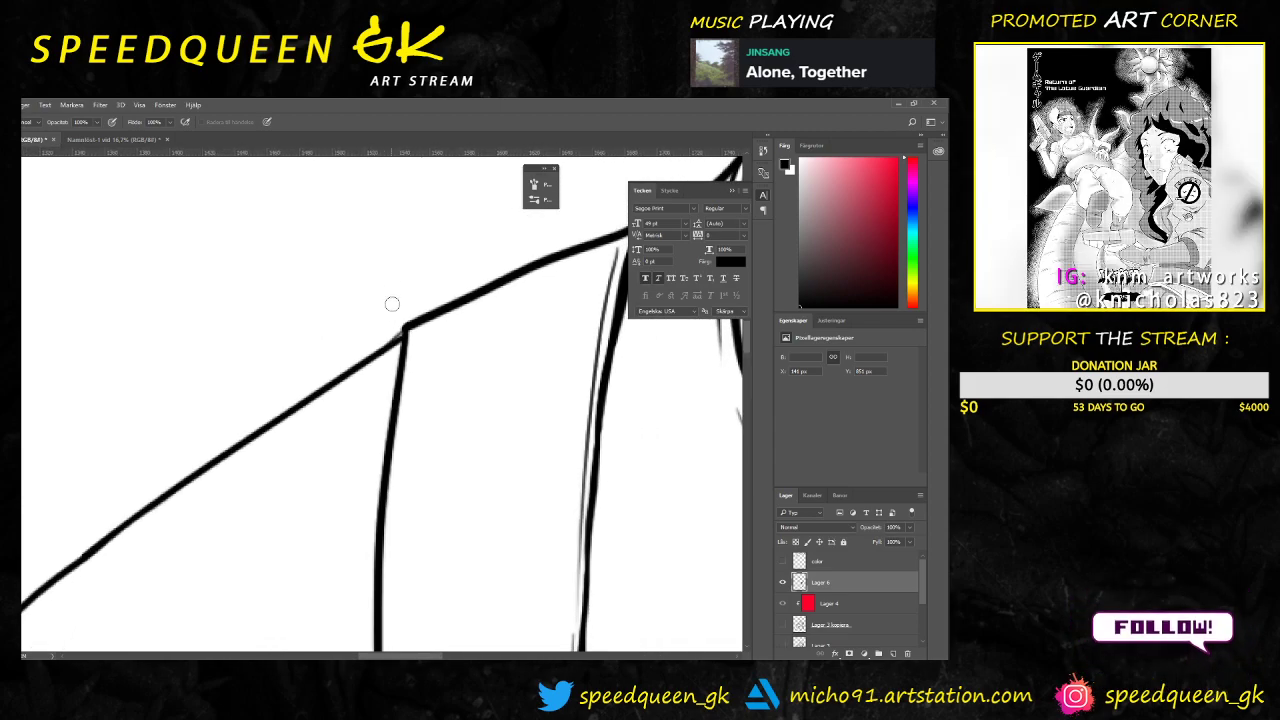
scroll(391, 311, "up", 2)
right_click(432, 258)
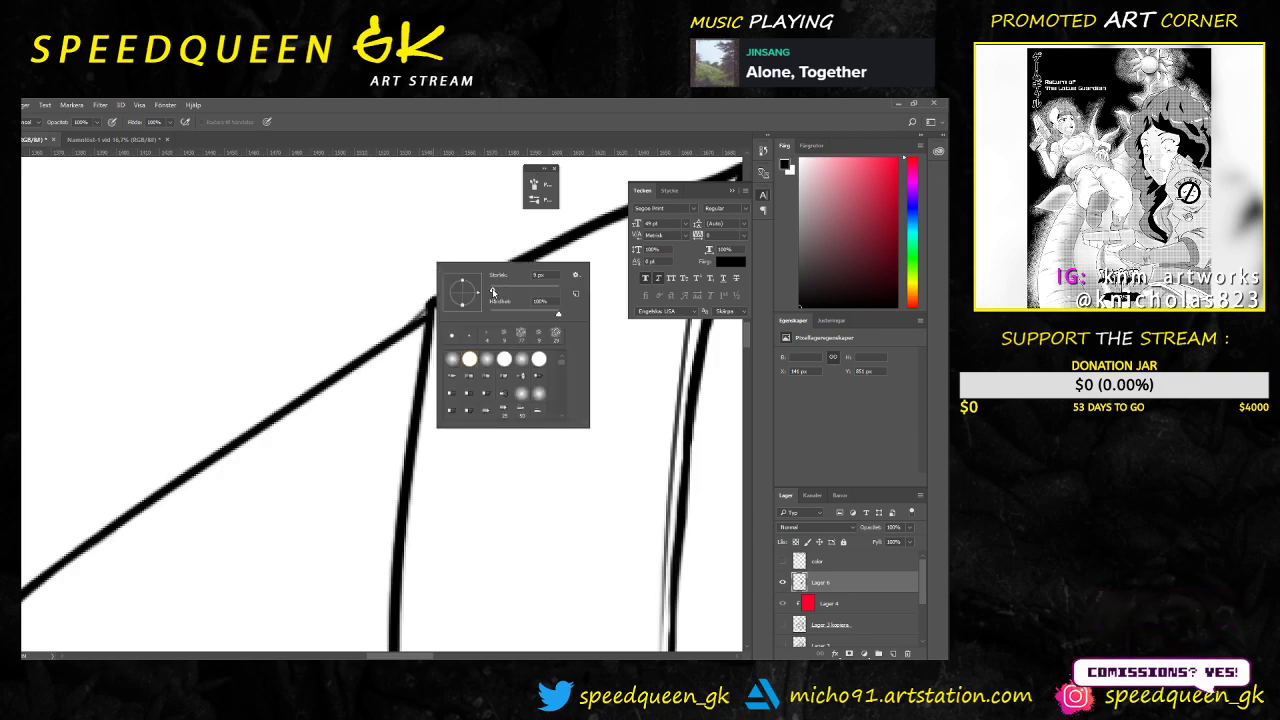
left_click_drag(491, 291, 494, 291)
left_click(392, 260)
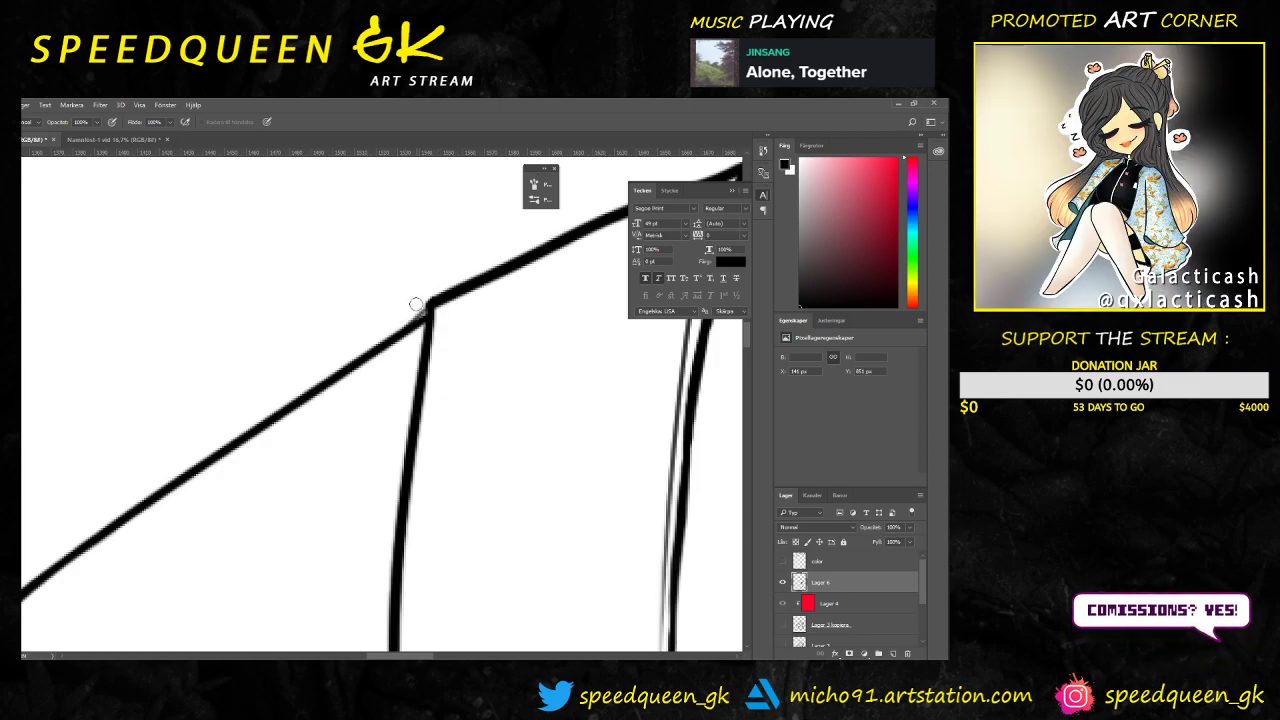
right_click(410, 290)
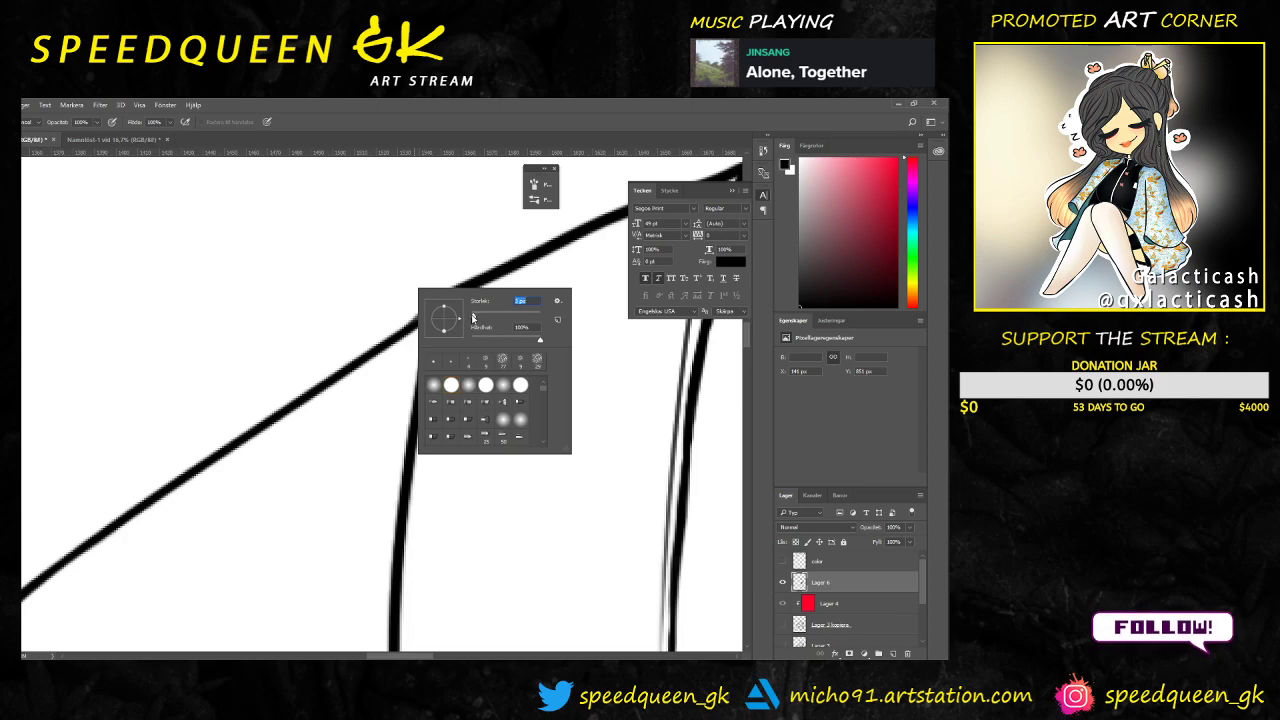
left_click(412, 279)
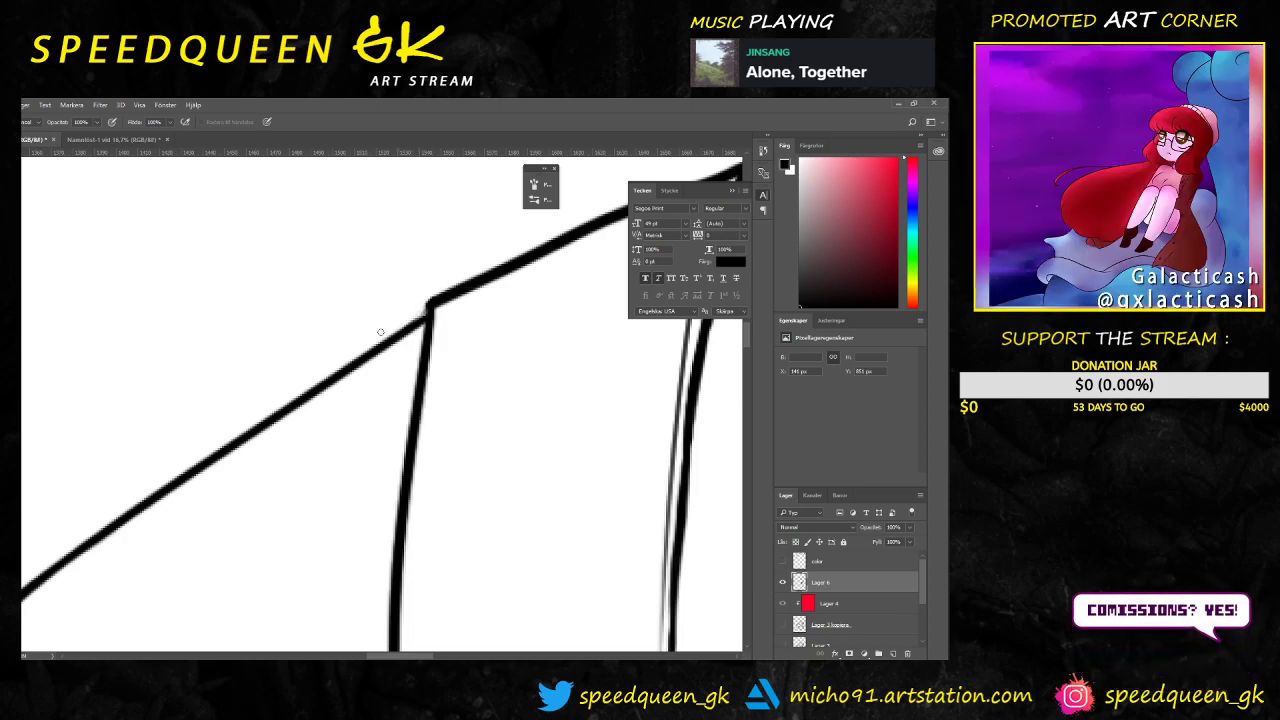
Step: Examine the armhole seam, underarm folds and robe front for leftover marks at several zoom levels
scroll(435, 343, "down", 4)
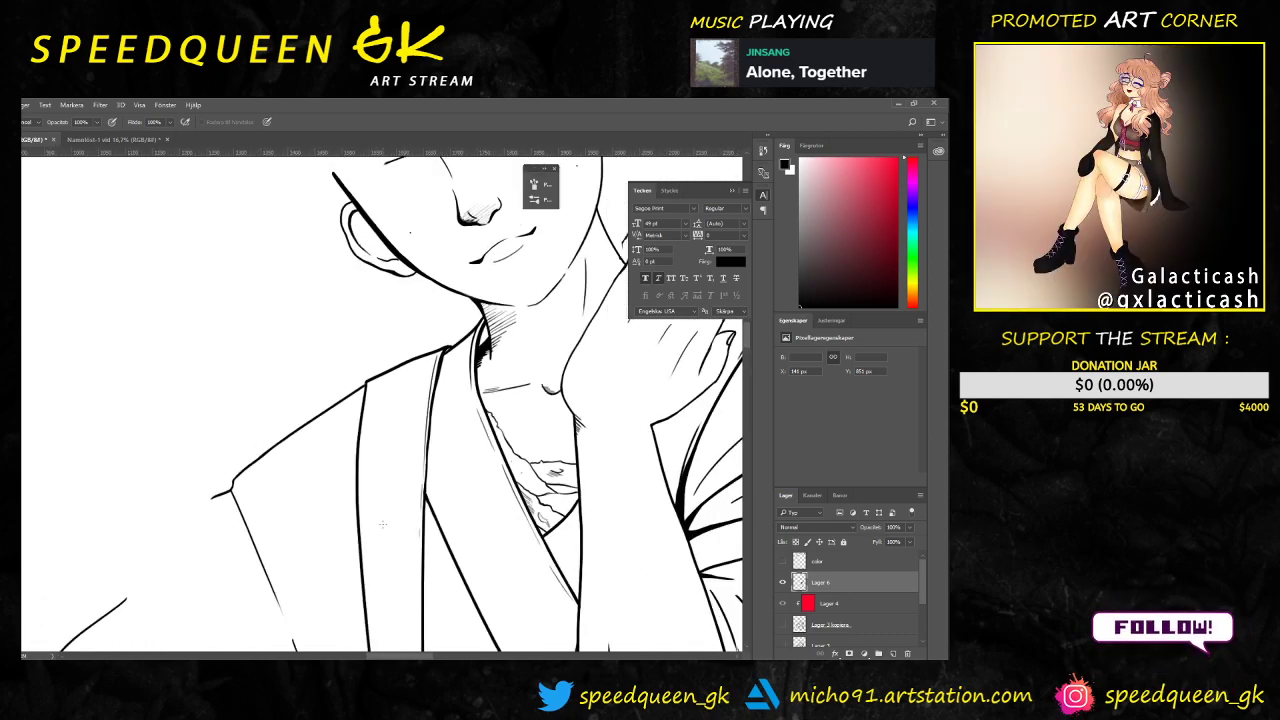
left_click_drag(403, 532, 443, 360)
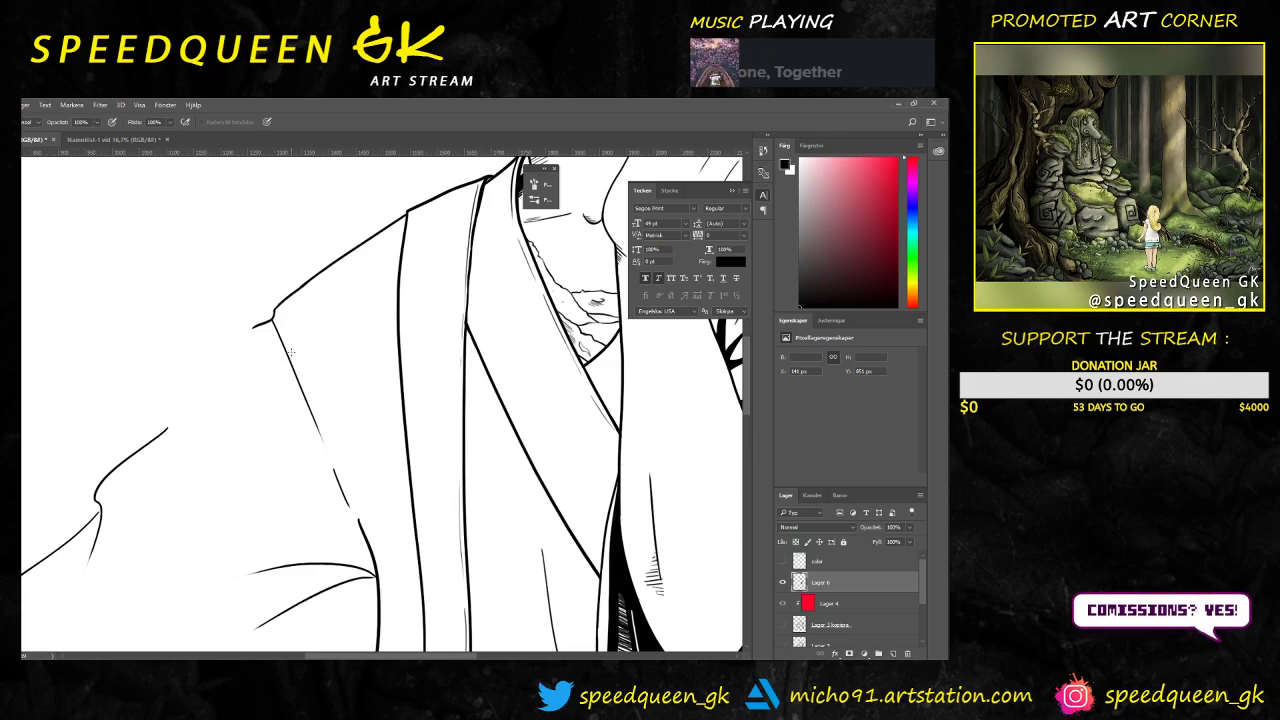
scroll(281, 363, "up", 3)
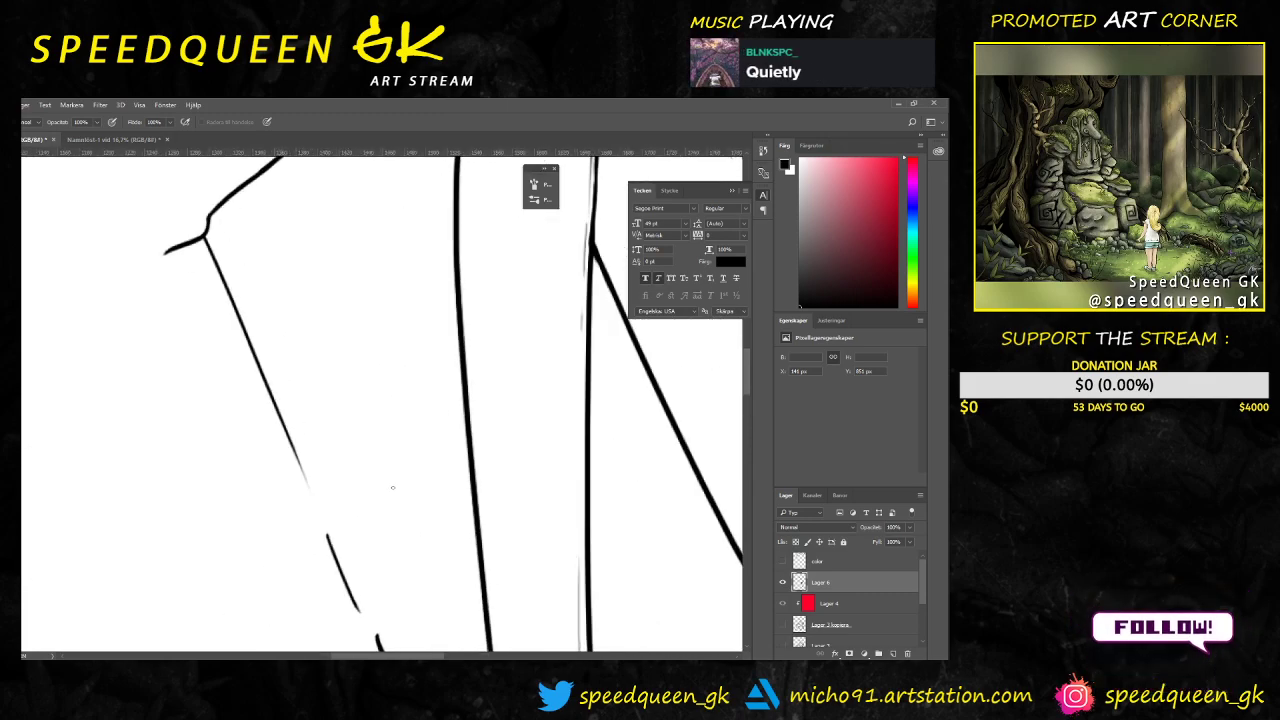
scroll(397, 499, "down", 4)
left_click_drag(441, 548, 439, 430)
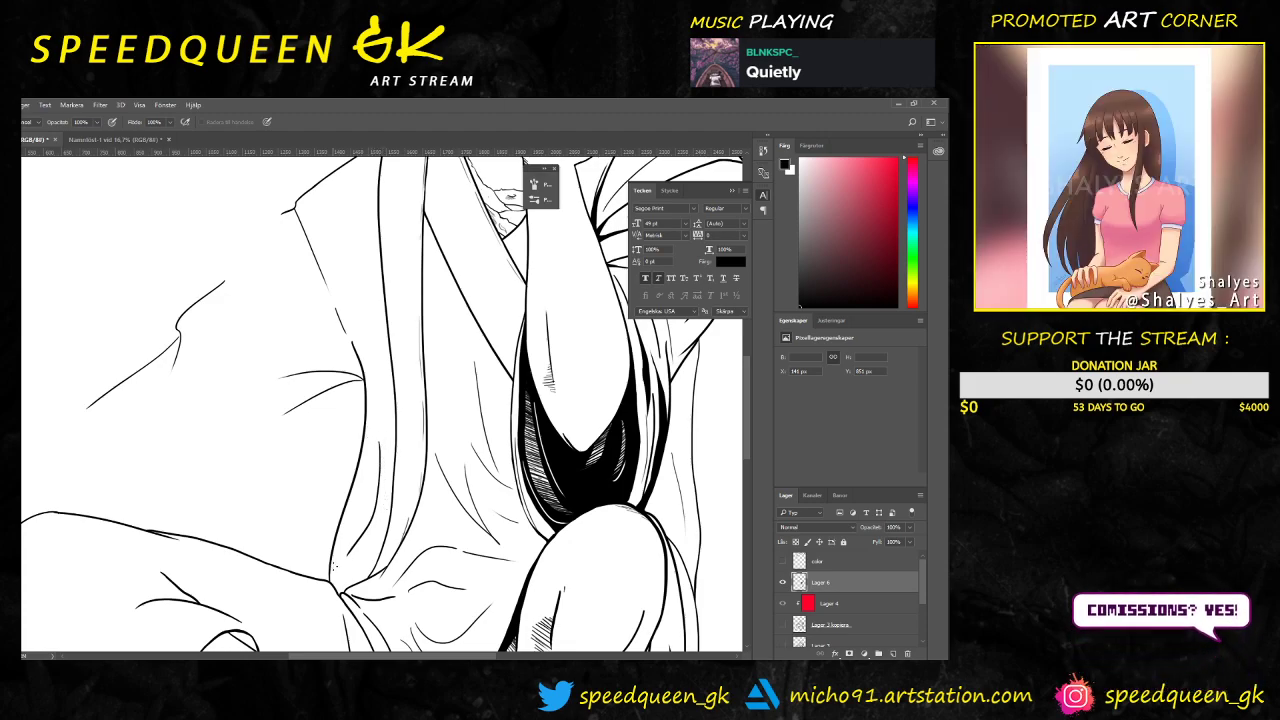
key("b")
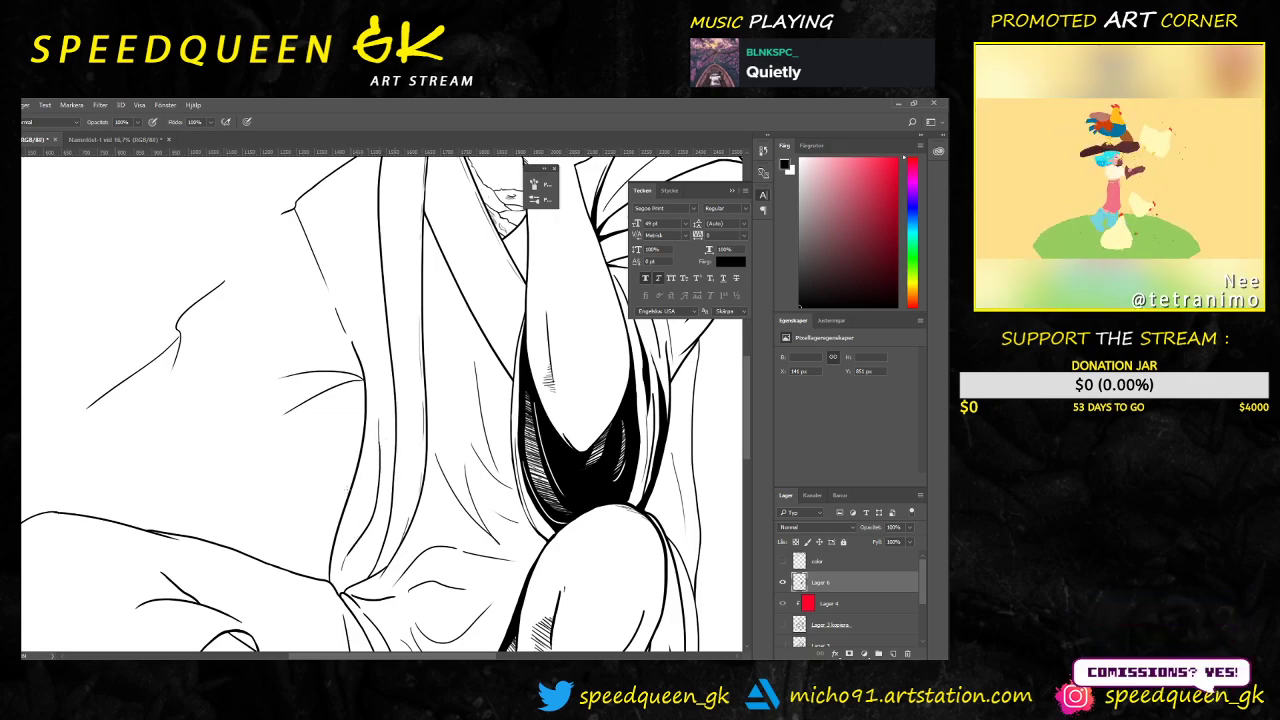
scroll(430, 481, "down", 3)
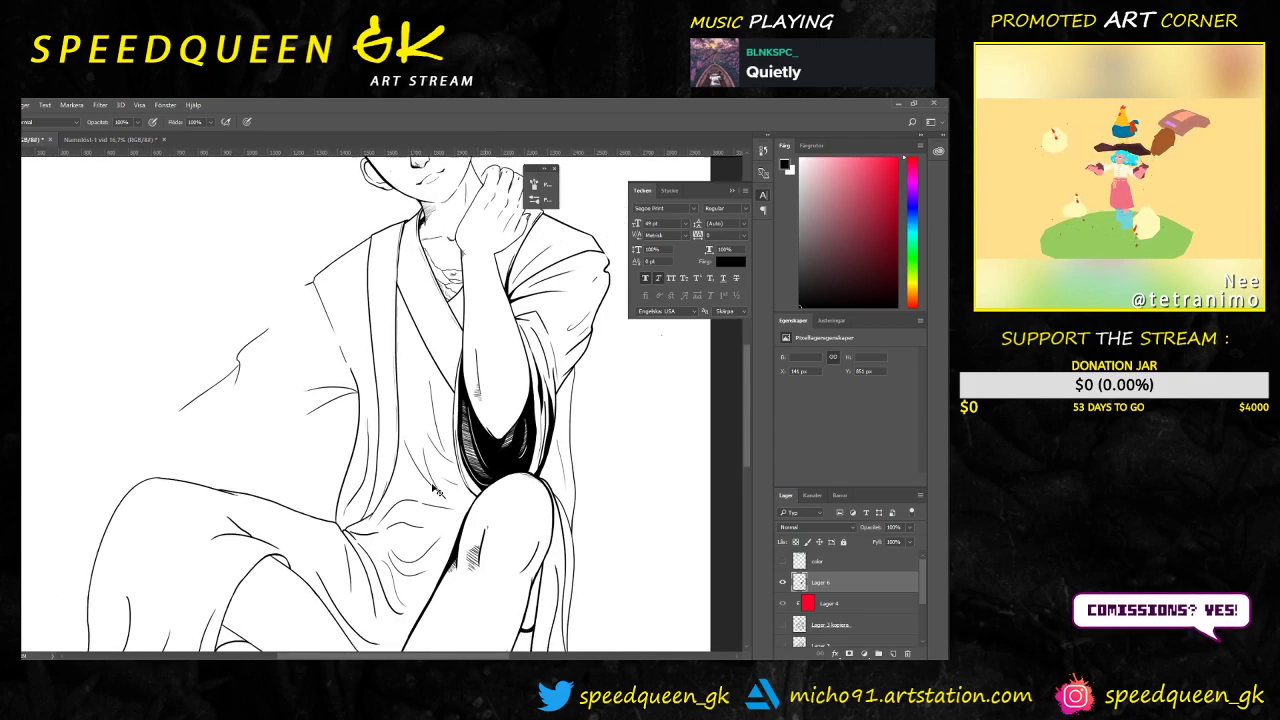
scroll(420, 465, "up", 4)
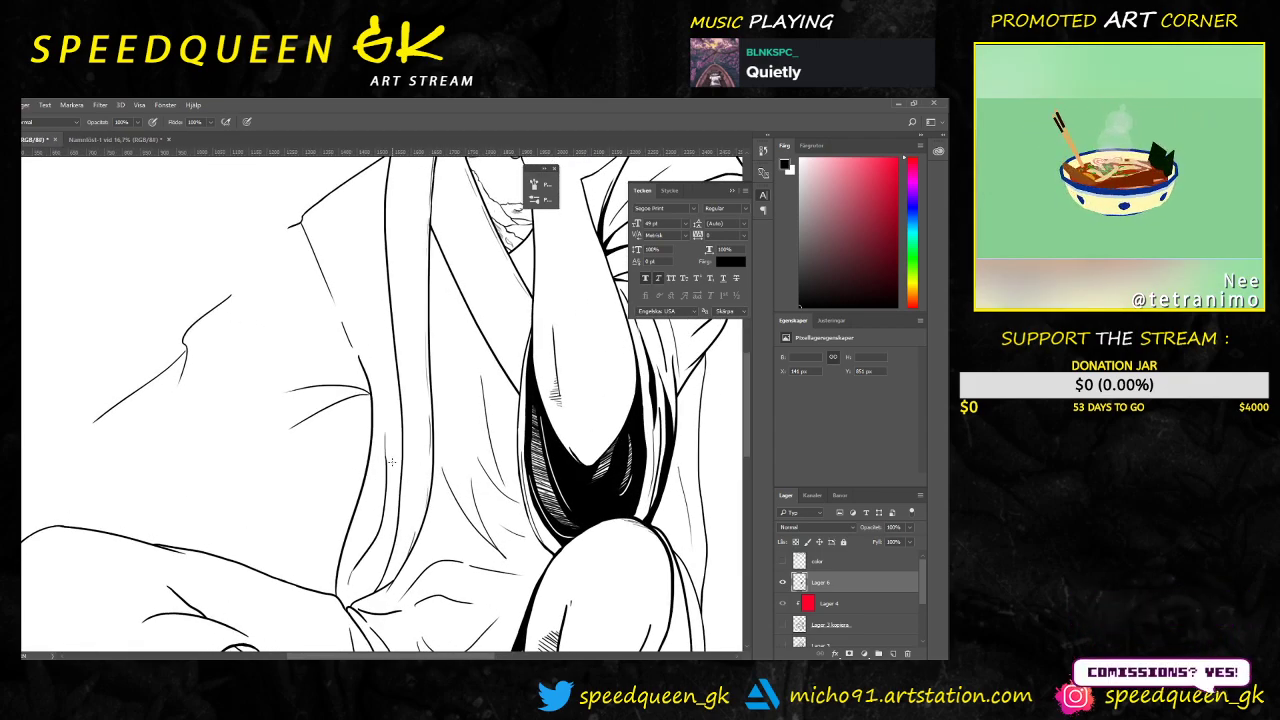
Step: Resize the eraser and remove the upper part of the thin fold line inside the robe's front edge above the waist
key("e")
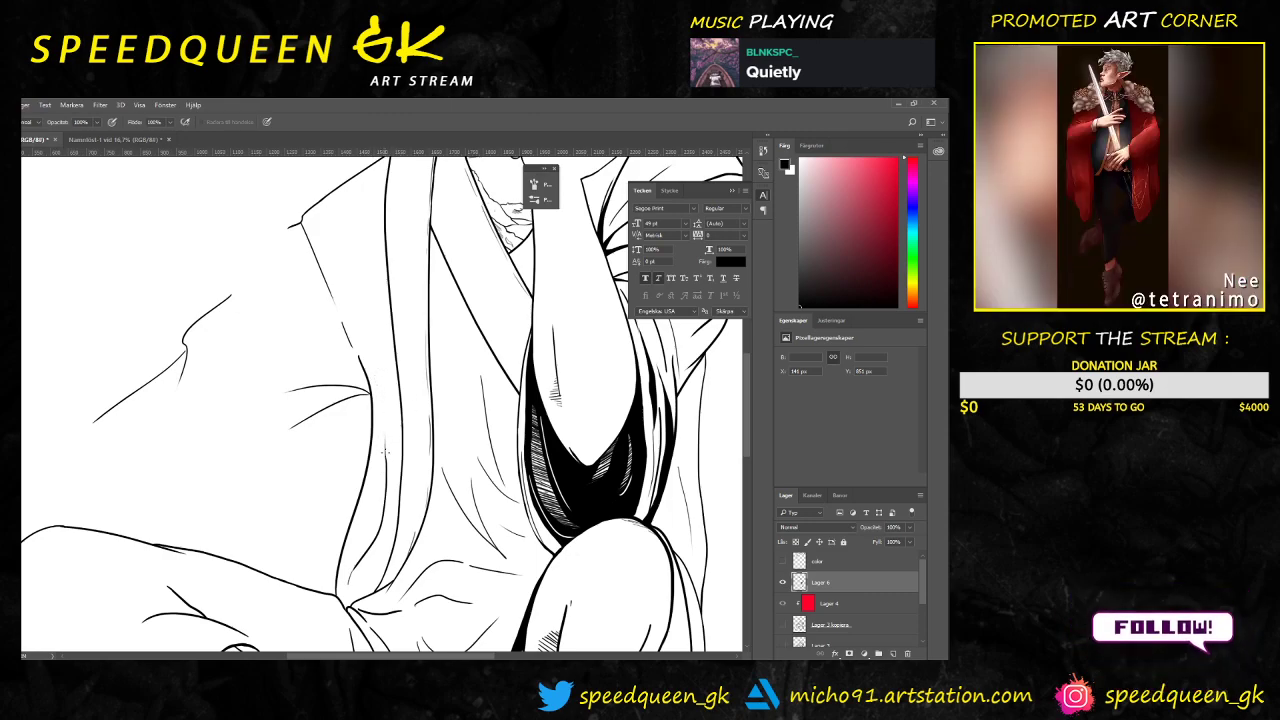
right_click(377, 413)
left_click(441, 446)
key("Return")
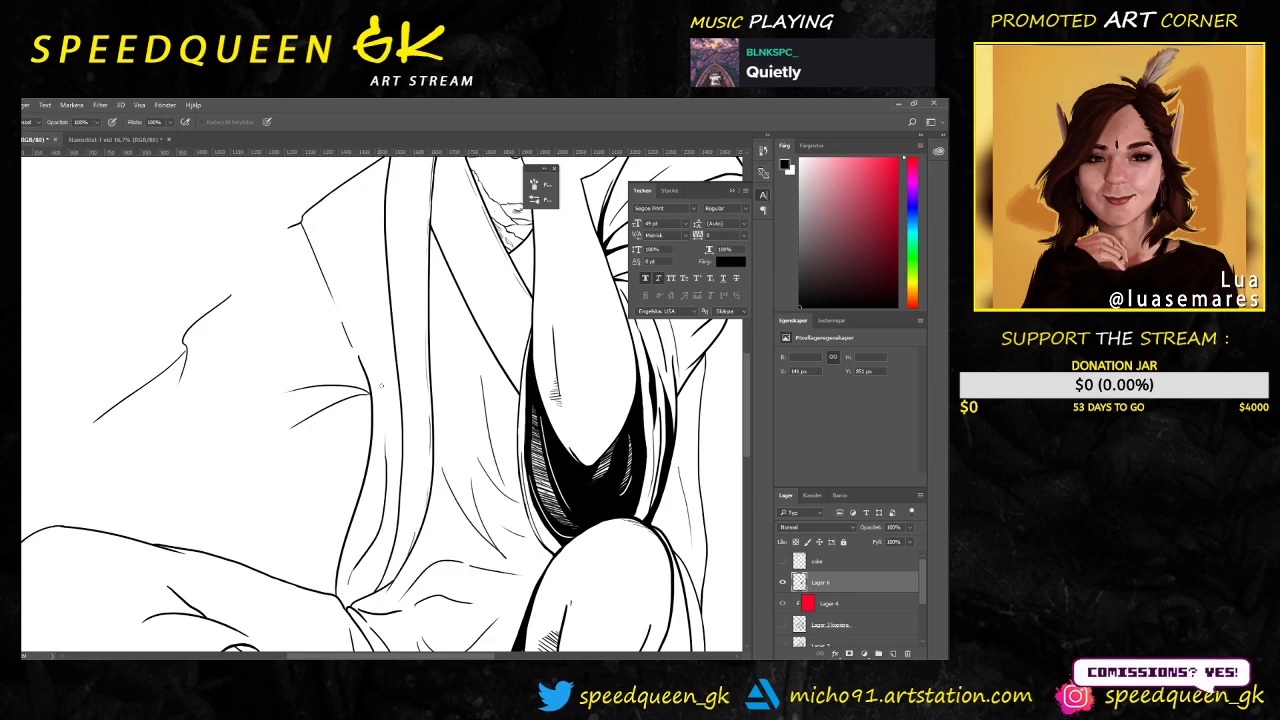
mouse_move(387, 460)
left_mouse_down()
mouse_move(381, 519)
mouse_move(350, 575)
left_mouse_up()
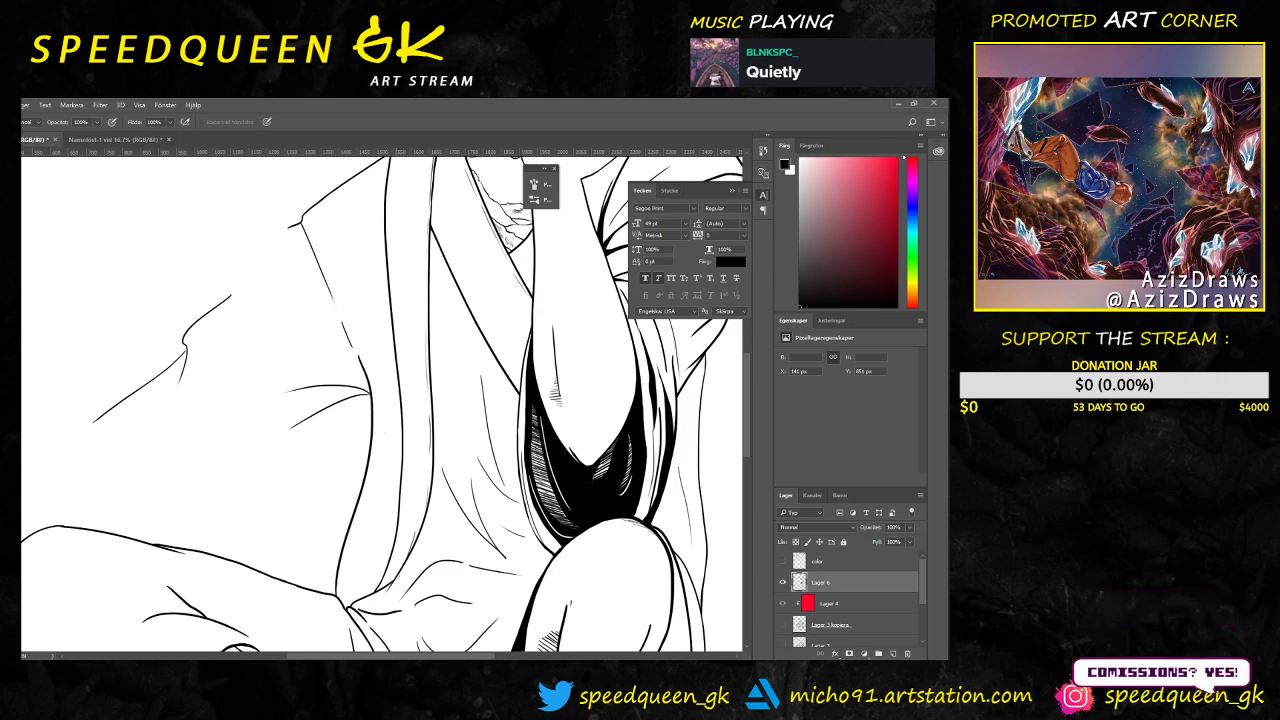
key("b")
key("ctrl+minus")
key("ctrl+minus")
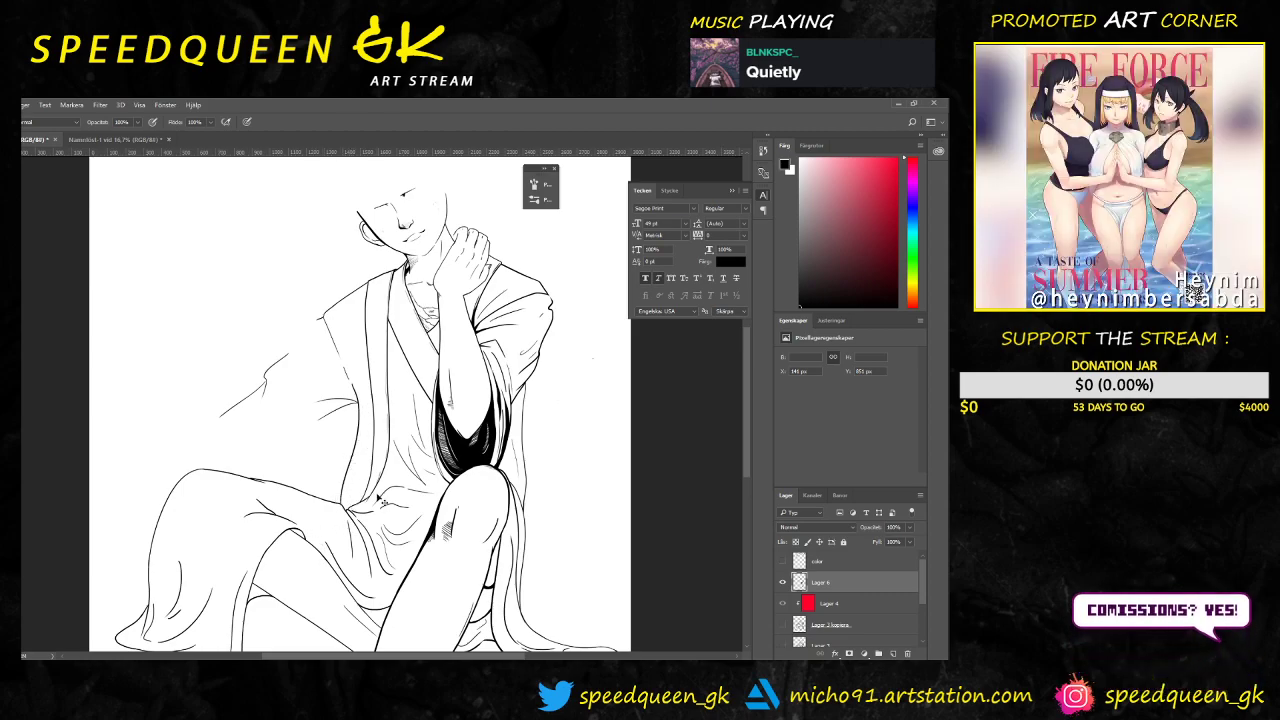
key("ctrl+minus")
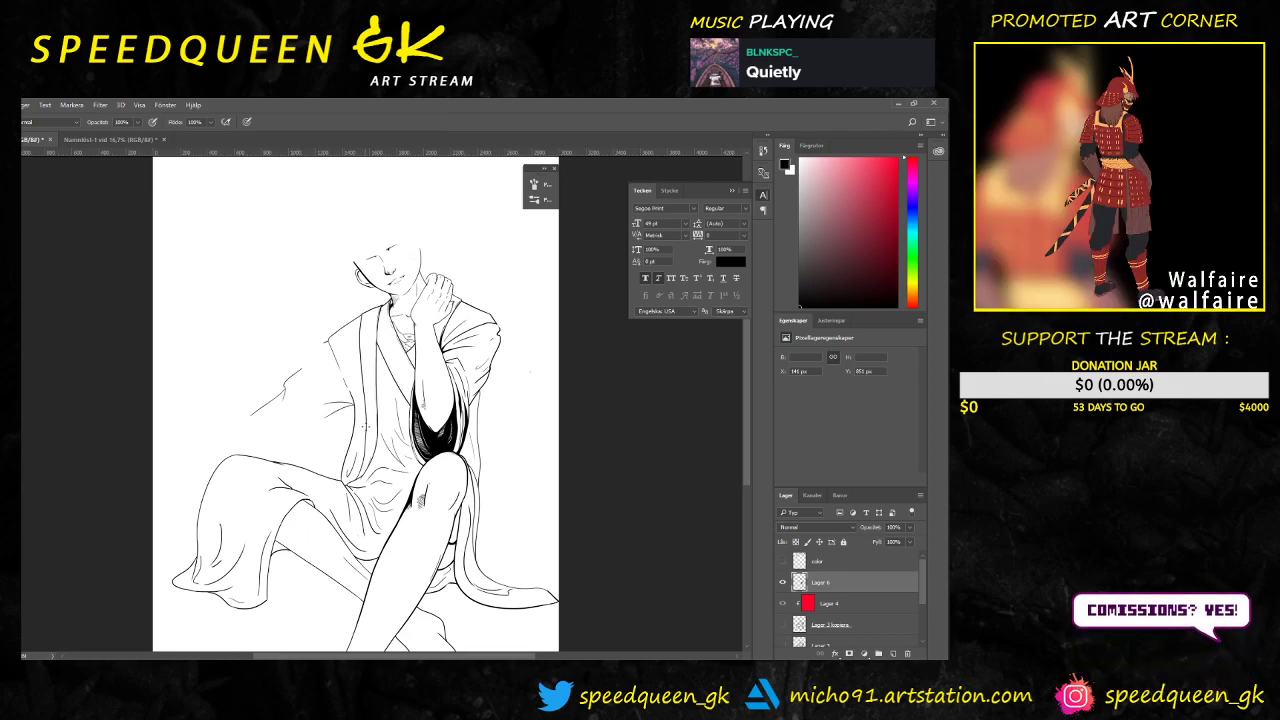
Step: Show the sketch layer again and ink the lower sleeve contour to the cuff, adding a short fold line running inward from it
key("ctrl+plus")
left_click(783, 624)
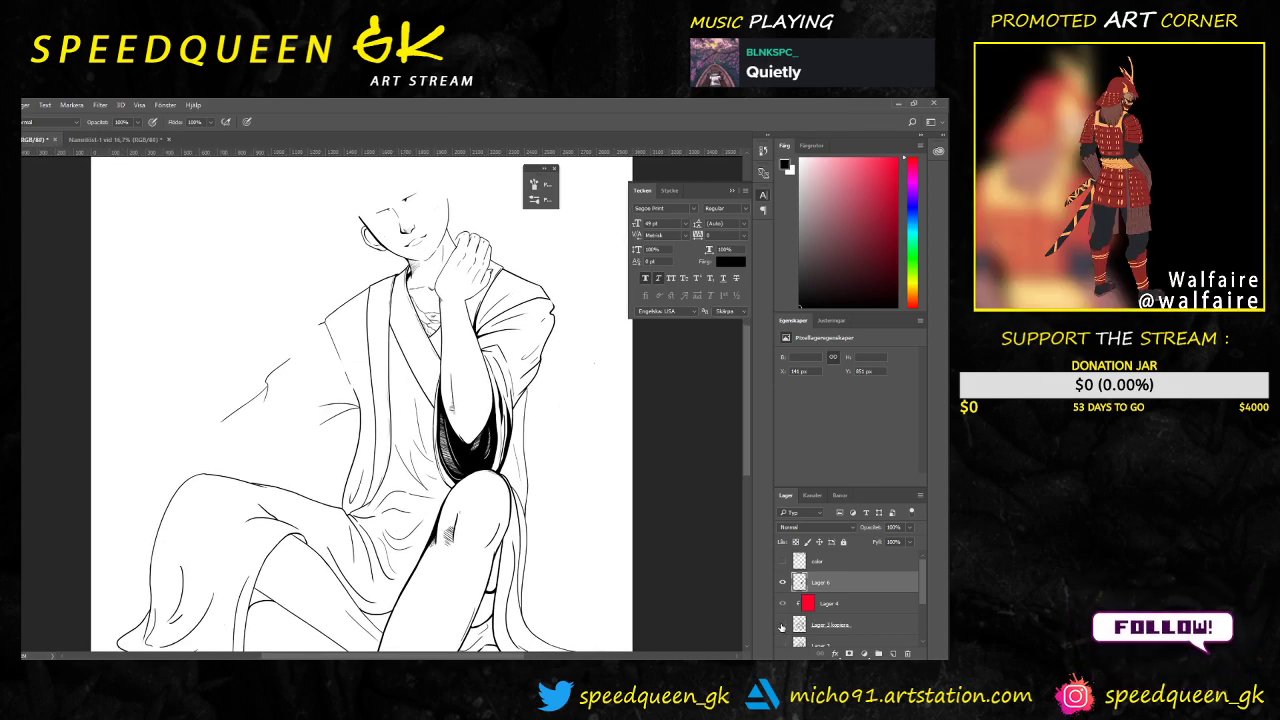
key("ctrl+plus")
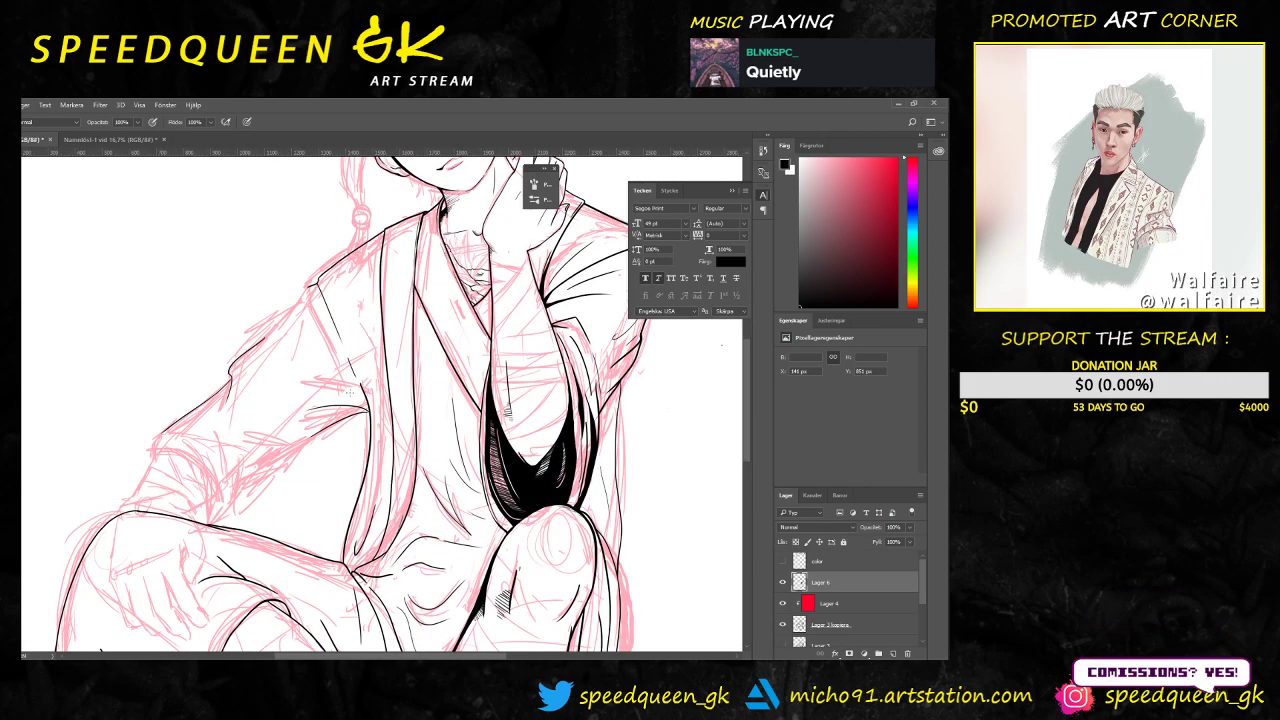
left_click_drag(276, 453, 400, 419)
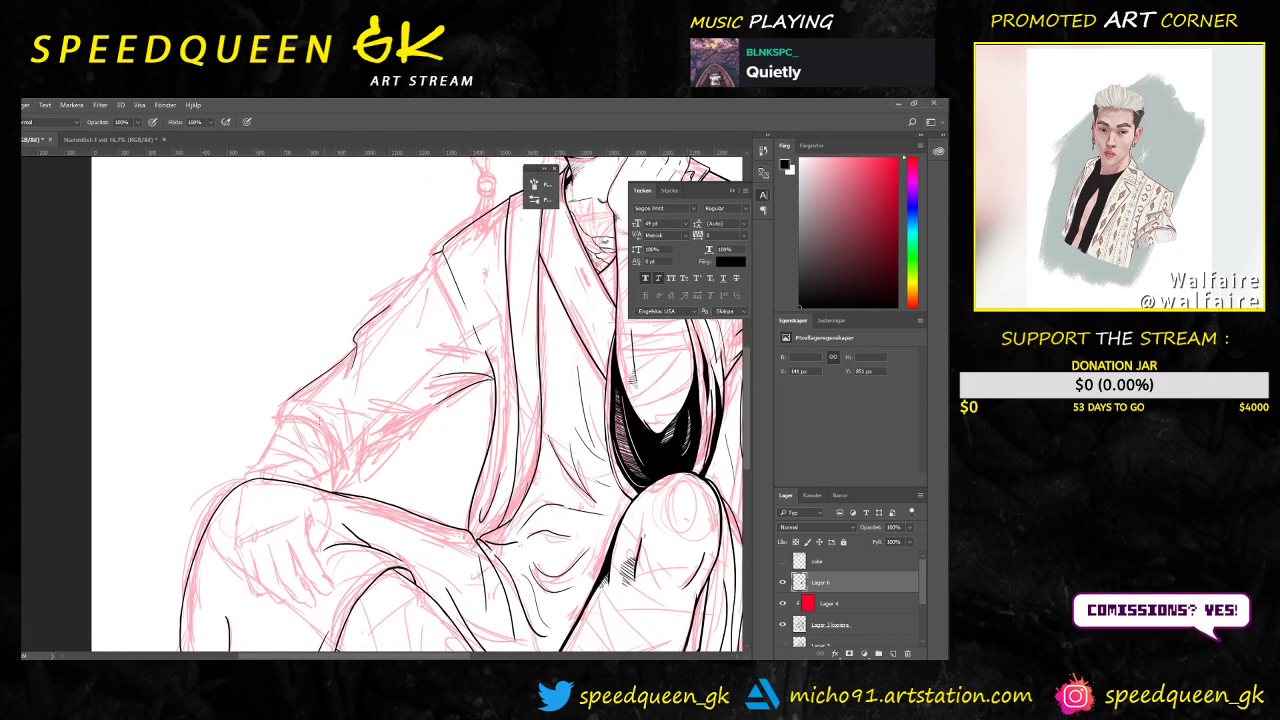
key("ctrl+plus")
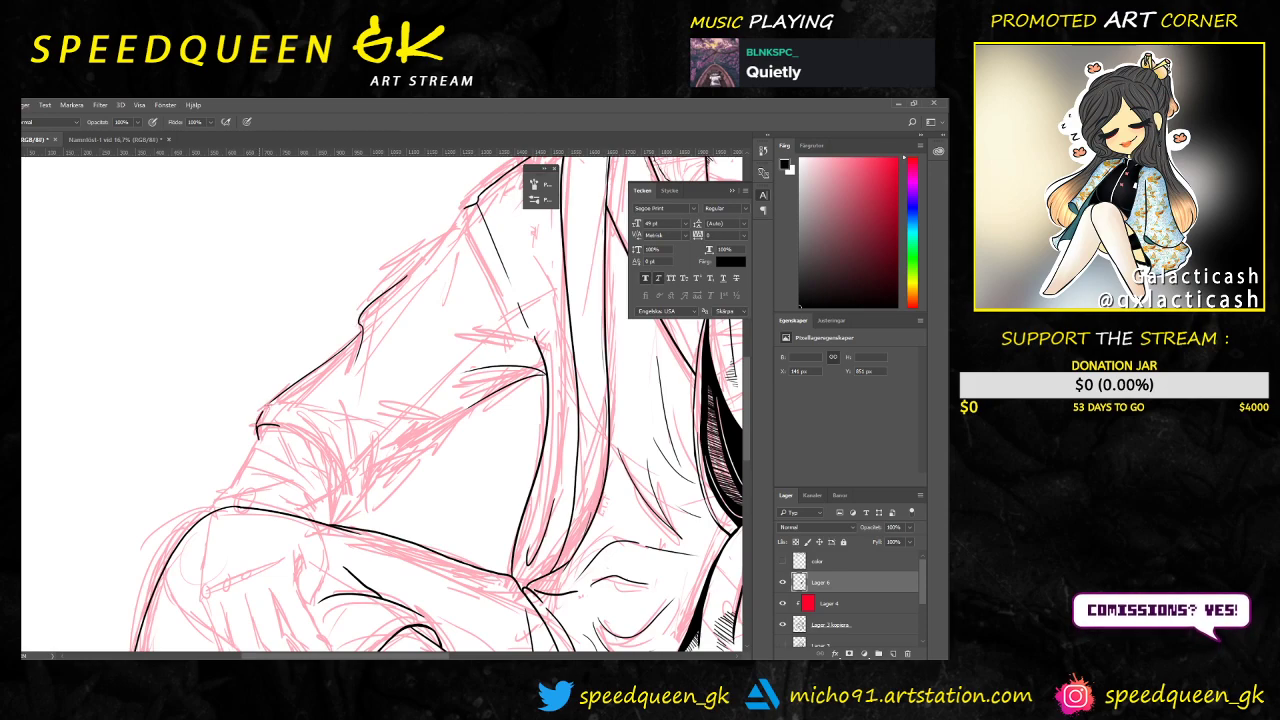
left_click_drag(268, 406, 318, 399)
key("ctrl+z")
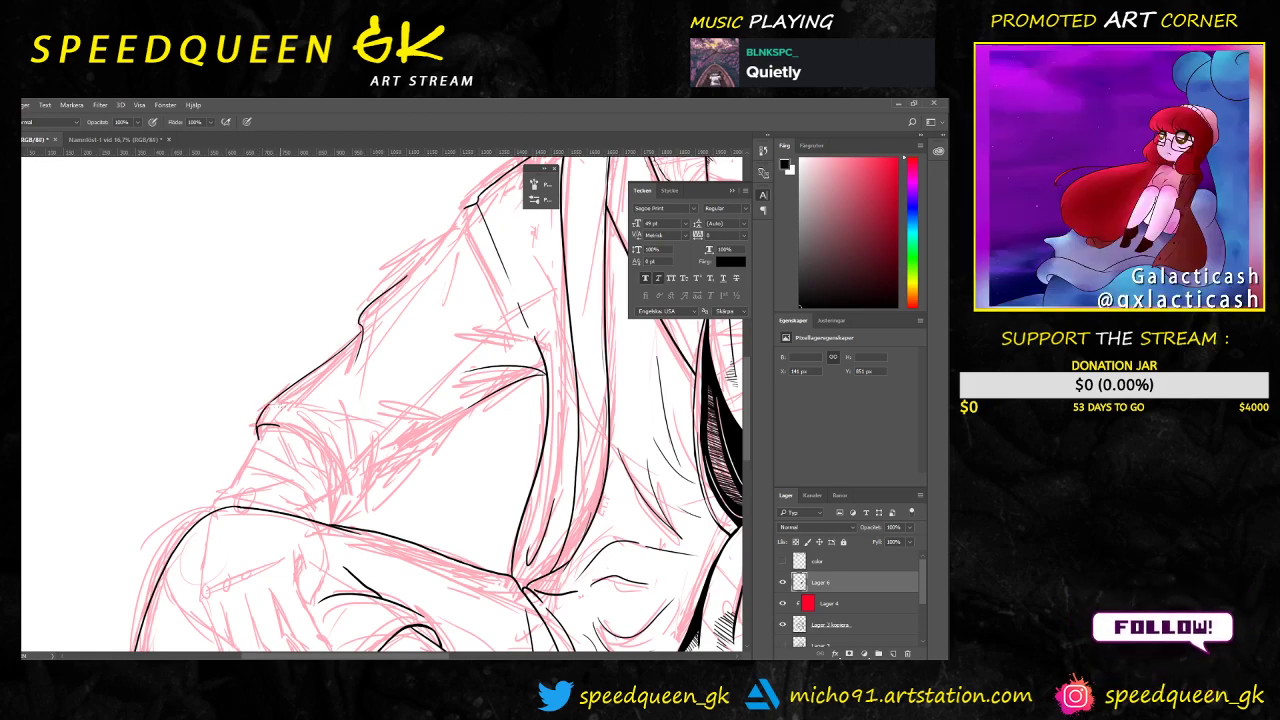
key("ctrl+alt+z")
left_click_drag(262, 412, 326, 389)
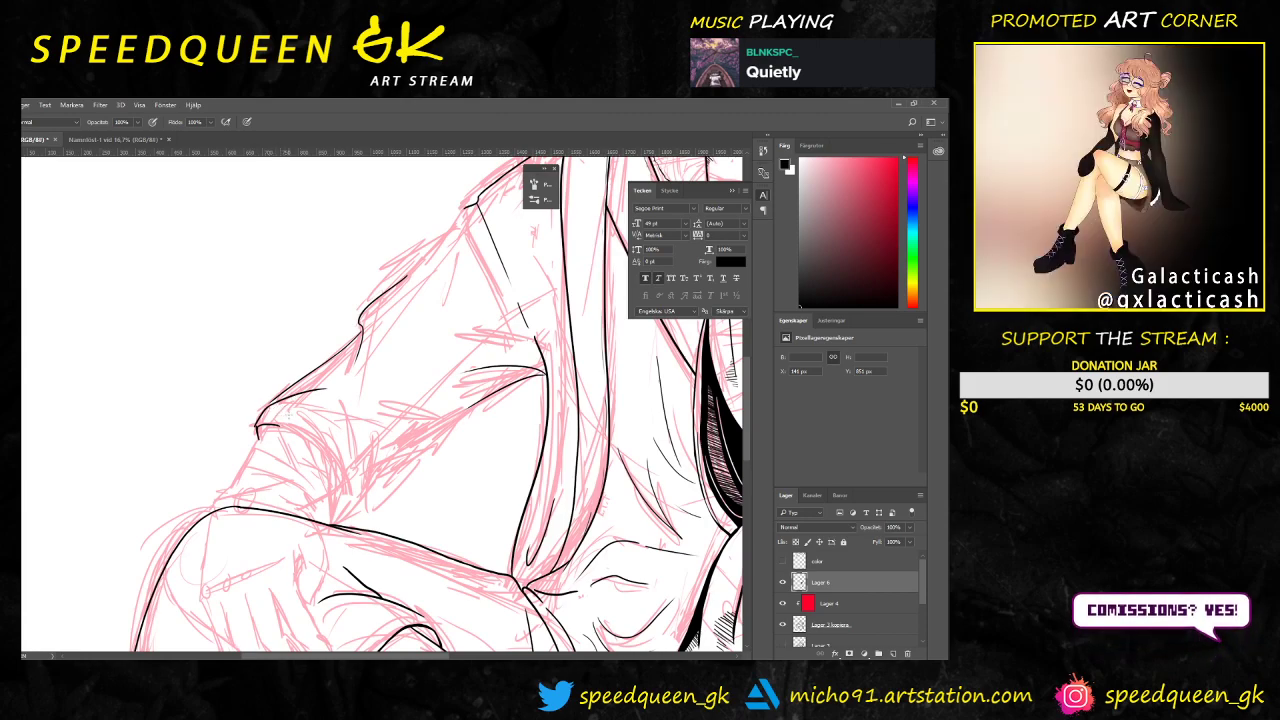
Step: Ink the start of the cuff opening and thicken the line at its outer corner
key("ctrl+plus")
key("ctrl+plus")
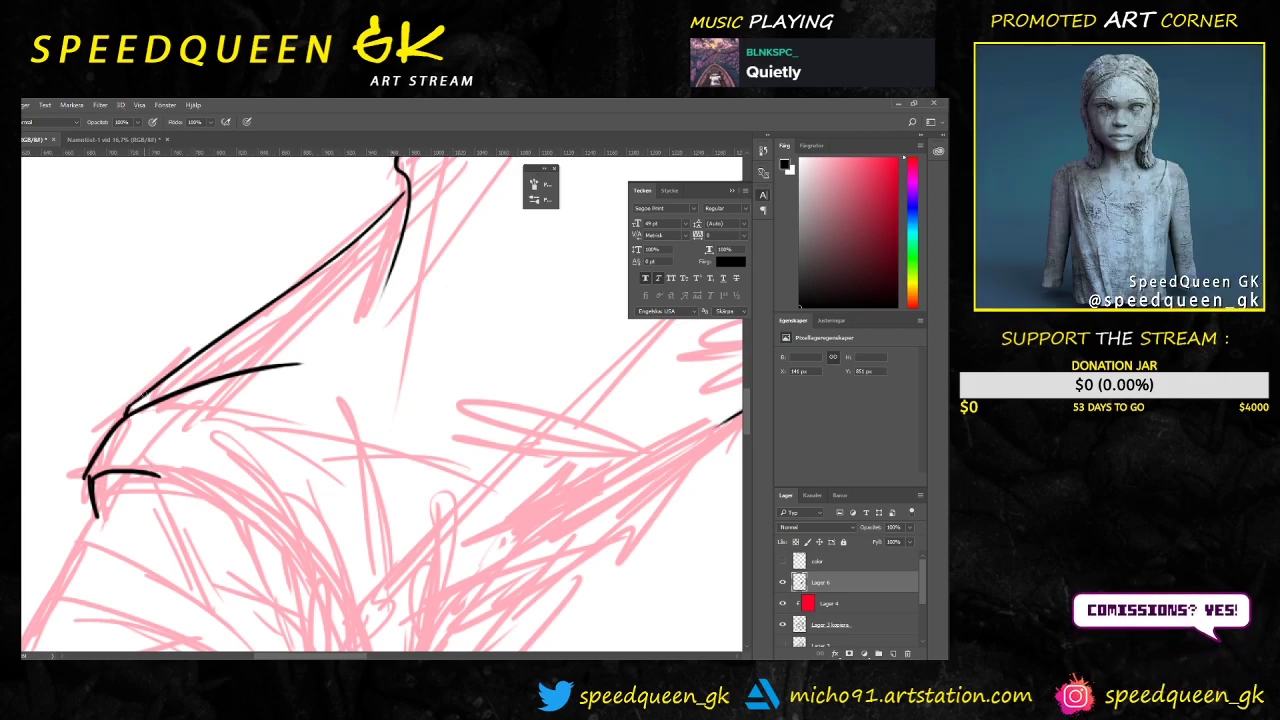
mouse_move(89, 480)
left_mouse_down()
mouse_move(95, 508)
mouse_move(98, 474)
mouse_move(86, 476)
mouse_move(107, 471)
left_mouse_up()
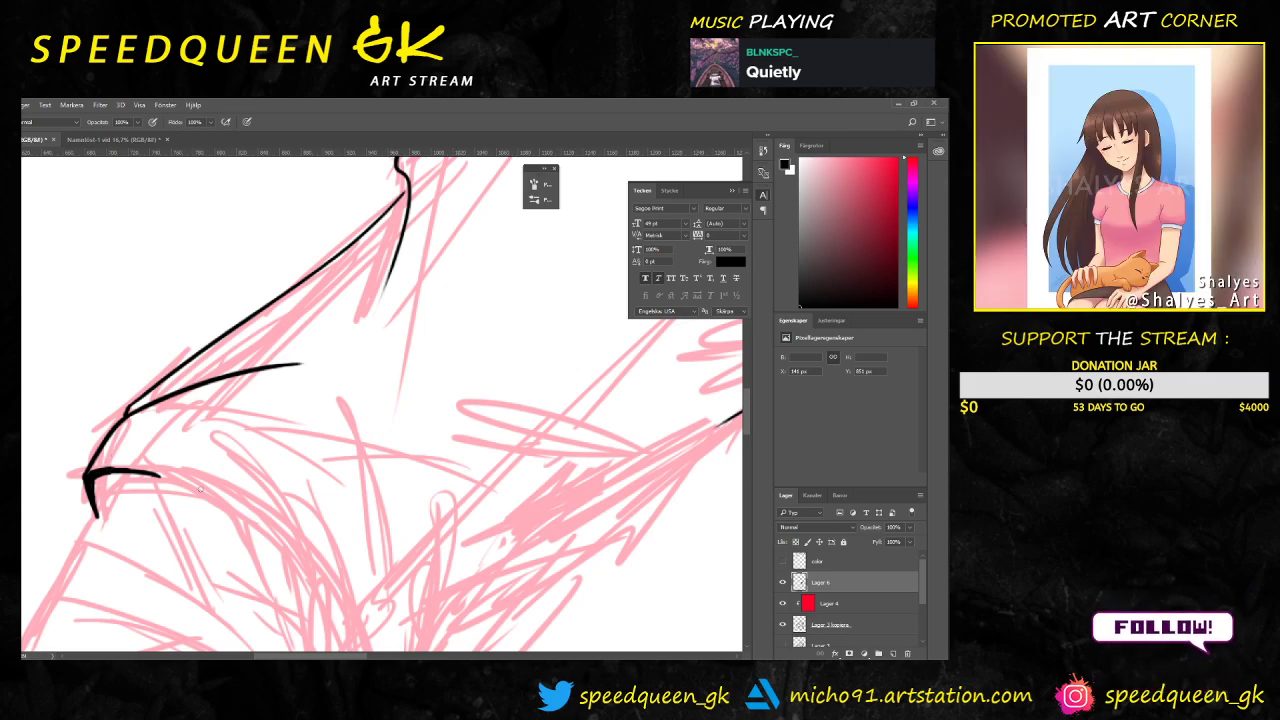
key("ctrl+minus")
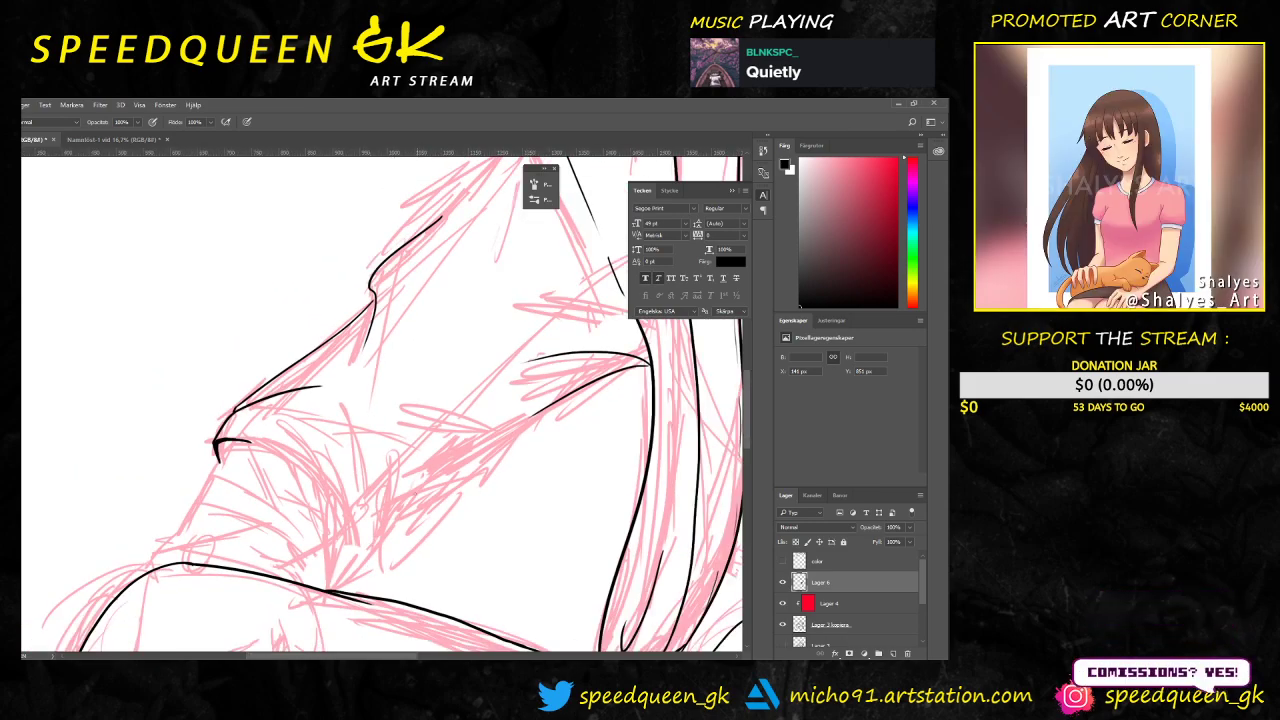
Step: Thicken the ink at the junction where the two underarm folds meet the robe's side edge
left_click_drag(429, 493, 342, 514)
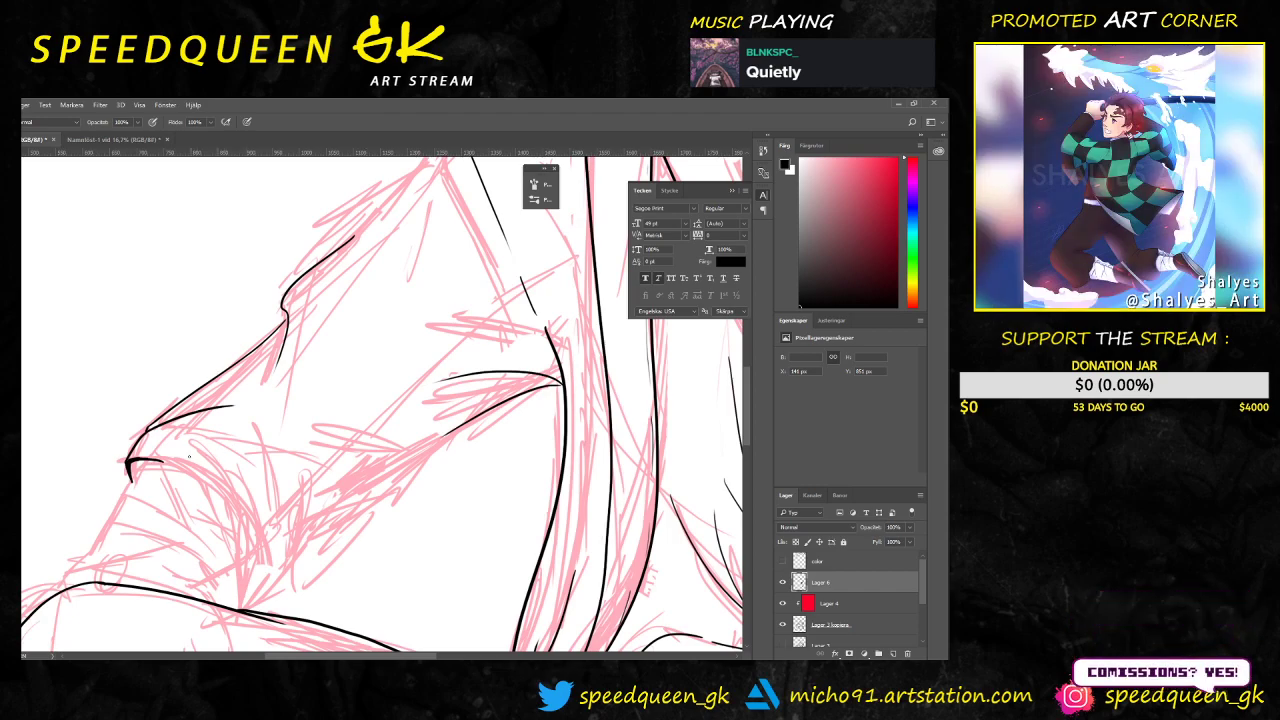
left_click_drag(296, 419, 270, 388)
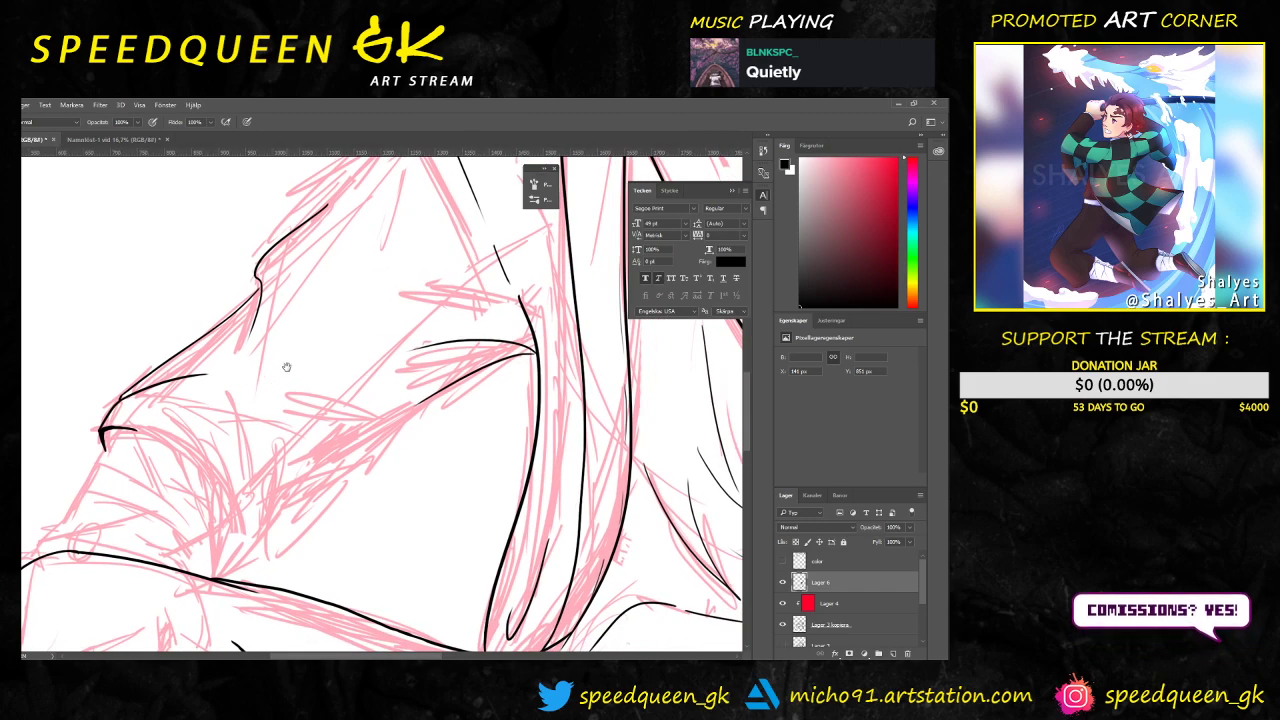
key("ctrl+plus")
left_click_drag(560, 264, 260, 382)
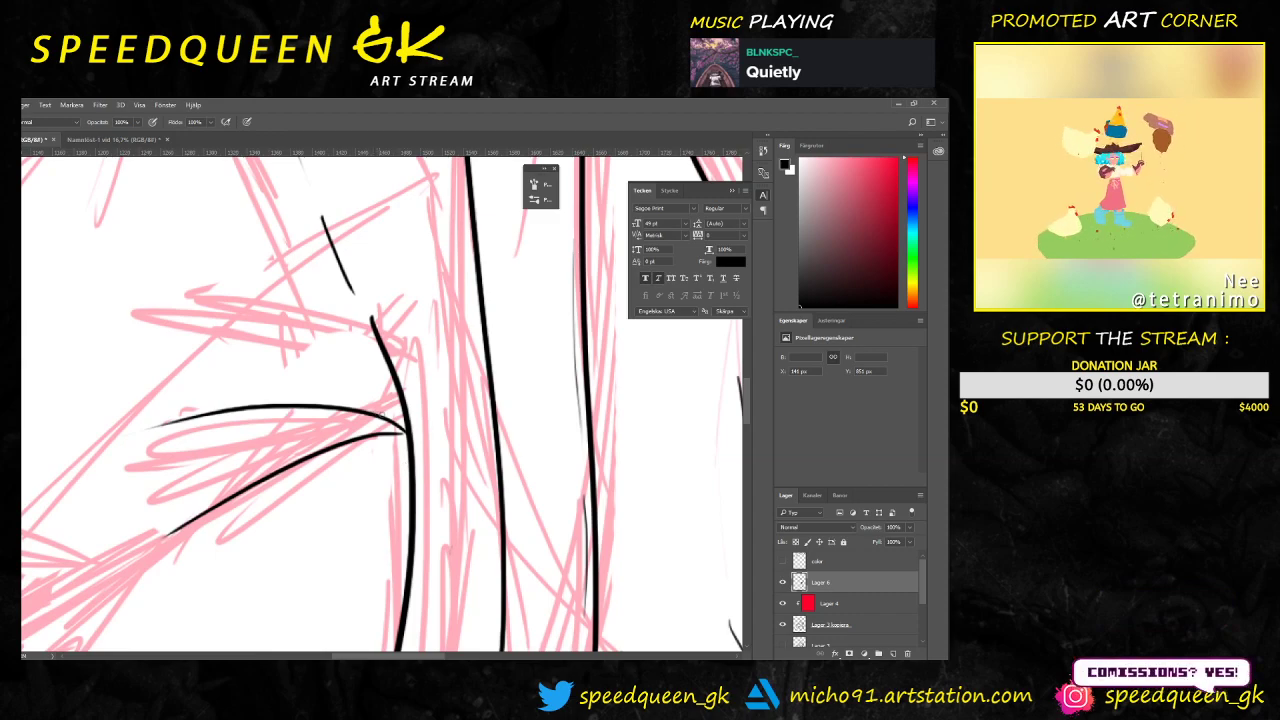
key("ctrl+plus")
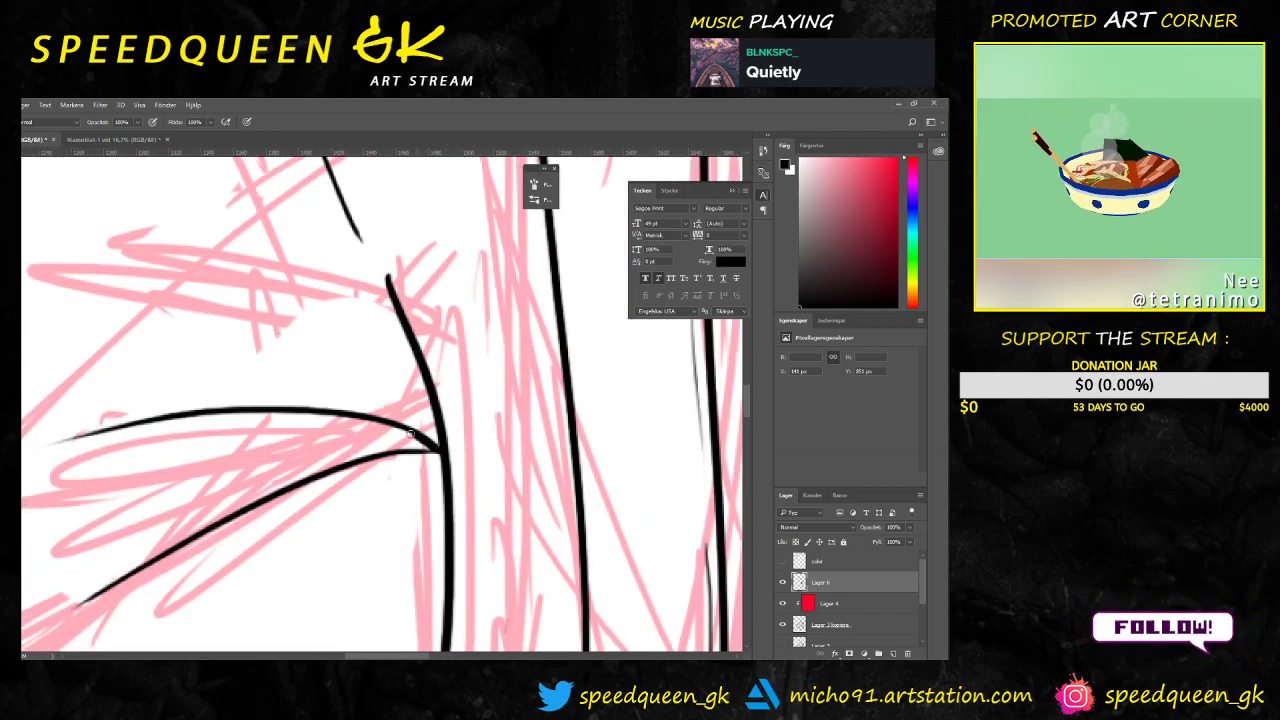
mouse_move(416, 438)
left_mouse_down()
mouse_move(384, 419)
mouse_move(426, 450)
left_mouse_up()
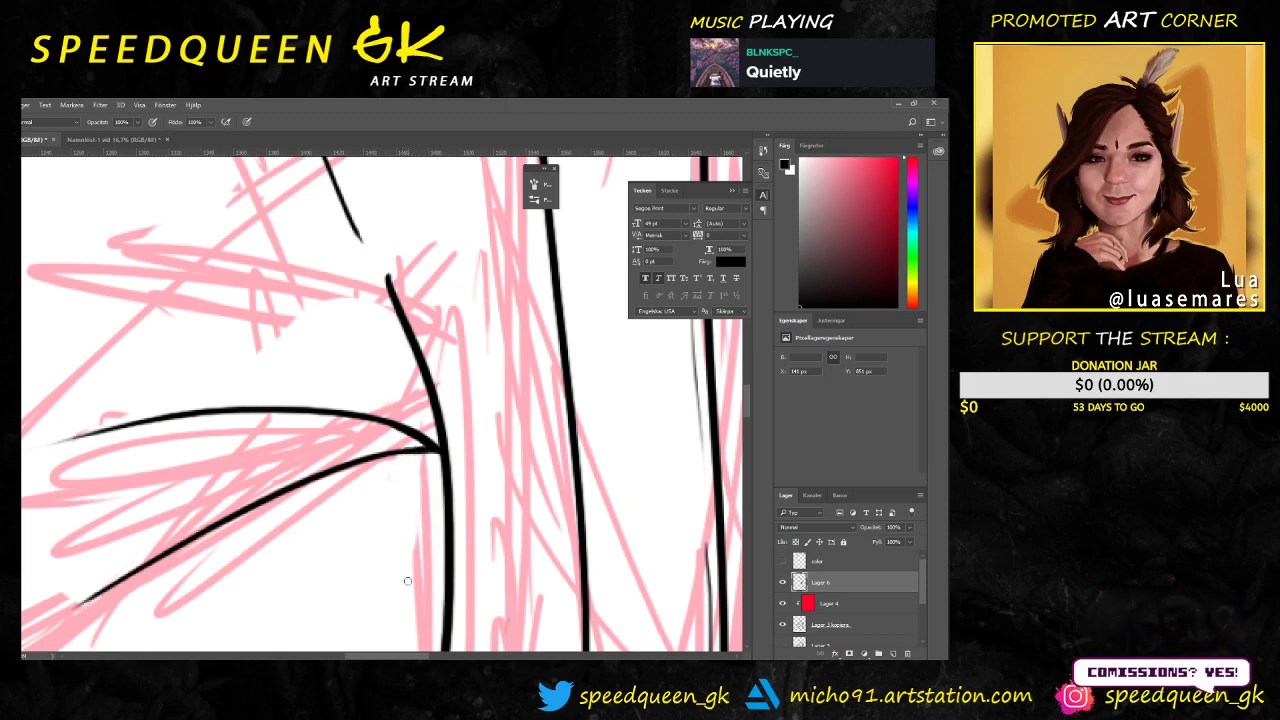
key("ctrl+minus")
key("ctrl+minus")
key("ctrl+minus")
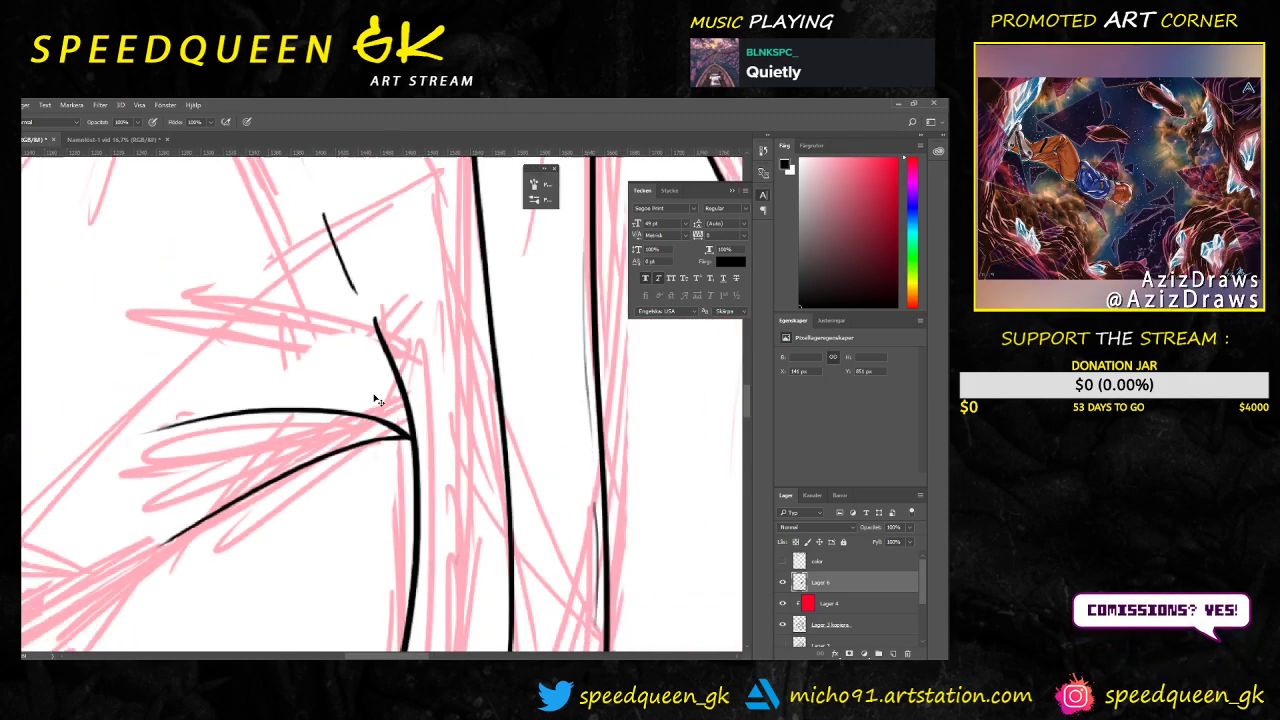
key("ctrl+minus")
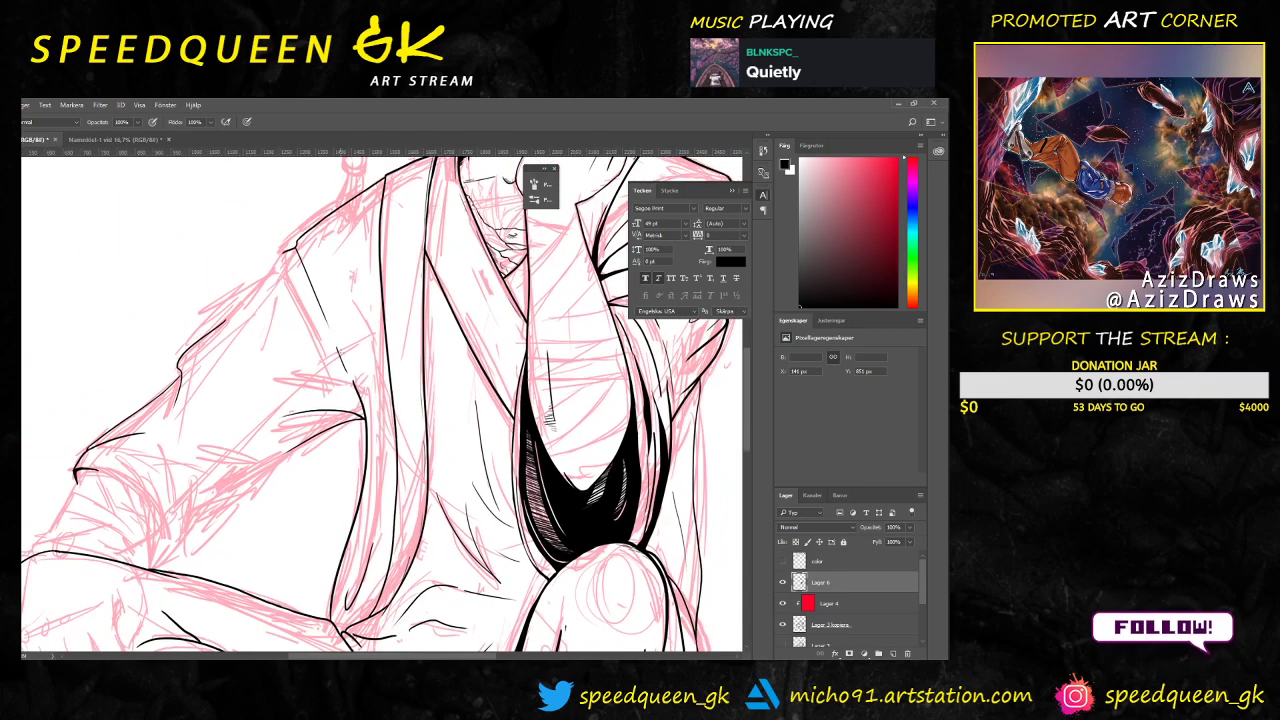
key("ctrl+plus")
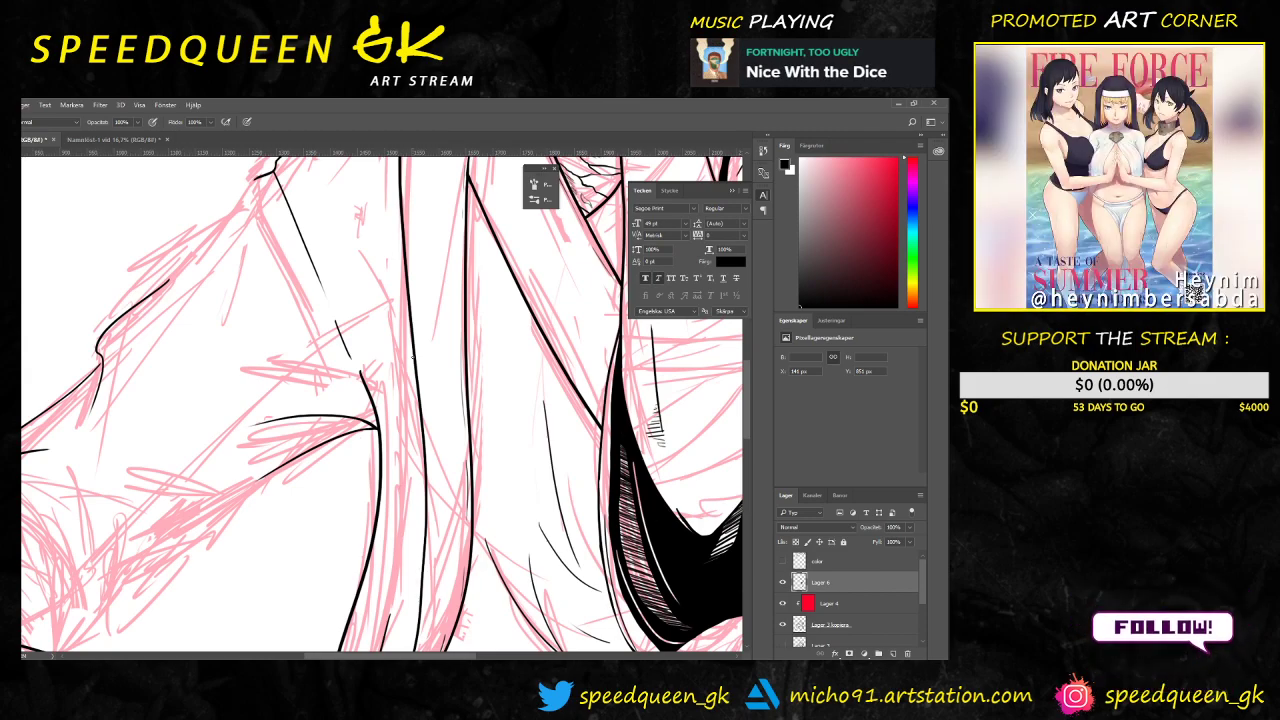
left_click_drag(352, 252, 398, 332)
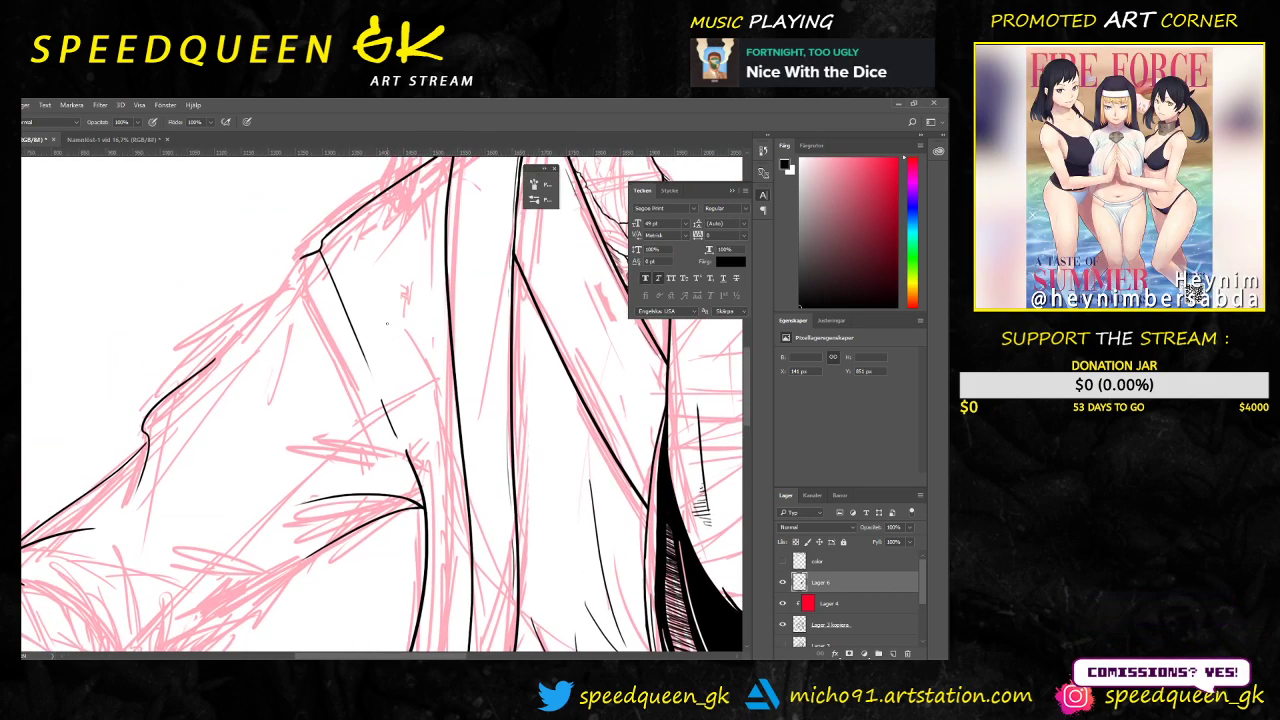
Step: Ink two short curved fold lines on the sleeve just inside the cuff
scroll(387, 323, "down", 1)
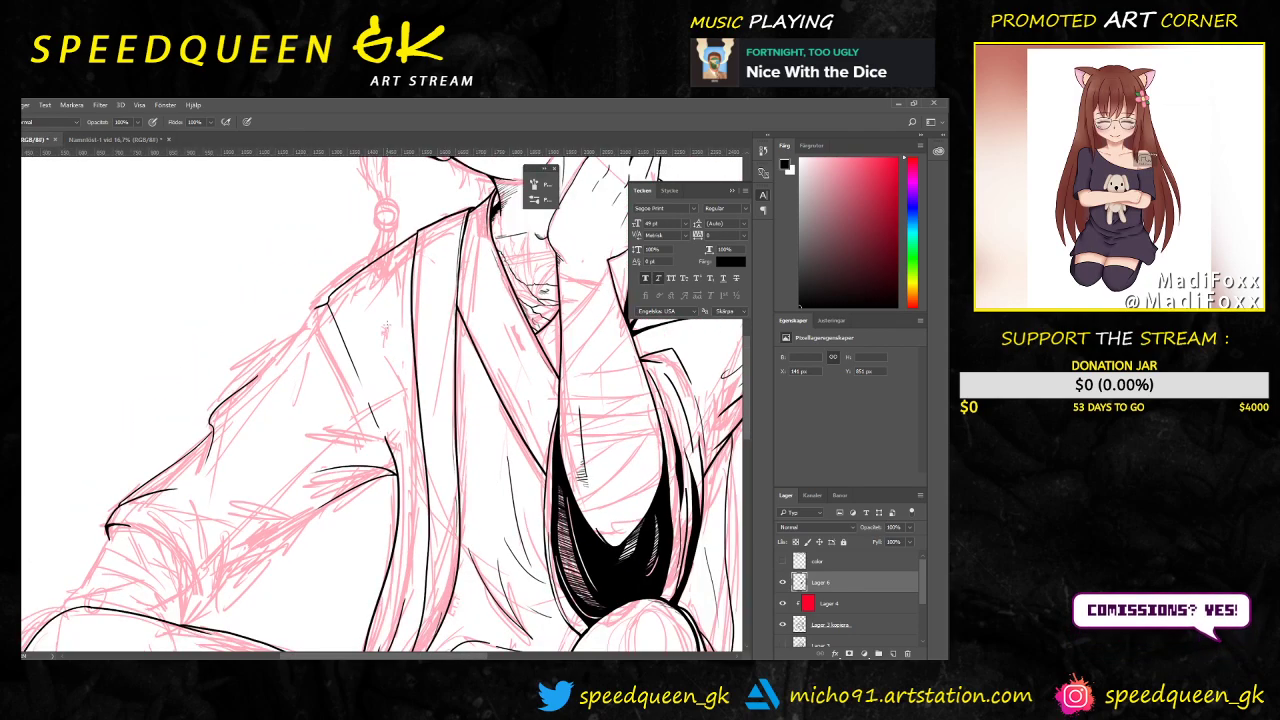
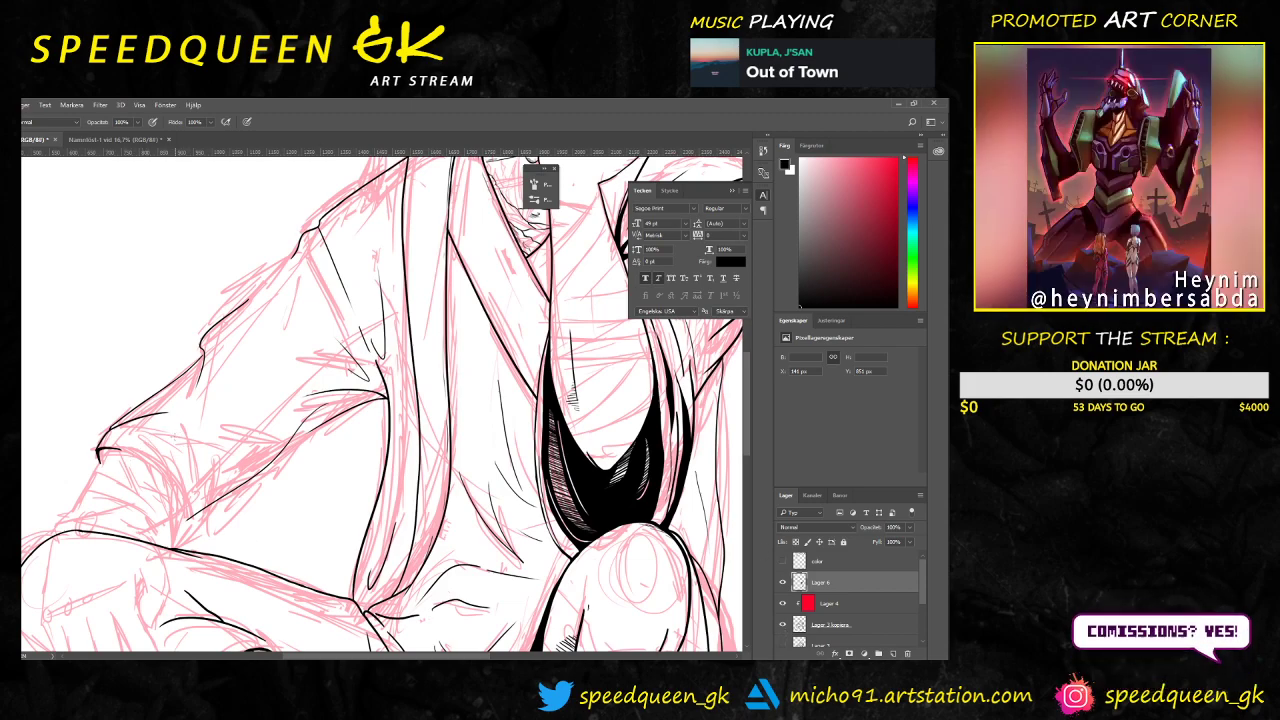
left_click_drag(153, 431, 185, 455)
left_click_drag(152, 430, 182, 447)
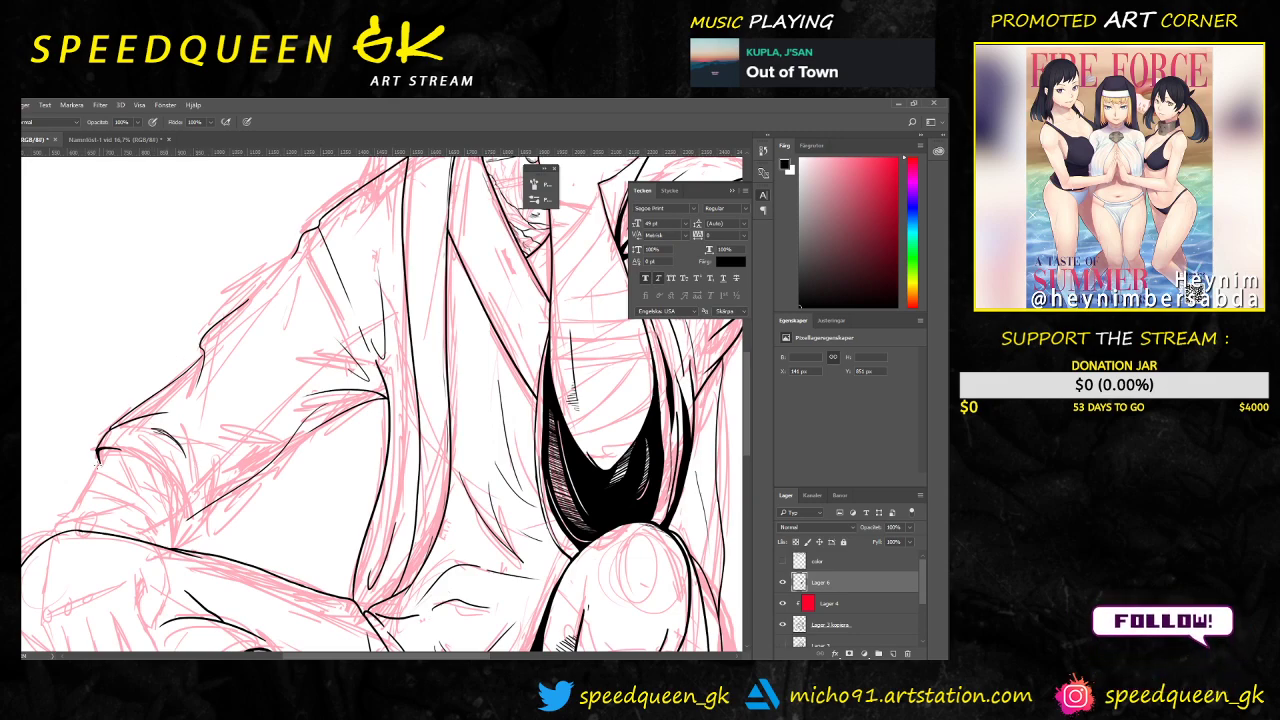
Step: Ink the forearm's outer contour from the cuff towards the knee and a short line for its underside
left_click_drag(106, 448, 74, 508)
key("ctrl+z")
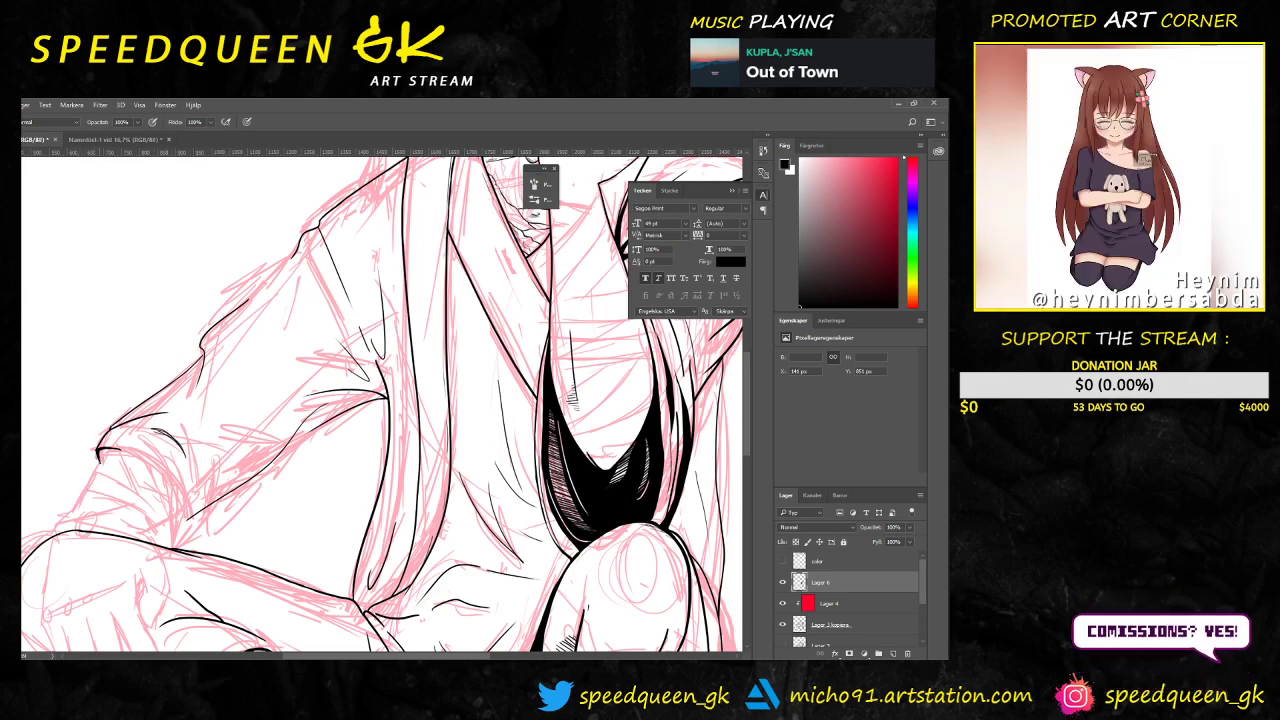
left_click_drag(106, 447, 78, 506)
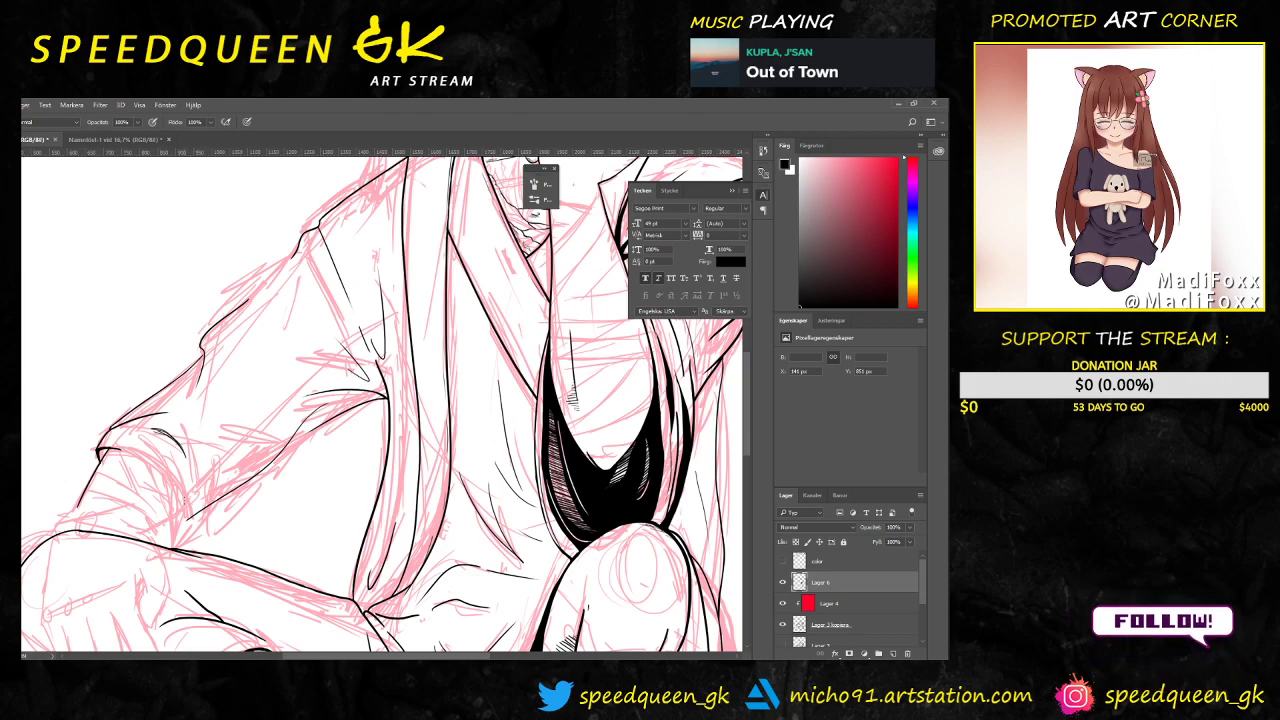
left_click_drag(184, 498, 142, 535)
key("ctrl+z")
left_click_drag(182, 495, 158, 520)
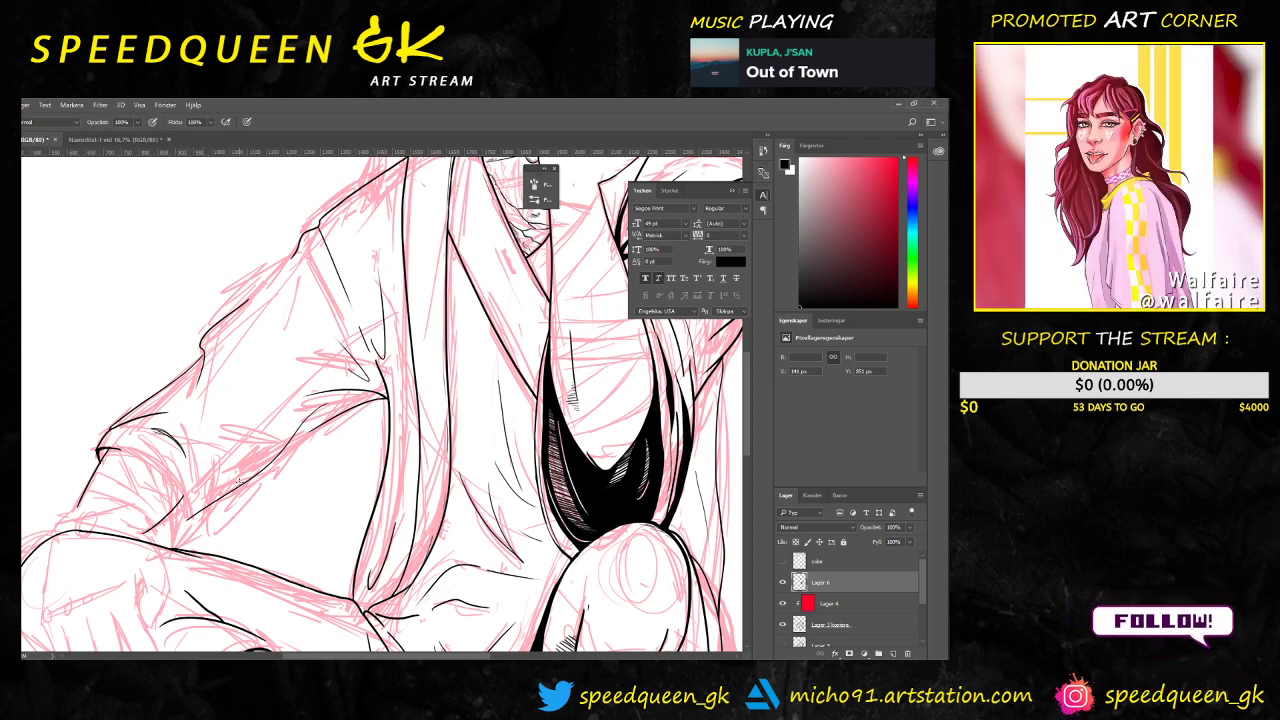
key("ctrl+minus")
left_click_drag(388, 426, 433, 367)
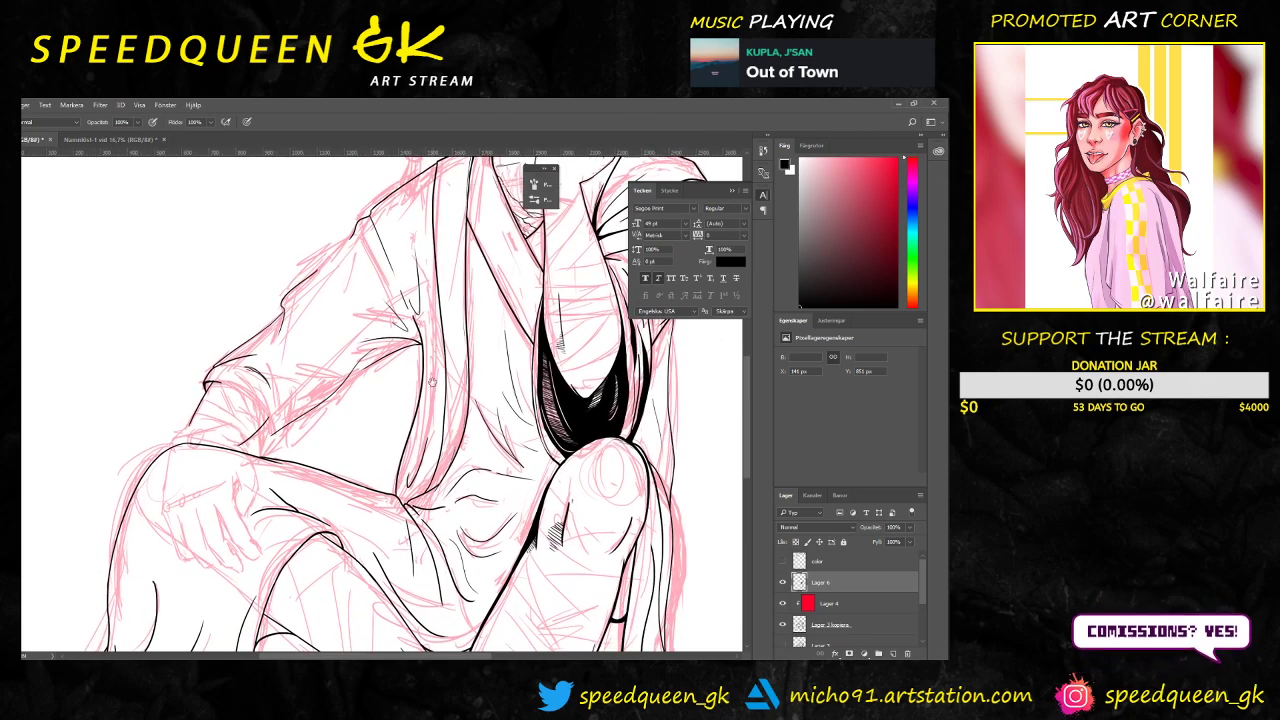
key("ctrl+plus")
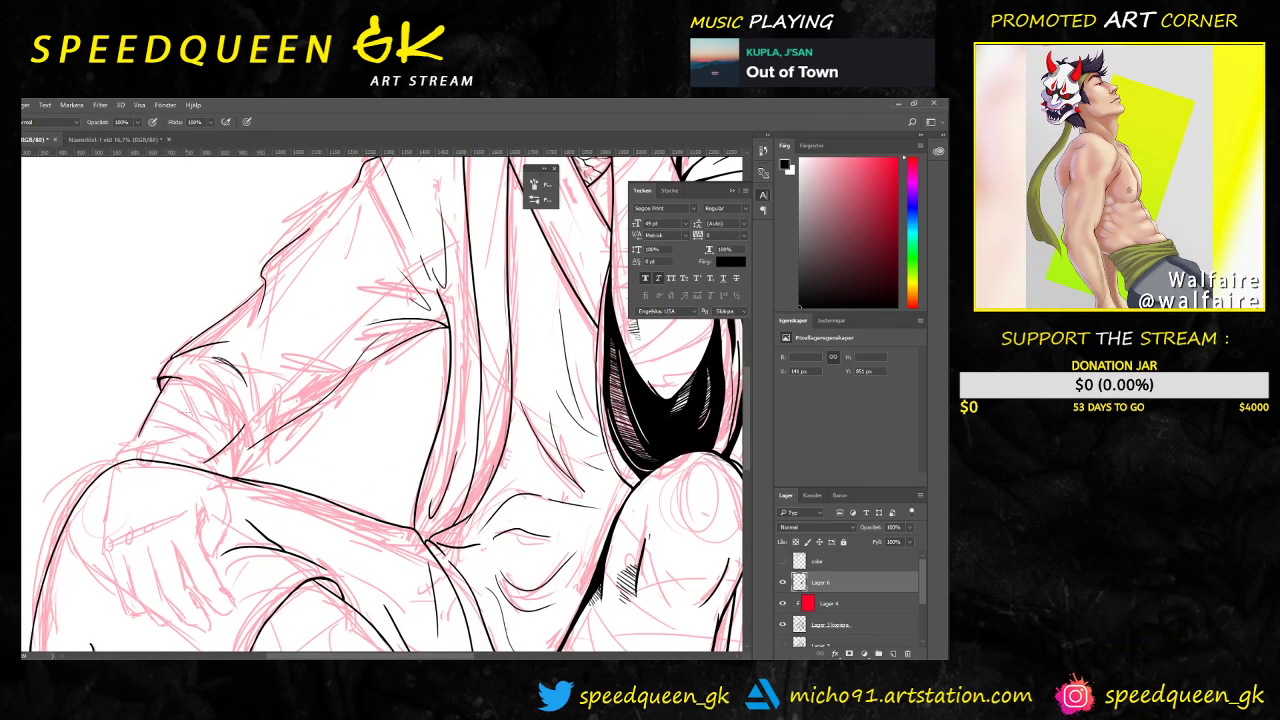
mouse_move(146, 428)
left_mouse_down()
mouse_move(168, 416)
mouse_move(218, 450)
left_mouse_up()
key("ctrl+z")
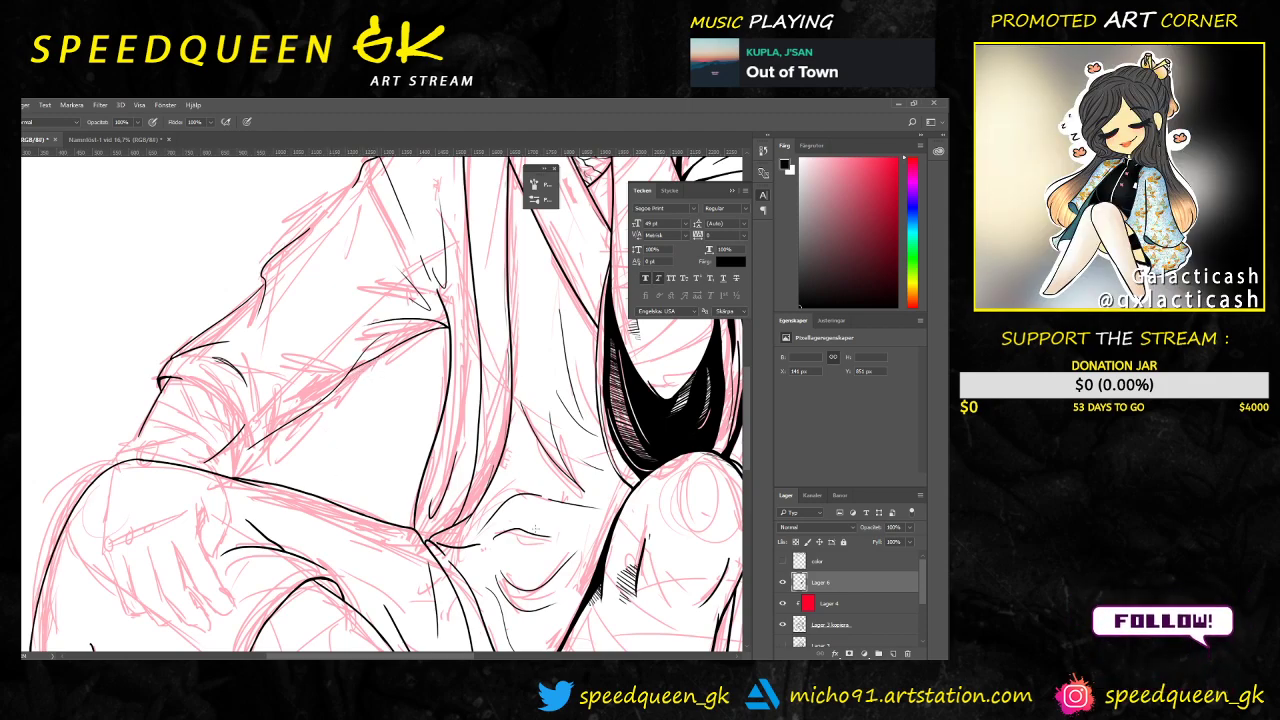
Step: Hide the sketch layer and ink a solid black wedge where the upper underarm fold meets the robe's side edge
left_click(783, 624)
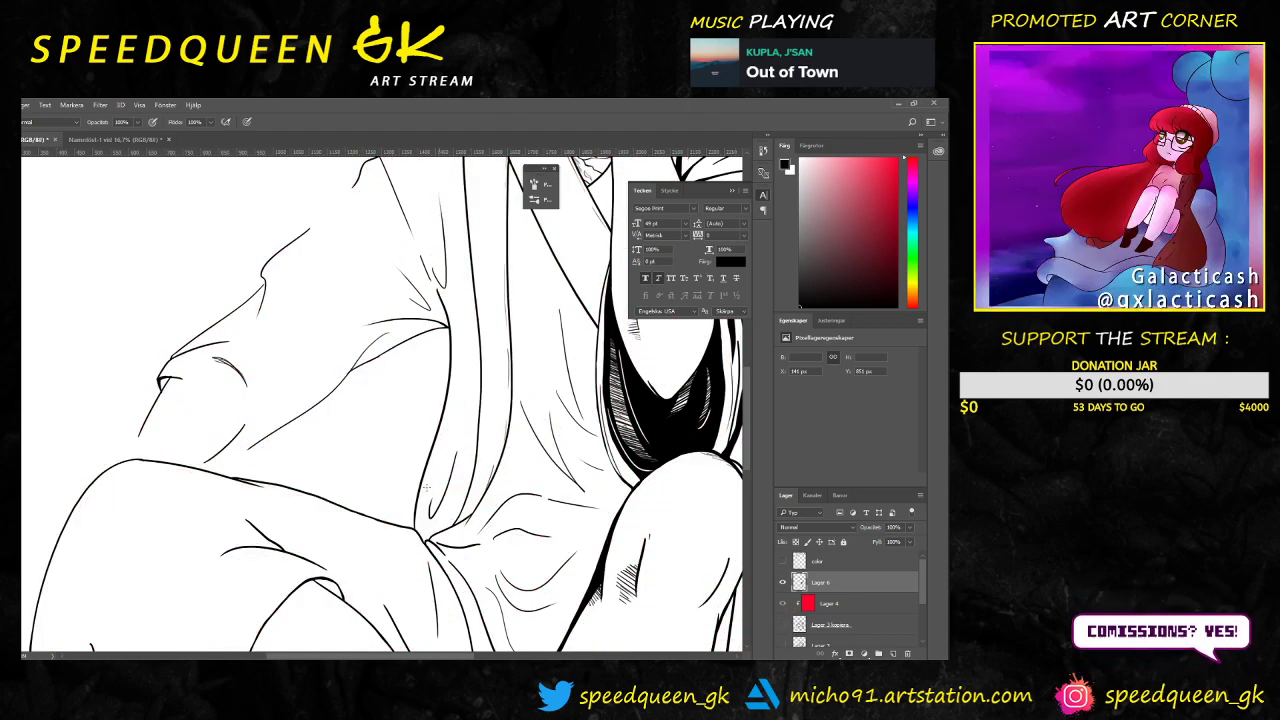
scroll(451, 492, "down", 2)
key("ctrl+plus")
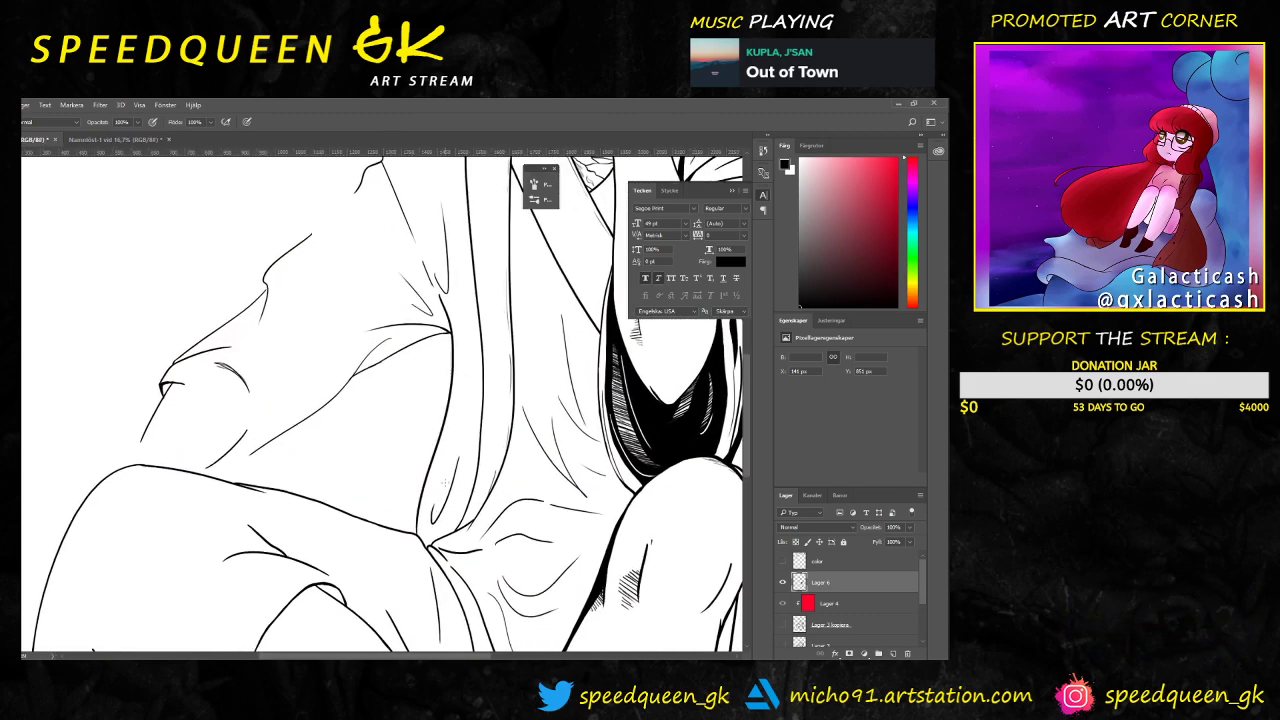
left_click_drag(462, 378, 433, 467)
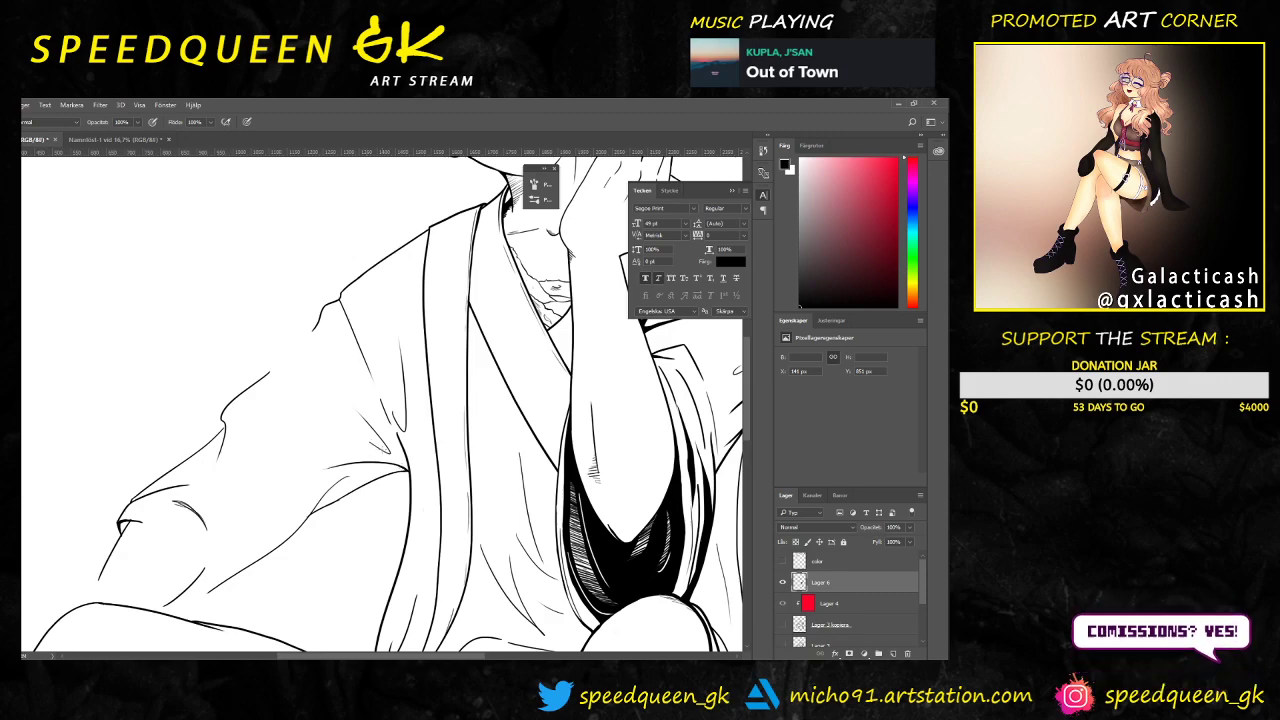
scroll(481, 439, "up", 4)
mouse_move(481, 439)
left_mouse_down()
mouse_move(381, 295)
mouse_move(426, 438)
left_mouse_up()
mouse_move(412, 378)
left_mouse_down()
mouse_move(431, 434)
mouse_move(418, 409)
mouse_move(384, 419)
left_mouse_up()
mouse_move(408, 426)
left_mouse_down()
mouse_move(423, 432)
mouse_move(408, 416)
left_mouse_up()
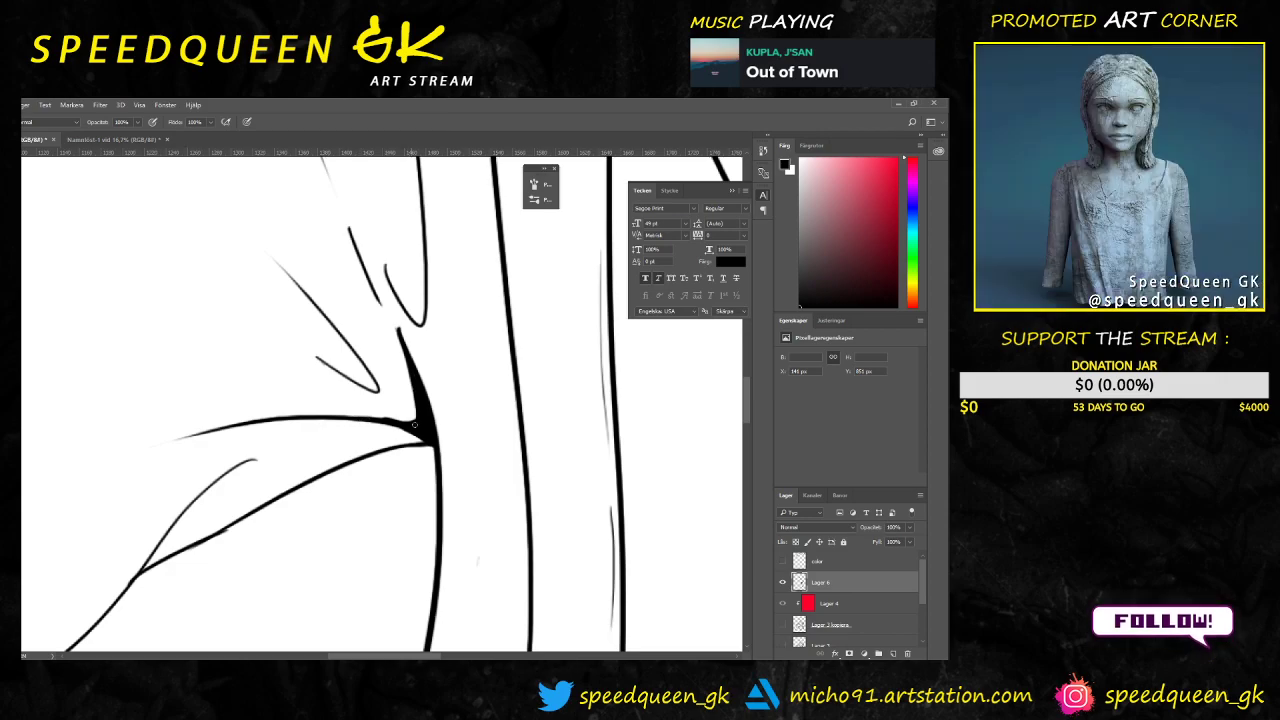
Step: Thicken the lower underarm fold into a tapering black shape running outward from the robe's side edge
left_click_drag(412, 430, 292, 488)
left_click_drag(418, 432, 282, 491)
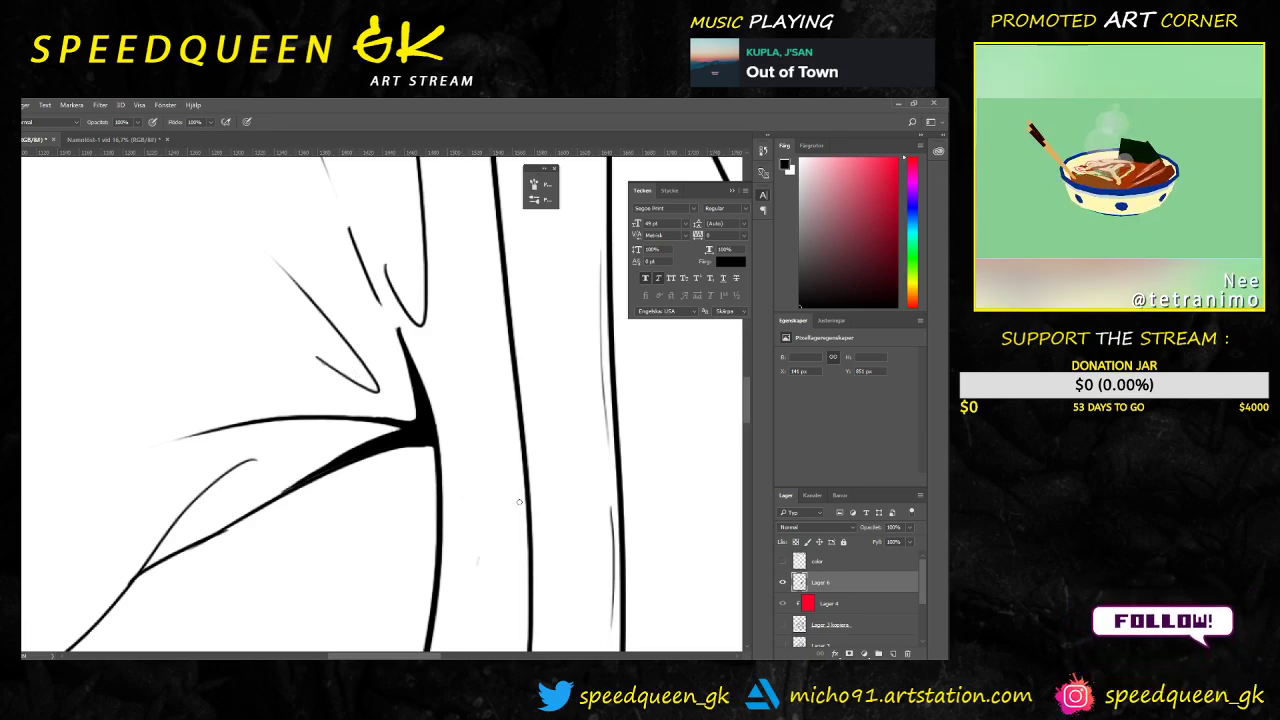
left_click_drag(471, 503, 557, 428)
key("e")
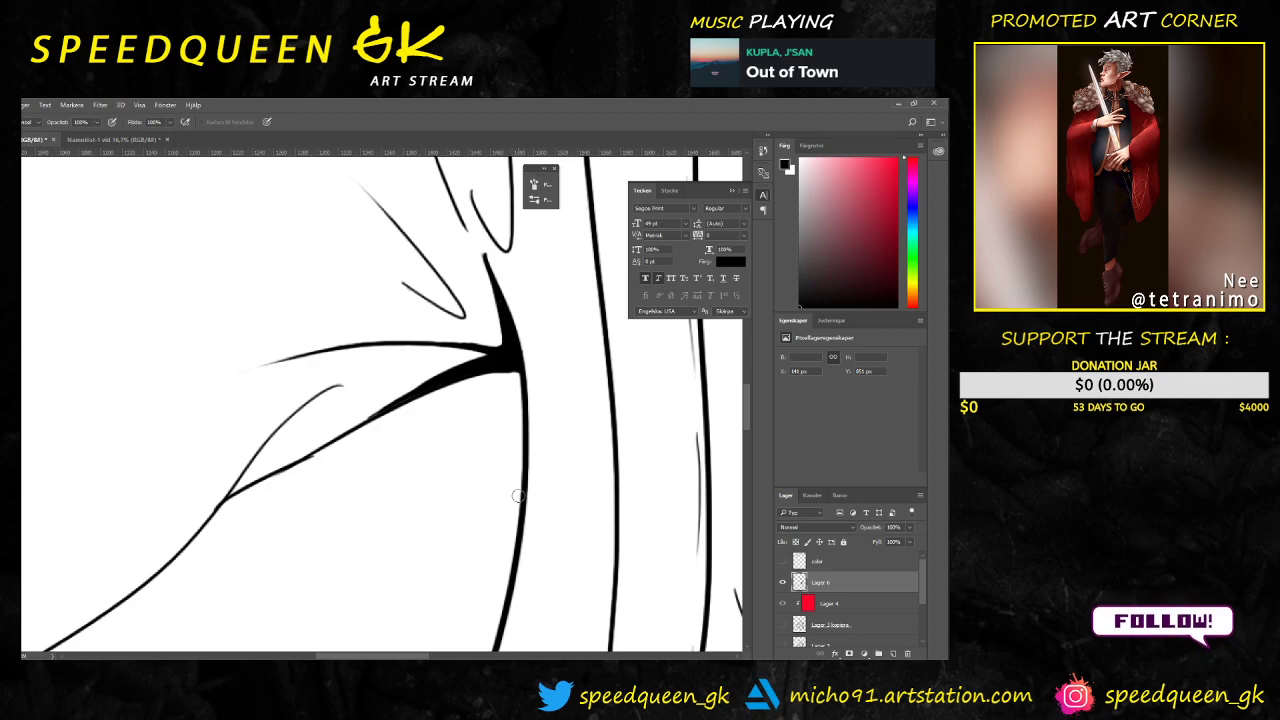
key("b")
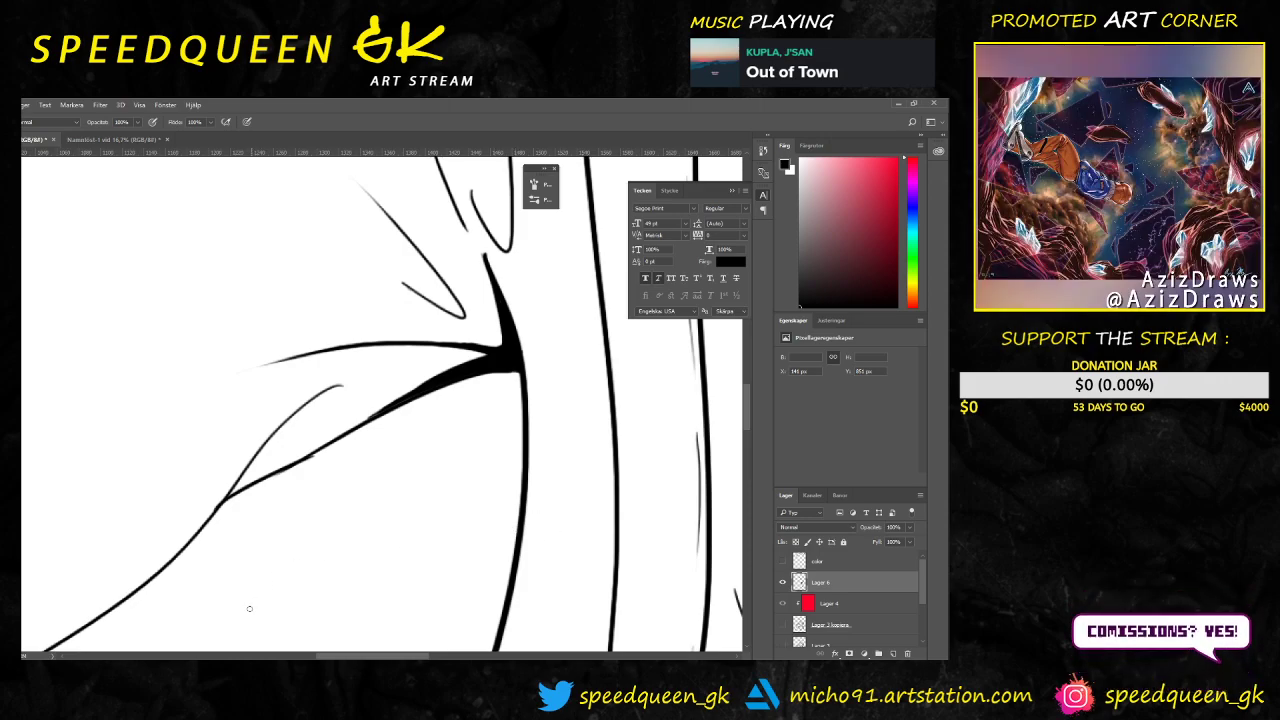
Step: Switch to the browser, review the commission price list and chat on the Twitch channel page, and return to Photoshop
key("alt+Tab")
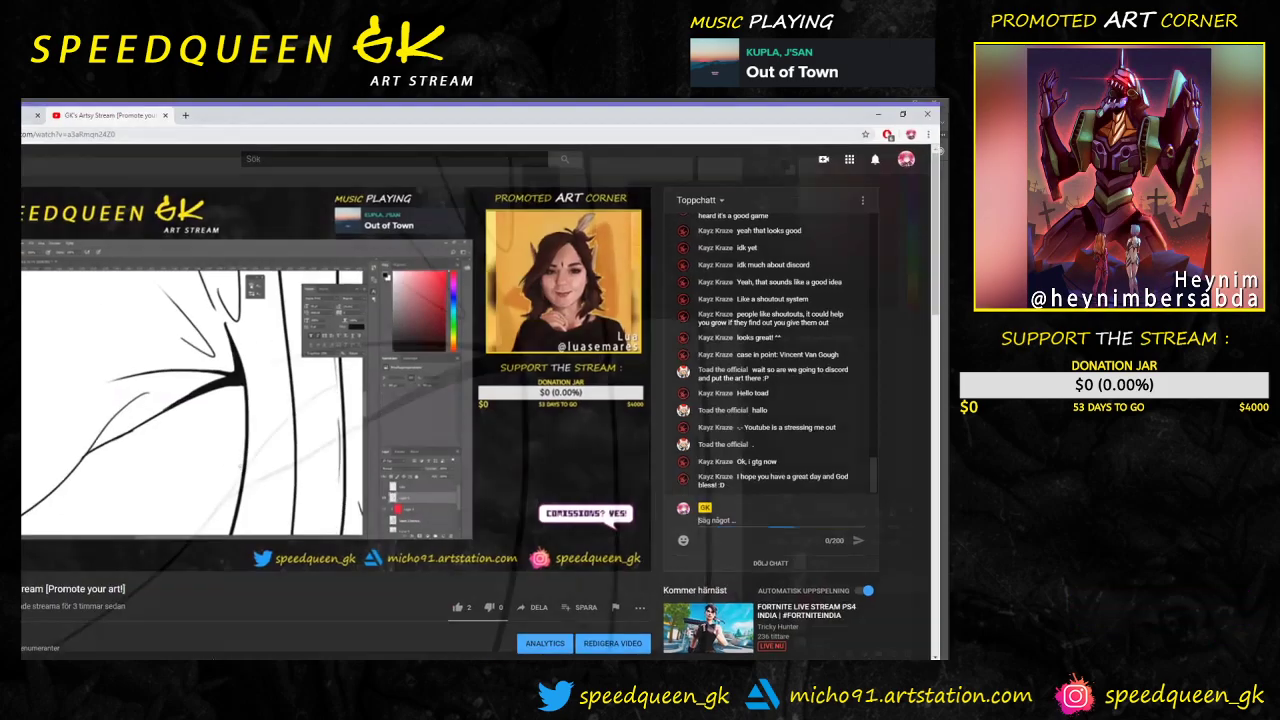
left_click(27, 106)
scroll(171, 535, "down", 8)
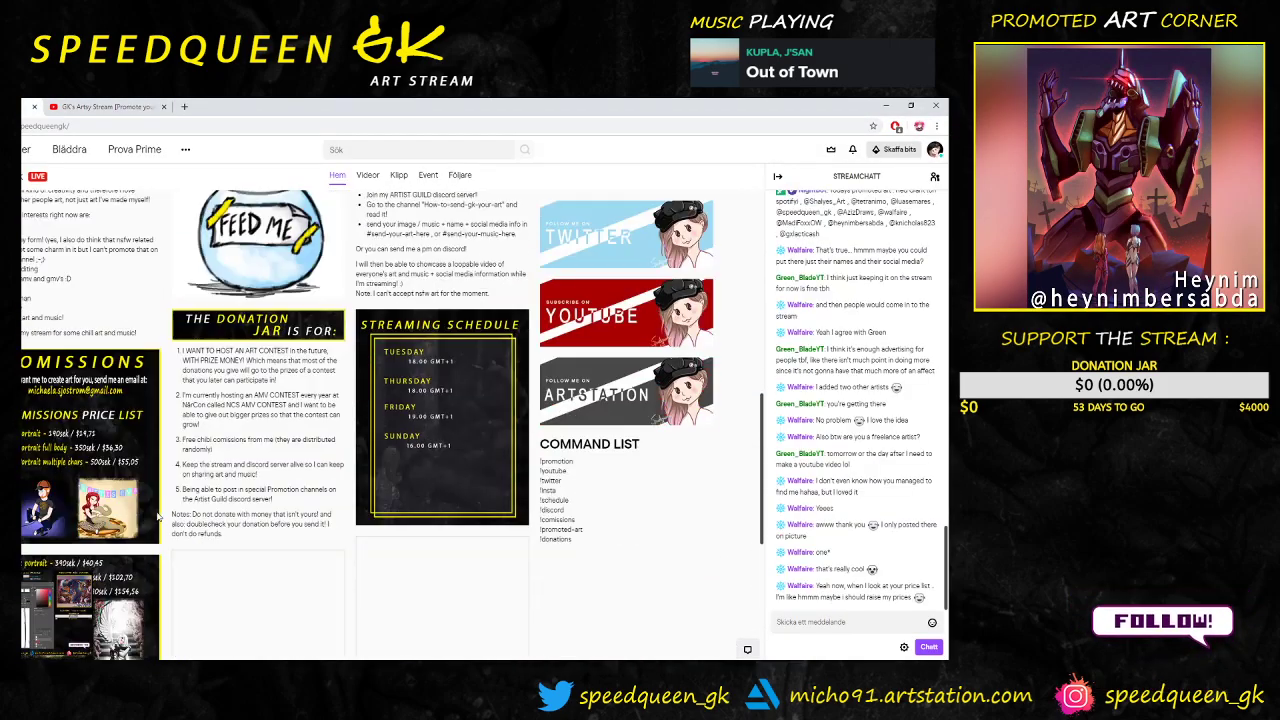
scroll(155, 515, "up", 1)
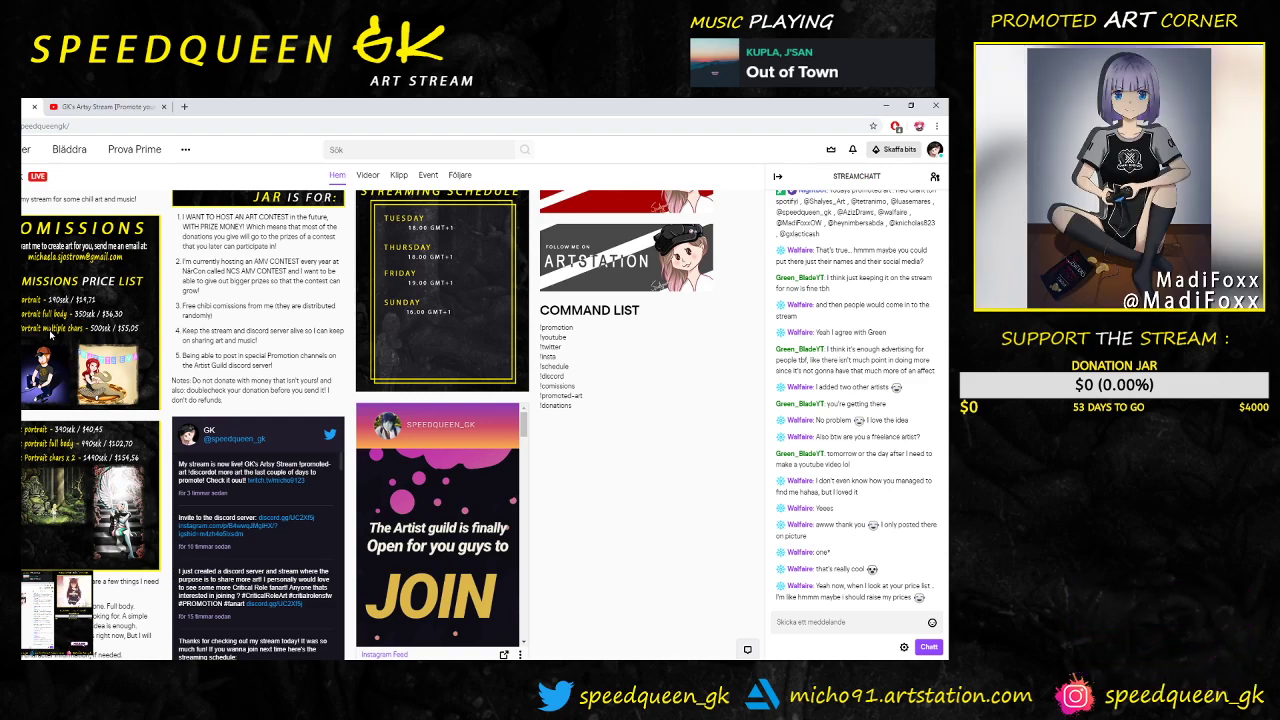
scroll(50, 335, "down", 1)
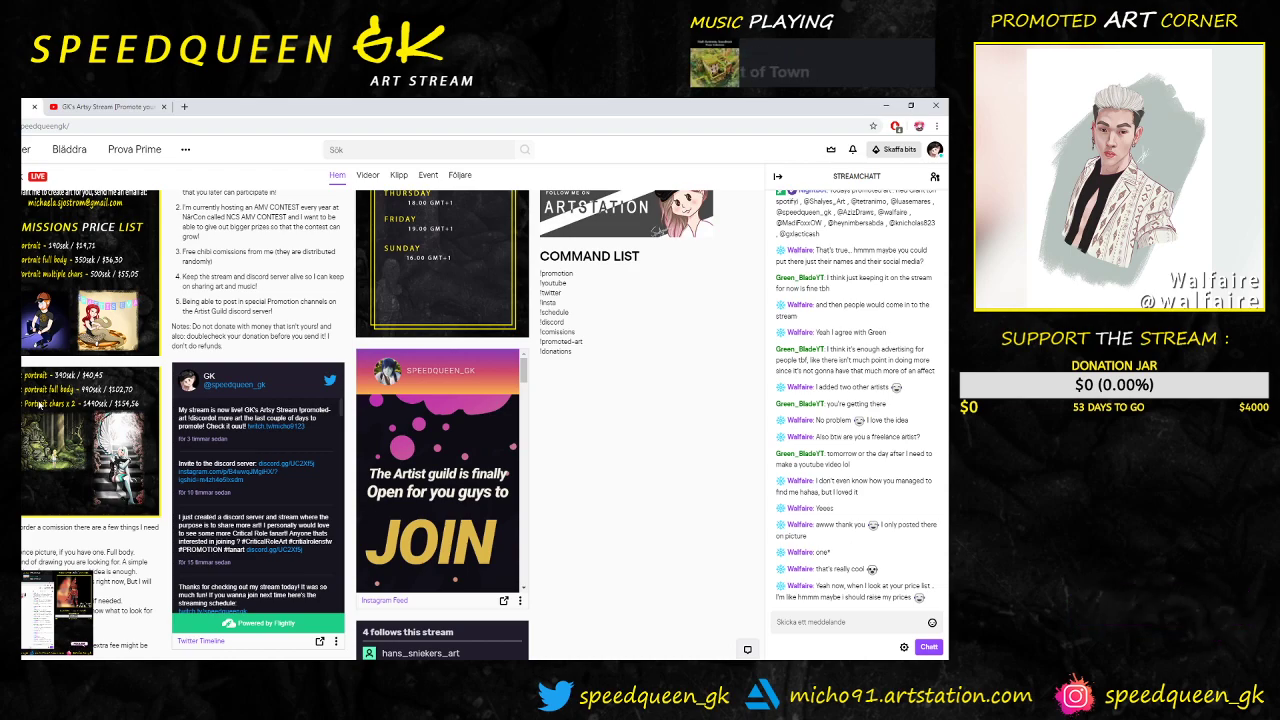
scroll(132, 434, "down", 1)
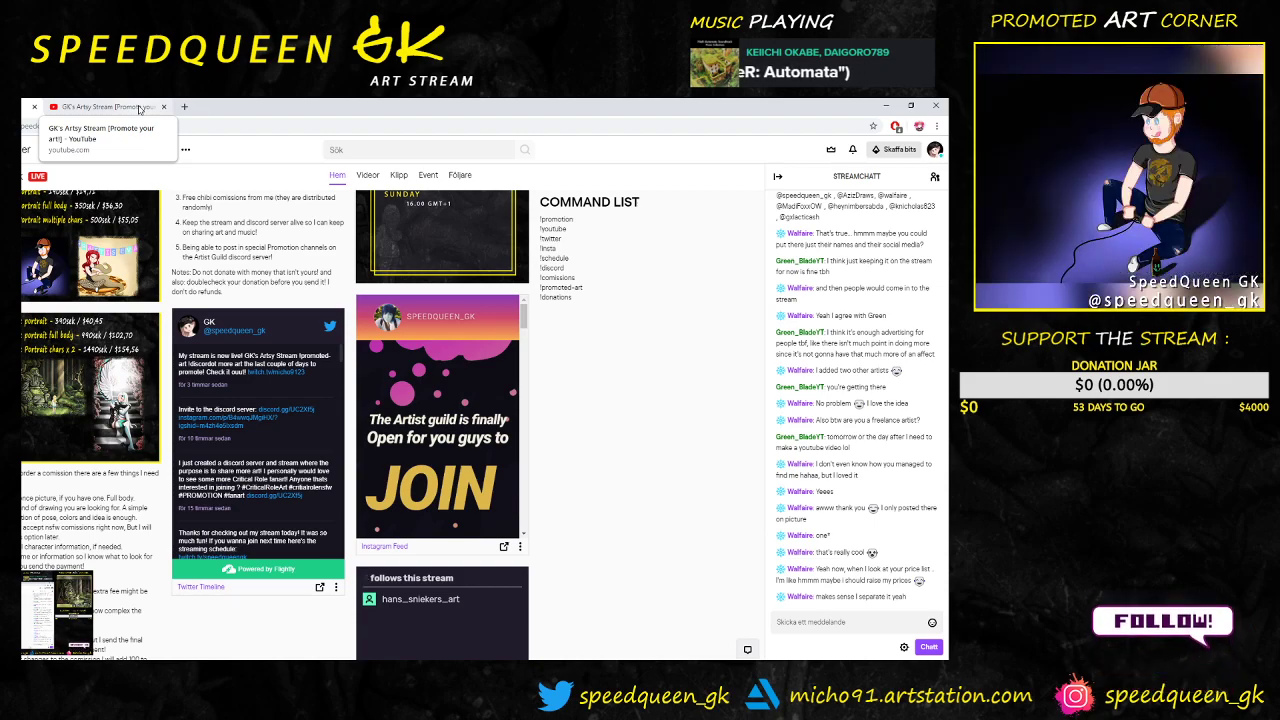
scroll(106, 444, "up", 1)
scroll(106, 444, "down", 1)
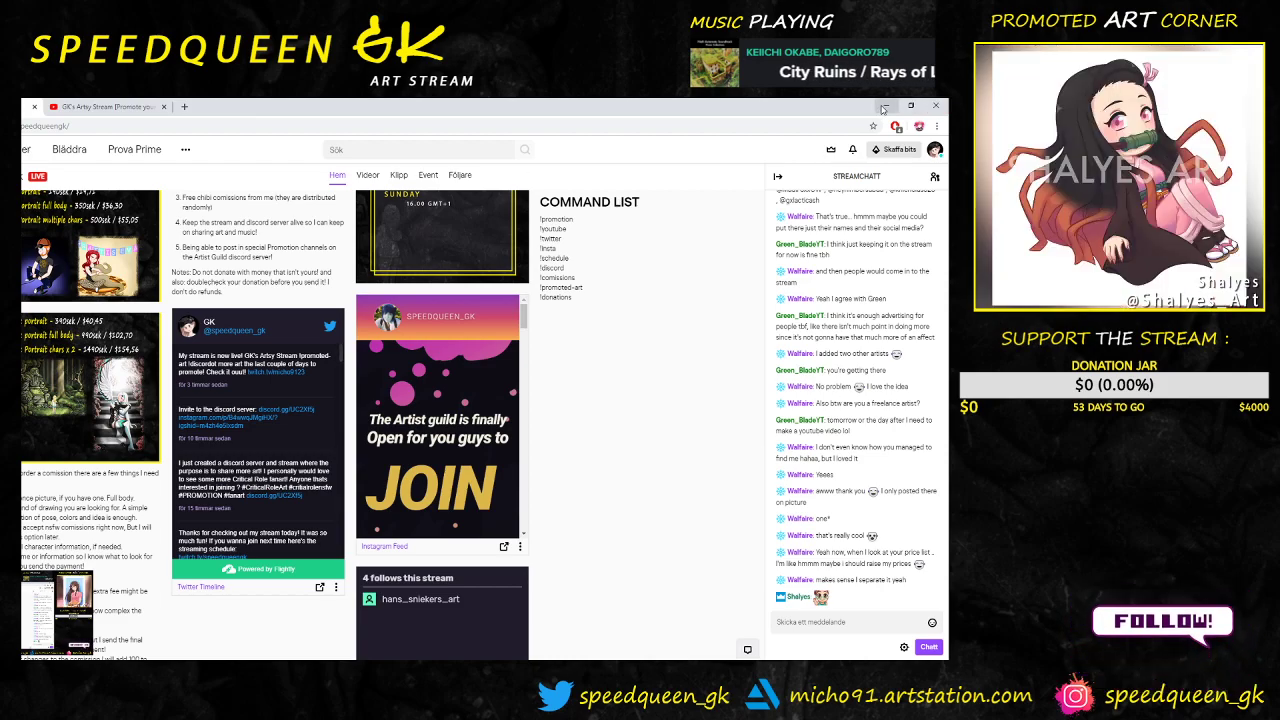
key("alt+Tab")
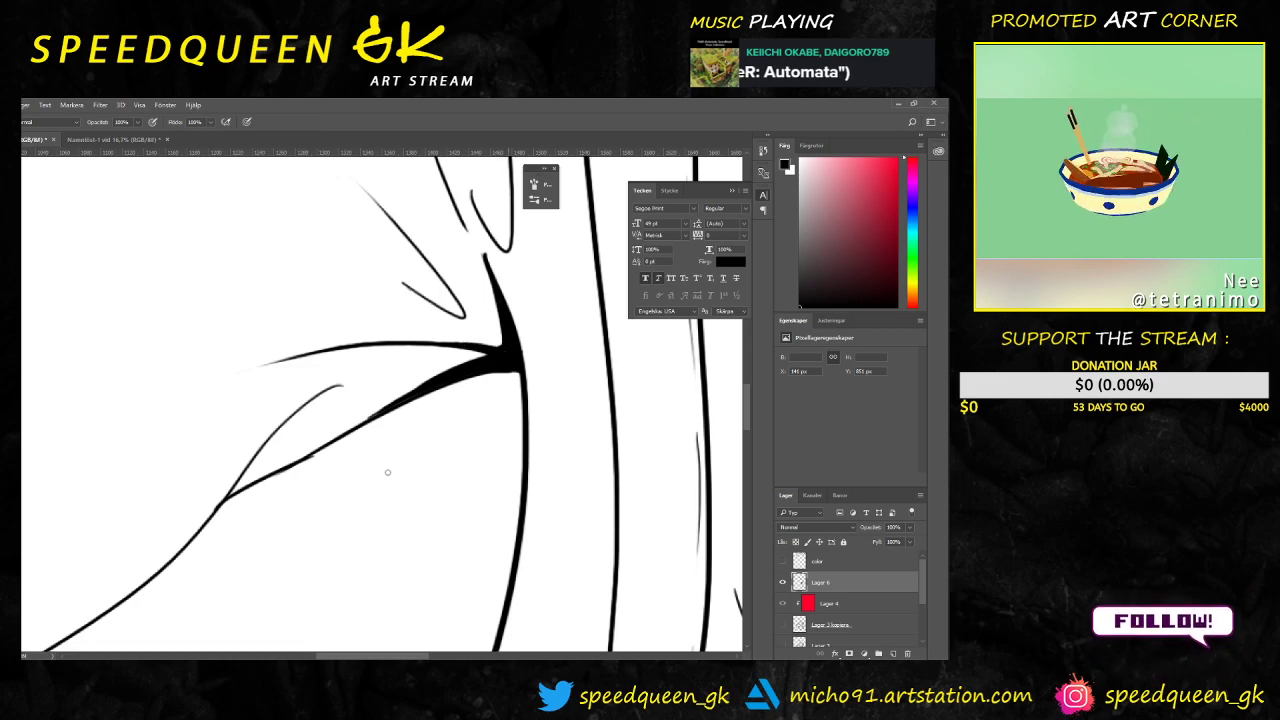
Step: Smooth the lower underarm fold's line down to where the small fold branches off and clean up its edges
left_click_drag(400, 421, 486, 380)
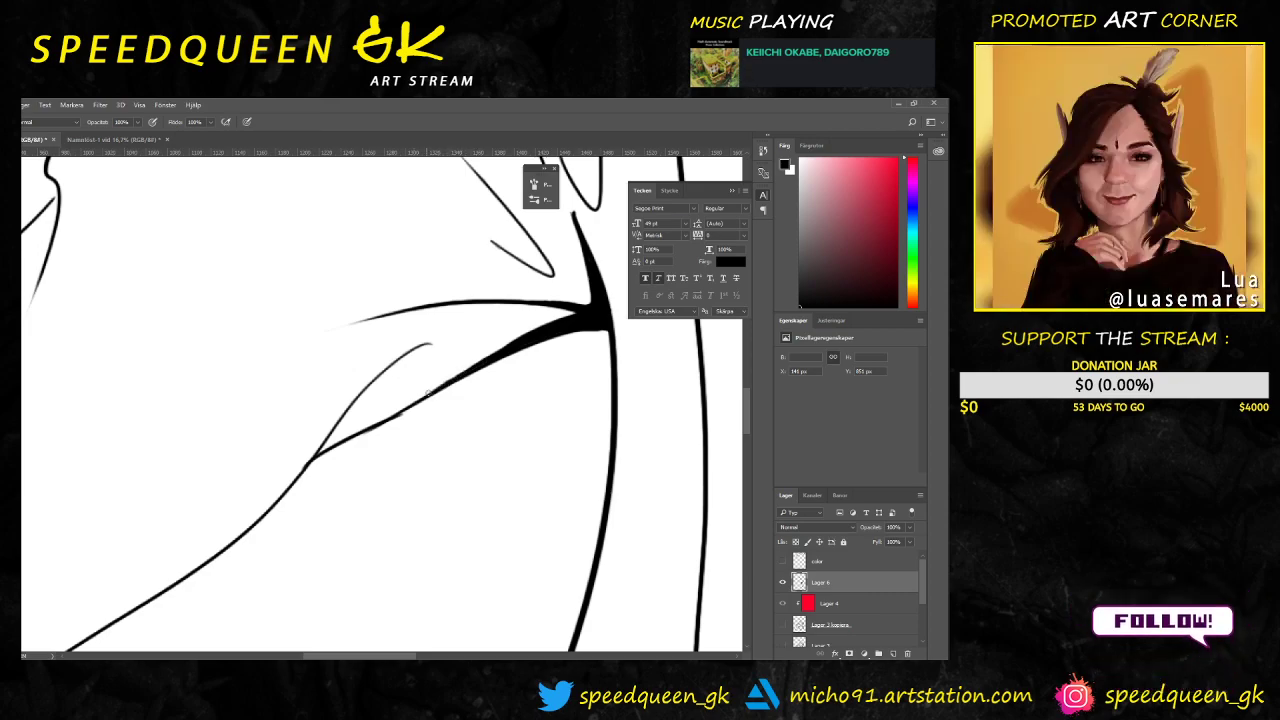
key("e")
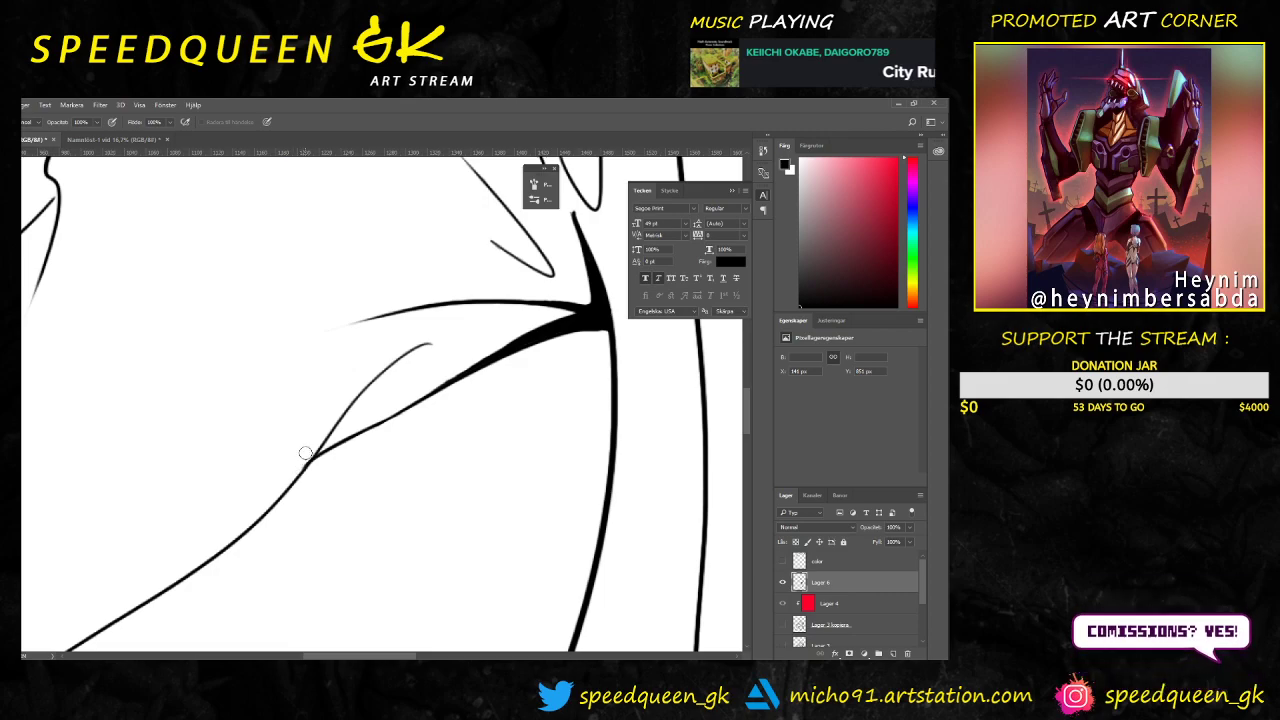
key("b")
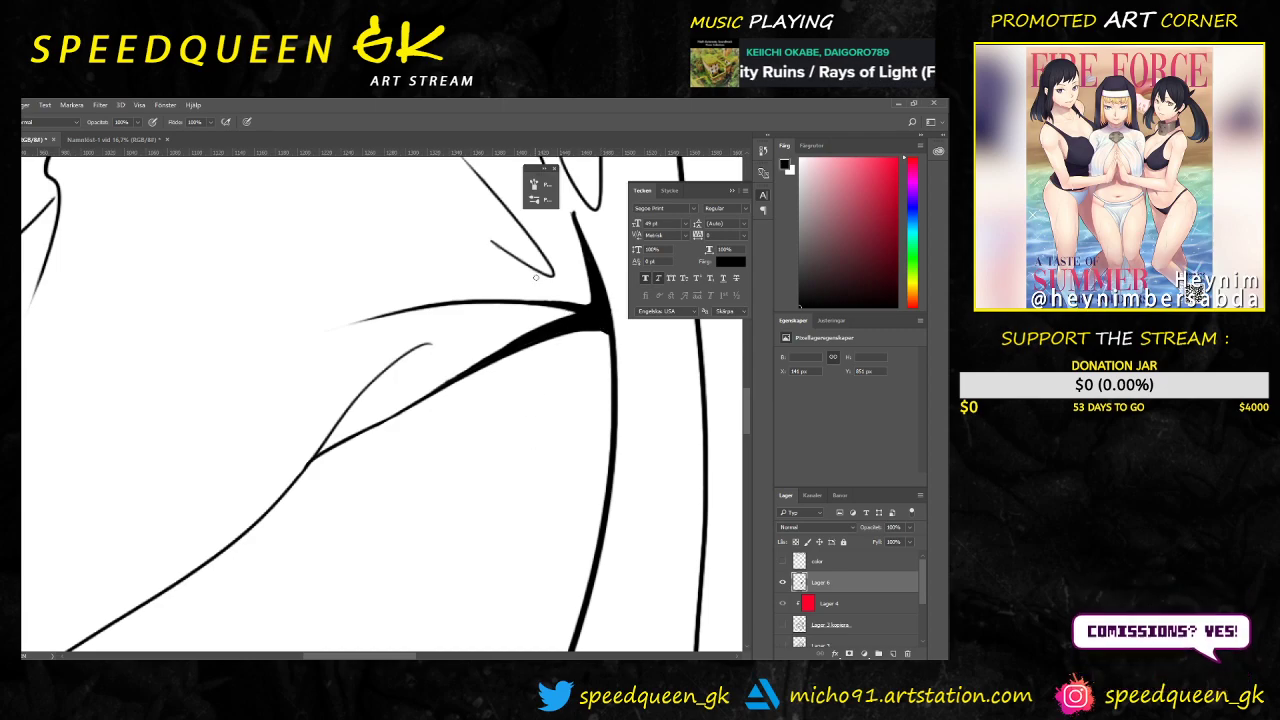
mouse_move(597, 224)
left_mouse_down()
mouse_move(543, 334)
mouse_move(522, 346)
left_mouse_up()
key("e")
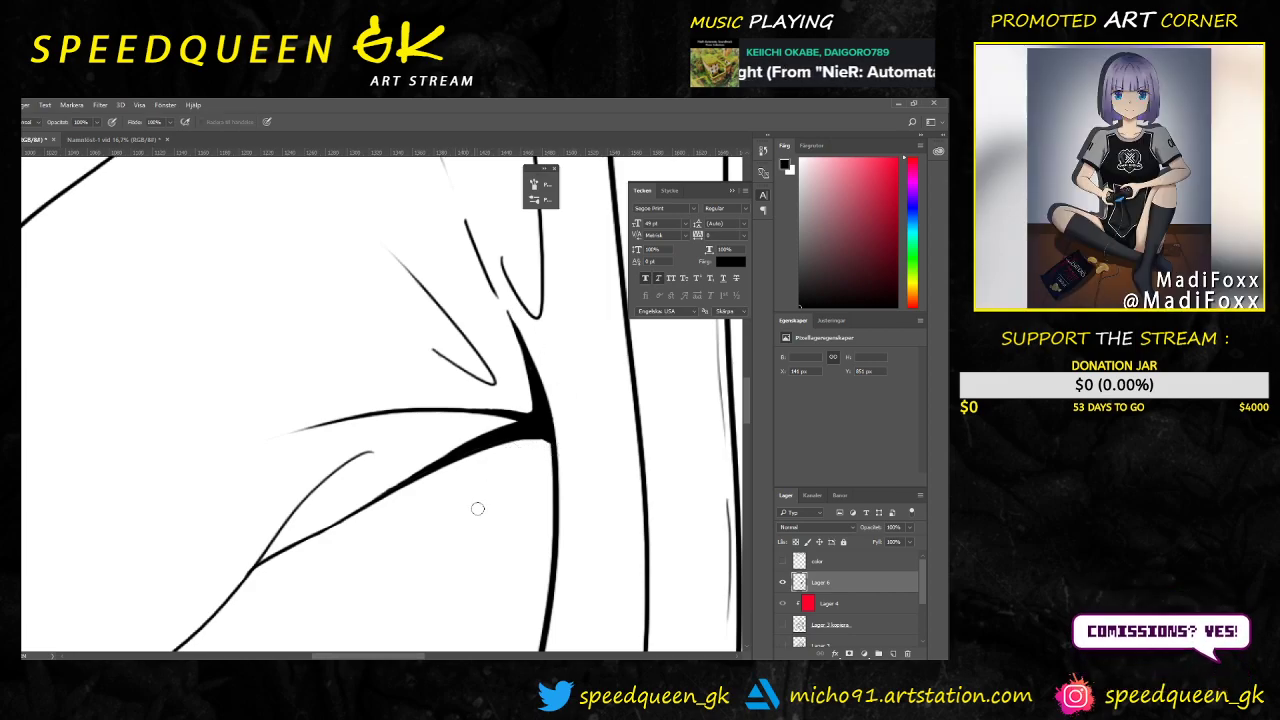
Step: Adjust the brush size and ink a small V-shaped crease inside the branching point of the lower underarm fold
key("ctrl+minus")
key("ctrl+minus")
key("b")
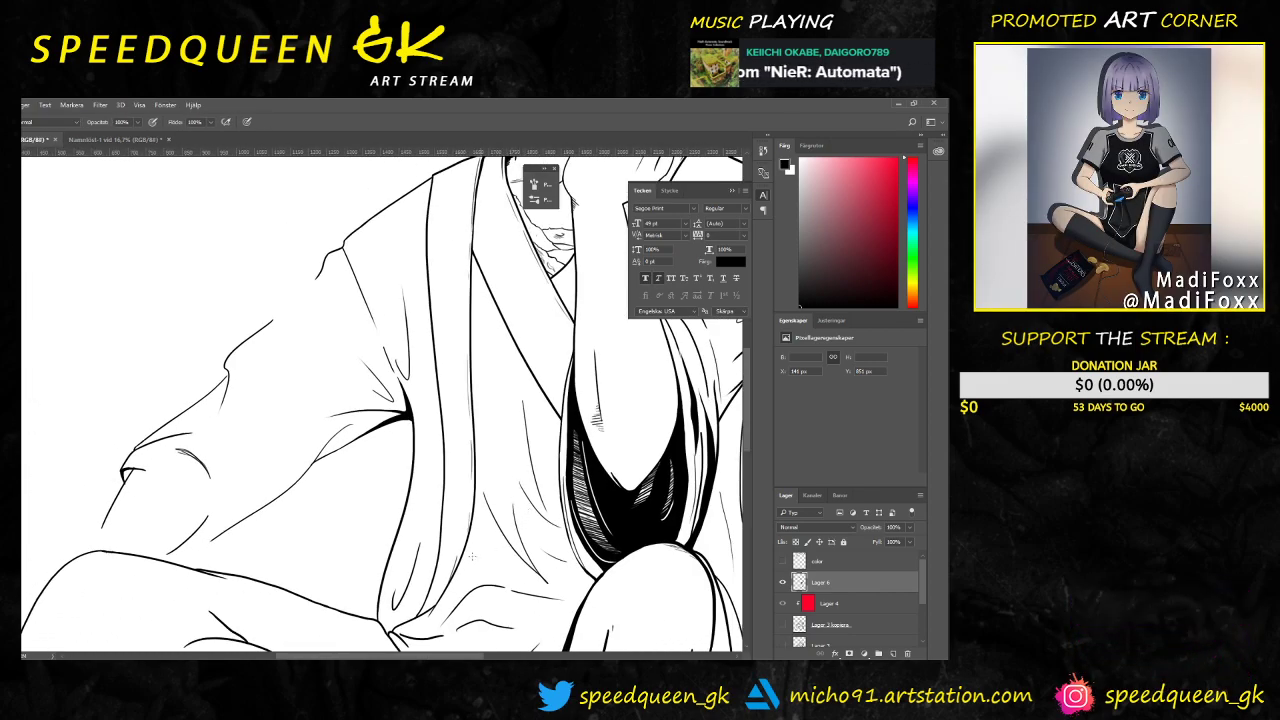
scroll(452, 445, "down", 3)
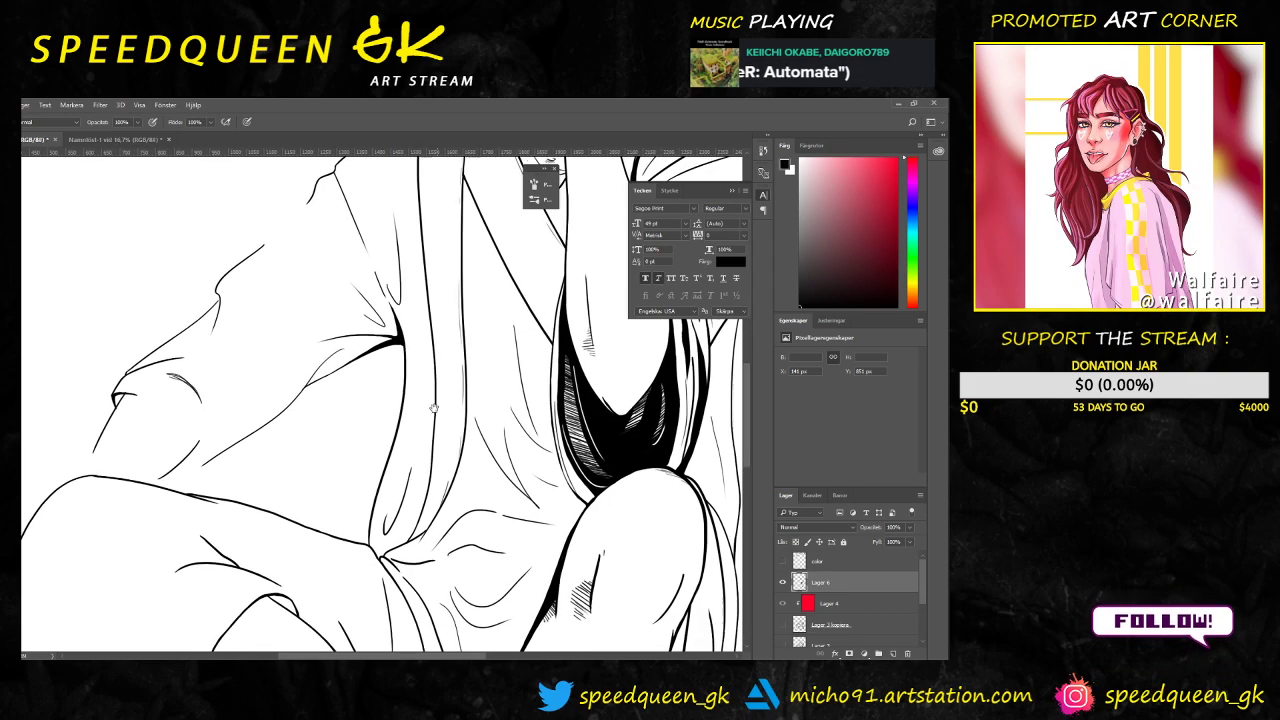
right_click(405, 493)
left_click_drag(461, 521, 463, 521)
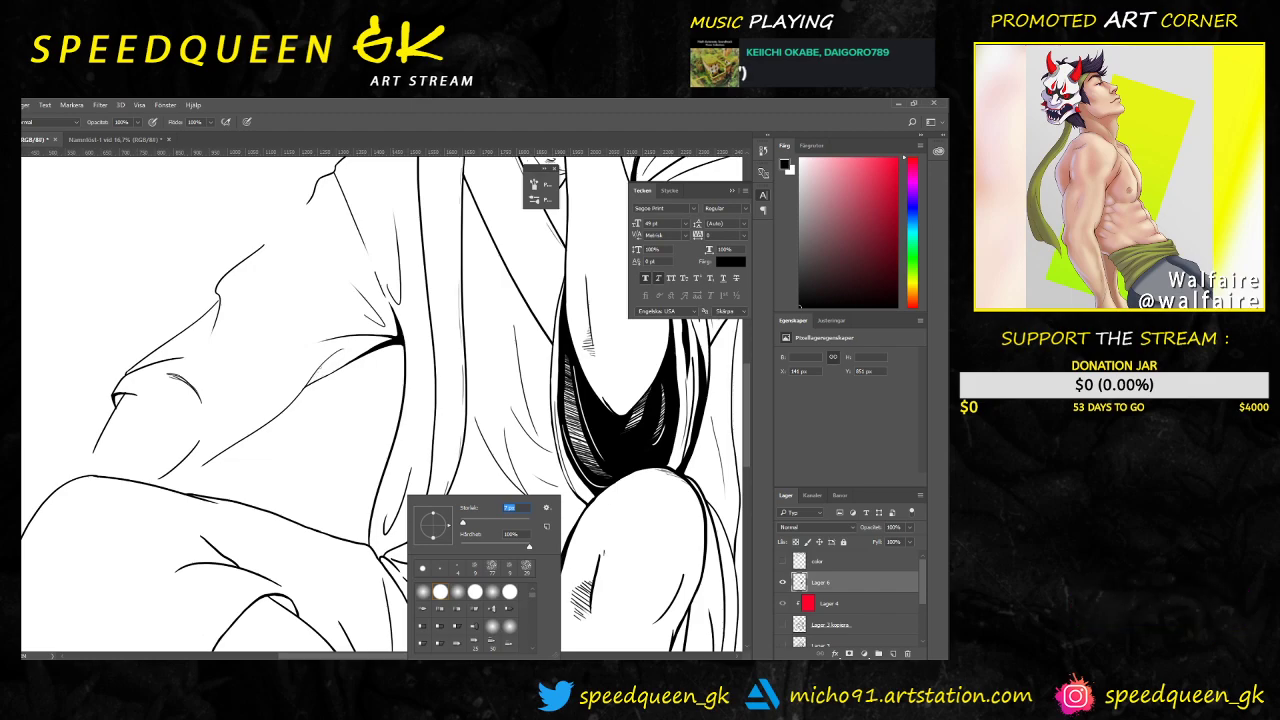
left_click_drag(330, 372, 317, 377)
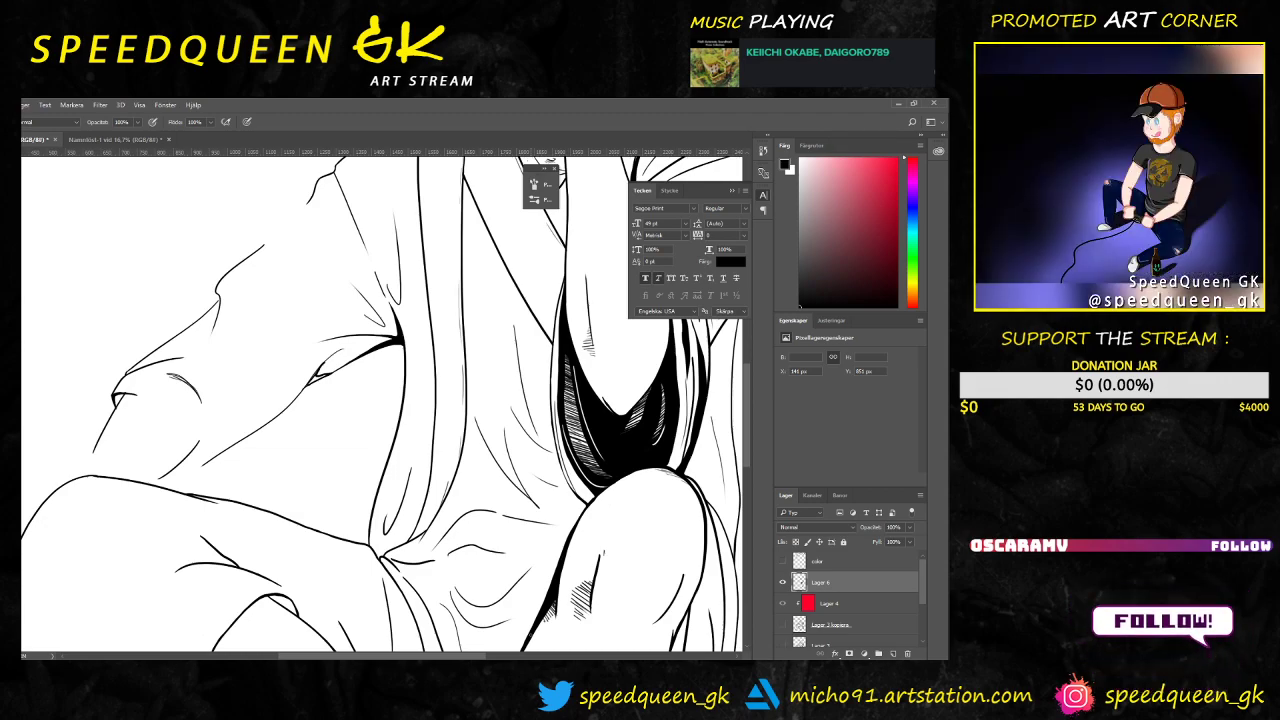
Step: Fill the V-shaped crease at the lower underarm fold's branching point solid black and thicken the start of its upper branch
scroll(322, 386, "up", 3)
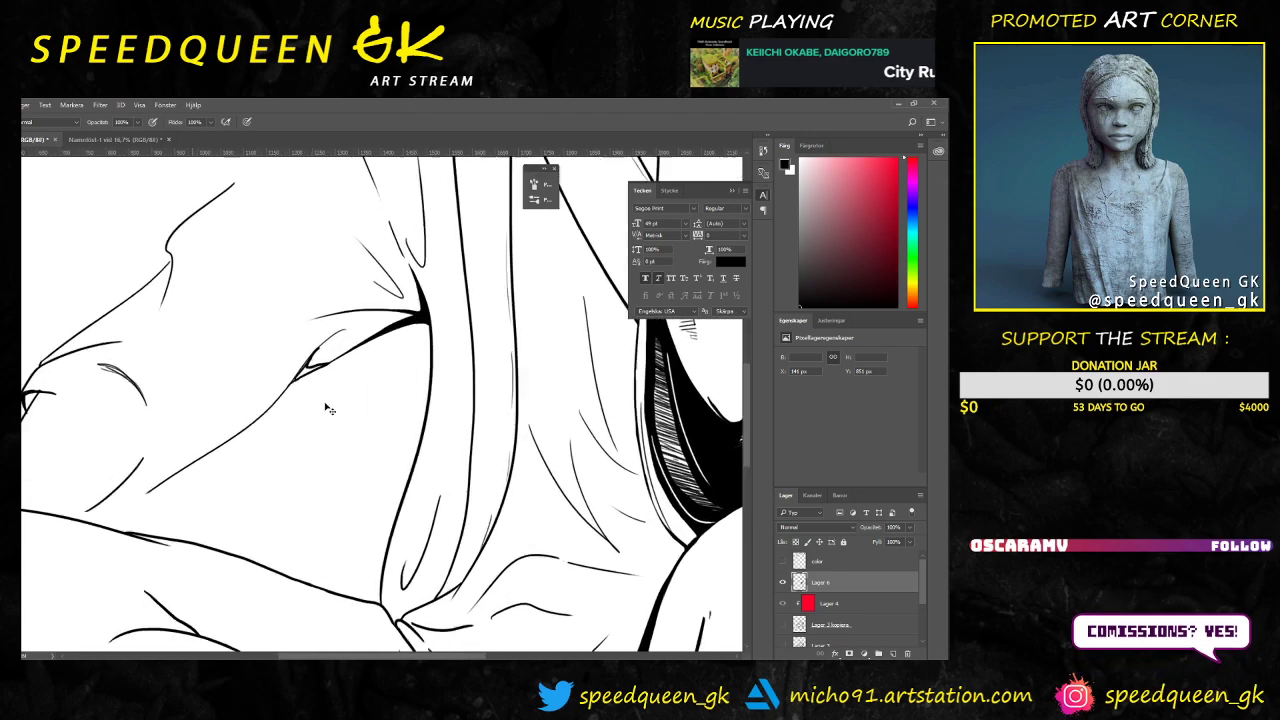
scroll(318, 395, "up", 2)
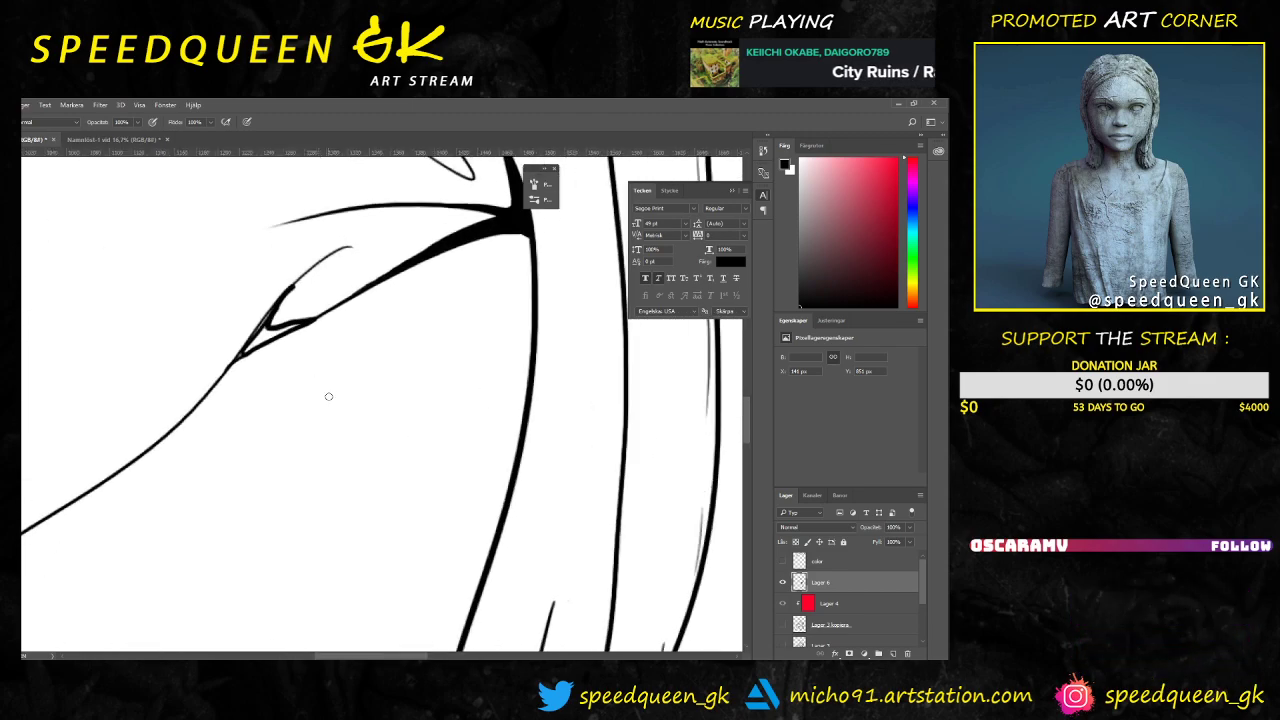
scroll(329, 391, "down", 1)
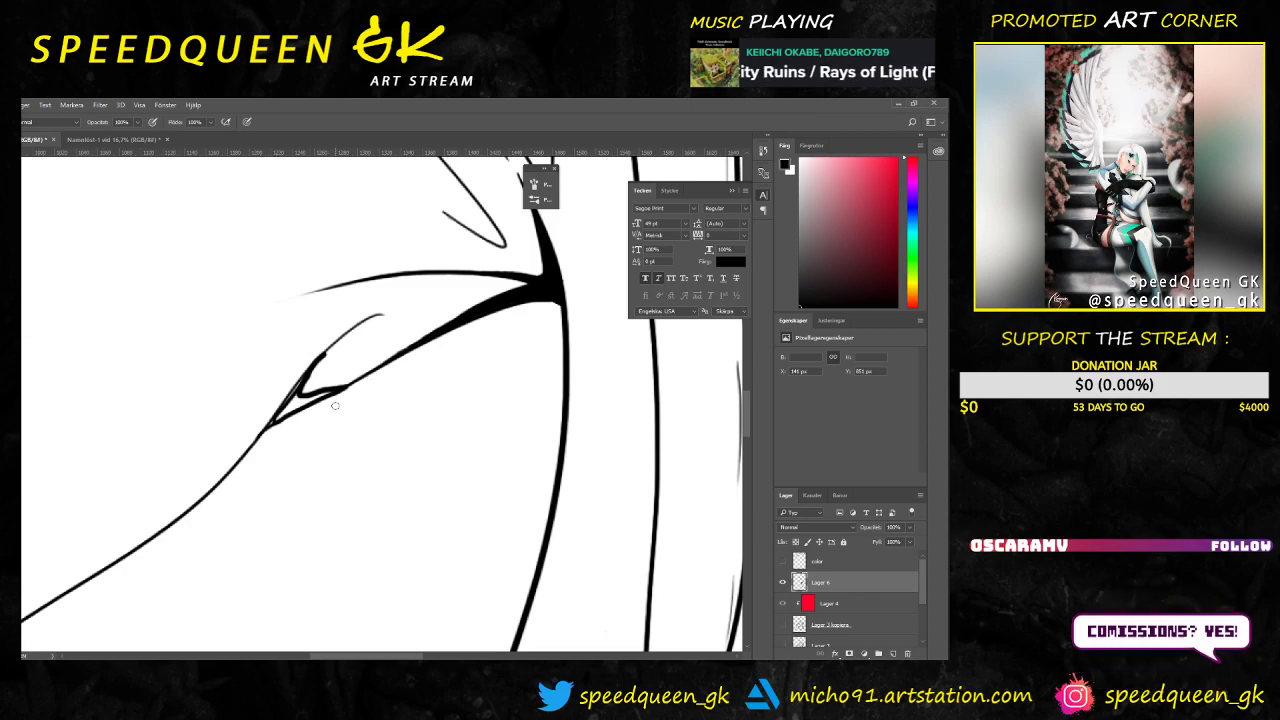
scroll(348, 383, "up", 2)
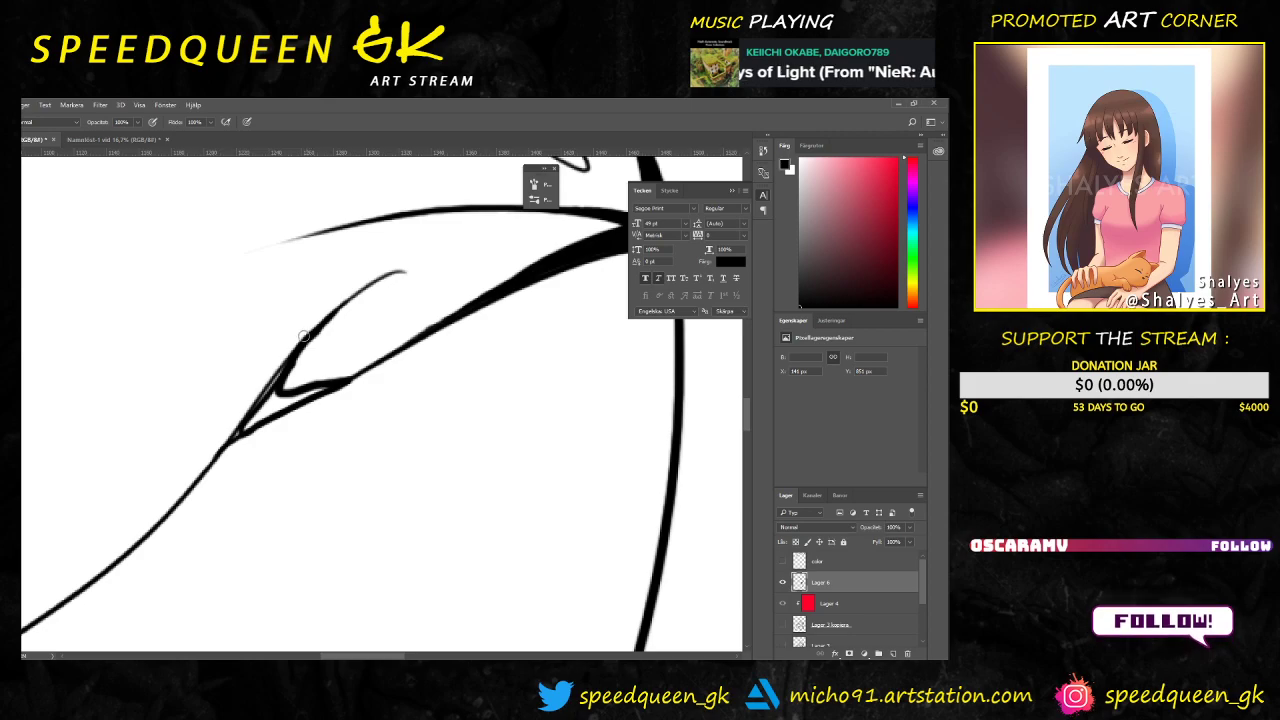
mouse_move(328, 316)
left_mouse_down()
mouse_move(290, 373)
mouse_move(289, 387)
mouse_move(310, 387)
mouse_move(284, 383)
mouse_move(290, 372)
mouse_move(294, 395)
mouse_move(281, 372)
mouse_move(253, 433)
mouse_move(233, 438)
mouse_move(335, 384)
left_mouse_up()
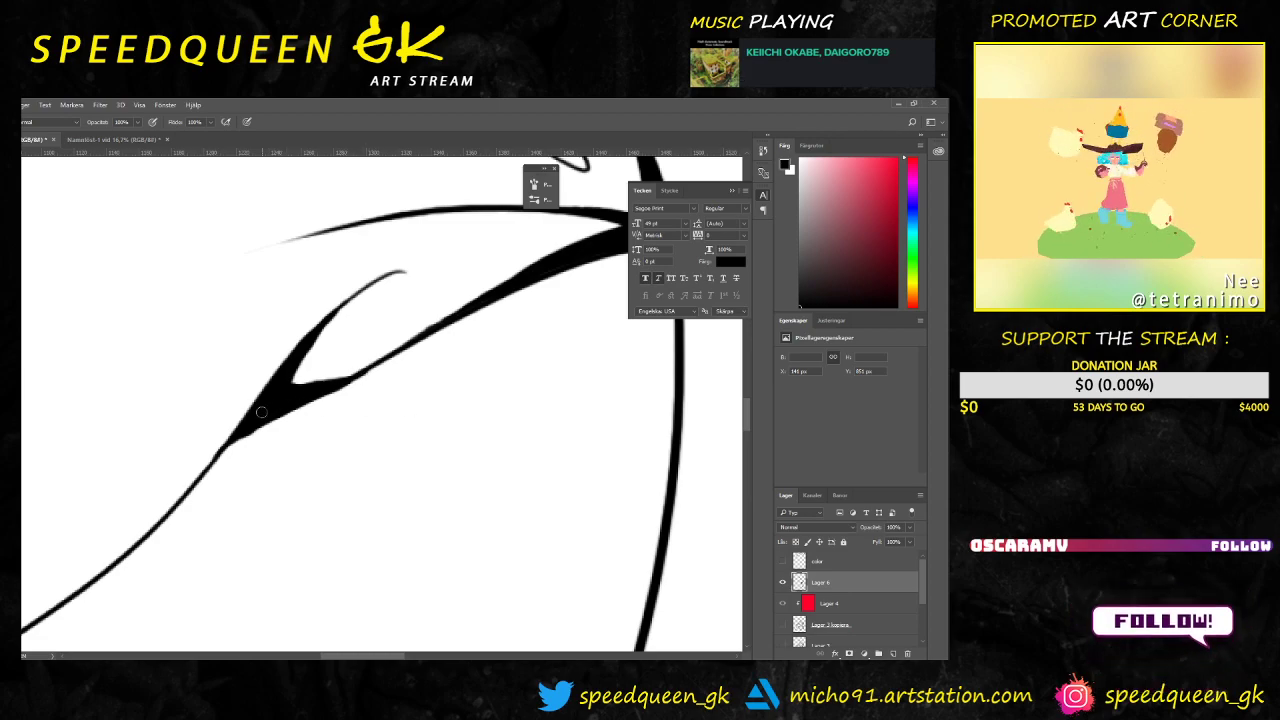
key("ctrl+minus")
key("ctrl+minus")
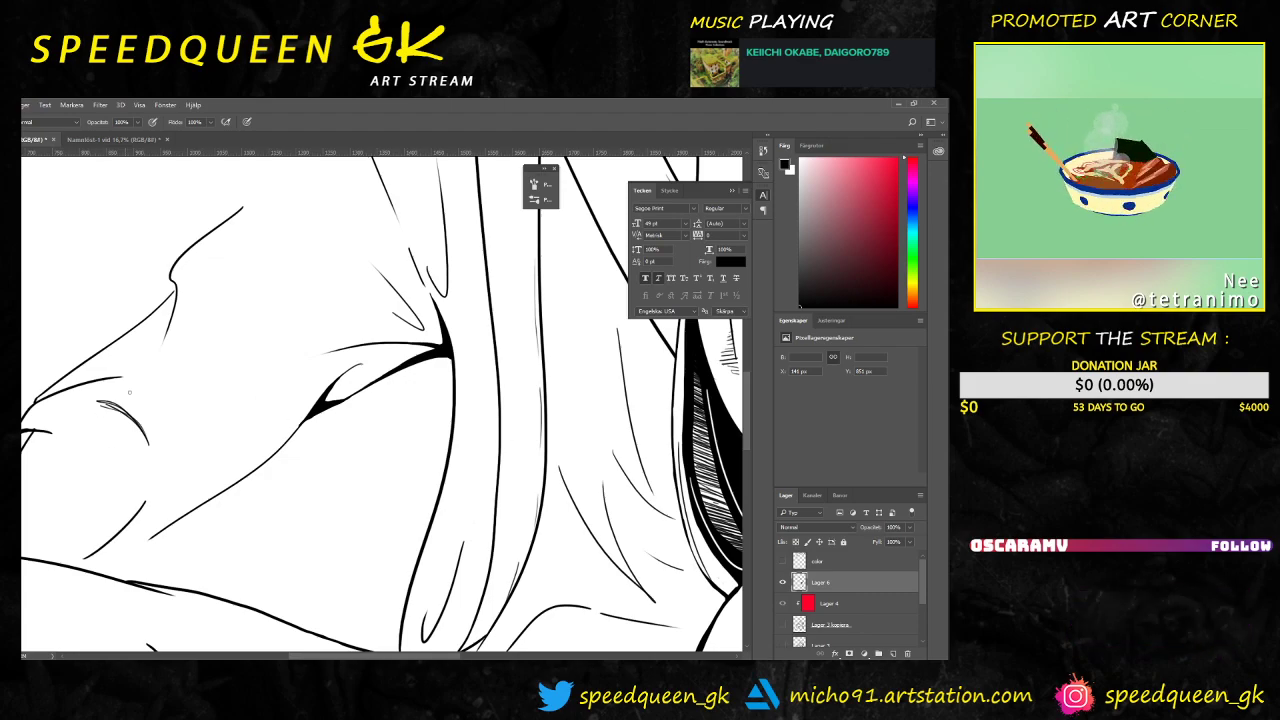
Step: Reduce the brush size and hatch fine parallel shading lines inside the small branching crease of the lower underarm fold
left_click_drag(254, 383, 214, 457)
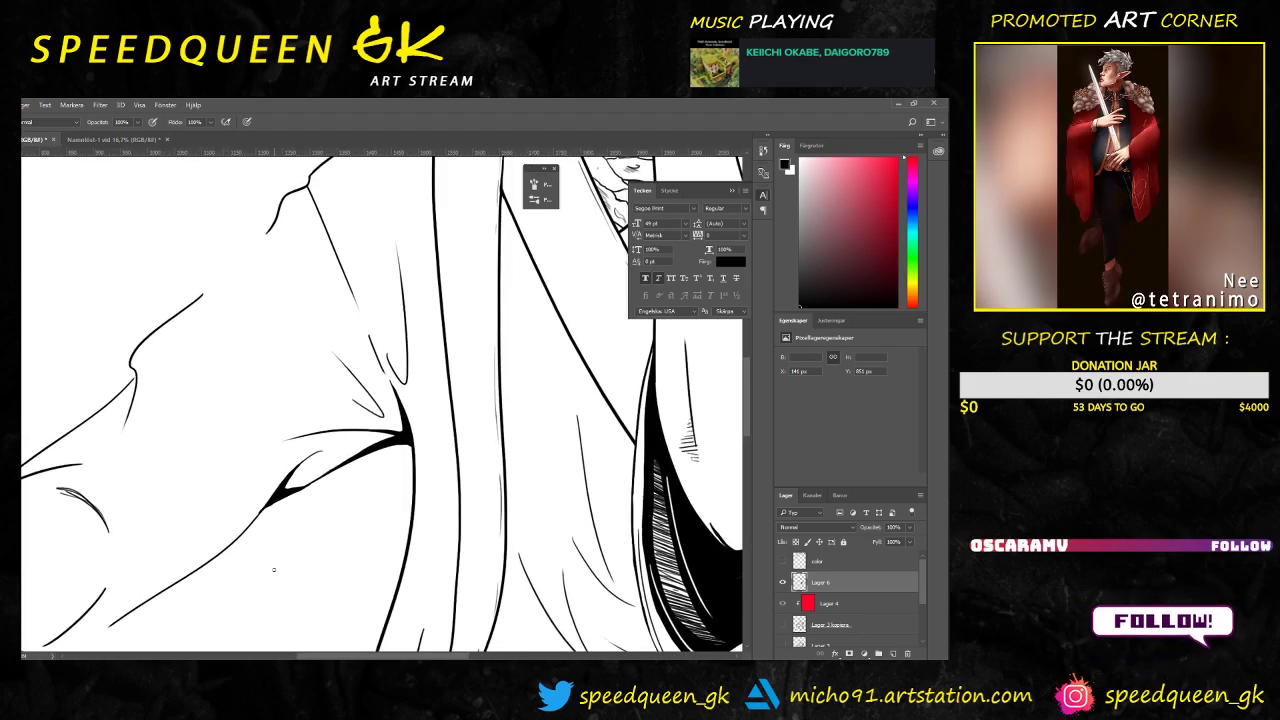
scroll(348, 416, "down", 2)
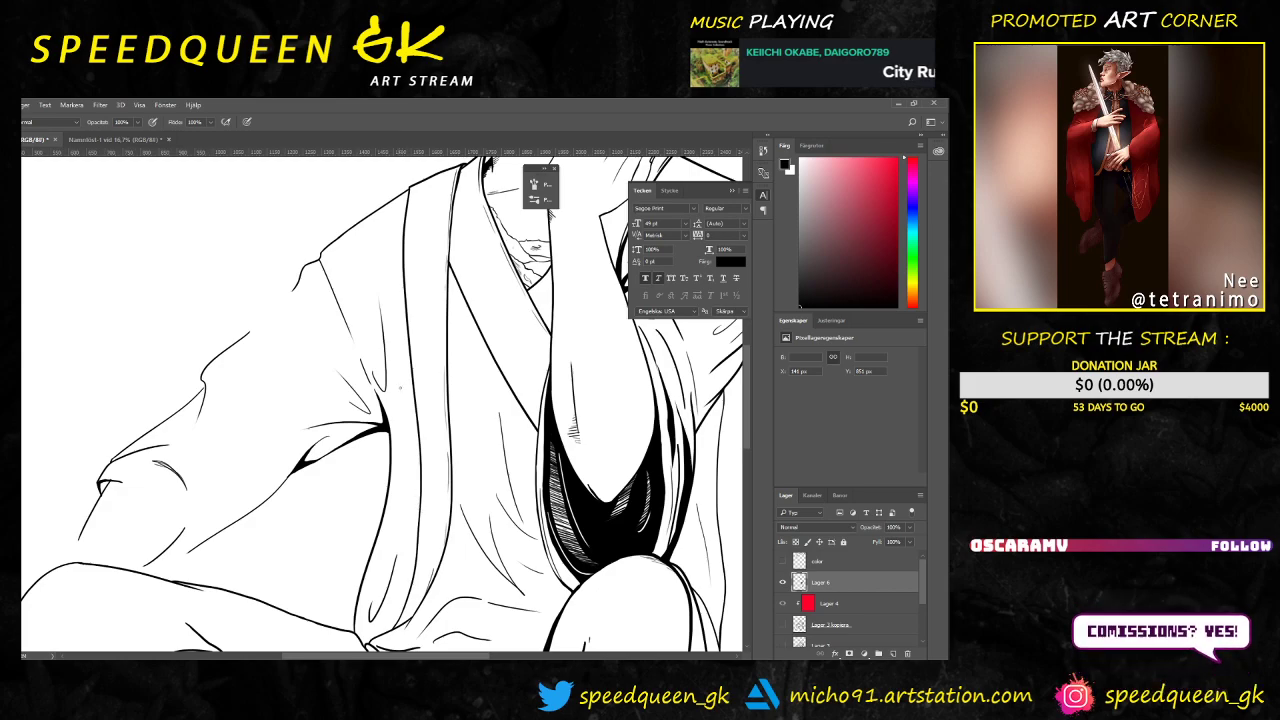
scroll(335, 407, "up", 4)
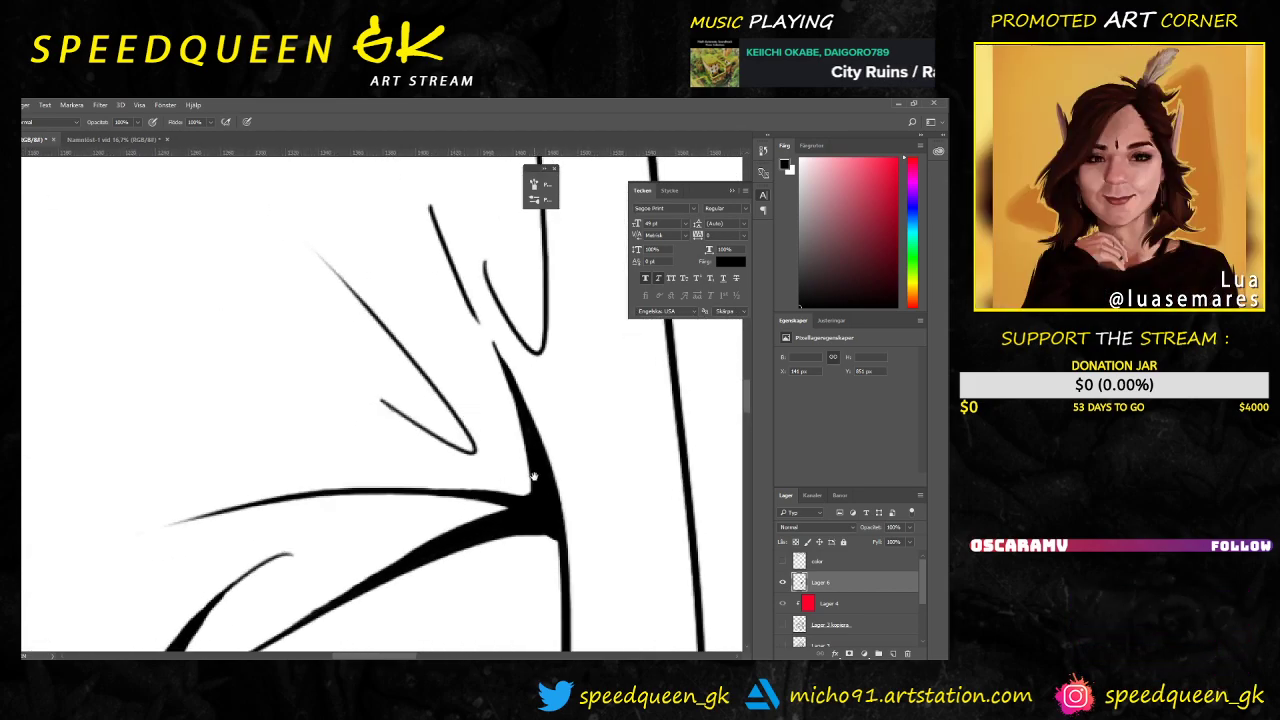
scroll(432, 443, "up", 1)
scroll(432, 443, "right", 1)
right_click(433, 495)
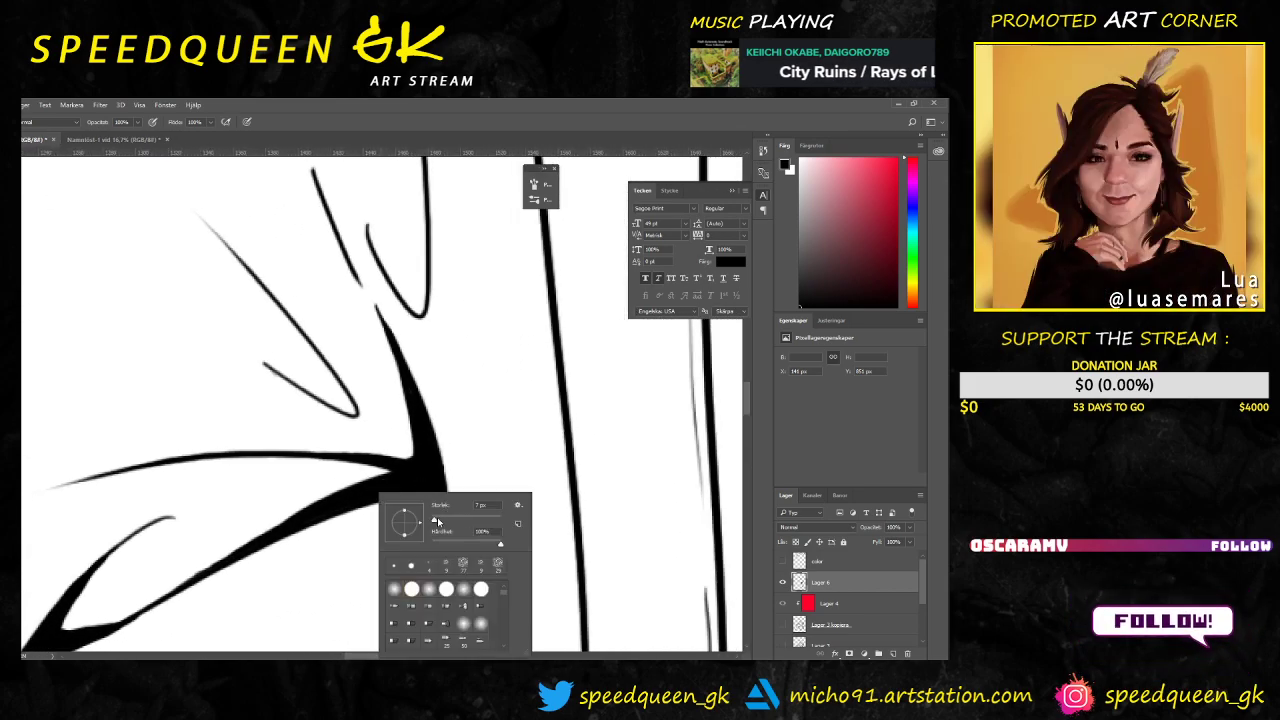
left_click_drag(433, 521, 432, 521)
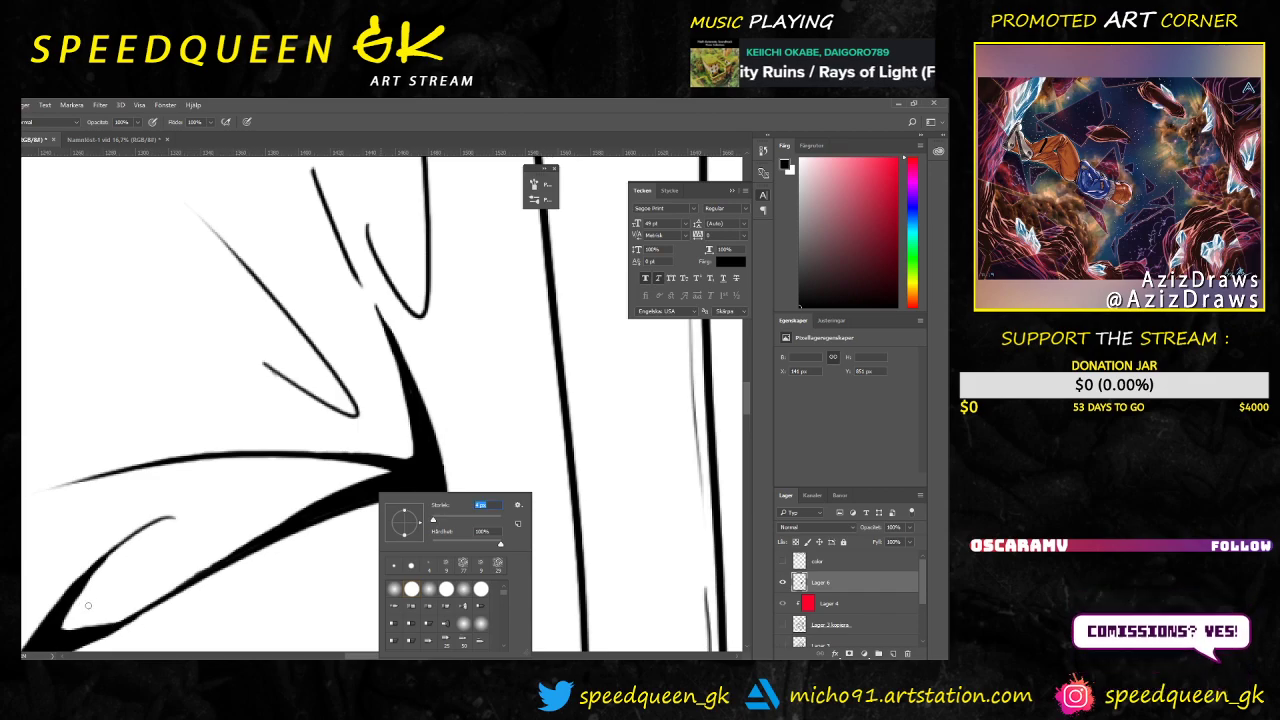
mouse_move(60, 625)
left_mouse_down()
mouse_move(93, 634)
mouse_move(107, 628)
mouse_move(72, 608)
mouse_move(190, 580)
left_mouse_up()
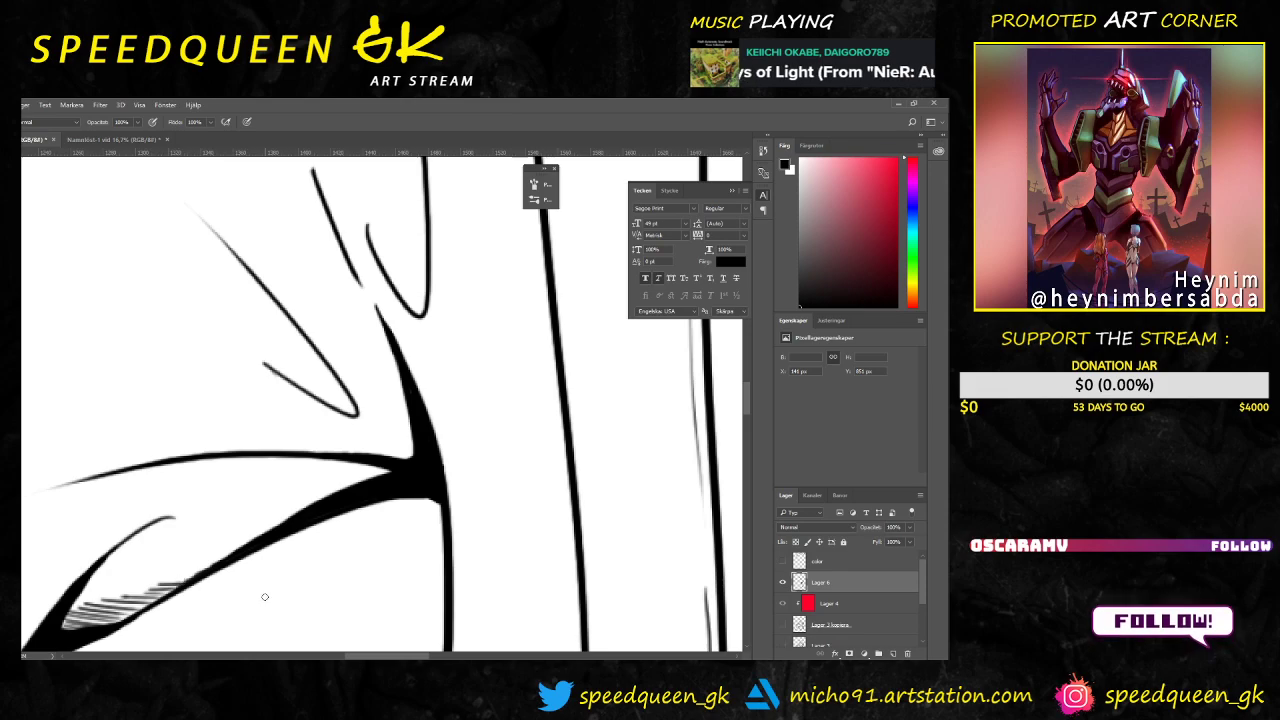
Step: Hatch short shading lines between the two underarm fold lines where they meet near the robe's side edge
key("ctrl+minus")
key("ctrl+minus")
key("ctrl+minus")
key("ctrl+plus")
key("ctrl+plus")
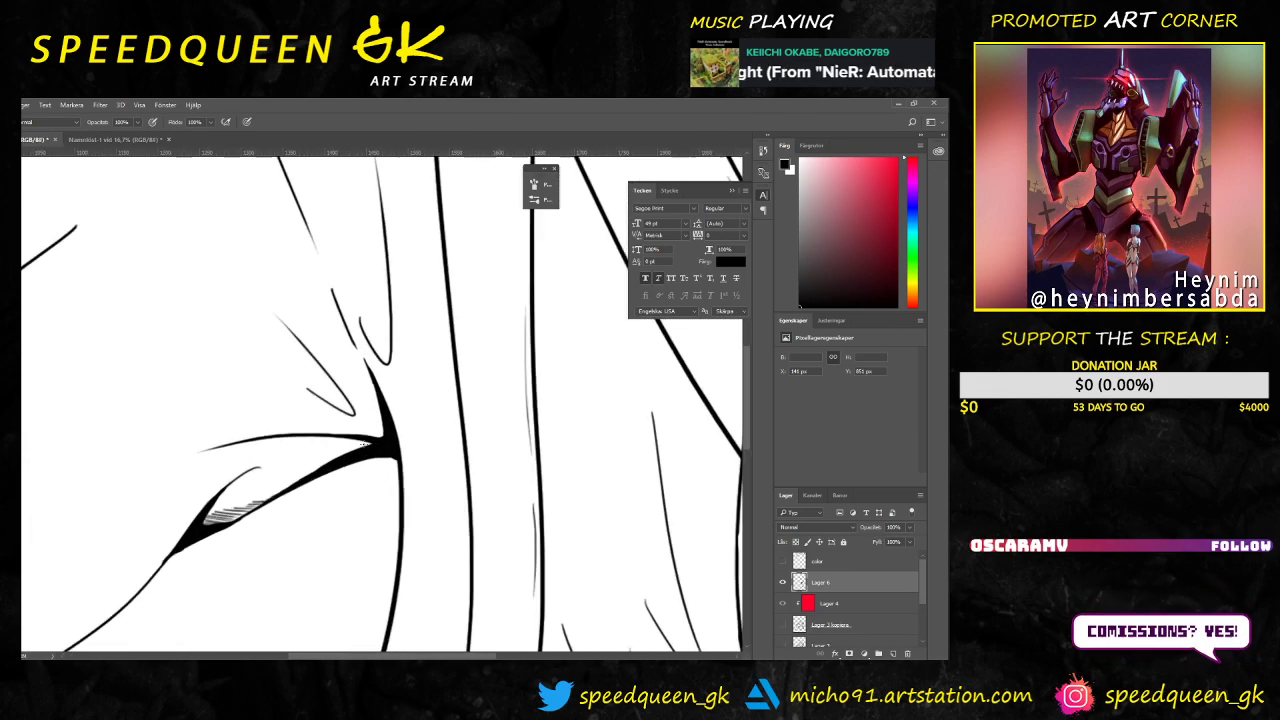
key("ctrl+plus")
left_click_drag(342, 466, 374, 454)
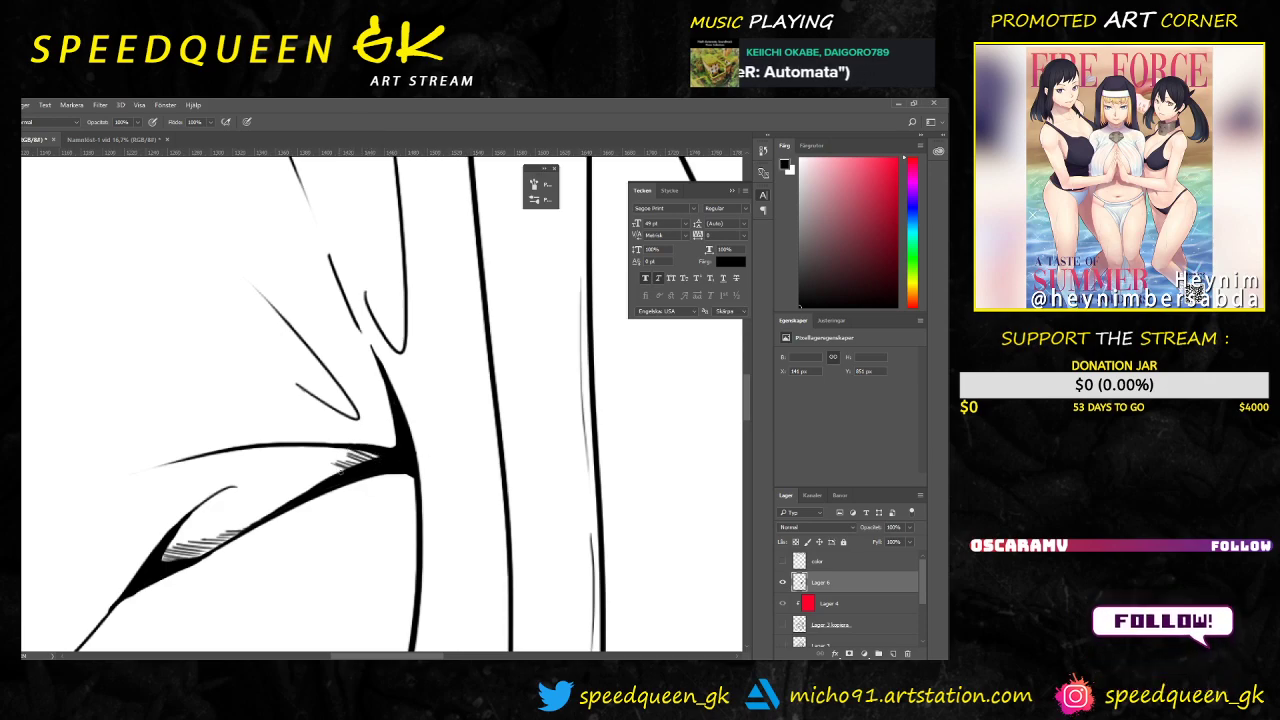
key("ctrl+minus")
key("ctrl+minus")
key("ctrl+minus")
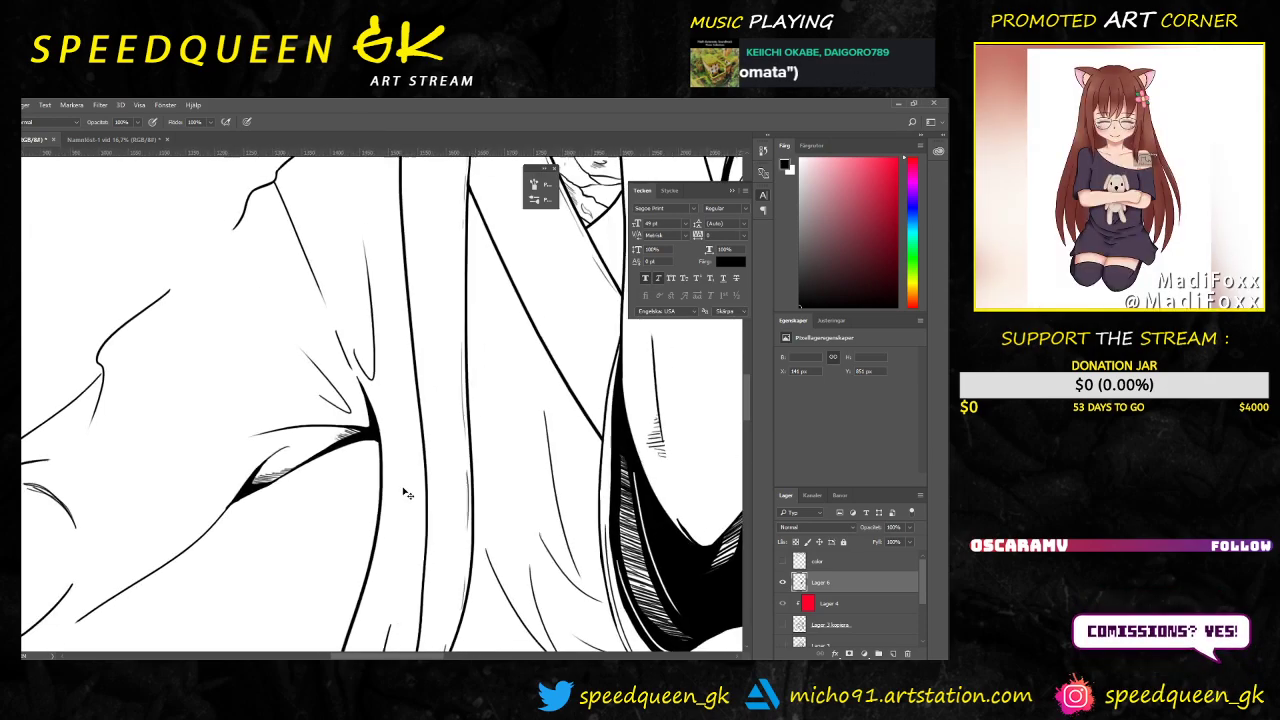
Step: Show the pink sketch layer and ink the missing stretch of the upper sleeve's outer contour below the shoulder
scroll(575, 420, "down", 3)
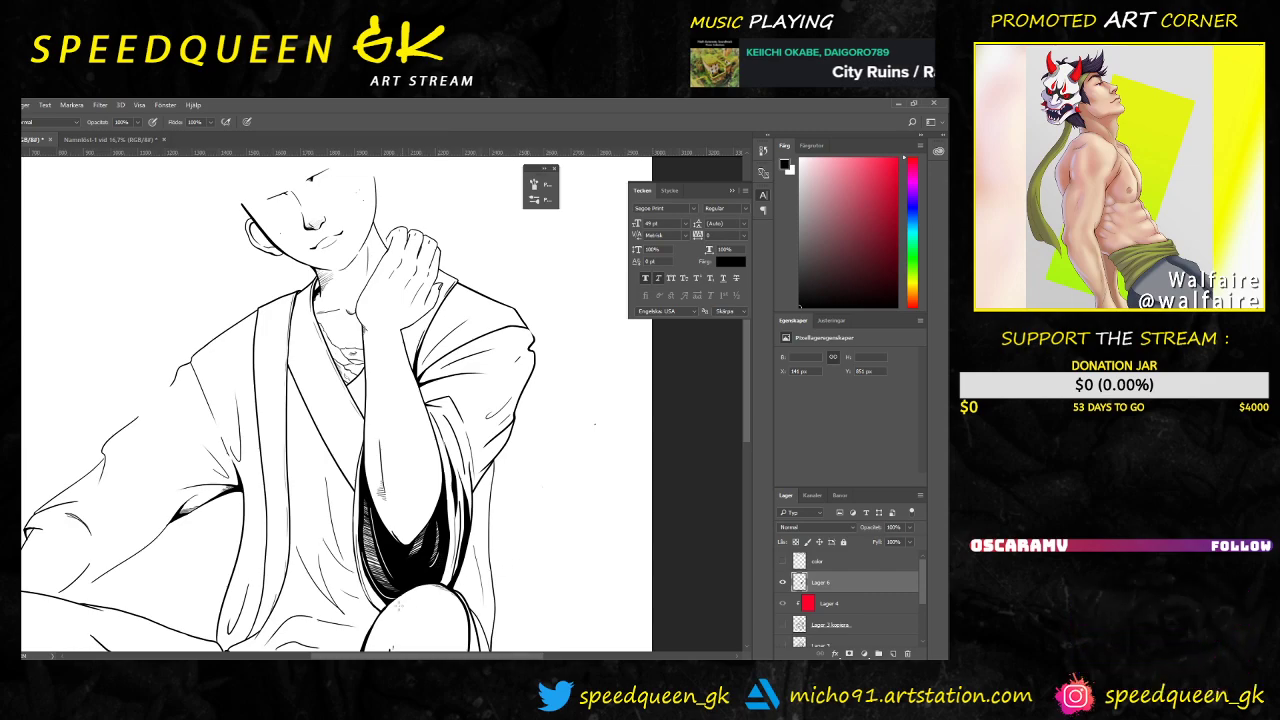
key("ctrl+plus")
key("ctrl+plus")
left_click_drag(280, 328, 480, 322)
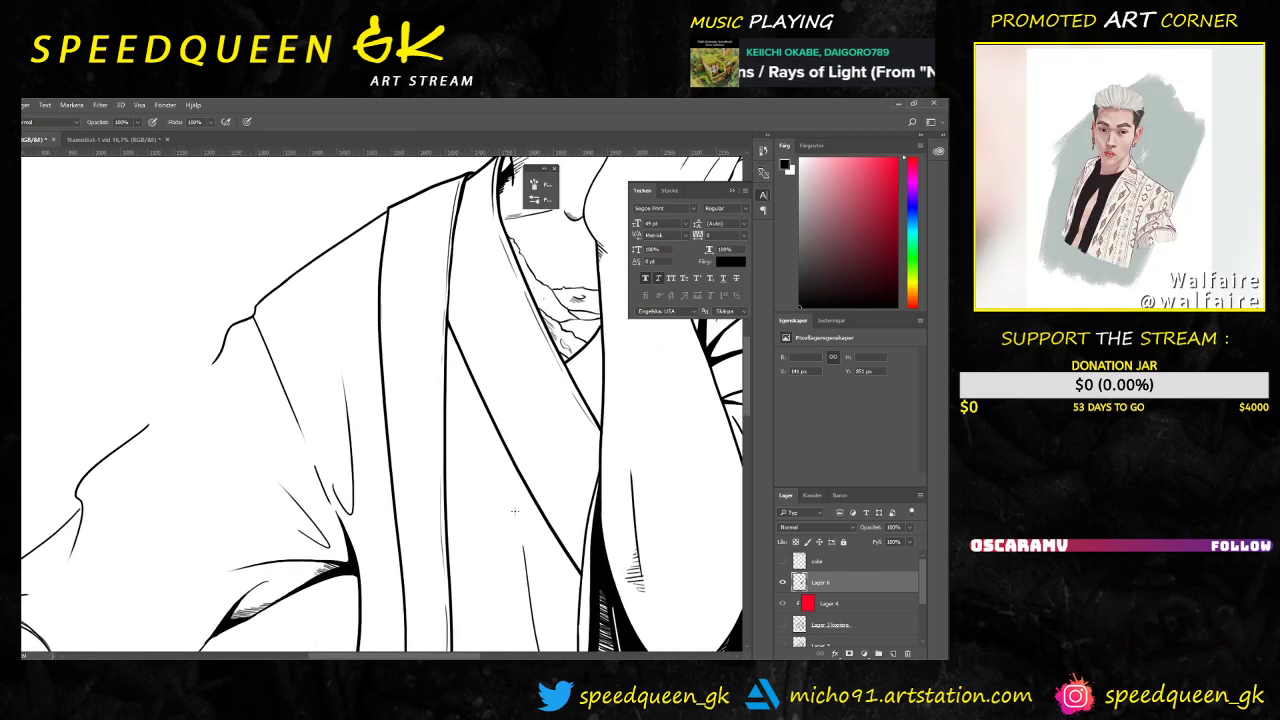
left_click_drag(333, 358, 430, 305)
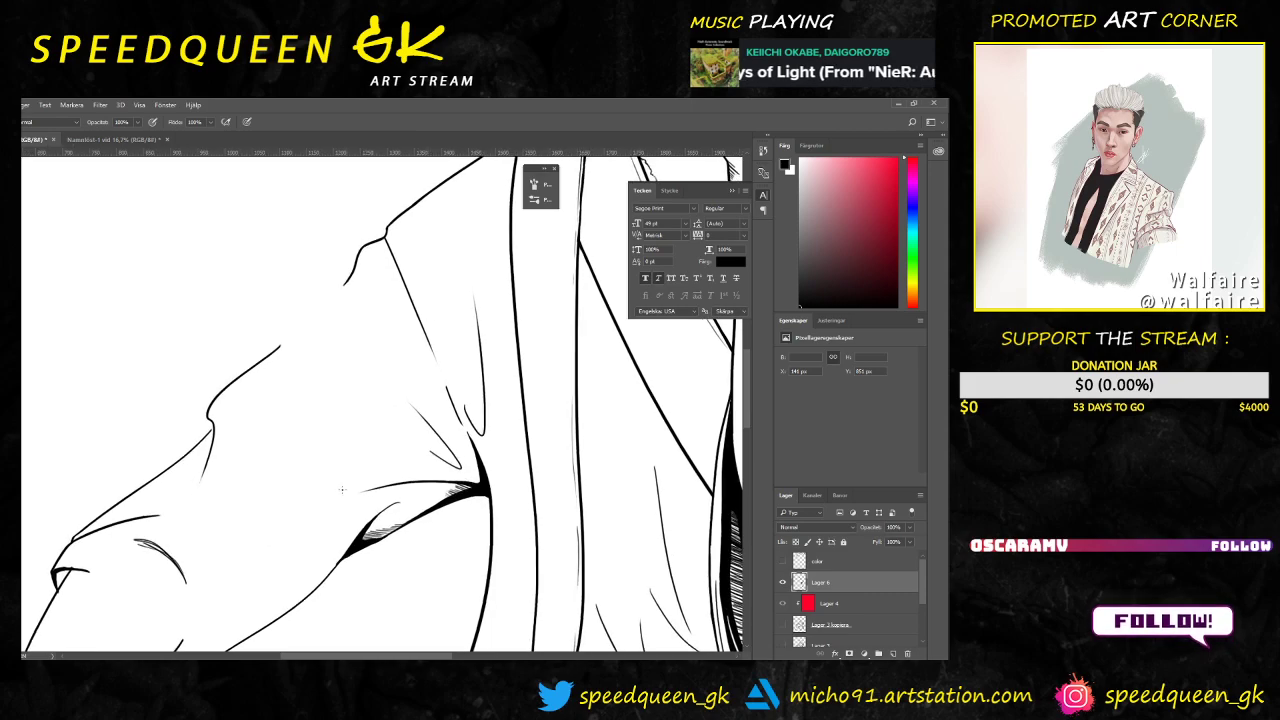
left_click(783, 623)
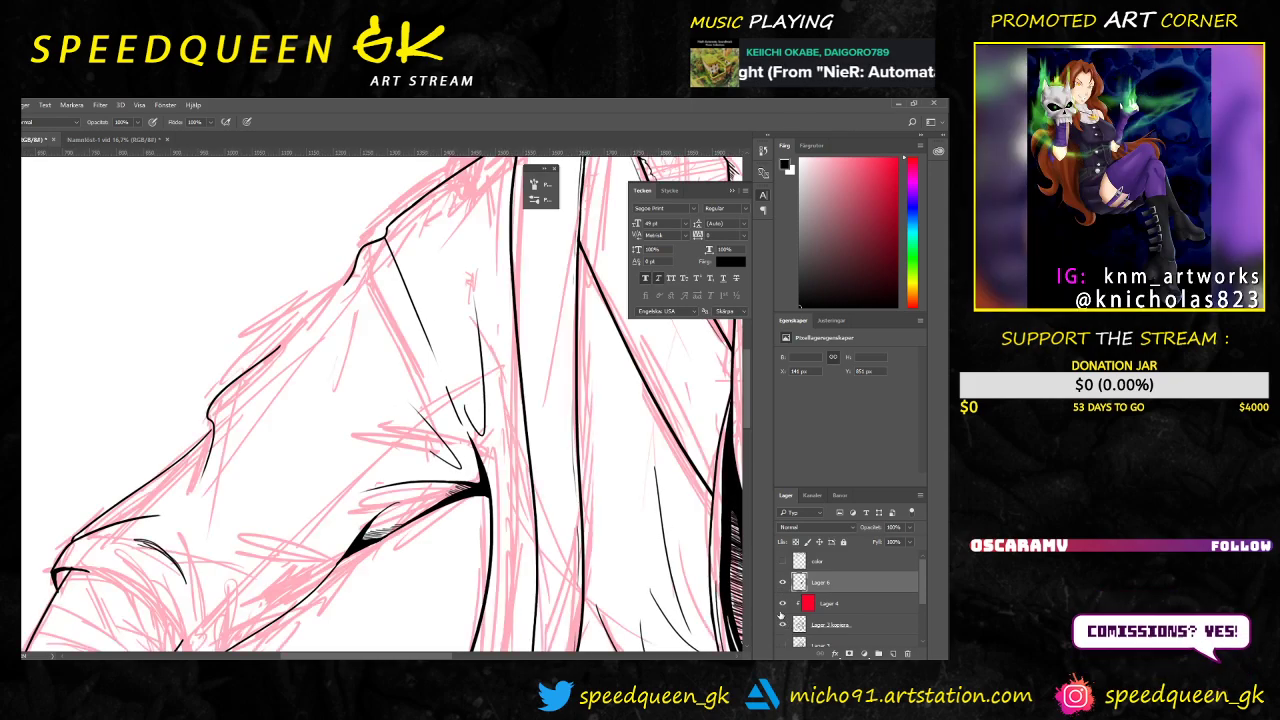
left_click_drag(347, 280, 276, 370)
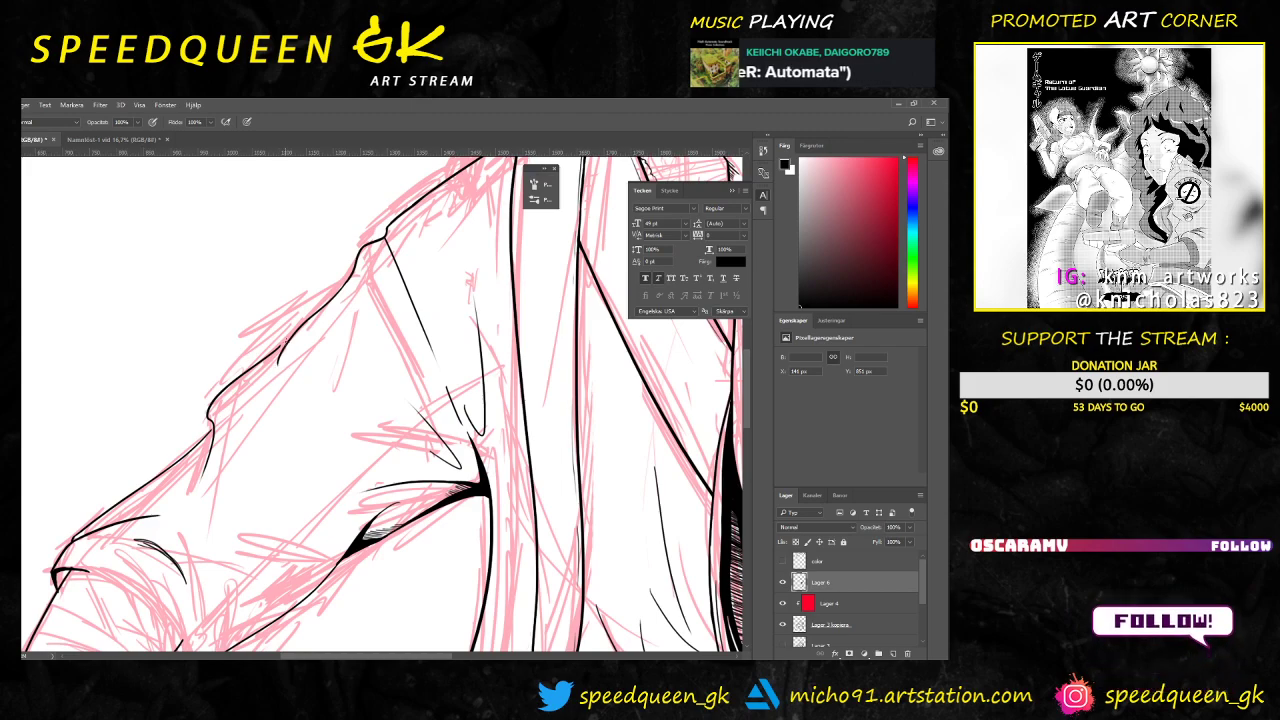
Step: Build up a tapering black crease where the new contour line overlaps the lower part of the sleeve's outer edge
key("ctrl+plus")
key("ctrl+plus")
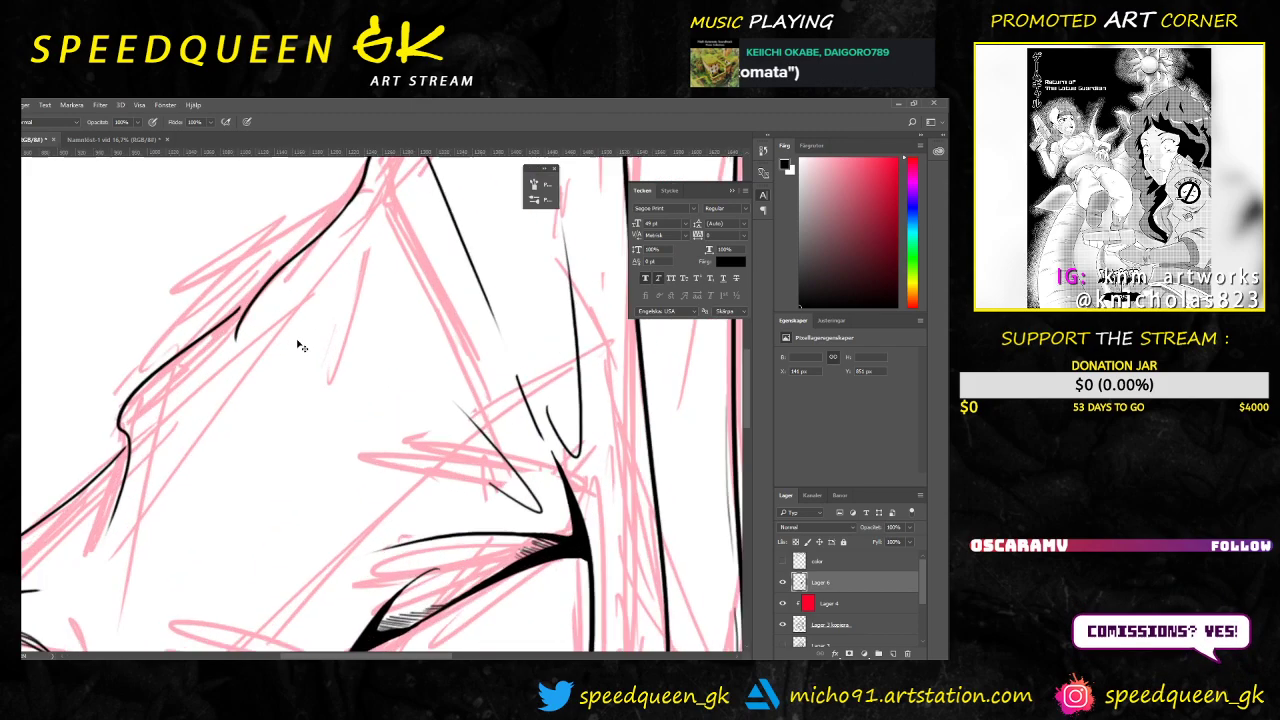
mouse_move(282, 293)
left_mouse_down()
mouse_move(276, 397)
mouse_move(212, 395)
mouse_move(225, 384)
mouse_move(207, 424)
mouse_move(211, 405)
left_mouse_up()
left_click_drag(227, 385, 212, 400)
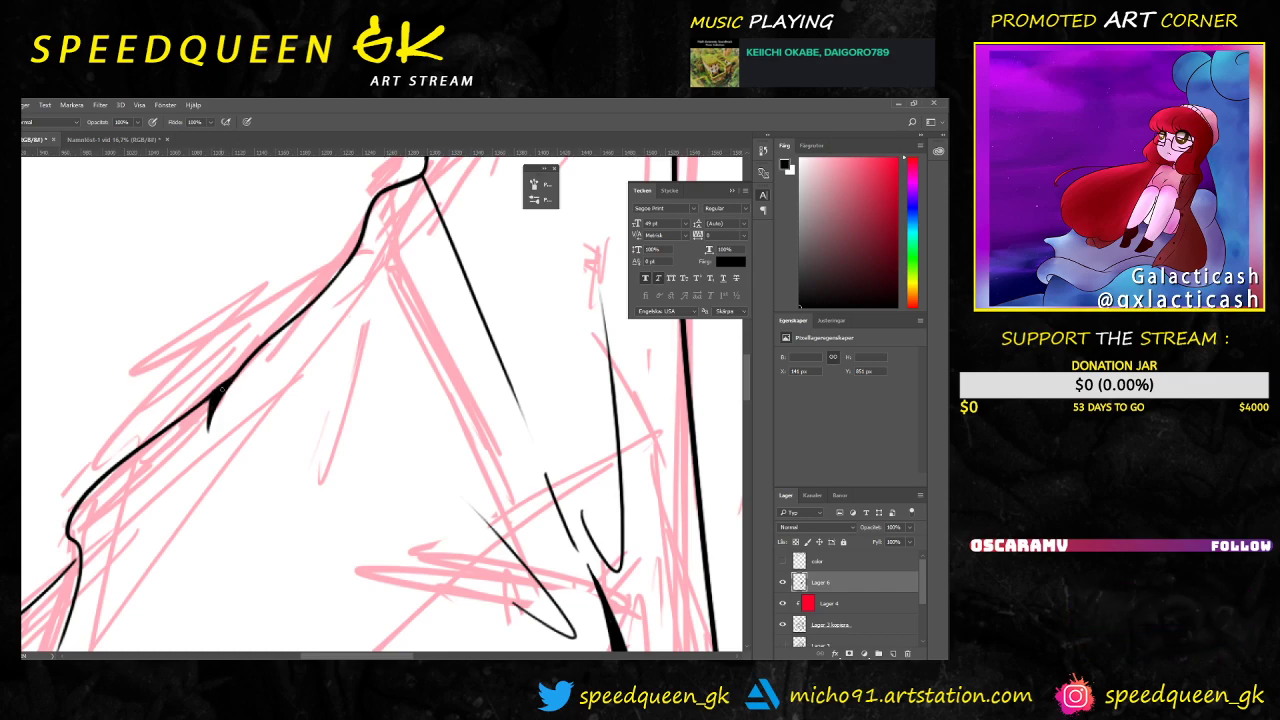
left_click_drag(211, 408, 207, 452)
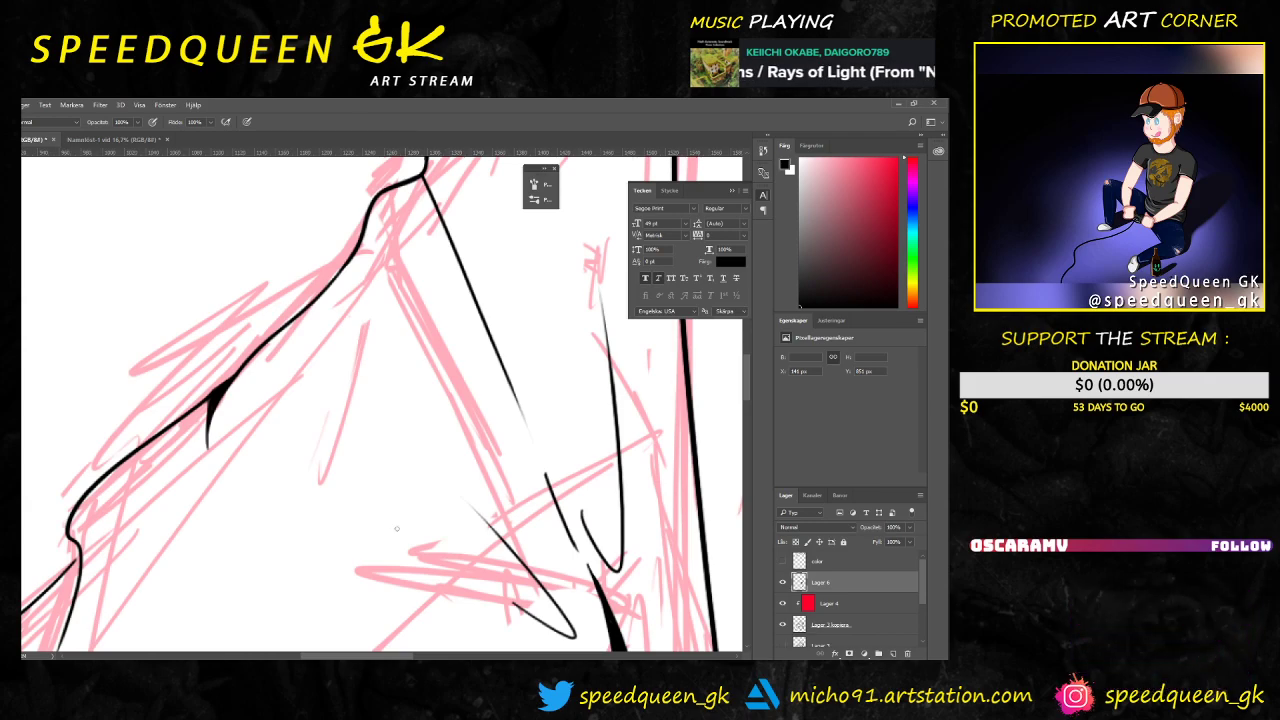
key("ctrl+minus")
key("ctrl+minus")
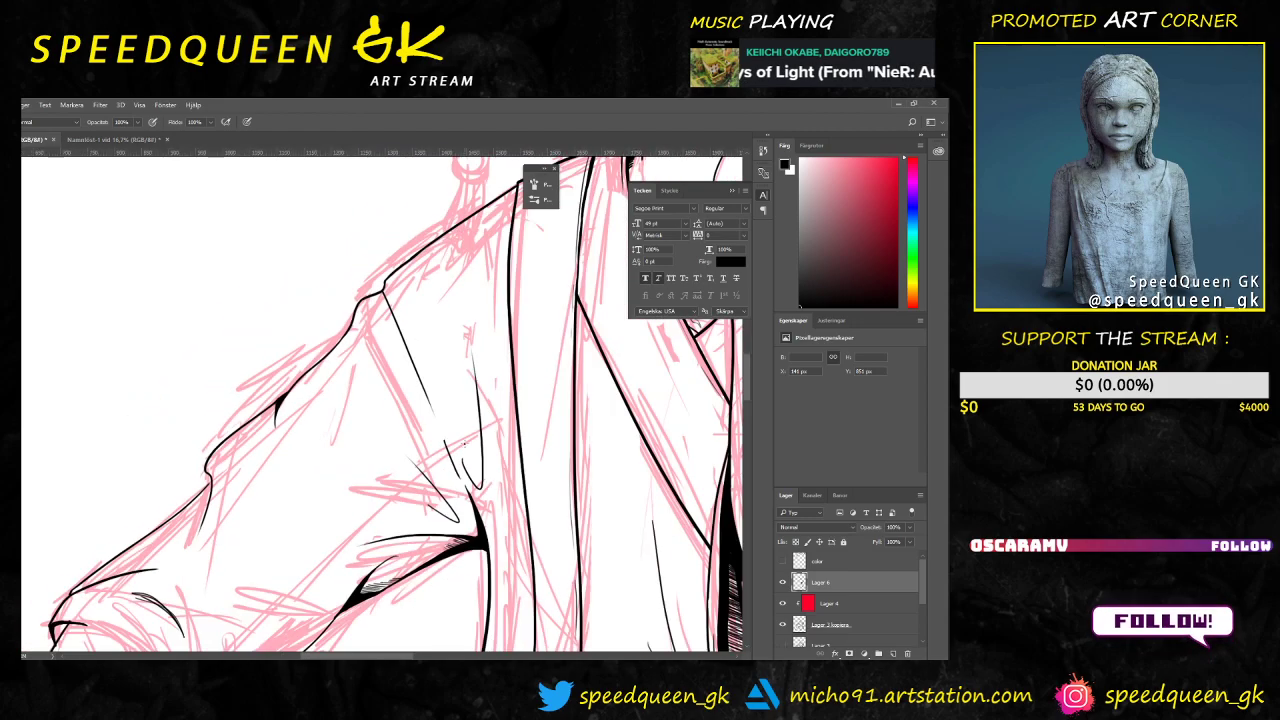
key("ctrl+minus")
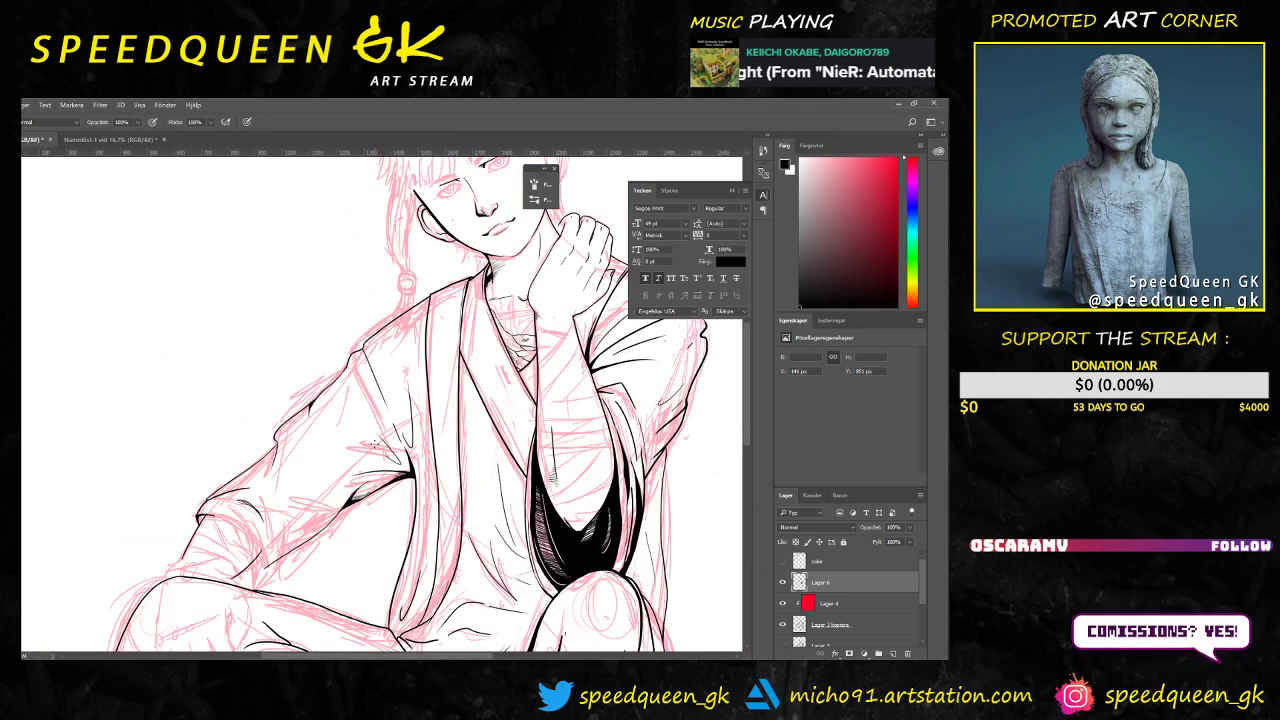
Step: Ink a small pointed black crease on the sleeve contour just below the shoulder seam and trim its tip with the Eraser
key("ctrl+plus")
scroll(334, 297, "down", 3)
scroll(360, 285, "up", 5)
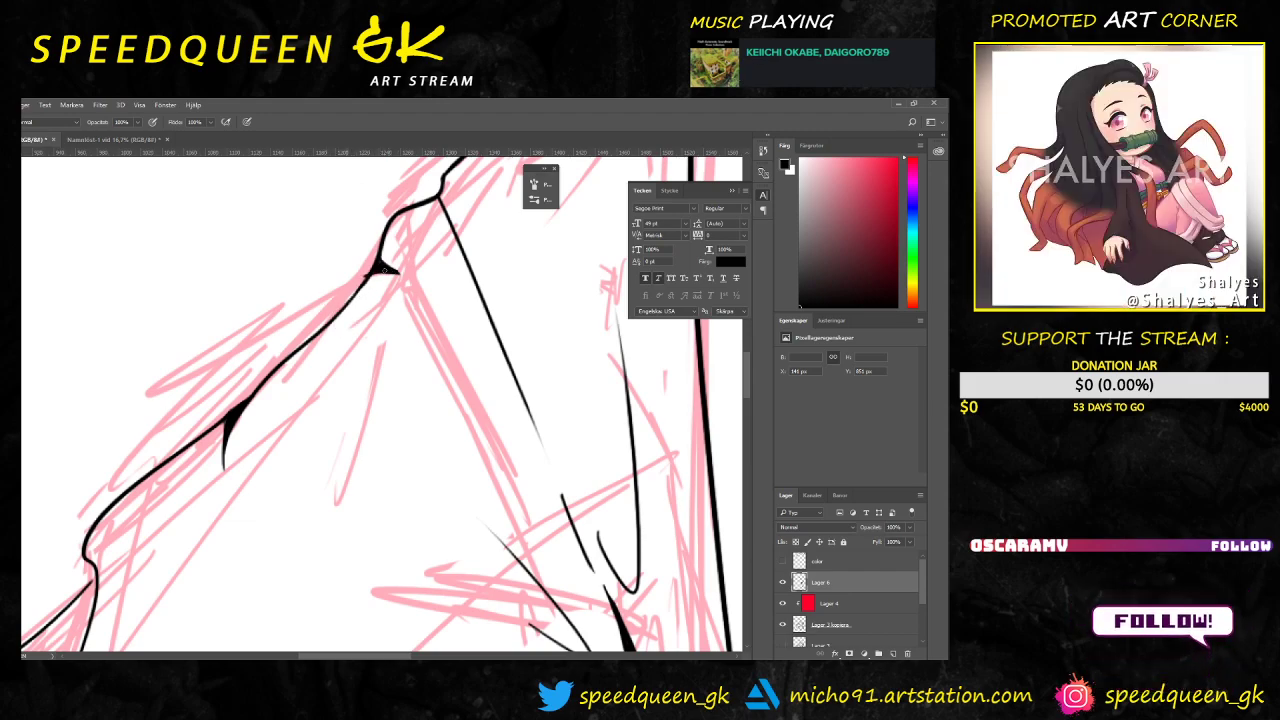
left_click_drag(376, 270, 357, 297)
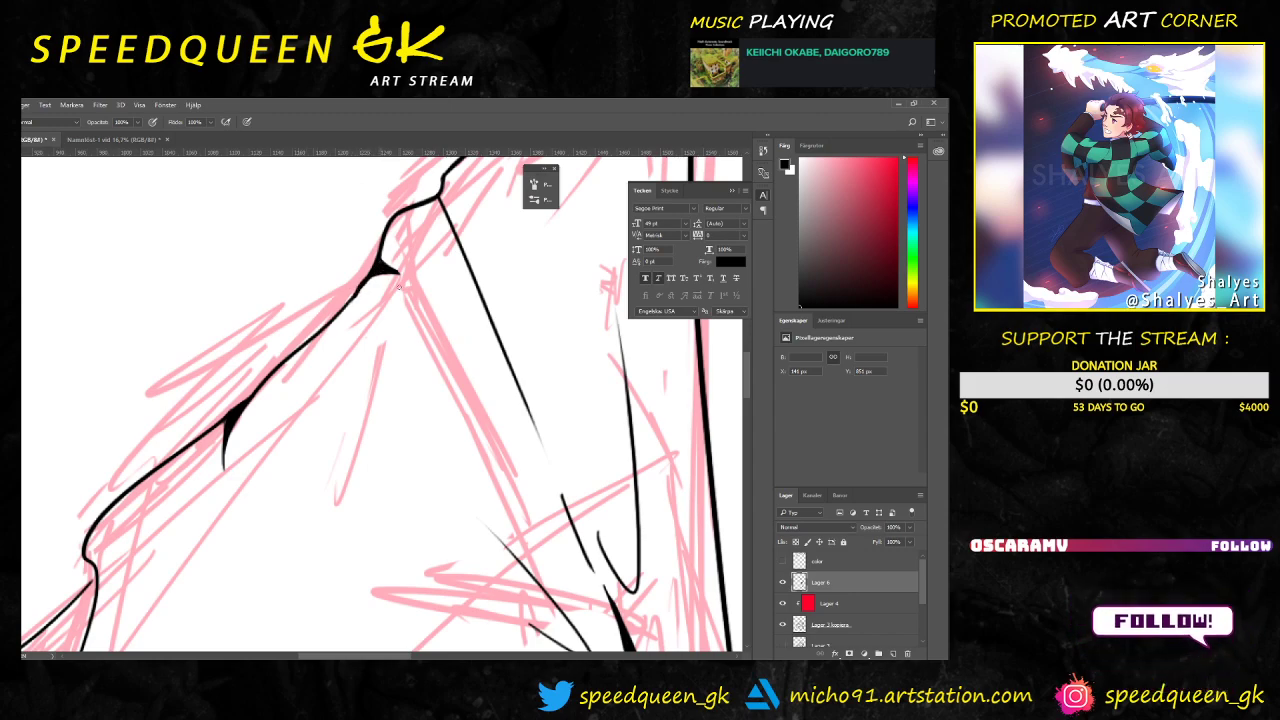
key("e")
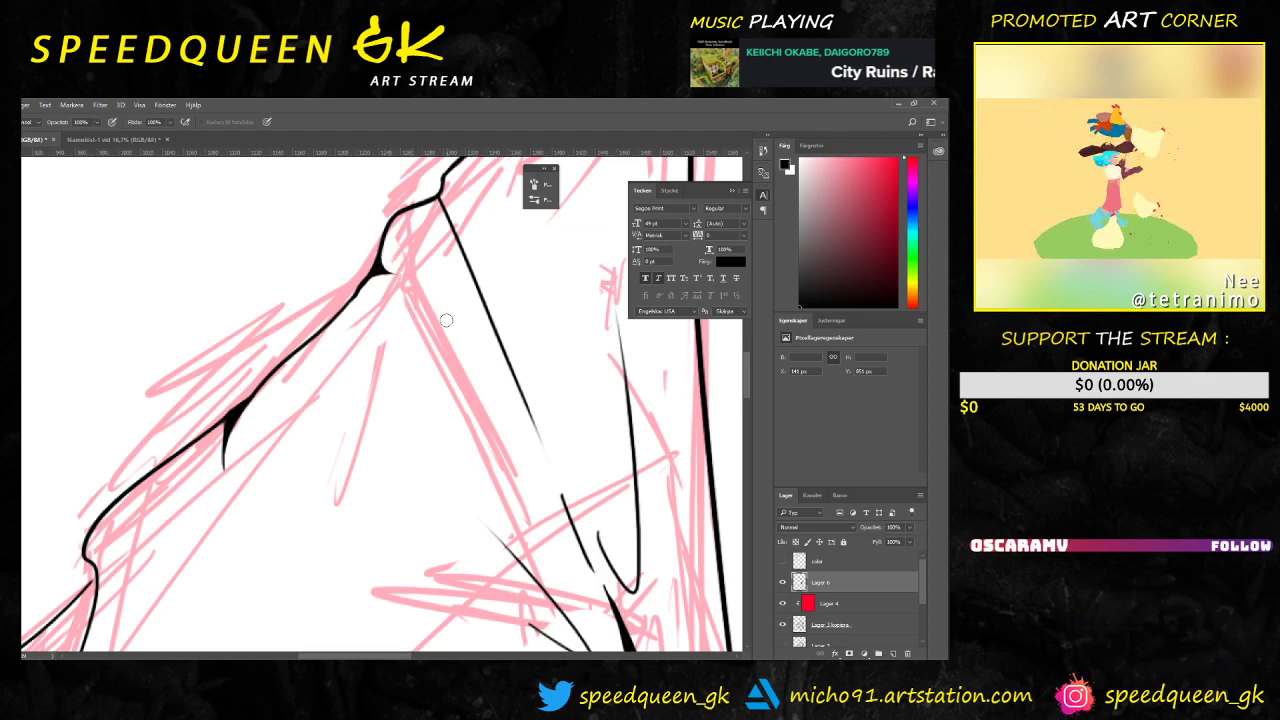
Step: Review the whole figure's line art with the pink sketch layer shown and hidden, leaving the sketch shown
key("ctrl+minus")
key("ctrl+minus")
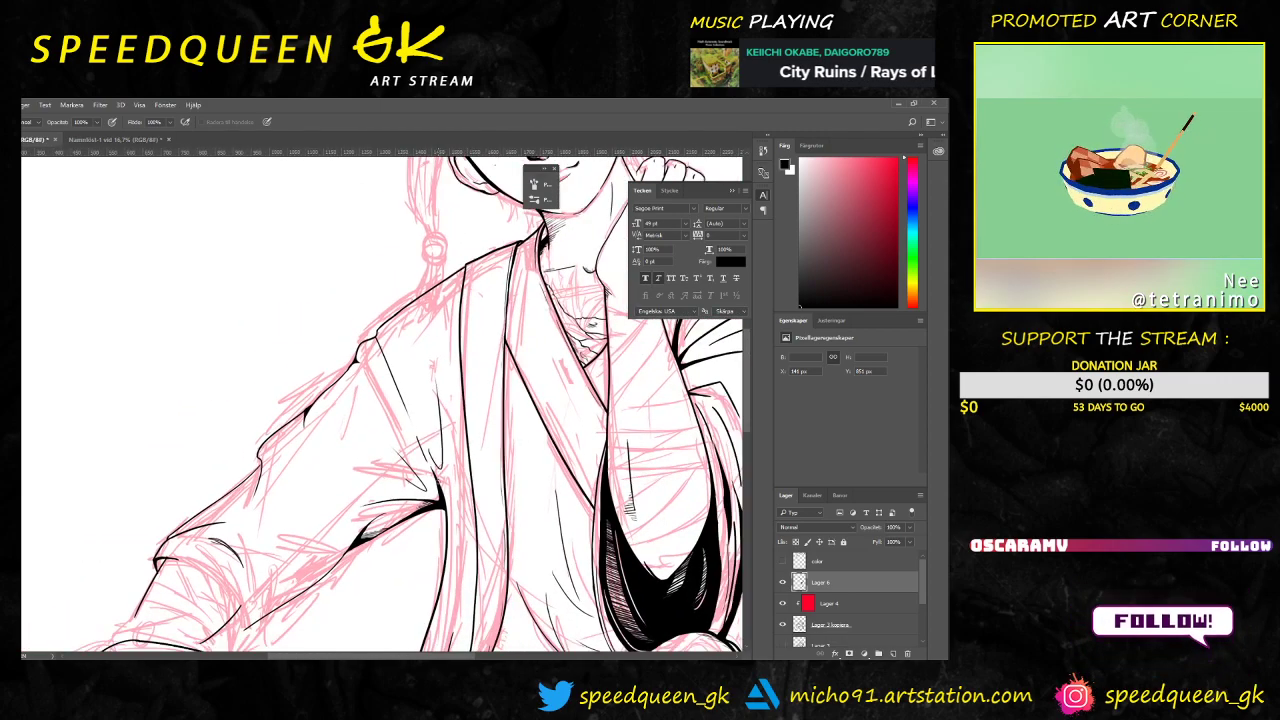
key("ctrl+minus")
key("ctrl+plus")
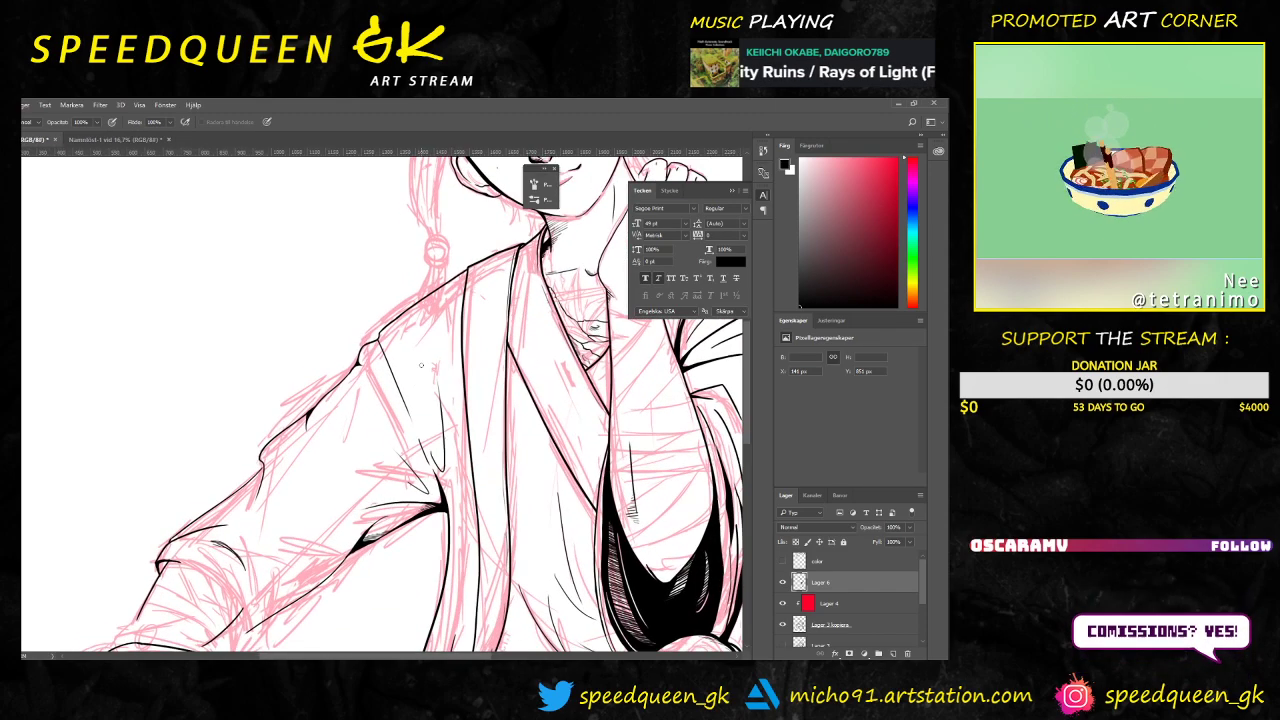
scroll(431, 462, "down", 2)
scroll(433, 466, "down", 2)
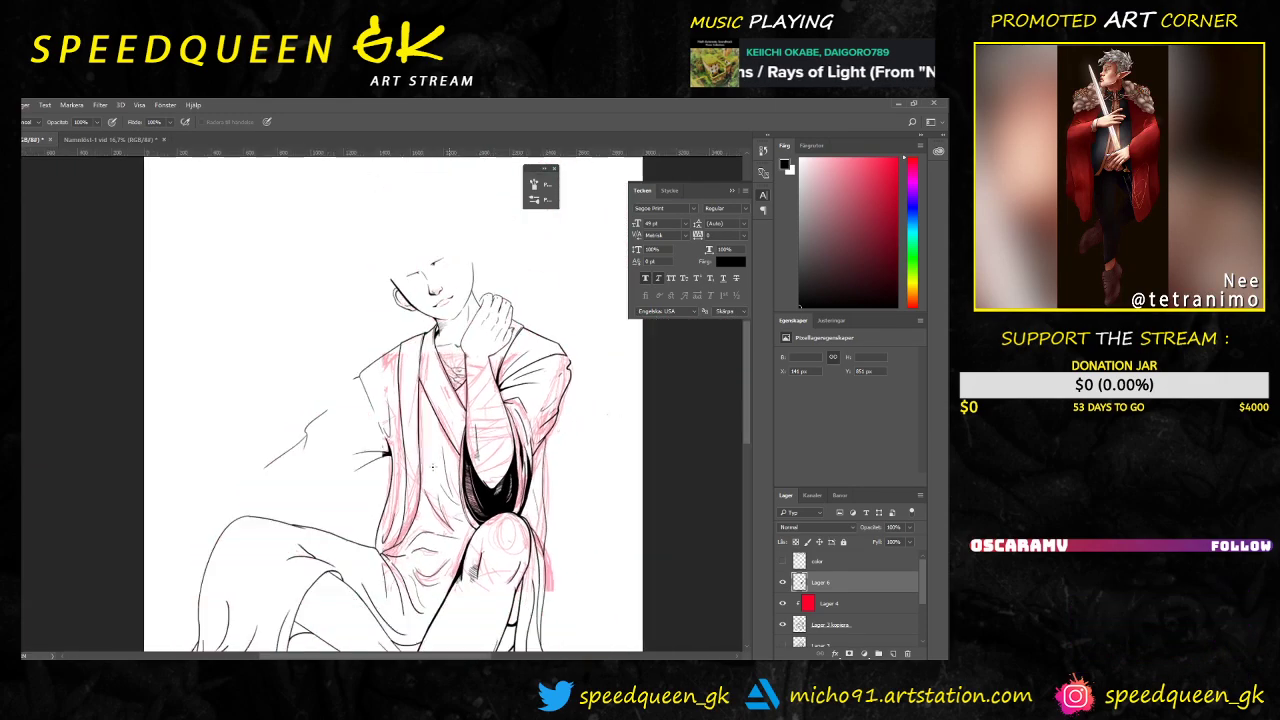
scroll(433, 467, "down", 1)
mouse_move(504, 527)
left_mouse_down()
mouse_move(485, 430)
mouse_move(462, 486)
left_mouse_up()
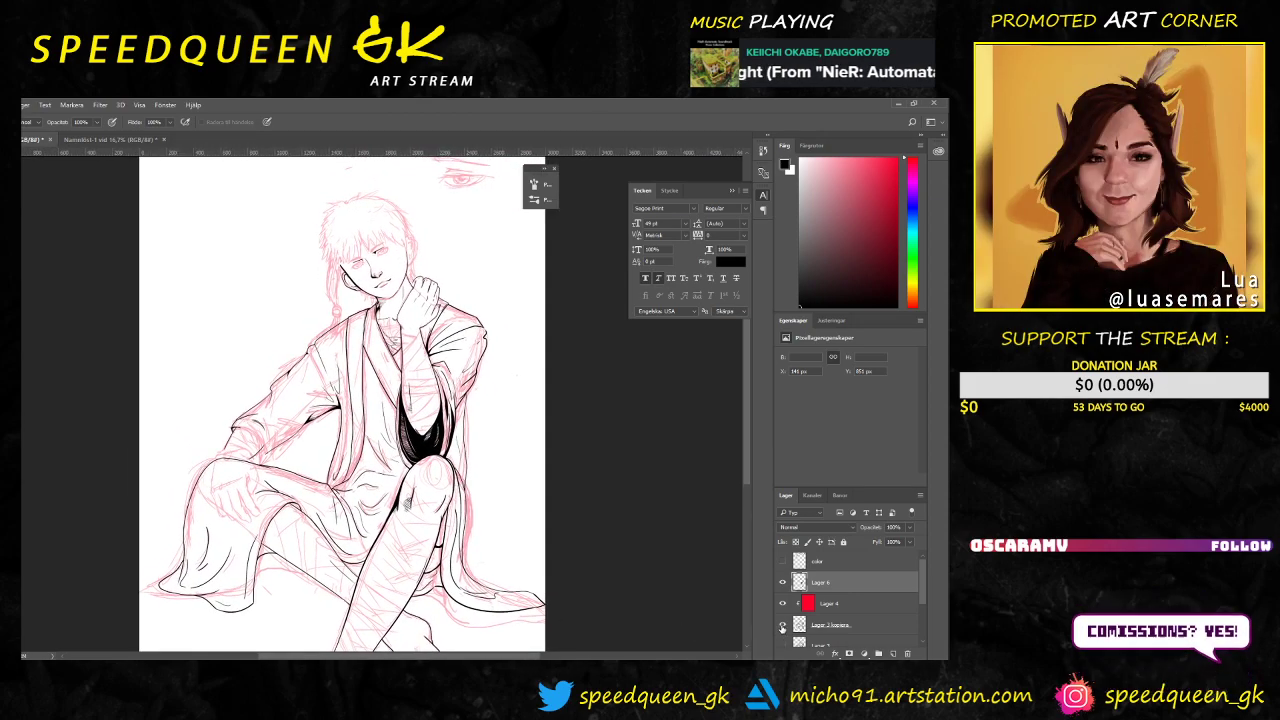
left_click(783, 624)
left_click_drag(494, 320, 478, 389)
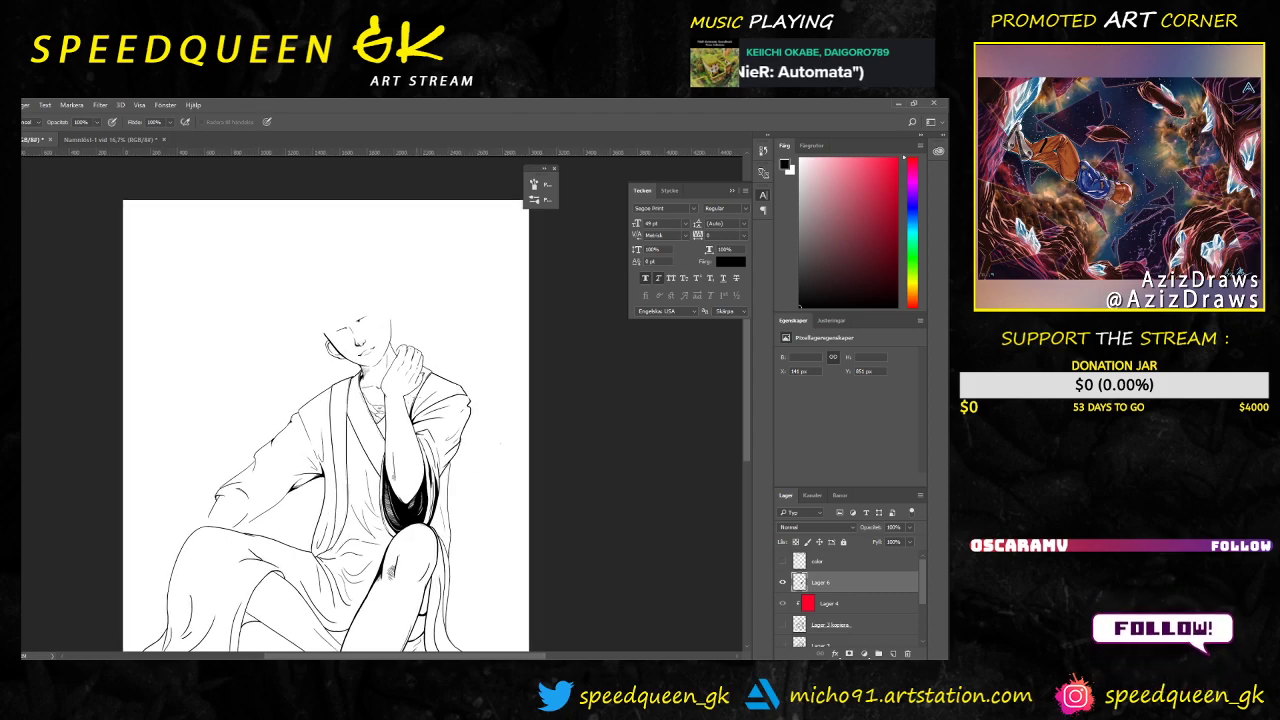
left_click(783, 624)
key("ctrl+plus")
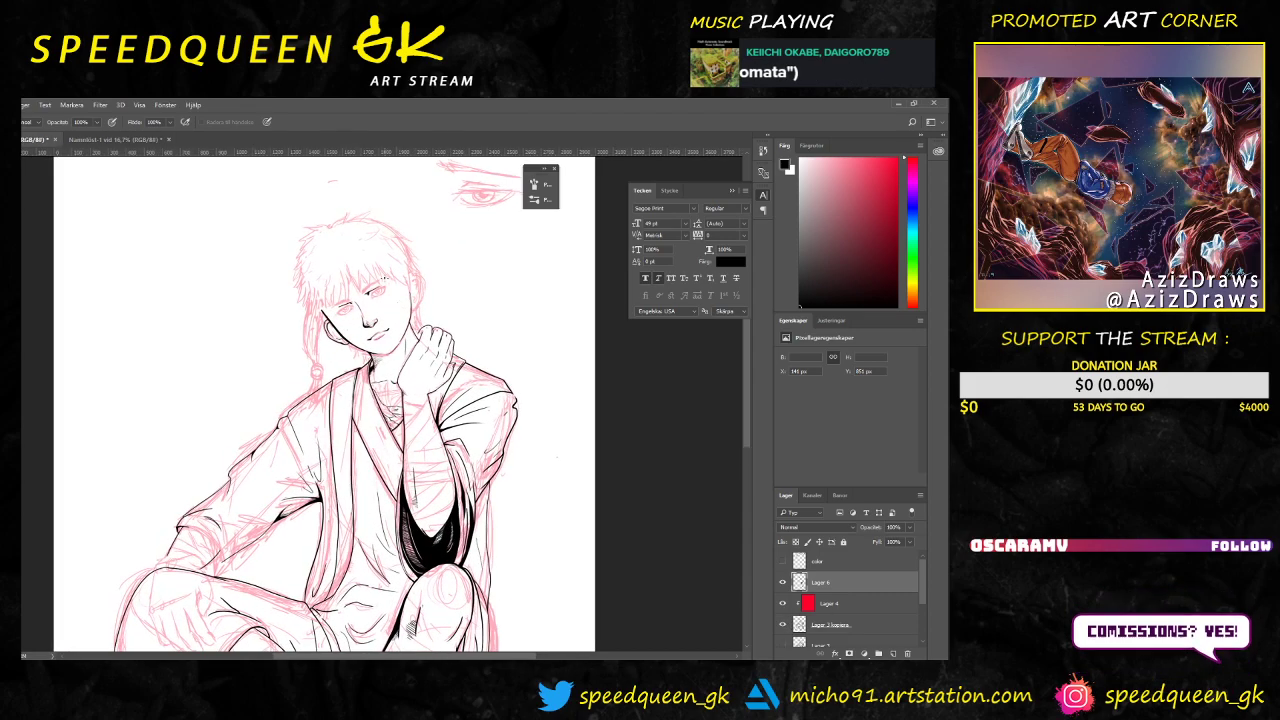
key("ctrl+minus")
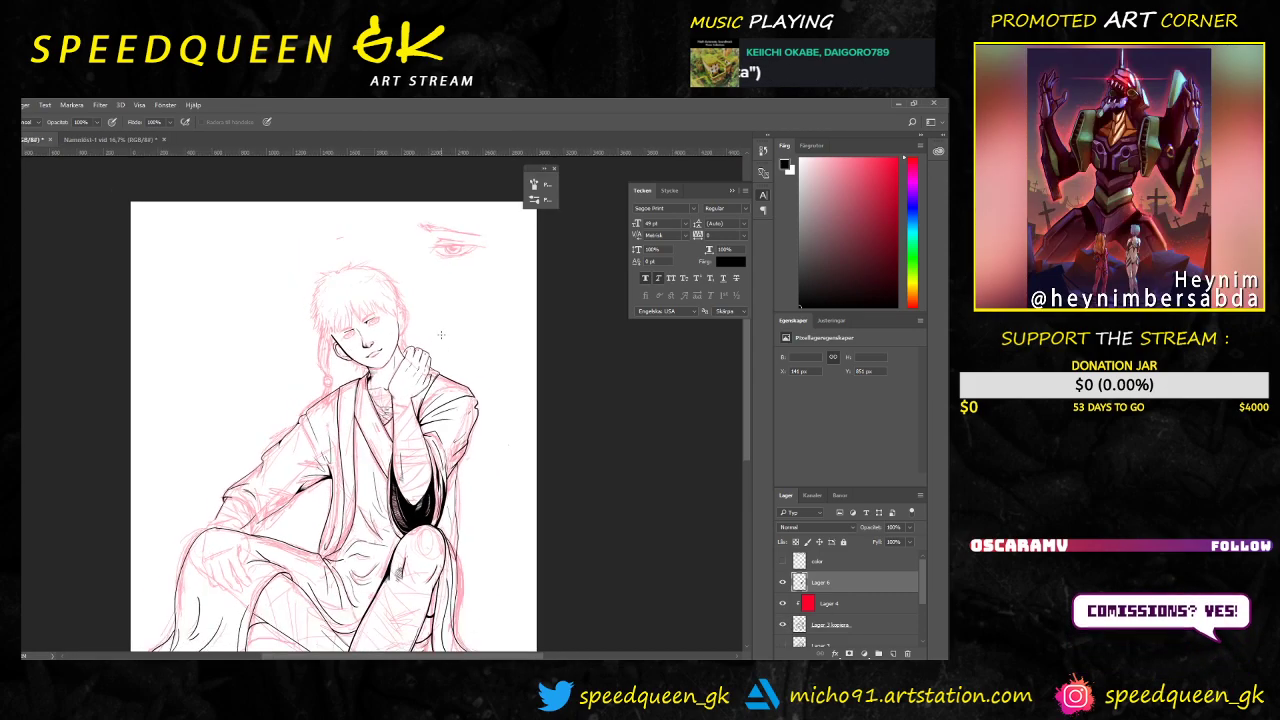
Step: Review the sleeve and lap line art up close with the pink sketch layer hidden, and show the sketch again
left_click(783, 625)
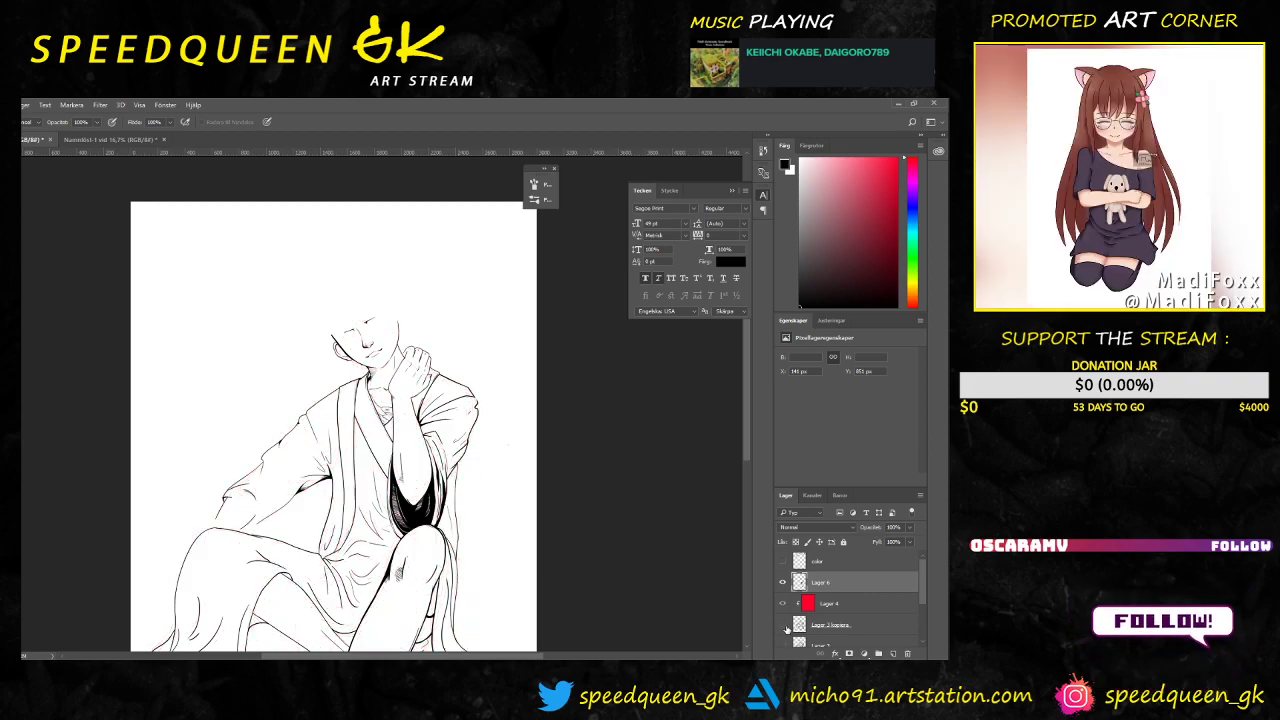
scroll(334, 500, "up", 2)
left_click_drag(331, 497, 465, 432)
scroll(401, 463, "up", 2)
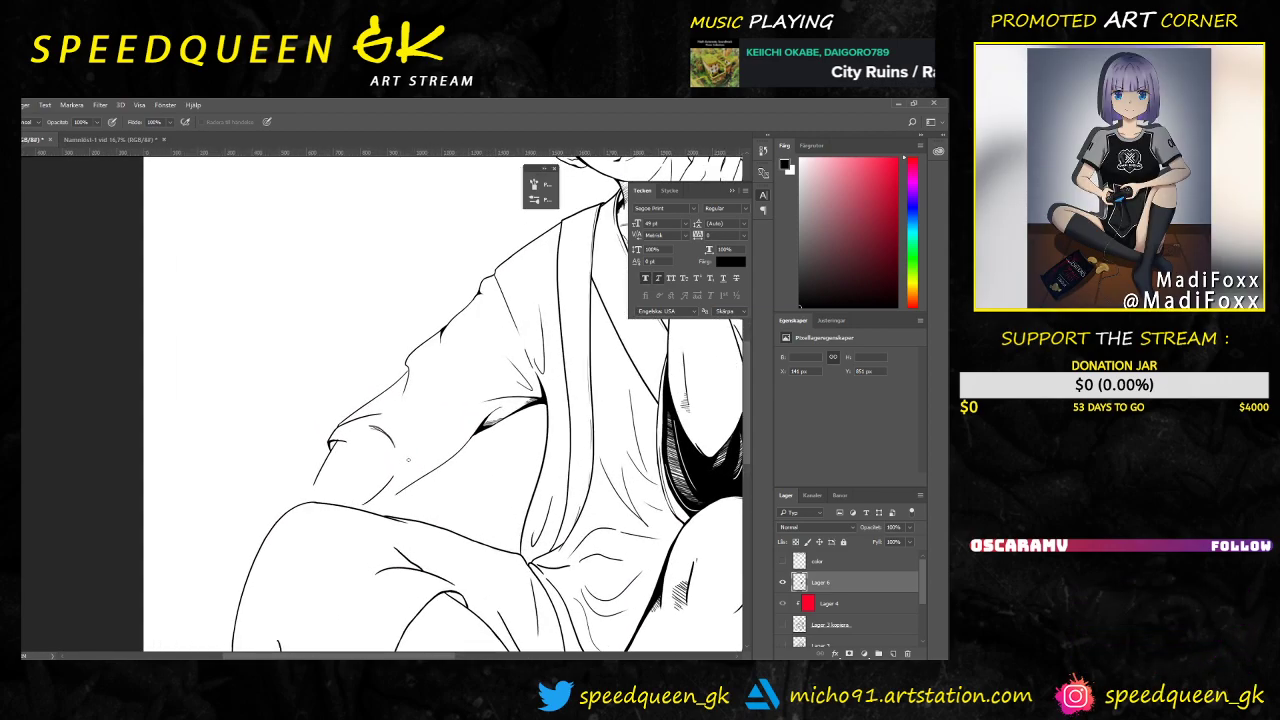
key("ctrl+plus")
left_click_drag(641, 467, 527, 431)
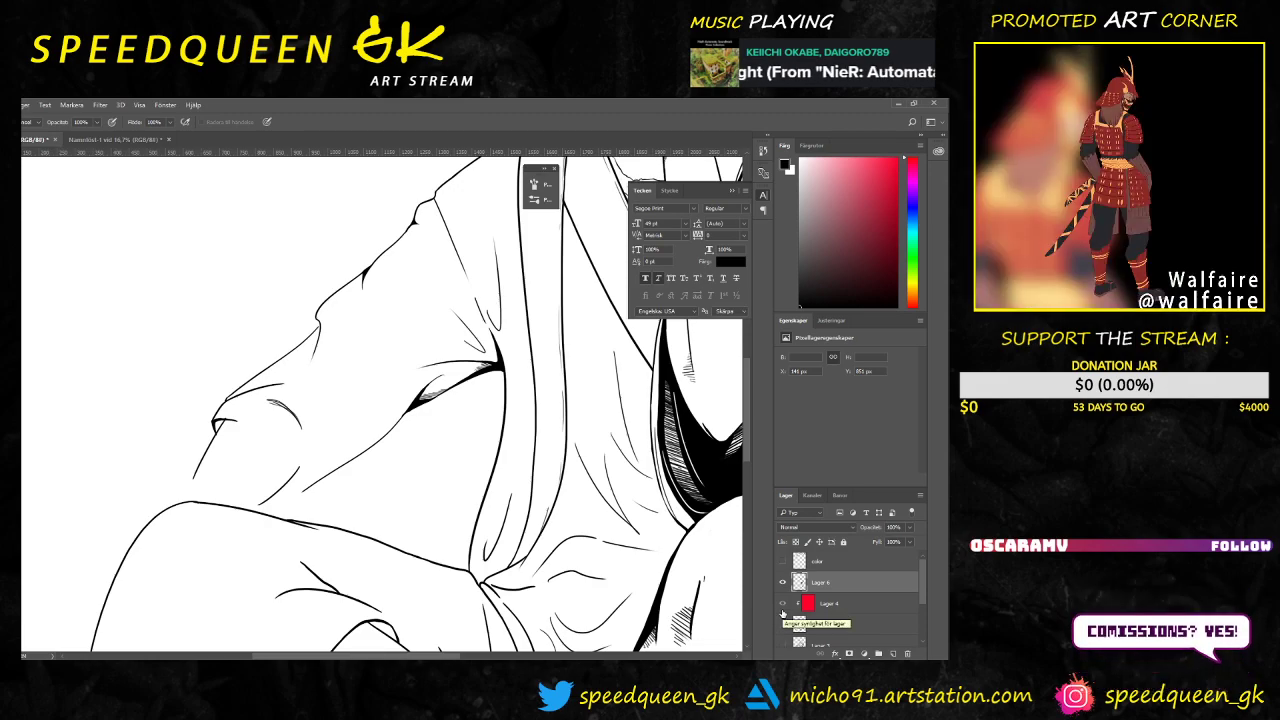
left_click(783, 624)
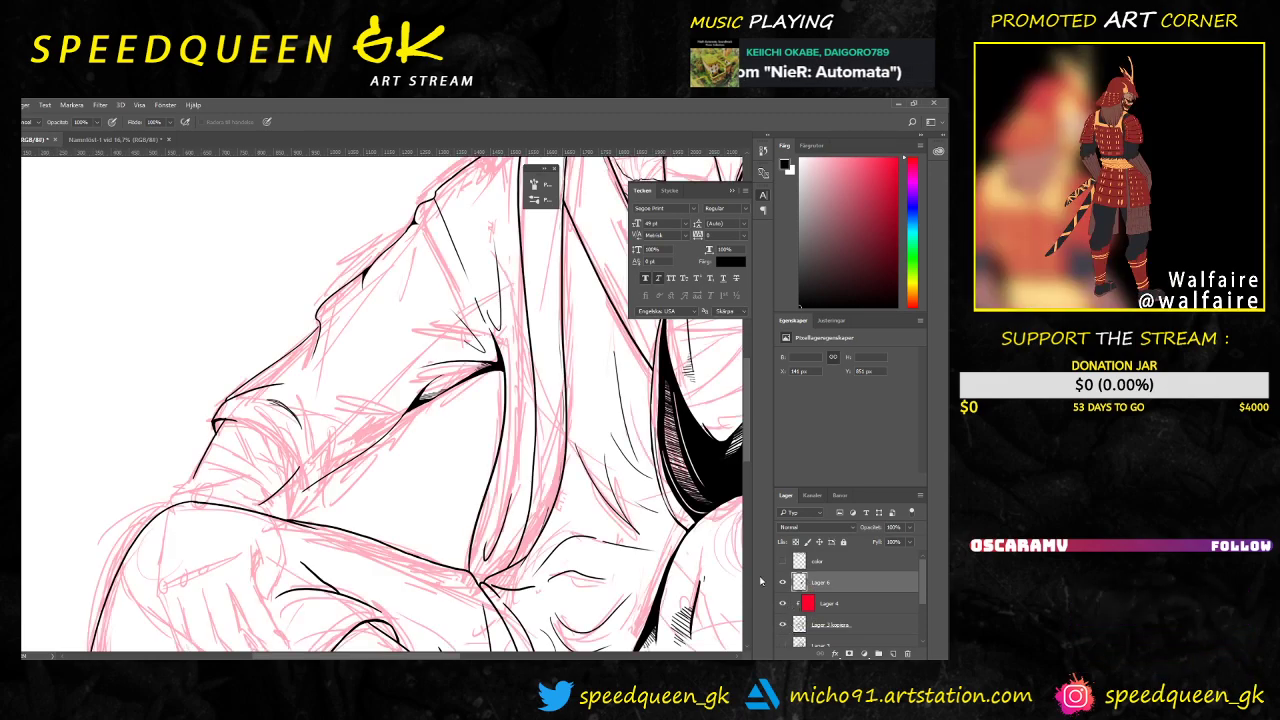
Step: Erase the short black crease inside the sleeve's cuff corner and re-ink the outer contour at that corner
left_click_drag(422, 443, 461, 387)
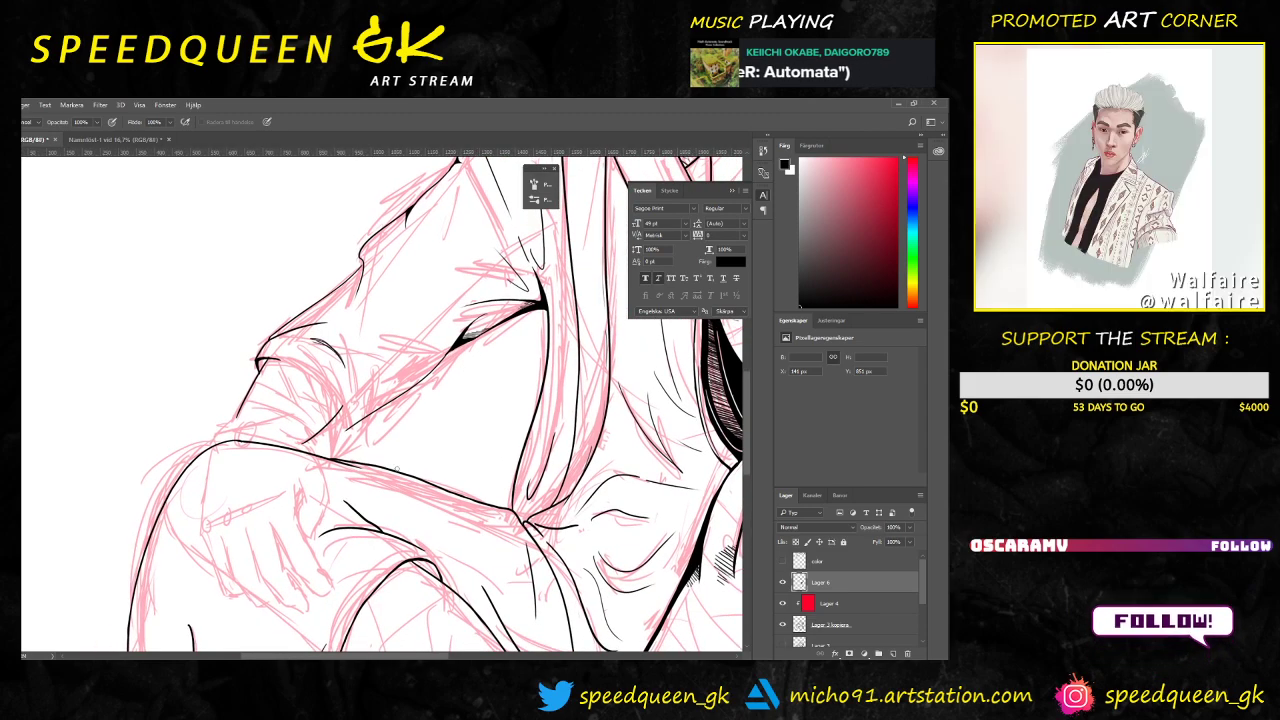
left_click_drag(390, 465, 400, 465)
scroll(404, 470, "up", 2)
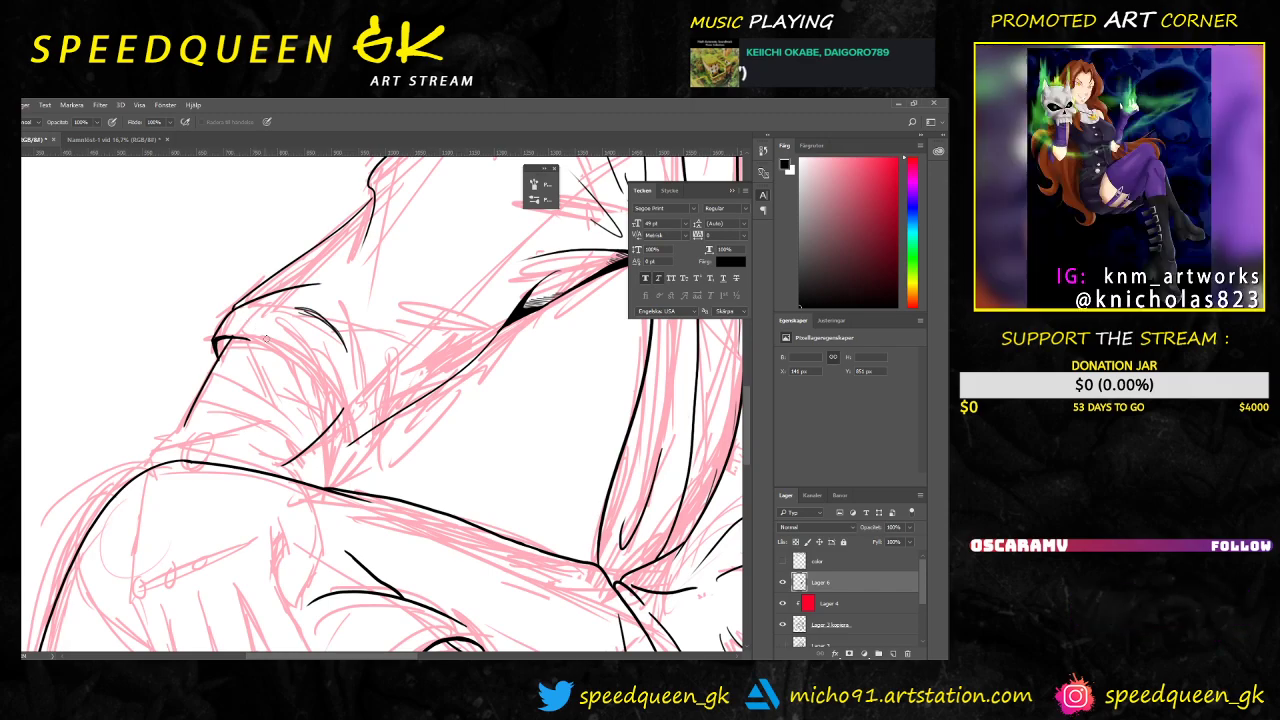
scroll(275, 337, "up", 3)
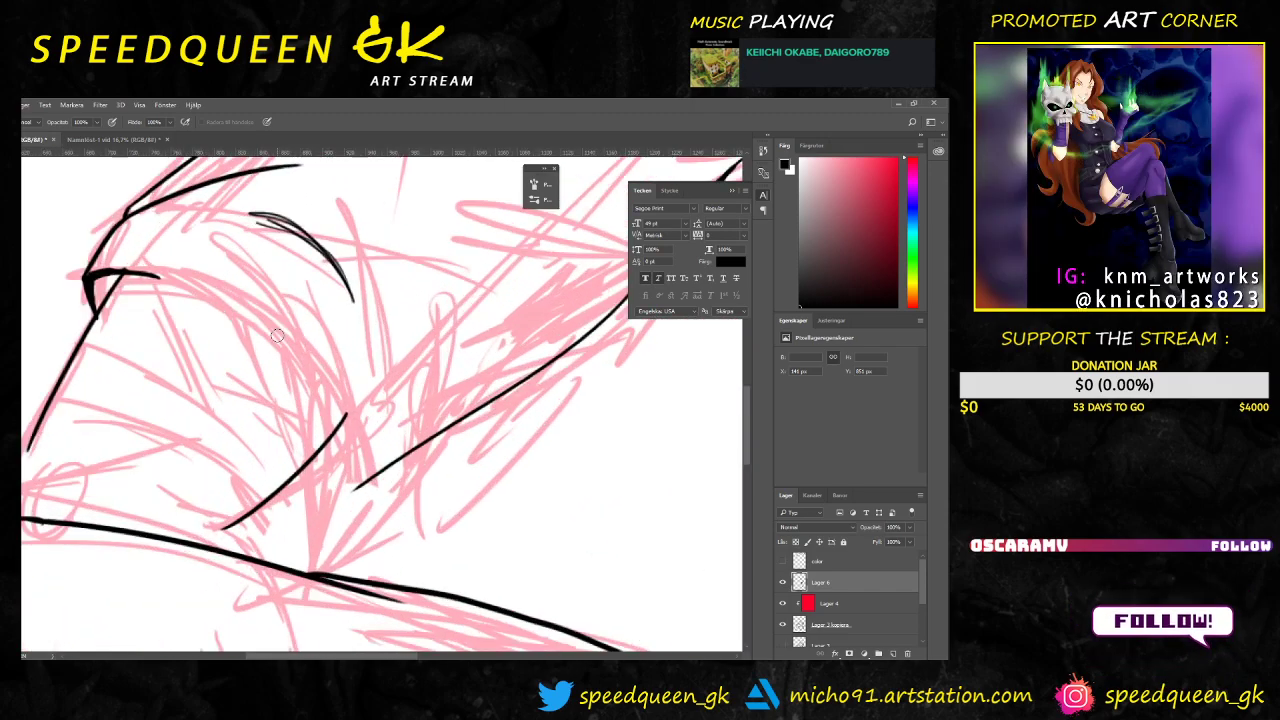
scroll(267, 360, "down", 2)
mouse_move(230, 341)
left_mouse_down()
mouse_move(257, 371)
mouse_move(213, 348)
mouse_move(207, 360)
mouse_move(216, 341)
mouse_move(201, 361)
mouse_move(198, 346)
mouse_move(186, 376)
left_mouse_up()
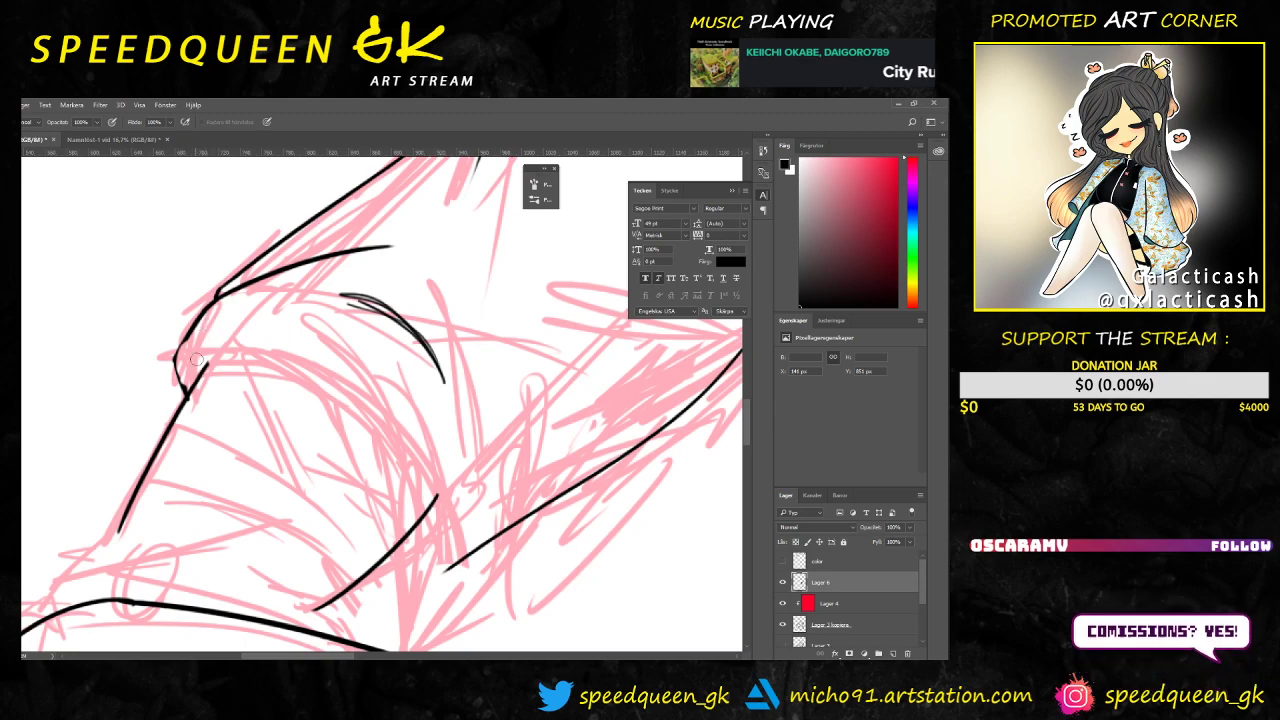
key("b")
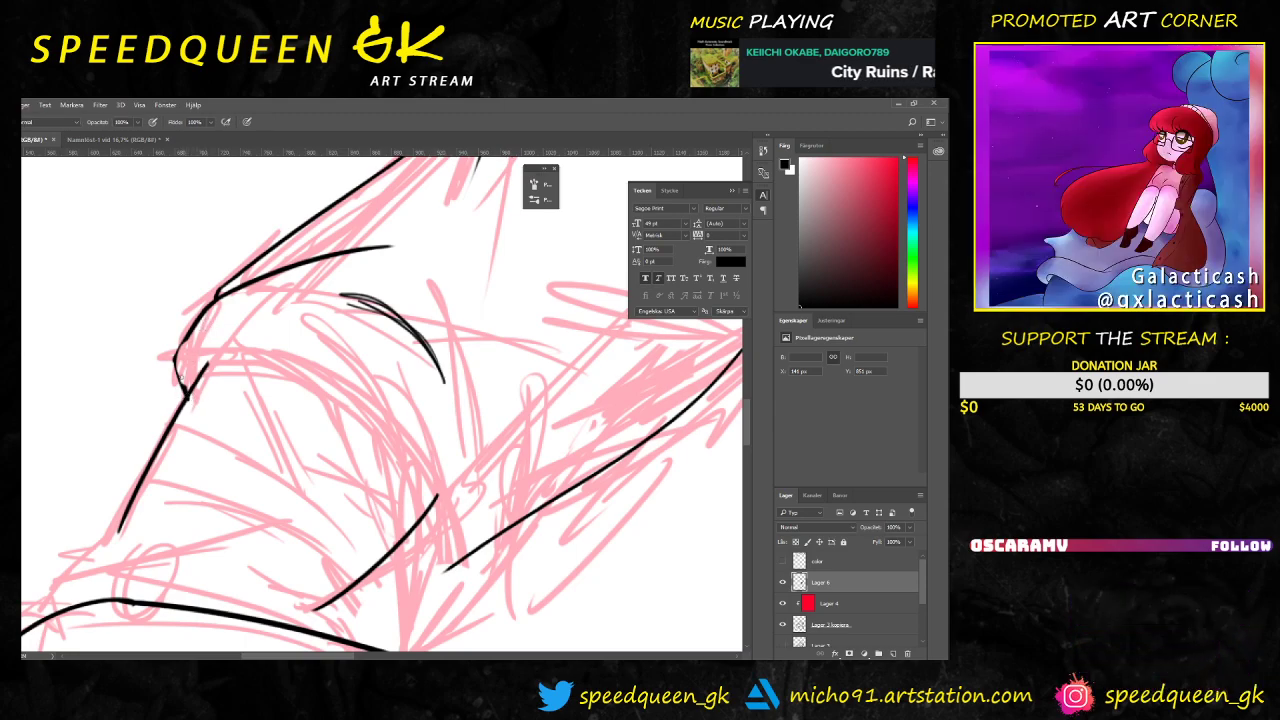
left_click_drag(176, 364, 183, 380)
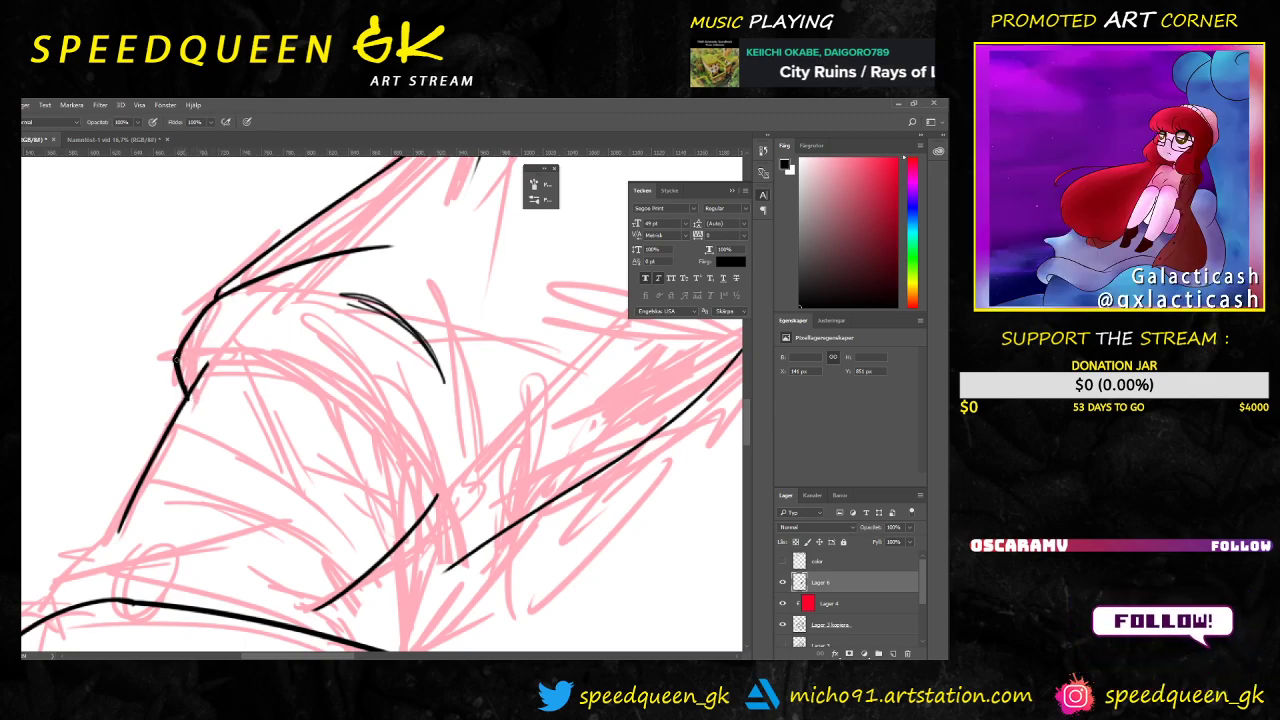
Step: Try to ink the curved cuff opening from the outer sleeve corner around to the short line at the lower forearm
mouse_move(205, 368)
left_mouse_down()
mouse_move(254, 311)
mouse_move(315, 312)
mouse_move(370, 334)
mouse_move(404, 358)
mouse_move(458, 473)
left_mouse_up()
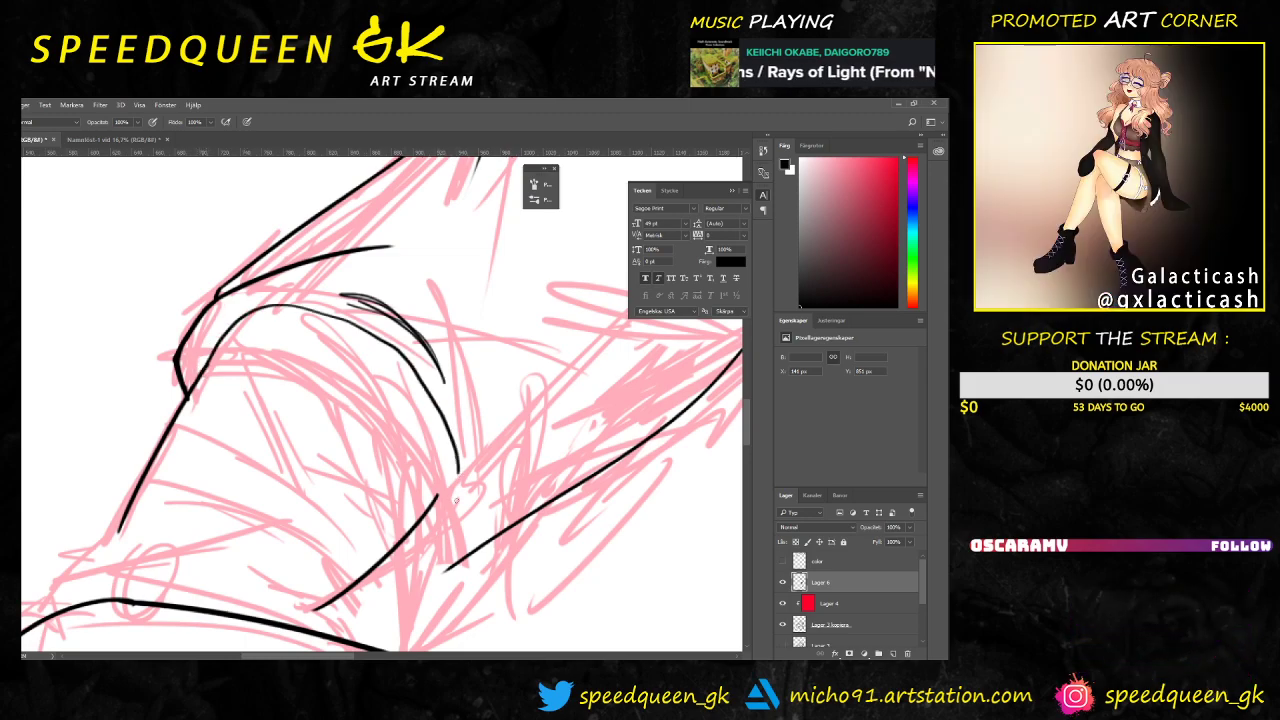
key("ctrl+minus")
key("ctrl+minus")
scroll(429, 497, "up", 2)
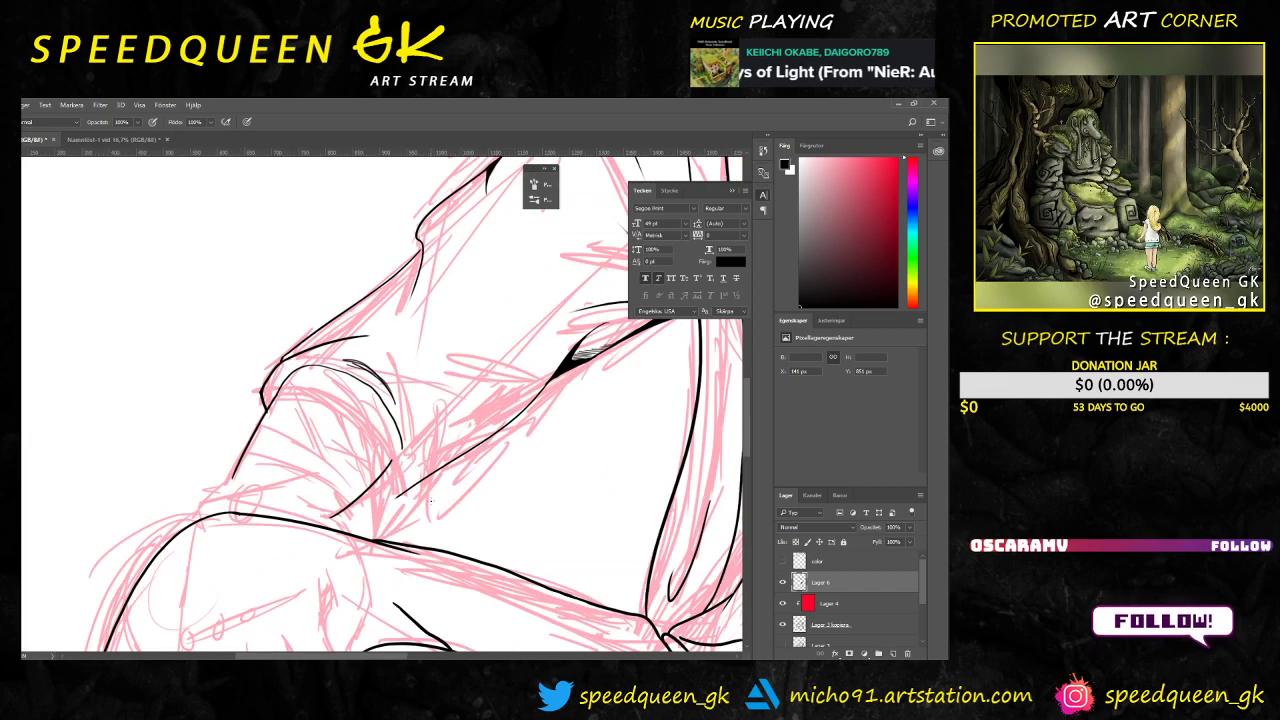
scroll(436, 508, "up", 2)
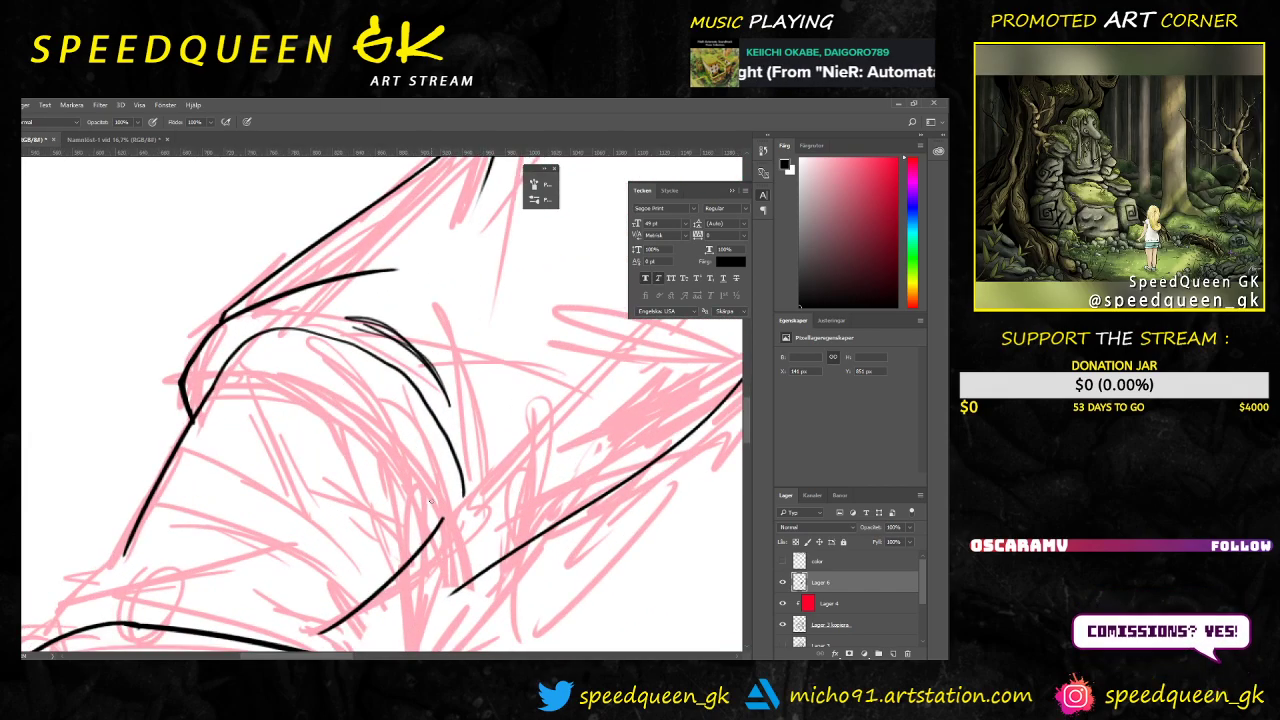
key("ctrl+z")
mouse_move(212, 390)
left_mouse_down()
mouse_move(238, 354)
mouse_move(338, 330)
mouse_move(413, 383)
mouse_move(458, 448)
mouse_move(461, 496)
mouse_move(444, 519)
left_mouse_up()
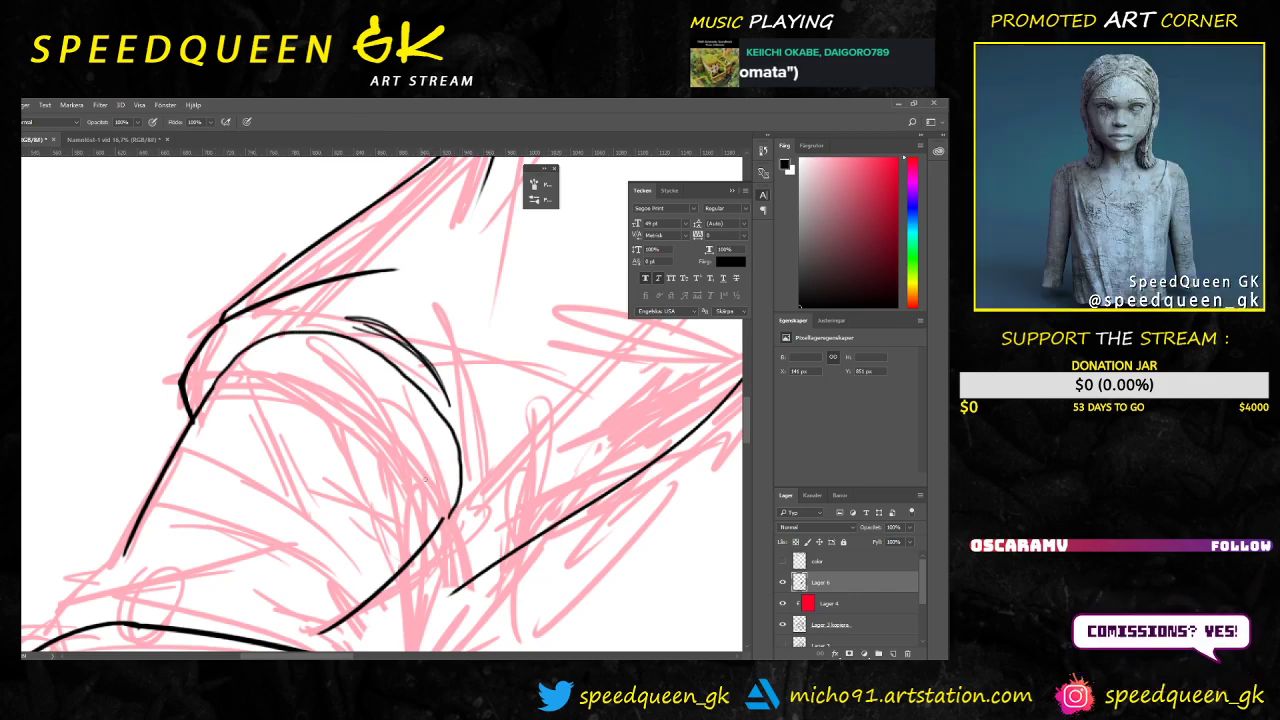
mouse_move(283, 375)
left_mouse_down()
mouse_move(431, 460)
mouse_move(440, 518)
left_mouse_up()
key("ctrl+z")
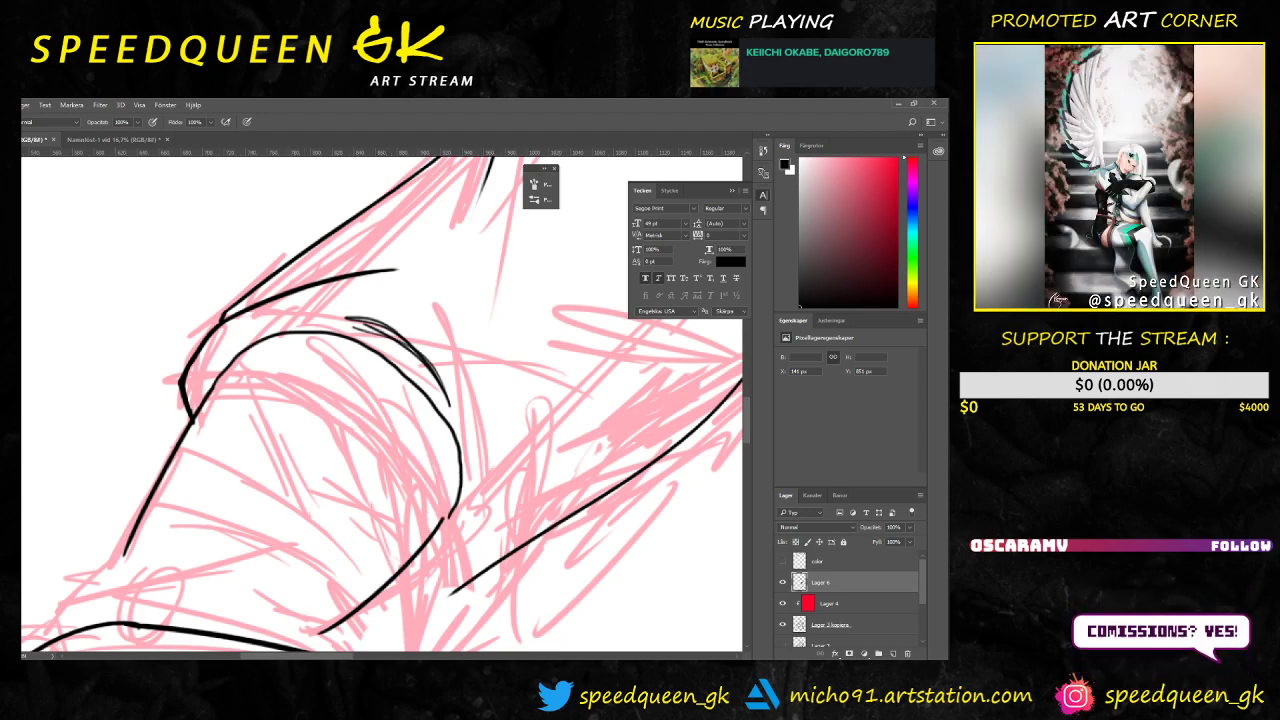
left_click_drag(22, 248, 308, 181)
key("ctrl+z")
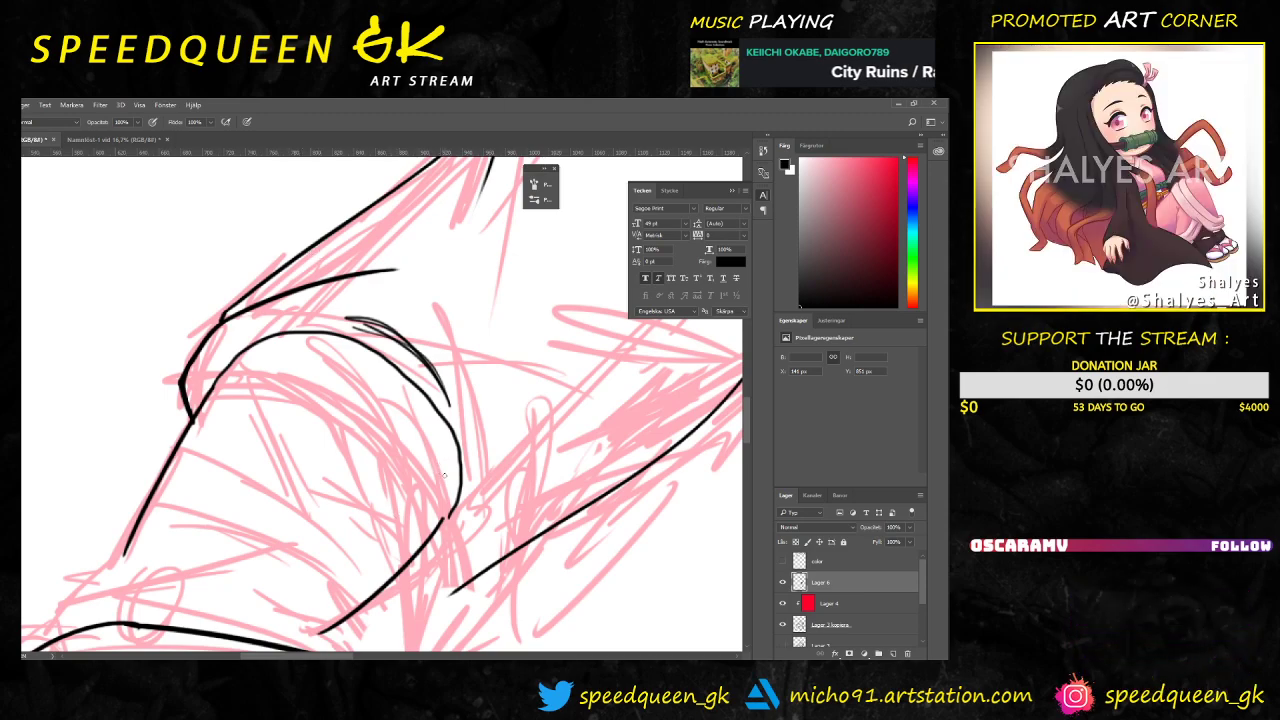
key("ctrl+z")
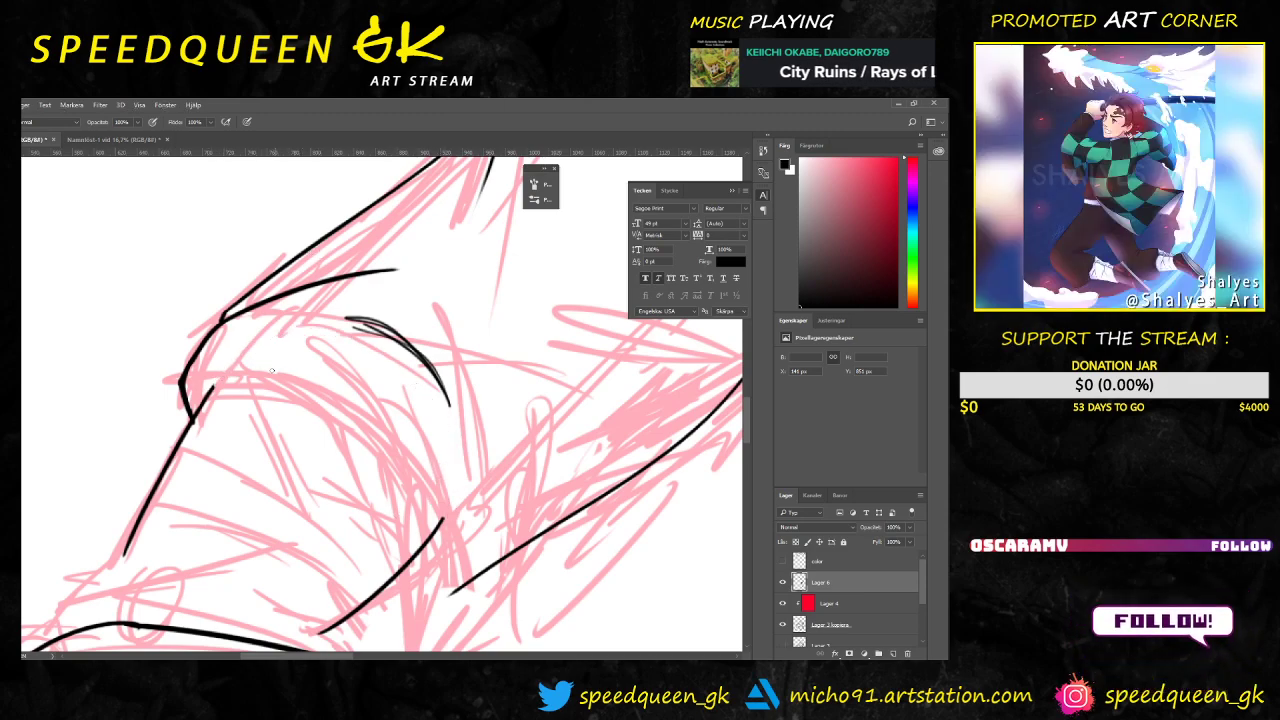
Step: Extend the forearm line into the cuff and, on a rotated canvas, ink the cuff opening's curve down to the lower forearm line
left_click_drag(243, 355, 213, 389)
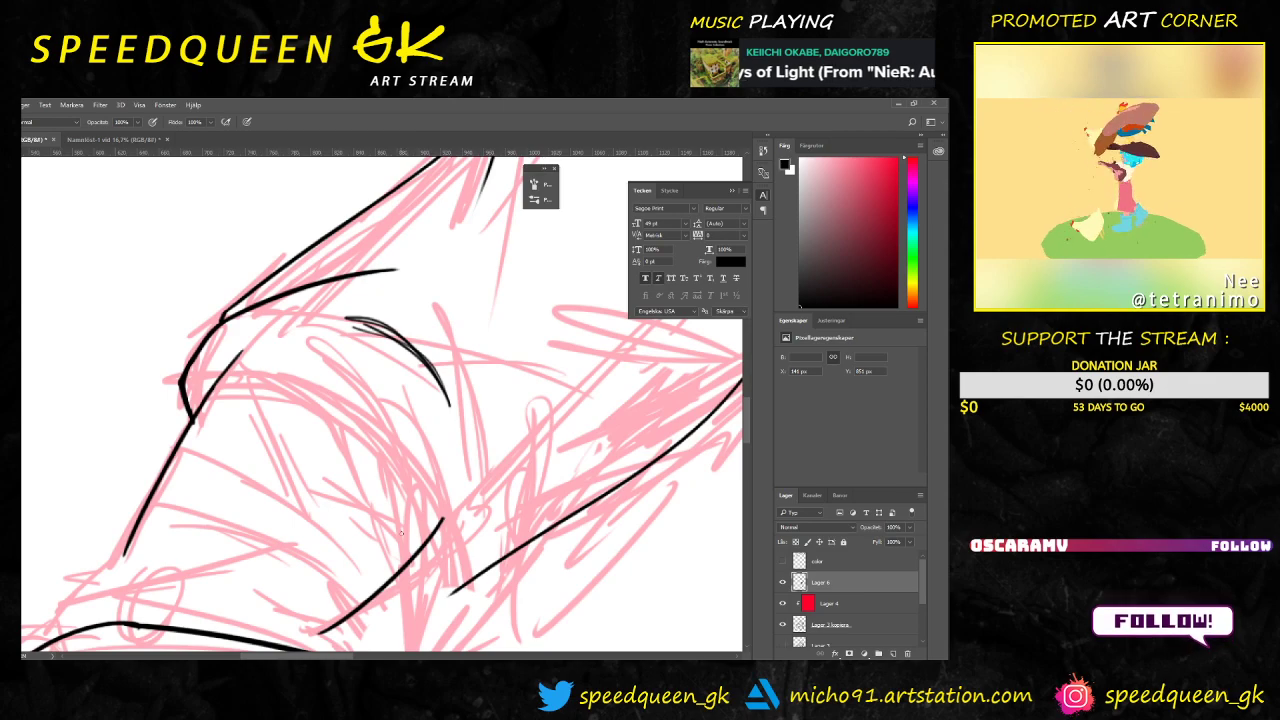
key("shift")
key("r")
left_click_drag(380, 283, 470, 352)
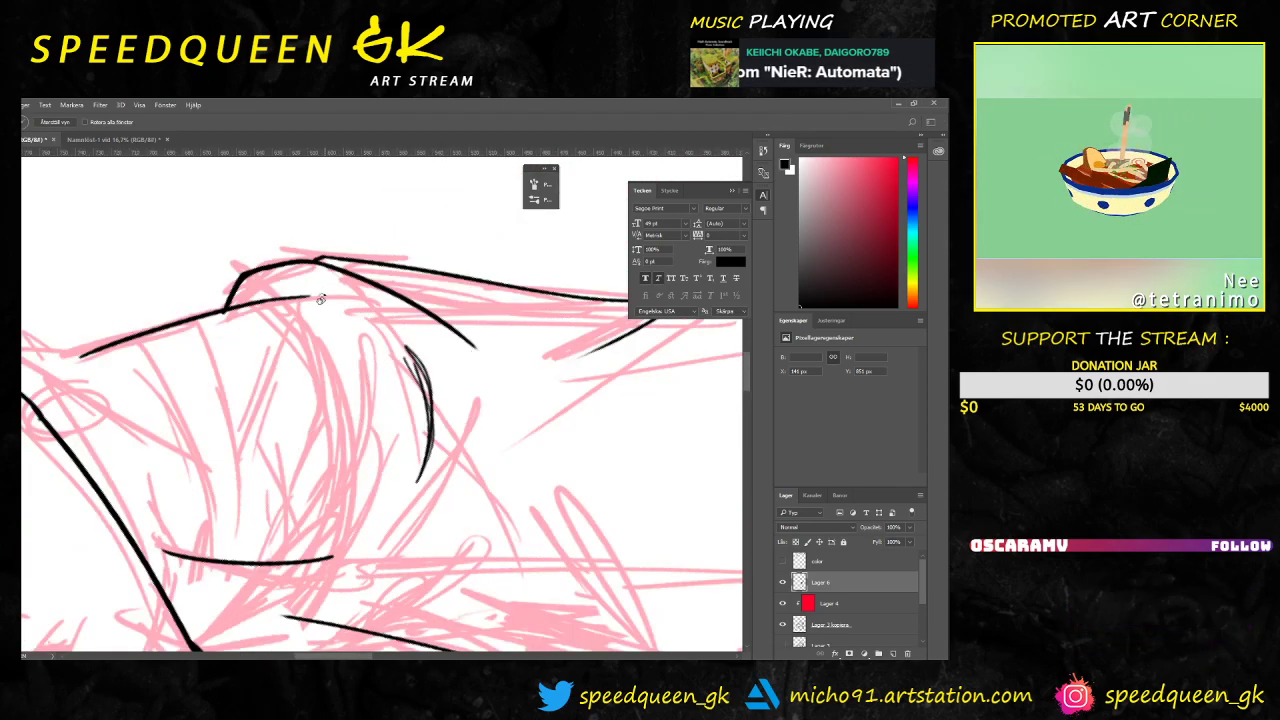
key("b")
mouse_move(303, 294)
left_mouse_down()
mouse_move(350, 325)
mouse_move(381, 478)
left_mouse_up()
key("ctrl+z")
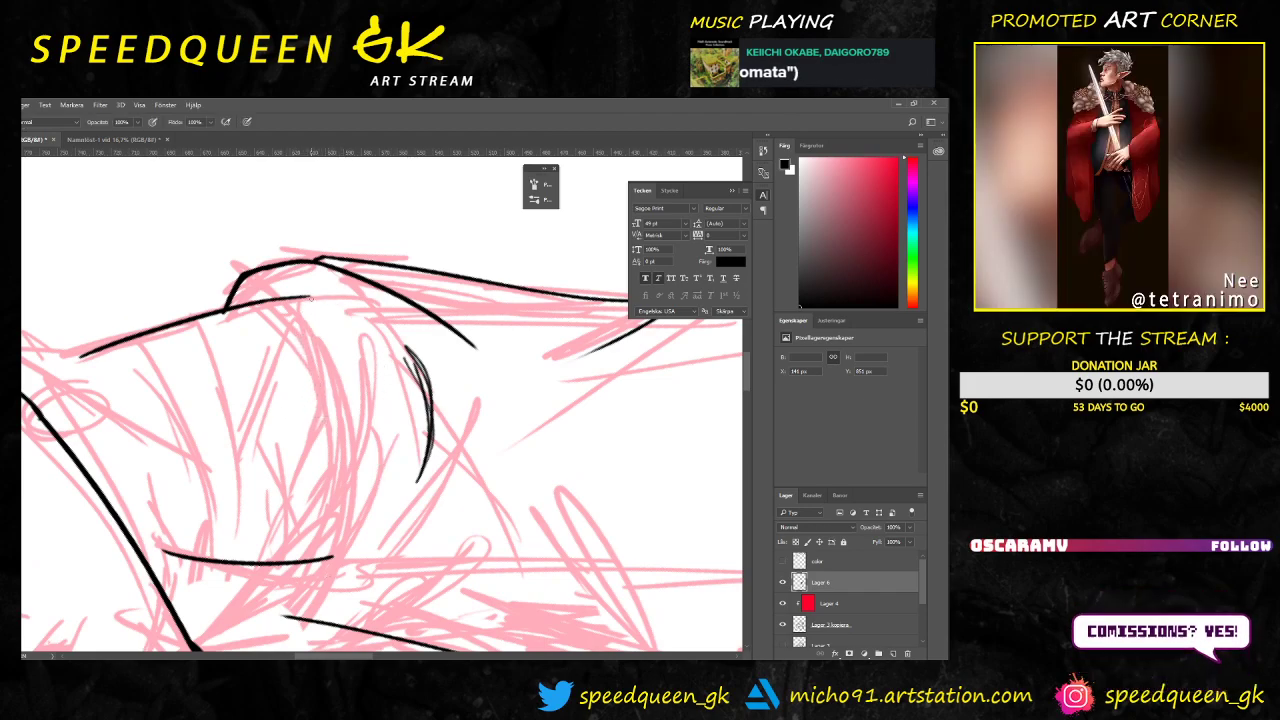
mouse_move(318, 296)
left_mouse_down()
mouse_move(396, 442)
mouse_move(333, 558)
left_mouse_up()
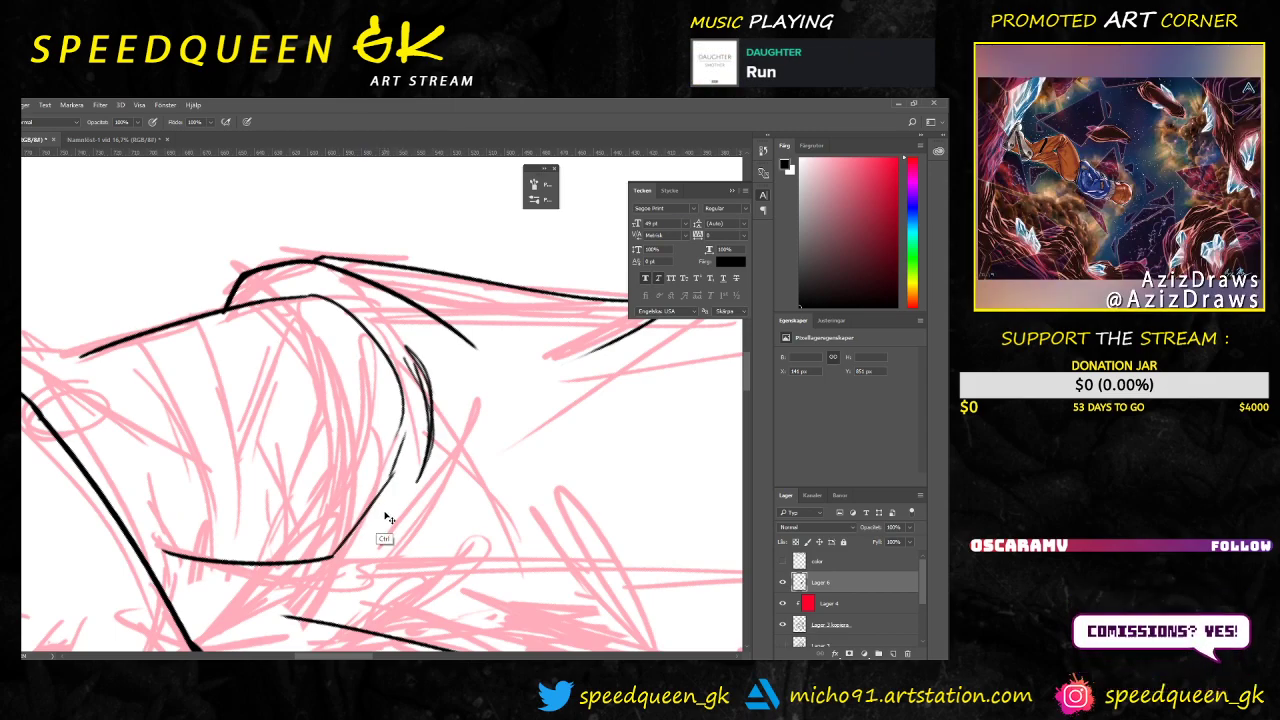
key("ctrl+alt+z")
left_click_drag(333, 558, 395, 452)
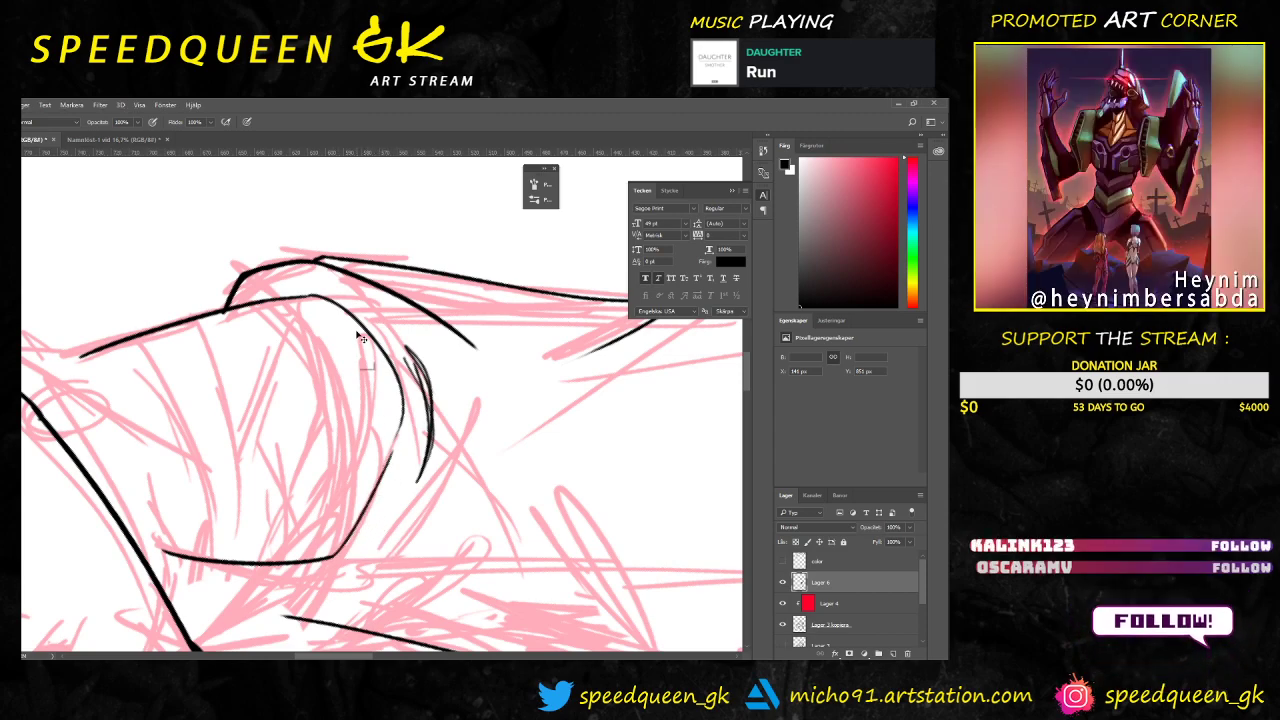
Step: Rotate the canvas back upright and make Layer 6 the only selected layer for inking
key("ctrl+r")
left_click_drag(418, 362, 264, 252)
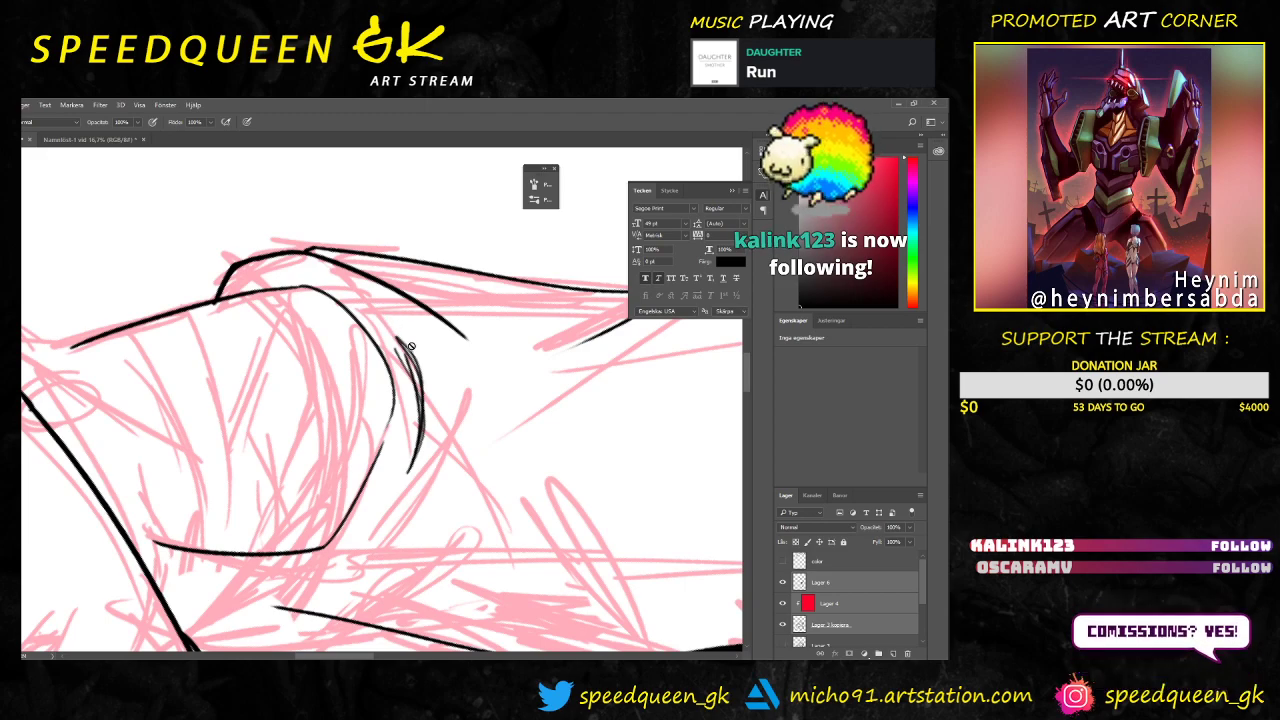
key("v")
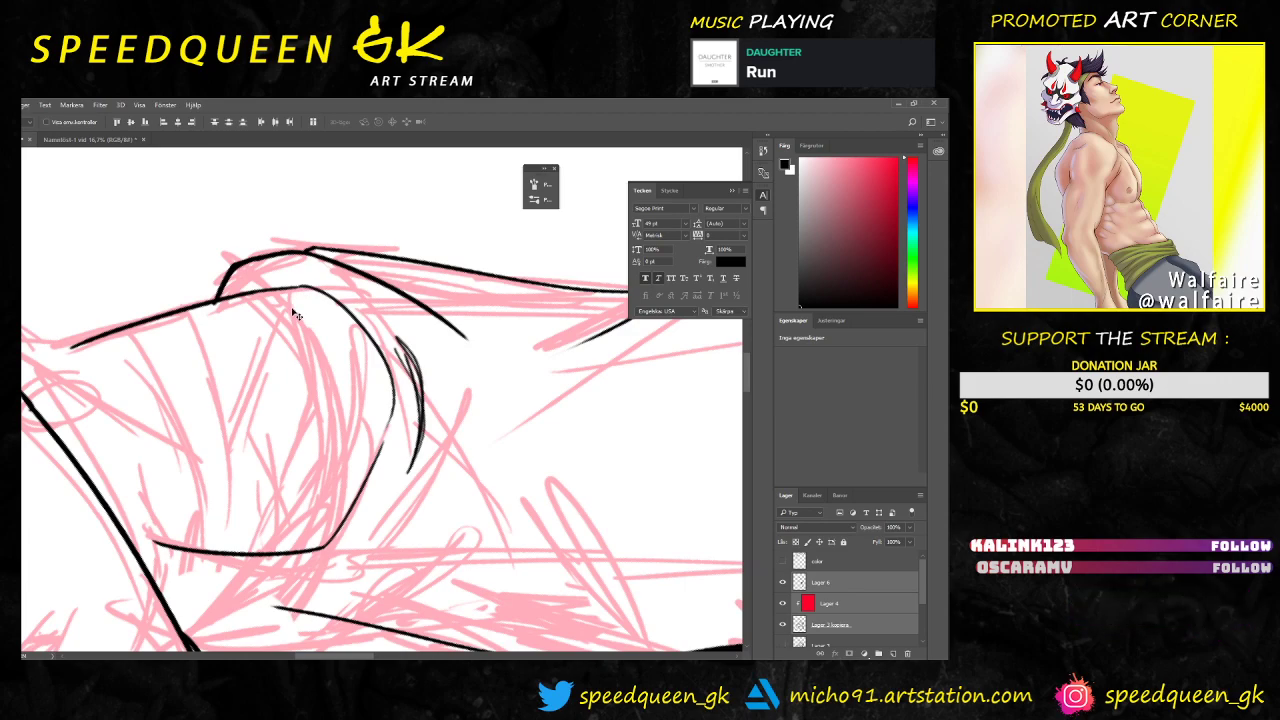
key("b")
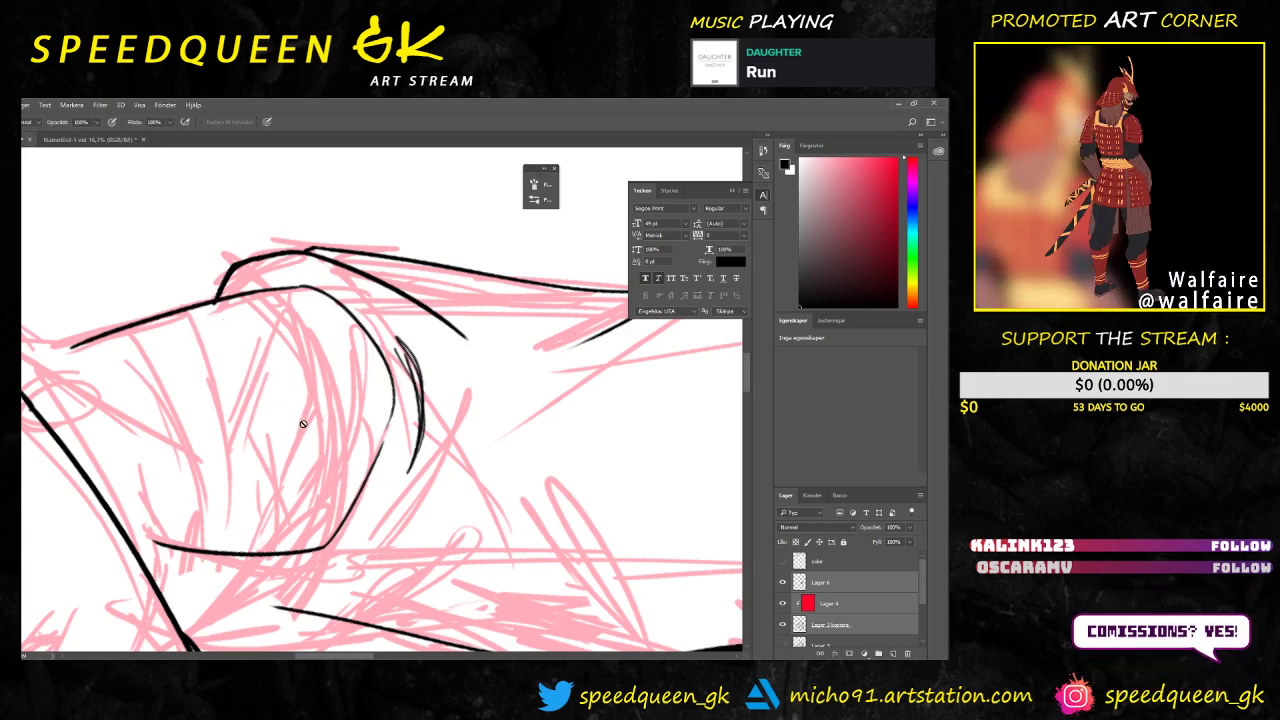
key("r")
left_click_drag(463, 396, 417, 317)
key("b")
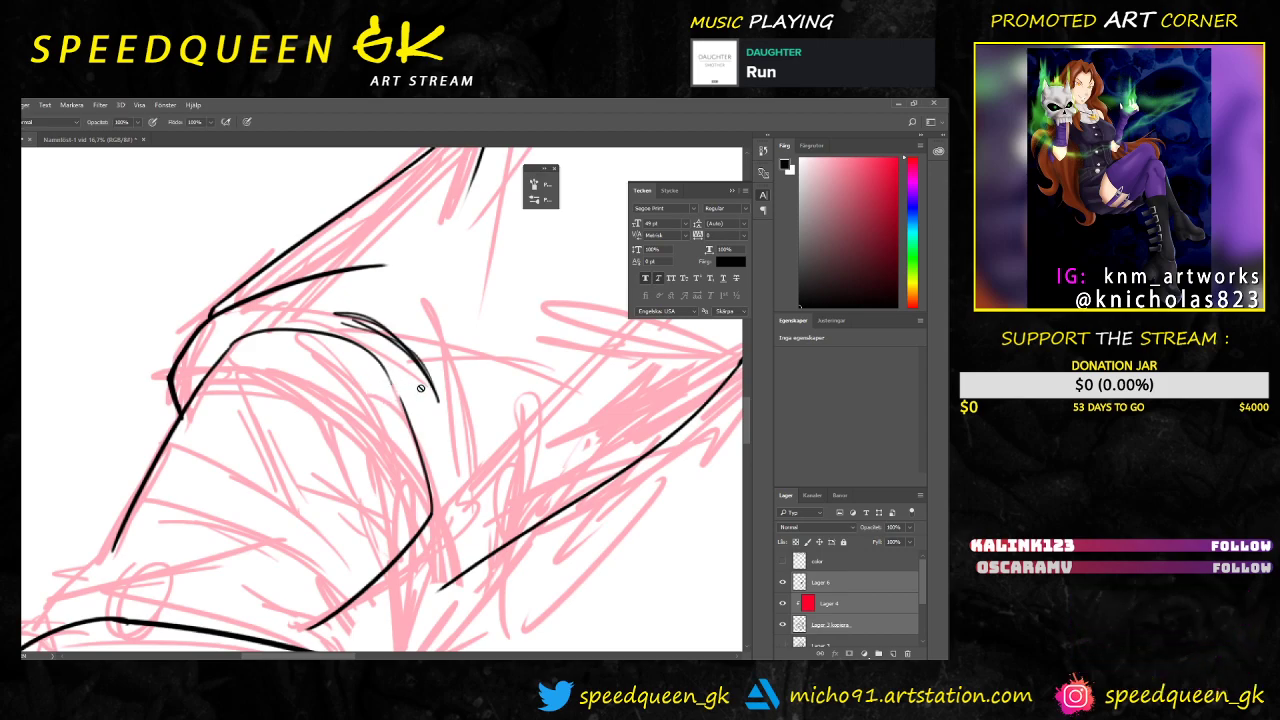
left_click(842, 626)
left_click(848, 584)
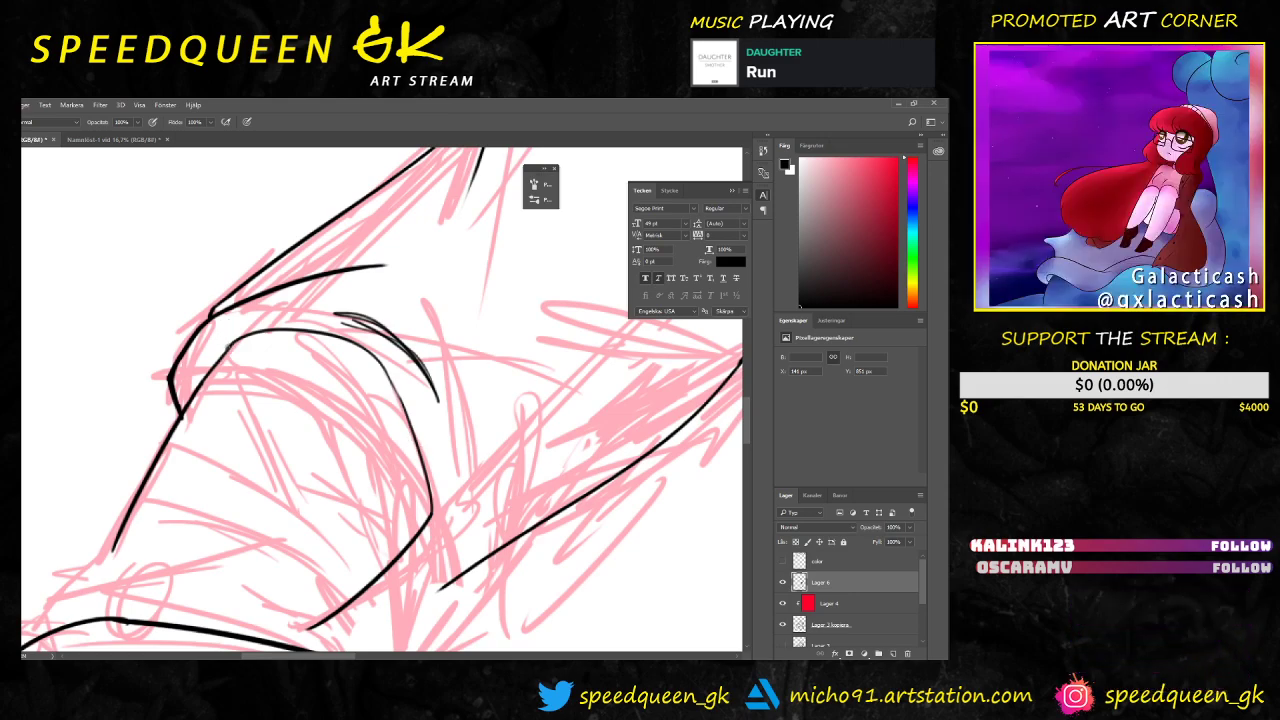
Step: Hide the pink sketch layer and thin the thick outer contour at the cuff corner with a small Eraser
left_click(783, 624)
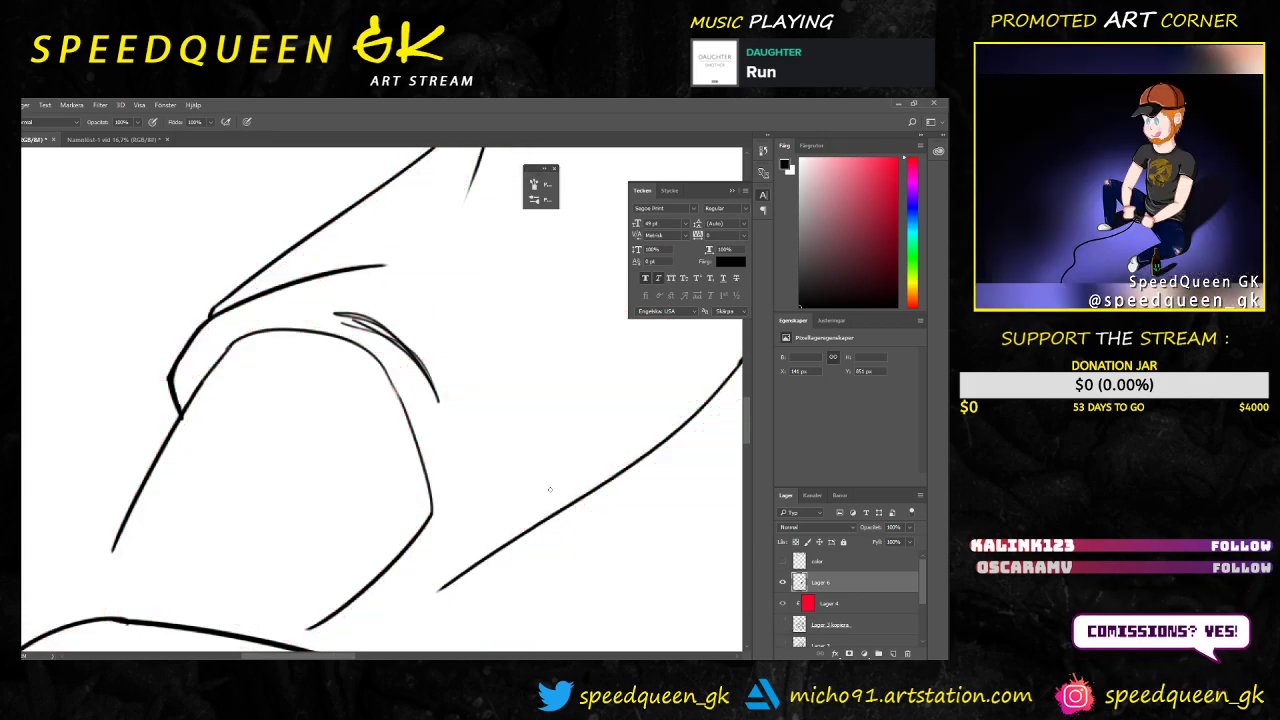
scroll(431, 408, "down", 2)
scroll(438, 405, "up", 4)
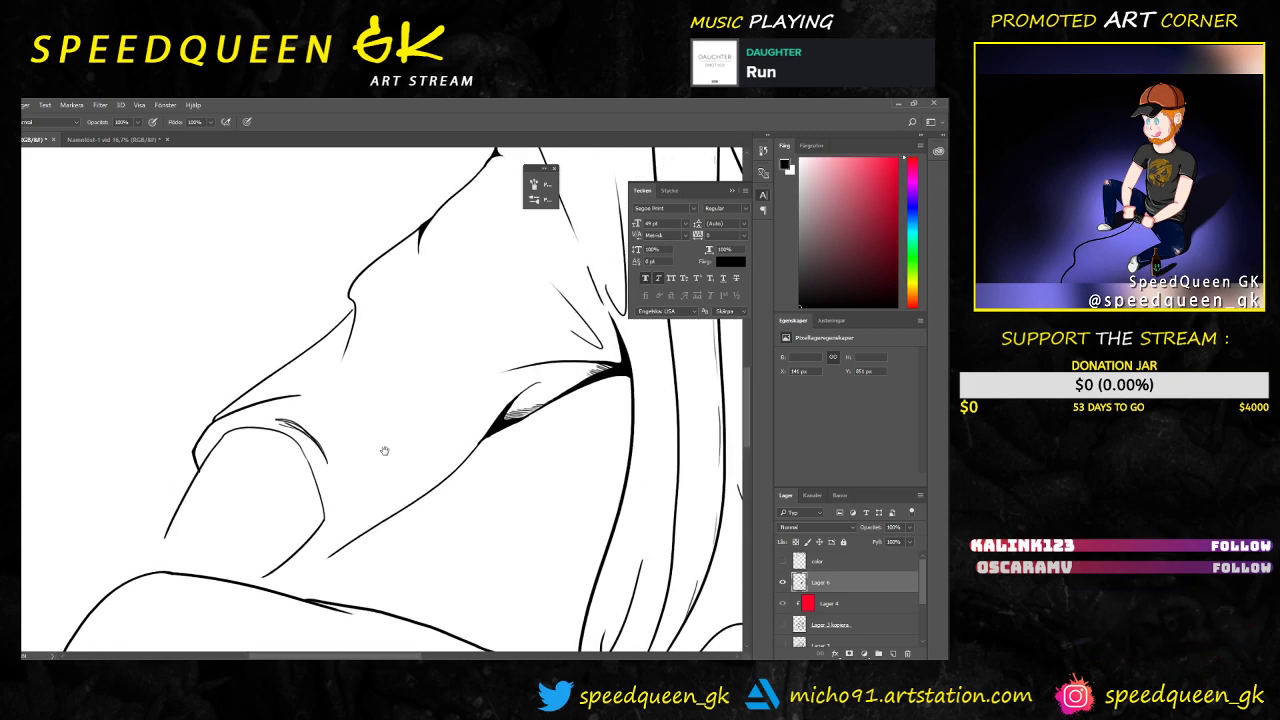
left_click_drag(113, 560, 428, 378)
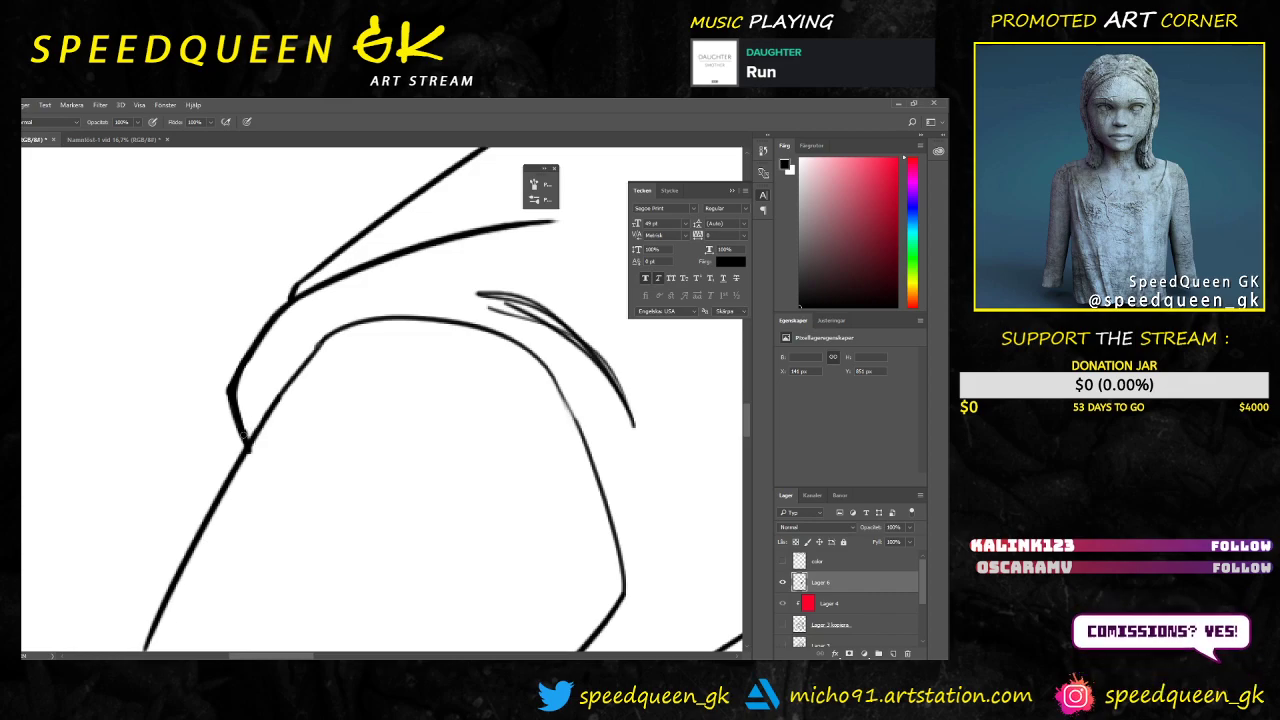
key("e")
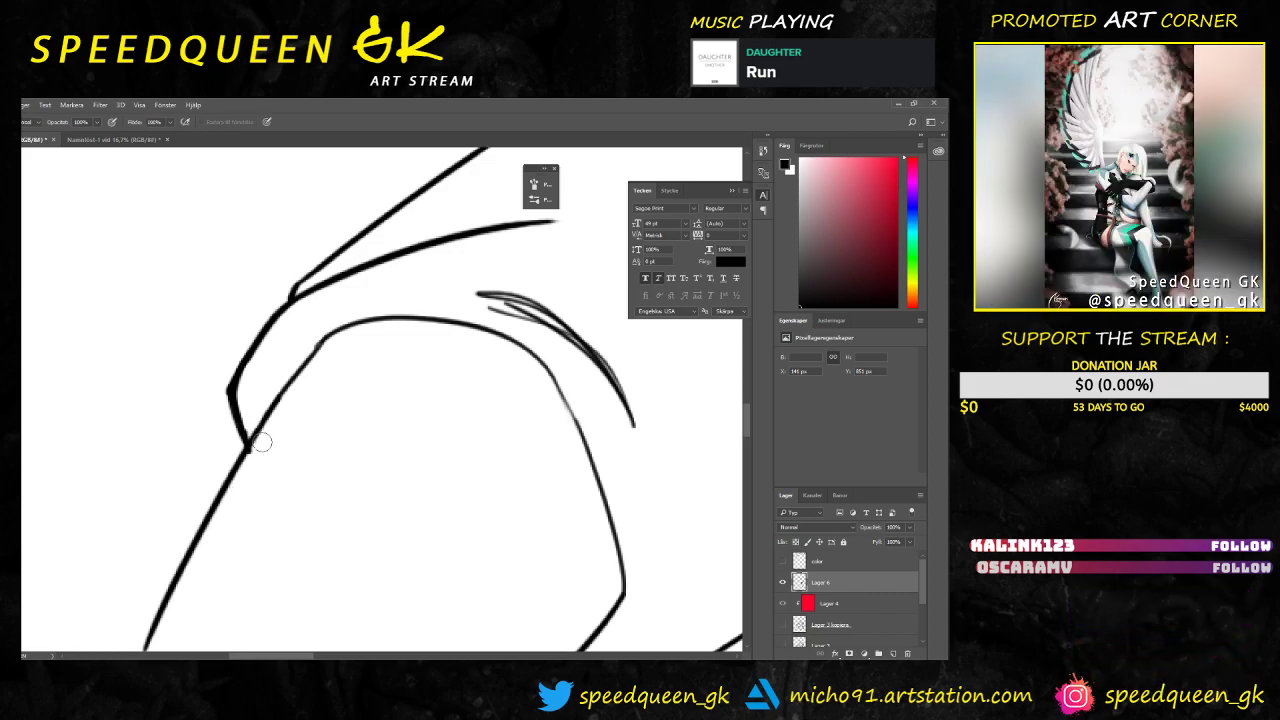
mouse_move(285, 312)
left_mouse_down()
mouse_move(242, 392)
mouse_move(244, 379)
mouse_move(247, 427)
left_mouse_up()
right_click(265, 374)
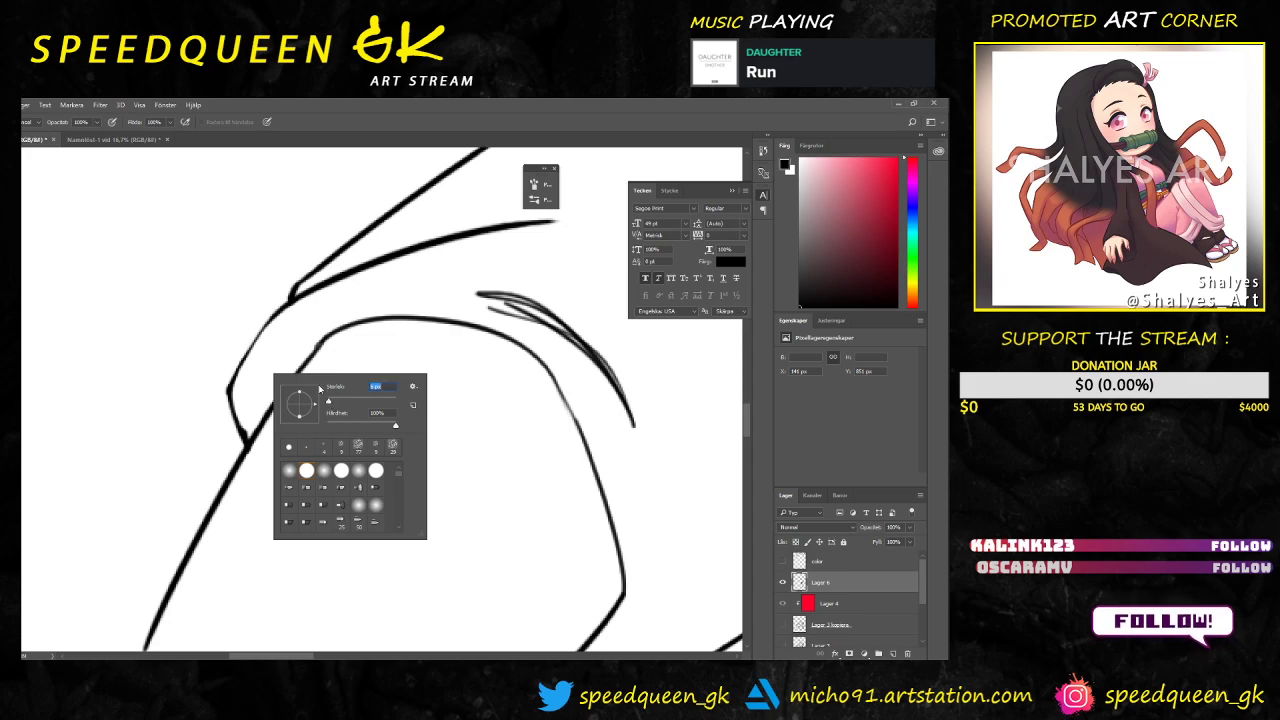
left_click(249, 394)
left_click_drag(250, 432, 246, 436)
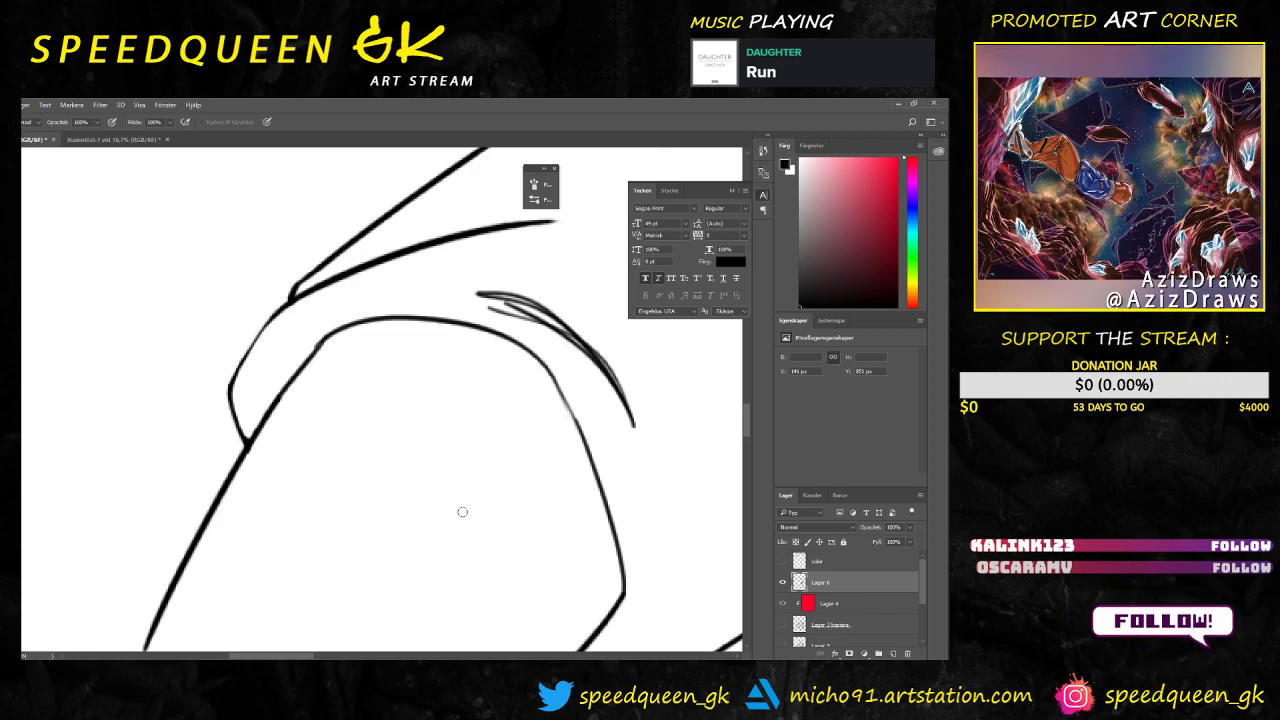
key("ctrl+minus")
key("ctrl+plus")
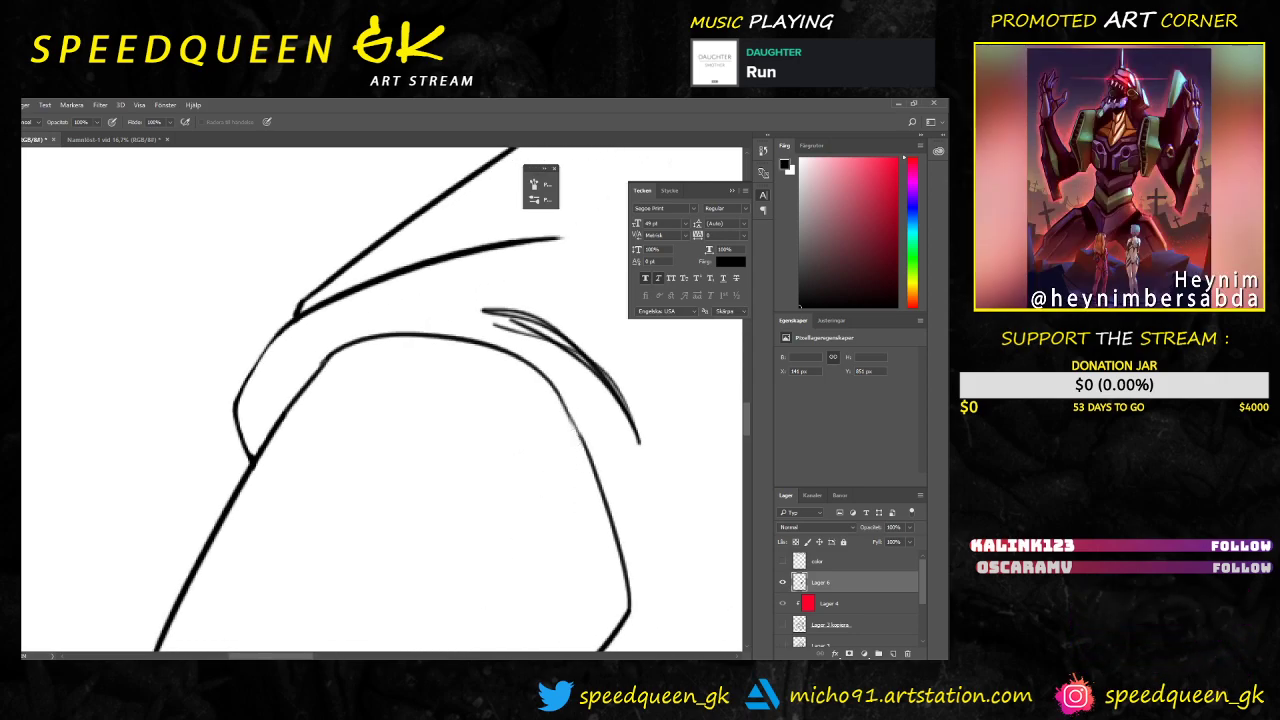
Step: Switch to Streamlabs OBS to reach the stream's scene list
key("alt+Tab")
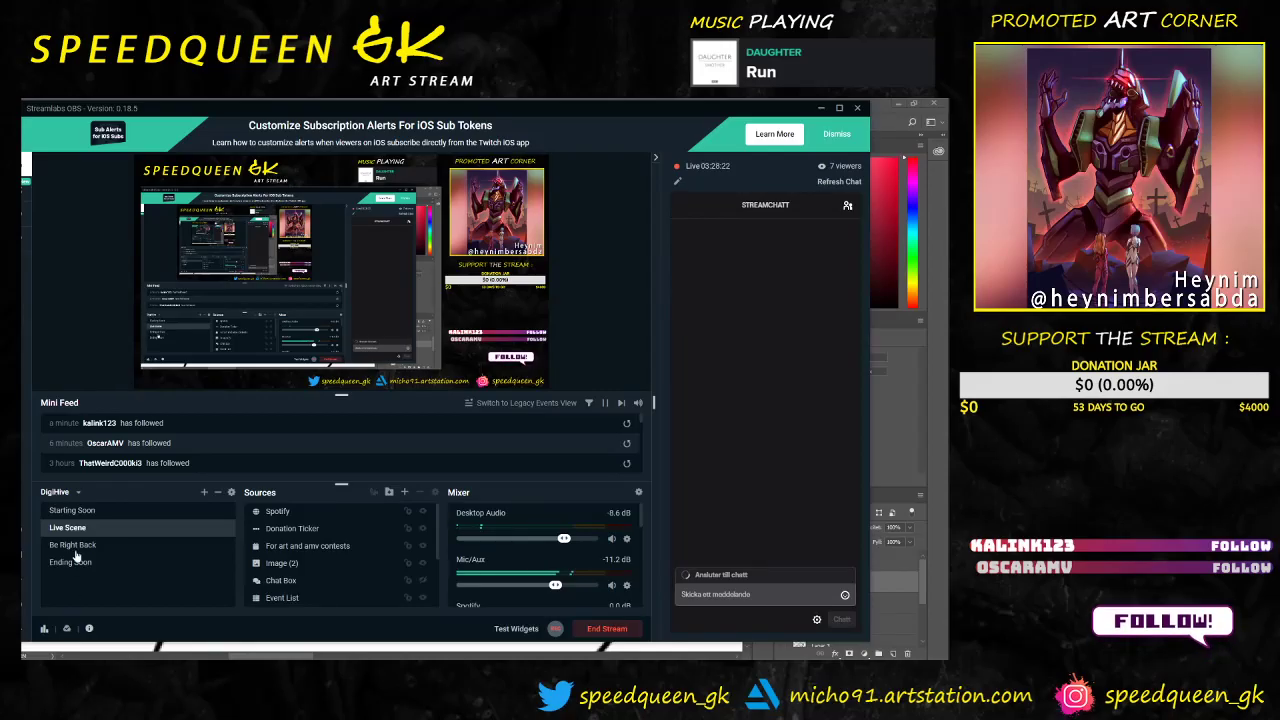
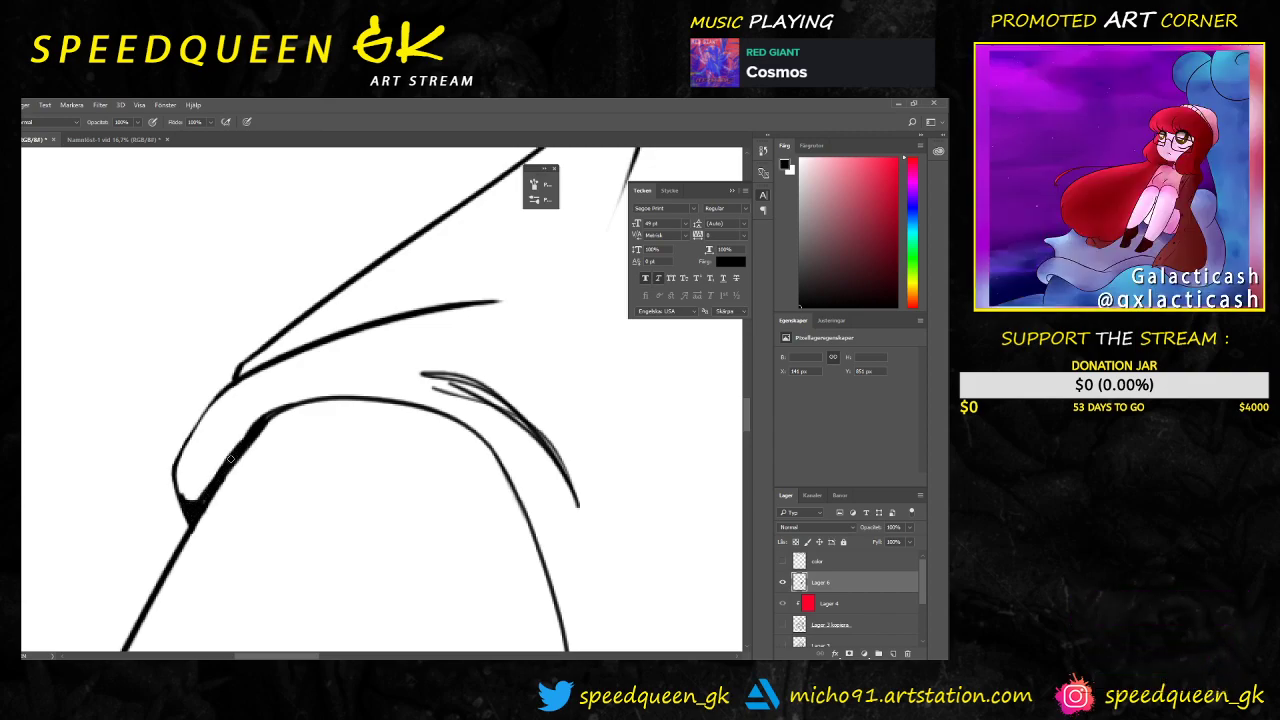
Step: Fill the cuff's outer corner black and hatch the shadow above it with thin strokes between the two contours
mouse_move(202, 505)
left_mouse_down()
mouse_move(271, 415)
mouse_move(200, 507)
mouse_move(177, 480)
left_mouse_up()
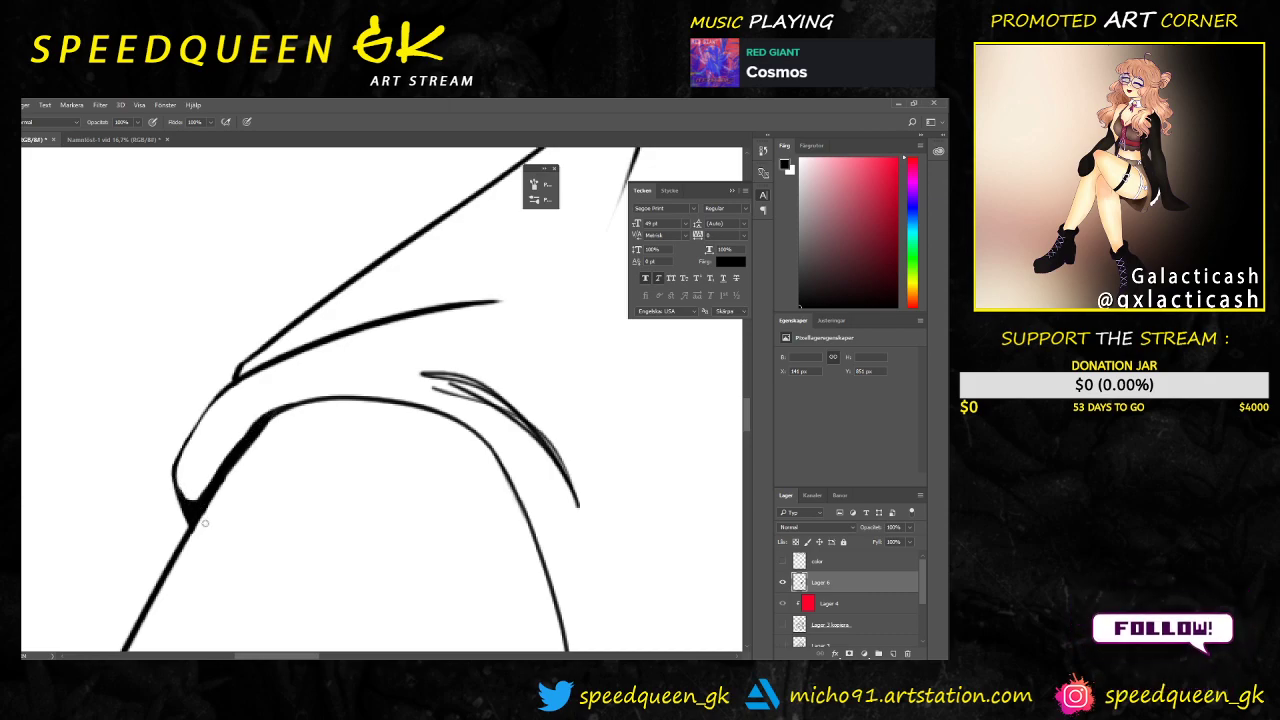
right_click(292, 451)
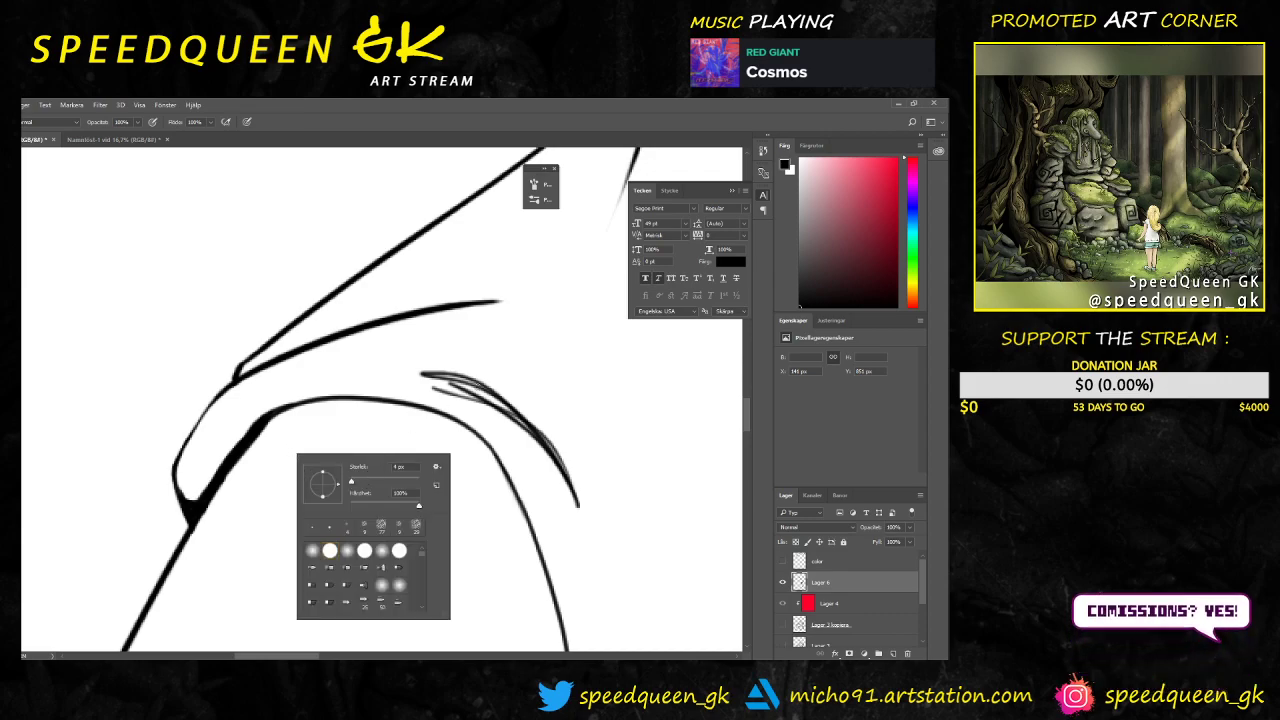
left_click(485, 403)
left_click_drag(178, 496, 203, 498)
left_click_drag(175, 489, 208, 490)
mouse_move(177, 478)
left_mouse_down()
mouse_move(220, 471)
mouse_move(192, 456)
mouse_move(258, 441)
left_mouse_up()
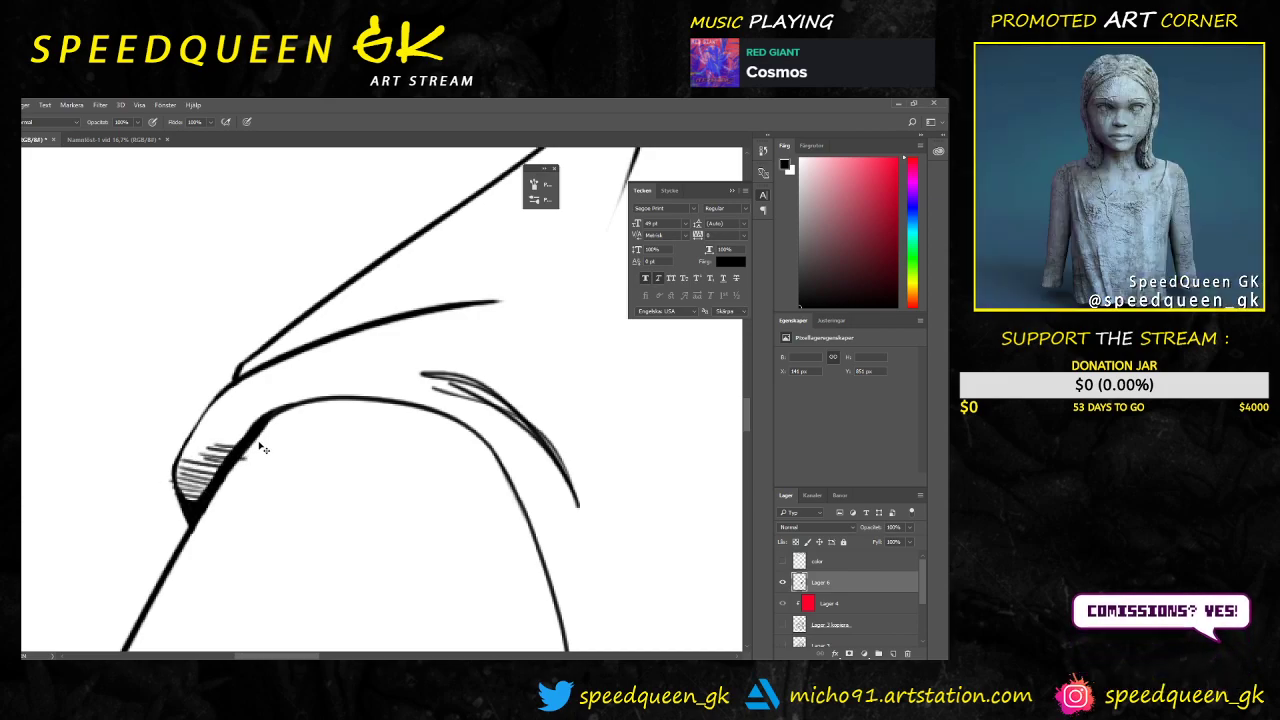
Step: Undo the uppermost hatch strokes and redraw them so they stay inside the cuff corner
key("ctrl+z")
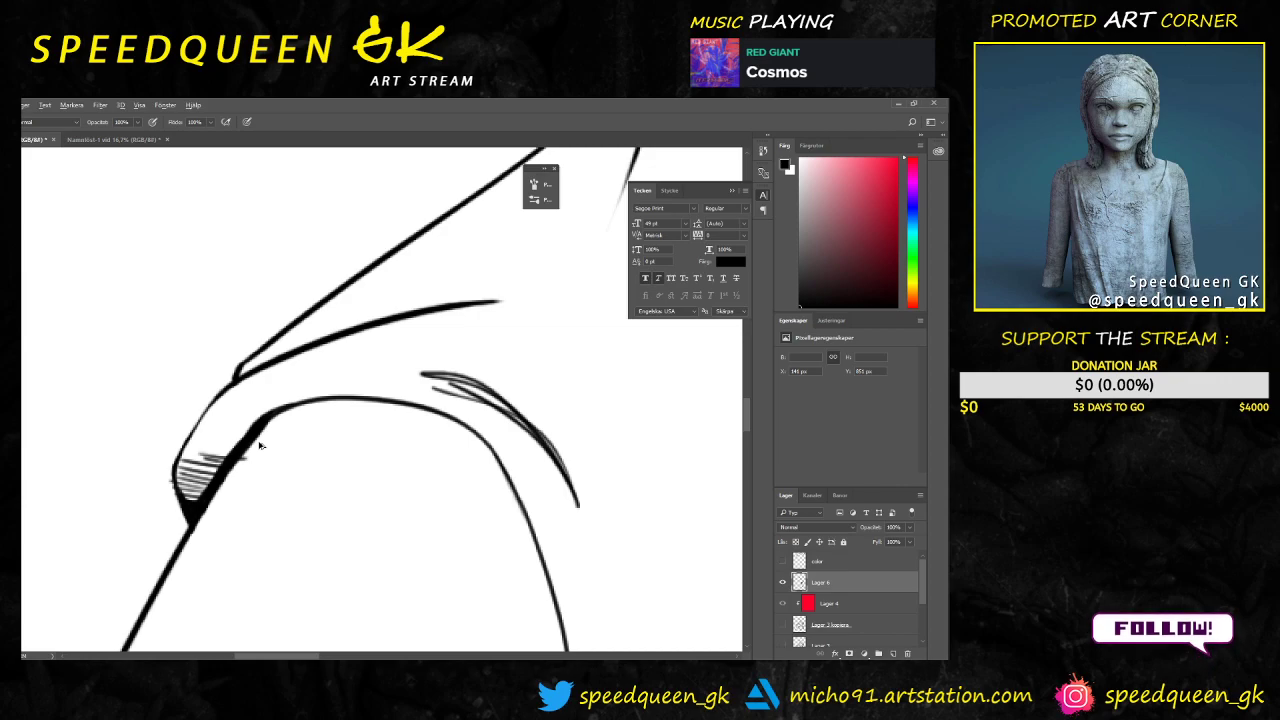
key("ctrl+z")
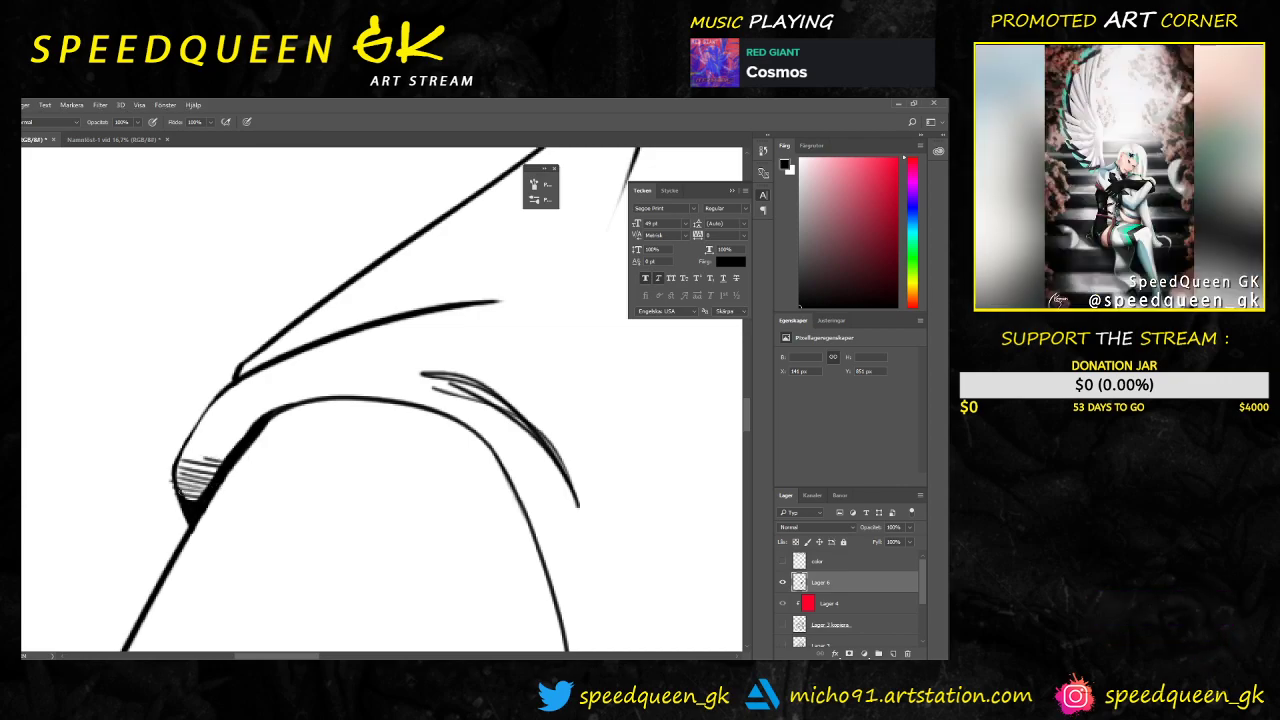
key("e")
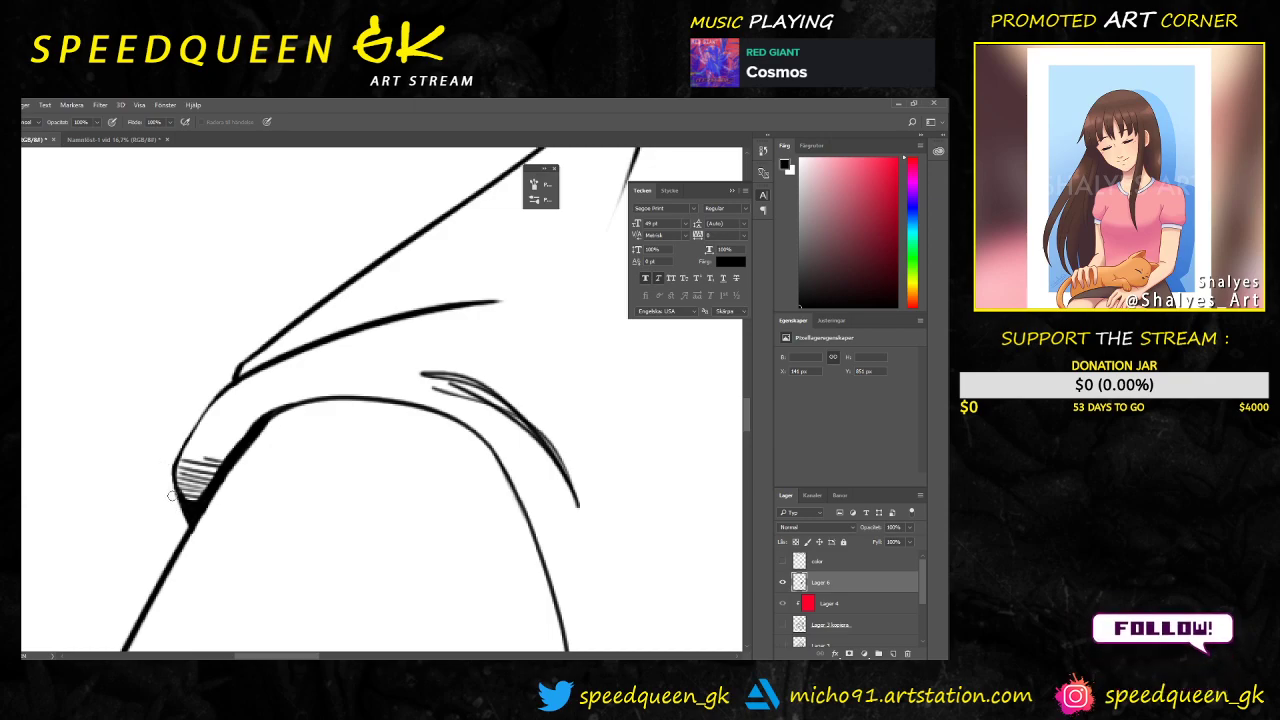
key("b")
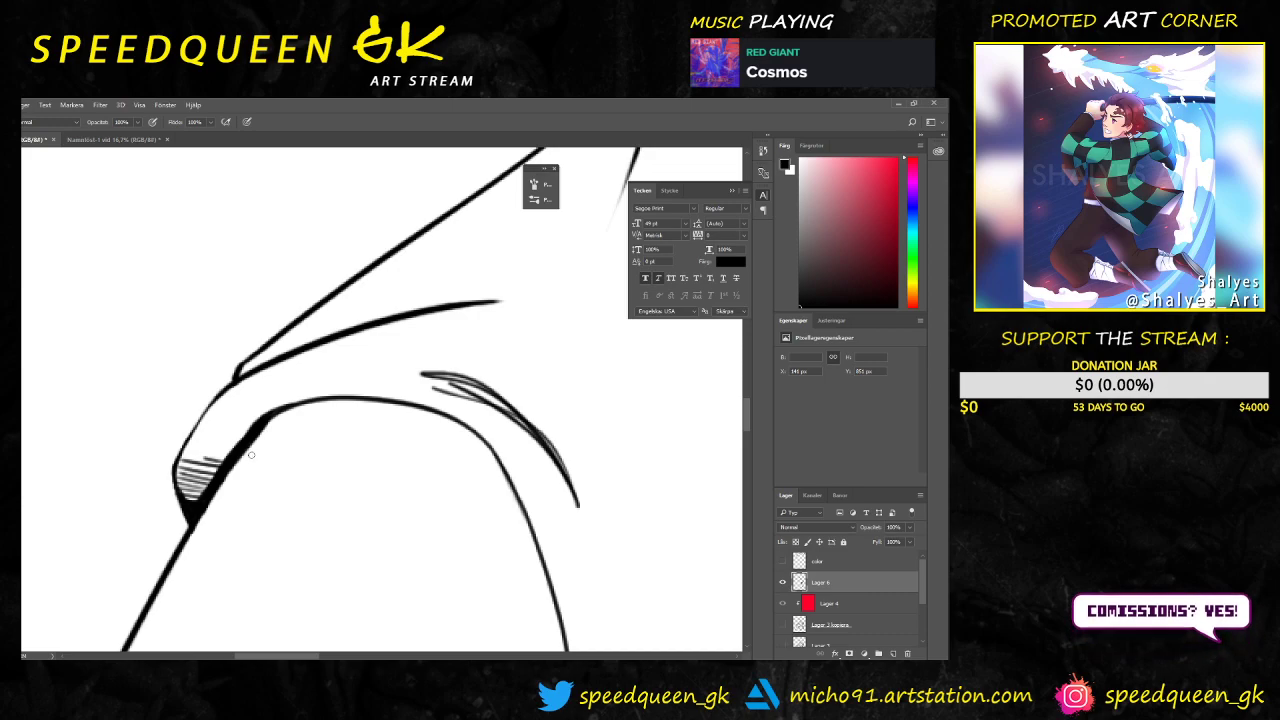
left_click_drag(186, 466, 230, 453)
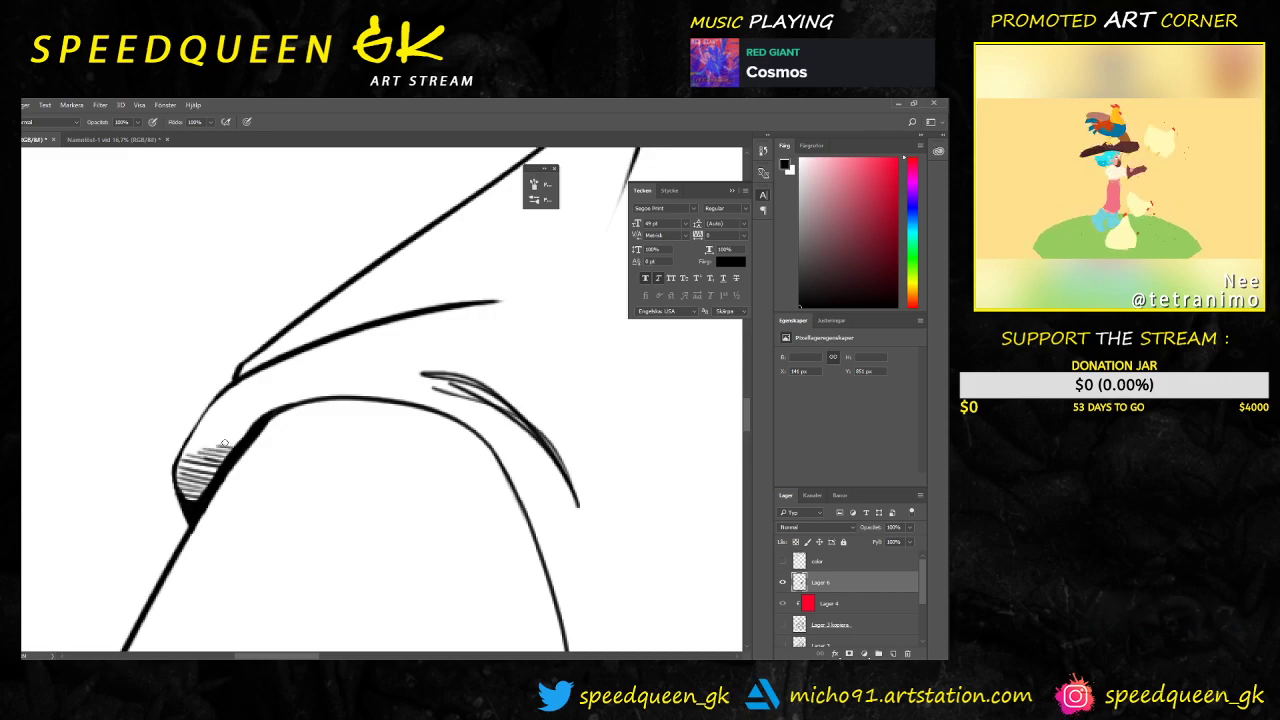
Step: Erase the overlapping fold strokes above the cuff opening with a larger Eraser and ink a single curved fold line there
key("ctrl+minus")
key("ctrl+minus")
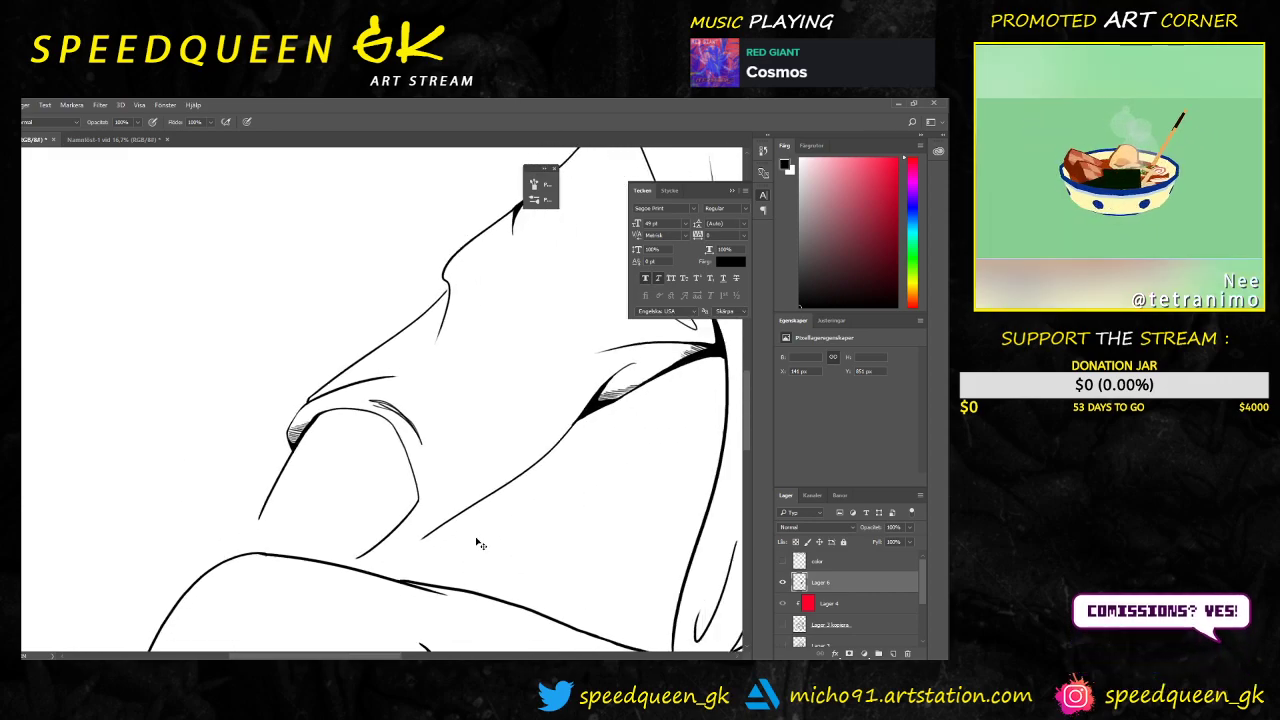
scroll(480, 543, "down", 2)
scroll(457, 400, "down", 1)
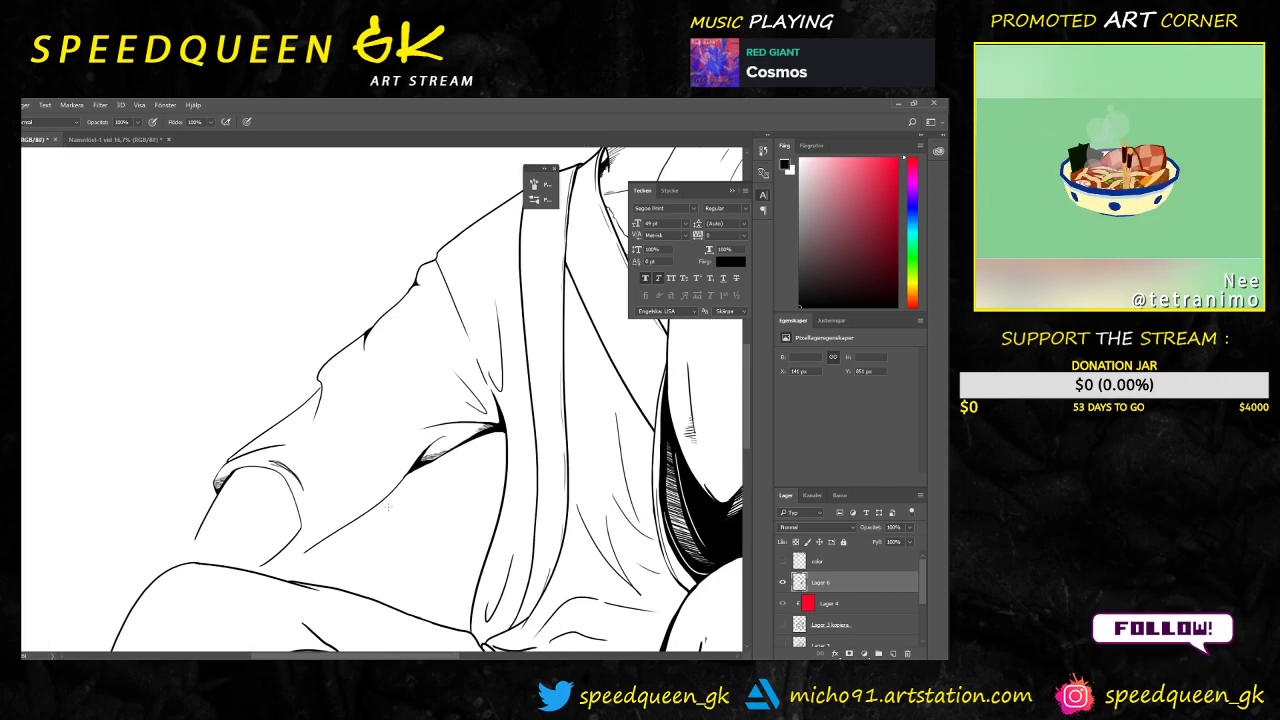
scroll(387, 507, "down", 2)
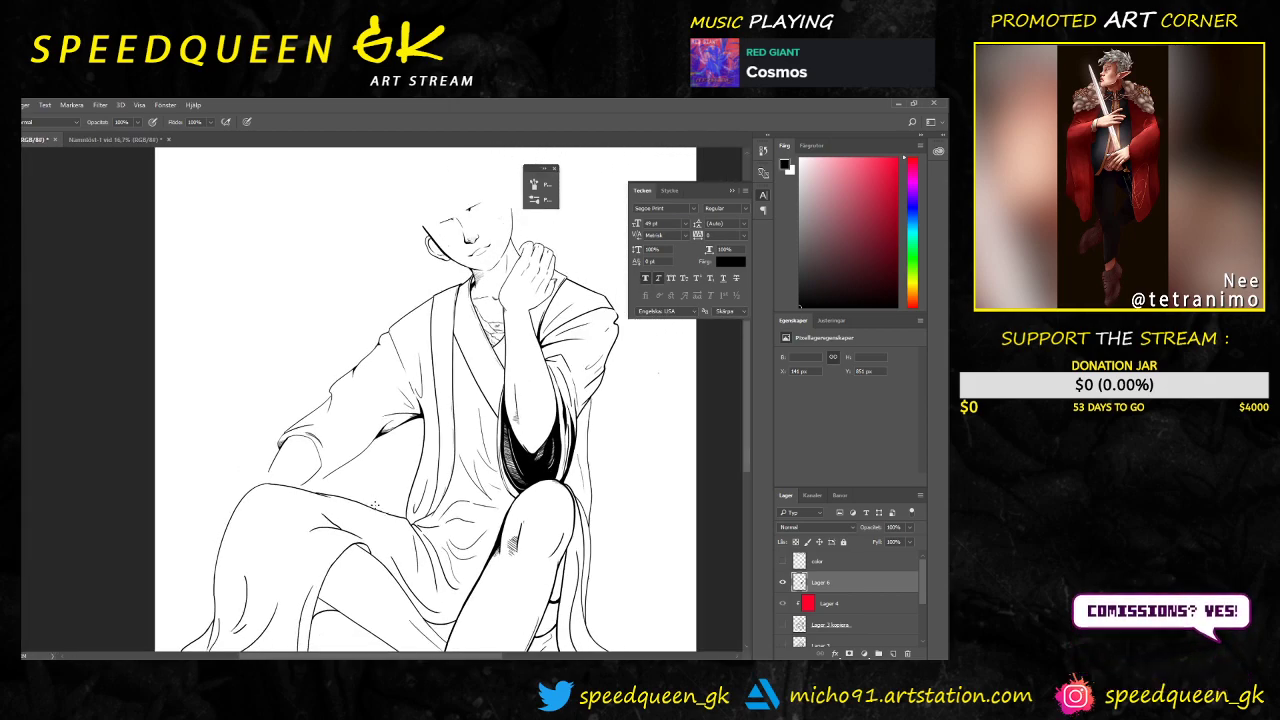
scroll(375, 506, "up", 2)
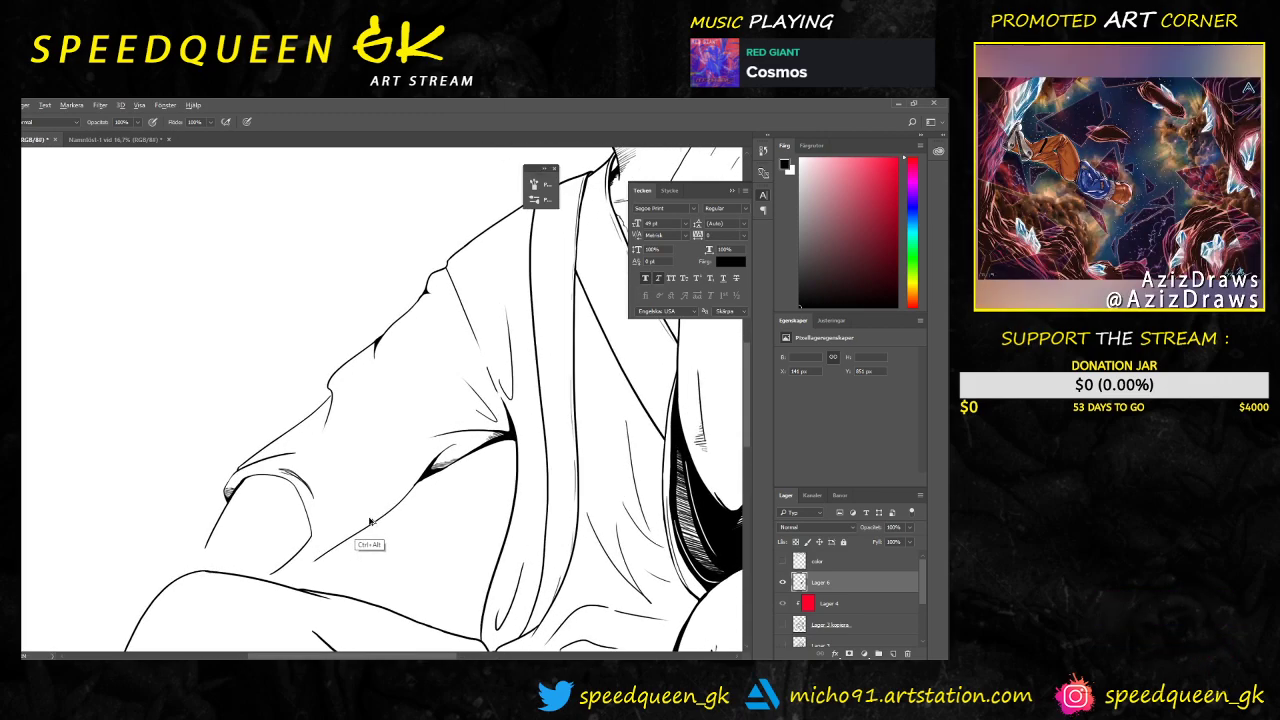
key("e")
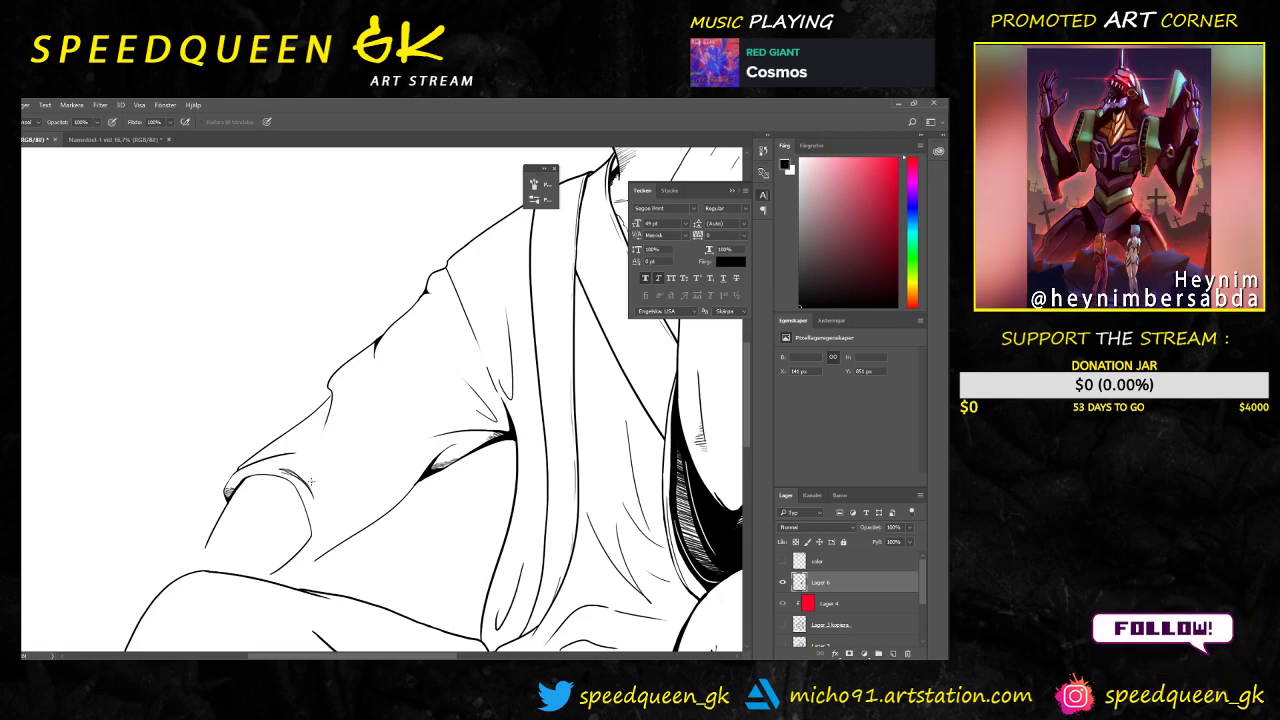
right_click(319, 493)
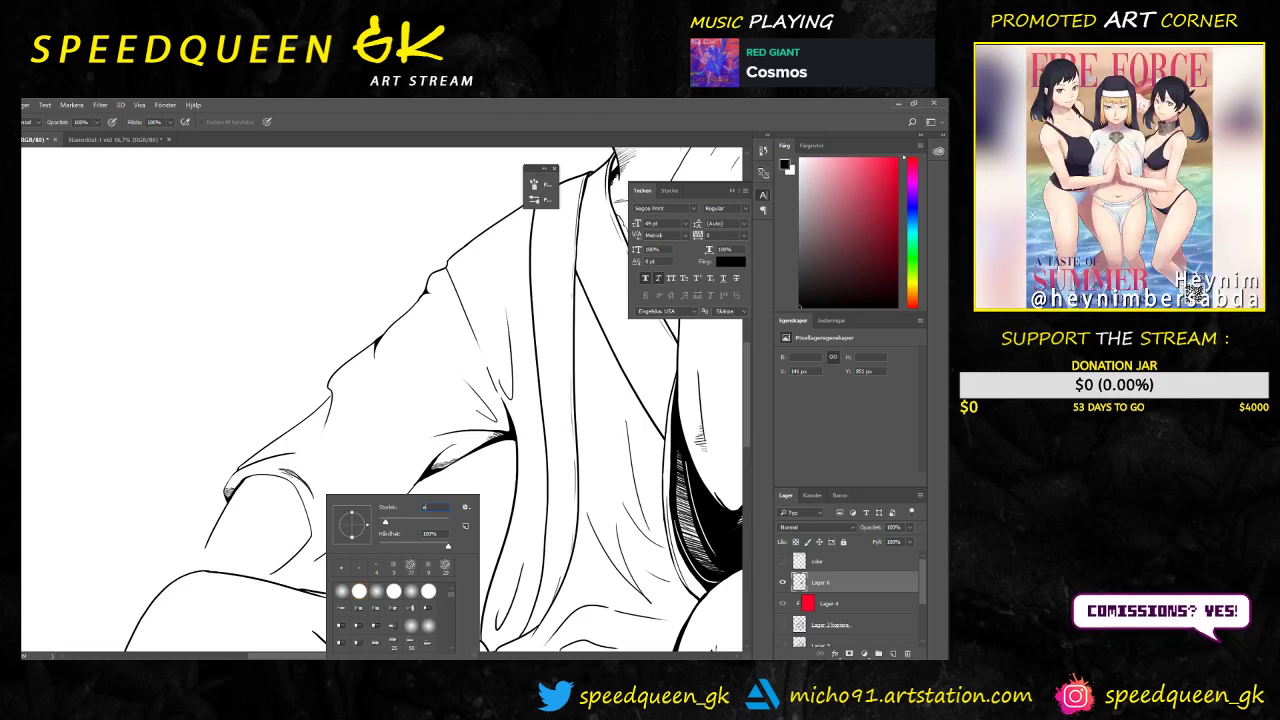
key("b")
left_click(436, 320)
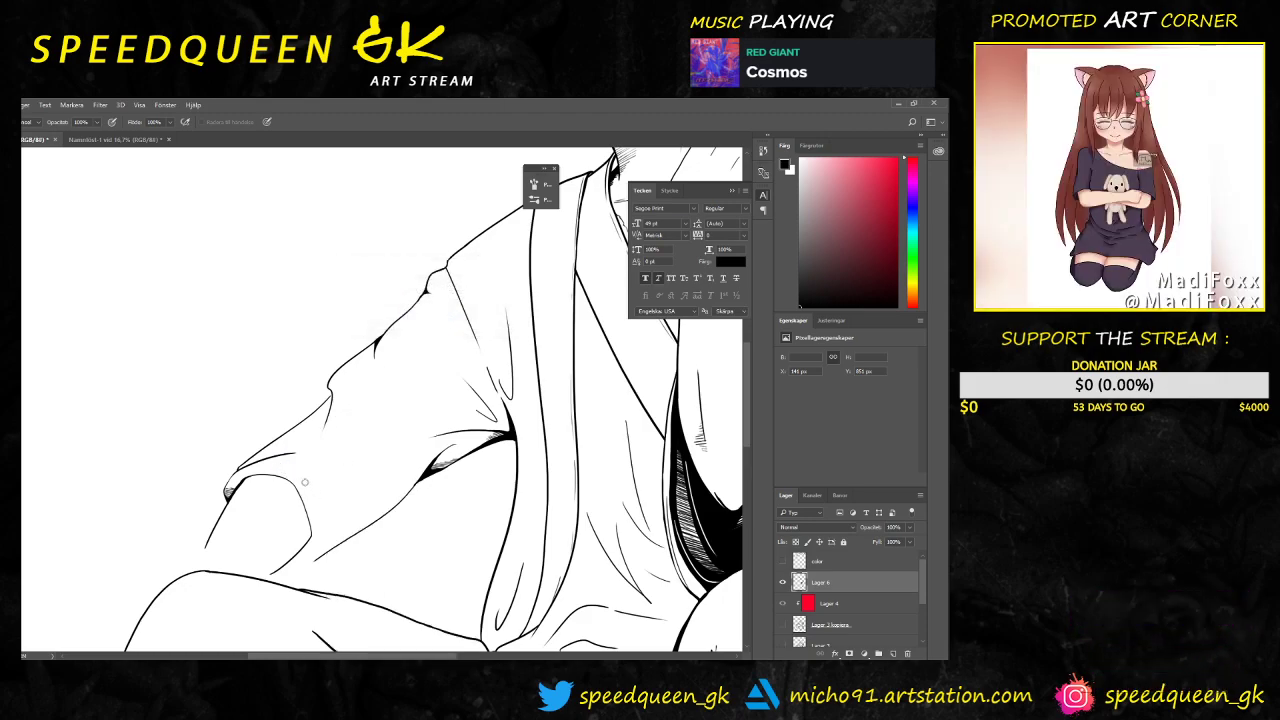
key("b")
left_click_drag(300, 468, 311, 541)
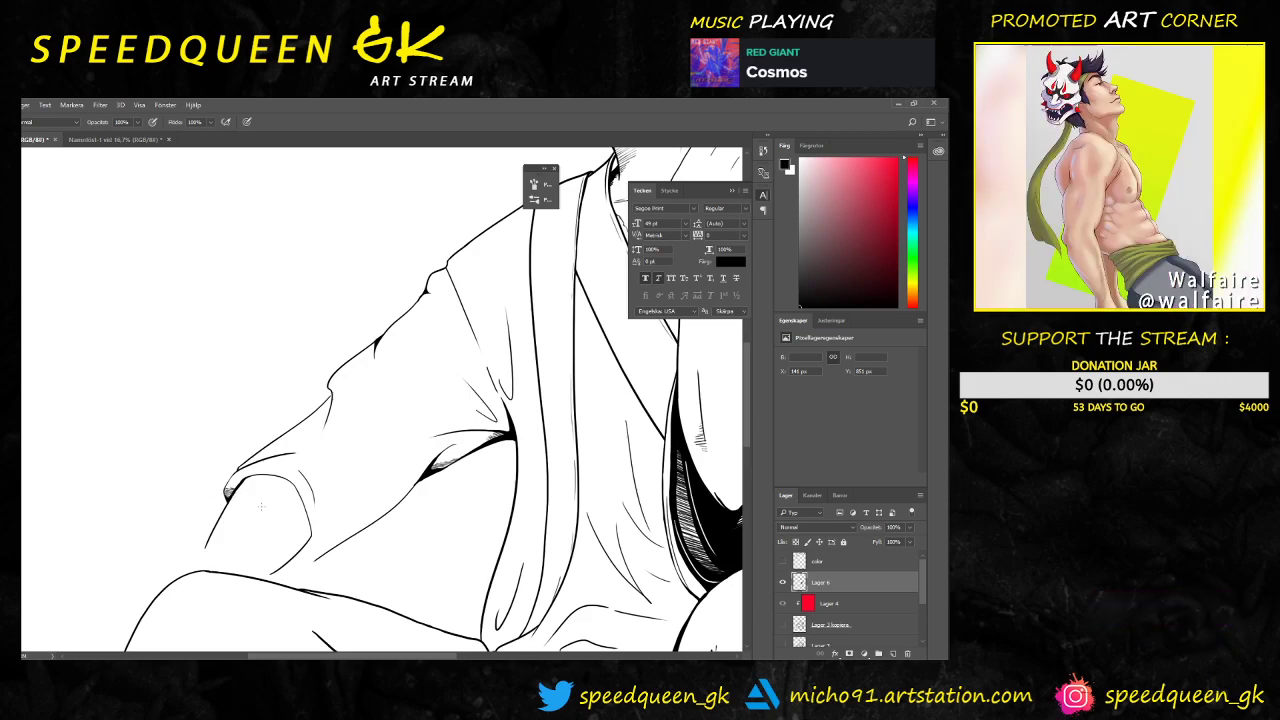
Step: Try to extend the shadow hatching upward inside the cuff's outer corner
scroll(251, 505, "up", 5)
mouse_move(175, 573)
left_mouse_down()
mouse_move(389, 369)
mouse_move(352, 382)
left_mouse_up()
left_click_drag(234, 448, 222, 482)
key("ctrl+z")
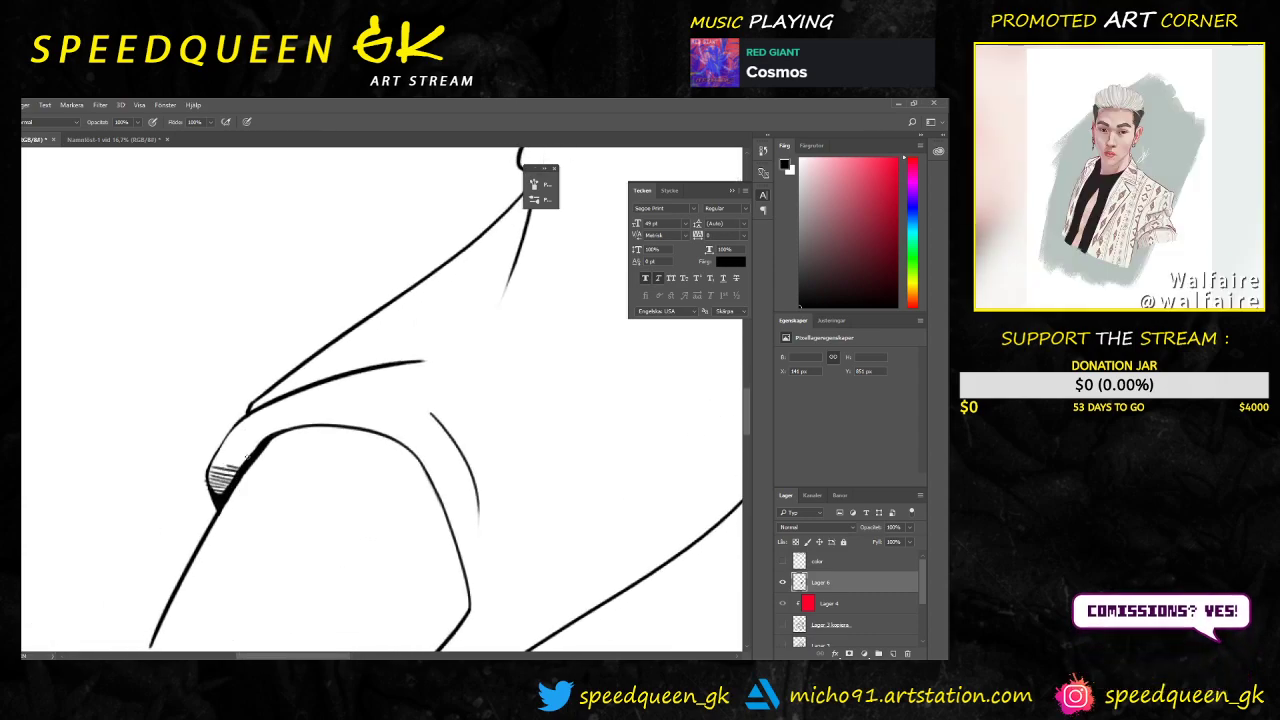
Step: Erase the cuff's outer corner with its hatching, outline and the fold line running from it
key("e")
mouse_move(234, 456)
left_mouse_down()
mouse_move(213, 497)
mouse_move(254, 428)
mouse_move(216, 481)
mouse_move(200, 477)
mouse_move(223, 465)
left_mouse_up()
key("ctrl+minus")
key("ctrl+minus")
key("ctrl+minus")
key("ctrl+minus")
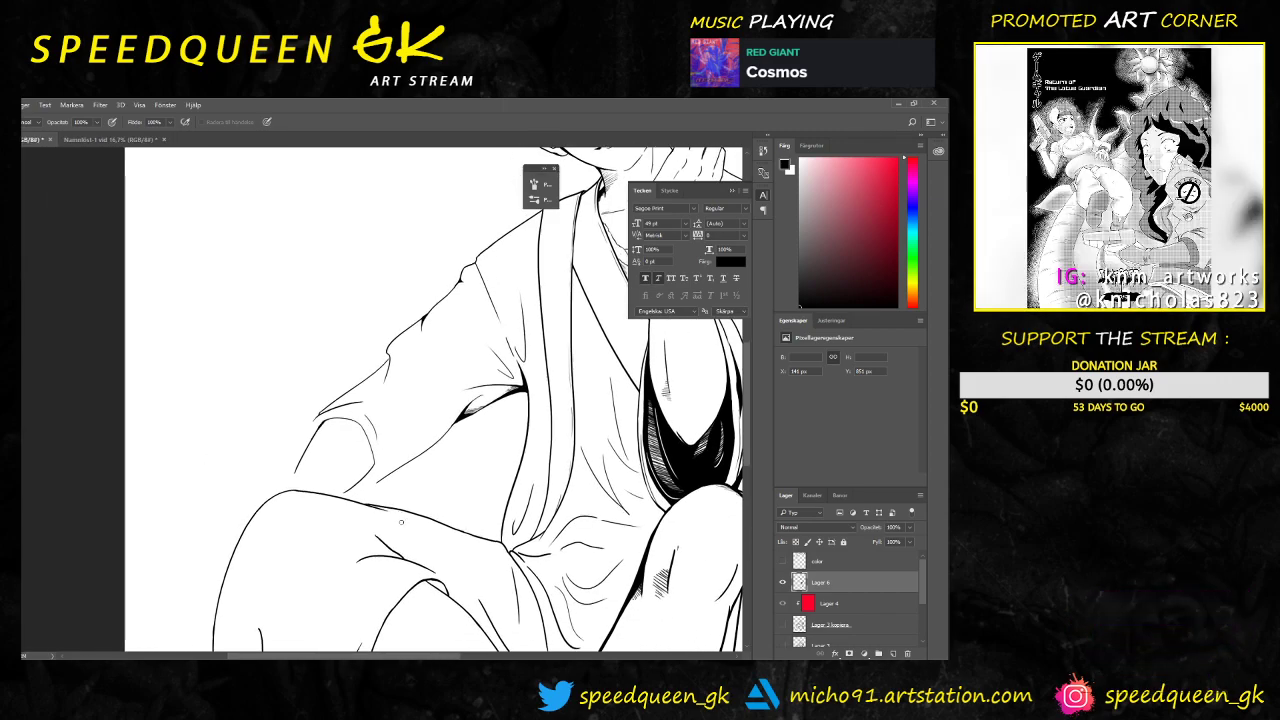
scroll(401, 521, "up", 2)
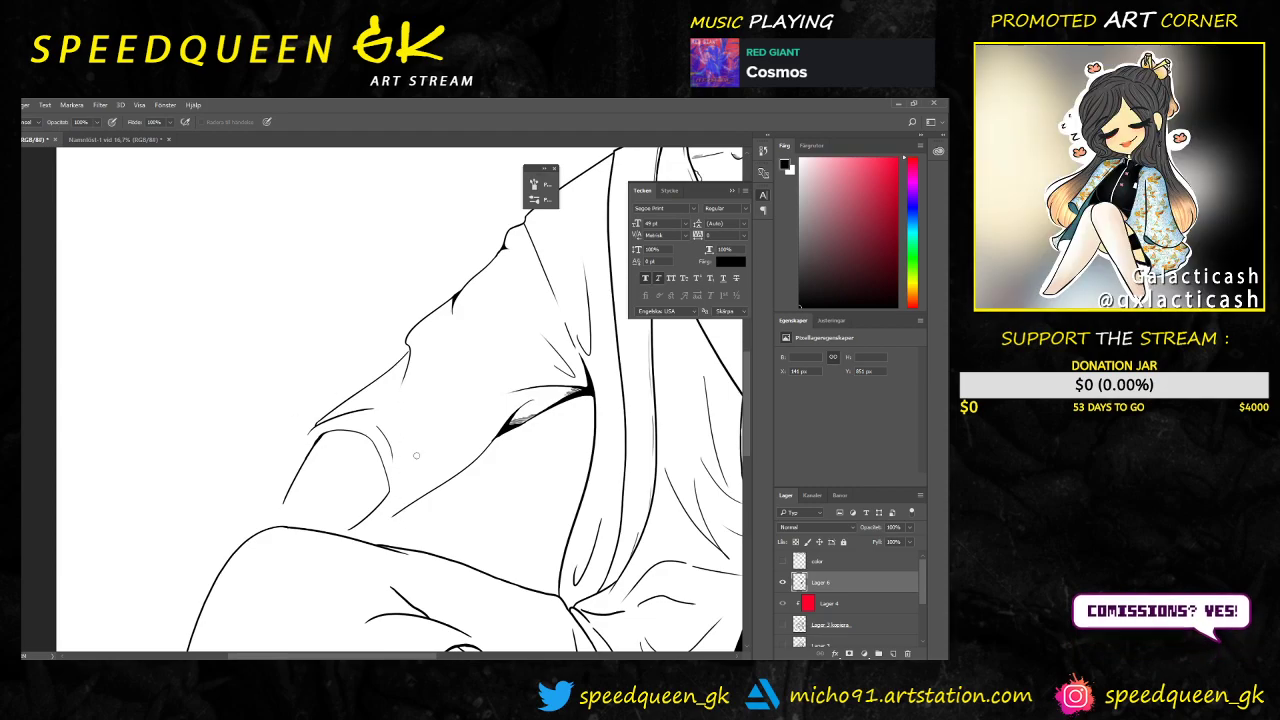
scroll(405, 413, "up", 2)
mouse_move(325, 441)
left_mouse_down()
mouse_move(336, 432)
mouse_move(309, 448)
left_mouse_up()
Step: Ink a rounded outer cuff edge around the forearm and rework the end of the upper sleeve line to meet it
key("b")
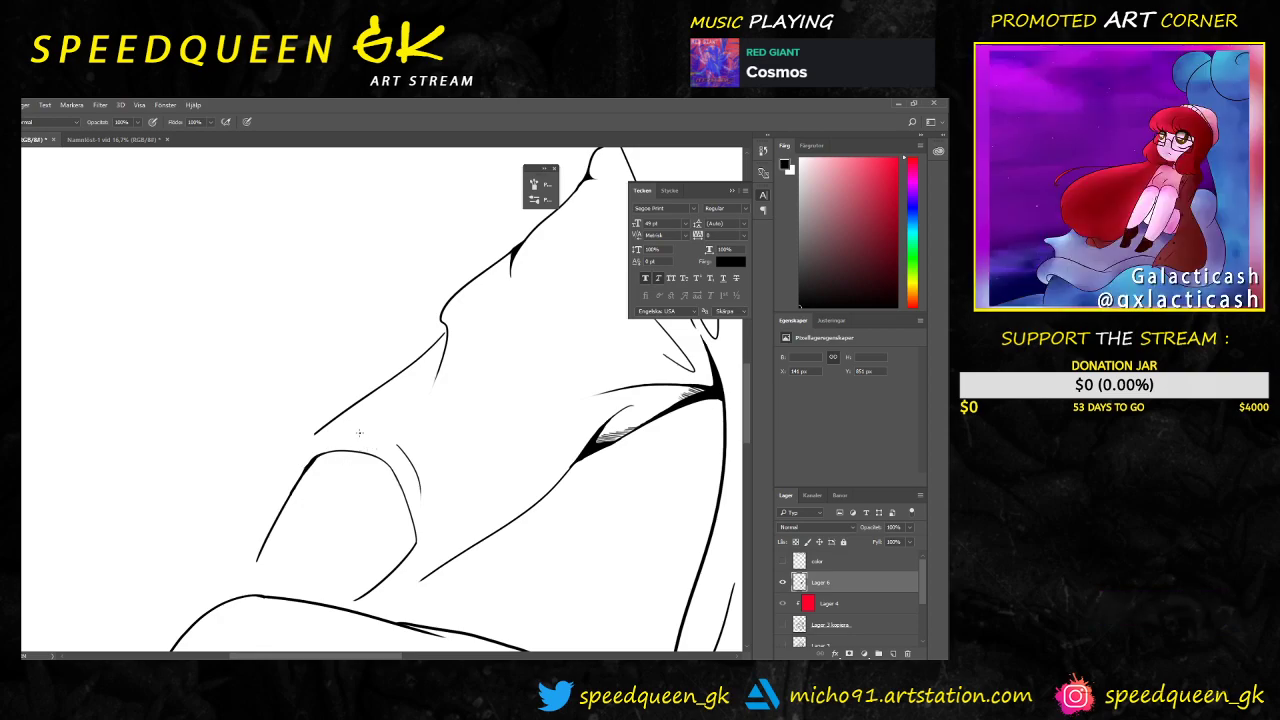
left_click_drag(366, 431, 297, 487)
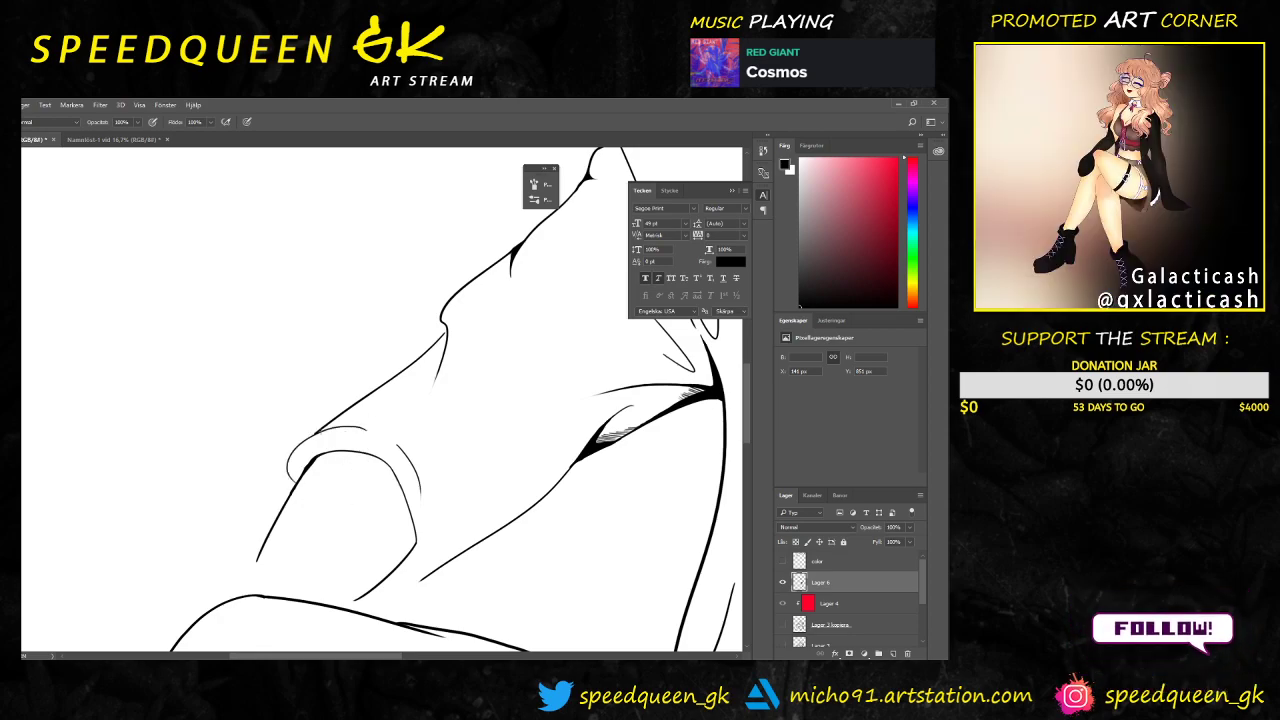
key("e")
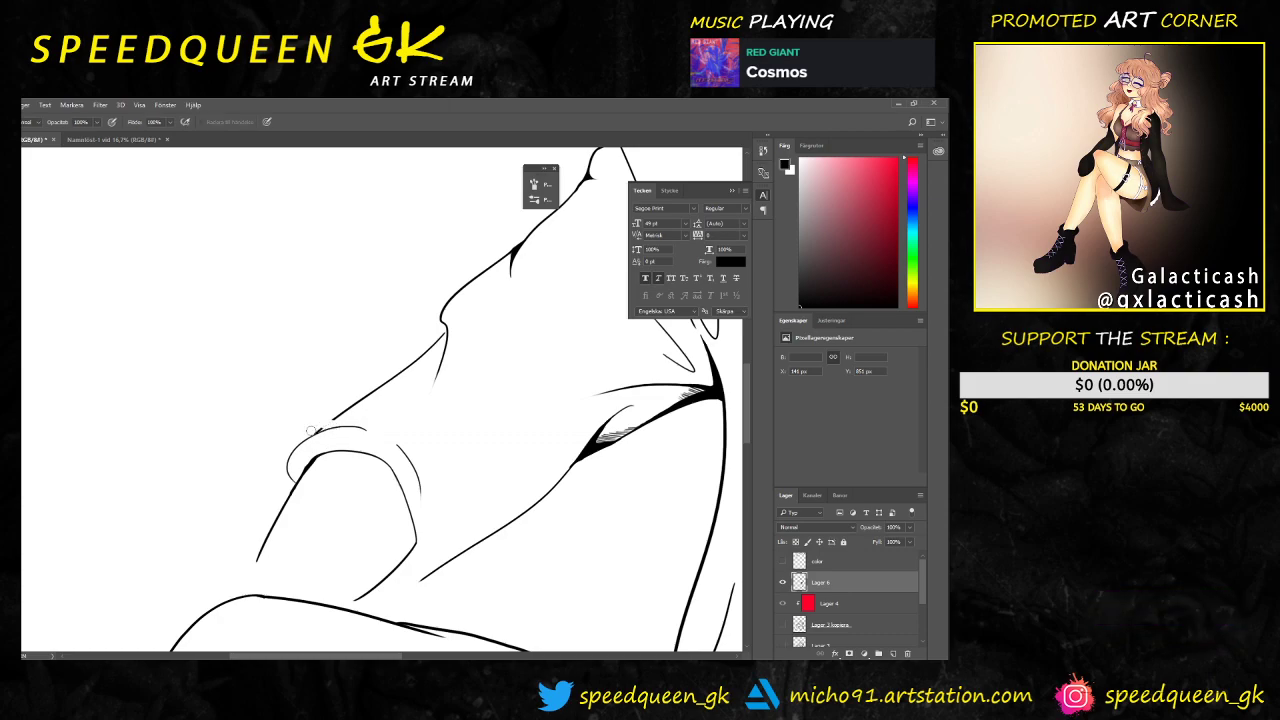
key("b")
left_click_drag(322, 430, 346, 410)
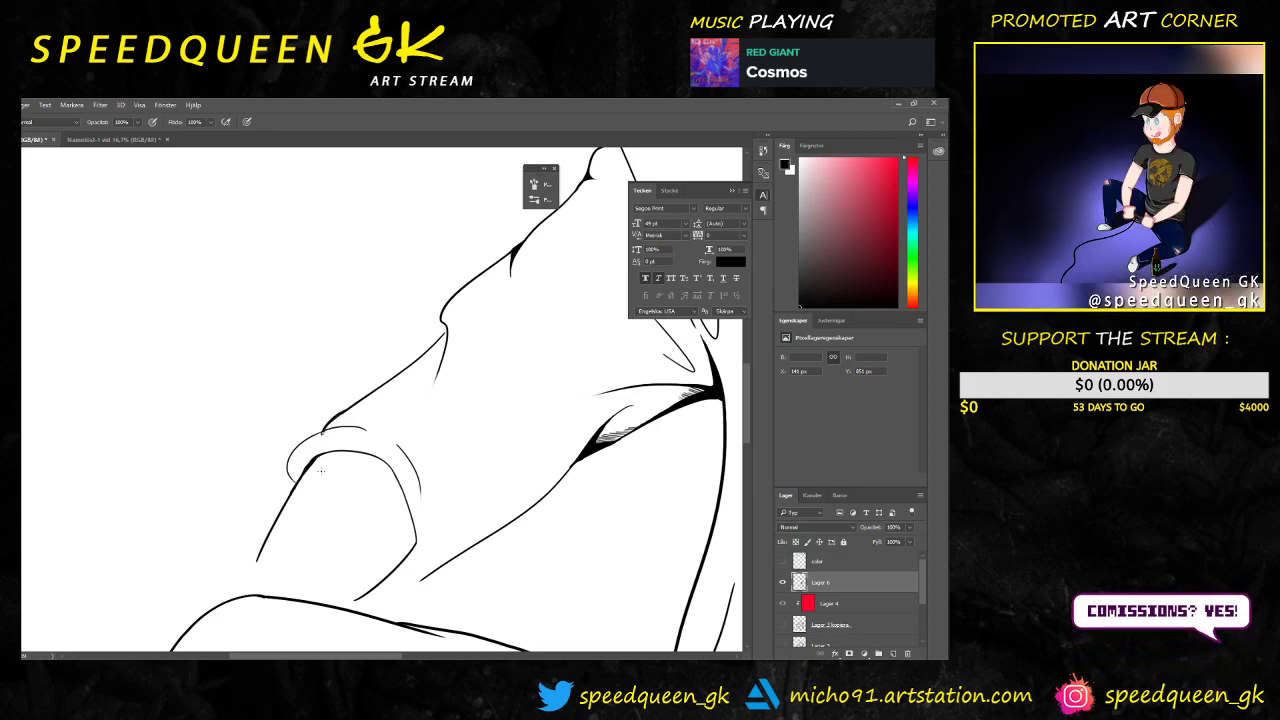
Step: Thicken the upper contour of the cuff opening and ink a short hooked curve at its lower corner
mouse_move(304, 472)
left_mouse_down()
mouse_move(350, 448)
mouse_move(320, 455)
mouse_move(372, 453)
mouse_move(398, 482)
left_mouse_up()
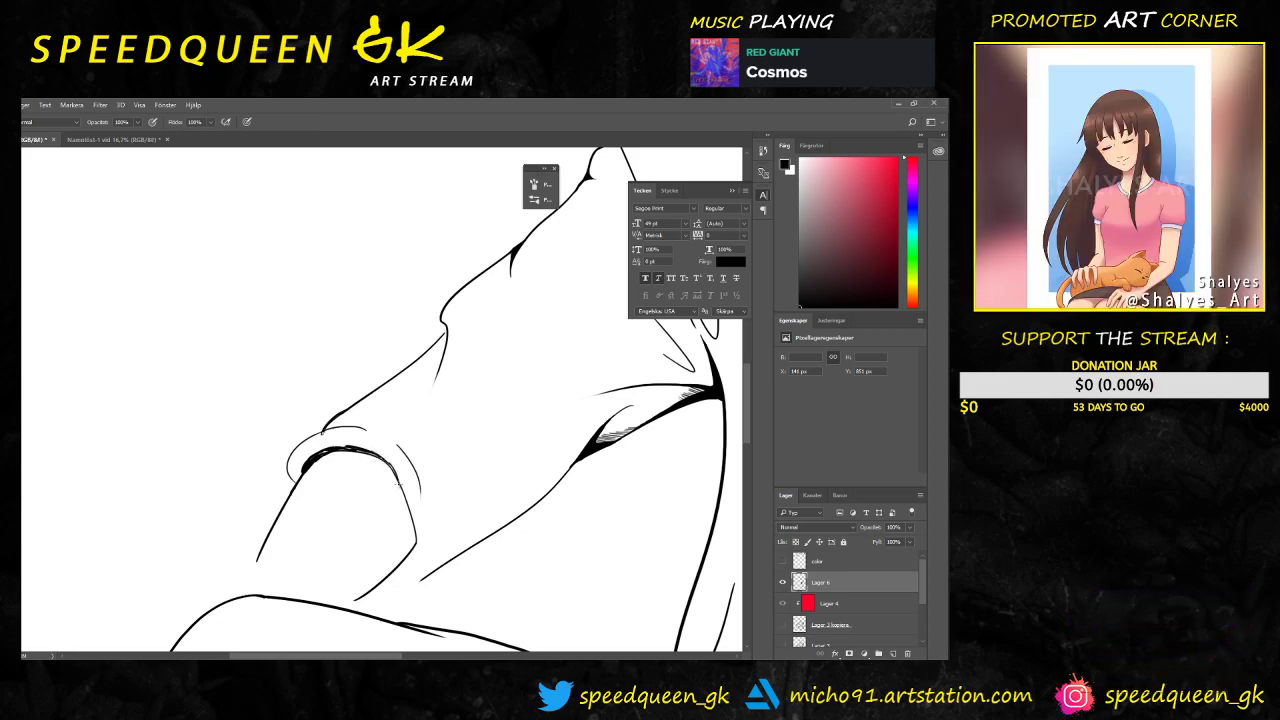
left_click_drag(414, 538, 401, 571)
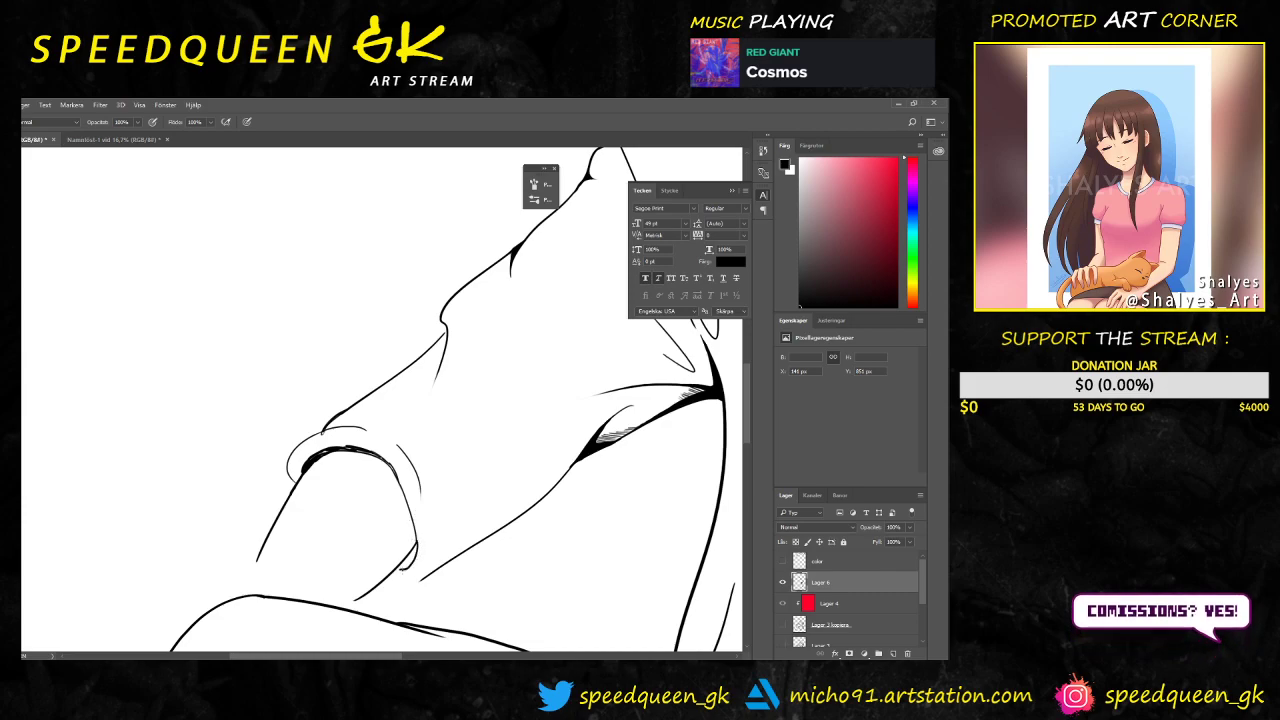
left_click_drag(416, 526, 419, 557)
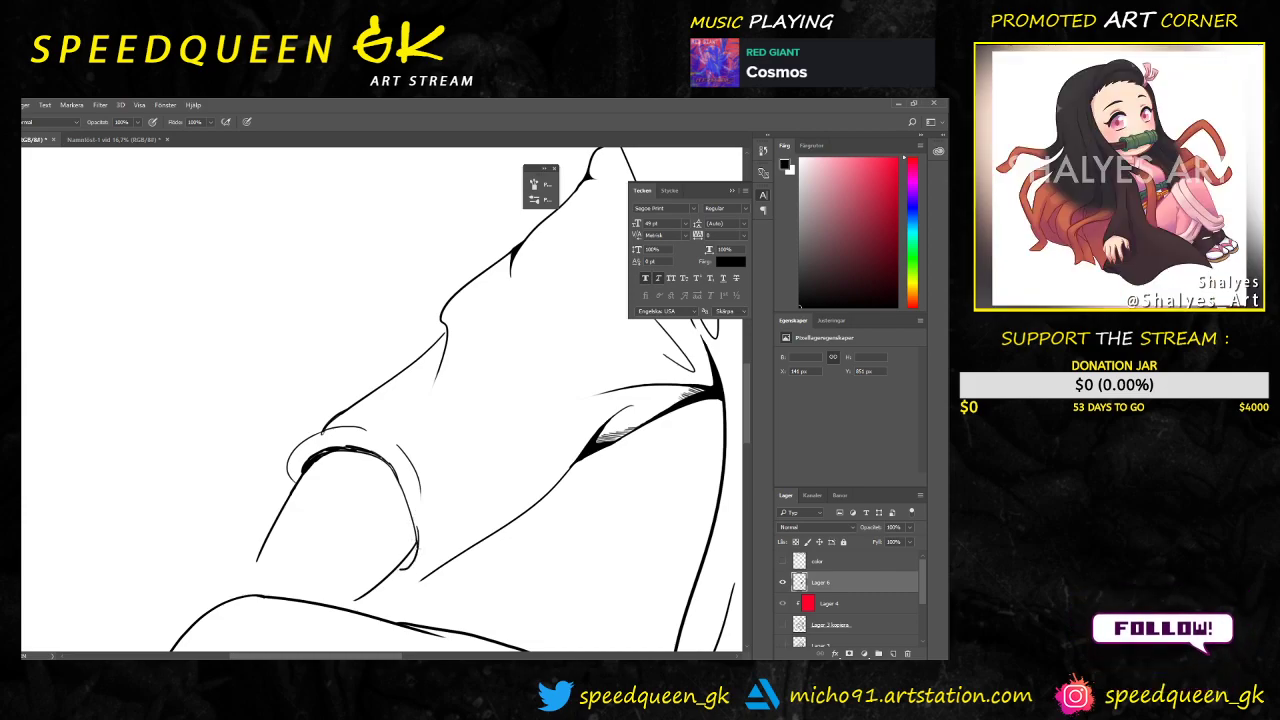
key("ctrl+z")
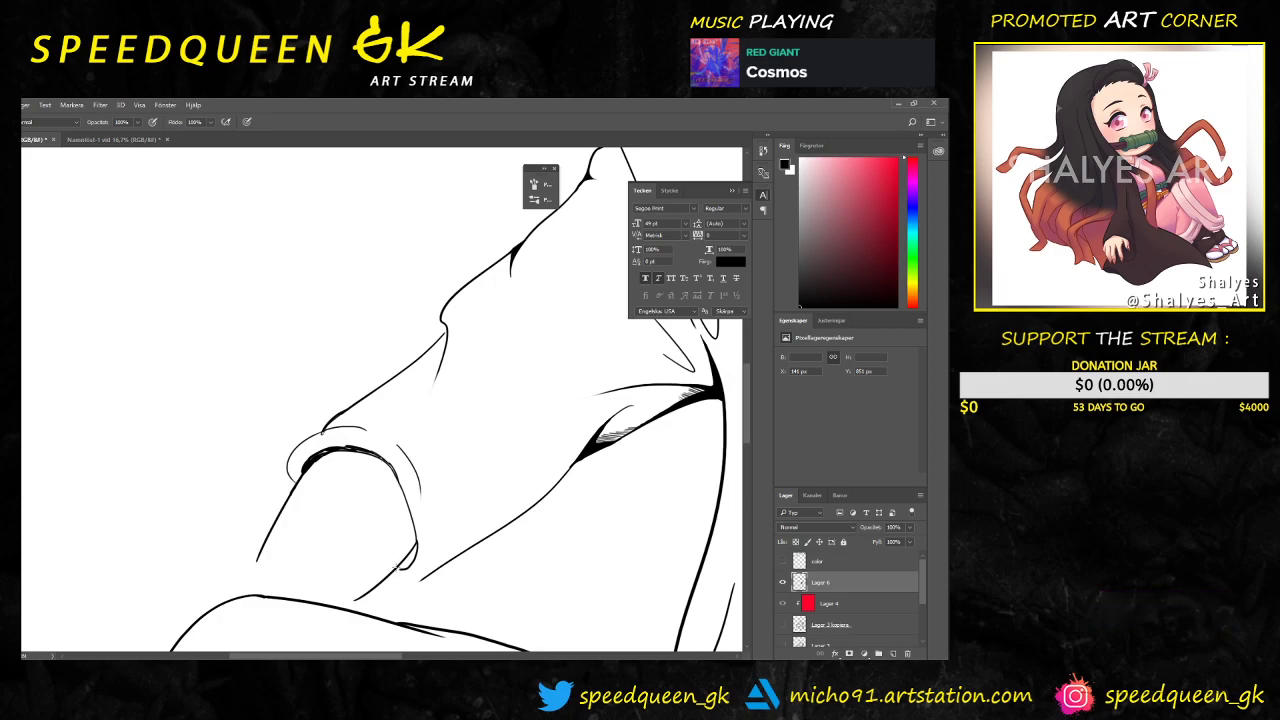
Step: Sketch fold strokes at the sleeve cuff's lower end, and erase them together with the cuff's old lower outline
mouse_move(397, 568)
left_mouse_down()
mouse_move(429, 584)
mouse_move(425, 562)
mouse_move(478, 545)
left_mouse_up()
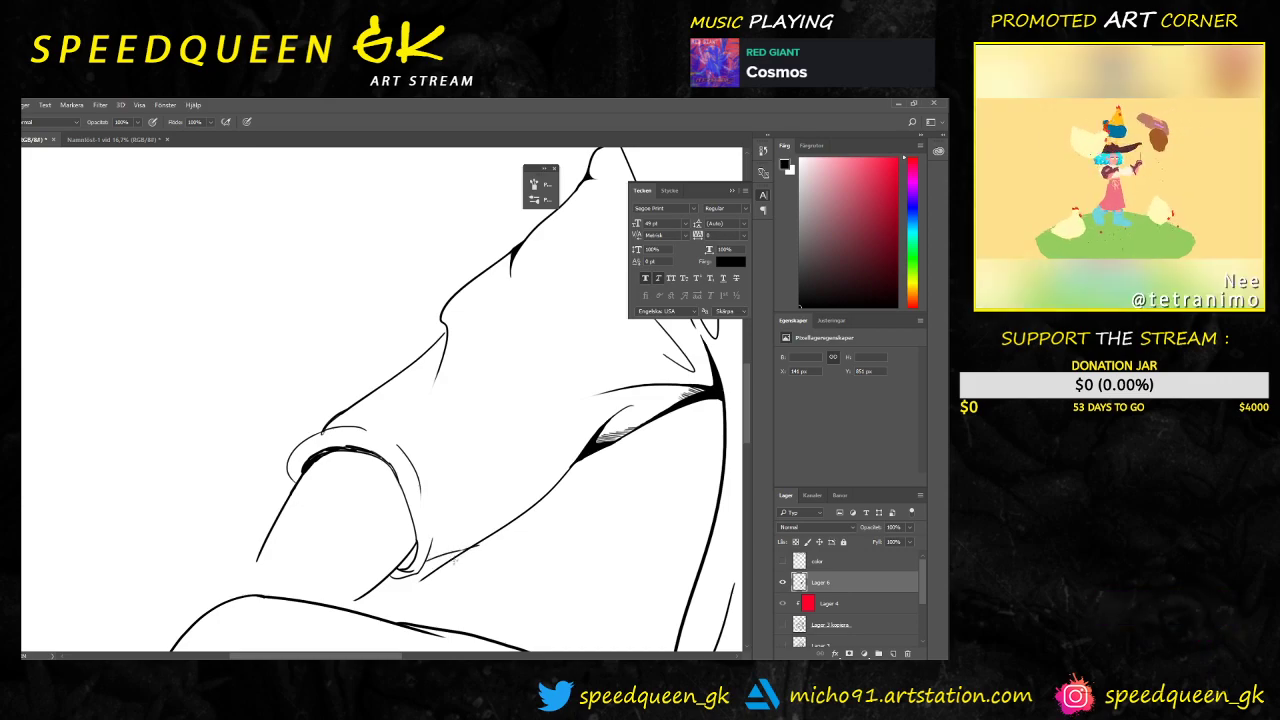
key("e")
scroll(481, 559, "down", 10)
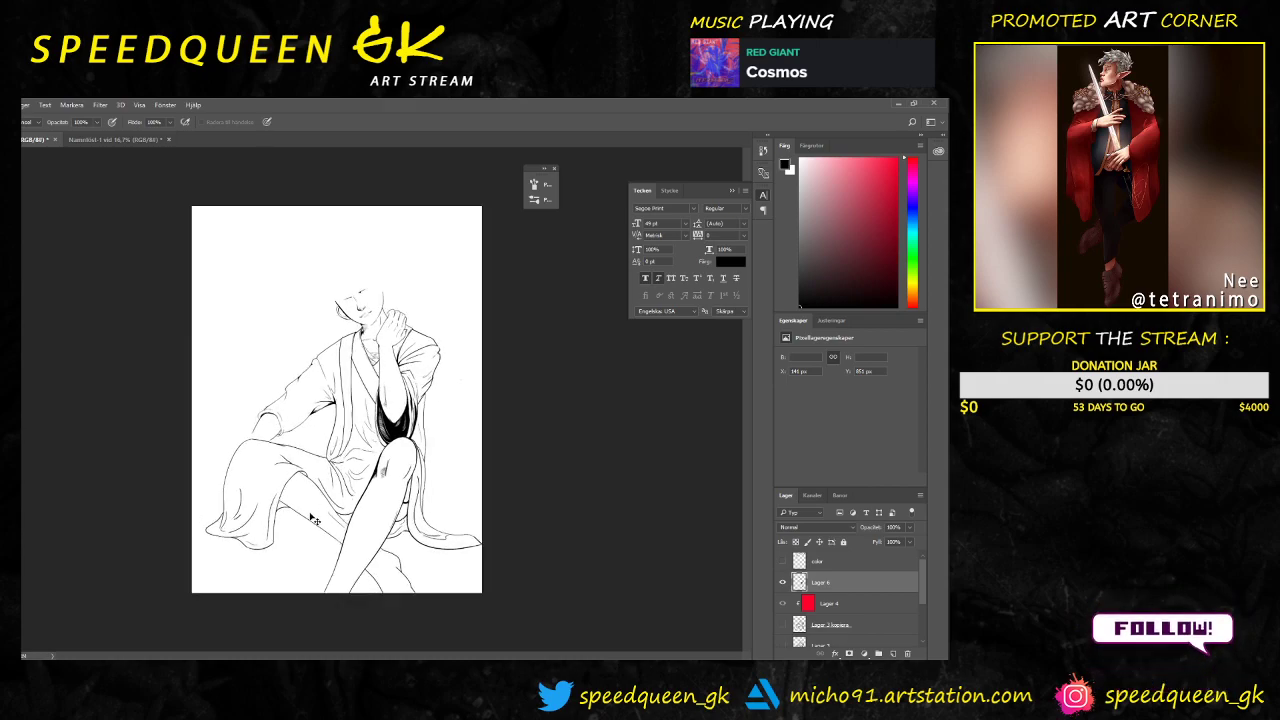
scroll(330, 410, "up", 3)
left_click_drag(352, 477, 470, 489)
scroll(370, 452, "up", 2)
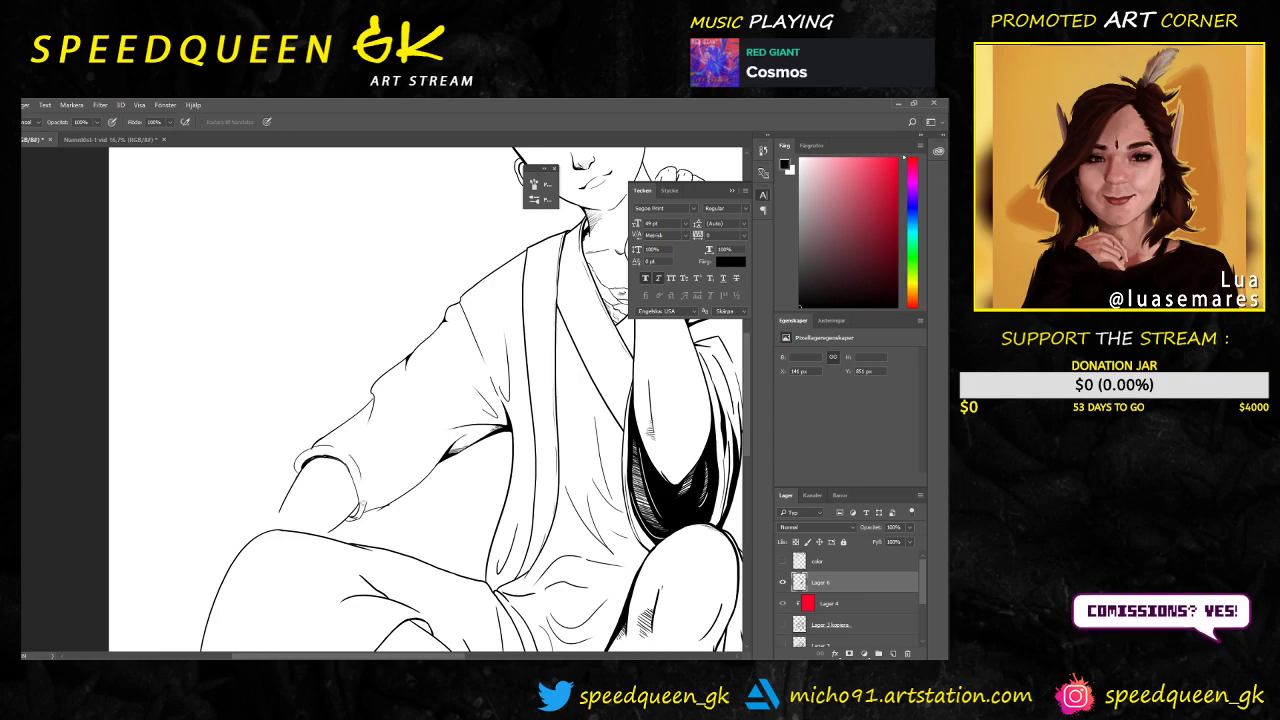
scroll(365, 529, "up", 4)
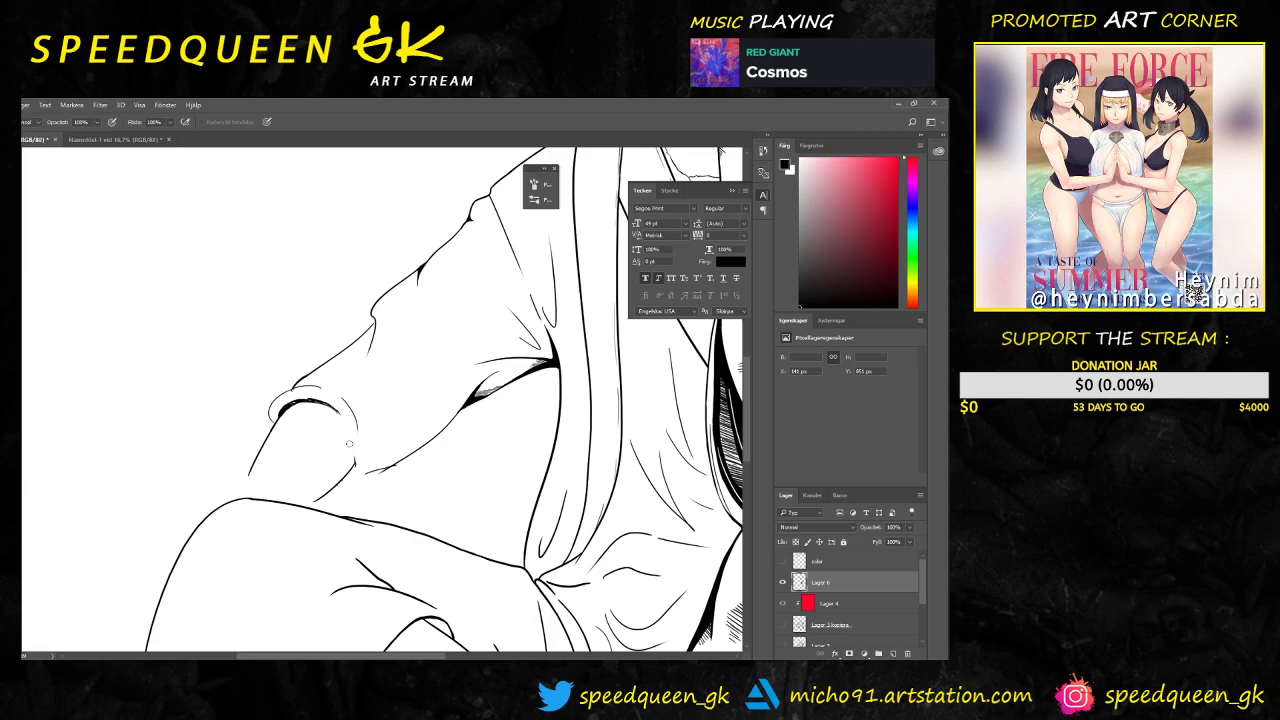
Step: Draw the inner cuff edge as a curve running past the forearm down to the raised thigh
key("b")
mouse_move(333, 407)
left_mouse_down()
mouse_move(362, 480)
mouse_move(348, 522)
left_mouse_up()
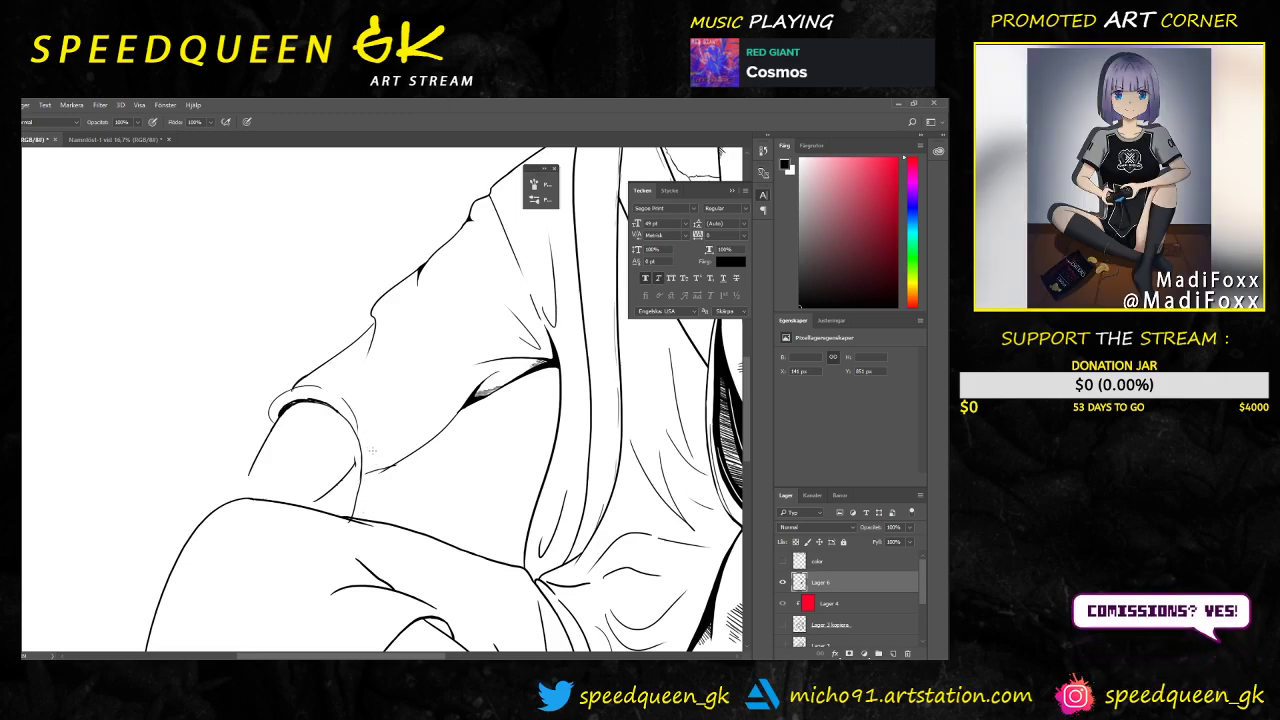
key("ctrl+minus")
key("ctrl+minus")
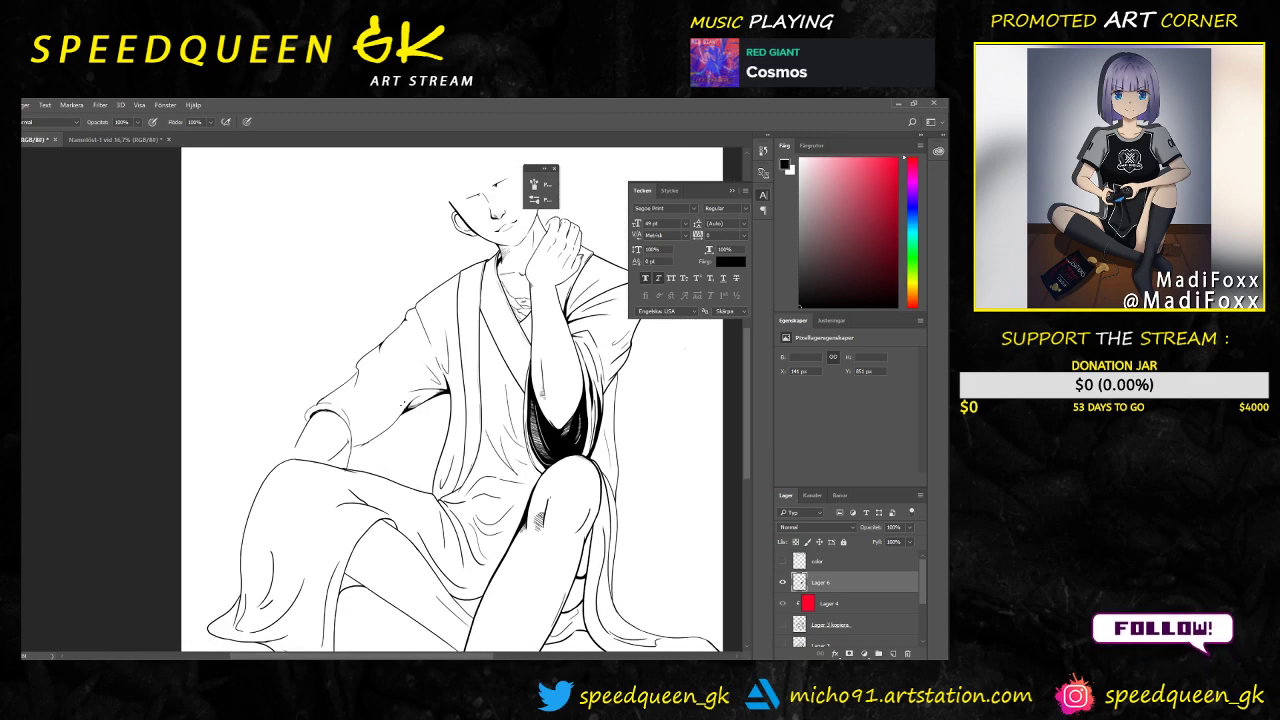
key("ctrl+plus")
key("ctrl+plus")
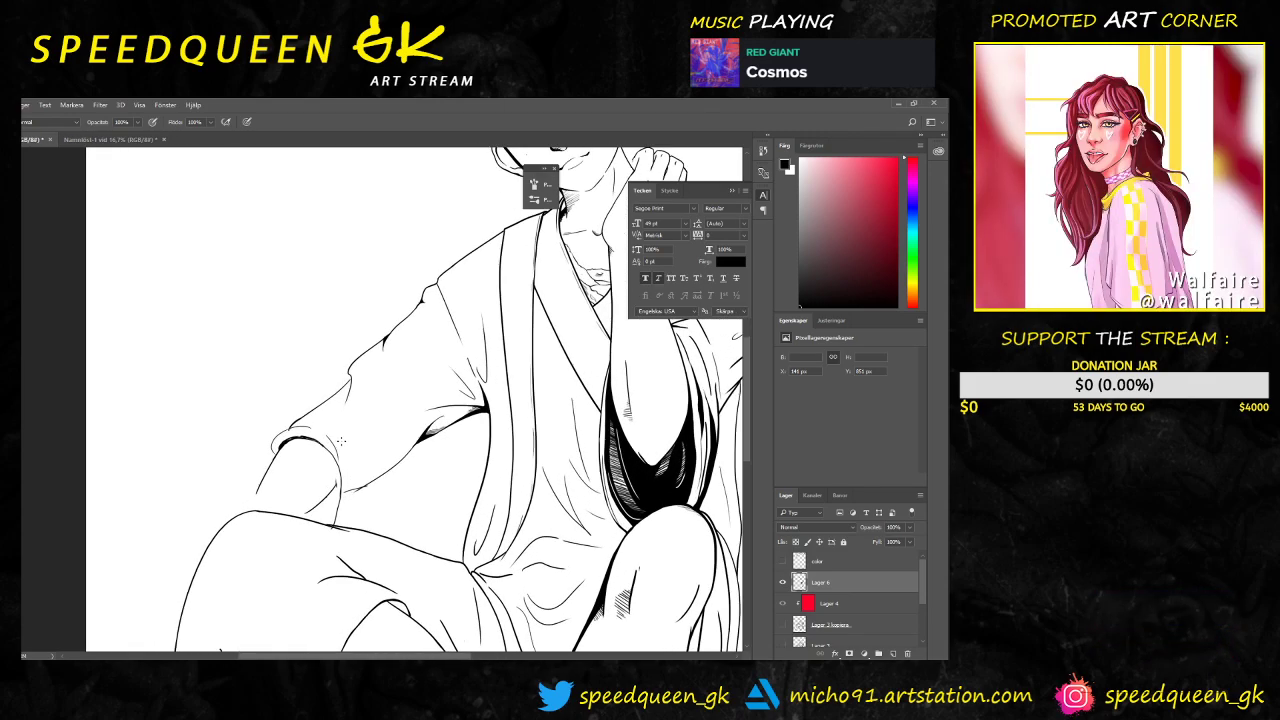
Step: Draw the outer cuff edge and a diagonal fold line crossing the sleeve's underside toward the thigh, redoing the fold stroke once
key("e")
key("b")
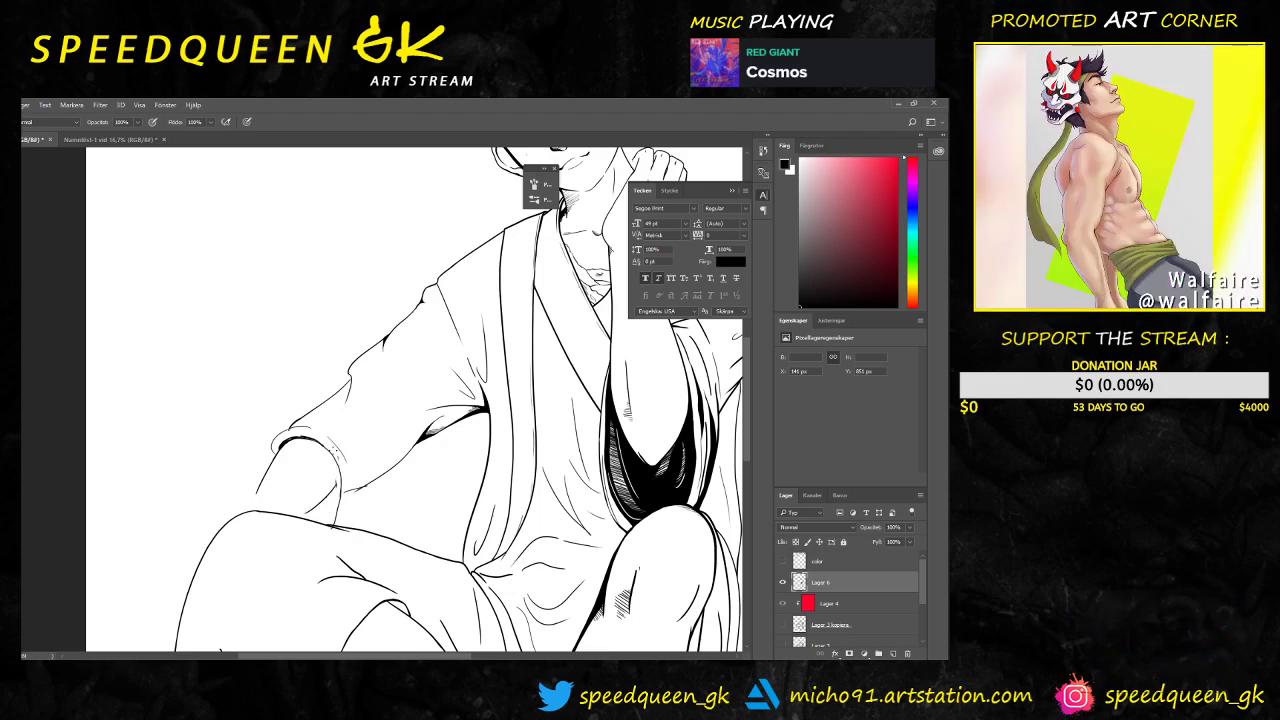
left_click_drag(345, 482, 338, 522)
left_click_drag(362, 462, 335, 521)
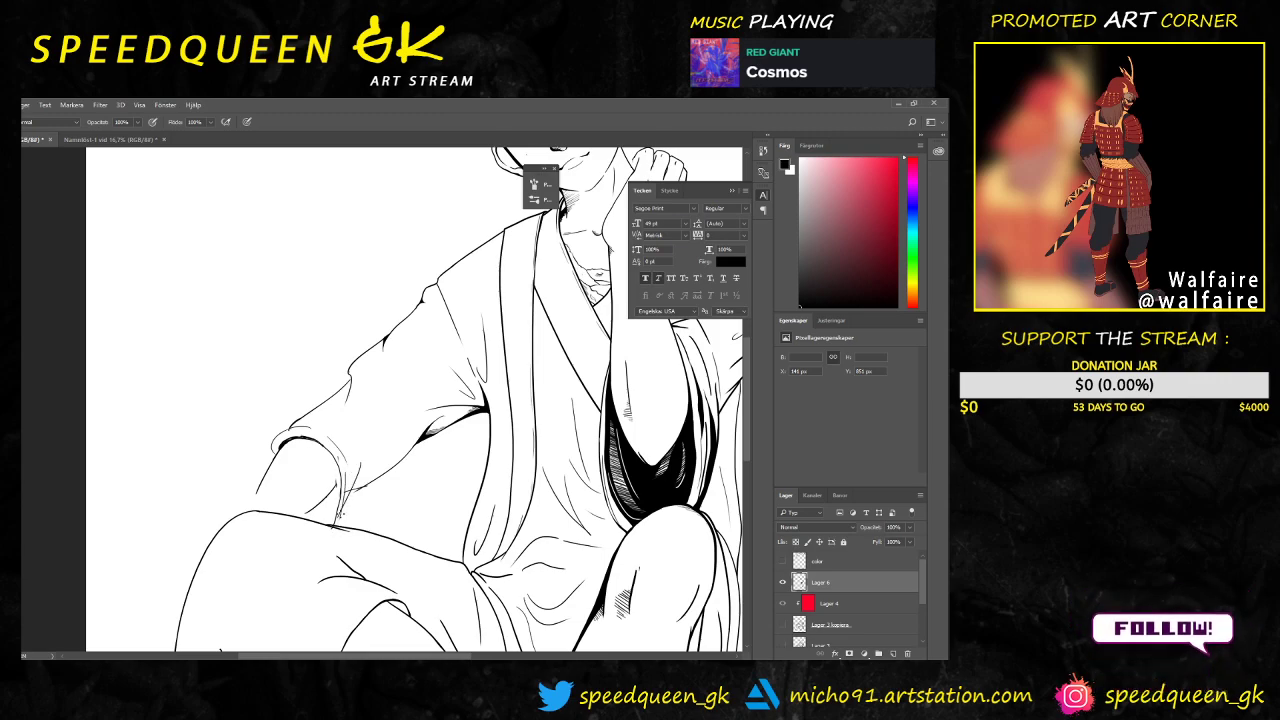
key("ctrl+z")
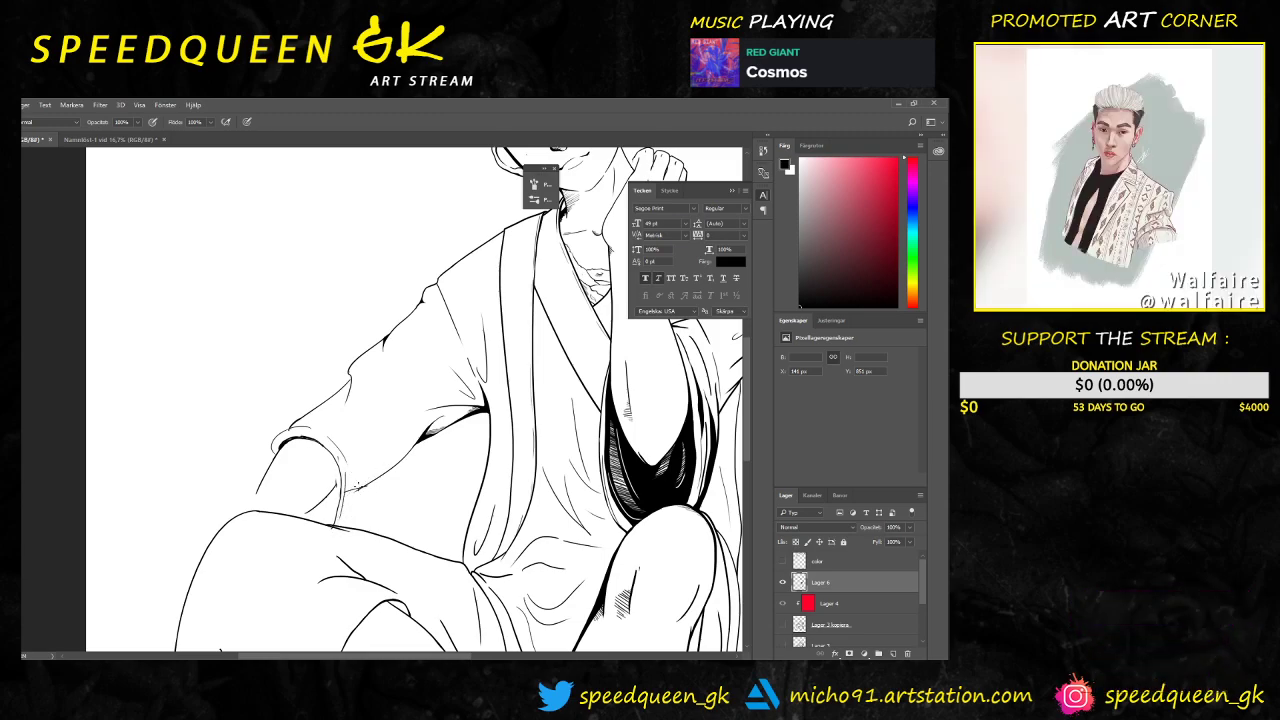
left_click_drag(362, 468, 341, 513)
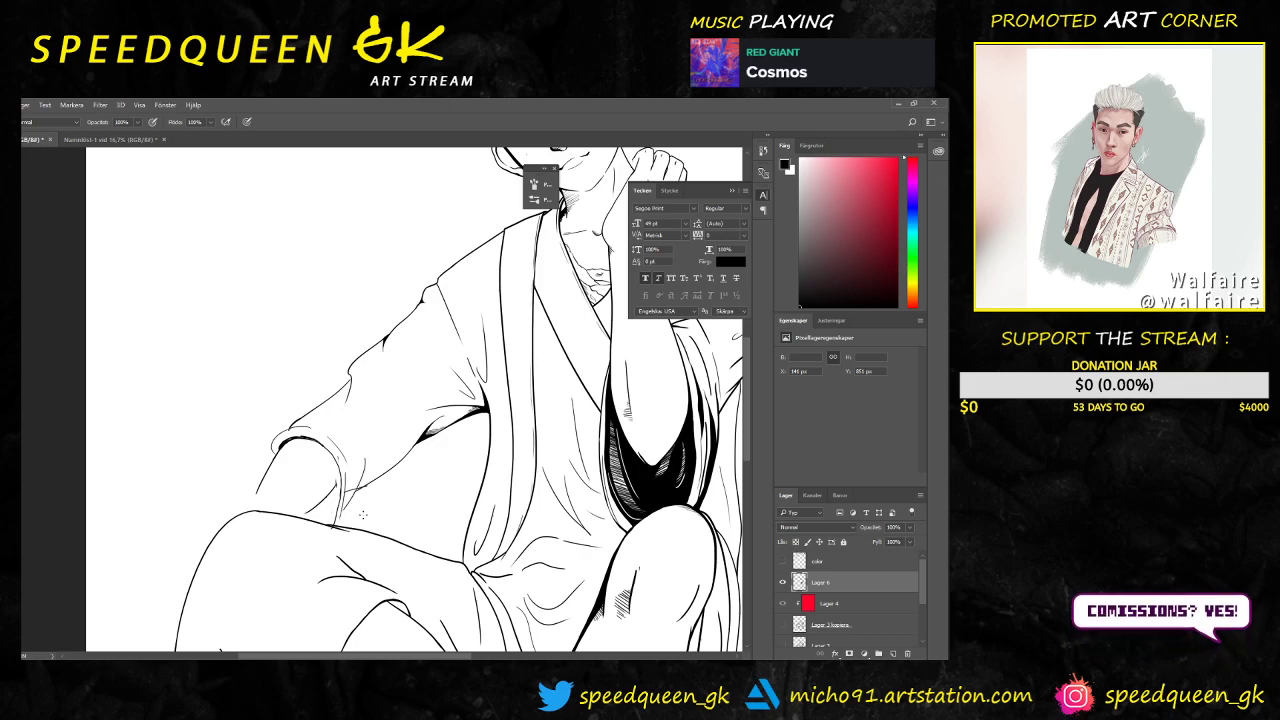
Step: Erase the sleeve underside line between the two cuff edges and the stray tick at the forearm line's end
key("ctrl+plus")
left_click_drag(413, 470, 410, 409)
scroll(372, 455, "up", 3)
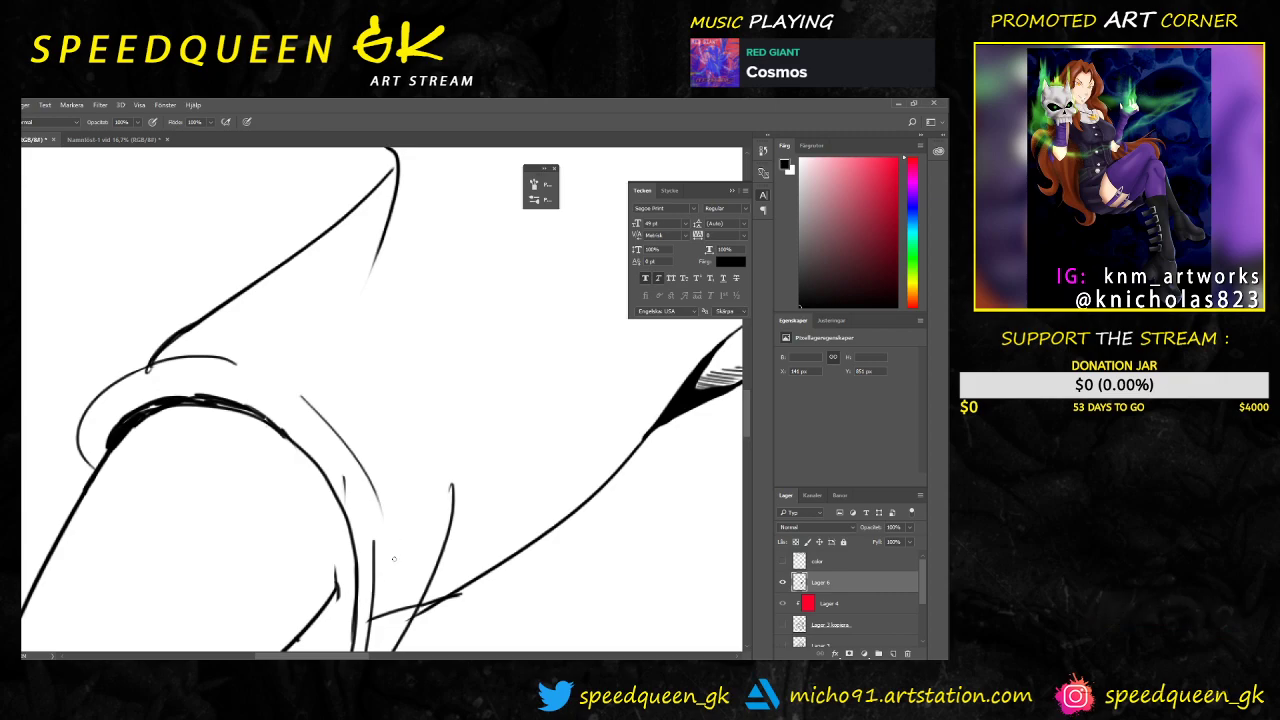
key("e")
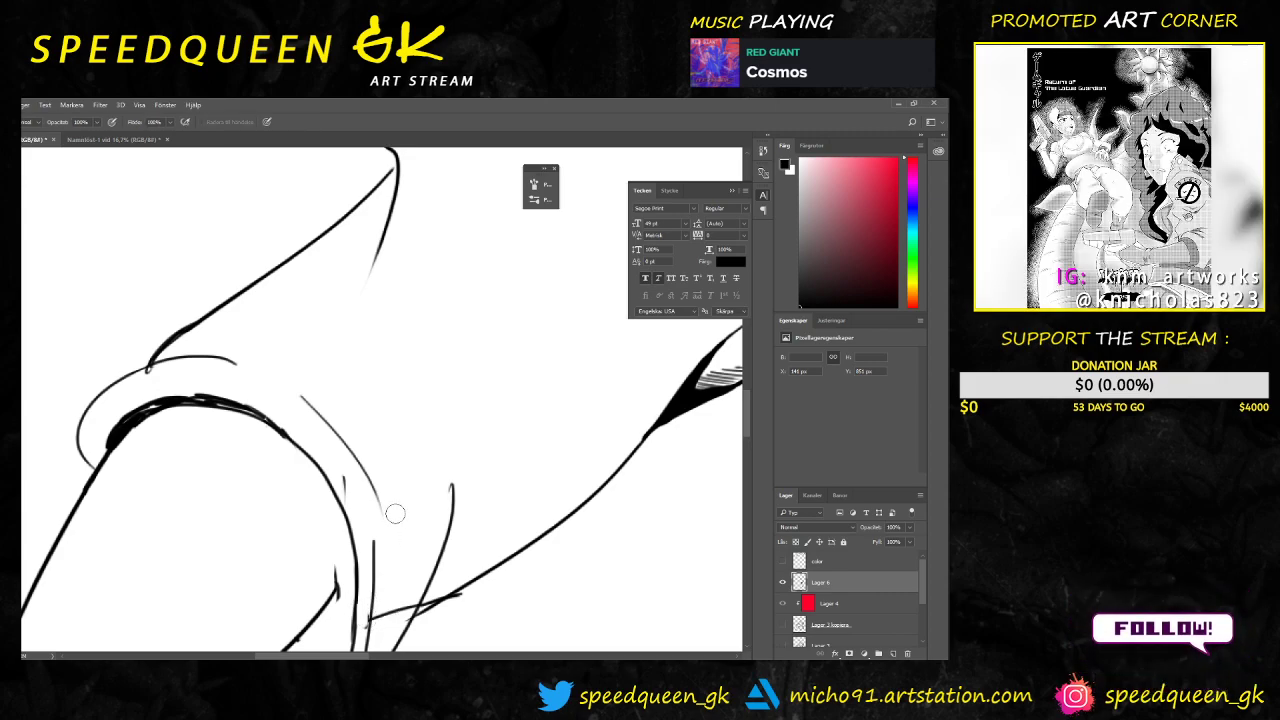
scroll(393, 513, "down", 3)
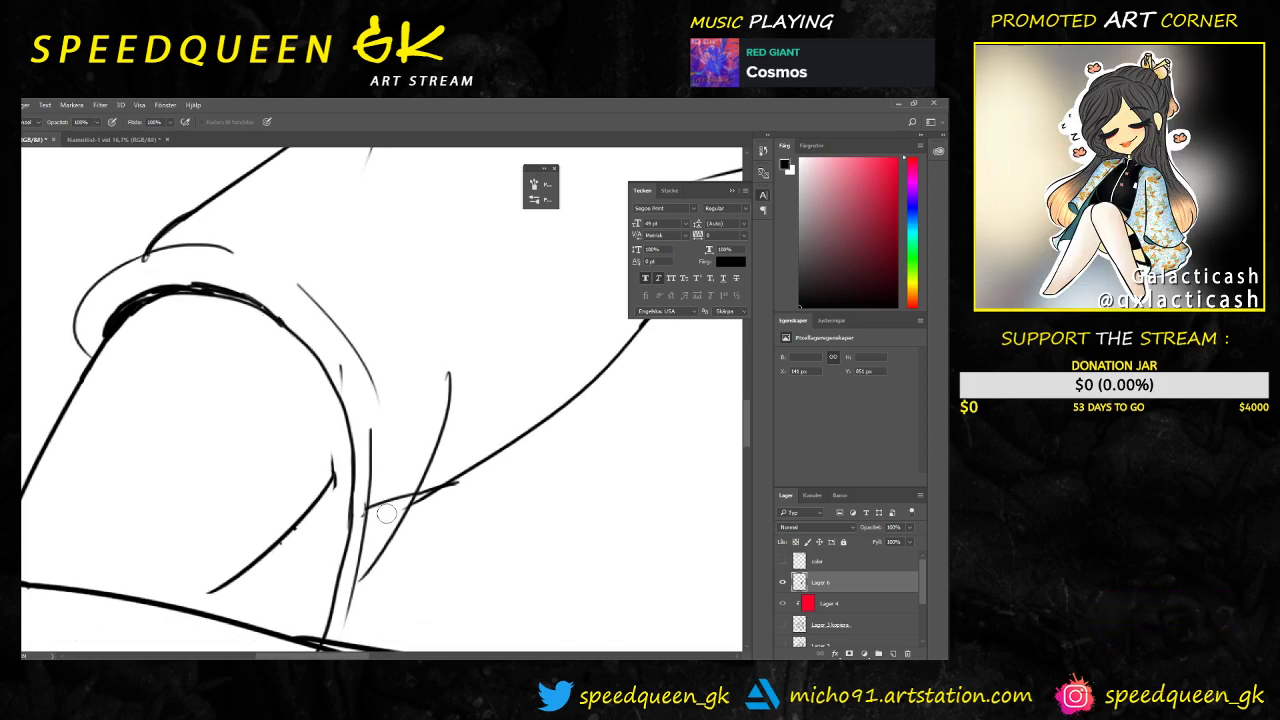
right_click(392, 464)
left_click_drag(456, 496, 450, 494)
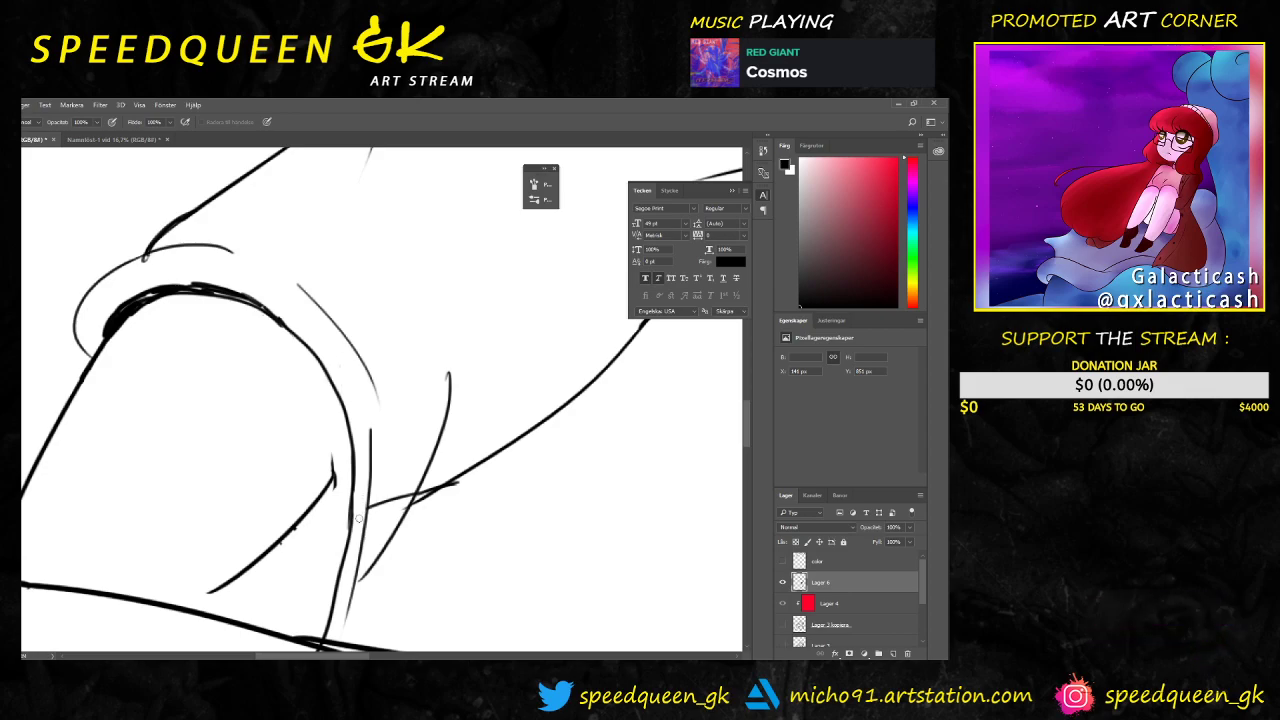
mouse_move(379, 514)
left_mouse_down()
mouse_move(372, 506)
mouse_move(392, 512)
mouse_move(413, 484)
left_mouse_up()
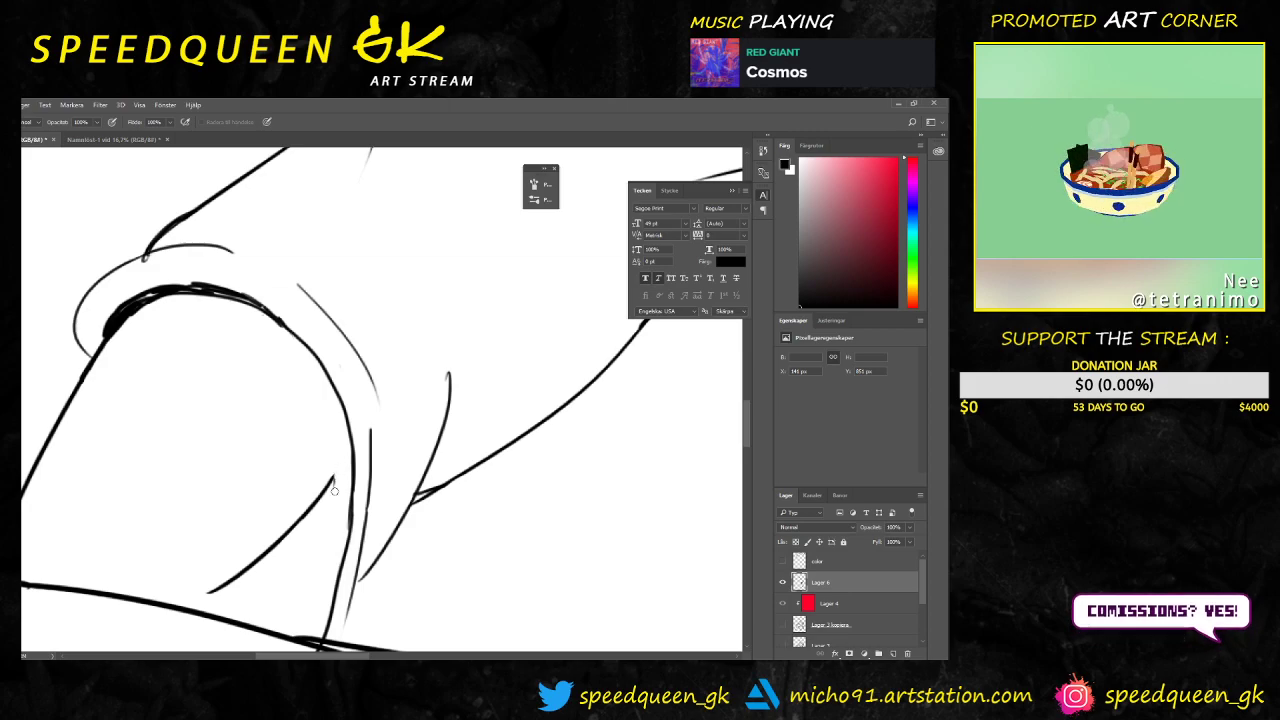
Step: Extend the forearm's lower line up to meet the inner cuff edge, erasing and redrawing the stroke once
key("b")
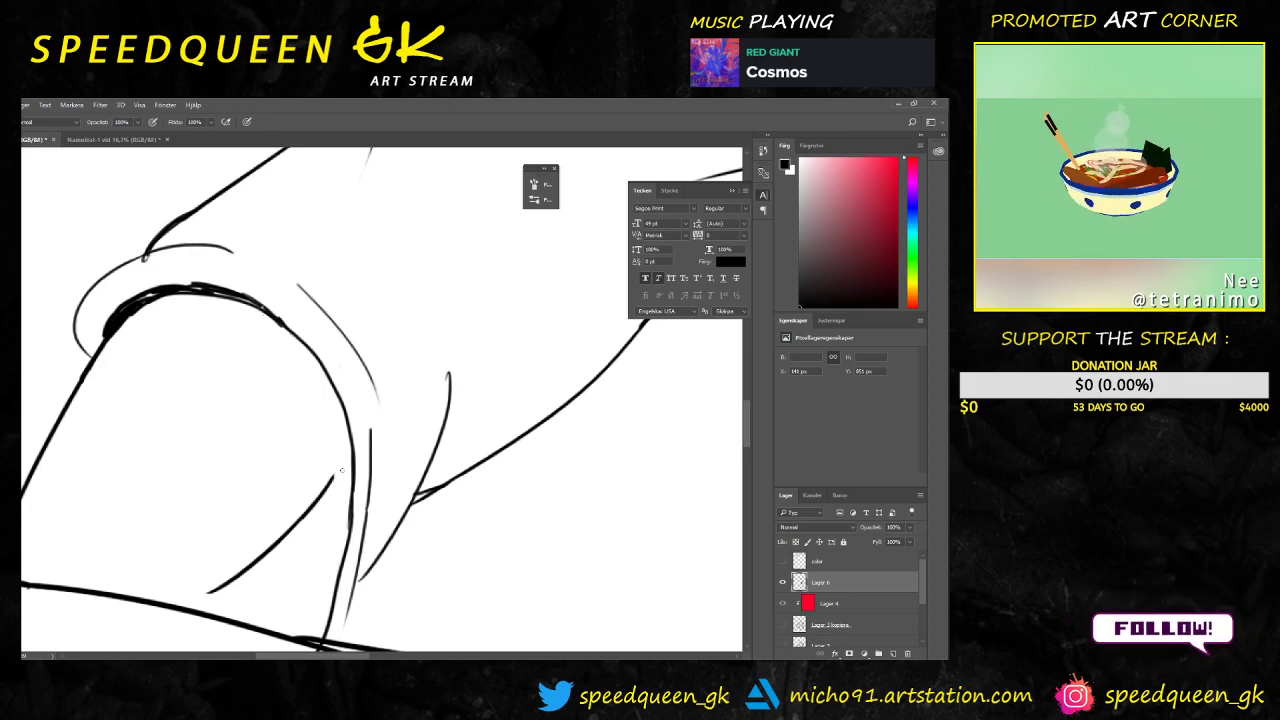
left_click_drag(352, 452, 312, 505)
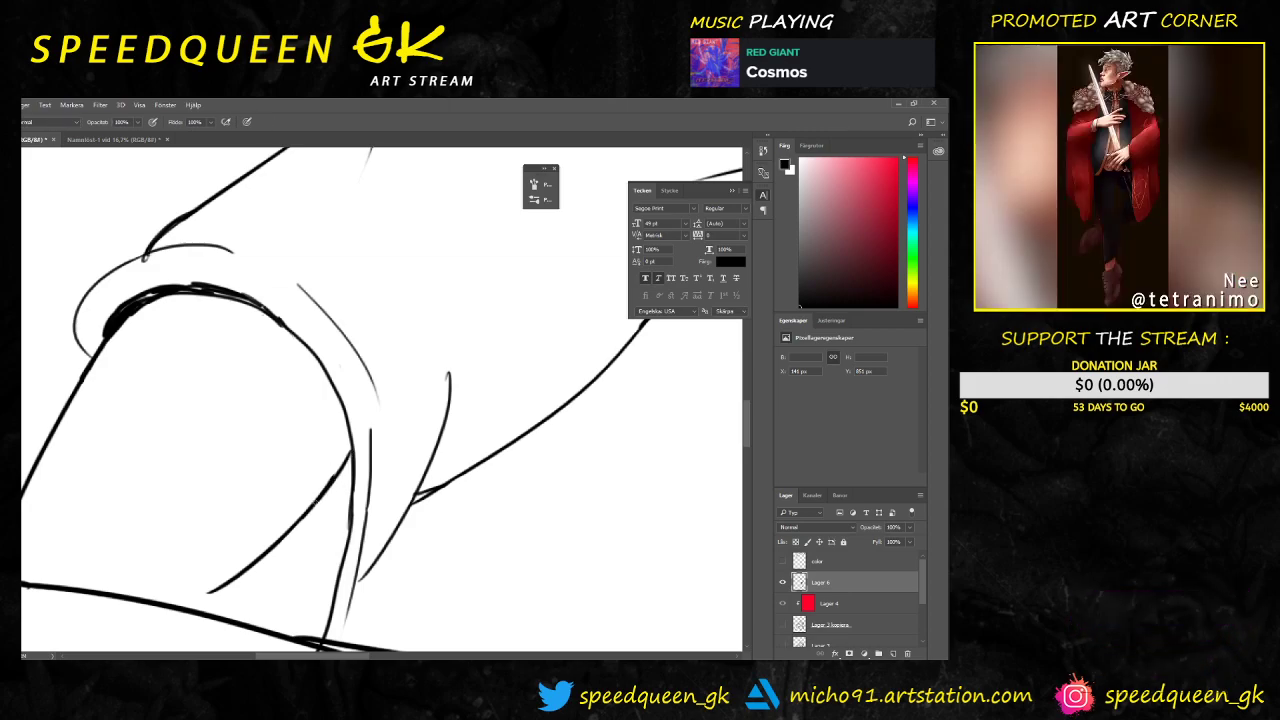
key("e")
left_click_drag(350, 458, 320, 492)
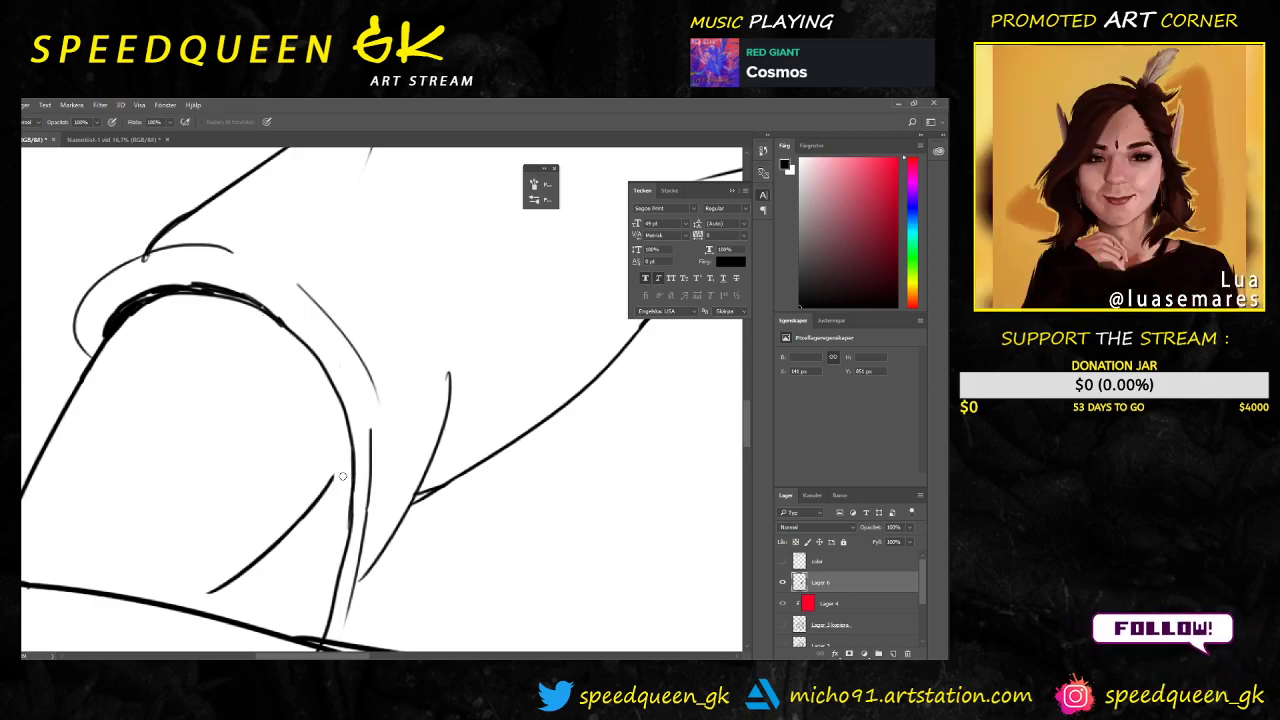
key("b")
left_click_drag(335, 479, 352, 452)
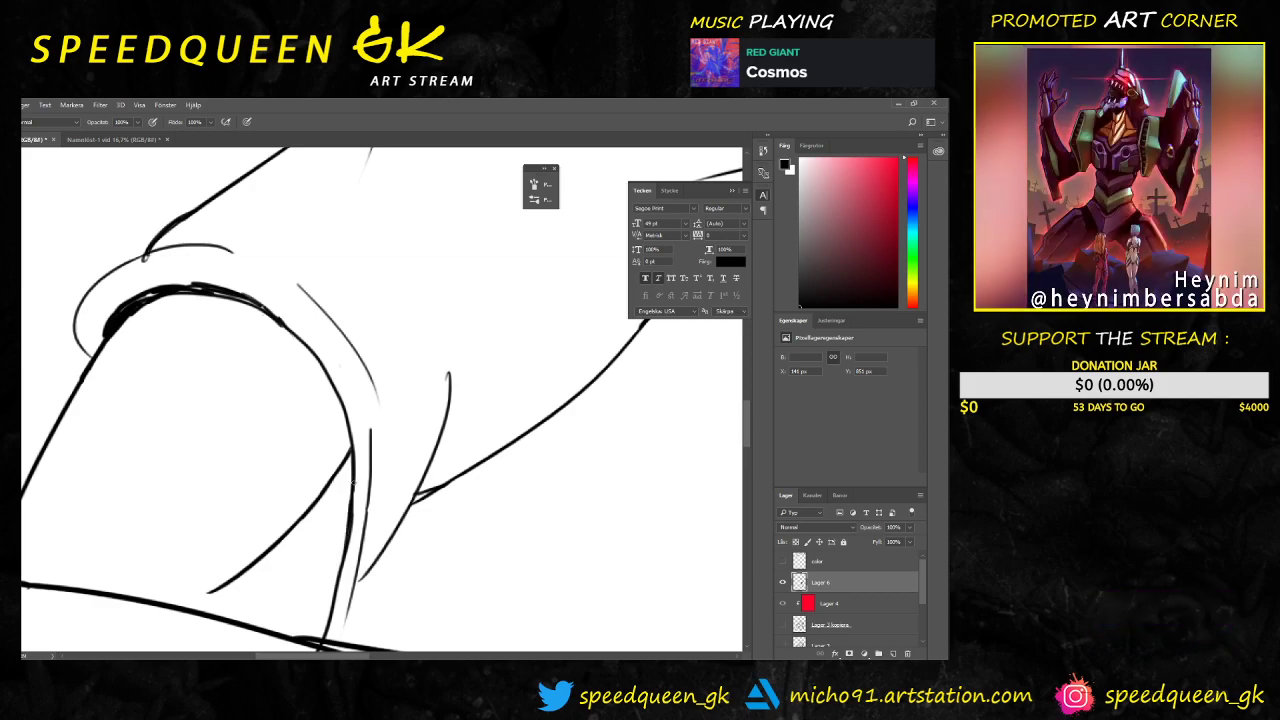
left_click_drag(354, 480, 349, 531)
key("ctrl+z")
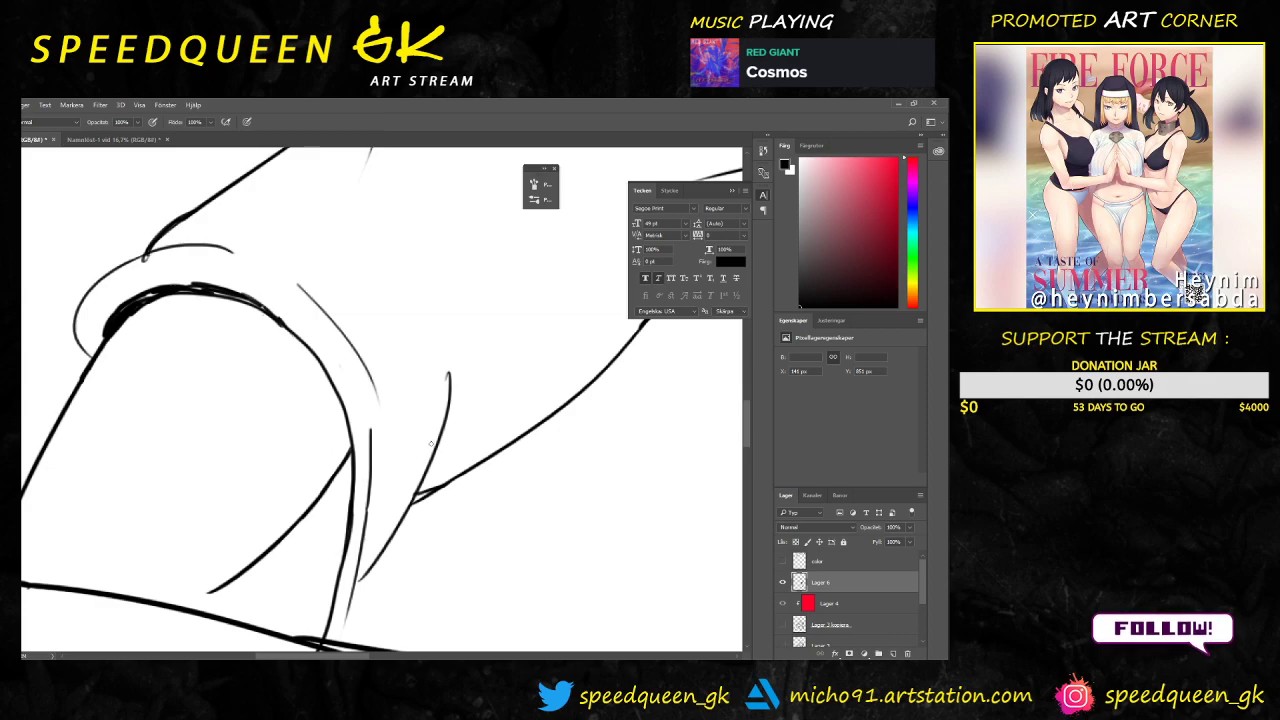
Step: Erase the end of the inner cuff line that overshoots the thigh outline
left_click_drag(392, 534, 406, 453)
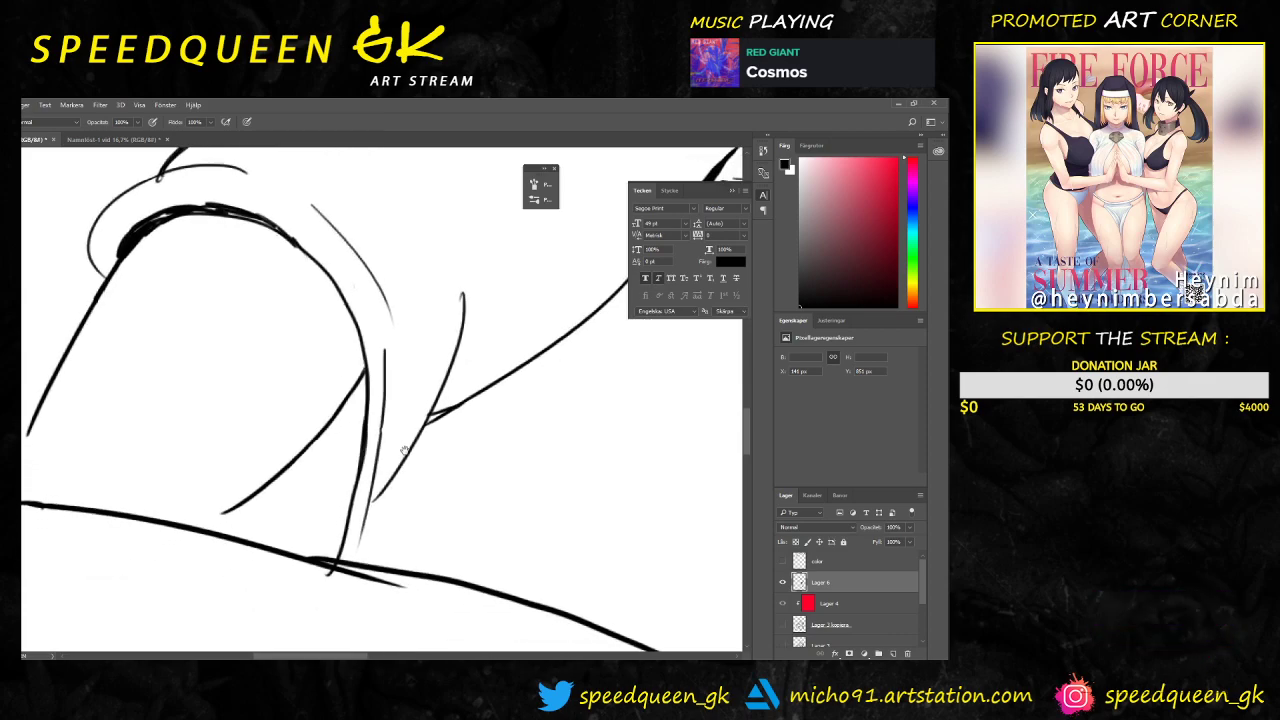
key("b")
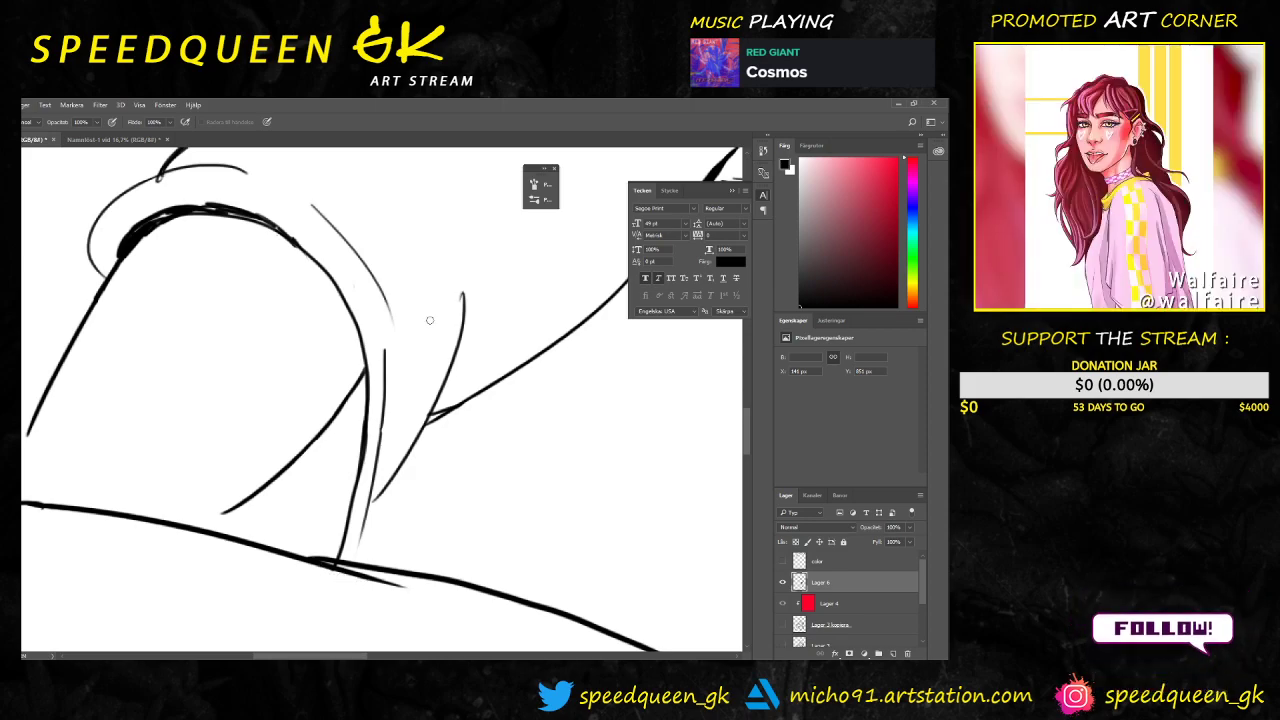
key("ctrl+minus")
key("ctrl+minus")
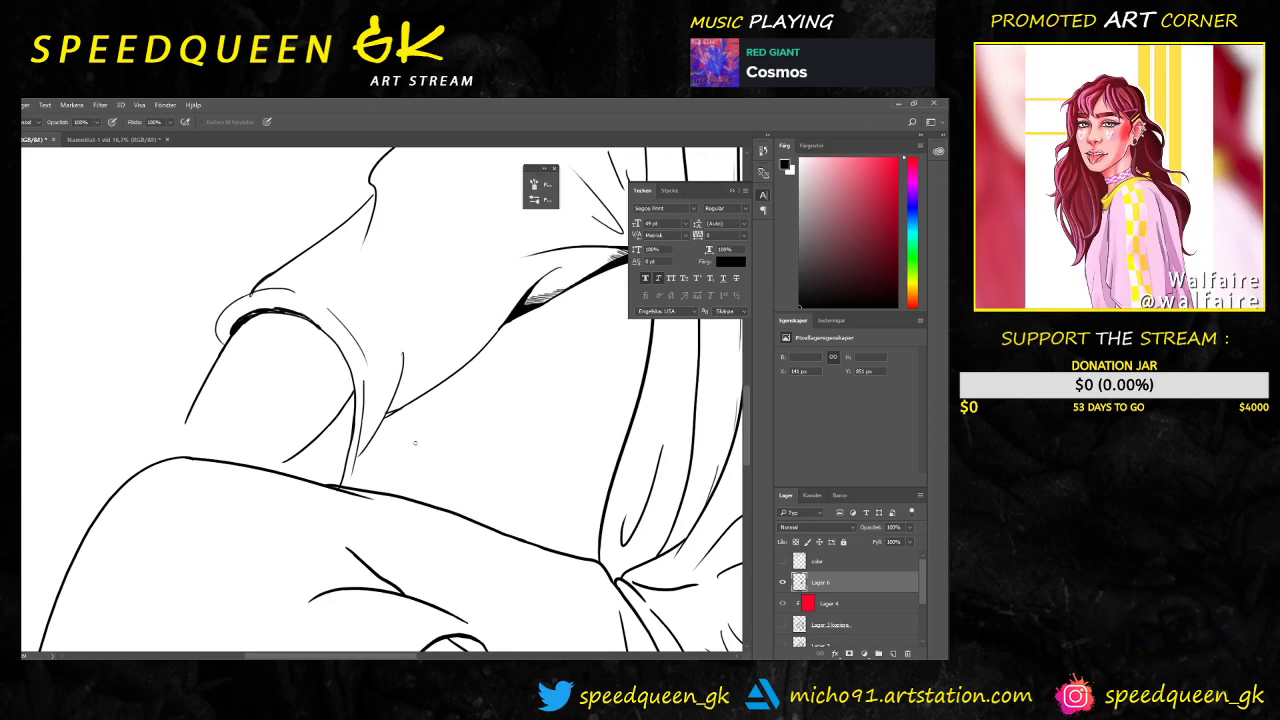
Step: Erase the thin outer arc beside the cuff opening and clean the rough overlaps along the inner cuff curve
scroll(360, 400, "up", 5)
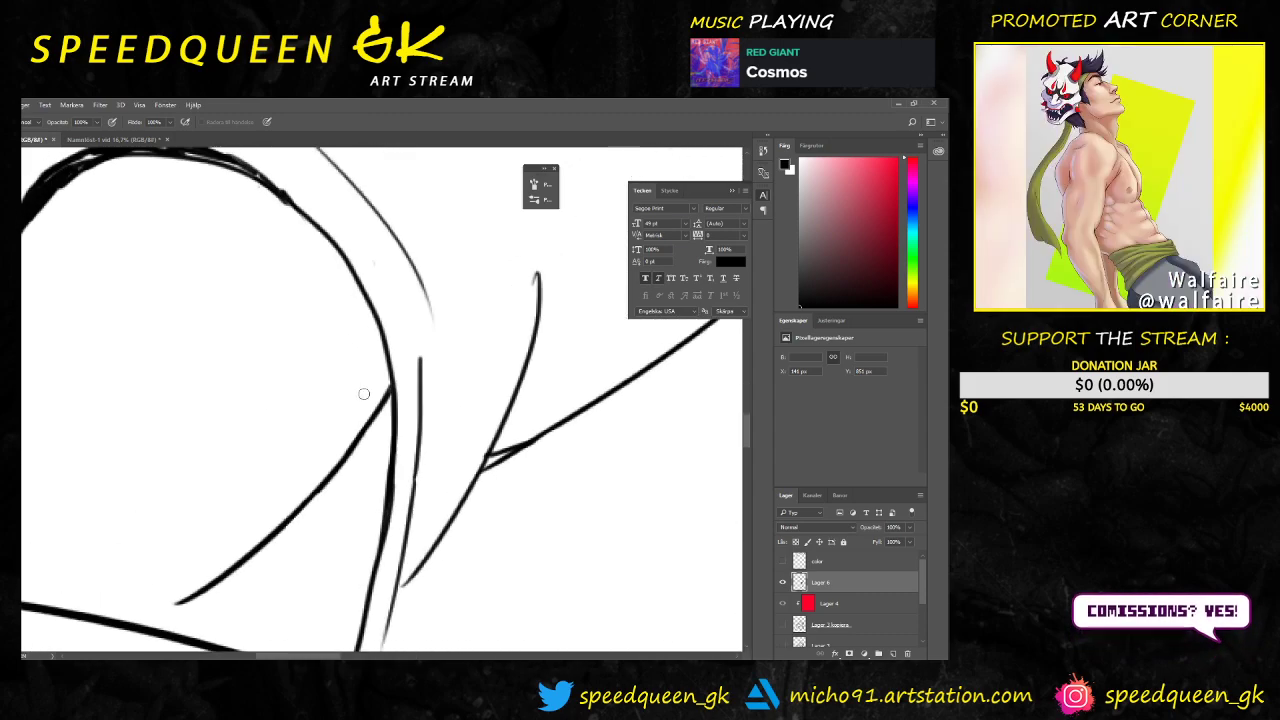
key("ctrl+minus")
left_click_drag(453, 357, 402, 433)
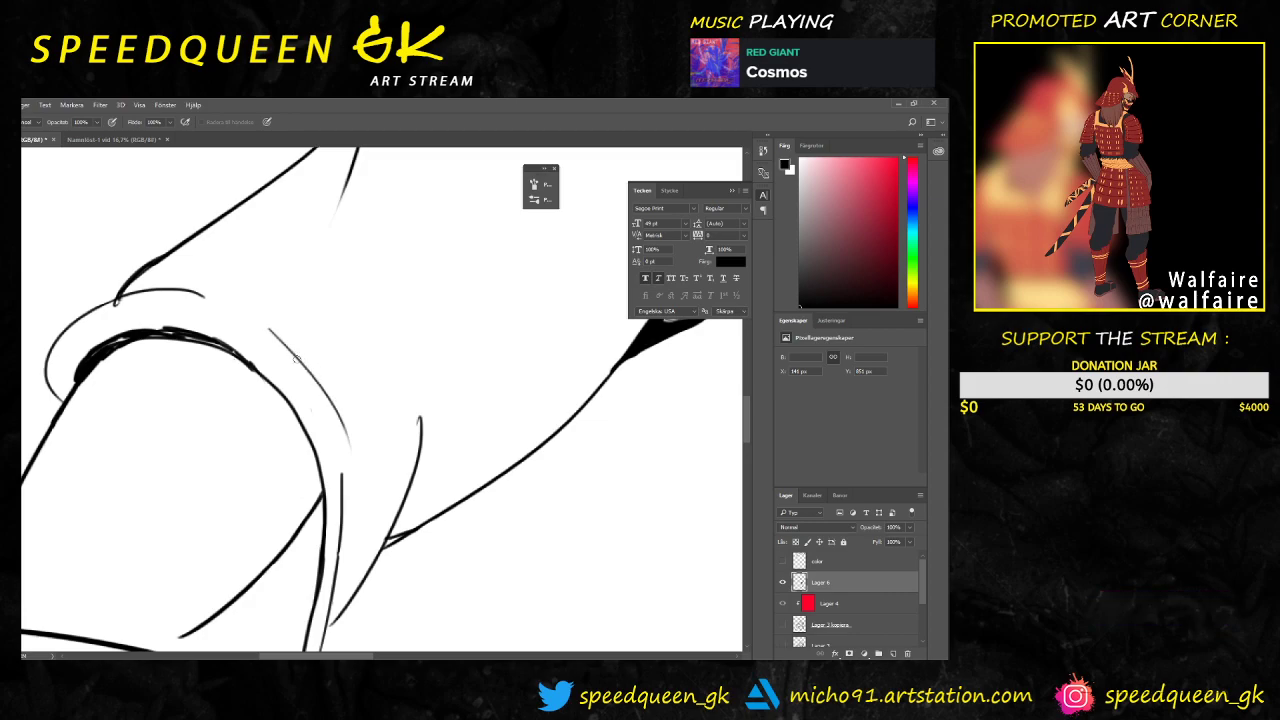
mouse_move(283, 364)
left_mouse_down()
mouse_move(307, 383)
mouse_move(266, 315)
mouse_move(350, 440)
left_mouse_up()
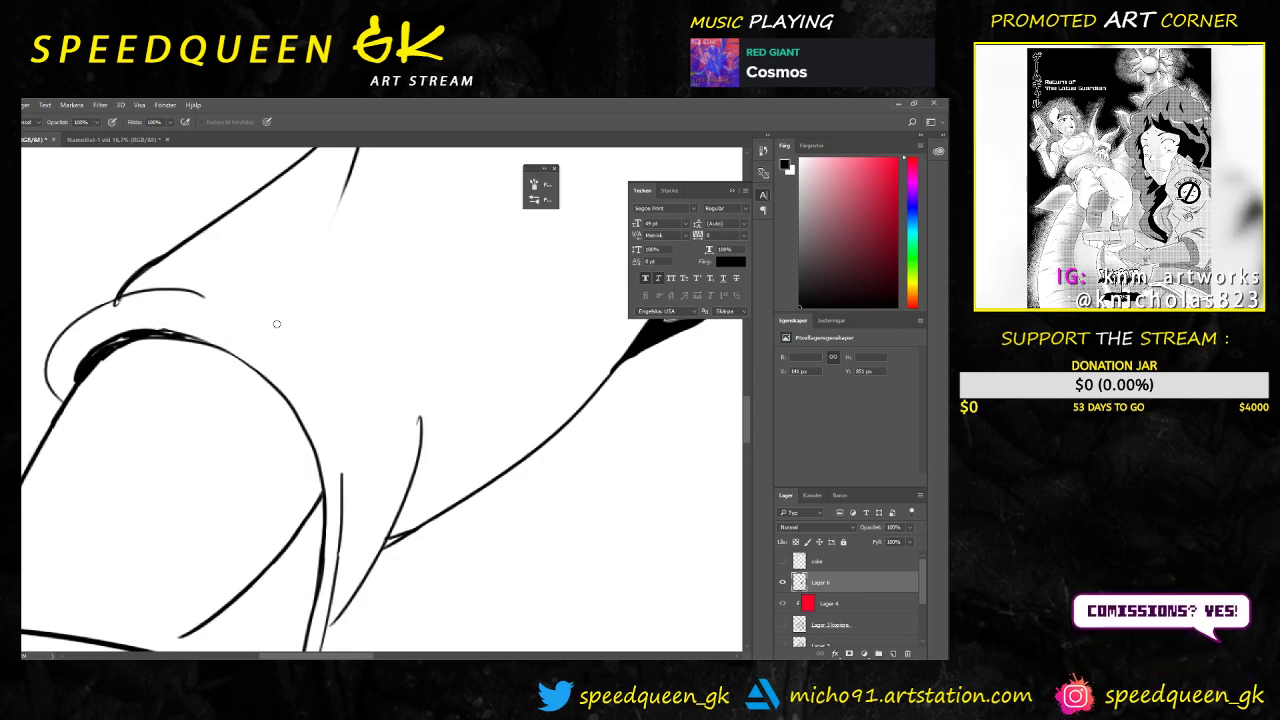
Step: Erase the upper sleeve line's overshoot inside the cuff outline and the hooked tip of the diagonal fold line
scroll(278, 325, "up", 2)
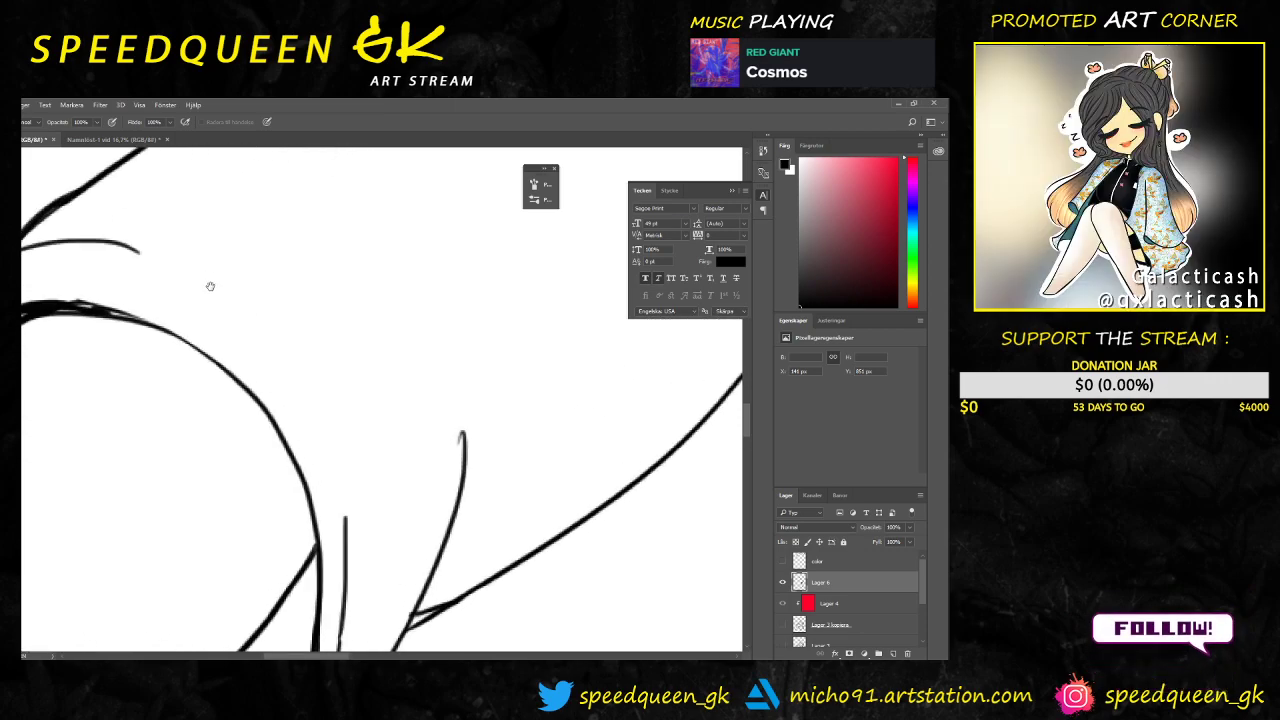
left_click_drag(209, 283, 428, 323)
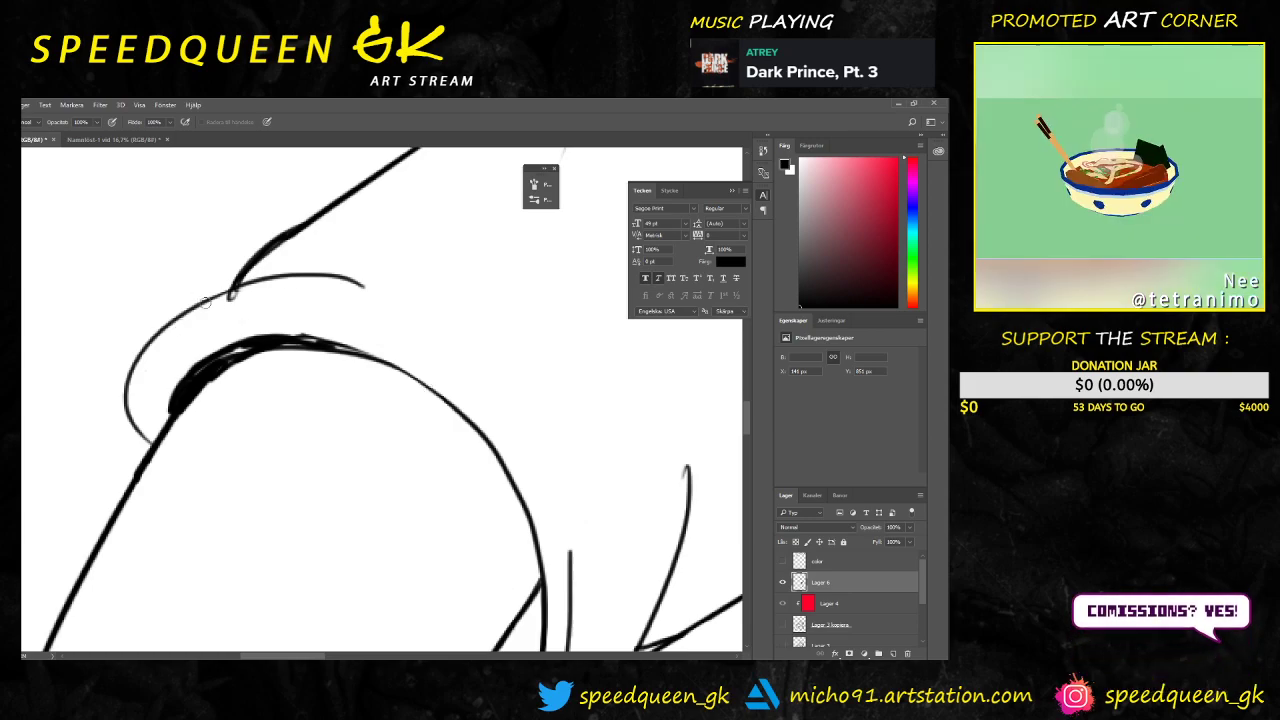
left_click_drag(250, 300, 217, 306)
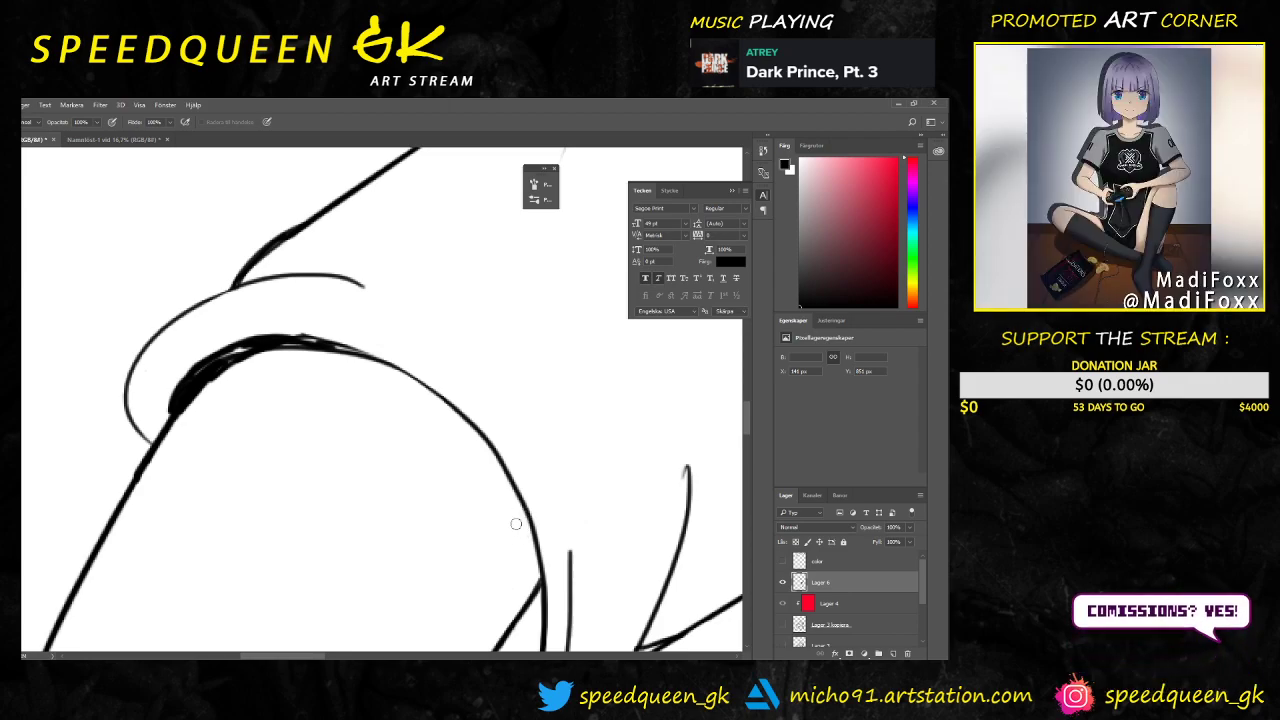
key("ctrl+minus")
left_click_drag(557, 451, 454, 354)
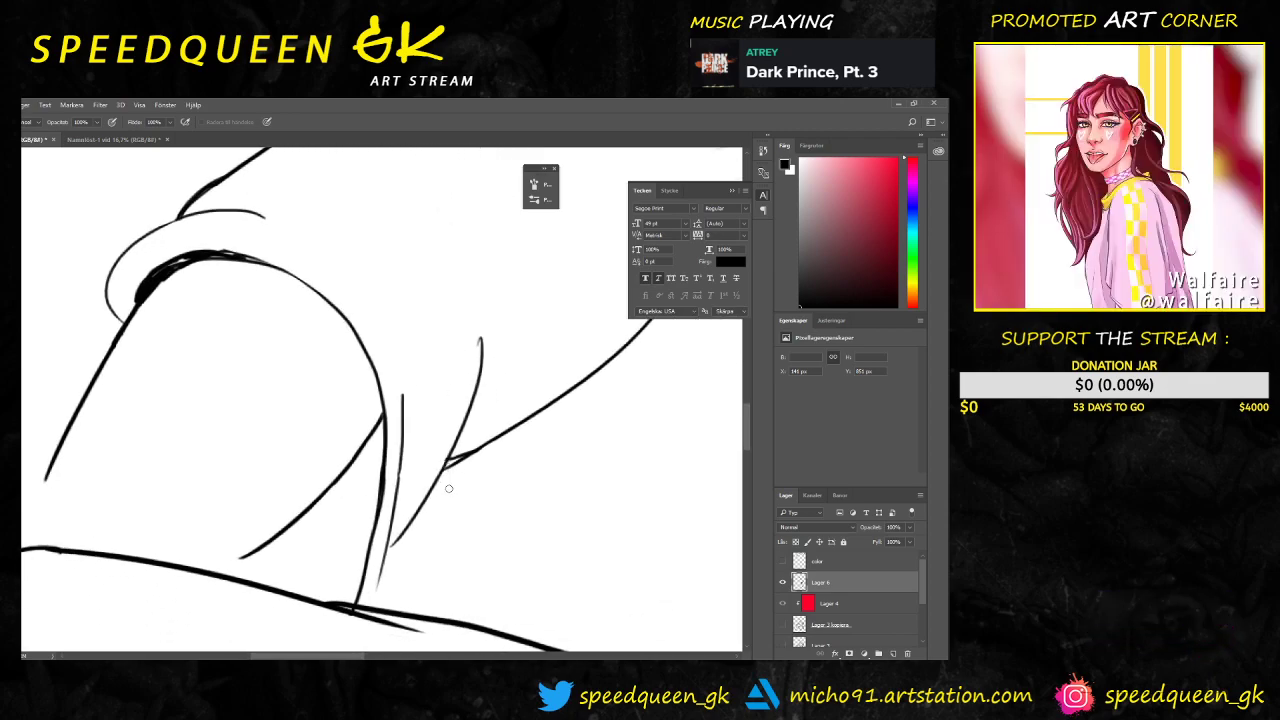
key("ctrl+plus")
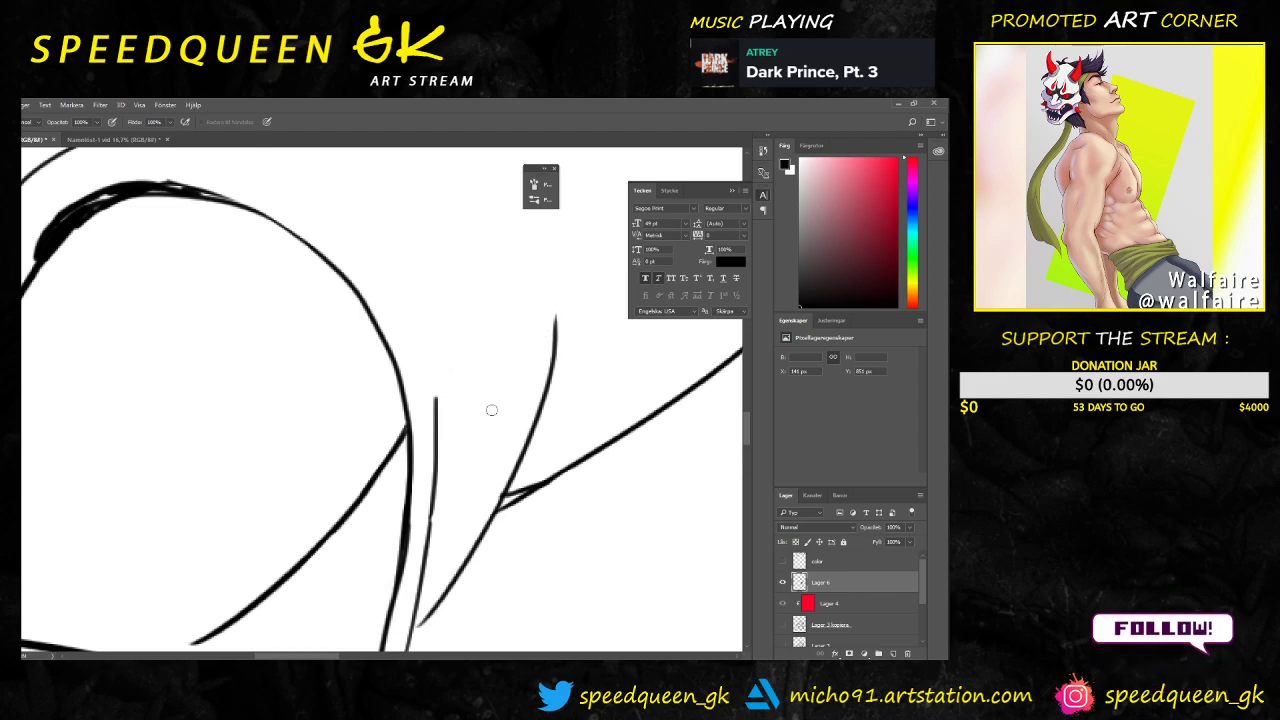
Step: Reduce the eraser to 7 px and remove the doubled stroke where the sleeve's underside line meets the diagonal fold line
key("ctrl+plus")
left_click_drag(600, 485, 536, 404)
right_click(553, 456)
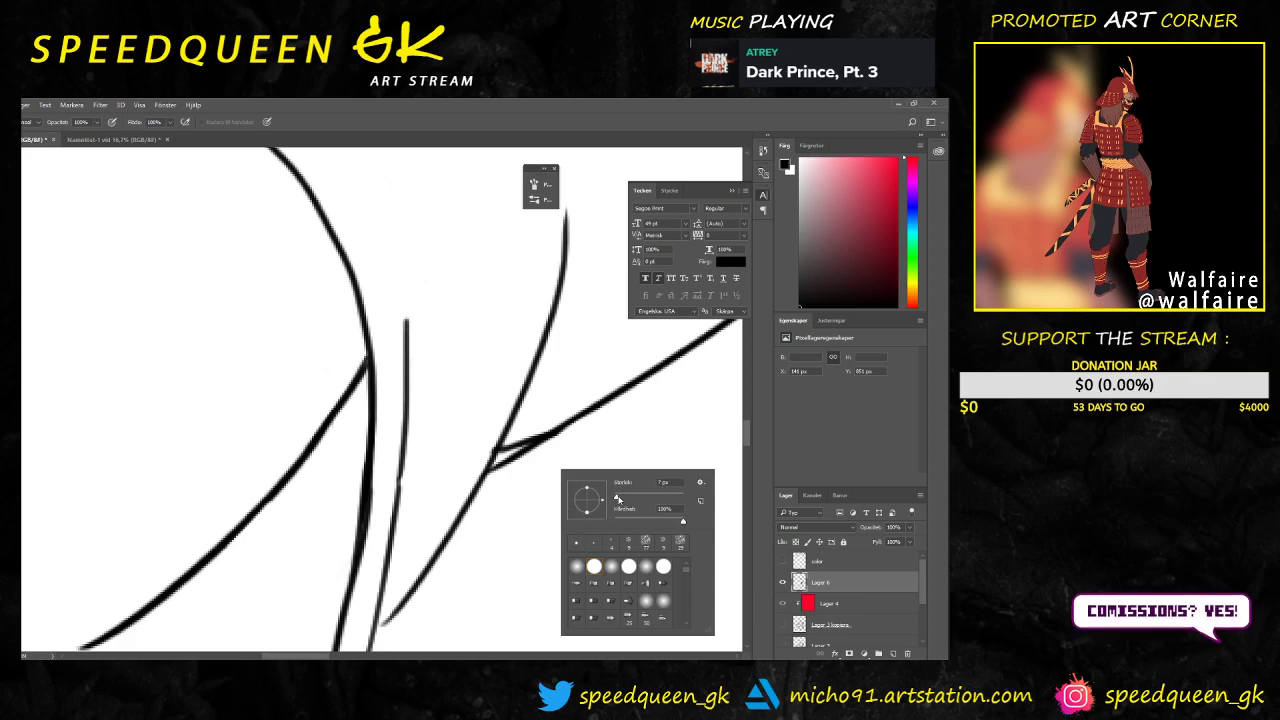
left_click(483, 449)
mouse_move(515, 437)
left_mouse_down()
mouse_move(505, 452)
mouse_move(534, 436)
mouse_move(514, 451)
left_mouse_up()
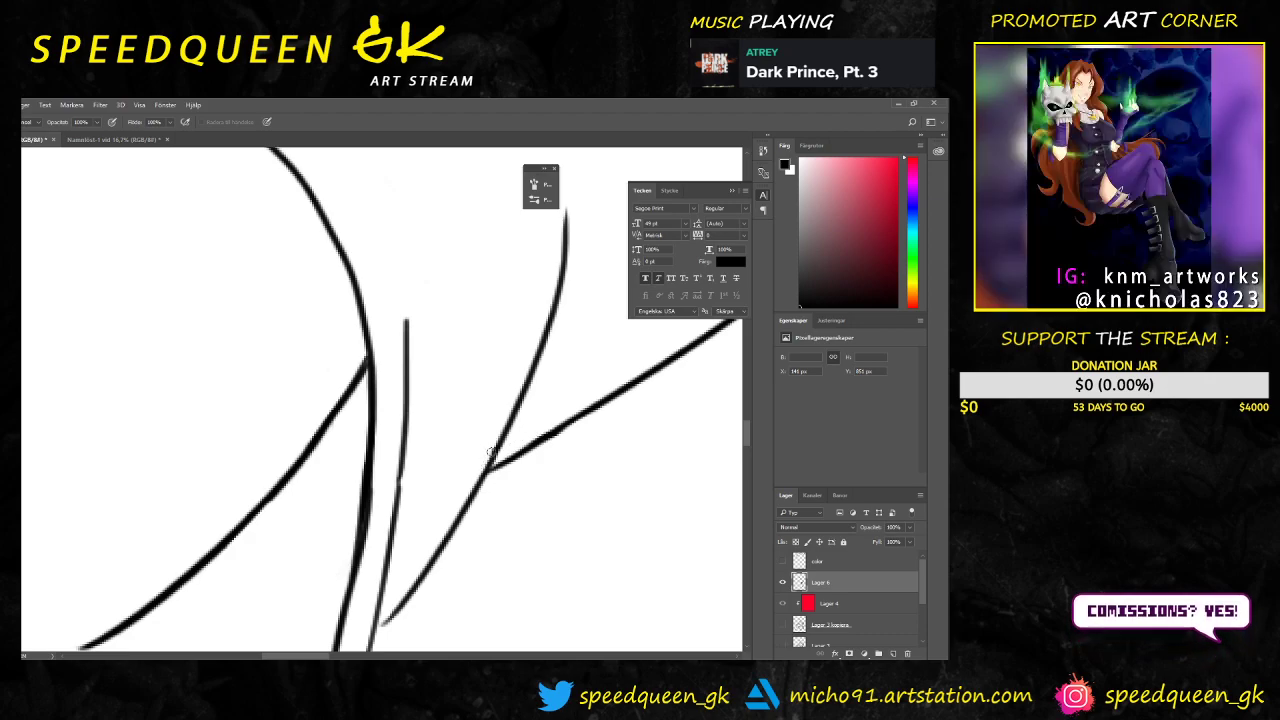
left_click_drag(451, 497, 483, 394)
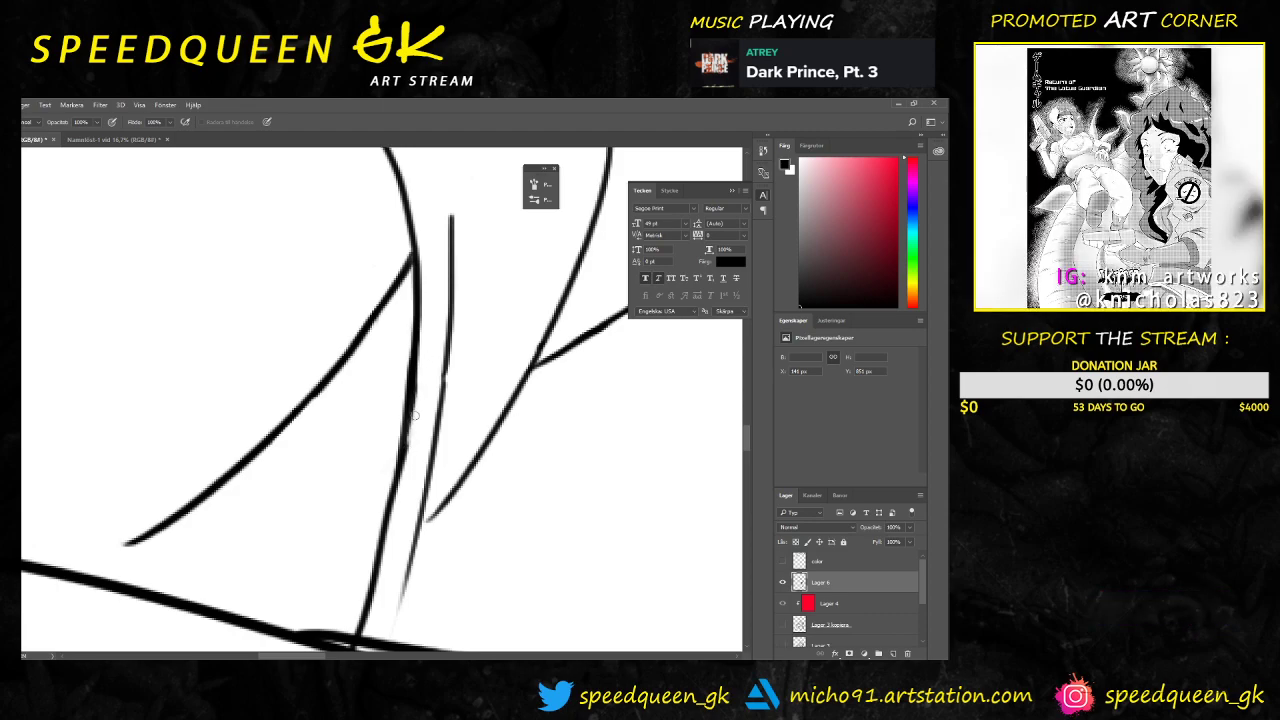
Step: Erase the thin fold line between the cuff's lower edge and the diagonal fold line
key("ctrl+minus")
key("ctrl+minus")
key("ctrl+minus")
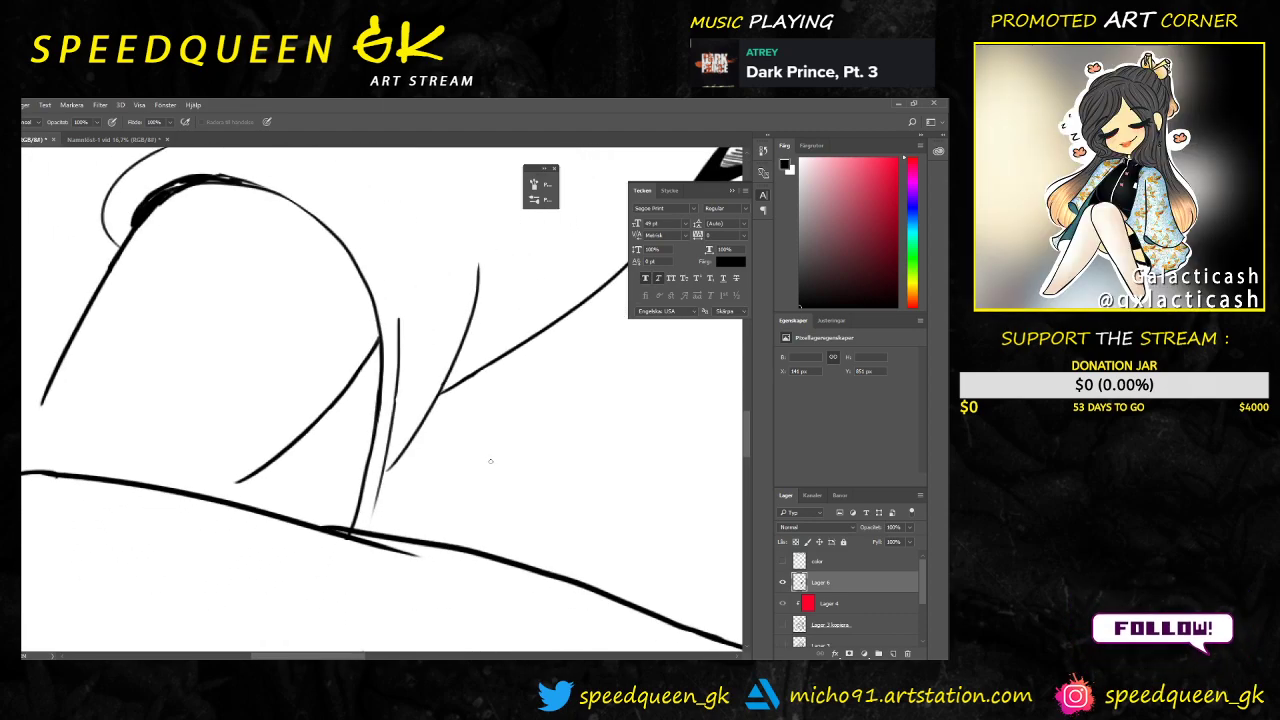
left_click_drag(556, 405, 516, 476)
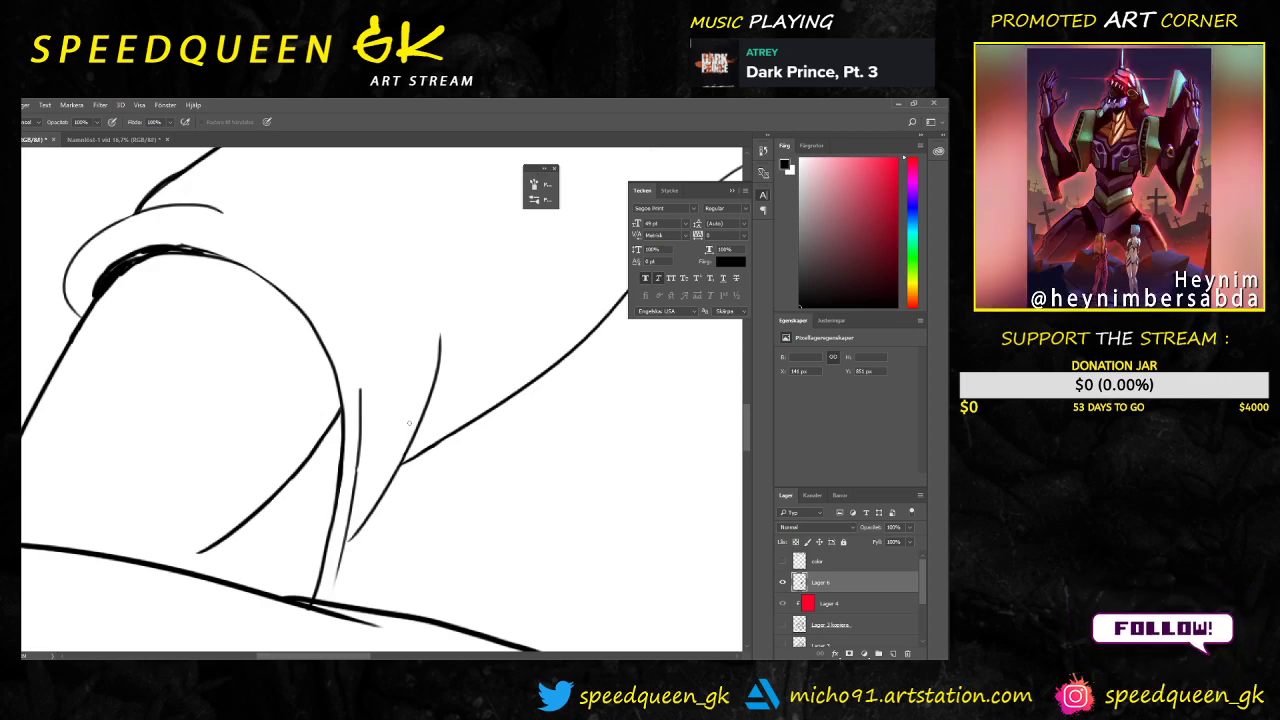
scroll(403, 426, "down", 5)
key("ctrl+plus")
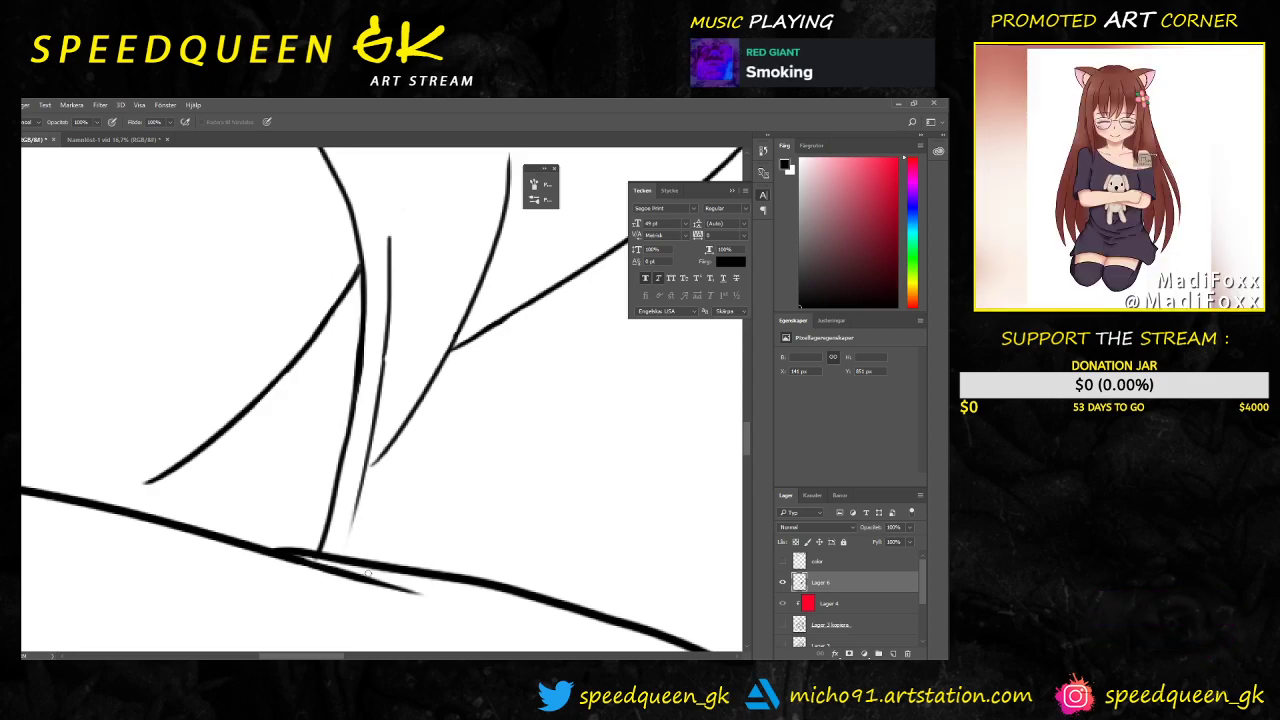
key("ctrl+minus")
key("ctrl+minus")
key("ctrl+minus")
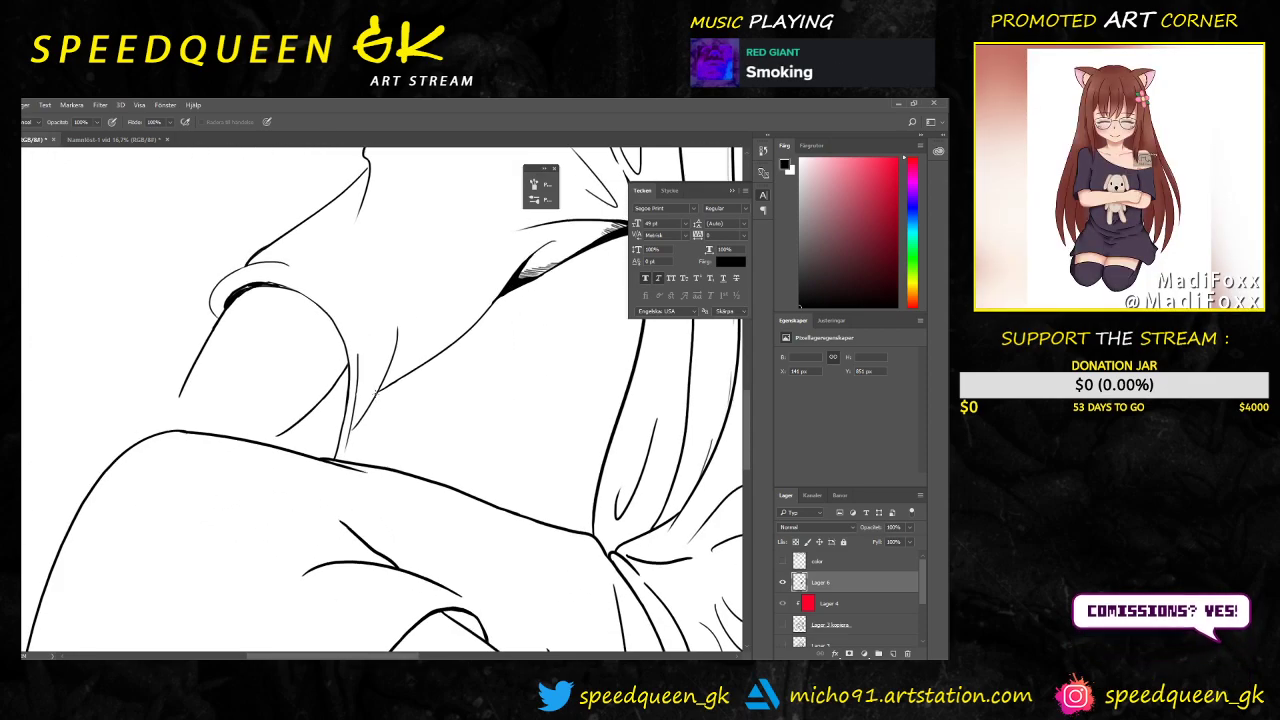
left_click_drag(408, 386, 374, 410)
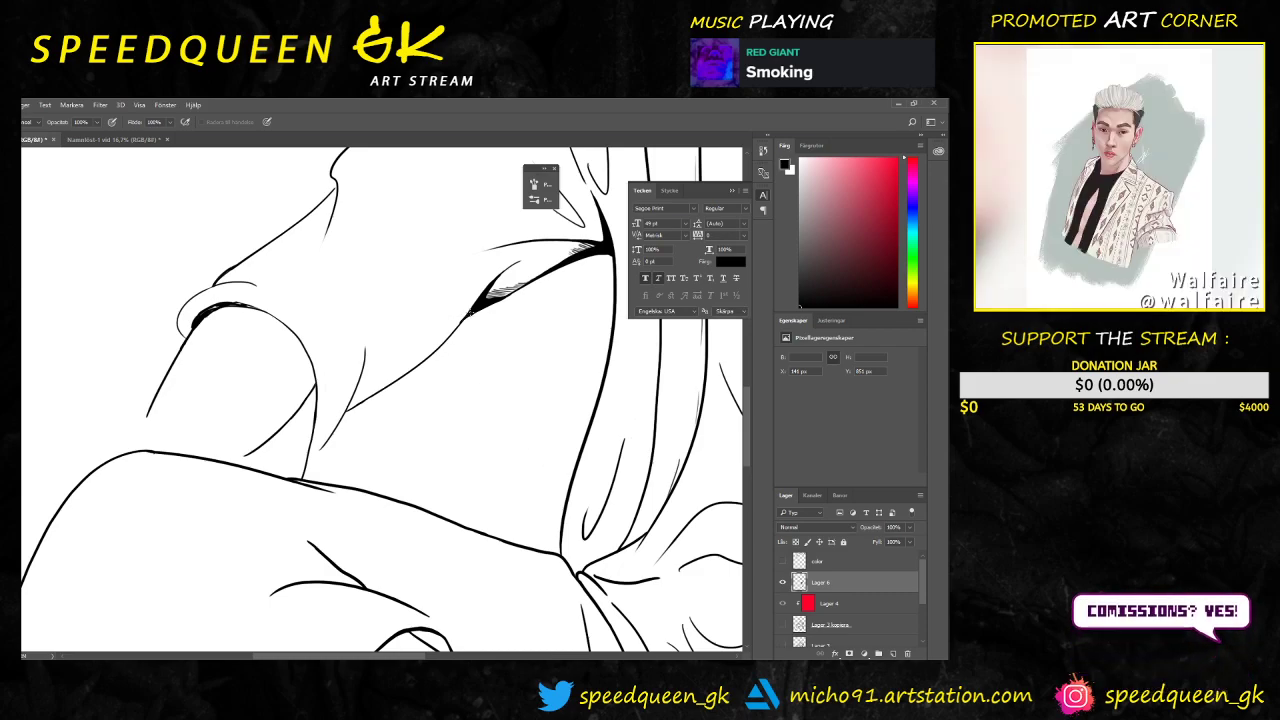
scroll(500, 318, "up", 5)
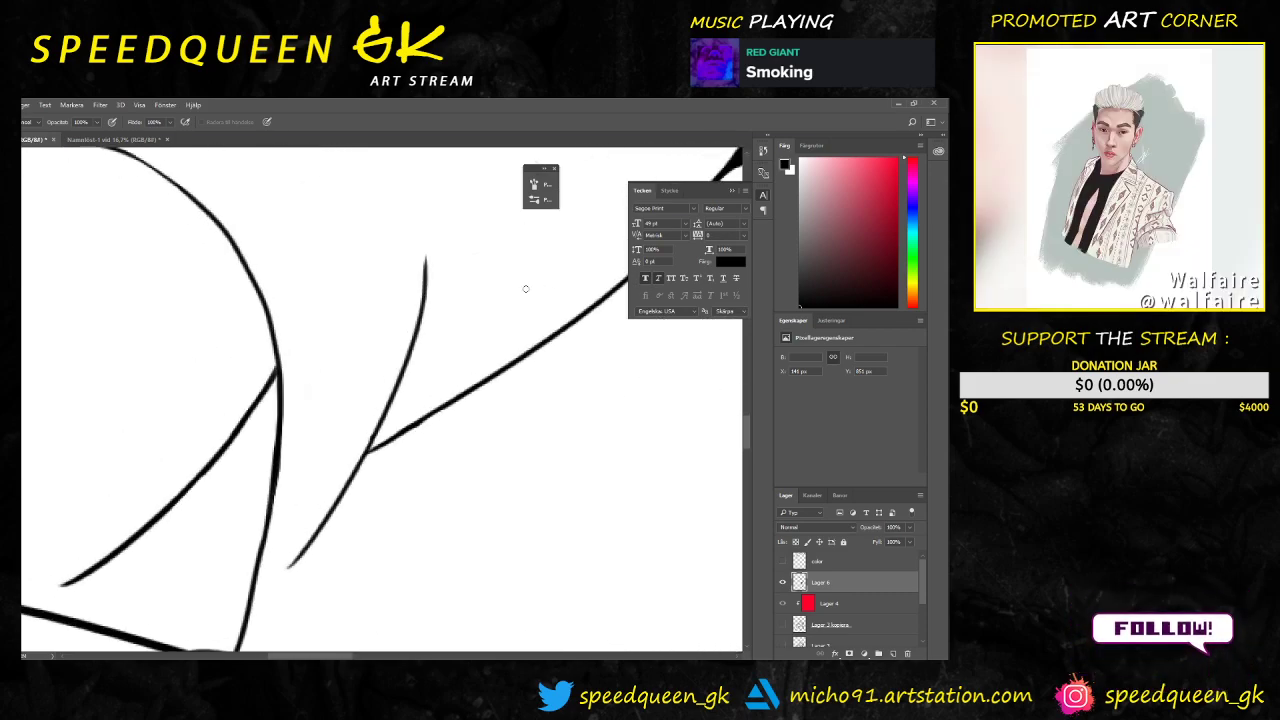
Step: Thicken and smooth the black shadow band along the cuff's upper curve with the brush
left_click_drag(488, 335, 243, 526)
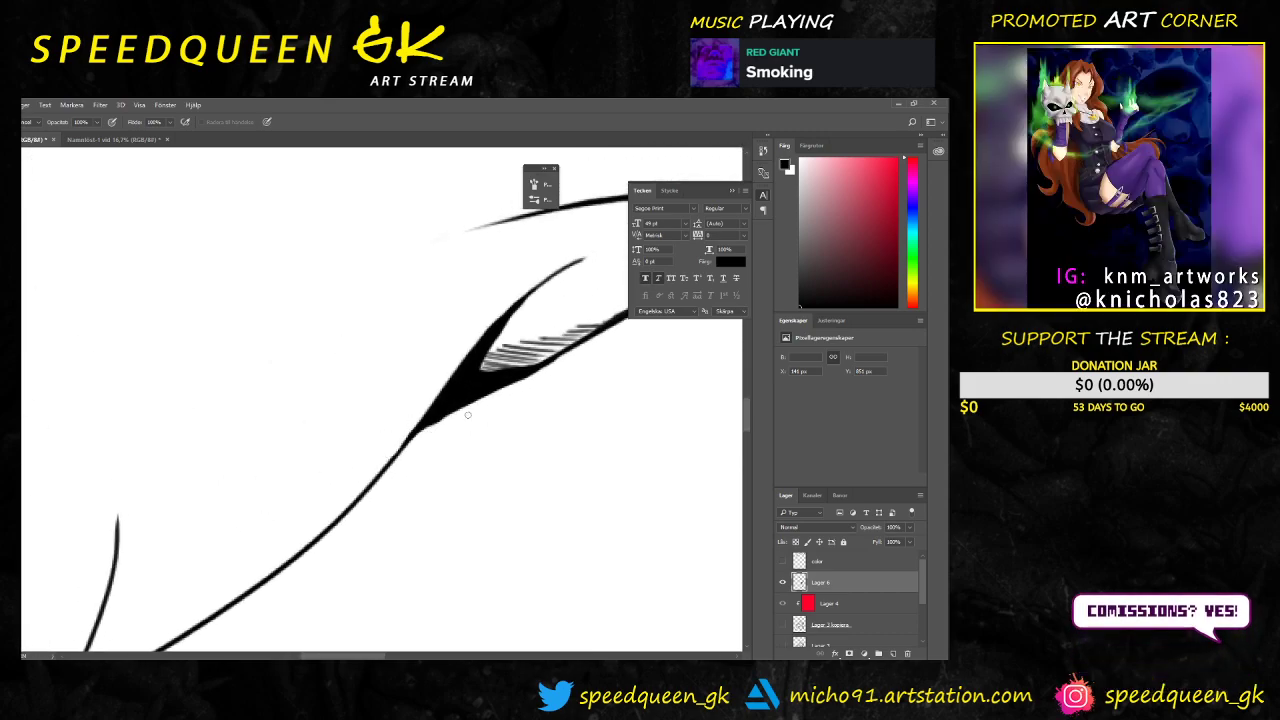
scroll(437, 485, "up", 2)
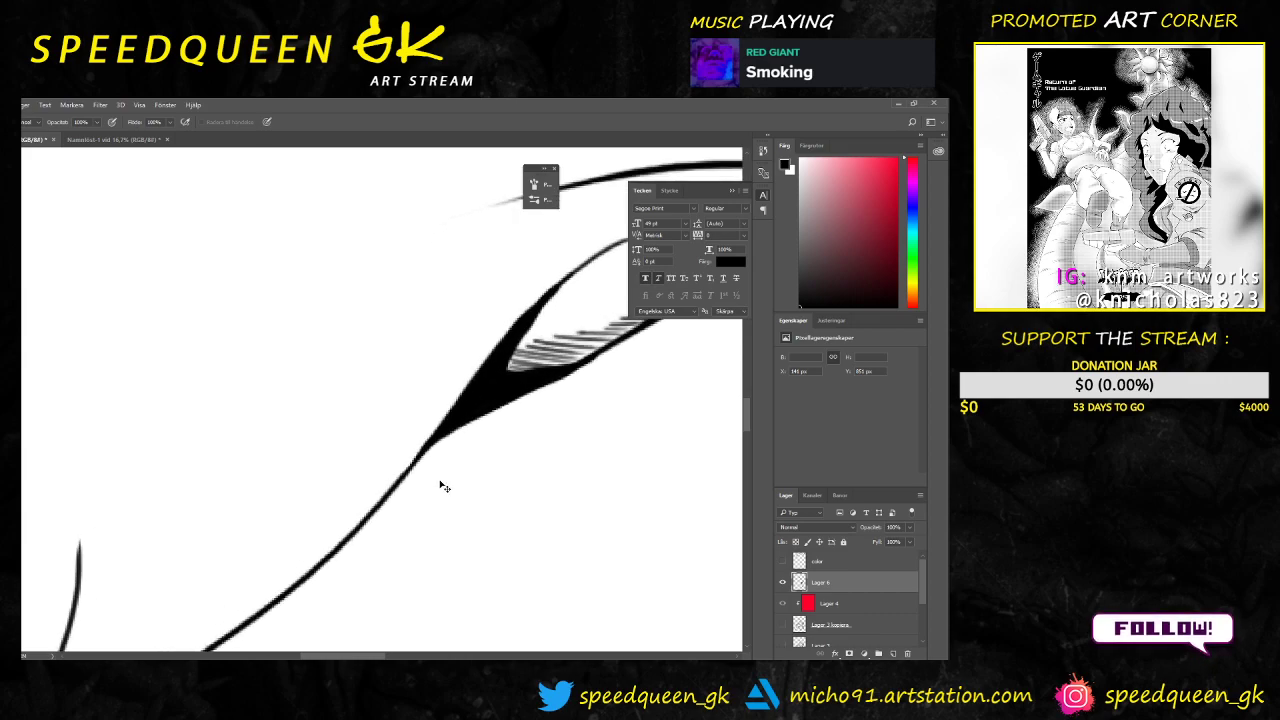
scroll(435, 482, "down", 1)
scroll(429, 471, "down", 3)
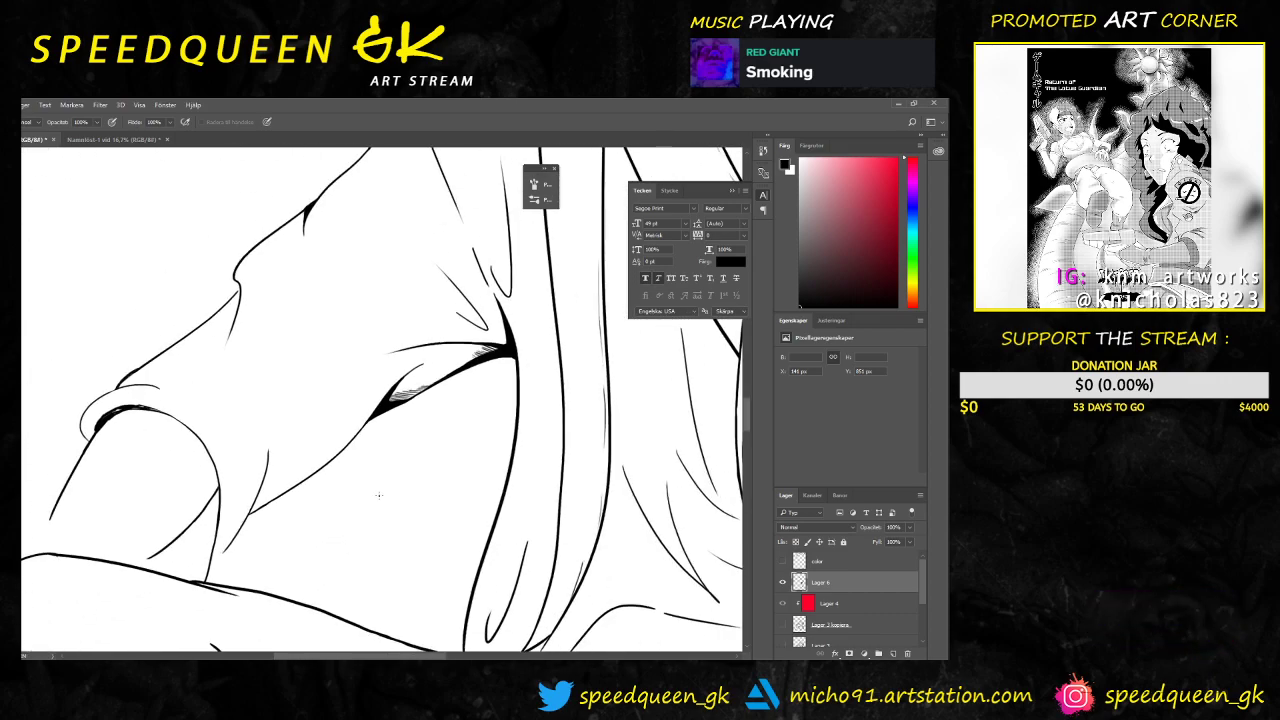
scroll(400, 444, "up", 2)
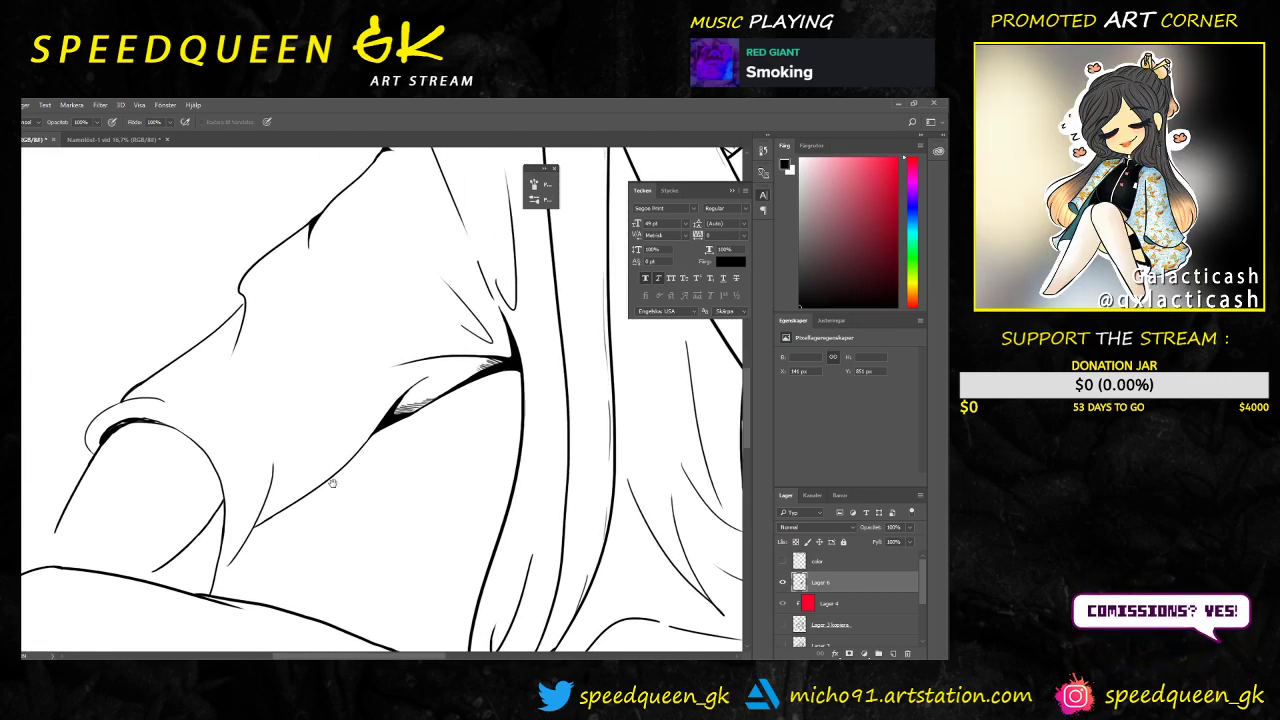
scroll(330, 480, "up", 2)
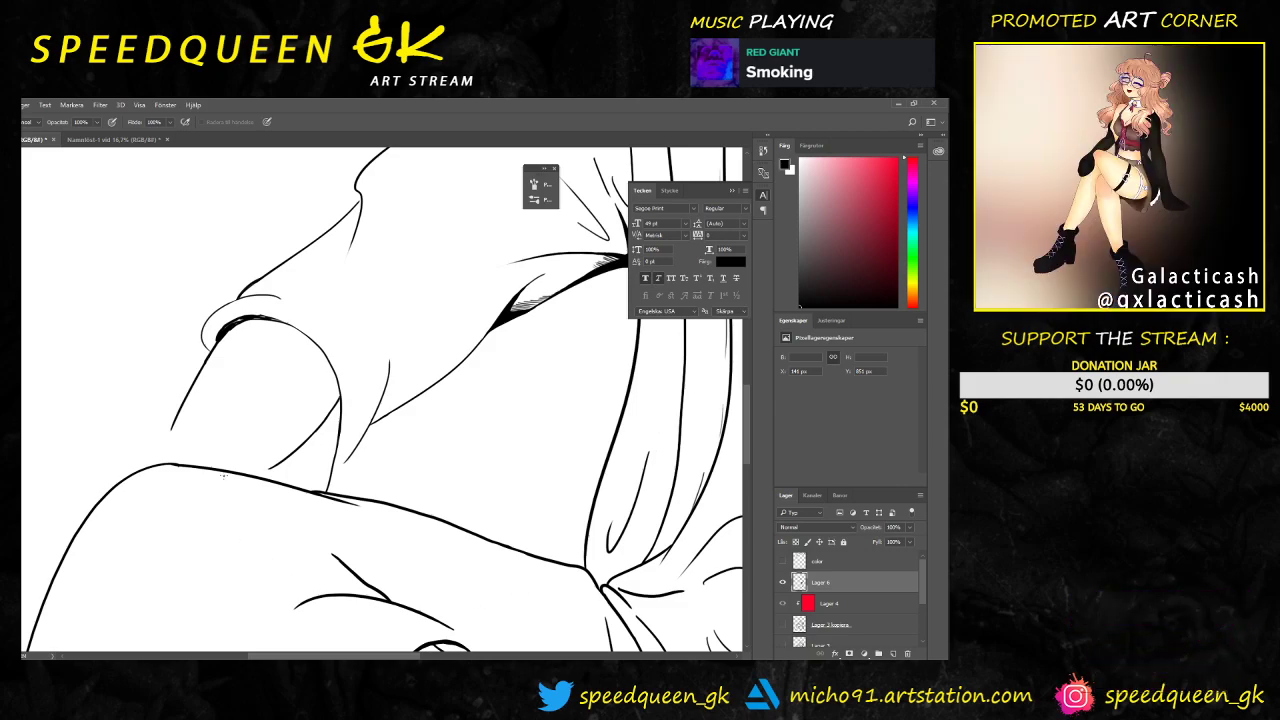
scroll(258, 298, "up", 4)
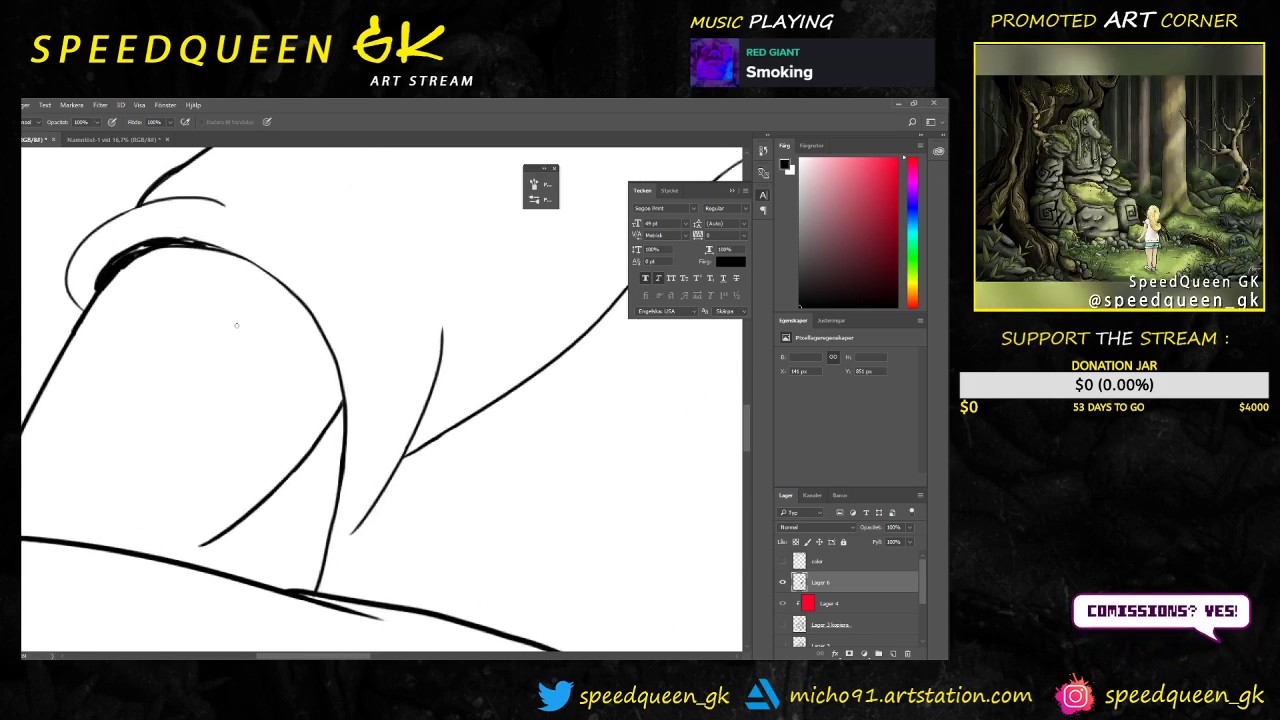
left_click_drag(256, 282, 301, 372)
mouse_move(186, 338)
left_mouse_down()
mouse_move(150, 358)
mouse_move(184, 338)
left_mouse_up()
key("ctrl+z")
key("b")
mouse_move(192, 338)
left_mouse_down()
mouse_move(139, 380)
mouse_move(225, 322)
mouse_move(316, 358)
left_mouse_up()
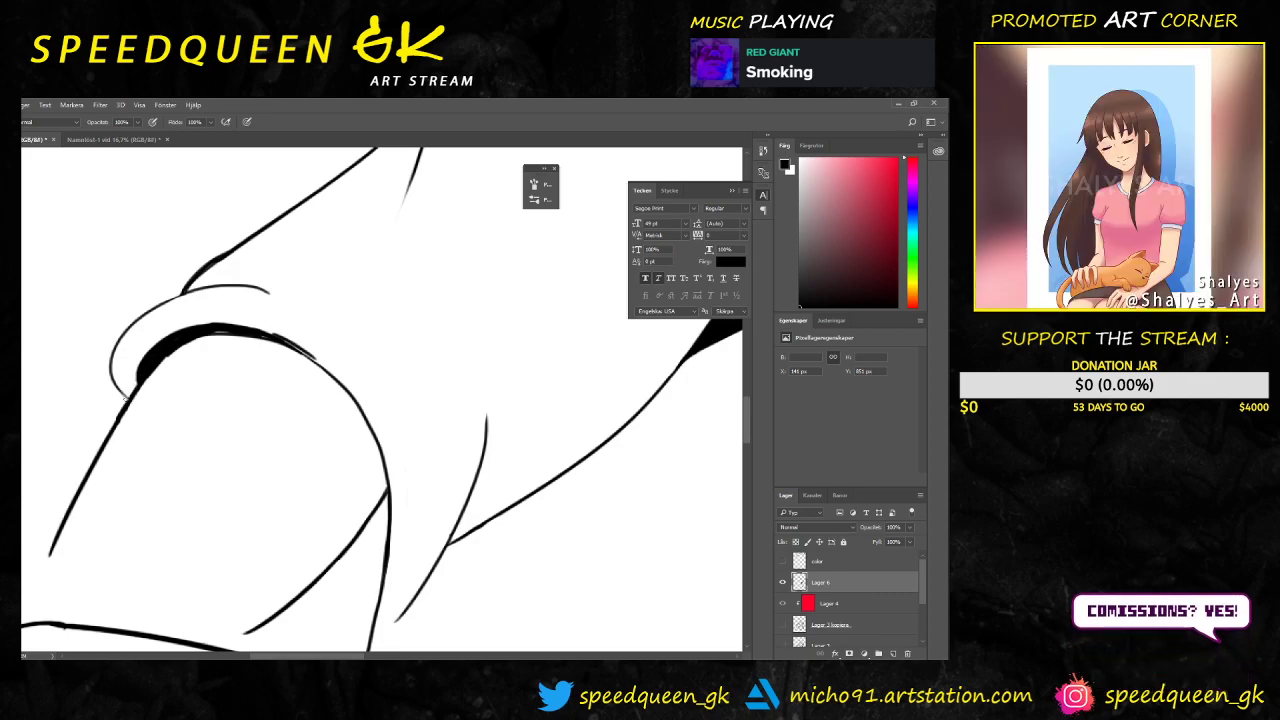
Step: Redraw the cuff's outer arc closer to the black band, curving from the upper sleeve outline to the forearm
left_click_drag(170, 293, 125, 396)
key("ctrl+z")
left_click_drag(129, 399, 196, 302)
key("ctrl+z")
mouse_move(132, 394)
left_mouse_down()
mouse_move(139, 343)
mouse_move(185, 292)
mouse_move(114, 330)
mouse_move(108, 378)
left_mouse_up()
Step: Erase the old outer cuff arc, its stray ends and the tail running across the sleeve above the black band
key("e")
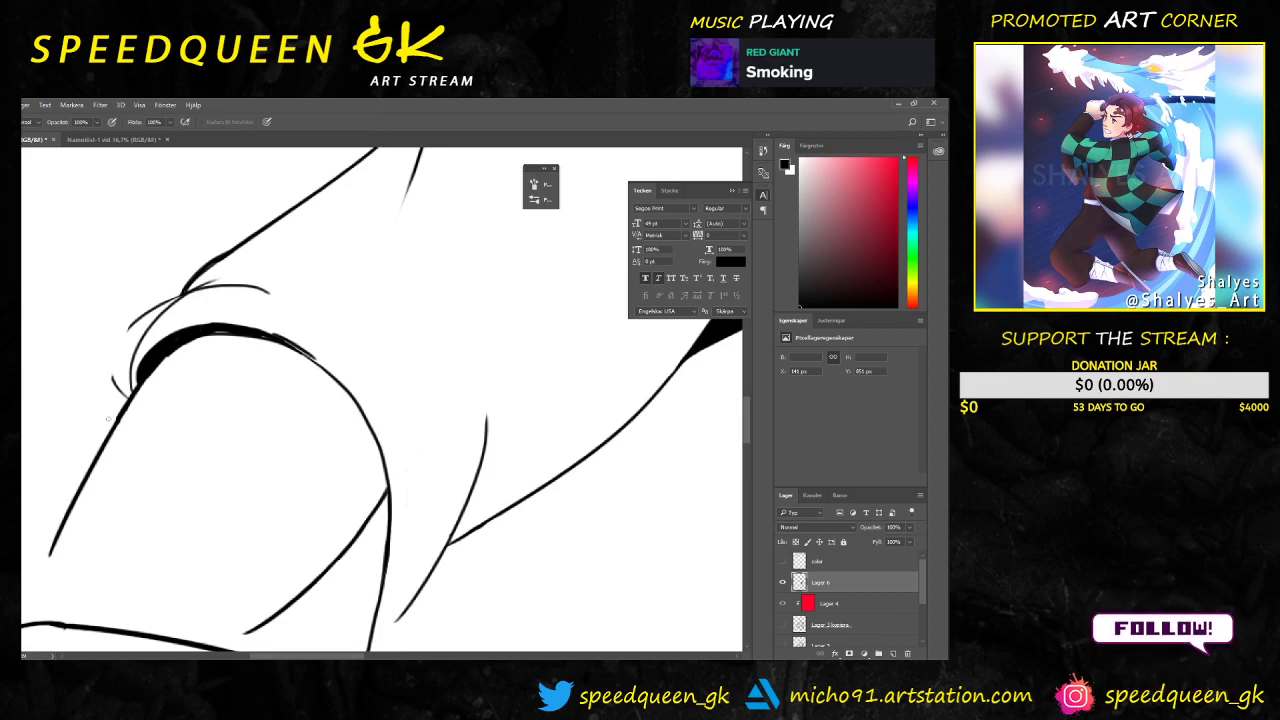
mouse_move(149, 311)
left_mouse_down()
mouse_move(131, 329)
mouse_move(150, 311)
left_mouse_up()
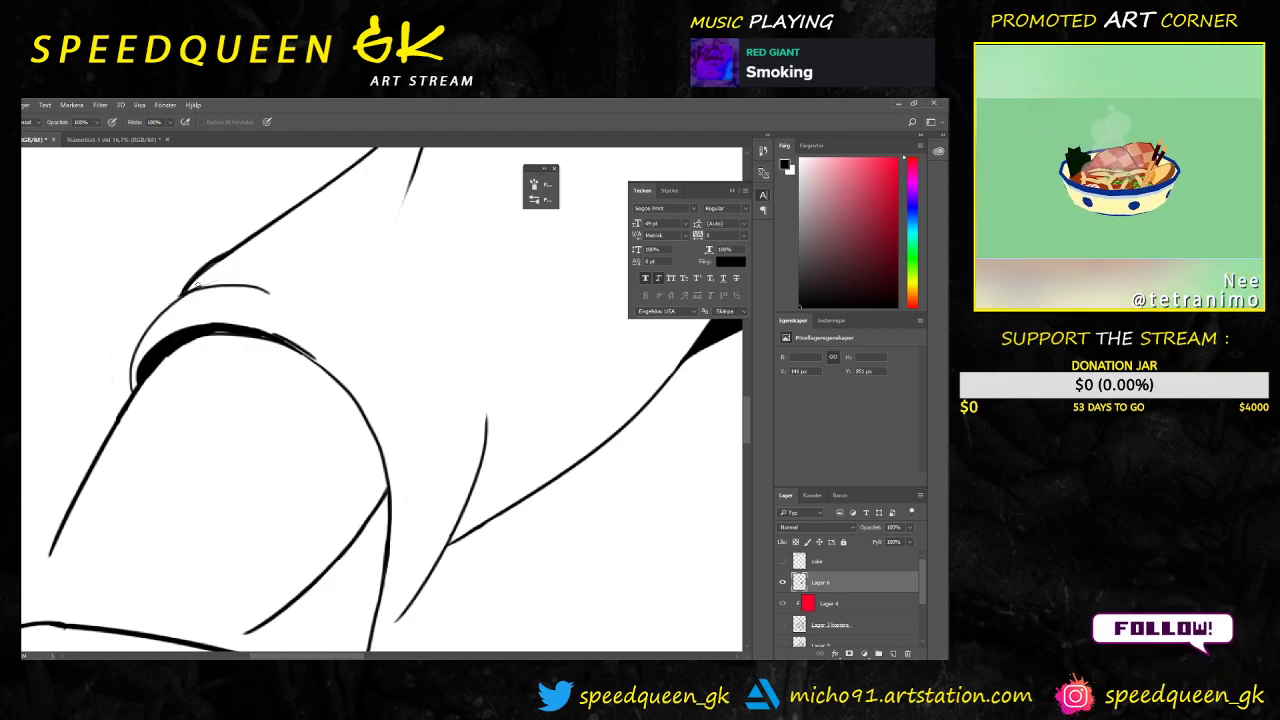
mouse_move(278, 290)
left_mouse_down()
mouse_move(247, 297)
mouse_move(204, 283)
left_mouse_up()
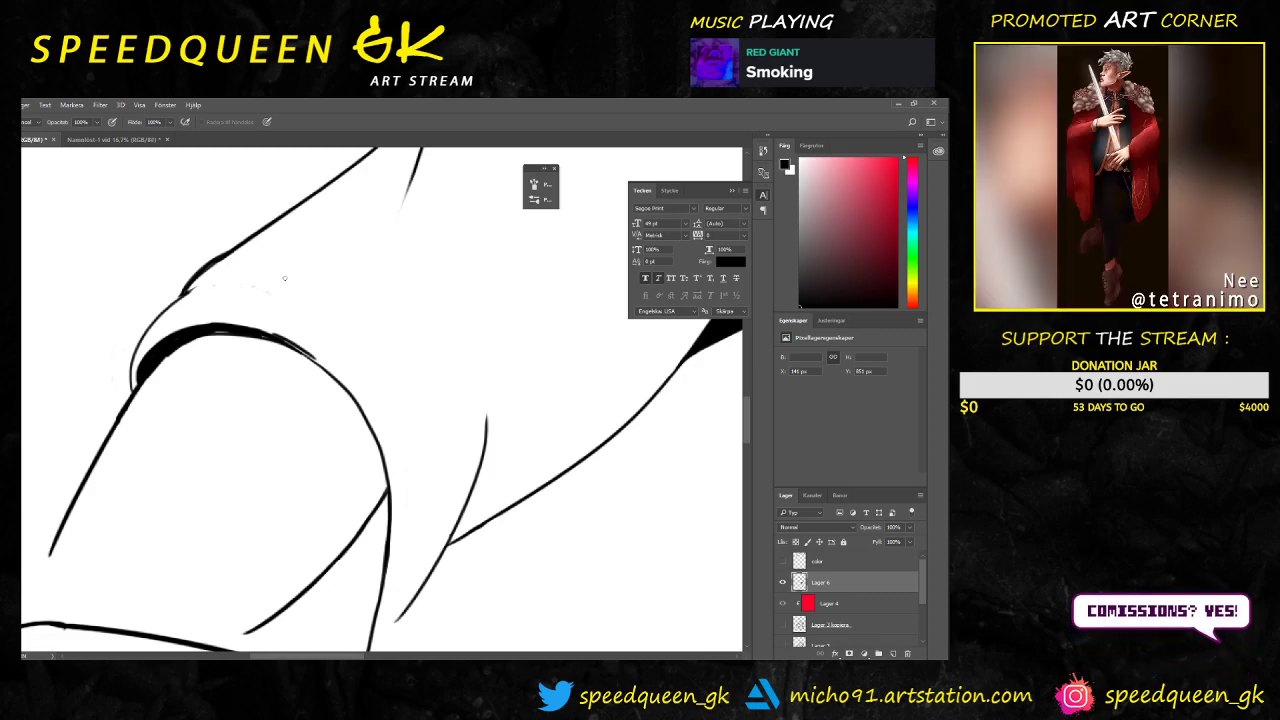
key("ctrl+minus")
key("ctrl+minus")
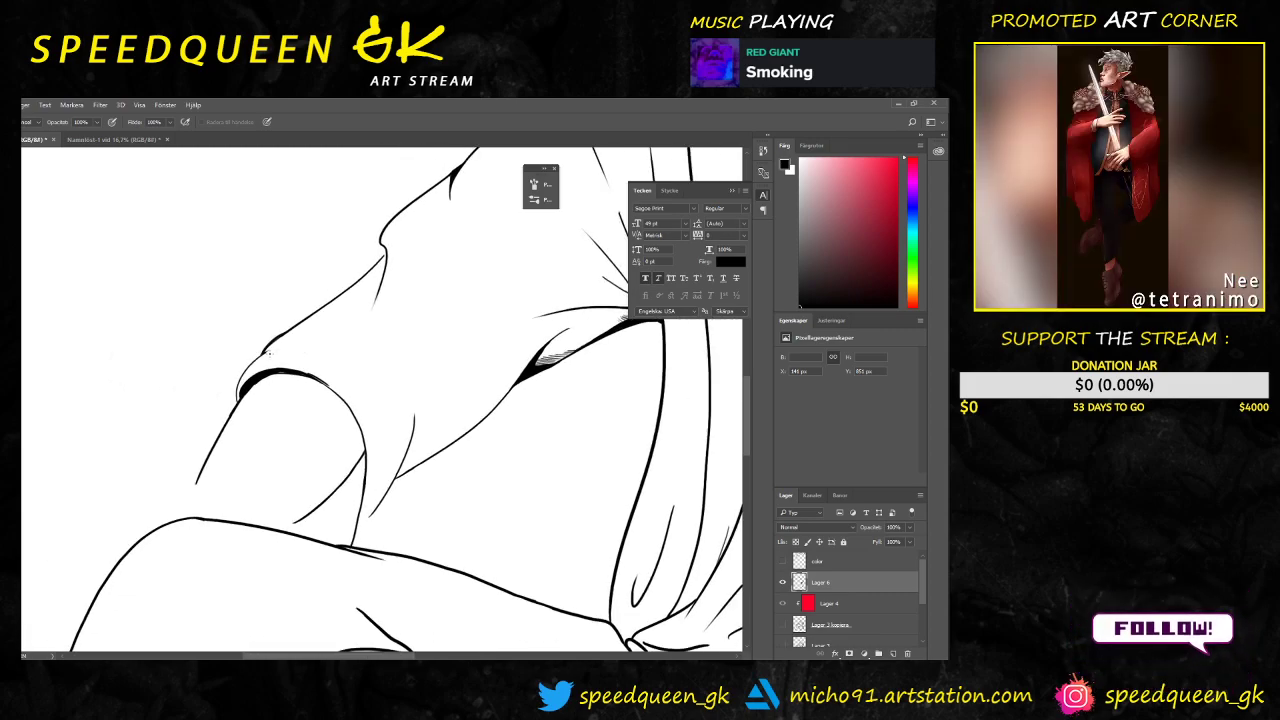
key("ctrl+minus")
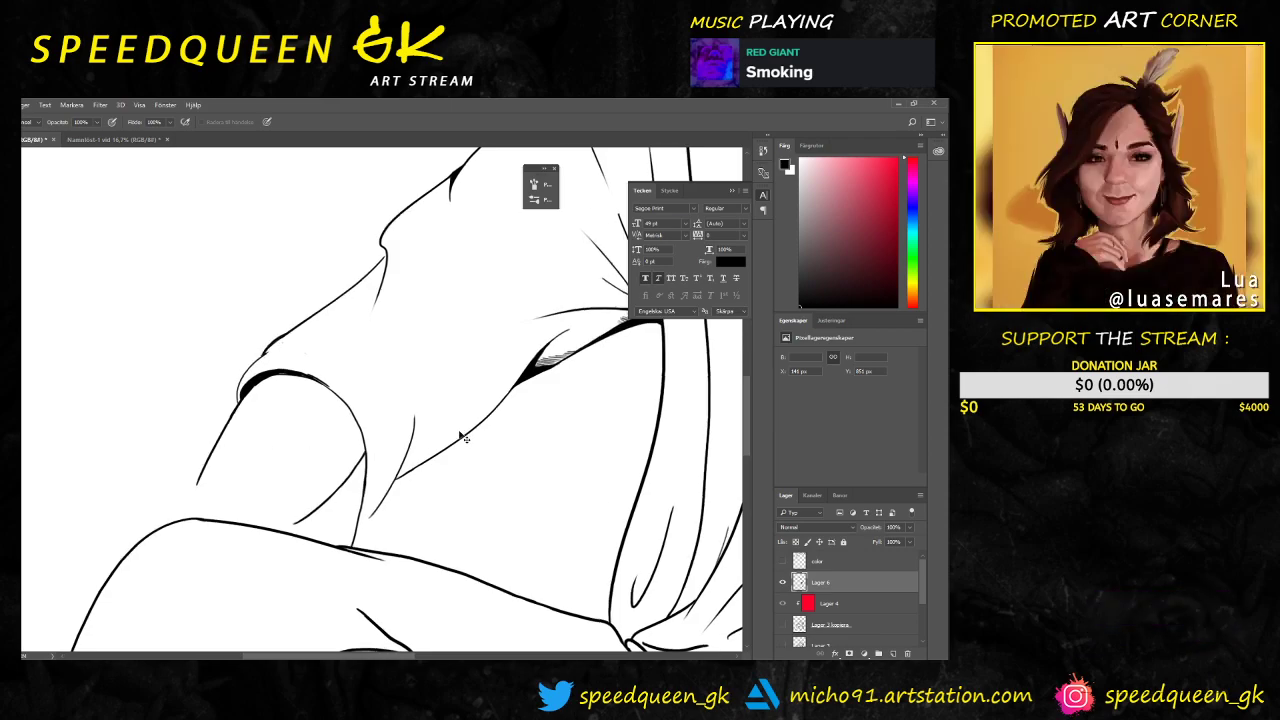
Step: Adjust the eraser size and erase the cuff's lower edge, the diagonal fold line and the adjoining lower sleeve outline
key("ctrl+minus")
key("ctrl+plus")
key("ctrl+minus")
key("ctrl+minus")
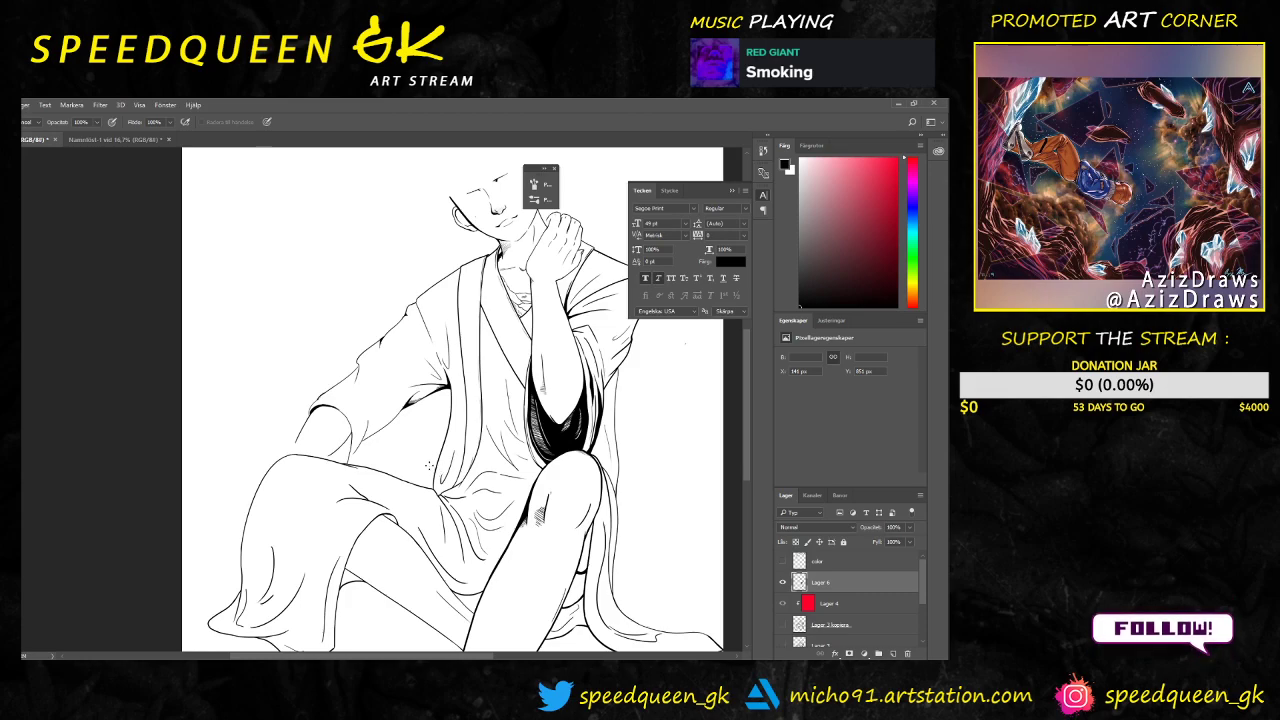
key("ctrl+plus")
key("ctrl+plus")
key("ctrl+plus")
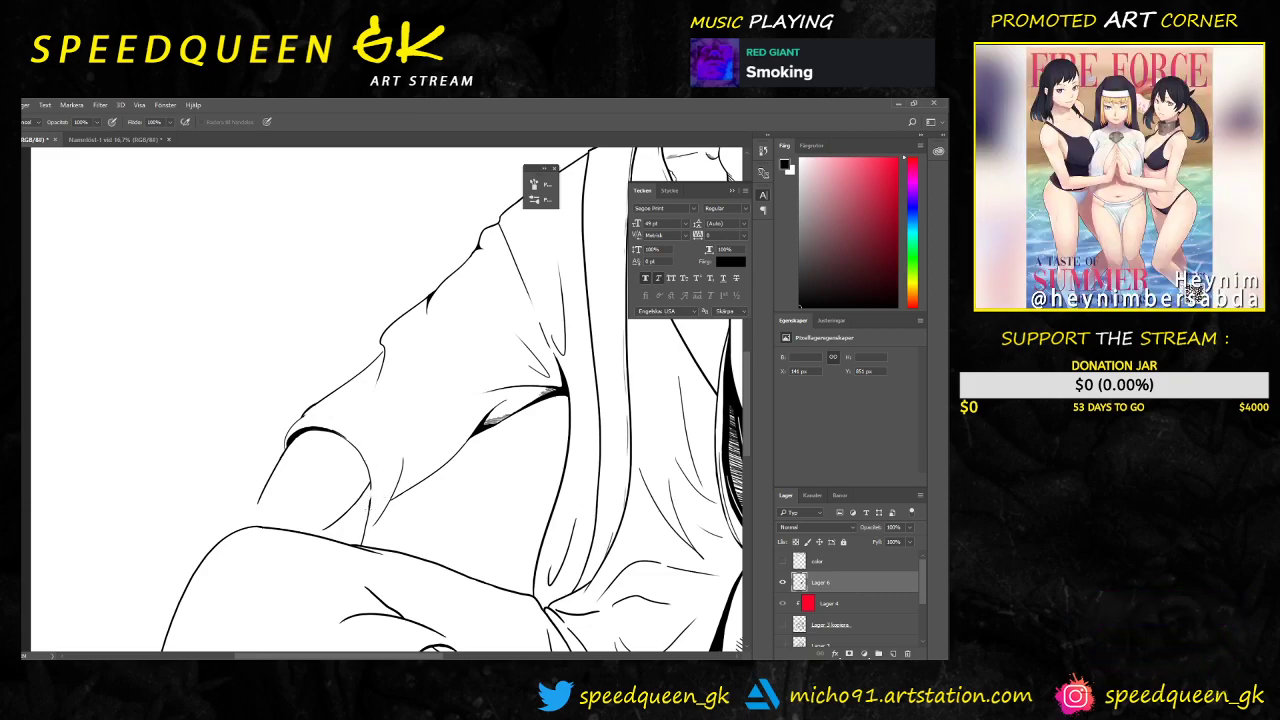
right_click(378, 490)
left_click(456, 506)
mouse_move(398, 432)
left_mouse_down()
mouse_move(416, 451)
mouse_move(409, 491)
mouse_move(421, 480)
left_mouse_up()
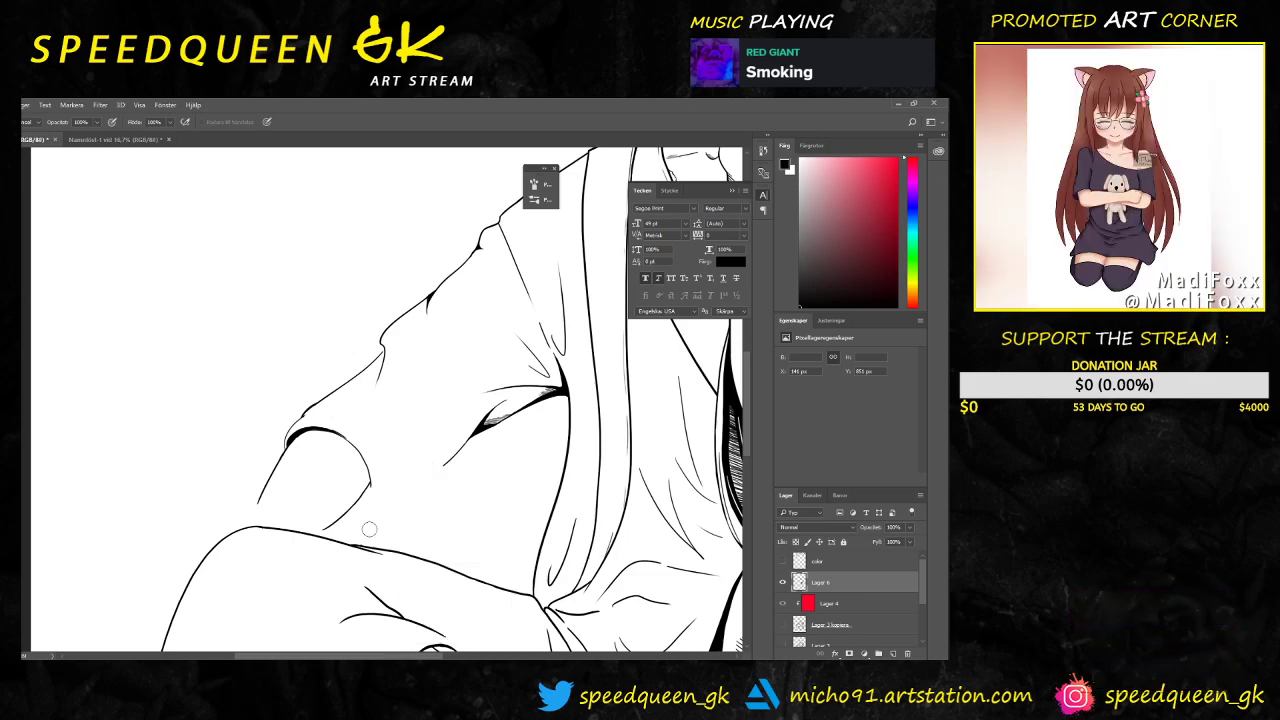
Step: Ink a new lower sleeve outline curving down to the thigh, with a shorter curved fold line inside it
left_click_drag(444, 446, 440, 488)
left_click_drag(440, 490, 388, 552)
left_click_drag(405, 477, 384, 547)
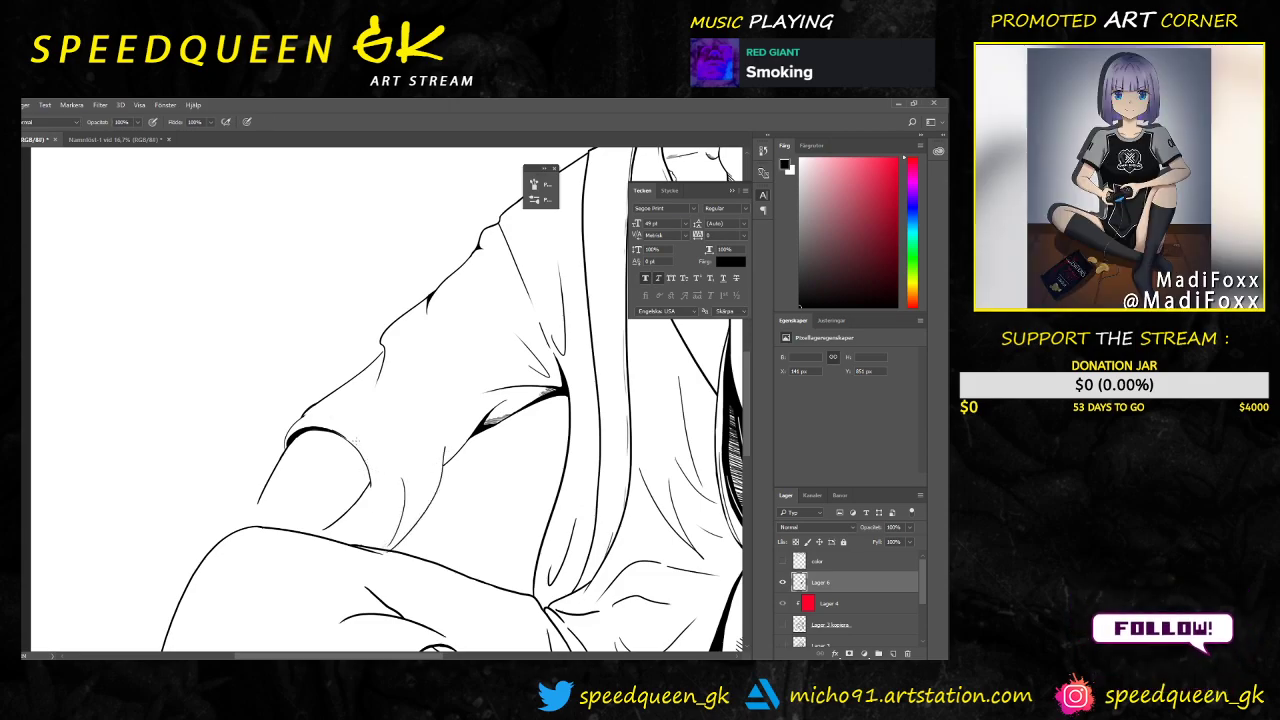
Step: Ink the cuff's new lower edge as closely spaced curves from the opening's upper curve down to the thigh
left_click_drag(367, 470, 366, 544)
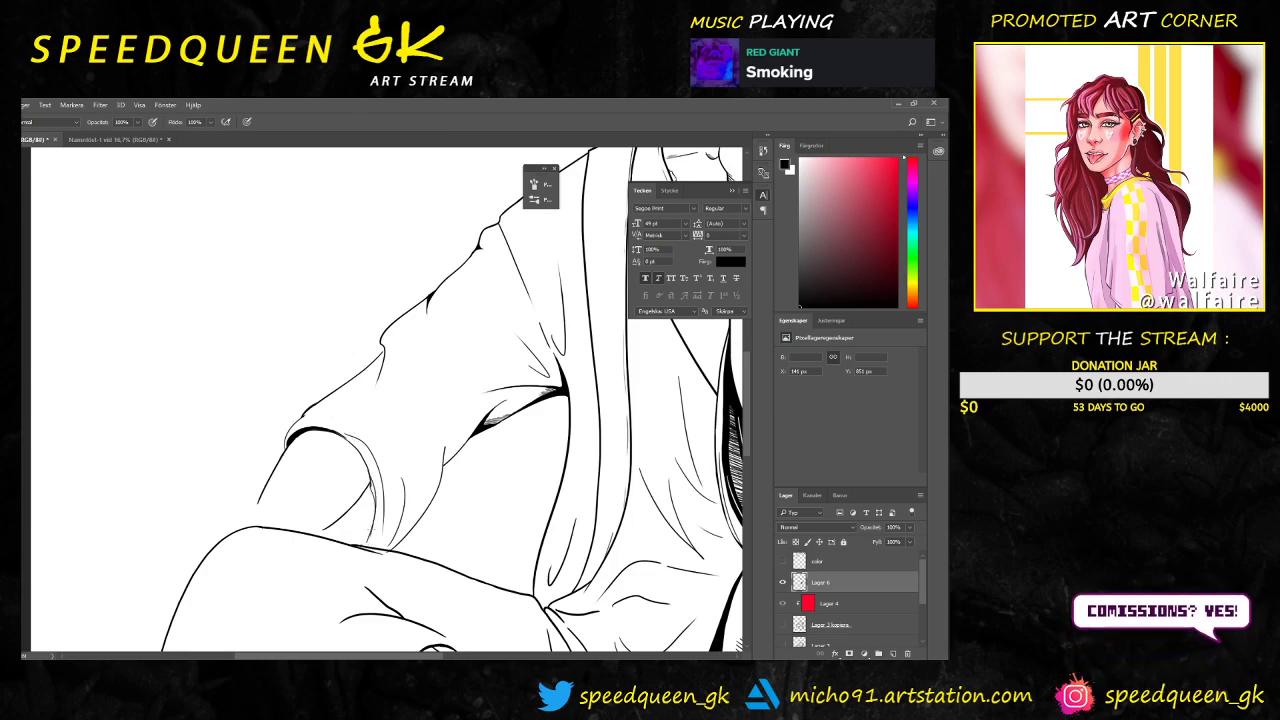
left_click_drag(364, 462, 370, 542)
left_click_drag(375, 505, 369, 538)
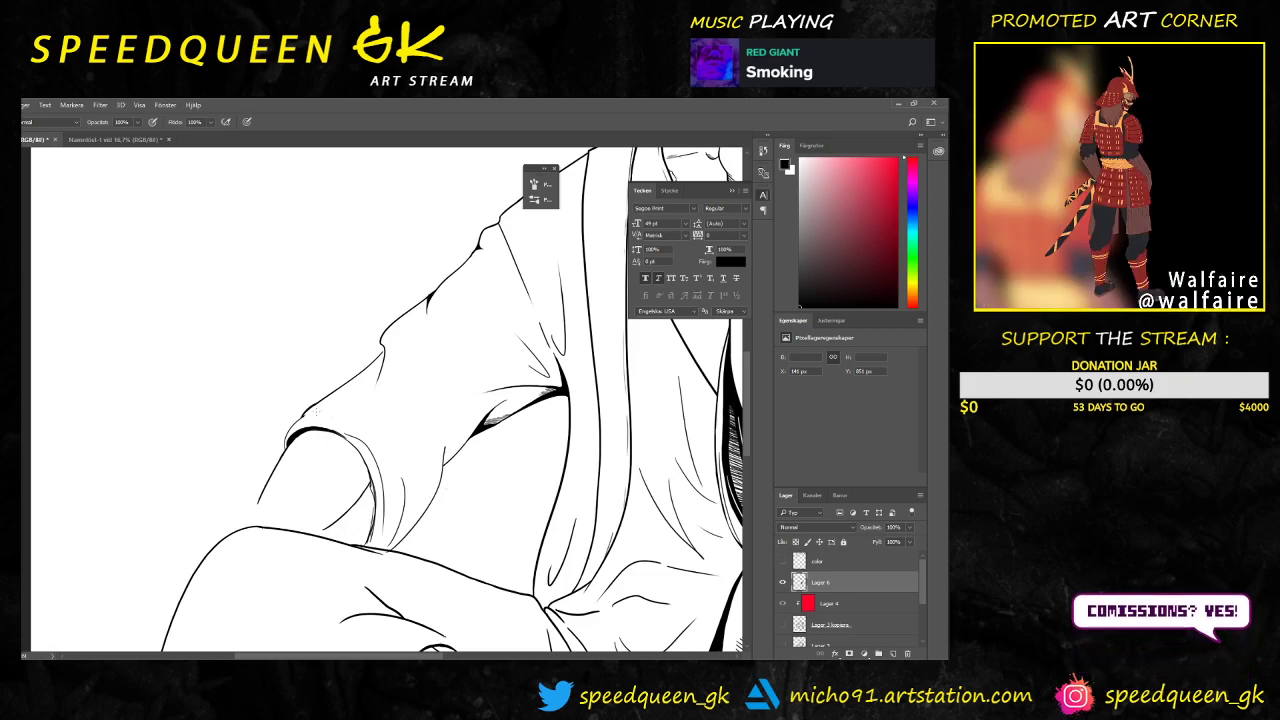
Step: Ink the link between the upper sleeve outline and the cuff, and reduce the black band to a thin cuff line
left_click_drag(311, 402, 293, 438)
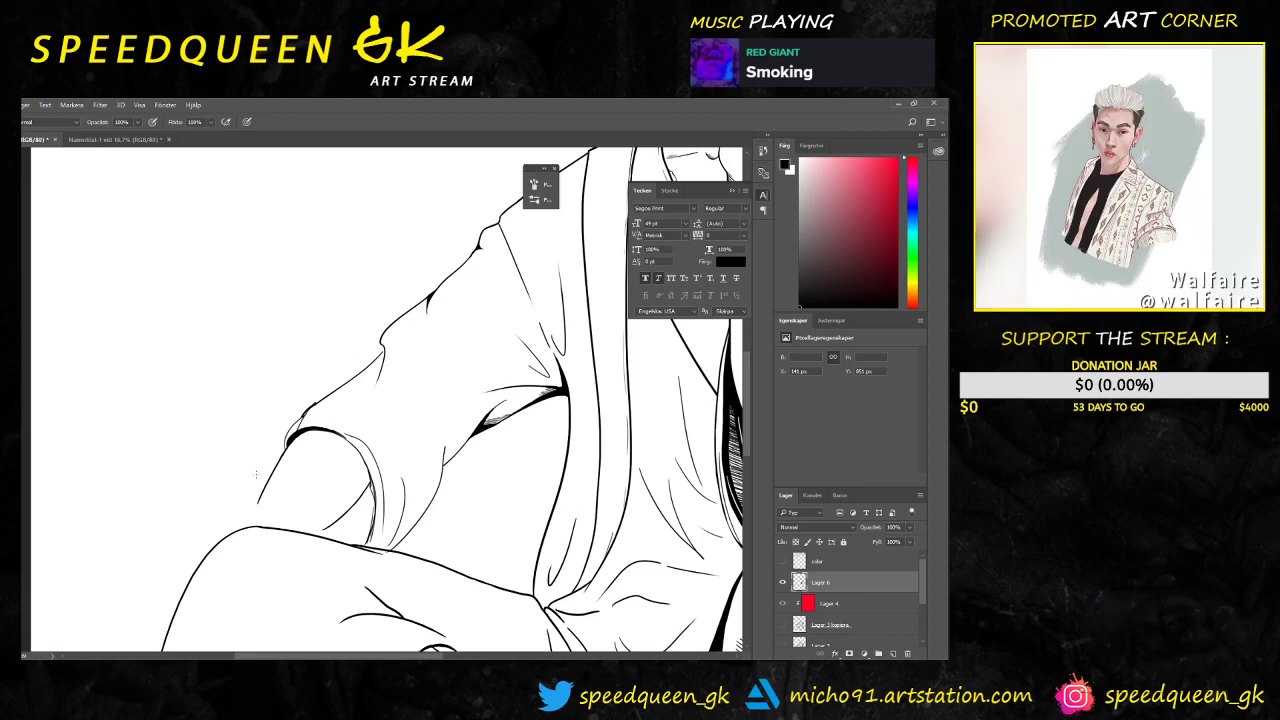
mouse_move(303, 427)
left_mouse_down()
mouse_move(376, 476)
mouse_move(377, 500)
left_mouse_up()
key("e")
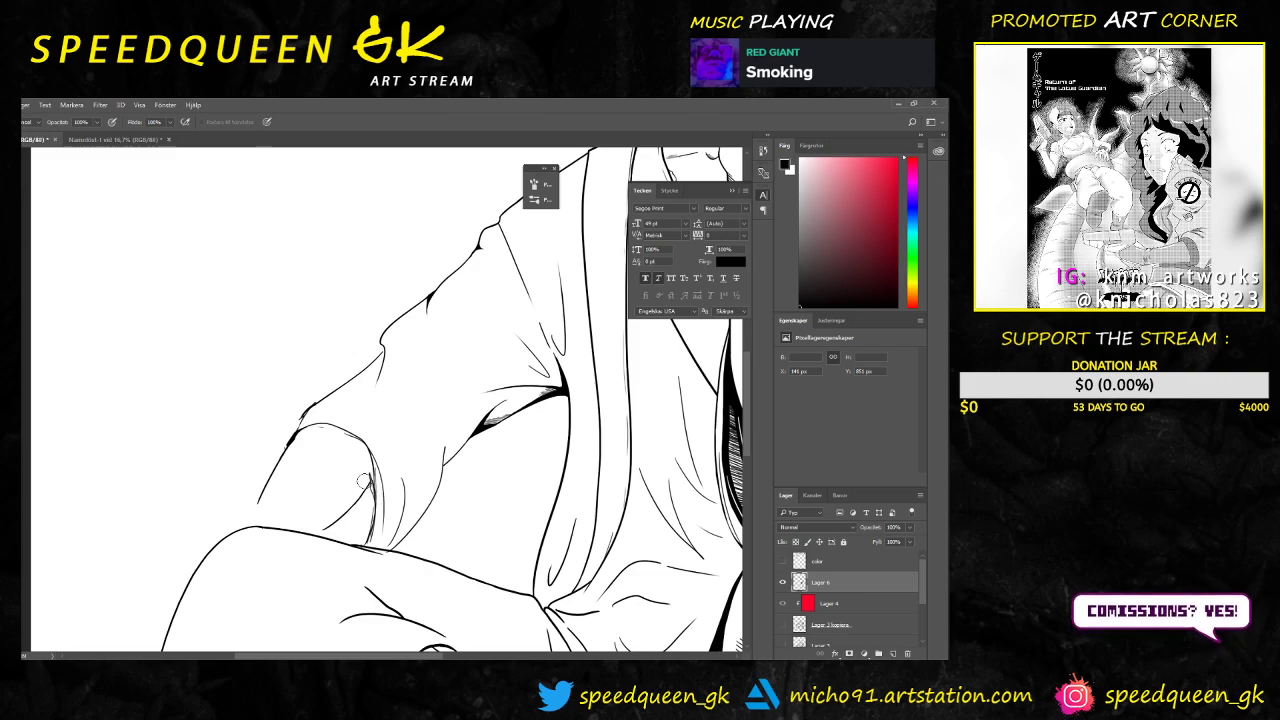
Step: Ink curved fold lines on the sleeve just above the cuff
key("ctrl+minus")
key("ctrl+minus")
key("ctrl+minus")
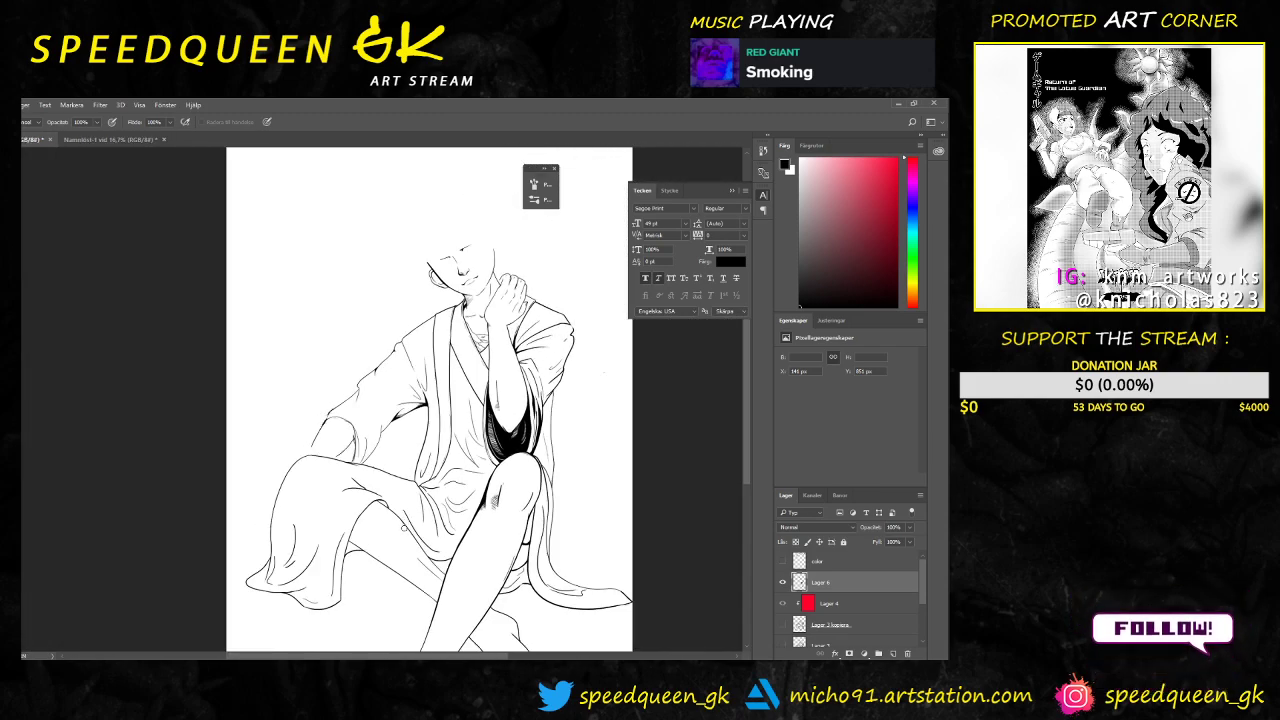
key("ctrl+plus")
key("ctrl+plus")
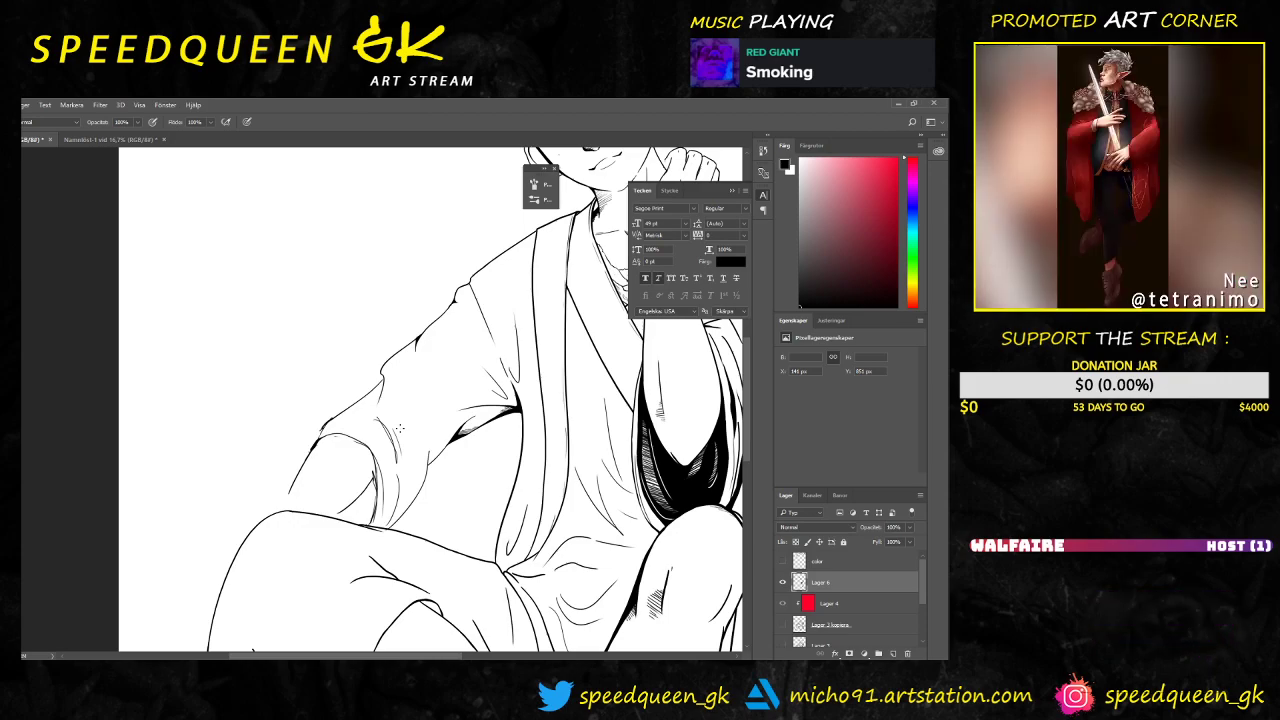
Step: Add short diagonal shading strokes inside the cuff opening, beneath the forearm's underside line
scroll(475, 550, "up", 3)
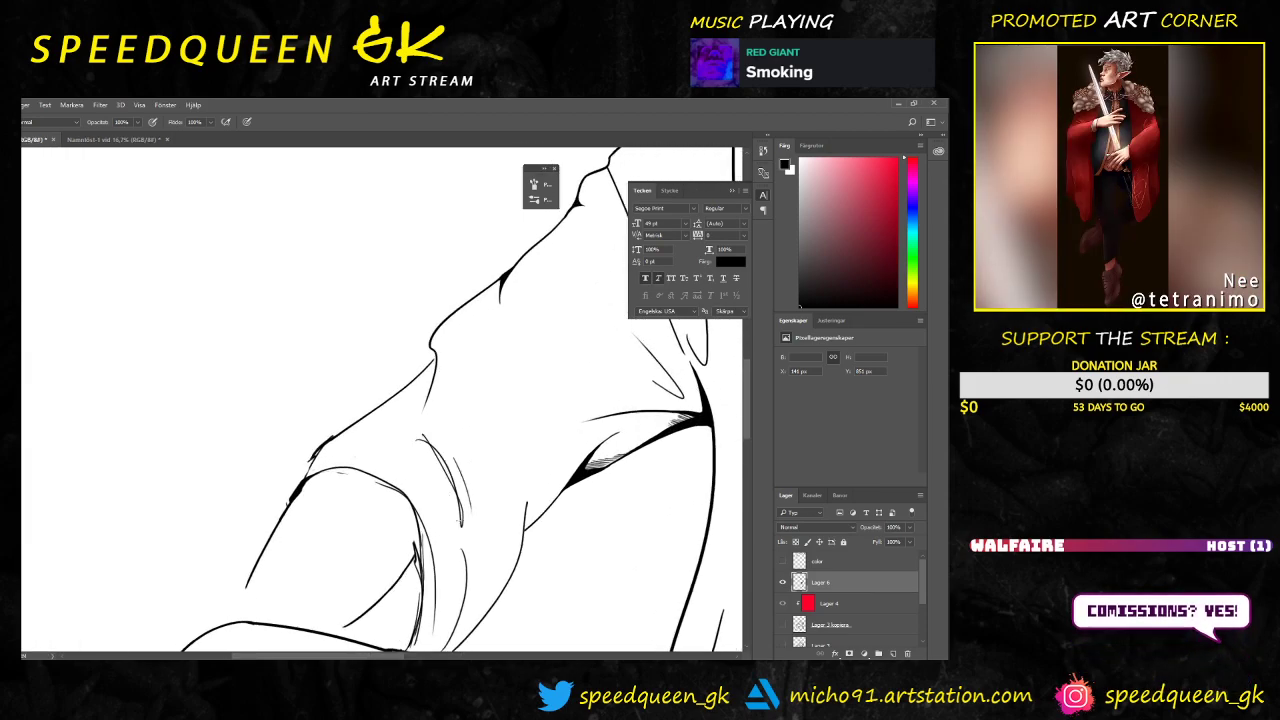
scroll(475, 550, "up", 2)
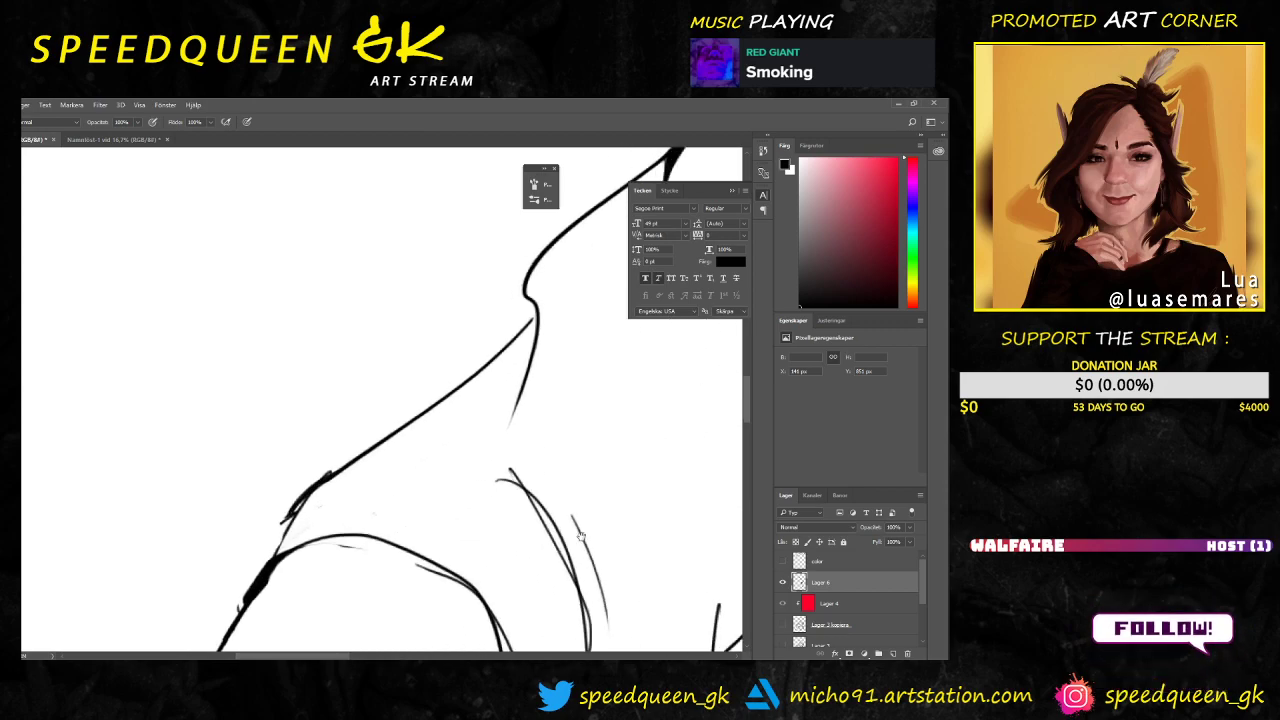
scroll(454, 520, "up", 2)
left_click_drag(454, 520, 446, 484)
scroll(446, 484, "down", 2)
mouse_move(370, 362)
left_mouse_down()
mouse_move(361, 514)
mouse_move(380, 487)
mouse_move(350, 586)
left_mouse_up()
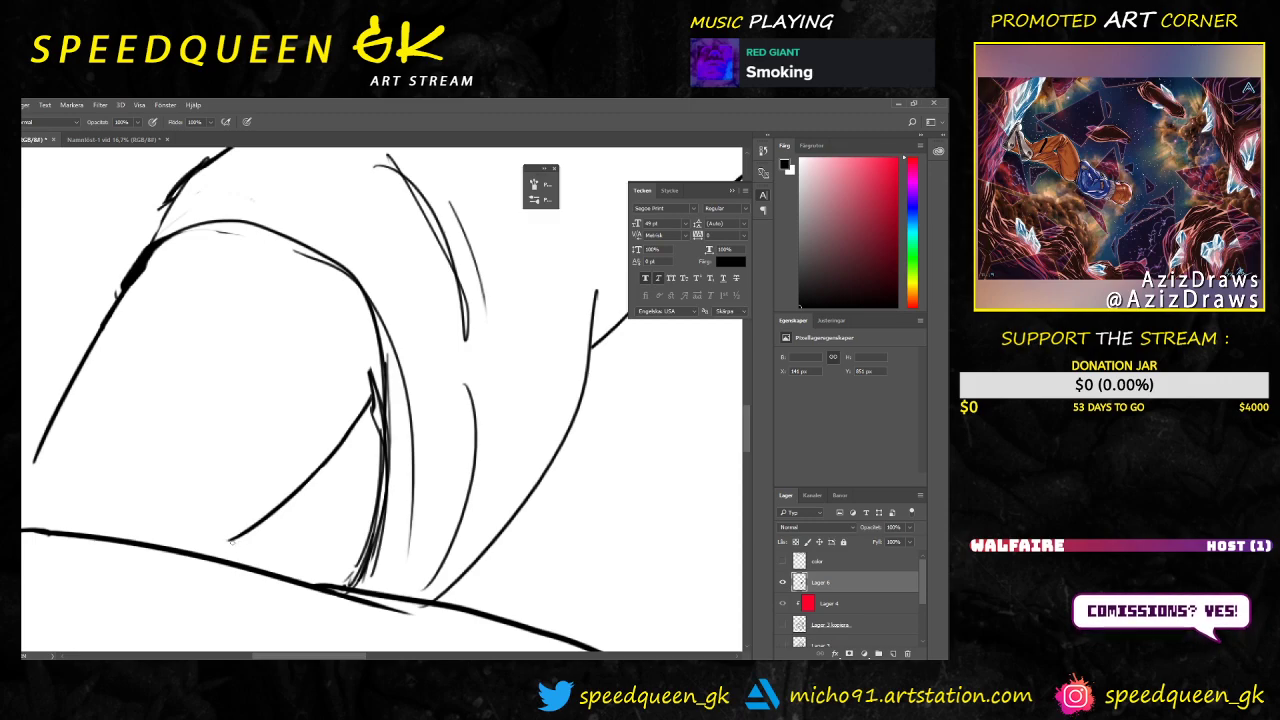
left_click_drag(364, 414, 332, 480)
left_click_drag(366, 426, 340, 488)
mouse_move(353, 466)
left_mouse_down()
mouse_move(340, 516)
mouse_move(424, 520)
left_mouse_up()
Step: Fill the gap between the forearm's underside, the cuff edge and the thigh with solid black brush strokes
right_click(352, 493)
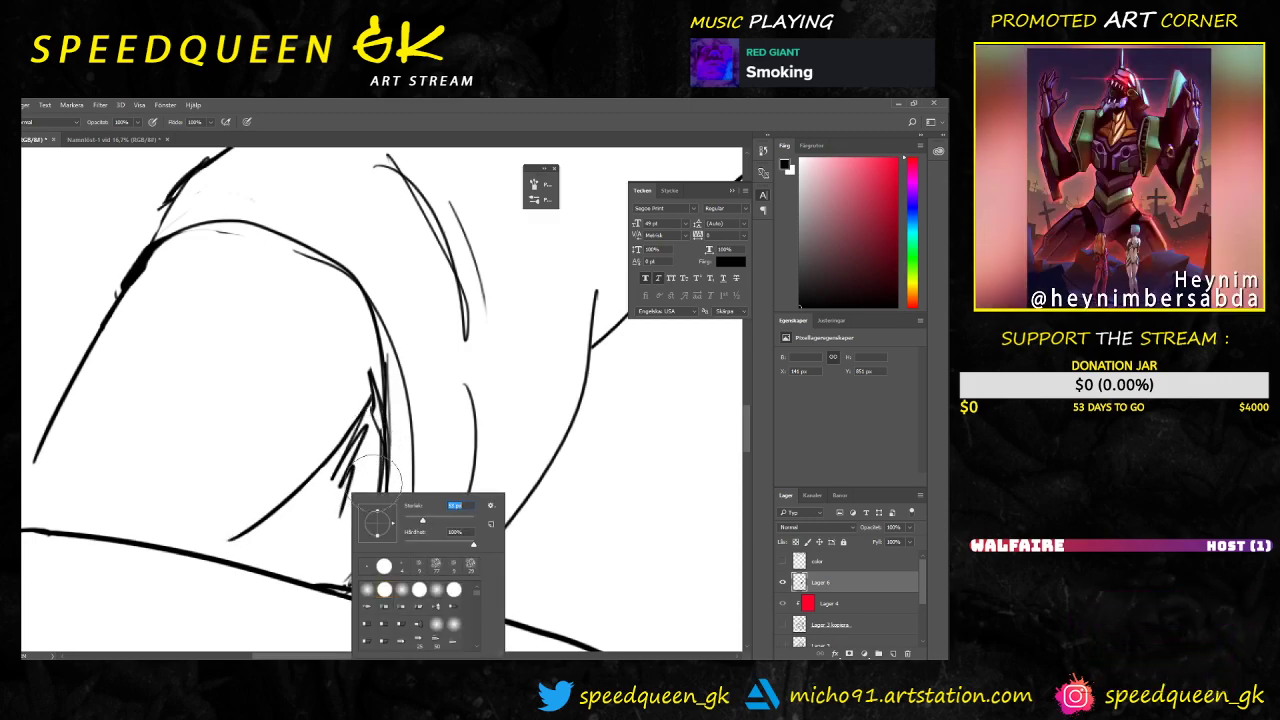
key("Return")
mouse_move(350, 472)
left_mouse_down()
mouse_move(346, 579)
mouse_move(283, 560)
mouse_move(367, 485)
mouse_move(322, 522)
mouse_move(379, 398)
mouse_move(345, 469)
mouse_move(376, 400)
mouse_move(308, 502)
mouse_move(349, 454)
mouse_move(290, 511)
mouse_move(305, 512)
mouse_move(302, 544)
mouse_move(350, 530)
mouse_move(330, 556)
left_mouse_up()
key("ctrl+minus")
key("ctrl+minus")
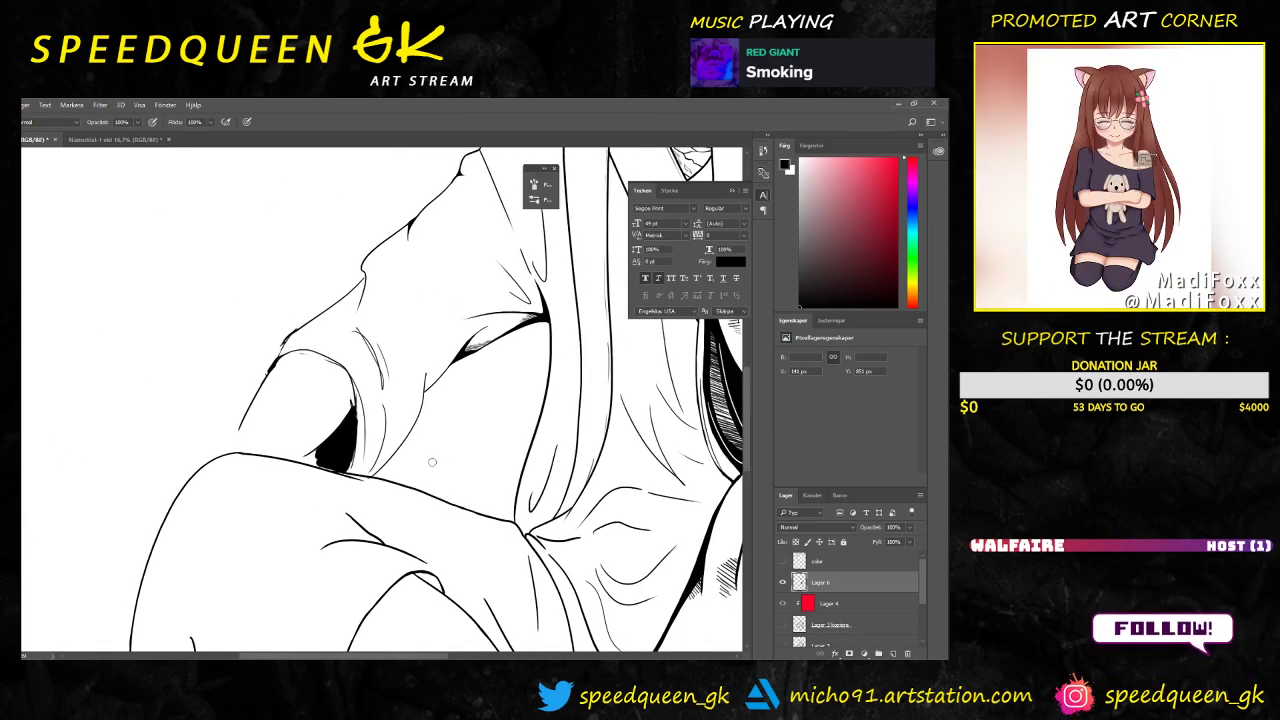
left_click_drag(355, 408, 353, 462)
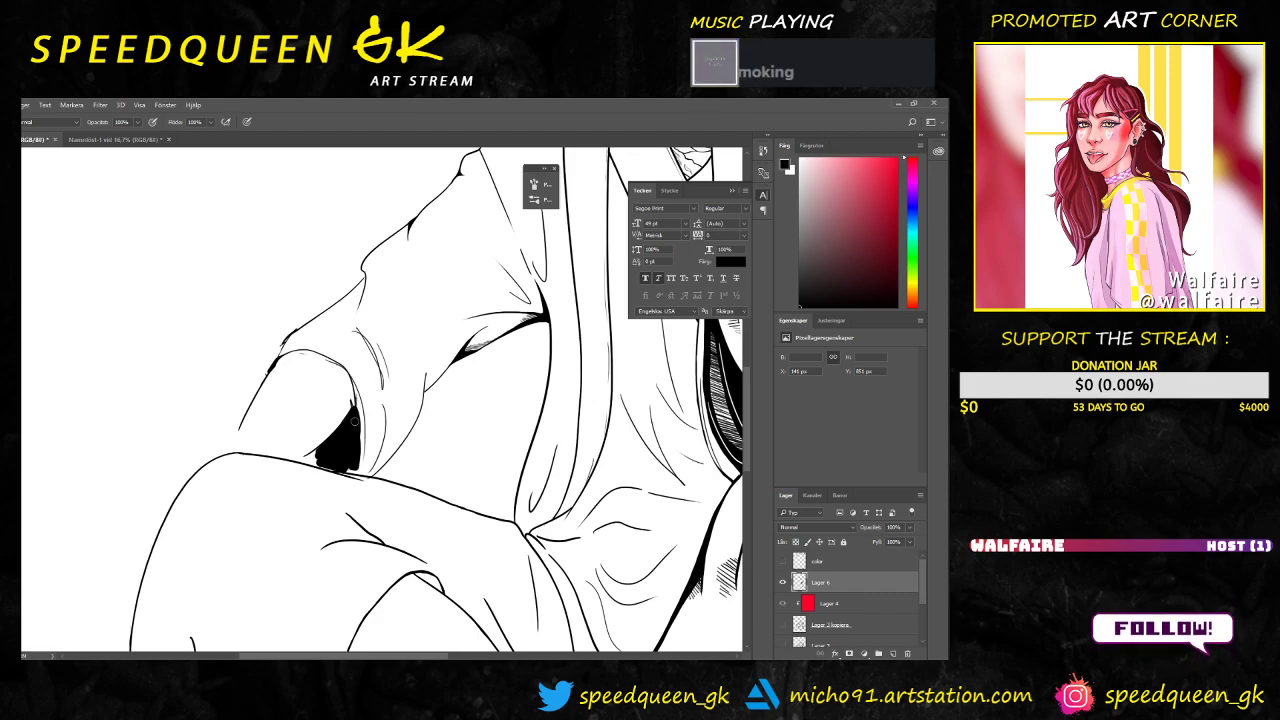
left_click_drag(356, 408, 360, 454)
key("ctrl+minus")
key("ctrl+minus")
key("ctrl+minus")
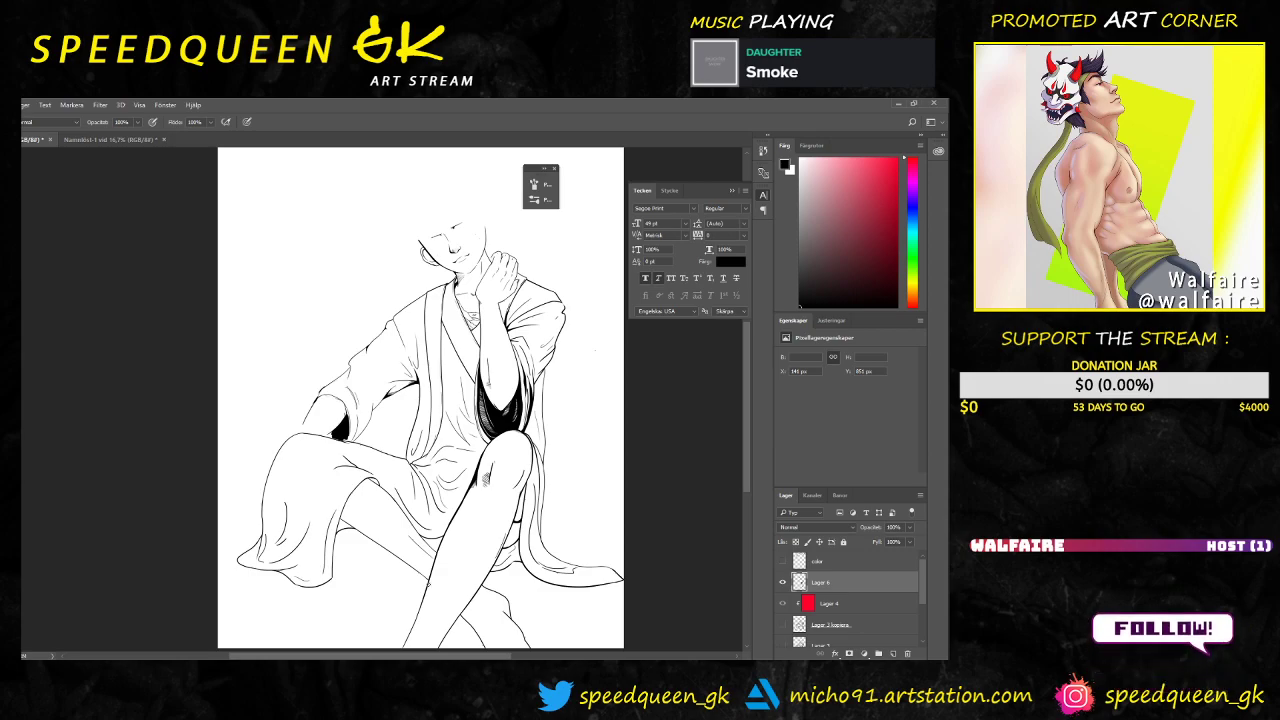
Step: Reduce the brush size, show the red sketch layer beneath the line art, and make Layer 6 active
scroll(352, 445, "up", 4)
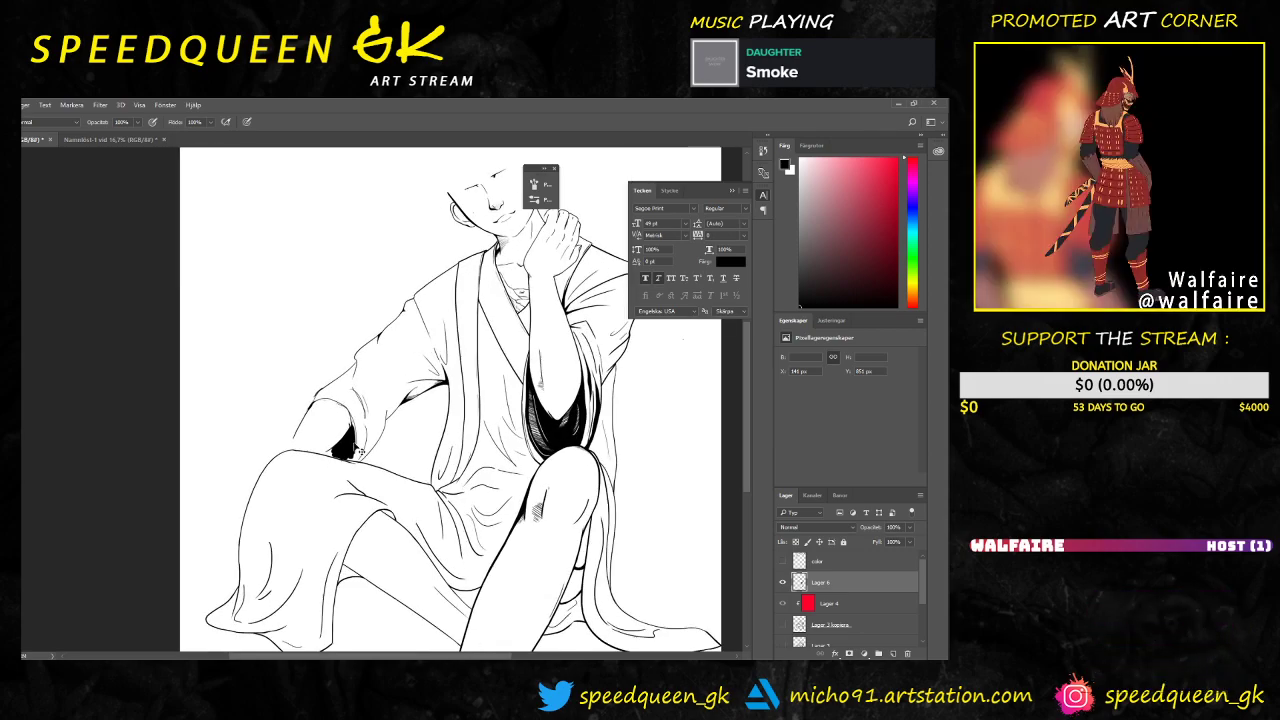
scroll(351, 447, "down", 2)
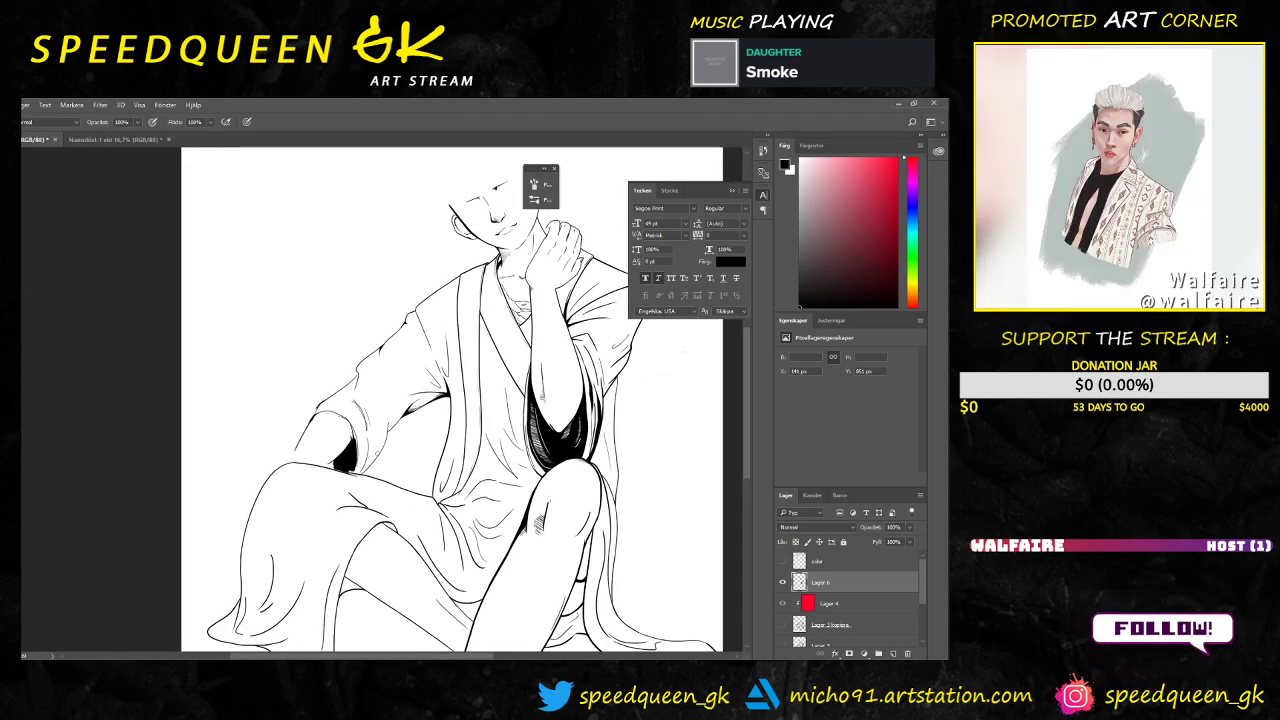
right_click(406, 459)
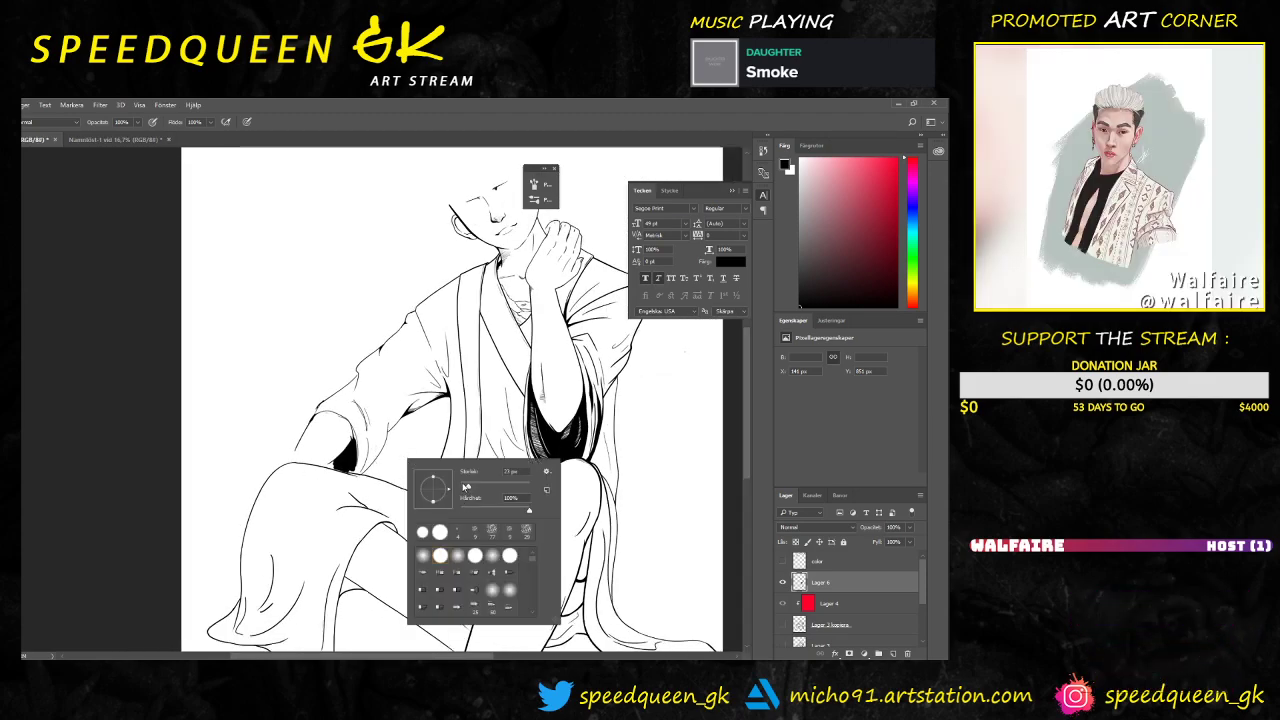
left_click_drag(465, 487, 461, 488)
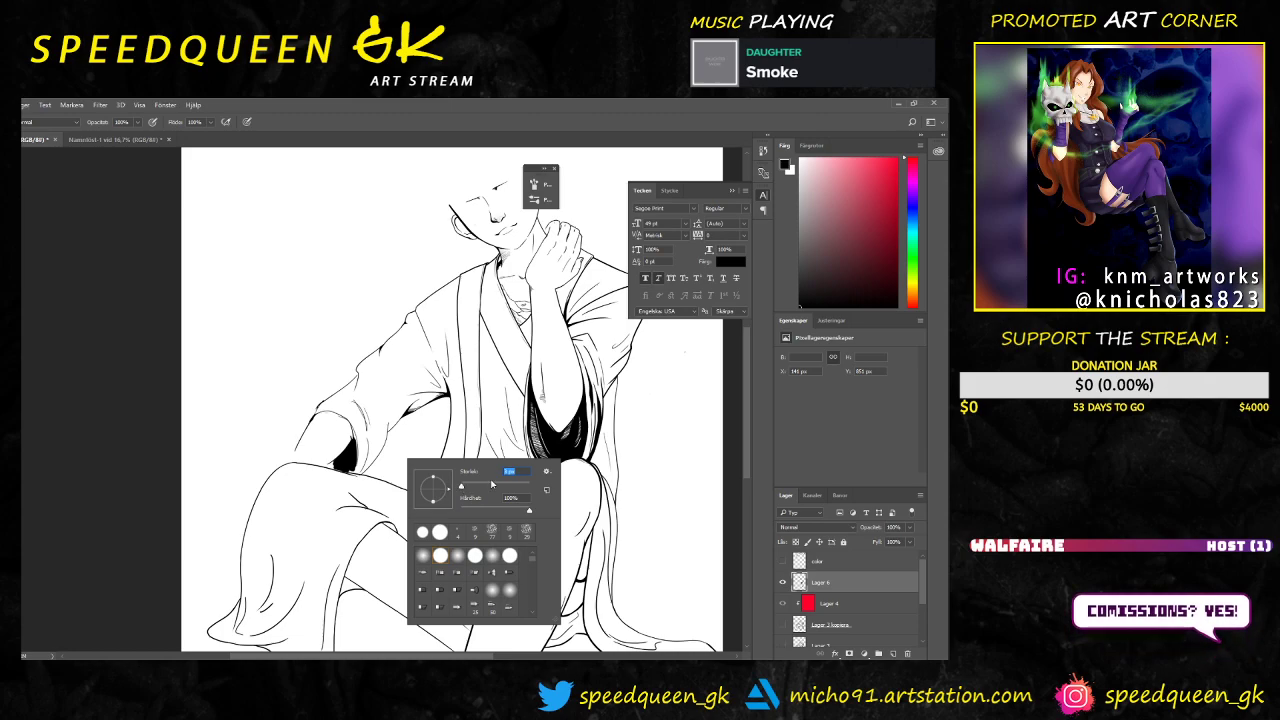
left_click(843, 611)
left_click(831, 562)
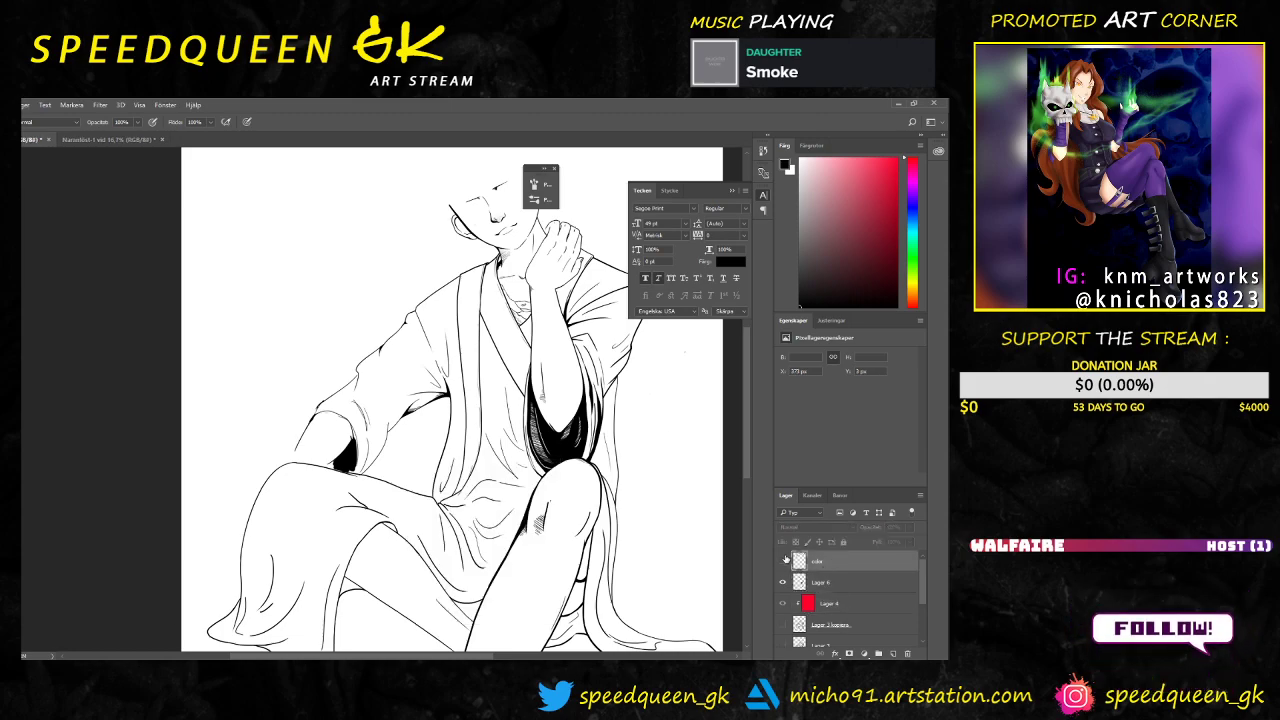
left_click(783, 624)
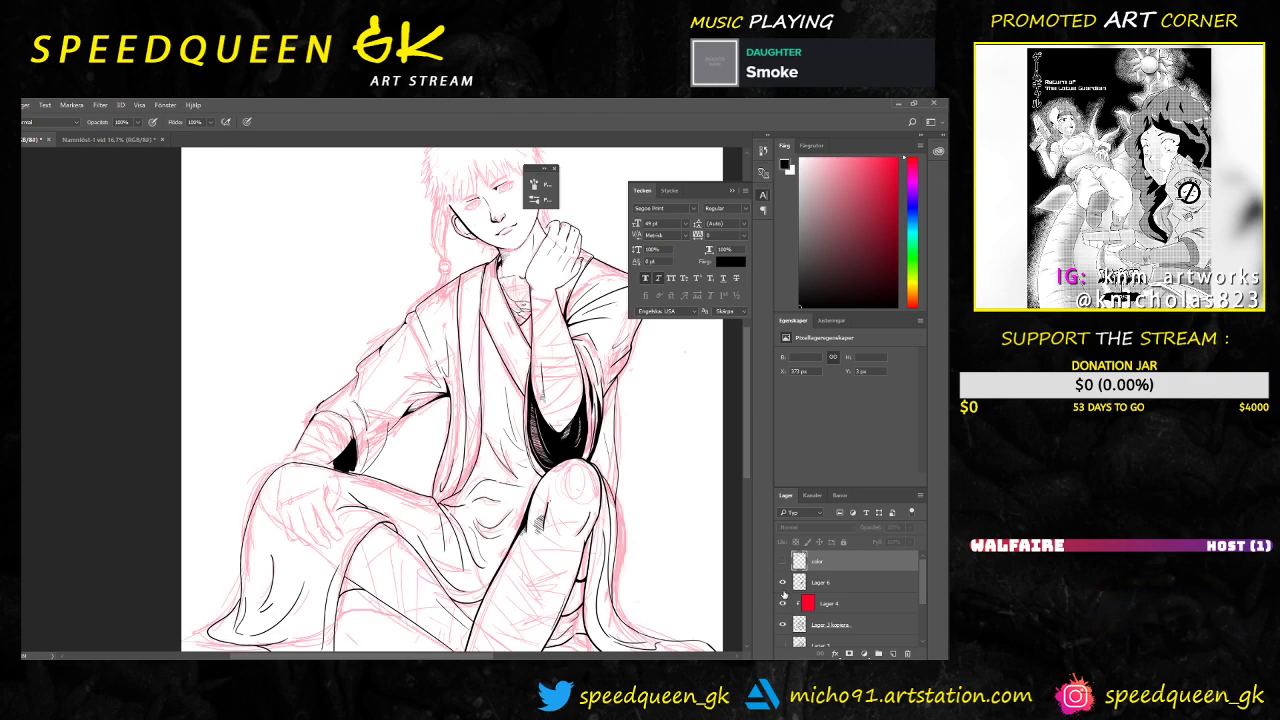
left_click(846, 586)
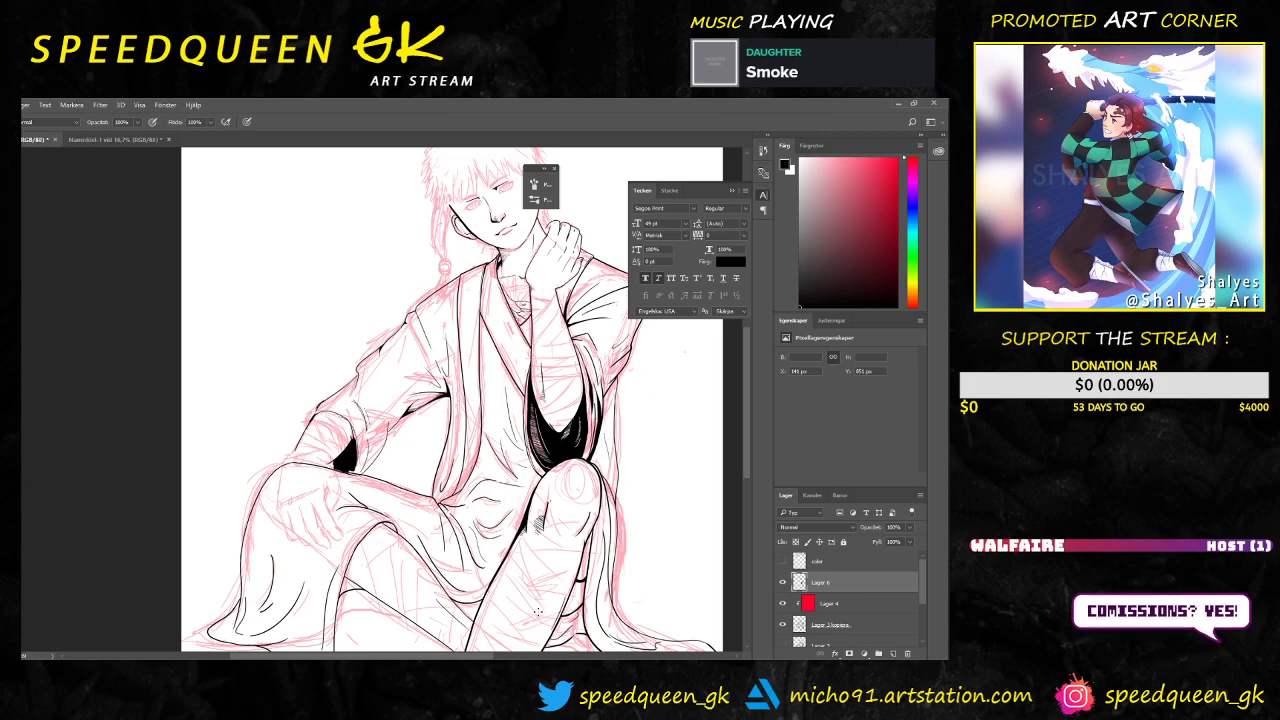
Step: Erase the part of the thigh outline that crosses the wrist between the forearm and the black sleeve shadow
left_click_drag(334, 390, 419, 474)
scroll(418, 475, "up", 3)
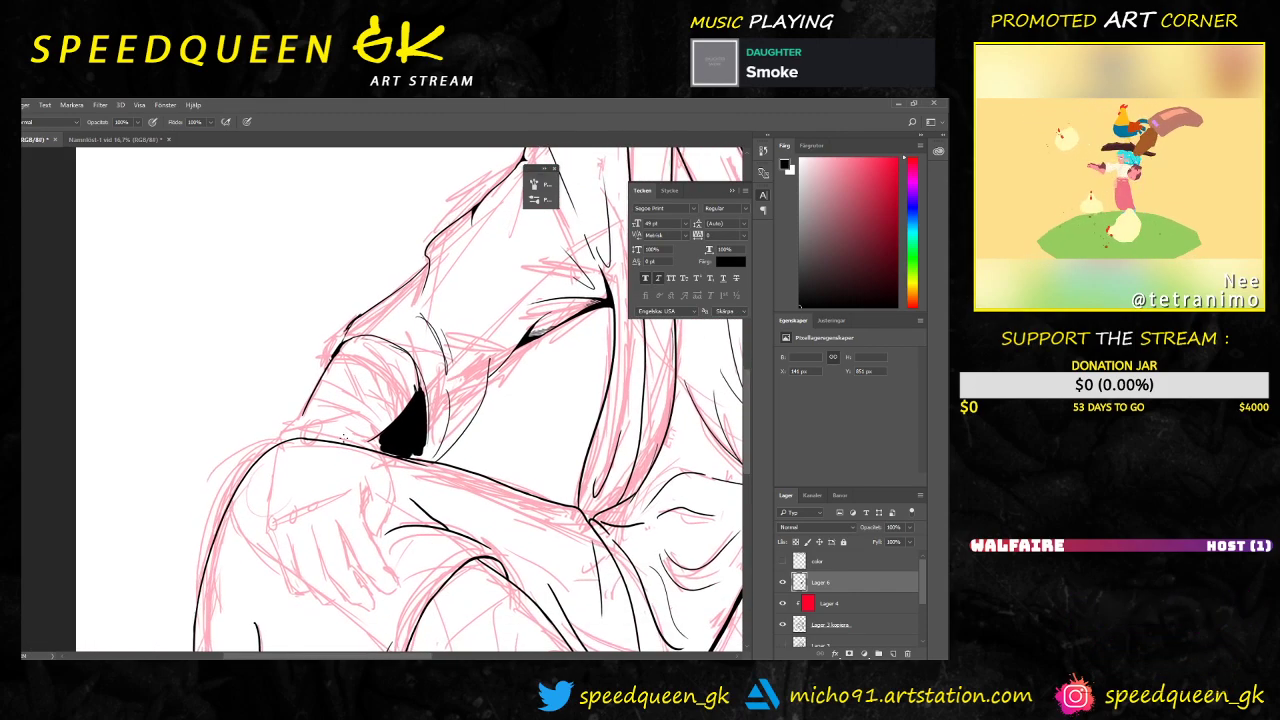
scroll(228, 467, "up", 3)
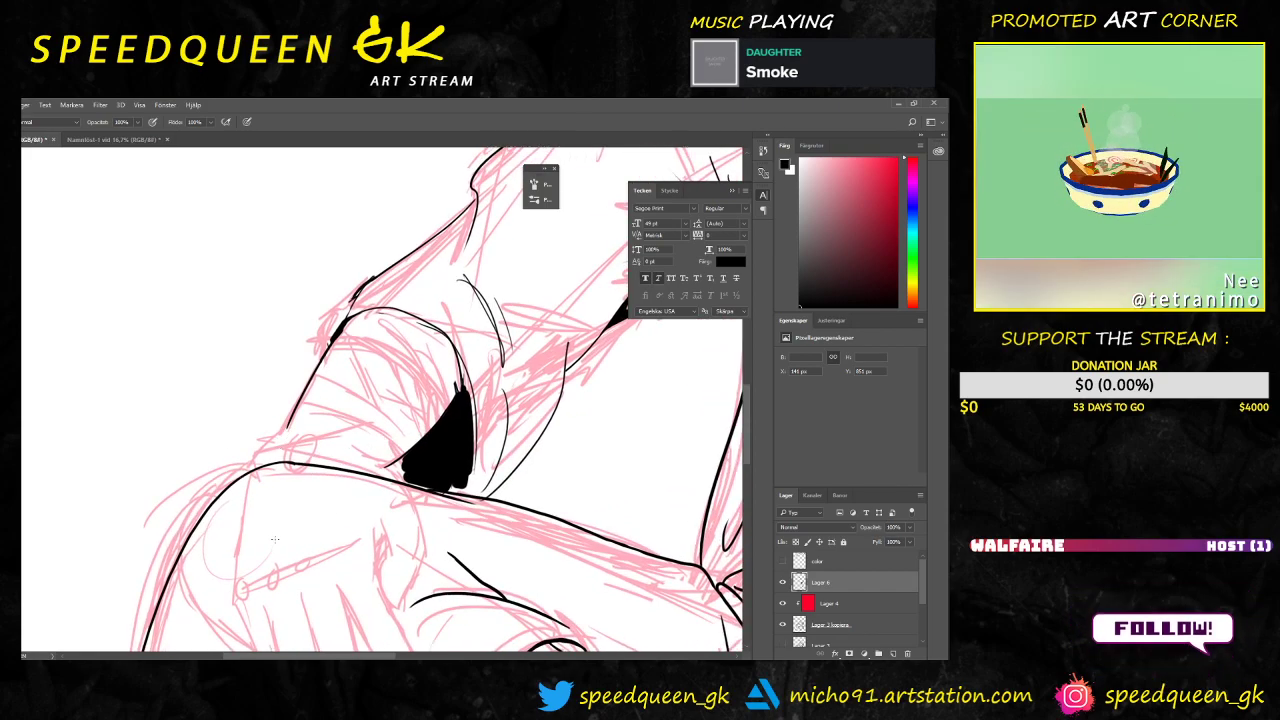
key("e")
mouse_move(310, 458)
left_mouse_down()
mouse_move(264, 499)
mouse_move(261, 466)
mouse_move(258, 480)
mouse_move(282, 476)
mouse_move(318, 452)
mouse_move(331, 486)
mouse_move(342, 469)
mouse_move(379, 476)
left_mouse_up()
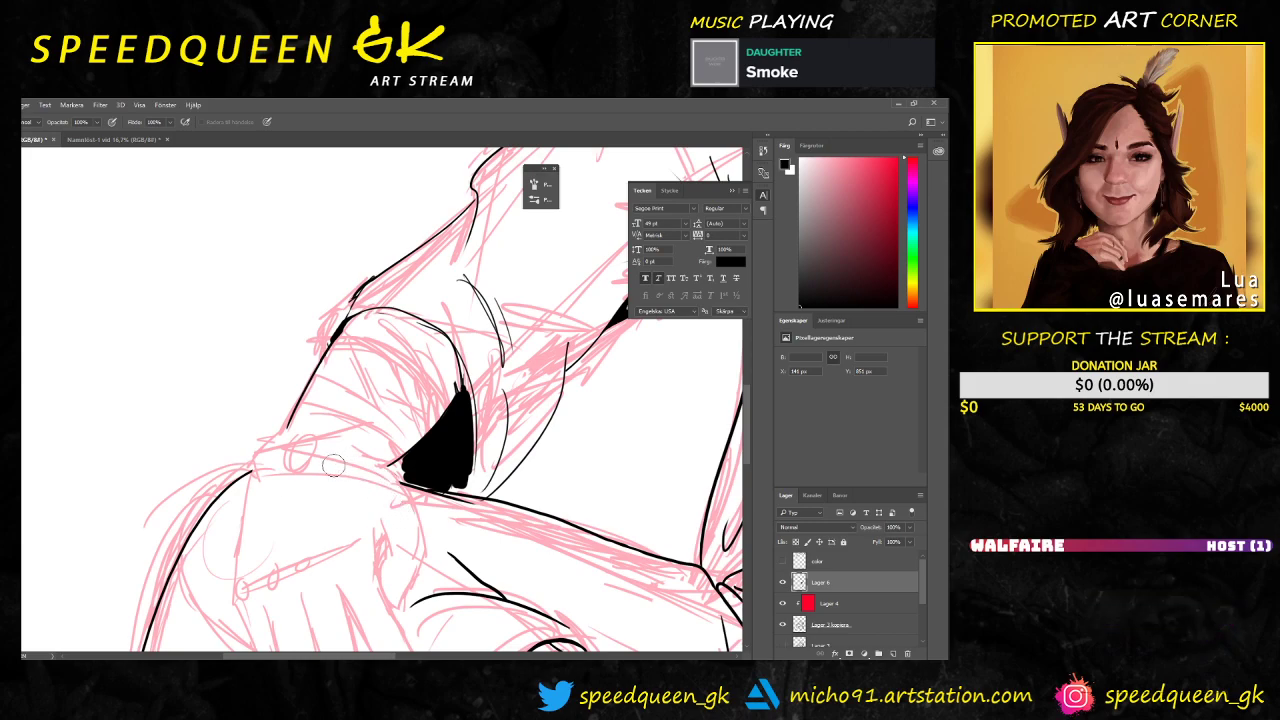
Step: Add short light strokes for the wrist bone and extend the forearm's outer line toward the hand
key("b")
left_click_drag(291, 441, 330, 434)
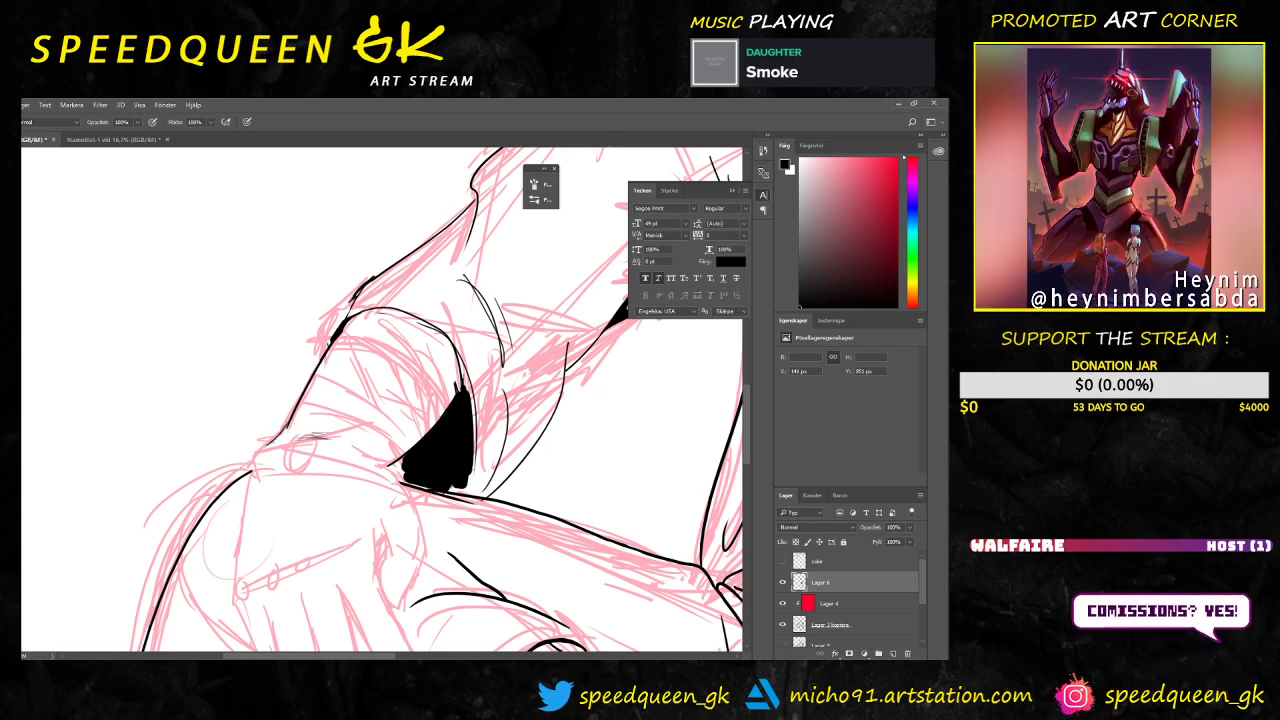
left_click_drag(257, 470, 278, 434)
scroll(338, 422, "down", 3)
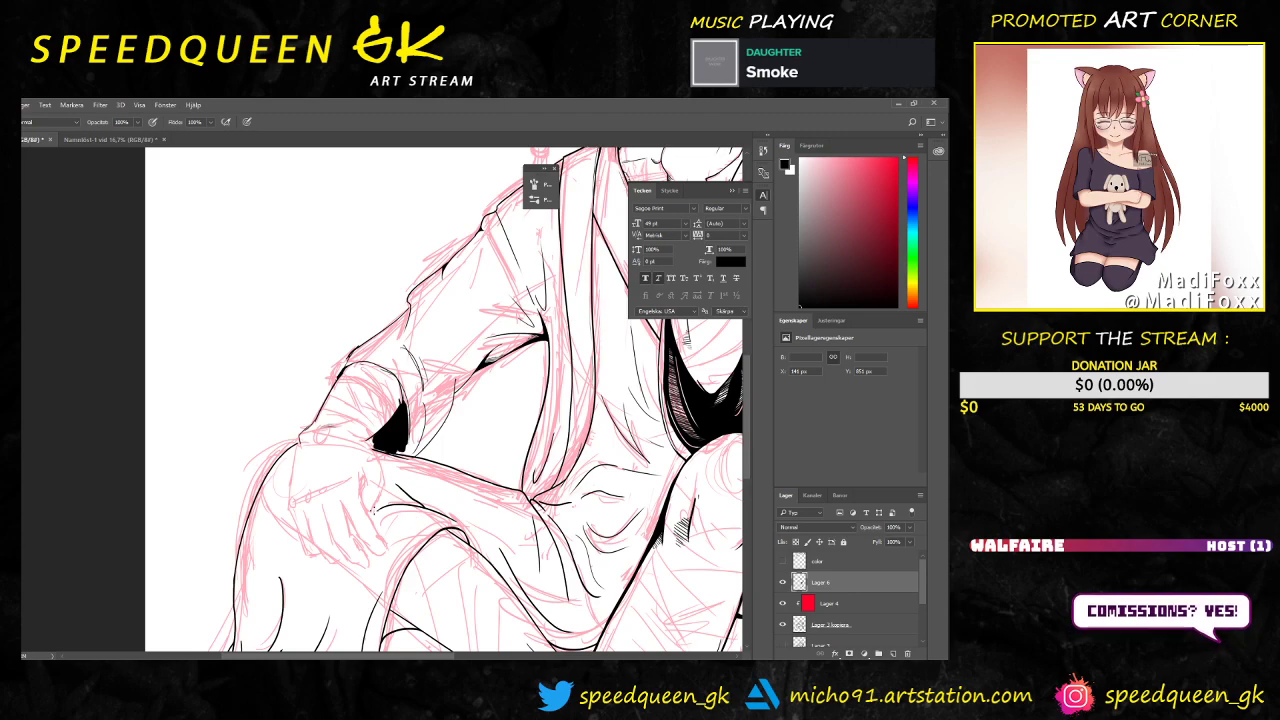
scroll(381, 410, "up", 3)
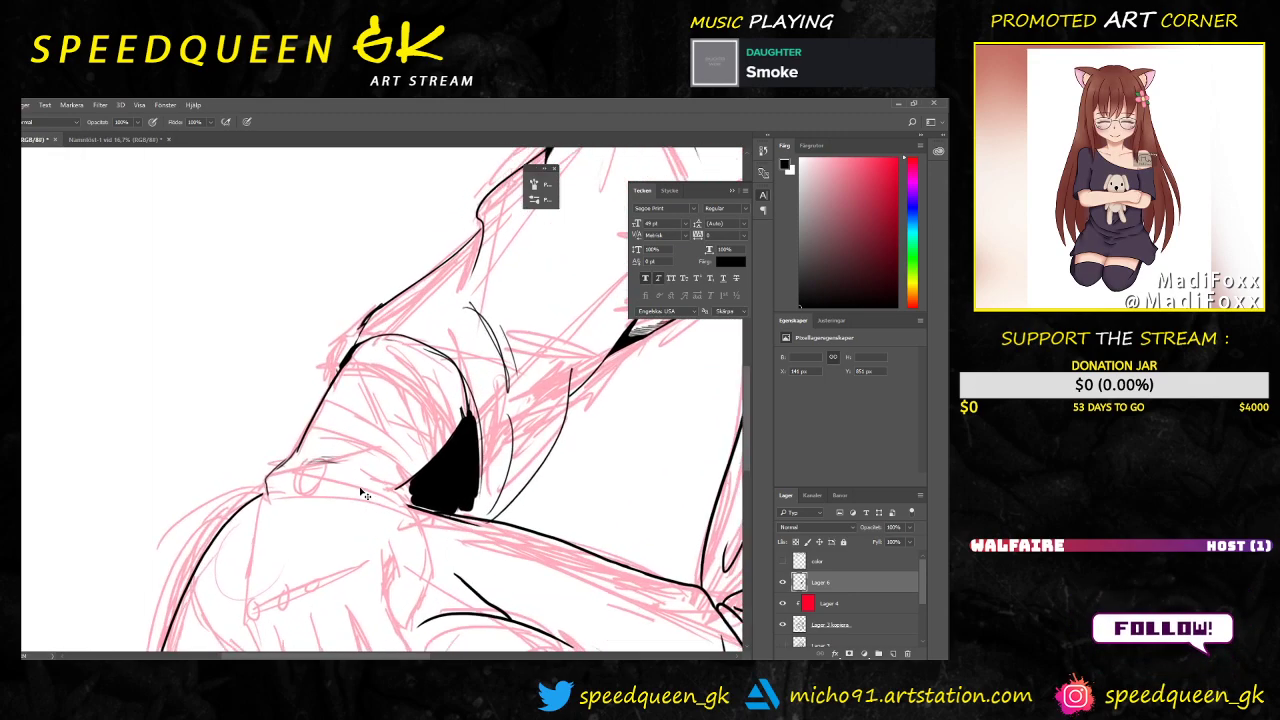
Step: Try to ink the outer wrist line from the forearm down onto the hand
left_click_drag(382, 410, 380, 404)
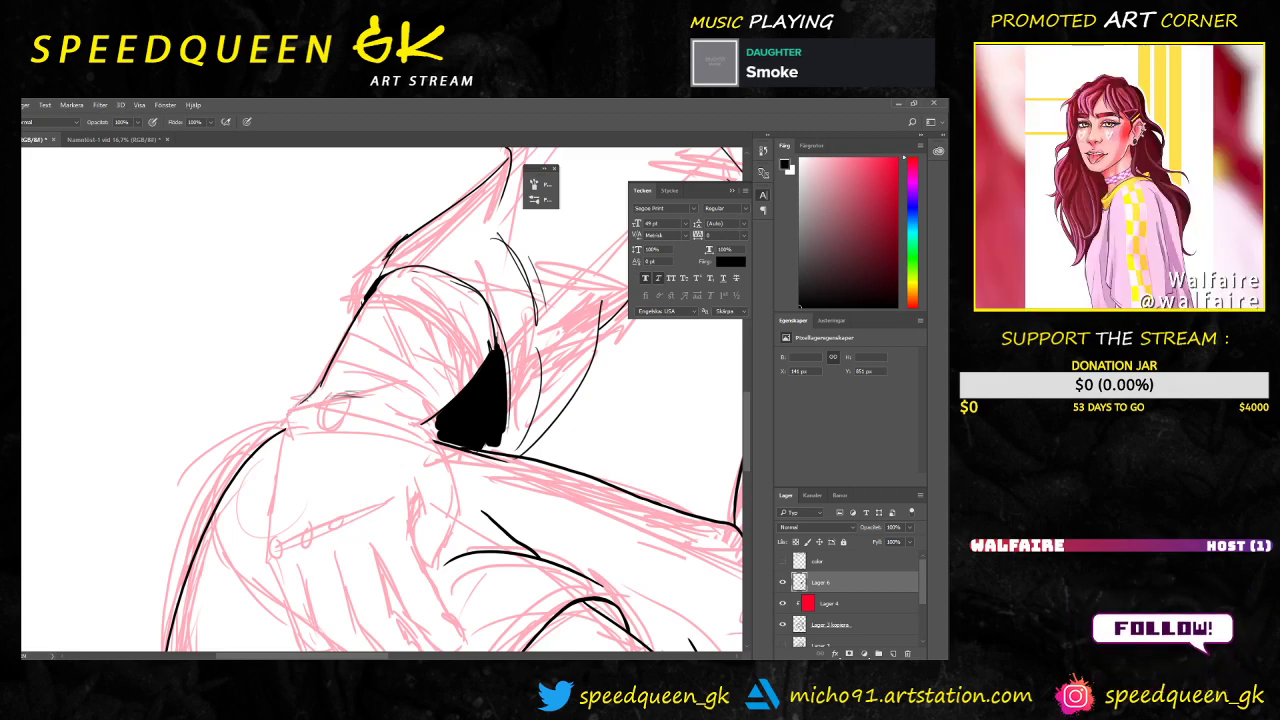
mouse_move(312, 393)
left_mouse_down()
mouse_move(289, 425)
mouse_move(279, 484)
left_mouse_up()
key("ctrl+alt+z")
key("ctrl+alt+z")
Step: Adjust the brush and ink the forearm's outer line down to a small bend at the wrist
right_click(346, 462)
left_click(440, 422)
key("Return")
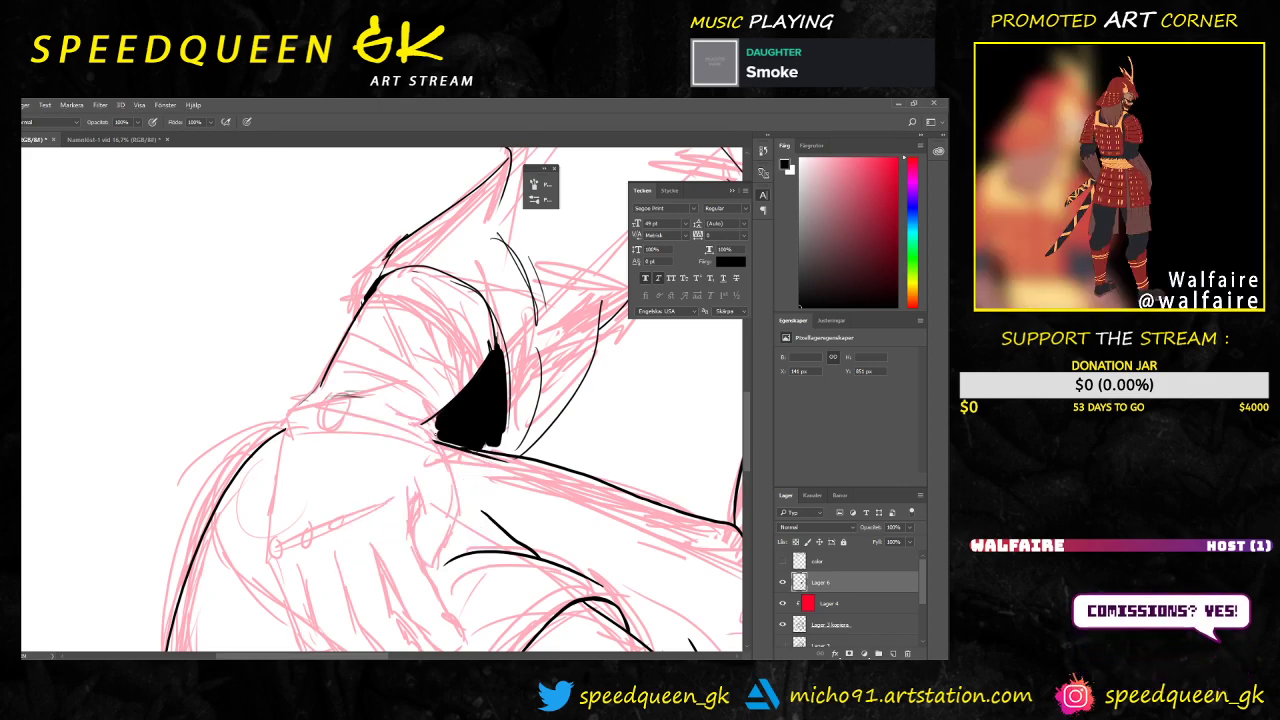
left_click_drag(336, 391, 392, 452)
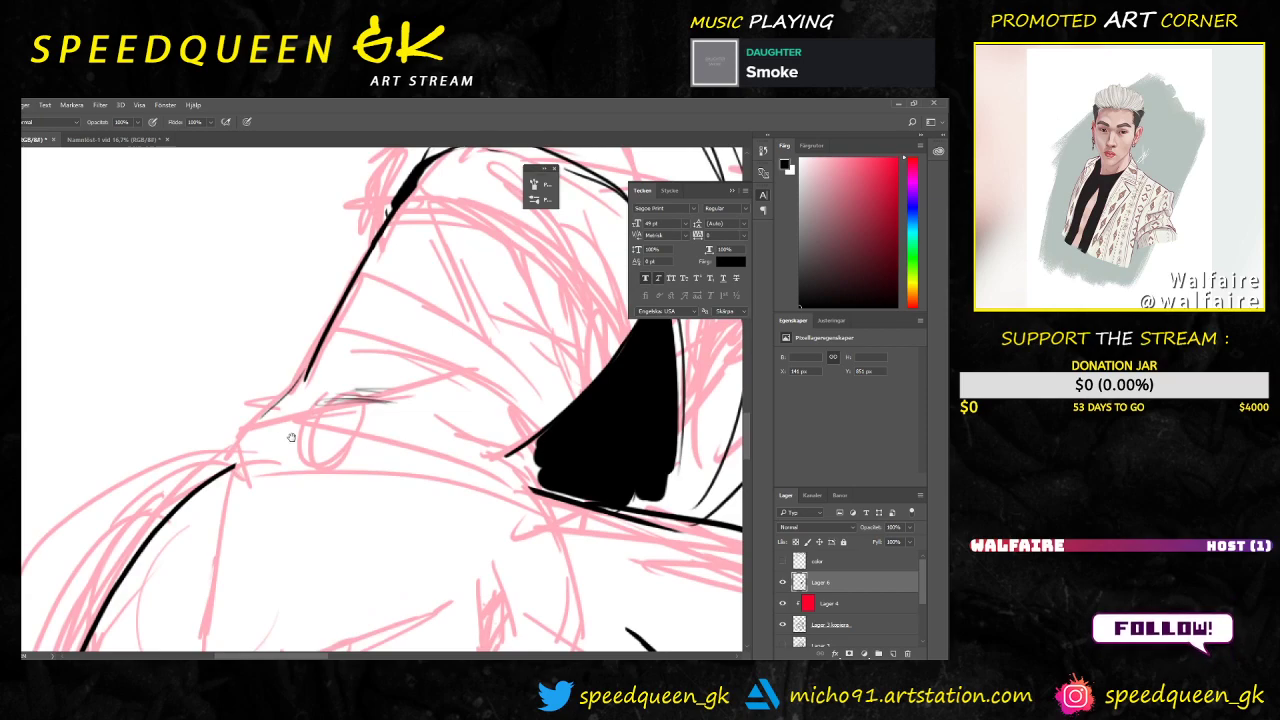
left_click_drag(290, 437, 361, 391)
mouse_move(388, 320)
left_mouse_down()
mouse_move(351, 367)
mouse_move(312, 412)
left_mouse_up()
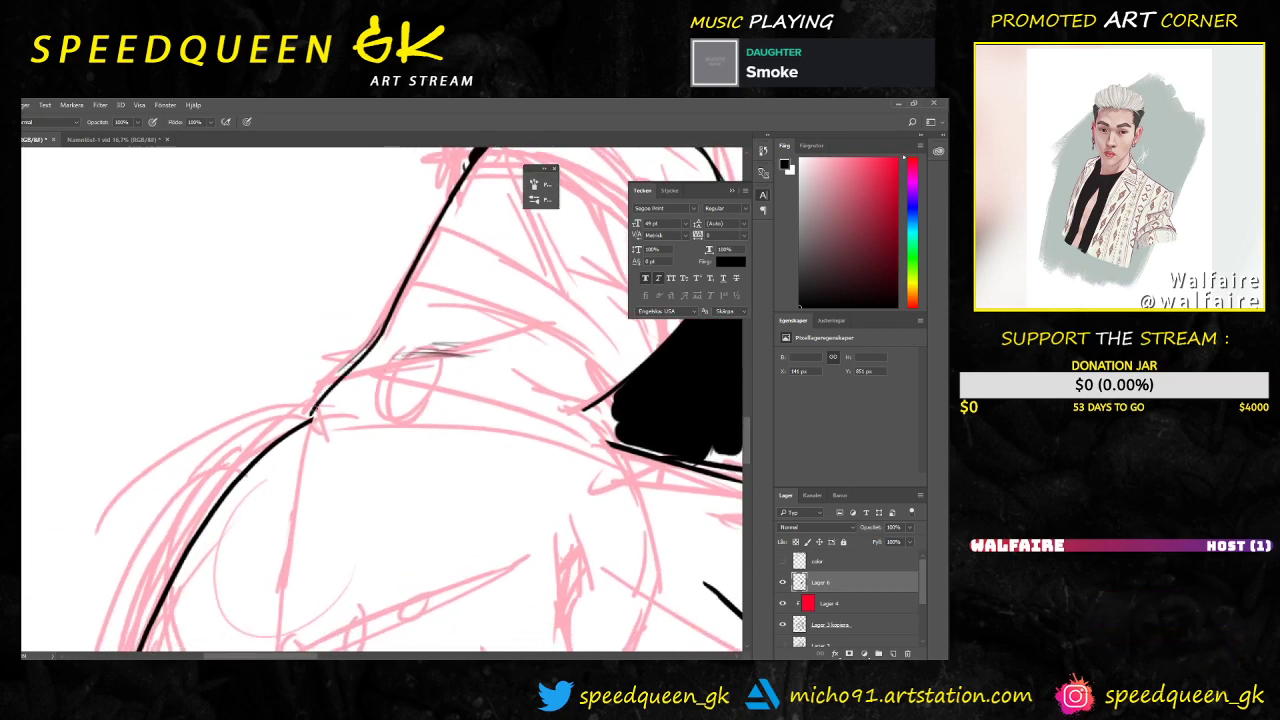
key("ctrl+z")
left_click_drag(395, 305, 334, 405)
key("ctrl+z")
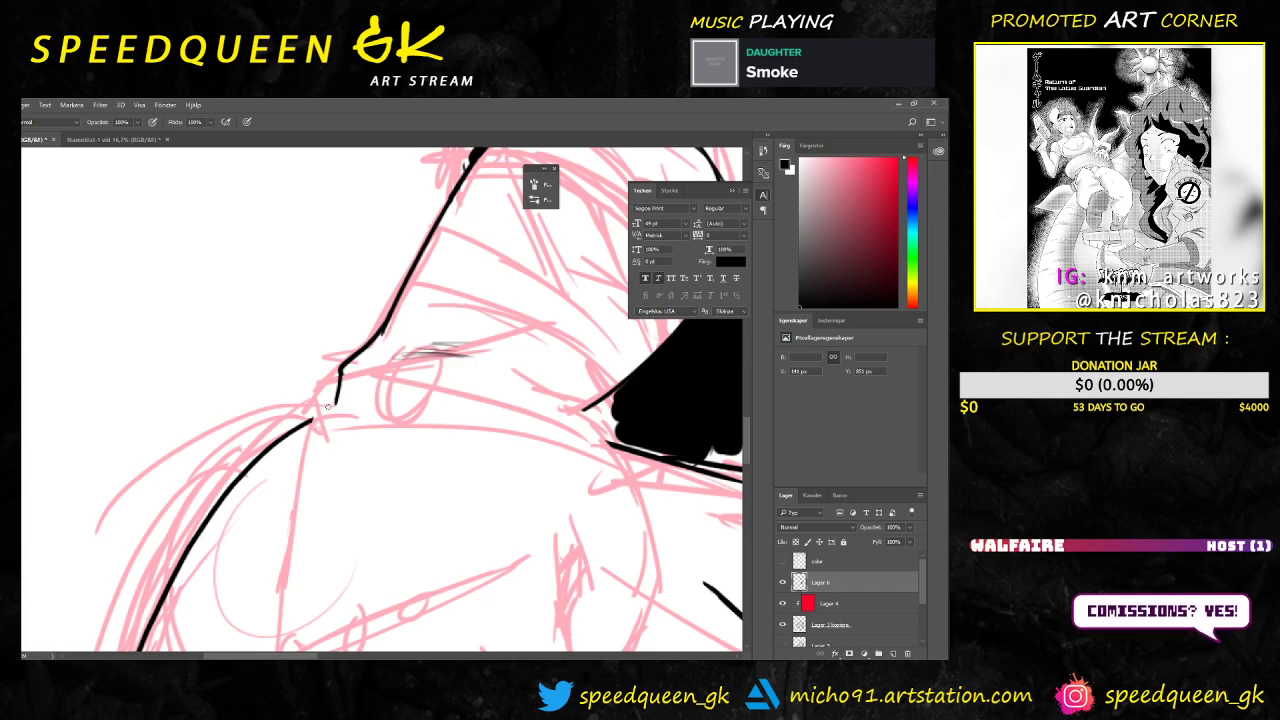
Step: Ink the short link from the wrist to the thigh outline and start the hand's outer edge
scroll(331, 407, "down", 2)
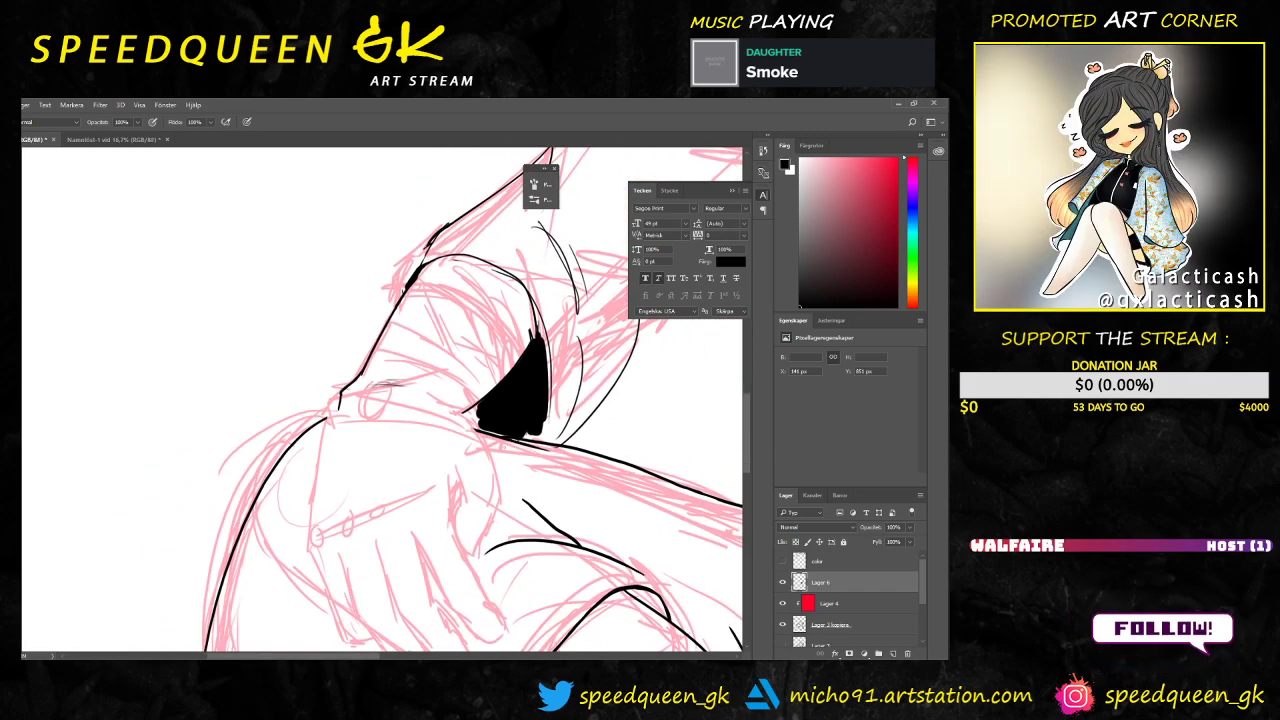
scroll(414, 450, "up", 1)
left_click_drag(393, 411, 401, 353)
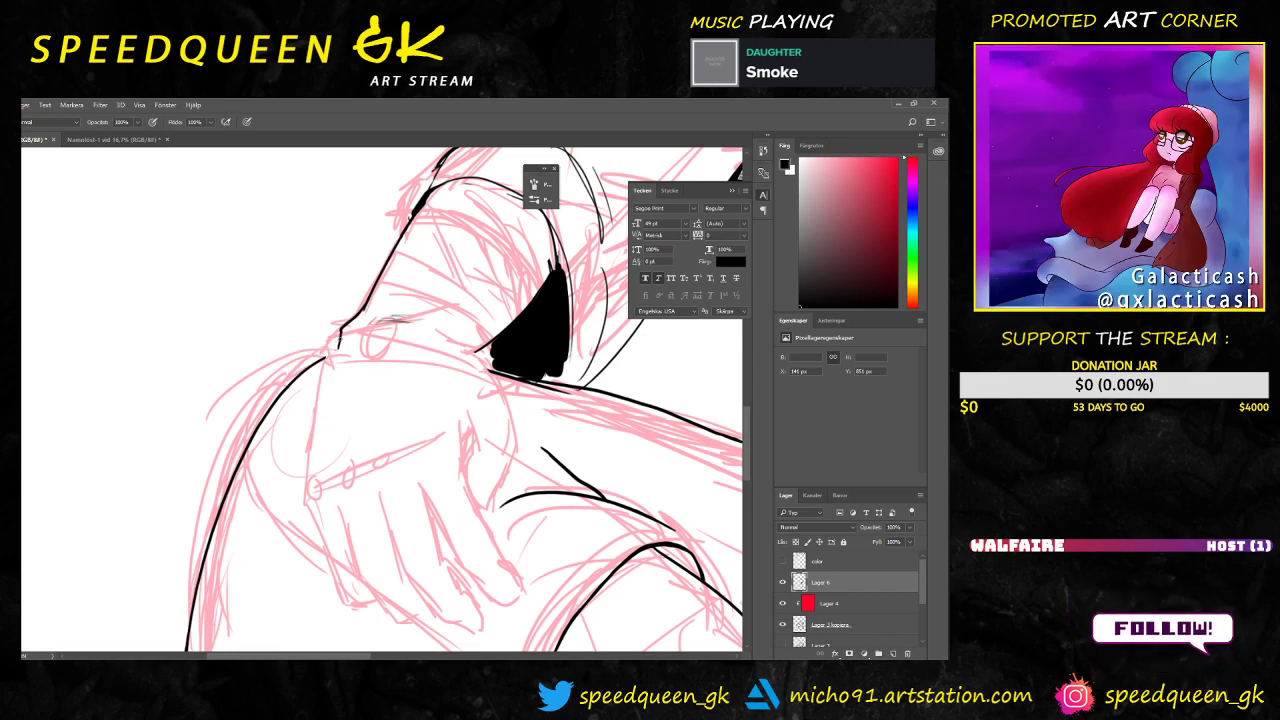
left_click_drag(340, 336, 320, 378)
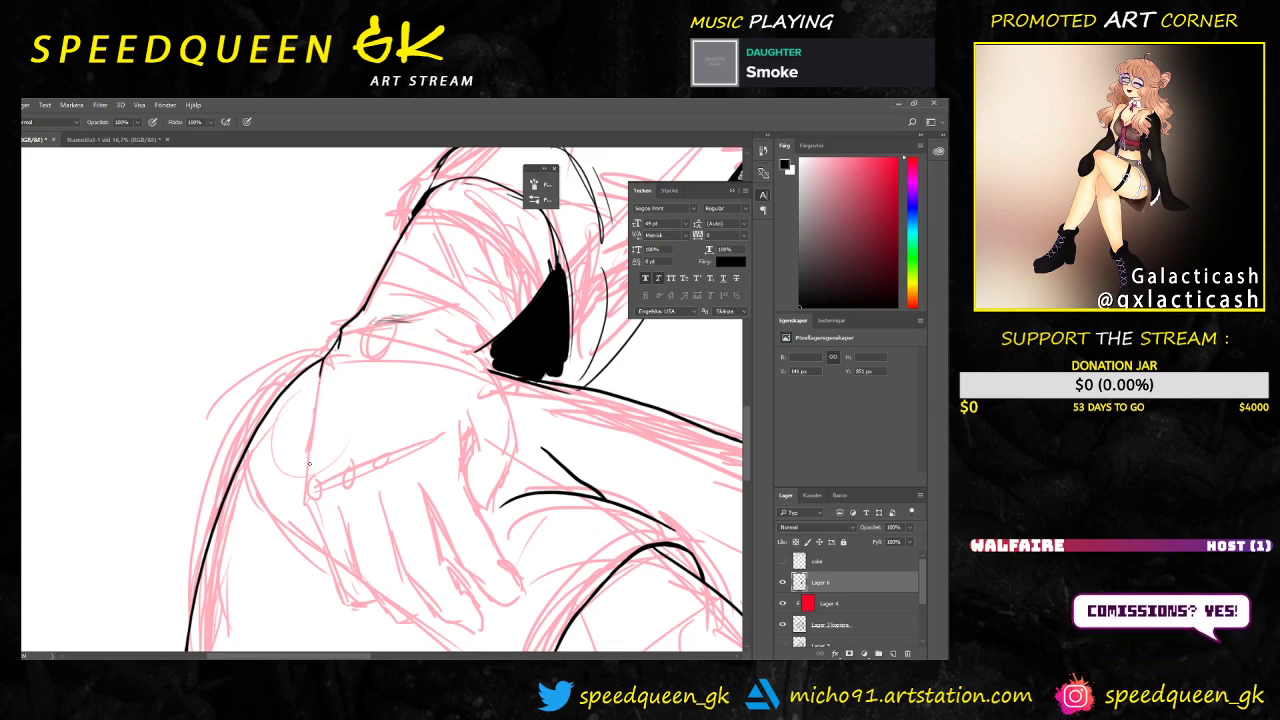
Step: Ink the hand's outer edge around the little-finger knuckle and down along the finger, following the sketch
left_click_drag(309, 456, 308, 508)
key("ctrl+z")
mouse_move(309, 451)
left_mouse_down()
mouse_move(310, 508)
mouse_move(330, 552)
left_mouse_up()
left_click_drag(319, 378, 309, 482)
key("ctrl+z")
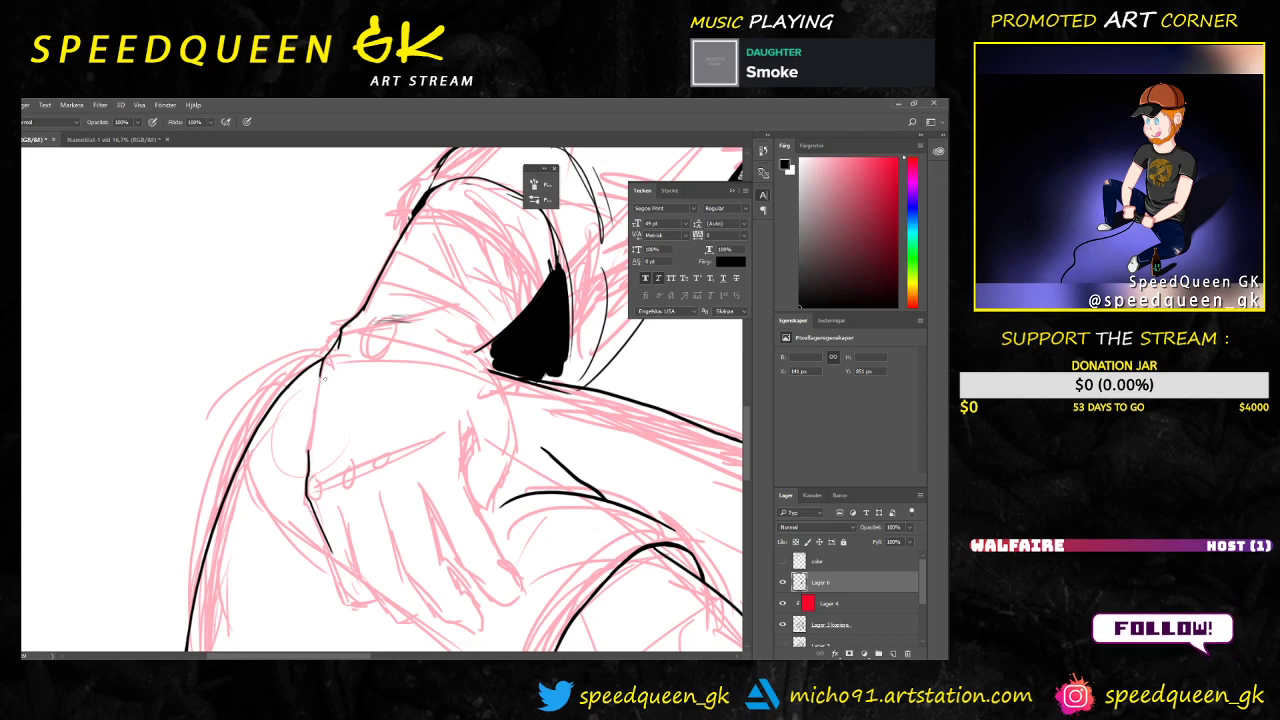
left_click_drag(212, 155, 247, 299)
left_click_drag(188, 152, 214, 294)
key("ctrl+z")
key("ctrl+z")
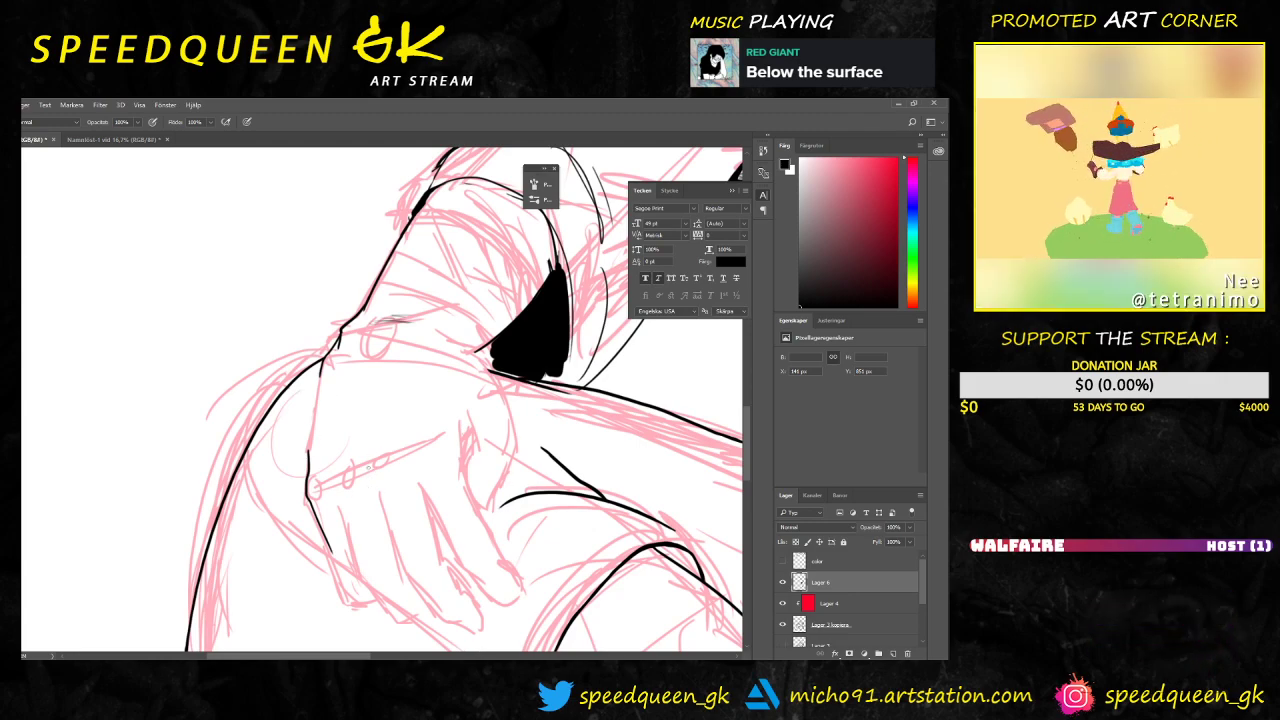
Step: Shrink the eraser and trim the overlapping ink where the wrist line meets the thigh outline
scroll(358, 400, "up", 2)
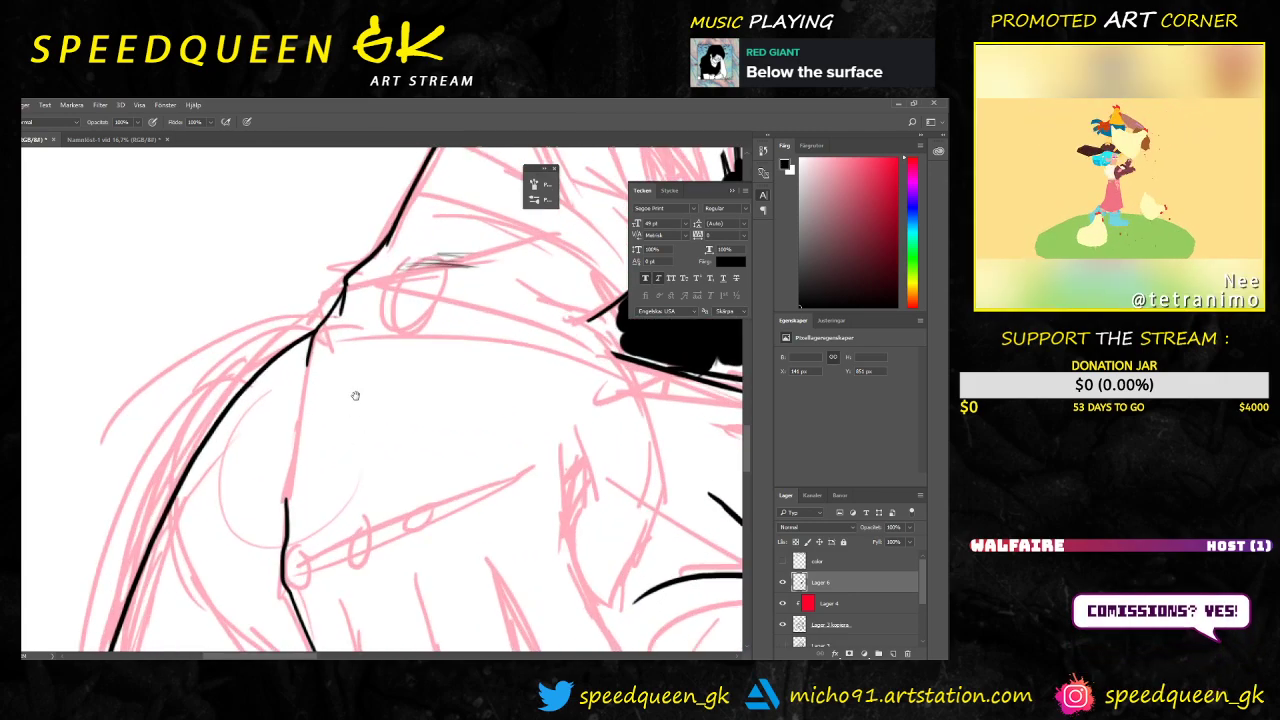
left_click_drag(356, 396, 371, 363)
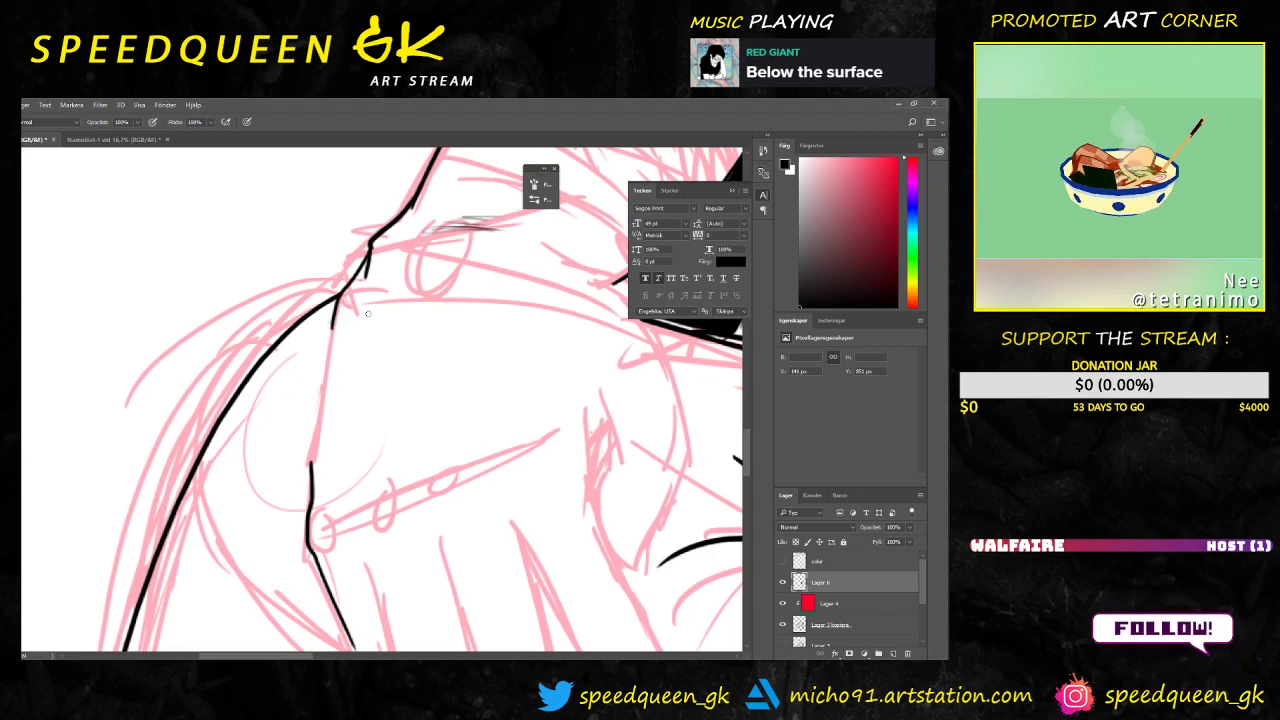
key("ctrl+plus")
left_click_drag(426, 245, 382, 400)
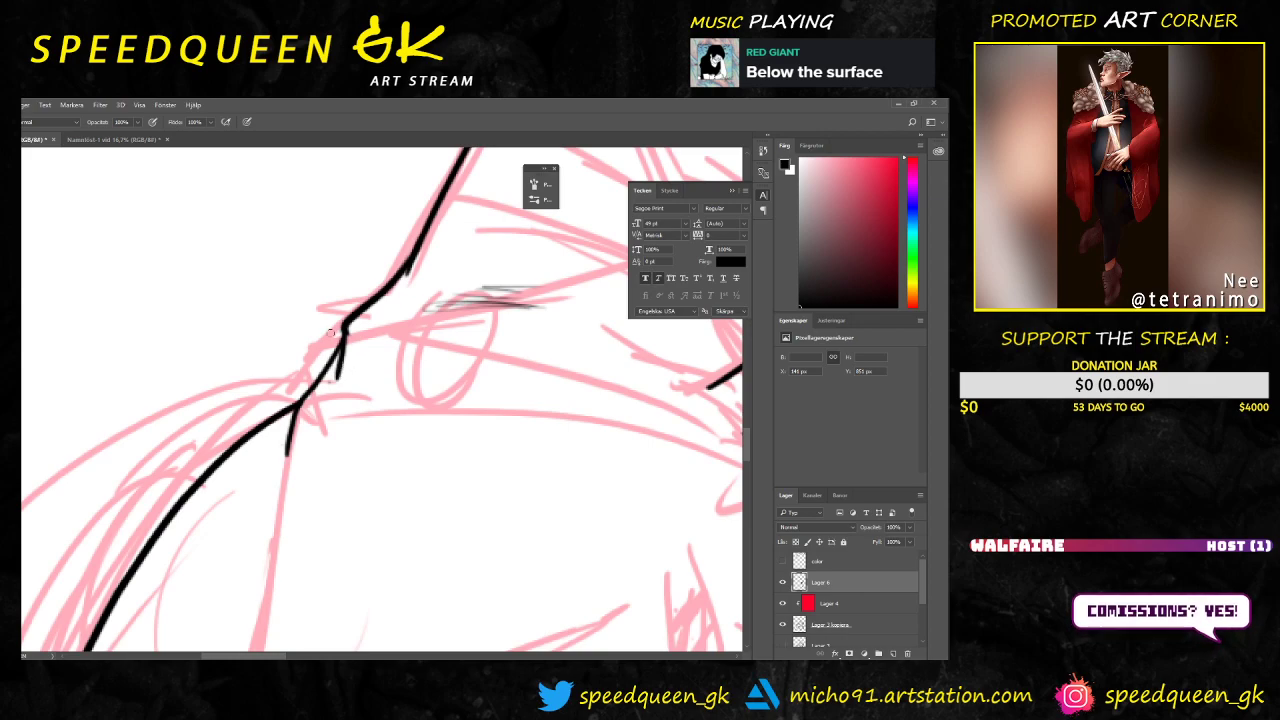
key("e")
right_click(456, 385)
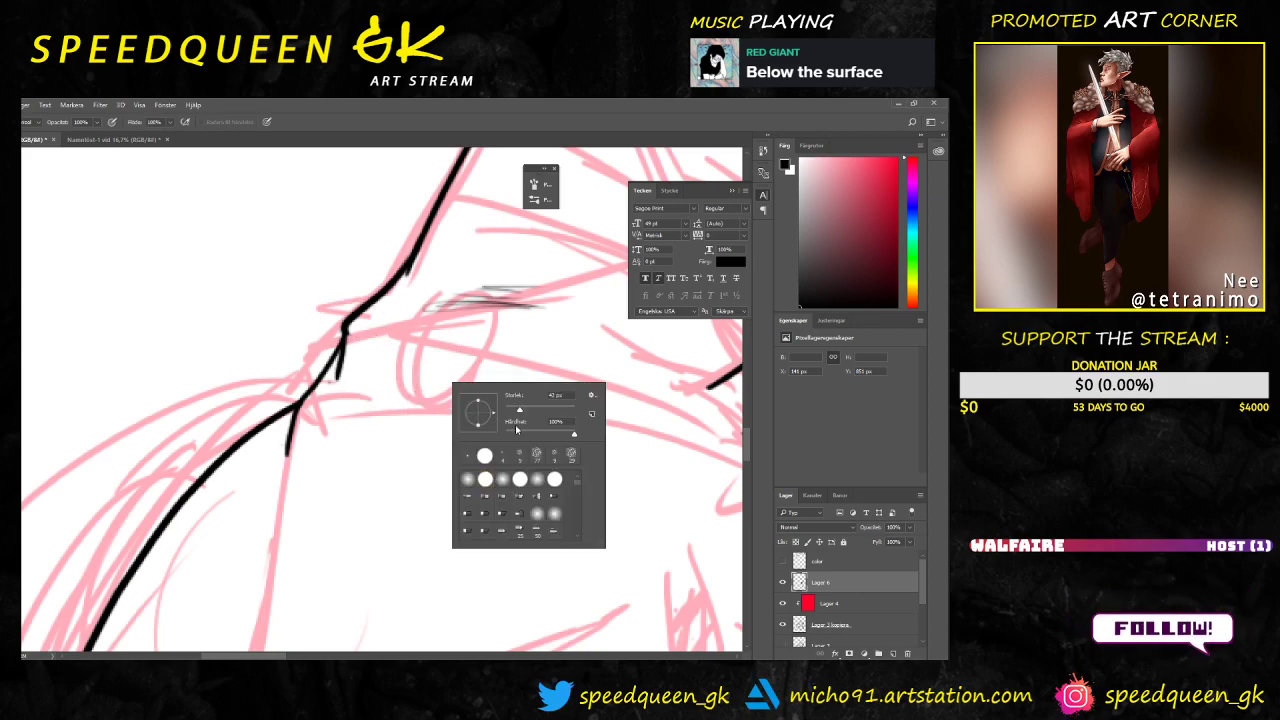
left_click_drag(518, 410, 506, 410)
left_click(362, 348)
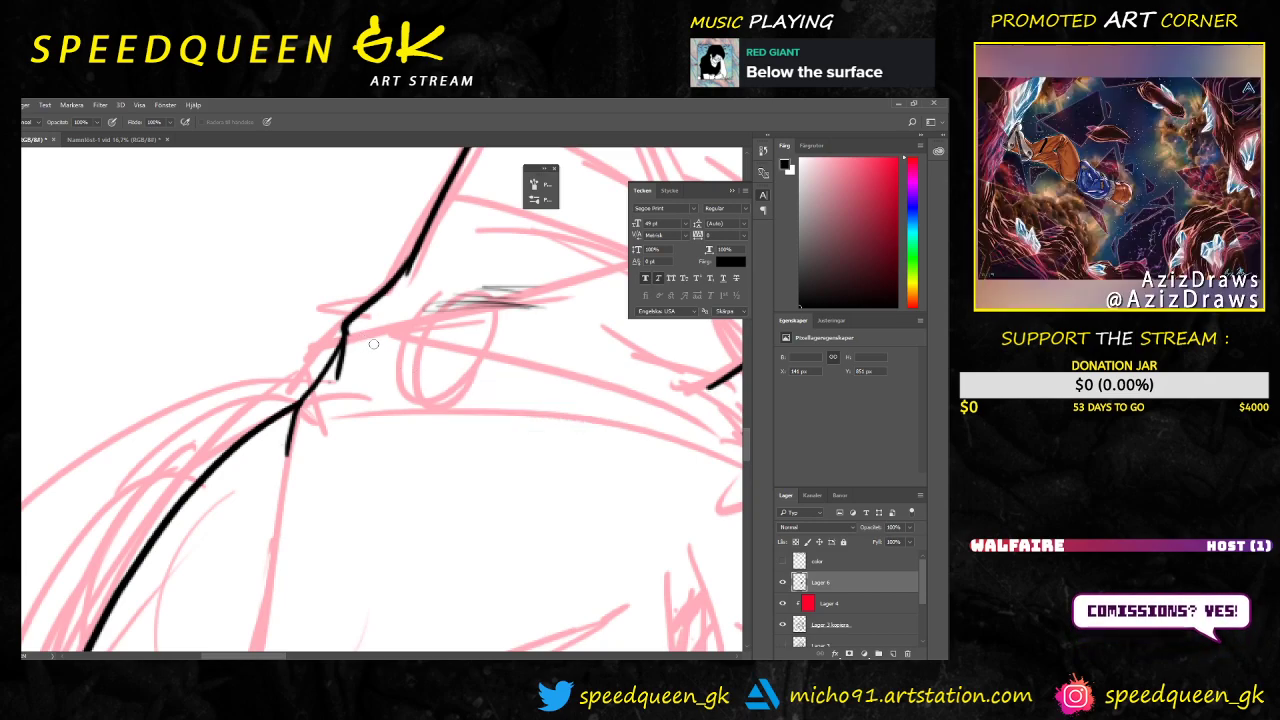
mouse_move(352, 328)
left_mouse_down()
mouse_move(345, 385)
mouse_move(353, 329)
mouse_move(317, 409)
left_mouse_up()
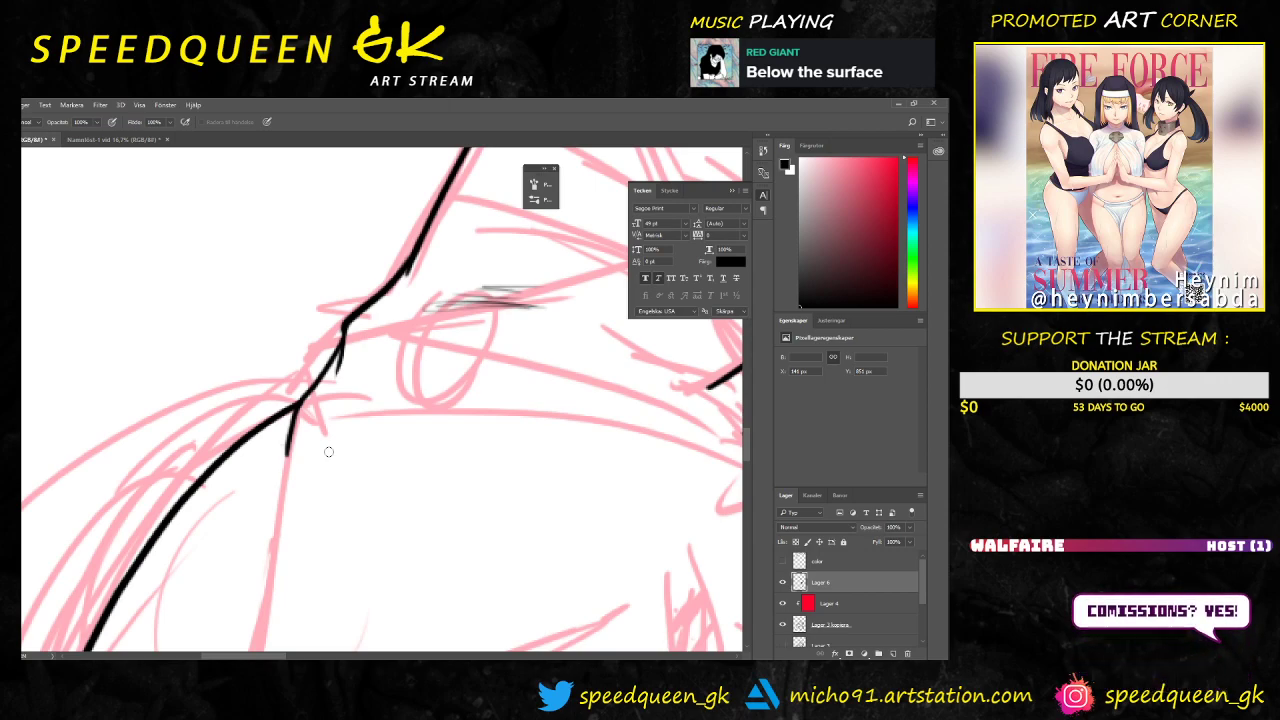
Step: Ink the outer edge of the back of the hand from the wrist down to the little-finger knuckle
left_click_drag(373, 426, 449, 354)
mouse_move(443, 443)
left_mouse_down()
mouse_move(406, 346)
mouse_move(348, 255)
left_mouse_up()
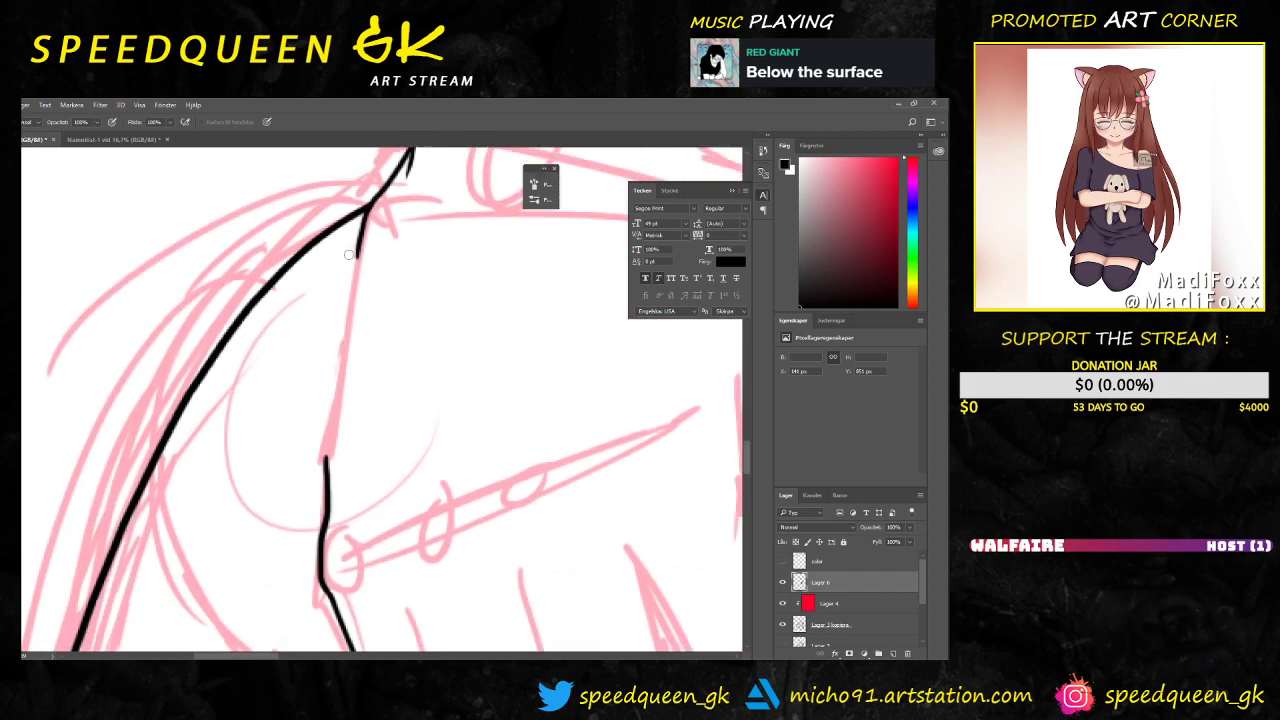
key("ctrl+z")
key("b")
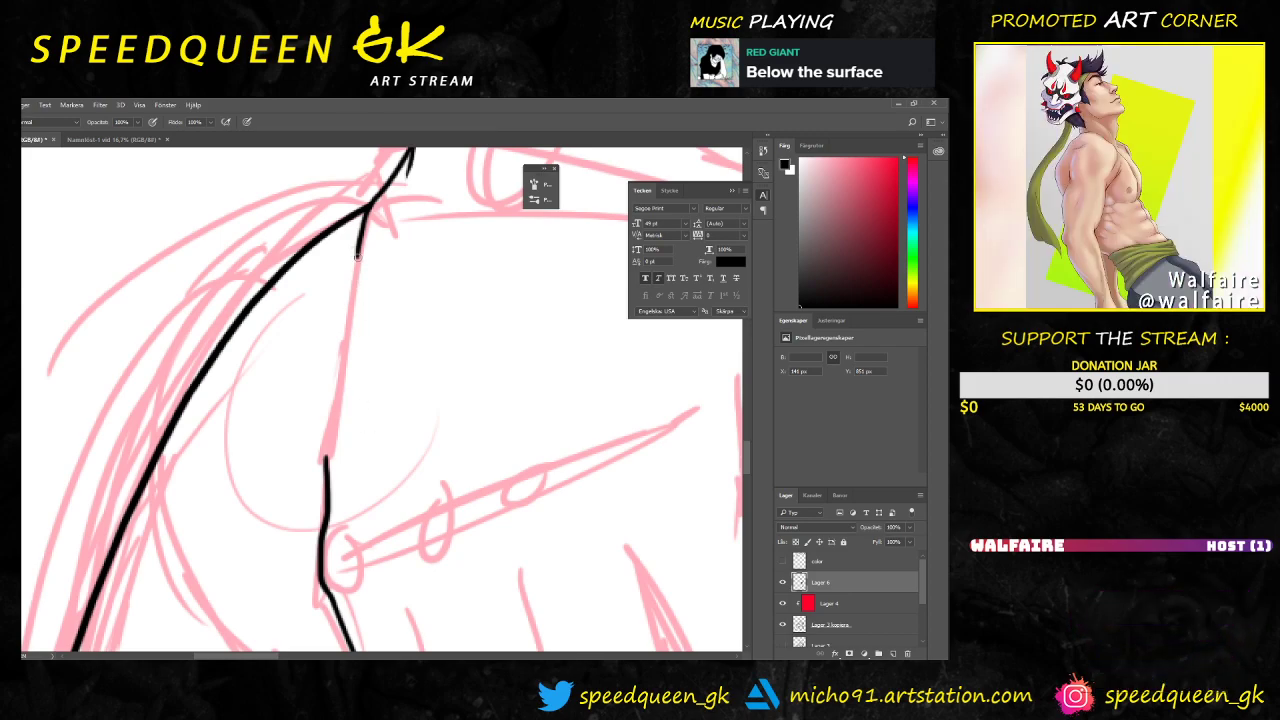
left_click_drag(360, 250, 327, 470)
left_click_drag(338, 405, 318, 484)
Step: Try to erase part of the outline at the wrist bend, just above the small crease
key("e")
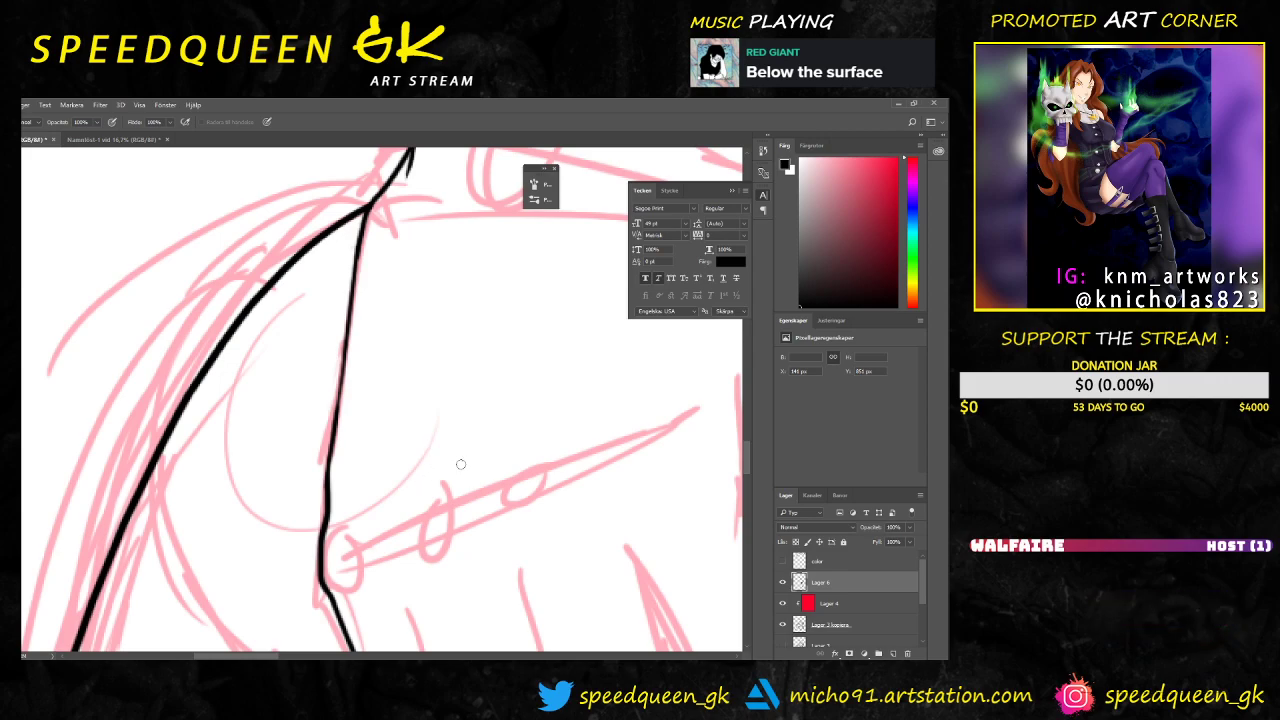
key("ctrl+minus")
left_click_drag(473, 482, 357, 560)
left_click_drag(350, 486, 380, 557)
mouse_move(376, 420)
left_mouse_down()
mouse_move(369, 496)
mouse_move(279, 493)
mouse_move(306, 403)
mouse_move(406, 286)
mouse_move(440, 320)
mouse_move(423, 440)
mouse_move(434, 450)
left_mouse_up()
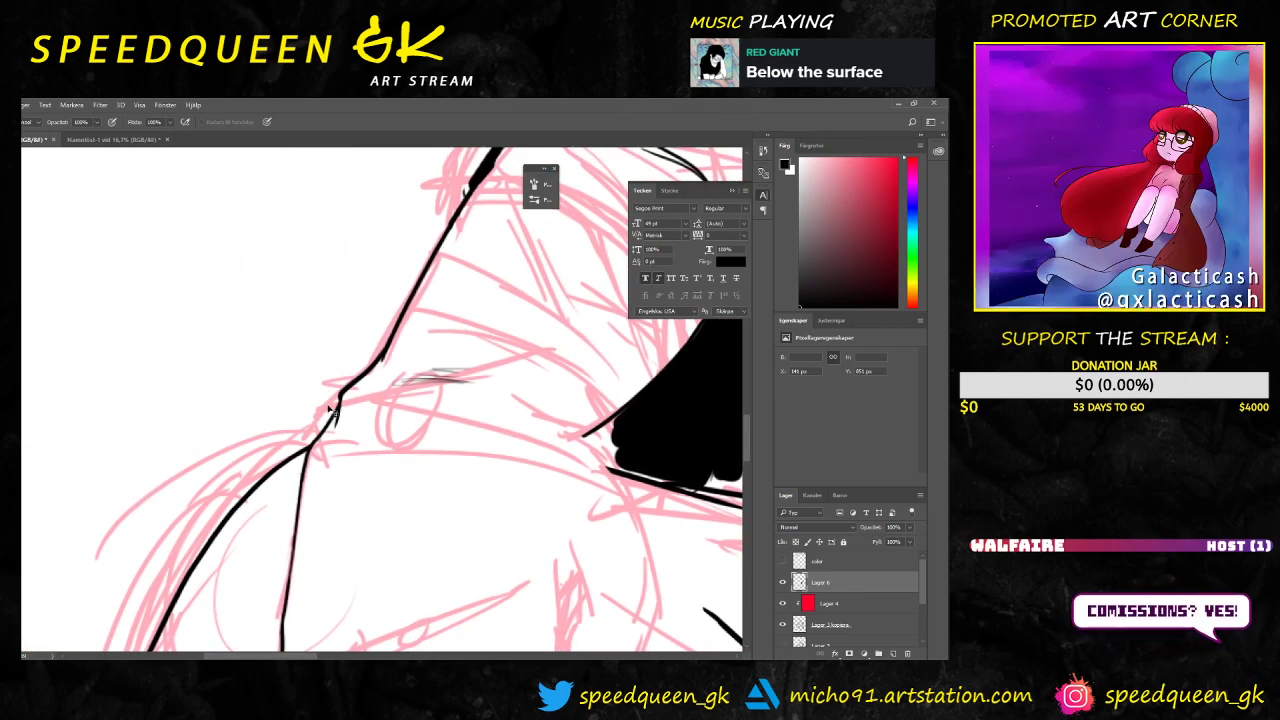
key("ctrl+plus")
key("ctrl+plus")
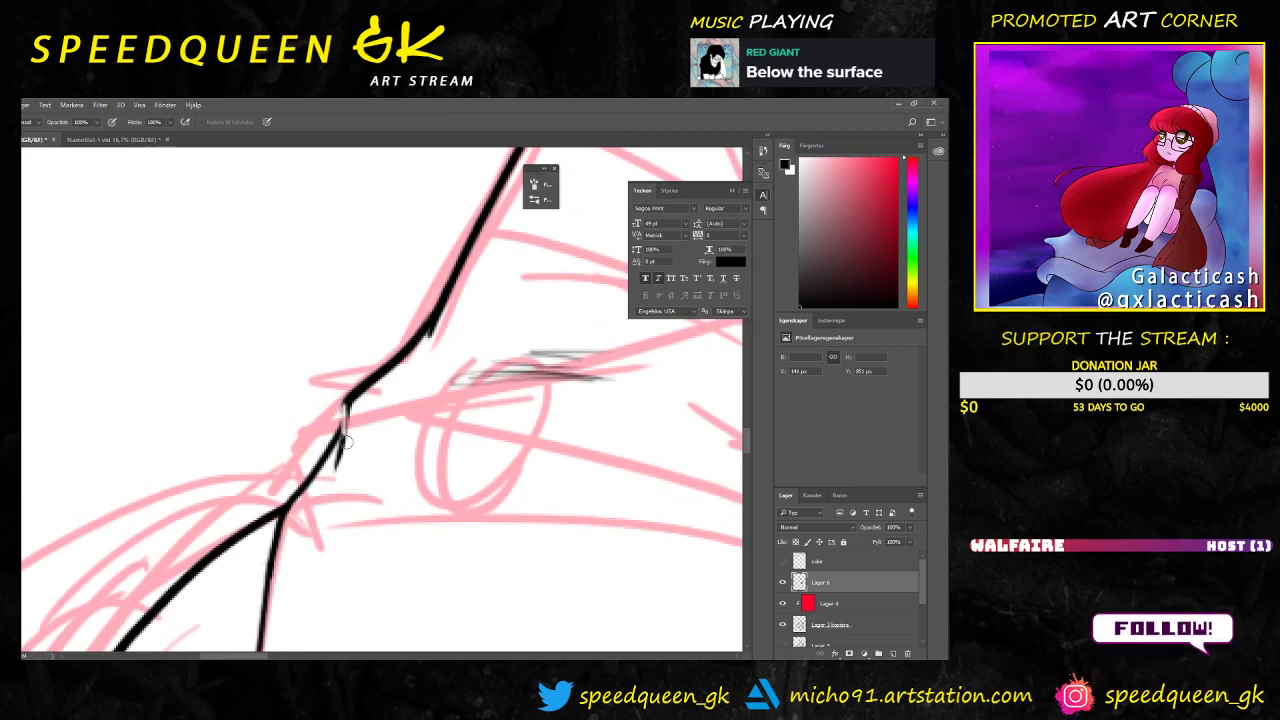
key("ctrl+z")
key("b")
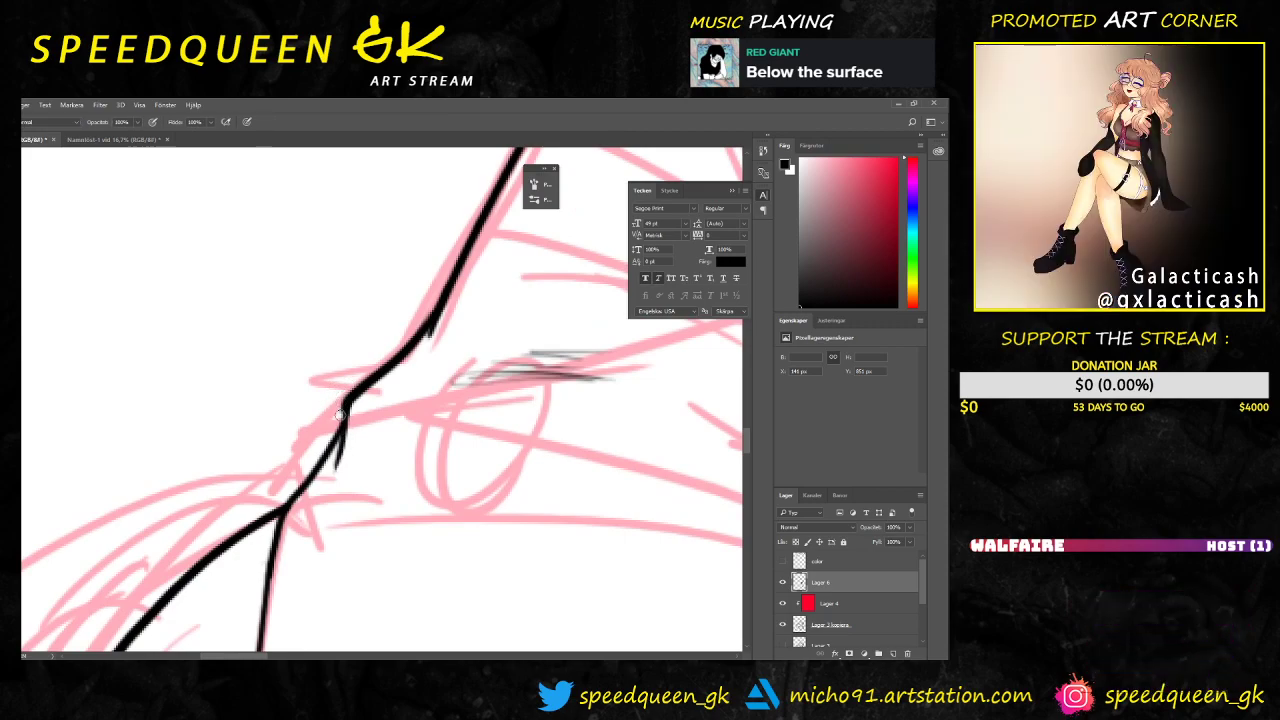
Step: Extend the inked outer edge of the little finger down to the bend at the fingertip, following the sketch
key("ctrl+minus")
key("ctrl+minus")
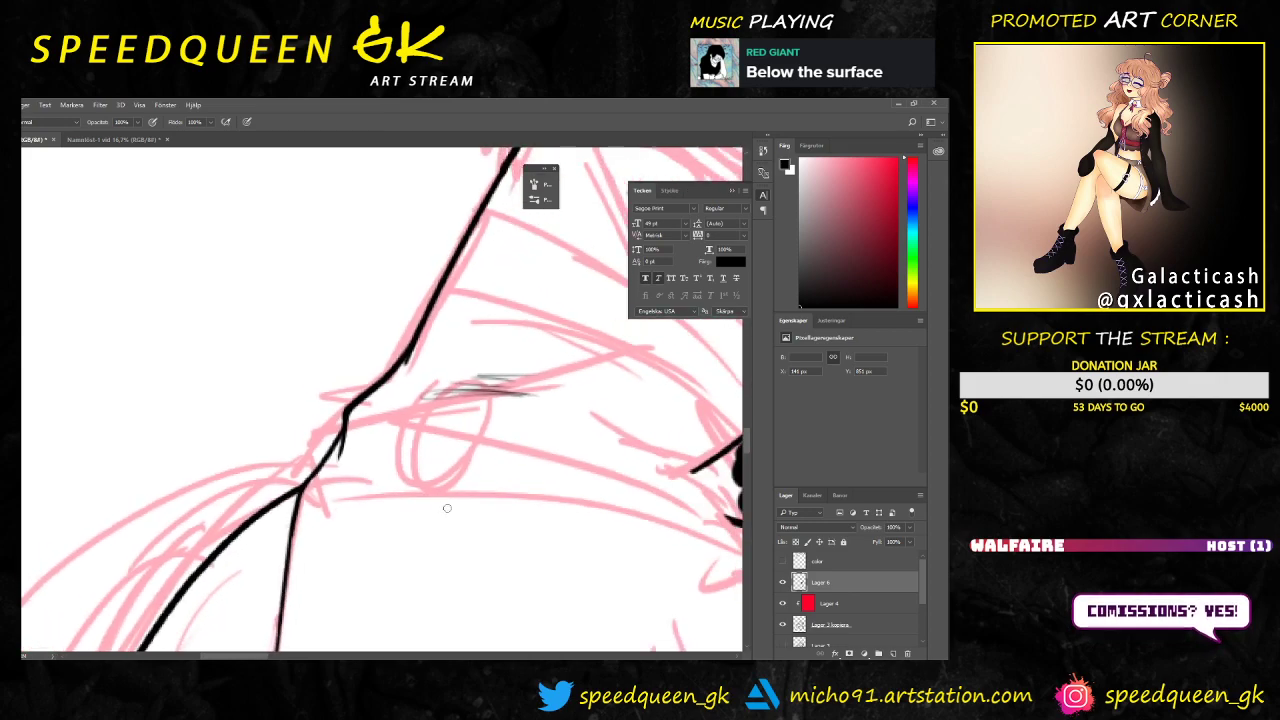
mouse_move(366, 590)
left_mouse_down()
mouse_move(391, 417)
mouse_move(380, 373)
left_mouse_up()
scroll(380, 372, "down", 3)
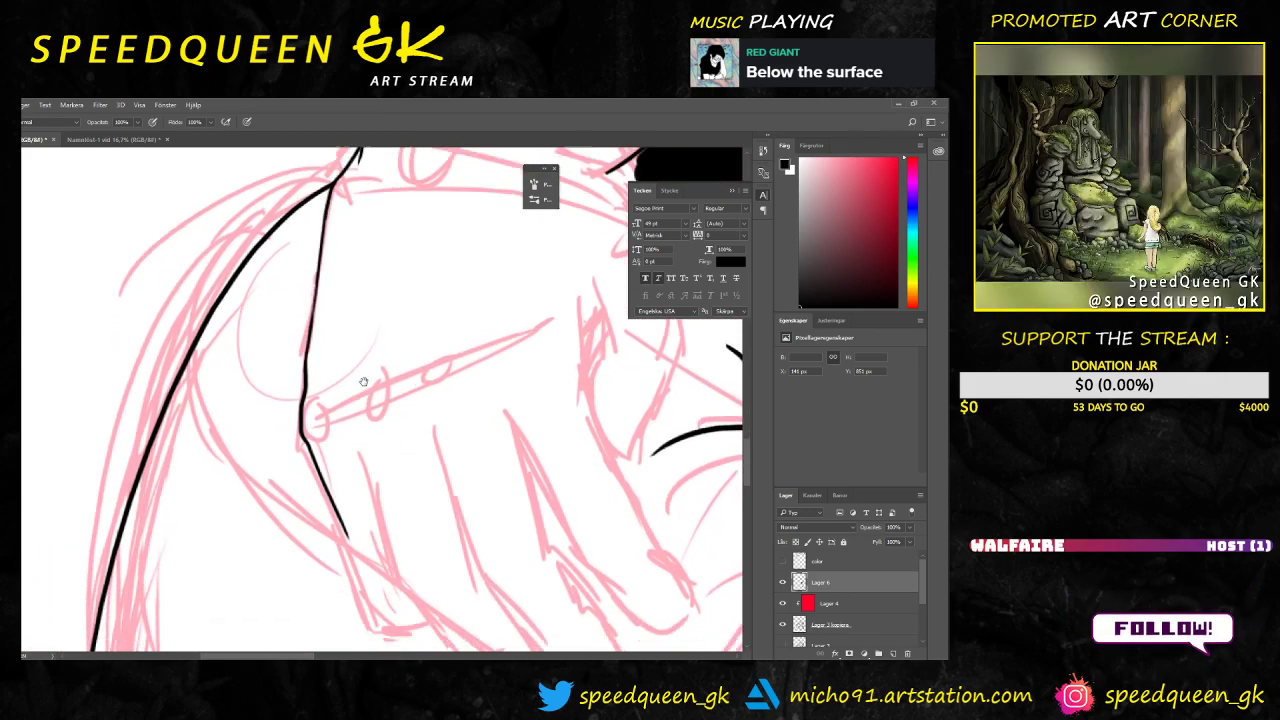
left_click_drag(338, 492, 383, 600)
key("ctrl+z")
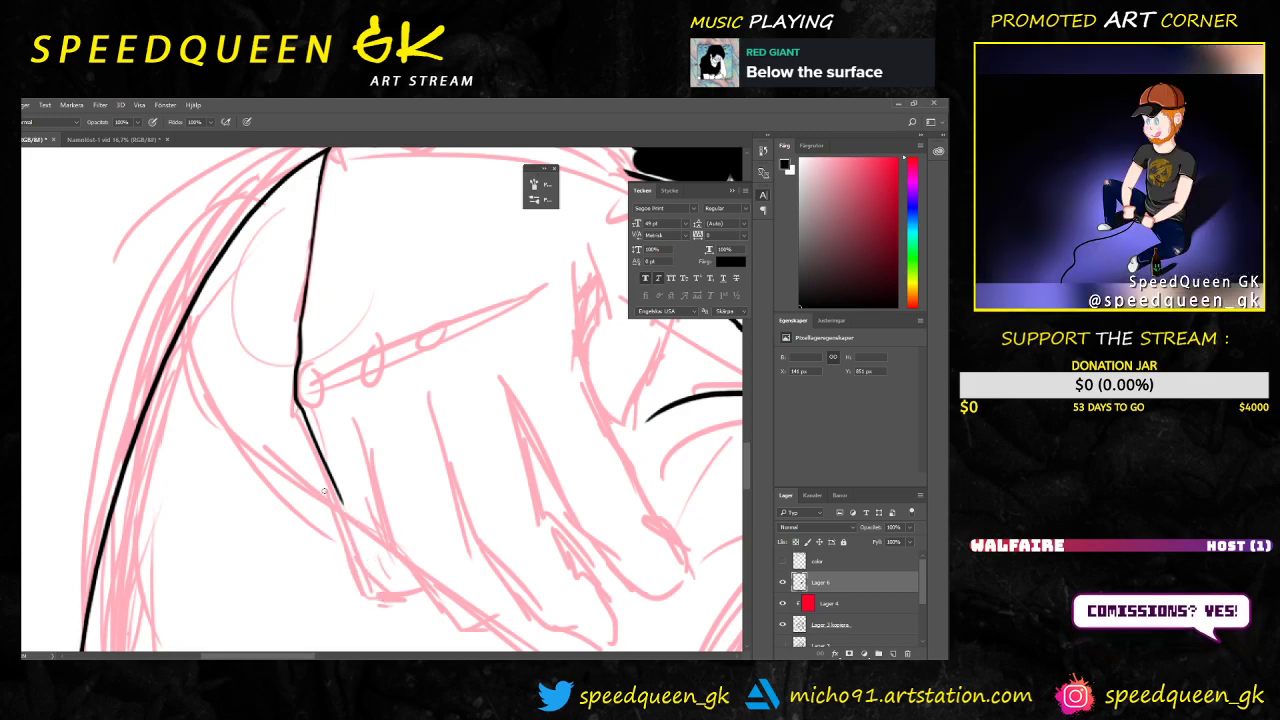
mouse_move(340, 494)
left_mouse_down()
mouse_move(375, 602)
mouse_move(363, 570)
mouse_move(406, 615)
mouse_move(390, 593)
mouse_move(430, 592)
left_mouse_up()
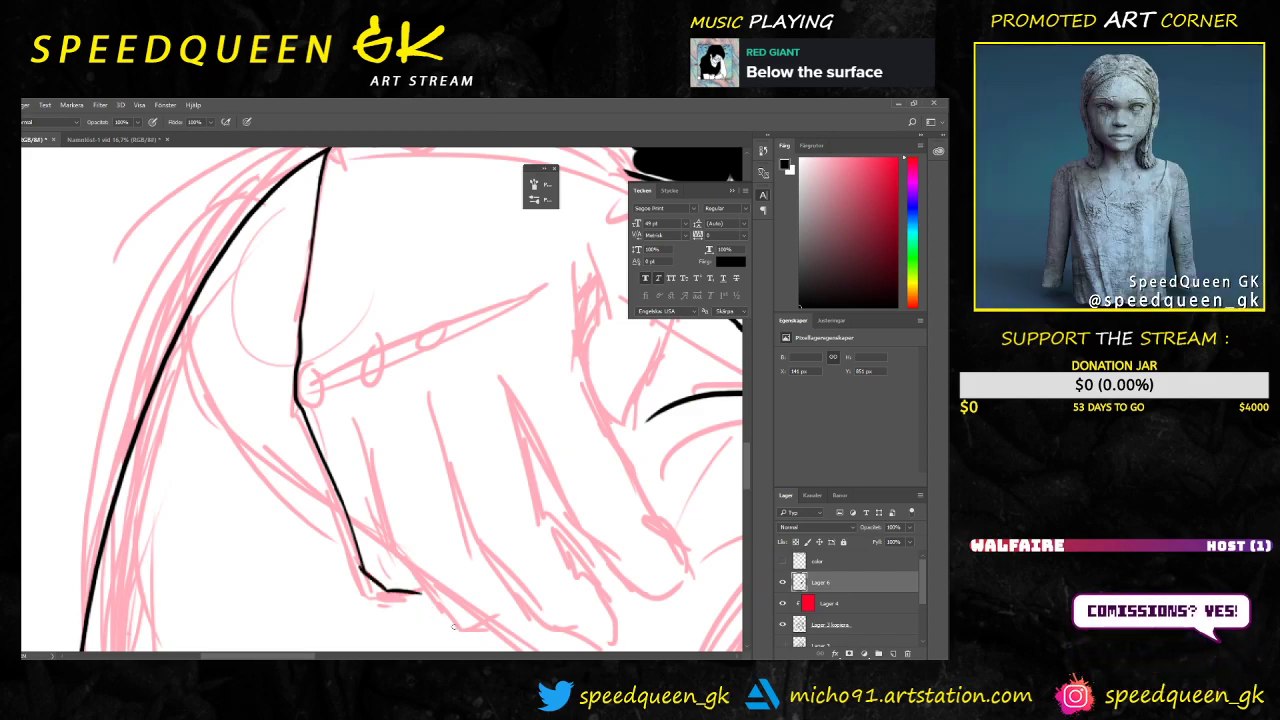
key("ctrl+z")
key("ctrl+z")
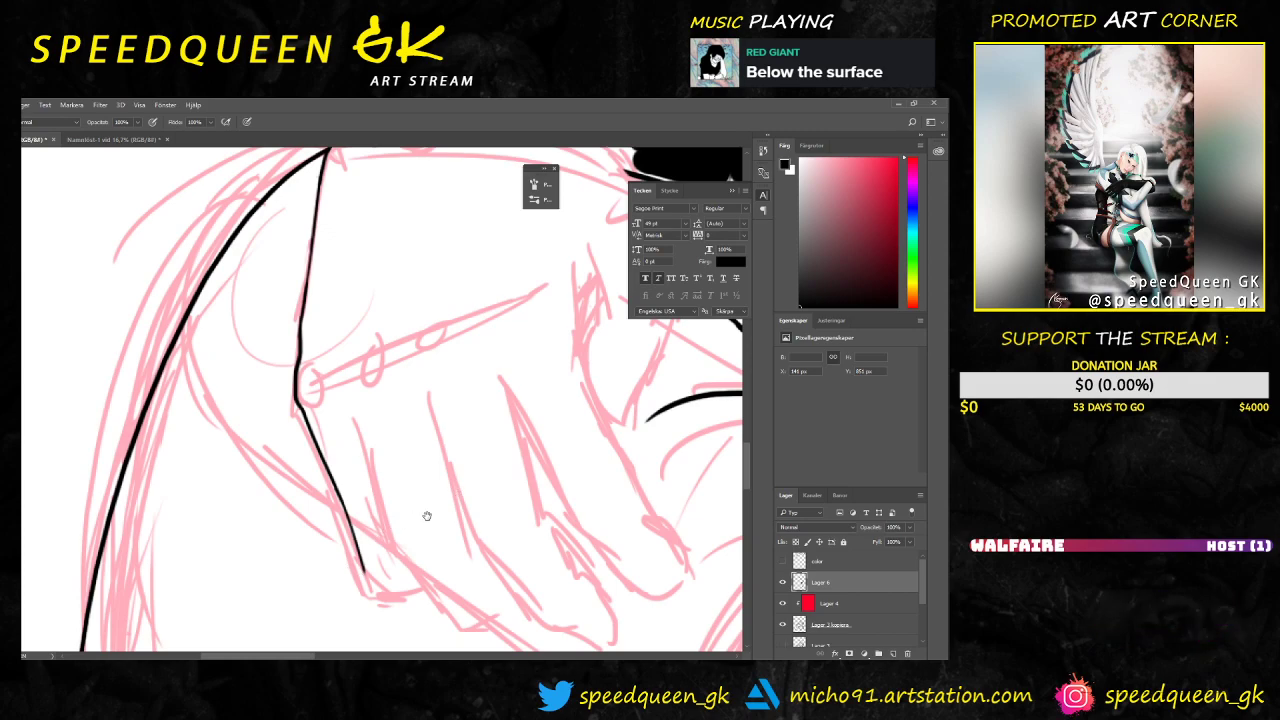
Step: Ink the angular underside of the little fingertip, redoing the stroke, and switch to the eraser for its end
left_click_drag(428, 514, 371, 400)
scroll(312, 465, "up", 3)
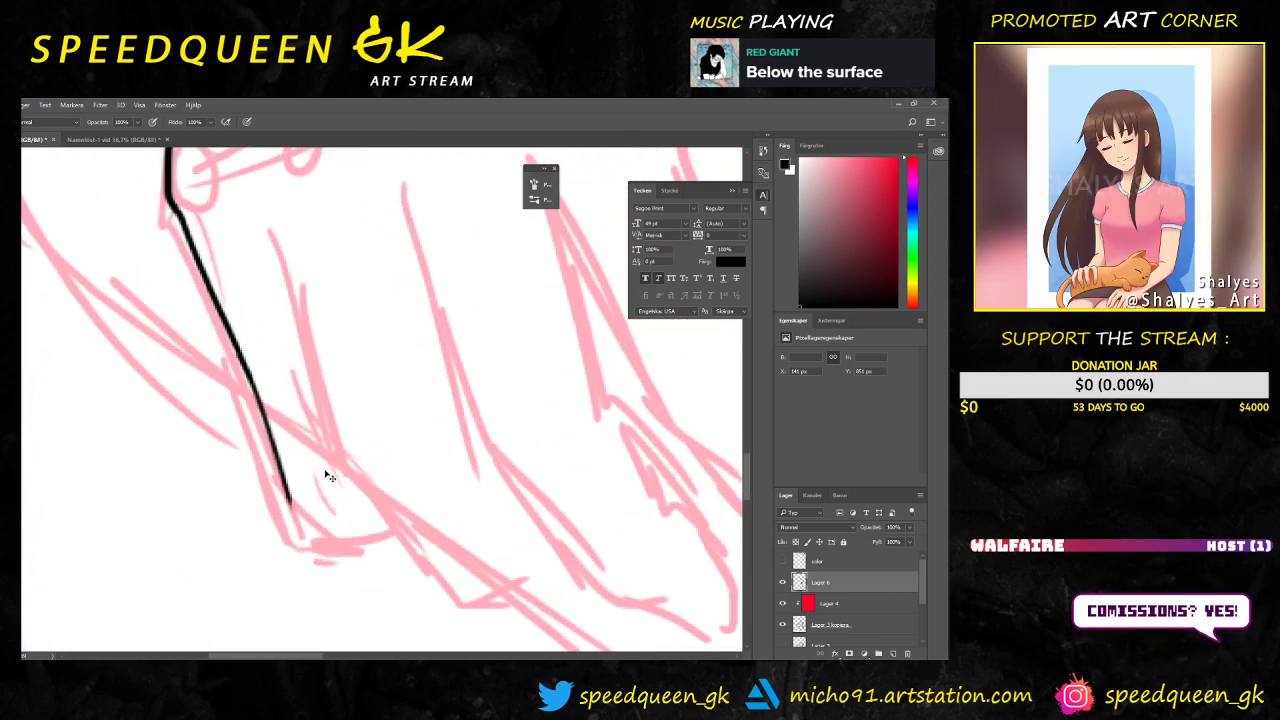
left_click_drag(284, 518, 354, 571)
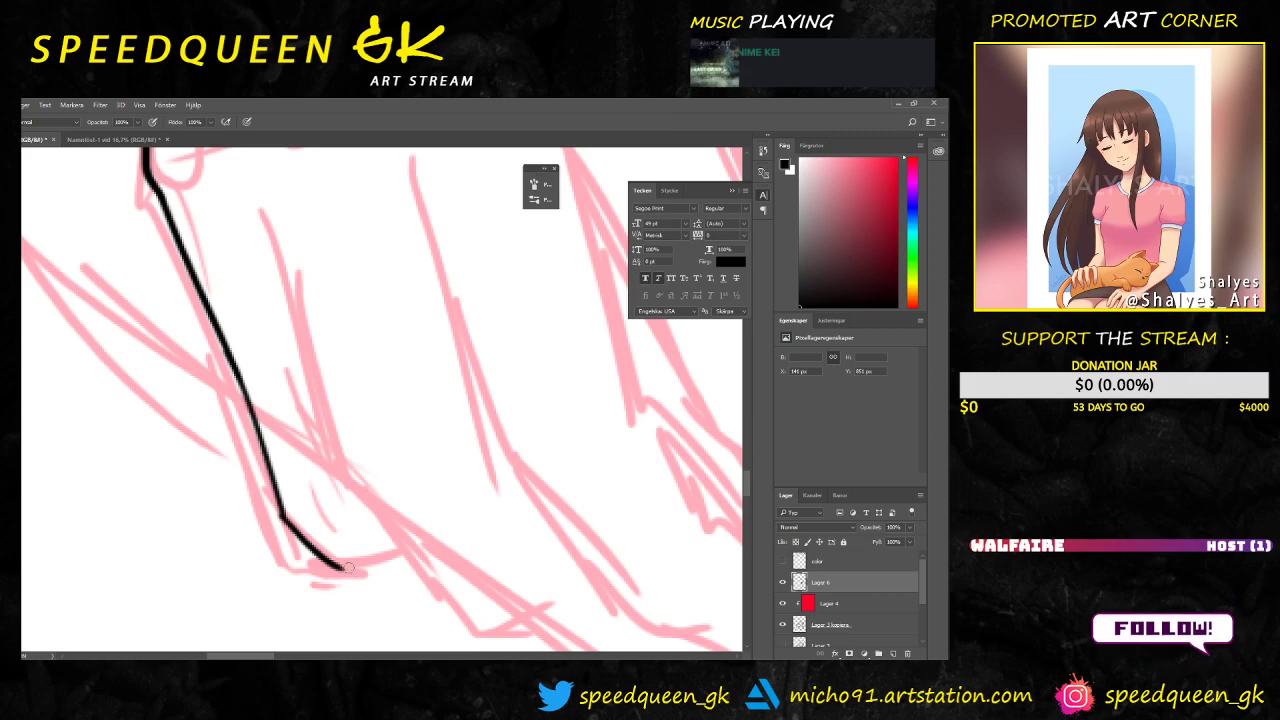
key("ctrl+z")
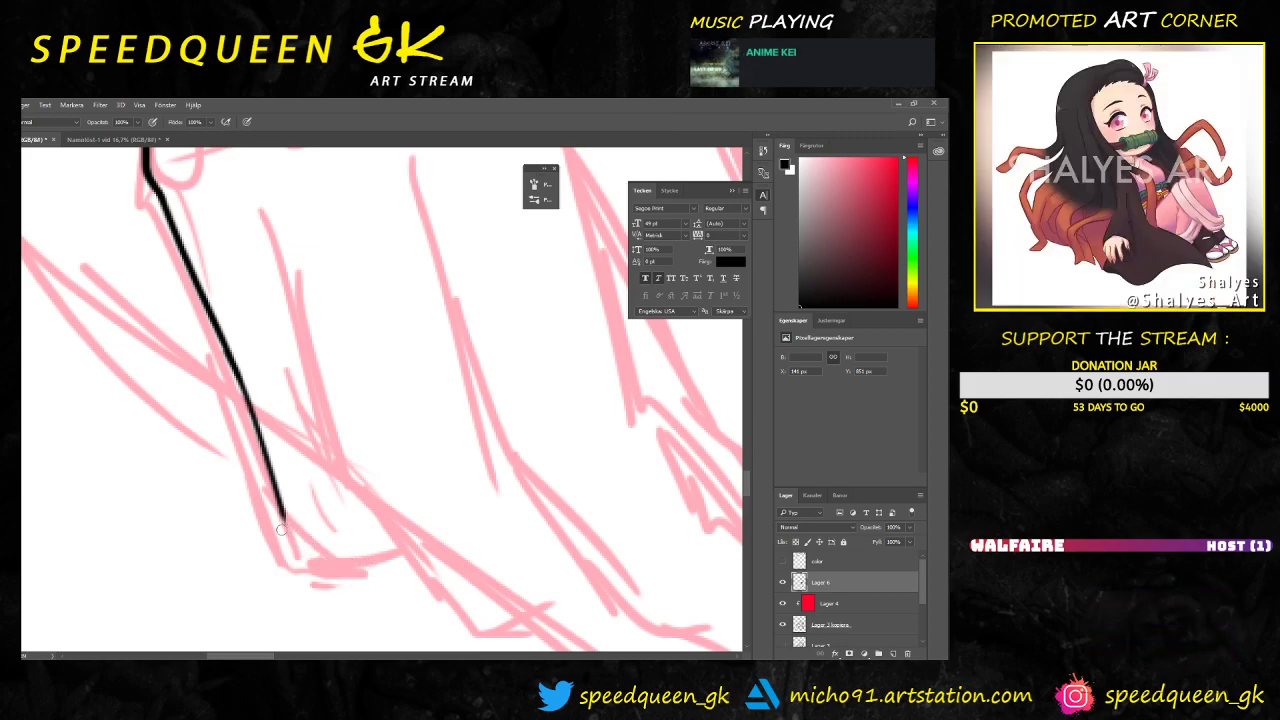
mouse_move(284, 518)
left_mouse_down()
mouse_move(340, 566)
mouse_move(412, 562)
left_mouse_up()
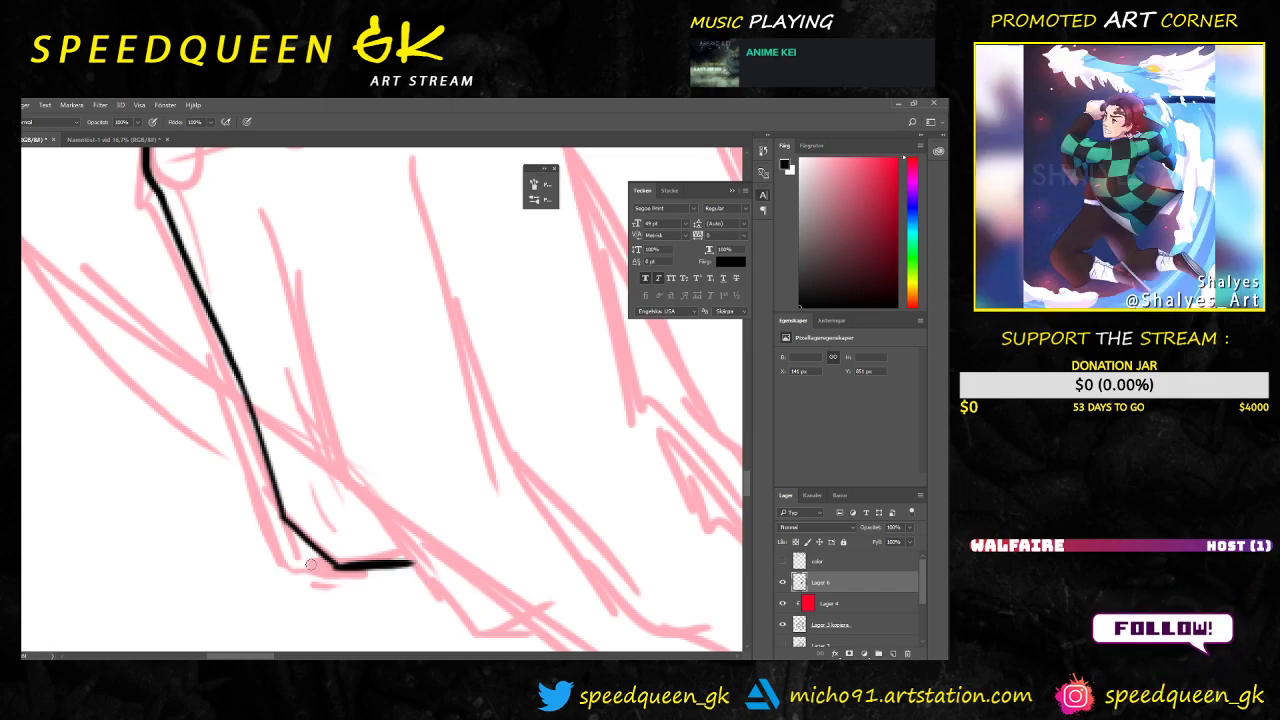
key("e")
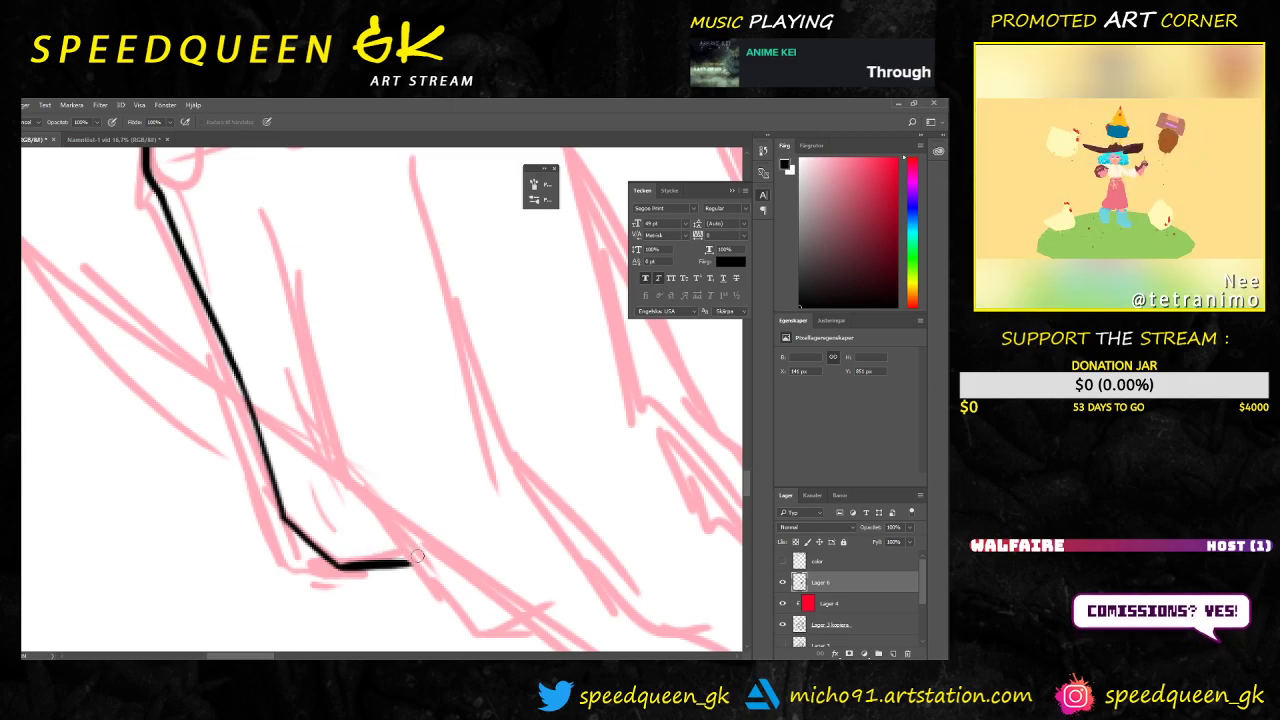
Step: Mark the little-finger and ring-finger knuckles with short curved strokes along the sketched knuckle line
key("ctrl+minus")
left_click_drag(455, 432, 386, 480)
key("ctrl+minus")
left_click_drag(208, 301, 283, 511)
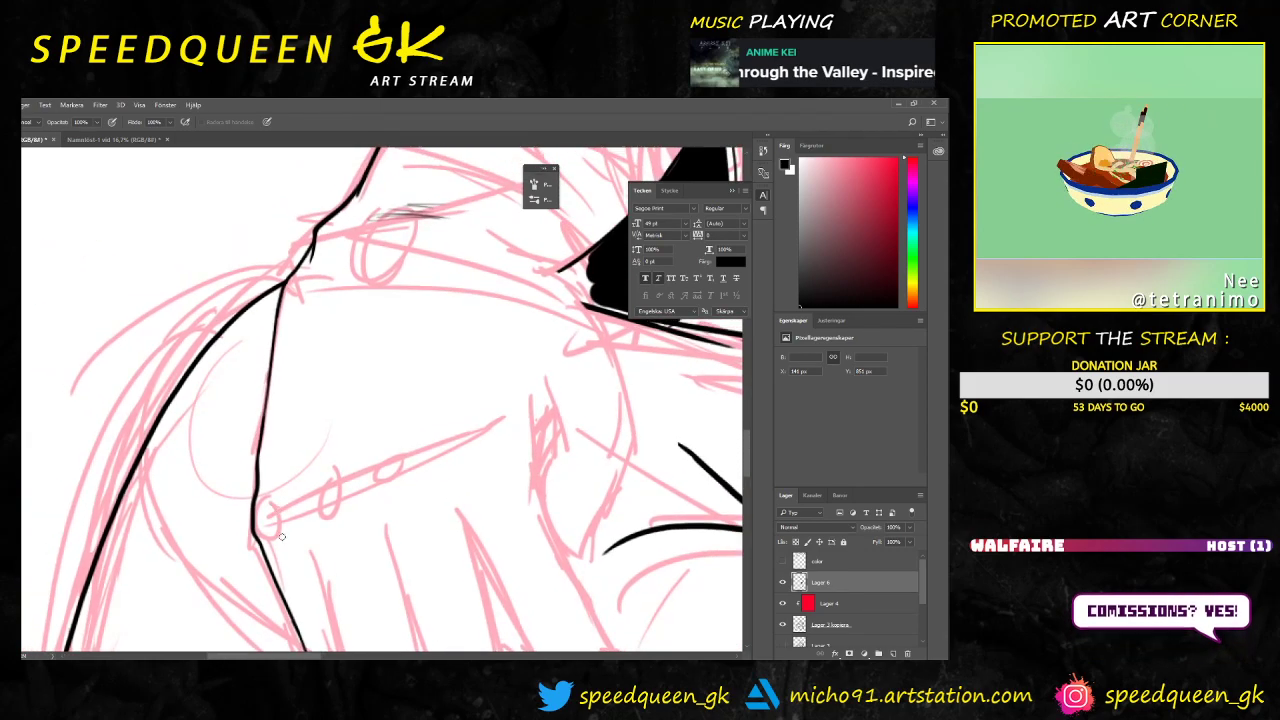
left_click_drag(275, 506, 279, 535)
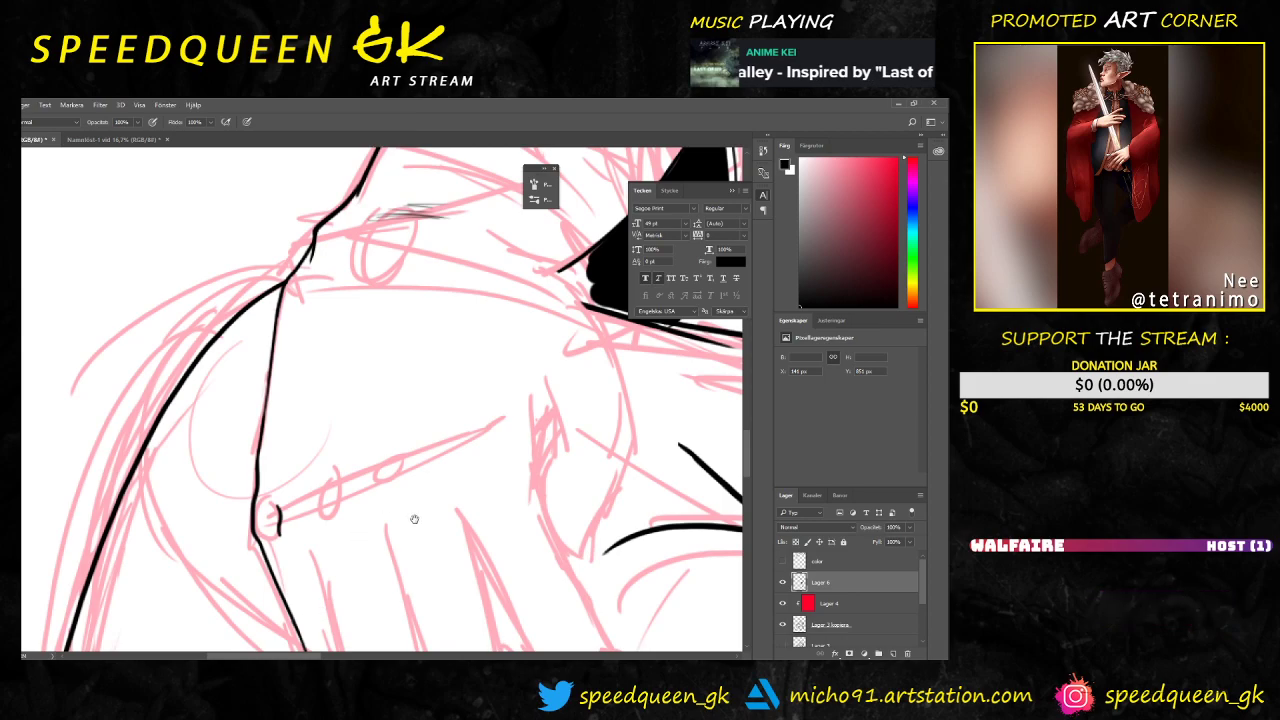
left_click_drag(417, 514, 345, 447)
mouse_move(267, 405)
left_mouse_down()
mouse_move(267, 437)
mouse_move(286, 421)
left_mouse_up()
key("ctrl+minus")
key("ctrl+minus")
key("ctrl+minus")
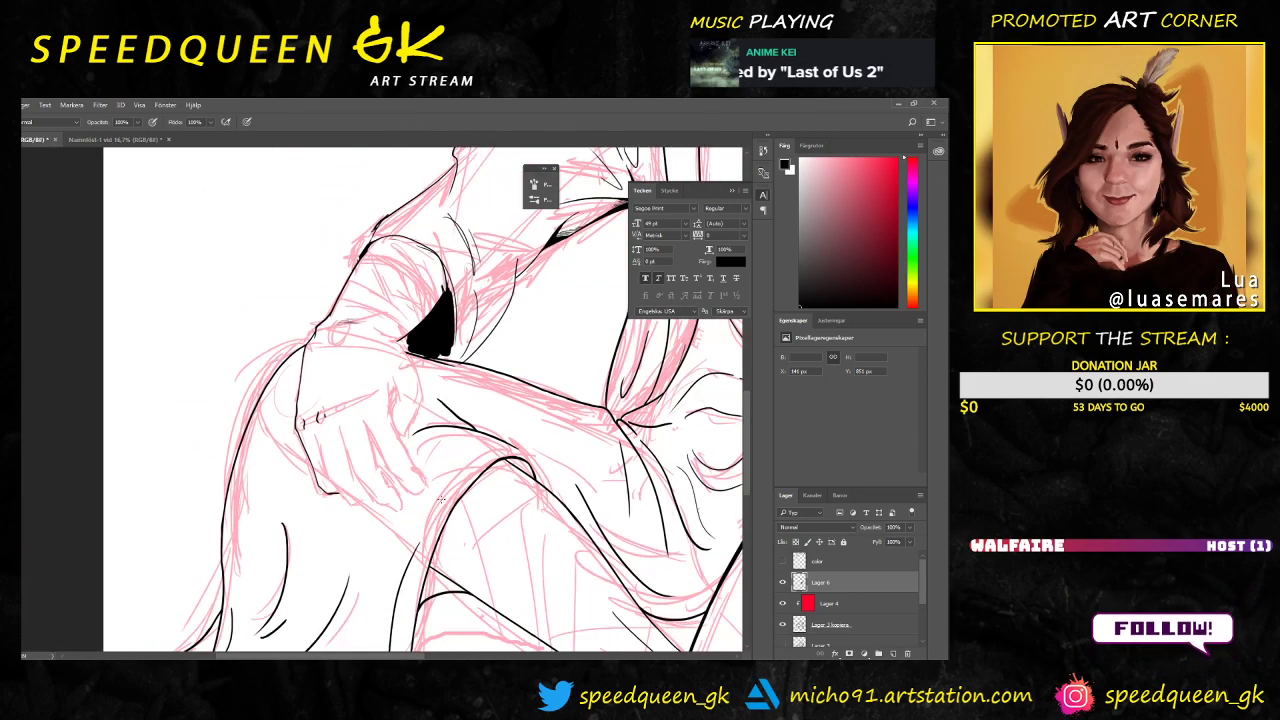
left_click_drag(465, 447, 418, 432)
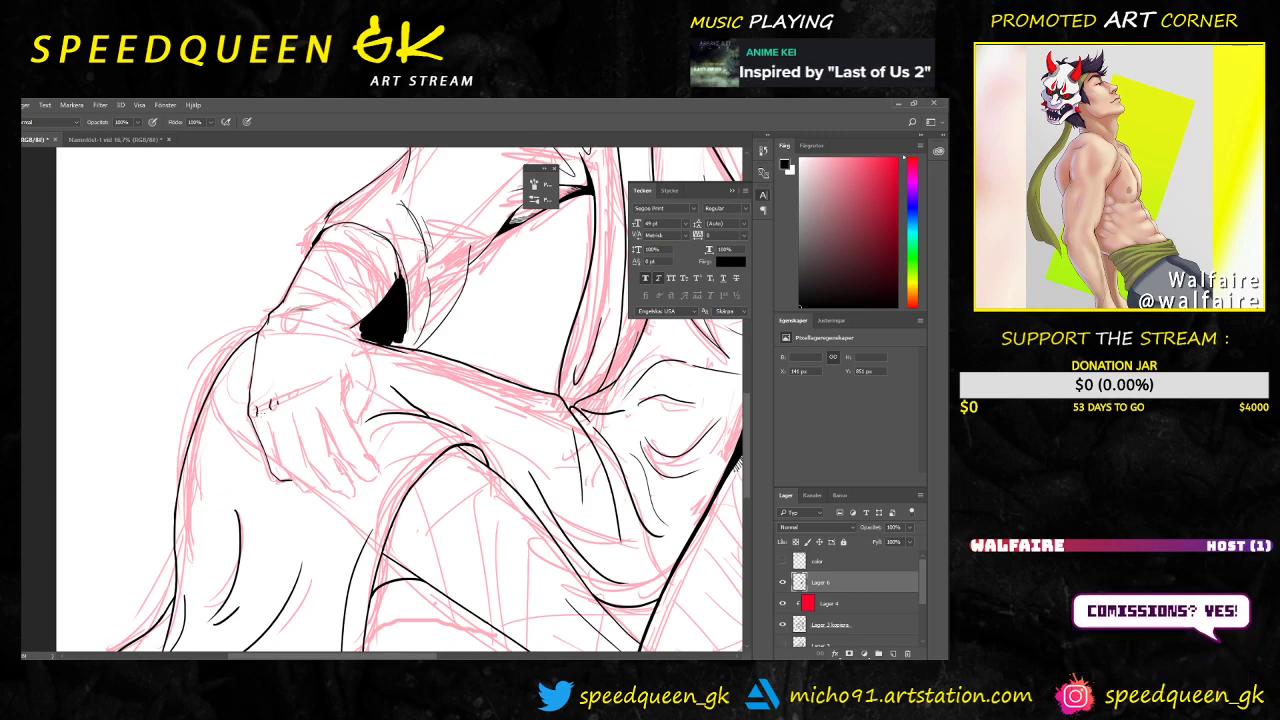
Step: Ink the dividing line between the little and ring fingers, redrawing it until it follows the sketched finger edge
key("ctrl+plus")
left_click_drag(349, 457, 358, 376)
scroll(217, 391, "up", 2)
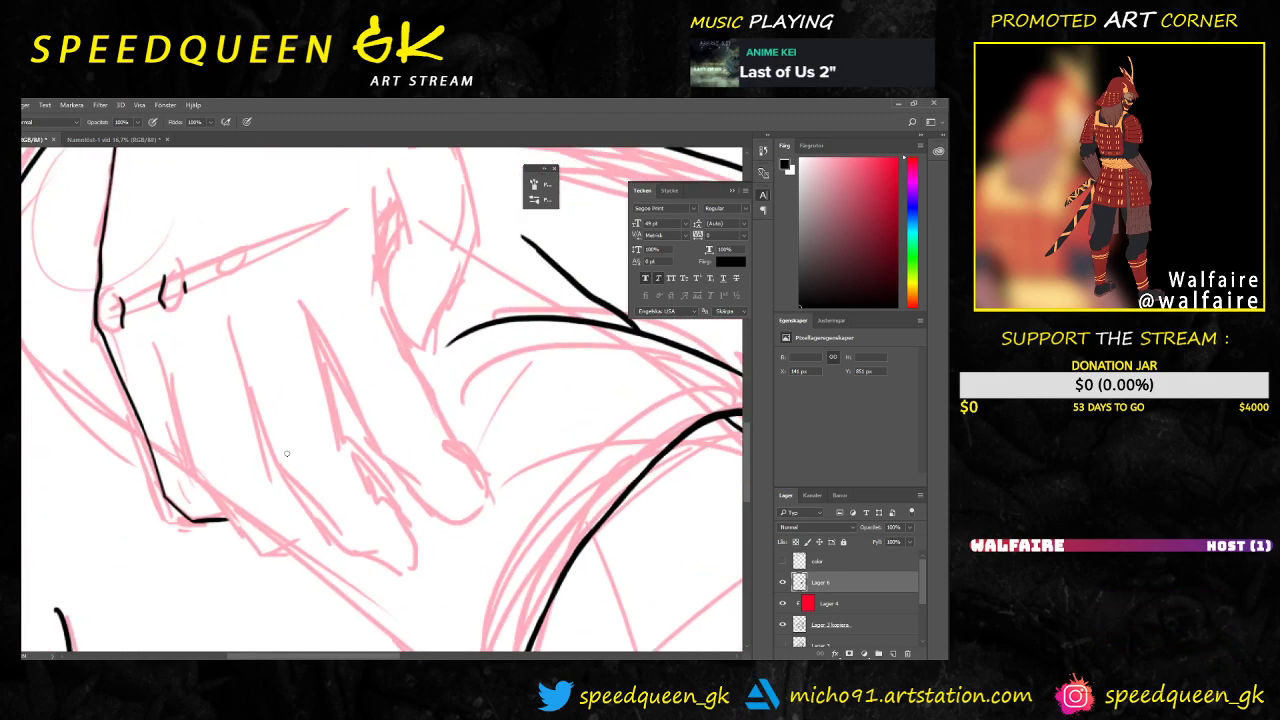
left_click_drag(217, 391, 234, 368)
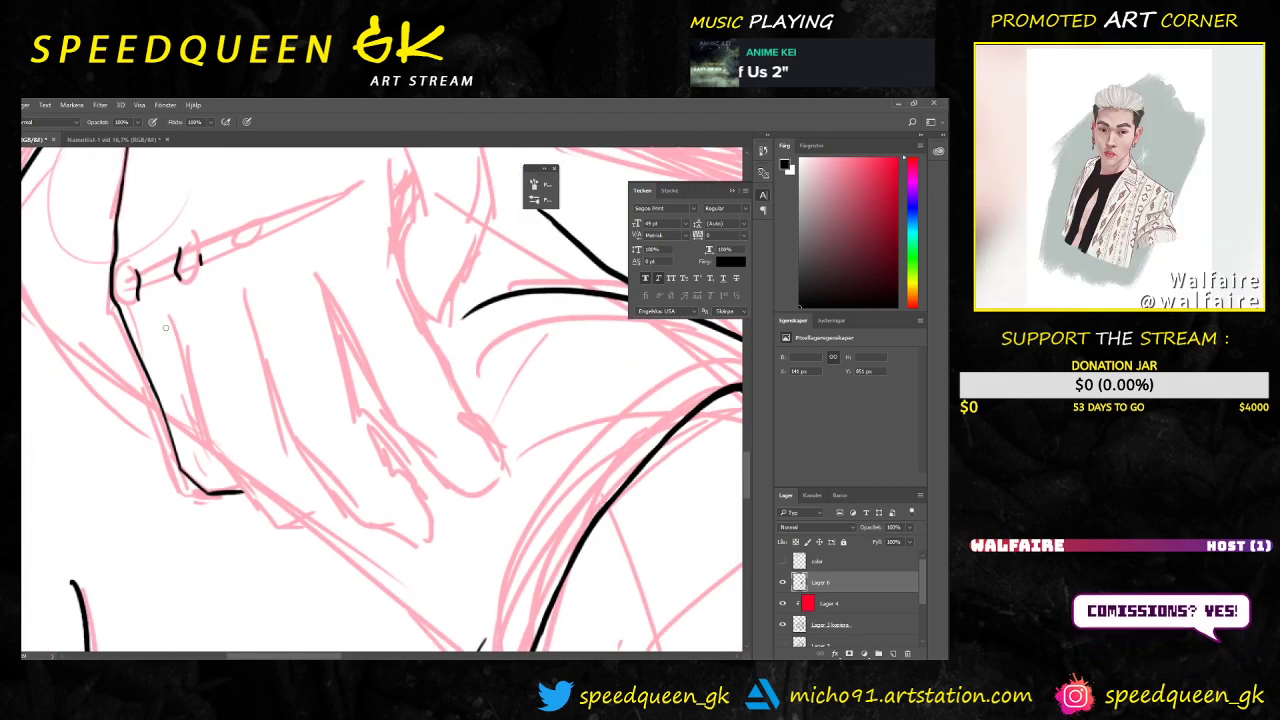
left_click_drag(169, 316, 219, 463)
key("ctrl+z")
left_click_drag(168, 316, 210, 458)
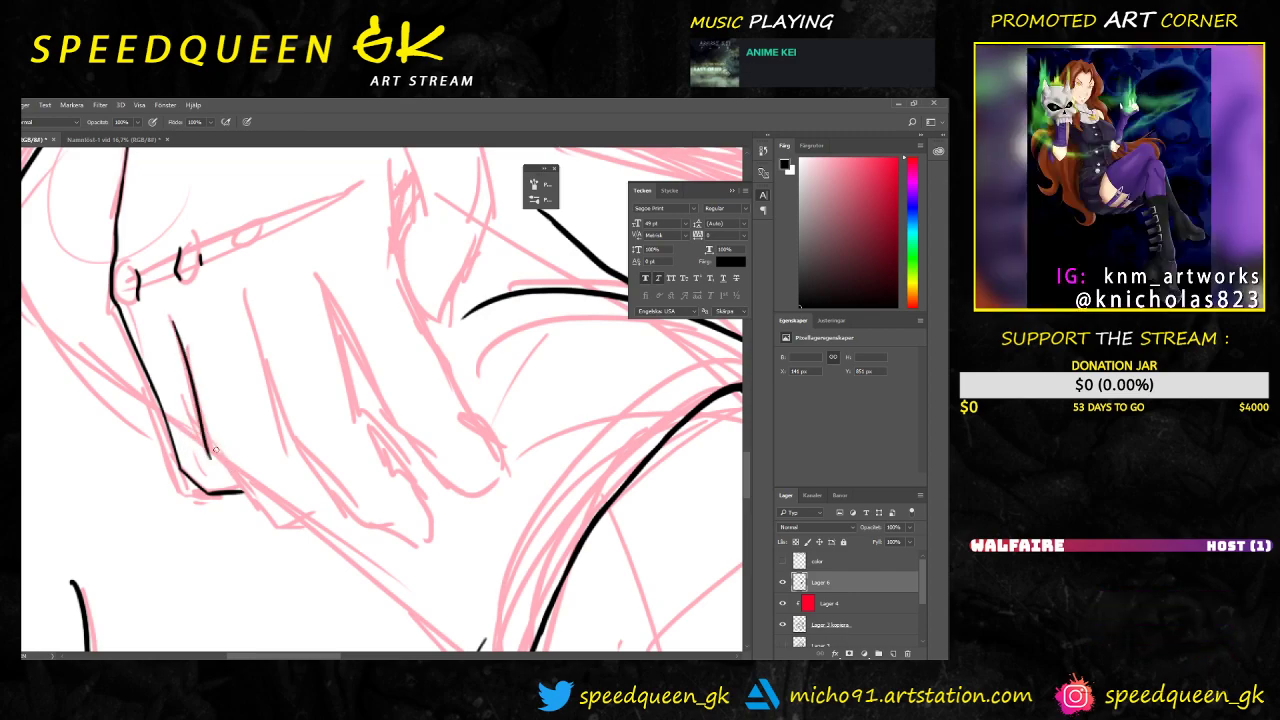
key("ctrl+z")
left_click_drag(170, 318, 216, 470)
key("ctrl+z")
left_click_drag(172, 318, 220, 456)
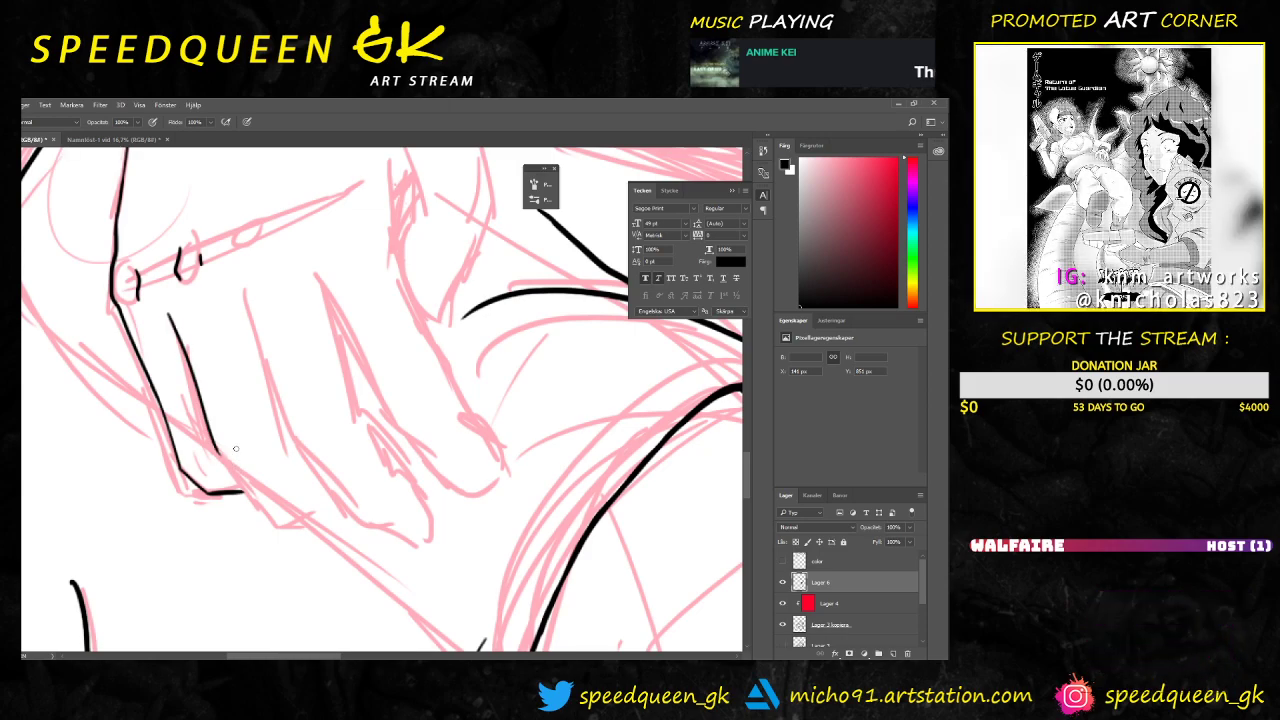
Step: Continue the dividing line past the little fingertip to ink the lower edge and tip of the ring finger
left_click_drag(332, 377, 267, 394)
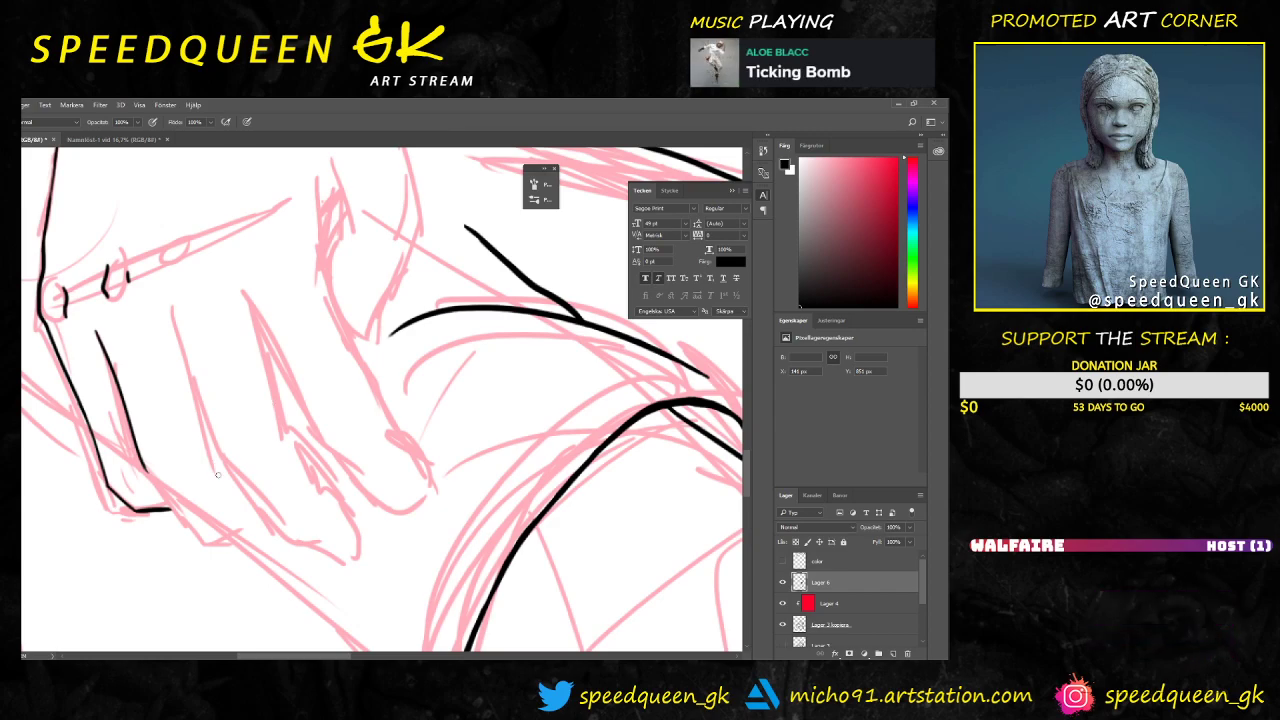
left_click_drag(265, 460, 229, 434)
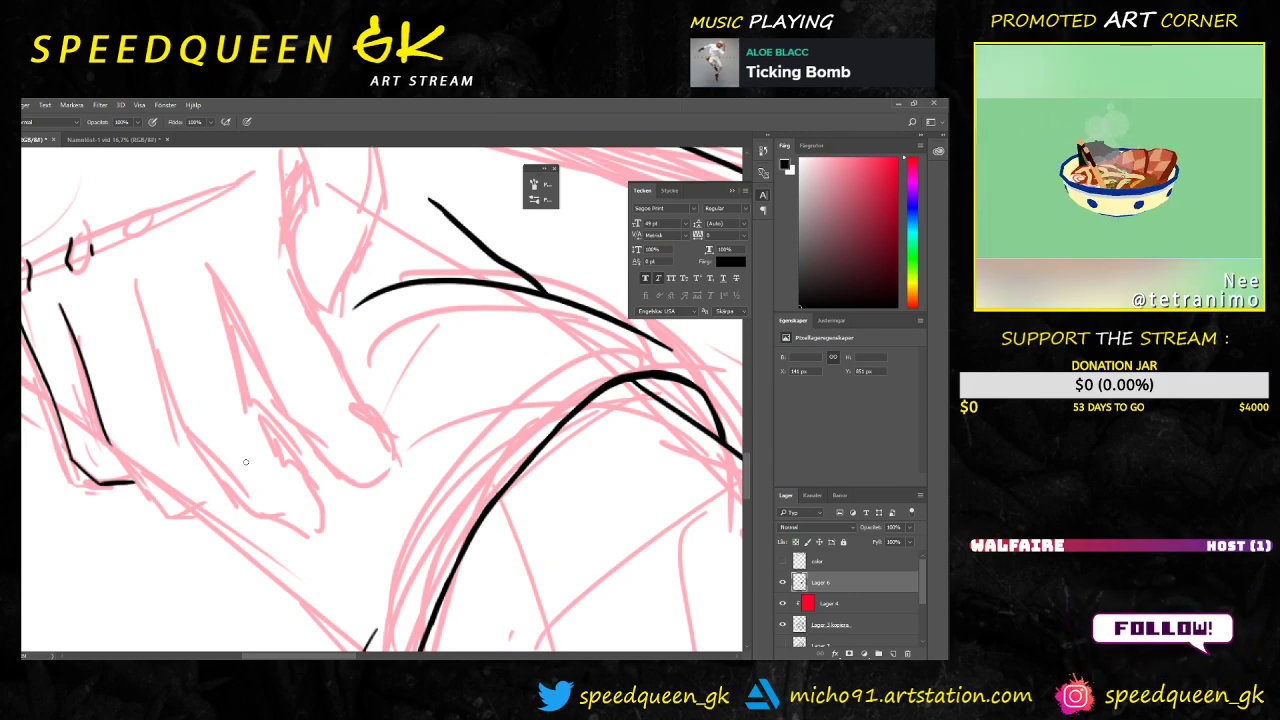
left_click_drag(265, 376, 230, 336)
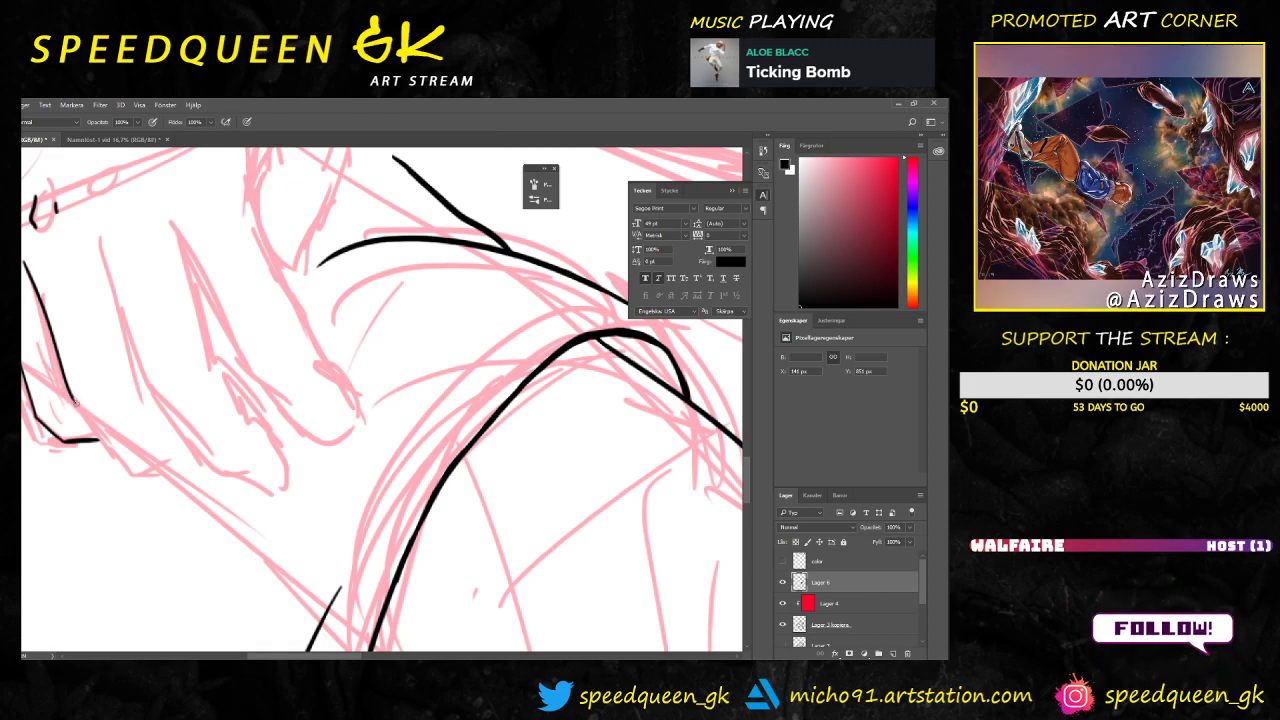
mouse_move(72, 400)
left_mouse_down()
mouse_move(136, 461)
mouse_move(215, 494)
mouse_move(209, 466)
left_mouse_up()
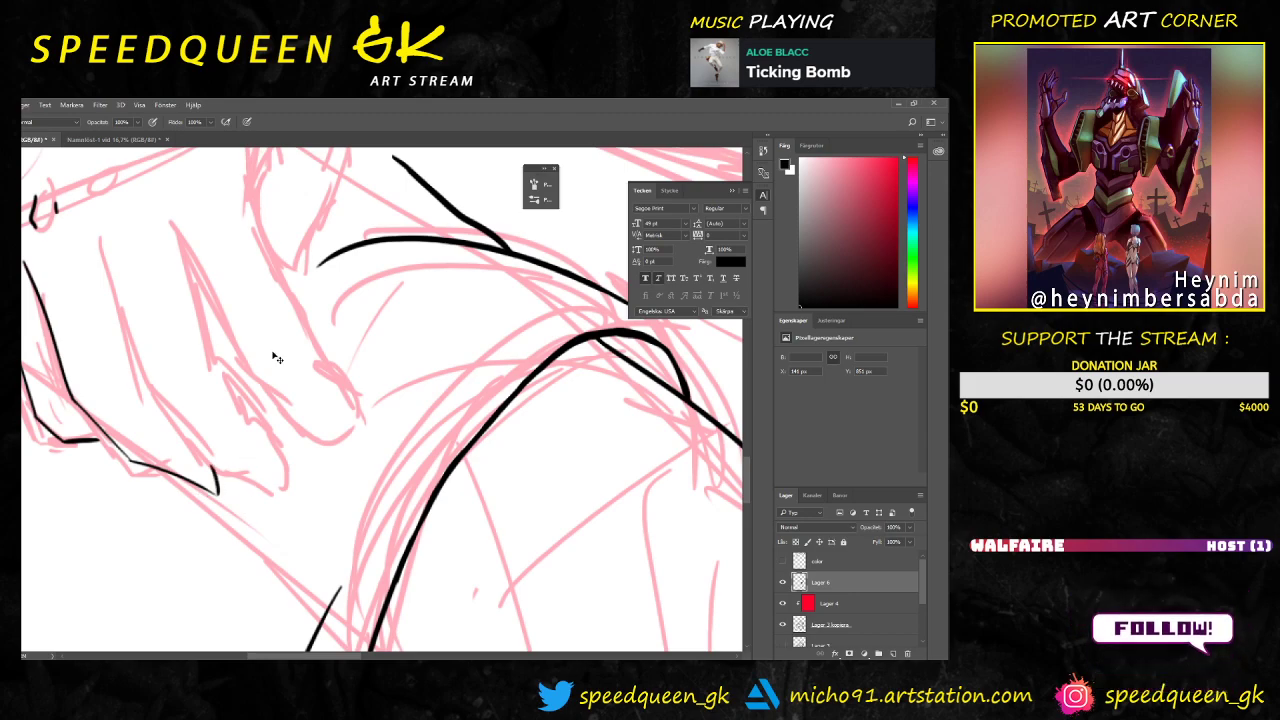
key("ctrl+minus")
key("ctrl+minus")
key("ctrl+minus")
left_click_drag(320, 383, 292, 392)
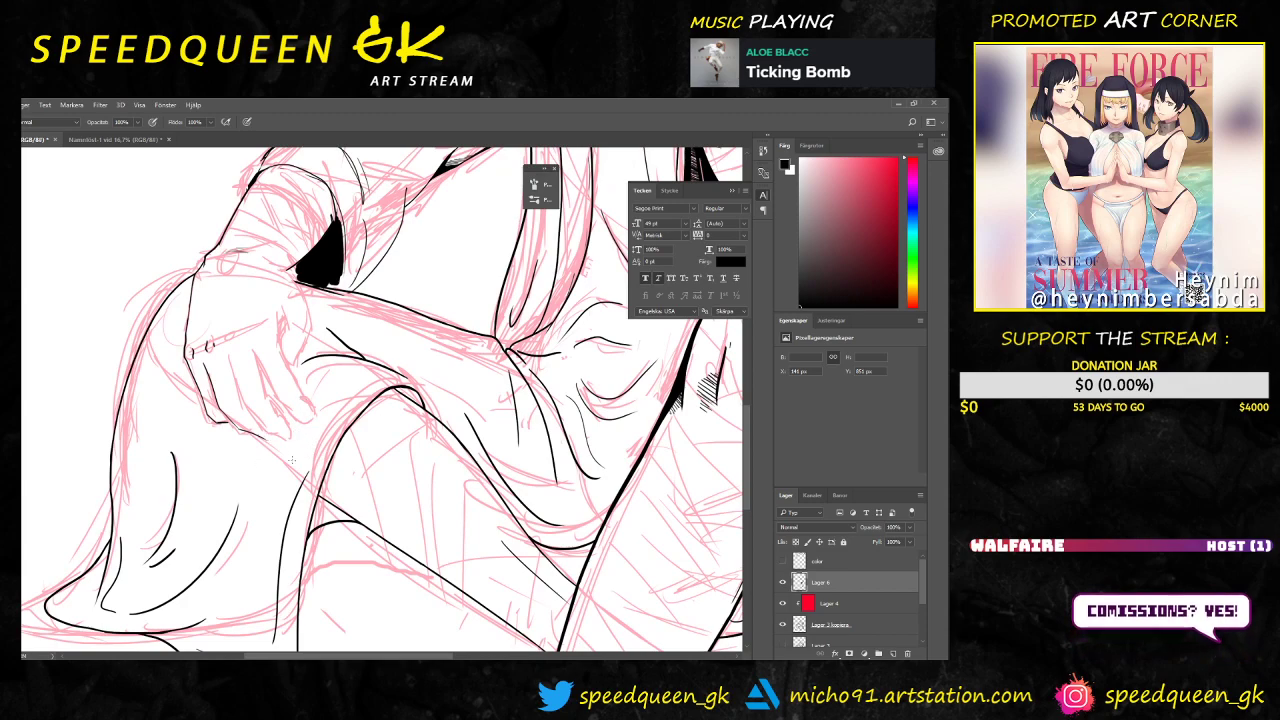
Step: Ink the edge between the ring and middle fingers down to the middle fingertip, and mark the middle-finger knuckle
key("ctrl+plus")
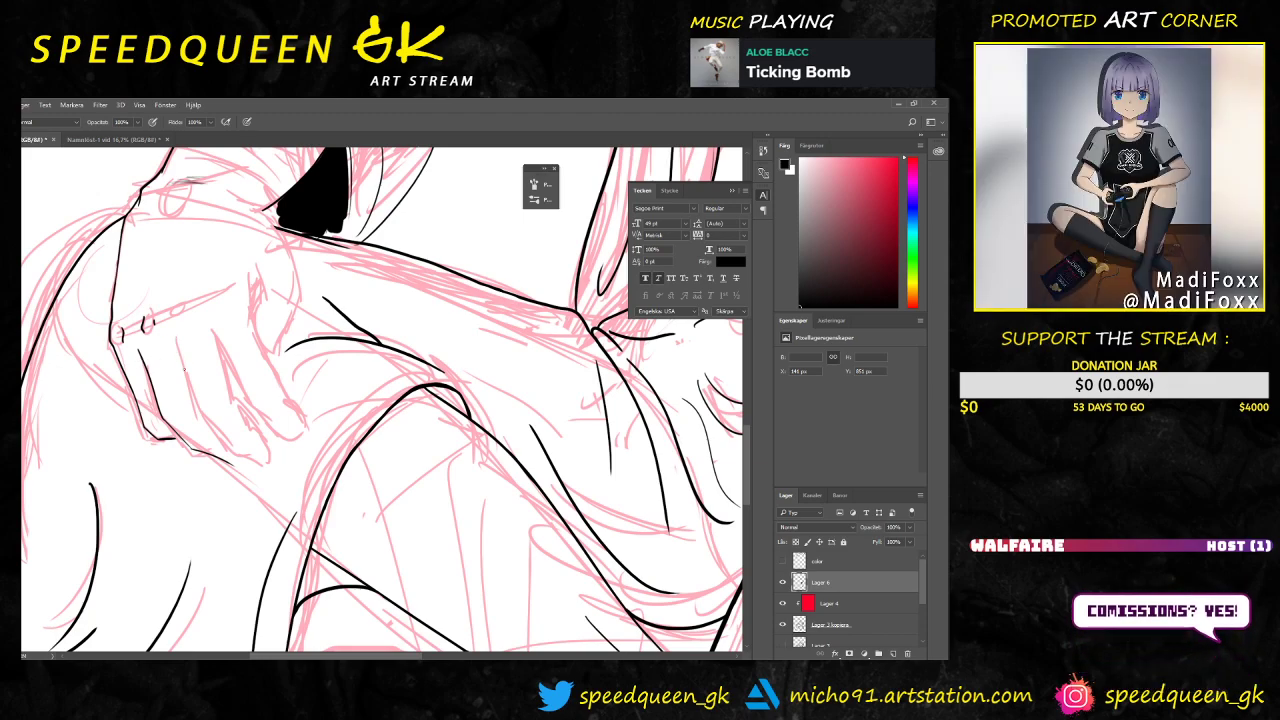
left_click_drag(183, 368, 195, 402)
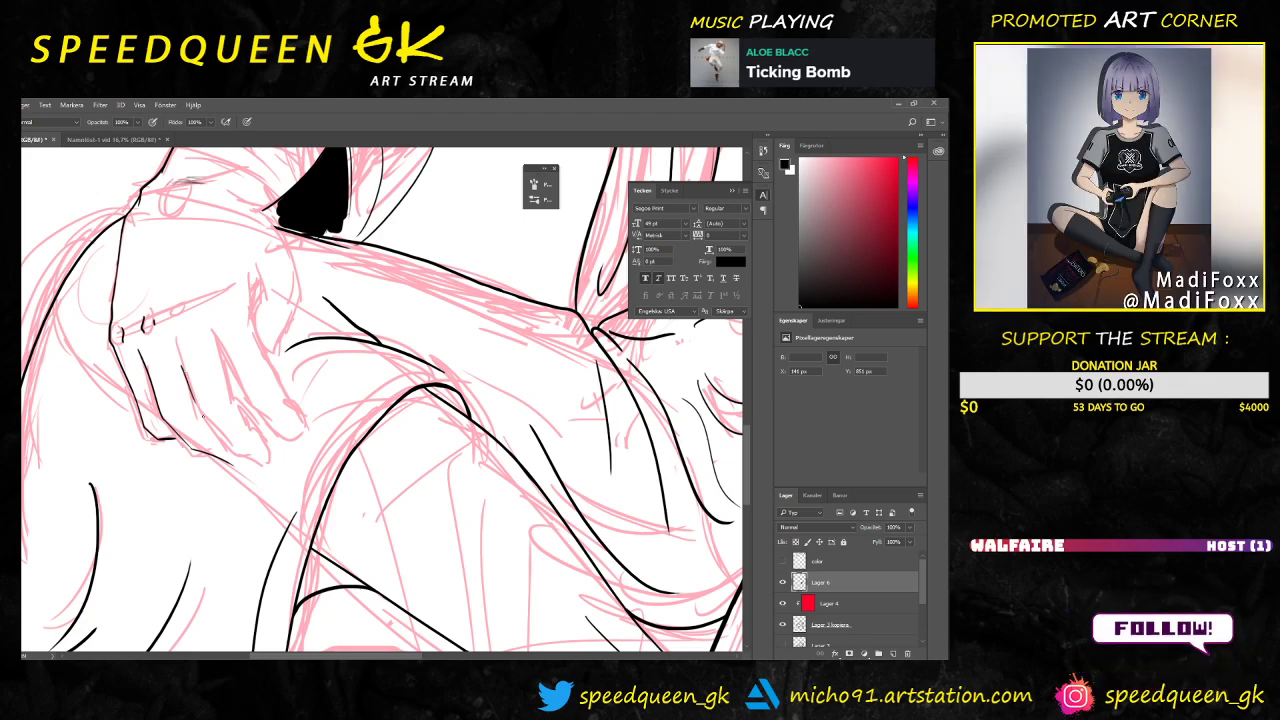
key("ctrl+z")
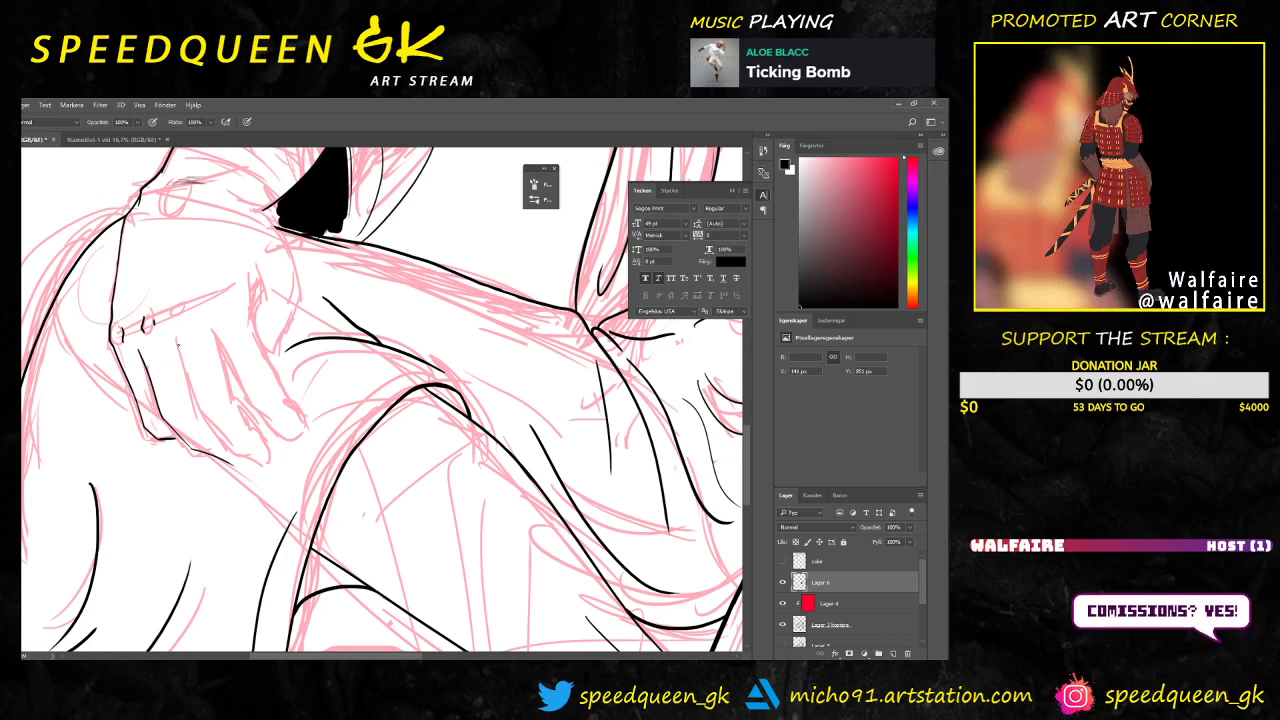
key("ctrl+plus")
key("ctrl+plus")
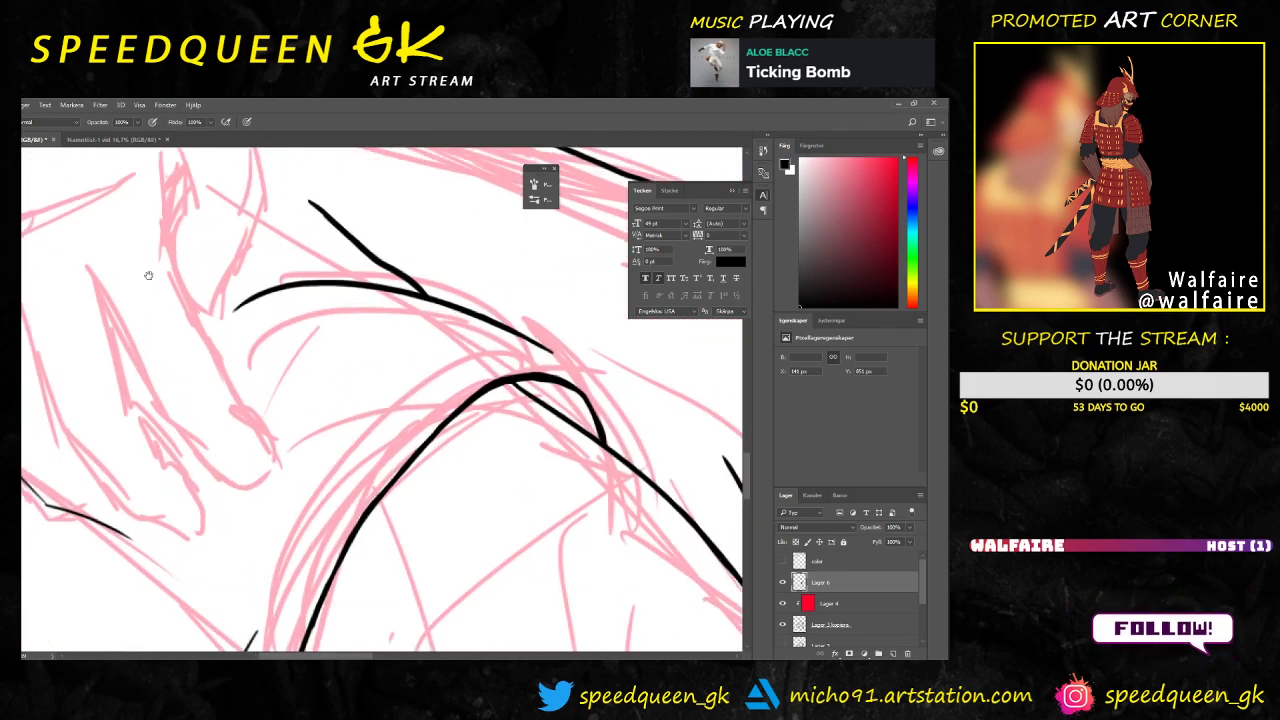
left_click_drag(148, 275, 319, 388)
left_click_drag(174, 327, 230, 550)
left_click_drag(252, 440, 228, 380)
key("ctrl+z")
left_click_drag(158, 332, 226, 490)
key("ctrl+z")
mouse_move(158, 330)
left_mouse_down()
mouse_move(212, 492)
mouse_move(288, 566)
mouse_move(342, 588)
left_mouse_up()
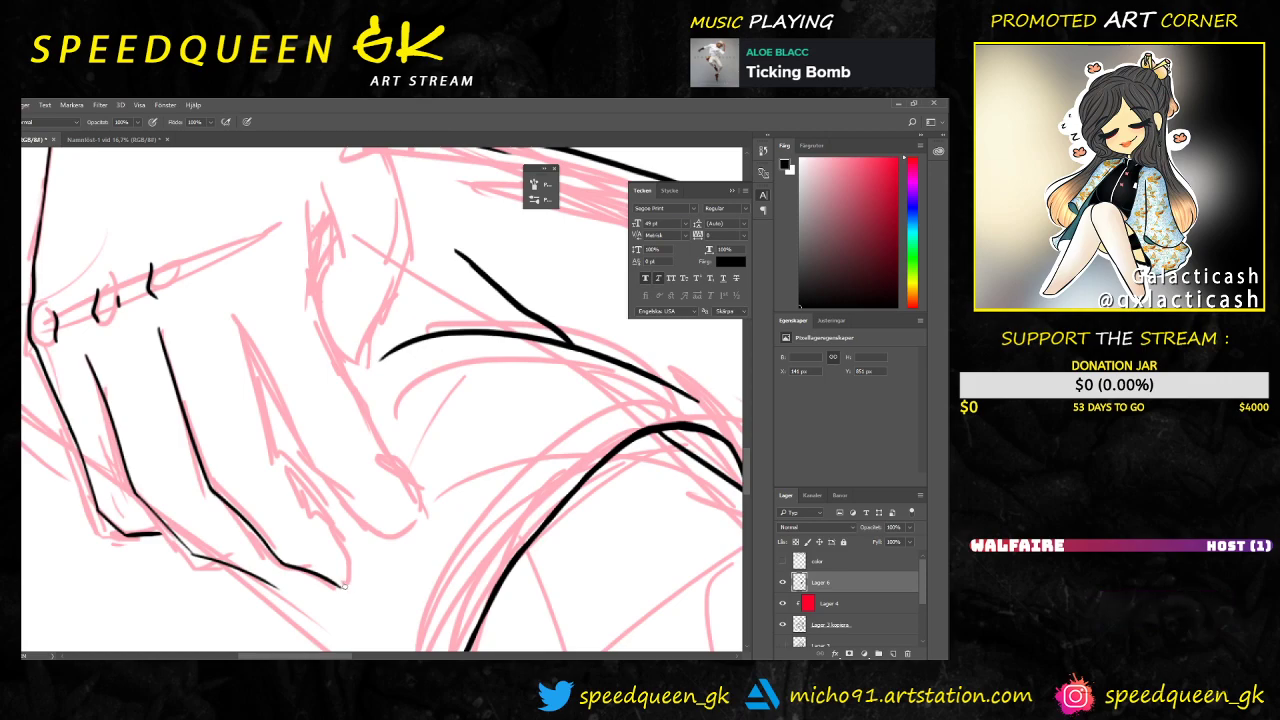
Step: Examine the inked fingers against the red sketch, first with the whole arm in view and then close up at the fingertips
key("ctrl+minus")
key("ctrl+minus")
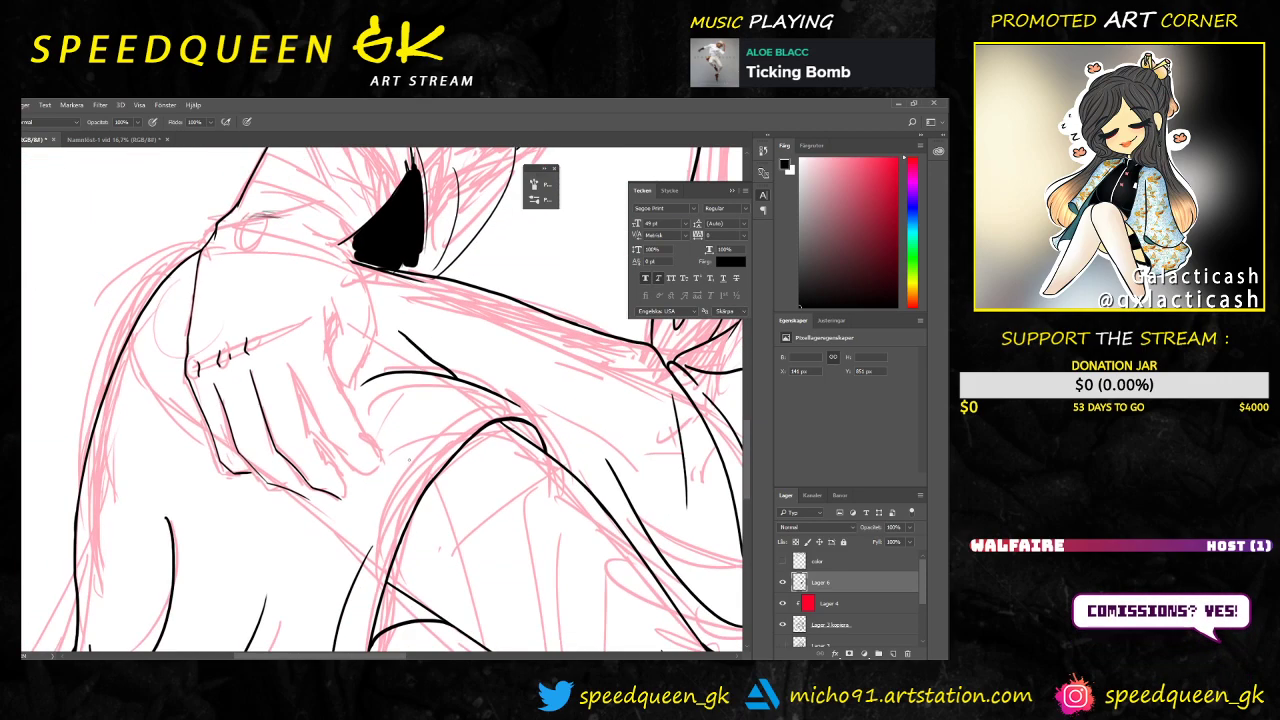
mouse_move(408, 355)
left_mouse_down()
mouse_move(412, 376)
mouse_move(434, 340)
mouse_move(416, 374)
left_mouse_up()
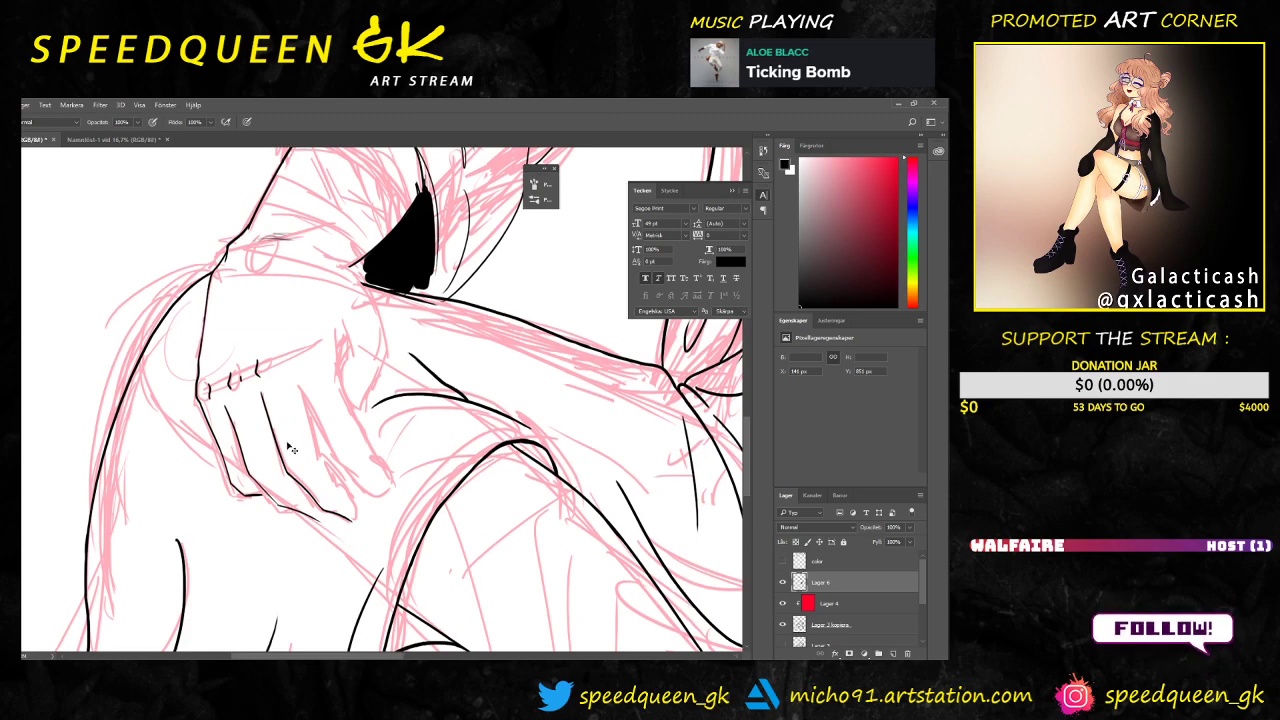
key("ctrl+plus")
key("ctrl+plus")
scroll(274, 455, "down", 1)
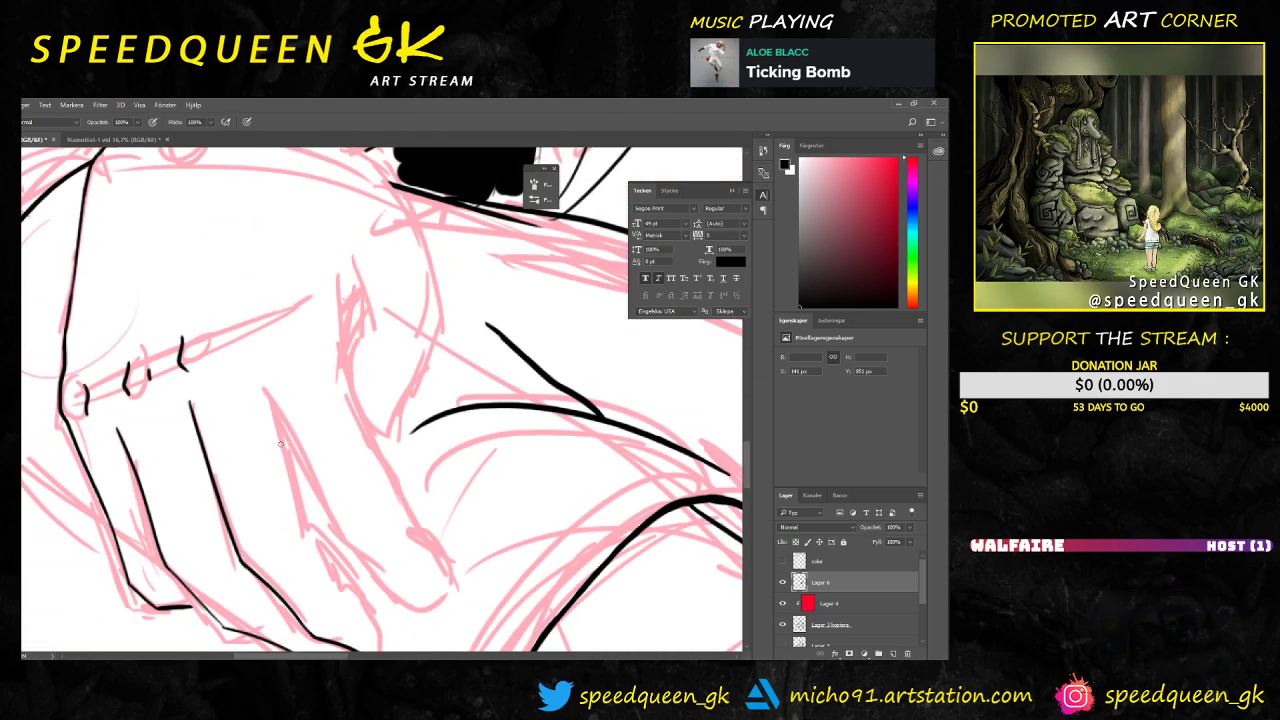
scroll(280, 438, "down", 2)
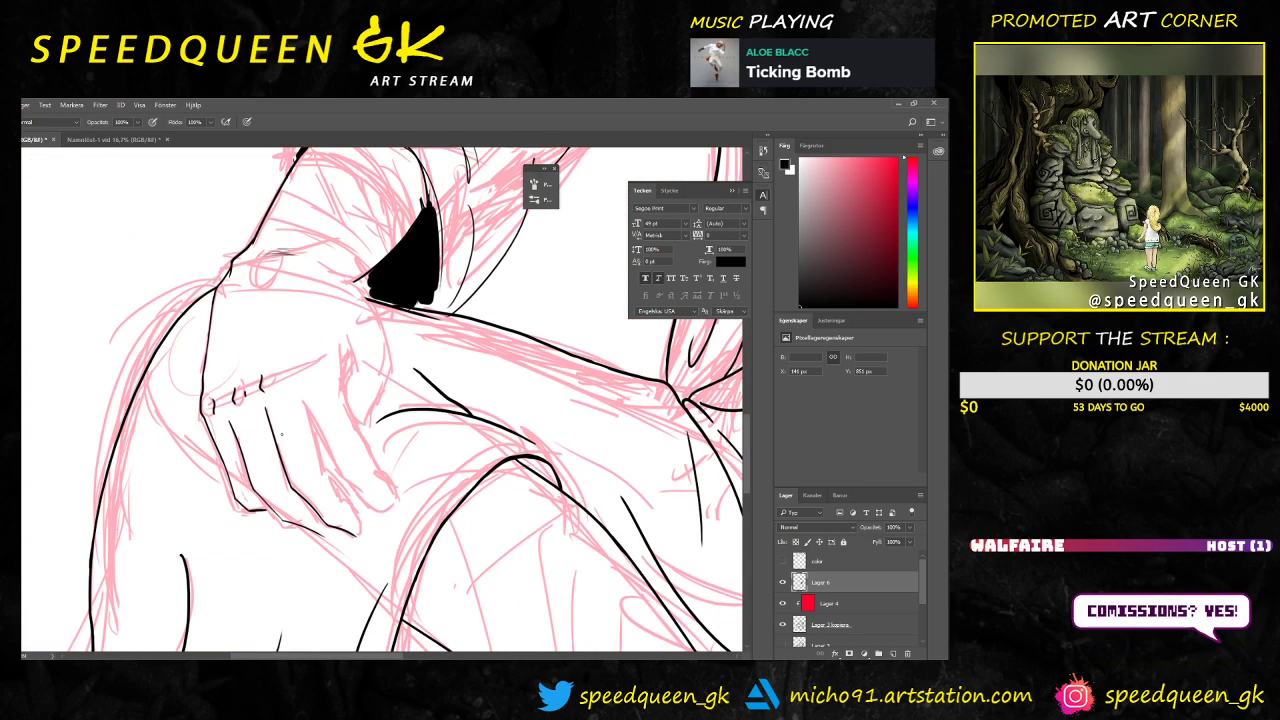
scroll(282, 435, "up", 1)
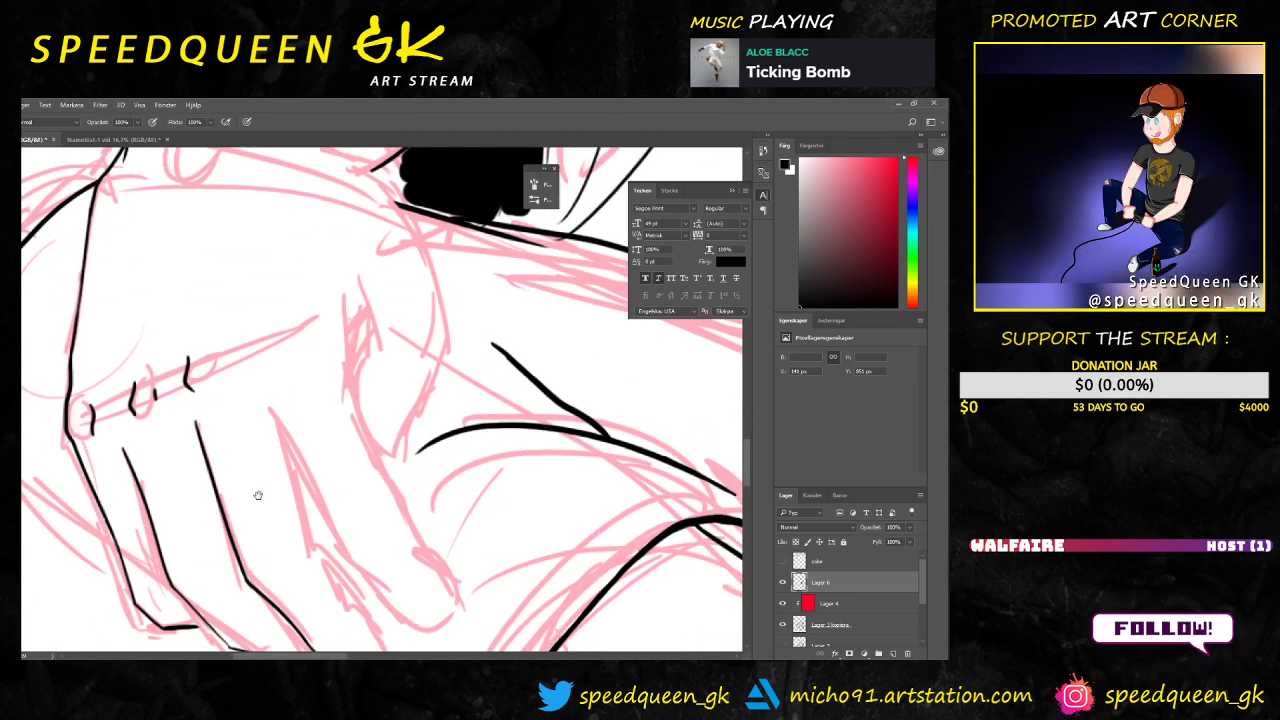
left_click_drag(258, 495, 300, 340)
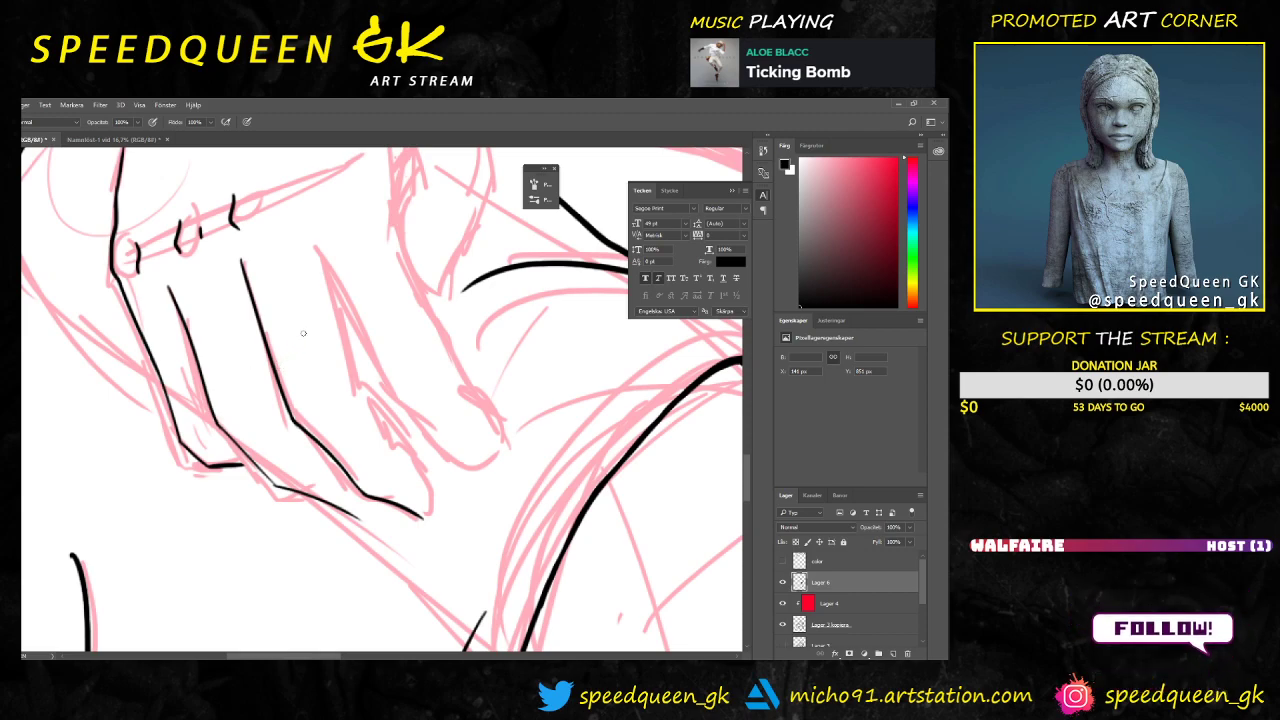
scroll(301, 334, "up", 1)
left_click_drag(320, 330, 355, 266)
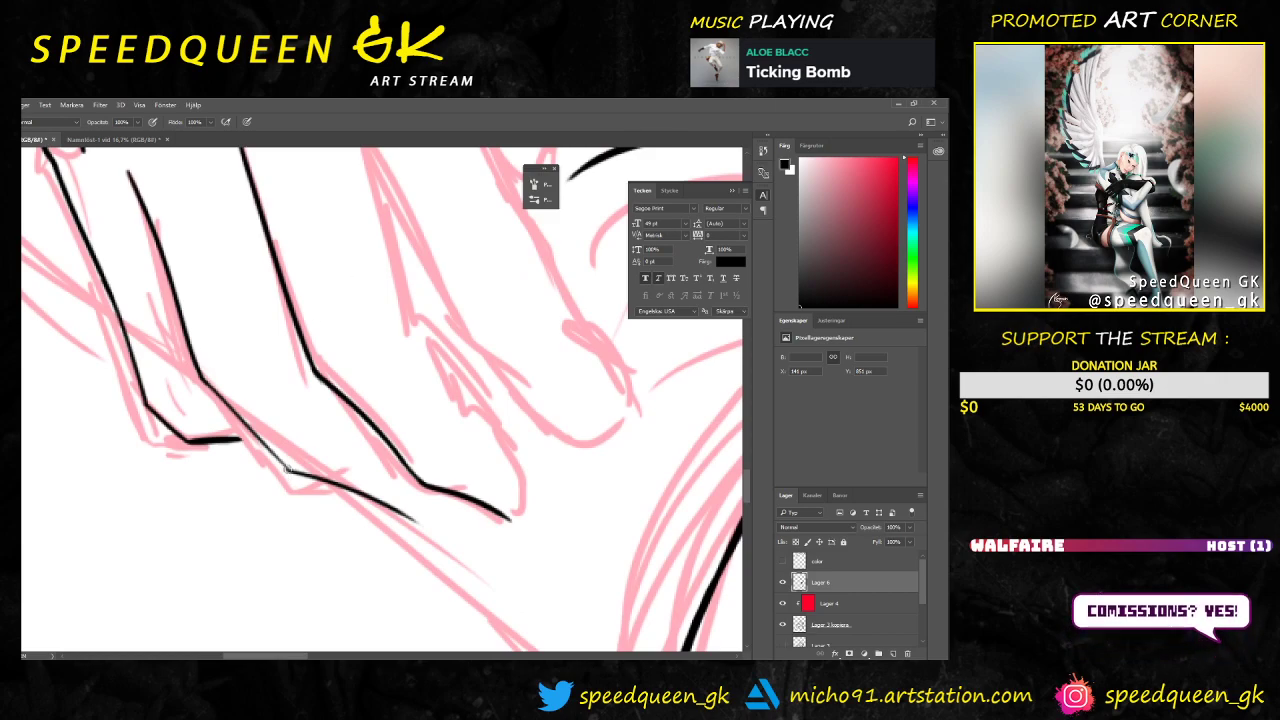
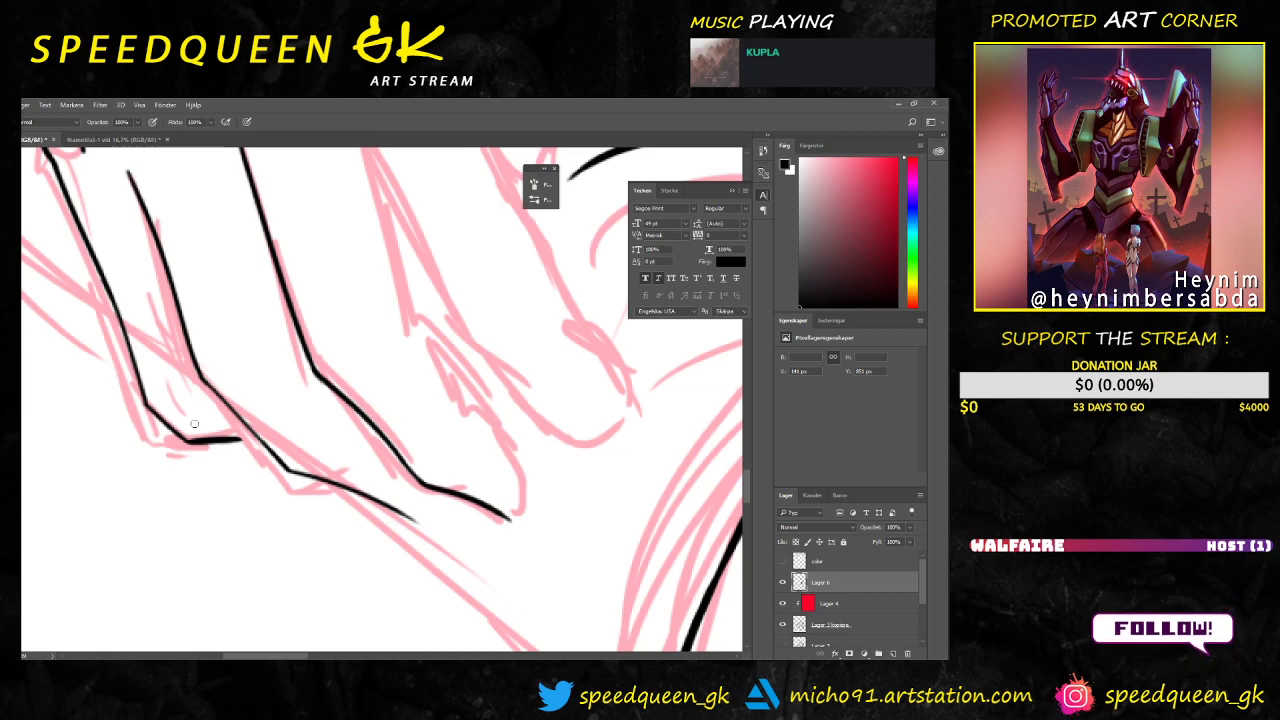
Step: Ink the middle fingertip and the edge between the middle and index fingers, erasing excess ink where they meet
left_click_drag(545, 426, 463, 496)
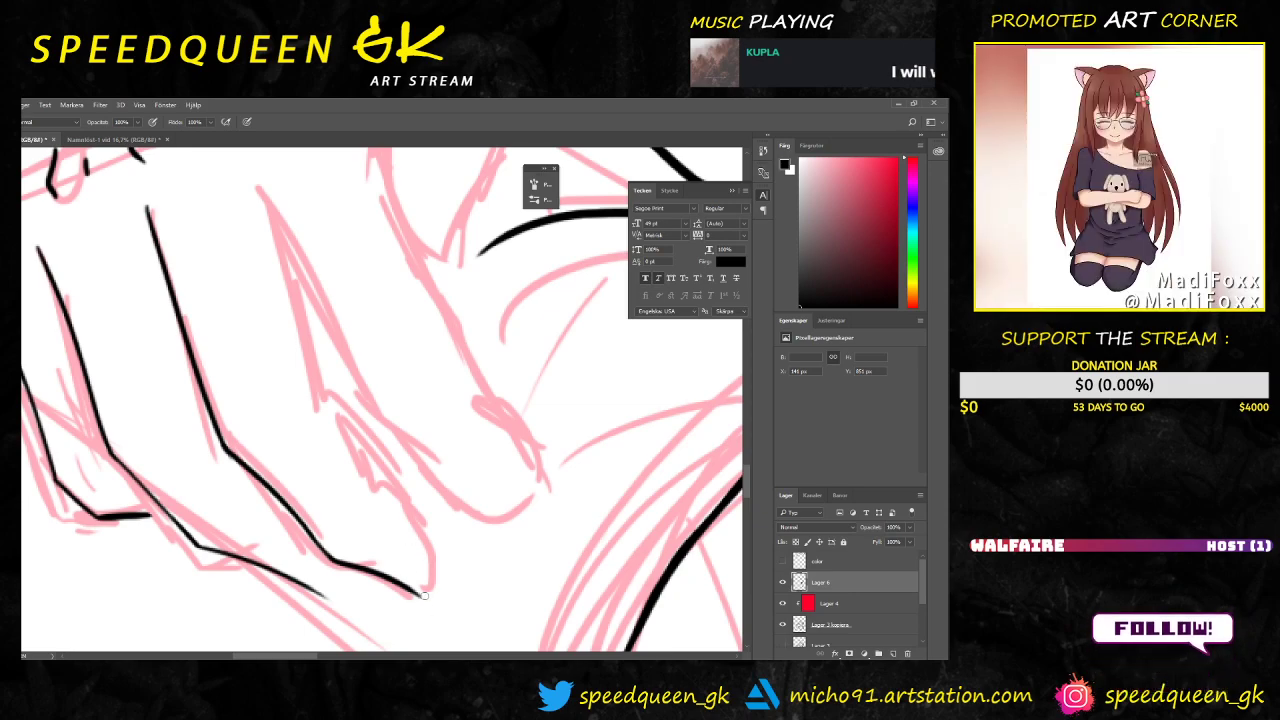
left_click_drag(428, 592, 416, 498)
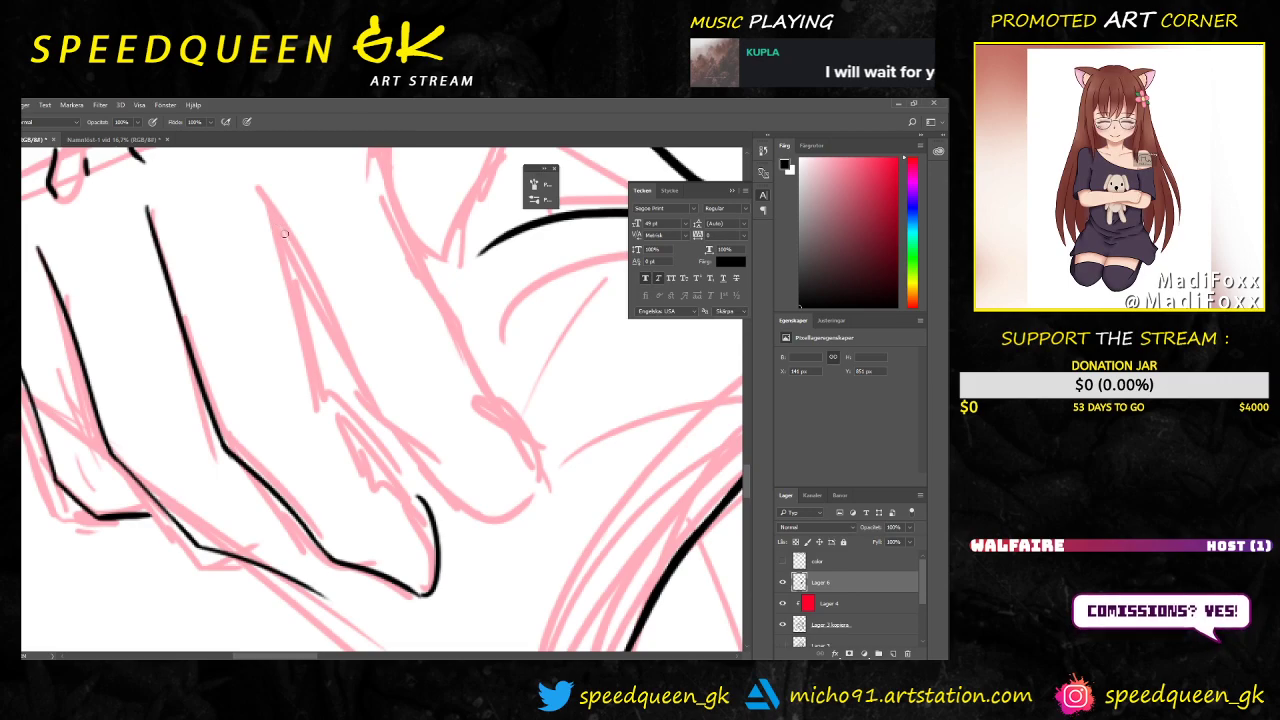
mouse_move(281, 222)
left_mouse_down()
mouse_move(322, 384)
mouse_move(408, 492)
left_mouse_up()
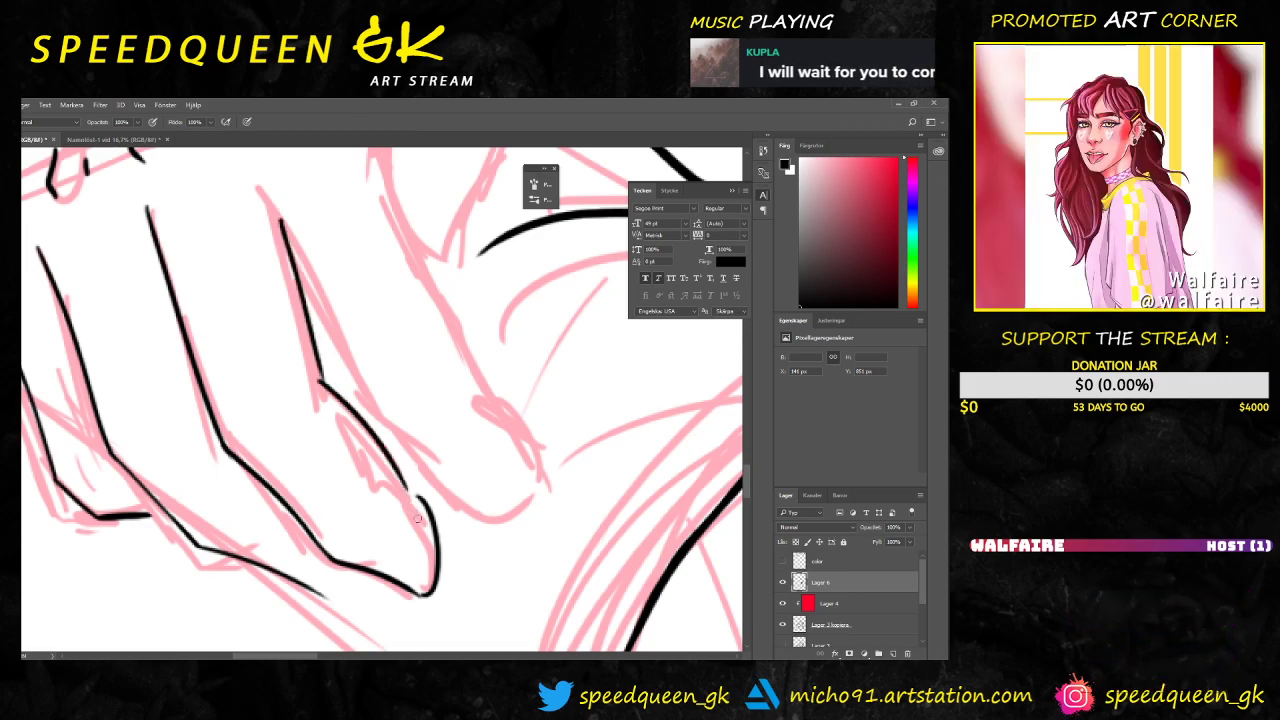
key("ctrl+z")
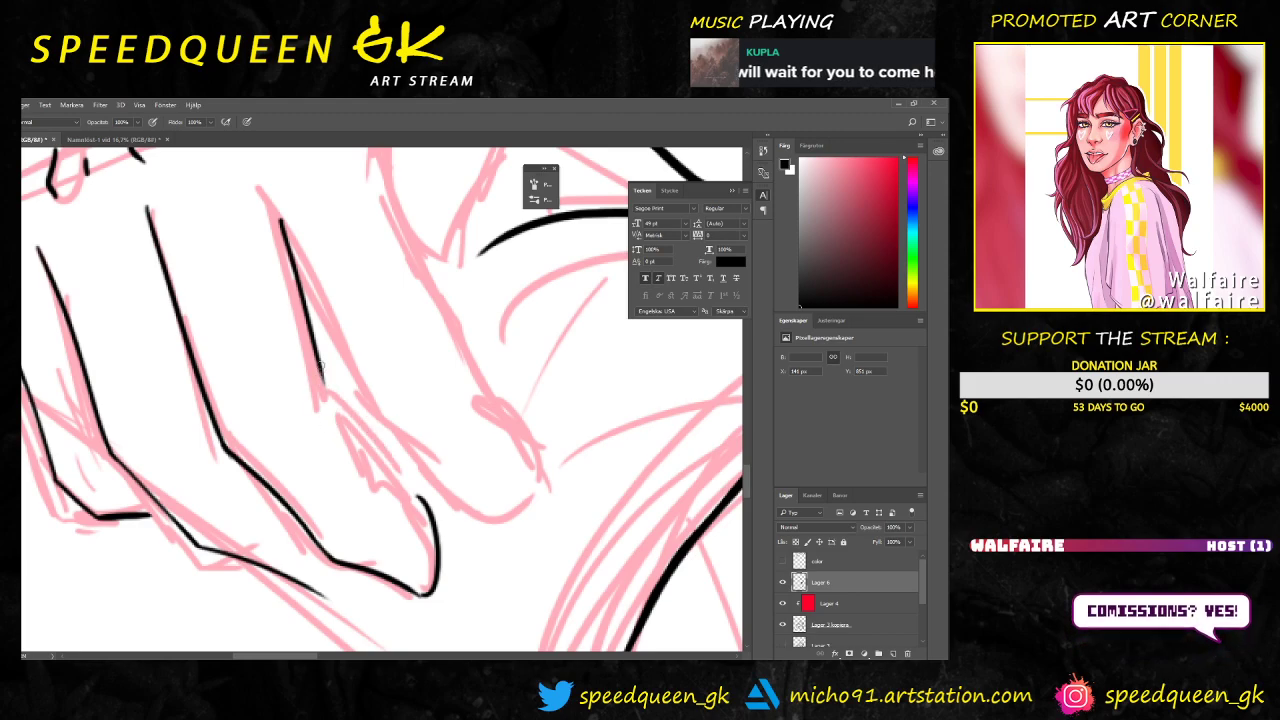
left_click_drag(318, 362, 334, 410)
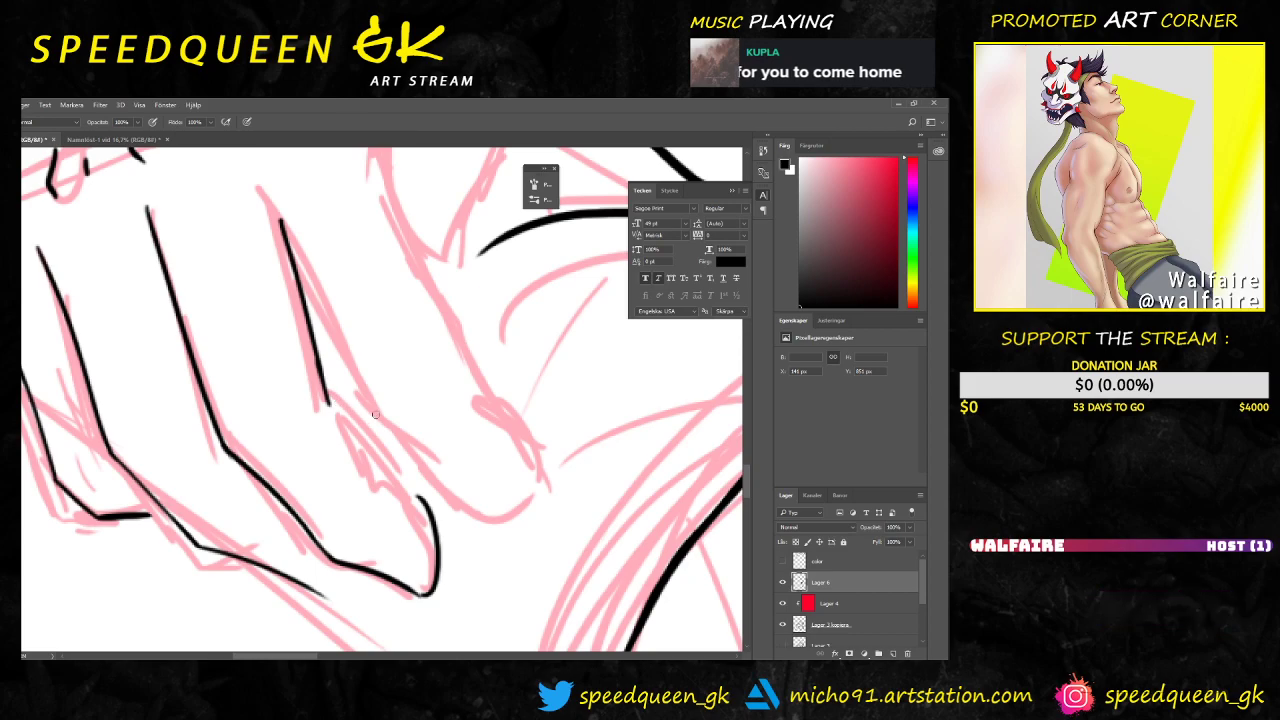
scroll(407, 431, "down", 3)
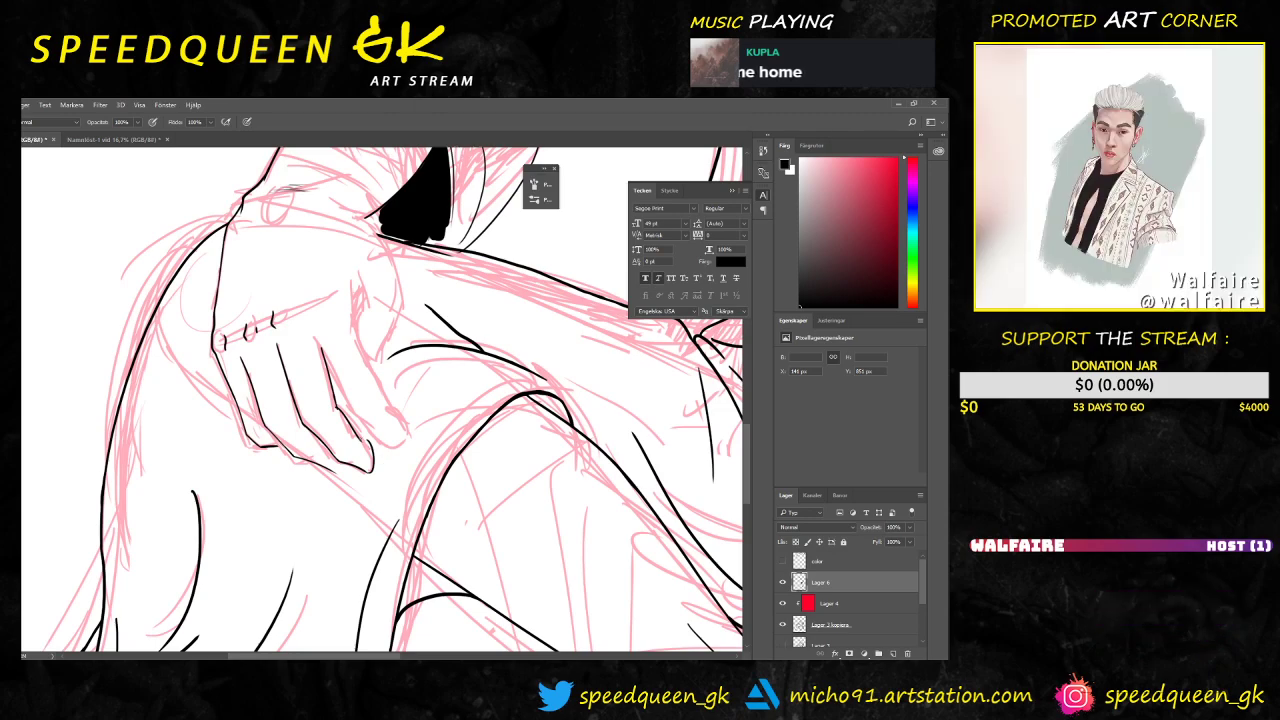
key("e")
mouse_move(369, 438)
left_mouse_down()
mouse_move(374, 456)
mouse_move(362, 440)
left_mouse_up()
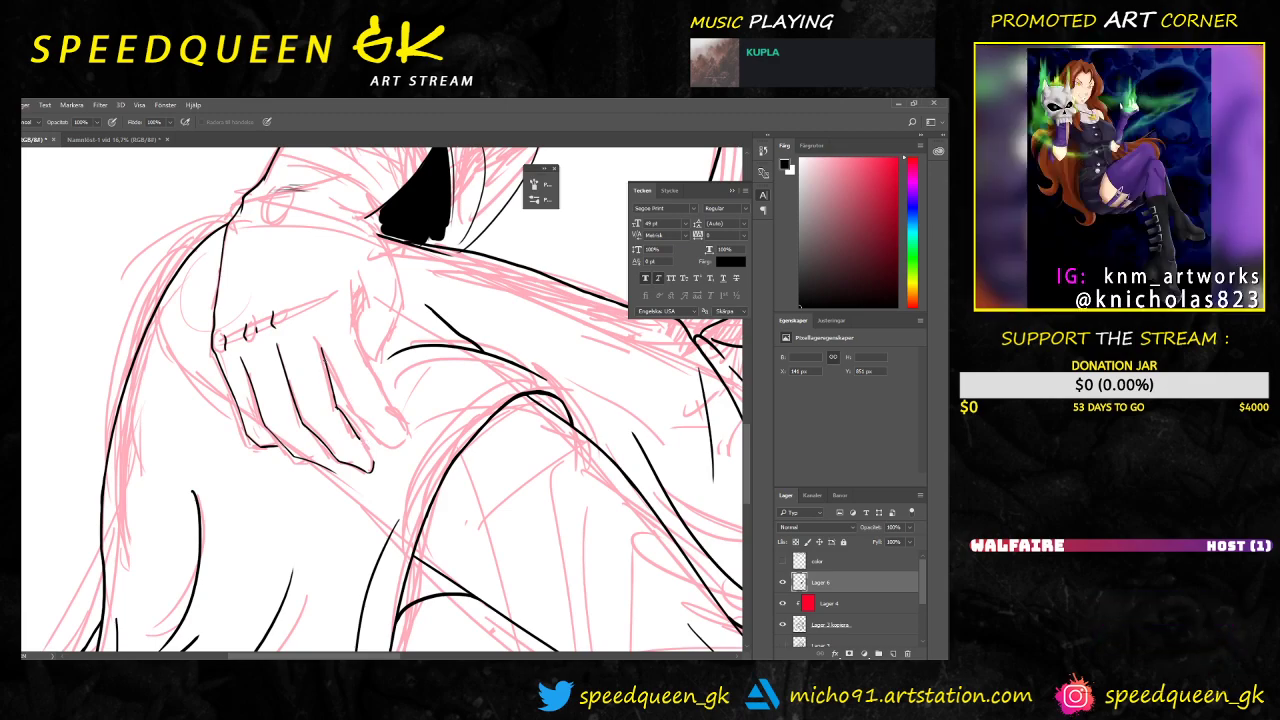
Step: Thicken the inked edge between the middle and index fingers, and erase along it to refine its shape
key("b")
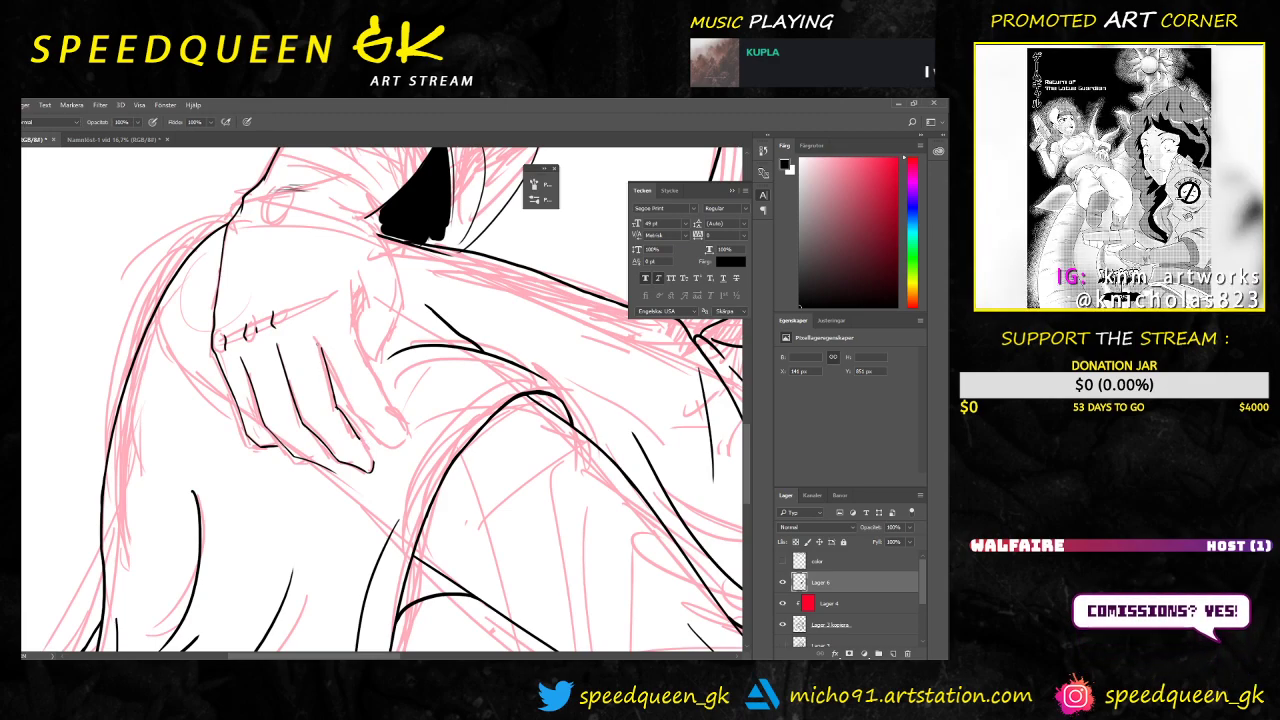
left_click_drag(316, 340, 332, 396)
left_click_drag(314, 336, 334, 404)
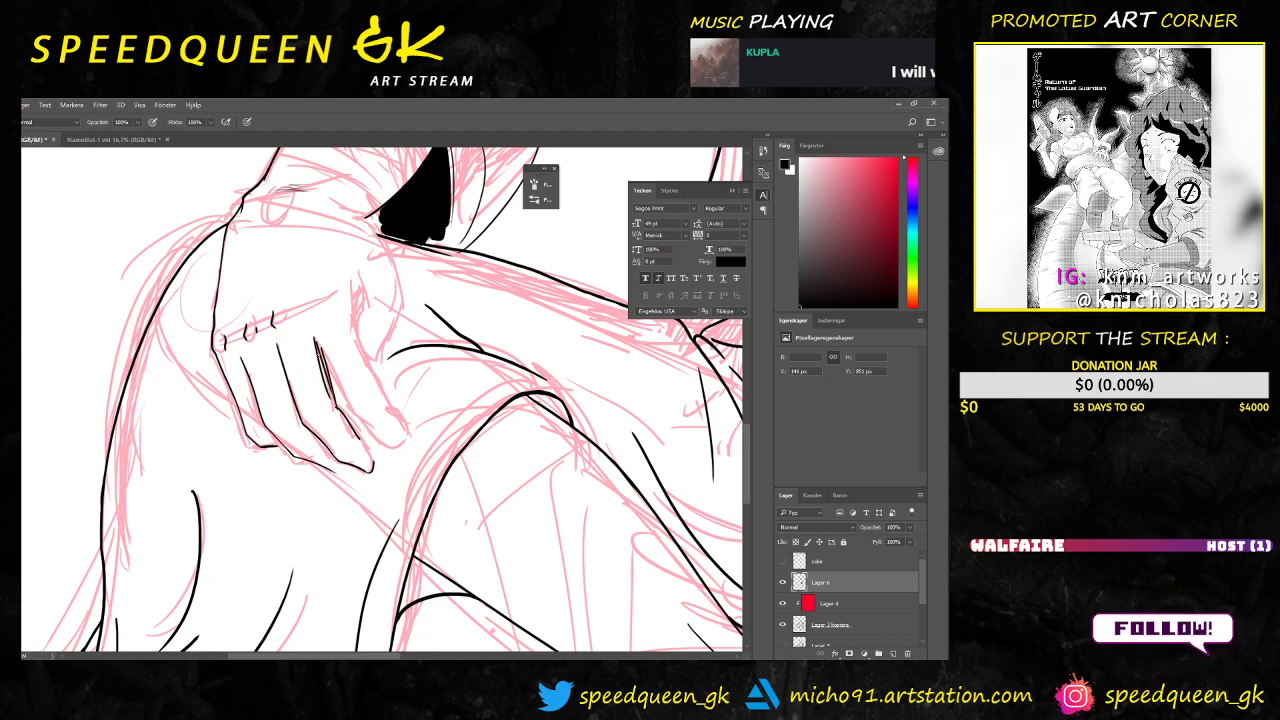
mouse_move(316, 340)
left_mouse_down()
mouse_move(330, 404)
mouse_move(374, 458)
left_mouse_up()
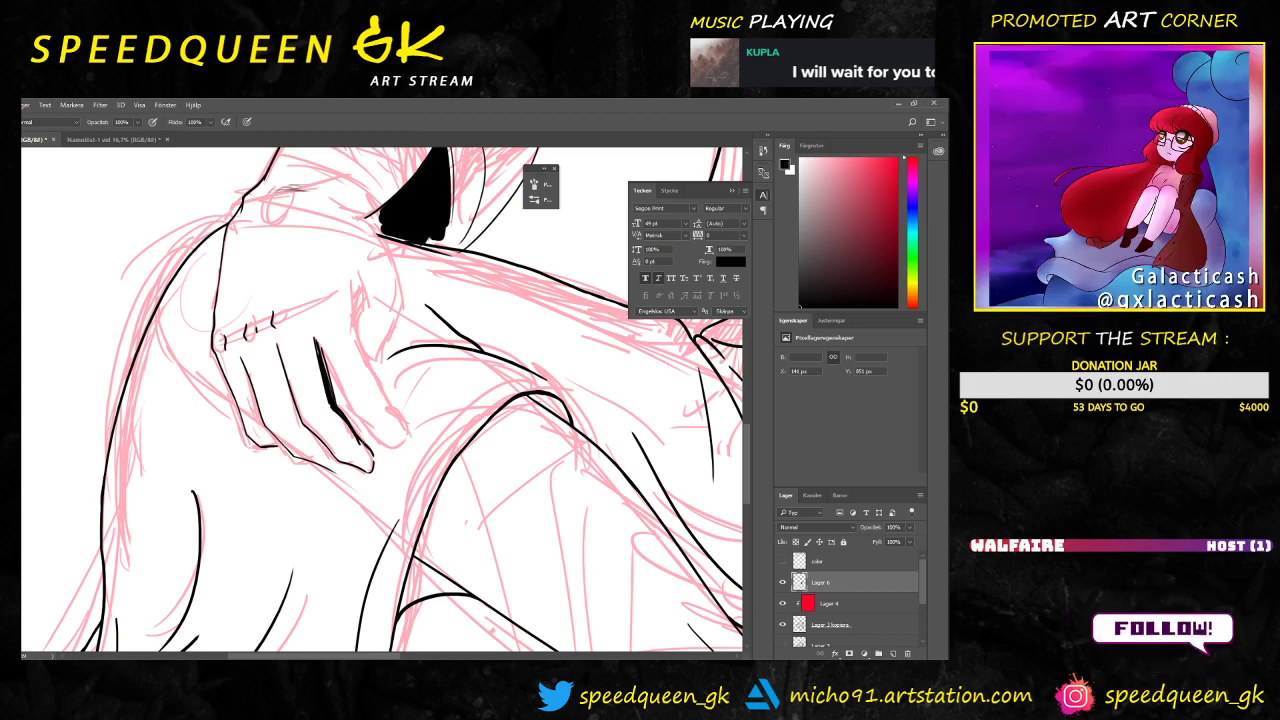
key("e")
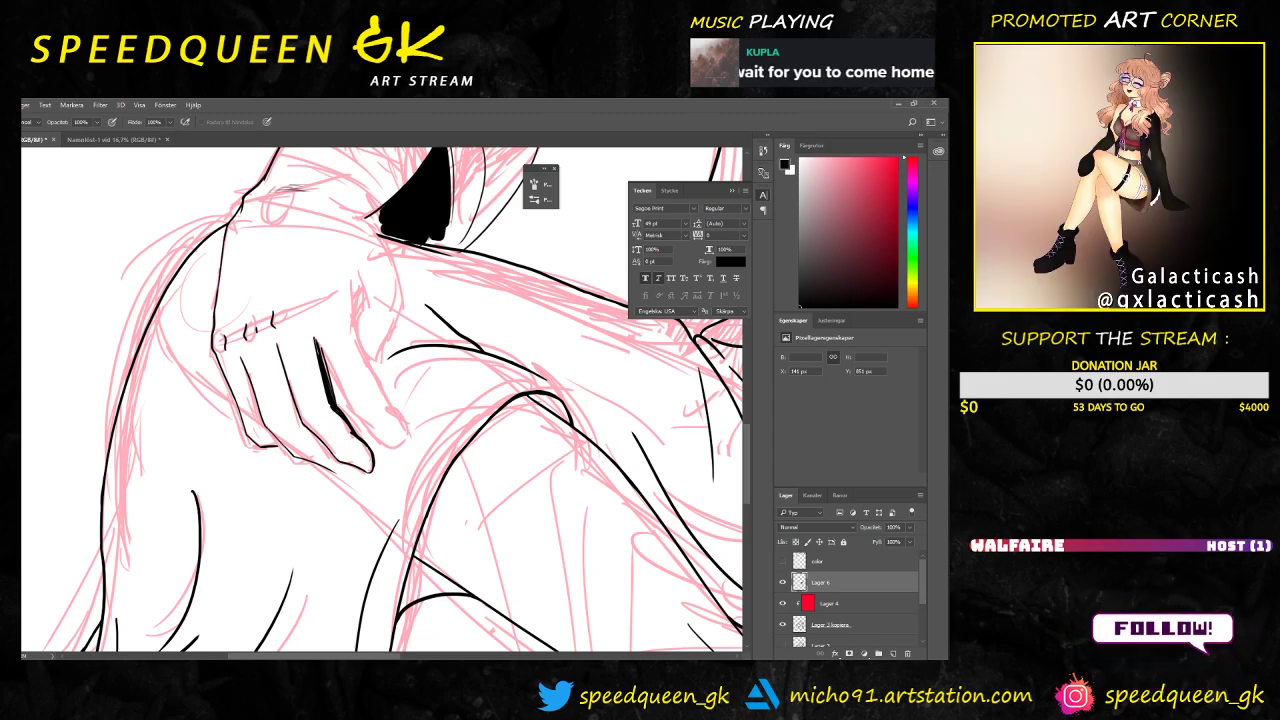
key("b")
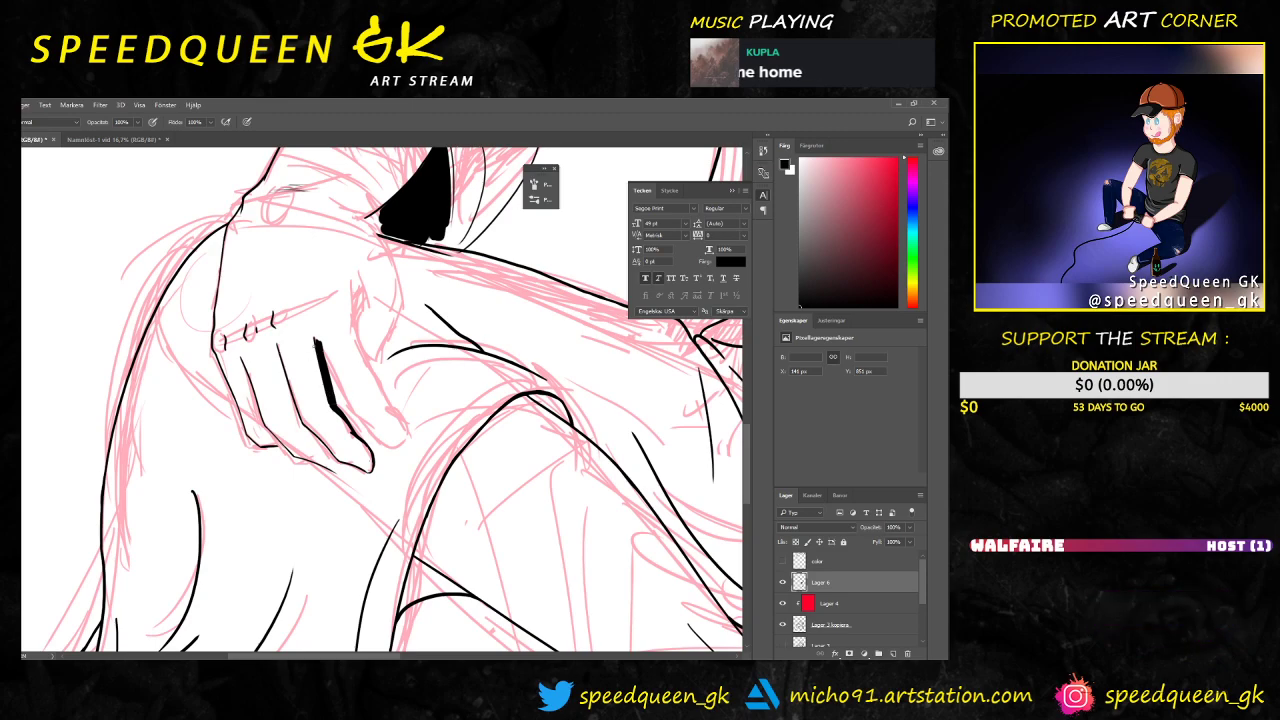
mouse_move(321, 372)
left_mouse_down()
mouse_move(316, 348)
mouse_move(326, 394)
left_mouse_up()
key("e")
mouse_move(314, 342)
left_mouse_down()
mouse_move(332, 408)
mouse_move(320, 352)
mouse_move(323, 392)
mouse_move(351, 432)
left_mouse_up()
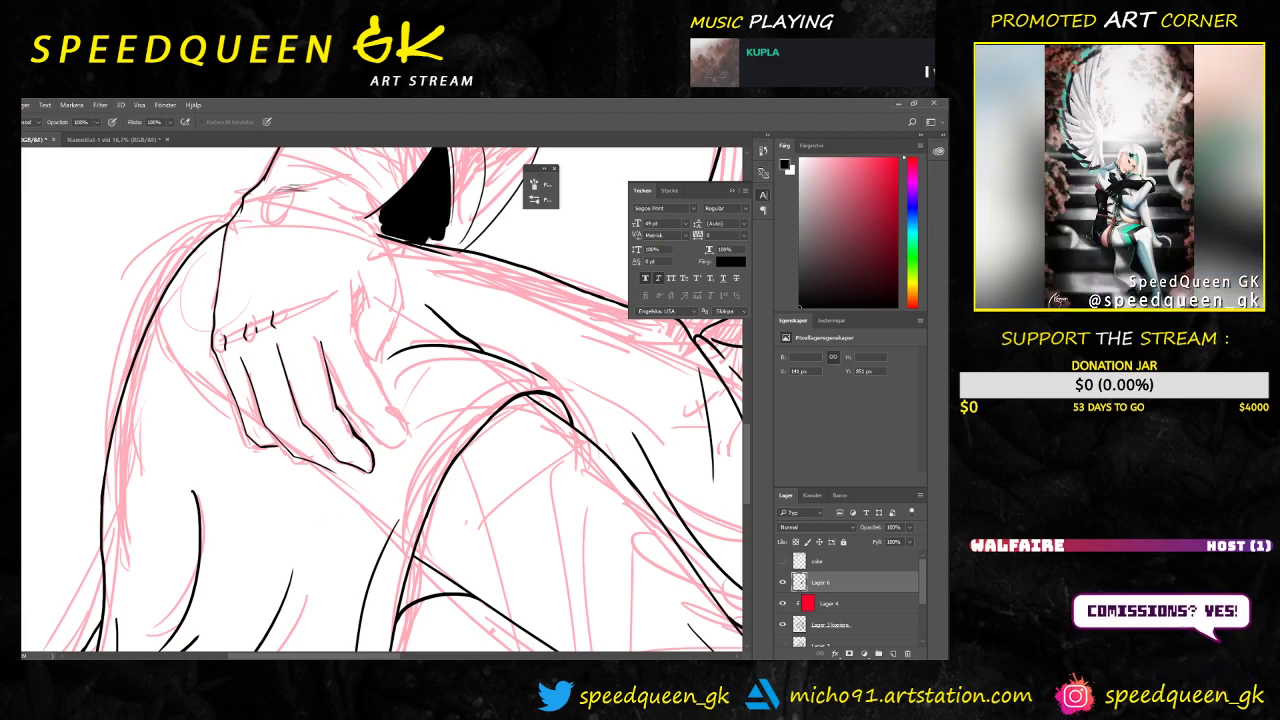
key("b")
left_click_drag(310, 342, 320, 366)
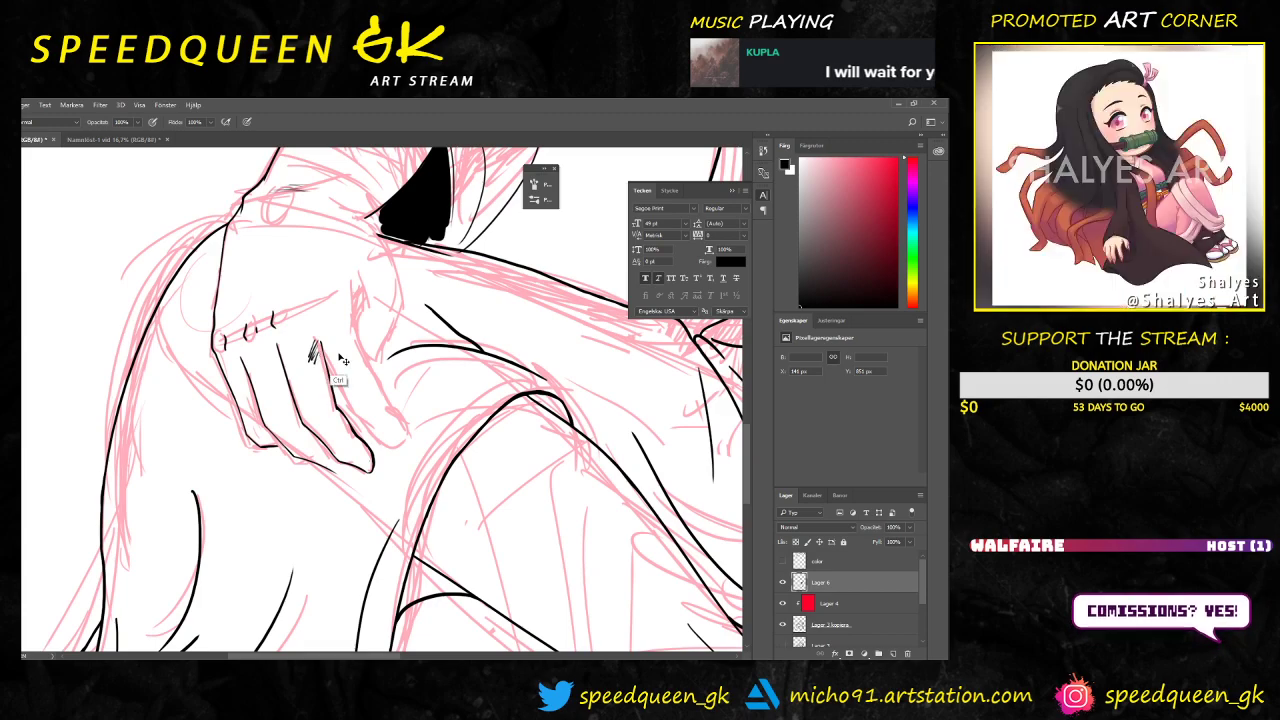
key("ctrl+alt+z")
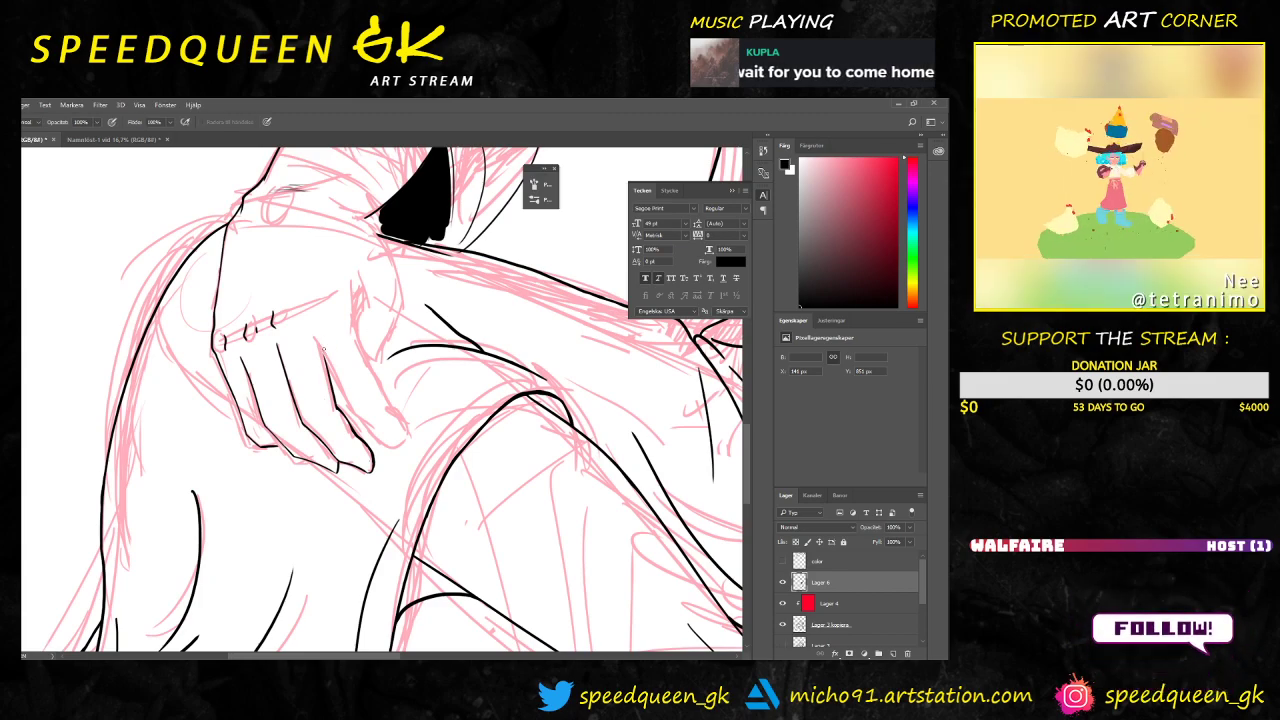
Step: Mark the index-finger knuckle and ink the thumb-side web and outer edge of the index finger
left_click_drag(302, 309, 309, 326)
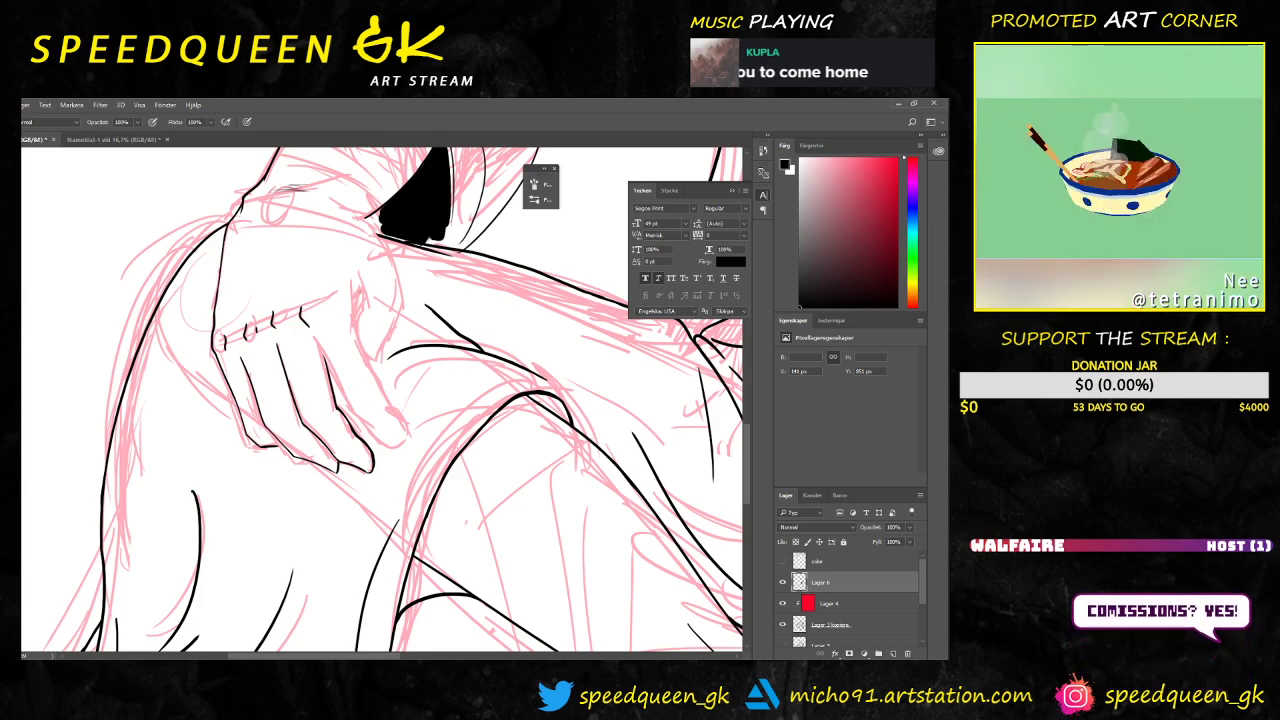
left_click_drag(361, 285, 356, 414)
left_click_drag(350, 324, 387, 398)
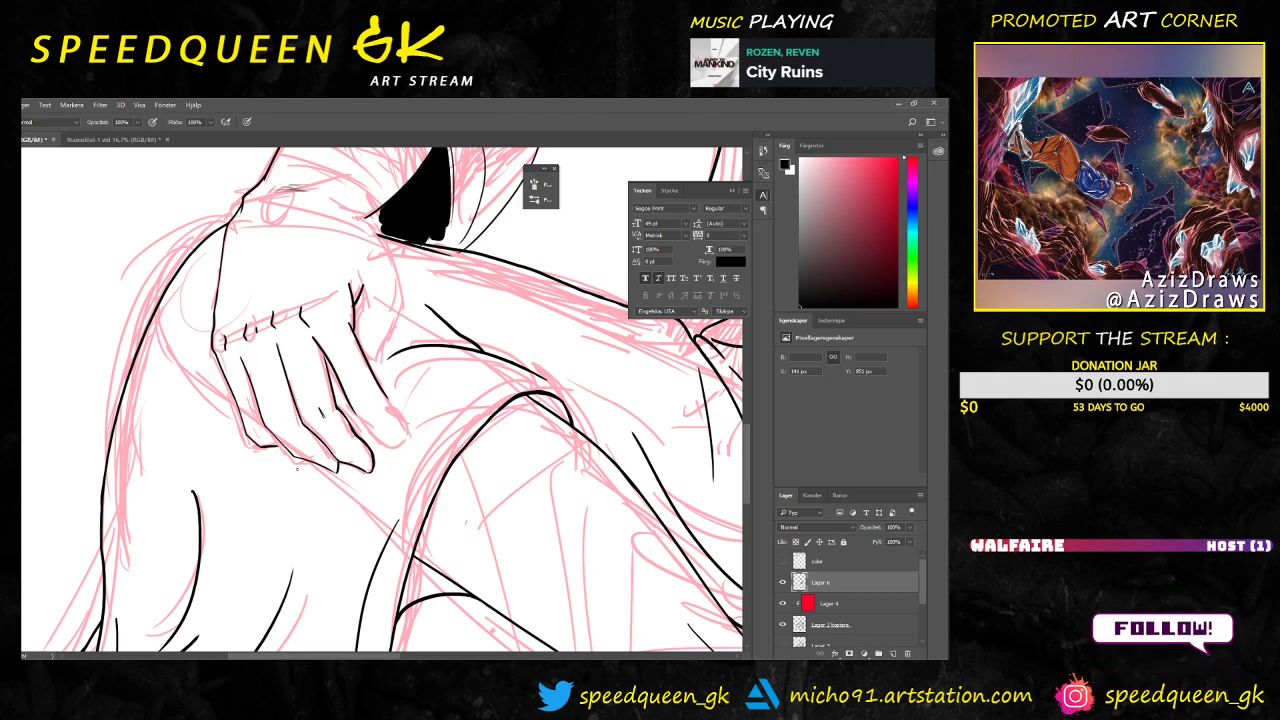
Step: Ink four thin tendon lines on the back of the hand, running from the wrist toward the knuckles
scroll(343, 414, "down", 3)
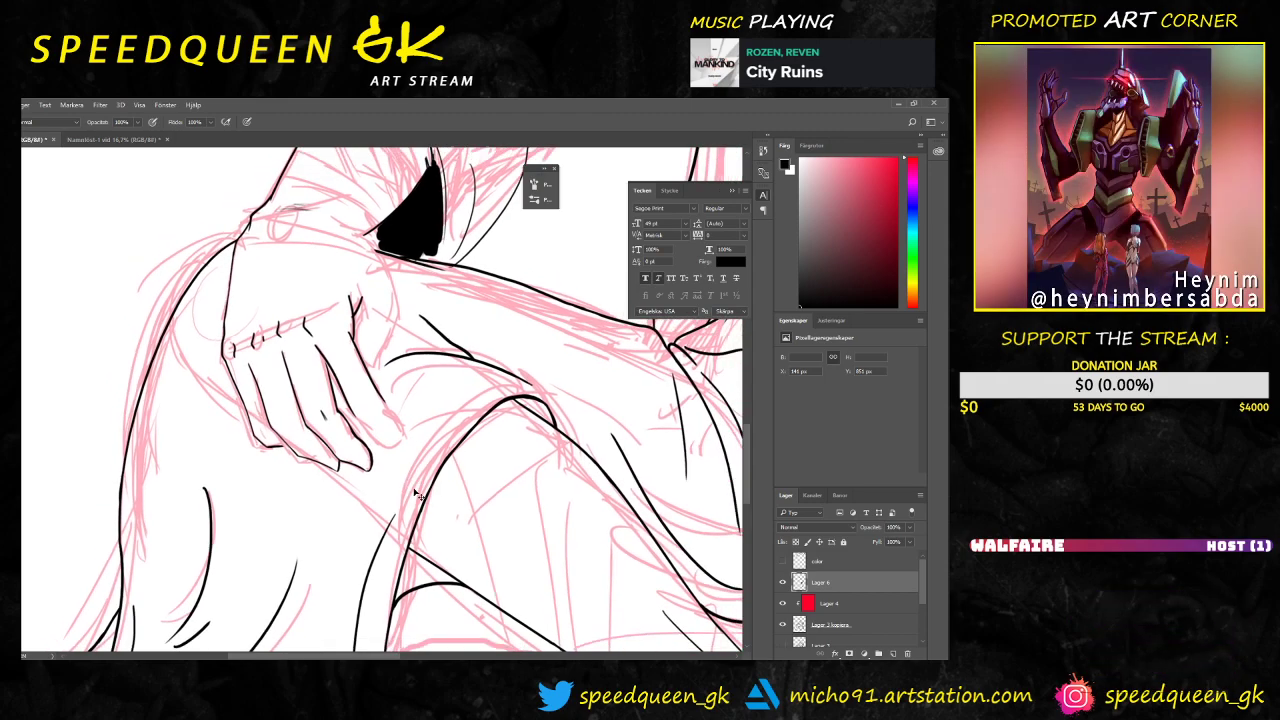
left_click_drag(398, 333, 405, 375)
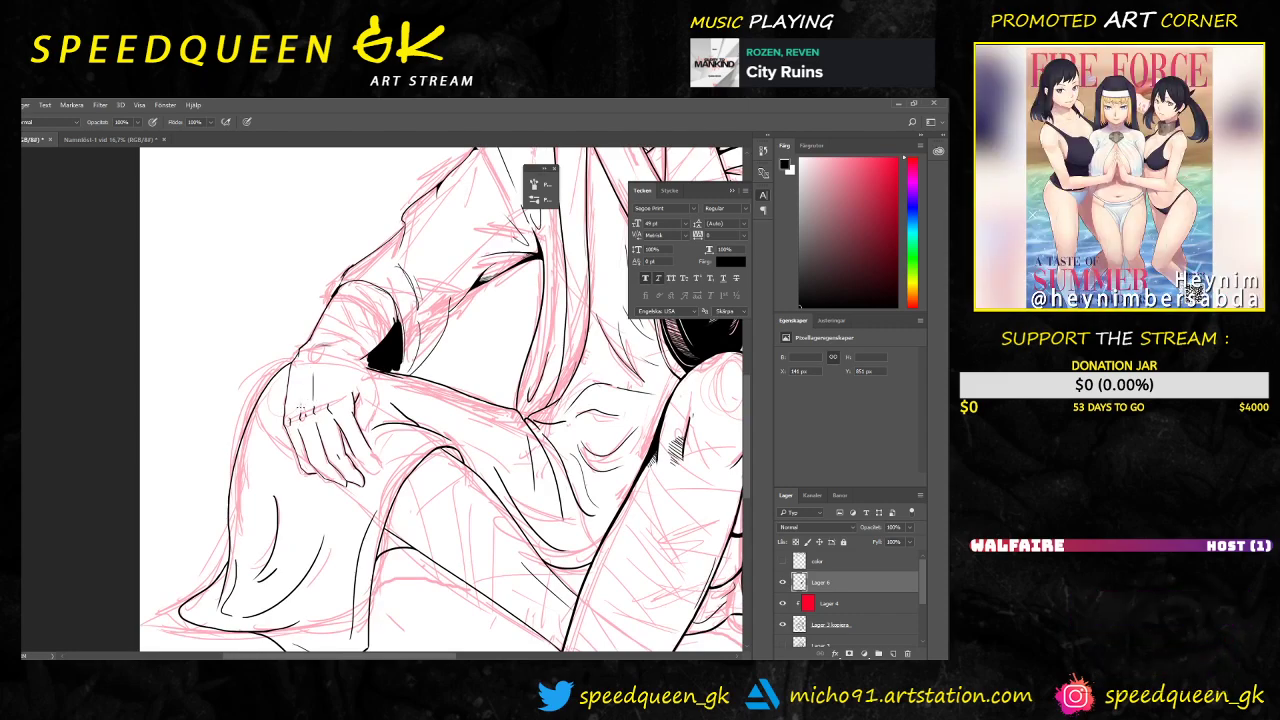
mouse_move(289, 411)
left_mouse_down()
mouse_move(291, 389)
mouse_move(326, 398)
left_mouse_up()
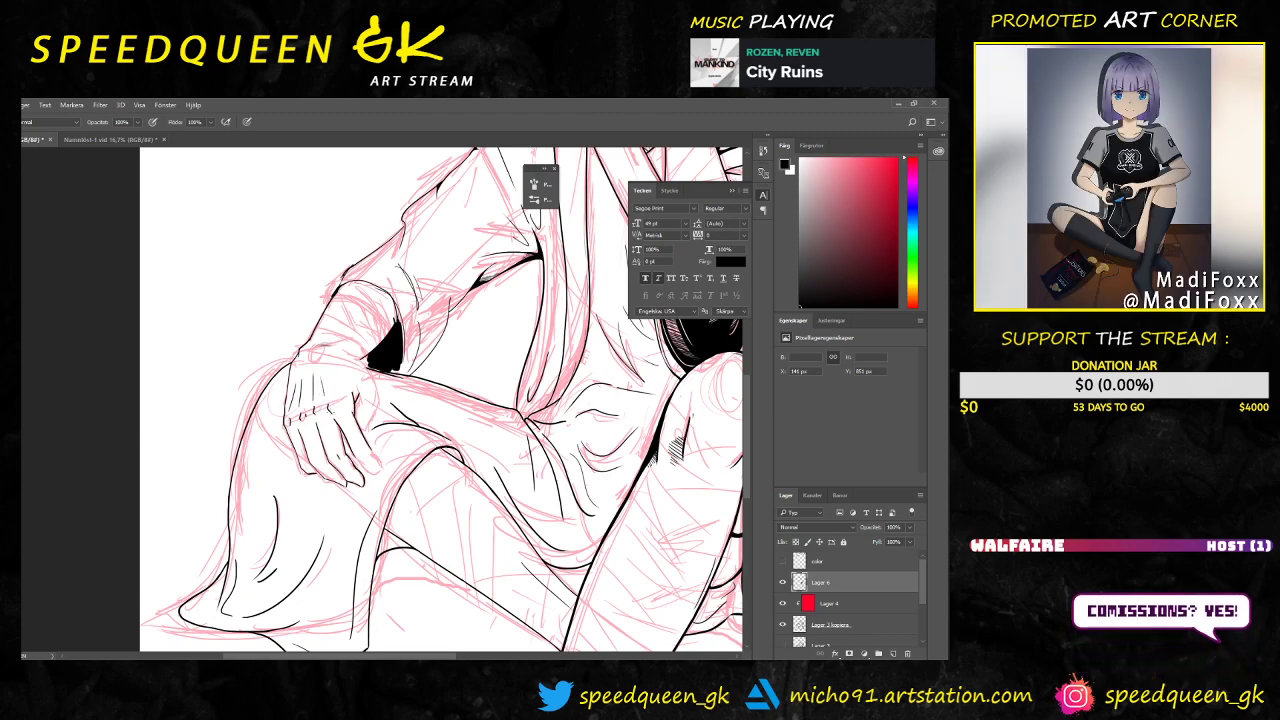
Step: Hatch short shading strokes beside the index and middle tendon lines, and rework the ring-finger tendon line
scroll(335, 390, "up", 4)
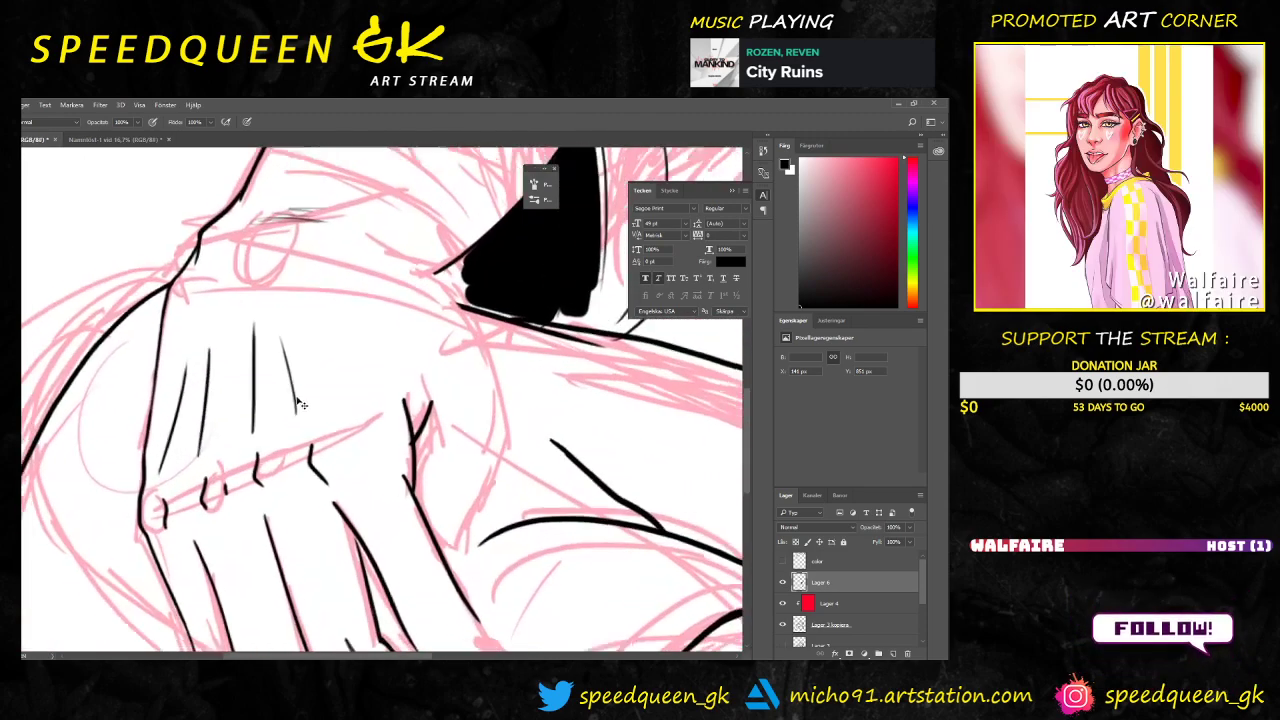
left_click_drag(274, 404, 286, 368)
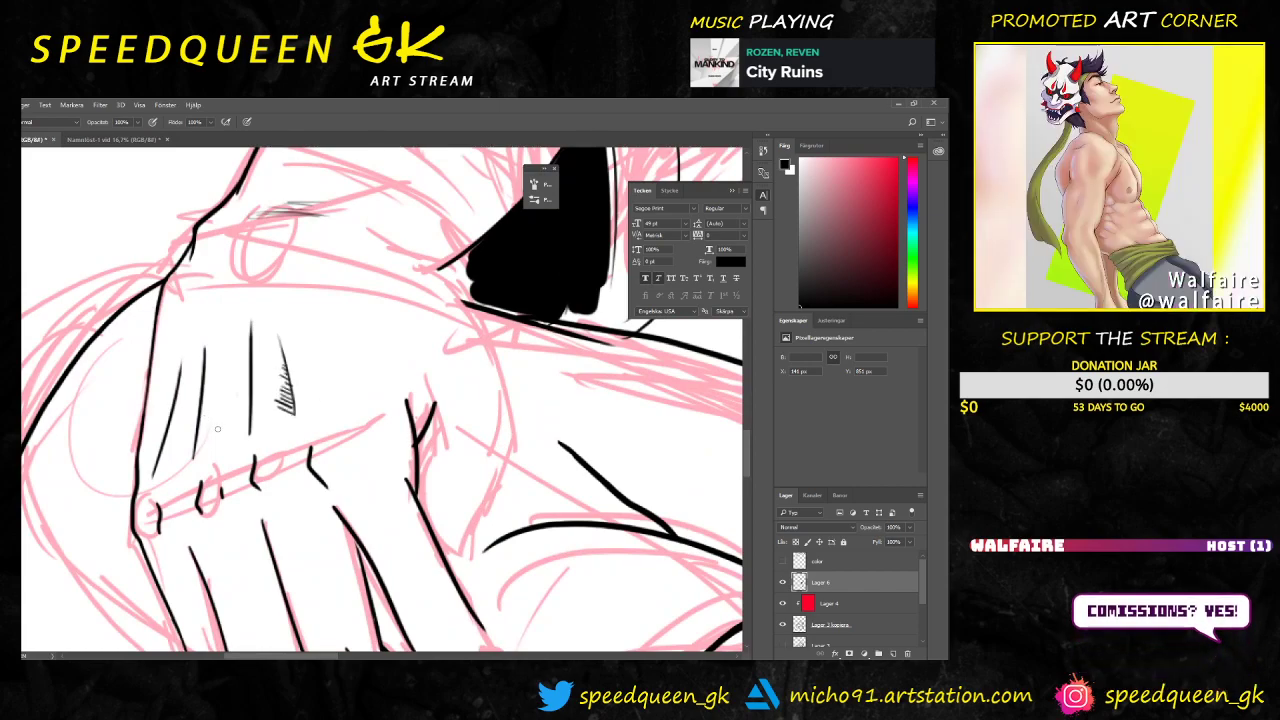
left_click_drag(234, 430, 250, 405)
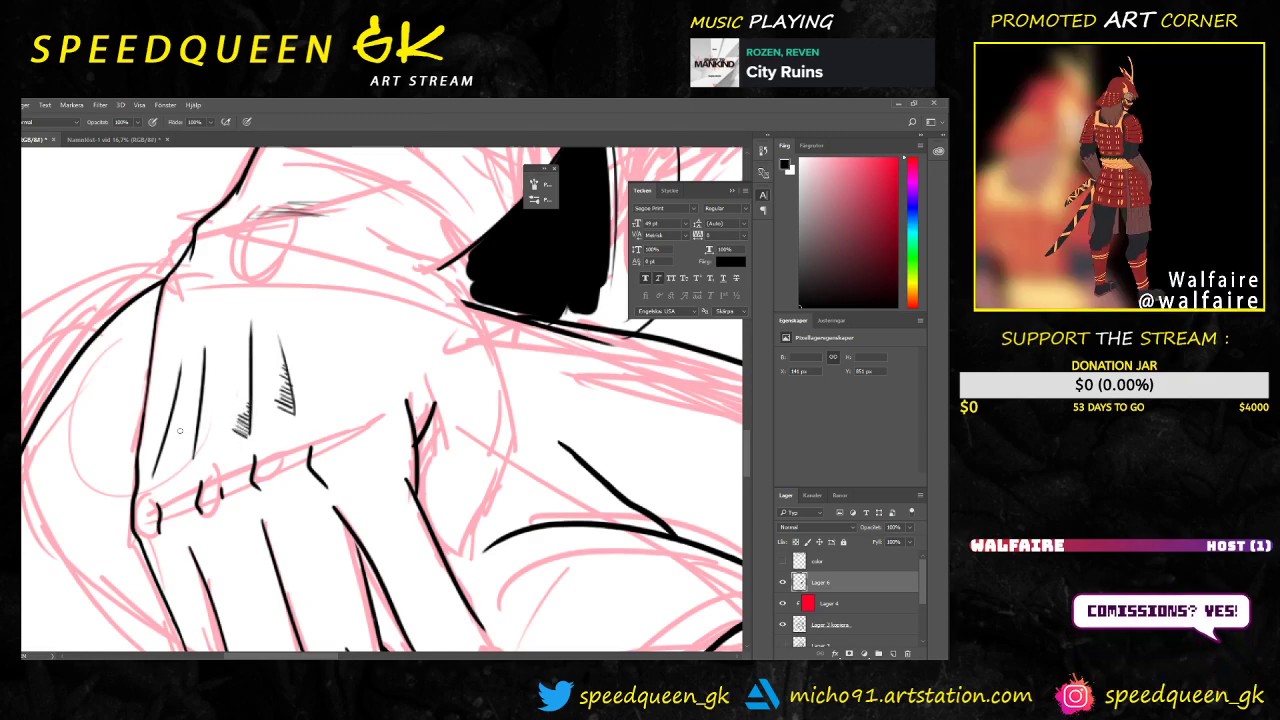
key("e")
mouse_move(205, 350)
left_mouse_down()
mouse_move(194, 457)
mouse_move(208, 342)
left_mouse_up()
key("b")
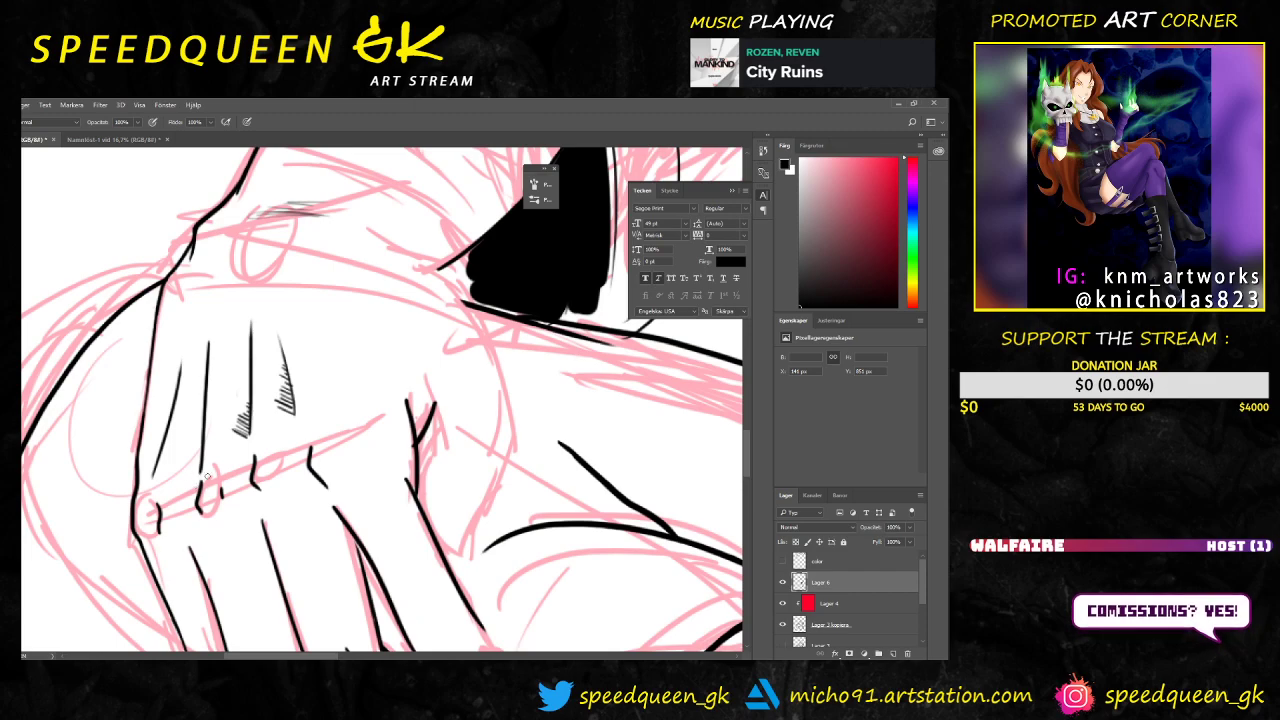
key("e")
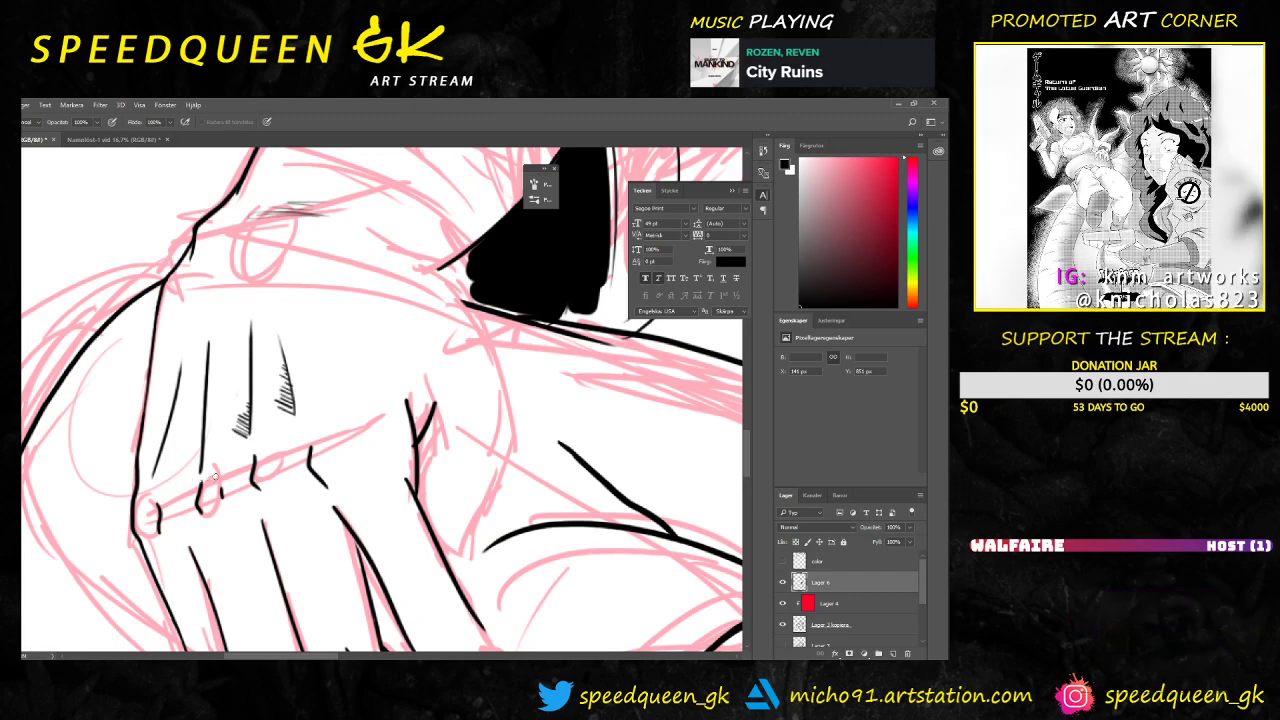
key("b")
mouse_move(182, 478)
left_mouse_down()
mouse_move(196, 478)
mouse_move(192, 452)
mouse_move(208, 437)
left_mouse_up()
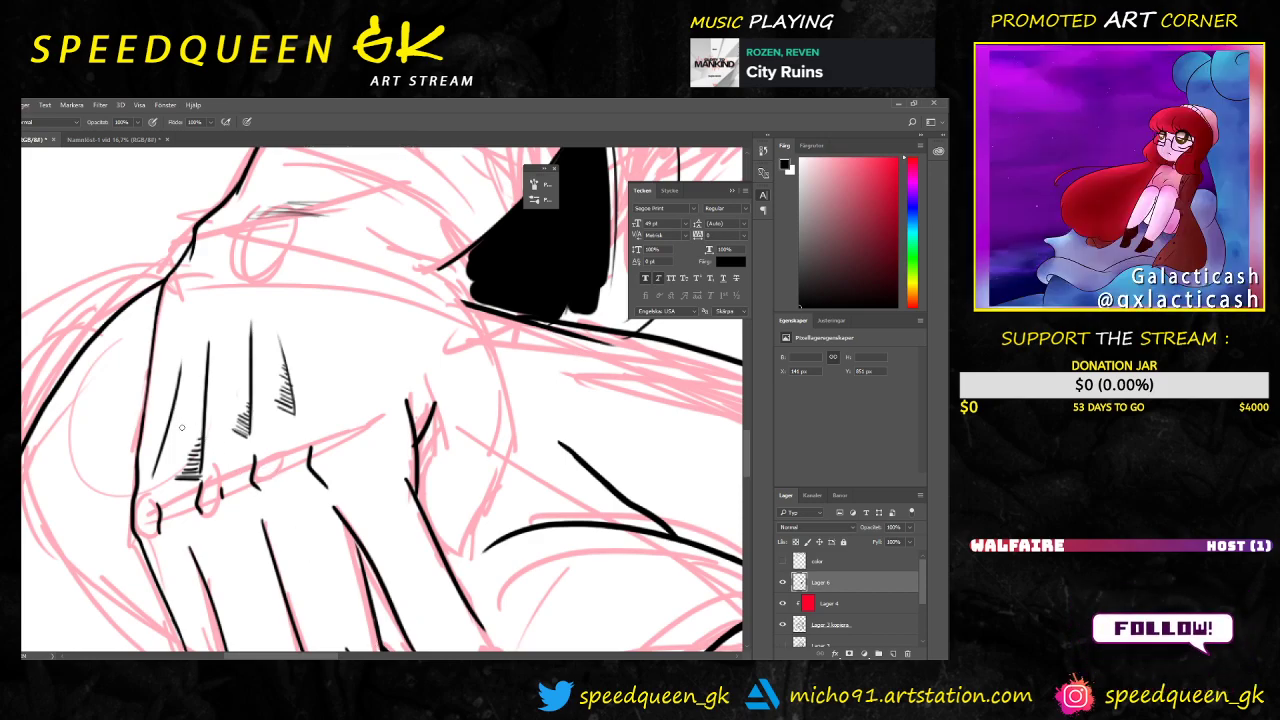
key("ctrl+alt+z")
key("ctrl+alt+z")
key("ctrl+alt+z")
key("ctrl+alt+z")
key("ctrl+alt+z")
key("ctrl+alt+z")
key("ctrl+alt+z")
key("ctrl+alt+z")
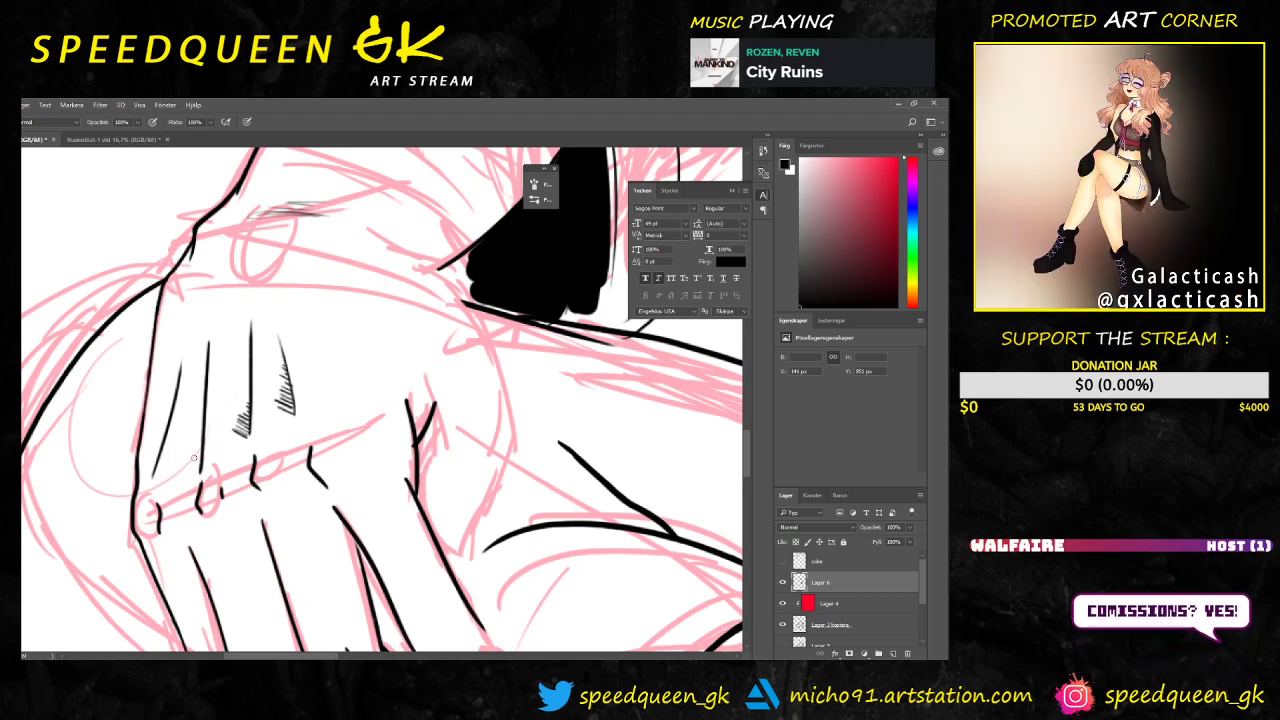
Step: Reduce the brush size and hatch fine shading beside the ring-finger tendon down over its knuckle, adding strokes along the middle tendon
right_click(185, 388)
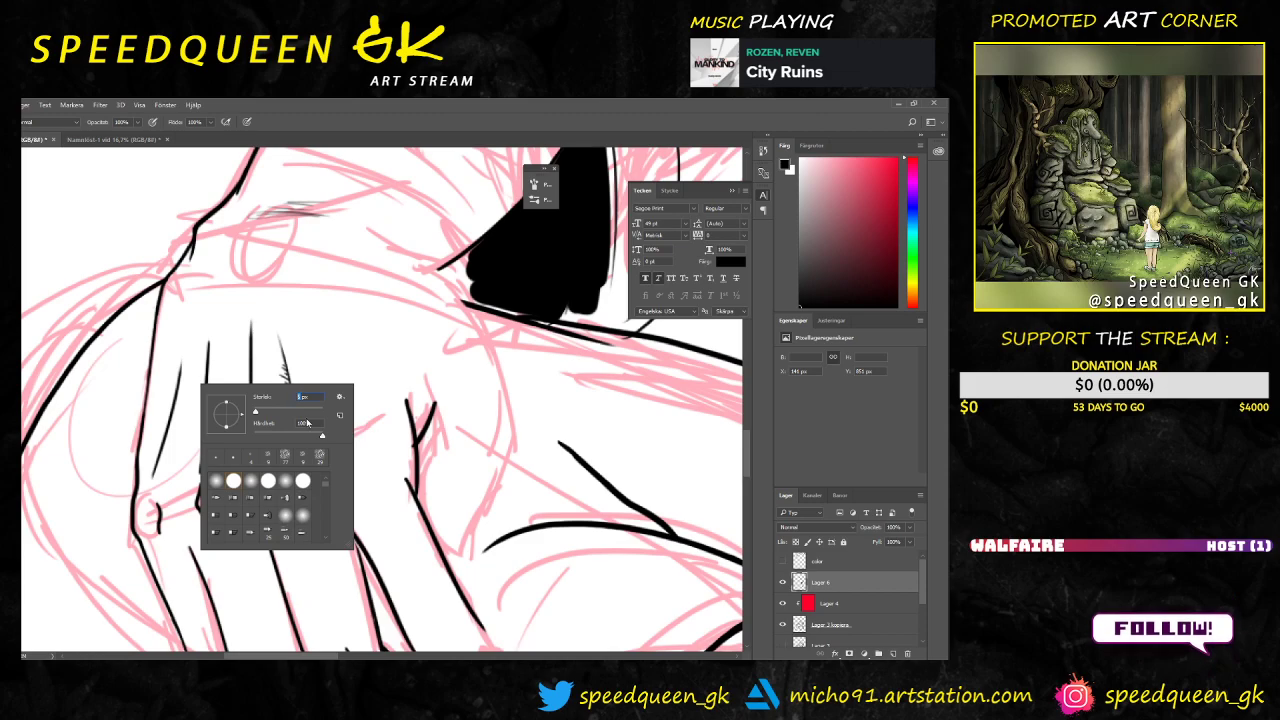
key("Return")
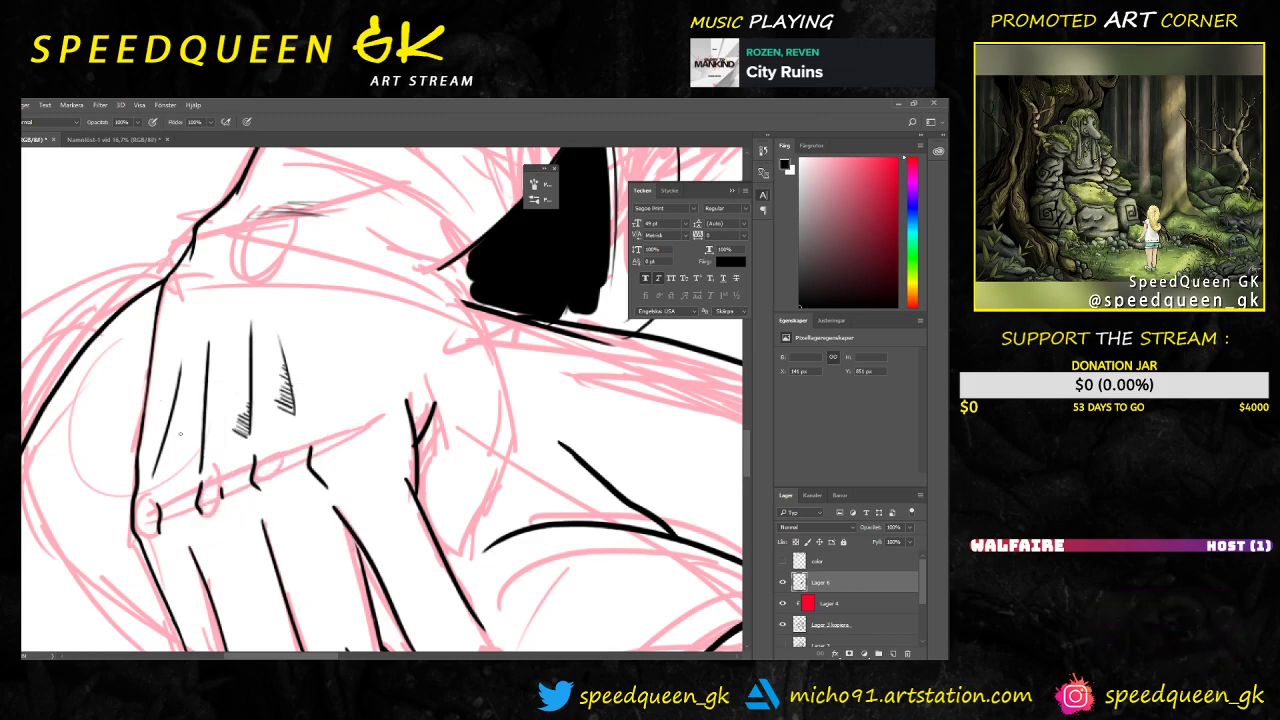
left_click_drag(186, 479, 196, 486)
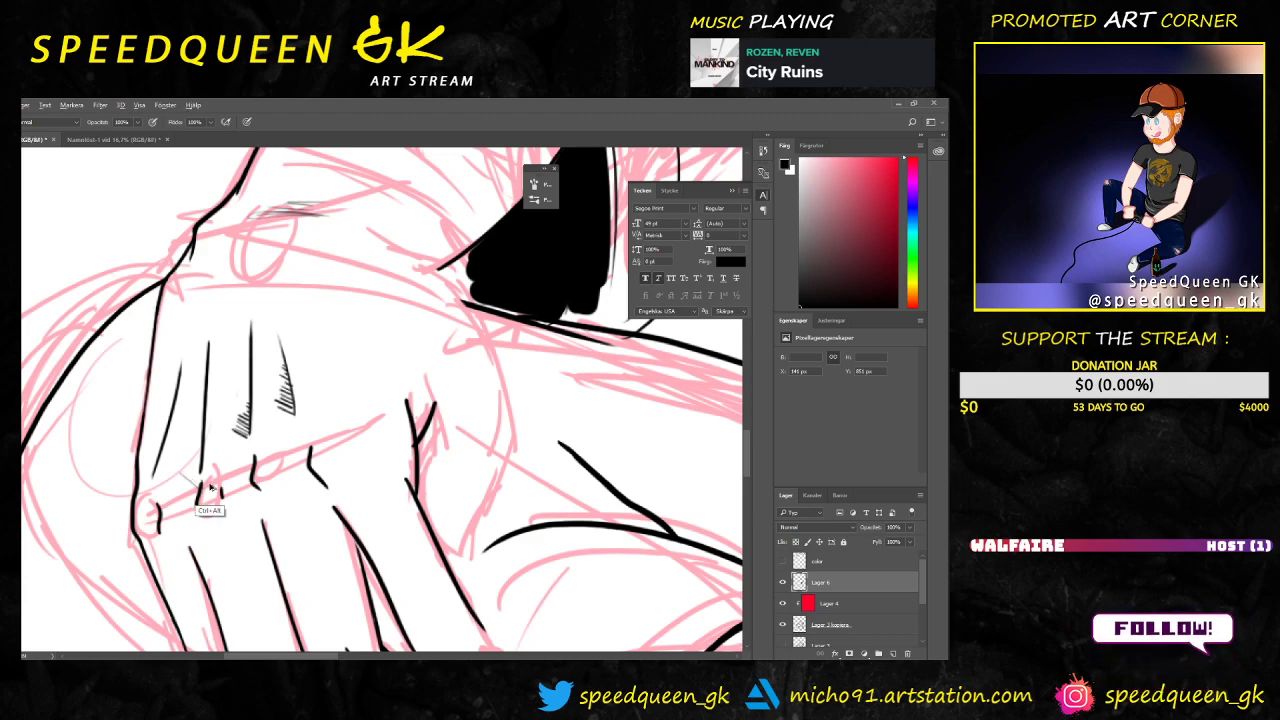
key("ctrl+z")
left_click_drag(175, 469, 200, 480)
mouse_move(192, 436)
left_mouse_down()
mouse_move(200, 452)
mouse_move(199, 426)
left_mouse_up()
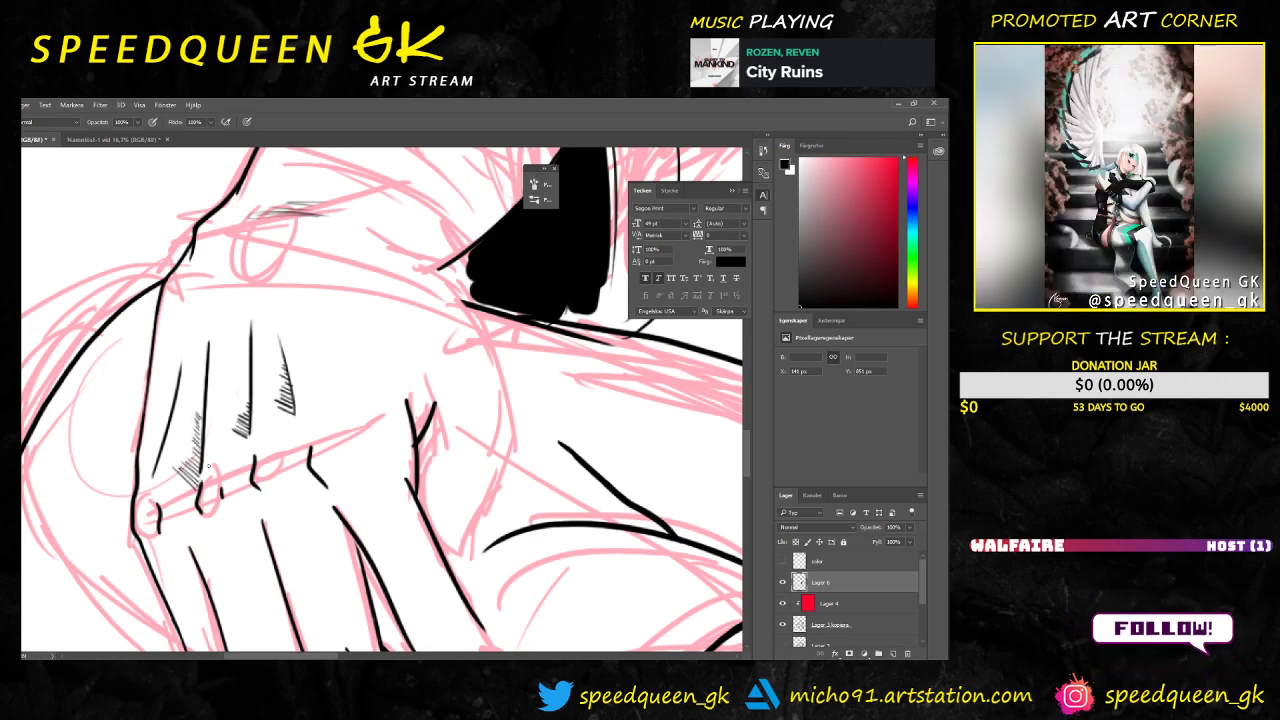
left_click_drag(174, 470, 199, 519)
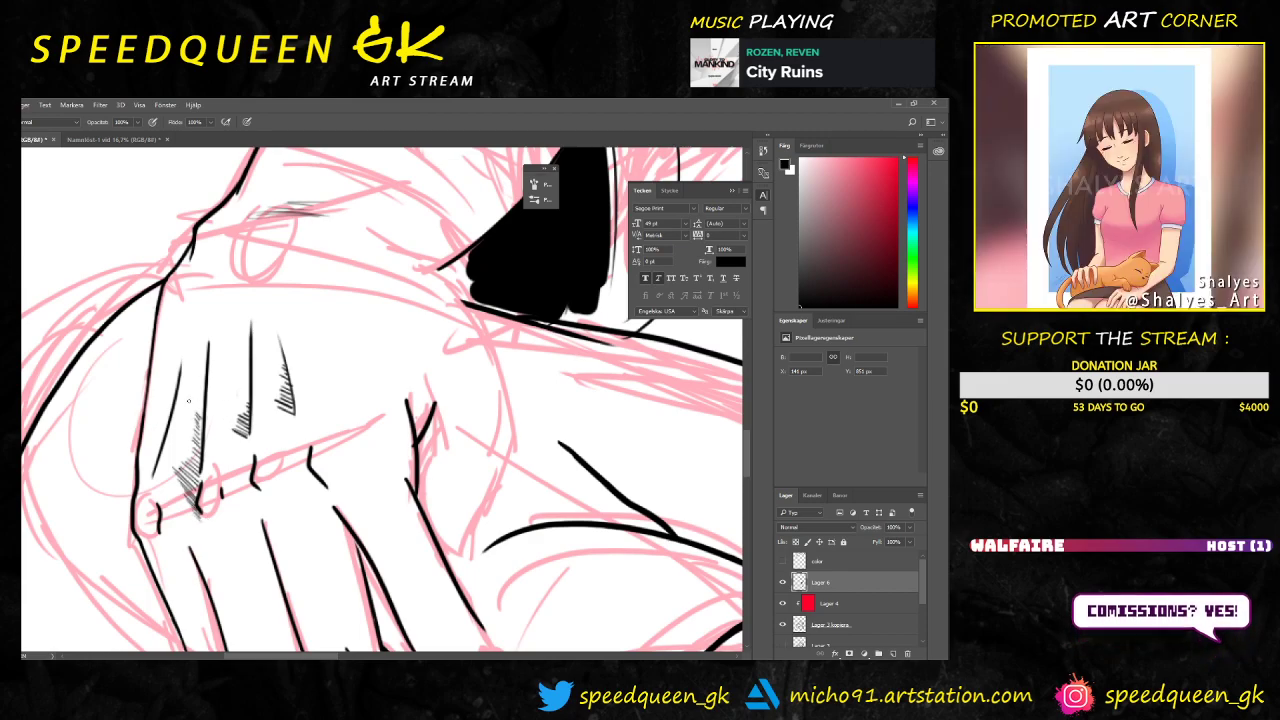
left_click_drag(196, 405, 203, 408)
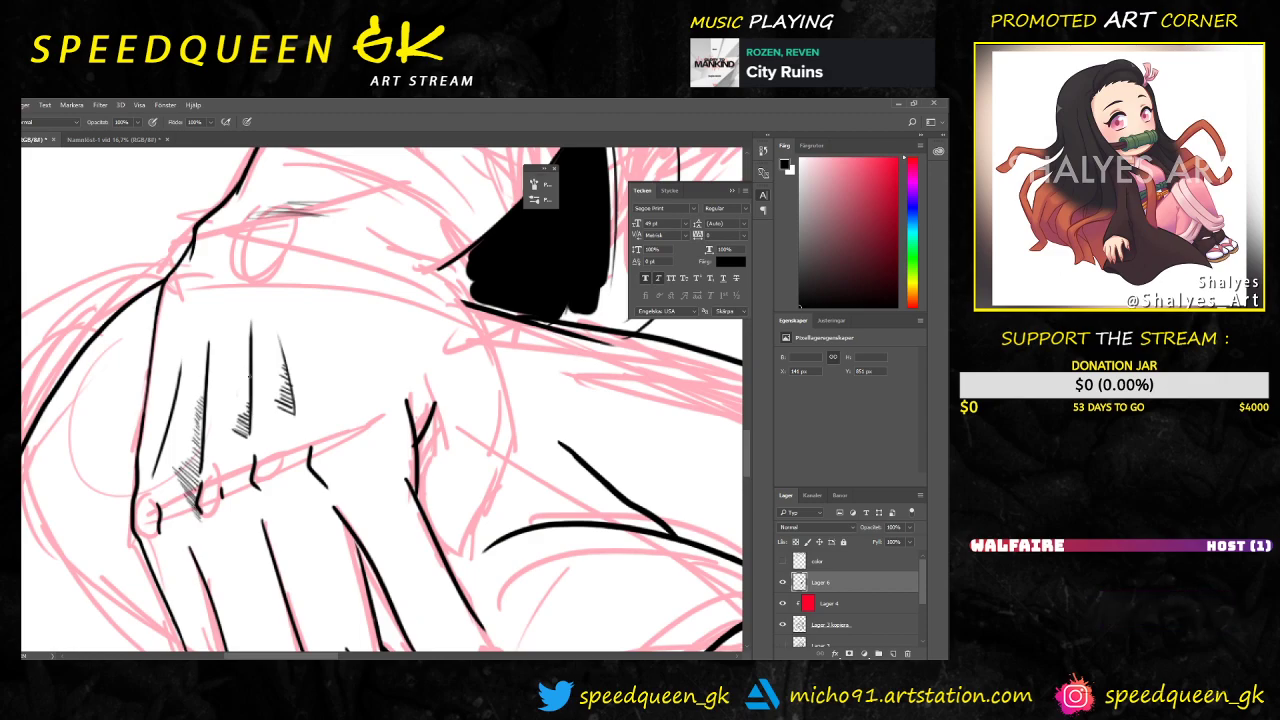
left_click_drag(243, 381, 246, 430)
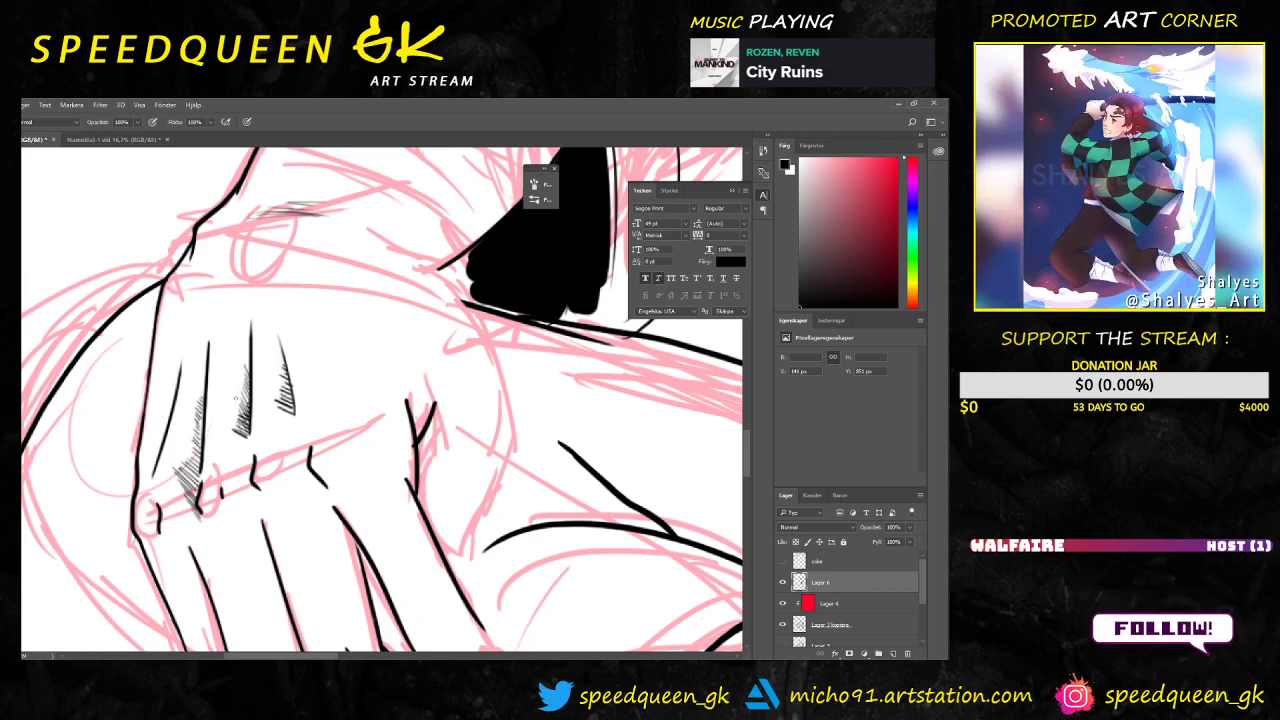
Step: Erase the hatching beside the middle-finger tendon line on the back of the resting hand
key("e")
mouse_move(241, 388)
left_mouse_down()
mouse_move(238, 436)
mouse_move(243, 400)
left_mouse_up()
key("v")
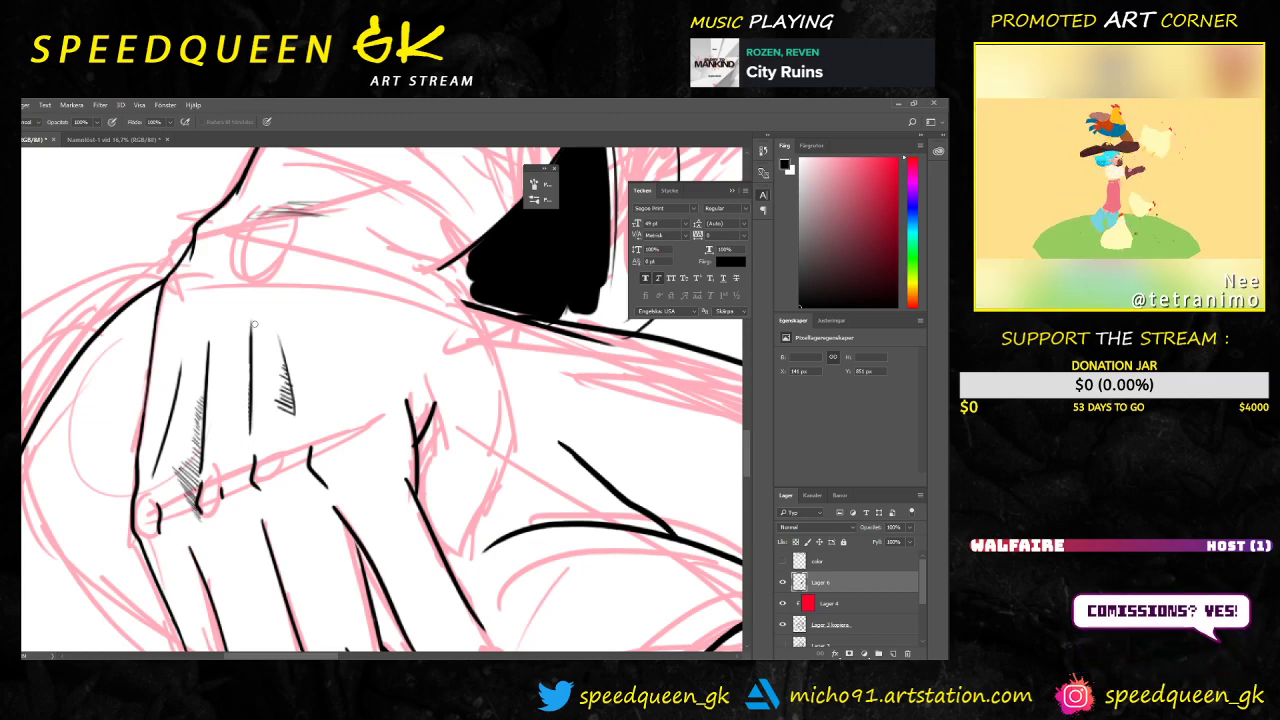
key("b")
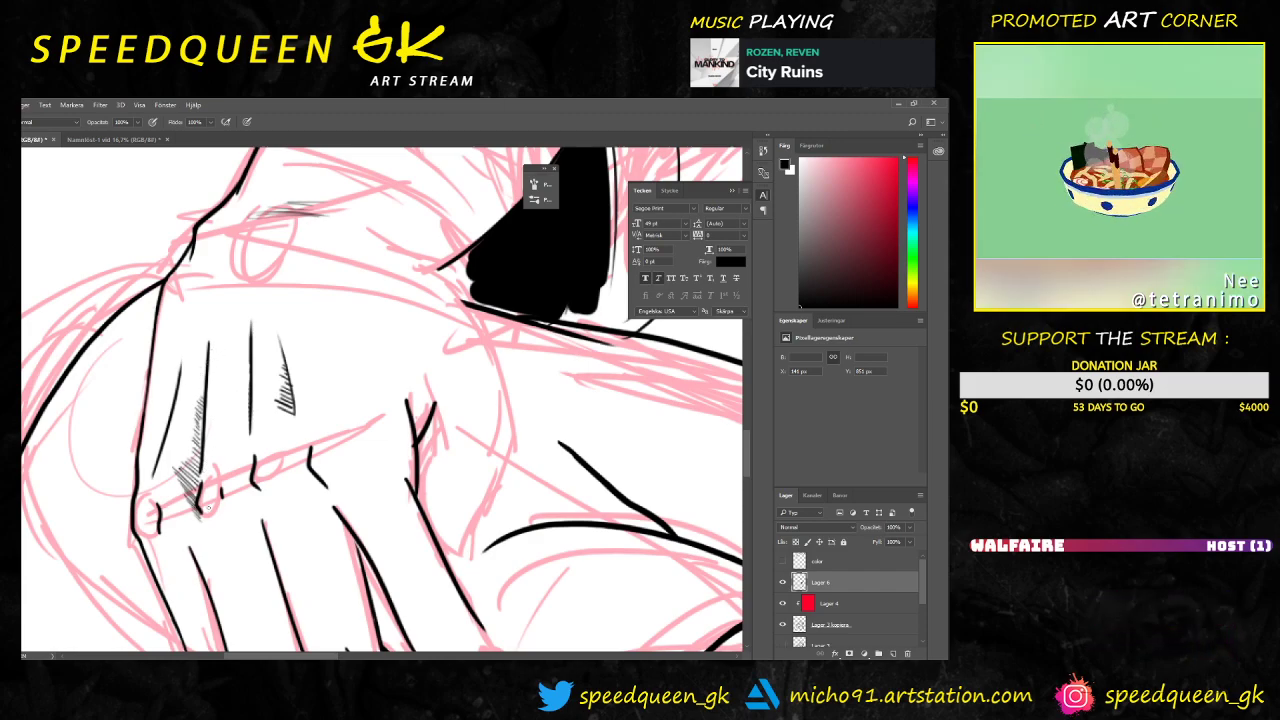
Step: Hatch short shading strokes just below the four knuckles at the base of each finger
mouse_move(209, 518)
left_mouse_down()
mouse_move(228, 530)
mouse_move(287, 502)
left_mouse_up()
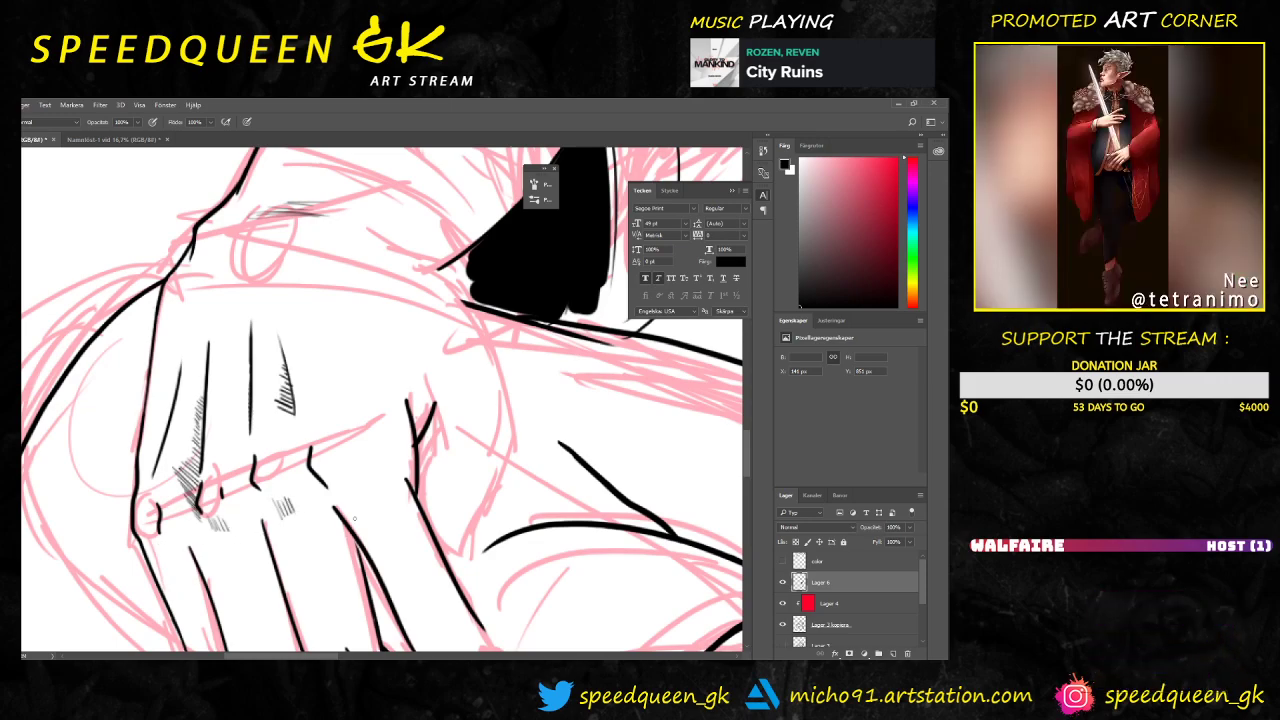
left_click_drag(350, 490, 376, 476)
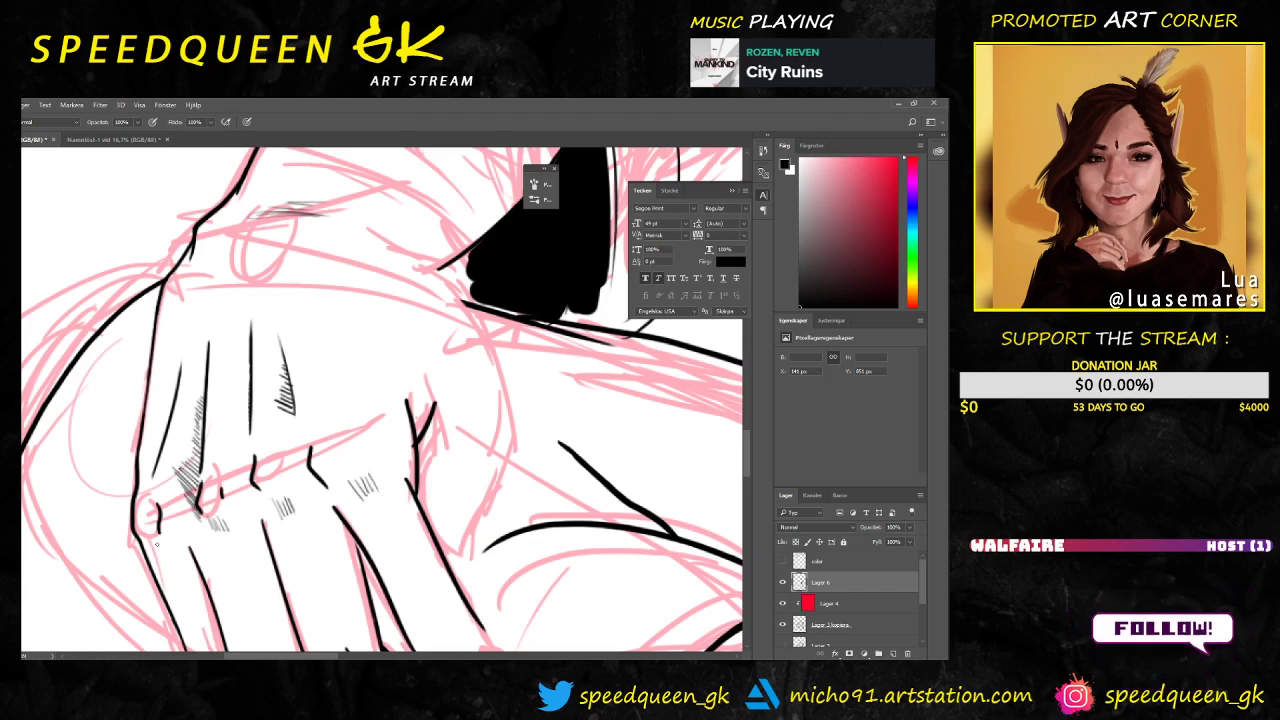
left_click_drag(154, 552, 160, 538)
left_click_drag(162, 552, 170, 538)
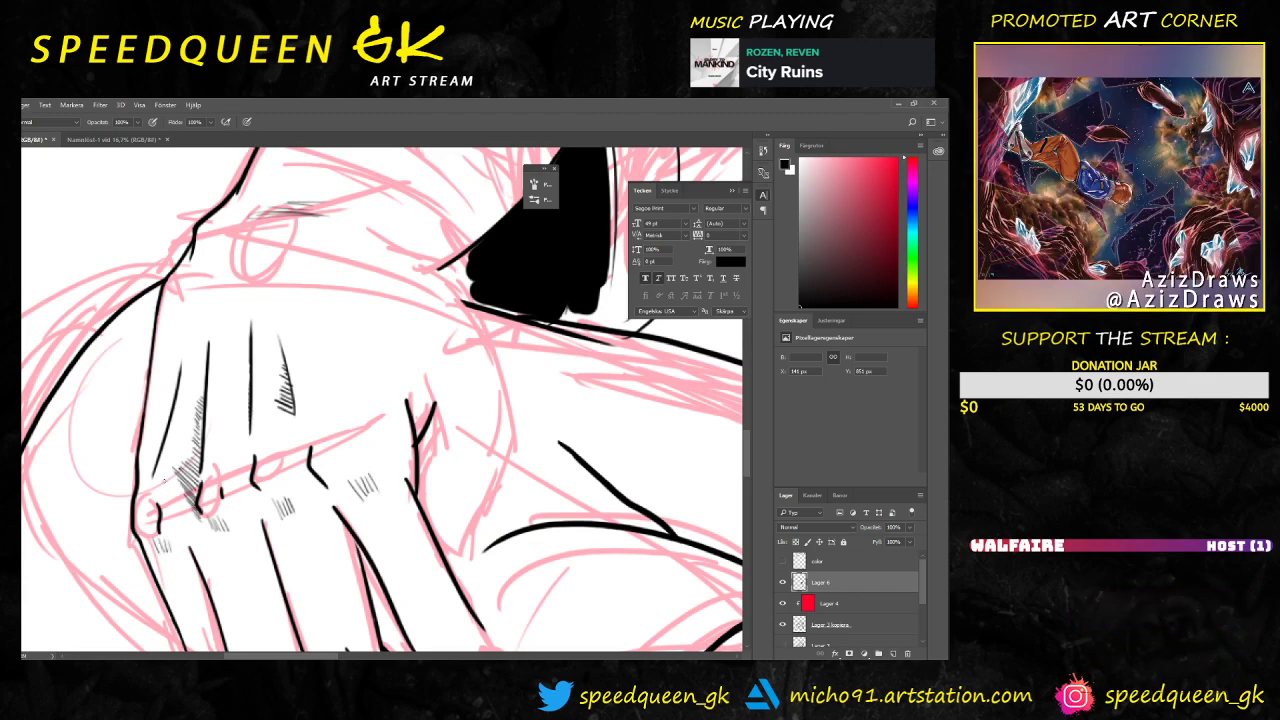
Step: Extend the hatching at the index tendon's lower end and hatch beside the middle-finger tendon down to its knuckle
mouse_move(292, 420)
left_mouse_down()
mouse_move(282, 408)
mouse_move(288, 422)
left_mouse_up()
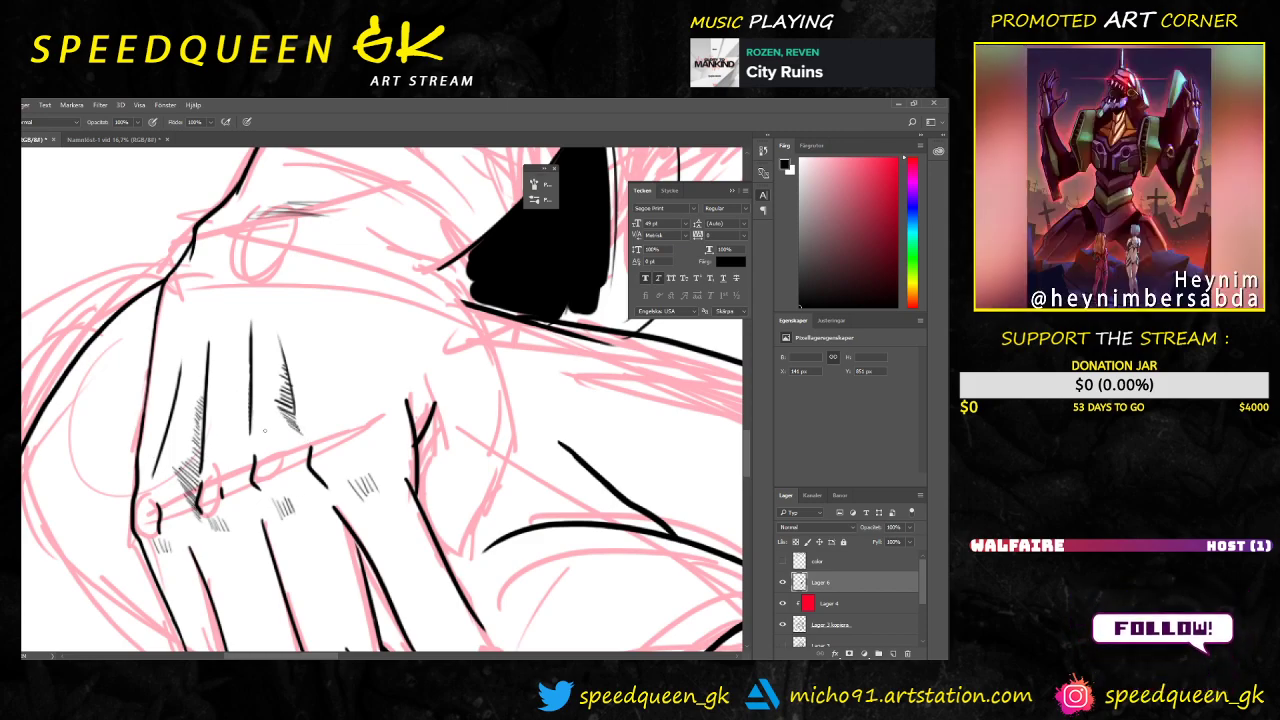
left_click_drag(252, 464, 242, 452)
left_click_drag(254, 458, 244, 432)
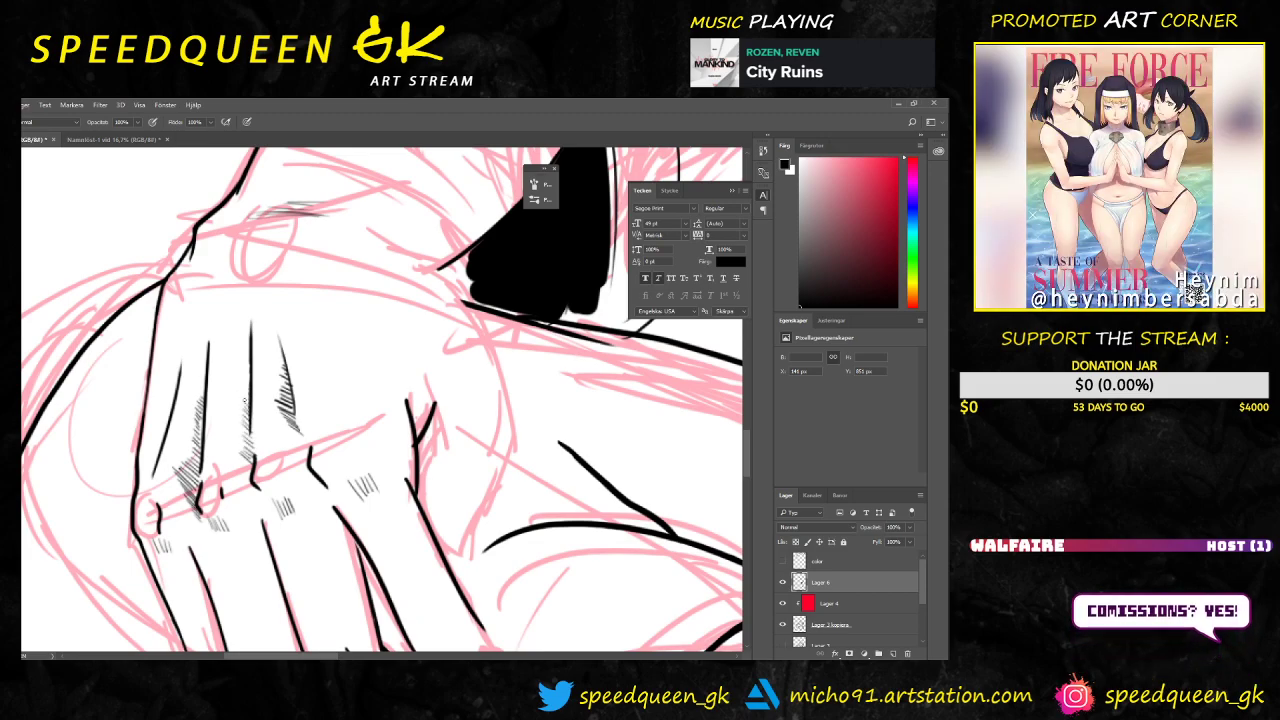
Step: Erase the index-finger tendon line together with its hatching
key("e")
left_click_drag(286, 424, 279, 380)
mouse_move(286, 428)
left_mouse_down()
mouse_move(285, 356)
mouse_move(292, 420)
mouse_move(291, 377)
left_mouse_up()
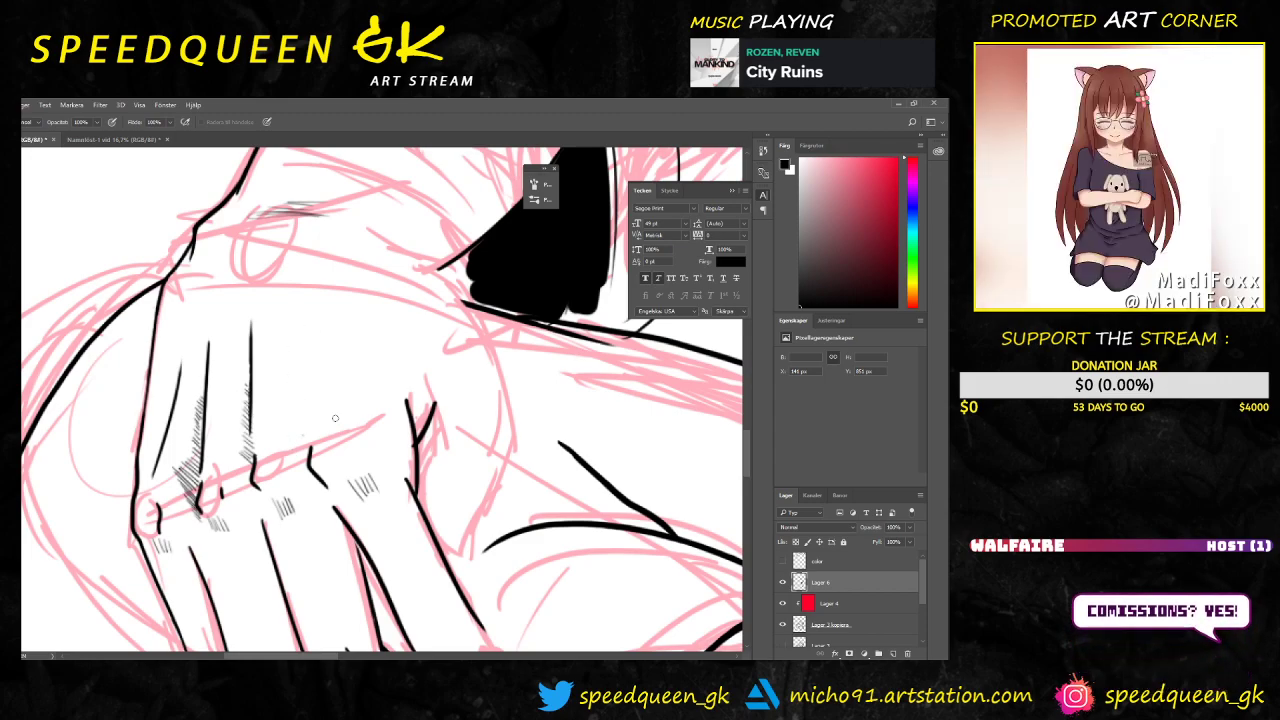
Step: Redraw the index-finger tendon as one long thin line toward its knuckle and hatch along its length
scroll(338, 420, "down", 3)
scroll(327, 451, "up", 4)
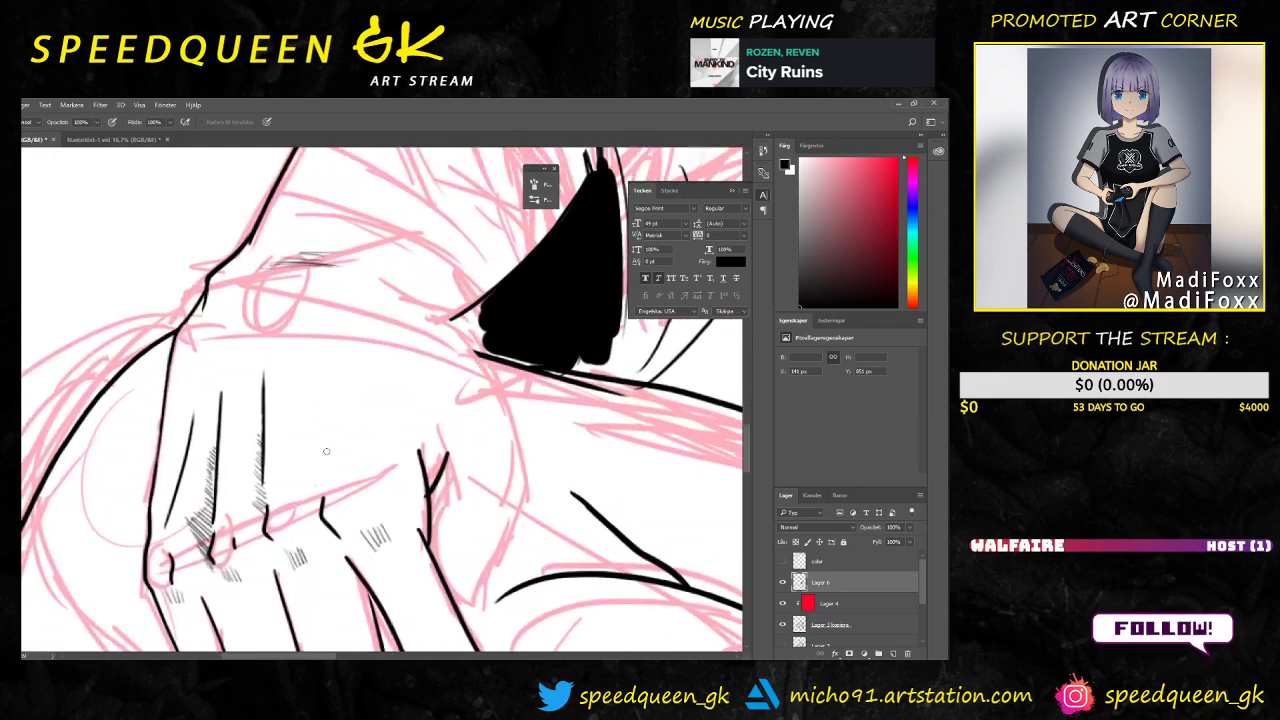
key("b")
left_click_drag(294, 373, 310, 462)
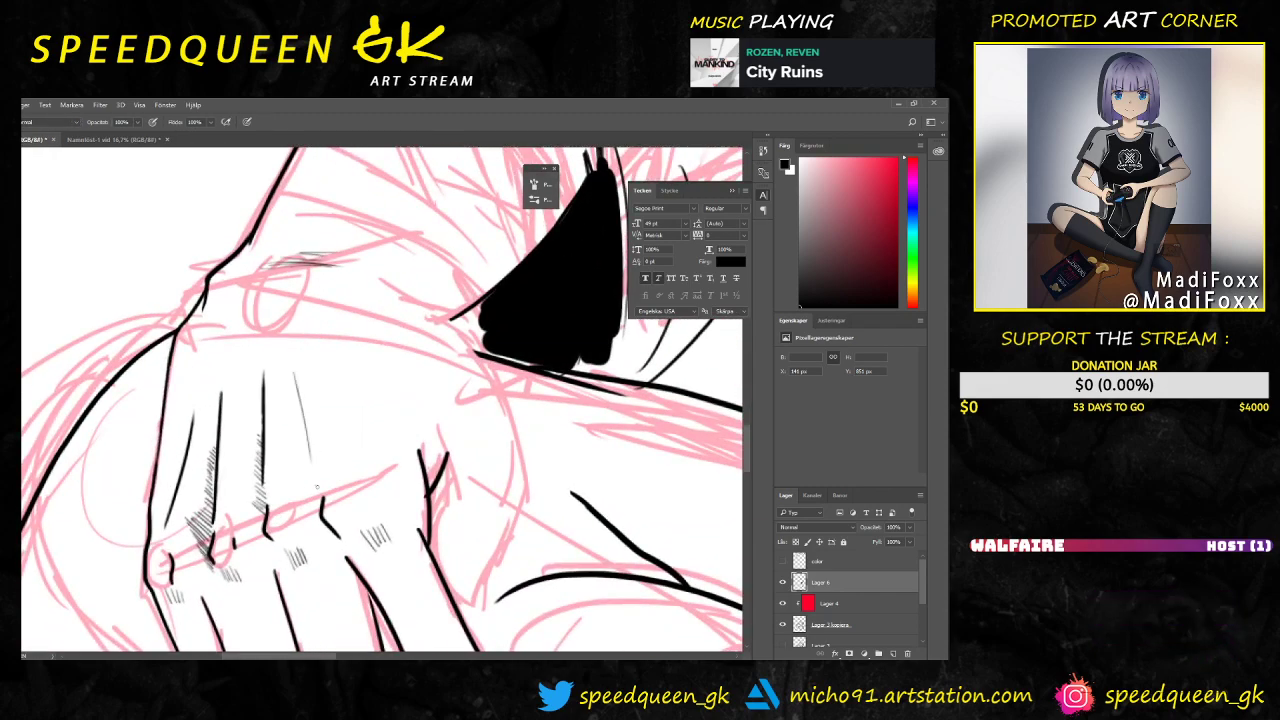
key("ctrl+z")
left_click_drag(297, 380, 314, 469)
key("ctrl+z")
left_click_drag(290, 369, 320, 490)
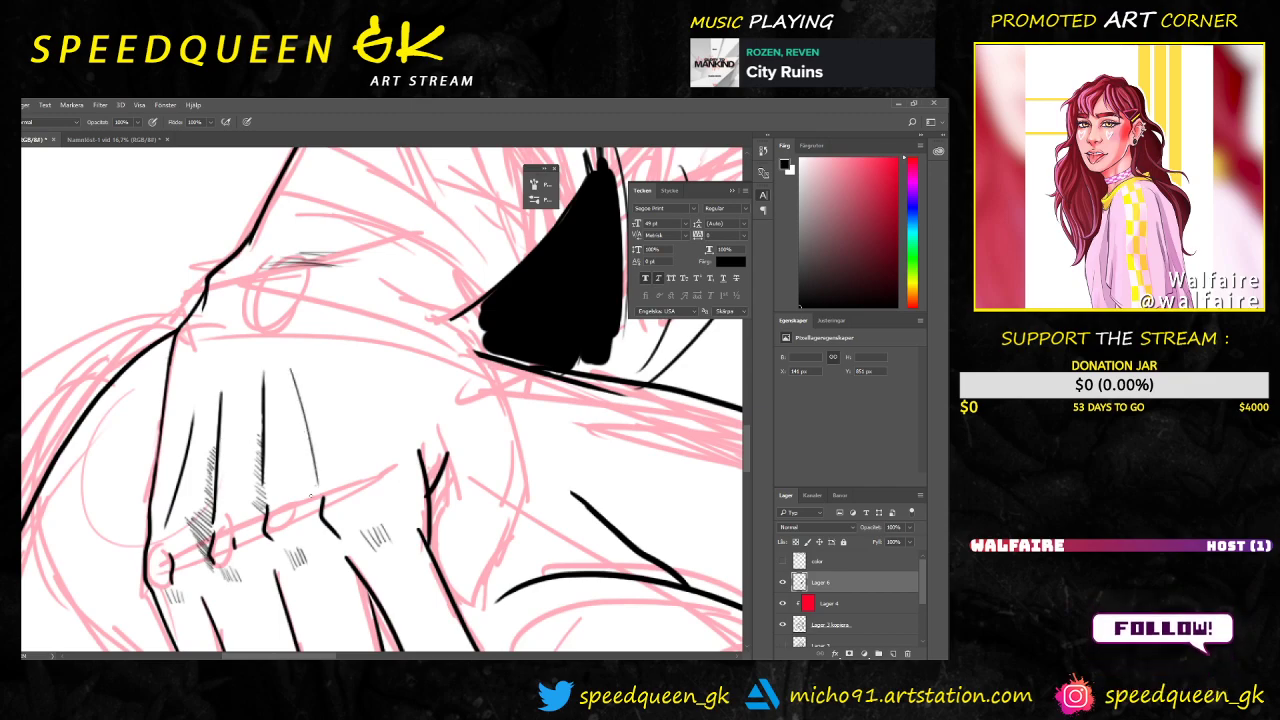
mouse_move(297, 404)
left_mouse_down()
mouse_move(309, 491)
mouse_move(333, 537)
left_mouse_up()
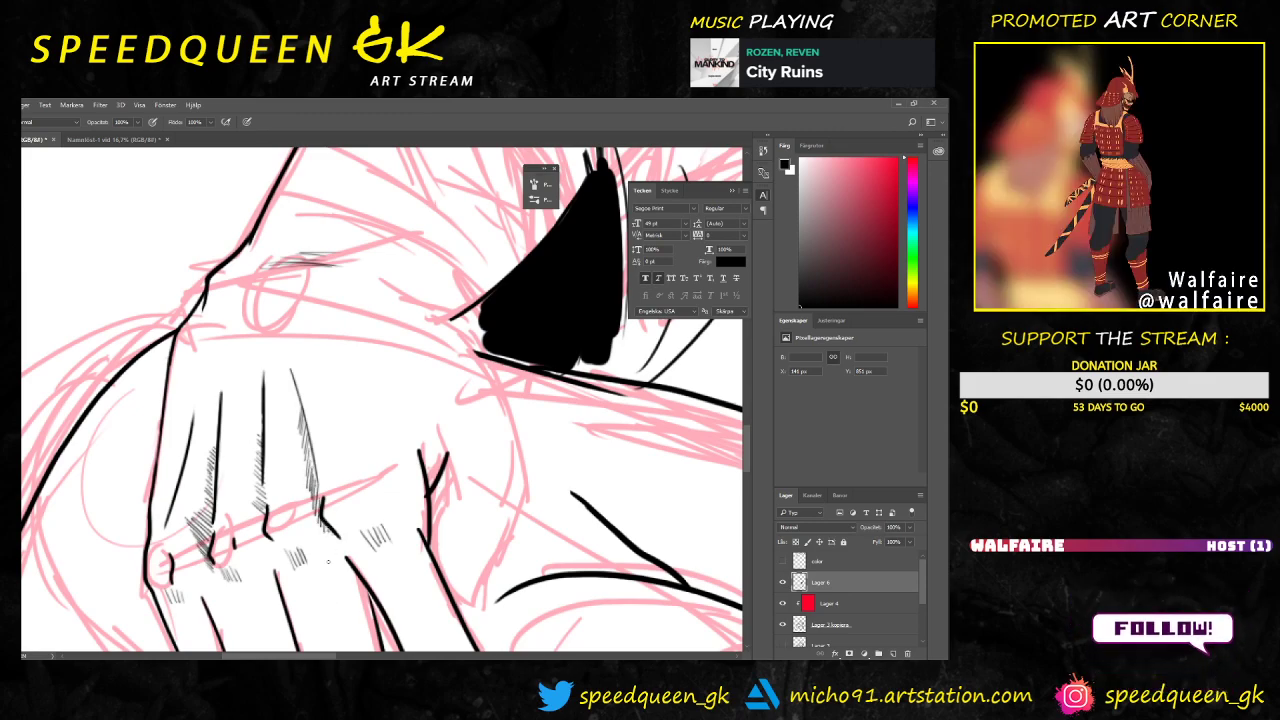
Step: Hide the red sketch layer and check the inked hand against the whole figure
key("ctrl+minus")
key("ctrl+minus")
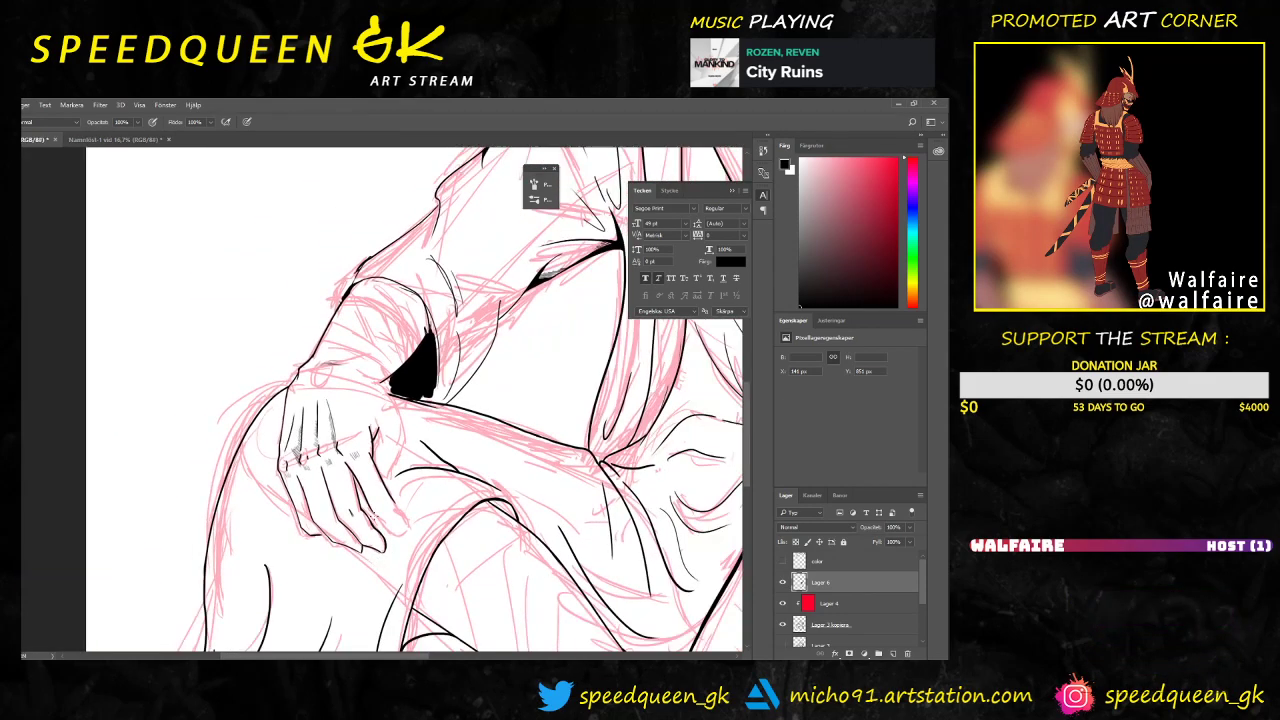
left_click(783, 624)
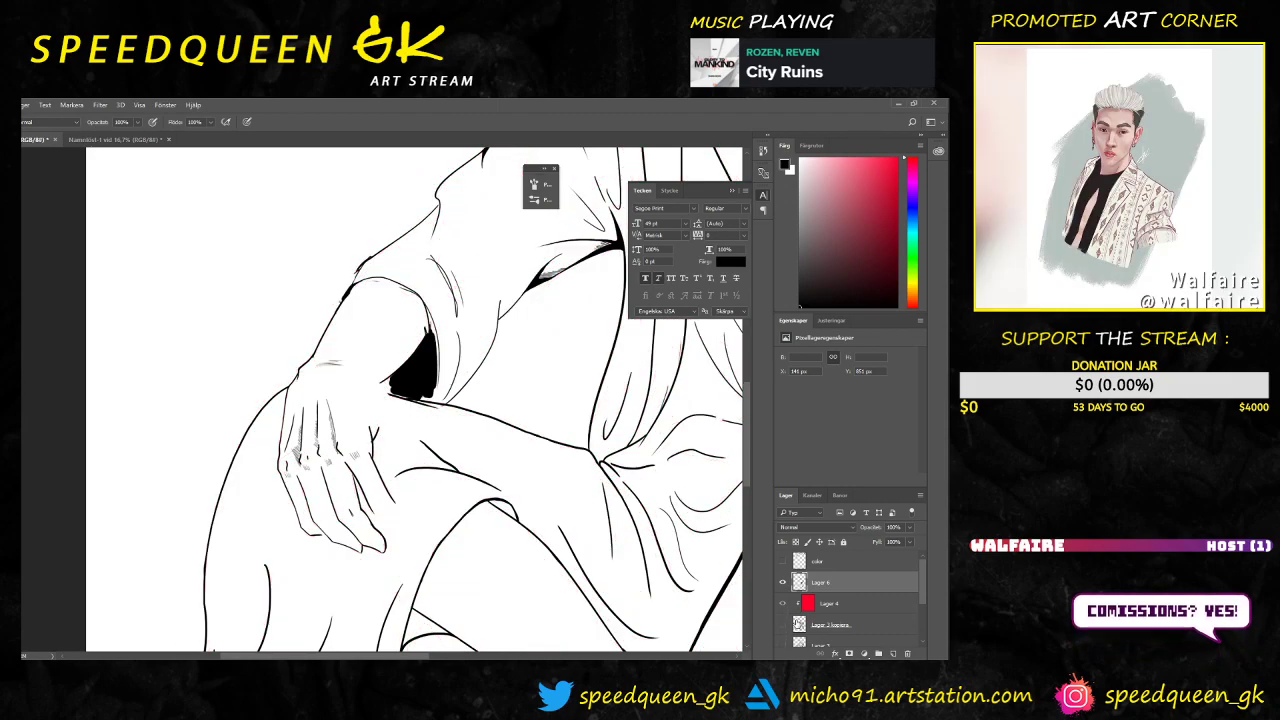
key("ctrl+minus")
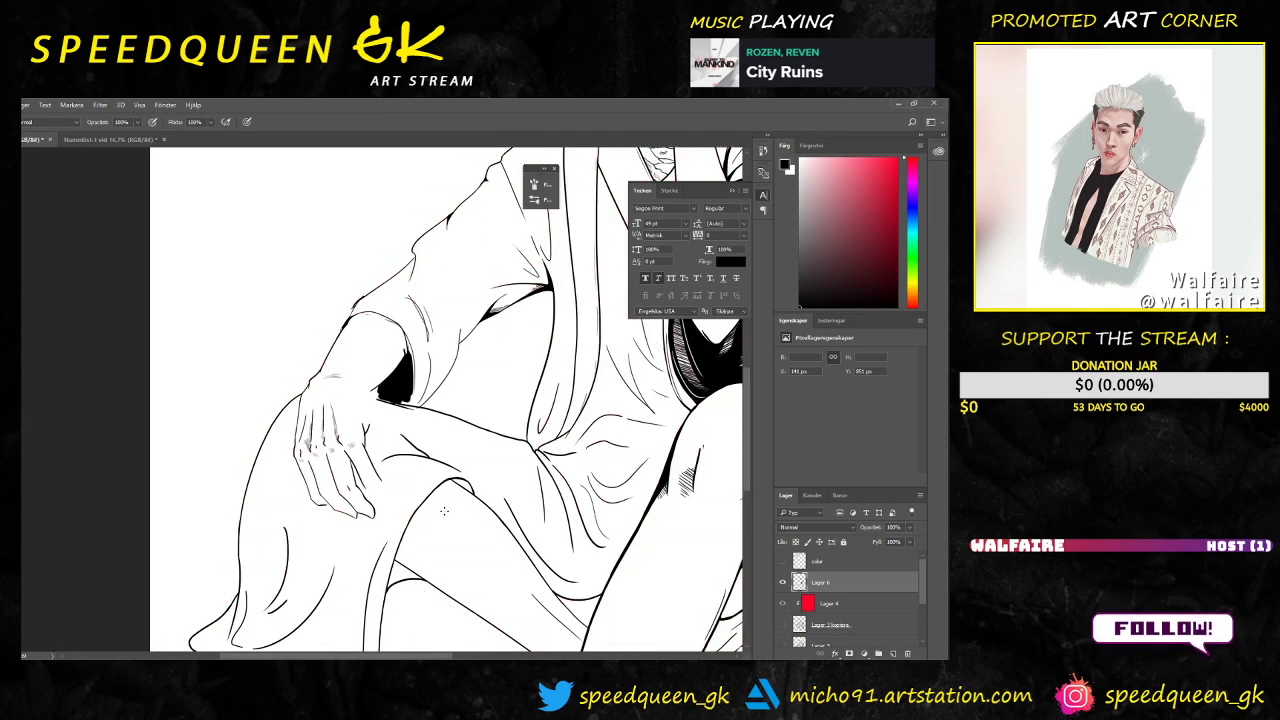
scroll(443, 513, "down", 1)
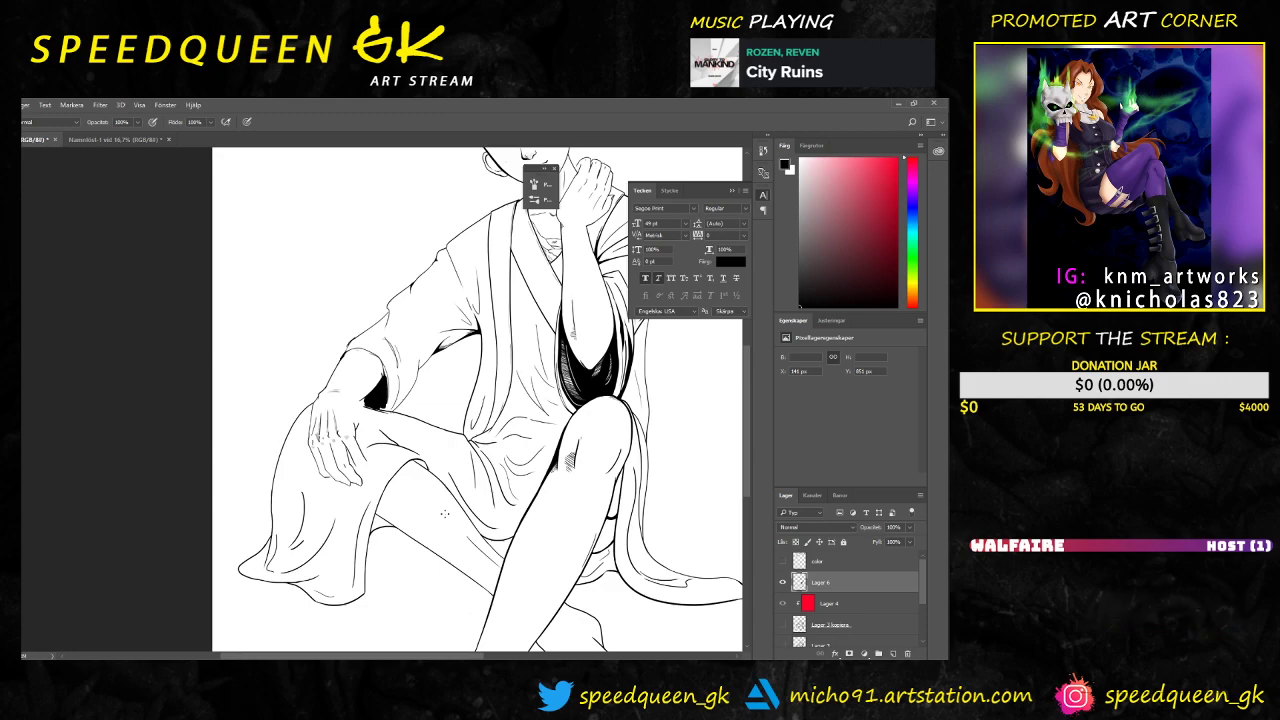
scroll(404, 503, "up", 5)
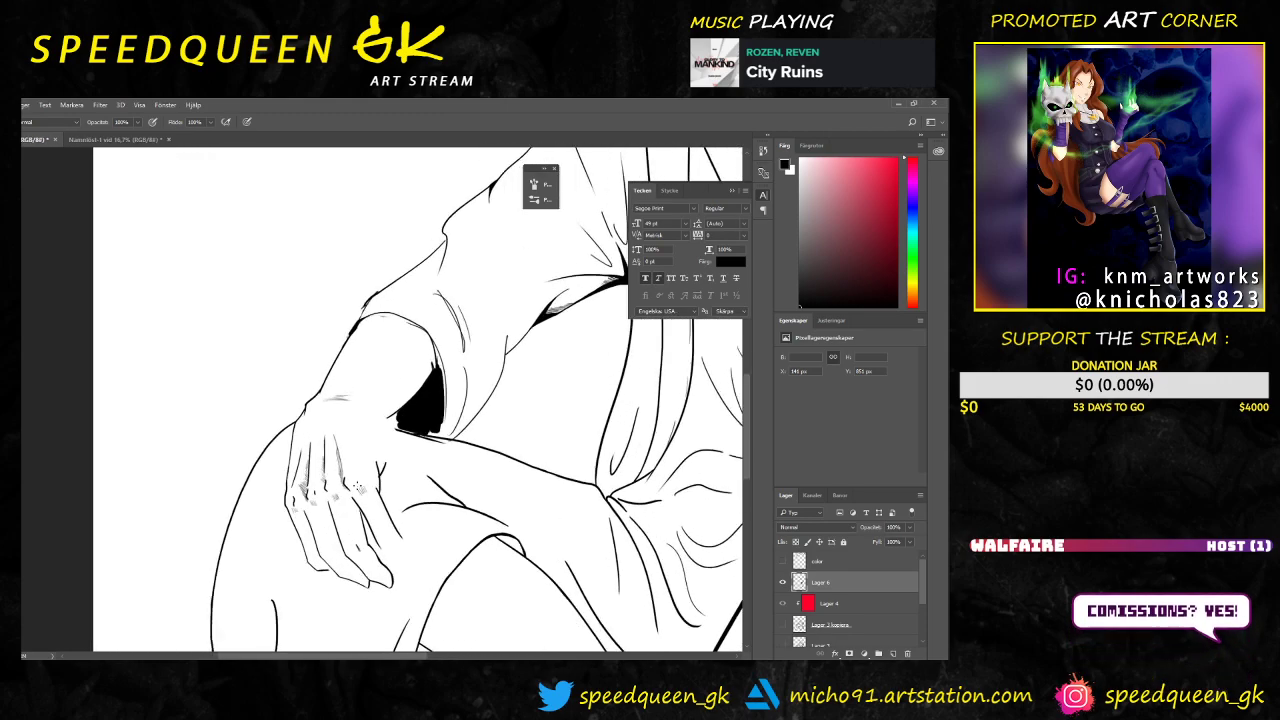
left_click_drag(404, 583, 386, 436)
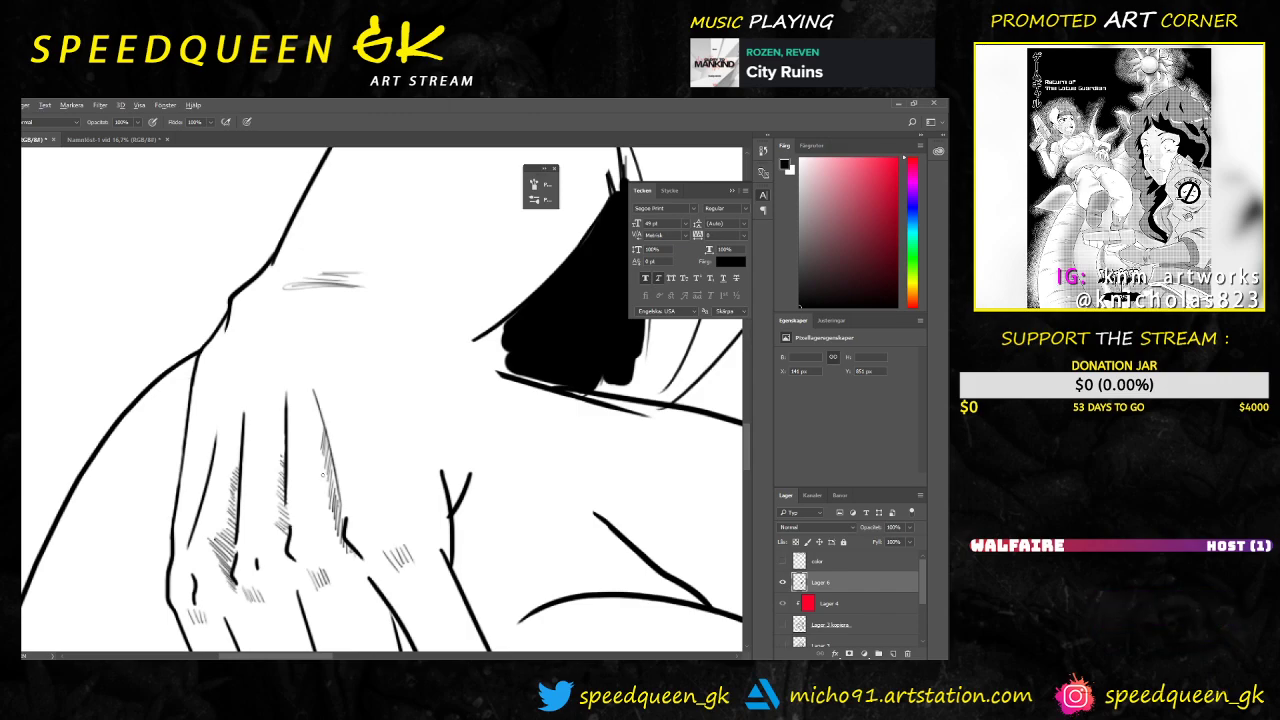
Step: Undo the hatching along the index-finger tendon and hatch only its lower end beside the knuckle
key("ctrl+alt+z")
key("ctrl+alt+z")
key("ctrl+alt+z")
key("ctrl+alt+z")
key("ctrl+alt+z")
key("ctrl+alt+z")
key("ctrl+alt+z")
key("ctrl+alt+z")
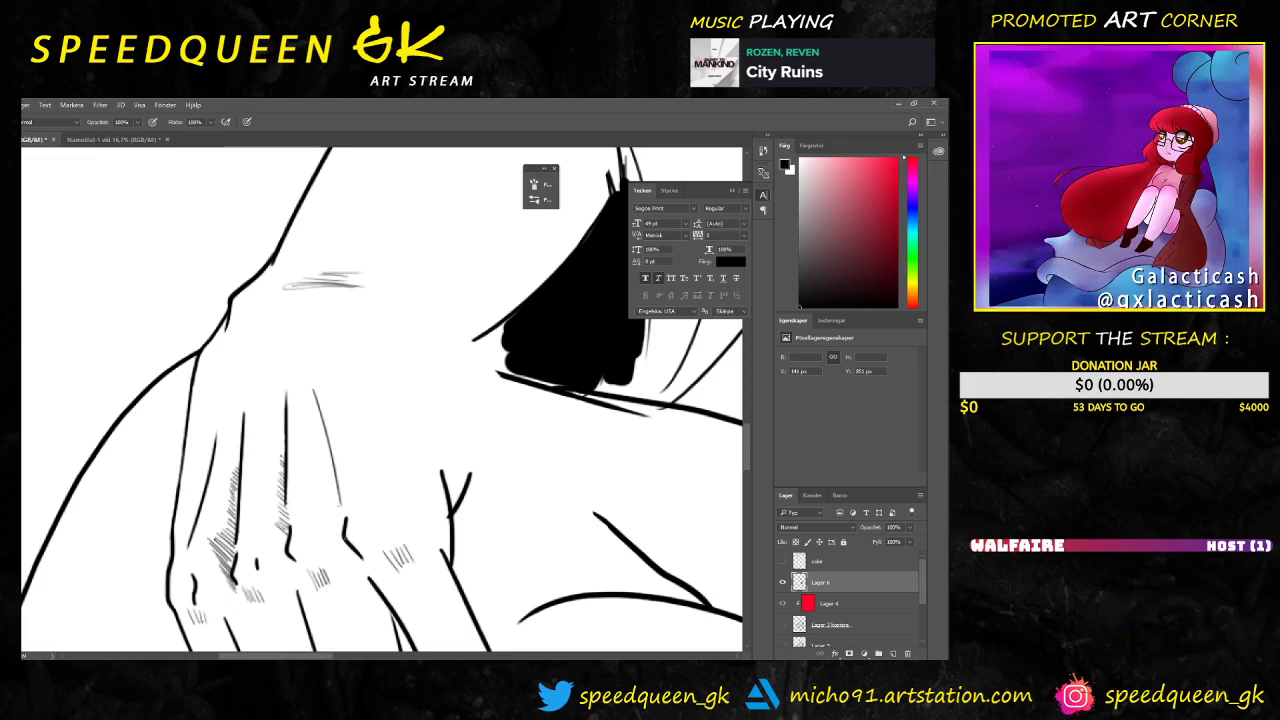
mouse_move(352, 552)
left_mouse_down()
mouse_move(334, 538)
mouse_move(330, 500)
left_mouse_up()
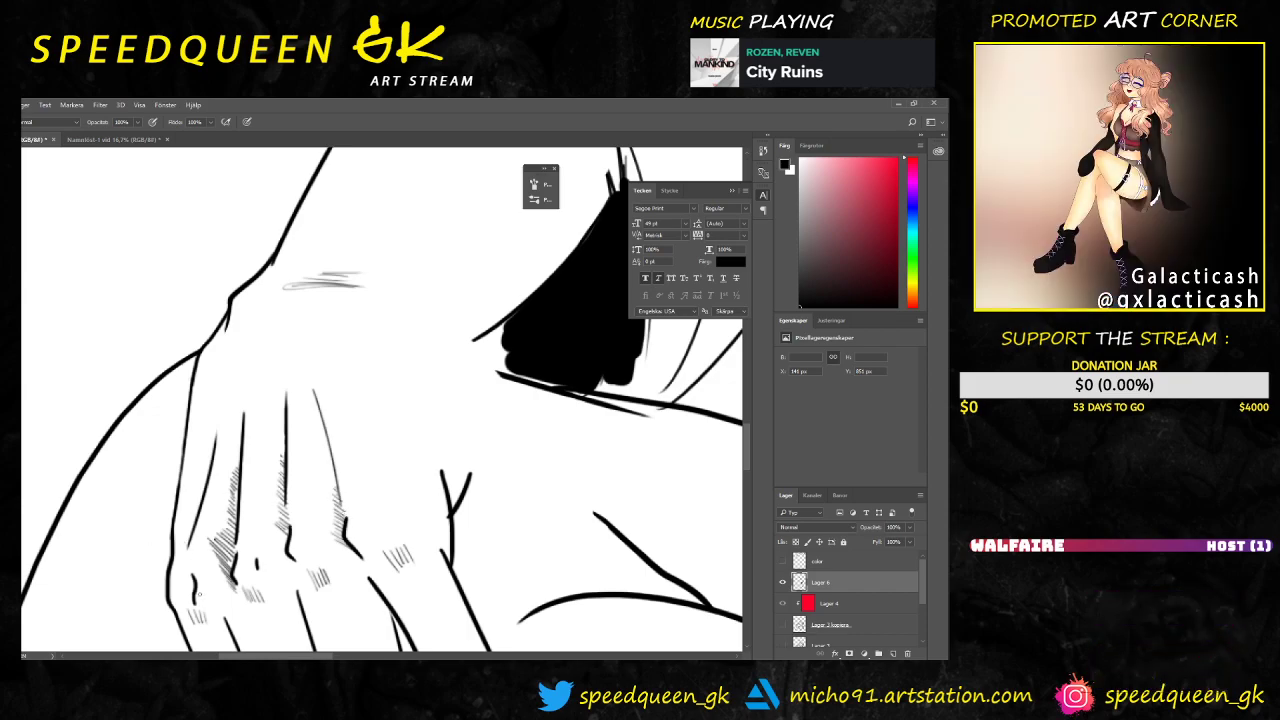
Step: Hatch small shading strokes along the hand's outer edge above the little-finger knuckle and at the base of that finger
left_click_drag(172, 565, 180, 553)
left_click_drag(173, 557, 180, 546)
left_click_drag(173, 547, 178, 537)
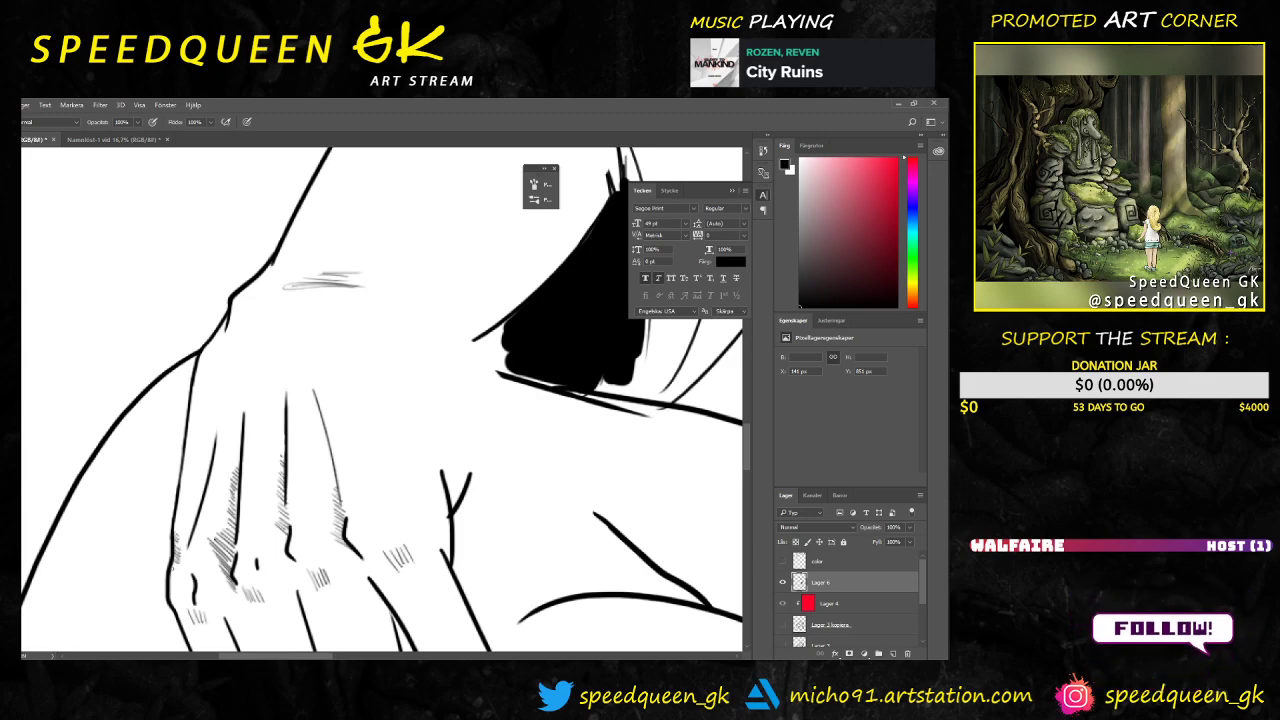
left_click_drag(184, 626, 176, 614)
left_click_drag(190, 624, 184, 610)
mouse_move(200, 630)
left_mouse_down()
mouse_move(180, 610)
mouse_move(196, 608)
left_mouse_up()
key("e")
key("b")
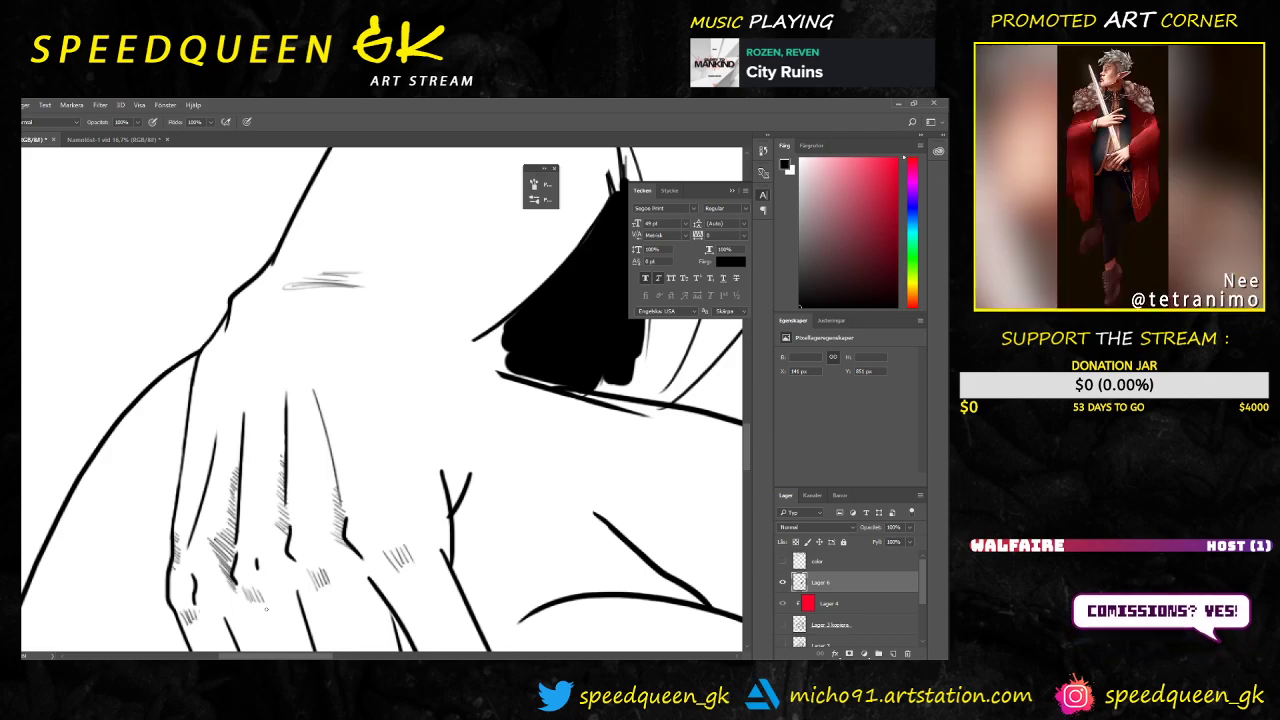
Step: Ink a thin accent line along the contour between the ring and middle fingers, redrawing it until it follows the edge
left_click_drag(400, 301, 329, 271)
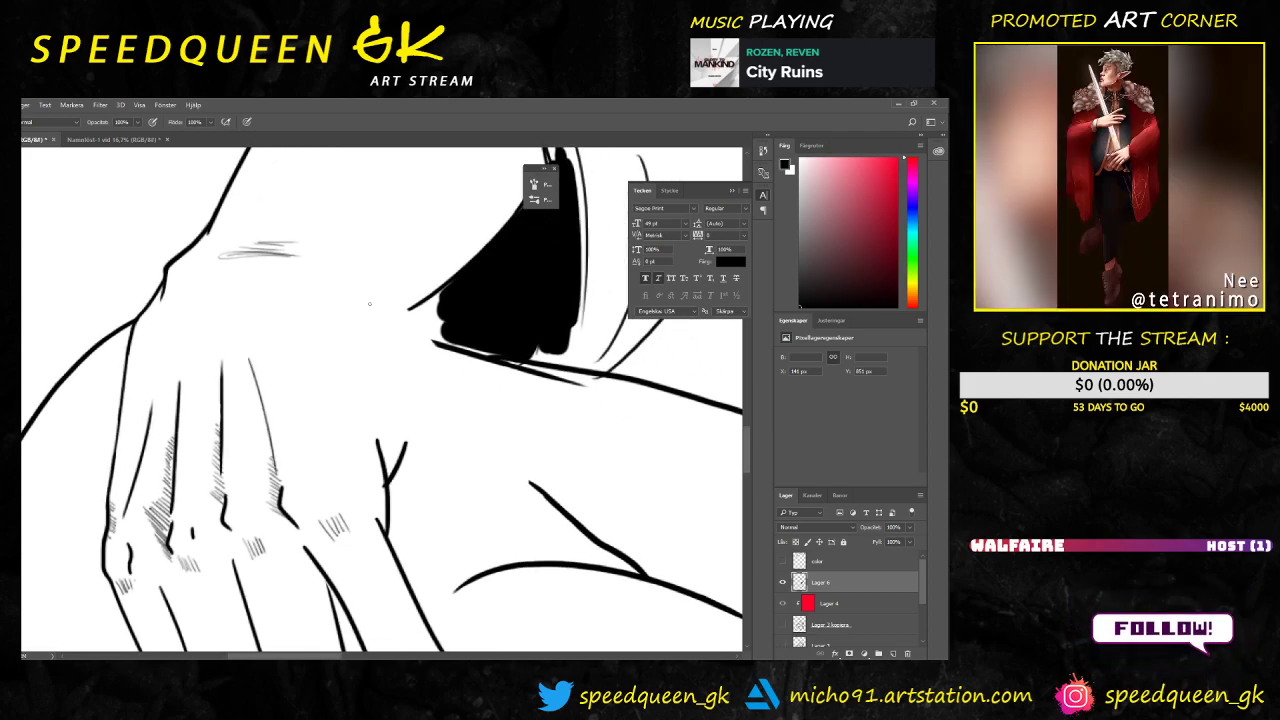
key("e")
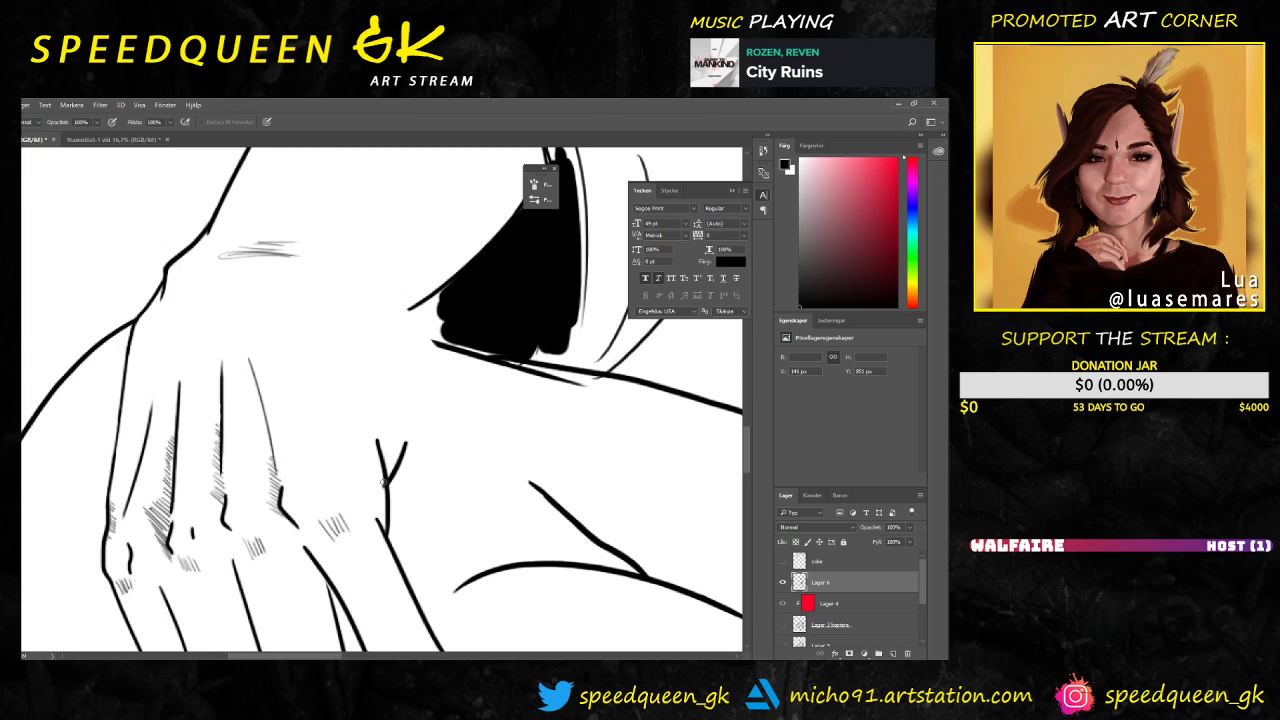
key("b")
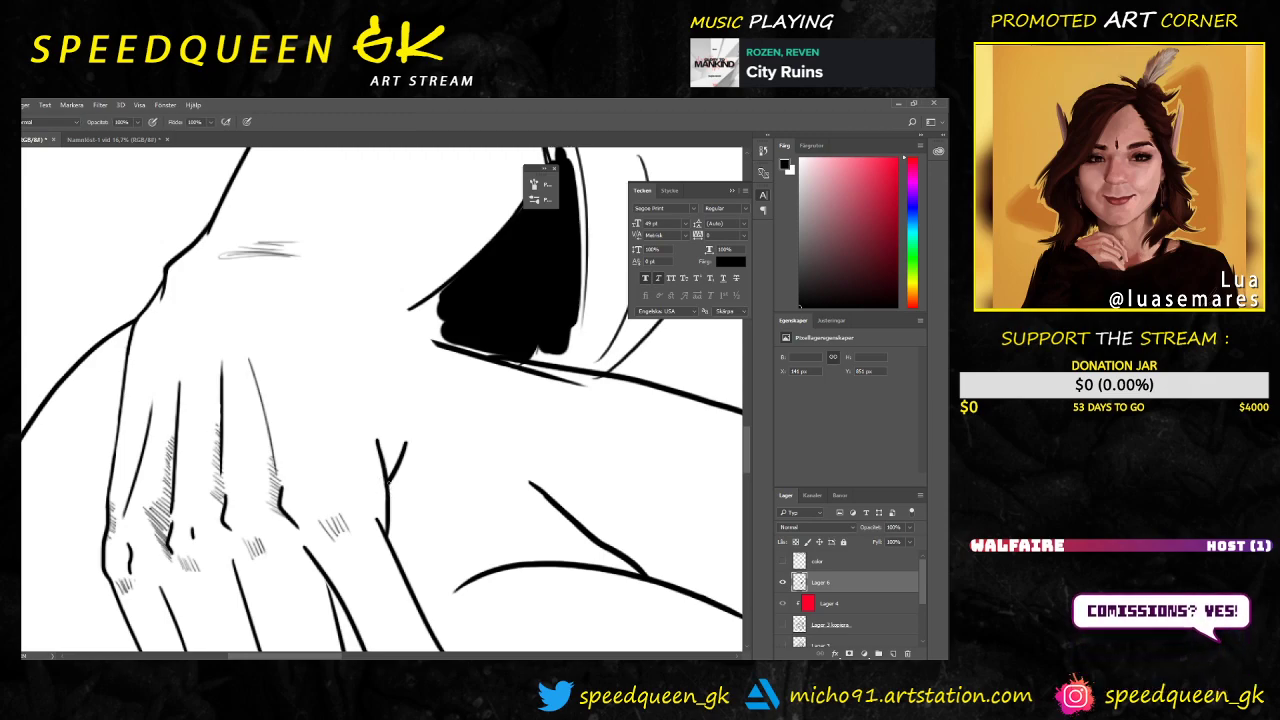
left_click_drag(391, 493, 395, 357)
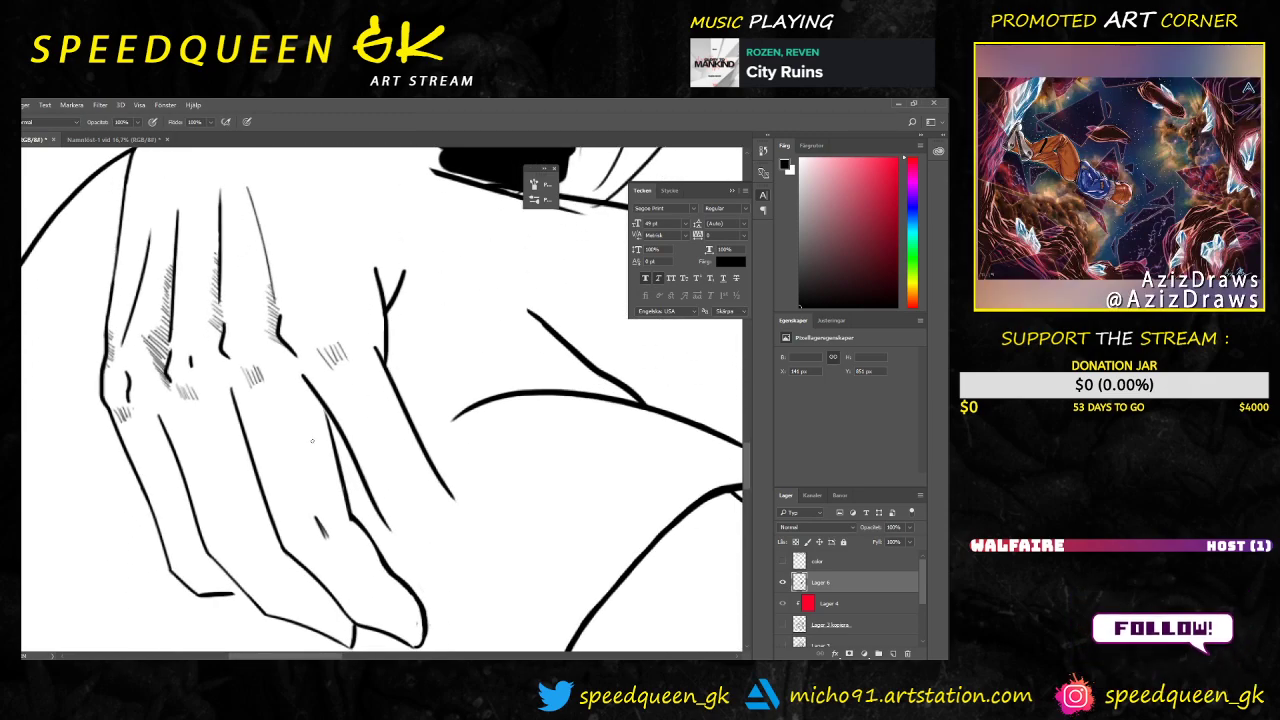
key("ctrl+minus")
key("ctrl+minus")
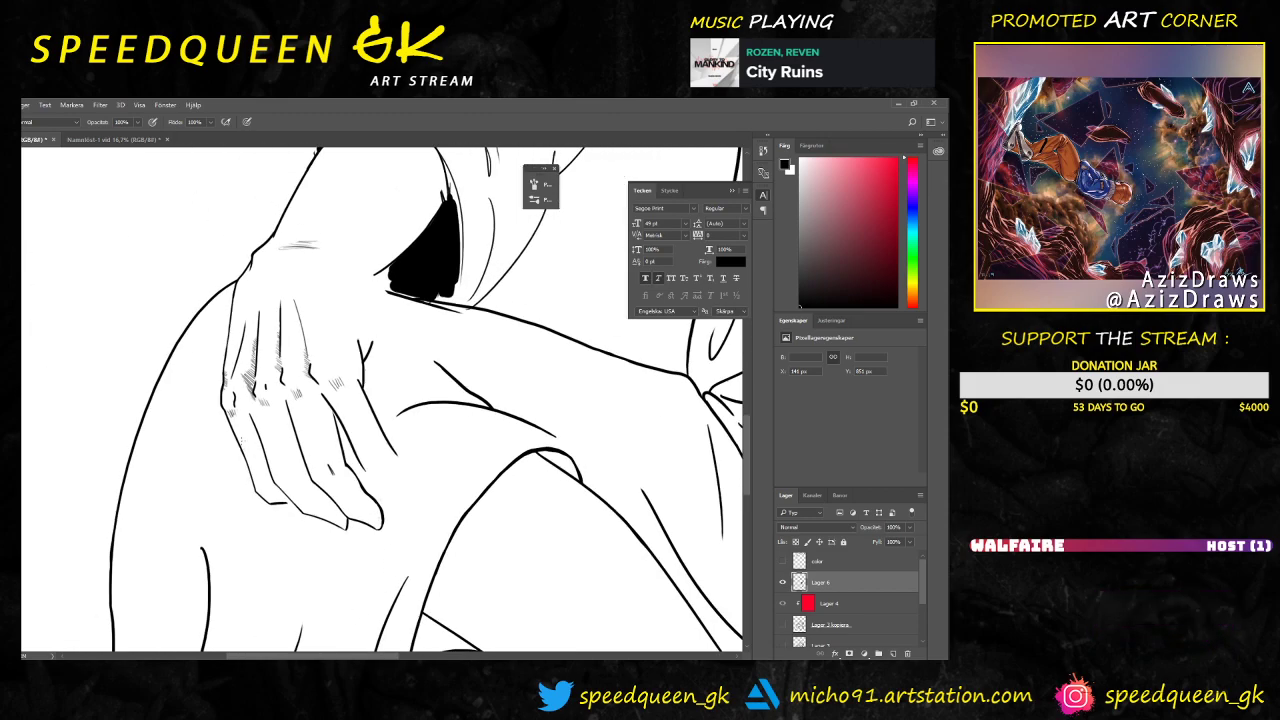
key("ctrl+plus")
key("ctrl+plus")
left_click_drag(248, 448, 270, 534)
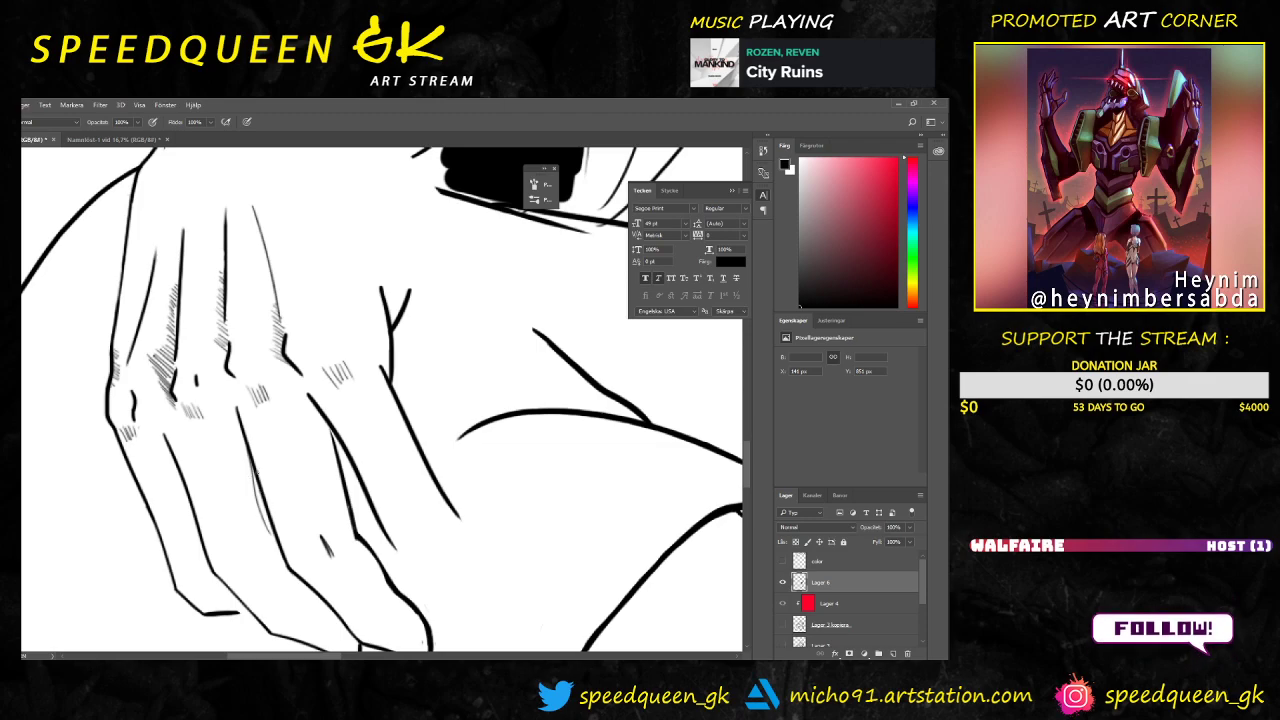
key("ctrl+z")
left_click_drag(249, 457, 271, 539)
key("ctrl+z")
left_click_drag(251, 459, 280, 551)
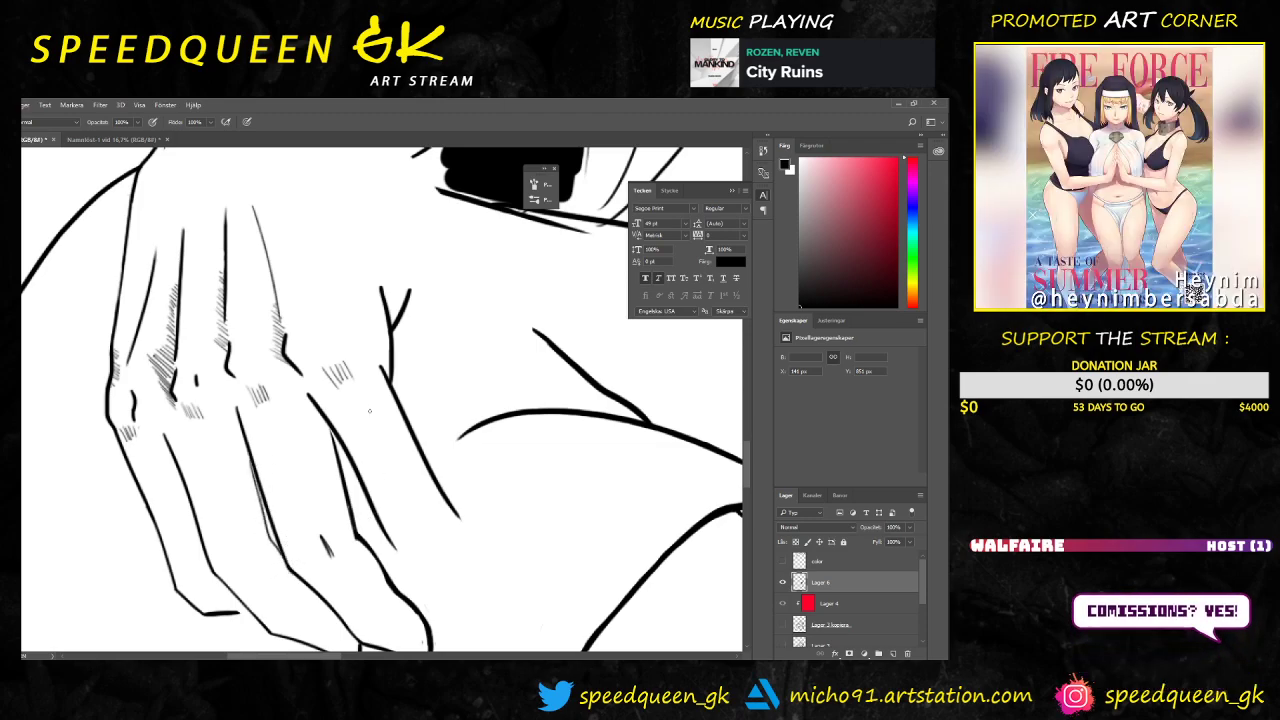
Step: Undo the last stroke near the little fingertip and erase the outline of that fingertip
scroll(343, 414, "down", 2)
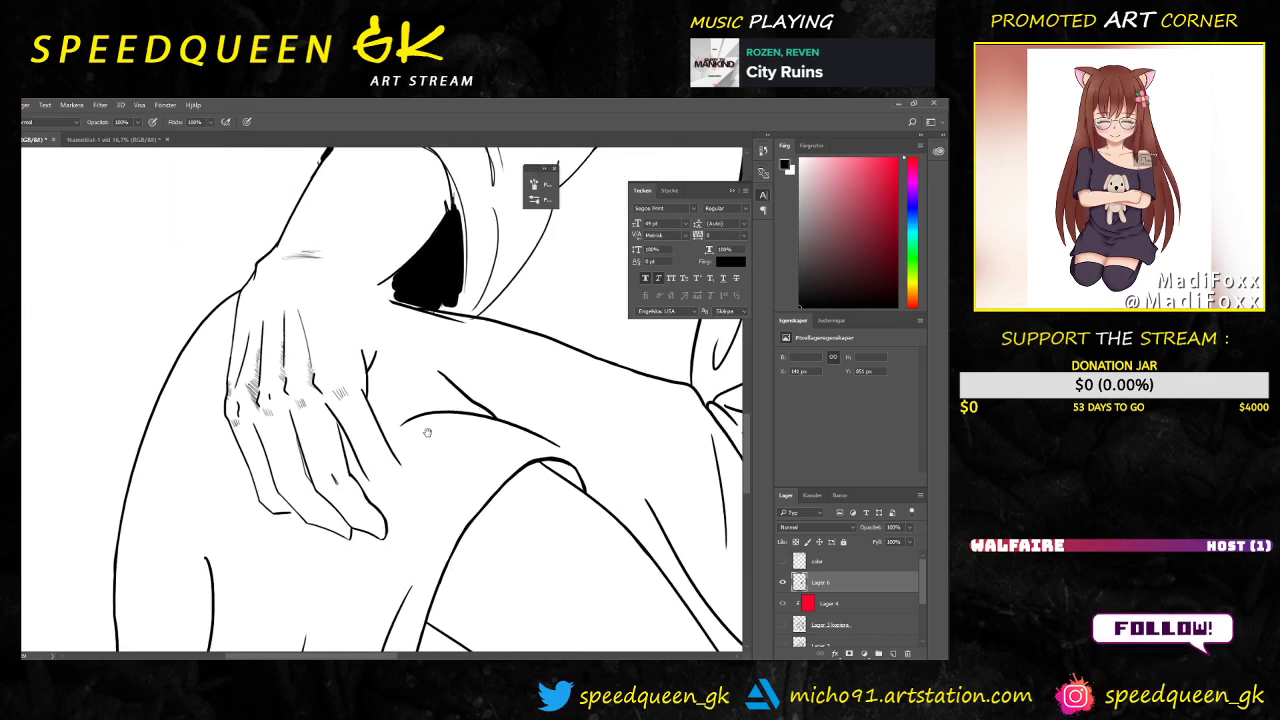
left_click_drag(427, 432, 381, 461)
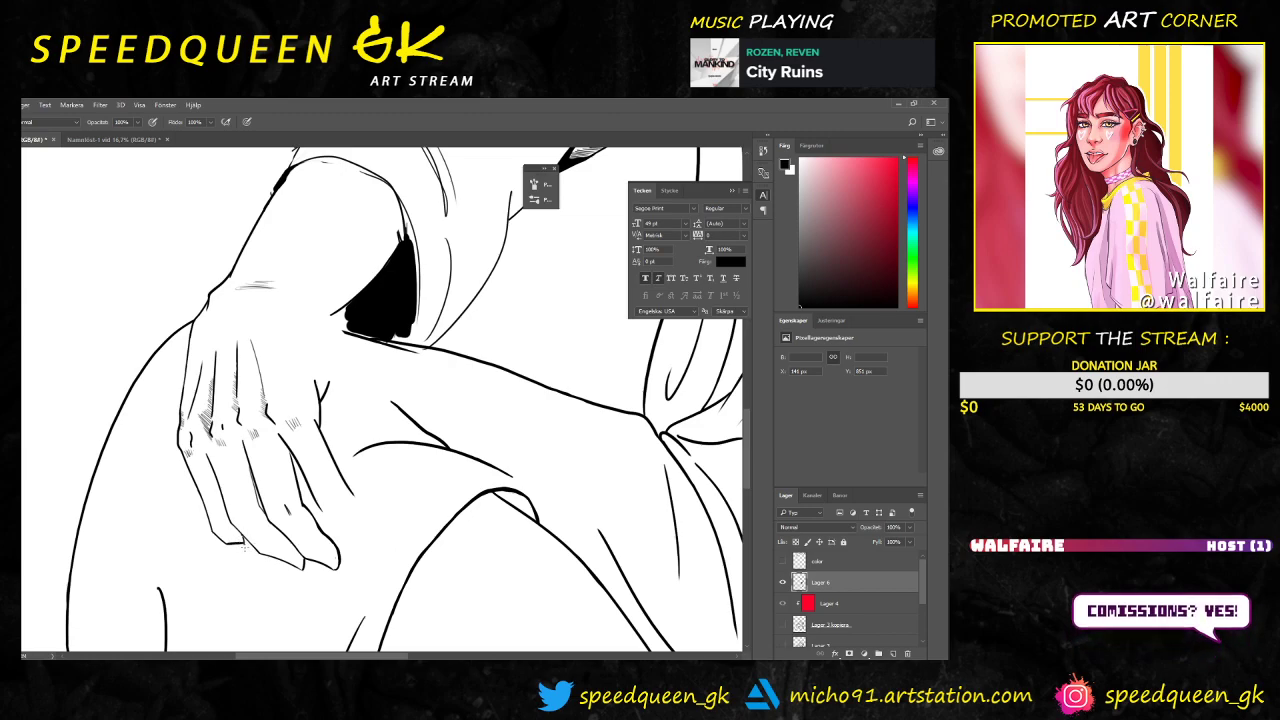
key("ctrl+z")
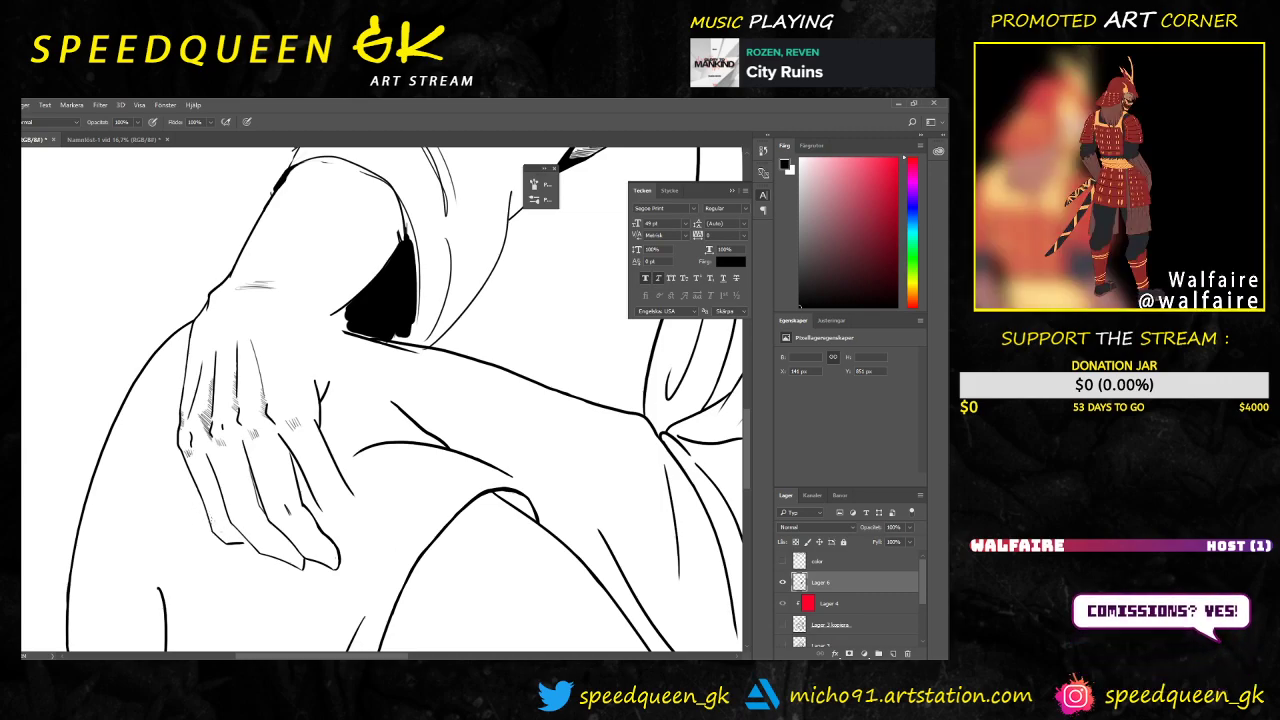
key("e")
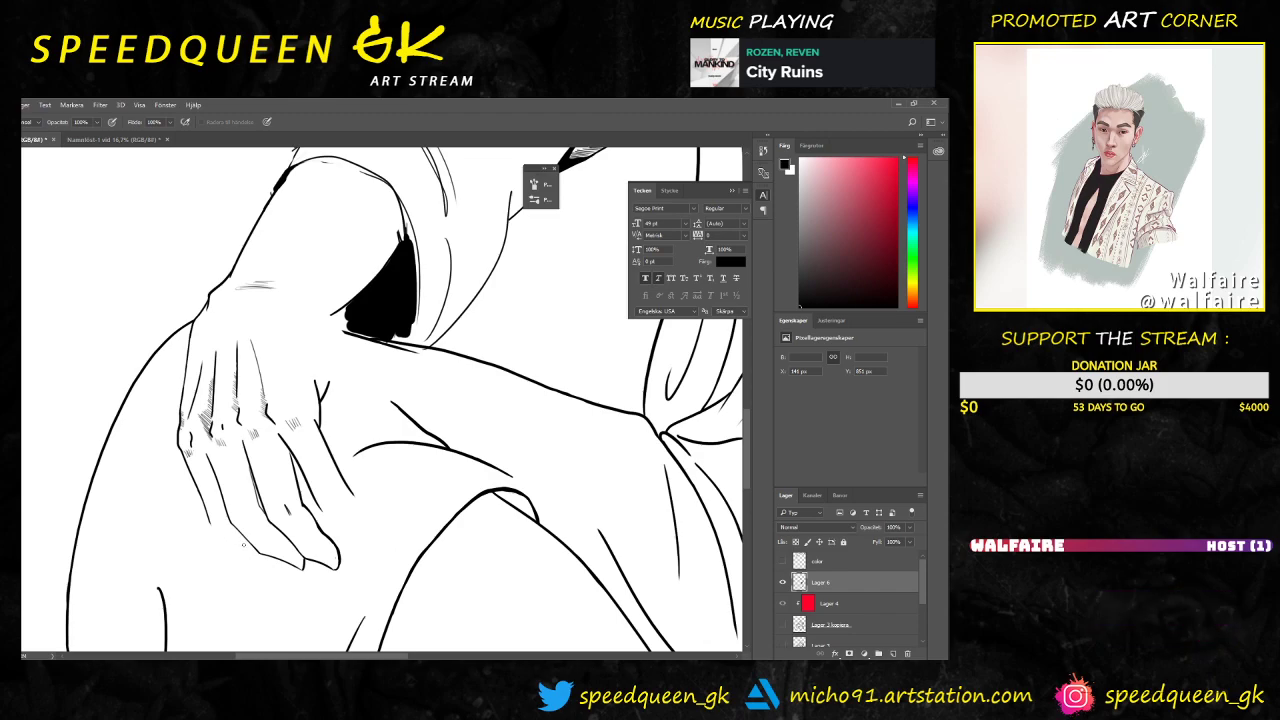
key("b")
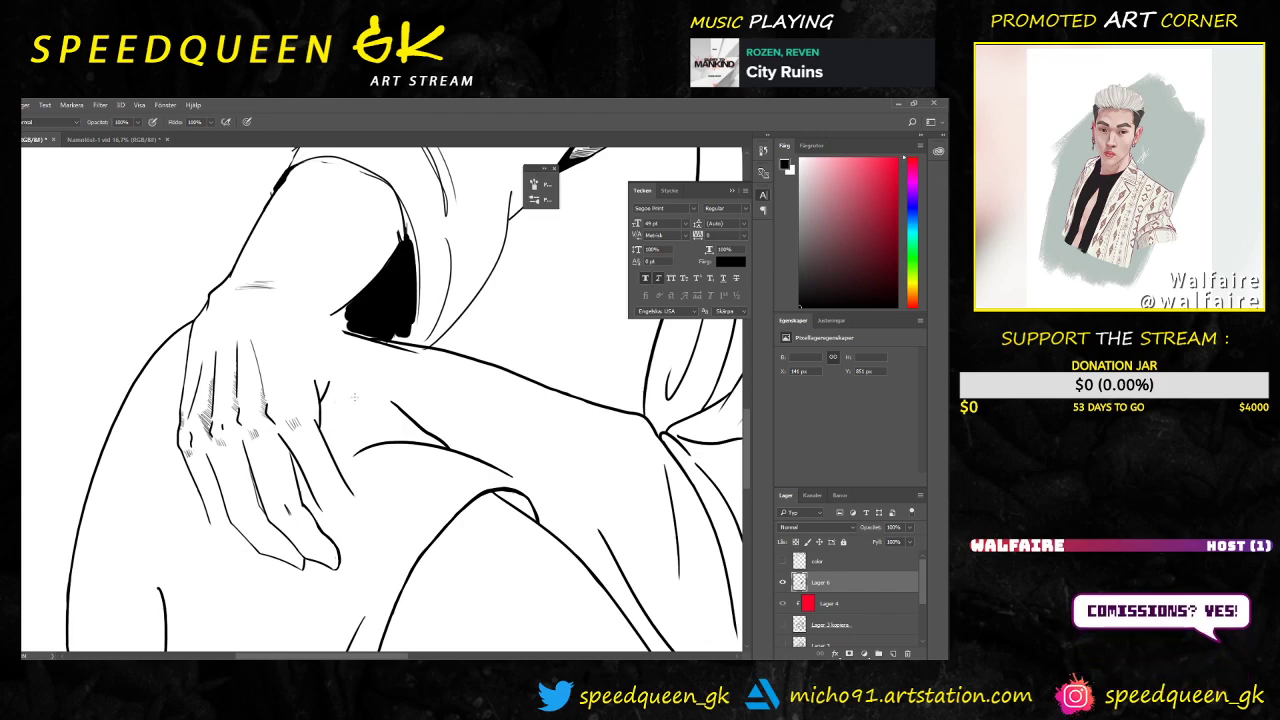
key("ctrl+minus")
key("ctrl+minus")
key("ctrl+minus")
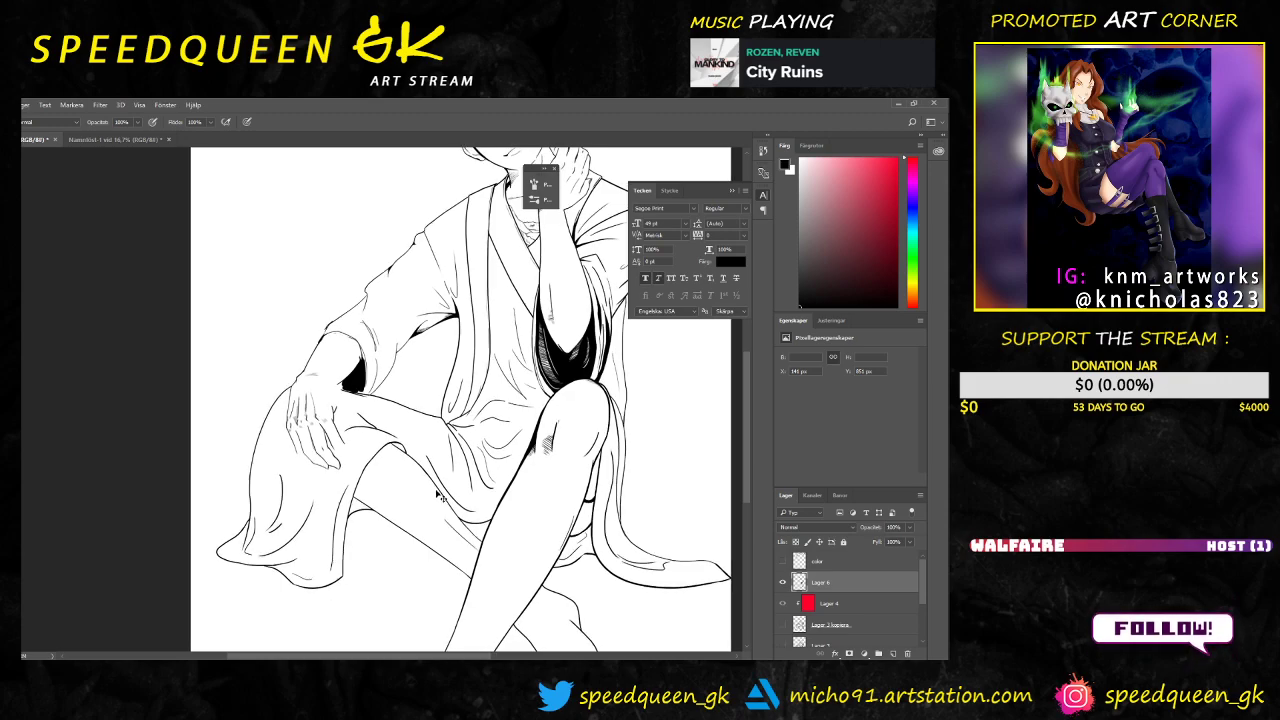
Step: Show the pink sketch layer beneath the line art and step back the last edit at the index fingertip
key("ctrl+minus")
left_click_drag(510, 436, 468, 476)
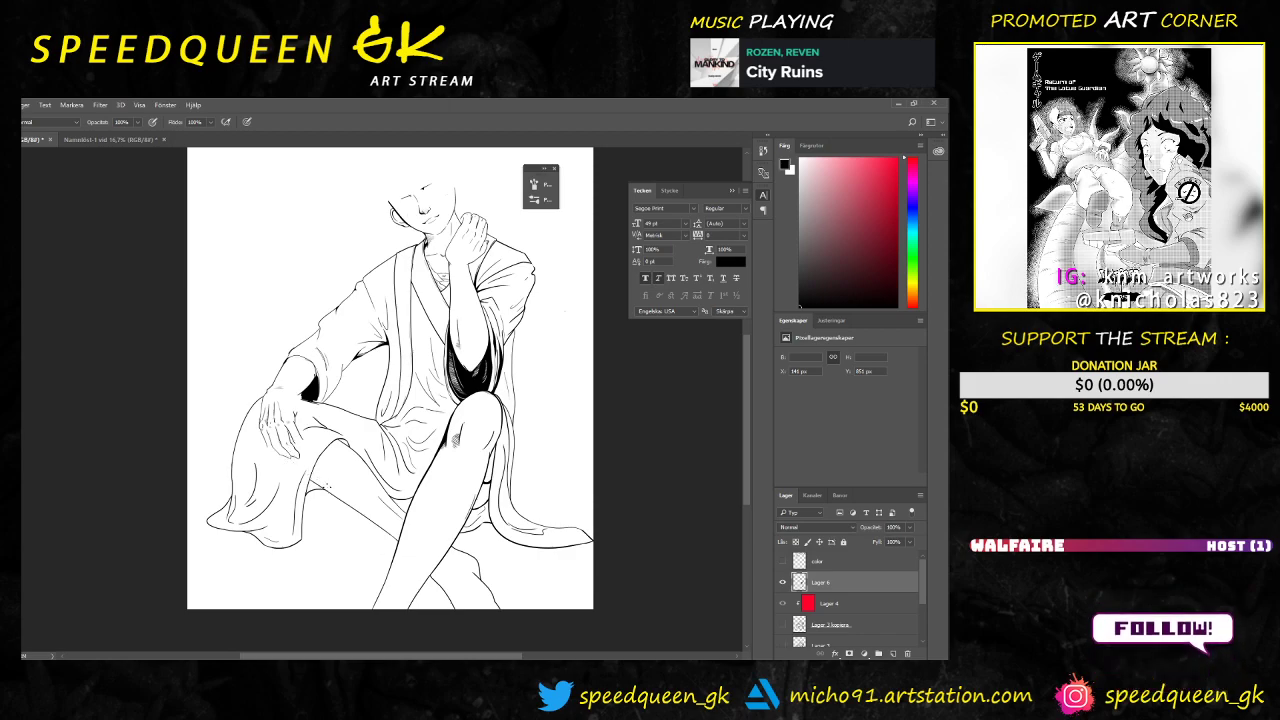
scroll(288, 414, "up", 2)
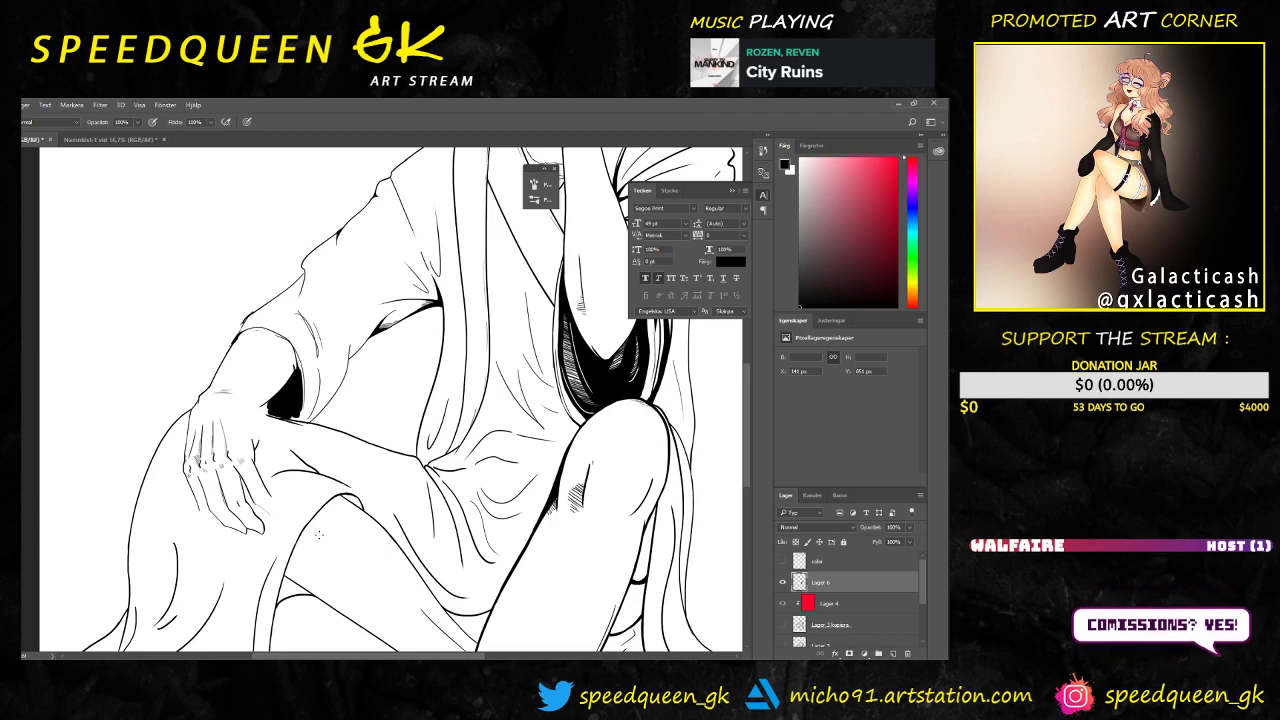
left_click(783, 624)
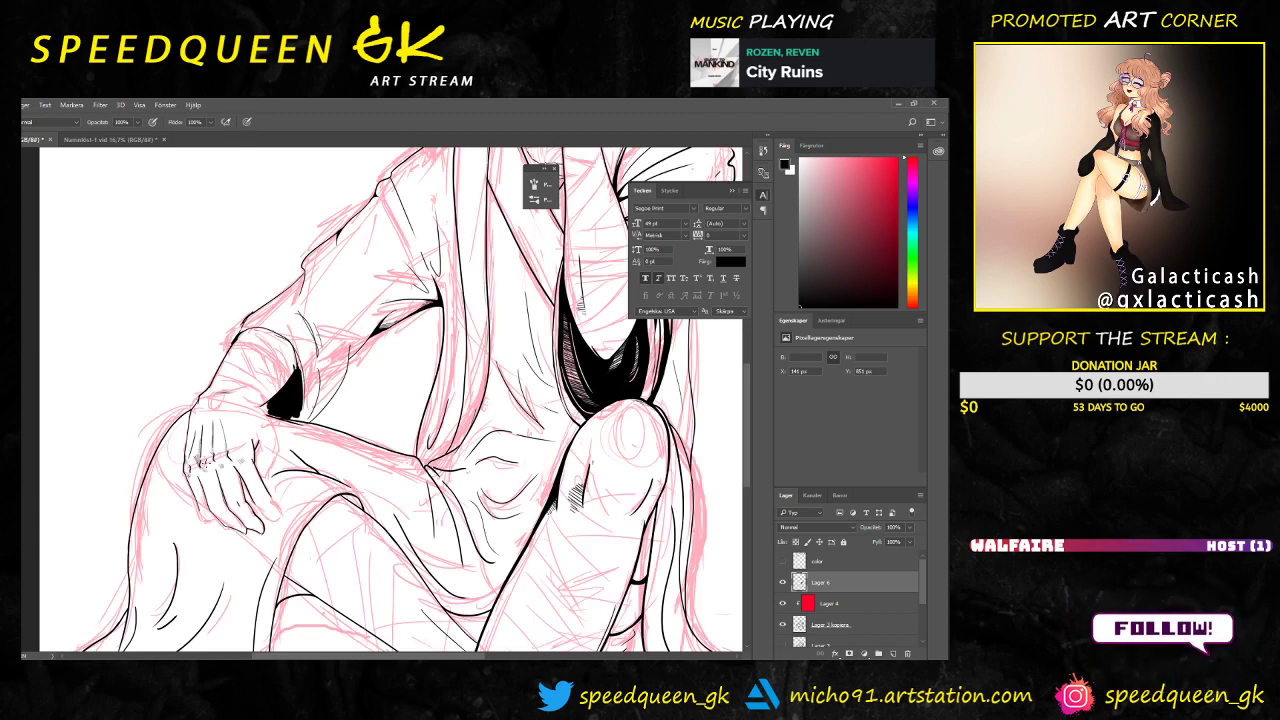
key("ctrl+plus")
left_click_drag(274, 512, 282, 434)
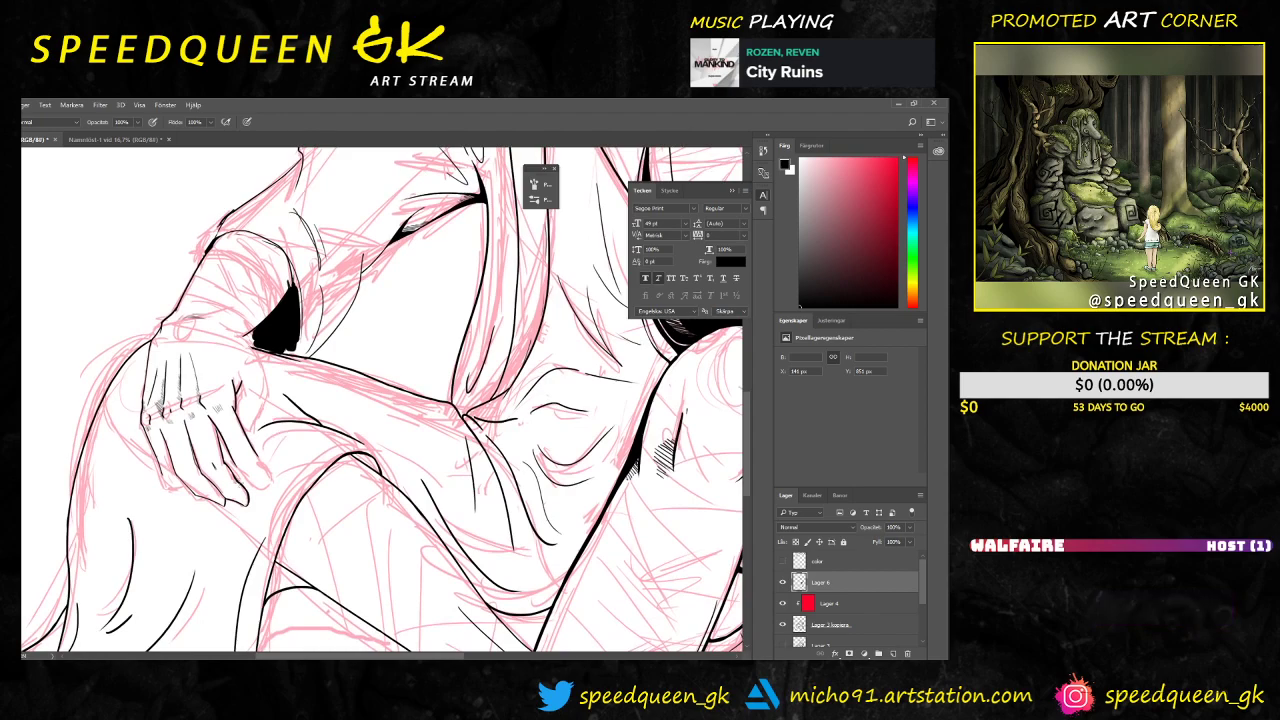
scroll(243, 479, "up", 2)
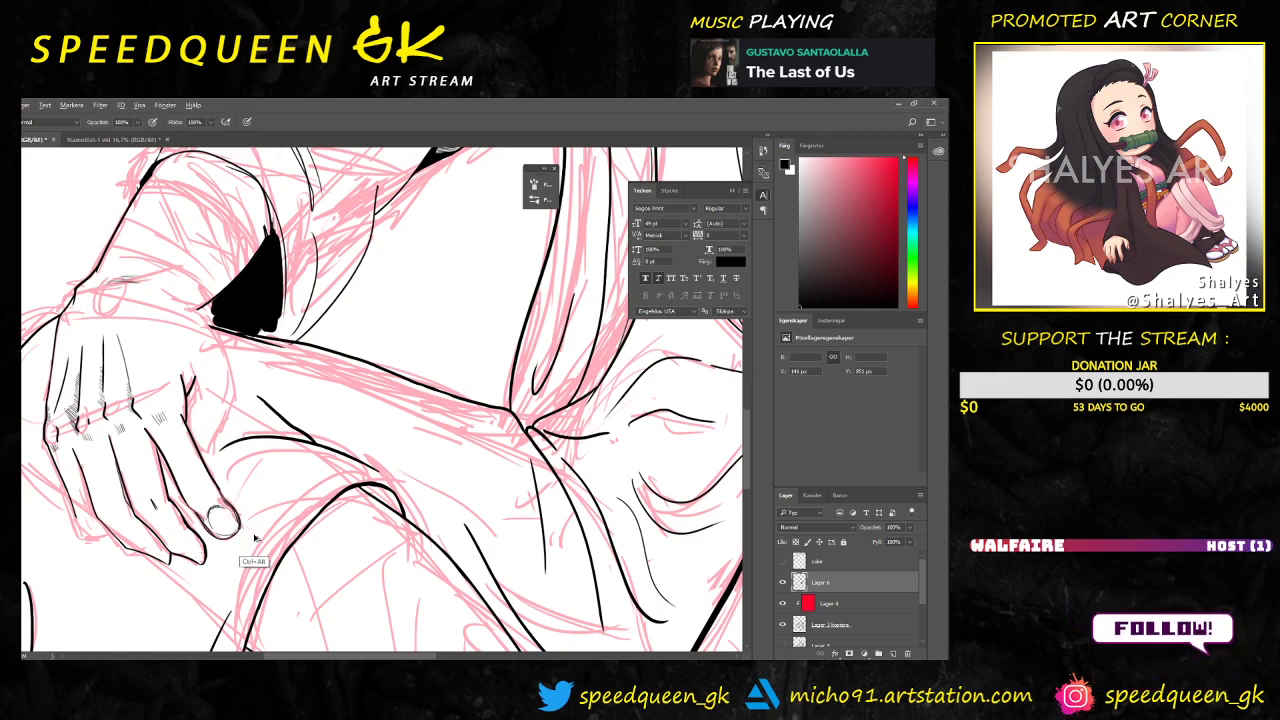
key("ctrl+alt+z")
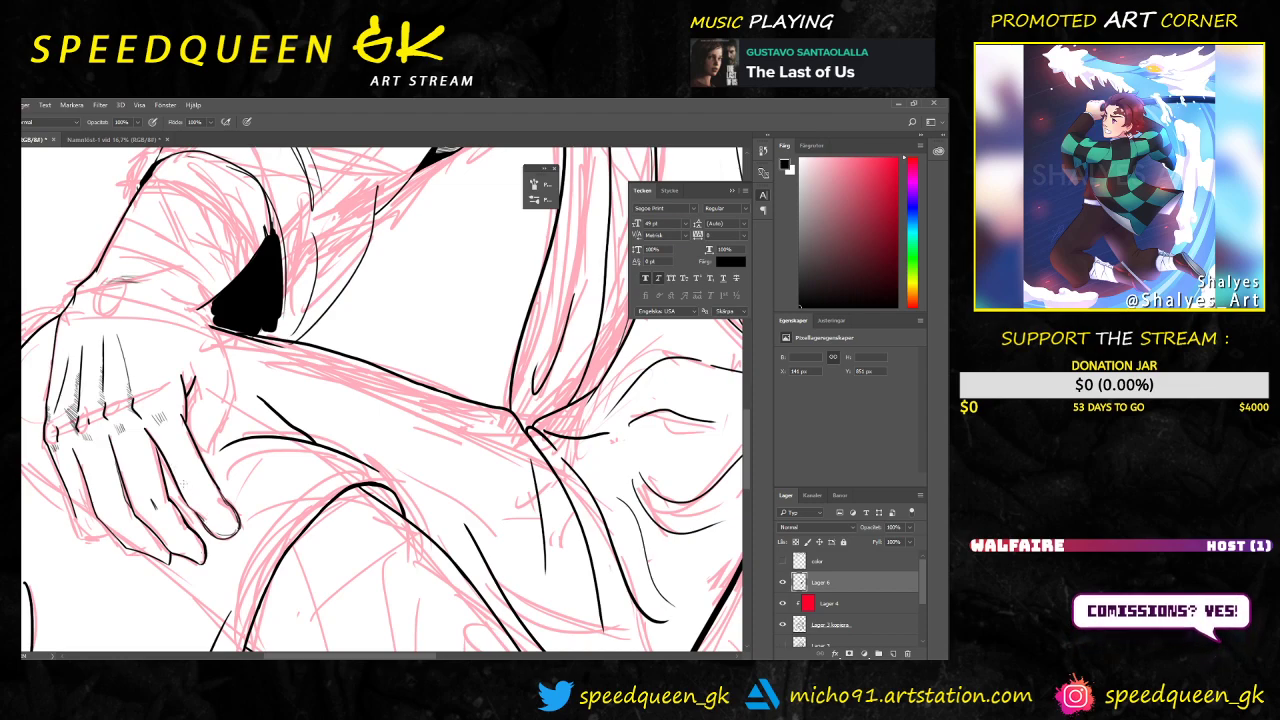
Step: Adjust the brush size, set its opacity to 100% and ink a heavier outline around the index fingertip
key("e")
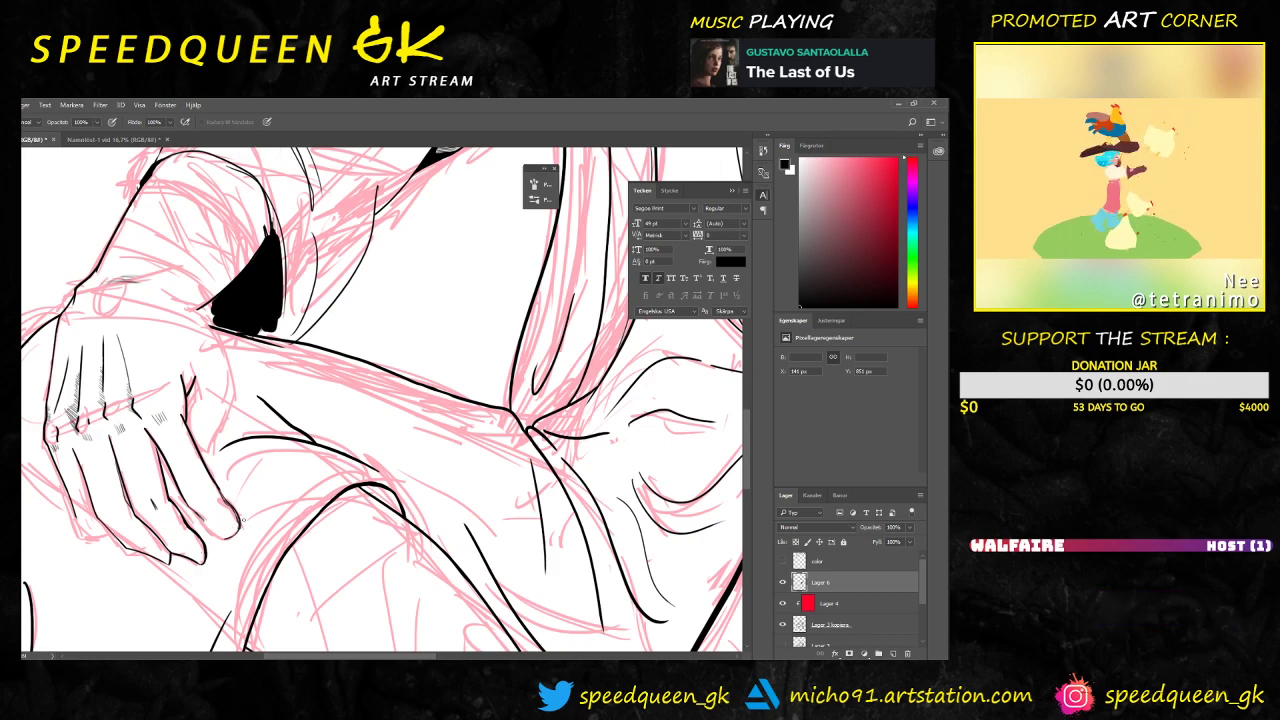
key("b")
right_click(276, 490)
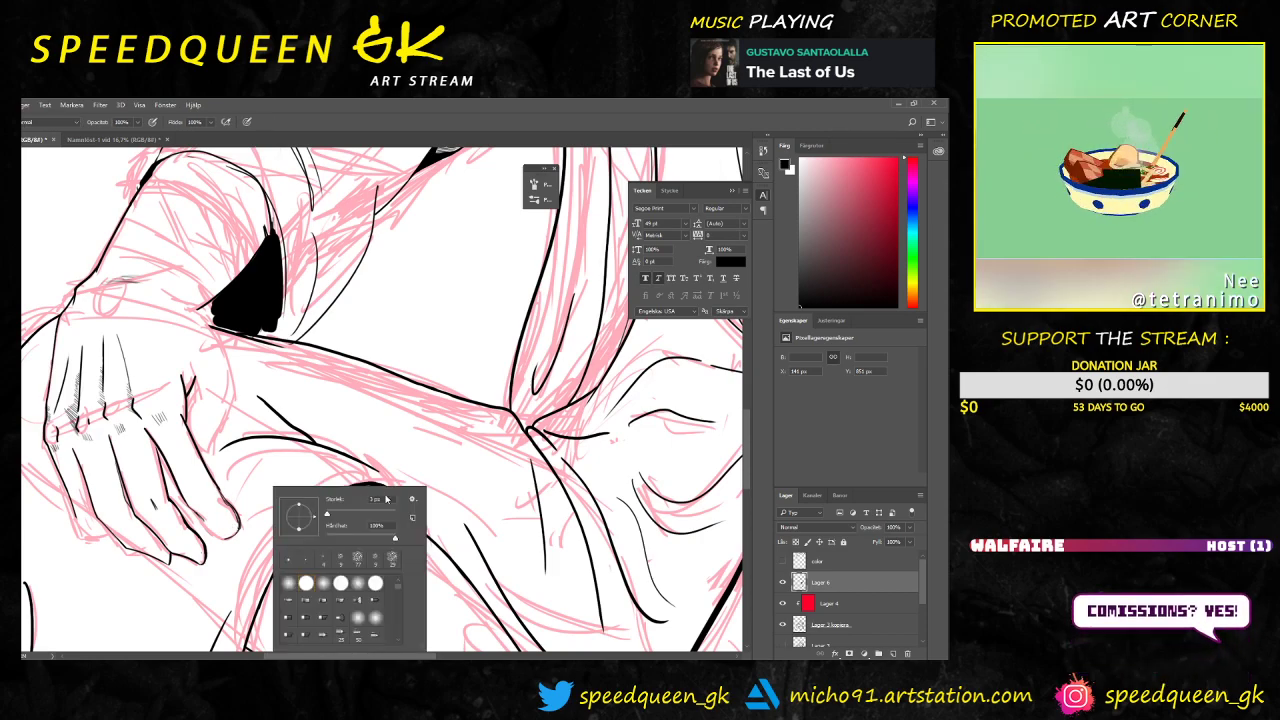
left_click(364, 513)
key("Return")
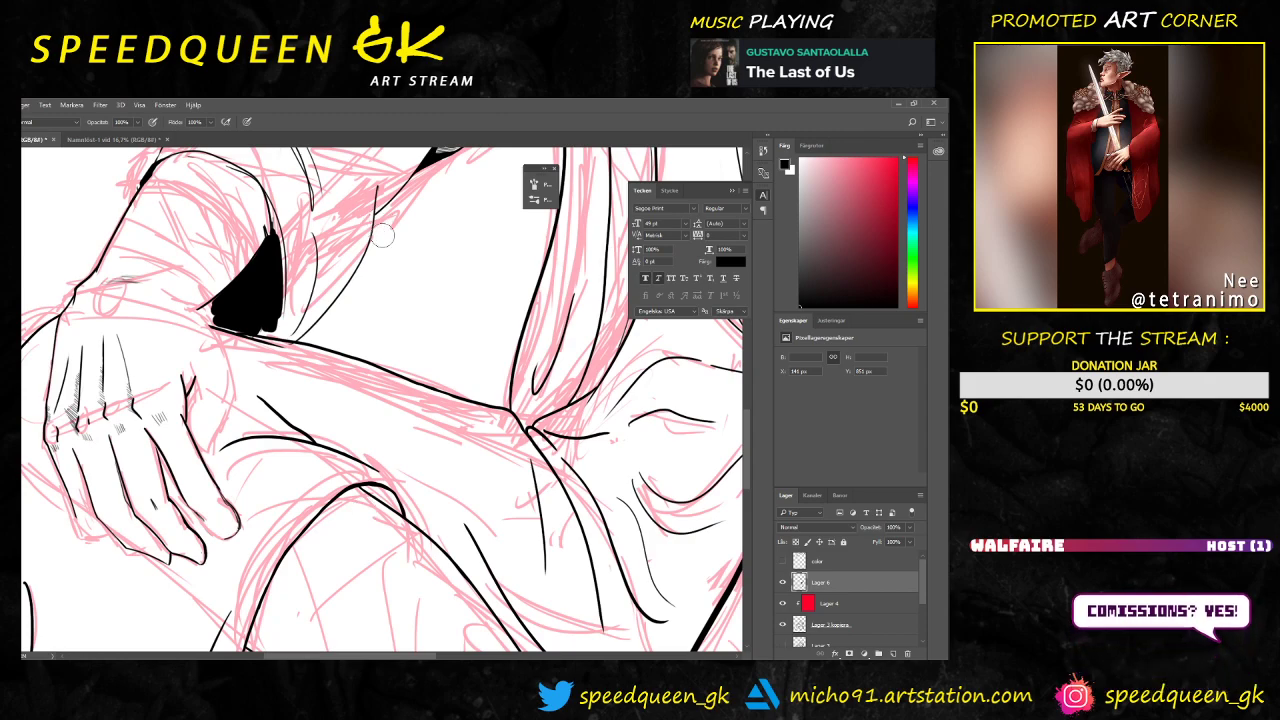
right_click(310, 392)
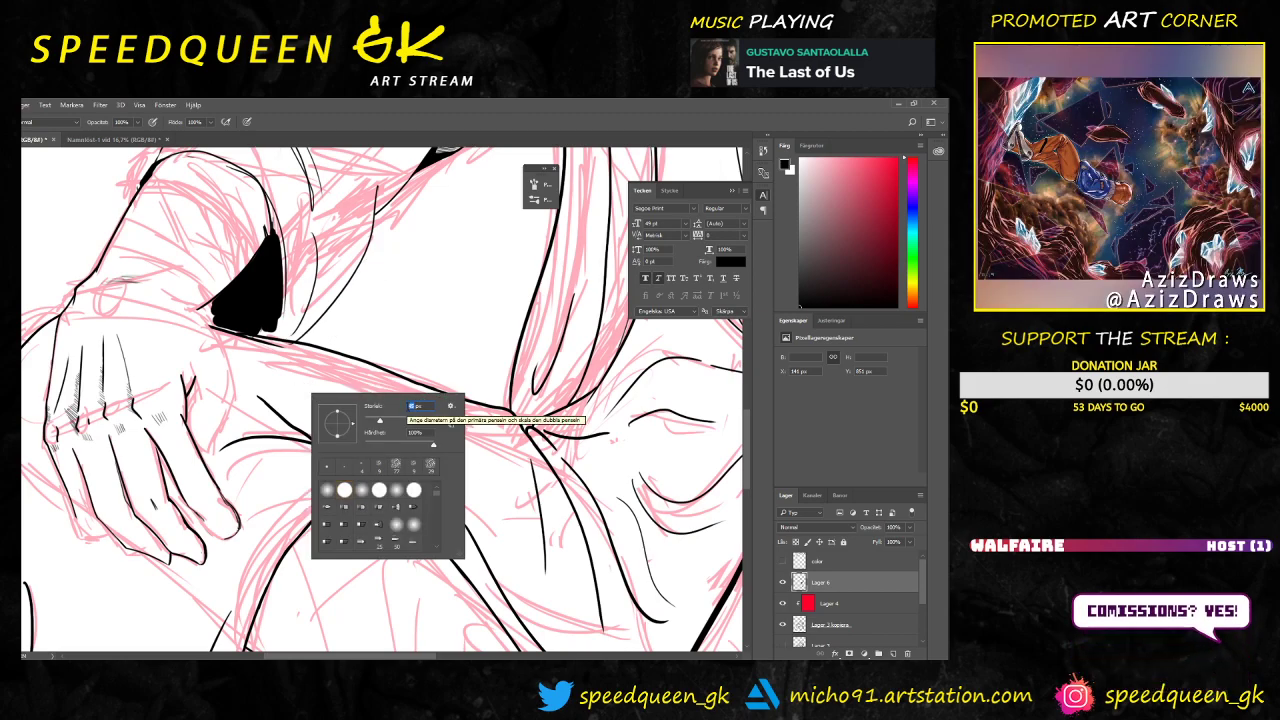
key("Return")
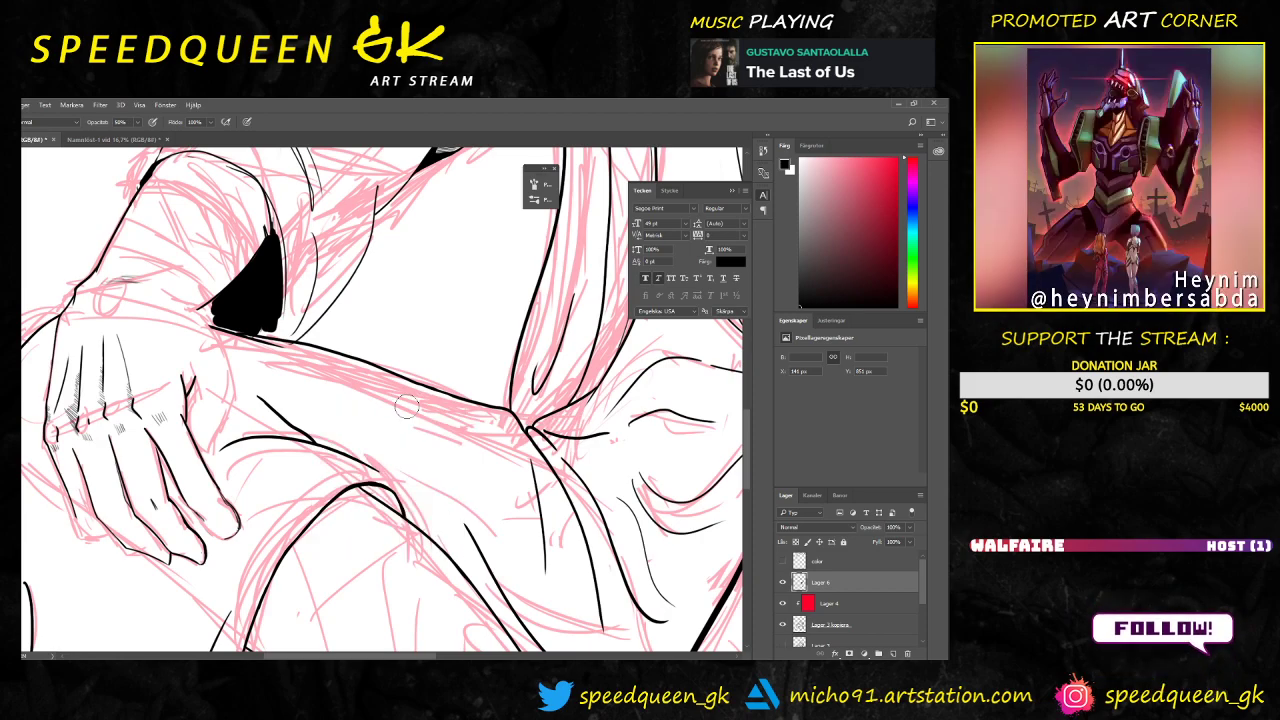
key("5")
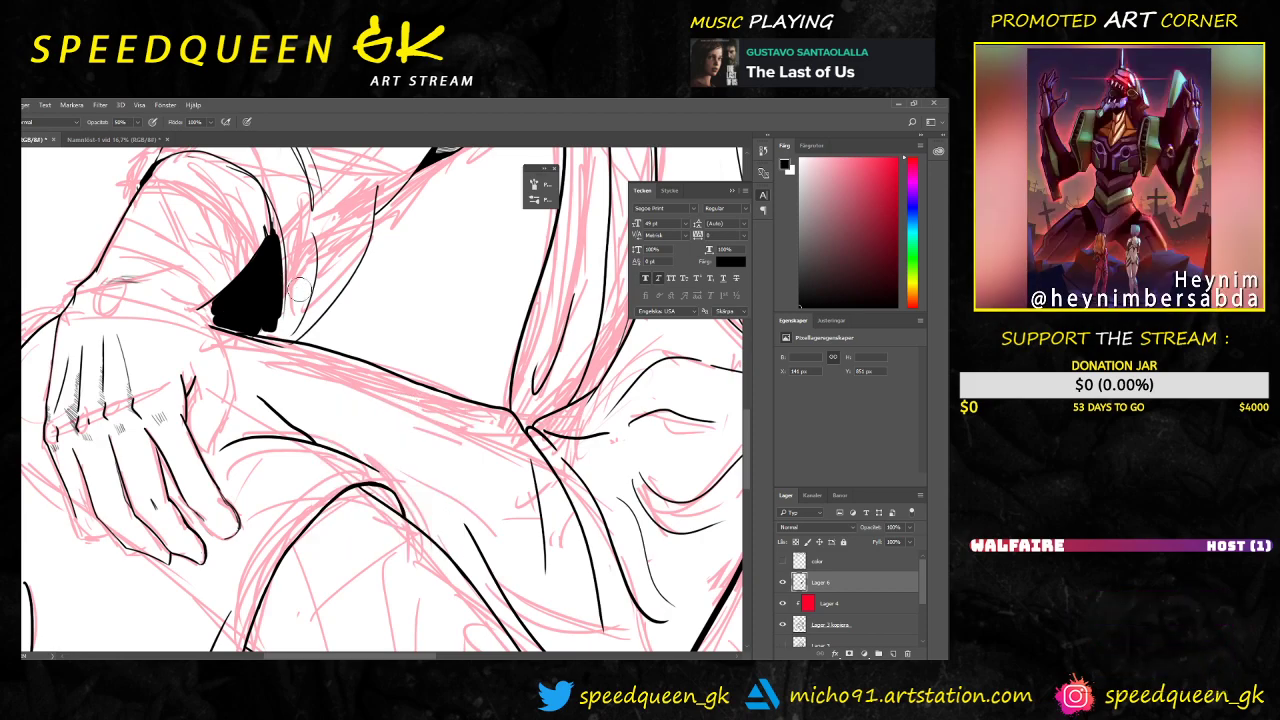
right_click(313, 233)
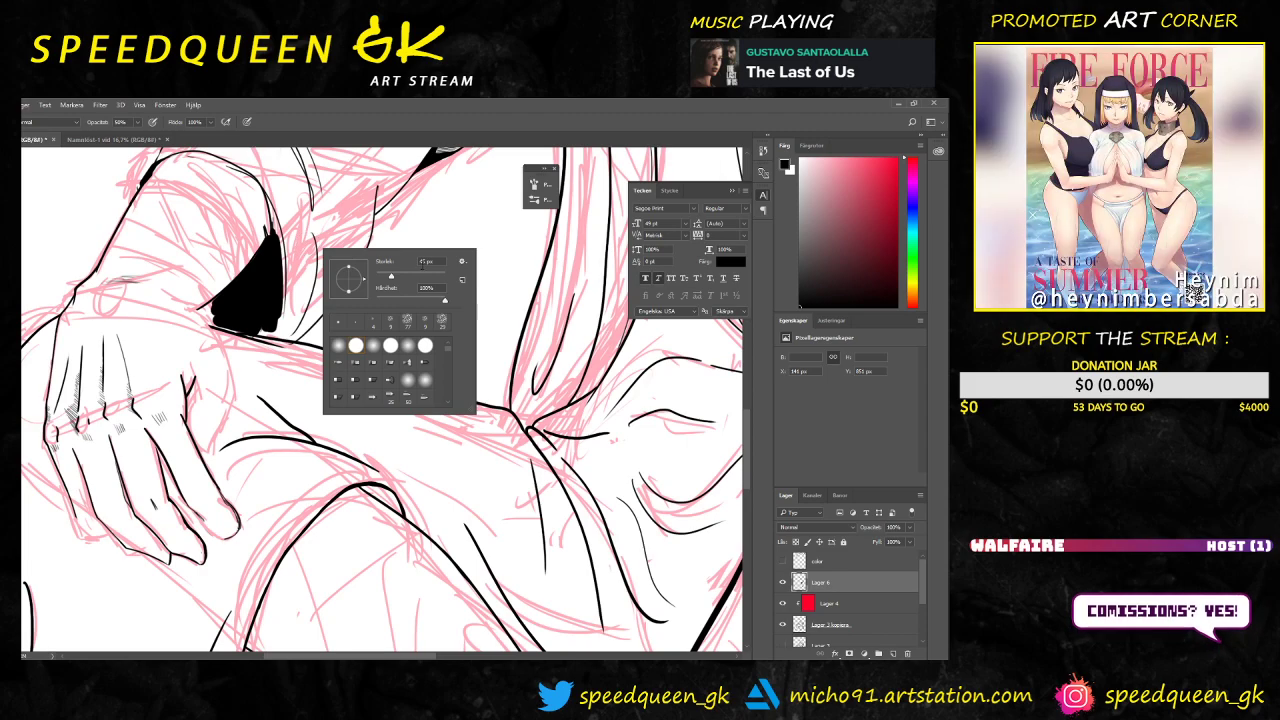
double_click(423, 262)
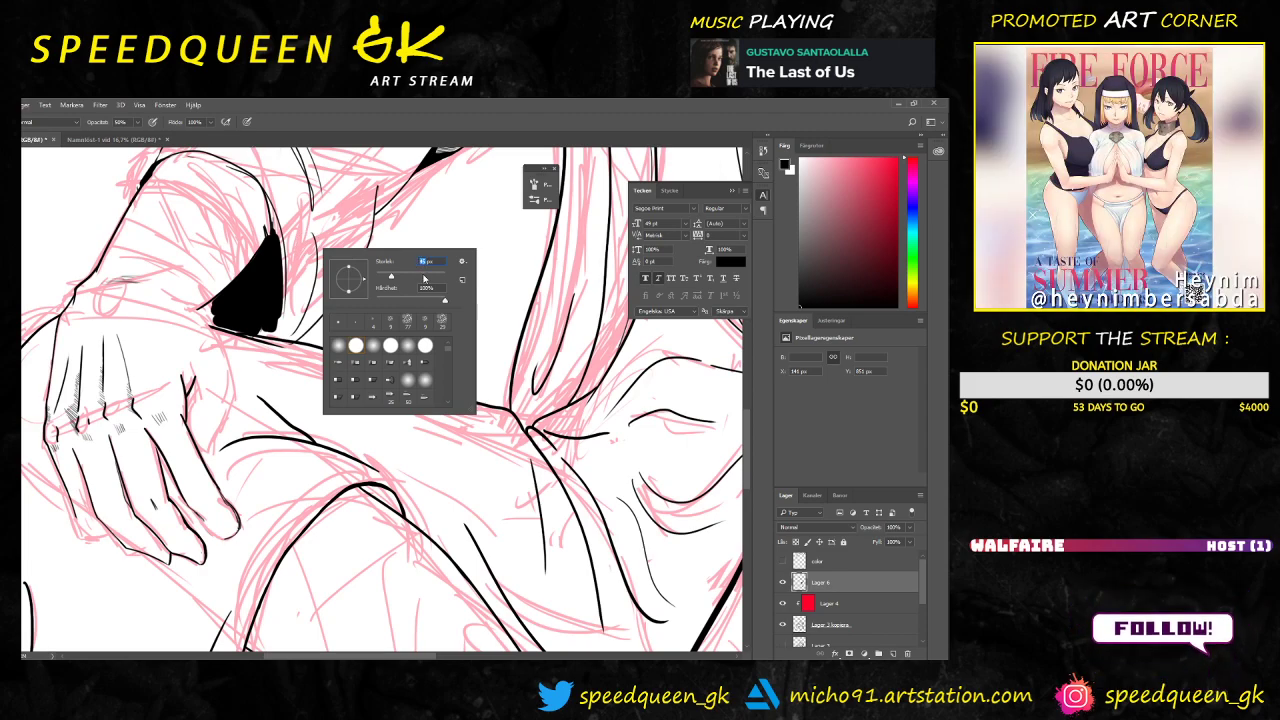
key("Return")
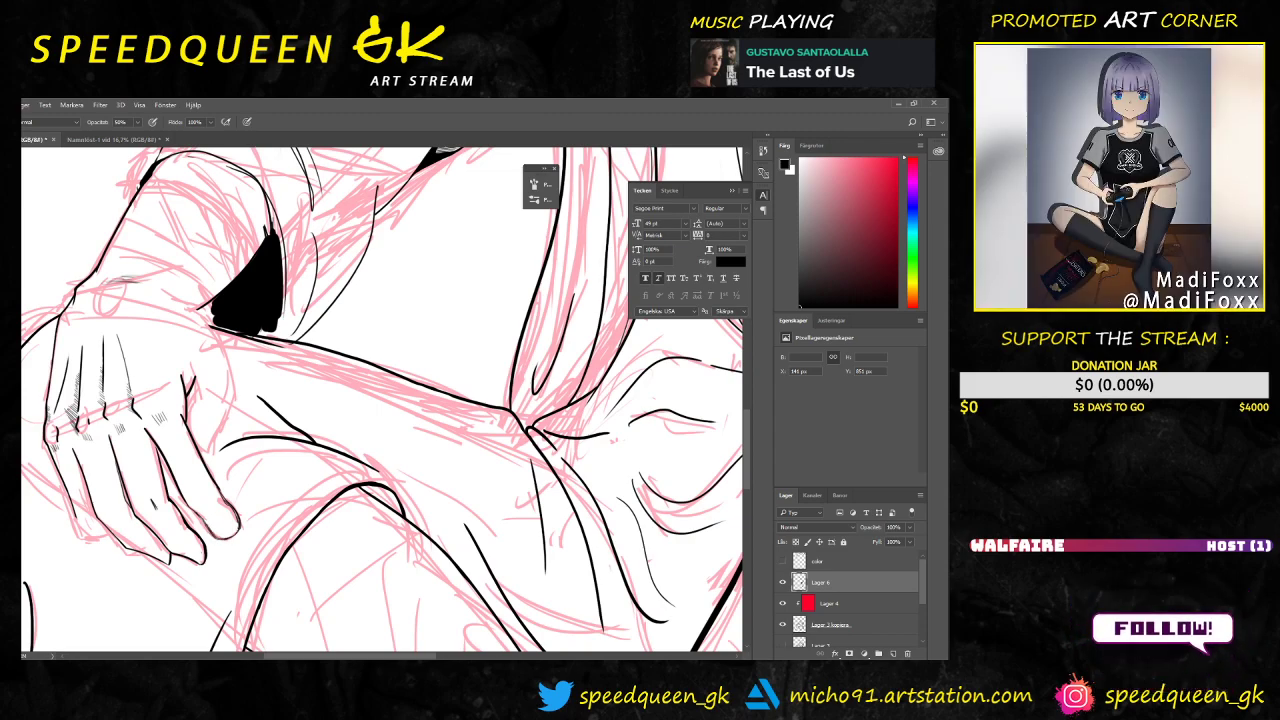
key("0")
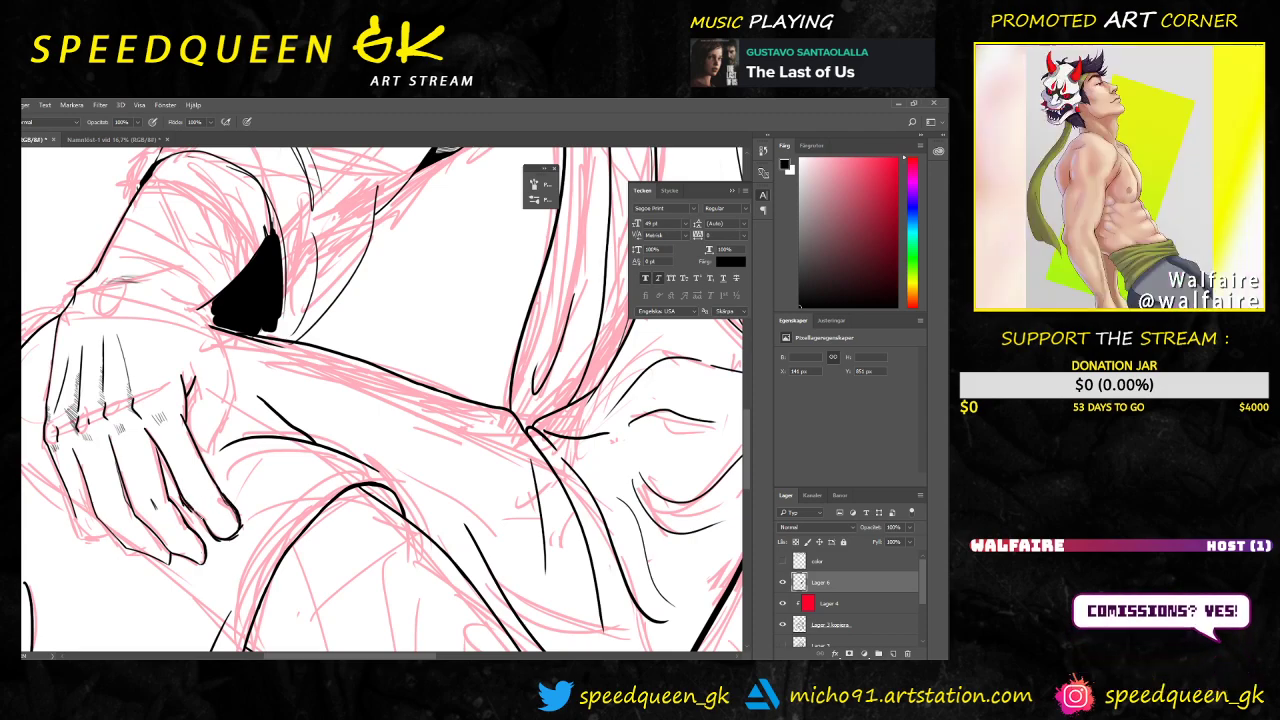
Step: Hide the sketch layer and ink over the lower inner edge of the index finger, closing its contour near the middle finger
key("e")
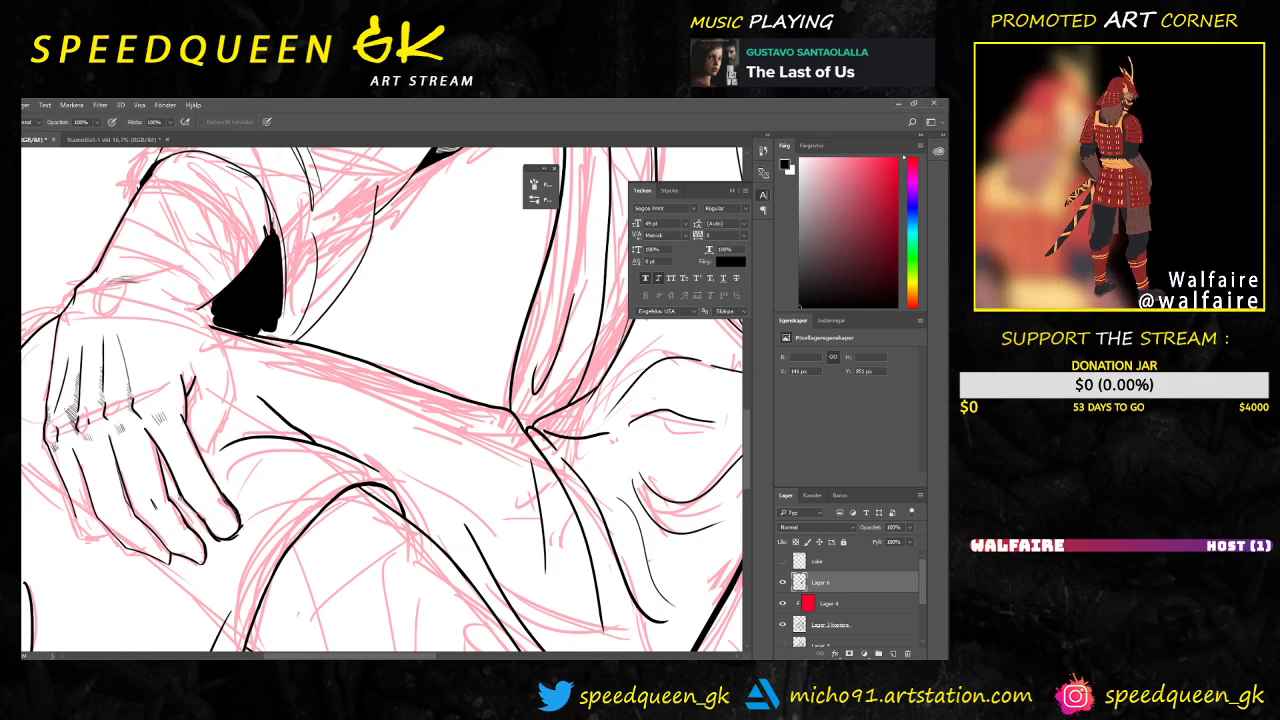
key("b")
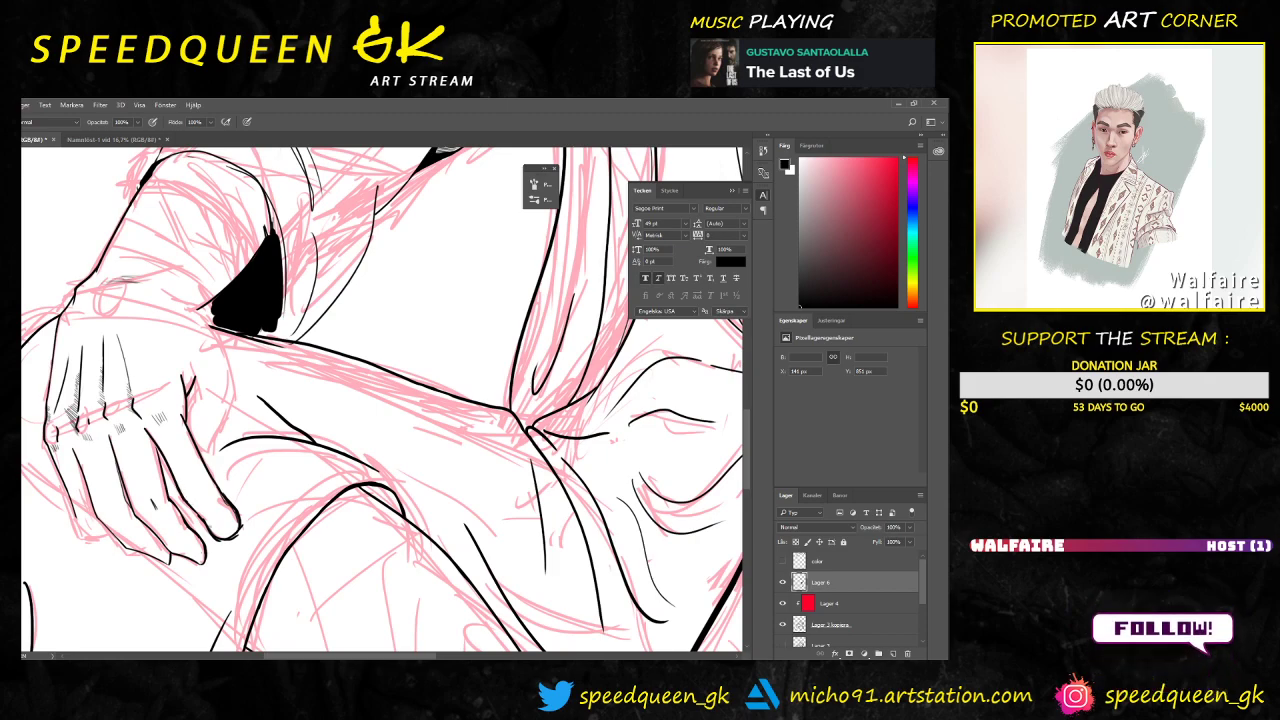
key("e")
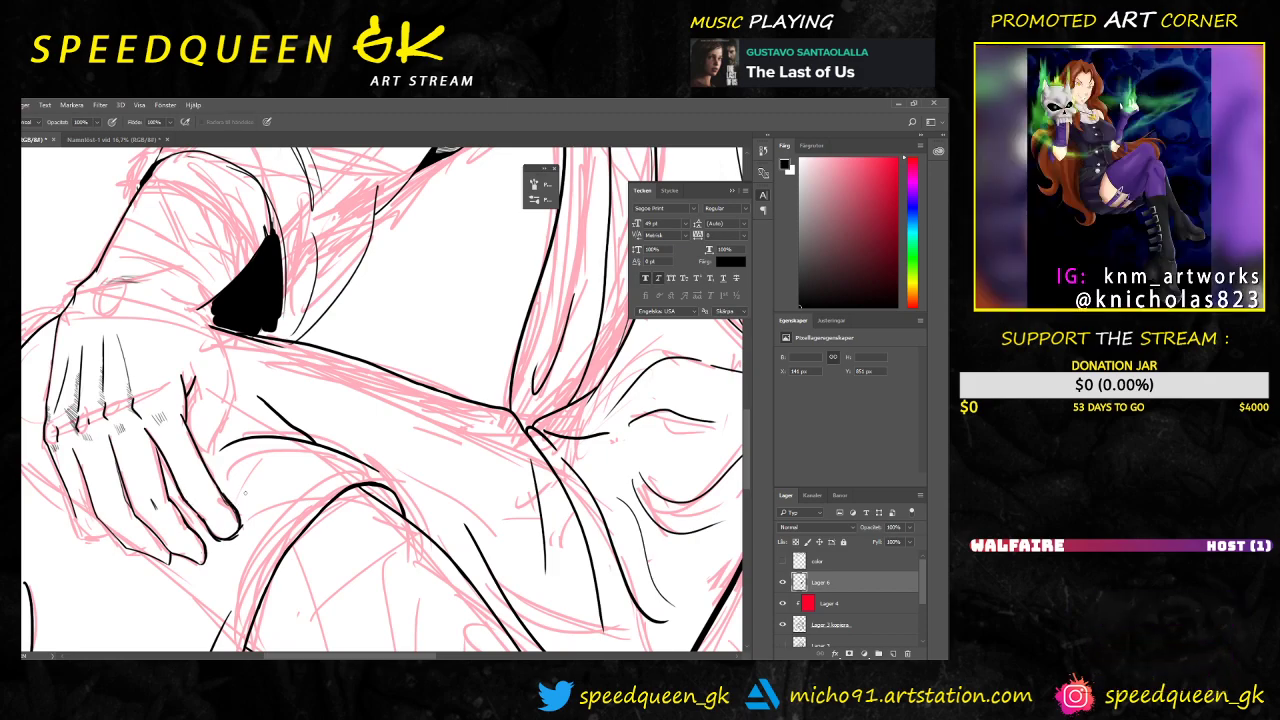
left_click(784, 625)
key("ctrl+plus")
key("ctrl+plus")
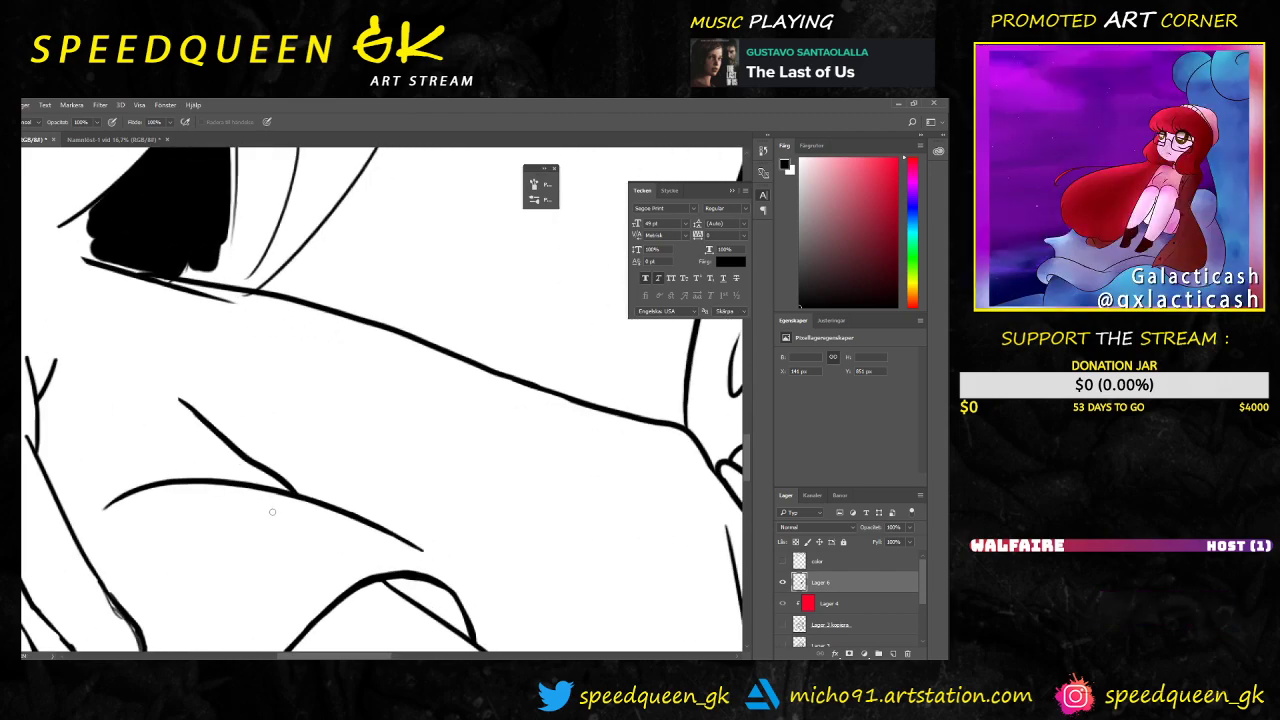
mouse_move(200, 578)
left_mouse_down()
mouse_move(283, 486)
mouse_move(366, 454)
mouse_move(367, 484)
left_mouse_up()
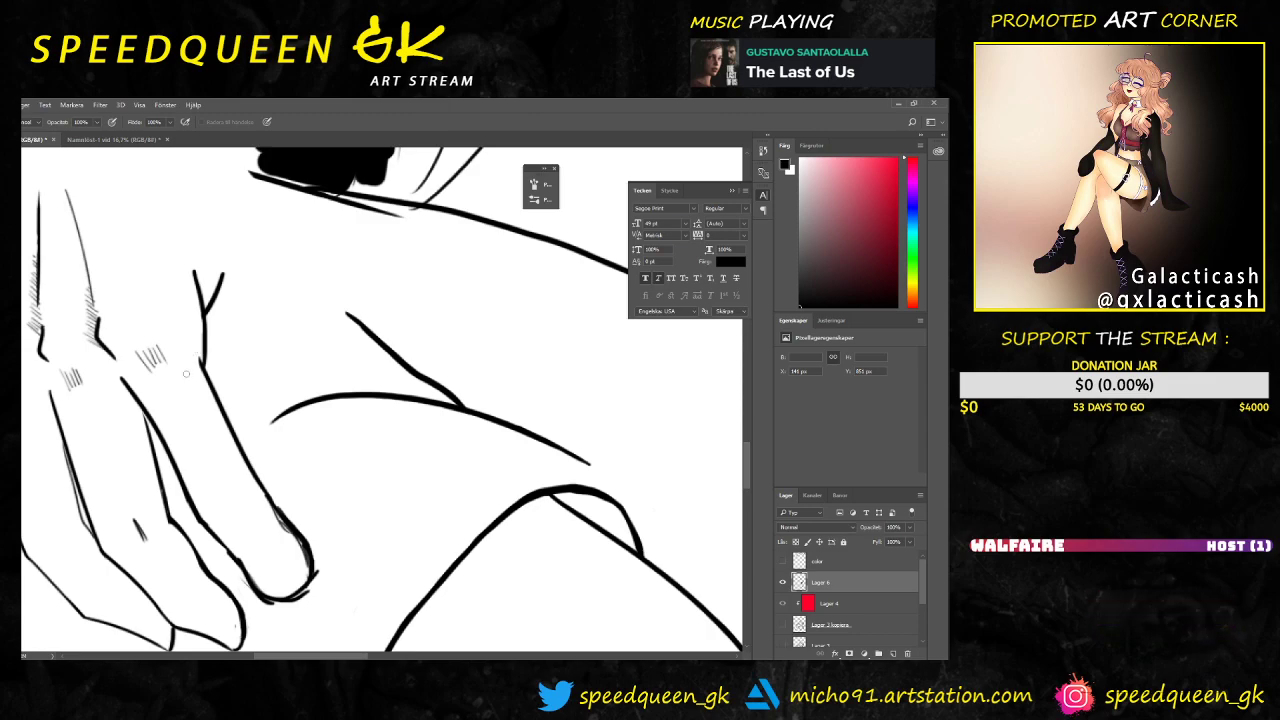
key("e")
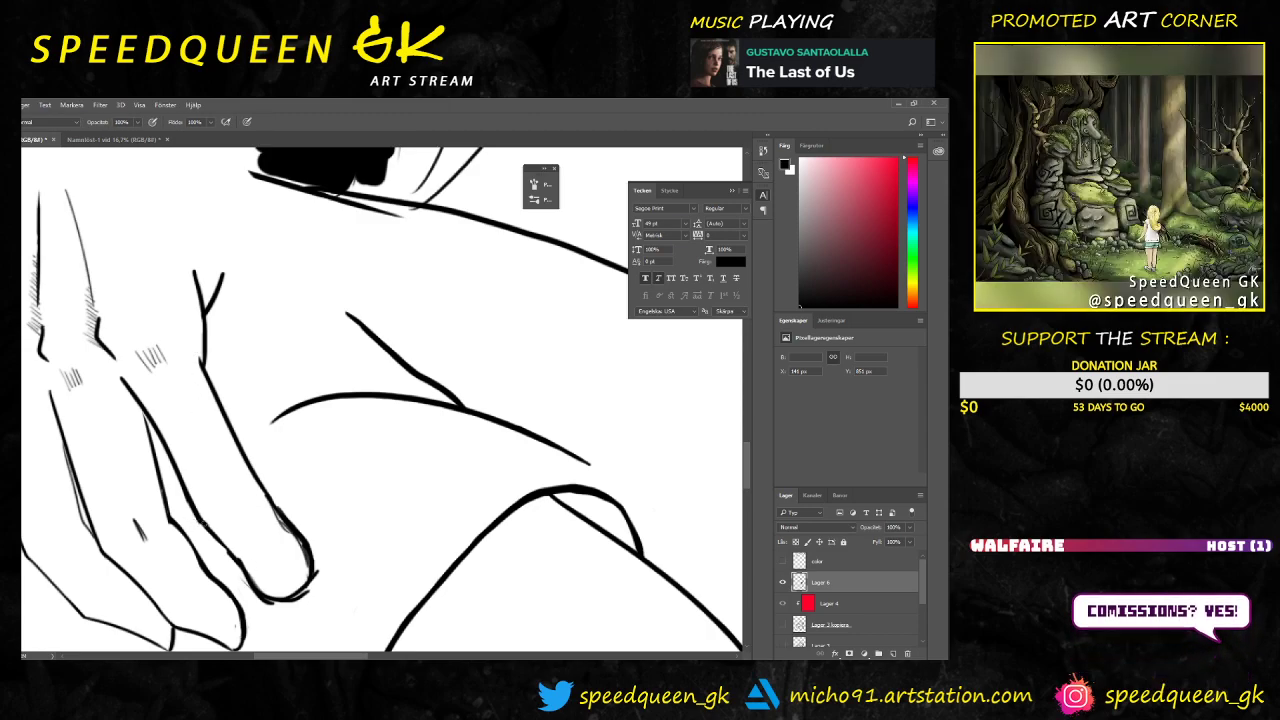
left_click_drag(208, 517, 218, 527)
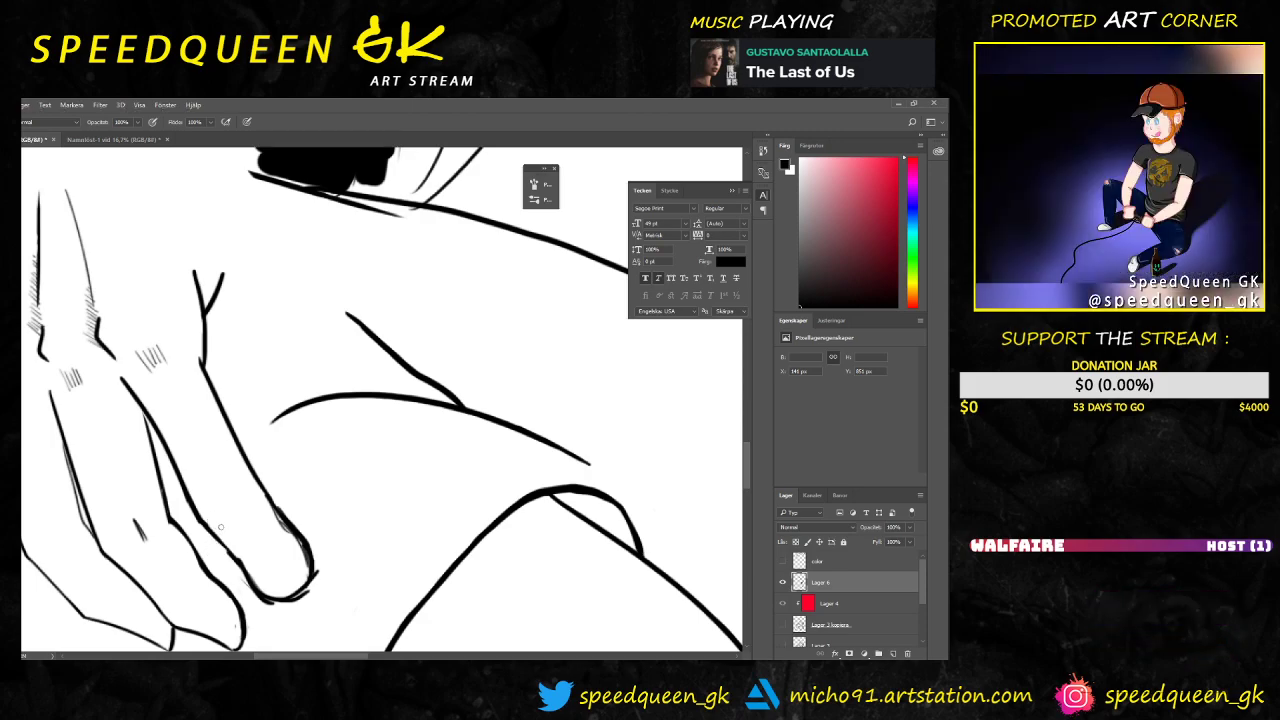
Step: Erase the ragged excess ink along the index fingertip's outer edge and end to leave one clean outline
key("e")
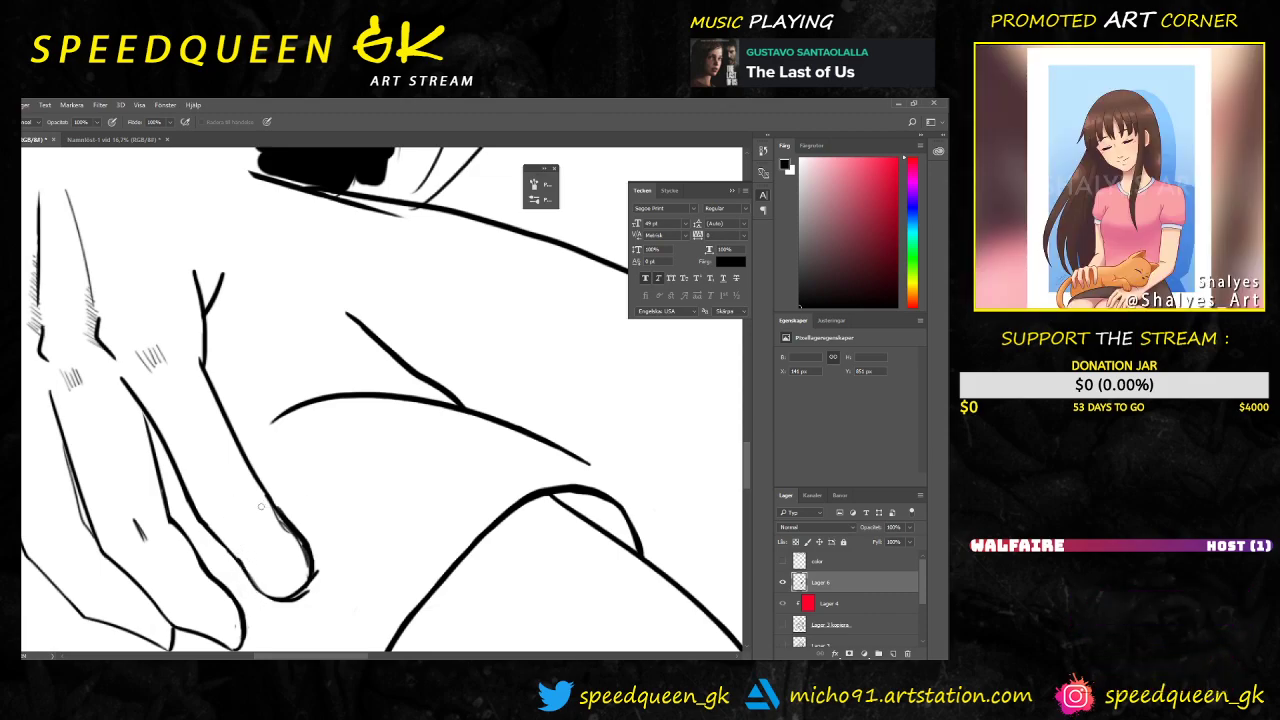
mouse_move(259, 493)
left_mouse_down()
mouse_move(312, 556)
mouse_move(299, 610)
mouse_move(309, 596)
left_mouse_up()
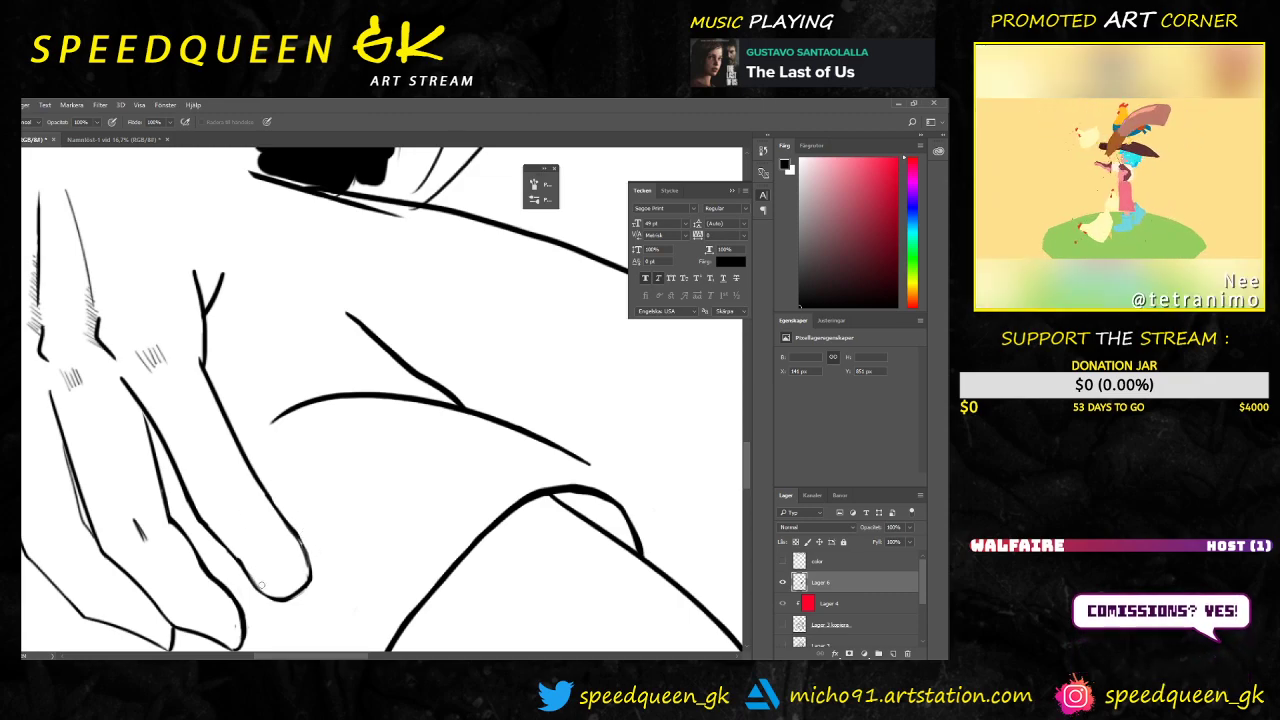
Step: Ink short accent lines on the middle finger below its knuckle and near the base of the index finger
key("b")
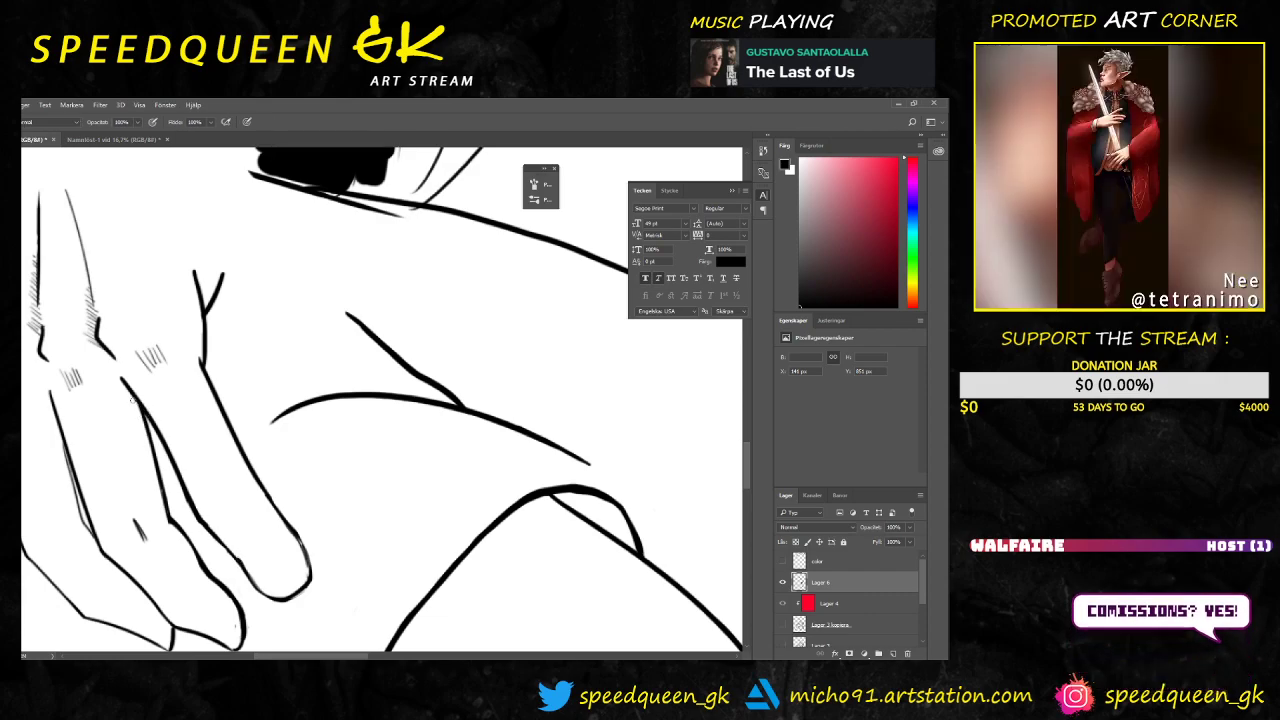
left_click_drag(104, 398, 112, 440)
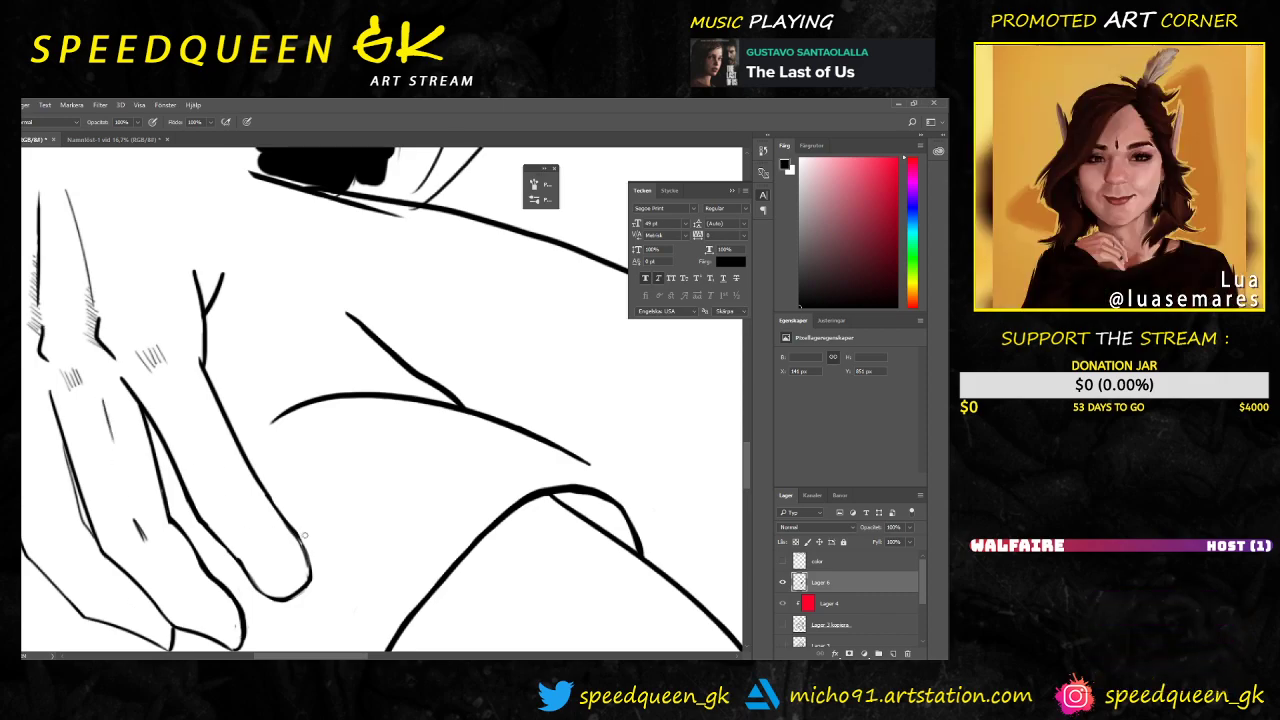
key("ctrl+minus")
key("ctrl+minus")
scroll(296, 534, "down", 2)
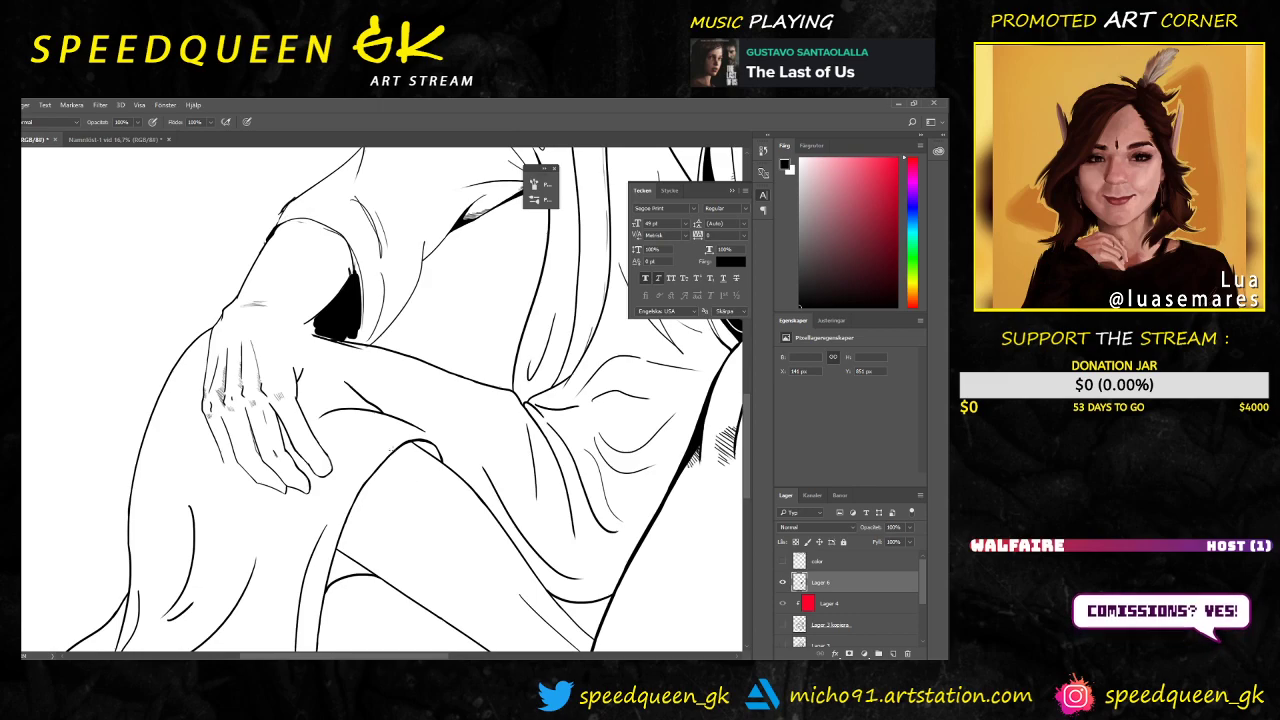
scroll(386, 399, "up", 2)
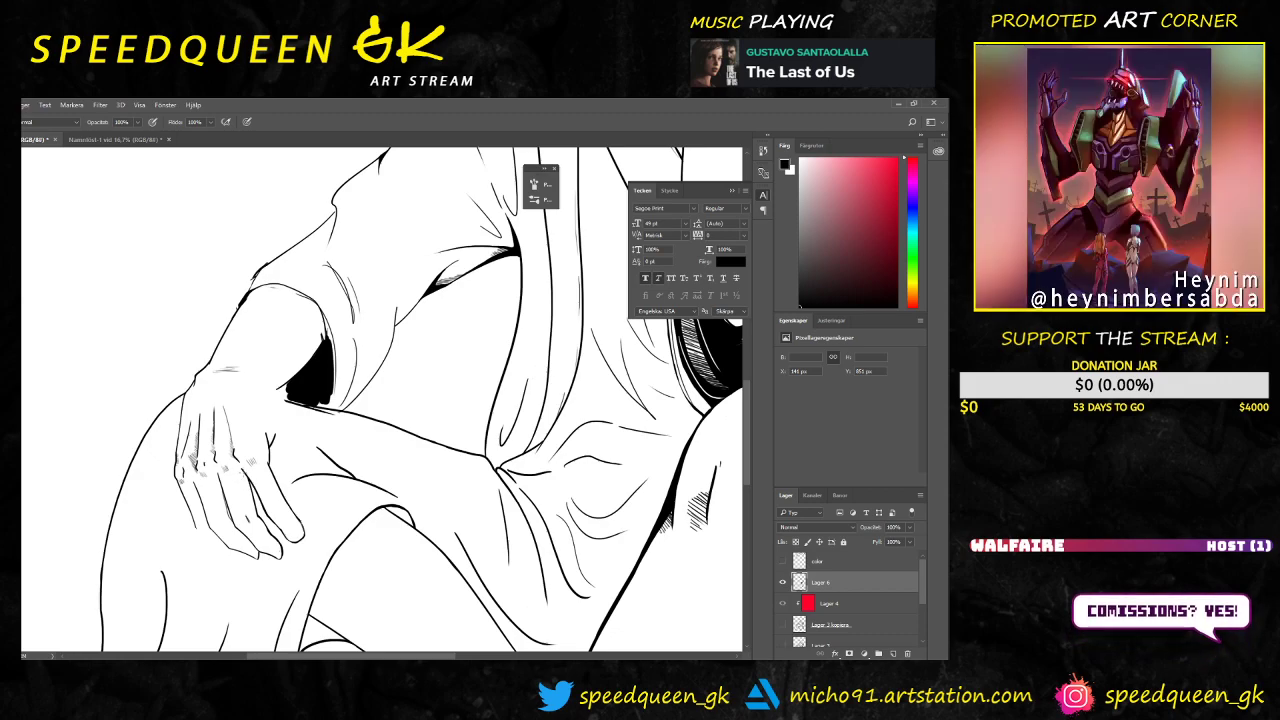
left_click_drag(241, 477, 249, 489)
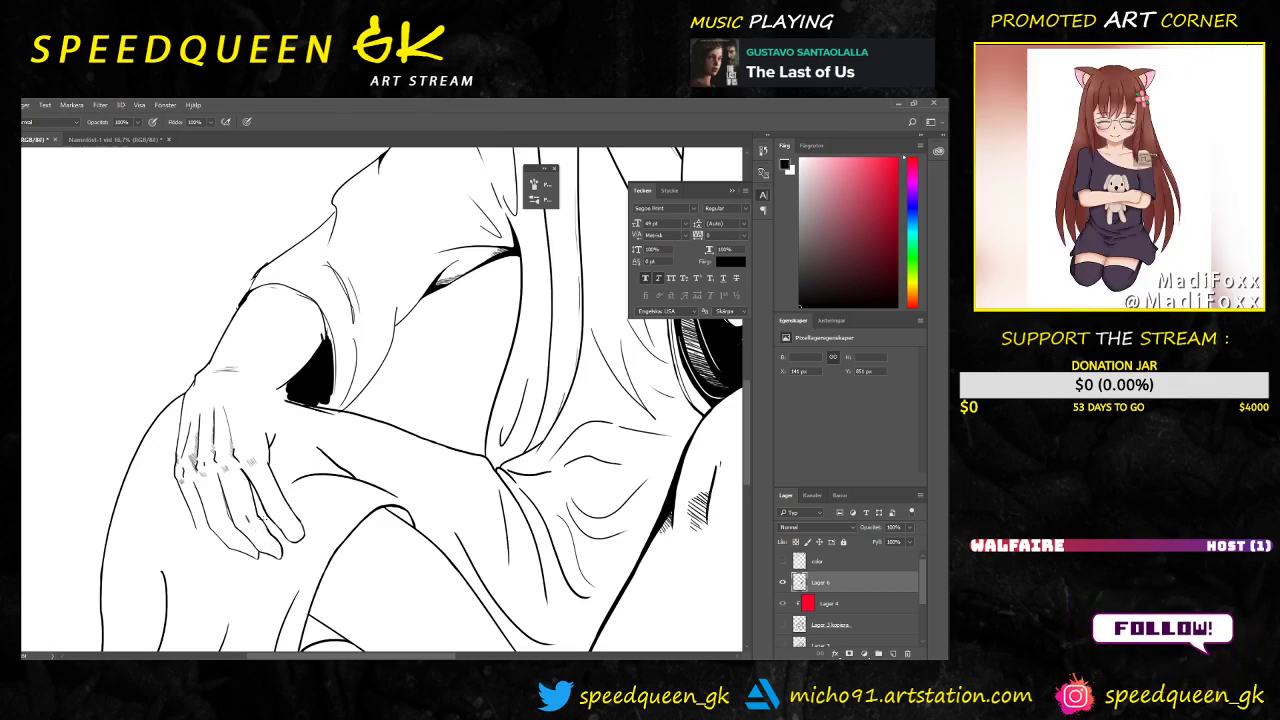
Step: Show the sketch layer and ink the thumb's curled inner edge and its pointed tip beside the index finger's base
scroll(320, 365, "up", 2)
left_click(782, 624)
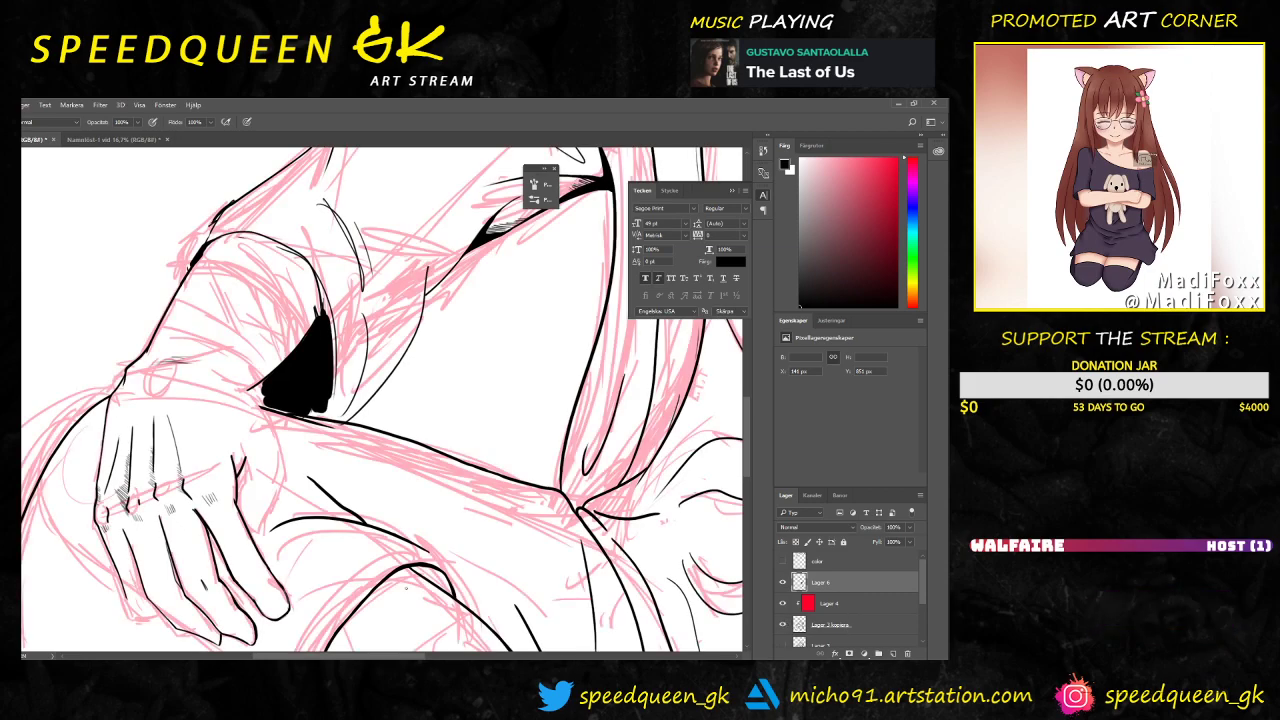
key("ctrl+plus")
left_click_drag(206, 523, 281, 420)
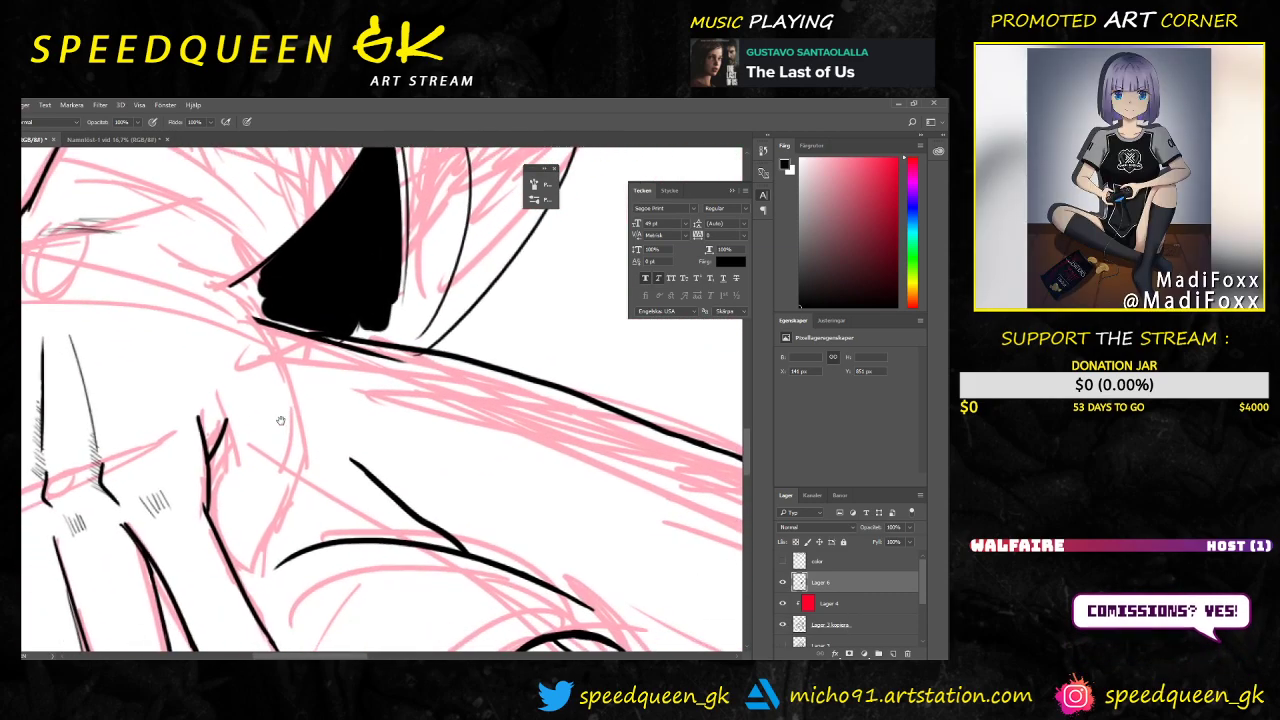
left_click_drag(214, 391, 237, 460)
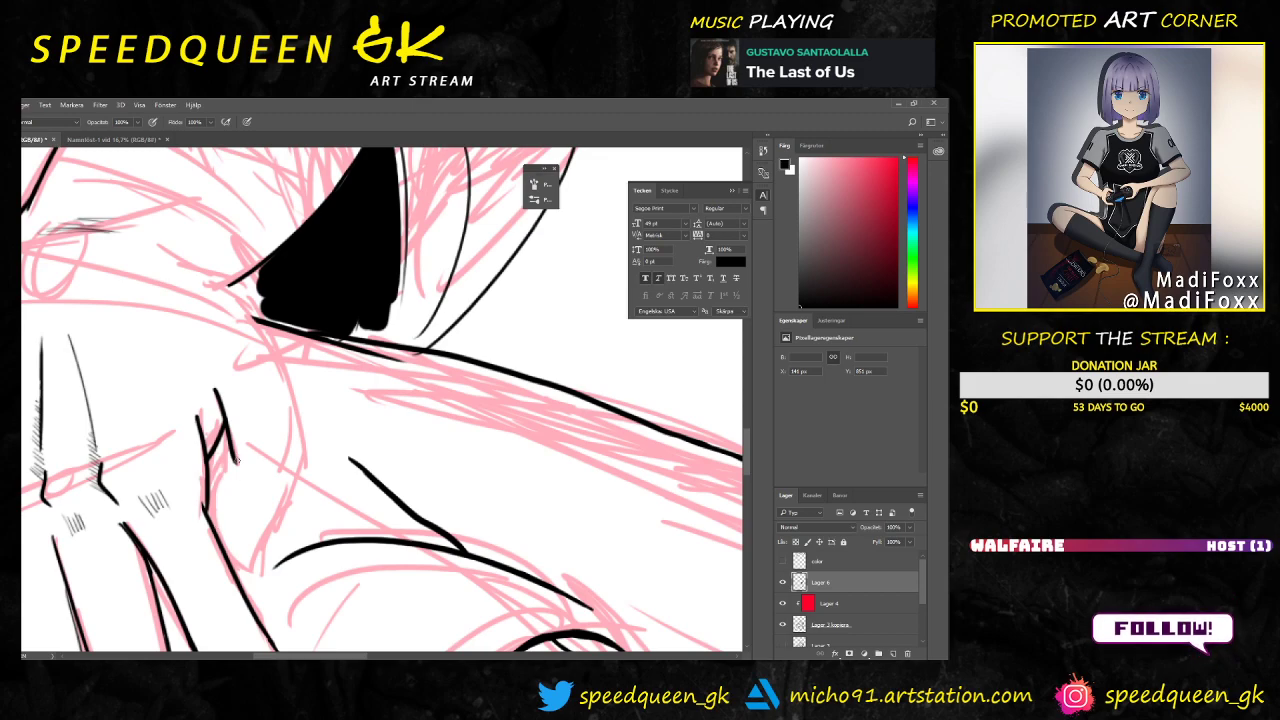
key("ctrl+z")
mouse_move(212, 391)
left_mouse_down()
mouse_move(240, 474)
mouse_move(222, 477)
mouse_move(209, 524)
left_mouse_up()
mouse_move(305, 461)
left_mouse_down()
mouse_move(268, 572)
mouse_move(229, 561)
left_mouse_up()
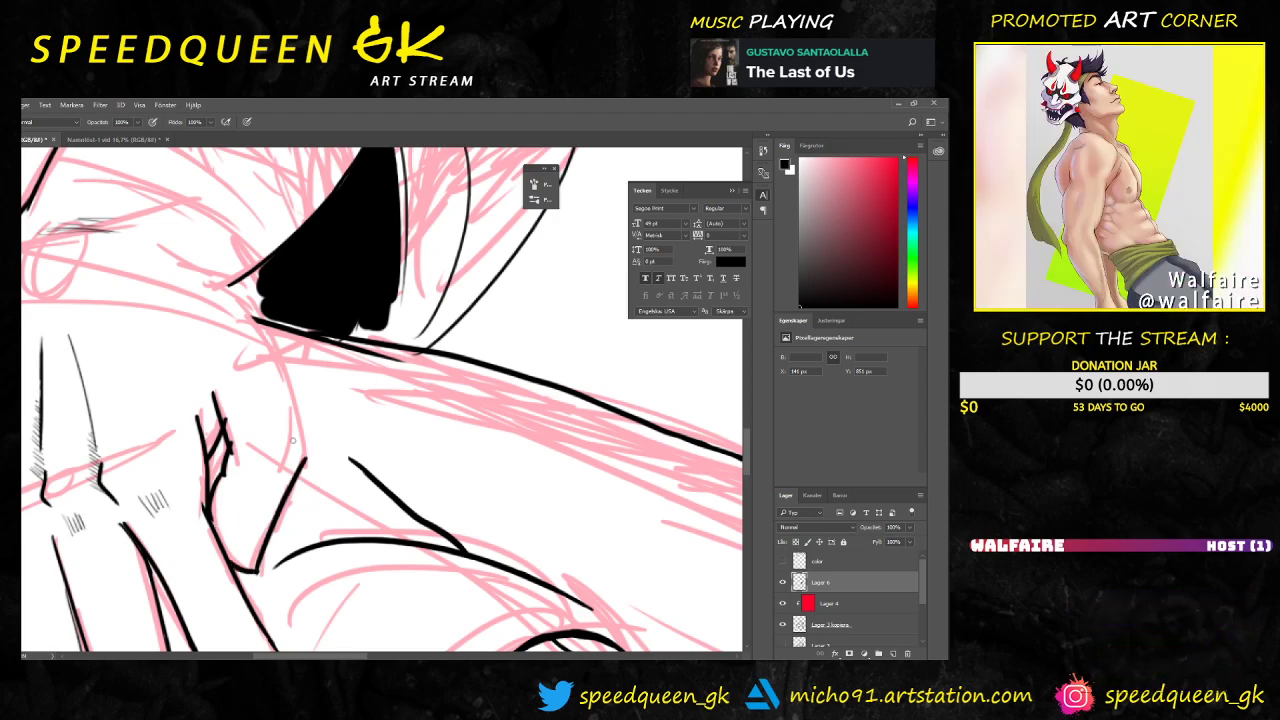
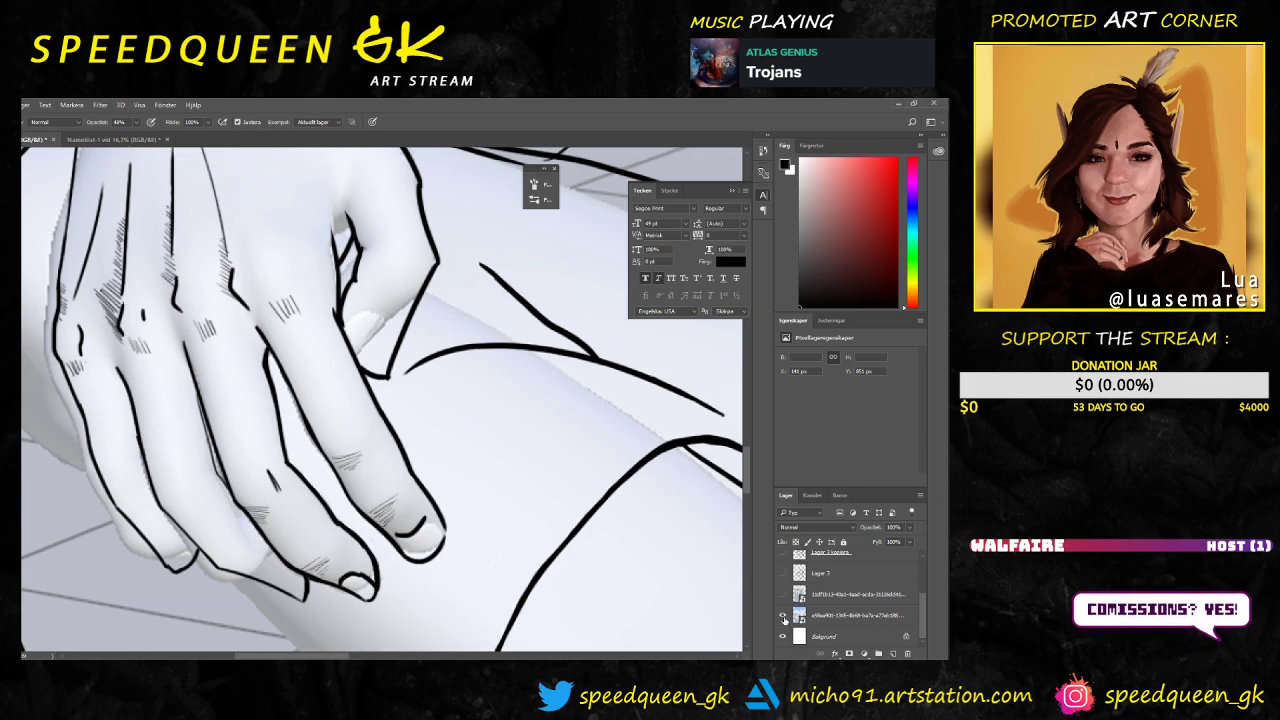
Step: Hide the reference image and ink the remaining outline of the index fingernail
left_click(783, 616)
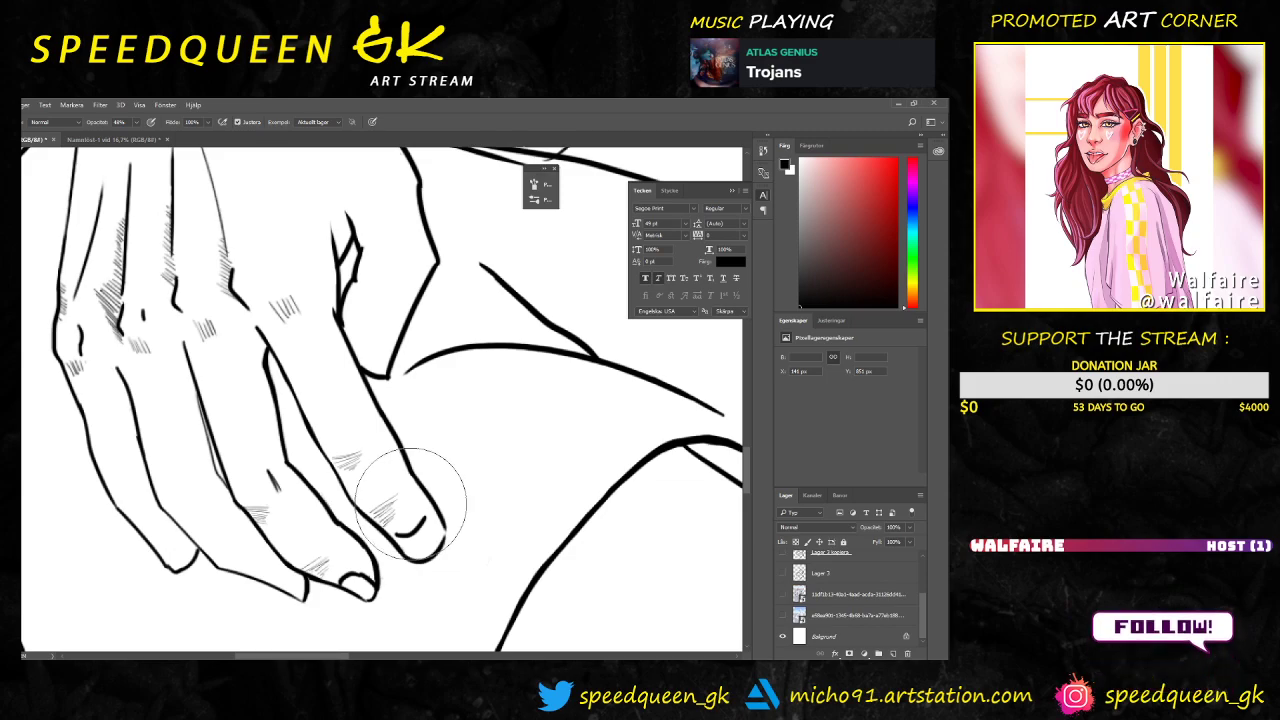
key("b")
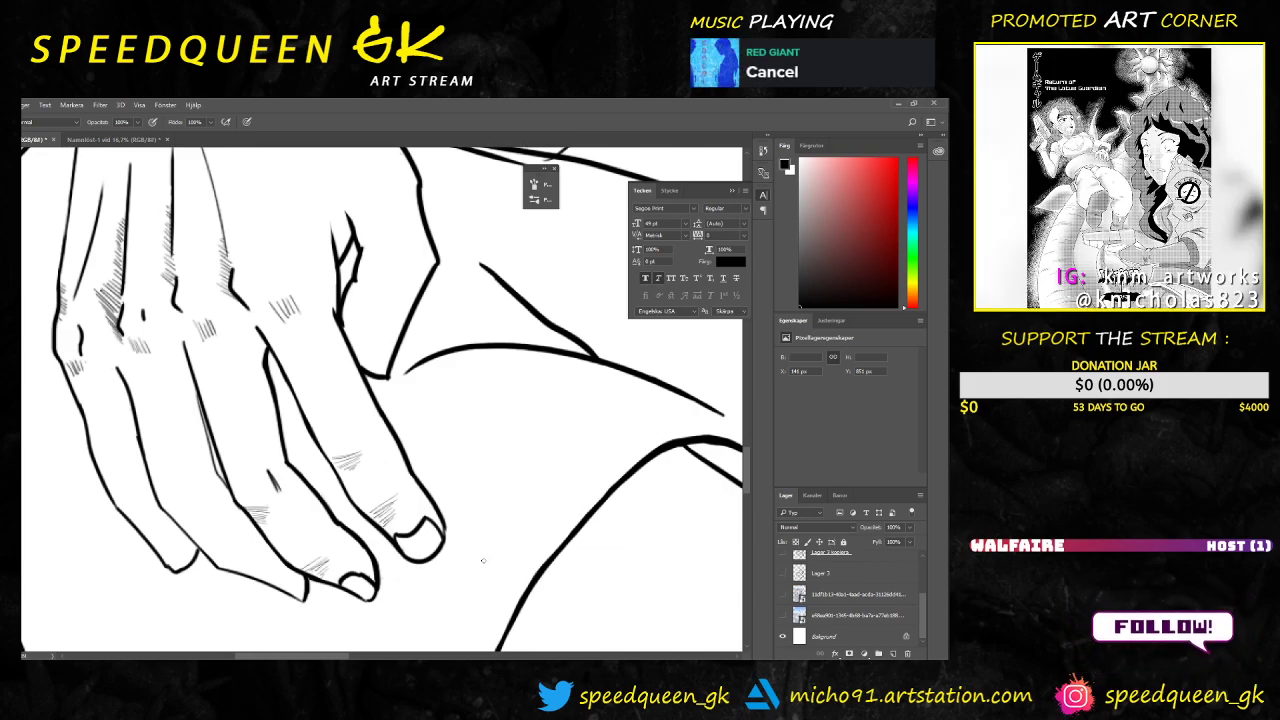
Step: Examine the inked resting hand against the line art of the whole seated figure
key("ctrl+minus")
key("ctrl+minus")
key("ctrl+minus")
key("ctrl+minus")
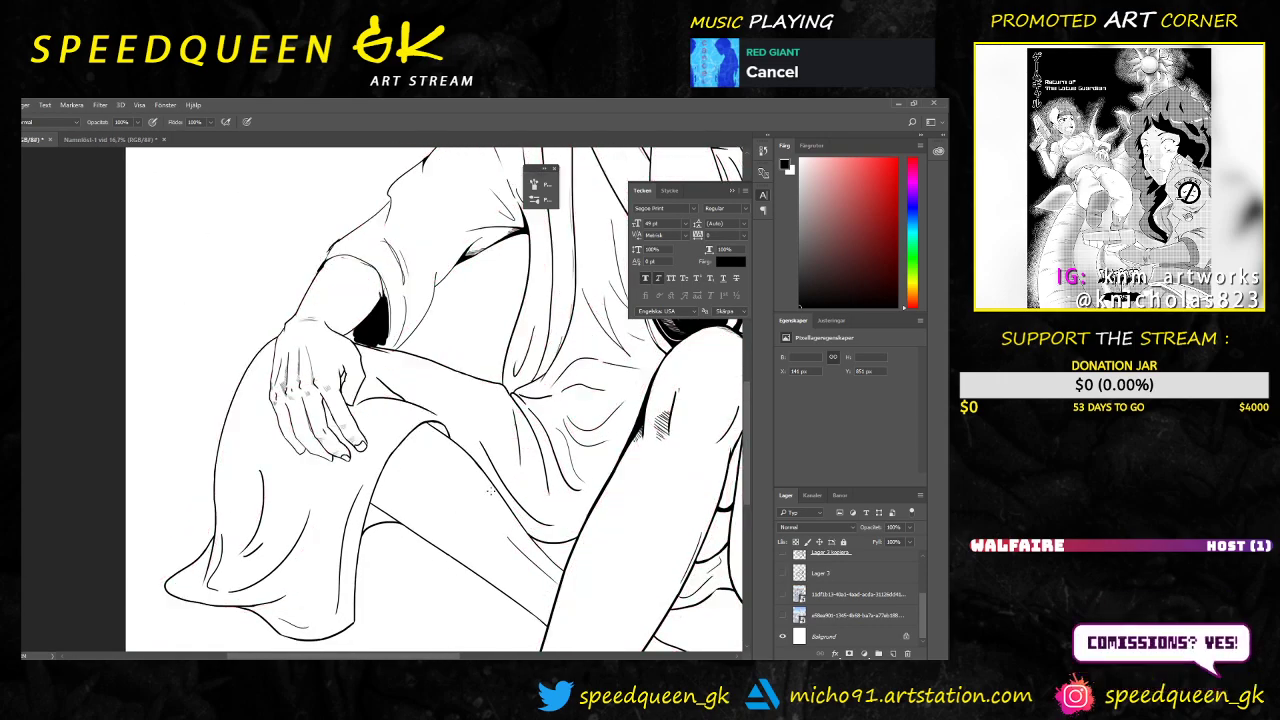
left_click_drag(551, 428, 370, 480)
key("ctrl+minus")
scroll(369, 481, "up", 3)
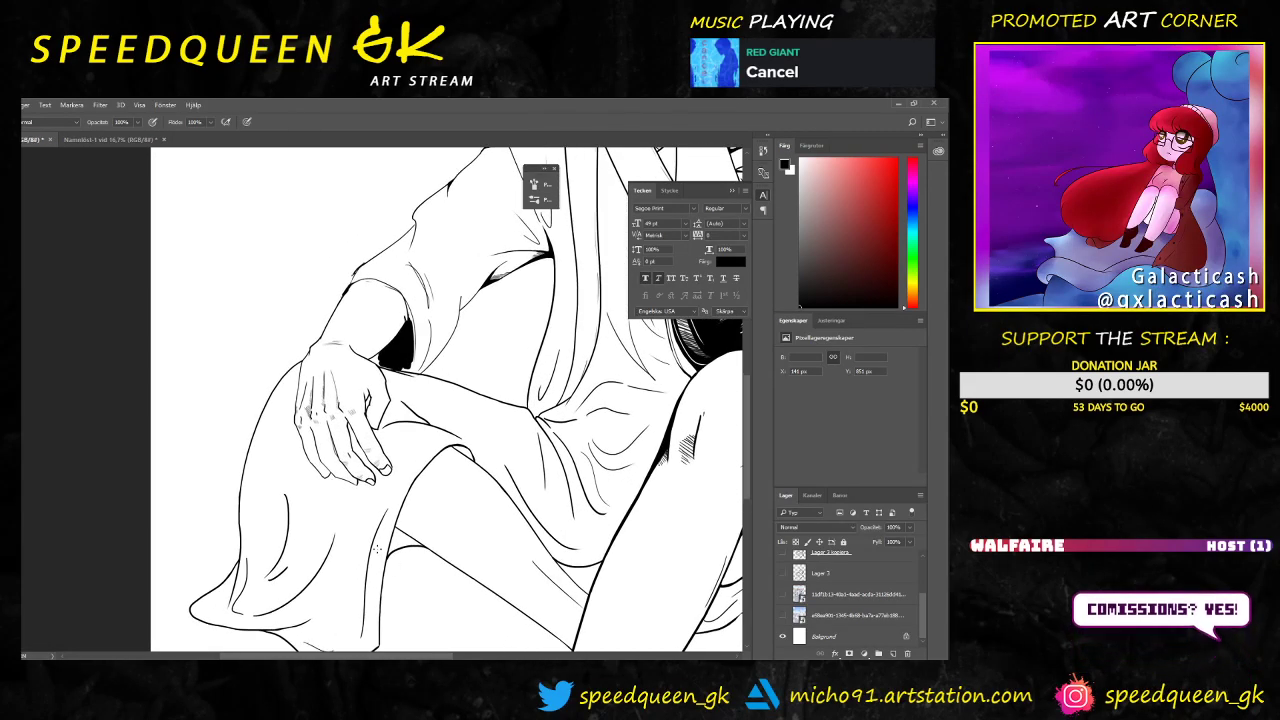
scroll(372, 485, "down", 3)
scroll(372, 485, "up", 3)
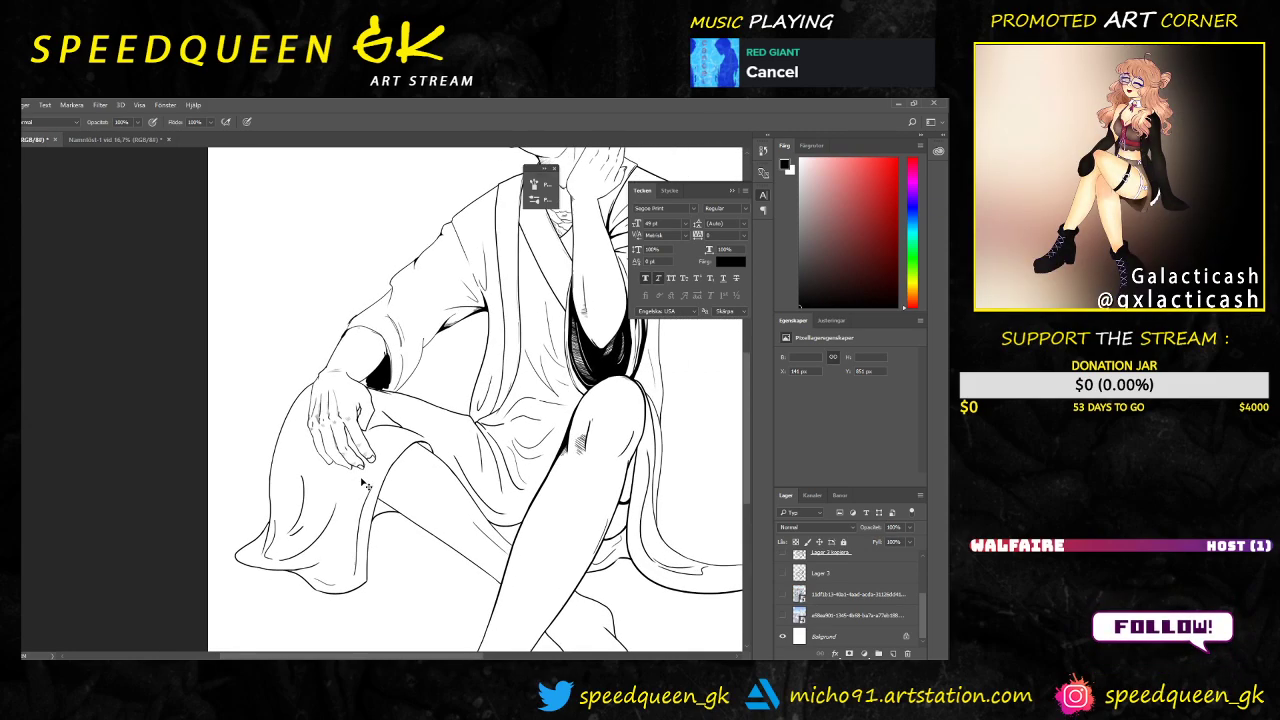
scroll(369, 481, "up", 3)
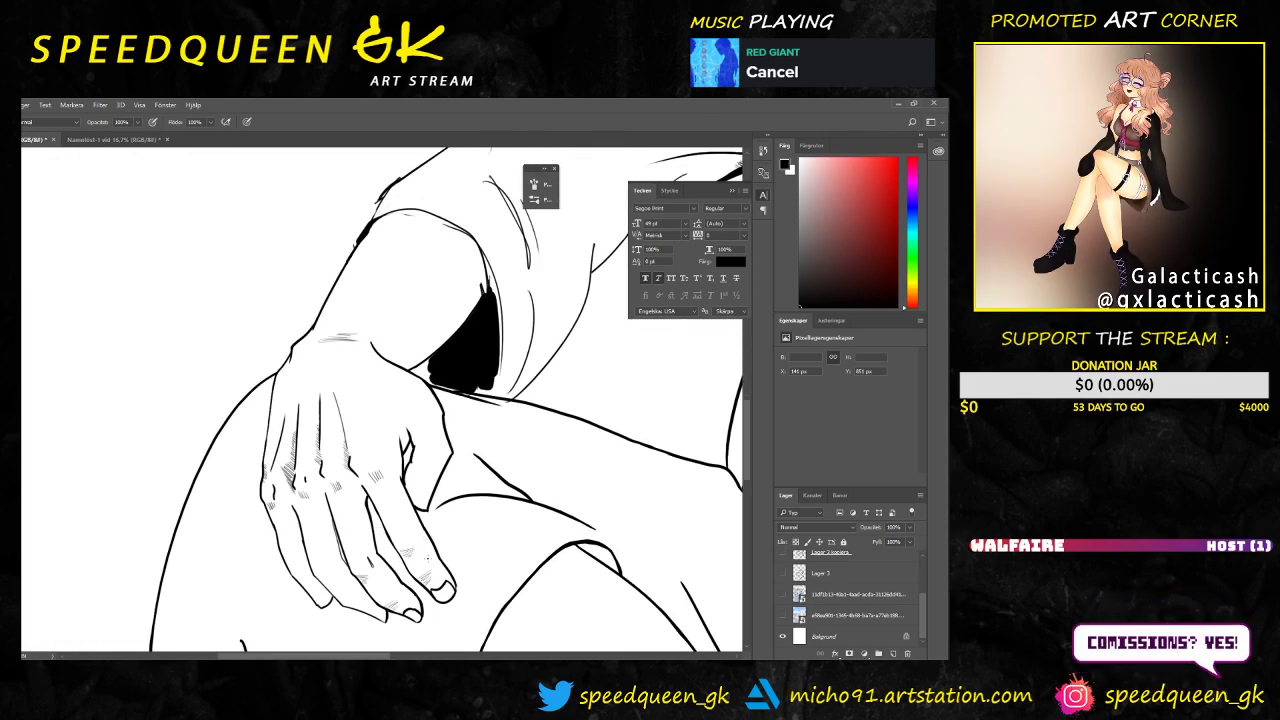
scroll(423, 509, "down", 3)
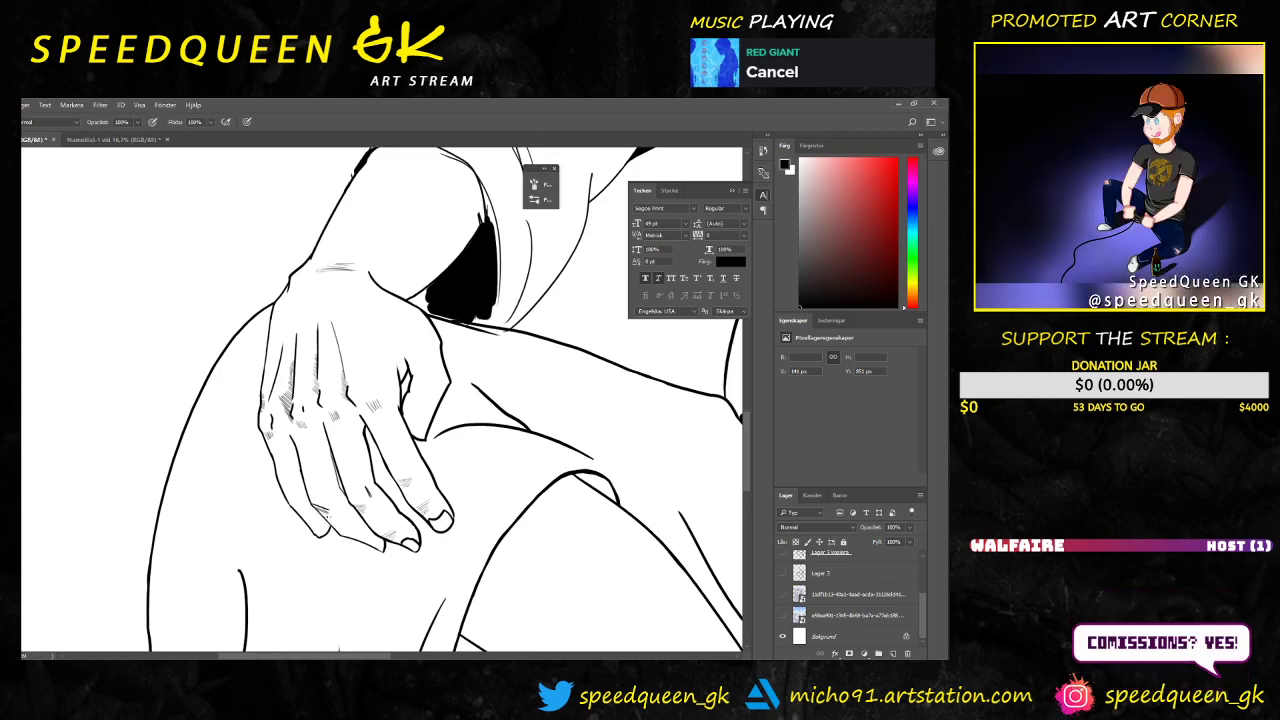
Step: Undo the last three changes and check the brush size for fine hatching on the fingers
key("ctrl+alt+z")
key("ctrl+alt+z")
key("ctrl+alt+z")
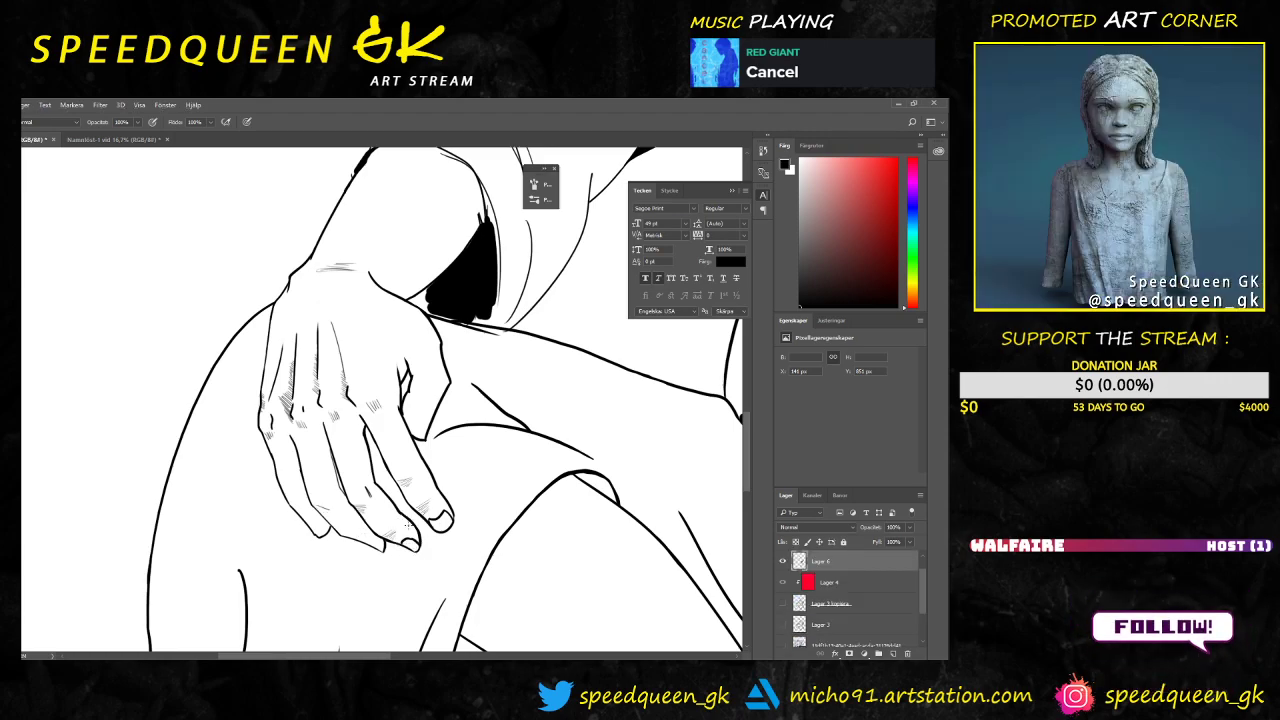
right_click(414, 528)
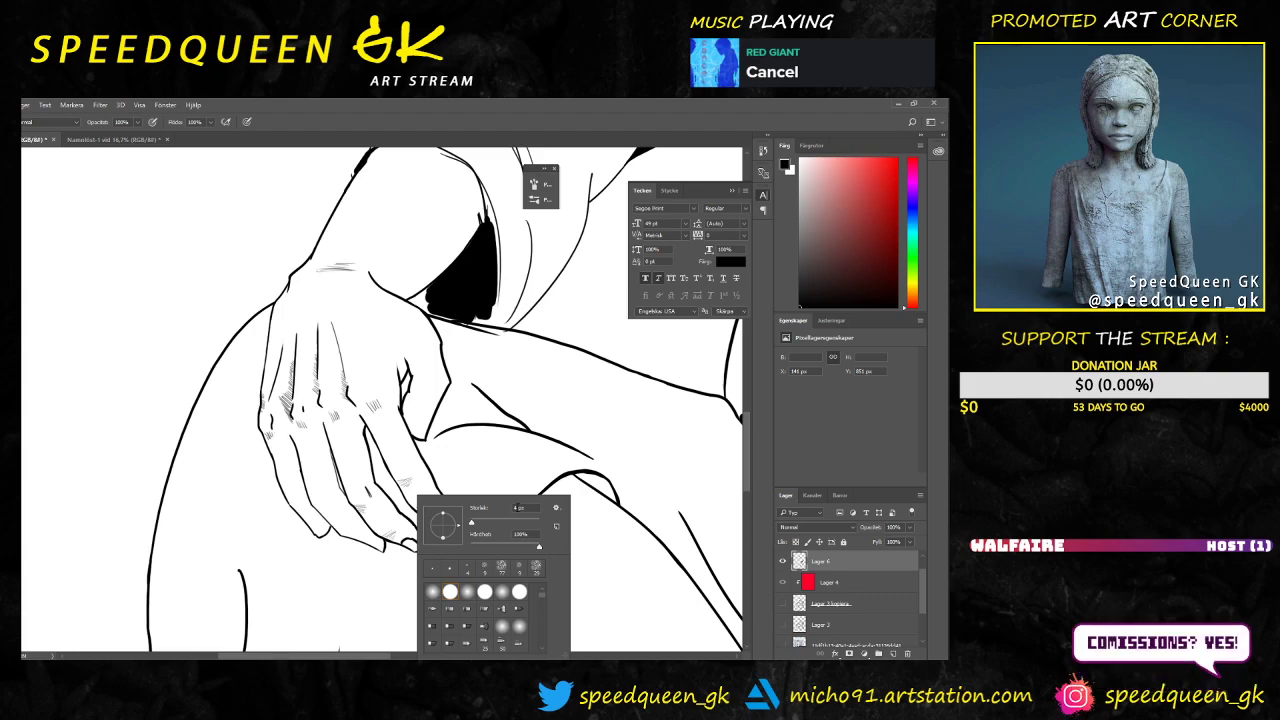
key("Return")
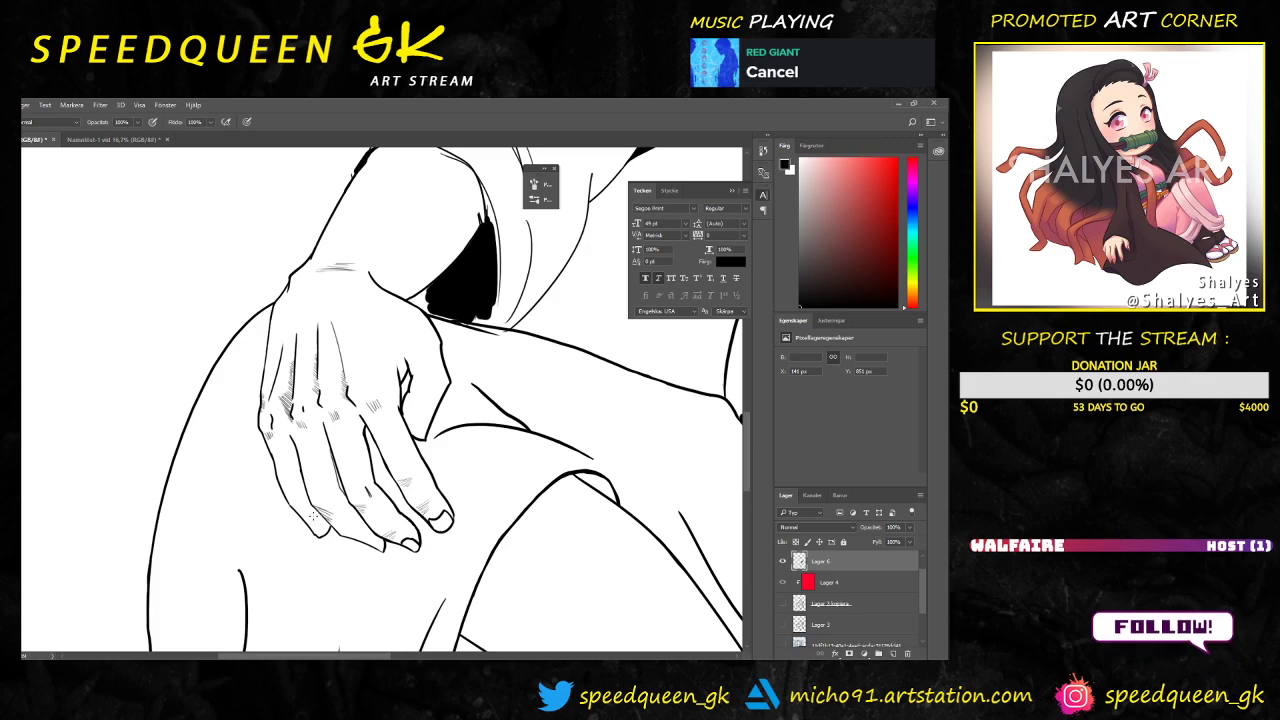
Step: Erase the hatching at the ring finger's lower joint and check the eraser size
key("e")
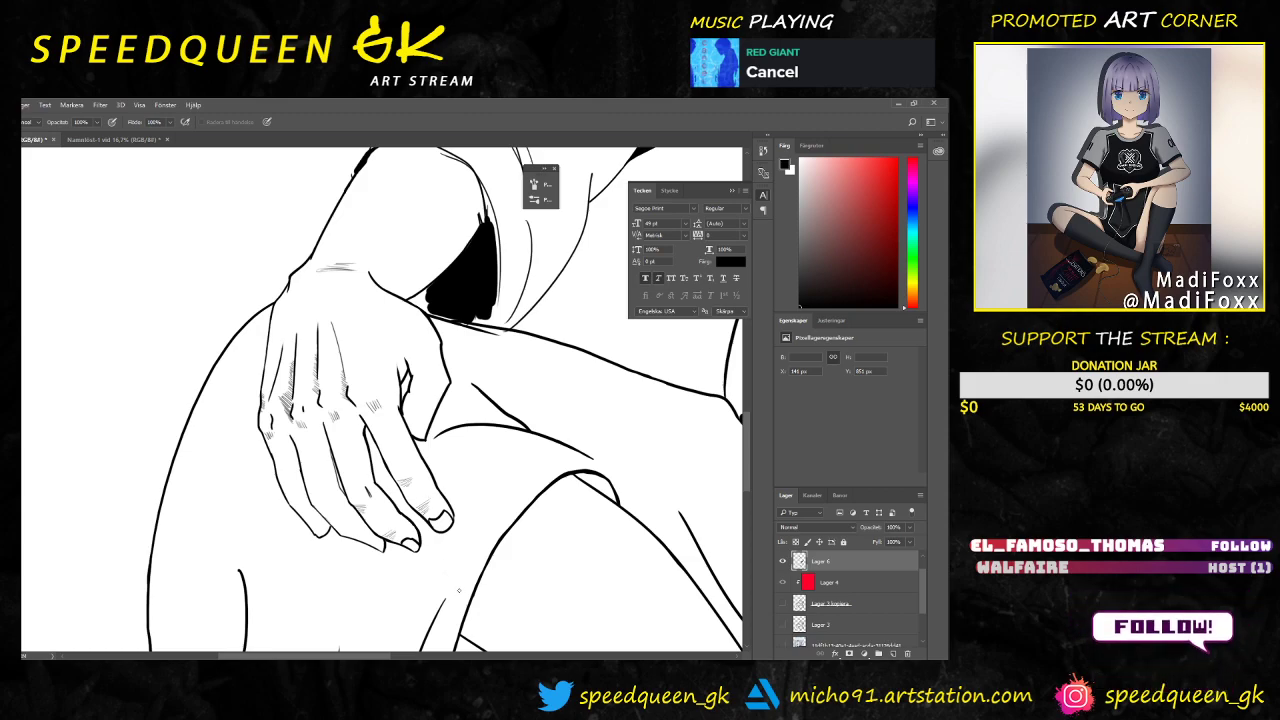
scroll(334, 390, "up", 3)
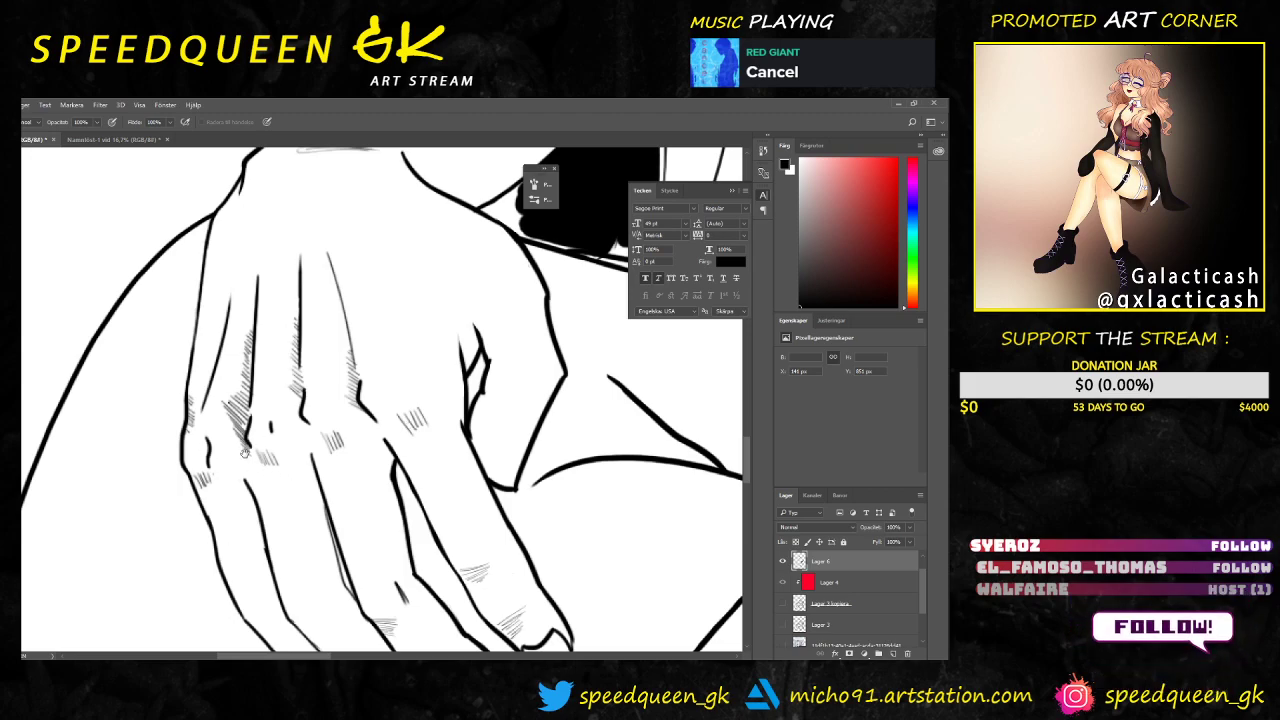
scroll(245, 453, "down", 3)
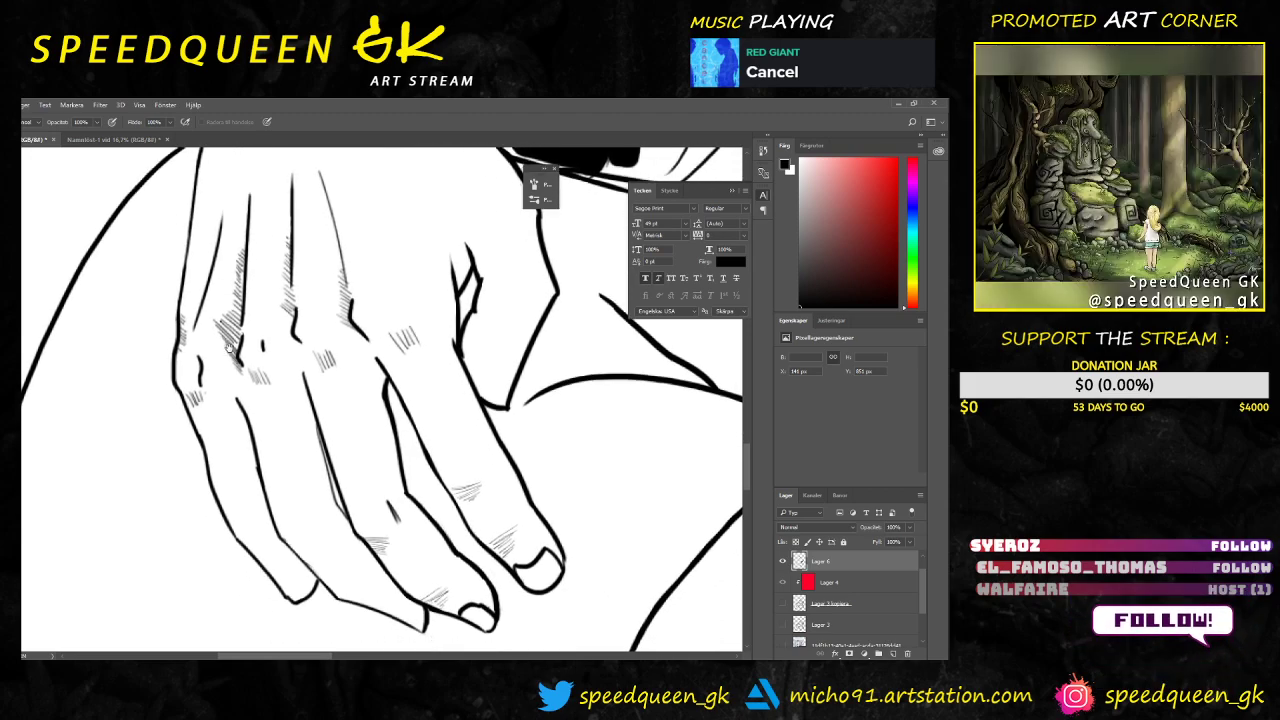
right_click(310, 497)
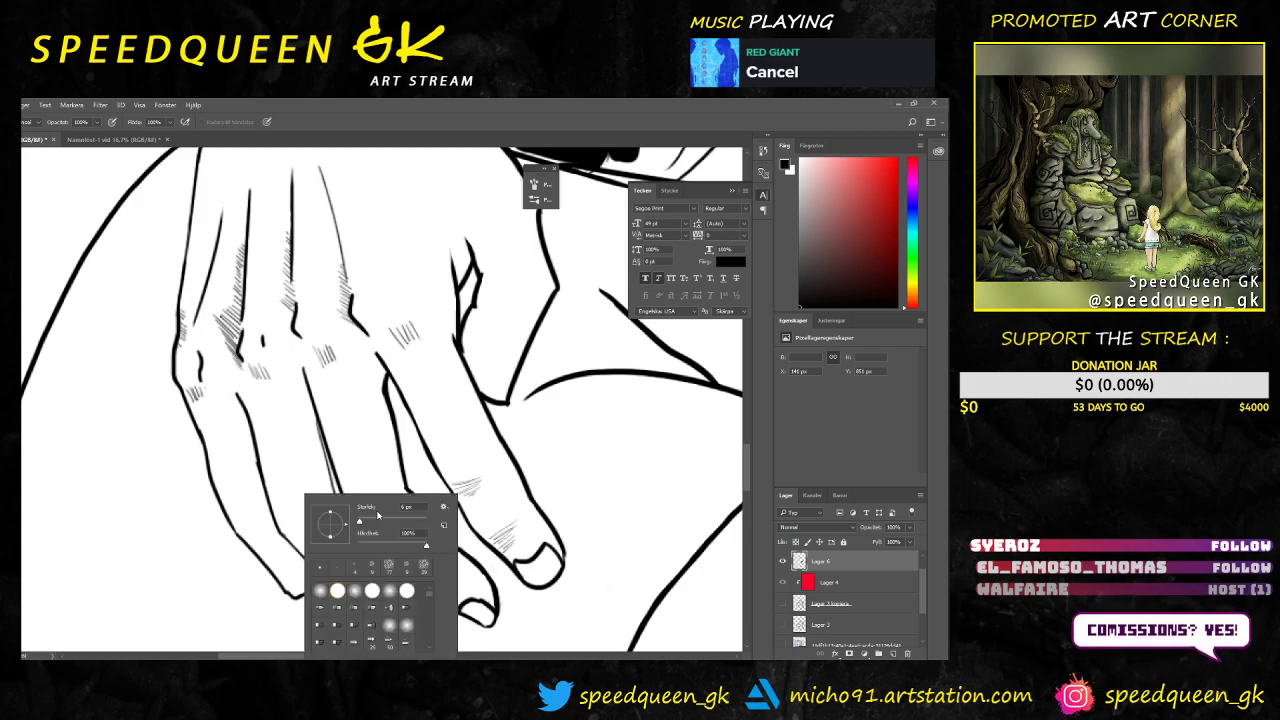
left_click(345, 467)
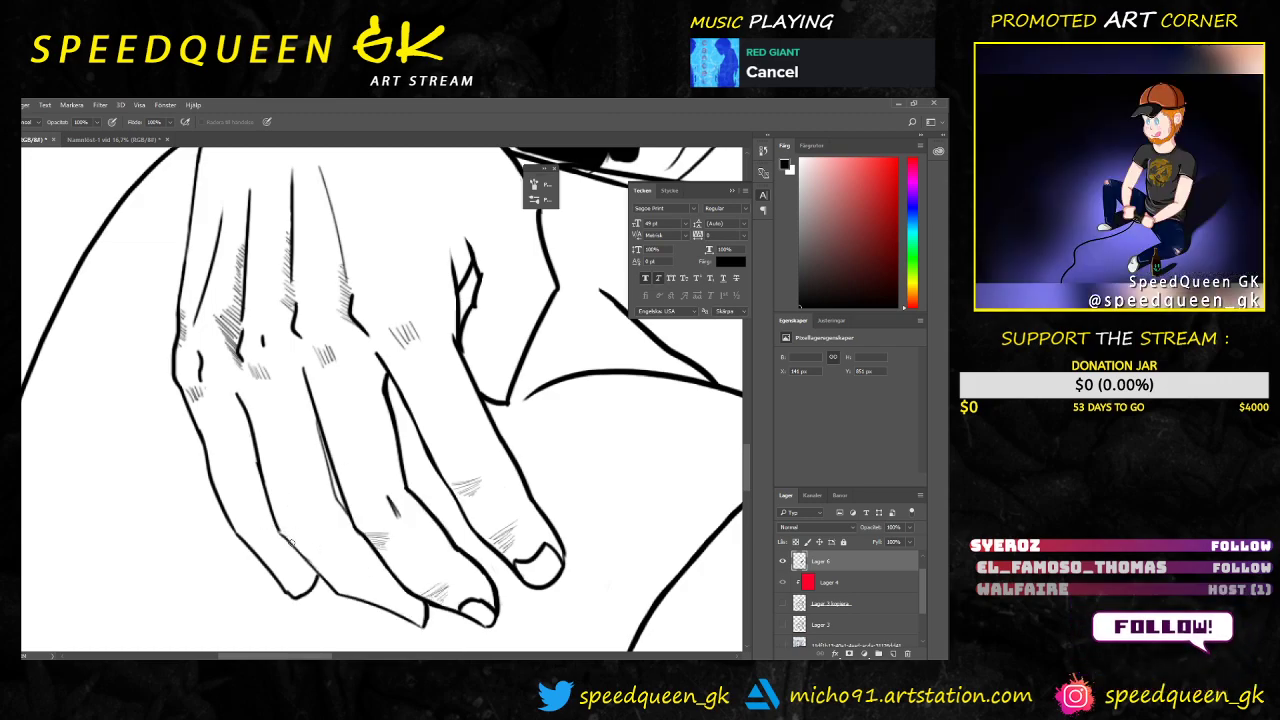
Step: Hatch the ring finger's lower joint and add fine hatching beside the short accent line on the middle finger
key("b")
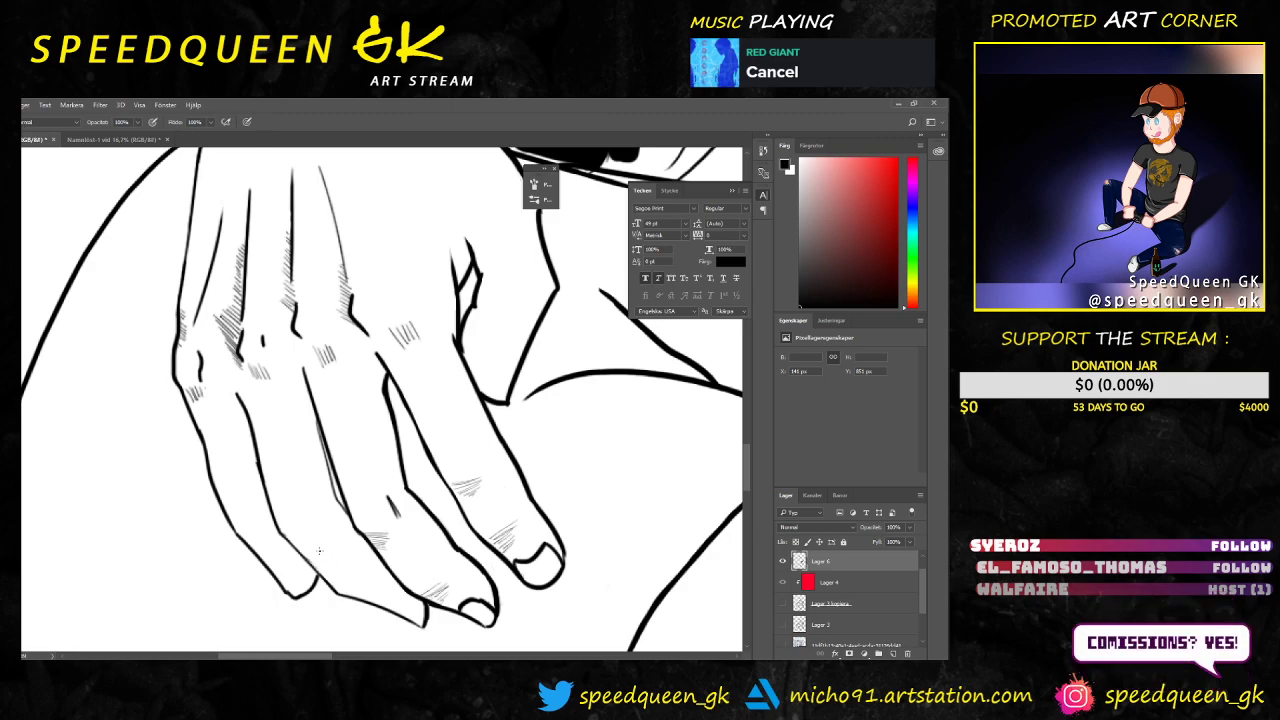
left_click_drag(287, 536, 336, 578)
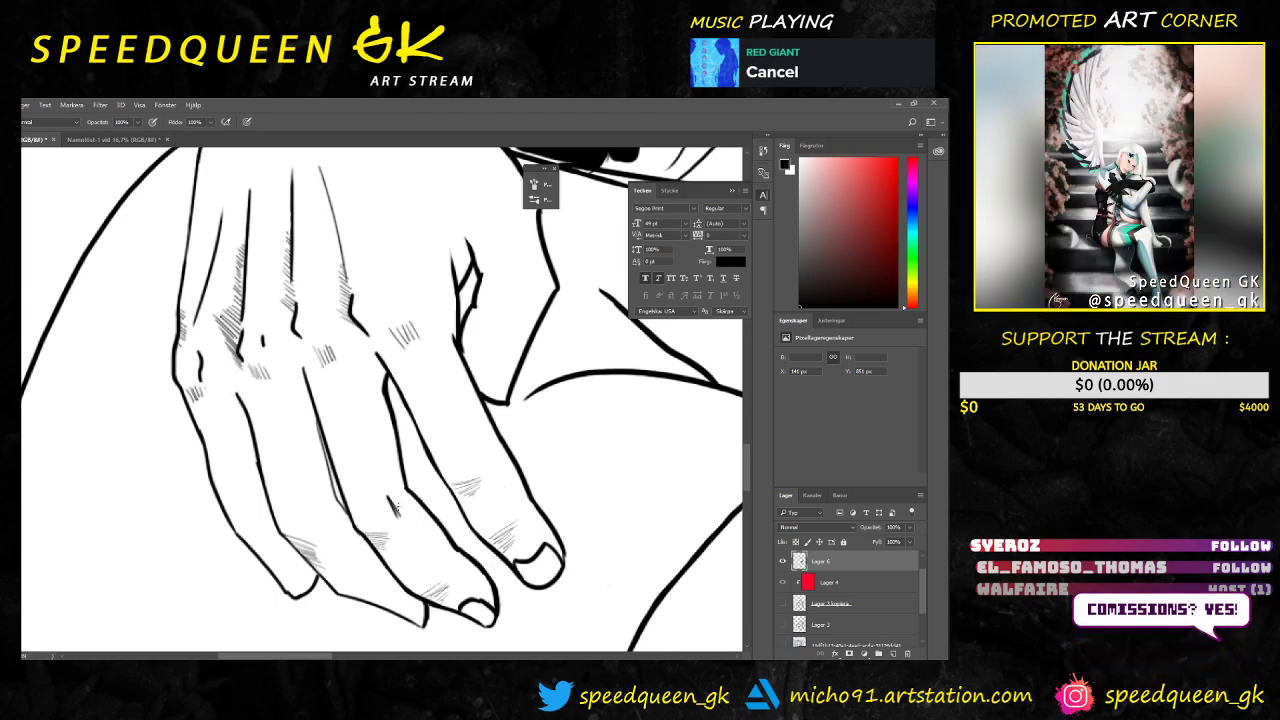
left_click_drag(395, 506, 408, 523)
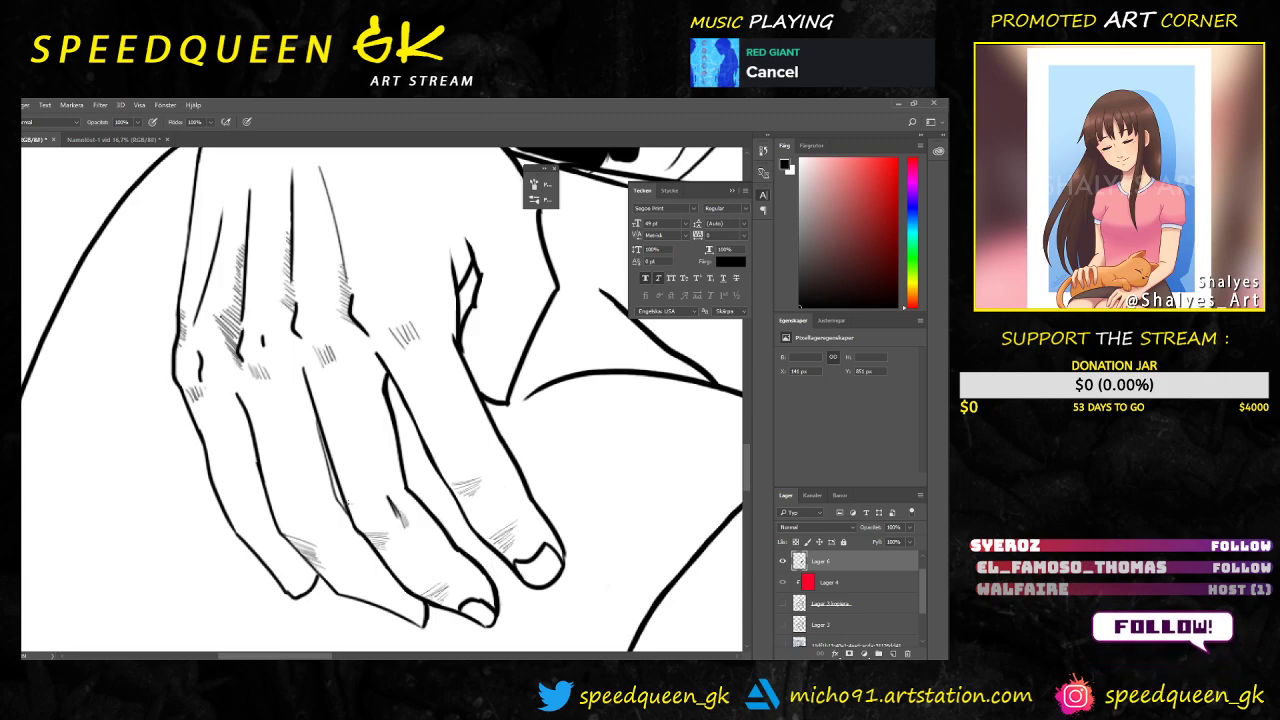
Step: Erase and redraw the hatching at the middle finger's lower joint, and remove stray hatching on the back of the hand
key("e")
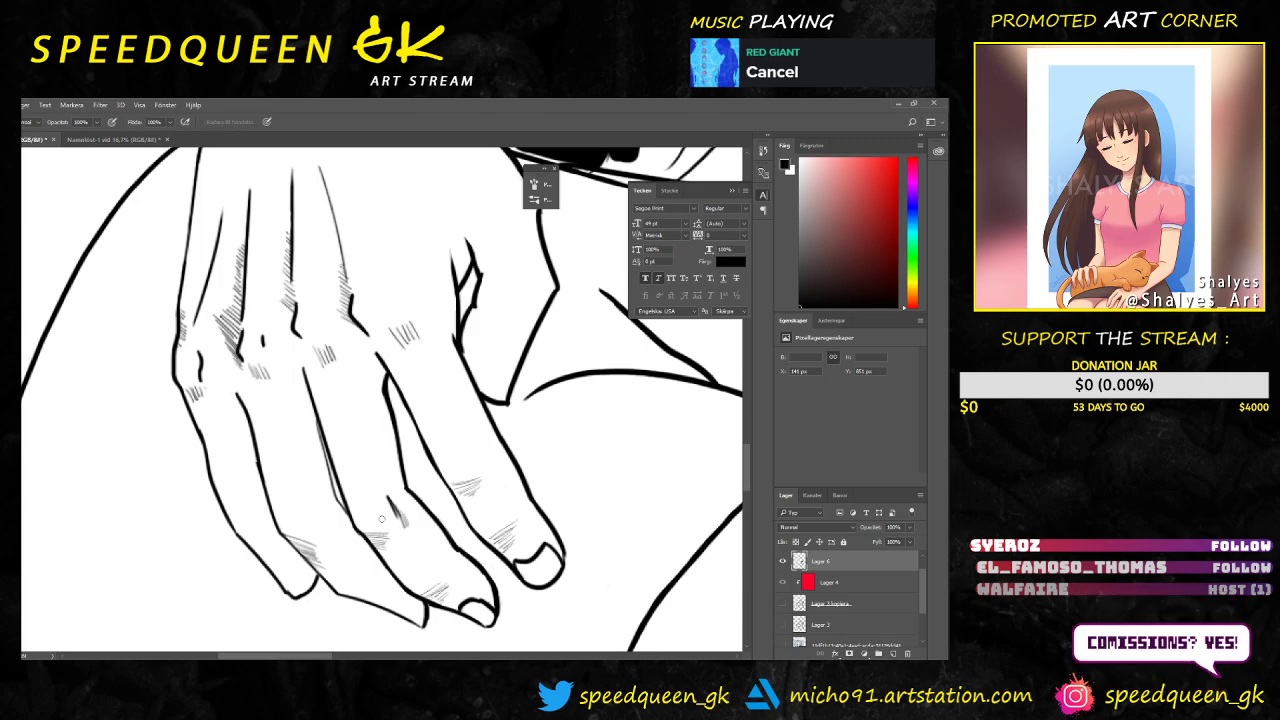
left_click_drag(385, 537, 372, 540)
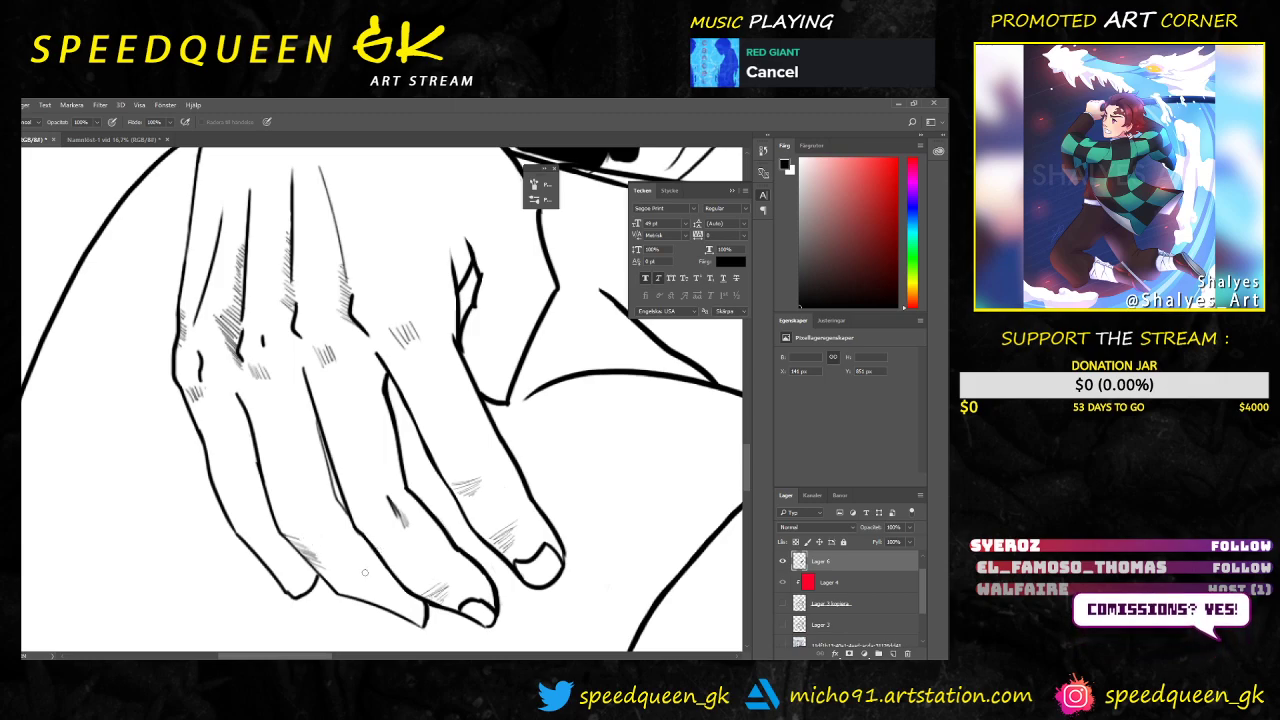
key("b")
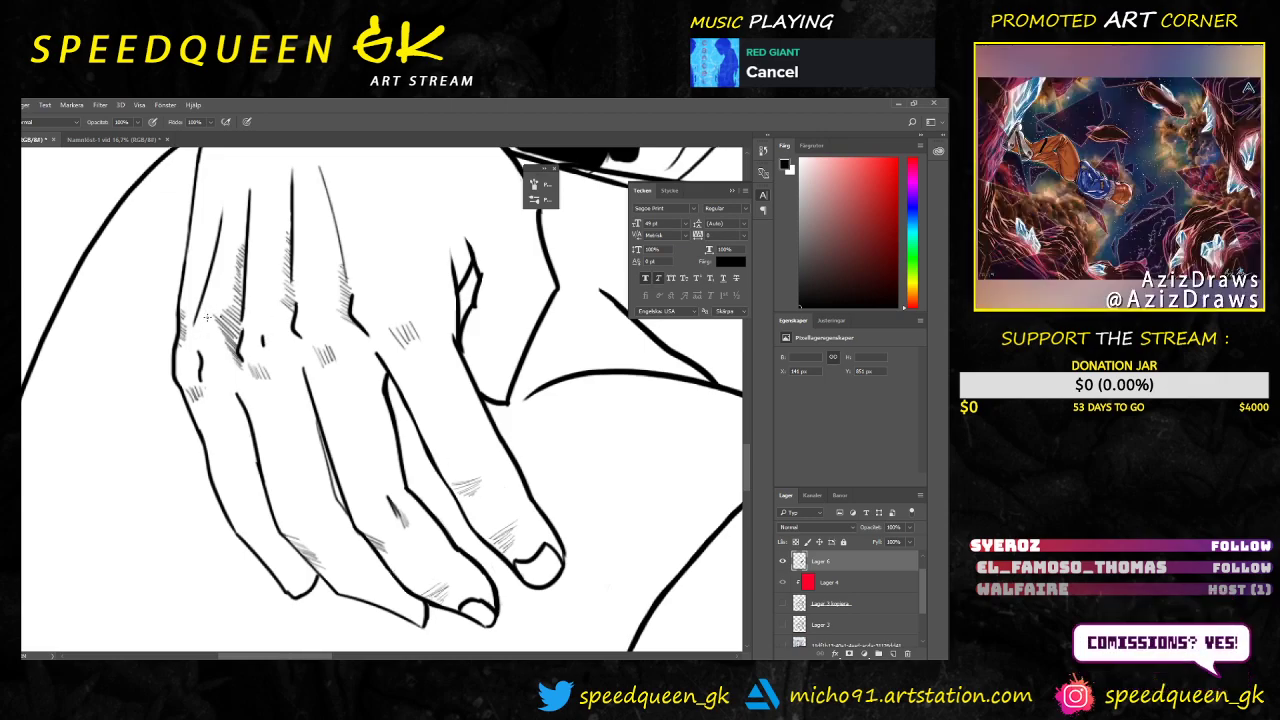
key("e")
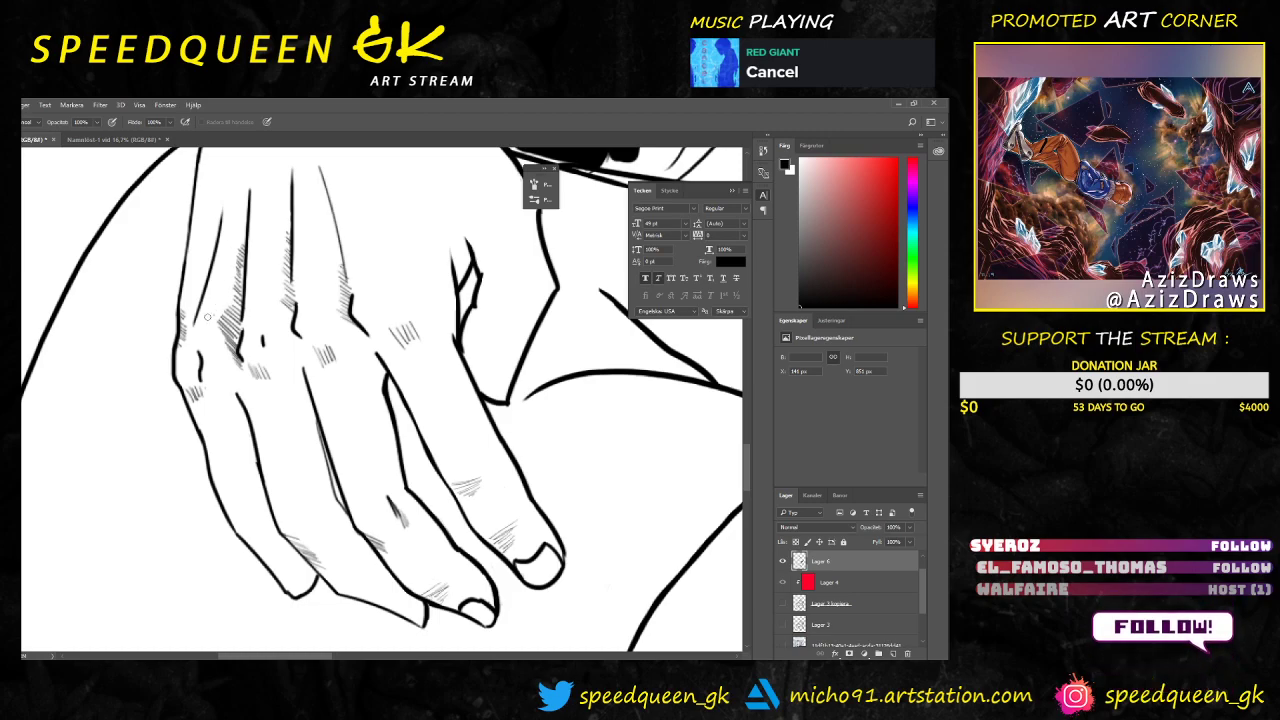
key("b")
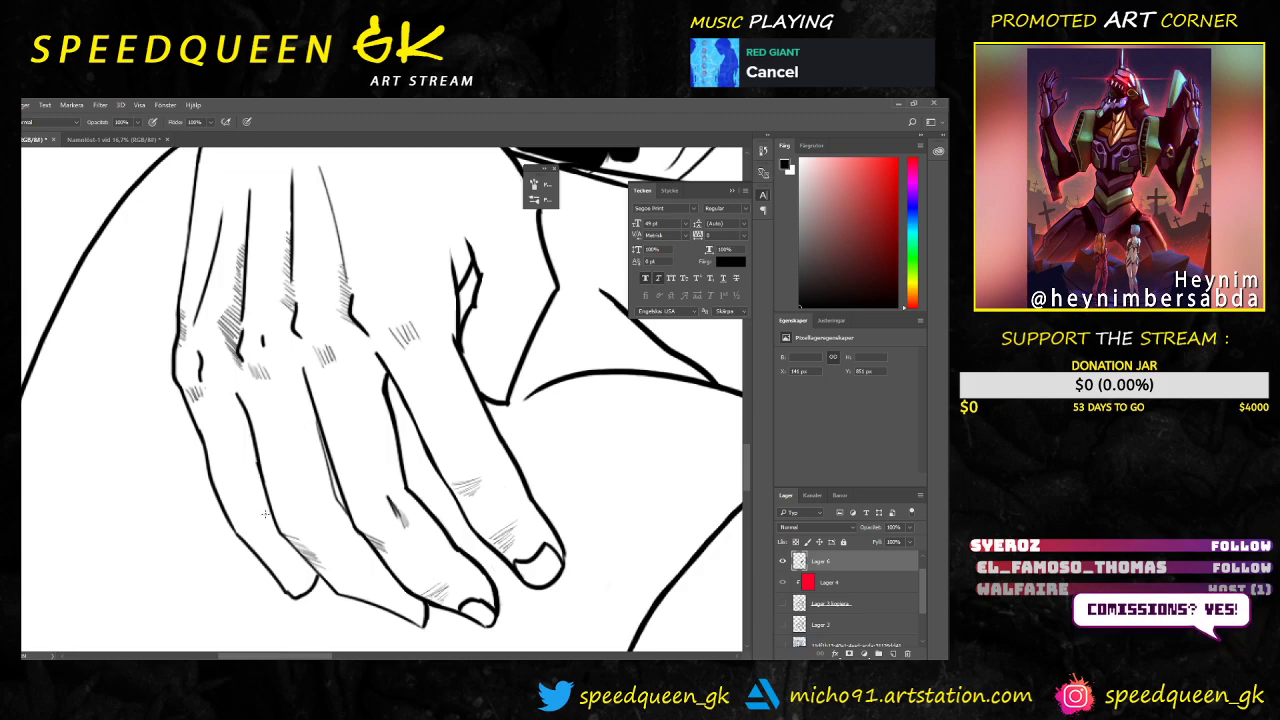
Step: Hatch the little finger's outer edge at its lower joint and extend the hatching on the ring finger's joint
key("space")
left_click_drag(319, 476, 261, 410)
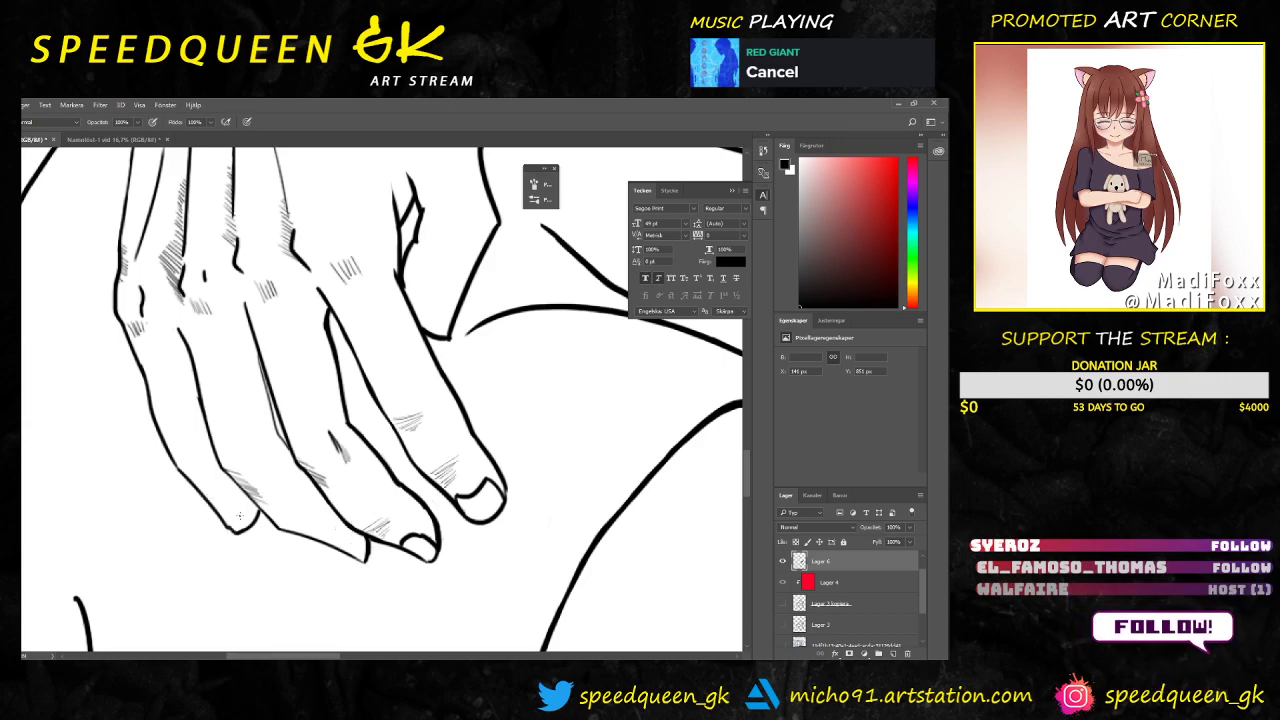
key("e")
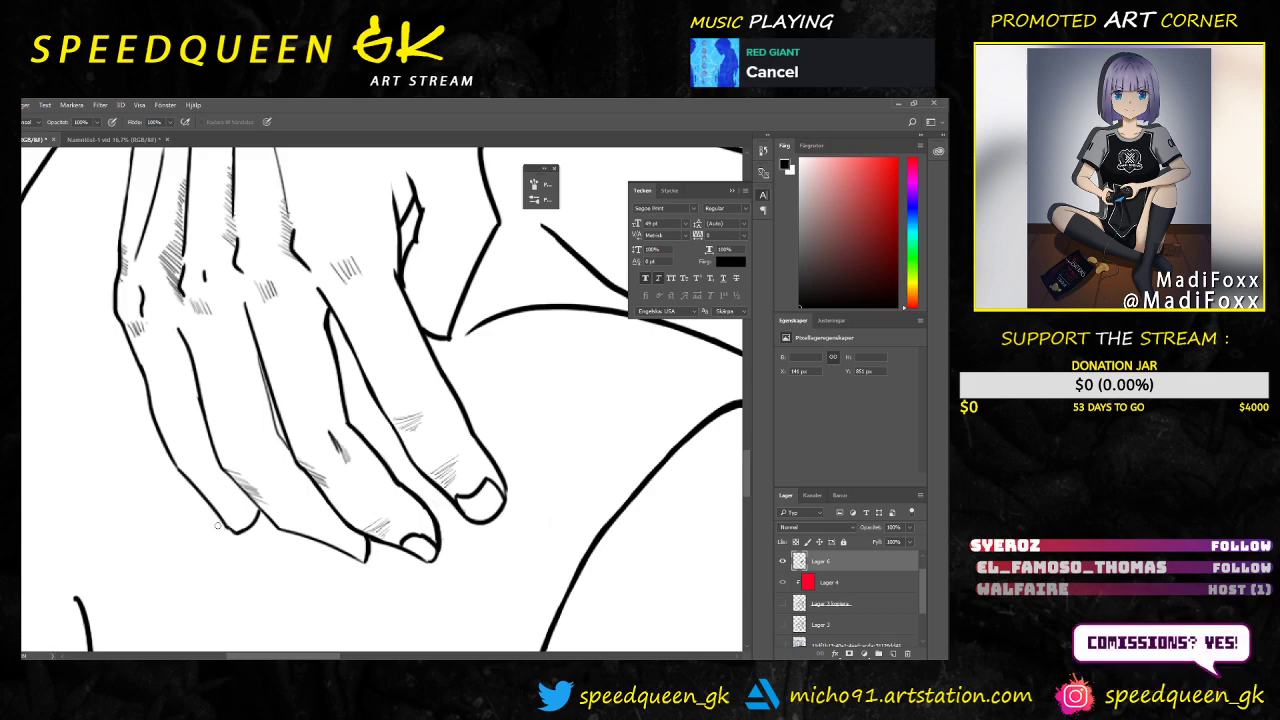
key("b")
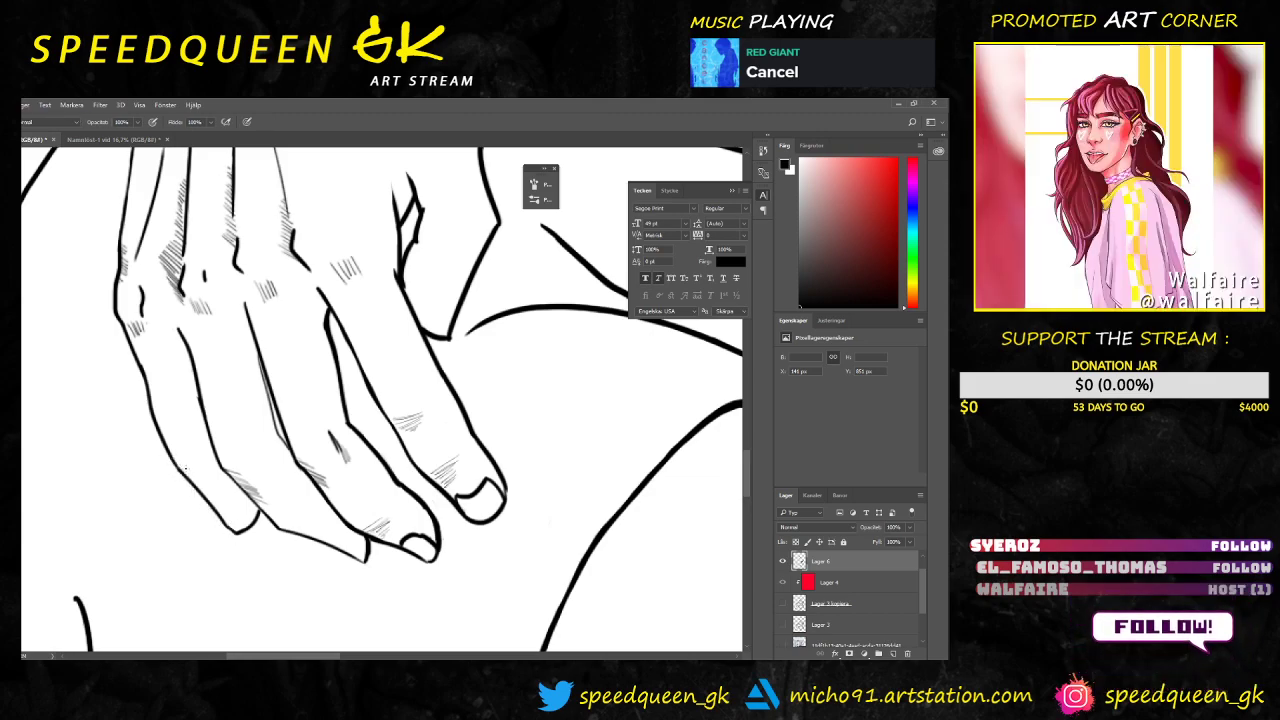
left_click_drag(180, 467, 206, 482)
key("e")
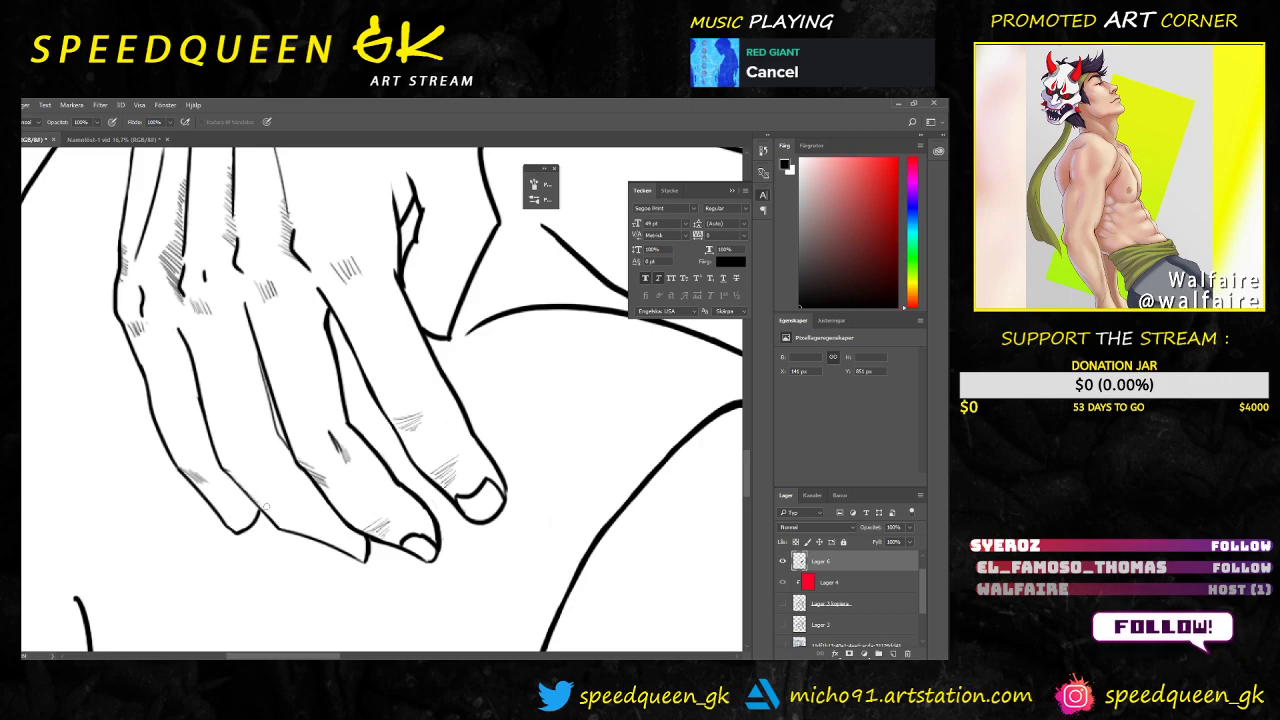
key("b")
left_click_drag(233, 472, 260, 494)
Step: Rework the middle finger's joint hatching into a denser patch and hatch the underside of the ring finger near its tip
key("e")
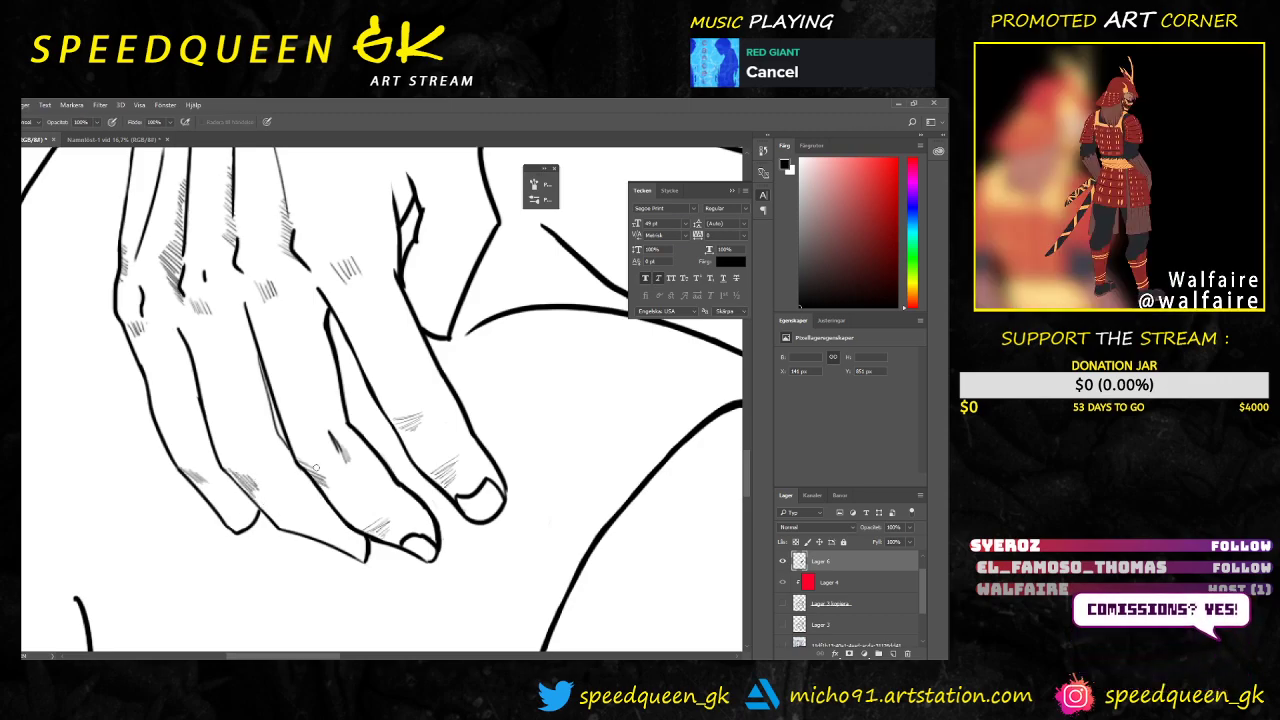
left_click_drag(301, 461, 327, 488)
key("b")
left_click_drag(308, 464, 328, 485)
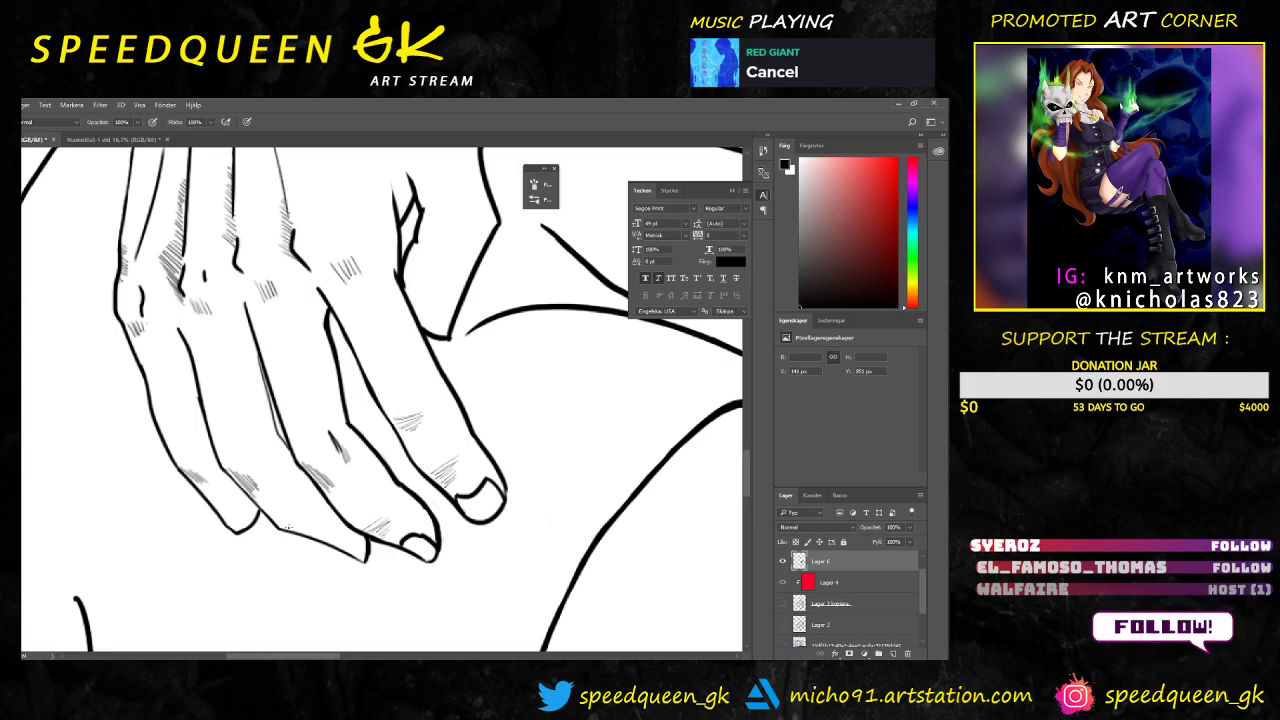
left_click_drag(288, 535, 318, 521)
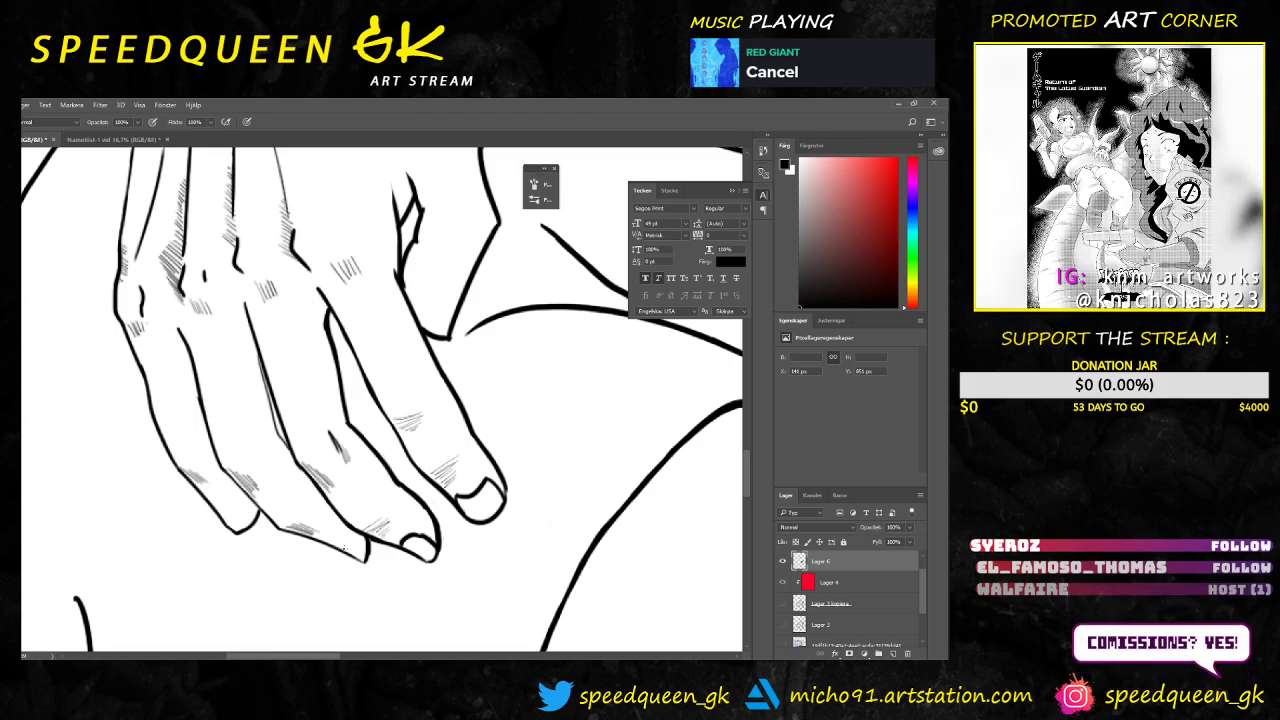
Step: Hatch the outer edges of the little, ring and middle fingers between knuckles and joints, and erase the middle finger's excess strokes
left_click_drag(148, 368, 155, 398)
left_click_drag(154, 372, 160, 404)
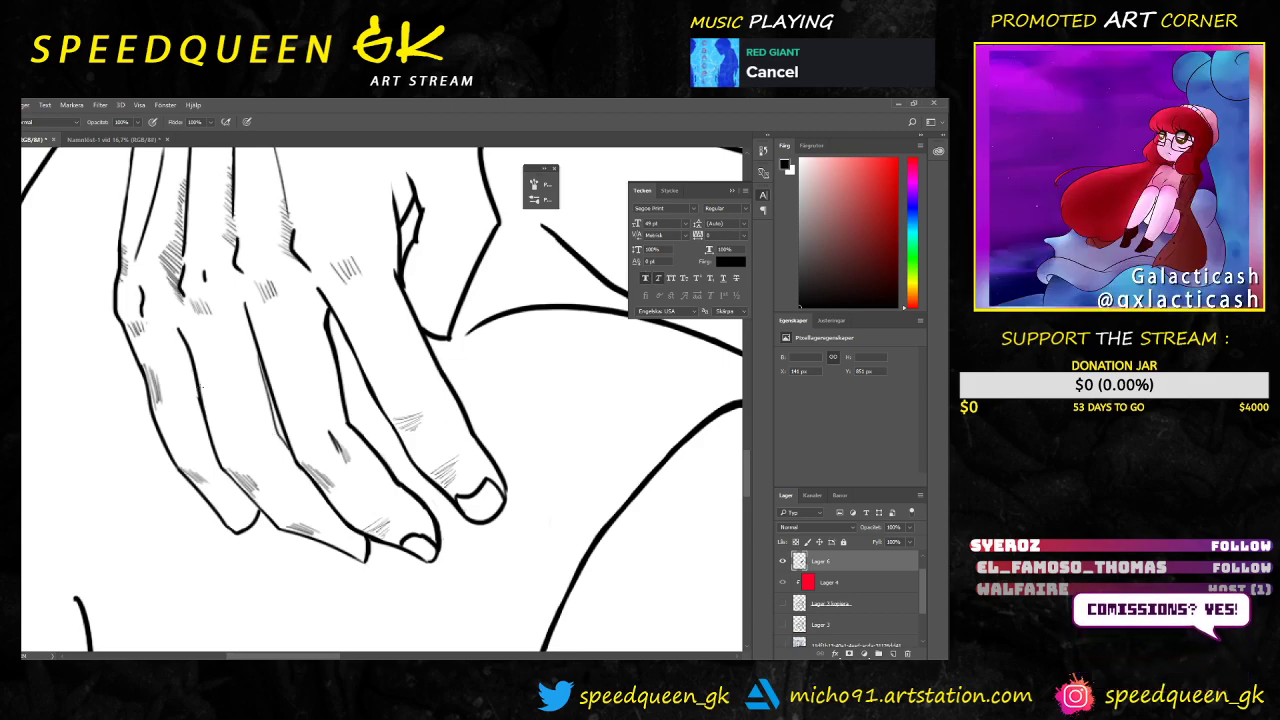
left_click_drag(195, 359, 206, 400)
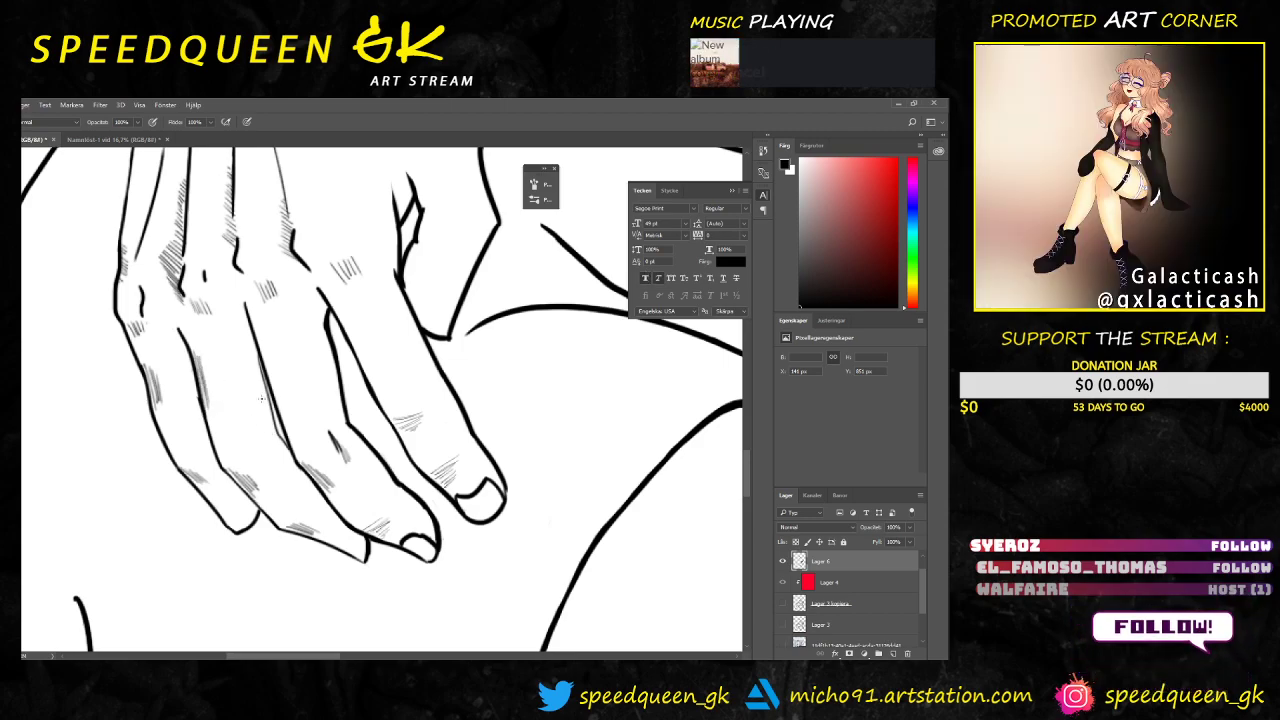
left_click_drag(204, 356, 210, 394)
left_click_drag(252, 346, 262, 392)
left_click_drag(250, 358, 264, 398)
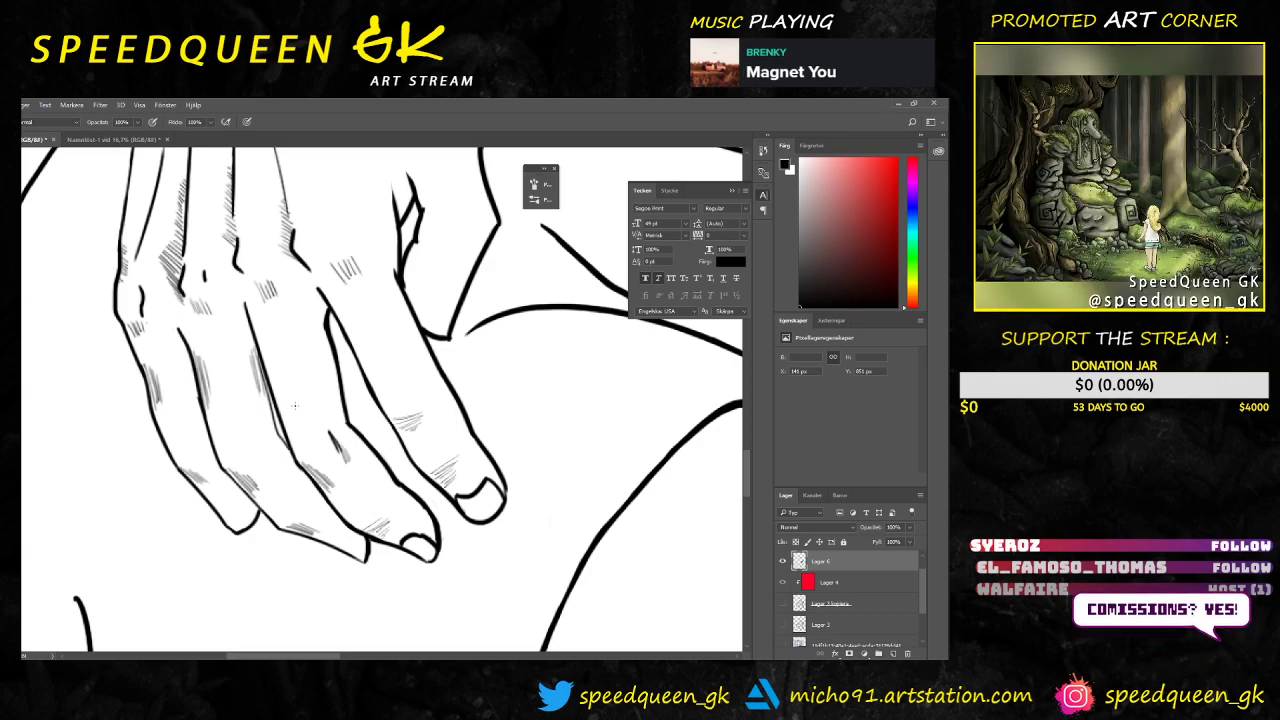
key("e")
left_click_drag(251, 358, 267, 408)
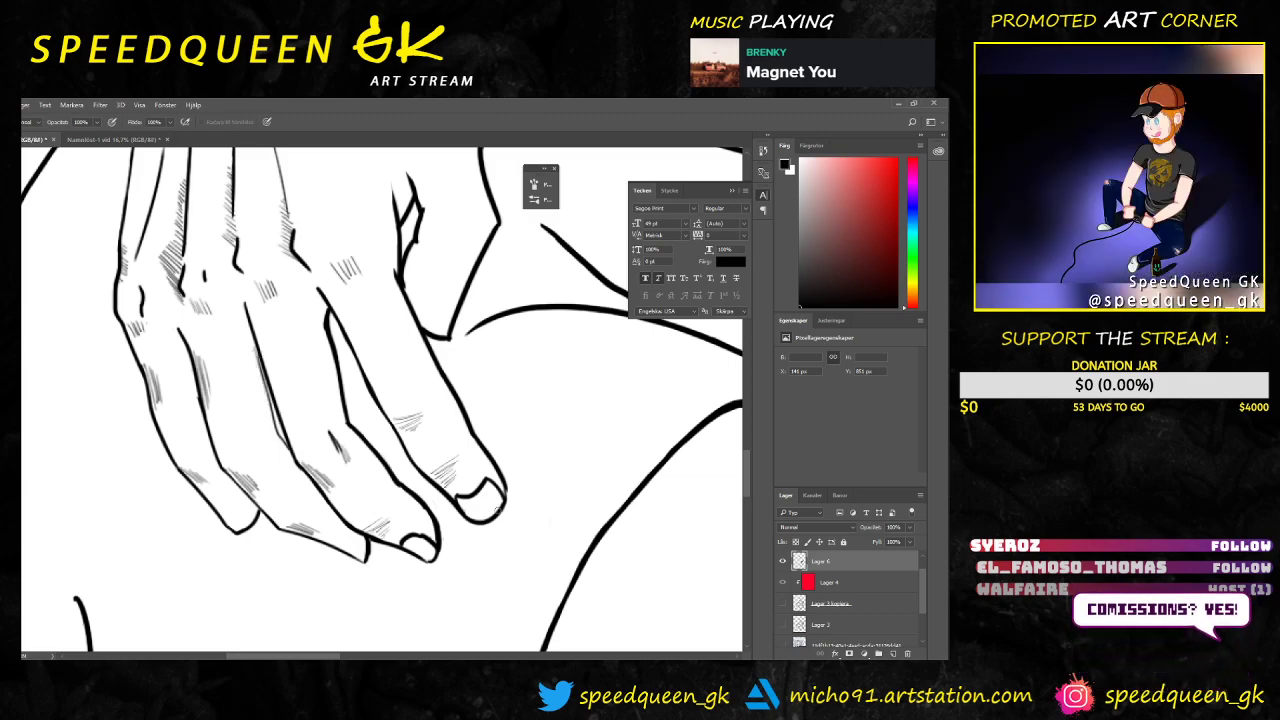
Step: Examine the resting hand's hatching in relation to the whole seated figure
key("ctrl+minus")
key("ctrl+minus")
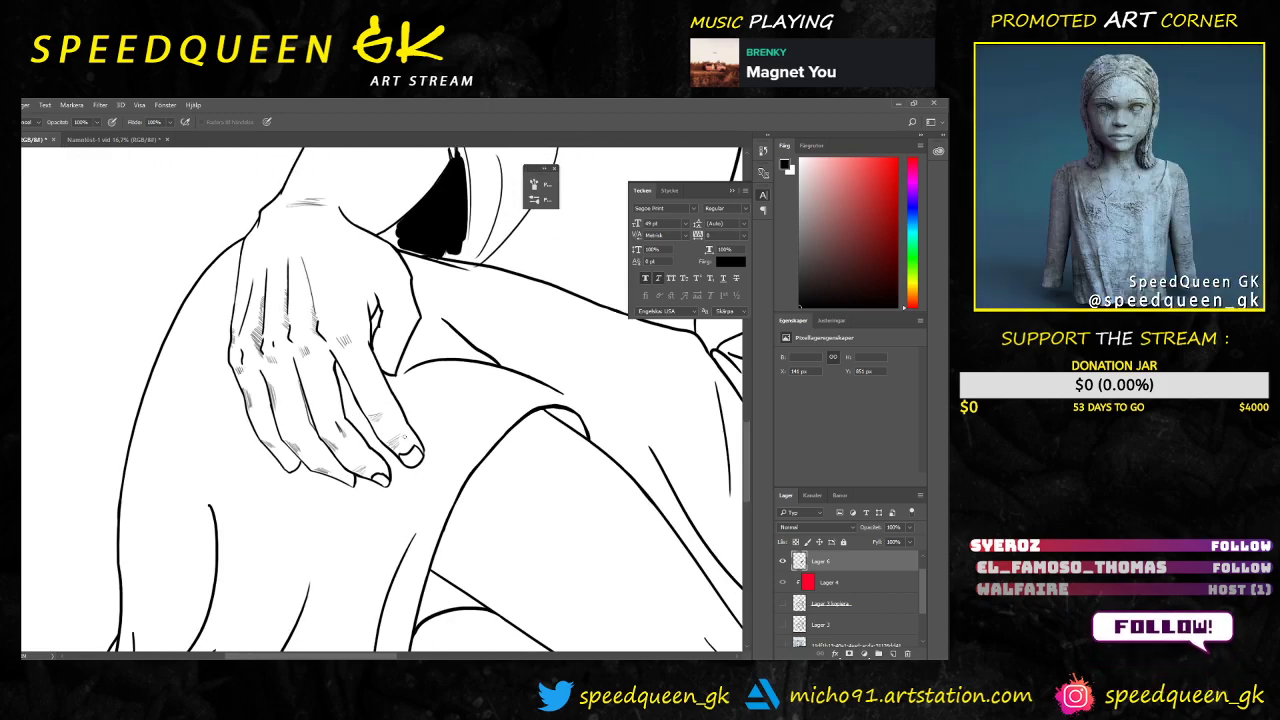
key("ctrl+minus")
key("ctrl+minus")
key("ctrl+plus")
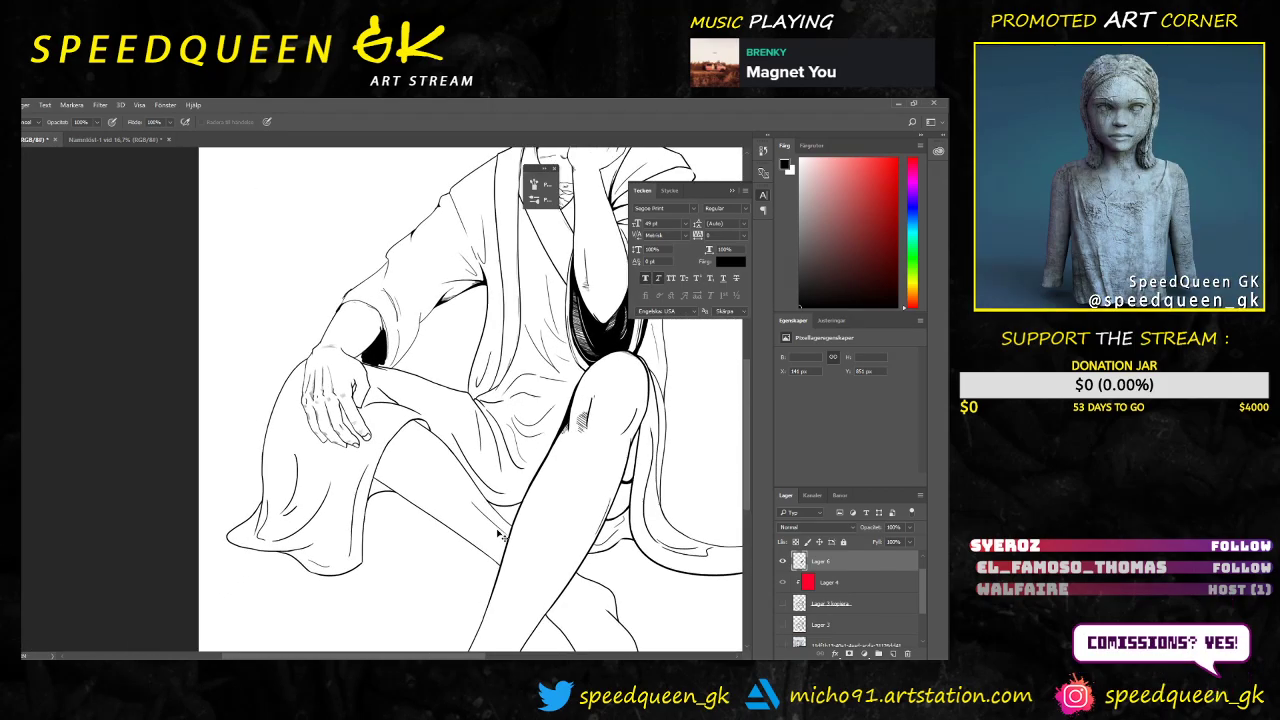
key("ctrl+minus")
key("ctrl+minus")
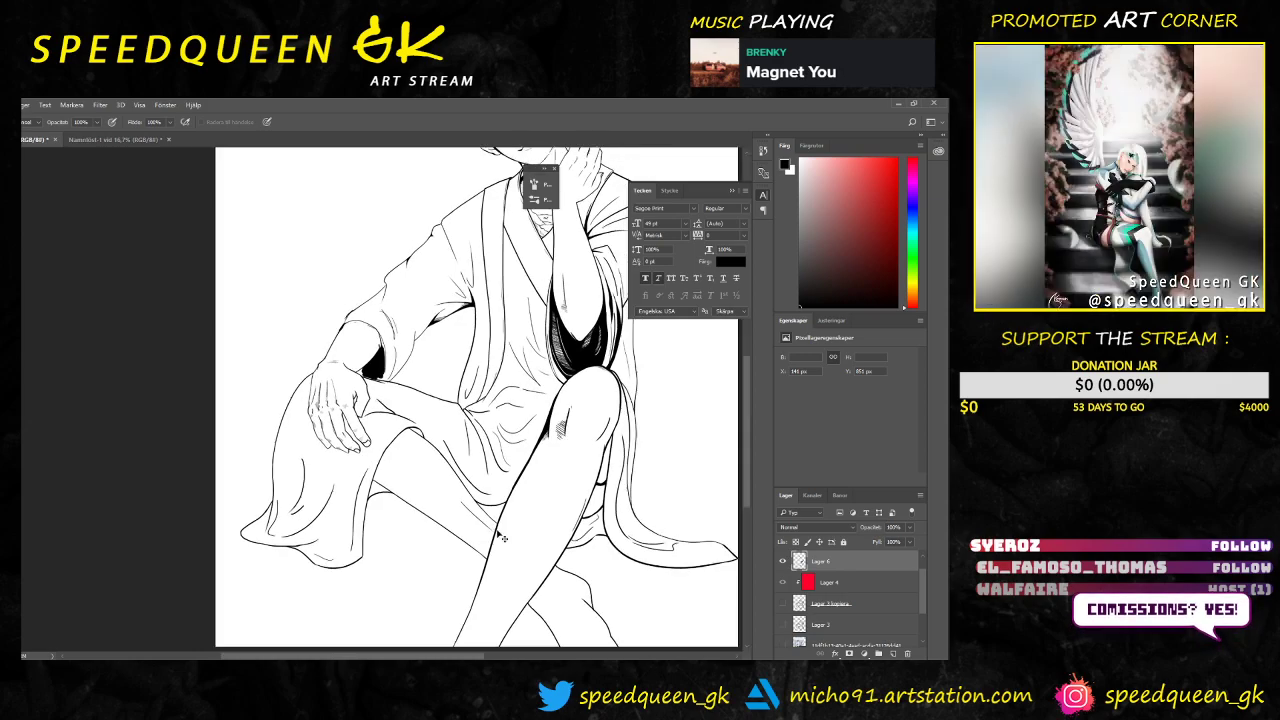
key("ctrl+plus")
key("ctrl+plus")
key("ctrl+plus")
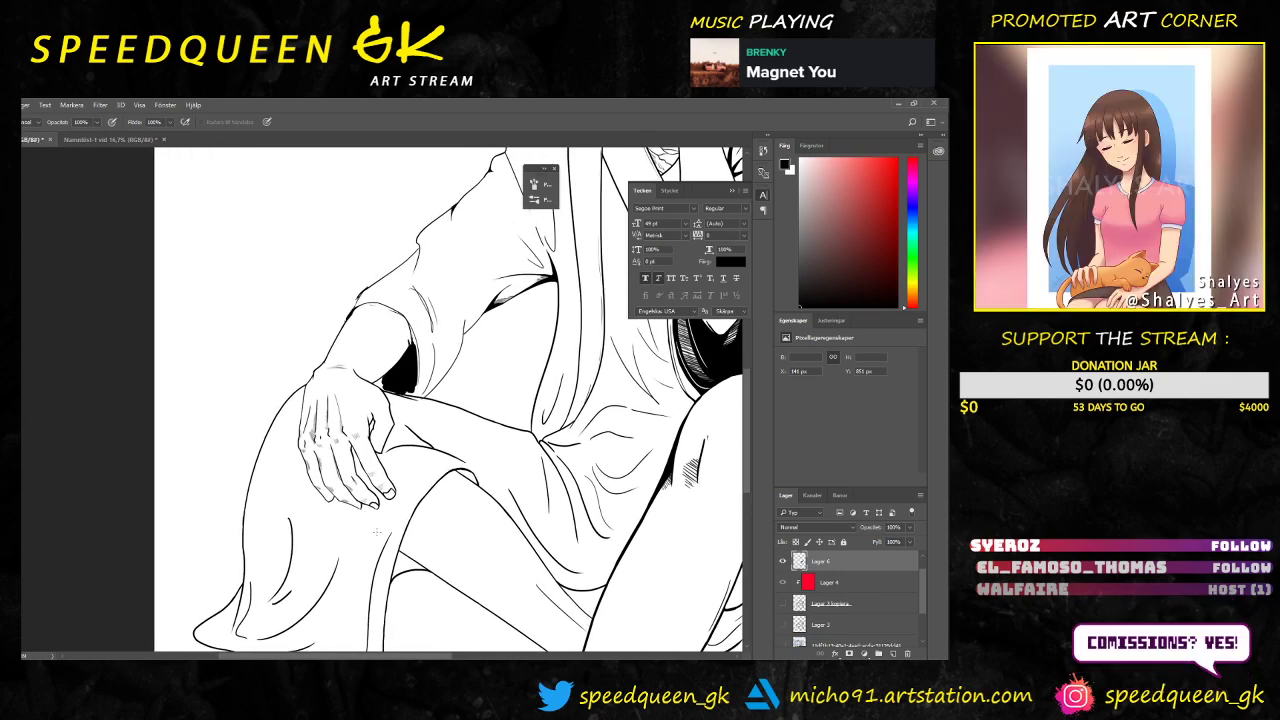
Step: Erase and redraw the short accent on the middle finger, and add hatching at that finger's outer joint edge
key("ctrl+plus")
left_click_drag(412, 454, 369, 350)
key("ctrl+plus")
key("ctrl+plus")
key("ctrl+plus")
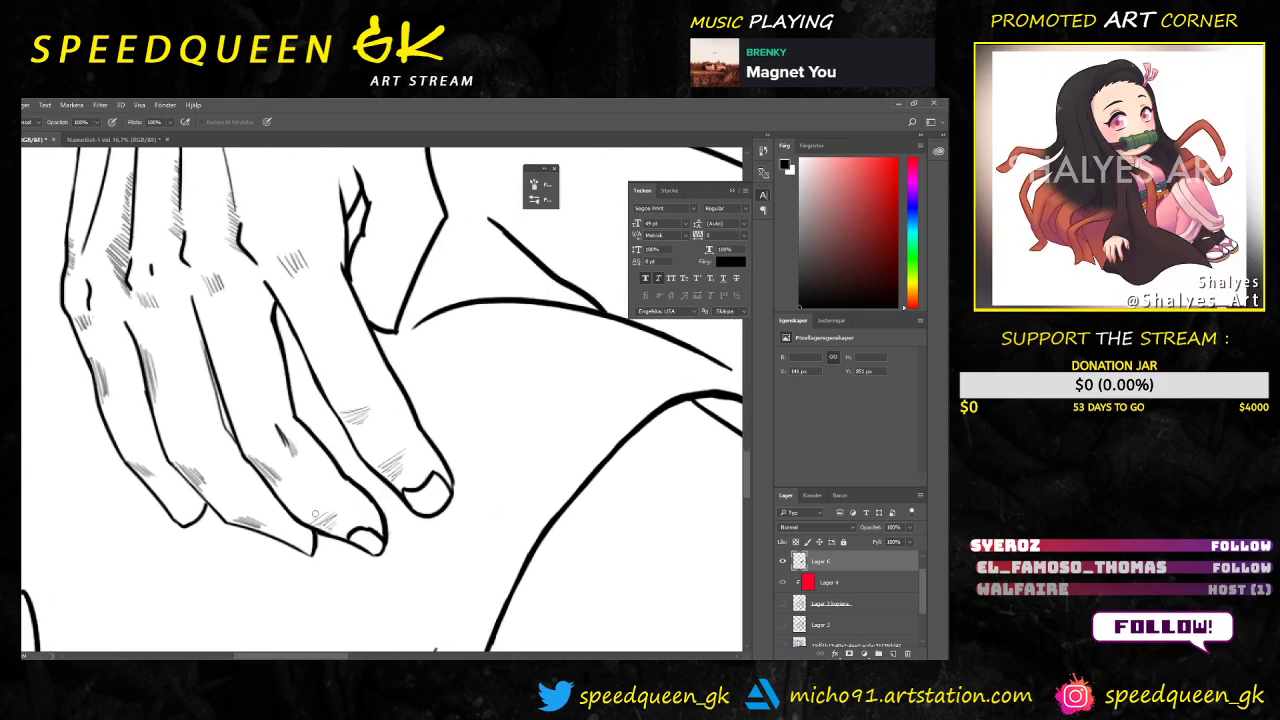
left_click_drag(284, 451, 282, 426)
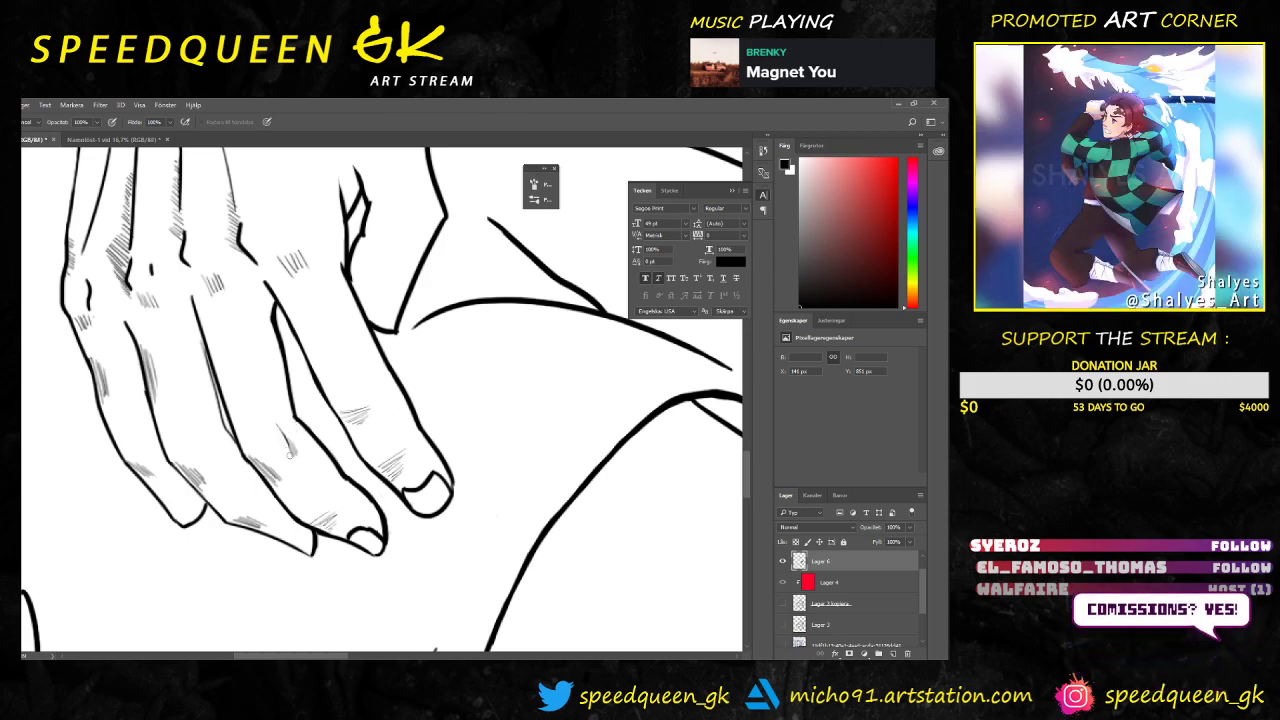
left_click_drag(282, 433, 292, 450)
key("b")
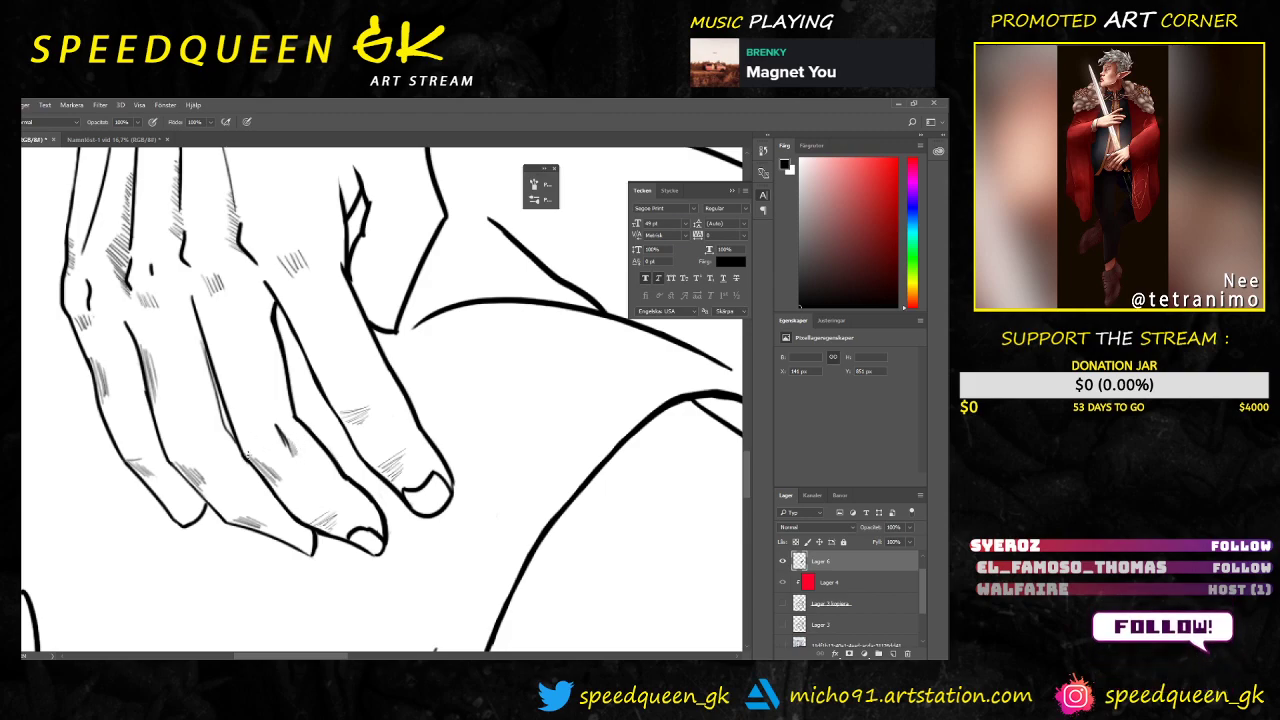
left_click_drag(246, 456, 265, 461)
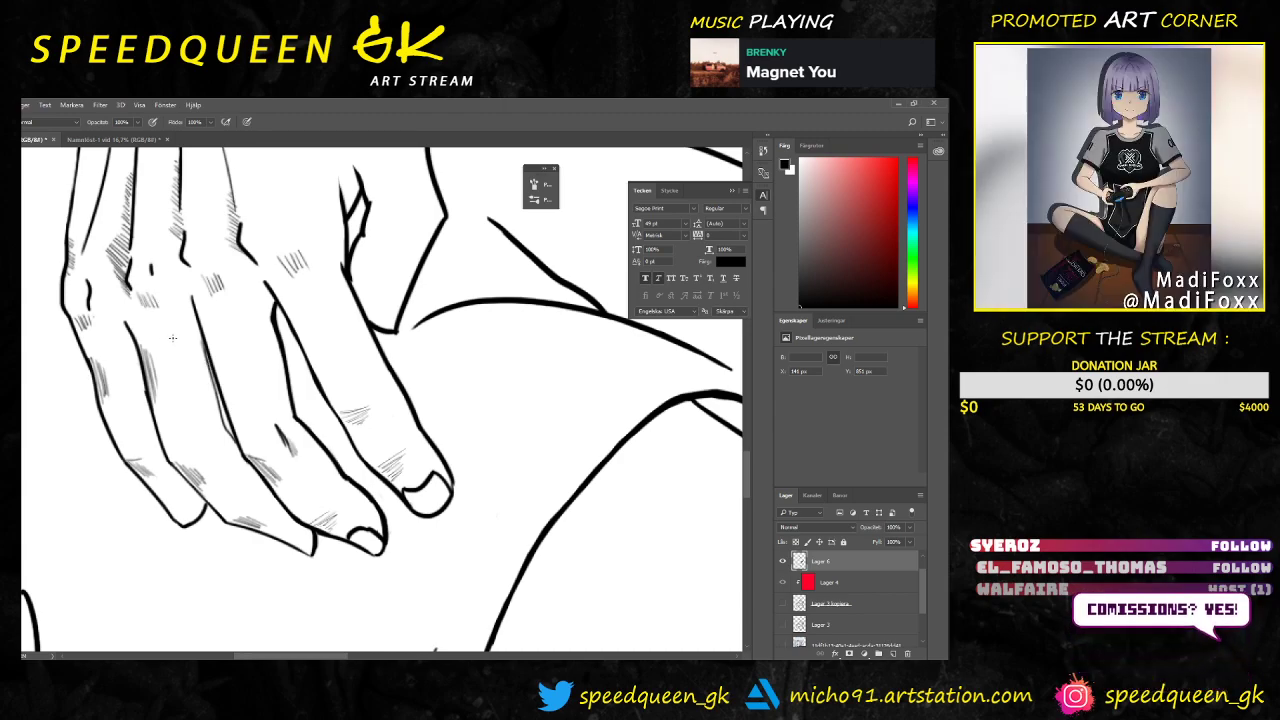
Step: Hatch the middle finger's edge below the knuckle and add hatching along the index finger's edge facing the thumb
left_click_drag(314, 227, 266, 353)
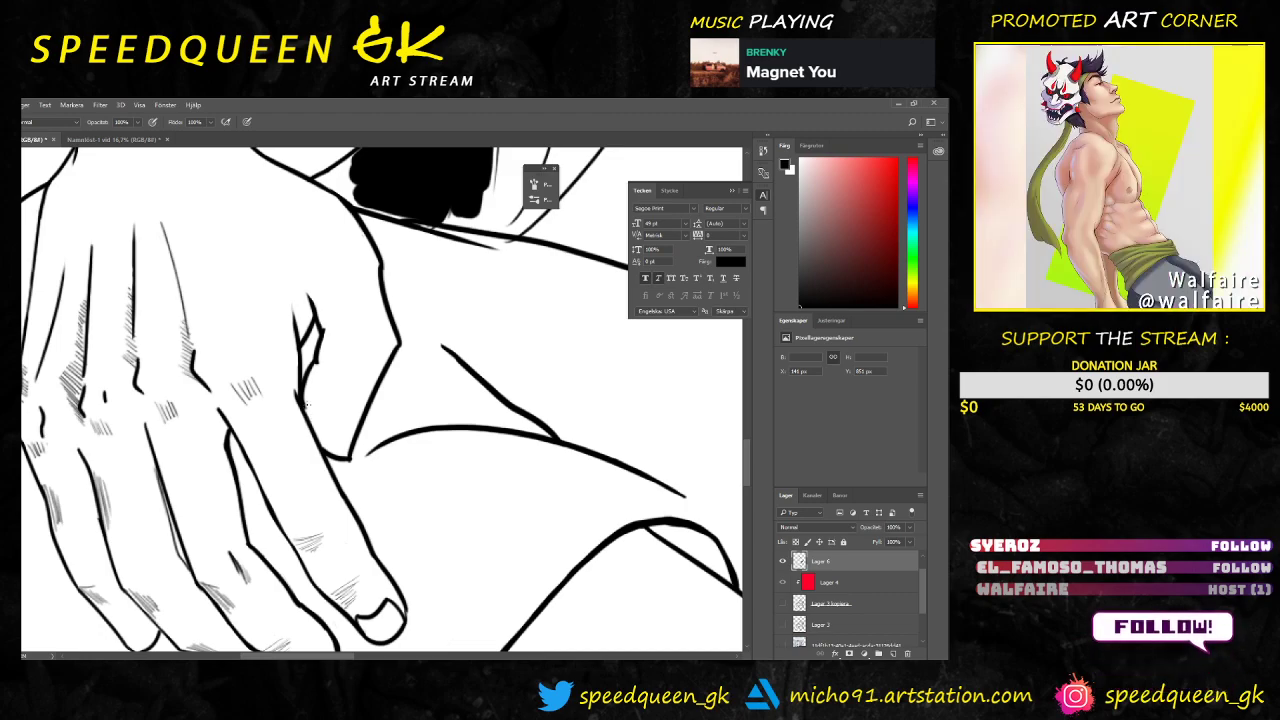
key("e")
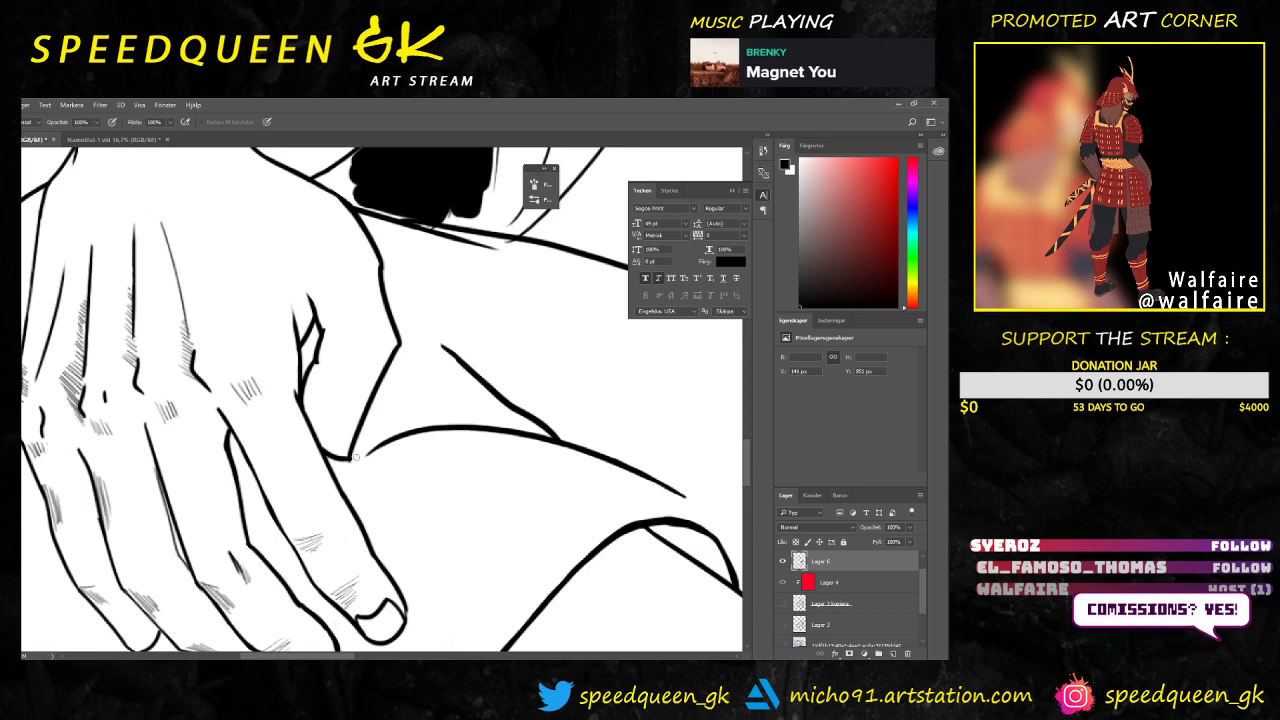
key("b")
left_click_drag(310, 474, 306, 408)
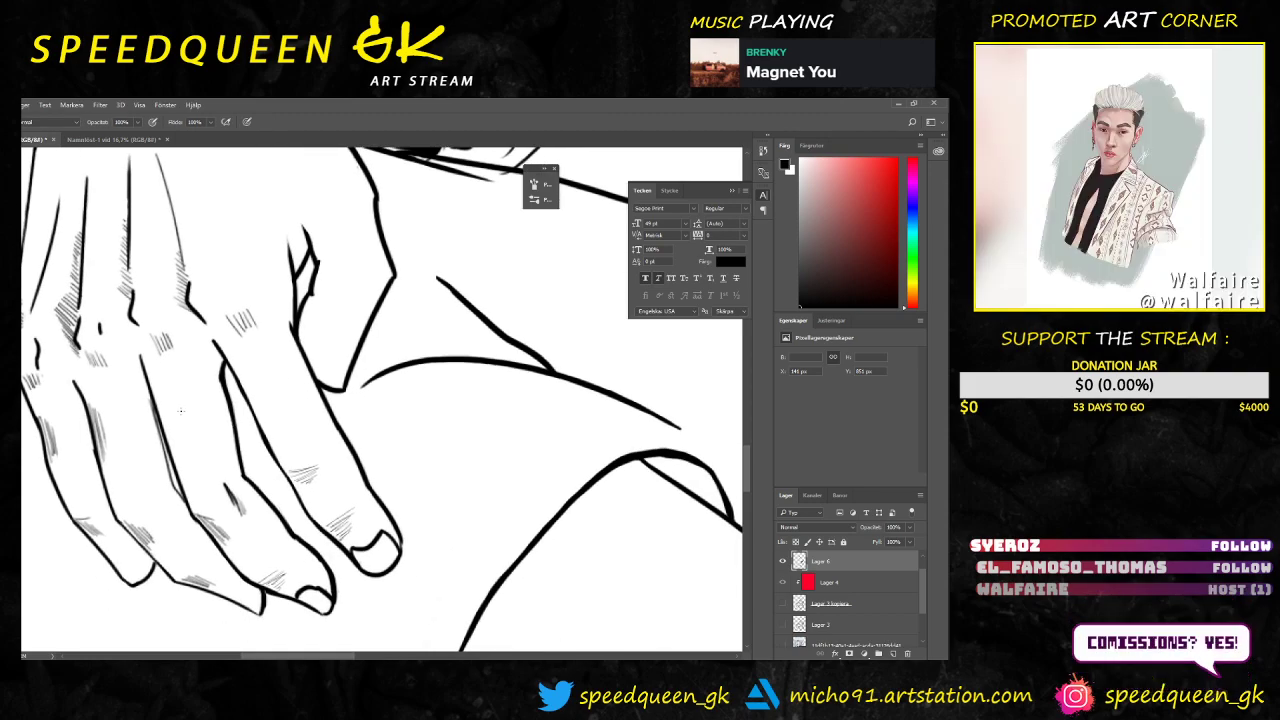
mouse_move(158, 396)
left_mouse_down()
mouse_move(172, 450)
mouse_move(176, 436)
left_mouse_up()
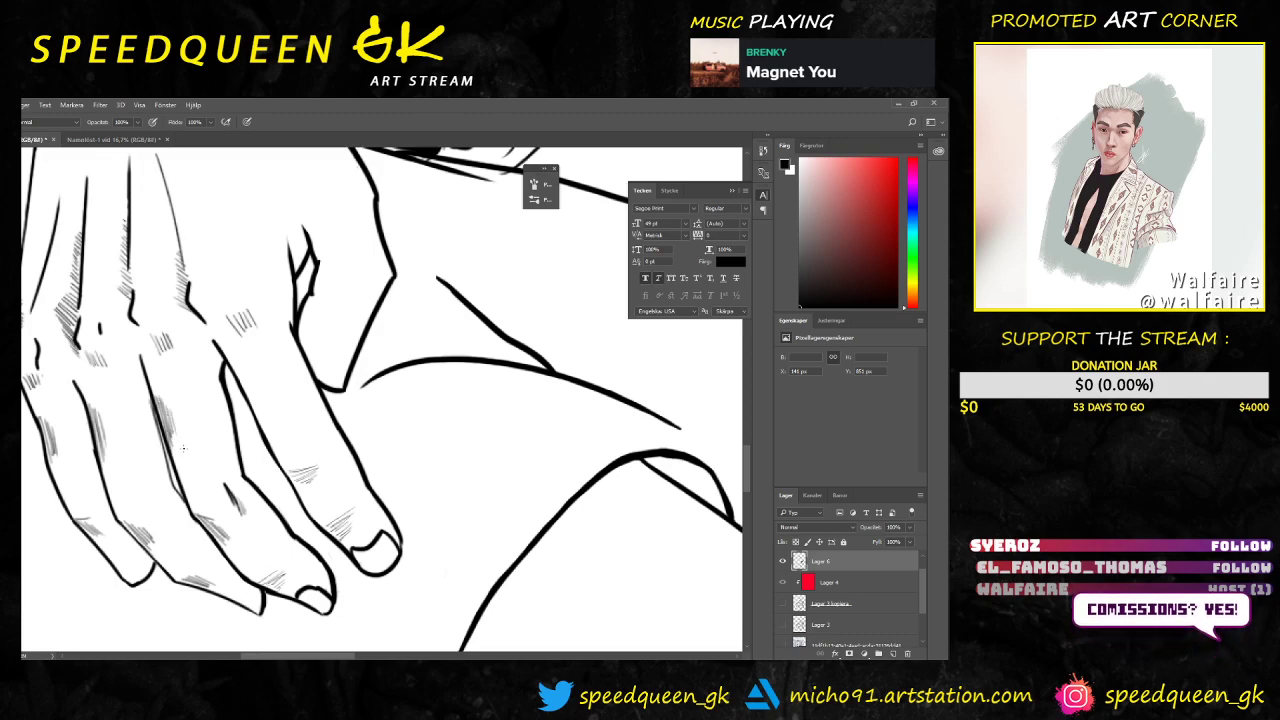
mouse_move(238, 374)
left_mouse_down()
mouse_move(256, 424)
mouse_move(266, 410)
left_mouse_up()
left_click_drag(294, 352, 358, 480)
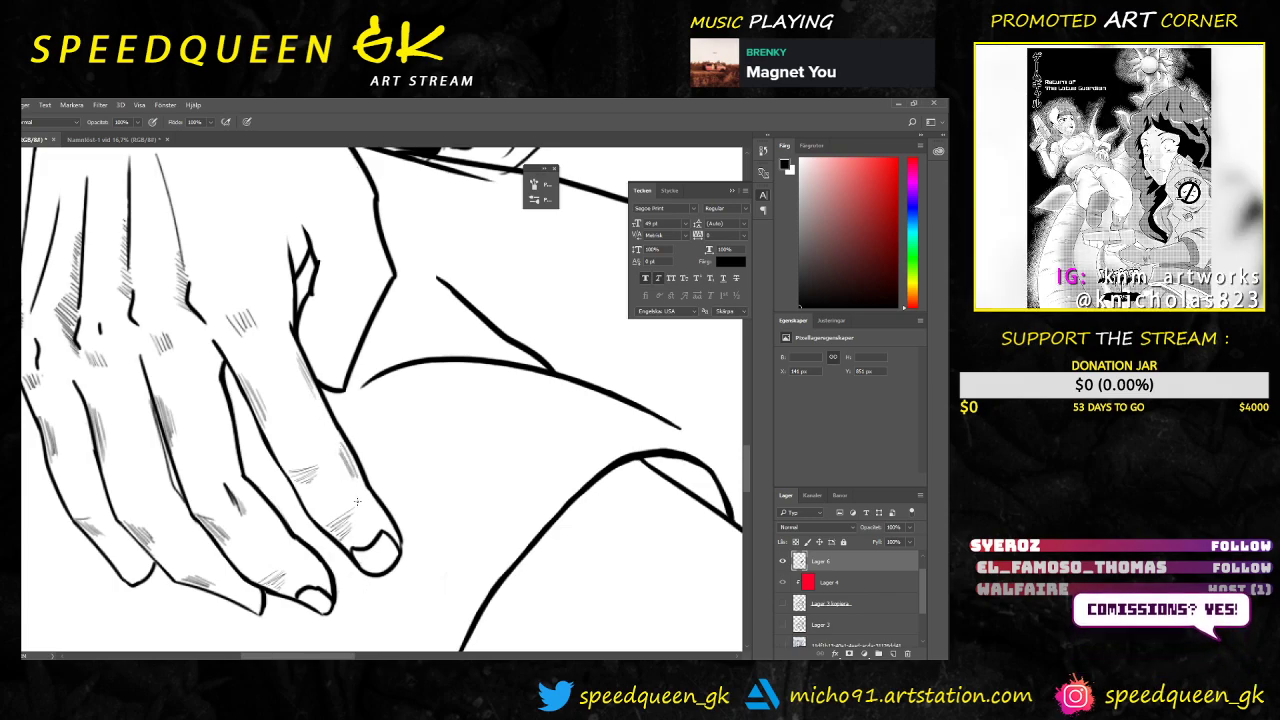
Step: Replace the dark accent on the middle finger with a lighter, smaller patch of hatching
scroll(300, 544, "down", 6)
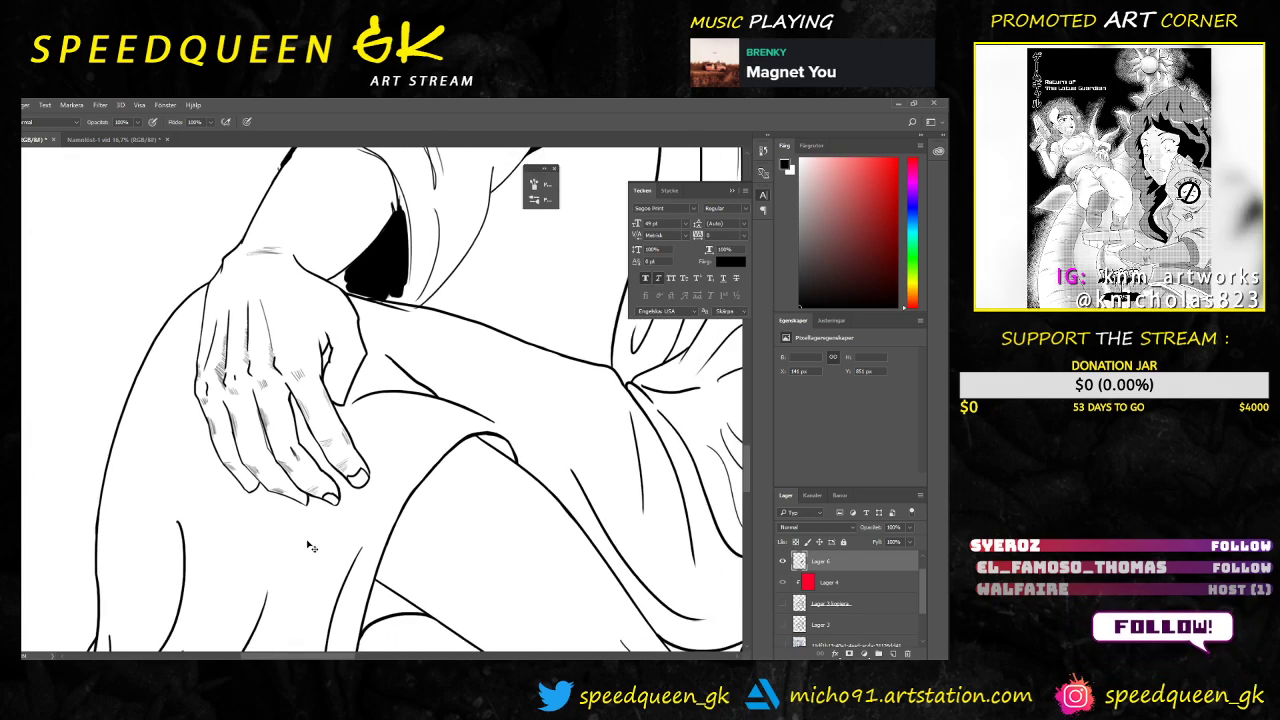
scroll(360, 498, "down", 3)
left_click_drag(411, 395, 353, 373)
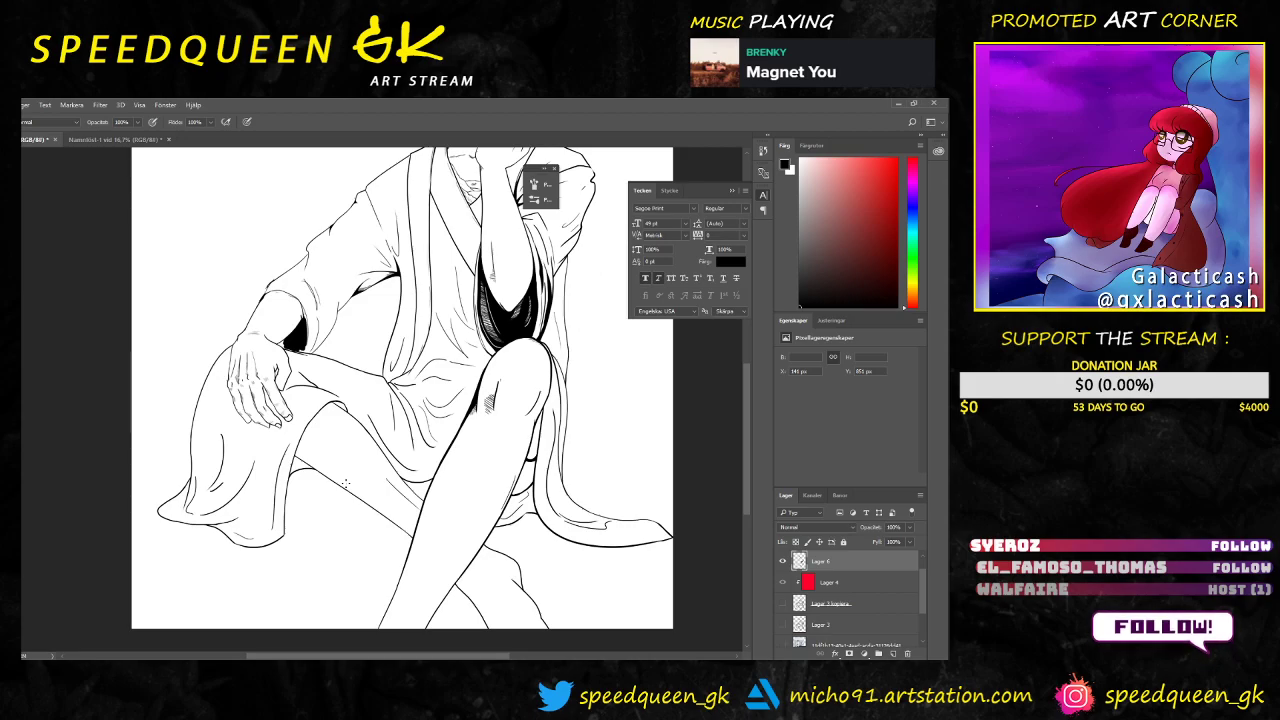
key("ctrl+plus")
key("ctrl+plus")
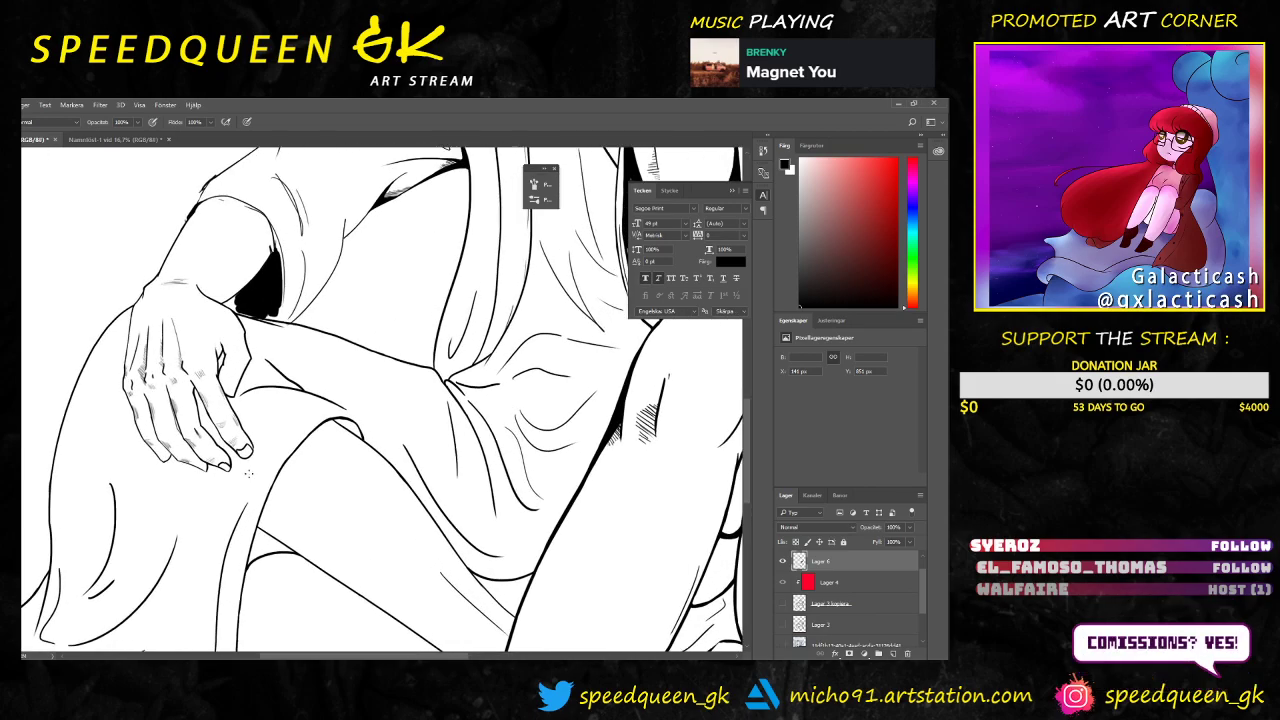
left_click_drag(83, 440, 362, 325)
key("ctrl+plus")
key("e")
left_click_drag(191, 412, 196, 421)
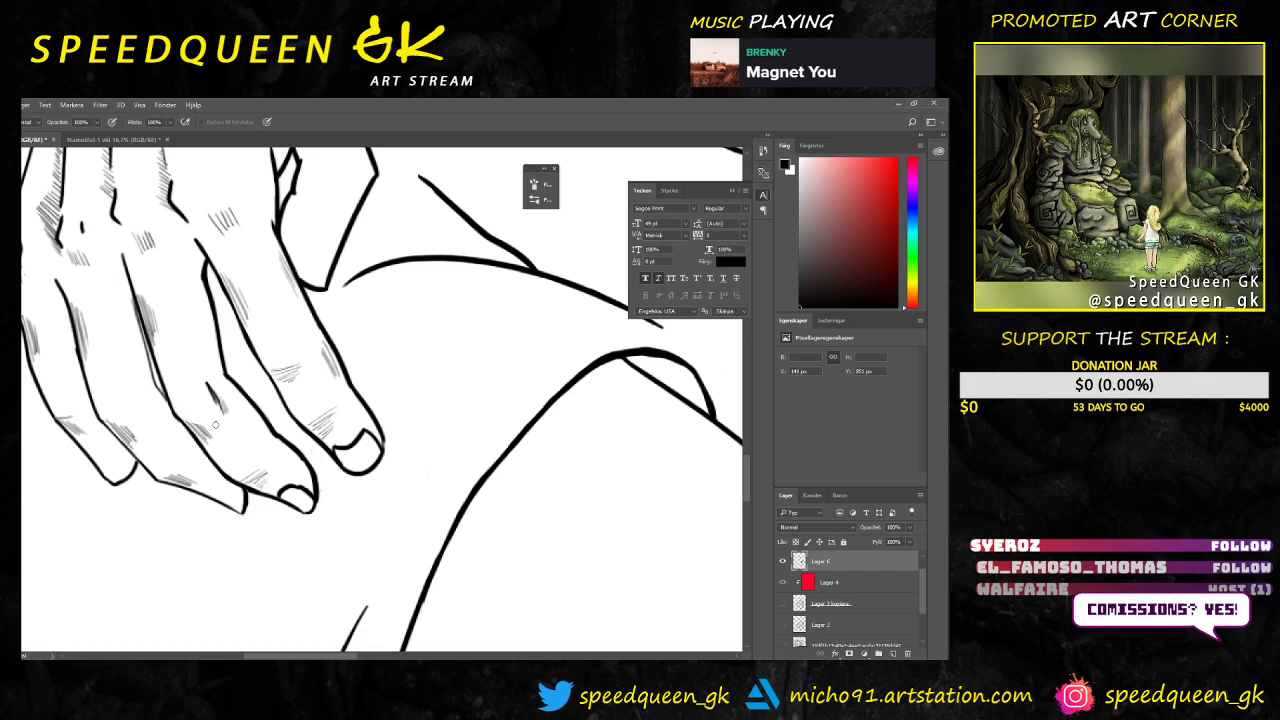
key("b")
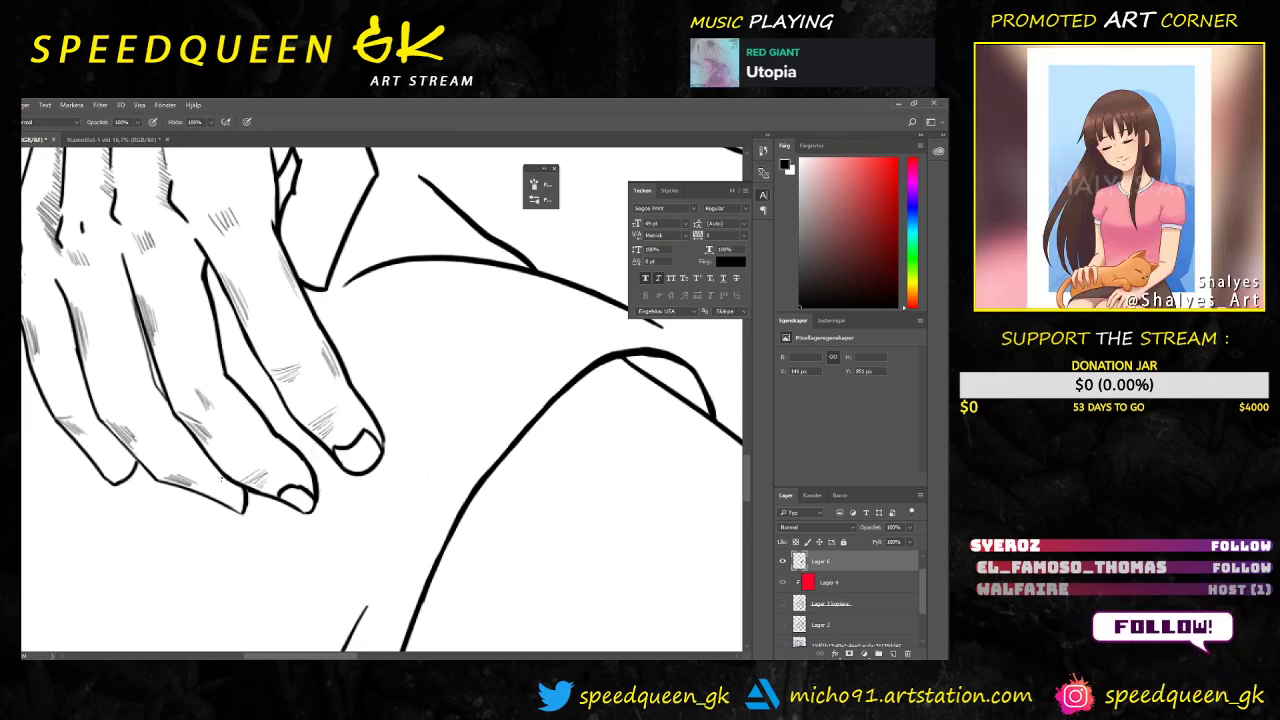
key("e")
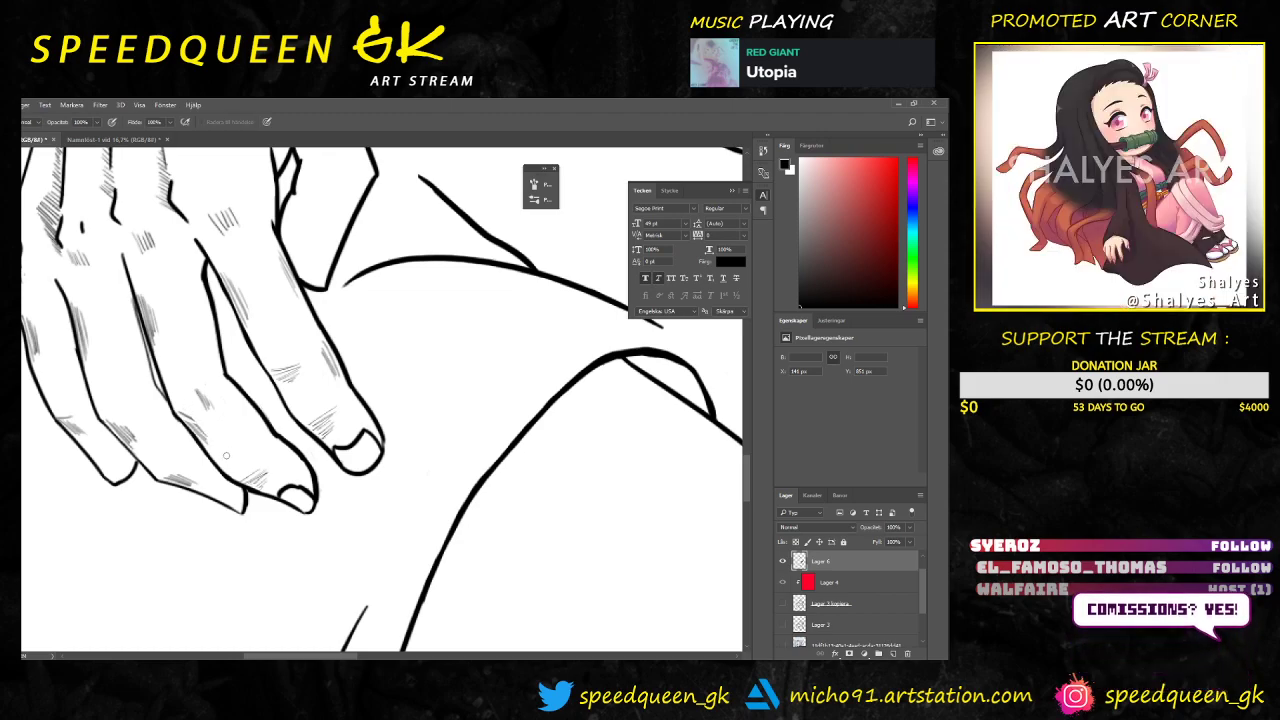
Step: Hatch the middle finger's outer edge at its lower joint and touch up the strokes
key("b")
left_click_drag(180, 410, 203, 437)
left_click_drag(185, 413, 206, 437)
mouse_move(193, 417)
left_mouse_down()
mouse_move(210, 440)
mouse_move(180, 411)
mouse_move(210, 446)
left_mouse_up()
key("e")
key("b")
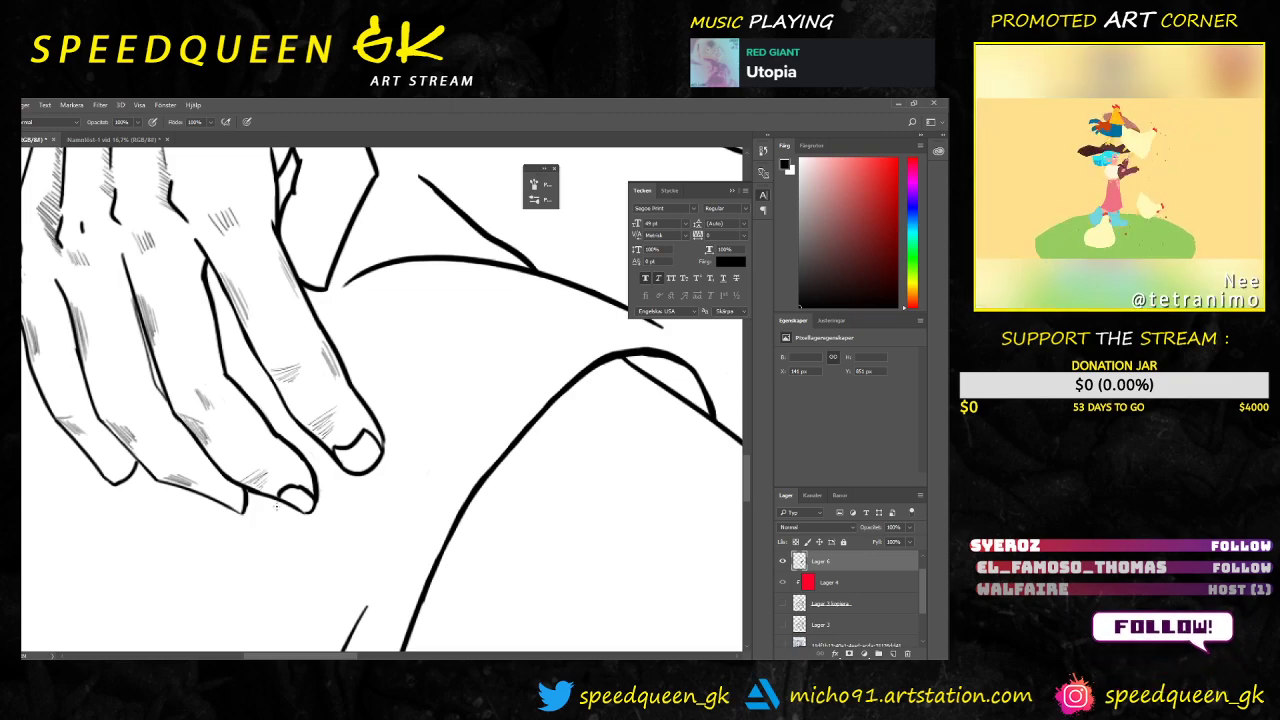
Step: Clean up the outline of the middle fingertip around its nail
key("ctrl+minus")
key("ctrl+minus")
key("ctrl+minus")
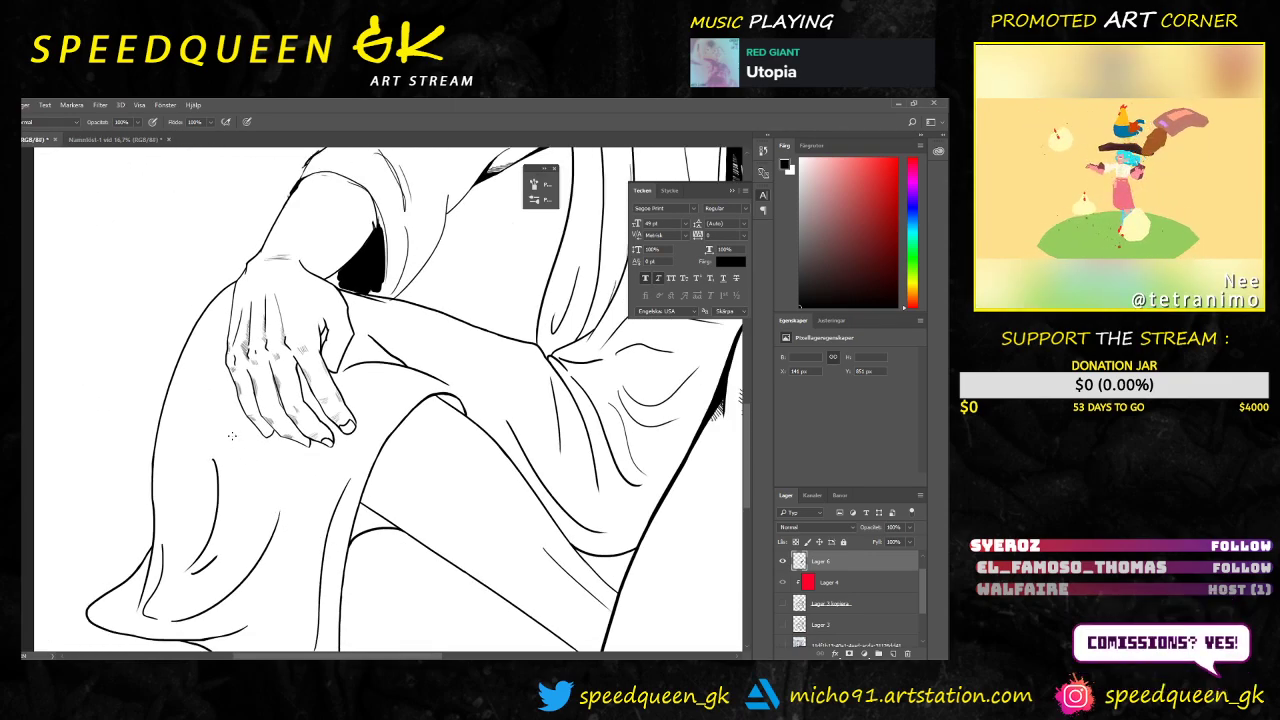
scroll(340, 385, "up", 4)
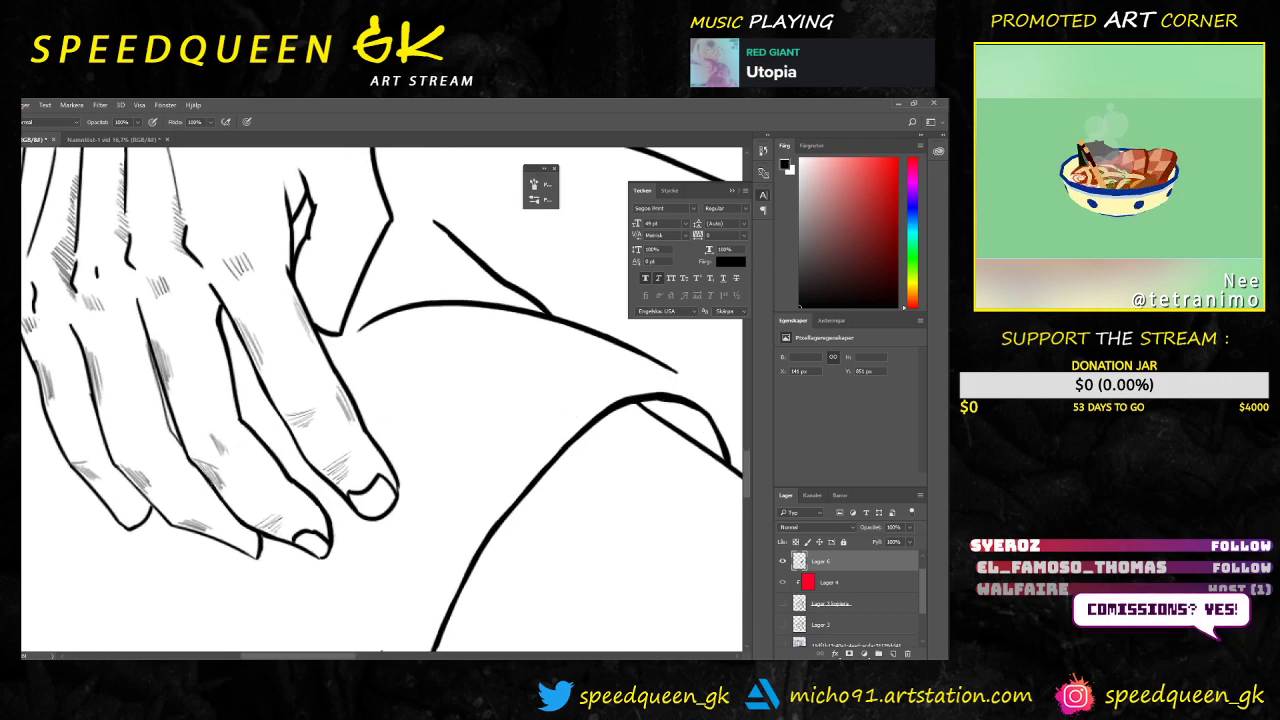
key("e")
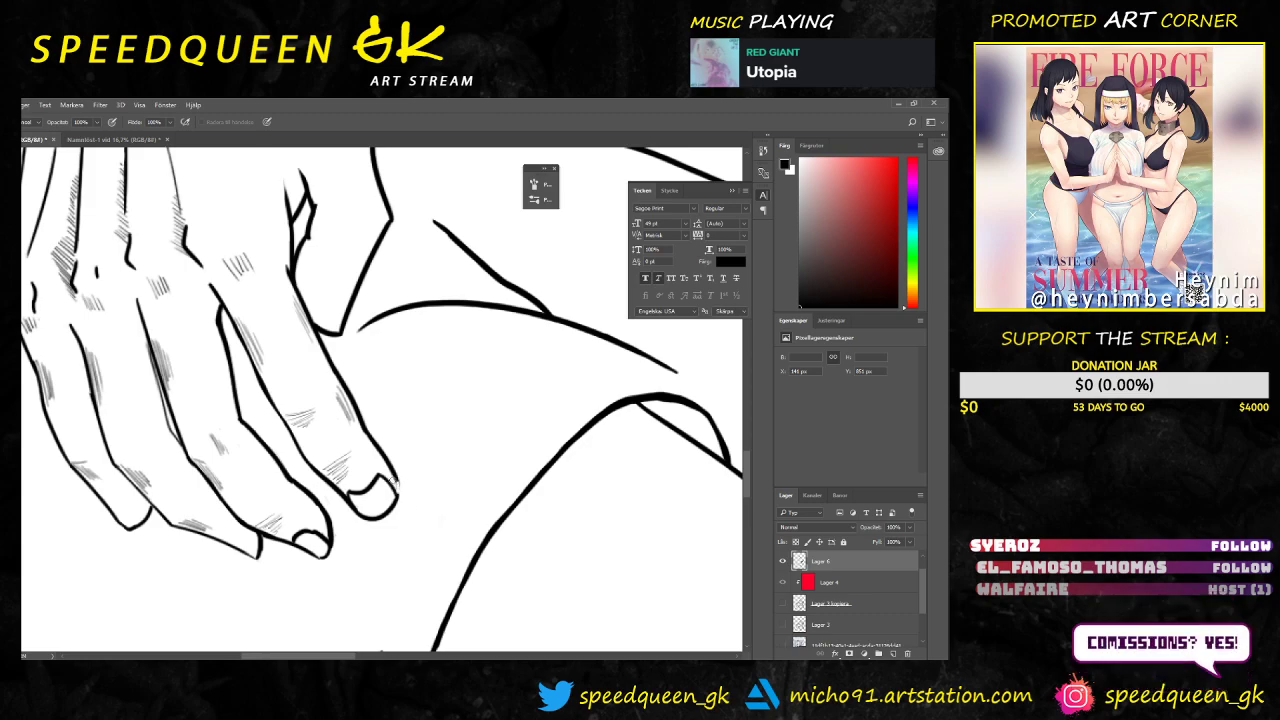
key("b")
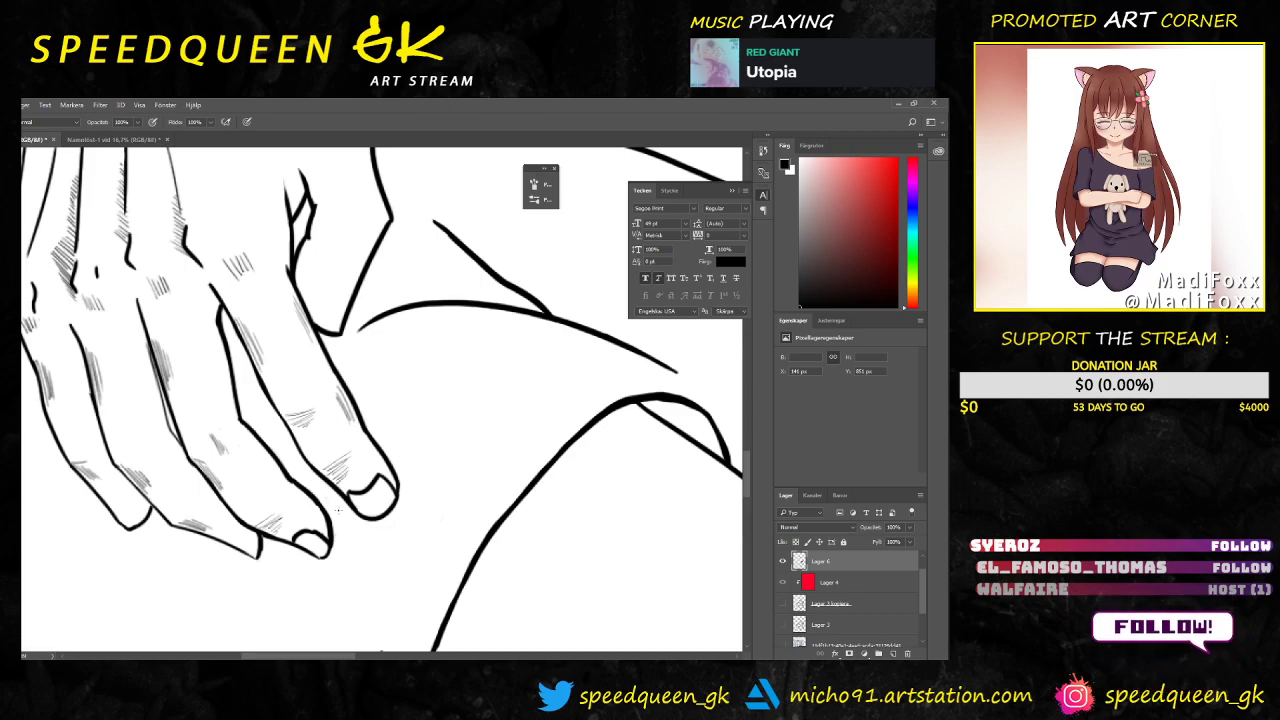
key("ctrl+plus")
key("ctrl+plus")
left_click_drag(306, 509, 283, 333)
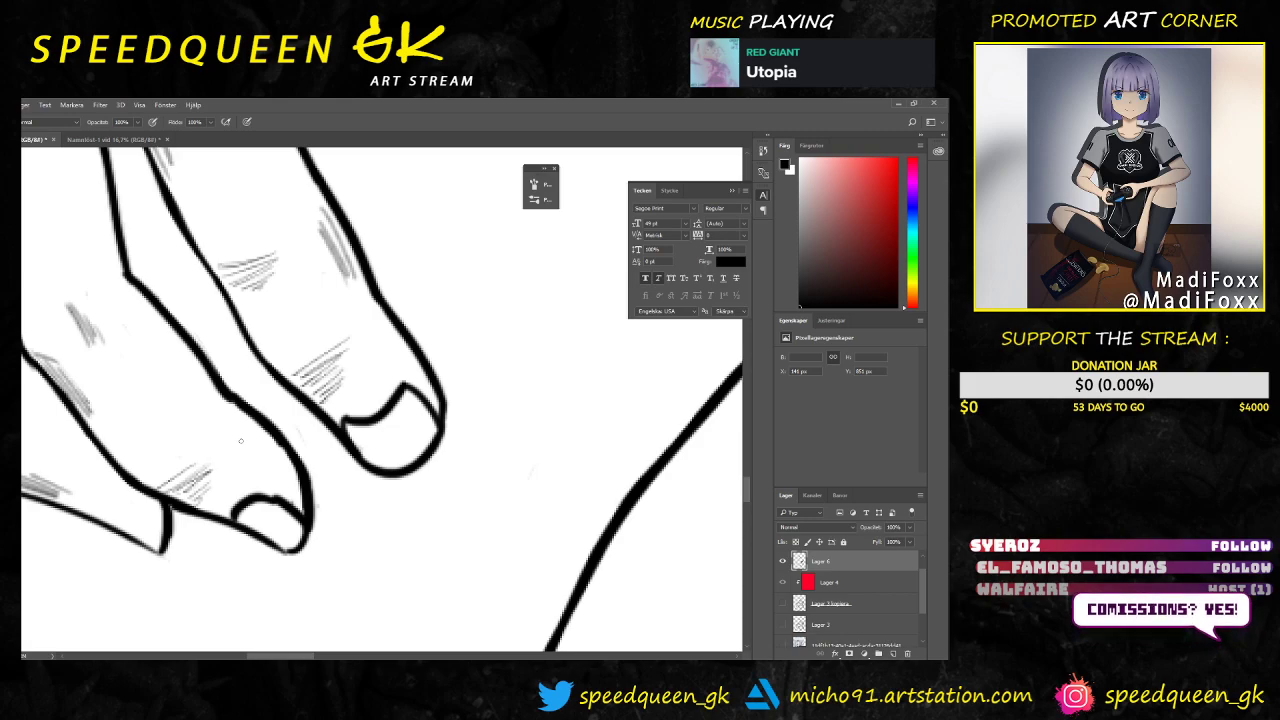
key("e")
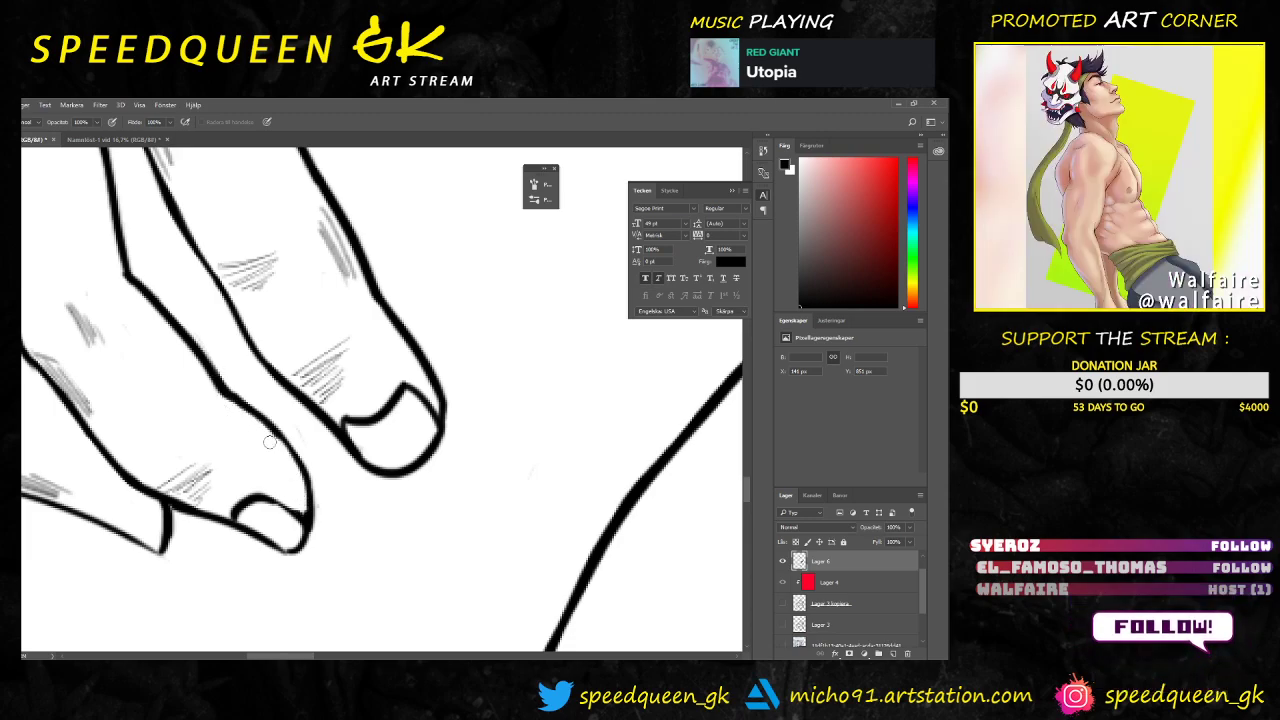
key("b")
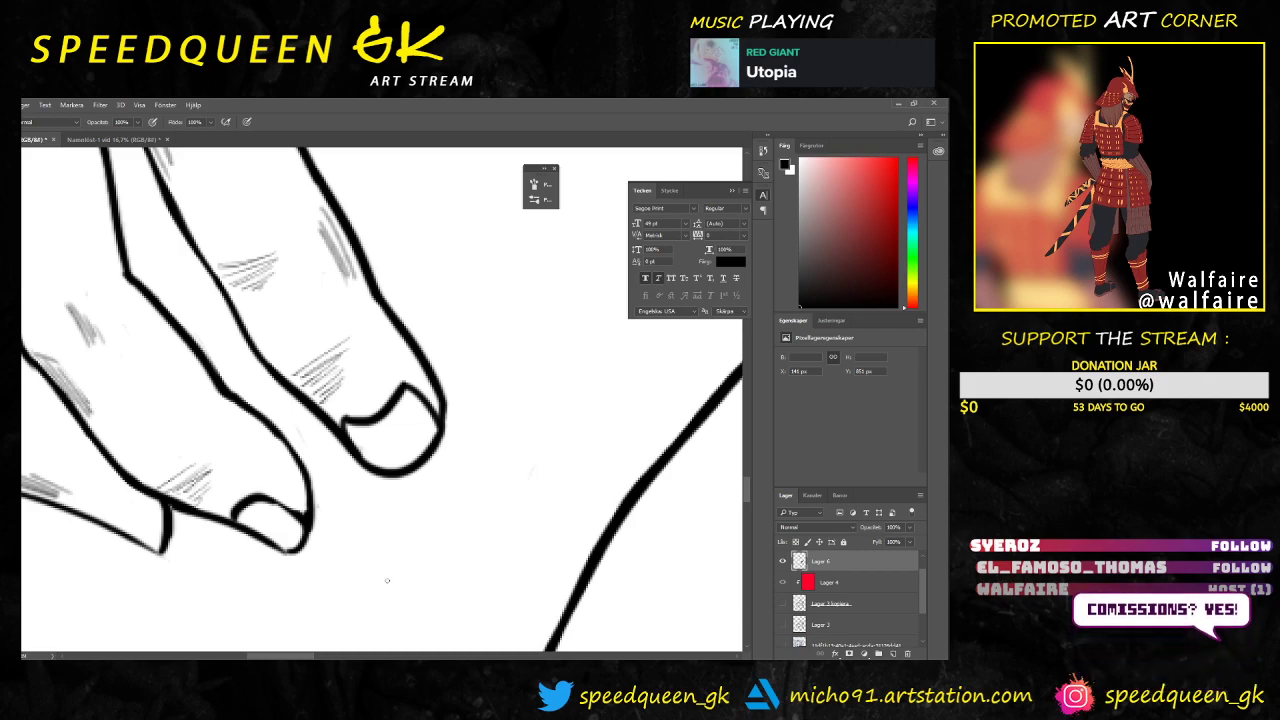
Step: Refine the hatching at the lower joints of the ring and little fingers
key("ctrl+minus")
key("ctrl+minus")
key("ctrl+minus")
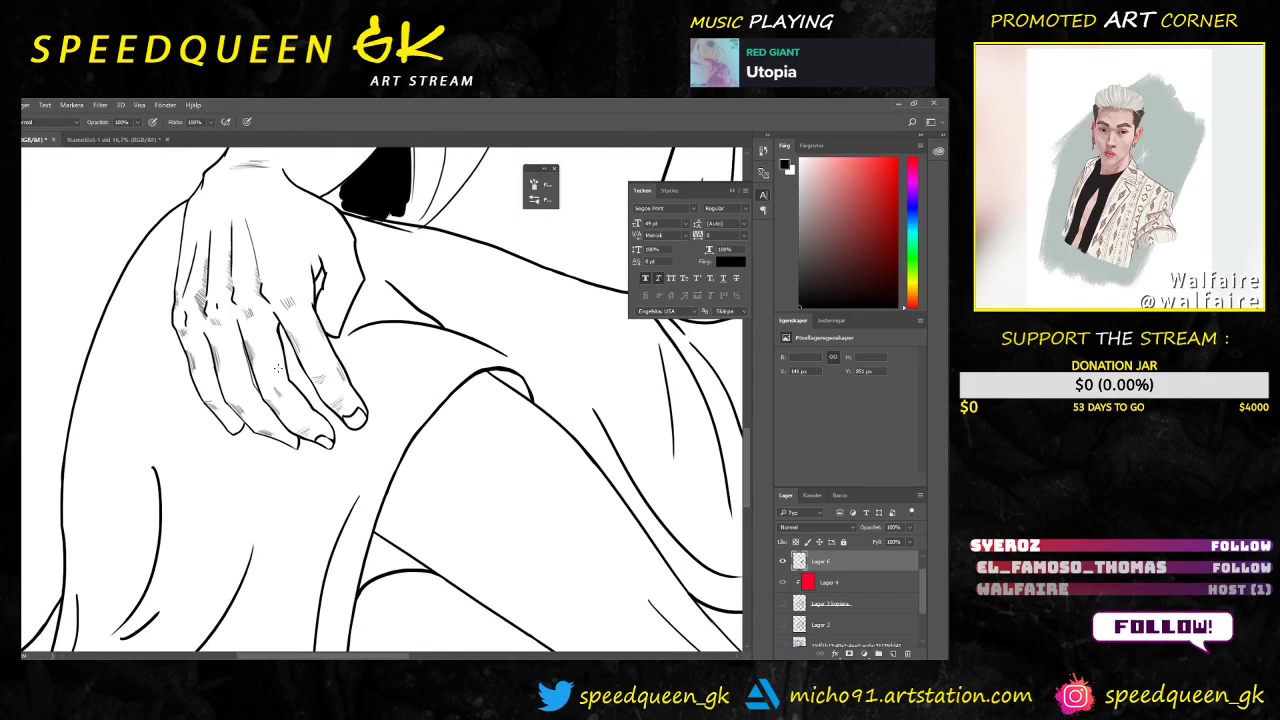
scroll(151, 351, "up", 3)
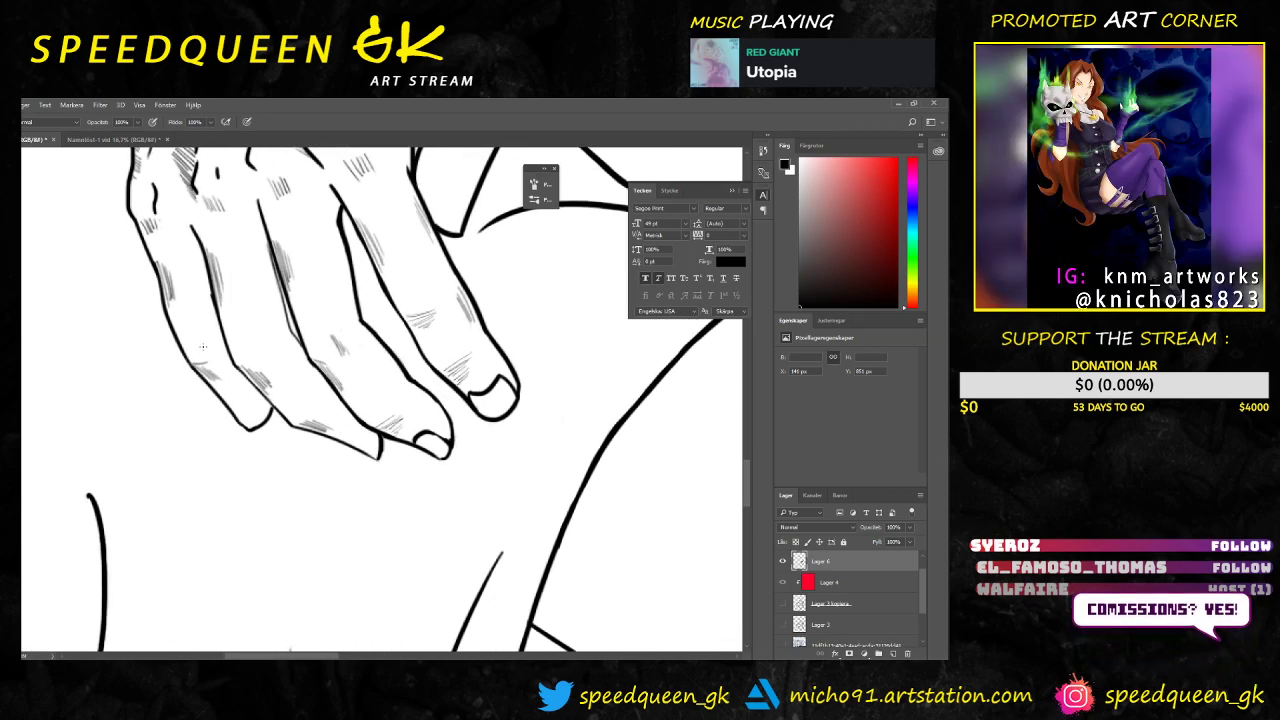
key("e")
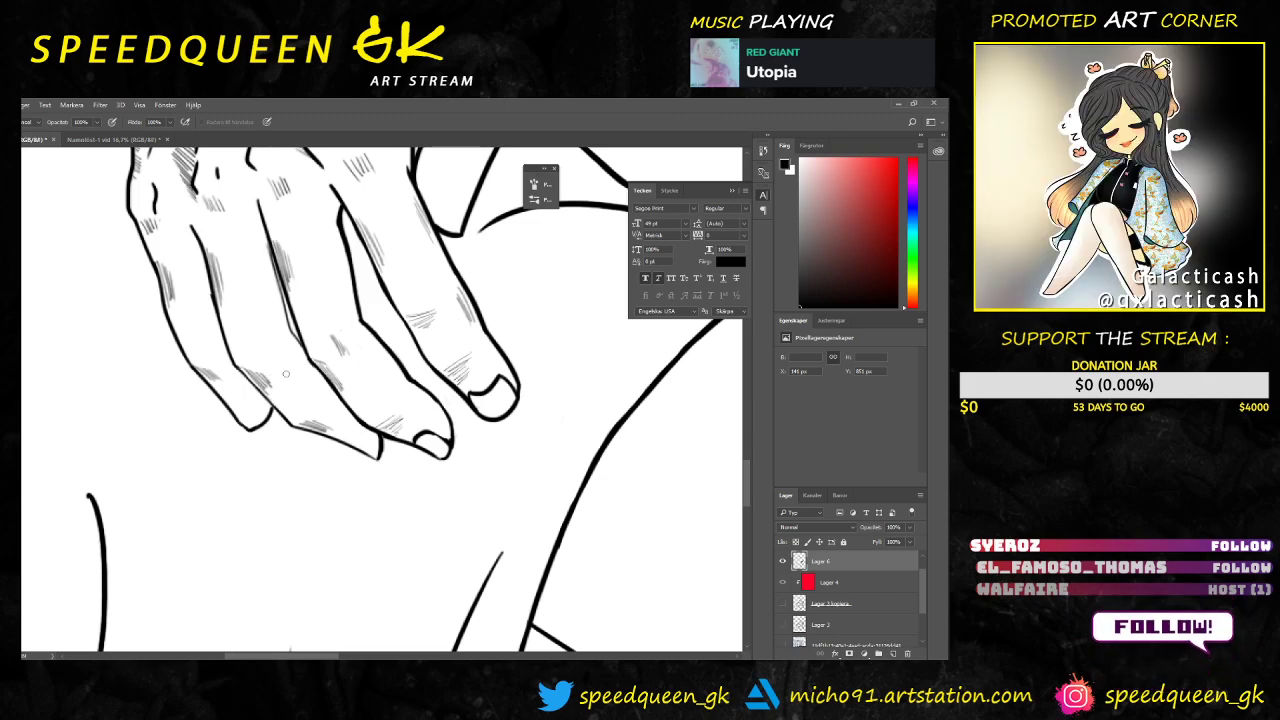
key("b")
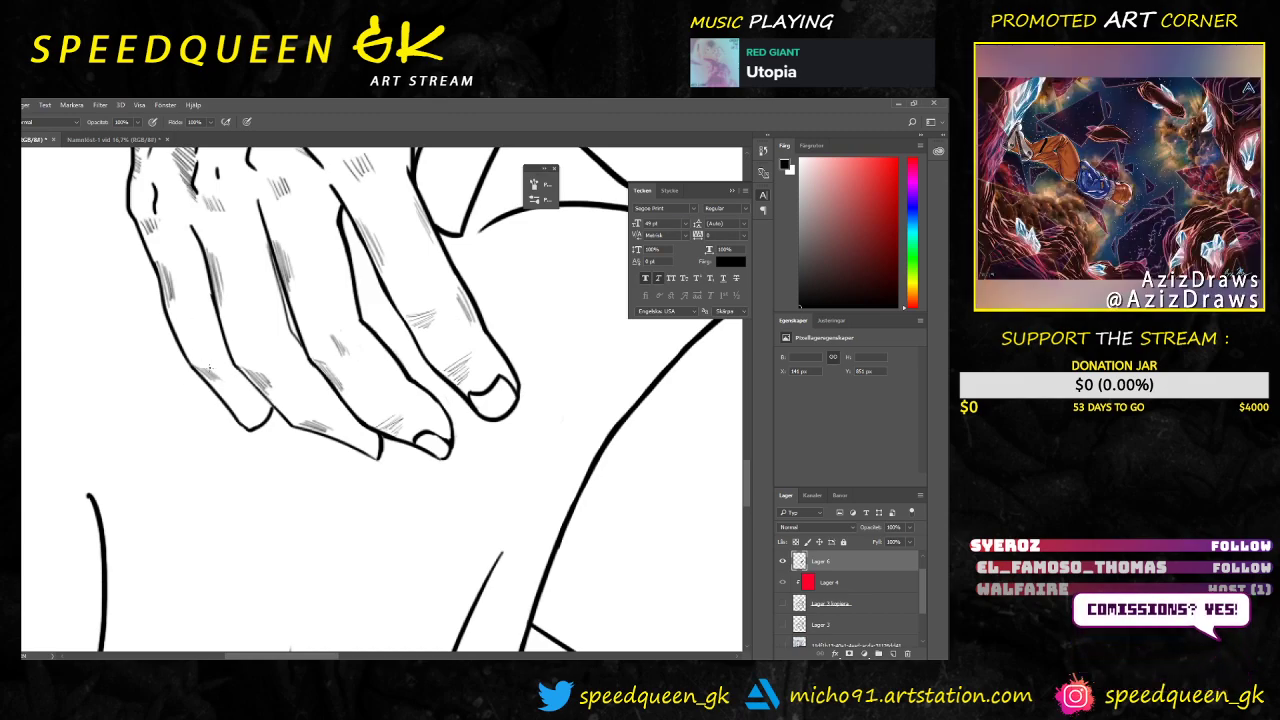
Step: Examine the finger hatching and fingertip outlines close up and against the surrounding robe
key("ctrl+plus")
left_click_drag(120, 352, 160, 364)
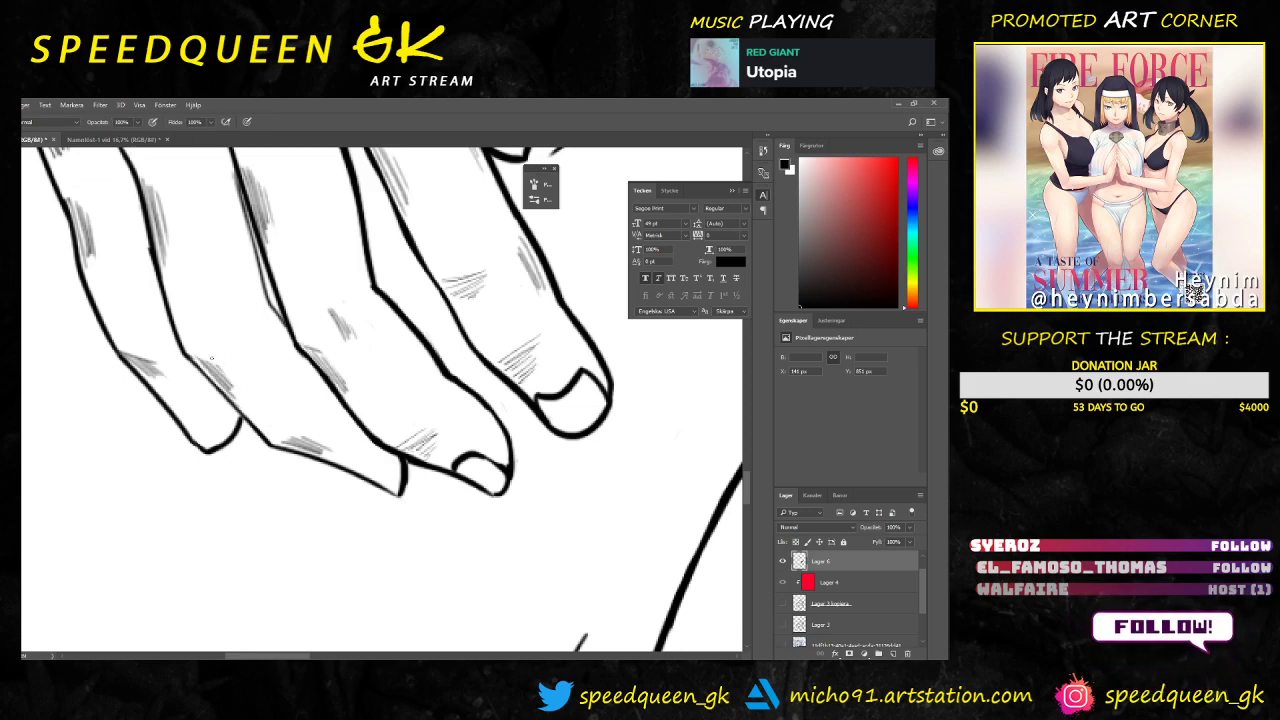
key("ctrl+minus")
key("ctrl+minus")
key("ctrl+minus")
key("ctrl+minus")
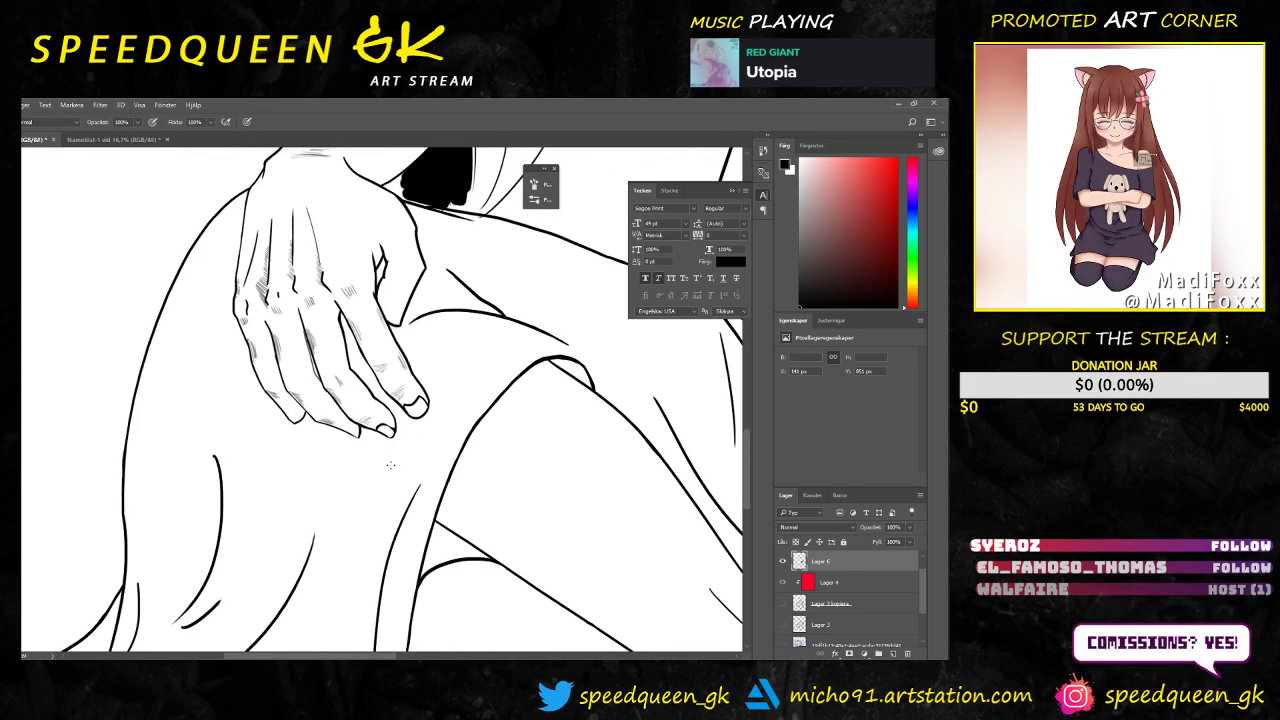
left_click_drag(479, 408, 439, 447)
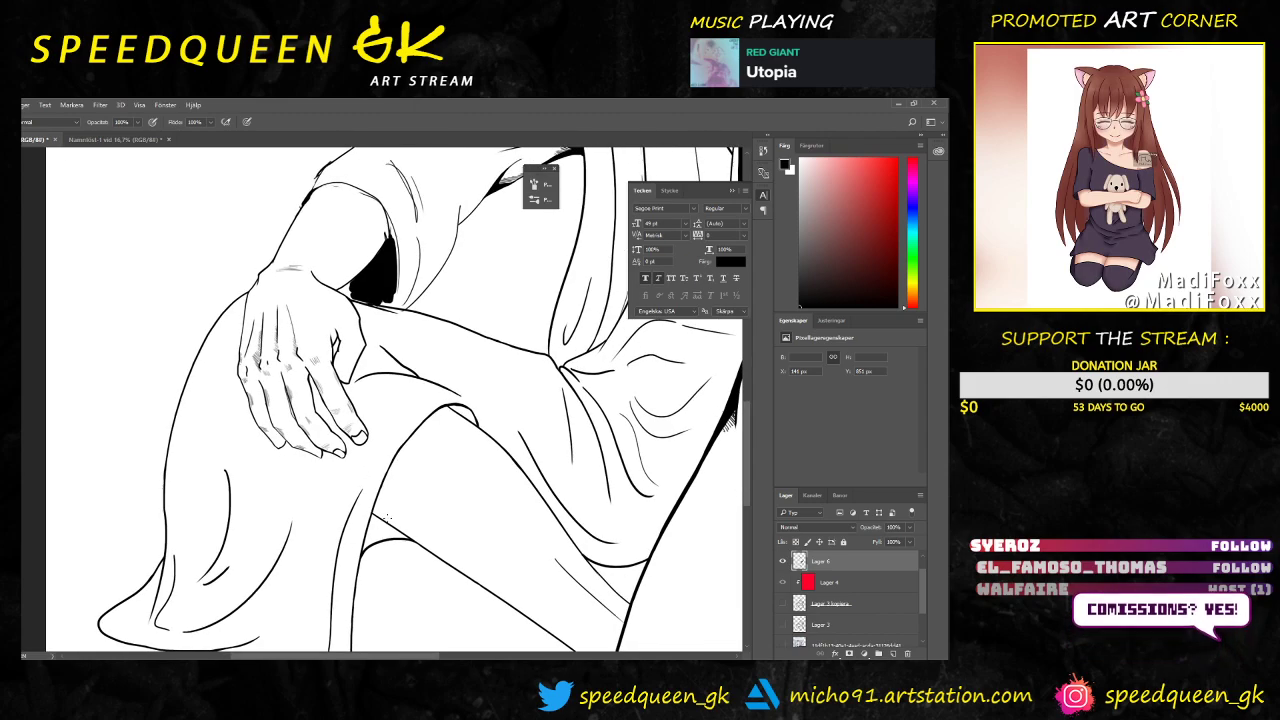
scroll(384, 527, "up", 4)
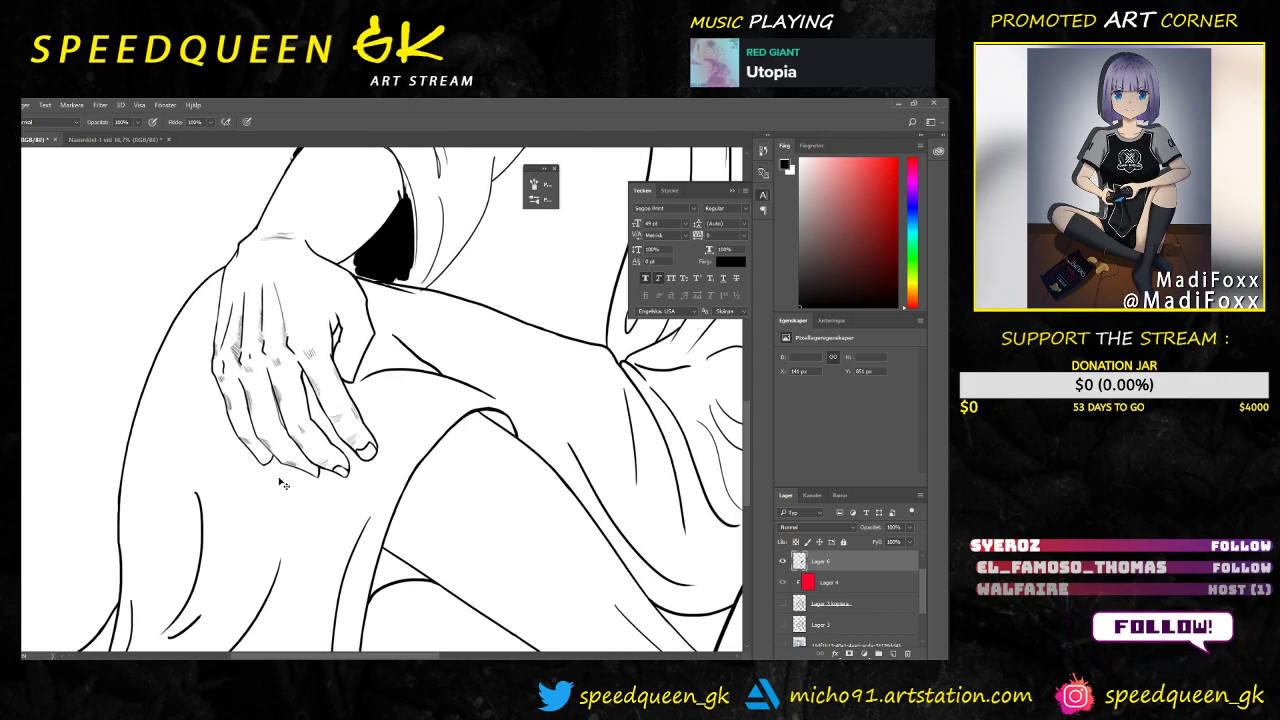
scroll(308, 516, "up", 4)
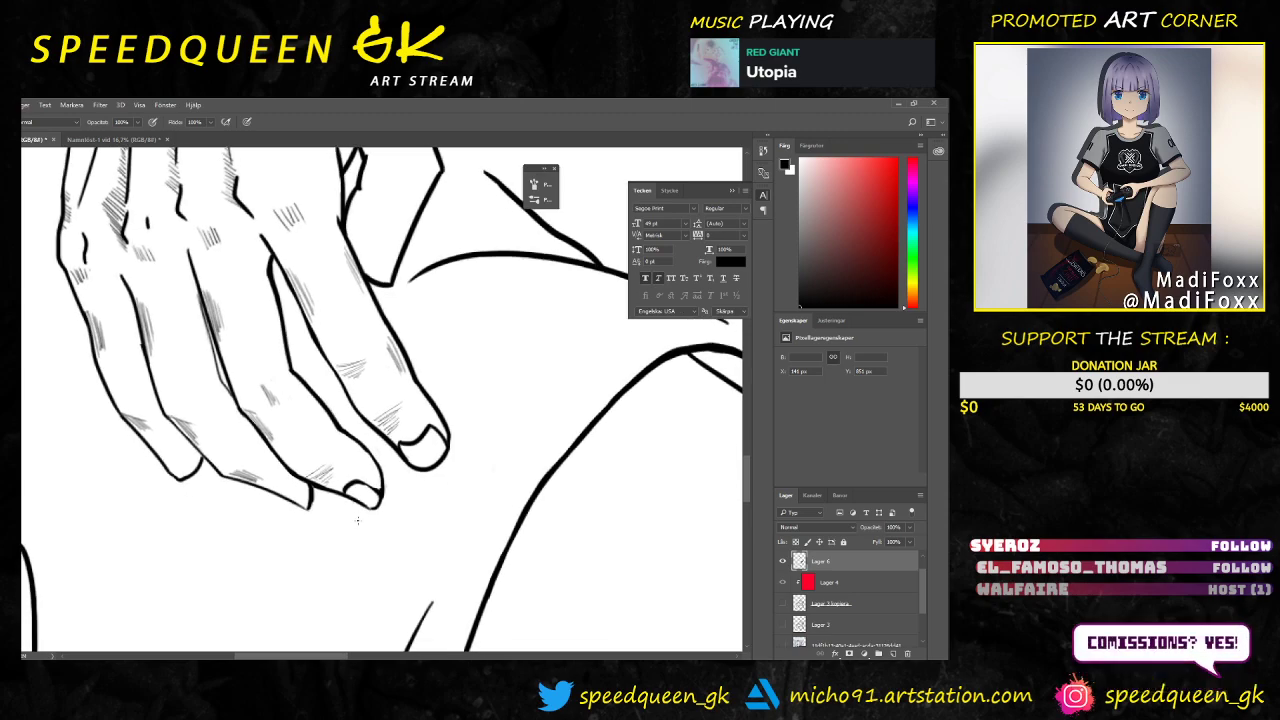
left_click_drag(410, 538, 377, 469)
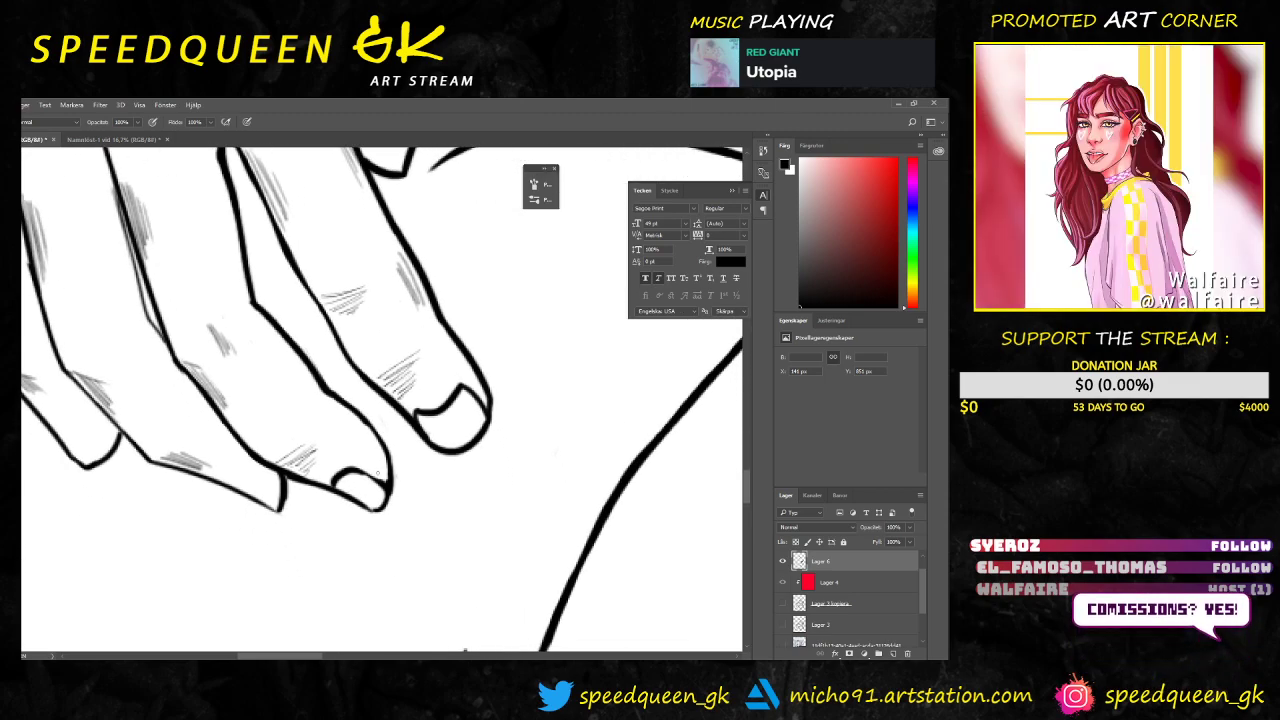
Step: Thin the nail outlines of the index and middle fingers with the Eraser
key("e")
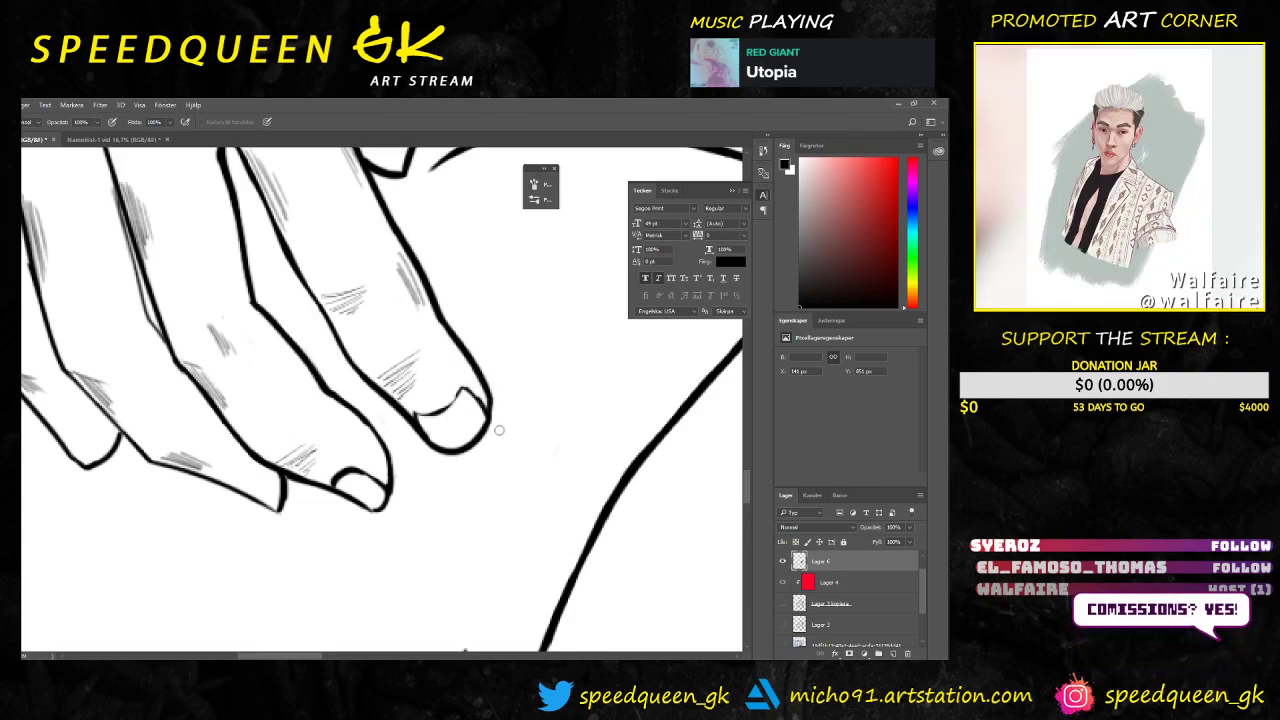
scroll(462, 490, "down", 4)
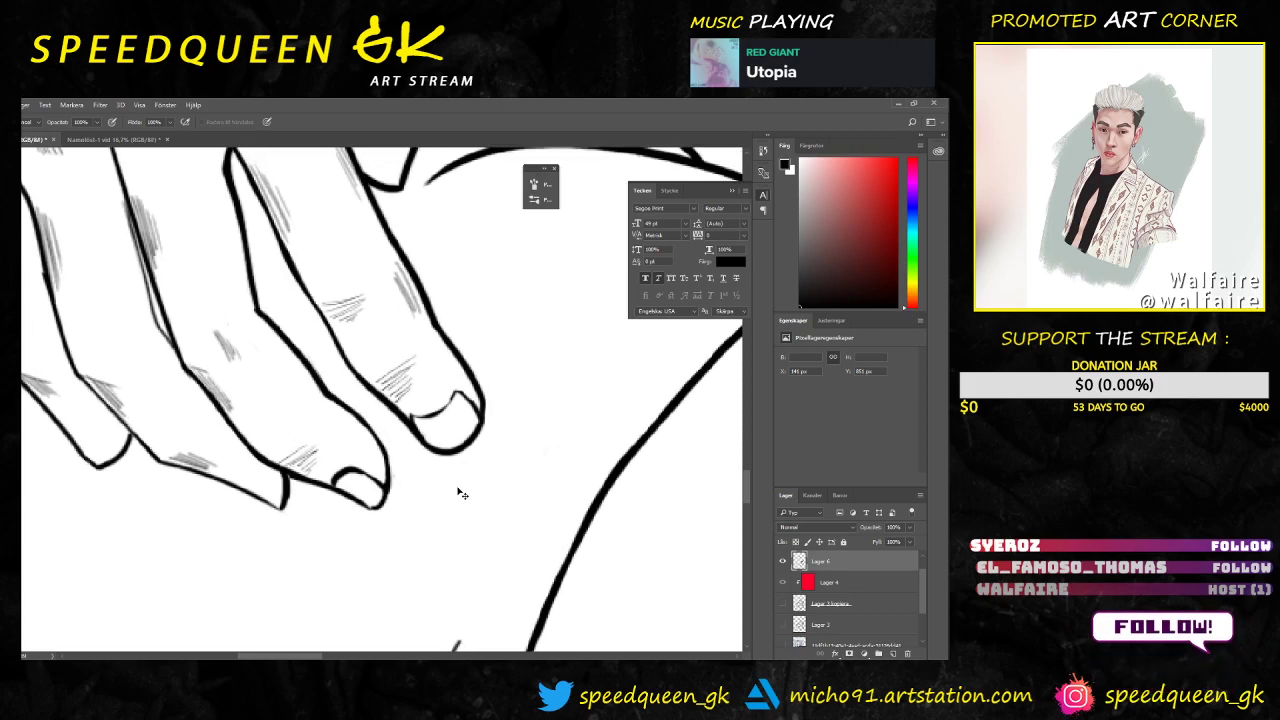
scroll(465, 512, "up", 5)
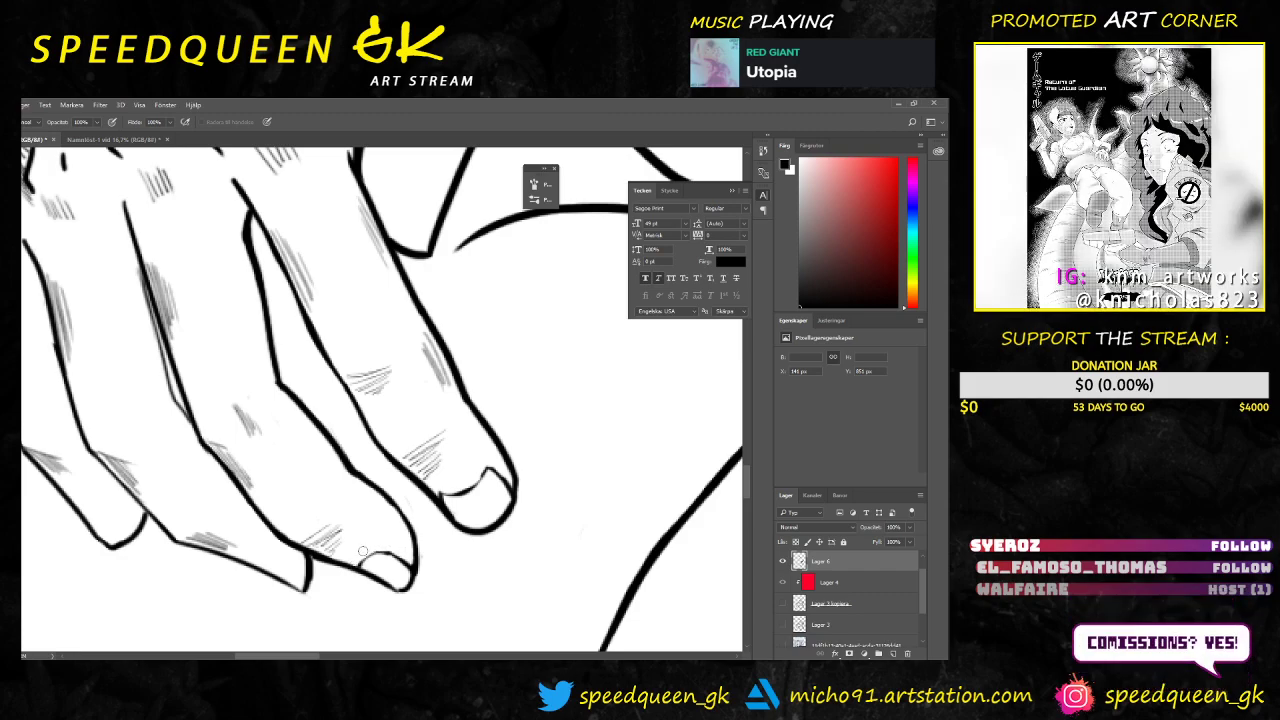
scroll(388, 632, "down", 3)
scroll(388, 632, "down", 2)
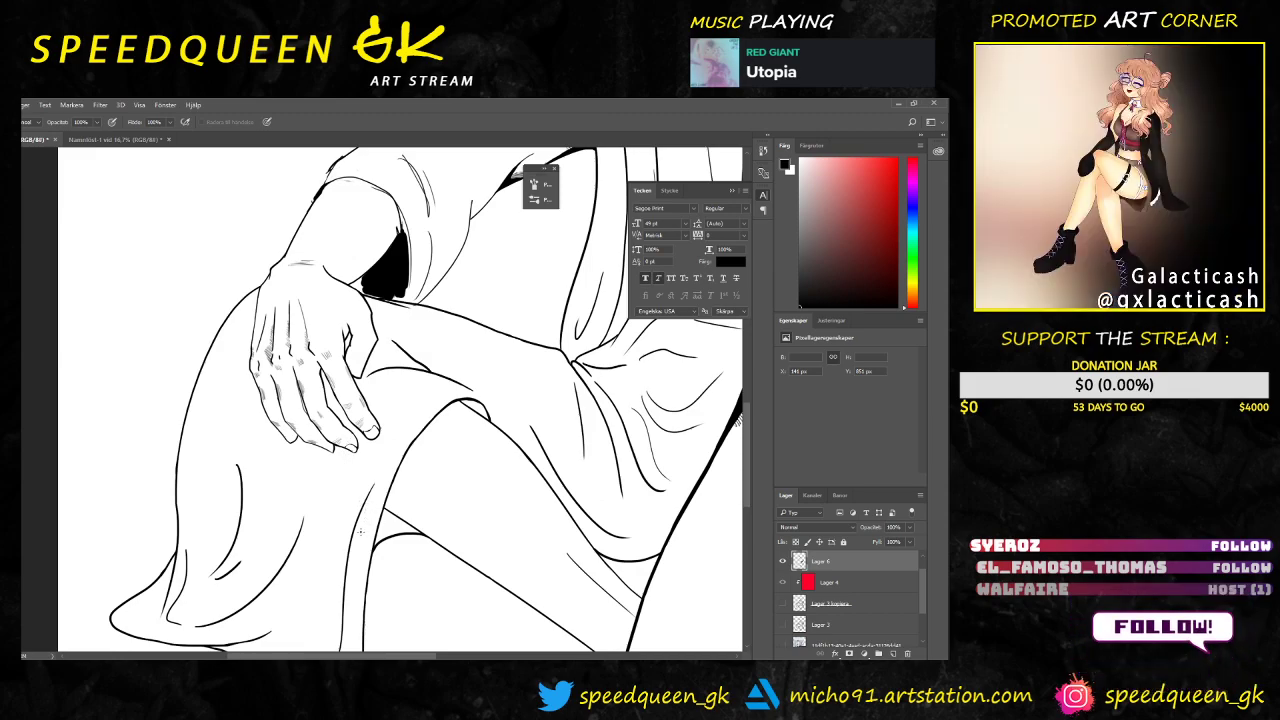
scroll(337, 390, "up", 3)
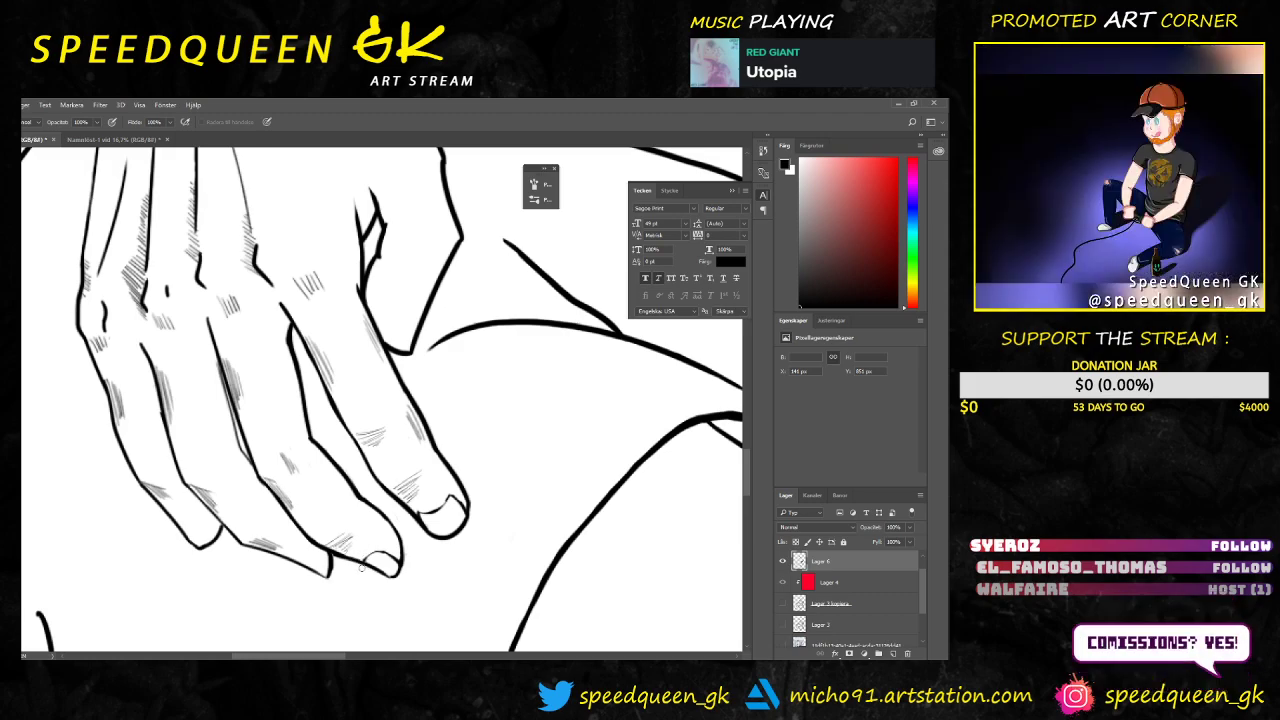
Step: Adjust the brush and redraw the curved base line of the middle finger's nail
key("e")
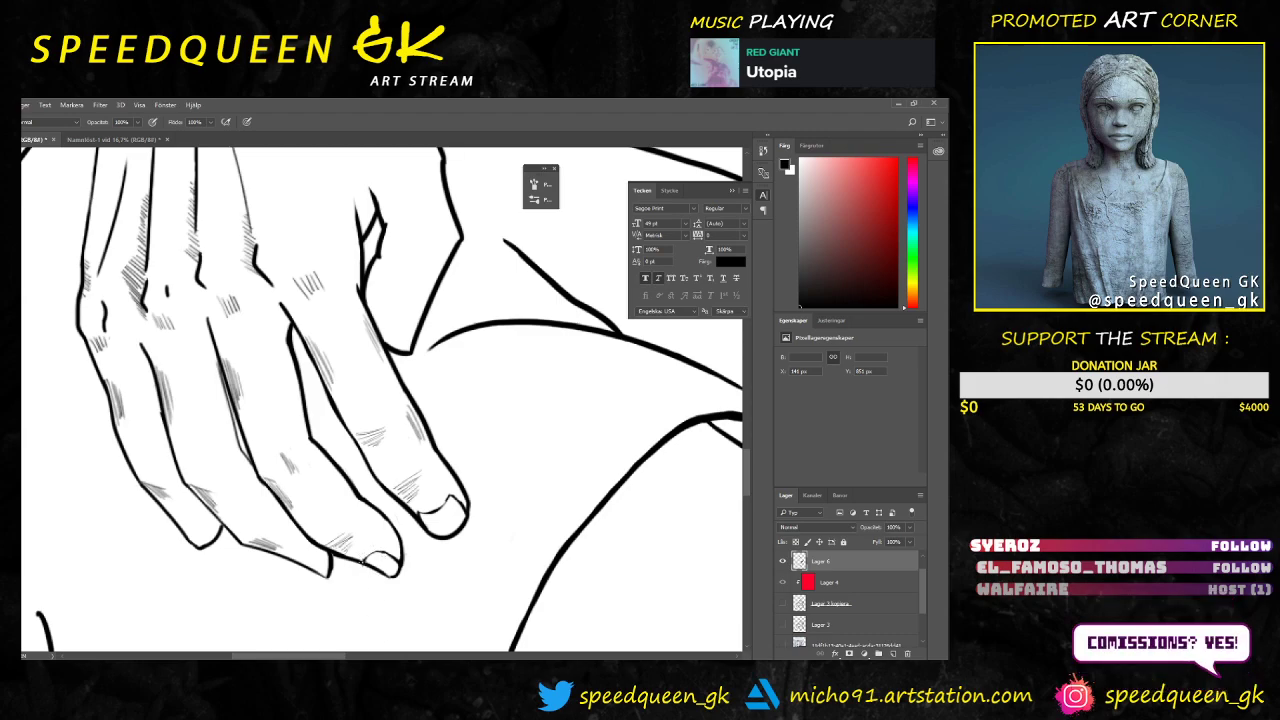
key("ctrl+plus")
left_click_drag(491, 537, 390, 401)
right_click(320, 498)
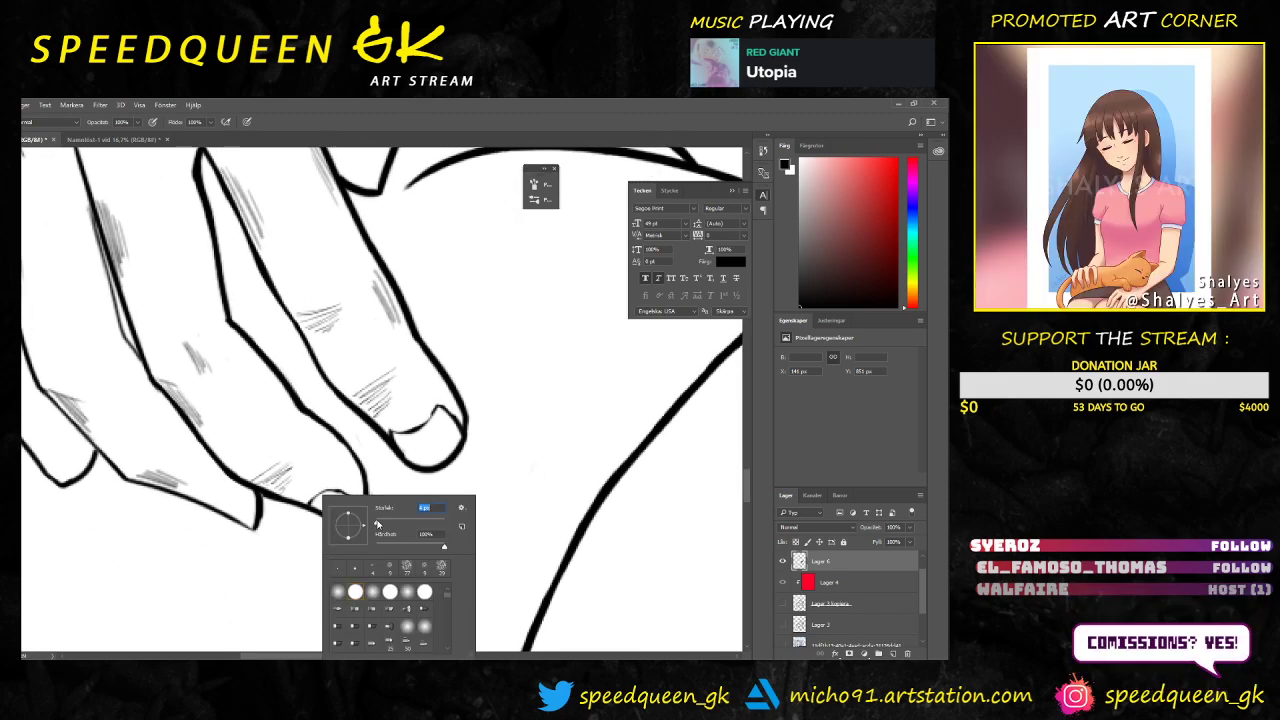
left_click(310, 503)
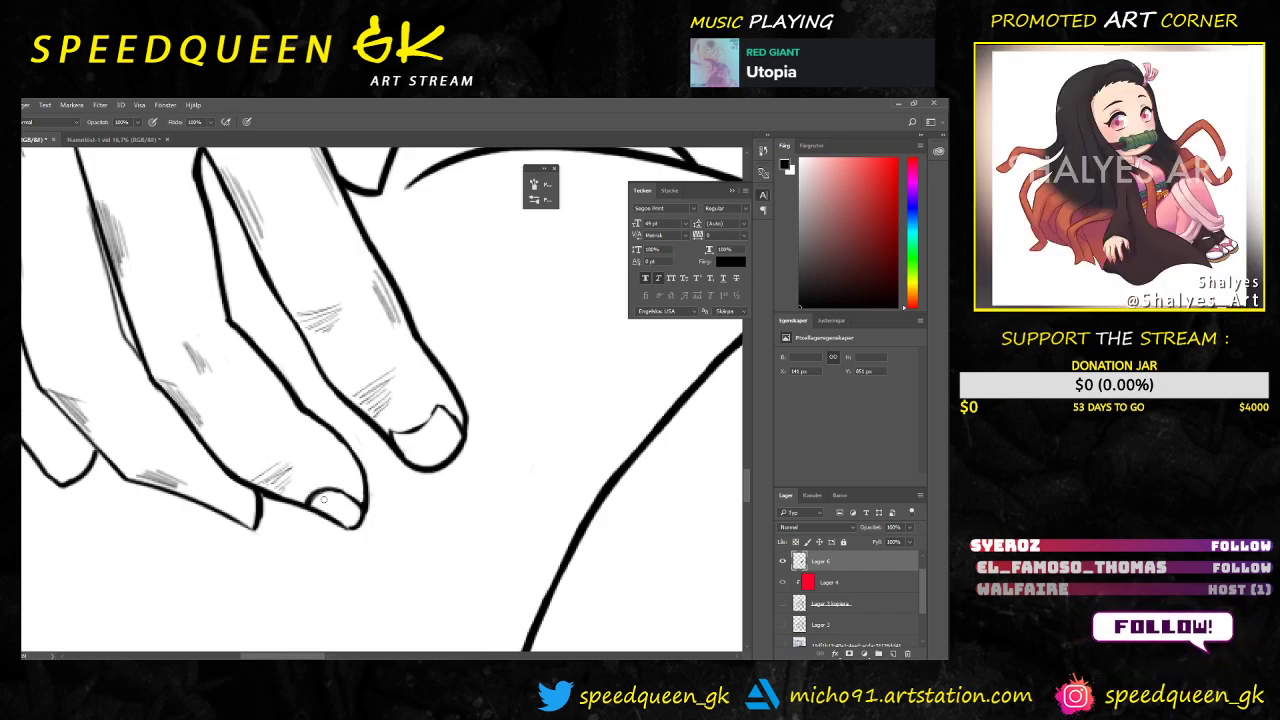
key("e")
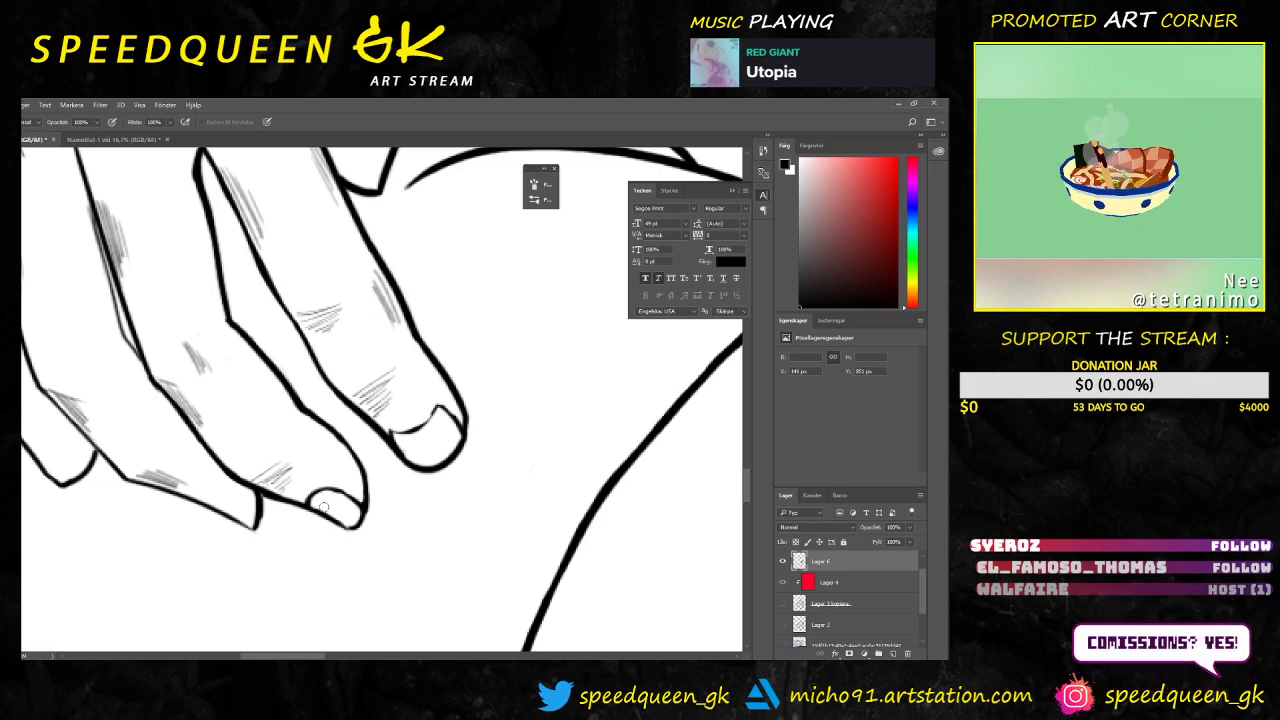
key("b")
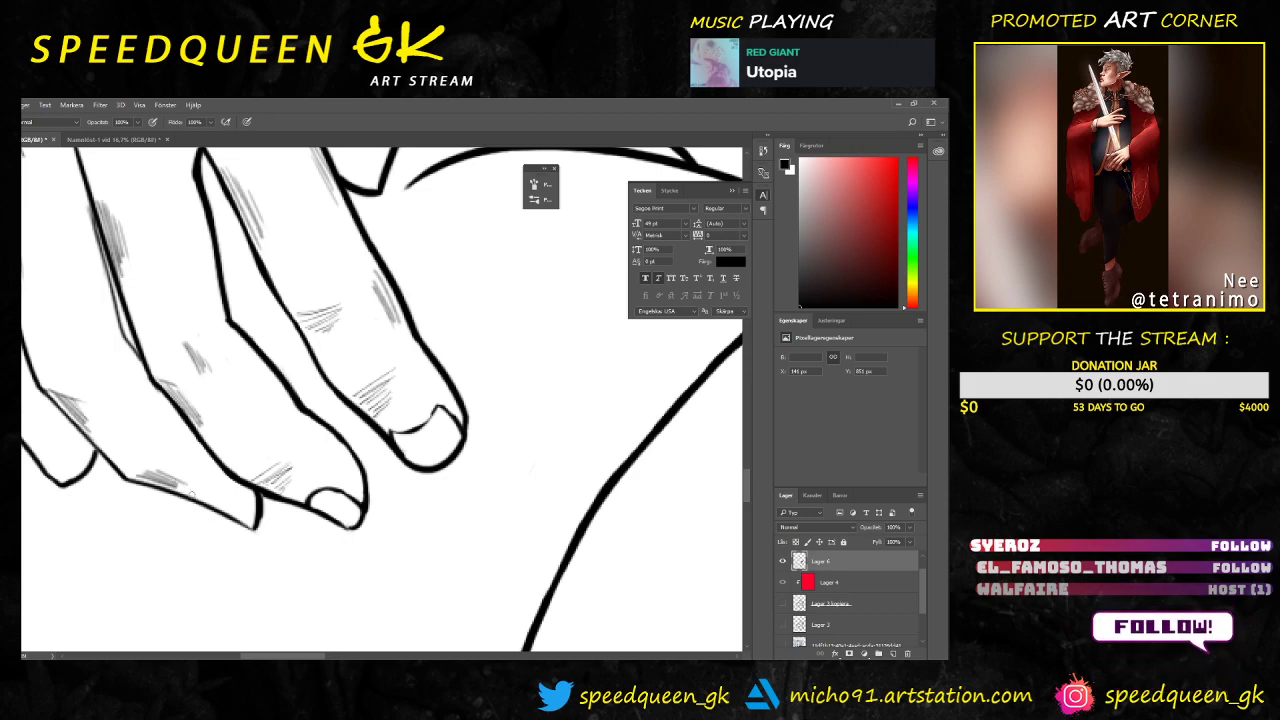
Step: Draw a fingernail outline at the tip of the ring finger
mouse_move(190, 495)
left_mouse_down()
mouse_move(212, 474)
mouse_move(204, 488)
mouse_move(218, 476)
mouse_move(250, 497)
left_mouse_up()
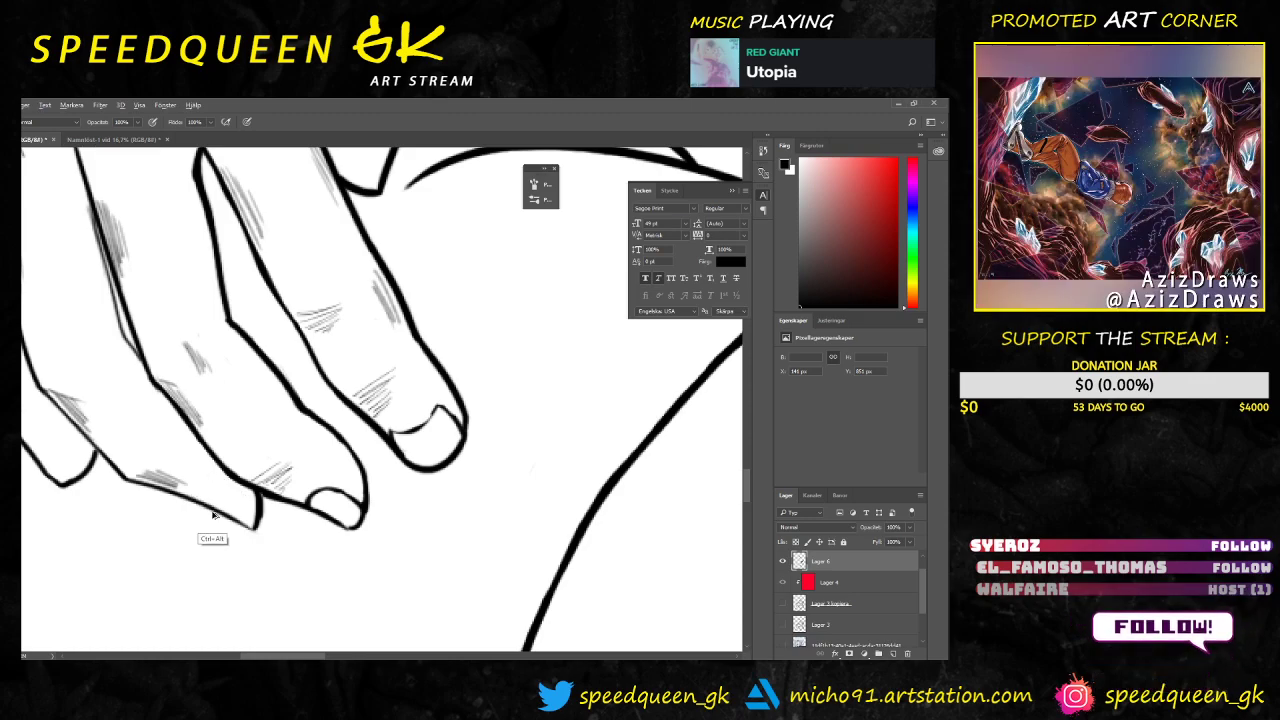
mouse_move(216, 482)
left_mouse_down()
mouse_move(207, 504)
mouse_move(256, 508)
left_mouse_up()
scroll(296, 573, "down", 5)
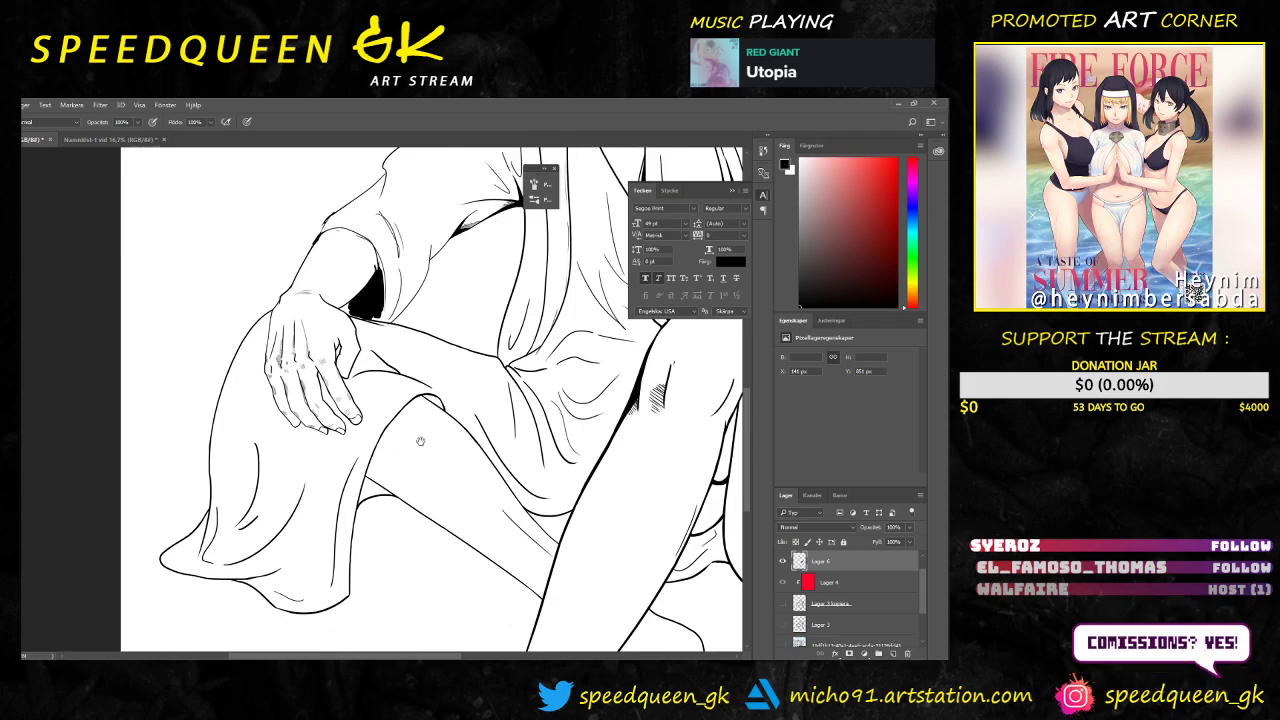
scroll(420, 445, "up", 2)
scroll(363, 544, "up", 5)
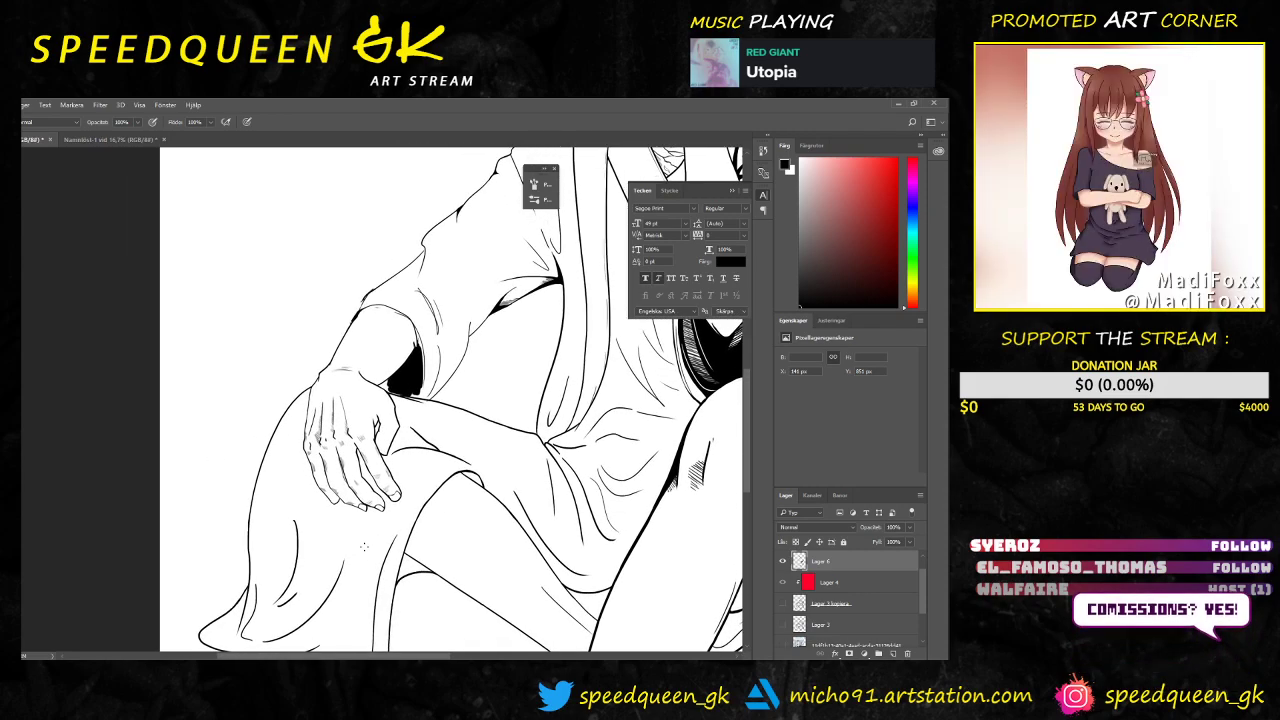
scroll(452, 577, "down", 5)
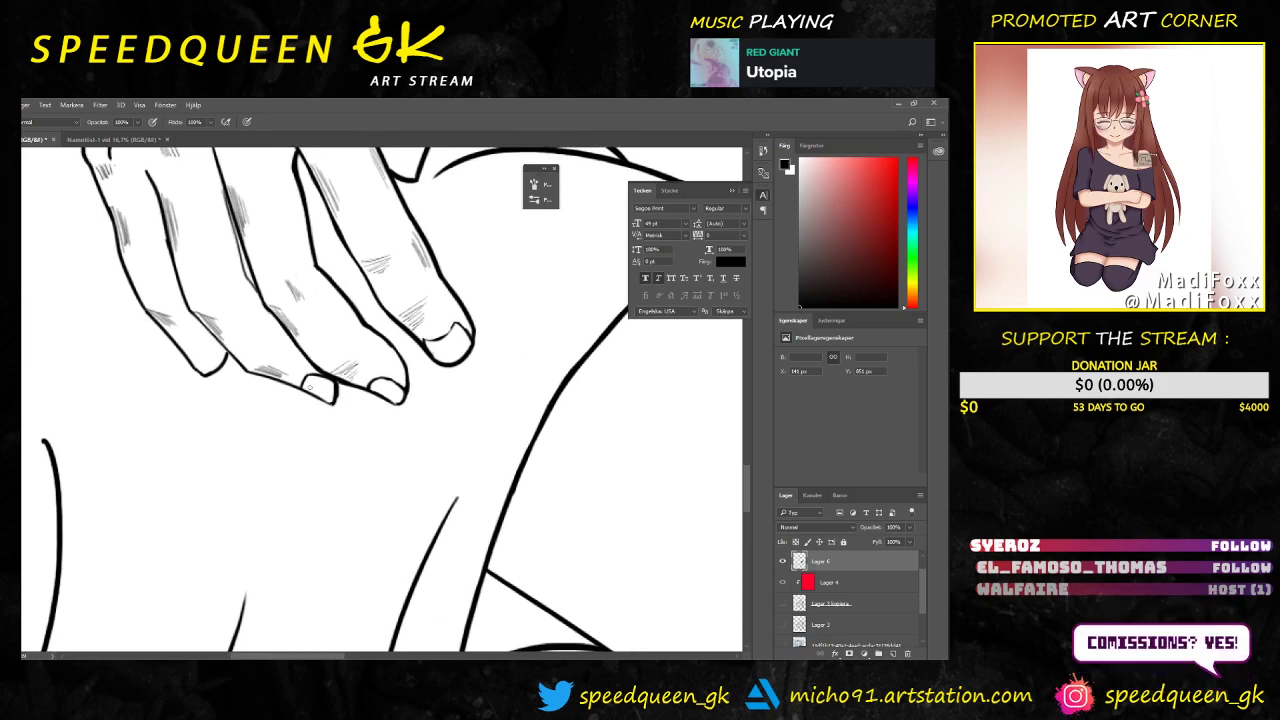
Step: Erase the ring finger's pointed tip and redraw it as a shorter, rounded nail
key("e")
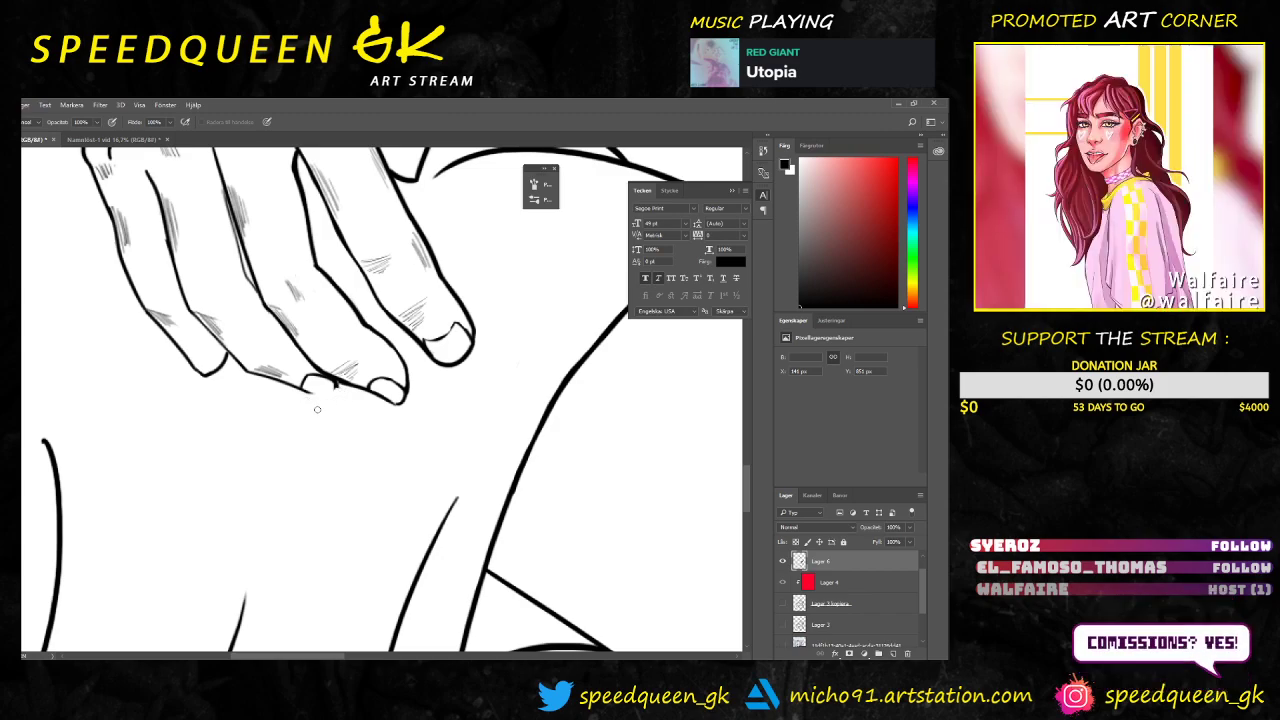
key("b")
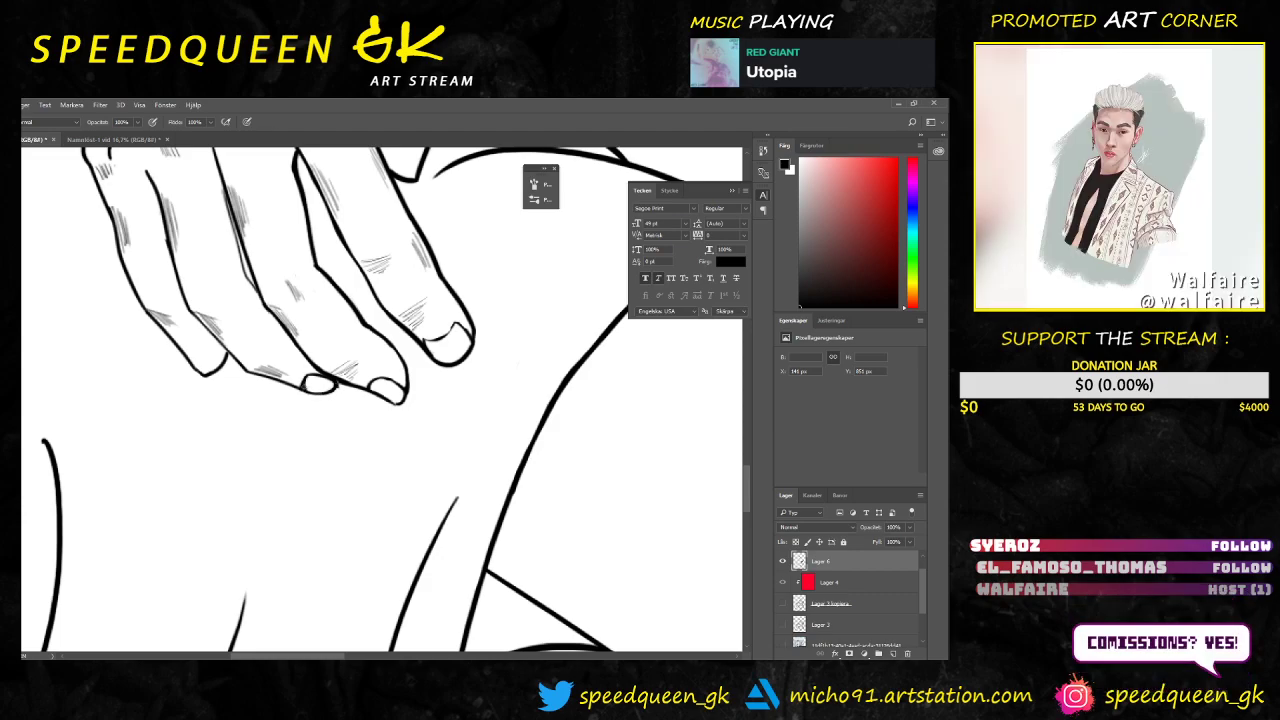
key("w")
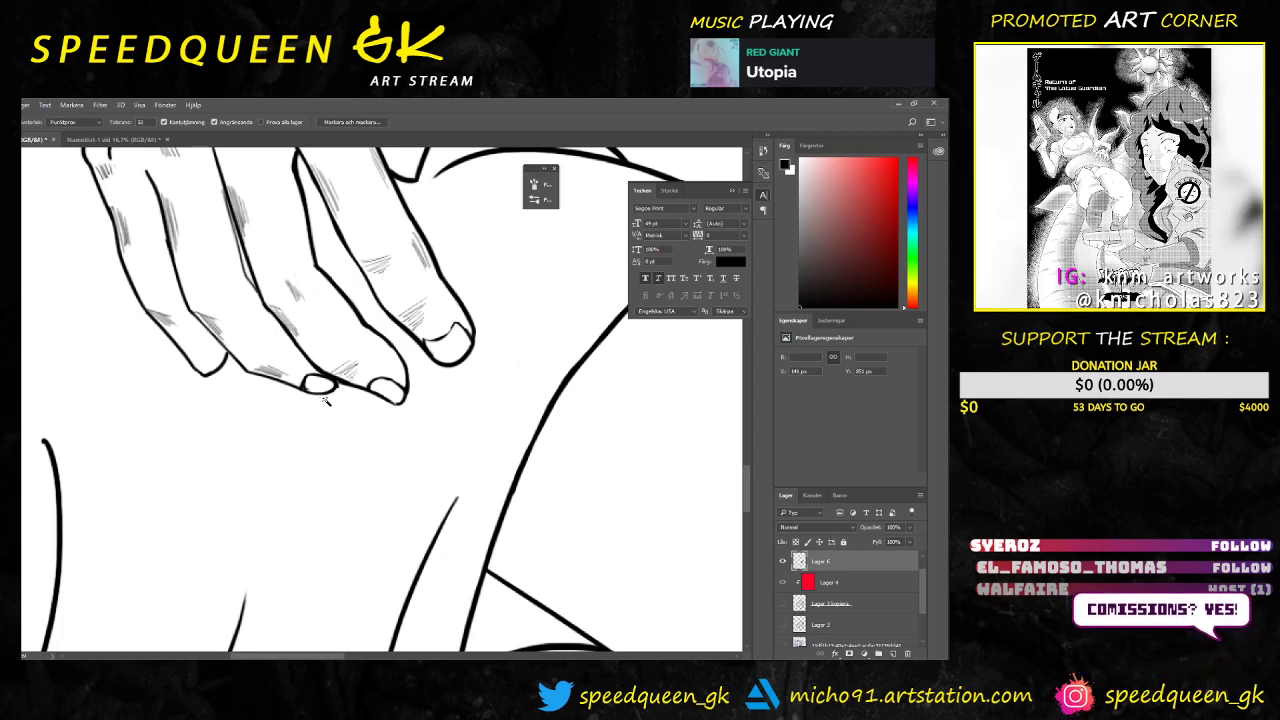
key("v")
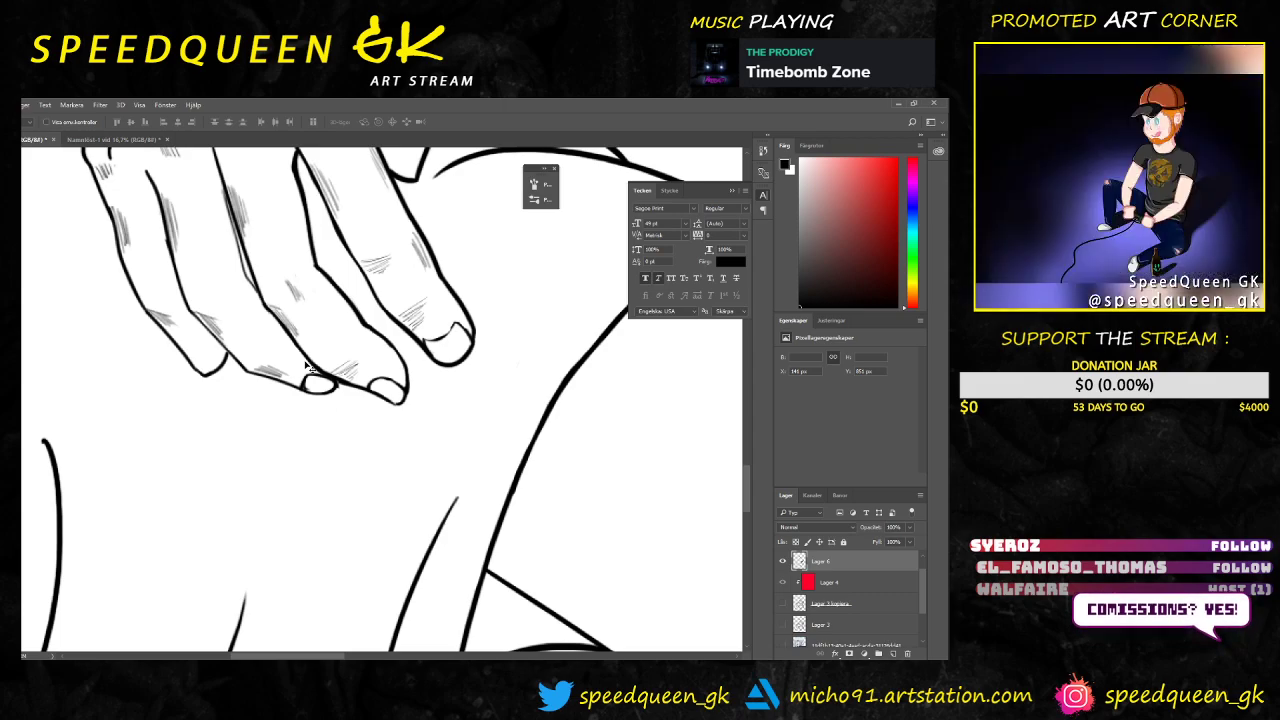
Step: Add short shading strokes to the index and middle fingernails and trim the outline beneath the ring fingertip
key("b")
left_click_drag(453, 330, 442, 345)
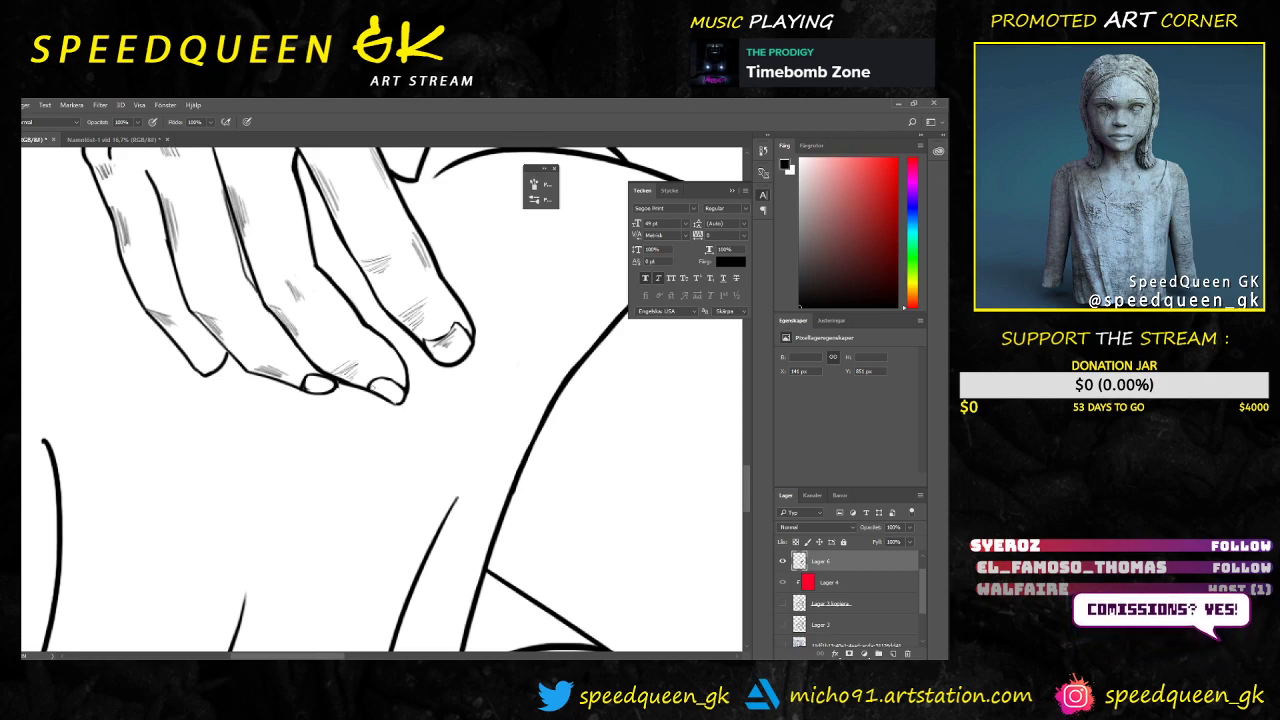
left_click_drag(379, 383, 384, 389)
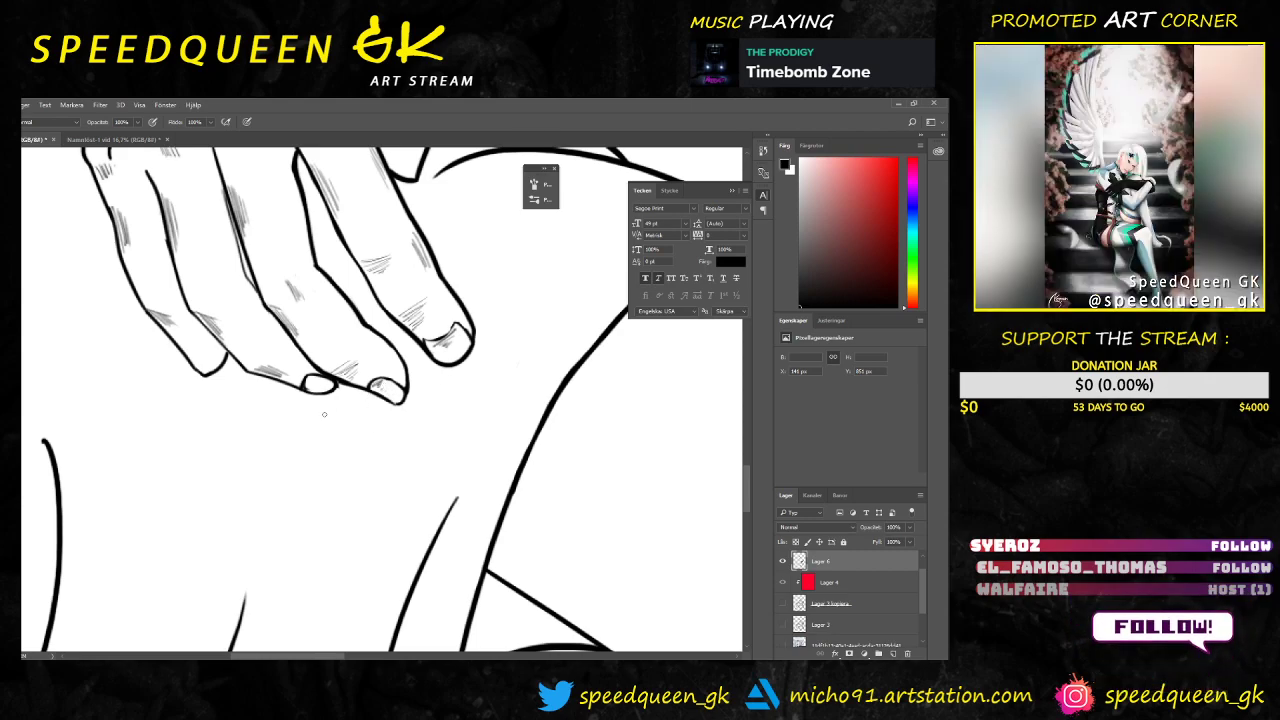
key("e")
mouse_move(296, 397)
left_mouse_down()
mouse_move(338, 397)
mouse_move(323, 378)
mouse_move(333, 385)
mouse_move(300, 391)
left_mouse_up()
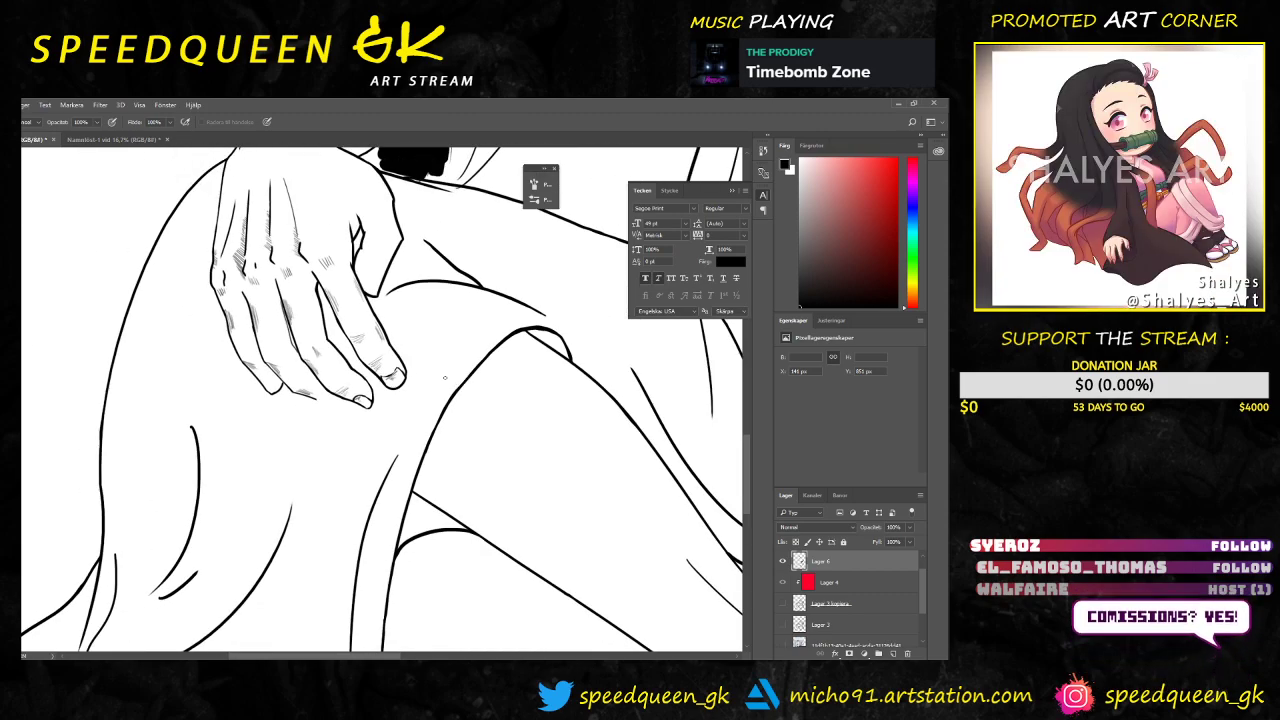
Step: Hatch the thumb's outer edge at the joint and draw a first outline for the thumbnail
key("ctrl+minus")
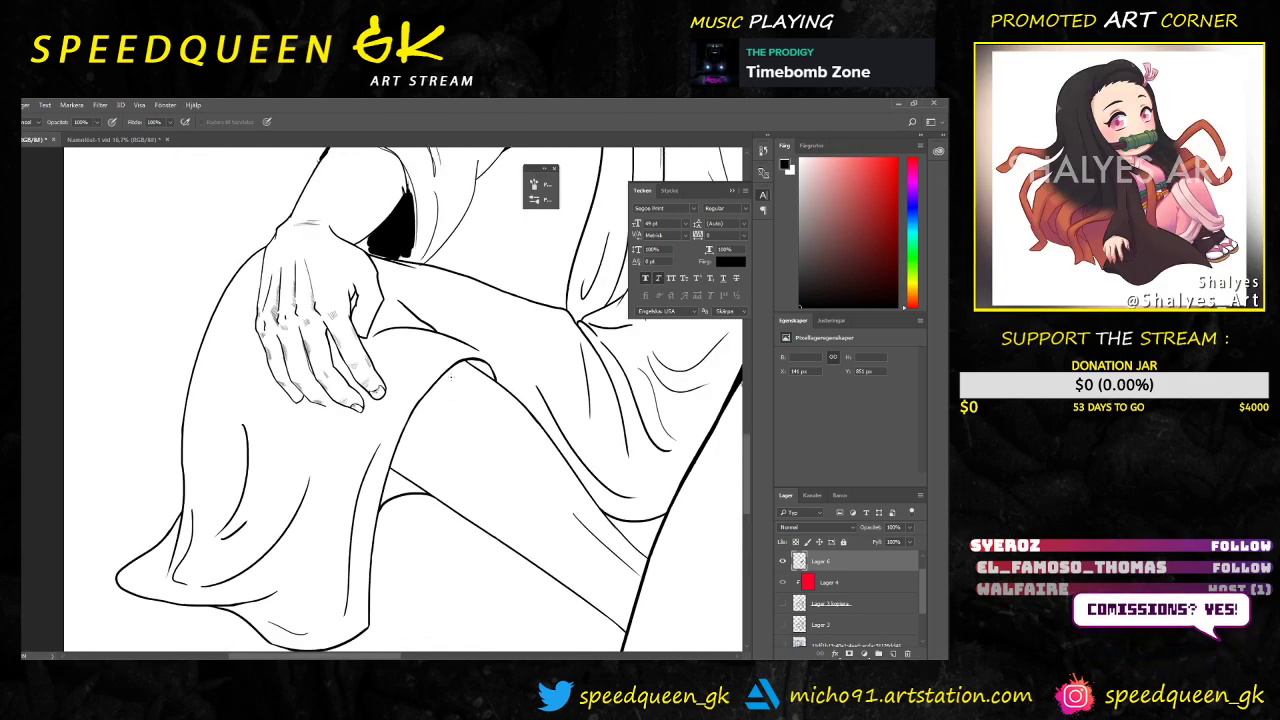
left_click_drag(429, 304, 412, 390)
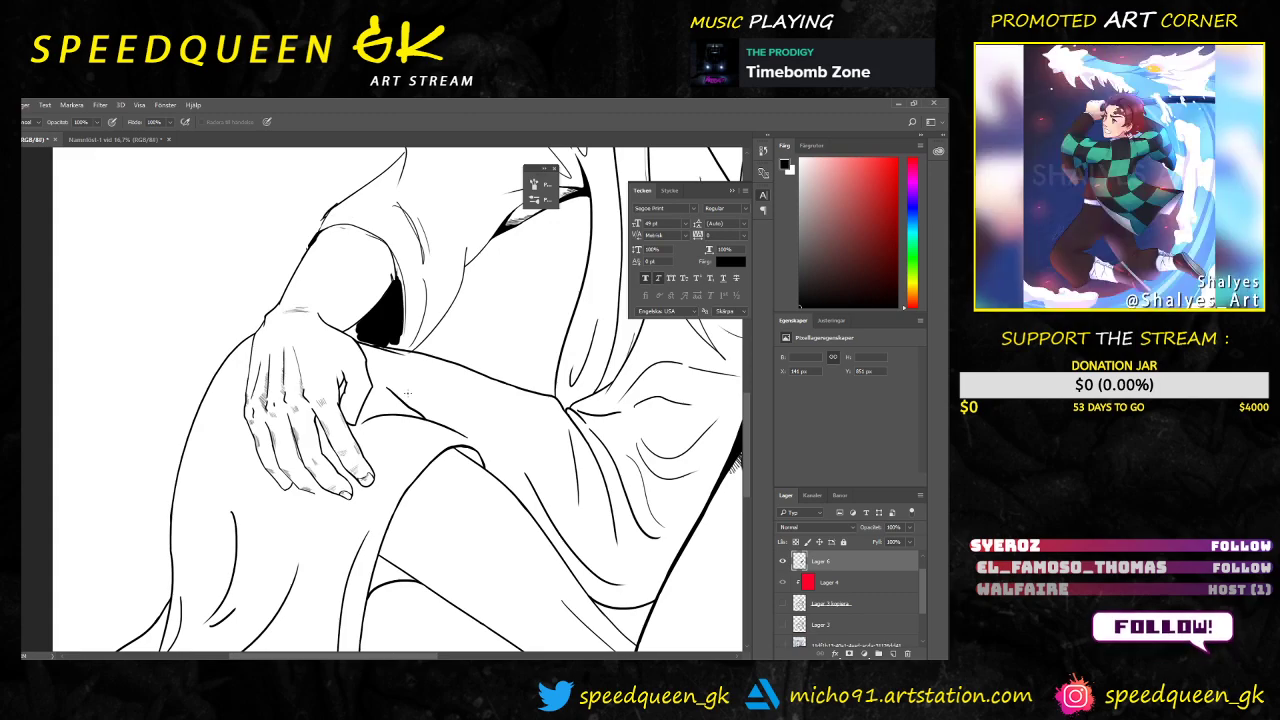
key("ctrl+plus")
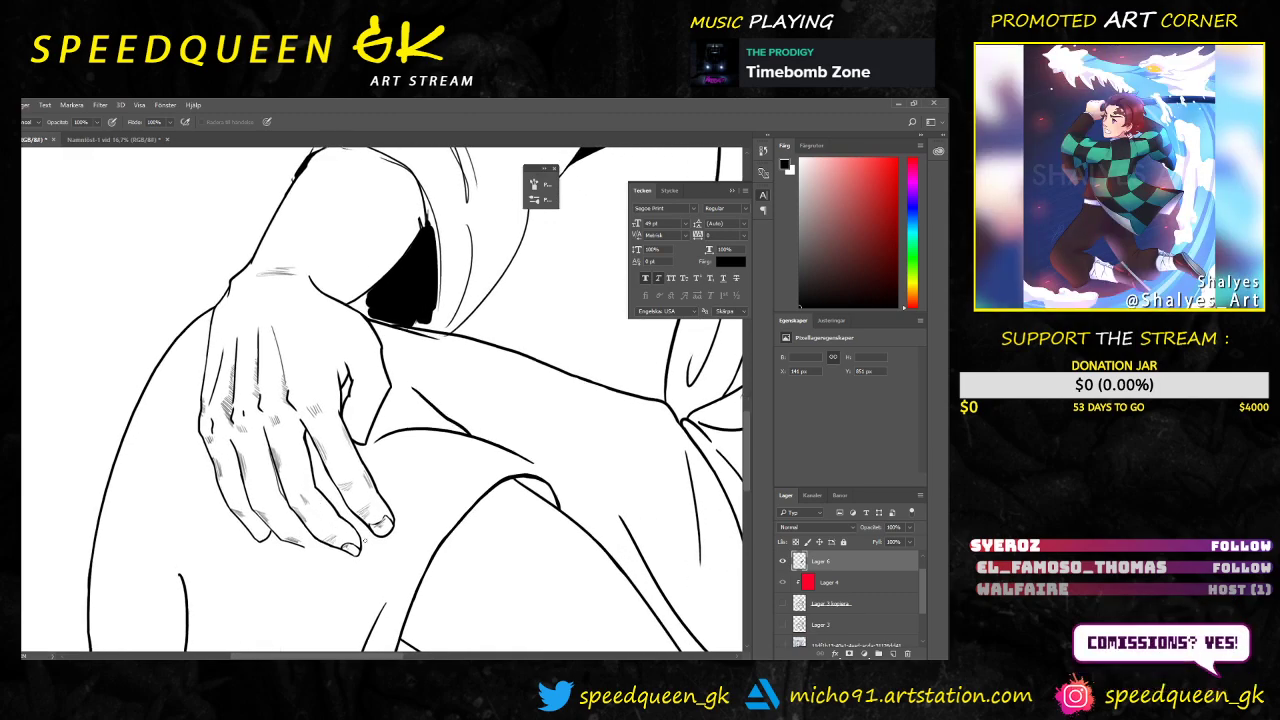
left_click_drag(369, 515, 351, 536)
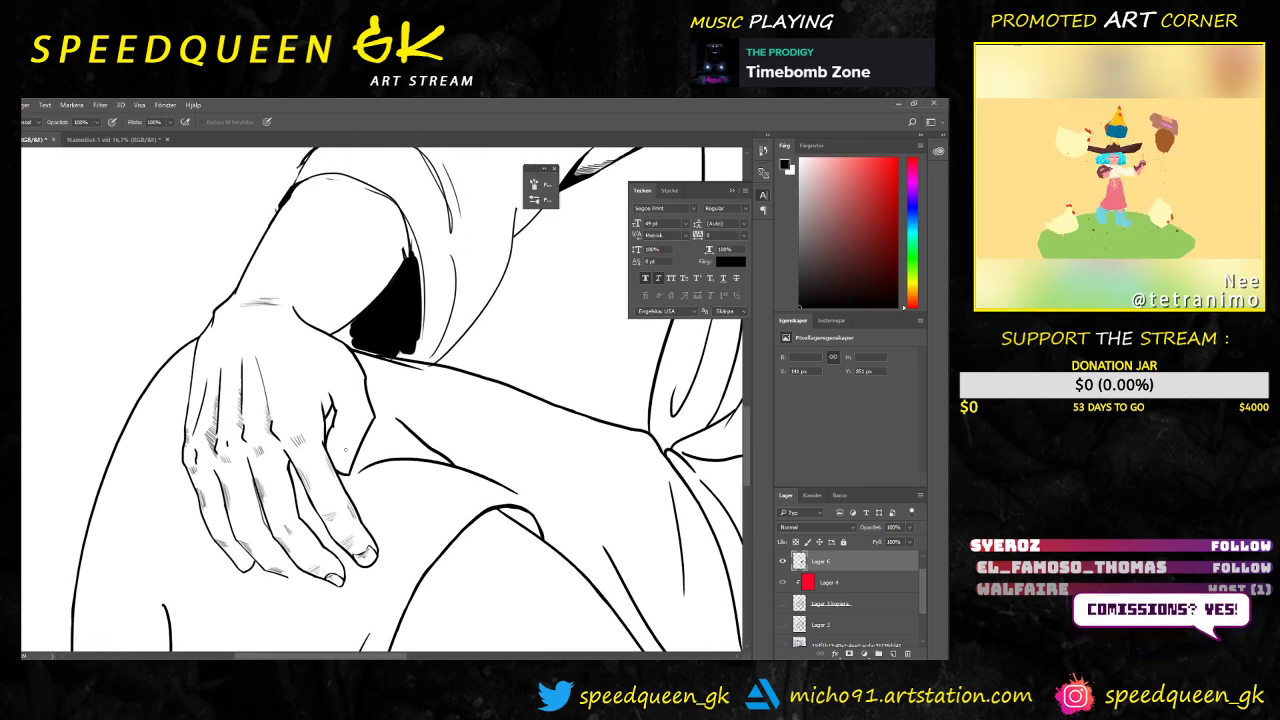
key("ctrl+plus")
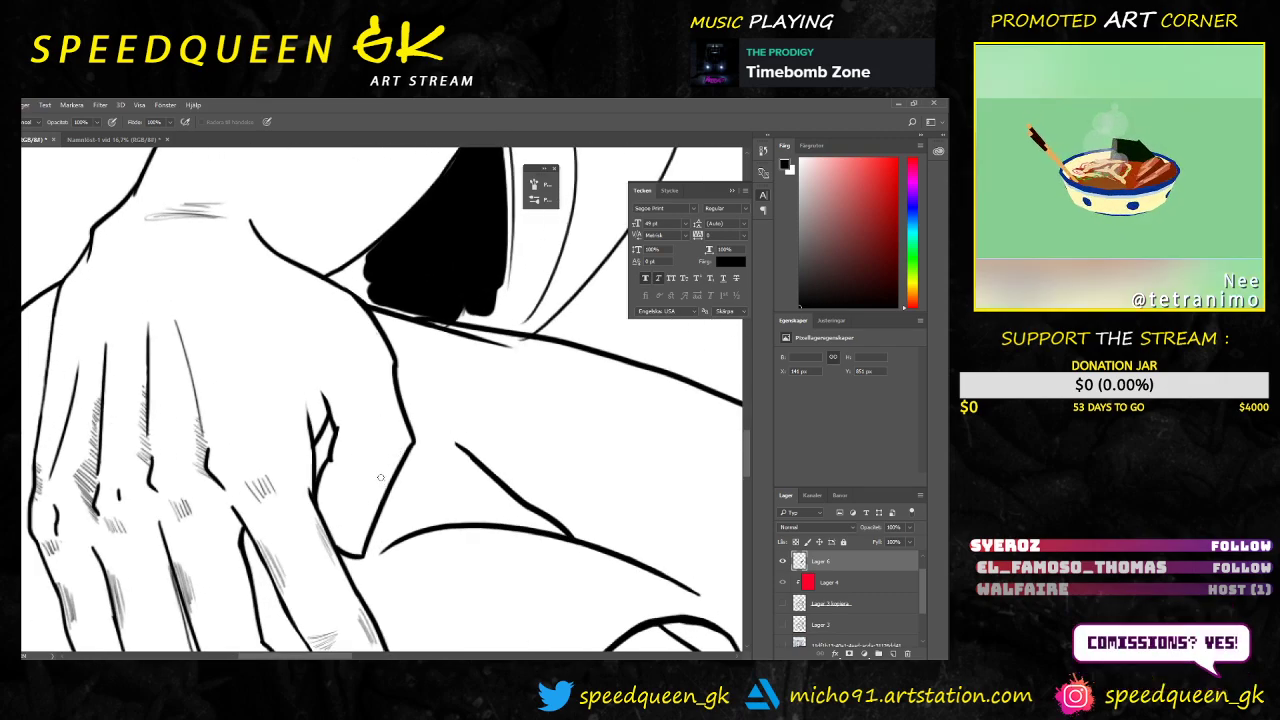
key("b")
left_click_drag(399, 451, 340, 543)
key("ctrl+z")
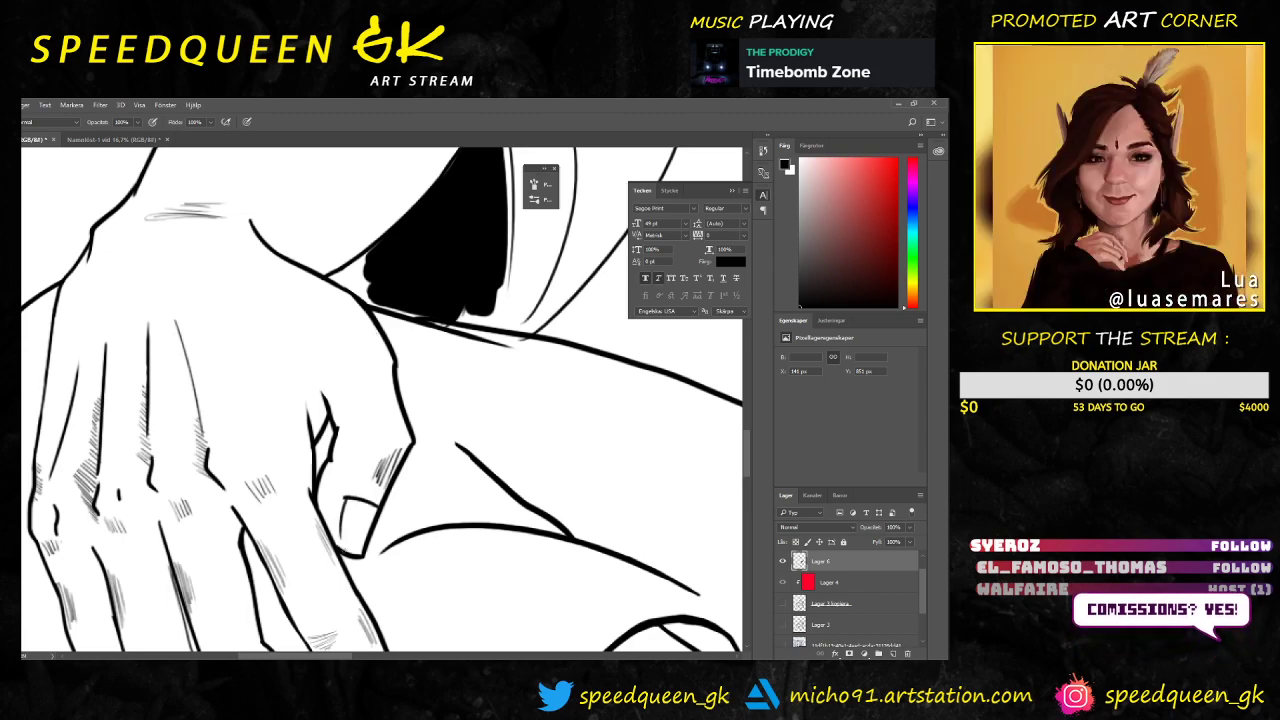
Step: Redraw the thumbnail as a longer, narrow shape extending to the thumb's tip and clean up its edge
key("ctrl+alt+z")
key("ctrl+alt+z")
mouse_move(376, 506)
left_mouse_down()
mouse_move(355, 500)
mouse_move(351, 550)
left_mouse_up()
left_click_drag(355, 500, 350, 553)
key("ctrl+alt+z")
key("ctrl+alt+z")
key("ctrl+alt+z")
key("ctrl+alt+z")
key("ctrl+z")
mouse_move(350, 497)
left_mouse_down()
mouse_move(348, 558)
mouse_move(366, 553)
mouse_move(354, 559)
left_mouse_up()
key("ctrl+z")
key("e")
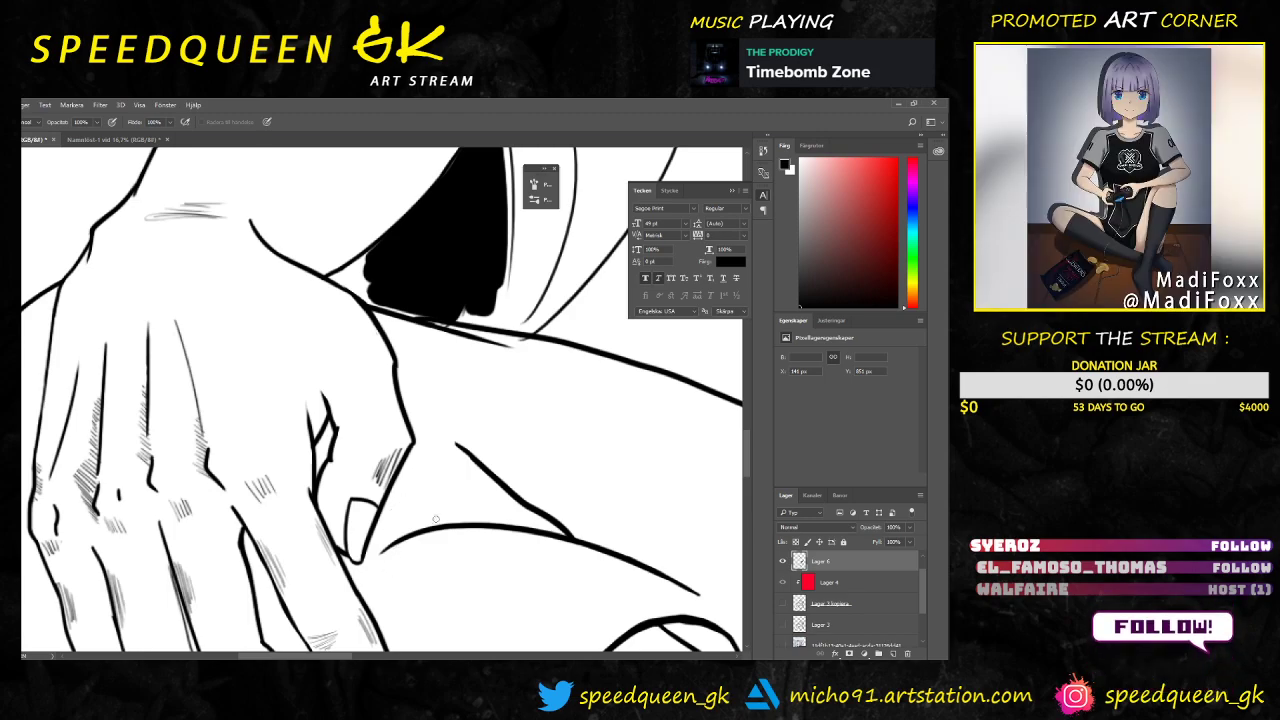
scroll(424, 484, "down", 3)
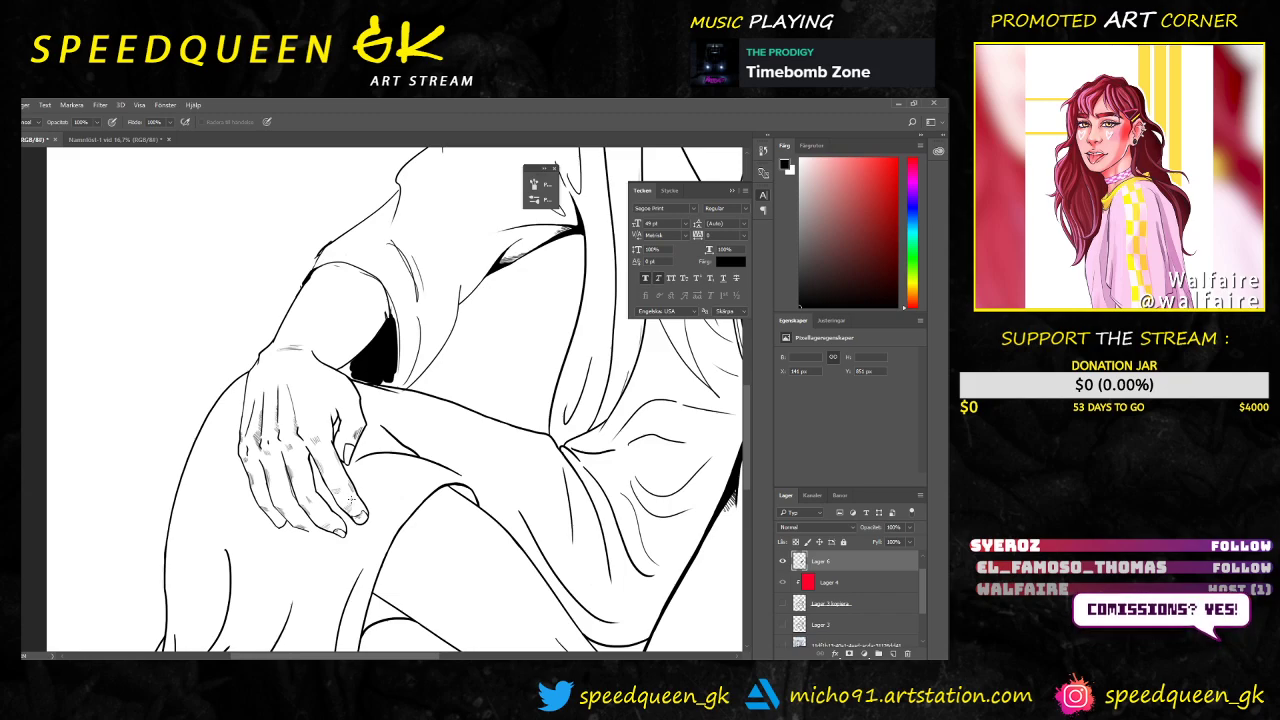
Step: Shorten the thumbnail by erasing its upper end and redrawing the closing edge closer to the thumb's tip
scroll(409, 576, "up", 3)
left_click_drag(440, 541, 426, 457)
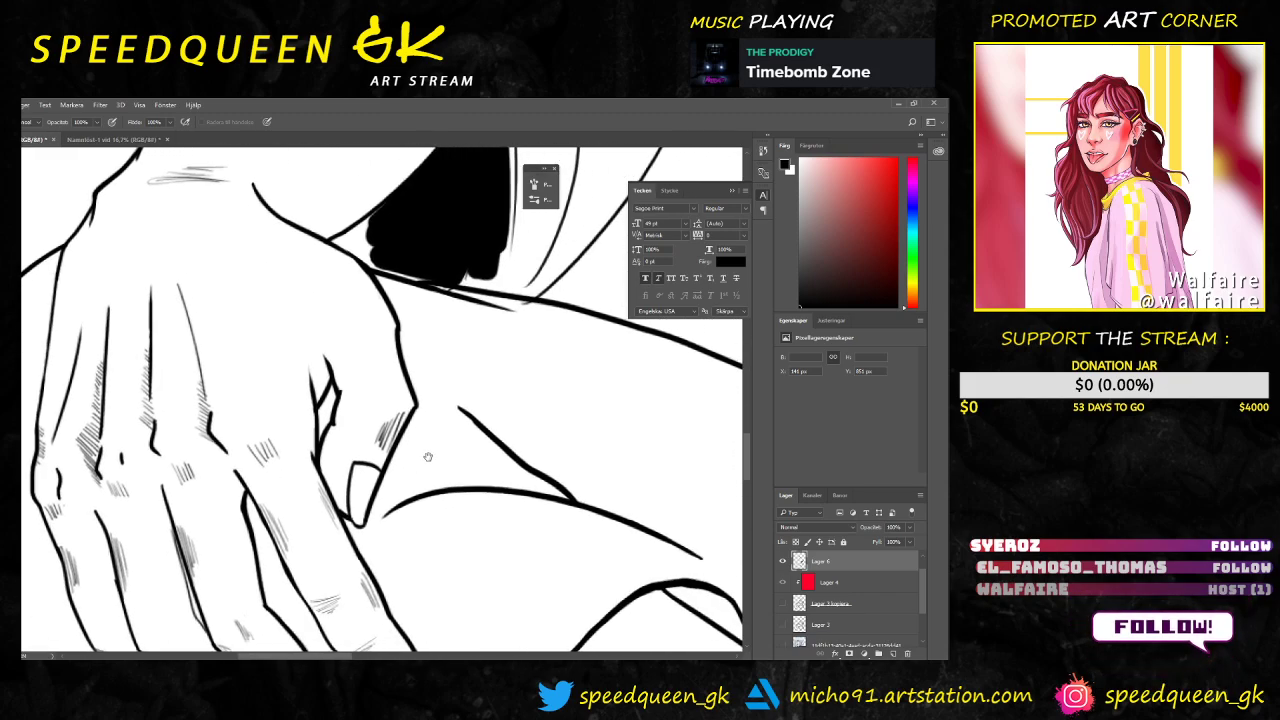
left_click_drag(346, 476, 357, 459)
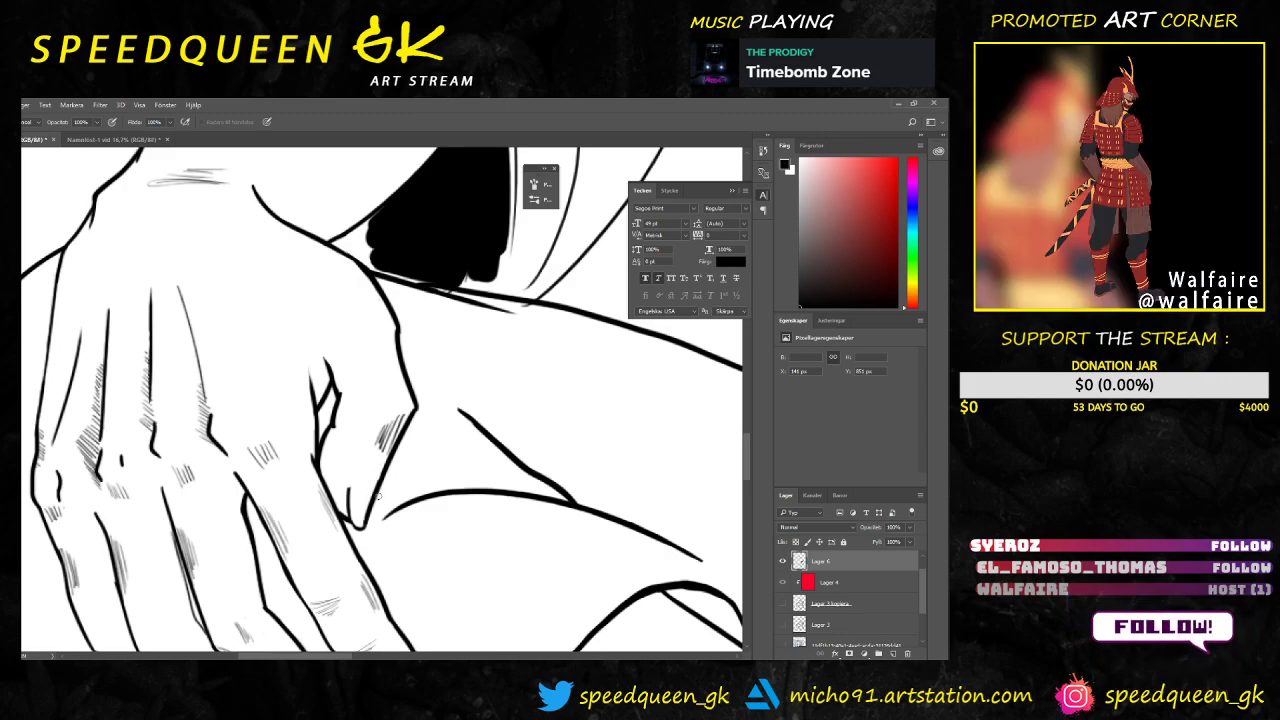
key("v")
key("b")
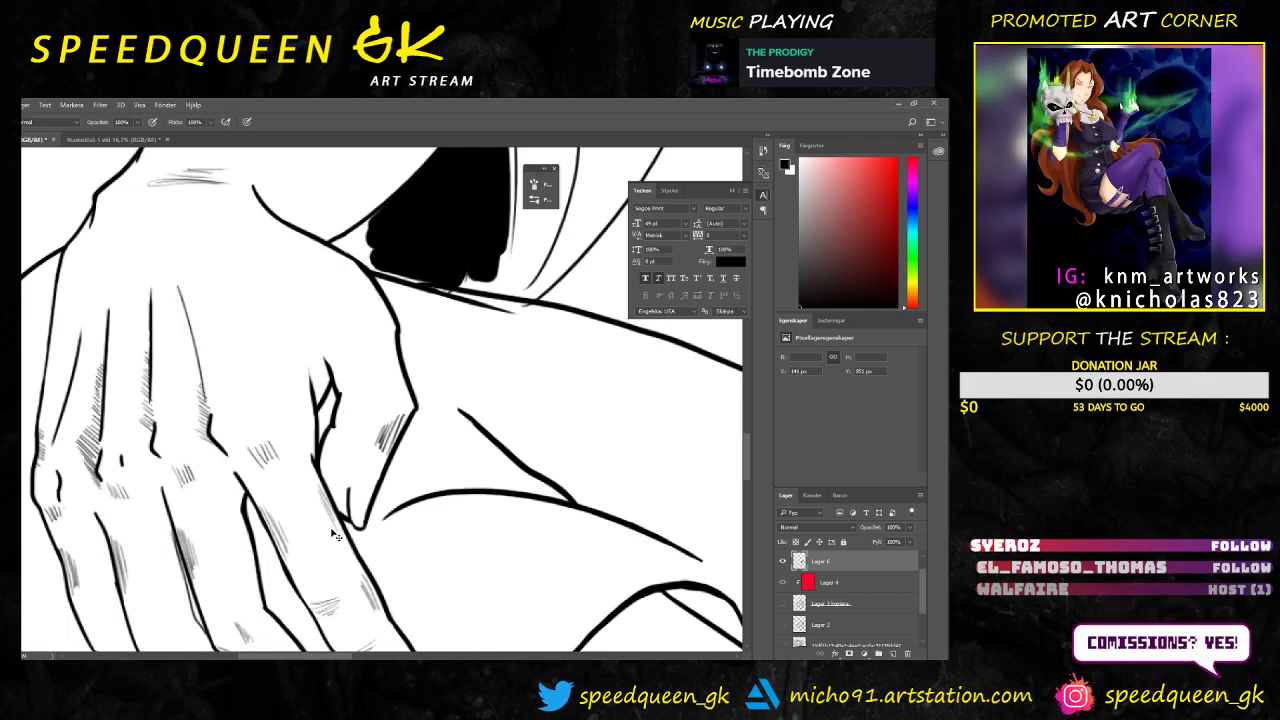
key("ctrl+plus")
key("space")
left_click_drag(449, 453, 412, 385)
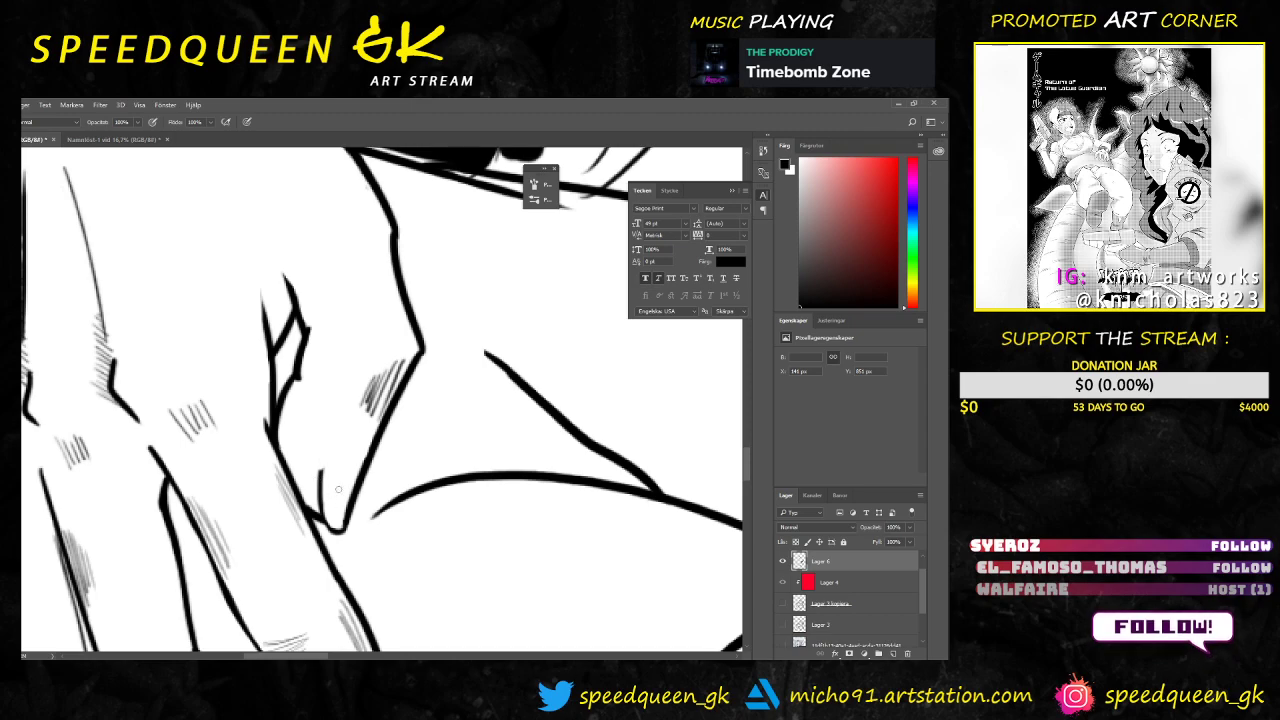
mouse_move(362, 470)
left_mouse_down()
mouse_move(325, 466)
mouse_move(321, 502)
left_mouse_up()
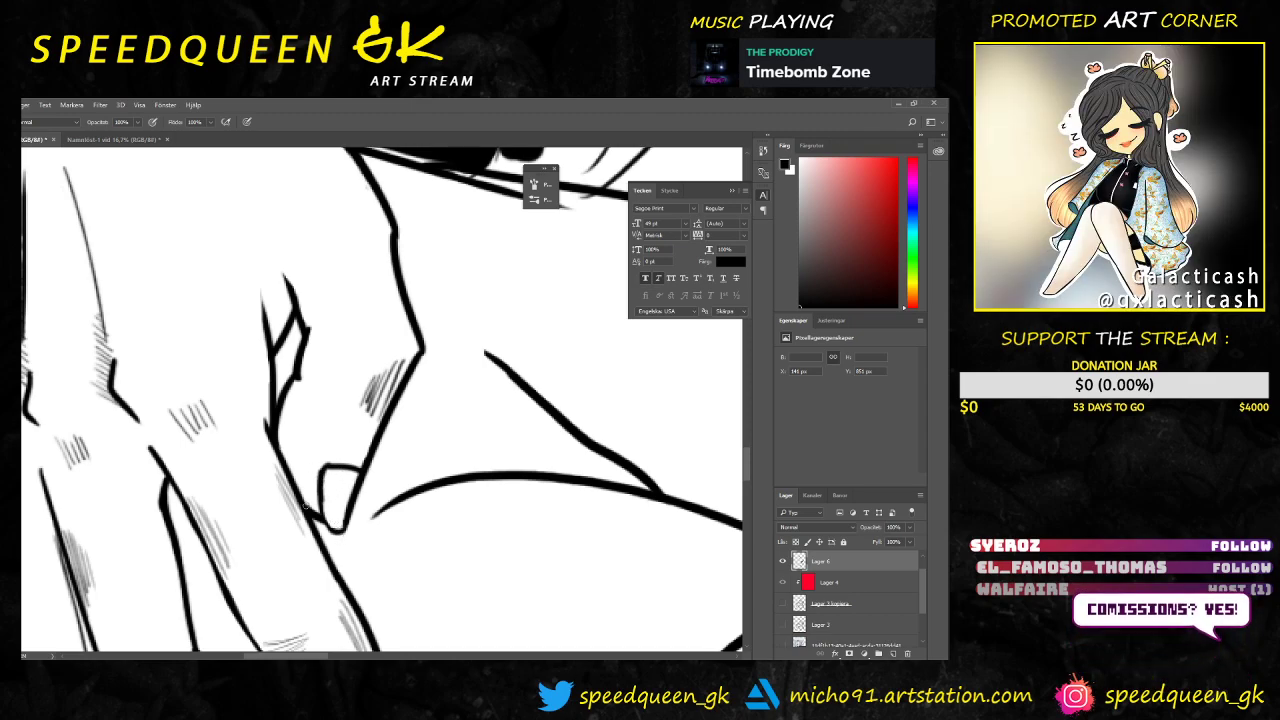
Step: Retrace the thumbnail's finger-side contour down to the tip and trim the line from inside the nail
key("e")
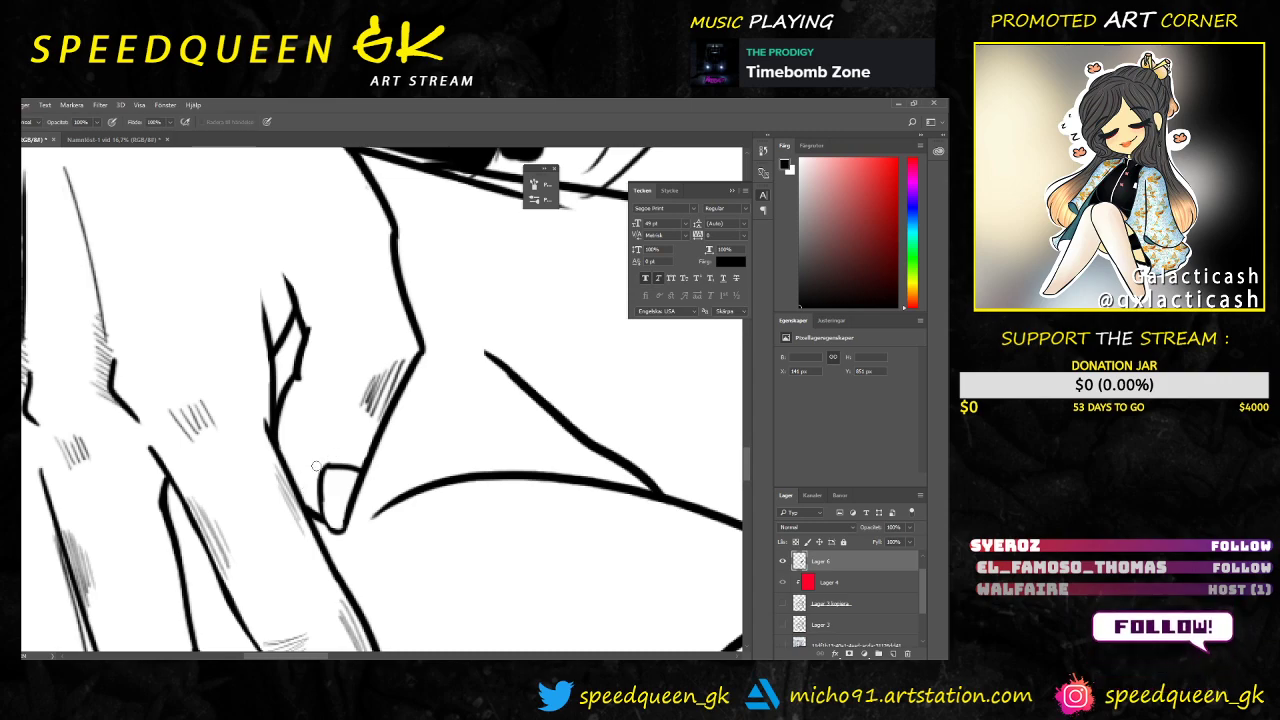
key("b")
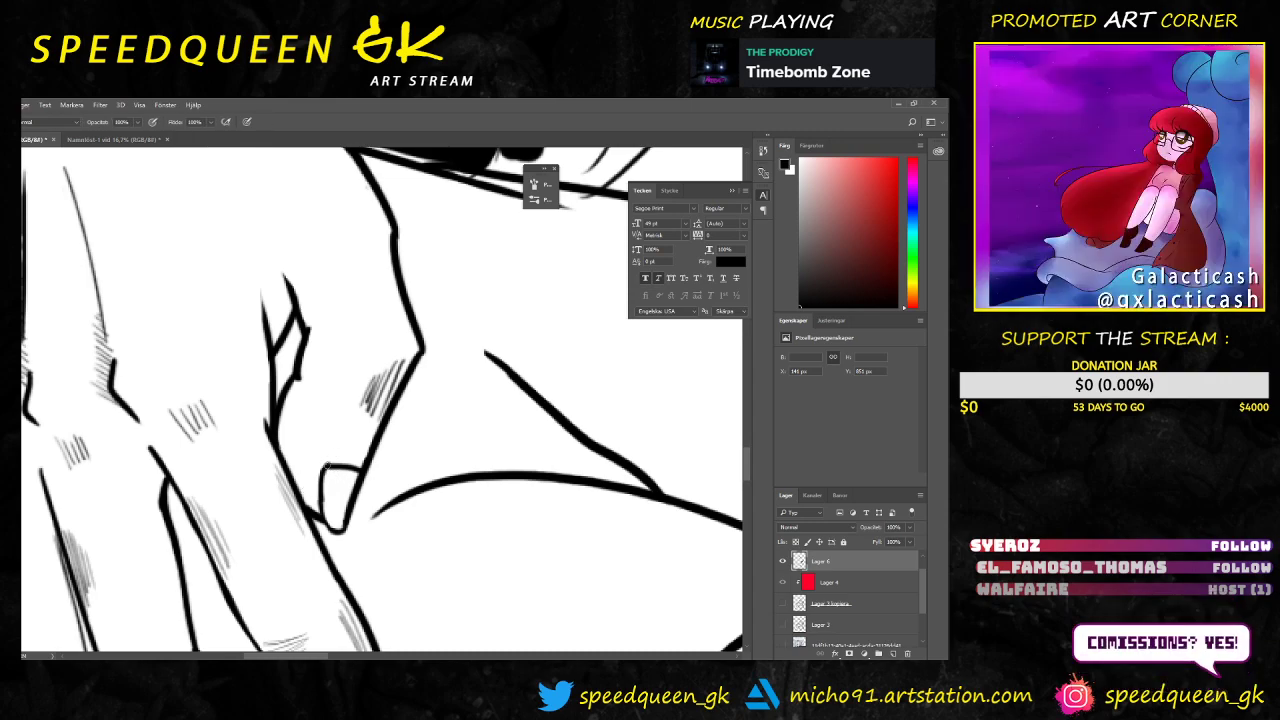
mouse_move(326, 466)
left_mouse_down()
mouse_move(322, 514)
mouse_move(336, 530)
left_mouse_up()
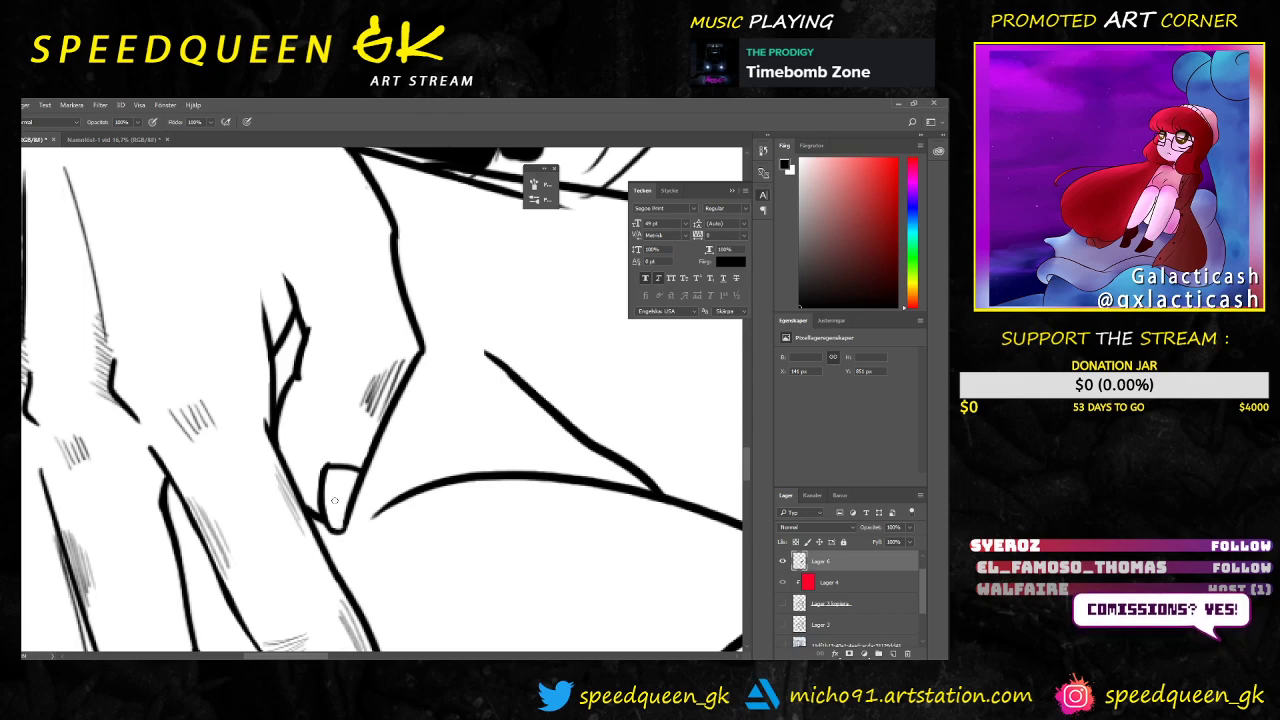
key("e")
left_click_drag(336, 472, 330, 510)
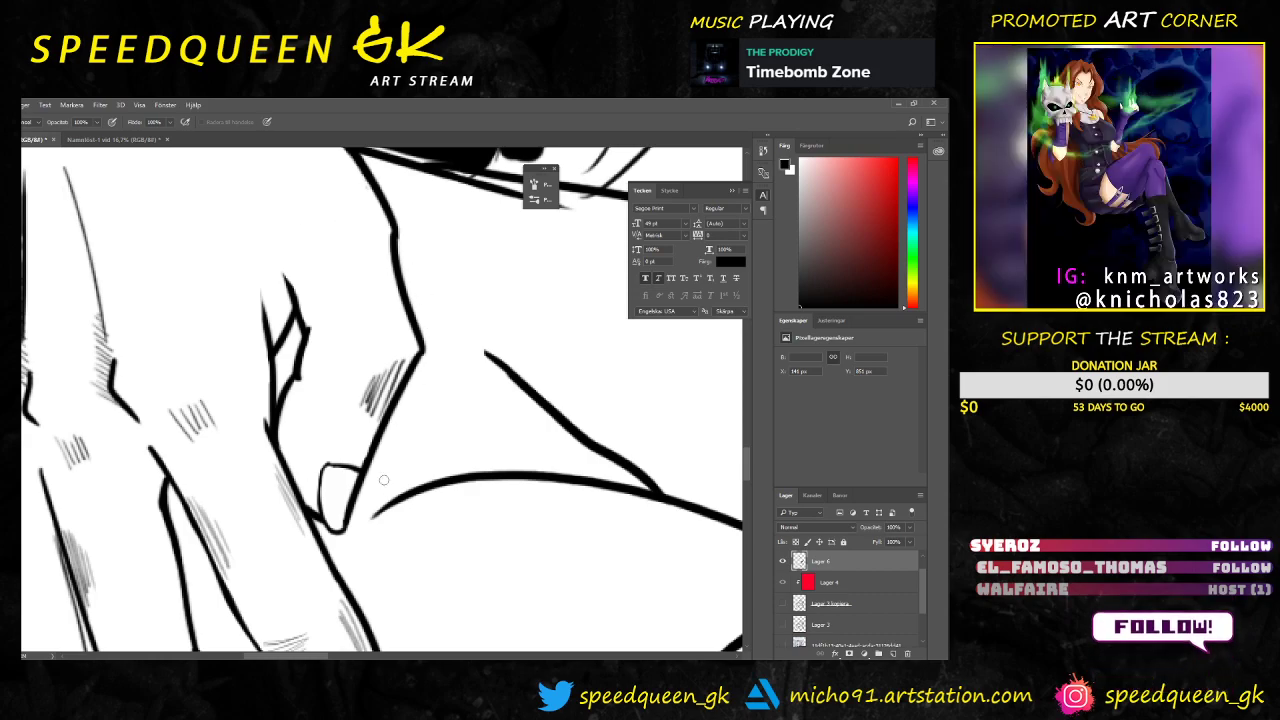
left_click_drag(388, 452, 393, 395)
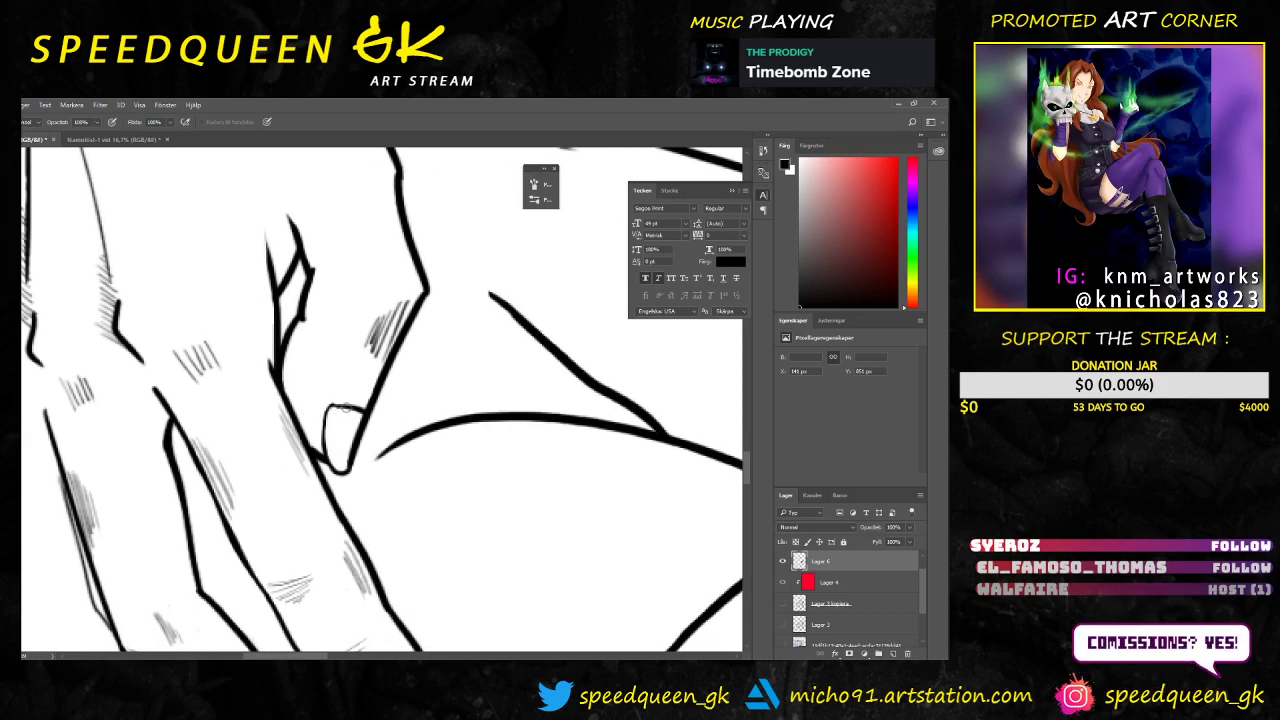
key("b")
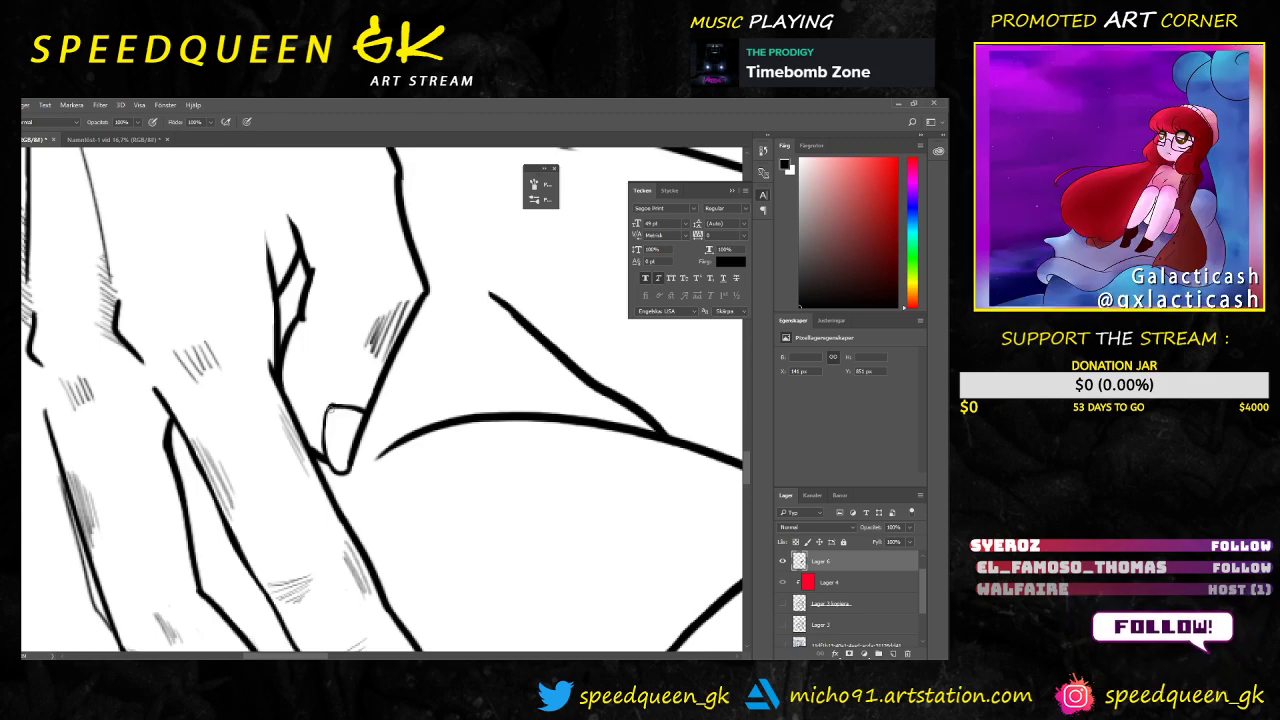
mouse_move(330, 408)
left_mouse_down()
mouse_move(324, 452)
mouse_move(360, 482)
mouse_move(346, 472)
left_mouse_up()
Step: Erase the thumbnail's finger-side contour and redraw it farther out toward the index finger for a wider nail
key("e")
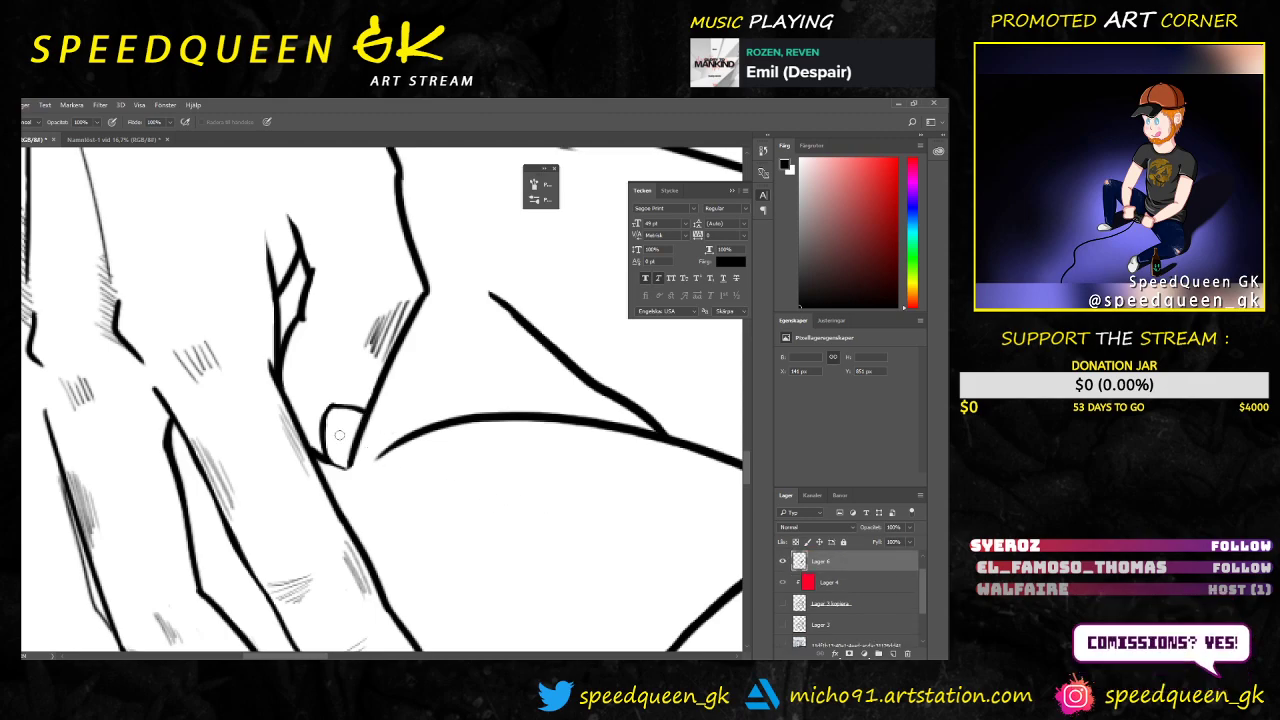
left_click_drag(335, 397, 323, 441)
key("b")
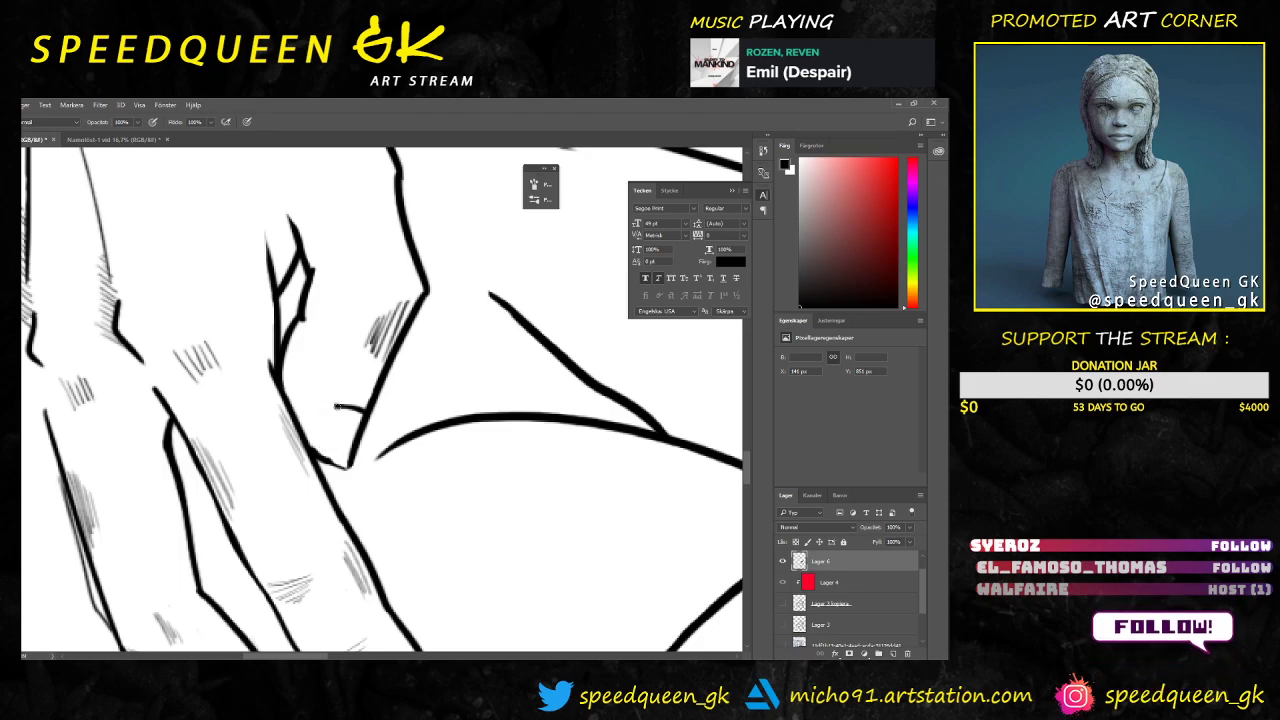
mouse_move(344, 406)
left_mouse_down()
mouse_move(312, 424)
mouse_move(334, 458)
left_mouse_up()
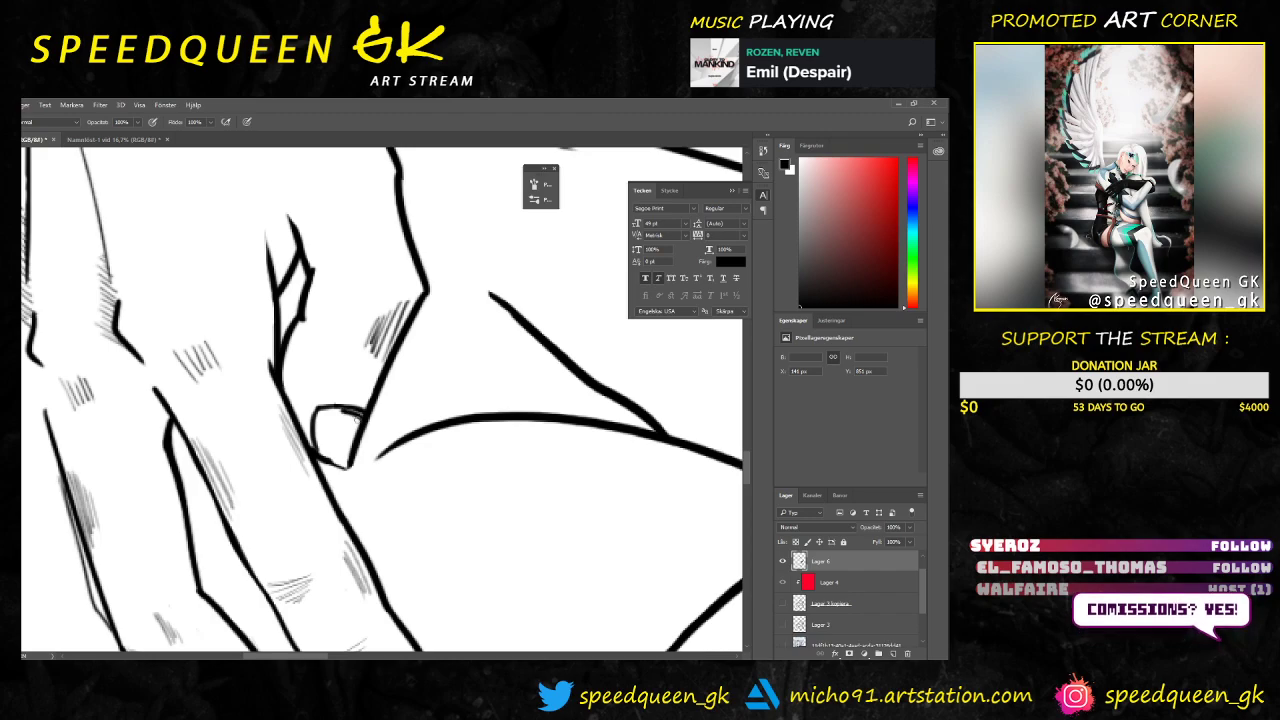
mouse_move(316, 408)
left_mouse_down()
mouse_move(310, 440)
mouse_move(345, 473)
mouse_move(360, 463)
mouse_move(346, 474)
left_mouse_up()
Step: Clean up the widened thumbnail's upper edge and thin its side contour with the eraser
key("e")
left_click_drag(361, 399, 329, 398)
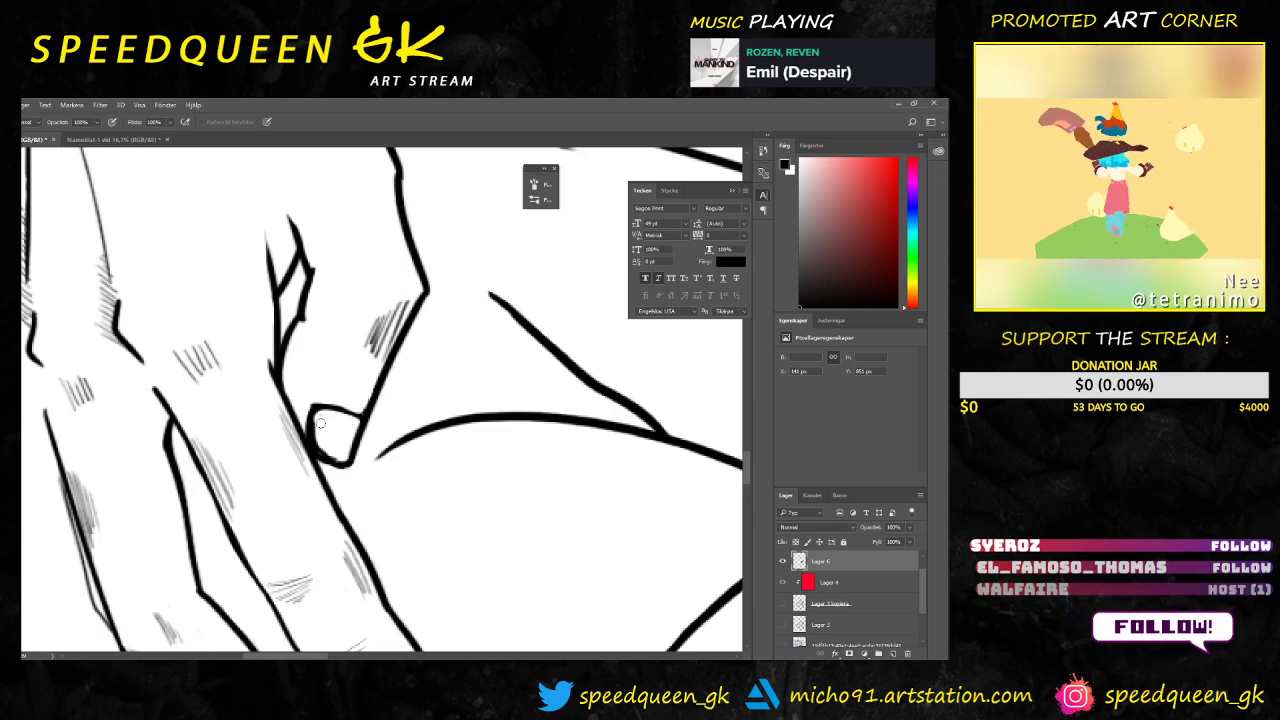
mouse_move(325, 416)
left_mouse_down()
mouse_move(314, 438)
mouse_move(333, 452)
mouse_move(315, 421)
left_mouse_up()
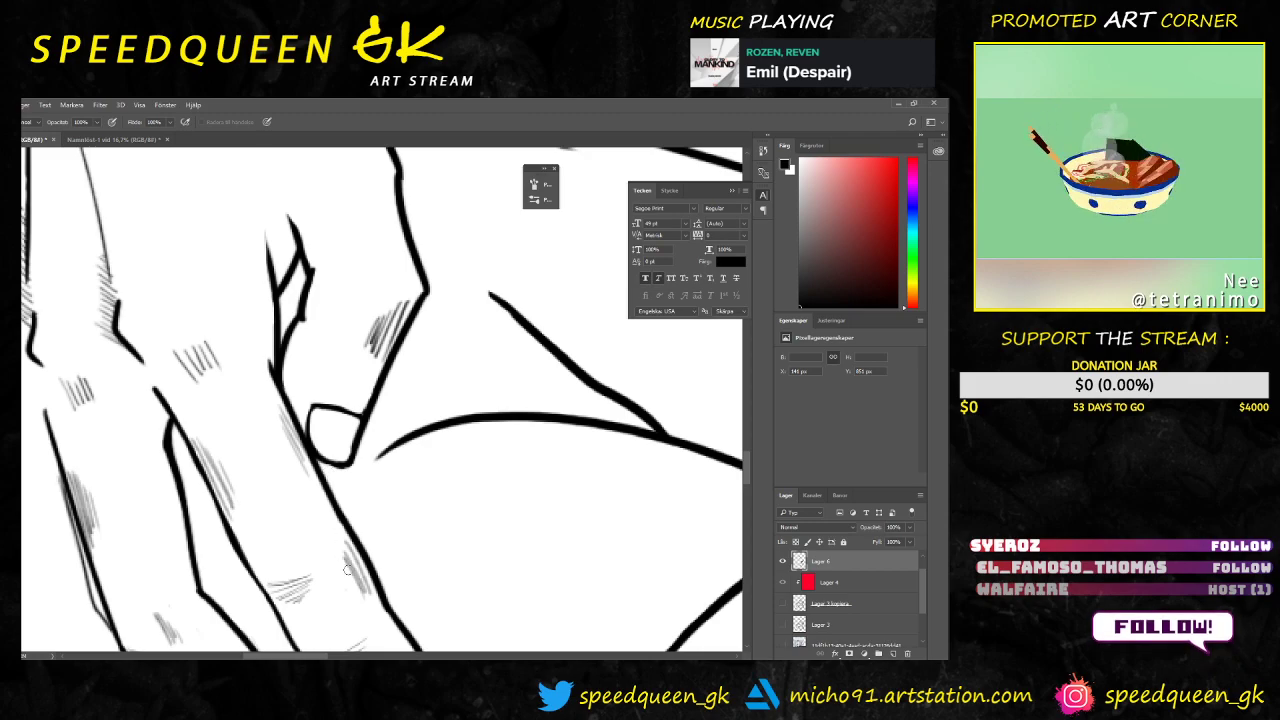
key("ctrl+minus")
key("ctrl+minus")
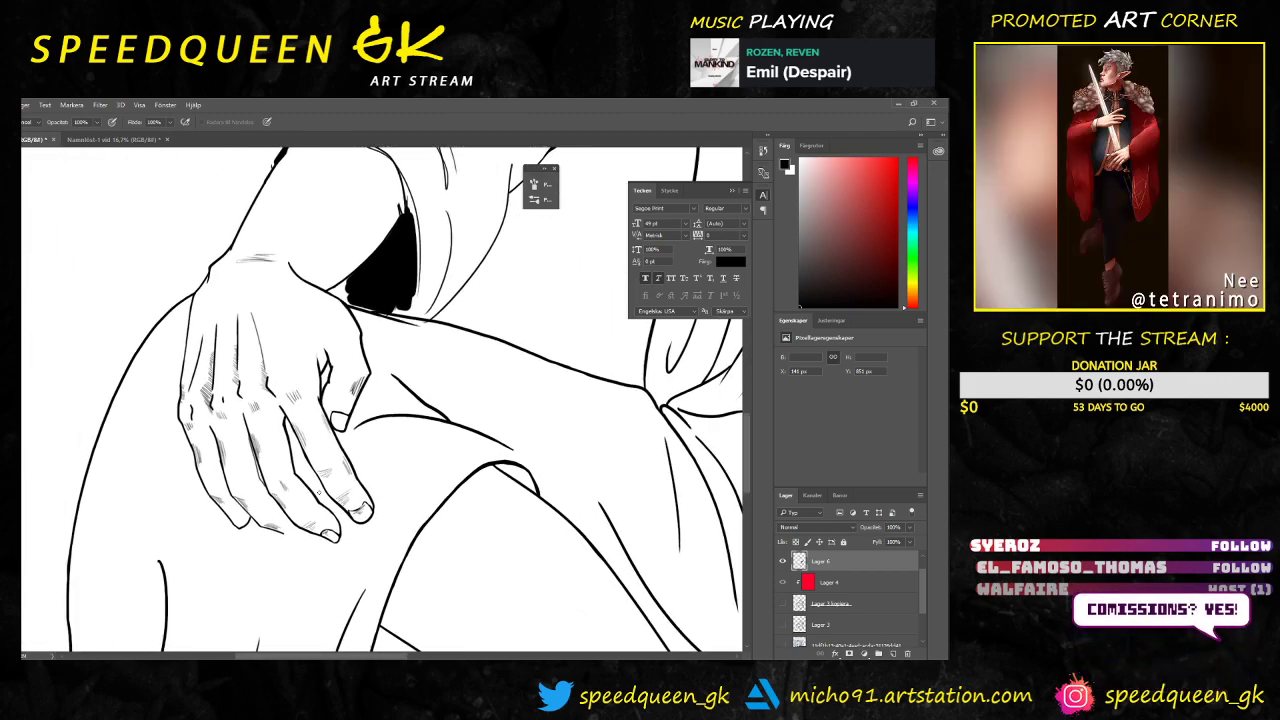
Step: Try short hatching strokes on the thumb just above the nail, and undo them
scroll(318, 492, "up", 3)
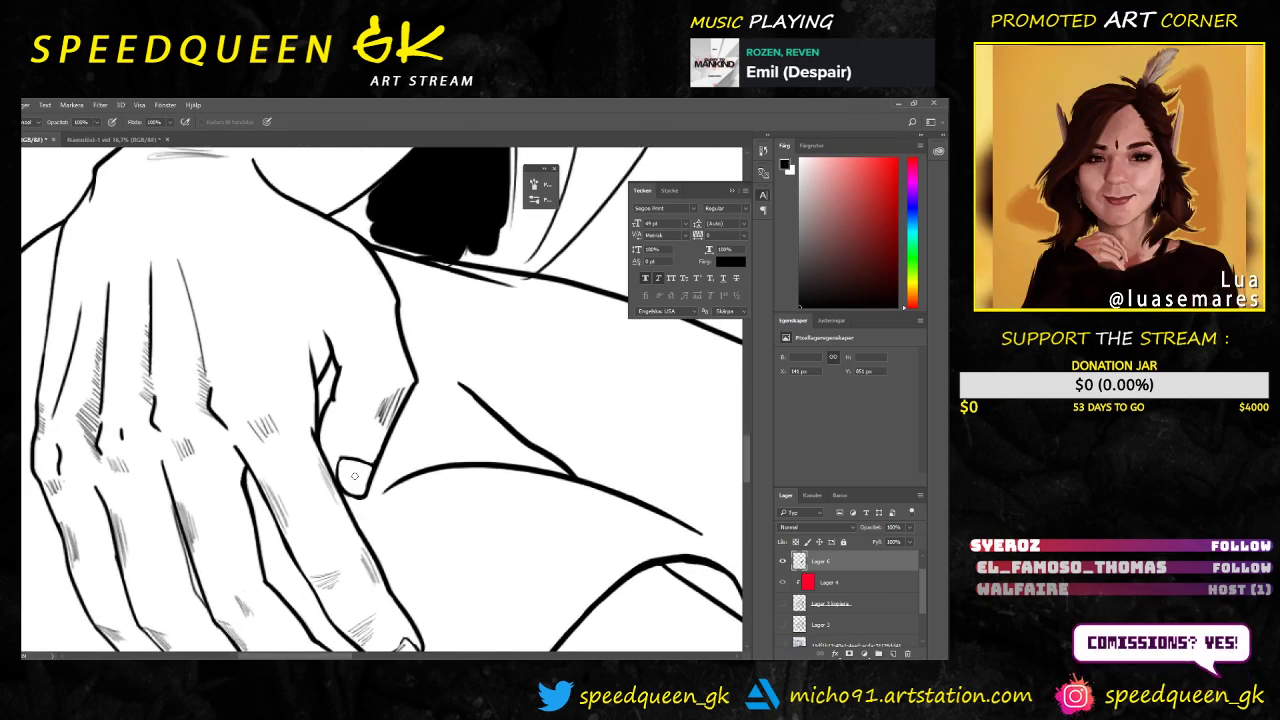
key("b")
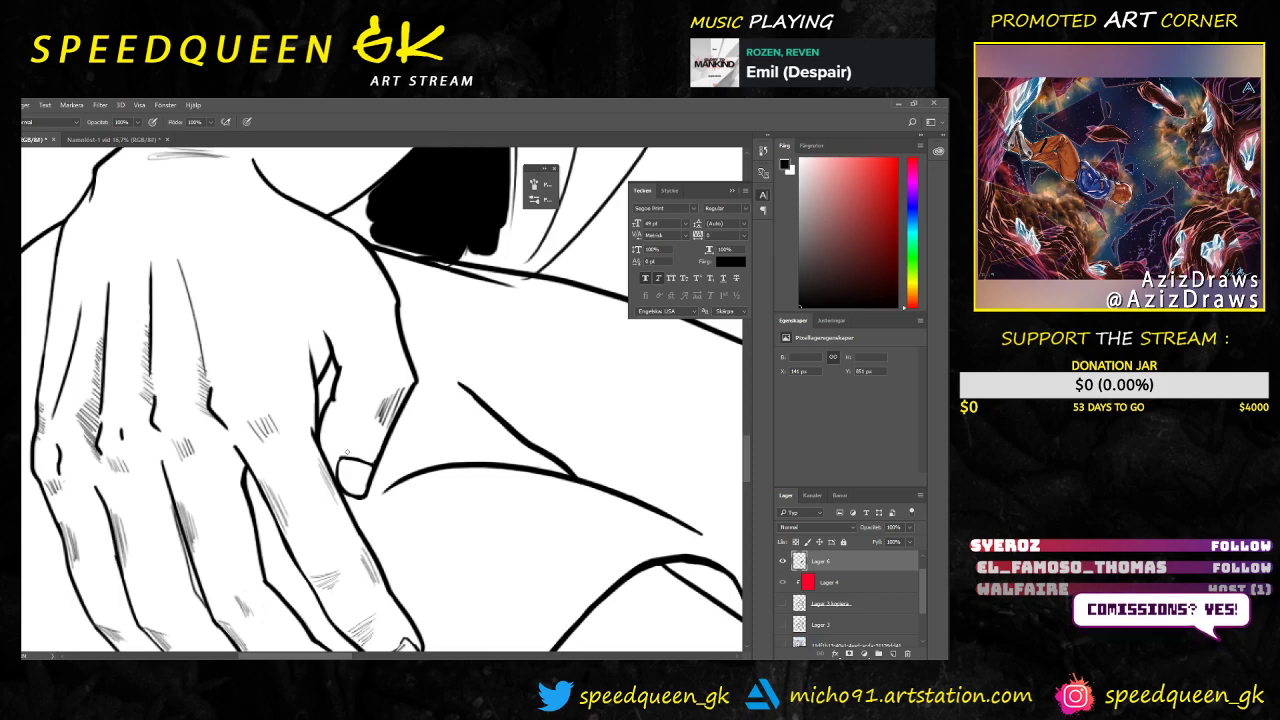
left_click_drag(350, 440, 354, 455)
left_click_drag(361, 445, 365, 457)
left_click_drag(373, 451, 372, 462)
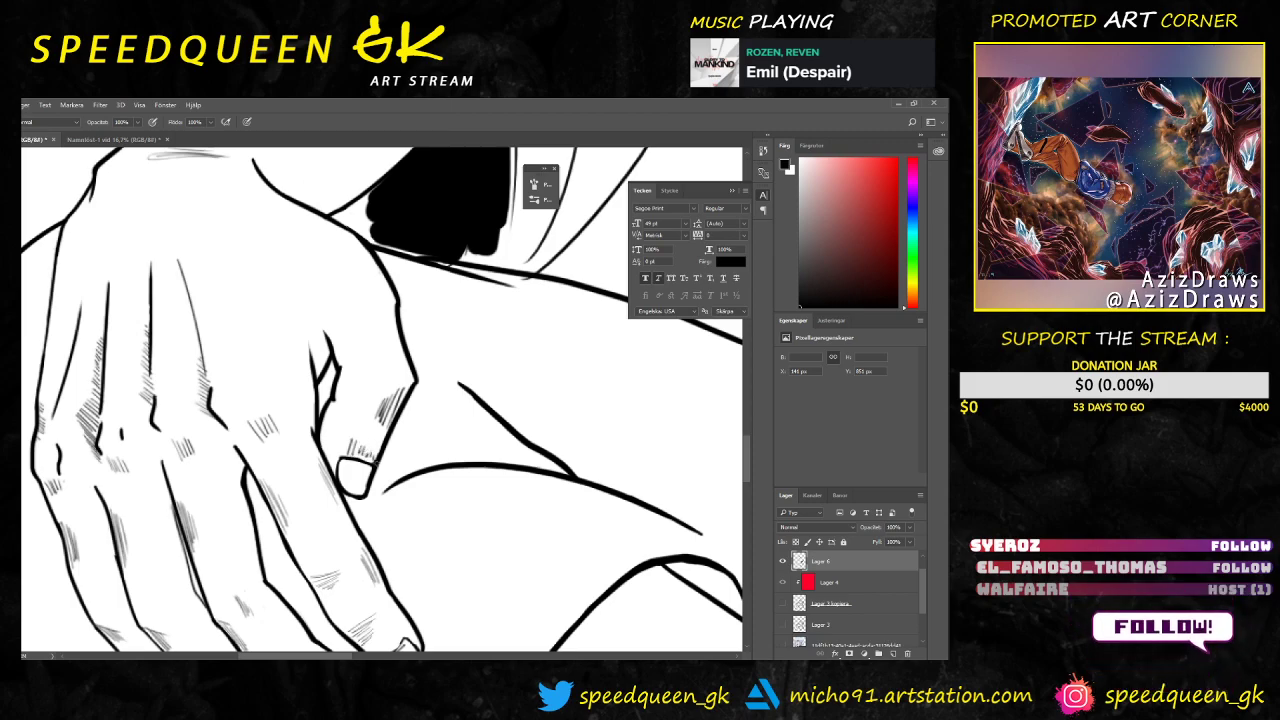
key("ctrl+z")
key("ctrl+z")
key("ctrl+z")
Step: Save the drawing and bring the whole seated figure into view
scroll(334, 424, "down", 7)
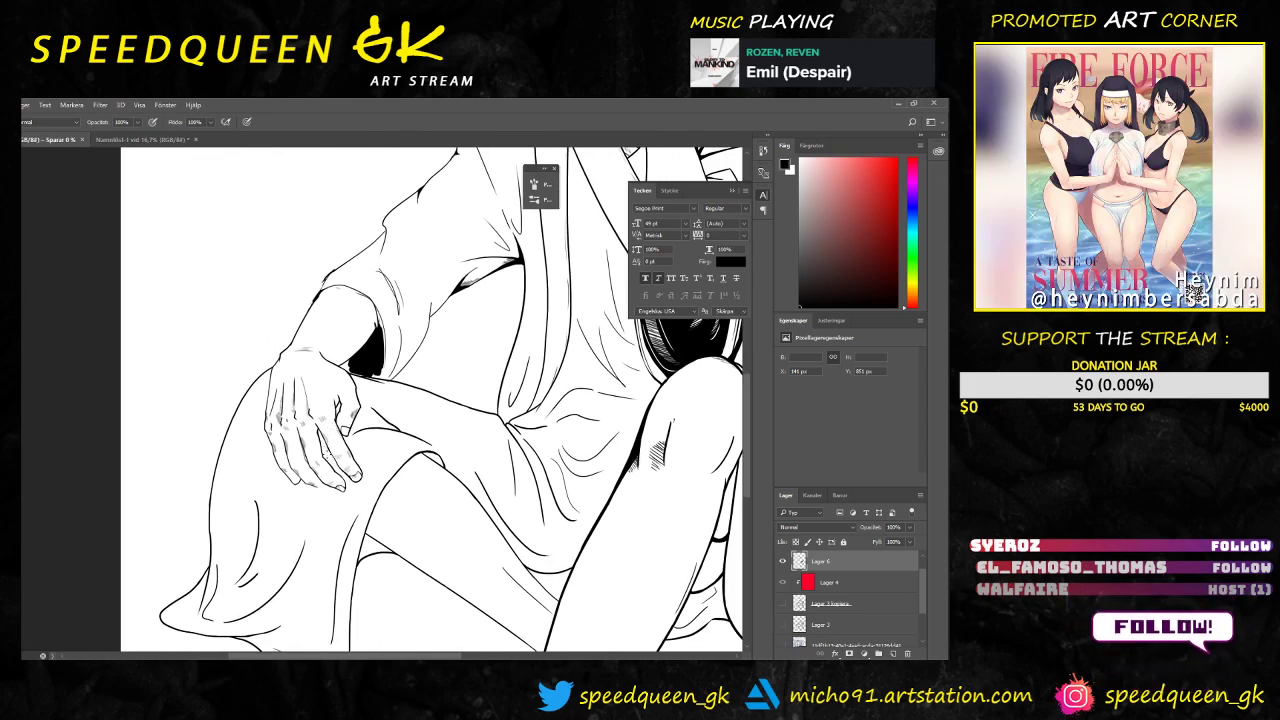
scroll(330, 460, "down", 2)
scroll(407, 488, "down", 1)
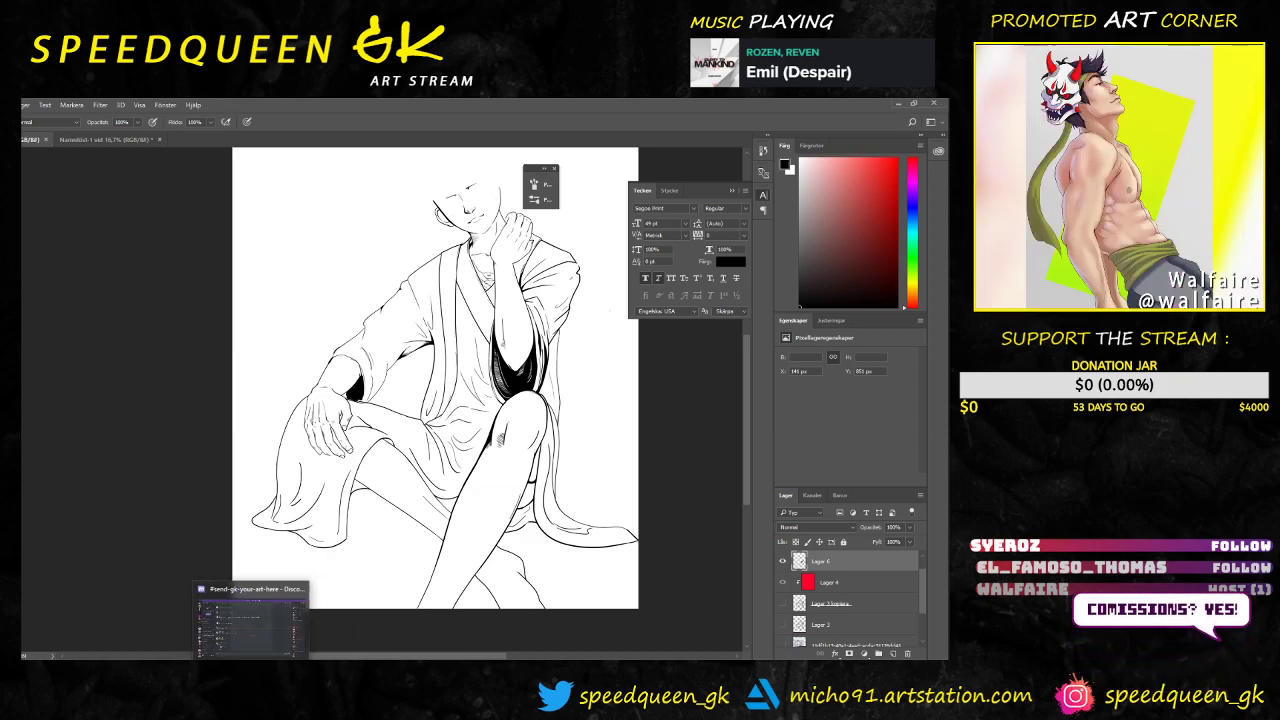
Step: Switch to Streamlabs OBS and change the stream to the Be Right Back scene
left_click(160, 657)
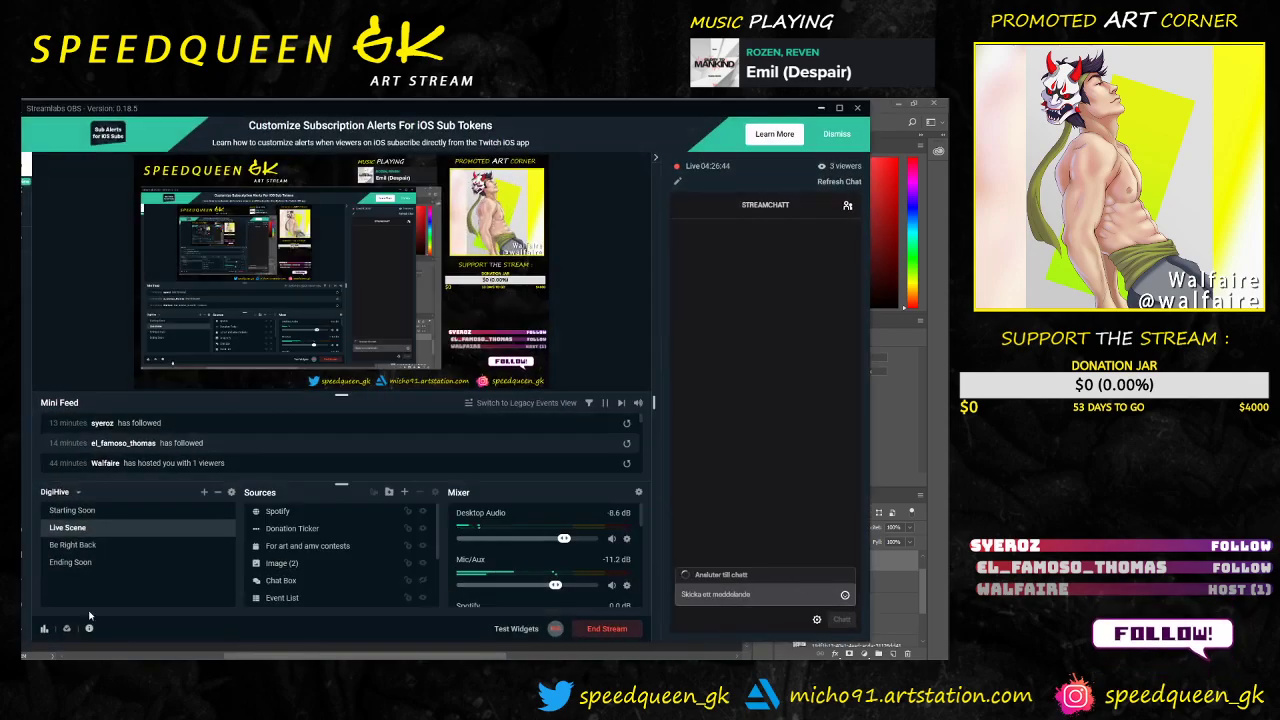
left_click(64, 548)
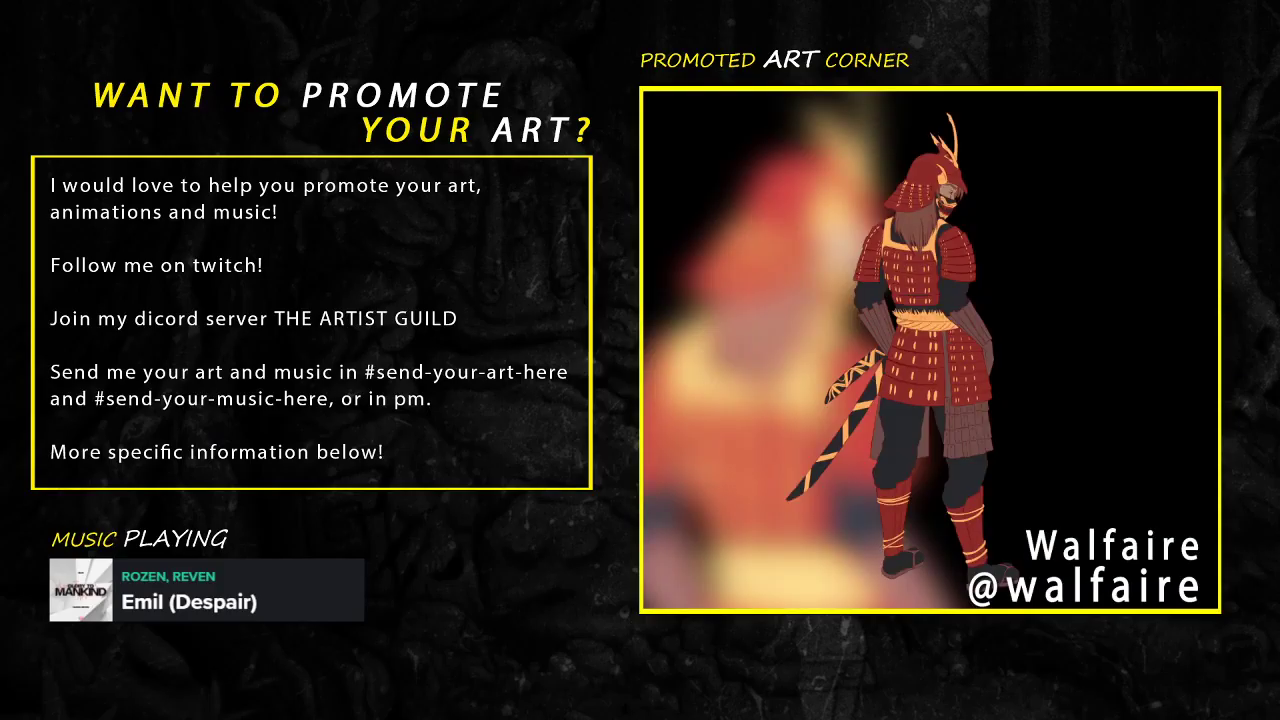